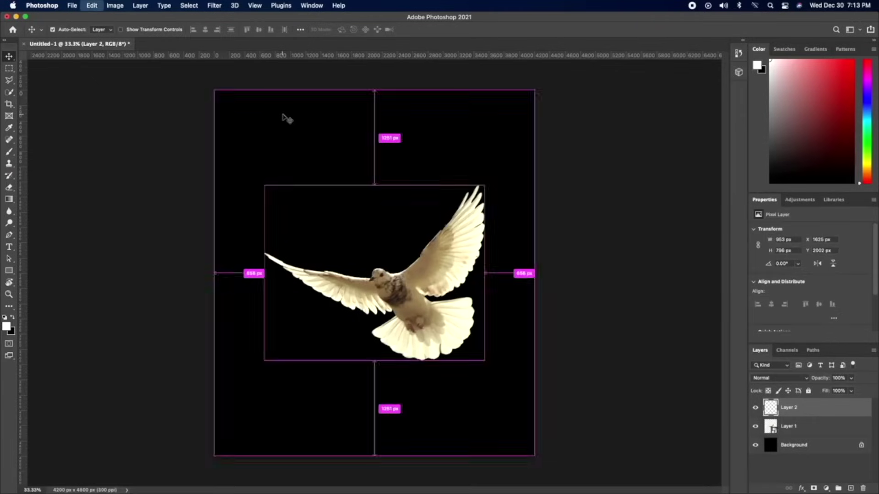
Transform the white dove on Layer 2 to 335.72% scale and 30° rotation, moving it slightly up and to the left.
{"action": "key", "text": "super+t"}
{"action": "left_click_drag", "start_coordinate": [338, 247], "coordinate": [329, 137]}
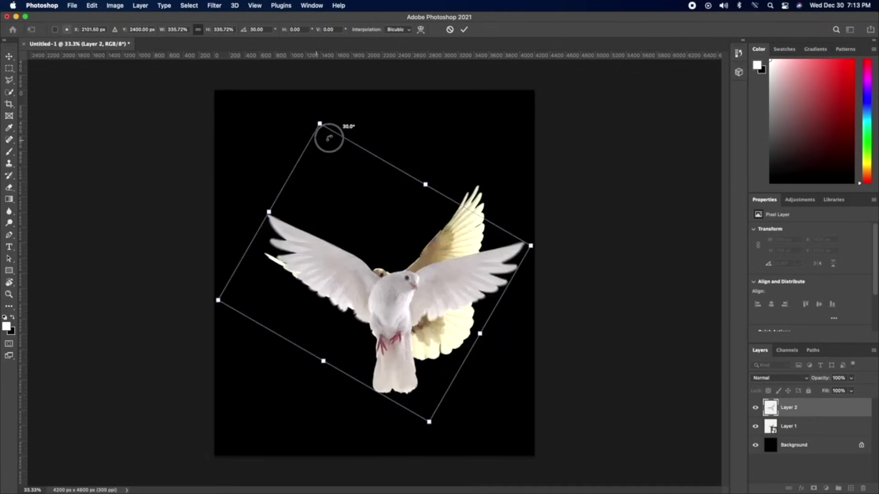
{"action": "left_click_drag", "start_coordinate": [416, 285], "coordinate": [395, 267]}
{"action": "key", "text": "Return"}
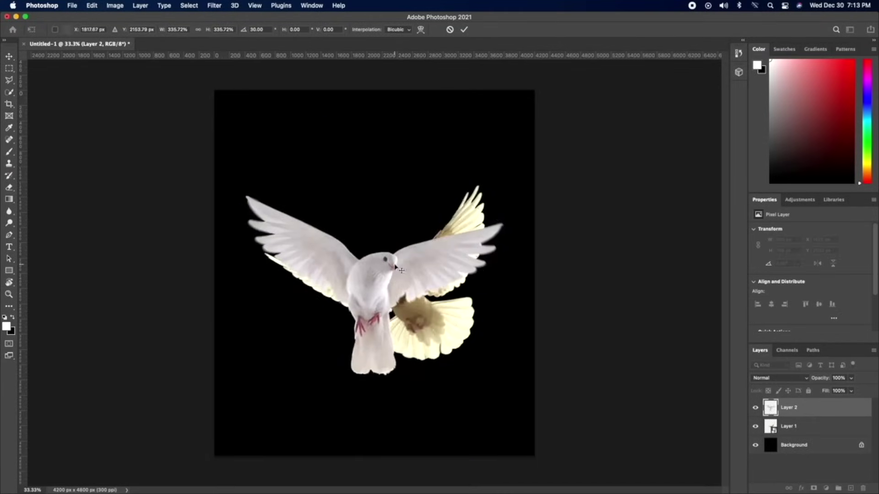
Delete Layer 1 with the cream dove and centre the white dove on the canvas.
{"action": "left_click", "coordinate": [790, 432]}
{"action": "key", "text": "Delete"}
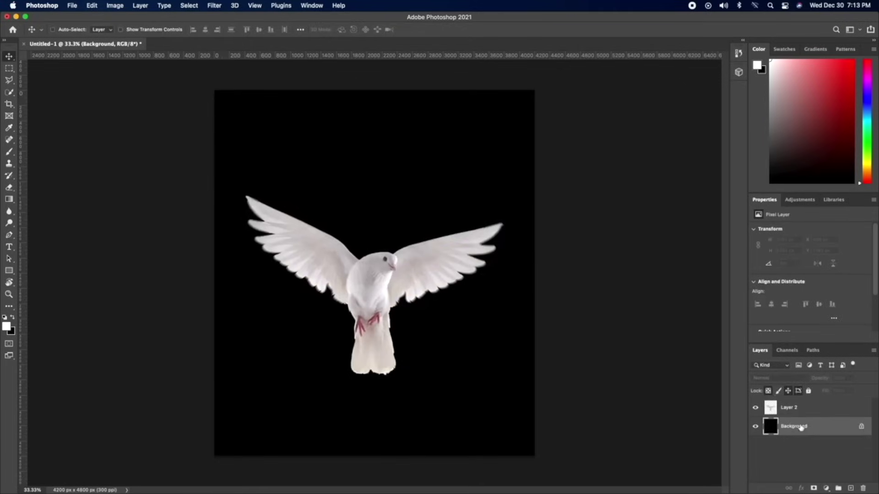
{"action": "left_click", "coordinate": [799, 409]}
{"action": "key", "text": "super+a"}
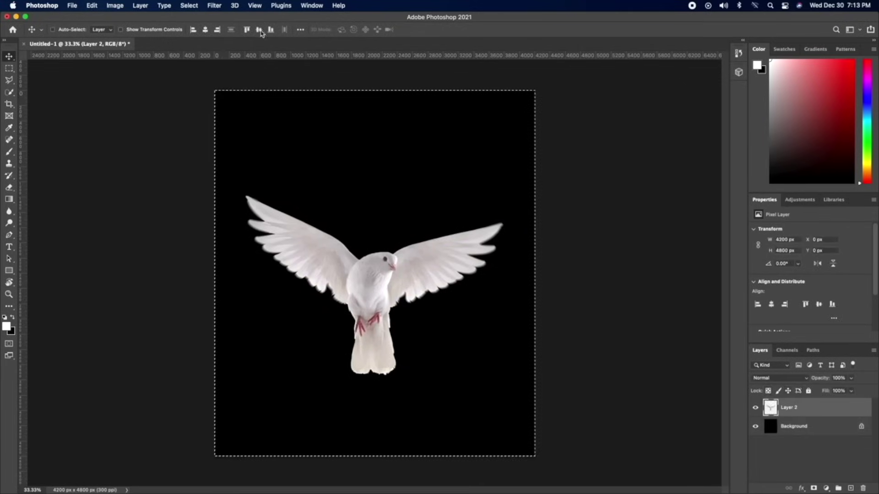
{"action": "left_click", "coordinate": [258, 30]}
{"action": "key", "text": "super+d"}
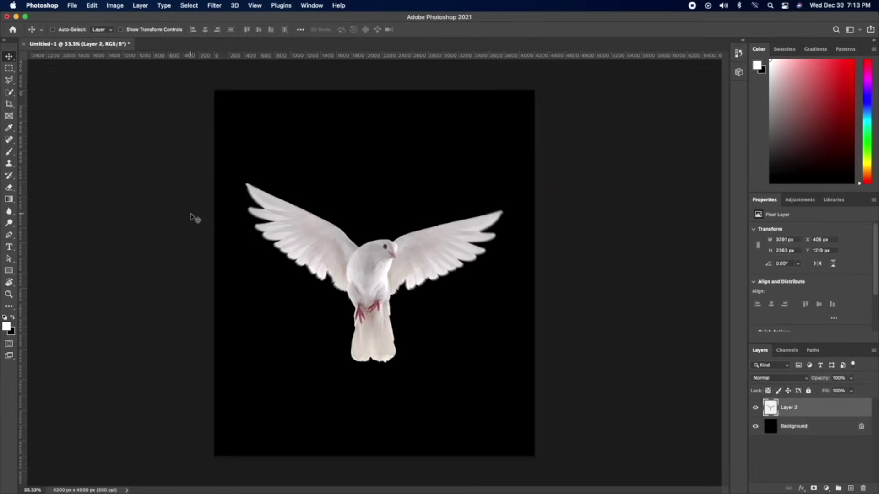
Apply Camera Raw to the dove: exposure +0.10, contrast +41, highlights -87, shadows +30, whites +32, blacks -39, texture +18, clarity +25, dehaze +14, vibrance +20, saturation -4.
{"action": "left_click", "coordinate": [214, 5]}
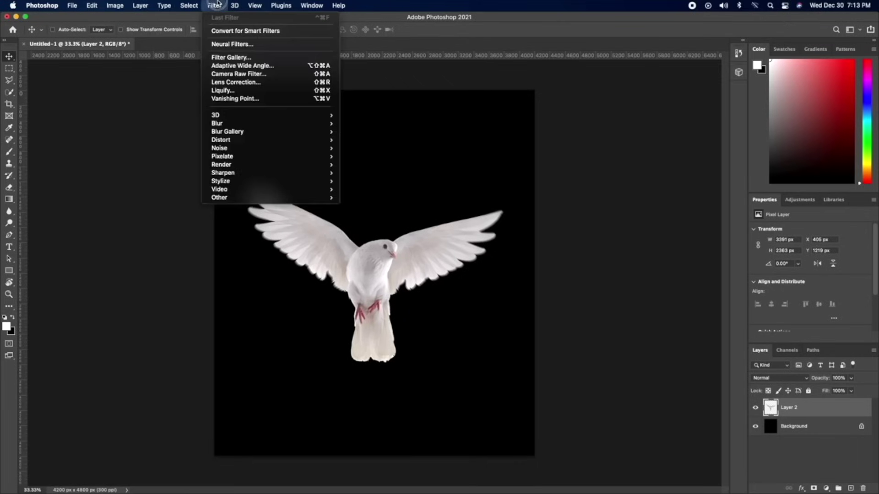
{"action": "left_click", "coordinate": [241, 75]}
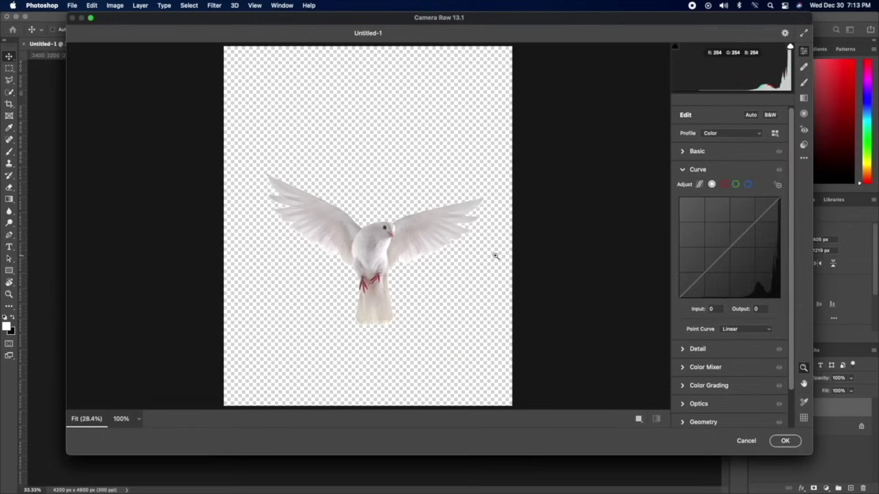
{"action": "left_click", "coordinate": [691, 158]}
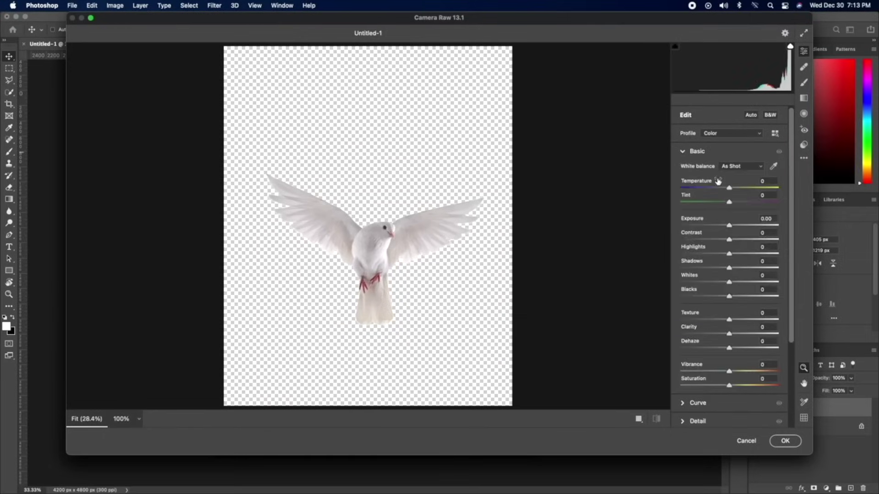
{"action": "left_click_drag", "start_coordinate": [731, 237], "coordinate": [735, 348]}
{"action": "mouse_move", "coordinate": [723, 383]}
{"action": "left_mouse_down"}
{"action": "mouse_move", "coordinate": [638, 382]}
{"action": "mouse_move", "coordinate": [733, 383]}
{"action": "mouse_move", "coordinate": [724, 383]}
{"action": "mouse_move", "coordinate": [739, 372]}
{"action": "mouse_move", "coordinate": [727, 385]}
{"action": "left_mouse_up"}
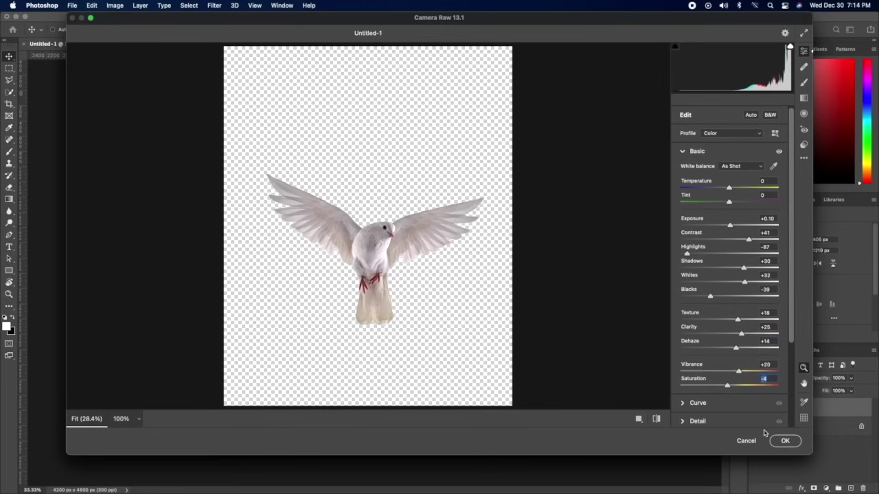
{"action": "left_click", "coordinate": [786, 442]}
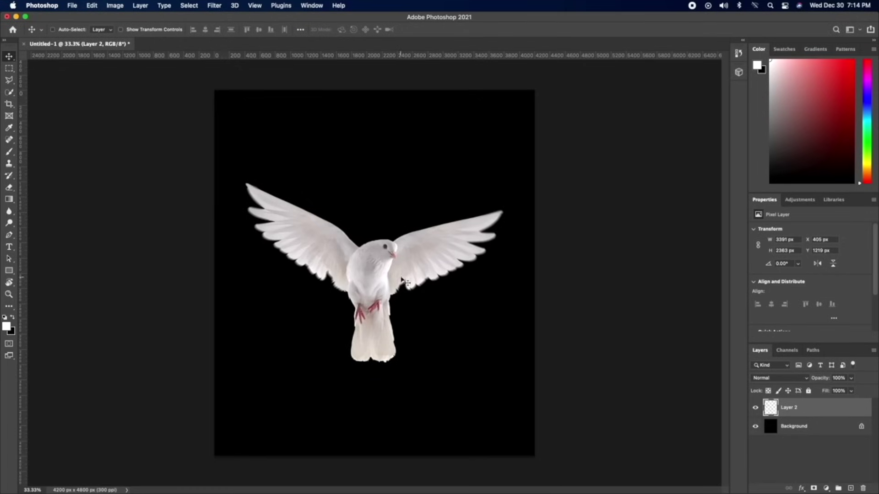
Draw a black circle about 2680 px in diameter over the dove as a shape without a stroke.
{"action": "left_click_drag", "start_coordinate": [398, 250], "coordinate": [398, 257]}
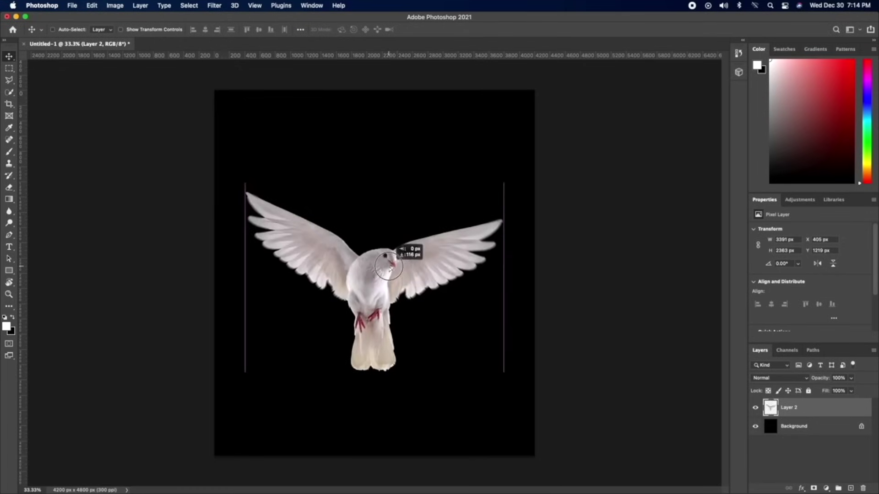
{"action": "key", "text": "super+z"}
{"action": "left_click", "coordinate": [8, 271]}
{"action": "left_click", "coordinate": [30, 286]}
{"action": "left_click_drag", "start_coordinate": [278, 186], "coordinate": [482, 389]}
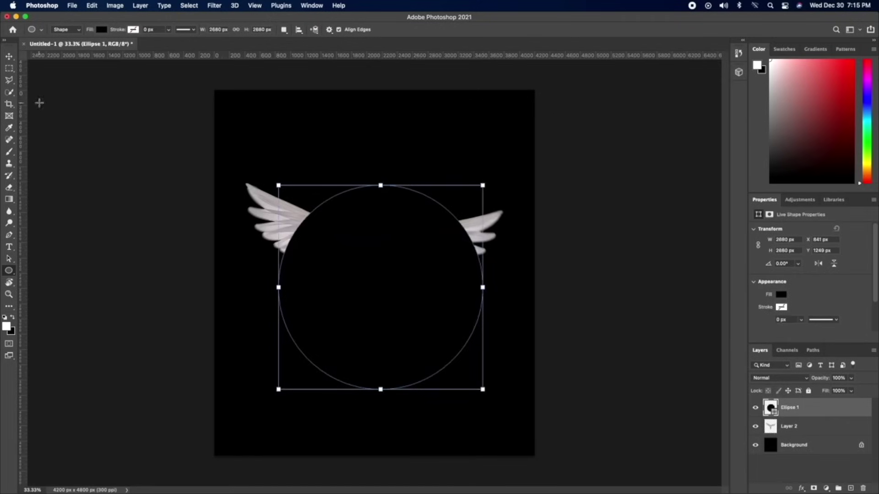
Centre the black circle horizontally and vertically on the canvas.
{"action": "left_click", "coordinate": [9, 56]}
{"action": "key", "text": "super+a"}
{"action": "left_click", "coordinate": [205, 29]}
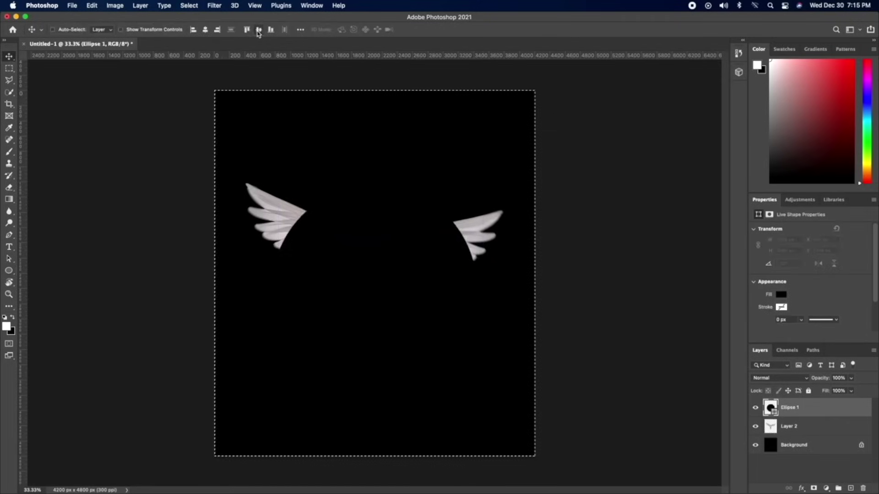
{"action": "left_click", "coordinate": [259, 30]}
{"action": "key", "text": "super+d"}
Start white 192 pt text on the circle's path with the placeholder "dasdf" in place of the sample text.
{"action": "key", "text": "t"}
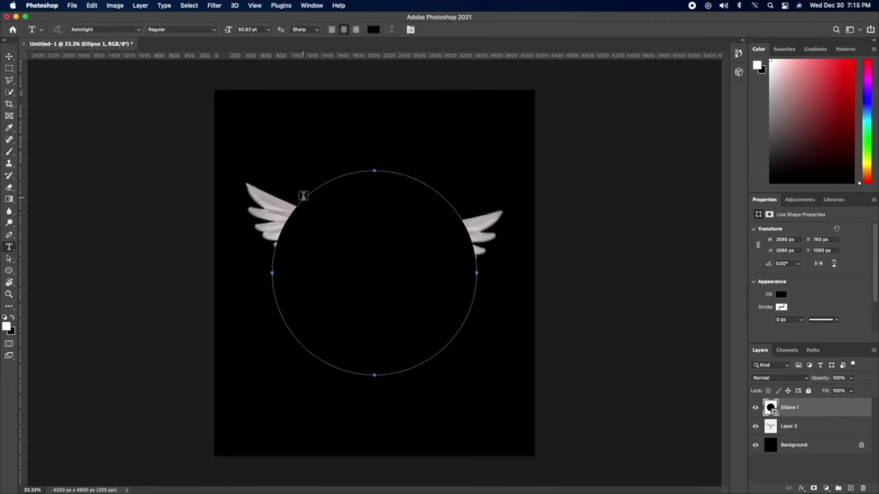
{"action": "left_click", "coordinate": [309, 199]}
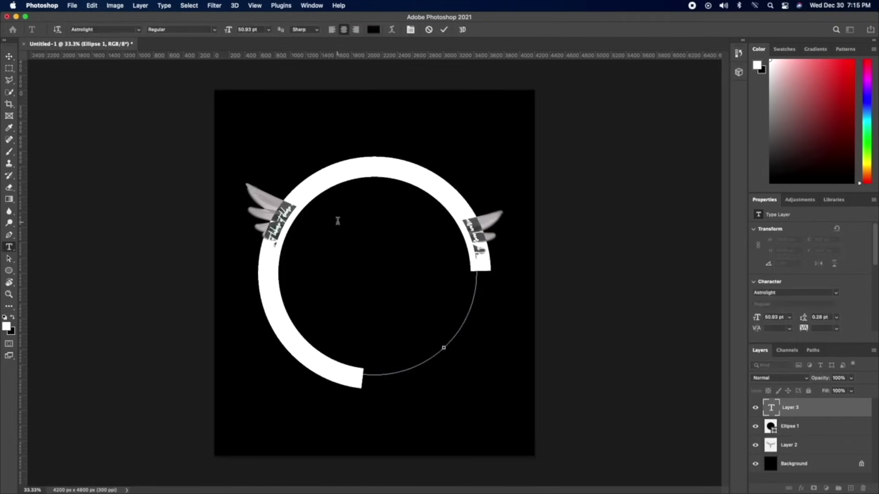
{"action": "key", "text": "BackSpace"}
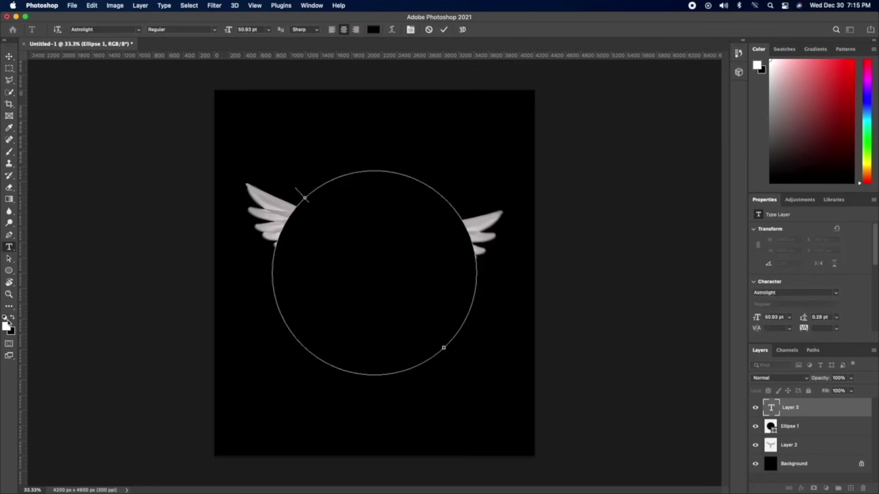
{"action": "left_click", "coordinate": [12, 318]}
{"action": "left_click", "coordinate": [12, 318]}
{"action": "left_click_drag", "start_coordinate": [231, 31], "coordinate": [293, 31]}
{"action": "left_click", "coordinate": [309, 190]}
{"action": "type", "text": "Jasdf"}
Set the path text in Aktiv Grotesk Ex XBold at 82 pt and replace the placeholder with "STREET".
{"action": "key", "text": "super+a"}
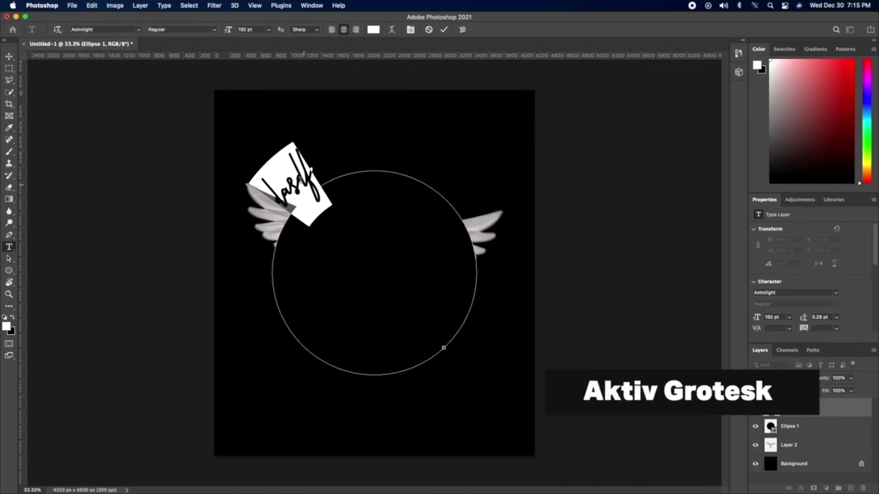
{"action": "left_click", "coordinate": [140, 30]}
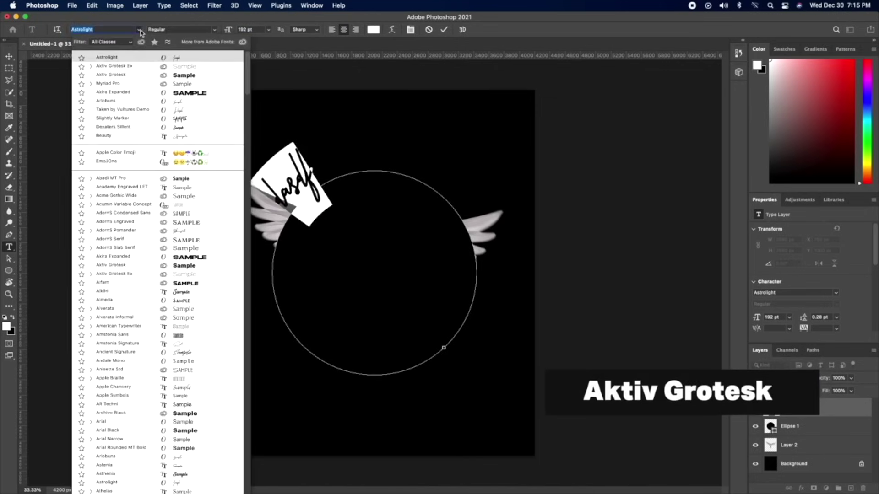
{"action": "left_click", "coordinate": [127, 67]}
{"action": "left_click", "coordinate": [214, 30]}
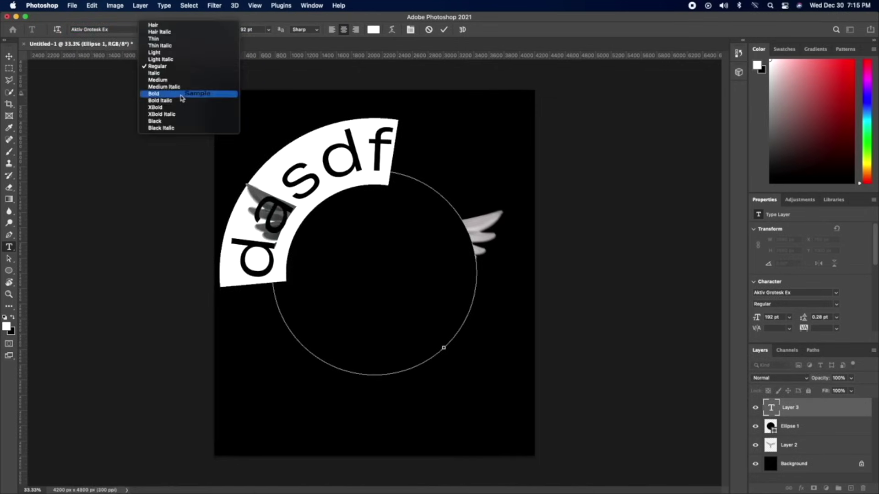
{"action": "left_click", "coordinate": [196, 110]}
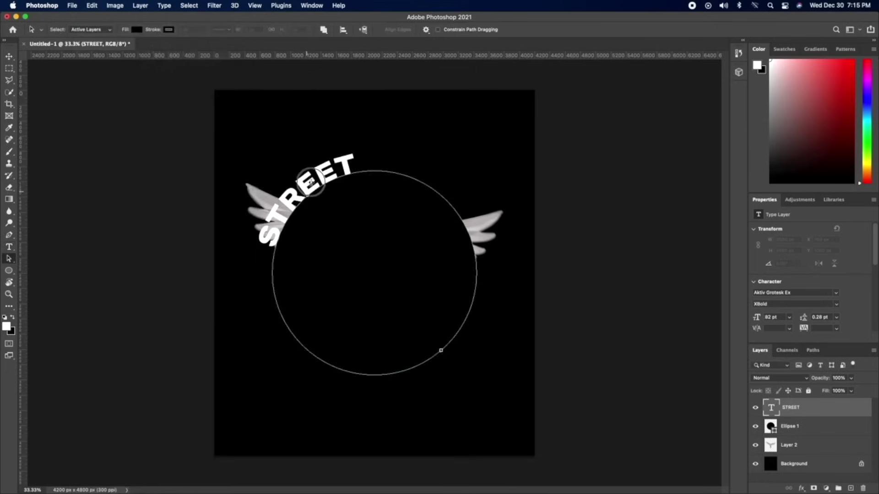
Slide "STREET" along the path to the top centre of the circle and hide the Ellipse 1 layer.
{"action": "left_click_drag", "start_coordinate": [364, 112], "coordinate": [373, 116]}
{"action": "left_click", "coordinate": [754, 428]}
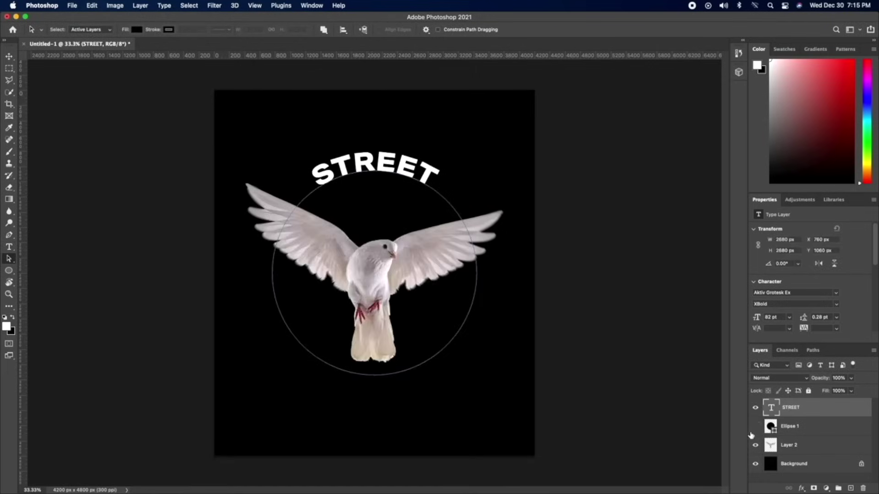
Extend the circular text to read "STREET KIDS OF NEW YORK CITY".
{"action": "double_click", "coordinate": [776, 409]}
{"action": "left_click", "coordinate": [324, 168]}
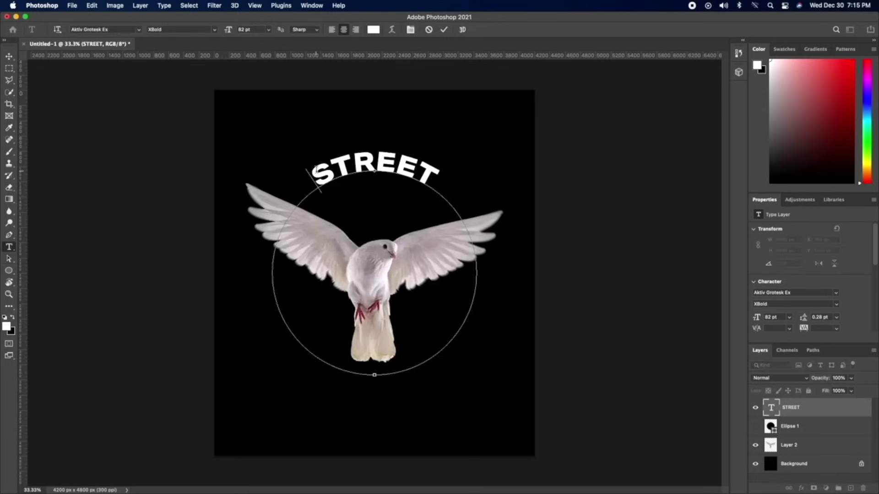
{"action": "left_click", "coordinate": [431, 174]}
{"action": "type", "text": "K"}
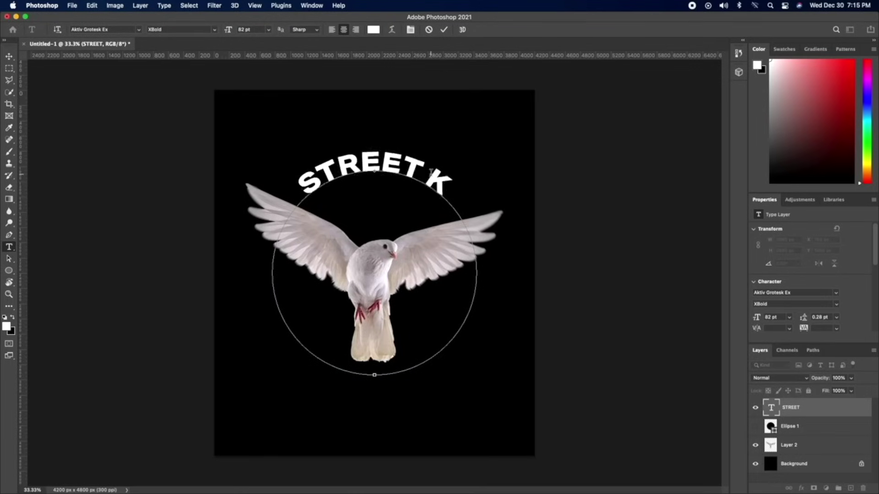
{"action": "type", "text": "IDS OF NEY"}
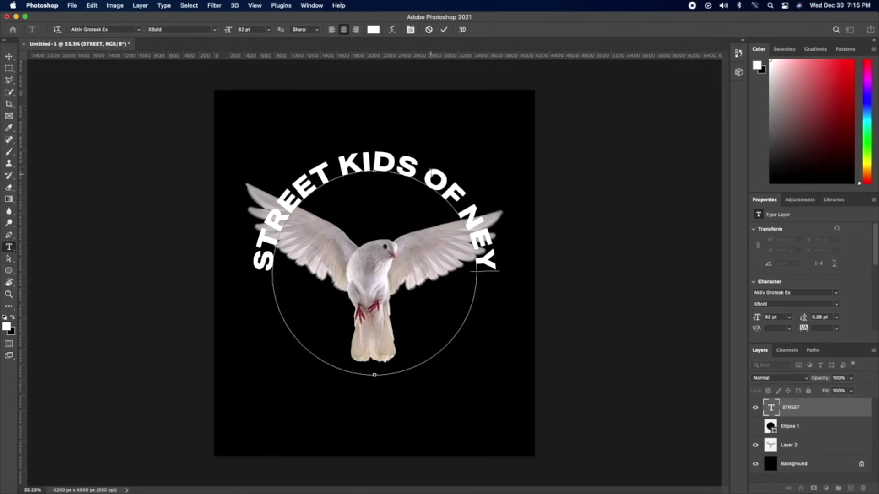
{"action": "type", "text": "WORK CITY"}
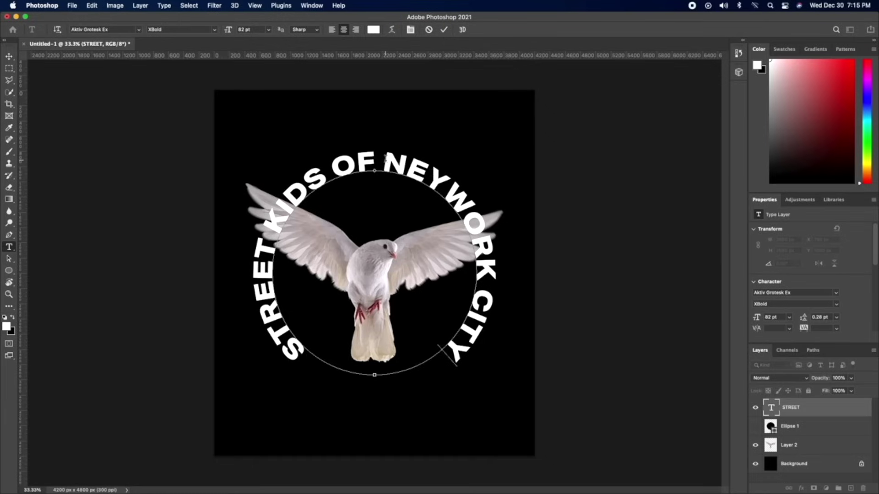
{"action": "left_click_drag", "start_coordinate": [448, 175], "coordinate": [476, 198]}
{"action": "key", "text": "BackSpace"}
{"action": "key", "text": "BackSpace"}
{"action": "type", "text": "W"}
{"action": "key", "text": "BackSpace"}
{"action": "type", "text": "W YORK"}
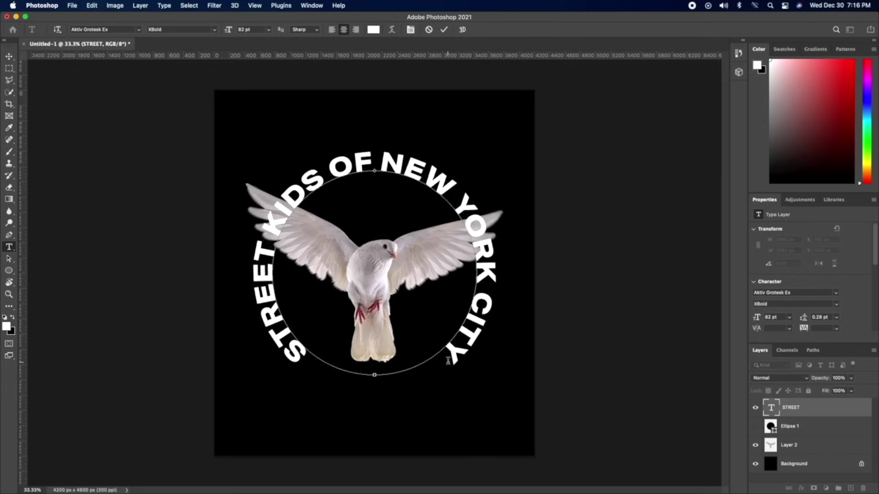
Widen the letter spacing of the entire circular text so it wraps further around the circle, and commit it.
{"action": "key", "text": "super+a"}
{"action": "key", "text": "alt+Right"}
{"action": "left_click", "coordinate": [8, 56]}
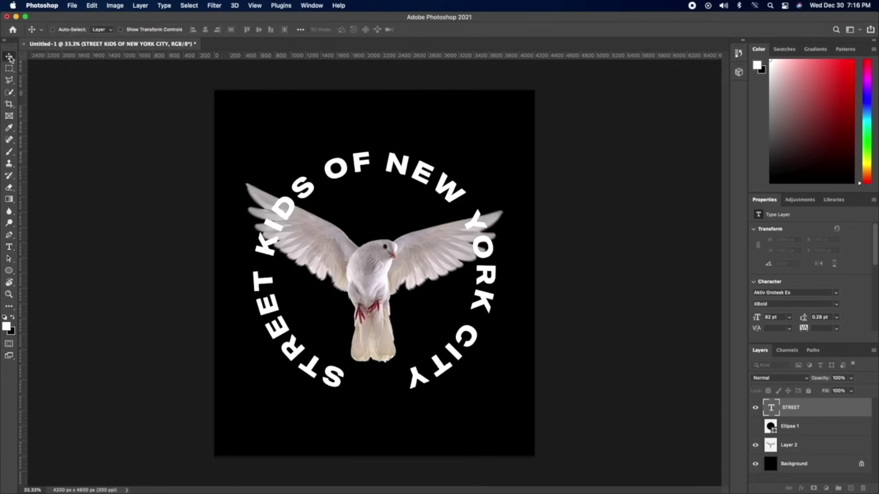
Centre the circular text layer and the dove layer on the canvas.
{"action": "key", "text": "super+a"}
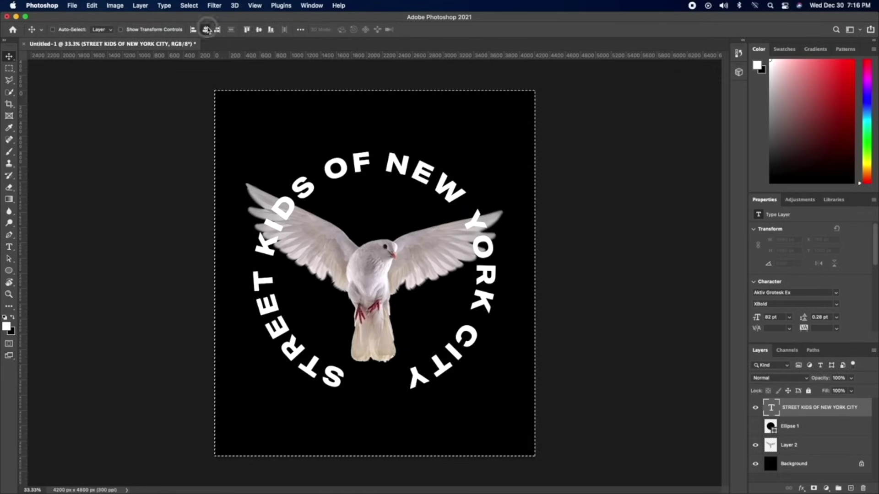
{"action": "left_click", "coordinate": [259, 30]}
{"action": "key", "text": "super+d"}
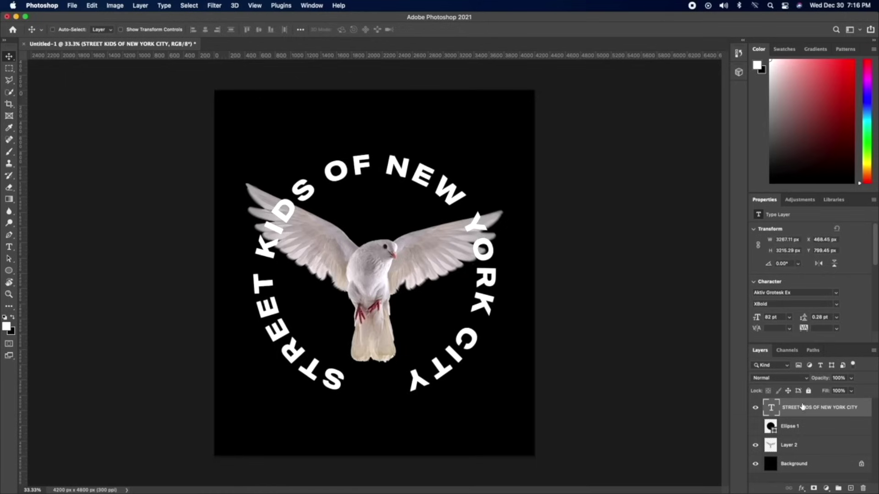
{"action": "left_click", "coordinate": [789, 451]}
{"action": "key", "text": "super+a"}
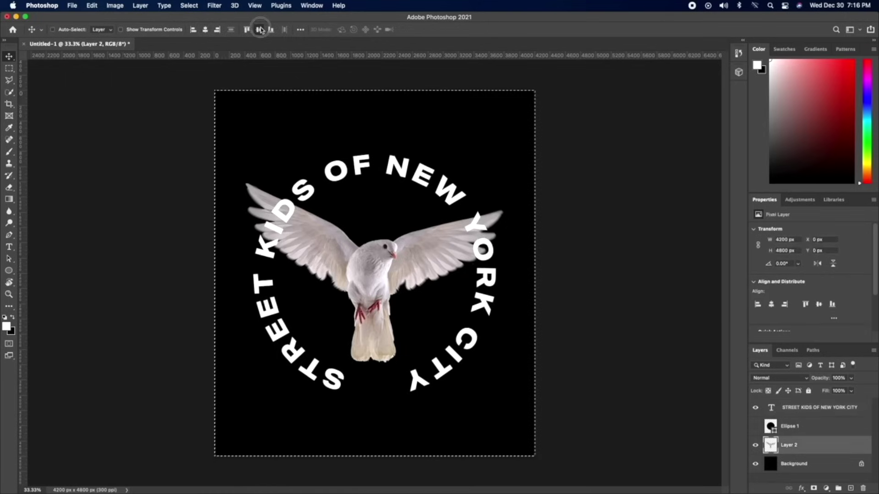
{"action": "key", "text": "super+d"}
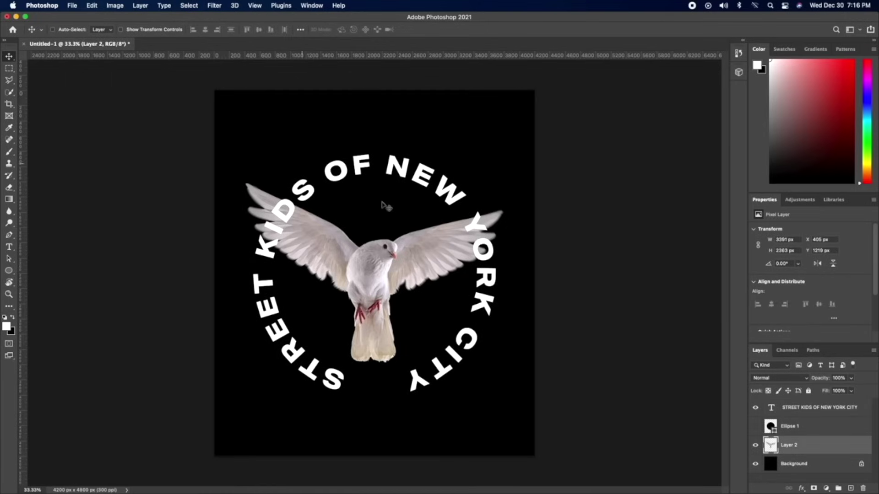
Change the Color Overlay of the circular "STREET KIDS OF NEW YORK CITY" text to bright yellow ffeb09 and apply the layer style.
{"action": "left_click", "coordinate": [818, 414]}
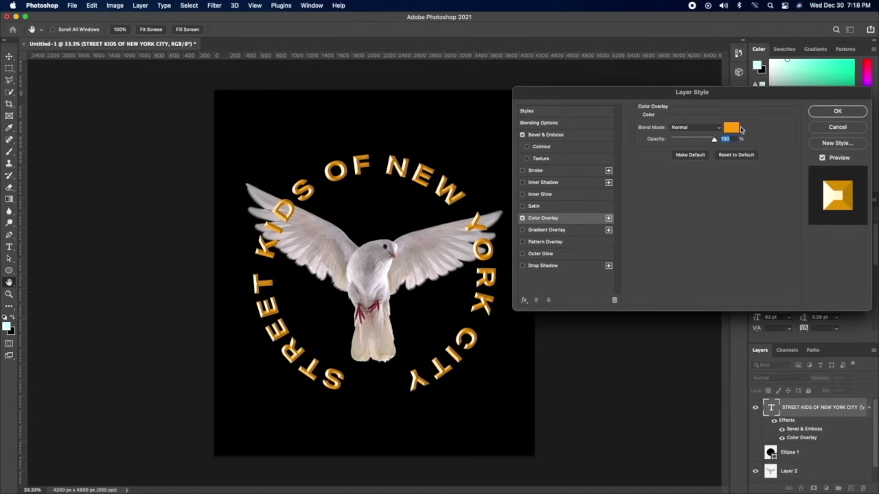
{"action": "left_click", "coordinate": [738, 130]}
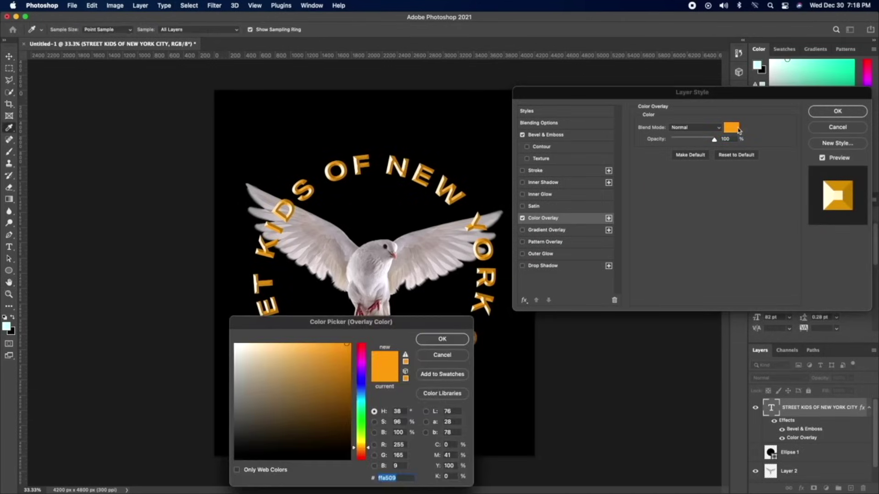
{"action": "left_click", "coordinate": [361, 344]}
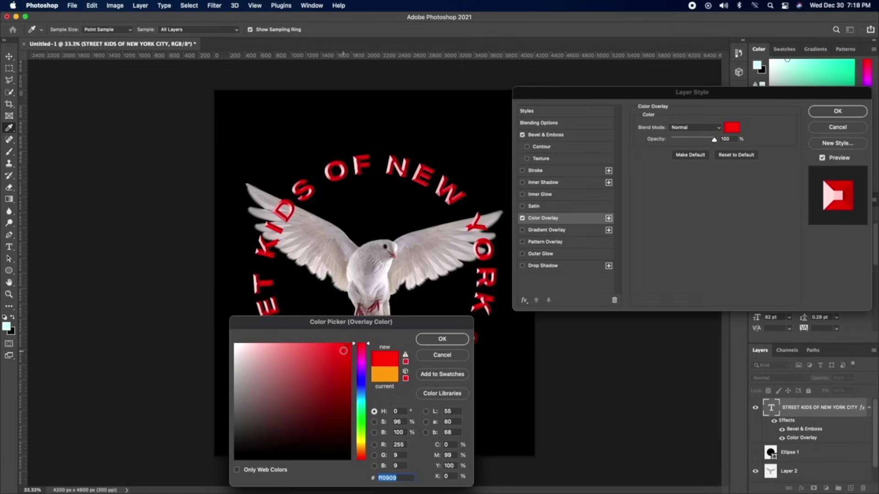
{"action": "left_click", "coordinate": [358, 399]}
{"action": "left_click_drag", "start_coordinate": [359, 401], "coordinate": [362, 445]}
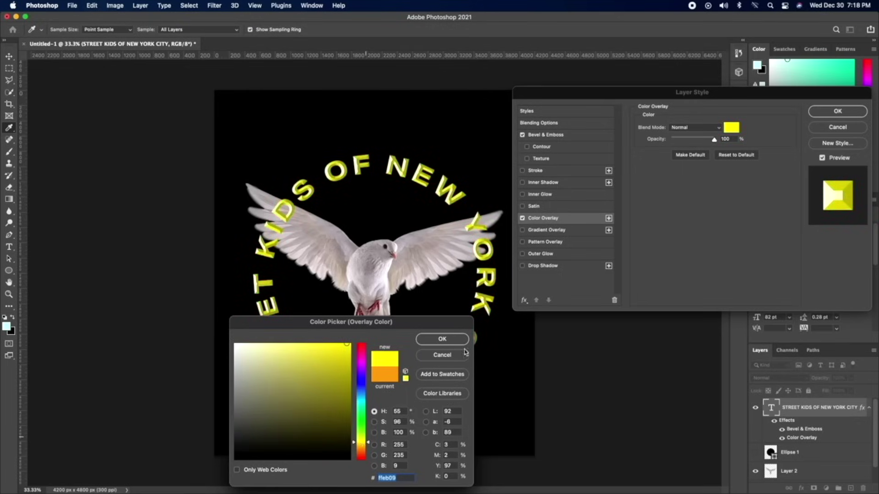
{"action": "left_click", "coordinate": [447, 340]}
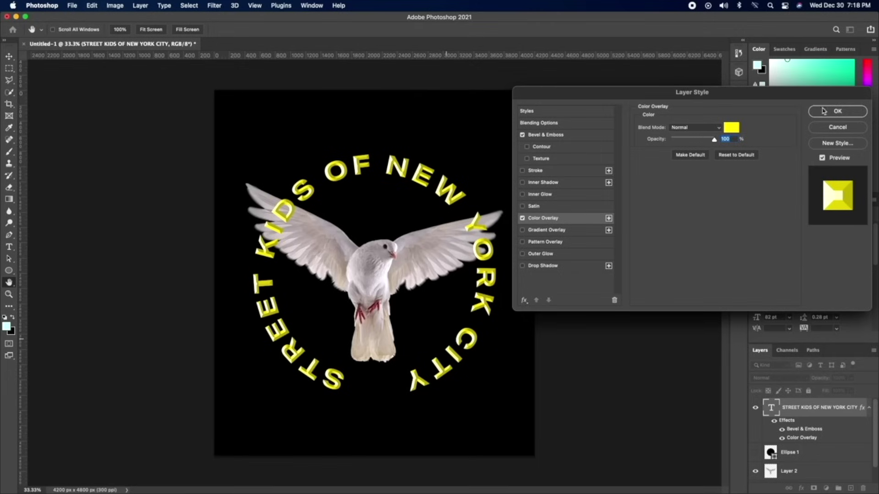
{"action": "left_click", "coordinate": [837, 111]}
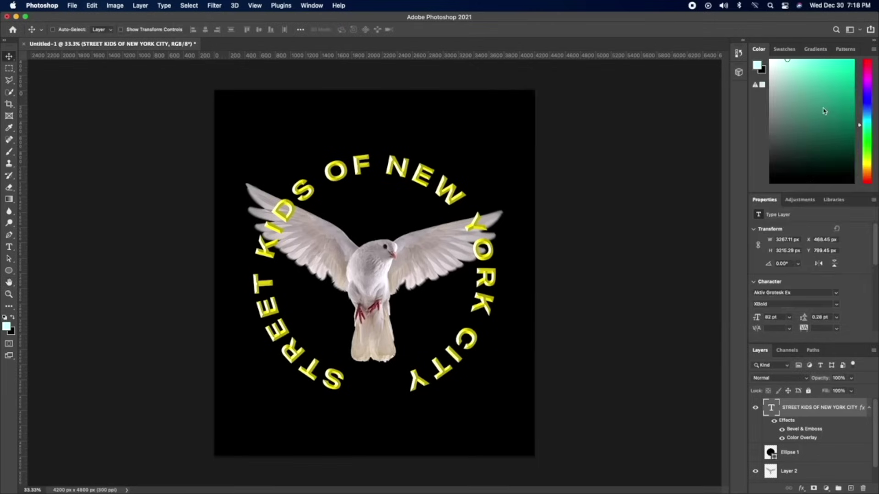
Try a white outside stroke of about 8 px on the circular text layer.
{"action": "left_click", "coordinate": [800, 488]}
{"action": "left_click", "coordinate": [813, 392]}
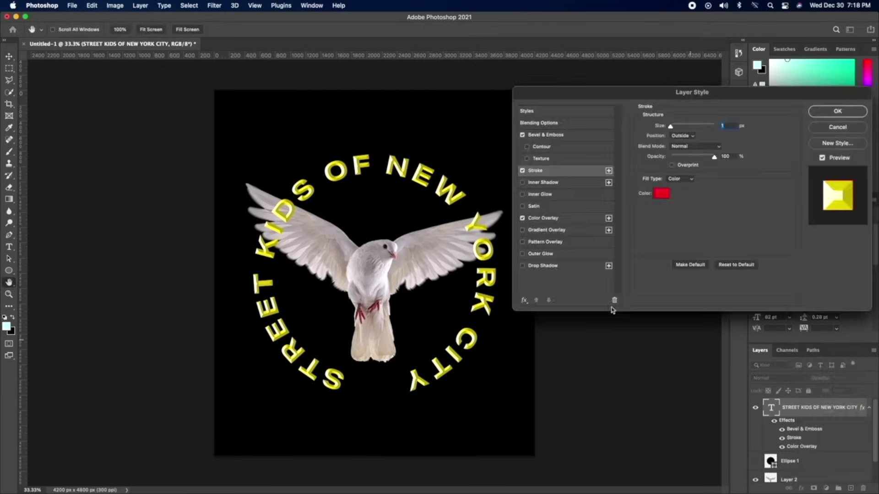
{"action": "left_click_drag", "start_coordinate": [671, 126], "coordinate": [680, 128]}
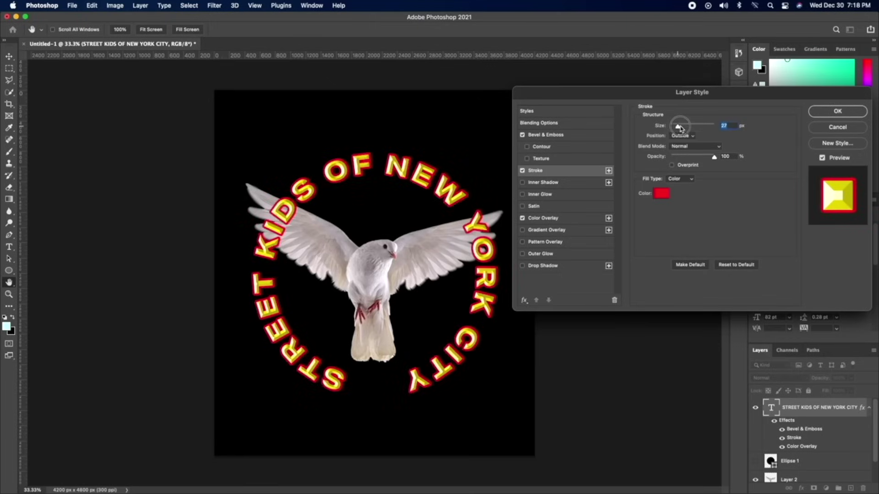
{"action": "left_click", "coordinate": [661, 193]}
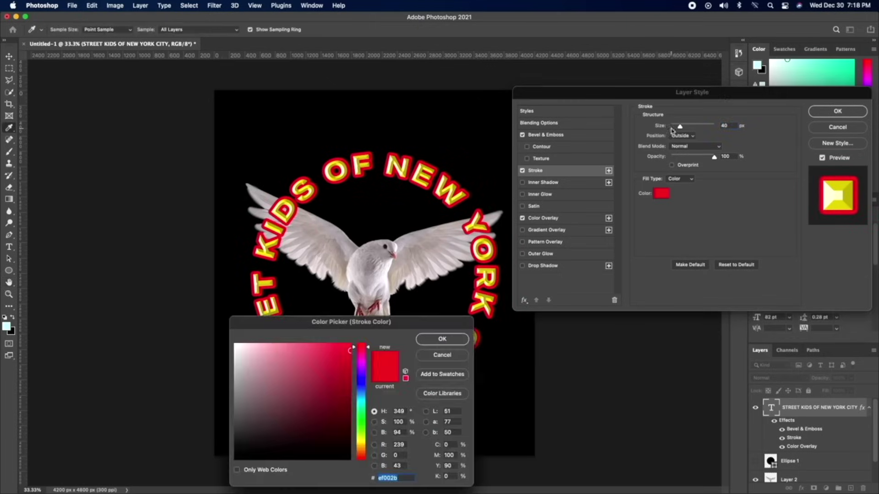
{"action": "left_click_drag", "start_coordinate": [324, 366], "coordinate": [197, 306]}
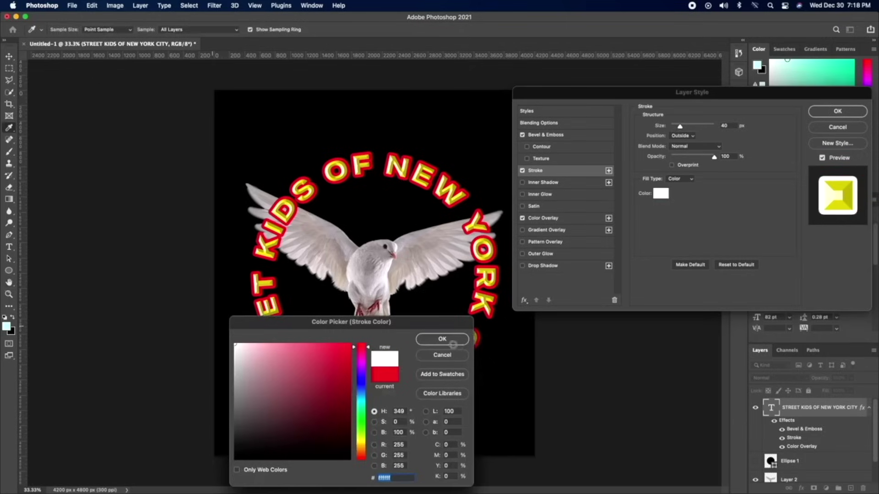
{"action": "left_click", "coordinate": [451, 339]}
{"action": "left_click_drag", "start_coordinate": [680, 126], "coordinate": [675, 129]}
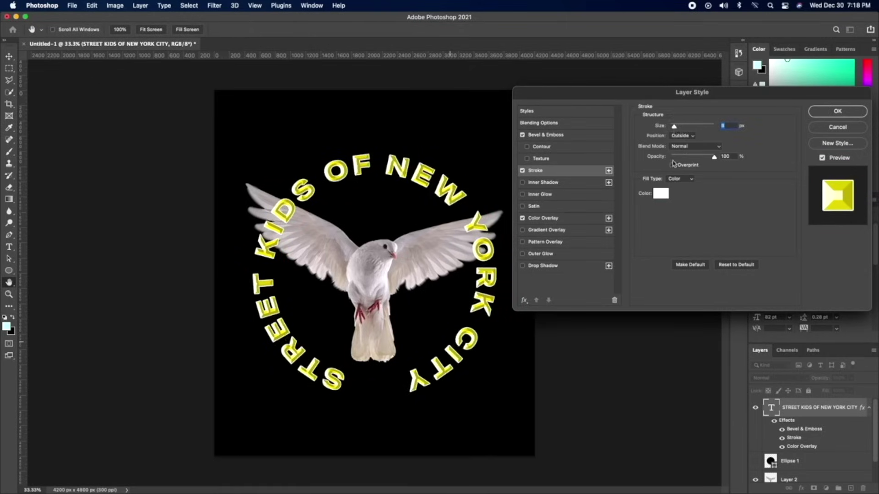
Try a black 000000 stroke and an Outer Glow on the circular text, switching each one off again.
{"action": "left_click", "coordinate": [660, 193]}
{"action": "left_click", "coordinate": [408, 227]}
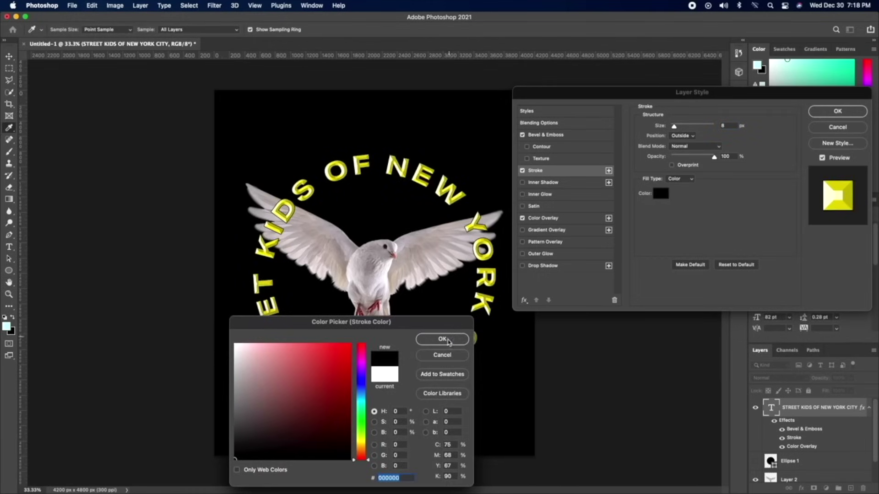
{"action": "left_click", "coordinate": [442, 339]}
{"action": "left_click_drag", "start_coordinate": [674, 127], "coordinate": [676, 128]}
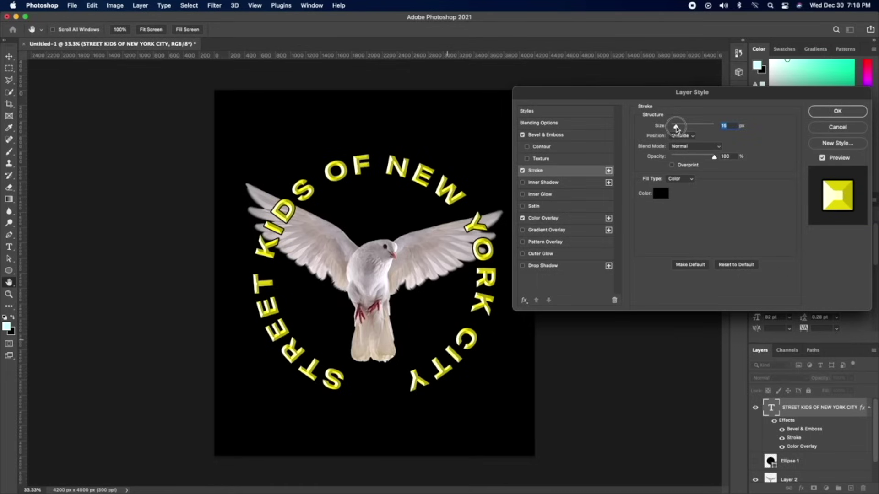
{"action": "left_click_drag", "start_coordinate": [675, 129], "coordinate": [674, 127]}
{"action": "left_click", "coordinate": [522, 171]}
{"action": "left_click", "coordinate": [532, 255]}
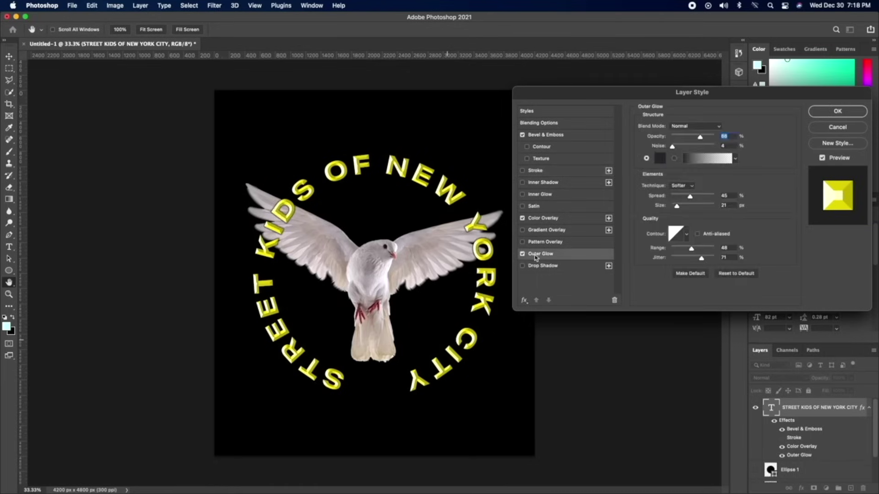
{"action": "left_click", "coordinate": [523, 254]}
Add a black Drop Shadow to the circular text with distance 0 px, spread 39% and size about 35 px, and apply it.
{"action": "left_click", "coordinate": [529, 268]}
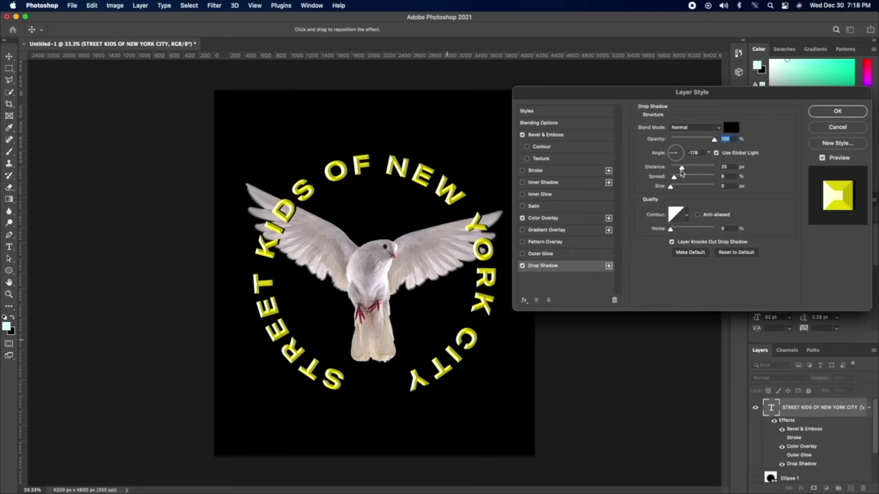
{"action": "left_click_drag", "start_coordinate": [659, 171], "coordinate": [688, 179]}
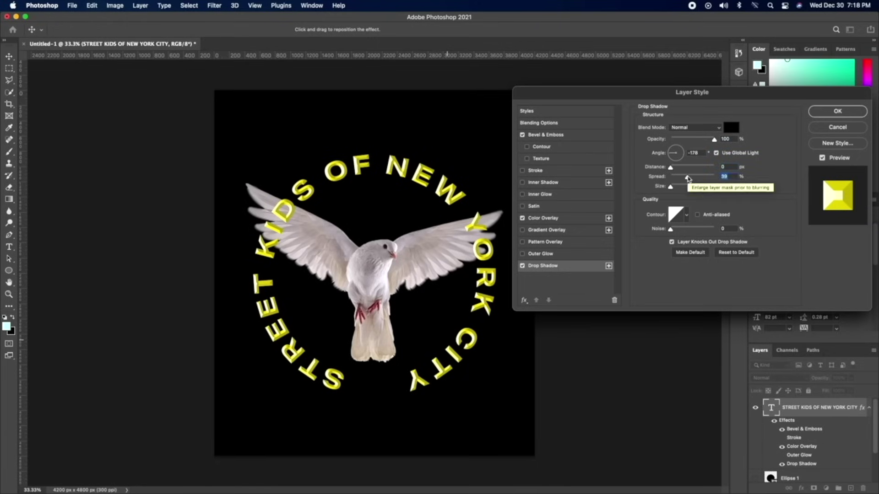
{"action": "left_click_drag", "start_coordinate": [671, 187], "coordinate": [680, 191]}
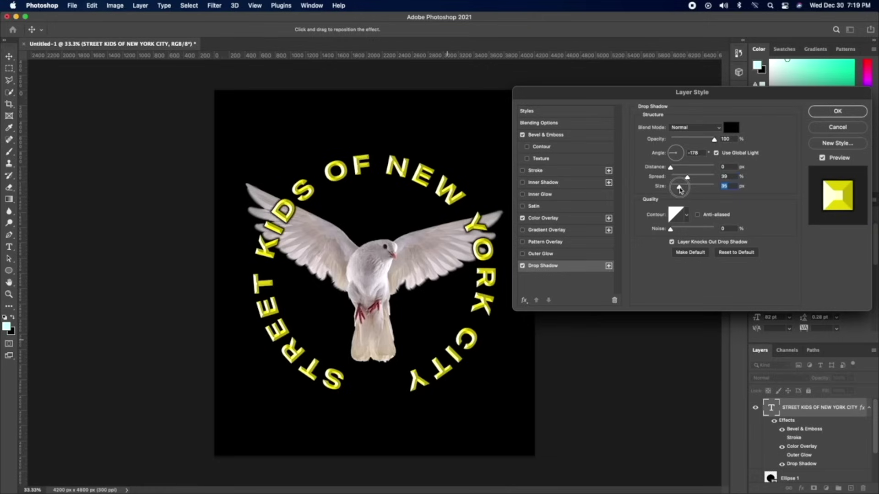
{"action": "left_click", "coordinate": [820, 118]}
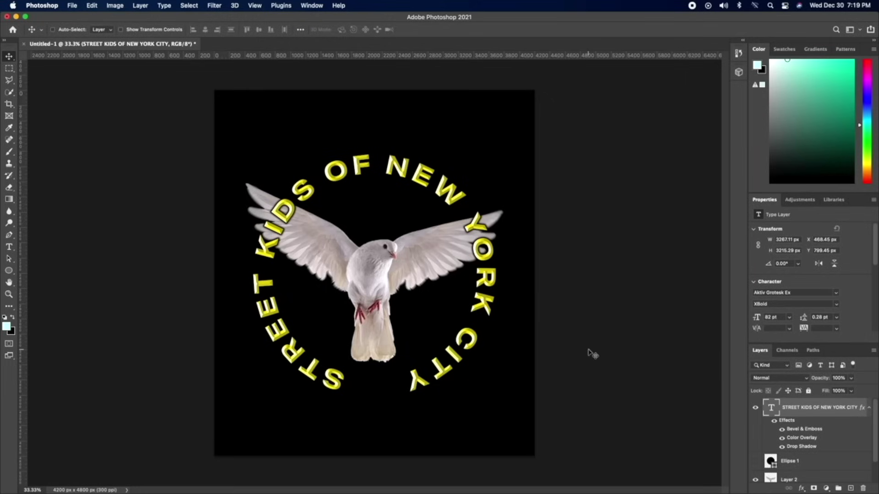
Set the font of the whole circular text to Akira Expanded Super Bold and commit the edit.
{"action": "double_click", "coordinate": [773, 414]}
{"action": "left_click", "coordinate": [141, 31]}
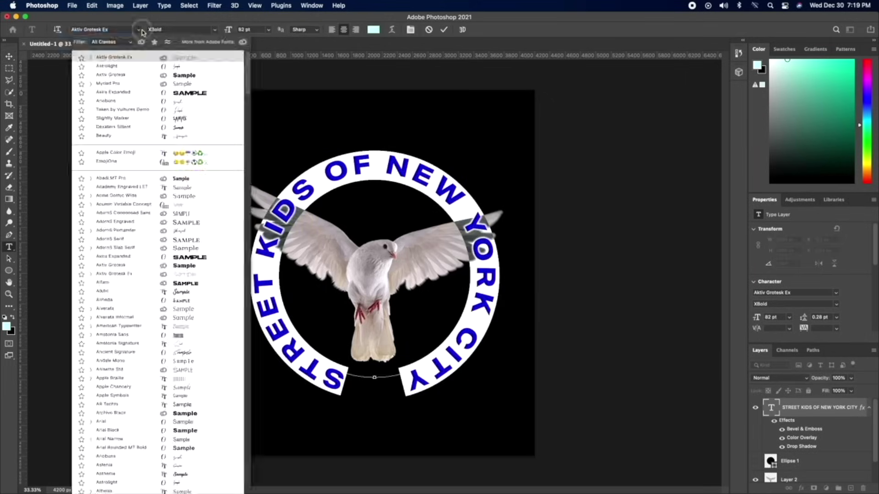
{"action": "scroll", "coordinate": [186, 238], "scroll_direction": "down", "scroll_amount": 2}
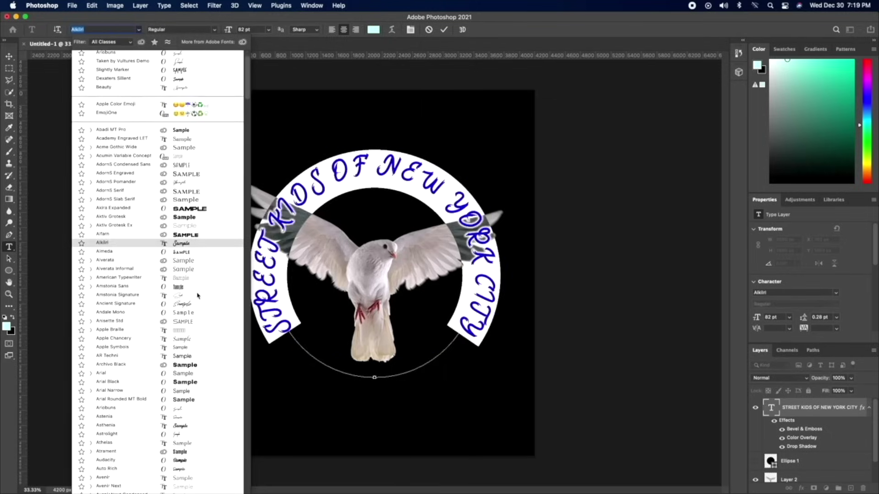
{"action": "left_click", "coordinate": [286, 197]}
{"action": "triple_click", "coordinate": [298, 192]}
{"action": "left_click", "coordinate": [92, 30]}
{"action": "type", "text": "Myriad Pro"}
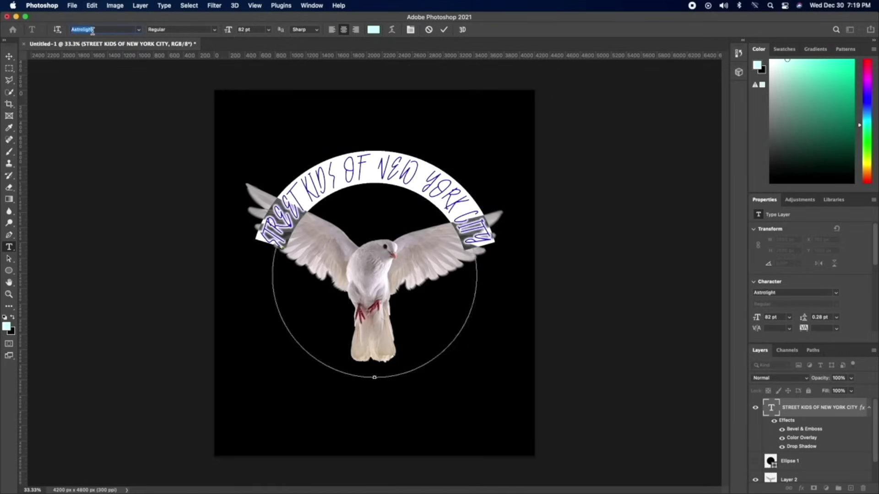
{"action": "type", "text": "Akira Expanded"}
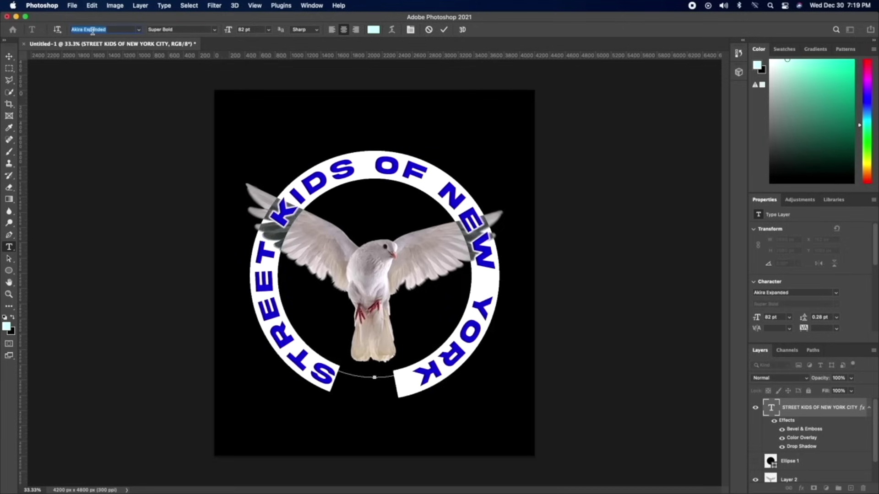
{"action": "left_click", "coordinate": [343, 175]}
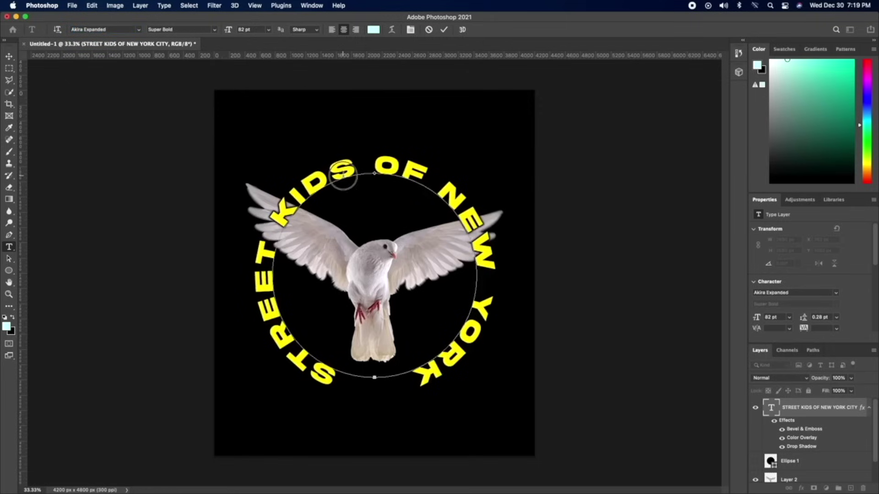
{"action": "key", "text": "super+a"}
{"action": "left_click", "coordinate": [8, 57]}
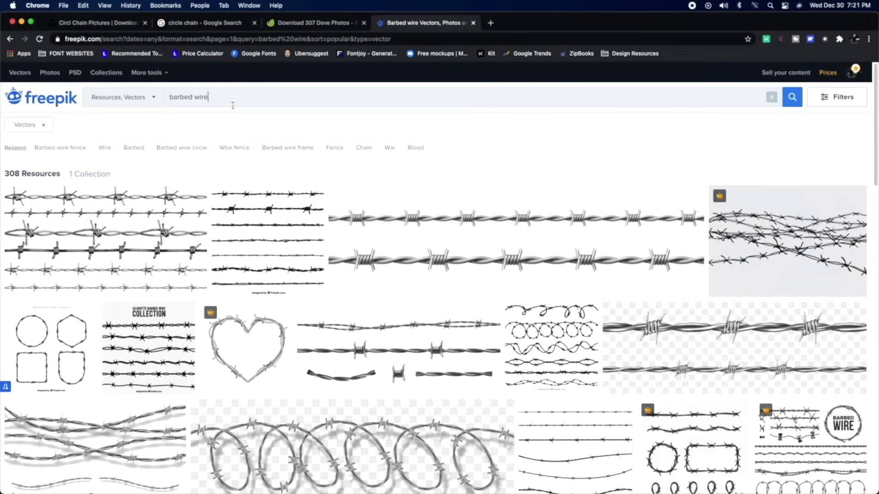
Browse the barbed wire vectors on Freepik in Chrome and open the realistic glossy heart-shaped barbed wire.
{"action": "left_click", "coordinate": [787, 255]}
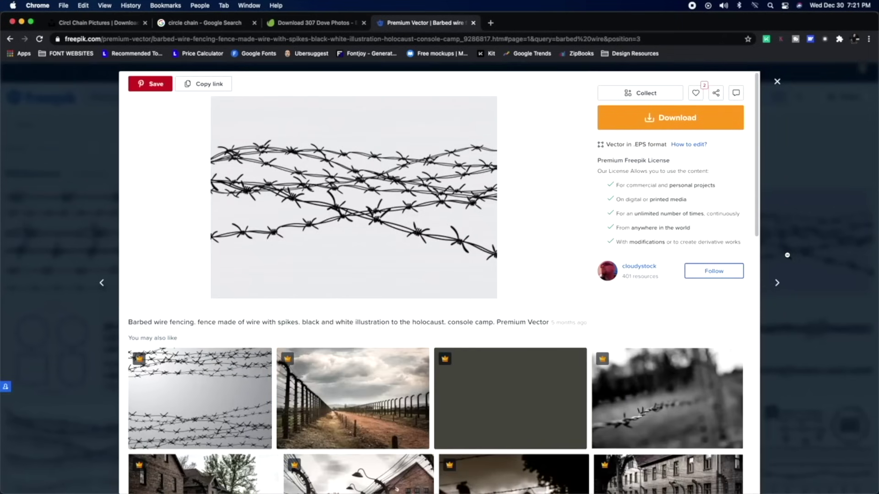
{"action": "scroll", "coordinate": [422, 227], "scroll_direction": "down", "scroll_amount": 5}
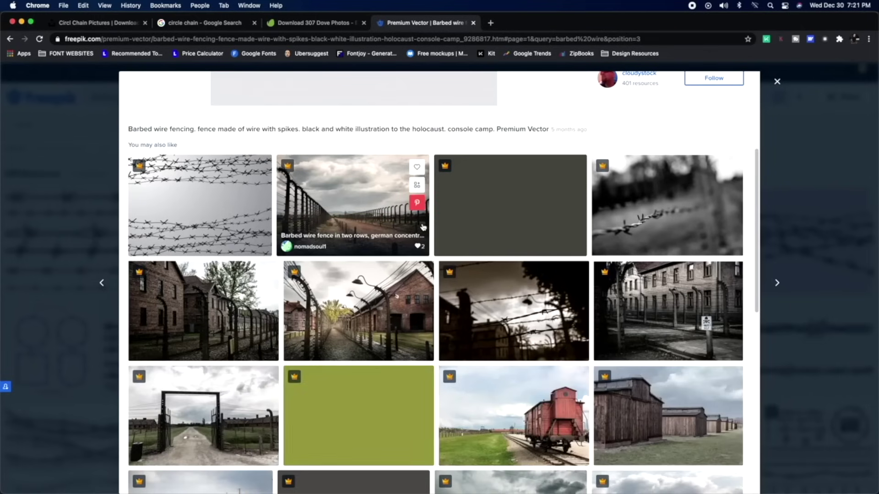
{"action": "left_click", "coordinate": [777, 81]}
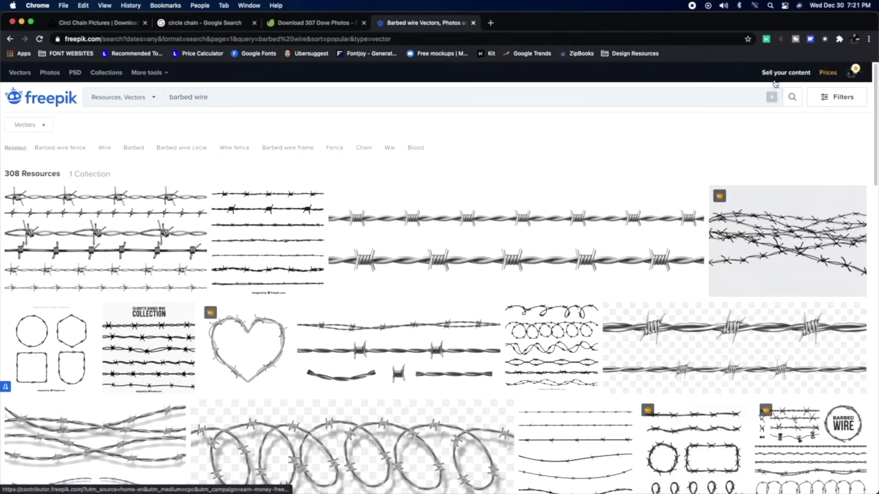
{"action": "scroll", "coordinate": [218, 174], "scroll_direction": "down", "scroll_amount": 4}
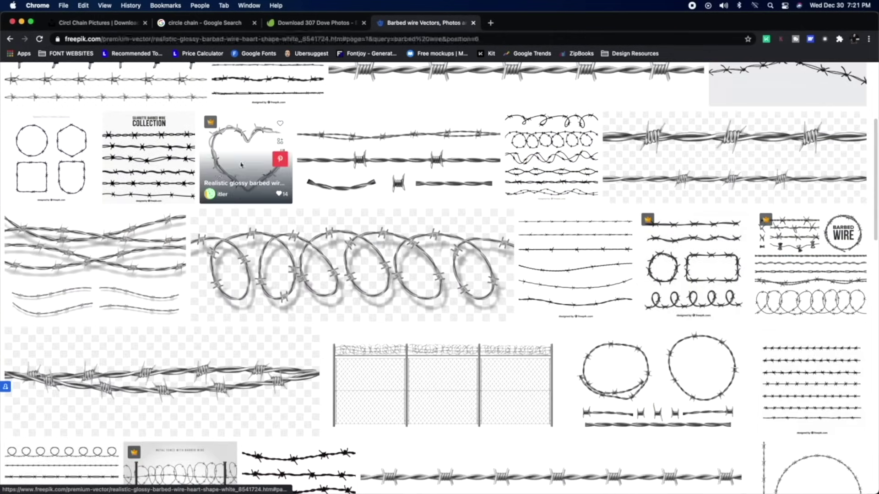
{"action": "left_click", "coordinate": [241, 166]}
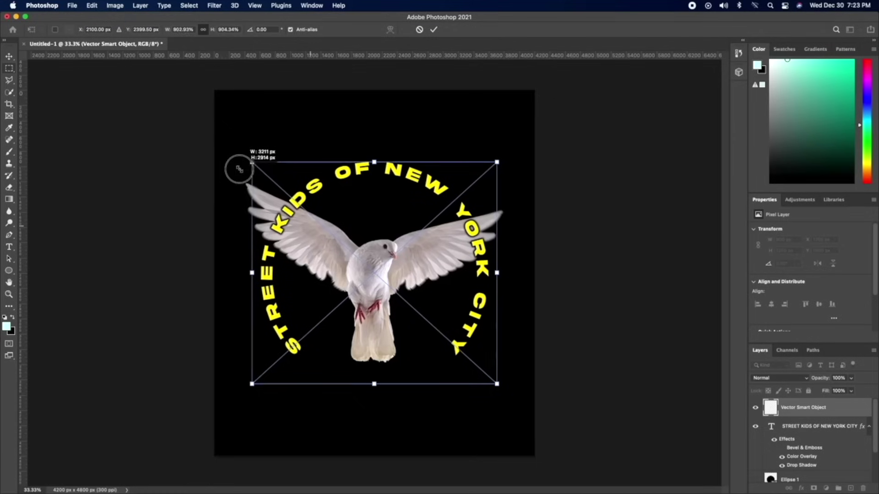
Place the barbed wire heart over the dove and scale it to about 615% so it fits inside the circular text.
{"action": "left_click_drag", "start_coordinate": [234, 166], "coordinate": [239, 169]}
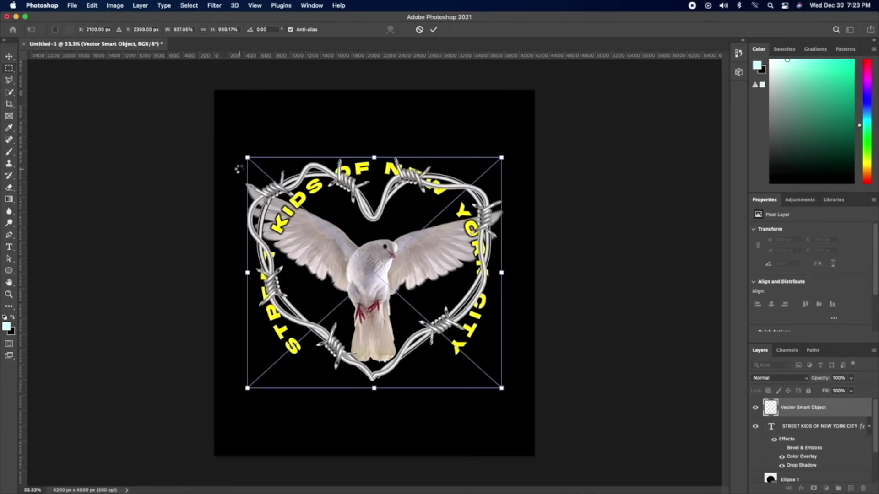
{"action": "key", "text": "Escape"}
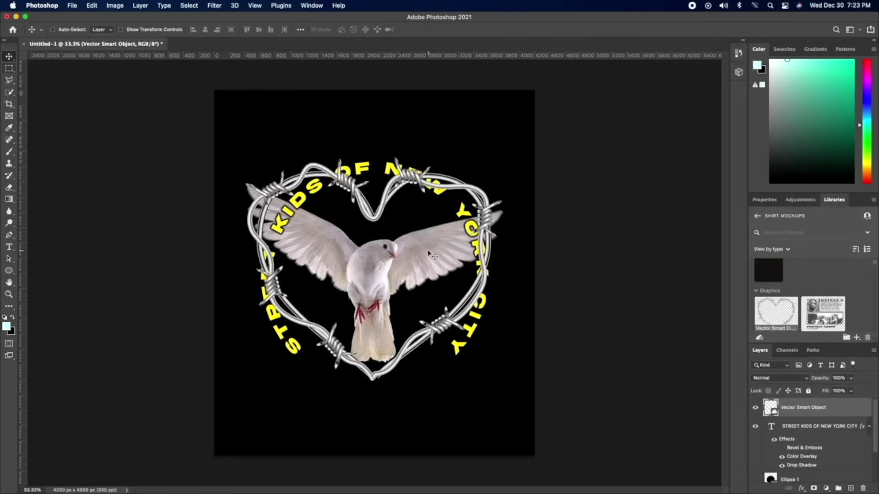
{"action": "left_click", "coordinate": [431, 253]}
{"action": "key", "text": "super+t"}
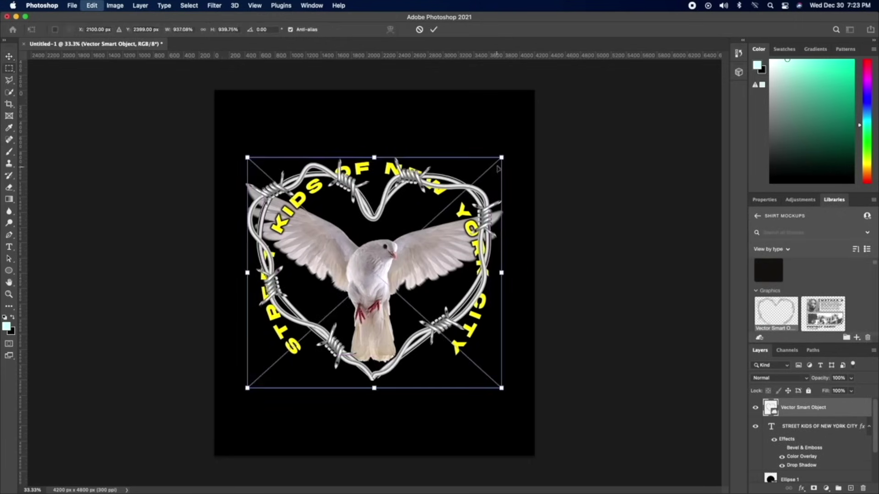
{"action": "left_click_drag", "start_coordinate": [497, 162], "coordinate": [457, 194]}
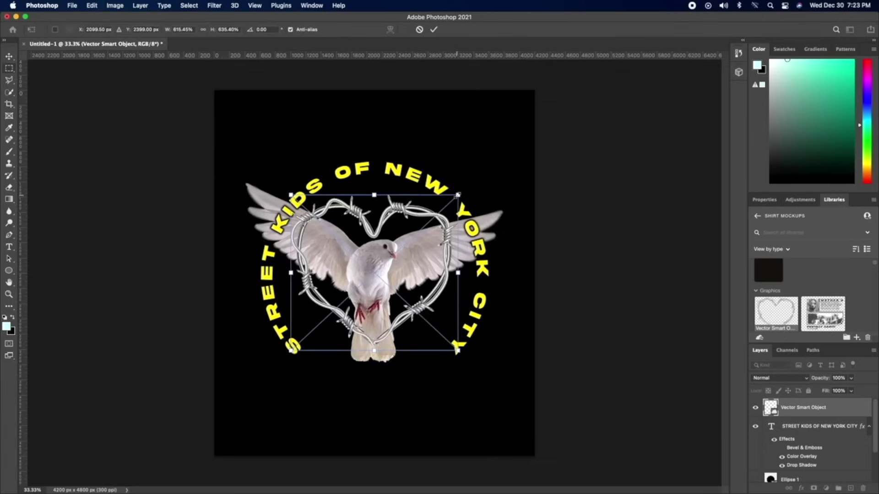
{"action": "key", "text": "Return"}
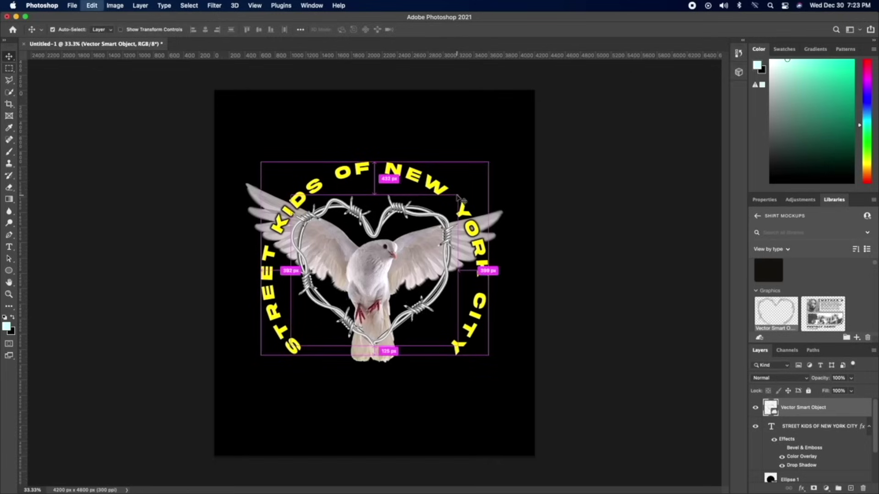
Shrink the barbed wire heart slightly more and centre it horizontally on the canvas.
{"action": "key", "text": "super+t"}
{"action": "left_click_drag", "start_coordinate": [458, 194], "coordinate": [454, 200]}
{"action": "key", "text": "Return"}
{"action": "key", "text": "super+a"}
{"action": "left_click", "coordinate": [206, 30]}
{"action": "key", "text": "super+d"}
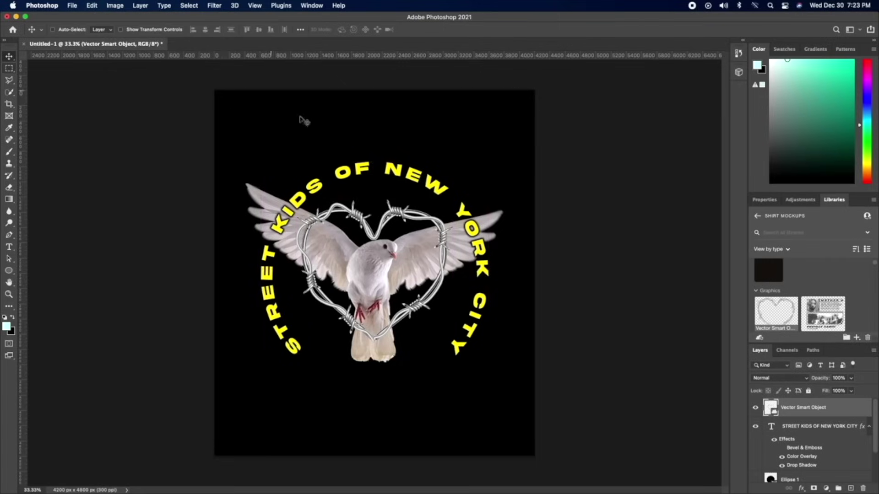
{"action": "key", "text": "t"}
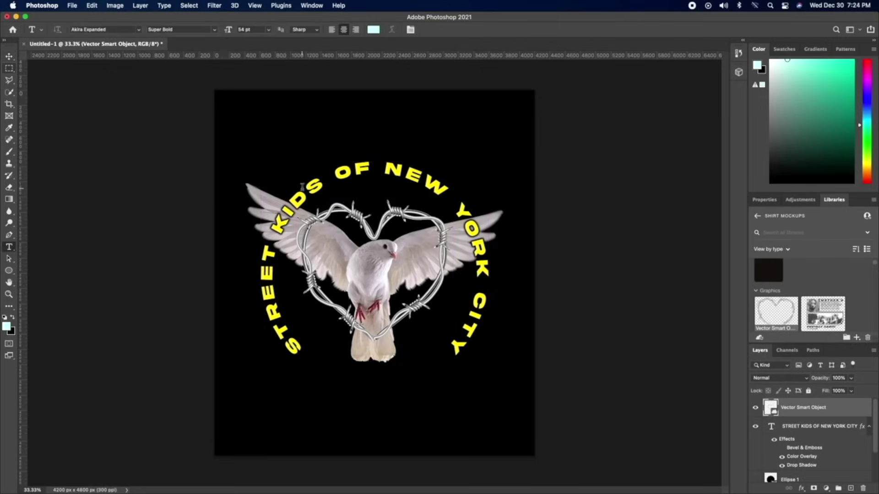
{"action": "left_click", "coordinate": [9, 56]}
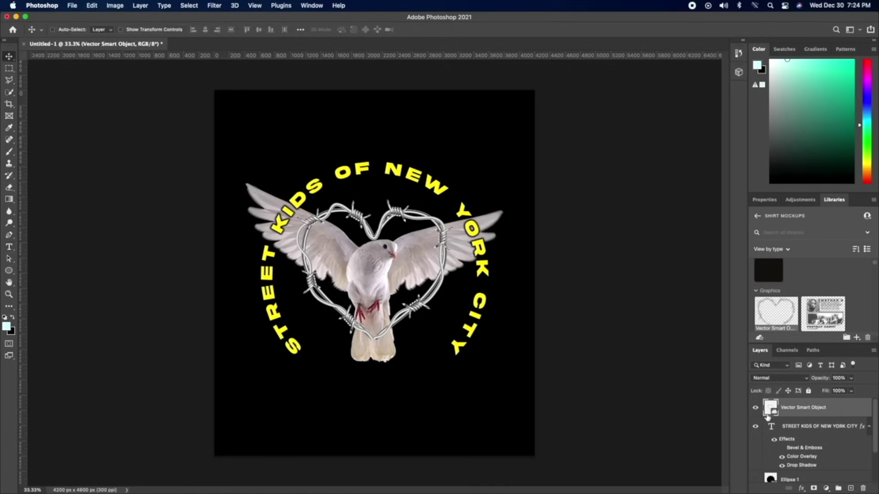
{"action": "left_click", "coordinate": [215, 6]}
{"action": "left_click", "coordinate": [241, 58]}
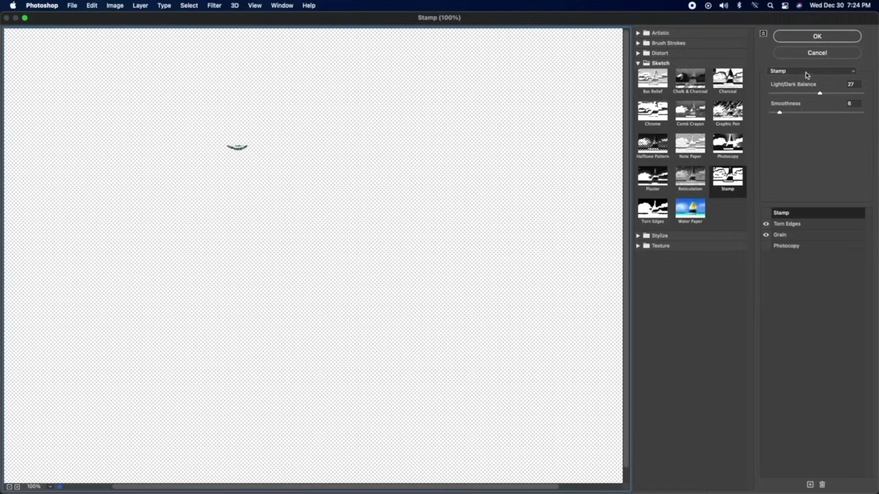
{"action": "left_click", "coordinate": [788, 55]}
Set the foreground colour to white.
{"action": "left_click", "coordinate": [7, 326]}
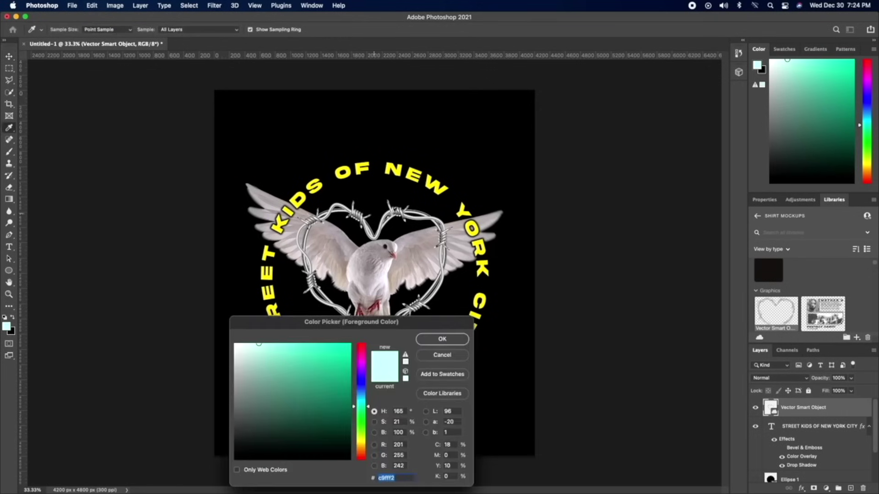
{"action": "left_click_drag", "start_coordinate": [309, 345], "coordinate": [207, 493]}
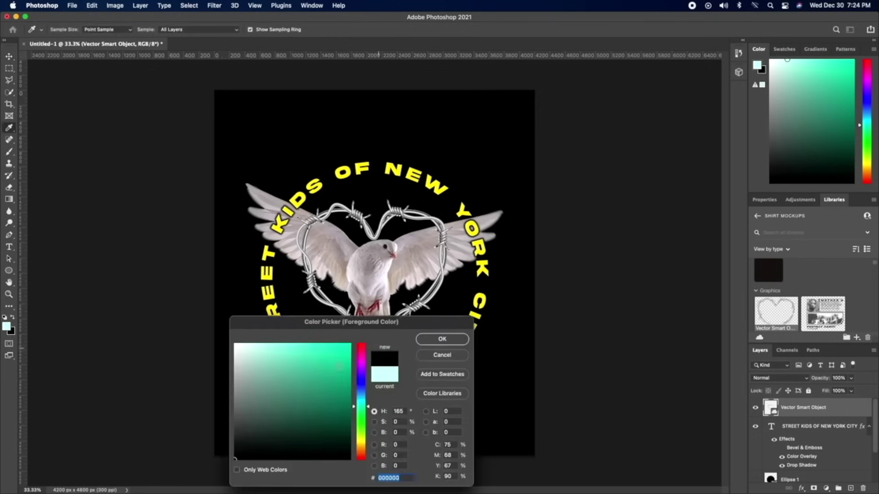
{"action": "left_click_drag", "start_coordinate": [295, 375], "coordinate": [69, 257]}
{"action": "left_click", "coordinate": [441, 341]}
Open the Filter Gallery for the barbed wire heart and compare the preview with the Stamp and Photocopy effects on and off.
{"action": "left_click", "coordinate": [214, 5]}
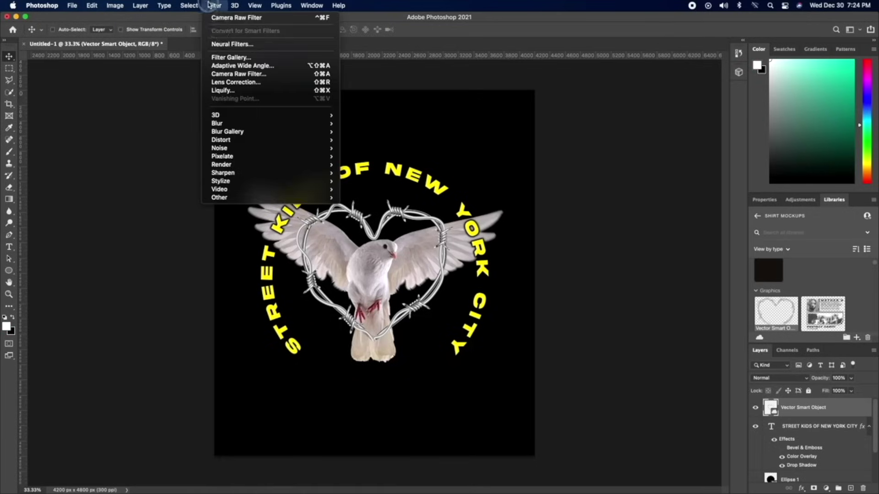
{"action": "left_click", "coordinate": [224, 58]}
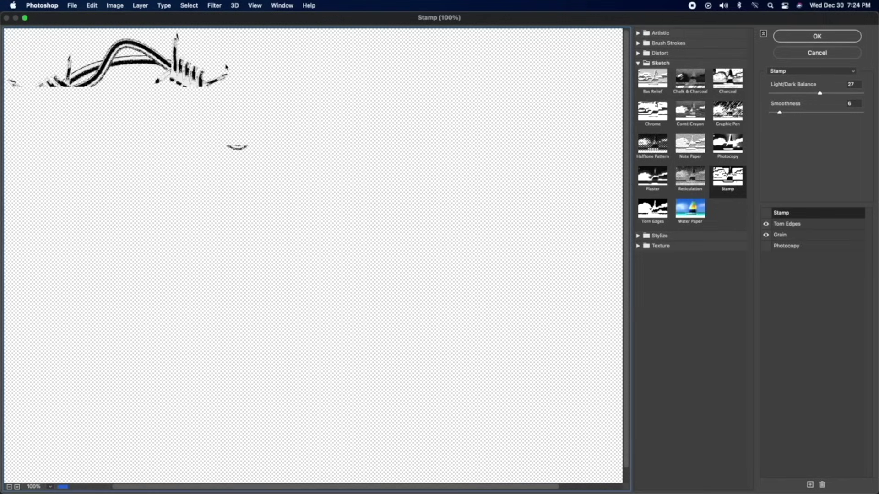
{"action": "left_click", "coordinate": [243, 167], "text": "alt"}
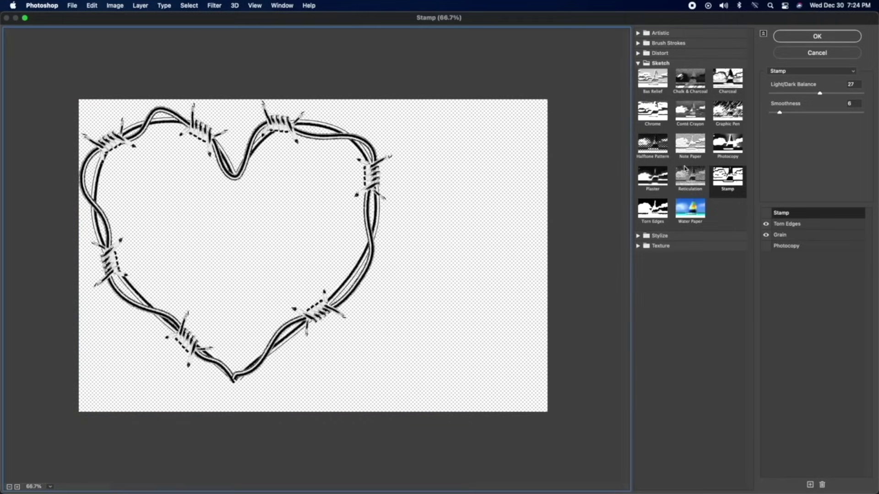
{"action": "left_click", "coordinate": [766, 213]}
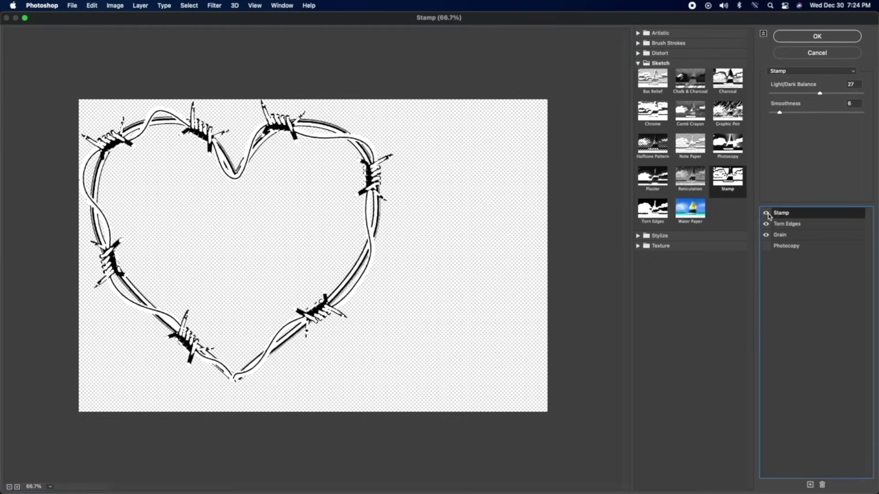
{"action": "left_click", "coordinate": [766, 214]}
{"action": "left_click", "coordinate": [766, 246]}
{"action": "left_click", "coordinate": [766, 246]}
Raise the Grain intensity on the heart, then set the Torn Edges smoothness to 15 and increase its contrast.
{"action": "left_click", "coordinate": [787, 235]}
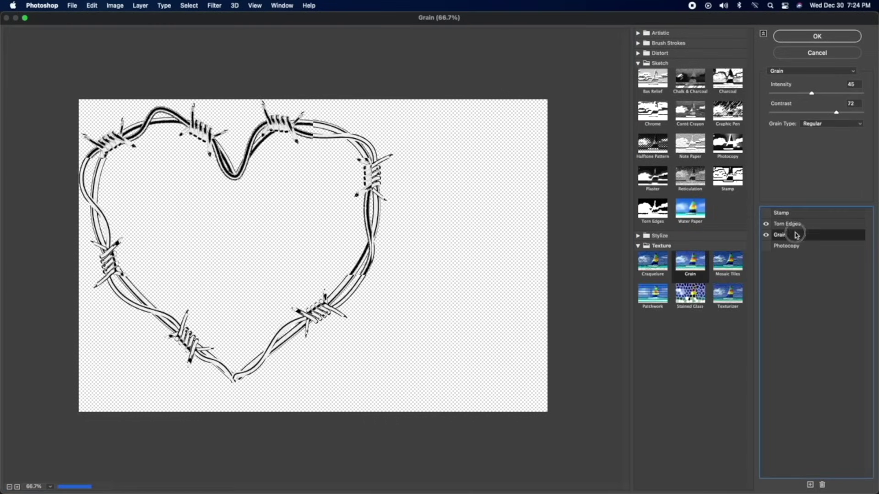
{"action": "mouse_move", "coordinate": [813, 94]}
{"action": "left_mouse_down"}
{"action": "mouse_move", "coordinate": [850, 92]}
{"action": "mouse_move", "coordinate": [795, 93]}
{"action": "mouse_move", "coordinate": [843, 97]}
{"action": "mouse_move", "coordinate": [834, 94]}
{"action": "mouse_move", "coordinate": [875, 112]}
{"action": "left_mouse_up"}
{"action": "left_click", "coordinate": [787, 224]}
{"action": "left_click", "coordinate": [797, 114]}
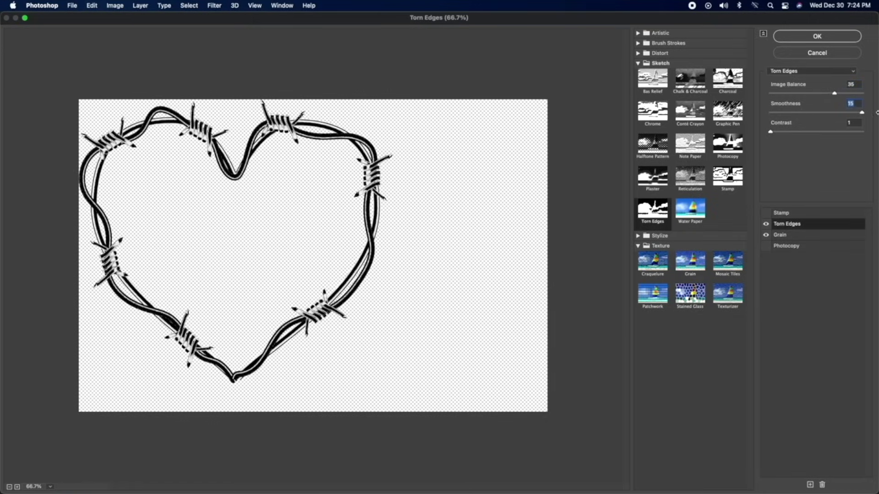
{"action": "left_click_drag", "start_coordinate": [772, 132], "coordinate": [844, 136]}
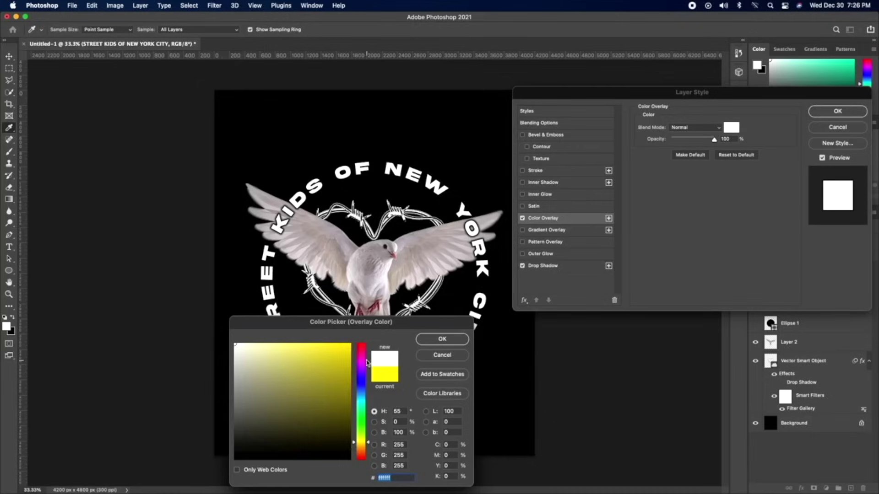
Change the circular text's Color Overlay to red and apply the layer style.
{"action": "left_click_drag", "start_coordinate": [369, 363], "coordinate": [351, 326]}
{"action": "left_click", "coordinate": [426, 340]}
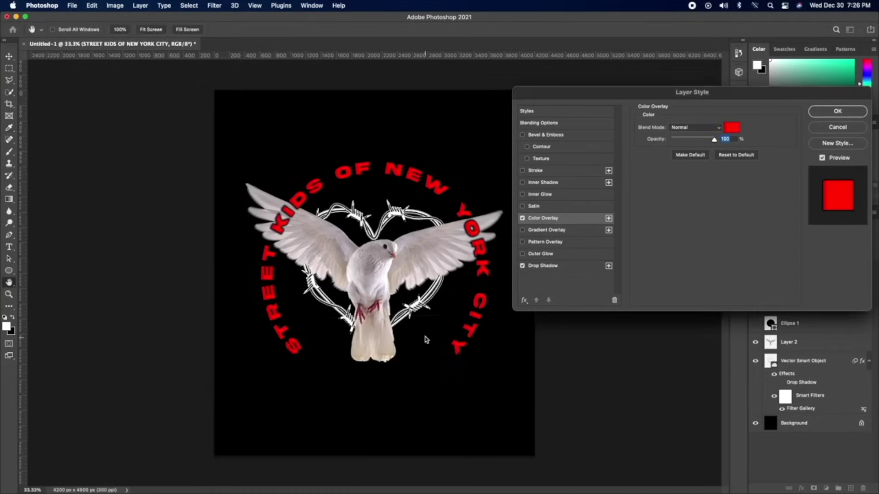
{"action": "left_click", "coordinate": [818, 114]}
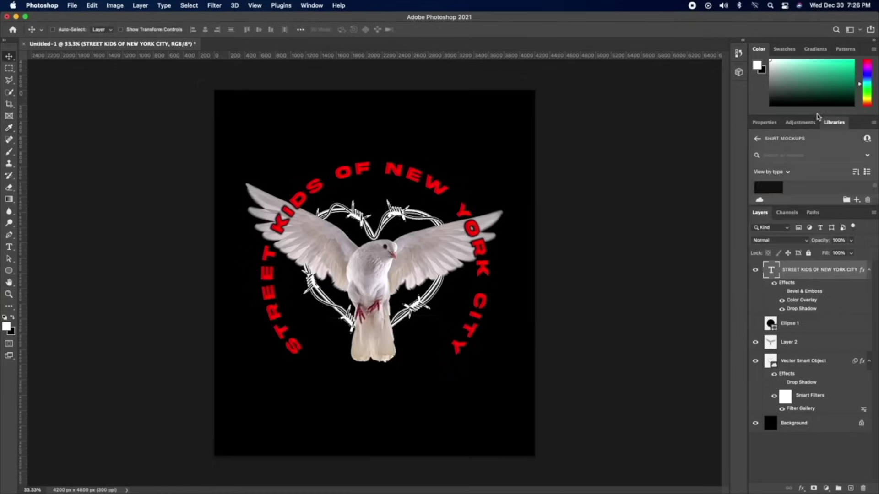
Identify the barbed wire heart layer by toggling its visibility and duplicate it.
{"action": "left_click", "coordinate": [760, 348]}
{"action": "left_click", "coordinate": [755, 361]}
{"action": "left_click", "coordinate": [756, 361]}
{"action": "left_click", "coordinate": [809, 368]}
{"action": "key", "text": "super+j"}
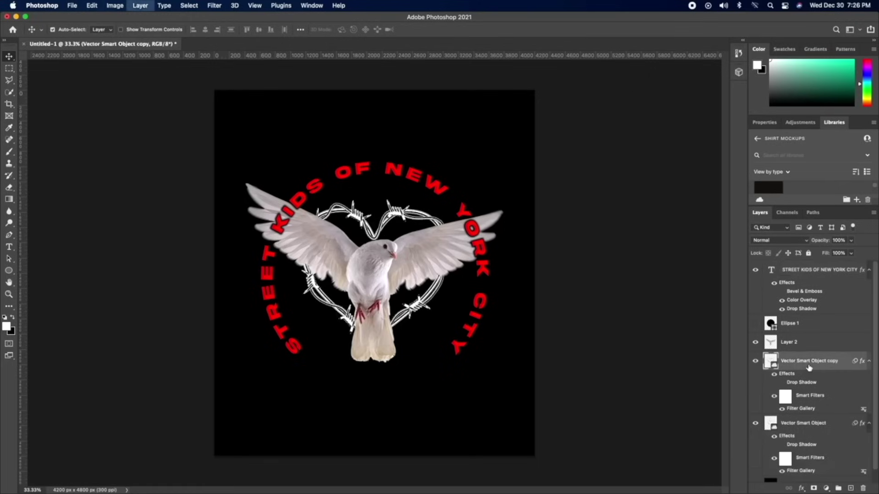
Convert the lower barbed wire heart to a smart object and give it a red Color Overlay, checking it beneath the copy.
{"action": "left_click", "coordinate": [817, 426]}
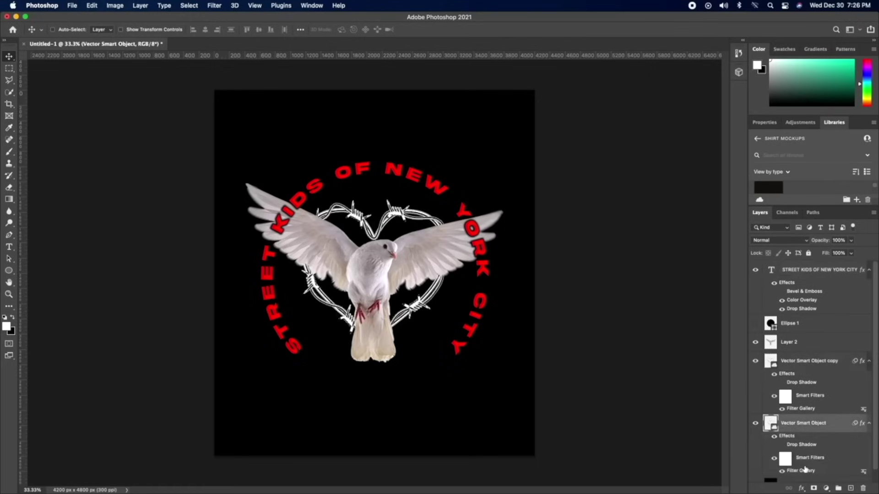
{"action": "right_click", "coordinate": [806, 425]}
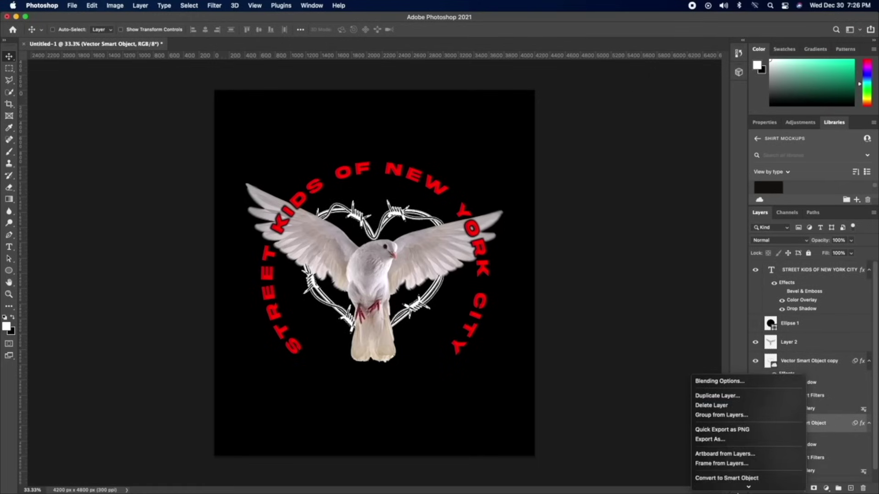
{"action": "left_click", "coordinate": [744, 458]}
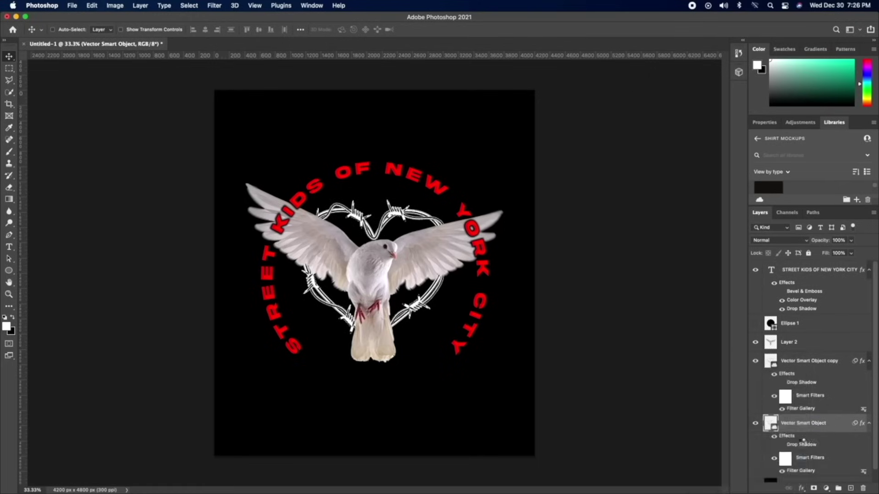
{"action": "left_click", "coordinate": [801, 488]}
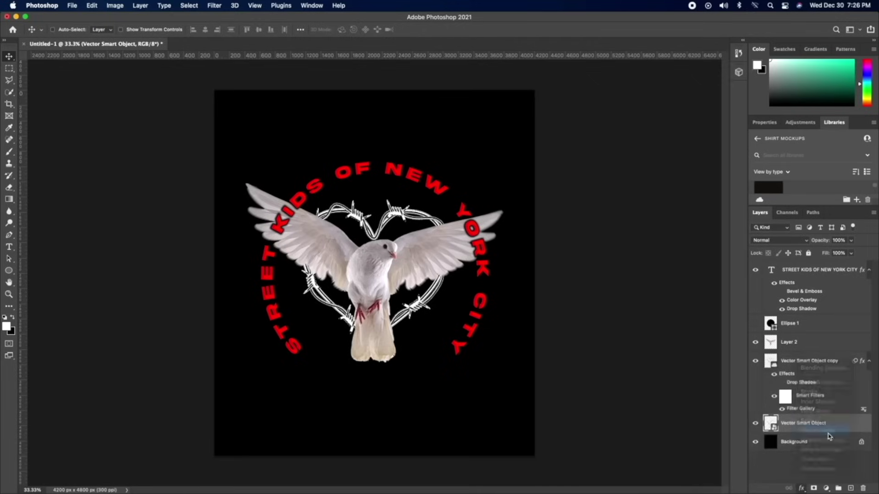
{"action": "left_click", "coordinate": [827, 433]}
{"action": "left_click", "coordinate": [828, 110]}
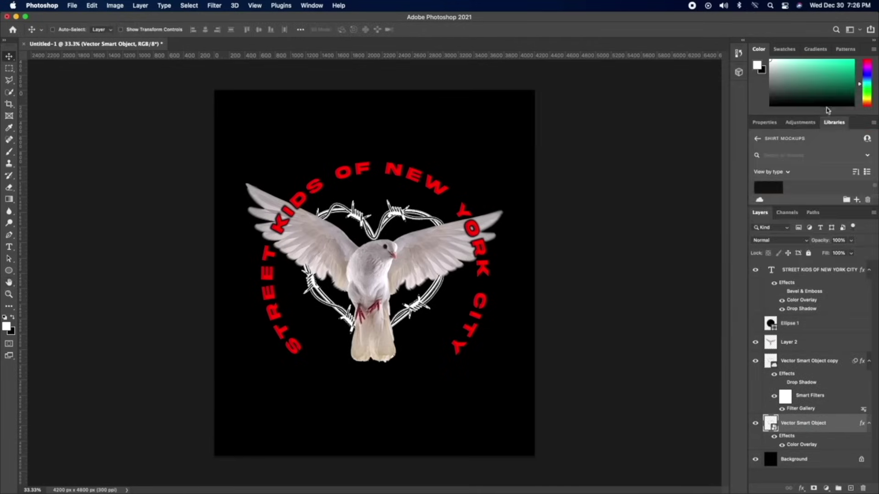
{"action": "left_click", "coordinate": [755, 361]}
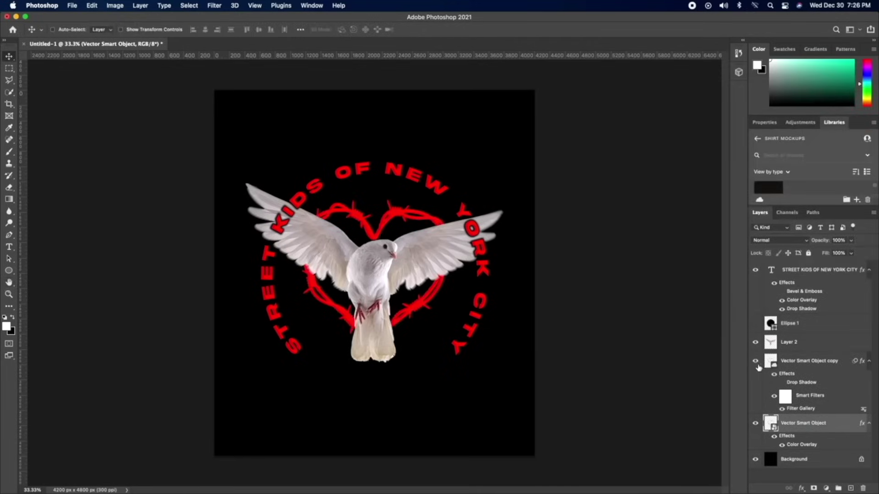
{"action": "left_click", "coordinate": [755, 361]}
Convert the upper heart copy to a smart object and rasterize the layer style of the red heart below it.
{"action": "right_click", "coordinate": [804, 364]}
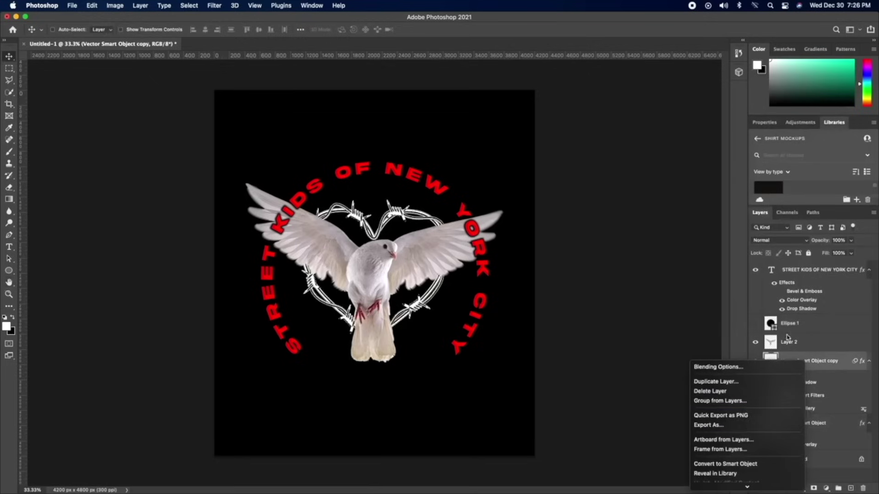
{"action": "left_click", "coordinate": [750, 465]}
{"action": "left_click", "coordinate": [760, 242]}
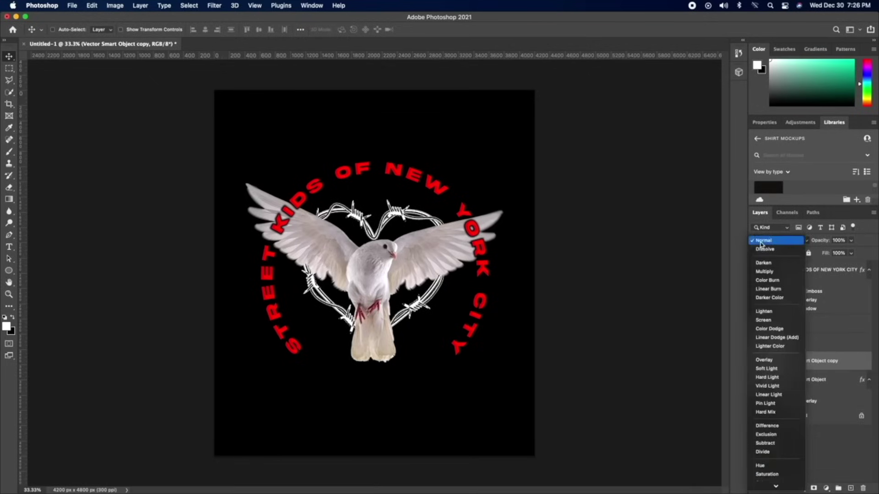
{"action": "left_click", "coordinate": [760, 242]}
{"action": "right_click", "coordinate": [798, 385]}
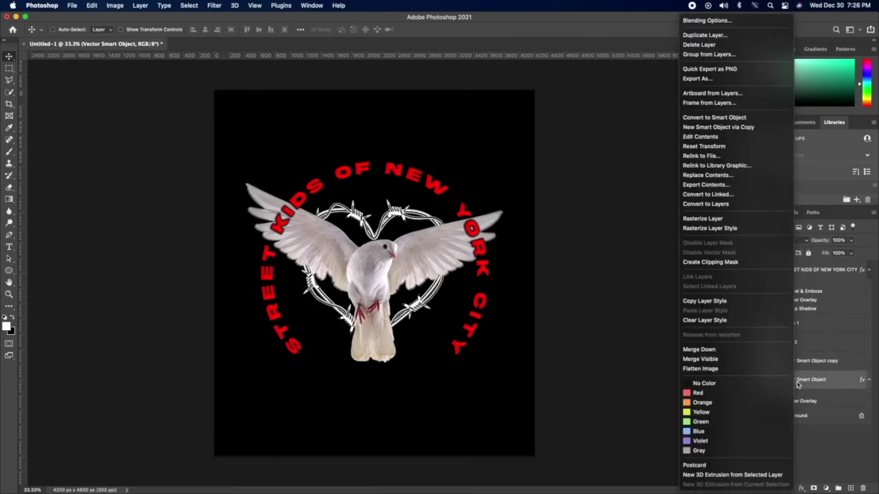
{"action": "left_click", "coordinate": [715, 229]}
Set the blend mode of the upper barbed wire heart copy to Multiply.
{"action": "left_click", "coordinate": [784, 360]}
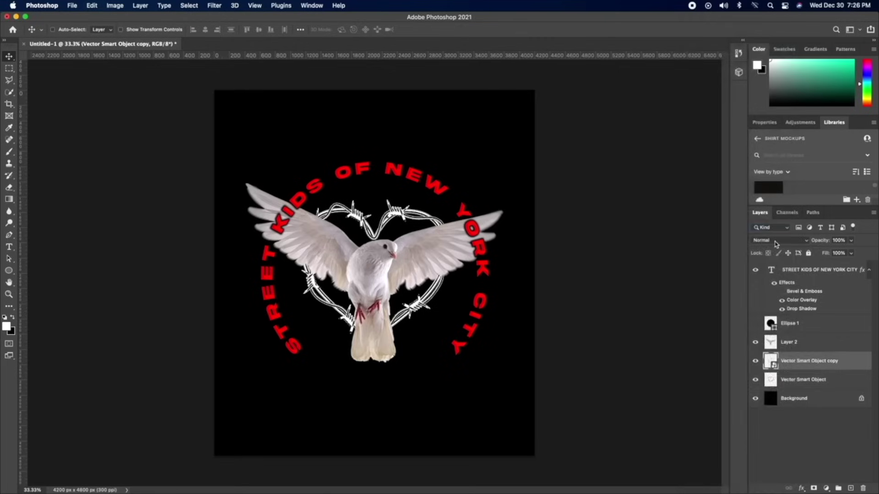
{"action": "left_click", "coordinate": [778, 241]}
{"action": "left_click", "coordinate": [772, 273]}
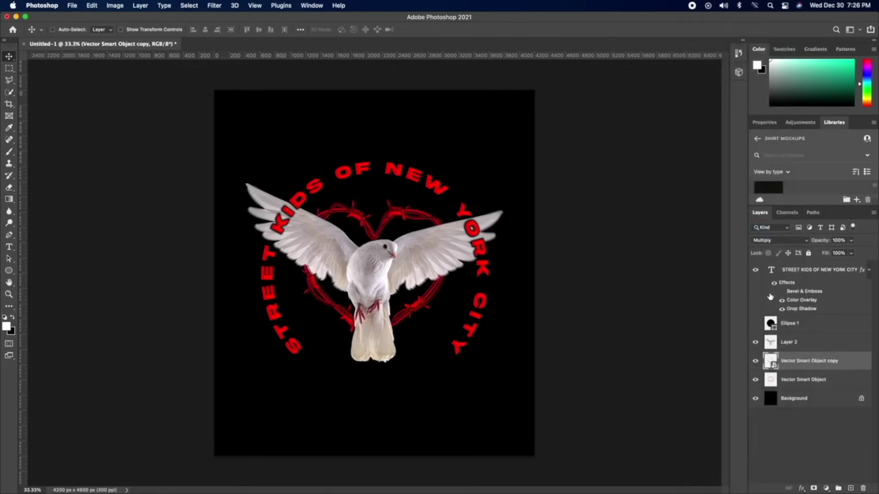
Merge the two barbed wire heart layers and place a duplicate of the merged heart above the dove layer.
{"action": "left_click", "coordinate": [790, 379], "text": "shift"}
{"action": "right_click", "coordinate": [791, 379]}
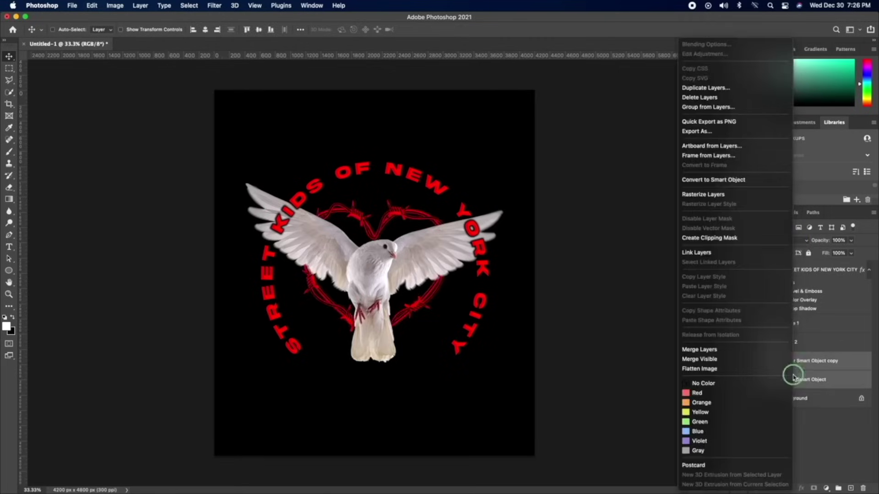
{"action": "left_click", "coordinate": [714, 350]}
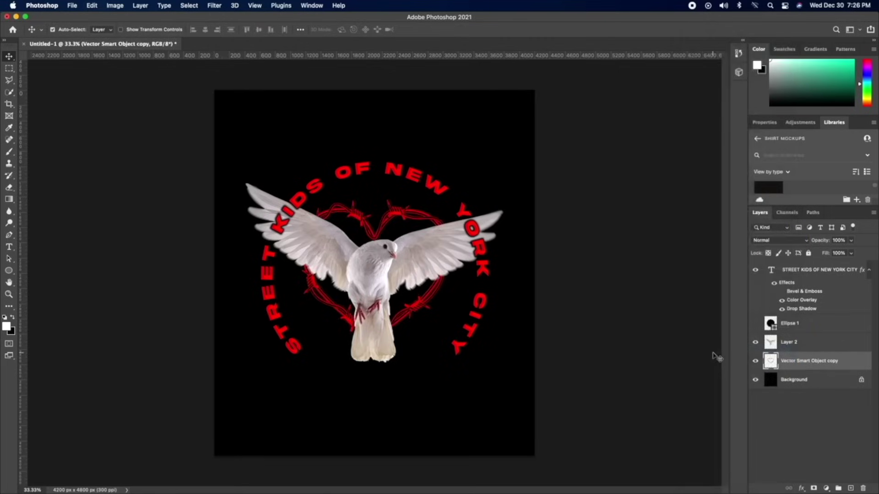
{"action": "left_click_drag", "start_coordinate": [786, 362], "coordinate": [786, 341]}
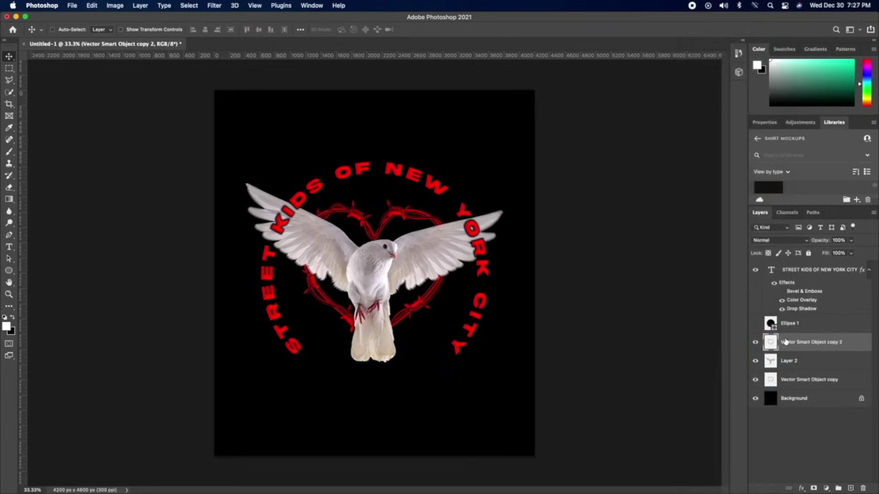
Add a Drop Shadow to the heart in front of the dove and rasterize its layer style.
{"action": "left_click", "coordinate": [804, 488]}
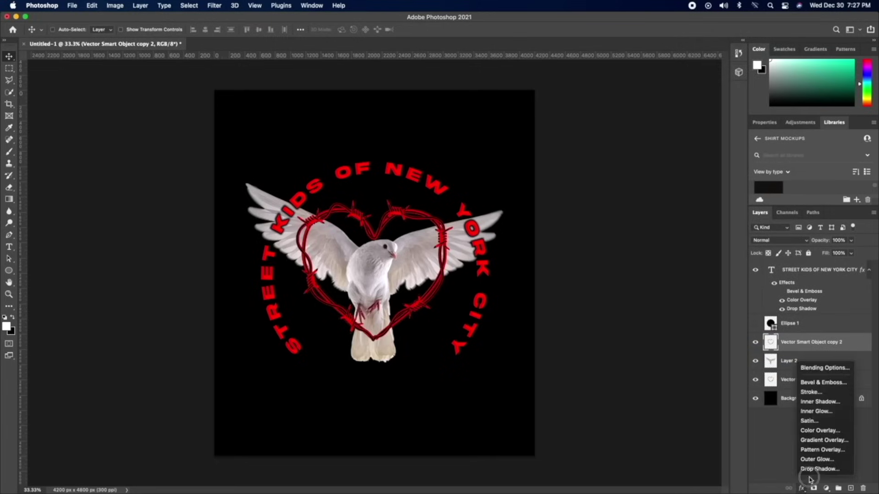
{"action": "left_click", "coordinate": [824, 468]}
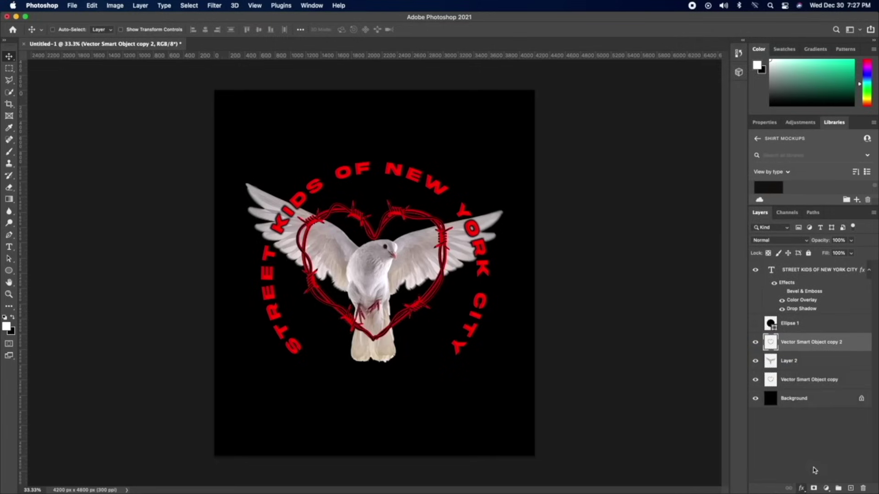
{"action": "left_click", "coordinate": [819, 114]}
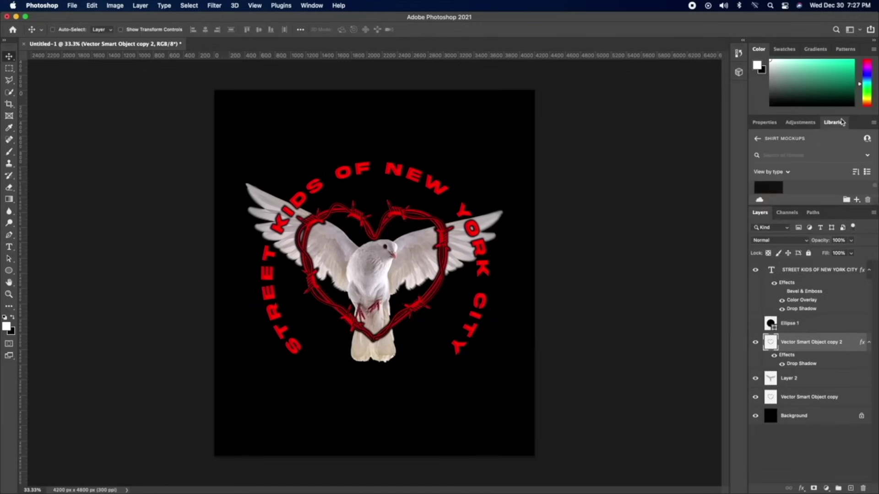
{"action": "right_click", "coordinate": [808, 348]}
{"action": "left_click", "coordinate": [732, 204]}
Add a layer mask to the front heart and brush black over its lower tip where it crosses the dove's tail.
{"action": "left_click", "coordinate": [814, 489]}
{"action": "key", "text": "x"}
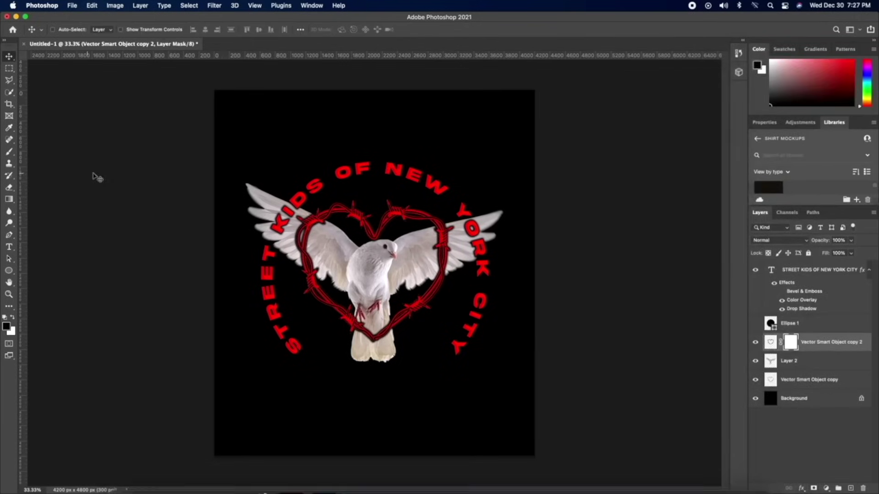
{"action": "key", "text": "b"}
{"action": "left_click_drag", "start_coordinate": [350, 330], "coordinate": [373, 314]}
Switch to a hard round brush at 100% flow and fully mask the heart's tip over the dove's tail.
{"action": "left_click", "coordinate": [265, 30]}
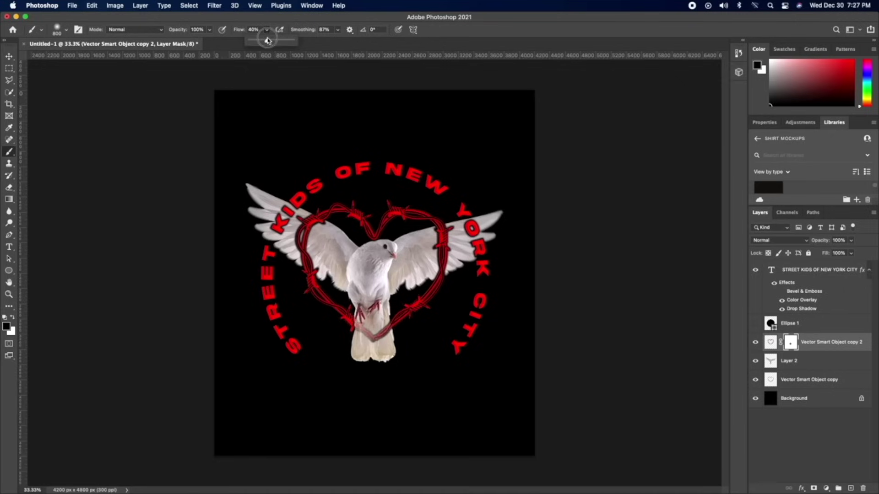
{"action": "left_click", "coordinate": [65, 31]}
{"action": "double_click", "coordinate": [69, 173]}
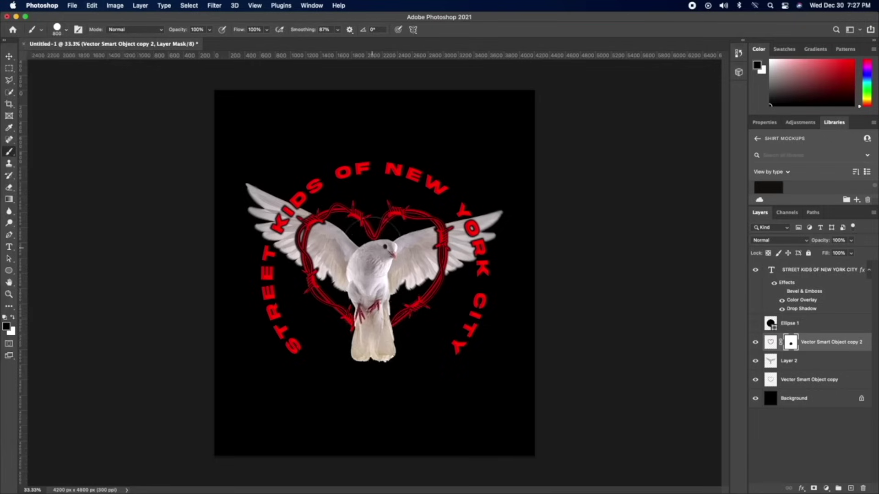
Move the dove slightly upward between the two barbed wire heart layers.
{"action": "left_click", "coordinate": [9, 56]}
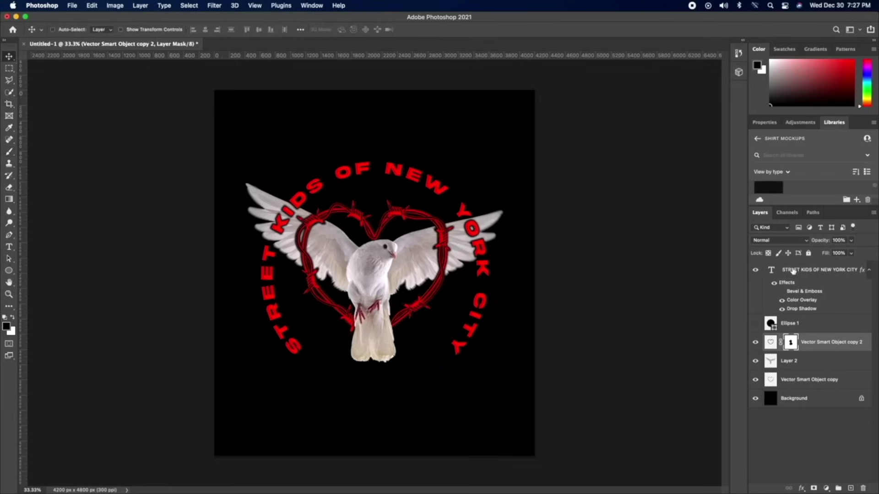
{"action": "left_click", "coordinate": [796, 361]}
{"action": "left_click_drag", "start_coordinate": [324, 270], "coordinate": [324, 256]}
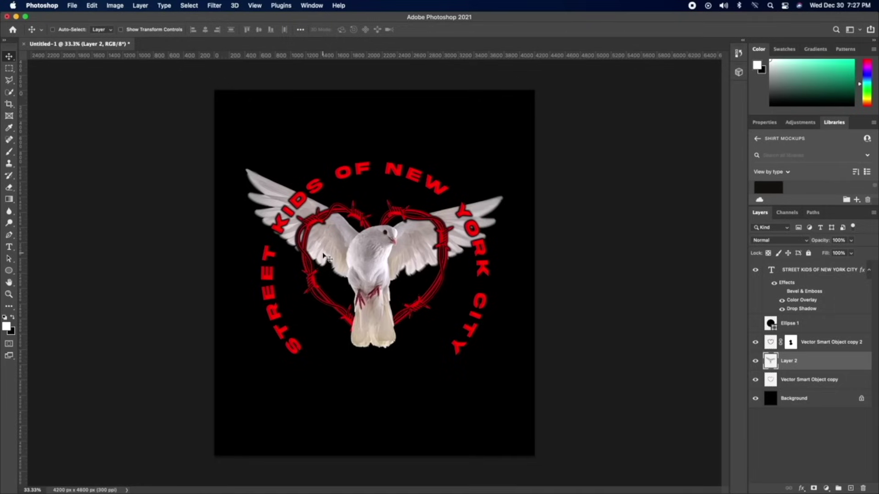
Reduce the size of the circular red text to 48 pt.
{"action": "double_click", "coordinate": [341, 176]}
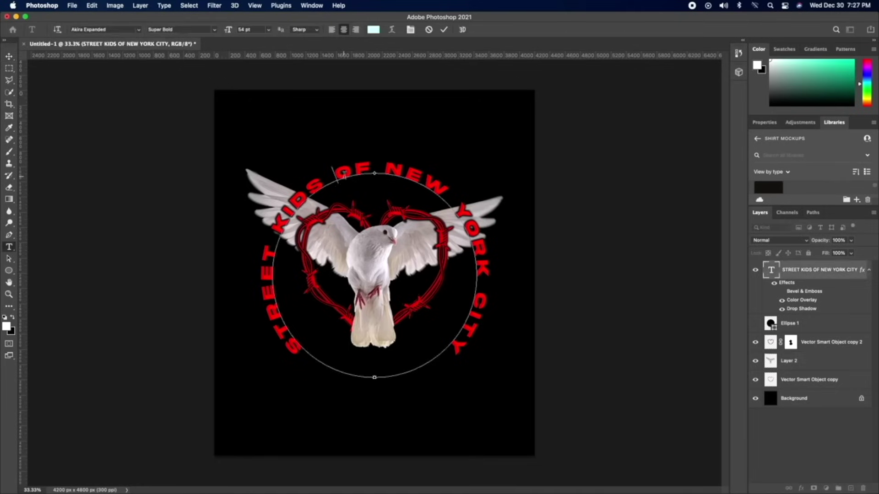
{"action": "left_click_drag", "start_coordinate": [233, 34], "coordinate": [231, 36]}
{"action": "left_click", "coordinate": [9, 56]}
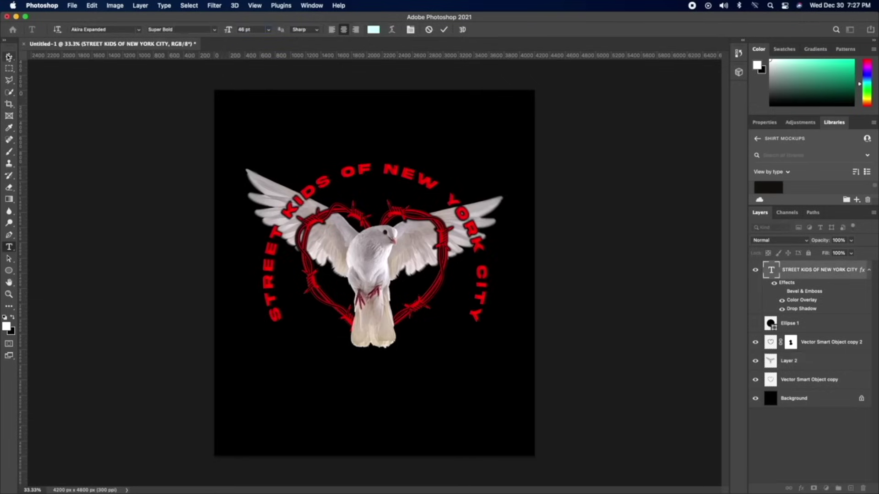
Replace the circular text with STREET KIDS and enlarge it along the arc above the dove.
{"action": "double_click", "coordinate": [435, 180]}
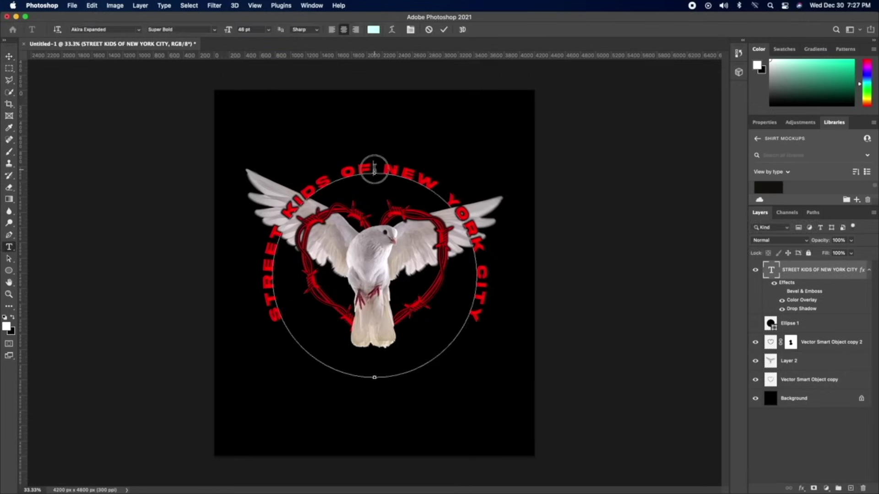
{"action": "key", "text": "BackSpace"}
{"action": "type", "text": "STREET KIDS"}
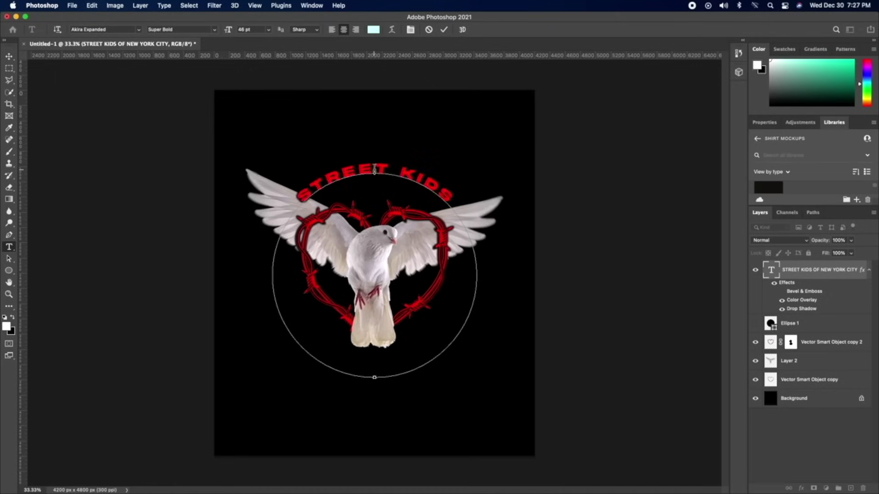
{"action": "key", "text": "super+a"}
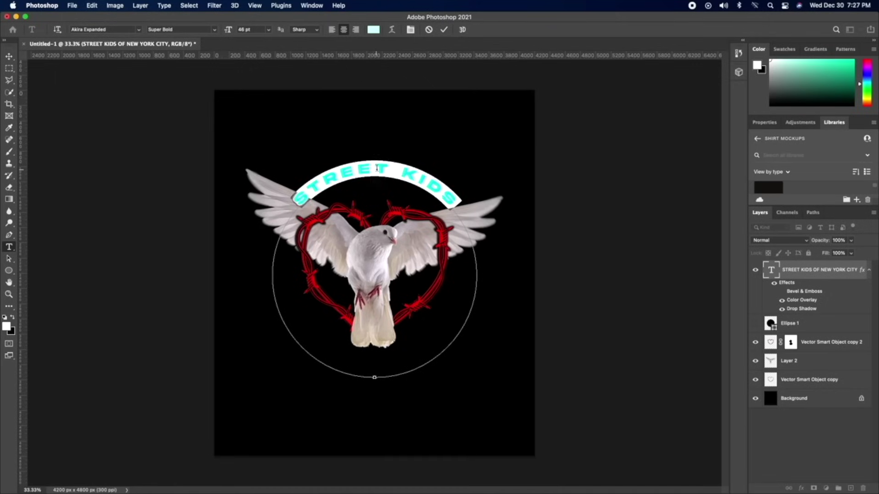
{"action": "left_click_drag", "start_coordinate": [228, 29], "coordinate": [237, 28]}
{"action": "left_click", "coordinate": [10, 54]}
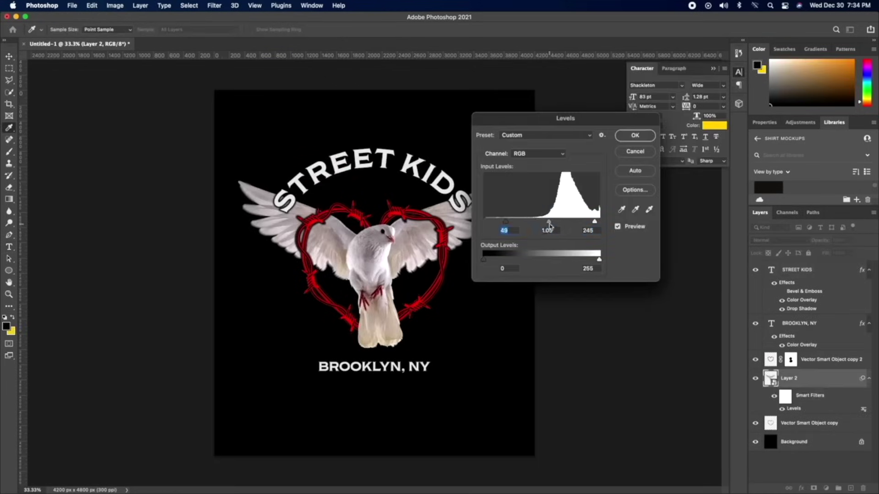
Apply the dove's Levels adjustment with input levels 49 and 245, and hide the BROOKLYN, NY and STREET KIDS text layers.
{"action": "left_click", "coordinate": [632, 135]}
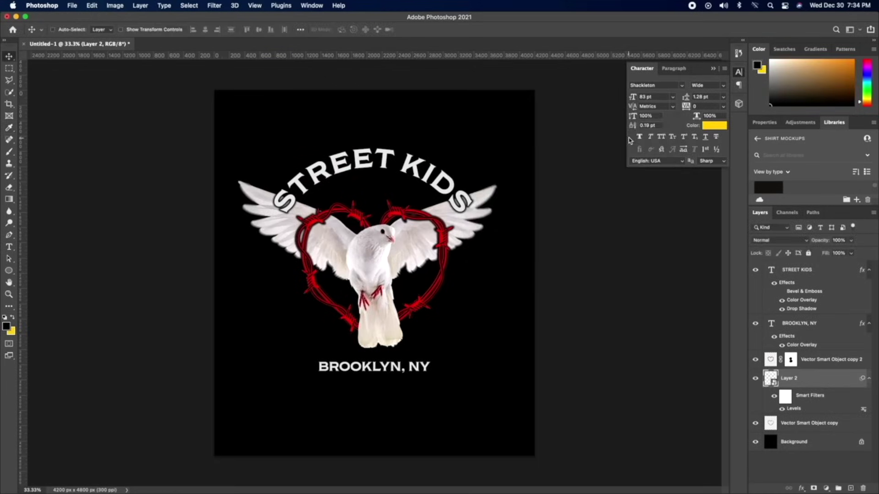
{"action": "left_click", "coordinate": [806, 273]}
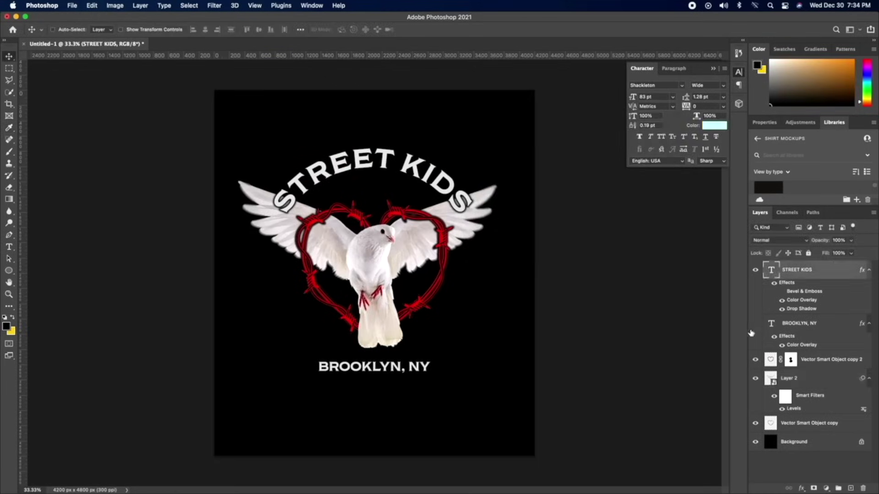
{"action": "left_click", "coordinate": [755, 323]}
{"action": "left_click", "coordinate": [755, 269]}
Add a text layer reading STREET KID above the dove and set its font to Moret Extrabold.
{"action": "key", "text": "t"}
{"action": "left_click", "coordinate": [300, 180]}
{"action": "type", "text": "STREET KID"}
{"action": "key", "text": "super+a"}
{"action": "left_click", "coordinate": [138, 30]}
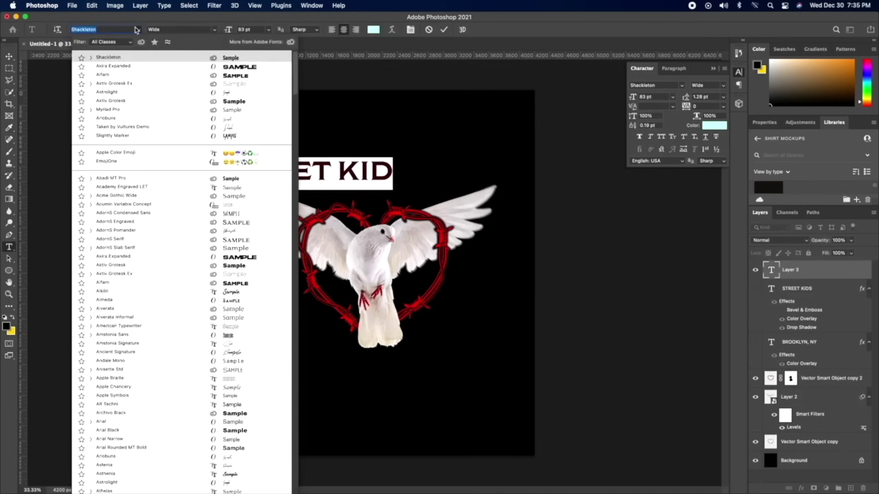
{"action": "scroll", "coordinate": [252, 332], "scroll_direction": "down", "scroll_amount": 5}
{"action": "scroll", "coordinate": [247, 335], "scroll_direction": "down", "scroll_amount": 10}
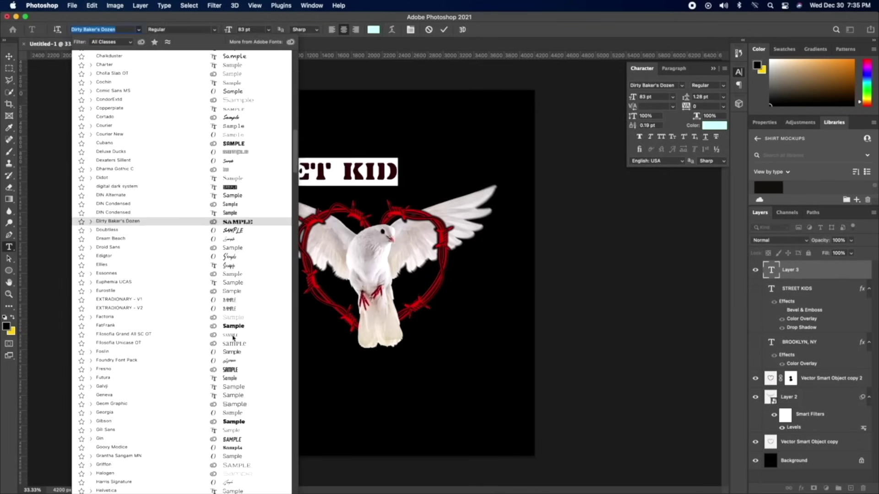
{"action": "scroll", "coordinate": [233, 338], "scroll_direction": "down", "scroll_amount": 15}
{"action": "scroll", "coordinate": [247, 444], "scroll_direction": "down", "scroll_amount": 2}
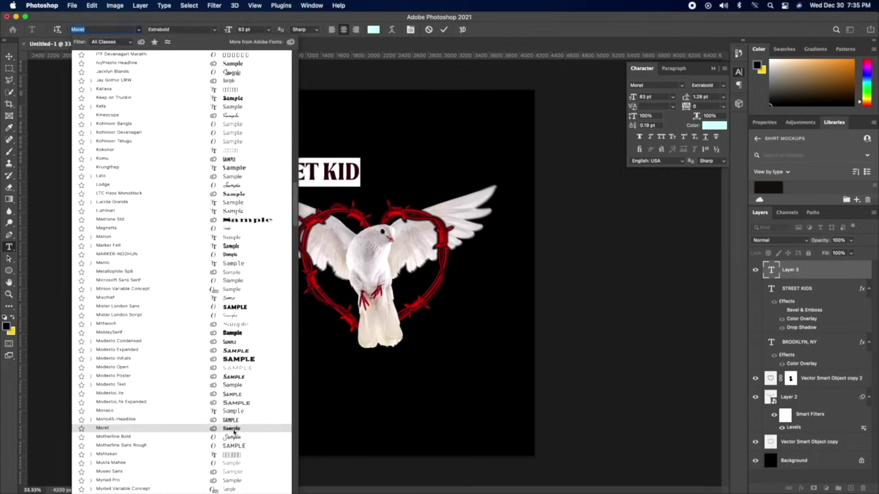
{"action": "left_click", "coordinate": [232, 428]}
Change the new text to URBAN and set its size to 141 pt.
{"action": "type", "text": "URBAN"}
{"action": "key", "text": "super+a"}
{"action": "left_click_drag", "start_coordinate": [228, 30], "coordinate": [262, 31]}
Center the URBAN text horizontally on the canvas.
{"action": "left_click", "coordinate": [10, 57]}
{"action": "key", "text": "super+a"}
{"action": "key", "text": "super+d"}
{"action": "key", "text": "super+a"}
{"action": "left_click", "coordinate": [206, 30]}
{"action": "key", "text": "super+d"}
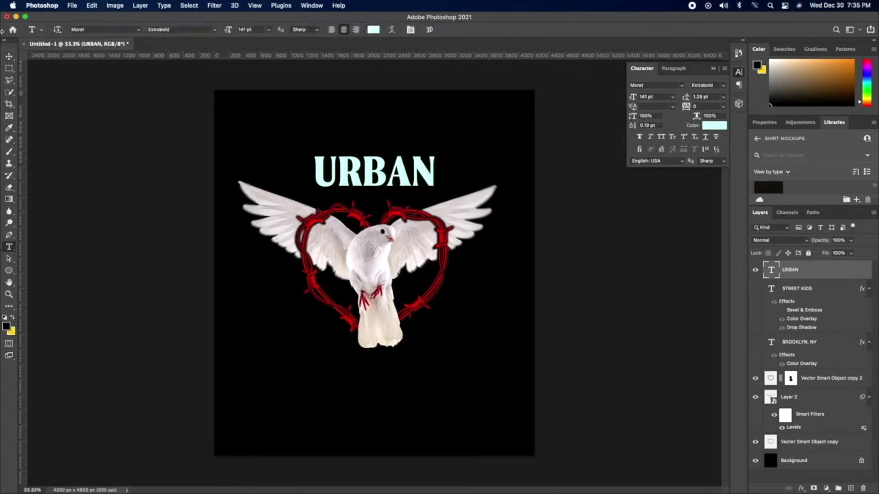
Place a duplicate of the URBAN text below the dove and change its wording to CULT.
{"action": "left_click_drag", "start_coordinate": [386, 166], "coordinate": [386, 368]}
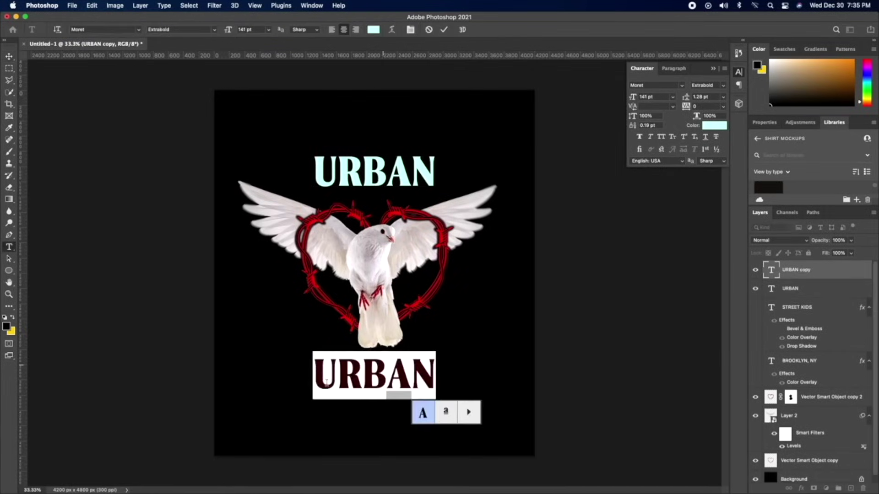
{"action": "type", "text": "CULT"}
{"action": "key", "text": "super+Return"}
{"action": "key", "text": "v"}
{"action": "key", "text": "super+a"}
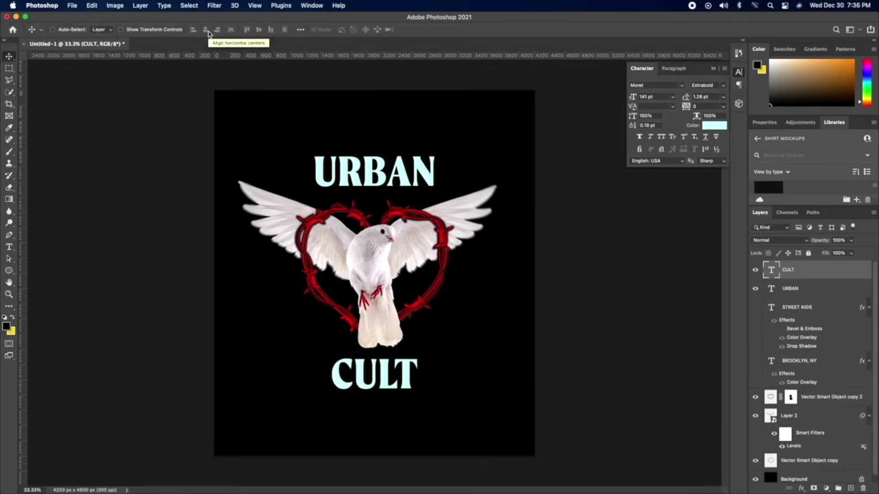
Add a Color Overlay of ffae00 to the URBAN text.
{"action": "left_click", "coordinate": [790, 288]}
{"action": "left_click", "coordinate": [801, 488]}
{"action": "left_click", "coordinate": [810, 426]}
{"action": "left_click", "coordinate": [731, 127]}
{"action": "type", "text": "ffae00"}
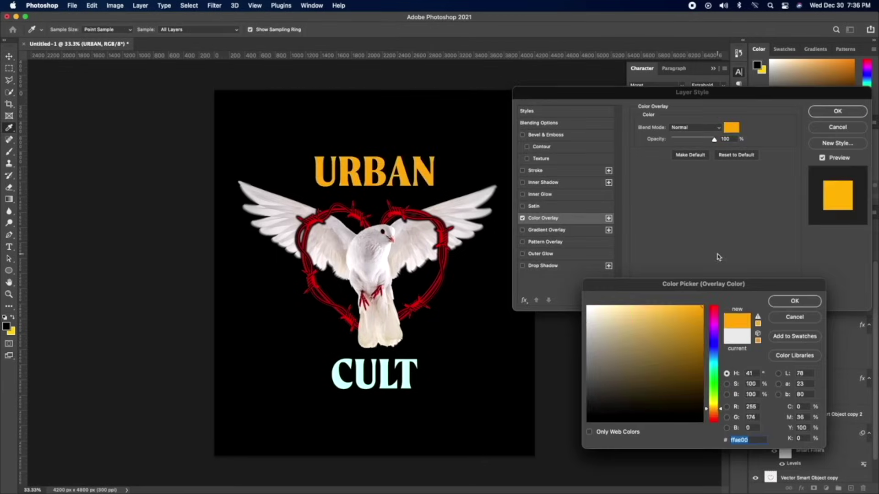
{"action": "left_click", "coordinate": [780, 300]}
{"action": "left_click", "coordinate": [838, 113]}
Copy the orange Color Overlay from URBAN to CULT and stack CULT directly beneath URBAN above the dove.
{"action": "left_click_drag", "start_coordinate": [788, 301], "coordinate": [786, 273]}
{"action": "left_click_drag", "start_coordinate": [380, 190], "coordinate": [382, 359]}
Scale URBAN and CULT down together and center them horizontally on the canvas above the dove.
{"action": "left_click", "coordinate": [789, 271], "text": "shift"}
{"action": "left_click_drag", "start_coordinate": [446, 348], "coordinate": [420, 140]}
{"action": "key", "text": "super+a"}
{"action": "left_click", "coordinate": [205, 30]}
{"action": "key", "text": "super+d"}
{"action": "key", "text": "super+t"}
{"action": "mouse_move", "coordinate": [375, 174]}
{"action": "left_mouse_down"}
{"action": "mouse_move", "coordinate": [375, 386]}
{"action": "mouse_move", "coordinate": [374, 178]}
{"action": "left_mouse_up"}
{"action": "key", "text": "Return"}
Warp the URBAN text with the Arc Lower style and enlarge it above CULT.
{"action": "left_click", "coordinate": [790, 306]}
{"action": "key", "text": "super+t"}
{"action": "right_click", "coordinate": [366, 160]}
{"action": "left_click", "coordinate": [380, 233]}
{"action": "left_click", "coordinate": [215, 29]}
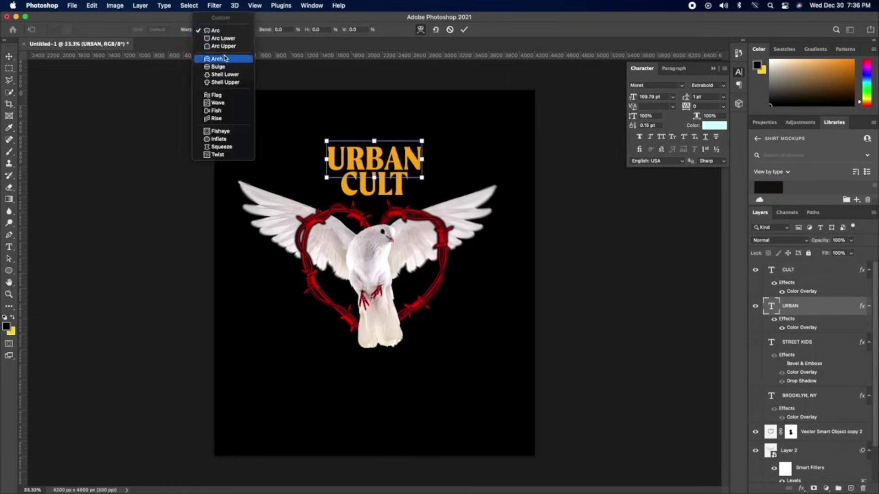
{"action": "left_click", "coordinate": [223, 38]}
{"action": "left_click", "coordinate": [420, 30]}
{"action": "left_click_drag", "start_coordinate": [422, 141], "coordinate": [460, 137]}
{"action": "key", "text": "Return"}
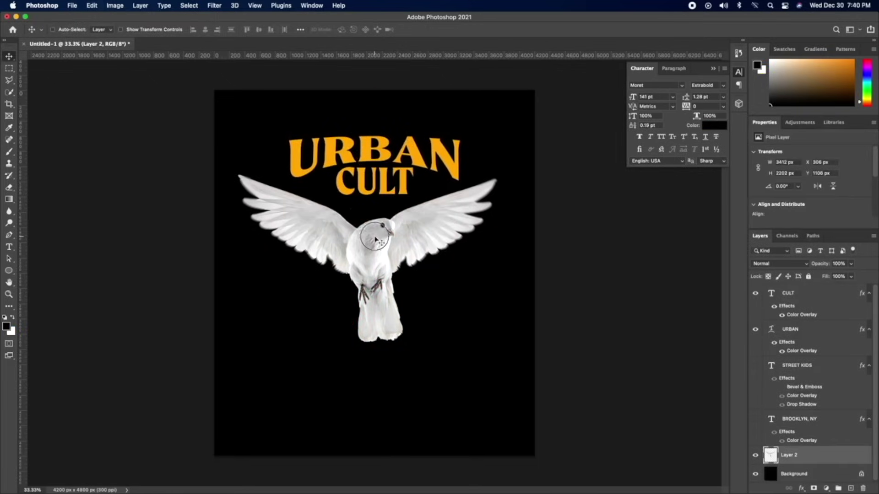
Move the dove up behind the lettering and place a duplicate of it above the text layers.
{"action": "left_click_drag", "start_coordinate": [374, 239], "coordinate": [377, 224]}
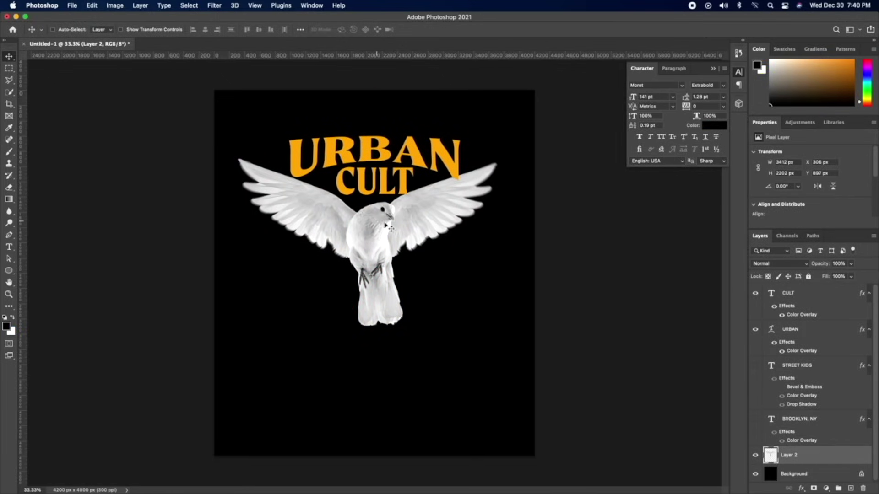
{"action": "left_click_drag", "start_coordinate": [422, 274], "coordinate": [421, 254]}
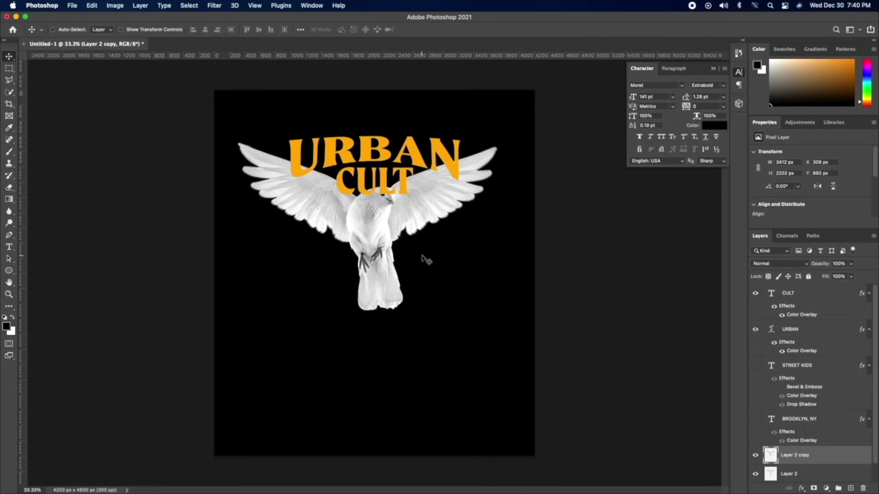
{"action": "left_click_drag", "start_coordinate": [780, 457], "coordinate": [791, 296]}
Set the front dove's Outer Glow to 100% opacity and a size of 92 px.
{"action": "double_click", "coordinate": [791, 295]}
{"action": "mouse_move", "coordinate": [678, 206]}
{"action": "left_mouse_down"}
{"action": "mouse_move", "coordinate": [673, 197]}
{"action": "mouse_move", "coordinate": [688, 206]}
{"action": "left_mouse_up"}
{"action": "left_click_drag", "start_coordinate": [700, 137], "coordinate": [714, 137]}
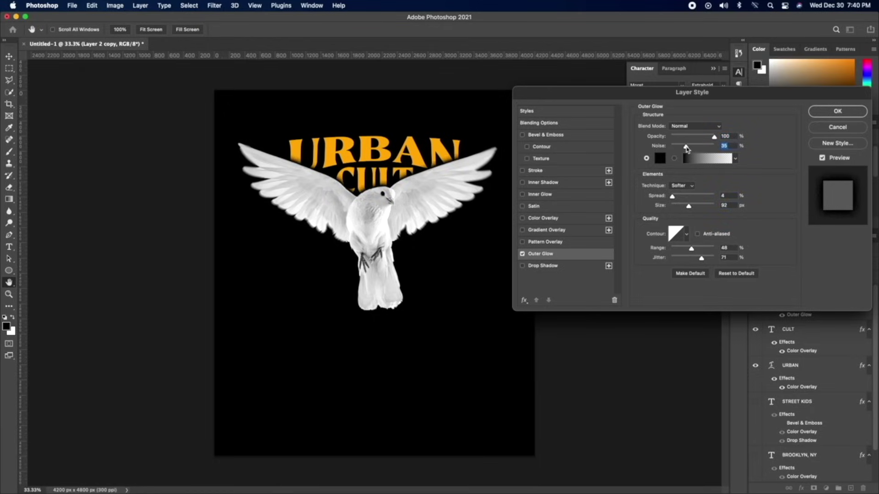
{"action": "left_click", "coordinate": [837, 111]}
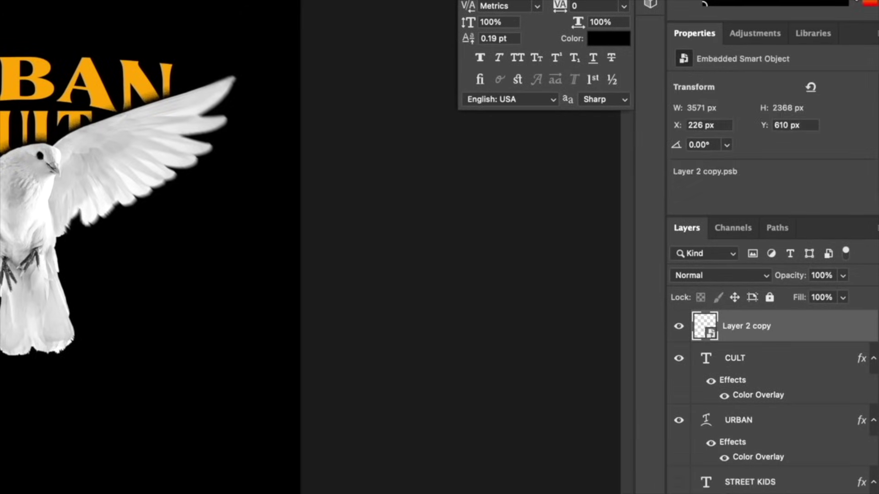
Add a layer mask to the front dove and brush black over the upper wings where they cover URBAN.
{"action": "left_click", "coordinate": [760, 493]}
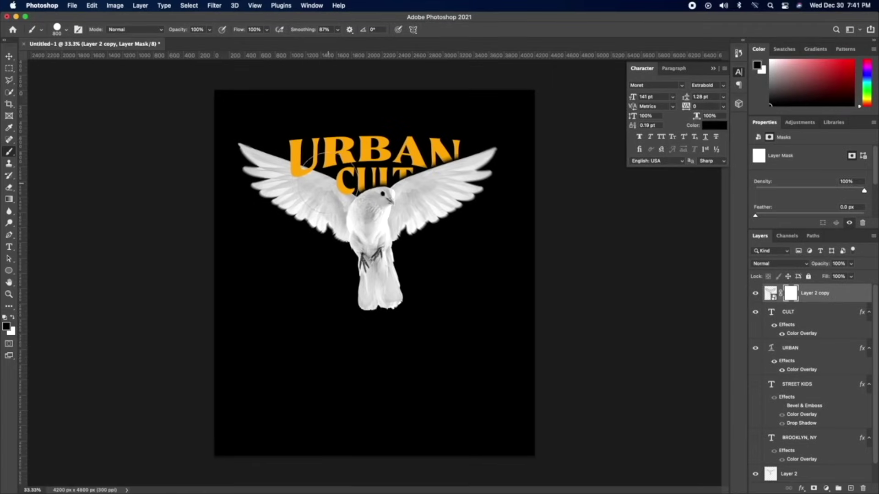
{"action": "key", "text": "super+z"}
{"action": "mouse_move", "coordinate": [328, 174]}
{"action": "left_mouse_down"}
{"action": "mouse_move", "coordinate": [306, 158]}
{"action": "mouse_move", "coordinate": [432, 141]}
{"action": "mouse_move", "coordinate": [441, 151]}
{"action": "left_mouse_up"}
{"action": "key", "text": "v"}
Add a black Outer Glow to the URBAN text and adjust its spread.
{"action": "left_click", "coordinate": [790, 348]}
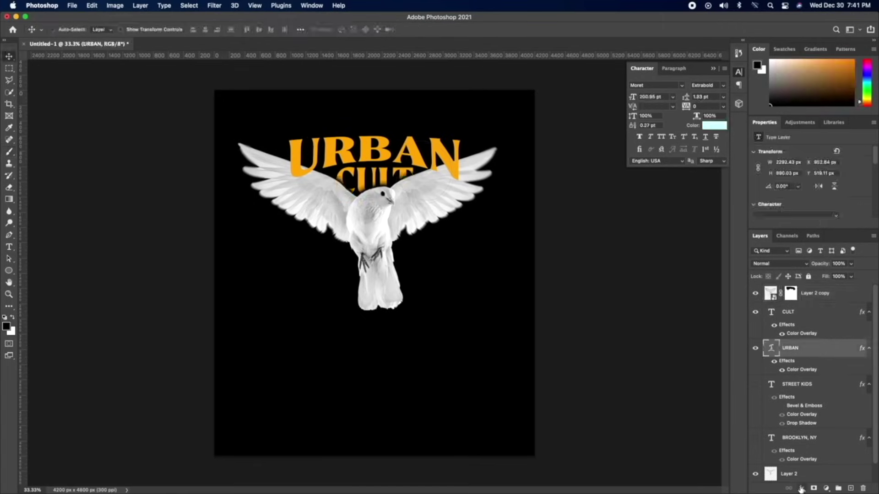
{"action": "left_click", "coordinate": [801, 488]}
{"action": "left_click", "coordinate": [807, 459]}
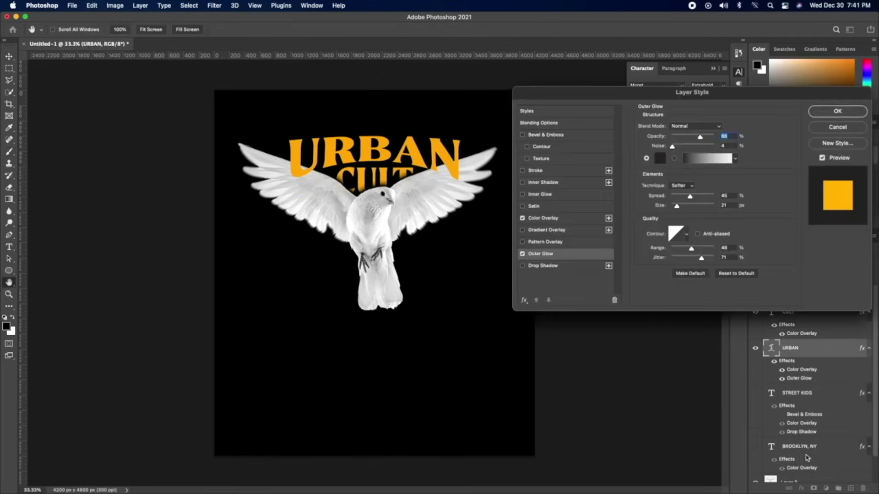
{"action": "left_click", "coordinate": [662, 159]}
{"action": "left_click", "coordinate": [590, 434]}
{"action": "left_click", "coordinate": [794, 297]}
{"action": "left_click_drag", "start_coordinate": [704, 198], "coordinate": [709, 199]}
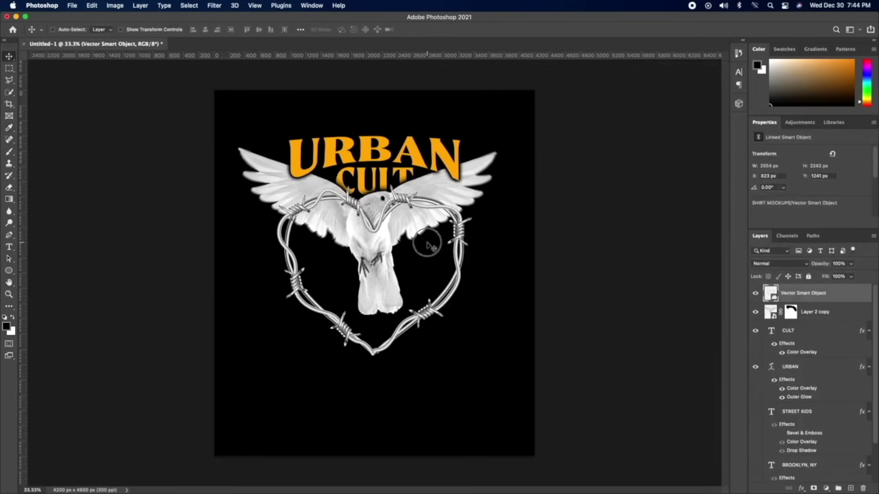
Move the barbed wire heart up over the lettering and dove, and convert it to an embedded smart object.
{"action": "mouse_move", "coordinate": [428, 190]}
{"action": "left_mouse_down"}
{"action": "mouse_move", "coordinate": [429, 178]}
{"action": "mouse_move", "coordinate": [429, 187]}
{"action": "left_mouse_up"}
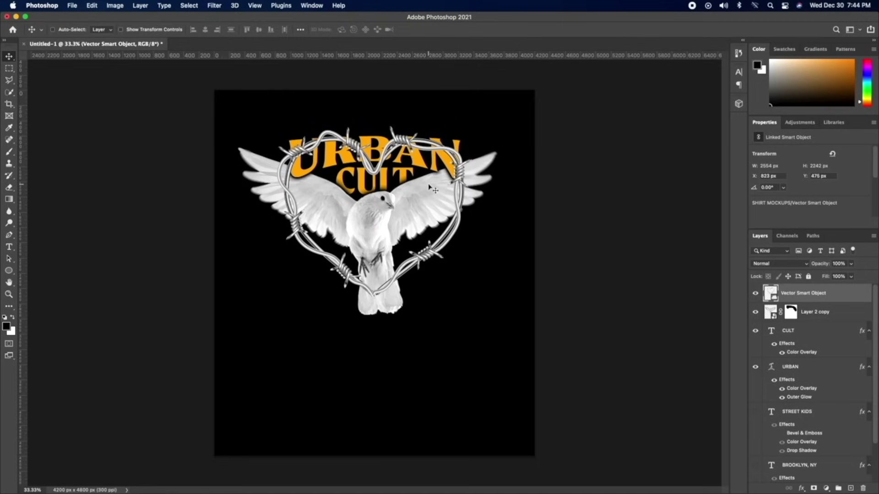
{"action": "right_click", "coordinate": [825, 299]}
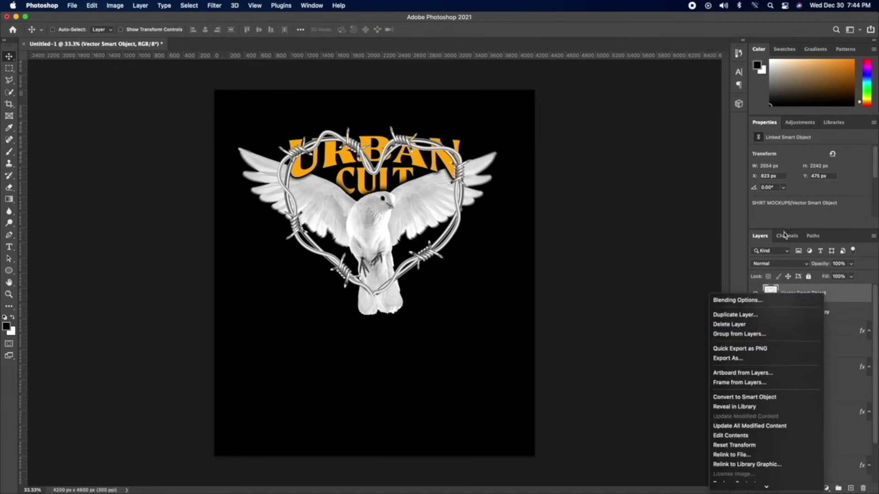
{"action": "left_click", "coordinate": [763, 399]}
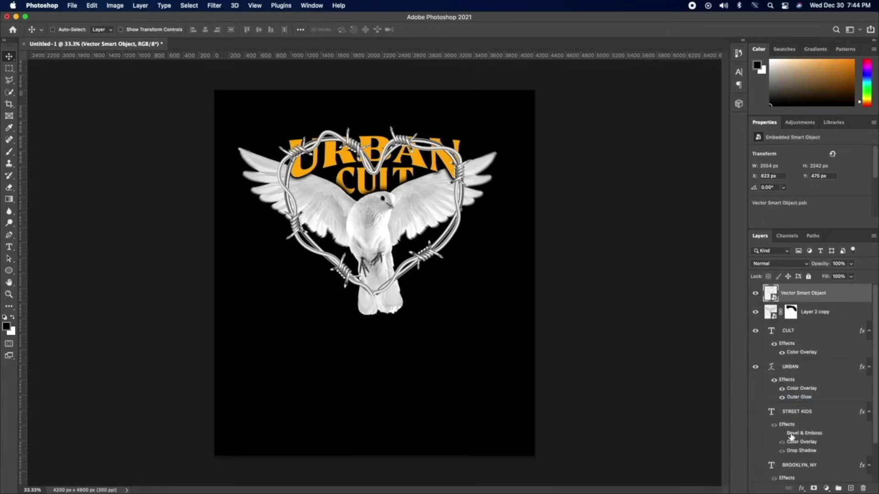
{"action": "left_click", "coordinate": [827, 489]}
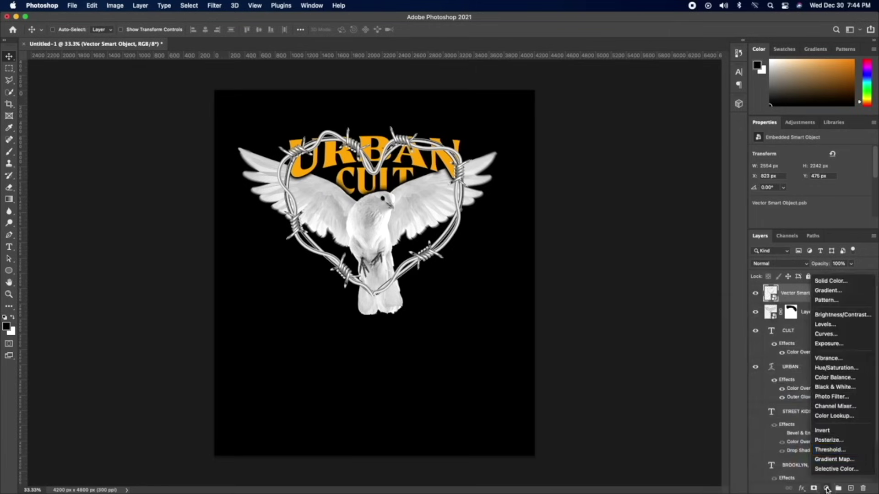
{"action": "left_click", "coordinate": [839, 378]}
{"action": "scroll", "coordinate": [780, 214], "scroll_direction": "down", "scroll_amount": 2}
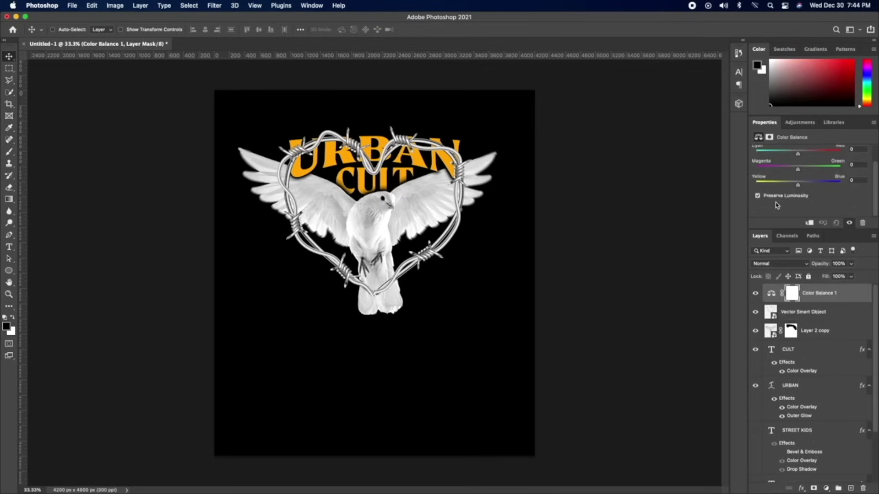
{"action": "scroll", "coordinate": [783, 204], "scroll_direction": "up", "scroll_amount": 2}
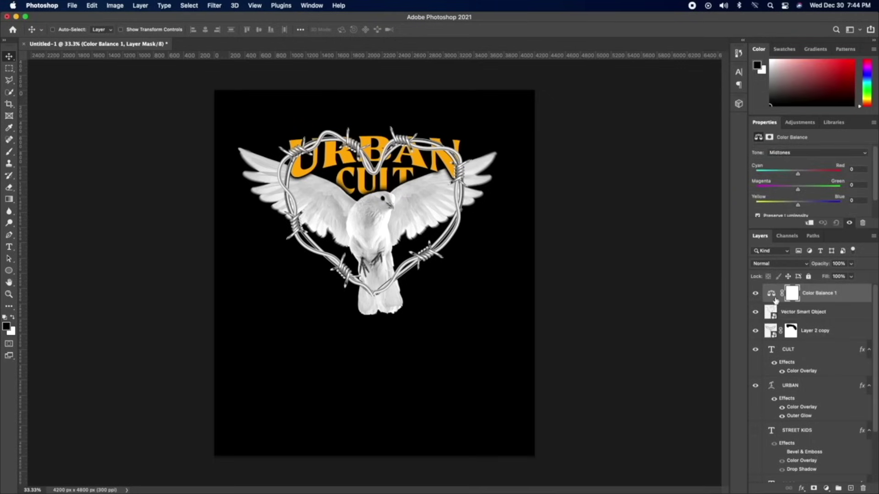
{"action": "key", "text": "Delete"}
{"action": "key", "text": "Delete"}
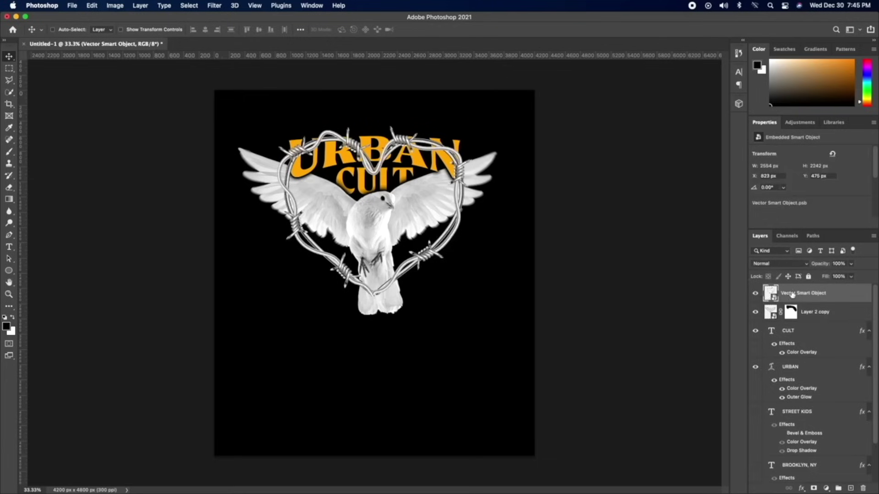
Colorize the barbed wire heart with a clipped Hue/Saturation adjustment layer at hue 348 and saturation 100.
{"action": "left_click", "coordinate": [827, 488]}
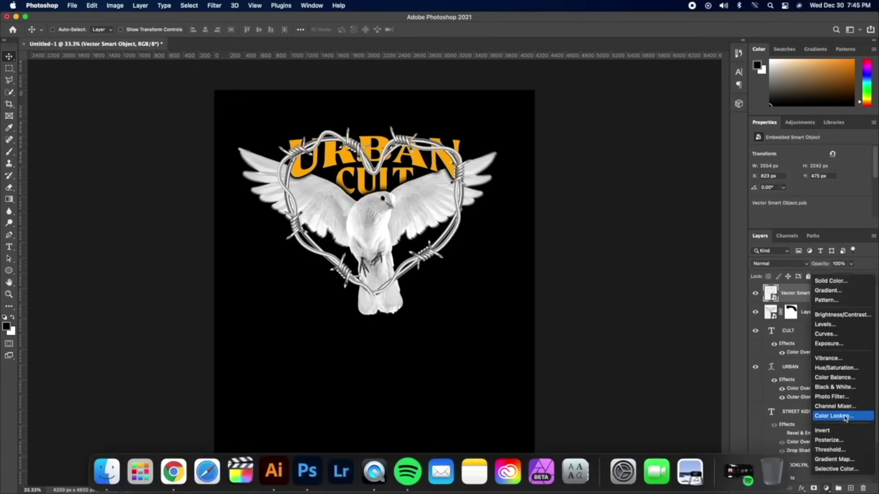
{"action": "left_click", "coordinate": [841, 367]}
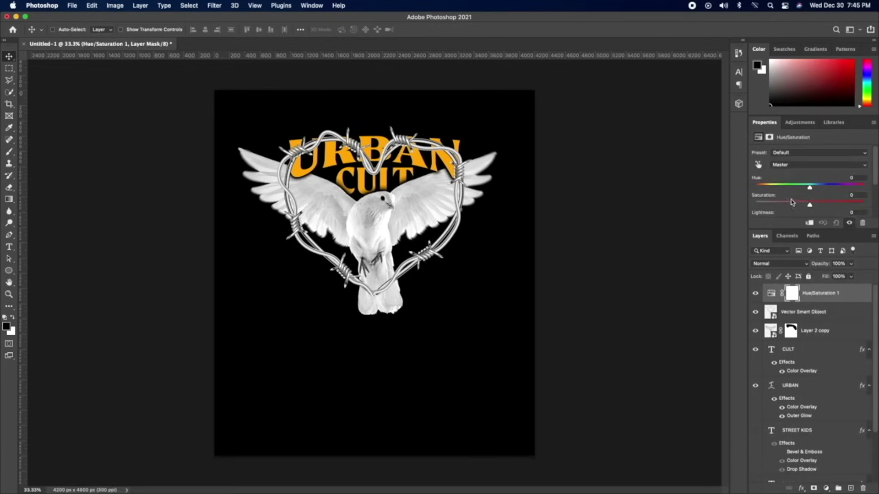
{"action": "left_click", "coordinate": [801, 214]}
{"action": "left_click_drag", "start_coordinate": [782, 185], "coordinate": [877, 188]}
{"action": "scroll", "coordinate": [819, 188], "scroll_direction": "up", "scroll_amount": 1}
{"action": "left_click_drag", "start_coordinate": [767, 182], "coordinate": [780, 178]}
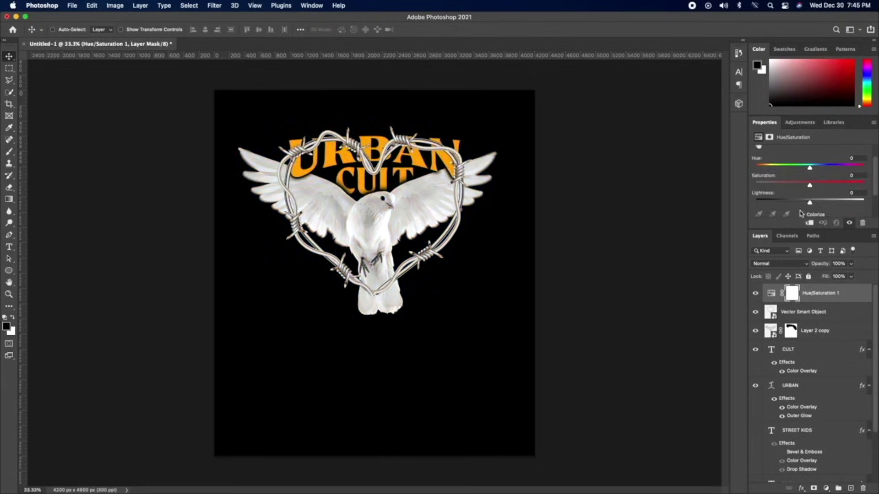
{"action": "left_click", "coordinate": [801, 213]}
{"action": "left_click_drag", "start_coordinate": [782, 185], "coordinate": [861, 183]}
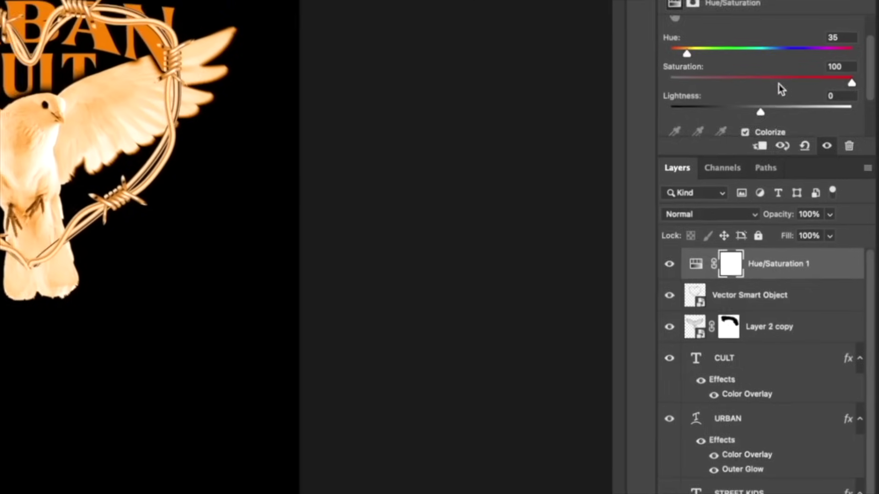
{"action": "left_click_drag", "start_coordinate": [694, 68], "coordinate": [842, 72]}
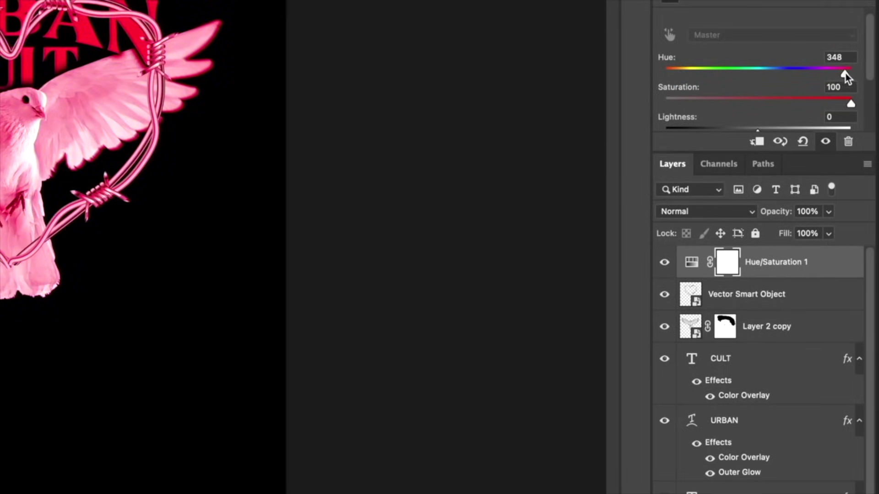
{"action": "left_click", "coordinate": [770, 277], "text": "alt"}
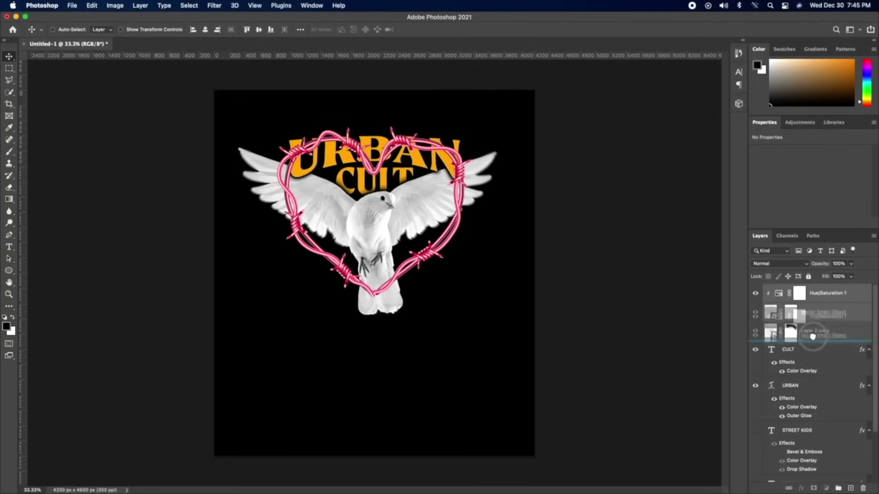
Move the heart and its Hue/Saturation layer below the lettering and both dove layers, and group them as chain.
{"action": "left_click_drag", "start_coordinate": [793, 305], "coordinate": [800, 413]}
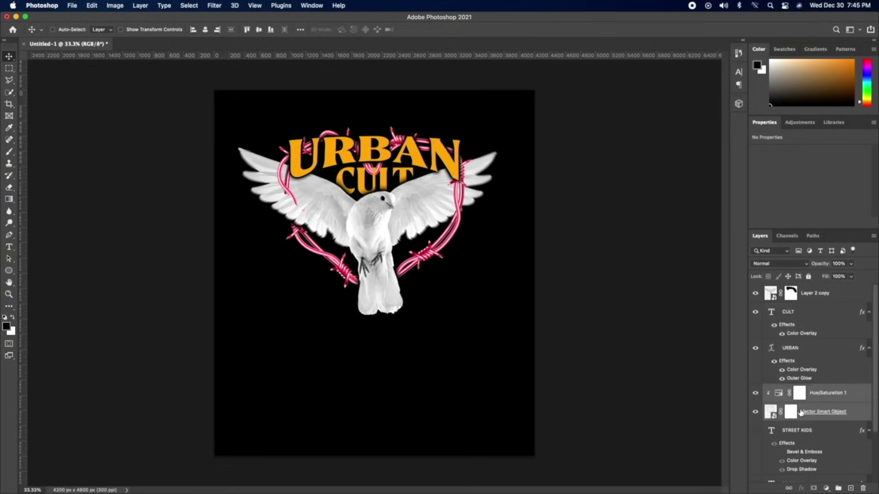
{"action": "scroll", "coordinate": [808, 413], "scroll_direction": "down", "scroll_amount": 4}
{"action": "left_click_drag", "start_coordinate": [819, 347], "coordinate": [796, 460]}
{"action": "key", "text": "super+g"}
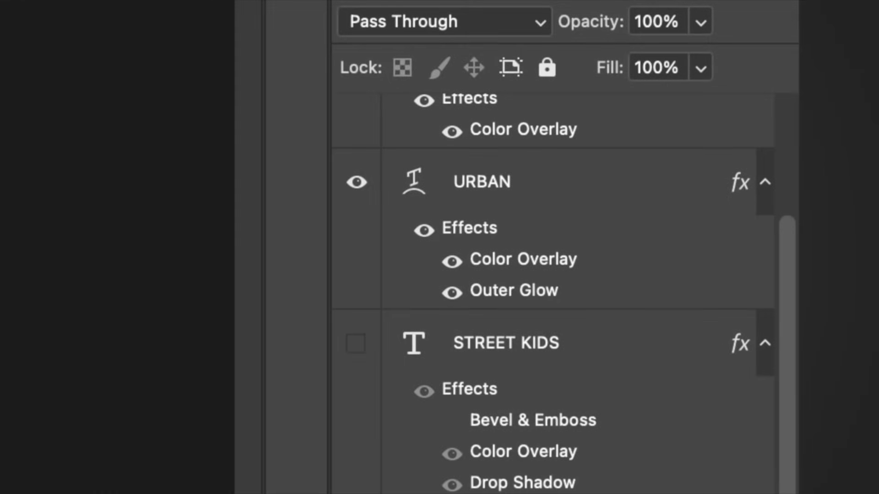
Place a duplicate of the chain group above all layers as a smart object and add a layer mask to it.
{"action": "left_click_drag", "start_coordinate": [521, 492], "coordinate": [527, 110]}
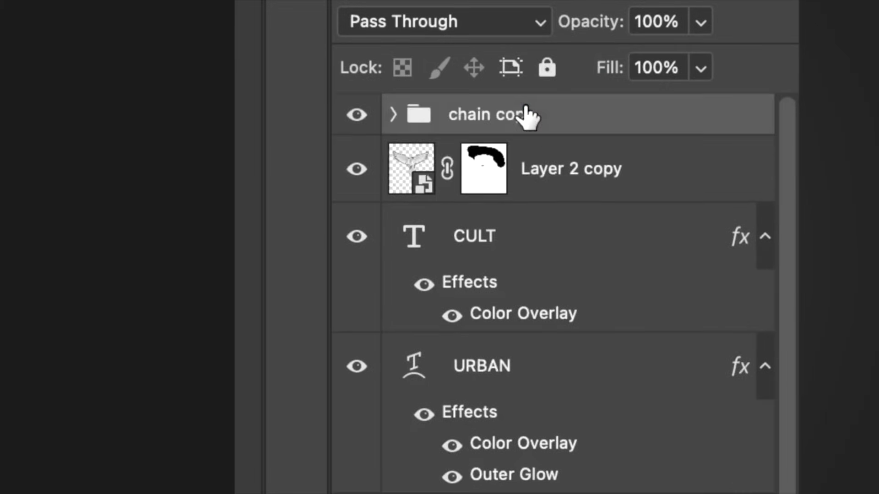
{"action": "right_click", "coordinate": [555, 117]}
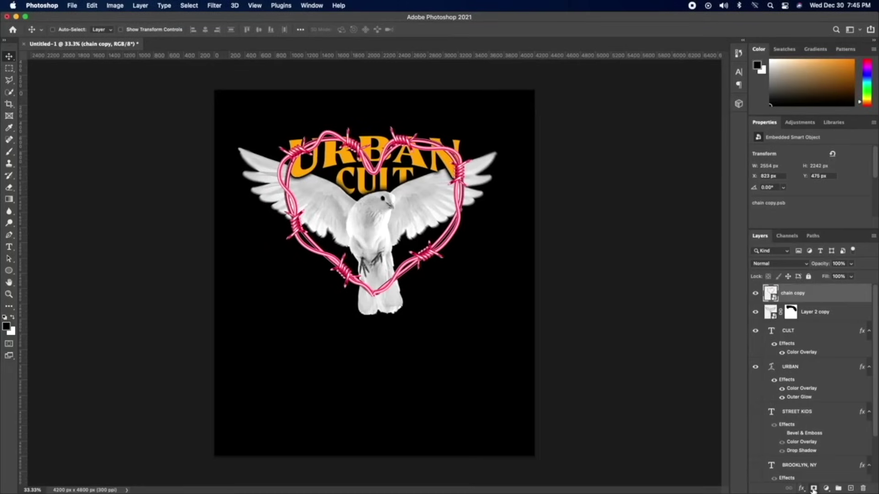
{"action": "left_click", "coordinate": [812, 489]}
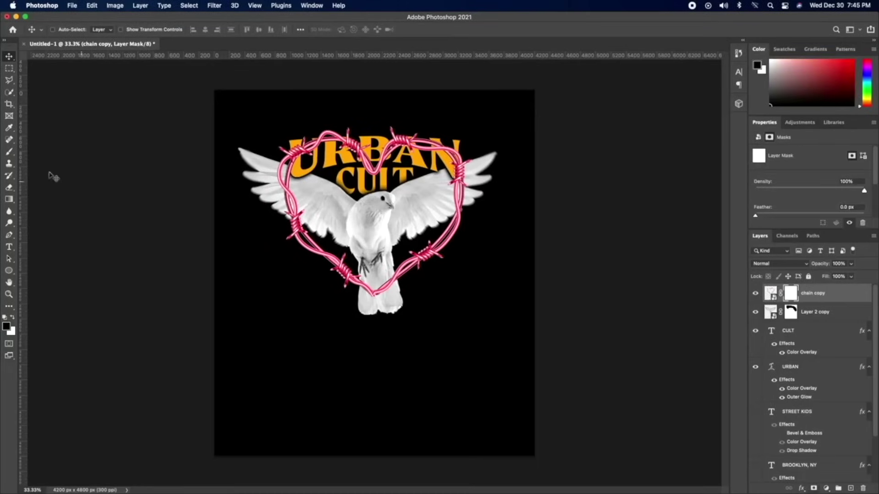
Apply a black Outer Glow to the chain copy with 100% opacity, 11% spread and a size of 70 px.
{"action": "left_click", "coordinate": [801, 489]}
{"action": "left_click", "coordinate": [815, 457]}
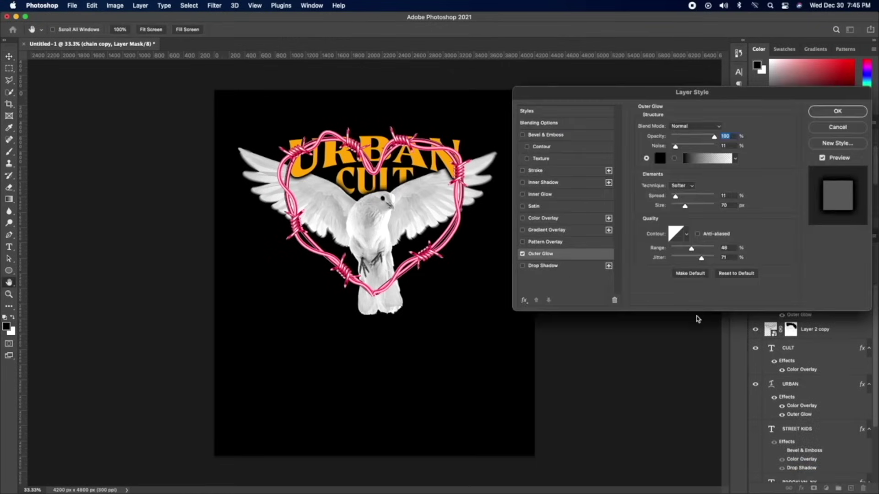
{"action": "left_click", "coordinate": [818, 117]}
Try to brush out the wire on the chain copy mask where it crosses URBAN and the wings.
{"action": "key", "text": "b"}
{"action": "left_click_drag", "start_coordinate": [359, 144], "coordinate": [373, 167]}
{"action": "left_click_drag", "start_coordinate": [360, 119], "coordinate": [350, 151]}
{"action": "mouse_move", "coordinate": [414, 133]}
{"action": "left_mouse_down"}
{"action": "mouse_move", "coordinate": [411, 154]}
{"action": "mouse_move", "coordinate": [404, 150]}
{"action": "mouse_move", "coordinate": [410, 119]}
{"action": "mouse_move", "coordinate": [459, 168]}
{"action": "mouse_move", "coordinate": [452, 135]}
{"action": "mouse_move", "coordinate": [445, 146]}
{"action": "mouse_move", "coordinate": [430, 123]}
{"action": "mouse_move", "coordinate": [465, 201]}
{"action": "left_mouse_up"}
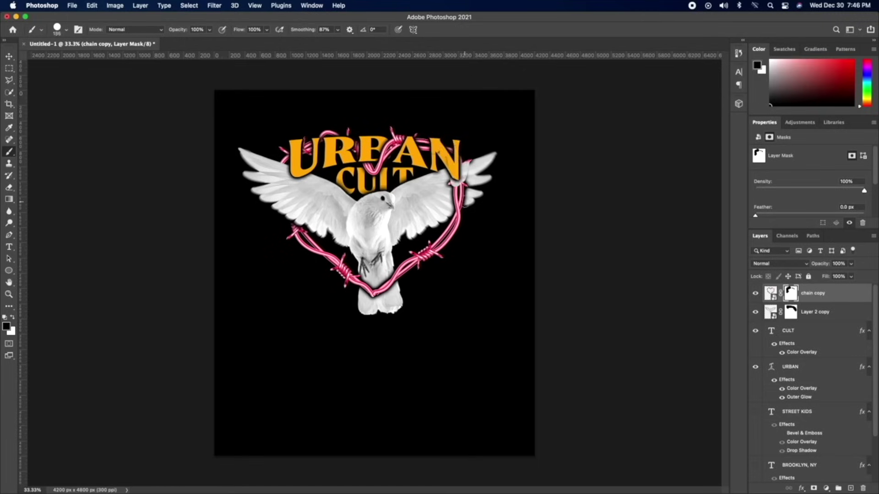
{"action": "key", "text": "ctrl+z"}
Mask the wire over the dove's tail and paint white with a 400 px brush to restore it across URBAN and the left wing.
{"action": "key", "text": "]"}
{"action": "key", "text": "]"}
{"action": "key", "text": "]"}
{"action": "key", "text": "]"}
{"action": "key", "text": "]"}
{"action": "key", "text": "]"}
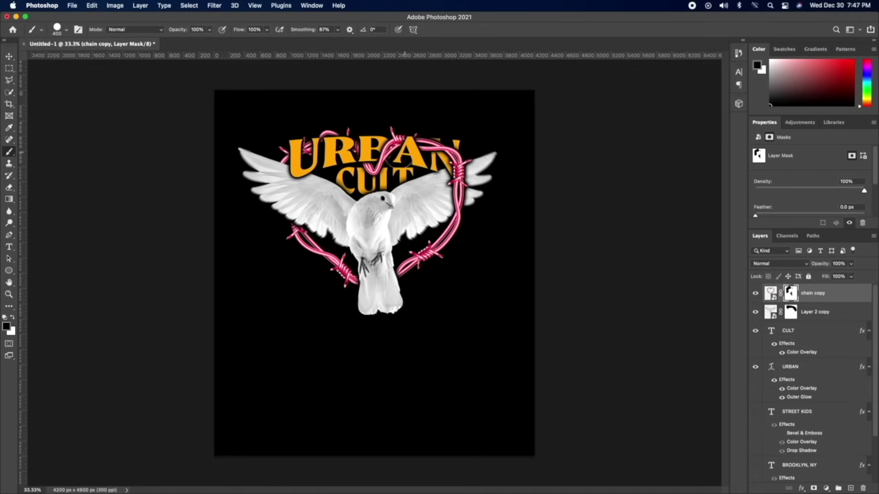
{"action": "key", "text": "x"}
{"action": "left_click_drag", "start_coordinate": [289, 154], "coordinate": [433, 161]}
{"action": "left_click_drag", "start_coordinate": [288, 178], "coordinate": [293, 223]}
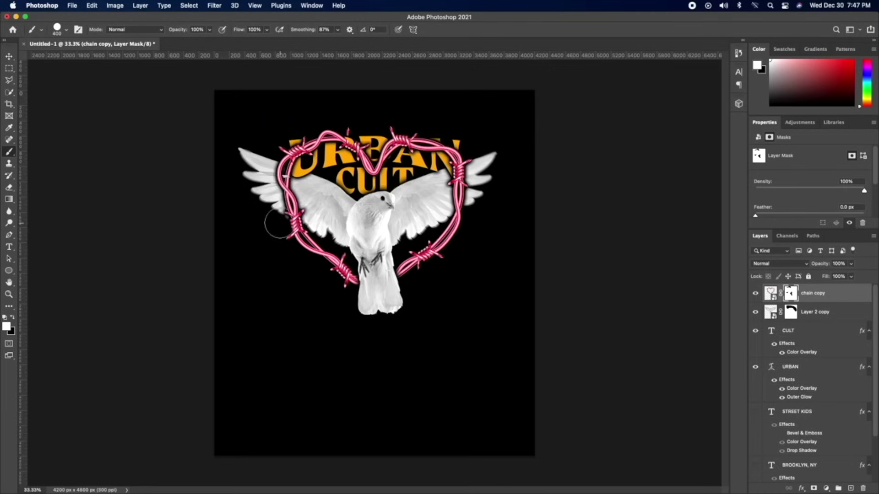
Reduce the brush to 175 px and set its smoothing to 0% for painting black on the chain copy mask.
{"action": "key", "text": "x"}
{"action": "key", "text": "["}
{"action": "key", "text": "["}
{"action": "key", "text": "["}
{"action": "key", "text": "["}
{"action": "mouse_move", "coordinate": [300, 144]}
{"action": "left_mouse_down"}
{"action": "mouse_move", "coordinate": [293, 167]}
{"action": "mouse_move", "coordinate": [289, 161]}
{"action": "left_mouse_up"}
{"action": "left_click", "coordinate": [771, 296]}
{"action": "left_click", "coordinate": [790, 311]}
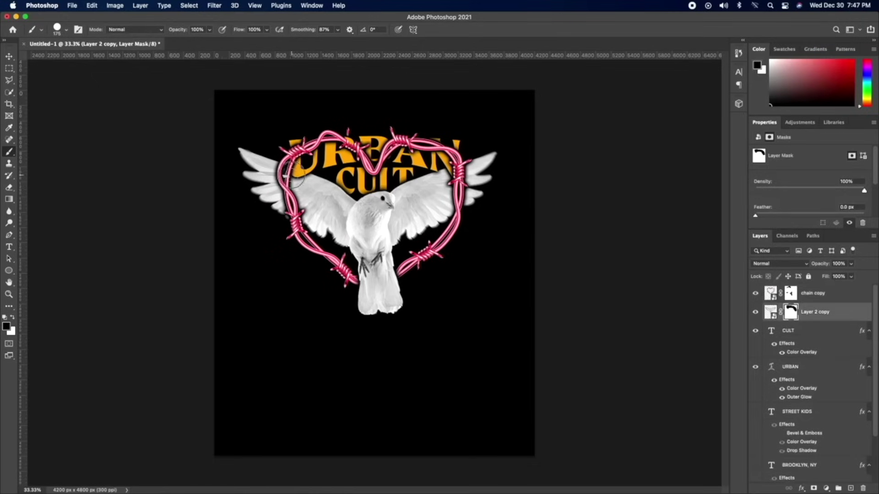
{"action": "left_click", "coordinate": [790, 293]}
{"action": "left_click", "coordinate": [14, 317]}
{"action": "key", "text": "alt+0"}
{"action": "left_click", "coordinate": [13, 319]}
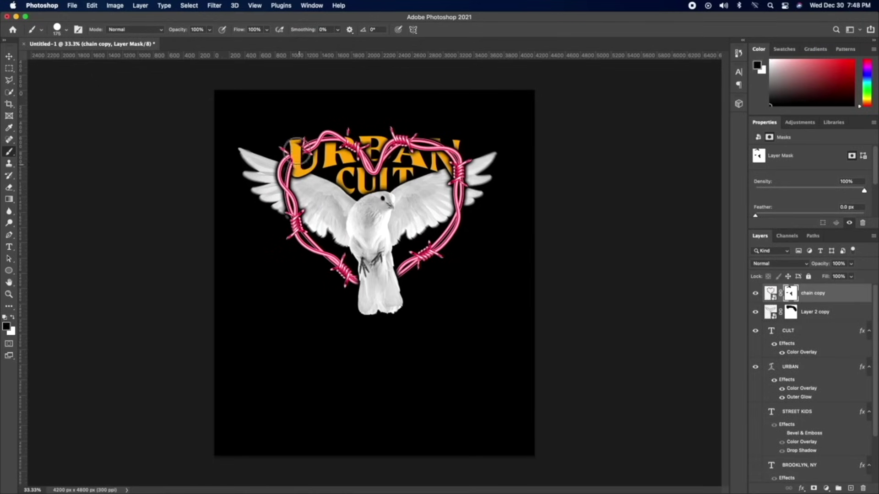
Paint black on the chain copy mask to hide the wire over the R, the N and the right wing.
{"action": "key", "text": "z"}
{"action": "left_click", "coordinate": [302, 159]}
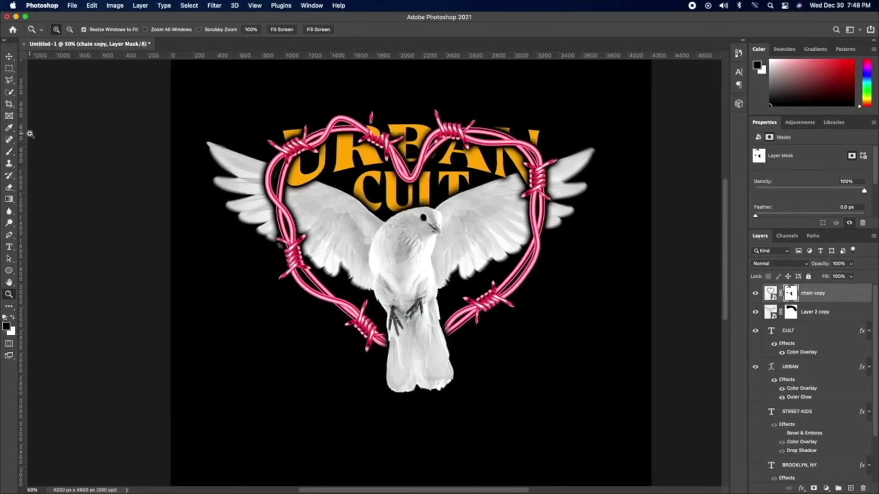
{"action": "left_click", "coordinate": [9, 151]}
{"action": "mouse_move", "coordinate": [373, 132]}
{"action": "left_mouse_down"}
{"action": "mouse_move", "coordinate": [398, 146]}
{"action": "mouse_move", "coordinate": [385, 131]}
{"action": "mouse_move", "coordinate": [394, 138]}
{"action": "left_mouse_up"}
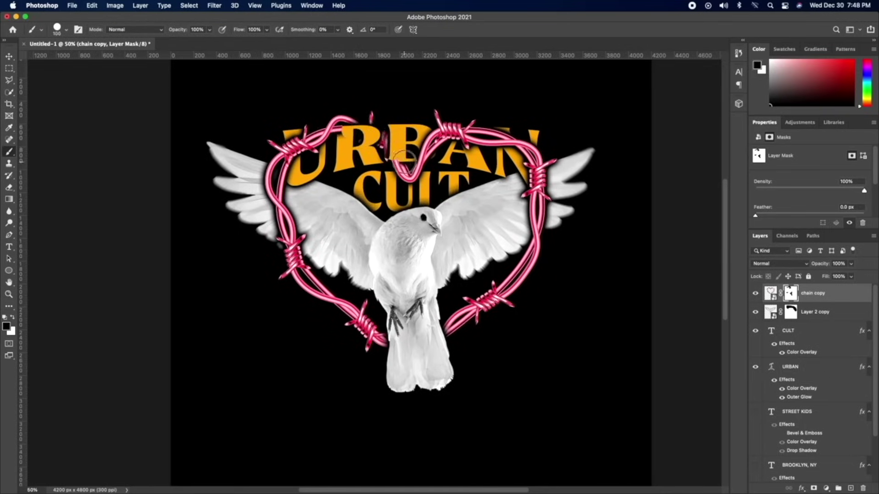
{"action": "mouse_move", "coordinate": [476, 122]}
{"action": "left_mouse_down"}
{"action": "mouse_move", "coordinate": [540, 146]}
{"action": "mouse_move", "coordinate": [524, 161]}
{"action": "mouse_move", "coordinate": [516, 230]}
{"action": "left_mouse_up"}
Hide the wire over the right stem of the U with a 125 px brush on the chain copy mask.
{"action": "key", "text": "]"}
{"action": "key", "text": "]"}
{"action": "key", "text": "]"}
{"action": "key", "text": "]"}
{"action": "key", "text": "]"}
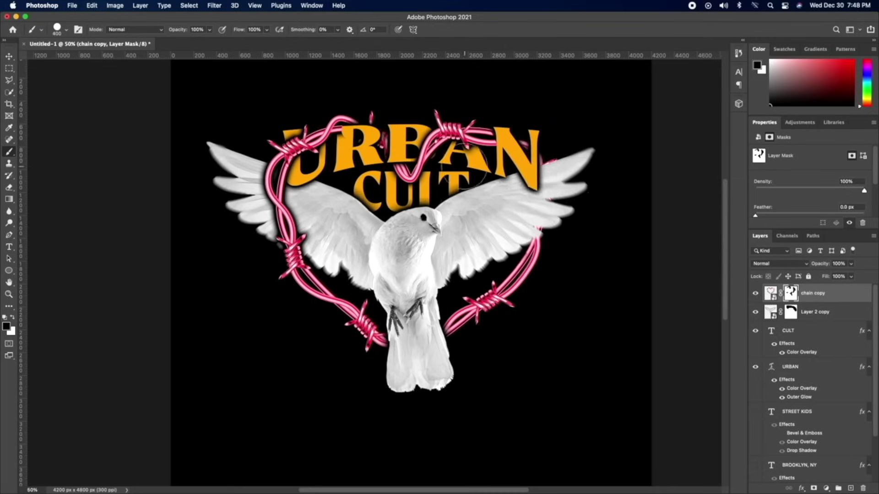
{"action": "left_click", "coordinate": [13, 316]}
{"action": "key", "text": "["}
{"action": "key", "text": "["}
{"action": "key", "text": "["}
{"action": "key", "text": "["}
{"action": "key", "text": "["}
{"action": "key", "text": "["}
{"action": "key", "text": "x"}
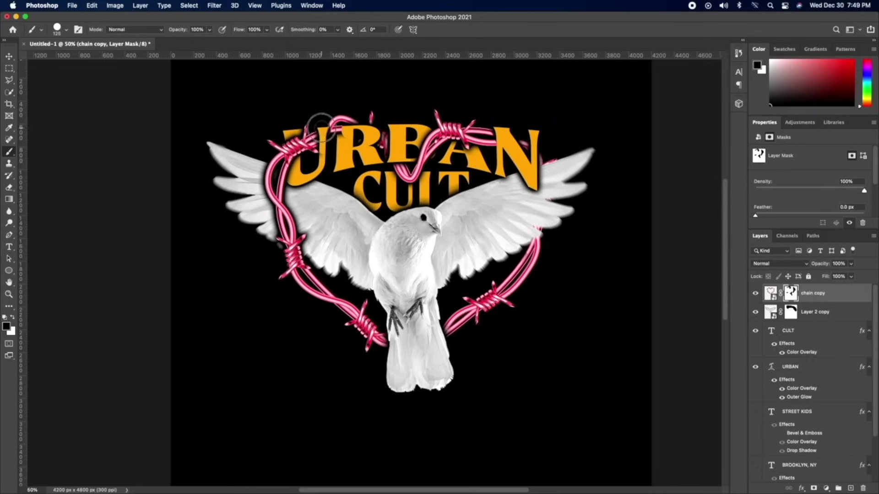
Try to restore the wire over the top of the R by painting white on the chain copy mask.
{"action": "key", "text": "x"}
{"action": "left_click_drag", "start_coordinate": [343, 121], "coordinate": [362, 131]}
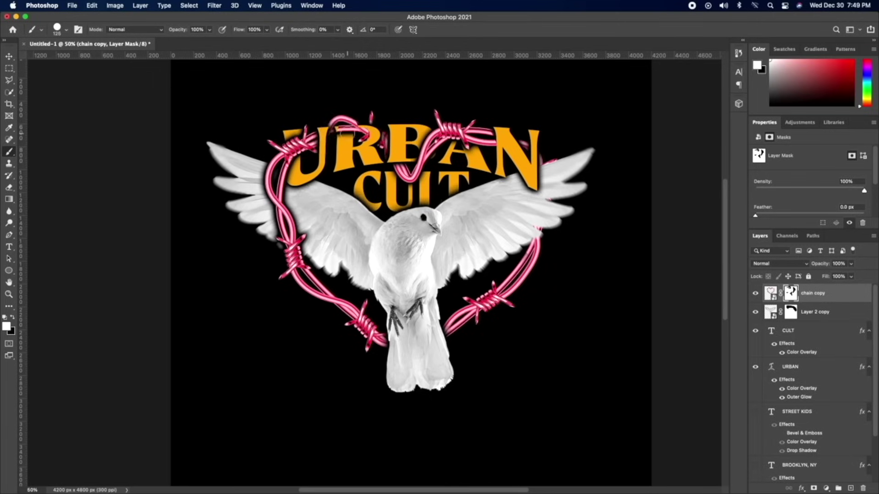
{"action": "left_click", "coordinate": [14, 317]}
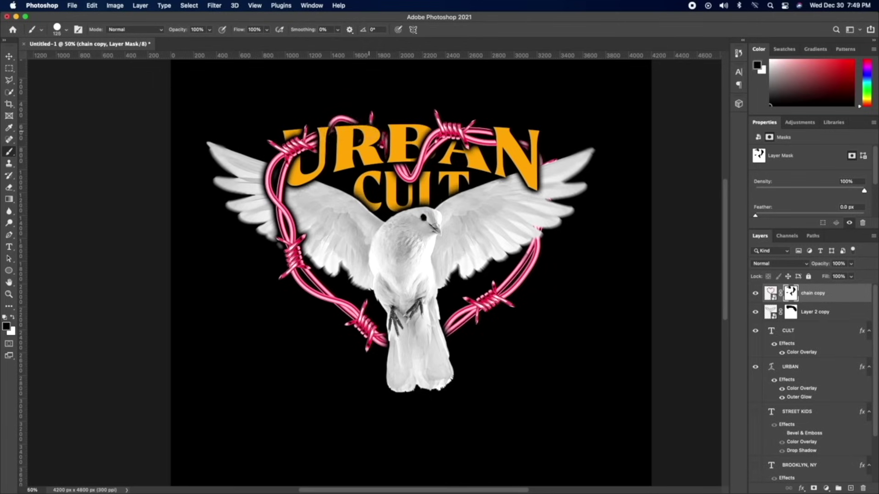
Shift both dove layers slightly down and rotate them a little clockwise.
{"action": "key", "text": "v"}
{"action": "left_click_drag", "start_coordinate": [471, 236], "coordinate": [475, 248]}
{"action": "key", "text": "ctrl+t"}
{"action": "left_click_drag", "start_coordinate": [632, 160], "coordinate": [633, 180]}
{"action": "key", "text": "Return"}
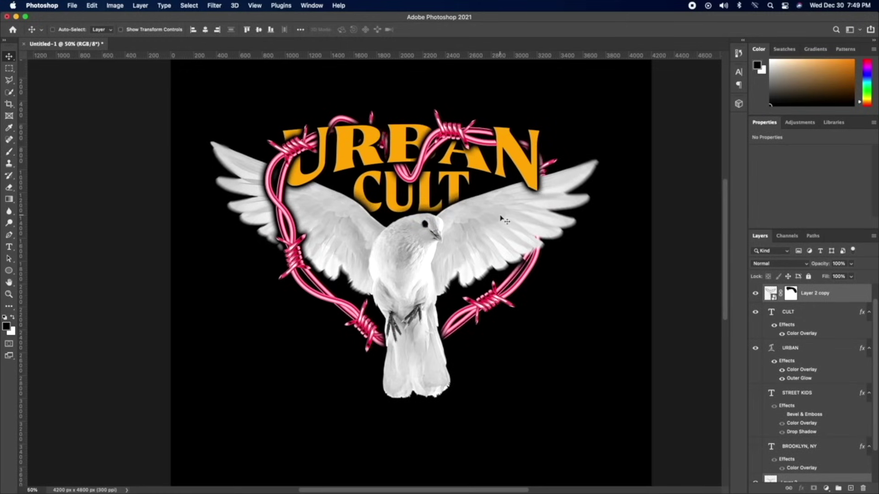
Paint black on the chain copy mask to hide the wire where it crosses the right side of the A.
{"action": "key", "text": "b"}
{"action": "key", "text": "alt+]"}
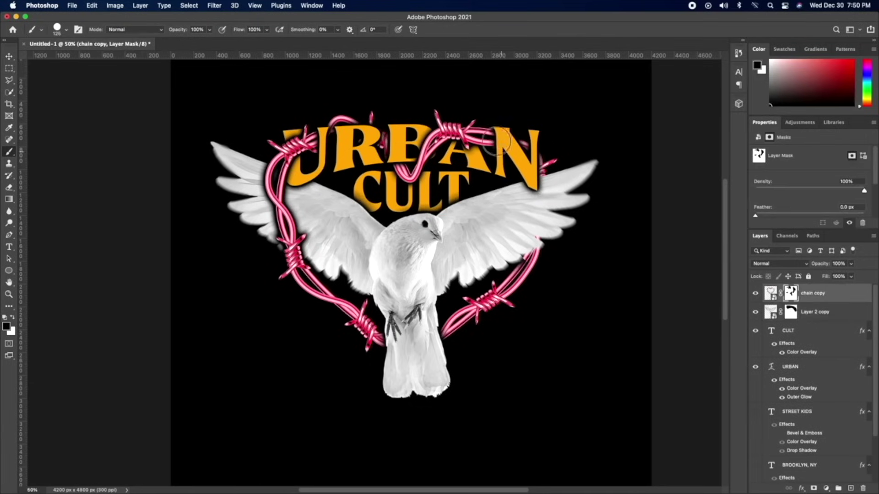
{"action": "mouse_move", "coordinate": [481, 156]}
{"action": "left_mouse_down"}
{"action": "mouse_move", "coordinate": [462, 132]}
{"action": "mouse_move", "coordinate": [473, 128]}
{"action": "left_mouse_up"}
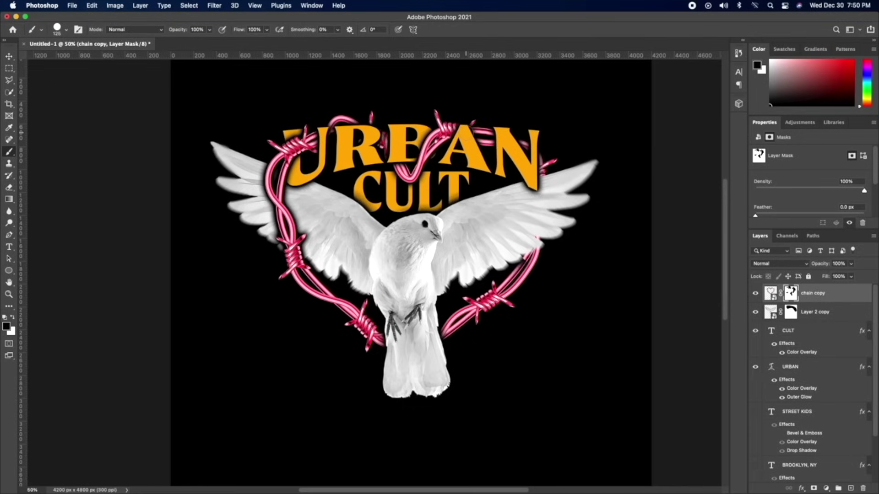
{"action": "key", "text": "x"}
Switch to Spotify, skip back in the playback, and return to Photoshop.
{"action": "key", "text": "v"}
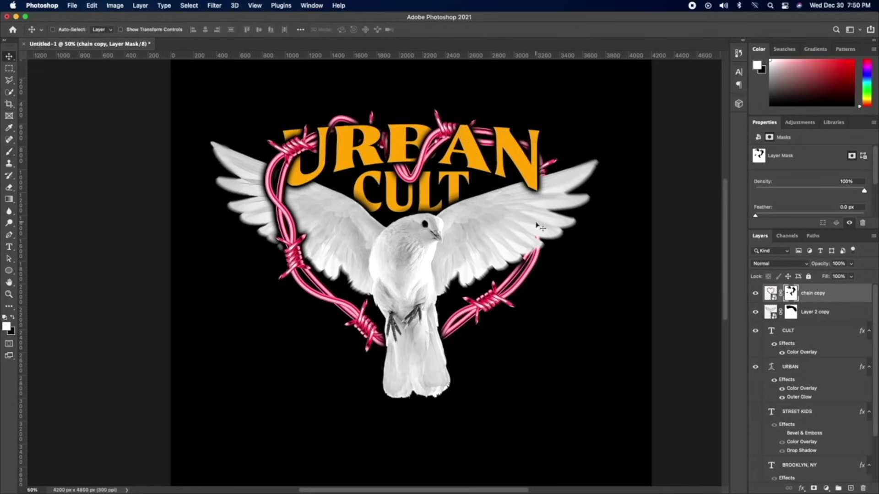
{"action": "left_click", "coordinate": [414, 473]}
{"action": "left_click", "coordinate": [336, 340]}
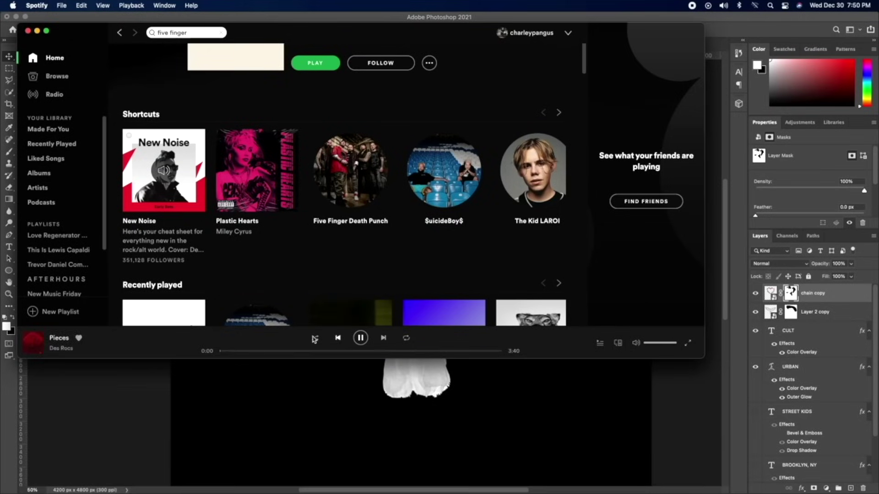
{"action": "left_click", "coordinate": [147, 379]}
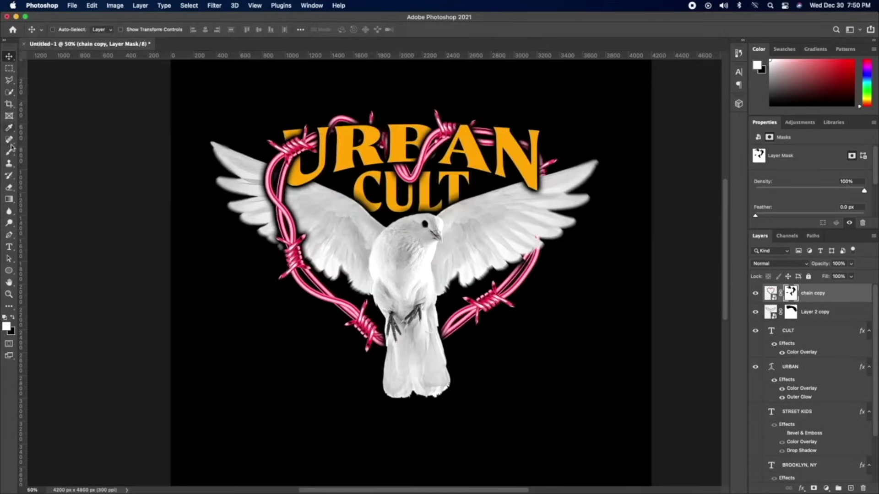
Paint white on the chain copy mask to restore the wire over the N and right wing, and reduce the brush to 70 px.
{"action": "key", "text": "b"}
{"action": "left_click", "coordinate": [13, 318]}
{"action": "left_click", "coordinate": [13, 318]}
{"action": "mouse_move", "coordinate": [501, 132]}
{"action": "left_mouse_down"}
{"action": "mouse_move", "coordinate": [530, 178]}
{"action": "mouse_move", "coordinate": [552, 179]}
{"action": "mouse_move", "coordinate": [525, 207]}
{"action": "mouse_move", "coordinate": [520, 193]}
{"action": "mouse_move", "coordinate": [533, 238]}
{"action": "mouse_move", "coordinate": [520, 274]}
{"action": "left_mouse_up"}
{"action": "key", "text": "bracketleft"}
{"action": "key", "text": "bracketleft"}
{"action": "key", "text": "bracketleft"}
{"action": "key", "text": "bracketleft"}
{"action": "left_click", "coordinate": [12, 317]}
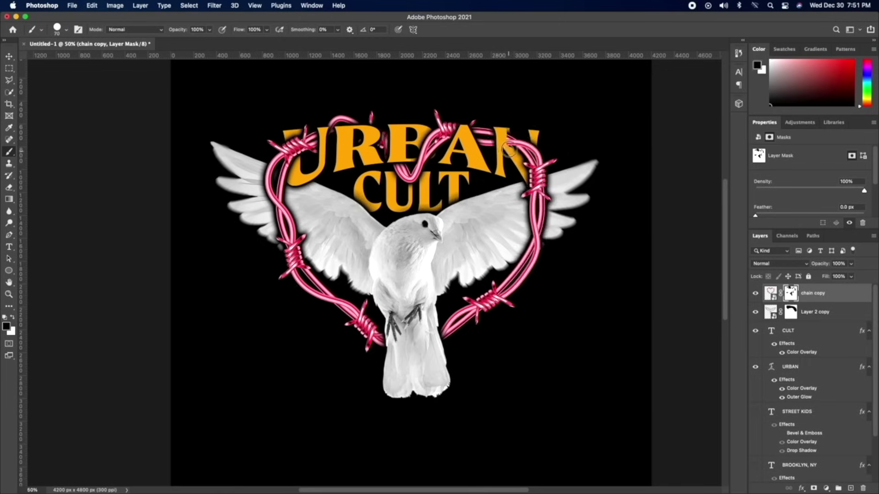
Try to reposition the chain copy heart with Free Transform.
{"action": "left_click", "coordinate": [93, 5]}
{"action": "left_click", "coordinate": [108, 199]}
{"action": "key", "text": "Escape"}
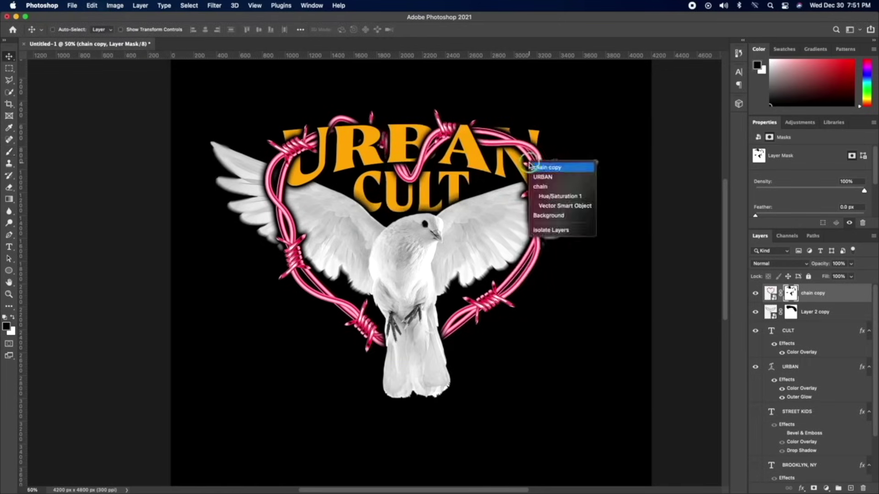
{"action": "key", "text": "super+2"}
{"action": "key", "text": "super+t"}
{"action": "left_click_drag", "start_coordinate": [516, 173], "coordinate": [523, 166]}
{"action": "key", "text": "Return"}
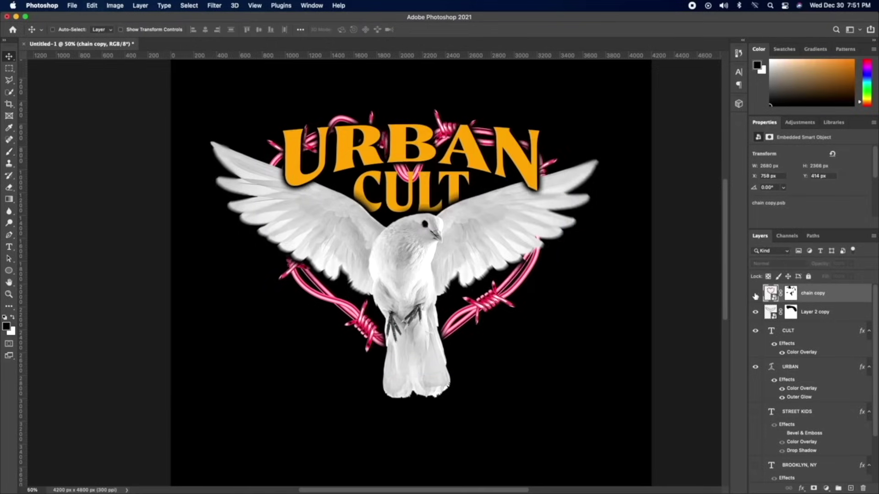
Apply an image adjustment as a smart filter to the chain group's Vector Smart Object to deepen the wire's color.
{"action": "scroll", "coordinate": [813, 290], "scroll_direction": "down", "scroll_amount": 5}
{"action": "right_click", "coordinate": [814, 454]}
{"action": "left_click", "coordinate": [814, 454]}
{"action": "left_click", "coordinate": [106, 5]}
{"action": "left_click", "coordinate": [247, 37]}
{"action": "left_click_drag", "start_coordinate": [541, 222], "coordinate": [592, 223]}
{"action": "left_click", "coordinate": [635, 135]}
Transform the heart in the chain group by adjusting its two upper corners, and commit the change.
{"action": "key", "text": "super+t"}
{"action": "key", "text": "Return"}
{"action": "right_click", "coordinate": [506, 151]}
{"action": "left_click", "coordinate": [515, 270]}
{"action": "left_click_drag", "start_coordinate": [557, 109], "coordinate": [563, 93]}
{"action": "left_click_drag", "start_coordinate": [265, 109], "coordinate": [272, 116]}
{"action": "key", "text": "Return"}
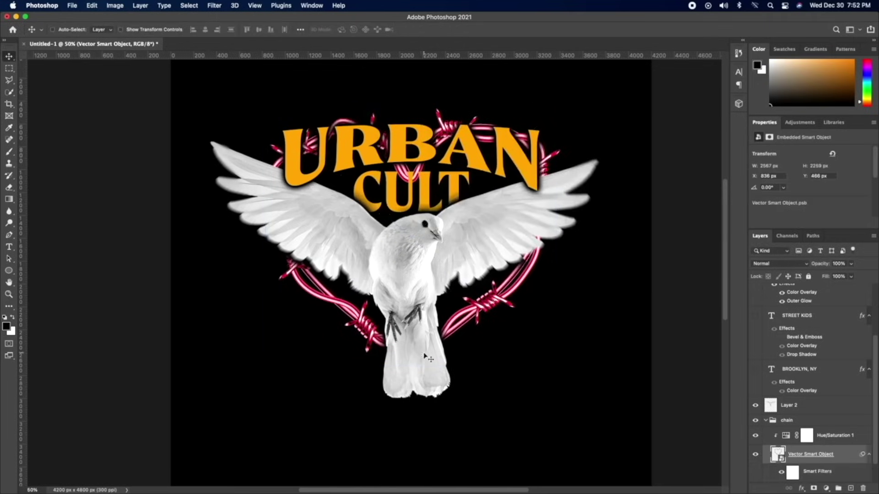
Nudge the CULT text slightly downward.
{"action": "left_click", "coordinate": [370, 189]}
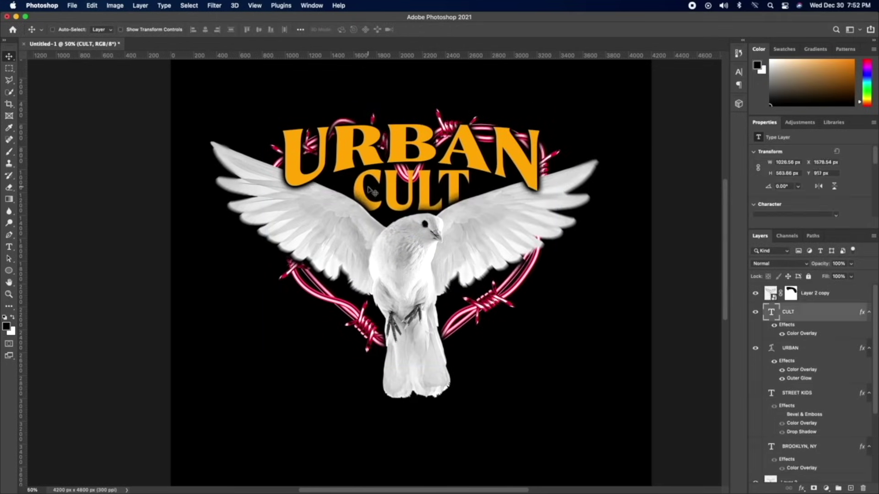
{"action": "left_click_drag", "start_coordinate": [418, 180], "coordinate": [418, 183]}
Duplicate the chain group, convert the copy to a smart object and move it above the front dove layer.
{"action": "scroll", "coordinate": [802, 398], "scroll_direction": "down", "scroll_amount": 3}
{"action": "left_click", "coordinate": [794, 463]}
{"action": "key", "text": "super+j"}
{"action": "right_click", "coordinate": [805, 460]}
{"action": "left_click", "coordinate": [749, 403]}
{"action": "left_click_drag", "start_coordinate": [794, 459], "coordinate": [796, 289]}
Give the chain copy a black drop shadow at 100% opacity, 0 px distance, 39% spread and 13 px size, and convert it to a smart object.
{"action": "left_click", "coordinate": [801, 489]}
{"action": "left_click", "coordinate": [774, 471]}
{"action": "left_click_drag", "start_coordinate": [684, 187], "coordinate": [675, 188]}
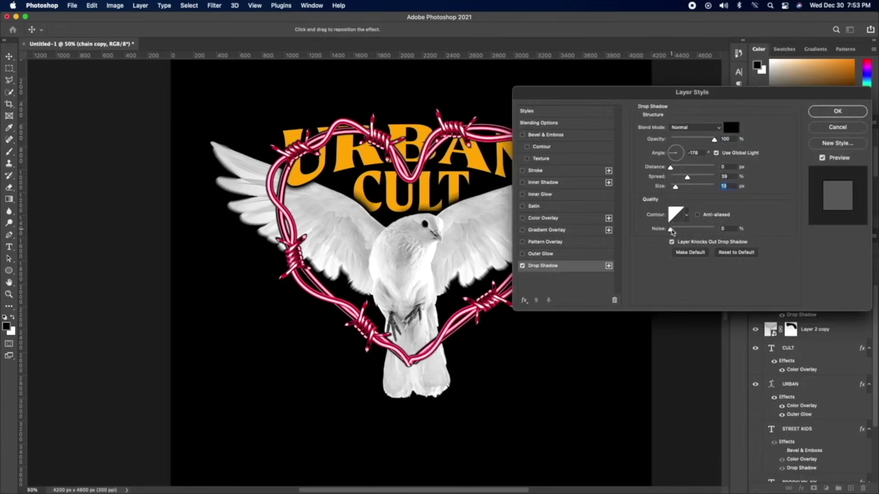
{"action": "left_click", "coordinate": [842, 112]}
{"action": "right_click", "coordinate": [807, 293]}
{"action": "left_click", "coordinate": [751, 179]}
Add a layer mask to the chain copy, fill it with black and paint in white to bring wire sections in front of URBAN.
{"action": "left_click", "coordinate": [814, 488]}
{"action": "left_click", "coordinate": [8, 151]}
{"action": "key", "text": "alt+BackSpace"}
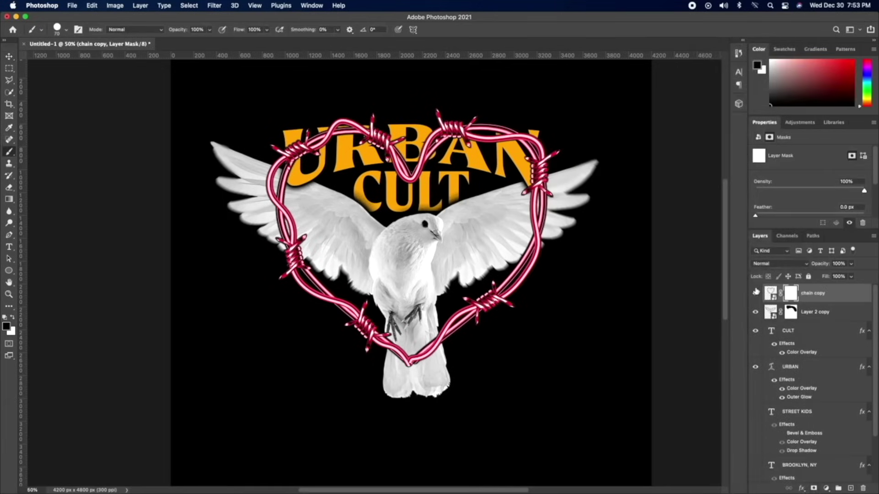
{"action": "left_click_drag", "start_coordinate": [540, 142], "coordinate": [495, 136]}
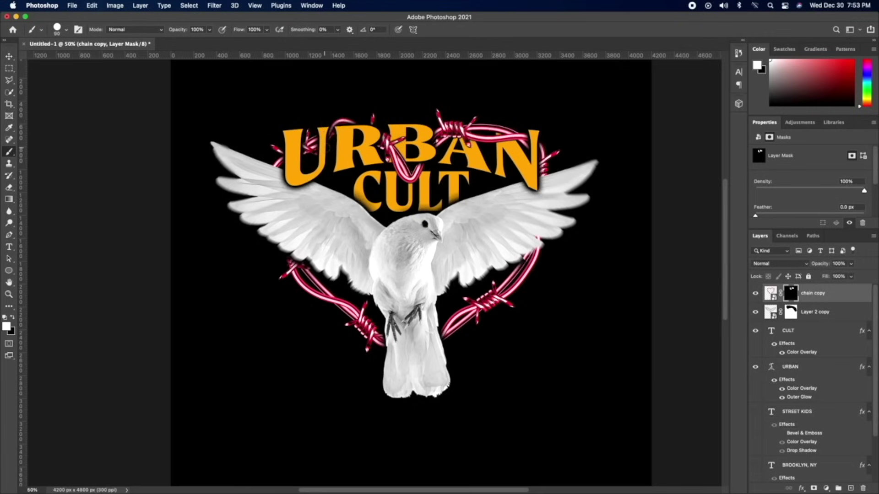
{"action": "left_click", "coordinate": [66, 29]}
{"action": "double_click", "coordinate": [34, 113]}
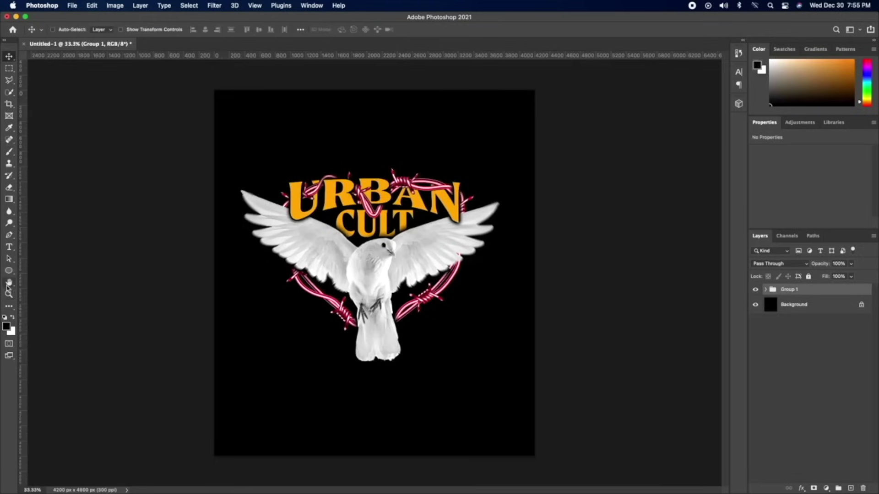
Add the white text "New York City" in Moret Extrabold, 141 pt, below the dove's tail.
{"action": "left_click", "coordinate": [9, 280]}
{"action": "left_click", "coordinate": [11, 57]}
{"action": "left_click", "coordinate": [9, 247]}
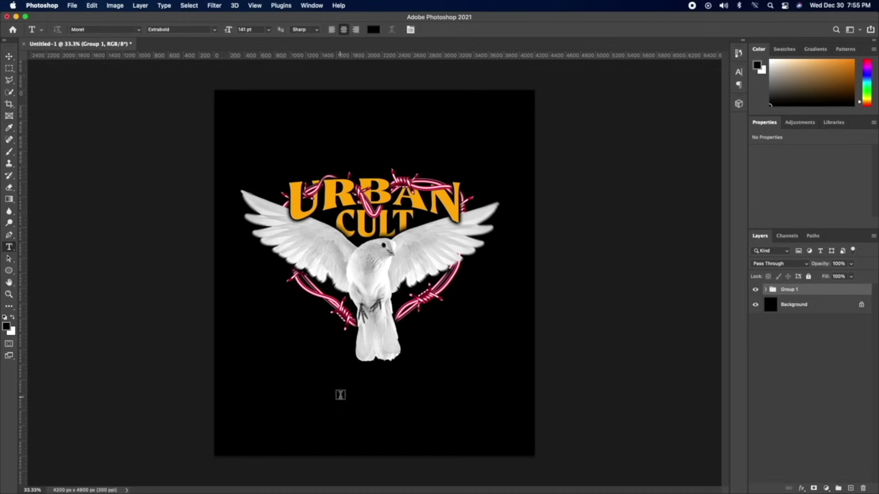
{"action": "left_click", "coordinate": [340, 394]}
{"action": "key", "text": "BackSpace"}
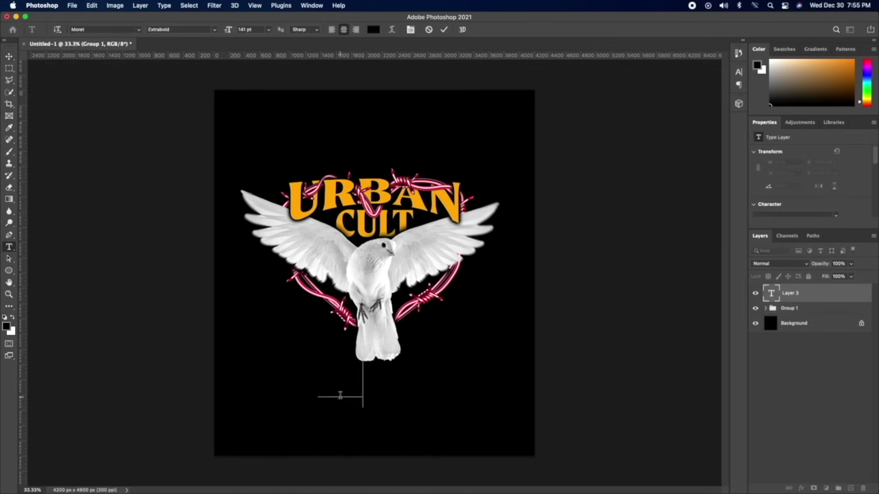
{"action": "key", "text": "super+z"}
{"action": "left_click", "coordinate": [14, 319]}
{"action": "type", "text": "Ne"}
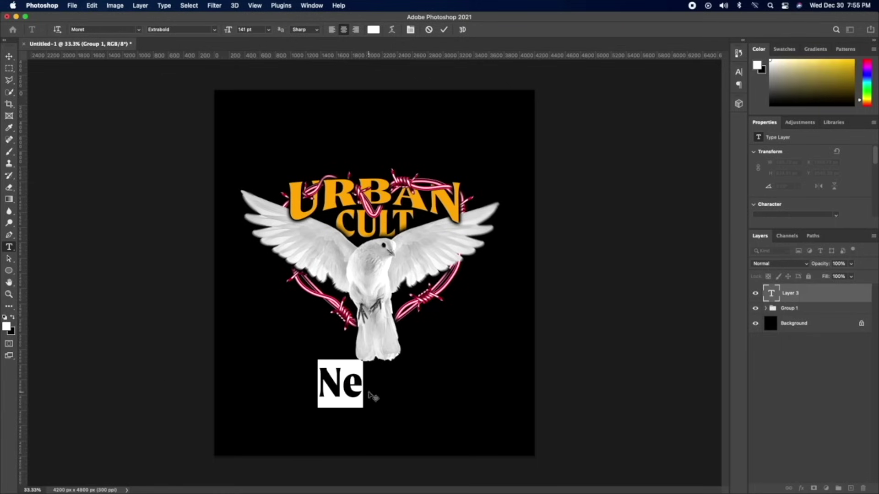
{"action": "type", "text": "w York City"}
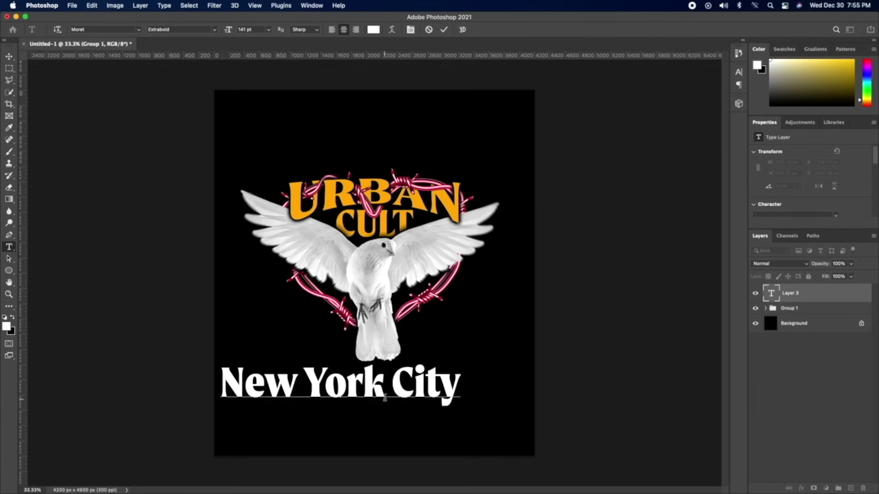
Reduce the New York City text size and draw a thin strikethrough rectangle across it, scaling both down together to 79.45%.
{"action": "triple_click", "coordinate": [385, 399]}
{"action": "left_click_drag", "start_coordinate": [227, 31], "coordinate": [196, 35]}
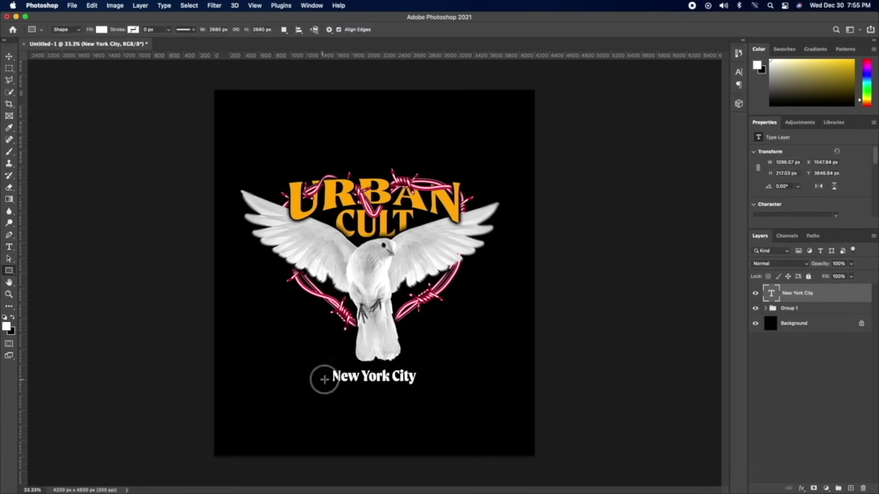
{"action": "left_click_drag", "start_coordinate": [324, 379], "coordinate": [434, 383]}
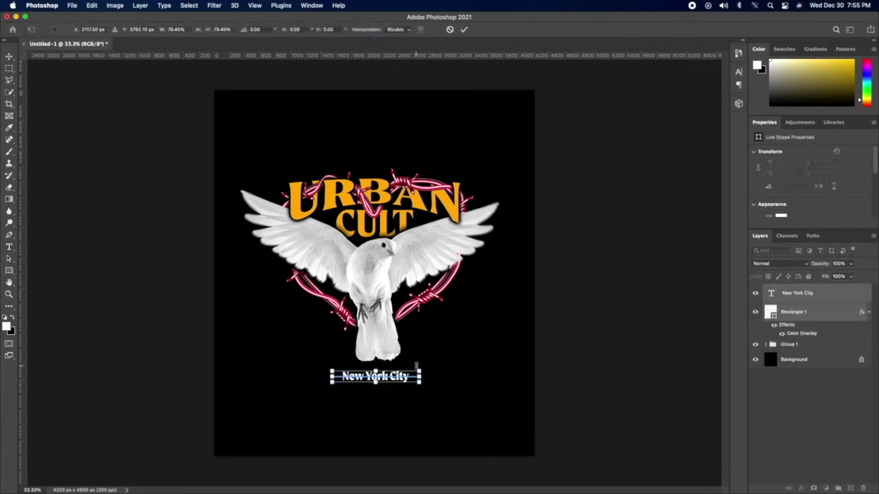
{"action": "key", "text": "Return"}
Try a dark red sampled from the barbed wire as the New York City text's color overlay.
{"action": "double_click", "coordinate": [801, 333]}
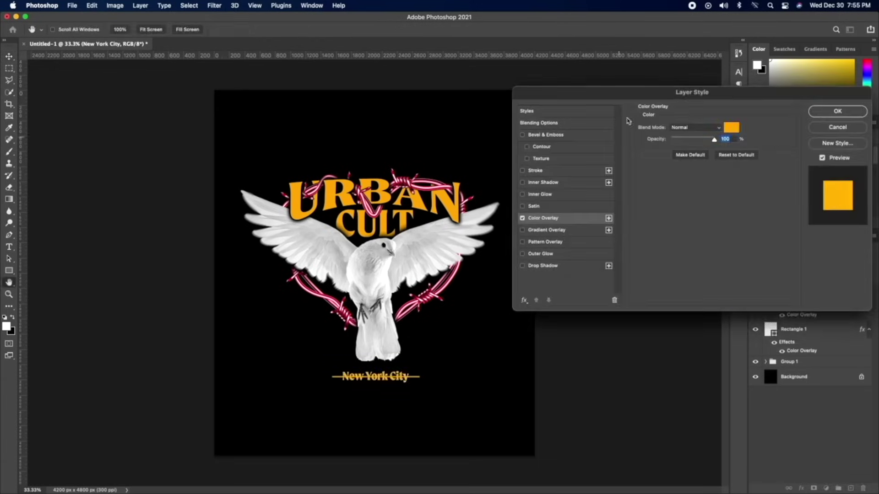
{"action": "left_click", "coordinate": [731, 127]}
{"action": "left_click", "coordinate": [409, 177]}
{"action": "left_click", "coordinate": [315, 186]}
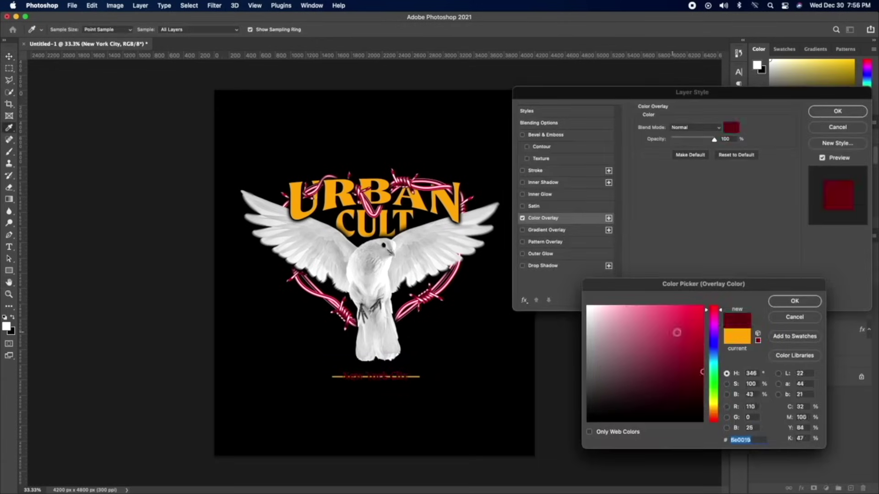
{"action": "left_click", "coordinate": [795, 301]}
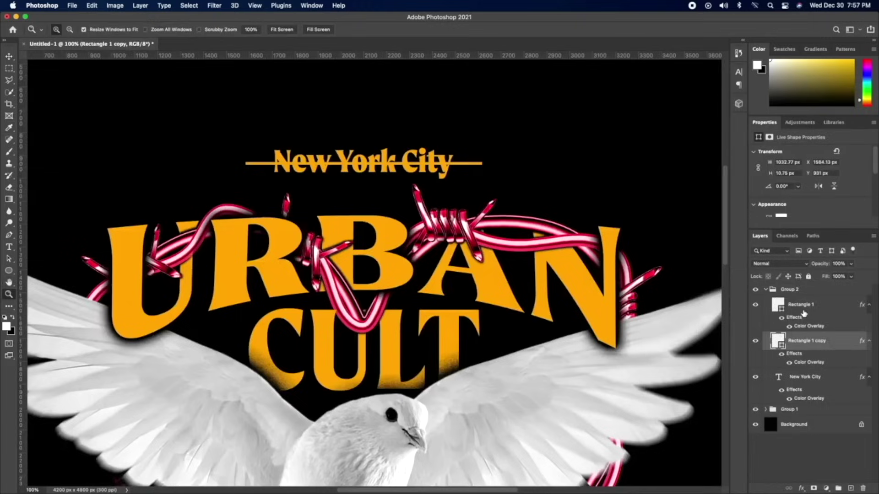
Nudge the Rectangle 1 strikethrough line over New York City slightly downward.
{"action": "left_click", "coordinate": [804, 312]}
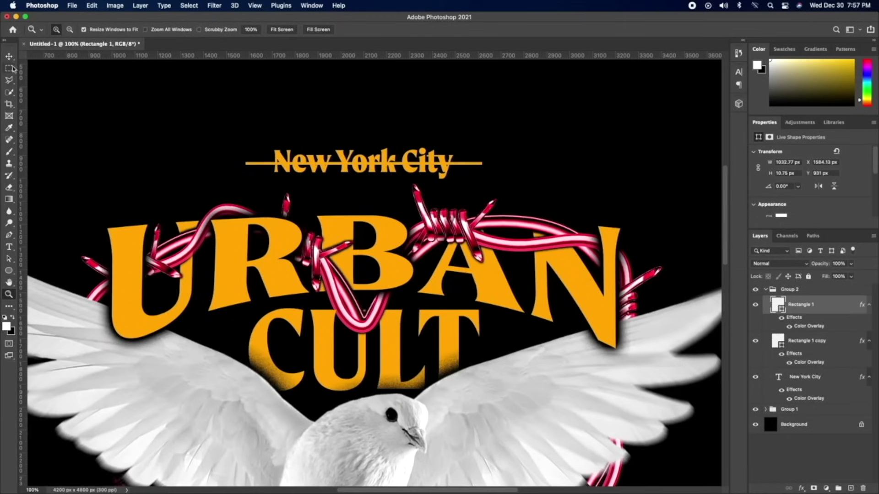
{"action": "left_click", "coordinate": [10, 57]}
{"action": "key", "text": "Down"}
{"action": "key", "text": "Down"}
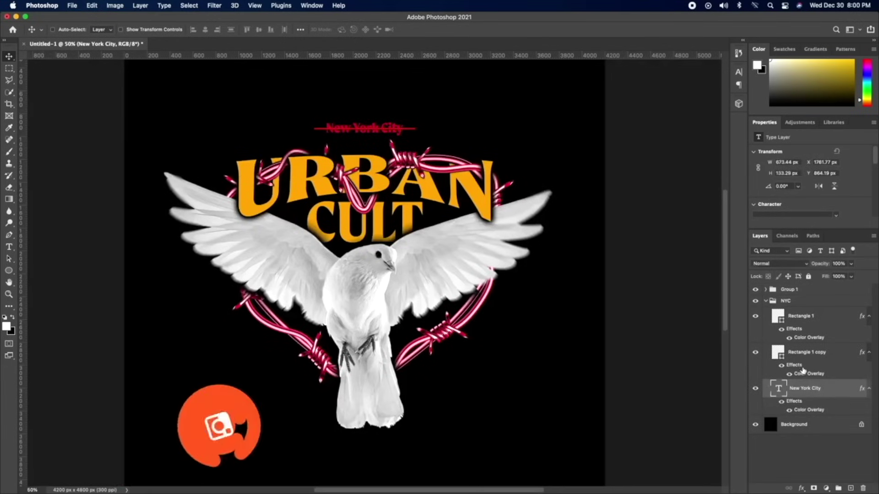
Check the color overlay settings of both strikethrough rectangles in the NYC group.
{"action": "double_click", "coordinate": [804, 374]}
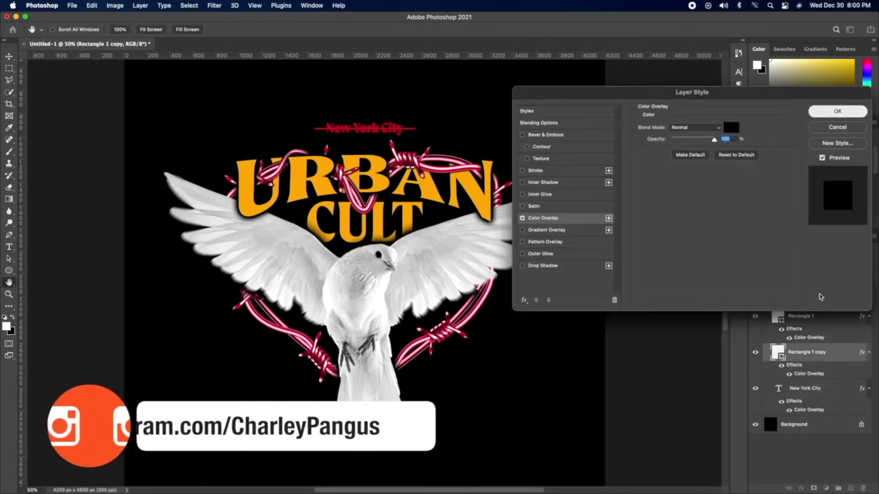
{"action": "key", "text": "Return"}
{"action": "double_click", "coordinate": [806, 338]}
{"action": "left_click", "coordinate": [732, 129]}
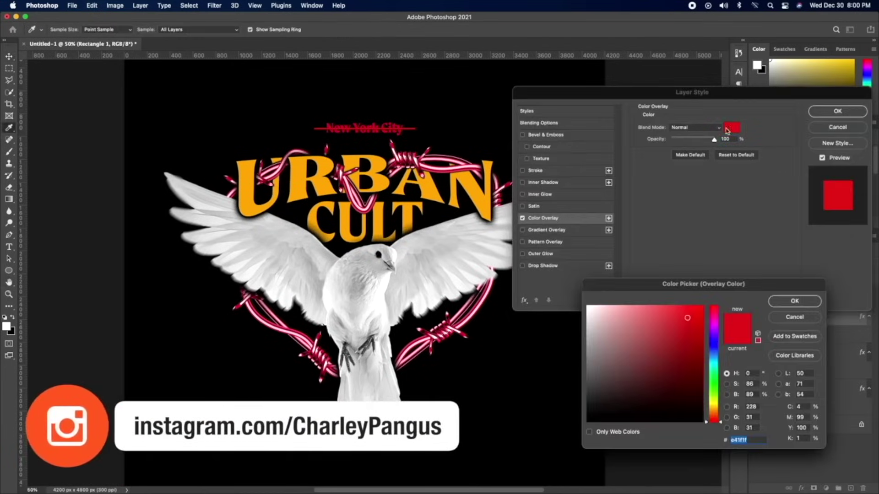
{"action": "left_click", "coordinate": [795, 301]}
{"action": "left_click", "coordinate": [837, 112]}
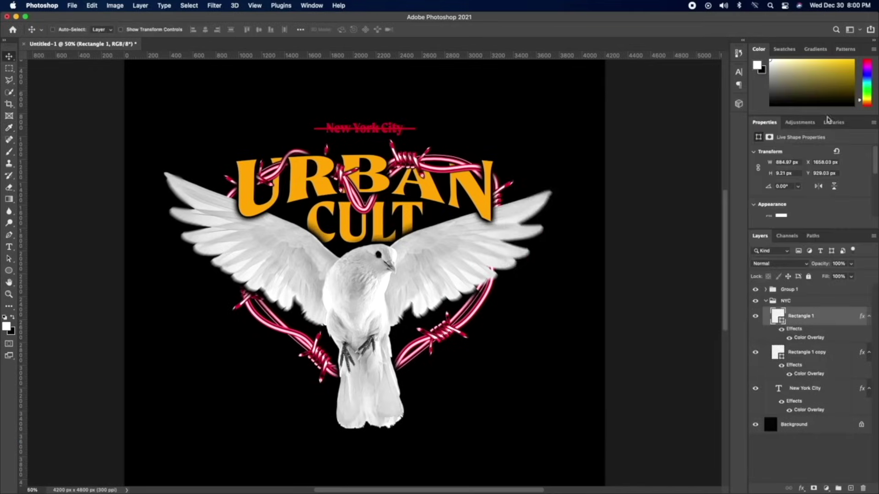
Collapse the NYC group, expand Group 1 and change the URBAN text's color overlay to yellow.
{"action": "left_click", "coordinate": [765, 301]}
{"action": "left_click", "coordinate": [765, 289]}
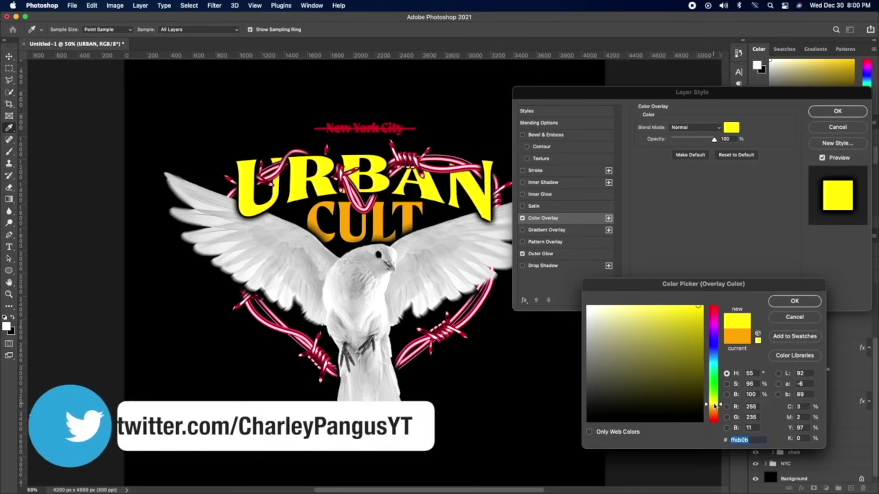
{"action": "left_click_drag", "start_coordinate": [709, 403], "coordinate": [716, 406]}
{"action": "type", "text": "ffc000"}
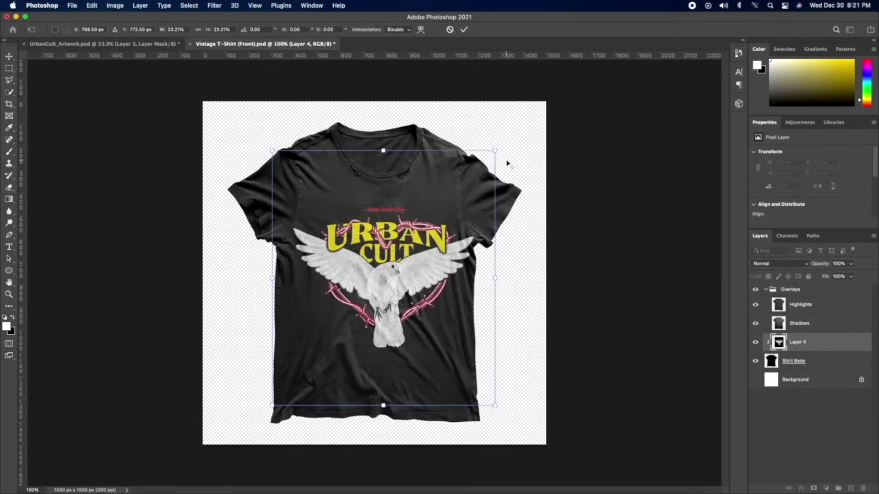
Scale the Urban Cult artwork down on the vintage T-shirt mockup, move it slightly up and commit the transform.
{"action": "left_click_drag", "start_coordinate": [490, 155], "coordinate": [473, 158]}
{"action": "left_click_drag", "start_coordinate": [410, 219], "coordinate": [411, 211]}
{"action": "key", "text": "Return"}
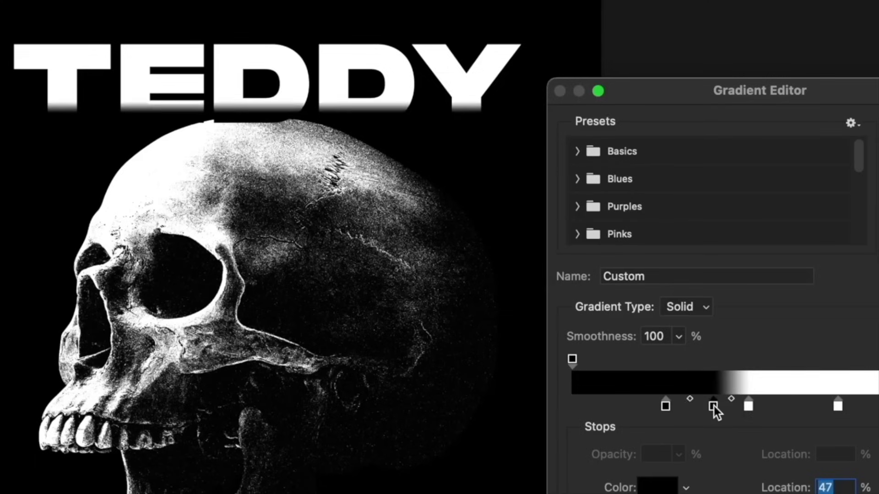
Align one black gradient stop with the neighbouring white stop for a hard edge in TEDDY, and move the first black stop to 23%.
{"action": "left_click_drag", "start_coordinate": [713, 405], "coordinate": [751, 407]}
{"action": "left_click_drag", "start_coordinate": [666, 406], "coordinate": [659, 410]}
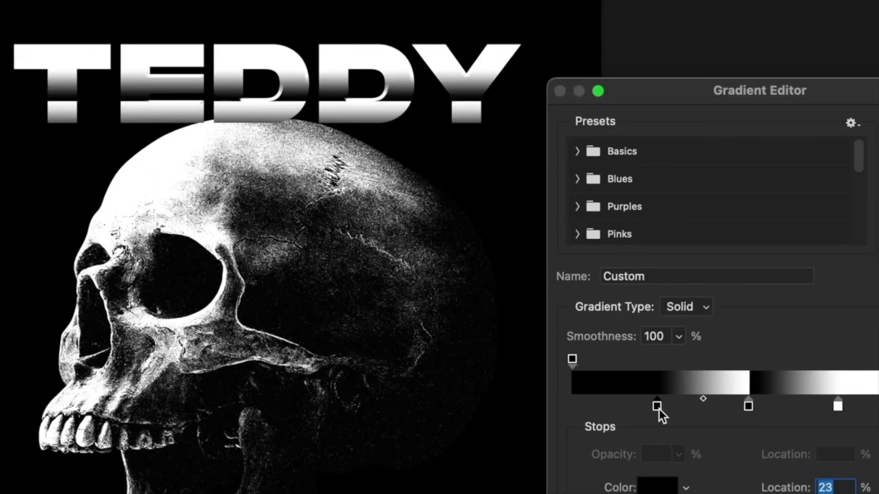
Color the TEDDY gradient's 23% stop orange and its white stop light cyan, and confirm the gradient.
{"action": "double_click", "coordinate": [659, 410]}
{"action": "left_click", "coordinate": [869, 255]}
{"action": "double_click", "coordinate": [837, 408]}
{"action": "left_click", "coordinate": [785, 262]}
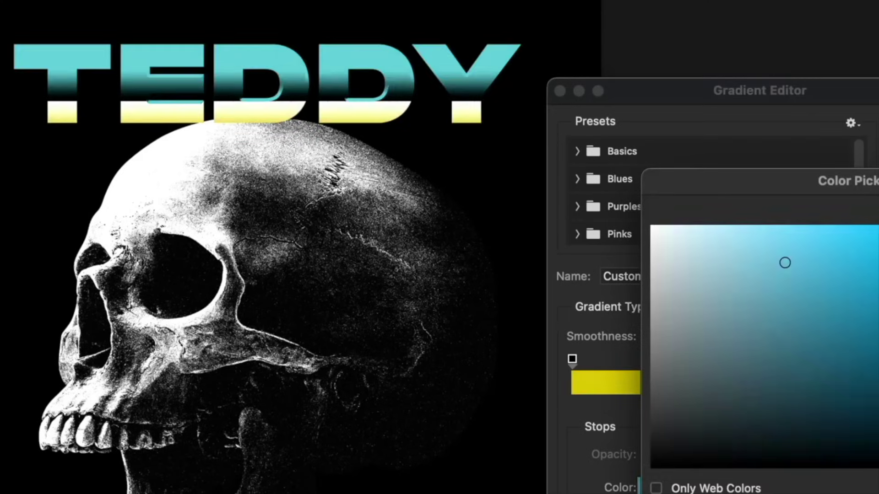
{"action": "key", "text": "Return"}
{"action": "double_click", "coordinate": [655, 407]}
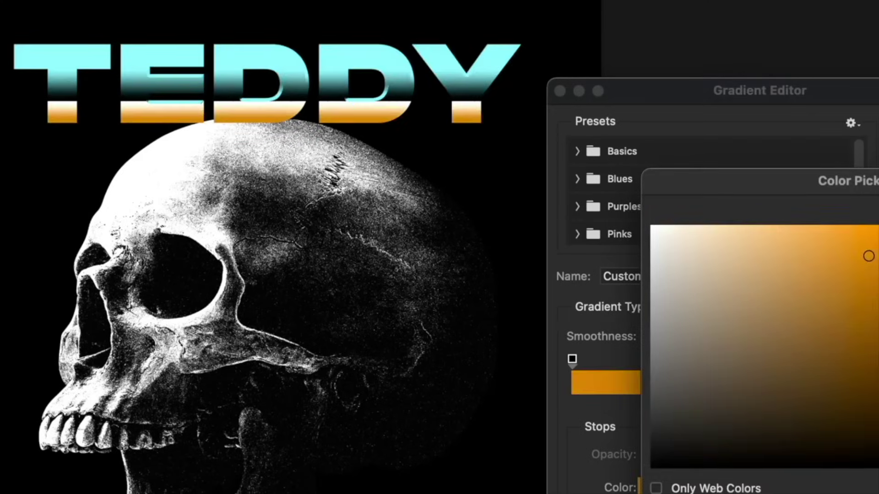
{"action": "key", "text": "Return"}
{"action": "key", "text": "Return"}
{"action": "key", "text": "Return"}
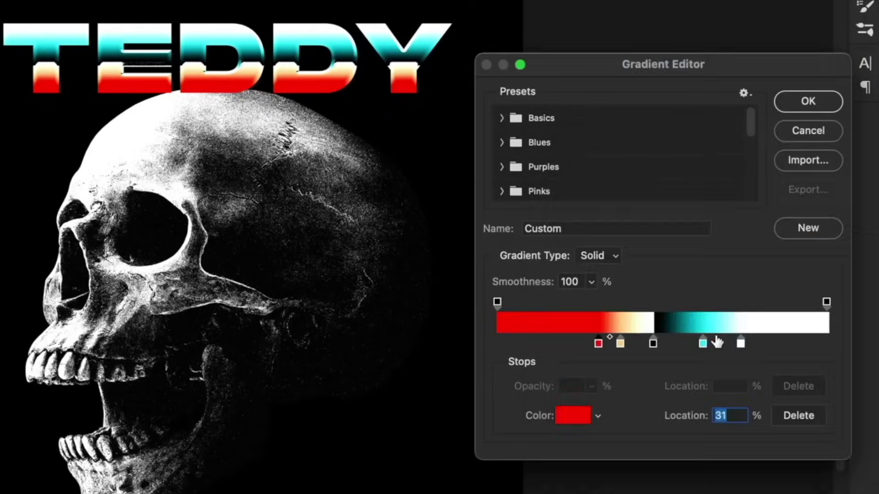
Set the TEDDY gradient's red stop to orange #ffa800 and move it toward the peach stop.
{"action": "double_click", "coordinate": [599, 343]}
{"action": "type", "text": "f6a600"}
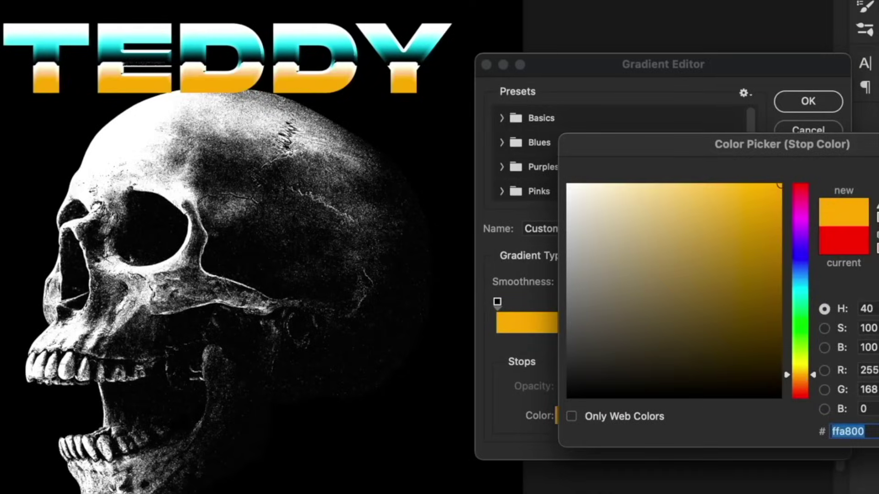
{"action": "key", "text": "Return"}
{"action": "left_click", "coordinate": [629, 343]}
{"action": "left_click_drag", "start_coordinate": [598, 344], "coordinate": [625, 344]}
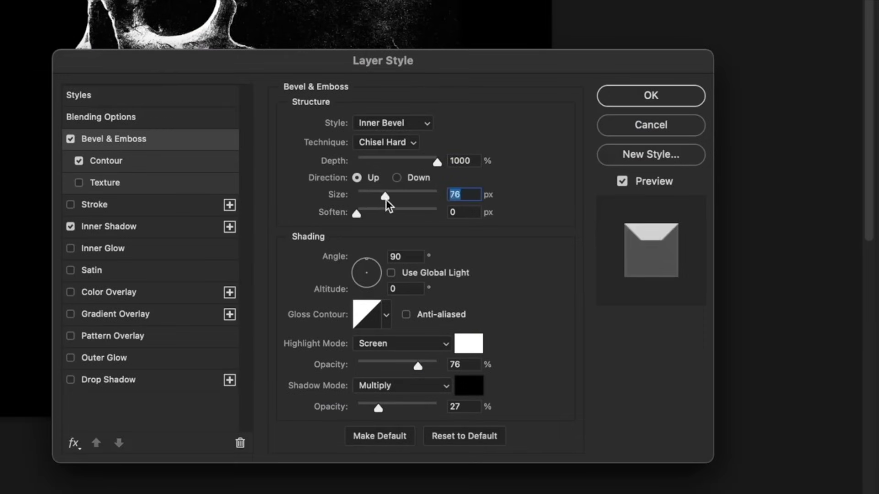
Reduce the Bevel & Emboss size of the TEDDY lettering.
{"action": "left_click_drag", "start_coordinate": [387, 196], "coordinate": [369, 202]}
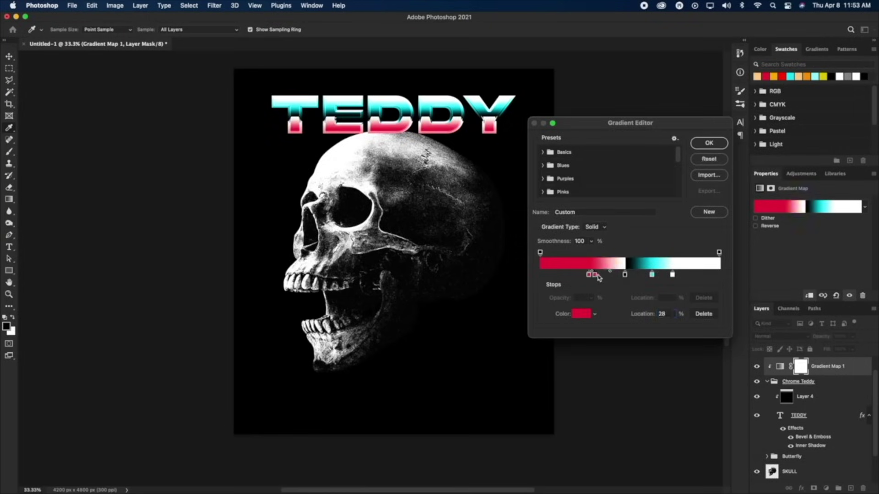
Recolor the gradient map's second red stop light pink and its cyan stop blue.
{"action": "double_click", "coordinate": [593, 276]}
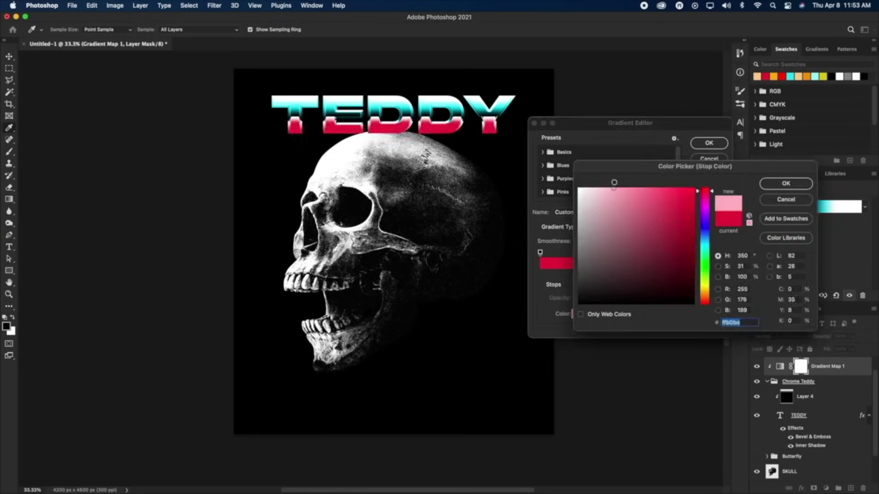
{"action": "left_click", "coordinate": [702, 237]}
{"action": "left_click_drag", "start_coordinate": [702, 237], "coordinate": [702, 235]}
{"action": "left_click", "coordinate": [632, 225]}
{"action": "left_click", "coordinate": [785, 183]}
Adjust the shade of the gradient map's red stop below the TEDDY horizon line.
{"action": "double_click", "coordinate": [607, 275]}
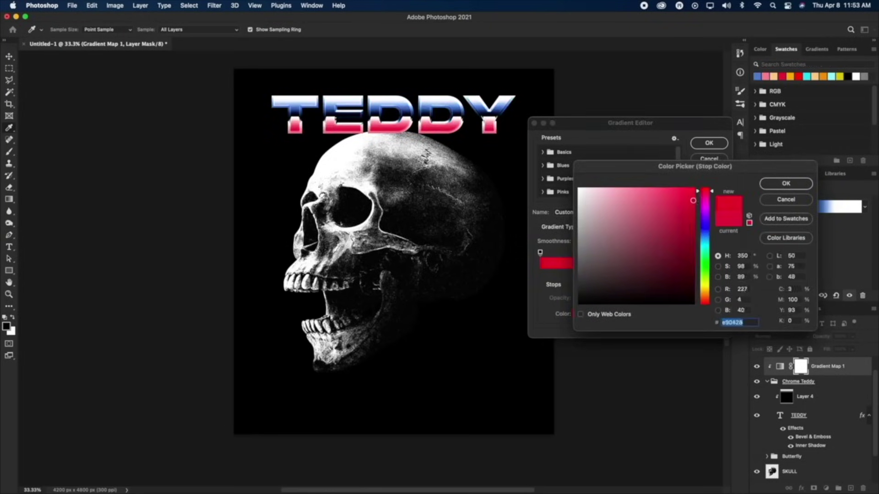
{"action": "left_click", "coordinate": [681, 212]}
{"action": "key", "text": "Return"}
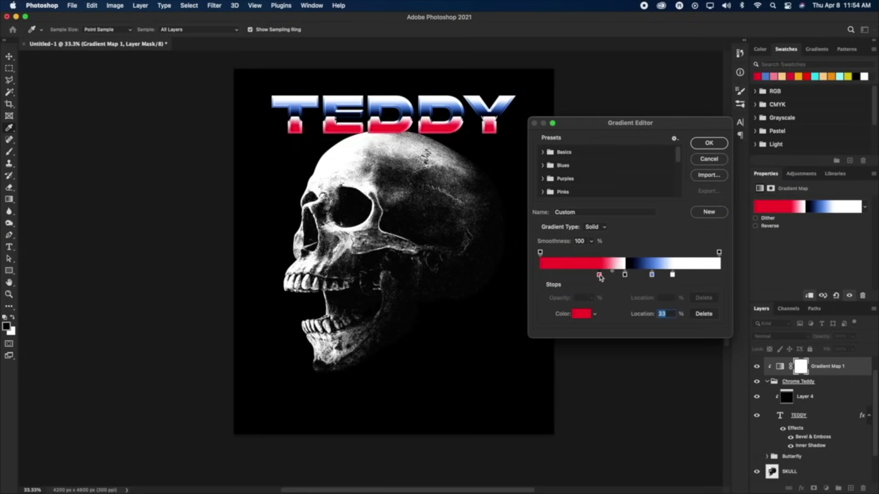
{"action": "double_click", "coordinate": [599, 276]}
{"action": "key", "text": "Return"}
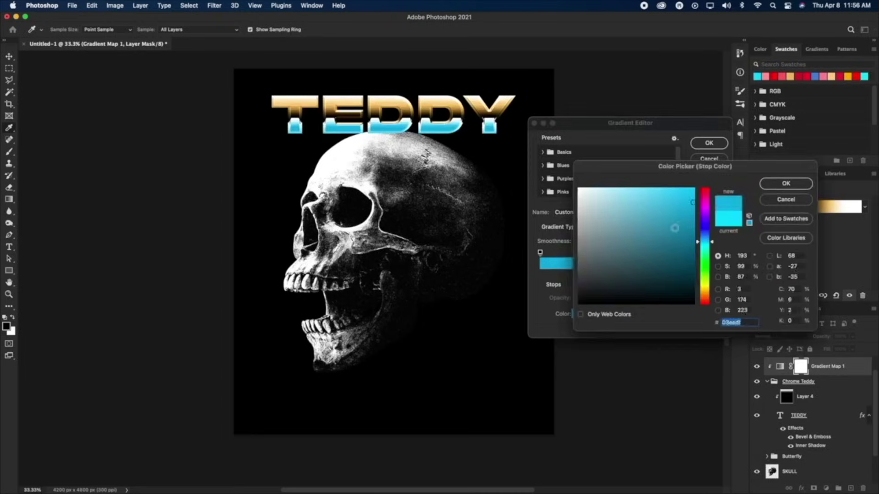
Set the gradient map's cyan stop to the deeper blue #03aedf.
{"action": "left_click", "coordinate": [775, 209]}
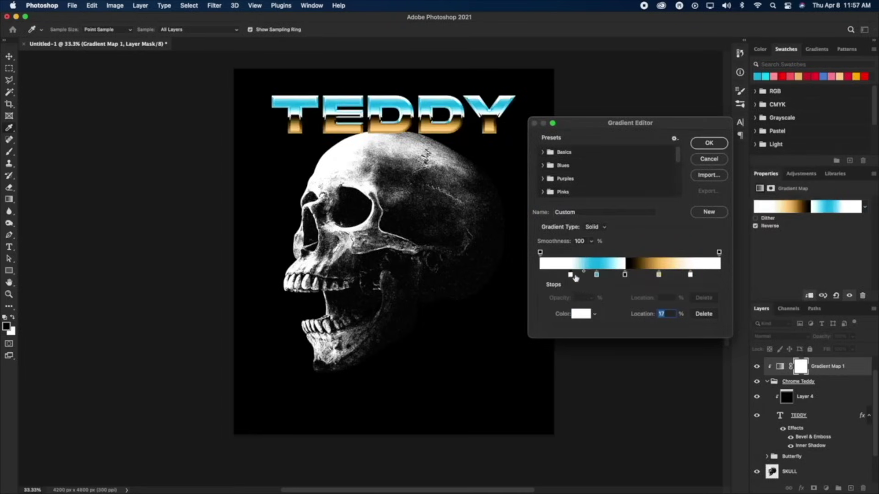
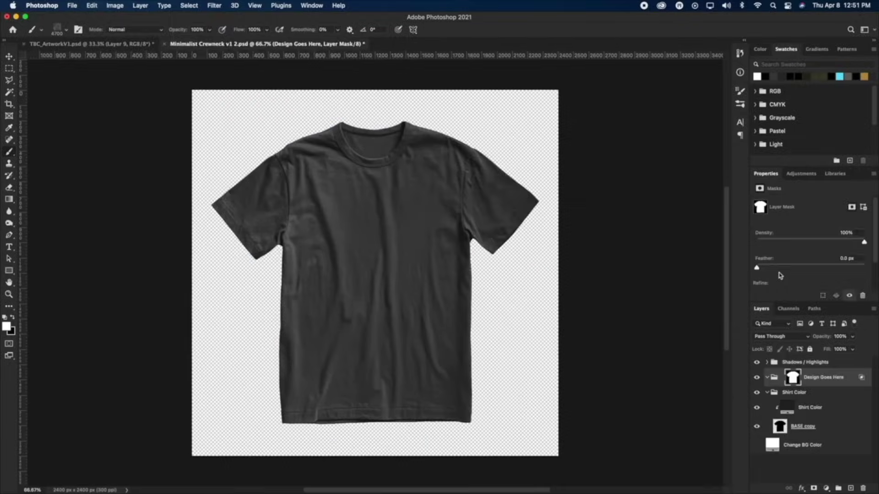
Paste the artwork into the shirt mockup's Design Goes Here group, scale it down, position it on the chest and commit the transform.
{"action": "key", "text": "super+v"}
{"action": "key", "text": "super+t"}
{"action": "left_click_drag", "start_coordinate": [383, 192], "coordinate": [383, 222]}
{"action": "left_click_drag", "start_coordinate": [471, 195], "coordinate": [447, 202]}
{"action": "left_click_drag", "start_coordinate": [380, 293], "coordinate": [381, 275]}
{"action": "key", "text": "Return"}
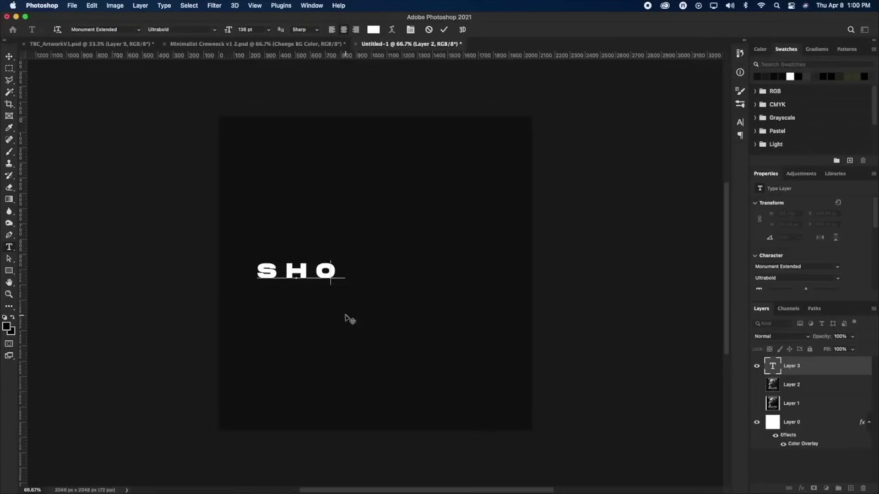
Complete the SHOP heading and add a smaller centered line reading TEXTURES, BRUSHES, MOCK-UPS + MORE beneath it.
{"action": "type", "text": "P"}
{"action": "key", "text": "super+a"}
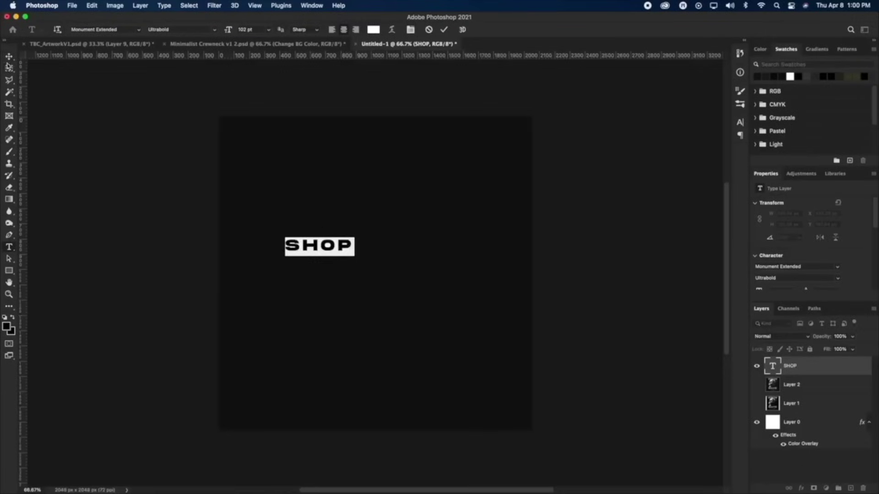
{"action": "type", "text": "TEXTURES, BRUSHES, MOCK-UPS + MORE"}
{"action": "key", "text": "super+a"}
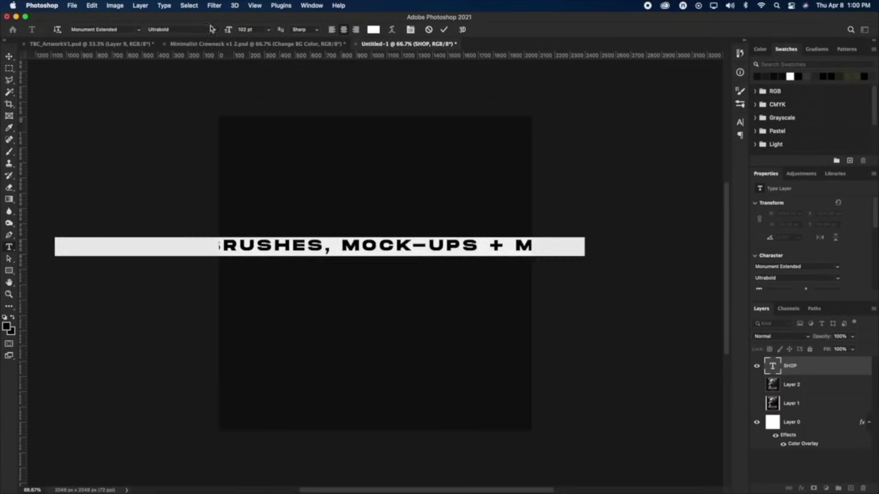
{"action": "key", "text": "super+Return"}
{"action": "key", "text": "super+t"}
{"action": "left_click_drag", "start_coordinate": [321, 246], "coordinate": [376, 247]}
{"action": "mouse_move", "coordinate": [638, 238]}
{"action": "left_mouse_down"}
{"action": "mouse_move", "coordinate": [532, 243]}
{"action": "mouse_move", "coordinate": [394, 293]}
{"action": "left_mouse_up"}
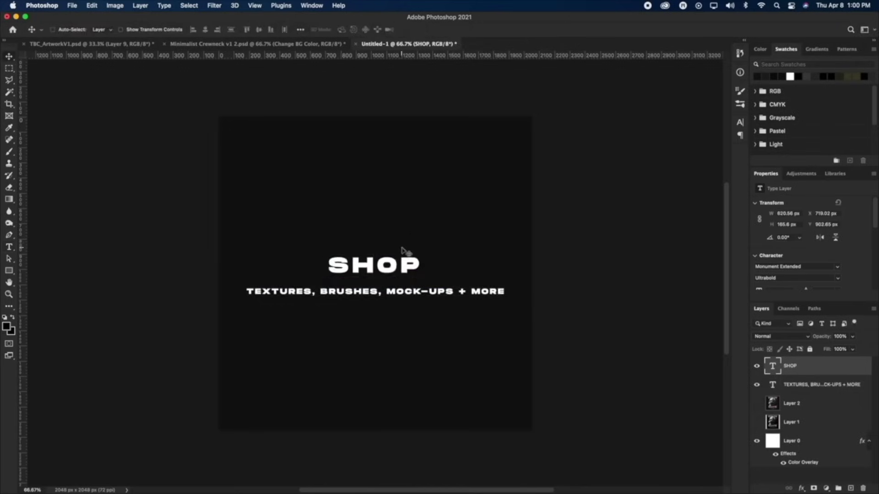
Turn the enlarged SHOP lettering into a thin white outline and center the tagline across it, matching its width.
{"action": "double_click", "coordinate": [814, 365]}
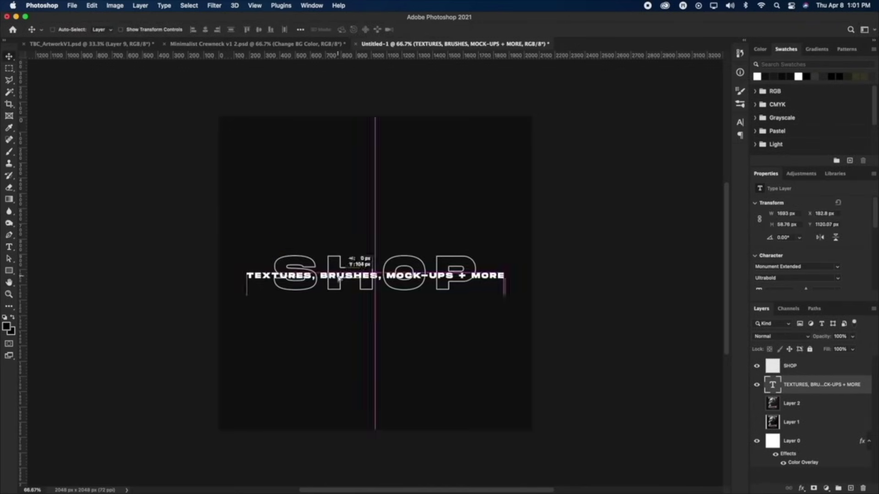
{"action": "left_click_drag", "start_coordinate": [338, 277], "coordinate": [339, 275]}
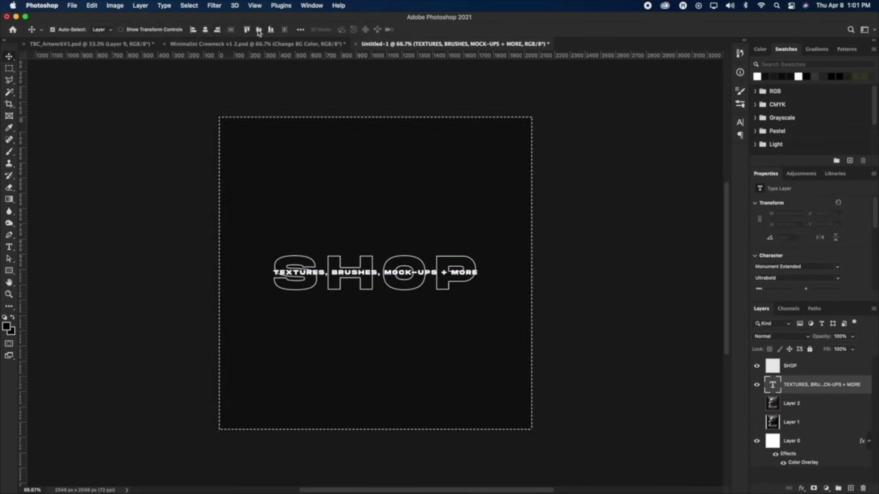
{"action": "left_click_drag", "start_coordinate": [268, 268], "coordinate": [492, 279]}
{"action": "key", "text": "super+d"}
Draw a small downward-pointing white triangle about 29 px wide, centered below the SHOP lettering.
{"action": "right_click", "coordinate": [8, 271]}
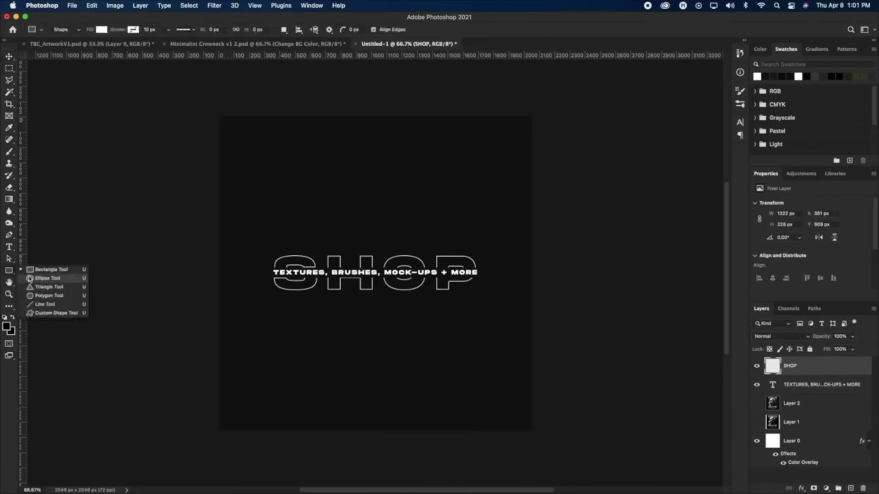
{"action": "left_click", "coordinate": [46, 289]}
{"action": "mouse_move", "coordinate": [371, 307]}
{"action": "left_mouse_down"}
{"action": "mouse_move", "coordinate": [388, 314]}
{"action": "mouse_move", "coordinate": [379, 292]}
{"action": "left_mouse_up"}
{"action": "key", "text": "v"}
Add the shop's website address as text below the triangle, center it horizontally and scale it slightly narrower than the SHOP lettering.
{"action": "key", "text": "t"}
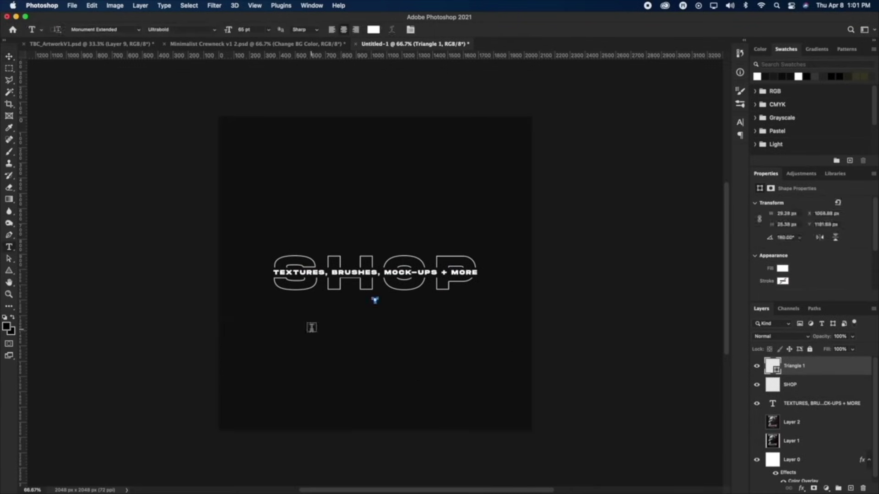
{"action": "left_click", "coordinate": [311, 328]}
{"action": "type", "text": "www.charleypangus.com"}
{"action": "left_click", "coordinate": [8, 56]}
{"action": "left_click_drag", "start_coordinate": [312, 326], "coordinate": [375, 326]}
{"action": "key", "text": "super+t"}
{"action": "left_click_drag", "start_coordinate": [477, 321], "coordinate": [472, 323]}
{"action": "key", "text": "Return"}
Duplicate the triangle just below the first, then group the lettering and shapes into a smart object moved slightly up.
{"action": "left_click", "coordinate": [794, 384]}
{"action": "left_click_drag", "start_coordinate": [378, 289], "coordinate": [377, 300]}
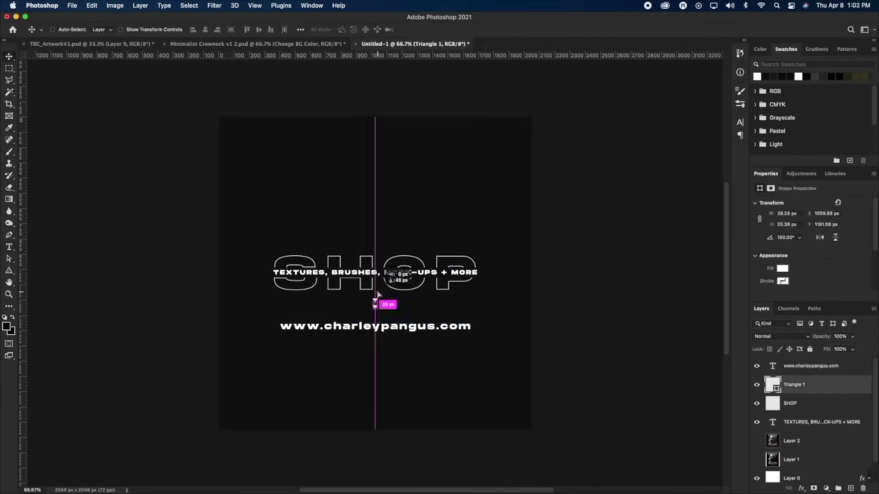
{"action": "left_click", "coordinate": [799, 404]}
{"action": "left_click", "coordinate": [810, 366], "text": "shift"}
{"action": "key", "text": "super+g"}
{"action": "left_click_drag", "start_coordinate": [520, 470], "coordinate": [519, 449]}
{"action": "right_click", "coordinate": [807, 366]}
Apply a Displace distortion filter to the grouped lettering smart object using a displacement map file.
{"action": "left_click", "coordinate": [214, 5]}
{"action": "mouse_move", "coordinate": [231, 140]}
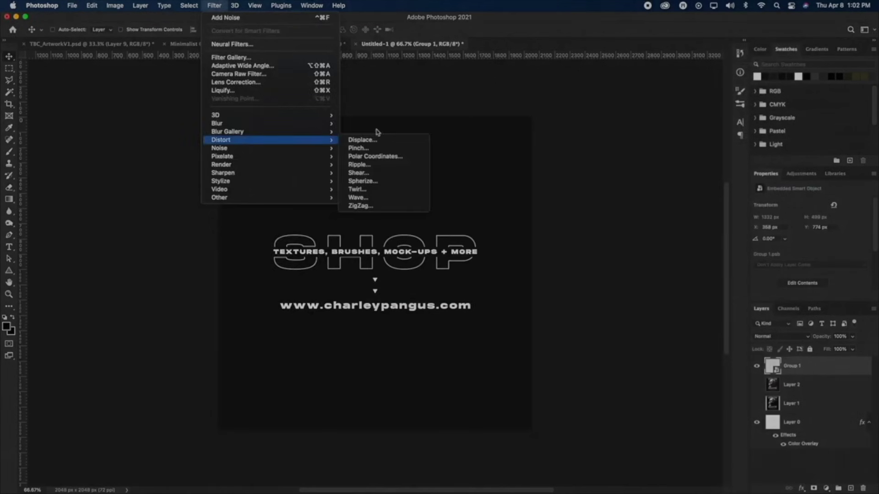
{"action": "left_click", "coordinate": [366, 140]}
{"action": "left_click", "coordinate": [275, 221]}
{"action": "left_click", "coordinate": [297, 215]}
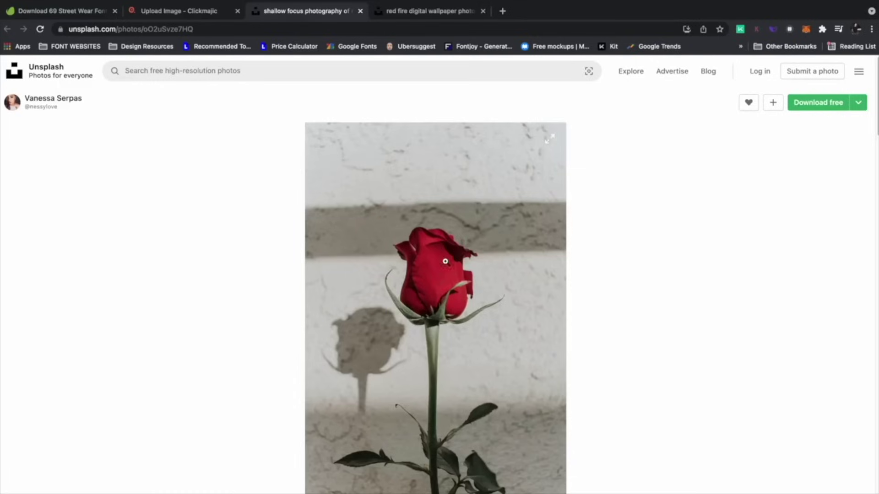
Examine the fire and rose source photos on Unsplash and compare the rose with its background-free cutout on Clickmajic.
{"action": "left_click", "coordinate": [426, 11]}
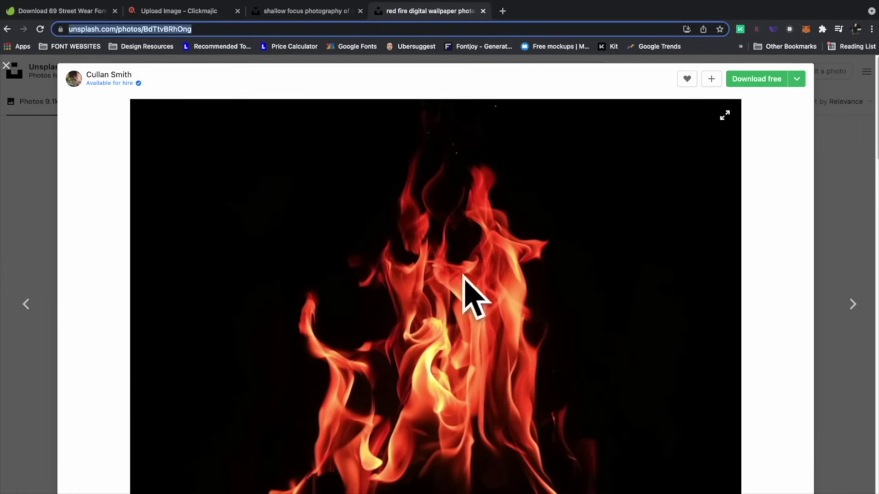
{"action": "left_click", "coordinate": [312, 18]}
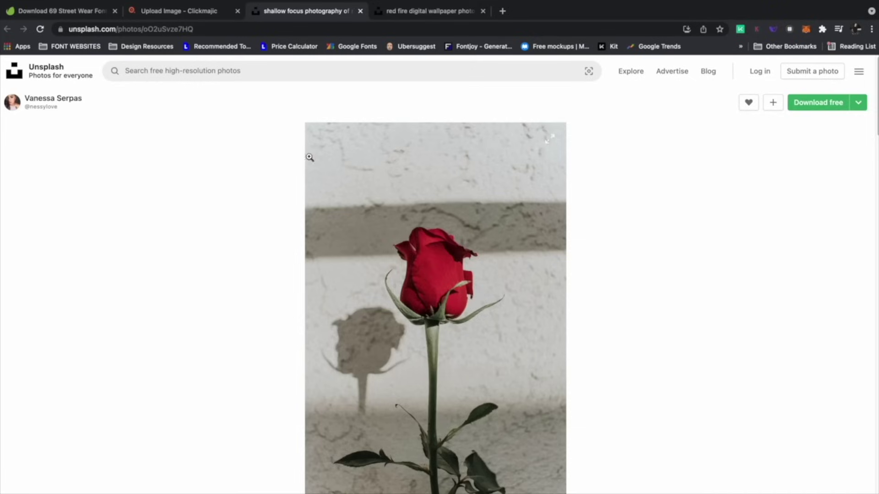
{"action": "left_click", "coordinate": [194, 11]}
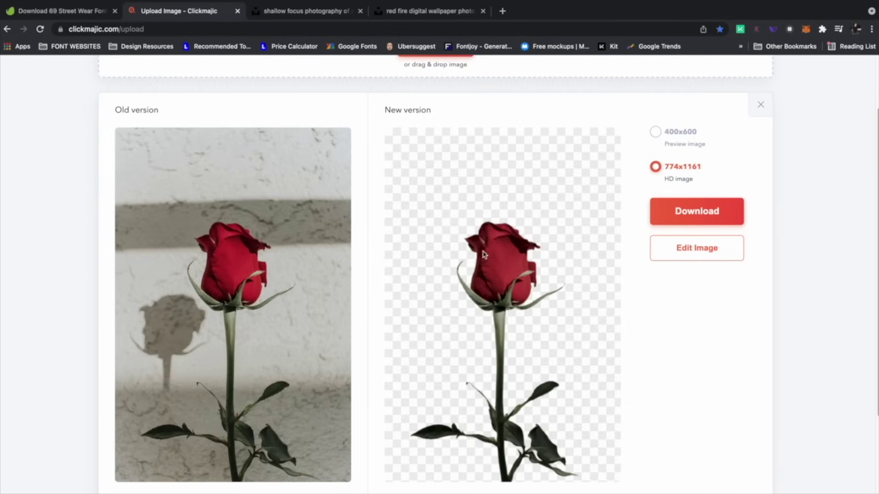
{"action": "scroll", "coordinate": [546, 302], "scroll_direction": "up", "scroll_amount": 2}
{"action": "scroll", "coordinate": [463, 183], "scroll_direction": "down", "scroll_amount": 3}
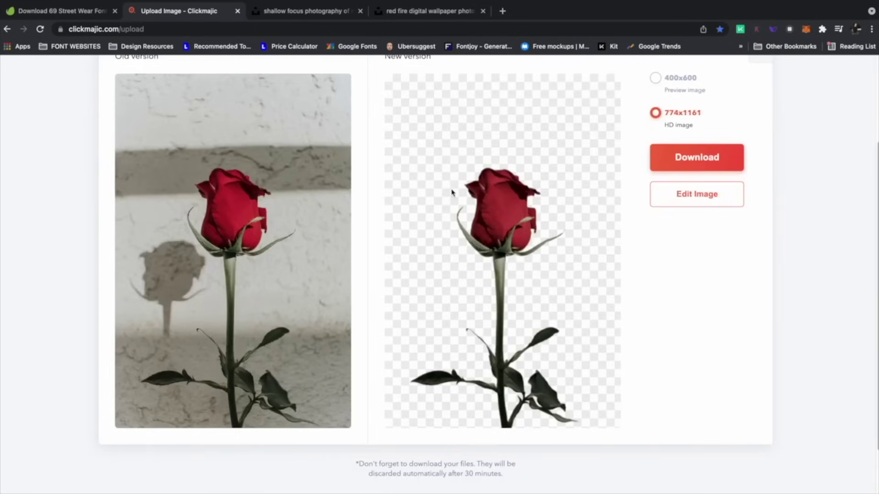
{"action": "scroll", "coordinate": [515, 225], "scroll_direction": "up", "scroll_amount": 1}
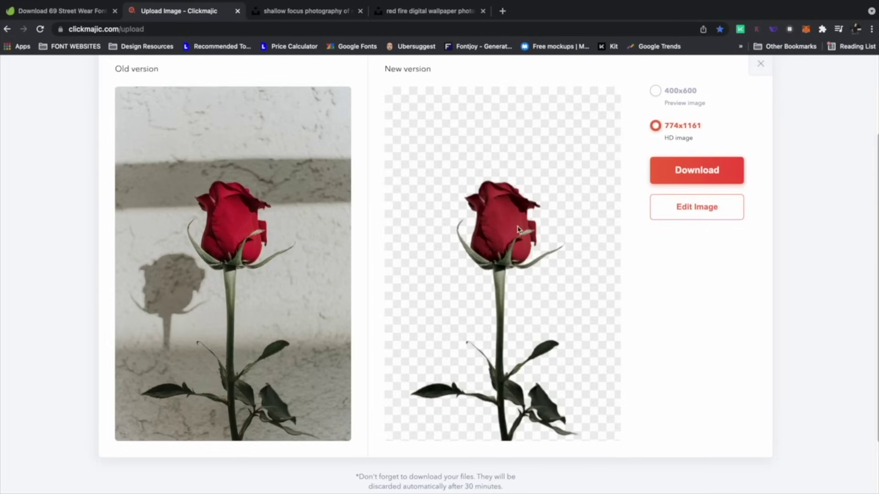
{"action": "scroll", "coordinate": [518, 229], "scroll_direction": "up", "scroll_amount": 3}
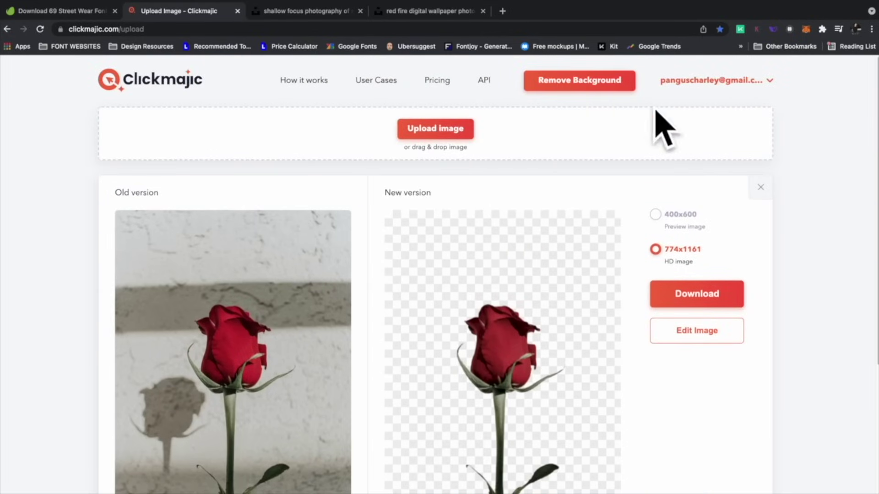
{"action": "scroll", "coordinate": [514, 231], "scroll_direction": "down", "scroll_amount": 2}
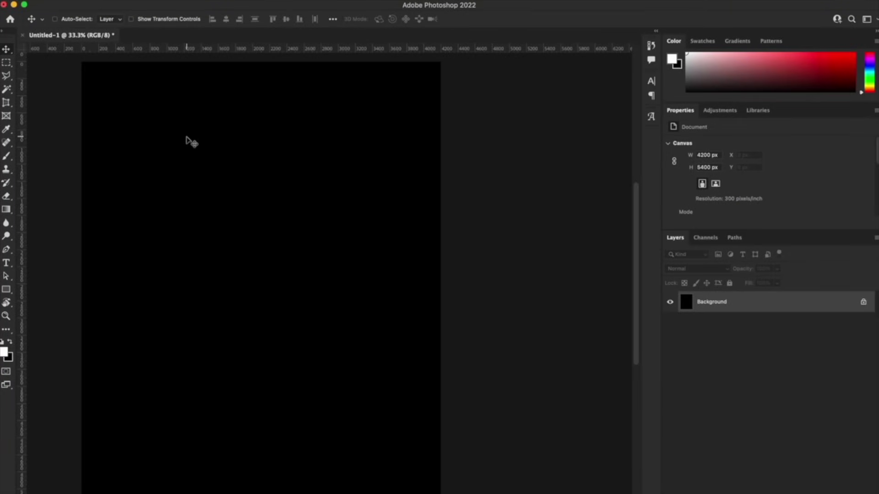
Check the size and resolution settings for a new Photoshop document, then close them.
{"action": "key", "text": "super+n"}
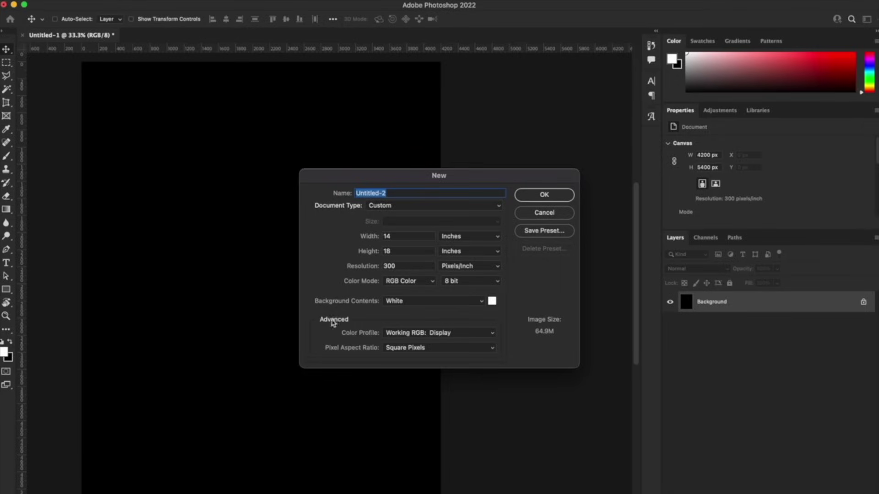
{"action": "left_click", "coordinate": [558, 202]}
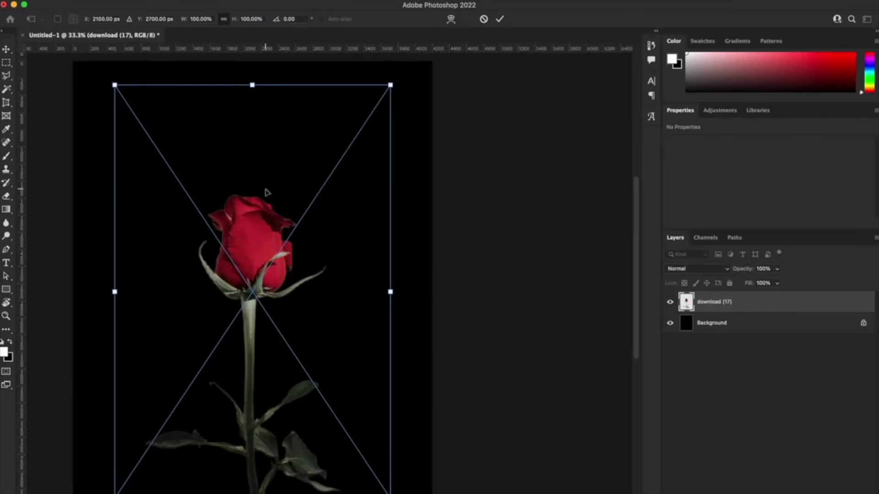
Commit the placed rose cutout, center it on the black canvas and shift it up to Y -50 px.
{"action": "key", "text": "Return"}
{"action": "left_click_drag", "start_coordinate": [296, 257], "coordinate": [283, 288]}
{"action": "key", "text": "super+a"}
{"action": "left_click", "coordinate": [286, 18]}
{"action": "key", "text": "super+d"}
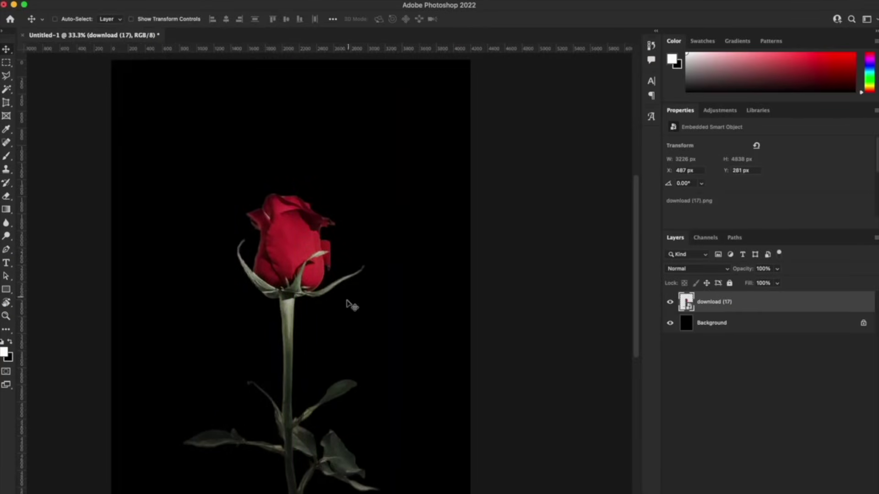
{"action": "left_click_drag", "start_coordinate": [329, 325], "coordinate": [337, 297]}
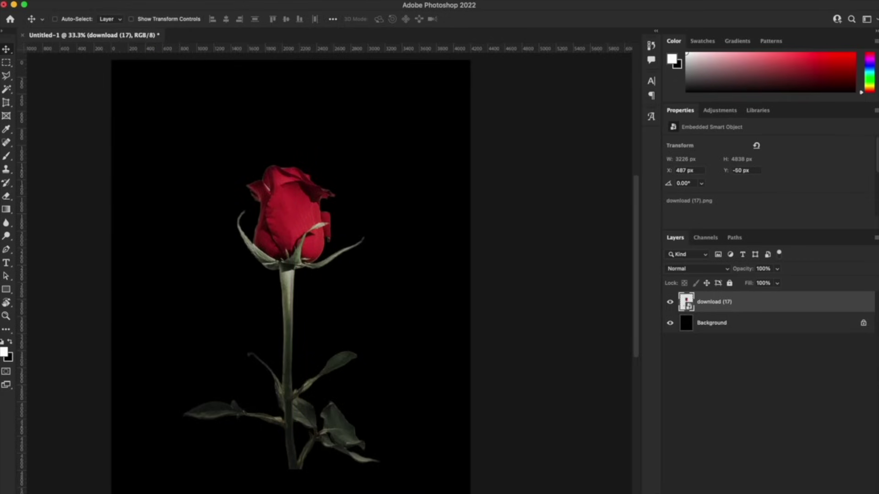
Copy the fire photo from Unsplash in the browser and paste it above the rose in the Photoshop document.
{"action": "left_click", "coordinate": [179, 493]}
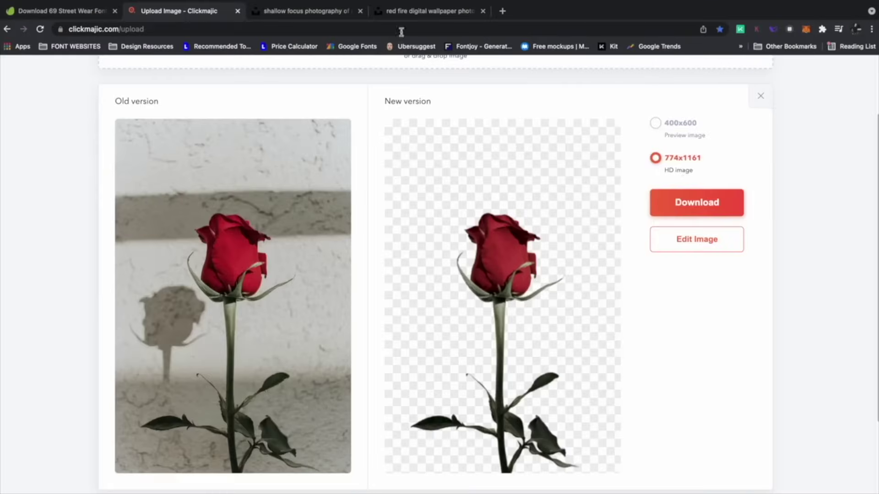
{"action": "left_click", "coordinate": [412, 11]}
{"action": "right_click", "coordinate": [338, 234]}
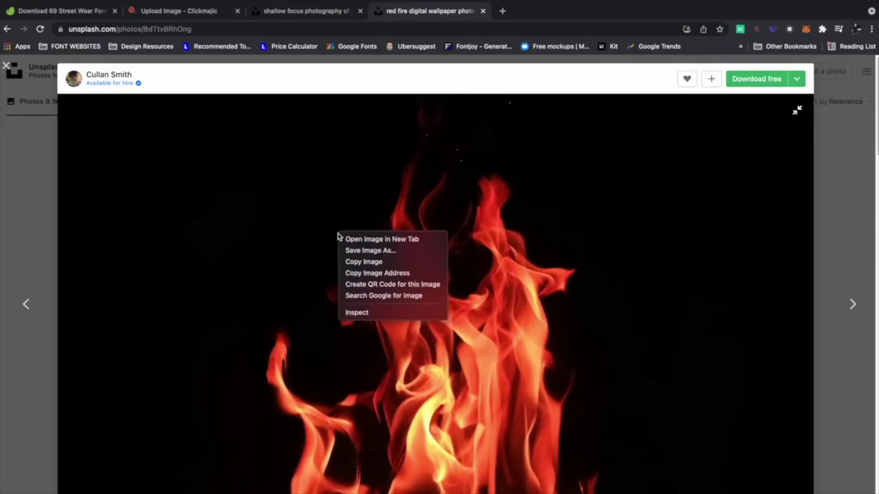
{"action": "left_click", "coordinate": [370, 262]}
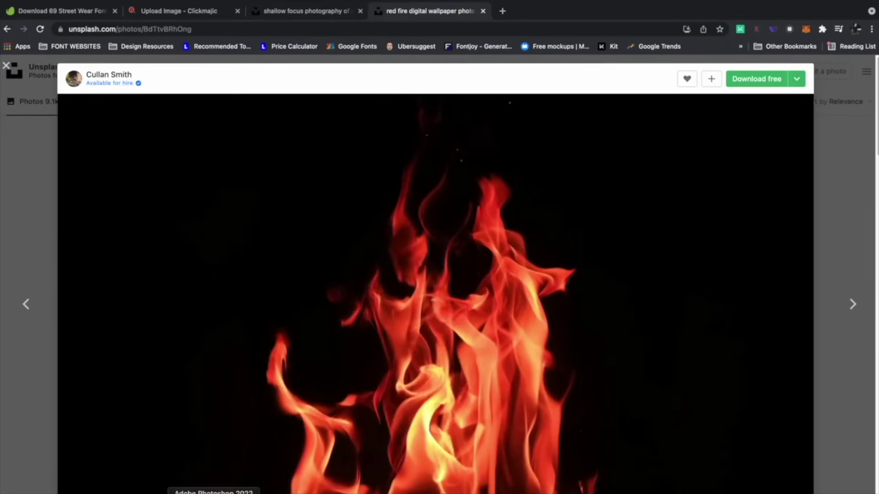
{"action": "left_click", "coordinate": [213, 492]}
{"action": "key", "text": "cmd+v"}
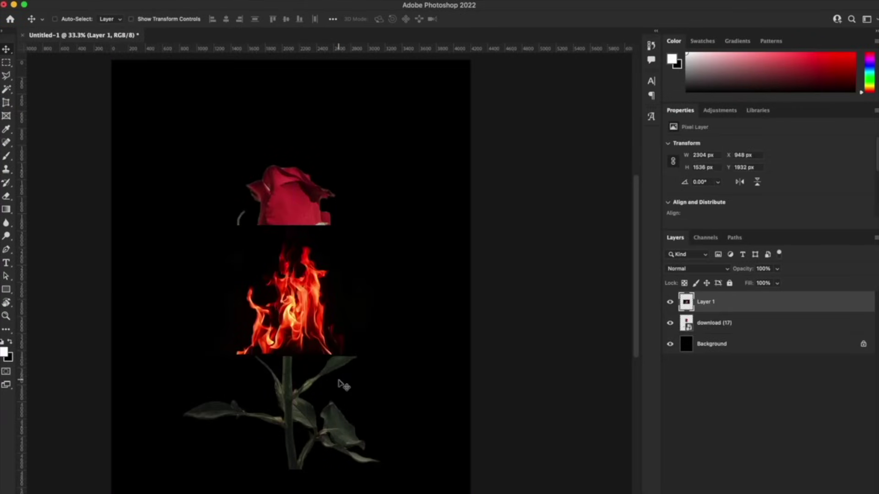
Enlarge the pasted flames to about 4546 × 3030 px and position them over the rose bloom.
{"action": "key", "text": "cmd+t"}
{"action": "left_click_drag", "start_coordinate": [389, 225], "coordinate": [497, 197]}
{"action": "left_click_drag", "start_coordinate": [422, 323], "coordinate": [422, 236]}
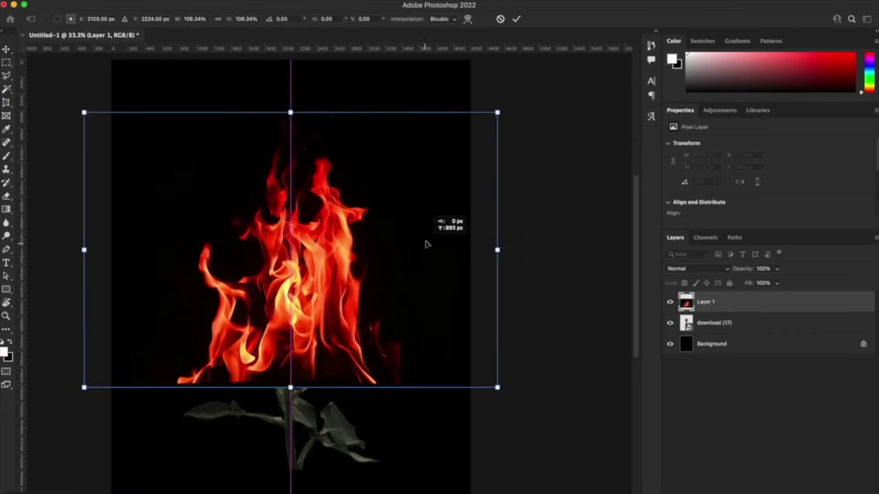
{"action": "key", "text": "Return"}
Rename the fire layer Flames and the rose cutout layer Rose.
{"action": "double_click", "coordinate": [706, 302]}
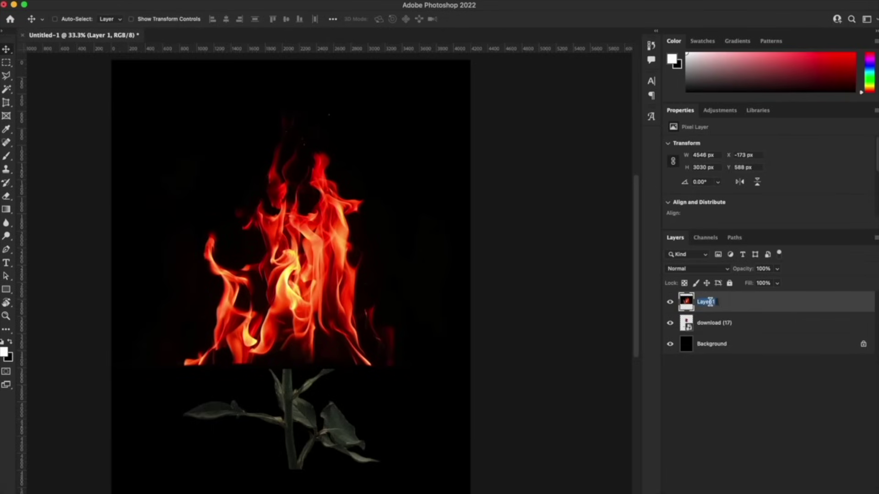
{"action": "type", "text": "Flames"}
{"action": "key", "text": "Return"}
{"action": "double_click", "coordinate": [721, 323]}
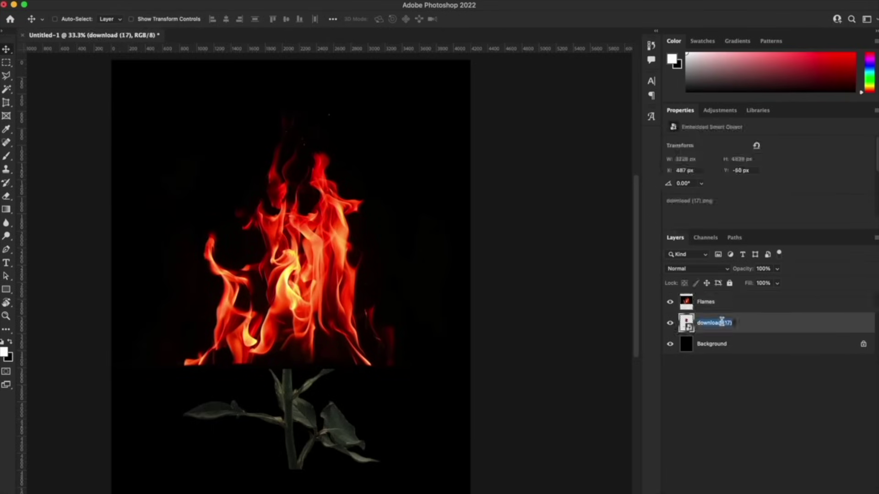
{"action": "type", "text": "Rose"}
{"action": "key", "text": "Return"}
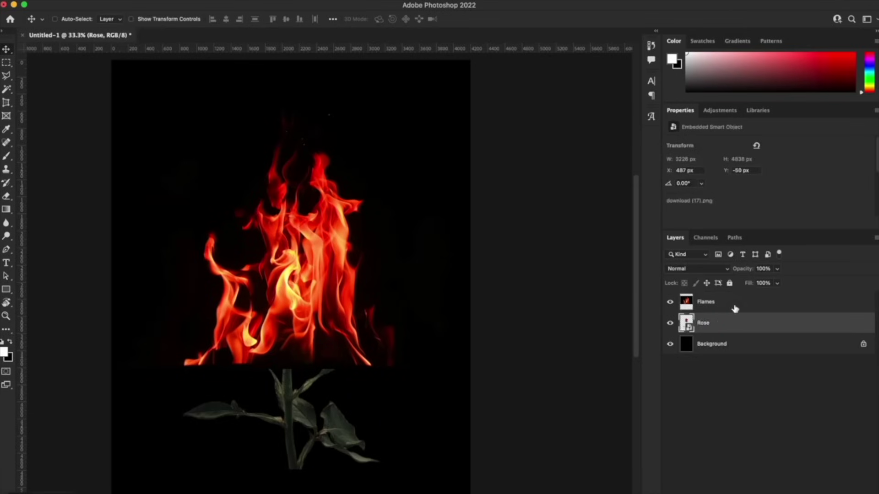
Set the Flames layer to Screen blending and scale it down to about 3156 × 2104 px around the rose bloom.
{"action": "left_click", "coordinate": [735, 307]}
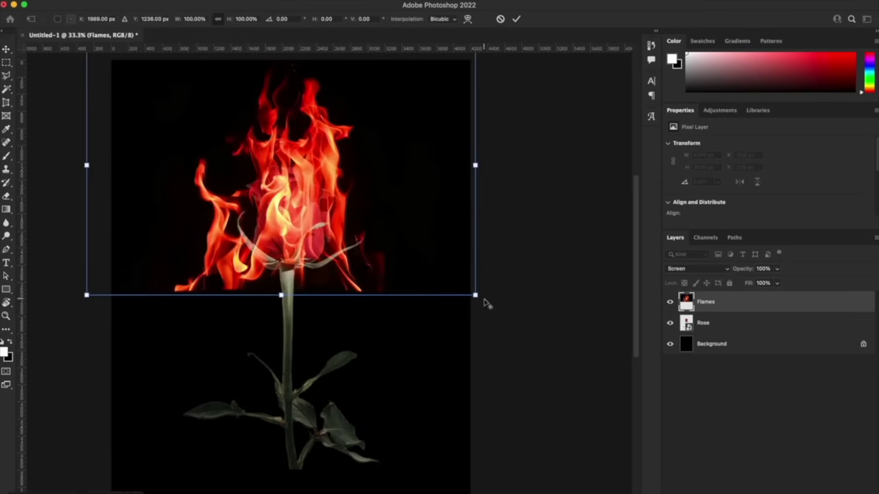
{"action": "left_click_drag", "start_coordinate": [478, 297], "coordinate": [404, 260]}
{"action": "left_click_drag", "start_coordinate": [351, 210], "coordinate": [358, 223]}
{"action": "key", "text": "Return"}
Inspect the flames over the rose petals up close and add a white layer mask to the Flames layer.
{"action": "key", "text": "z"}
{"action": "left_click", "coordinate": [355, 220]}
{"action": "left_click", "coordinate": [276, 203]}
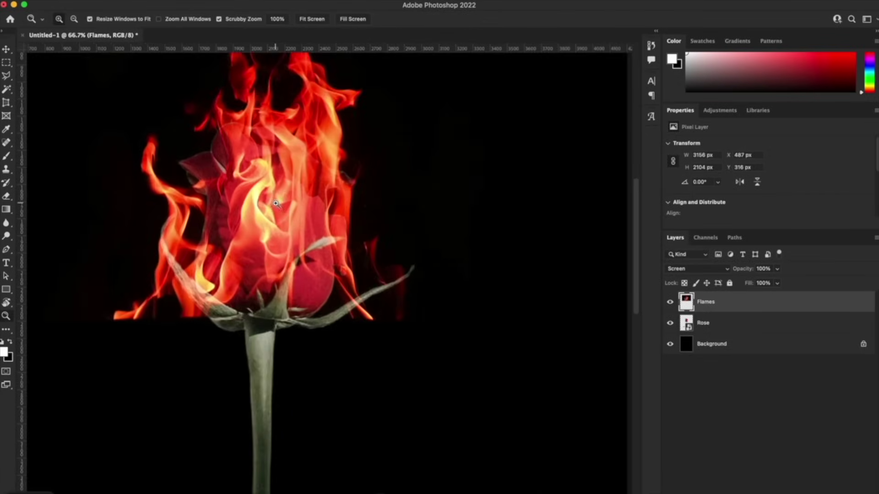
{"action": "left_click_drag", "start_coordinate": [273, 188], "coordinate": [361, 270]}
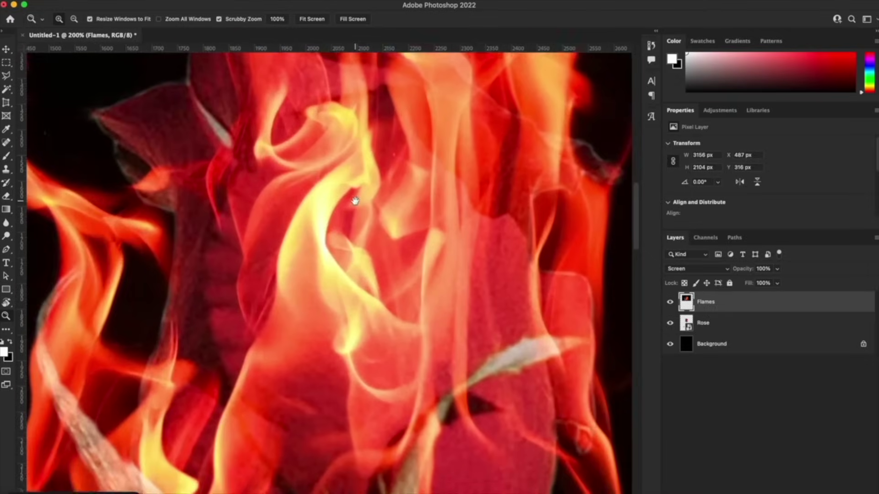
{"action": "left_click", "coordinate": [363, 271], "text": "alt"}
{"action": "left_click_drag", "start_coordinate": [402, 296], "coordinate": [379, 273]}
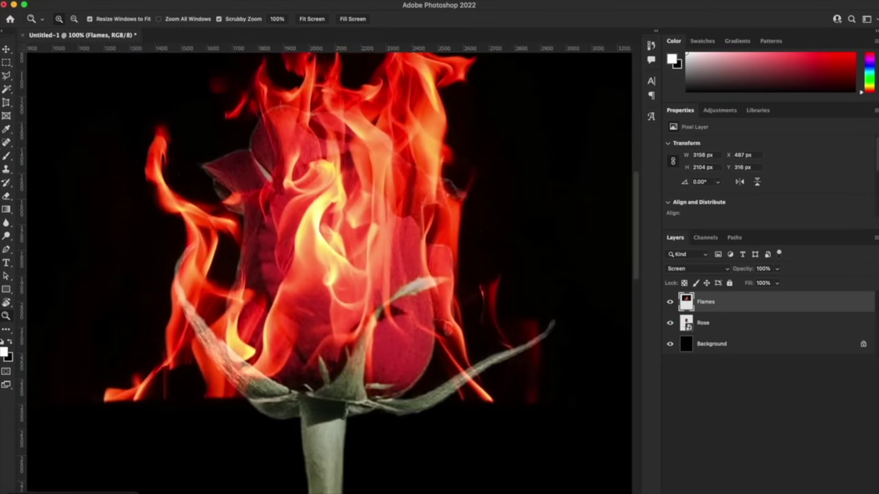
{"action": "left_click", "coordinate": [5, 52]}
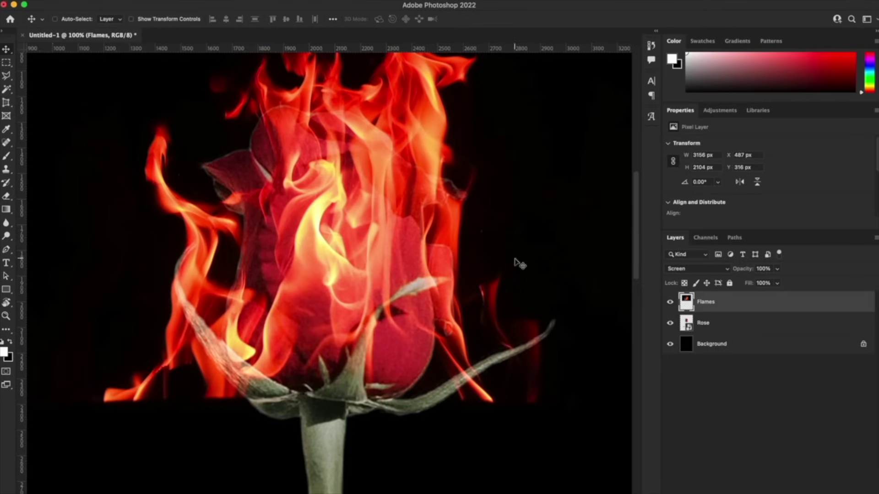
{"action": "key", "text": "ctrl+alt+m"}
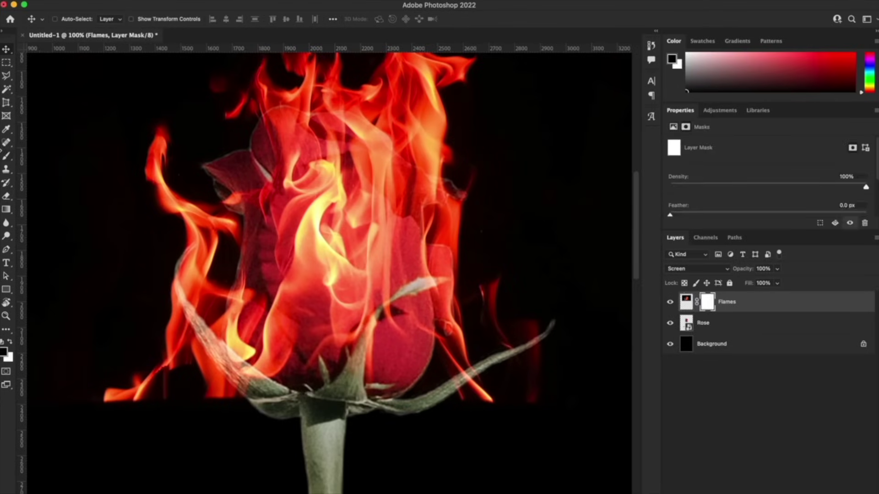
Mask out the flames outside the rose's left sepal with a black Soft Round brush of 300 px.
{"action": "left_click", "coordinate": [6, 157]}
{"action": "left_click", "coordinate": [64, 22]}
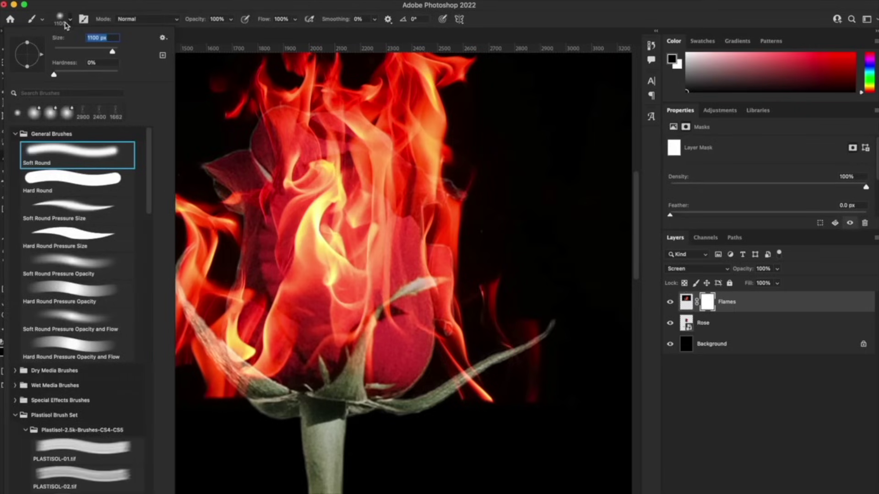
{"action": "double_click", "coordinate": [64, 168]}
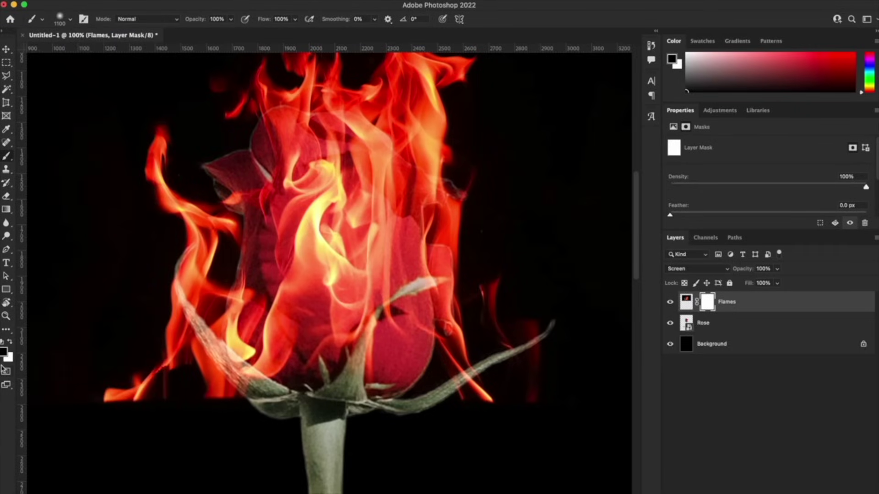
{"action": "key", "text": "x"}
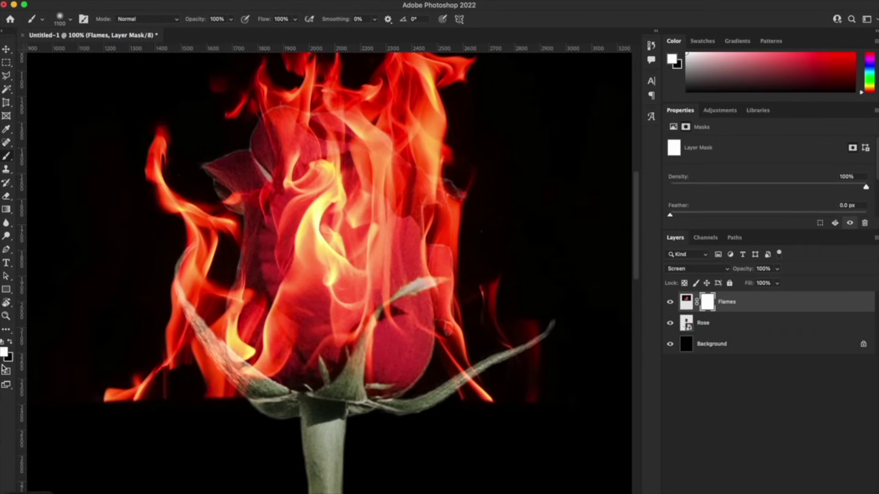
{"action": "left_click", "coordinate": [10, 341]}
{"action": "key", "text": "bracketleft"}
{"action": "key", "text": "bracketleft"}
{"action": "key", "text": "bracketleft"}
{"action": "key", "text": "bracketleft"}
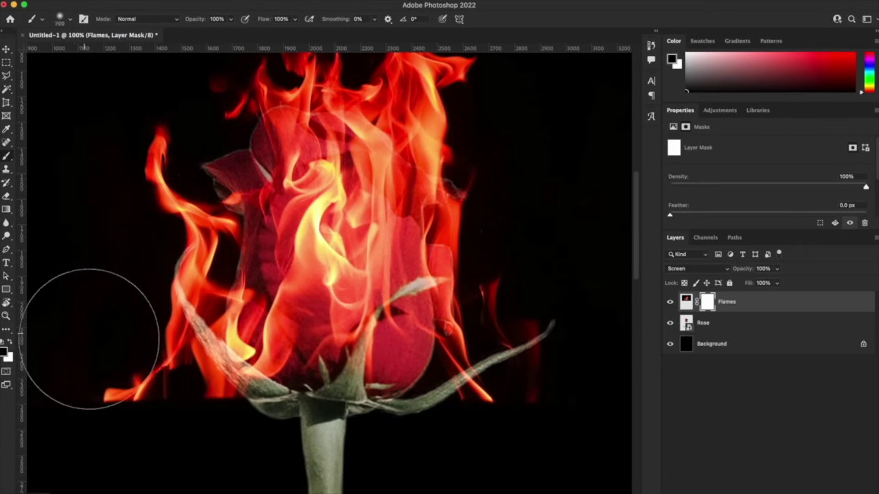
{"action": "key", "text": "bracketleft"}
{"action": "key", "text": "bracketleft"}
{"action": "key", "text": "bracketleft"}
{"action": "key", "text": "bracketleft"}
{"action": "mouse_move", "coordinate": [115, 337]}
{"action": "left_mouse_down"}
{"action": "mouse_move", "coordinate": [126, 367]}
{"action": "mouse_move", "coordinate": [116, 387]}
{"action": "left_mouse_up"}
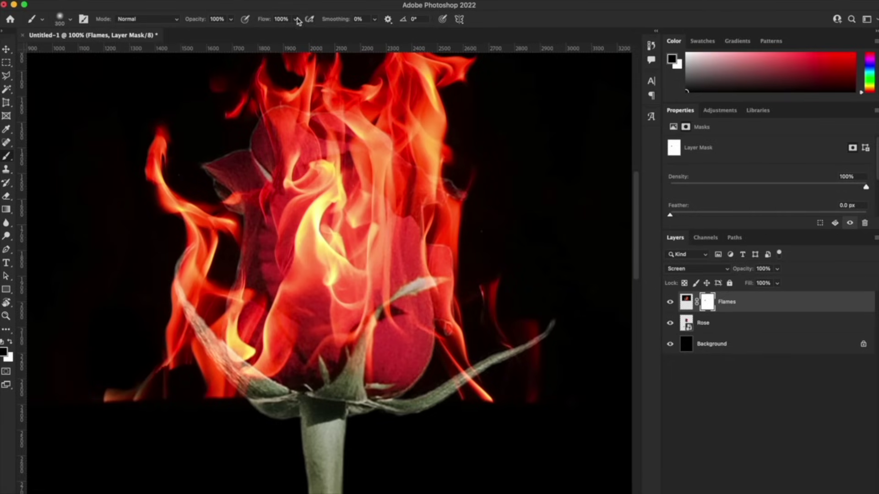
{"action": "mouse_move", "coordinate": [147, 343]}
{"action": "left_mouse_down"}
{"action": "mouse_move", "coordinate": [194, 480]}
{"action": "mouse_move", "coordinate": [150, 423]}
{"action": "mouse_move", "coordinate": [171, 358]}
{"action": "mouse_move", "coordinate": [173, 366]}
{"action": "mouse_move", "coordinate": [157, 365]}
{"action": "mouse_move", "coordinate": [173, 380]}
{"action": "mouse_move", "coordinate": [173, 357]}
{"action": "mouse_move", "coordinate": [187, 396]}
{"action": "left_mouse_up"}
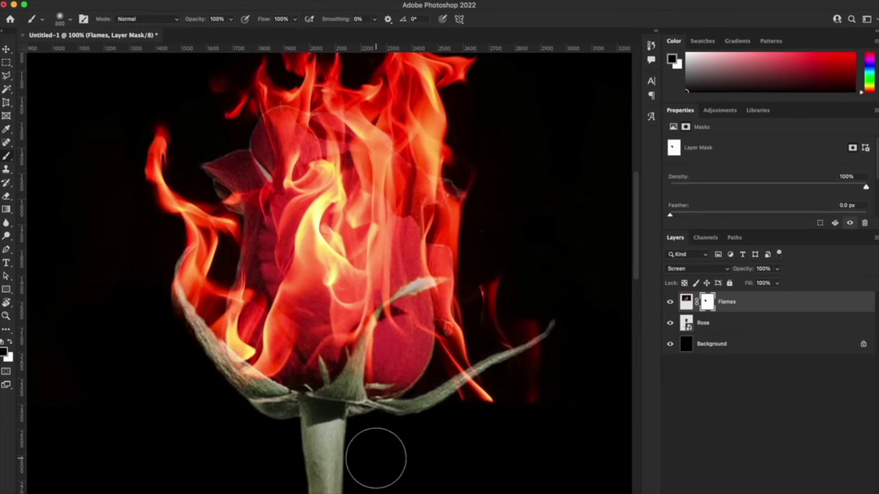
Mask out the flames around the right sepal and along the base of the bloom with a smaller black brush.
{"action": "key", "text": "bracketleft"}
{"action": "key", "text": "bracketleft"}
{"action": "key", "text": "bracketleft"}
{"action": "mouse_move", "coordinate": [512, 400]}
{"action": "left_mouse_down"}
{"action": "mouse_move", "coordinate": [492, 380]}
{"action": "mouse_move", "coordinate": [454, 387]}
{"action": "mouse_move", "coordinate": [599, 329]}
{"action": "mouse_move", "coordinate": [464, 345]}
{"action": "mouse_move", "coordinate": [493, 313]}
{"action": "mouse_move", "coordinate": [486, 327]}
{"action": "mouse_move", "coordinate": [497, 298]}
{"action": "mouse_move", "coordinate": [524, 305]}
{"action": "mouse_move", "coordinate": [535, 334]}
{"action": "left_mouse_up"}
{"action": "key", "text": "bracketleft"}
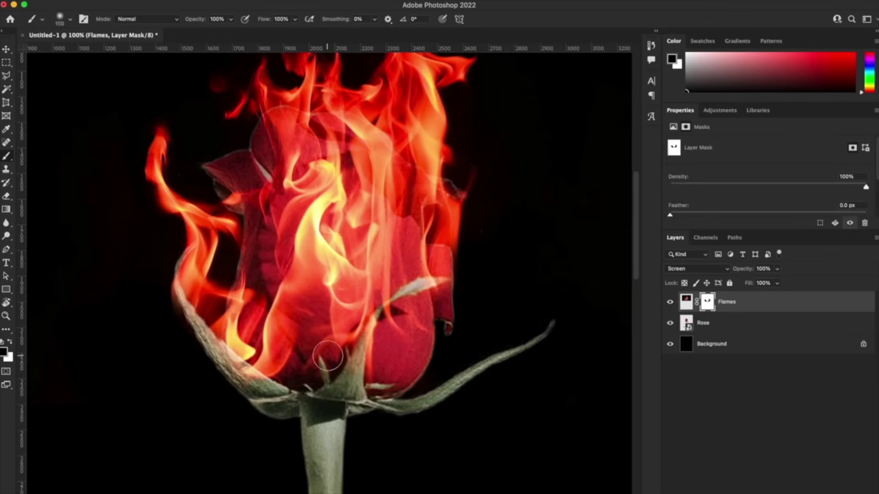
{"action": "key", "text": "bracketleft"}
{"action": "mouse_move", "coordinate": [361, 378]}
{"action": "left_mouse_down"}
{"action": "mouse_move", "coordinate": [457, 281]}
{"action": "mouse_move", "coordinate": [435, 297]}
{"action": "mouse_move", "coordinate": [433, 322]}
{"action": "mouse_move", "coordinate": [428, 295]}
{"action": "mouse_move", "coordinate": [444, 291]}
{"action": "mouse_move", "coordinate": [366, 356]}
{"action": "mouse_move", "coordinate": [276, 380]}
{"action": "mouse_move", "coordinate": [243, 382]}
{"action": "mouse_move", "coordinate": [163, 324]}
{"action": "mouse_move", "coordinate": [175, 338]}
{"action": "left_mouse_up"}
{"action": "mouse_move", "coordinate": [170, 313]}
{"action": "left_mouse_down"}
{"action": "mouse_move", "coordinate": [167, 255]}
{"action": "mouse_move", "coordinate": [161, 288]}
{"action": "mouse_move", "coordinate": [197, 340]}
{"action": "mouse_move", "coordinate": [175, 245]}
{"action": "mouse_move", "coordinate": [205, 293]}
{"action": "left_mouse_up"}
Examine the masked flames over the rose petals and sepals at several zoom levels.
{"action": "key", "text": "x"}
{"action": "key", "text": "z"}
{"action": "left_click", "coordinate": [374, 341], "text": "alt"}
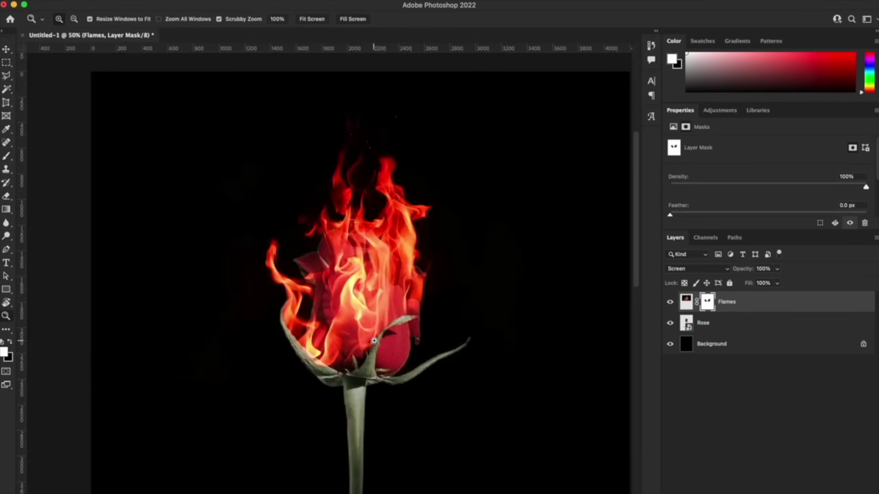
{"action": "left_click", "coordinate": [368, 323]}
{"action": "left_click", "coordinate": [368, 322]}
{"action": "left_click", "coordinate": [341, 252]}
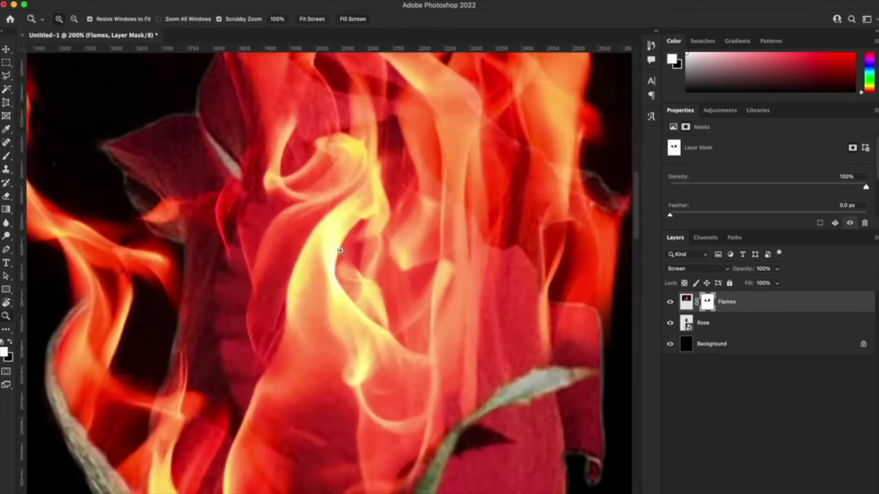
{"action": "left_click", "coordinate": [341, 252], "text": "alt"}
{"action": "left_click", "coordinate": [341, 252]}
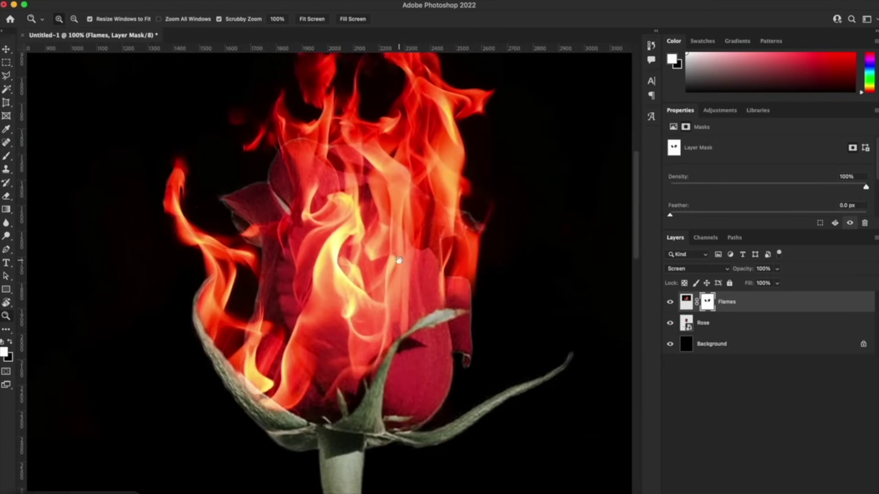
{"action": "left_click_drag", "start_coordinate": [398, 259], "coordinate": [393, 287]}
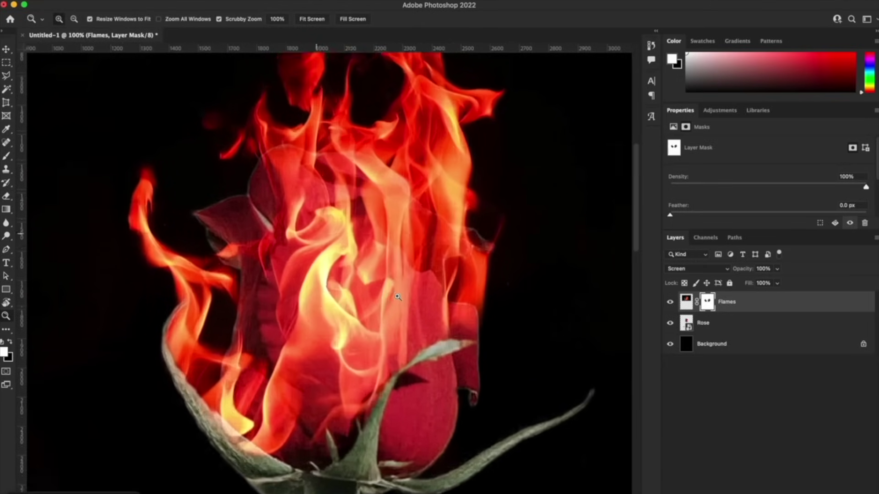
{"action": "left_click", "coordinate": [379, 312]}
{"action": "left_click", "coordinate": [371, 279], "text": "alt"}
{"action": "left_click", "coordinate": [371, 279], "text": "alt"}
{"action": "left_click", "coordinate": [371, 279]}
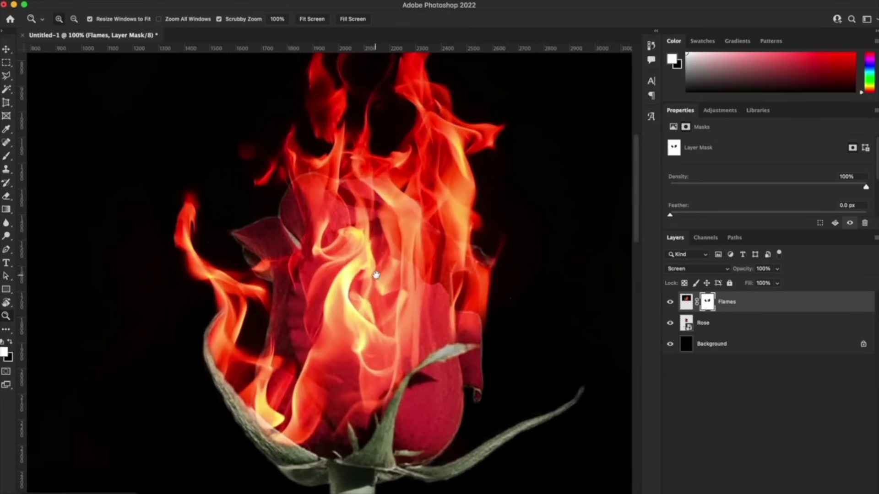
Mask the flames off the front petals of the rose with an enlarged black brush, keeping the fire around the edges.
{"action": "left_click", "coordinate": [6, 156]}
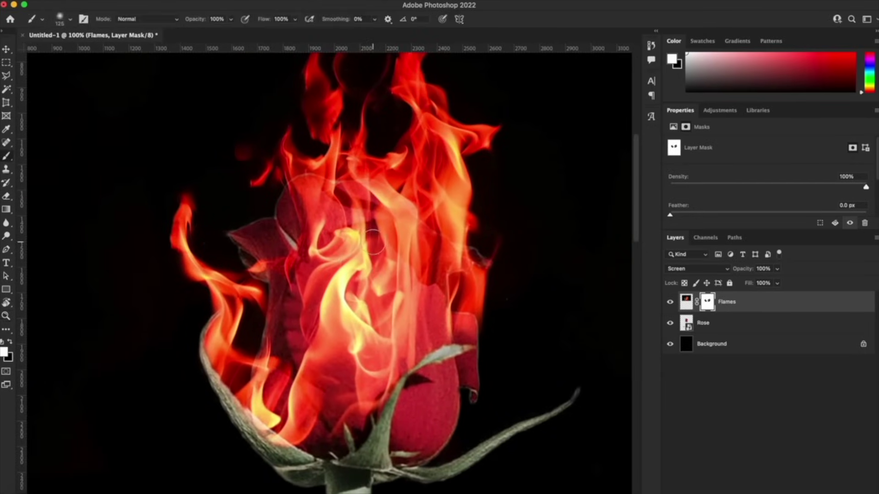
{"action": "key", "text": "bracketright"}
{"action": "key", "text": "bracketright"}
{"action": "key", "text": "bracketright"}
{"action": "key", "text": "bracketright"}
{"action": "left_click", "coordinate": [6, 343]}
{"action": "key", "text": "bracketleft"}
{"action": "key", "text": "bracketleft"}
{"action": "key", "text": "bracketleft"}
{"action": "mouse_move", "coordinate": [261, 197]}
{"action": "left_mouse_down"}
{"action": "mouse_move", "coordinate": [296, 177]}
{"action": "mouse_move", "coordinate": [260, 150]}
{"action": "mouse_move", "coordinate": [306, 204]}
{"action": "mouse_move", "coordinate": [299, 239]}
{"action": "mouse_move", "coordinate": [314, 272]}
{"action": "mouse_move", "coordinate": [334, 243]}
{"action": "mouse_move", "coordinate": [311, 303]}
{"action": "mouse_move", "coordinate": [341, 340]}
{"action": "mouse_move", "coordinate": [331, 297]}
{"action": "mouse_move", "coordinate": [298, 320]}
{"action": "left_mouse_up"}
{"action": "key", "text": "bracketleft"}
{"action": "key", "text": "bracketleft"}
{"action": "key", "text": "bracketleft"}
{"action": "scroll", "coordinate": [297, 321], "scroll_direction": "up", "scroll_amount": 2}
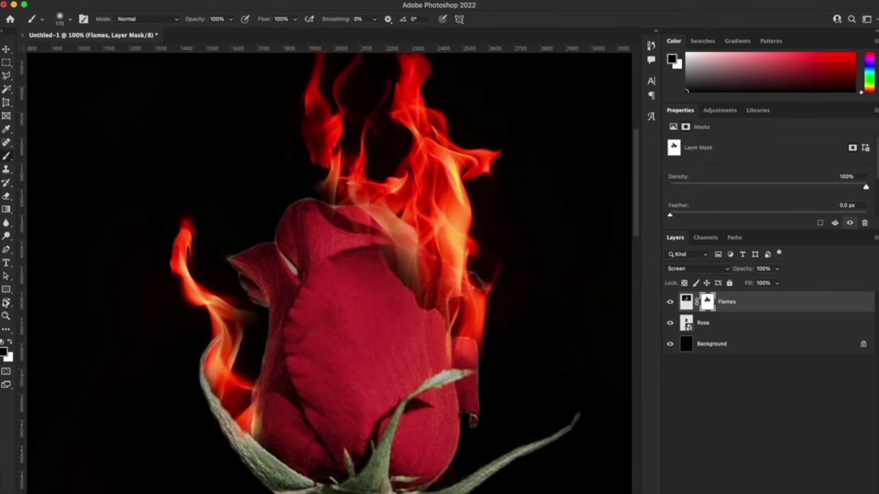
Touch up the mask in white near the right sepal tip, then clear flame spill from the front and top petals in black.
{"action": "left_click", "coordinate": [9, 342]}
{"action": "mouse_move", "coordinate": [457, 371]}
{"action": "left_mouse_down"}
{"action": "mouse_move", "coordinate": [439, 323]}
{"action": "mouse_move", "coordinate": [444, 349]}
{"action": "left_mouse_up"}
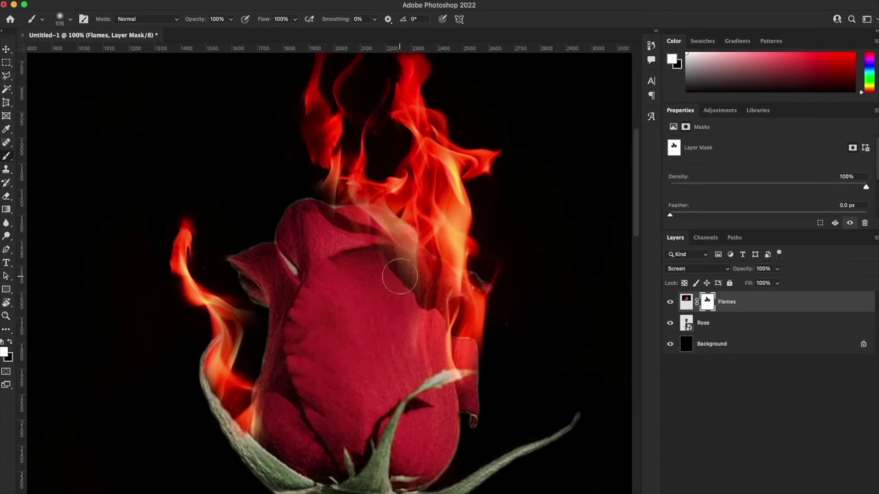
{"action": "left_click", "coordinate": [10, 342]}
{"action": "mouse_move", "coordinate": [377, 276]}
{"action": "left_mouse_down"}
{"action": "mouse_move", "coordinate": [408, 292]}
{"action": "mouse_move", "coordinate": [378, 273]}
{"action": "mouse_move", "coordinate": [425, 316]}
{"action": "mouse_move", "coordinate": [418, 365]}
{"action": "left_mouse_up"}
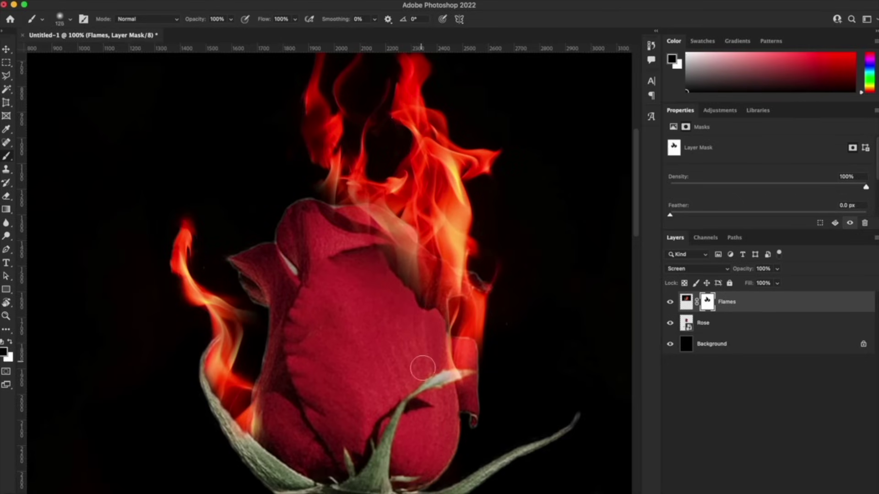
{"action": "mouse_move", "coordinate": [373, 237]}
{"action": "left_mouse_down"}
{"action": "mouse_move", "coordinate": [359, 218]}
{"action": "mouse_move", "coordinate": [337, 219]}
{"action": "mouse_move", "coordinate": [399, 241]}
{"action": "mouse_move", "coordinate": [349, 227]}
{"action": "mouse_move", "coordinate": [372, 223]}
{"action": "mouse_move", "coordinate": [343, 211]}
{"action": "mouse_move", "coordinate": [314, 210]}
{"action": "left_mouse_up"}
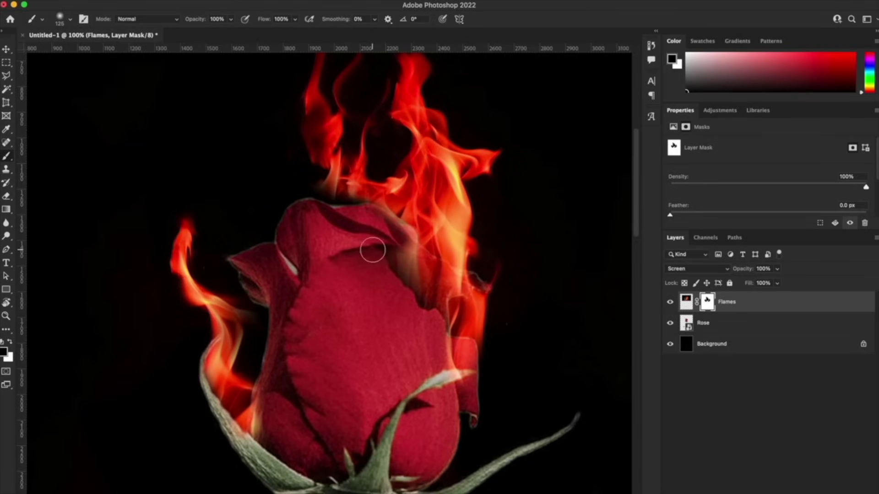
Restore the flames along the top edge of the bloom with a white 150 px brush on the mask.
{"action": "left_click", "coordinate": [10, 342]}
{"action": "key", "text": "bracketright"}
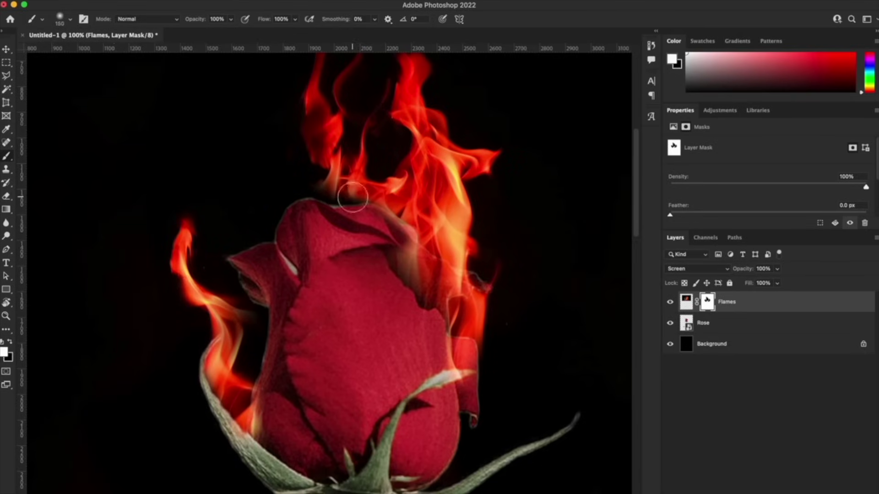
{"action": "mouse_move", "coordinate": [349, 197]}
{"action": "left_mouse_down"}
{"action": "mouse_move", "coordinate": [340, 192]}
{"action": "mouse_move", "coordinate": [371, 206]}
{"action": "mouse_move", "coordinate": [298, 186]}
{"action": "left_mouse_up"}
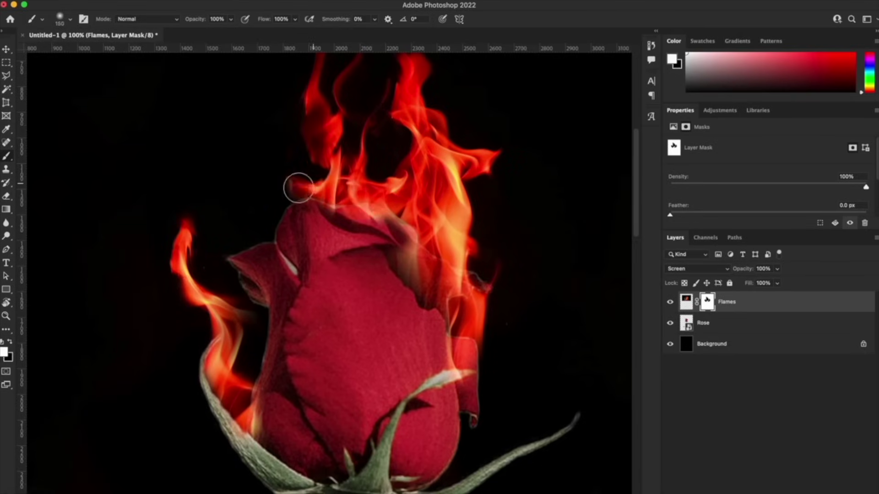
Clean the flames off the sepal tip that overlaps the right petals with a black 175 px brush on the mask.
{"action": "key", "text": "x"}
{"action": "key", "text": "bracketleft"}
{"action": "key", "text": "bracketleft"}
{"action": "key", "text": "bracketleft"}
{"action": "scroll", "coordinate": [463, 288], "scroll_direction": "up", "scroll_amount": 2}
{"action": "key", "text": "bracketright"}
{"action": "key", "text": "bracketright"}
{"action": "key", "text": "bracketright"}
{"action": "key", "text": "bracketright"}
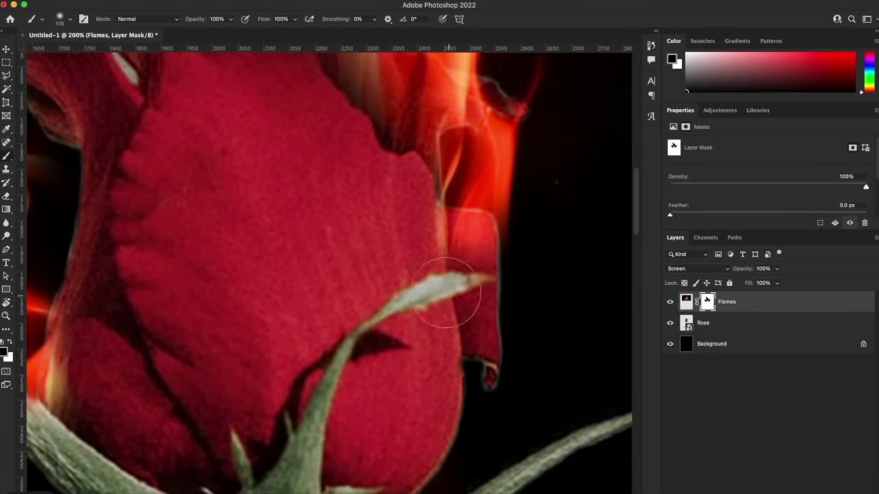
{"action": "key", "text": "z"}
{"action": "left_click", "coordinate": [420, 310], "text": "alt"}
{"action": "left_click", "coordinate": [420, 310], "text": "alt"}
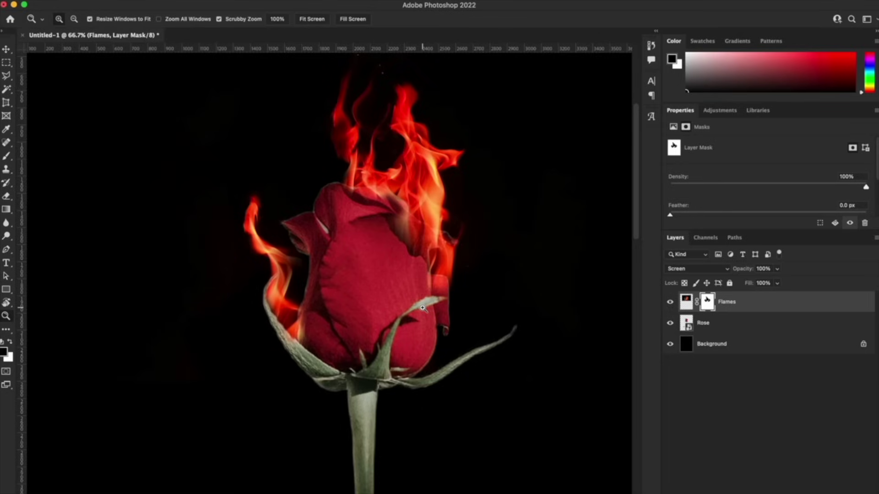
{"action": "left_click", "coordinate": [447, 312]}
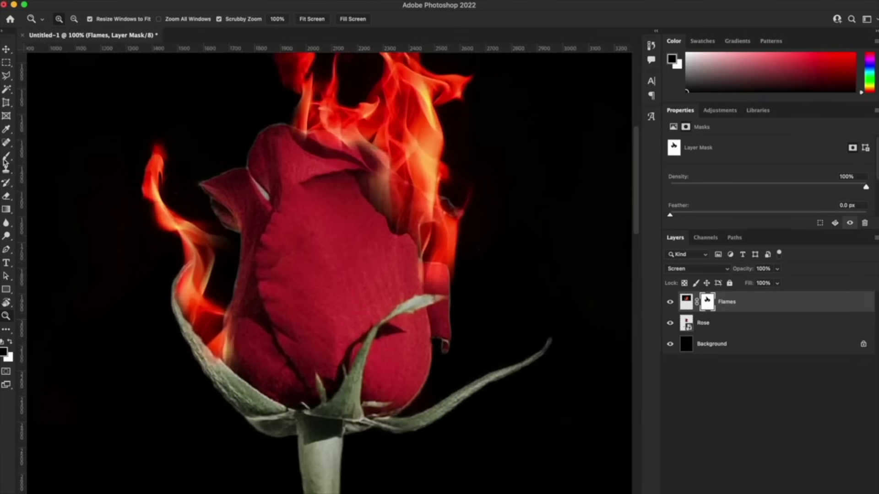
{"action": "left_click", "coordinate": [6, 157]}
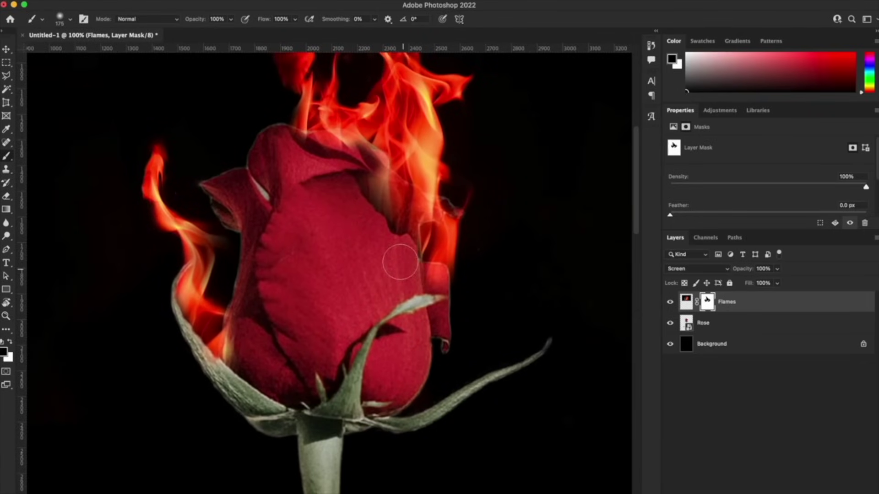
{"action": "mouse_move", "coordinate": [400, 262]}
{"action": "left_mouse_down"}
{"action": "mouse_move", "coordinate": [328, 166]}
{"action": "mouse_move", "coordinate": [380, 163]}
{"action": "mouse_move", "coordinate": [373, 213]}
{"action": "left_mouse_up"}
{"action": "key", "text": "bracketleft"}
{"action": "key", "text": "bracketleft"}
{"action": "key", "text": "bracketleft"}
{"action": "key", "text": "bracketleft"}
{"action": "key", "text": "bracketright"}
{"action": "key", "text": "bracketright"}
{"action": "key", "text": "bracketright"}
{"action": "key", "text": "bracketright"}
{"action": "key", "text": "bracketright"}
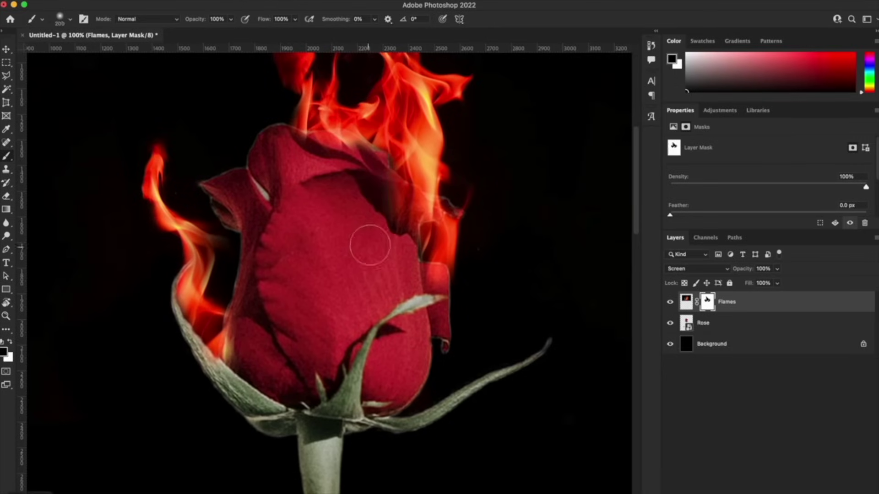
{"action": "mouse_move", "coordinate": [370, 245]}
{"action": "left_mouse_down"}
{"action": "mouse_move", "coordinate": [396, 221]}
{"action": "mouse_move", "coordinate": [402, 313]}
{"action": "left_mouse_up"}
{"action": "key", "text": "super+z"}
{"action": "key", "text": "super+z"}
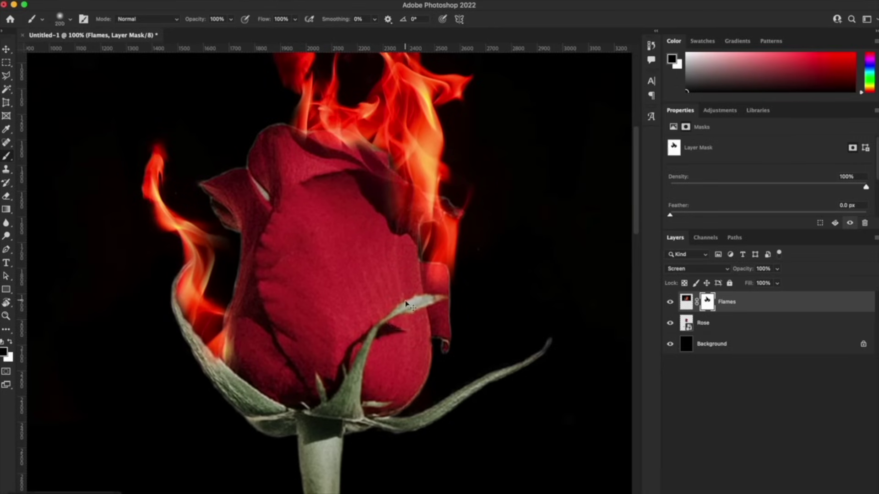
Restore the flames over the upper right petal edge with a white 200 px brush on the mask.
{"action": "left_click", "coordinate": [10, 339]}
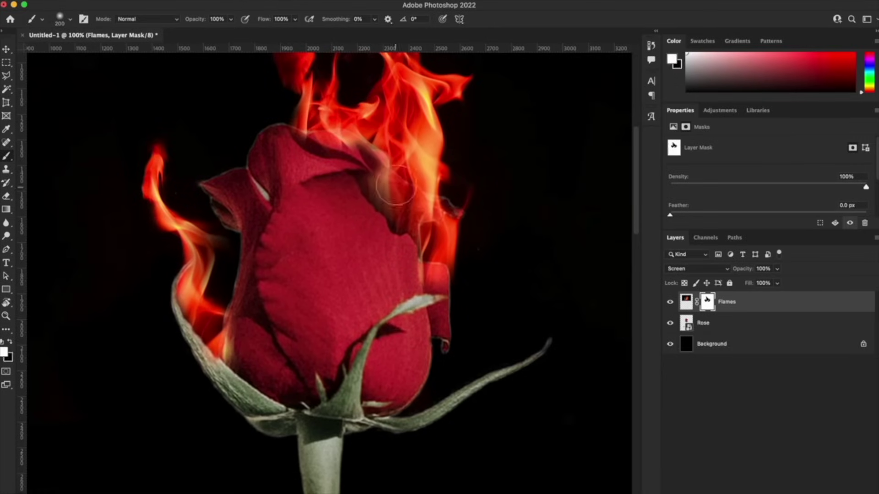
{"action": "mouse_move", "coordinate": [385, 192]}
{"action": "left_mouse_down"}
{"action": "mouse_move", "coordinate": [375, 169]}
{"action": "mouse_move", "coordinate": [391, 150]}
{"action": "left_mouse_up"}
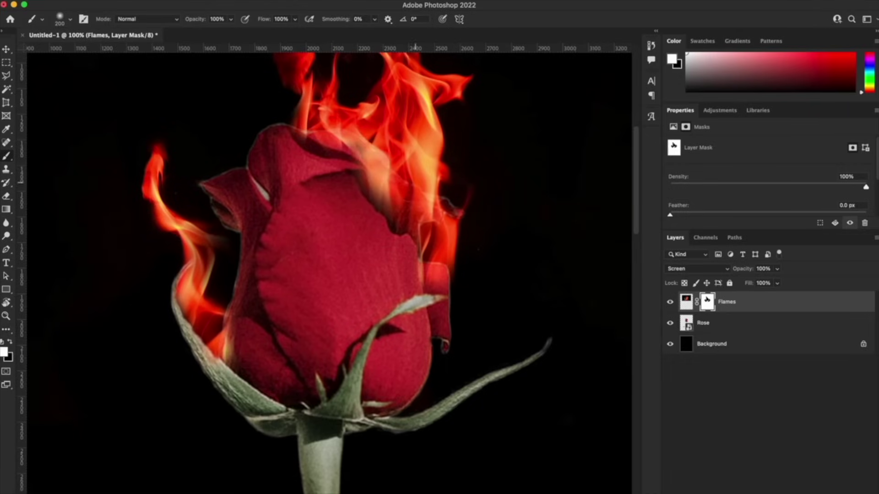
{"action": "scroll", "coordinate": [311, 169], "scroll_direction": "up", "scroll_amount": 5}
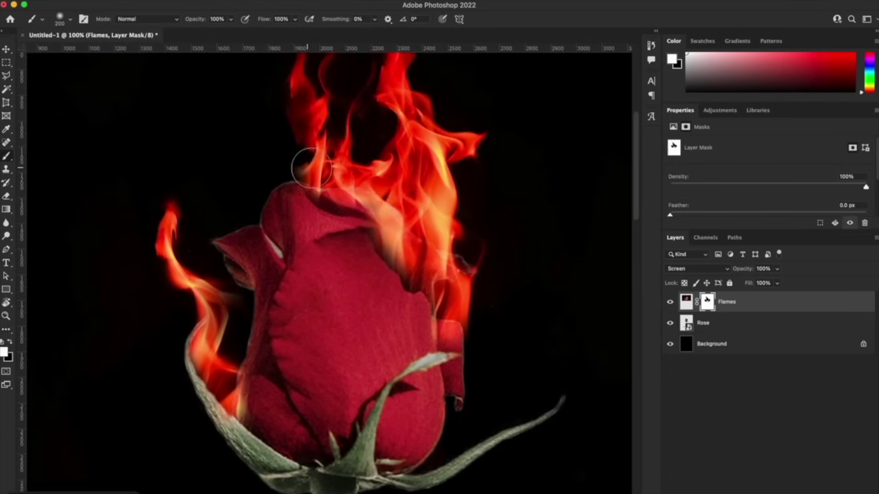
Duplicate the Flames layer together with its mask to intensify the fire around the bloom.
{"action": "key", "text": "z"}
{"action": "left_click_drag", "start_coordinate": [337, 432], "coordinate": [369, 388]}
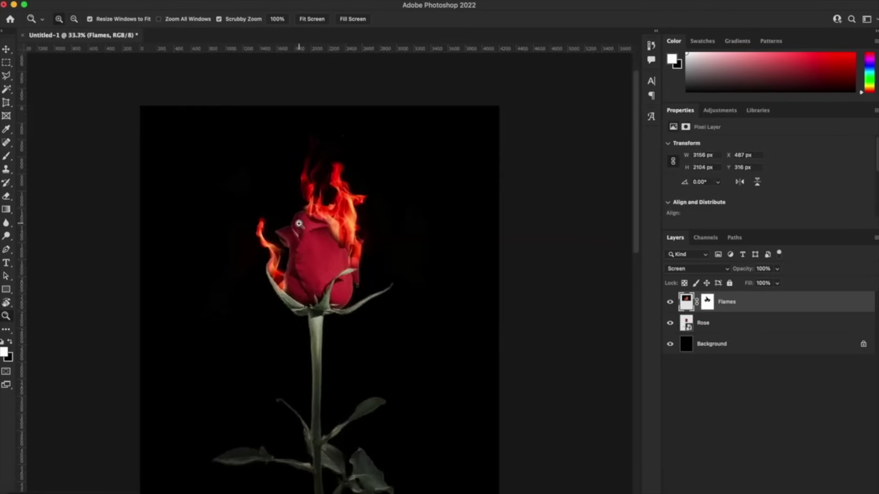
{"action": "left_click", "coordinate": [298, 225]}
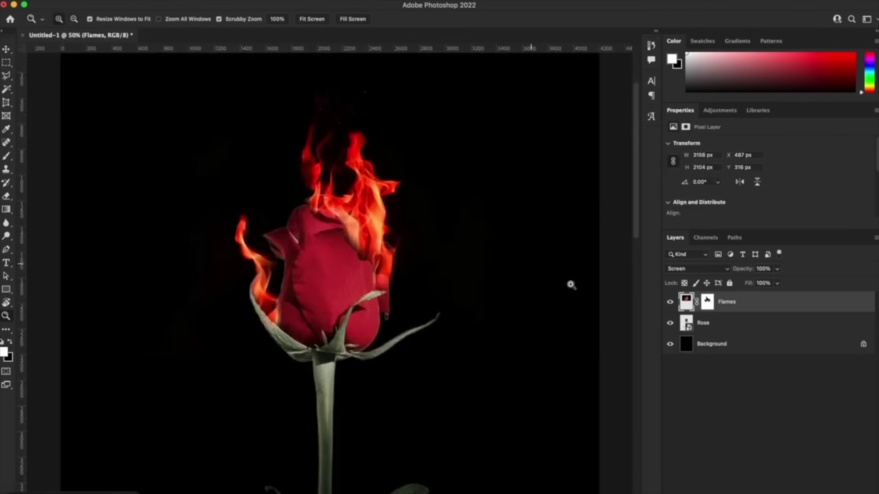
{"action": "key", "text": "super+j"}
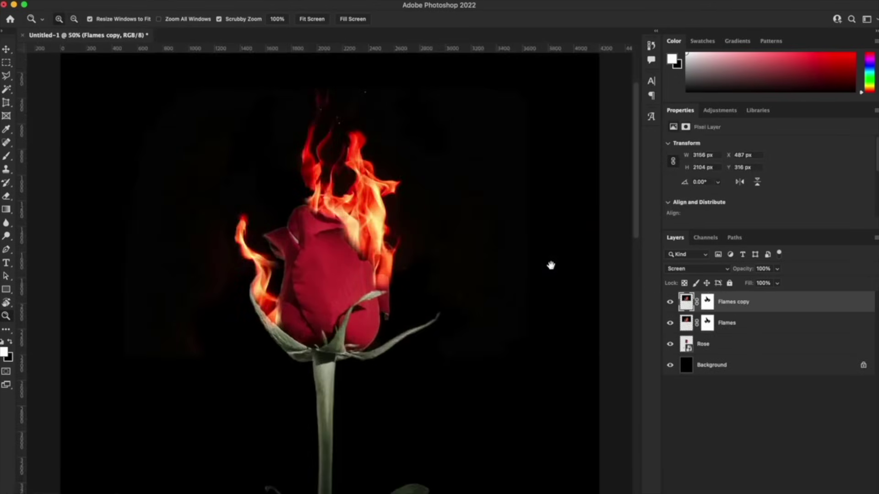
{"action": "scroll", "coordinate": [549, 265], "scroll_direction": "down", "scroll_amount": 2}
{"action": "scroll", "coordinate": [549, 265], "scroll_direction": "left", "scroll_amount": 1}
{"action": "key", "text": "v"}
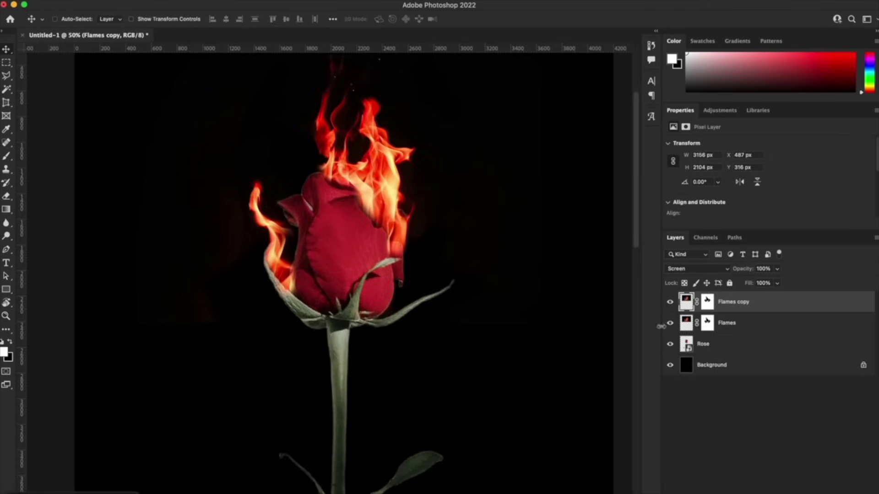
Mask out the leftover haze around the burning bloom on the original Flames layer.
{"action": "left_click", "coordinate": [711, 323]}
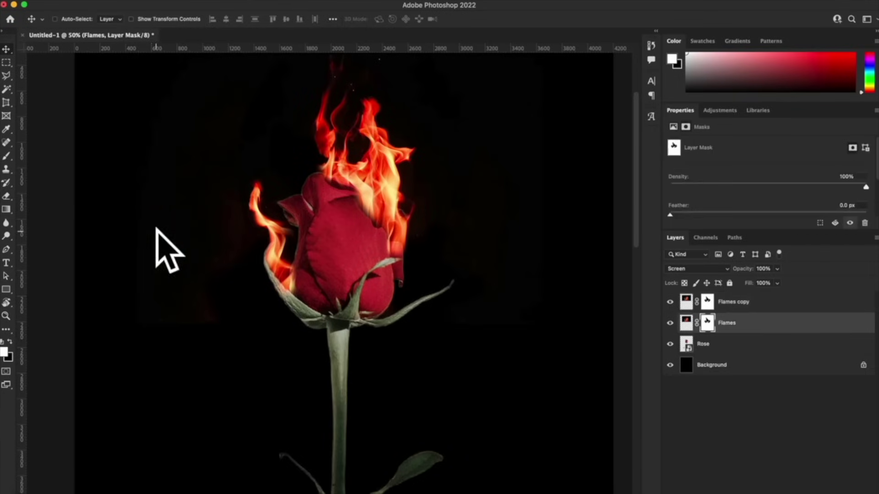
{"action": "left_click", "coordinate": [7, 155]}
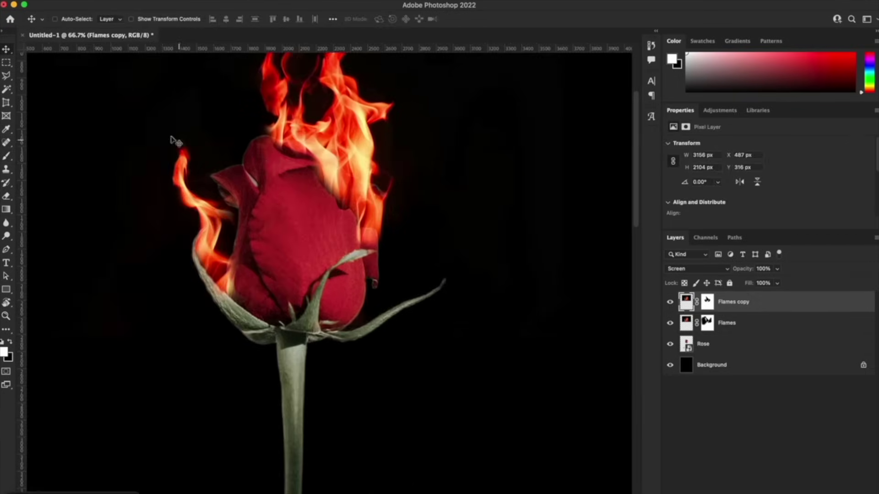
Move the Flames copy down to the lower leaves and scale it to about 2242 × 1707 px over the right-hand leaf.
{"action": "left_click_drag", "start_coordinate": [329, 151], "coordinate": [414, 342]}
{"action": "key", "text": "ctrl+t"}
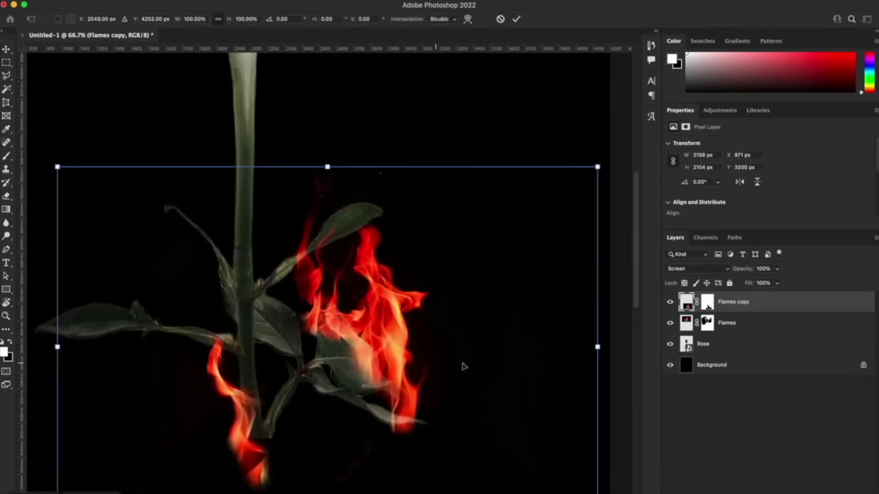
{"action": "left_click_drag", "start_coordinate": [590, 164], "coordinate": [519, 200]}
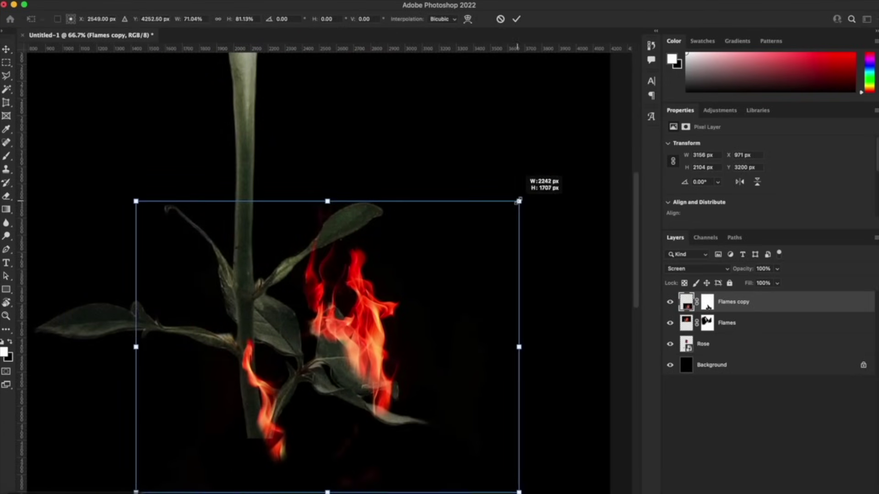
{"action": "left_click_drag", "start_coordinate": [419, 312], "coordinate": [428, 324]}
{"action": "key", "text": "Return"}
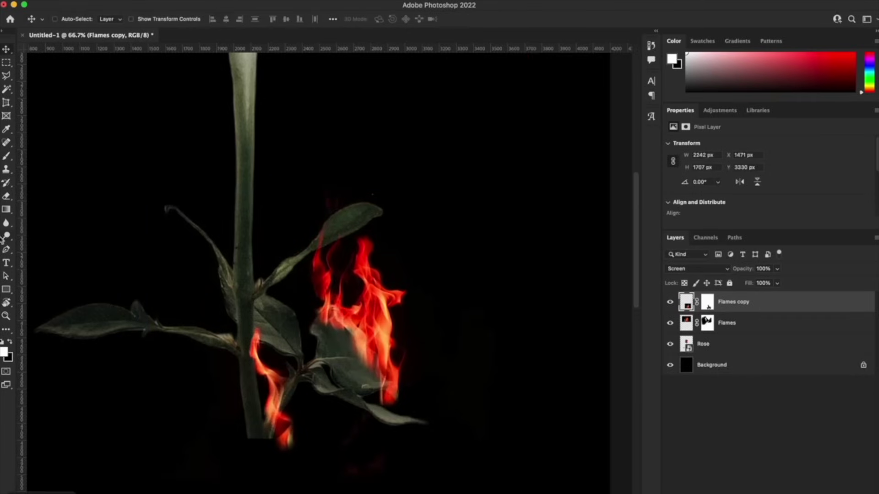
Mask out the stray flame beside the stem and the remnants below the leaf on Flames copy with a black 400 px brush.
{"action": "key", "text": "b"}
{"action": "mouse_move", "coordinate": [231, 373]}
{"action": "left_mouse_down"}
{"action": "mouse_move", "coordinate": [248, 353]}
{"action": "mouse_move", "coordinate": [156, 321]}
{"action": "left_mouse_up"}
{"action": "key", "text": "super+z"}
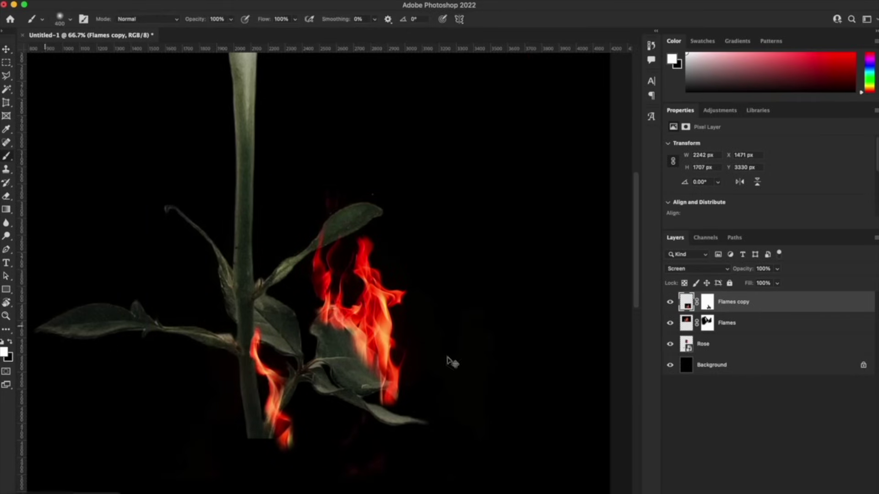
{"action": "left_click", "coordinate": [707, 303]}
{"action": "key", "text": "x"}
{"action": "mouse_move", "coordinate": [232, 337]}
{"action": "left_mouse_down"}
{"action": "mouse_move", "coordinate": [261, 372]}
{"action": "mouse_move", "coordinate": [283, 423]}
{"action": "left_mouse_up"}
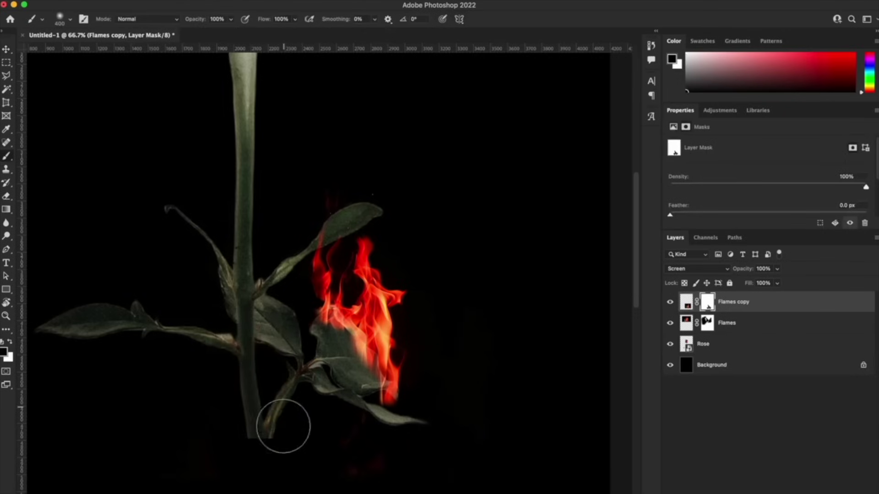
{"action": "mouse_move", "coordinate": [364, 447]}
{"action": "left_mouse_down"}
{"action": "mouse_move", "coordinate": [380, 417]}
{"action": "mouse_move", "coordinate": [411, 400]}
{"action": "mouse_move", "coordinate": [396, 406]}
{"action": "mouse_move", "coordinate": [424, 404]}
{"action": "mouse_move", "coordinate": [376, 410]}
{"action": "mouse_move", "coordinate": [352, 402]}
{"action": "left_mouse_up"}
Nudge the Flames copy slightly downward so the fire sits on the lower right leaf.
{"action": "key", "text": "super+space"}
{"action": "left_click", "coordinate": [353, 349]}
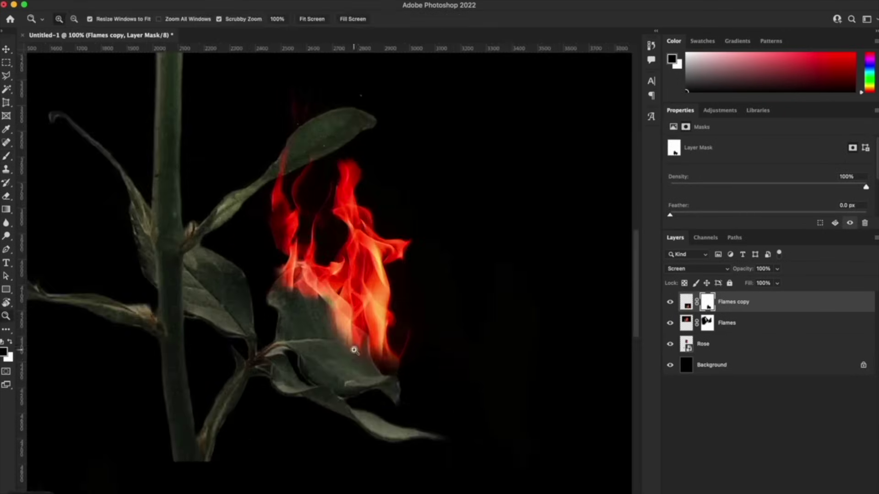
{"action": "left_click", "coordinate": [368, 365]}
{"action": "left_click", "coordinate": [422, 362], "text": "alt"}
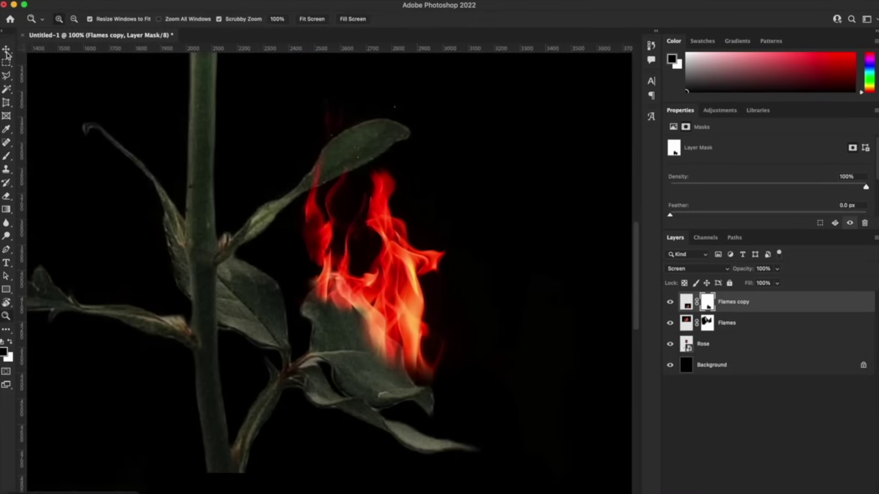
{"action": "key", "text": "v"}
{"action": "left_click_drag", "start_coordinate": [390, 212], "coordinate": [389, 227]}
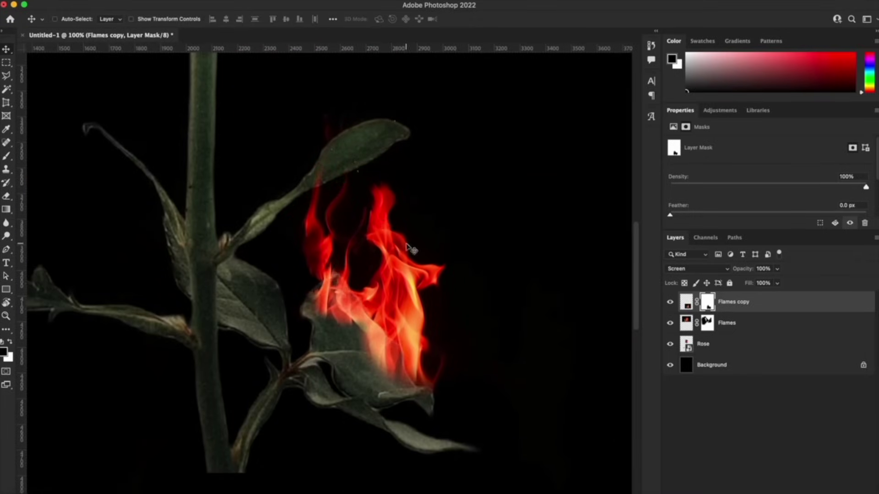
Examine the whole burning rose, comparing the flames on the bloom with those on the lower right leaf.
{"action": "key", "text": "super+space"}
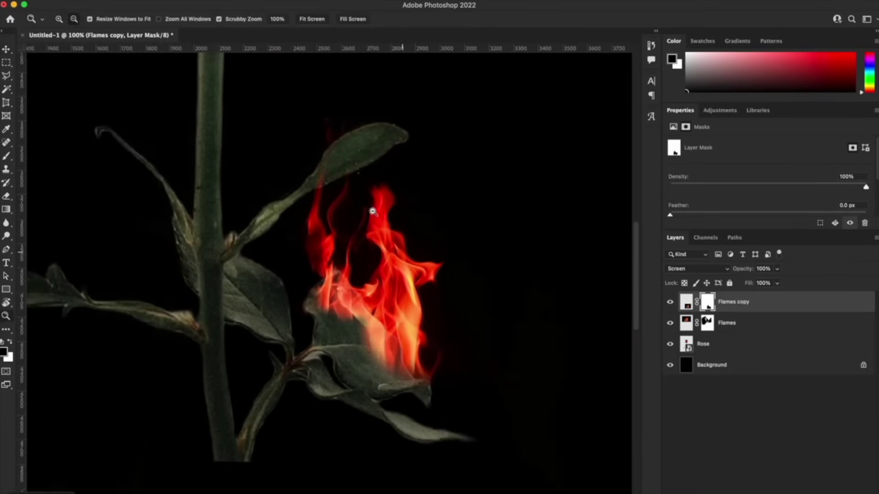
{"action": "left_click", "coordinate": [372, 197], "text": "alt"}
{"action": "left_click", "coordinate": [373, 197], "text": "alt"}
{"action": "left_click", "coordinate": [372, 197], "text": "alt"}
{"action": "left_click_drag", "start_coordinate": [372, 190], "coordinate": [373, 337]}
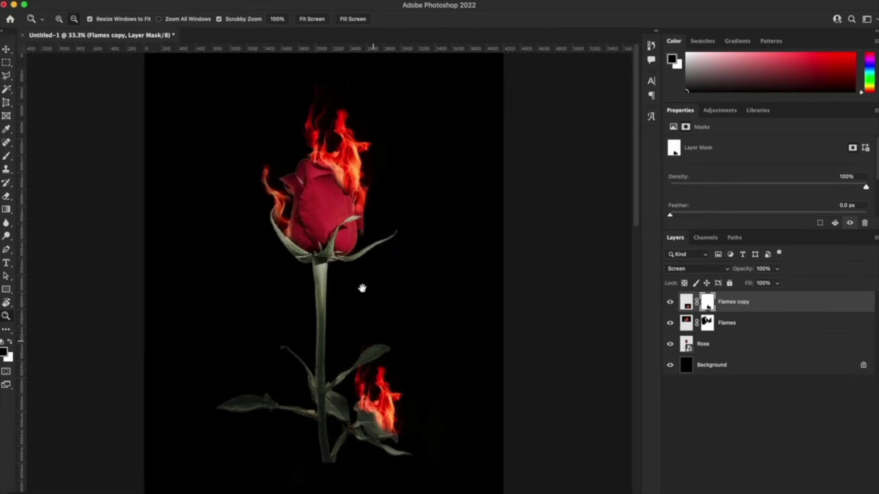
{"action": "left_click", "coordinate": [362, 289]}
{"action": "left_click", "coordinate": [359, 455]}
{"action": "mouse_move", "coordinate": [391, 458]}
{"action": "left_mouse_down"}
{"action": "mouse_move", "coordinate": [385, 316]}
{"action": "mouse_move", "coordinate": [375, 347]}
{"action": "mouse_move", "coordinate": [275, 303]}
{"action": "mouse_move", "coordinate": [185, 276]}
{"action": "left_mouse_up"}
{"action": "left_click", "coordinate": [380, 322]}
{"action": "left_click", "coordinate": [377, 326]}
{"action": "key", "text": "b"}
{"action": "key", "text": "super+0"}
{"action": "key", "text": "v"}
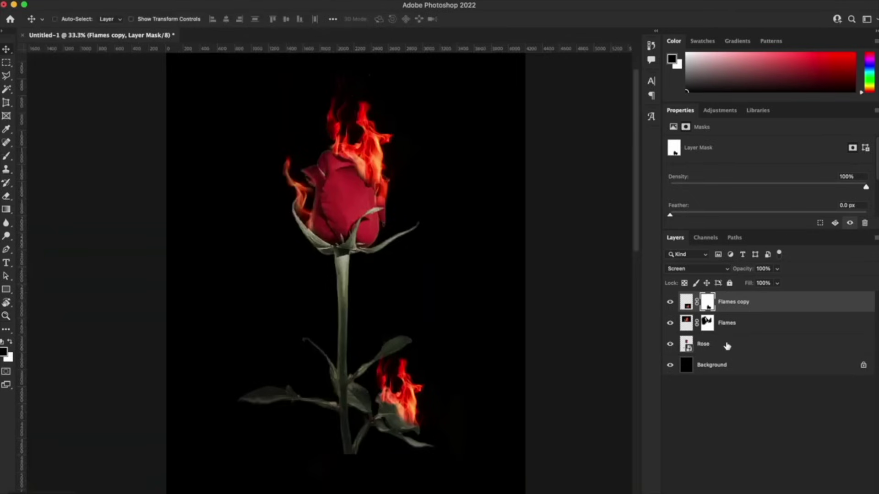
Group the Rose, Flames and Flames copy layers and name the group Rose On Fire.
{"action": "left_click", "coordinate": [727, 345], "text": "shift"}
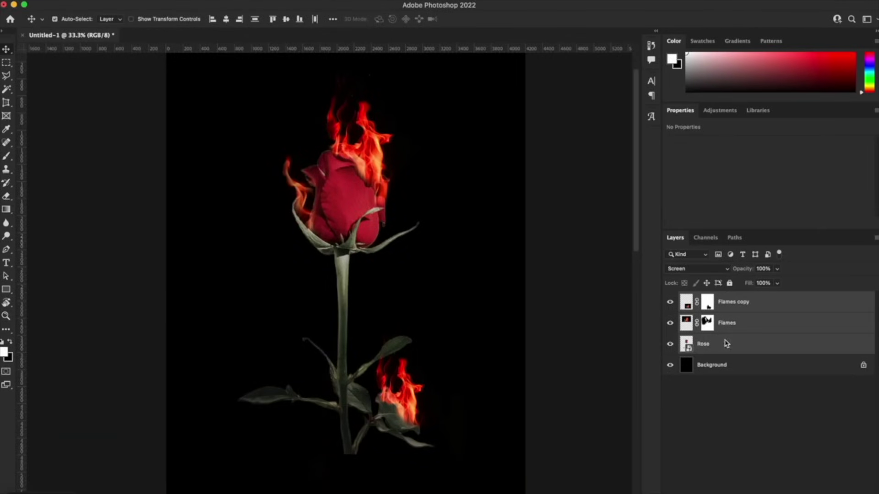
{"action": "key", "text": "super+g"}
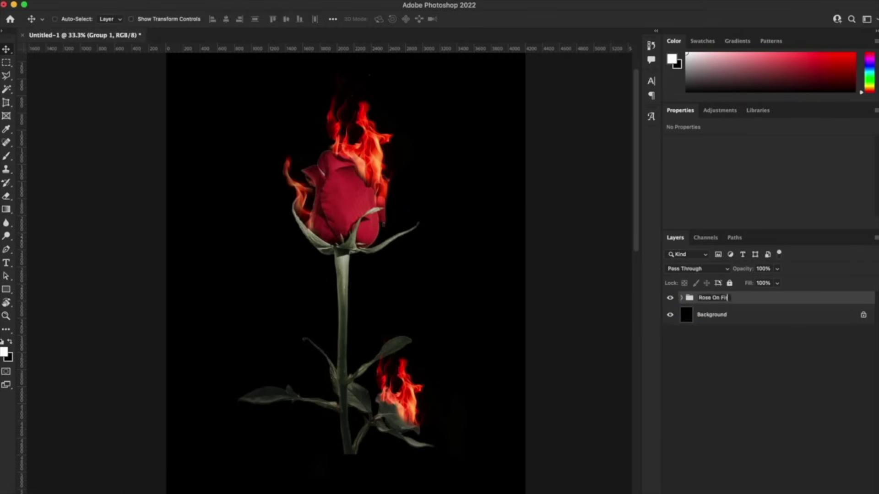
{"action": "type", "text": "re"}
{"action": "key", "text": "Return"}
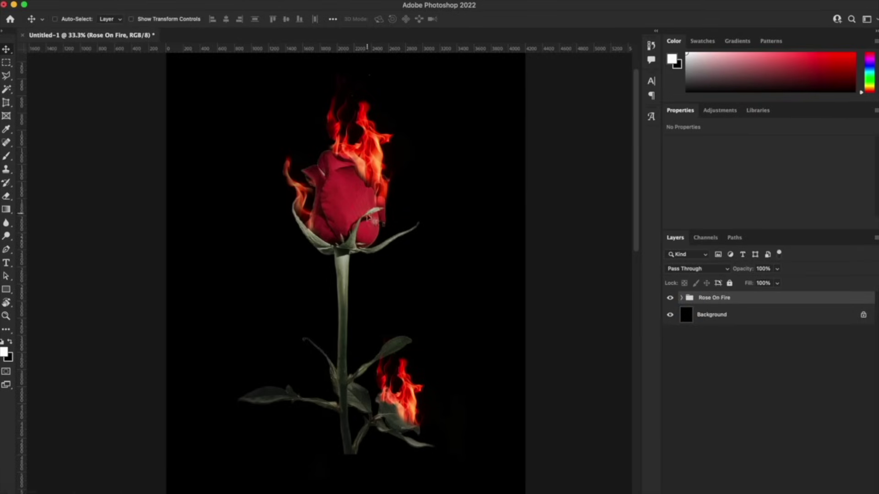
Duplicate the Rose On Fire group, hide the original group and merge the copy into a single layer.
{"action": "scroll", "coordinate": [163, 243], "scroll_direction": "up", "scroll_amount": 2}
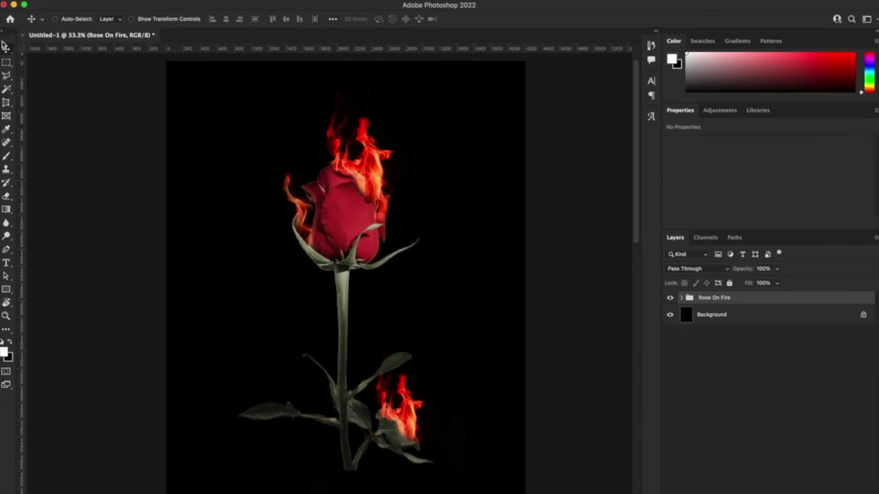
{"action": "key", "text": "super+j"}
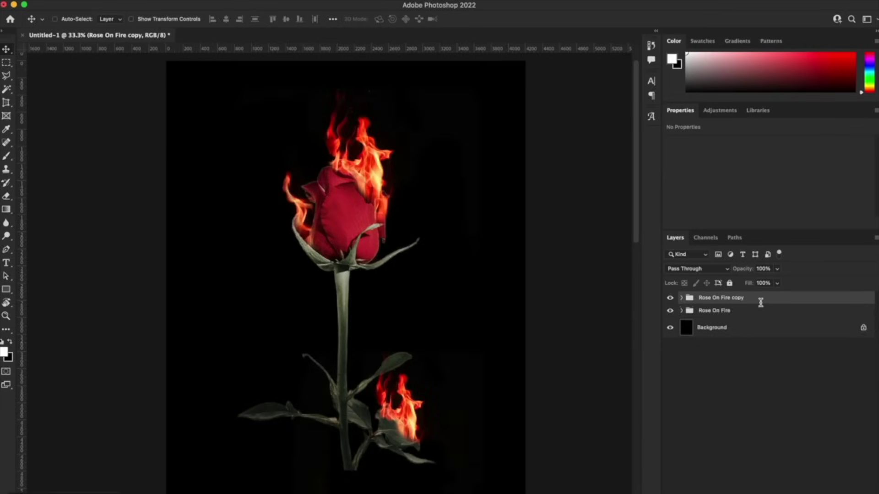
{"action": "left_click", "coordinate": [671, 312]}
{"action": "right_click", "coordinate": [740, 302]}
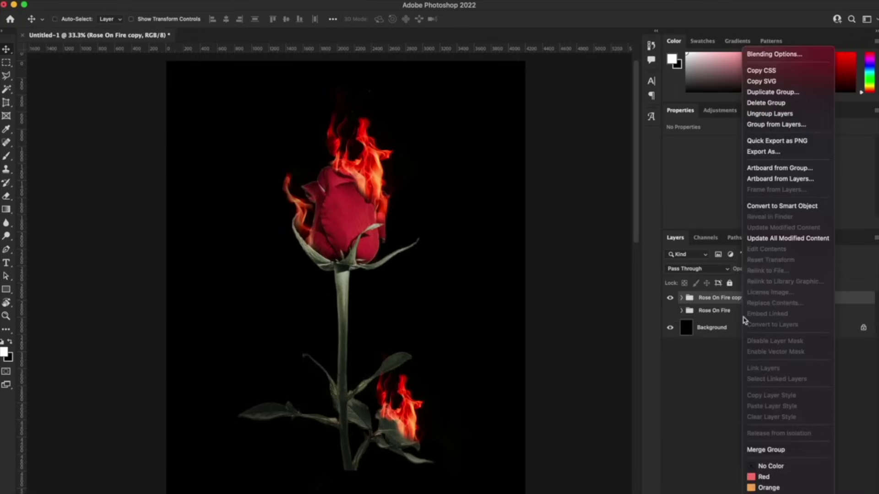
{"action": "left_click", "coordinate": [778, 451]}
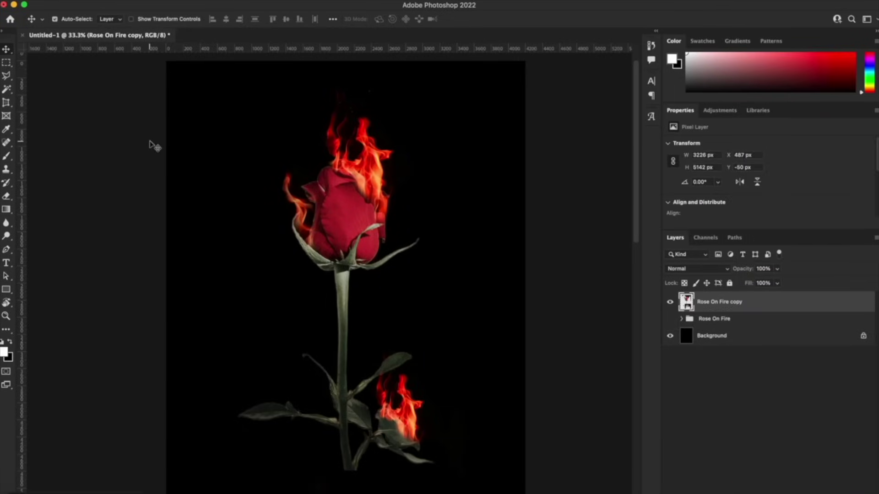
Desaturate the Rose On Fire copy layer and set the foreground colour to black with white as the background colour.
{"action": "key", "text": "super+shift+u"}
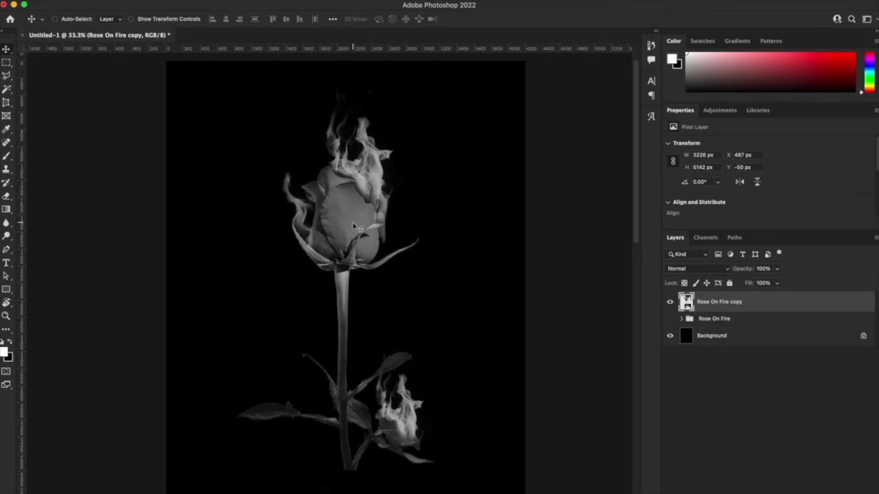
{"action": "key", "text": "x"}
{"action": "left_click", "coordinate": [10, 342]}
{"action": "key", "text": "x"}
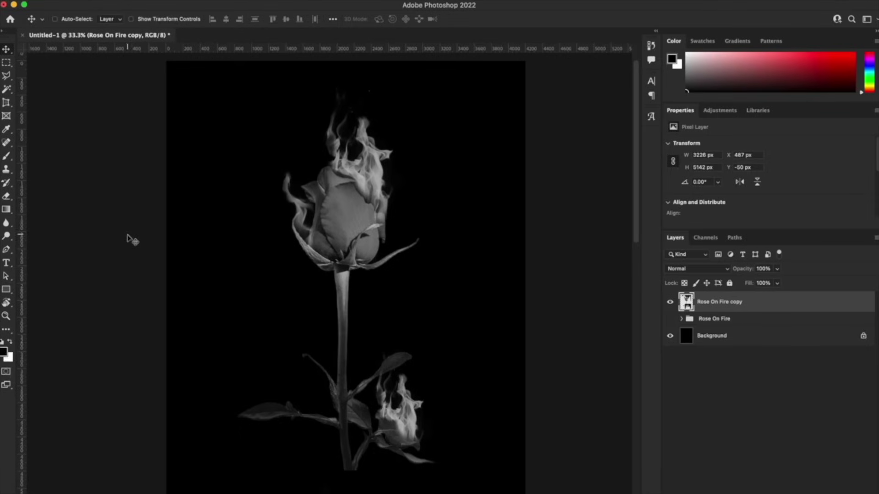
{"action": "left_click", "coordinate": [231, 2]}
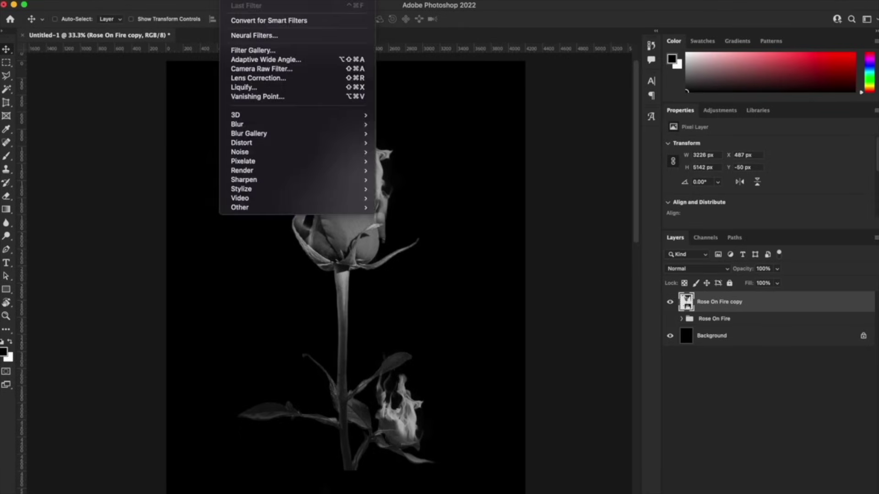
{"action": "left_click", "coordinate": [242, 51]}
{"action": "key", "text": "Escape"}
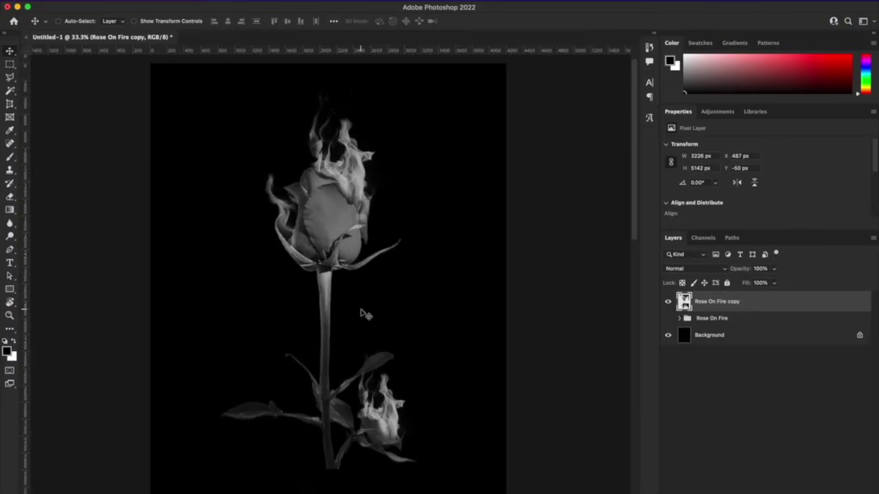
Copy the entire canvas merged, paste it in place as a new layer and hide the Rose On Fire copy layer.
{"action": "key", "text": "super+a"}
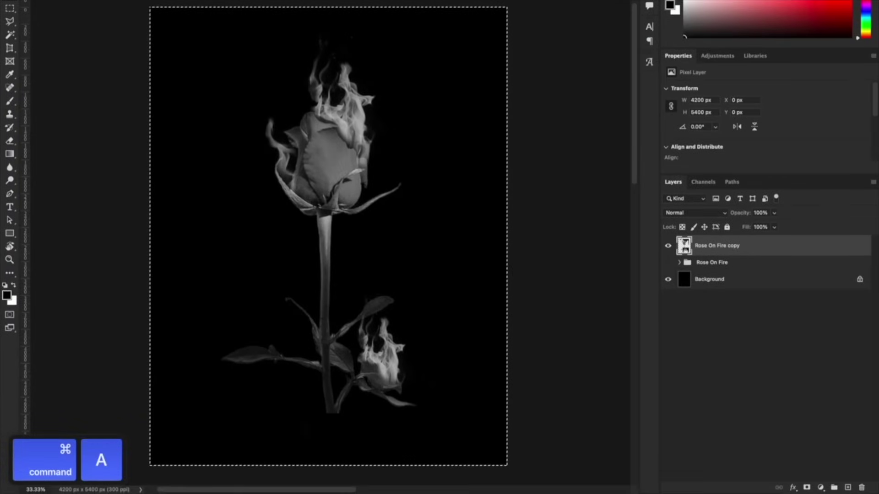
{"action": "key", "text": "shift+super+c"}
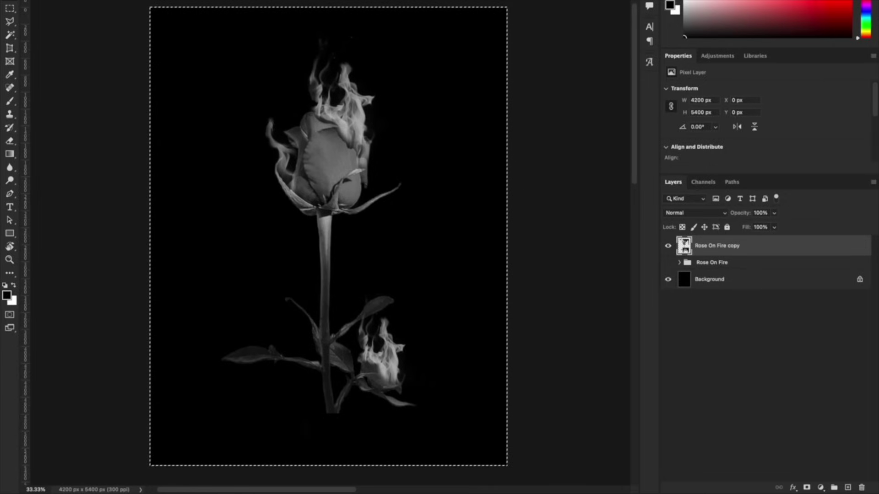
{"action": "key", "text": "shift+super+v"}
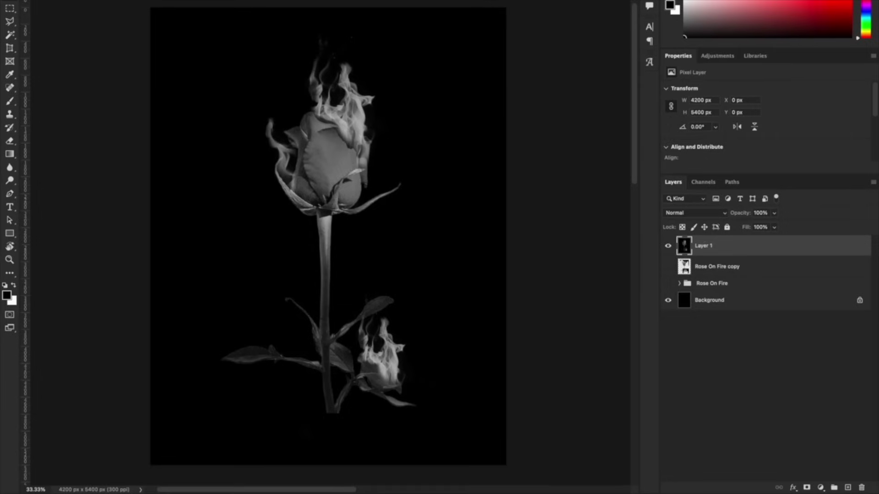
Open the Filter Gallery on Layer 1 with the Torn Edges and Grain effects active.
{"action": "left_click", "coordinate": [237, 2]}
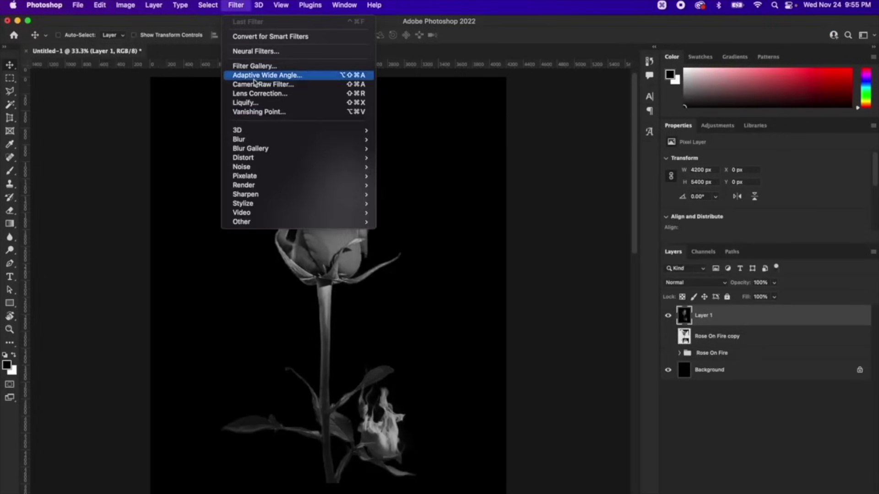
{"action": "key", "text": "Escape"}
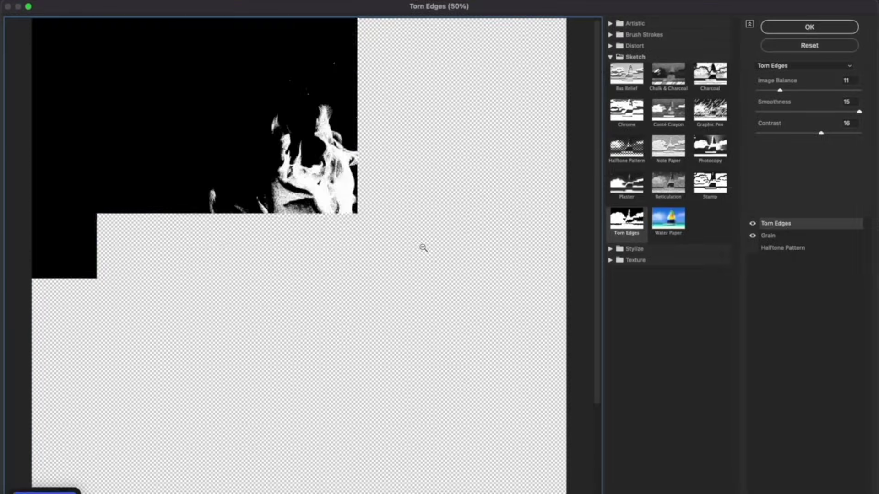
{"action": "scroll", "coordinate": [379, 221], "scroll_direction": "down", "scroll_amount": 3}
{"action": "key", "text": "super+minus"}
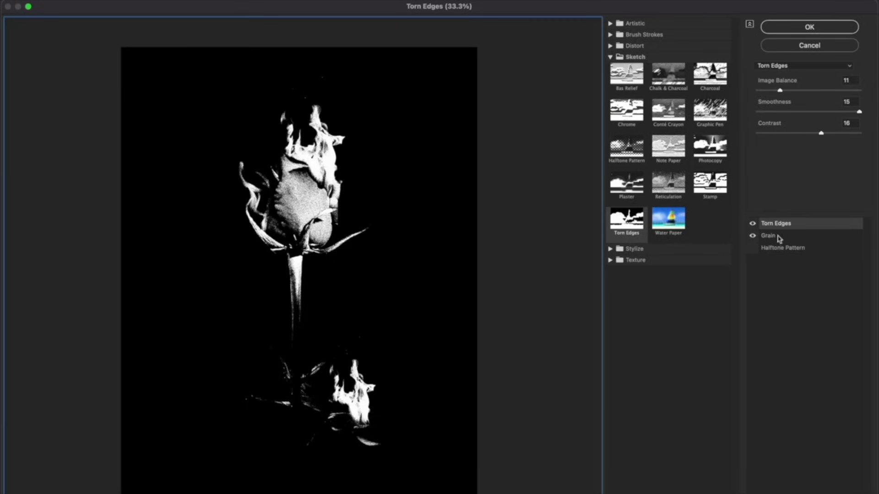
Try adding a second Torn Edges effect to the filter stack, and delete it again.
{"action": "left_click", "coordinate": [842, 493]}
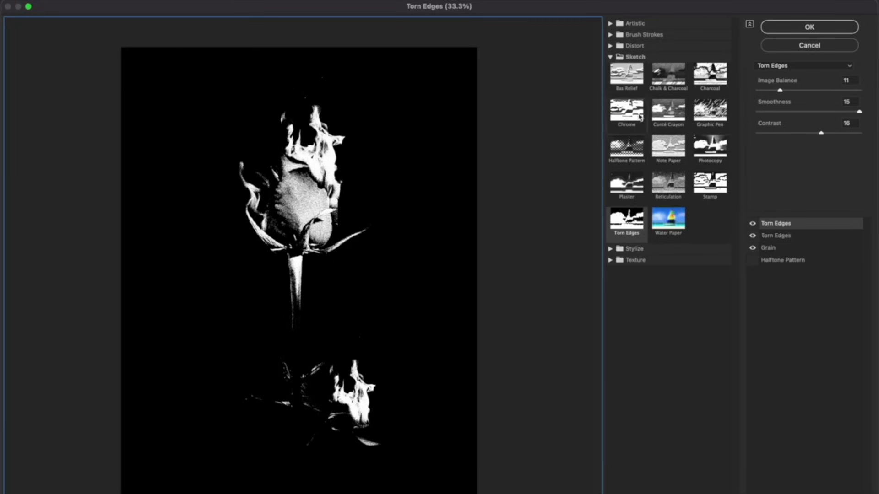
{"action": "left_click", "coordinate": [776, 248]}
{"action": "left_click", "coordinate": [778, 223]}
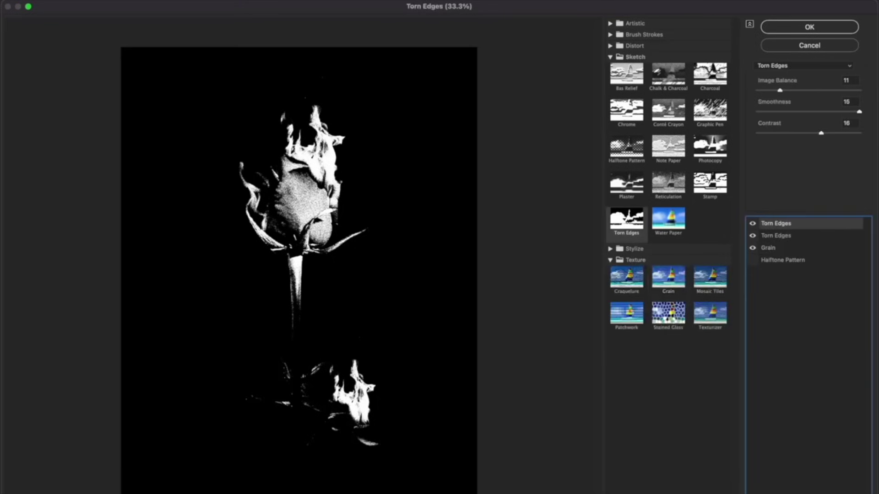
{"action": "left_click", "coordinate": [856, 493]}
Delete the Halftone Pattern effect from the stack and set the Grain effect to intensity 77 and contrast 72.
{"action": "left_click", "coordinate": [786, 249]}
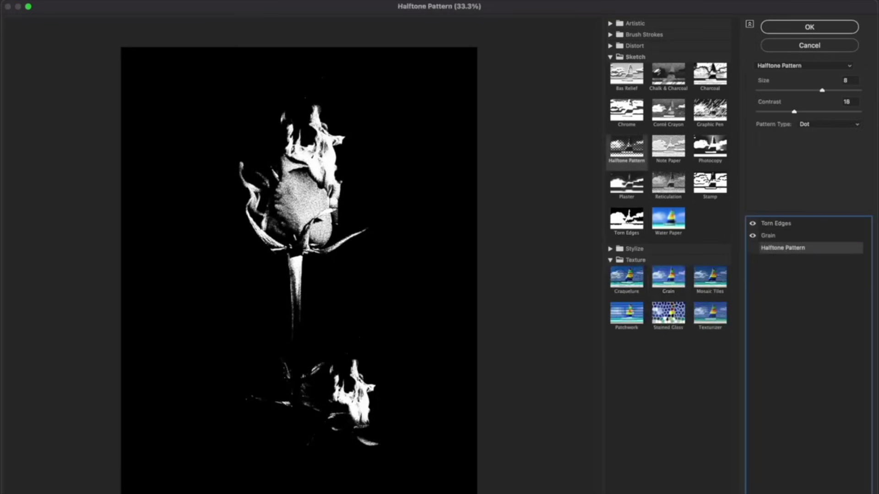
{"action": "left_click", "coordinate": [857, 492]}
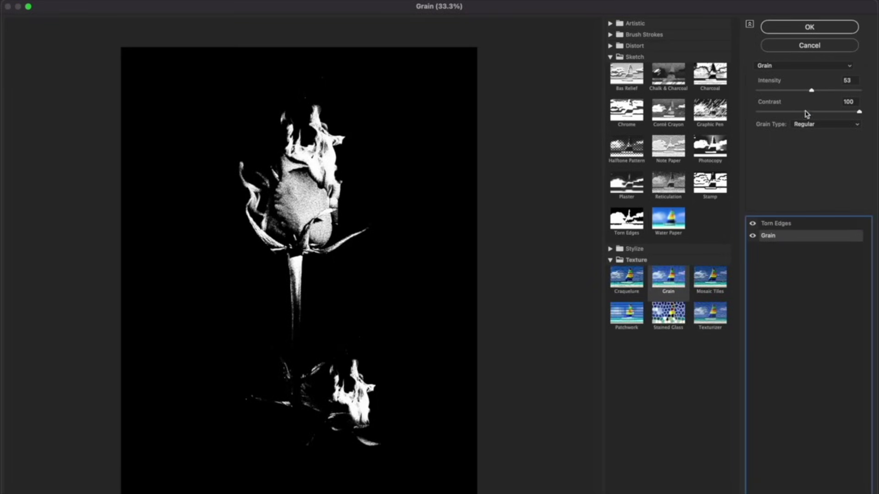
{"action": "left_click_drag", "start_coordinate": [812, 93], "coordinate": [825, 117]}
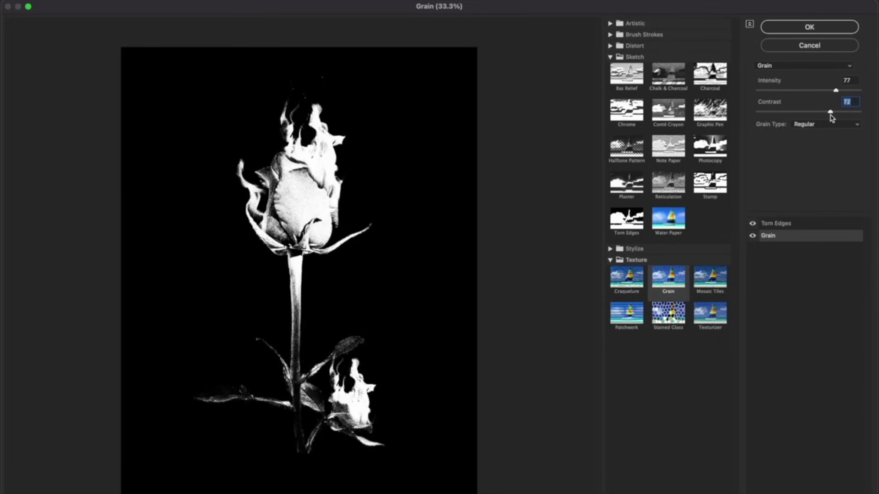
Set the Torn Edges effect to contrast 9 and smoothness 14.
{"action": "left_click", "coordinate": [784, 224]}
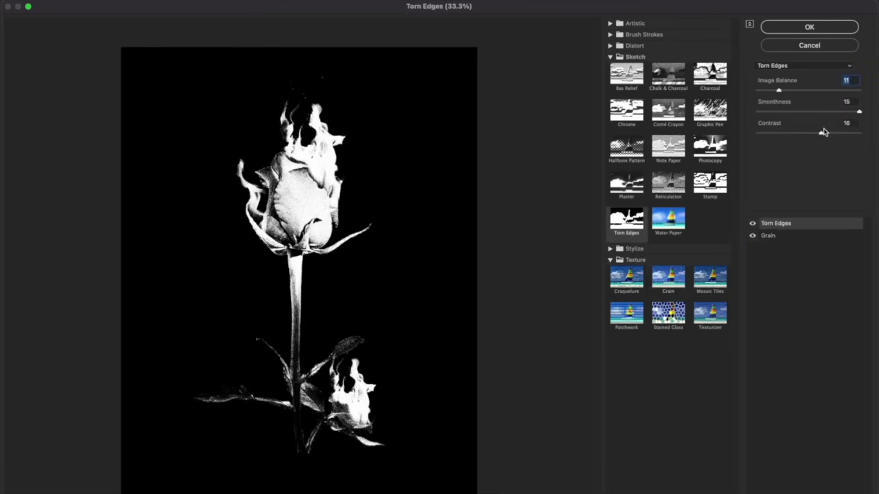
{"action": "left_click_drag", "start_coordinate": [821, 133], "coordinate": [787, 133]}
{"action": "left_click_drag", "start_coordinate": [860, 113], "coordinate": [854, 114]}
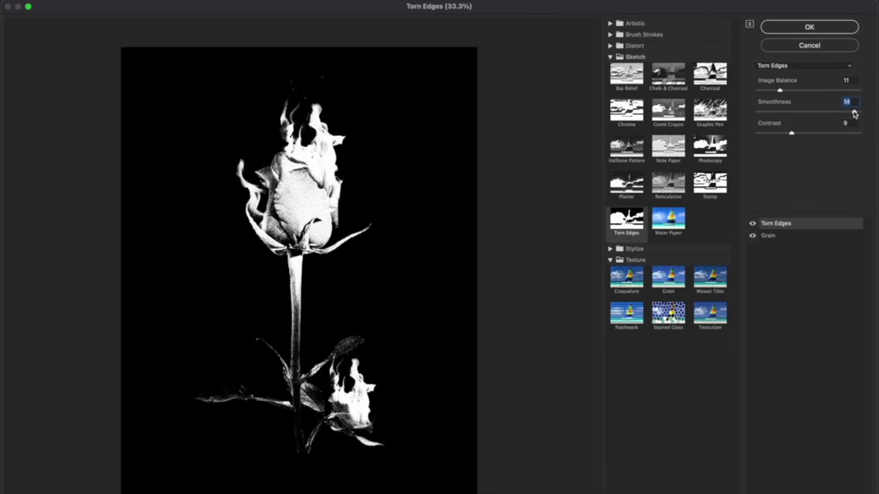
Lower the contrast of the Torn Edges effect.
{"action": "mouse_move", "coordinate": [799, 134]}
{"action": "left_mouse_down"}
{"action": "mouse_move", "coordinate": [828, 135]}
{"action": "mouse_move", "coordinate": [773, 134]}
{"action": "mouse_move", "coordinate": [782, 137]}
{"action": "left_mouse_up"}
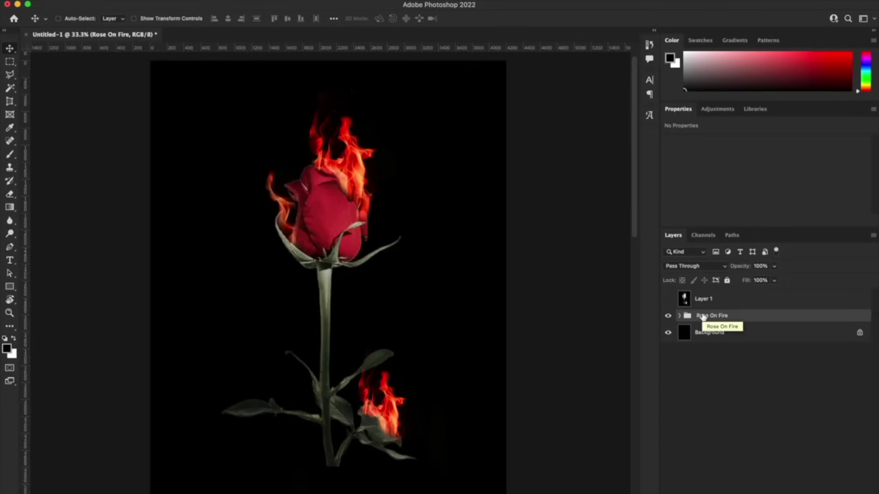
Duplicate the Rose On Fire group, hide the original and merge the copy into a single layer.
{"action": "key", "text": "super"}
{"action": "key", "text": "super+j"}
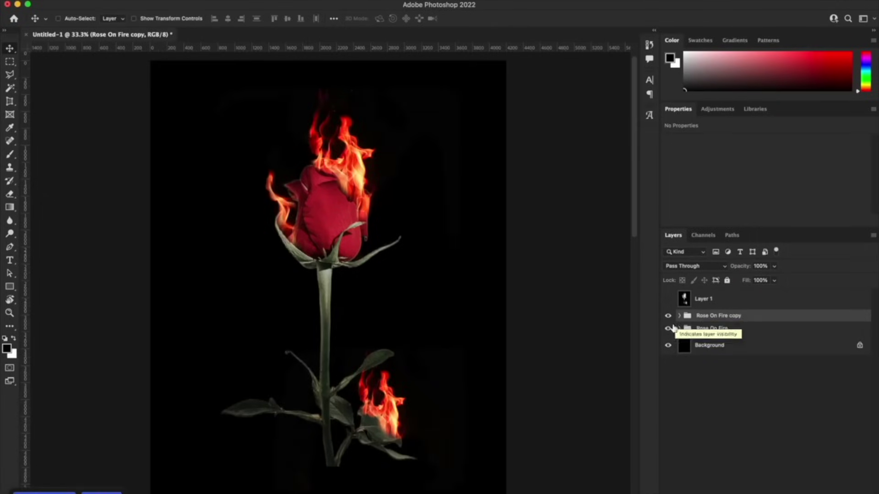
{"action": "left_click", "coordinate": [668, 328]}
{"action": "right_click", "coordinate": [742, 319]}
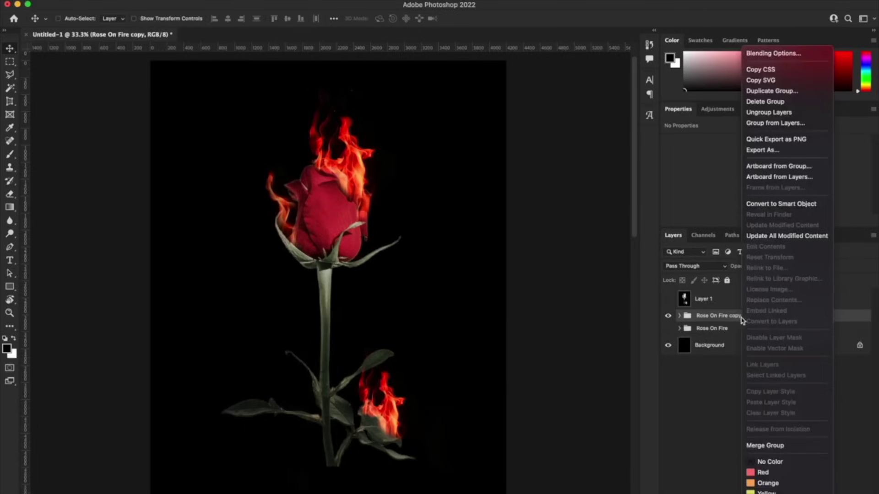
{"action": "left_click", "coordinate": [765, 446]}
Grade the merged rose in Camera Raw with exposure +0.35, contrast +23, highlights +4, shadows +63, blacks -27 and more clarity and texture.
{"action": "left_click", "coordinate": [225, 4]}
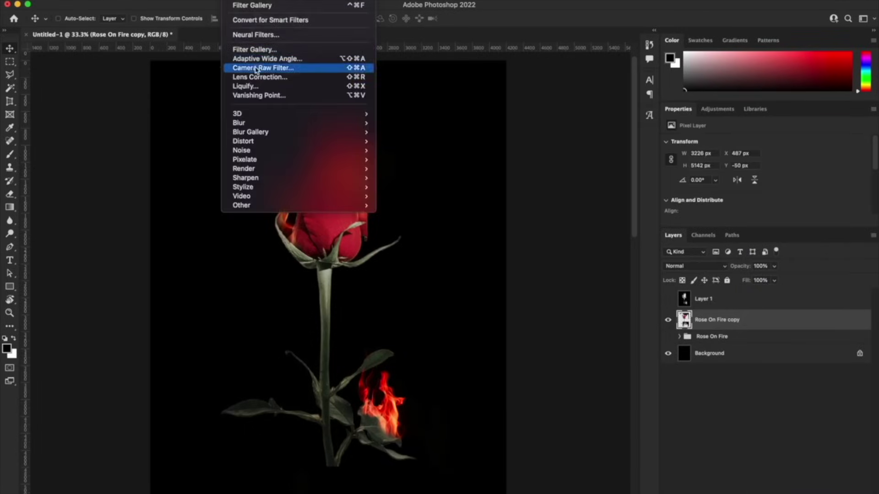
{"action": "left_click", "coordinate": [263, 68]}
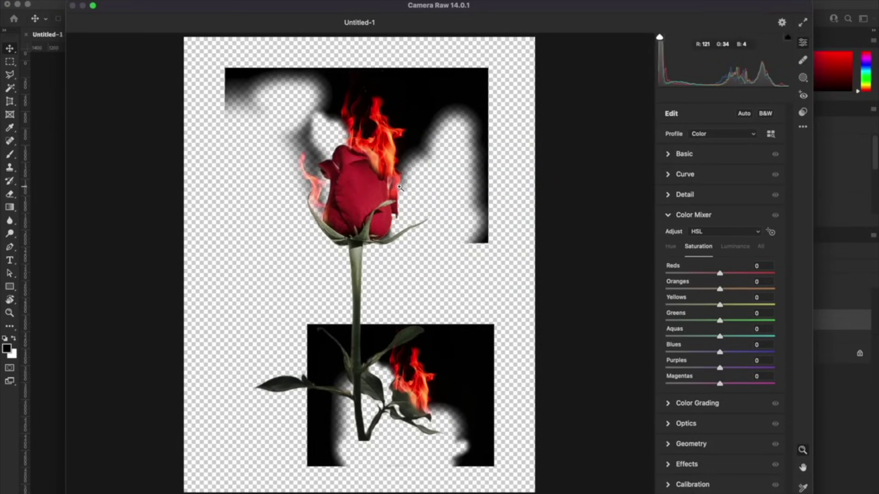
{"action": "left_click", "coordinate": [670, 156]}
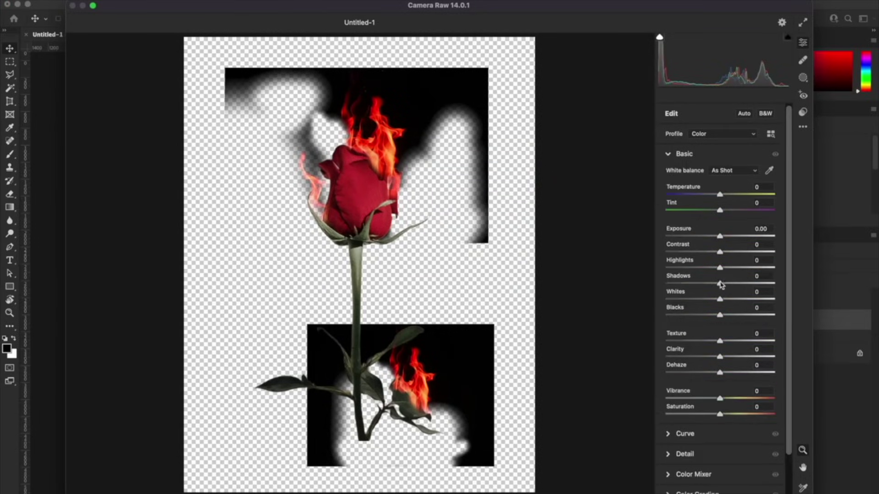
{"action": "left_click_drag", "start_coordinate": [721, 284], "coordinate": [723, 236]}
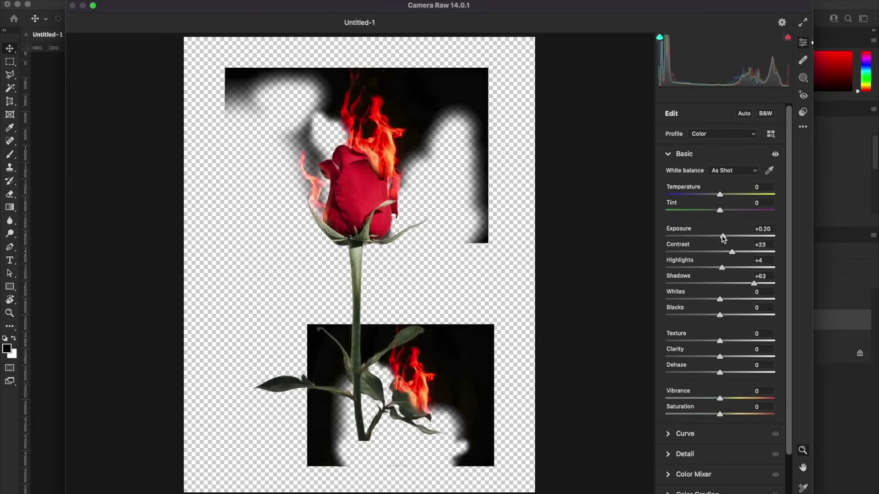
{"action": "left_click_drag", "start_coordinate": [720, 316], "coordinate": [706, 316]}
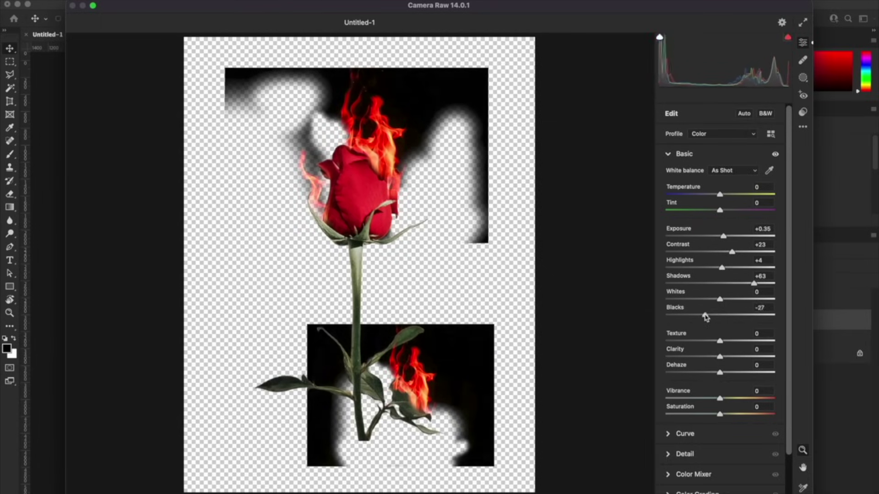
{"action": "left_click_drag", "start_coordinate": [720, 355], "coordinate": [756, 343]}
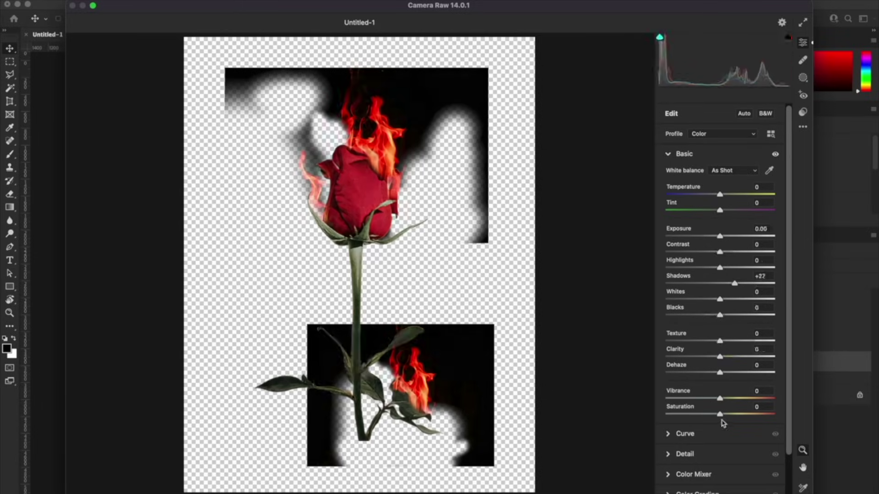
Grade Rose On Fire copy 2 in Camera Raw: shadows +52, whites +15, texture +37, clarity +24, vibrance +32, saturation -40 and darker blacks.
{"action": "left_click_drag", "start_coordinate": [721, 414], "coordinate": [737, 399]}
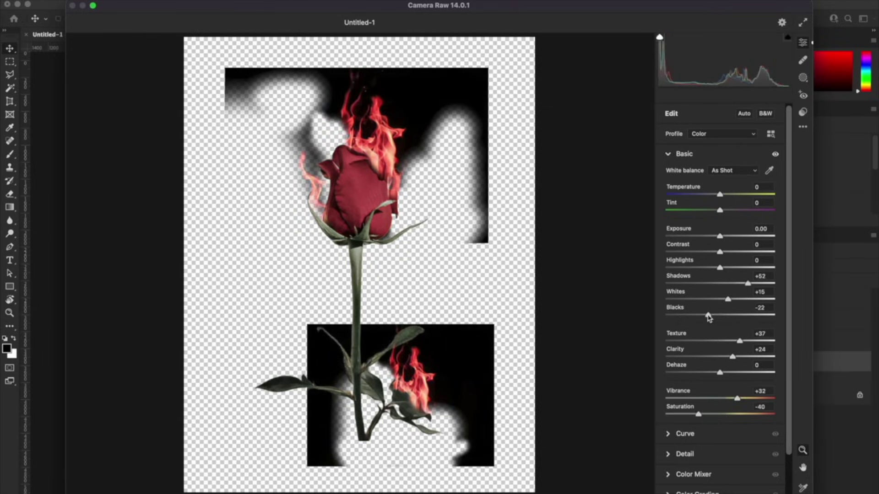
{"action": "left_click_drag", "start_coordinate": [709, 316], "coordinate": [716, 319]}
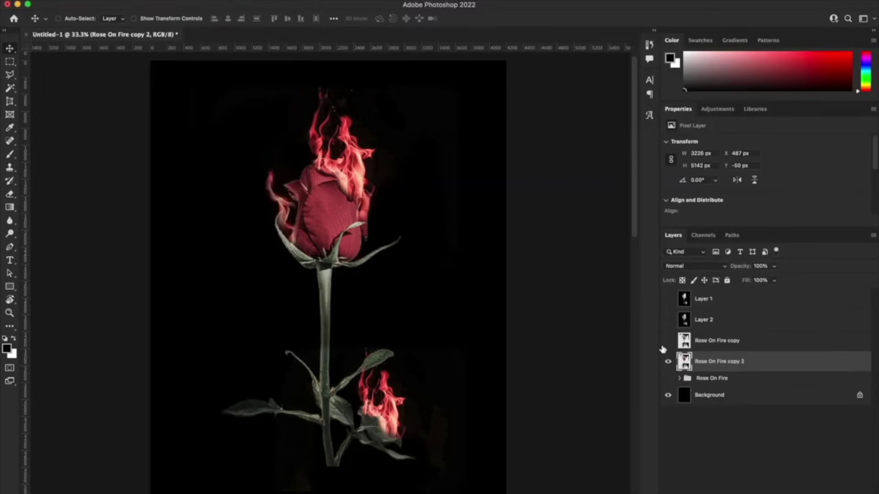
Place the graded rose layer, named Rose Colored, above Layer 2 and rename Layer 2 as Grain Copy.
{"action": "mouse_move", "coordinate": [701, 363]}
{"action": "left_mouse_down"}
{"action": "mouse_move", "coordinate": [700, 350]}
{"action": "mouse_move", "coordinate": [700, 360]}
{"action": "left_mouse_up"}
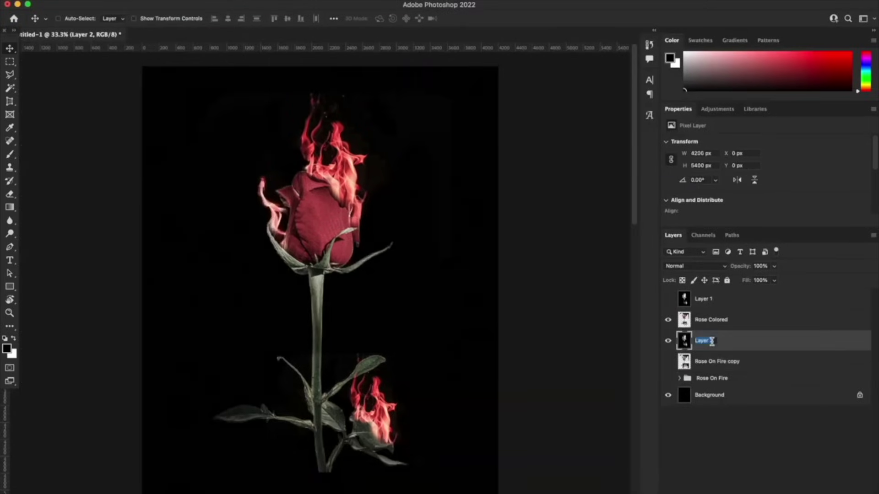
{"action": "type", "text": "Grain Copy"}
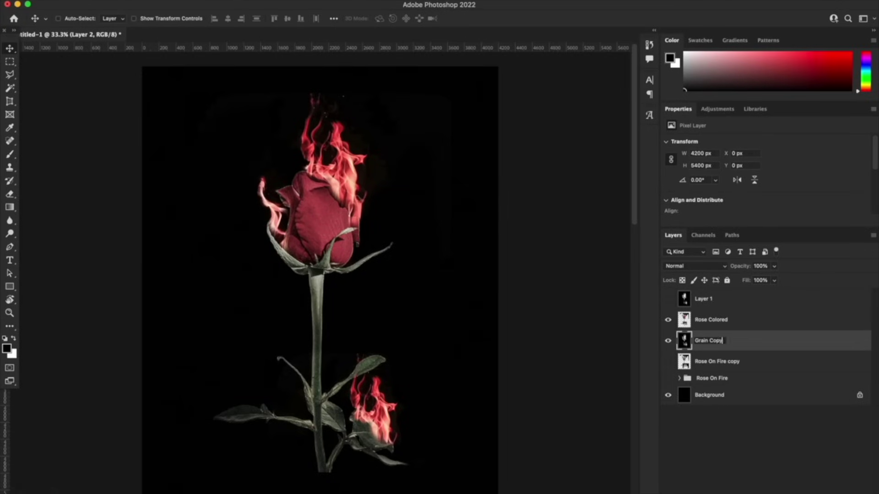
{"action": "key", "text": "Return"}
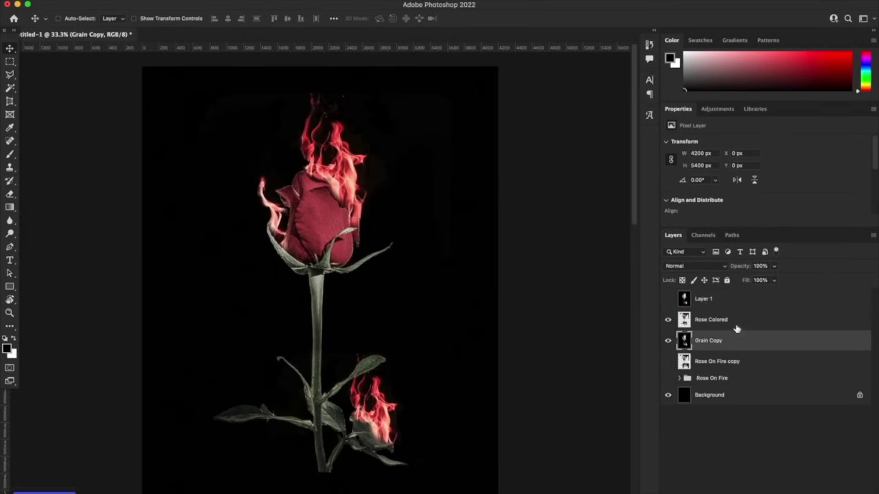
Compare the grain and colored rose layers, and set the Rose Colored layer's blend mode to Darken.
{"action": "left_click", "coordinate": [736, 326]}
{"action": "left_click", "coordinate": [668, 320]}
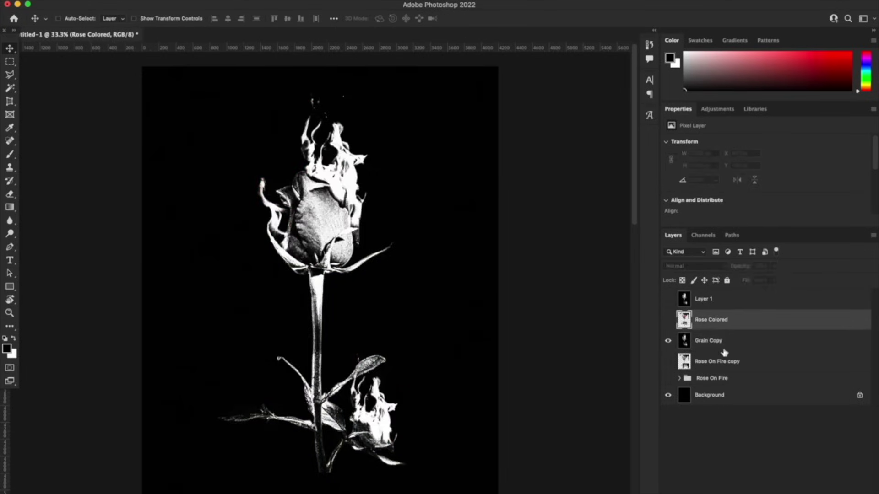
{"action": "left_click", "coordinate": [723, 348]}
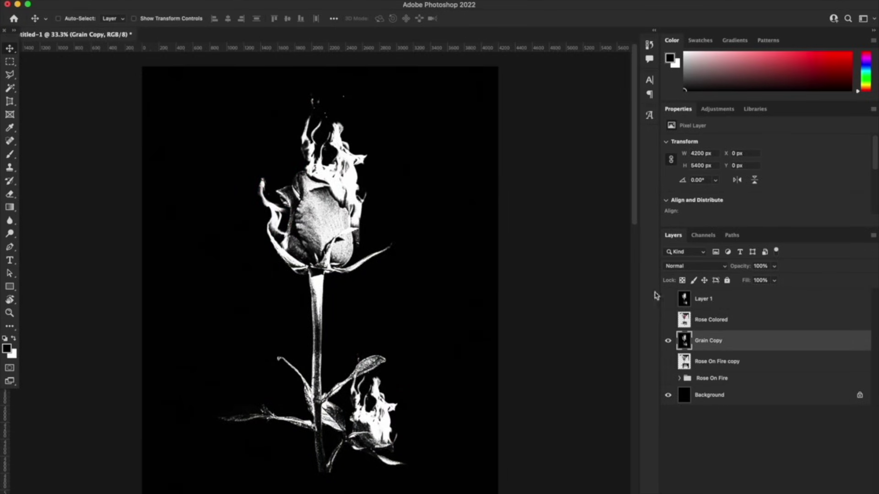
{"action": "left_click", "coordinate": [668, 299]}
{"action": "left_click", "coordinate": [667, 300]}
{"action": "left_click", "coordinate": [668, 320]}
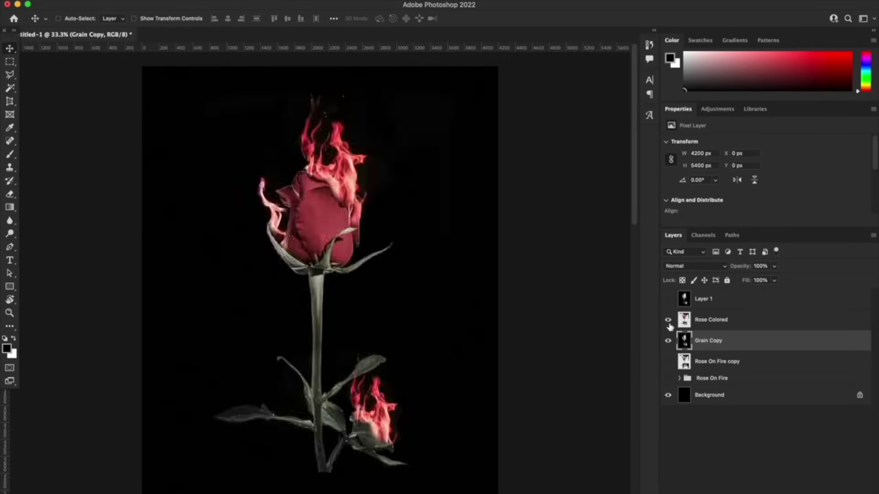
{"action": "left_click", "coordinate": [702, 326]}
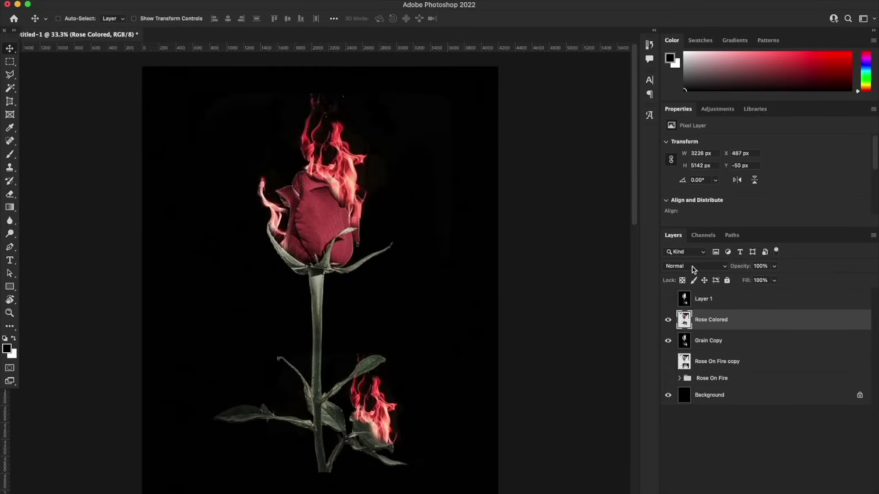
{"action": "left_click", "coordinate": [694, 266]}
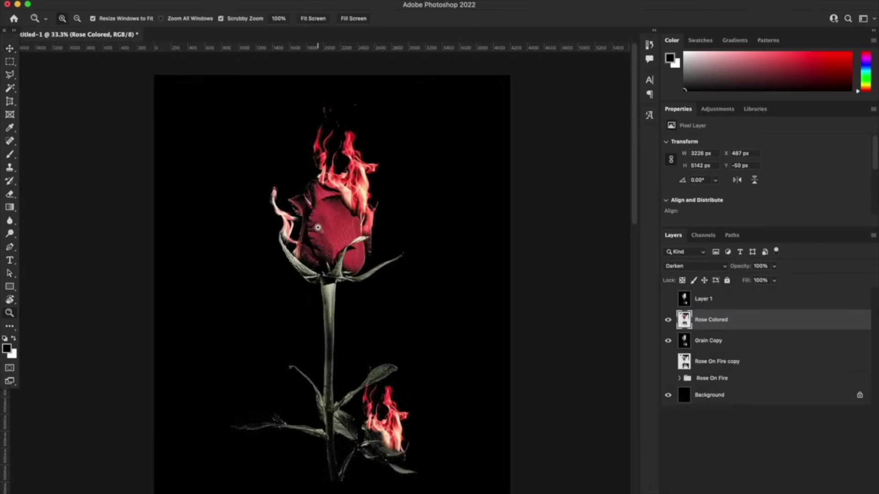
{"action": "scroll", "coordinate": [352, 223], "scroll_direction": "up", "scroll_amount": 1}
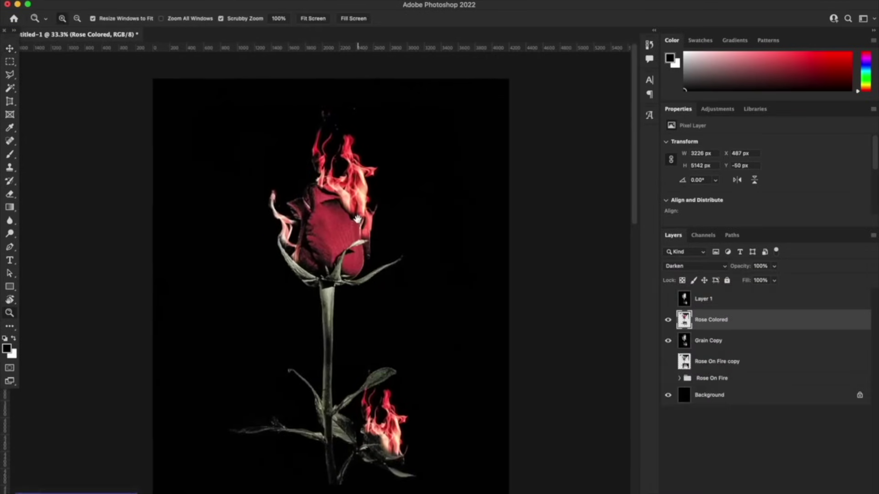
{"action": "left_click", "coordinate": [8, 49]}
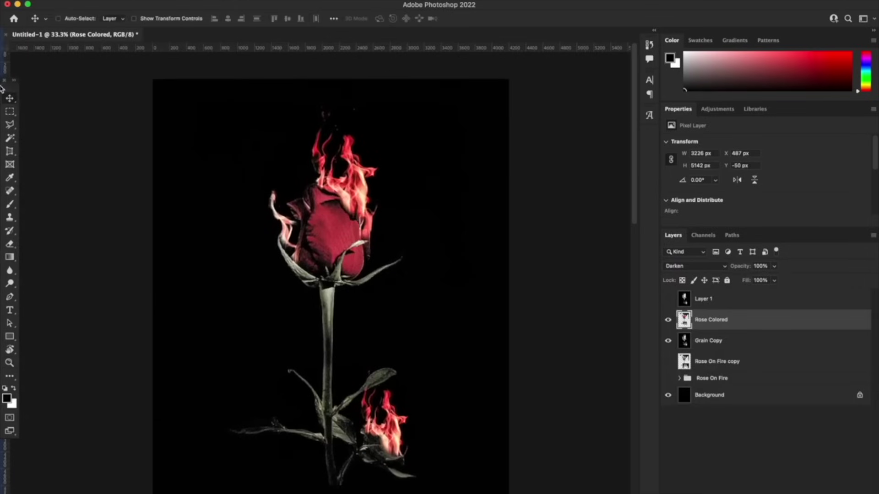
Add the white text SACRED in the SHIRENS font at 168.33 pt across the rose stem and align it to the canvas.
{"action": "key", "text": "t"}
{"action": "left_click", "coordinate": [172, 320]}
{"action": "type", "text": "SACRED"}
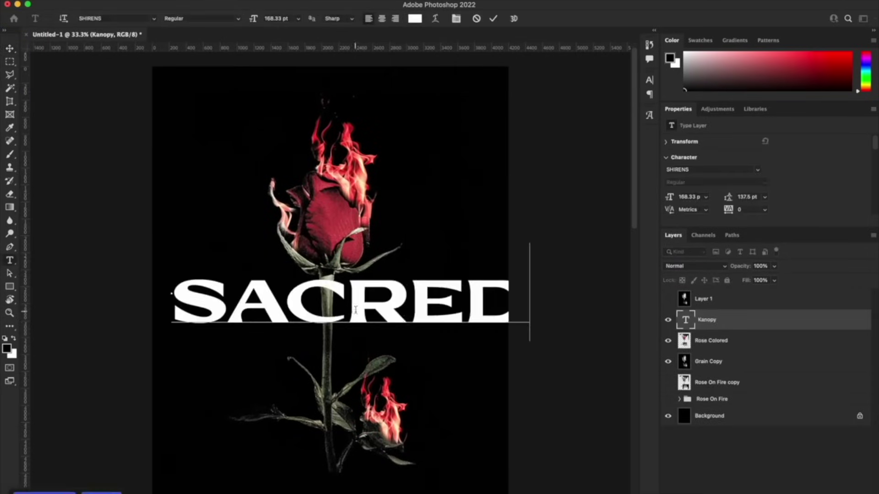
{"action": "key", "text": "super+a"}
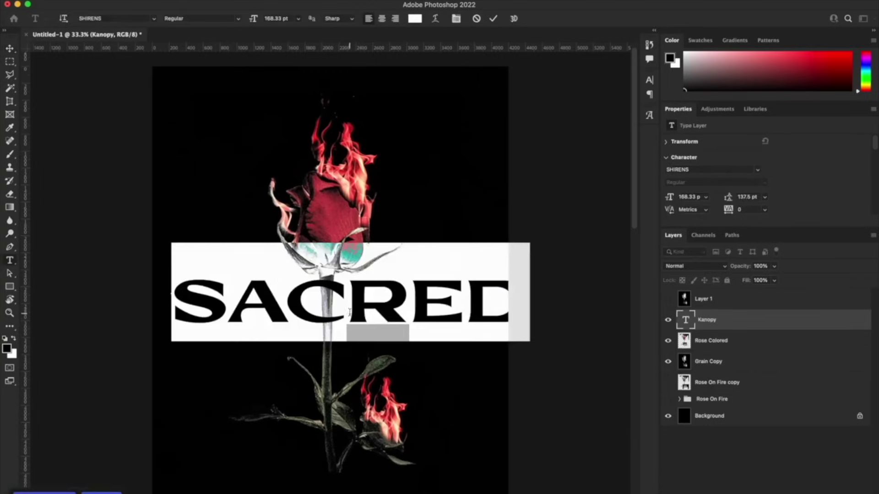
{"action": "left_click", "coordinate": [10, 48]}
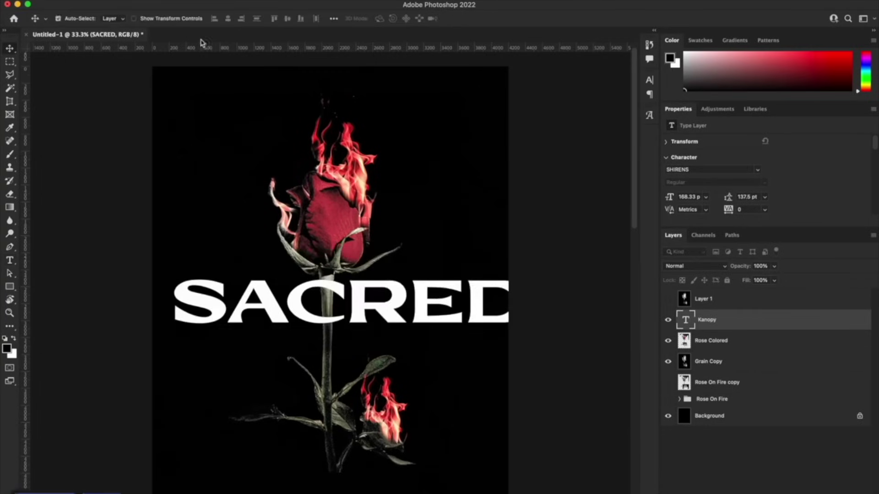
{"action": "key", "text": "super+a"}
{"action": "left_click", "coordinate": [287, 18]}
{"action": "key", "text": "super+d"}
Split SACRED into separate SAC and RED text layers, with RED stacked directly beneath SAC.
{"action": "key", "text": "t"}
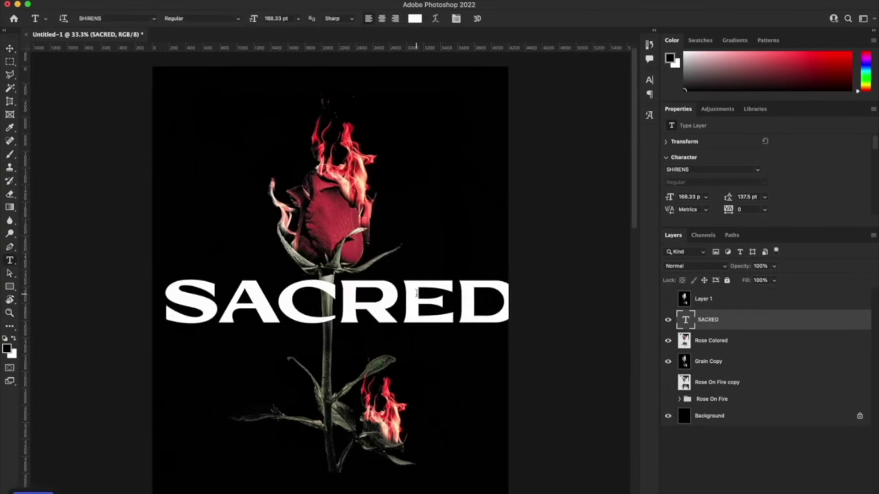
{"action": "left_click_drag", "start_coordinate": [348, 293], "coordinate": [508, 304]}
{"action": "scroll", "coordinate": [348, 293], "scroll_direction": "right", "scroll_amount": 3}
{"action": "key", "text": "BackSpace"}
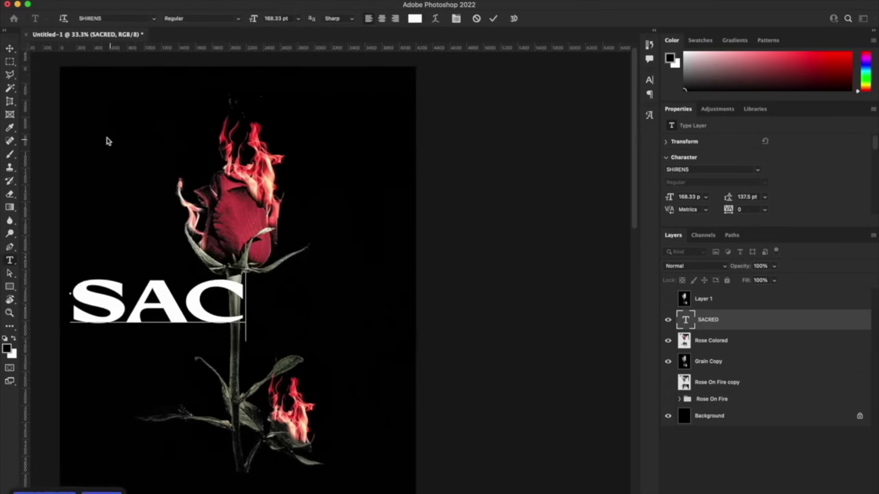
{"action": "left_click", "coordinate": [10, 48]}
{"action": "left_click_drag", "start_coordinate": [166, 251], "coordinate": [243, 229]}
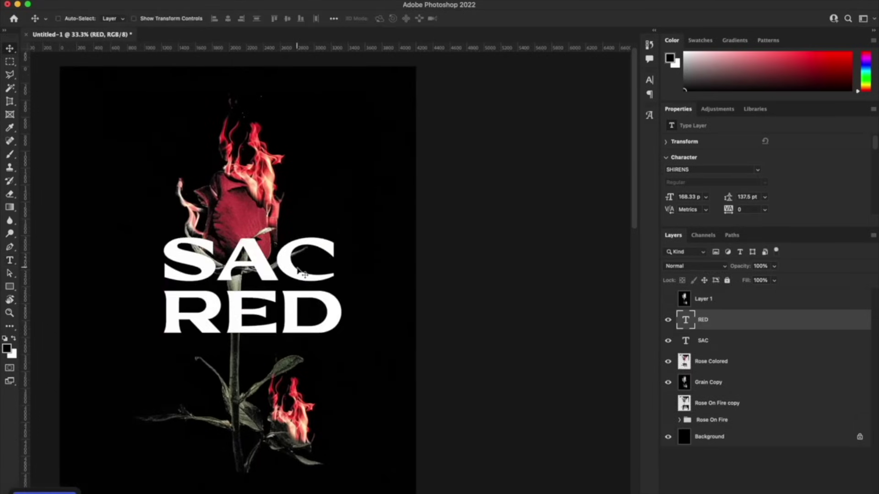
{"action": "scroll", "coordinate": [208, 339], "scroll_direction": "left", "scroll_amount": 5}
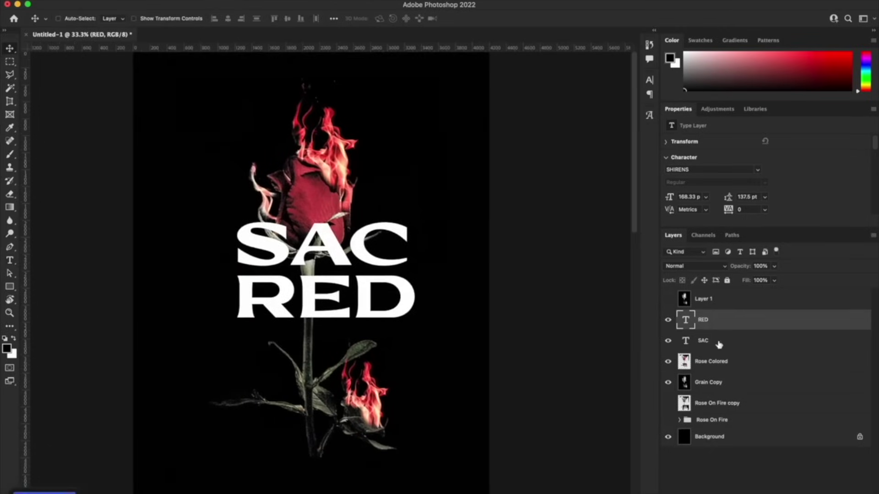
Enlarge the SAC and RED text layers together, position them over the rose bloom and group them.
{"action": "left_click", "coordinate": [718, 344], "text": "shift"}
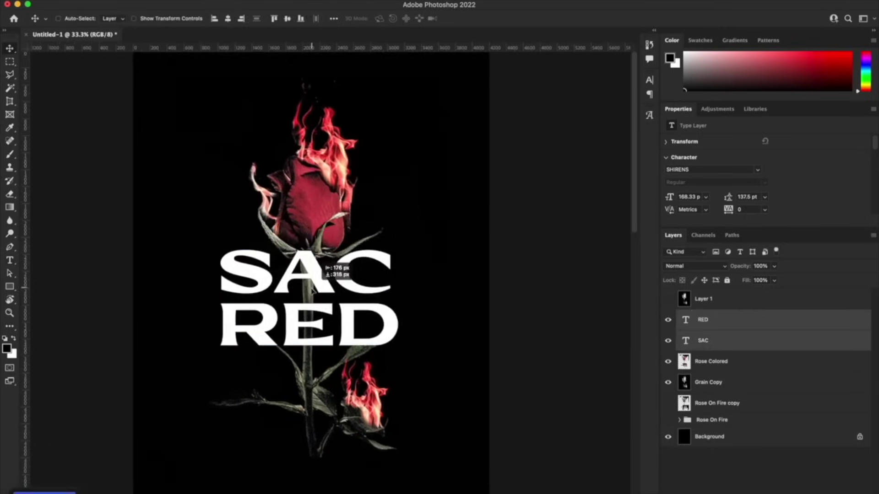
{"action": "key", "text": "super+t"}
{"action": "left_click_drag", "start_coordinate": [388, 239], "coordinate": [441, 208]}
{"action": "left_click_drag", "start_coordinate": [365, 299], "coordinate": [385, 207]}
{"action": "key", "text": "Return"}
{"action": "key", "text": "super+g"}
Set the text group's fill to 0% and add an 18 px inside stroke in a red sampled from the lower flames.
{"action": "left_click", "coordinate": [774, 280]}
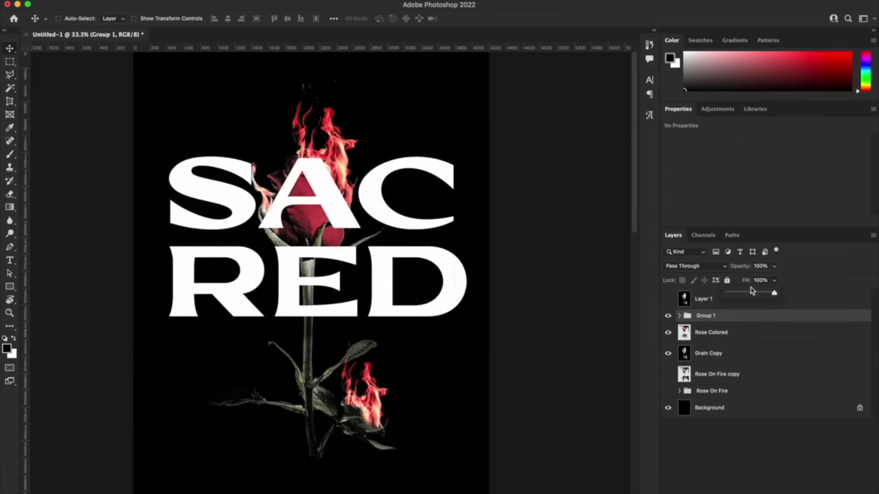
{"action": "left_click_drag", "start_coordinate": [752, 291], "coordinate": [600, 290]}
{"action": "left_click", "coordinate": [792, 488]}
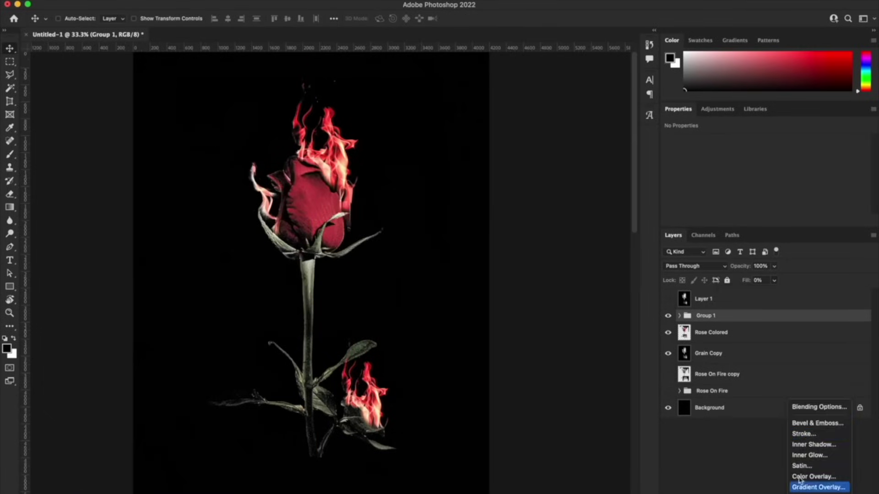
{"action": "left_click", "coordinate": [805, 435]}
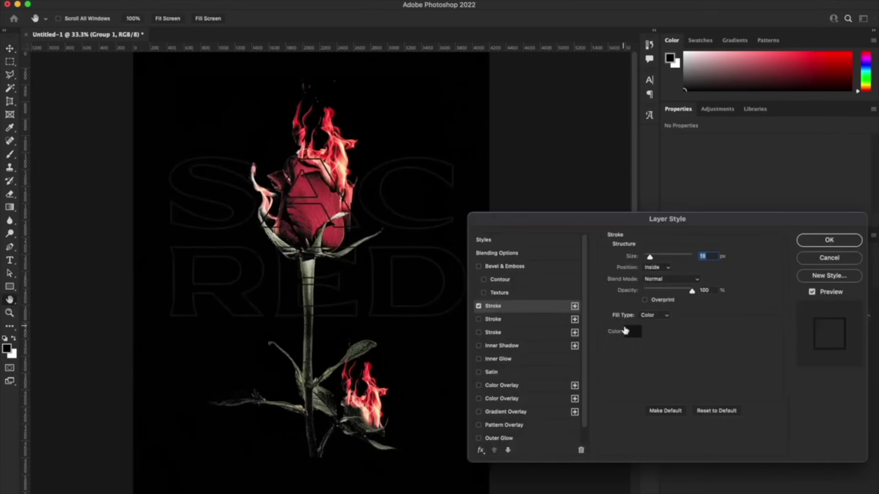
{"action": "left_click", "coordinate": [632, 331]}
{"action": "left_click", "coordinate": [374, 400]}
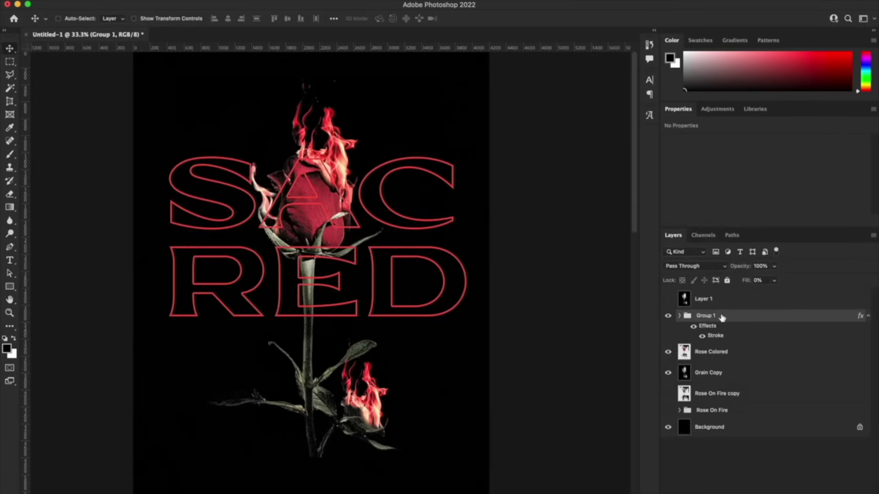
Move the outlined SAC RED text down below the bloom, and duplicate Group 1 with the original hidden.
{"action": "left_click_drag", "start_coordinate": [722, 317], "coordinate": [709, 385]}
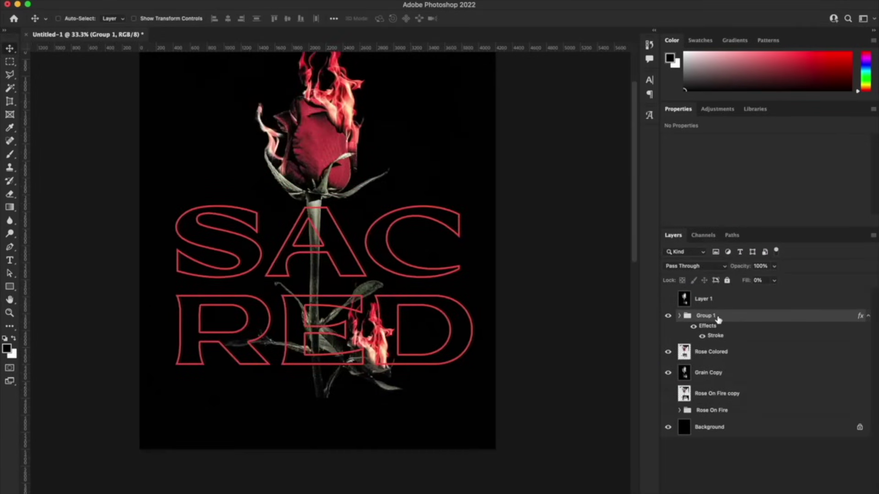
{"action": "key", "text": "super+j"}
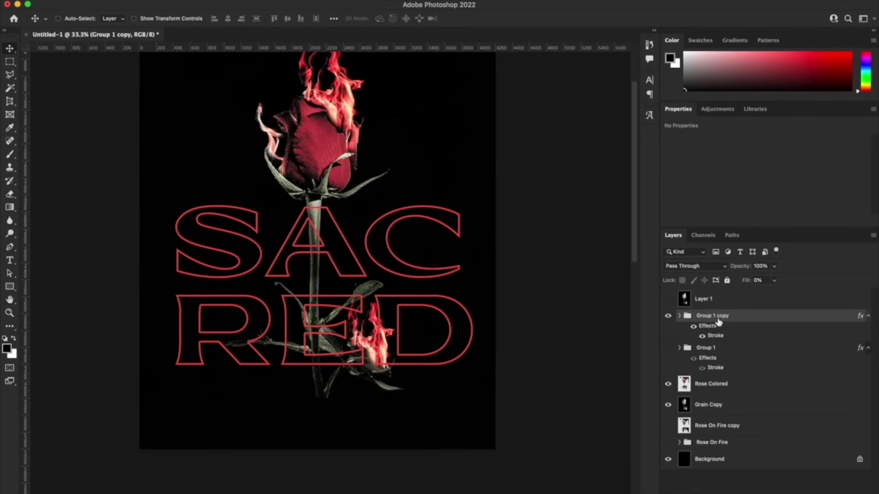
Rename the duplicated text group as text copy and the original hidden Group 1 as text.
{"action": "double_click", "coordinate": [717, 317]}
{"action": "type", "text": "text copy"}
{"action": "key", "text": "Return"}
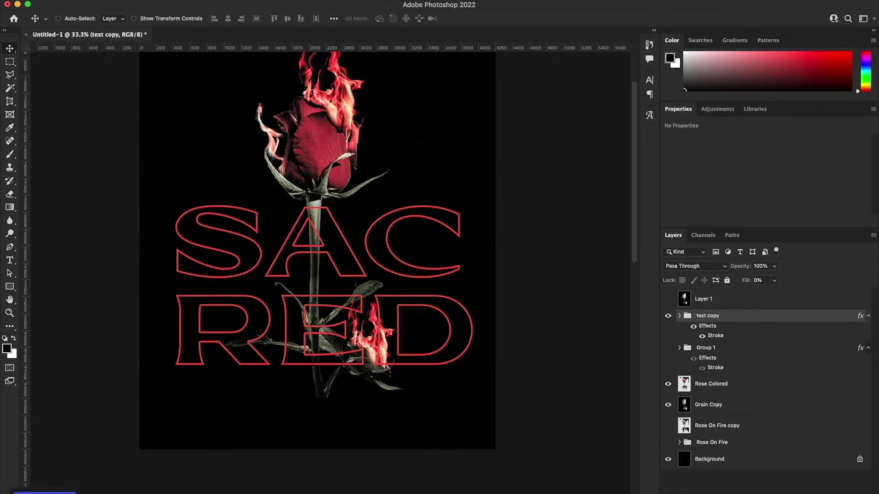
{"action": "double_click", "coordinate": [705, 347]}
{"action": "type", "text": "text"}
{"action": "left_click", "coordinate": [705, 317]}
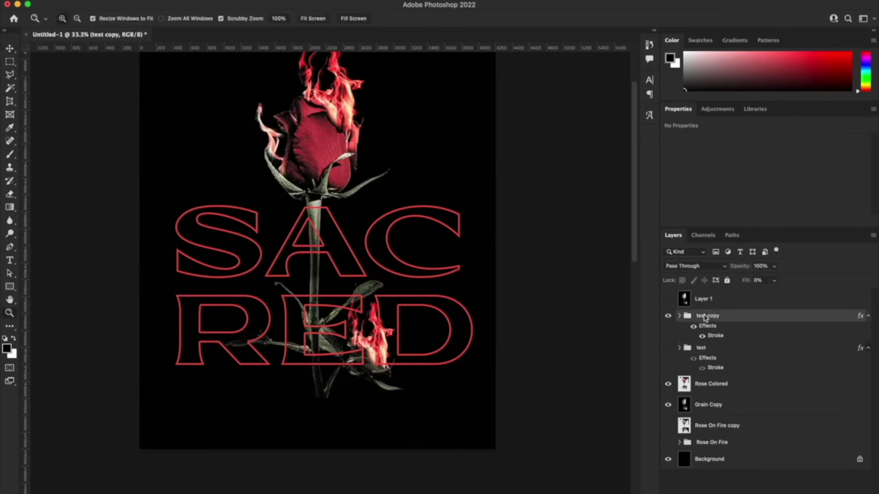
Merge the text copy group into a single layer and add a layer mask to it.
{"action": "right_click", "coordinate": [711, 321]}
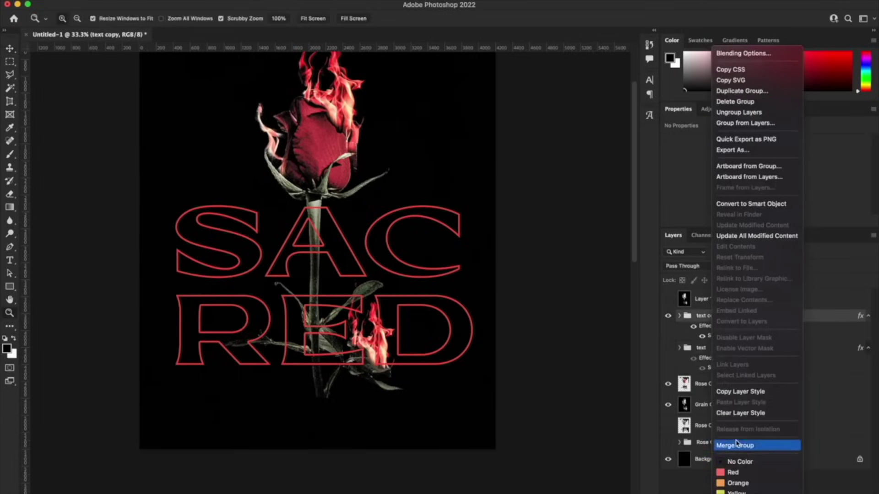
{"action": "left_click", "coordinate": [737, 443]}
{"action": "left_click_drag", "start_coordinate": [709, 351], "coordinate": [711, 326]}
{"action": "left_click", "coordinate": [393, 291]}
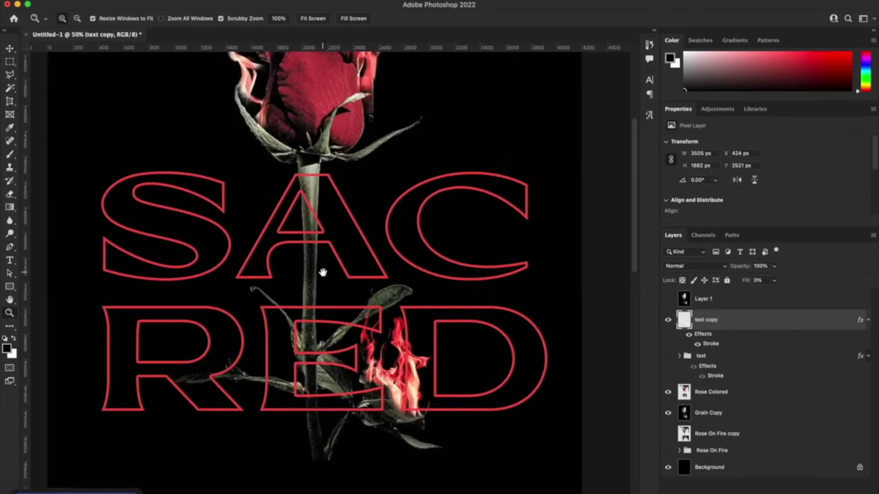
{"action": "scroll", "coordinate": [325, 252], "scroll_direction": "down", "scroll_amount": 3}
{"action": "key", "text": "super+equal"}
{"action": "key", "text": "b"}
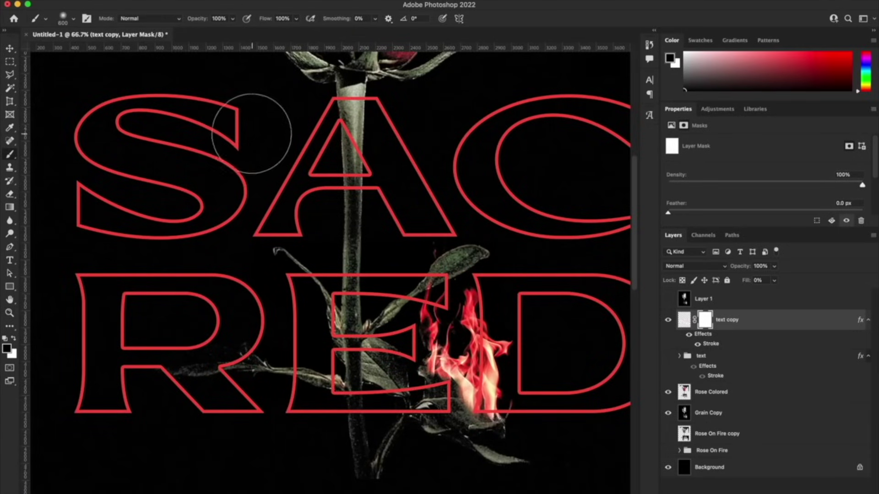
Try brushing out the S and A outlines on the mask with a soft 600 px brush, and undo it.
{"action": "mouse_move", "coordinate": [226, 128]}
{"action": "left_mouse_down"}
{"action": "mouse_move", "coordinate": [157, 146]}
{"action": "mouse_move", "coordinate": [327, 166]}
{"action": "mouse_move", "coordinate": [353, 185]}
{"action": "left_mouse_up"}
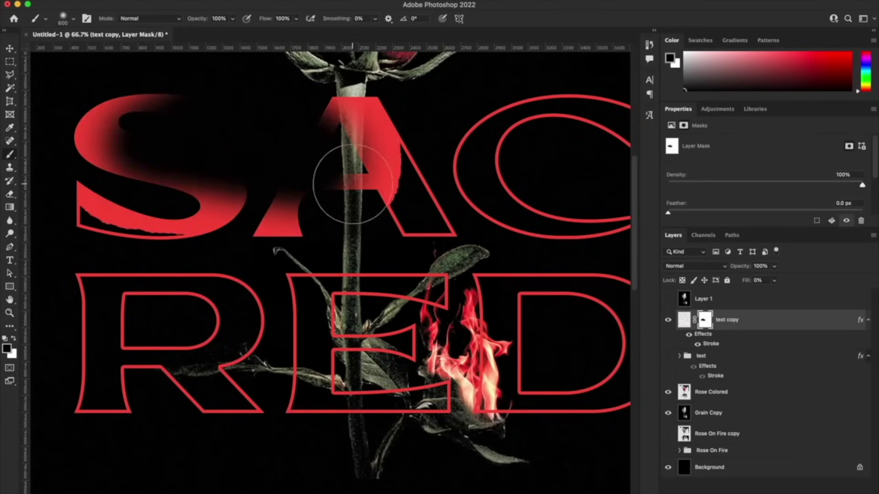
{"action": "key", "text": "super+BackSpace"}
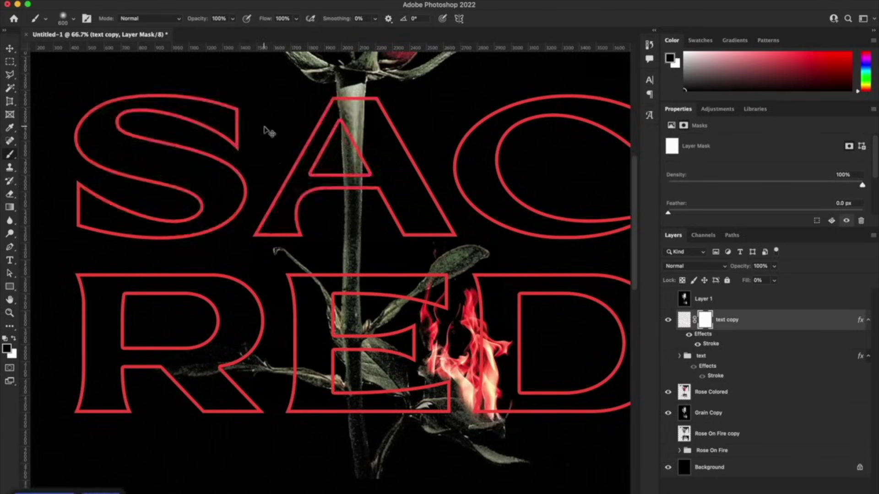
Rasterize the layer style of the text copy layer and set the brush's blend mode to Dissolve.
{"action": "right_click", "coordinate": [763, 324]}
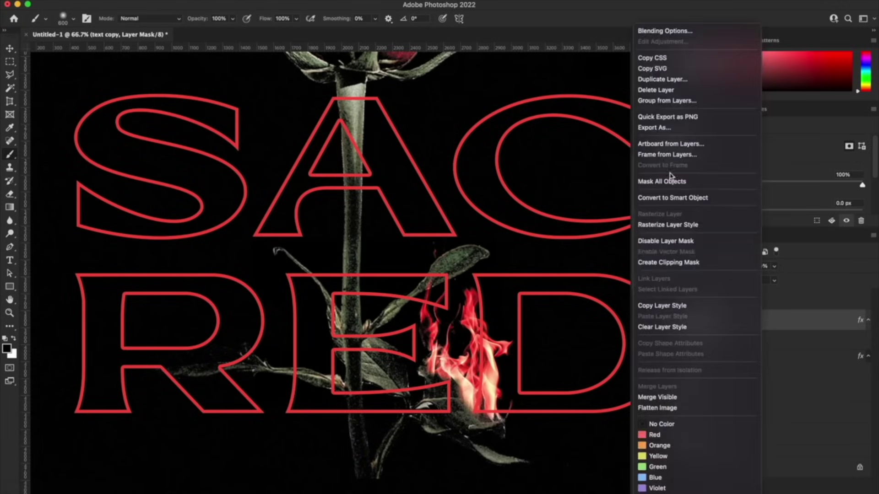
{"action": "left_click", "coordinate": [685, 226]}
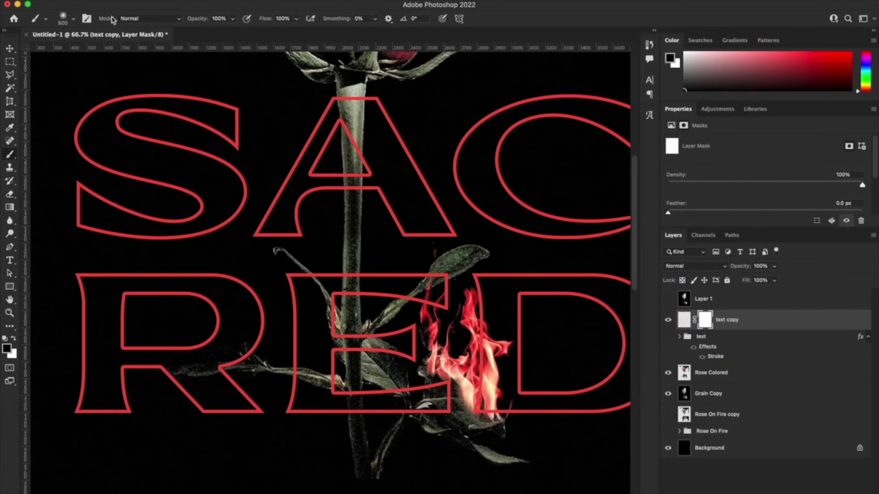
{"action": "left_click", "coordinate": [131, 19]}
{"action": "left_click", "coordinate": [133, 29]}
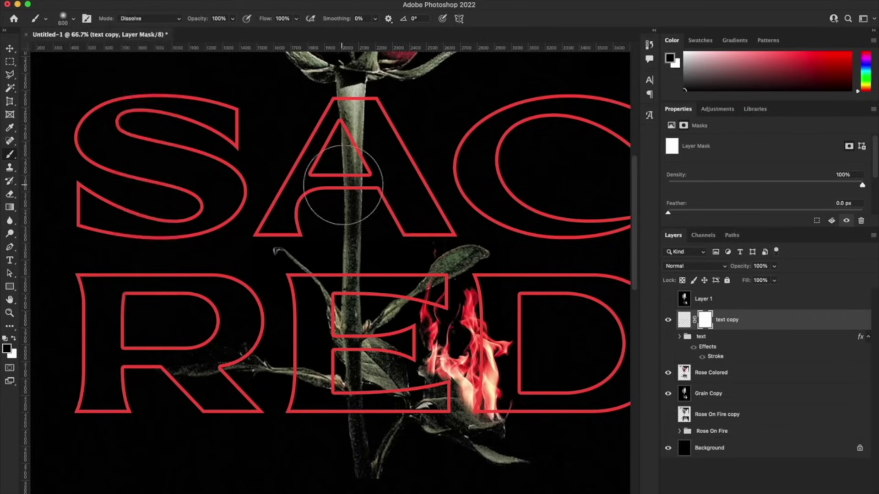
Mask out the letter outlines where they cross the rose's stem, leaves and lower flames, using a 200 px brush.
{"action": "key", "text": "bracketleft"}
{"action": "key", "text": "bracketleft"}
{"action": "key", "text": "bracketleft"}
{"action": "key", "text": "bracketleft"}
{"action": "mouse_move", "coordinate": [341, 119]}
{"action": "left_mouse_down"}
{"action": "mouse_move", "coordinate": [354, 145]}
{"action": "mouse_move", "coordinate": [348, 110]}
{"action": "mouse_move", "coordinate": [357, 88]}
{"action": "mouse_move", "coordinate": [346, 112]}
{"action": "mouse_move", "coordinate": [355, 132]}
{"action": "mouse_move", "coordinate": [354, 187]}
{"action": "mouse_move", "coordinate": [369, 206]}
{"action": "mouse_move", "coordinate": [329, 275]}
{"action": "mouse_move", "coordinate": [354, 273]}
{"action": "mouse_move", "coordinate": [342, 265]}
{"action": "mouse_move", "coordinate": [329, 275]}
{"action": "mouse_move", "coordinate": [342, 387]}
{"action": "mouse_move", "coordinate": [333, 391]}
{"action": "mouse_move", "coordinate": [358, 392]}
{"action": "mouse_move", "coordinate": [310, 381]}
{"action": "mouse_move", "coordinate": [339, 407]}
{"action": "mouse_move", "coordinate": [233, 359]}
{"action": "mouse_move", "coordinate": [240, 369]}
{"action": "mouse_move", "coordinate": [257, 358]}
{"action": "left_mouse_up"}
{"action": "scroll", "coordinate": [343, 330], "scroll_direction": "right", "scroll_amount": 1}
{"action": "scroll", "coordinate": [343, 329], "scroll_direction": "down", "scroll_amount": 1}
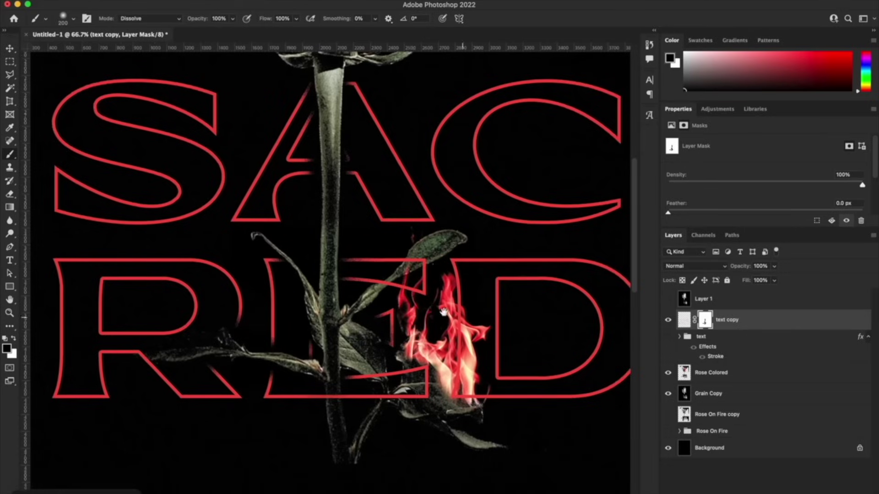
{"action": "mouse_move", "coordinate": [427, 298]}
{"action": "left_mouse_down"}
{"action": "mouse_move", "coordinate": [385, 277]}
{"action": "mouse_move", "coordinate": [383, 393]}
{"action": "mouse_move", "coordinate": [419, 389]}
{"action": "mouse_move", "coordinate": [220, 298]}
{"action": "left_mouse_up"}
{"action": "scroll", "coordinate": [476, 309], "scroll_direction": "right", "scroll_amount": 1}
{"action": "key", "text": "z"}
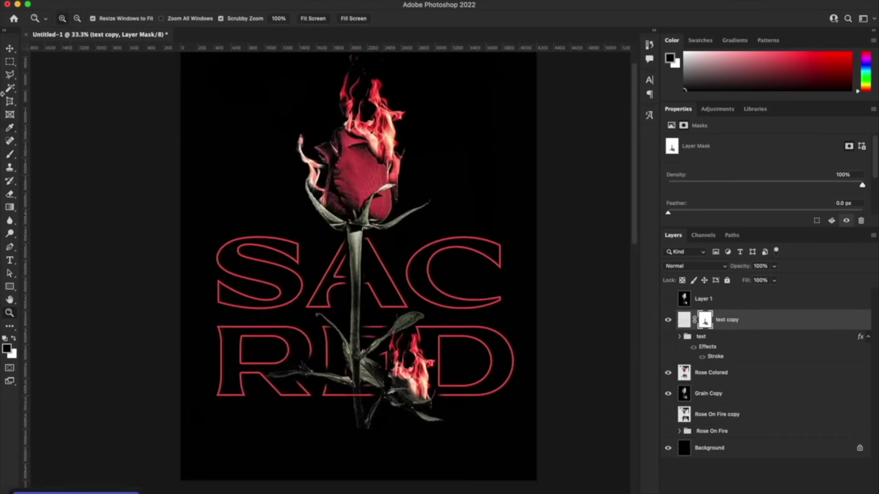
{"action": "key", "text": "v"}
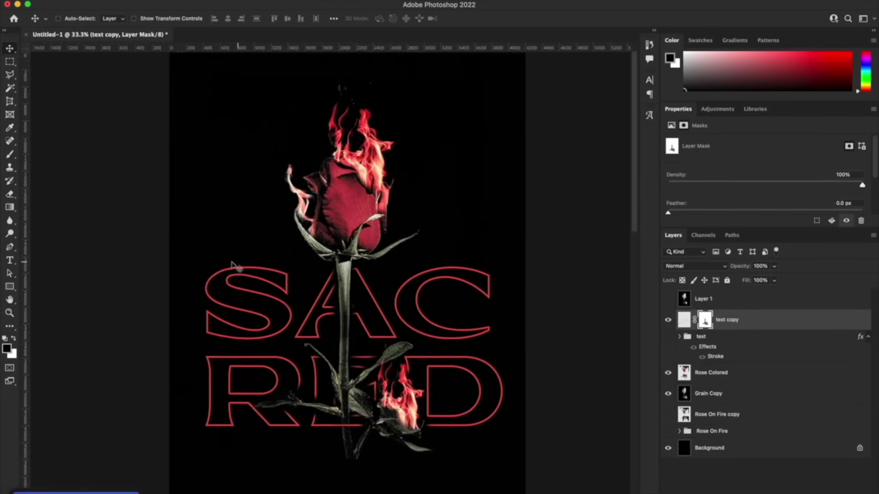
{"action": "key", "text": "z"}
{"action": "left_click", "coordinate": [298, 259]}
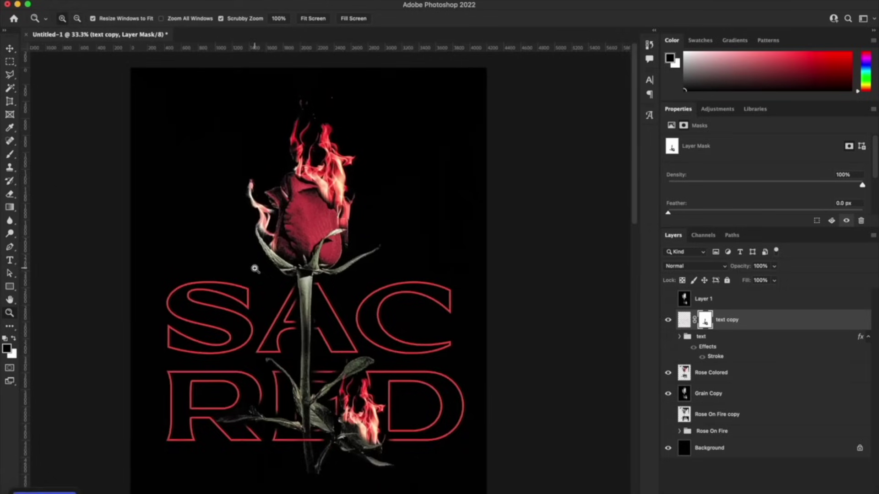
{"action": "left_click", "coordinate": [255, 269], "text": "alt"}
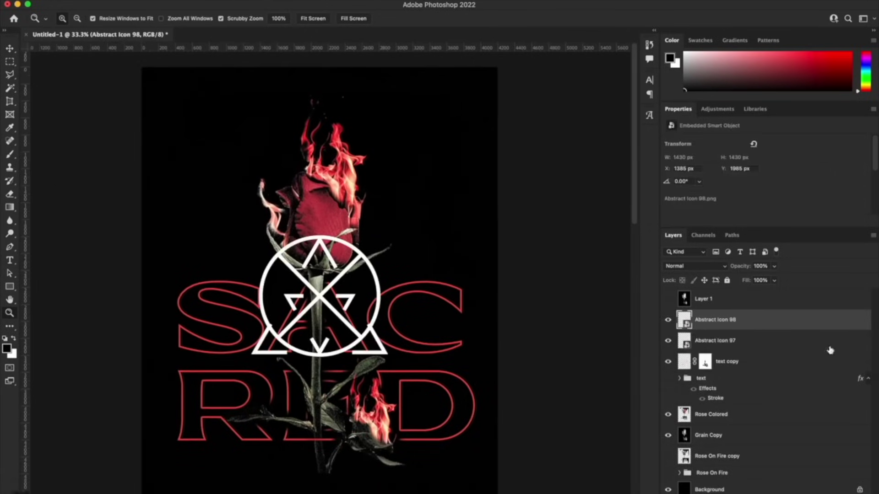
Scale the Abstract Icon 98 and Abstract Icon 97 layers together to about 23.8% and place them beneath the R of RED.
{"action": "left_click", "coordinate": [749, 342], "text": "shift"}
{"action": "key", "text": "super+t"}
{"action": "left_click_drag", "start_coordinate": [388, 236], "coordinate": [201, 466]}
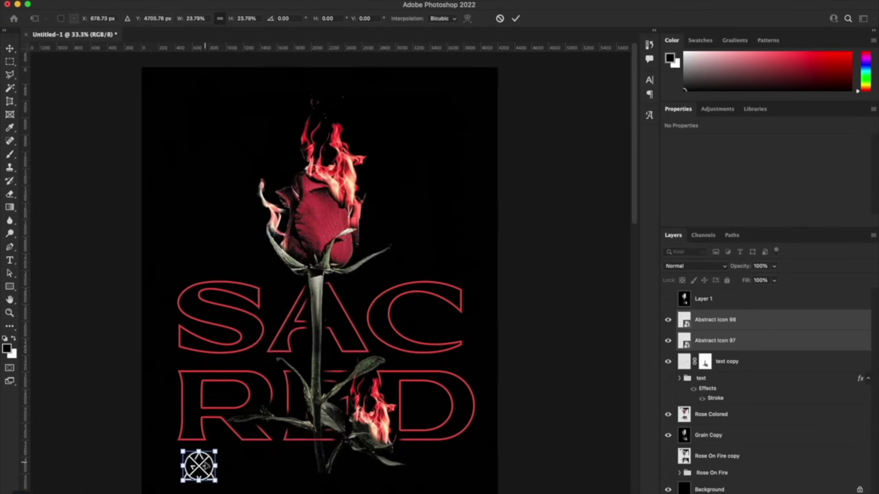
{"action": "key", "text": "Return"}
{"action": "key", "text": "z"}
{"action": "left_click", "coordinate": [730, 313]}
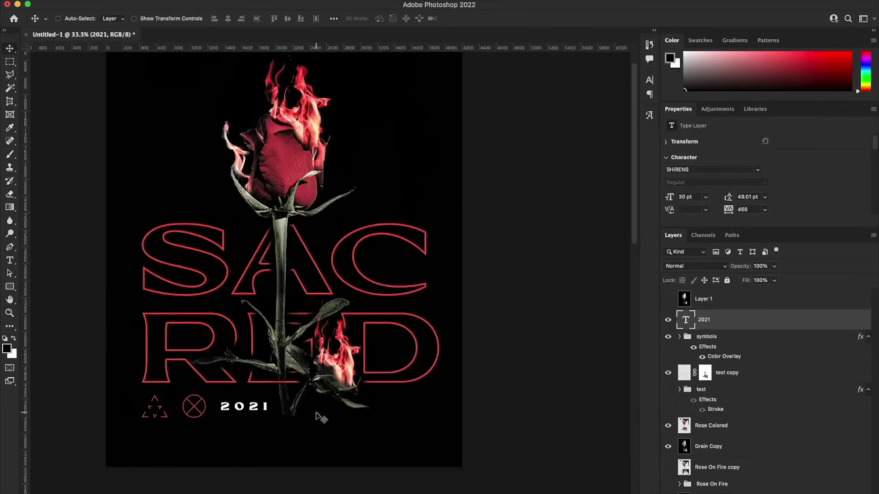
Add a red Color Overlay at 100% opacity to the 2021 text layer.
{"action": "left_click", "coordinate": [822, 493]}
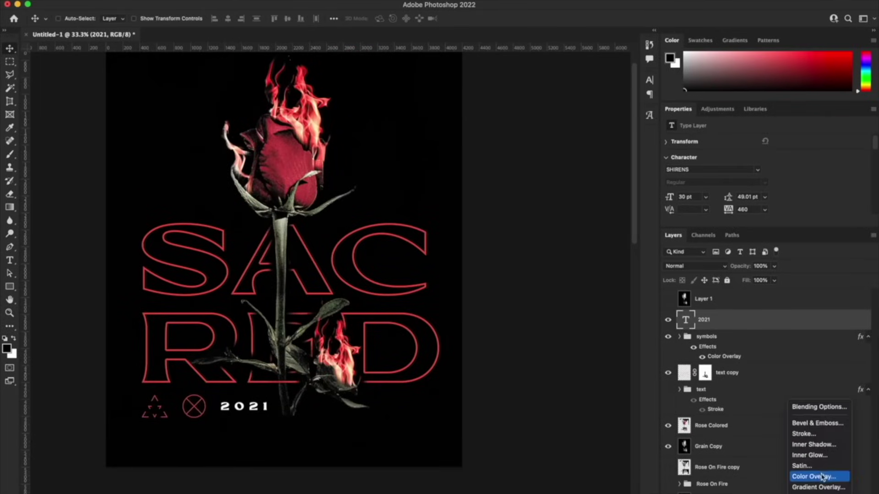
{"action": "left_click", "coordinate": [823, 477]}
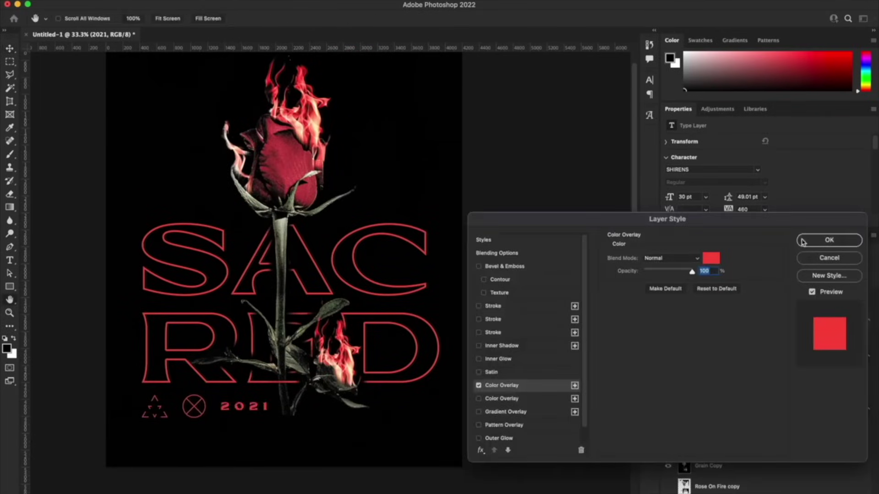
{"action": "left_click", "coordinate": [801, 241]}
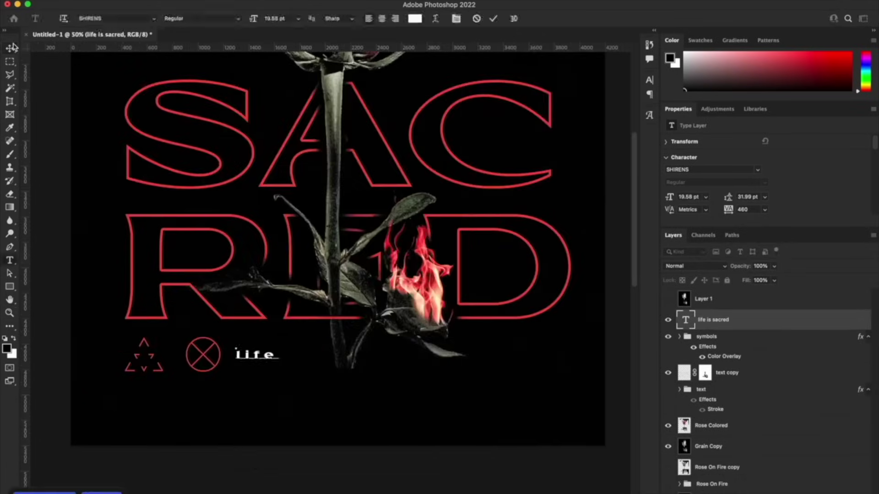
Commit the small "life" text, stack duplicated lines beneath it, and change the first copy to "is".
{"action": "key", "text": "ctrl+Return"}
{"action": "key", "text": "v"}
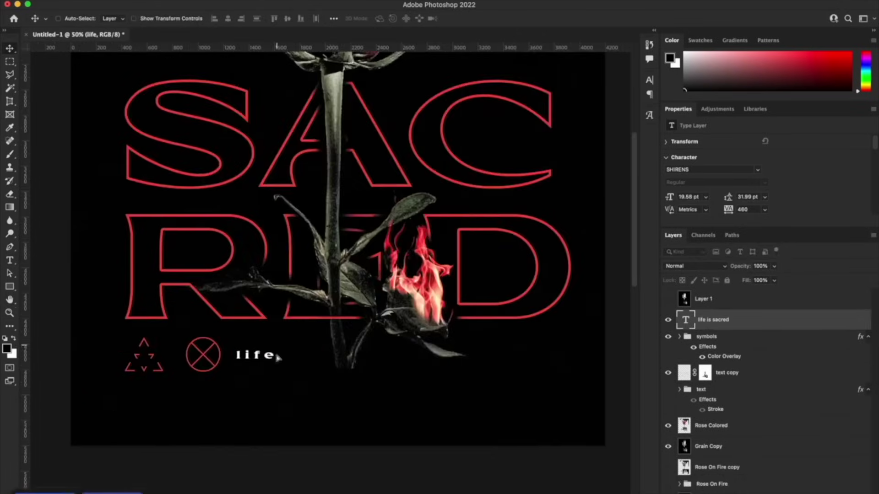
{"action": "left_click_drag", "start_coordinate": [274, 349], "coordinate": [277, 363]}
{"action": "key", "text": "t"}
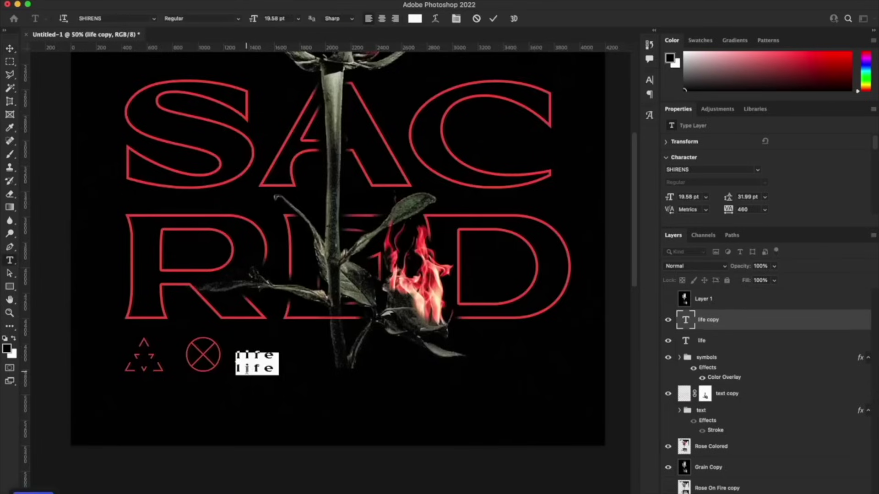
{"action": "type", "text": "is"}
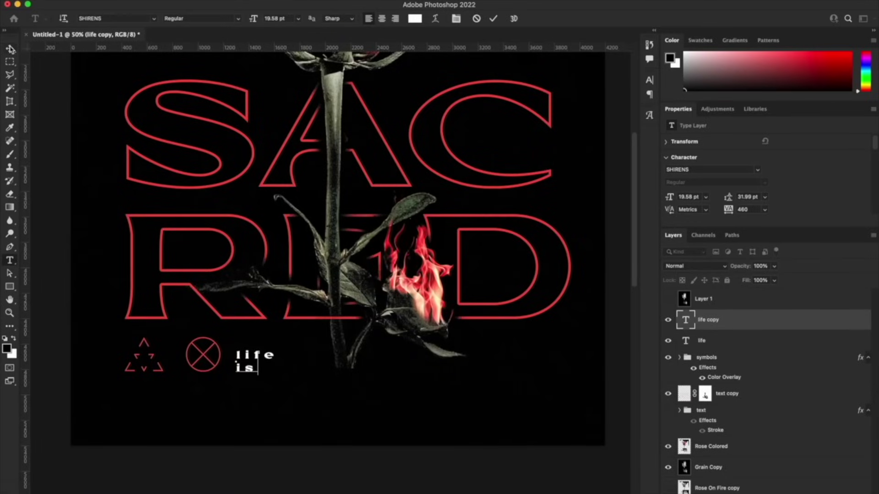
{"action": "key", "text": "ctrl+Return"}
{"action": "left_click_drag", "start_coordinate": [247, 368], "coordinate": [247, 382]}
{"action": "double_click", "coordinate": [244, 382]}
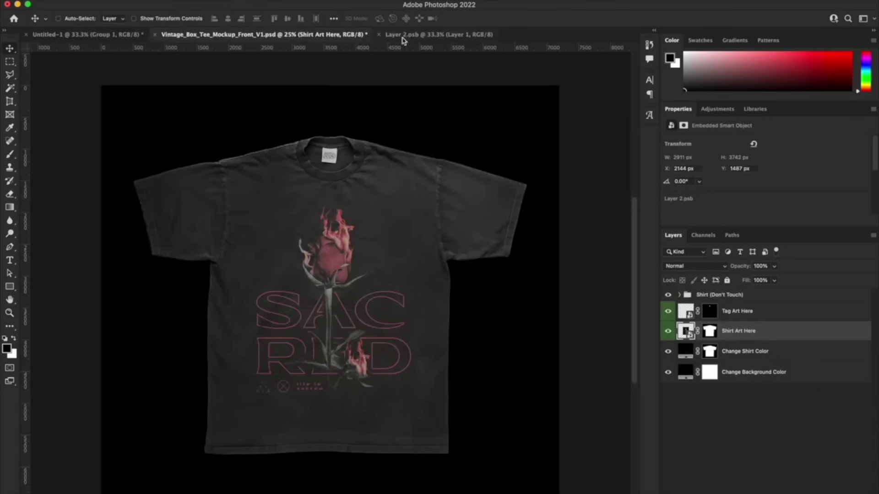
Save the SACRED rose artwork in Layer 2.psb and return to the Vintage_Box_Tee_Mockup_Front_V1.psd mockup.
{"action": "double_click", "coordinate": [707, 298]}
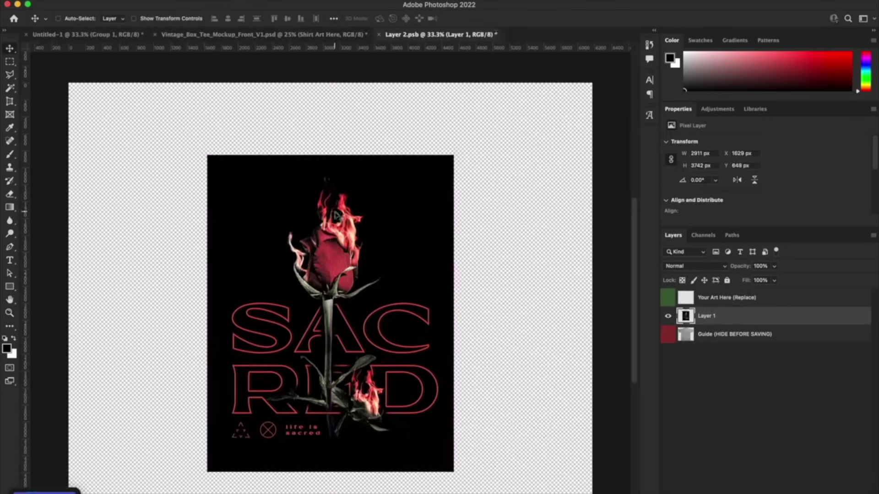
{"action": "key", "text": "ctrl+s"}
{"action": "left_click", "coordinate": [262, 34]}
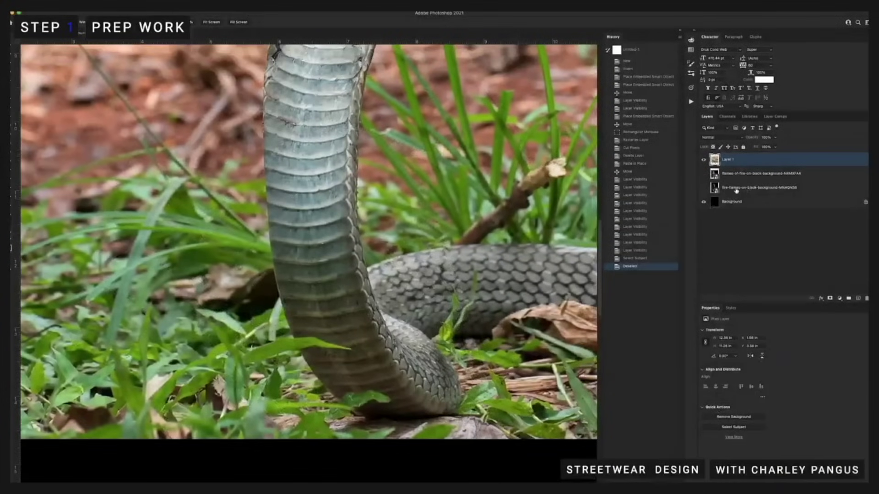
Undo the deselection and the Select Subject selection on the cobra photo.
{"action": "key", "text": "ctrl+z"}
{"action": "scroll", "coordinate": [329, 287], "scroll_direction": "up", "scroll_amount": 5}
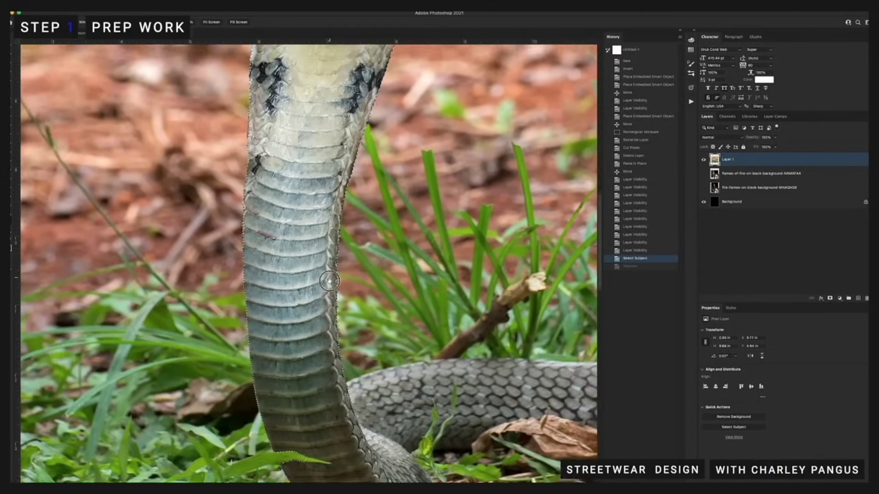
{"action": "key", "text": "ctrl+z"}
{"action": "scroll", "coordinate": [329, 287], "scroll_direction": "down", "scroll_amount": 1}
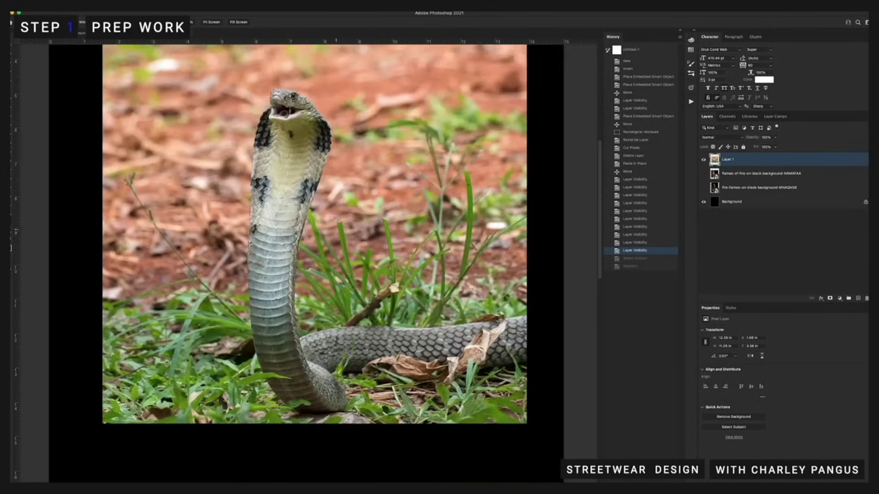
{"action": "scroll", "coordinate": [311, 229], "scroll_direction": "up", "scroll_amount": 2}
{"action": "scroll", "coordinate": [293, 186], "scroll_direction": "up", "scroll_amount": 6}
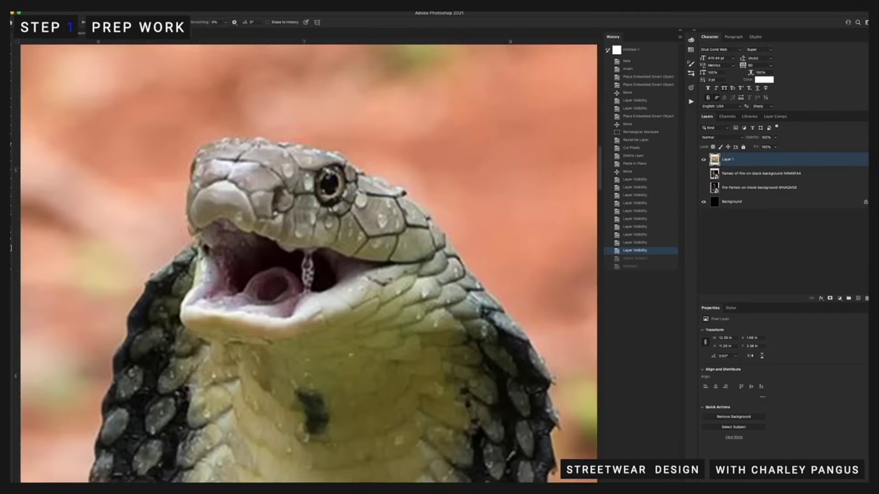
Try erasing the background above the cobra's head, and undo the eraser strokes.
{"action": "mouse_move", "coordinate": [288, 122]}
{"action": "left_mouse_down"}
{"action": "mouse_move", "coordinate": [333, 114]}
{"action": "mouse_move", "coordinate": [383, 147]}
{"action": "mouse_move", "coordinate": [332, 130]}
{"action": "mouse_move", "coordinate": [207, 118]}
{"action": "left_mouse_up"}
{"action": "key", "text": "super+z"}
{"action": "key", "text": "super+z"}
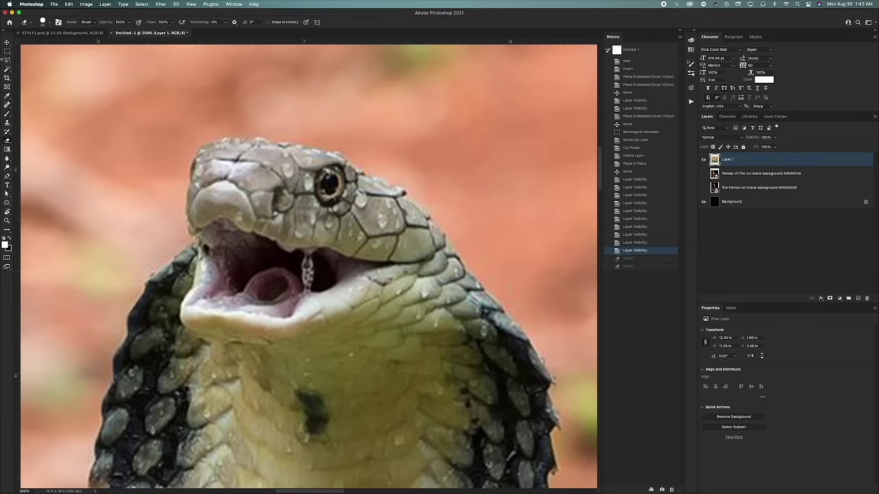
Try a Polygonal Lasso selection along the top of the cobra's head, and deselect it.
{"action": "key", "text": "l"}
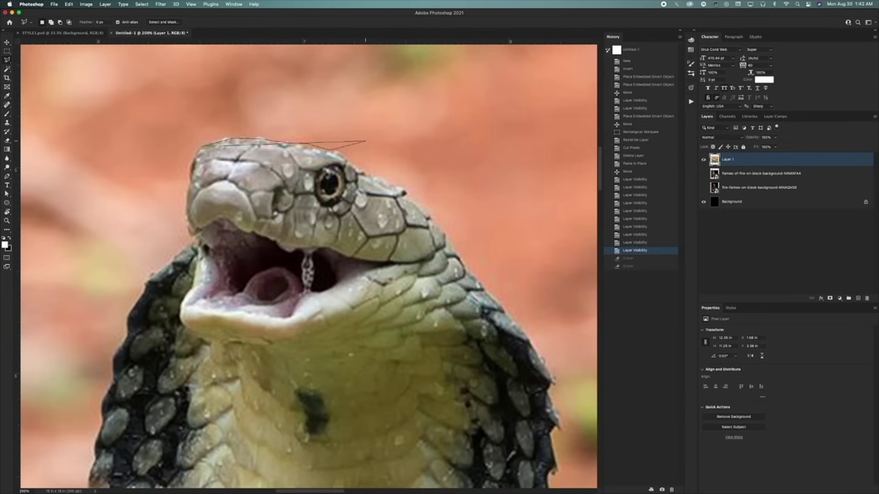
{"action": "key", "text": "Return"}
{"action": "key", "text": "super+d"}
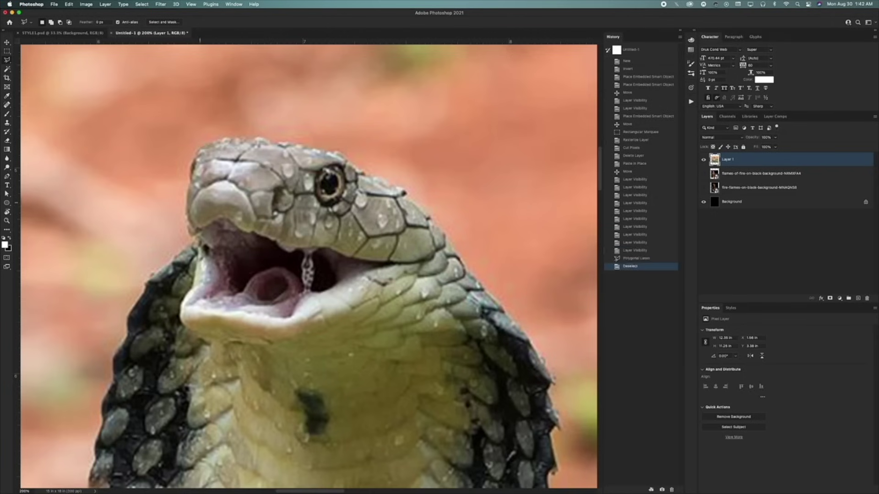
Erase the background closely around the cobra's head and down its hood, reducing the eraser size for the edges.
{"action": "key", "text": "e"}
{"action": "mouse_move", "coordinate": [290, 123]}
{"action": "left_mouse_down"}
{"action": "mouse_move", "coordinate": [334, 129]}
{"action": "mouse_move", "coordinate": [387, 158]}
{"action": "mouse_move", "coordinate": [451, 202]}
{"action": "mouse_move", "coordinate": [512, 272]}
{"action": "left_mouse_up"}
{"action": "key", "text": "bracketleft"}
{"action": "key", "text": "bracketleft"}
{"action": "key", "text": "bracketleft"}
{"action": "key", "text": "bracketleft"}
{"action": "mouse_move", "coordinate": [456, 199]}
{"action": "left_mouse_down"}
{"action": "mouse_move", "coordinate": [359, 142]}
{"action": "mouse_move", "coordinate": [279, 117]}
{"action": "mouse_move", "coordinate": [203, 127]}
{"action": "mouse_move", "coordinate": [179, 144]}
{"action": "mouse_move", "coordinate": [156, 189]}
{"action": "left_mouse_up"}
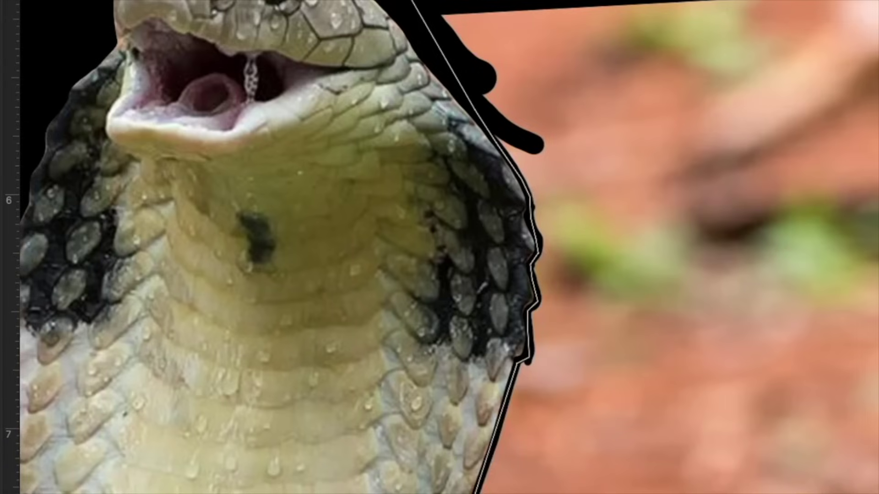
{"action": "scroll", "coordinate": [566, 319], "scroll_direction": "down", "scroll_amount": 10}
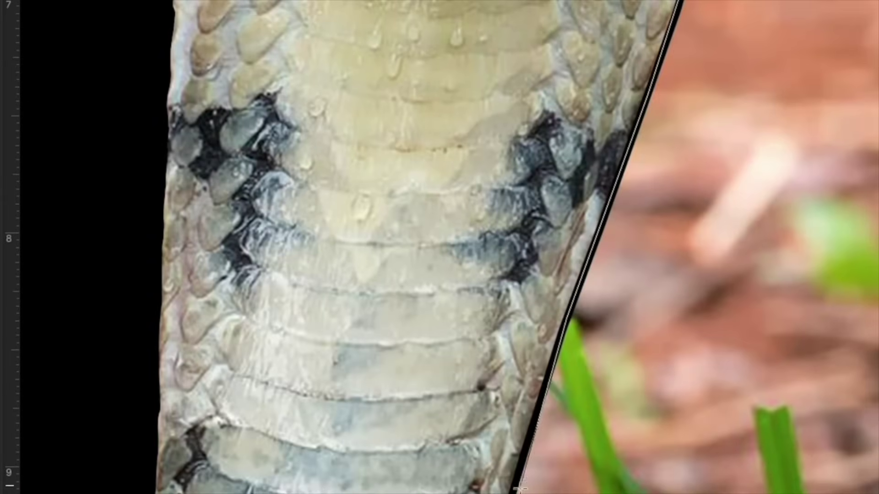
Extend the Polygonal Lasso outline along the cobra's upper body edge to beyond the end of the photo.
{"action": "scroll", "coordinate": [517, 490], "scroll_direction": "down", "scroll_amount": 4}
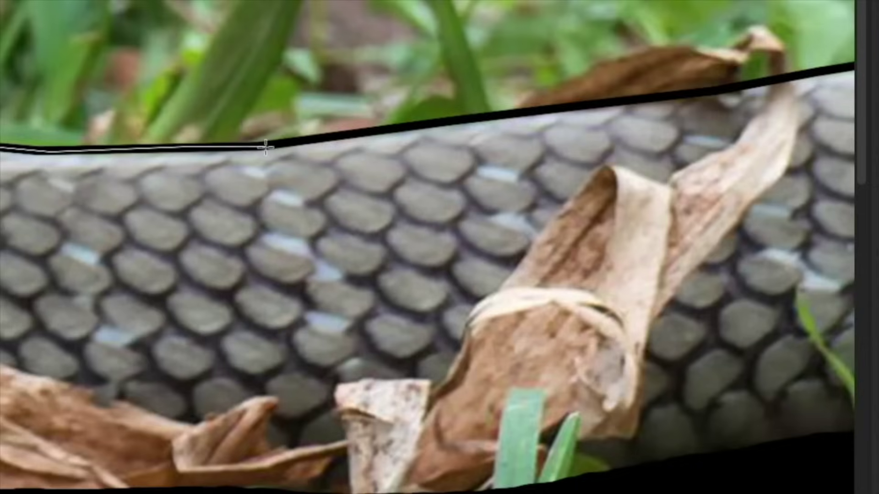
{"action": "scroll", "coordinate": [385, 130], "scroll_direction": "right", "scroll_amount": 10}
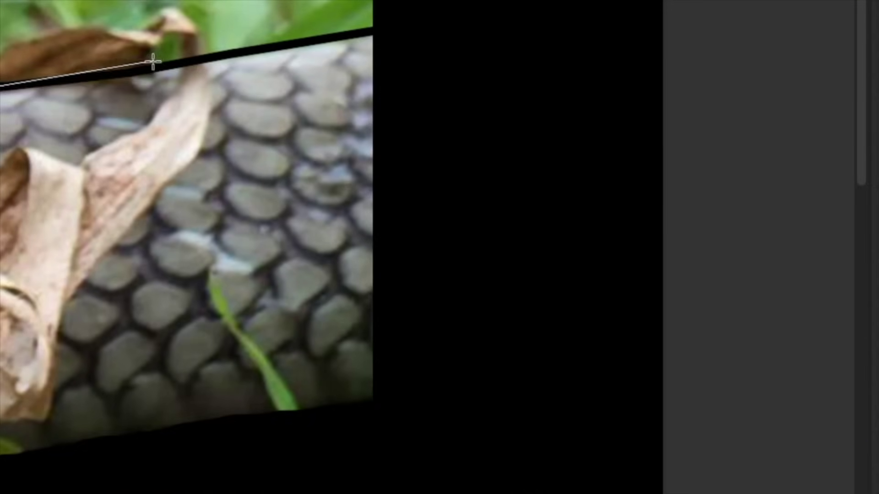
{"action": "left_click", "coordinate": [394, 28]}
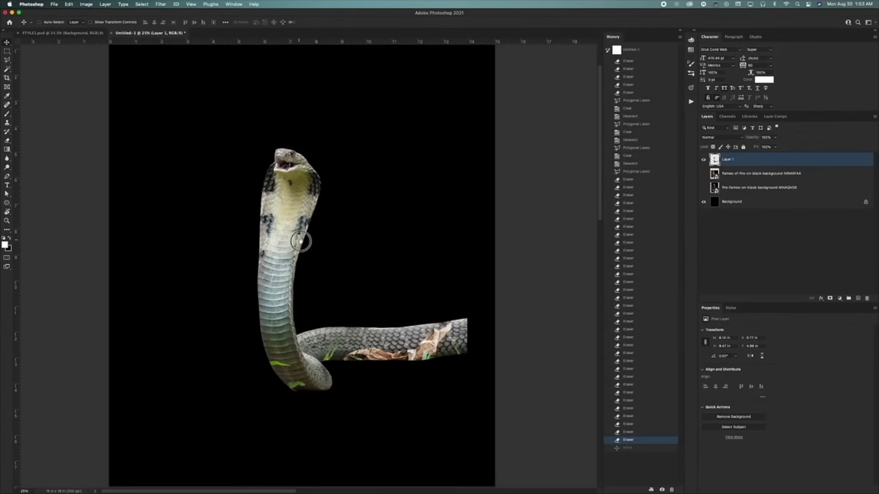
Rename the cut-out snake layer as COBRA.
{"action": "left_click_drag", "start_coordinate": [301, 242], "coordinate": [323, 249]}
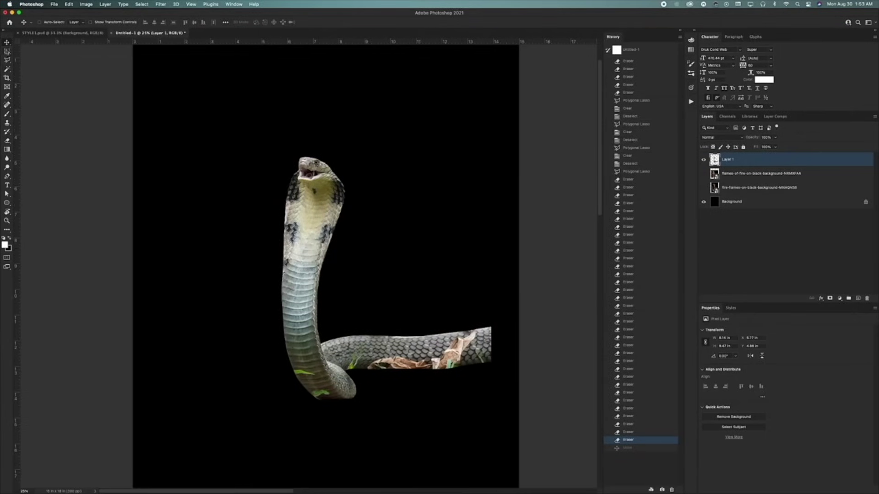
{"action": "left_click", "coordinate": [732, 159]}
{"action": "type", "text": "COBRA"}
{"action": "key", "text": "Return"}
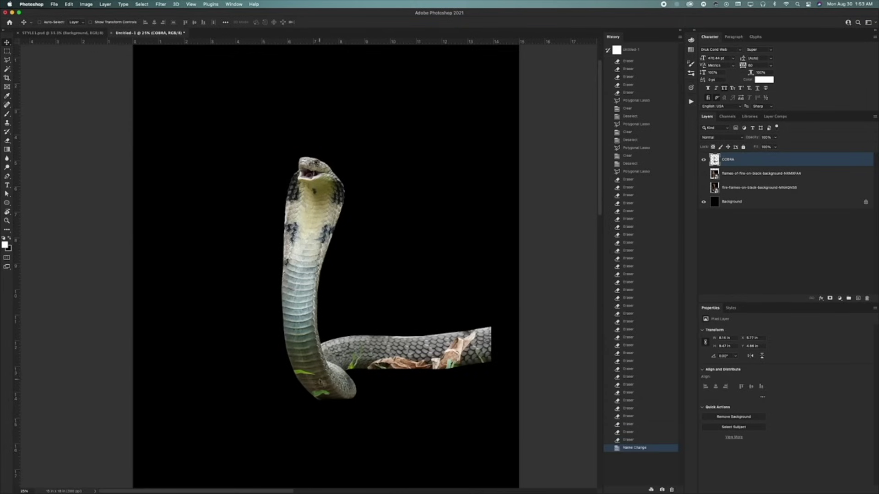
{"action": "key", "text": "z"}
{"action": "left_click", "coordinate": [319, 382]}
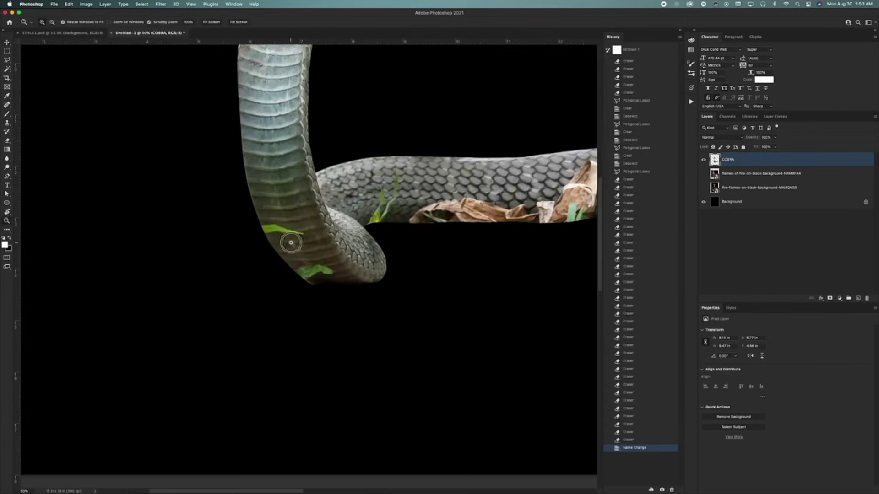
{"action": "left_click", "coordinate": [290, 242]}
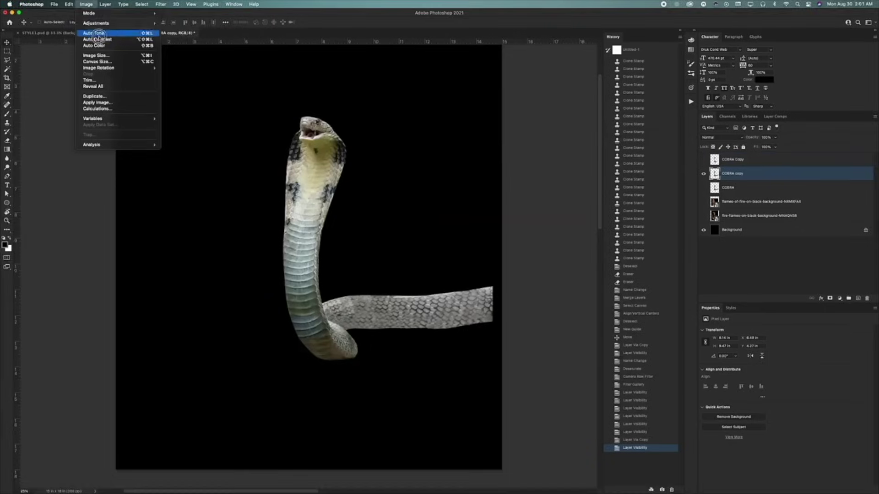
Desaturate the COBRA copy layer and add a Threshold adjustment layer above it with a lowered threshold level.
{"action": "mouse_move", "coordinate": [110, 21]}
{"action": "left_click", "coordinate": [202, 149]}
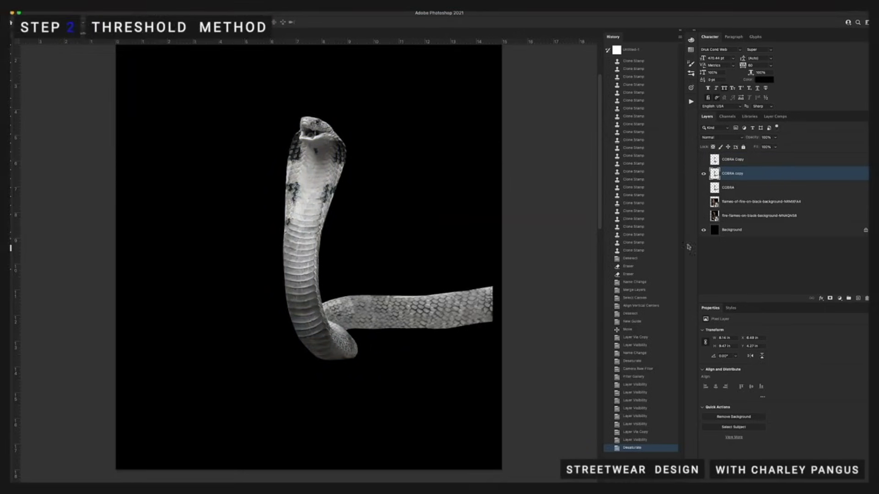
{"action": "left_click", "coordinate": [839, 298]}
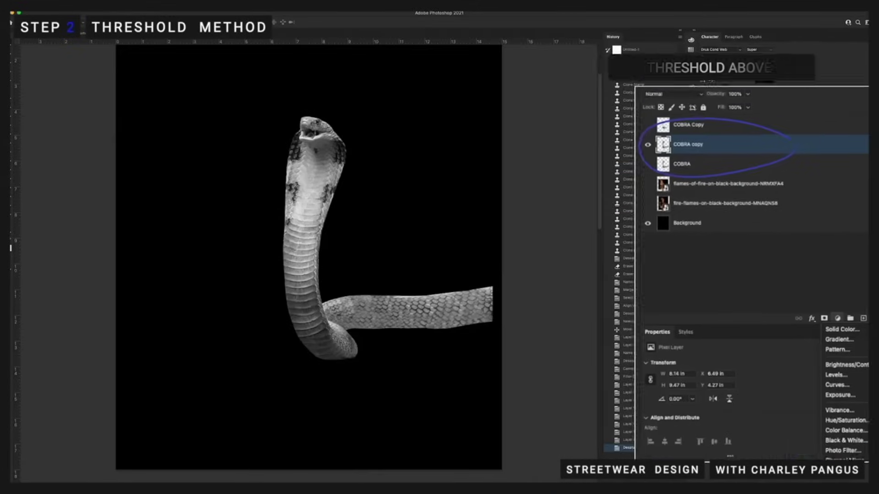
{"action": "left_click", "coordinate": [841, 433]}
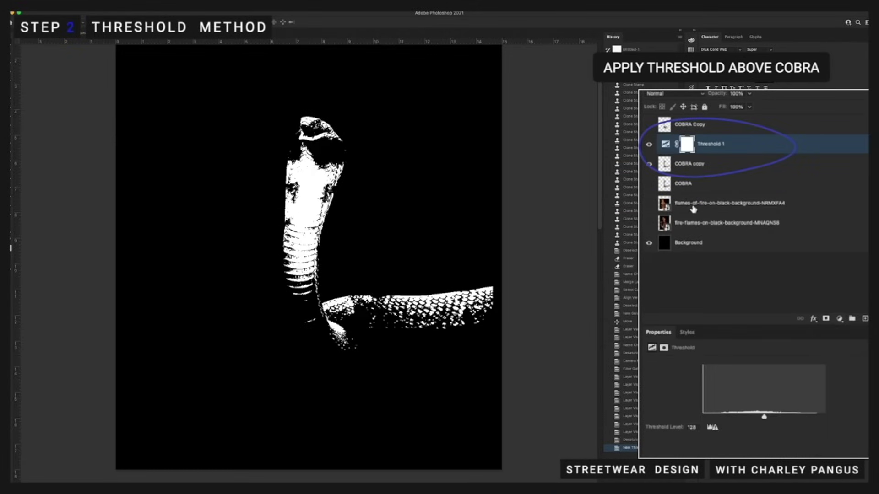
{"action": "left_click_drag", "start_coordinate": [764, 416], "coordinate": [749, 437]}
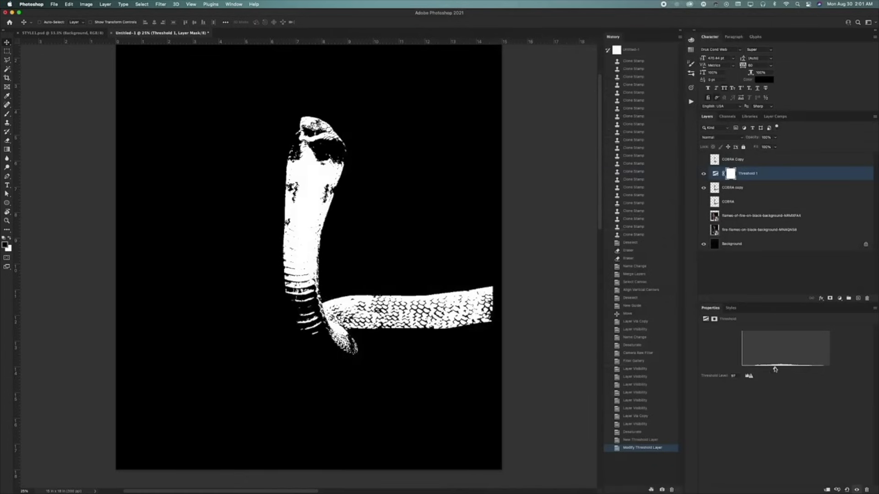
{"action": "mouse_move", "coordinate": [775, 369]}
{"action": "left_mouse_down"}
{"action": "mouse_move", "coordinate": [802, 367]}
{"action": "mouse_move", "coordinate": [747, 373]}
{"action": "mouse_move", "coordinate": [761, 374]}
{"action": "left_mouse_up"}
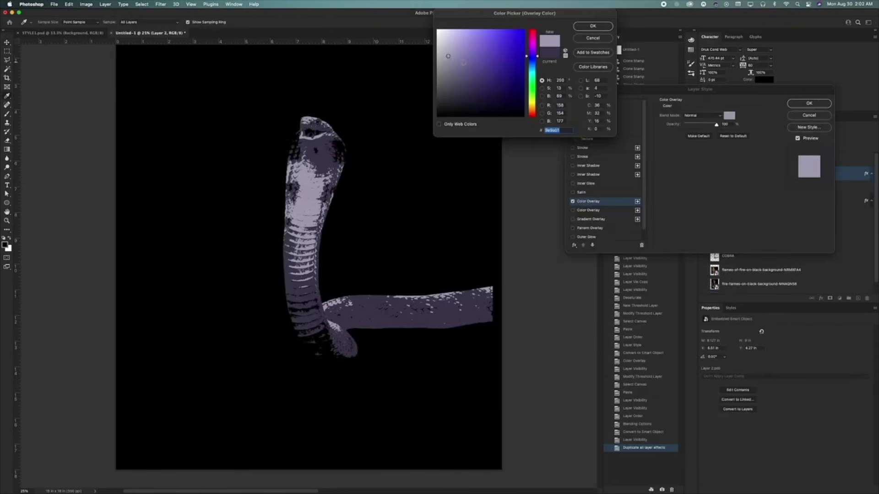
Set Layer 2's Color Overlay to the light purple #a199c7.
{"action": "left_click", "coordinate": [455, 45]}
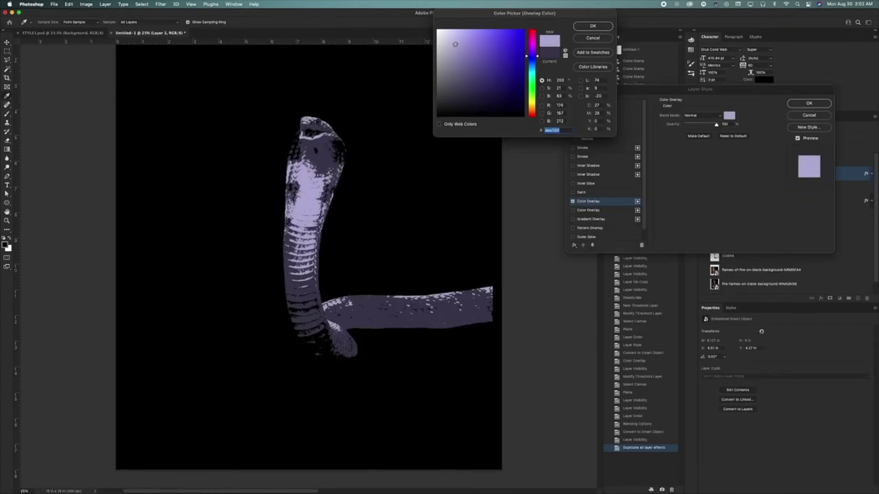
{"action": "left_click", "coordinate": [457, 49]}
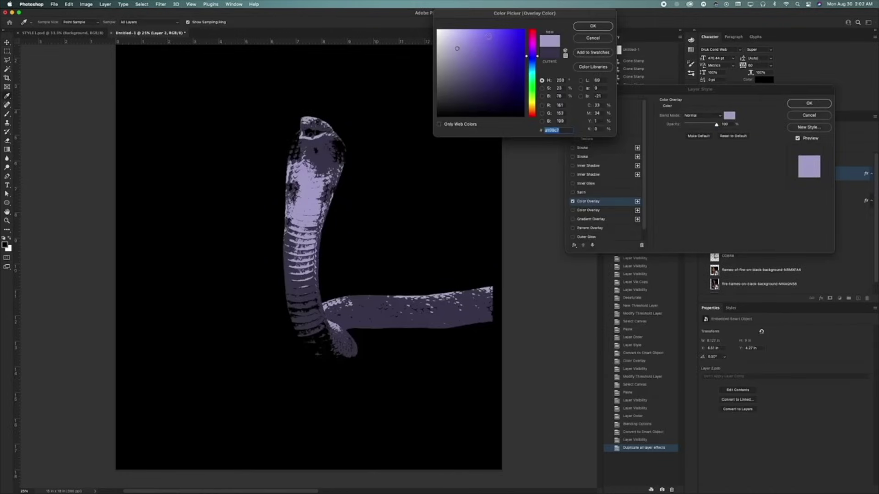
{"action": "left_click", "coordinate": [590, 26]}
{"action": "left_click", "coordinate": [797, 104]}
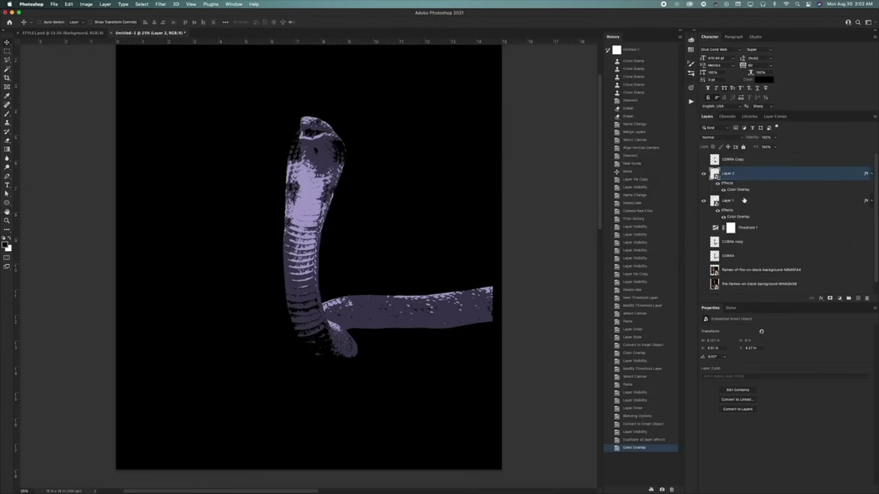
Change Layer 1's Color Overlay to a dark olive with a hue of 49°.
{"action": "double_click", "coordinate": [734, 217]}
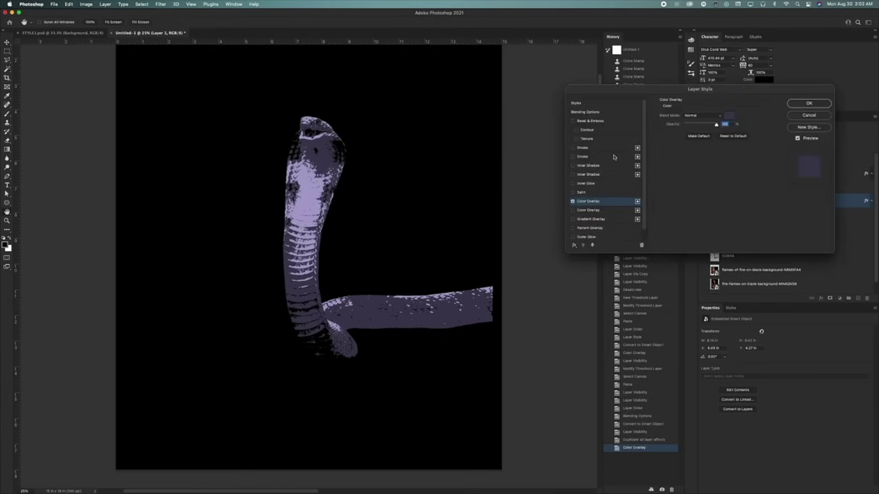
{"action": "left_click", "coordinate": [729, 115]}
{"action": "left_click", "coordinate": [532, 111]}
{"action": "left_click", "coordinate": [480, 82]}
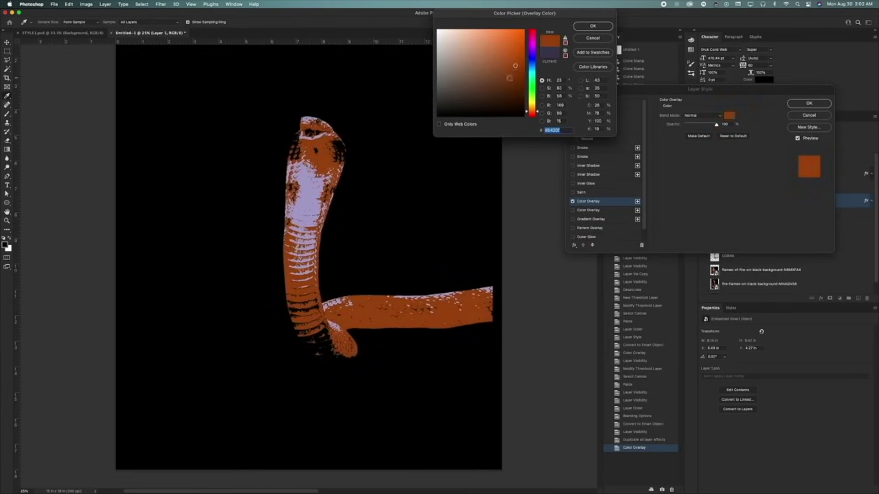
{"action": "left_click_drag", "start_coordinate": [509, 78], "coordinate": [447, 87]}
{"action": "left_click", "coordinate": [532, 107]}
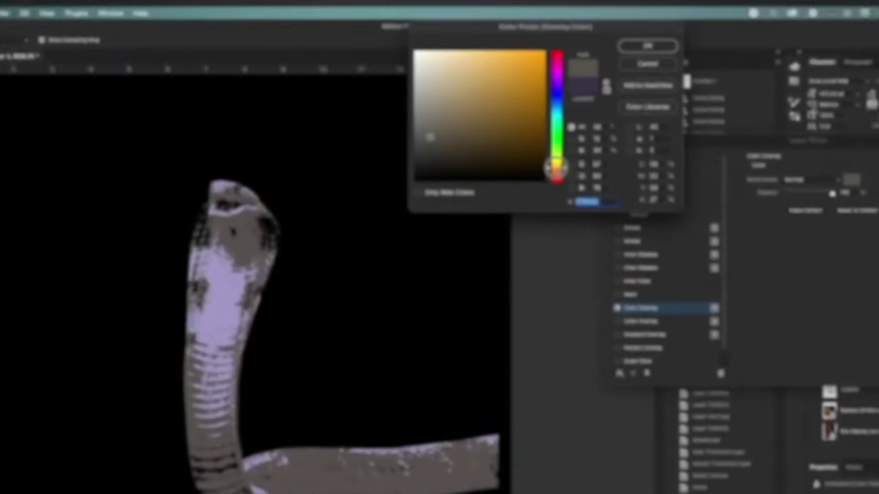
{"action": "mouse_move", "coordinate": [478, 128]}
{"action": "left_mouse_down"}
{"action": "mouse_move", "coordinate": [439, 114]}
{"action": "mouse_move", "coordinate": [436, 147]}
{"action": "mouse_move", "coordinate": [465, 137]}
{"action": "mouse_move", "coordinate": [445, 168]}
{"action": "left_mouse_up"}
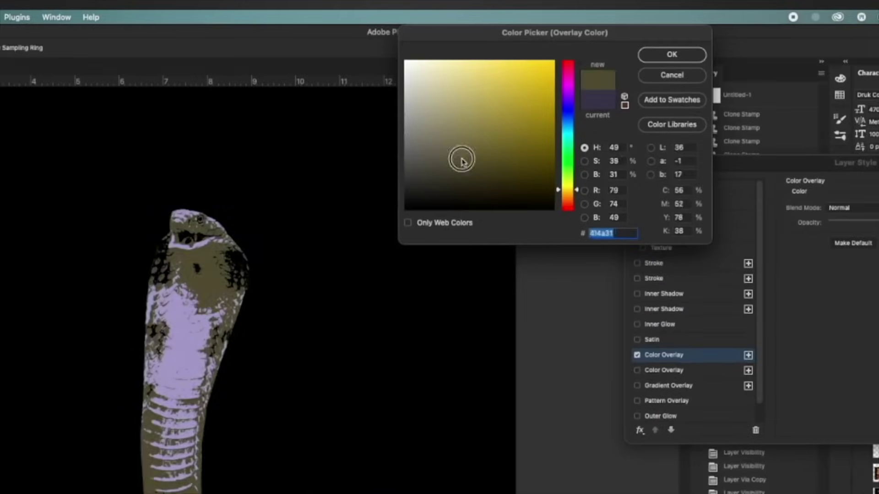
{"action": "key", "text": "Return"}
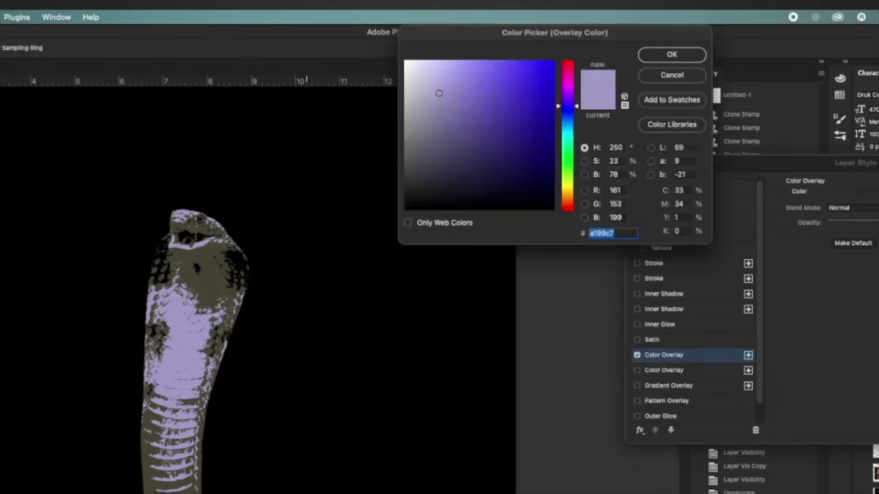
Change Layer 2's Color Overlay to a light khaki yellow that matches the olive shadows.
{"action": "left_click_drag", "start_coordinate": [439, 94], "coordinate": [444, 163]}
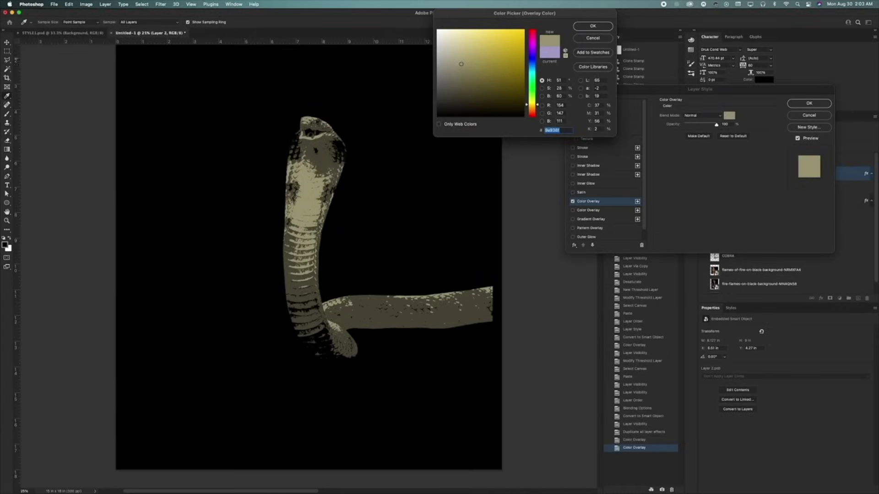
{"action": "left_click_drag", "start_coordinate": [461, 63], "coordinate": [474, 55]}
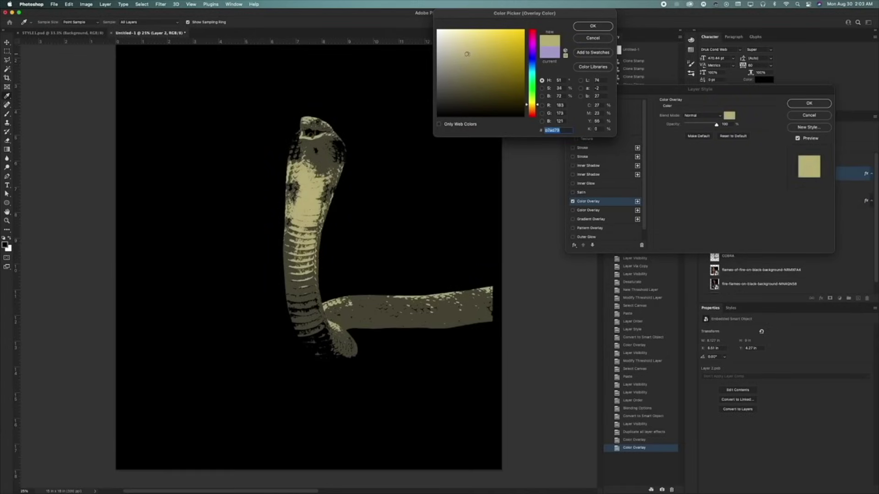
{"action": "left_click_drag", "start_coordinate": [529, 97], "coordinate": [529, 105]}
{"action": "mouse_move", "coordinate": [500, 45]}
{"action": "left_mouse_down"}
{"action": "mouse_move", "coordinate": [479, 45]}
{"action": "mouse_move", "coordinate": [508, 44]}
{"action": "left_mouse_up"}
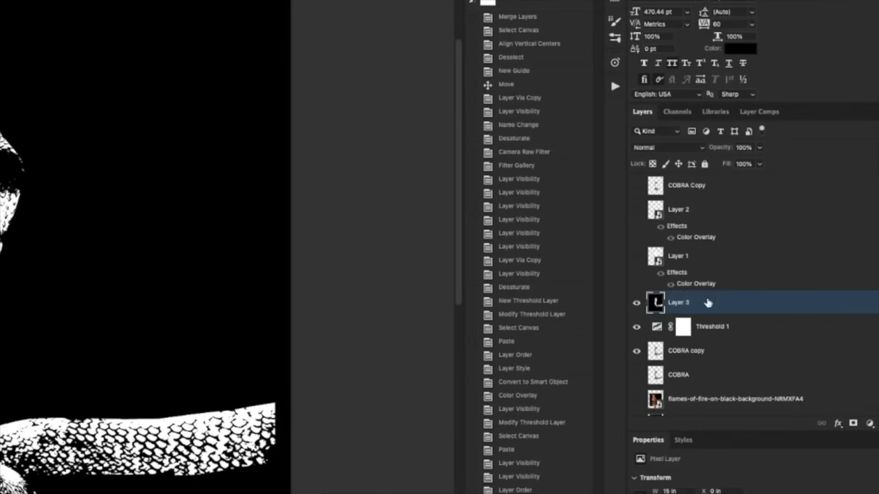
Hide the dark pixels of Layer 3 with Blend If and convert the layer to a smart object.
{"action": "left_click_drag", "start_coordinate": [706, 302], "coordinate": [756, 314]}
{"action": "double_click", "coordinate": [756, 314]}
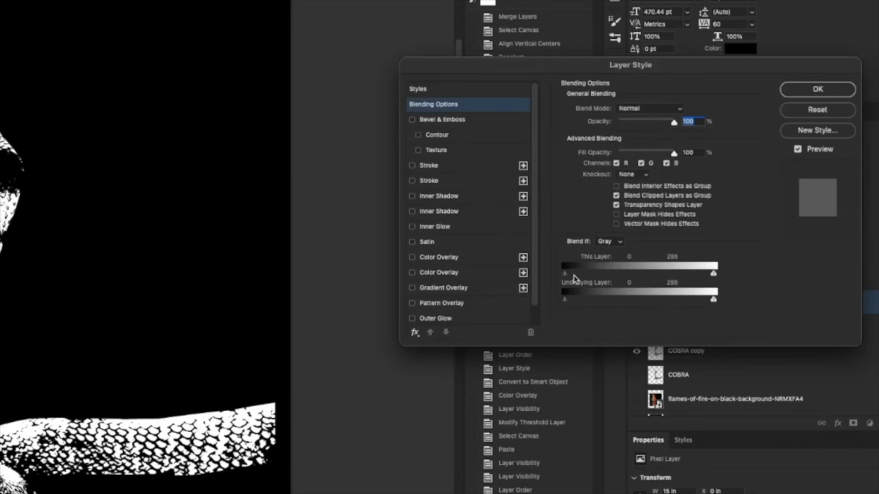
{"action": "left_click", "coordinate": [820, 90]}
{"action": "right_click", "coordinate": [734, 301]}
{"action": "left_click", "coordinate": [782, 354]}
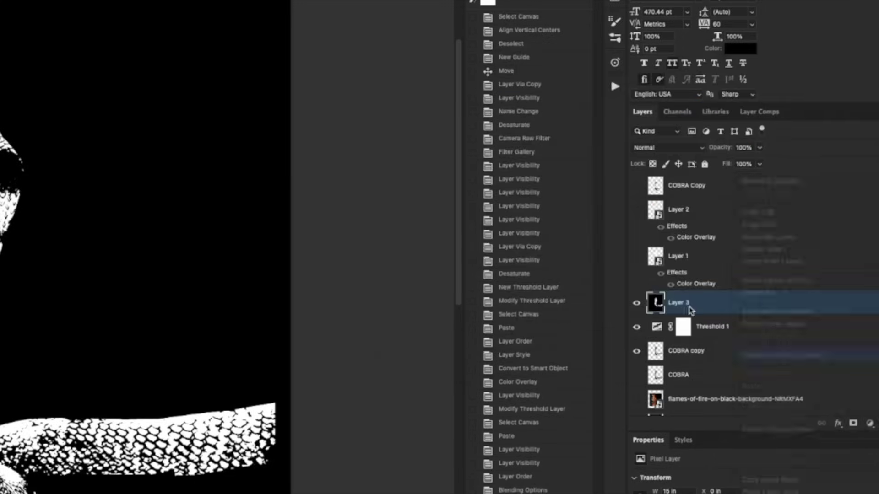
{"action": "right_click", "coordinate": [732, 301]}
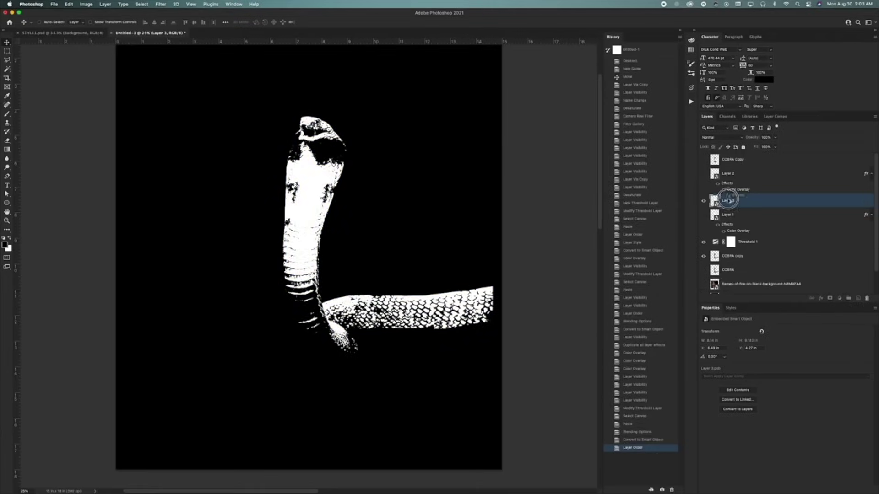
Place Layer 3 between Layer 2 and Layer 1 and give it a copy of the khaki Color Overlay.
{"action": "left_click", "coordinate": [699, 205]}
{"action": "double_click", "coordinate": [736, 216]}
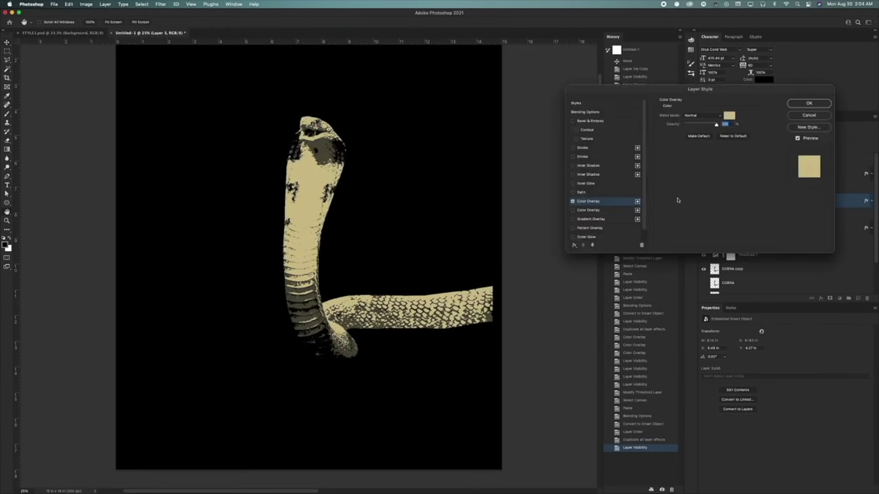
{"action": "left_click", "coordinate": [799, 104]}
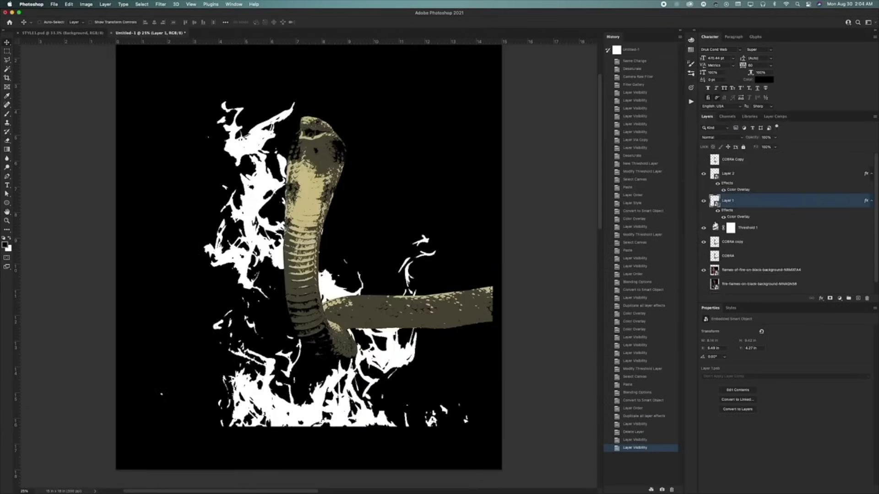
Move the flames-of-fire layer up behind the cobra and raise the Threshold 1 level slightly.
{"action": "left_click", "coordinate": [729, 270]}
{"action": "left_click_drag", "start_coordinate": [371, 256], "coordinate": [379, 251]}
{"action": "left_click", "coordinate": [715, 227]}
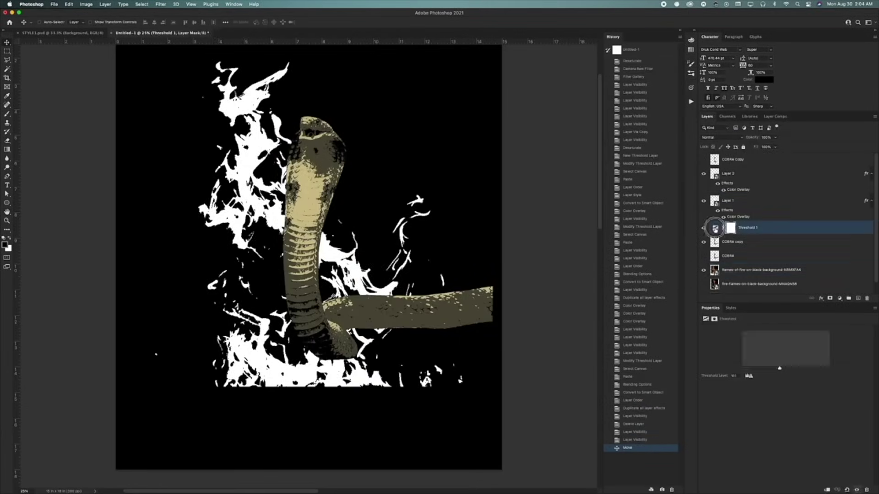
{"action": "mouse_move", "coordinate": [778, 366]}
{"action": "left_mouse_down"}
{"action": "mouse_move", "coordinate": [795, 368]}
{"action": "mouse_move", "coordinate": [782, 368]}
{"action": "left_mouse_up"}
Compare the flames with Threshold 1 off and on, and move the flames layer down and slightly right behind the cobra.
{"action": "left_click", "coordinate": [703, 228]}
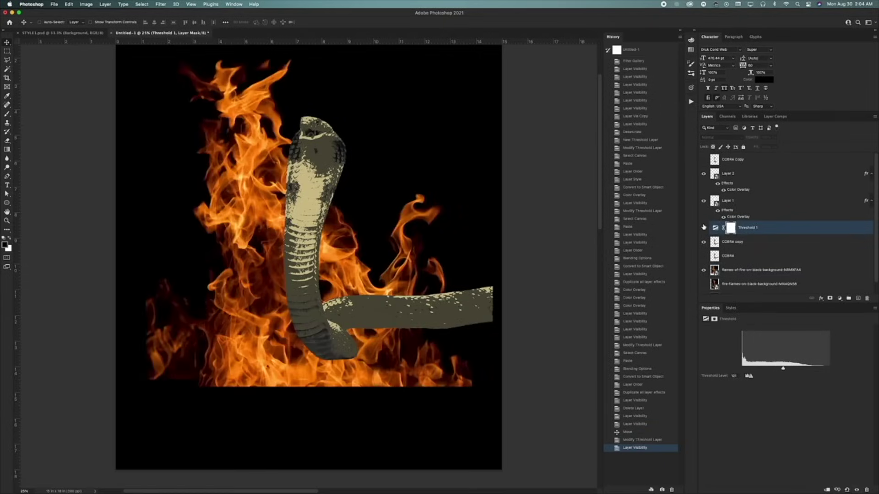
{"action": "left_click", "coordinate": [703, 227]}
{"action": "left_click", "coordinate": [729, 270]}
{"action": "left_click_drag", "start_coordinate": [354, 198], "coordinate": [371, 234]}
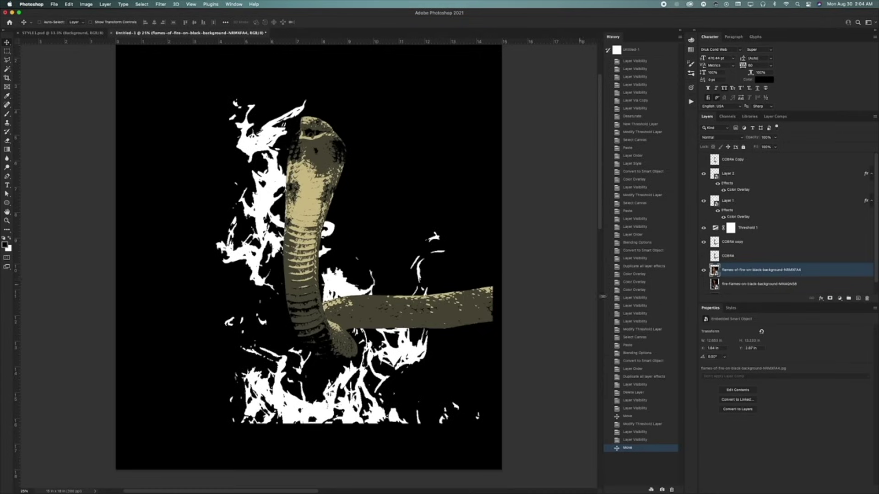
Hide Layer 2, Layer 1 and COBRA copy to leave only the thresholded flames on the canvas.
{"action": "left_click", "coordinate": [704, 174]}
{"action": "left_click", "coordinate": [703, 201]}
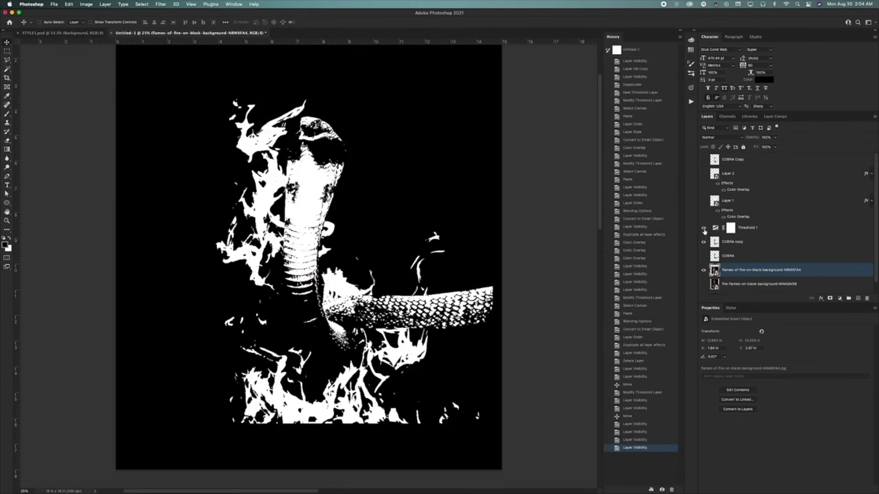
{"action": "left_click", "coordinate": [703, 242]}
{"action": "left_click", "coordinate": [703, 242]}
{"action": "left_click", "coordinate": [704, 241]}
Make a merged copy of the whole canvas with the thresholded flames and paste it as a new layer.
{"action": "key", "text": "ctrl+a"}
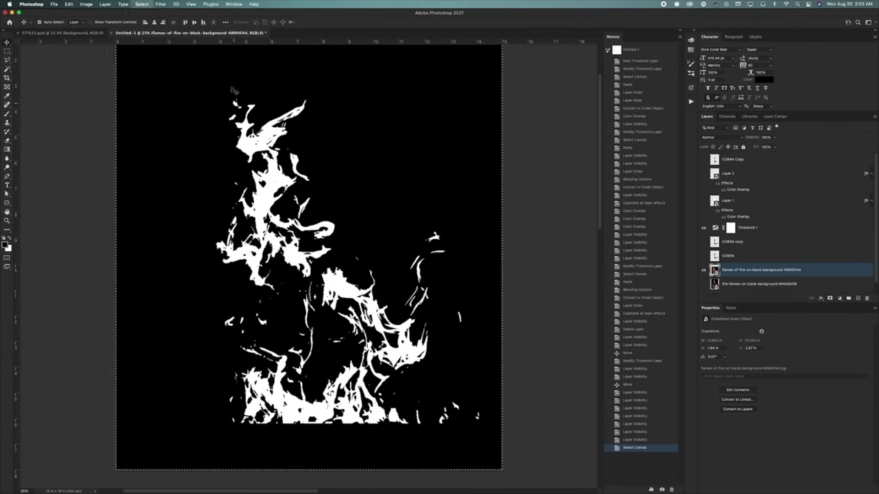
{"action": "key", "text": "ctrl+shift+c"}
{"action": "key", "text": "ctrl+v"}
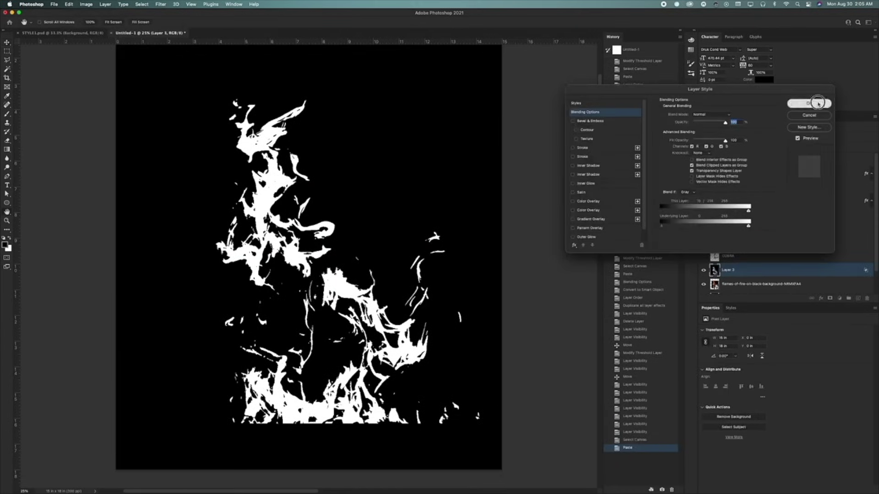
Apply Blend If to drop the dark pixels of the pasted flames layer, and show Layer 2 and Layer 1 again.
{"action": "left_click", "coordinate": [818, 103]}
{"action": "left_click", "coordinate": [703, 173]}
{"action": "left_click", "coordinate": [704, 200]}
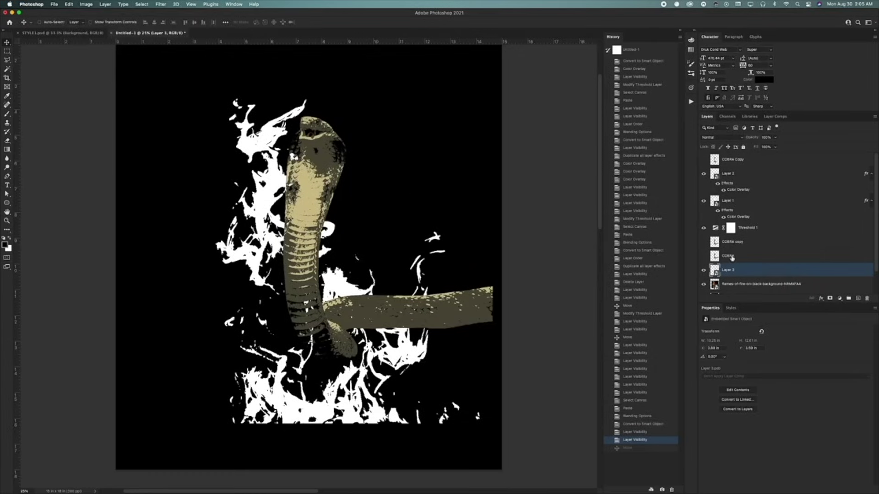
Hide Threshold 1 and the original flames photo, and move the pasted flames layer slightly left and down behind the cobra.
{"action": "left_click", "coordinate": [703, 270]}
{"action": "left_click", "coordinate": [704, 270]}
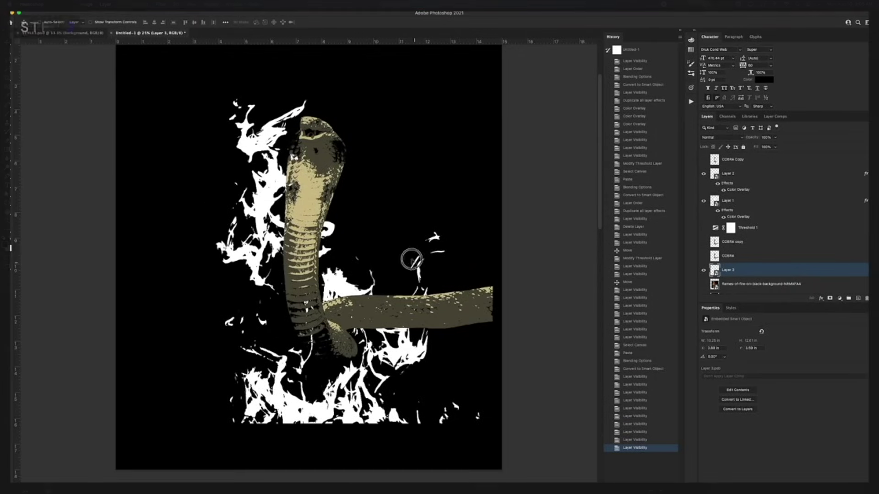
{"action": "mouse_move", "coordinate": [412, 260]}
{"action": "left_mouse_down"}
{"action": "mouse_move", "coordinate": [402, 256]}
{"action": "mouse_move", "coordinate": [418, 262]}
{"action": "left_mouse_up"}
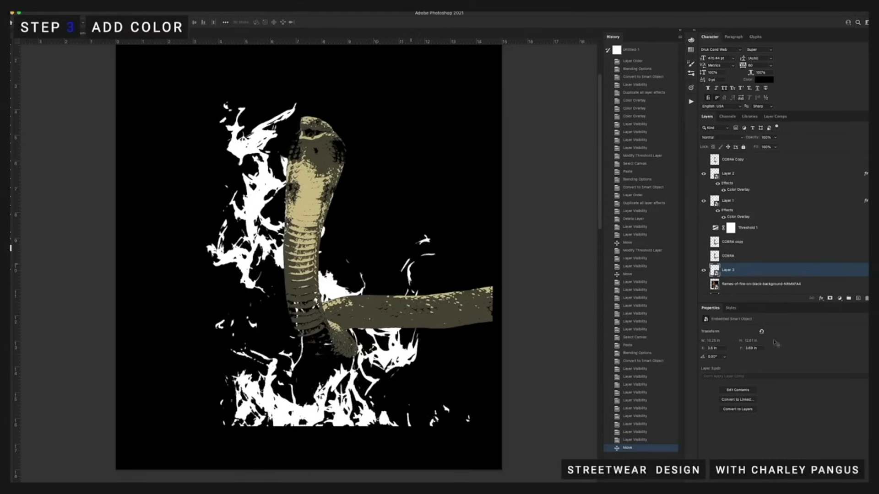
Add a Color Overlay to the Layer 3 flames and set its colour to a saturated green.
{"action": "left_click", "coordinate": [821, 299]}
{"action": "left_click", "coordinate": [830, 347]}
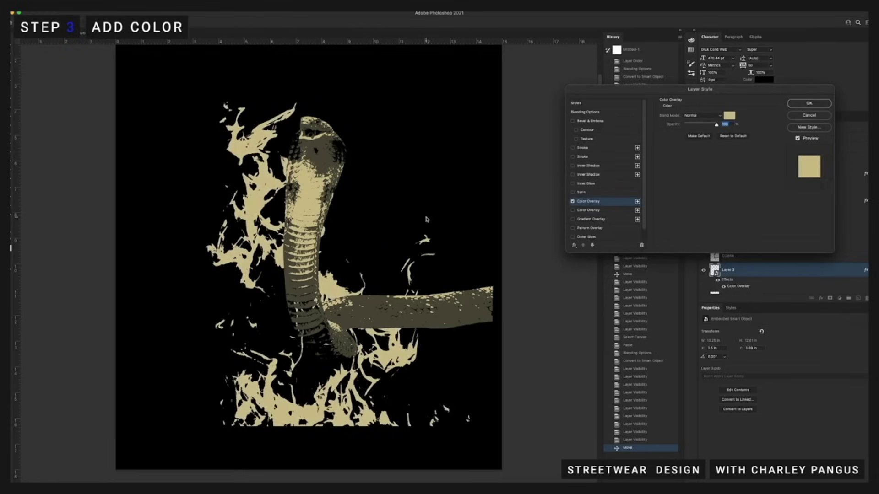
{"action": "left_click", "coordinate": [729, 117]}
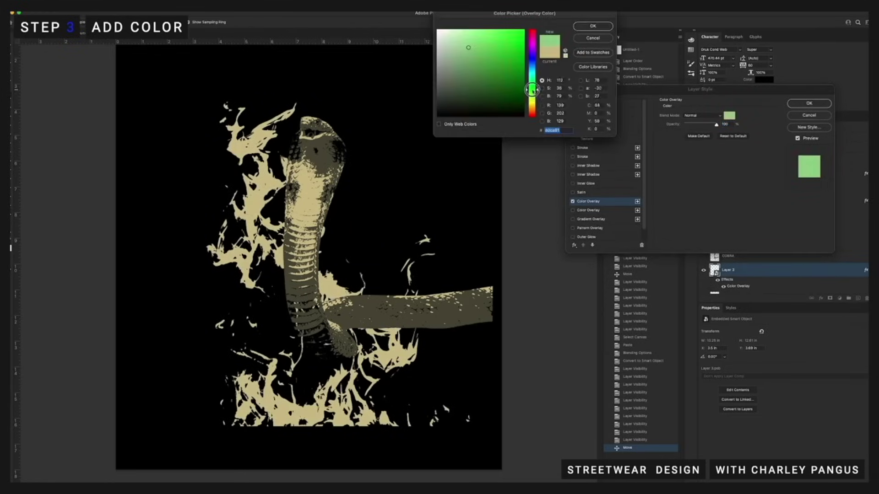
{"action": "left_click_drag", "start_coordinate": [532, 90], "coordinate": [531, 87]}
{"action": "left_click", "coordinate": [452, 84]}
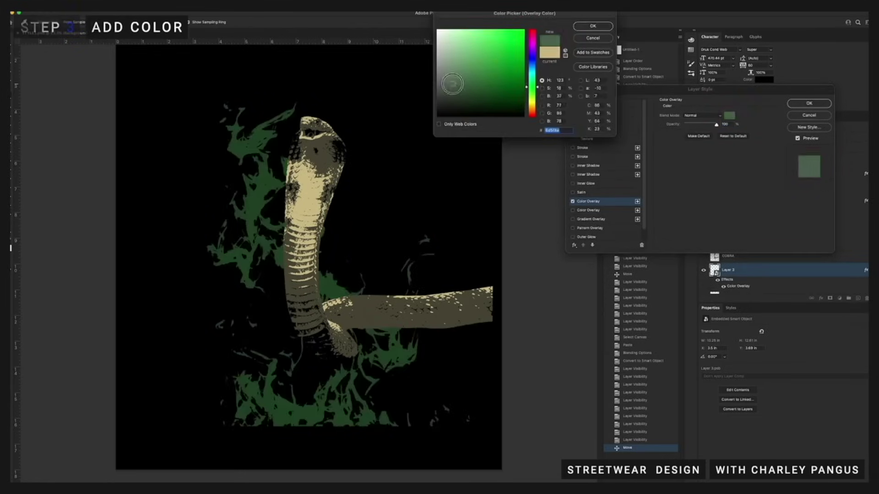
{"action": "mouse_move", "coordinate": [452, 84]}
{"action": "left_mouse_down"}
{"action": "mouse_move", "coordinate": [463, 59]}
{"action": "mouse_move", "coordinate": [494, 79]}
{"action": "mouse_move", "coordinate": [511, 62]}
{"action": "left_mouse_up"}
{"action": "left_click", "coordinate": [593, 27]}
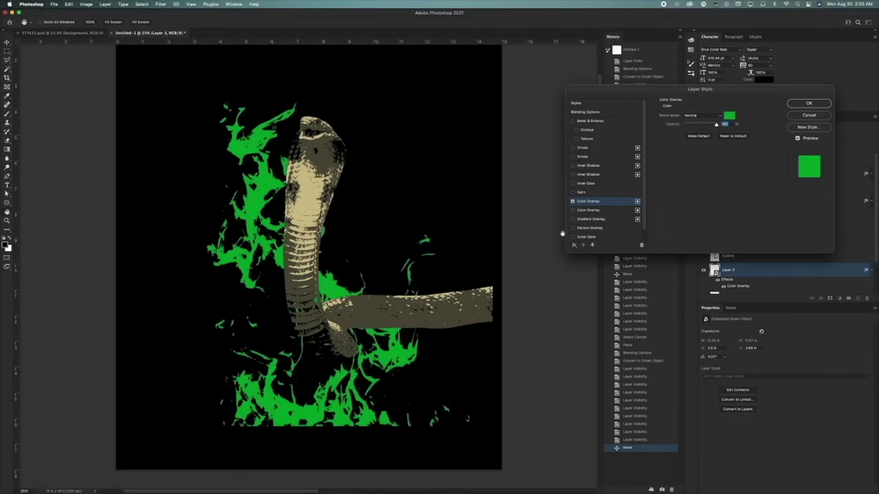
Add an Outer Glow in bright green with some noise to the flames and apply the layer style.
{"action": "left_click", "coordinate": [591, 239]}
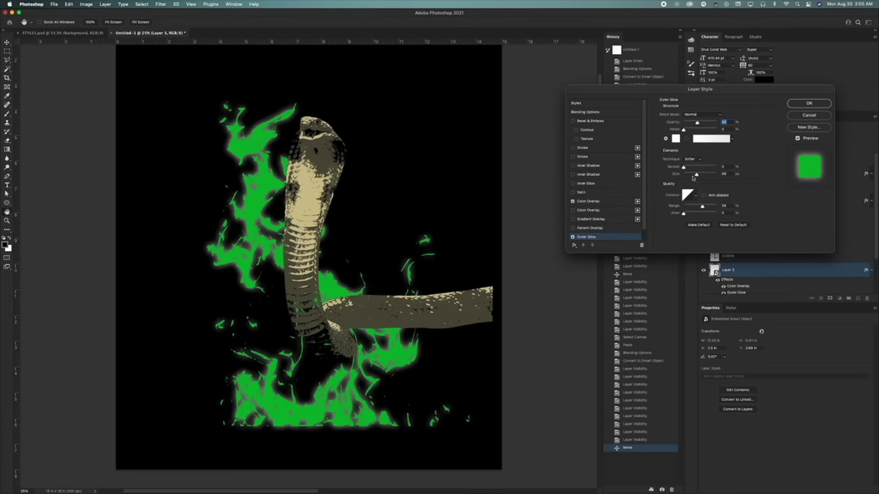
{"action": "left_click", "coordinate": [675, 139]}
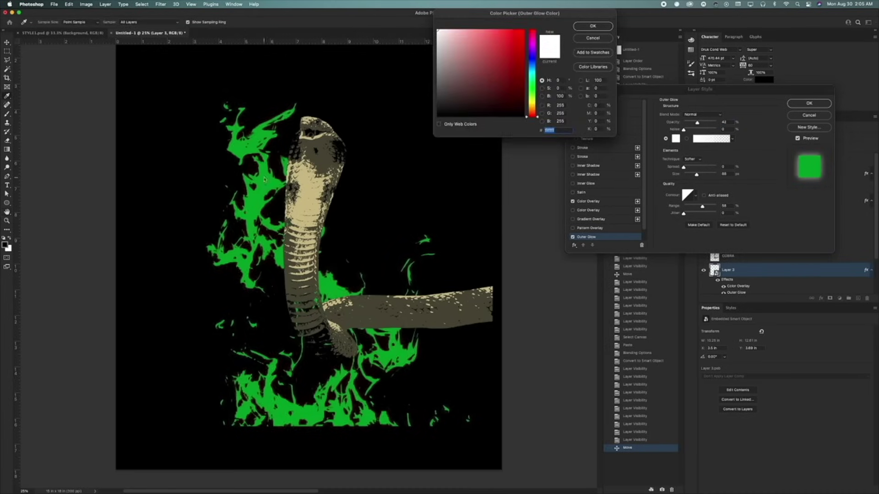
{"action": "left_click", "coordinate": [531, 84]}
{"action": "left_click", "coordinate": [511, 76]}
{"action": "left_click", "coordinate": [513, 42]}
{"action": "key", "text": "Return"}
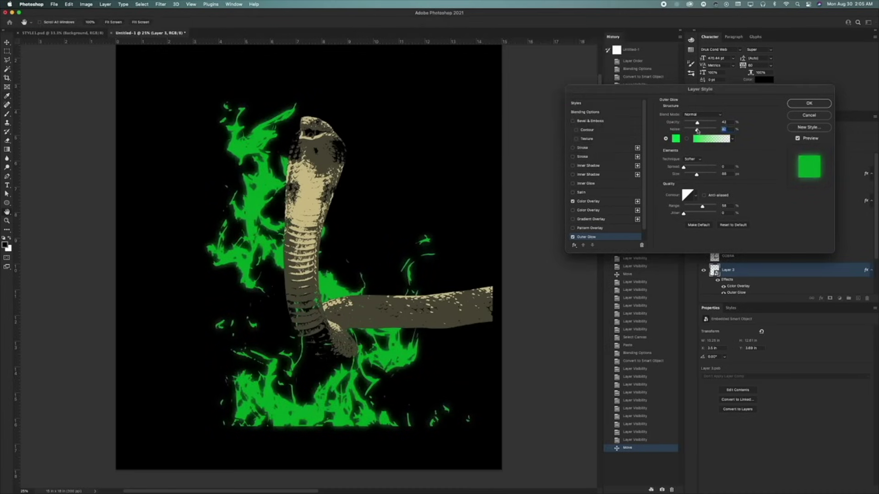
{"action": "left_click", "coordinate": [806, 103]}
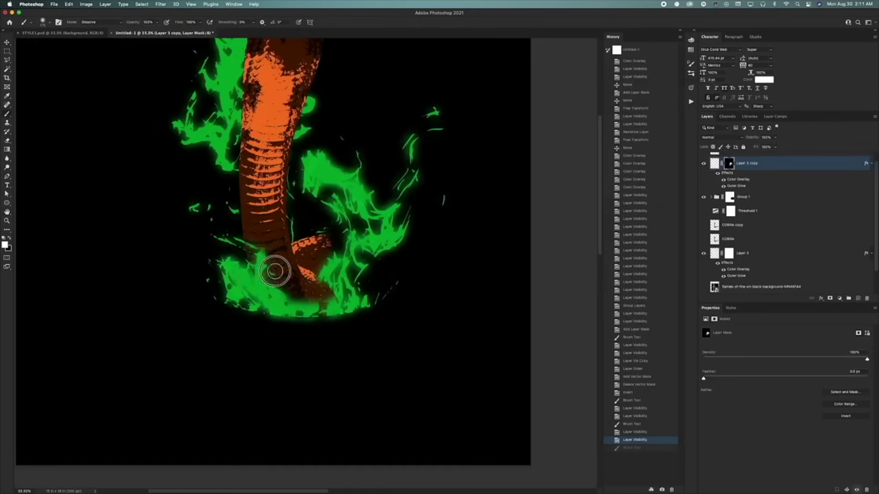
Paint white on the Layer 3 copy mask to bring the green flames in front of the cobra's base, and enlarge the brush.
{"action": "left_click_drag", "start_coordinate": [275, 246], "coordinate": [320, 293]}
{"action": "left_click_drag", "start_coordinate": [229, 298], "coordinate": [361, 305]}
{"action": "left_click_drag", "start_coordinate": [348, 247], "coordinate": [320, 316]}
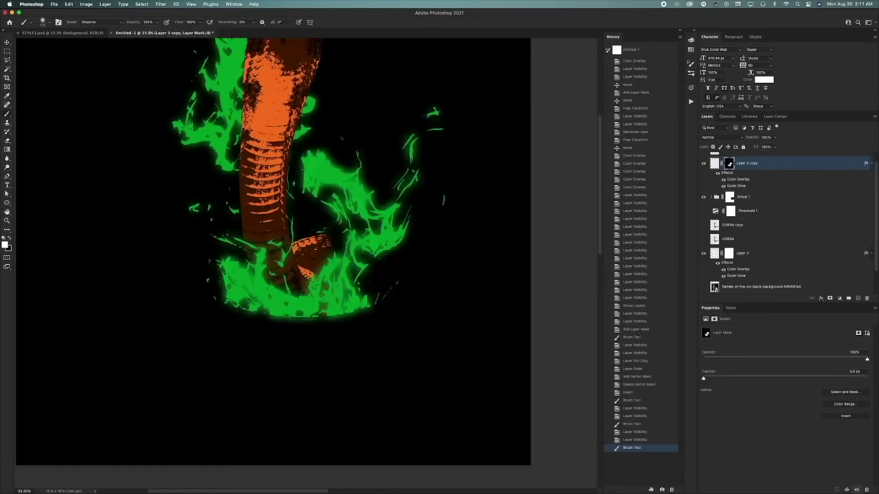
{"action": "key", "text": "bracketright"}
{"action": "key", "text": "bracketright"}
{"action": "key", "text": "bracketright"}
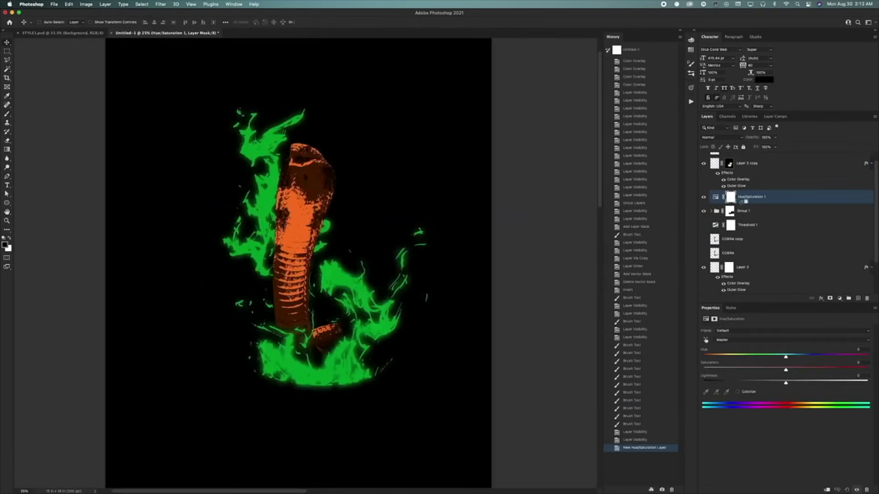
Clip the Hue/Saturation 1 adjustment to the cobra group and shift its hue to turn the cobra purple.
{"action": "key", "text": "super+alt+g"}
{"action": "left_click_drag", "start_coordinate": [785, 356], "coordinate": [727, 355]}
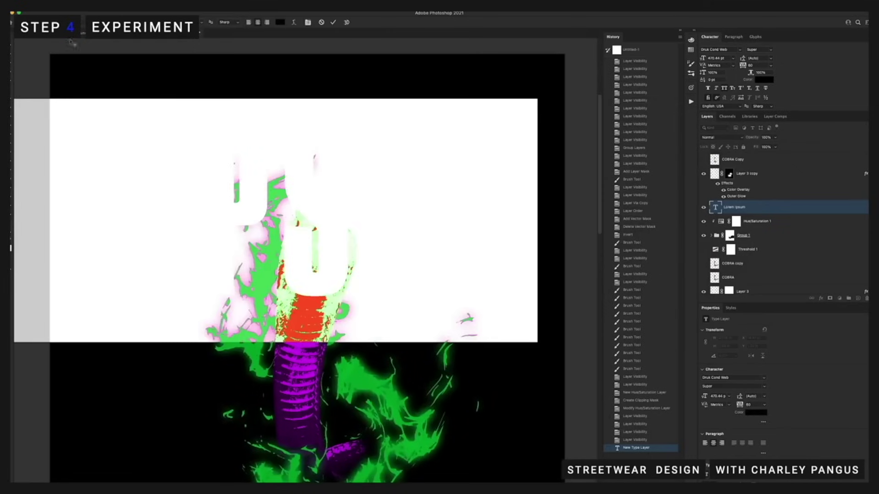
Set the title text to TEDDY in Monument Extended Ultrabold, turn it vertical, and line up a vertical BOYS beside it.
{"action": "left_click", "coordinate": [78, 22]}
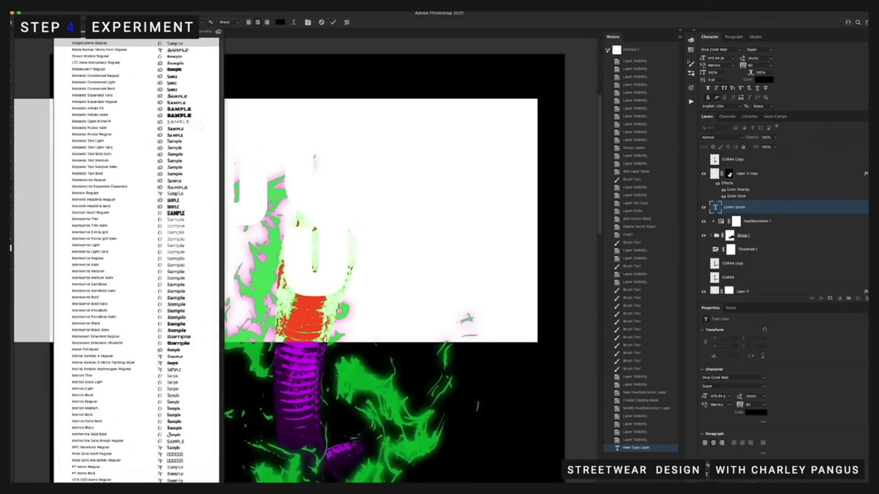
{"action": "left_click", "coordinate": [64, 46]}
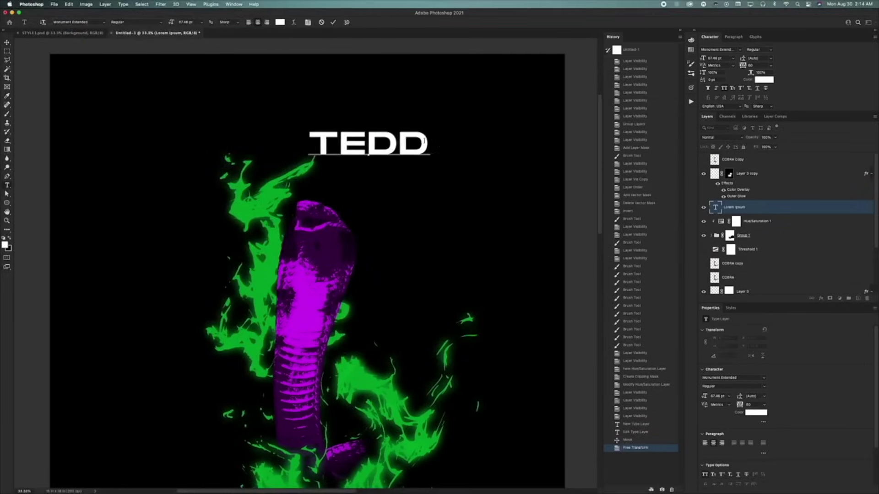
{"action": "type", "text": "Y"}
{"action": "key", "text": "ctrl+a"}
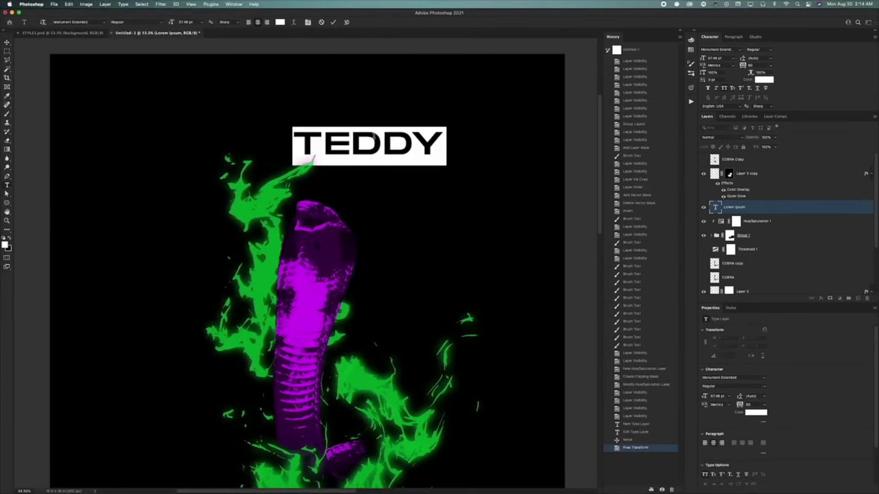
{"action": "left_click", "coordinate": [42, 22]}
{"action": "left_click", "coordinate": [119, 24]}
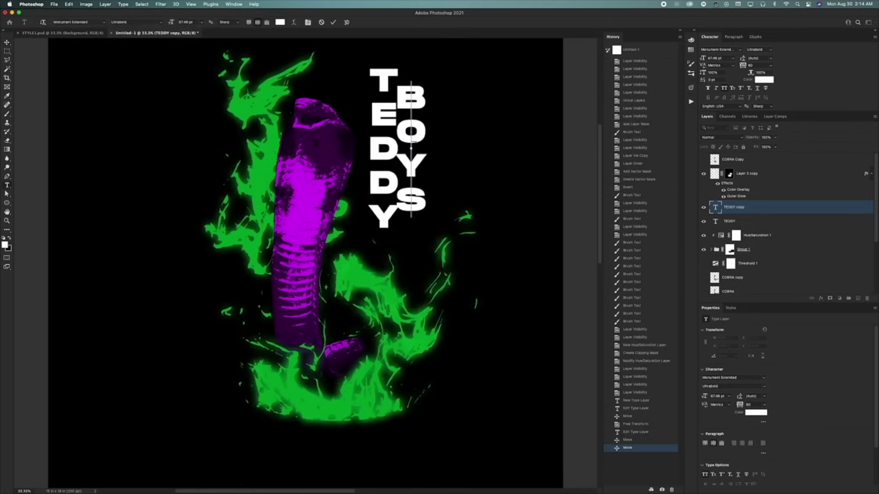
{"action": "left_click_drag", "start_coordinate": [411, 135], "coordinate": [420, 119]}
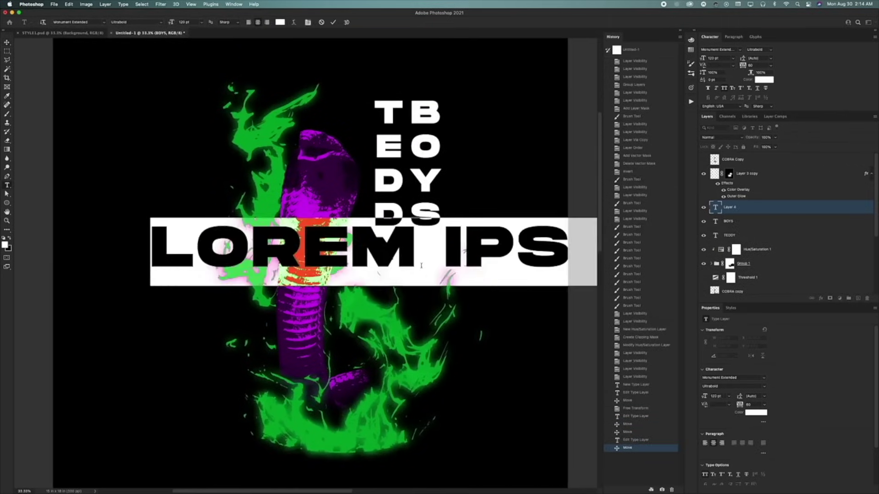
Add the text CLUB, scale it down to about 18 pt and place it under BOYS.
{"action": "type", "text": "CLUB"}
{"action": "key", "text": "ctrl+t"}
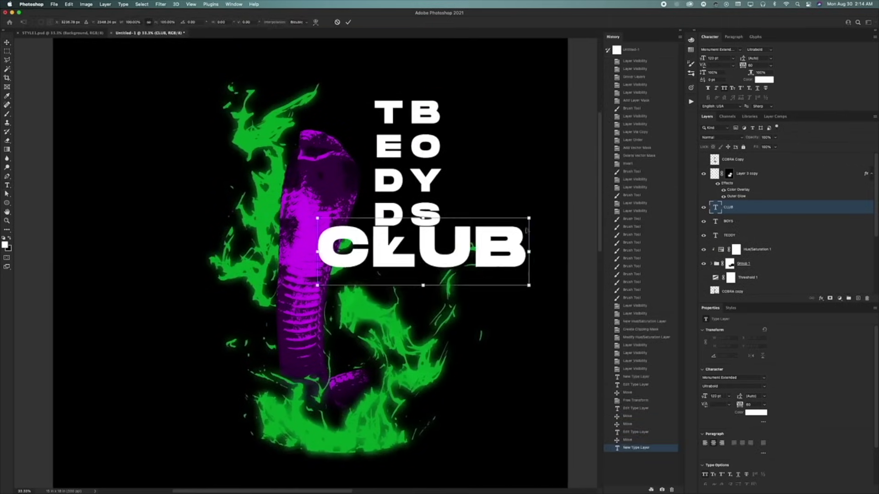
{"action": "left_click_drag", "start_coordinate": [529, 219], "coordinate": [440, 247]}
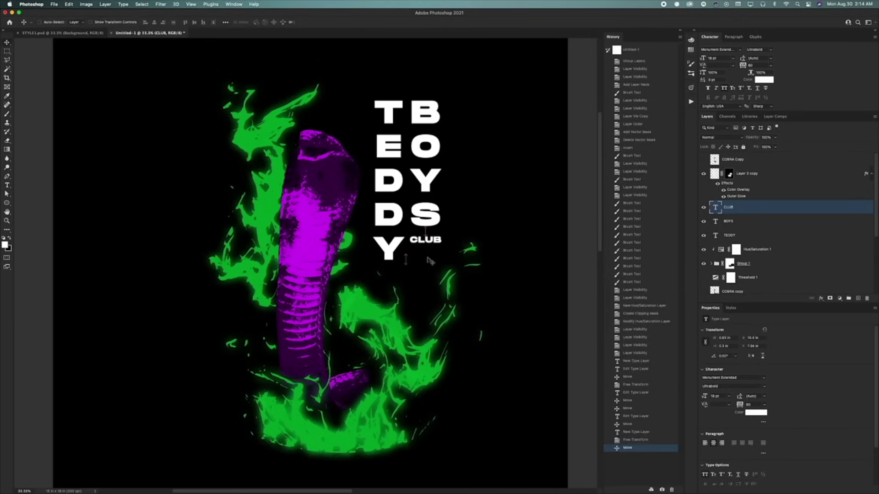
{"action": "left_click_drag", "start_coordinate": [433, 253], "coordinate": [432, 253]}
{"action": "scroll", "coordinate": [431, 252], "scroll_direction": "right", "scroll_amount": 2}
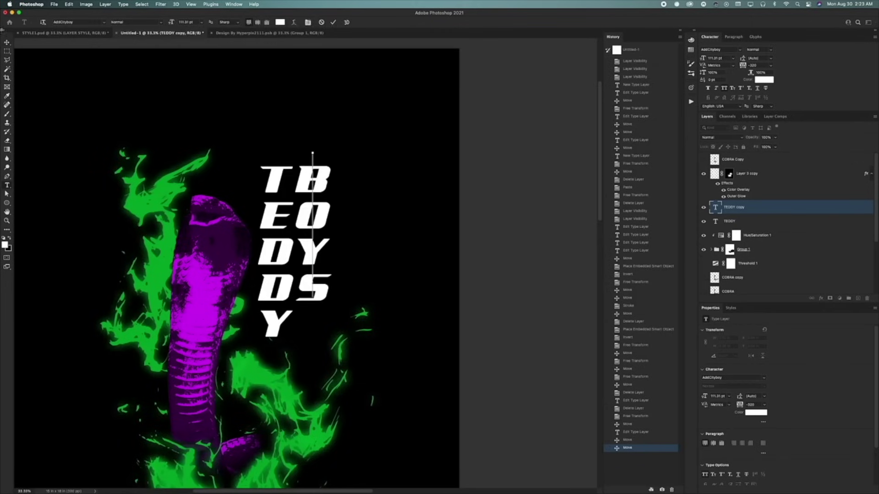
Commit the vertical BOYS text and change the font of TEDDY to Cobalt Alien Condensed.
{"action": "key", "text": "super+Return"}
{"action": "left_click", "coordinate": [324, 151]}
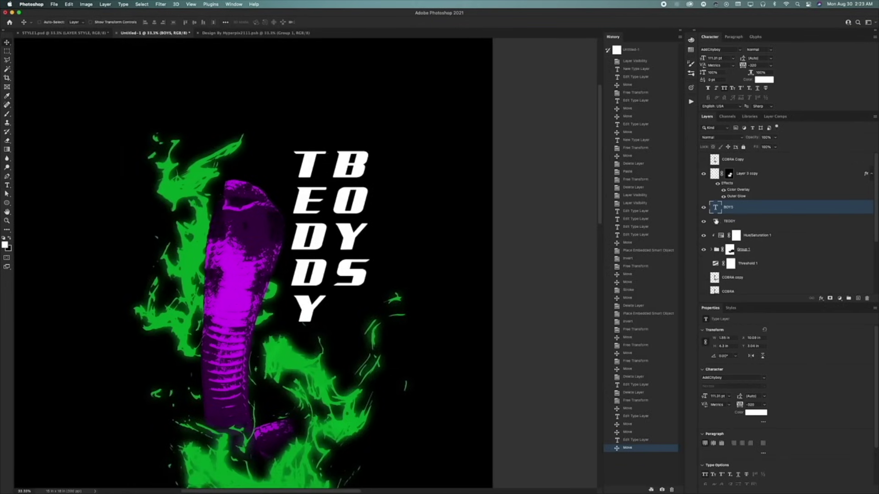
{"action": "double_click", "coordinate": [716, 222]}
{"action": "left_click", "coordinate": [77, 22]}
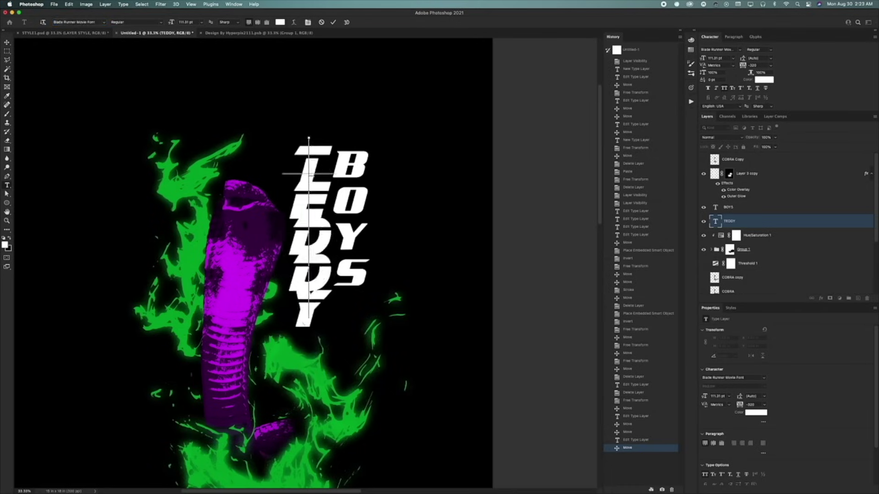
{"action": "key", "text": "Down"}
{"action": "key", "text": "Down"}
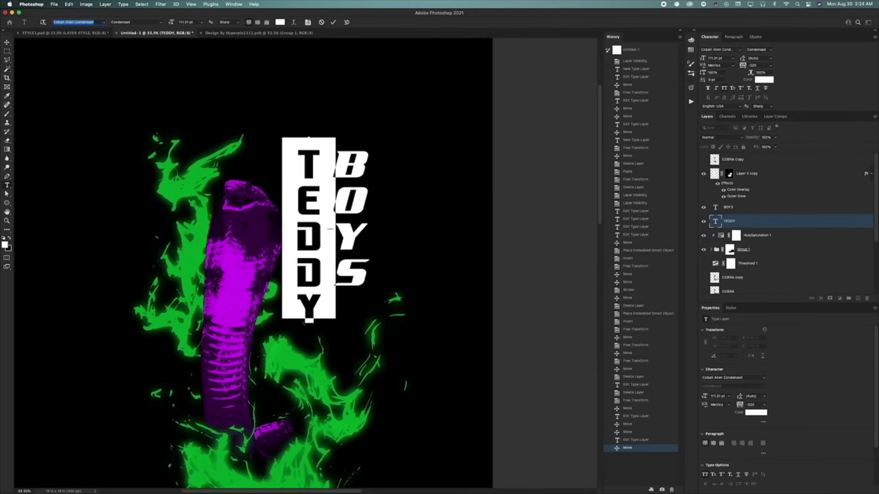
Replace the old BOYS layer with a duplicate of TEDDY placed beside it and retyped as BOYS.
{"action": "left_click", "coordinate": [751, 212]}
{"action": "key", "text": "Delete"}
{"action": "left_click_drag", "start_coordinate": [404, 212], "coordinate": [439, 212]}
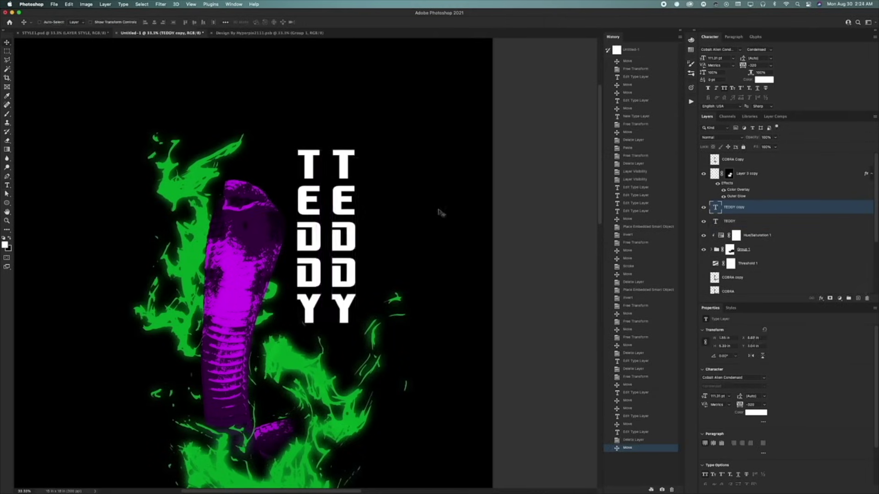
{"action": "double_click", "coordinate": [345, 223]}
{"action": "type", "text": "BOYS"}
Bring the BOYS and TEDDY text layers into the STYLE group of STYLE1.psd, rotated -90° and enlarged to span the canvas.
{"action": "left_click", "coordinate": [728, 221], "text": "shift"}
{"action": "left_click_drag", "start_coordinate": [300, 320], "coordinate": [298, 262]}
{"action": "left_click_drag", "start_coordinate": [239, 151], "coordinate": [63, 95]}
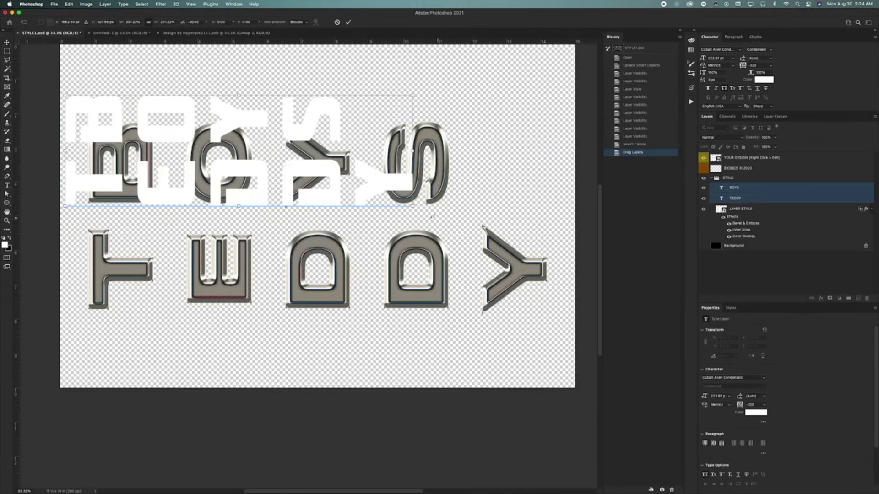
{"action": "left_click_drag", "start_coordinate": [413, 207], "coordinate": [524, 245]}
{"action": "key", "text": "Return"}
Align both text layers to the horizontal and vertical centres of the canvas, deselect, and select the LAYER STYLE layer.
{"action": "key", "text": "super+a"}
{"action": "left_click", "coordinate": [155, 22]}
{"action": "left_click", "coordinate": [194, 22]}
{"action": "key", "text": "ctrl+d"}
{"action": "left_click", "coordinate": [732, 208]}
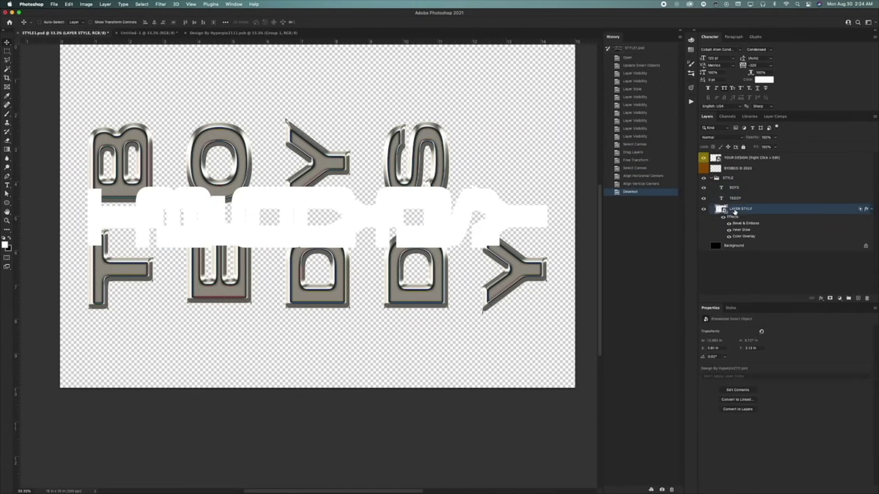
Undo the vertical centring of the text and compare the LAYER STYLE layer off and on.
{"action": "left_click", "coordinate": [704, 209]}
{"action": "left_click", "coordinate": [703, 209]}
{"action": "key", "text": "super+z"}
{"action": "left_click", "coordinate": [704, 209]}
{"action": "left_click", "coordinate": [704, 209]}
Rasterize the TEDDY and BOYS text layers and merge them into one layer.
{"action": "left_click", "coordinate": [736, 197]}
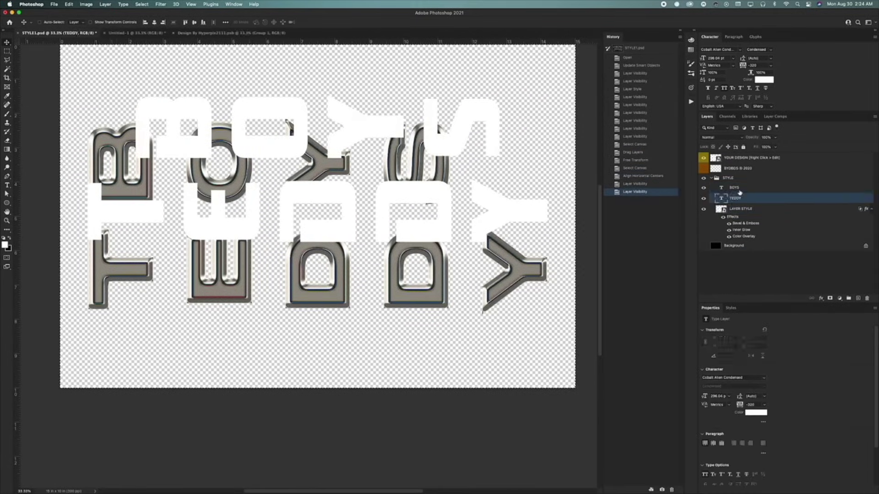
{"action": "left_click", "coordinate": [738, 189], "text": "shift"}
{"action": "right_click", "coordinate": [742, 188]}
{"action": "left_click", "coordinate": [777, 249]}
{"action": "right_click", "coordinate": [737, 188]}
{"action": "left_click", "coordinate": [756, 385]}
Copy the LAYER STYLE effects onto the merged lettering layer and hide the LAYER STYLE layer.
{"action": "left_click_drag", "start_coordinate": [861, 198], "coordinate": [778, 188]}
{"action": "left_click", "coordinate": [704, 224]}
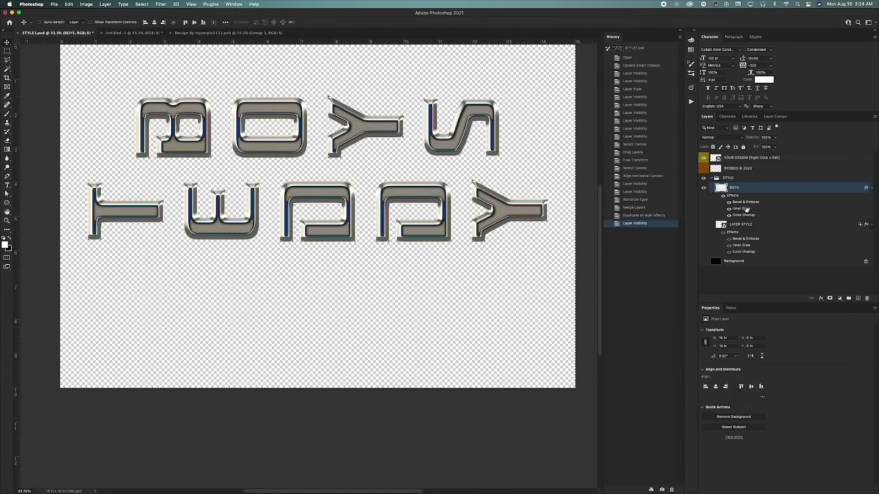
Adjust the size and jitter of the lettering's Inner Glow.
{"action": "double_click", "coordinate": [743, 209]}
{"action": "mouse_move", "coordinate": [703, 177]}
{"action": "left_mouse_down"}
{"action": "mouse_move", "coordinate": [691, 175]}
{"action": "mouse_move", "coordinate": [697, 182]}
{"action": "left_mouse_up"}
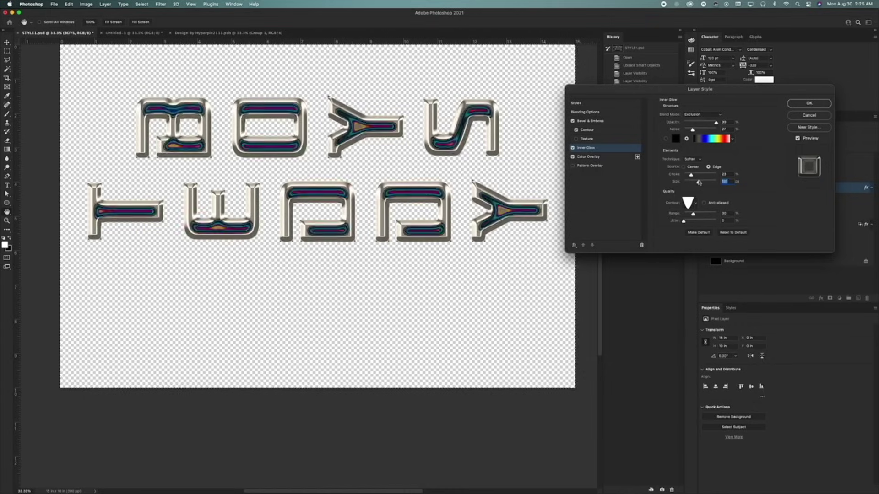
{"action": "left_click_drag", "start_coordinate": [683, 221], "coordinate": [692, 222]}
Change the lettering's Color Overlay to a neutral light colour and keep the Pattern Overlay off.
{"action": "left_click", "coordinate": [589, 157]}
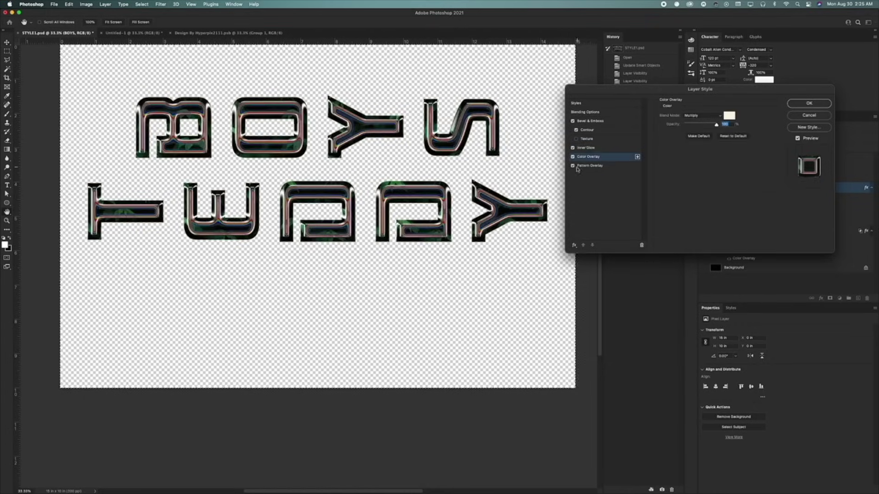
{"action": "left_click", "coordinate": [723, 117]}
{"action": "left_click", "coordinate": [549, 40]}
Lower the range of the bevel's Contour and fine-tune the choke of the lettering's Inner Glow.
{"action": "left_click", "coordinate": [587, 130]}
{"action": "left_click_drag", "start_coordinate": [710, 127], "coordinate": [689, 127]}
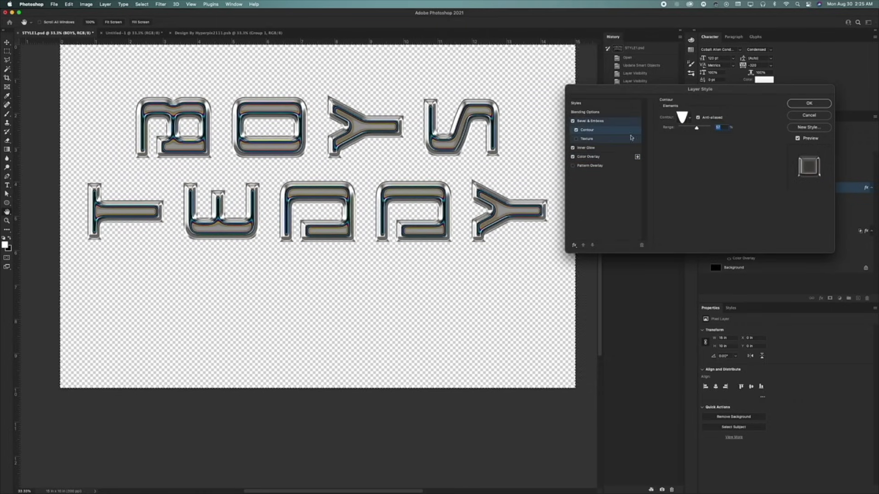
{"action": "left_click", "coordinate": [586, 148]}
{"action": "left_click_drag", "start_coordinate": [692, 175], "coordinate": [694, 176]}
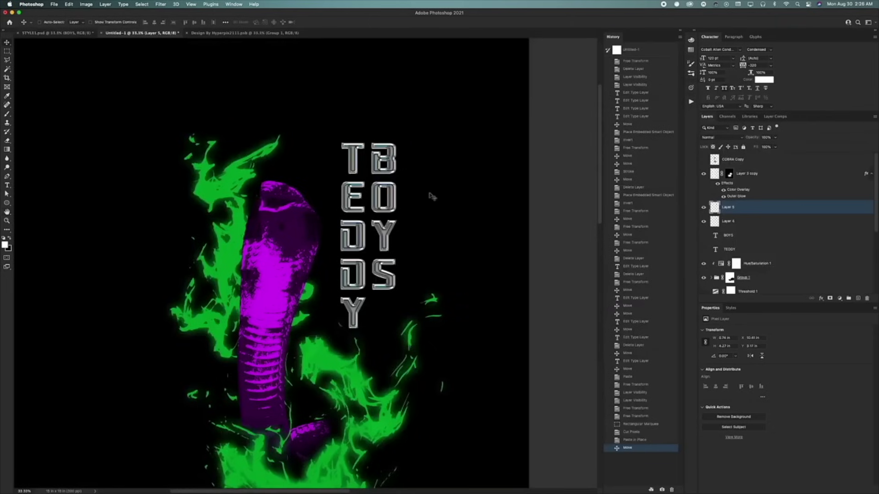
Add a new empty layer above the chrome TEDDY BOYS lettering layers in the cobra design.
{"action": "key", "text": "z"}
{"action": "left_click", "coordinate": [416, 195], "text": "alt"}
{"action": "left_click", "coordinate": [391, 213]}
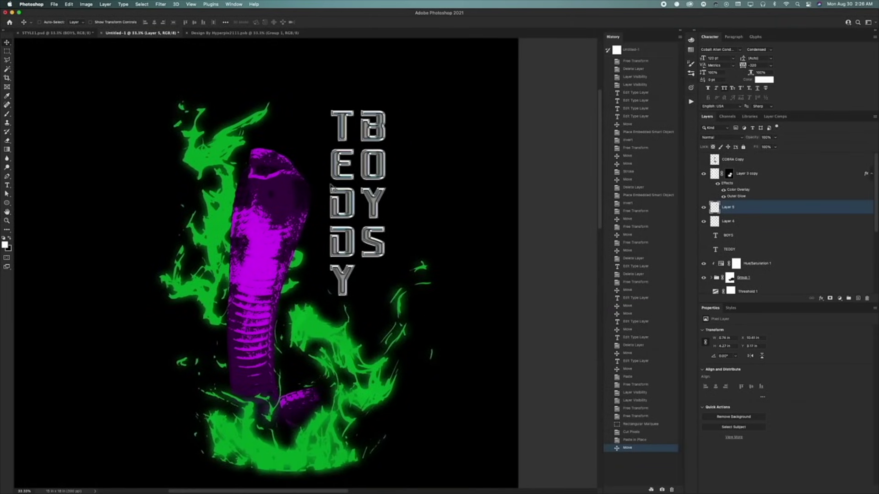
{"action": "key", "text": "z"}
{"action": "mouse_move", "coordinate": [345, 166]}
{"action": "left_mouse_down"}
{"action": "mouse_move", "coordinate": [380, 167]}
{"action": "mouse_move", "coordinate": [353, 168]}
{"action": "left_mouse_up"}
{"action": "left_click", "coordinate": [858, 299]}
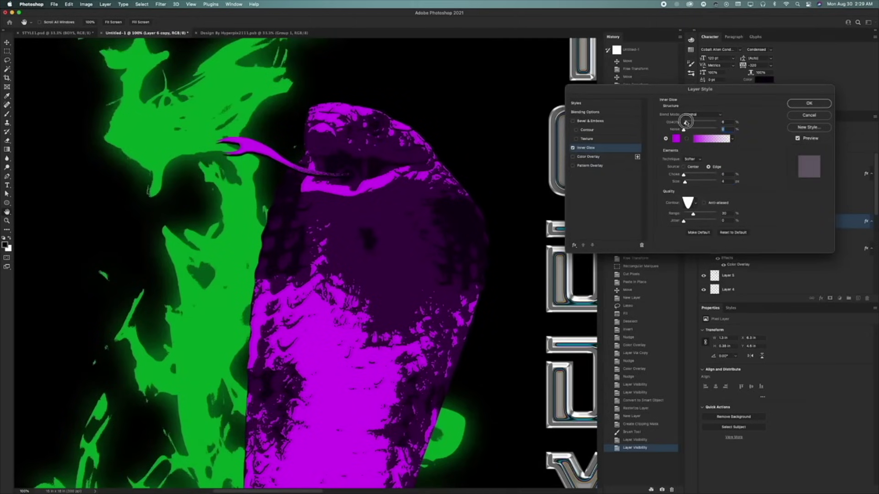
Apply the purple Inner Glow to the cobra's tongue layer and add a new layer above it.
{"action": "key", "text": "Return"}
{"action": "key", "text": "b"}
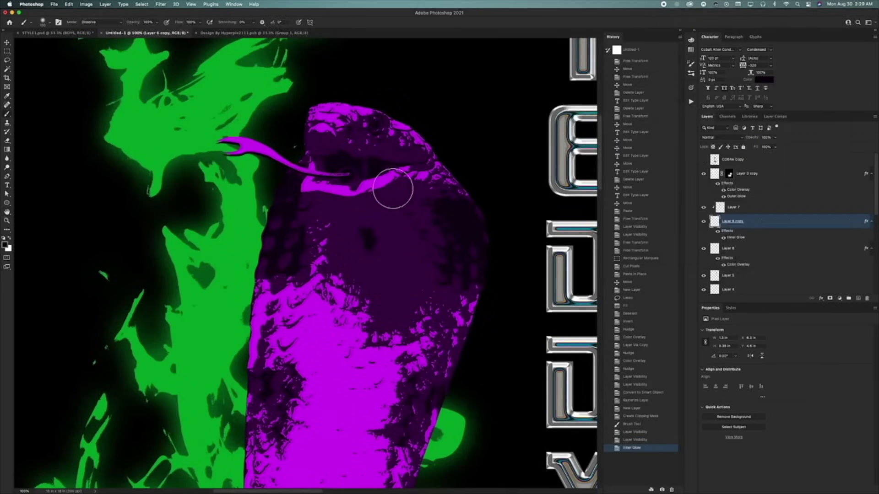
{"action": "left_click", "coordinate": [858, 300]}
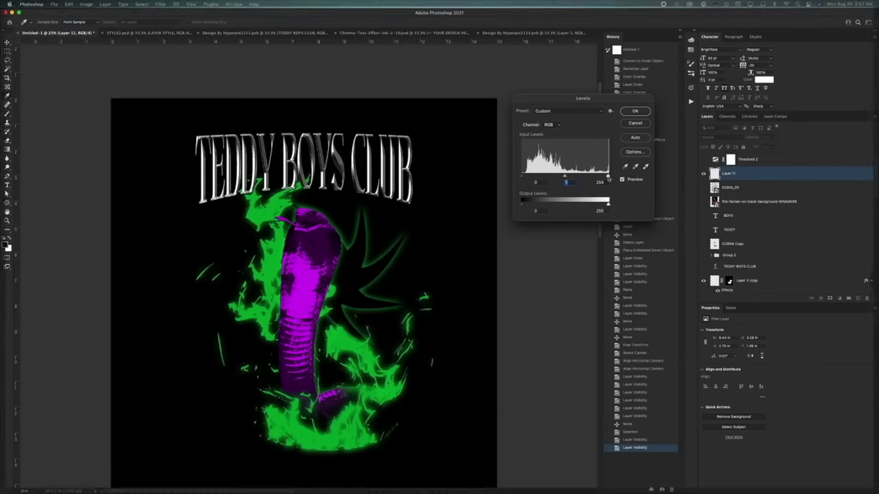
Apply the Levels adjustment to the TEDDY BOYS CLUB lettering with the white input level at 254.
{"action": "left_click", "coordinate": [635, 111]}
{"action": "left_click", "coordinate": [821, 298]}
{"action": "left_click", "coordinate": [835, 371]}
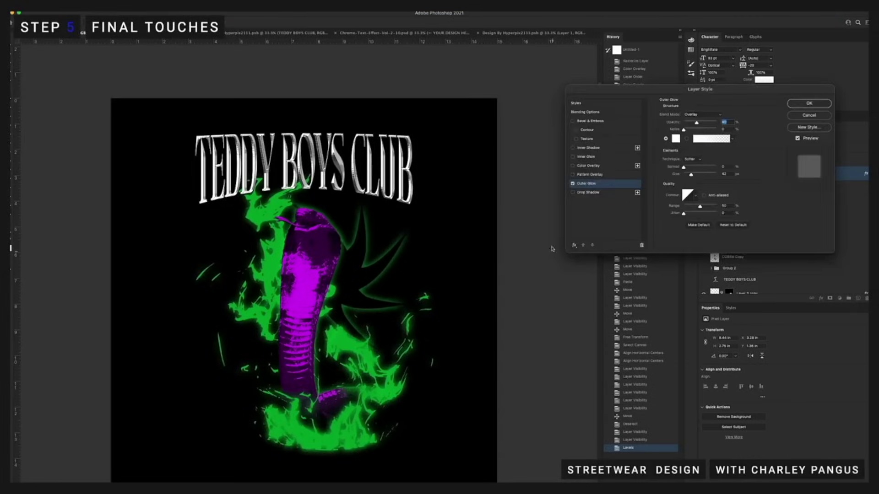
{"action": "left_click", "coordinate": [809, 115]}
{"action": "scroll", "coordinate": [742, 261], "scroll_direction": "down", "scroll_amount": 2}
{"action": "left_click_drag", "start_coordinate": [733, 288], "coordinate": [736, 161]}
{"action": "key", "text": "super+z"}
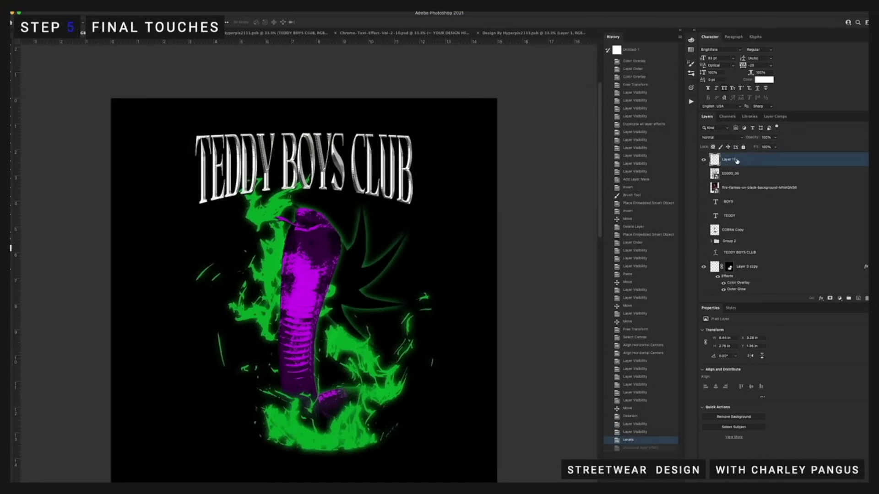
Examine the flame and cobra layers by switching their visibility, and inspect the Hue/Saturation 1 adjustment settings.
{"action": "scroll", "coordinate": [721, 242], "scroll_direction": "up", "scroll_amount": 2}
{"action": "scroll", "coordinate": [706, 280], "scroll_direction": "down", "scroll_amount": 10}
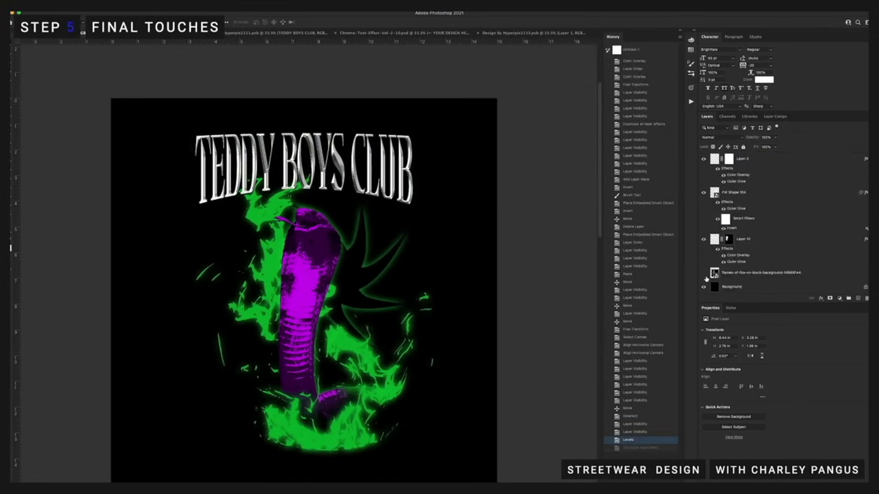
{"action": "left_click", "coordinate": [705, 280]}
{"action": "left_click", "coordinate": [705, 280]}
{"action": "scroll", "coordinate": [707, 279], "scroll_direction": "up", "scroll_amount": 10}
{"action": "scroll", "coordinate": [707, 265], "scroll_direction": "down", "scroll_amount": 2}
{"action": "left_click", "coordinate": [705, 264]}
{"action": "left_click", "coordinate": [705, 263]}
{"action": "scroll", "coordinate": [709, 262], "scroll_direction": "down", "scroll_amount": 5}
{"action": "left_click", "coordinate": [755, 226]}
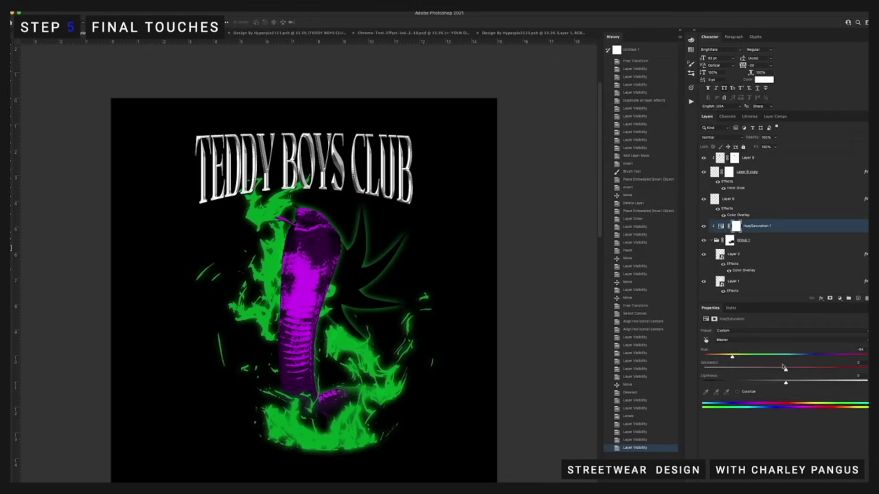
{"action": "left_click_drag", "start_coordinate": [778, 357], "coordinate": [796, 364]}
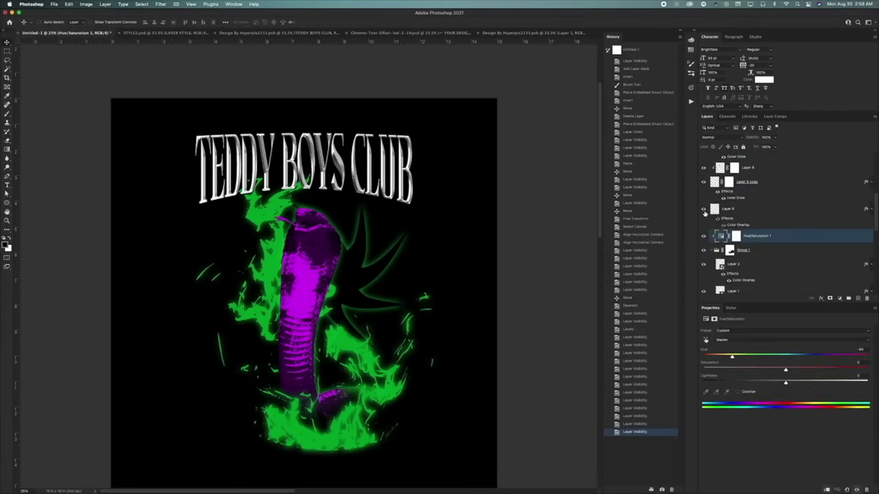
{"action": "scroll", "coordinate": [283, 179], "scroll_direction": "right", "scroll_amount": 2}
{"action": "scroll", "coordinate": [216, 141], "scroll_direction": "up", "scroll_amount": 1}
{"action": "scroll", "coordinate": [284, 192], "scroll_direction": "down", "scroll_amount": 2}
{"action": "scroll", "coordinate": [284, 192], "scroll_direction": "left", "scroll_amount": 1}
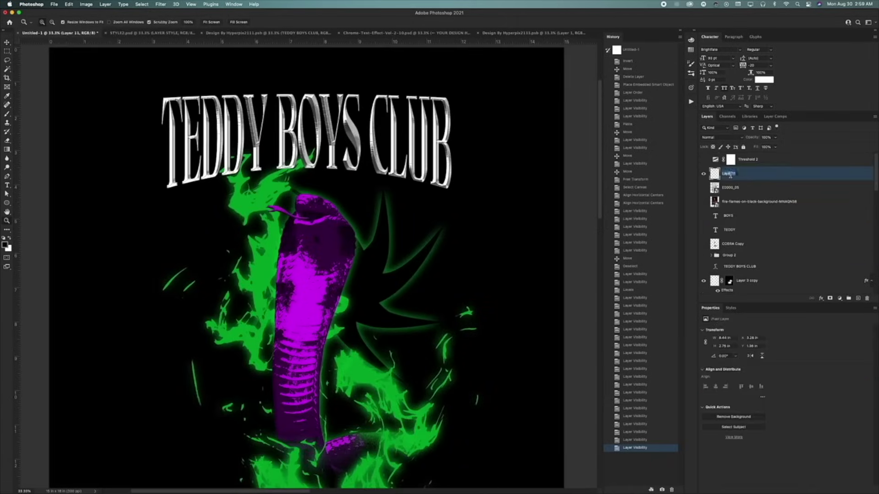
Rename the chrome lettering layer TBC, place it below Layer 10 behind the flames, and shift the lettering slightly down.
{"action": "mouse_move", "coordinate": [732, 275]}
{"action": "left_mouse_down"}
{"action": "mouse_move", "coordinate": [736, 298]}
{"action": "mouse_move", "coordinate": [736, 266]}
{"action": "left_mouse_up"}
{"action": "left_click_drag", "start_coordinate": [346, 250], "coordinate": [347, 267]}
{"action": "key", "text": "super+minus"}
{"action": "key", "text": "super+minus"}
{"action": "key", "text": "super+equal"}
{"action": "key", "text": "super+equal"}
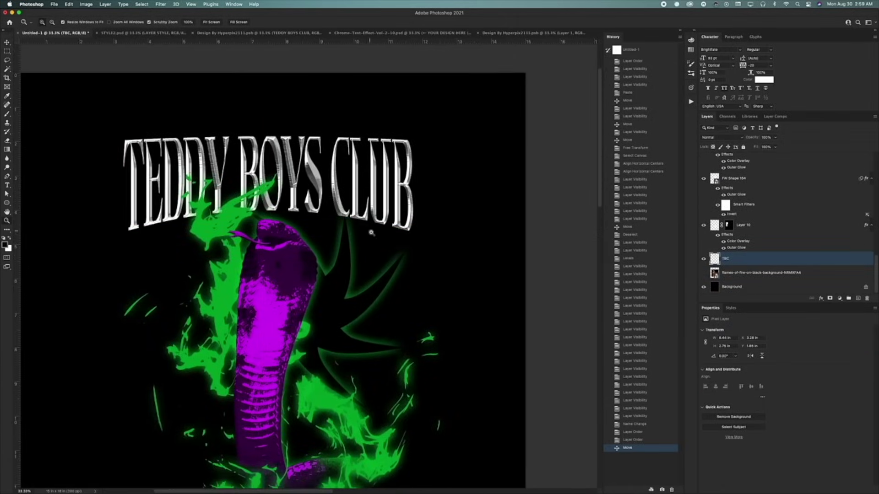
Hide the Hue/Saturation 1 adjustment to bring back the cobra's orange, and check the visibility of the tongue layers.
{"action": "scroll", "coordinate": [704, 206], "scroll_direction": "up", "scroll_amount": 10}
{"action": "left_click", "coordinate": [704, 196]}
{"action": "scroll", "coordinate": [751, 179], "scroll_direction": "up", "scroll_amount": 1}
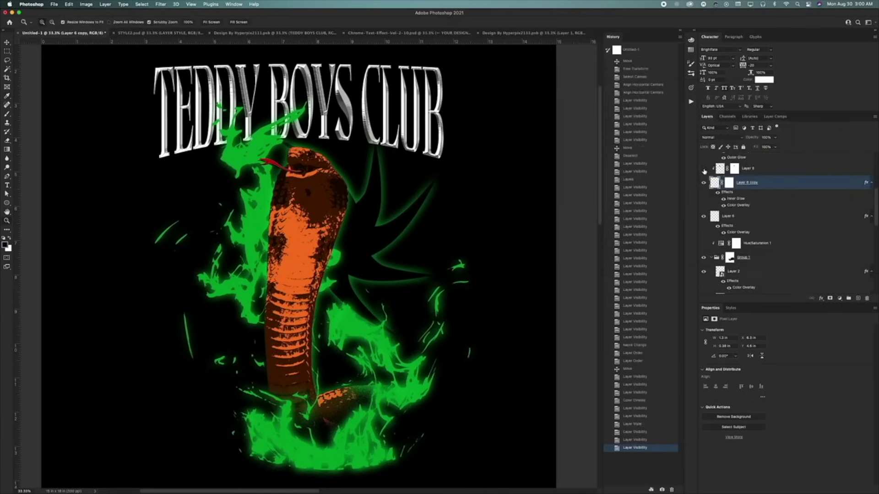
{"action": "left_click", "coordinate": [746, 215]}
{"action": "left_click", "coordinate": [704, 249]}
{"action": "key", "text": "super+1"}
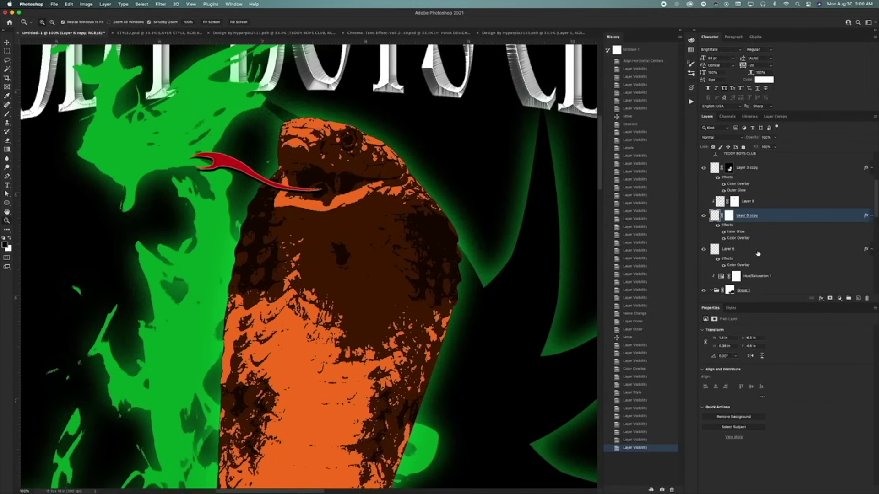
Change the Color Overlay of the tongue on Layer 6 copy to the cobra's orange and adjust its Inner Glow.
{"action": "left_click", "coordinate": [703, 218]}
{"action": "double_click", "coordinate": [738, 238]}
{"action": "left_click", "coordinate": [729, 116]}
{"action": "left_click", "coordinate": [585, 148]}
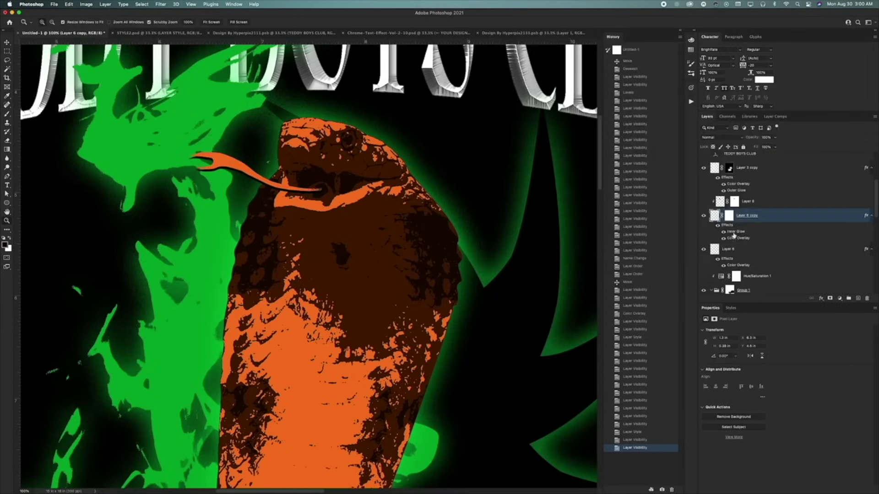
Flatten the tongue's effects by converting Layer 6 copy to a smart object and rasterizing it, then add a fresh Inner Glow.
{"action": "right_click", "coordinate": [732, 205]}
{"action": "left_click", "coordinate": [787, 240]}
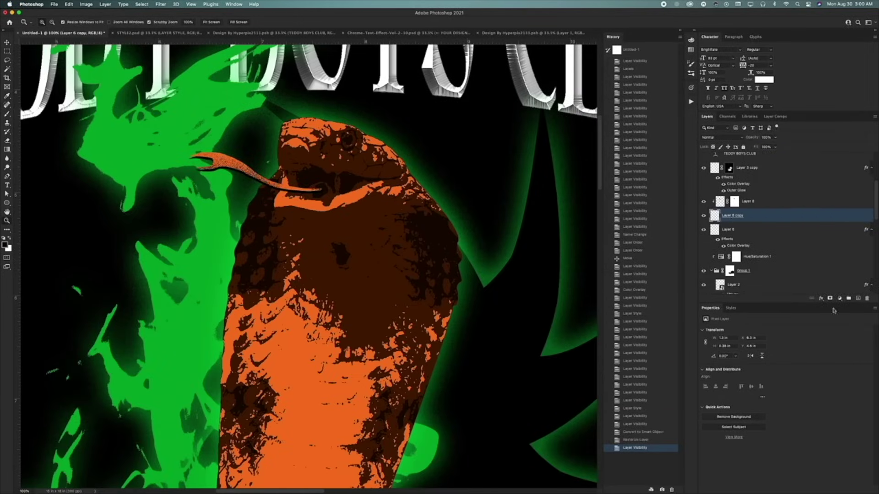
{"action": "double_click", "coordinate": [746, 215]}
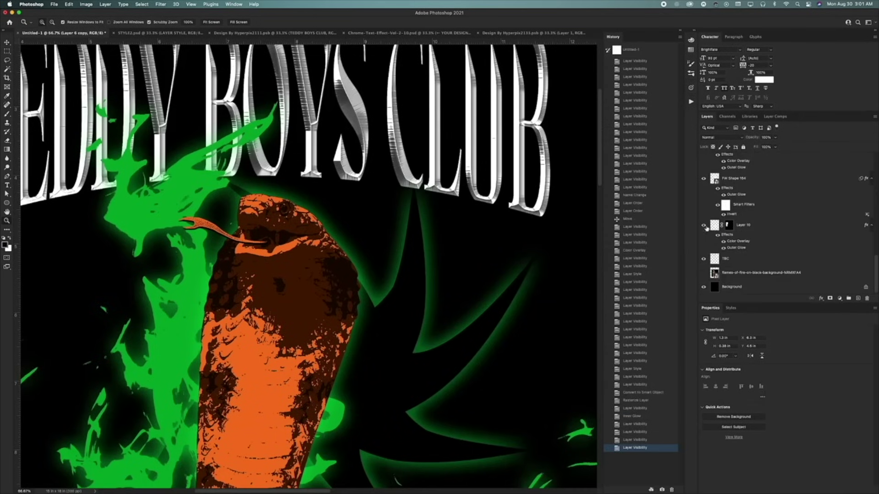
Group the tongue layers and move the group into Group 1 above Layer 2.
{"action": "scroll", "coordinate": [779, 220], "scroll_direction": "down", "scroll_amount": 1}
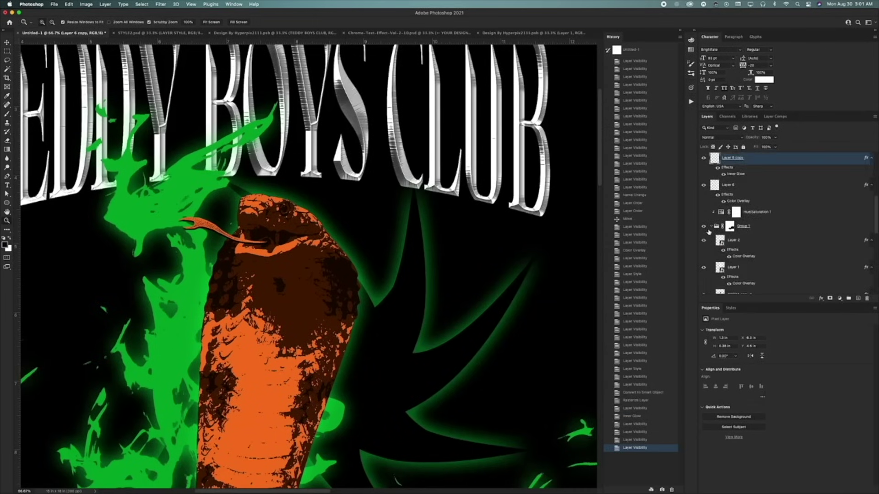
{"action": "scroll", "coordinate": [723, 249], "scroll_direction": "down", "scroll_amount": 2}
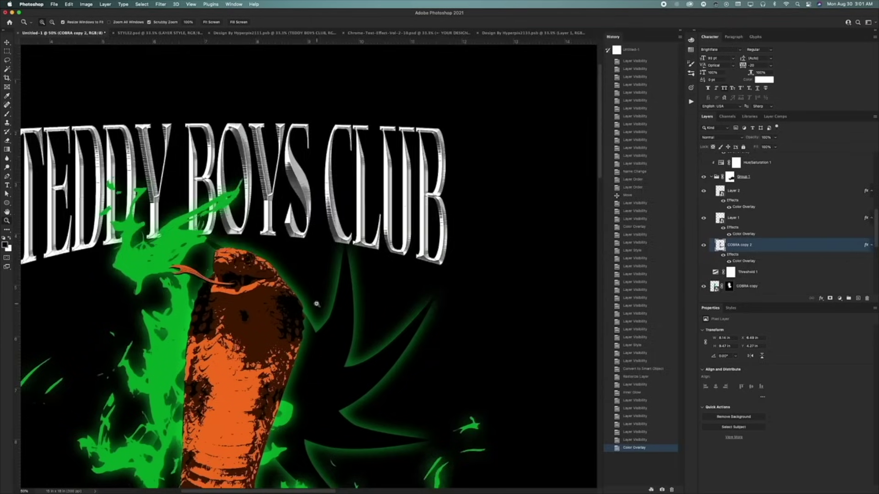
{"action": "mouse_move", "coordinate": [731, 204]}
{"action": "left_mouse_down"}
{"action": "mouse_move", "coordinate": [727, 165]}
{"action": "mouse_move", "coordinate": [734, 219]}
{"action": "left_mouse_up"}
{"action": "left_click", "coordinate": [737, 262], "text": "shift"}
{"action": "key", "text": "super+g"}
{"action": "left_click_drag", "start_coordinate": [729, 162], "coordinate": [730, 181]}
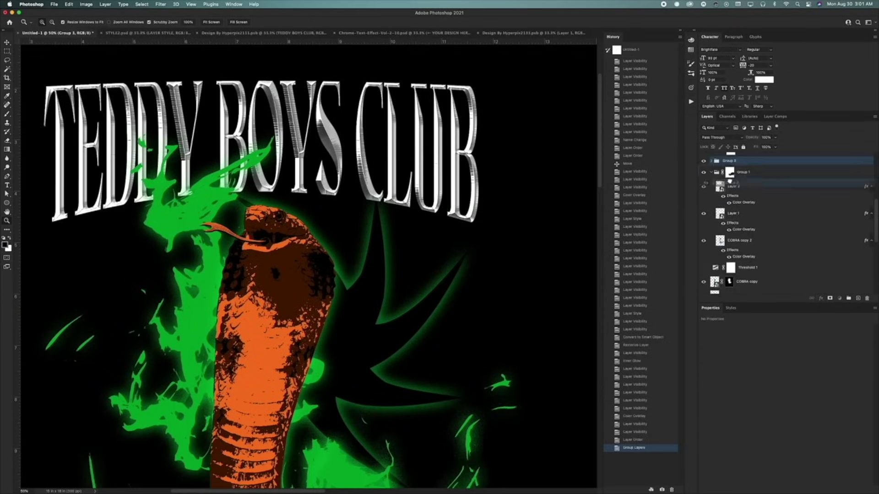
Show the Hue/Saturation 1 adjustment again and clip it to Group 1 so the cobra and tongue turn purple.
{"action": "scroll", "coordinate": [724, 197], "scroll_direction": "down", "scroll_amount": 3}
{"action": "scroll", "coordinate": [712, 212], "scroll_direction": "up", "scroll_amount": 5}
{"action": "left_click", "coordinate": [703, 232]}
{"action": "left_click", "coordinate": [718, 238], "text": "alt"}
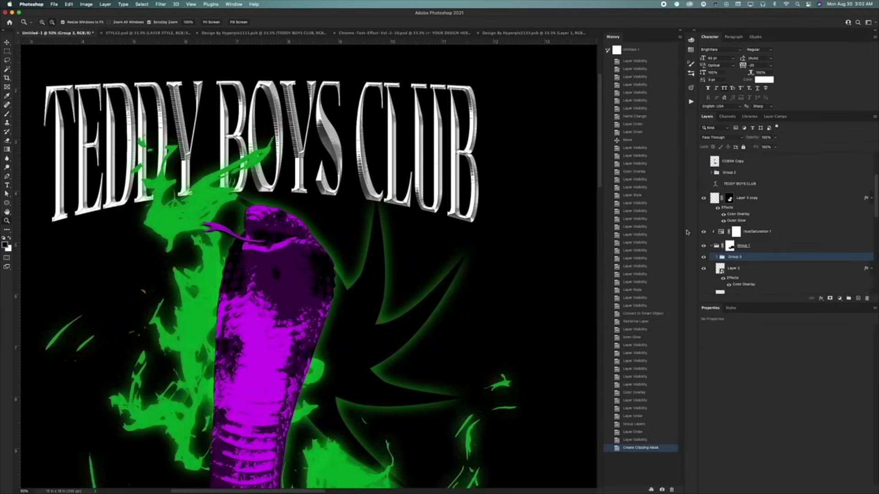
{"action": "scroll", "coordinate": [332, 251], "scroll_direction": "right", "scroll_amount": 1}
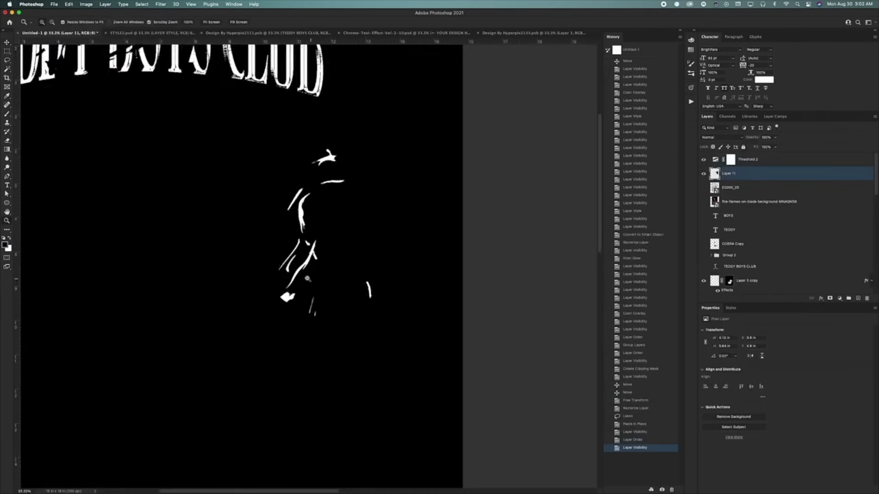
Adjust the Threshold 2 level and apply the Blending Options to the threshold artwork pasted as Layer 12.
{"action": "left_click_drag", "start_coordinate": [774, 369], "coordinate": [778, 369]}
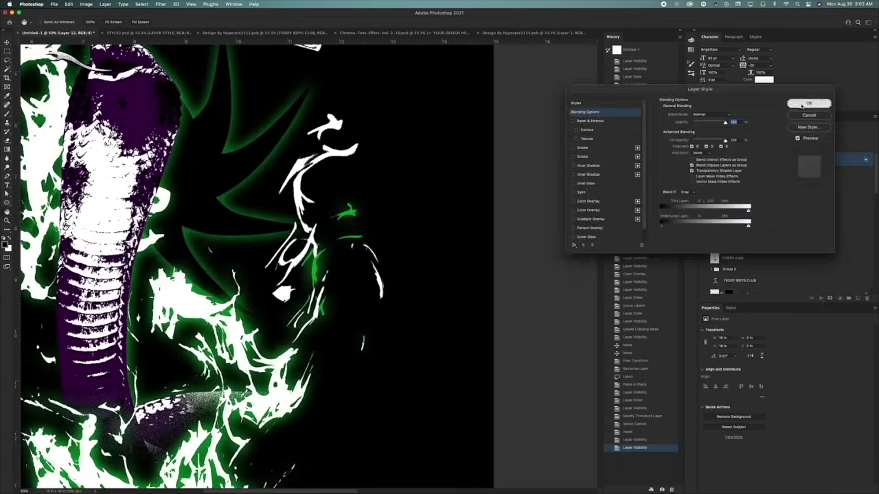
{"action": "left_click", "coordinate": [808, 104]}
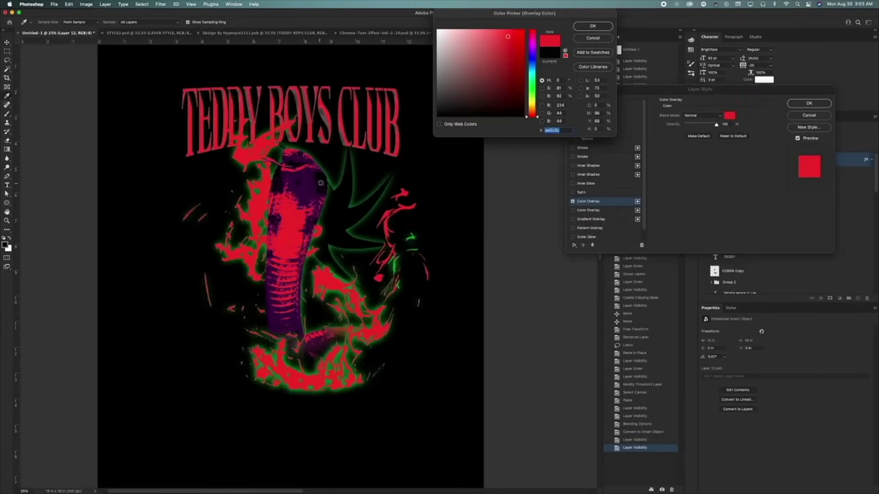
Try a white Color Overlay on the threshold artwork in Layer 12.
{"action": "left_click_drag", "start_coordinate": [321, 183], "coordinate": [386, 193]}
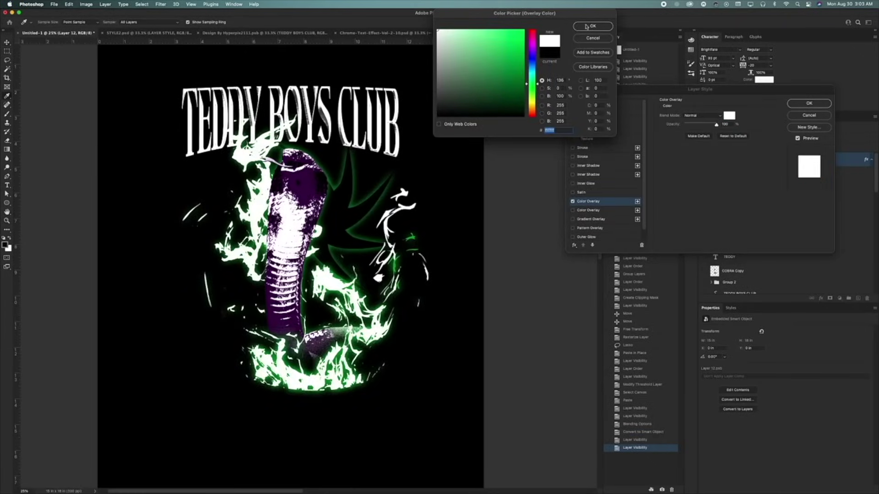
{"action": "key", "text": "Return"}
{"action": "key", "text": "Return"}
Scale down the small flame piece on Layer 13 and position it over the cobra's eye.
{"action": "left_click_drag", "start_coordinate": [281, 59], "coordinate": [173, 288]}
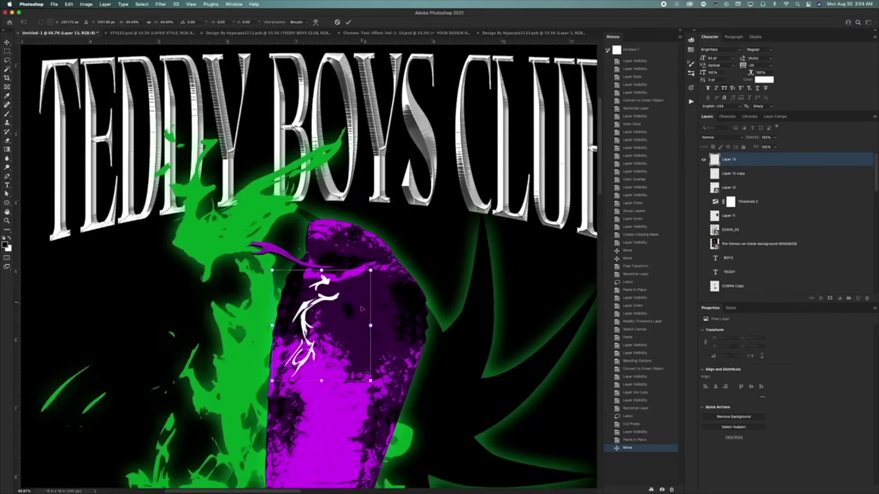
{"action": "mouse_move", "coordinate": [362, 309]}
{"action": "left_mouse_down"}
{"action": "mouse_move", "coordinate": [394, 254]}
{"action": "mouse_move", "coordinate": [376, 211]}
{"action": "left_mouse_up"}
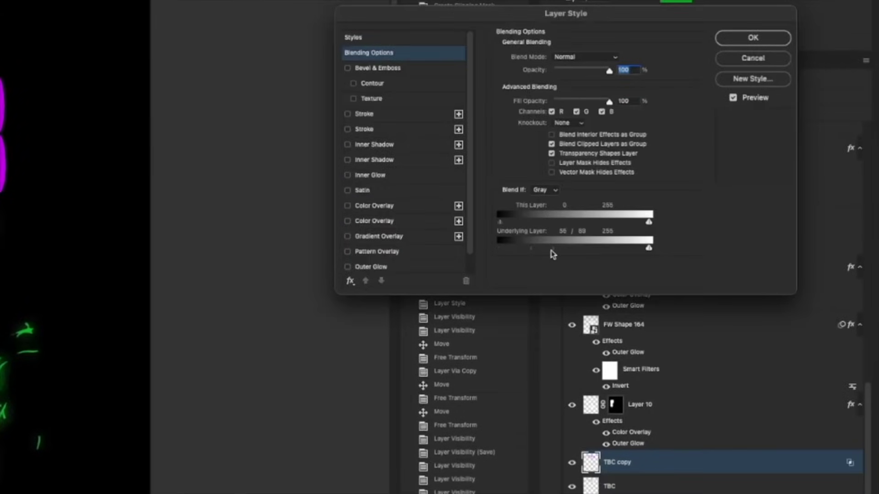
Apply a split Underlying Layer black point in the Blend If settings of the TBC copy lettering layer.
{"action": "left_click", "coordinate": [747, 41]}
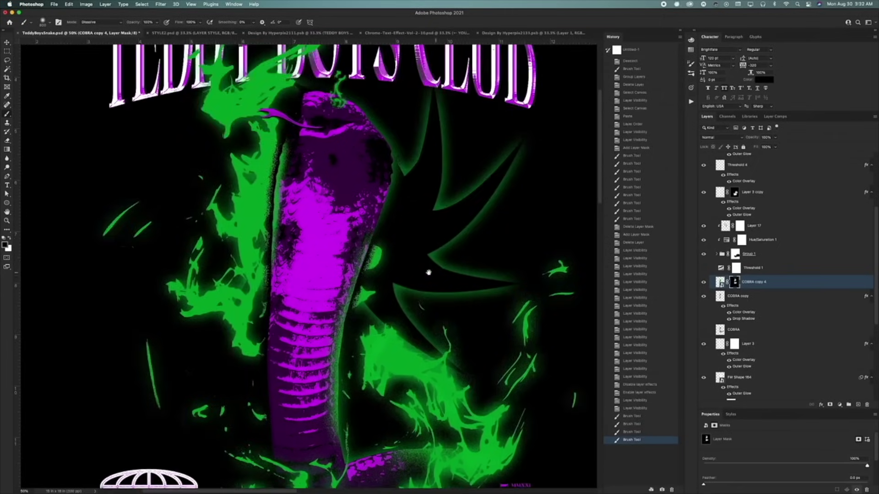
Brush on the COBRA copy 4 layer mask around the hood and neck to refine the cobra's green rim light.
{"action": "scroll", "coordinate": [428, 273], "scroll_direction": "up", "scroll_amount": 3}
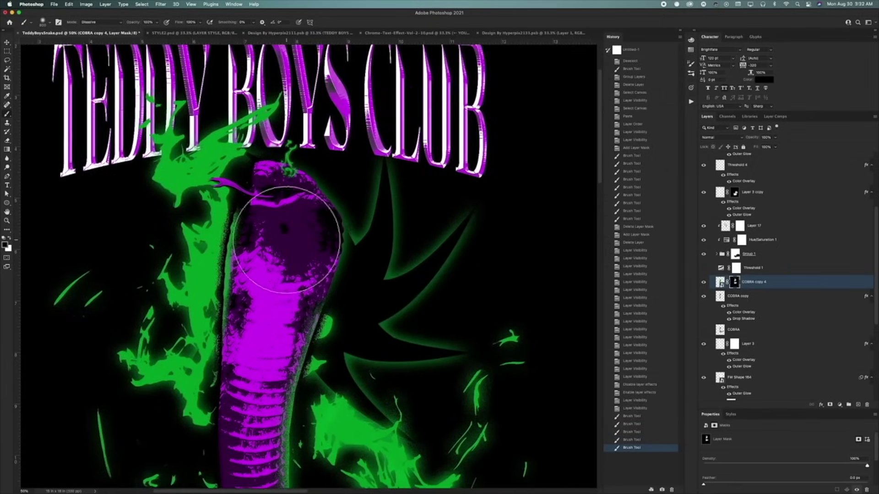
{"action": "left_click", "coordinate": [337, 259]}
{"action": "left_click", "coordinate": [300, 157]}
{"action": "scroll", "coordinate": [371, 226], "scroll_direction": "down", "scroll_amount": 3}
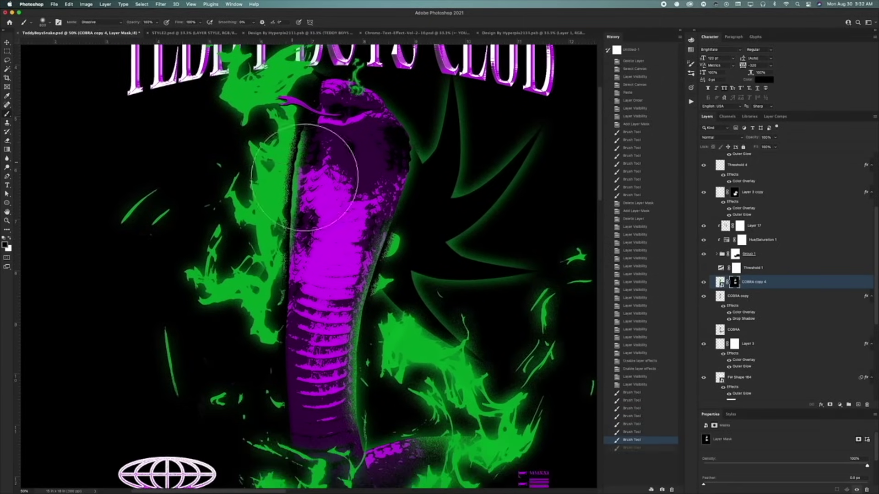
{"action": "left_click", "coordinate": [305, 178]}
{"action": "scroll", "coordinate": [305, 178], "scroll_direction": "up", "scroll_amount": 2}
{"action": "scroll", "coordinate": [304, 178], "scroll_direction": "right", "scroll_amount": 3}
{"action": "key", "text": "x"}
{"action": "key", "text": "super+0"}
{"action": "key", "text": "z"}
{"action": "left_click", "coordinate": [319, 252]}
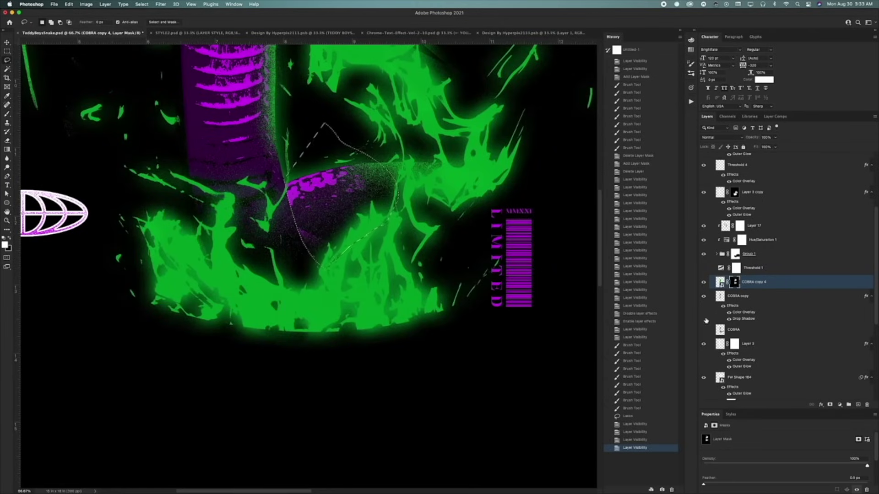
Add a new layer clipped to COBRA copy 4 for painting inside the selected tail area.
{"action": "key", "text": "super+alt+shift+n"}
{"action": "key", "text": "super+alt+g"}
{"action": "key", "text": "b"}
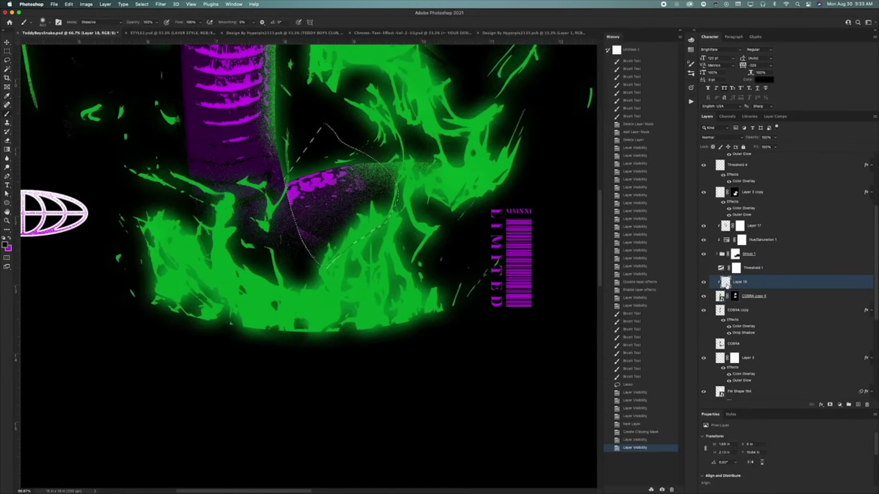
{"action": "key", "text": "super+shift+bracketright"}
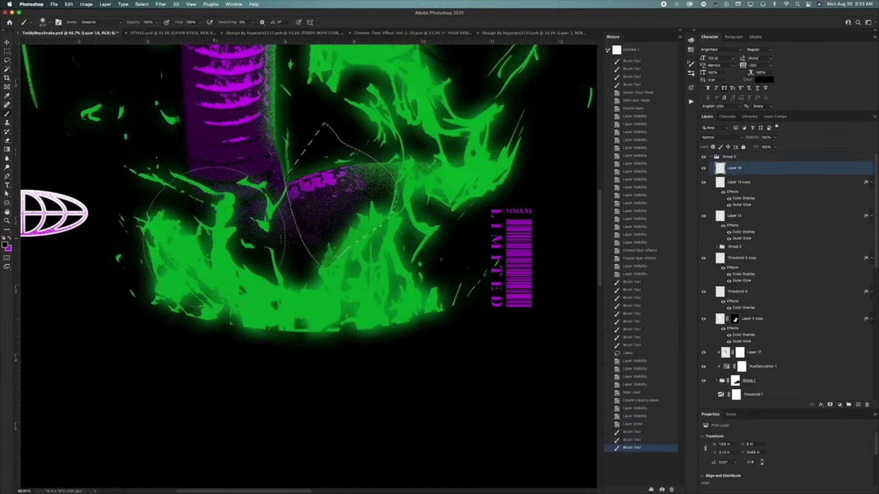
{"action": "key", "text": "super+z"}
{"action": "key", "text": "super+z"}
{"action": "key", "text": "super+z"}
{"action": "key", "text": "super+z"}
{"action": "key", "text": "super+z"}
{"action": "key", "text": "super+z"}
{"action": "key", "text": "super+z"}
{"action": "key", "text": "super+z"}
{"action": "key", "text": "super+z"}
{"action": "key", "text": "super+z"}
{"action": "key", "text": "super+z"}
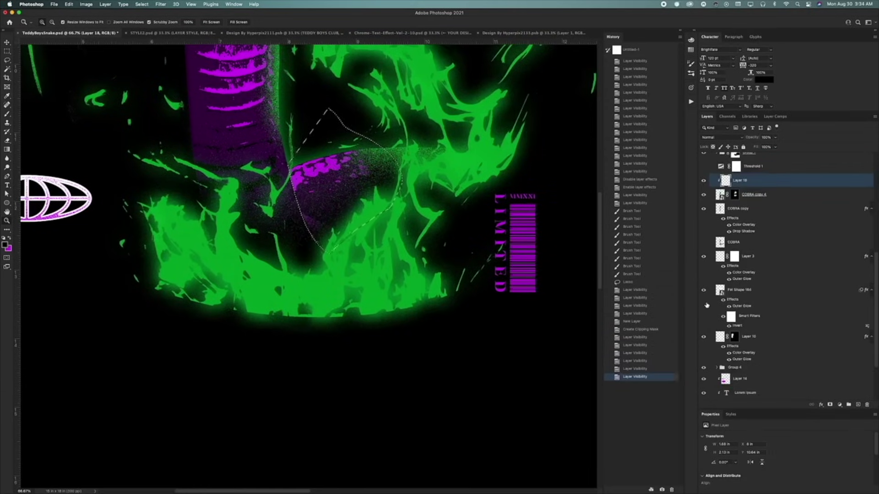
Move the tail shading layer up the stack, out of Group 1, to sit directly above Layer 3 copy.
{"action": "scroll", "coordinate": [714, 274], "scroll_direction": "up", "scroll_amount": 5}
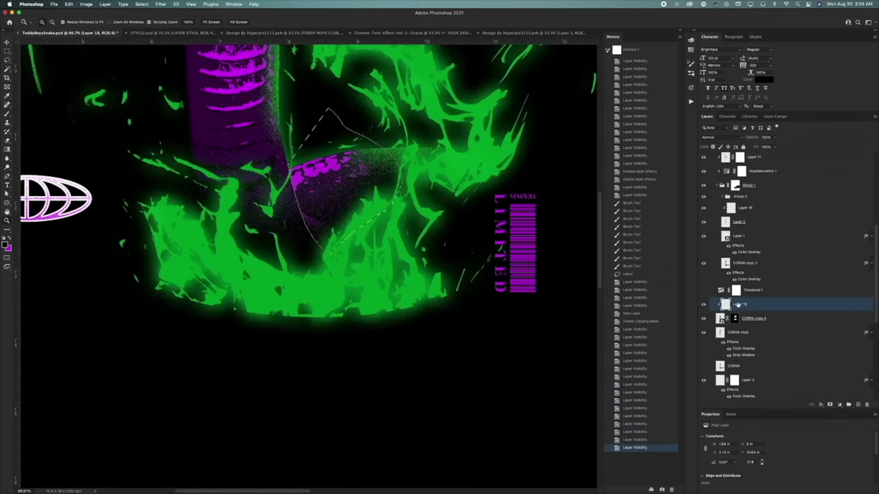
{"action": "left_click_drag", "start_coordinate": [738, 305], "coordinate": [738, 220]}
{"action": "scroll", "coordinate": [705, 250], "scroll_direction": "up", "scroll_amount": 3}
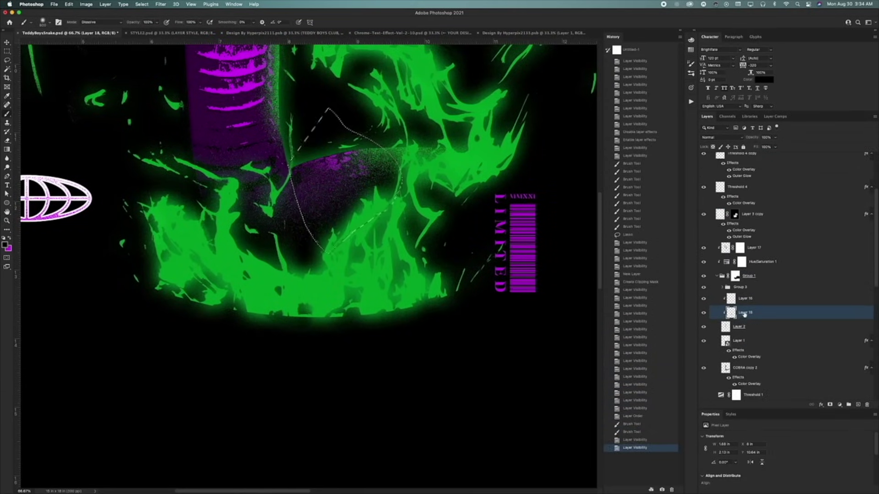
{"action": "left_click_drag", "start_coordinate": [744, 315], "coordinate": [747, 251]}
{"action": "left_click_drag", "start_coordinate": [751, 220], "coordinate": [751, 212]}
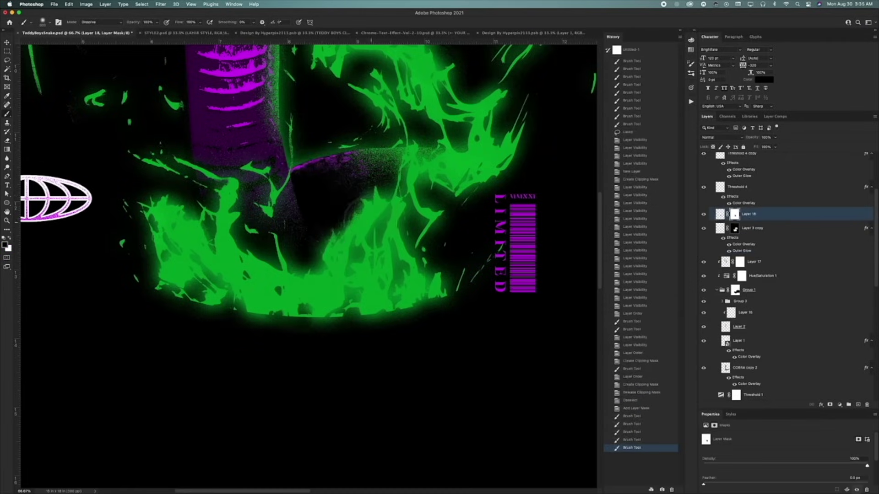
Switch the visibility of COBRA copy 2 off and on to compare the tail area.
{"action": "key", "text": "z"}
{"action": "left_click", "coordinate": [704, 368]}
{"action": "left_click", "coordinate": [703, 368]}
{"action": "left_click", "coordinate": [704, 368]}
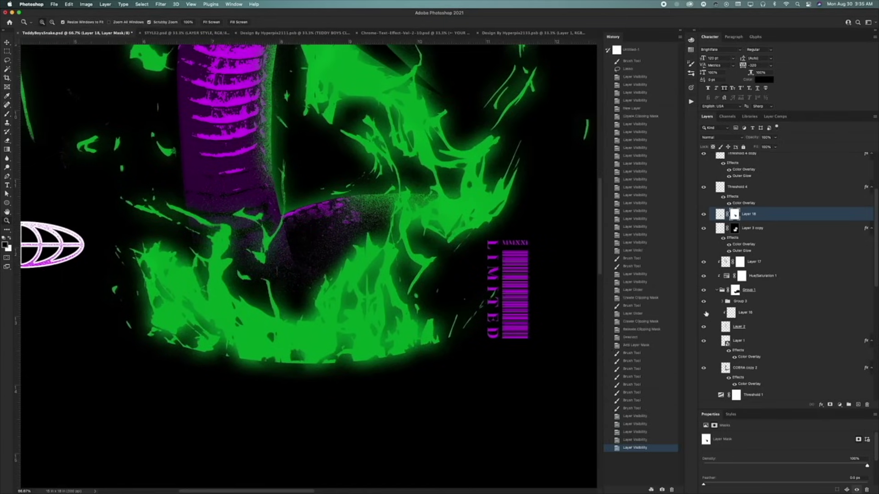
Switch COBRA copy 2 and the Hue/Saturation 1 adjustment off and on to compare their effect on the tail area.
{"action": "left_click", "coordinate": [704, 368]}
{"action": "left_click", "coordinate": [703, 368]}
{"action": "left_click", "coordinate": [703, 276]}
{"action": "left_click", "coordinate": [703, 276]}
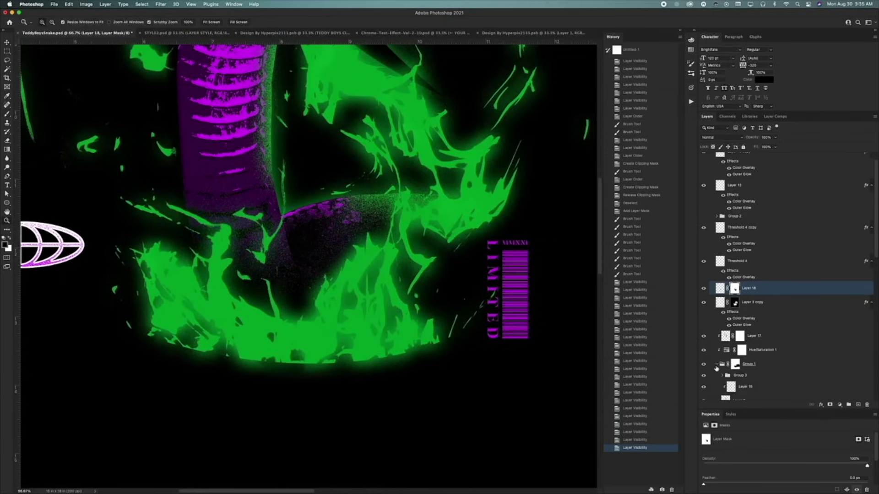
{"action": "left_click", "coordinate": [704, 276]}
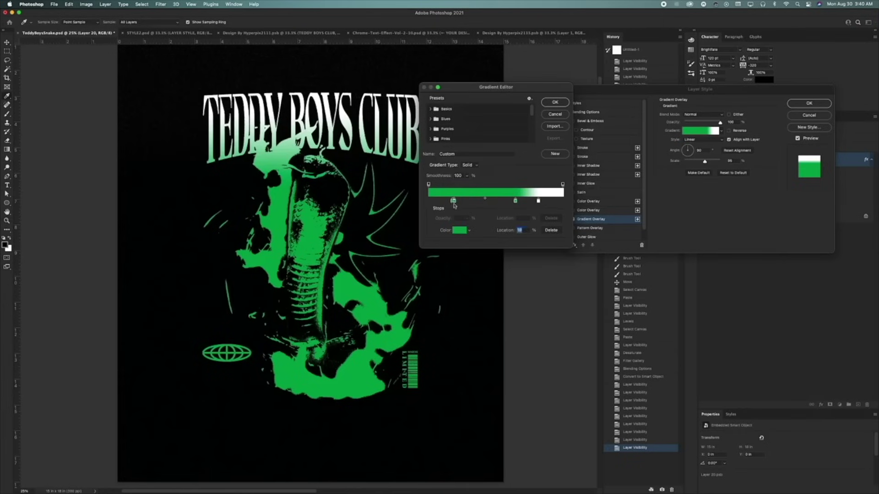
Shift the lower green stop of Layer 20's gradient overlay slightly toward the white end, and turn on the duplicated gradient overlay on Layer 22.
{"action": "mouse_move", "coordinate": [453, 200]}
{"action": "left_mouse_down"}
{"action": "mouse_move", "coordinate": [435, 200]}
{"action": "mouse_move", "coordinate": [458, 201]}
{"action": "left_mouse_up"}
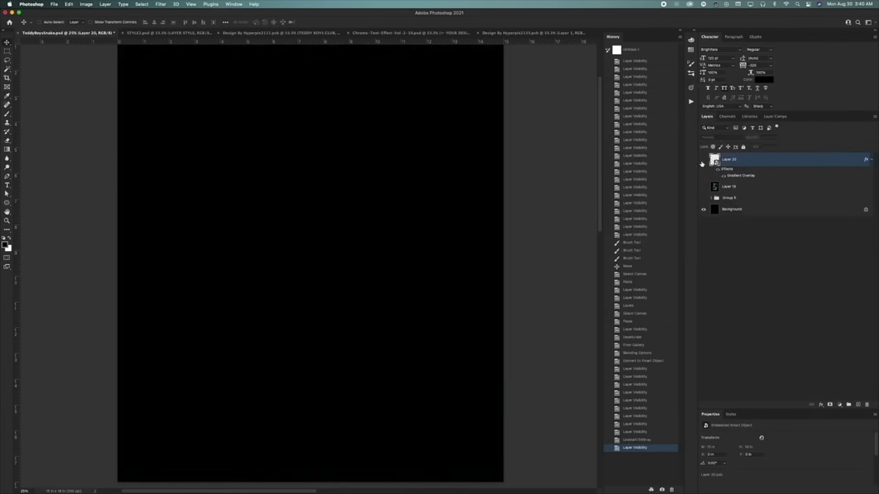
{"action": "left_click", "coordinate": [703, 160]}
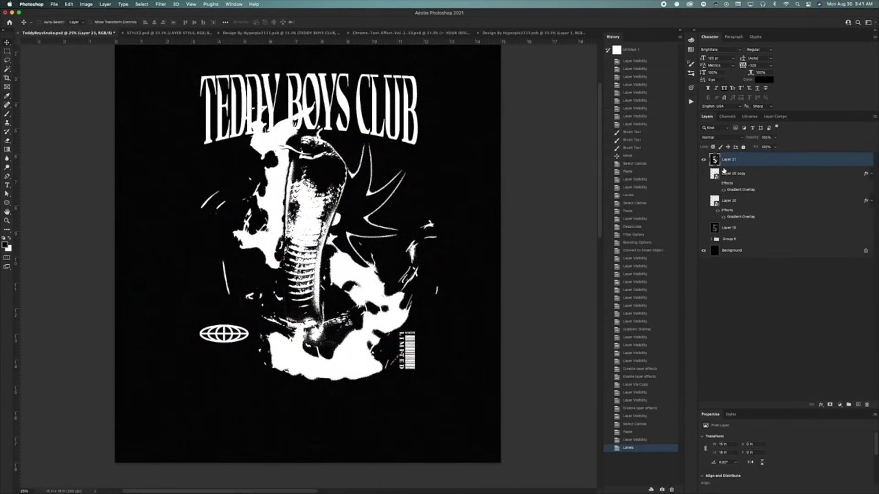
{"action": "right_click", "coordinate": [735, 176]}
{"action": "left_click", "coordinate": [717, 170]}
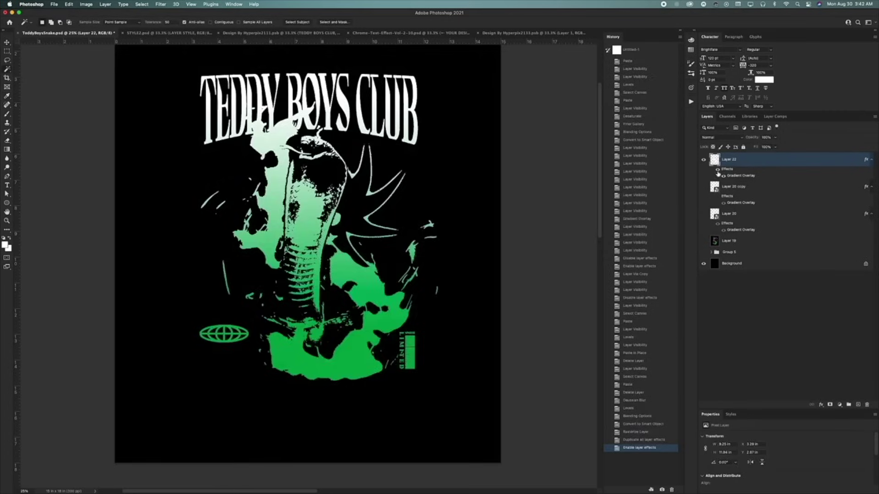
Compare Layer 22 with Layer 20 copy by alternately hiding and showing them, and delete Layer 22.
{"action": "left_click", "coordinate": [704, 161]}
{"action": "left_click", "coordinate": [704, 187]}
{"action": "left_click", "coordinate": [703, 187]}
{"action": "left_click", "coordinate": [704, 161]}
{"action": "left_click", "coordinate": [704, 161]}
{"action": "left_click", "coordinate": [703, 187]}
{"action": "left_click", "coordinate": [704, 161]}
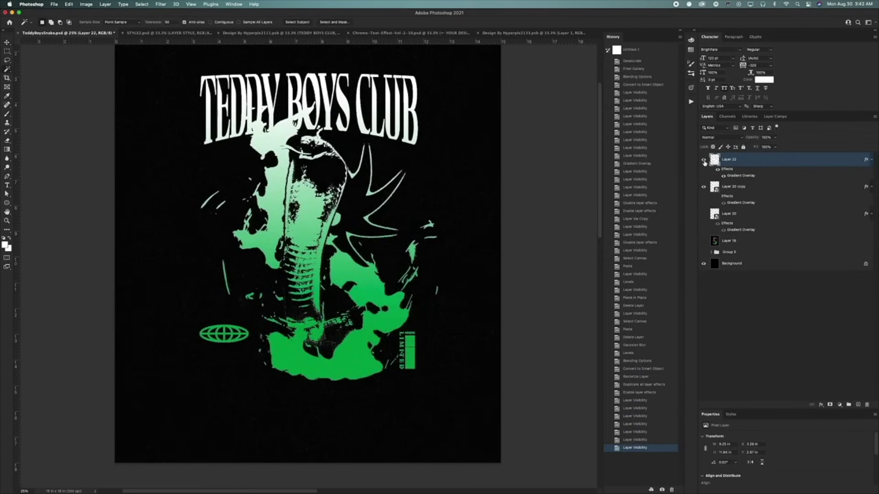
{"action": "key", "text": "Delete"}
{"action": "right_click", "coordinate": [768, 161]}
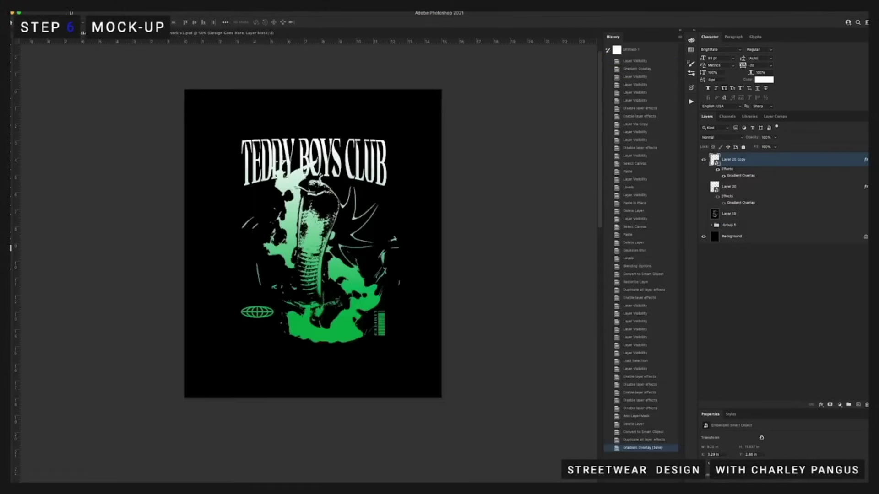
Copy the green-gradient design into the Minimalist Crewneck v1.psd mock-up's Design Goes Here group, and scale and position it on the shirt's chest.
{"action": "key", "text": "super+a"}
{"action": "left_click", "coordinate": [71, 10]}
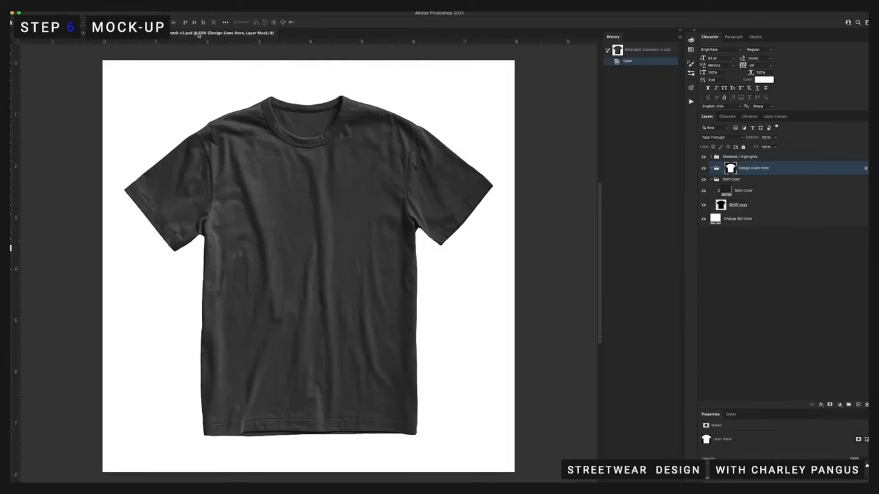
{"action": "key", "text": "super+v"}
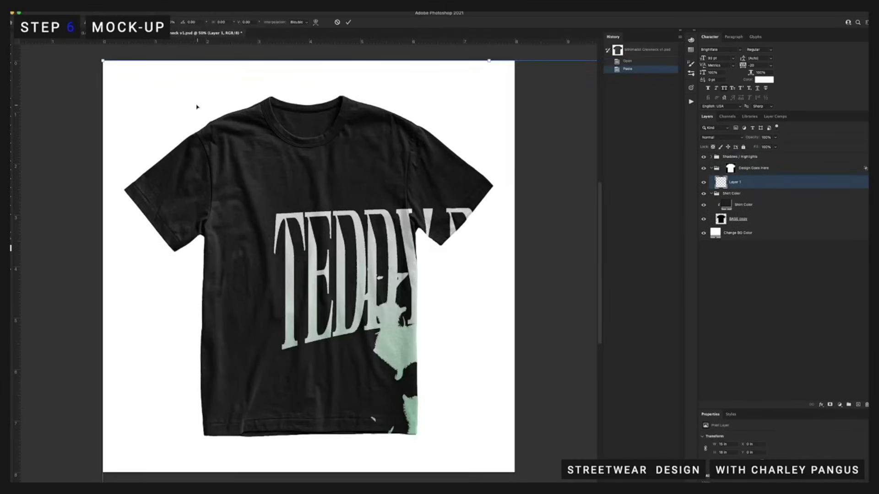
{"action": "left_click_drag", "start_coordinate": [103, 60], "coordinate": [308, 304]}
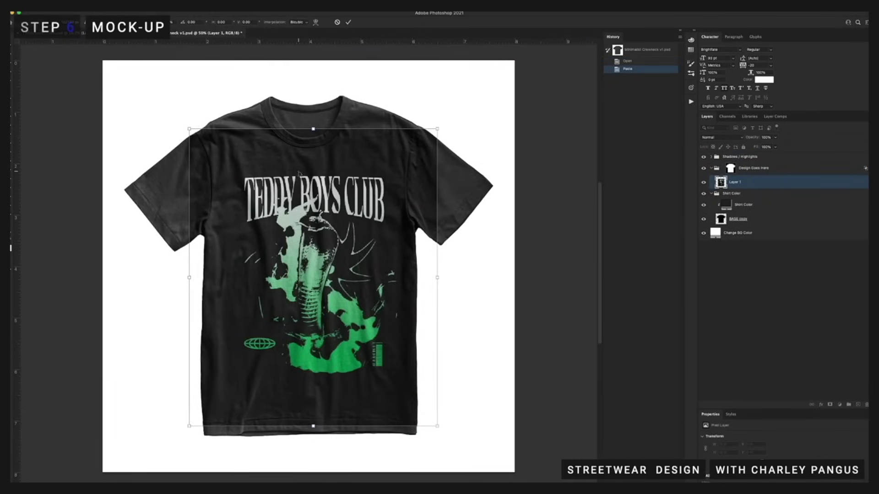
{"action": "key", "text": "Return"}
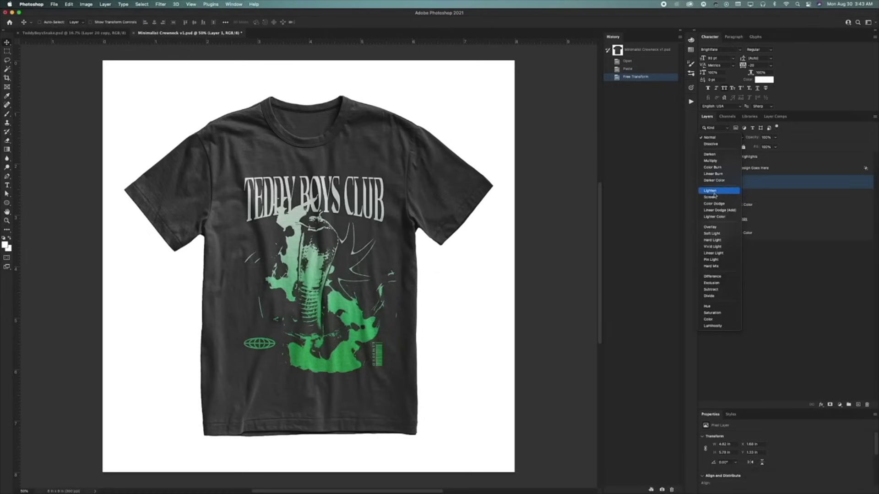
{"action": "left_click_drag", "start_coordinate": [338, 189], "coordinate": [381, 194]}
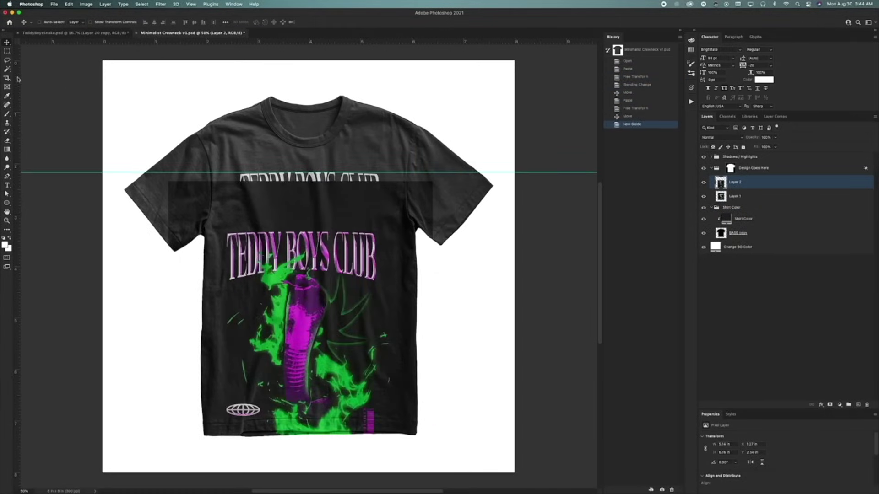
Add guides at the lettering's upper-left corner and scale the purple cobra design on Layer 2 to about 93% to match the green version.
{"action": "left_click_drag", "start_coordinate": [19, 78], "coordinate": [253, 172]}
{"action": "key", "text": "ctrl+t"}
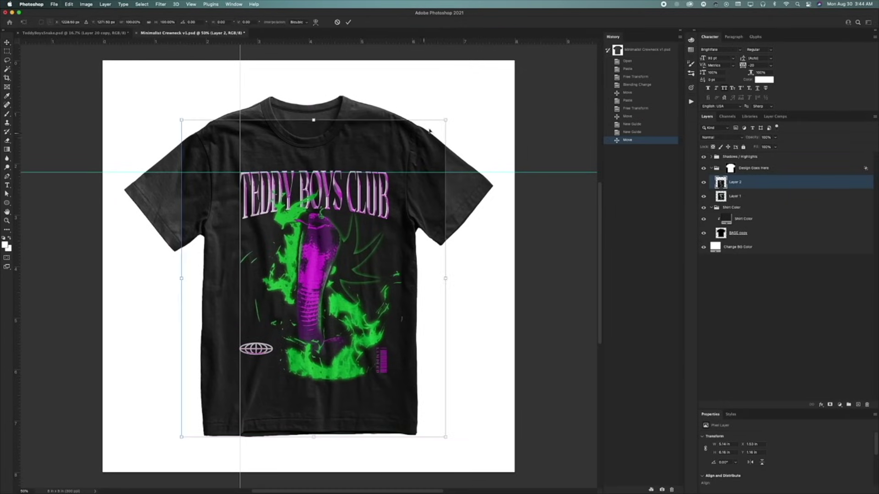
{"action": "left_click_drag", "start_coordinate": [445, 120], "coordinate": [424, 140]}
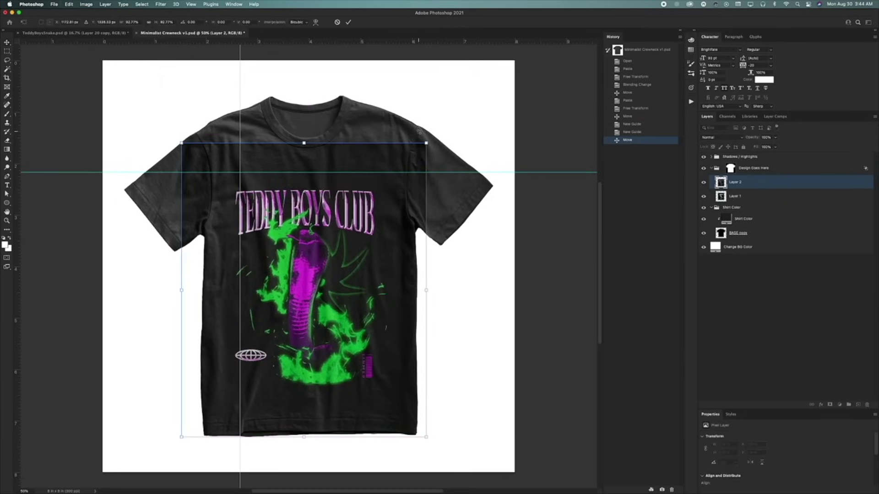
{"action": "key", "text": "Return"}
{"action": "left_click_drag", "start_coordinate": [358, 257], "coordinate": [355, 335]}
{"action": "left_click_drag", "start_coordinate": [18, 114], "coordinate": [387, 140]}
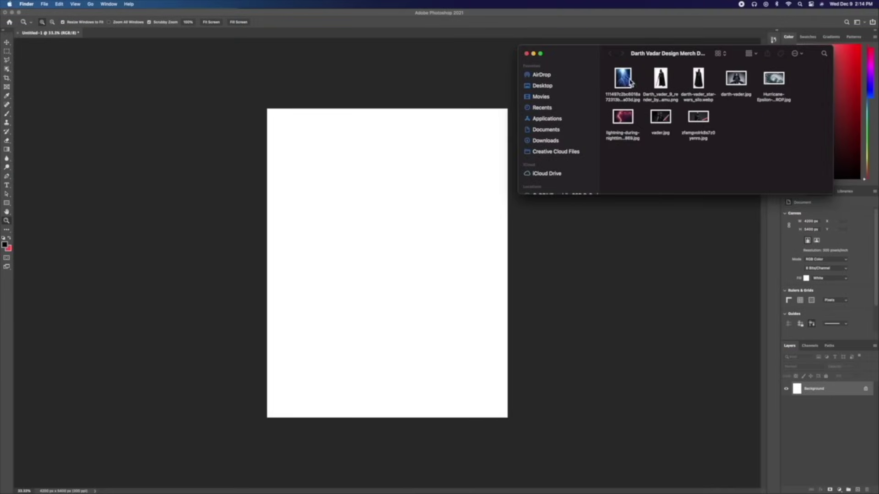
Place darth-vader.jpg on the blank canvas, scale it to about 247% and position the figure in the middle.
{"action": "left_click_drag", "start_coordinate": [734, 84], "coordinate": [379, 227]}
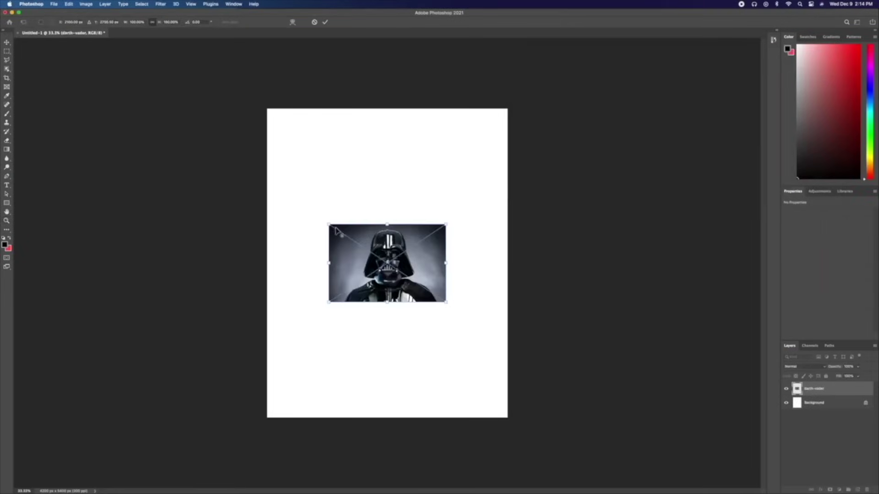
{"action": "left_click_drag", "start_coordinate": [324, 221], "coordinate": [222, 170]}
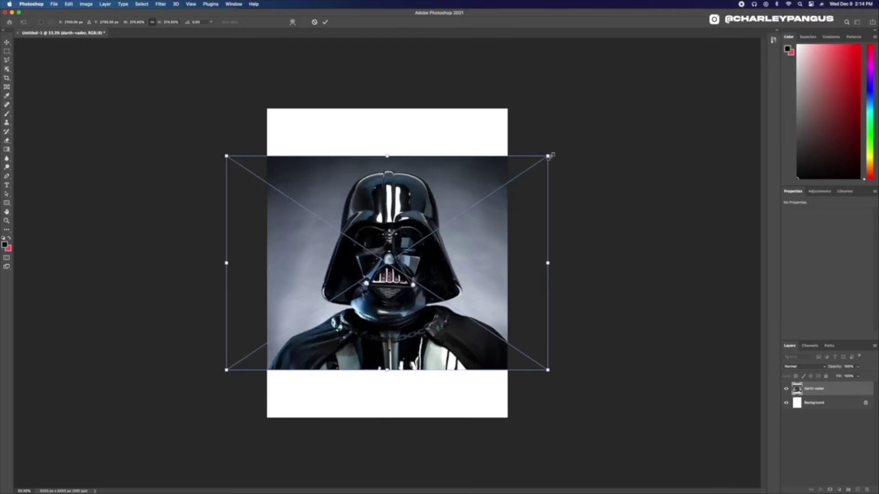
{"action": "left_click_drag", "start_coordinate": [550, 155], "coordinate": [532, 163]}
{"action": "left_click_drag", "start_coordinate": [461, 196], "coordinate": [458, 206]}
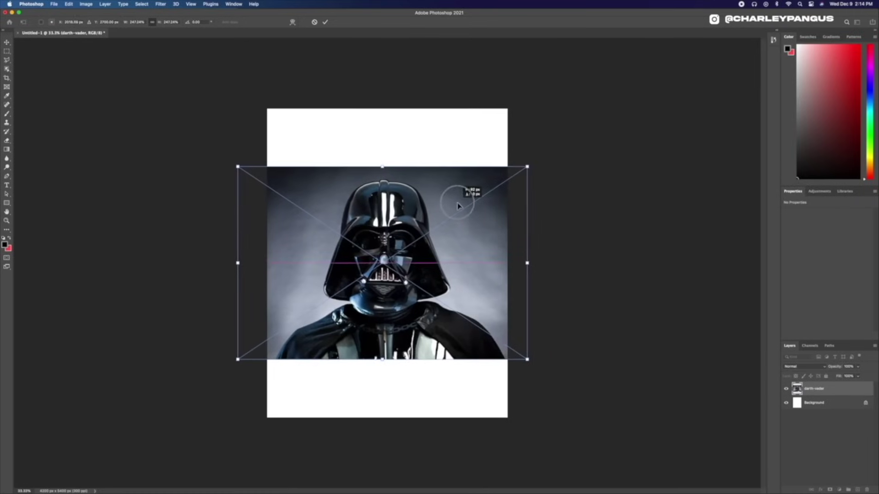
{"action": "key", "text": "Return"}
{"action": "key", "text": "z"}
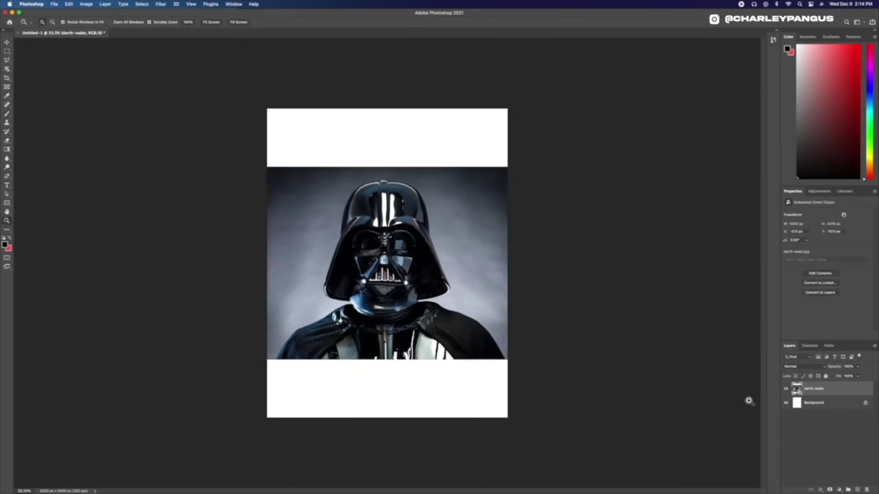
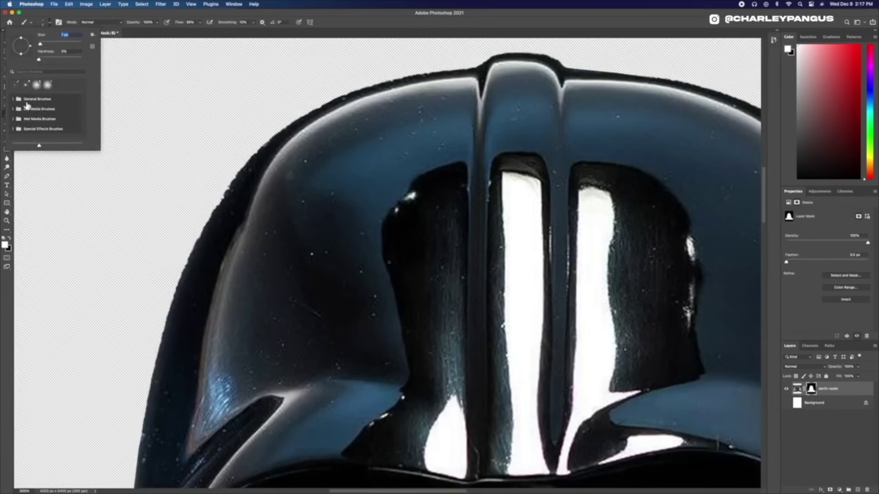
Set the brush flow to 100% and paint on the darth-vader layer mask to smooth the helmet's outer edge.
{"action": "key", "text": "shift+0"}
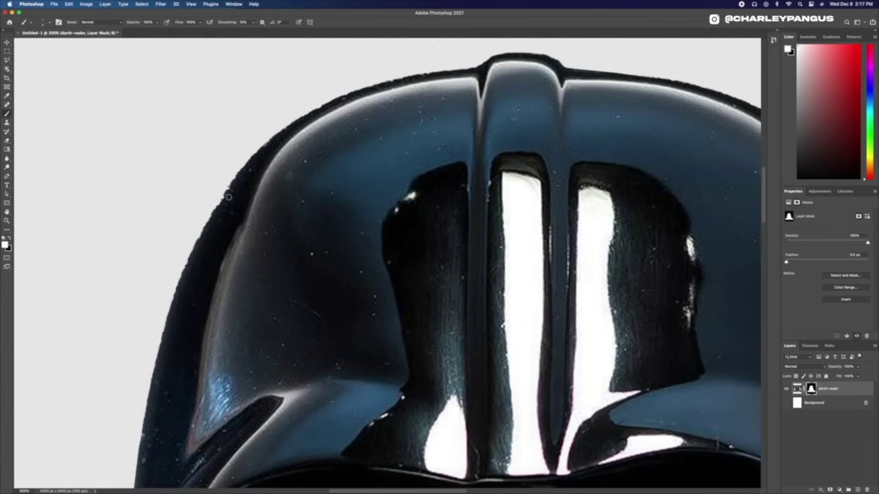
{"action": "left_click_drag", "start_coordinate": [202, 238], "coordinate": [181, 280]}
{"action": "scroll", "coordinate": [175, 307], "scroll_direction": "down", "scroll_amount": 5}
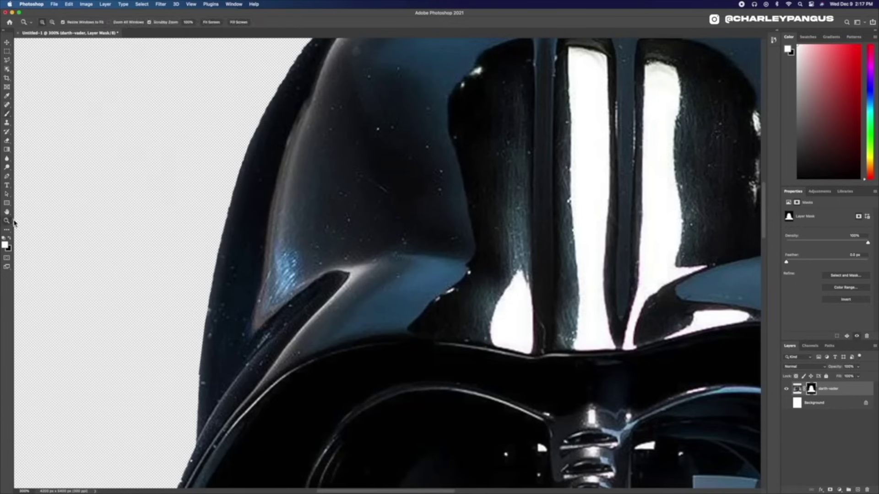
{"action": "scroll", "coordinate": [411, 271], "scroll_direction": "right", "scroll_amount": 15}
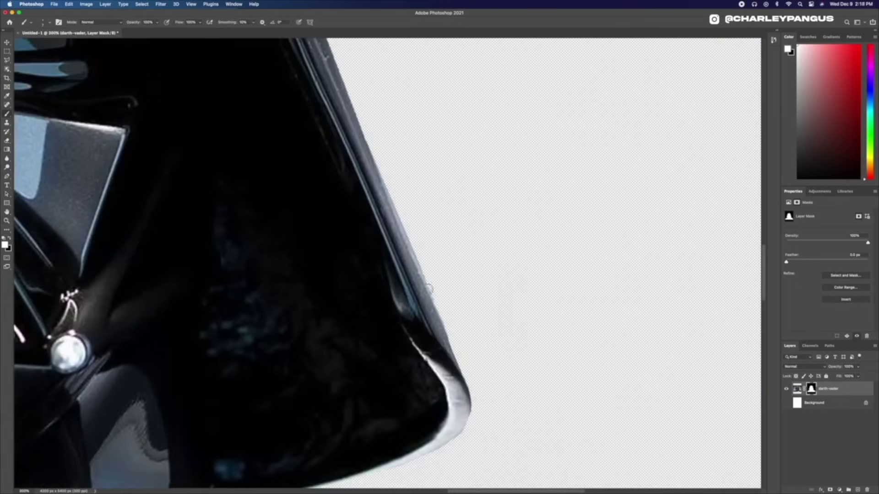
Fill the Background layer behind the cut-out Darth Vader with black.
{"action": "key", "text": "z"}
{"action": "key", "text": "super+minus"}
{"action": "key", "text": "super+minus"}
{"action": "key", "text": "super+minus"}
{"action": "key", "text": "super+minus"}
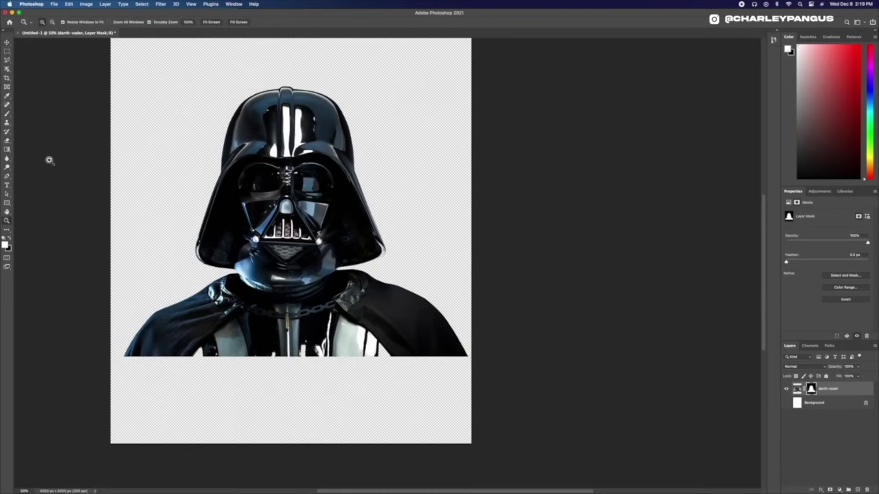
{"action": "key", "text": "super+minus"}
{"action": "key", "text": "v"}
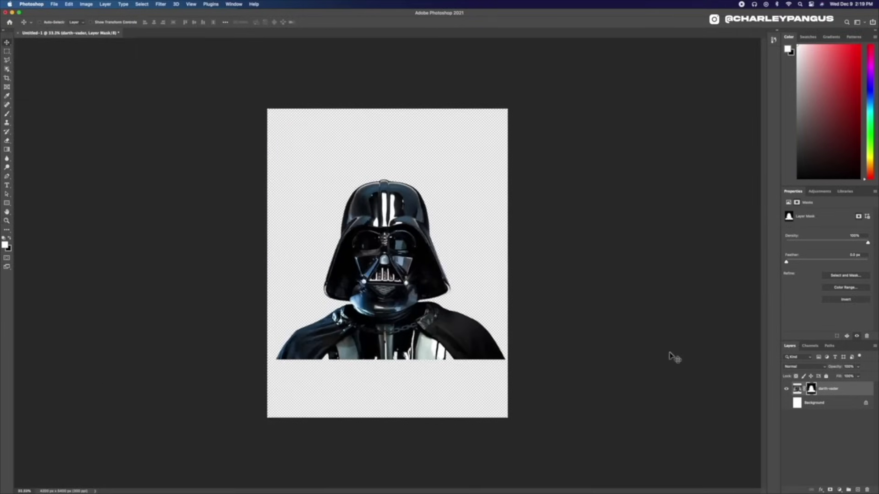
{"action": "left_click", "coordinate": [812, 409]}
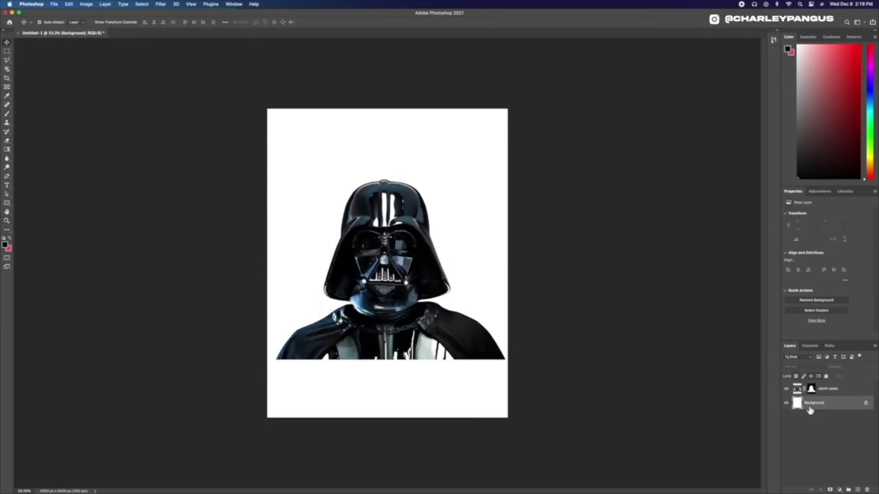
{"action": "key", "text": "alt+BackSpace"}
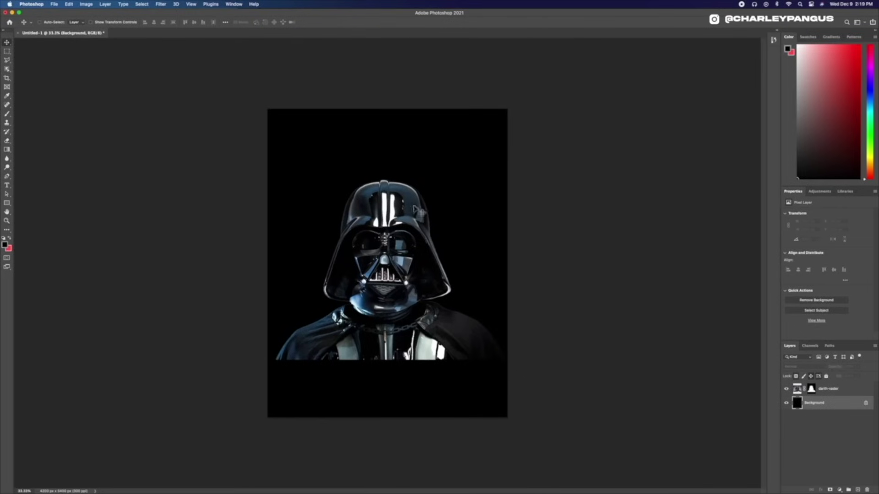
Duplicate the darth-vader layer, then merge the copy's mask into it by converting it to a smart object and rasterizing it.
{"action": "left_click", "coordinate": [836, 393]}
{"action": "key", "text": "super+j"}
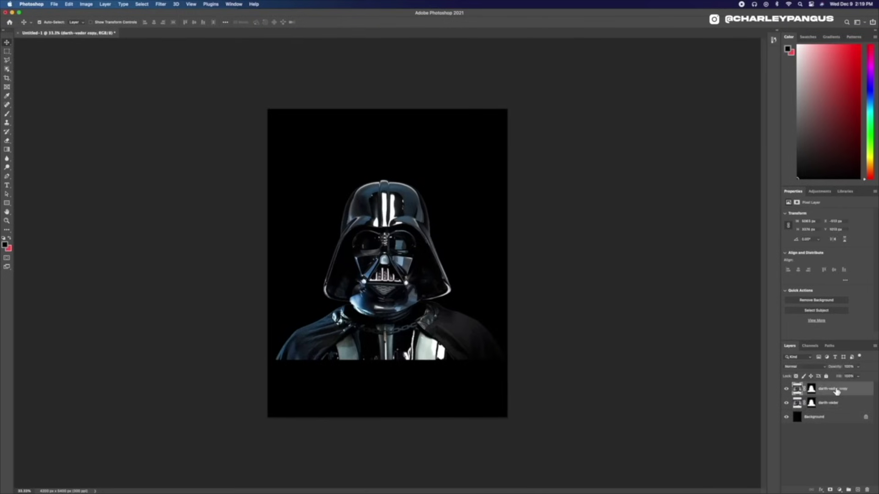
{"action": "right_click", "coordinate": [834, 391]}
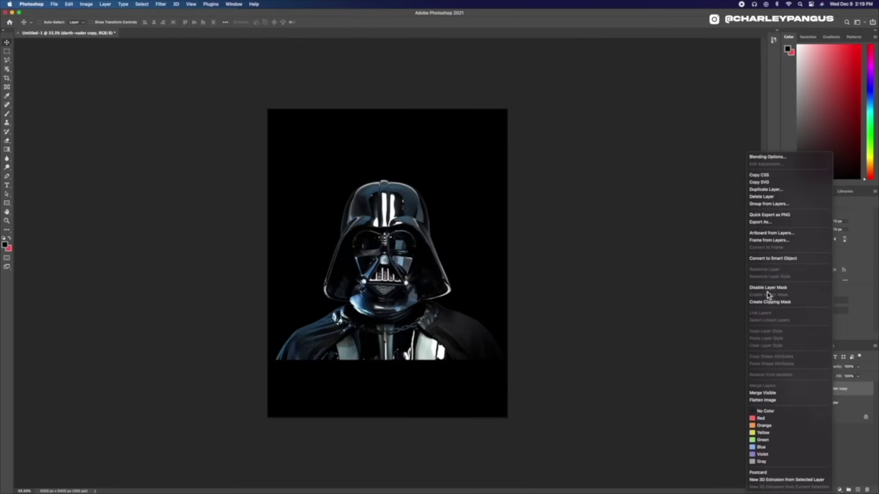
{"action": "left_click", "coordinate": [768, 259]}
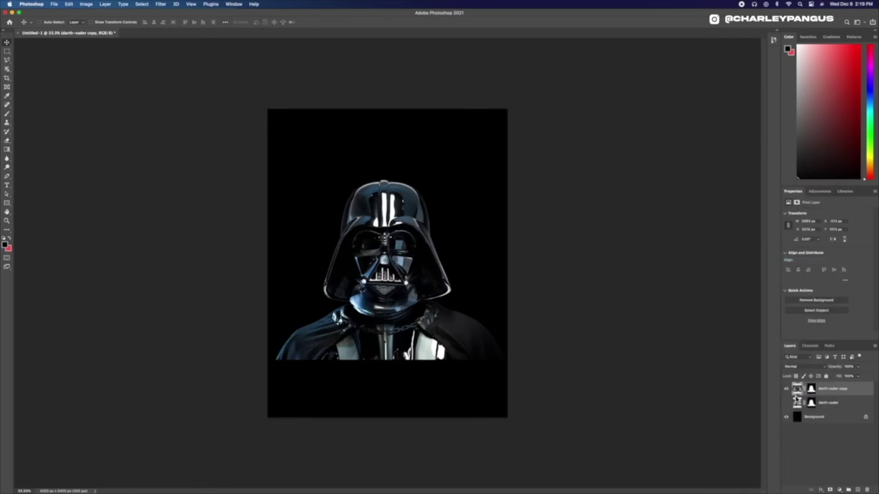
{"action": "right_click", "coordinate": [822, 392]}
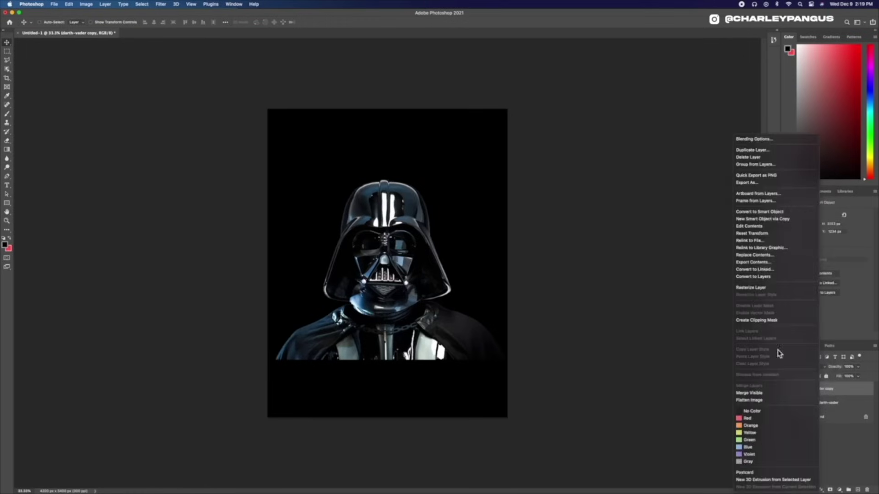
{"action": "left_click", "coordinate": [754, 289]}
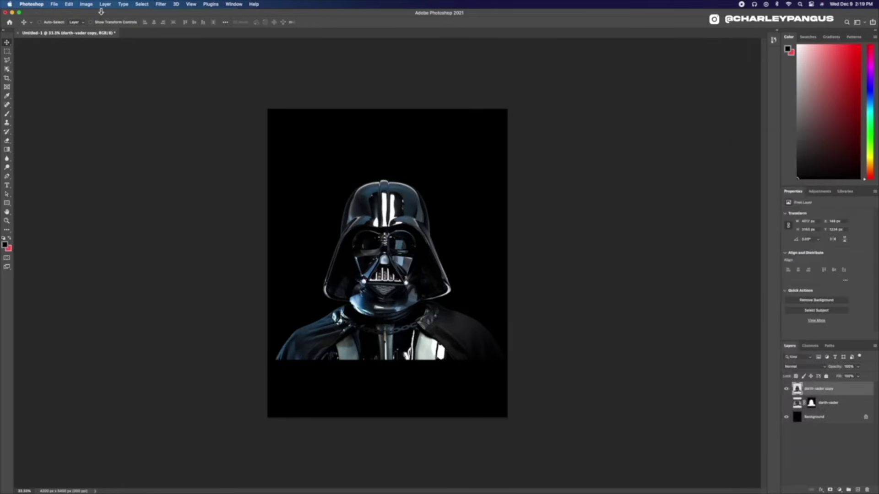
Convert the darth-vader copy layer to a smart object before adjusting it.
{"action": "left_click", "coordinate": [87, 4]}
{"action": "left_click", "coordinate": [98, 23]}
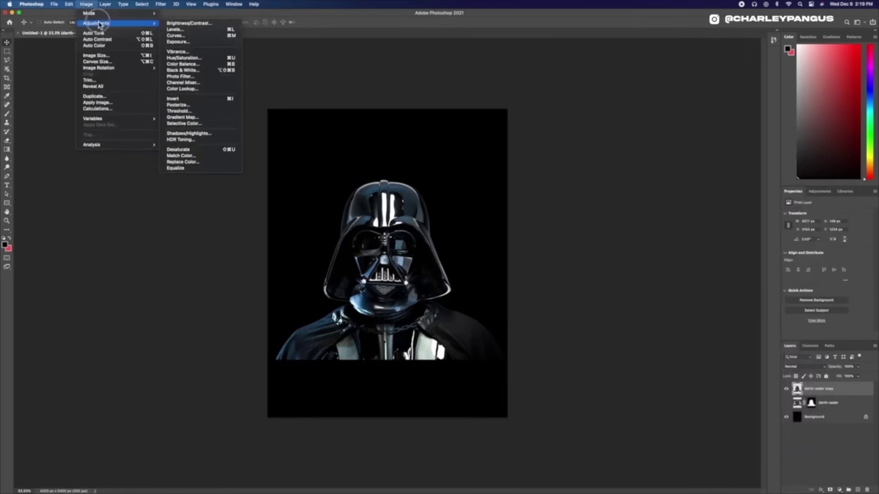
{"action": "right_click", "coordinate": [822, 389]}
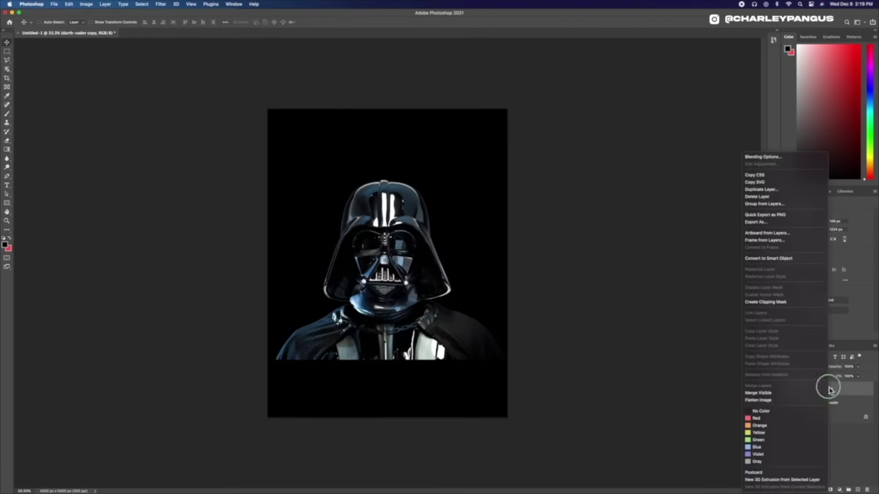
{"action": "left_click", "coordinate": [768, 258]}
Apply a Hue/Saturation adjustment to the darth-vader copy layer that removes all of its color.
{"action": "left_click", "coordinate": [86, 5]}
{"action": "left_click", "coordinate": [98, 23]}
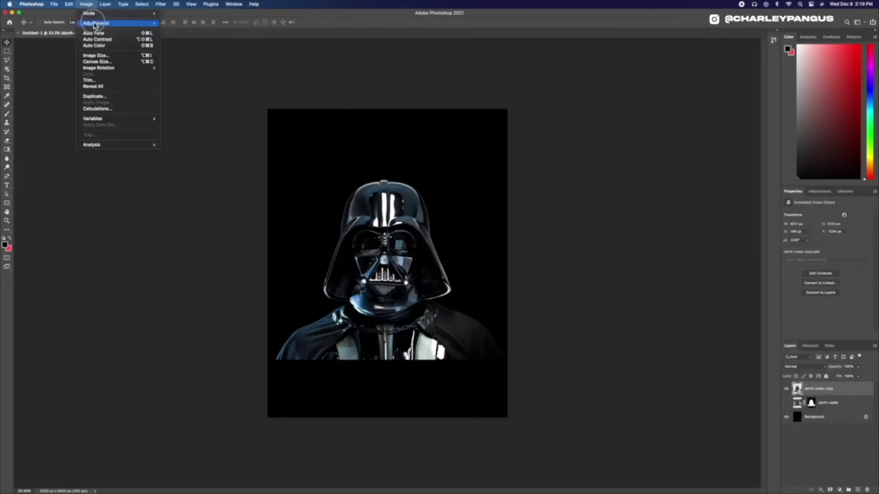
{"action": "left_click", "coordinate": [203, 29]}
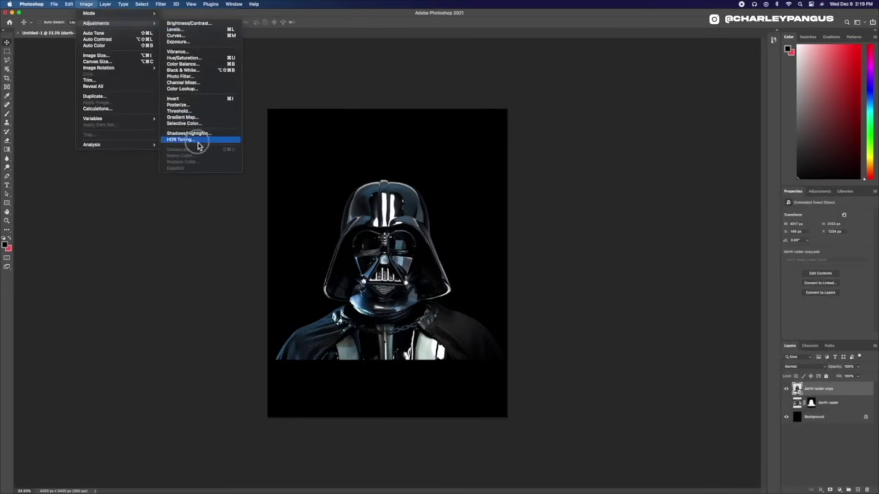
{"action": "left_click", "coordinate": [185, 58]}
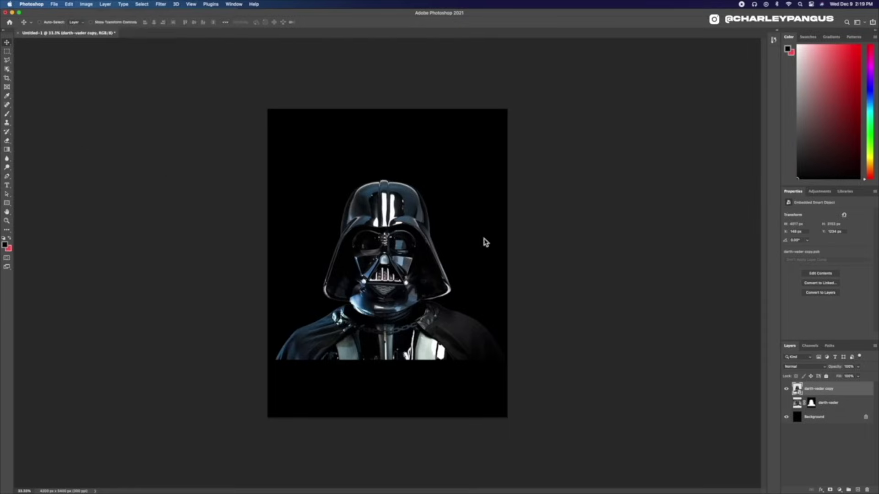
{"action": "left_click_drag", "start_coordinate": [422, 192], "coordinate": [425, 208]}
{"action": "left_click", "coordinate": [500, 142]}
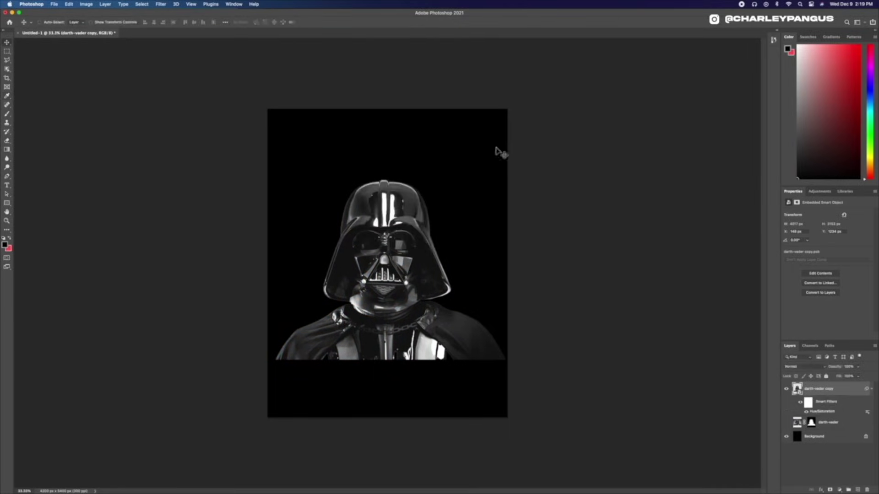
Start a Curves adjustment on darth-vader copy and shape a contrast curve with shadow, midtone and highlight points.
{"action": "left_click", "coordinate": [85, 4]}
{"action": "mouse_move", "coordinate": [114, 23]}
{"action": "left_click", "coordinate": [179, 30]}
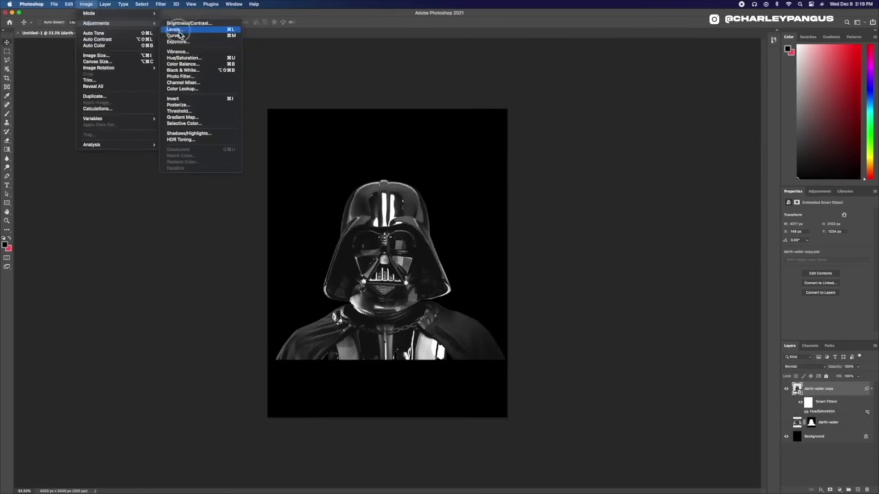
{"action": "left_click", "coordinate": [175, 36]}
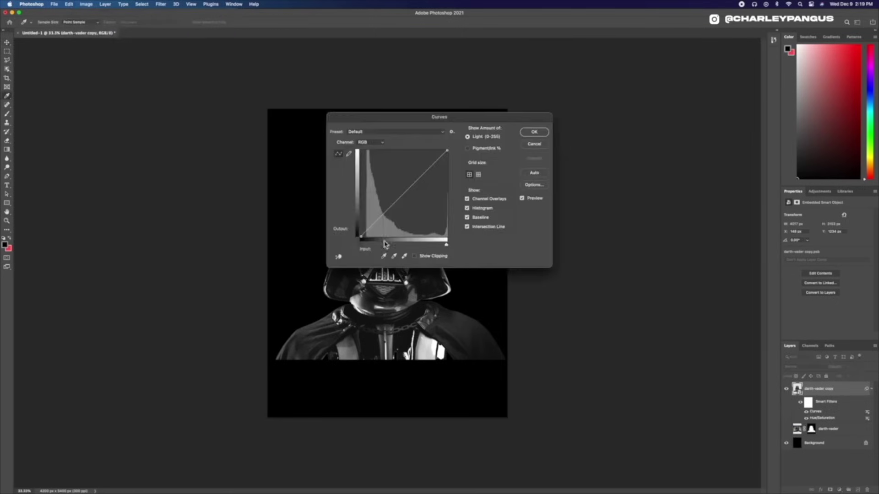
{"action": "left_click", "coordinate": [426, 169]}
{"action": "left_click", "coordinate": [403, 195]}
{"action": "left_click_drag", "start_coordinate": [383, 217], "coordinate": [384, 222]}
{"action": "left_click_drag", "start_coordinate": [408, 191], "coordinate": [402, 190]}
{"action": "left_click_drag", "start_coordinate": [432, 117], "coordinate": [608, 121]}
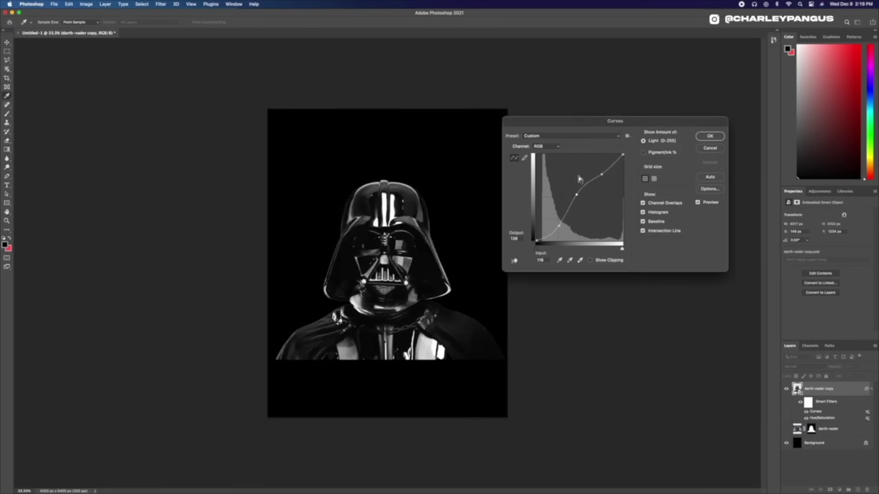
Refine the curve to about 189/218 in the highlights, 61/38 in the shadows and 120/117 in the midtones, and apply it.
{"action": "left_click_drag", "start_coordinate": [599, 177], "coordinate": [604, 170]}
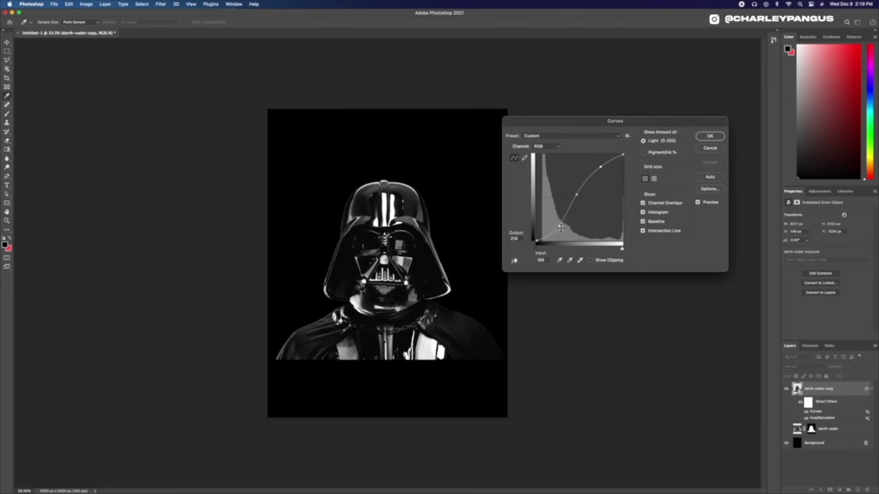
{"action": "left_click_drag", "start_coordinate": [561, 228], "coordinate": [551, 222]}
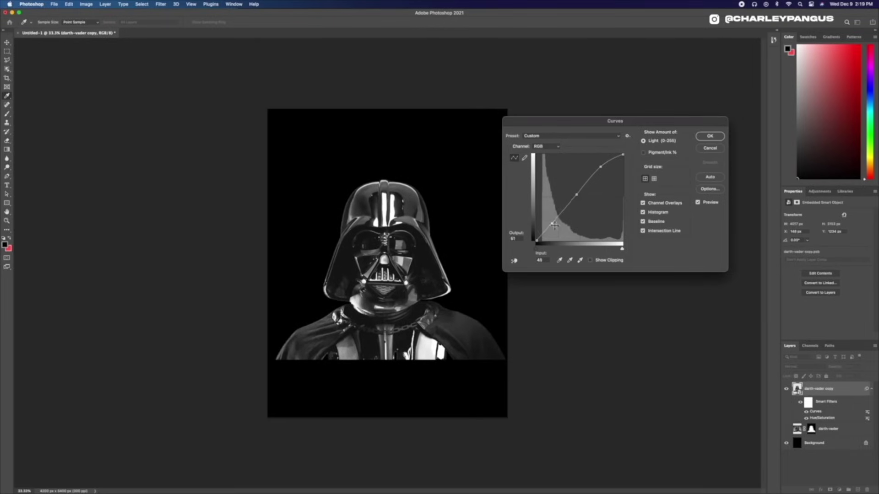
{"action": "left_click_drag", "start_coordinate": [579, 197], "coordinate": [571, 188]}
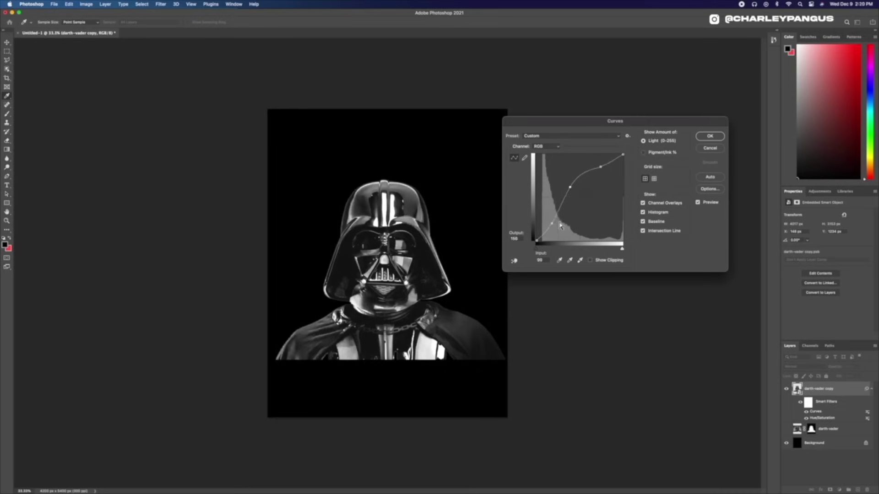
{"action": "left_click_drag", "start_coordinate": [552, 224], "coordinate": [557, 227]}
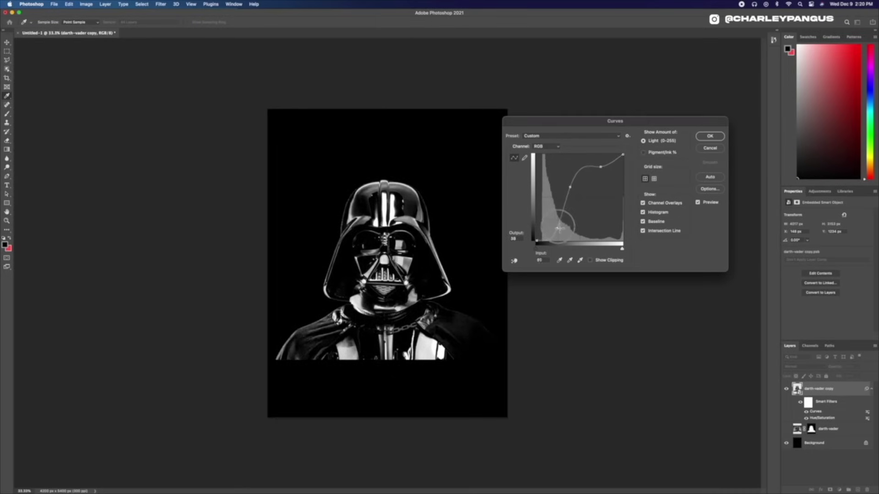
{"action": "left_click_drag", "start_coordinate": [573, 194], "coordinate": [581, 204]}
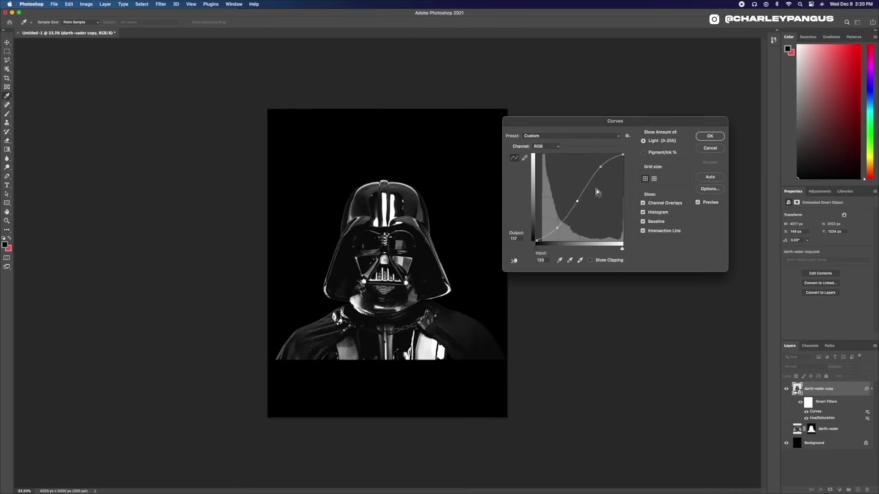
{"action": "left_click", "coordinate": [711, 137]}
Apply Levels to the darth-vader copy layer with input levels of about 18, 0.71 and 123.
{"action": "left_click", "coordinate": [85, 4]}
{"action": "mouse_move", "coordinate": [109, 22]}
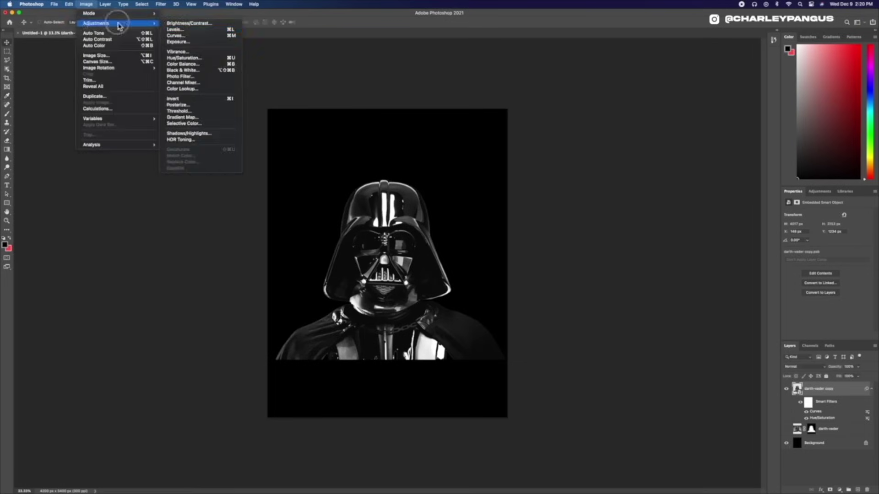
{"action": "left_click", "coordinate": [181, 29]}
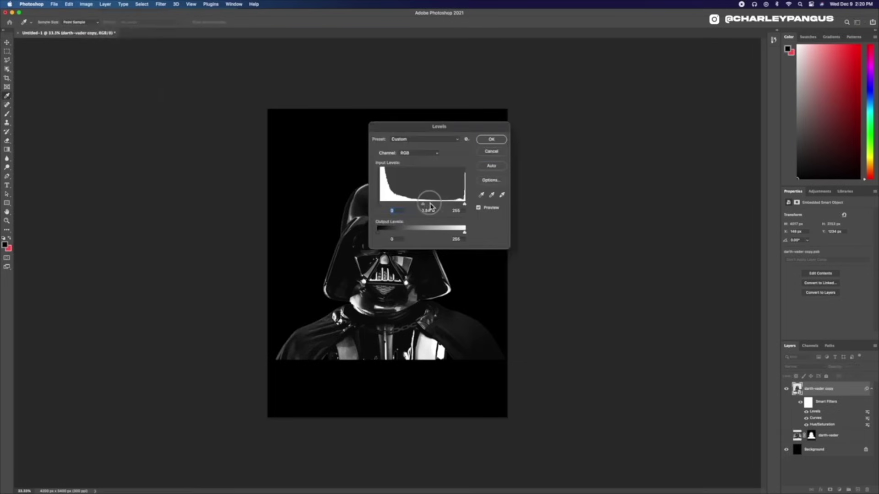
{"action": "left_click_drag", "start_coordinate": [421, 204], "coordinate": [433, 205]}
{"action": "left_click_drag", "start_coordinate": [435, 129], "coordinate": [585, 136]}
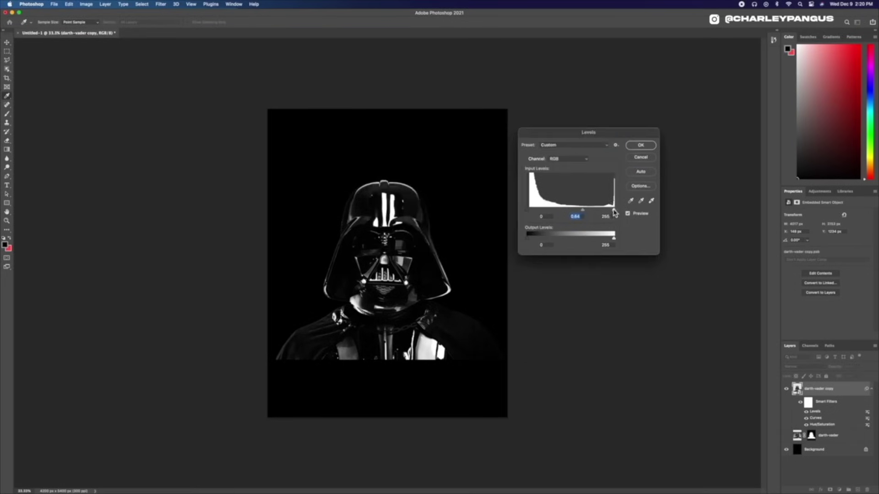
{"action": "left_click_drag", "start_coordinate": [614, 211], "coordinate": [555, 213]}
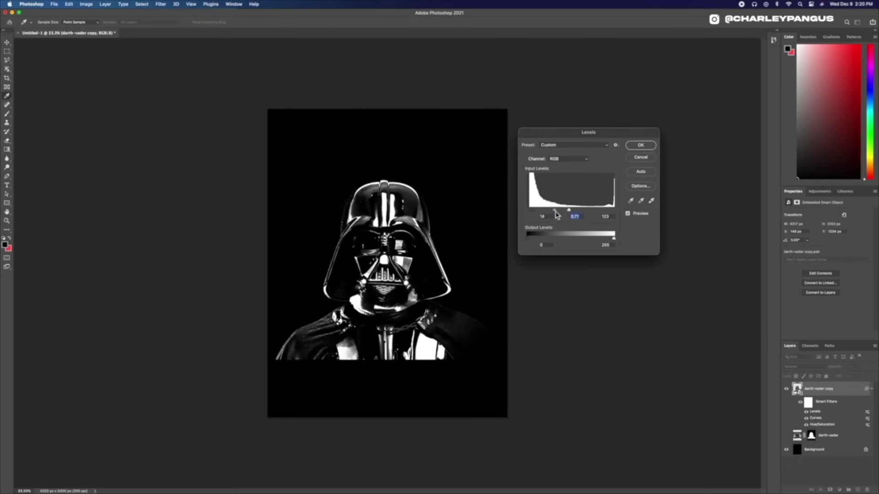
{"action": "left_click", "coordinate": [644, 146]}
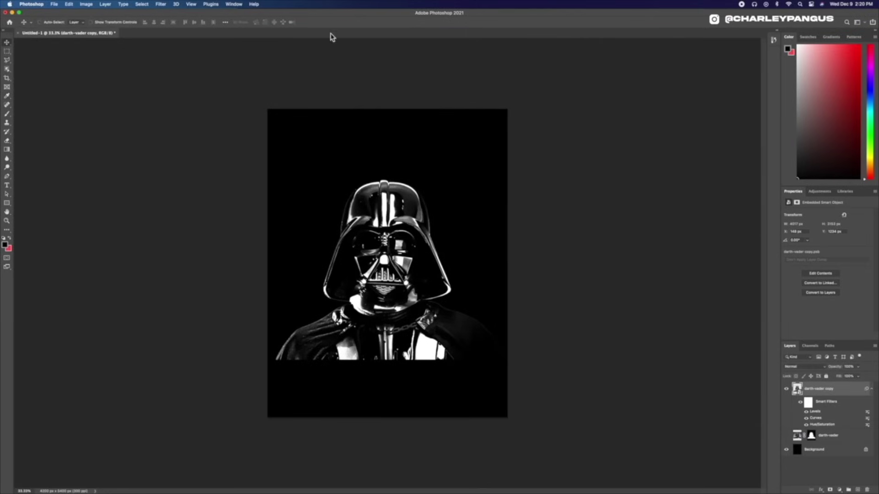
Place the Hurricane-Epsilon image from the Finder folder on the canvas, rotated 90° and scaled to about 107%.
{"action": "left_click", "coordinate": [107, 480]}
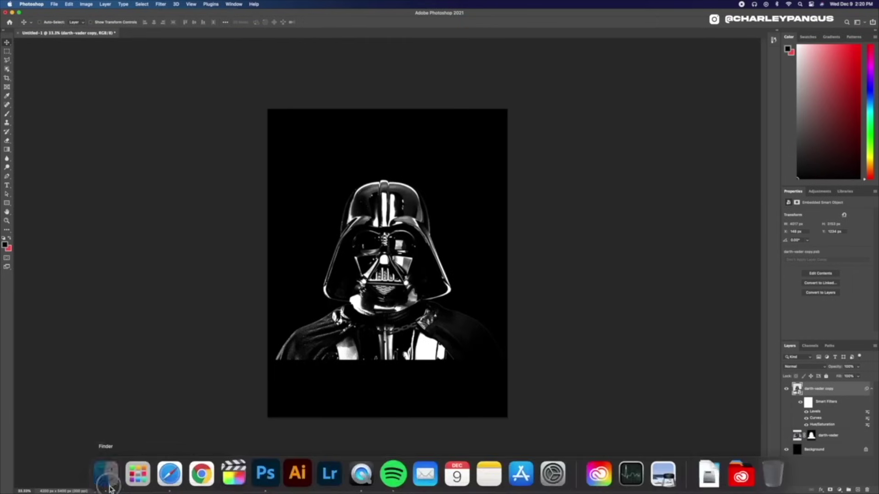
{"action": "left_click", "coordinate": [695, 163]}
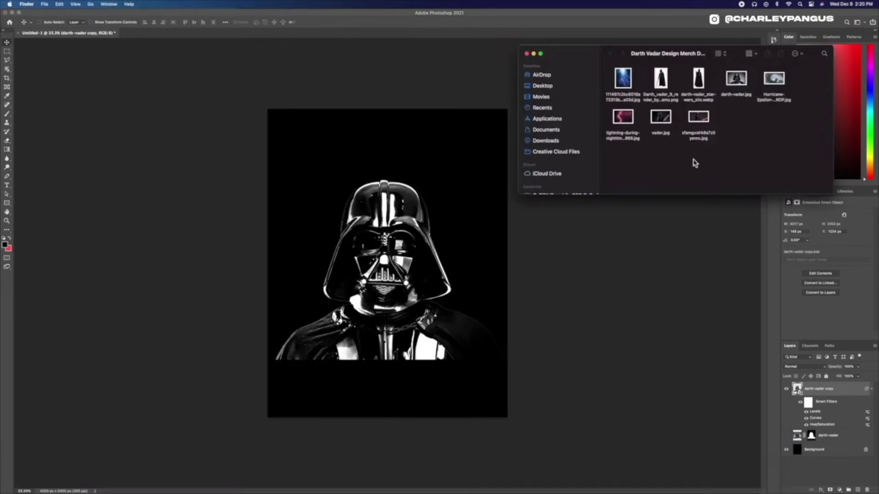
{"action": "left_click_drag", "start_coordinate": [773, 80], "coordinate": [318, 196]}
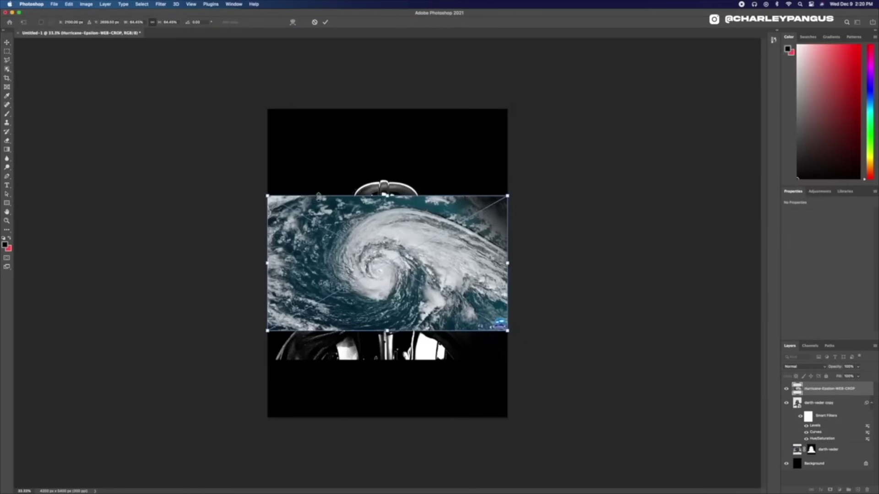
{"action": "left_click_drag", "start_coordinate": [255, 190], "coordinate": [463, 143]}
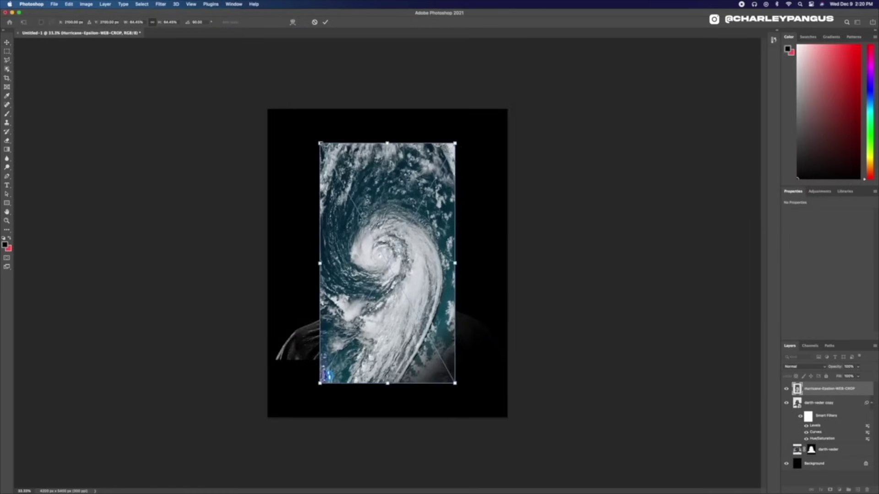
{"action": "left_click_drag", "start_coordinate": [316, 136], "coordinate": [210, 96]}
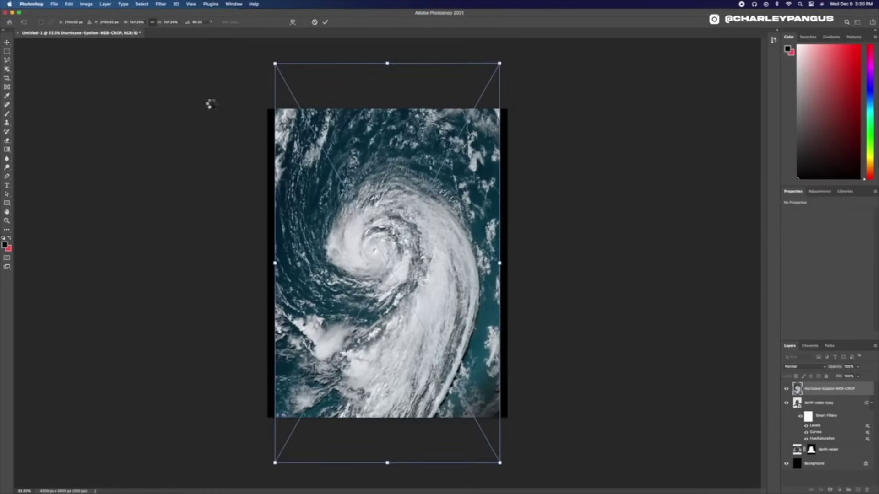
{"action": "key", "text": "Return"}
Try the hurricane layer behind darth-vader copy, enlarged to about 133% so it covers the whole canvas.
{"action": "left_click_drag", "start_coordinate": [819, 392], "coordinate": [819, 443]}
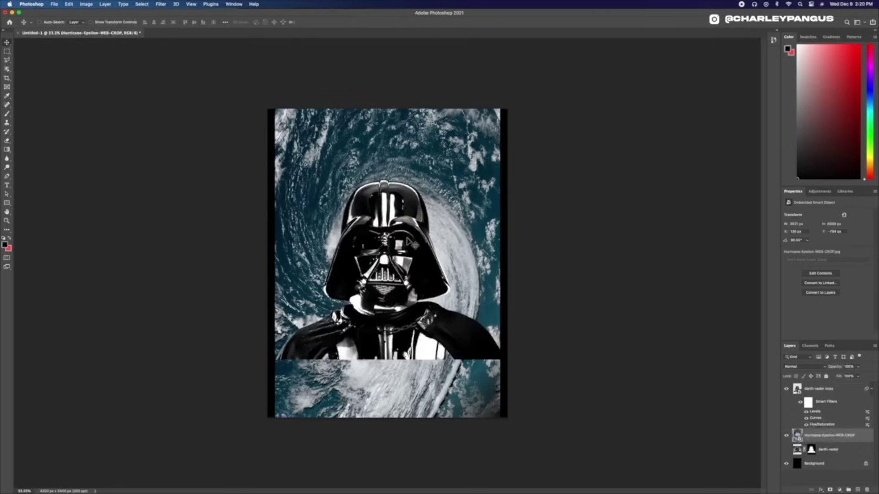
{"action": "left_click_drag", "start_coordinate": [300, 151], "coordinate": [288, 127]}
{"action": "key", "text": "ctrl+t"}
{"action": "left_click_drag", "start_coordinate": [259, 54], "coordinate": [181, 38]}
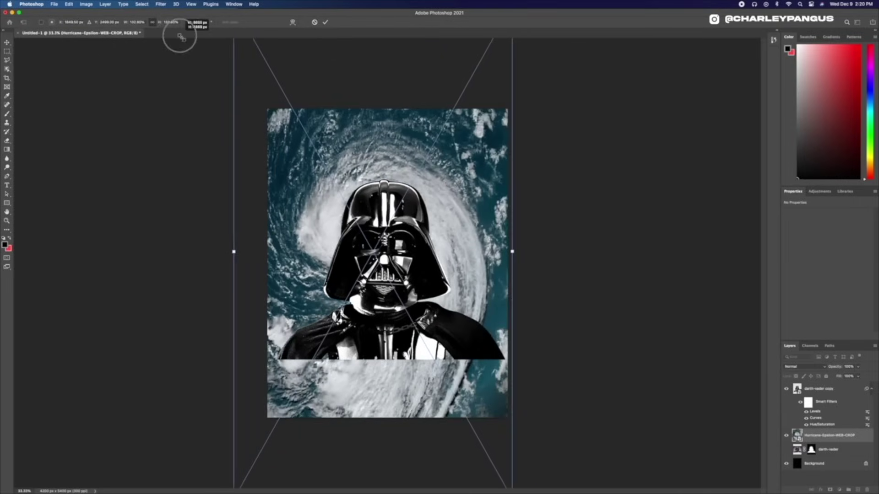
{"action": "left_click_drag", "start_coordinate": [439, 125], "coordinate": [438, 136]}
{"action": "key", "text": "Return"}
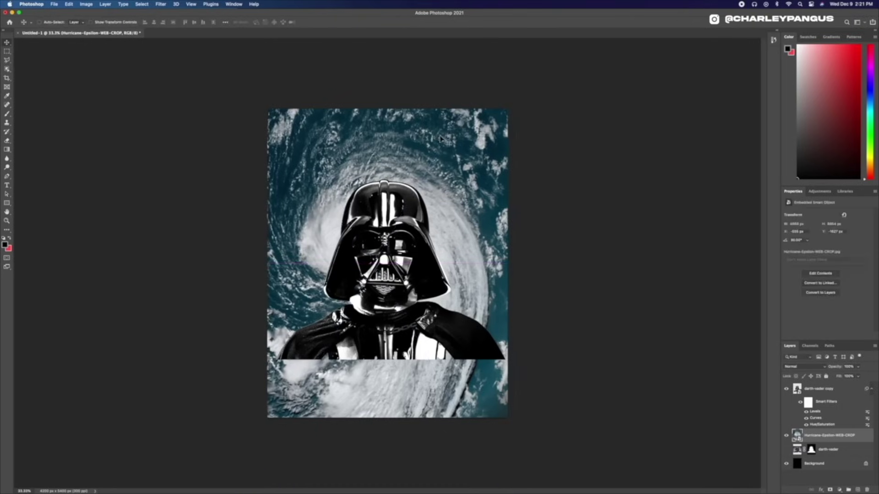
Remove the Hurricane-Epsilon-WEB-CROP layer from the design.
{"action": "left_click", "coordinate": [86, 4]}
{"action": "left_click", "coordinate": [515, 213]}
{"action": "right_click", "coordinate": [832, 436]}
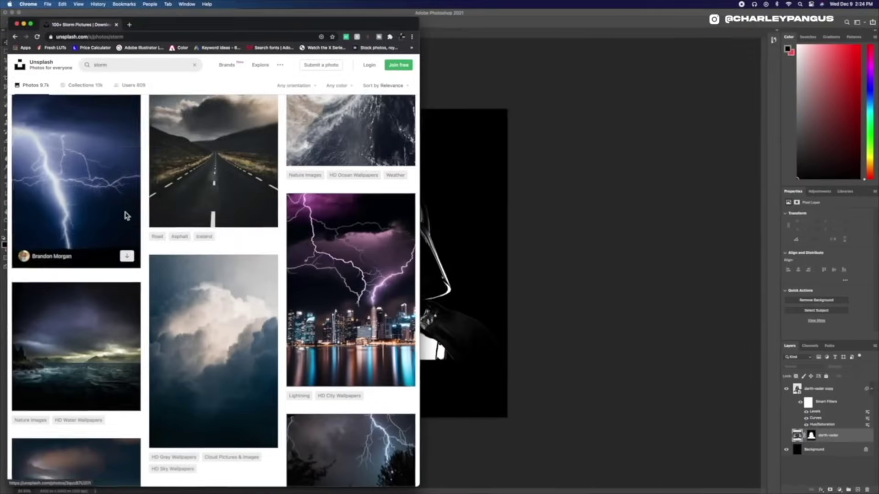
Copy the tall storm-cloud photo from the Unsplash storm results in Chrome and paste it into the Photoshop design.
{"action": "scroll", "coordinate": [210, 207], "scroll_direction": "down", "scroll_amount": 3}
{"action": "left_click", "coordinate": [210, 207]}
{"action": "right_click", "coordinate": [229, 203]}
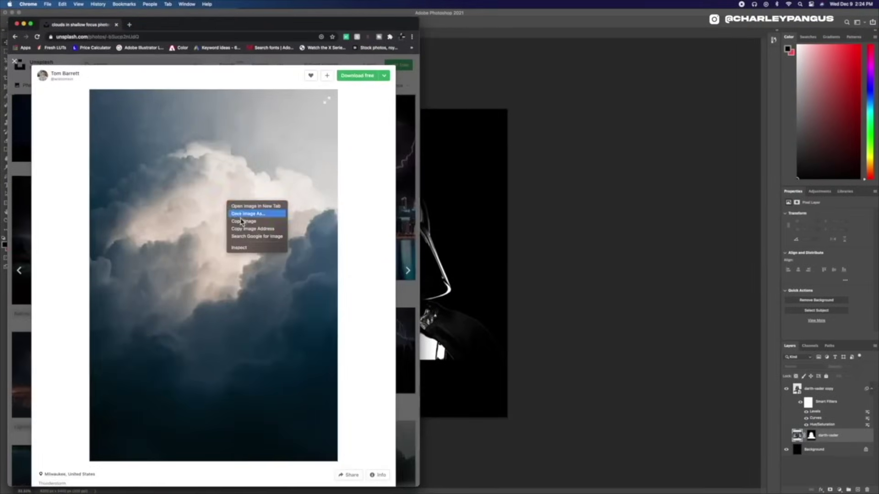
{"action": "left_click", "coordinate": [243, 221]}
{"action": "left_click", "coordinate": [487, 231]}
{"action": "key", "text": "super+v"}
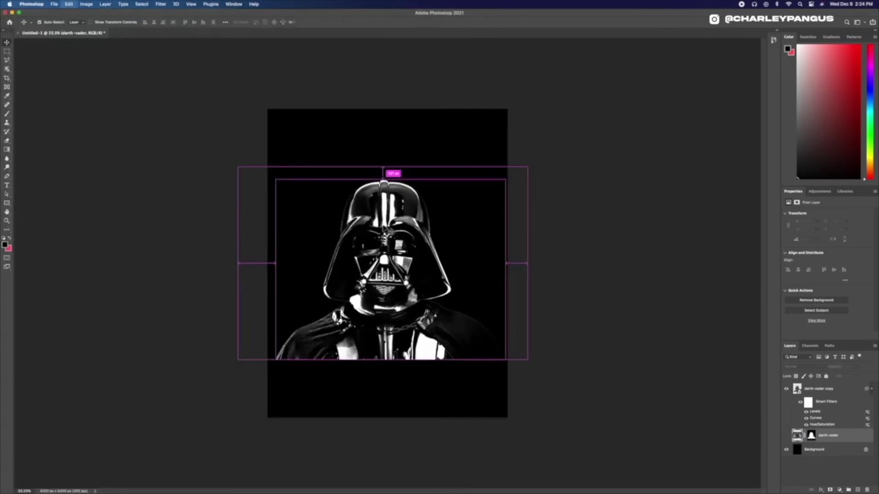
Scale the pasted cloud photo up around its center until it nearly fills the canvas width.
{"action": "key", "text": "super+t"}
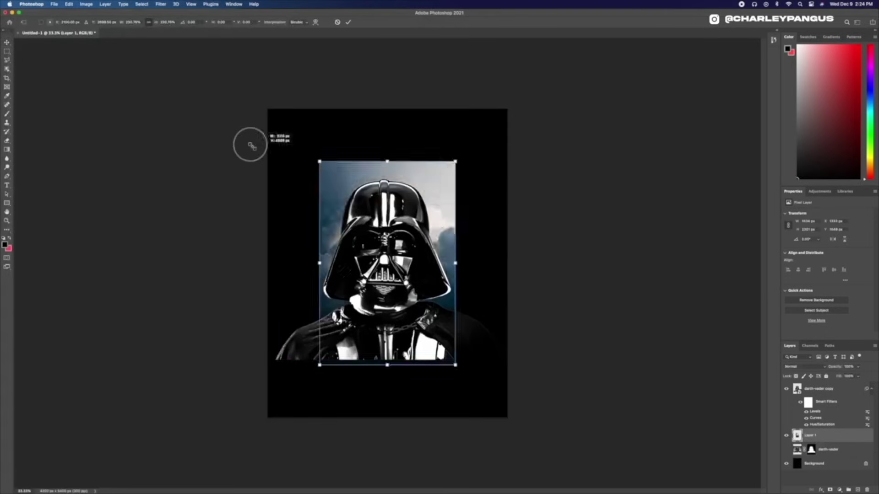
{"action": "left_click_drag", "start_coordinate": [250, 145], "coordinate": [220, 131]}
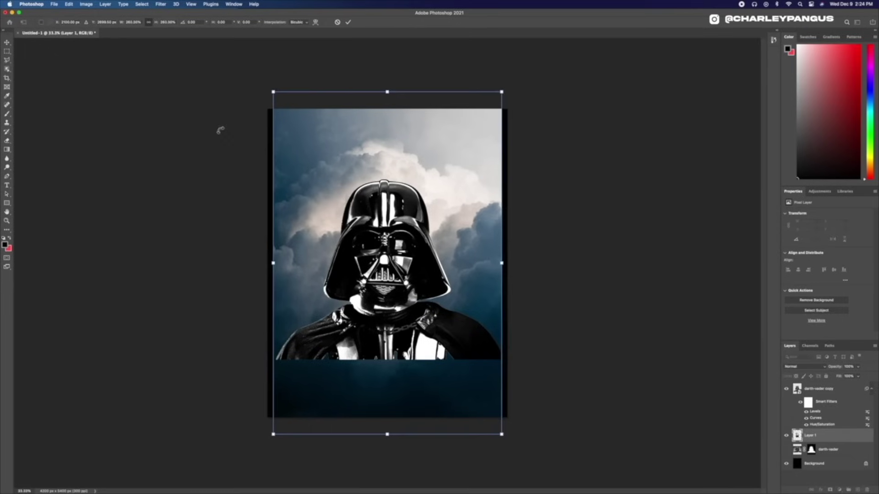
{"action": "key", "text": "Return"}
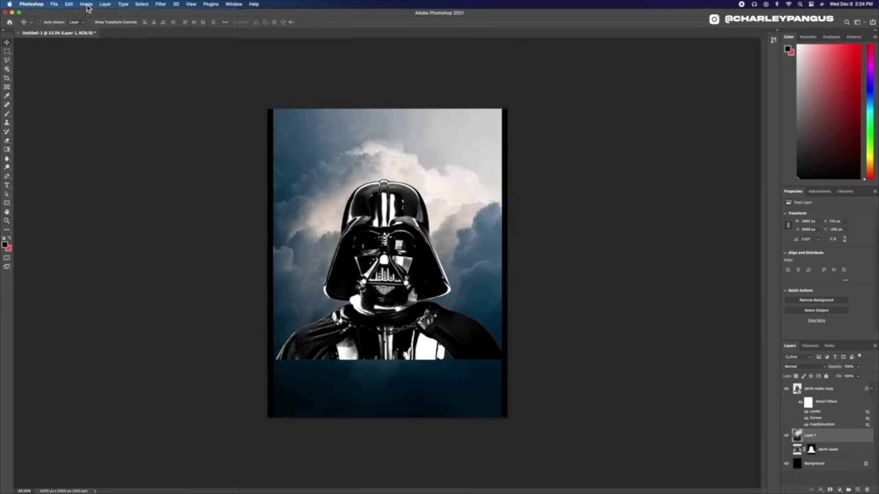
Desaturate the cloud photo on Layer 1.
{"action": "left_click", "coordinate": [87, 4]}
{"action": "mouse_move", "coordinate": [98, 23]}
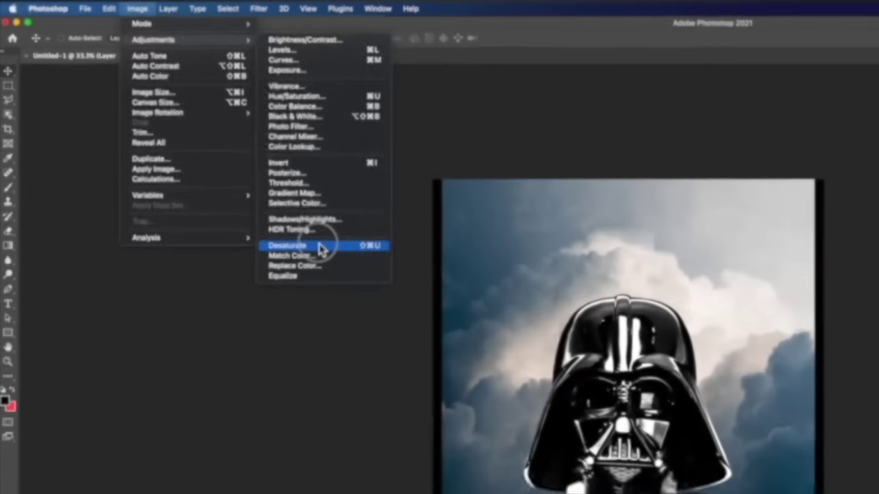
{"action": "left_click", "coordinate": [322, 248]}
Darken the storm clouds on Layer 1 with Levels for stronger contrast and move the layer down and slightly left behind the helmet.
{"action": "left_click", "coordinate": [137, 9]}
{"action": "mouse_move", "coordinate": [163, 40]}
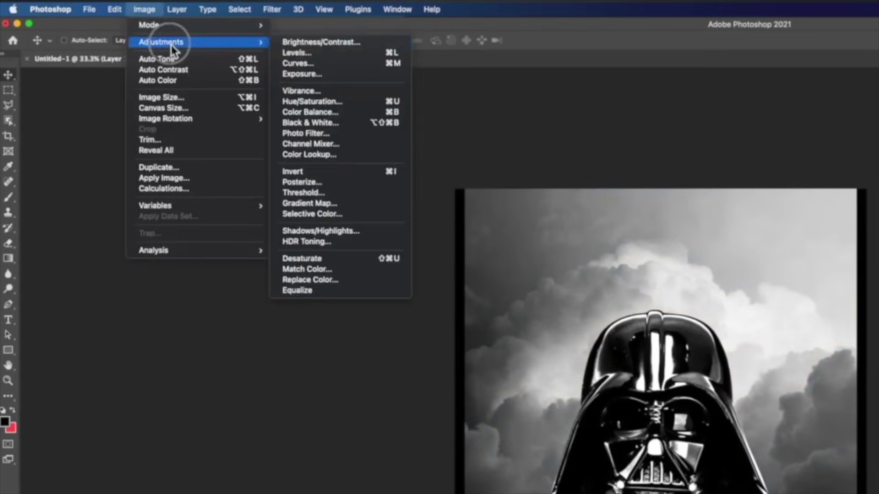
{"action": "left_click", "coordinate": [292, 53]}
{"action": "left_click_drag", "start_coordinate": [534, 260], "coordinate": [556, 254]}
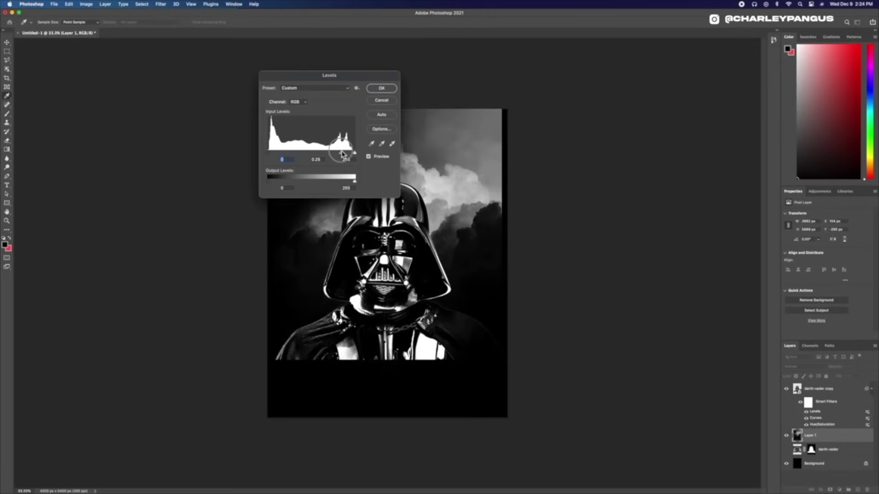
{"action": "left_click_drag", "start_coordinate": [350, 154], "coordinate": [349, 153]}
{"action": "left_click_drag", "start_coordinate": [281, 156], "coordinate": [343, 158]}
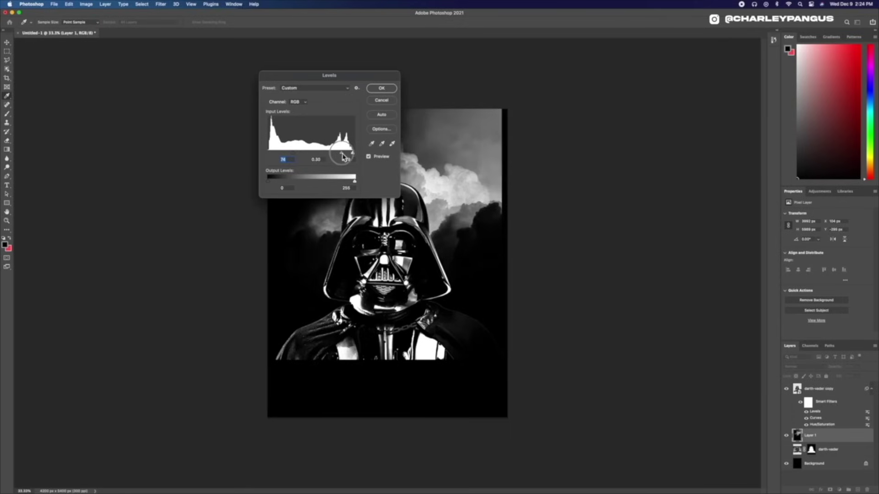
{"action": "left_click", "coordinate": [381, 88]}
{"action": "key", "text": "v"}
{"action": "left_click_drag", "start_coordinate": [412, 142], "coordinate": [421, 174]}
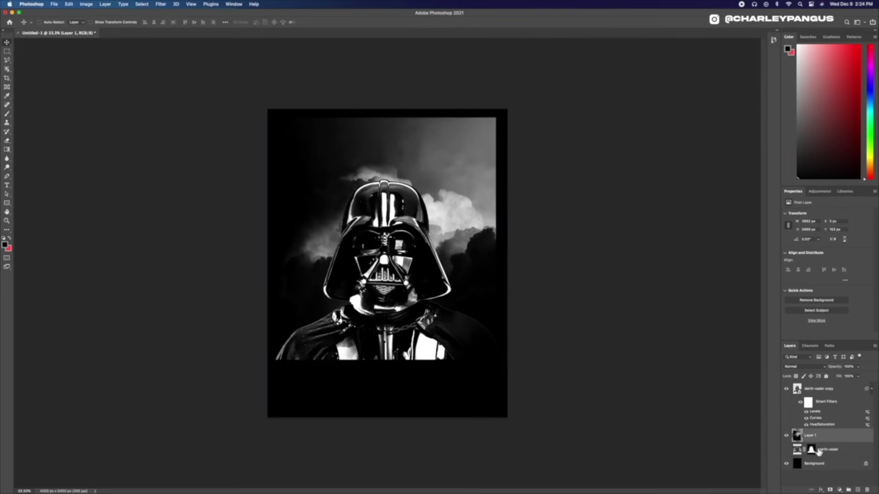
Try to reveal the clouds only around the helmet by brushing white on an inverted layer mask on Layer 1.
{"action": "left_click", "coordinate": [830, 490]}
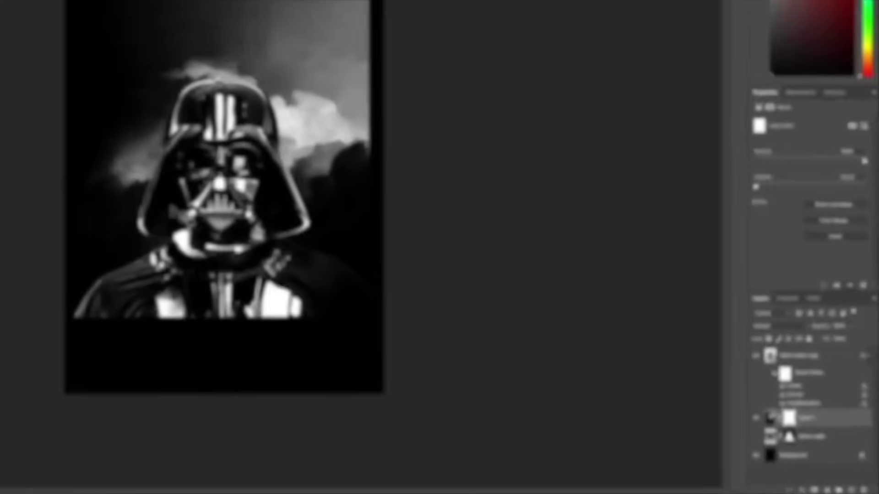
{"action": "key", "text": "super+i"}
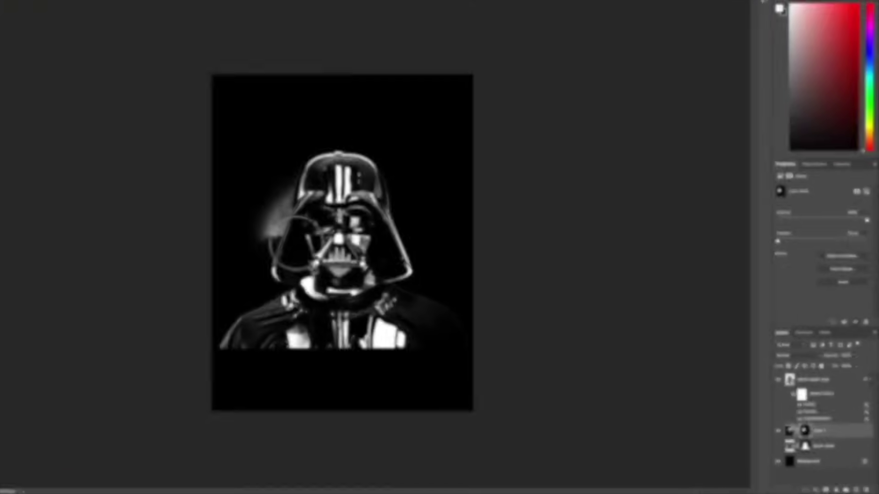
{"action": "left_click", "coordinate": [345, 263]}
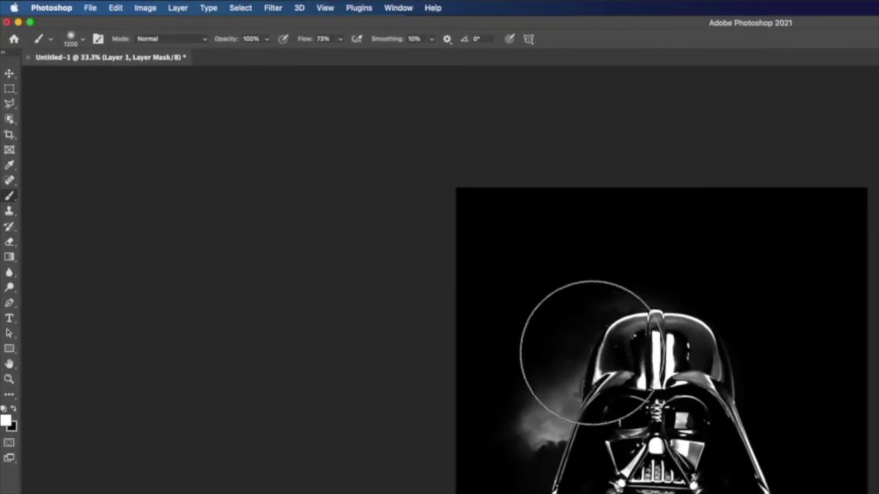
{"action": "mouse_move", "coordinate": [593, 352]}
{"action": "left_mouse_down"}
{"action": "mouse_move", "coordinate": [646, 327]}
{"action": "mouse_move", "coordinate": [714, 366]}
{"action": "left_mouse_up"}
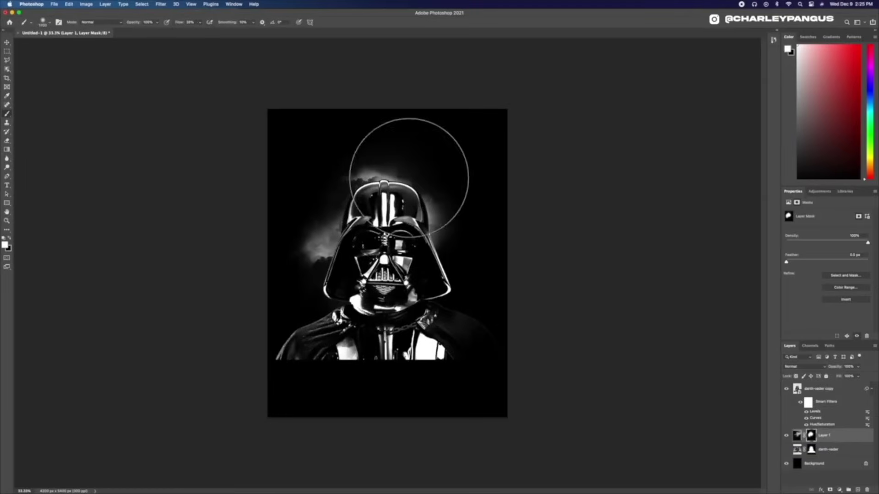
{"action": "left_click_drag", "start_coordinate": [402, 157], "coordinate": [192, 135]}
{"action": "key", "text": "super+z"}
{"action": "key", "text": "super+z"}
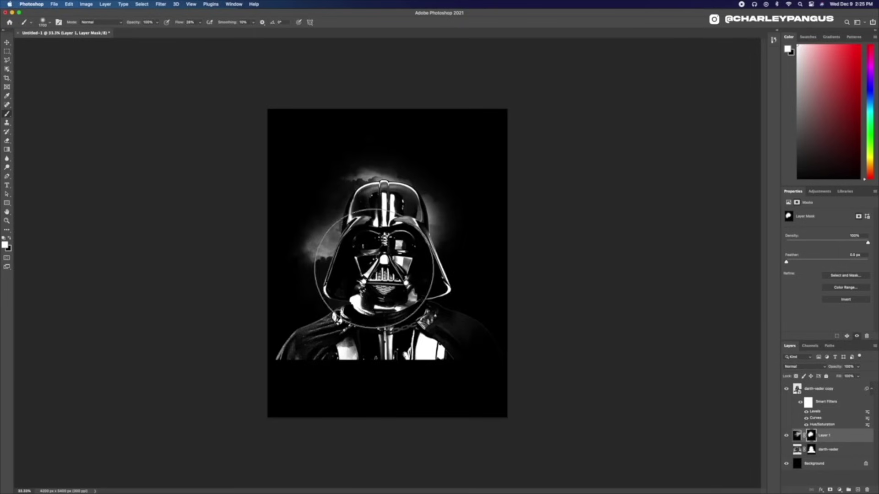
Lower the brush opacity to 24% and delete the layer mask from Layer 1.
{"action": "left_click", "coordinate": [5, 245]}
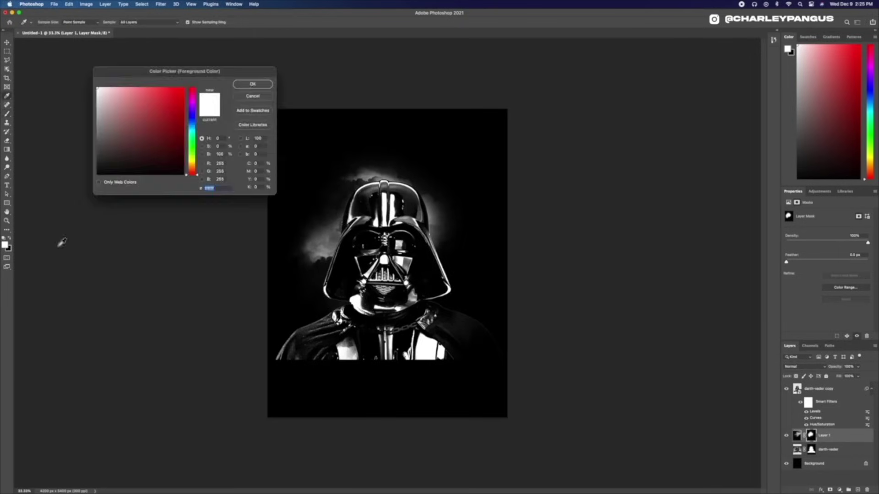
{"action": "left_click", "coordinate": [245, 85]}
{"action": "left_click", "coordinate": [50, 22]}
{"action": "left_click", "coordinate": [110, 30]}
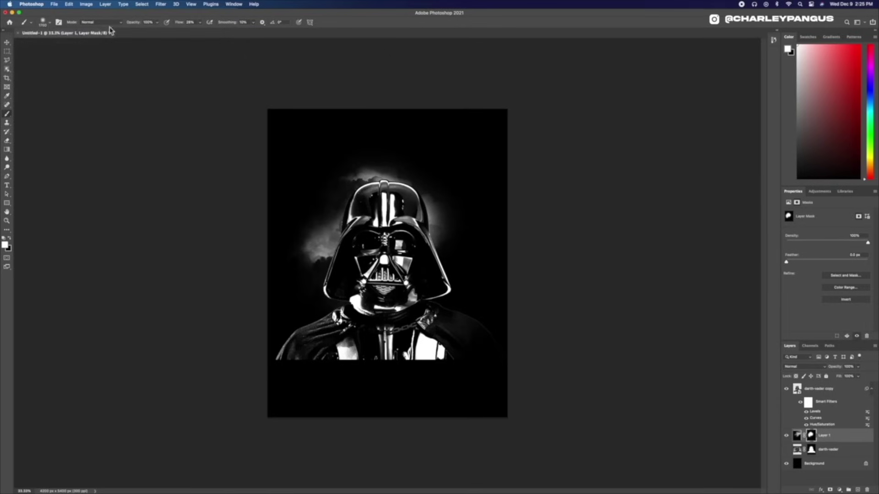
{"action": "key", "text": "2"}
{"action": "key", "text": "4"}
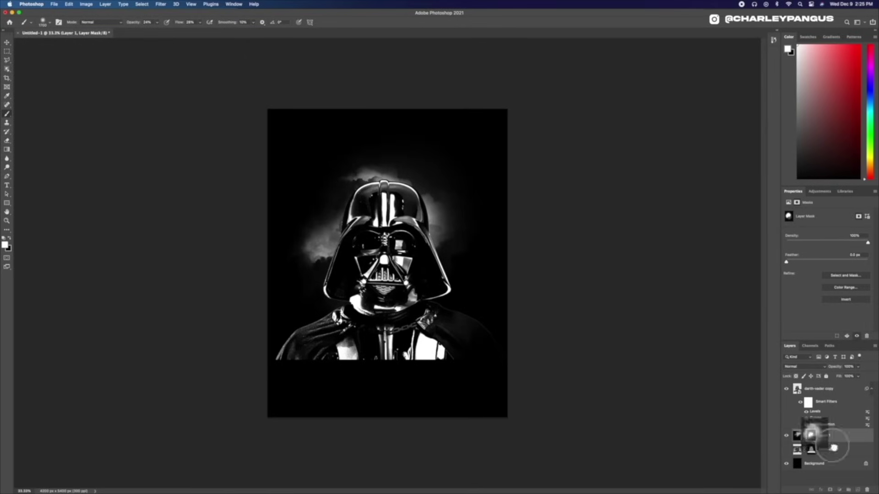
{"action": "left_click", "coordinate": [866, 489]}
{"action": "left_click", "coordinate": [440, 190]}
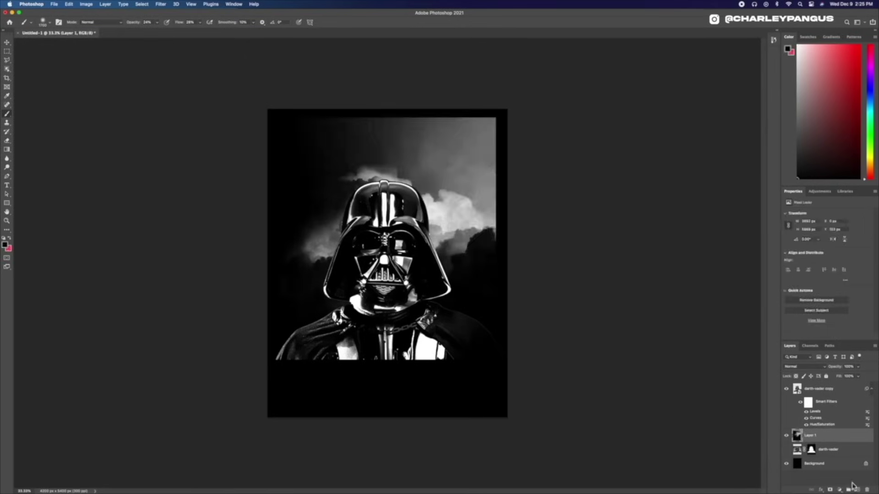
Duplicate Layer 1, position the copy's clouds behind the helmet and scale the copy to about 112%.
{"action": "key", "text": "x"}
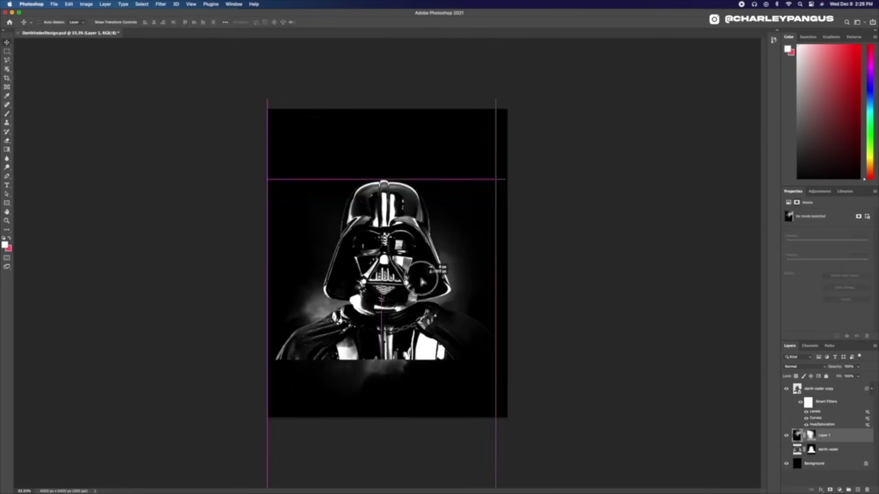
{"action": "left_click_drag", "start_coordinate": [416, 256], "coordinate": [418, 187]}
{"action": "key", "text": "super+t"}
{"action": "left_click_drag", "start_coordinate": [267, 108], "coordinate": [253, 87]}
{"action": "left_click_drag", "start_coordinate": [399, 195], "coordinate": [398, 234]}
{"action": "key", "text": "Return"}
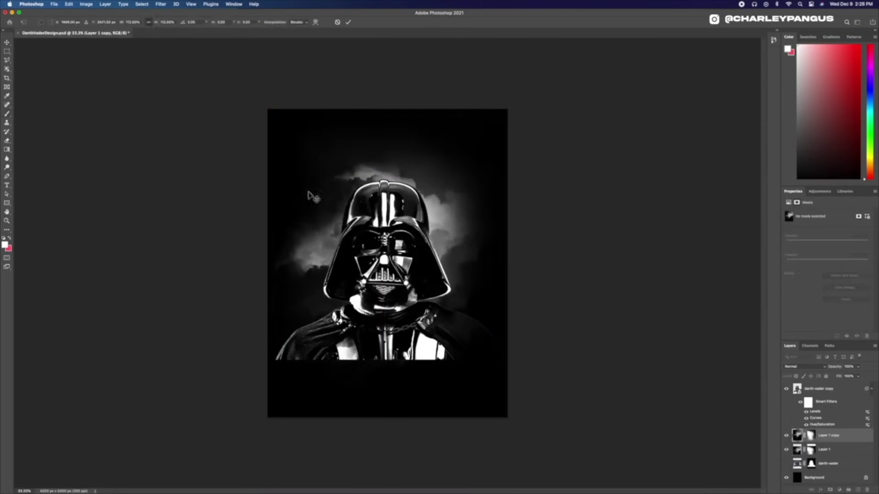
Paint black on the Layer 1 copy mask to soften the clouds beside the helmet, and shift the layer slightly.
{"action": "key", "text": "b"}
{"action": "left_click", "coordinate": [246, 278]}
{"action": "key", "text": "super+z"}
{"action": "left_click", "coordinate": [811, 435]}
{"action": "key", "text": "d"}
{"action": "key", "text": "x"}
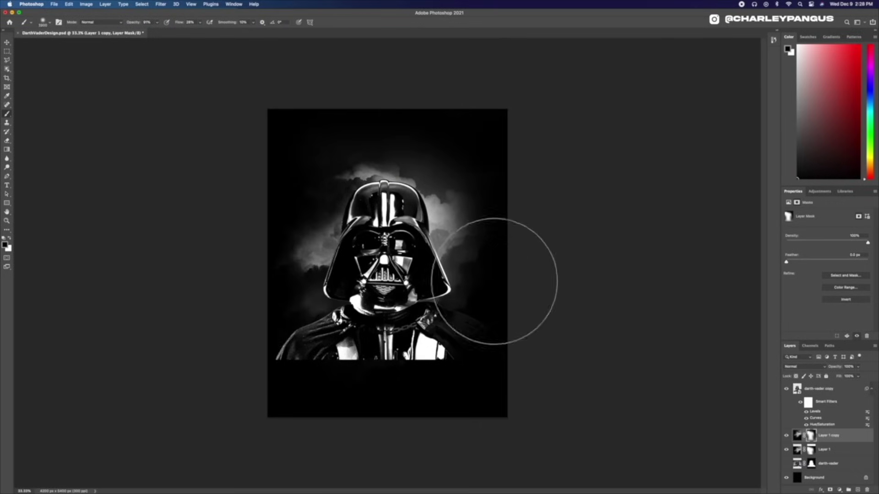
{"action": "mouse_move", "coordinate": [432, 161]}
{"action": "left_mouse_down"}
{"action": "mouse_move", "coordinate": [262, 257]}
{"action": "mouse_move", "coordinate": [487, 270]}
{"action": "mouse_move", "coordinate": [321, 257]}
{"action": "mouse_move", "coordinate": [423, 406]}
{"action": "left_mouse_up"}
{"action": "key", "text": "super+z"}
{"action": "key", "text": "v"}
{"action": "mouse_move", "coordinate": [458, 176]}
{"action": "left_mouse_down"}
{"action": "mouse_move", "coordinate": [465, 173]}
{"action": "mouse_move", "coordinate": [417, 195]}
{"action": "left_mouse_up"}
Add a layer mask to the darth-vader copy layer and brush black along the torso's hard bottom edge.
{"action": "left_click", "coordinate": [811, 463]}
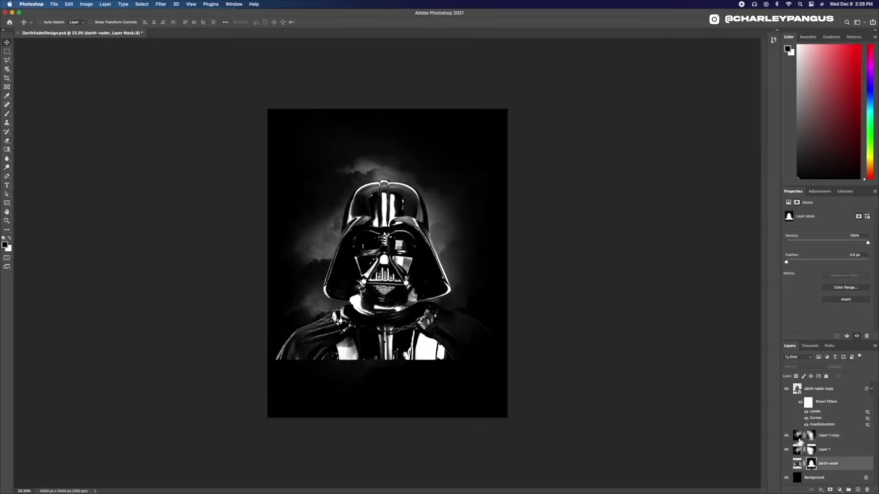
{"action": "left_click", "coordinate": [819, 389]}
{"action": "left_click", "coordinate": [830, 490]}
{"action": "left_click", "coordinate": [7, 114]}
{"action": "left_click_drag", "start_coordinate": [360, 408], "coordinate": [336, 389]}
Fade the cape, shoulders and chest into the dark background by brushing black on the darth-vader copy mask with smaller brush sizes.
{"action": "key", "text": "bracketleft"}
{"action": "key", "text": "bracketleft"}
{"action": "key", "text": "bracketleft"}
{"action": "key", "text": "bracketleft"}
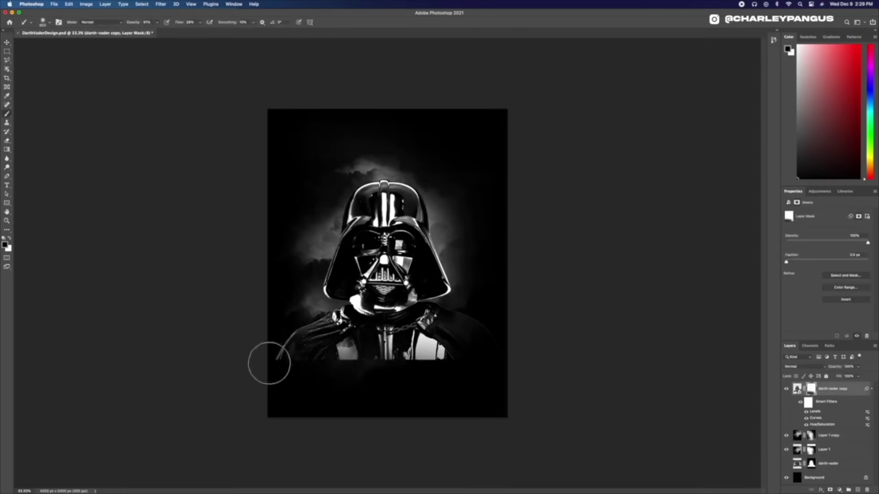
{"action": "mouse_move", "coordinate": [269, 363]}
{"action": "left_mouse_down"}
{"action": "mouse_move", "coordinate": [469, 355]}
{"action": "mouse_move", "coordinate": [363, 372]}
{"action": "mouse_move", "coordinate": [317, 334]}
{"action": "mouse_move", "coordinate": [438, 357]}
{"action": "left_mouse_up"}
{"action": "key", "text": "bracketright"}
{"action": "key", "text": "bracketright"}
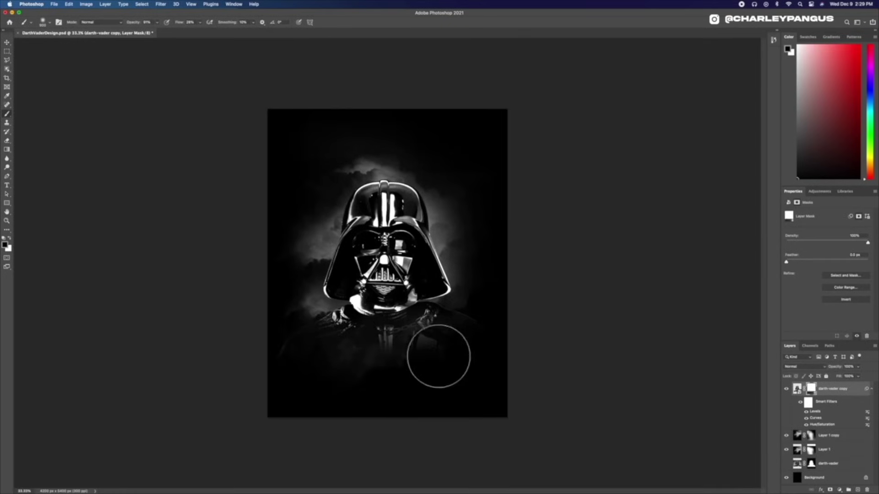
{"action": "mouse_move", "coordinate": [371, 329]}
{"action": "left_mouse_down"}
{"action": "mouse_move", "coordinate": [428, 319]}
{"action": "mouse_move", "coordinate": [394, 353]}
{"action": "mouse_move", "coordinate": [467, 308]}
{"action": "mouse_move", "coordinate": [326, 350]}
{"action": "left_mouse_up"}
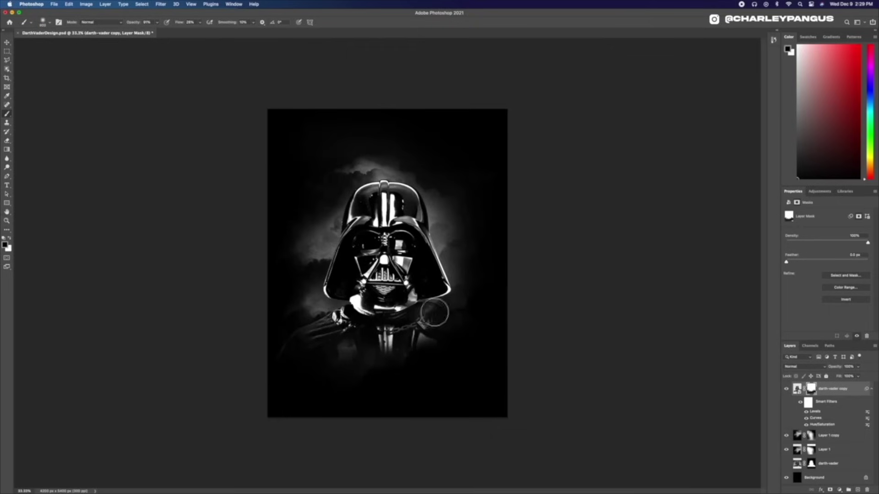
Move the masked Darth Vader figure slightly up on the canvas.
{"action": "left_click", "coordinate": [7, 43]}
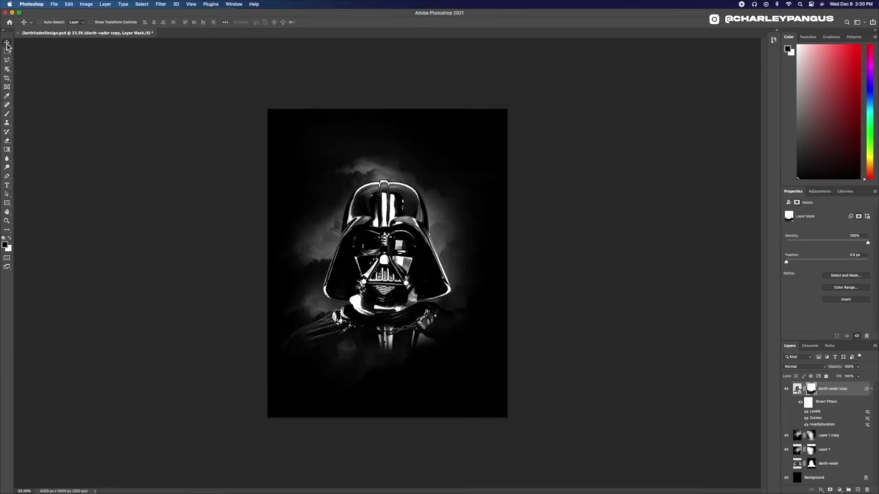
{"action": "left_click_drag", "start_coordinate": [384, 275], "coordinate": [385, 259]}
{"action": "left_click", "coordinate": [7, 114]}
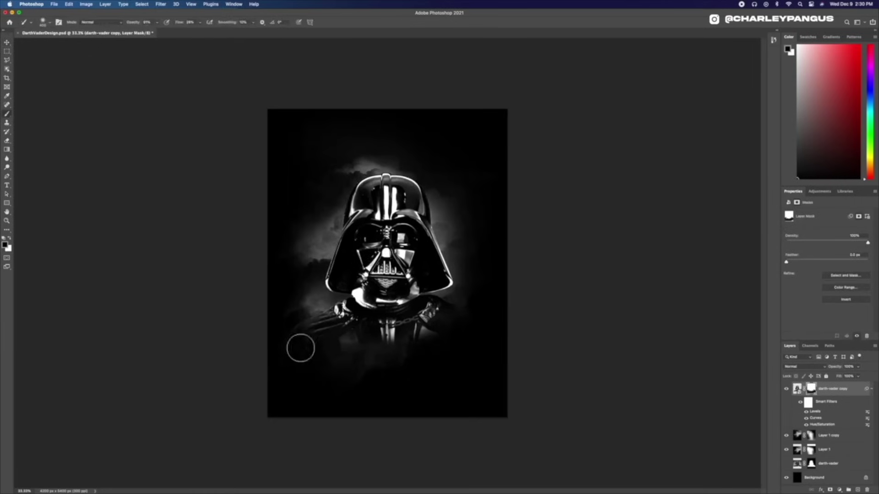
Free-transform the Layer 1 clouds and move them upward.
{"action": "left_click", "coordinate": [801, 451]}
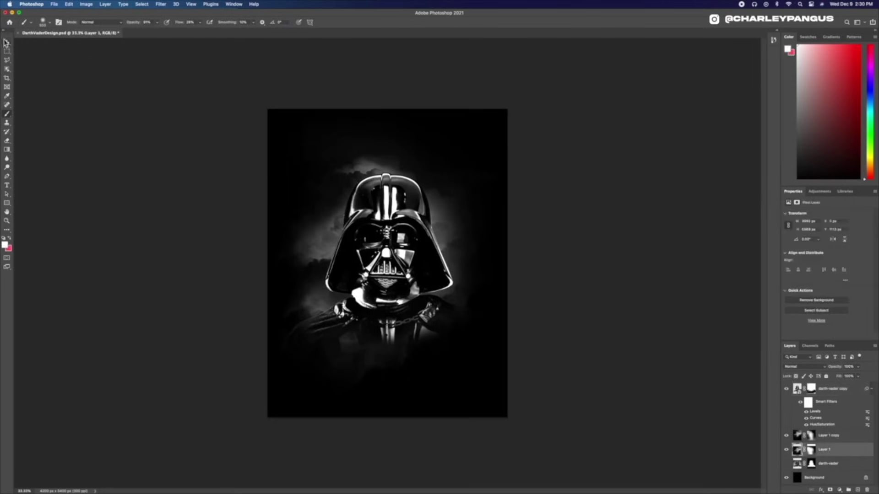
{"action": "key", "text": "super+t"}
{"action": "left_click_drag", "start_coordinate": [401, 390], "coordinate": [400, 140]}
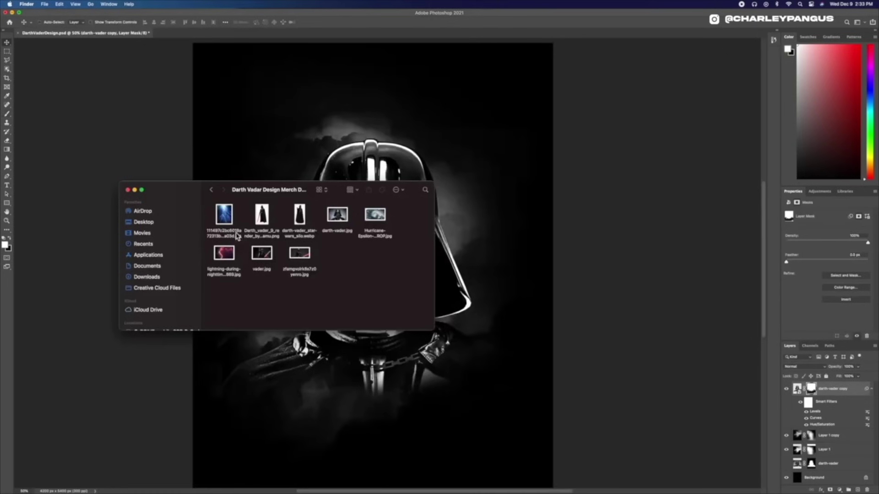
Place the blue lightning image from the Finder folder into the design, rotate it upside down and scale it to about 32%.
{"action": "left_click_drag", "start_coordinate": [237, 235], "coordinate": [410, 180]}
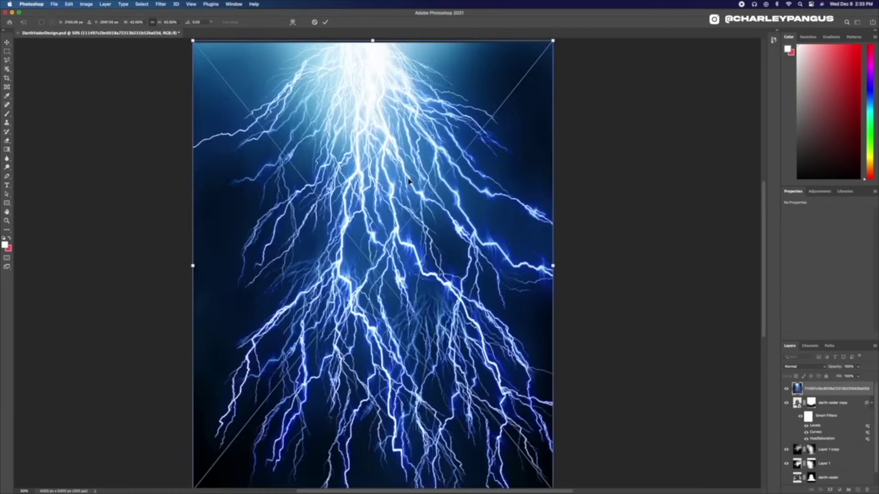
{"action": "left_click_drag", "start_coordinate": [550, 46], "coordinate": [453, 137]}
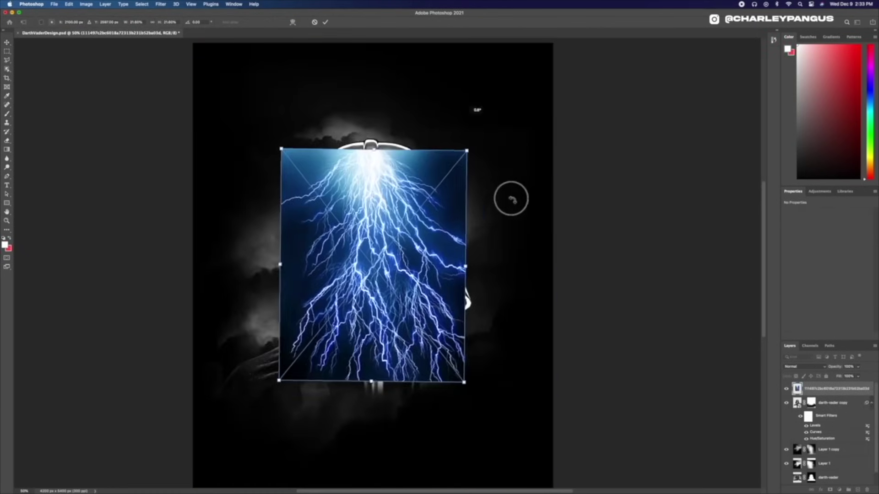
{"action": "left_click_drag", "start_coordinate": [510, 198], "coordinate": [328, 358]}
{"action": "left_click_drag", "start_coordinate": [280, 150], "coordinate": [223, 86]}
{"action": "left_click_drag", "start_coordinate": [403, 243], "coordinate": [399, 226]}
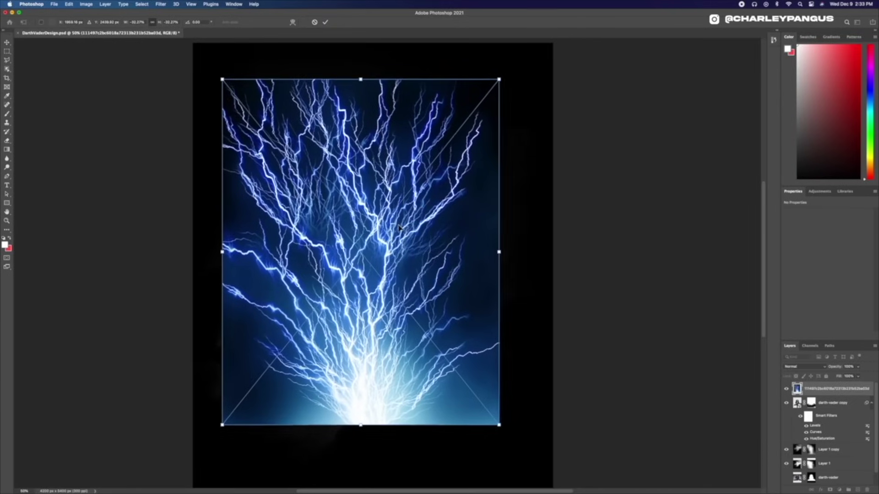
{"action": "key", "text": "Return"}
Move the lightning layer below darth-vader copy and rasterize it, shifting the image slightly to the right.
{"action": "left_click_drag", "start_coordinate": [830, 397], "coordinate": [829, 439]}
{"action": "right_click", "coordinate": [830, 437]}
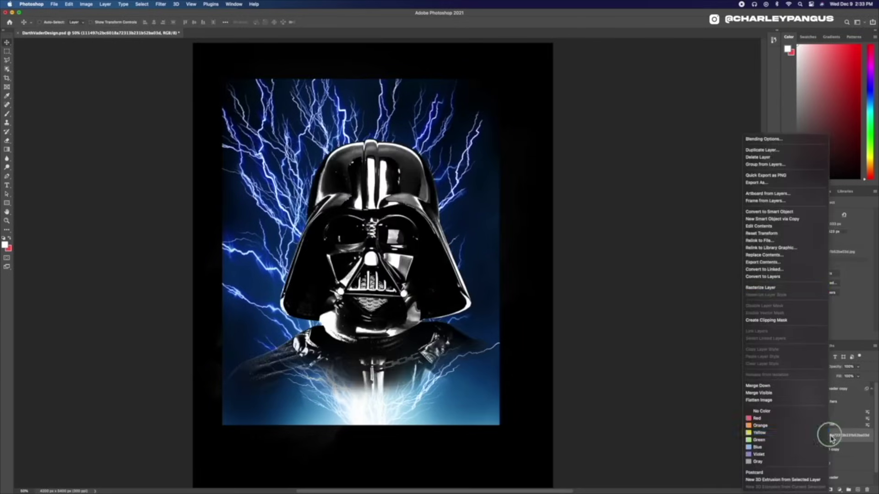
{"action": "left_click", "coordinate": [760, 288]}
{"action": "left_click_drag", "start_coordinate": [378, 216], "coordinate": [395, 221]}
Desaturate the rasterized lightning layer.
{"action": "left_click", "coordinate": [86, 4]}
{"action": "mouse_move", "coordinate": [133, 23]}
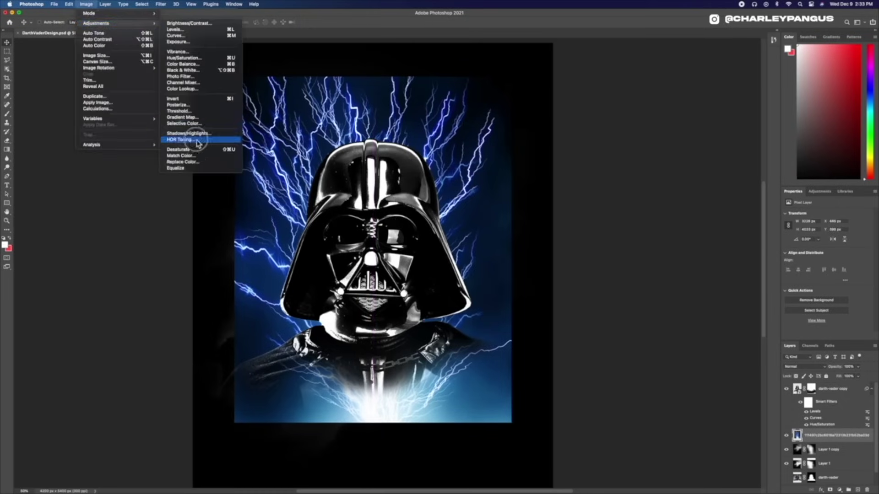
{"action": "key", "text": "Escape"}
{"action": "left_click", "coordinate": [86, 4]}
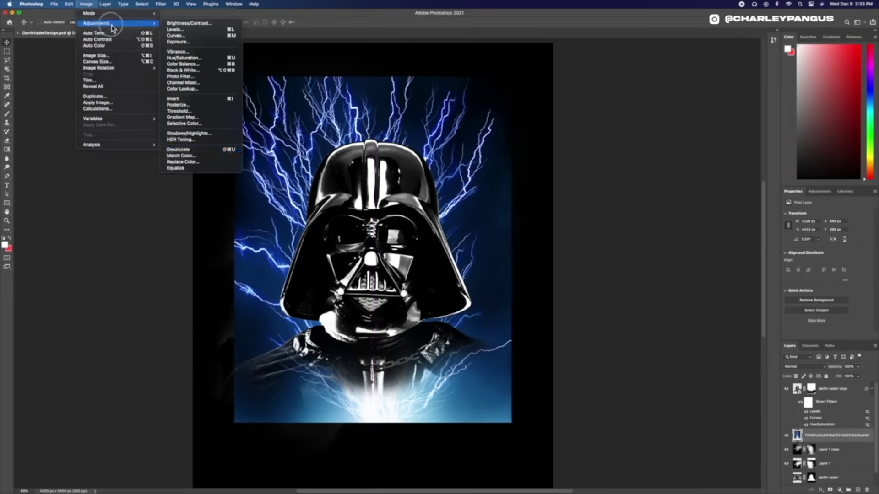
{"action": "left_click", "coordinate": [177, 153]}
Darken the lightning layer's background with Levels and set its blend mode to Screen.
{"action": "left_click", "coordinate": [86, 4]}
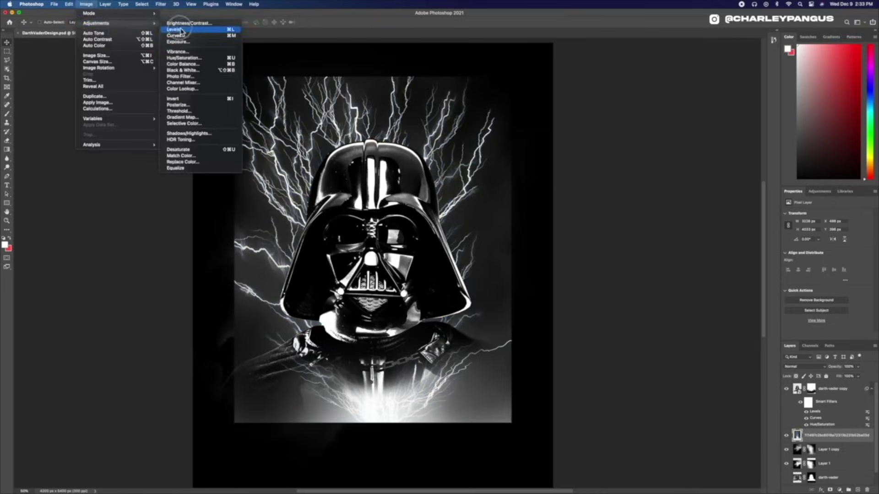
{"action": "left_click", "coordinate": [174, 30]}
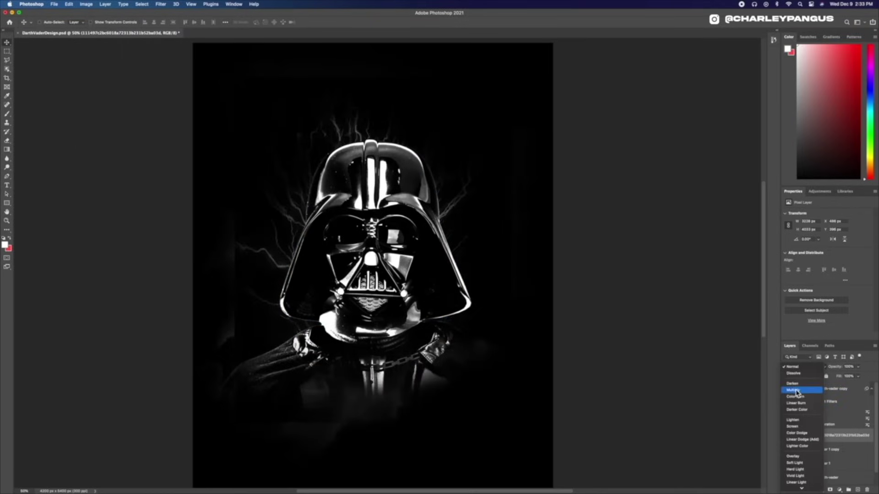
{"action": "left_click", "coordinate": [800, 427]}
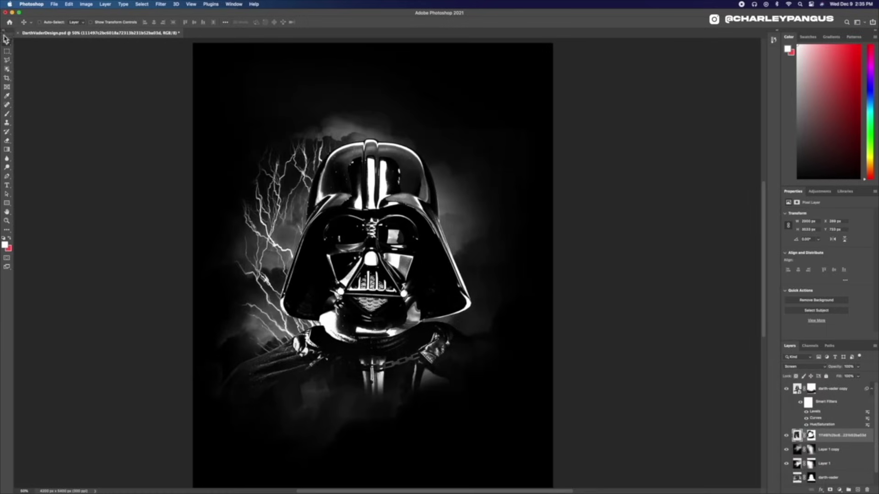
Colorize the lightning layer red with Hue/Saturation, using hue 0 and saturation 88.
{"action": "left_click", "coordinate": [95, 4]}
{"action": "mouse_move", "coordinate": [104, 24]}
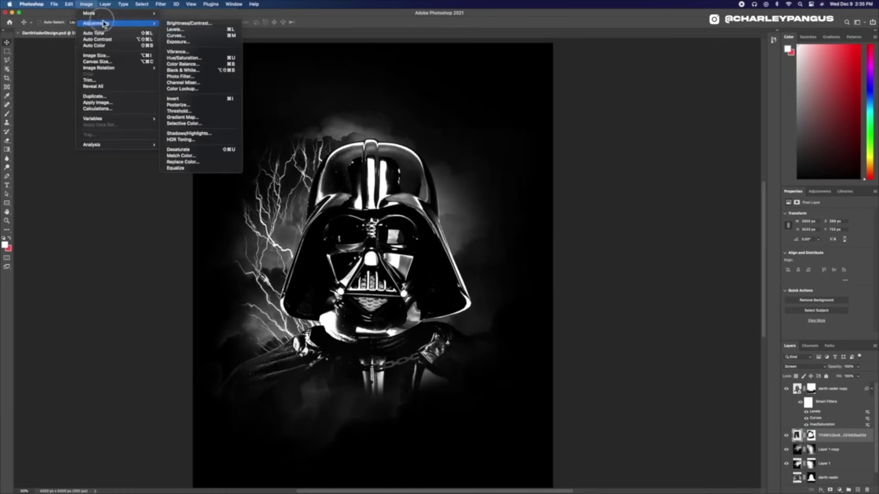
{"action": "left_click", "coordinate": [190, 59]}
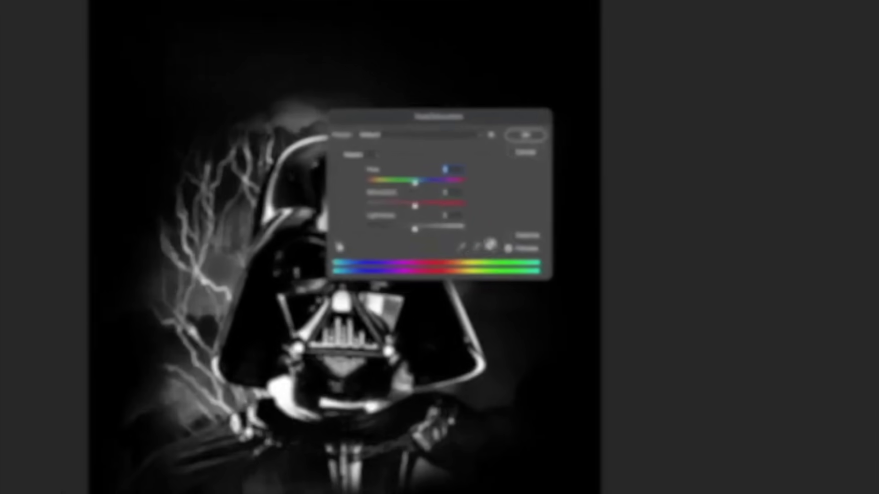
{"action": "left_click", "coordinate": [508, 248]}
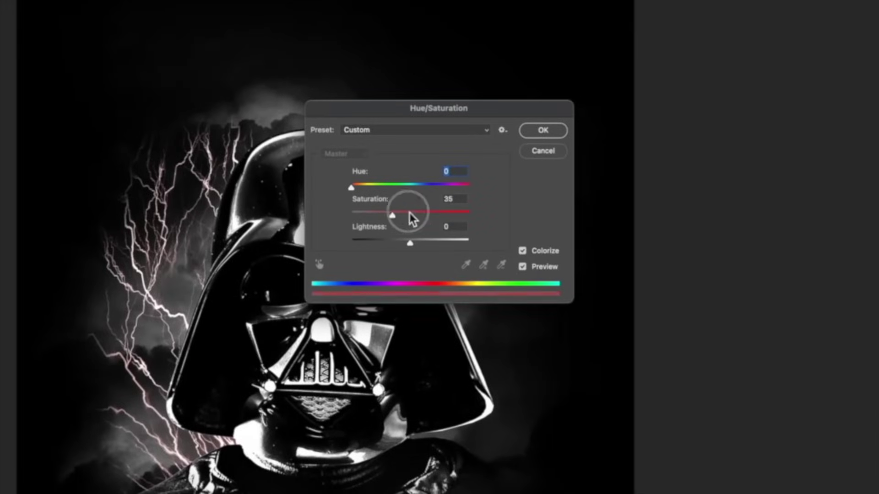
{"action": "left_click_drag", "start_coordinate": [410, 213], "coordinate": [456, 217]}
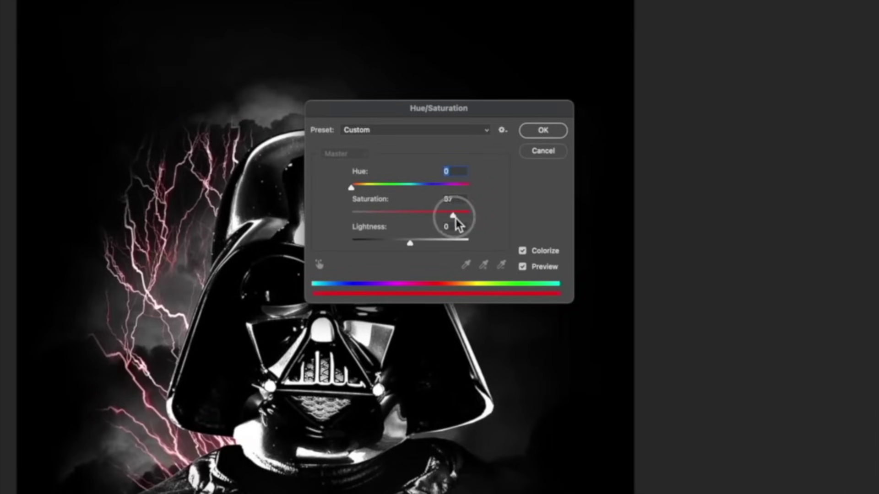
{"action": "left_click_drag", "start_coordinate": [355, 187], "coordinate": [351, 188]}
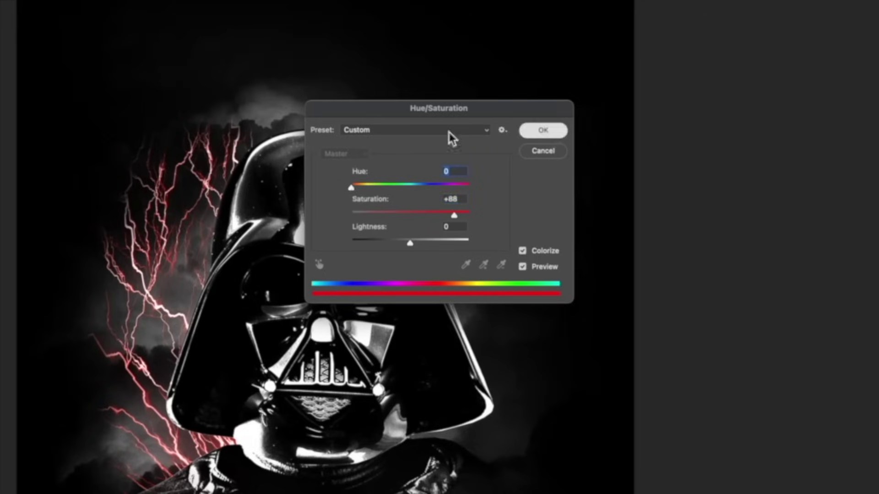
{"action": "left_click", "coordinate": [543, 130]}
Duplicate the red lightning layer, flip the copy horizontally and move it to the opposite side of the helmet.
{"action": "left_click_drag", "start_coordinate": [278, 257], "coordinate": [267, 229]}
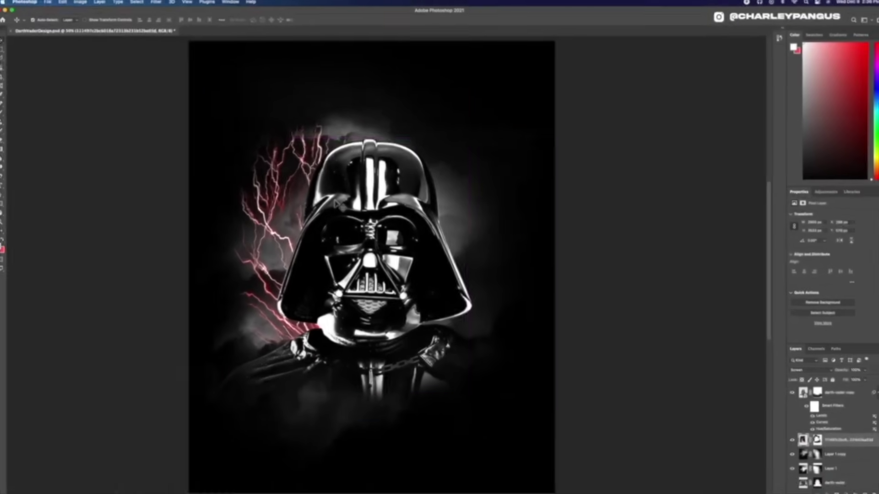
{"action": "key", "text": "ctrl+t"}
{"action": "right_click", "coordinate": [272, 259]}
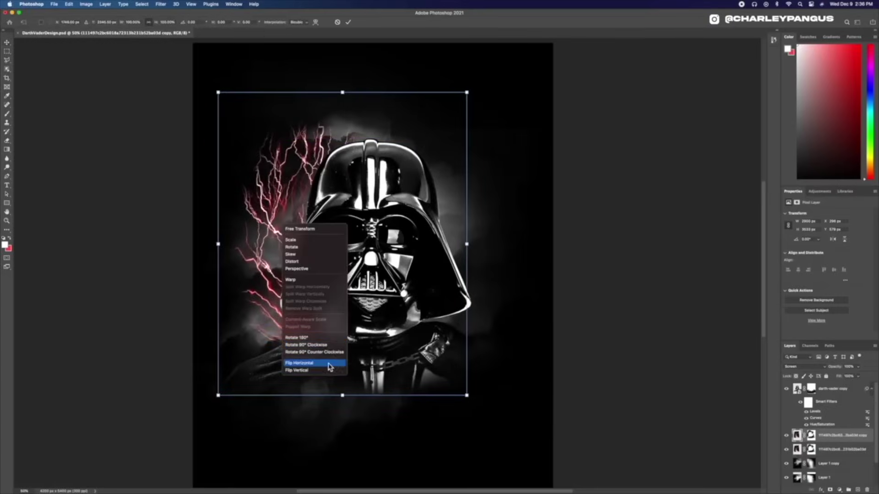
{"action": "left_click", "coordinate": [299, 364]}
{"action": "left_click_drag", "start_coordinate": [329, 227], "coordinate": [397, 233]}
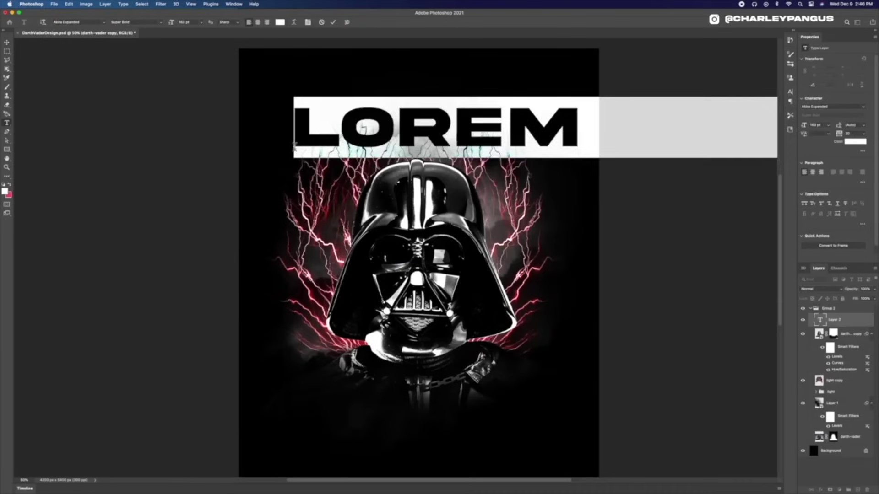
Enter DARTH as the title text in place of the placeholder and shift it slightly left above the helmet.
{"action": "type", "text": "DARTH"}
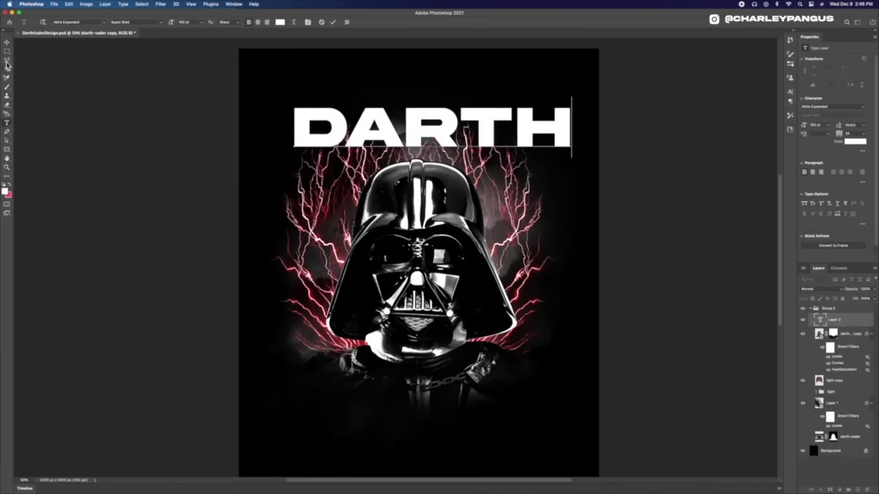
{"action": "key", "text": "Escape"}
{"action": "key", "text": "v"}
{"action": "left_click_drag", "start_coordinate": [301, 129], "coordinate": [288, 129]}
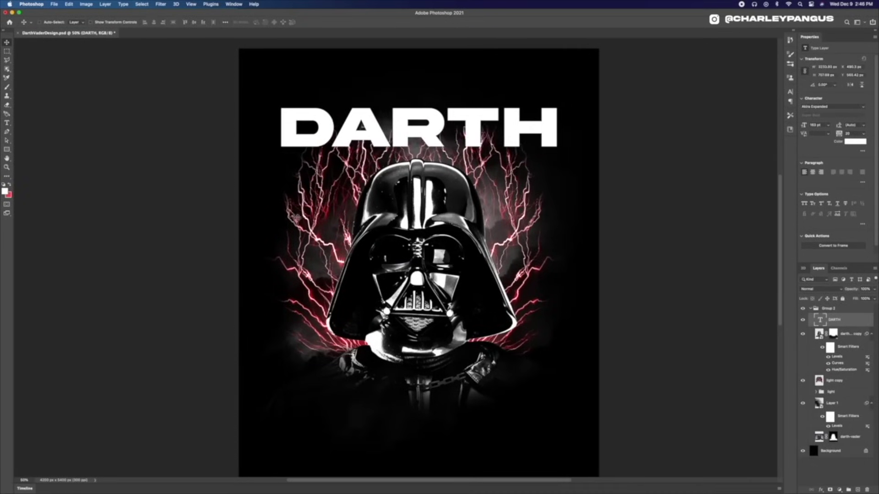
Duplicate the DARTH text layer, hide the original and change the copy's text to VADER.
{"action": "left_click", "coordinate": [6, 167]}
{"action": "left_click", "coordinate": [375, 191]}
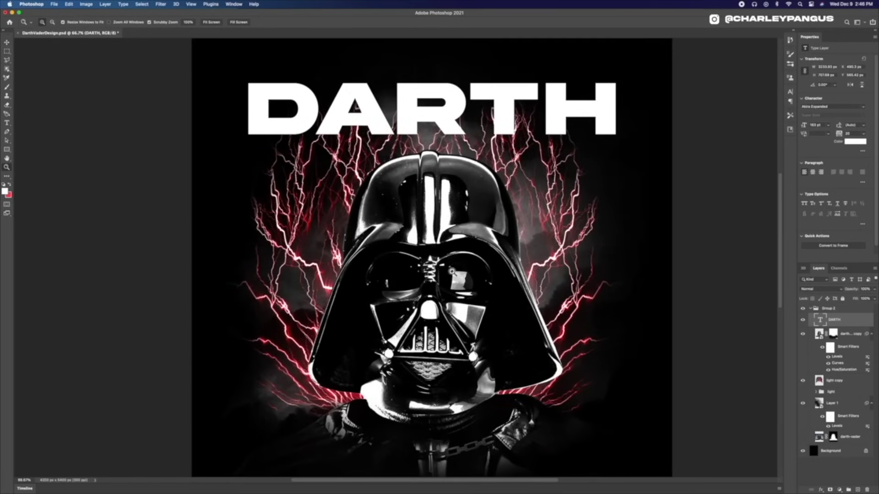
{"action": "key", "text": "super+j"}
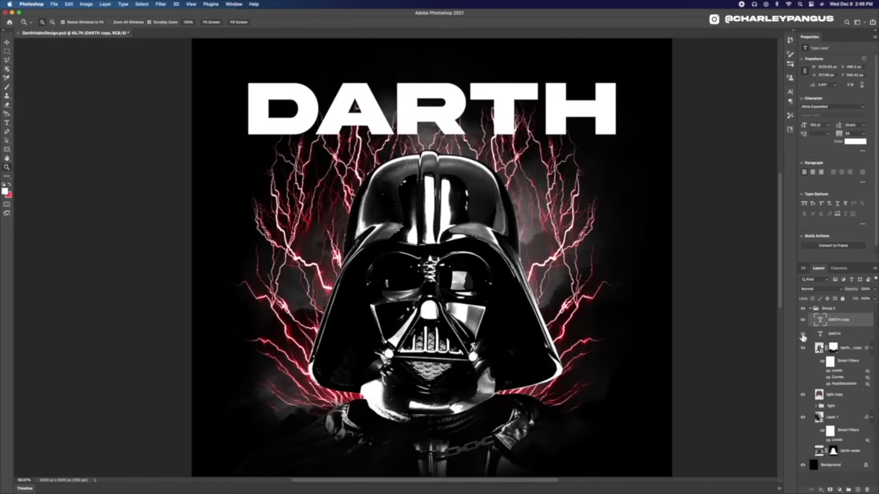
{"action": "double_click", "coordinate": [820, 334]}
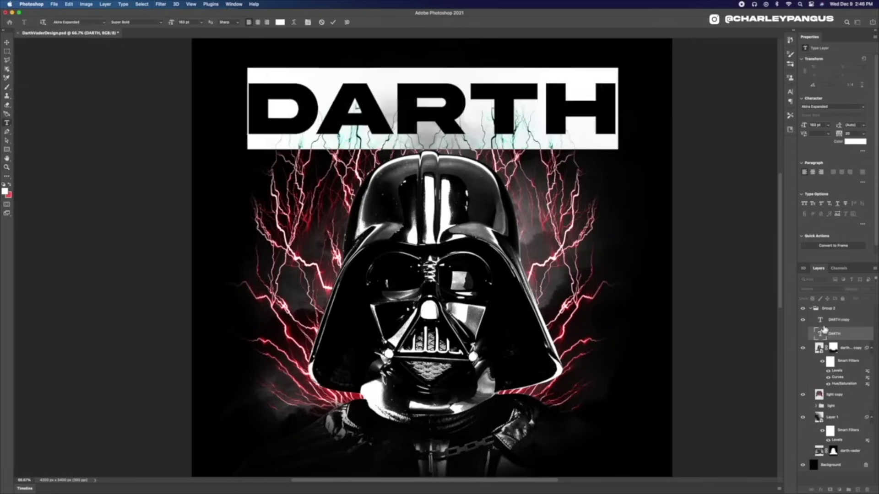
{"action": "double_click", "coordinate": [823, 322]}
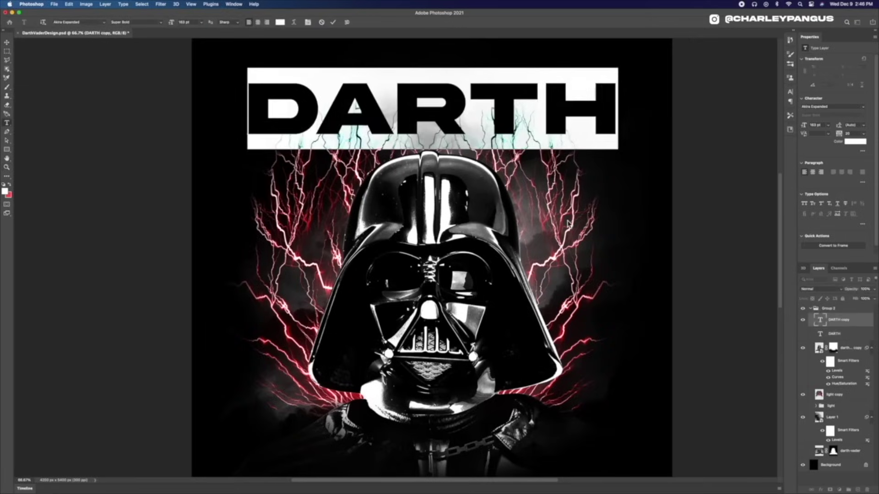
{"action": "type", "text": "VADER"}
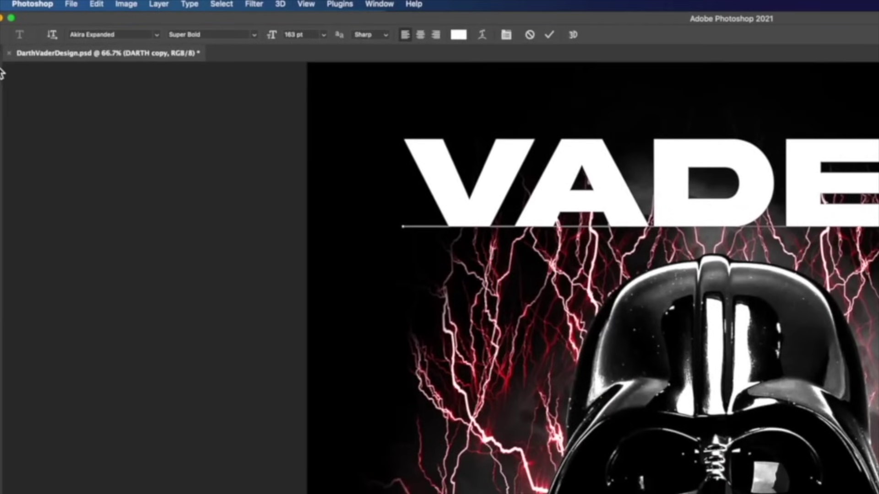
{"action": "left_click", "coordinate": [2, 74]}
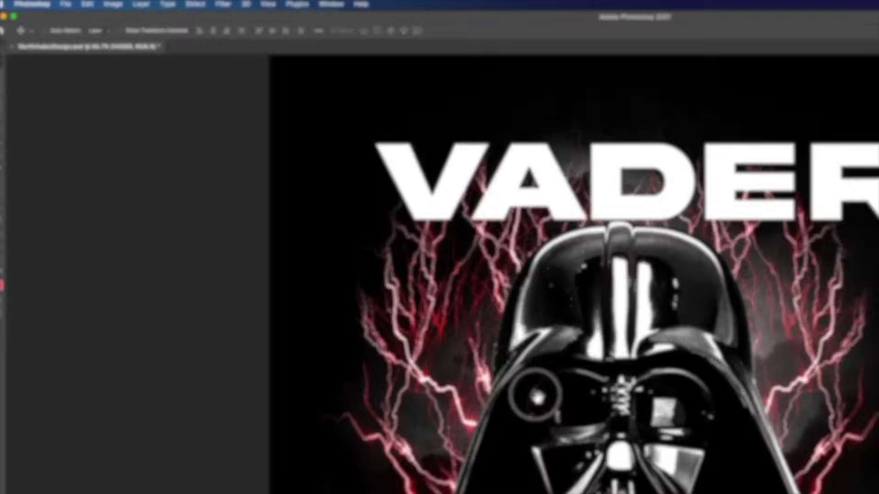
Move the VADER text down below the helmet and center it horizontally on the canvas.
{"action": "mouse_move", "coordinate": [378, 147]}
{"action": "left_mouse_down"}
{"action": "mouse_move", "coordinate": [373, 199]}
{"action": "mouse_move", "coordinate": [373, 151]}
{"action": "left_mouse_up"}
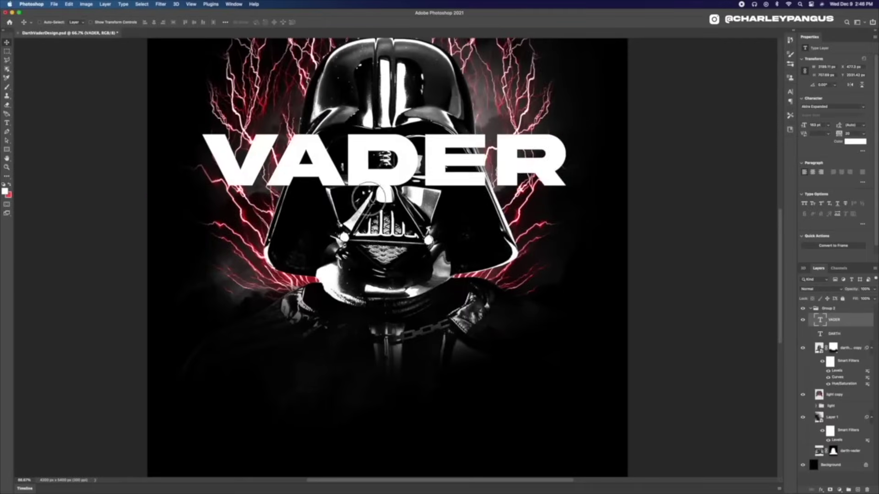
{"action": "left_click_drag", "start_coordinate": [371, 194], "coordinate": [376, 341]}
{"action": "key", "text": "super+a"}
{"action": "left_click", "coordinate": [154, 23]}
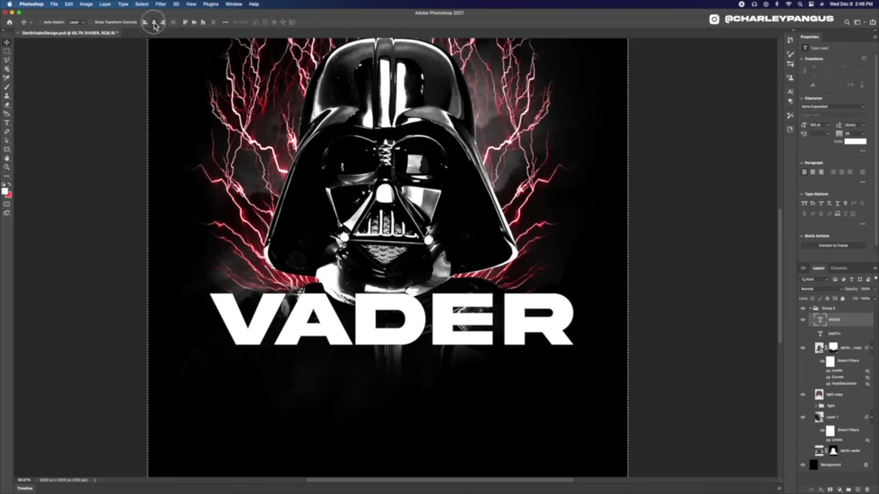
{"action": "key", "text": "super+d"}
{"action": "left_click", "coordinate": [6, 167]}
{"action": "left_click", "coordinate": [408, 210], "text": "alt"}
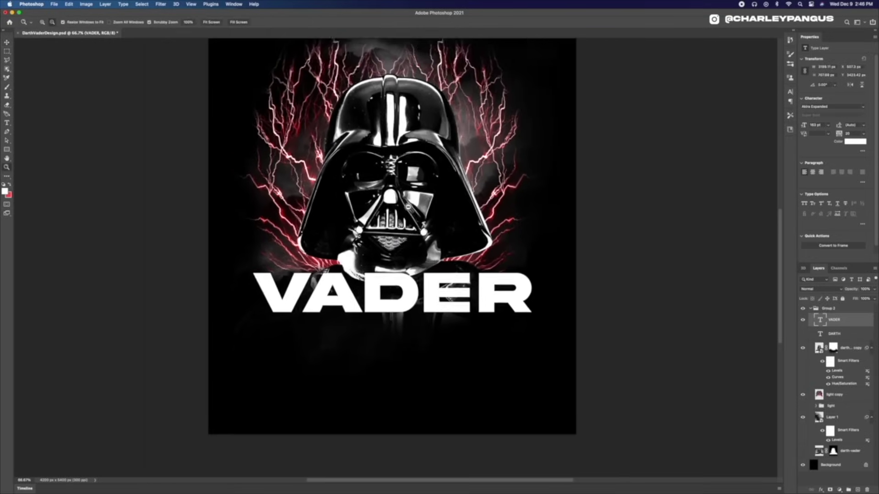
{"action": "left_click", "coordinate": [7, 43]}
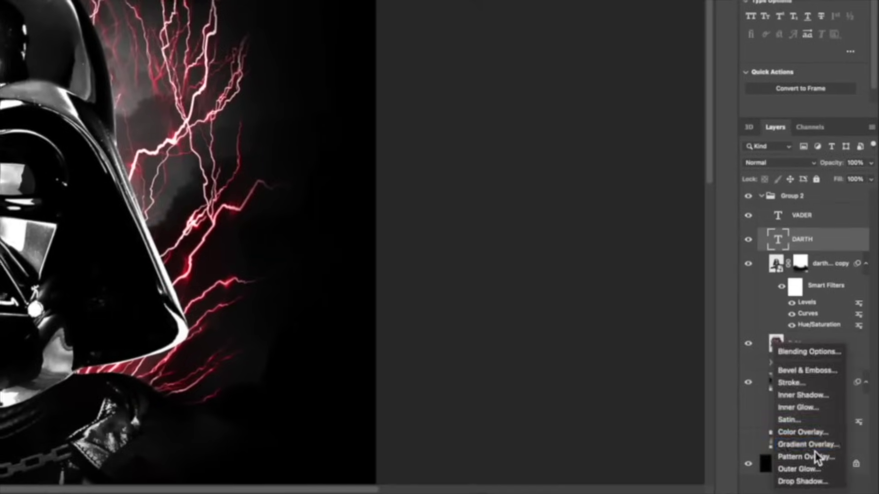
Add a Gradient Overlay to the DARTH text with the foreground-to-background preset and make its start stop black.
{"action": "left_click", "coordinate": [807, 444]}
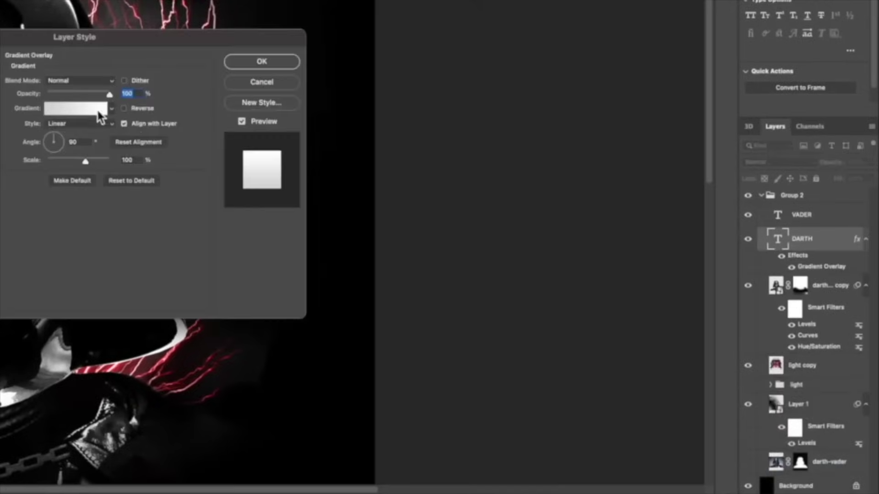
{"action": "left_click", "coordinate": [112, 109]}
{"action": "left_click", "coordinate": [30, 149]}
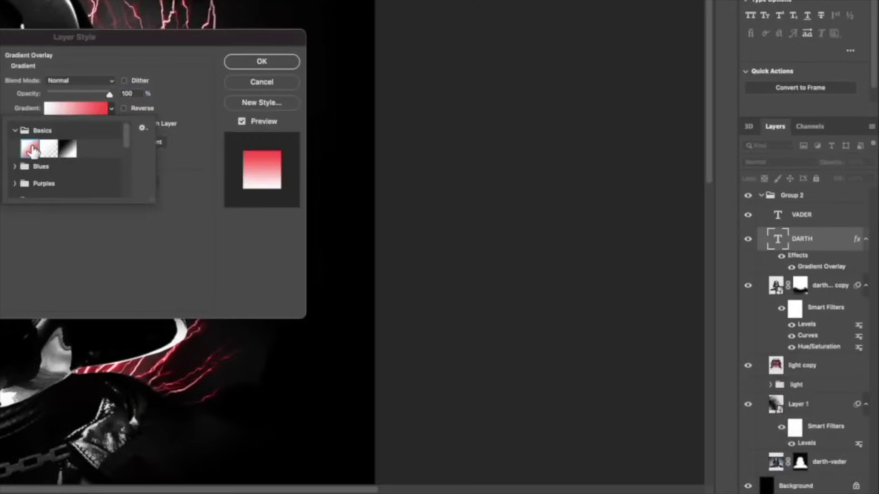
{"action": "left_click", "coordinate": [51, 108]}
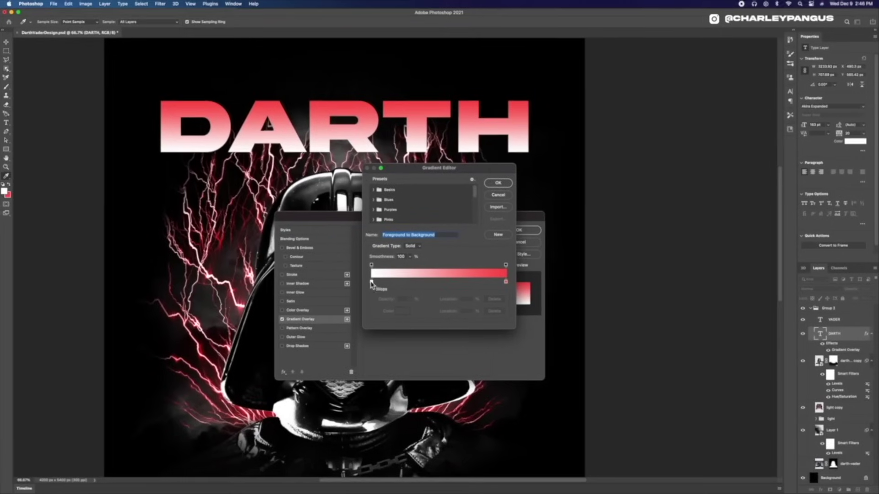
{"action": "double_click", "coordinate": [372, 283]}
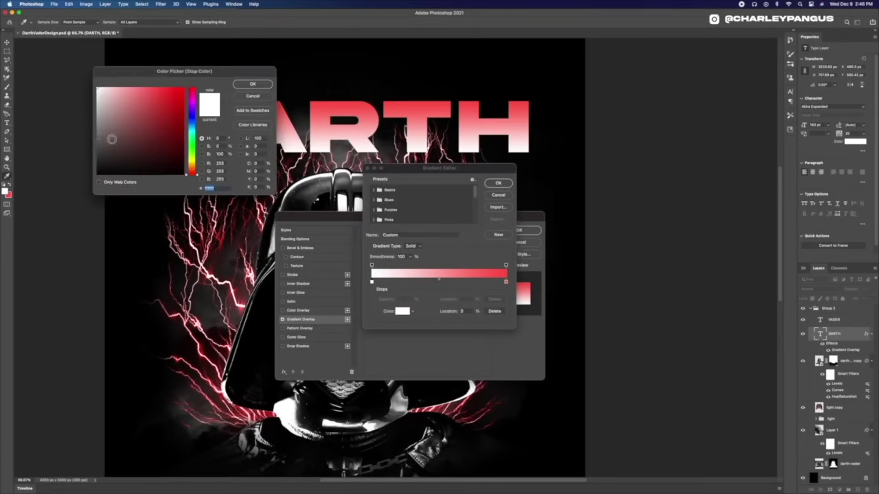
{"action": "left_click_drag", "start_coordinate": [111, 140], "coordinate": [89, 180]}
{"action": "left_click", "coordinate": [252, 84]}
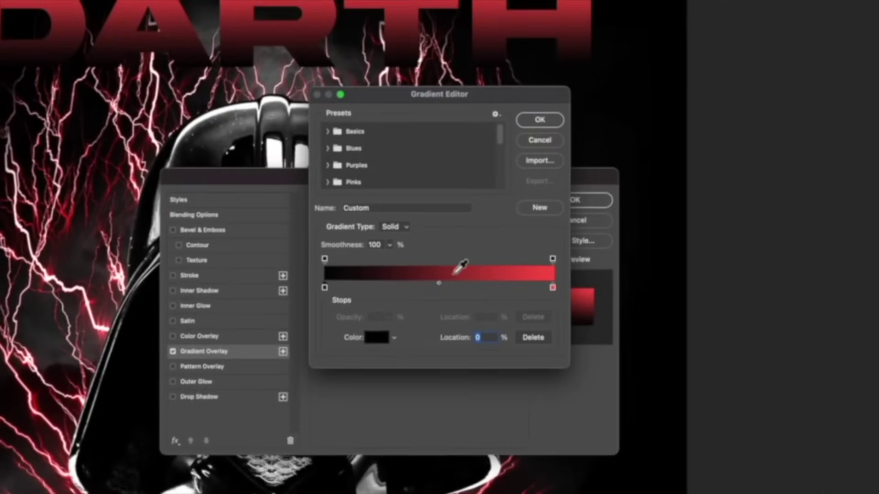
Add a light pink stop at 46% of the DARTH gradient and set the end stop to red ff0000.
{"action": "left_click", "coordinate": [431, 287]}
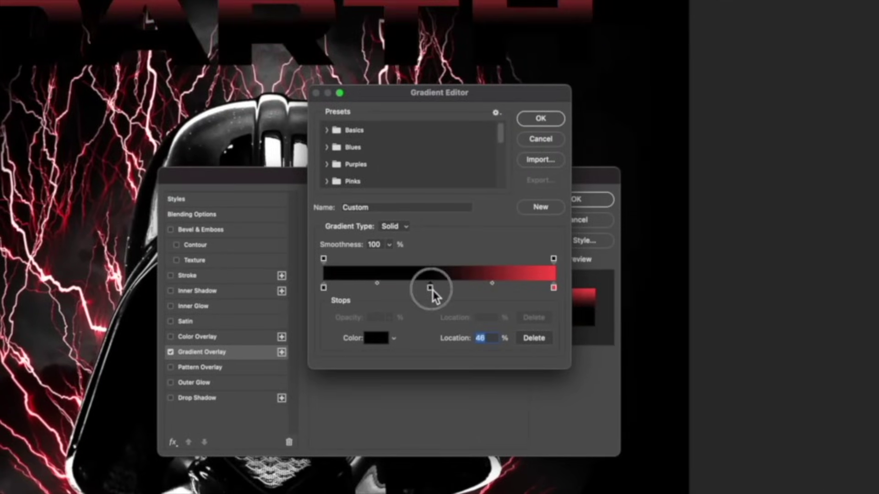
{"action": "double_click", "coordinate": [431, 287]}
{"action": "type", "text": "f4a4b4"}
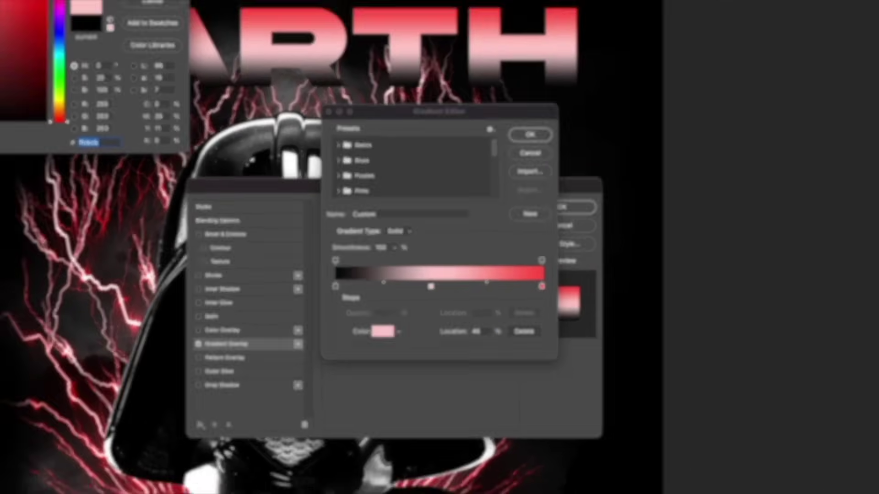
{"action": "key", "text": "Return"}
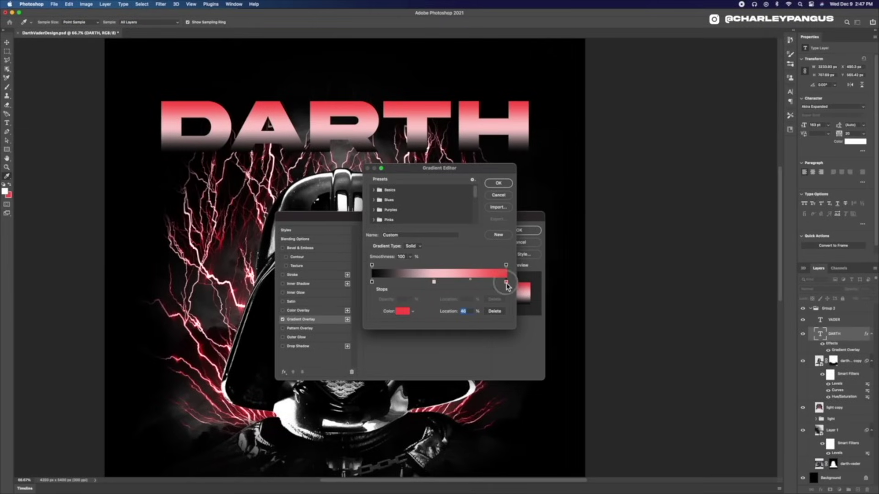
{"action": "double_click", "coordinate": [506, 283]}
{"action": "type", "text": "ff0000"}
{"action": "key", "text": "Return"}
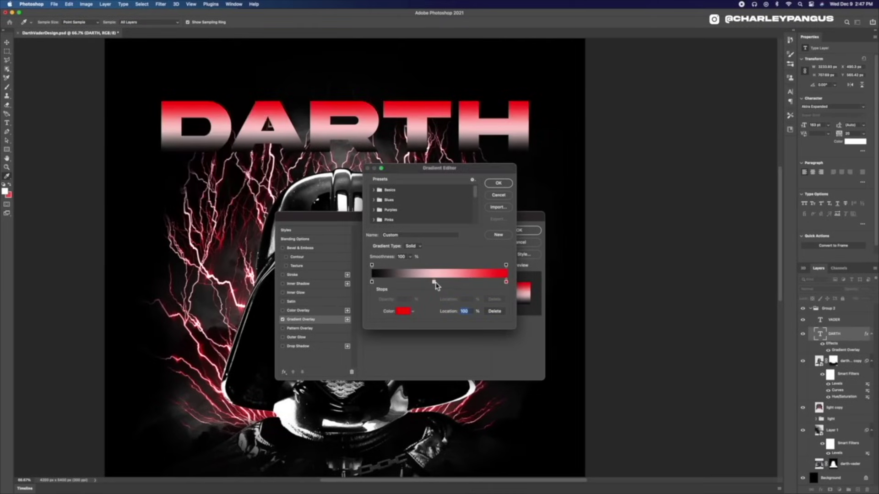
Move the pink stop to 64% and place a second red stop at 63% to form a hard edge.
{"action": "left_click_drag", "start_coordinate": [407, 283], "coordinate": [424, 286]}
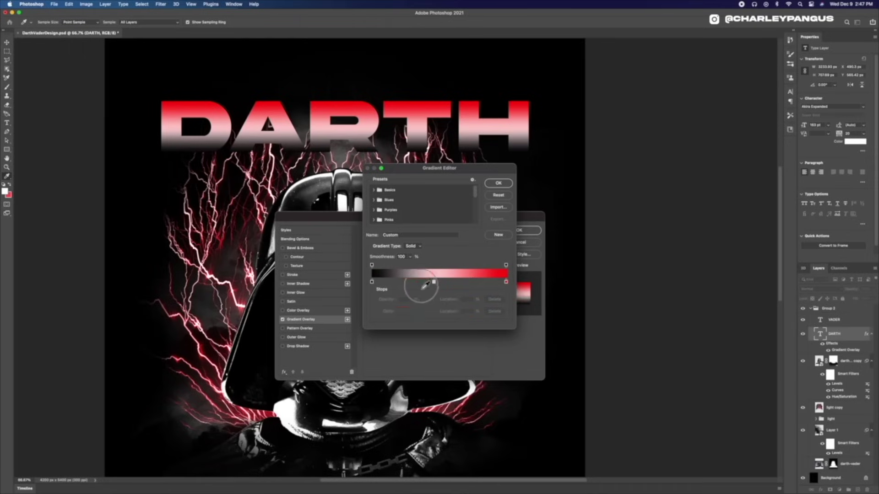
{"action": "left_click_drag", "start_coordinate": [507, 283], "coordinate": [458, 282]}
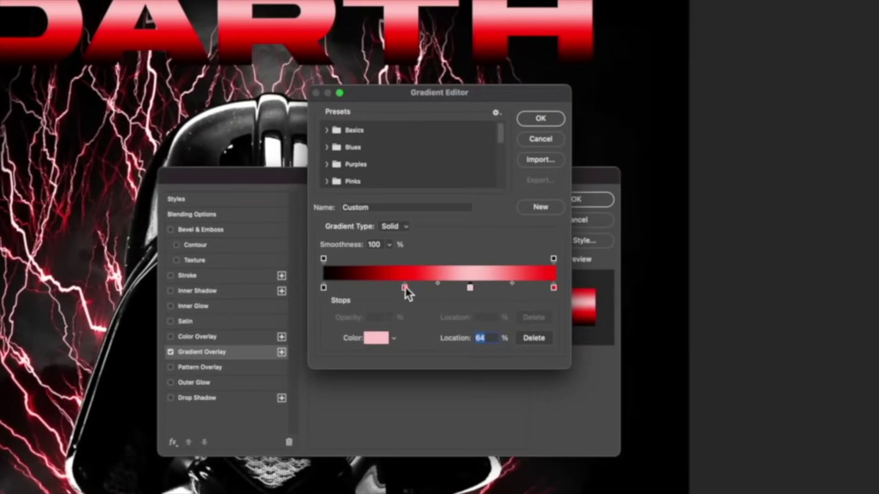
{"action": "left_click_drag", "start_coordinate": [405, 287], "coordinate": [467, 288]}
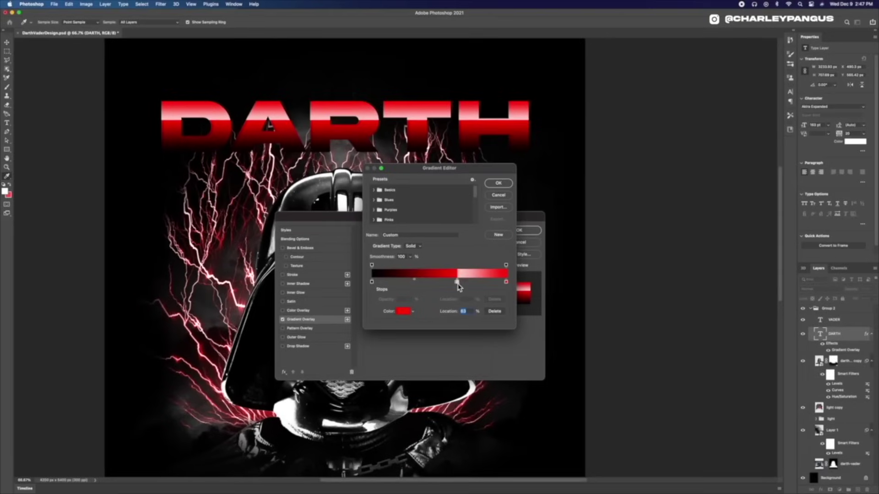
Recolor the light stop beside the hard edge black and move the inner red stop to 22%.
{"action": "double_click", "coordinate": [458, 282]}
{"action": "key", "text": "Return"}
{"action": "left_click_drag", "start_coordinate": [458, 281], "coordinate": [403, 284]}
{"action": "double_click", "coordinate": [457, 282]}
{"action": "key", "text": "Return"}
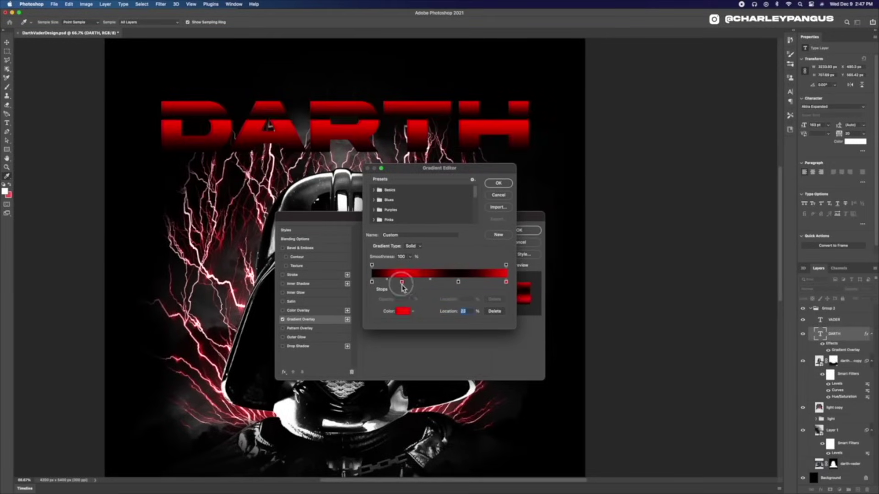
Recolor the stop on the inner side of the DARTH gradient's hard edge white and move it to 33%.
{"action": "double_click", "coordinate": [402, 282]}
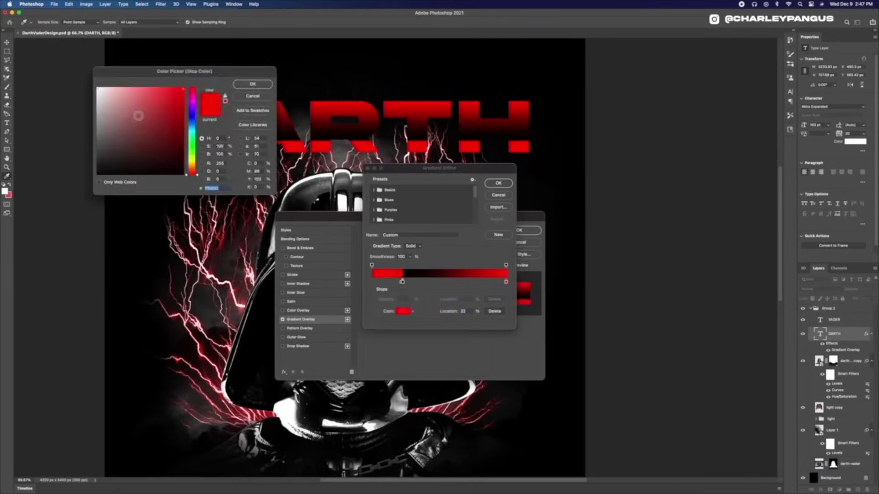
{"action": "left_click", "coordinate": [98, 87]}
{"action": "left_click", "coordinate": [253, 95]}
{"action": "double_click", "coordinate": [401, 282]}
{"action": "left_click", "coordinate": [97, 88]}
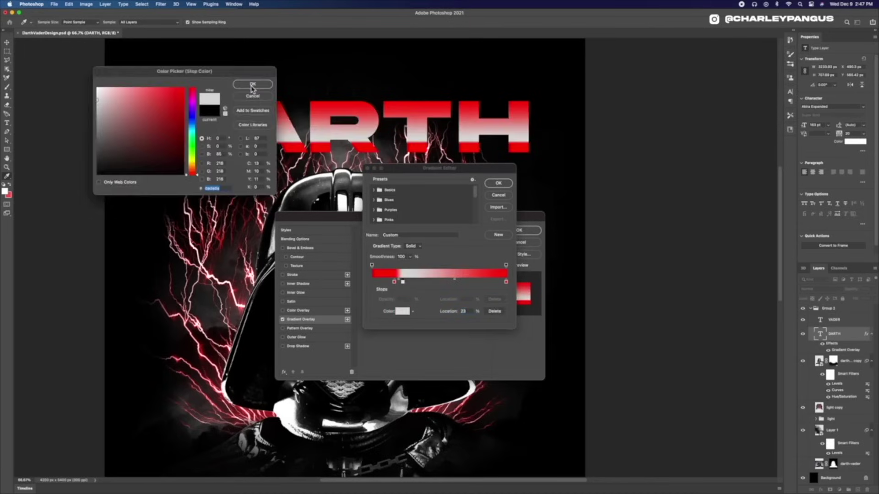
{"action": "left_click", "coordinate": [252, 84]}
{"action": "type", "text": "33"}
{"action": "left_click", "coordinate": [395, 283]}
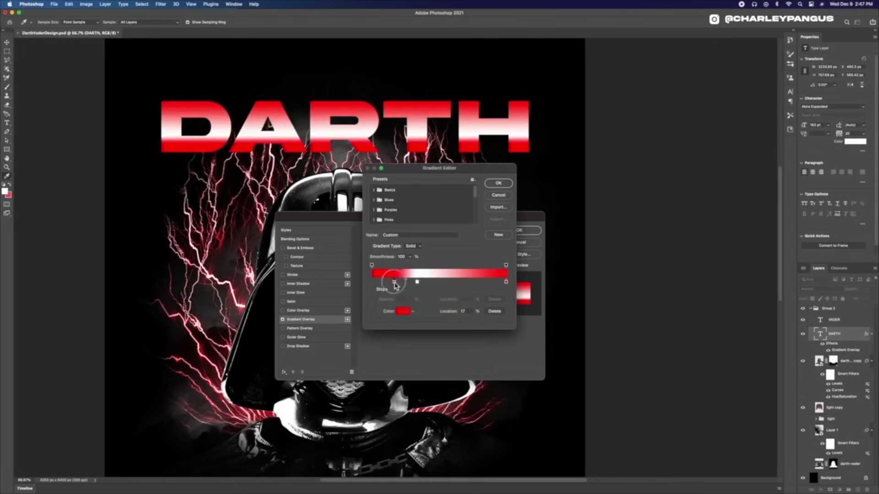
Add another stop at 55% of the DARTH gradient from the red end stop and recolor it black.
{"action": "left_click", "coordinate": [506, 283]}
{"action": "left_click", "coordinate": [447, 282]}
{"action": "double_click", "coordinate": [447, 283]}
{"action": "left_click", "coordinate": [98, 181]}
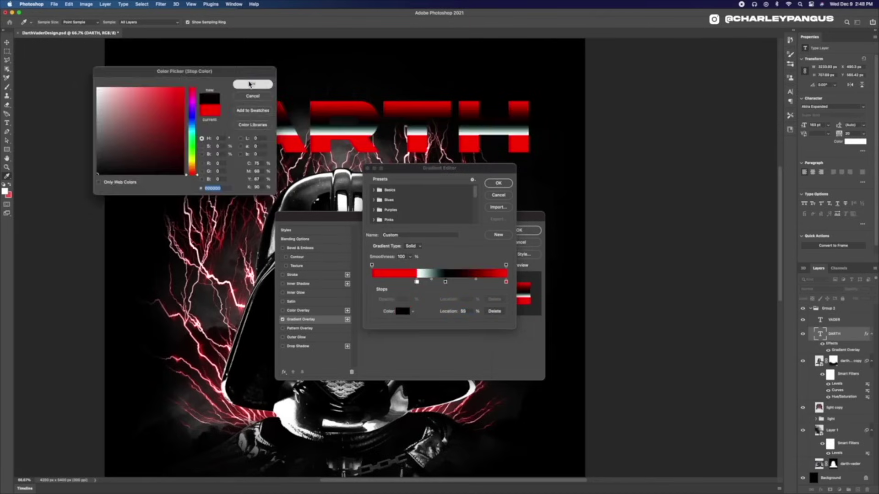
{"action": "left_click", "coordinate": [251, 84]}
Move the black stop to 43% of the gradient and recolor it dark red.
{"action": "mouse_move", "coordinate": [447, 282]}
{"action": "left_mouse_down"}
{"action": "mouse_move", "coordinate": [423, 282]}
{"action": "mouse_move", "coordinate": [430, 283]}
{"action": "left_mouse_up"}
{"action": "scroll", "coordinate": [431, 284], "scroll_direction": "left", "scroll_amount": 1}
{"action": "double_click", "coordinate": [430, 283]}
{"action": "left_click_drag", "start_coordinate": [175, 106], "coordinate": [181, 139]}
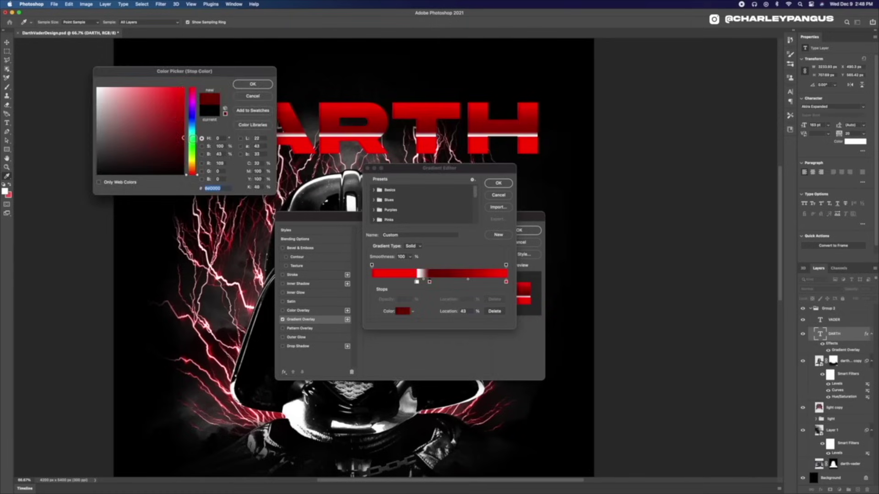
{"action": "left_click", "coordinate": [251, 84]}
Delete the white stop and pull the red and dark red stops together into a hard edge.
{"action": "key", "text": "super+z"}
{"action": "mouse_move", "coordinate": [418, 283]}
{"action": "left_mouse_down"}
{"action": "mouse_move", "coordinate": [418, 294]}
{"action": "mouse_move", "coordinate": [425, 282]}
{"action": "mouse_move", "coordinate": [408, 283]}
{"action": "left_mouse_up"}
{"action": "left_click_drag", "start_coordinate": [417, 283], "coordinate": [417, 296]}
{"action": "left_click_drag", "start_coordinate": [429, 283], "coordinate": [409, 284]}
Recolor the gradient's end stop white and place a red stop at 55%.
{"action": "double_click", "coordinate": [507, 283]}
{"action": "left_click", "coordinate": [99, 89]}
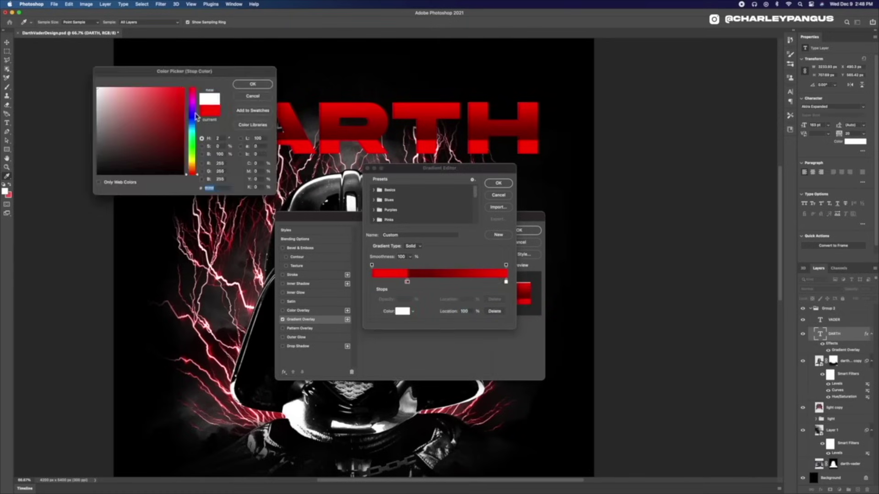
{"action": "left_click", "coordinate": [251, 84]}
{"action": "left_click_drag", "start_coordinate": [506, 283], "coordinate": [439, 284]}
{"action": "scroll", "coordinate": [209, 394], "scroll_direction": "up", "scroll_amount": 1}
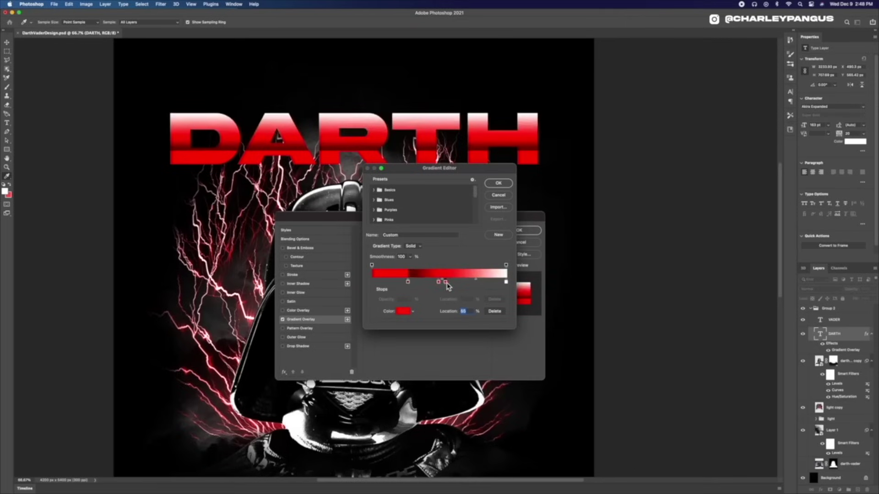
Turn the white stop black beside the middle red stop and copy the red stop to the gradient's end.
{"action": "double_click", "coordinate": [505, 282]}
{"action": "left_click", "coordinate": [100, 189]}
{"action": "left_click", "coordinate": [252, 84]}
{"action": "mouse_move", "coordinate": [507, 282]}
{"action": "left_mouse_down"}
{"action": "mouse_move", "coordinate": [445, 283]}
{"action": "mouse_move", "coordinate": [513, 285]}
{"action": "left_mouse_up"}
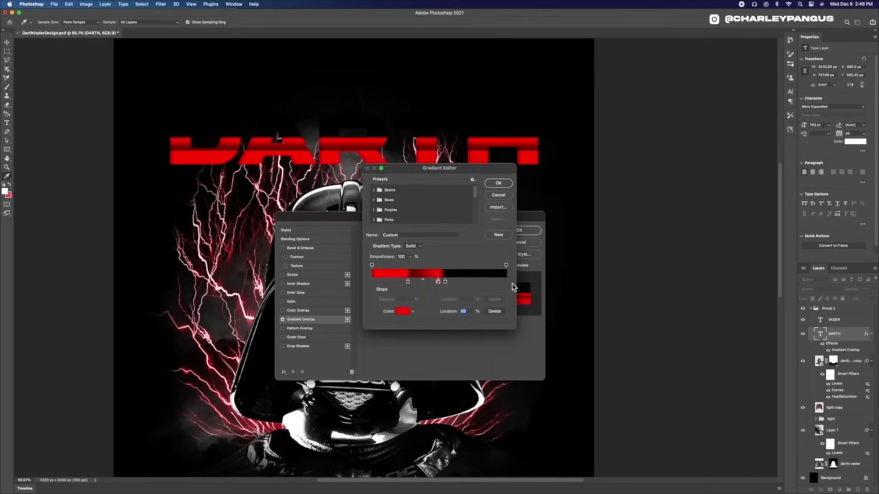
{"action": "left_click_drag", "start_coordinate": [439, 282], "coordinate": [506, 283], "text": "alt"}
Rearrange the inner stops into a narrow red band beside black and recolor the black stop at 65% red.
{"action": "left_click_drag", "start_coordinate": [445, 283], "coordinate": [398, 283]}
{"action": "left_click_drag", "start_coordinate": [379, 282], "coordinate": [423, 283]}
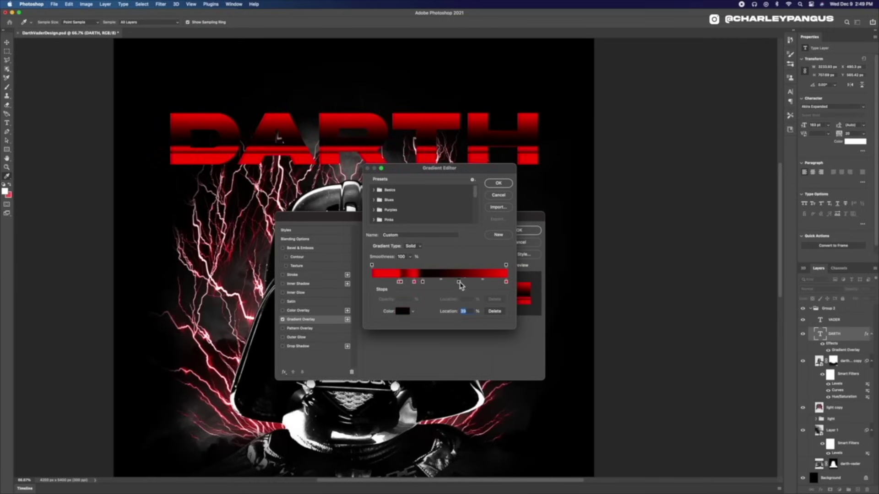
{"action": "double_click", "coordinate": [460, 283]}
{"action": "key", "text": "Return"}
{"action": "left_click", "coordinate": [497, 183]}
Add an Inner Glow to the DARTH text with 100% opacity and the color ff0000.
{"action": "left_click", "coordinate": [295, 292]}
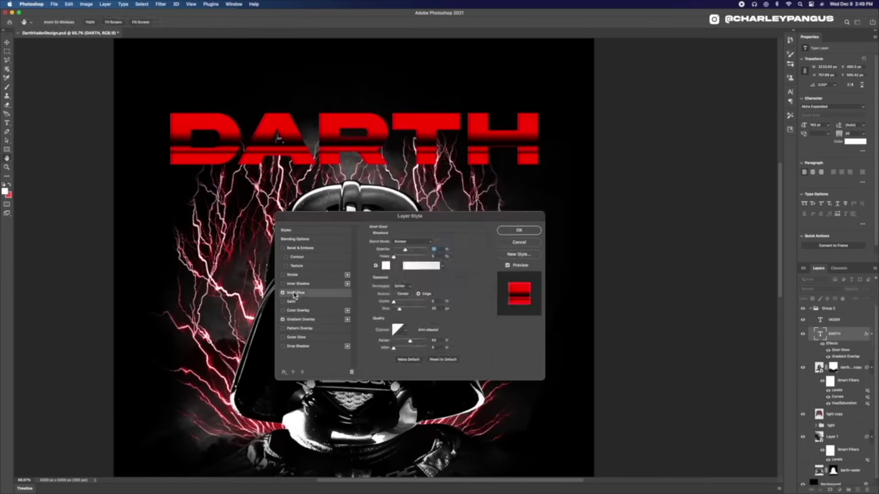
{"action": "left_click", "coordinate": [386, 265]}
{"action": "left_click", "coordinate": [254, 85]}
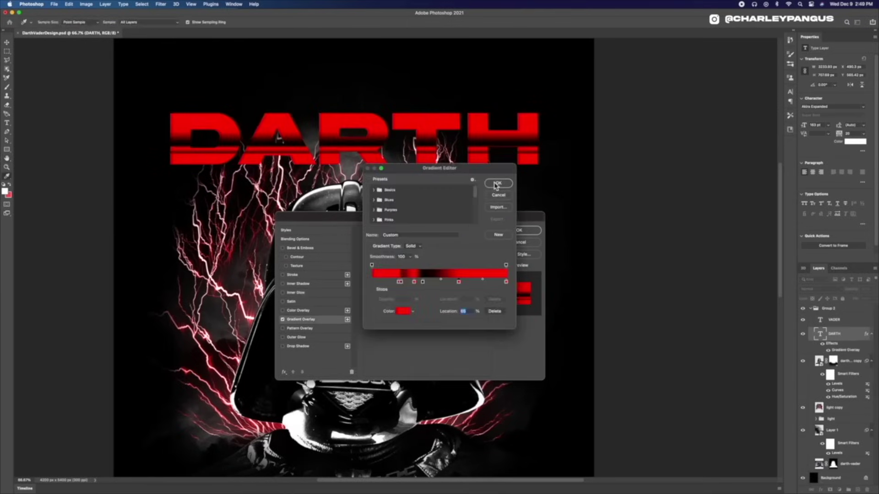
{"action": "left_click", "coordinate": [497, 184]}
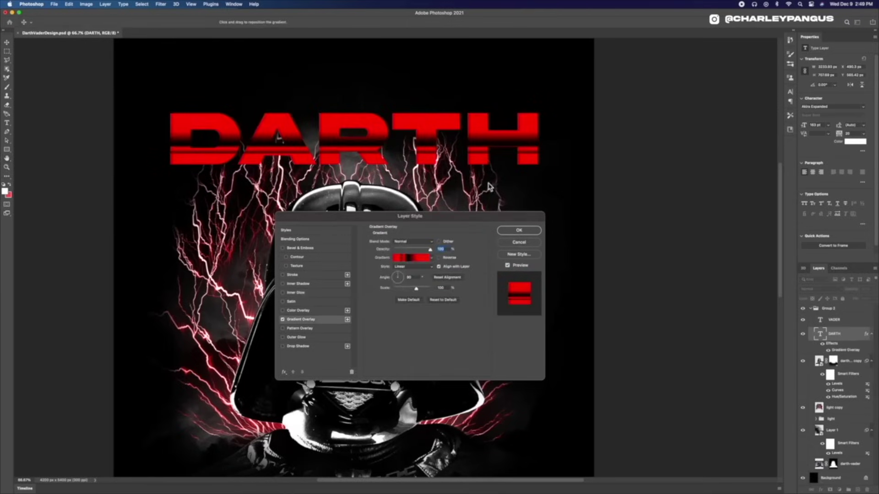
{"action": "left_click", "coordinate": [293, 293]}
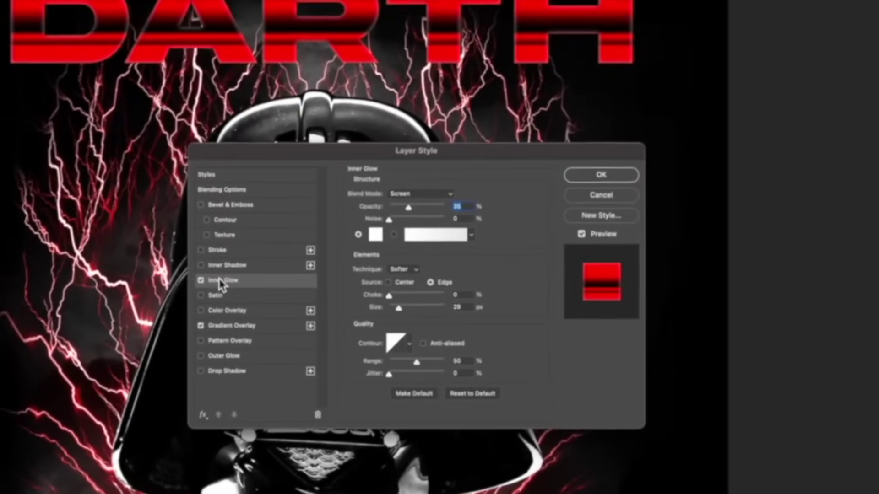
{"action": "left_click_drag", "start_coordinate": [426, 212], "coordinate": [493, 209]}
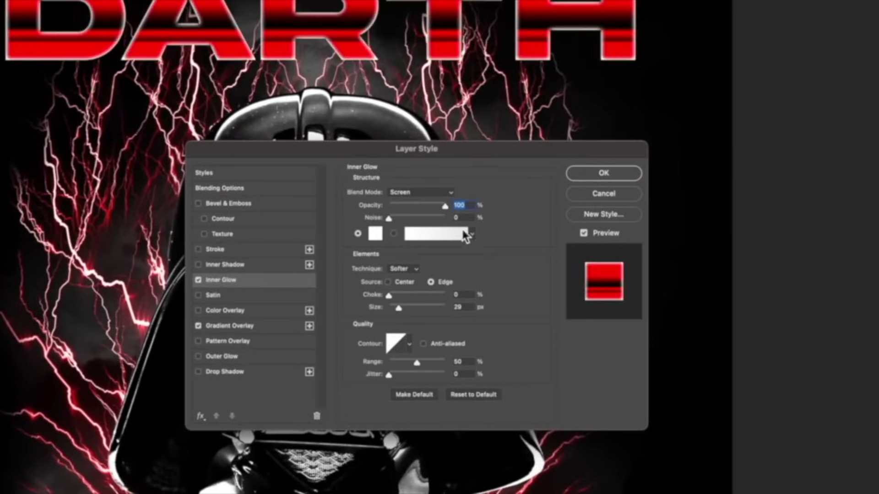
{"action": "left_click", "coordinate": [379, 235]}
{"action": "type", "text": "ff0000"}
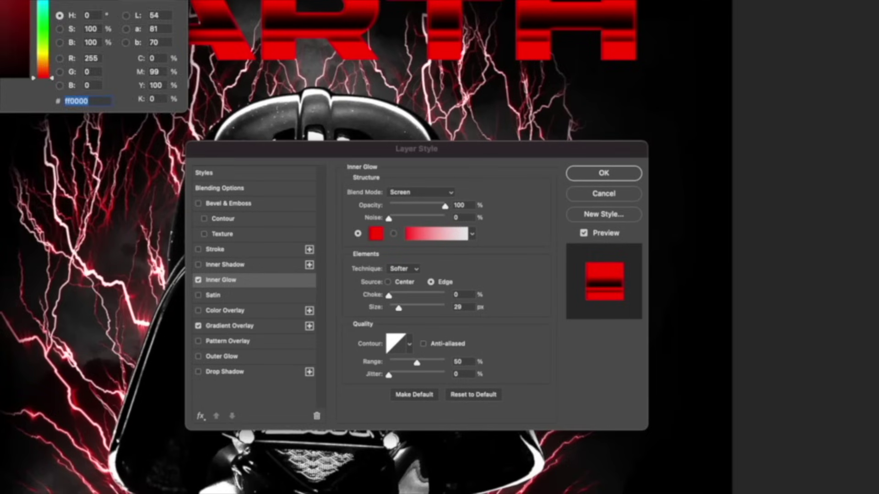
{"action": "key", "text": "Return"}
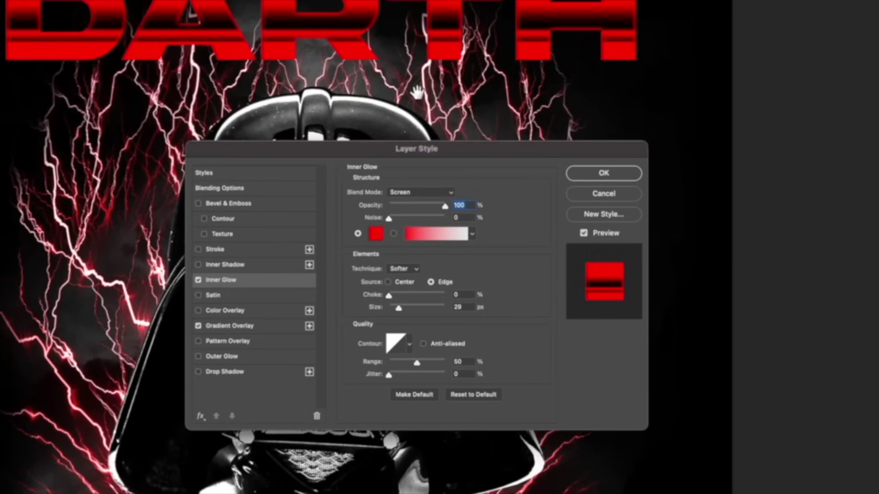
Set the Inner Glow's choke to 31% and size to 27 px, and try a lighter glow color before restoring ff0000.
{"action": "left_click_drag", "start_coordinate": [407, 295], "coordinate": [399, 316]}
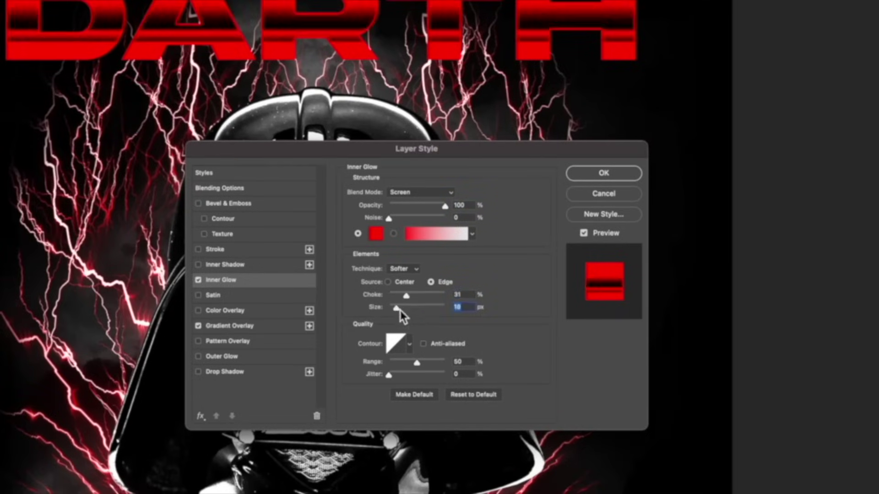
{"action": "left_click", "coordinate": [399, 308]}
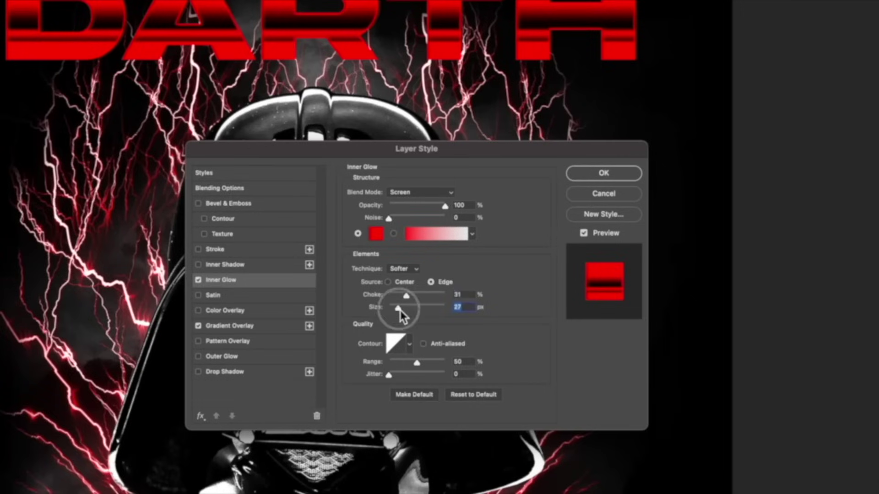
{"action": "left_click", "coordinate": [377, 234]}
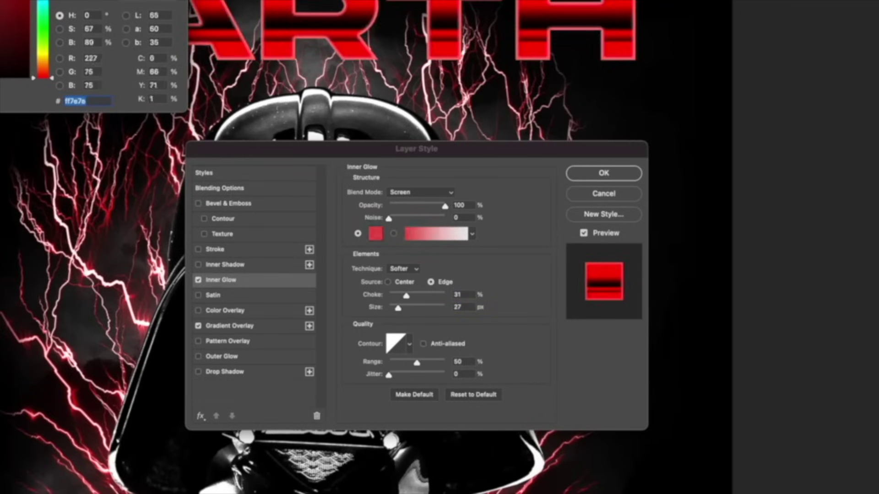
{"action": "left_click_drag", "start_coordinate": [0, 2], "coordinate": [0, 0]}
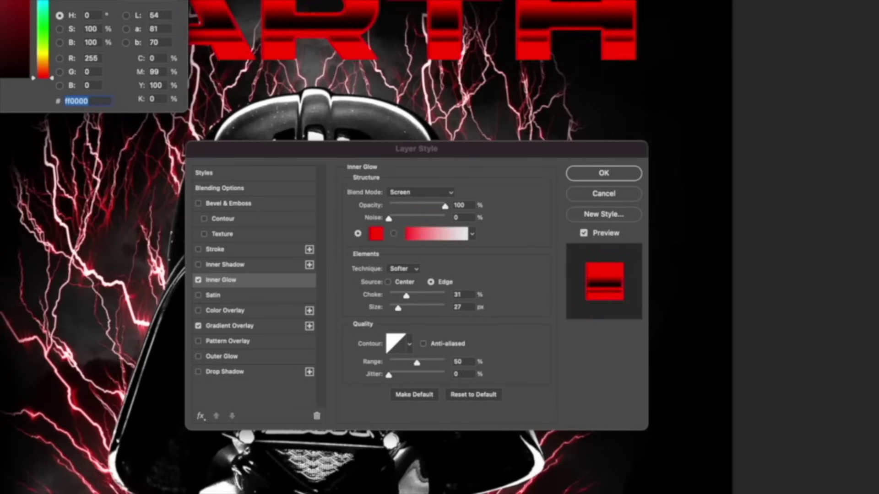
{"action": "key", "text": "Return"}
Set the Inner Glow's noise to 77% and fine-tune its choke and size.
{"action": "left_click", "coordinate": [388, 218]}
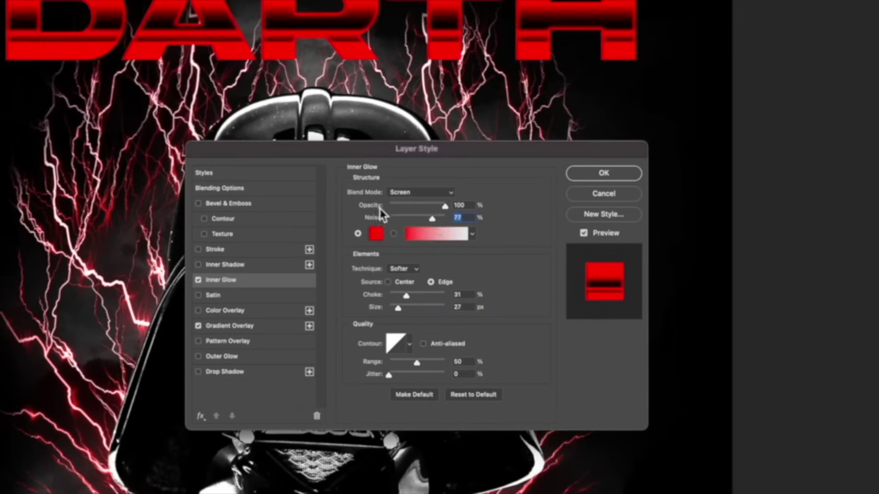
{"action": "left_click", "coordinate": [402, 295]}
{"action": "left_click", "coordinate": [398, 308]}
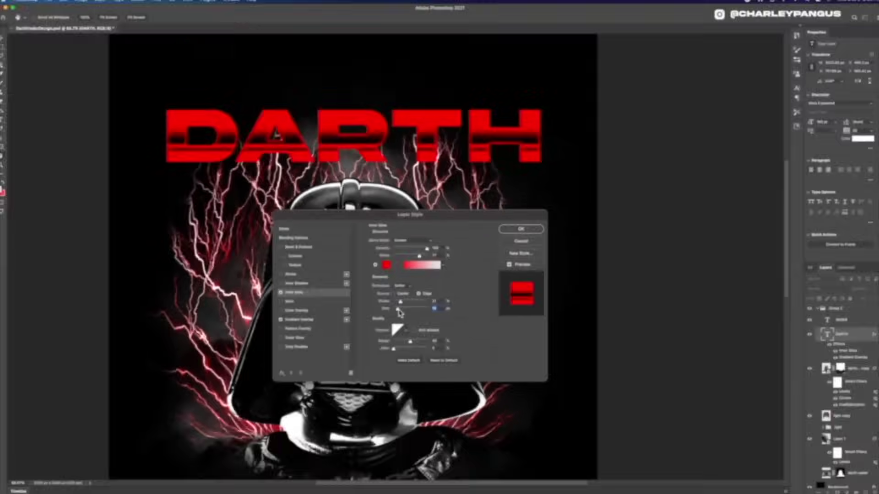
{"action": "left_click_drag", "start_coordinate": [397, 310], "coordinate": [401, 302]}
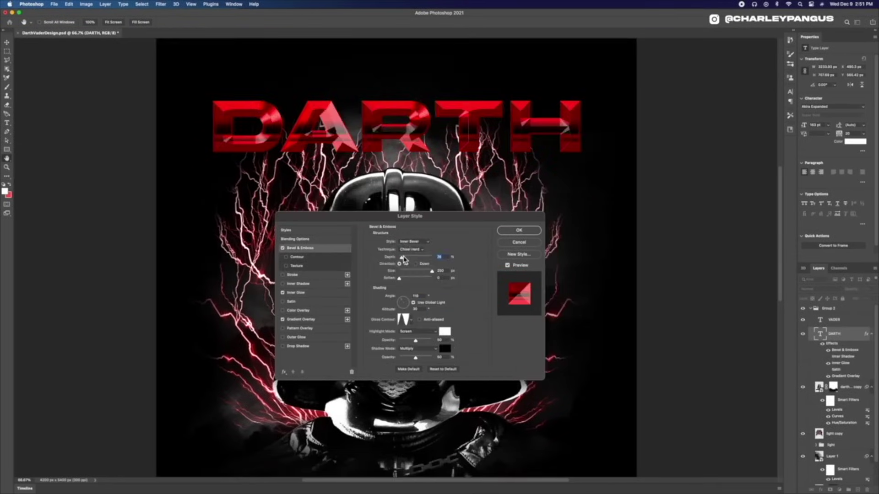
Reduce the depth and size of the DARTH text's Chisel Hard inner bevel.
{"action": "left_click_drag", "start_coordinate": [401, 258], "coordinate": [402, 257]}
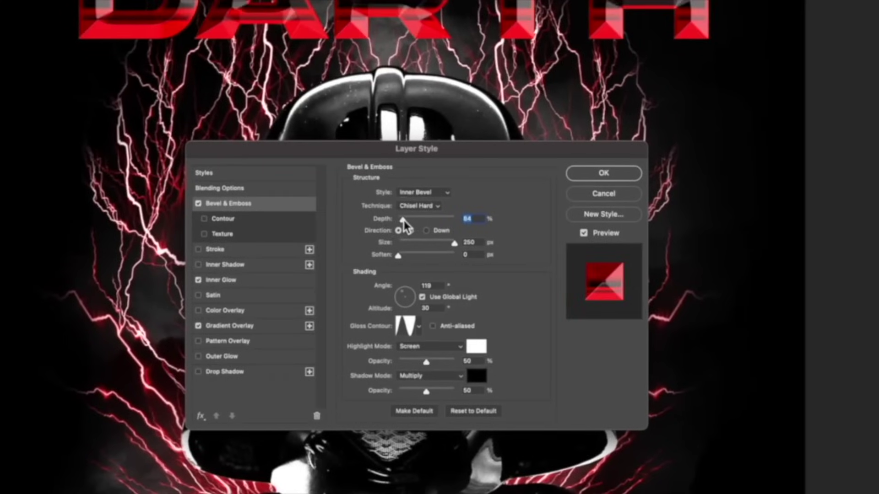
{"action": "left_click", "coordinate": [412, 243]}
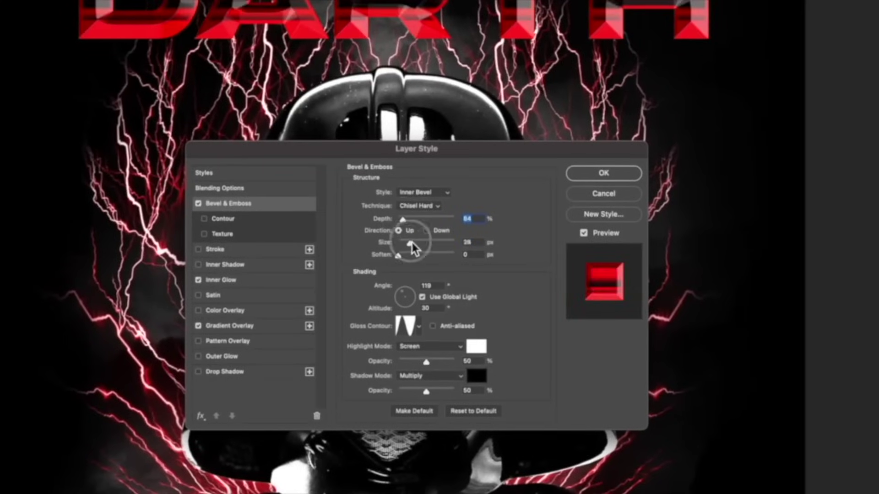
{"action": "left_click_drag", "start_coordinate": [412, 242], "coordinate": [412, 258]}
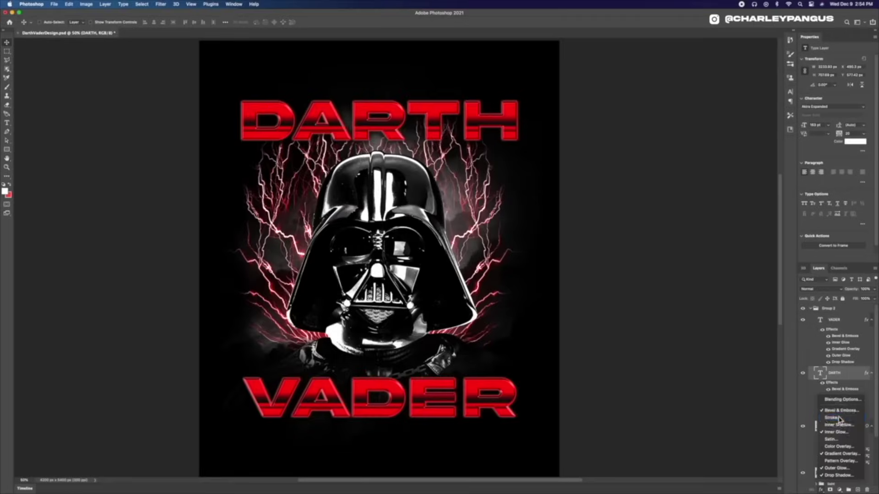
Add a thin white inside Stroke in Screen mode to the DARTH text and copy that effect to the VADER text.
{"action": "left_click", "coordinate": [840, 407]}
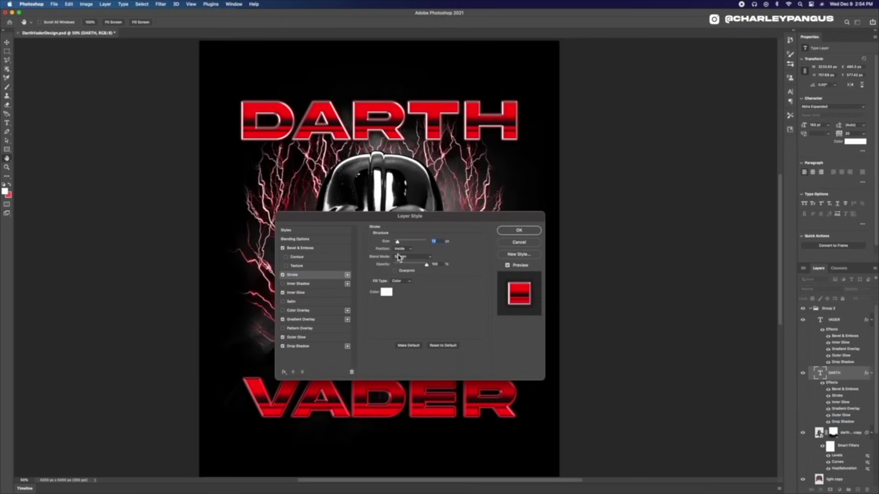
{"action": "left_click_drag", "start_coordinate": [402, 244], "coordinate": [400, 245]}
{"action": "scroll", "coordinate": [403, 283], "scroll_direction": "down", "scroll_amount": 2}
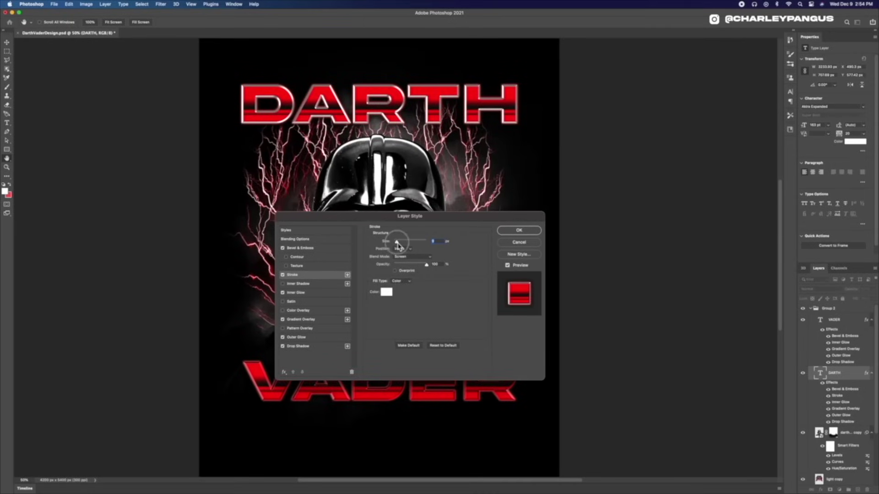
{"action": "left_click_drag", "start_coordinate": [394, 243], "coordinate": [396, 243]}
{"action": "left_click", "coordinate": [531, 231]}
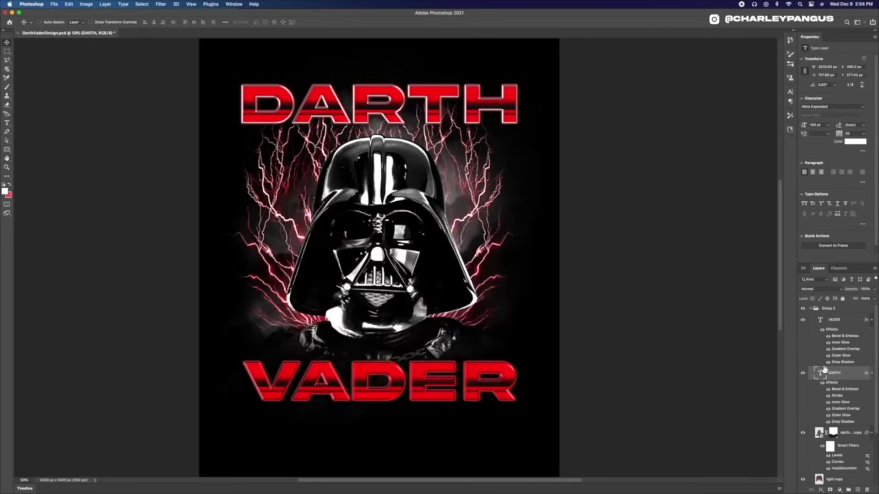
{"action": "left_click_drag", "start_coordinate": [839, 397], "coordinate": [832, 324]}
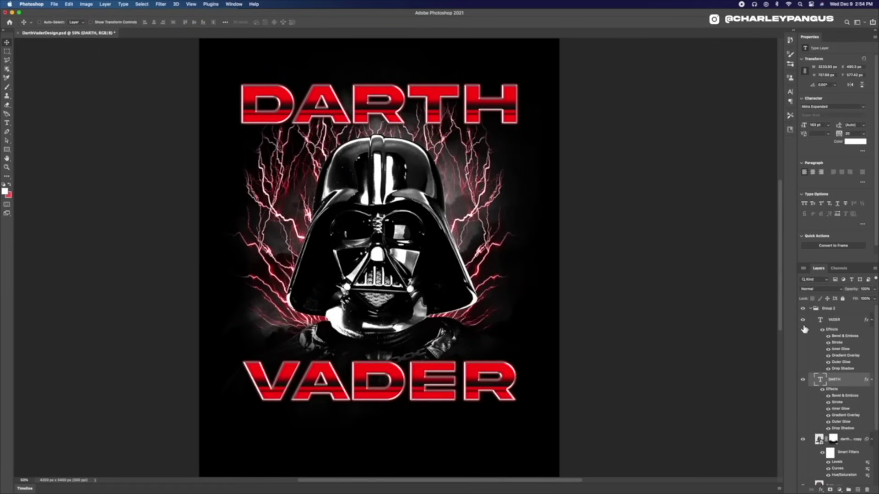
Make a duplicate of the VADER text layer with its layer style rasterized, and hide the original layer.
{"action": "left_click", "coordinate": [832, 325]}
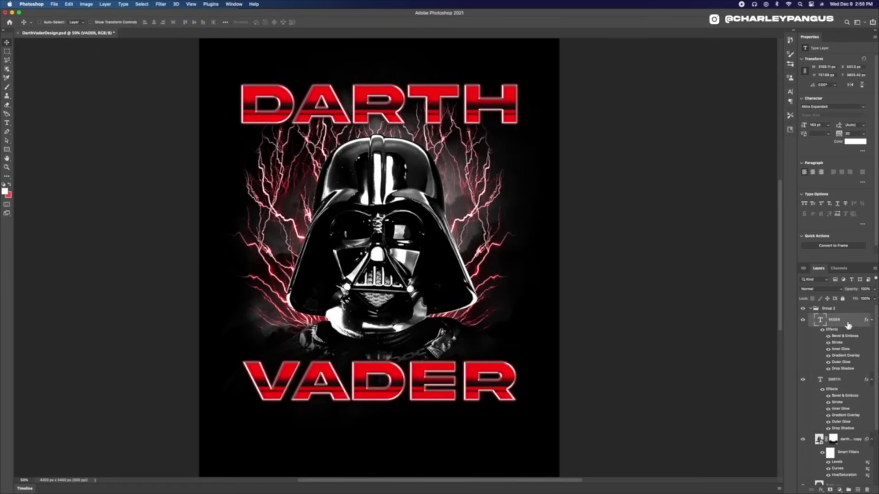
{"action": "right_click", "coordinate": [848, 325]}
{"action": "left_click", "coordinate": [740, 319]}
{"action": "key", "text": "super+j"}
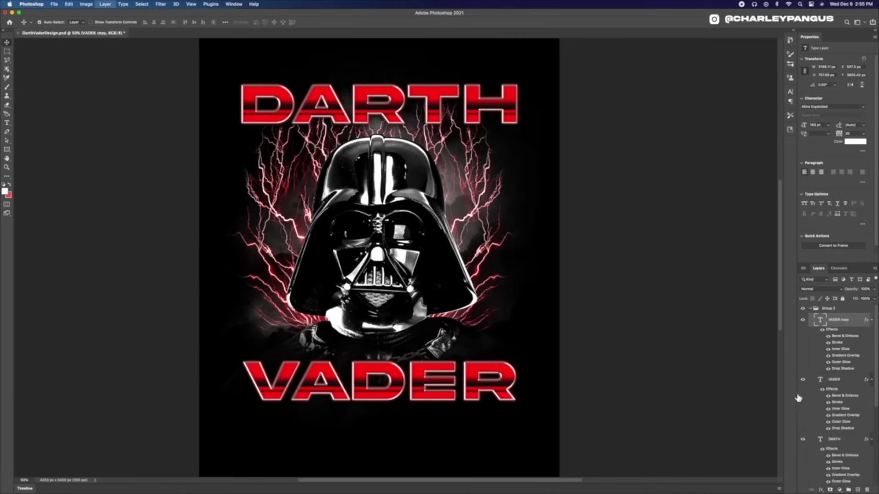
{"action": "left_click", "coordinate": [802, 380]}
{"action": "right_click", "coordinate": [848, 322]}
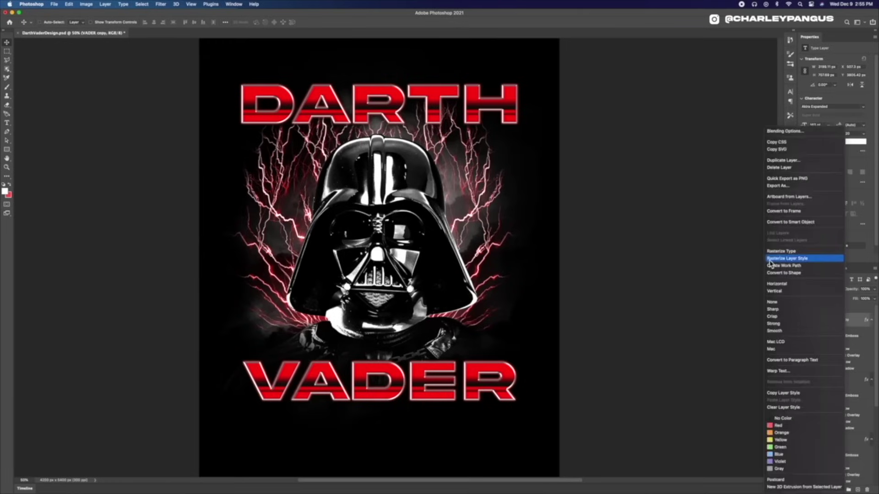
{"action": "left_click", "coordinate": [774, 264]}
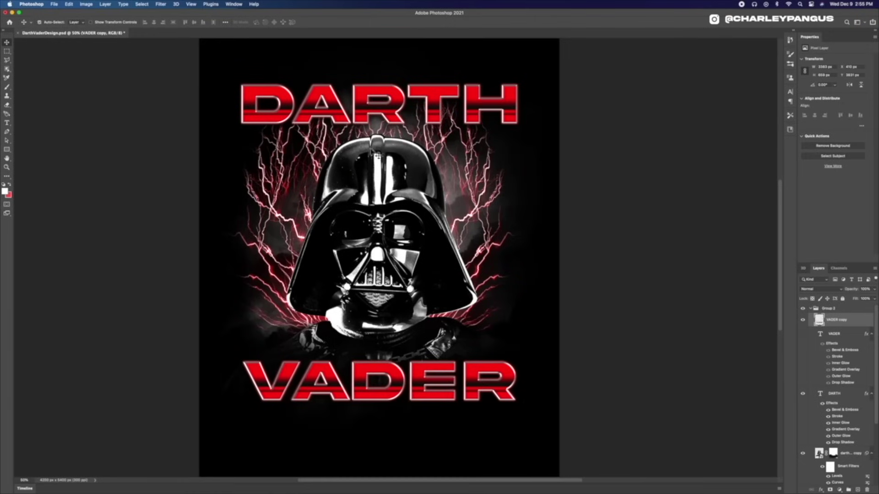
Warp the rasterized VADER copy with the Arc Upper style so its top edge curves downward, and move the title slightly up.
{"action": "key", "text": "super+t"}
{"action": "right_click", "coordinate": [379, 368]}
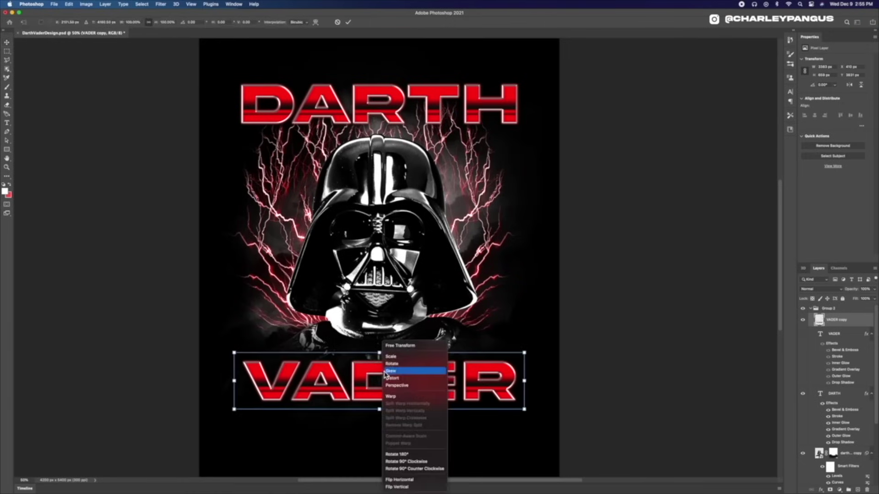
{"action": "left_click", "coordinate": [391, 395]}
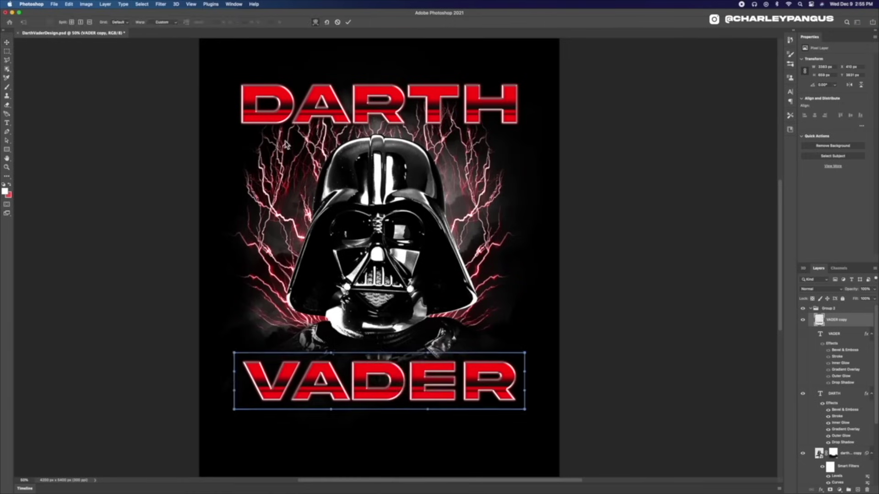
{"action": "left_click", "coordinate": [164, 22]}
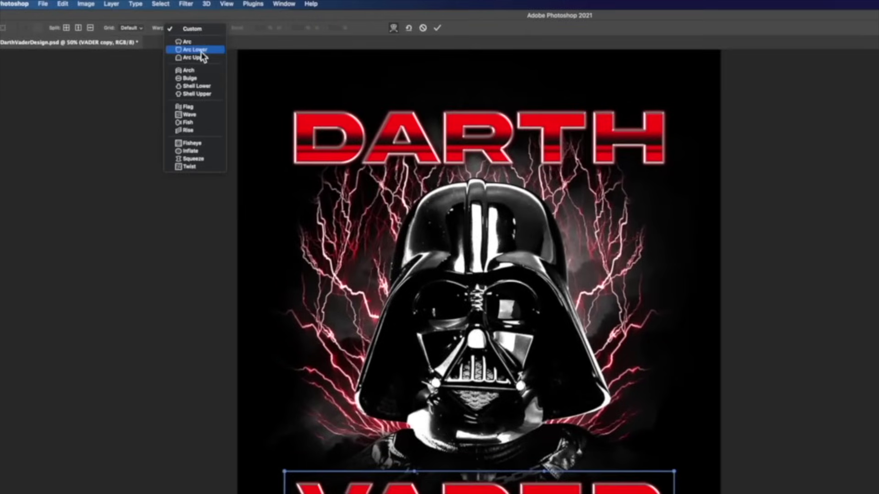
{"action": "left_click", "coordinate": [203, 58]}
{"action": "left_click_drag", "start_coordinate": [481, 407], "coordinate": [474, 493]}
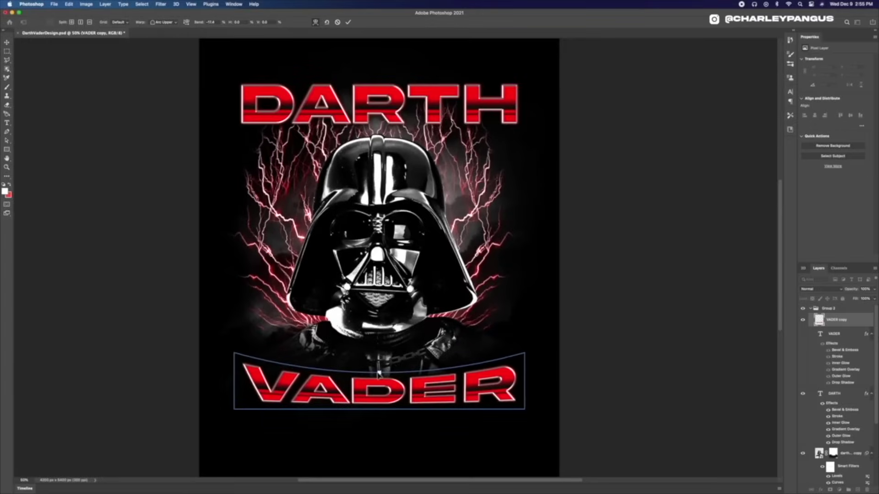
{"action": "key", "text": "Return"}
{"action": "left_click_drag", "start_coordinate": [378, 391], "coordinate": [387, 382]}
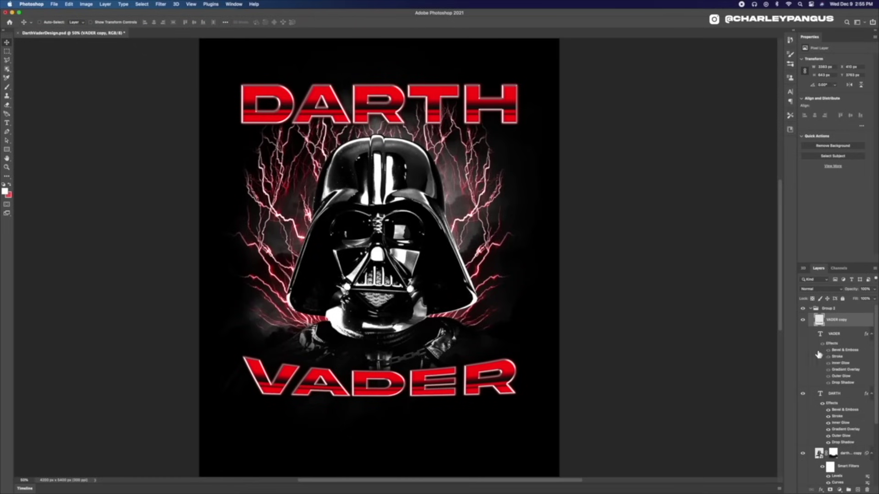
Duplicate the DARTH text layer, rasterize the duplicate's layer style, and hide the original DARTH layer.
{"action": "left_click", "coordinate": [834, 394]}
{"action": "key", "text": "super+j"}
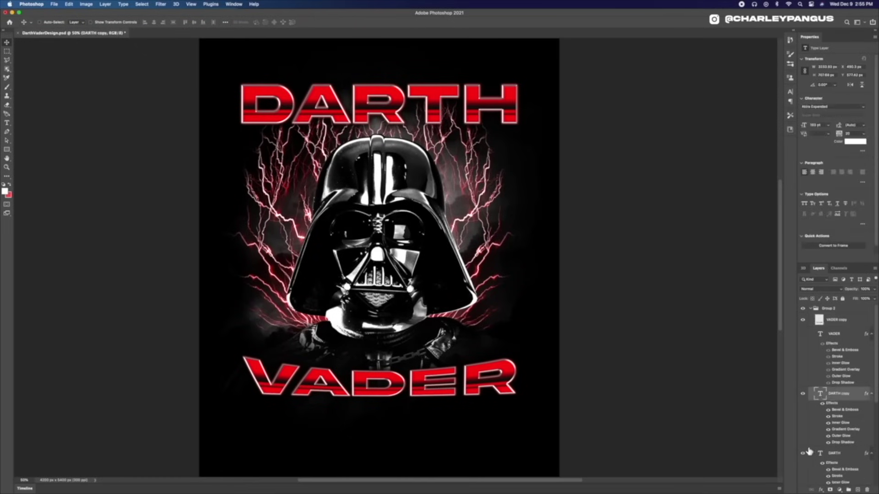
{"action": "right_click", "coordinate": [846, 395]}
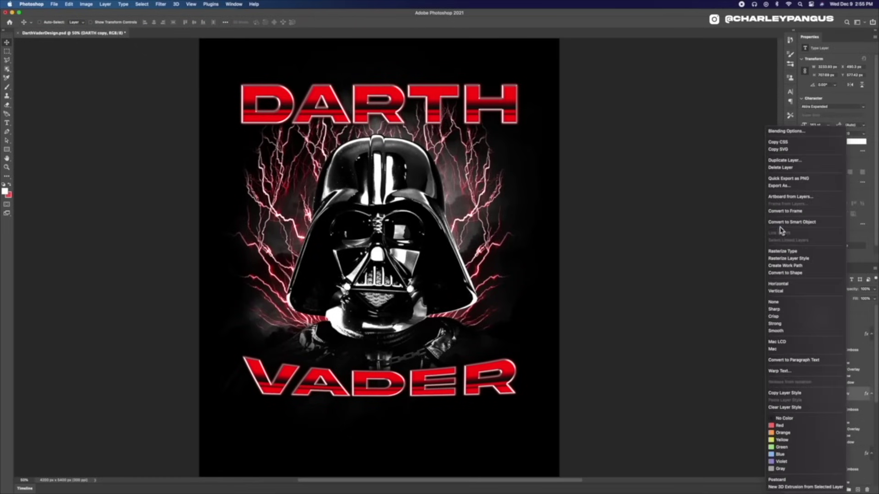
{"action": "left_click", "coordinate": [787, 259]}
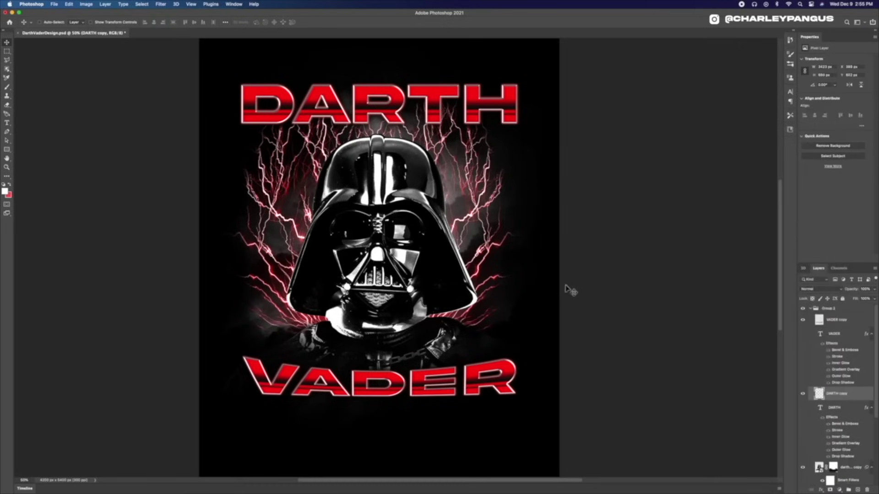
Start a Warp transform on the rasterized DARTH copy and bring up its choice of warp styles.
{"action": "key", "text": "super+t"}
{"action": "right_click", "coordinate": [388, 102]}
{"action": "left_click", "coordinate": [407, 157]}
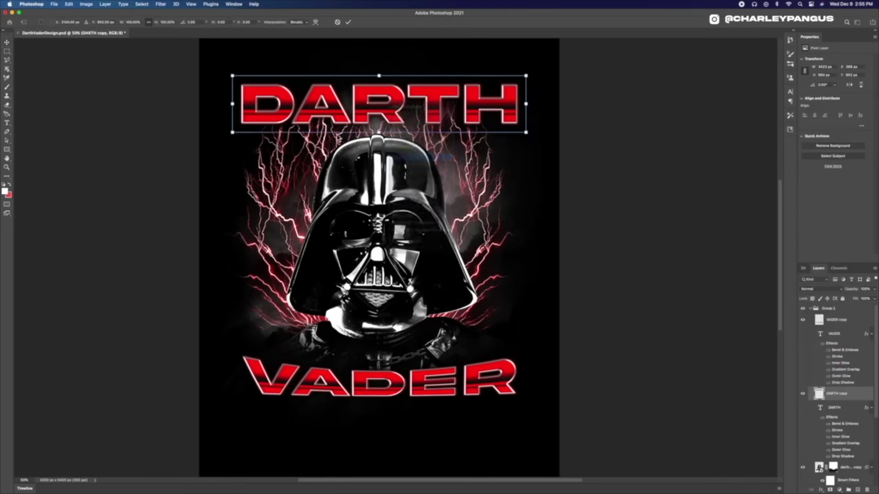
{"action": "left_click", "coordinate": [155, 22]}
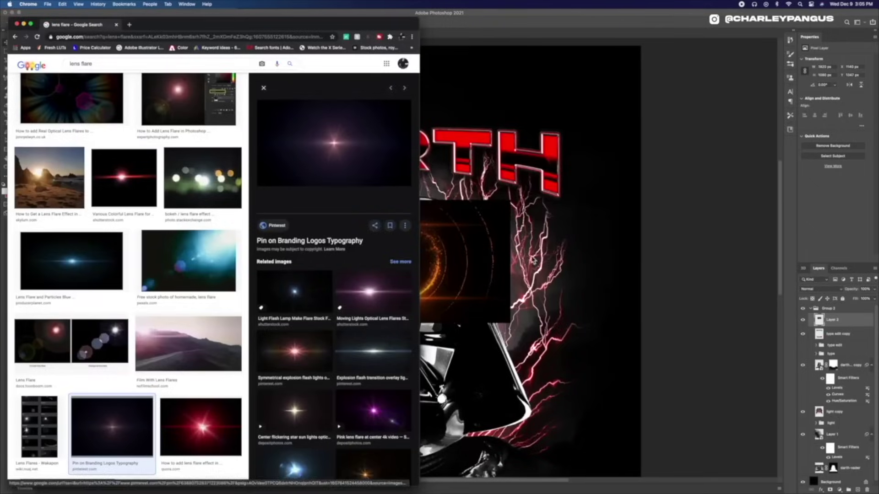
Switch to Photoshop, paste the copied purple lens flare, and scale it down to about 2591 px wide over the DARTH title.
{"action": "left_click", "coordinate": [535, 260]}
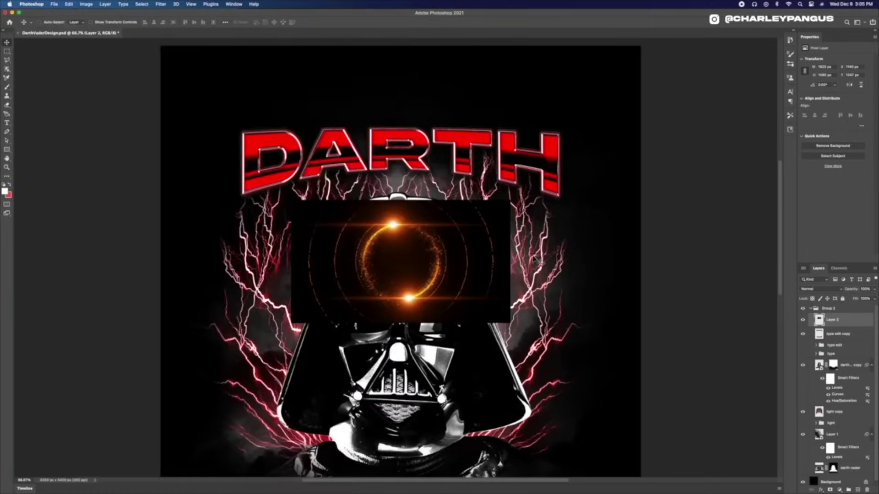
{"action": "key", "text": "super+v"}
{"action": "left_click_drag", "start_coordinate": [333, 191], "coordinate": [273, 151]}
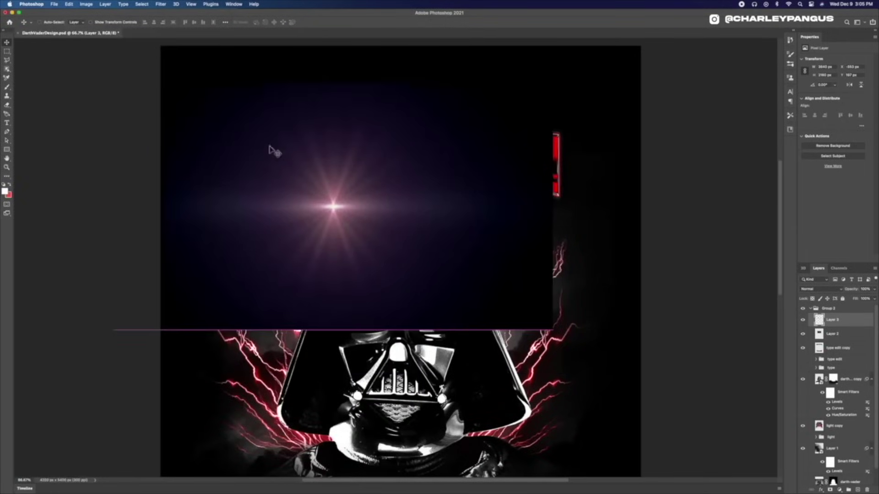
{"action": "key", "text": "super+t"}
{"action": "left_click_drag", "start_coordinate": [539, 320], "coordinate": [420, 235]}
{"action": "key", "text": "Return"}
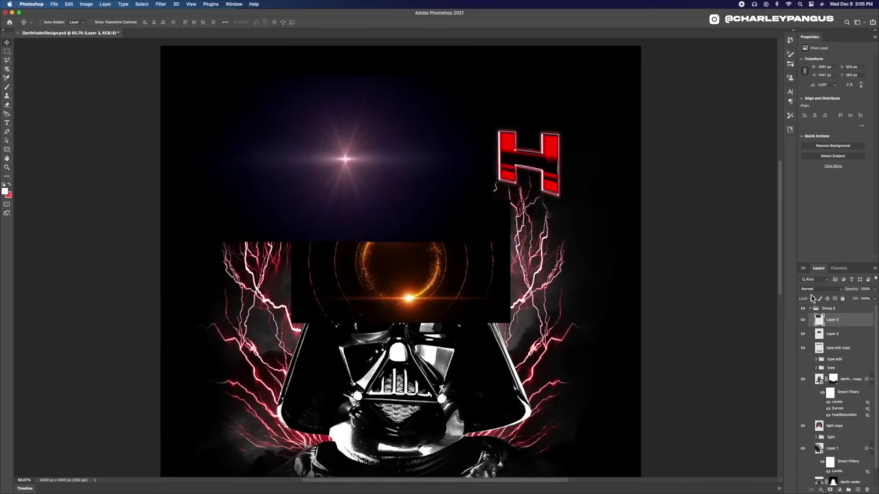
Set the purple flare layer to Screen blending and move the flare onto the upper edge of the letter D.
{"action": "left_click", "coordinate": [810, 289]}
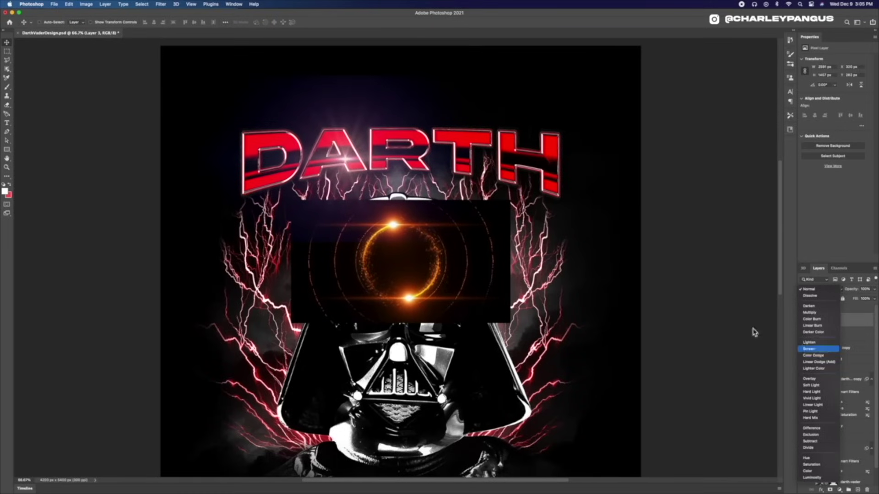
{"action": "key", "text": "Return"}
{"action": "left_click_drag", "start_coordinate": [344, 178], "coordinate": [280, 140]}
Darken the midtones of the purple flare layer with a Levels adjustment.
{"action": "left_click", "coordinate": [86, 4]}
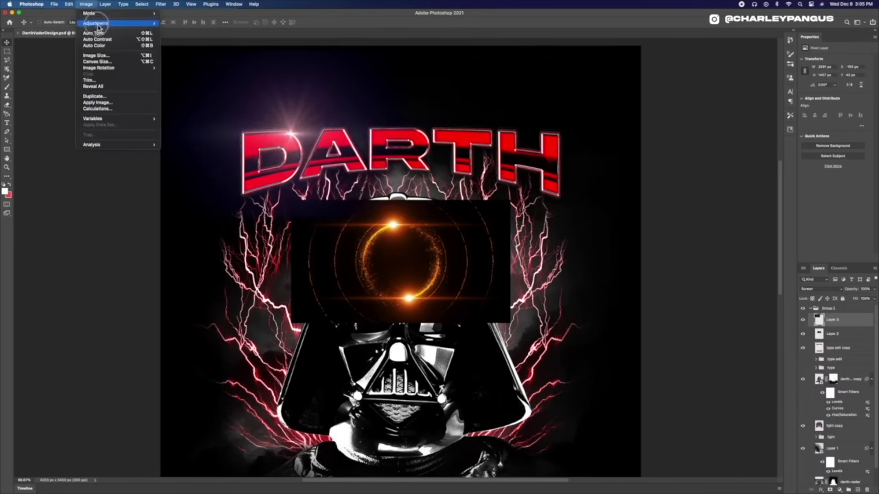
{"action": "mouse_move", "coordinate": [98, 21]}
{"action": "left_click", "coordinate": [183, 27]}
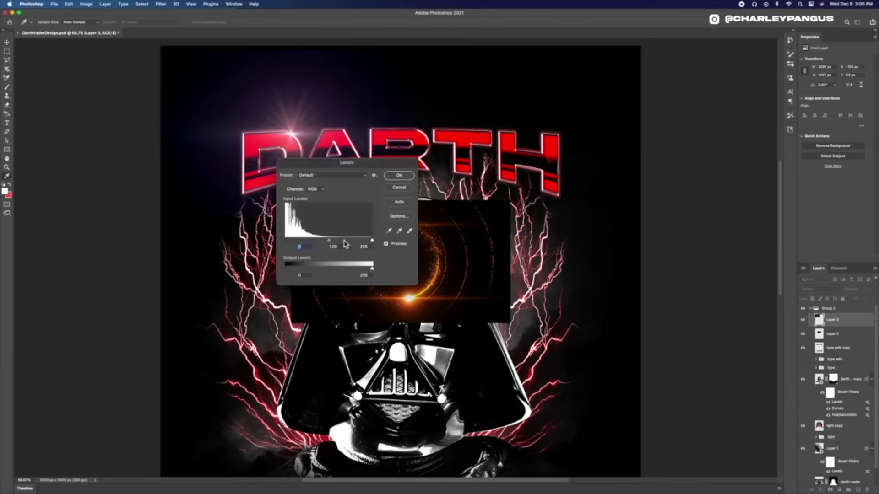
{"action": "left_click_drag", "start_coordinate": [328, 240], "coordinate": [351, 243]}
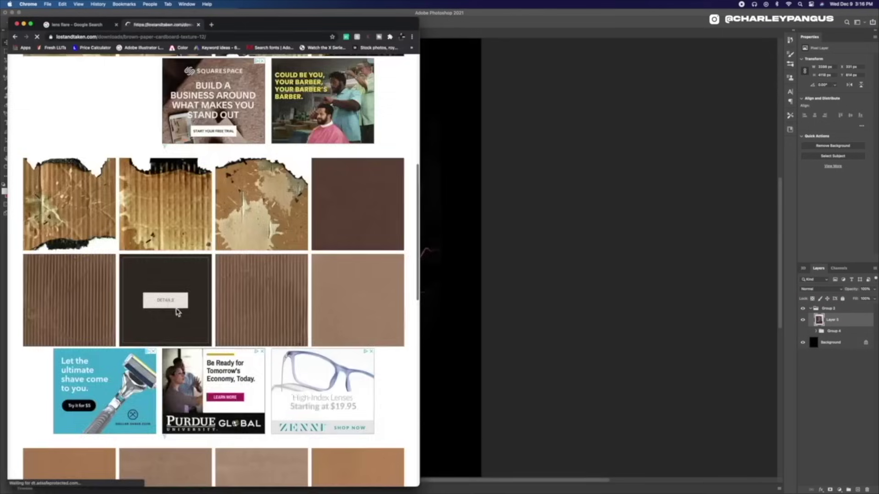
Open the wrinkled Brown Paper And Cardboard Texture on the texture site, copy its image, and switch back to Photoshop.
{"action": "left_click", "coordinate": [177, 309]}
{"action": "right_click", "coordinate": [176, 239]}
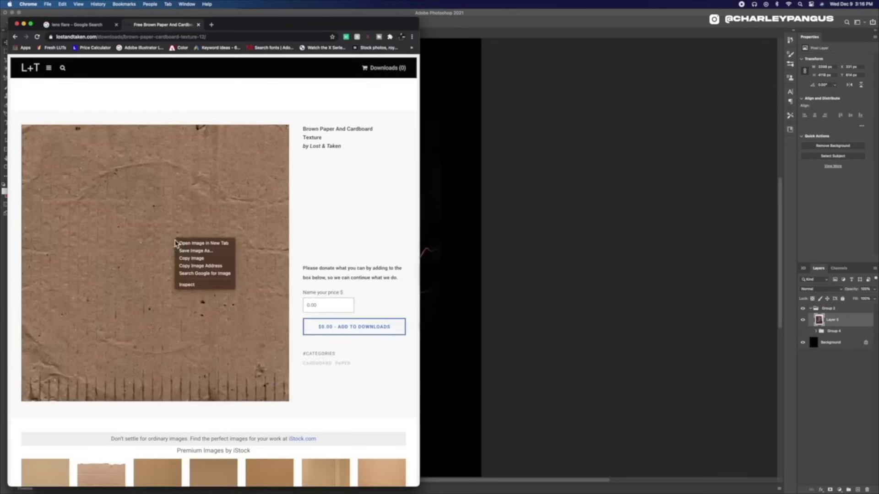
{"action": "left_click", "coordinate": [194, 259]}
{"action": "left_click", "coordinate": [489, 262]}
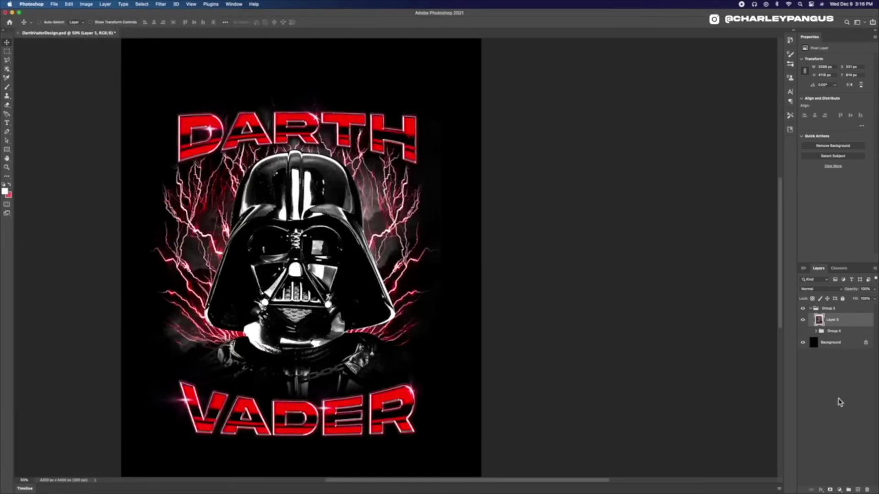
Add a layer mask to Layer 5, paste the cardboard texture into the mask, and enlarge it to cover the canvas.
{"action": "left_click", "coordinate": [832, 488]}
{"action": "left_click", "coordinate": [832, 319], "text": "alt"}
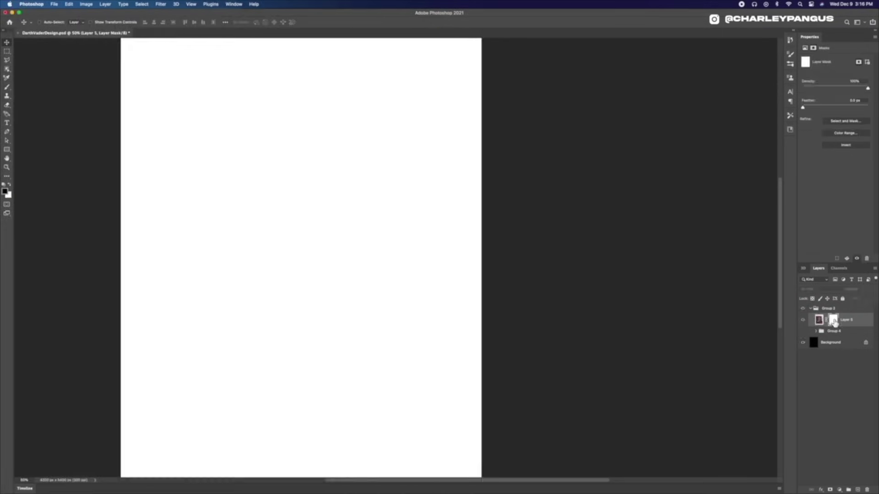
{"action": "key", "text": "ctrl+v"}
{"action": "key", "text": "ctrl+t"}
{"action": "left_click_drag", "start_coordinate": [234, 189], "coordinate": [40, 74]}
{"action": "key", "text": "Return"}
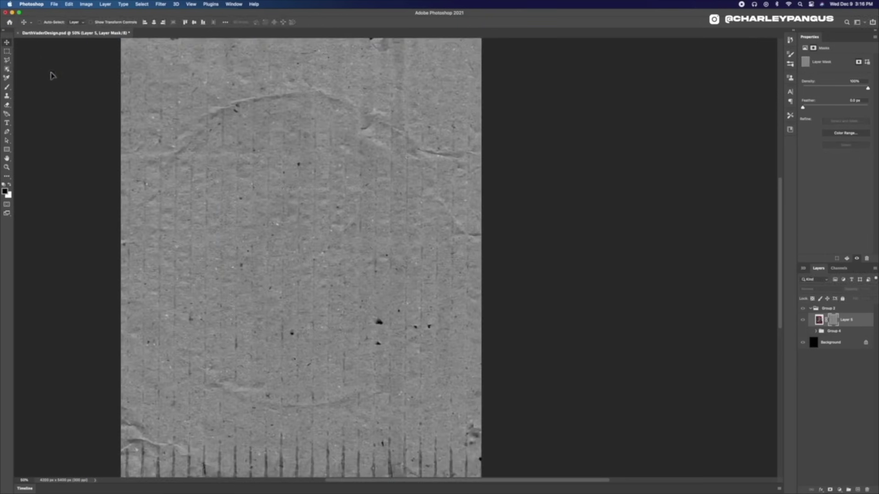
Brighten the cardboard texture in the mask and raise its contrast with a Levels adjustment.
{"action": "left_click", "coordinate": [86, 4]}
{"action": "mouse_move", "coordinate": [105, 27]}
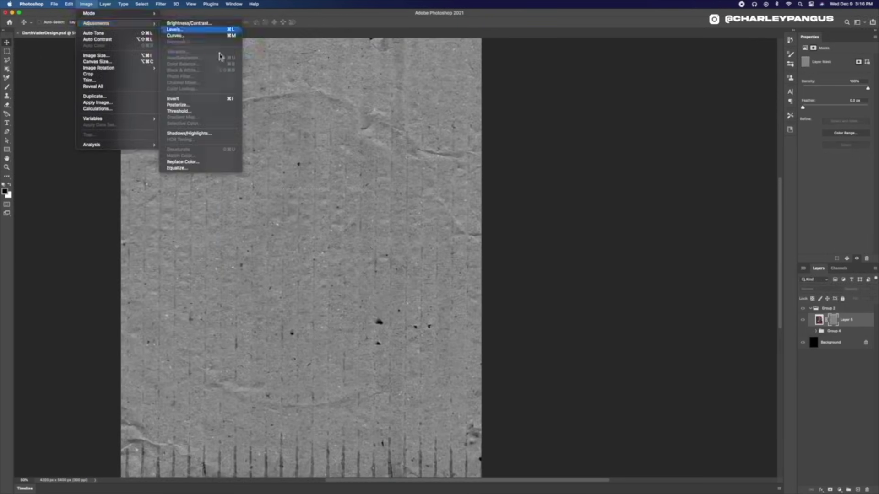
{"action": "left_click", "coordinate": [186, 31]}
{"action": "mouse_move", "coordinate": [329, 240]}
{"action": "left_mouse_down"}
{"action": "mouse_move", "coordinate": [346, 240]}
{"action": "mouse_move", "coordinate": [328, 240]}
{"action": "left_mouse_up"}
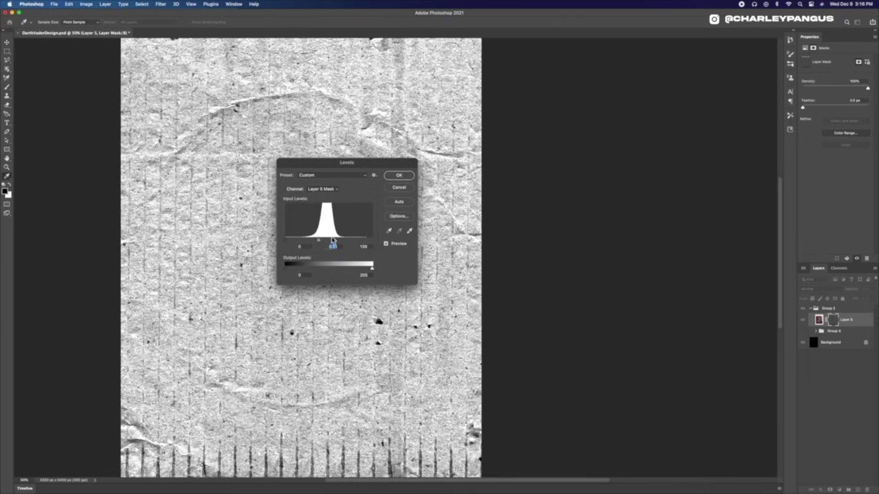
{"action": "left_click", "coordinate": [398, 177]}
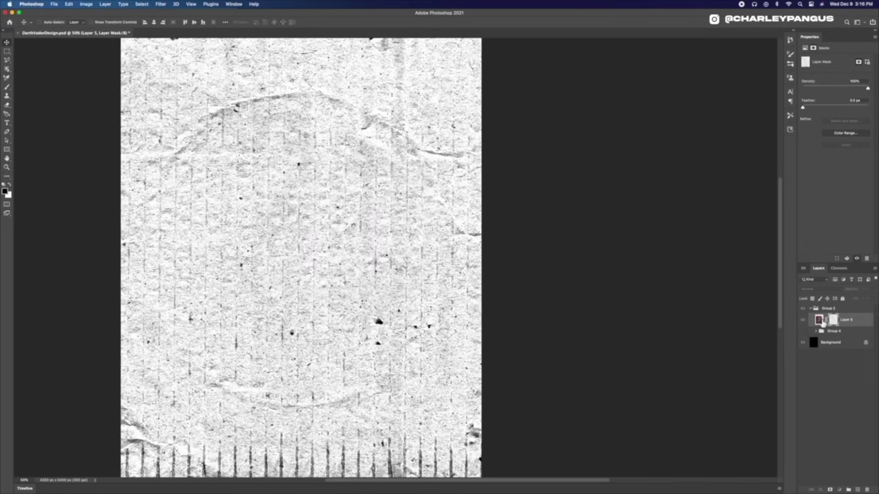
Leave the mask view for the Layer 5 artwork, clear the selection, and save the design file.
{"action": "left_click", "coordinate": [821, 321]}
{"action": "key", "text": "super+d"}
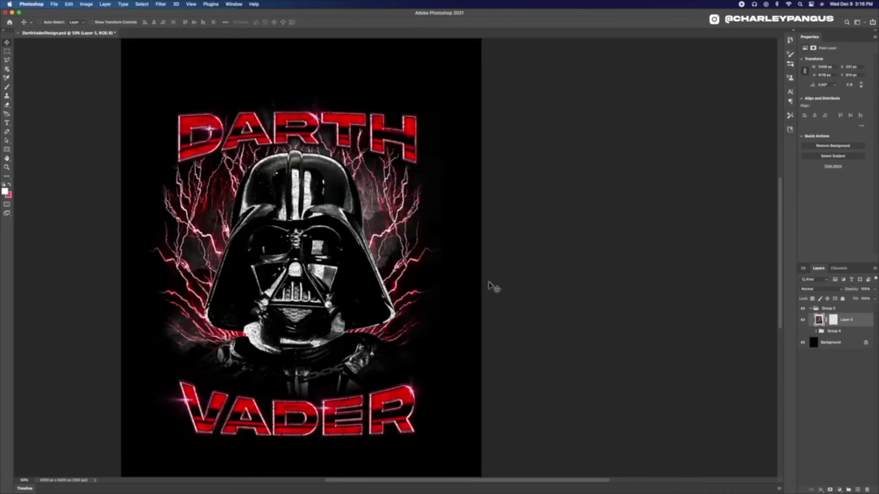
{"action": "key", "text": "super+s"}
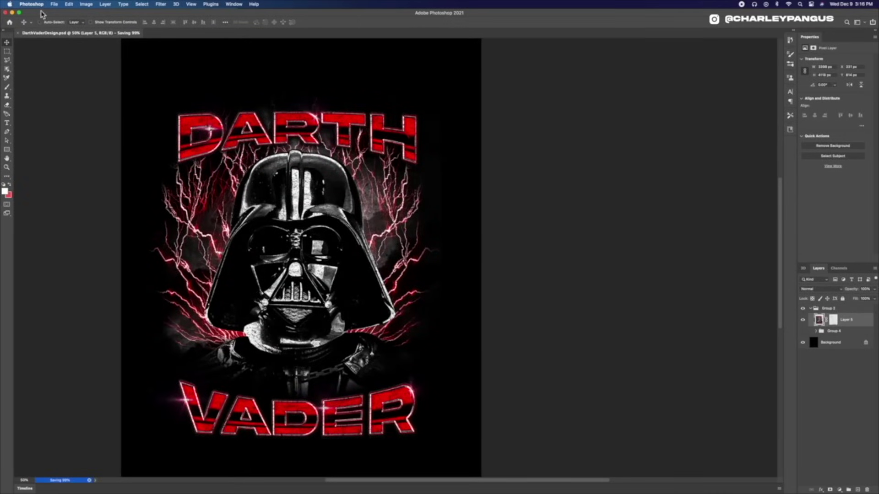
Open the Vintage T-Shirt (Front).psd mockup from the external drive and hide its old design on Layer 2.
{"action": "left_click", "coordinate": [31, 4]}
{"action": "left_click", "coordinate": [60, 22]}
{"action": "key", "text": "super+o"}
{"action": "left_click", "coordinate": [325, 219]}
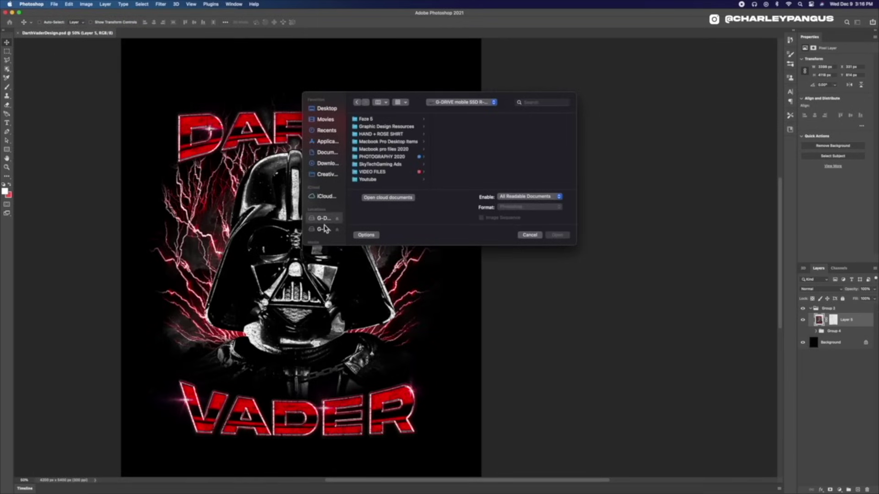
{"action": "left_click", "coordinate": [324, 229]}
{"action": "left_click", "coordinate": [323, 219]}
{"action": "left_click", "coordinate": [388, 128]}
{"action": "left_click", "coordinate": [803, 362]}
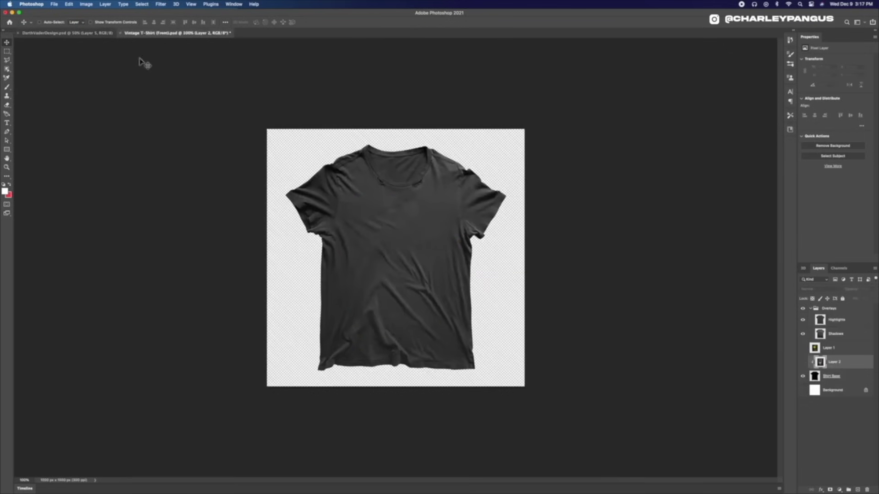
Copy the entire merged canvas of the DarthVaderDesign document and paste it into the Vintage T-Shirt mockup.
{"action": "left_click", "coordinate": [95, 34]}
{"action": "key", "text": "ctrl+a"}
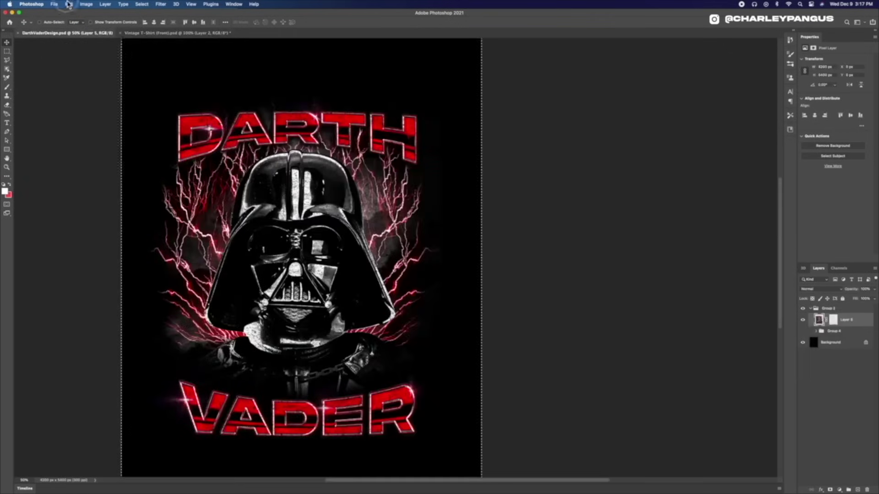
{"action": "left_click", "coordinate": [68, 3]}
{"action": "left_click", "coordinate": [85, 55]}
{"action": "left_click", "coordinate": [185, 34]}
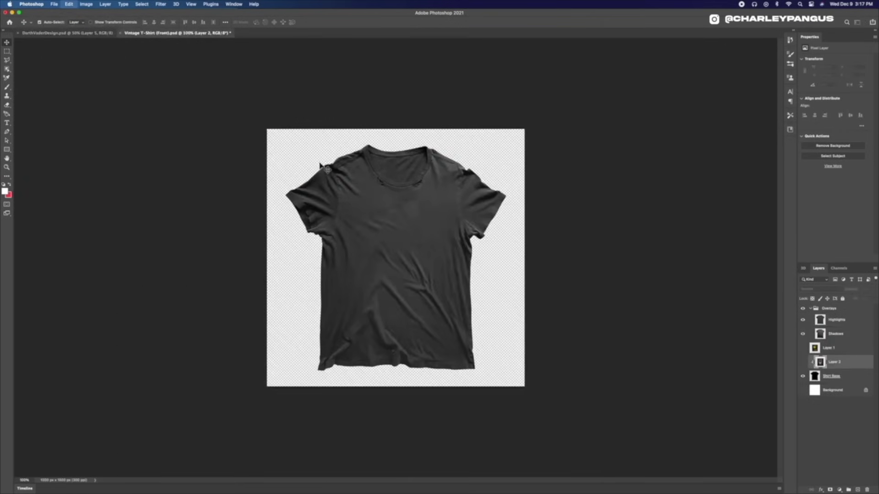
{"action": "key", "text": "super+v"}
{"action": "left_click", "coordinate": [503, 273]}
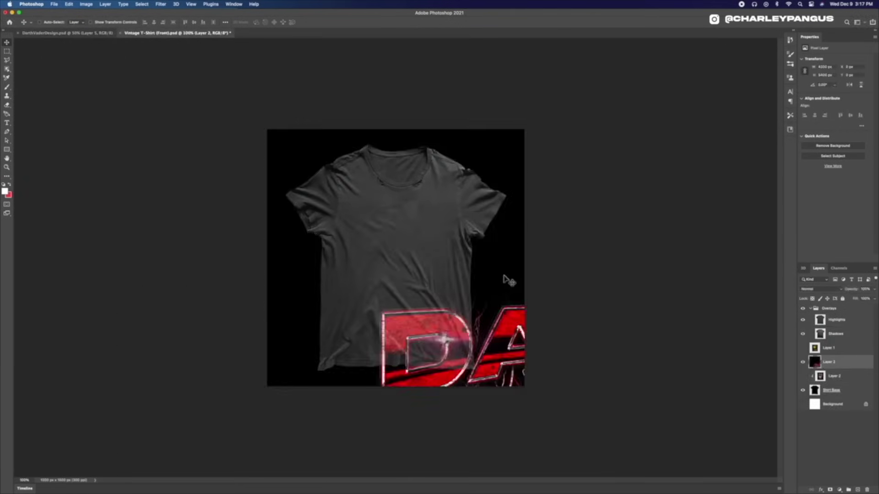
Scale the pasted design to about 820 px wide, place it on the shirt's chest, and nudge it horizontally into line.
{"action": "key", "text": "super+t"}
{"action": "left_click_drag", "start_coordinate": [267, 134], "coordinate": [368, 182]}
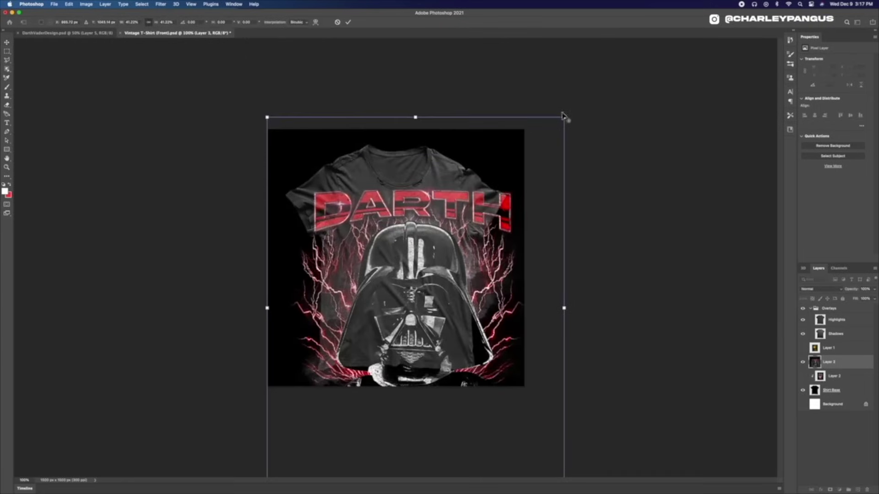
{"action": "left_click_drag", "start_coordinate": [565, 117], "coordinate": [466, 167]}
{"action": "left_click_drag", "start_coordinate": [425, 216], "coordinate": [430, 218]}
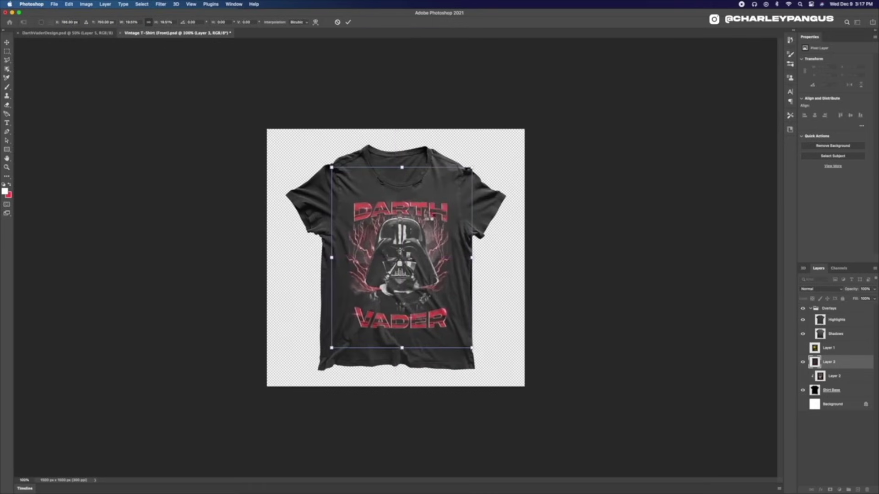
{"action": "key", "text": "Return"}
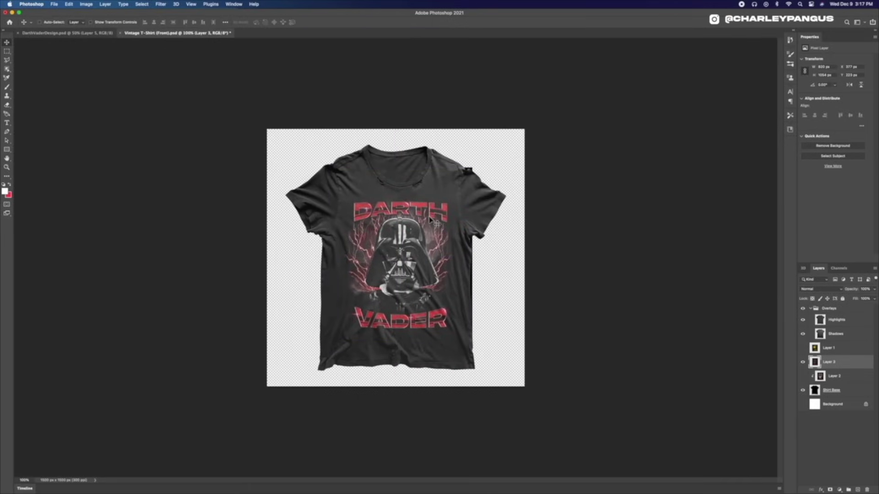
{"action": "key", "text": "Right"}
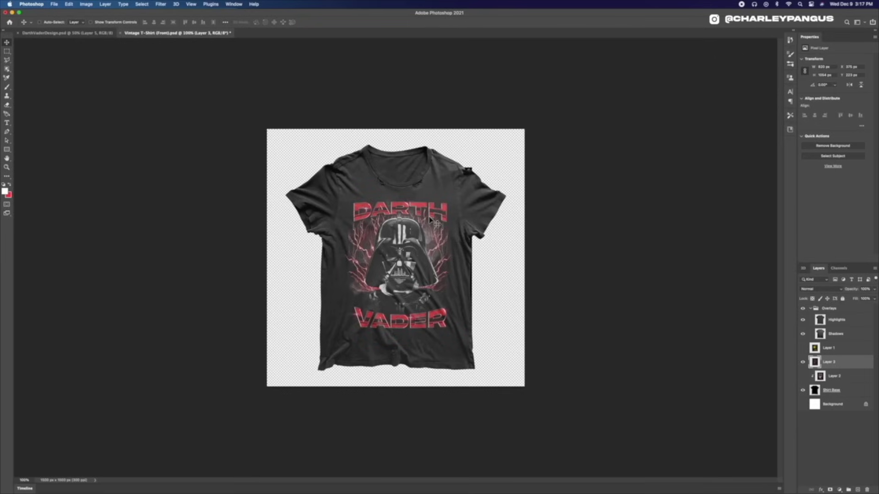
Create a new document 1920 × 1080 pixels in size at a resolution of 72 pixels/inch.
{"action": "left_click", "coordinate": [94, 34]}
{"action": "left_click", "coordinate": [165, 34]}
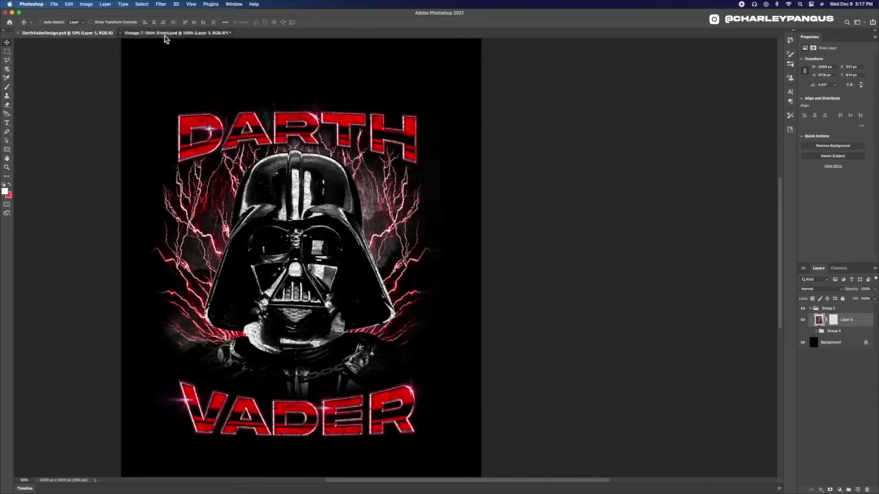
{"action": "left_click", "coordinate": [54, 4]}
{"action": "left_click", "coordinate": [60, 12]}
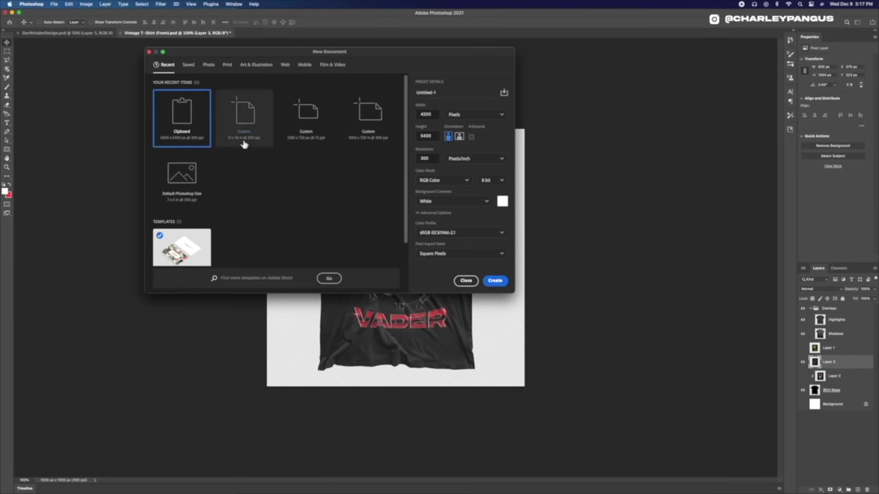
{"action": "double_click", "coordinate": [428, 113]}
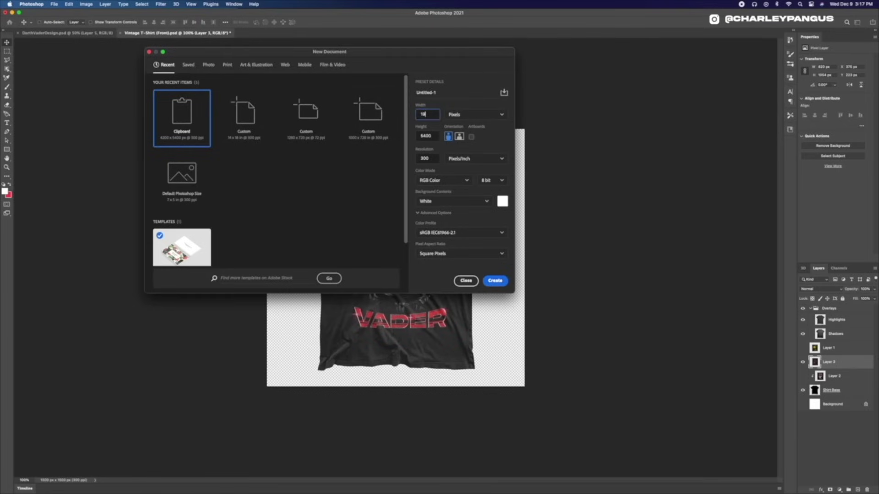
{"action": "key", "text": "Tab"}
{"action": "key", "text": "Tab"}
{"action": "type", "text": "72"}
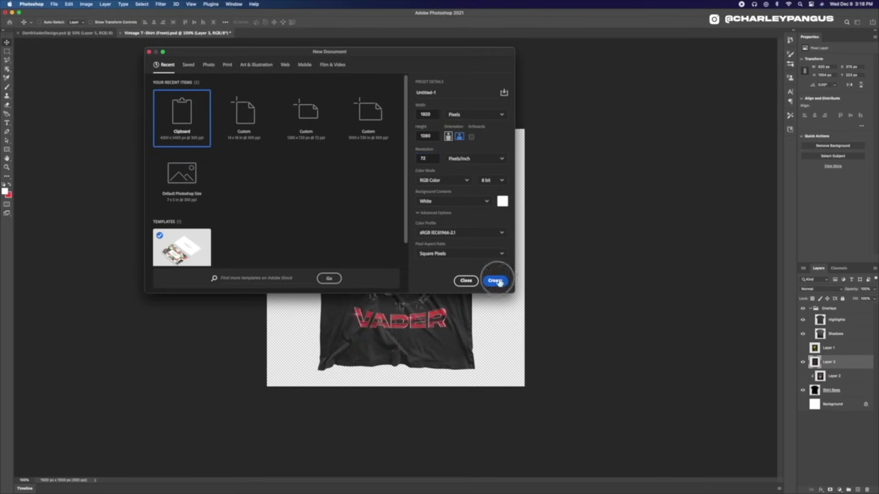
{"action": "left_click", "coordinate": [502, 282]}
Copy the merged canvas of the Vintage T-Shirt mockup and paste it into the new blank document.
{"action": "left_click", "coordinate": [171, 34]}
{"action": "key", "text": "super+a"}
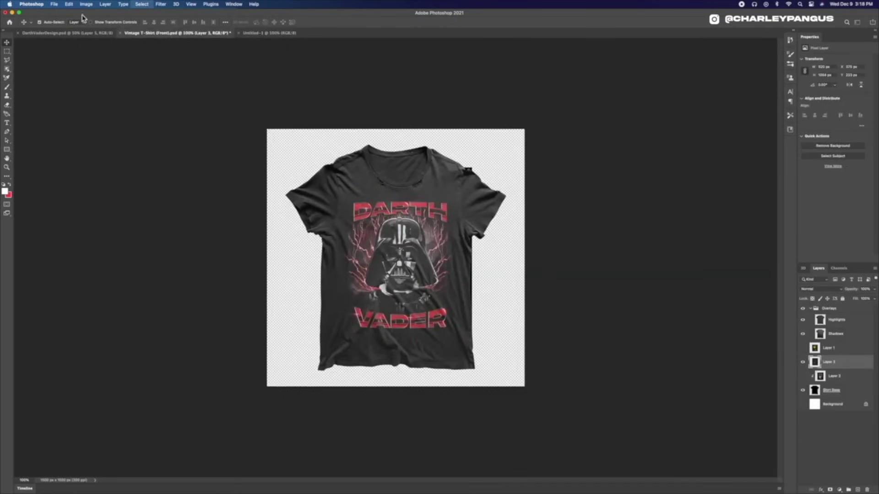
{"action": "left_click", "coordinate": [69, 4]}
{"action": "left_click", "coordinate": [112, 57]}
{"action": "left_click", "coordinate": [255, 34]}
{"action": "key", "text": "super+v"}
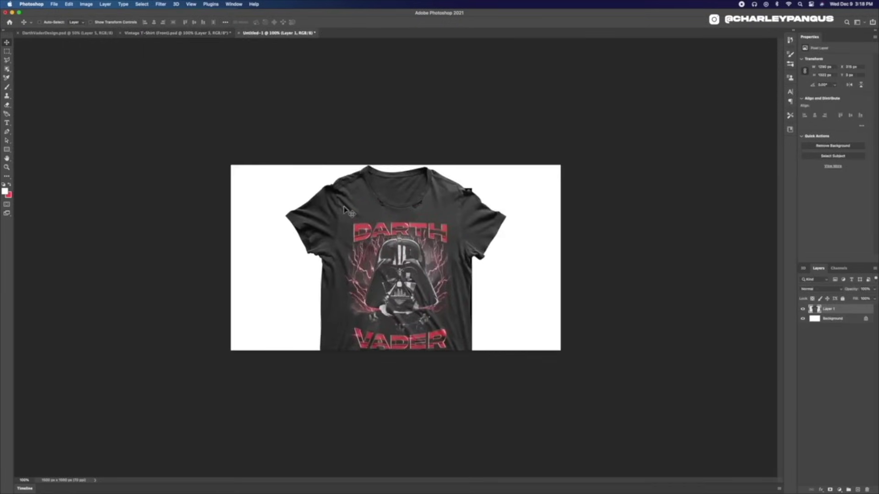
Draw a black rectangle covering the left part of the canvas behind the shirt and list the layer effects available for it.
{"action": "left_click_drag", "start_coordinate": [232, 164], "coordinate": [420, 351]}
{"action": "left_click", "coordinate": [821, 489]}
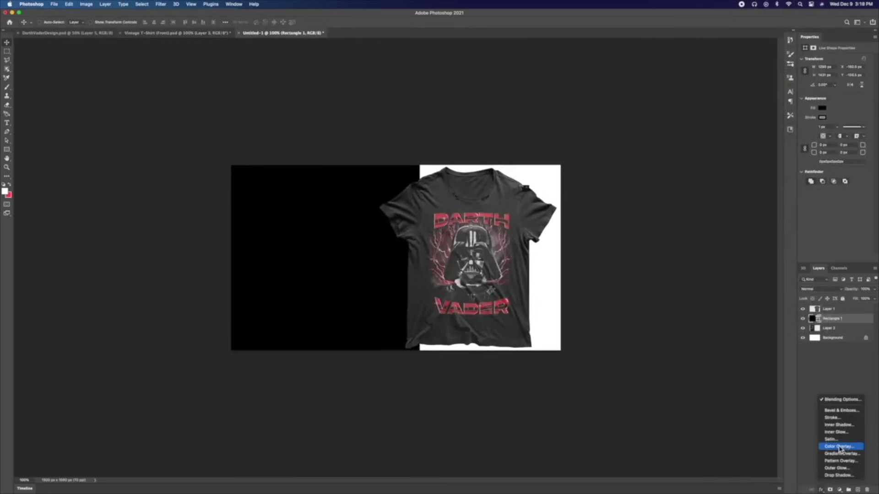
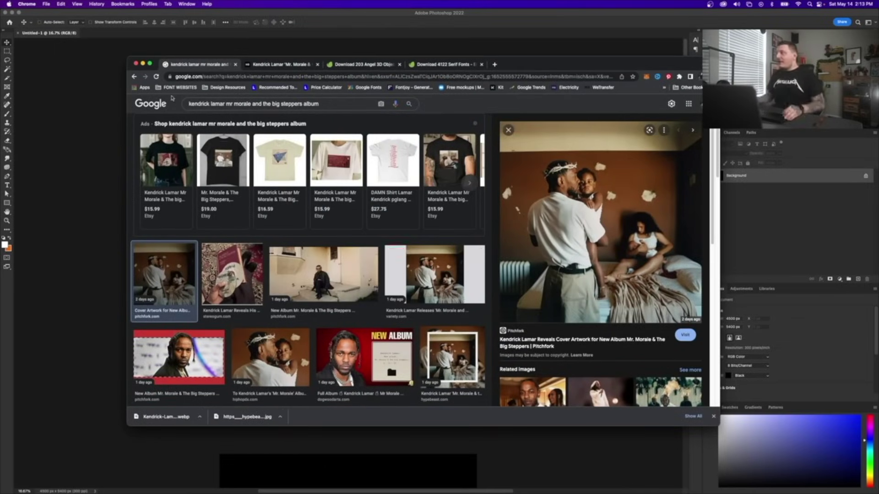
Place the Kendrick-Lamar-Mr-Morale-And-The-Big-Steppers image on the black Photoshop canvas, centred and scaled to about 3578 px square.
{"action": "left_click", "coordinate": [143, 64]}
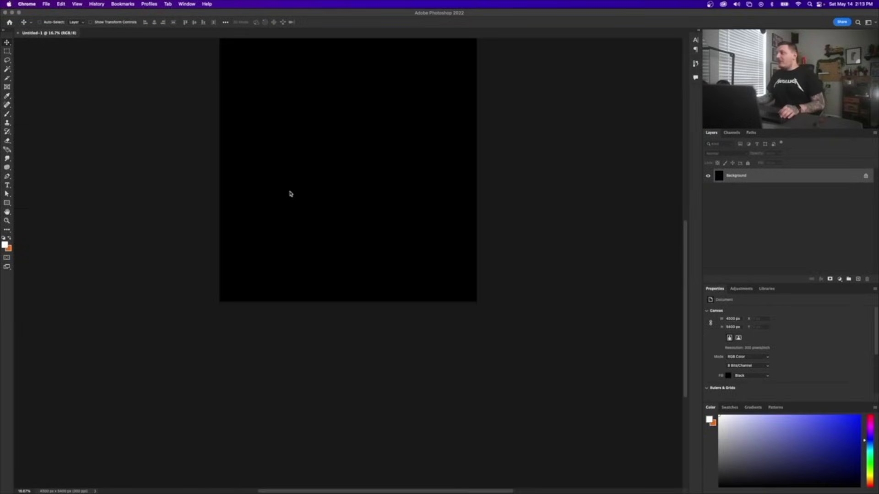
{"action": "scroll", "coordinate": [294, 198], "scroll_direction": "right", "scroll_amount": 5}
{"action": "scroll", "coordinate": [244, 248], "scroll_direction": "up", "scroll_amount": 2}
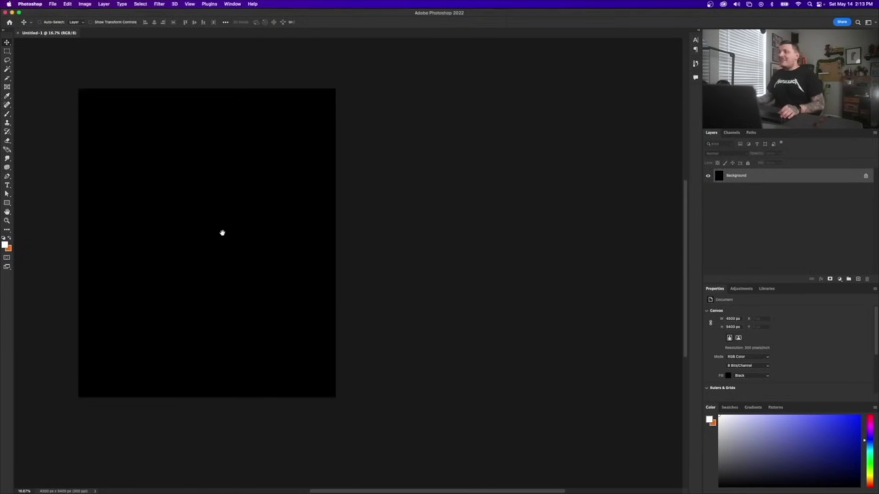
{"action": "scroll", "coordinate": [222, 232], "scroll_direction": "left", "scroll_amount": 3}
{"action": "scroll", "coordinate": [262, 215], "scroll_direction": "down", "scroll_amount": 1}
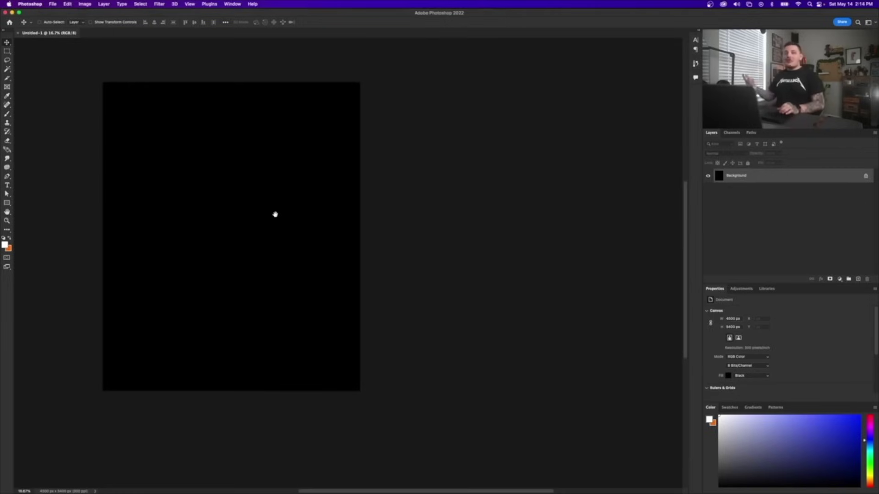
{"action": "scroll", "coordinate": [275, 214], "scroll_direction": "up", "scroll_amount": 3}
{"action": "scroll", "coordinate": [275, 214], "scroll_direction": "left", "scroll_amount": 2}
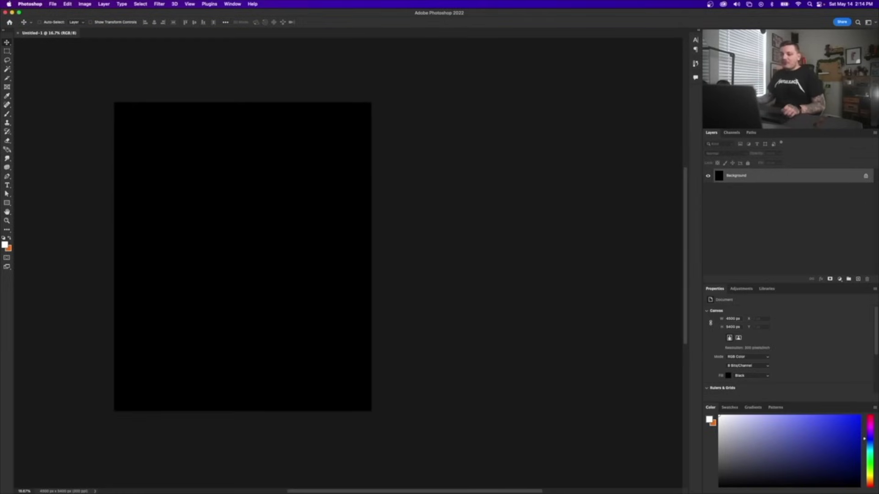
{"action": "left_click_drag", "start_coordinate": [366, 257], "coordinate": [382, 265]}
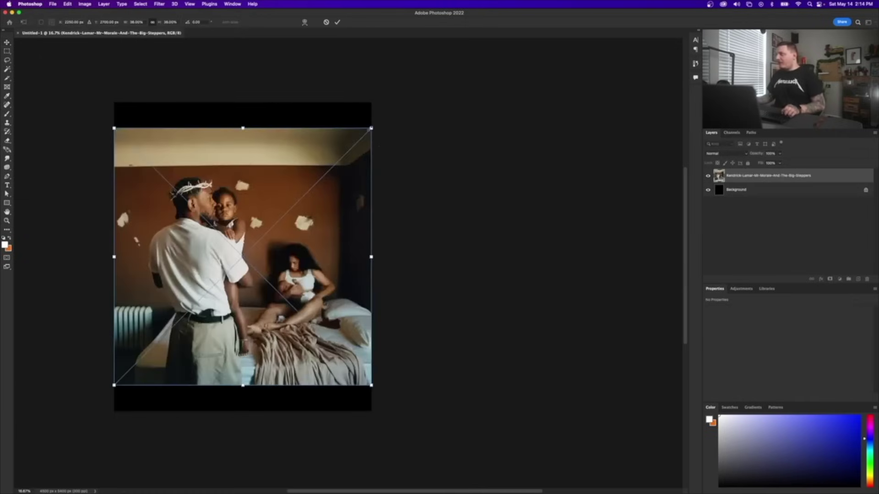
{"action": "left_click_drag", "start_coordinate": [371, 128], "coordinate": [345, 154]}
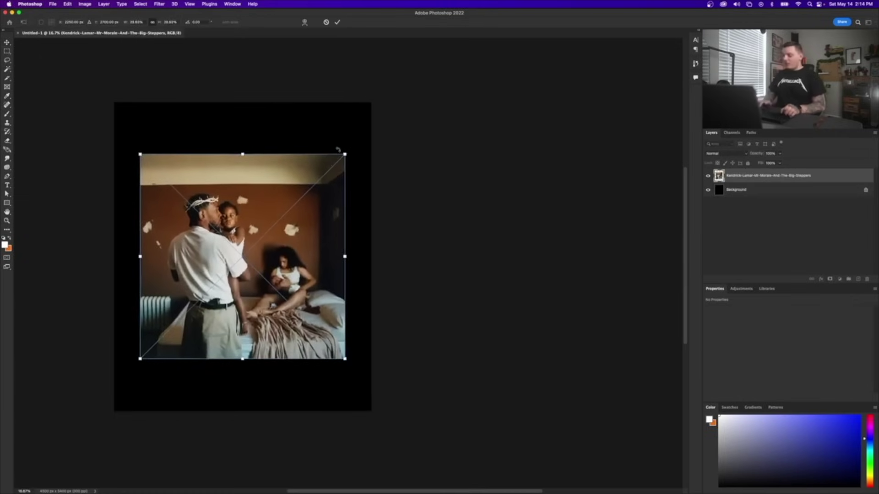
{"action": "key", "text": "Return"}
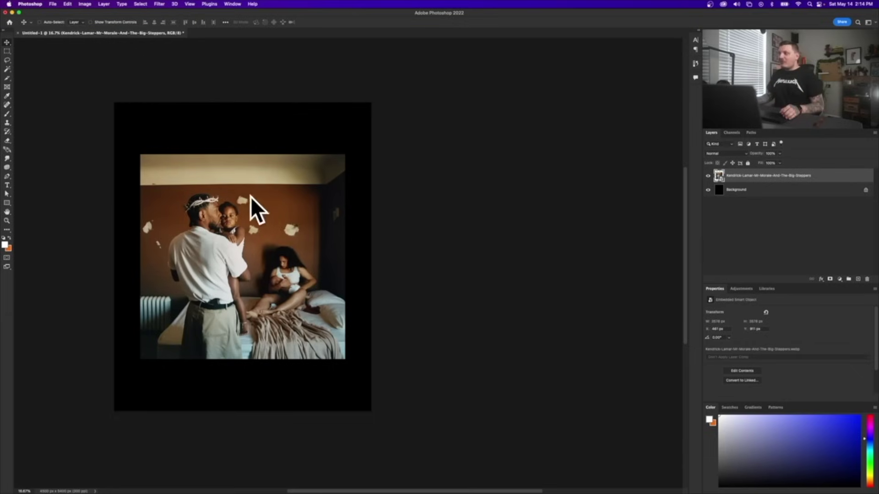
Add the white title "Mr.Morale" above the photo in Addington CF Demi Bold at 201 pt, directly over the Background layer.
{"action": "left_click", "coordinate": [750, 196]}
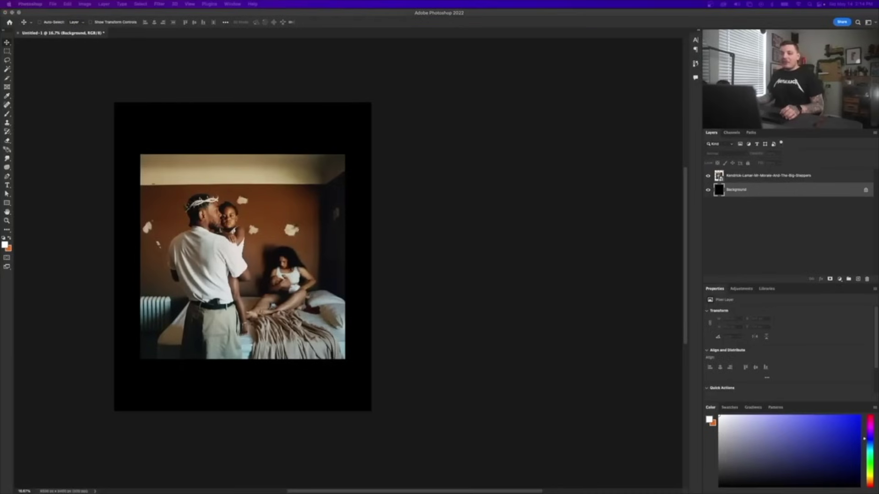
{"action": "key", "text": "t"}
{"action": "left_click", "coordinate": [185, 119]}
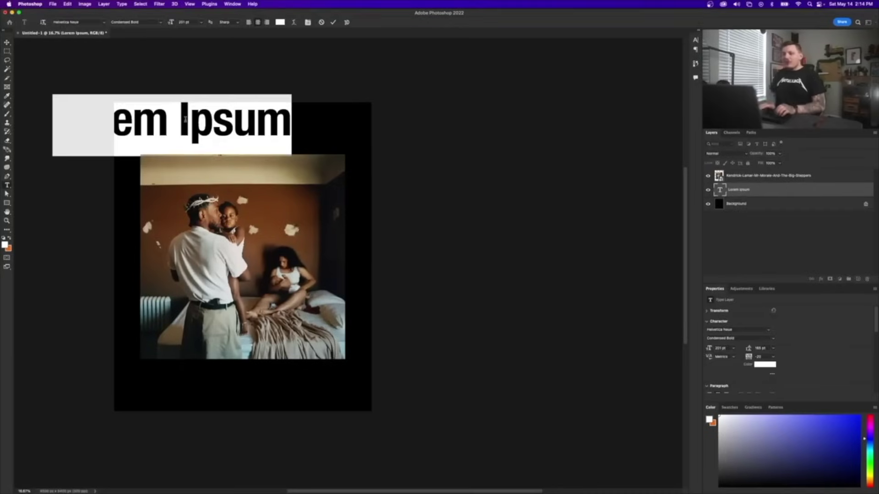
{"action": "key", "text": "BackSpace"}
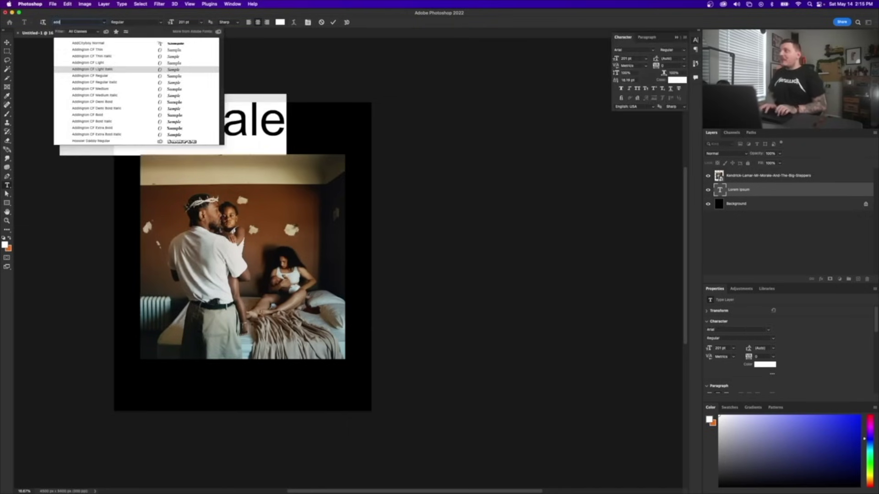
{"action": "left_click", "coordinate": [105, 102]}
{"action": "key", "text": "Escape"}
{"action": "key", "text": "v"}
{"action": "left_click_drag", "start_coordinate": [222, 143], "coordinate": [284, 152]}
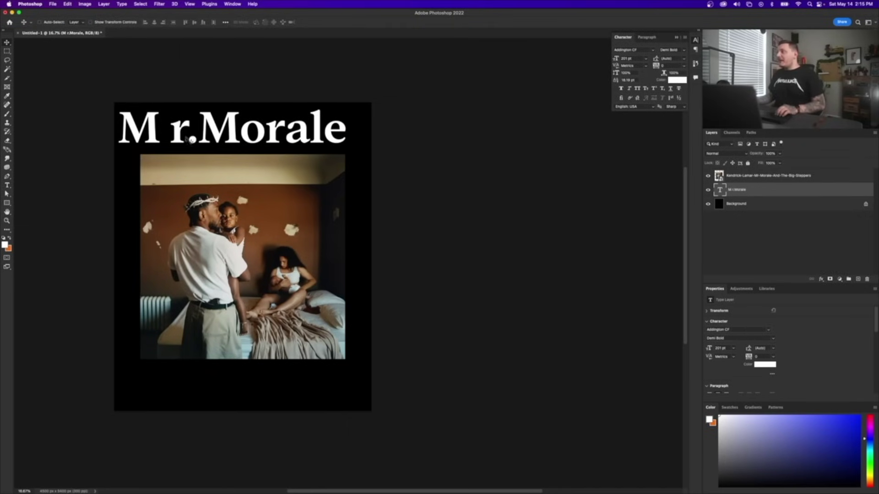
Set the title's tracking to -60 and tighten the kerning between "M" and "r" to -40.
{"action": "double_click", "coordinate": [173, 130]}
{"action": "key", "text": "ctrl+a"}
{"action": "key", "text": "alt+Left"}
{"action": "key", "text": "alt+Left"}
{"action": "key", "text": "alt+Left"}
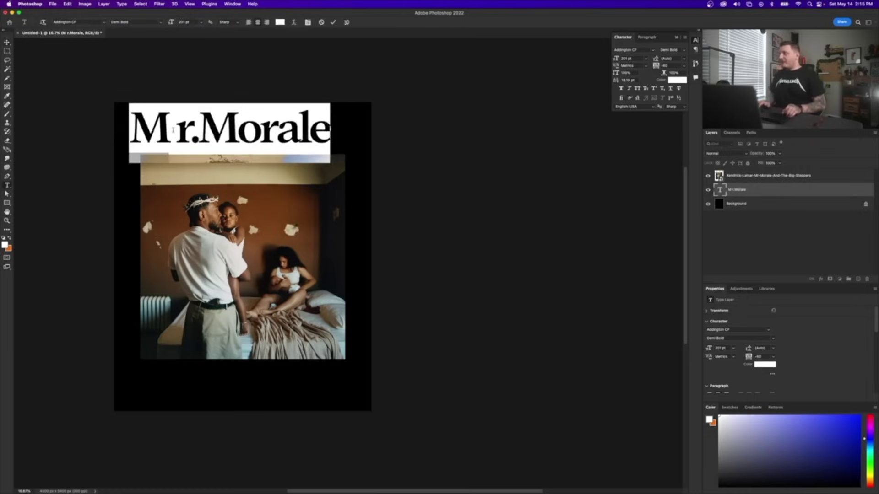
{"action": "left_click", "coordinate": [173, 130]}
{"action": "key", "text": "alt+Left"}
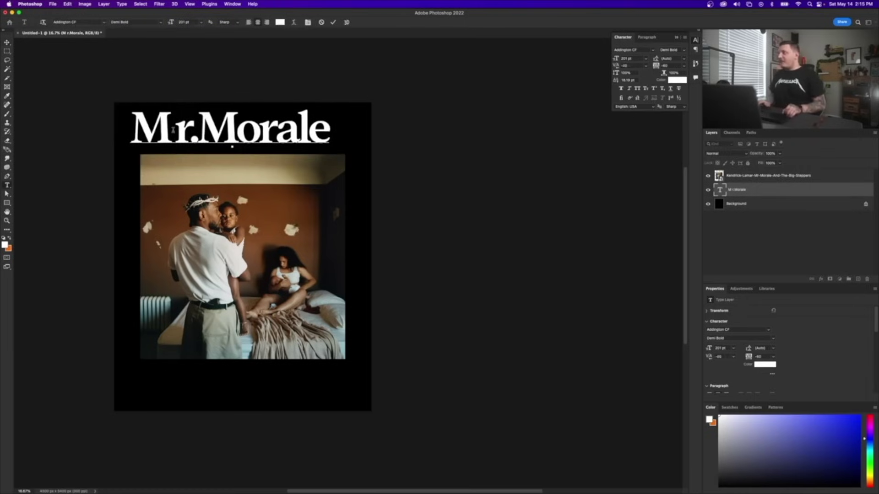
Widen the kerning between the period and the second "M" of the title.
{"action": "key", "text": "Right"}
{"action": "key", "text": "Right"}
{"action": "key", "text": "alt+Right"}
{"action": "key", "text": "alt+Right"}
{"action": "key", "text": "alt+Right"}
{"action": "key", "text": "alt+Right"}
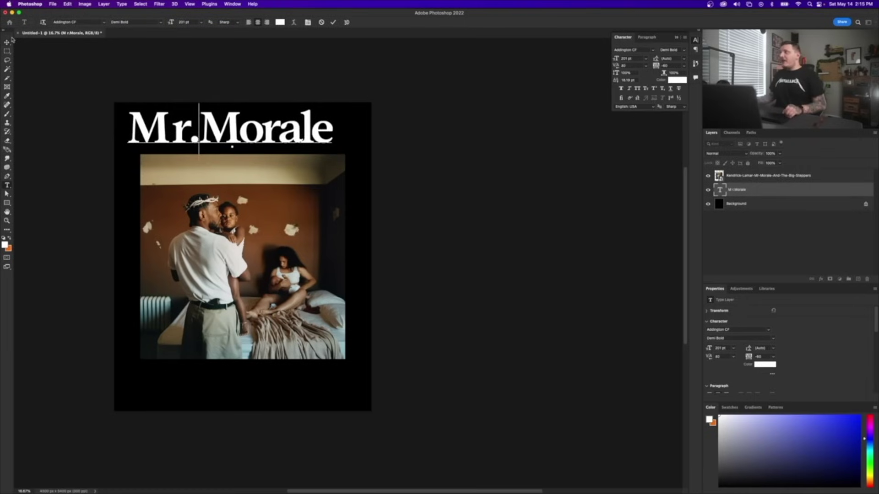
Position the "Mr.Morale" title just above the photo so its ends line up with the photo's sides.
{"action": "key", "text": "super+Return"}
{"action": "key", "text": "v"}
{"action": "left_click_drag", "start_coordinate": [315, 172], "coordinate": [328, 178]}
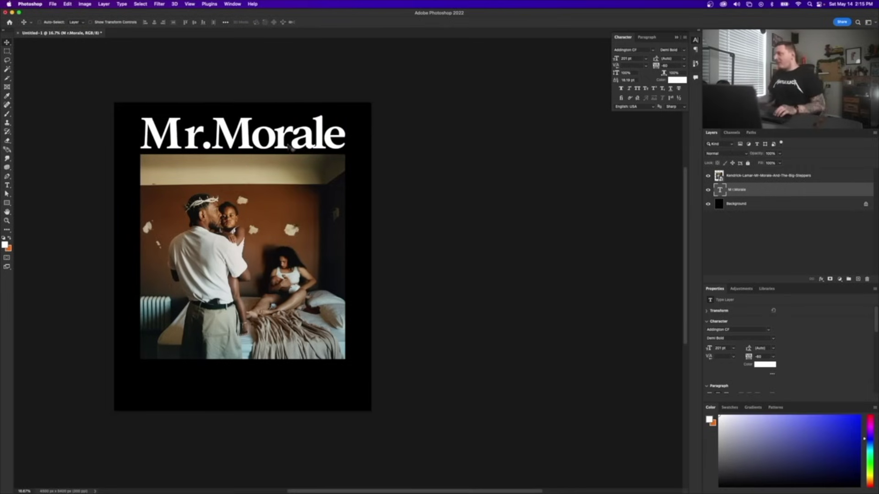
Duplicate the title below the photo and change the copy's text to "& The Big".
{"action": "scroll", "coordinate": [251, 136], "scroll_direction": "left", "scroll_amount": 2}
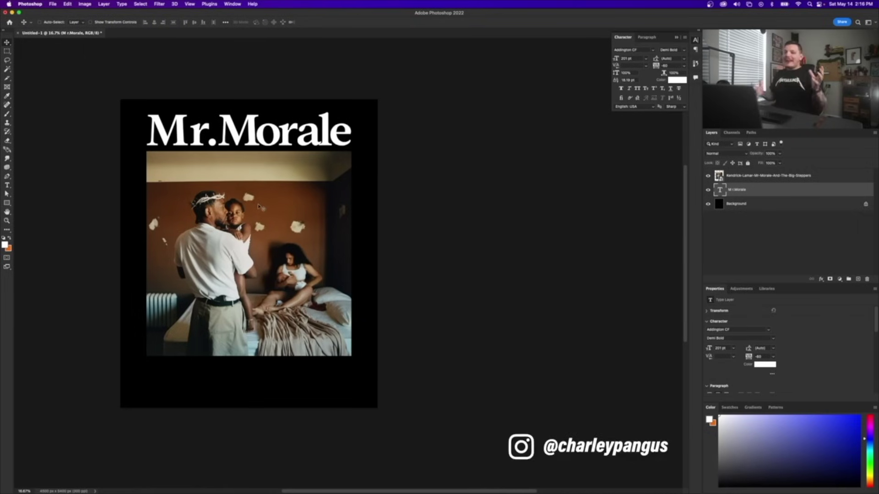
{"action": "left_click_drag", "start_coordinate": [245, 138], "coordinate": [243, 379]}
{"action": "double_click", "coordinate": [243, 379]}
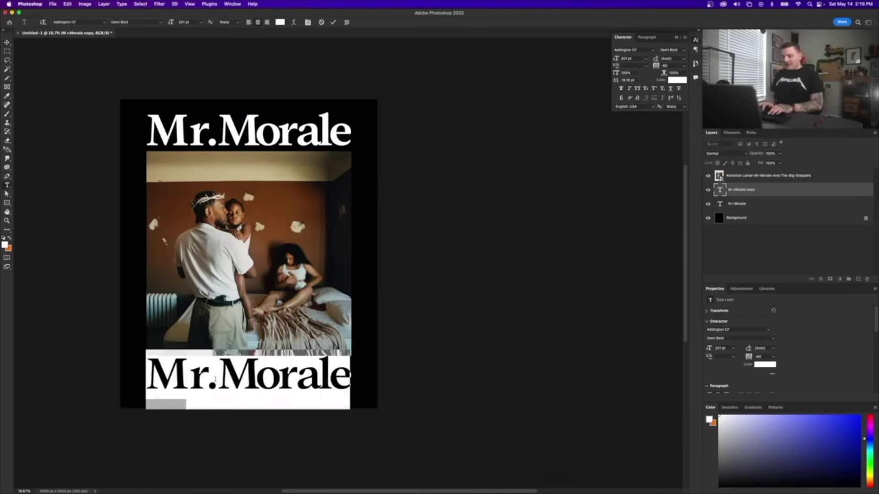
{"action": "type", "text": "& The V"}
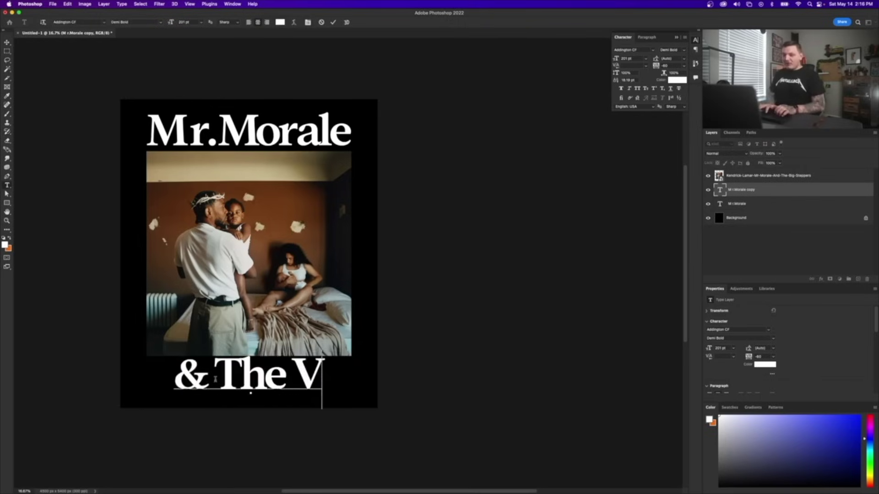
{"action": "key", "text": "BackSpace"}
{"action": "type", "text": "Big"}
{"action": "key", "text": "super+Return"}
{"action": "key", "text": "v"}
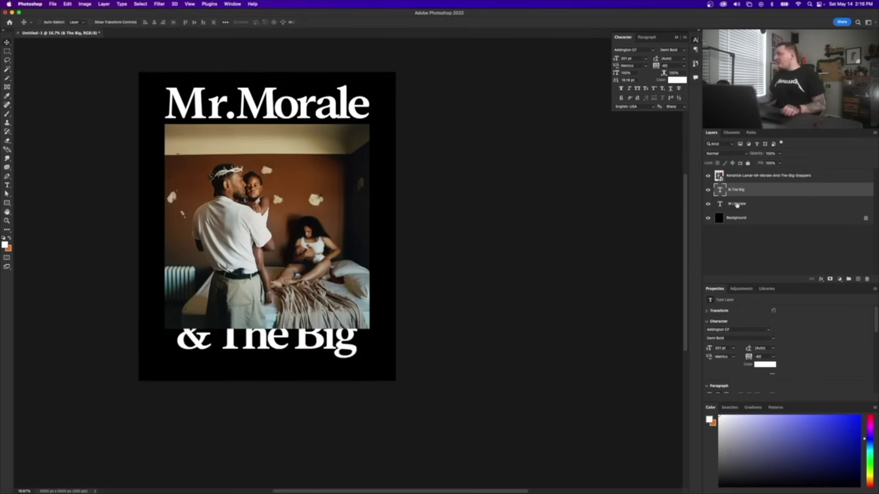
Move the album artwork layer beneath the text layers and position a "Steppers" text line under "& The Big".
{"action": "left_click_drag", "start_coordinate": [737, 176], "coordinate": [737, 212]}
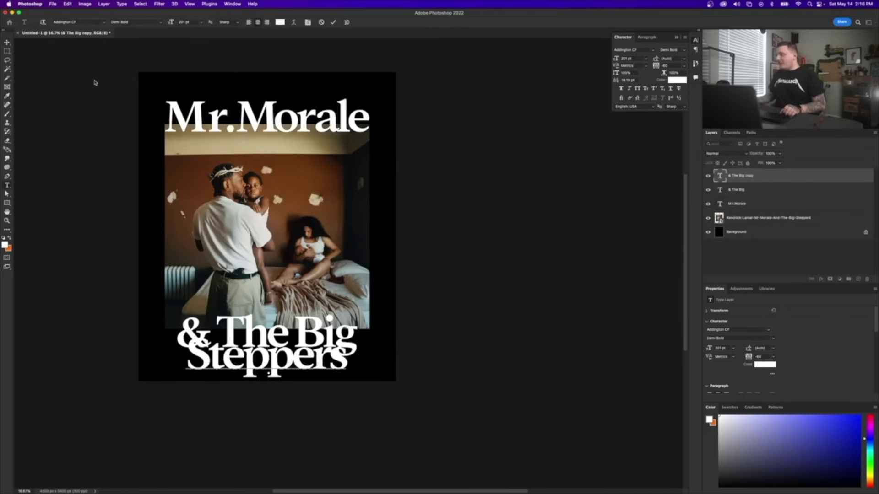
{"action": "left_click", "coordinate": [7, 43]}
{"action": "mouse_move", "coordinate": [329, 277]}
{"action": "left_mouse_down"}
{"action": "mouse_move", "coordinate": [328, 289]}
{"action": "mouse_move", "coordinate": [341, 288]}
{"action": "left_mouse_up"}
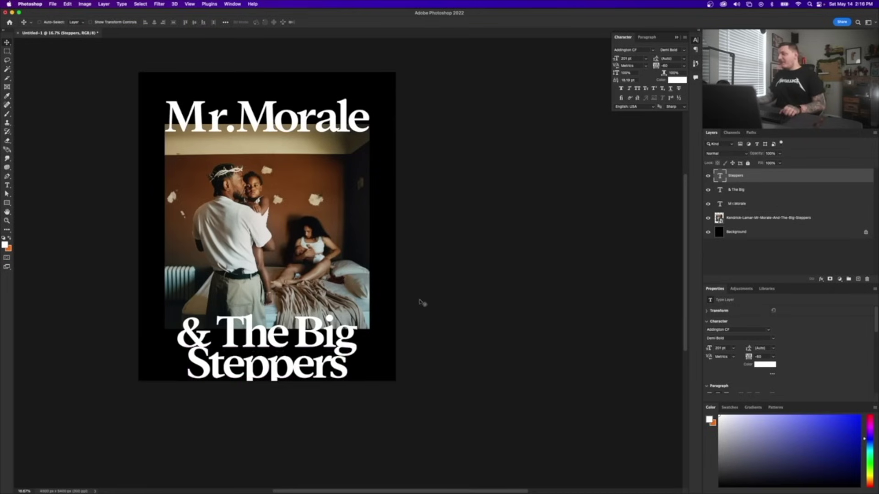
Move the photo and the three text lines up together, and raise "& The Big" for more space above "Steppers".
{"action": "left_click", "coordinate": [738, 218], "text": "shift"}
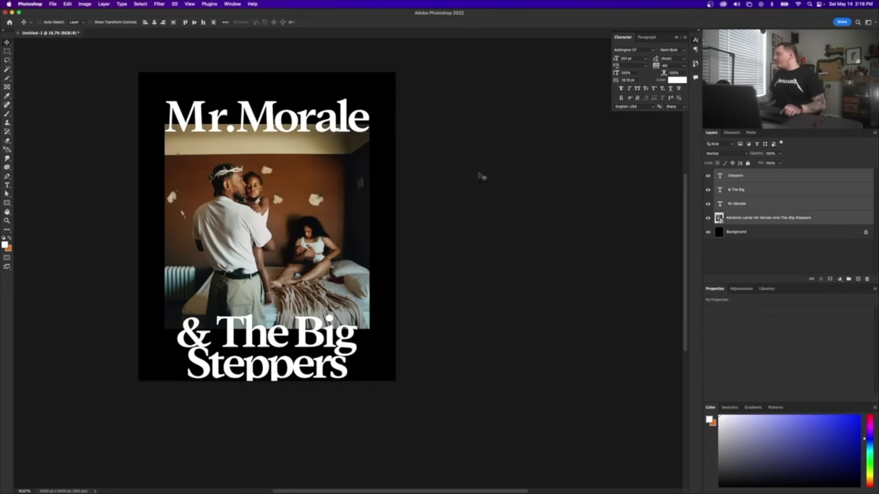
{"action": "left_click_drag", "start_coordinate": [216, 181], "coordinate": [215, 163]}
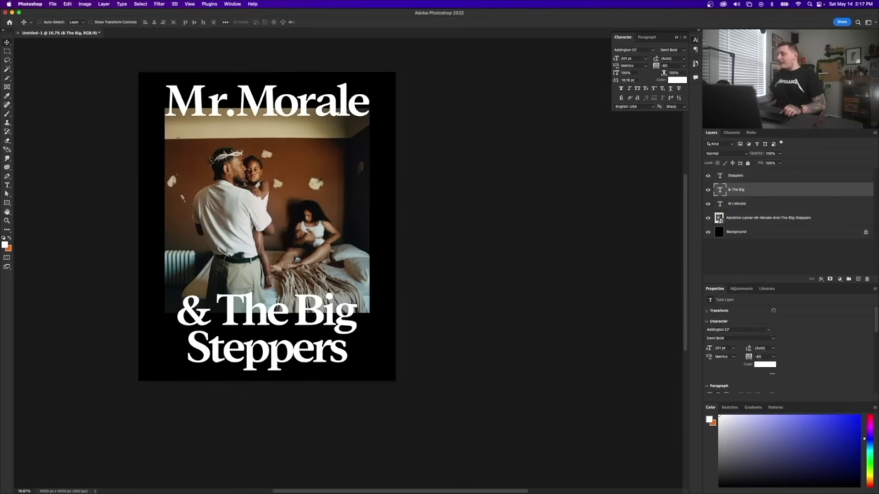
{"action": "left_click", "coordinate": [737, 189]}
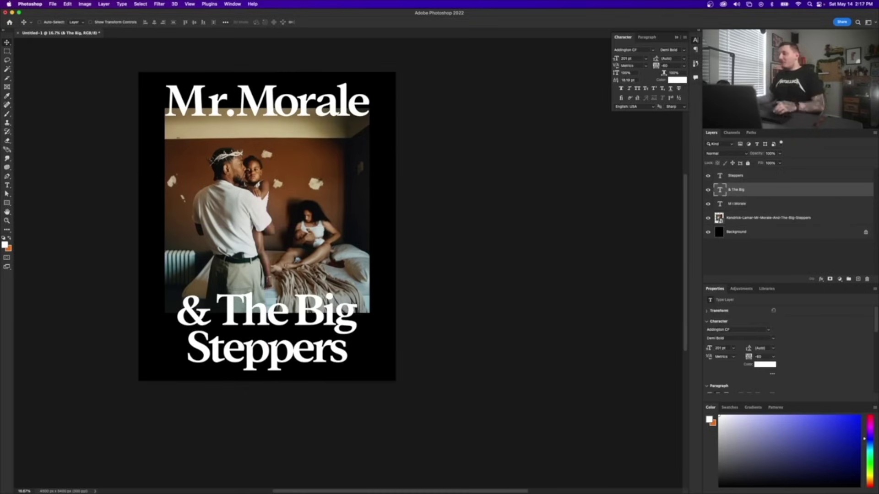
{"action": "left_click", "coordinate": [739, 204]}
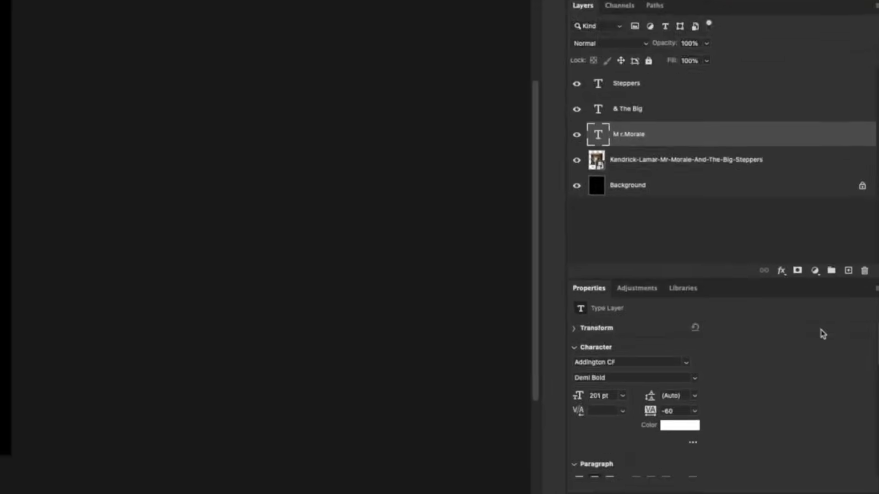
{"action": "left_click", "coordinate": [781, 271]}
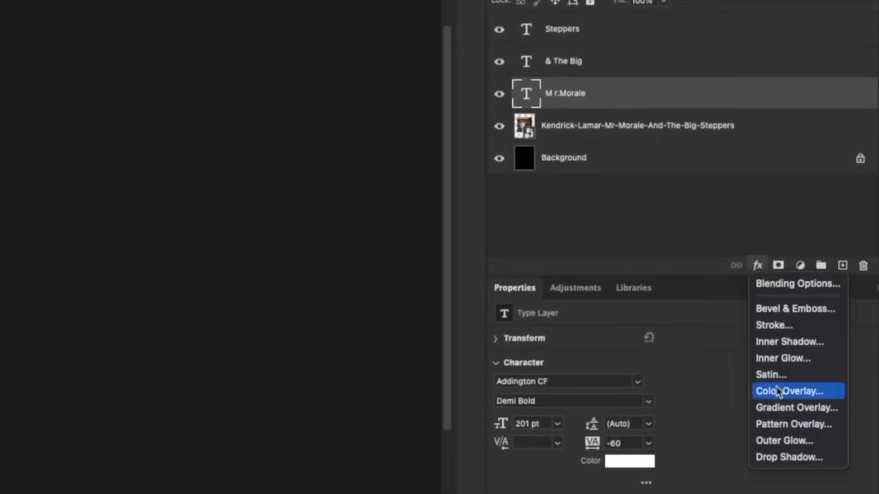
{"action": "left_click", "coordinate": [797, 369]}
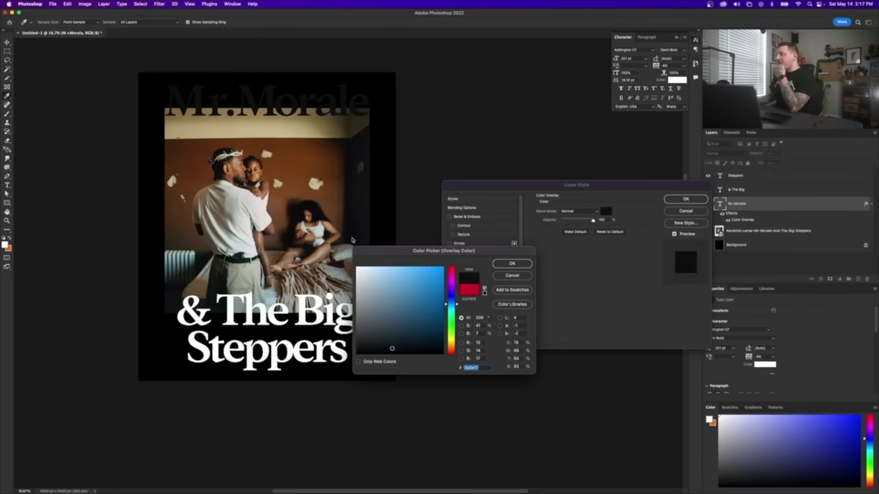
{"action": "left_click", "coordinate": [360, 281]}
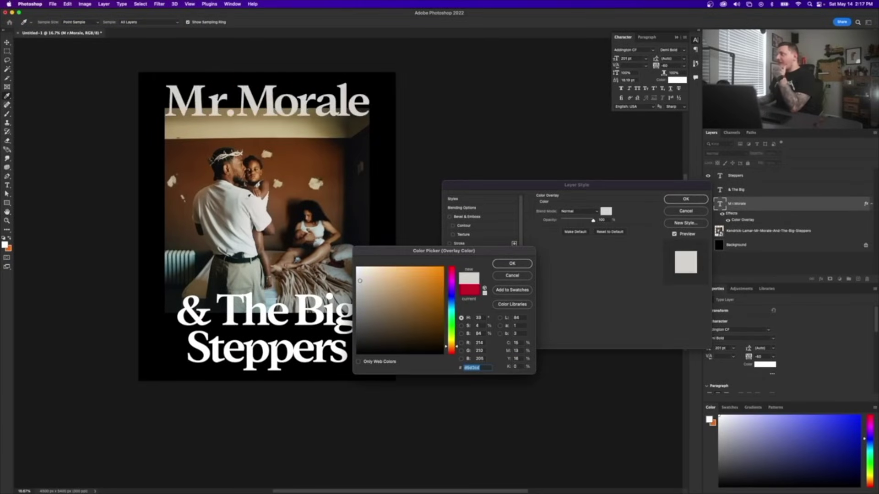
{"action": "left_click", "coordinate": [239, 200]}
{"action": "left_click", "coordinate": [258, 208]}
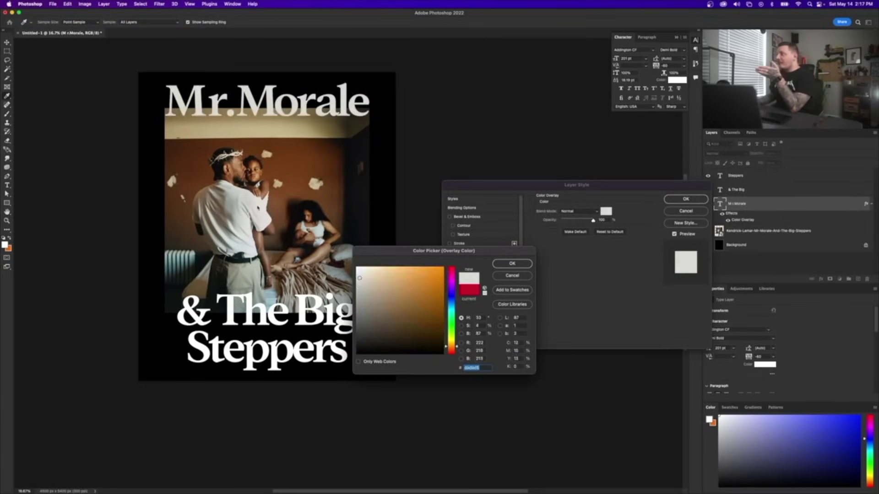
{"action": "left_click", "coordinate": [512, 275]}
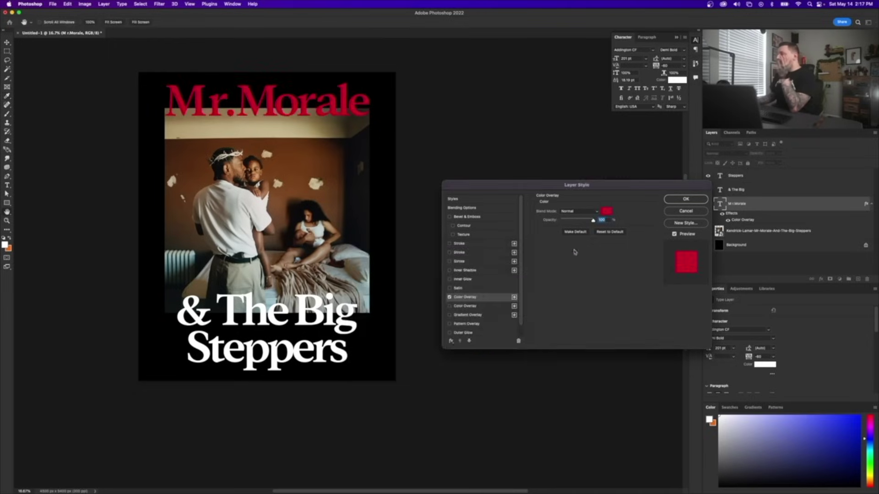
{"action": "left_click", "coordinate": [685, 211]}
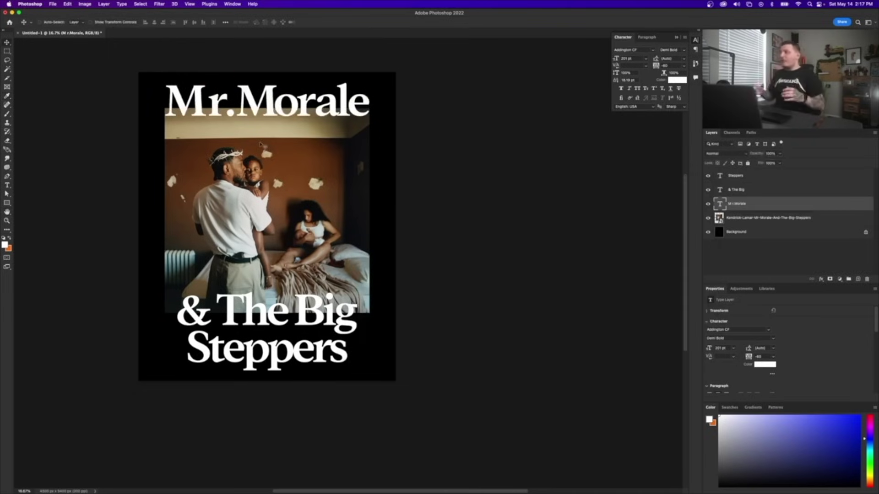
Duplicate the album artwork layer and apply the Displace filter to the lower of the two artwork layers.
{"action": "left_click", "coordinate": [732, 218]}
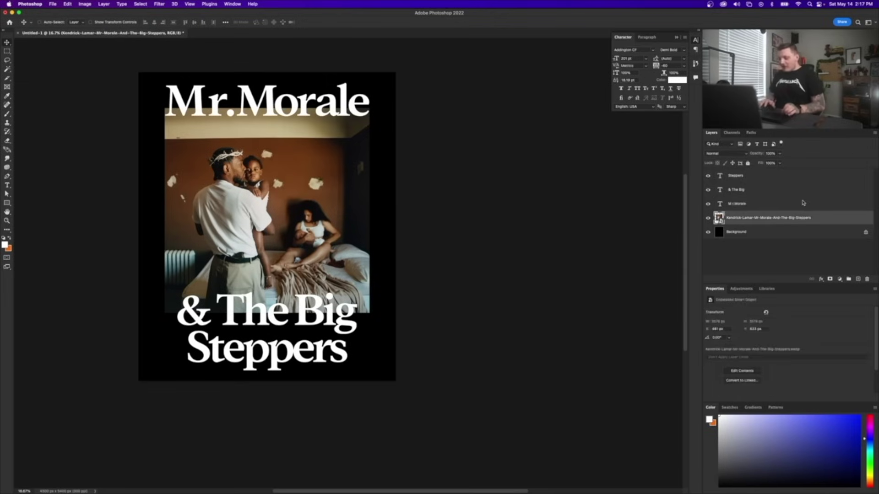
{"action": "key", "text": "super+j"}
{"action": "left_click", "coordinate": [783, 232]}
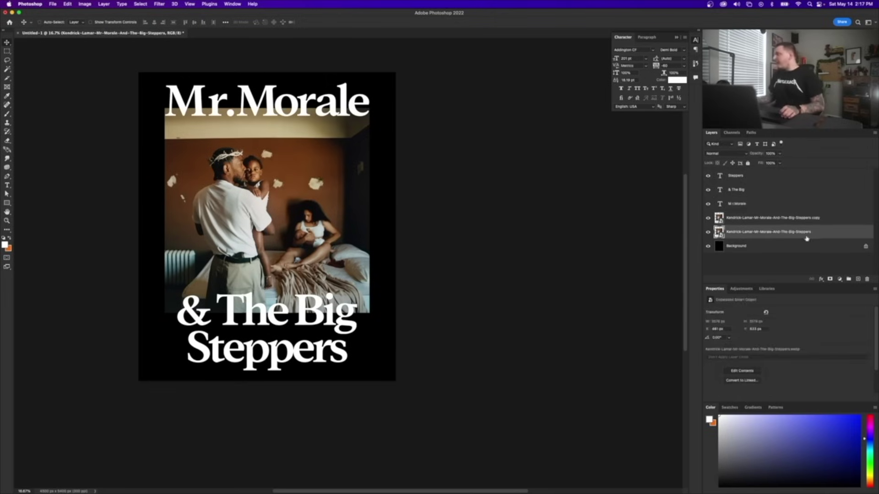
{"action": "left_click", "coordinate": [156, 4]}
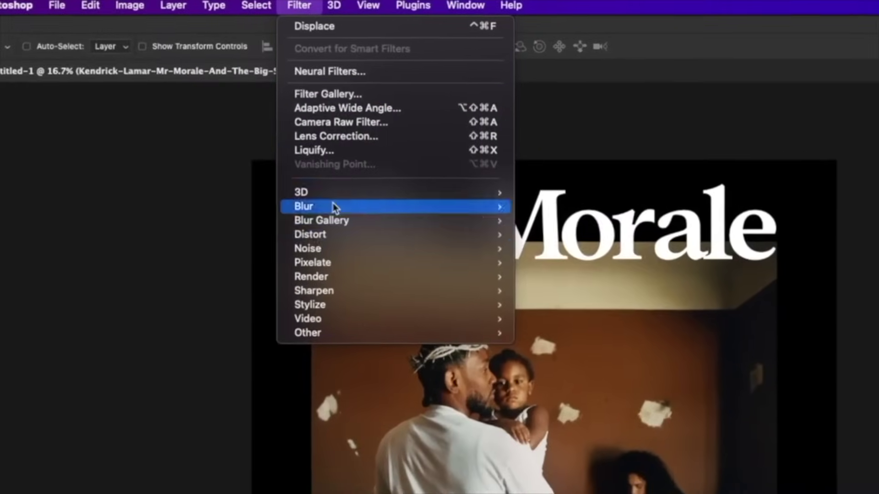
{"action": "mouse_move", "coordinate": [176, 105]}
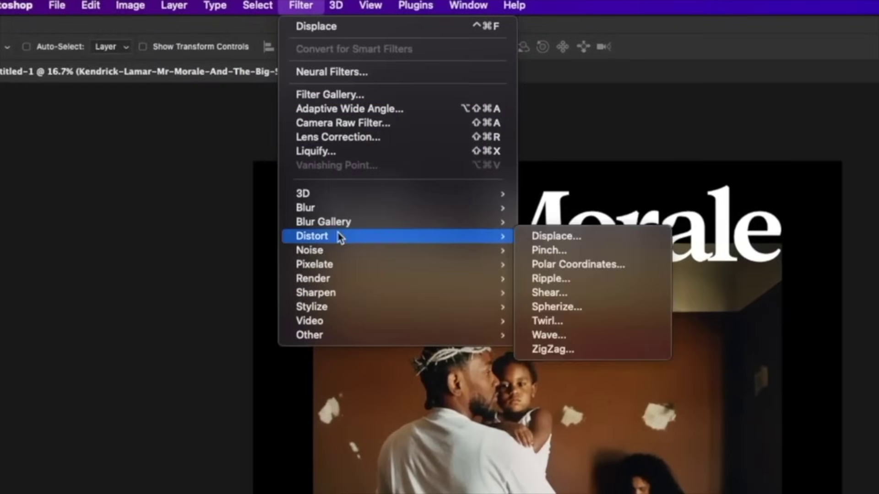
{"action": "left_click", "coordinate": [610, 239]}
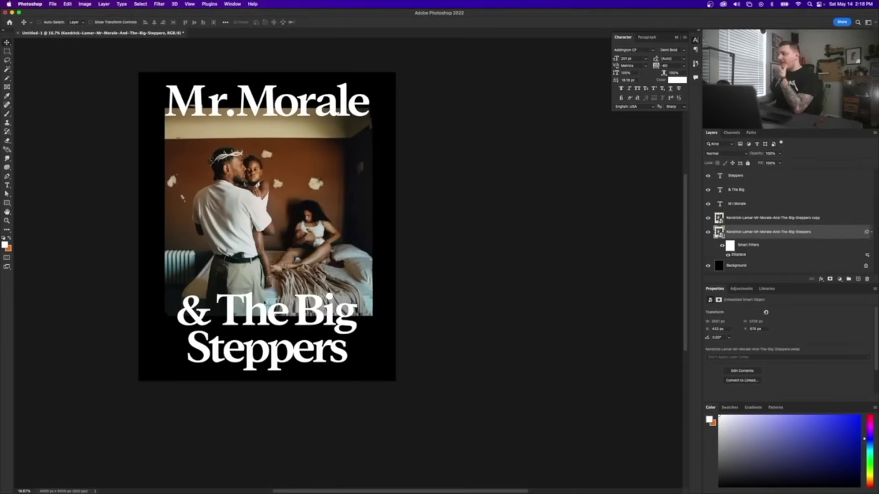
Check the displaced photo edges, hide the undistorted artwork copy, and shift the displaced photo slightly up and to the left.
{"action": "key", "text": "z"}
{"action": "left_click", "coordinate": [360, 266]}
{"action": "left_click", "coordinate": [391, 250]}
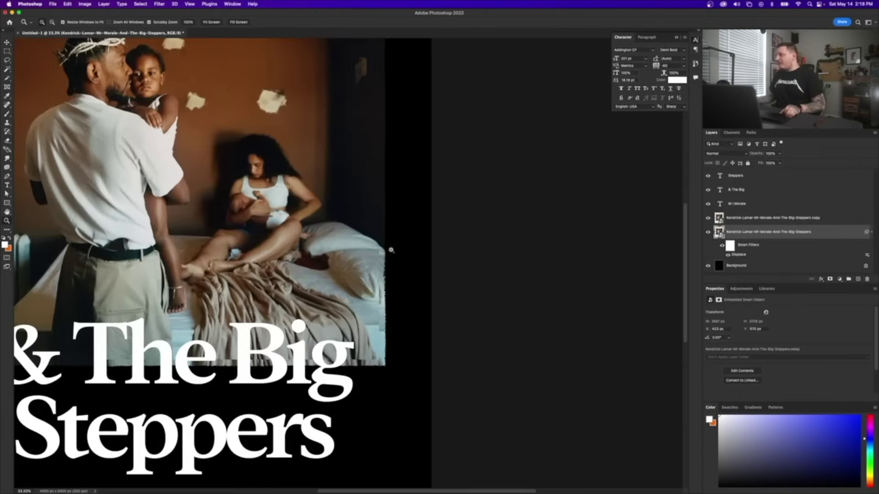
{"action": "left_click", "coordinate": [374, 328], "text": "alt"}
{"action": "left_click", "coordinate": [374, 328], "text": "alt"}
{"action": "left_click", "coordinate": [316, 221]}
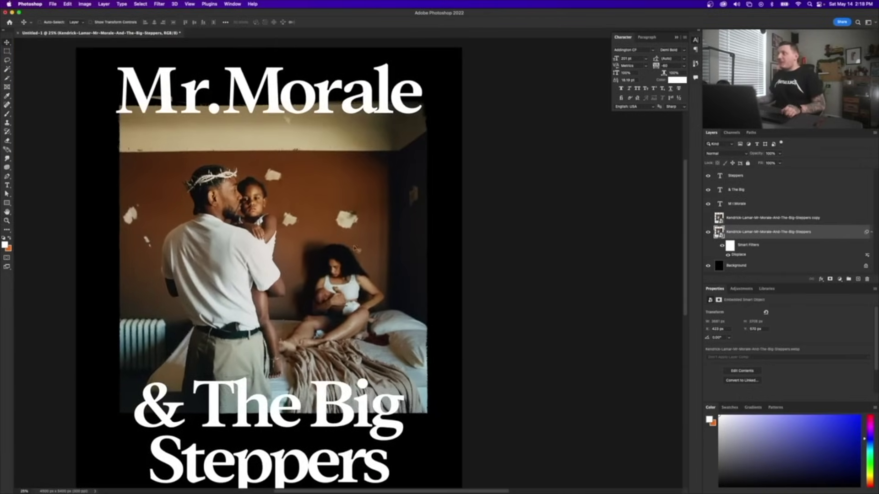
{"action": "left_click_drag", "start_coordinate": [353, 248], "coordinate": [353, 242]}
{"action": "scroll", "coordinate": [364, 231], "scroll_direction": "left", "scroll_amount": 2}
Add a thin white center-positioned Stroke effect to the "Mr.Morale" text layer to thicken its letters.
{"action": "left_click", "coordinate": [741, 205]}
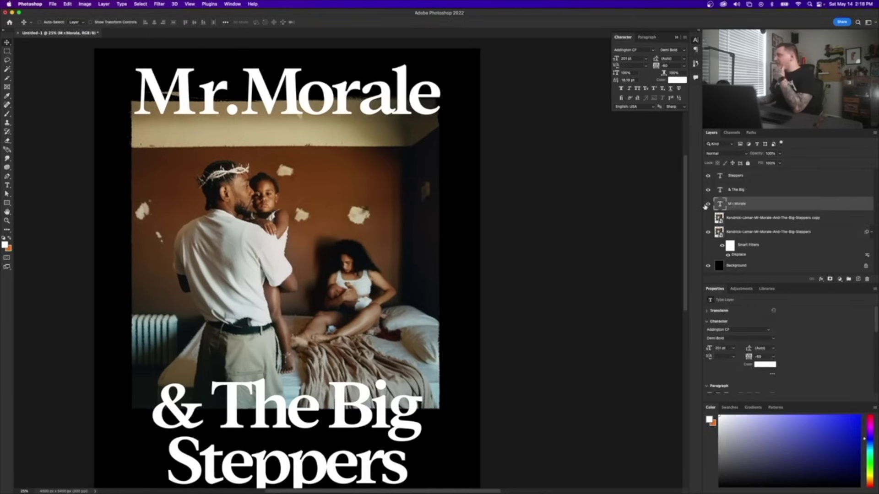
{"action": "left_click", "coordinate": [820, 280]}
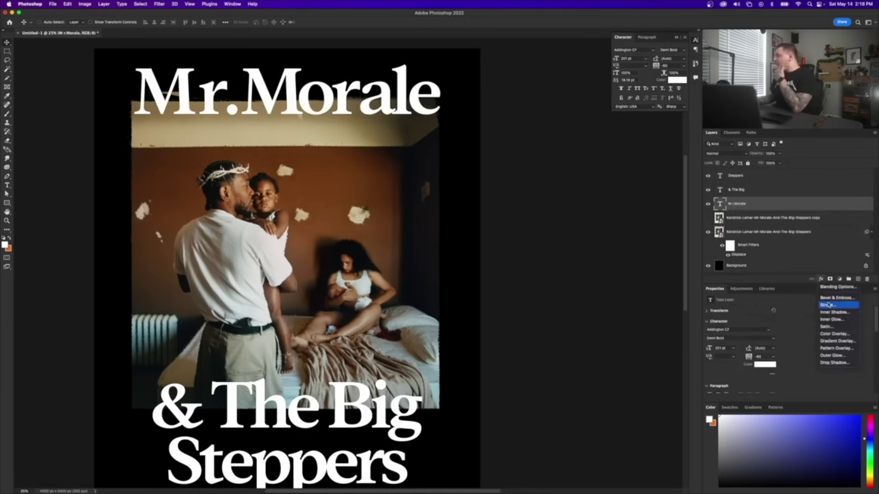
{"action": "left_click", "coordinate": [826, 305]}
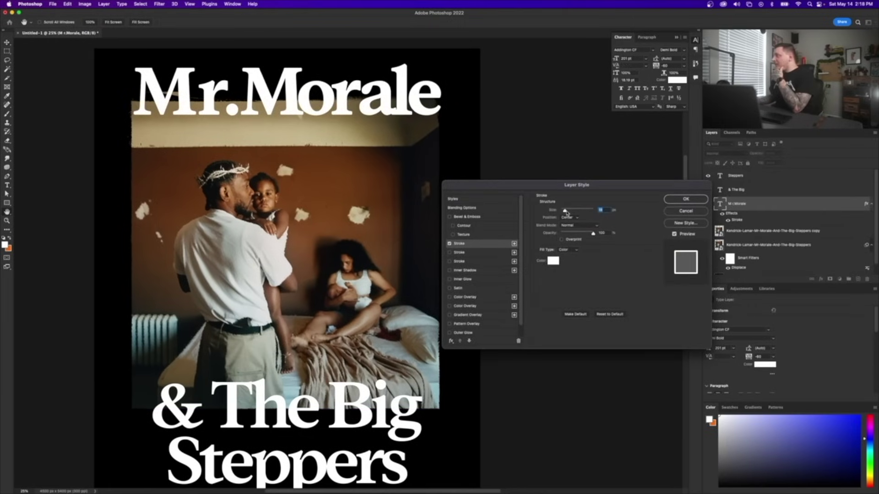
{"action": "mouse_move", "coordinate": [565, 210]}
{"action": "left_mouse_down"}
{"action": "mouse_move", "coordinate": [573, 211]}
{"action": "mouse_move", "coordinate": [566, 212]}
{"action": "left_mouse_up"}
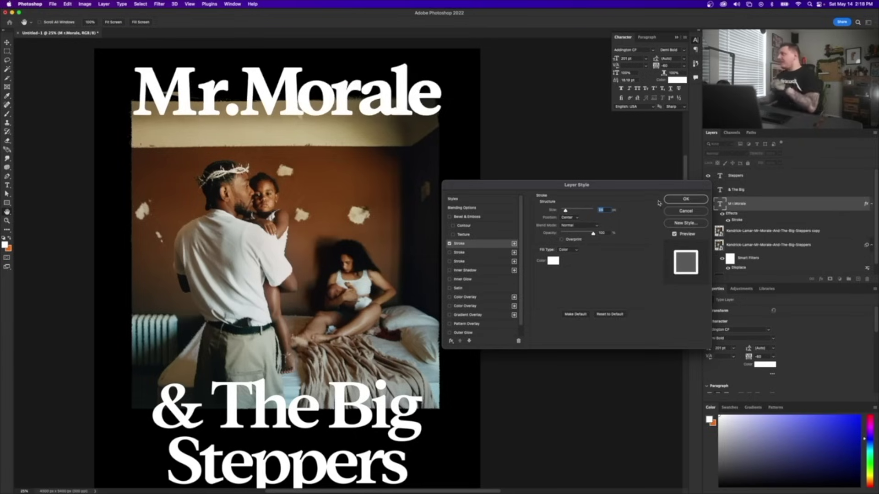
{"action": "left_click", "coordinate": [685, 199]}
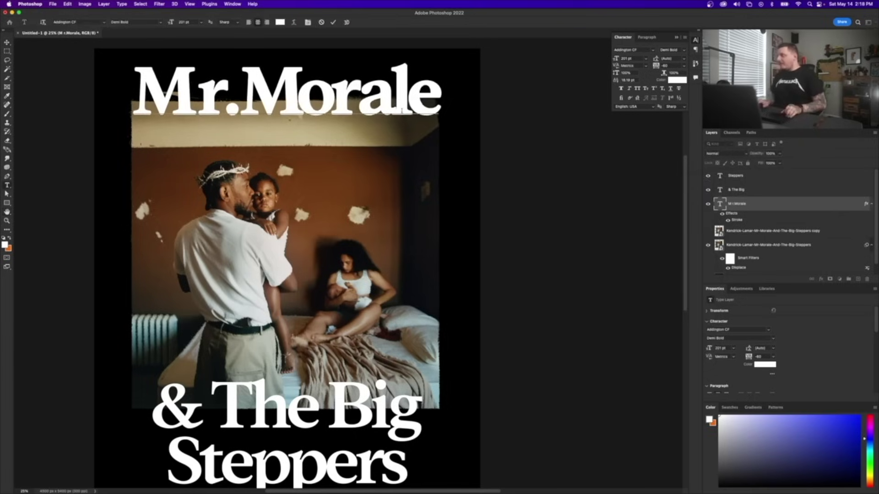
Adjust the kerning between letters of the "Mr.Morale" title, closing the wide gap between "M" and "r".
{"action": "left_click", "coordinate": [402, 109]}
{"action": "key", "text": "alt+Right"}
{"action": "key", "text": "alt+Right"}
{"action": "key", "text": "alt+Left"}
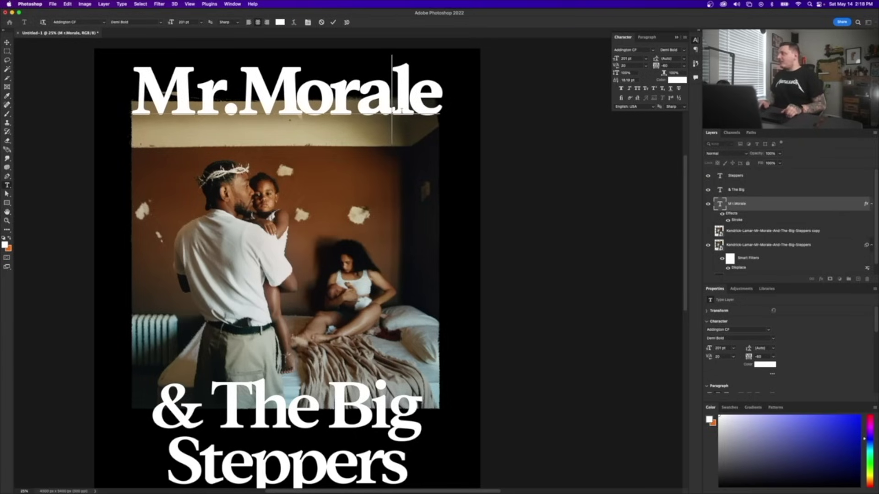
{"action": "key", "text": "alt+Left"}
{"action": "key", "text": "alt+Left"}
{"action": "key", "text": "alt+Left"}
{"action": "key", "text": "alt+Left"}
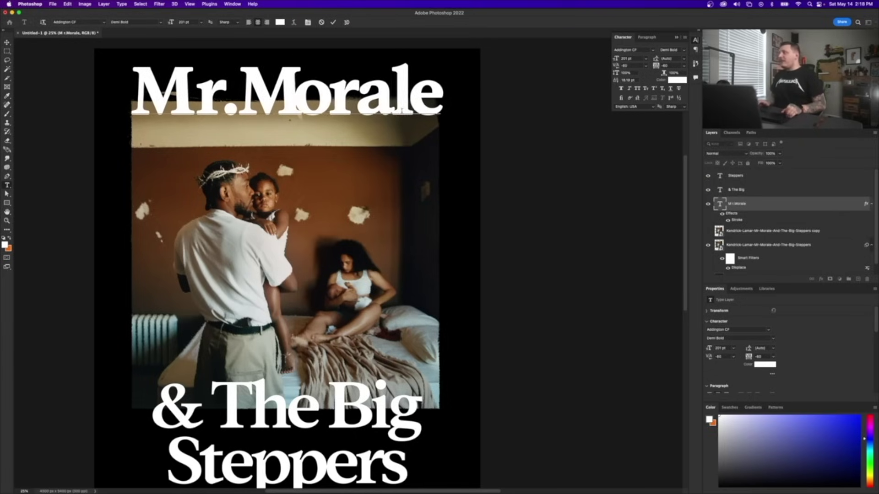
{"action": "key", "text": "alt+Right"}
{"action": "key", "text": "alt+Right"}
{"action": "key", "text": "alt+Right"}
{"action": "key", "text": "alt+Right"}
{"action": "key", "text": "Left"}
{"action": "key", "text": "Left"}
{"action": "key", "text": "Left"}
{"action": "key", "text": "Right"}
{"action": "key", "text": "alt+Left"}
{"action": "key", "text": "alt+Left"}
{"action": "key", "text": "alt+Left"}
{"action": "key", "text": "alt+Left"}
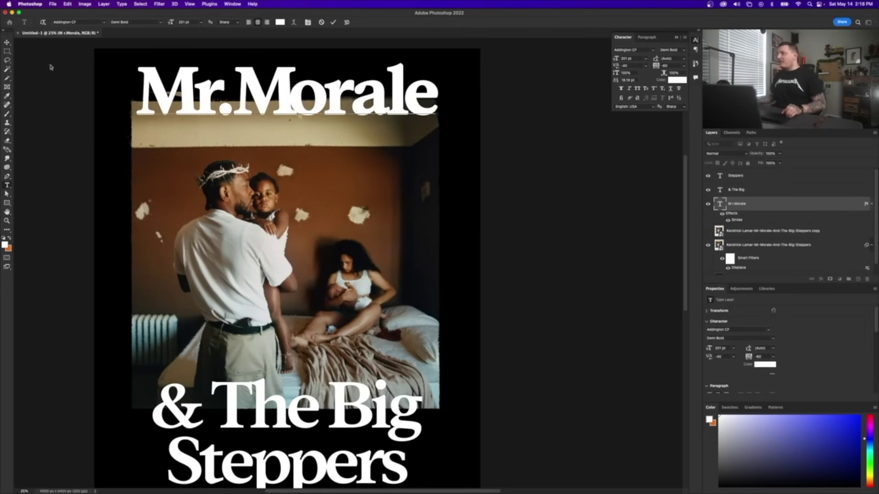
{"action": "left_click", "coordinate": [7, 42]}
{"action": "key", "text": "cmd+a"}
Copy the "Mr.Morale" stroke effect onto the "& The Big" and "Steppers" text layers.
{"action": "scroll", "coordinate": [458, 112], "scroll_direction": "down", "scroll_amount": 5}
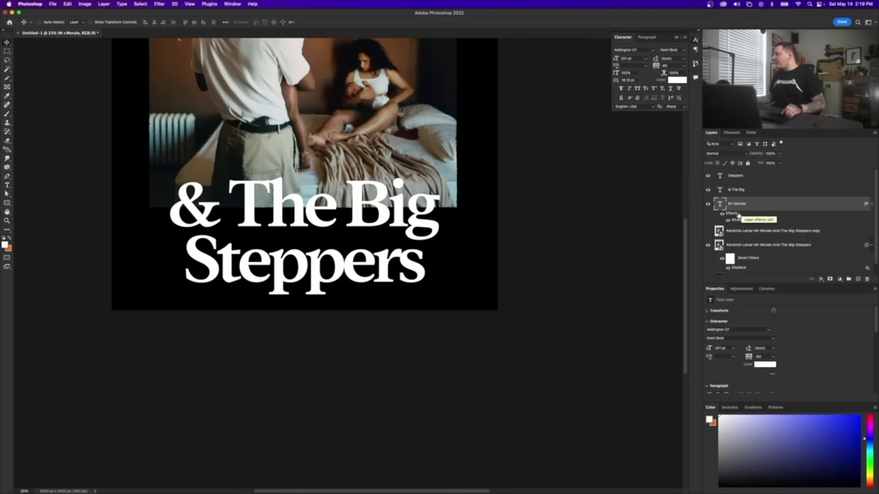
{"action": "left_click_drag", "start_coordinate": [738, 215], "coordinate": [737, 189]}
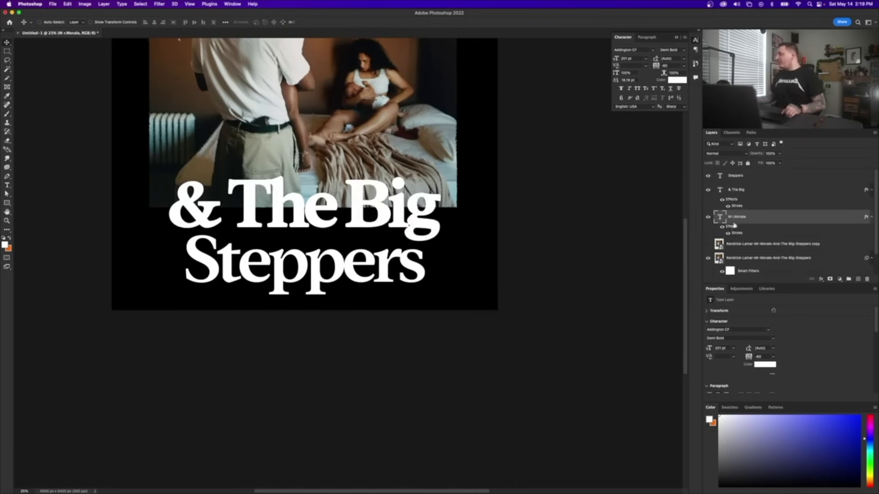
{"action": "left_click_drag", "start_coordinate": [734, 224], "coordinate": [737, 176]}
Tilt the "& The Big" line slightly counterclockwise and nudge it up so it sits closely above "Steppers".
{"action": "left_click_drag", "start_coordinate": [283, 206], "coordinate": [284, 216]}
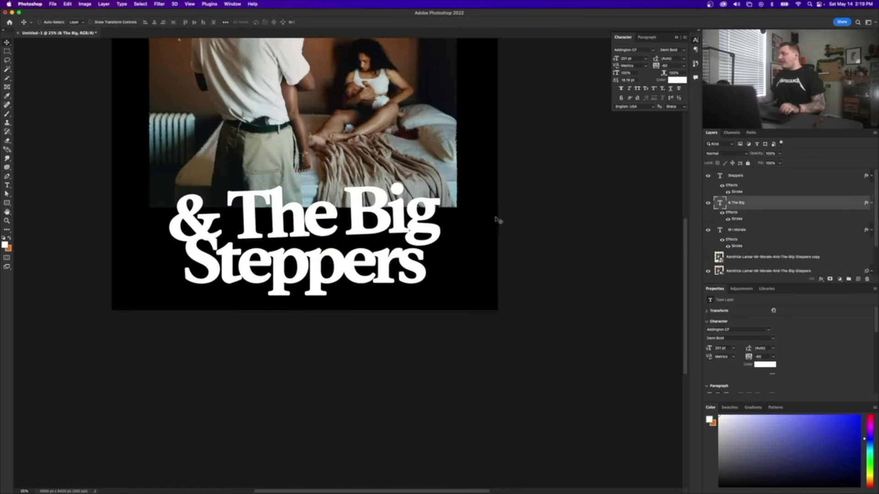
{"action": "key", "text": "shift+Up"}
{"action": "key", "text": "shift+Up"}
{"action": "key", "text": "shift+Up"}
{"action": "key", "text": "shift+Up"}
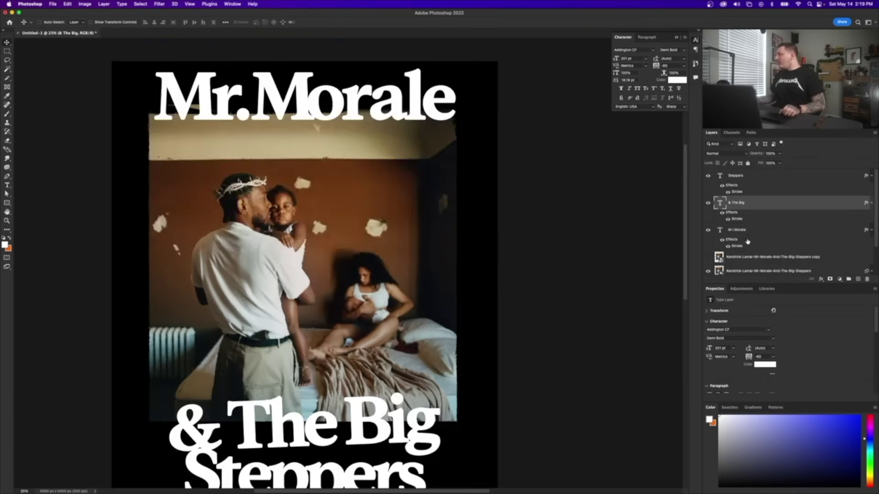
Group the three text layers and name the group "type backup".
{"action": "left_click", "coordinate": [746, 231]}
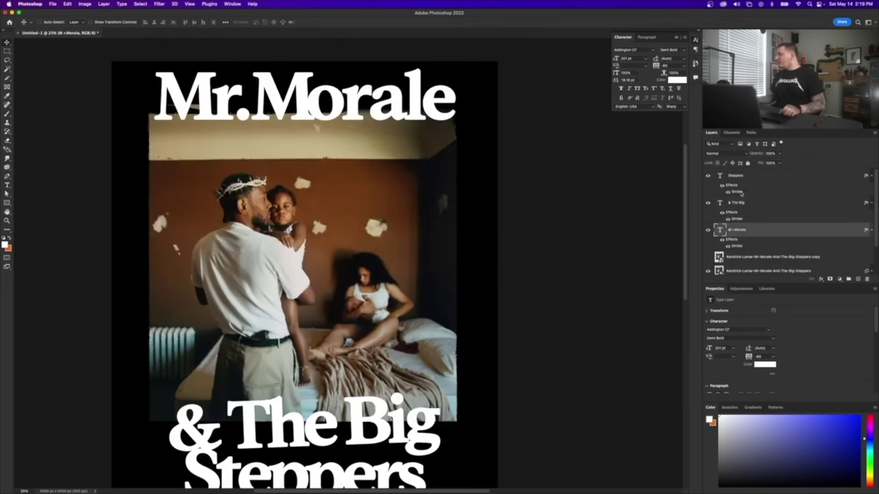
{"action": "left_click", "coordinate": [739, 183], "text": "shift"}
{"action": "key", "text": "super+g"}
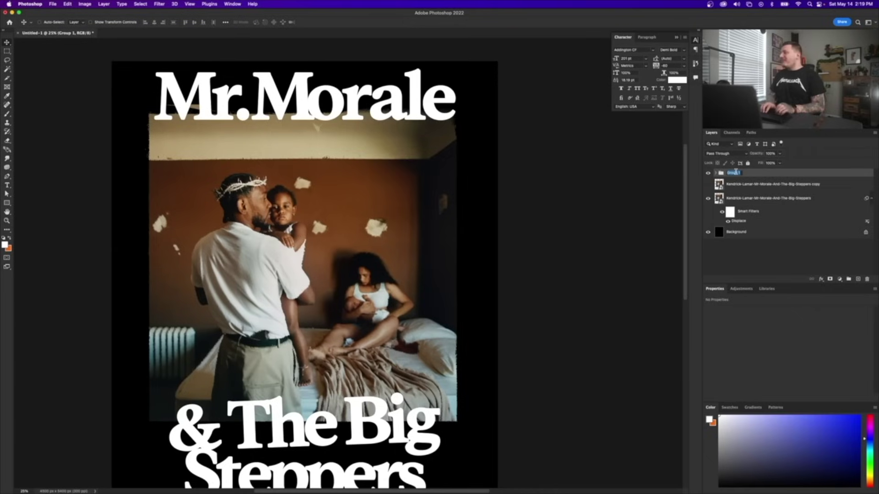
{"action": "type", "text": "type backup"}
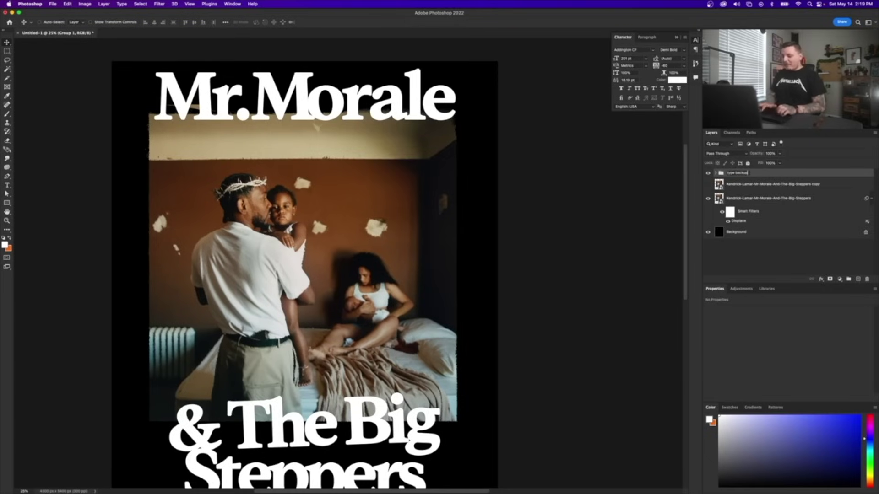
{"action": "key", "text": "Return"}
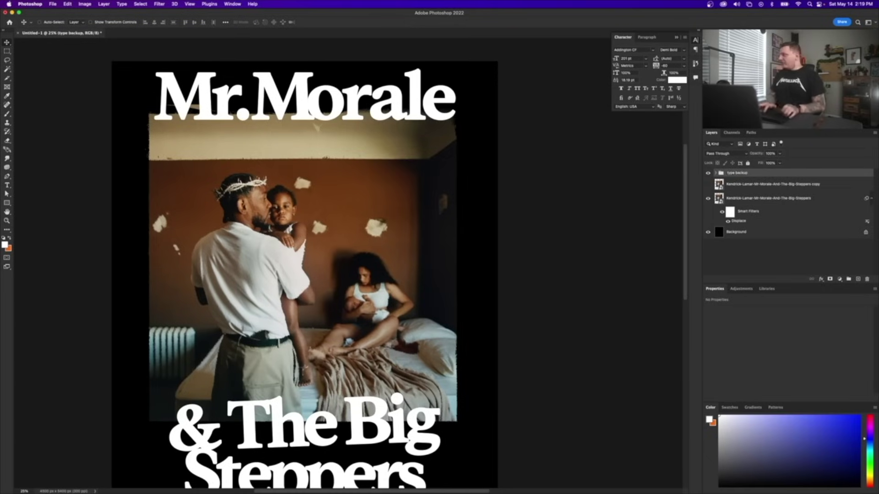
Duplicate the "type backup" group, hide the original, and convert the copy to a smart object.
{"action": "key", "text": "super+j"}
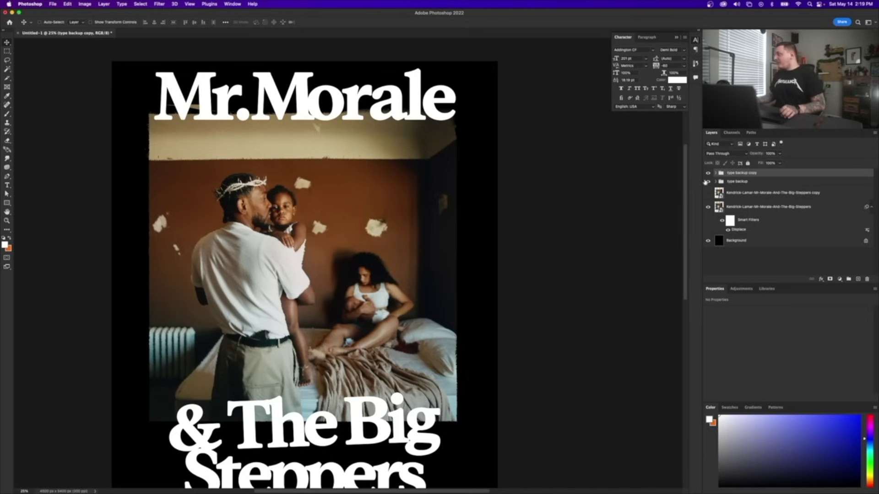
{"action": "right_click", "coordinate": [794, 174]}
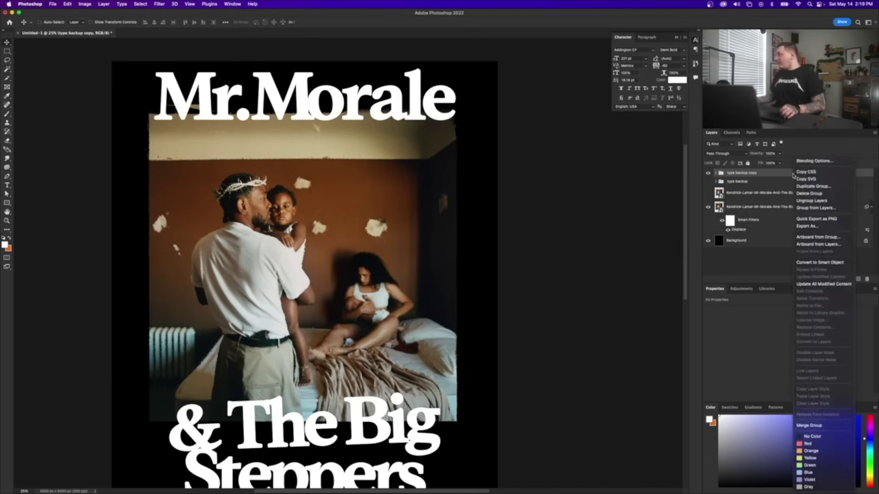
{"action": "left_click", "coordinate": [804, 262]}
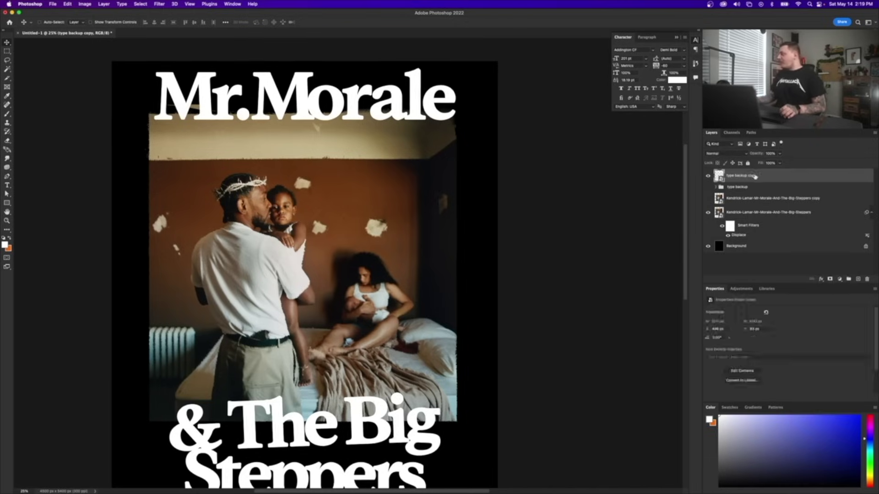
With the artwork hidden and the type copy rasterized, stamp the text and black background into a new merged layer.
{"action": "left_click", "coordinate": [708, 214]}
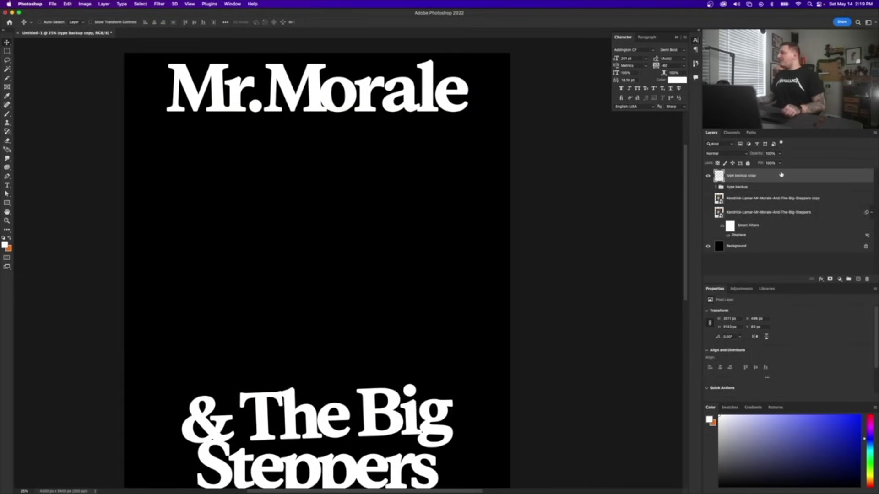
{"action": "left_click", "coordinate": [767, 249]}
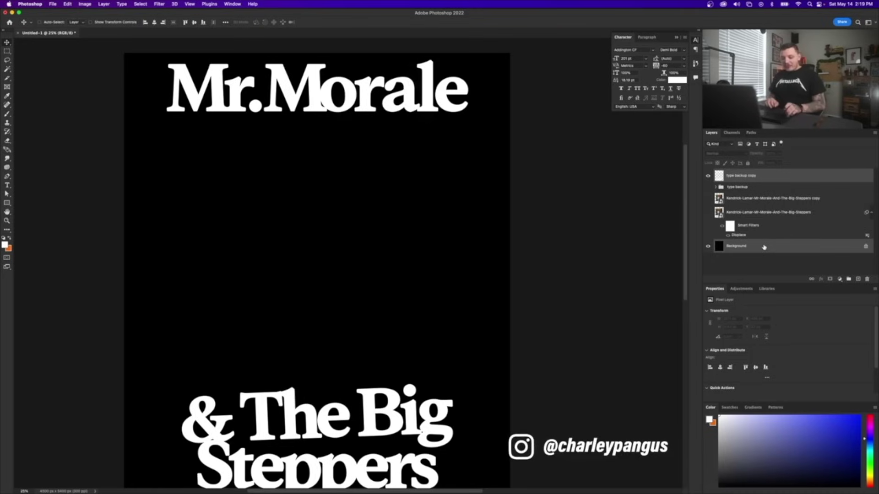
{"action": "key", "text": "super+alt+shift+e"}
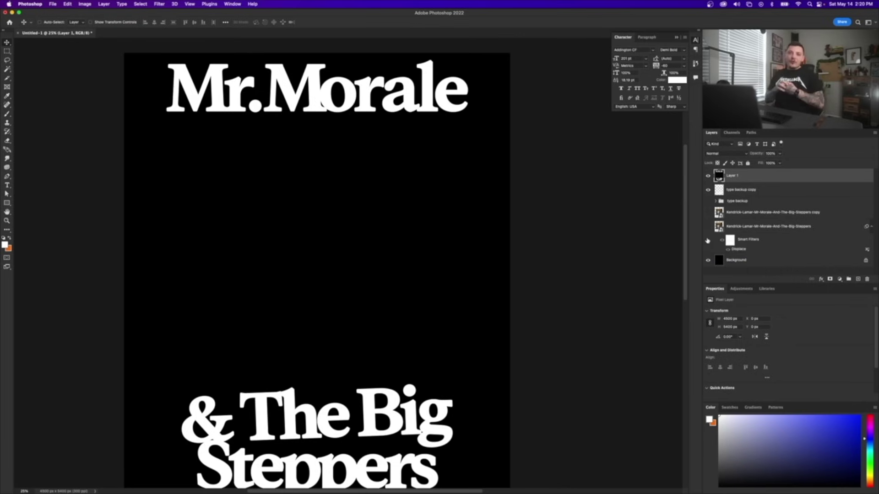
Apply strong Gaussian, monochromatic Add Noise to the merged text-and-background layer.
{"action": "left_click", "coordinate": [159, 4]}
{"action": "left_click", "coordinate": [266, 112]}
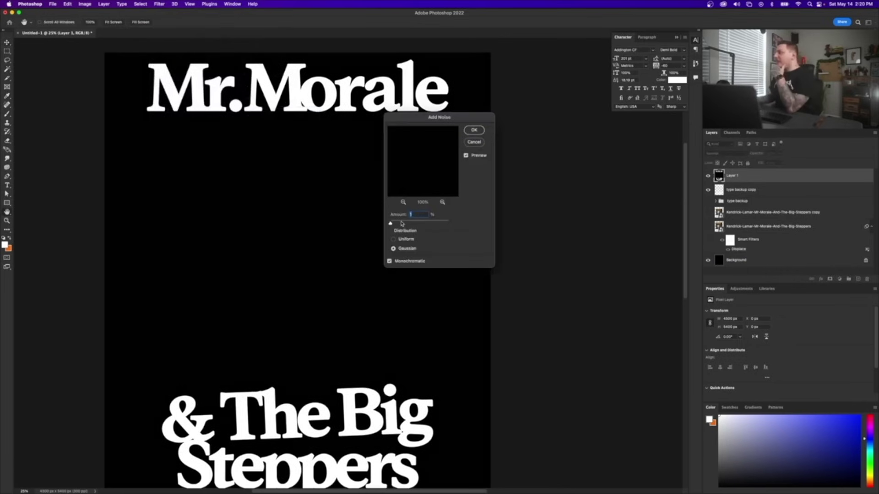
{"action": "left_click_drag", "start_coordinate": [402, 223], "coordinate": [435, 223]}
{"action": "key", "text": "Return"}
Apply a slight blur to the noise-covered merged layer to soften its grain.
{"action": "left_click", "coordinate": [159, 4]}
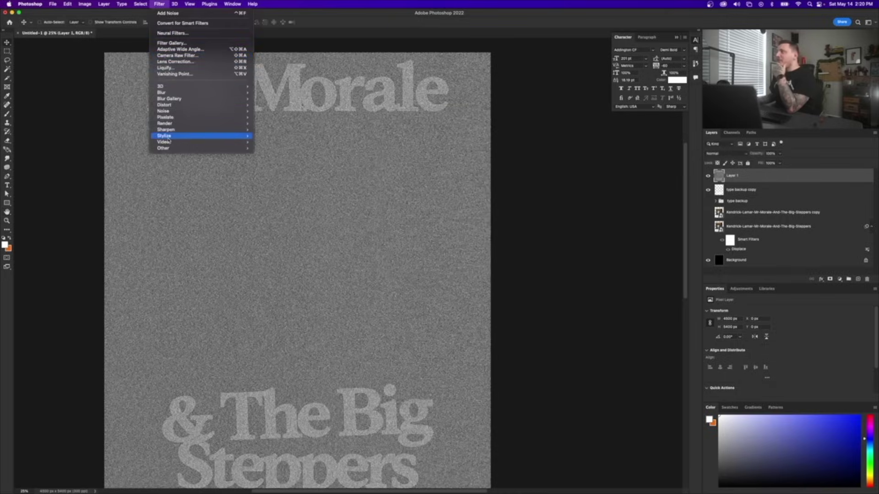
{"action": "mouse_move", "coordinate": [206, 92]}
{"action": "key", "text": "Escape"}
{"action": "left_click", "coordinate": [85, 4]}
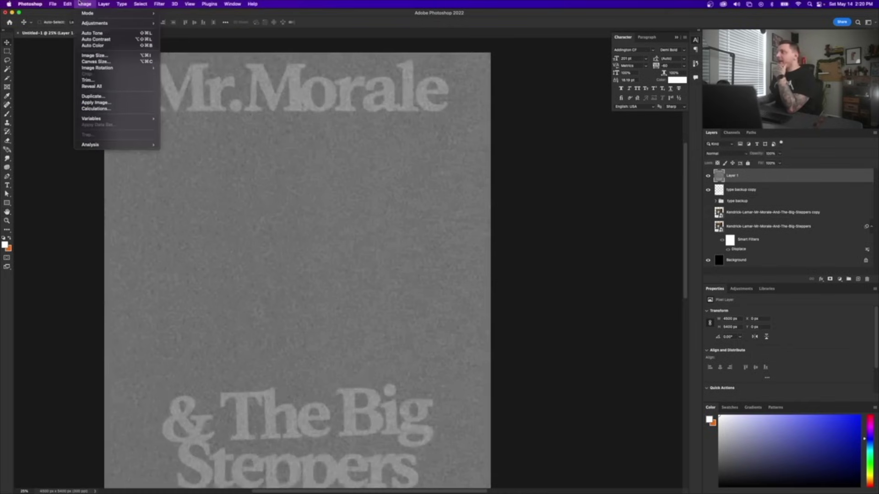
{"action": "mouse_move", "coordinate": [94, 23]}
{"action": "key", "text": "Escape"}
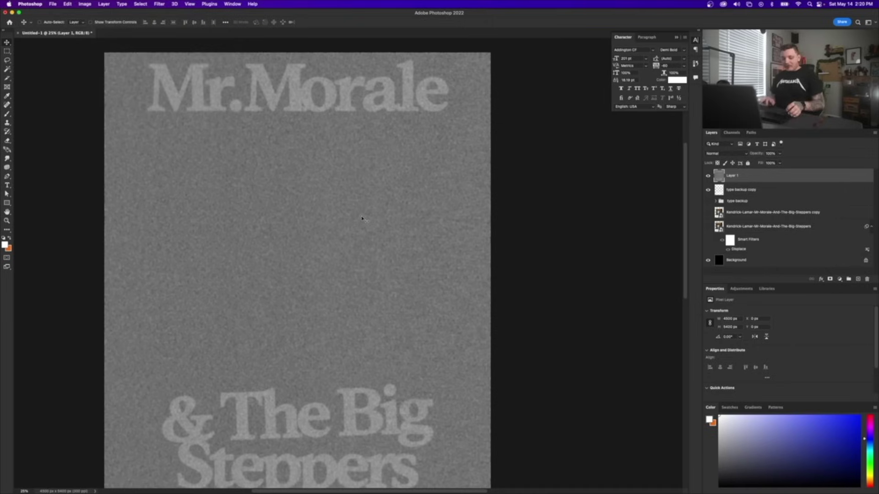
Apply a Levels adjustment to Layer 1 with input black at 131 and input white at 133 for hard-edged white lettering.
{"action": "key", "text": "i"}
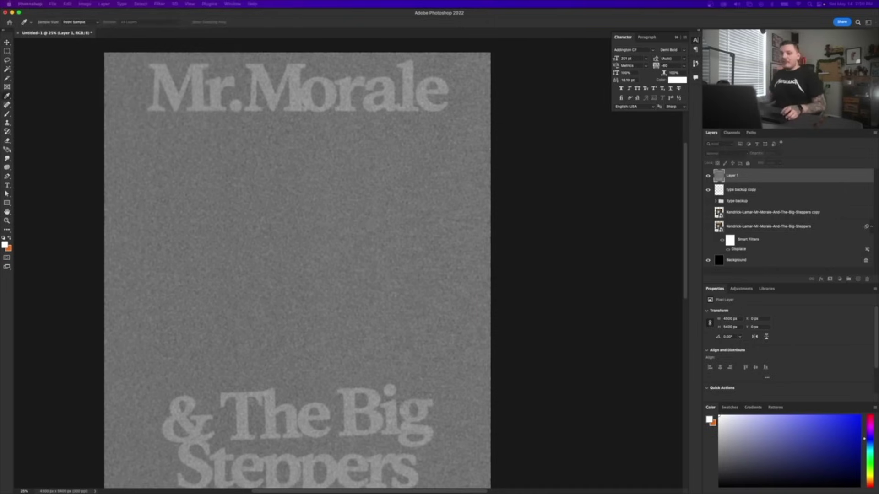
{"action": "key", "text": "super+l"}
{"action": "left_click_drag", "start_coordinate": [315, 290], "coordinate": [282, 291]}
{"action": "left_click_drag", "start_coordinate": [228, 290], "coordinate": [276, 292]}
{"action": "mouse_move", "coordinate": [251, 291]}
{"action": "left_mouse_down"}
{"action": "mouse_move", "coordinate": [273, 291]}
{"action": "mouse_move", "coordinate": [266, 292]}
{"action": "left_mouse_up"}
{"action": "left_click_drag", "start_coordinate": [269, 291], "coordinate": [274, 290]}
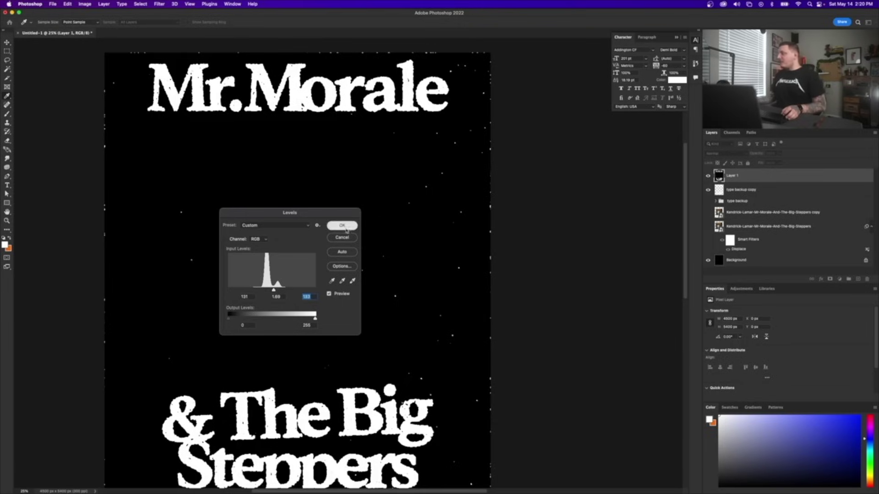
{"action": "left_click", "coordinate": [342, 225]}
Reapply Gaussian Blur to Layer 1 and sharpen its lettering with Levels, setting input black to 172 and input white to 174.
{"action": "left_click", "coordinate": [158, 3]}
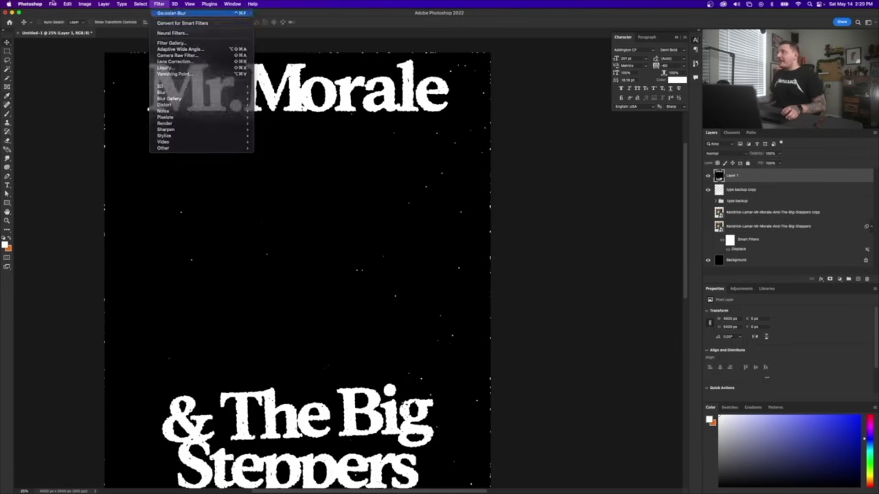
{"action": "mouse_move", "coordinate": [118, 23]}
{"action": "key", "text": "super+l"}
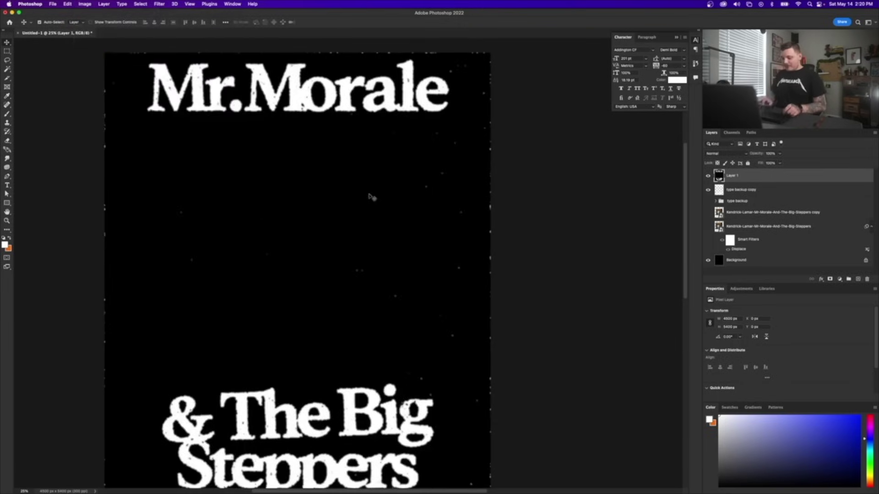
{"action": "left_click_drag", "start_coordinate": [315, 290], "coordinate": [282, 291]}
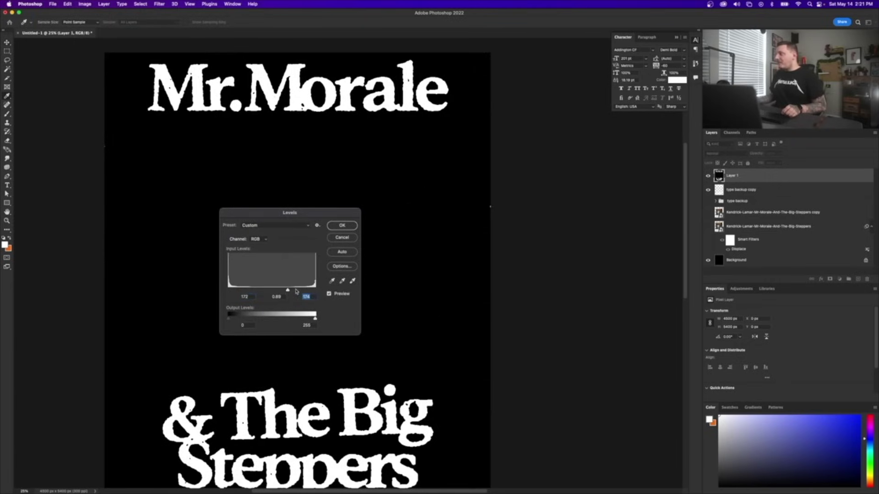
{"action": "key", "text": "Return"}
Knock out the black background of Layer 1 with the Magic Wand and delete the type backup copy layer.
{"action": "key", "text": "w"}
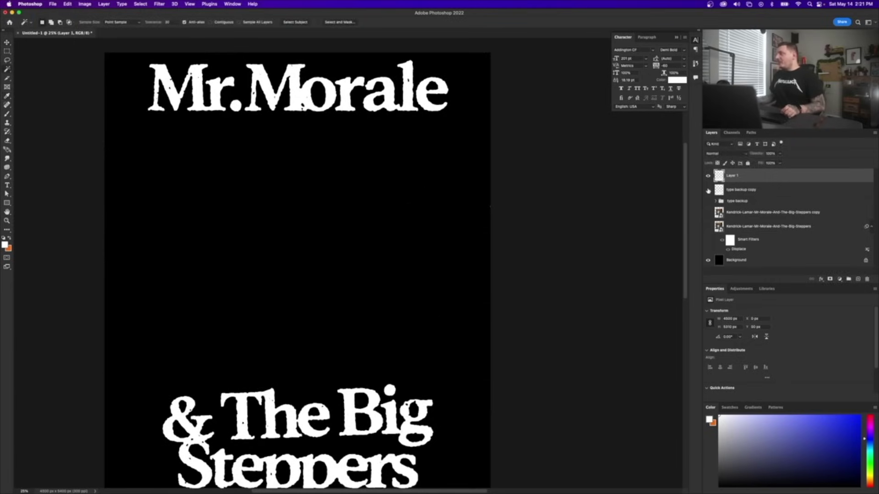
{"action": "left_click", "coordinate": [768, 192]}
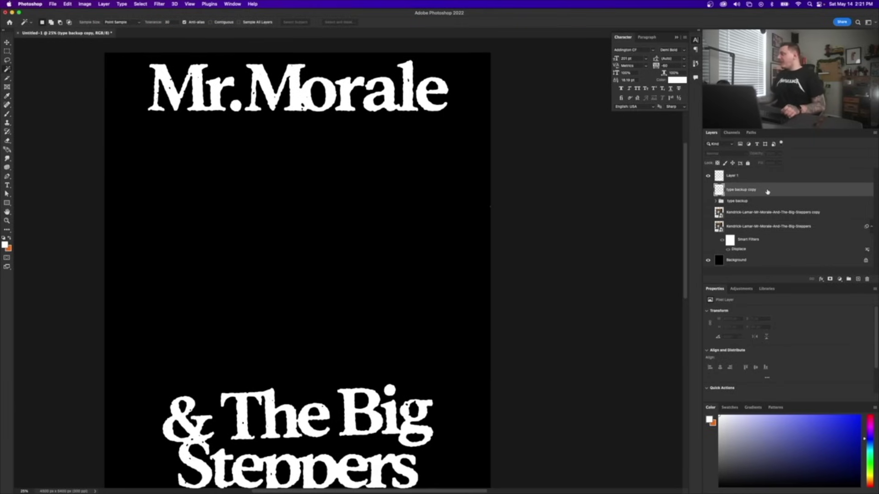
{"action": "key", "text": "Delete"}
{"action": "left_click", "coordinate": [752, 182]}
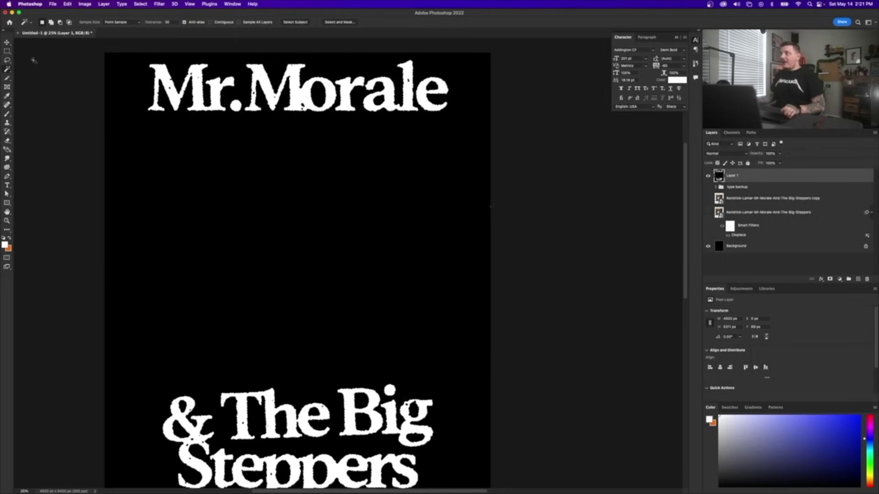
Lasso the stray white speck on the artwork's right edge in Layer 1.
{"action": "key", "text": "l"}
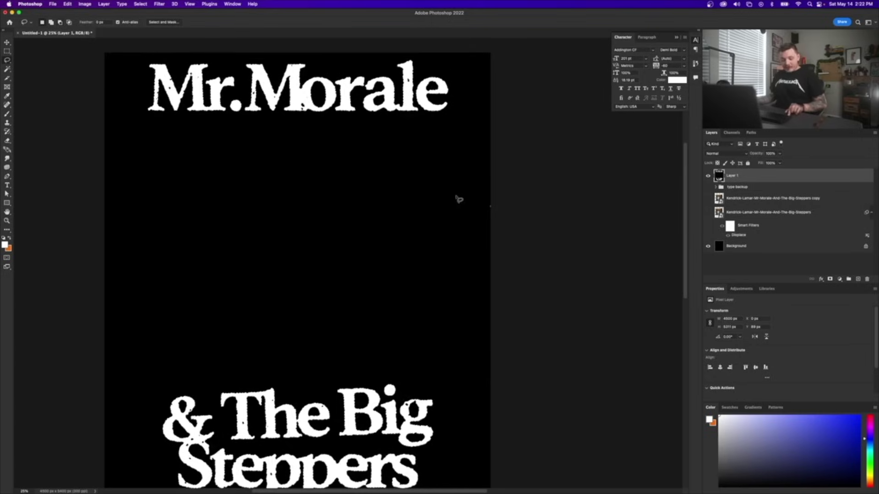
{"action": "mouse_move", "coordinate": [473, 200]}
{"action": "left_mouse_down"}
{"action": "mouse_move", "coordinate": [469, 225]}
{"action": "mouse_move", "coordinate": [523, 180]}
{"action": "left_mouse_up"}
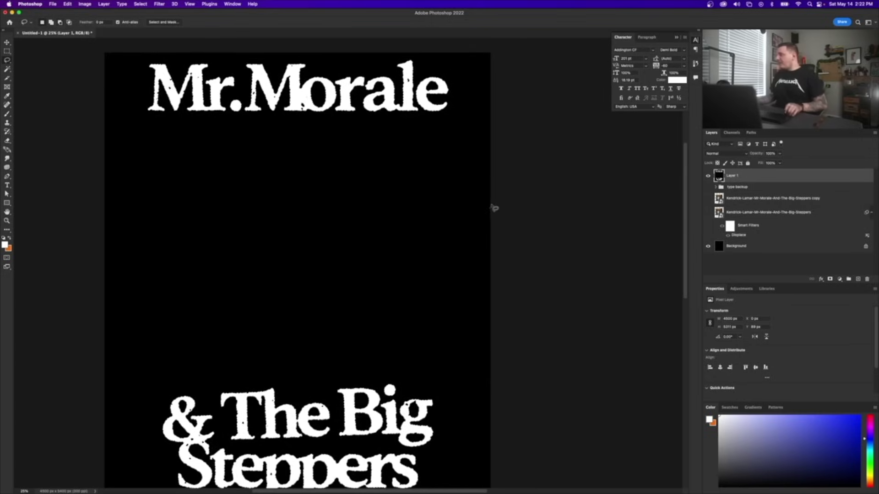
{"action": "mouse_move", "coordinate": [493, 236]}
{"action": "left_mouse_down"}
{"action": "mouse_move", "coordinate": [471, 191]}
{"action": "mouse_move", "coordinate": [529, 186]}
{"action": "left_mouse_up"}
{"action": "left_click", "coordinate": [530, 185]}
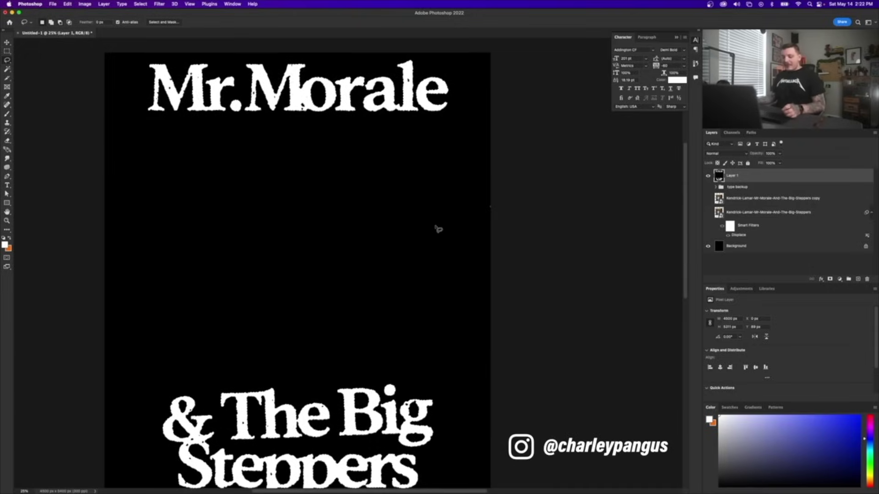
Undo and redo the last edits to Layer 1 to compare the document before and after.
{"action": "key", "text": "super+z"}
{"action": "key", "text": "super+z"}
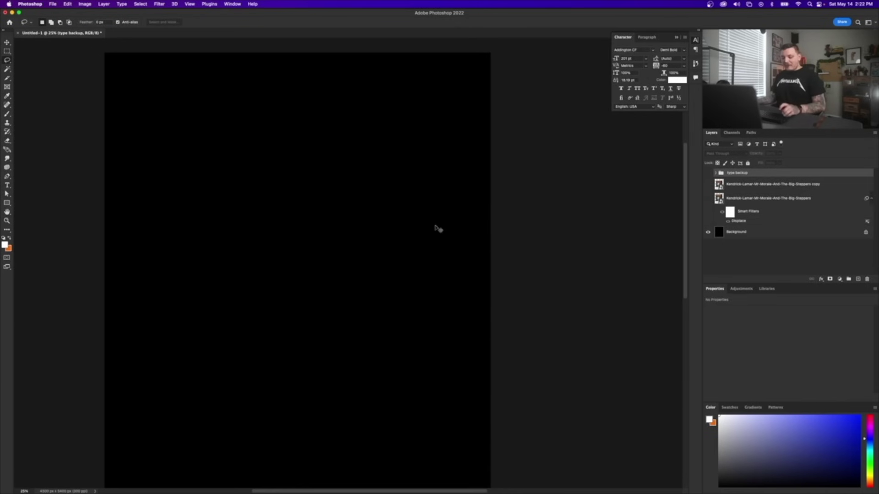
{"action": "key", "text": "super+shift+z"}
{"action": "key", "text": "super+shift+z"}
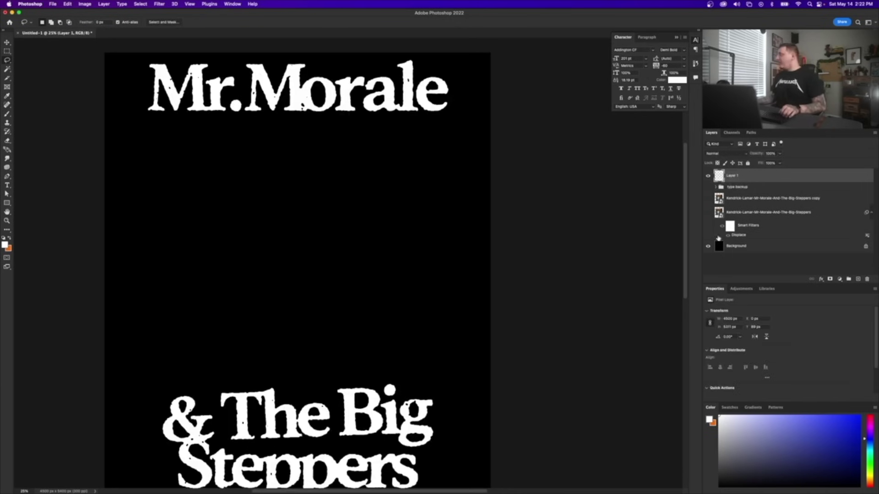
Toggle the visibility of the two Kendrick-Lamar-Mr-Morale-And-The-Big-Steppers image layers beneath the lettering.
{"action": "left_click", "coordinate": [708, 198]}
{"action": "left_click", "coordinate": [708, 213]}
{"action": "left_click", "coordinate": [708, 213]}
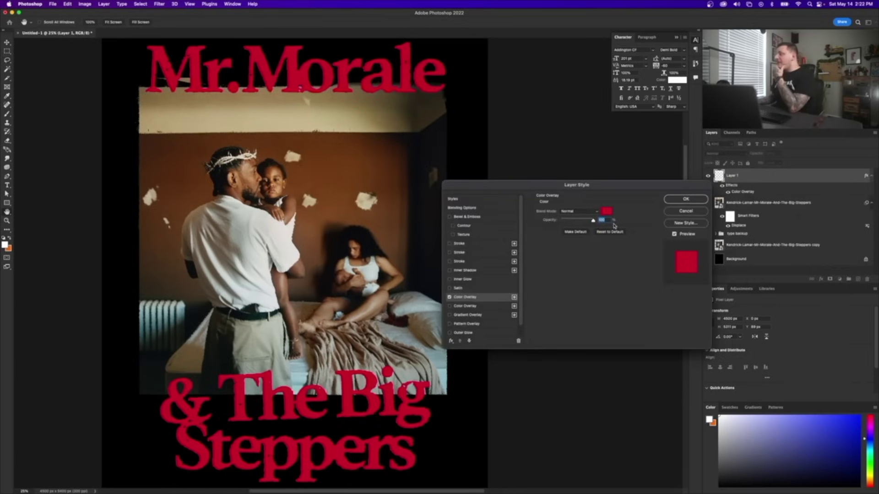
Try a grey sampled from the photo as the lettering's Color Overlay on Layer 1 and discard it.
{"action": "left_click", "coordinate": [607, 212]}
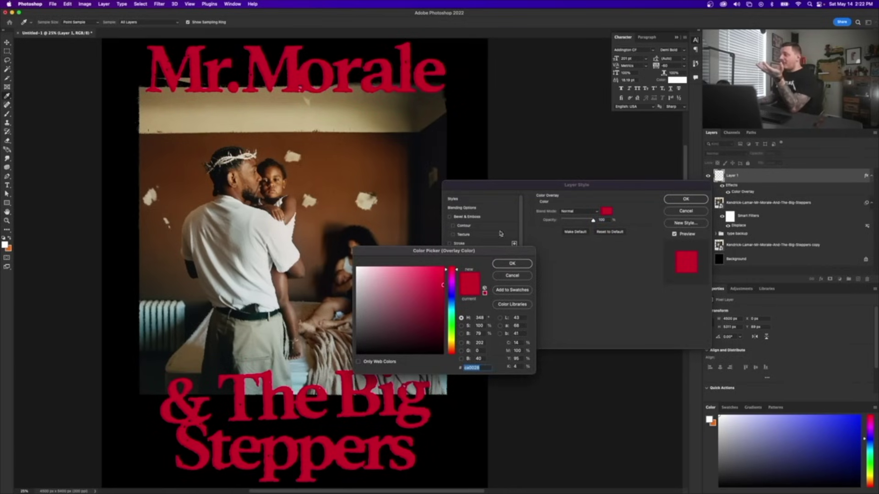
{"action": "left_click", "coordinate": [238, 268]}
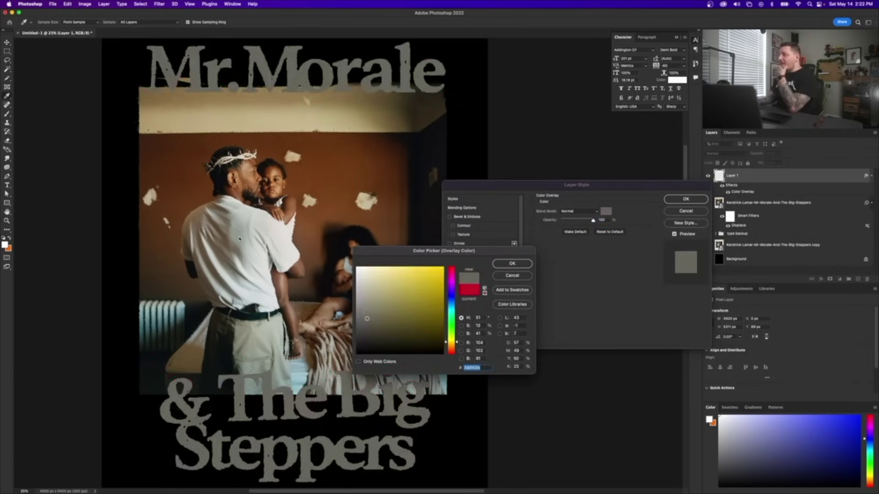
{"action": "key", "text": "Escape"}
{"action": "key", "text": "Escape"}
{"action": "key", "text": "ctrl+t"}
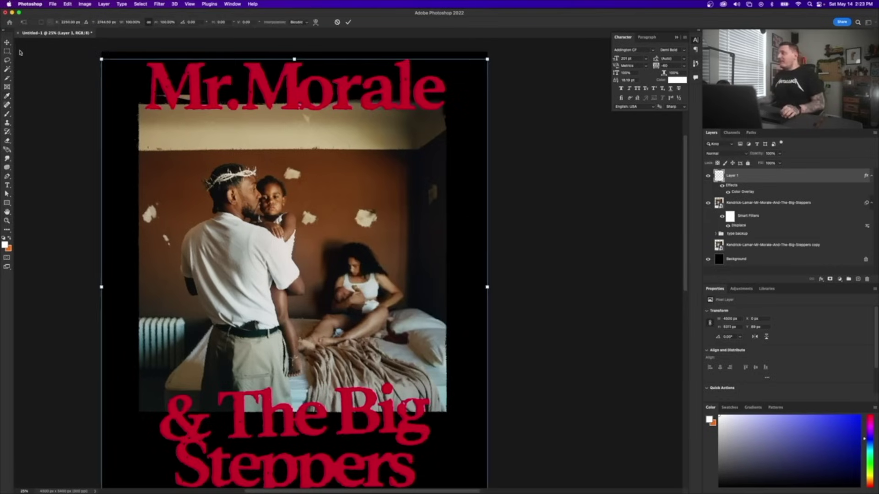
{"action": "key", "text": "Escape"}
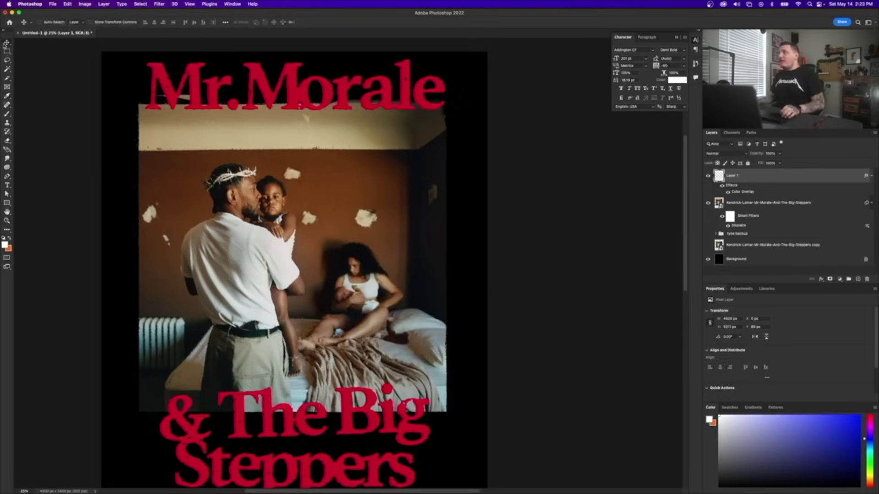
Try the yellow ffc000 as the Color Overlay on Layer 1's lettering and cancel the layer style changes.
{"action": "double_click", "coordinate": [744, 192]}
{"action": "left_click", "coordinate": [607, 211]}
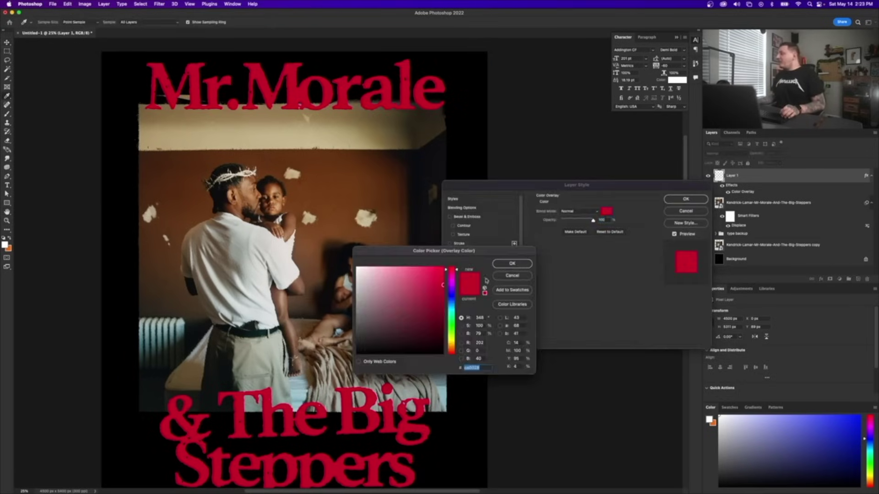
{"action": "type", "text": "ffc000"}
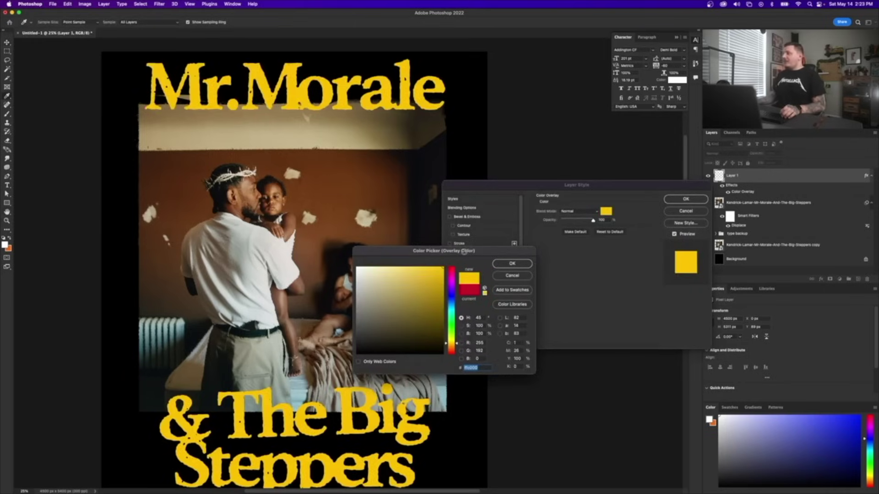
{"action": "left_click", "coordinate": [511, 276]}
{"action": "left_click", "coordinate": [685, 211]}
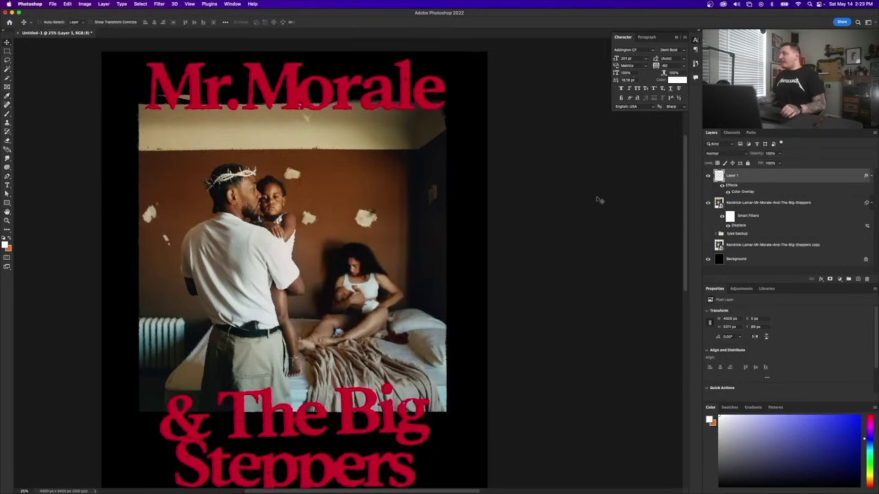
{"action": "double_click", "coordinate": [714, 186]}
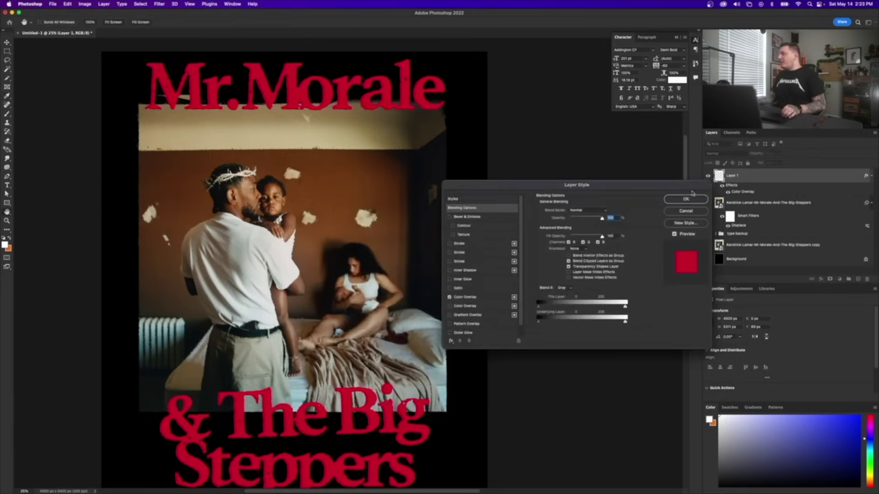
{"action": "left_click", "coordinate": [685, 212]}
Try a strong warp on Layer 1, bending both title blocks into curves, and undo it.
{"action": "left_click_drag", "start_coordinate": [459, 188], "coordinate": [449, 179]}
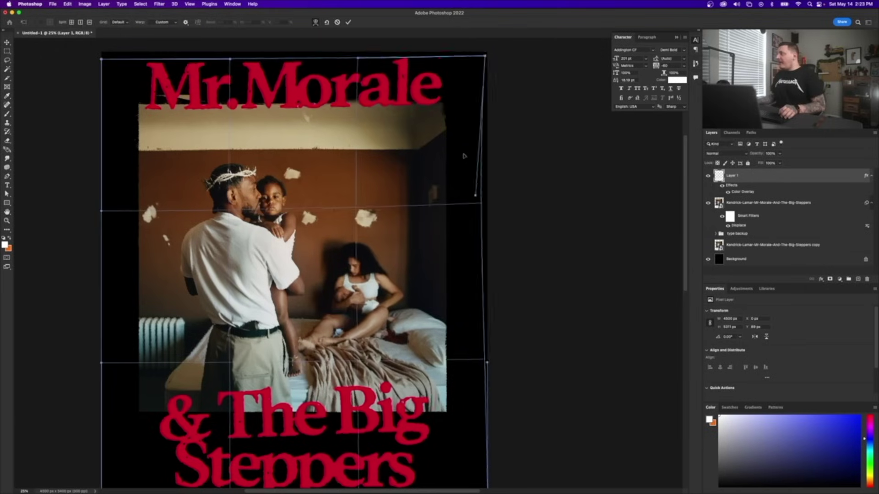
{"action": "left_click_drag", "start_coordinate": [295, 367], "coordinate": [295, 346]}
{"action": "left_click_drag", "start_coordinate": [373, 466], "coordinate": [450, 456]}
{"action": "left_click_drag", "start_coordinate": [230, 60], "coordinate": [232, 98]}
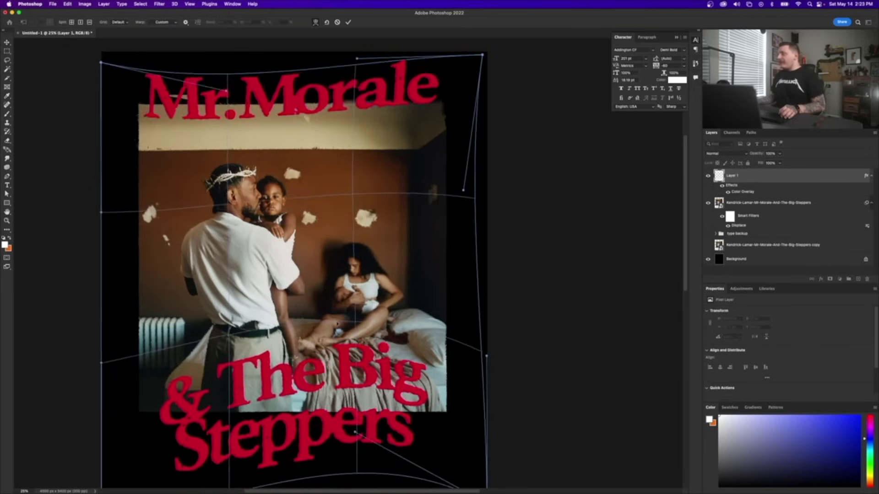
{"action": "left_click_drag", "start_coordinate": [407, 138], "coordinate": [427, 139]}
{"action": "mouse_move", "coordinate": [265, 139]}
{"action": "left_mouse_down"}
{"action": "mouse_move", "coordinate": [269, 158]}
{"action": "mouse_move", "coordinate": [268, 145]}
{"action": "left_mouse_up"}
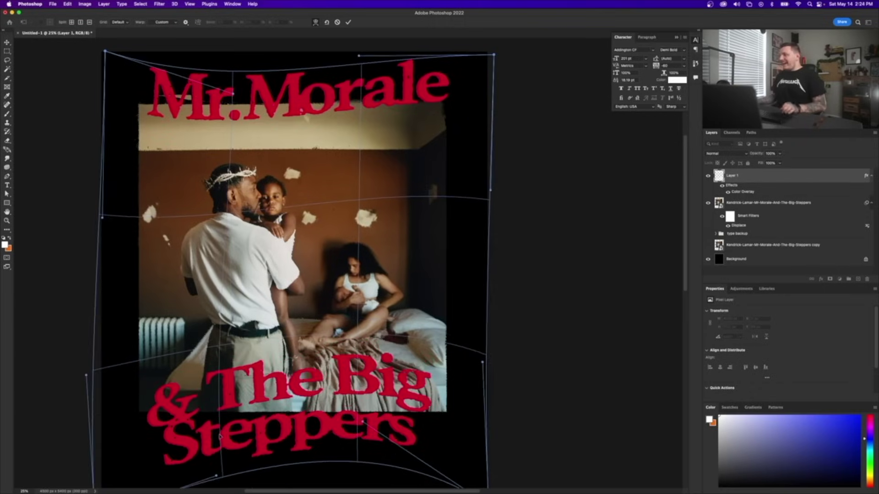
{"action": "left_click_drag", "start_coordinate": [238, 469], "coordinate": [228, 452]}
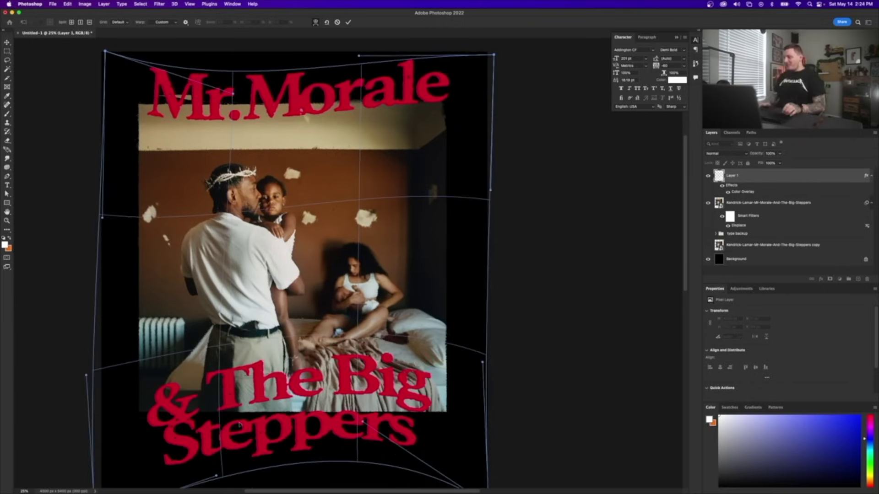
{"action": "key", "text": "Return"}
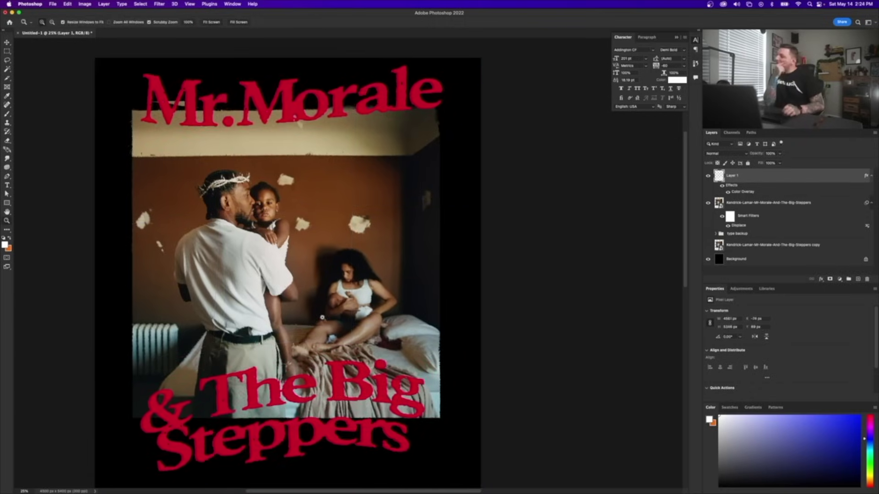
{"action": "key", "text": "super+z"}
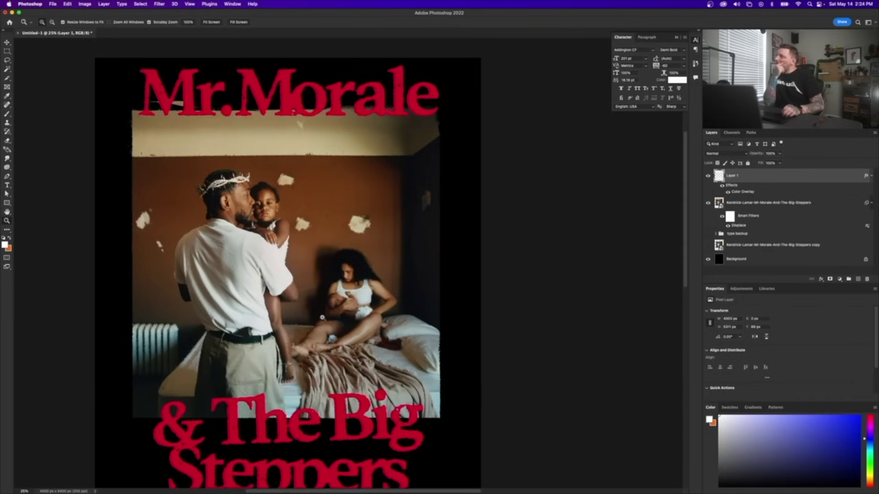
Warp Layer 1 so both title blocks take a gentle wave, with "& The Big Steppers" pulled upward over the photo.
{"action": "key", "text": "super+t"}
{"action": "right_click", "coordinate": [322, 232]}
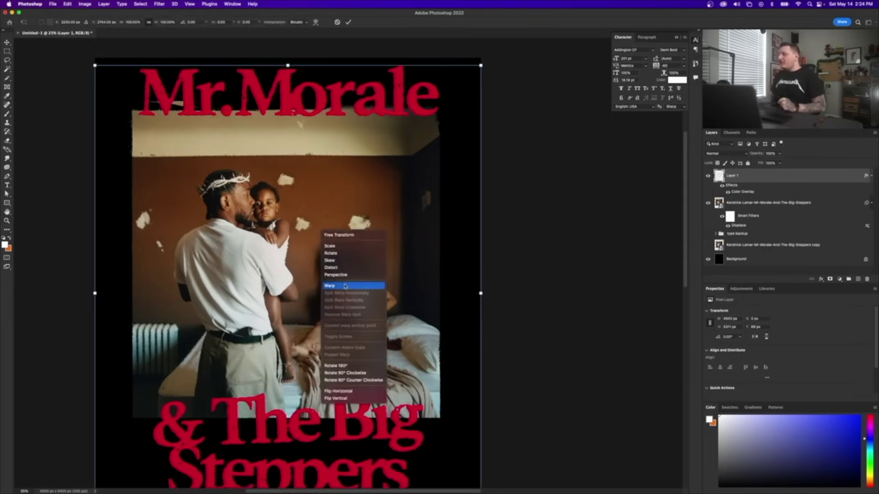
{"action": "left_click", "coordinate": [342, 287]}
{"action": "left_click_drag", "start_coordinate": [378, 423], "coordinate": [340, 209]}
{"action": "key", "text": "Return"}
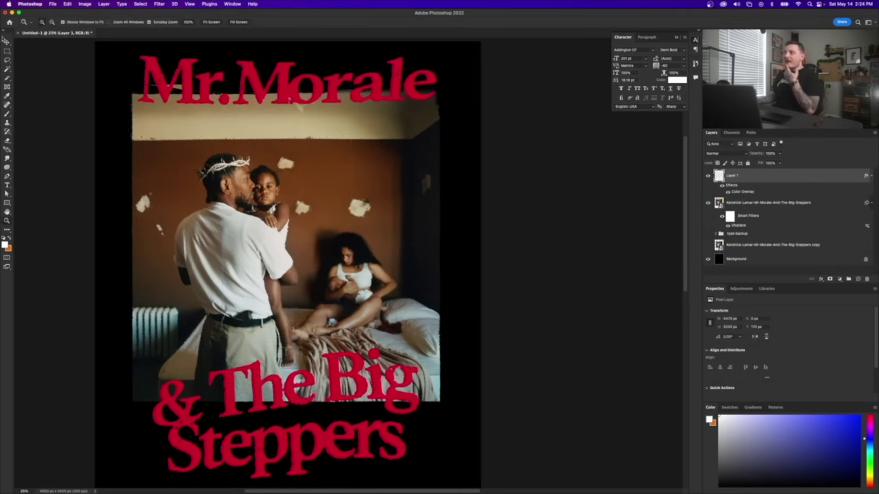
{"action": "key", "text": "v"}
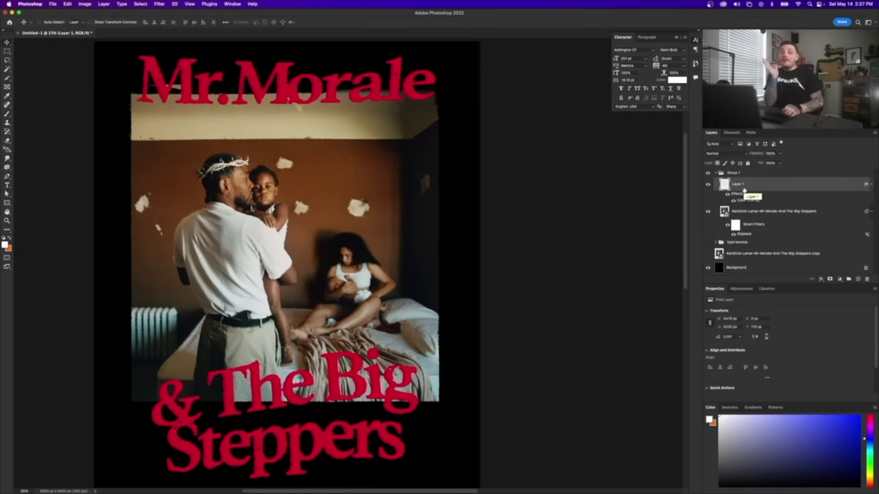
Duplicate Layer 1, then group the original lettering with the photo layer and name the group "Back print".
{"action": "key", "text": "super+j"}
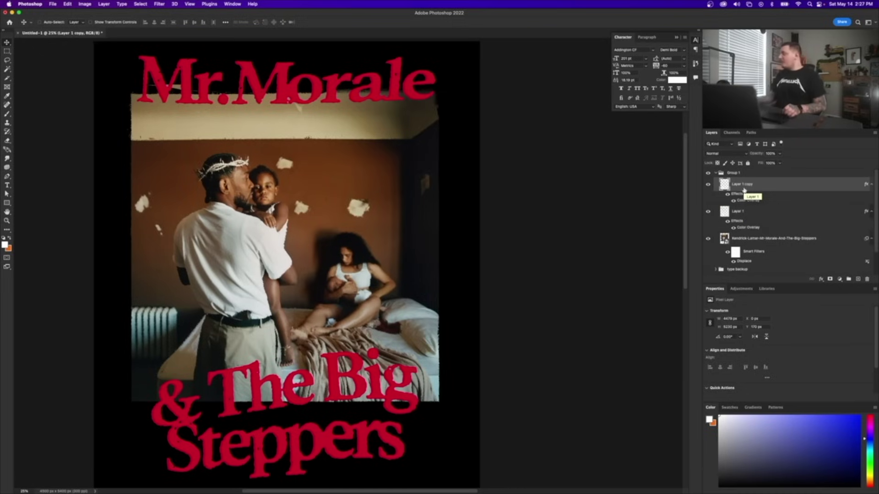
{"action": "left_click", "coordinate": [732, 212]}
{"action": "key", "text": "super+g"}
{"action": "double_click", "coordinate": [739, 208]}
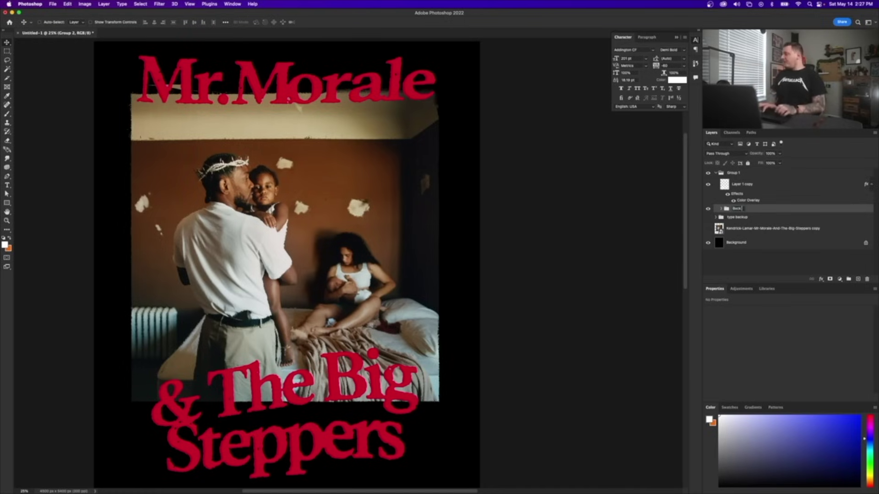
{"action": "type", "text": "print"}
{"action": "key", "text": "Return"}
Hide the "Back print" group and cut "Mr. Morale" out of Layer 1 copy onto a layer of its own.
{"action": "left_click", "coordinate": [709, 209]}
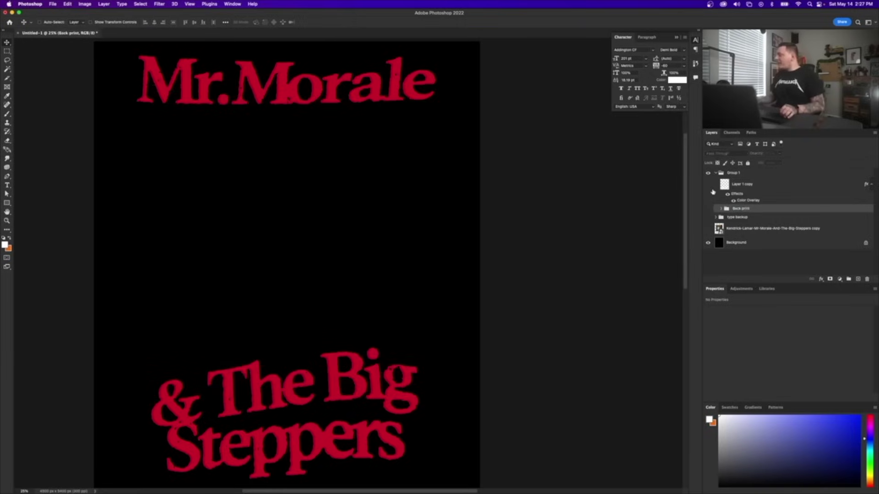
{"action": "left_click", "coordinate": [737, 194]}
{"action": "key", "text": "m"}
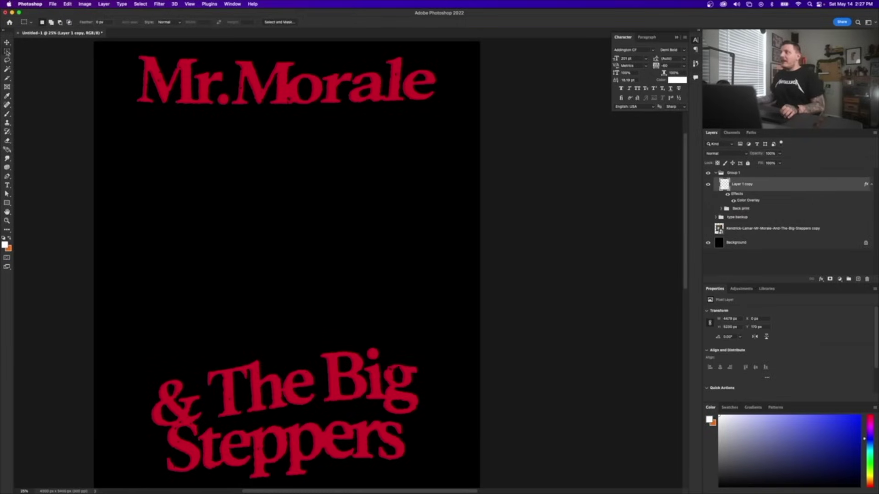
{"action": "left_click_drag", "start_coordinate": [108, 45], "coordinate": [492, 144]}
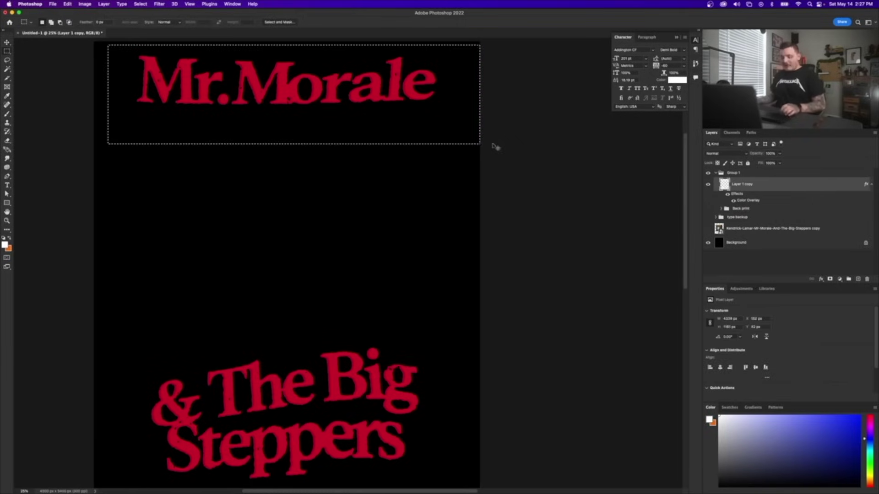
{"action": "key", "text": "super+x"}
{"action": "key", "text": "super+v"}
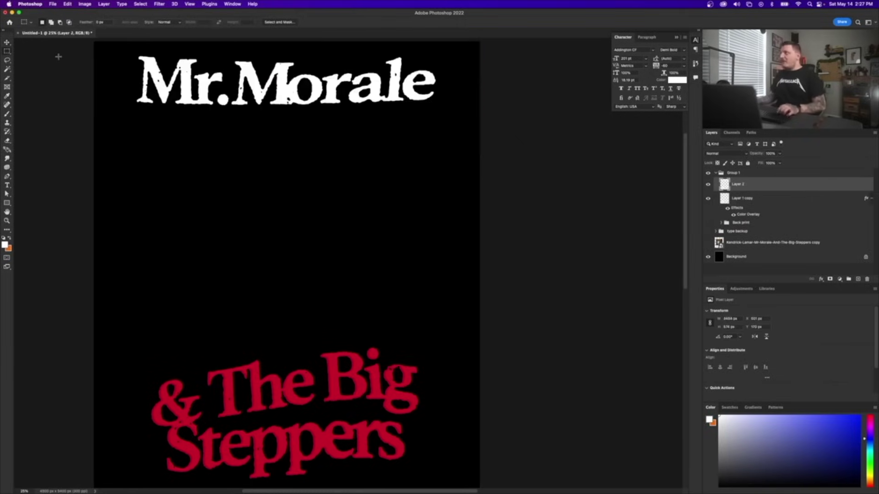
Stack "Mr. Morale" directly above "& The Big Steppers" mid-canvas and merge both with the red overlay into one layer.
{"action": "left_click", "coordinate": [7, 42]}
{"action": "left_click_drag", "start_coordinate": [333, 122], "coordinate": [333, 350]}
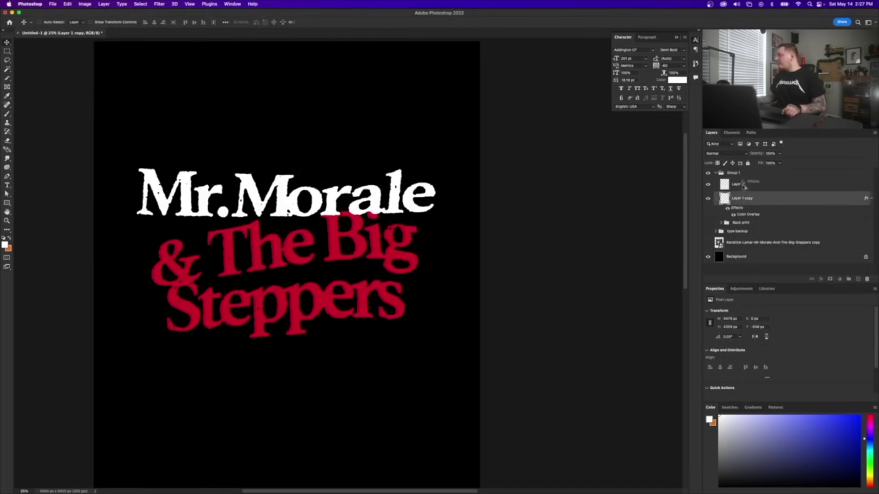
{"action": "left_click_drag", "start_coordinate": [743, 187], "coordinate": [742, 185]}
{"action": "right_click", "coordinate": [744, 186]}
{"action": "left_click", "coordinate": [760, 389]}
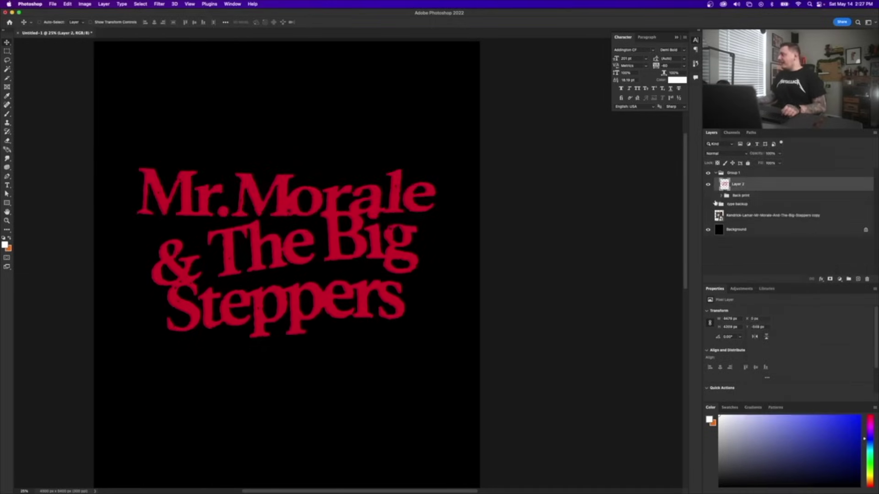
{"action": "left_click", "coordinate": [708, 184]}
{"action": "left_click", "coordinate": [707, 185]}
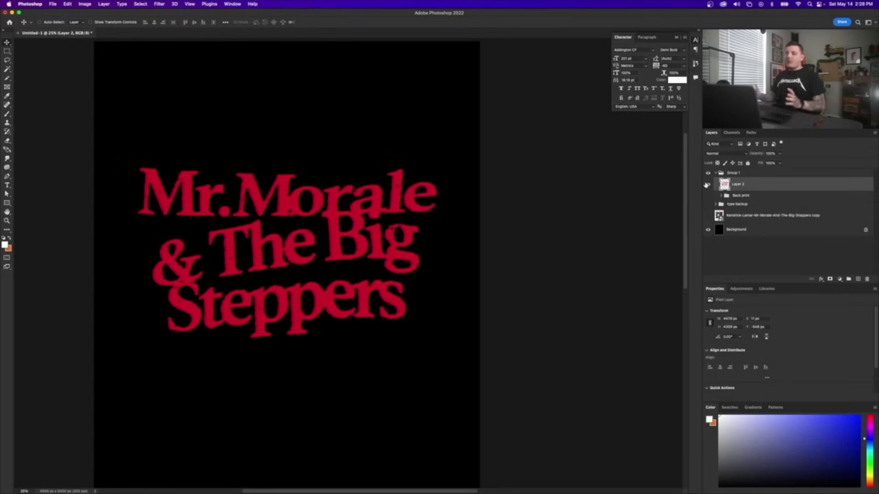
{"action": "left_click", "coordinate": [707, 184]}
{"action": "left_click", "coordinate": [707, 184]}
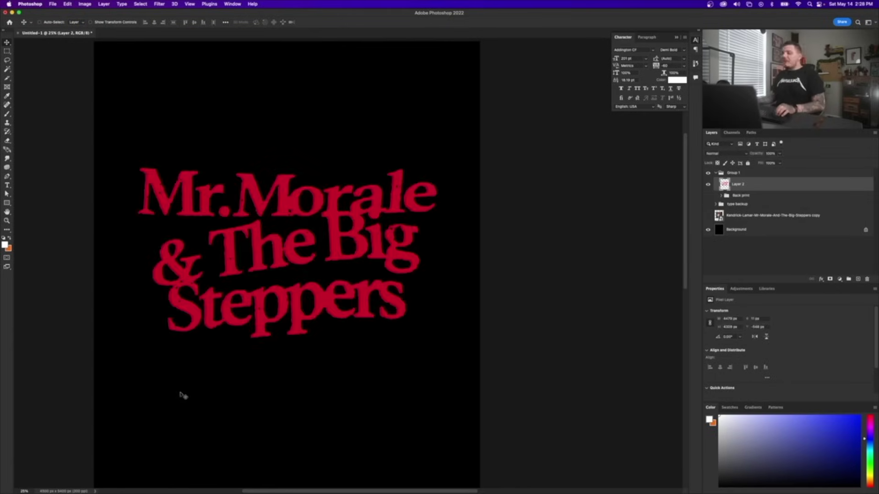
Add the white text "Kendrick Lamar" below the red lettering and reduce its font size.
{"action": "key", "text": "t"}
{"action": "left_click", "coordinate": [200, 393]}
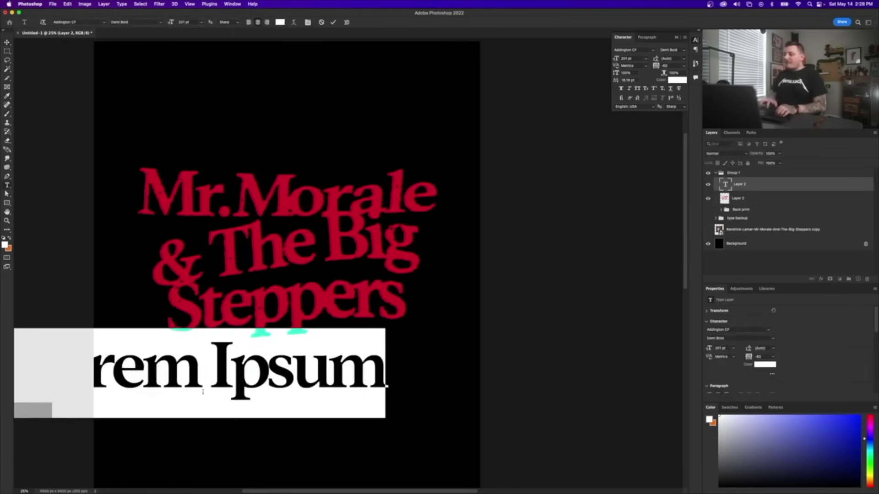
{"action": "type", "text": "Kendrick Lamar"}
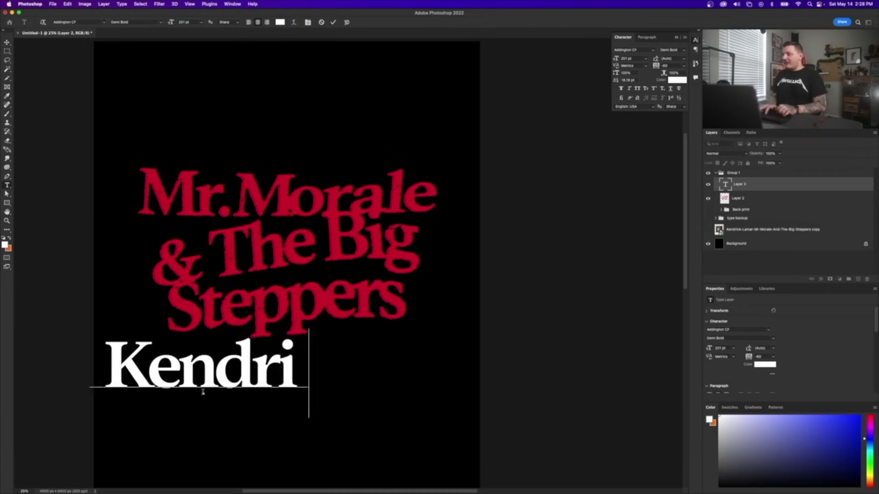
{"action": "key", "text": "ctrl+a"}
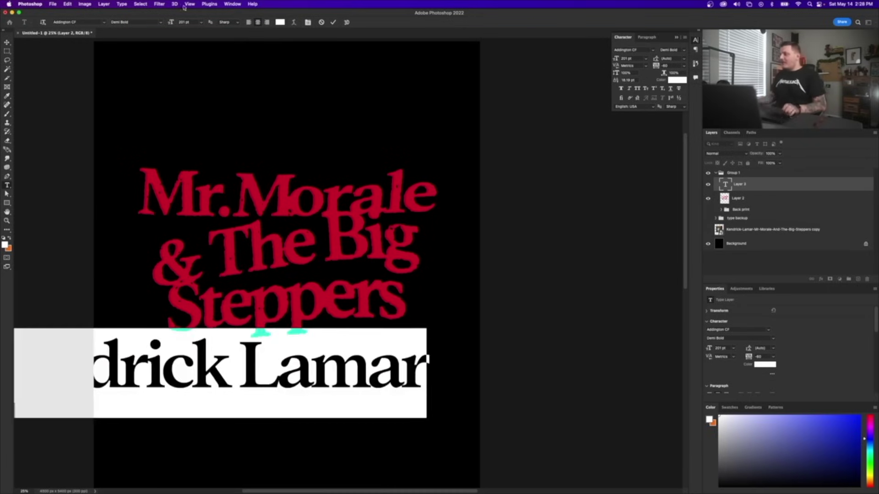
{"action": "left_click_drag", "start_coordinate": [171, 22], "coordinate": [151, 26]}
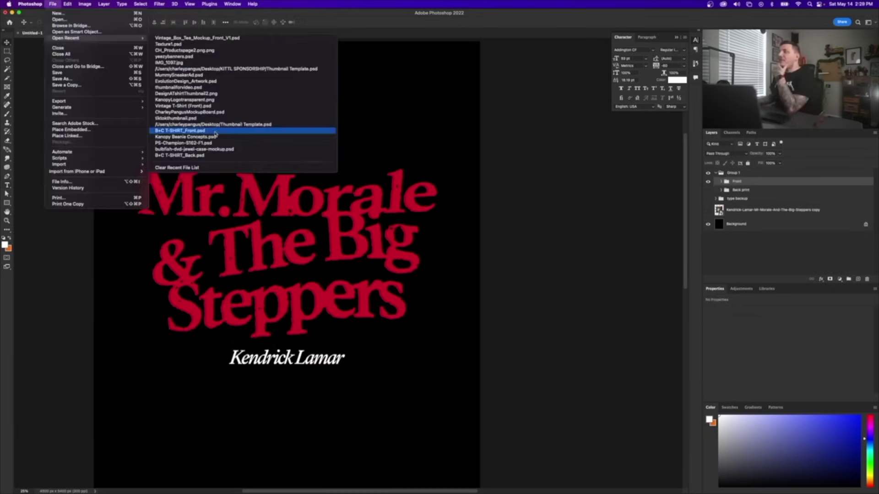
Open the recent mockup files B+C T-SHIRT_Front.psd and B+C T-SHIRT_Back.psd.
{"action": "left_click", "coordinate": [216, 132]}
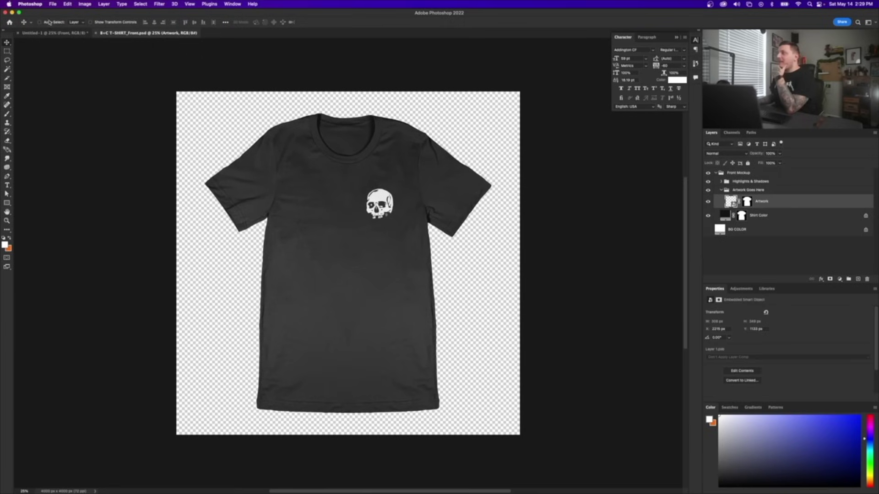
{"action": "left_click", "coordinate": [53, 3]}
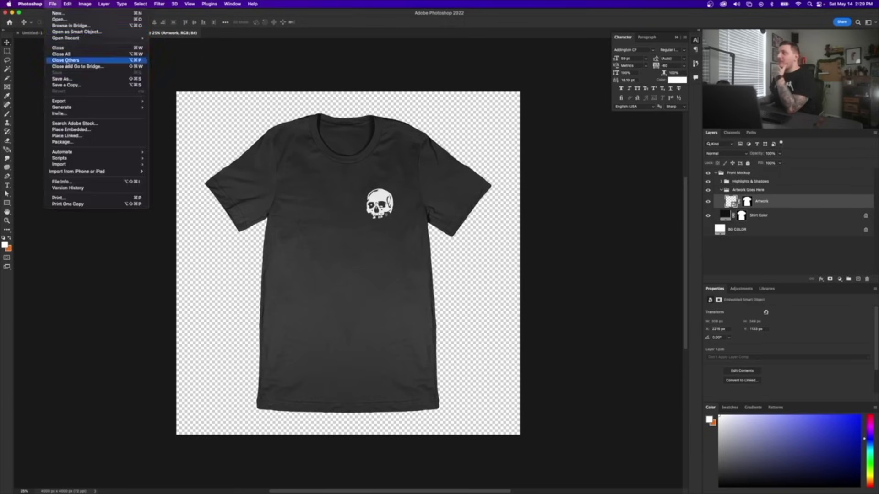
{"action": "mouse_move", "coordinate": [91, 38]}
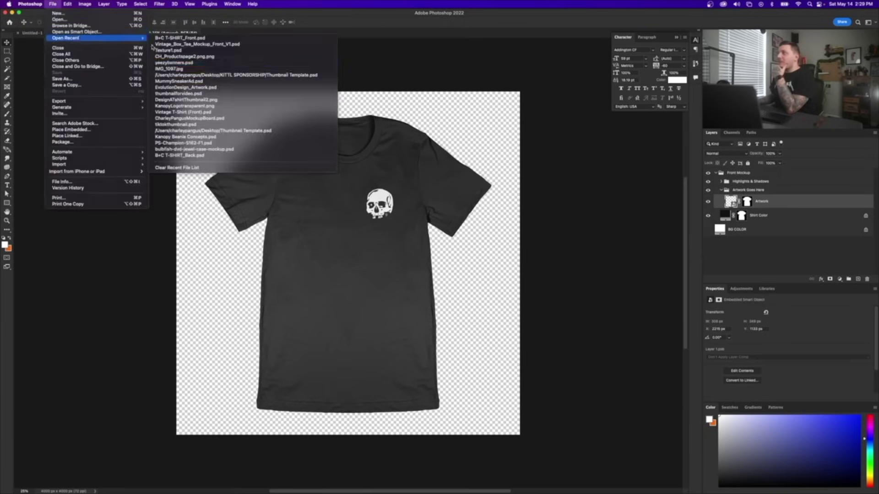
{"action": "left_click", "coordinate": [207, 155]}
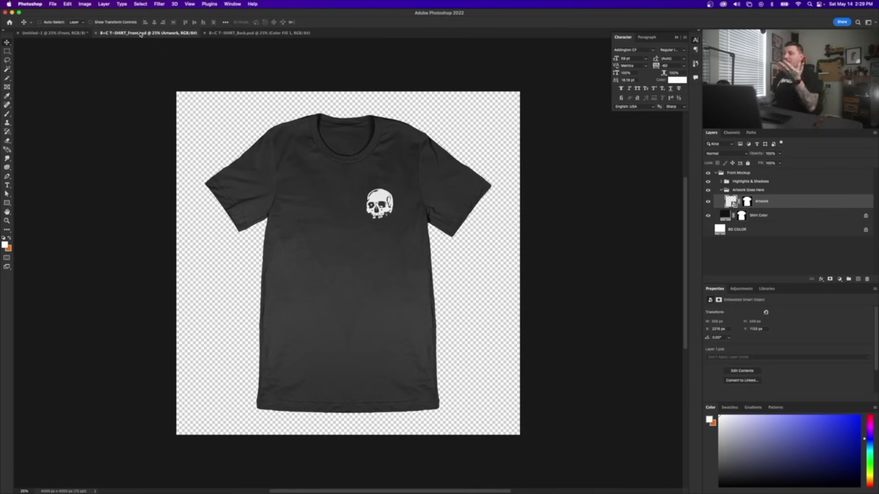
Check what the Artwork and Shirt Color layers control in the front mockup, leaving both unchanged.
{"action": "left_click", "coordinate": [709, 202]}
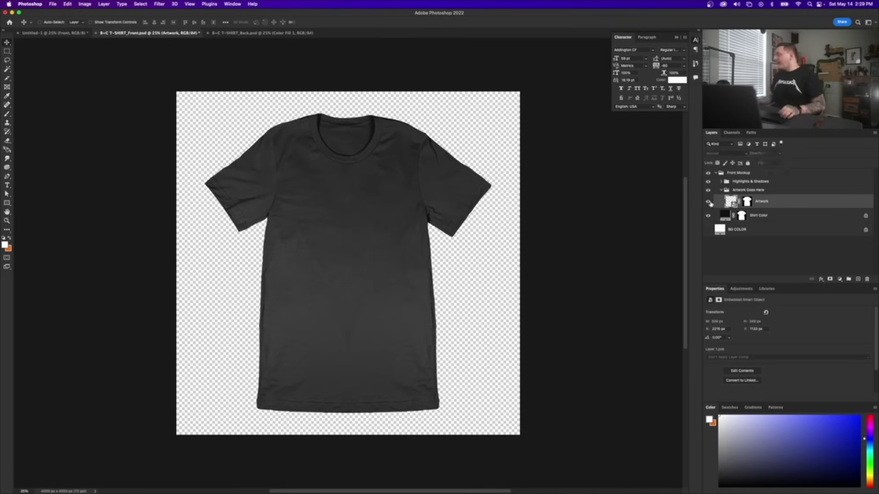
{"action": "left_click", "coordinate": [708, 202]}
{"action": "double_click", "coordinate": [725, 214]}
{"action": "left_click", "coordinate": [526, 276]}
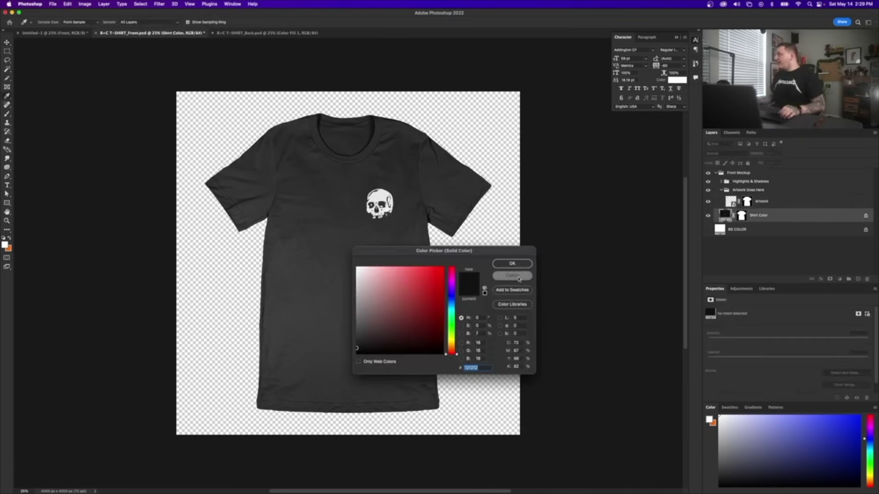
Open the front mockup's Artwork smart object, show the shirt guide and hide the sample artwork.
{"action": "double_click", "coordinate": [730, 201]}
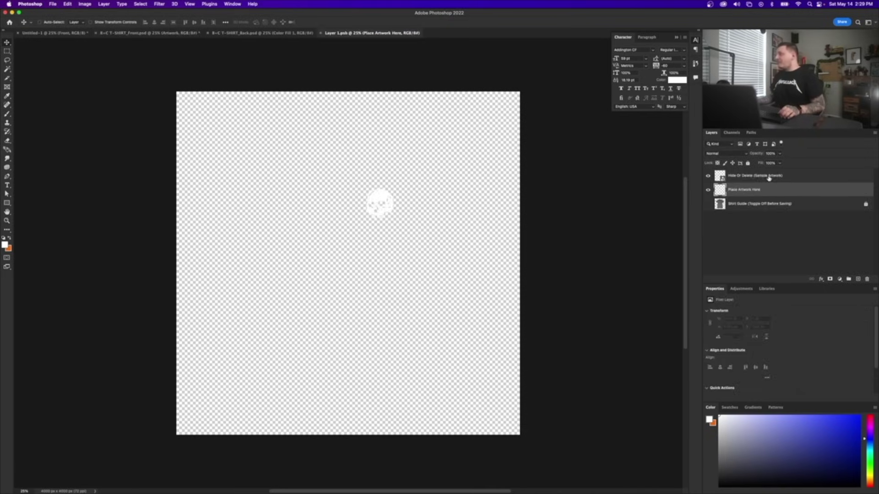
{"action": "left_click", "coordinate": [709, 204]}
{"action": "left_click", "coordinate": [708, 176]}
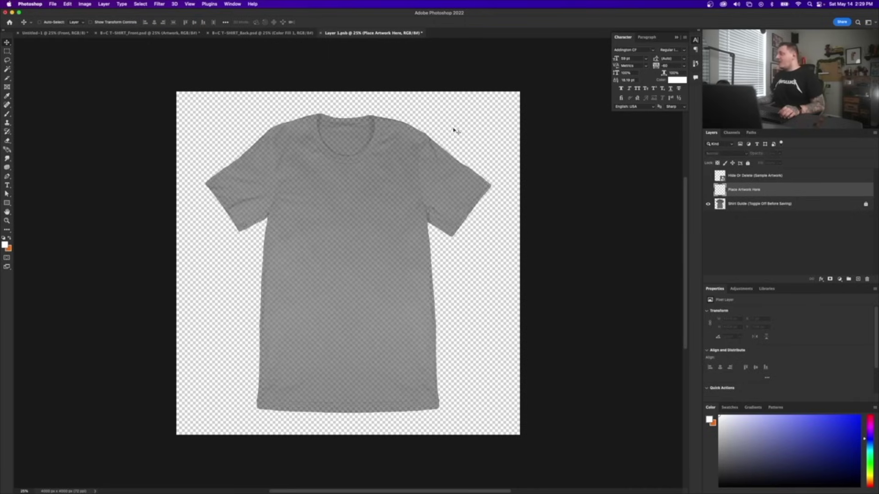
Place the front lettering in the Artwork smart object and scale it down to a small print on the shirt's chest.
{"action": "left_click", "coordinate": [123, 32]}
{"action": "left_click", "coordinate": [246, 33]}
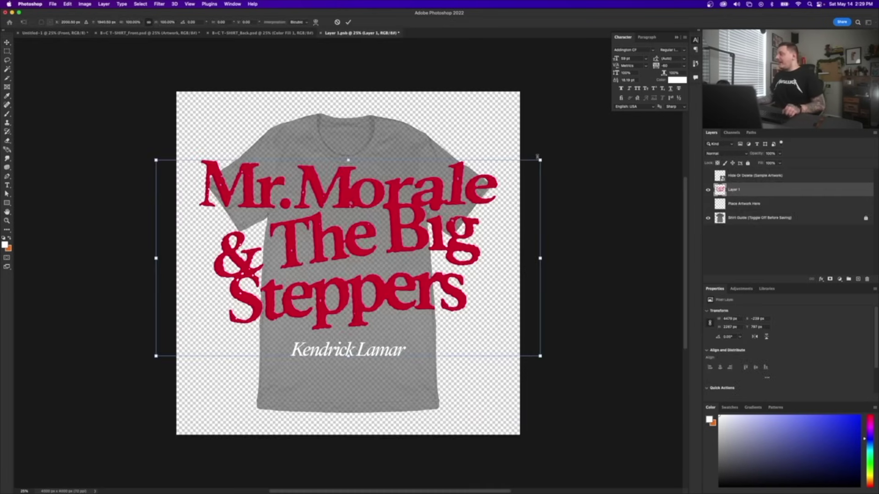
{"action": "left_click_drag", "start_coordinate": [540, 161], "coordinate": [396, 199]}
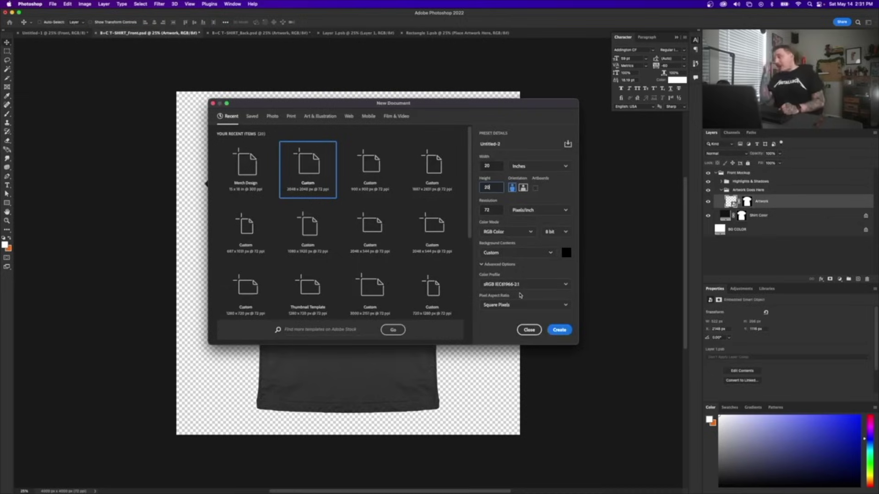
Create a 20 x 20 inch, 72 pixels/inch RGB document with a black background and bring in the front and back shirt mockups.
{"action": "left_click", "coordinate": [558, 326]}
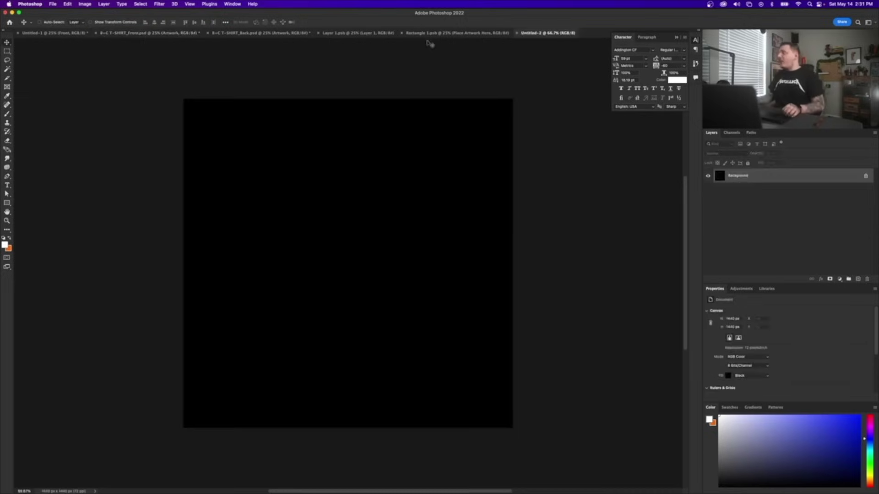
{"action": "left_click", "coordinate": [428, 34]}
{"action": "left_click", "coordinate": [357, 35]}
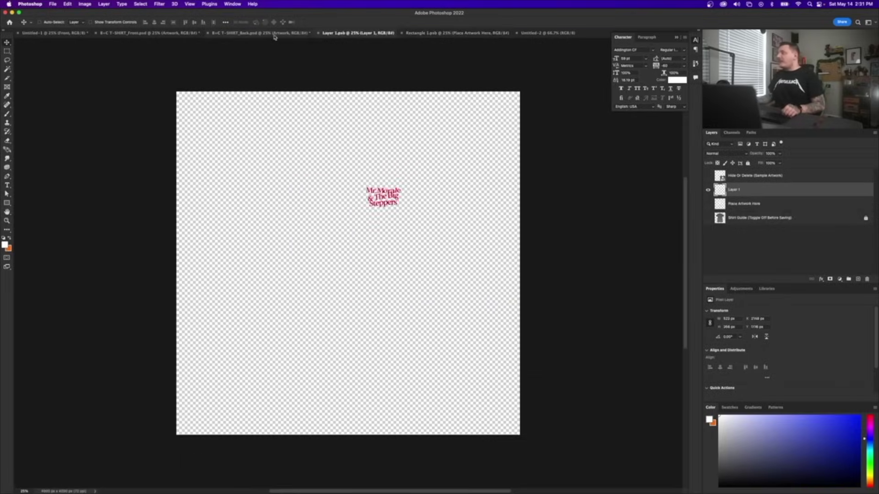
{"action": "left_click", "coordinate": [272, 34]}
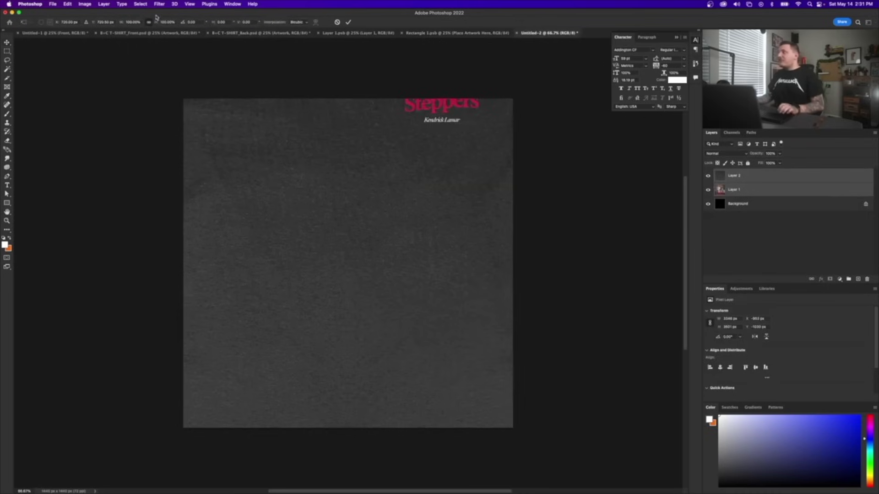
Scale both pasted shirts down to fit inside the canvas and invert the Background layer to white.
{"action": "left_click_drag", "start_coordinate": [158, 23], "coordinate": [135, 23]}
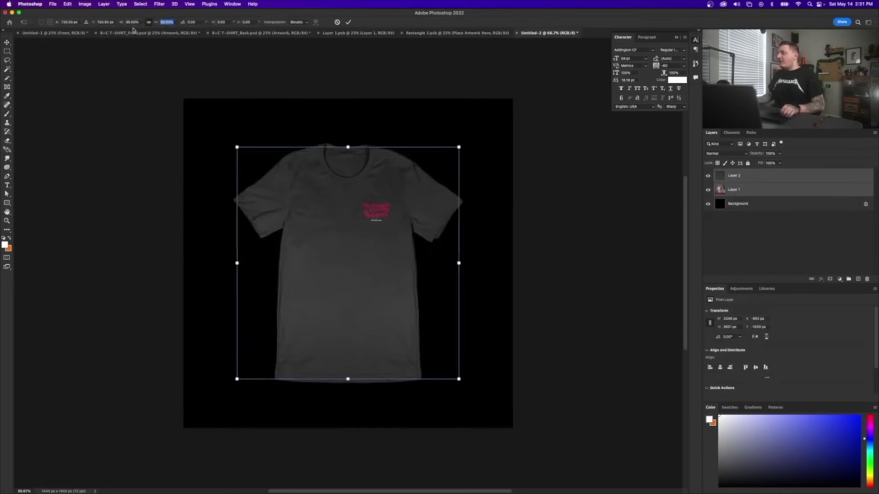
{"action": "left_click", "coordinate": [724, 205]}
{"action": "key", "text": "super+i"}
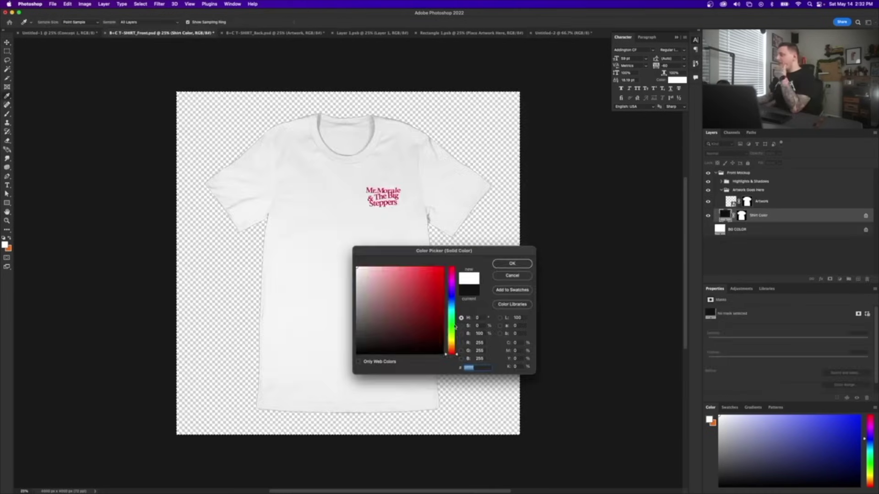
Recolour the mockup shirt to cream and arrange the cream front and back shirts beside the black pair.
{"action": "mouse_move", "coordinate": [452, 351]}
{"action": "left_mouse_down"}
{"action": "mouse_move", "coordinate": [451, 341]}
{"action": "mouse_move", "coordinate": [368, 279]}
{"action": "left_mouse_up"}
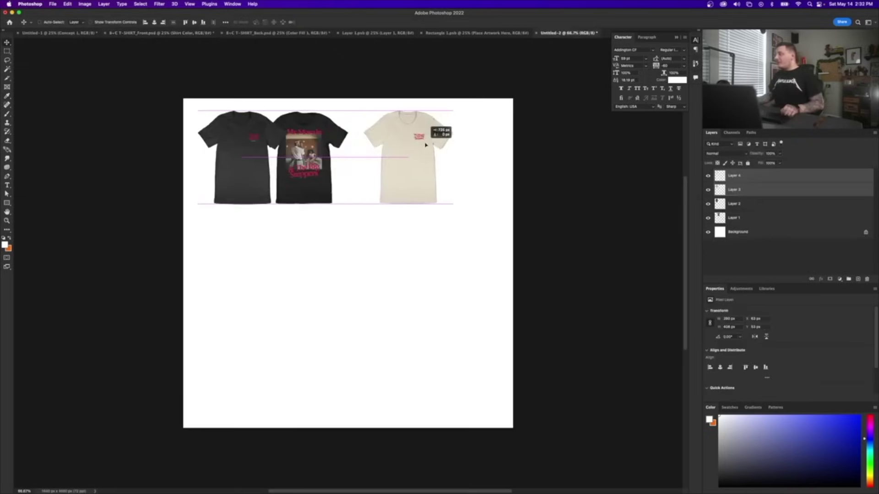
{"action": "left_click_drag", "start_coordinate": [425, 145], "coordinate": [481, 167]}
{"action": "left_click", "coordinate": [787, 190]}
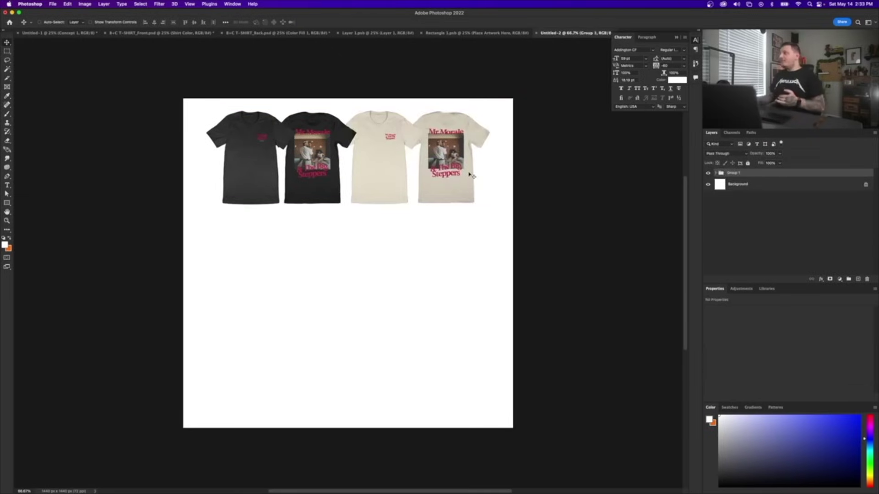
Return to the Untitled-1 design and add the white text "United" in the Concept 2 group, centred horizontally on the canvas.
{"action": "left_click", "coordinate": [78, 35]}
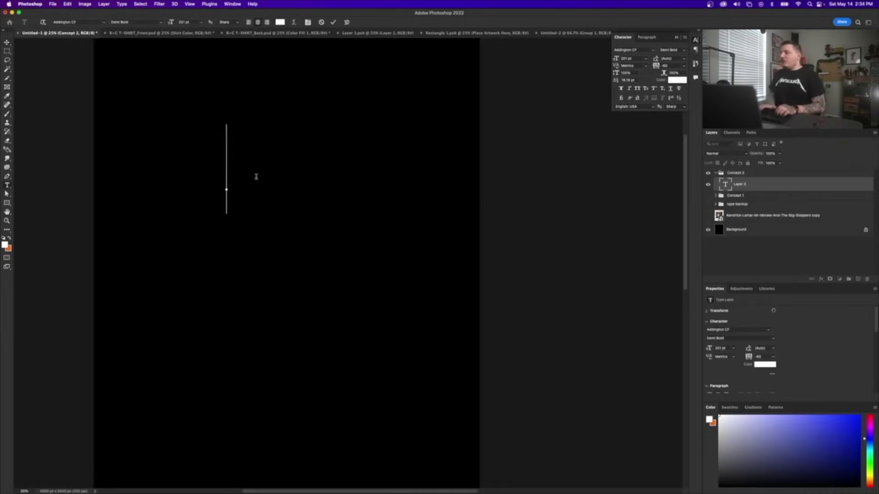
{"action": "type", "text": "United"}
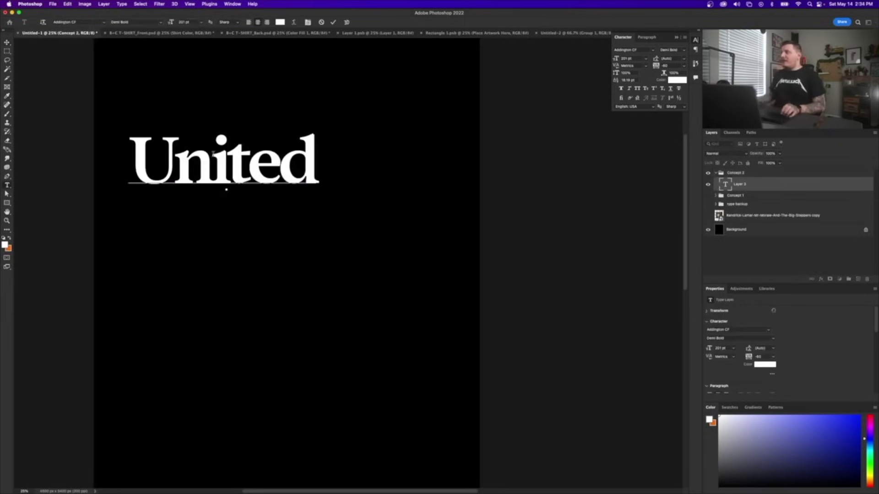
{"action": "key", "text": "Escape"}
{"action": "key", "text": "v"}
{"action": "key", "text": "super+a"}
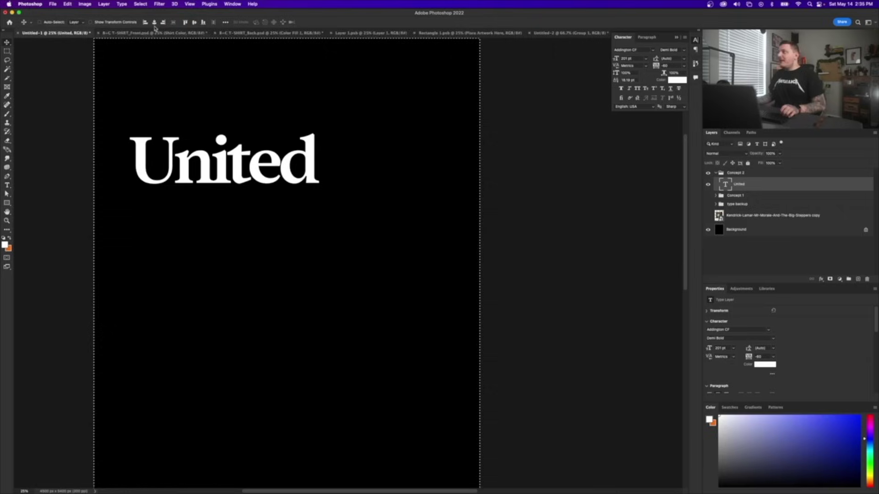
{"action": "left_click", "coordinate": [155, 22]}
{"action": "key", "text": "super+d"}
Duplicate the "United" text directly below the original and replace the copy's wording with "U".
{"action": "key", "text": "alt"}
{"action": "left_click_drag", "start_coordinate": [293, 151], "coordinate": [293, 224]}
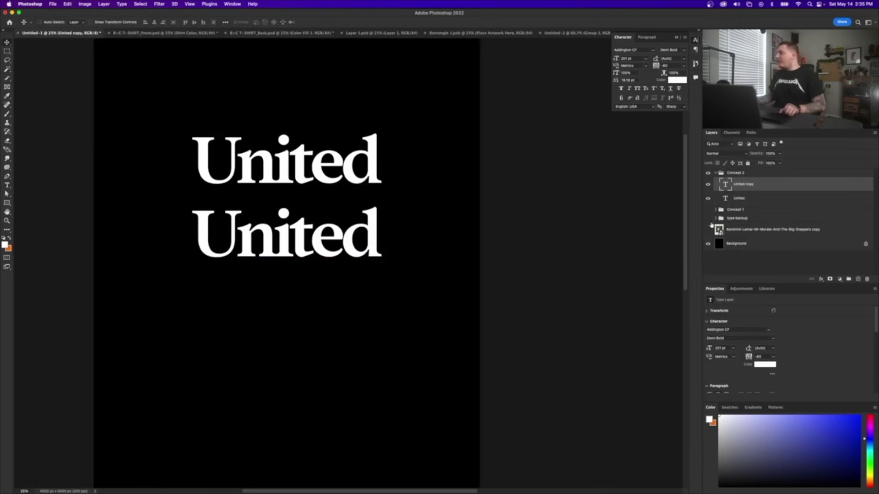
{"action": "double_click", "coordinate": [725, 185]}
{"action": "type", "text": "U"}
{"action": "key", "text": "Escape"}
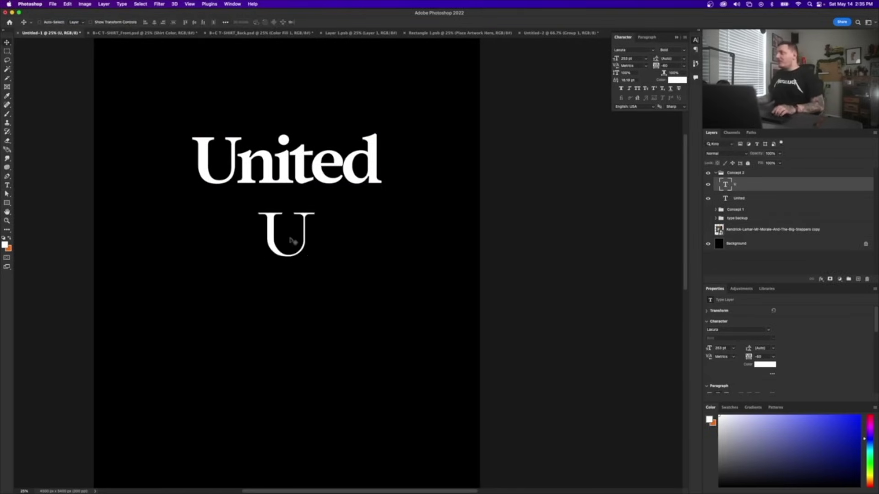
Try retyping the "U" copy as "NITED" in capitals and delete that text layer.
{"action": "double_click", "coordinate": [293, 241]}
{"action": "key", "text": "Caps_Lock"}
{"action": "key", "text": "BackSpace"}
{"action": "type", "text": "NITED"}
{"action": "key", "text": "Escape"}
{"action": "key", "text": "BackSpace"}
Try different fonts on the "U" of "United" and replace the capital "R" in "Grief" with a lowercase "r".
{"action": "left_click_drag", "start_coordinate": [238, 165], "coordinate": [192, 165]}
{"action": "left_click", "coordinate": [67, 22]}
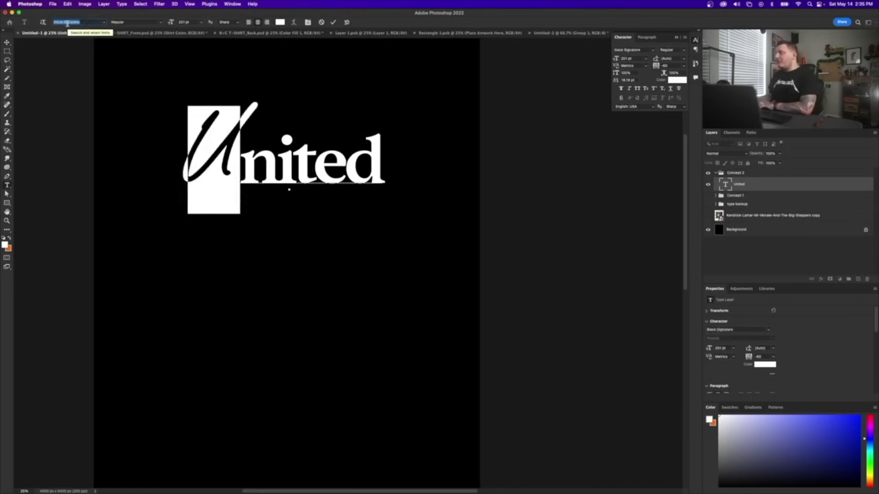
{"action": "key", "text": "Down"}
{"action": "key", "text": "Down"}
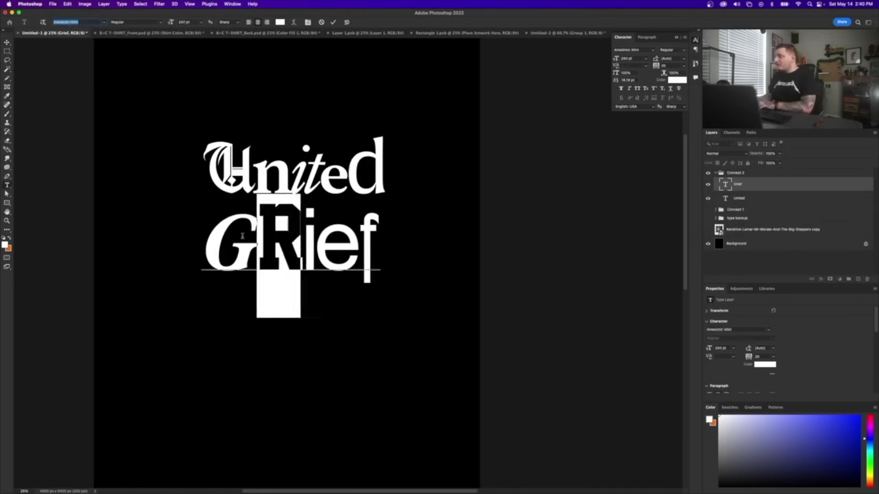
{"action": "type", "text": "r"}
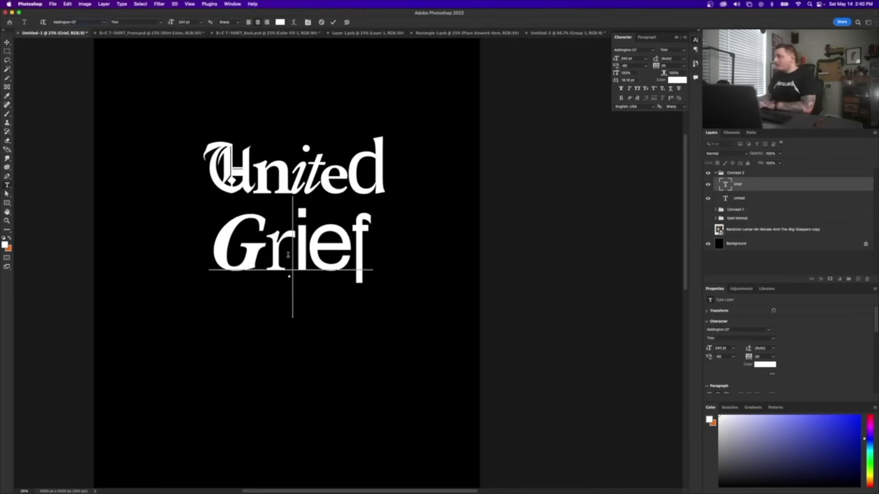
Add a separate white text layer reading "in" below "Grief" and select its letters for a font change.
{"action": "key", "text": "Escape"}
{"action": "left_click", "coordinate": [239, 322]}
{"action": "type", "text": "IN"}
{"action": "key", "text": "super+a"}
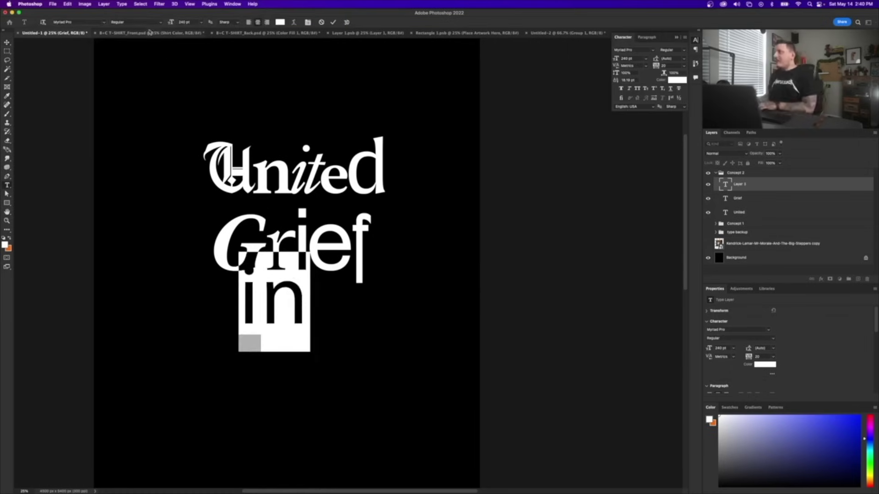
{"action": "left_click", "coordinate": [104, 22]}
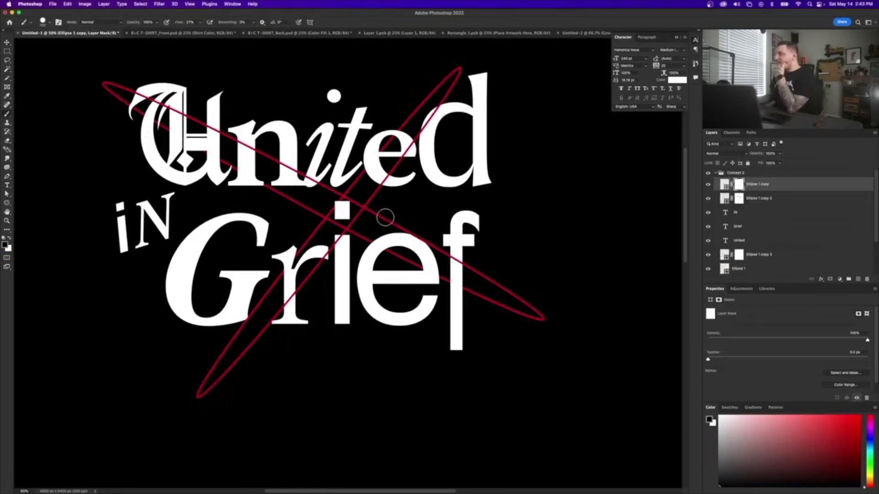
Paint on the Ellipse 1 copy layer mask where the crossed red ellipses overlap.
{"action": "left_click", "coordinate": [387, 212], "text": "alt"}
{"action": "left_click", "coordinate": [377, 216]}
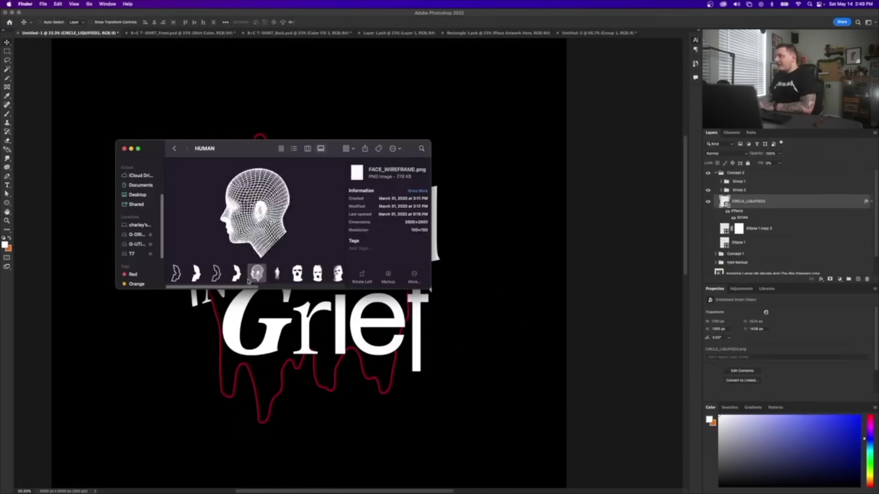
Browse the graphics in the HUMAN and RETRO asset folders for an element that suits the "United in Grief" design.
{"action": "key", "text": "Right"}
{"action": "key", "text": "Right"}
{"action": "key", "text": "Right"}
{"action": "key", "text": "Right"}
{"action": "key", "text": "Right"}
{"action": "key", "text": "Left"}
{"action": "key", "text": "Left"}
{"action": "key", "text": "Left"}
{"action": "key", "text": "Left"}
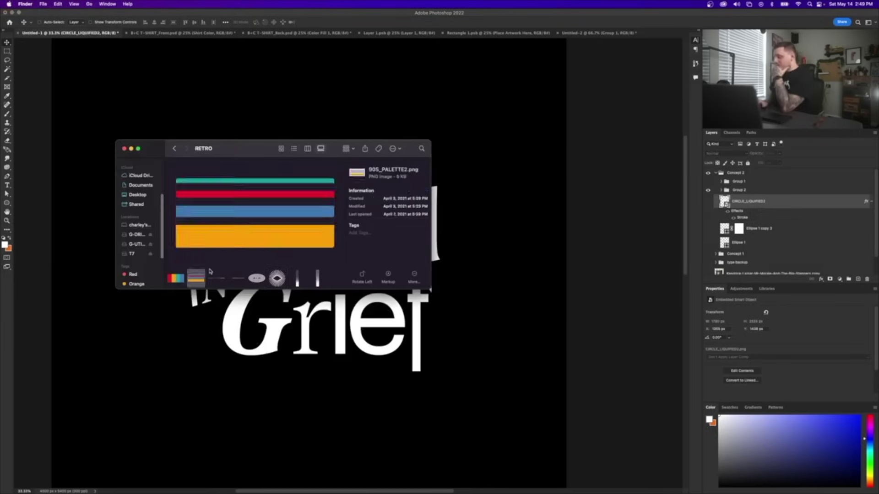
{"action": "key", "text": "Right"}
{"action": "key", "text": "Right"}
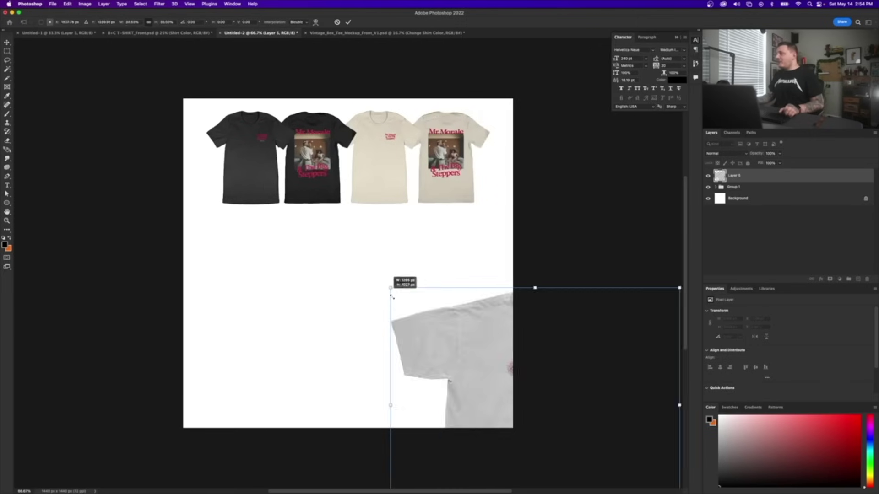
Scale down the grey T-shirt mockup in Untitled-2 and place it below the row of Concept 1 shirts.
{"action": "left_click_drag", "start_coordinate": [391, 297], "coordinate": [513, 395]}
{"action": "left_click_drag", "start_coordinate": [572, 426], "coordinate": [266, 248]}
{"action": "left_click_drag", "start_coordinate": [371, 344], "coordinate": [311, 296]}
{"action": "left_click_drag", "start_coordinate": [302, 259], "coordinate": [281, 261]}
{"action": "left_click_drag", "start_coordinate": [302, 227], "coordinate": [309, 224]}
{"action": "key", "text": "Return"}
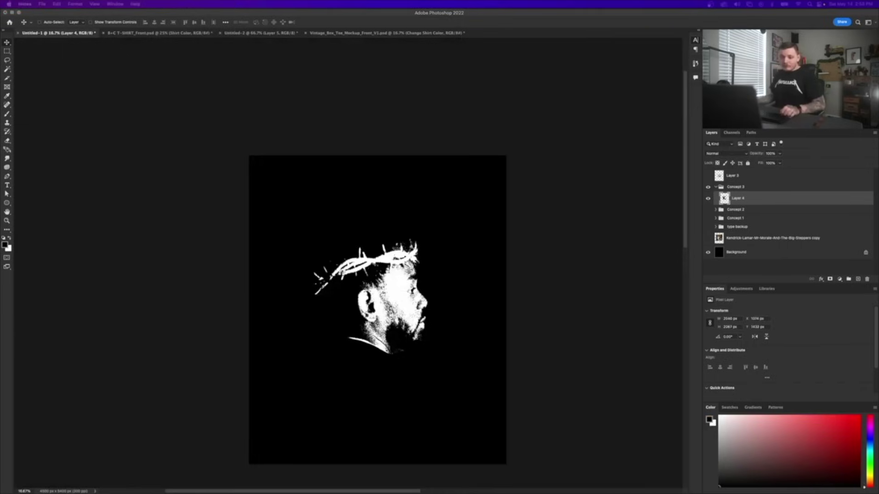
Add the white text "Kendrick" above the thorn-crowned head in the Concept 3 group.
{"action": "key", "text": "t"}
{"action": "key", "text": "x"}
{"action": "left_click", "coordinate": [298, 237]}
{"action": "type", "text": "Kendrick"}
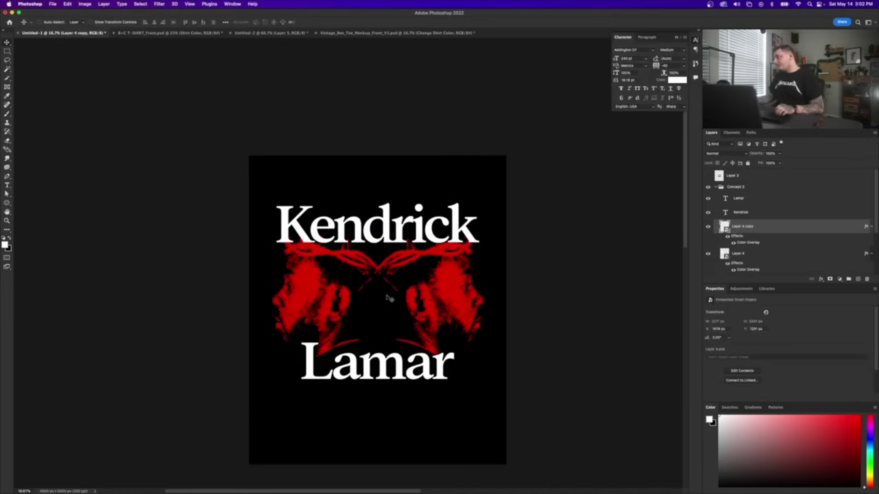
Reposition the red mirrored heads between the words "Kendrick" and "Lamar".
{"action": "left_click_drag", "start_coordinate": [389, 298], "coordinate": [416, 285]}
{"action": "left_click_drag", "start_coordinate": [466, 304], "coordinate": [496, 302]}
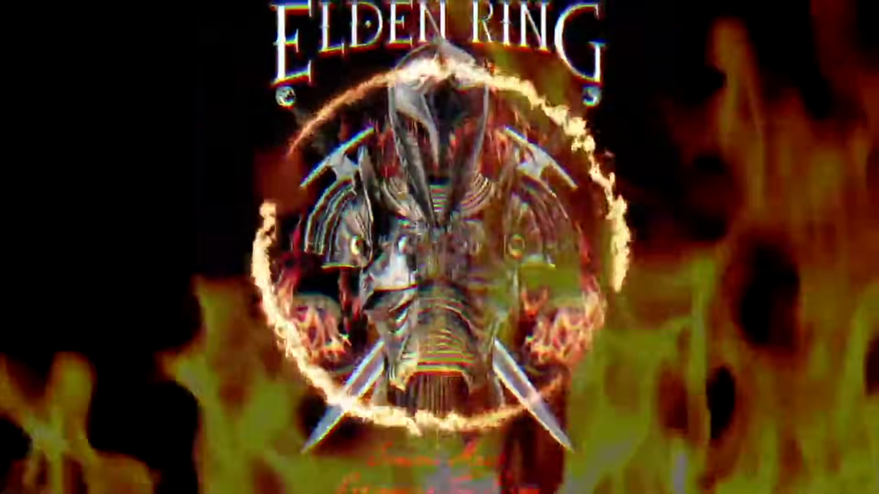
Browse Envato Elements' 3D items for "knight" and move a downloaded asset into the Envato Elden Ring Design folder.
{"action": "left_click", "coordinate": [284, 48]}
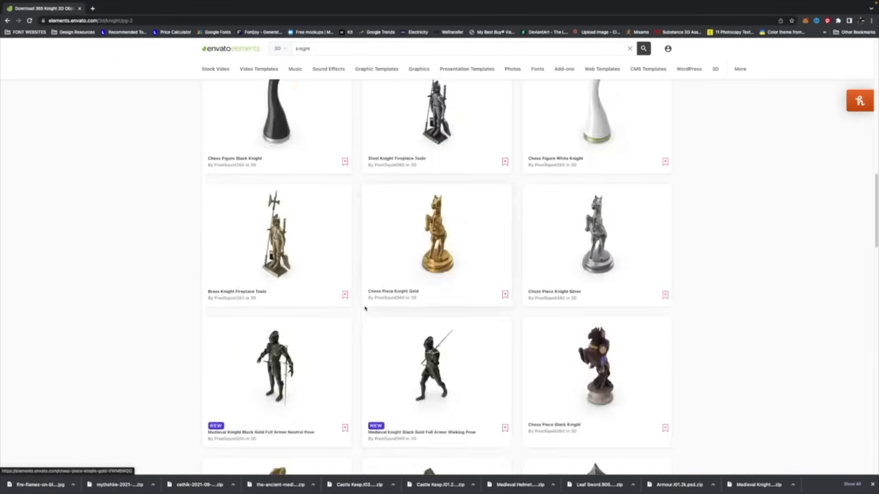
{"action": "scroll", "coordinate": [365, 308], "scroll_direction": "down", "scroll_amount": 5}
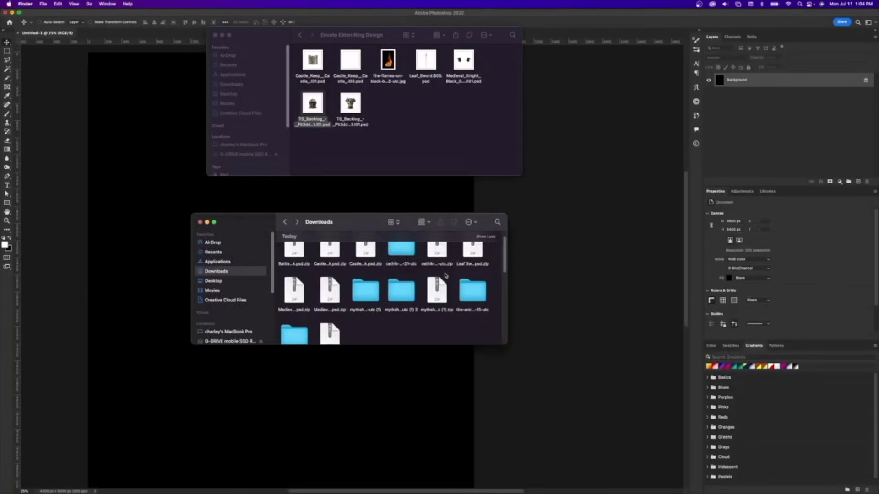
{"action": "left_click_drag", "start_coordinate": [330, 257], "coordinate": [385, 169]}
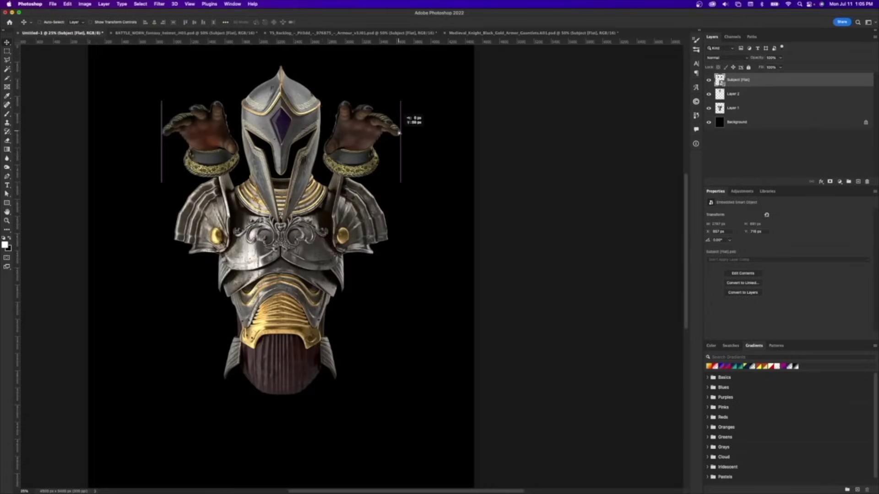
Move the pair of gauntlets down beside the armour's lower torso, rasterize their layer and switch to the Lasso tool.
{"action": "left_click_drag", "start_coordinate": [399, 133], "coordinate": [352, 236]}
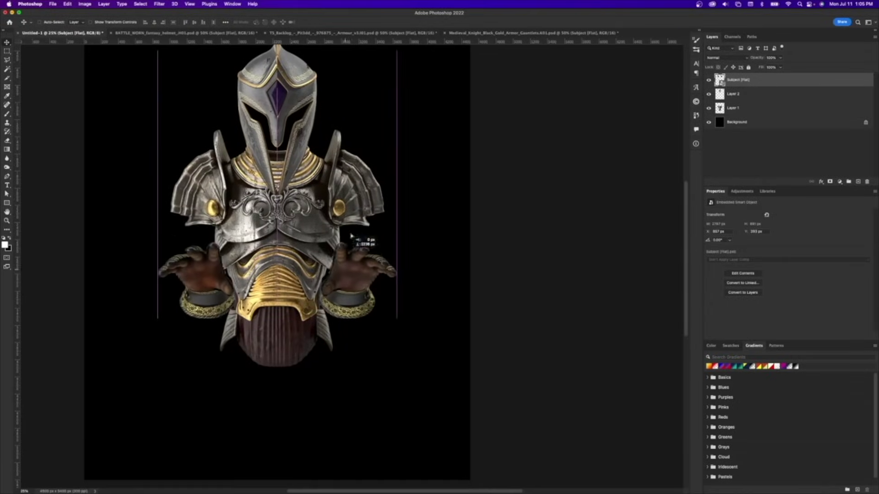
{"action": "left_click_drag", "start_coordinate": [375, 278], "coordinate": [370, 278]}
{"action": "right_click", "coordinate": [767, 80]}
{"action": "left_click", "coordinate": [794, 245]}
{"action": "key", "text": "l"}
{"action": "scroll", "coordinate": [287, 202], "scroll_direction": "left", "scroll_amount": 1}
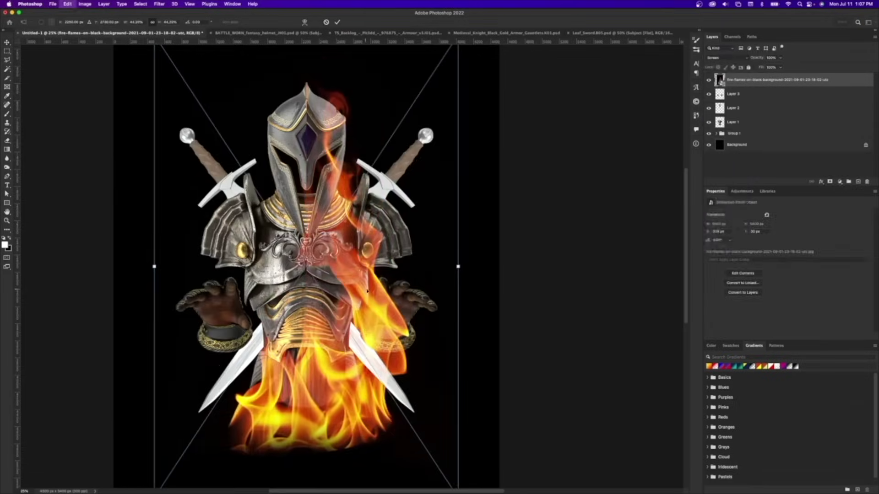
Scale down the Screen-blended fire image and open the transform options for its smaller copy over the gauntlet.
{"action": "left_click_drag", "start_coordinate": [435, 440], "coordinate": [378, 390]}
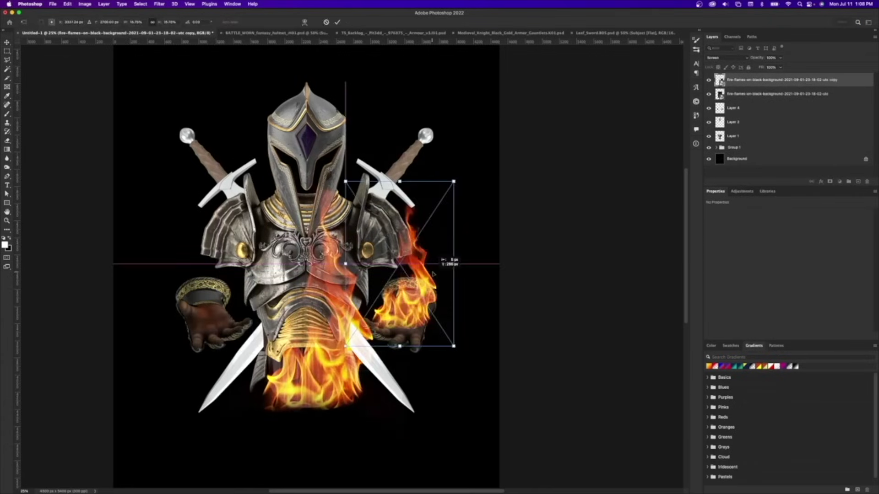
{"action": "right_click", "coordinate": [448, 286]}
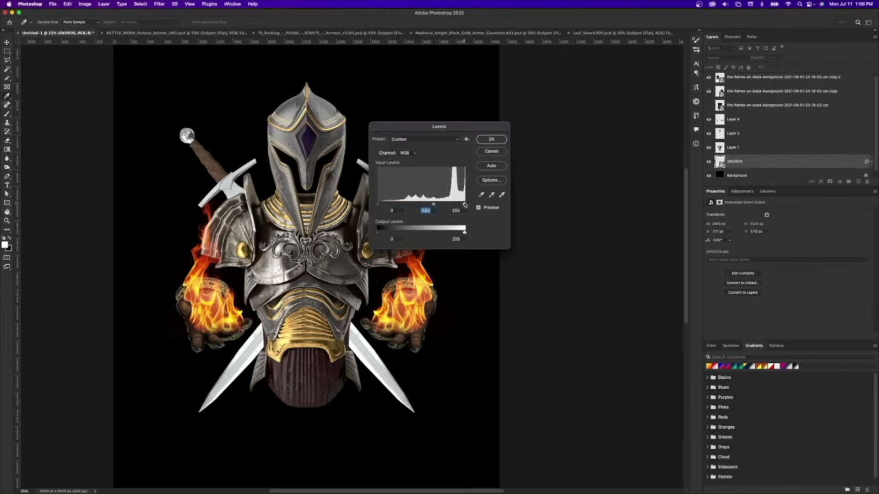
Apply the Levels adjustment to the SWORDS layer and raise the large flame behind the knight's helmet.
{"action": "left_click", "coordinate": [489, 142]}
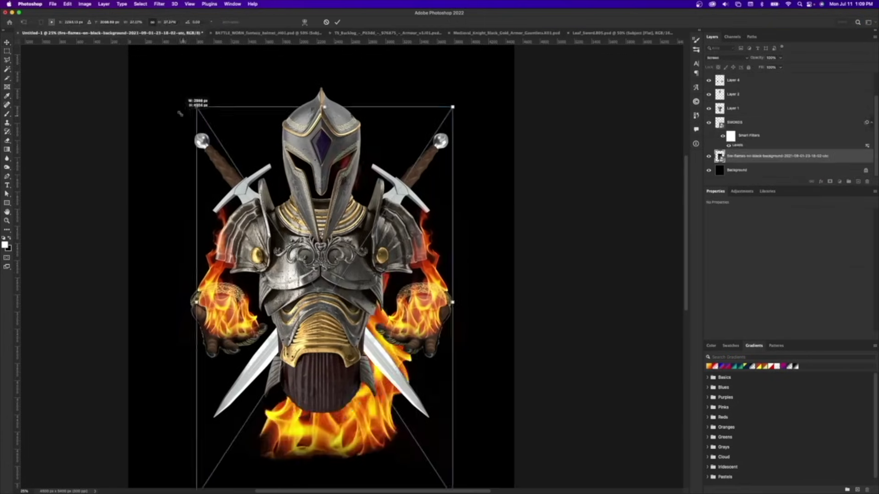
{"action": "left_click_drag", "start_coordinate": [378, 308], "coordinate": [384, 286]}
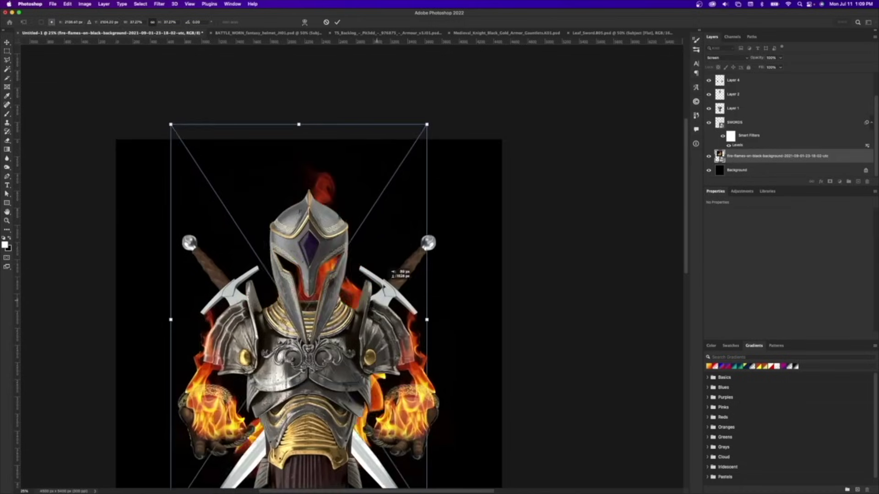
{"action": "key", "text": "Return"}
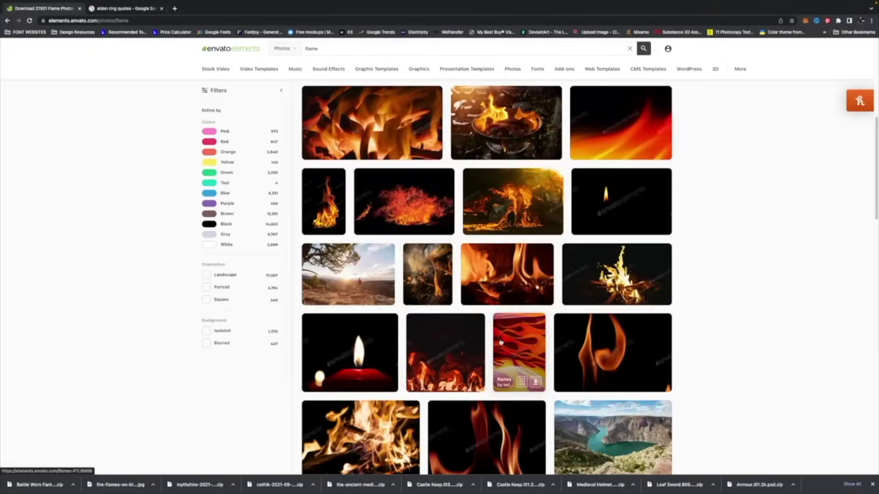
Browse Envato Elements' flame photos and download a fire-flames image.
{"action": "scroll", "coordinate": [500, 341], "scroll_direction": "down", "scroll_amount": 5}
{"action": "left_click", "coordinate": [487, 196]}
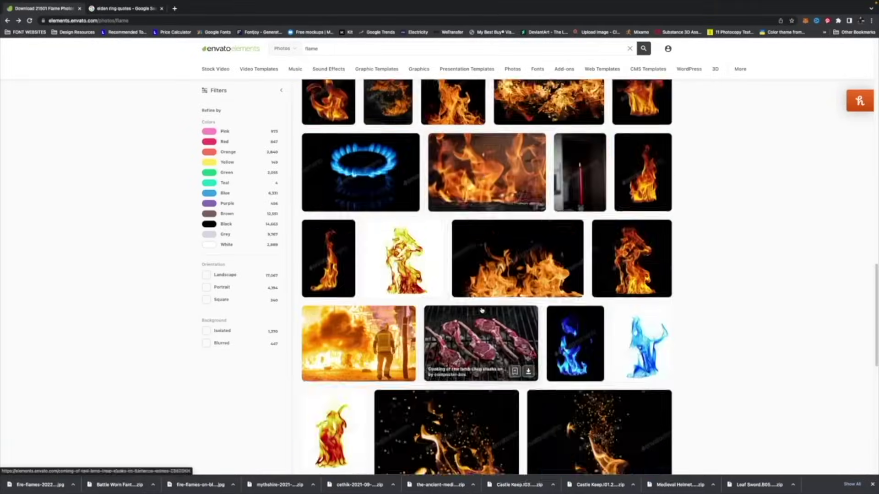
{"action": "scroll", "coordinate": [481, 310], "scroll_direction": "down", "scroll_amount": 5}
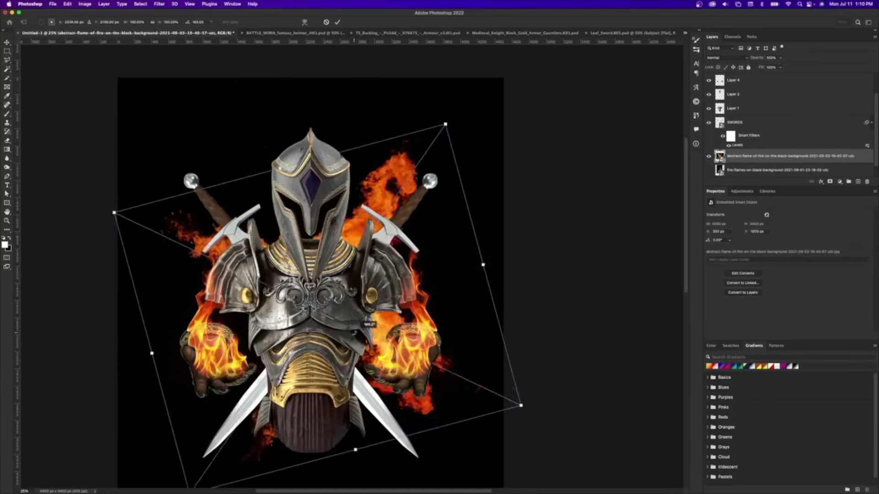
Try two flame images behind the knight, rotating the abstract flame and raising the fire-flames image behind the helmet.
{"action": "left_click_drag", "start_coordinate": [513, 179], "coordinate": [442, 160]}
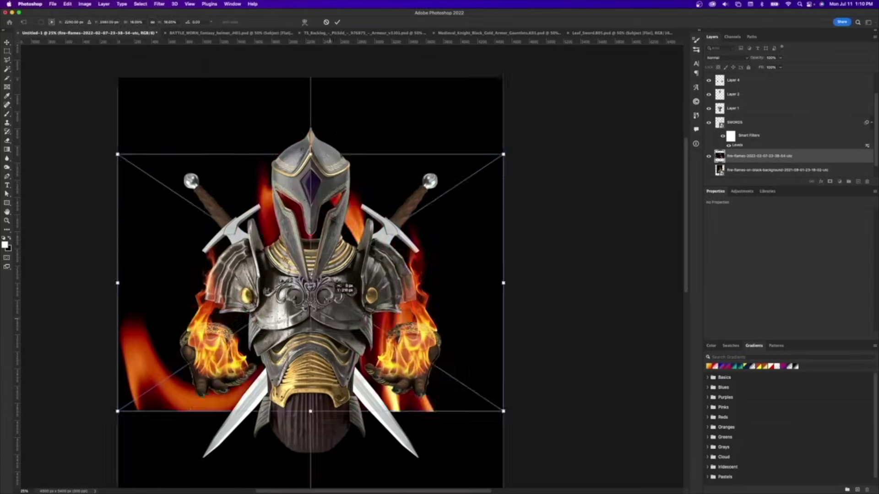
{"action": "left_click_drag", "start_coordinate": [348, 327], "coordinate": [352, 224]}
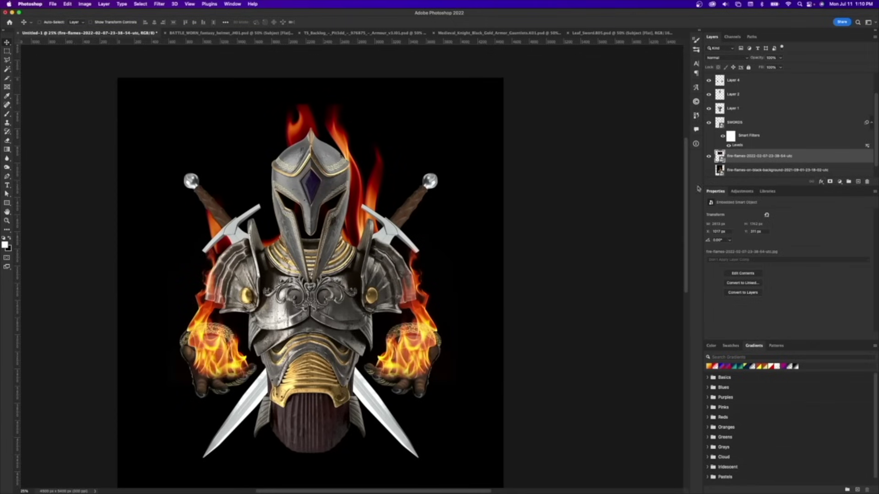
{"action": "key", "text": "b"}
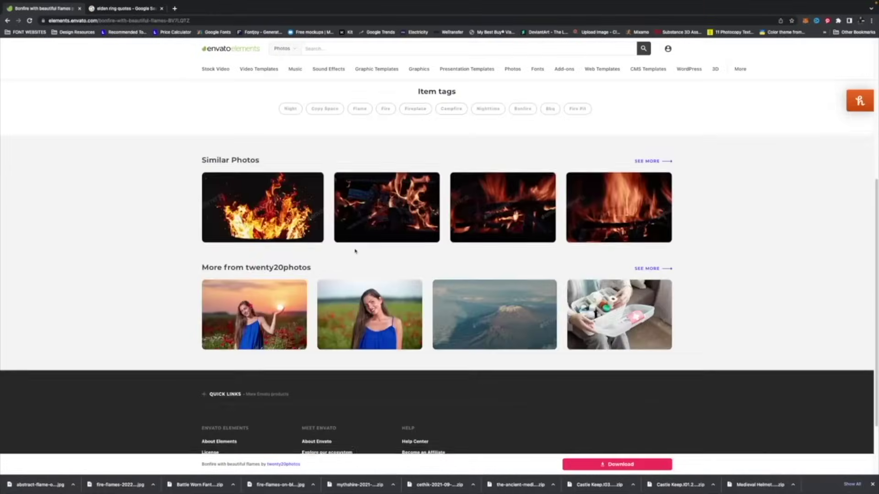
Download the "Bonfire with beautiful flames" photo for use behind the knight.
{"action": "left_click", "coordinate": [620, 464]}
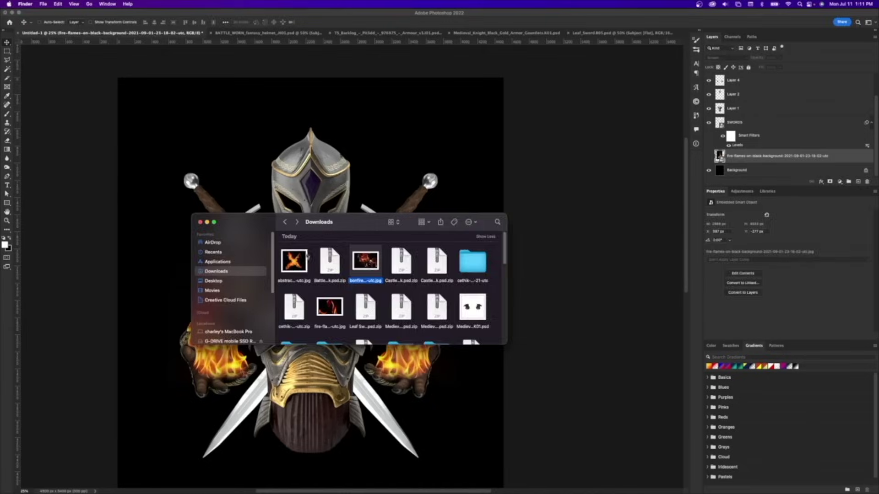
{"action": "left_click", "coordinate": [489, 140]}
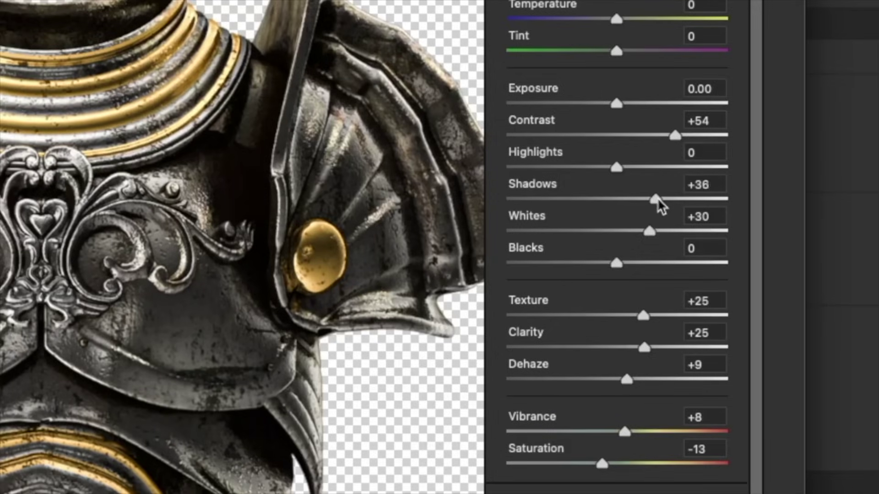
Raise the armour's Shadows further in the Camera Raw filter.
{"action": "left_click_drag", "start_coordinate": [657, 201], "coordinate": [664, 200]}
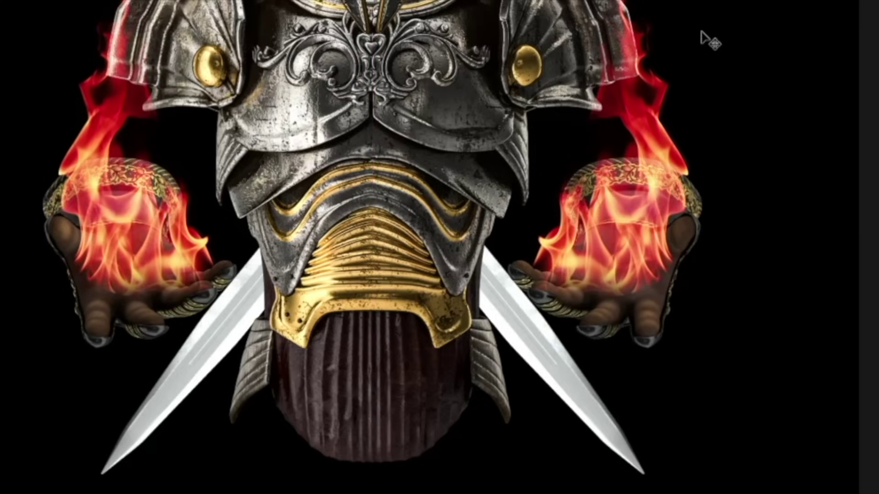
{"action": "left_click_drag", "start_coordinate": [702, 37], "coordinate": [755, 66]}
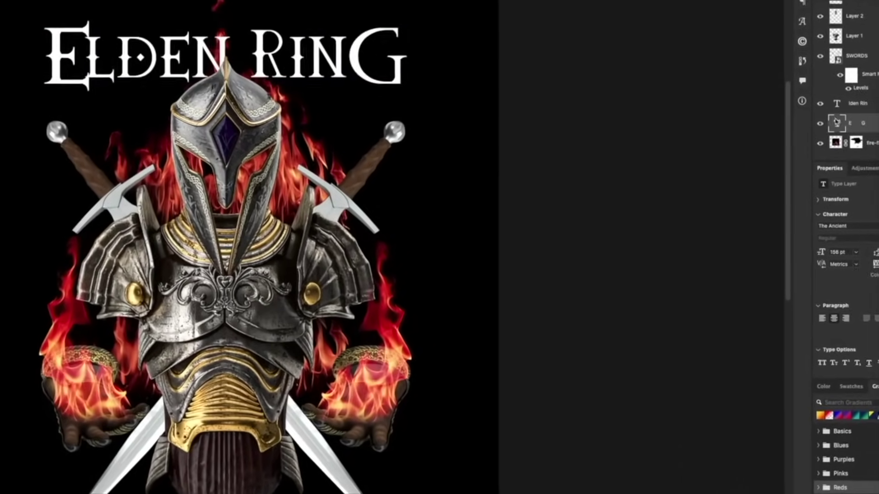
Split the large outer letters of the "Elden Ring" title into separate "E" and "G" text layers.
{"action": "double_click", "coordinate": [836, 122]}
{"action": "key", "text": "BackSpace"}
{"action": "left_click_drag", "start_coordinate": [217, 42], "coordinate": [172, 36]}
{"action": "left_click_drag", "start_coordinate": [62, 57], "coordinate": [384, 60]}
{"action": "double_click", "coordinate": [837, 123]}
{"action": "type", "text": "G"}
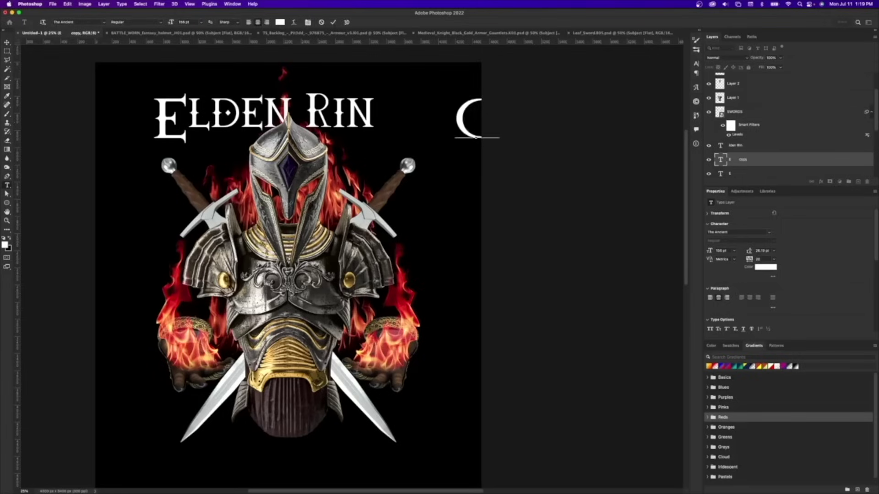
{"action": "double_click", "coordinate": [336, 105]}
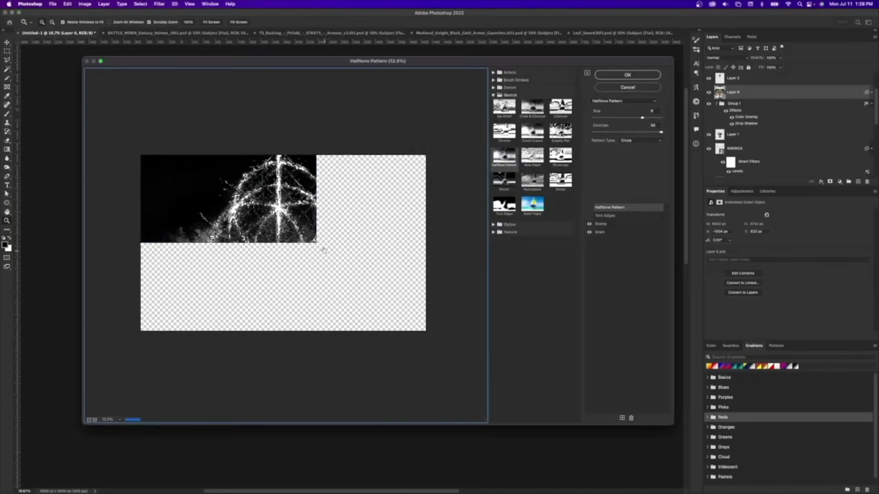
Adjust the Grain effect on the ring emblem's Layer 6 in the Filter Gallery.
{"action": "left_click", "coordinate": [600, 233]}
{"action": "left_click_drag", "start_coordinate": [643, 118], "coordinate": [640, 124]}
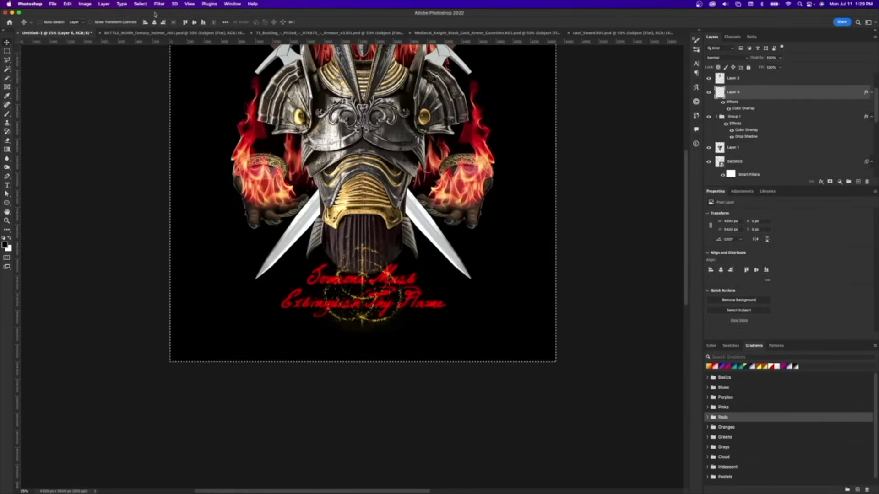
{"action": "key", "text": "Return"}
{"action": "scroll", "coordinate": [333, 332], "scroll_direction": "up", "scroll_amount": 5}
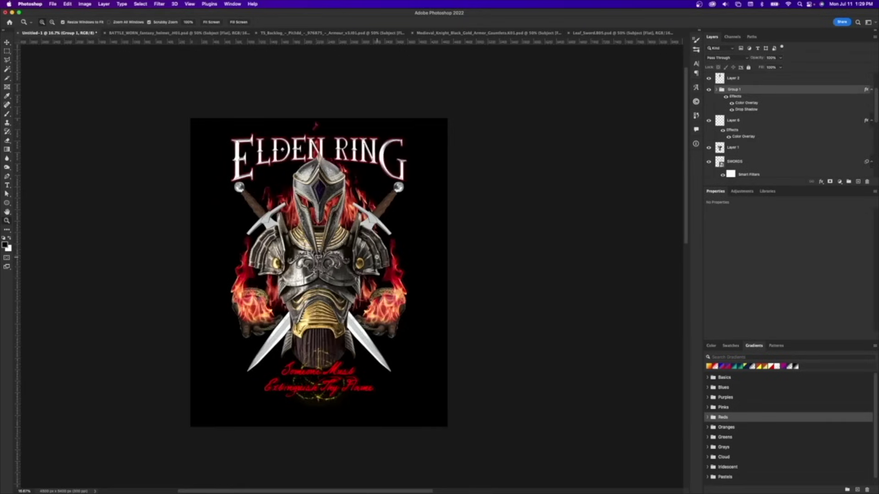
Raise the Contrast of the SWORDS layer and adjust its Highlights in the Camera Raw filter.
{"action": "left_click", "coordinate": [327, 248]}
{"action": "left_click", "coordinate": [729, 134]}
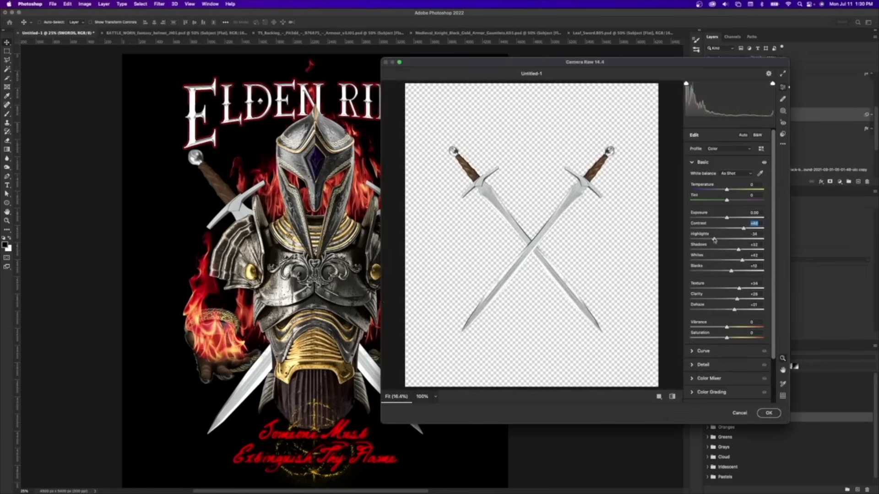
{"action": "key", "text": "Return"}
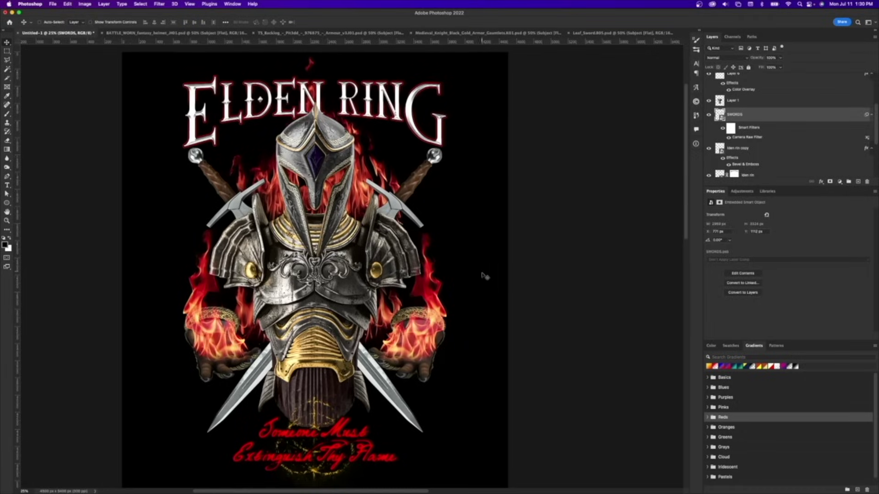
Group all the artwork layers above the background and save the document as EldenRingArtwork.psd.
{"action": "key", "text": "super+g"}
{"action": "key", "text": "z"}
{"action": "key", "text": "super+minus"}
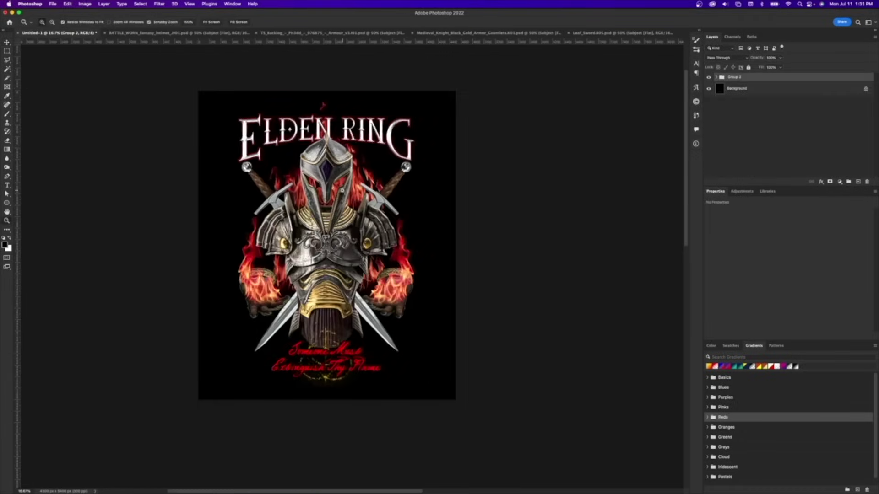
{"action": "key", "text": "super+s"}
{"action": "key", "text": "Return"}
{"action": "key", "text": "super+plus"}
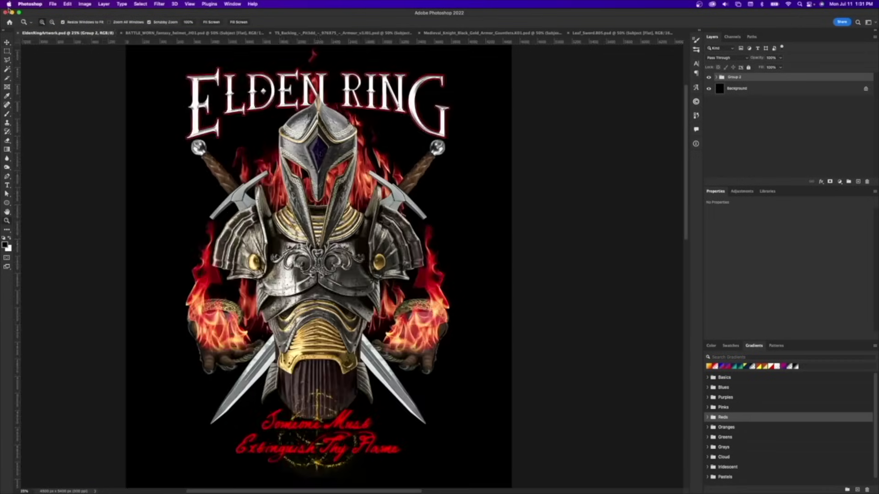
Stamp the visible artwork onto a merged layer and adjust its Stamp, Grain and Torn Edges effects in the Filter Gallery.
{"action": "key", "text": "super+alt+shift+e"}
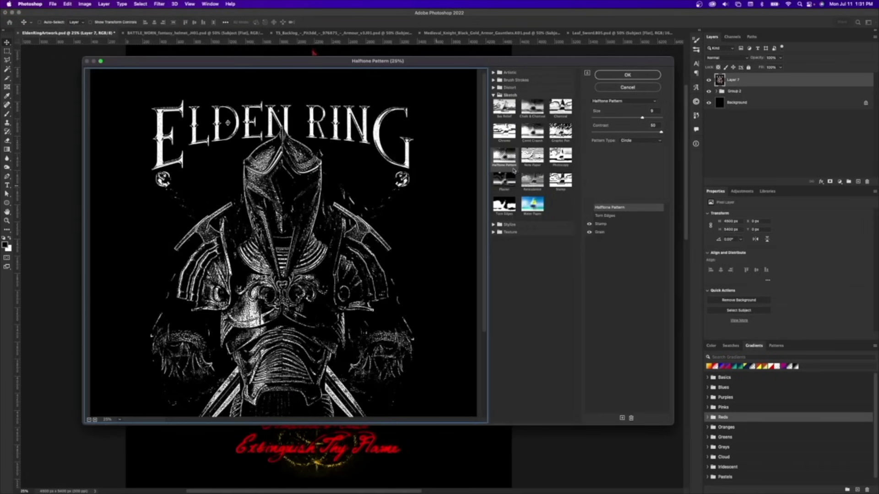
{"action": "left_click", "coordinate": [601, 224]}
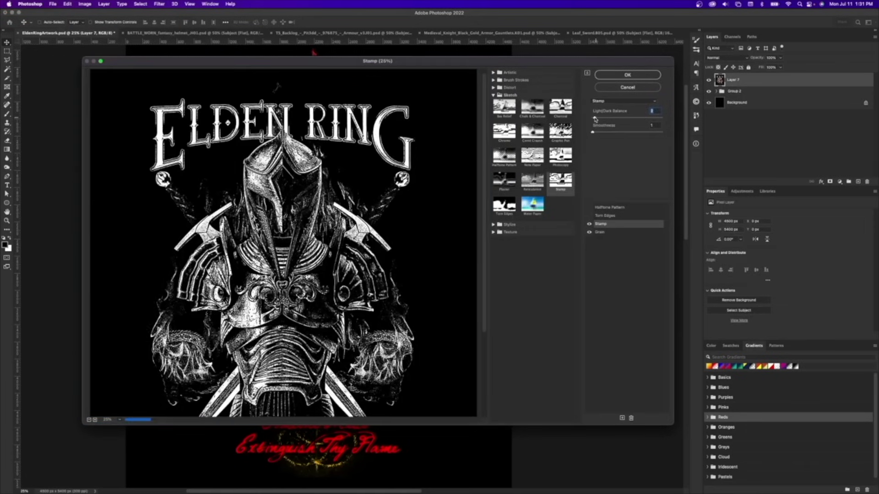
{"action": "left_click", "coordinate": [599, 232]}
{"action": "scroll", "coordinate": [284, 242], "scroll_direction": "down", "scroll_amount": 3}
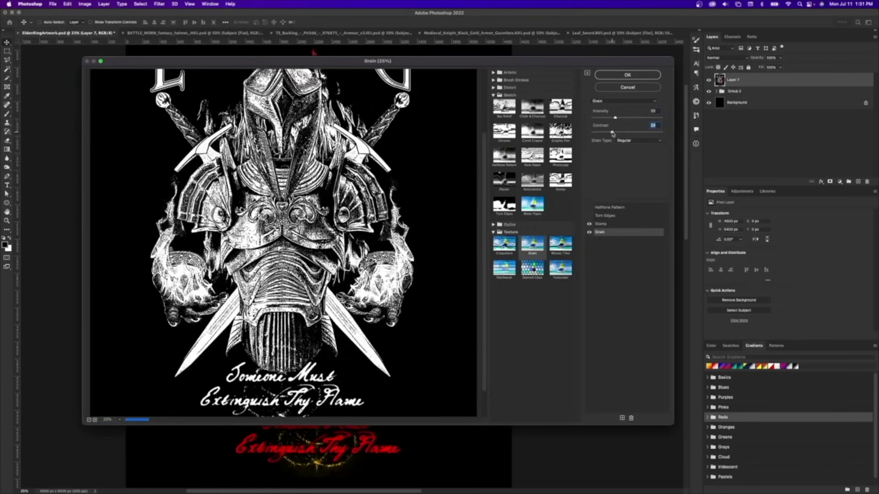
{"action": "left_click_drag", "start_coordinate": [600, 132], "coordinate": [625, 118]}
{"action": "left_click", "coordinate": [593, 216]}
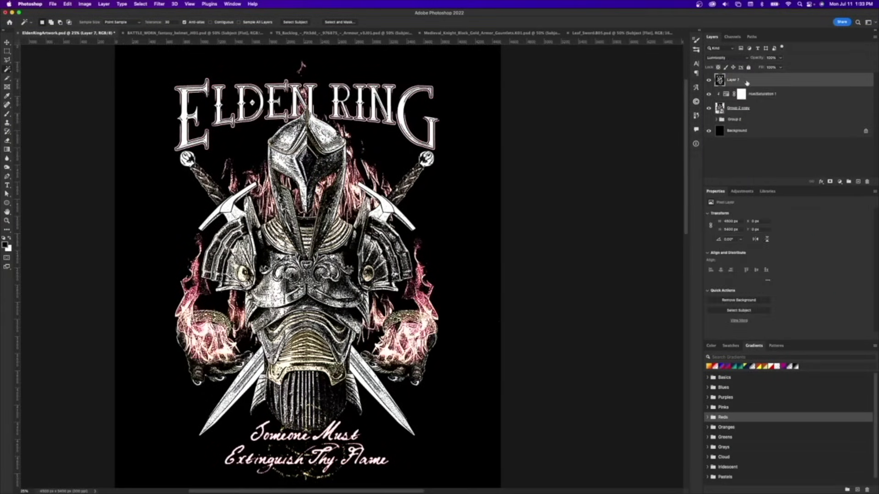
Set Layer 7's blend mode to Darker Color and adjust the Hue/Saturation layer to Saturation +47 with a lower Lightness.
{"action": "left_click", "coordinate": [726, 57]}
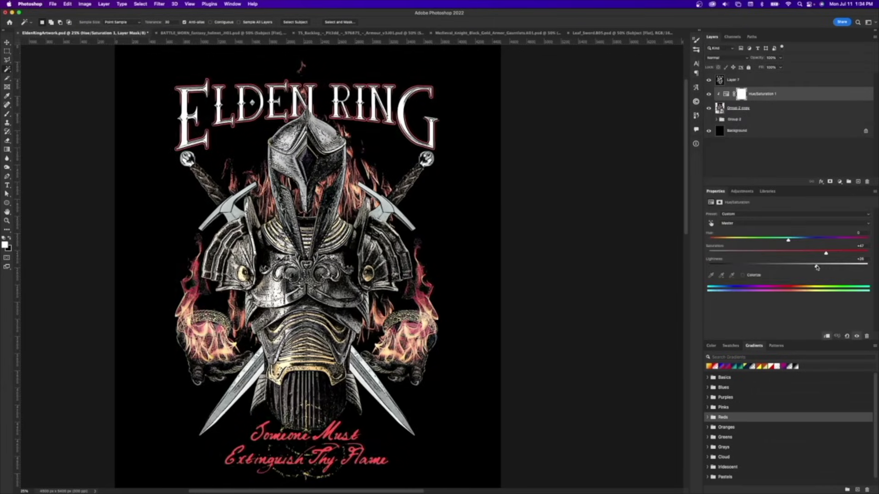
{"action": "left_click_drag", "start_coordinate": [817, 267], "coordinate": [809, 266]}
{"action": "key", "text": "z"}
{"action": "scroll", "coordinate": [391, 185], "scroll_direction": "right", "scroll_amount": 2}
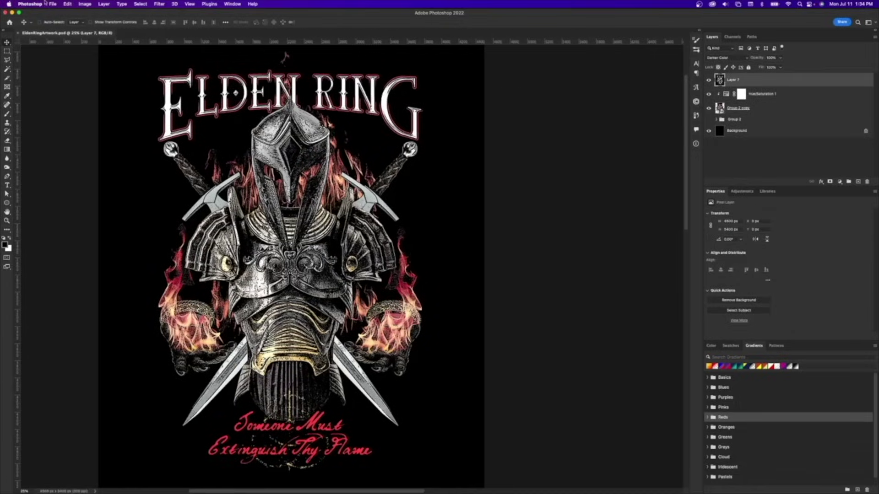
Open the Vintage T-Shirt (Front).psd mockup and clip the pasted Elden Ring artwork to the Shirt Base layer.
{"action": "left_click", "coordinate": [53, 3]}
{"action": "left_click", "coordinate": [60, 24]}
{"action": "double_click", "coordinate": [284, 139]}
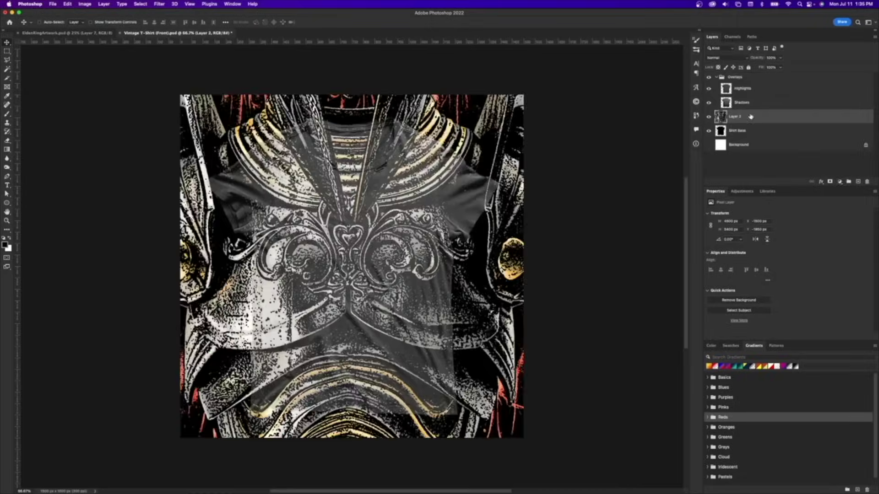
{"action": "key", "text": "ctrl+alt+g"}
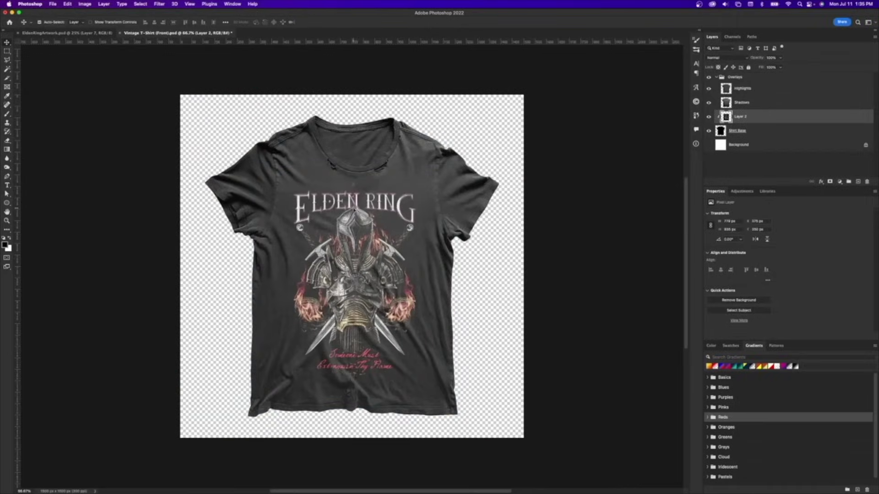
Create a 1920 x 1080 px black document and place the shirt mockup and the scaled artwork side by side.
{"action": "key", "text": "ctrl+n"}
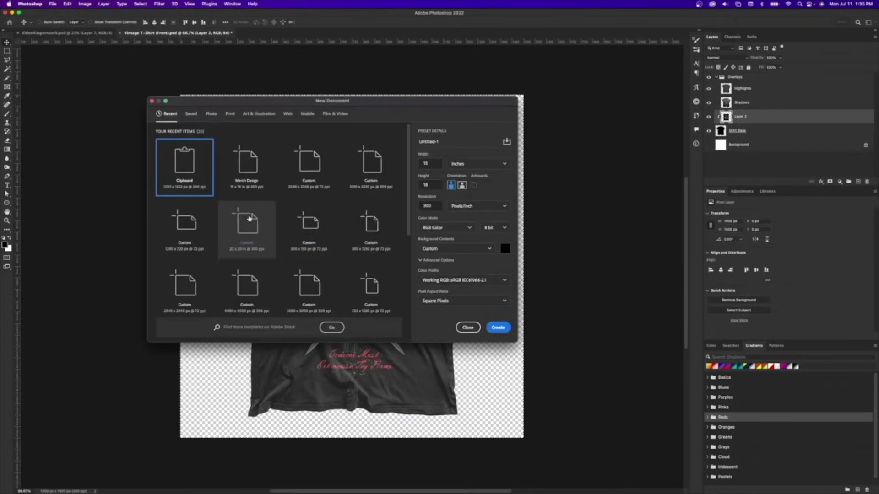
{"action": "scroll", "coordinate": [267, 274], "scroll_direction": "down", "scroll_amount": 1}
{"action": "key", "text": "Return"}
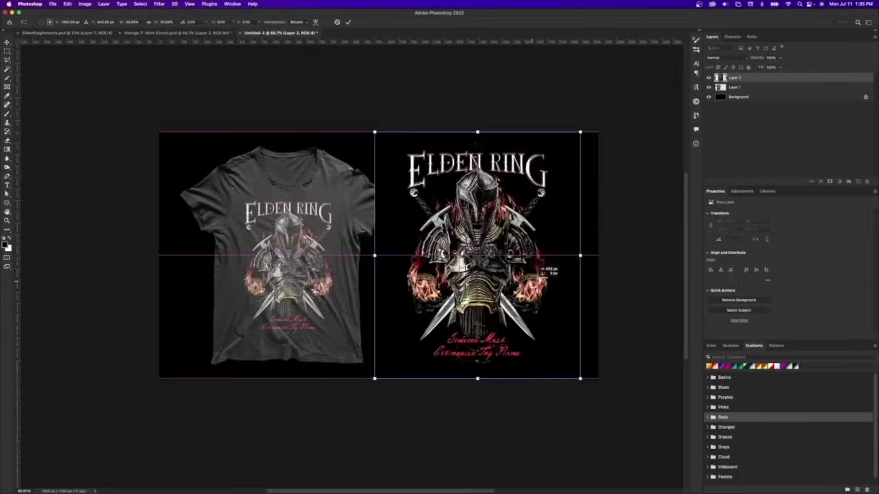
{"action": "key", "text": "Return"}
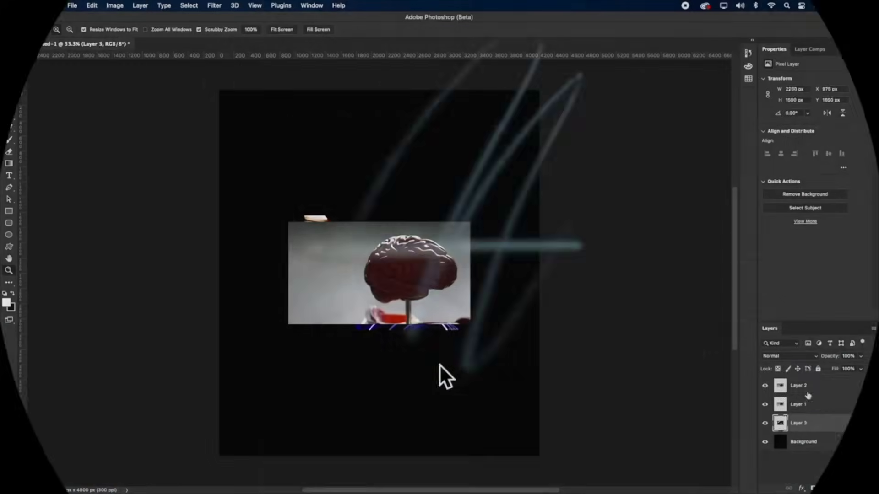
Hide Layers 1 and 3 and delete the empty area beside the brain on Layer 2.
{"action": "left_click", "coordinate": [808, 392]}
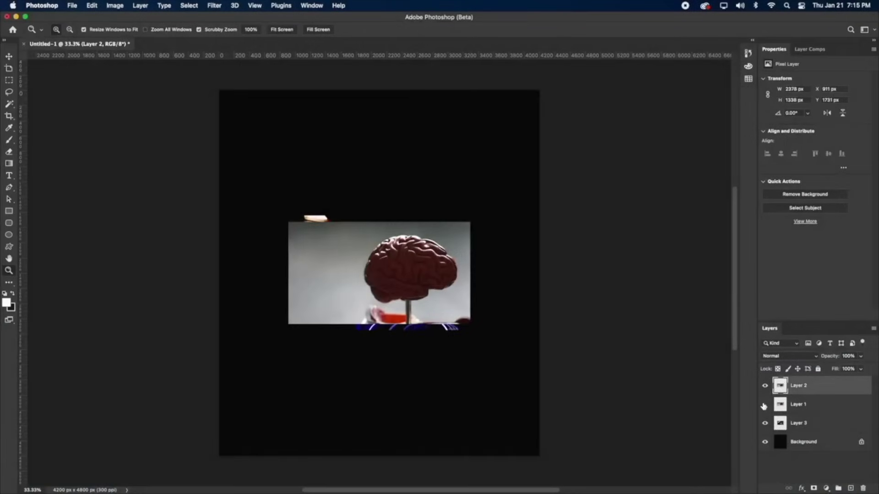
{"action": "left_click", "coordinate": [5, 79]}
{"action": "left_click_drag", "start_coordinate": [343, 360], "coordinate": [343, 361]}
{"action": "key", "text": "Delete"}
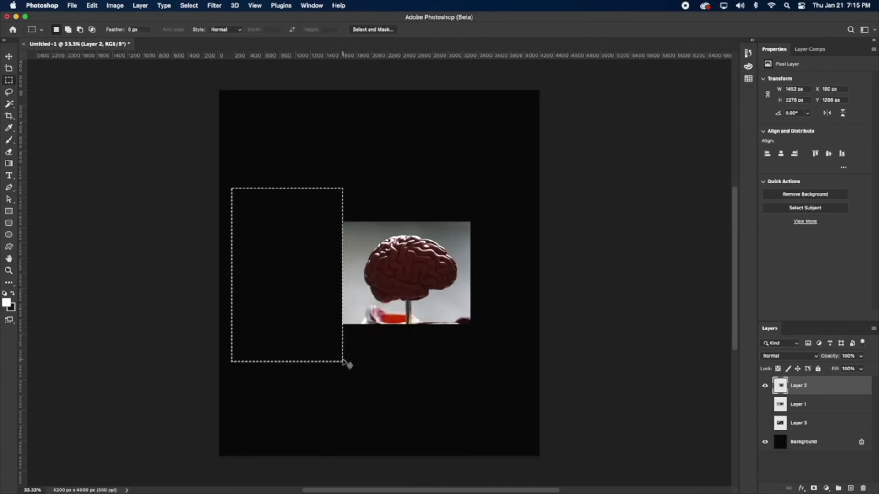
{"action": "key", "text": "super+d"}
Scale the brain image up to about 263% and reposition it on the canvas.
{"action": "key", "text": "super+t"}
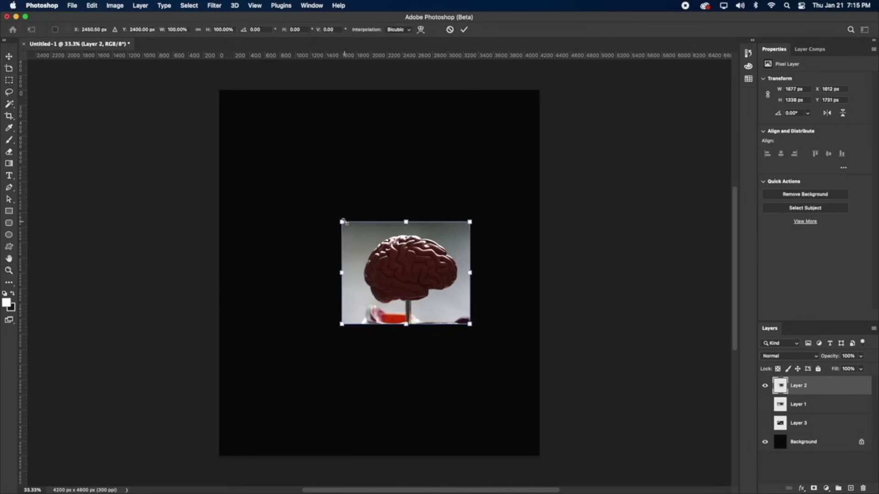
{"action": "left_click_drag", "start_coordinate": [343, 221], "coordinate": [224, 137]}
{"action": "left_click_drag", "start_coordinate": [563, 151], "coordinate": [508, 151]}
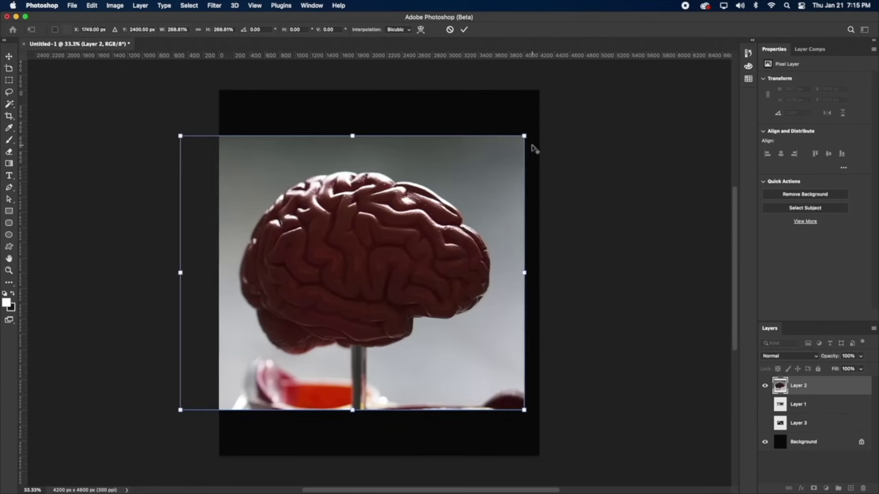
{"action": "left_click_drag", "start_coordinate": [466, 186], "coordinate": [474, 186]}
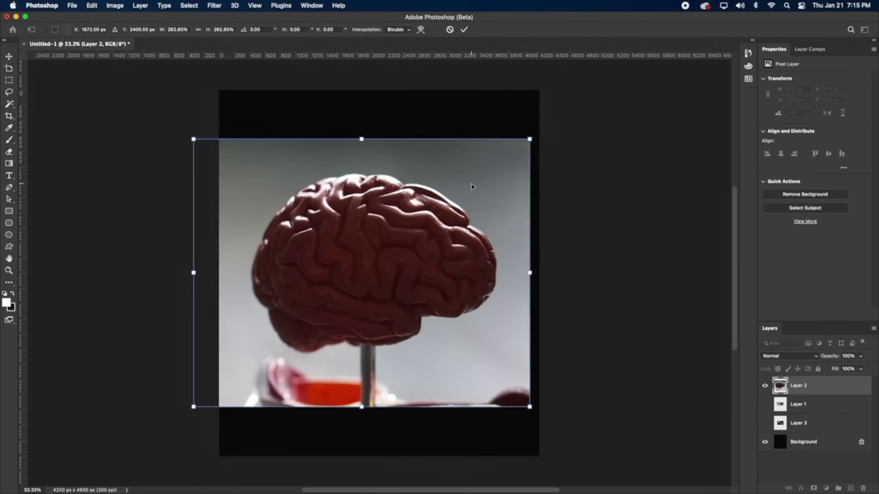
{"action": "key", "text": "Return"}
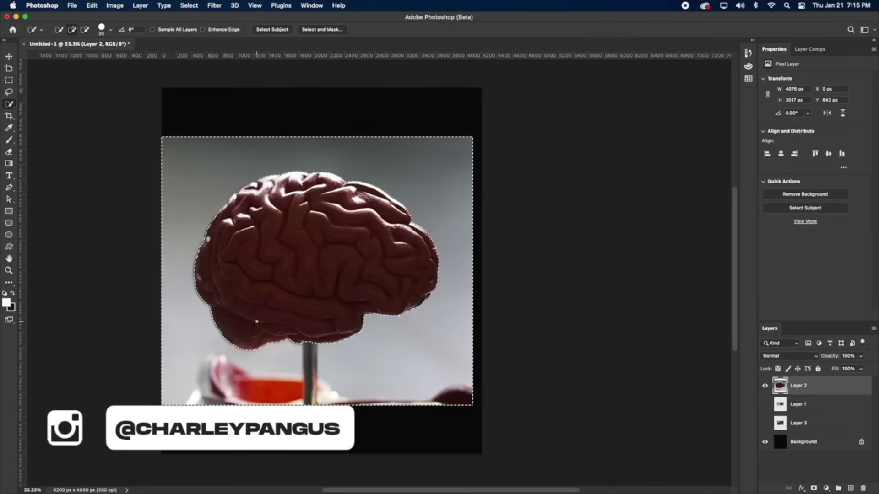
Try to contract the background selection around the brain by 1 pixel and delete the background.
{"action": "key", "text": "m"}
{"action": "left_click", "coordinate": [190, 6]}
{"action": "mouse_move", "coordinate": [219, 133]}
{"action": "left_click", "coordinate": [324, 157]}
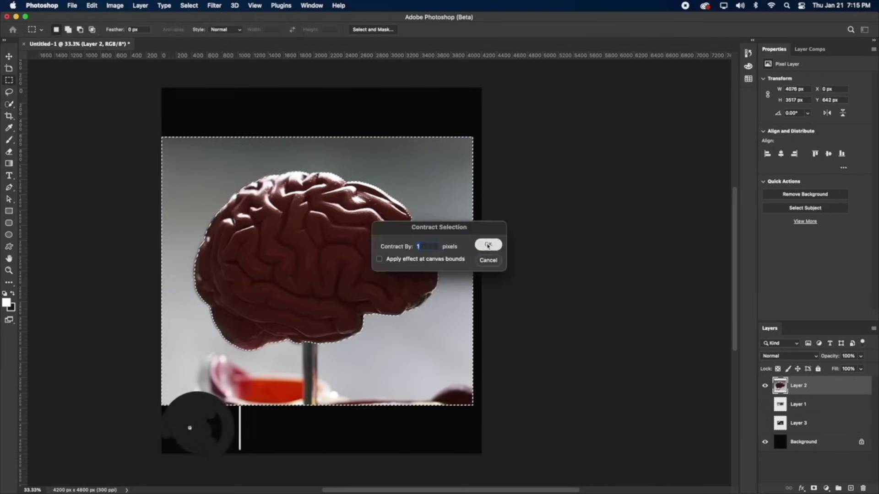
{"action": "left_click", "coordinate": [488, 245]}
{"action": "key", "text": "Delete"}
{"action": "key", "text": "ctrl+d"}
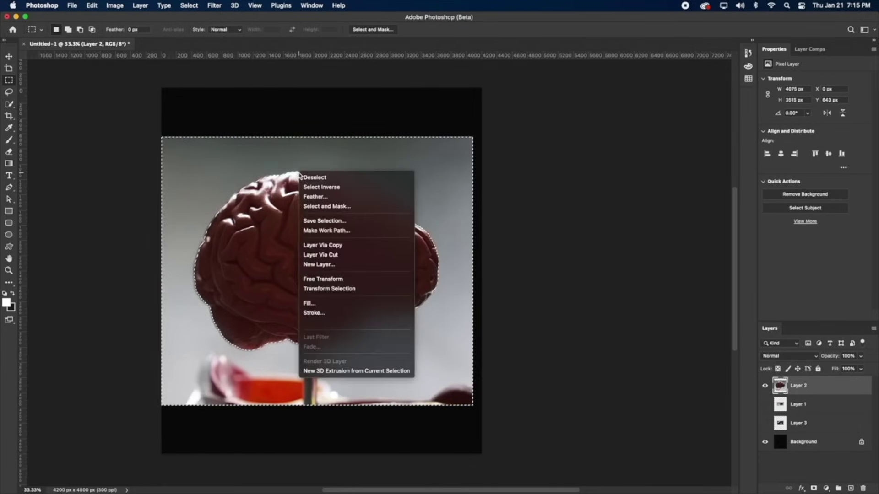
Try to modify the selection again and delete the background, and undo the deletion.
{"action": "left_click", "coordinate": [115, 6]}
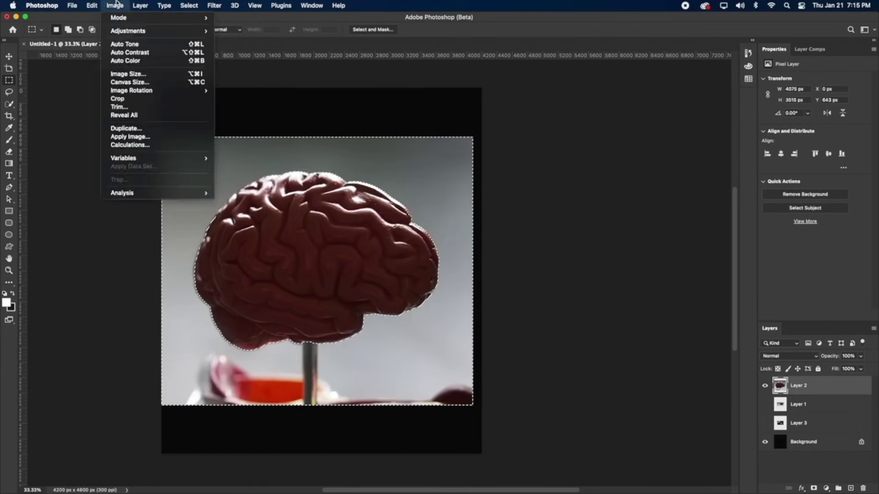
{"action": "mouse_move", "coordinate": [220, 134]}
{"action": "left_click", "coordinate": [314, 144]}
{"action": "left_click", "coordinate": [488, 244]}
{"action": "key", "text": "Delete"}
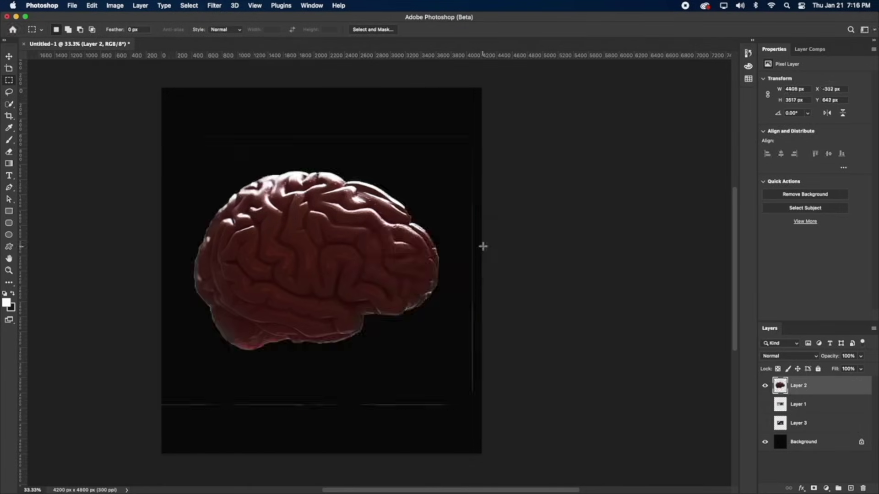
{"action": "key", "text": "ctrl+z"}
{"action": "key", "text": "ctrl+d"}
Isolate the brain on its own layer using Select Subject and delete the stand and red bowl beneath it.
{"action": "left_click", "coordinate": [806, 208]}
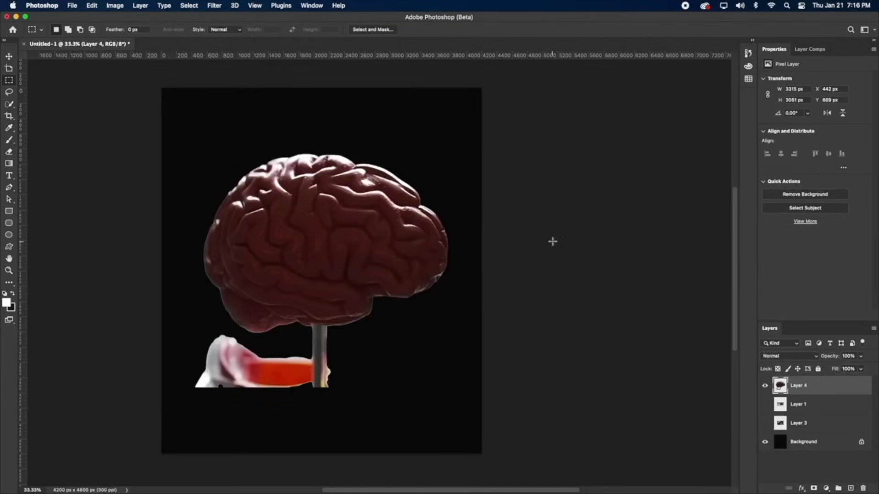
{"action": "key", "text": "l"}
{"action": "left_click_drag", "start_coordinate": [188, 313], "coordinate": [232, 337]}
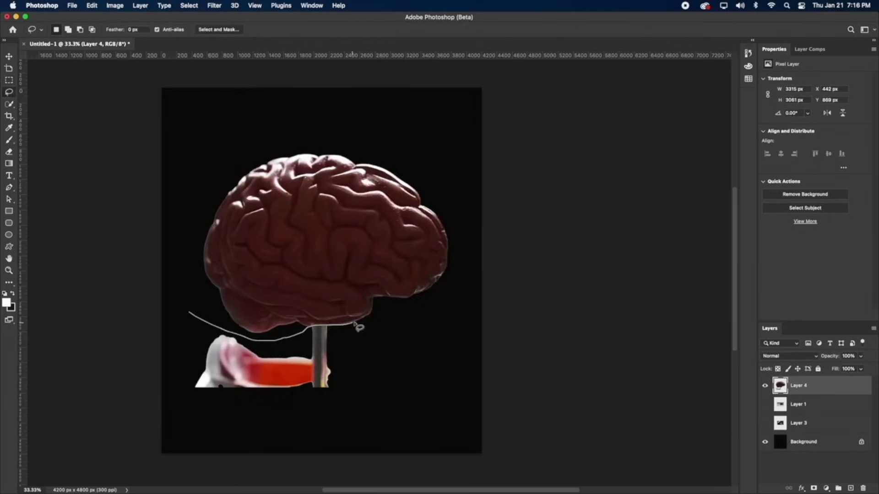
{"action": "left_click_drag", "start_coordinate": [357, 326], "coordinate": [98, 322]}
{"action": "key", "text": "Delete"}
{"action": "key", "text": "ctrl+d"}
Choose the Polygonal Lasso tool, switch to the Essentials workspace and reset its layout.
{"action": "scroll", "coordinate": [523, 250], "scroll_direction": "up", "scroll_amount": 2}
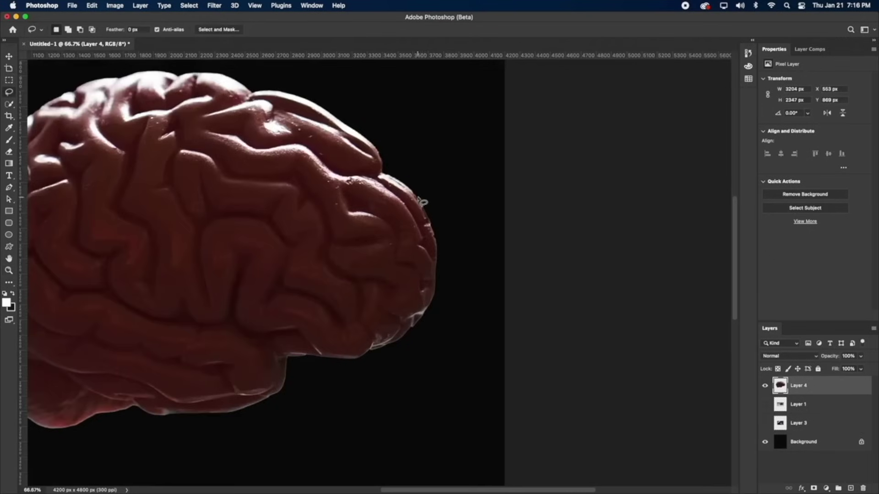
{"action": "left_click", "coordinate": [9, 282]}
{"action": "left_click", "coordinate": [55, 199]}
{"action": "left_click", "coordinate": [864, 29]}
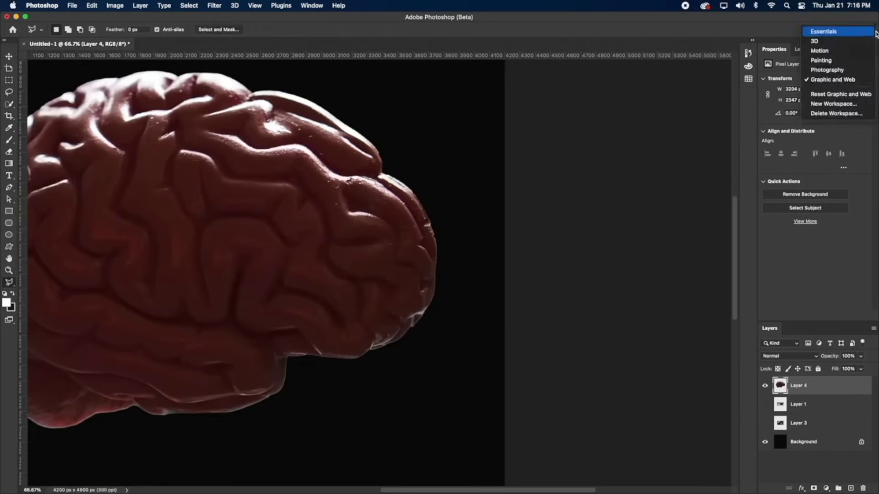
{"action": "left_click", "coordinate": [858, 40]}
{"action": "left_click", "coordinate": [771, 139]}
{"action": "left_click_drag", "start_coordinate": [832, 145], "coordinate": [831, 192]}
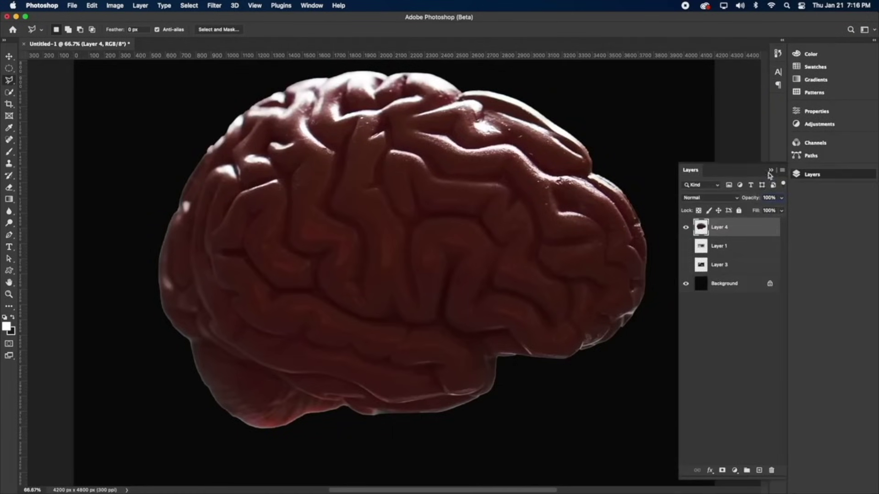
{"action": "left_click", "coordinate": [770, 170]}
{"action": "left_click", "coordinate": [864, 29]}
{"action": "left_click", "coordinate": [828, 91]}
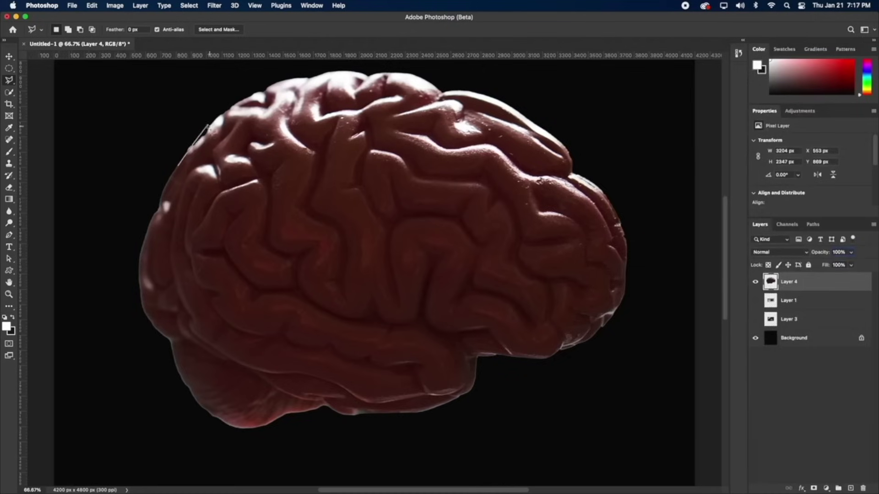
Trim the rough outline along the brain's upper rear edge and underside with polygonal selections.
{"action": "left_click", "coordinate": [215, 131]}
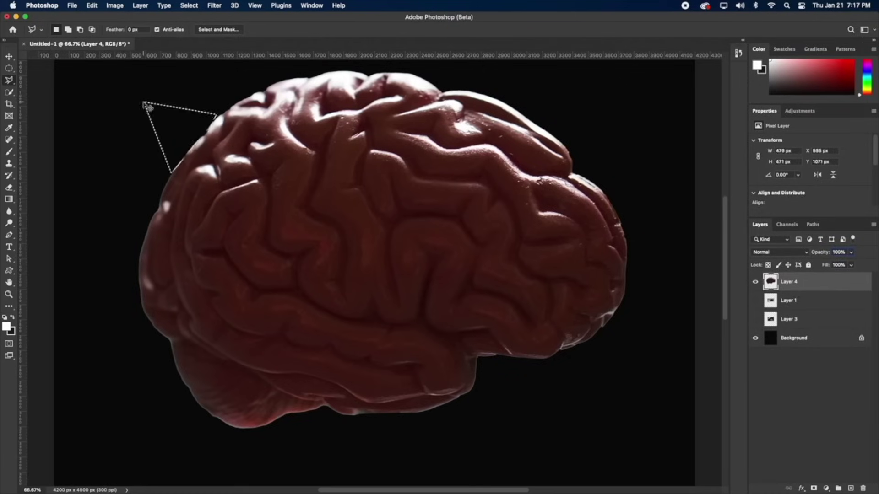
{"action": "key", "text": "Escape"}
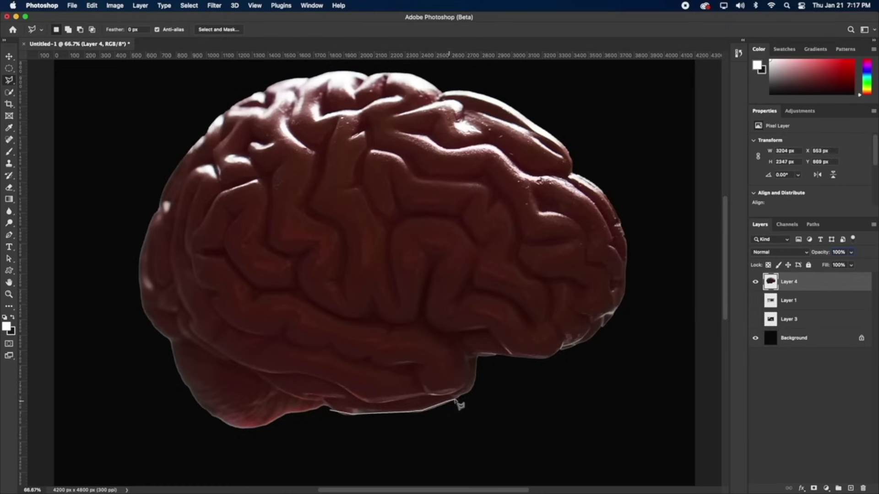
{"action": "key", "text": "super+d"}
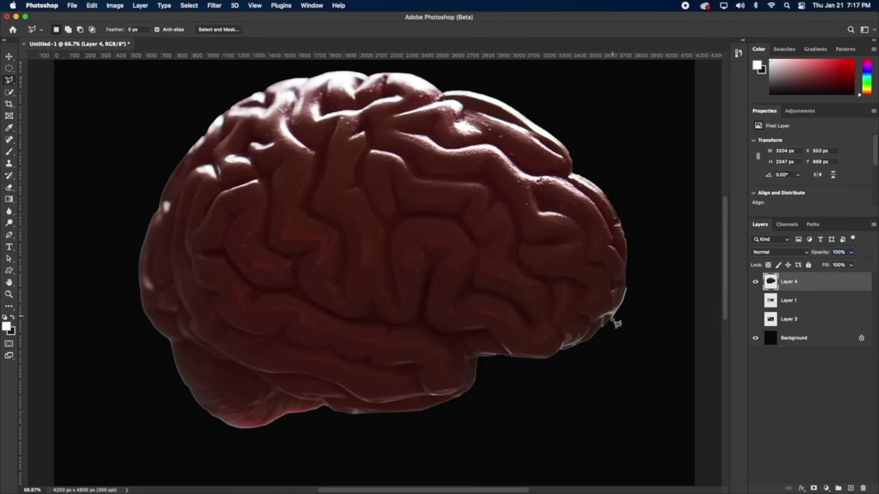
Cut away the fringe along the brain's lower front edge with a polygonal selection.
{"action": "left_click", "coordinate": [562, 349]}
{"action": "left_click", "coordinate": [550, 365]}
{"action": "left_click", "coordinate": [626, 373]}
{"action": "double_click", "coordinate": [658, 281]}
{"action": "key", "text": "BackSpace"}
{"action": "key", "text": "super+d"}
Cut away the fringe along the brain's upper front edge with a polygonal selection.
{"action": "left_click", "coordinate": [604, 193]}
{"action": "left_click", "coordinate": [678, 255]}
{"action": "double_click", "coordinate": [653, 130]}
{"action": "key", "text": "BackSpace"}
{"action": "key", "text": "super+d"}
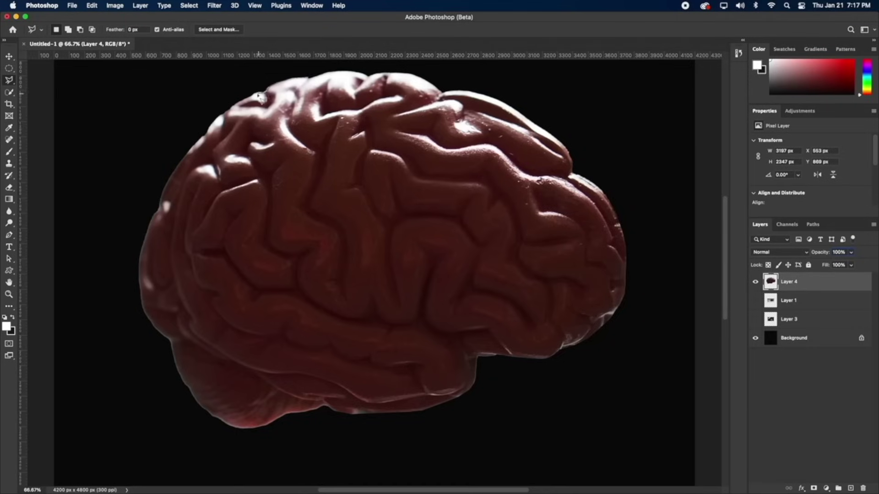
Cut away the remaining fringe along the brain's upper rear edge and clear the selection.
{"action": "left_click", "coordinate": [306, 77]}
{"action": "key", "text": "BackSpace"}
{"action": "key", "text": "super+d"}
Center the brain horizontally and vertically on the whole canvas.
{"action": "key", "text": "z"}
{"action": "left_click", "coordinate": [326, 269], "text": "alt"}
{"action": "key", "text": "v"}
{"action": "key", "text": "super+a"}
{"action": "left_click", "coordinate": [205, 29]}
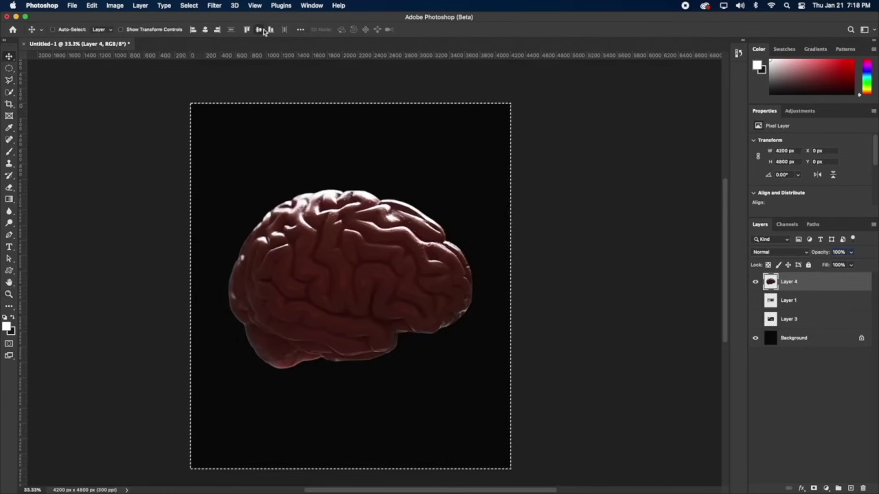
{"action": "left_click", "coordinate": [259, 29]}
{"action": "key", "text": "super+d"}
Duplicate the brain layer and rename the original Brain Backup.
{"action": "key", "text": "super+j"}
{"action": "double_click", "coordinate": [789, 300]}
{"action": "type", "text": "Brain Backupo"}
{"action": "key", "text": "Return"}
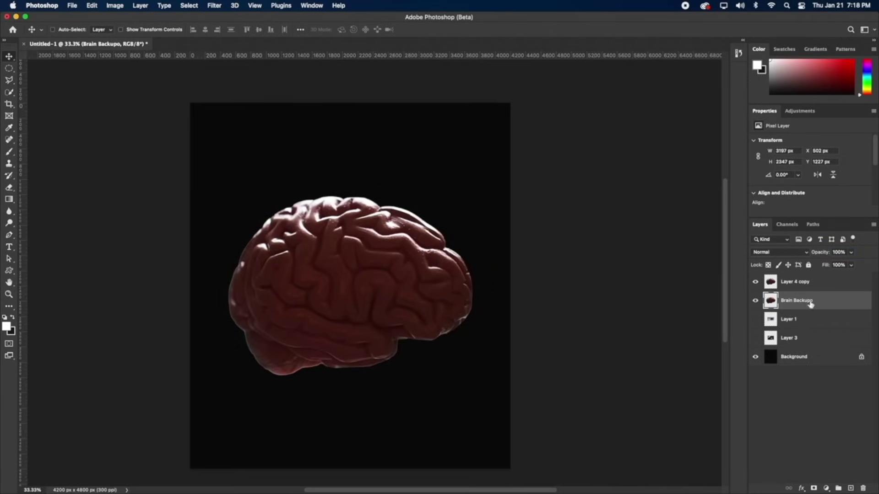
Hide the Brain Backup layer and select the duplicated brain layer for editing.
{"action": "key", "text": "alt+bracketright"}
{"action": "left_click", "coordinate": [115, 6]}
{"action": "mouse_move", "coordinate": [128, 31]}
{"action": "left_click", "coordinate": [252, 177]}
{"action": "left_click", "coordinate": [754, 302]}
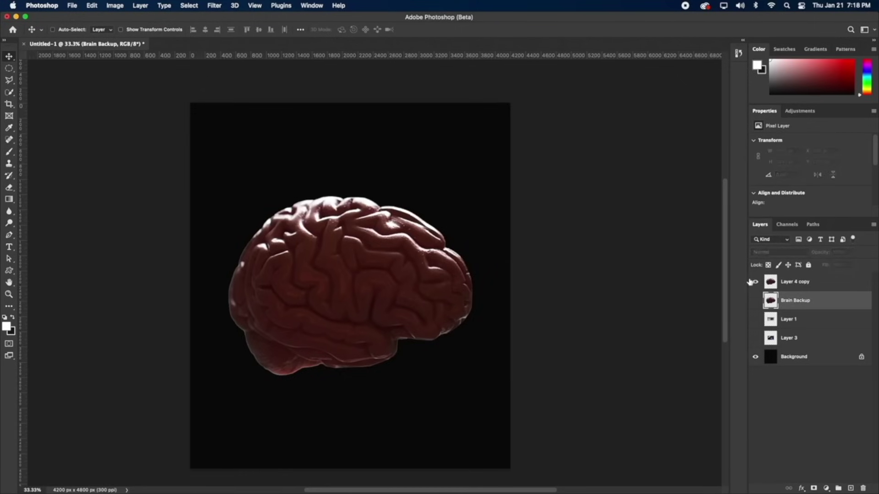
{"action": "left_click", "coordinate": [755, 282]}
{"action": "left_click", "coordinate": [755, 281]}
{"action": "left_click", "coordinate": [773, 283]}
{"action": "left_click", "coordinate": [120, 5]}
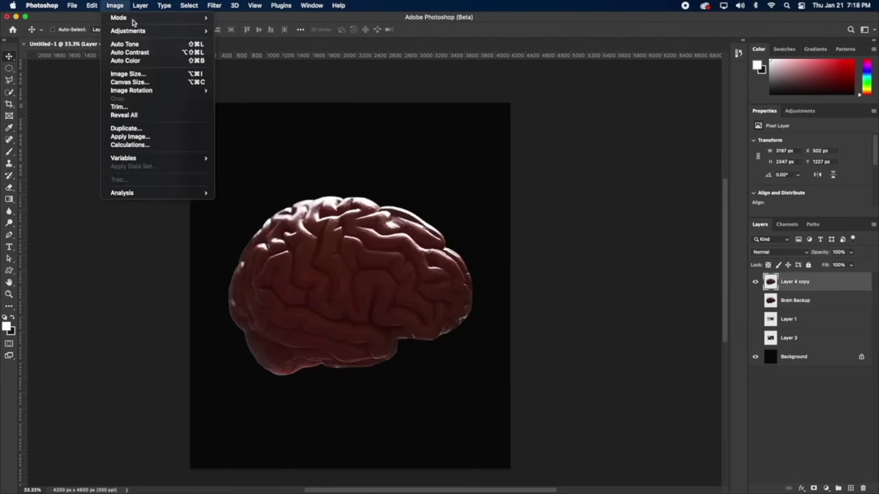
{"action": "mouse_move", "coordinate": [142, 31]}
{"action": "left_click", "coordinate": [236, 208]}
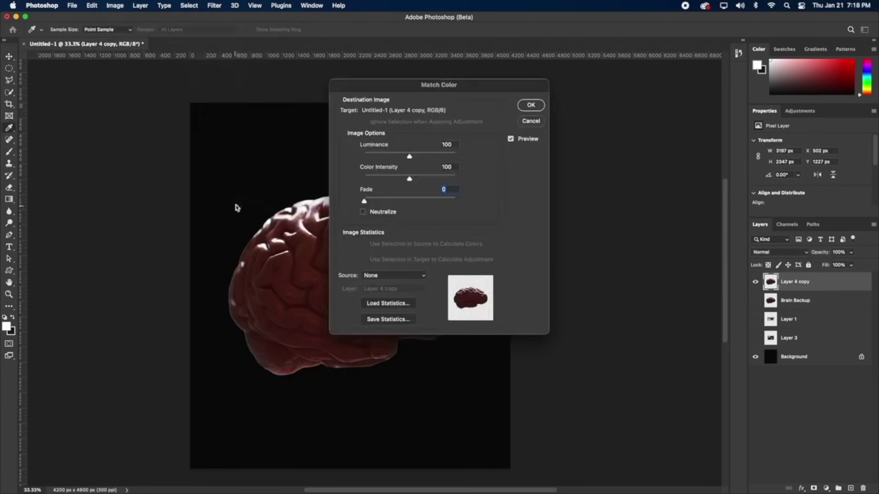
{"action": "left_click", "coordinate": [531, 122]}
Desaturate the duplicated brain layer.
{"action": "left_click", "coordinate": [92, 5]}
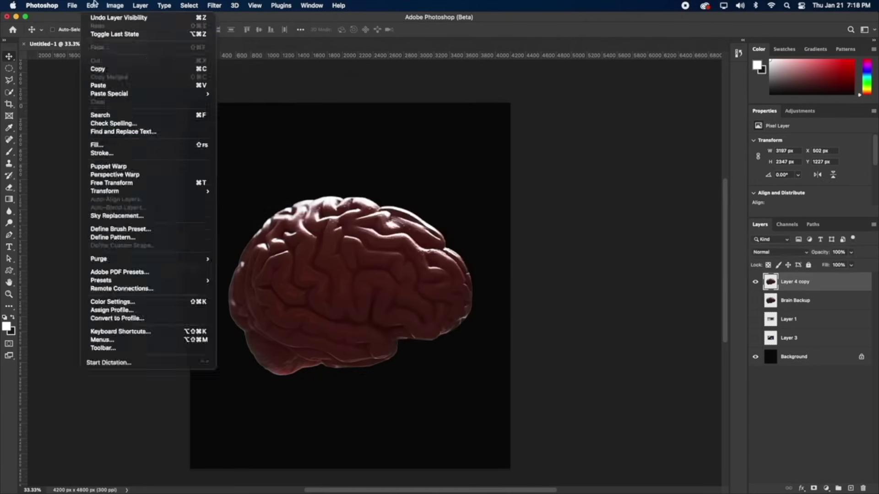
{"action": "mouse_move", "coordinate": [137, 31]}
{"action": "left_click", "coordinate": [242, 198]}
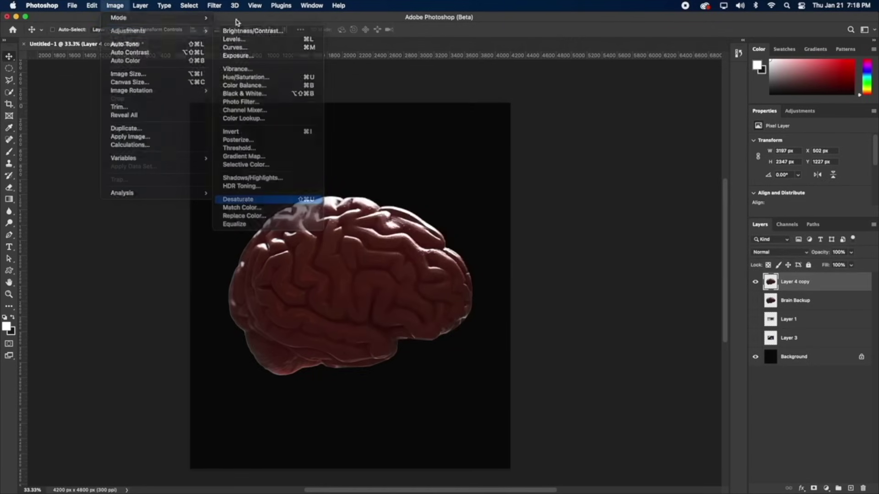
{"action": "left_click", "coordinate": [219, 4]}
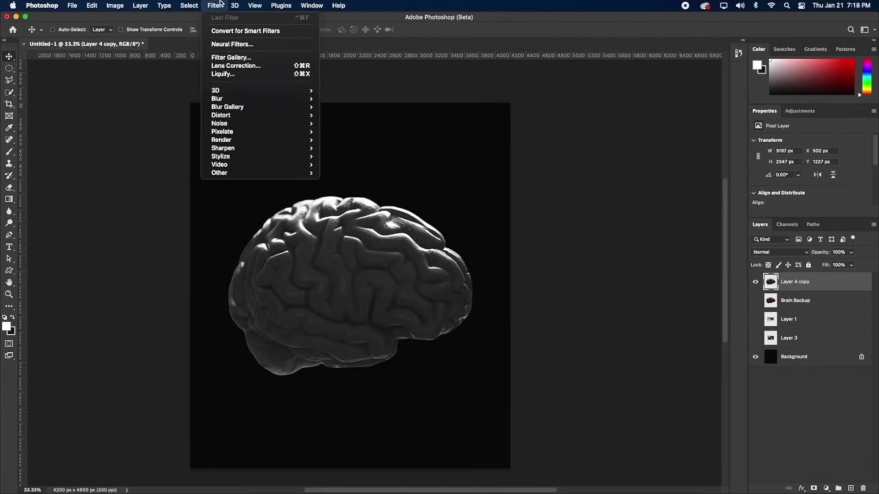
{"action": "left_click", "coordinate": [220, 4]}
Apply Levels to the brain copy, brightening the midtones to 1.95 and raising the black input level for stronger contrast.
{"action": "left_click", "coordinate": [114, 5]}
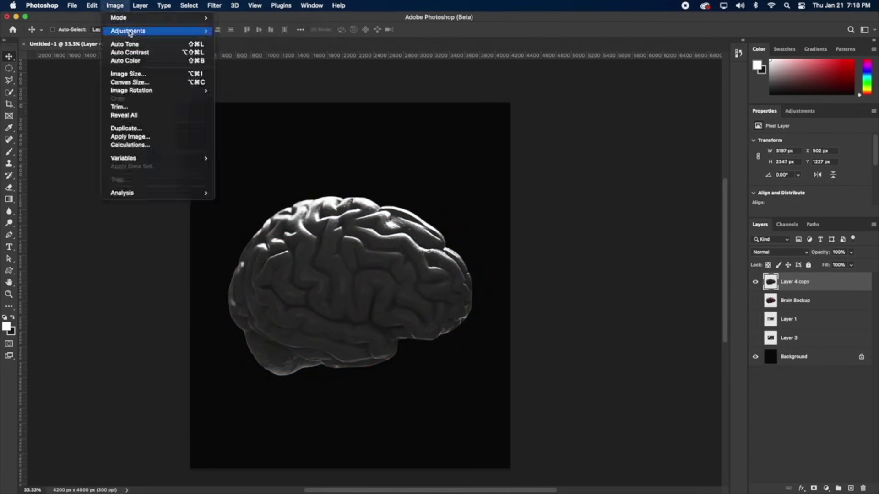
{"action": "mouse_move", "coordinate": [133, 28]}
{"action": "left_click", "coordinate": [242, 40]}
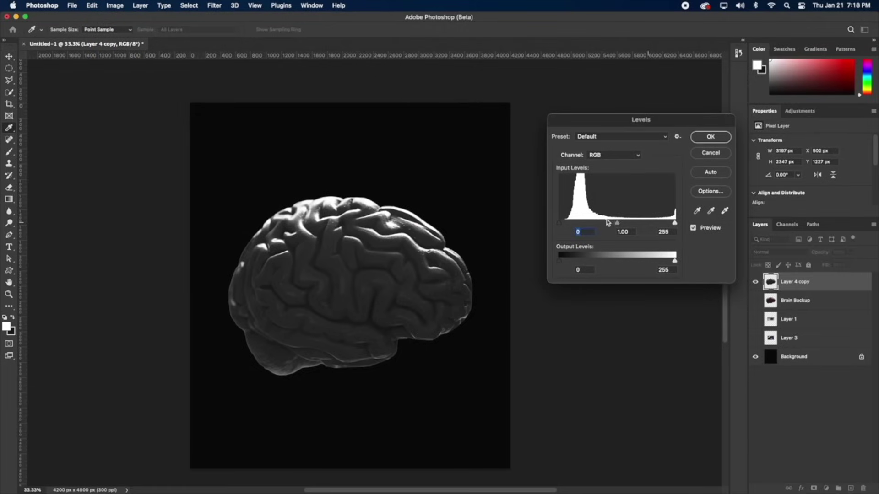
{"action": "left_click_drag", "start_coordinate": [617, 223], "coordinate": [589, 223]}
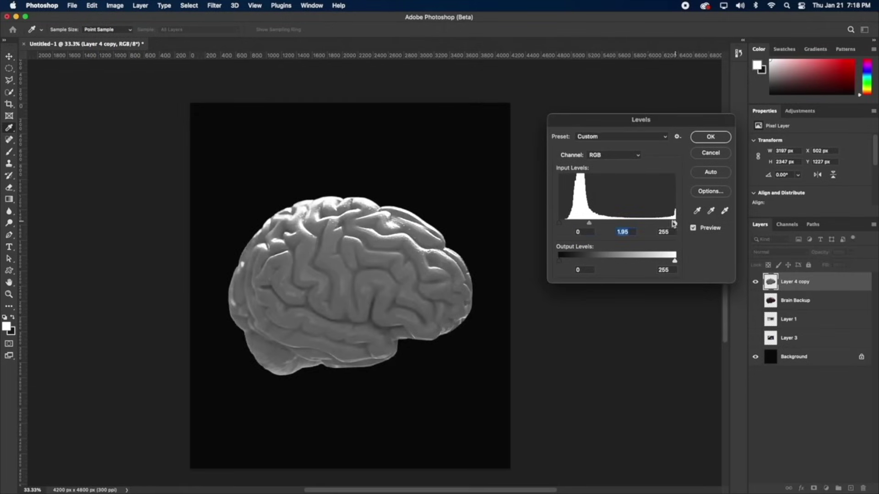
{"action": "left_click_drag", "start_coordinate": [663, 225], "coordinate": [675, 224]}
{"action": "left_click_drag", "start_coordinate": [560, 223], "coordinate": [591, 223]}
{"action": "left_click", "coordinate": [722, 138]}
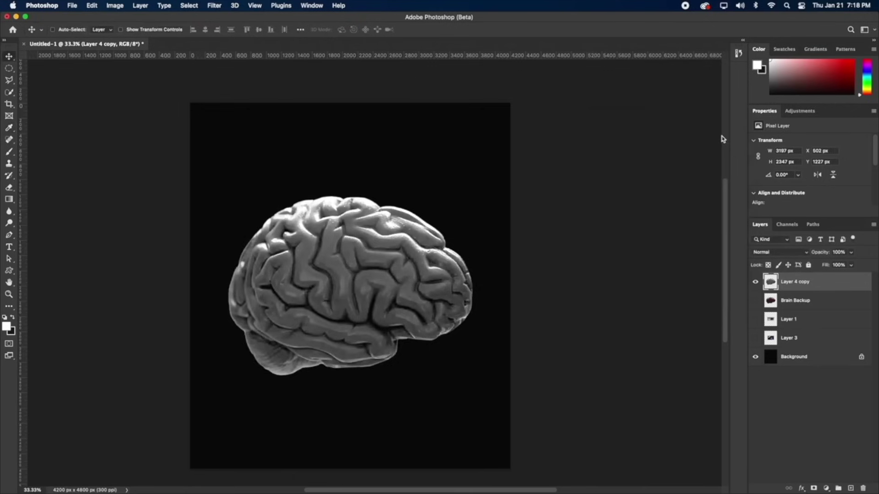
Convert the brain copy to a smart object and open the Filter Gallery for it.
{"action": "right_click", "coordinate": [821, 284]}
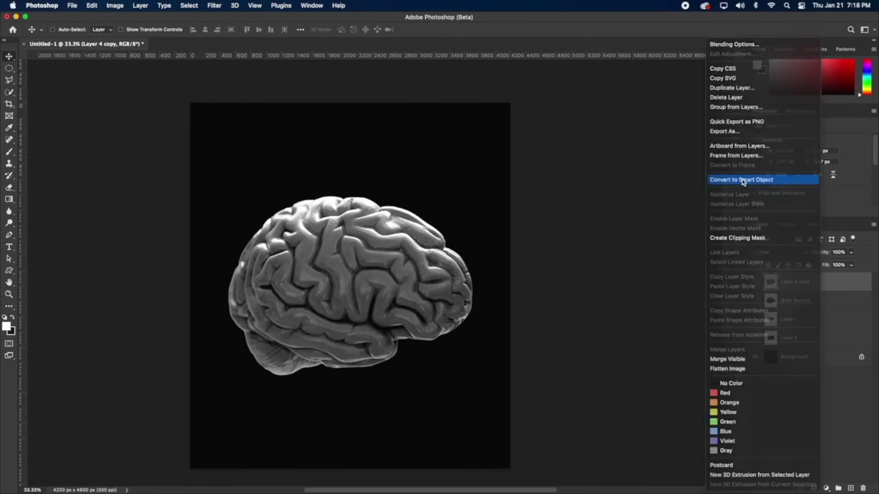
{"action": "left_click", "coordinate": [742, 179]}
{"action": "left_click", "coordinate": [214, 5]}
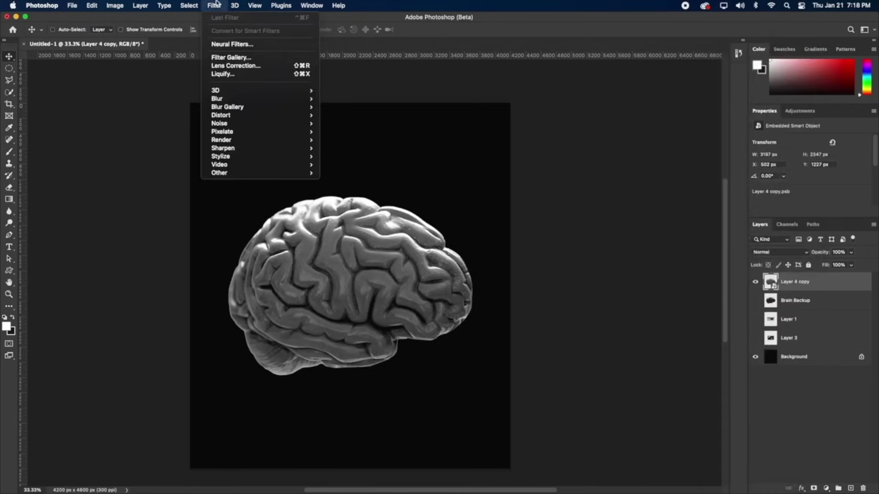
{"action": "left_click", "coordinate": [238, 57]}
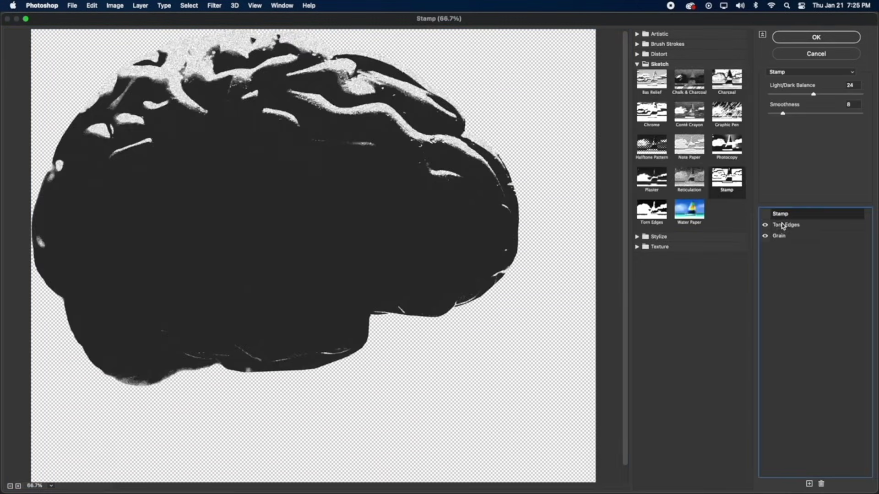
Set the Torn Edges effect's image balance to 18 and its contrast to 11.
{"action": "left_click", "coordinate": [784, 225]}
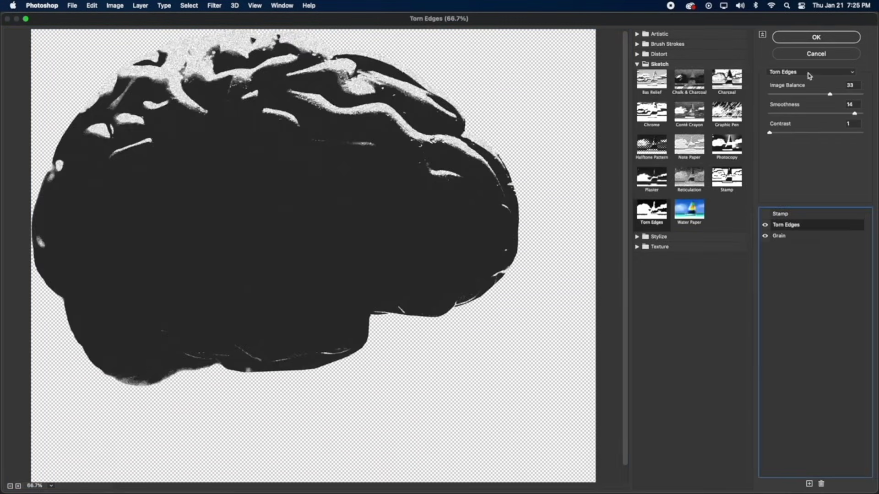
{"action": "mouse_move", "coordinate": [811, 96]}
{"action": "left_mouse_down"}
{"action": "mouse_move", "coordinate": [761, 93]}
{"action": "mouse_move", "coordinate": [801, 94]}
{"action": "left_mouse_up"}
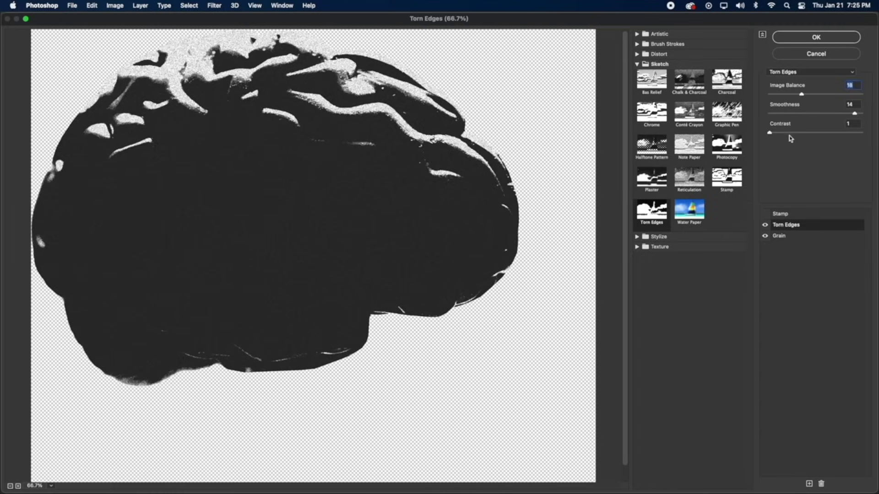
{"action": "left_click_drag", "start_coordinate": [795, 132], "coordinate": [808, 131]}
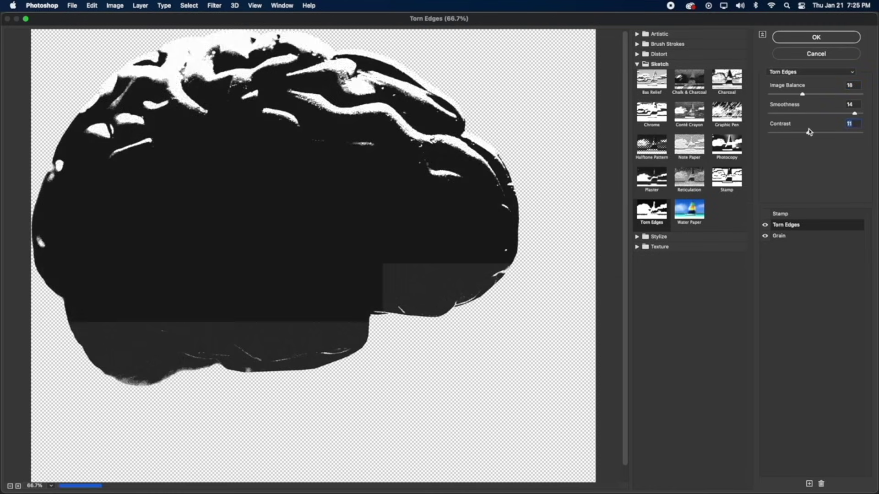
Lower the Grain effect's intensity to about 12, readjust its contrast, and return to the Torn Edges effect.
{"action": "left_click", "coordinate": [781, 234]}
{"action": "left_click_drag", "start_coordinate": [826, 95], "coordinate": [780, 94]}
{"action": "left_click", "coordinate": [800, 113]}
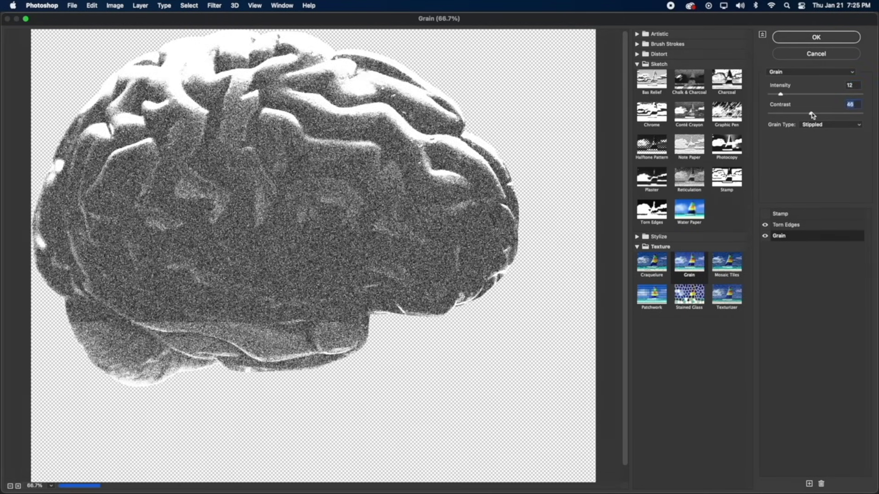
{"action": "type", "text": "20"}
{"action": "left_click_drag", "start_coordinate": [783, 94], "coordinate": [850, 122]}
{"action": "left_click", "coordinate": [786, 225]}
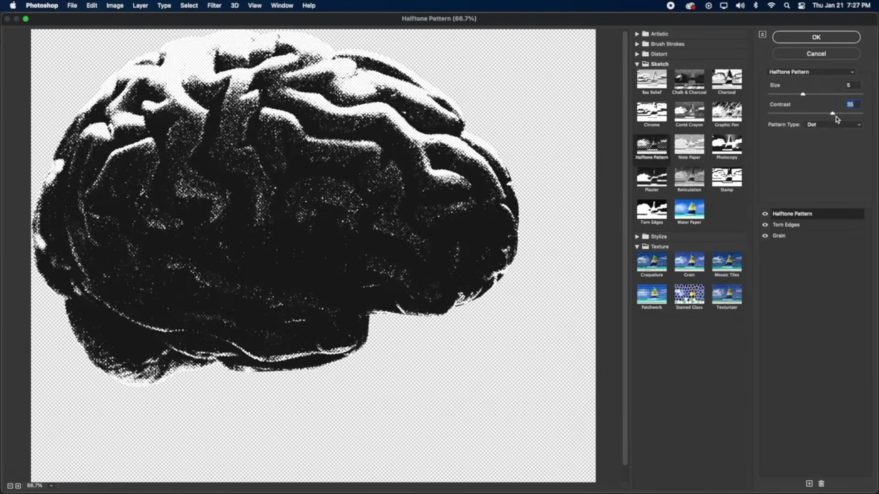
Try the Line pattern type in the Halftone Pattern effect with a contrast of 42.
{"action": "mouse_move", "coordinate": [842, 117]}
{"action": "left_mouse_down"}
{"action": "mouse_move", "coordinate": [851, 117]}
{"action": "mouse_move", "coordinate": [839, 119]}
{"action": "left_mouse_up"}
{"action": "left_click", "coordinate": [817, 125]}
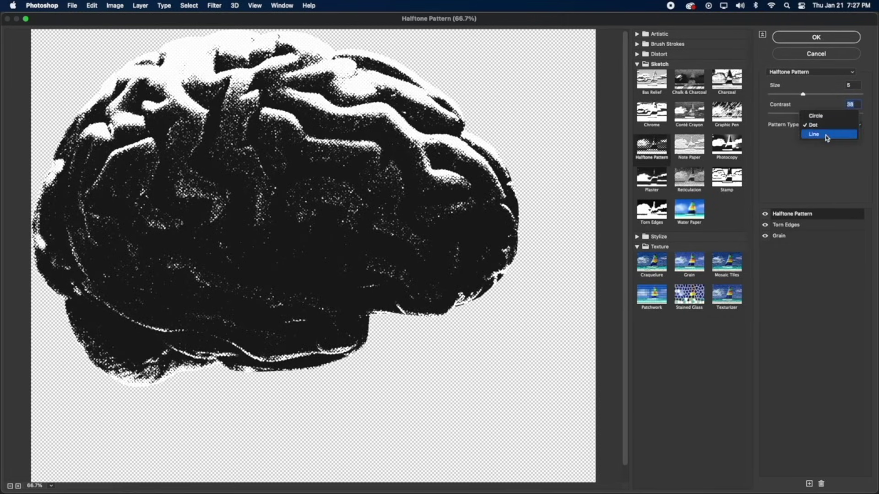
{"action": "left_click", "coordinate": [827, 135]}
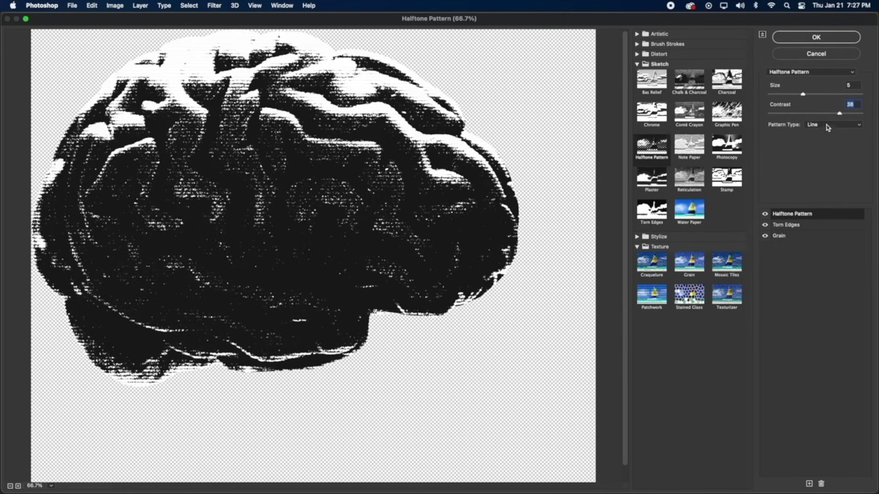
{"action": "left_click_drag", "start_coordinate": [839, 116], "coordinate": [840, 117]}
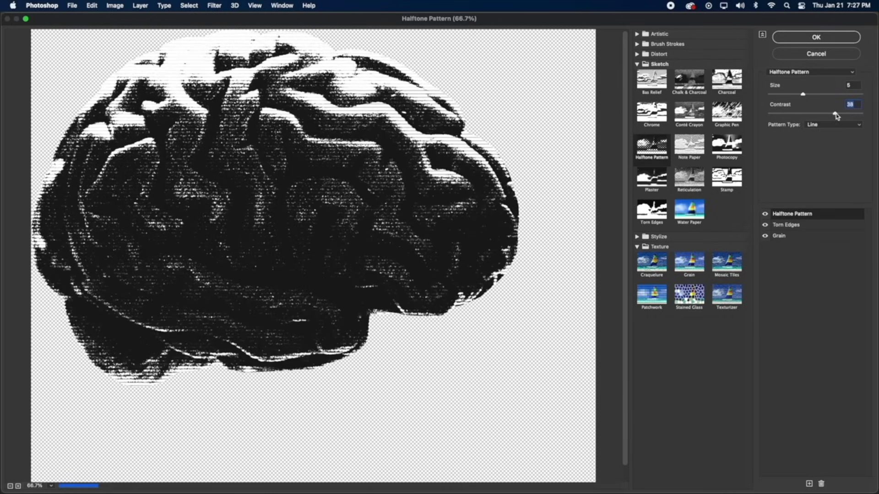
Set the Halftone Pattern effect to size 3, contrast 22 and the Dot pattern type.
{"action": "left_click_drag", "start_coordinate": [800, 95], "coordinate": [790, 95]}
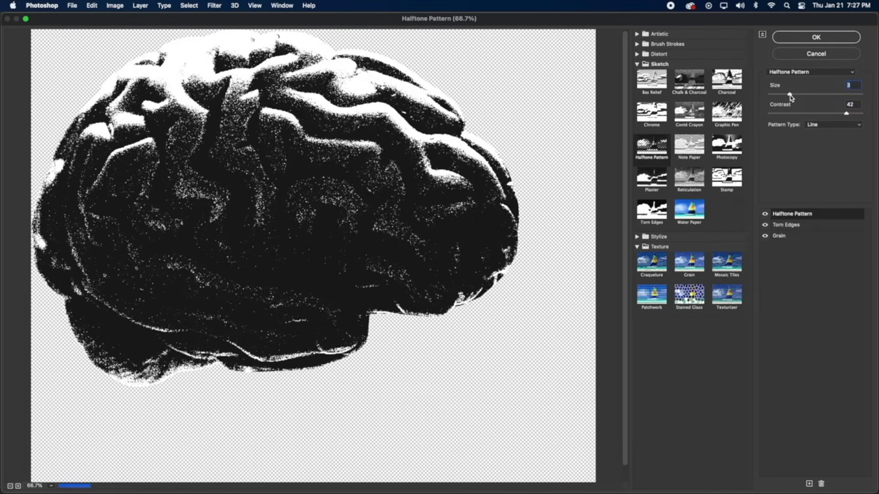
{"action": "left_click", "coordinate": [809, 114]}
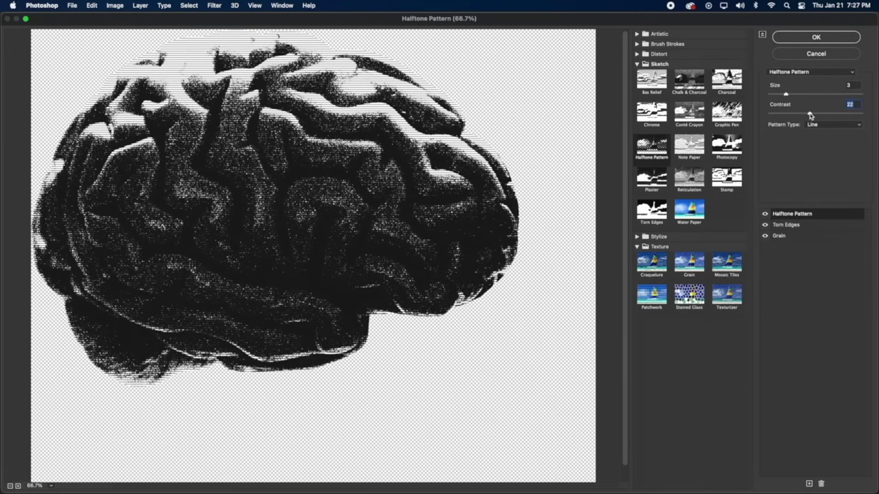
{"action": "left_click", "coordinate": [818, 124]}
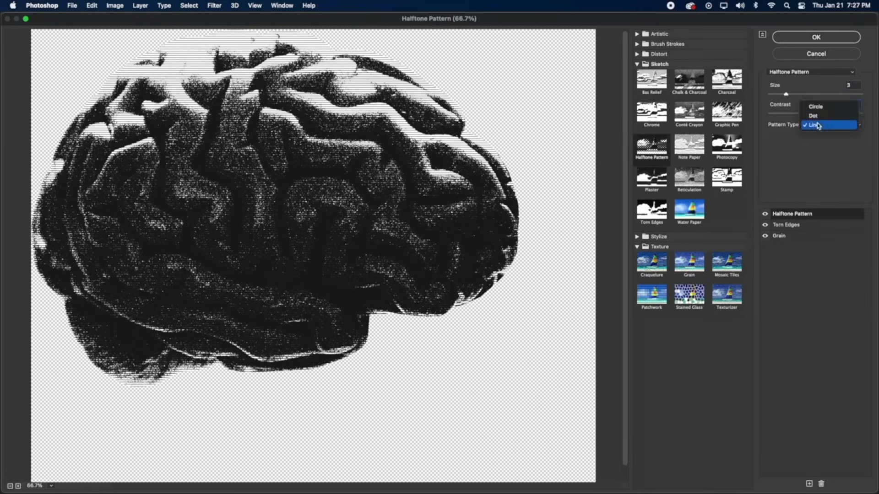
{"action": "left_click", "coordinate": [820, 118]}
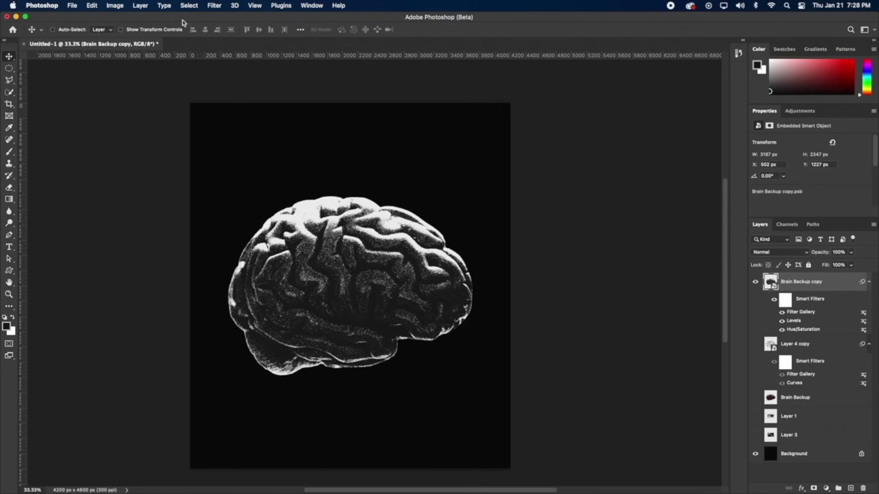
Add a Levels adjustment to the Brain Backup copy, lowering the white input level to brighten the grainy highlights.
{"action": "left_click", "coordinate": [114, 6]}
{"action": "mouse_move", "coordinate": [151, 31]}
{"action": "left_click", "coordinate": [235, 39]}
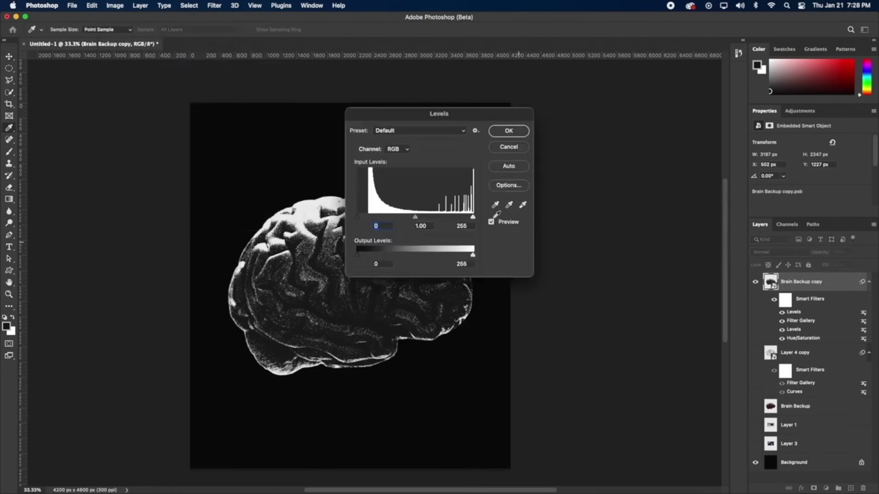
{"action": "left_click_drag", "start_coordinate": [415, 114], "coordinate": [612, 202]}
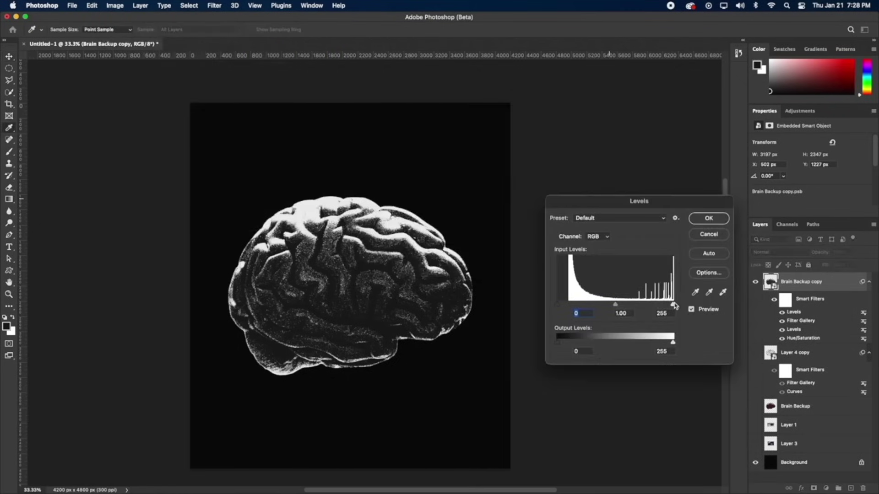
{"action": "left_click_drag", "start_coordinate": [673, 304], "coordinate": [613, 305]}
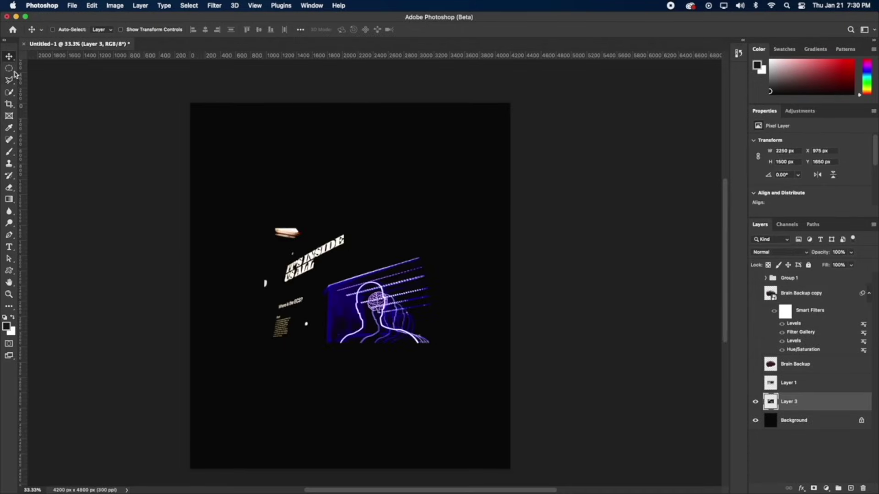
Isolate the blue head artwork, show the grainy brain, and enlarge the artwork to about 2462 px wide in the canvas's upper left.
{"action": "key", "text": "l"}
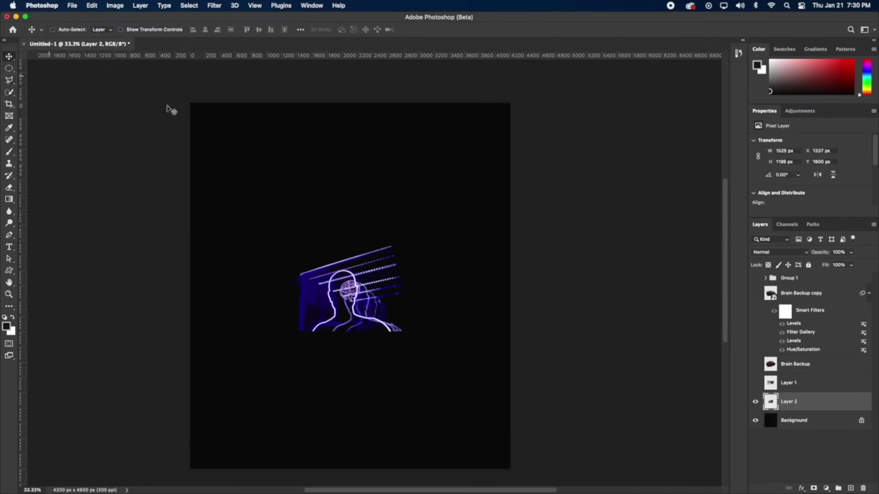
{"action": "left_click", "coordinate": [755, 293]}
{"action": "key", "text": "ctrl+t"}
{"action": "left_click_drag", "start_coordinate": [299, 212], "coordinate": [383, 130]}
{"action": "left_click_drag", "start_coordinate": [322, 229], "coordinate": [338, 191]}
{"action": "key", "text": "Return"}
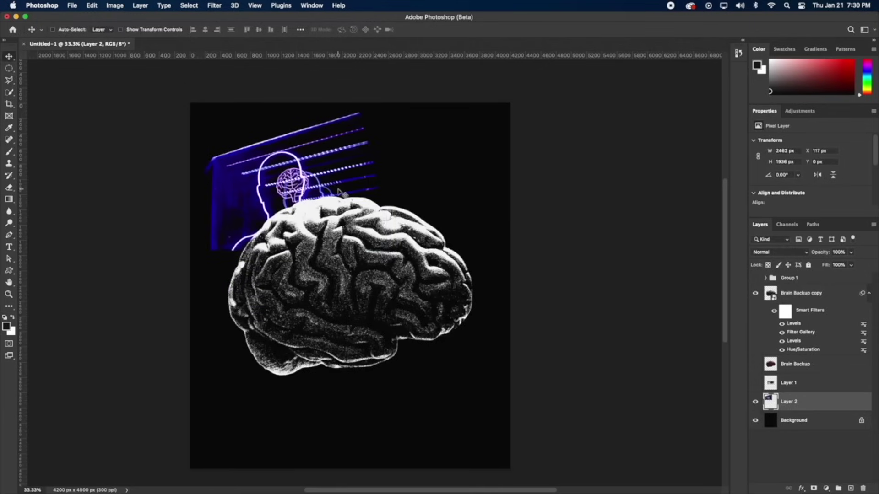
Convert the blue head artwork to a smart object with the brain's smart filters and place its layer above the brain.
{"action": "right_click", "coordinate": [805, 403]}
{"action": "left_click", "coordinate": [742, 179]}
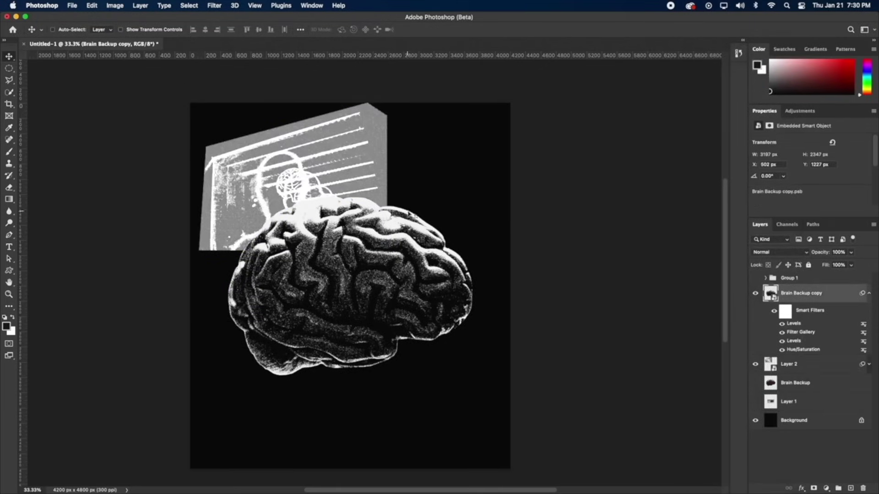
{"action": "double_click", "coordinate": [799, 327]}
{"action": "key", "text": "Escape"}
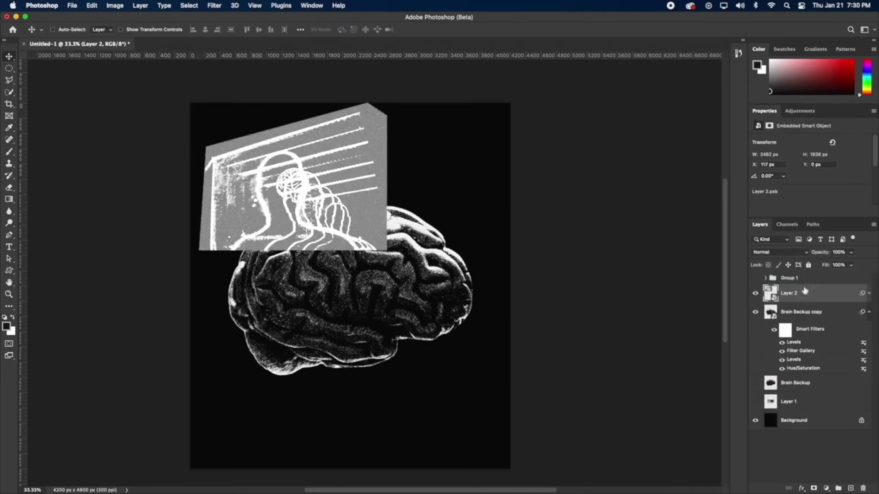
Set the head artwork's Levels inputs to 178, 0.01 and 239 and leave only Grain active in its Filter Gallery effects.
{"action": "double_click", "coordinate": [796, 324]}
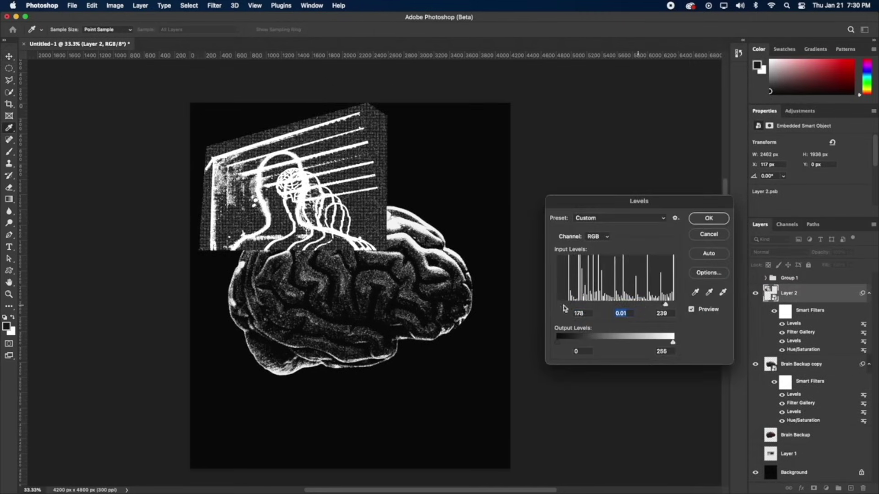
{"action": "key", "text": "Return"}
{"action": "double_click", "coordinate": [800, 332]}
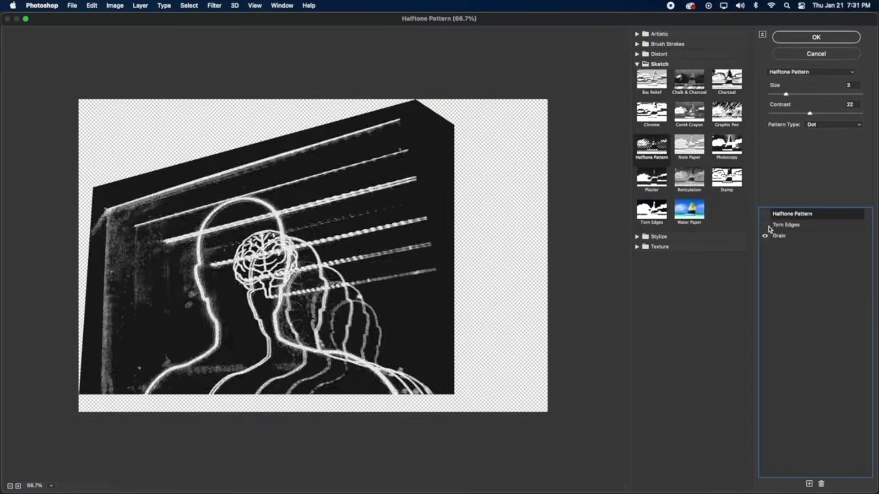
{"action": "left_click", "coordinate": [803, 39]}
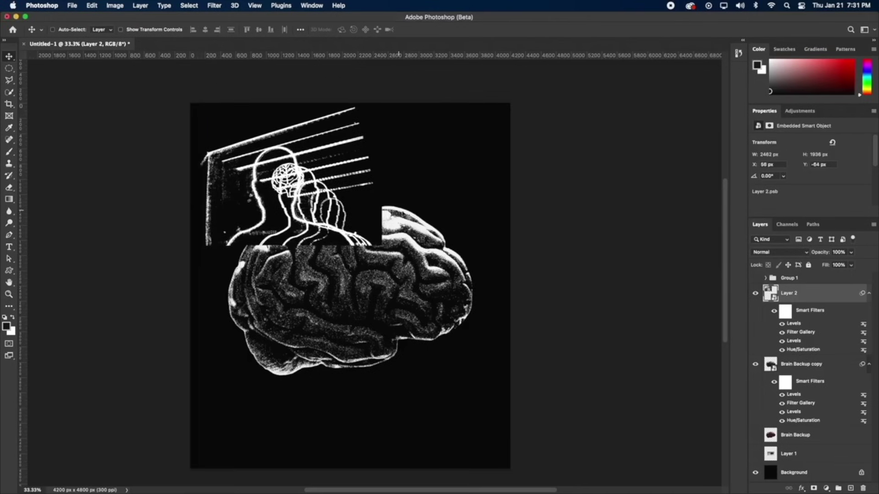
Hide the head artwork and draw a white-outlined square about 1001 px wide in the canvas's lower right corner.
{"action": "left_click", "coordinate": [755, 294]}
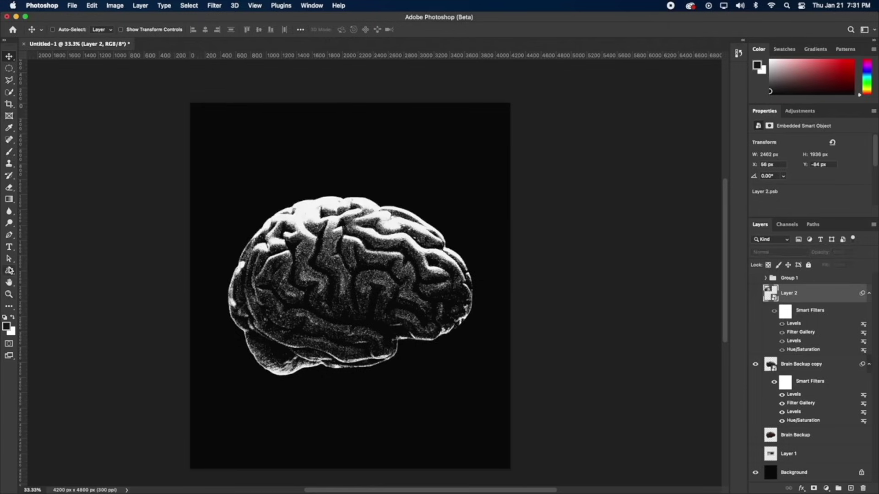
{"action": "right_click", "coordinate": [9, 271]}
{"action": "left_click", "coordinate": [62, 271]}
{"action": "left_click_drag", "start_coordinate": [367, 348], "coordinate": [518, 454]}
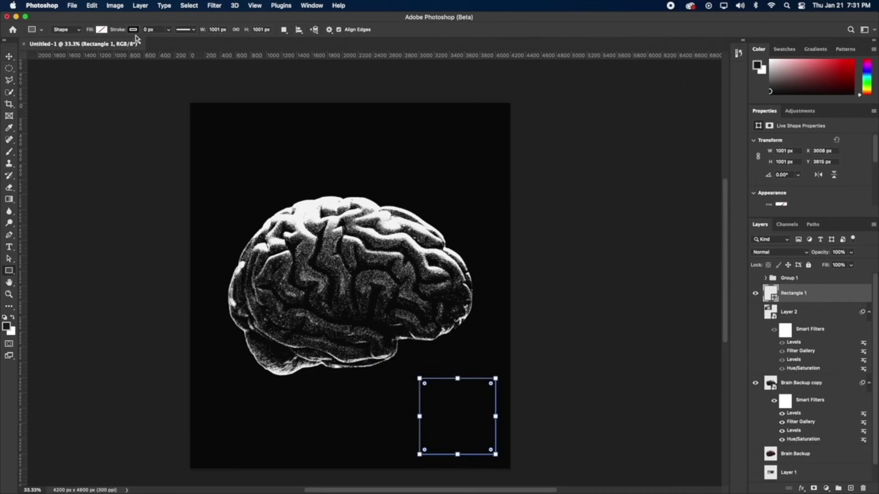
{"action": "left_click", "coordinate": [134, 30]}
{"action": "left_click_drag", "start_coordinate": [117, 33], "coordinate": [130, 35]}
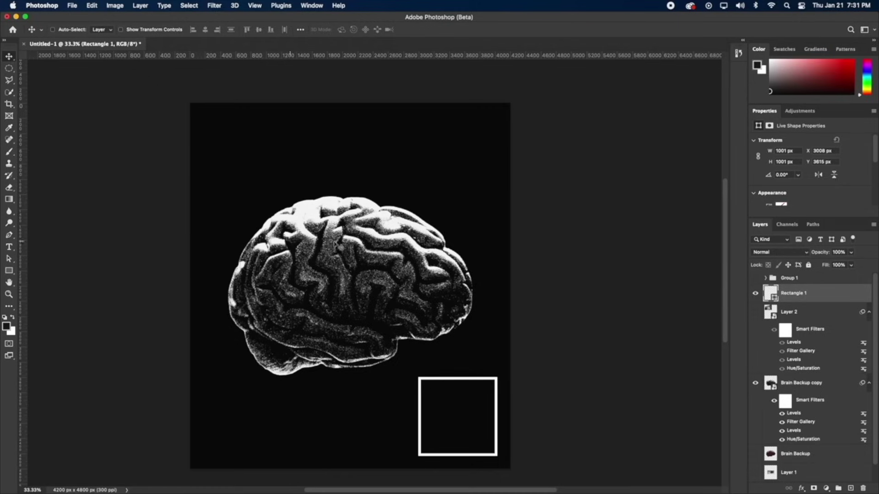
Clip the head artwork to the white-outlined square, show it again and move it inside the frame.
{"action": "left_click_drag", "start_coordinate": [797, 313], "coordinate": [793, 296]}
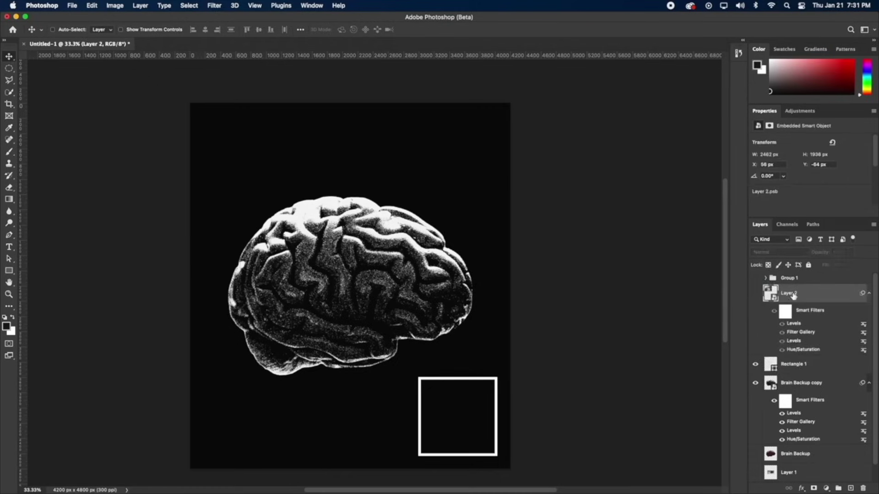
{"action": "key", "text": "super+alt+g"}
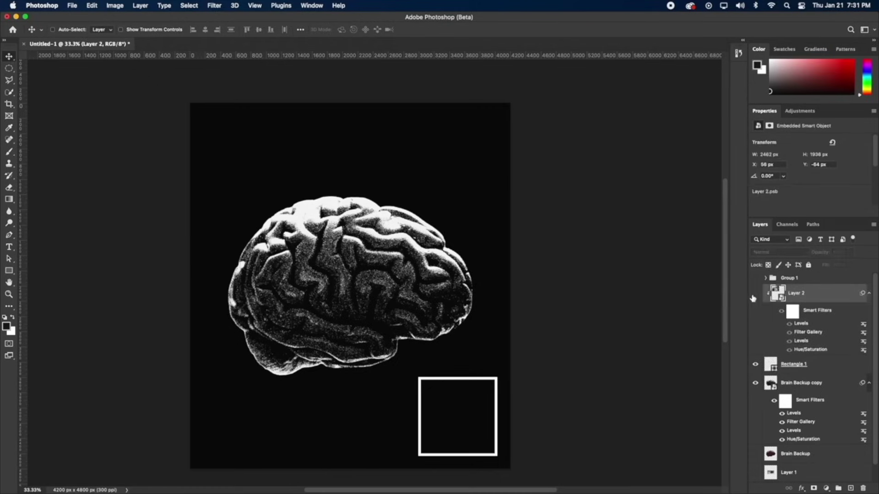
{"action": "left_click_drag", "start_coordinate": [358, 306], "coordinate": [488, 454]}
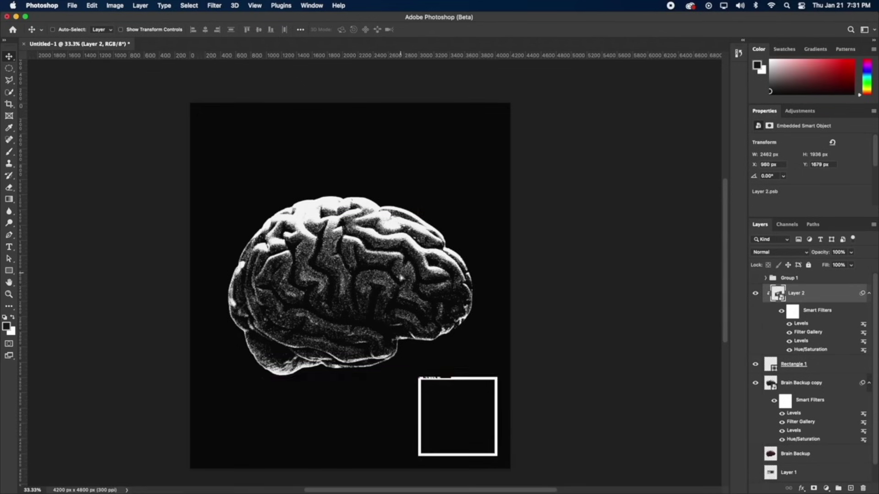
{"action": "left_click_drag", "start_coordinate": [401, 276], "coordinate": [459, 414]}
Change the square frame's fill to black.
{"action": "left_click", "coordinate": [798, 364]}
{"action": "key", "text": "u"}
{"action": "left_click", "coordinate": [102, 31]}
{"action": "left_click", "coordinate": [56, 79]}
{"action": "left_click", "coordinate": [11, 59]}
Flip the clipped head artwork horizontally and scale it to about 72% so the head fits inside the square.
{"action": "left_click", "coordinate": [797, 293]}
{"action": "key", "text": "super+t"}
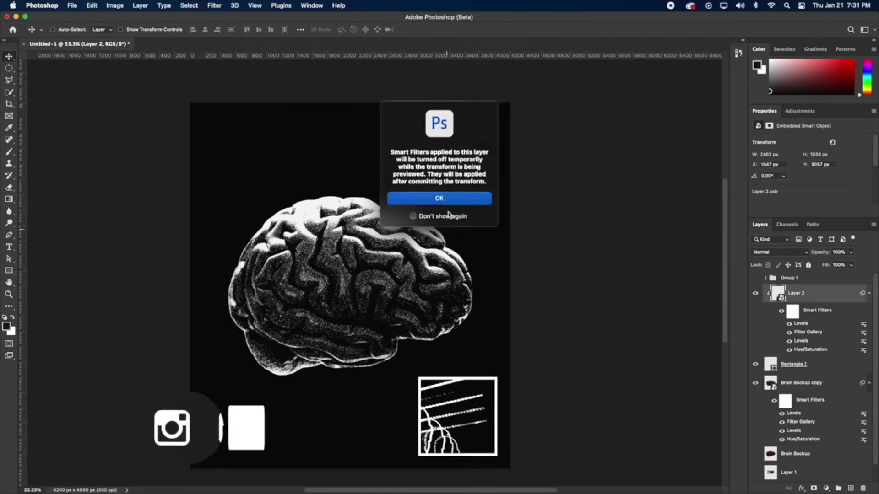
{"action": "left_click", "coordinate": [433, 239]}
{"action": "right_click", "coordinate": [418, 334]}
{"action": "left_click", "coordinate": [446, 450]}
{"action": "left_click_drag", "start_coordinate": [499, 333], "coordinate": [526, 347]}
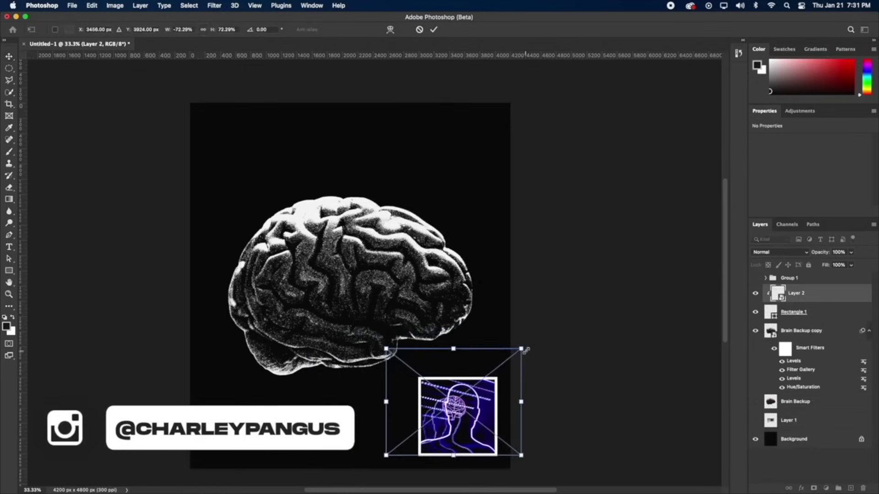
{"action": "key", "text": "Return"}
Thin the square frame's white stroke to 14 px and check the frame by toggling its visibility.
{"action": "left_click", "coordinate": [793, 364]}
{"action": "key", "text": "u"}
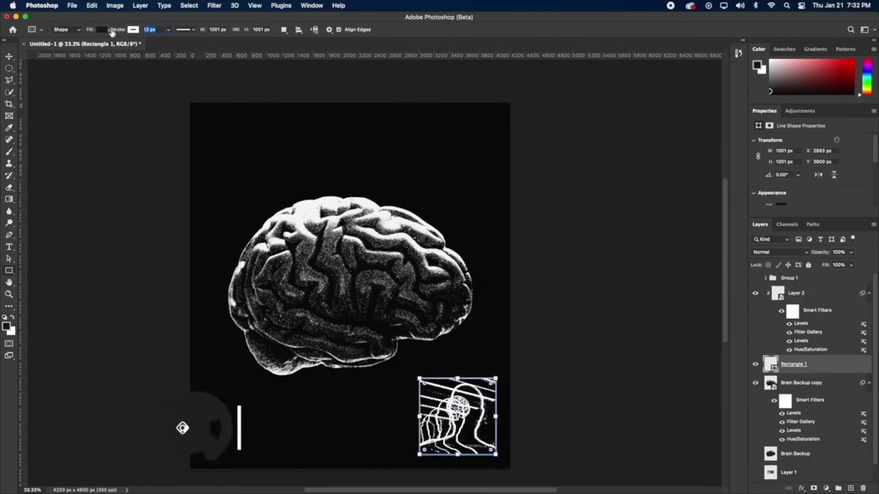
{"action": "key", "text": "v"}
{"action": "left_click", "coordinate": [756, 365]}
{"action": "left_click", "coordinate": [756, 365]}
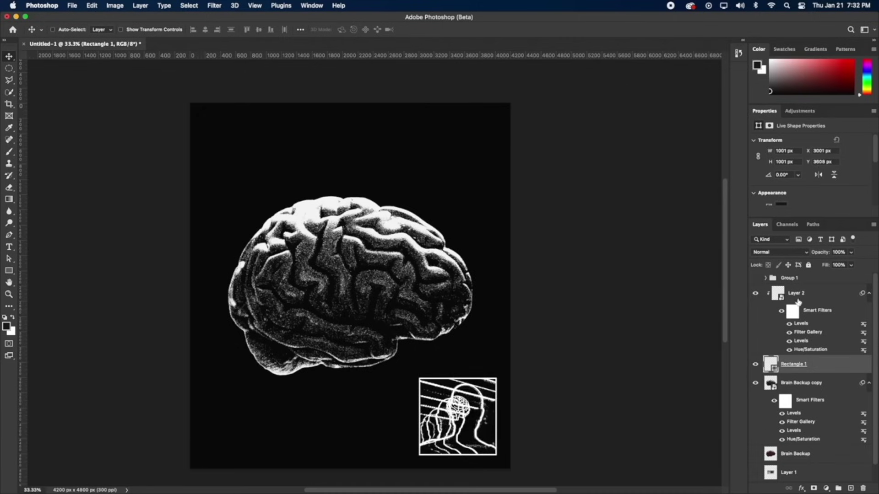
{"action": "right_click", "coordinate": [9, 270]}
{"action": "left_click", "coordinate": [37, 271]}
{"action": "left_click", "coordinate": [9, 235]}
{"action": "left_click", "coordinate": [66, 29]}
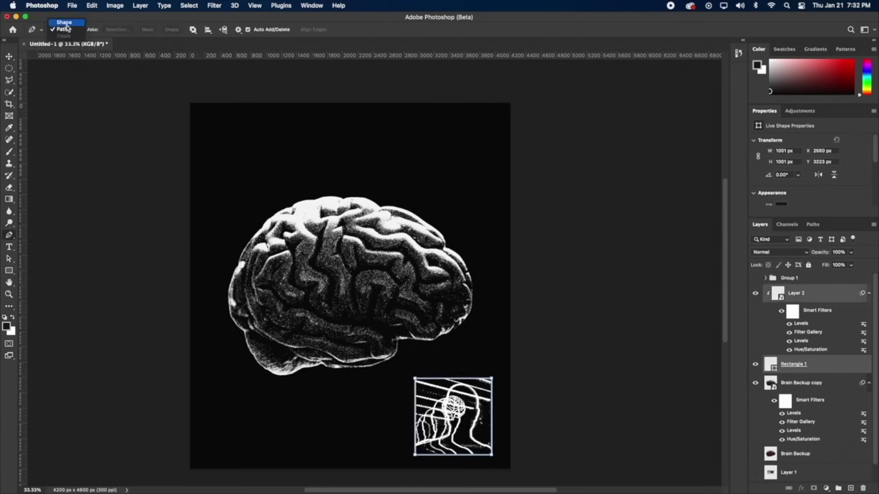
{"action": "left_click", "coordinate": [60, 38]}
{"action": "scroll", "coordinate": [402, 383], "scroll_direction": "up", "scroll_amount": 1}
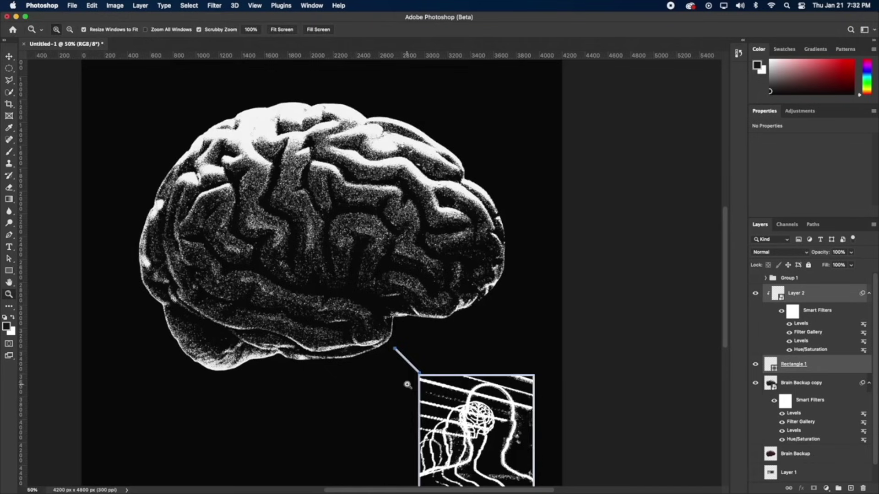
{"action": "key", "text": "v"}
{"action": "left_click", "coordinate": [850, 489]}
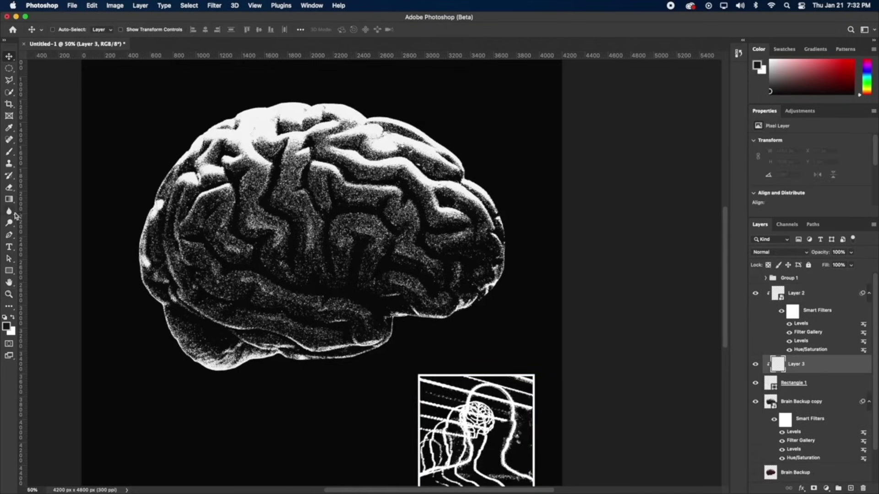
{"action": "key", "text": "p"}
{"action": "left_click", "coordinate": [132, 413]}
{"action": "left_click", "coordinate": [241, 413]}
{"action": "left_click", "coordinate": [8, 271]}
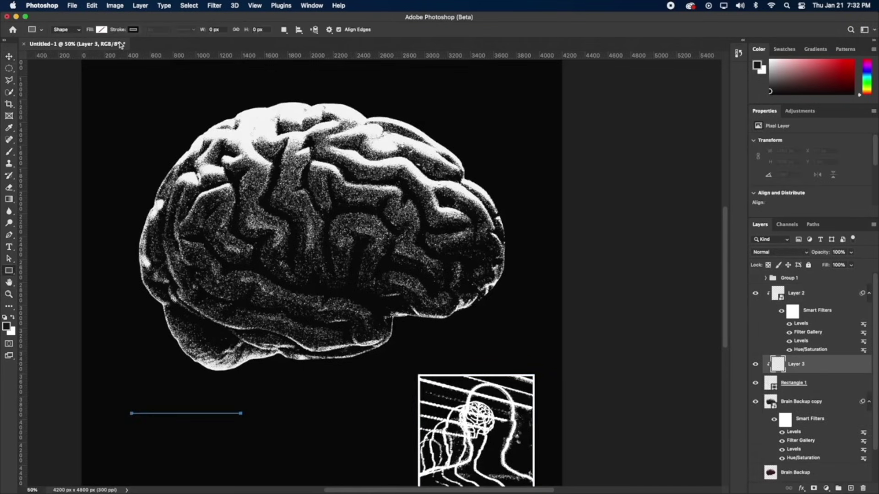
Switch the Pen tool to Shape mode and undo the stray path and the extra layer.
{"action": "left_click", "coordinate": [8, 235]}
{"action": "left_click", "coordinate": [67, 30]}
{"action": "left_click", "coordinate": [69, 22]}
{"action": "key", "text": "super+z"}
{"action": "key", "text": "super+z"}
{"action": "key", "text": "super+z"}
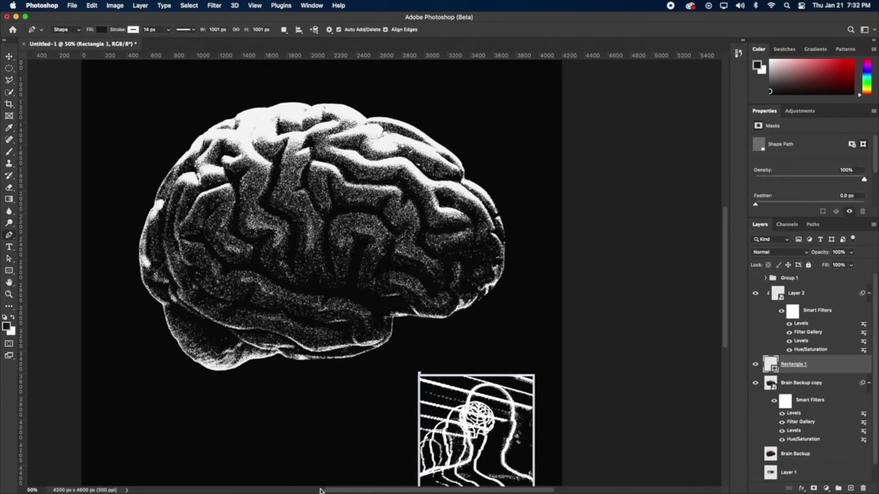
On a new layer, draw a straight horizontal line about 989 px long below the brain and give it a white stroke.
{"action": "left_click", "coordinate": [850, 488]}
{"action": "left_click", "coordinate": [166, 420]}
{"action": "left_click", "coordinate": [280, 420]}
{"action": "left_click", "coordinate": [133, 29]}
{"action": "left_click", "coordinate": [76, 79]}
{"action": "left_click_drag", "start_coordinate": [113, 30], "coordinate": [125, 31]}
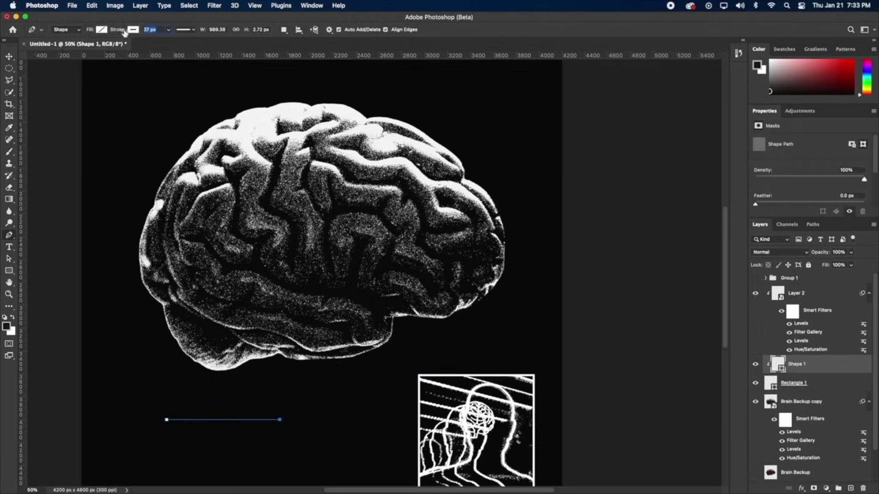
Give the line a white fill and a 13 px stroke, and move its layer above the clipped head artwork.
{"action": "left_click", "coordinate": [102, 29]}
{"action": "left_click", "coordinate": [44, 79]}
{"action": "left_click_drag", "start_coordinate": [808, 361], "coordinate": [778, 286]}
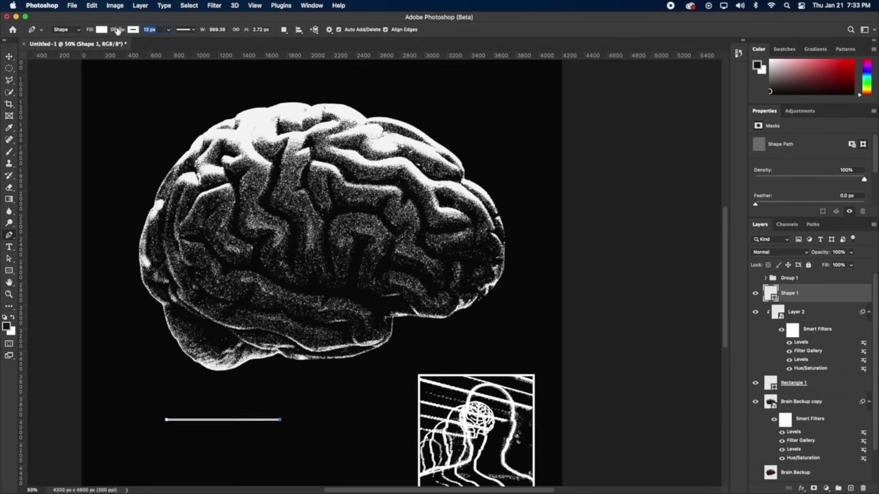
Rotate the white line diagonally and place it from the square frame's upper left corner up into the brain.
{"action": "key", "text": "v"}
{"action": "key", "text": "super+t"}
{"action": "left_click_drag", "start_coordinate": [270, 444], "coordinate": [433, 321]}
{"action": "key", "text": "Return"}
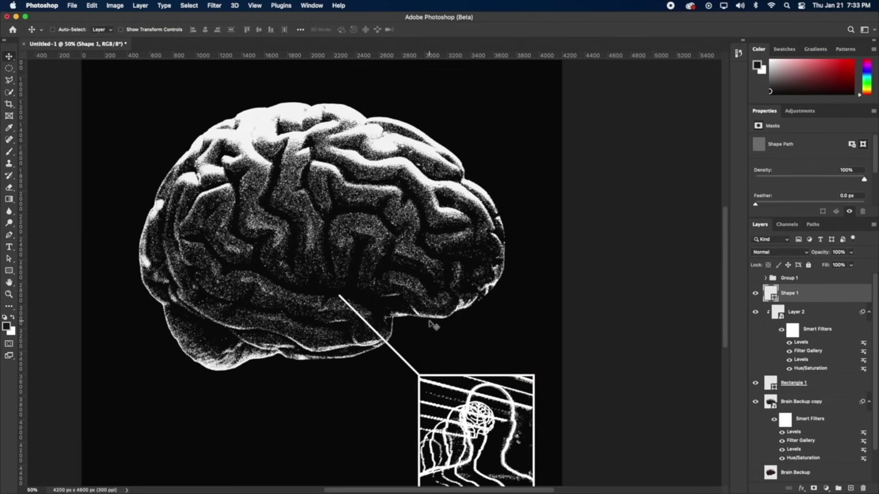
Add a white circle about 64 px wide to the callout line's end and move it down to the brain's lower edge.
{"action": "left_click_drag", "start_coordinate": [9, 270], "coordinate": [46, 287]}
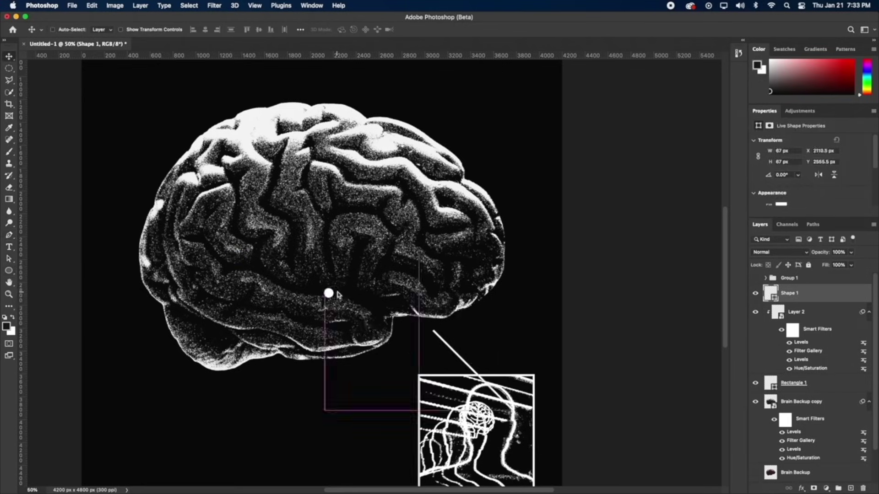
{"action": "left_click_drag", "start_coordinate": [331, 289], "coordinate": [344, 301]}
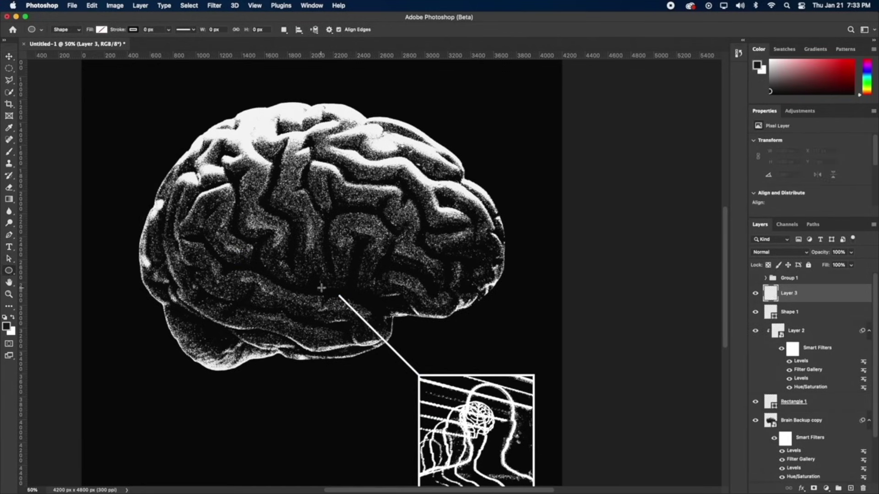
{"action": "left_click", "coordinate": [101, 30]}
{"action": "left_click", "coordinate": [41, 80]}
{"action": "left_click", "coordinate": [132, 30]}
{"action": "key", "text": "v"}
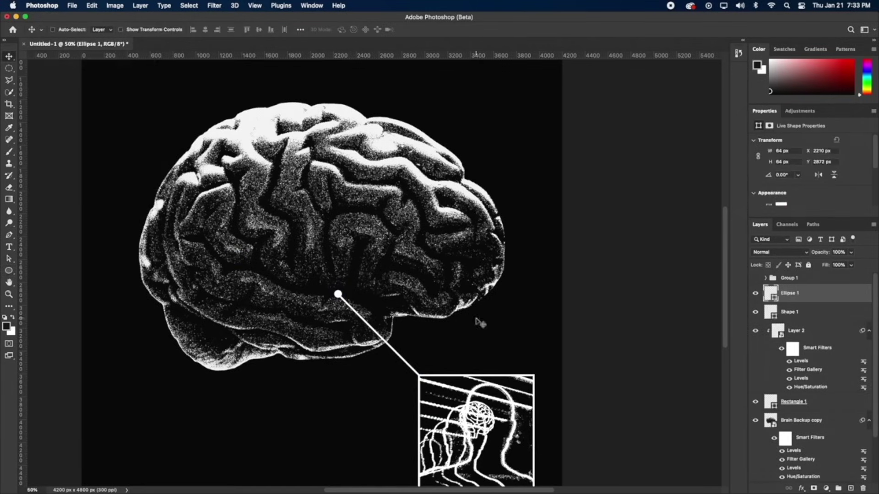
{"action": "left_click_drag", "start_coordinate": [337, 293], "coordinate": [390, 346]}
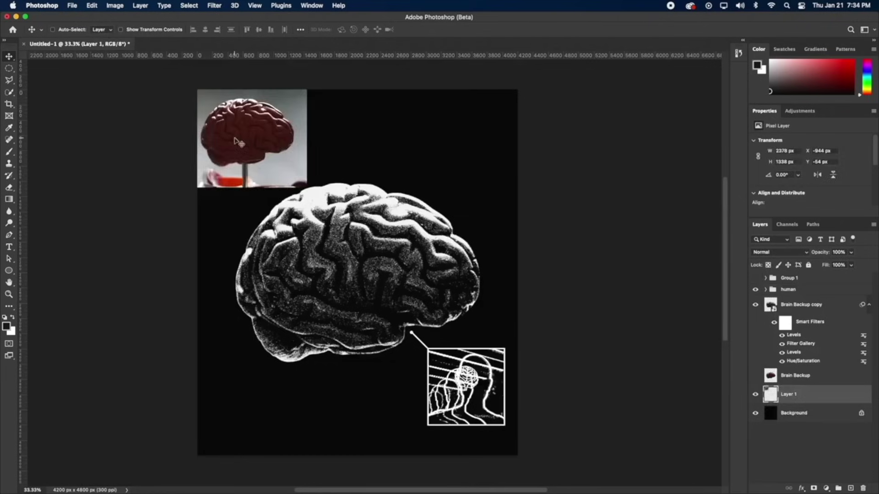
Delete the original brain photo layer, then duplicate the grainy brain behind the original, offset up and to the left.
{"action": "key", "text": "Delete"}
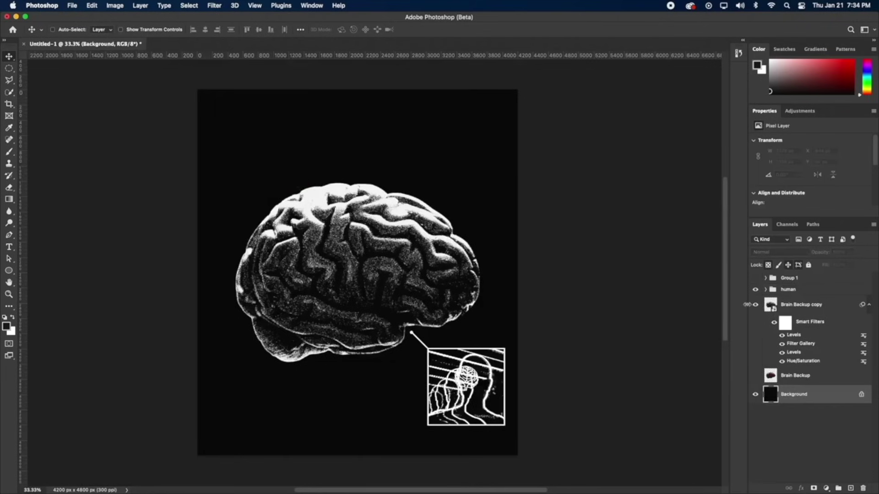
{"action": "left_click", "coordinate": [796, 304]}
{"action": "left_click_drag", "start_coordinate": [269, 271], "coordinate": [268, 228]}
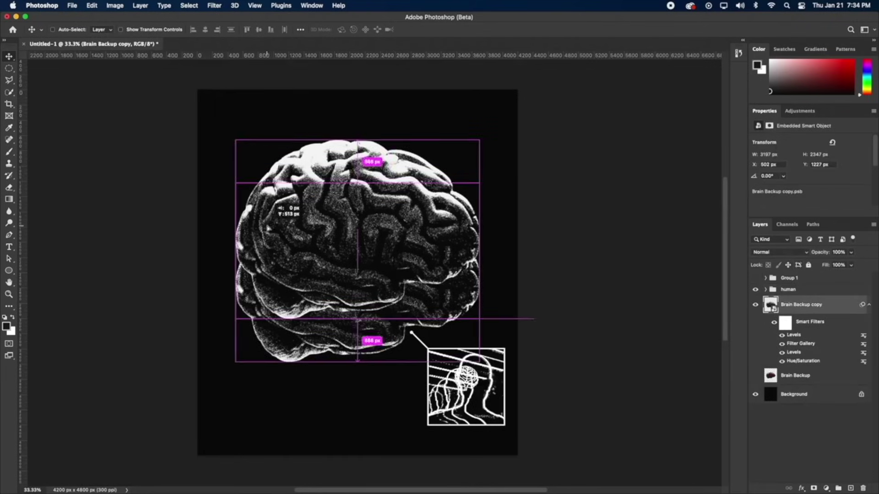
{"action": "left_click_drag", "start_coordinate": [801, 304], "coordinate": [801, 380]}
{"action": "left_click_drag", "start_coordinate": [359, 215], "coordinate": [361, 175]}
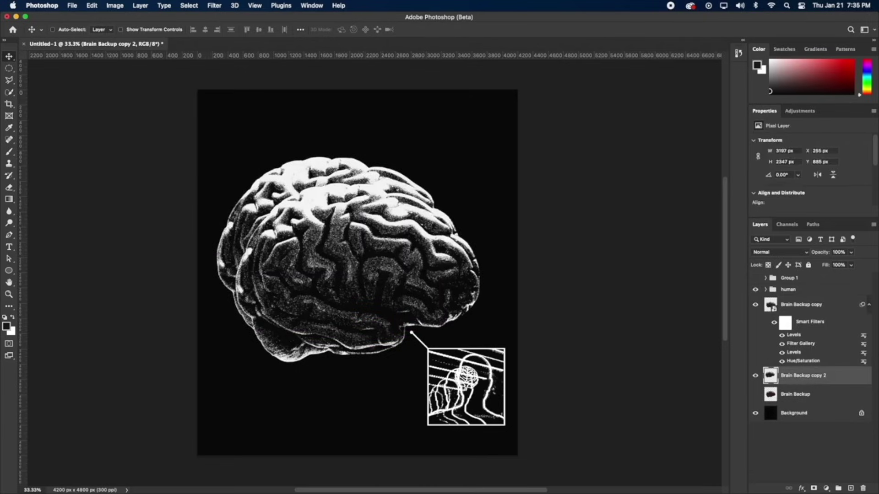
Try stretching the duplicate brain's upper right part upward in Liquify with a brush size of 900, and undo the stroke.
{"action": "key", "text": "super+shift+x"}
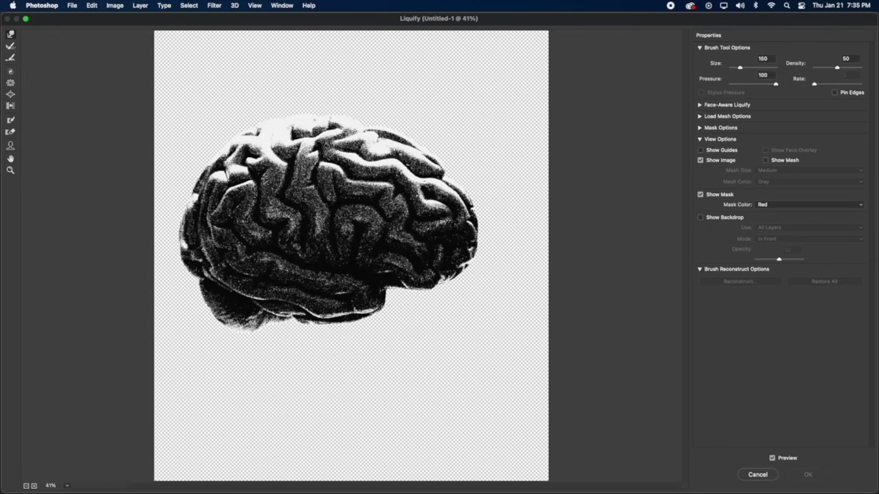
{"action": "key", "text": "bracketright"}
{"action": "key", "text": "bracketright"}
{"action": "key", "text": "bracketright"}
{"action": "key", "text": "bracketright"}
{"action": "key", "text": "bracketright"}
{"action": "key", "text": "bracketright"}
{"action": "key", "text": "bracketright"}
{"action": "key", "text": "bracketright"}
{"action": "key", "text": "bracketright"}
{"action": "key", "text": "bracketright"}
{"action": "key", "text": "bracketright"}
{"action": "key", "text": "bracketright"}
{"action": "left_click_drag", "start_coordinate": [414, 199], "coordinate": [373, 53]}
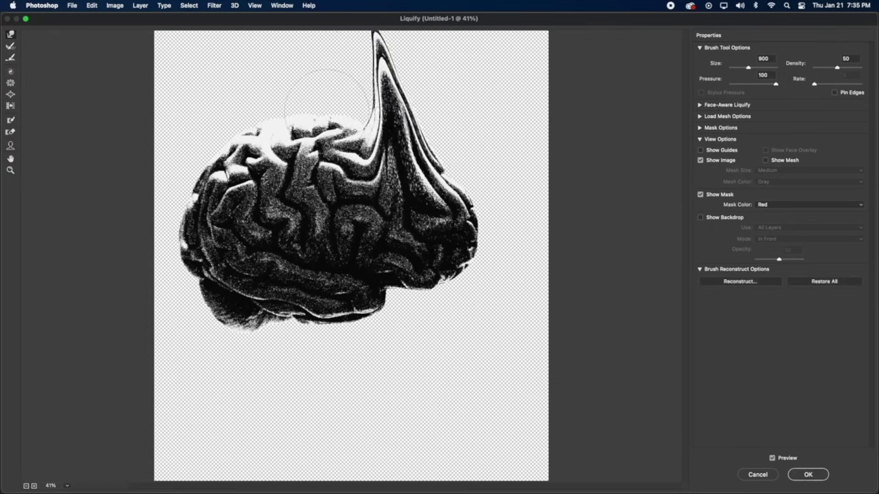
{"action": "key", "text": "super+alt+z"}
Try shorter Liquify pushes along the top of the duplicate brain.
{"action": "left_click_drag", "start_coordinate": [380, 169], "coordinate": [372, 80]}
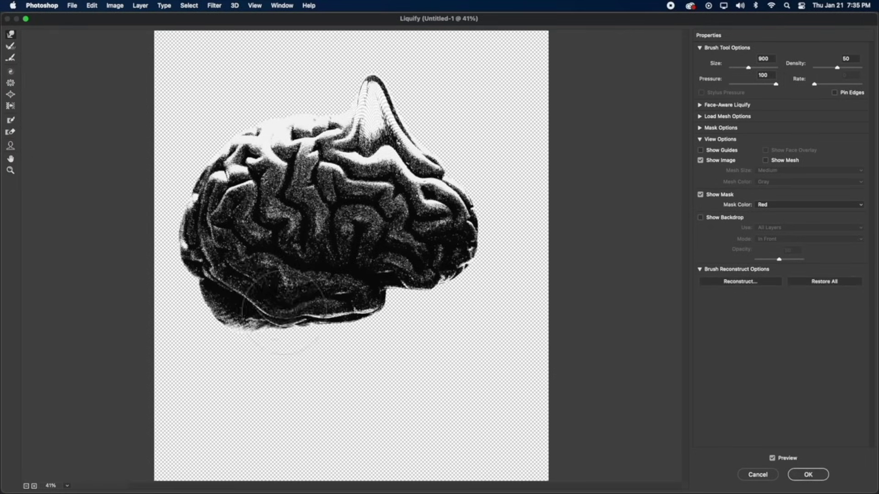
{"action": "left_click_drag", "start_coordinate": [292, 202], "coordinate": [256, 90]}
{"action": "left_click_drag", "start_coordinate": [316, 105], "coordinate": [320, 215]}
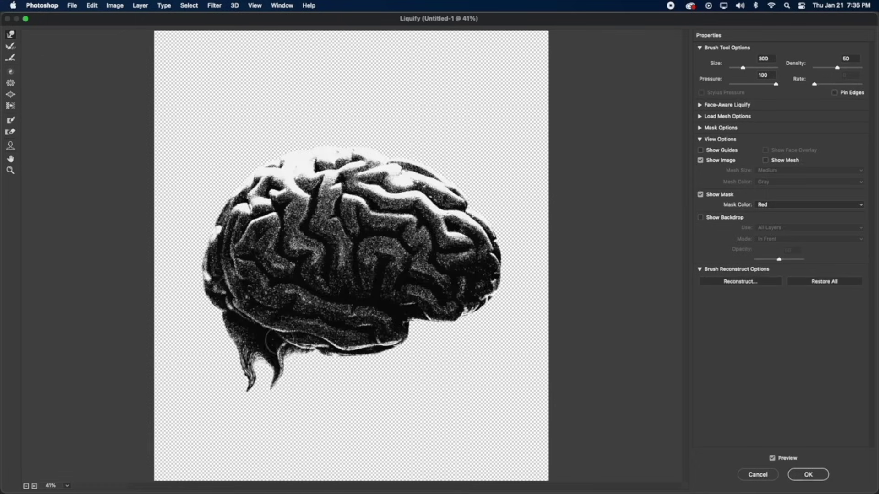
Stretch the duplicate brain's lower edge downward into several pointed drips in Liquify with a brush size of 700.
{"action": "key", "text": "bracketright"}
{"action": "key", "text": "bracketright"}
{"action": "key", "text": "bracketright"}
{"action": "key", "text": "bracketright"}
{"action": "mouse_move", "coordinate": [266, 337]}
{"action": "left_mouse_down"}
{"action": "mouse_move", "coordinate": [240, 403]}
{"action": "mouse_move", "coordinate": [268, 469]}
{"action": "left_mouse_up"}
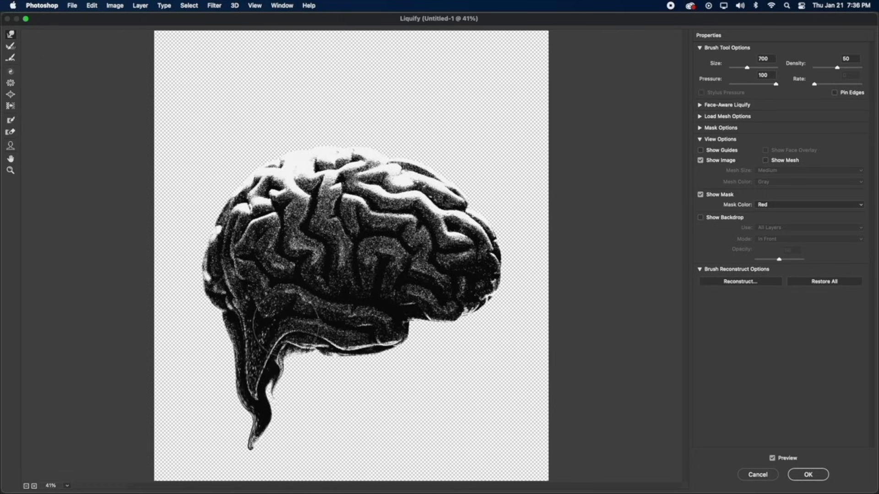
{"action": "mouse_move", "coordinate": [293, 315]}
{"action": "left_mouse_down"}
{"action": "mouse_move", "coordinate": [307, 369]}
{"action": "mouse_move", "coordinate": [288, 402]}
{"action": "left_mouse_up"}
{"action": "left_click_drag", "start_coordinate": [341, 330], "coordinate": [339, 458]}
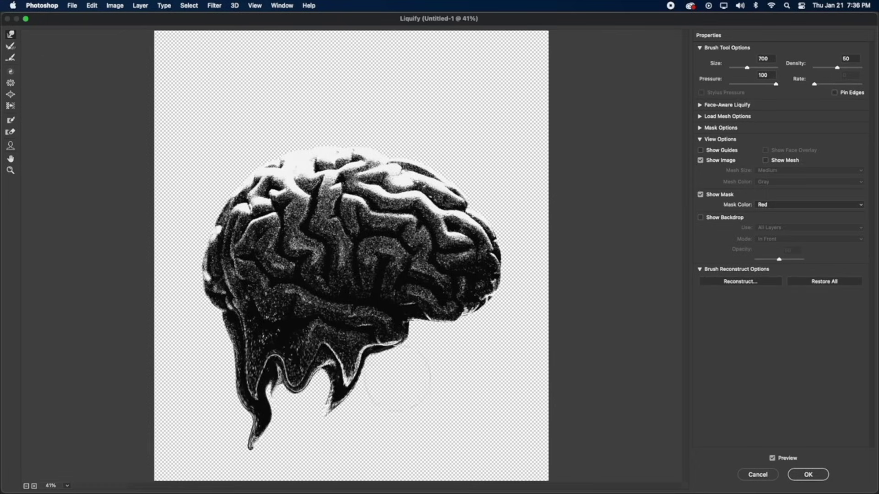
{"action": "left_click_drag", "start_coordinate": [396, 382], "coordinate": [382, 441]}
{"action": "left_click_drag", "start_coordinate": [295, 362], "coordinate": [299, 439]}
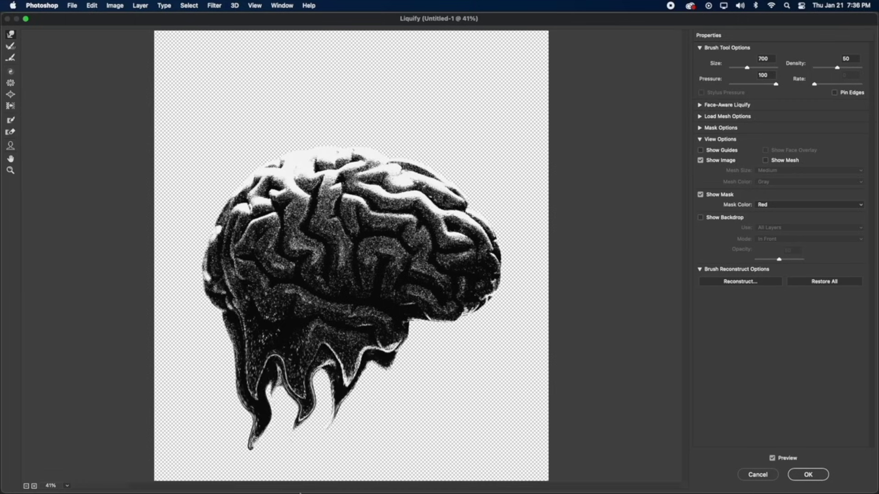
Bend the leftmost drip's tip and lengthen the rightmost drip, then apply the Liquify distortion with a raised brush density.
{"action": "mouse_move", "coordinate": [221, 415]}
{"action": "left_mouse_down"}
{"action": "mouse_move", "coordinate": [269, 436]}
{"action": "mouse_move", "coordinate": [232, 456]}
{"action": "left_mouse_up"}
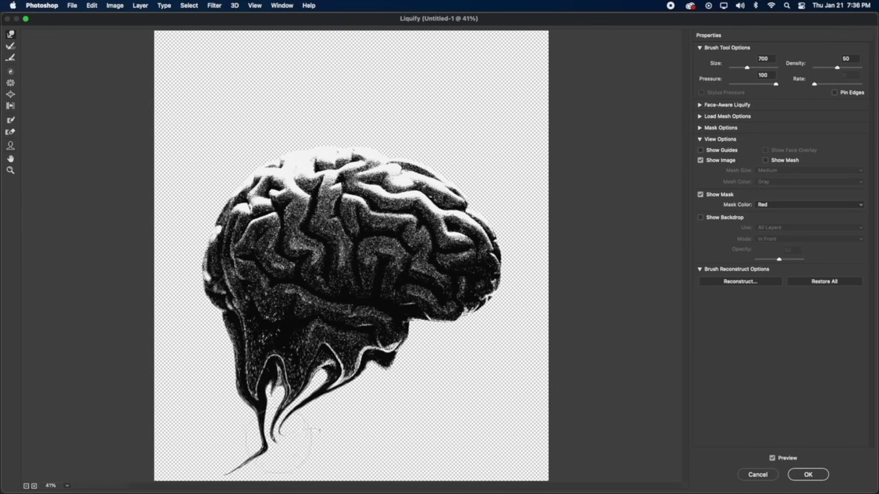
{"action": "key", "text": "alt"}
{"action": "left_click_drag", "start_coordinate": [207, 430], "coordinate": [320, 472]}
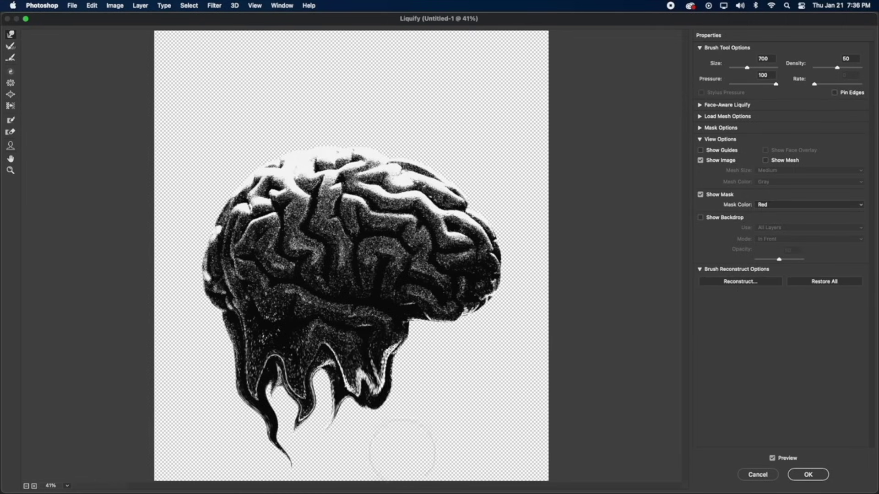
{"action": "left_click_drag", "start_coordinate": [393, 376], "coordinate": [386, 440]}
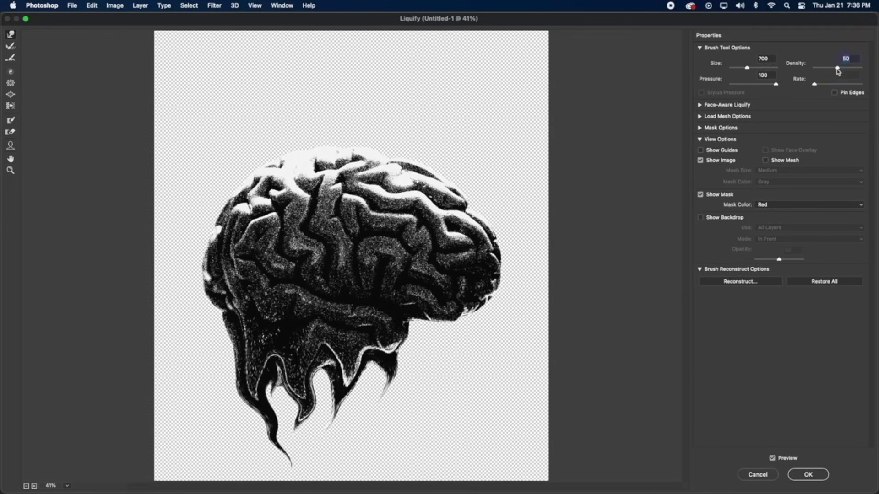
{"action": "left_click_drag", "start_coordinate": [838, 69], "coordinate": [860, 68]}
{"action": "left_click", "coordinate": [805, 476]}
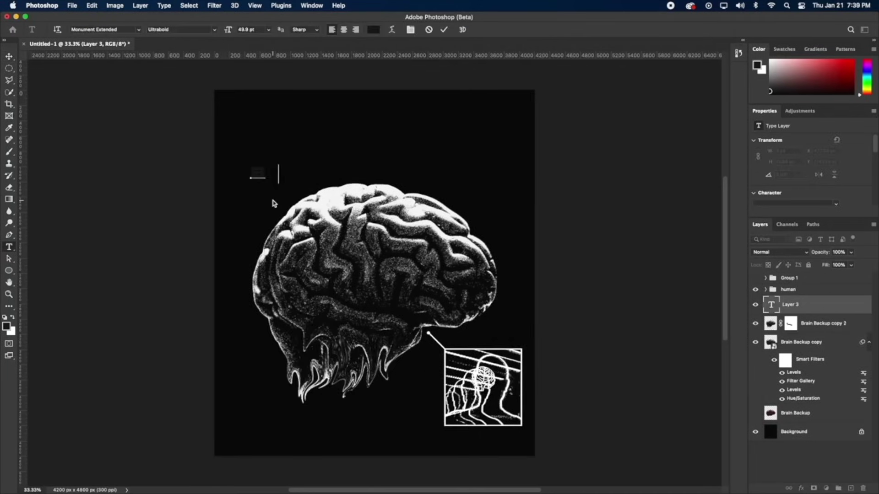
Enter the title BRAIN DEAD above the brain and set it in Mars Attack Regular at 271 pt.
{"action": "type", "text": "RAIN DEAD"}
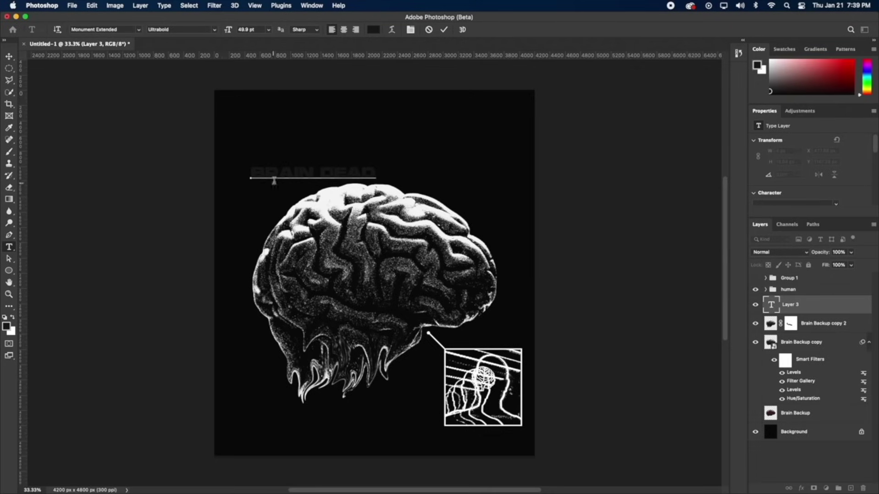
{"action": "key", "text": "super+a"}
{"action": "left_click", "coordinate": [121, 30]}
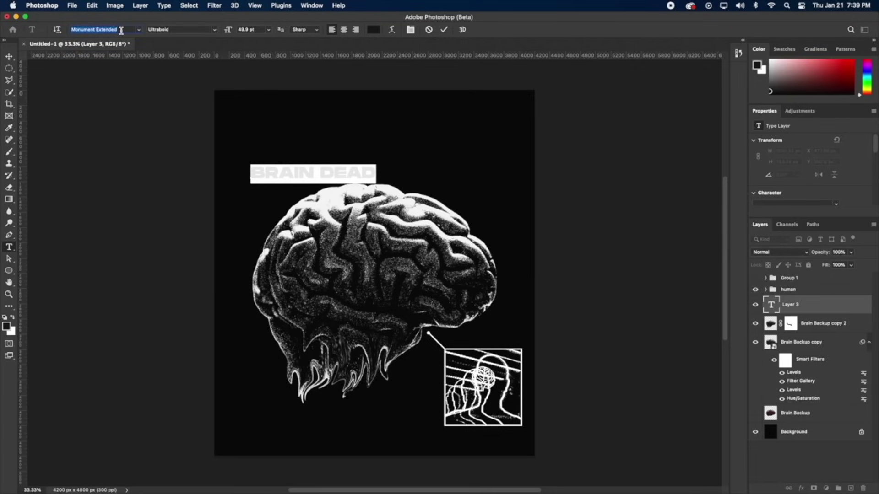
{"action": "type", "text": "mars"}
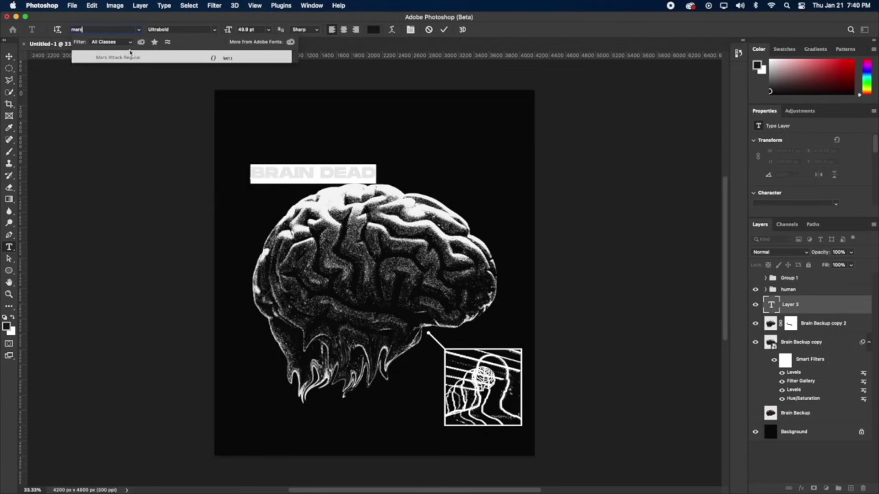
{"action": "left_click", "coordinate": [131, 55]}
{"action": "left_click", "coordinate": [246, 30]}
{"action": "type", "text": "271"}
{"action": "key", "text": "Return"}
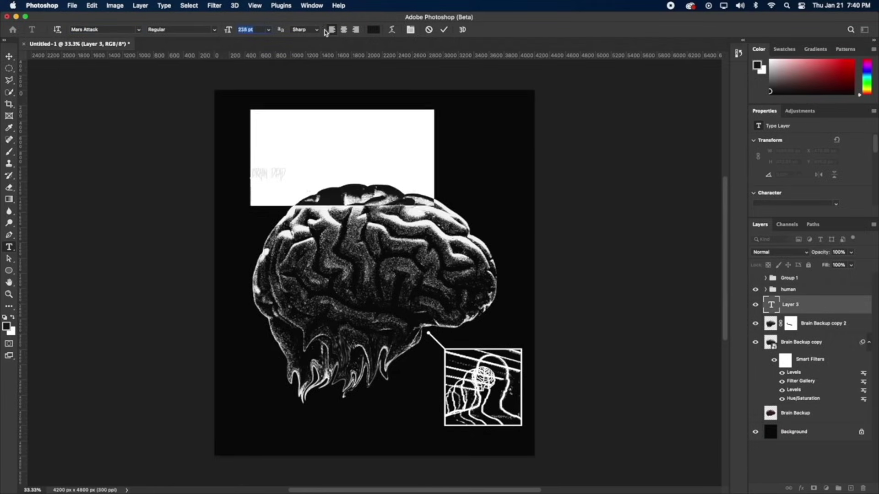
Place the title centrally over the top of the brain and scale it up to about 125%.
{"action": "left_click", "coordinate": [9, 56]}
{"action": "left_click_drag", "start_coordinate": [410, 147], "coordinate": [427, 175]}
{"action": "key", "text": "ctrl+a"}
{"action": "key", "text": "ctrl+t"}
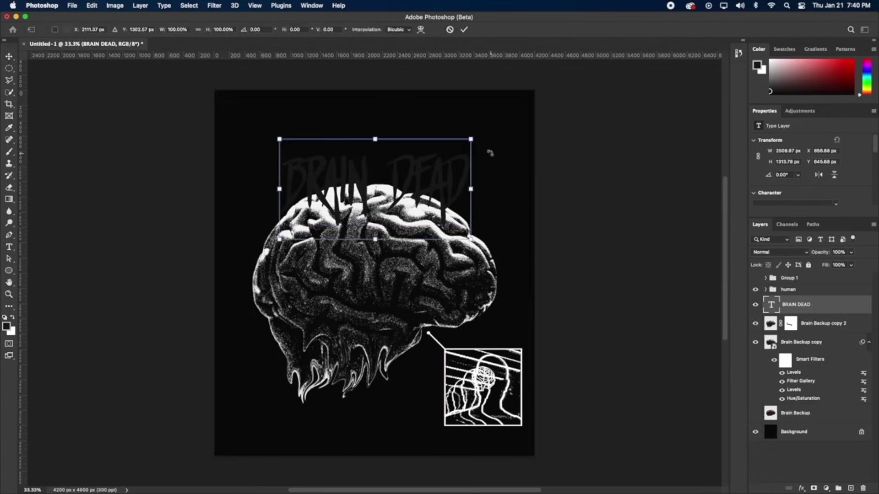
{"action": "left_click_drag", "start_coordinate": [474, 137], "coordinate": [496, 116]}
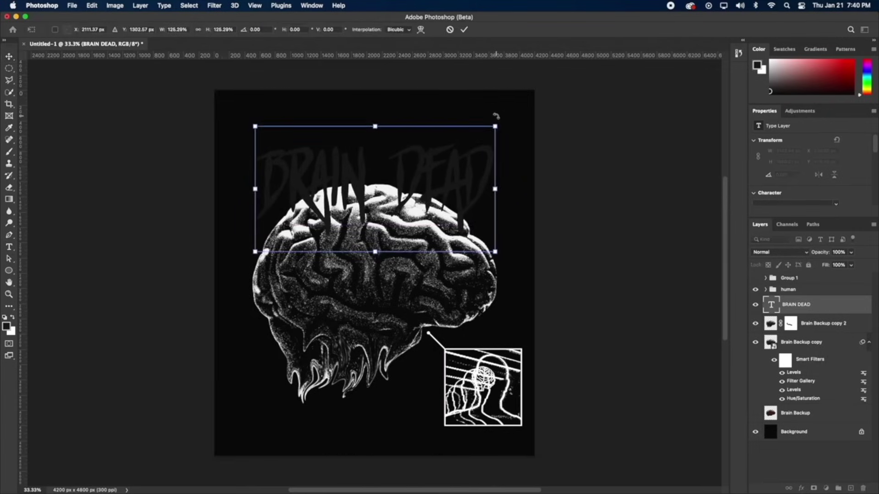
{"action": "key", "text": "Return"}
Warp the title with the Arc Lower style and a bend of about -42 so its lower edge follows the brain's top.
{"action": "key", "text": "ctrl+t"}
{"action": "right_click", "coordinate": [323, 186]}
{"action": "left_click", "coordinate": [337, 260]}
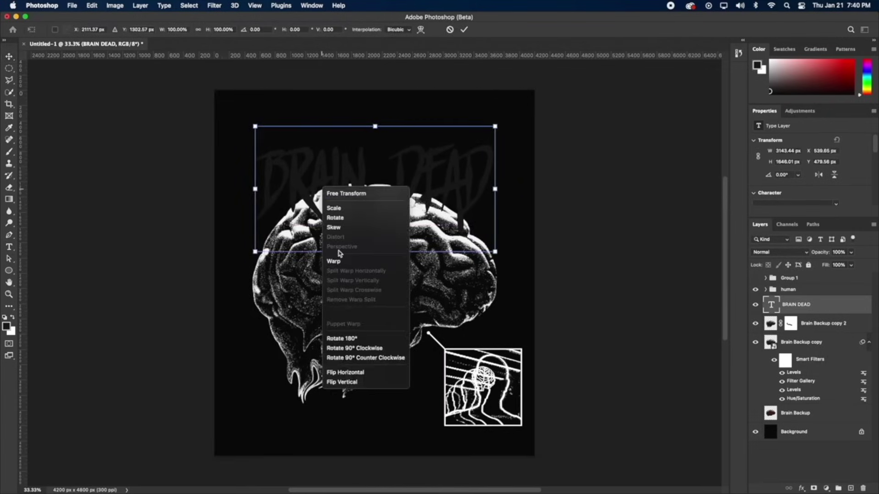
{"action": "left_click", "coordinate": [201, 30]}
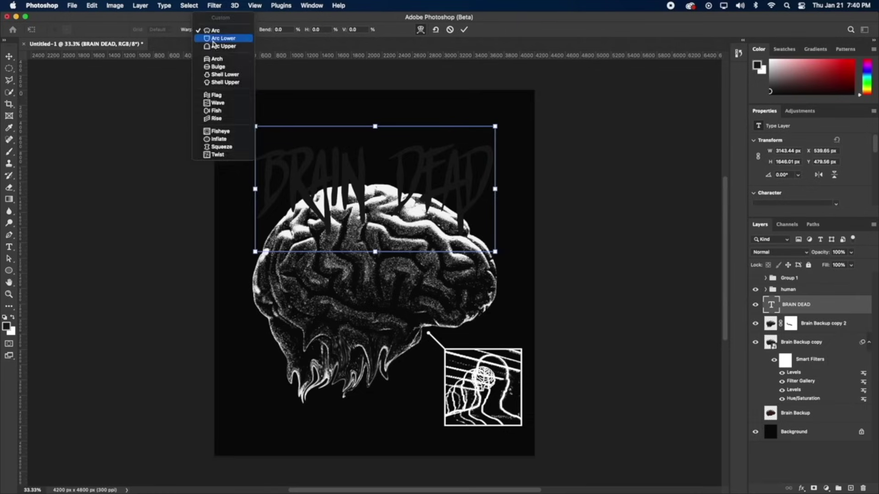
{"action": "left_click", "coordinate": [223, 38]}
{"action": "left_click_drag", "start_coordinate": [376, 302], "coordinate": [375, 212]}
{"action": "key", "text": "Return"}
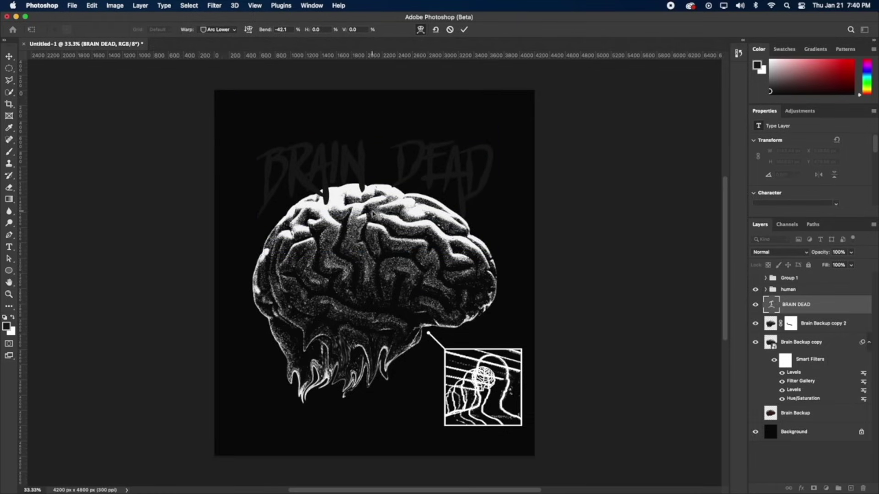
Give the title a red color overlay at 100% opacity and move it down about 117 px onto the brain.
{"action": "left_click", "coordinate": [801, 488]}
{"action": "left_click", "coordinate": [819, 429]}
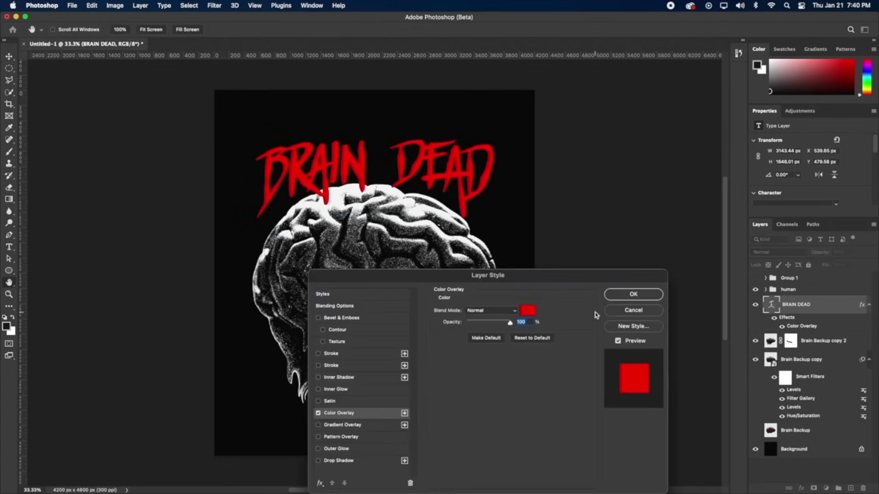
{"action": "left_click", "coordinate": [626, 295]}
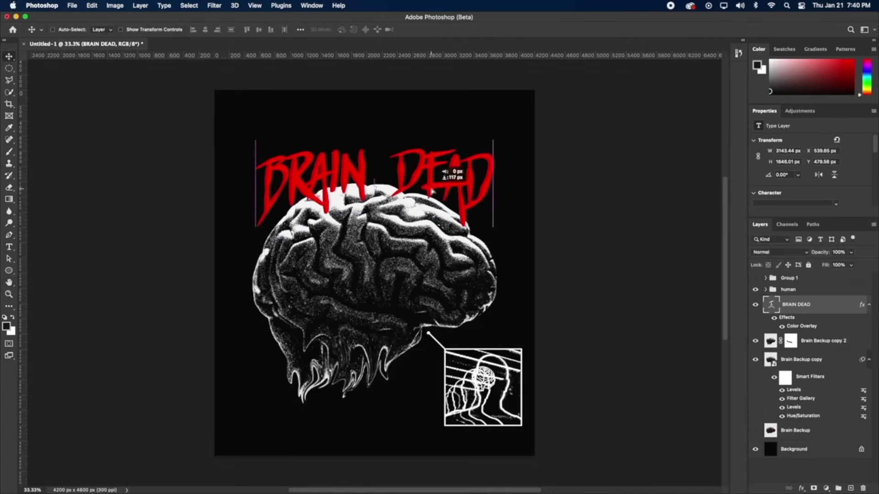
{"action": "key", "text": "super+a"}
{"action": "key", "text": "super+d"}
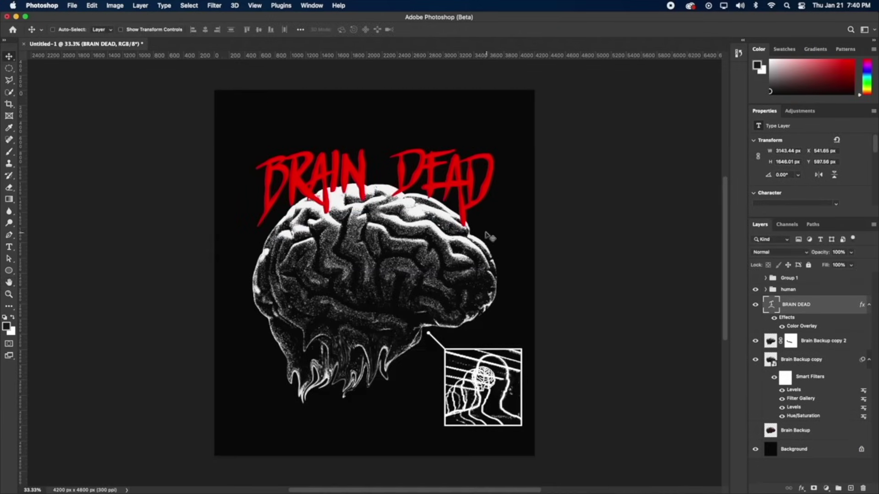
Tighten the gap between the words BRAIN and DEAD in the title.
{"action": "key", "text": "t"}
{"action": "left_click", "coordinate": [399, 172]}
{"action": "key", "text": "alt+Left"}
{"action": "key", "text": "alt+Left"}
{"action": "key", "text": "alt+Left"}
{"action": "key", "text": "alt+Left"}
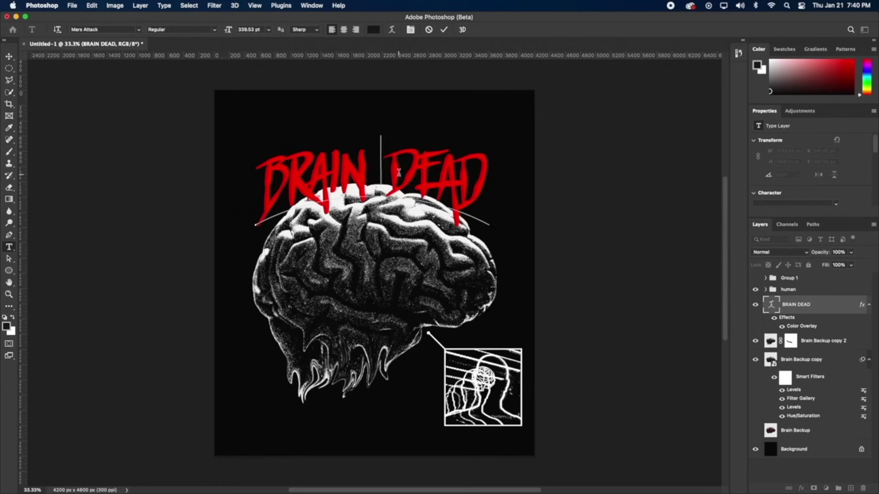
{"action": "key", "text": "alt+Left"}
Center the title horizontally on the canvas and move it slightly upward.
{"action": "left_click", "coordinate": [9, 57]}
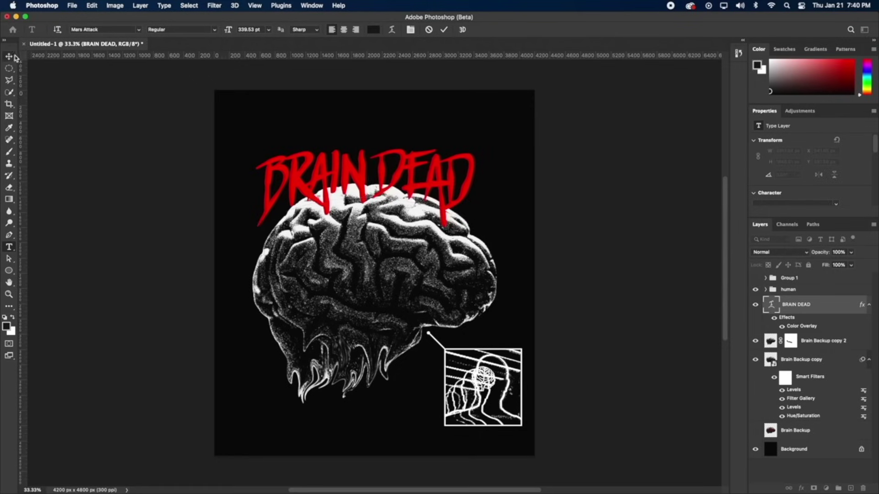
{"action": "key", "text": "super+a"}
{"action": "left_click", "coordinate": [205, 29]}
{"action": "key", "text": "super+d"}
{"action": "left_click_drag", "start_coordinate": [377, 146], "coordinate": [376, 136]}
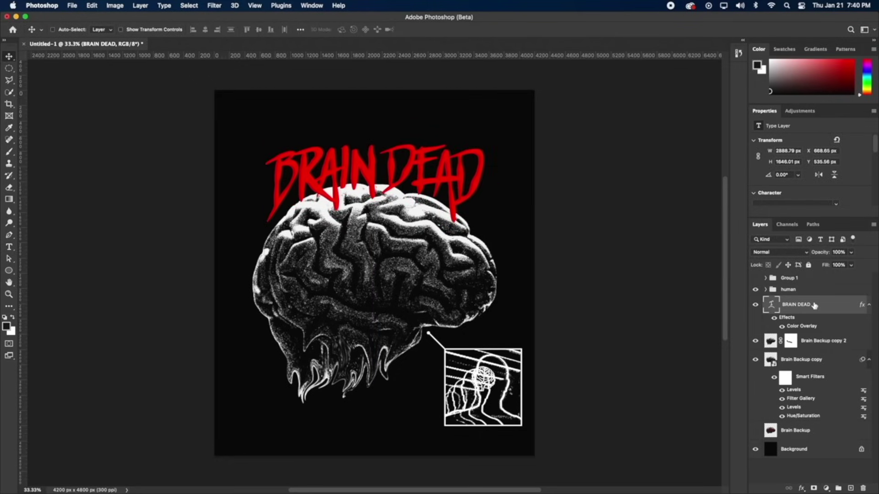
Duplicate the title layer, rasterize the copy's layer style, and start Liquify on the copy.
{"action": "key", "text": "super+j"}
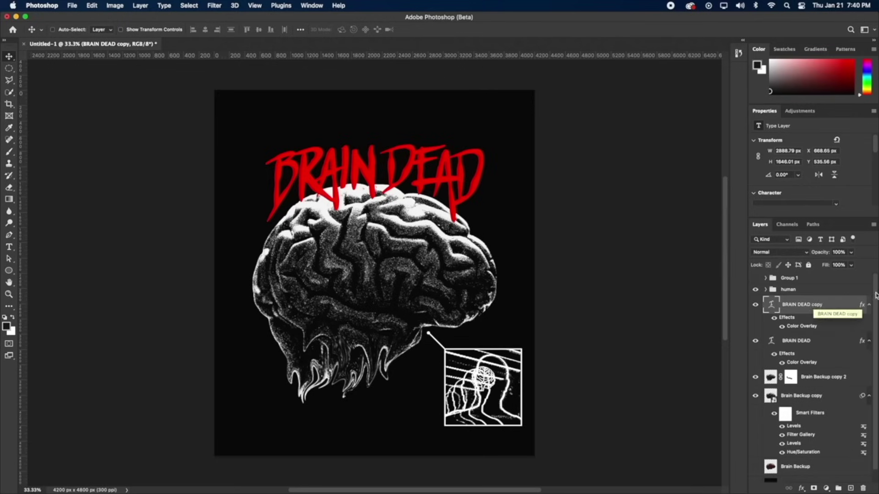
{"action": "right_click", "coordinate": [816, 304]}
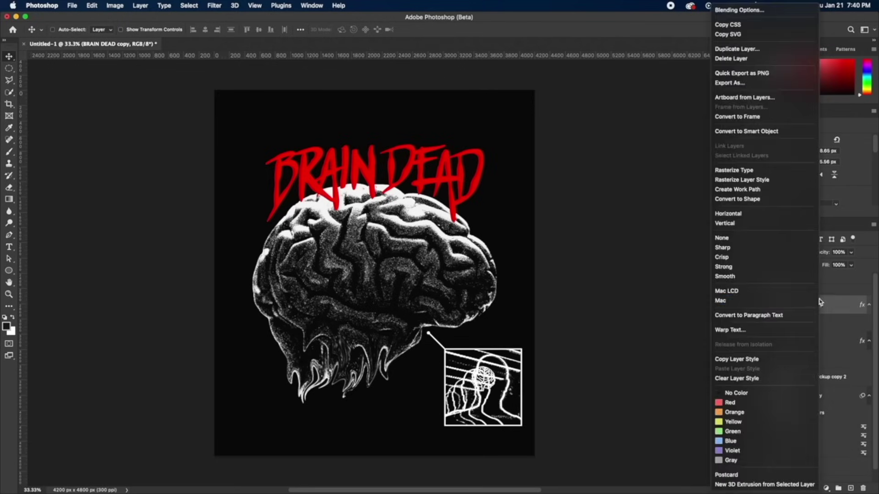
{"action": "left_click", "coordinate": [785, 180]}
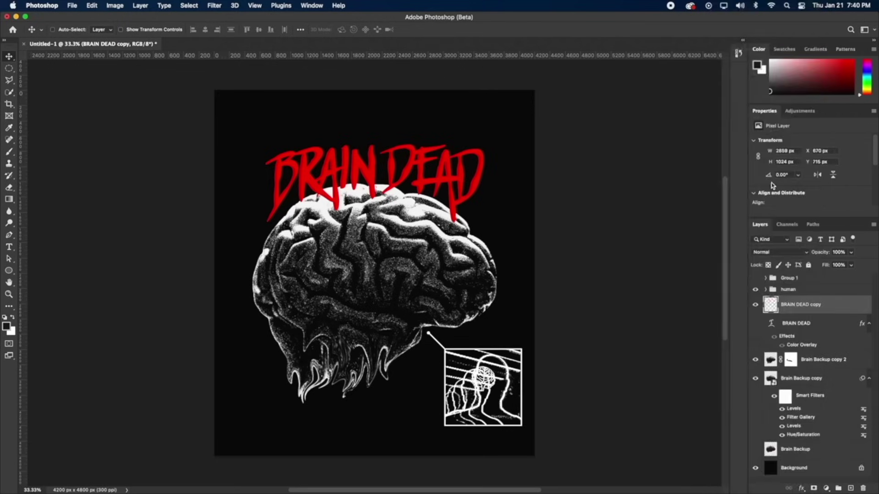
{"action": "left_click", "coordinate": [215, 5]}
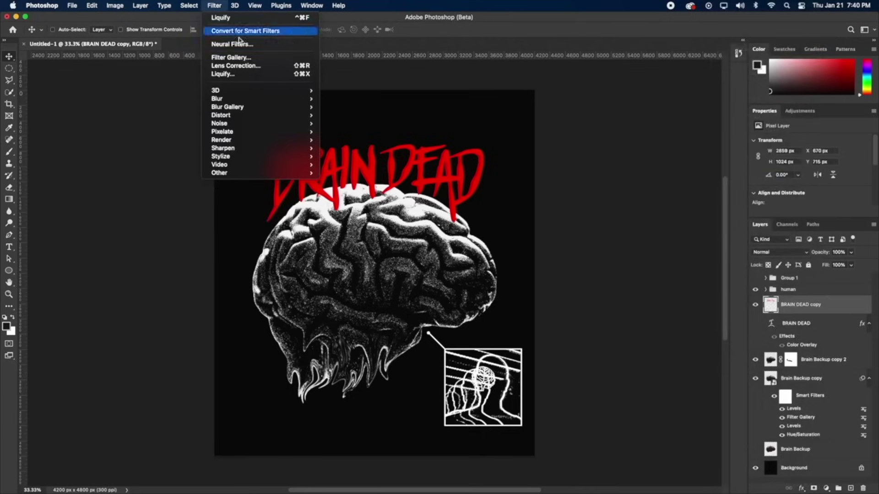
{"action": "left_click", "coordinate": [243, 76]}
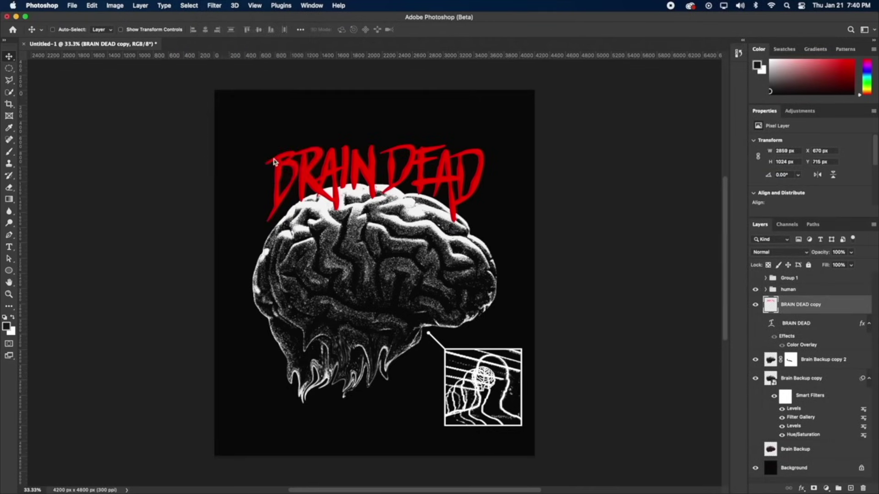
Duplicate the rasterized title about 60 px to the right and apply a black color overlay (000000) to the duplicate.
{"action": "left_click_drag", "start_coordinate": [421, 167], "coordinate": [430, 167]}
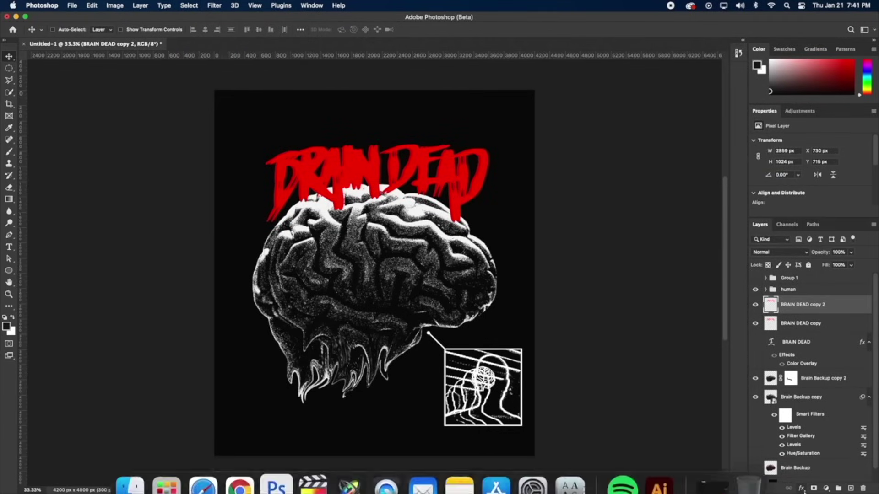
{"action": "right_click", "coordinate": [799, 450]}
{"action": "left_click", "coordinate": [526, 224]}
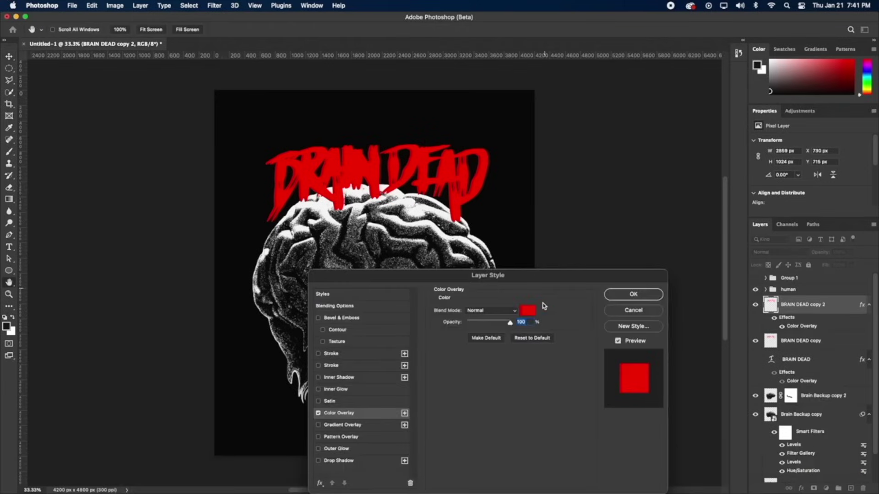
{"action": "left_click", "coordinate": [528, 310]}
{"action": "type", "text": "c70000"}
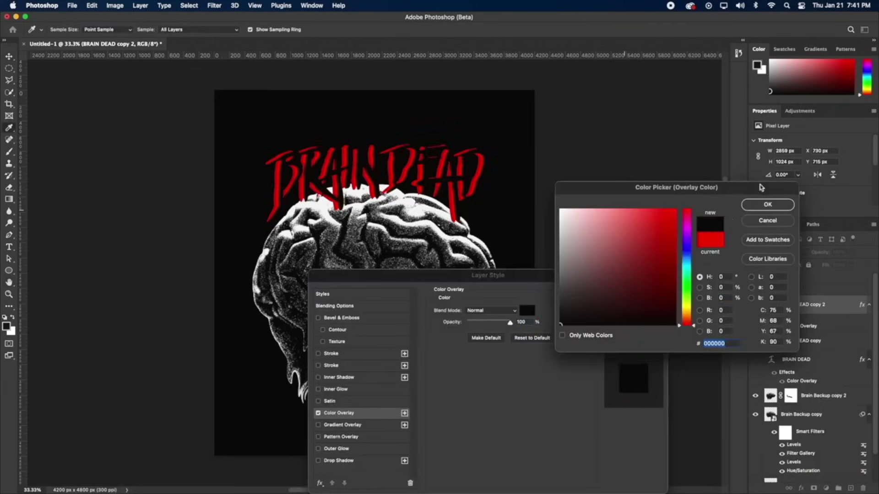
{"action": "key", "text": "Return"}
{"action": "left_click", "coordinate": [649, 292]}
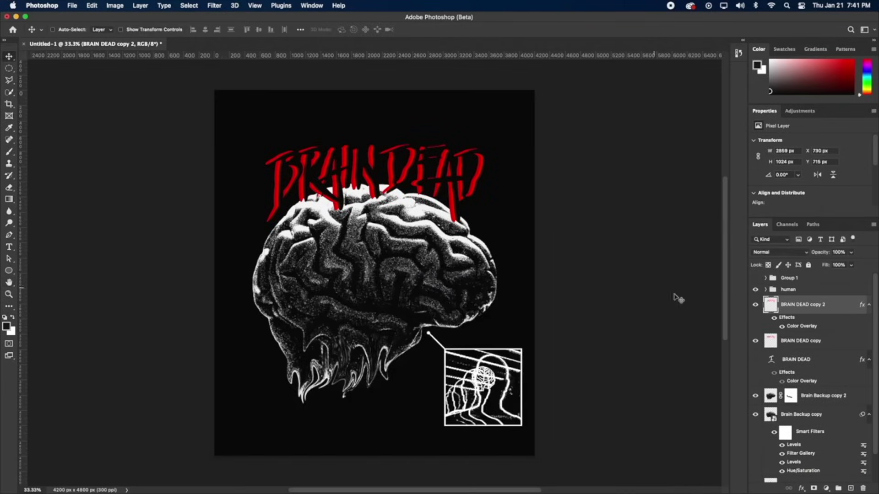
Put the black title copy behind the red title and offset it slightly right and down as a drop shadow.
{"action": "left_click_drag", "start_coordinate": [794, 310], "coordinate": [787, 331]}
{"action": "left_click_drag", "start_coordinate": [440, 175], "coordinate": [441, 182]}
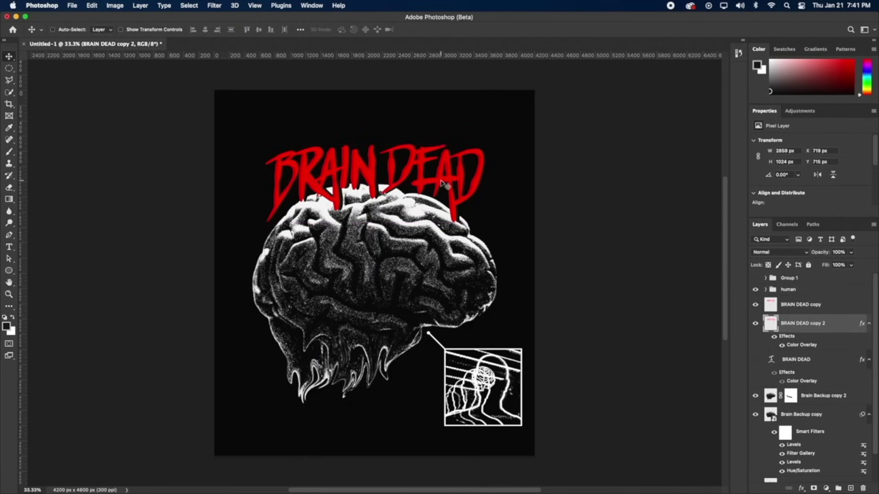
{"action": "left_click_drag", "start_coordinate": [441, 182], "coordinate": [440, 182]}
Try a new layer clipped to the red title, then delete that layer together with the rasterized red title.
{"action": "left_click", "coordinate": [814, 308]}
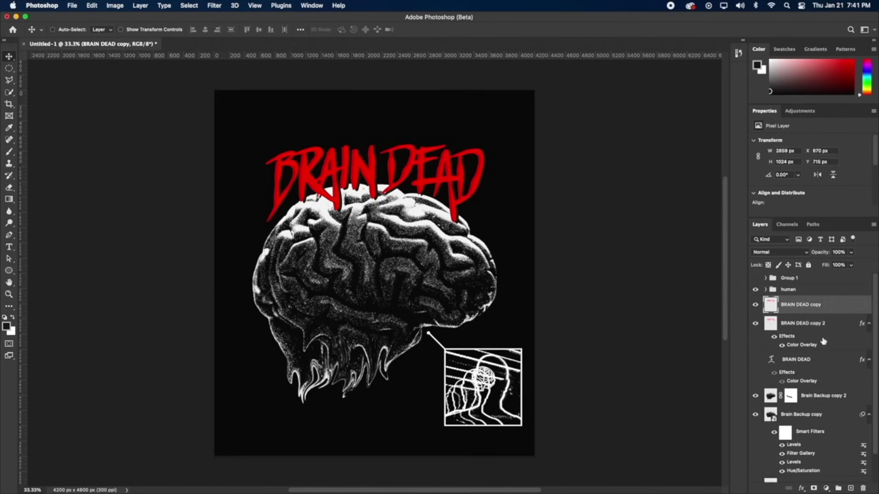
{"action": "left_click", "coordinate": [849, 488]}
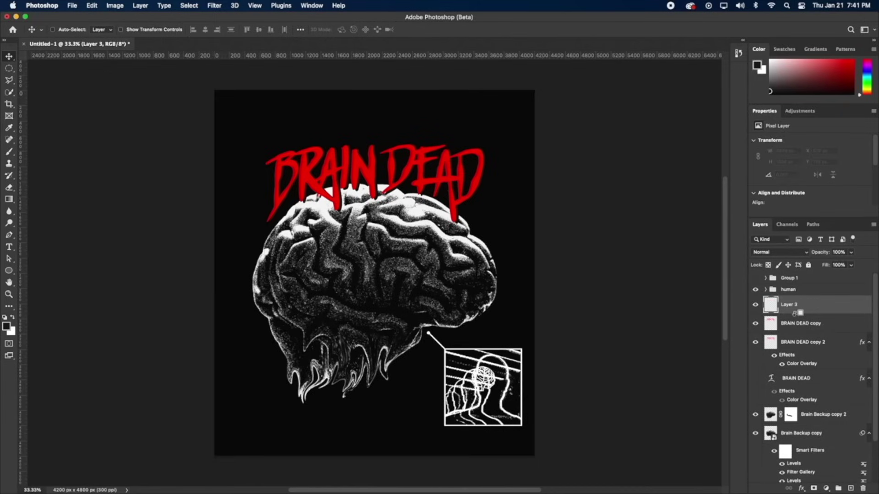
{"action": "left_click", "coordinate": [794, 313], "text": "alt"}
{"action": "key", "text": "Delete"}
{"action": "key", "text": "Delete"}
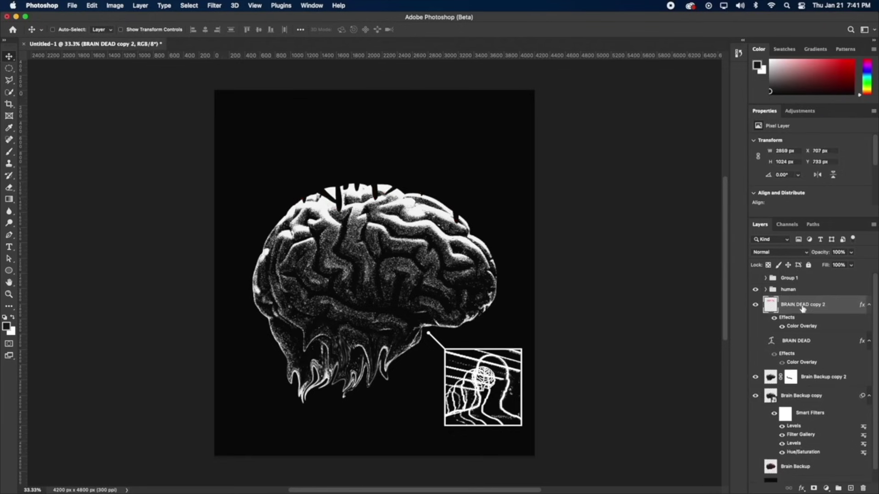
Undo the title deletion, and paint a black fade over the lower half of BRAIN DEAD on the clipped layer with a 1000 px brush.
{"action": "key", "text": "super+z"}
{"action": "key", "text": "super+z"}
{"action": "key", "text": "b"}
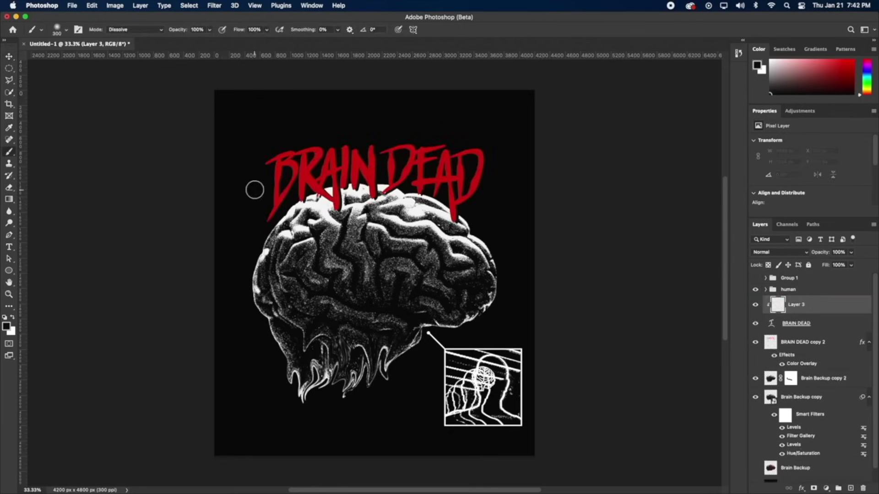
{"action": "key", "text": "bracketright"}
{"action": "key", "text": "bracketright"}
{"action": "key", "text": "bracketright"}
{"action": "key", "text": "bracketright"}
{"action": "mouse_move", "coordinate": [254, 190]}
{"action": "left_mouse_down"}
{"action": "mouse_move", "coordinate": [281, 201]}
{"action": "mouse_move", "coordinate": [408, 196]}
{"action": "left_mouse_up"}
{"action": "key", "text": "super+z"}
{"action": "mouse_move", "coordinate": [486, 197]}
{"action": "left_mouse_down"}
{"action": "mouse_move", "coordinate": [402, 202]}
{"action": "mouse_move", "coordinate": [264, 230]}
{"action": "left_mouse_up"}
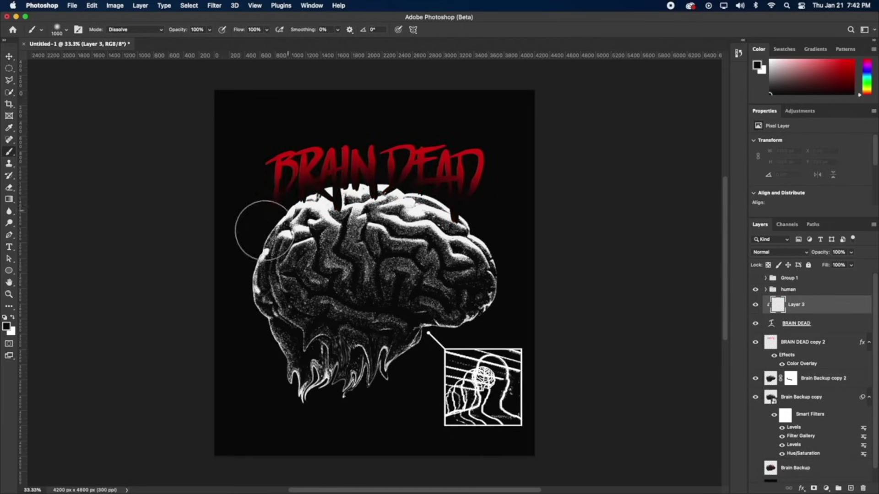
Add an Inner Glow to the BRAIN DEAD type layer, with Stroke turned off.
{"action": "left_click", "coordinate": [786, 325]}
{"action": "left_click", "coordinate": [801, 489]}
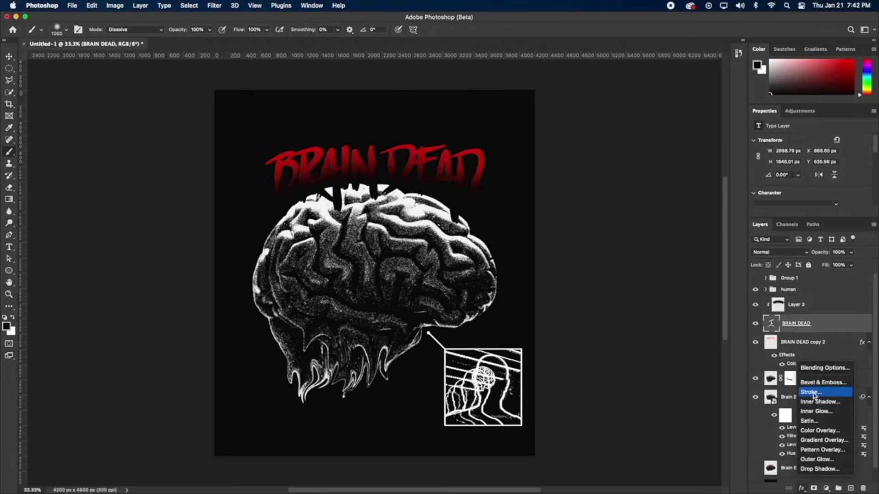
{"action": "left_click", "coordinate": [813, 393]}
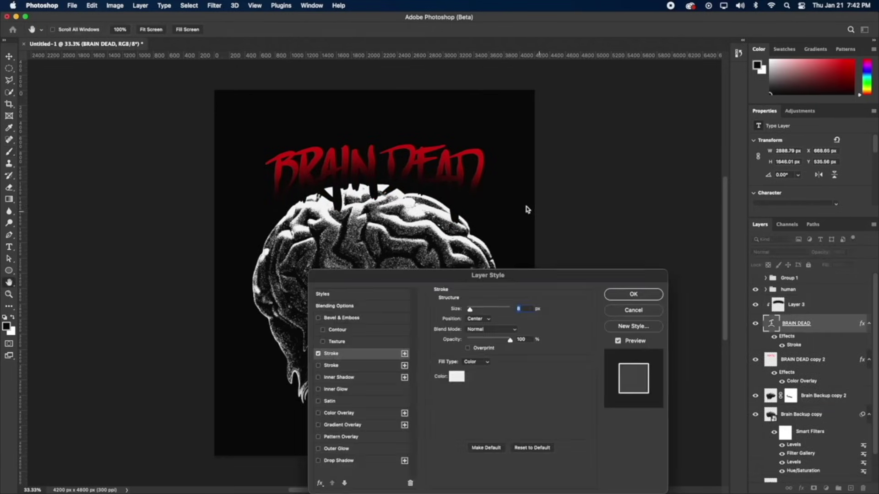
{"action": "left_click", "coordinate": [318, 354]}
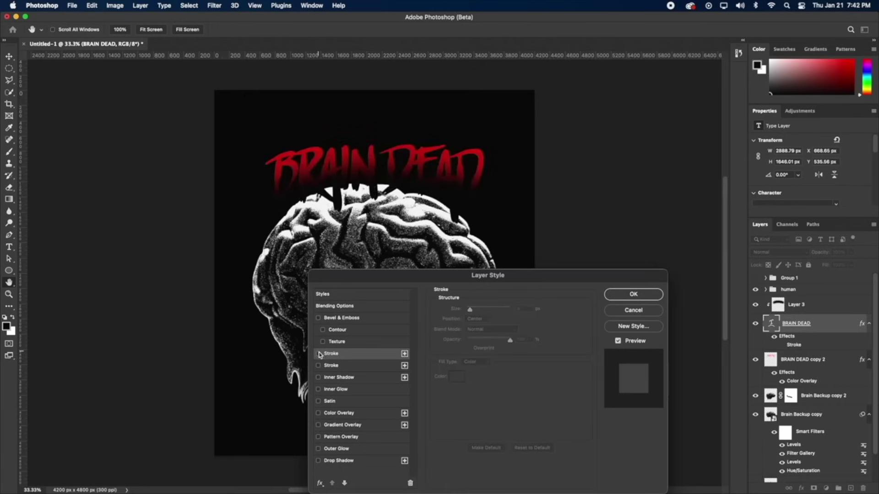
{"action": "left_click", "coordinate": [330, 389]}
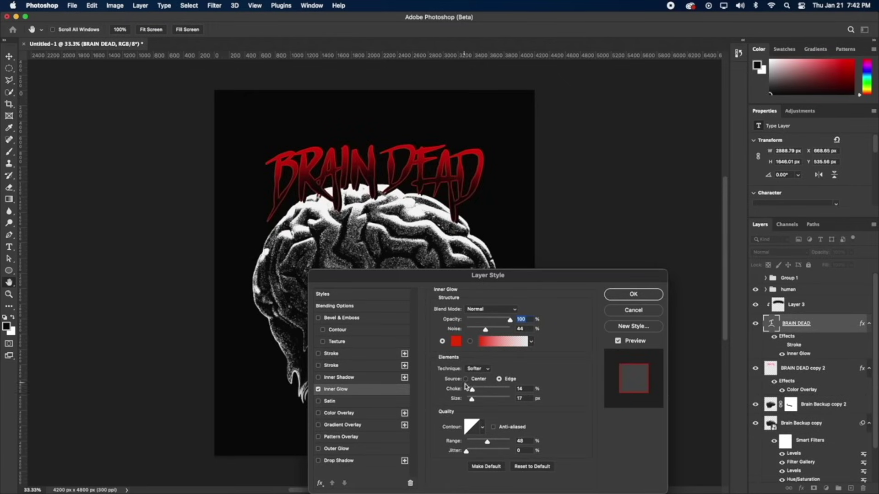
Set the inner glow to the red sampled from the title and increase its choke and size slightly.
{"action": "left_click", "coordinate": [457, 341]}
{"action": "left_click", "coordinate": [311, 151]}
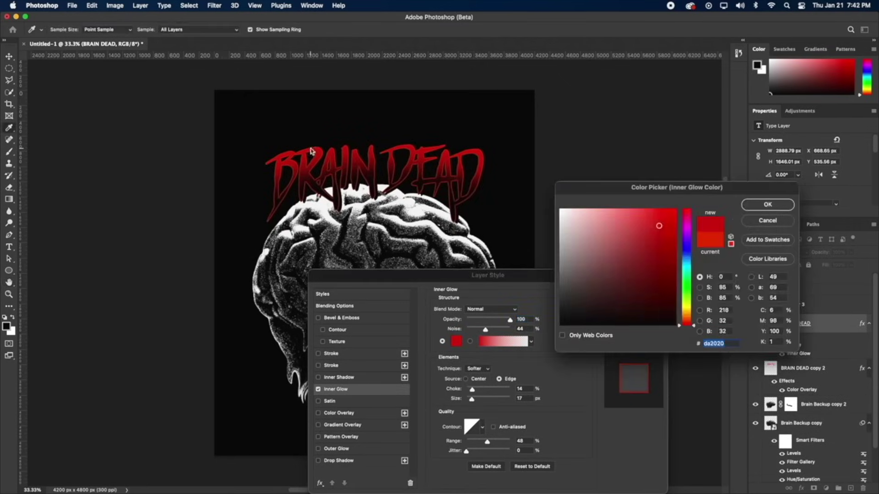
{"action": "left_click", "coordinate": [749, 204]}
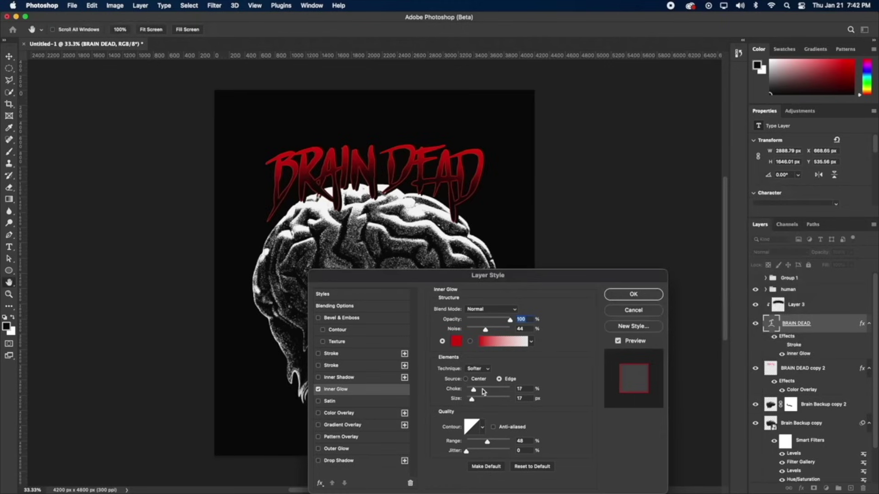
{"action": "left_click", "coordinate": [487, 390]}
{"action": "left_click_drag", "start_coordinate": [474, 401], "coordinate": [476, 401]}
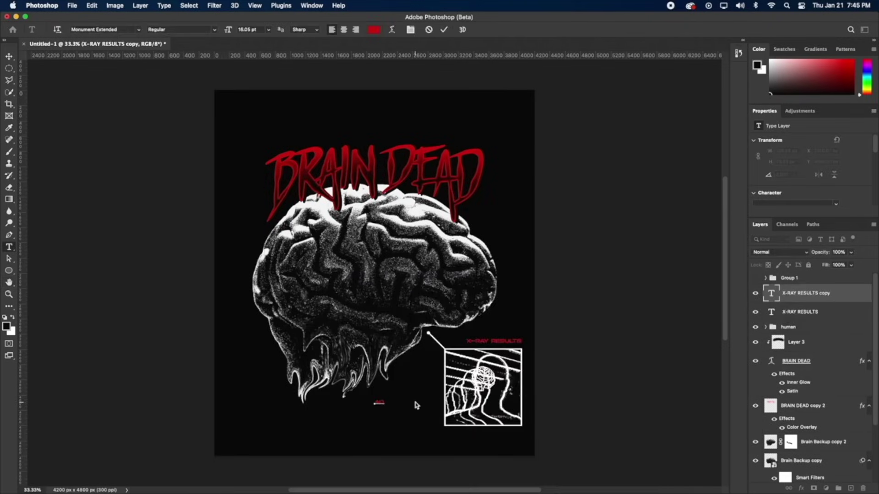
Replace the copied X-RAY RESULTS label's text with the three lines ACTIVITY: NONE, PATIENT 0100 and CODE RED.
{"action": "type", "text": "TIVITY: NONE 0 KARE SYS"}
{"action": "key", "text": "BackSpace"}
{"action": "key", "text": "BackSpace"}
{"action": "key", "text": "BackSpace"}
{"action": "key", "text": "BackSpace"}
{"action": "key", "text": "BackSpace"}
{"action": "key", "text": "BackSpace"}
{"action": "key", "text": "BackSpace"}
Right-align the three-line red note and place it beside the lower edge of the framed head callout.
{"action": "left_click_drag", "start_coordinate": [408, 415], "coordinate": [305, 381]}
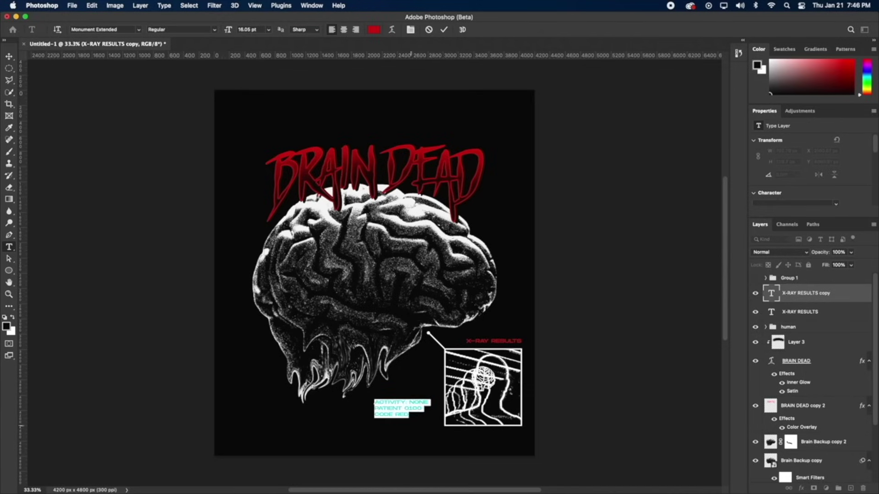
{"action": "left_click", "coordinate": [356, 29]}
{"action": "key", "text": "super+Return"}
{"action": "key", "text": "v"}
{"action": "left_click_drag", "start_coordinate": [371, 344], "coordinate": [435, 358]}
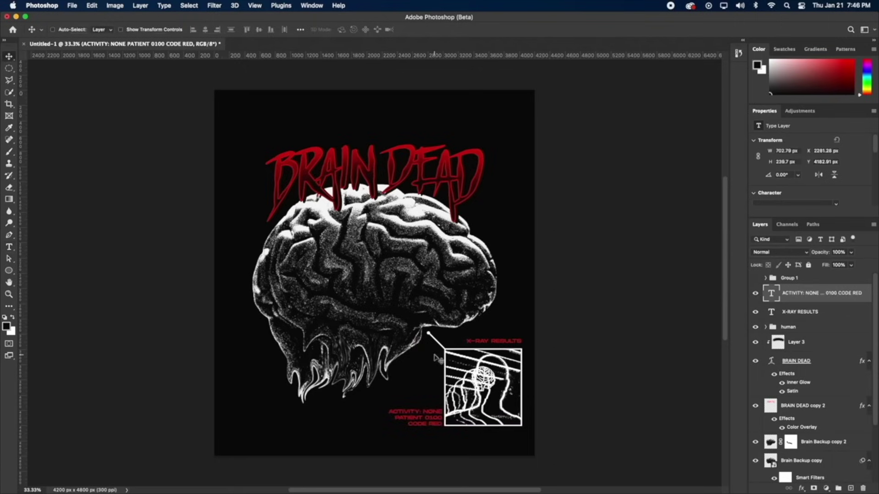
Widen the letter spacing of the red note and nudge it slightly away from the callout frame and upward.
{"action": "double_click", "coordinate": [425, 412]}
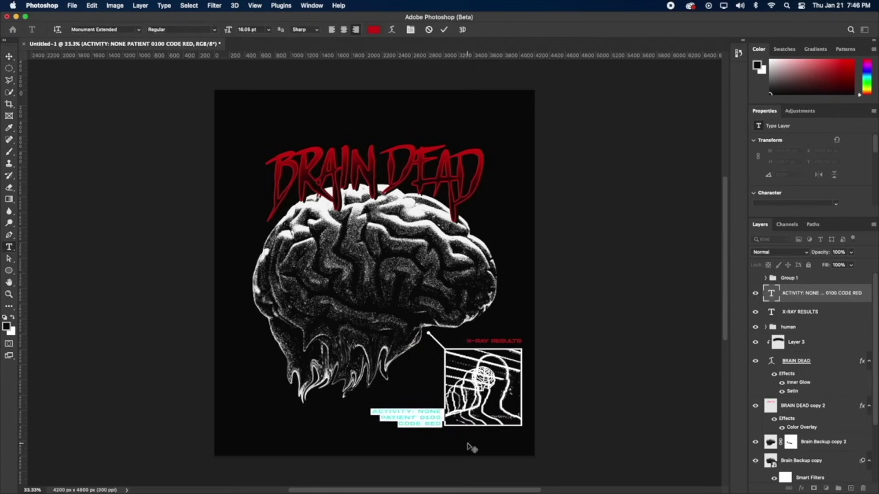
{"action": "key", "text": "super+Return"}
{"action": "key", "text": "v"}
{"action": "left_click_drag", "start_coordinate": [431, 386], "coordinate": [428, 380]}
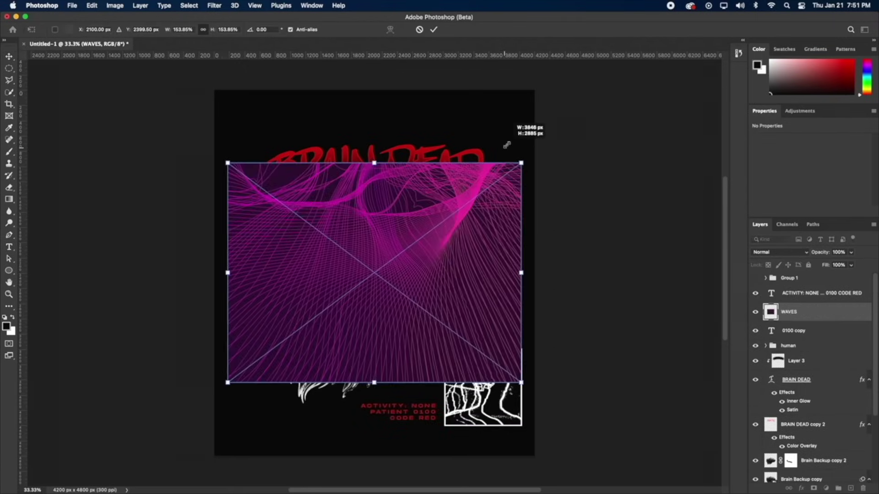
Rotate the placed WAVES artwork 90° and enlarge it to about 3892 x 5189 px over the poster.
{"action": "left_click_drag", "start_coordinate": [506, 141], "coordinate": [524, 73]}
{"action": "key", "text": "Return"}
{"action": "left_click_drag", "start_coordinate": [460, 297], "coordinate": [460, 254]}
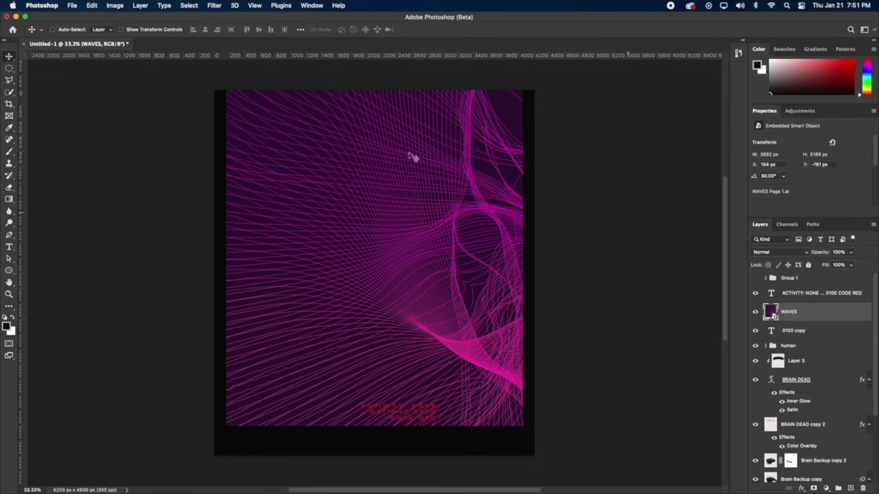
Desaturate the WAVES artwork to gray with a Hue/Saturation adjustment.
{"action": "left_click", "coordinate": [114, 5]}
{"action": "mouse_move", "coordinate": [133, 26]}
{"action": "left_click", "coordinate": [284, 78]}
{"action": "left_click_drag", "start_coordinate": [417, 200], "coordinate": [370, 200]}
{"action": "mouse_move", "coordinate": [415, 221]}
{"action": "left_mouse_down"}
{"action": "mouse_move", "coordinate": [423, 222]}
{"action": "mouse_move", "coordinate": [388, 223]}
{"action": "mouse_move", "coordinate": [417, 222]}
{"action": "left_mouse_up"}
{"action": "left_click", "coordinate": [520, 135]}
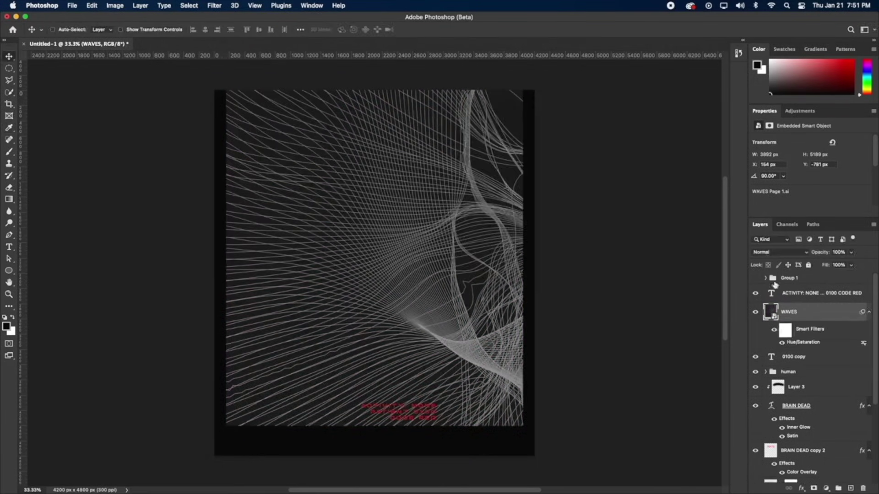
Move the WAVES layer beneath Brain Backup copy and transform the artwork's size and position behind the brain.
{"action": "left_click_drag", "start_coordinate": [789, 311], "coordinate": [792, 439]}
{"action": "key", "text": "ctrl+t"}
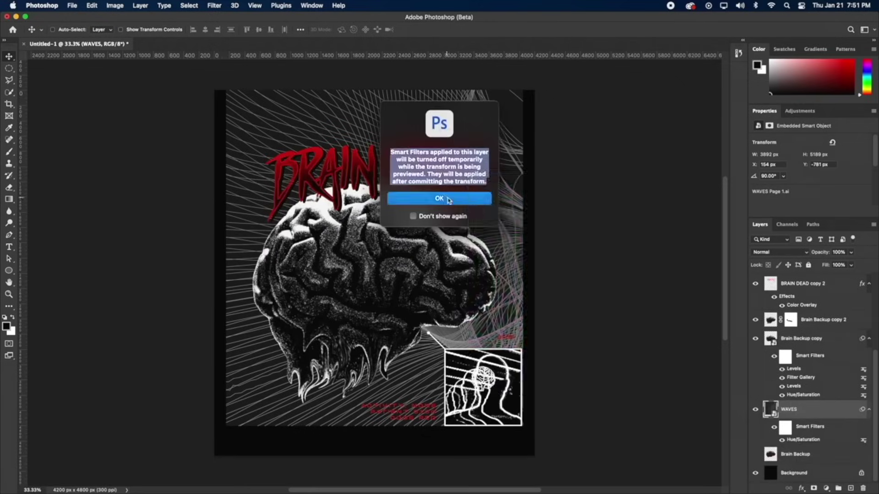
{"action": "left_click", "coordinate": [448, 200]}
{"action": "left_click_drag", "start_coordinate": [226, 49], "coordinate": [176, 78]}
{"action": "left_click_drag", "start_coordinate": [409, 107], "coordinate": [411, 219]}
{"action": "key", "text": "Return"}
Shift the WAVES artwork sideways and narrow it to about 3699 px wide to frame the brain.
{"action": "left_click_drag", "start_coordinate": [500, 230], "coordinate": [450, 231]}
{"action": "key", "text": "super+t"}
{"action": "left_click", "coordinate": [448, 200]}
{"action": "left_click_drag", "start_coordinate": [126, 277], "coordinate": [237, 272]}
{"action": "key", "text": "Return"}
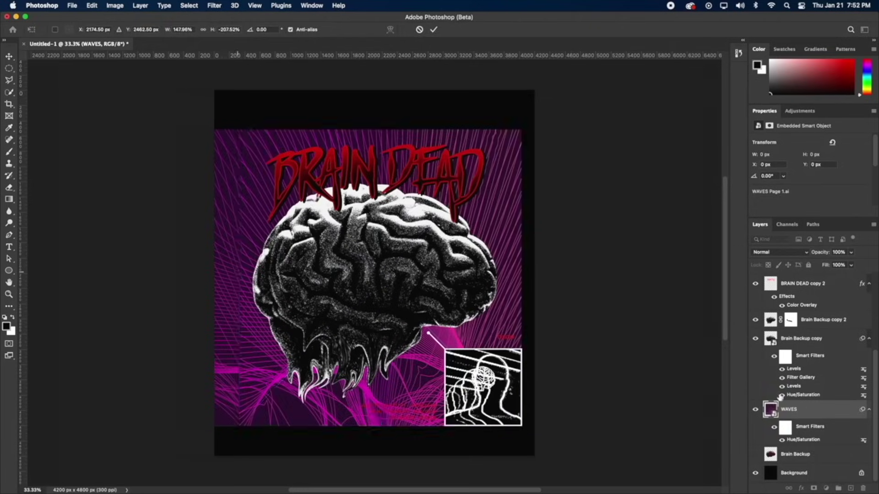
Hide the dark tones of WAVES with Blend If, splitting This Layer's black point at 30 / 79.
{"action": "left_click", "coordinate": [801, 488]}
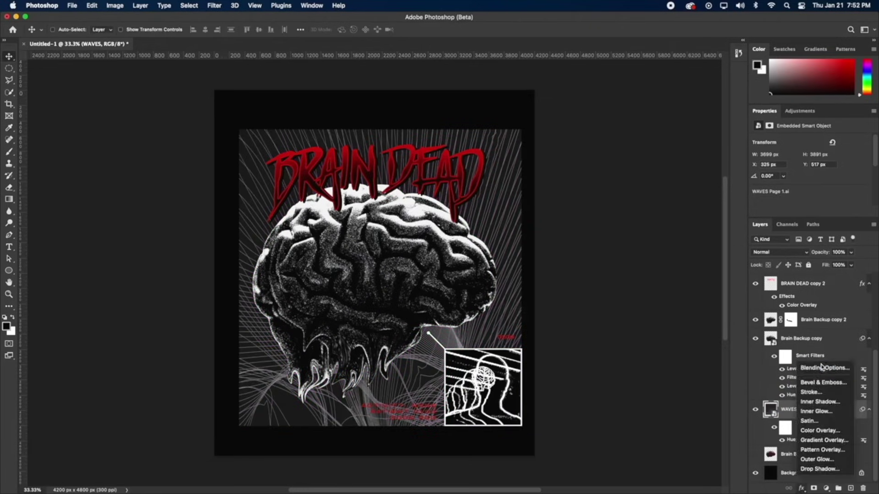
{"action": "left_click", "coordinate": [817, 367]}
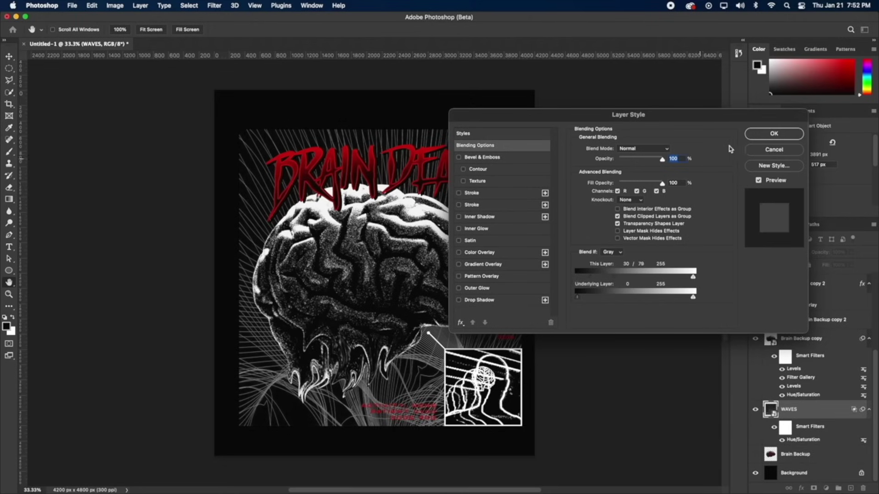
{"action": "left_click", "coordinate": [773, 134]}
Convert WAVES to a smart object and copy the smart filters of Brain Backup copy onto it.
{"action": "right_click", "coordinate": [808, 409]}
{"action": "left_click", "coordinate": [750, 118]}
{"action": "left_click", "coordinate": [214, 5]}
{"action": "left_click", "coordinate": [219, 18]}
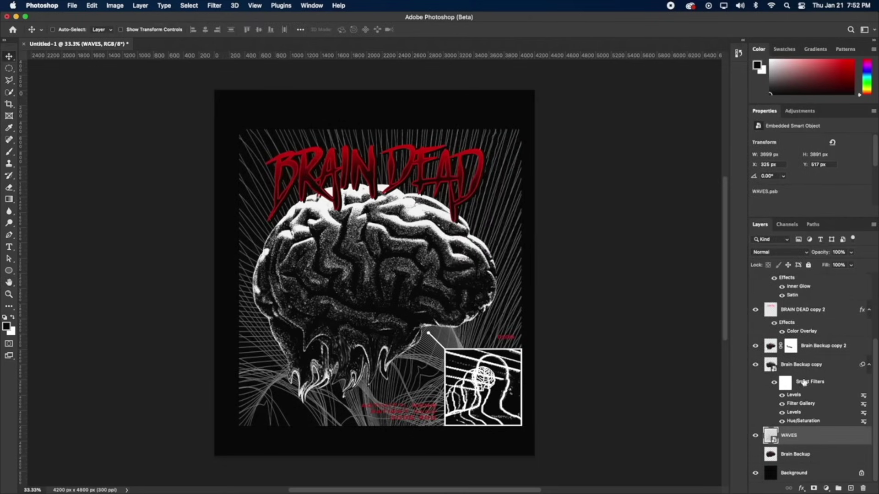
{"action": "left_click_drag", "start_coordinate": [805, 428], "coordinate": [805, 434]}
{"action": "left_click", "coordinate": [802, 489]}
{"action": "left_click", "coordinate": [826, 430]}
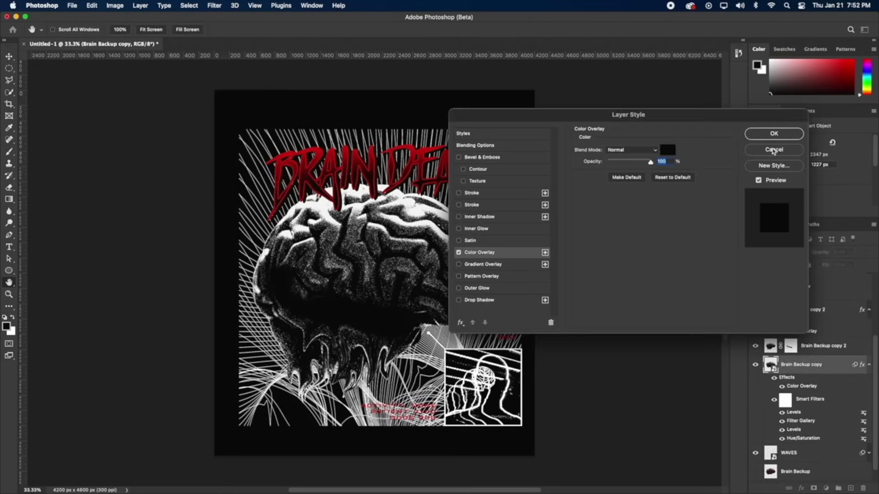
{"action": "left_click", "coordinate": [773, 149]}
Add a Color Overlay to the WAVES layer in the red sampled from the title.
{"action": "left_click", "coordinate": [824, 436]}
{"action": "left_click", "coordinate": [801, 489]}
{"action": "left_click", "coordinate": [817, 446]}
{"action": "left_click", "coordinate": [668, 150]}
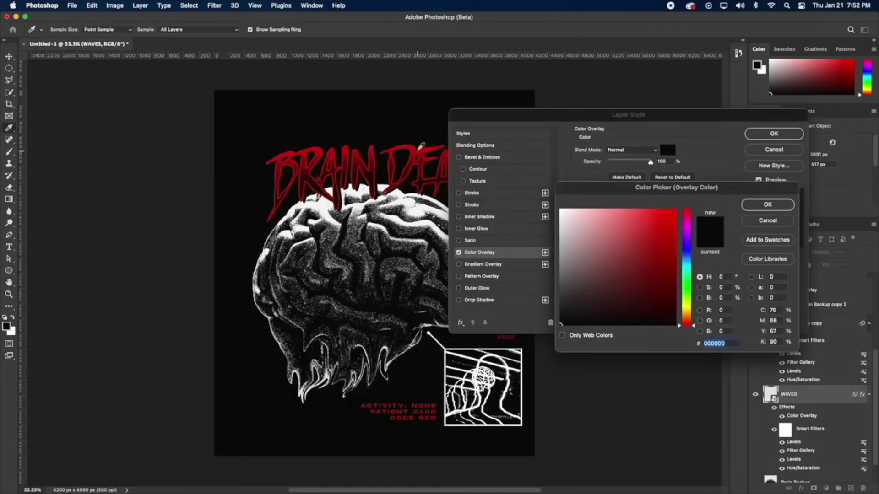
{"action": "left_click", "coordinate": [435, 160]}
{"action": "left_click", "coordinate": [768, 205]}
{"action": "left_click", "coordinate": [773, 134]}
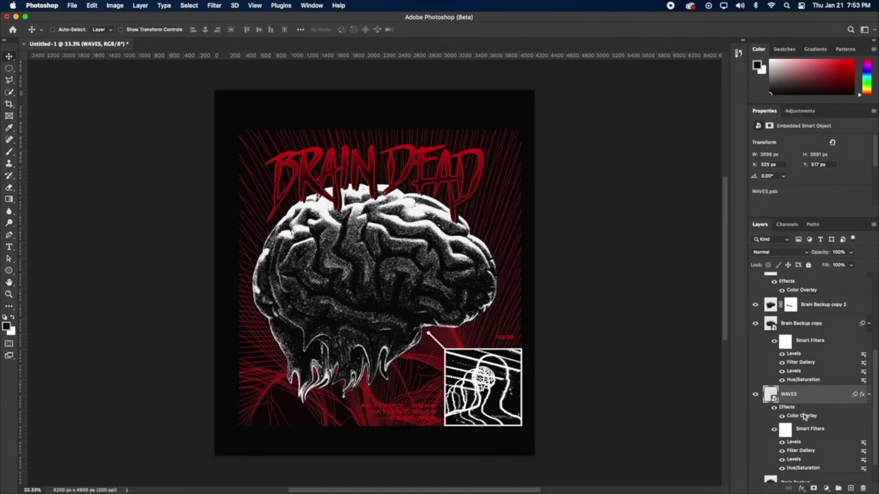
Change the WAVES color overlay to a dark gray.
{"action": "double_click", "coordinate": [804, 417]}
{"action": "left_click", "coordinate": [669, 150]}
{"action": "left_click", "coordinate": [566, 301]}
{"action": "left_click", "coordinate": [767, 205]}
{"action": "left_click", "coordinate": [774, 133]}
Add a layer mask to WAVES and paint black around its outer edges with a large brush, up to 1900 px, to fade them.
{"action": "left_click", "coordinate": [813, 488]}
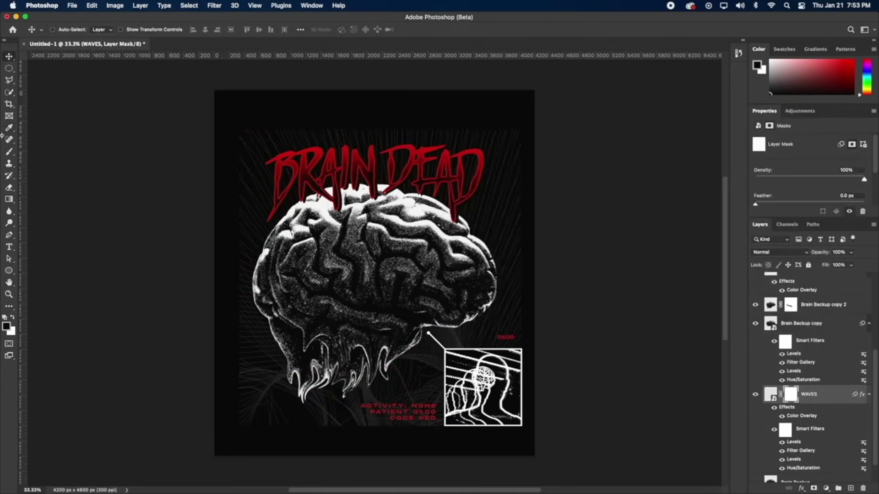
{"action": "key", "text": "b"}
{"action": "scroll", "coordinate": [449, 122], "scroll_direction": "up", "scroll_amount": 5}
{"action": "scroll", "coordinate": [176, 150], "scroll_direction": "down", "scroll_amount": 5}
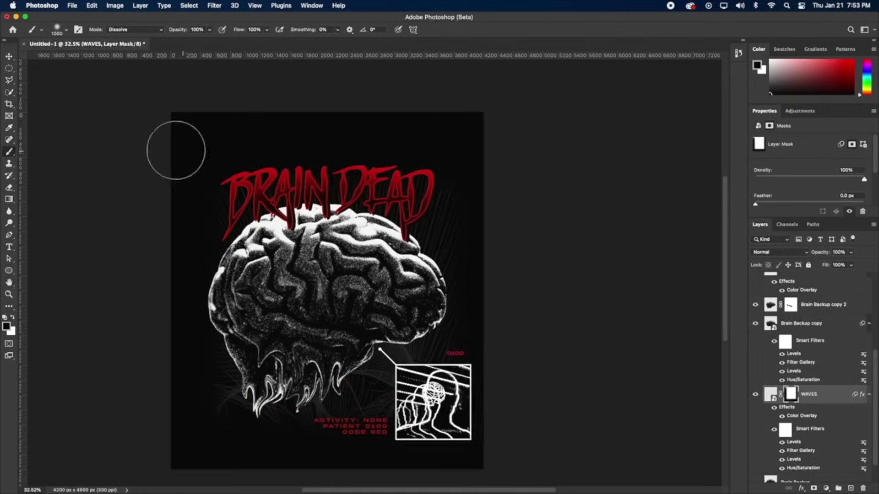
{"action": "scroll", "coordinate": [175, 150], "scroll_direction": "down", "scroll_amount": 4}
{"action": "key", "text": "bracketright"}
{"action": "key", "text": "bracketright"}
{"action": "key", "text": "bracketright"}
{"action": "key", "text": "bracketright"}
{"action": "key", "text": "bracketright"}
{"action": "key", "text": "bracketright"}
{"action": "key", "text": "bracketright"}
{"action": "key", "text": "bracketright"}
{"action": "key", "text": "bracketright"}
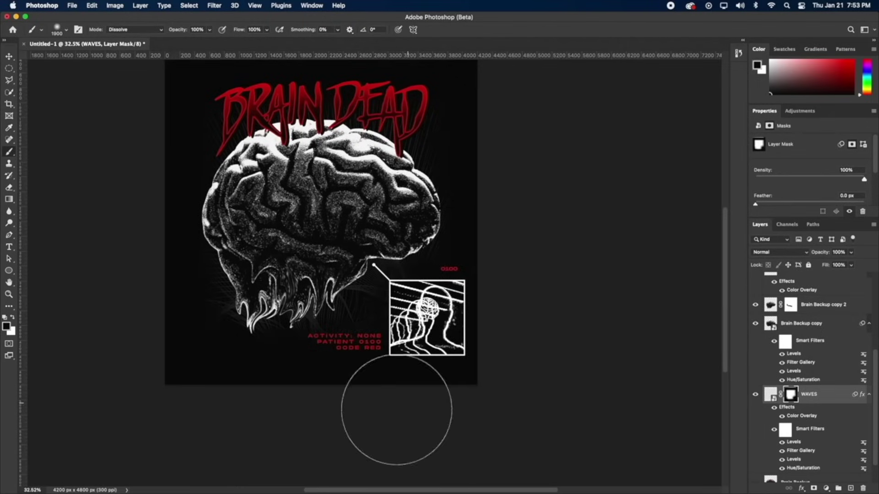
Set the WAVES color overlay to 4c4c4c.
{"action": "double_click", "coordinate": [802, 415]}
{"action": "left_click", "coordinate": [668, 151]}
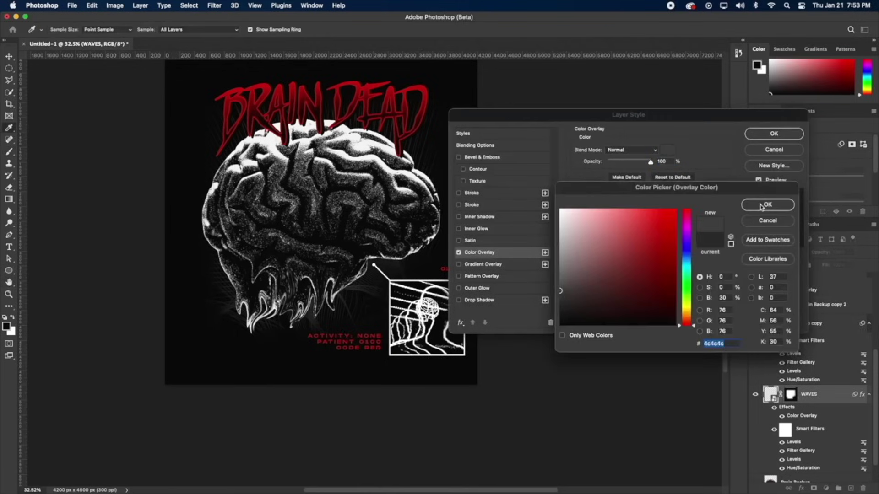
{"action": "left_click", "coordinate": [761, 207]}
{"action": "key", "text": "Return"}
Move the ACTIVITY / PATIENT / CODE RED note straight down by about 75 px.
{"action": "scroll", "coordinate": [788, 311], "scroll_direction": "up", "scroll_amount": 5}
{"action": "left_click", "coordinate": [819, 293]}
{"action": "key", "text": "v"}
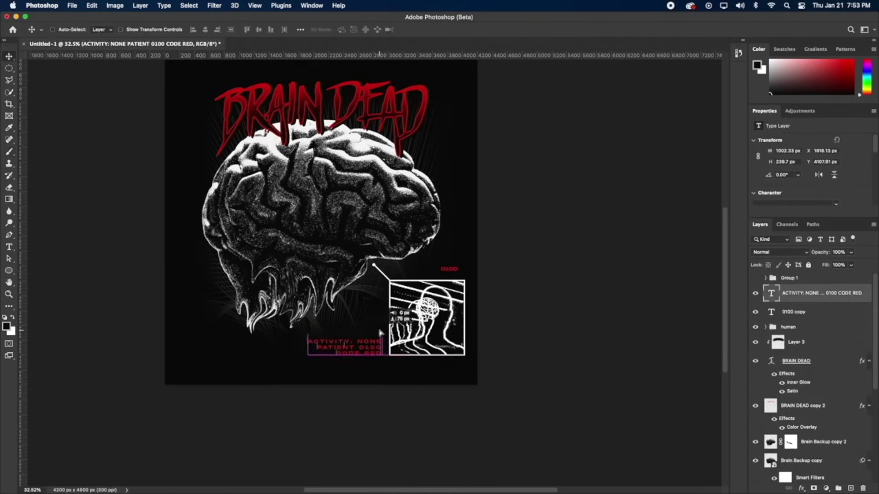
{"action": "left_click_drag", "start_coordinate": [381, 328], "coordinate": [381, 334]}
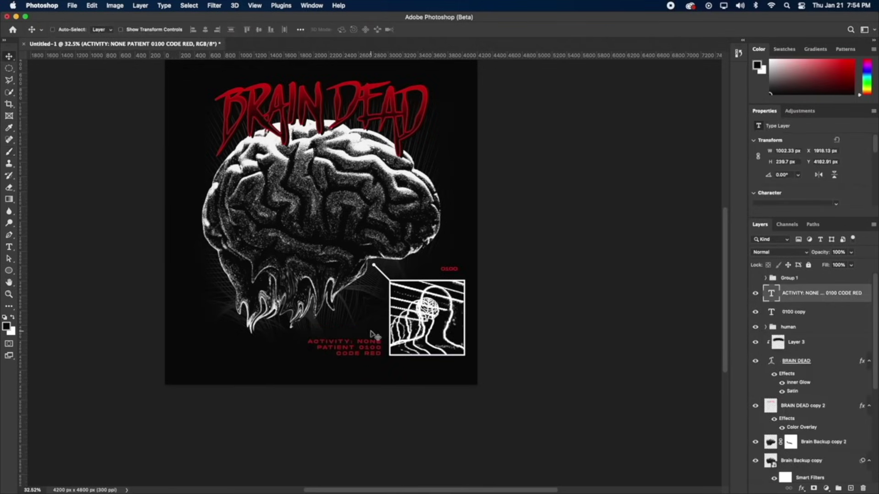
Group the two brain layers and add a new empty layer clipped to the group.
{"action": "scroll", "coordinate": [794, 393], "scroll_direction": "down", "scroll_amount": 5}
{"action": "left_click", "coordinate": [820, 353]}
{"action": "left_click", "coordinate": [830, 371], "text": "shift"}
{"action": "key", "text": "super+g"}
{"action": "left_click", "coordinate": [851, 489]}
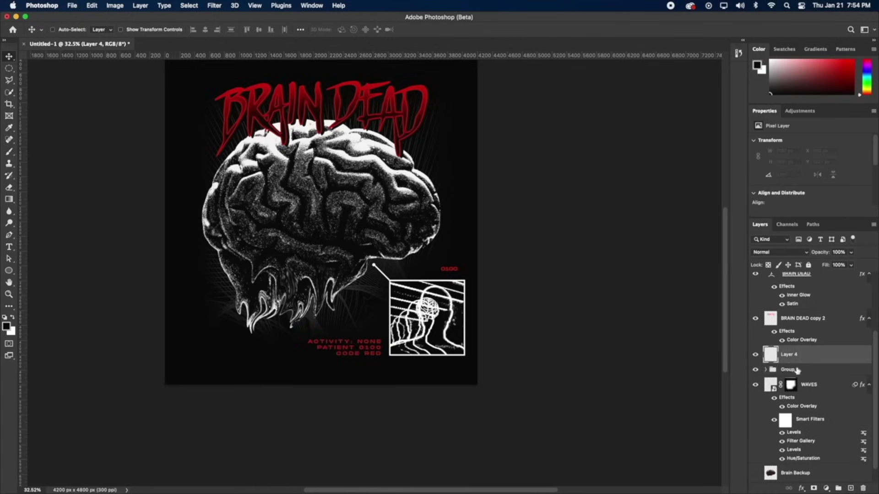
{"action": "left_click", "coordinate": [799, 364], "text": "alt"}
Choose red as the foreground color and paint it over the lower half of the brain on the clipped layer.
{"action": "key", "text": "b"}
{"action": "left_click", "coordinate": [7, 325]}
{"action": "left_click", "coordinate": [657, 224]}
{"action": "left_click", "coordinate": [763, 201]}
{"action": "left_click_drag", "start_coordinate": [263, 207], "coordinate": [402, 256]}
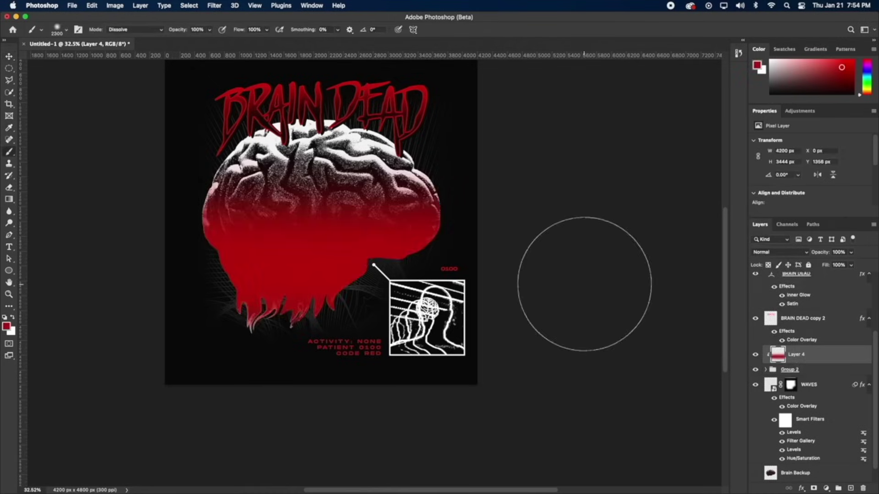
Compare Linear Burn and Overlay on the red paint layer, and set its blend mode to Multiply.
{"action": "left_click", "coordinate": [778, 252]}
{"action": "left_click", "coordinate": [772, 300]}
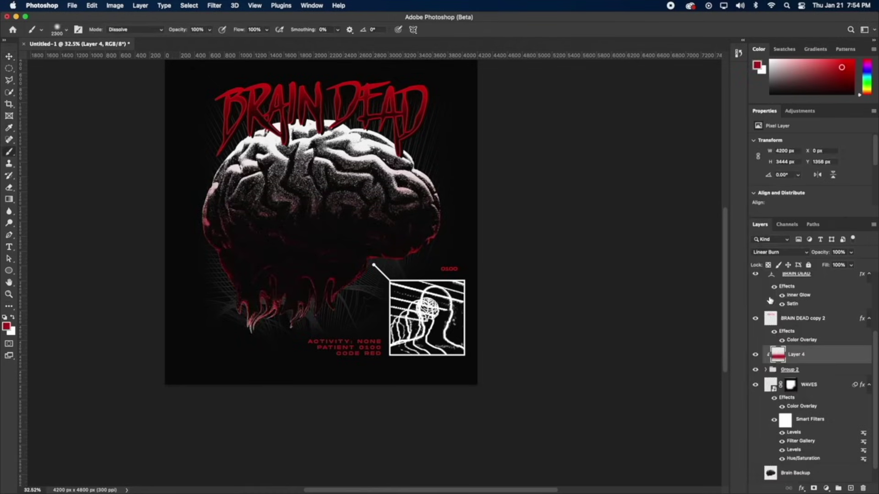
{"action": "left_click", "coordinate": [774, 254]}
{"action": "left_click", "coordinate": [769, 324]}
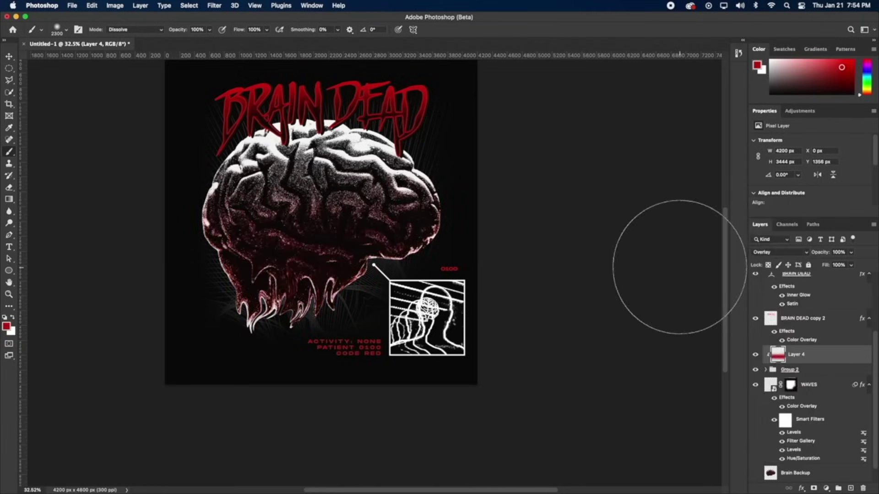
{"action": "left_click", "coordinate": [778, 252]}
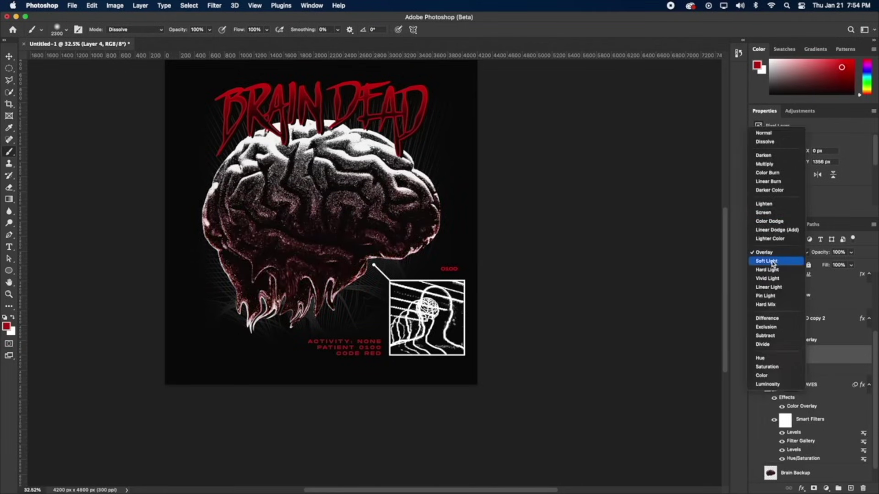
{"action": "left_click", "coordinate": [764, 164]}
In the red paint layer's Blend If options, split the Underlying Layer white slider to 178 / 255.
{"action": "double_click", "coordinate": [826, 375]}
{"action": "left_click_drag", "start_coordinate": [655, 280], "coordinate": [693, 278]}
{"action": "left_click_drag", "start_coordinate": [692, 297], "coordinate": [658, 297]}
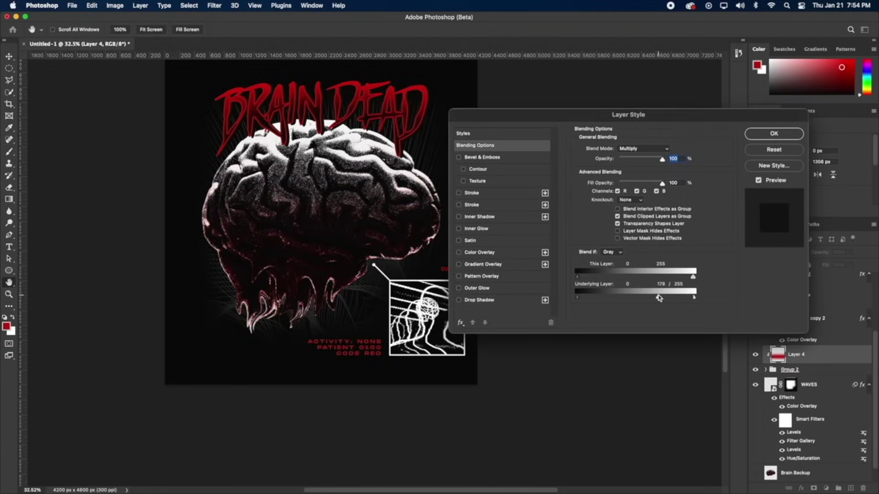
{"action": "key", "text": "Return"}
Paint red over the upper half of the brain on a new Multiply layer clipped to the brain group.
{"action": "key", "text": "b"}
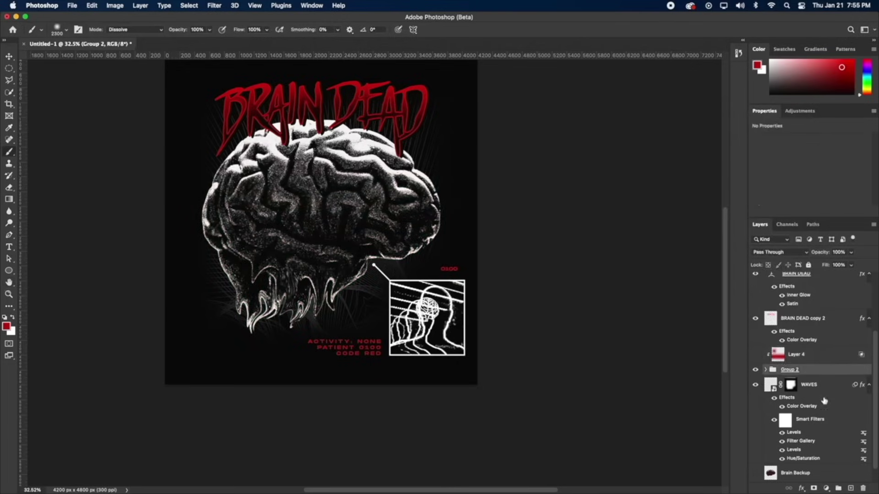
{"action": "left_click_drag", "start_coordinate": [220, 109], "coordinate": [554, 142]}
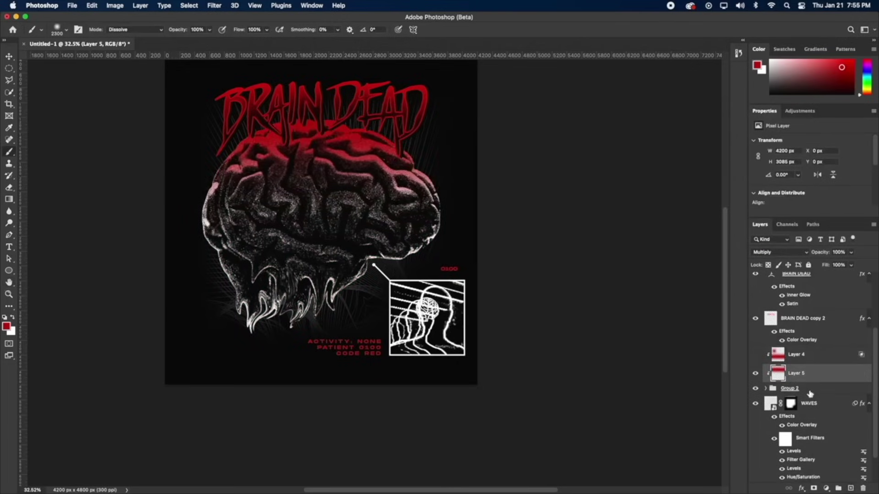
{"action": "left_click_drag", "start_coordinate": [134, 147], "coordinate": [586, 203]}
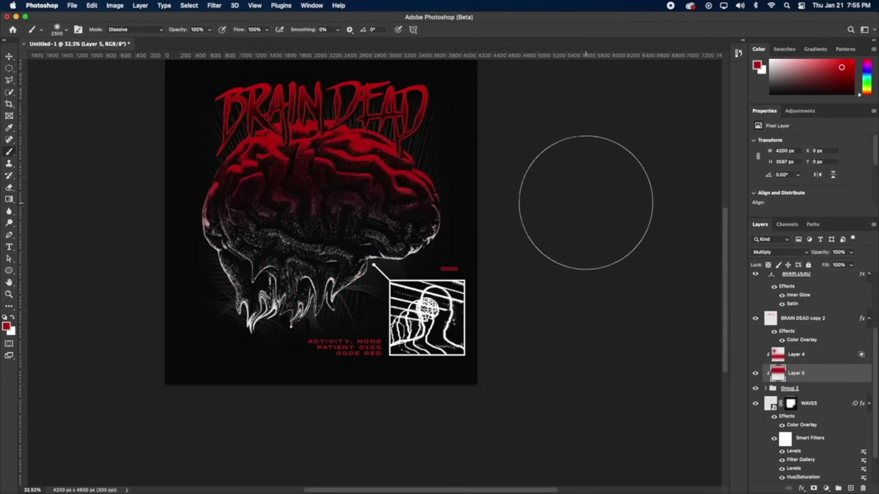
Limit the new red paint layer with Blend If, splitting the Underlying Layer white slider to about 192 / 205.
{"action": "left_click", "coordinate": [800, 489]}
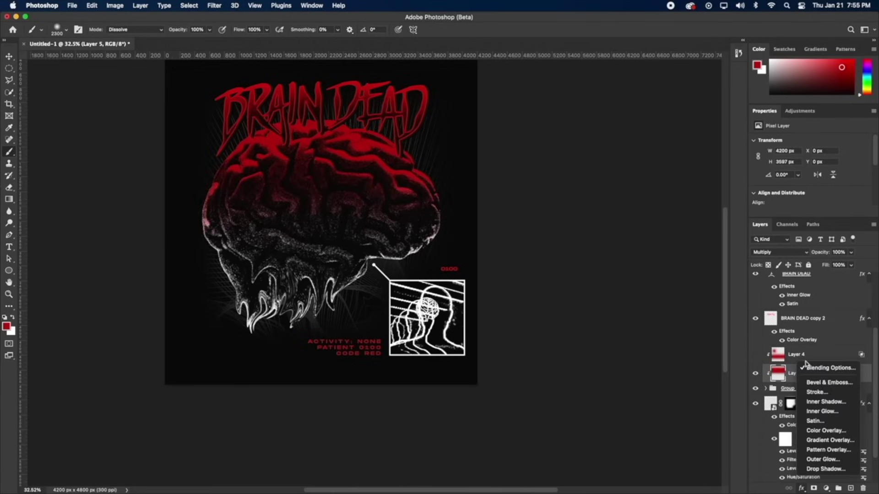
{"action": "left_click", "coordinate": [806, 367]}
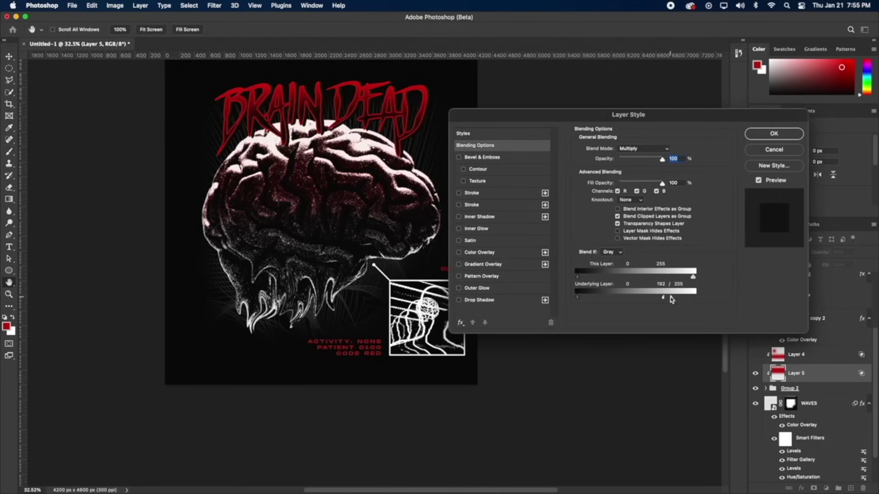
{"action": "left_click", "coordinate": [773, 149]}
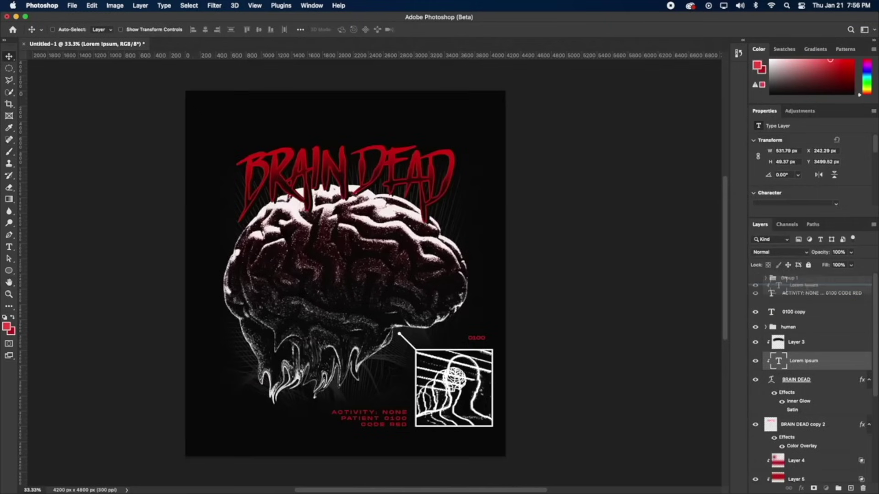
Change the Lorem Ipsum text to vertical red 10 pt CONFIDENTIAL RECORDS and place it left of the brain's drips.
{"action": "double_click", "coordinate": [773, 294]}
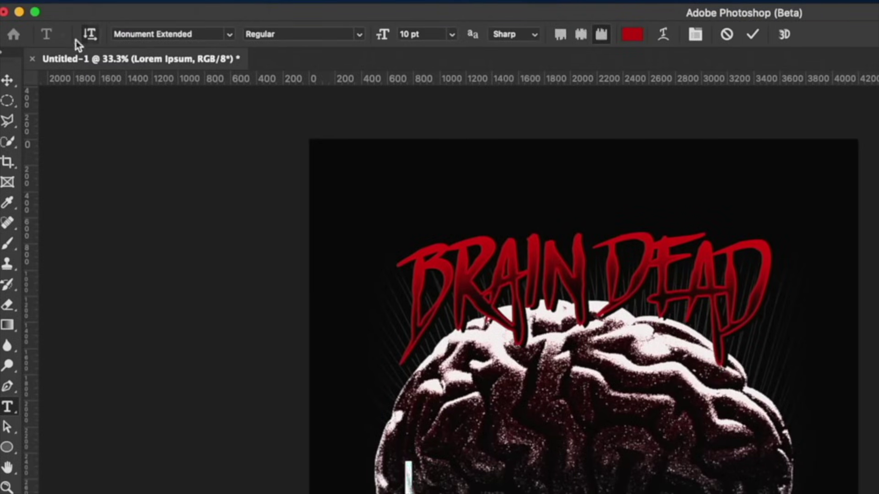
{"action": "left_click", "coordinate": [7, 80]}
{"action": "left_click_drag", "start_coordinate": [362, 468], "coordinate": [378, 493]}
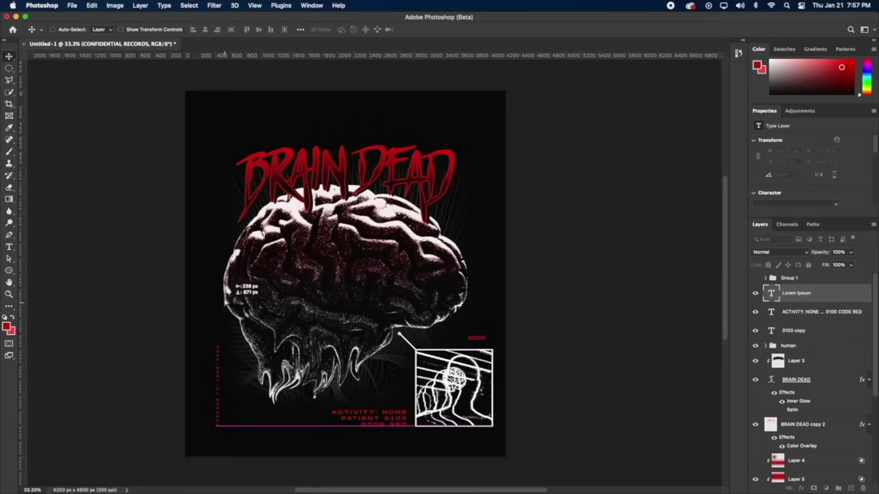
{"action": "mouse_move", "coordinate": [231, 282]}
{"action": "left_mouse_down"}
{"action": "mouse_move", "coordinate": [231, 268]}
{"action": "mouse_move", "coordinate": [226, 283]}
{"action": "left_mouse_up"}
Duplicate the vertical CONFIDENTIAL RECORDS text just to its right and change the copy to HOSPITAL USE ONLY.
{"action": "left_click_drag", "start_coordinate": [224, 329], "coordinate": [229, 369]}
{"action": "key", "text": "t"}
{"action": "left_click", "coordinate": [224, 360]}
{"action": "type", "text": "HOSPITAL USE ONLY"}
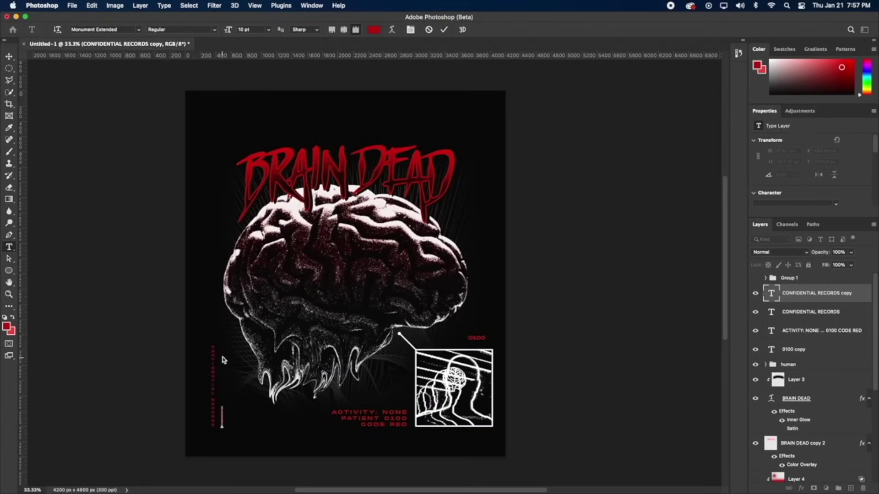
{"action": "key", "text": "ctrl+Return"}
{"action": "key", "text": "v"}
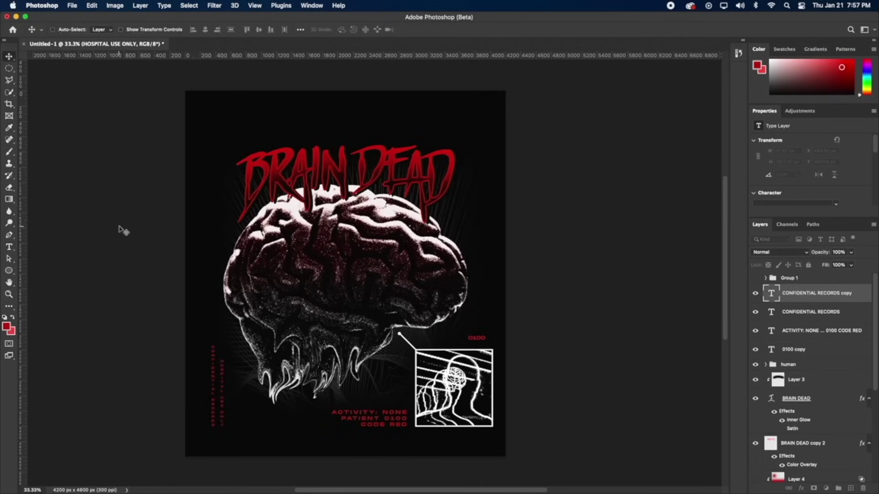
Duplicate the HOSPITAL USE ONLY text as a third vertical line and change the copy to 2021.
{"action": "left_click_drag", "start_coordinate": [231, 373], "coordinate": [231, 375]}
{"action": "key", "text": "t"}
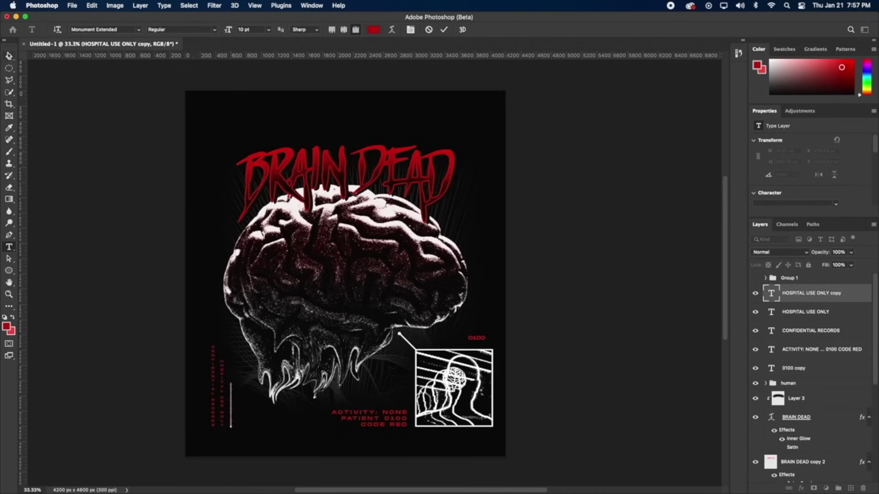
{"action": "key", "text": "ctrl+Return"}
{"action": "key", "text": "v"}
{"action": "key", "text": "t"}
{"action": "double_click", "coordinate": [231, 405]}
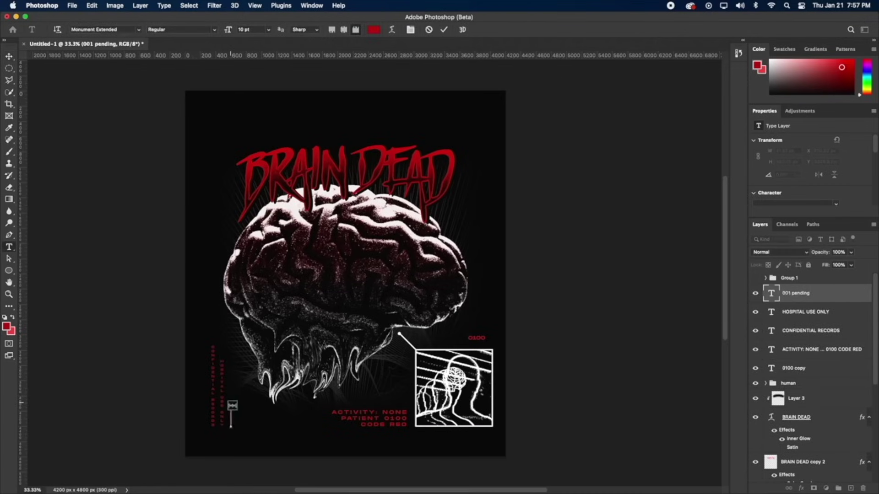
{"action": "key", "text": "ctrl+Return"}
{"action": "key", "text": "v"}
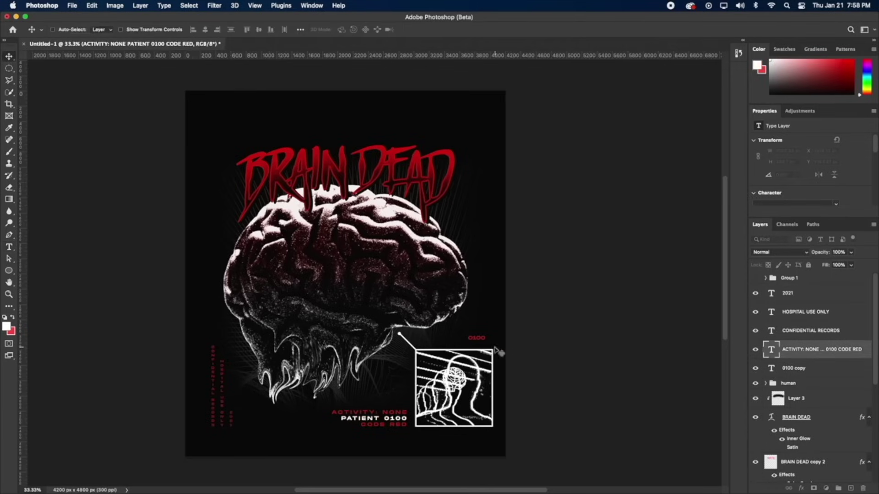
Set the ACTIVITY / PATIENT / CODE RED note's leading to 34 pt and realign its last line with the frame's bottom edge.
{"action": "key", "text": "t"}
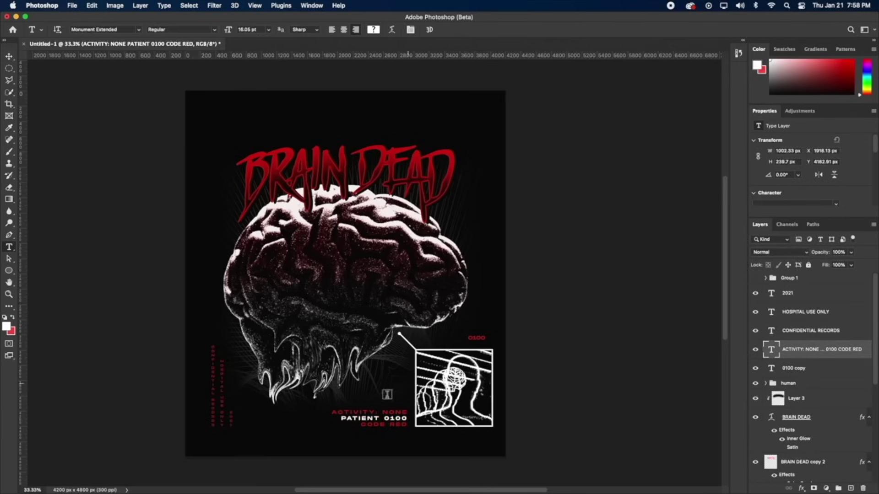
{"action": "left_click_drag", "start_coordinate": [333, 413], "coordinate": [437, 443]}
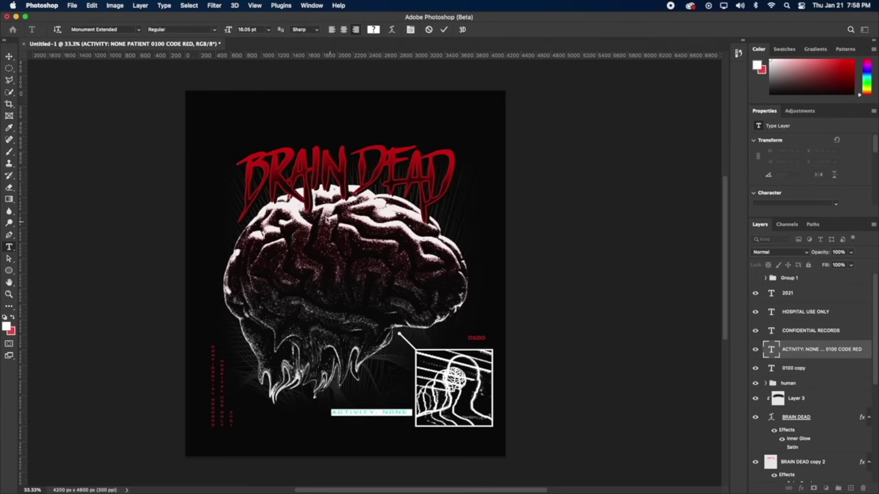
{"action": "left_click", "coordinate": [412, 30]}
{"action": "left_click", "coordinate": [723, 97]}
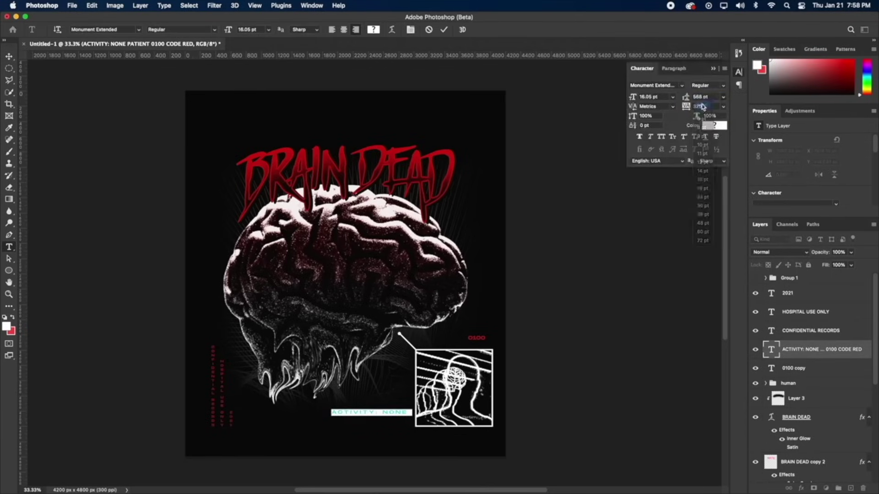
{"action": "left_click", "coordinate": [701, 210]}
{"action": "key", "text": "ctrl+Return"}
{"action": "key", "text": "v"}
{"action": "left_click_drag", "start_coordinate": [374, 369], "coordinate": [398, 358]}
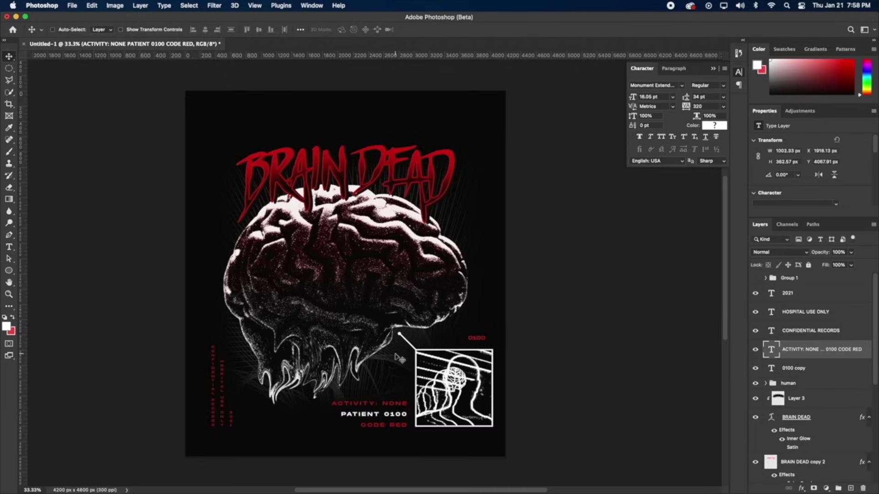
Group the three vertical text layers and move the group slightly right toward the brain's left edge.
{"action": "left_click", "coordinate": [787, 293]}
{"action": "left_click", "coordinate": [810, 330], "text": "shift"}
{"action": "key", "text": "ctrl+g"}
{"action": "left_click_drag", "start_coordinate": [216, 370], "coordinate": [228, 380]}
Add vertical guides at the brain's sides and a horizontal guide above the title, and align the callout frame to the right guide.
{"action": "left_click", "coordinate": [794, 343]}
{"action": "mouse_move", "coordinate": [453, 389]}
{"action": "left_mouse_down"}
{"action": "mouse_move", "coordinate": [426, 361]}
{"action": "mouse_move", "coordinate": [412, 366]}
{"action": "mouse_move", "coordinate": [412, 393]}
{"action": "mouse_move", "coordinate": [453, 389]}
{"action": "left_mouse_up"}
{"action": "left_click_drag", "start_coordinate": [20, 231], "coordinate": [468, 231]}
{"action": "left_click_drag", "start_coordinate": [21, 204], "coordinate": [223, 204]}
{"action": "left_click_drag", "start_coordinate": [304, 55], "coordinate": [305, 144]}
{"action": "left_click_drag", "start_coordinate": [428, 368], "coordinate": [407, 376]}
Group the callout's dot and pointer line layers inside the human group.
{"action": "left_click", "coordinate": [766, 338]}
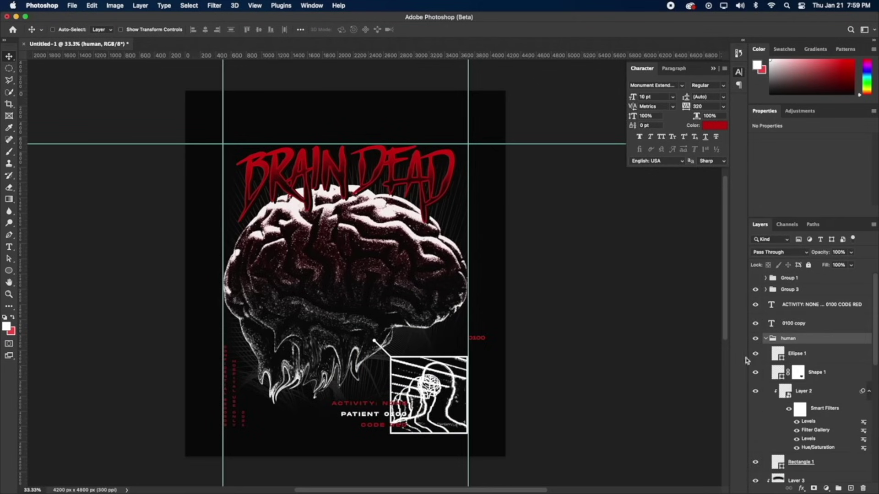
{"action": "left_click", "coordinate": [760, 372], "text": "shift"}
{"action": "key", "text": "ctrl+g"}
Rotate the grouped dot and pointer line so the line runs more steeply from the brain to the frame.
{"action": "key", "text": "ctrl+t"}
{"action": "mouse_move", "coordinate": [476, 320]}
{"action": "left_mouse_down"}
{"action": "mouse_move", "coordinate": [498, 326]}
{"action": "mouse_move", "coordinate": [430, 348]}
{"action": "mouse_move", "coordinate": [440, 355]}
{"action": "mouse_move", "coordinate": [432, 356]}
{"action": "left_mouse_up"}
{"action": "key", "text": "Return"}
Select the area around the pointer line's lower end, edit the line's mask there, and reposition the dot and line group.
{"action": "left_click_drag", "start_coordinate": [9, 68], "coordinate": [46, 67]}
{"action": "mouse_move", "coordinate": [391, 350]}
{"action": "left_mouse_down"}
{"action": "mouse_move", "coordinate": [432, 368]}
{"action": "mouse_move", "coordinate": [410, 368]}
{"action": "left_mouse_up"}
{"action": "left_click", "coordinate": [755, 350]}
{"action": "left_click", "coordinate": [755, 350]}
{"action": "left_click", "coordinate": [773, 350]}
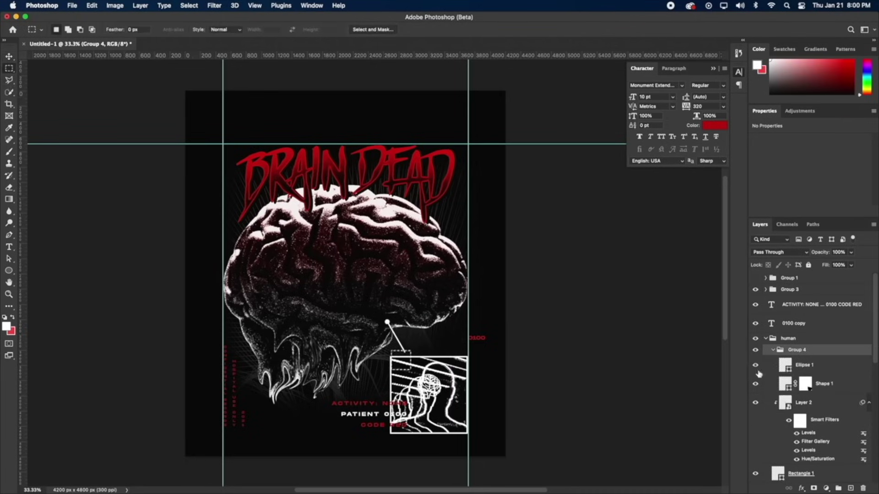
{"action": "left_click", "coordinate": [806, 383]}
{"action": "key", "text": "v"}
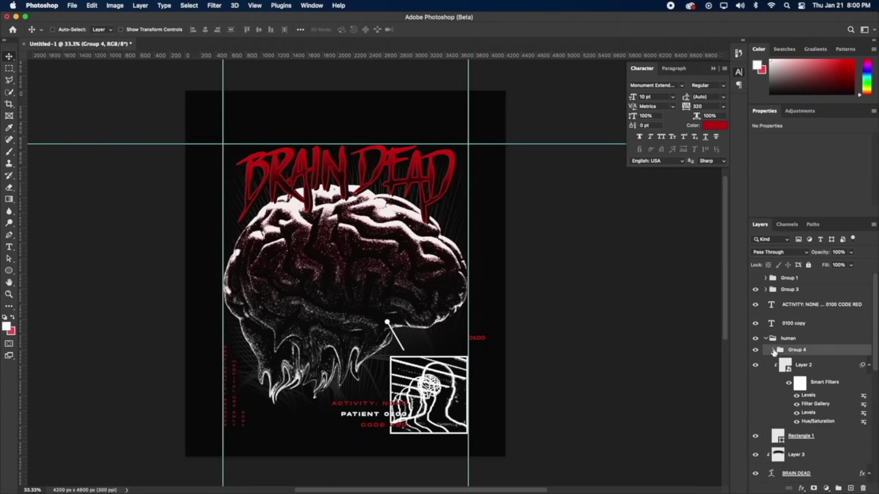
{"action": "left_click_drag", "start_coordinate": [394, 342], "coordinate": [413, 350]}
Delete the group containing the callout's dot and pointer line.
{"action": "key", "text": "z"}
{"action": "left_click", "coordinate": [405, 351]}
{"action": "left_click", "coordinate": [405, 351]}
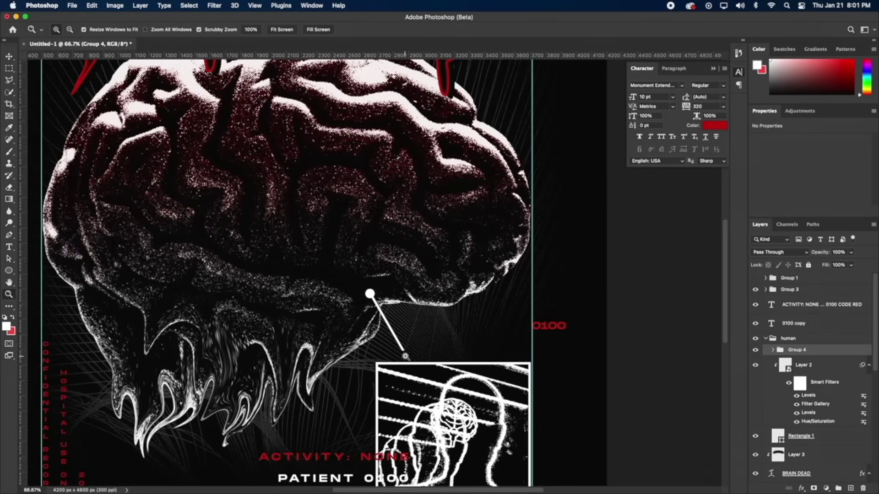
{"action": "left_click", "coordinate": [9, 56]}
{"action": "key", "text": "Delete"}
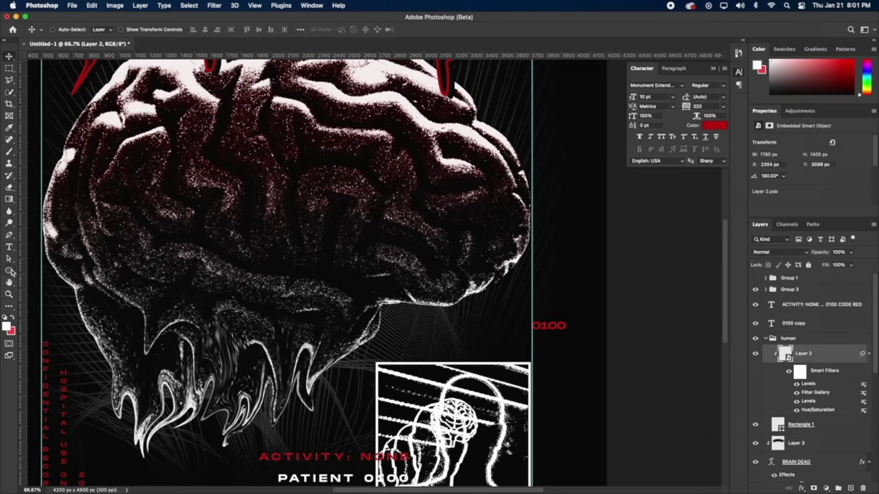
Draw a white rectangle about 8 by 902 px as the new pointer line and rotate it to about -33.77°.
{"action": "left_click", "coordinate": [9, 271]}
{"action": "mouse_move", "coordinate": [409, 390]}
{"action": "left_mouse_down"}
{"action": "mouse_move", "coordinate": [409, 252]}
{"action": "mouse_move", "coordinate": [446, 270]}
{"action": "left_mouse_up"}
{"action": "left_click", "coordinate": [101, 30]}
{"action": "key", "text": "Escape"}
{"action": "key", "text": "ctrl+t"}
{"action": "left_click_drag", "start_coordinate": [409, 321], "coordinate": [395, 341]}
{"action": "key", "text": "Return"}
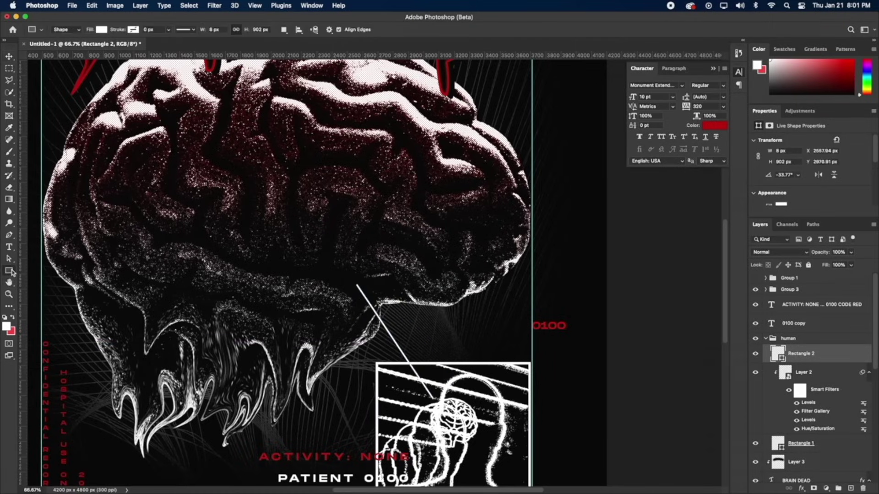
Draw a white circle about 28 px wide and move it onto the upper end of the pointer line.
{"action": "key", "text": "v"}
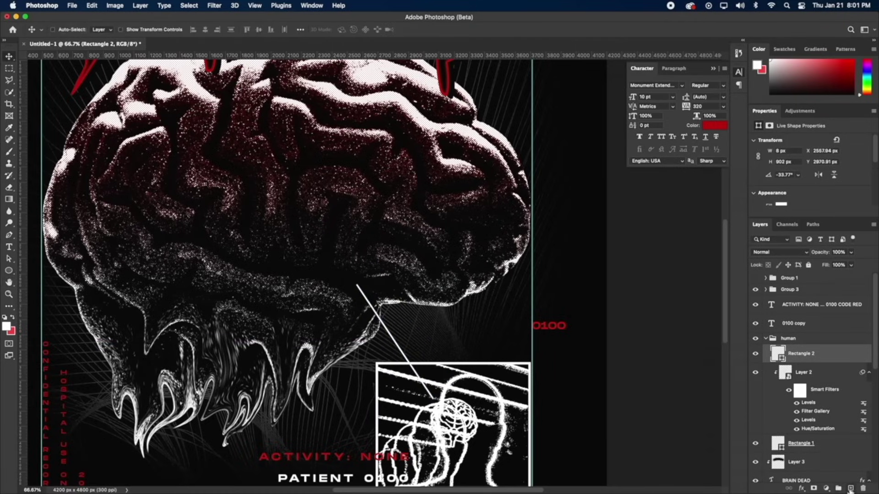
{"action": "key", "text": "u"}
{"action": "left_click_drag", "start_coordinate": [306, 260], "coordinate": [316, 270]}
{"action": "left_click", "coordinate": [101, 29]}
{"action": "key", "text": "Escape"}
{"action": "key", "text": "v"}
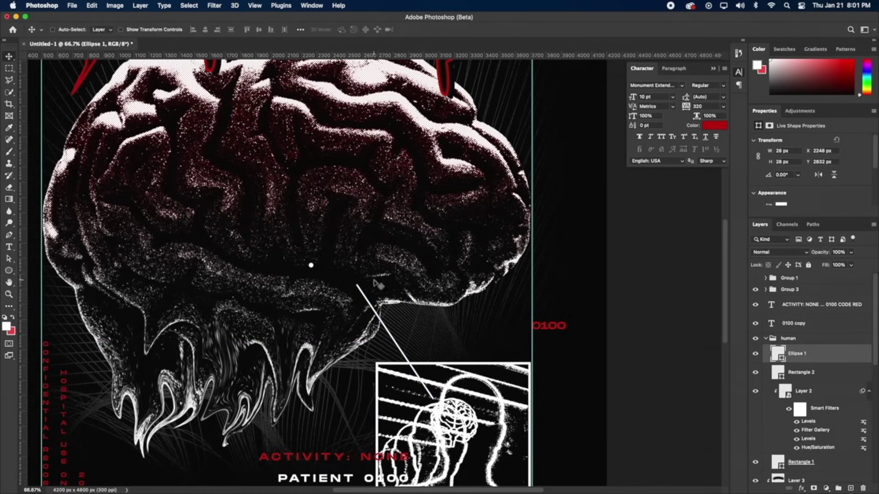
{"action": "left_click_drag", "start_coordinate": [377, 284], "coordinate": [422, 304]}
{"action": "key", "text": "z"}
{"action": "left_click", "coordinate": [369, 298]}
{"action": "left_click", "coordinate": [381, 252], "text": "alt"}
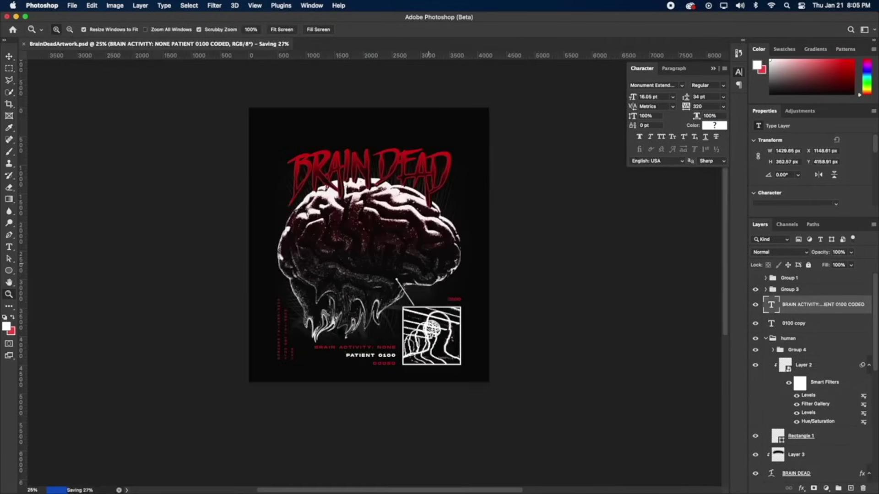
Open the Mock Shop Pullover Hoodie mockup, and copy the entire BrainDeadArtwork.psd canvas merged.
{"action": "left_click", "coordinate": [72, 5]}
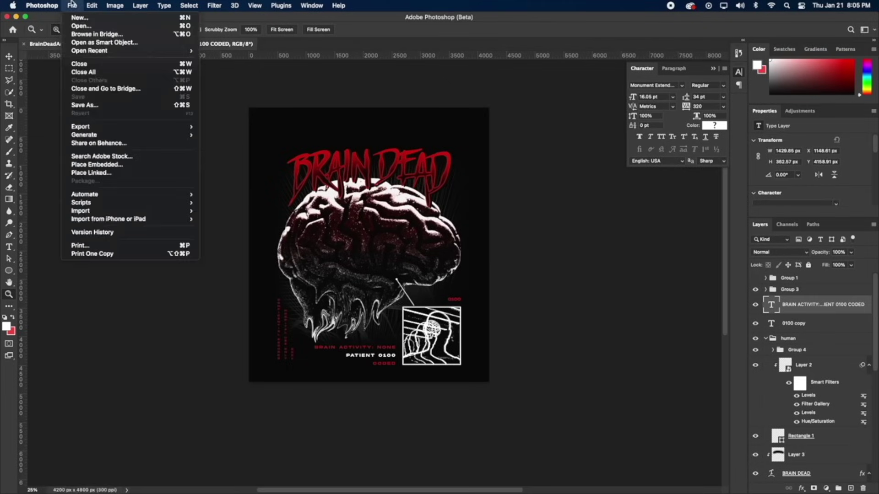
{"action": "left_click", "coordinate": [71, 5]}
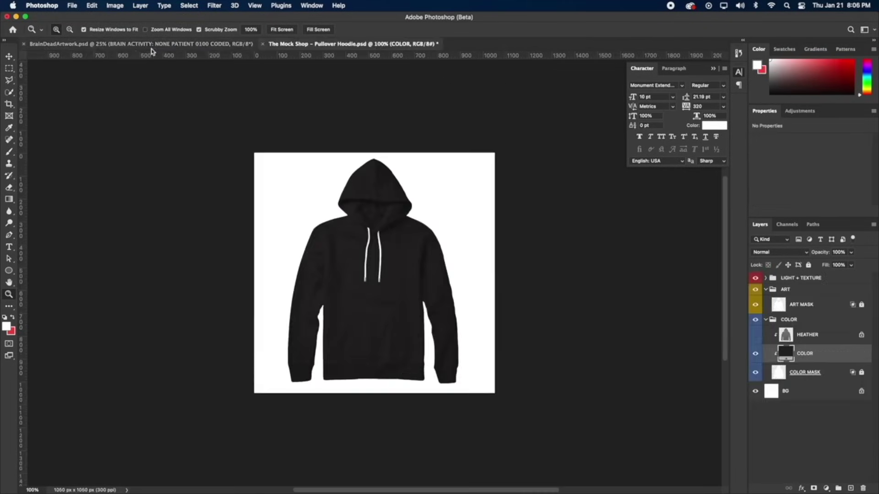
{"action": "left_click", "coordinate": [152, 45]}
{"action": "left_click", "coordinate": [7, 58]}
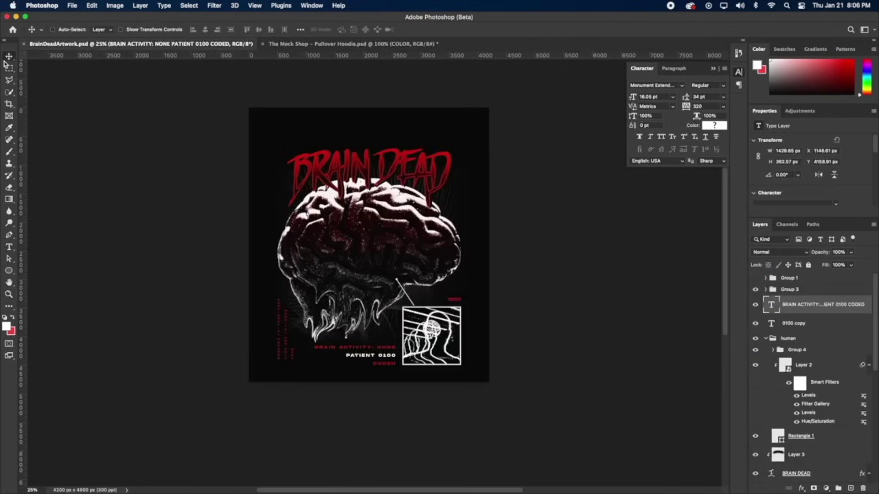
{"action": "key", "text": "super+a"}
{"action": "left_click", "coordinate": [92, 5]}
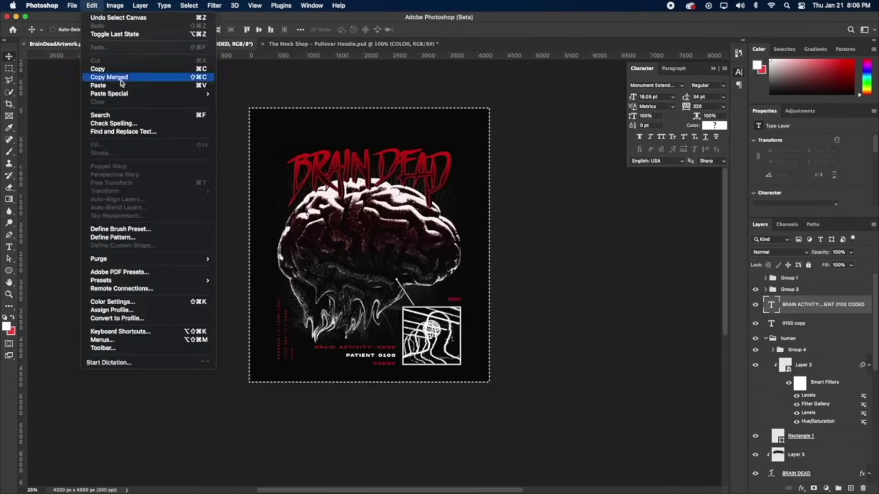
{"action": "left_click", "coordinate": [110, 77]}
Paste the artwork into the Pullover Hoodie mockup and move its layer into the ART group above ART MASK.
{"action": "left_click", "coordinate": [365, 45]}
{"action": "key", "text": "super+v"}
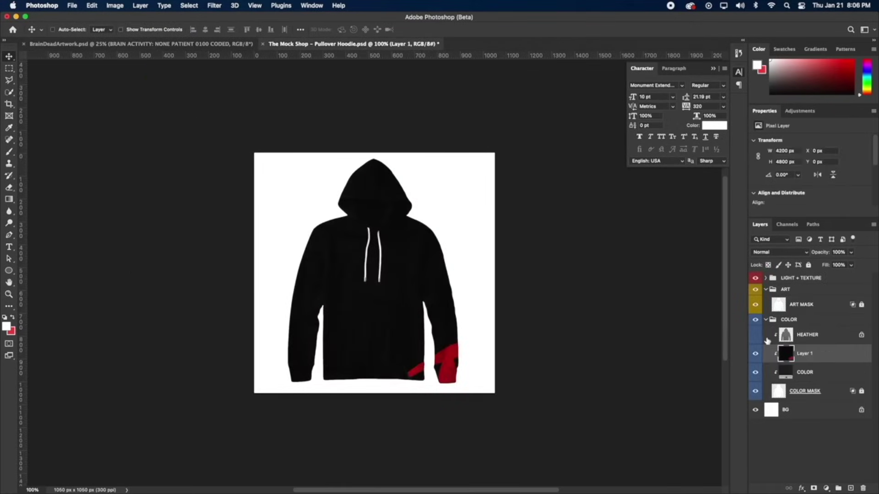
{"action": "left_click_drag", "start_coordinate": [805, 355], "coordinate": [803, 306]}
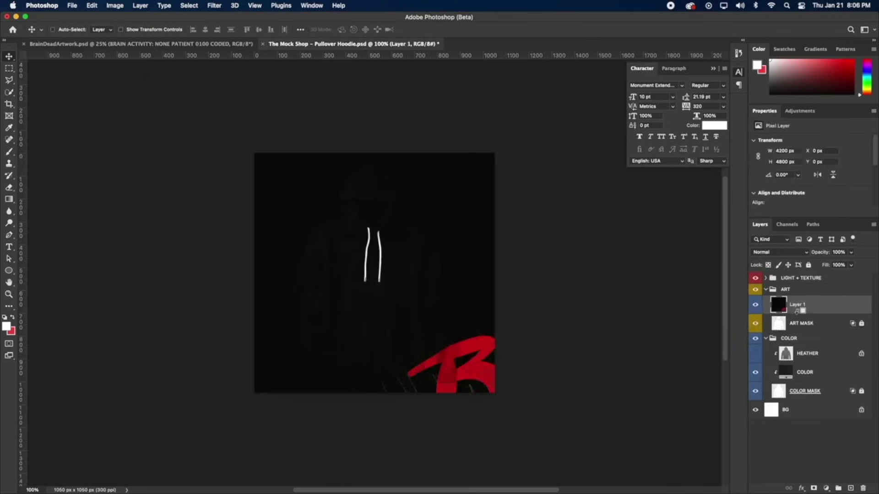
Set the pasted artwork layer's blend mode to Screen in the Pullover Hoodie mockup.
{"action": "key", "text": "super+equal"}
{"action": "left_click", "coordinate": [778, 252]}
{"action": "left_click", "coordinate": [778, 316]}
Scale the BRAIN DEAD artwork down below 50% and position it centred on the hoodie's chest under the drawstrings.
{"action": "key", "text": "super+t"}
{"action": "left_click_drag", "start_coordinate": [503, 68], "coordinate": [503, 130]}
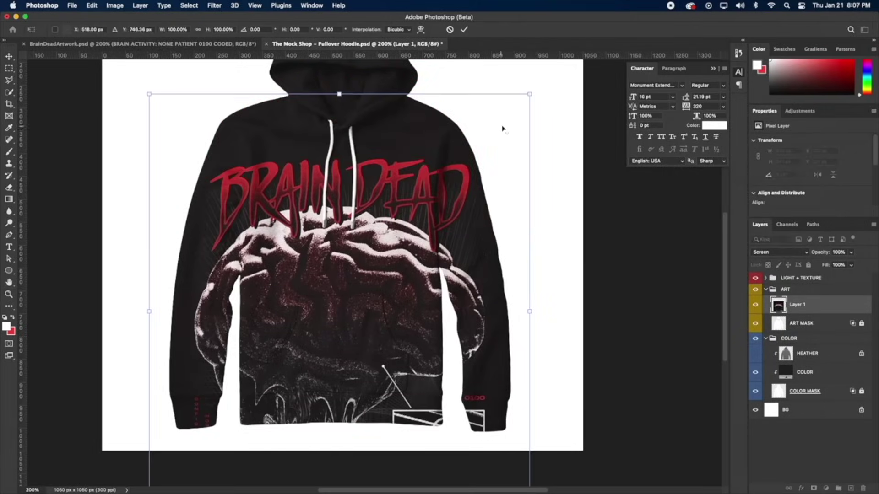
{"action": "left_click_drag", "start_coordinate": [529, 95], "coordinate": [435, 202]}
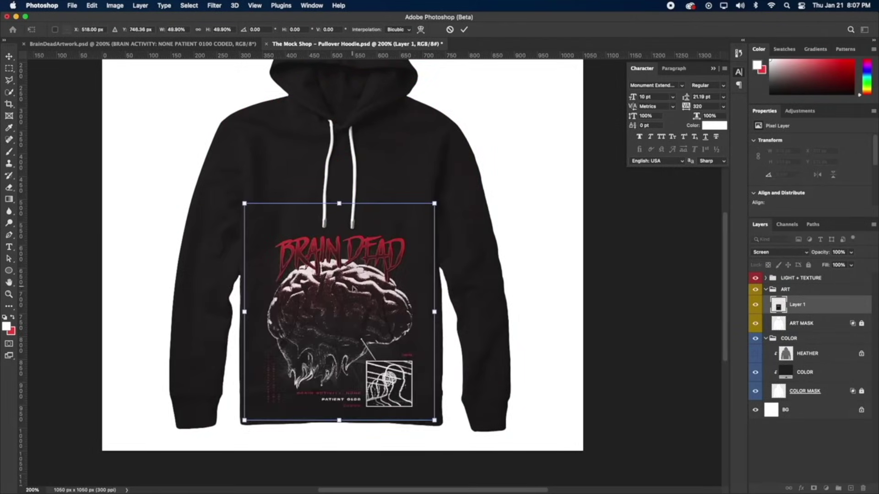
{"action": "left_click_drag", "start_coordinate": [353, 288], "coordinate": [354, 187]}
{"action": "left_click_drag", "start_coordinate": [438, 99], "coordinate": [415, 117]}
{"action": "key", "text": "Return"}
{"action": "key", "text": "z"}
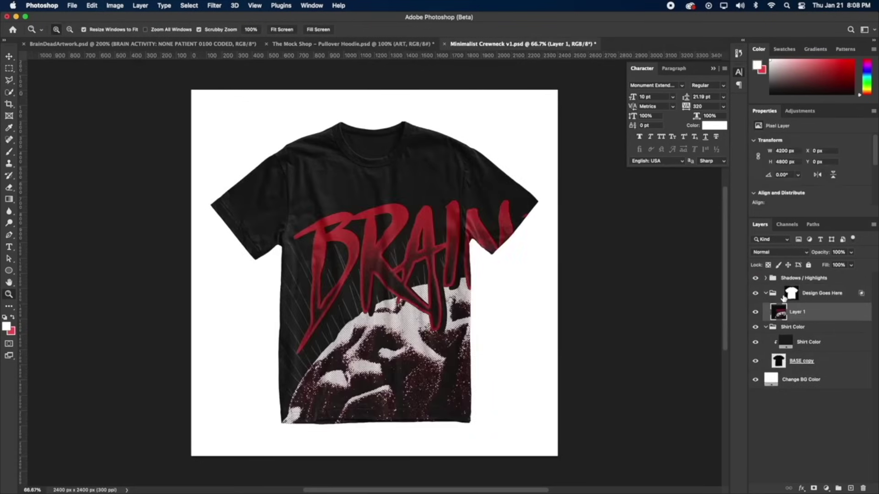
Scale down the artwork on the black T-shirt mockup, centre it on the shirt, and set its blend mode to Screen.
{"action": "key", "text": "super+t"}
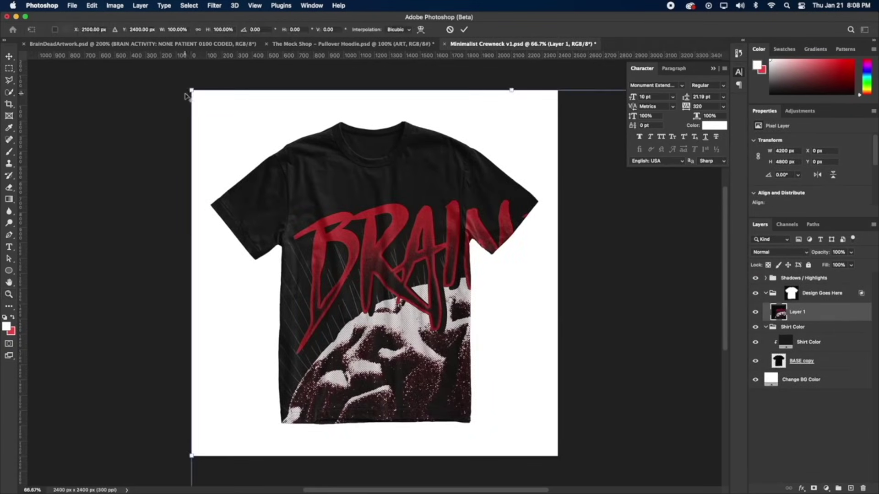
{"action": "left_click_drag", "start_coordinate": [187, 97], "coordinate": [377, 202]}
{"action": "left_click_drag", "start_coordinate": [493, 136], "coordinate": [472, 161]}
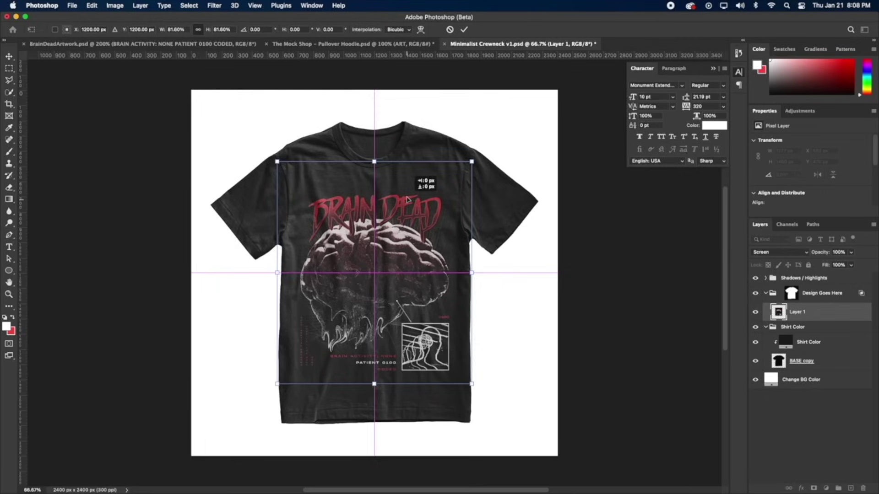
{"action": "key", "text": "Return"}
{"action": "key", "text": "shift+alt+s"}
{"action": "key", "text": "z"}
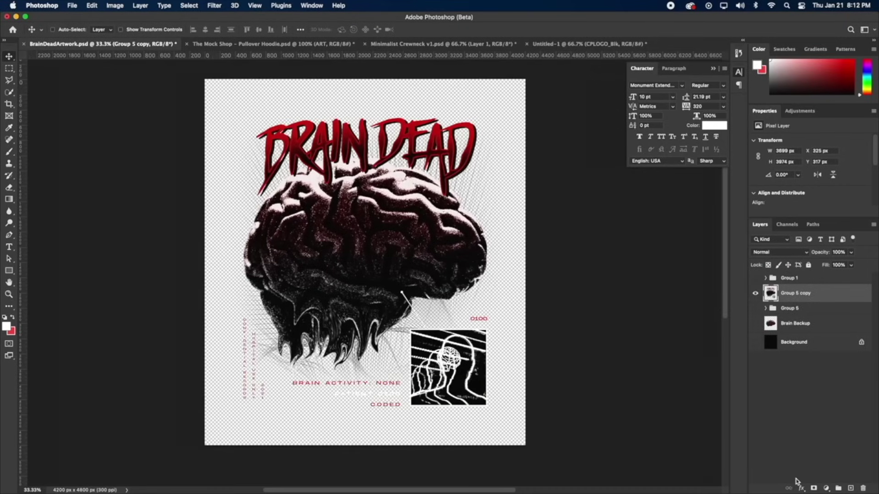
Try knocking out the black in Group 5 copy with a This Layer Blend If black point of 48, checking it against the Background.
{"action": "left_click", "coordinate": [801, 489]}
{"action": "left_click", "coordinate": [814, 368]}
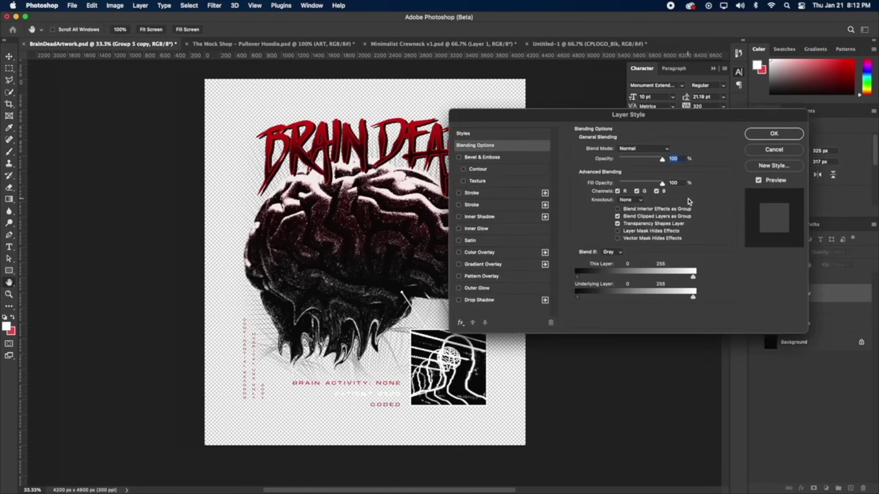
{"action": "left_click_drag", "start_coordinate": [581, 279], "coordinate": [600, 281]}
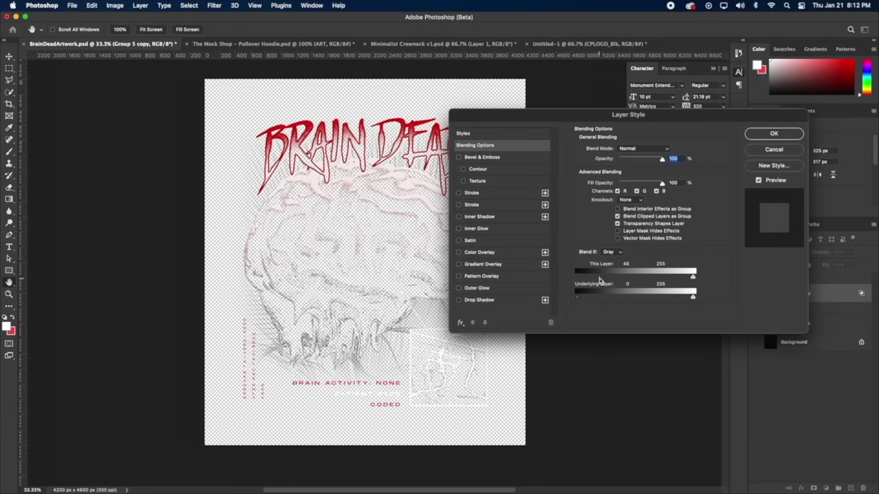
{"action": "left_click", "coordinate": [772, 137]}
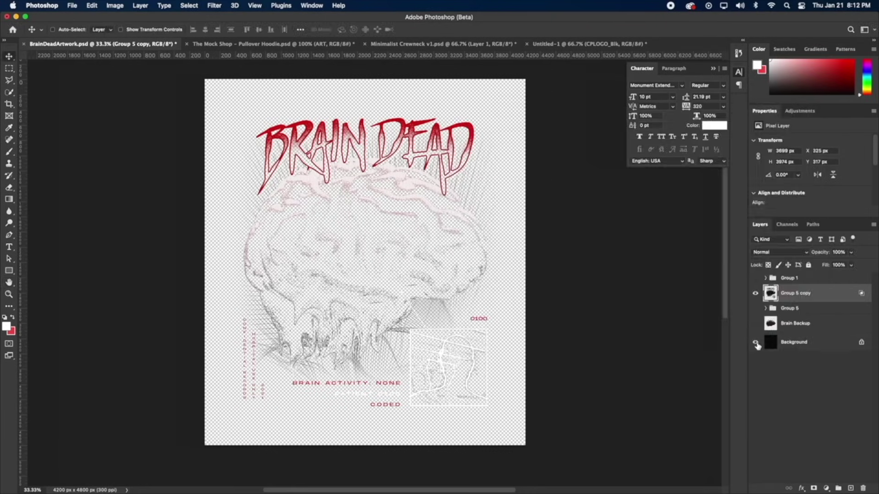
{"action": "left_click", "coordinate": [756, 343]}
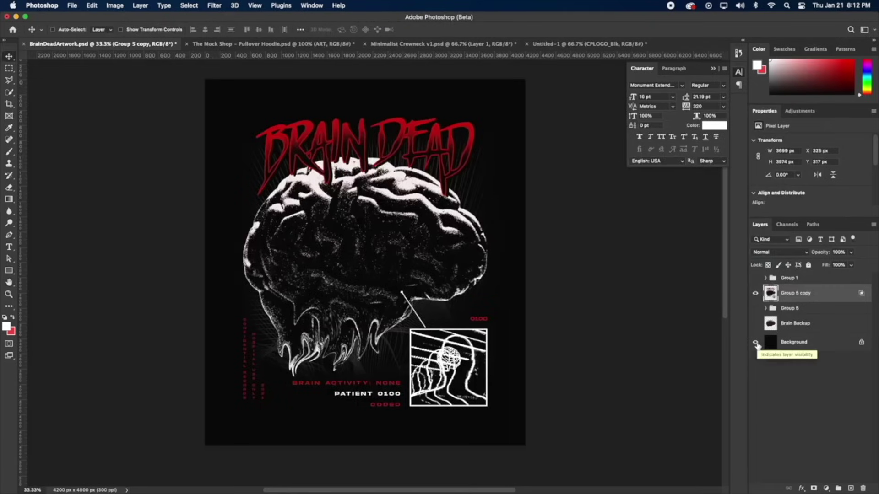
{"action": "left_click", "coordinate": [756, 343]}
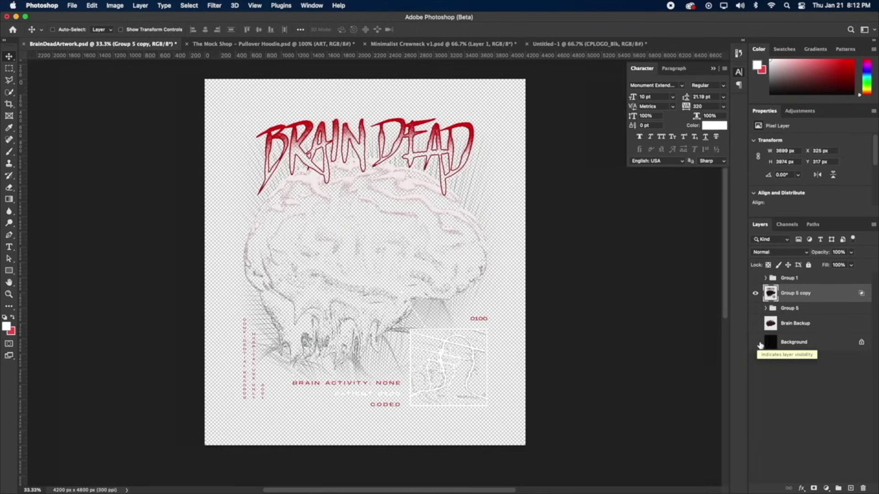
Knock out the black in Group 5 copy by splitting the This Layer Blend If black point to 0 / 23.
{"action": "left_click", "coordinate": [803, 487]}
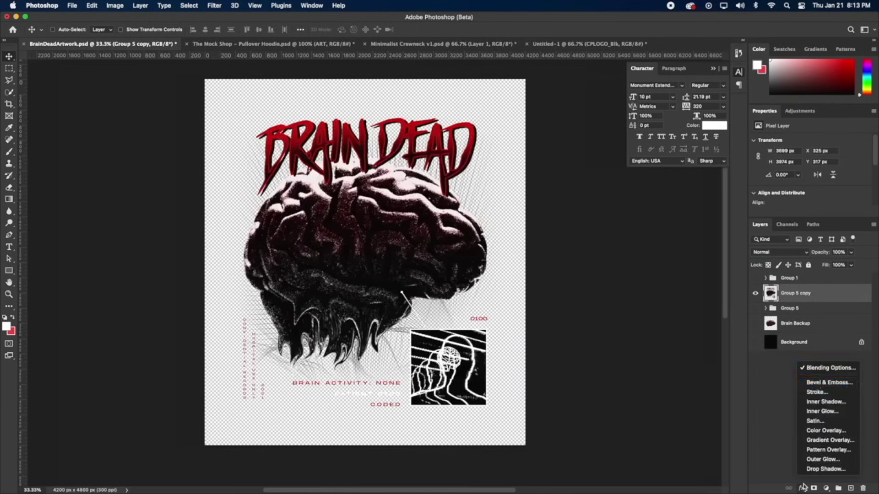
{"action": "left_click", "coordinate": [824, 367]}
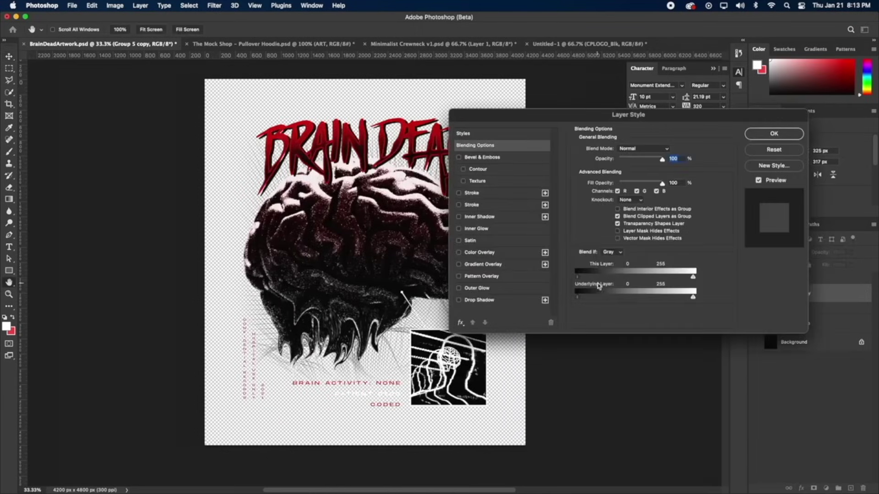
{"action": "left_click_drag", "start_coordinate": [577, 277], "coordinate": [577, 278]}
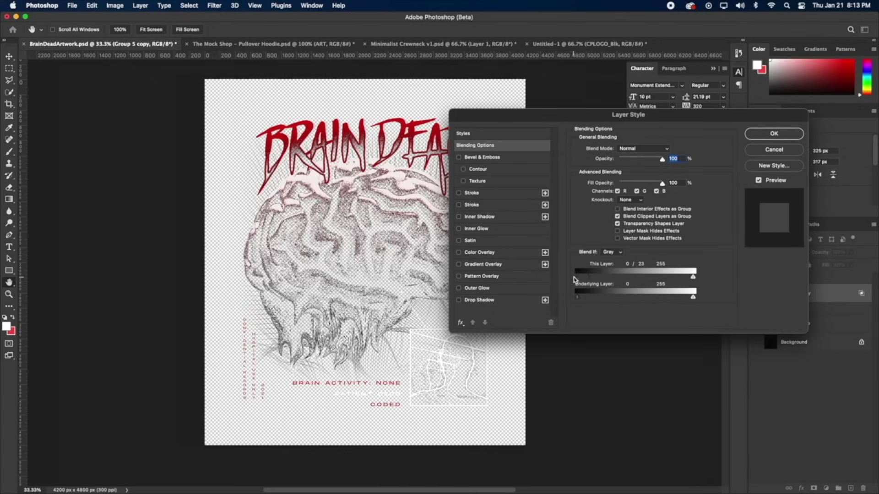
{"action": "left_click", "coordinate": [775, 133]}
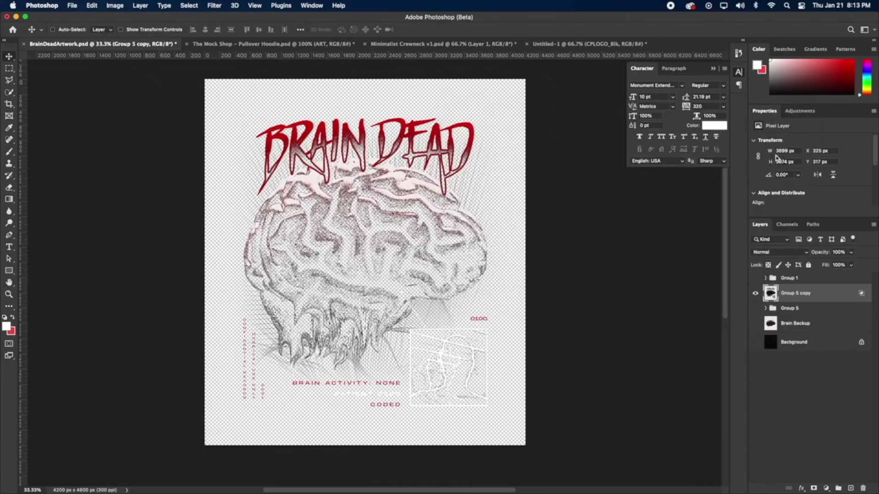
Convert Group 5 copy to a smart object and toggle the visibility of the Brain Backup and Background layers.
{"action": "right_click", "coordinate": [799, 301]}
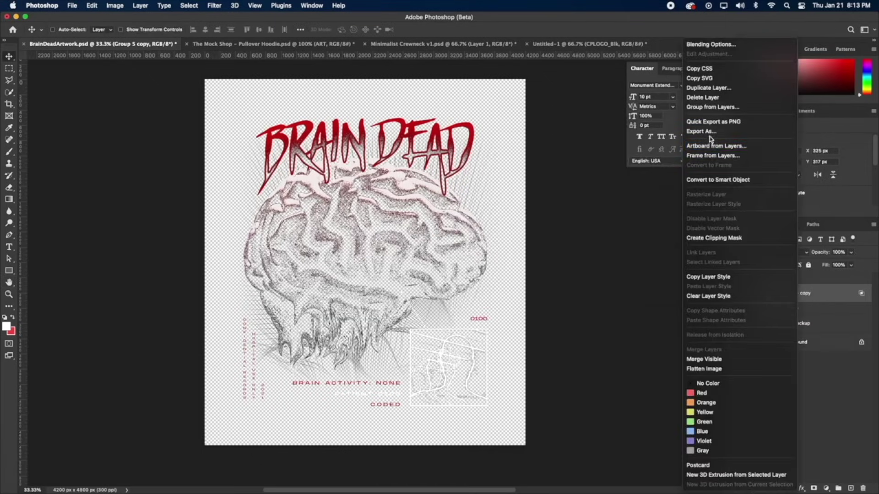
{"action": "left_click", "coordinate": [714, 181]}
{"action": "left_click", "coordinate": [756, 324]}
{"action": "left_click", "coordinate": [755, 342]}
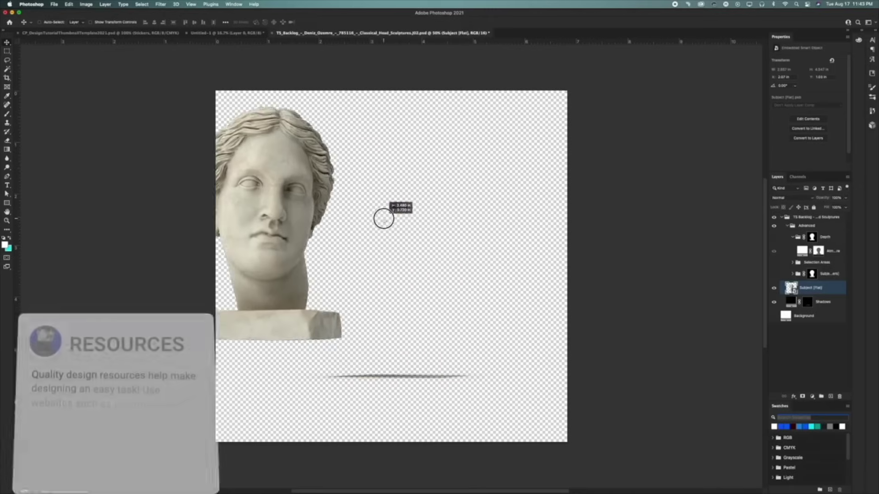
Bring the classical statue head onto the black Untitled-1 canvas and enlarge it to about 8.46 by 13.45 in.
{"action": "key", "text": "super+z"}
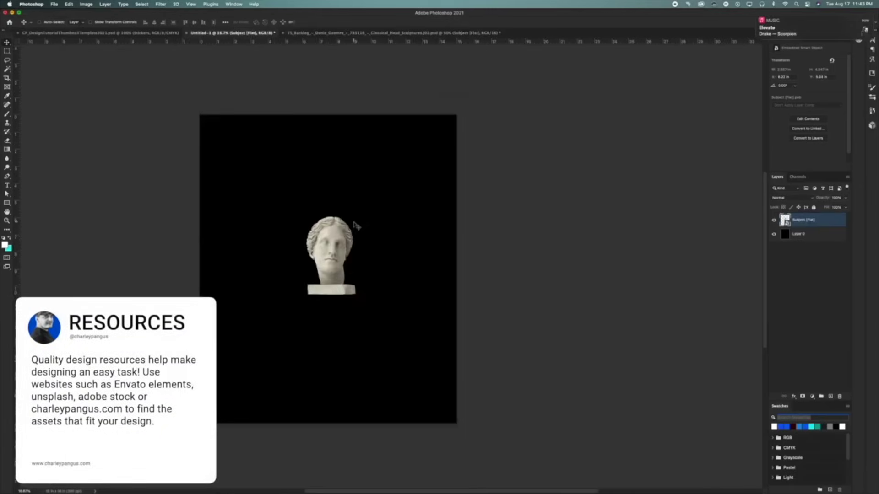
{"action": "key", "text": "super+t"}
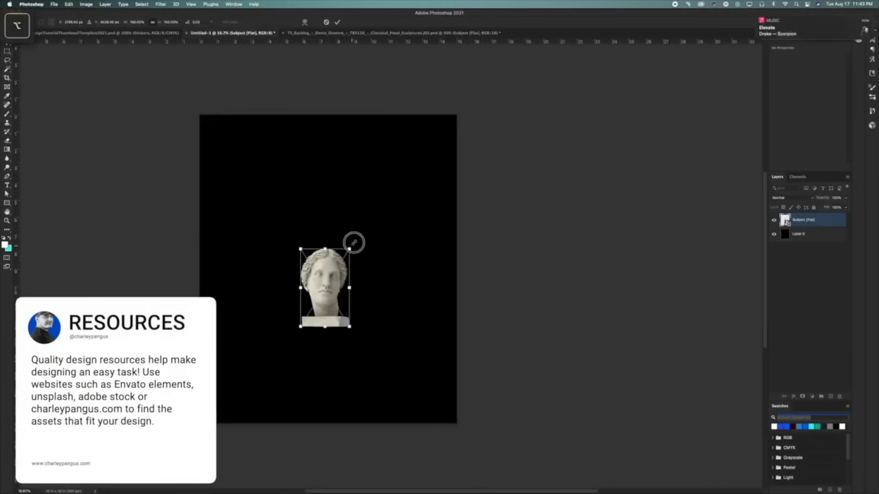
{"action": "left_click_drag", "start_coordinate": [354, 243], "coordinate": [421, 186]}
{"action": "left_click_drag", "start_coordinate": [366, 275], "coordinate": [370, 267]}
{"action": "key", "text": "Return"}
{"action": "left_click_drag", "start_coordinate": [360, 304], "coordinate": [357, 296]}
Rasterize the statue head's Subject (Flat) layer.
{"action": "key", "text": "z"}
{"action": "left_click", "coordinate": [342, 320]}
{"action": "left_click", "coordinate": [347, 311]}
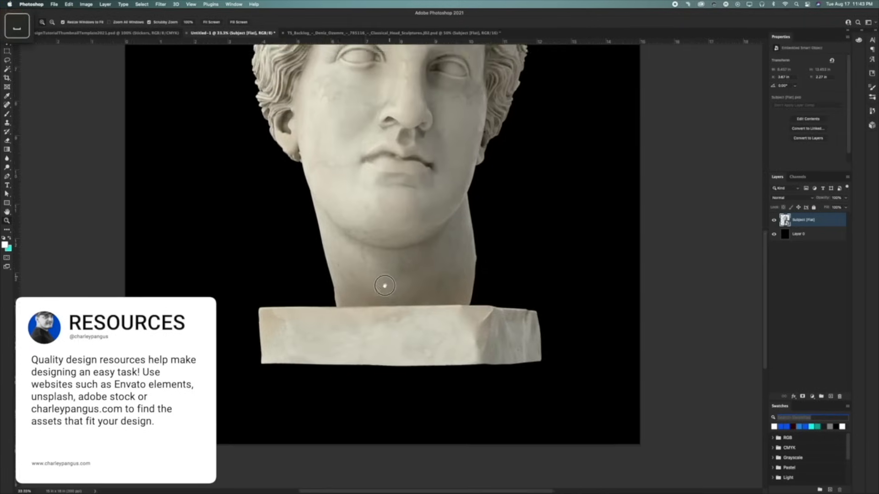
{"action": "left_click", "coordinate": [384, 288]}
{"action": "right_click", "coordinate": [814, 215]}
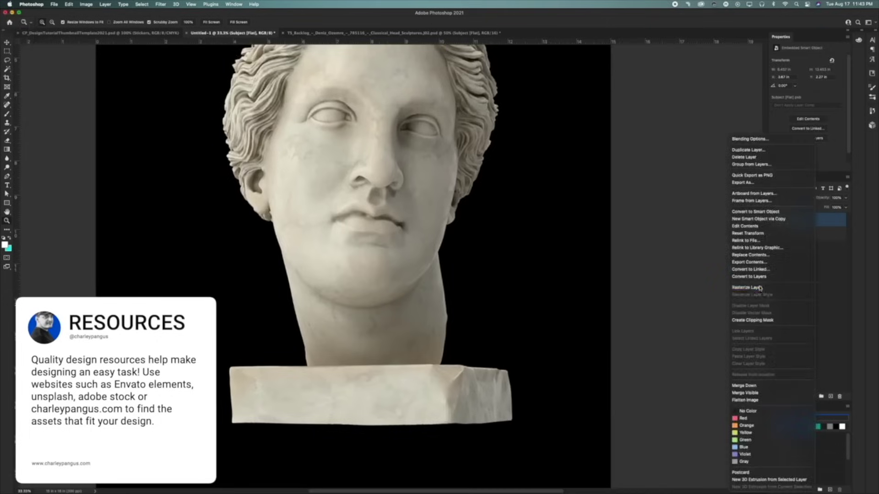
{"action": "left_click", "coordinate": [788, 288]}
{"action": "left_click", "coordinate": [86, 4]}
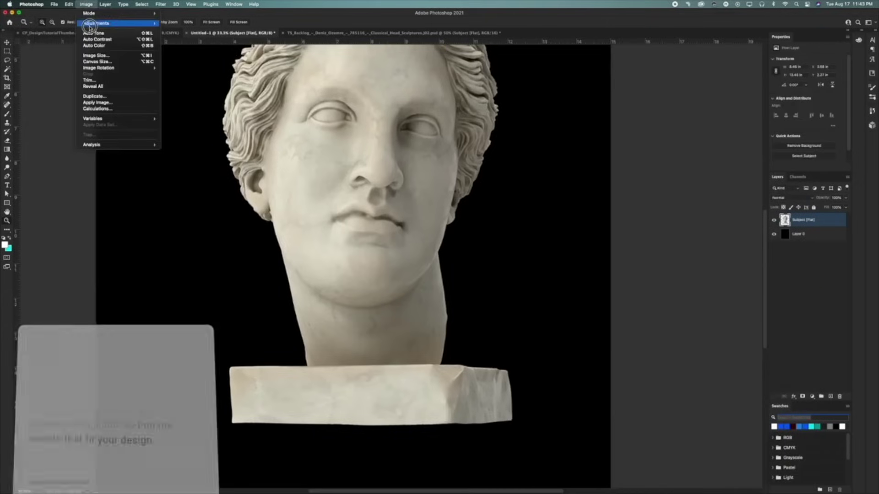
{"action": "mouse_move", "coordinate": [95, 23]}
{"action": "left_click", "coordinate": [176, 155]}
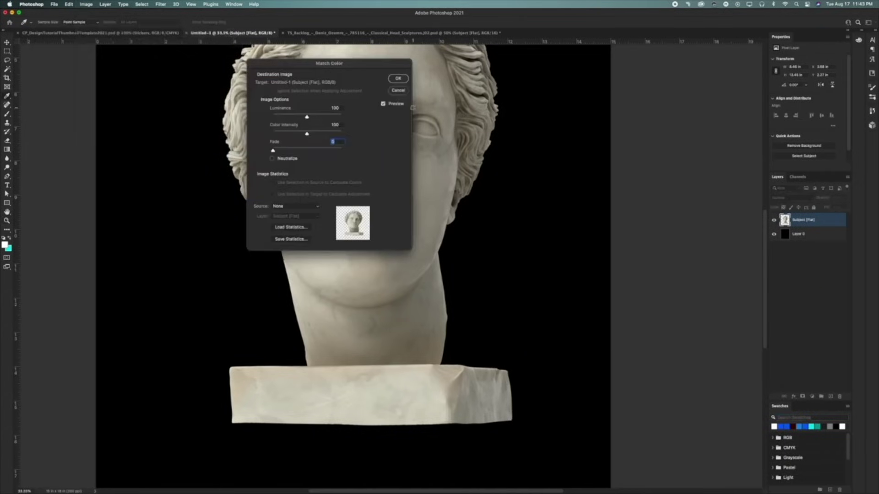
{"action": "key", "text": "Escape"}
Desaturate the statue head to turn it grayscale.
{"action": "left_click", "coordinate": [86, 4]}
{"action": "mouse_move", "coordinate": [95, 23]}
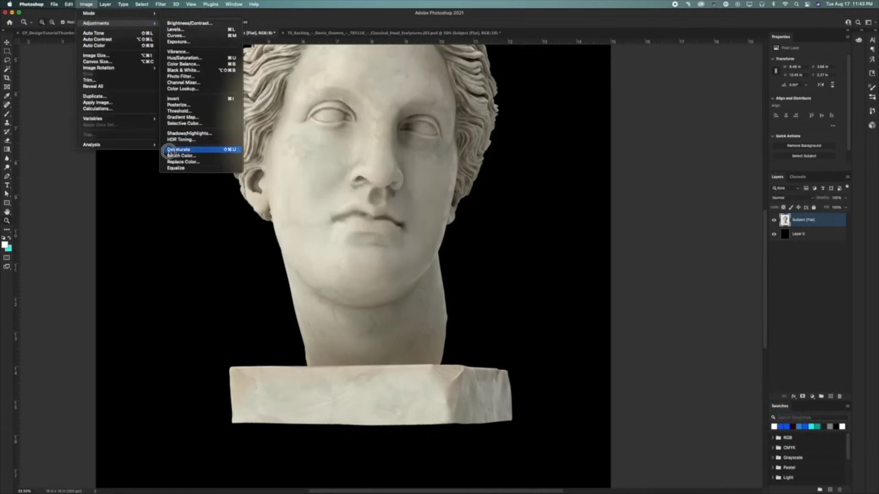
{"action": "left_click", "coordinate": [169, 151]}
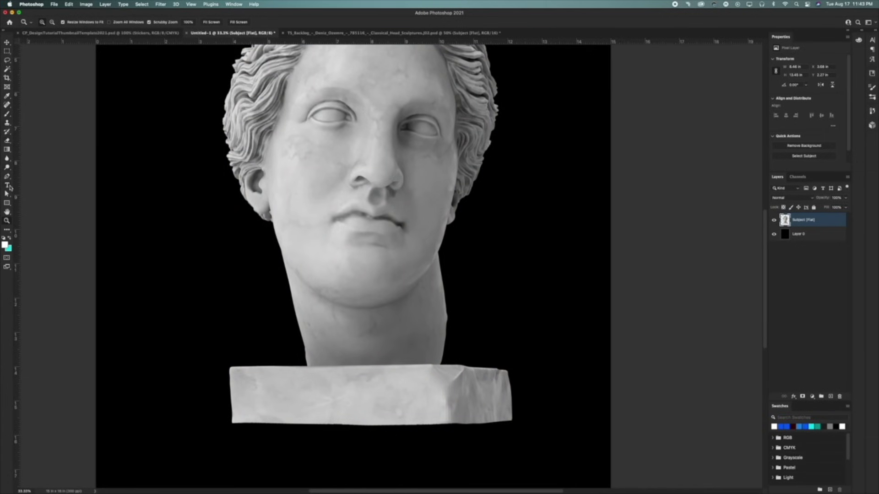
Cut the neck and stone base away from the statue head along the jawline, using a Pen tool shape as the guide.
{"action": "key", "text": "e"}
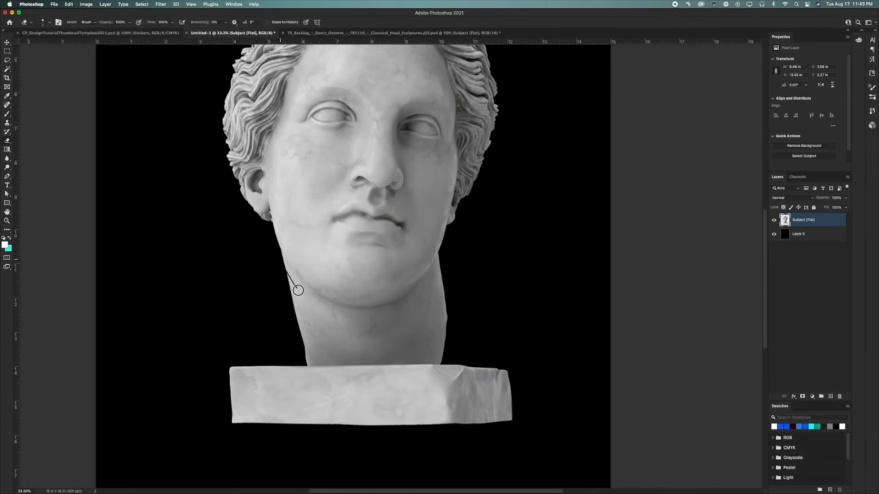
{"action": "key", "text": "super+z"}
{"action": "key", "text": "p"}
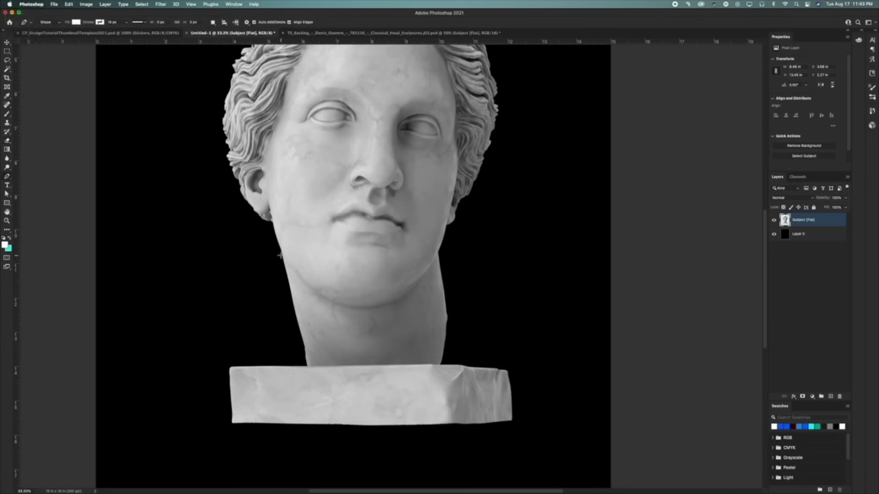
{"action": "key", "text": "super+0"}
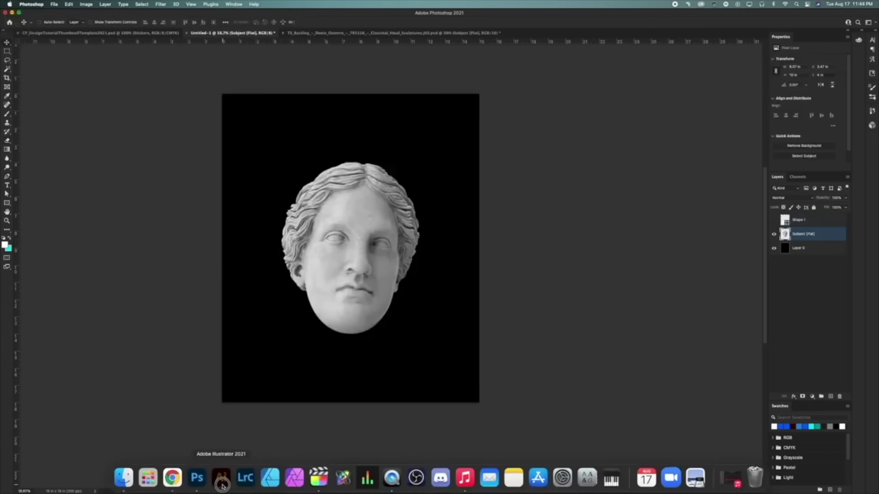
Copy the front-facing wireframe head from wireframe_shapes.ai in Illustrator and paste it as pixels onto the Untitled-1 canvas in Photoshop.
{"action": "left_click", "coordinate": [212, 476]}
{"action": "left_click", "coordinate": [437, 101]}
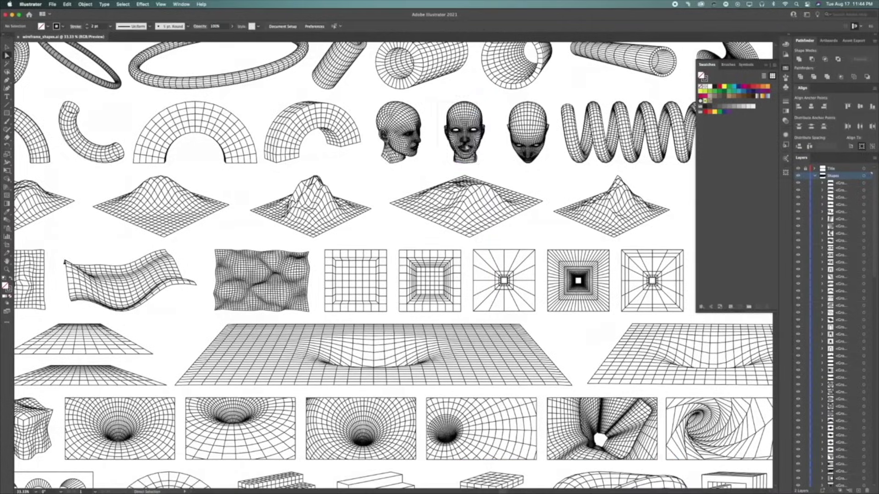
{"action": "left_click_drag", "start_coordinate": [482, 170], "coordinate": [481, 170]}
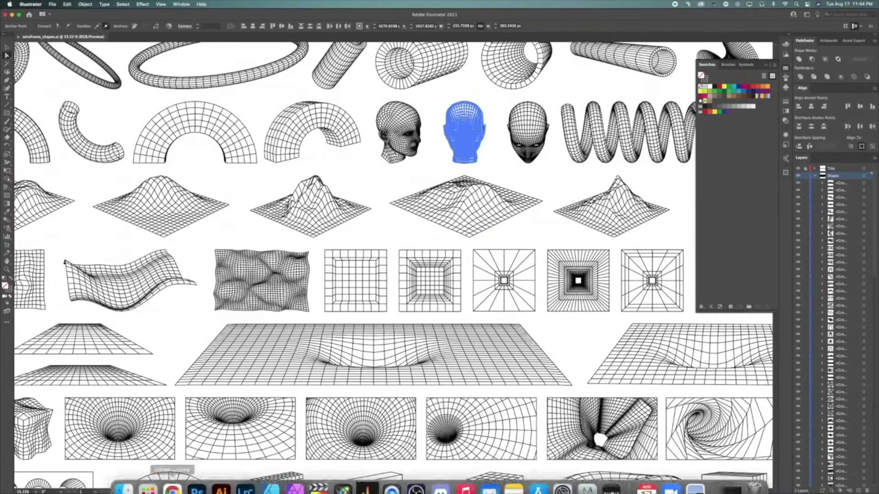
{"action": "left_click", "coordinate": [197, 478]}
{"action": "key", "text": "super+v"}
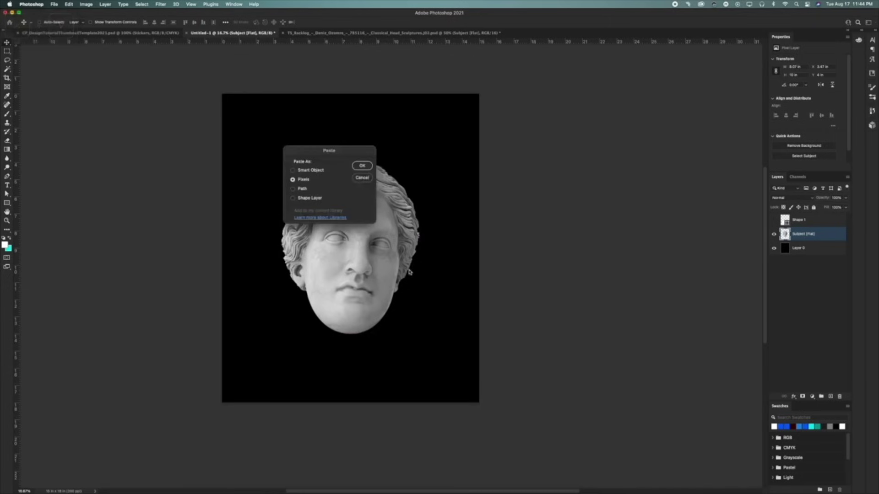
{"action": "left_click", "coordinate": [360, 166]}
Enlarge the wireframe head to about 6.37 by 10.38 in and centre it over the statue's face.
{"action": "key", "text": "super+t"}
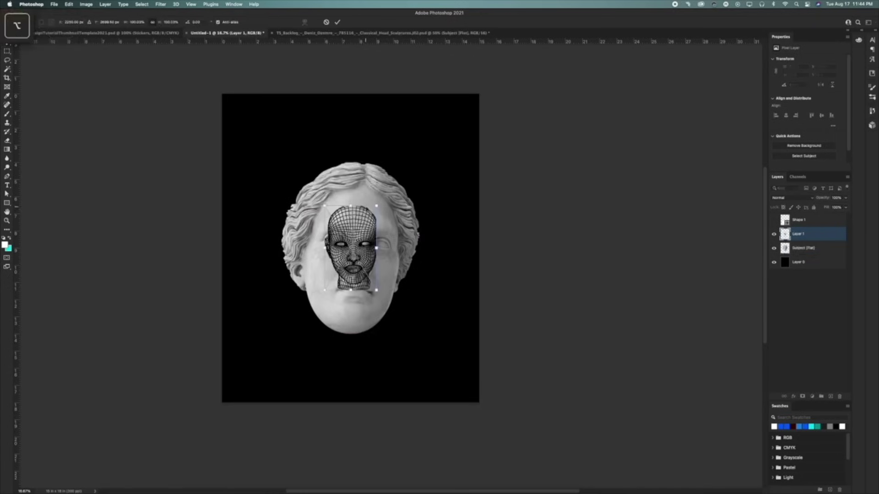
{"action": "left_click_drag", "start_coordinate": [394, 181], "coordinate": [430, 190]}
{"action": "key", "text": "super+z"}
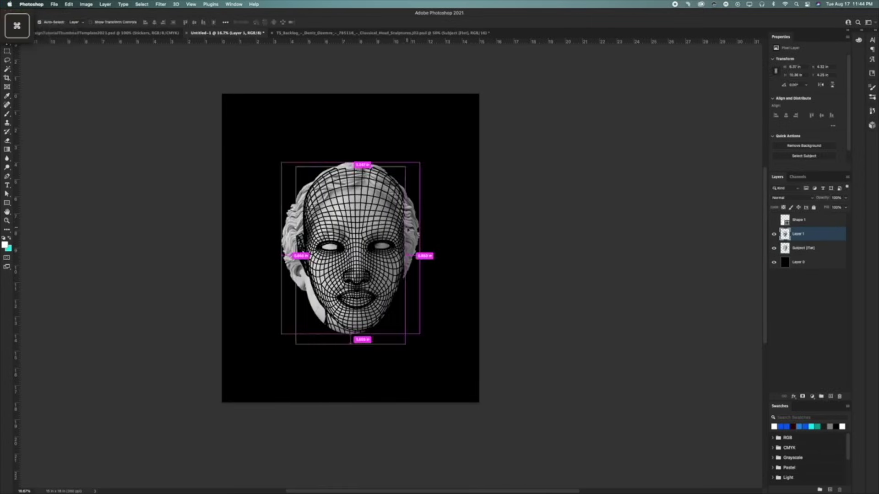
Reshape the wireframe head with a Perspective transform so it follows the tilt and features of the statue's face.
{"action": "key", "text": "super+t"}
{"action": "right_click", "coordinate": [379, 233]}
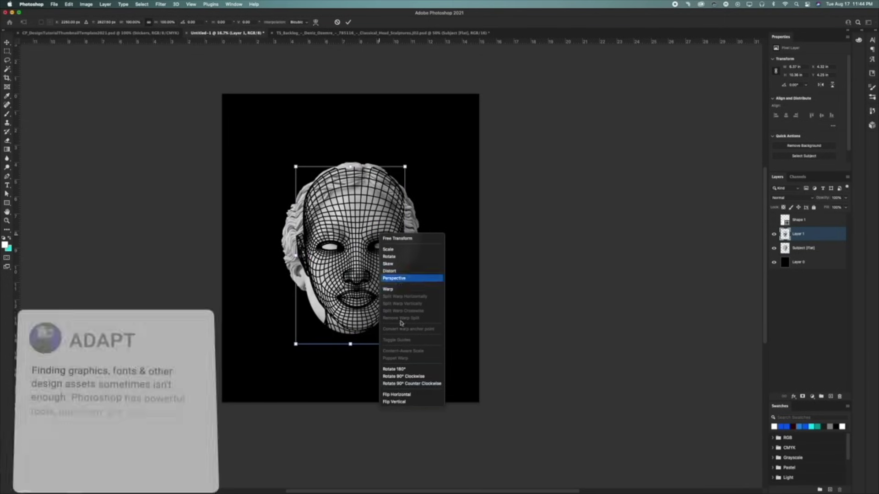
{"action": "left_click", "coordinate": [393, 278]}
{"action": "left_click_drag", "start_coordinate": [405, 256], "coordinate": [409, 264]}
{"action": "left_click_drag", "start_coordinate": [350, 344], "coordinate": [343, 343]}
{"action": "left_click_drag", "start_coordinate": [350, 166], "coordinate": [360, 167]}
{"action": "left_click_drag", "start_coordinate": [367, 236], "coordinate": [366, 234]}
{"action": "key", "text": "Return"}
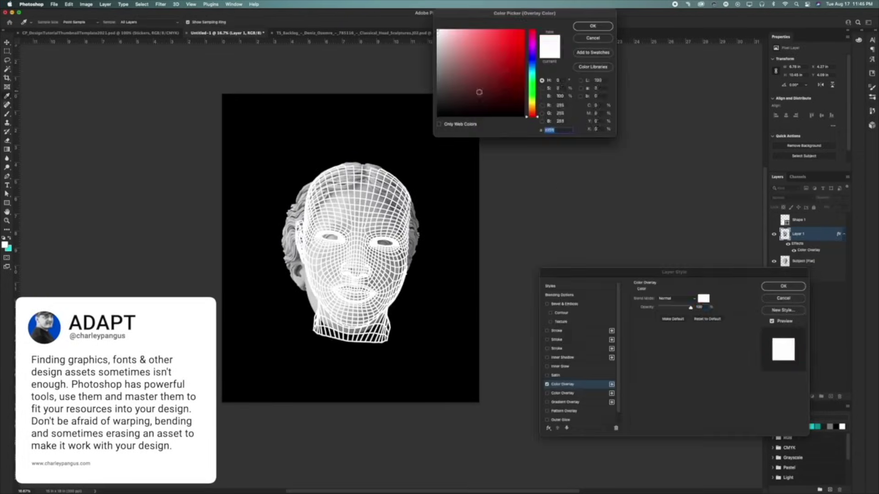
Recolour the wireframe head dark red with a Color Overlay and convert its layer to a smart object.
{"action": "left_click", "coordinate": [588, 23]}
{"action": "left_click", "coordinate": [777, 286]}
{"action": "right_click", "coordinate": [799, 234]}
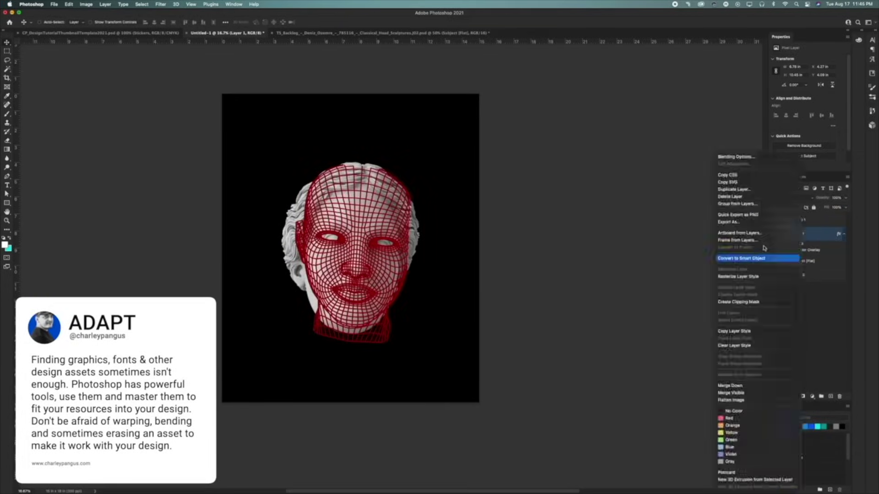
{"action": "left_click", "coordinate": [751, 259]}
Scale the wireframe head to about 6.22 by 9.75 in so it fits the statue's face.
{"action": "key", "text": "ctrl+t"}
{"action": "left_click_drag", "start_coordinate": [406, 253], "coordinate": [408, 252]}
{"action": "key", "text": "Return"}
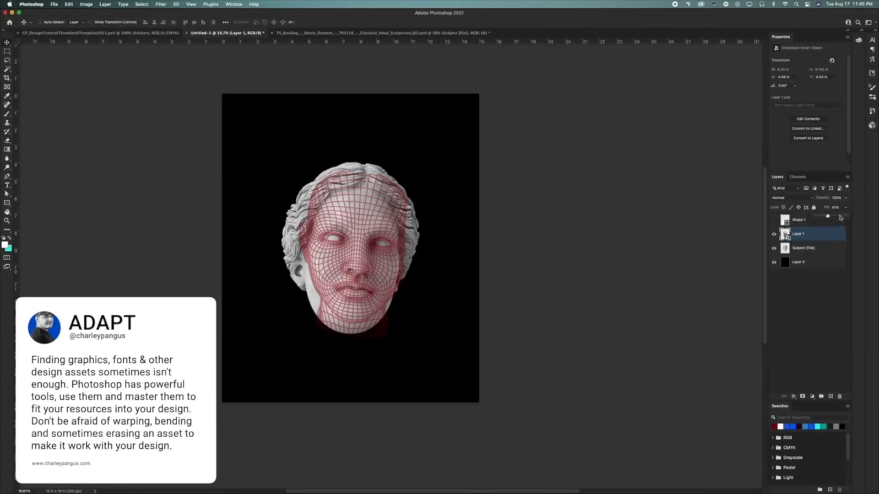
Place the wireframe head's layer beneath the statue layer and make the statue layer active.
{"action": "left_click_drag", "start_coordinate": [797, 233], "coordinate": [795, 255]}
{"action": "left_click", "coordinate": [774, 234]}
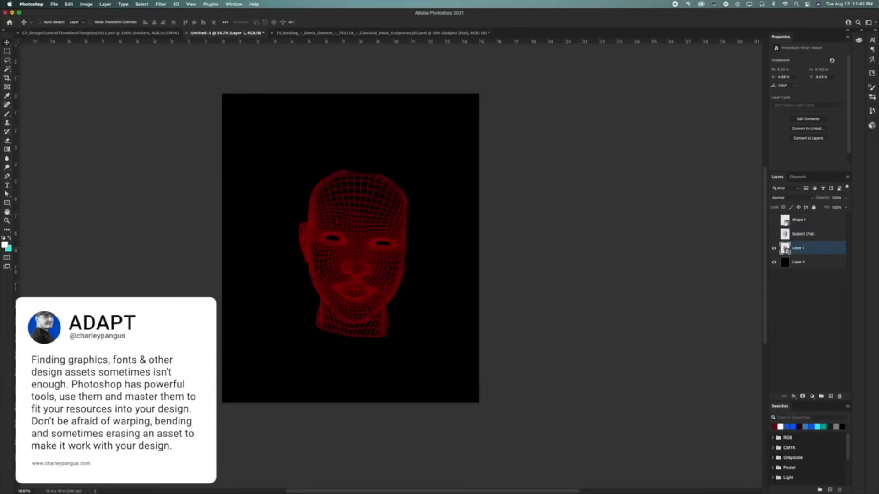
{"action": "left_click", "coordinate": [774, 234]}
{"action": "left_click", "coordinate": [806, 234]}
{"action": "left_click", "coordinate": [7, 61]}
{"action": "left_click", "coordinate": [357, 351]}
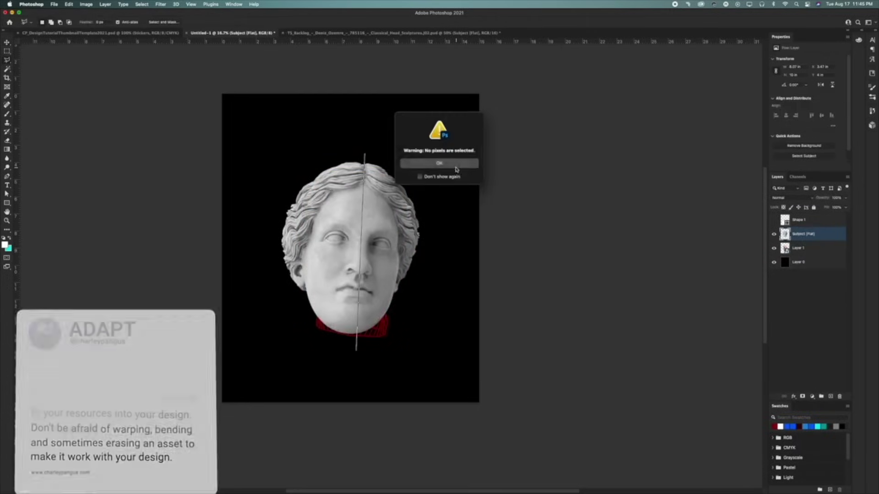
{"action": "key", "text": "Return"}
{"action": "key", "text": "shift+m"}
{"action": "mouse_move", "coordinate": [264, 104]}
{"action": "left_mouse_down"}
{"action": "mouse_move", "coordinate": [365, 383]}
{"action": "mouse_move", "coordinate": [363, 418]}
{"action": "mouse_move", "coordinate": [365, 402]}
{"action": "left_mouse_up"}
{"action": "key", "text": "ctrl+d"}
{"action": "key", "text": "l"}
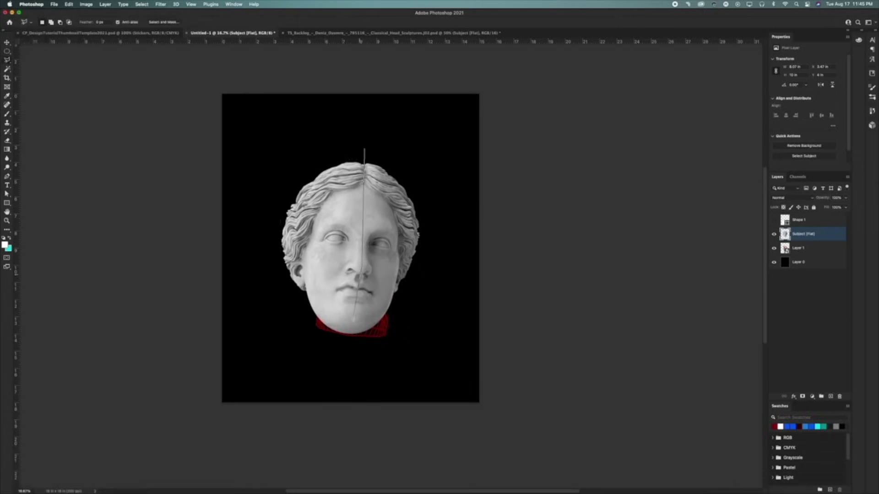
Outline the face's right half from crown to chin with the Polygonal Lasso and hide it with an inverted layer mask.
{"action": "left_click", "coordinate": [346, 360]}
{"action": "left_click", "coordinate": [455, 366]}
{"action": "left_click", "coordinate": [479, 188]}
{"action": "left_click", "coordinate": [389, 83]}
{"action": "left_click", "coordinate": [364, 149]}
{"action": "left_click", "coordinate": [802, 397]}
{"action": "key", "text": "super+i"}
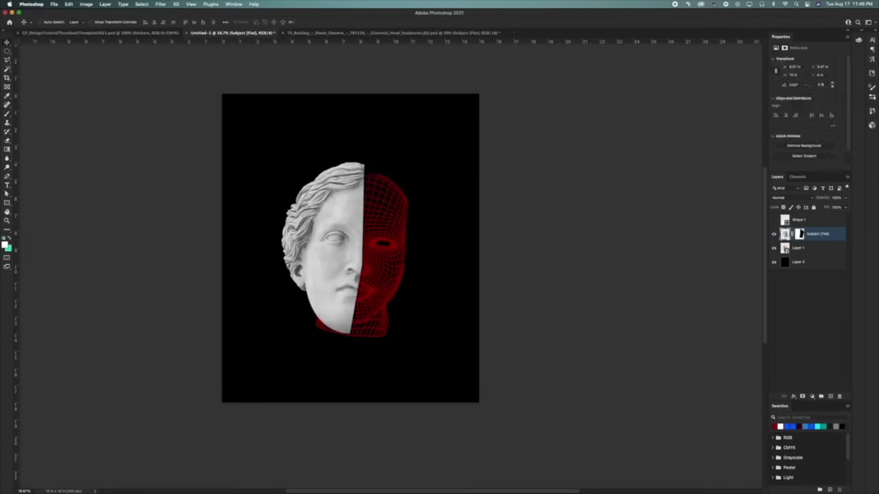
Warp the upper part of the wireframe head to follow the statue's crown, making it about 6.13 by 10.03 in.
{"action": "left_click", "coordinate": [799, 247]}
{"action": "key", "text": "super+t"}
{"action": "right_click", "coordinate": [373, 197]}
{"action": "left_click", "coordinate": [401, 291]}
{"action": "left_click_drag", "start_coordinate": [407, 170], "coordinate": [369, 187]}
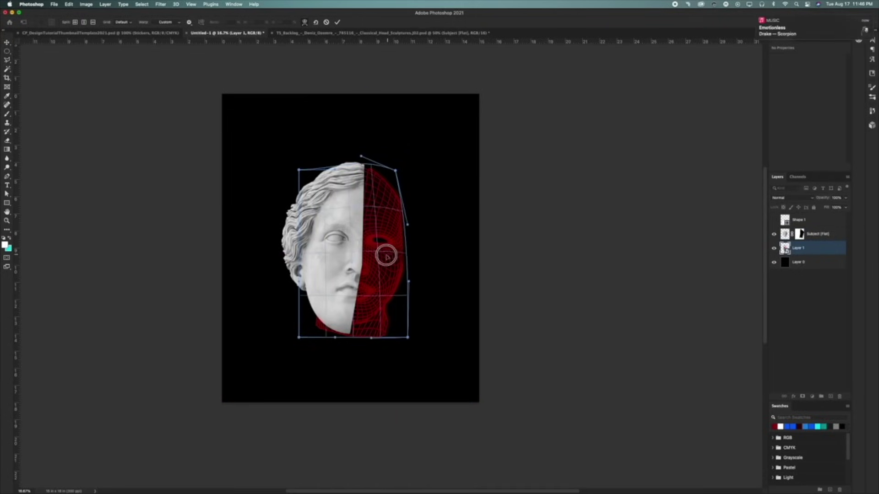
{"action": "key", "text": "Return"}
Rasterize the wireframe head's layer so that it can be erased.
{"action": "key", "text": "z"}
{"action": "left_click_drag", "start_coordinate": [357, 271], "coordinate": [376, 268]}
{"action": "left_click", "coordinate": [376, 268]}
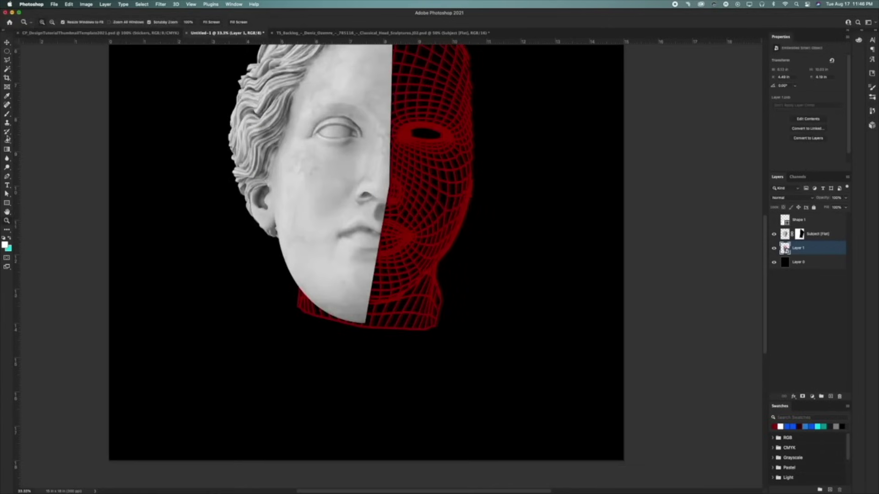
{"action": "key", "text": "e"}
{"action": "right_click", "coordinate": [799, 247]}
{"action": "left_click", "coordinate": [768, 287]}
Erase the wireframe's neck along the jawline and chin with an enlarged Eraser brush.
{"action": "key", "text": "bracketright"}
{"action": "key", "text": "bracketright"}
{"action": "key", "text": "bracketright"}
{"action": "mouse_move", "coordinate": [313, 316]}
{"action": "left_mouse_down"}
{"action": "mouse_move", "coordinate": [390, 321]}
{"action": "mouse_move", "coordinate": [443, 272]}
{"action": "mouse_move", "coordinate": [363, 315]}
{"action": "mouse_move", "coordinate": [443, 287]}
{"action": "mouse_move", "coordinate": [417, 295]}
{"action": "left_mouse_up"}
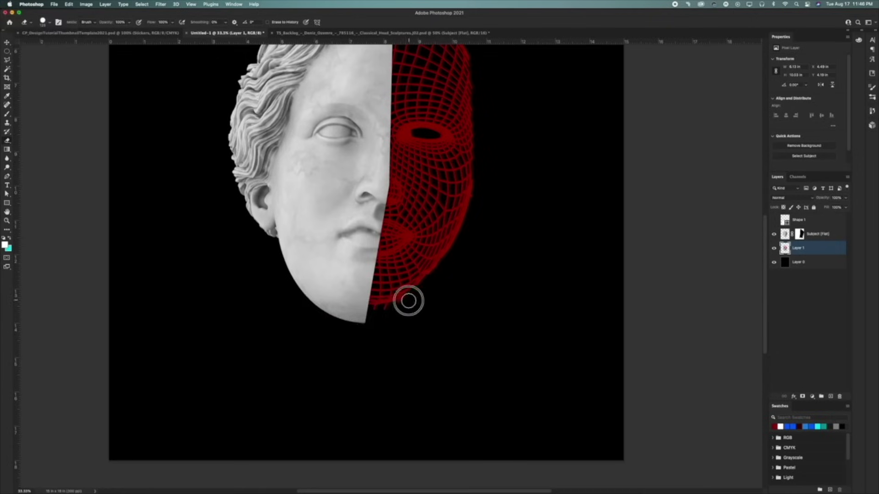
{"action": "key", "text": "super+z"}
{"action": "key", "text": "super+z"}
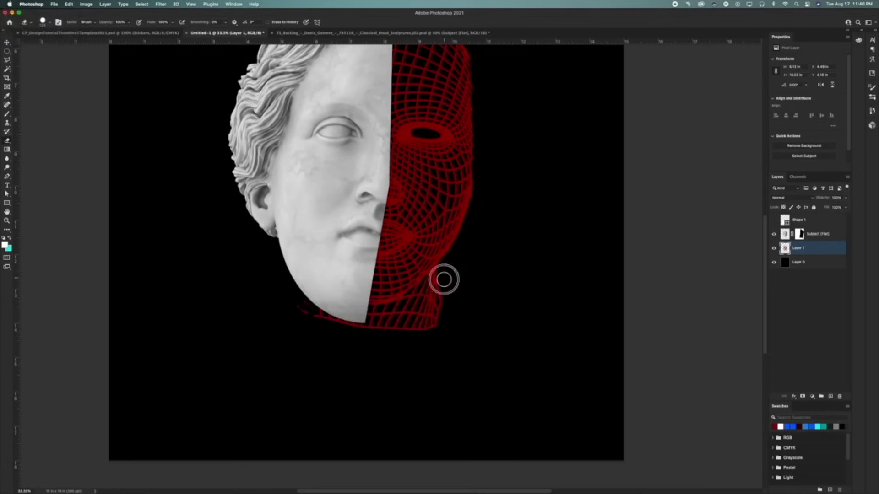
{"action": "mouse_move", "coordinate": [422, 292]}
{"action": "left_mouse_down"}
{"action": "mouse_move", "coordinate": [384, 329]}
{"action": "mouse_move", "coordinate": [335, 312]}
{"action": "mouse_move", "coordinate": [433, 291]}
{"action": "mouse_move", "coordinate": [357, 322]}
{"action": "left_mouse_up"}
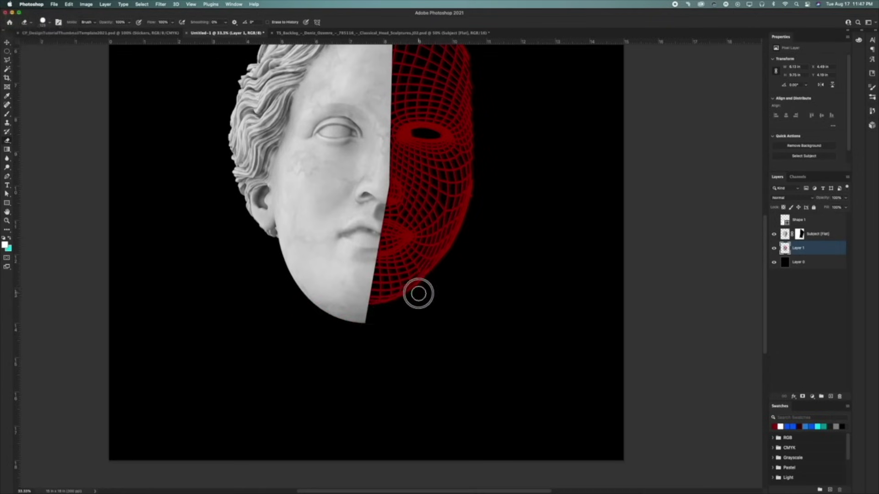
Warp the lower edge of the wireframe face downward so that it meets the statue's chin.
{"action": "key", "text": "super+minus"}
{"action": "key", "text": "super+t"}
{"action": "right_click", "coordinate": [408, 255]}
{"action": "left_click", "coordinate": [415, 308]}
{"action": "left_click_drag", "start_coordinate": [398, 334], "coordinate": [398, 344]}
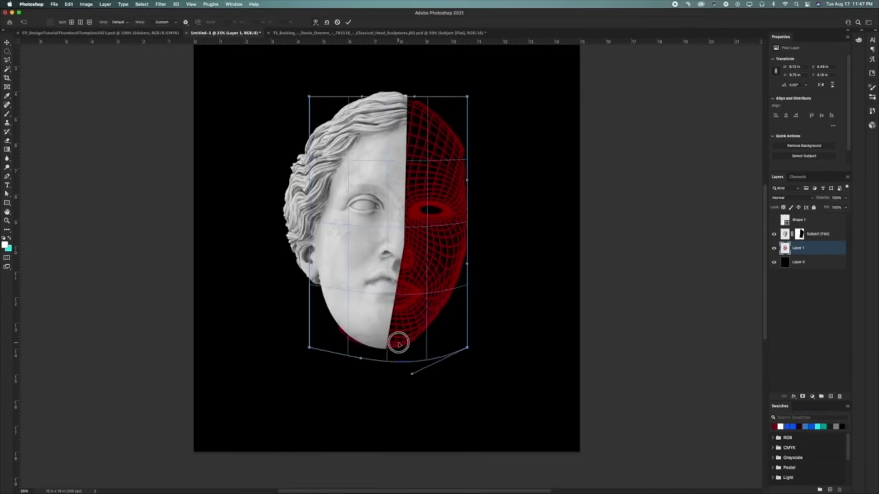
{"action": "left_click", "coordinate": [273, 275]}
{"action": "key", "text": "super+minus"}
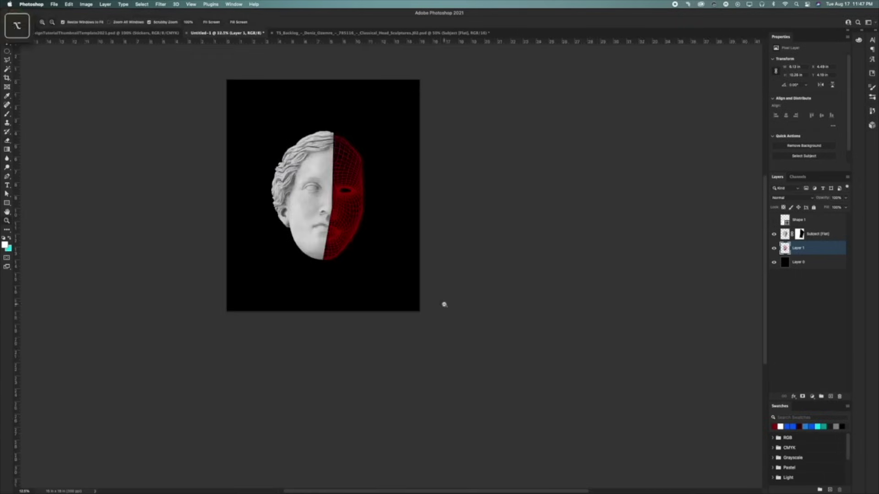
Warp the upper outer edge of the wireframe face to refine the curve of its forehead.
{"action": "key", "text": "super+plus"}
{"action": "key", "text": "super+t"}
{"action": "left_click_drag", "start_coordinate": [453, 183], "coordinate": [446, 219]}
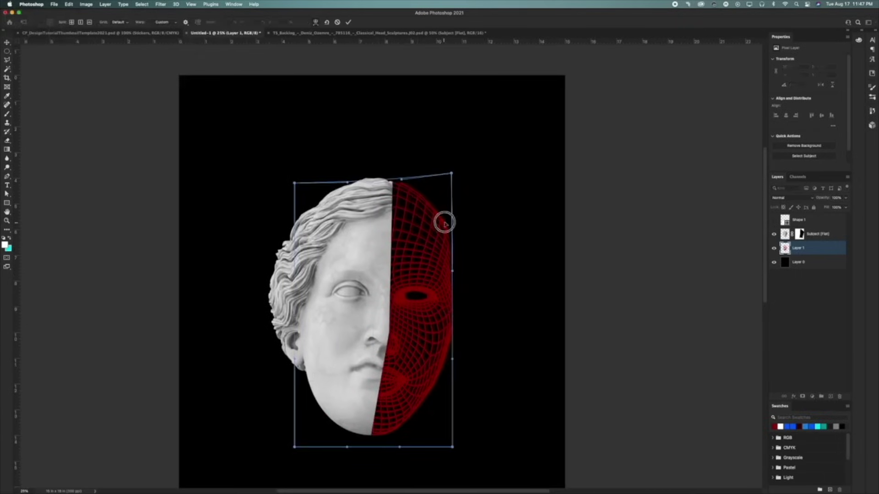
{"action": "key", "text": "Return"}
{"action": "key", "text": "e"}
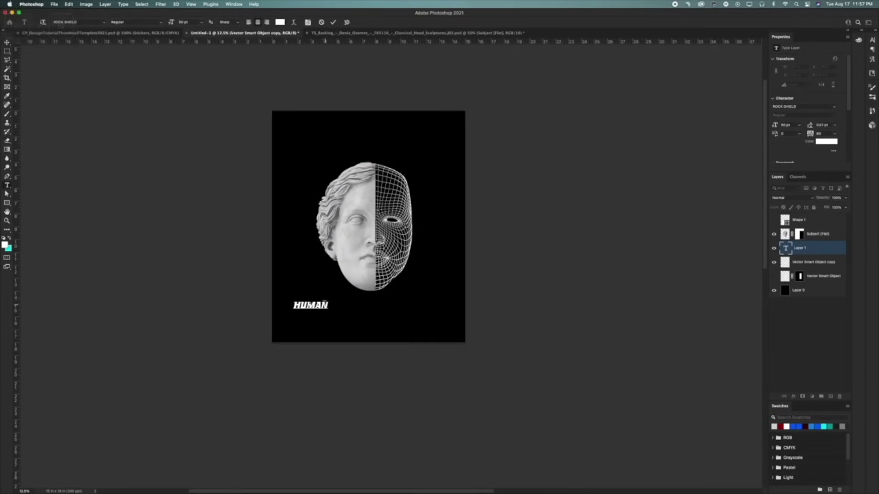
Enlarge the word HUMAN to about 133 pt and place it below the statue head.
{"action": "left_click_drag", "start_coordinate": [176, 24], "coordinate": [104, 48]}
{"action": "left_click", "coordinate": [6, 41]}
{"action": "left_click_drag", "start_coordinate": [306, 261], "coordinate": [349, 273]}
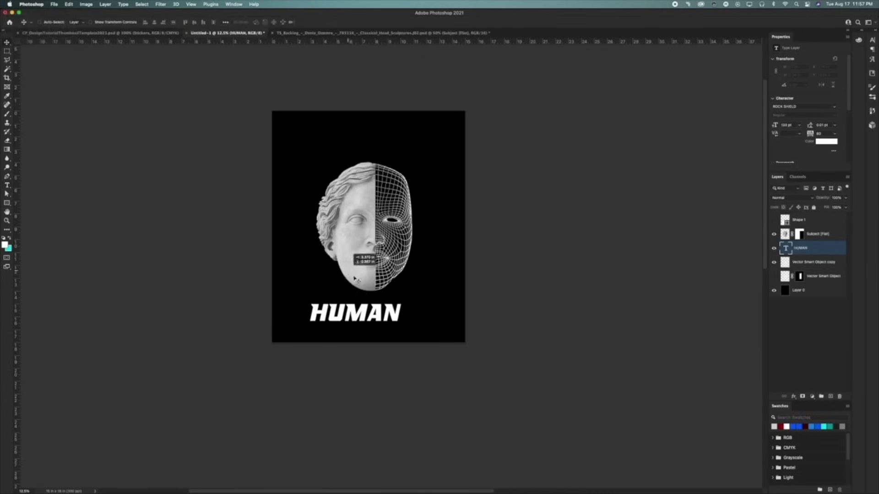
Preview alternative fonts on the word HUMAN, going through the whole list of installed typefaces.
{"action": "key", "text": "t"}
{"action": "double_click", "coordinate": [353, 312]}
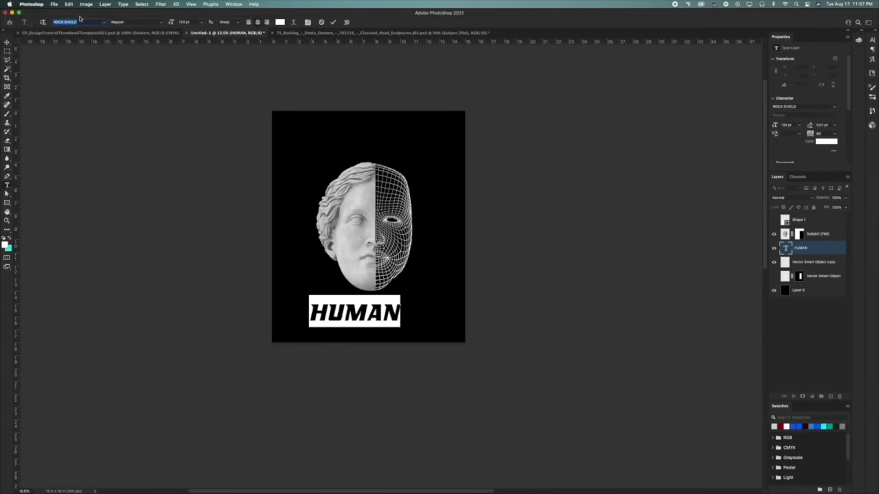
{"action": "key", "text": "Down"}
{"action": "key", "text": "Down"}
{"action": "key", "text": "Down"}
{"action": "key", "text": "Down"}
{"action": "key", "text": "Down"}
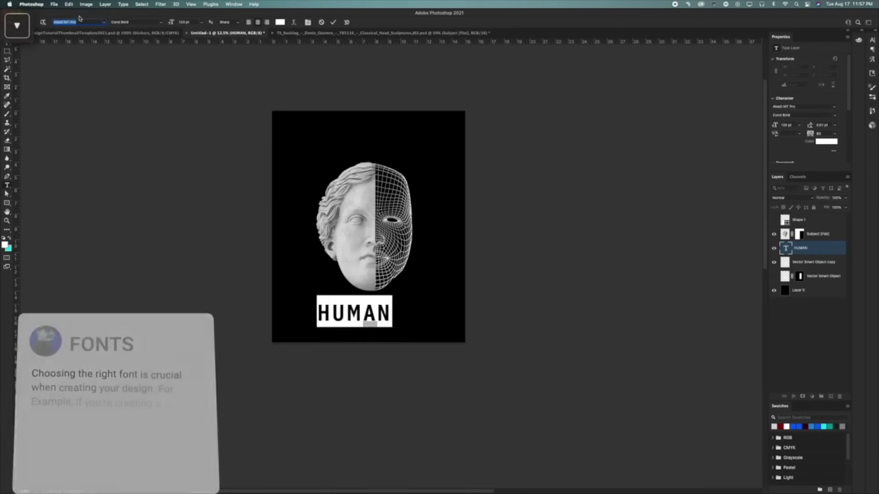
{"action": "left_click", "coordinate": [105, 22]}
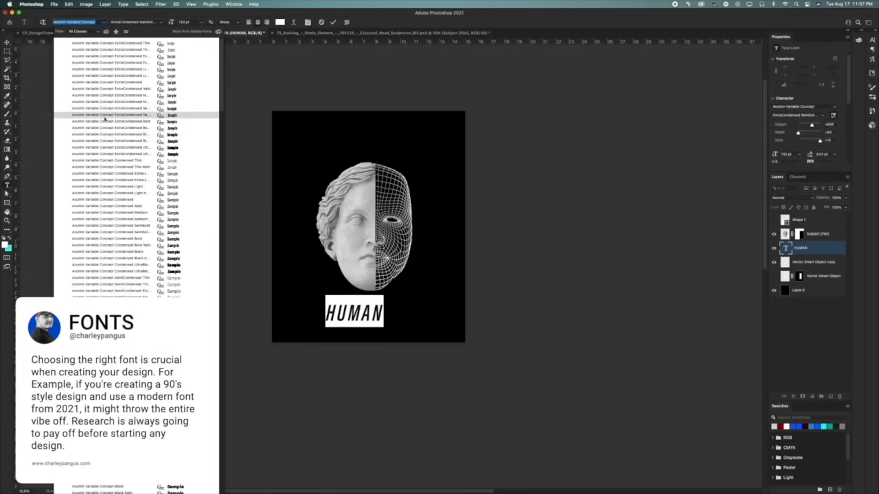
{"action": "scroll", "coordinate": [105, 160], "scroll_direction": "down", "scroll_amount": 15}
{"action": "left_click", "coordinate": [96, 21]}
{"action": "type", "text": "bv"}
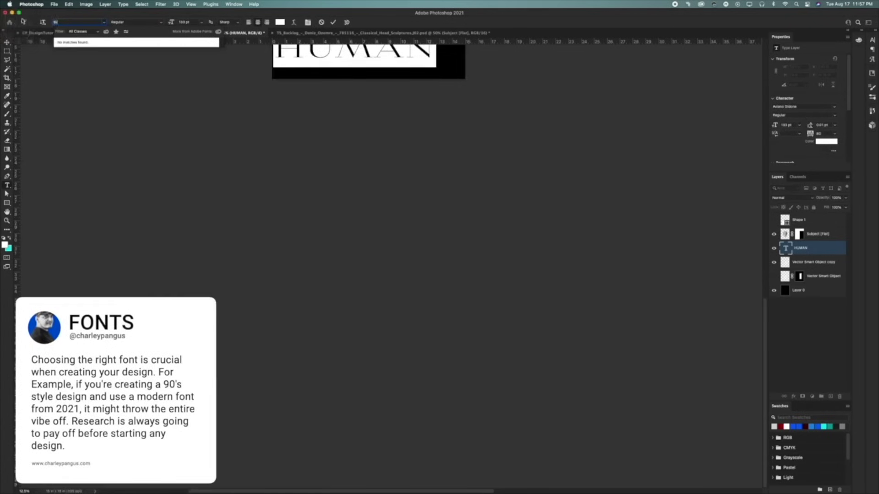
{"action": "key", "text": "BackSpace"}
{"action": "key", "text": "BackSpace"}
{"action": "scroll", "coordinate": [120, 128], "scroll_direction": "down", "scroll_amount": 5}
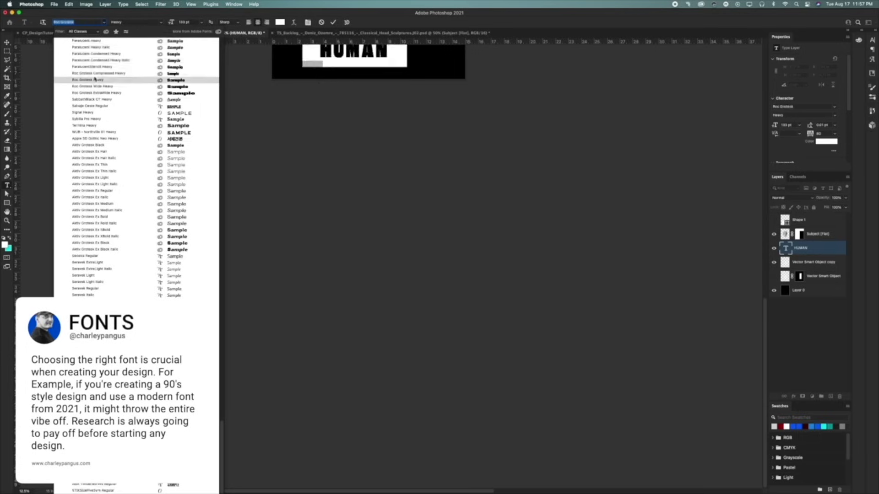
{"action": "type", "text": "a"}
{"action": "key", "text": "BackSpace"}
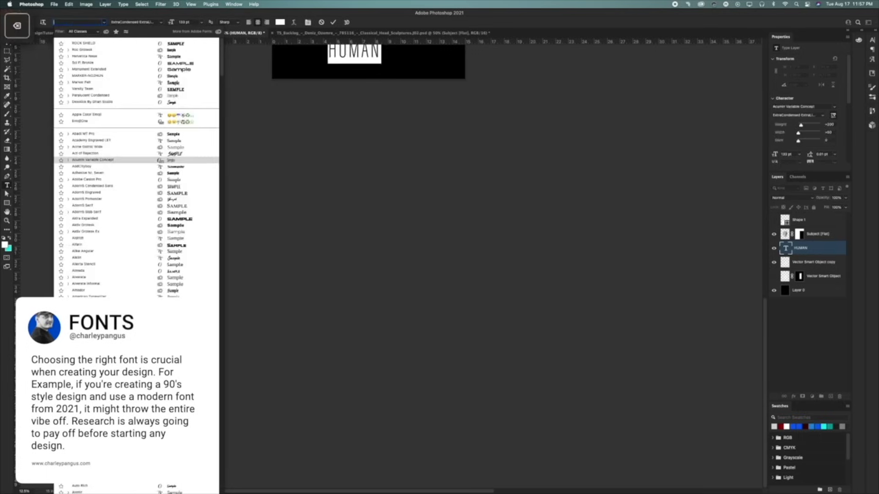
{"action": "type", "text": "e"}
{"action": "scroll", "coordinate": [113, 122], "scroll_direction": "down", "scroll_amount": 15}
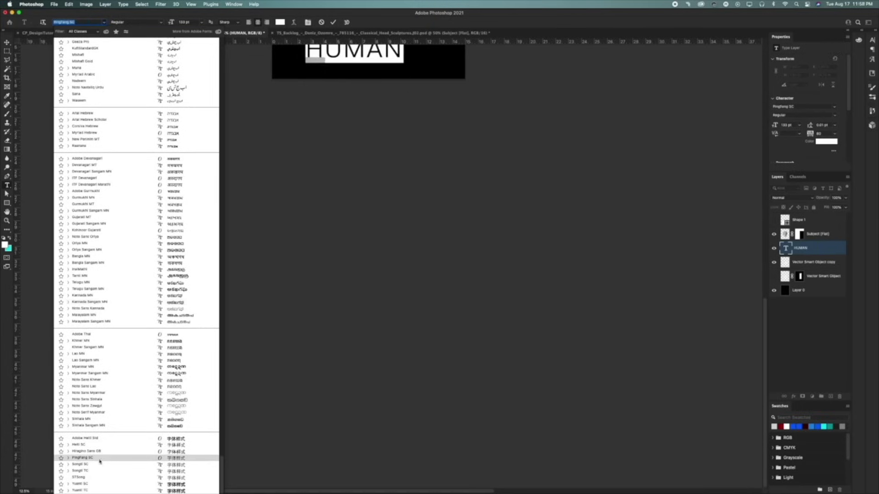
{"action": "scroll", "coordinate": [99, 461], "scroll_direction": "up", "scroll_amount": 10}
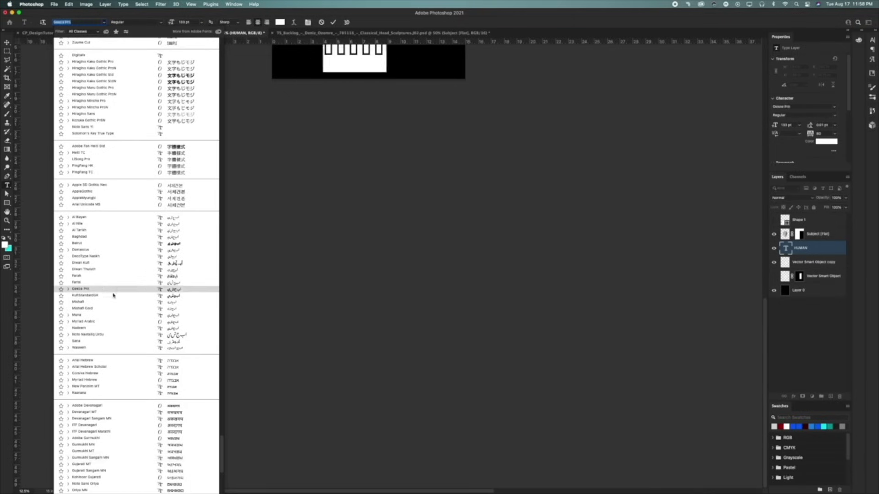
{"action": "scroll", "coordinate": [113, 292], "scroll_direction": "up", "scroll_amount": 10}
{"action": "scroll", "coordinate": [113, 292], "scroll_direction": "up", "scroll_amount": 5}
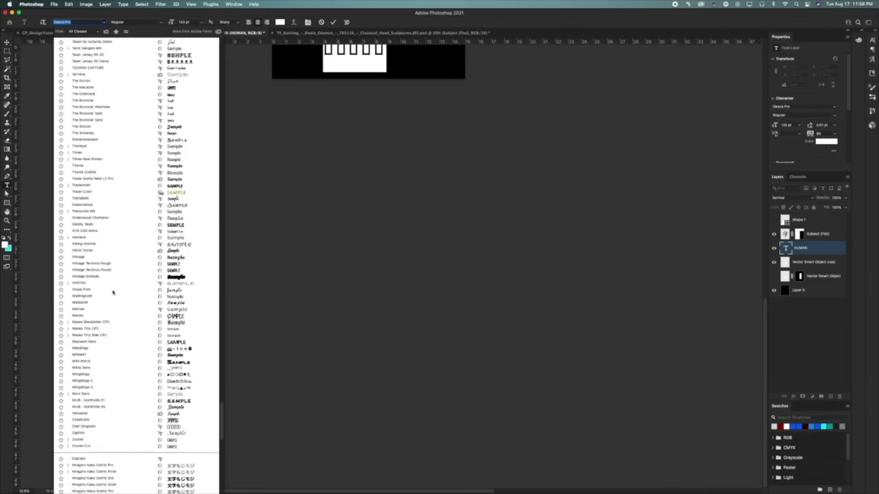
{"action": "scroll", "coordinate": [113, 293], "scroll_direction": "up", "scroll_amount": 10}
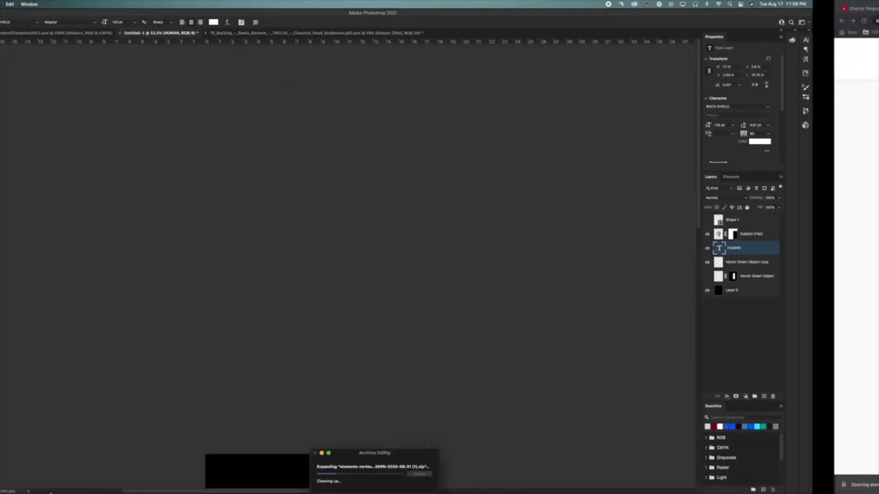
Shrink HUMAN to about 50 pt beneath the statue's jaw and add the word CONDITION under it.
{"action": "double_click", "coordinate": [391, 165]}
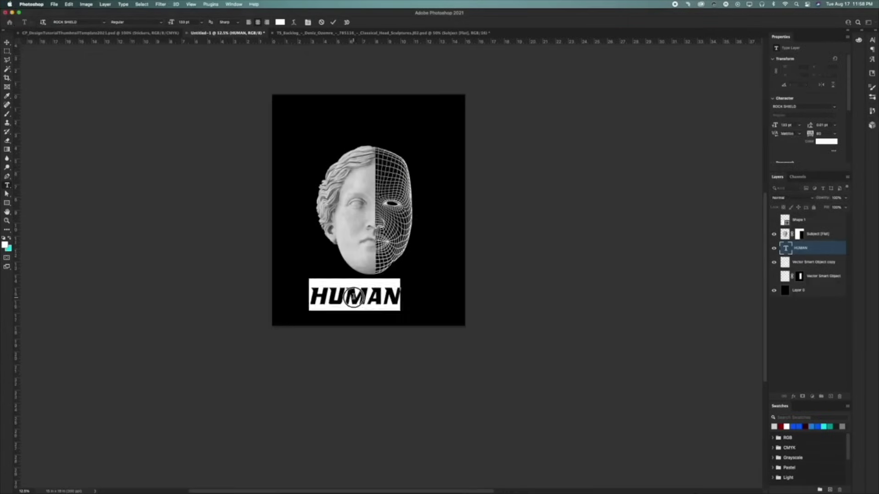
{"action": "mouse_move", "coordinate": [375, 306]}
{"action": "left_mouse_down"}
{"action": "mouse_move", "coordinate": [387, 136]}
{"action": "mouse_move", "coordinate": [387, 292]}
{"action": "left_mouse_up"}
{"action": "double_click", "coordinate": [387, 289]}
{"action": "key", "text": "ctrl+a"}
{"action": "type", "text": "CONDITION"}
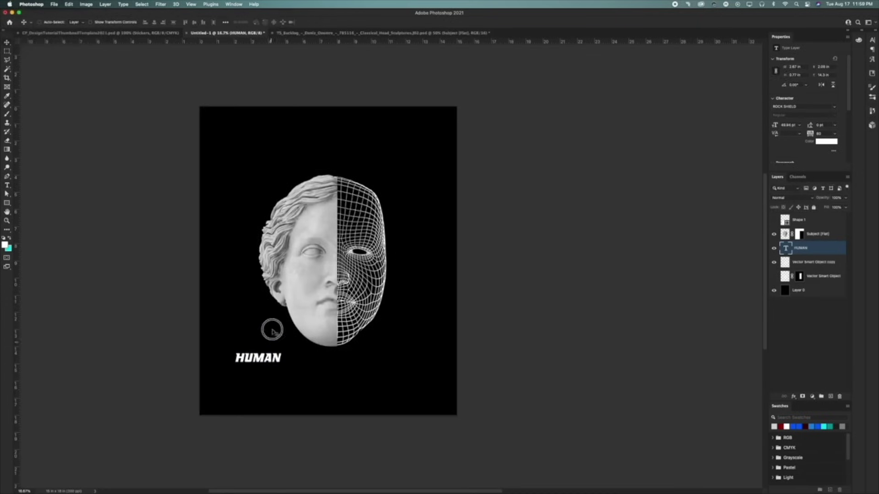
{"action": "key", "text": "ctrl+a"}
{"action": "left_click", "coordinate": [64, 22]}
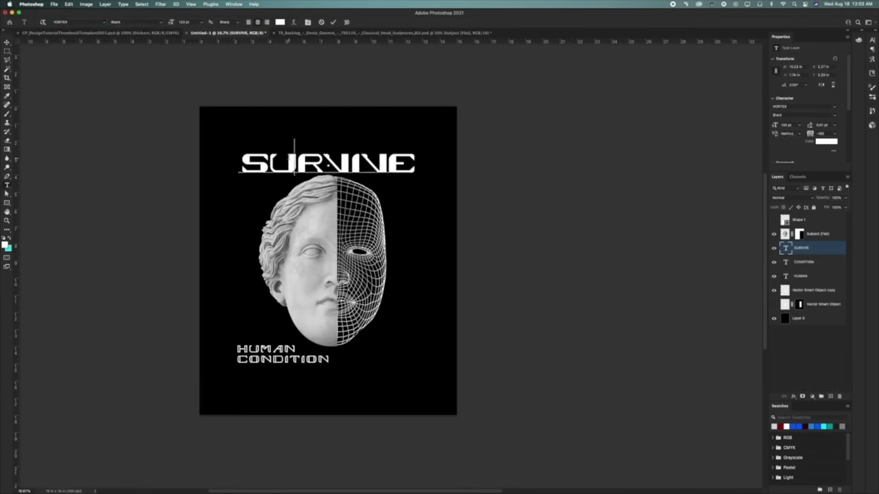
Set the word SURVIVE in Nostromo Regular Heavy and widen its tracking to -20.
{"action": "left_click", "coordinate": [77, 22]}
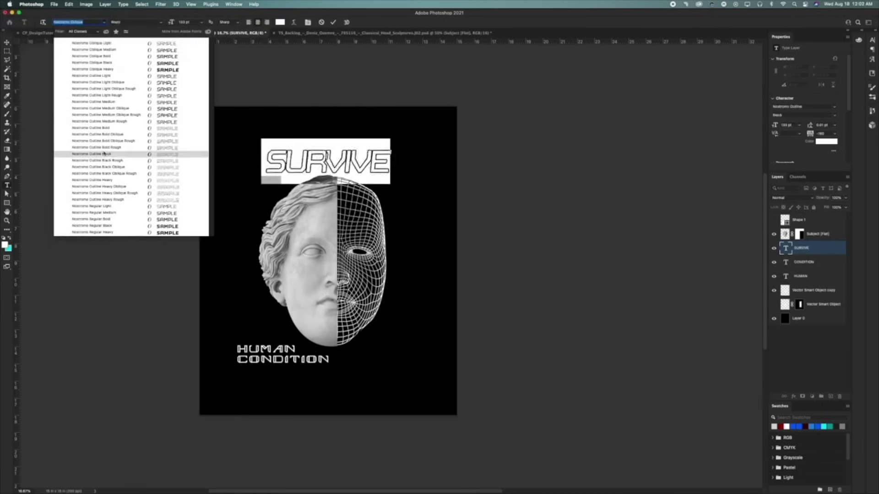
{"action": "left_click", "coordinate": [92, 233]}
{"action": "key", "text": "alt+Right"}
{"action": "key", "text": "alt+Right"}
{"action": "key", "text": "alt+Right"}
{"action": "key", "text": "alt+Right"}
{"action": "key", "text": "alt+Right"}
{"action": "key", "text": "alt+Right"}
{"action": "key", "text": "alt+Right"}
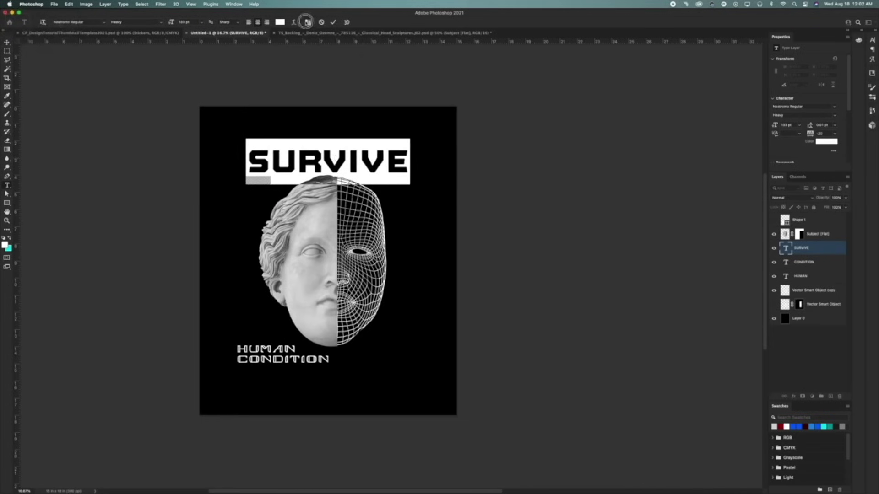
Set SURVIVE's tracking to 0 with automatic leading and centre the word horizontally on the canvas.
{"action": "left_click", "coordinate": [308, 22]}
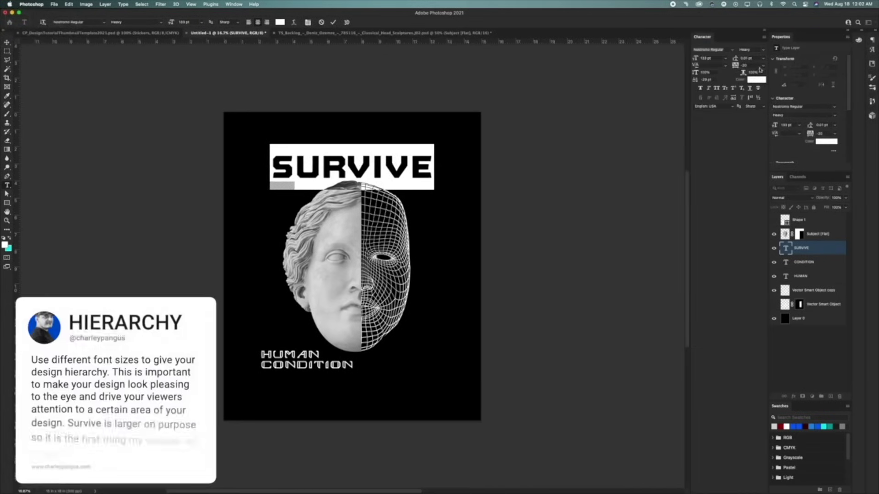
{"action": "key", "text": "alt+Right"}
{"action": "key", "text": "ctrl+Return"}
{"action": "key", "text": "v"}
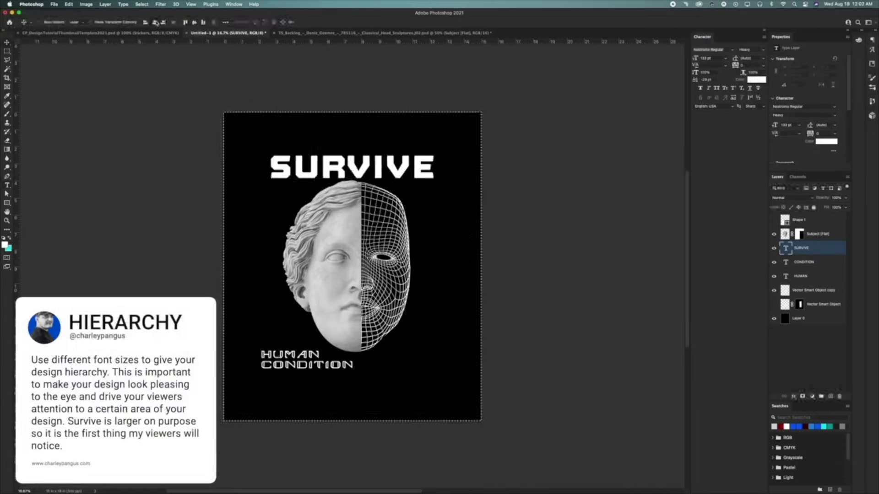
Replace the old HUMAN CONDITION text with a duplicate of SURVIVE below the head, reading HUMAN in Nostromo Regular Light.
{"action": "left_click", "coordinate": [795, 264]}
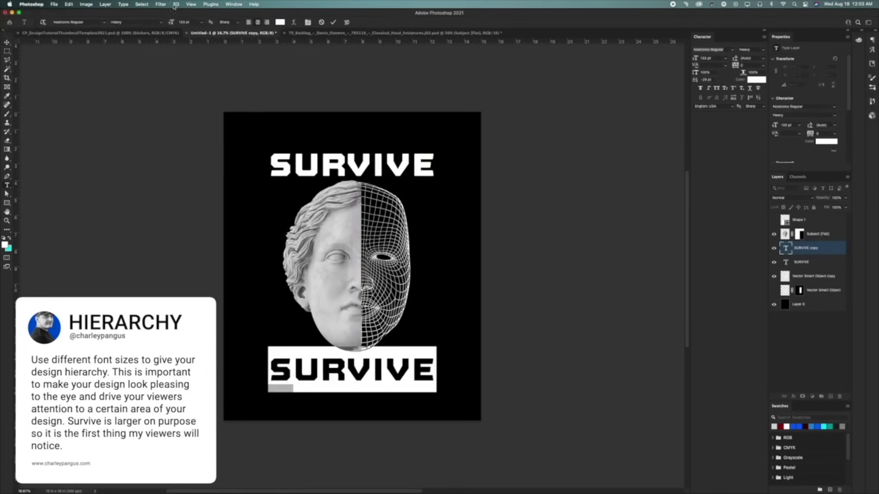
{"action": "left_click", "coordinate": [136, 18]}
{"action": "type", "text": "HUMAN"}
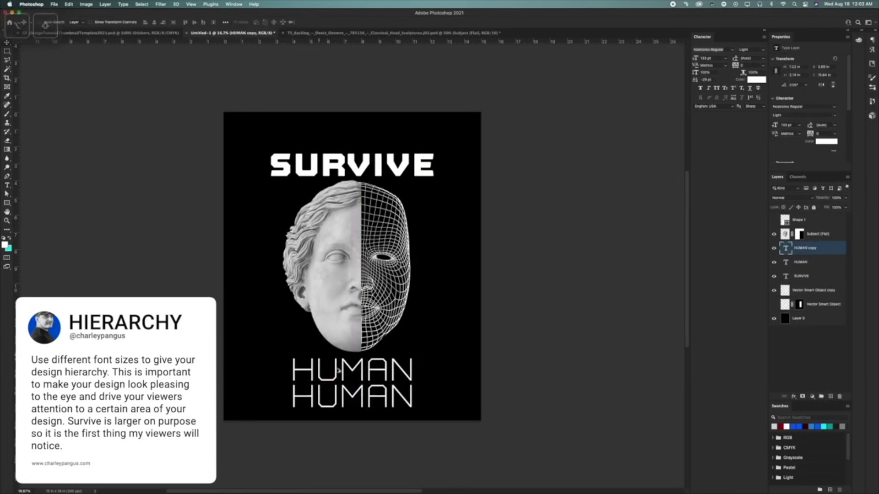
Change the duplicate beneath HUMAN to CONDITION and scale both words down at the lower left, beneath the statue's jaw.
{"action": "double_click", "coordinate": [339, 394]}
{"action": "type", "text": "CONDITION"}
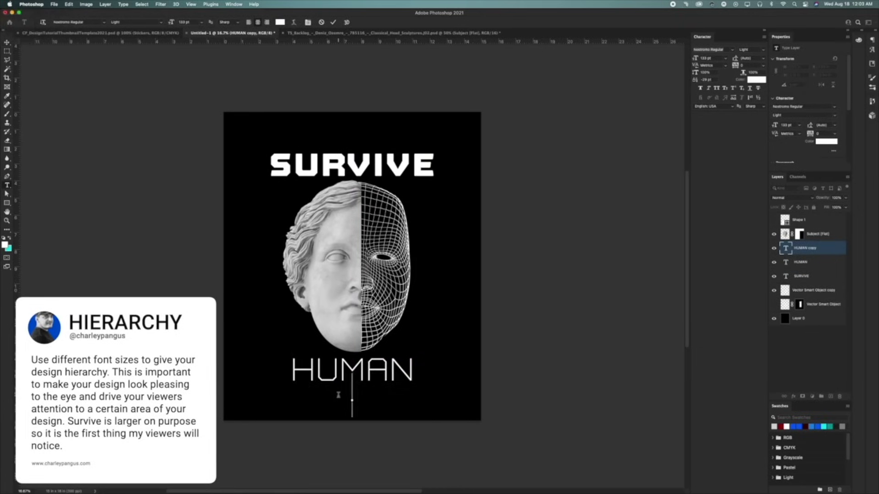
{"action": "key", "text": "super+Return"}
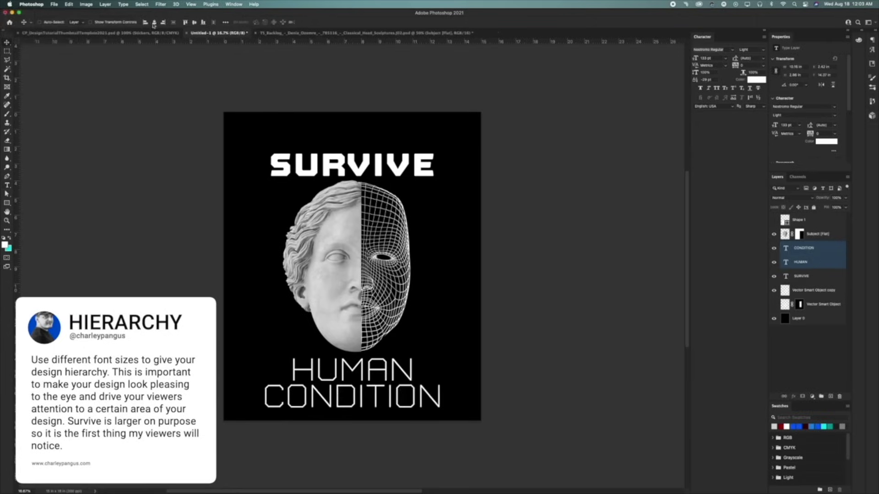
{"action": "key", "text": "super+t"}
{"action": "left_click_drag", "start_coordinate": [440, 408], "coordinate": [321, 366]}
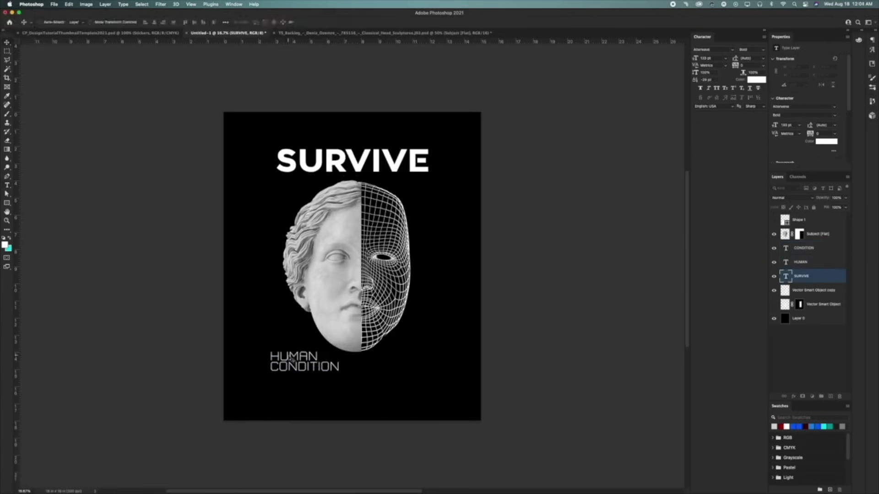
Duplicate the SURVIVE title downward and set the copy's font style to Thin.
{"action": "left_click", "coordinate": [295, 356]}
{"action": "key", "text": "super+z"}
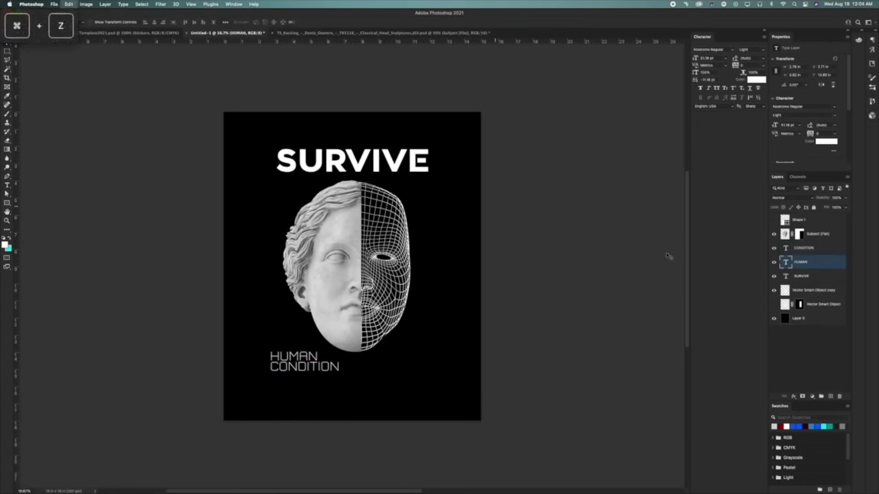
{"action": "left_click", "coordinate": [806, 276]}
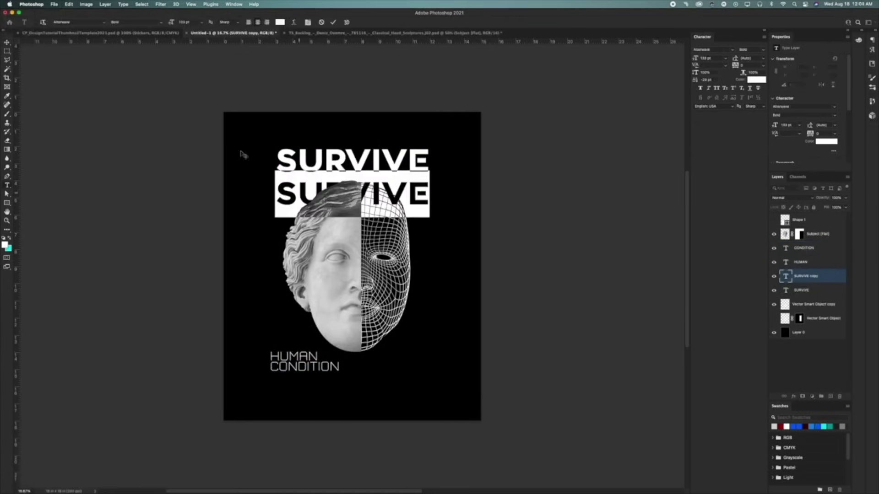
{"action": "left_click", "coordinate": [122, 22]}
{"action": "left_click", "coordinate": [159, 24]}
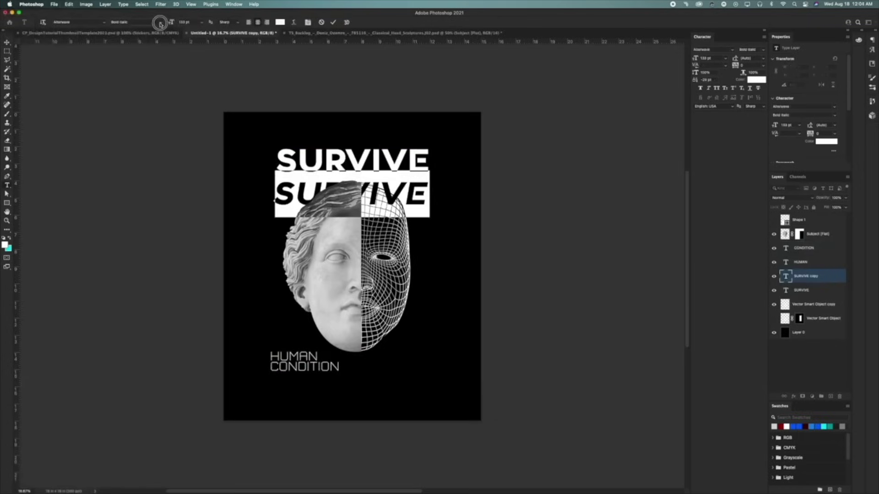
{"action": "left_click", "coordinate": [124, 46]}
Delete the CONDITION and HUMAN text layers.
{"action": "left_click", "coordinate": [804, 247]}
{"action": "left_click", "coordinate": [801, 262], "text": "shift"}
{"action": "key", "text": "Delete"}
Move the thin title copy below the statue's jaw, scale it to about 62 pt and replace its text with "the".
{"action": "left_click_drag", "start_coordinate": [352, 194], "coordinate": [298, 353]}
{"action": "key", "text": "super+t"}
{"action": "type", "text": "The"}
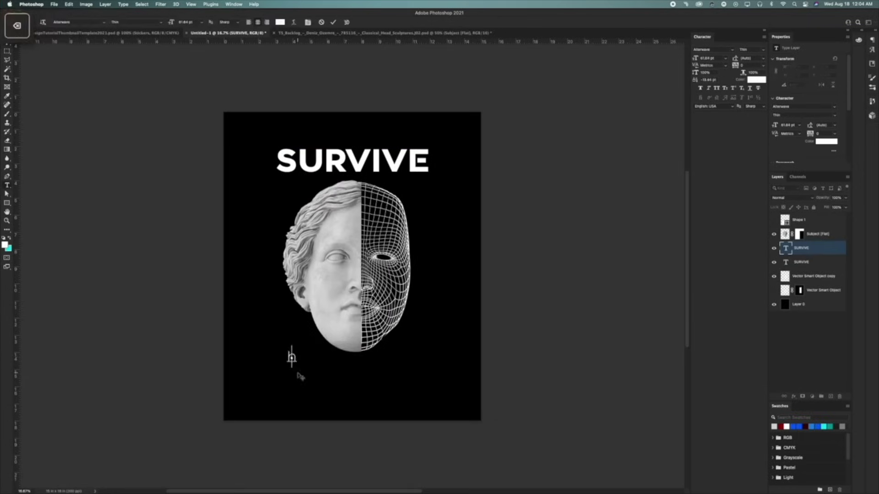
{"action": "type", "text": "the"}
Duplicate the small text line twice downward and change the copies to "human" and "condition".
{"action": "left_click_drag", "start_coordinate": [292, 357], "coordinate": [293, 368]}
{"action": "type", "text": "human"}
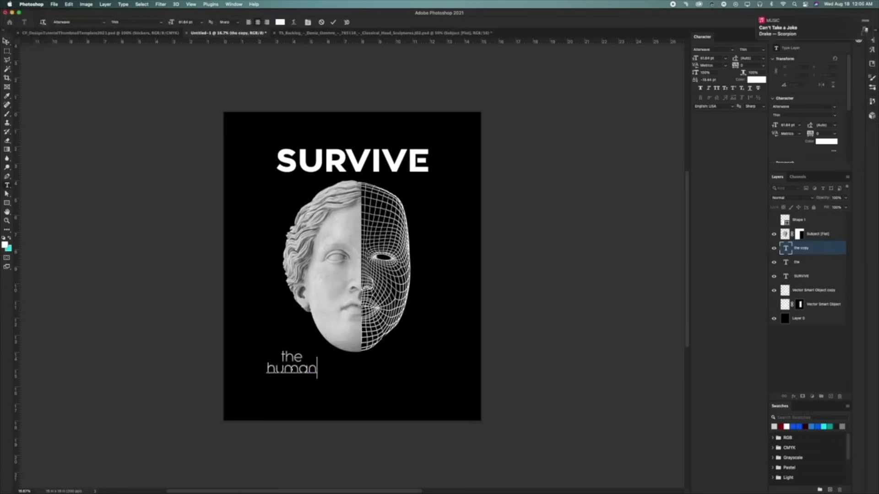
{"action": "left_click_drag", "start_coordinate": [274, 279], "coordinate": [275, 293]}
{"action": "double_click", "coordinate": [300, 380]}
{"action": "type", "text": "condition"}
{"action": "key", "text": "super+Return"}
{"action": "key", "text": "v"}
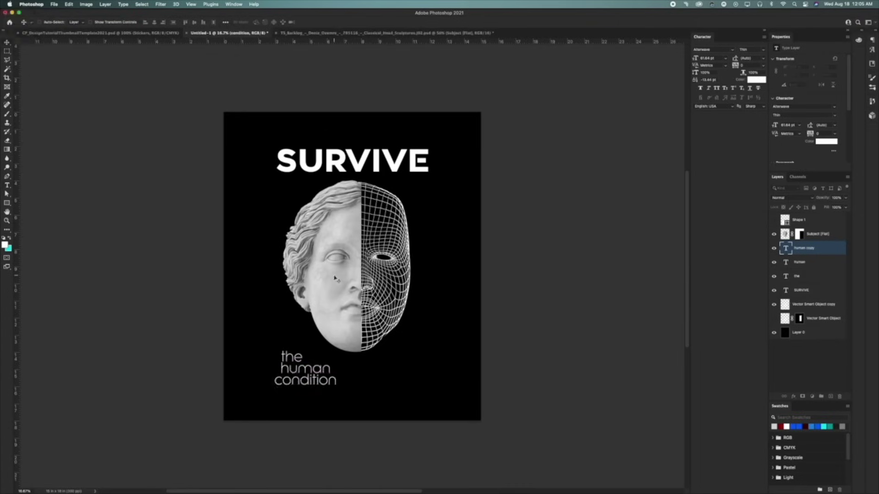
Left-align the three small text lines and move them up, flush with the left edge of SURVIVE.
{"action": "left_click_drag", "start_coordinate": [332, 277], "coordinate": [339, 277]}
{"action": "left_click", "coordinate": [803, 276], "text": "shift"}
{"action": "left_click_drag", "start_coordinate": [340, 314], "coordinate": [337, 297]}
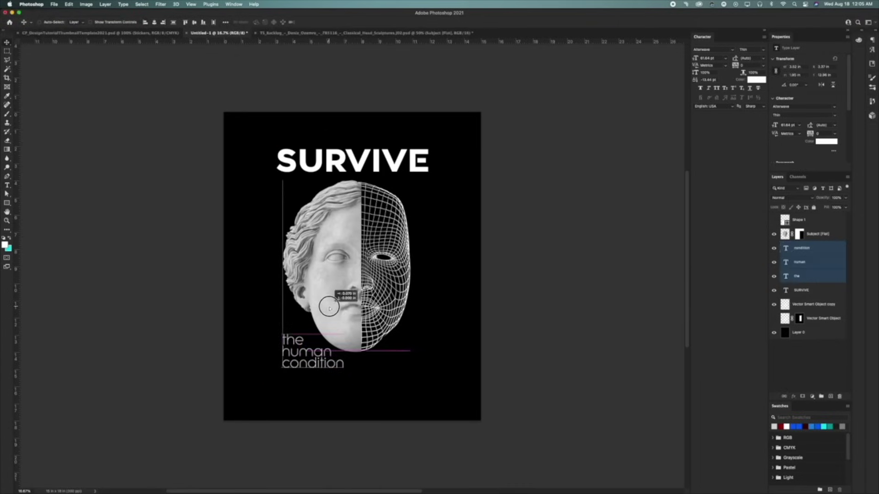
{"action": "left_click", "coordinate": [797, 249]}
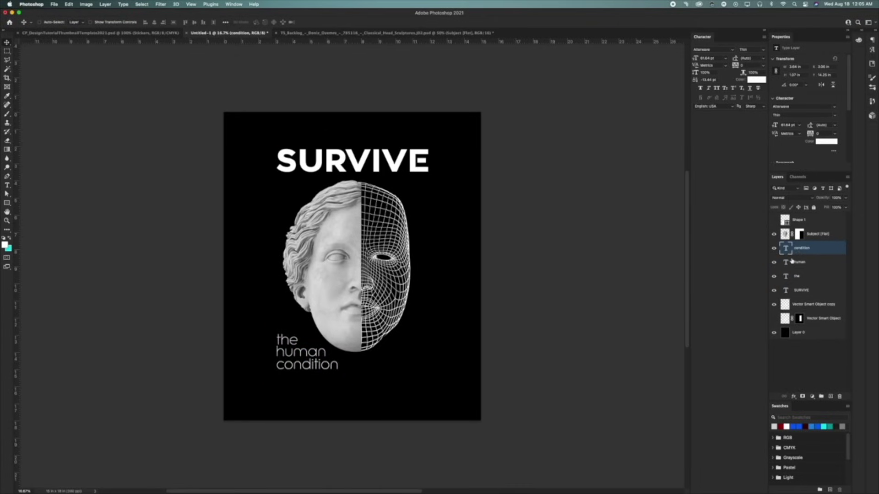
Change the wireframe ring's Color Overlay to a bright blue.
{"action": "left_click", "coordinate": [340, 170]}
{"action": "left_click", "coordinate": [7, 202]}
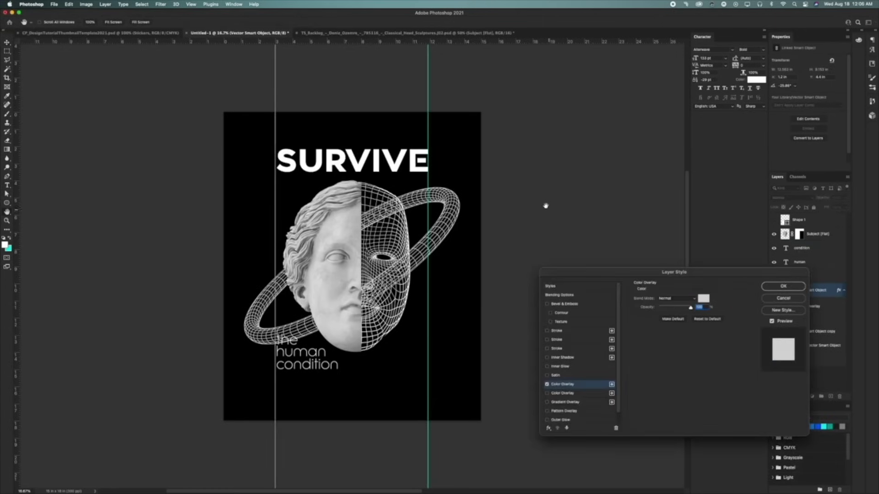
{"action": "left_click", "coordinate": [703, 298]}
{"action": "left_click_drag", "start_coordinate": [537, 72], "coordinate": [534, 65]}
{"action": "left_click", "coordinate": [591, 26]}
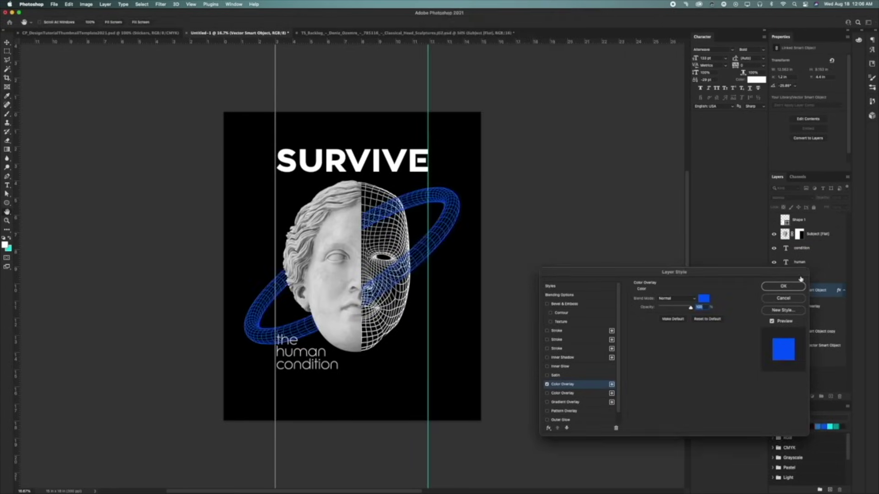
{"action": "key", "text": "Return"}
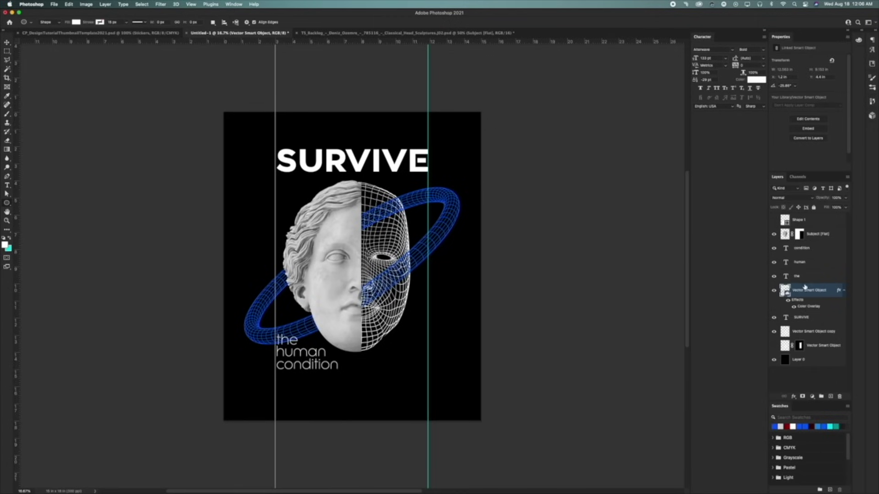
Bring the blue ring in front of the head and scale it down, centred on the canvas.
{"action": "left_click_drag", "start_coordinate": [803, 233], "coordinate": [803, 234]}
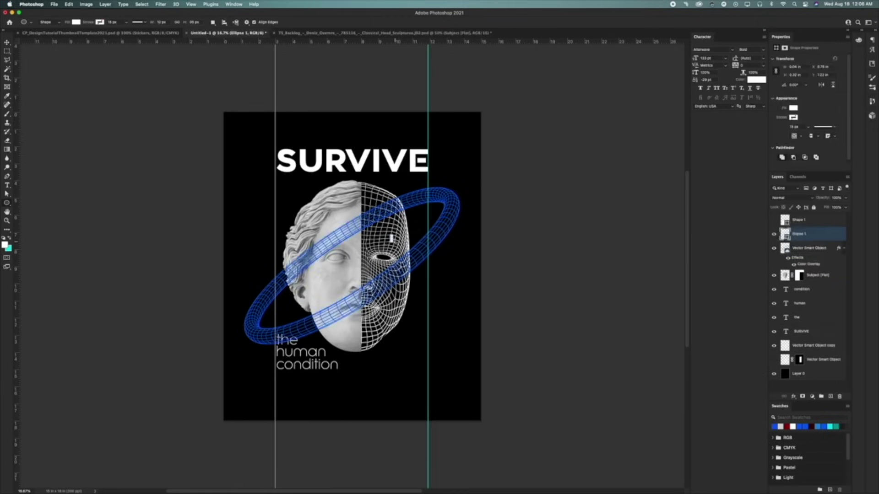
{"action": "key", "text": "super+z"}
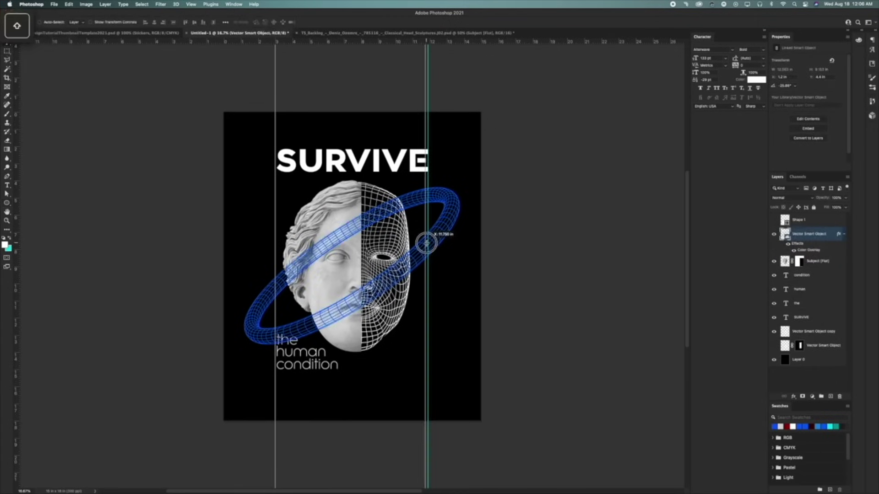
{"action": "key", "text": "super+a"}
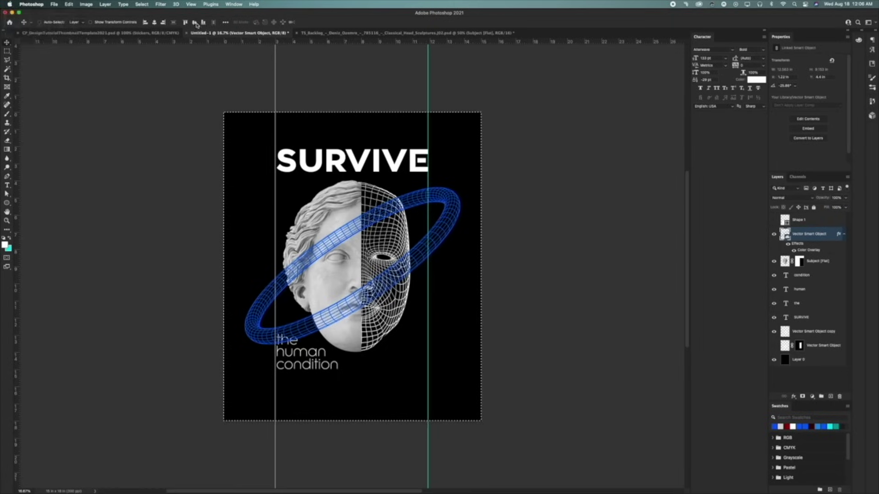
{"action": "key", "text": "super+t"}
{"action": "left_click_drag", "start_coordinate": [446, 174], "coordinate": [422, 189]}
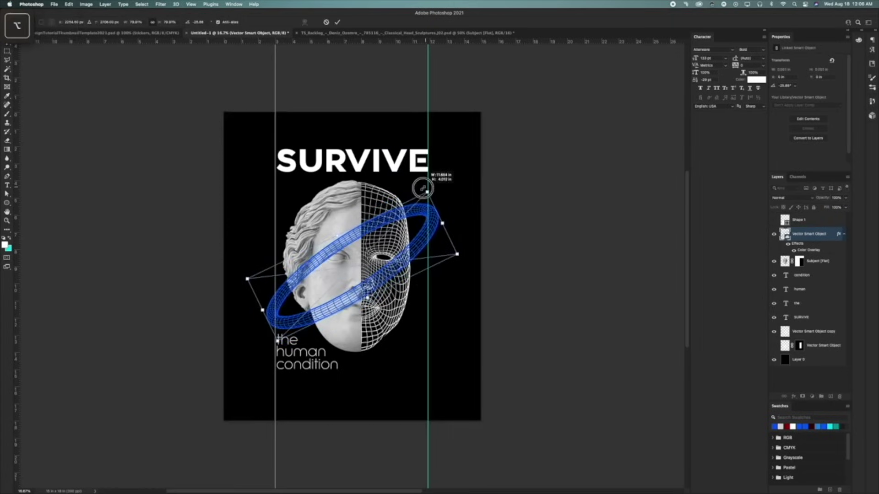
{"action": "key", "text": "Return"}
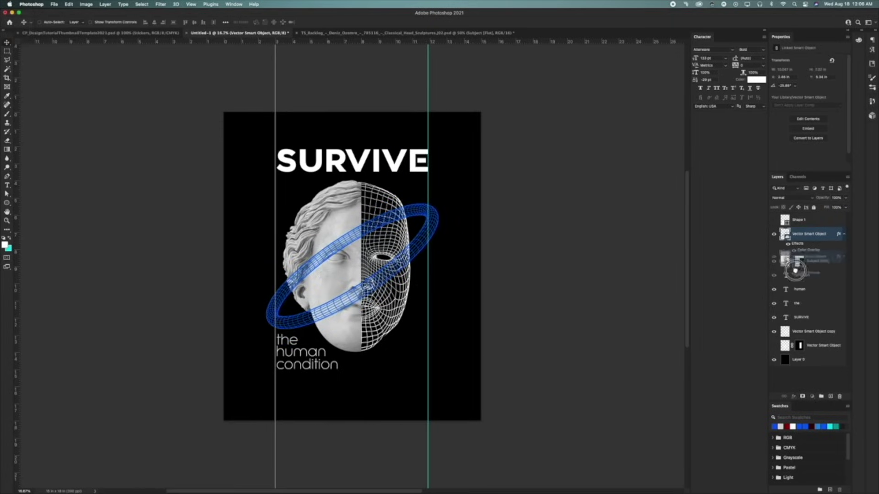
Place the blue ring behind the face and add a duplicate with a layer mask above the head.
{"action": "left_click_drag", "start_coordinate": [795, 271], "coordinate": [788, 337]}
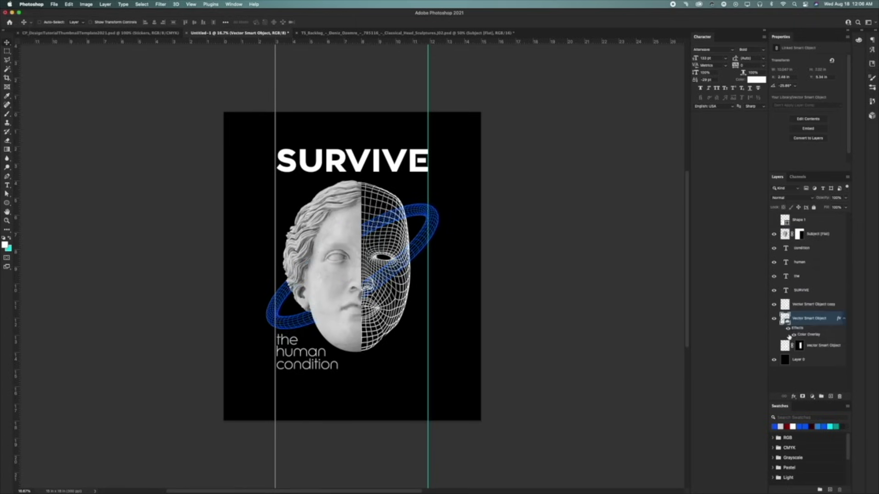
{"action": "key", "text": "super+j"}
{"action": "left_click_drag", "start_coordinate": [803, 324], "coordinate": [801, 228]}
{"action": "left_click", "coordinate": [802, 396]}
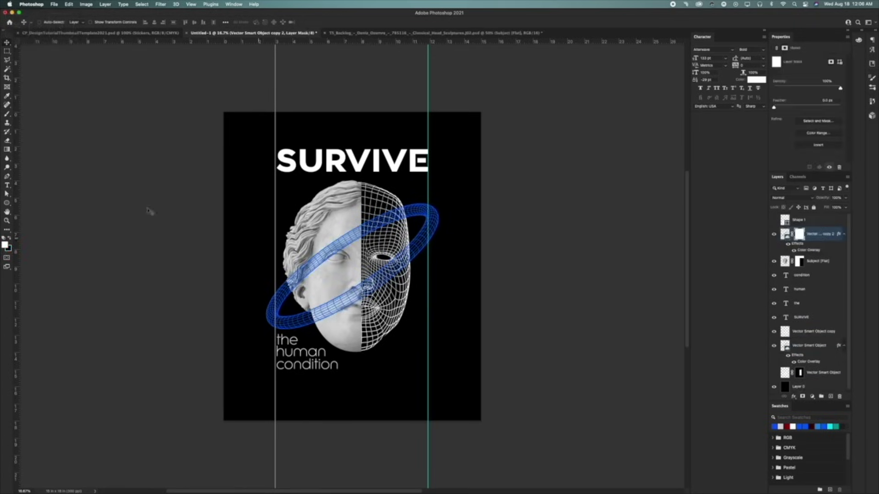
Paint black on the front ring's mask to hide its upper arc across the face.
{"action": "key", "text": "b"}
{"action": "key", "text": "bracketleft"}
{"action": "key", "text": "bracketleft"}
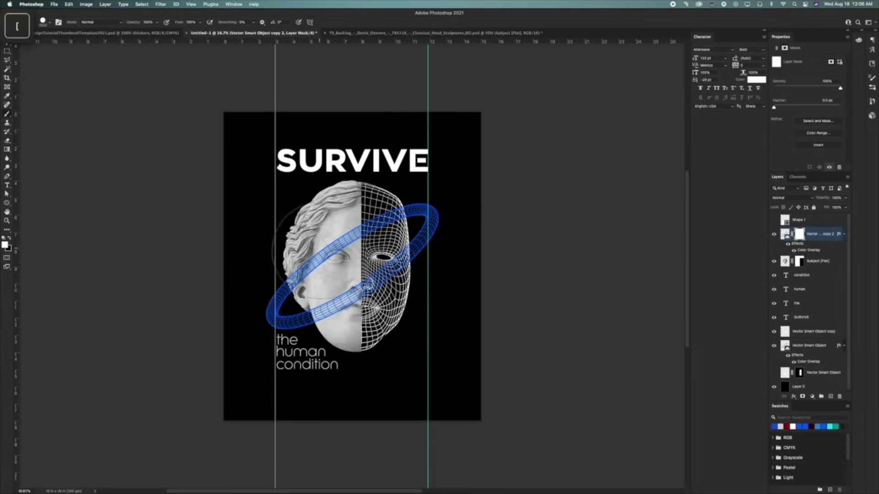
{"action": "left_click", "coordinate": [9, 239]}
{"action": "left_click_drag", "start_coordinate": [312, 266], "coordinate": [327, 239]}
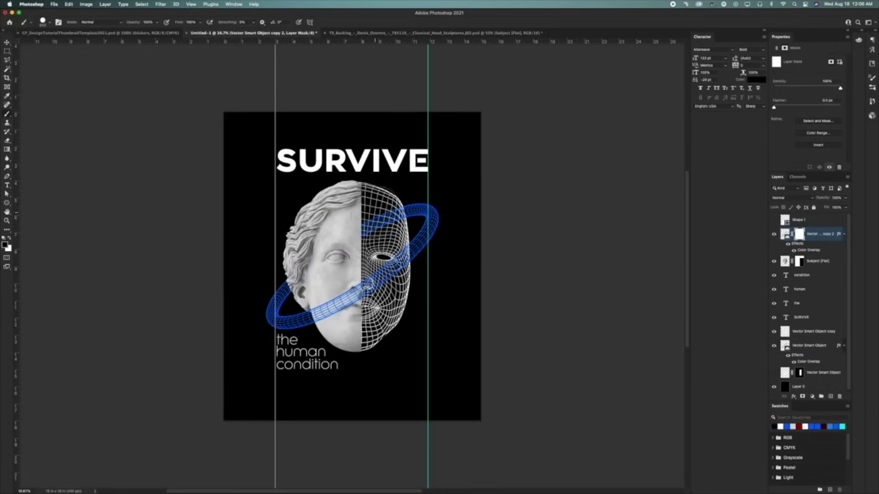
Select both ring layers together and rotate them slightly around the head.
{"action": "left_click", "coordinate": [815, 352]}
{"action": "key", "text": "super+t"}
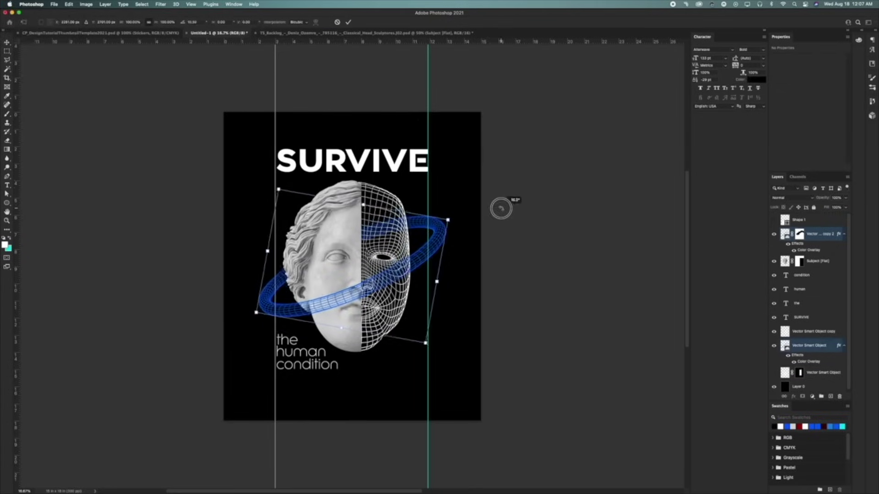
{"action": "left_click_drag", "start_coordinate": [434, 208], "coordinate": [457, 196]}
{"action": "key", "text": "Return"}
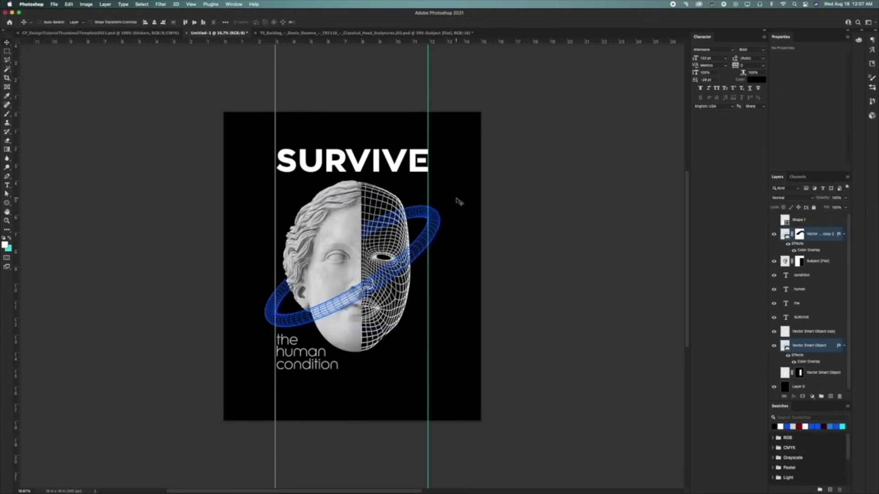
Mask the rear ring's section that shows through the wireframe face, and hide the guides.
{"action": "left_click", "coordinate": [787, 350]}
{"action": "left_click", "coordinate": [802, 397]}
{"action": "key", "text": "b"}
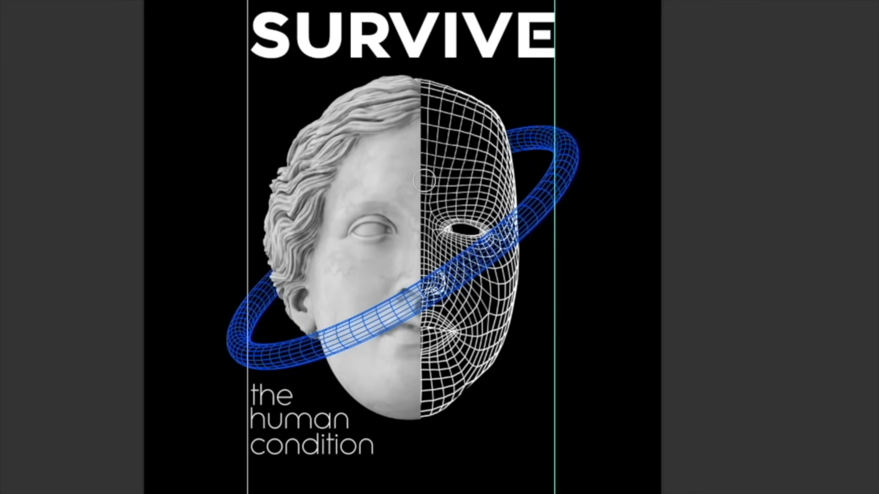
{"action": "key", "text": "ctrl+h"}
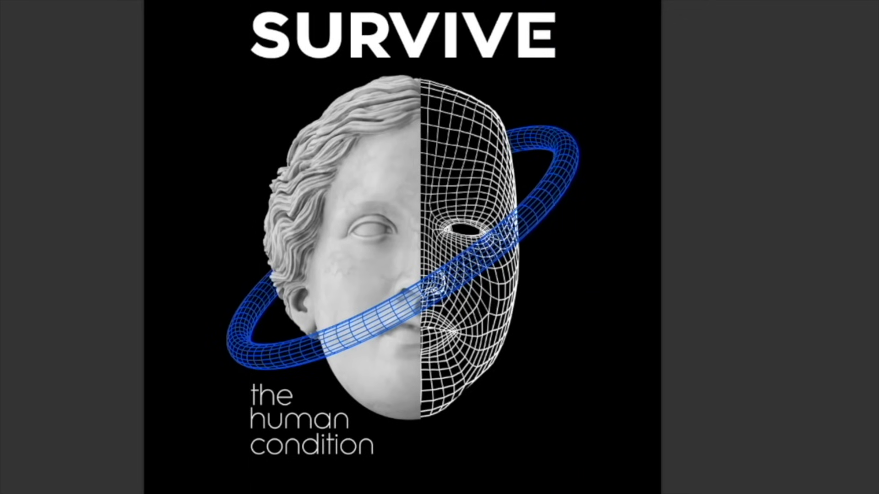
Flatten the blue ring vertically and reposition it so its front band crosses the nose.
{"action": "key", "text": "ctrl+t"}
{"action": "left_click_drag", "start_coordinate": [576, 125], "coordinate": [467, 482]}
{"action": "key", "text": "ctrl+z"}
{"action": "left_click_drag", "start_coordinate": [477, 250], "coordinate": [526, 153]}
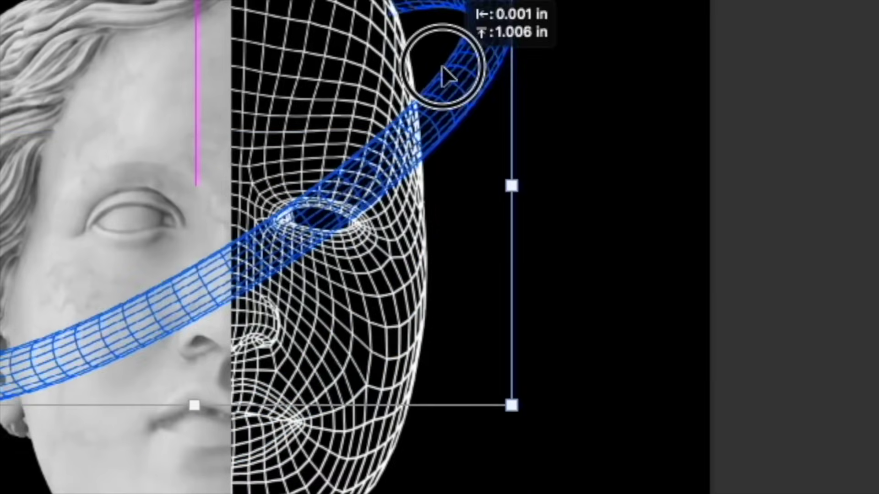
{"action": "left_click_drag", "start_coordinate": [689, 58], "coordinate": [716, 121]}
{"action": "left_click_drag", "start_coordinate": [402, 213], "coordinate": [421, 276]}
{"action": "key", "text": "Return"}
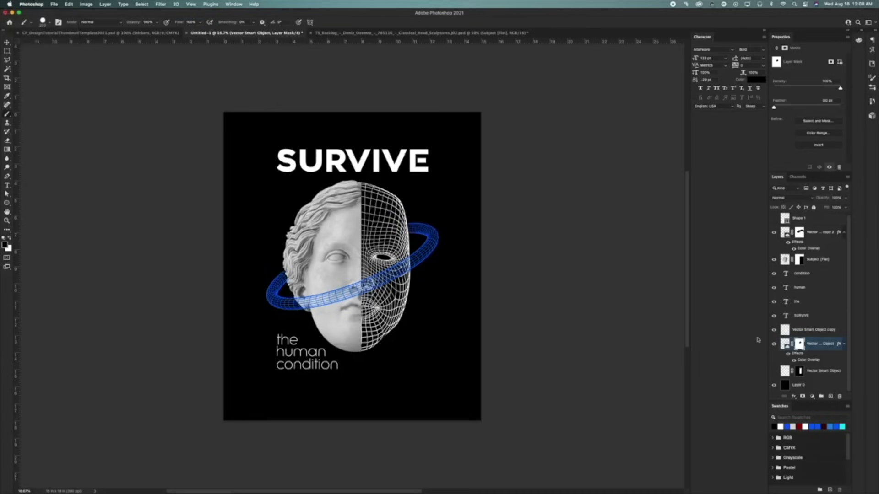
Touch up the front ring's mask in black where the ring passes behind the statue's hair.
{"action": "key", "text": "z"}
{"action": "left_click_drag", "start_coordinate": [282, 312], "coordinate": [328, 258]}
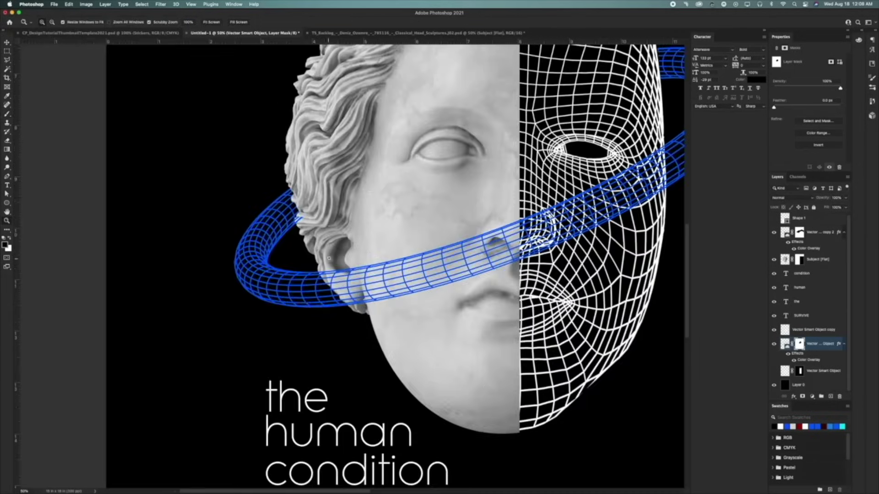
{"action": "left_click", "coordinate": [799, 232]}
{"action": "key", "text": "b"}
{"action": "left_click", "coordinate": [285, 218]}
{"action": "key", "text": "z"}
{"action": "left_click", "coordinate": [389, 194], "text": "alt"}
{"action": "left_click", "coordinate": [388, 194], "text": "alt"}
{"action": "left_click", "coordinate": [388, 195], "text": "alt"}
{"action": "key", "text": "v"}
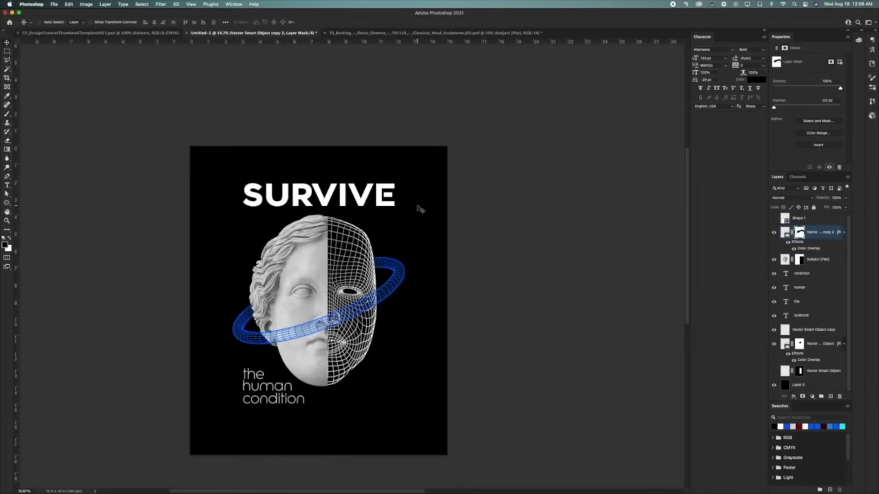
Apply a bright blue Color Overlay to the SURVIVE title.
{"action": "left_click", "coordinate": [796, 317]}
{"action": "left_click", "coordinate": [793, 397]}
{"action": "left_click", "coordinate": [810, 451]}
{"action": "left_click", "coordinate": [781, 283]}
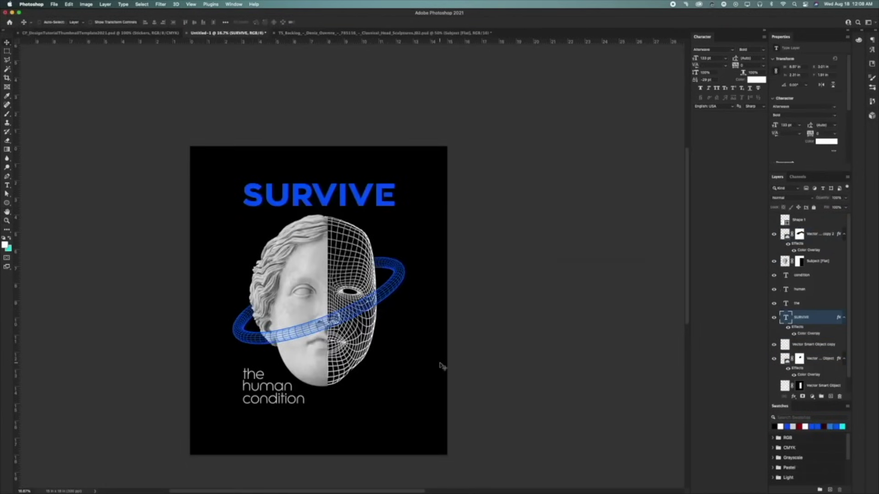
Copy the tilted ringed-planet shape from the Illustrator wireframe sheet into the Photoshop poster, scaled down as a smart object.
{"action": "left_click", "coordinate": [224, 480]}
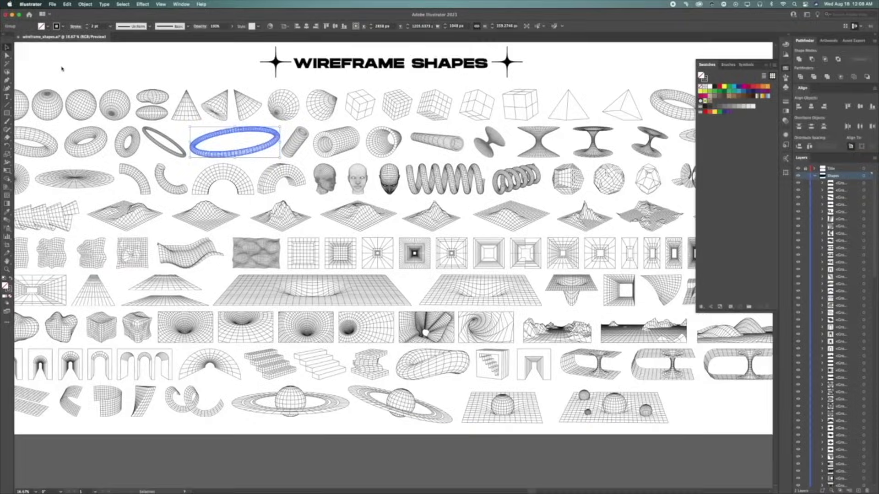
{"action": "left_click", "coordinate": [403, 400]}
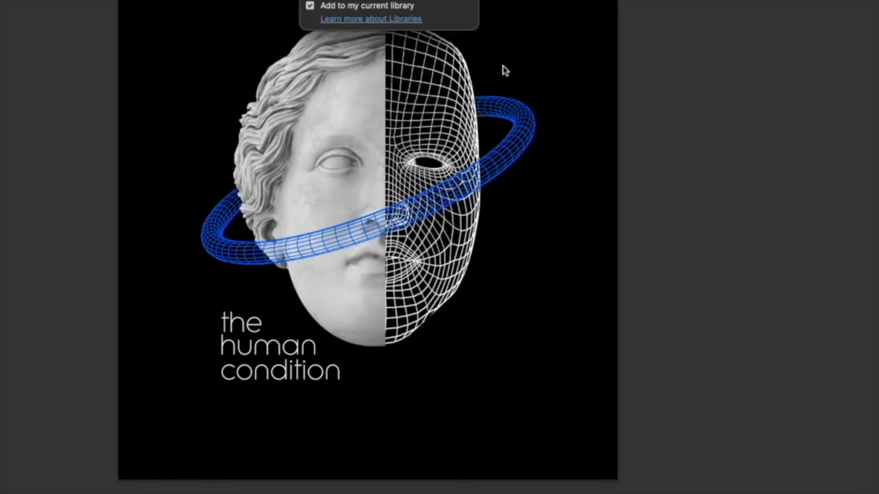
{"action": "key", "text": "super+v"}
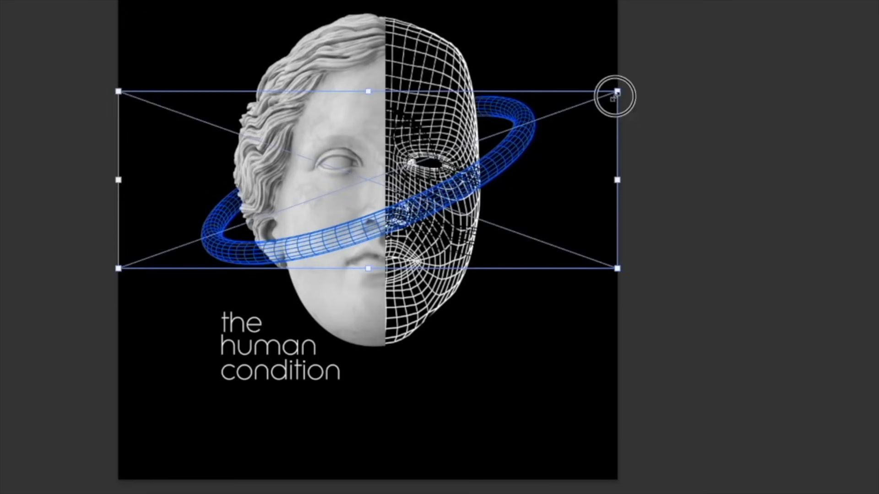
{"action": "left_click_drag", "start_coordinate": [613, 92], "coordinate": [491, 365]}
{"action": "key", "text": "Return"}
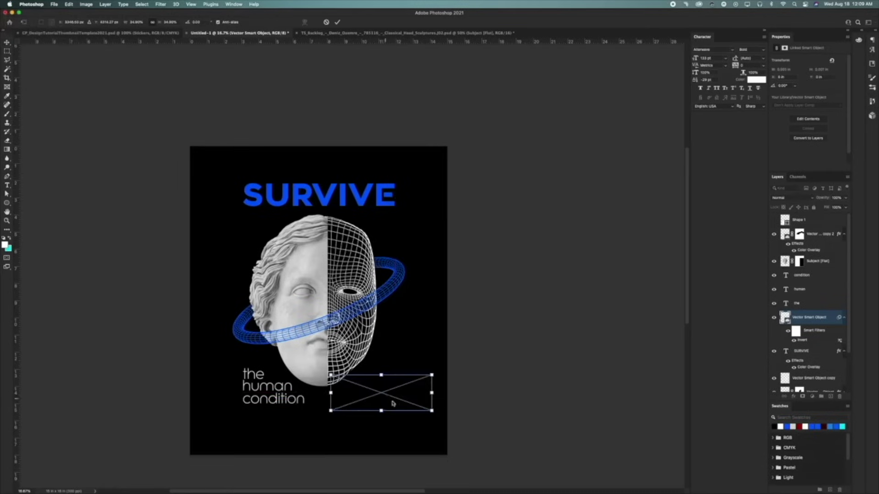
Rasterize the inverted ringed-planet layer and flip it horizontally.
{"action": "right_click", "coordinate": [817, 317]}
{"action": "left_click", "coordinate": [759, 287]}
{"action": "key", "text": "super+t"}
{"action": "right_click", "coordinate": [387, 395]}
{"action": "left_click", "coordinate": [403, 480]}
Shrink the ringed planet and place it beside the wireframe chin, ending at the blue ring's right edge.
{"action": "left_click_drag", "start_coordinate": [432, 412], "coordinate": [418, 407]}
{"action": "mouse_move", "coordinate": [402, 402]}
{"action": "left_mouse_down"}
{"action": "mouse_move", "coordinate": [404, 394]}
{"action": "mouse_move", "coordinate": [389, 399]}
{"action": "left_mouse_up"}
{"action": "key", "text": "Return"}
Move the three lines of "the human condition" left to line up with the blue ring's left edge.
{"action": "left_click", "coordinate": [798, 304]}
{"action": "left_click", "coordinate": [801, 276], "text": "shift"}
{"action": "left_click_drag", "start_coordinate": [289, 336], "coordinate": [279, 336]}
Set the tracking of the SURVIVE title to 100.
{"action": "left_click", "coordinate": [802, 333]}
{"action": "double_click", "coordinate": [801, 334]}
{"action": "key", "text": "alt+Right"}
{"action": "key", "text": "alt+Right"}
{"action": "key", "text": "alt+Right"}
{"action": "key", "text": "alt+Right"}
{"action": "key", "text": "alt+Right"}
{"action": "key", "text": "super+Return"}
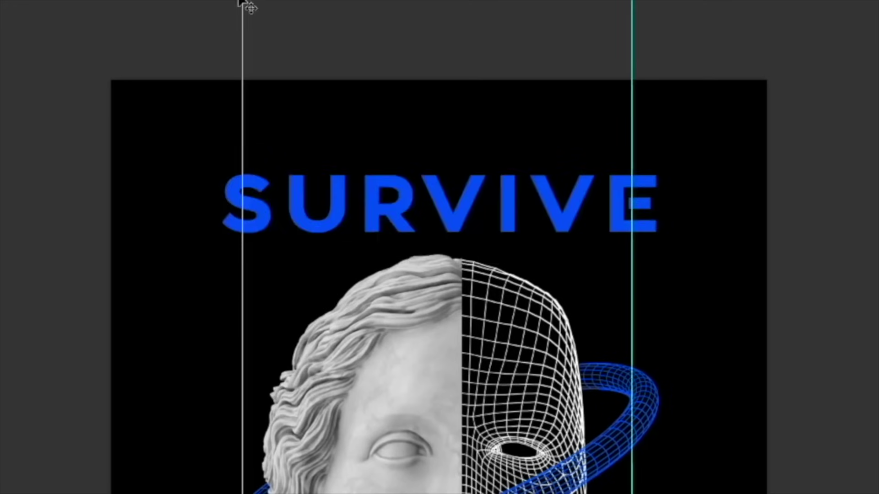
Align the two vertical guides with the outer edges of the blue ring and group the three "the human condition" text layers.
{"action": "left_click_drag", "start_coordinate": [242, 116], "coordinate": [232, 116]}
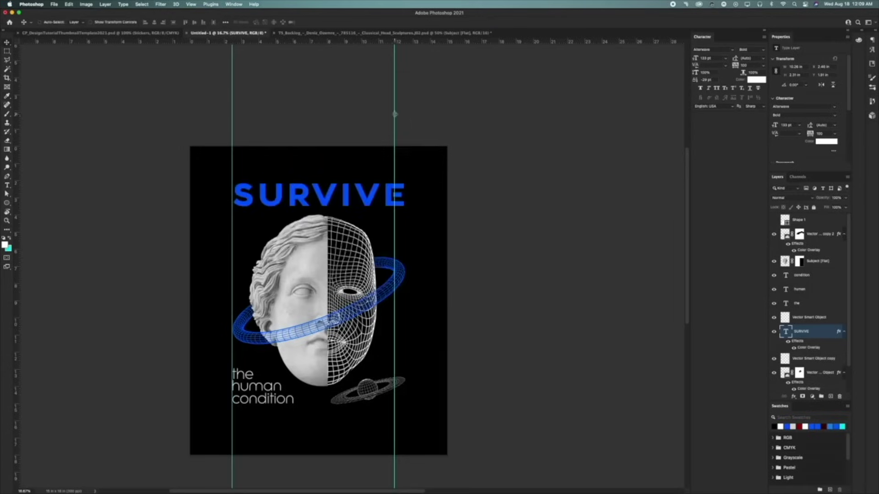
{"action": "left_click_drag", "start_coordinate": [634, 40], "coordinate": [656, 27]}
{"action": "left_click", "coordinate": [802, 275]}
{"action": "left_click", "coordinate": [796, 303], "text": "shift"}
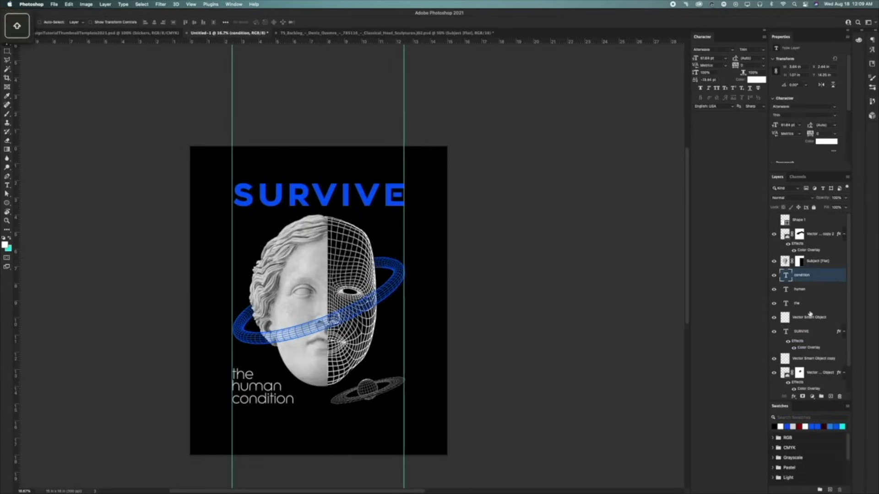
{"action": "key", "text": "super+g"}
Apply a blue Color Overlay to the "the human condition" group and to the ringed planet layer.
{"action": "left_click_drag", "start_coordinate": [838, 298], "coordinate": [839, 273]}
{"action": "left_click", "coordinate": [810, 297]}
{"action": "left_click", "coordinate": [793, 397]}
{"action": "left_click", "coordinate": [806, 451]}
{"action": "key", "text": "Return"}
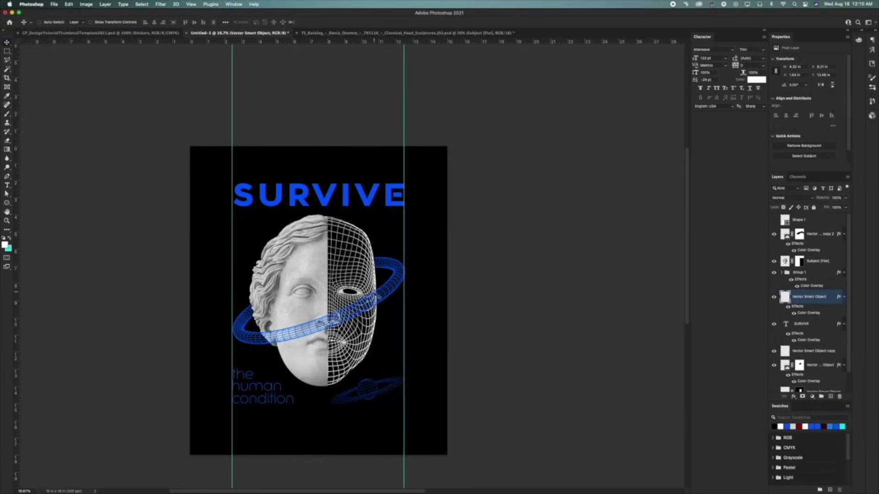
{"action": "left_click", "coordinate": [794, 334]}
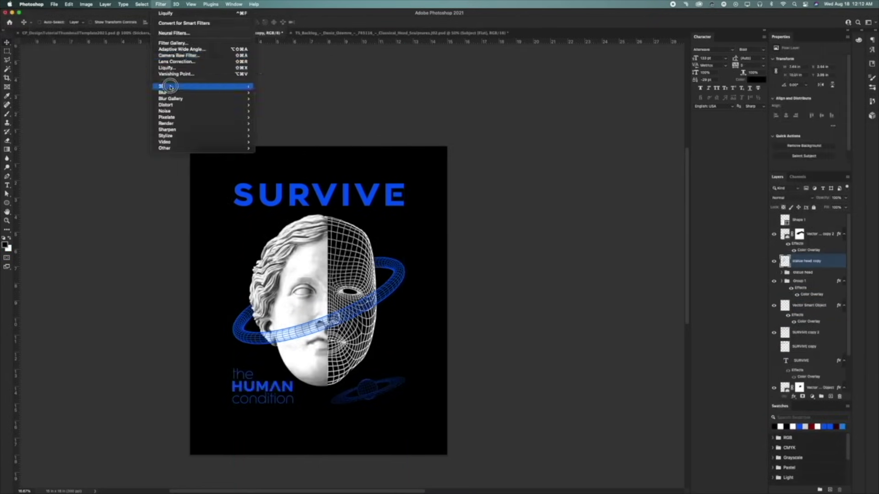
Edit the statue head copy in the Filter Gallery, raising the image balance and contrast of the Torn Edges effect.
{"action": "left_click", "coordinate": [173, 42]}
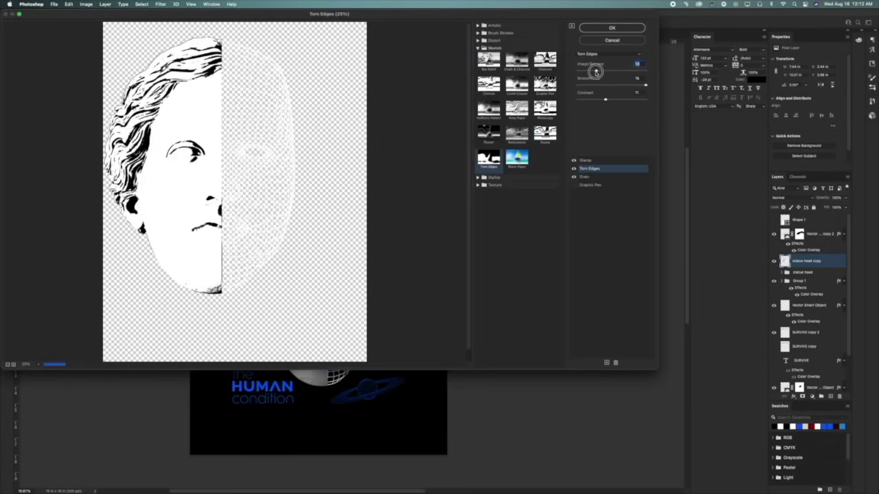
{"action": "left_click_drag", "start_coordinate": [595, 72], "coordinate": [632, 71]}
{"action": "left_click", "coordinate": [628, 99]}
Adjust the intensity and contrast of the Speckle Grain effect and apply the filter stack to the statue head copy.
{"action": "left_click", "coordinate": [589, 178]}
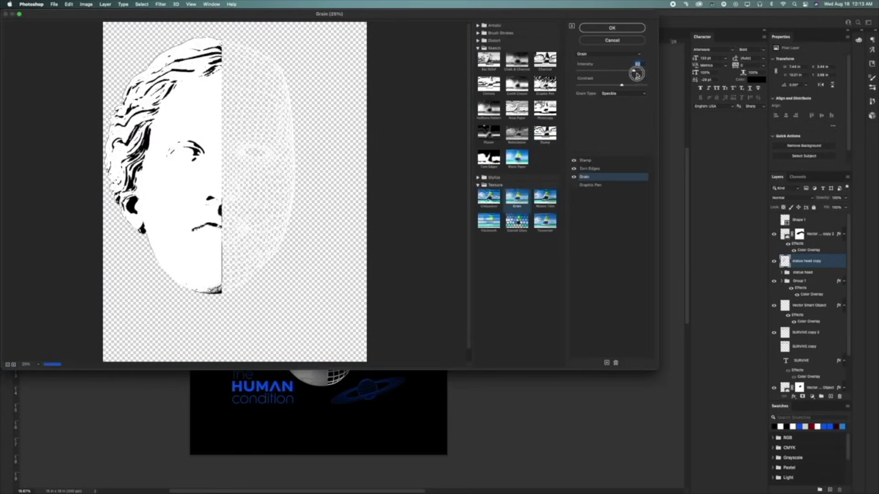
{"action": "left_click", "coordinate": [592, 86]}
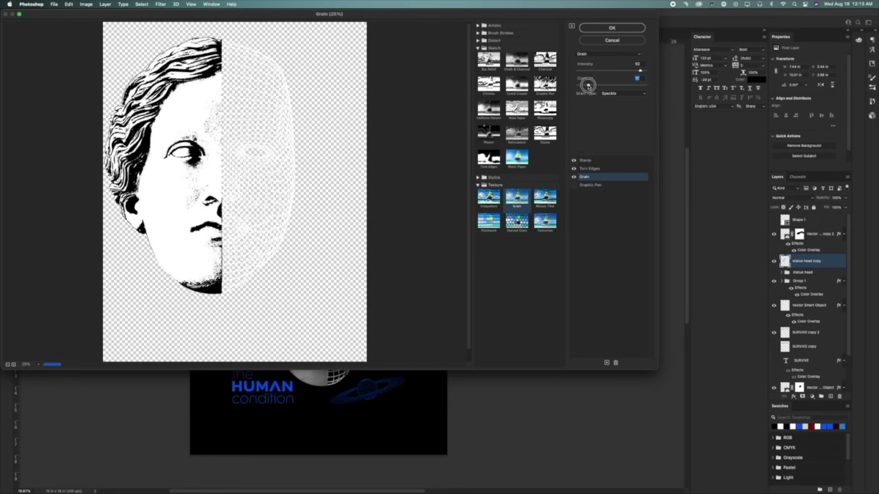
{"action": "key", "text": "Up"}
{"action": "key", "text": "Up"}
{"action": "left_click_drag", "start_coordinate": [638, 74], "coordinate": [576, 73]}
{"action": "left_click", "coordinate": [611, 28]}
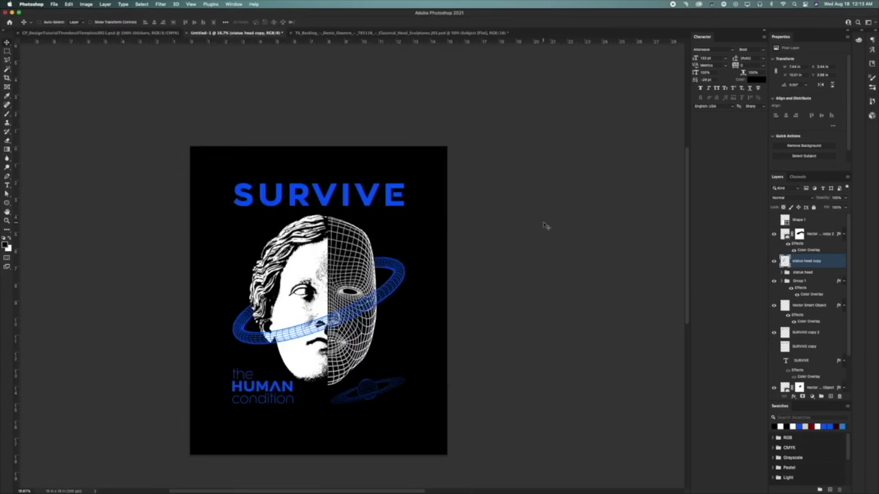
Give the SURVIVE copy layer a 4 px inside stroke in blue (R 0, G 90, B 255) and convert it to a smart object.
{"action": "left_click", "coordinate": [776, 338]}
{"action": "double_click", "coordinate": [812, 348]}
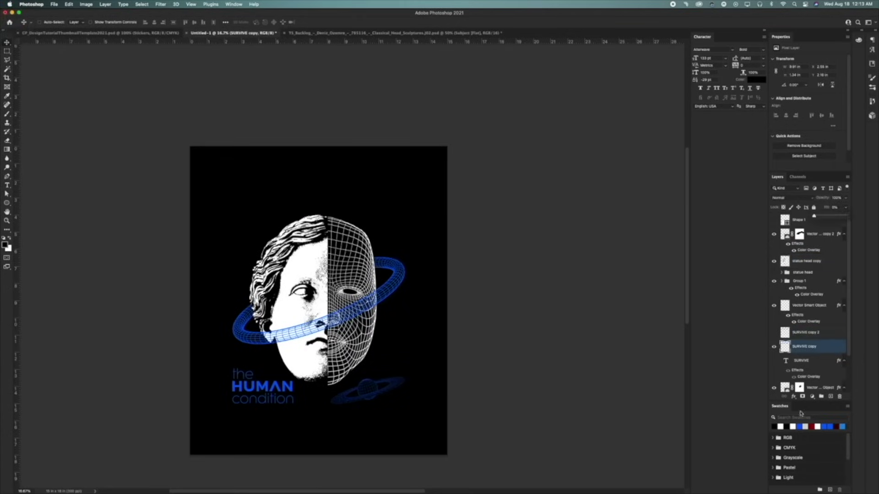
{"action": "left_click", "coordinate": [650, 348]}
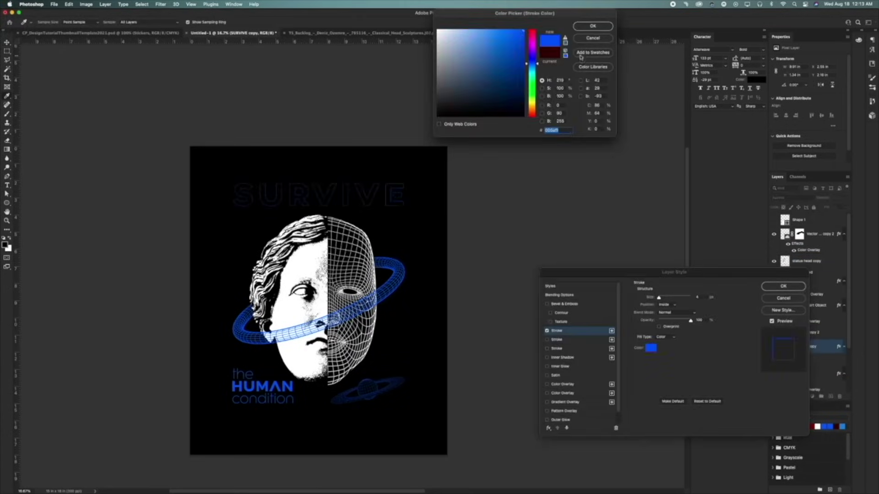
{"action": "key", "text": "Return"}
{"action": "left_click", "coordinate": [784, 286]}
{"action": "right_click", "coordinate": [804, 333]}
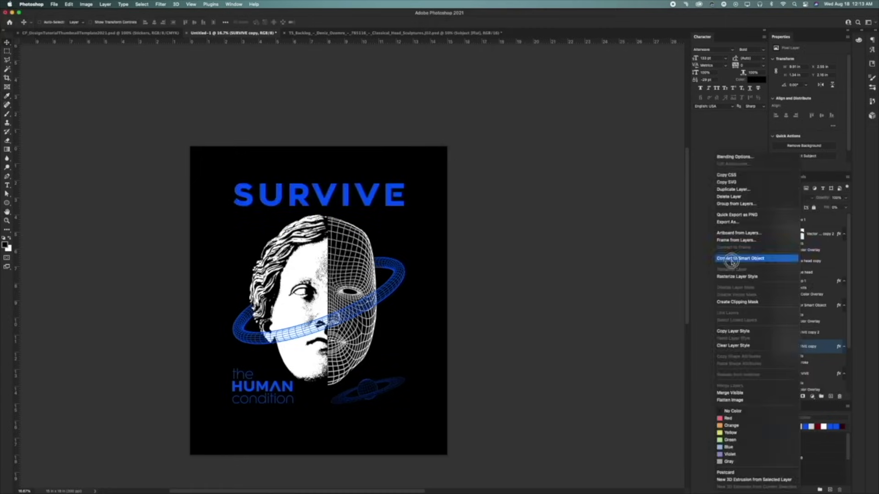
{"action": "left_click", "coordinate": [758, 257]}
Add a layer mask to SURVIVE copy 2 and brush black strokes across it to reveal parts of the outlined title.
{"action": "left_click", "coordinate": [803, 397]}
{"action": "key", "text": "b"}
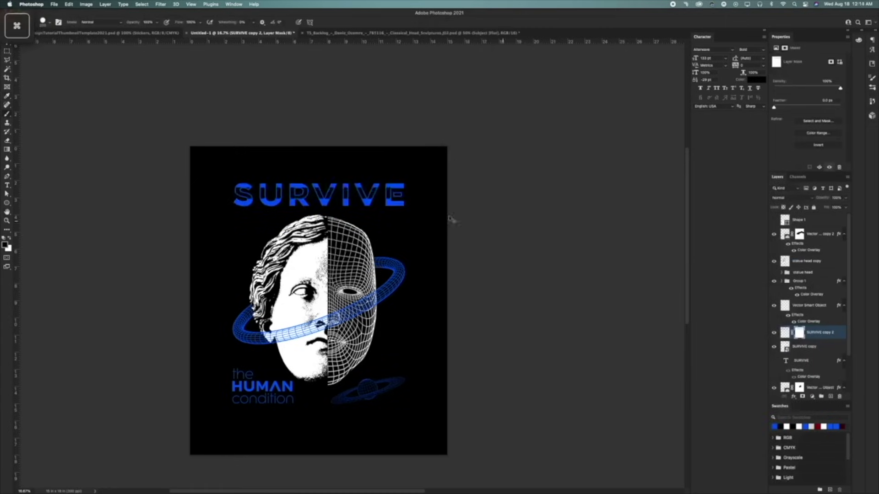
{"action": "mouse_move", "coordinate": [179, 209]}
{"action": "left_mouse_down"}
{"action": "mouse_move", "coordinate": [365, 191]}
{"action": "mouse_move", "coordinate": [468, 204]}
{"action": "left_mouse_up"}
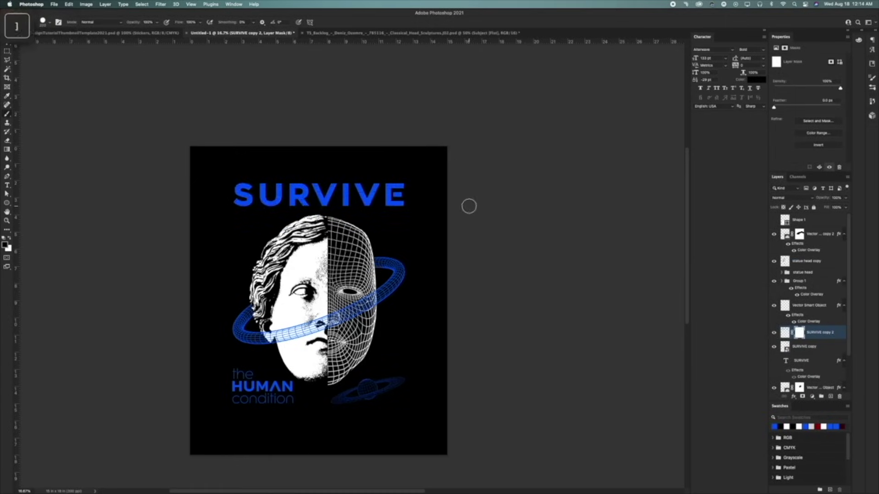
{"action": "scroll", "coordinate": [425, 185], "scroll_direction": "left", "scroll_amount": 2}
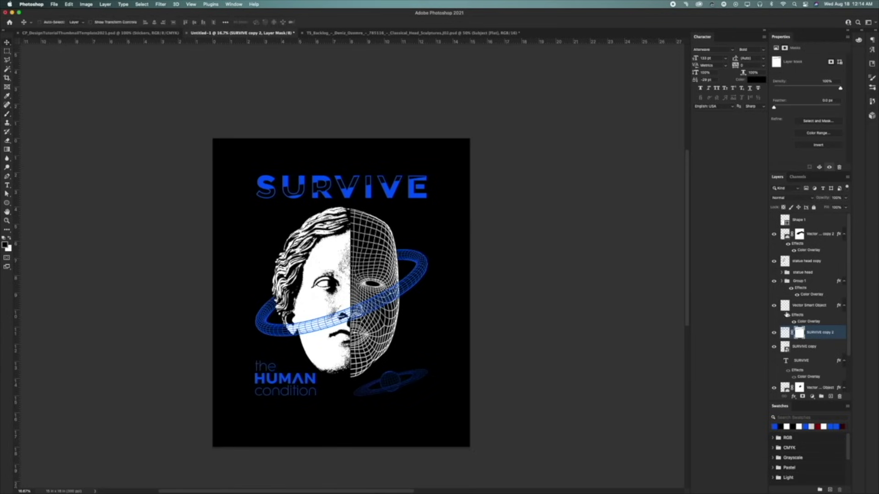
Add a Gradient Map adjustment clipped to the statue head copy layer.
{"action": "left_click", "coordinate": [797, 261]}
{"action": "left_click", "coordinate": [812, 396]}
{"action": "left_click", "coordinate": [823, 480]}
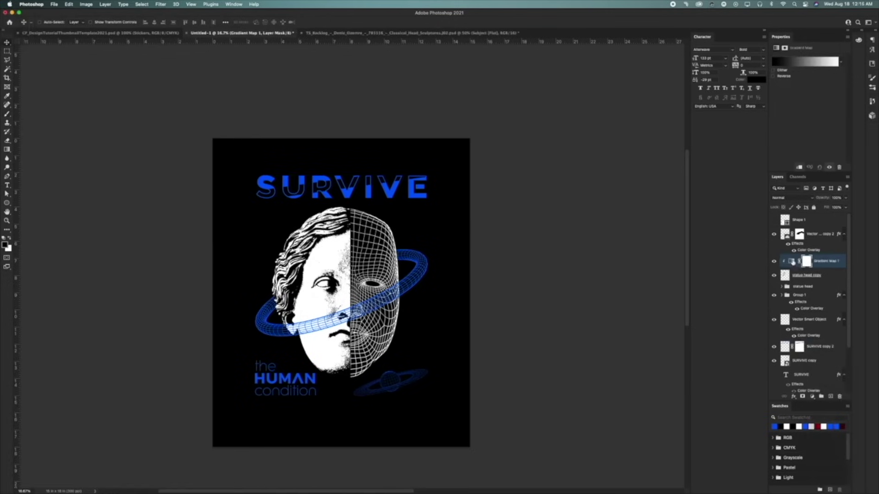
Try red for the gradient map's dark stop and blue for its light stop.
{"action": "left_click", "coordinate": [806, 62]}
{"action": "double_click", "coordinate": [428, 201]}
{"action": "left_click", "coordinate": [520, 35]}
{"action": "left_click", "coordinate": [589, 26]}
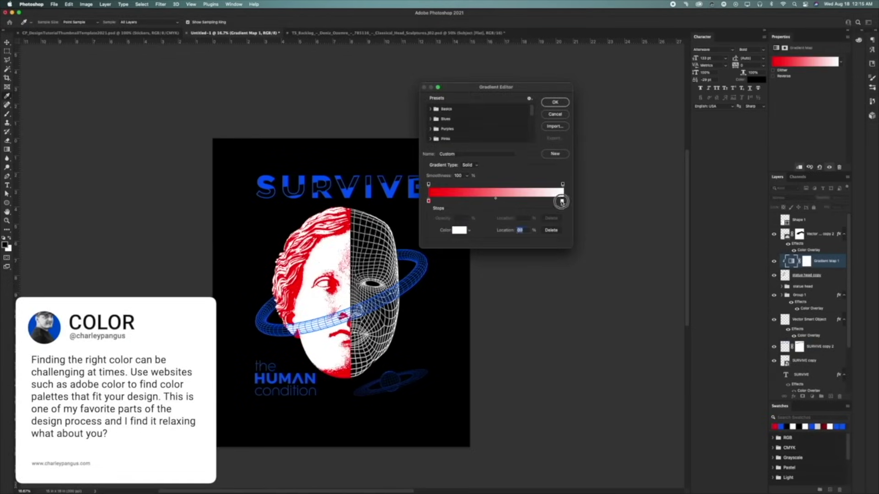
{"action": "double_click", "coordinate": [561, 202]}
{"action": "left_click", "coordinate": [591, 25]}
Swap the two gradient stops, placing the blue one at 10% and the red one at 97%.
{"action": "left_click_drag", "start_coordinate": [429, 201], "coordinate": [503, 201]}
{"action": "left_click_drag", "start_coordinate": [562, 200], "coordinate": [442, 202]}
{"action": "double_click", "coordinate": [442, 202]}
{"action": "left_click", "coordinate": [592, 27]}
Try a dark muted red for the gradient stop at 10%.
{"action": "double_click", "coordinate": [442, 202]}
{"action": "left_click", "coordinate": [532, 112]}
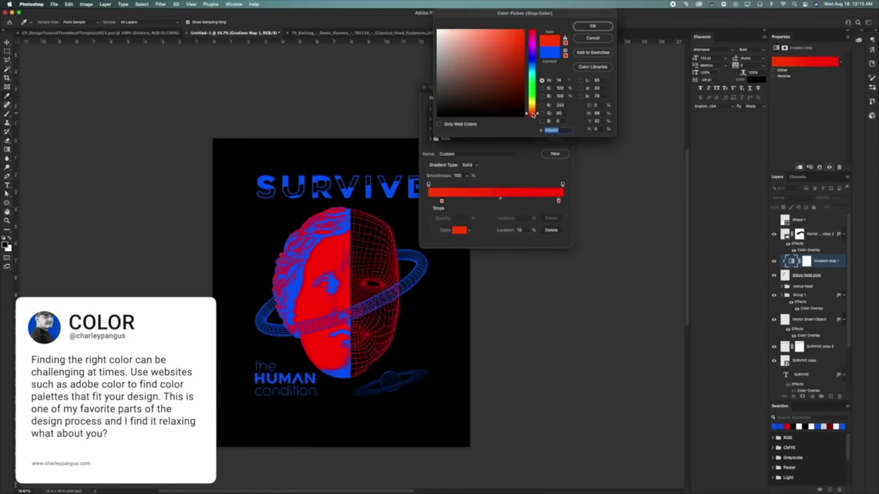
{"action": "left_click", "coordinate": [516, 52]}
{"action": "left_click_drag", "start_coordinate": [516, 52], "coordinate": [467, 87]}
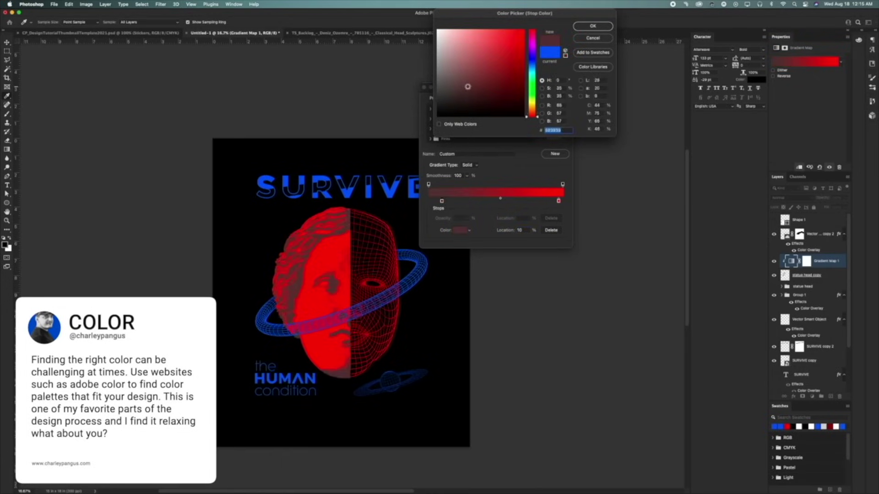
{"action": "left_click", "coordinate": [592, 26]}
Set the gradient's 97% stop to orange and its 10% stop to black, then compare the face with and without the gradient map.
{"action": "double_click", "coordinate": [559, 202]}
{"action": "left_click_drag", "start_coordinate": [533, 105], "coordinate": [532, 111]}
{"action": "left_click", "coordinate": [592, 26]}
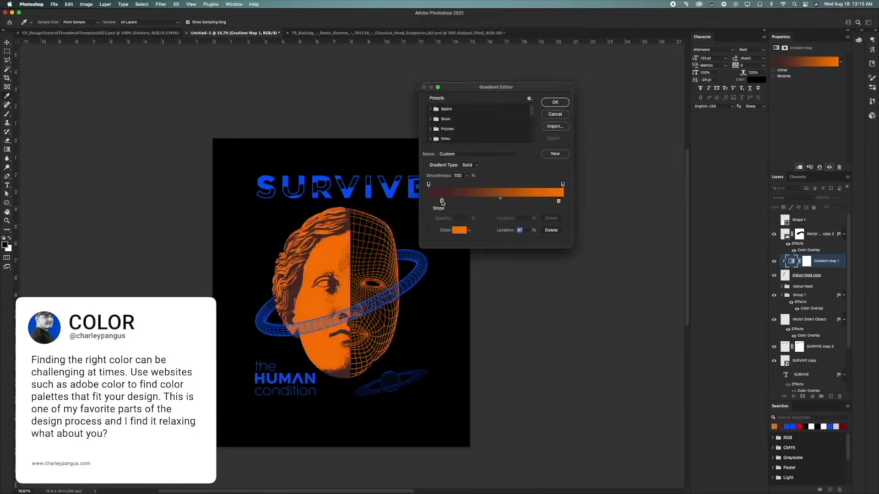
{"action": "double_click", "coordinate": [441, 202]}
{"action": "left_click", "coordinate": [442, 116]}
{"action": "left_click", "coordinate": [592, 26]}
{"action": "left_click", "coordinate": [559, 107]}
{"action": "left_click", "coordinate": [774, 261]}
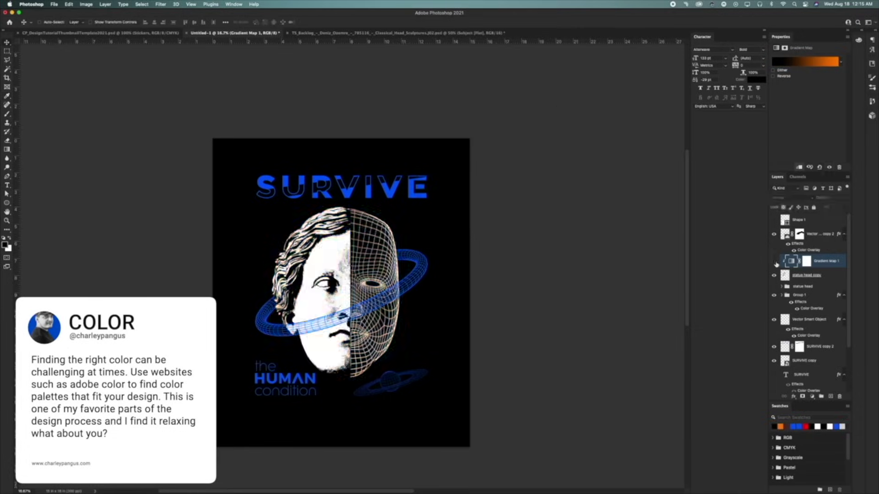
{"action": "left_click", "coordinate": [774, 261]}
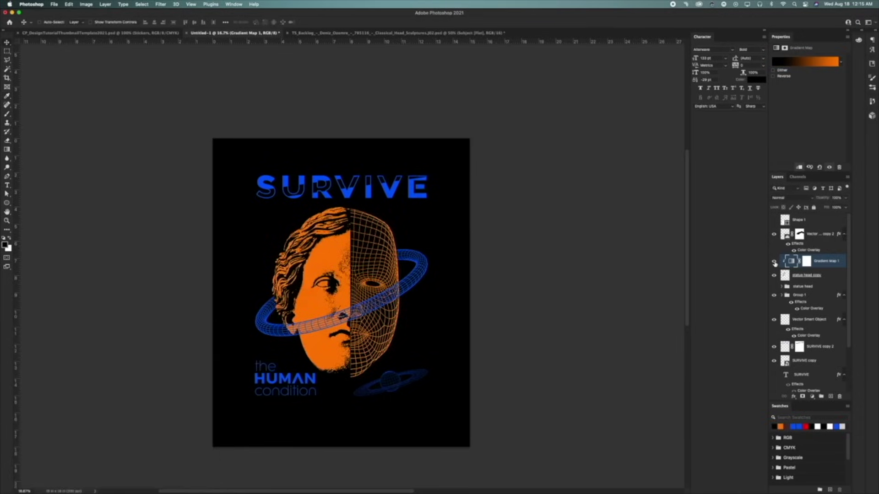
Switch to Illustrator, copy the skewed wireframe pyramid, and paste it into the Photoshop poster near the head's upper left.
{"action": "mouse_move", "coordinate": [222, 492]}
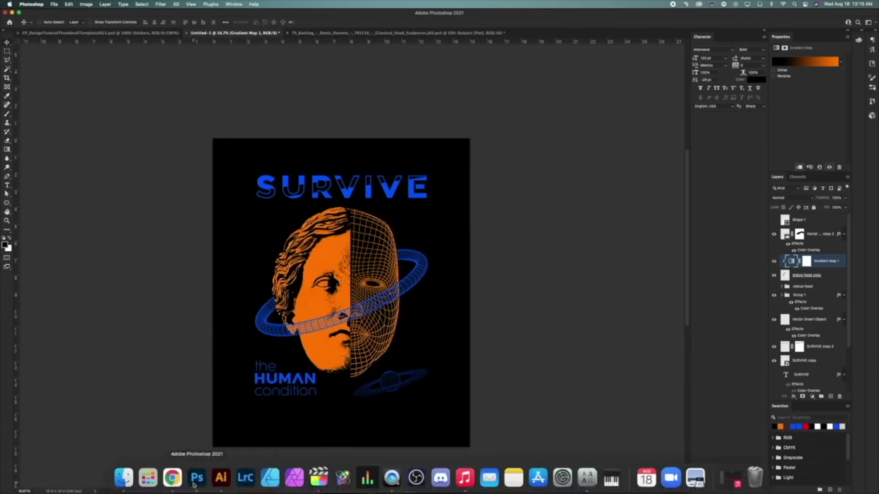
{"action": "left_click", "coordinate": [222, 476]}
{"action": "key", "text": "super+c"}
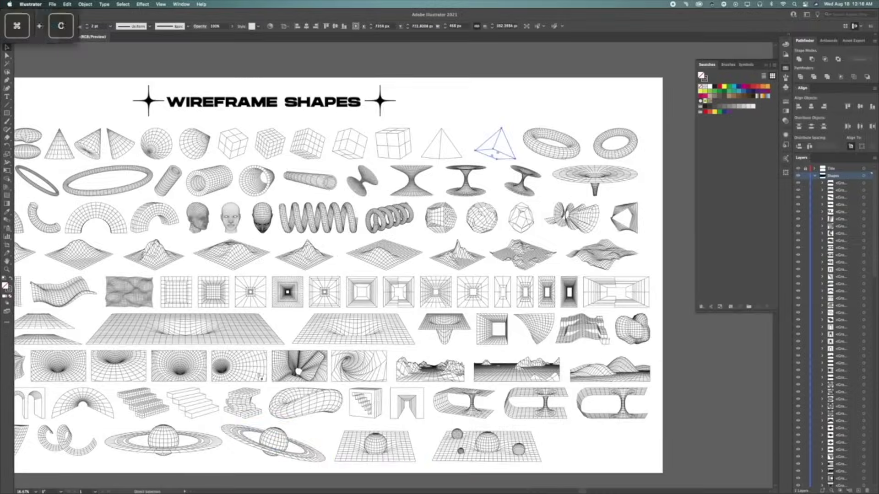
{"action": "key", "text": "super+Tab"}
{"action": "key", "text": "super+v"}
{"action": "key", "text": "Return"}
{"action": "left_click_drag", "start_coordinate": [348, 289], "coordinate": [285, 237]}
{"action": "key", "text": "Return"}
Move the pyramid layer above the blue ring layer and give it an orange Color Overlay.
{"action": "left_click_drag", "start_coordinate": [807, 261], "coordinate": [806, 231]}
{"action": "left_click", "coordinate": [793, 396]}
{"action": "left_click", "coordinate": [806, 453]}
{"action": "left_click", "coordinate": [703, 298]}
{"action": "key", "text": "Return"}
{"action": "key", "text": "Return"}
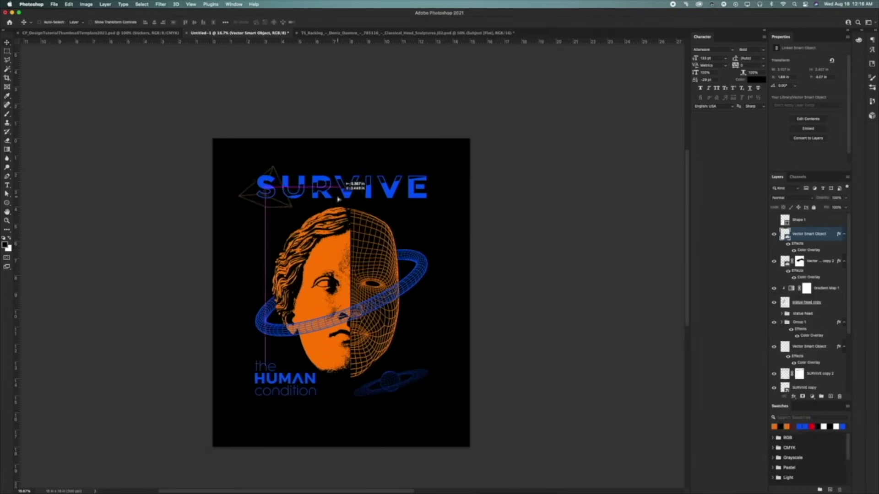
Transform the pyramid and add two rotated, smaller copies, one above the ringed planet and one below "condition".
{"action": "key", "text": "super+t"}
{"action": "left_click_drag", "start_coordinate": [293, 238], "coordinate": [321, 411]}
{"action": "key", "text": "Return"}
{"action": "key", "text": "super+alt+t"}
{"action": "key", "text": "Return"}
{"action": "key", "text": "super+alt+t"}
{"action": "key", "text": "Return"}
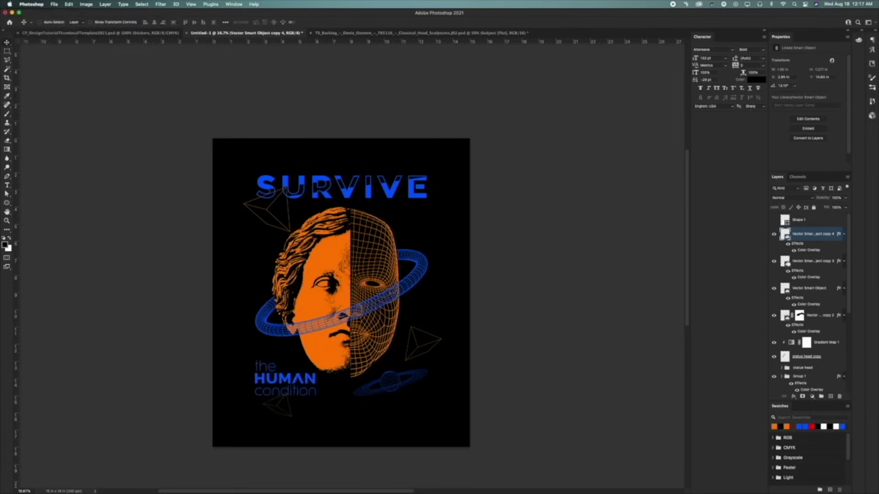
Replace the painted mask on the SURVIVE copy 2 layer with a blank one.
{"action": "scroll", "coordinate": [778, 294], "scroll_direction": "down", "scroll_amount": 5}
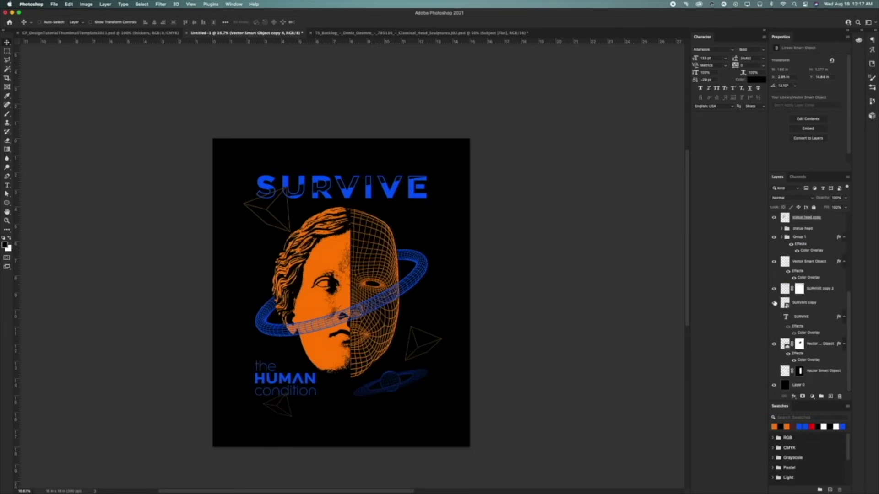
{"action": "left_click_drag", "start_coordinate": [840, 390], "coordinate": [840, 396]}
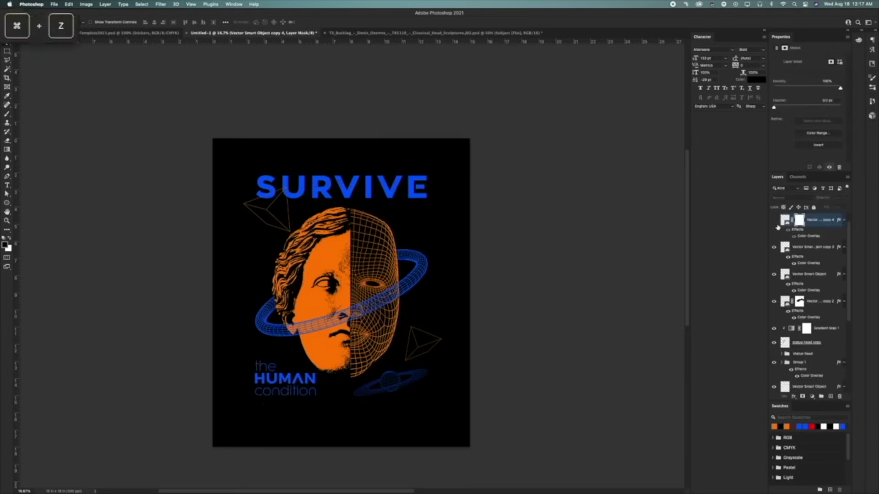
{"action": "scroll", "coordinate": [819, 302], "scroll_direction": "down", "scroll_amount": 5}
{"action": "left_click", "coordinate": [778, 290]}
Select the area where the upper-left pyramid overlaps the S and U of SURVIVE with the Polygonal Lasso, following its upper edges.
{"action": "scroll", "coordinate": [257, 166], "scroll_direction": "up", "scroll_amount": 3}
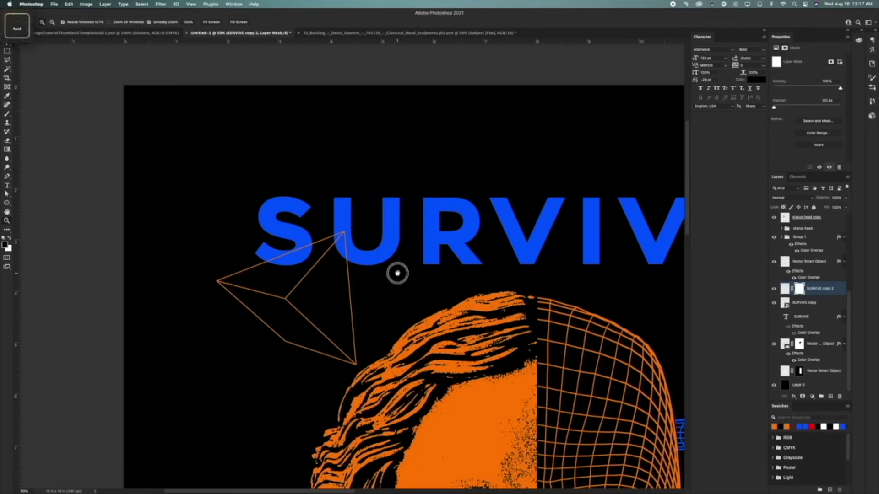
{"action": "key", "text": "l"}
{"action": "left_click", "coordinate": [215, 281]}
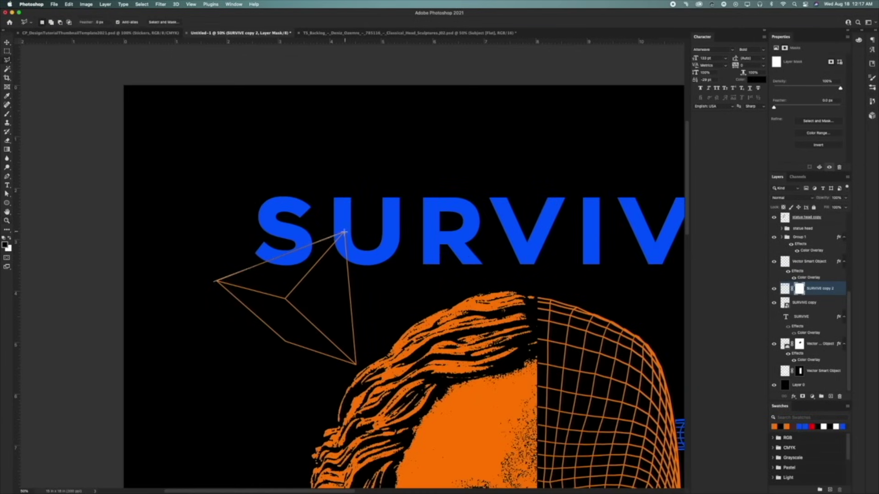
{"action": "left_click", "coordinate": [345, 233]}
{"action": "left_click", "coordinate": [353, 322]}
{"action": "left_click", "coordinate": [270, 346]}
{"action": "left_click", "coordinate": [203, 335]}
{"action": "left_click", "coordinate": [215, 282]}
Paint black on the SURVIVE copy 2 mask inside the selection to hide the solid lettering beneath the pyramid.
{"action": "key", "text": "b"}
{"action": "left_click_drag", "start_coordinate": [284, 269], "coordinate": [339, 274]}
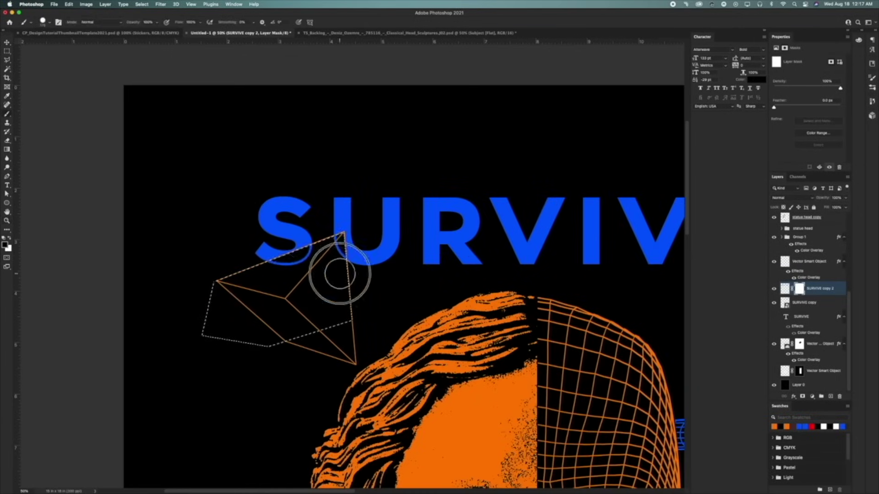
{"action": "key", "text": "z"}
{"action": "scroll", "coordinate": [339, 273], "scroll_direction": "down", "scroll_amount": 4}
{"action": "scroll", "coordinate": [339, 281], "scroll_direction": "up", "scroll_amount": 5}
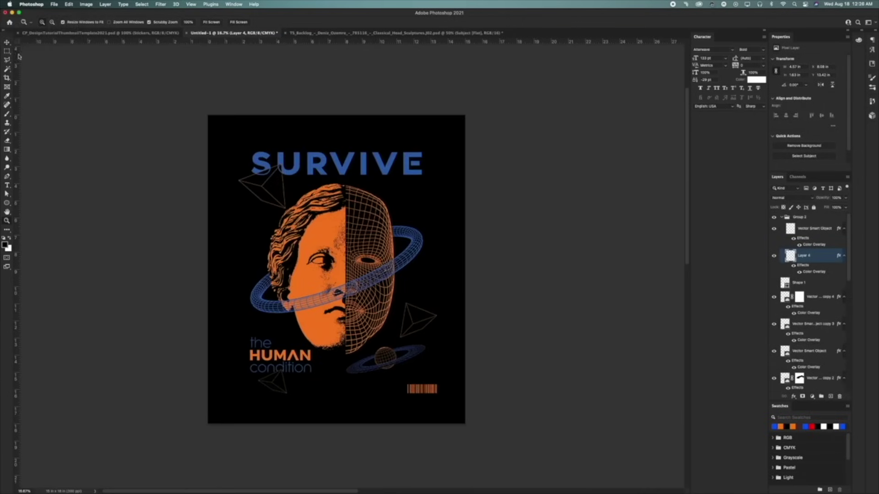
Move the vertical guides out to the outermost pyramid edges and shift the ringed planet group right toward the guide.
{"action": "left_click_drag", "start_coordinate": [389, 197], "coordinate": [425, 205]}
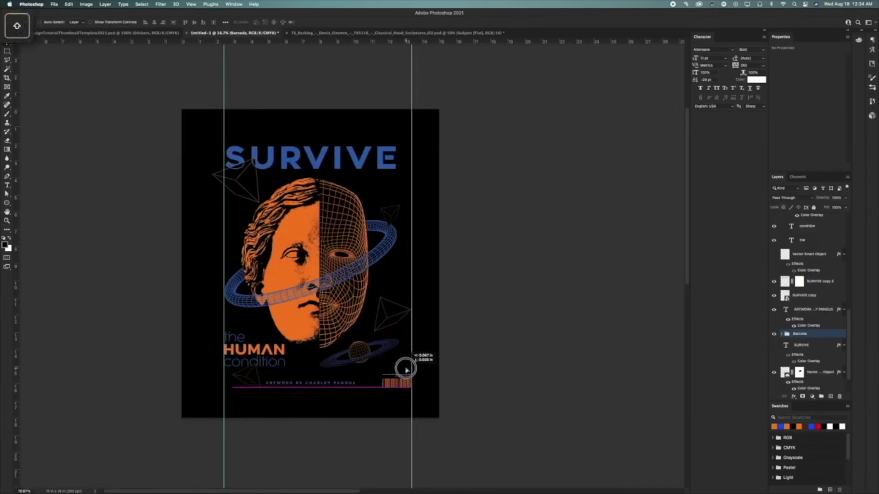
{"action": "left_click_drag", "start_coordinate": [224, 202], "coordinate": [212, 202]}
{"action": "scroll", "coordinate": [803, 274], "scroll_direction": "up", "scroll_amount": 10}
{"action": "left_click", "coordinate": [800, 217]}
{"action": "left_click_drag", "start_coordinate": [417, 311], "coordinate": [426, 310]}
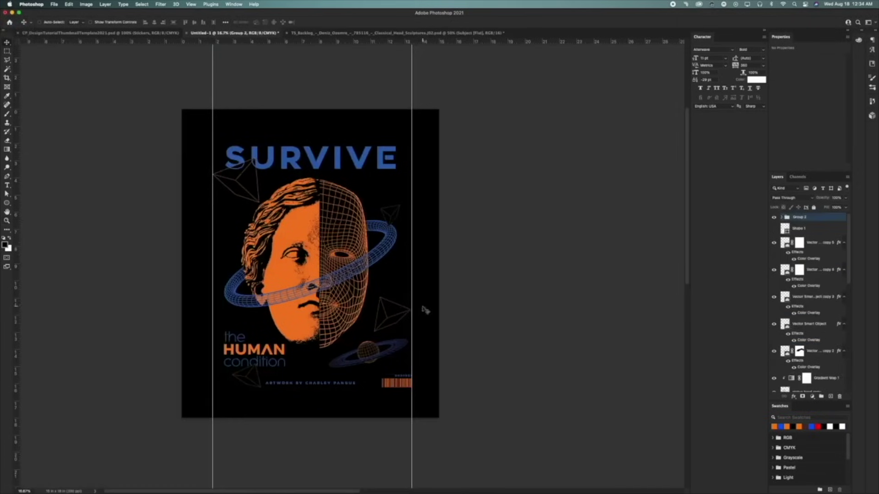
Identify and select the layers that make up the three lines of "the human condition".
{"action": "scroll", "coordinate": [791, 303], "scroll_direction": "down", "scroll_amount": 10}
{"action": "left_click", "coordinate": [807, 263]}
{"action": "left_click", "coordinate": [773, 235]}
{"action": "left_click", "coordinate": [773, 236]}
{"action": "left_click", "coordinate": [800, 235]}
{"action": "left_click", "coordinate": [797, 303], "text": "shift"}
Give the wireframe pyramid over the S of SURVIVE a stroke and an orange color overlay in its layer style.
{"action": "scroll", "coordinate": [775, 321], "scroll_direction": "up", "scroll_amount": 6}
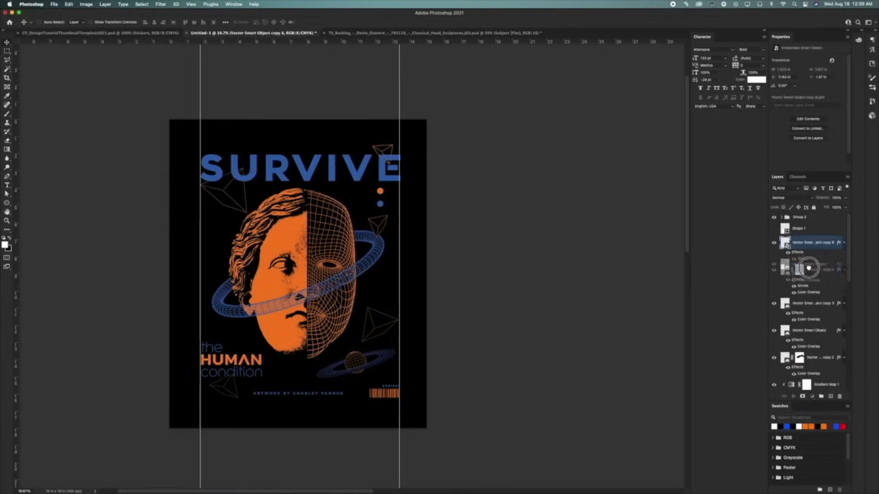
{"action": "double_click", "coordinate": [804, 266]}
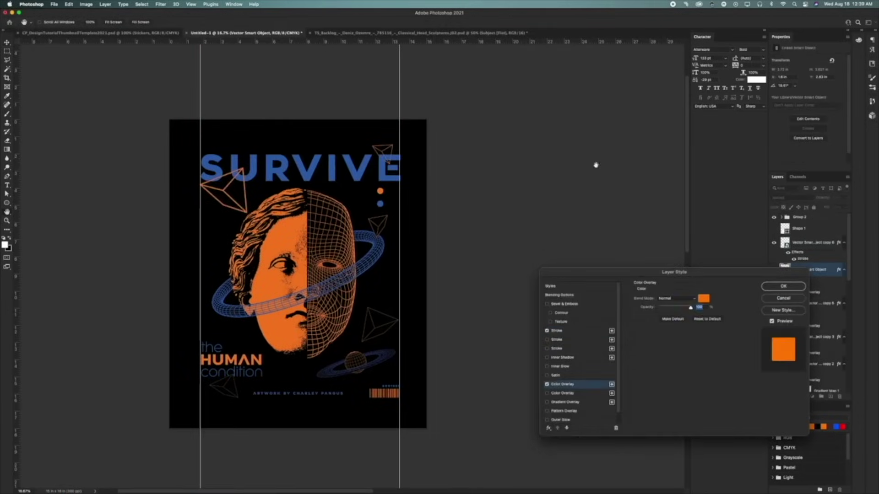
{"action": "left_click", "coordinate": [783, 286]}
{"action": "scroll", "coordinate": [806, 298], "scroll_direction": "down", "scroll_amount": 3}
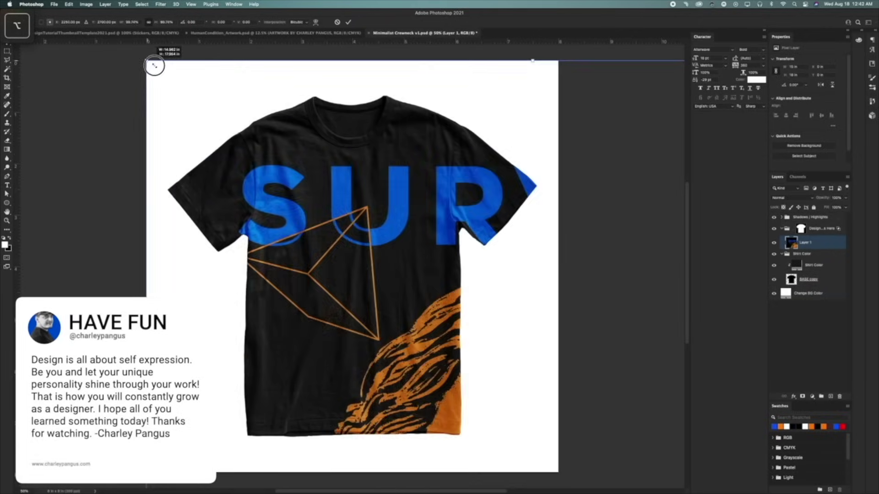
Scale the SURVIVE artwork down proportionally and position it on the chest of the black T-shirt mockup.
{"action": "left_click_drag", "start_coordinate": [153, 65], "coordinate": [458, 334]}
{"action": "left_click_drag", "start_coordinate": [493, 432], "coordinate": [322, 190]}
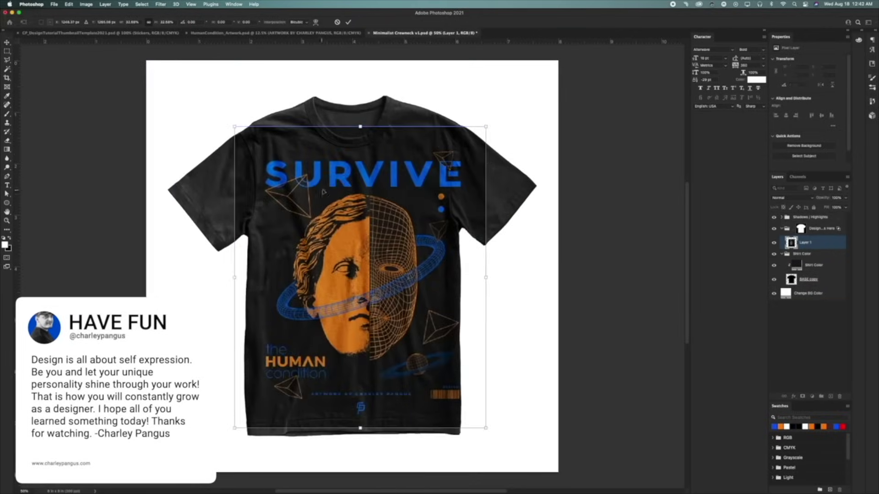
{"action": "key", "text": "alt"}
{"action": "left_click_drag", "start_coordinate": [482, 127], "coordinate": [441, 190]}
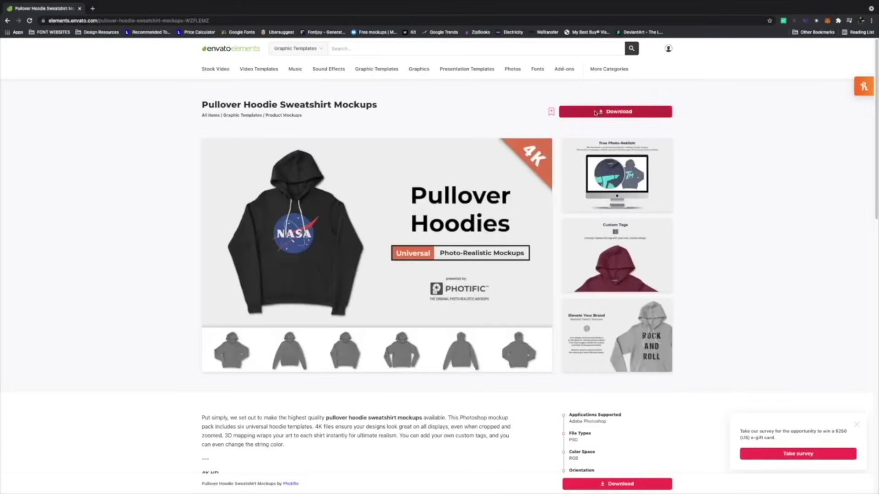
Download the Pullover Hoodie Sweatshirt Mockups from Envato Elements in the browser.
{"action": "left_click", "coordinate": [596, 113]}
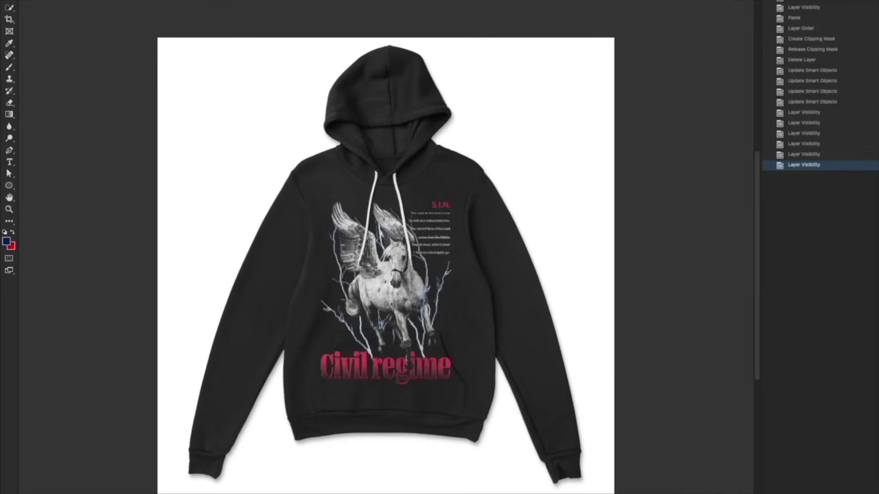
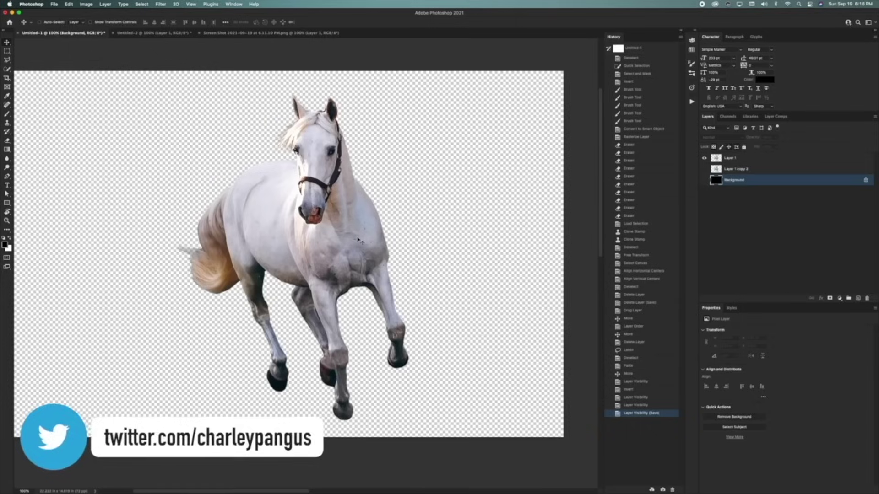
Start a new document in Photoshop and set its size to 14 by 16 inches at 300 pixels/inch.
{"action": "key", "text": "super+n"}
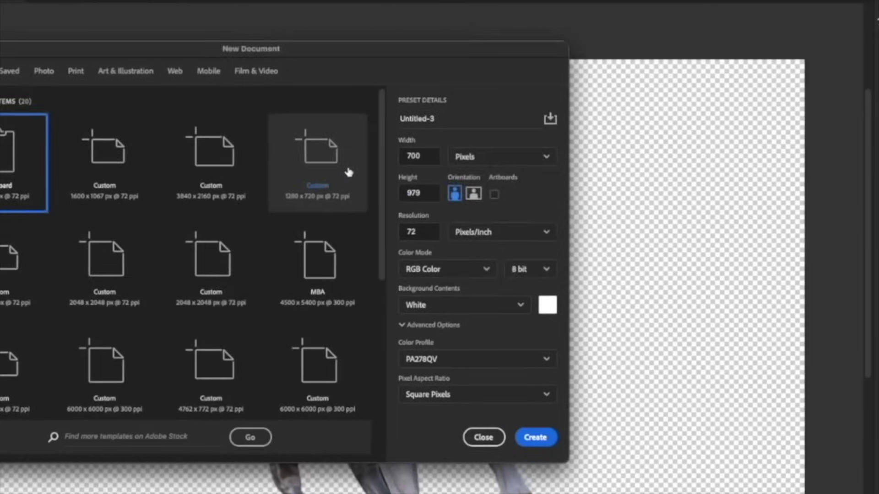
{"action": "left_click", "coordinate": [509, 160]}
{"action": "left_click", "coordinate": [515, 197]}
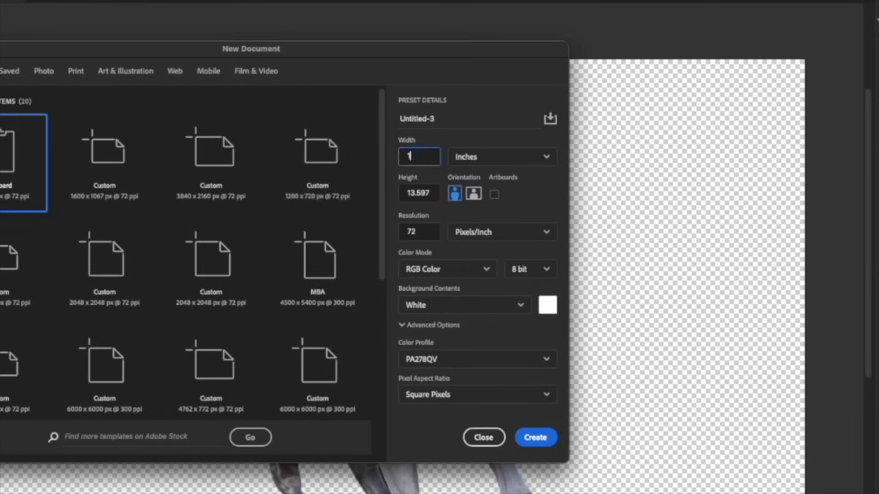
{"action": "left_click_drag", "start_coordinate": [432, 200], "coordinate": [399, 195]}
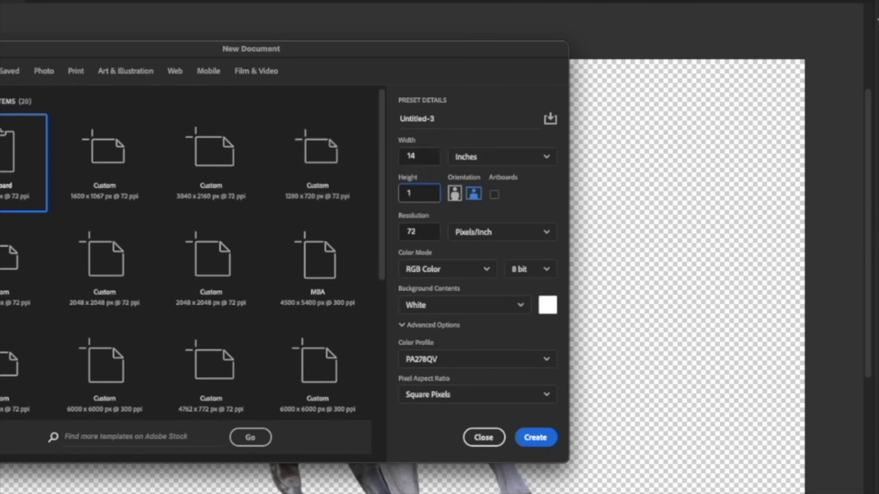
{"action": "left_click_drag", "start_coordinate": [428, 231], "coordinate": [399, 230]}
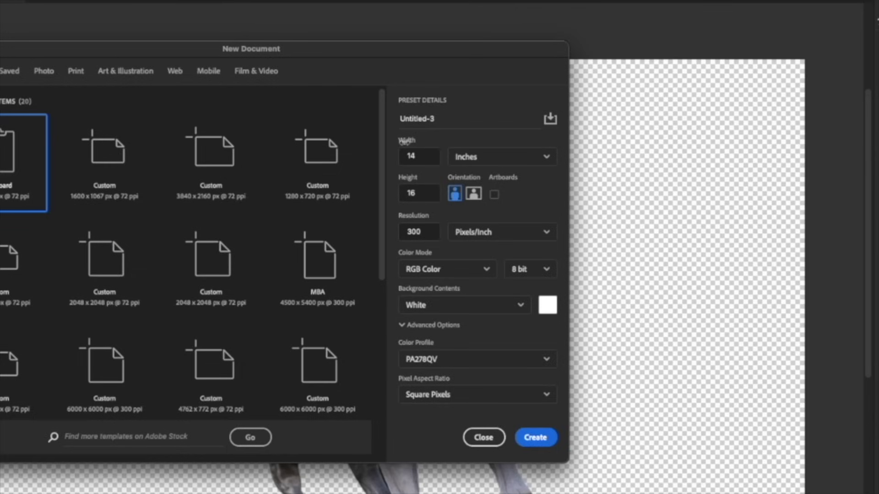
Choose the MBA preset of 4500 x 5400 px at 300 ppi and set the background contents to Black.
{"action": "left_click", "coordinate": [300, 238]}
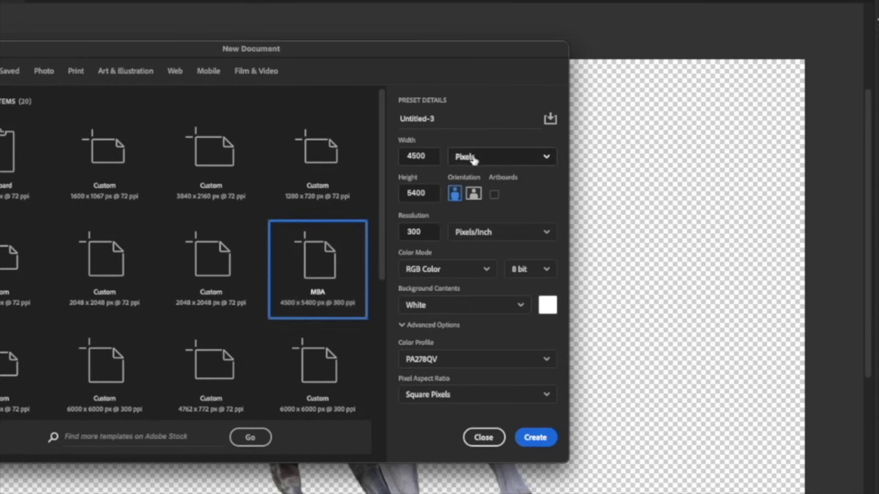
{"action": "double_click", "coordinate": [420, 233]}
{"action": "scroll", "coordinate": [457, 304], "scroll_direction": "down", "scroll_amount": 1}
Set the color profile to Adobe RGB (1998) and create the new document.
{"action": "left_click", "coordinate": [490, 365]}
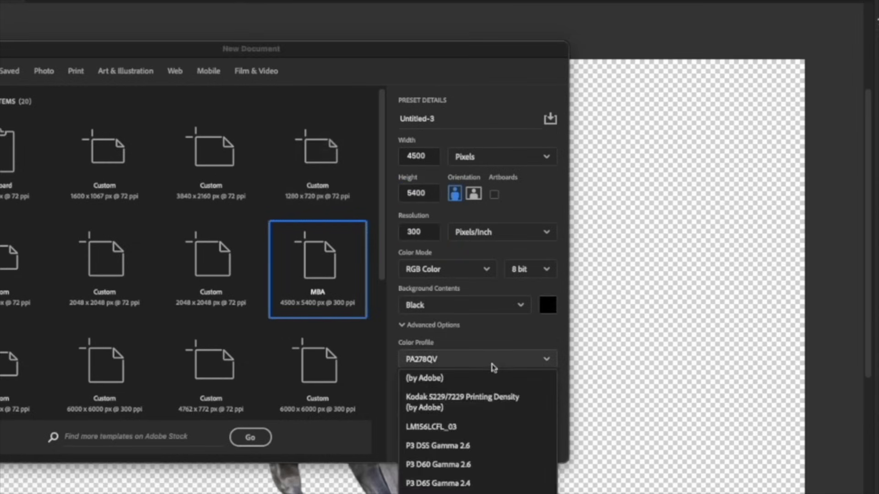
{"action": "scroll", "coordinate": [503, 403], "scroll_direction": "up", "scroll_amount": 5}
{"action": "scroll", "coordinate": [503, 422], "scroll_direction": "up", "scroll_amount": 5}
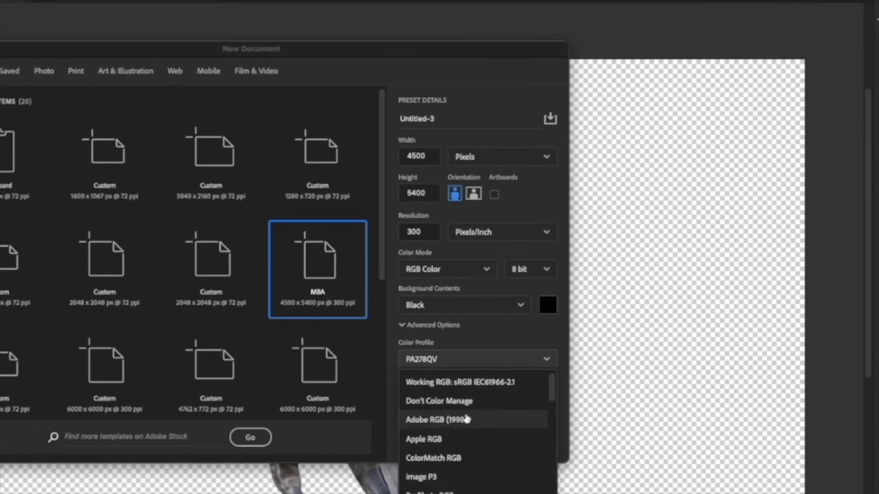
{"action": "left_click", "coordinate": [465, 389]}
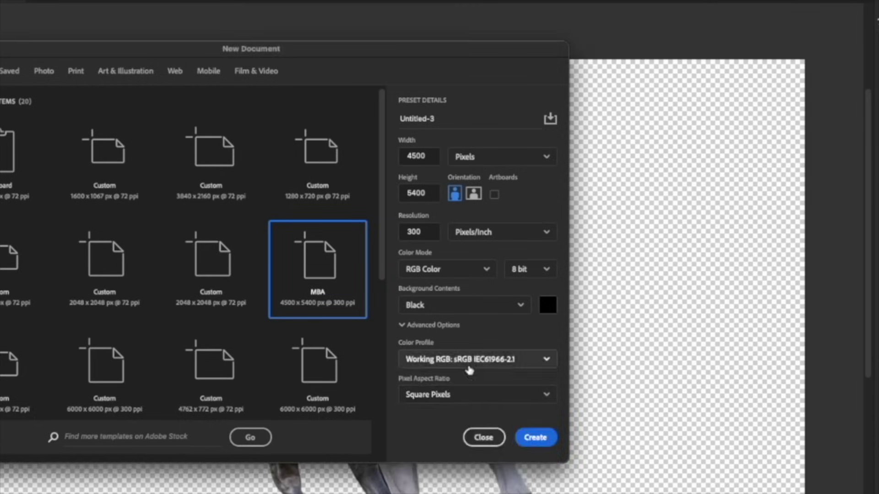
{"action": "left_click", "coordinate": [468, 366]}
{"action": "left_click", "coordinate": [457, 424]}
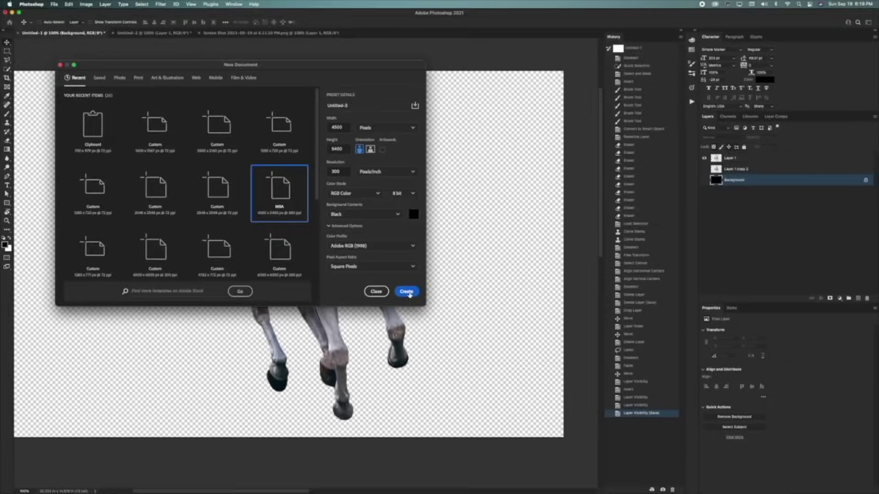
{"action": "left_click", "coordinate": [407, 292]}
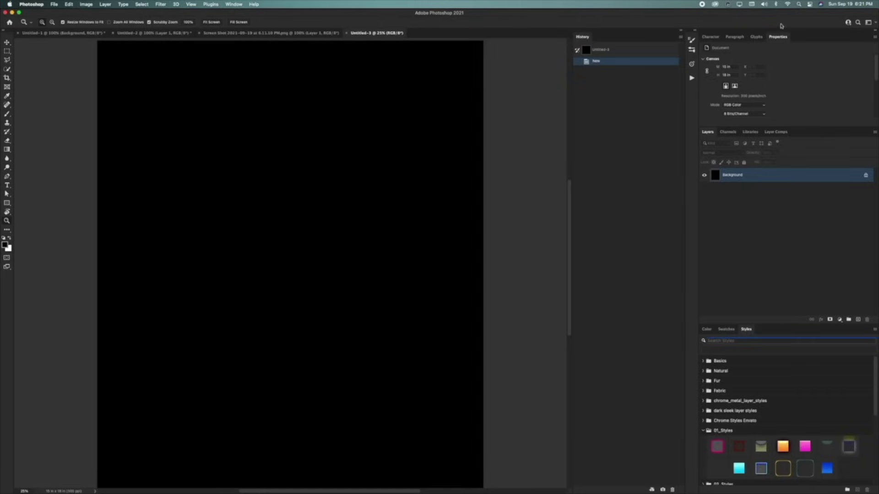
Rearrange the panel group so that Properties sits ahead of Glyphs.
{"action": "left_click", "coordinate": [868, 22]}
{"action": "left_click_drag", "start_coordinate": [770, 40], "coordinate": [754, 38]}
Select the whole canvas of the white horse document and copy its merged content.
{"action": "left_click", "coordinate": [130, 34]}
{"action": "left_click", "coordinate": [7, 42]}
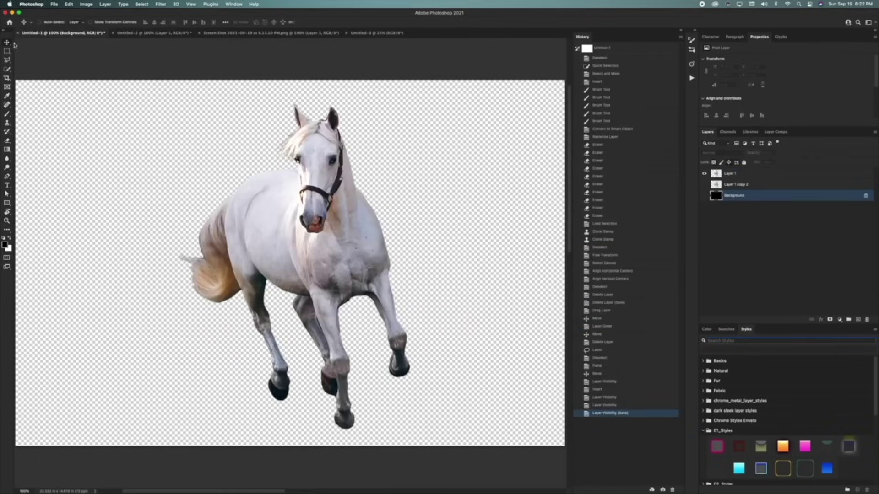
{"action": "key", "text": "super+a"}
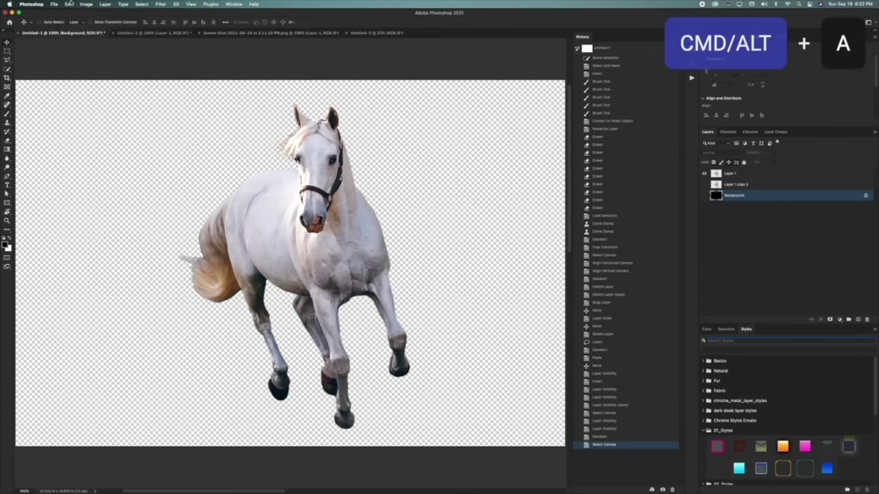
{"action": "left_click", "coordinate": [69, 4]}
{"action": "key", "text": "shift+super+c"}
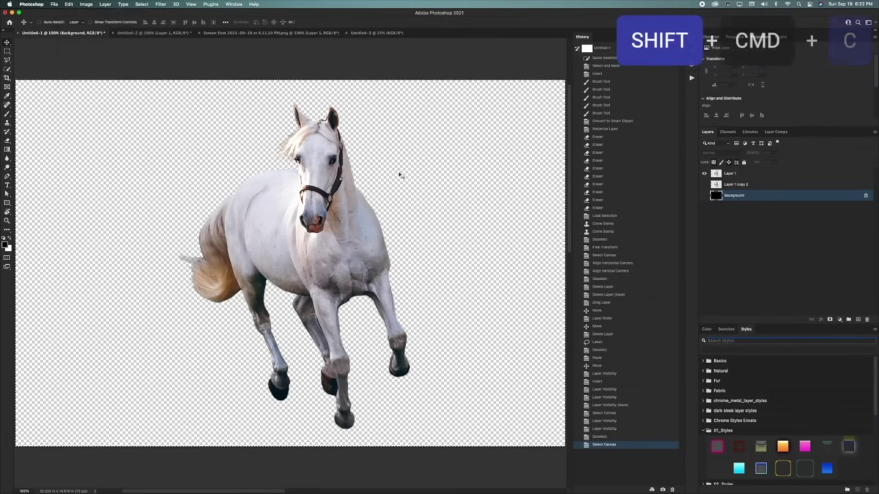
Paste the horse in place into the new black document, Untitled-3.
{"action": "left_click", "coordinate": [124, 33]}
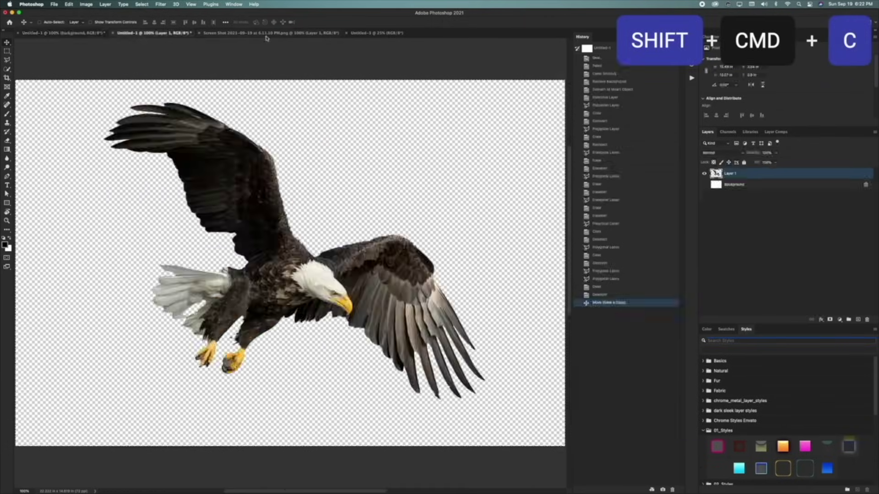
{"action": "left_click", "coordinate": [264, 33]}
{"action": "left_click", "coordinate": [389, 34]}
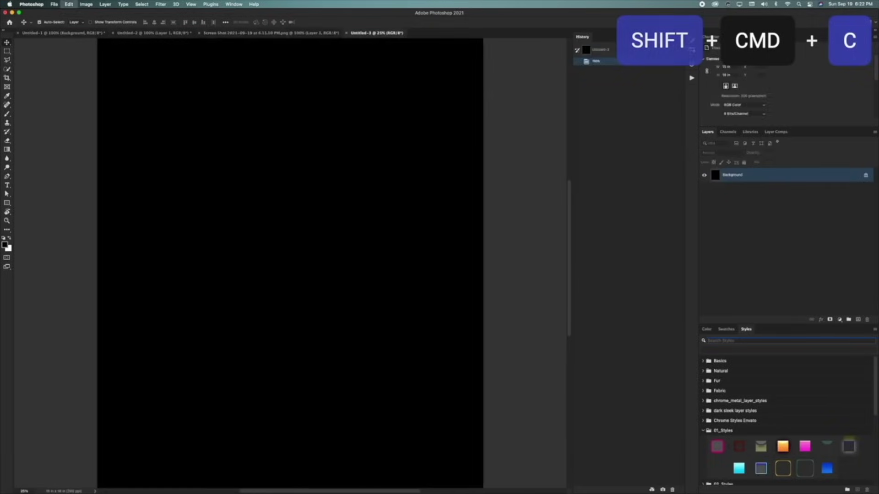
{"action": "key", "text": "shift+super+v"}
{"action": "key", "text": "super+t"}
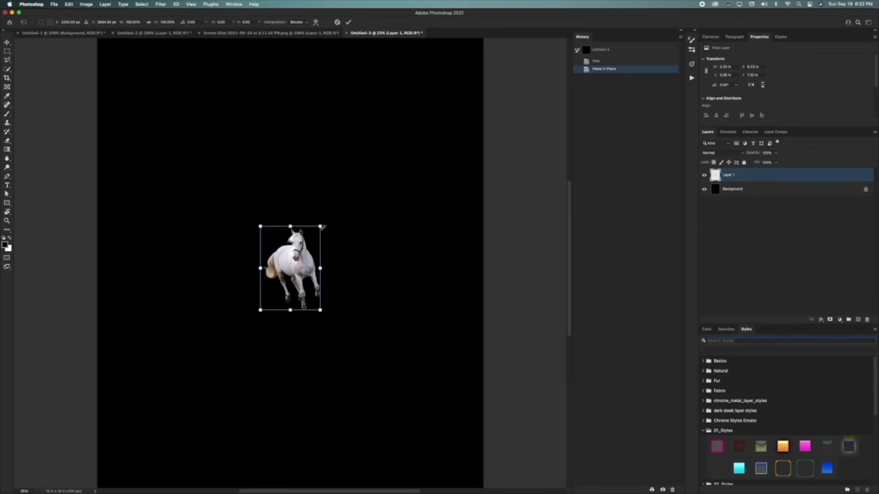
{"action": "left_click_drag", "start_coordinate": [322, 227], "coordinate": [409, 95]}
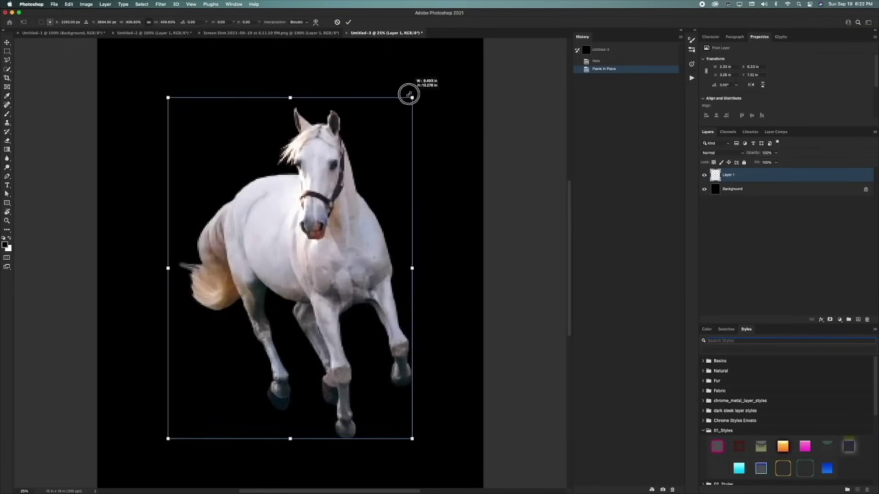
{"action": "key", "text": "Return"}
{"action": "key", "text": "super+z"}
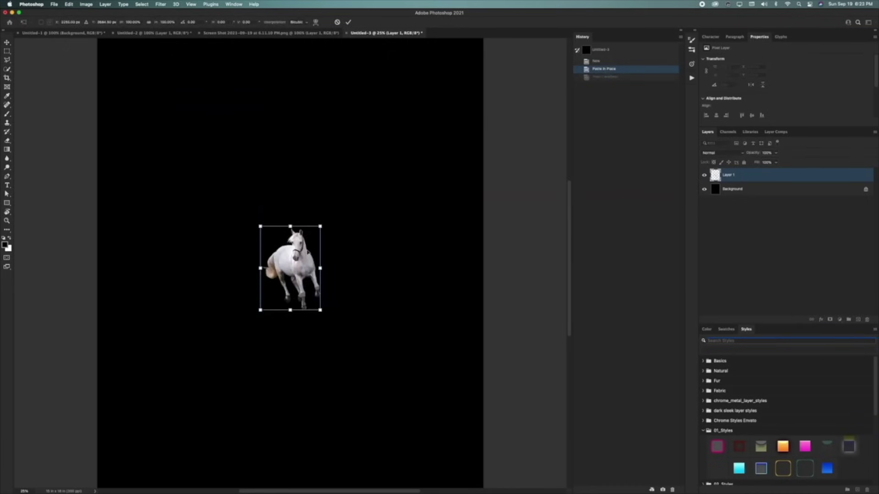
Enlarge the pasted horse proportionally about its center until it fills much of the black canvas, and apply the transform.
{"action": "left_click_drag", "start_coordinate": [319, 228], "coordinate": [391, 130]}
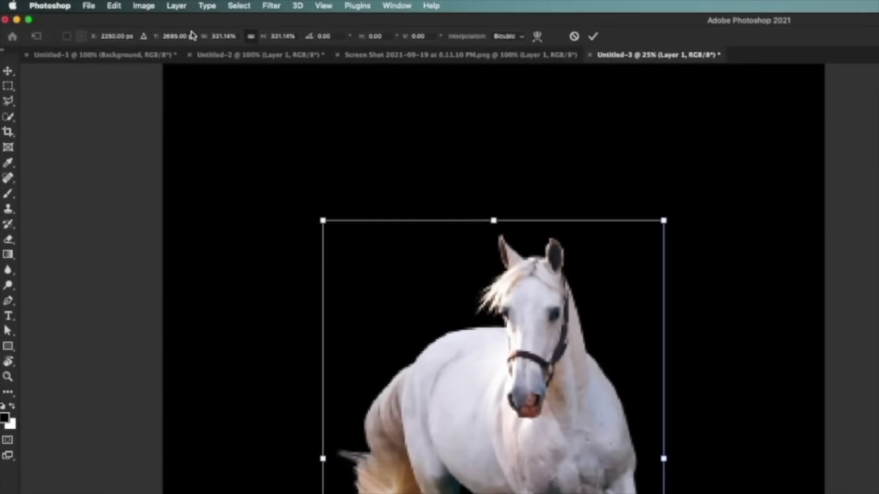
{"action": "left_click_drag", "start_coordinate": [204, 39], "coordinate": [229, 36]}
{"action": "left_click", "coordinate": [9, 71]}
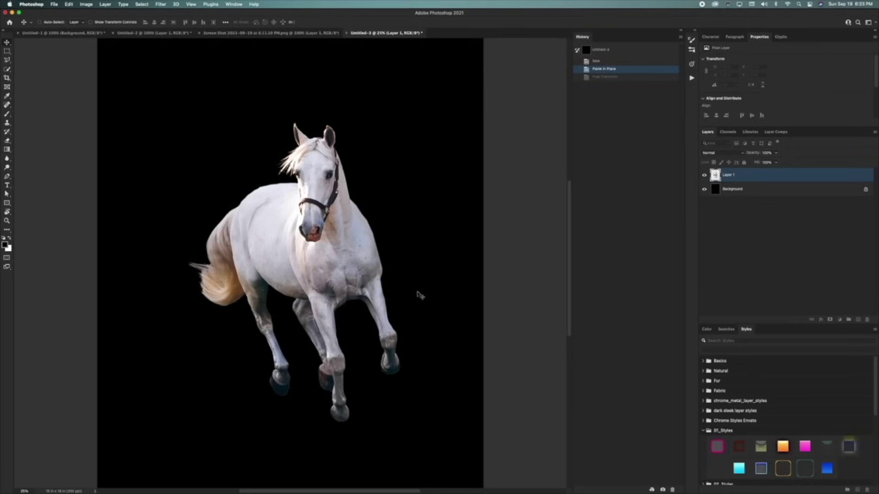
Lasso loosely around the eagle's raised wing in the Untitled-2 document and copy it.
{"action": "left_click", "coordinate": [156, 34]}
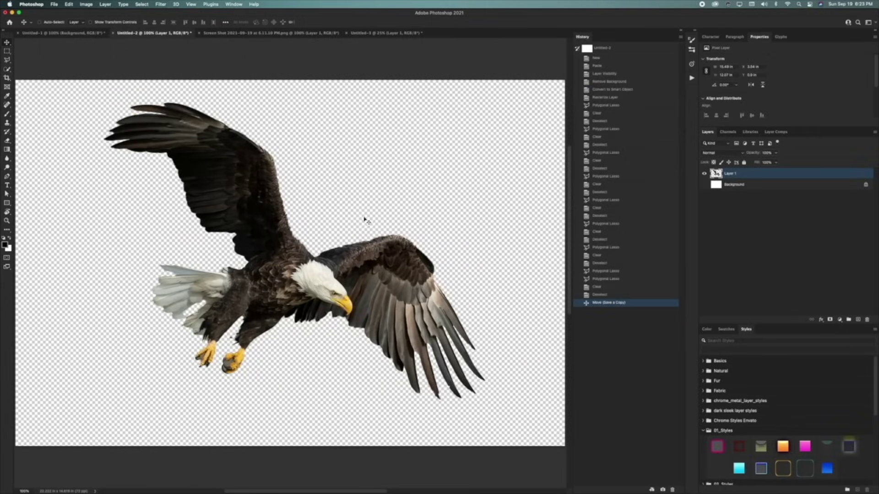
{"action": "left_click_drag", "start_coordinate": [344, 328], "coordinate": [384, 311]}
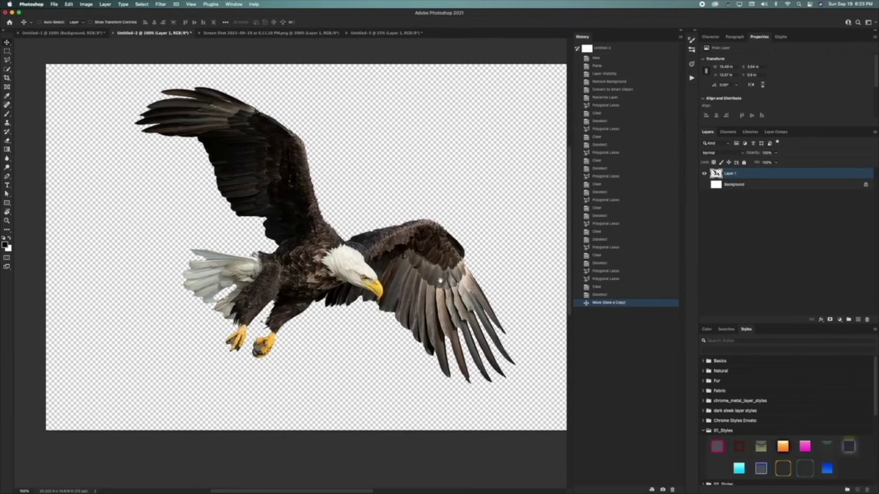
{"action": "left_click_drag", "start_coordinate": [7, 60], "coordinate": [25, 60]}
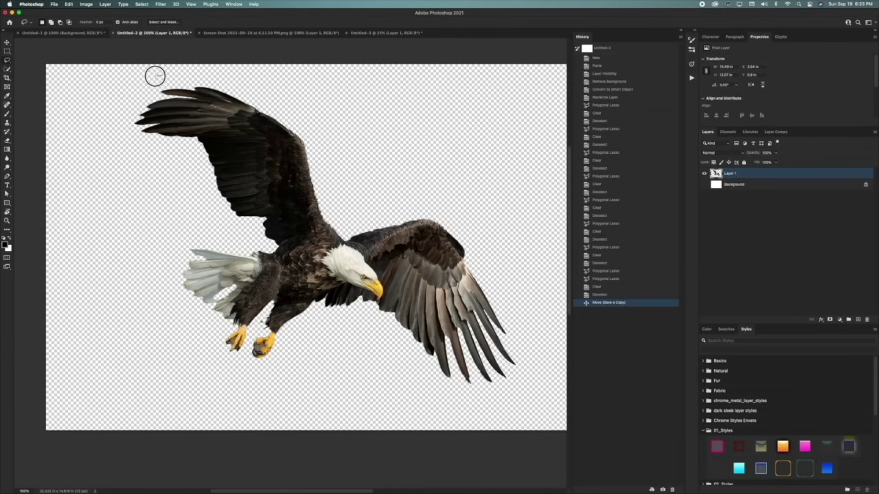
{"action": "mouse_move", "coordinate": [156, 76]}
{"action": "left_mouse_down"}
{"action": "mouse_move", "coordinate": [107, 151]}
{"action": "mouse_move", "coordinate": [168, 199]}
{"action": "mouse_move", "coordinate": [280, 246]}
{"action": "mouse_move", "coordinate": [105, 106]}
{"action": "mouse_move", "coordinate": [179, 209]}
{"action": "mouse_move", "coordinate": [218, 217]}
{"action": "mouse_move", "coordinate": [257, 249]}
{"action": "mouse_move", "coordinate": [295, 256]}
{"action": "mouse_move", "coordinate": [350, 236]}
{"action": "left_mouse_up"}
{"action": "key", "text": "super+z"}
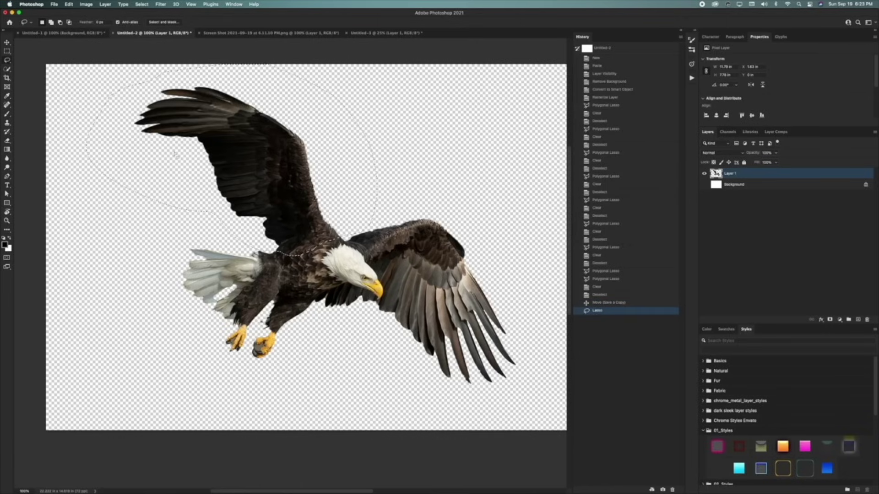
{"action": "key", "text": "super+c"}
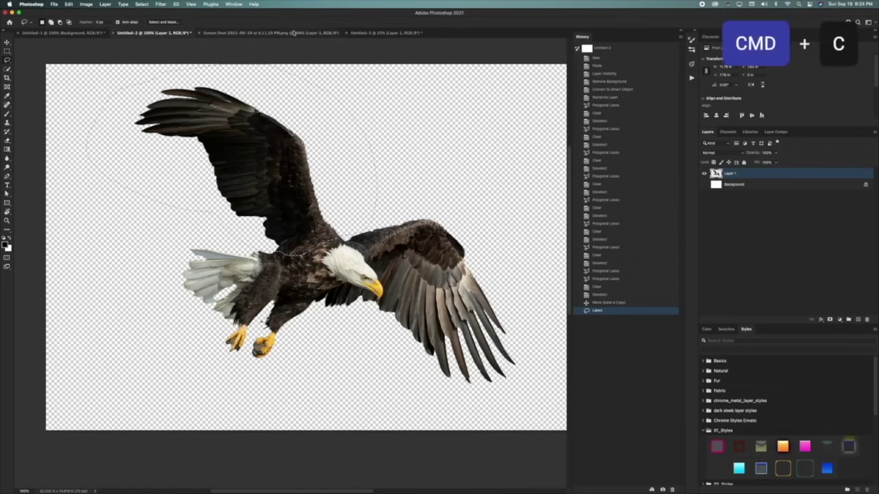
Paste the eagle wing into the horse document, then enlarge and position it rising from the horse's back.
{"action": "left_click", "coordinate": [380, 32]}
{"action": "key", "text": "super+v"}
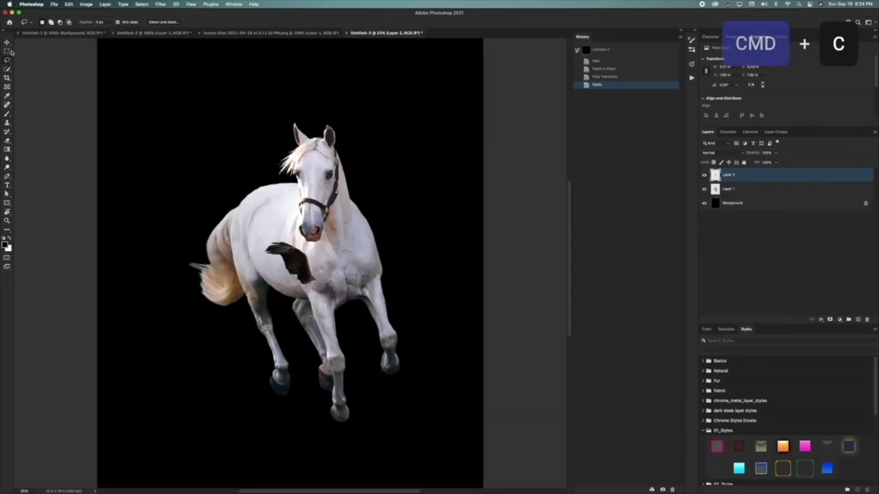
{"action": "left_click_drag", "start_coordinate": [265, 240], "coordinate": [85, 60]}
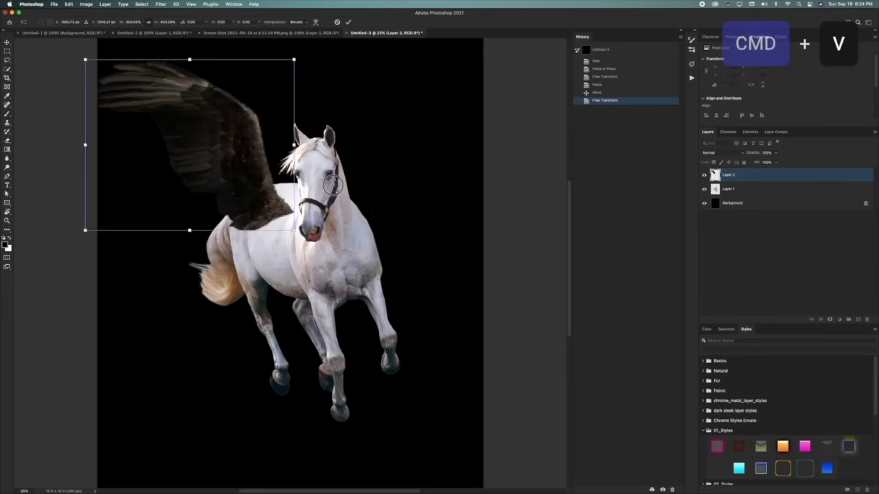
{"action": "left_click_drag", "start_coordinate": [333, 185], "coordinate": [262, 93]}
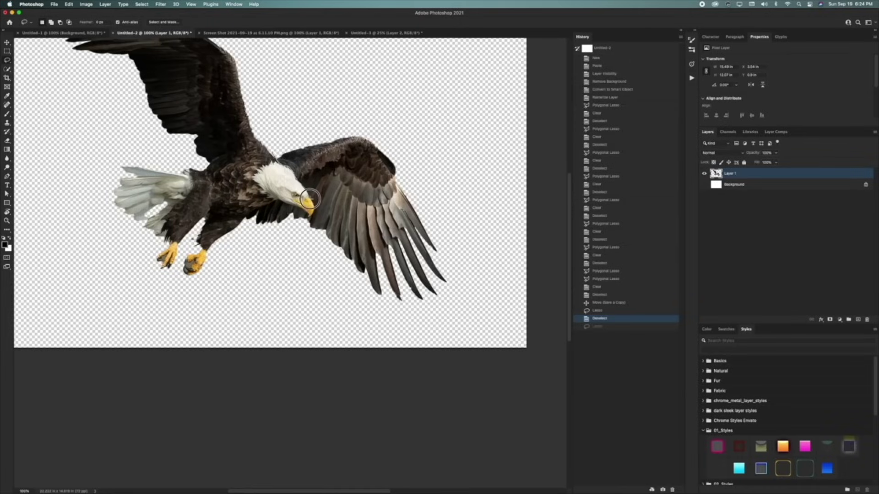
Lasso loosely around the eagle's lowered wing, copy it, and paste it into the horse document Untitled-3.
{"action": "mouse_move", "coordinate": [312, 211]}
{"action": "left_mouse_down"}
{"action": "mouse_move", "coordinate": [293, 249]}
{"action": "mouse_move", "coordinate": [441, 320]}
{"action": "mouse_move", "coordinate": [285, 55]}
{"action": "mouse_move", "coordinate": [259, 64]}
{"action": "left_mouse_up"}
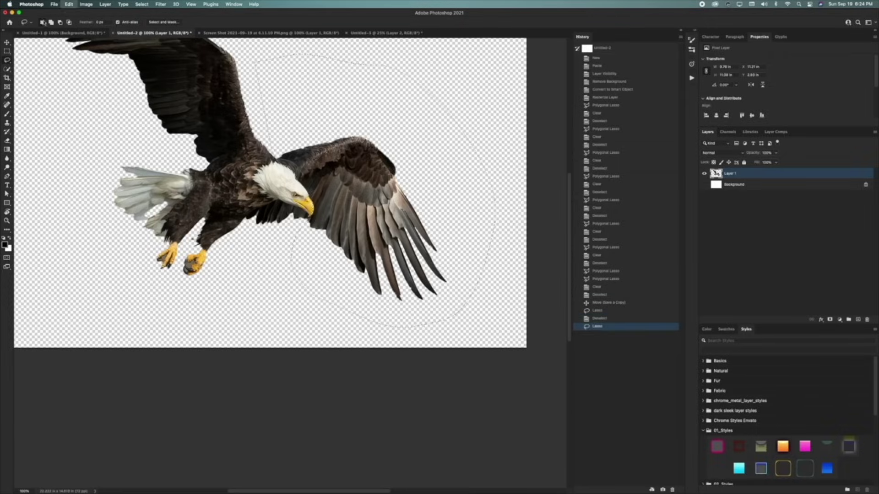
{"action": "key", "text": "ctrl+c"}
{"action": "left_click", "coordinate": [46, 33]}
{"action": "left_click", "coordinate": [352, 33]}
{"action": "key", "text": "ctrl+v"}
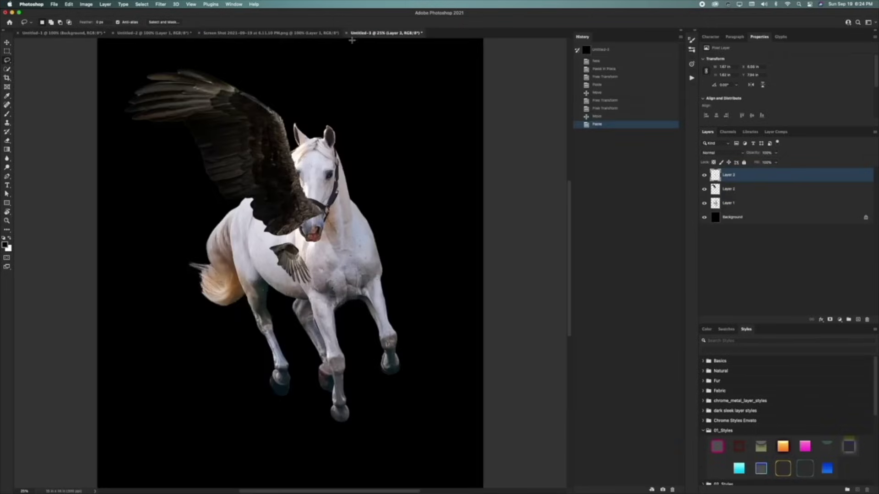
{"action": "left_click", "coordinate": [7, 43]}
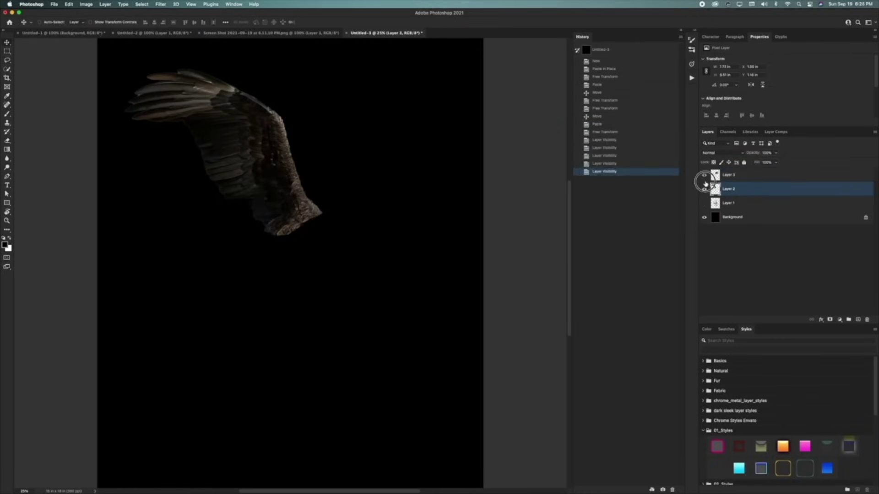
Toggle the wing layers' visibility to check them, then hide both and show the horse layer.
{"action": "left_click", "coordinate": [705, 181]}
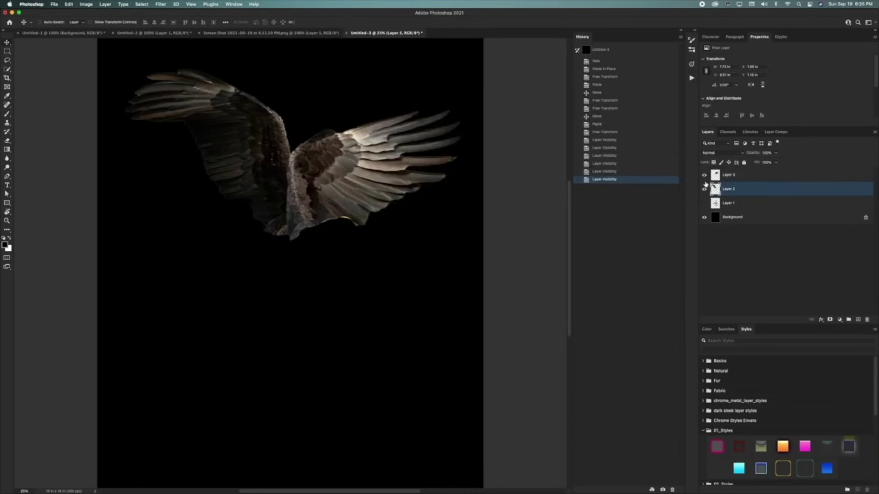
{"action": "left_click", "coordinate": [704, 180]}
{"action": "left_click", "coordinate": [705, 182]}
{"action": "left_click", "coordinate": [705, 182]}
{"action": "left_click", "coordinate": [705, 189]}
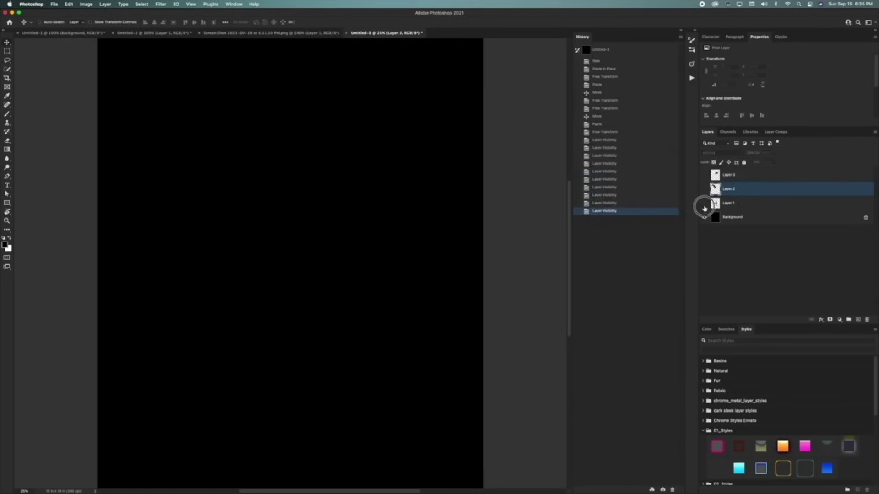
{"action": "left_click", "coordinate": [704, 203]}
Rename Layer 1 as Horse, Layer 2 as Wing 1 and Layer 3 as Wing 2.
{"action": "double_click", "coordinate": [727, 203]}
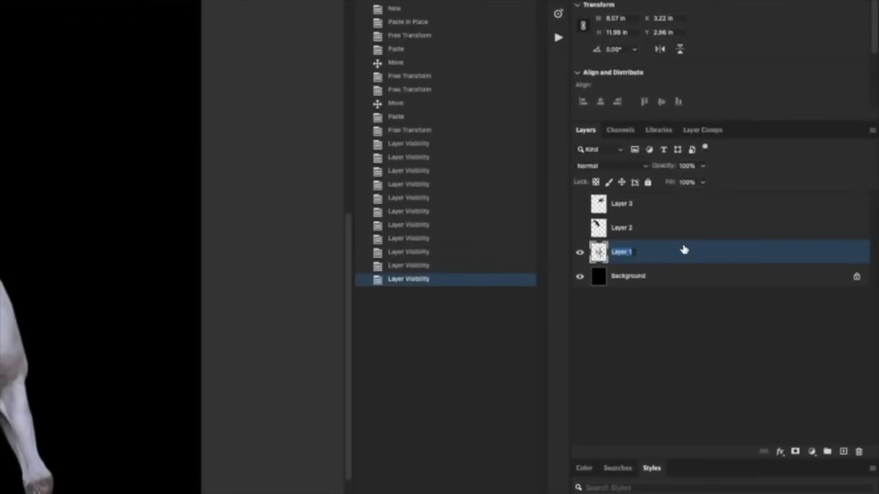
{"action": "key", "text": "shift+Tab"}
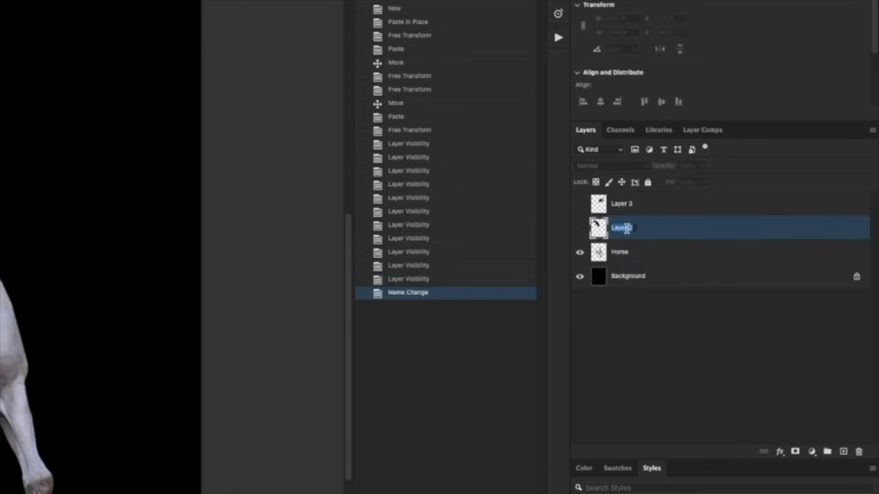
{"action": "key", "text": "Return"}
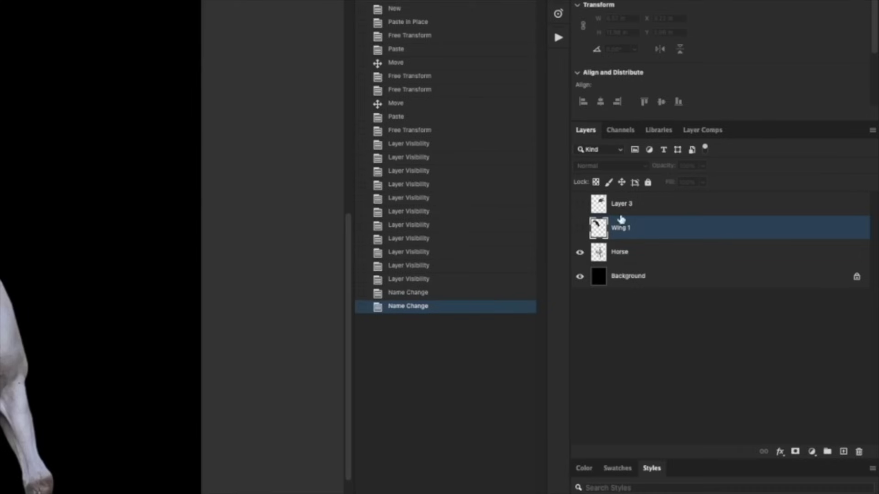
{"action": "double_click", "coordinate": [619, 207]}
{"action": "type", "text": "Wing"}
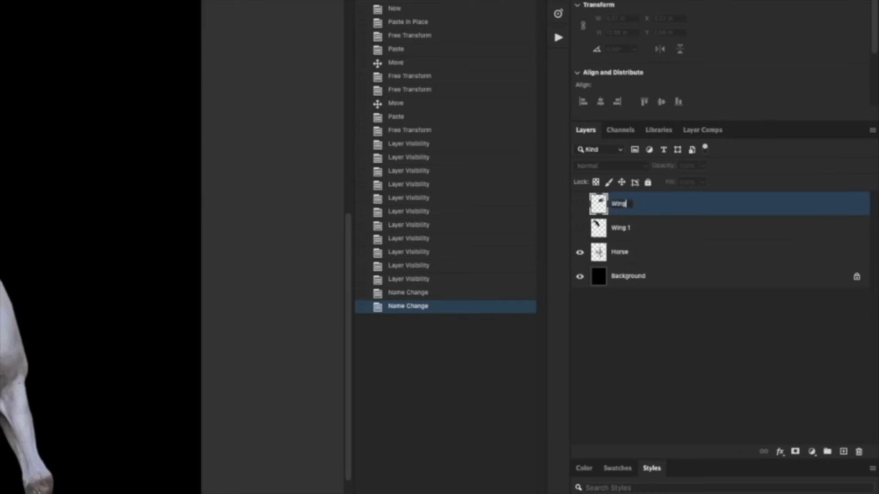
{"action": "type", "text": " 2"}
{"action": "key", "text": "Return"}
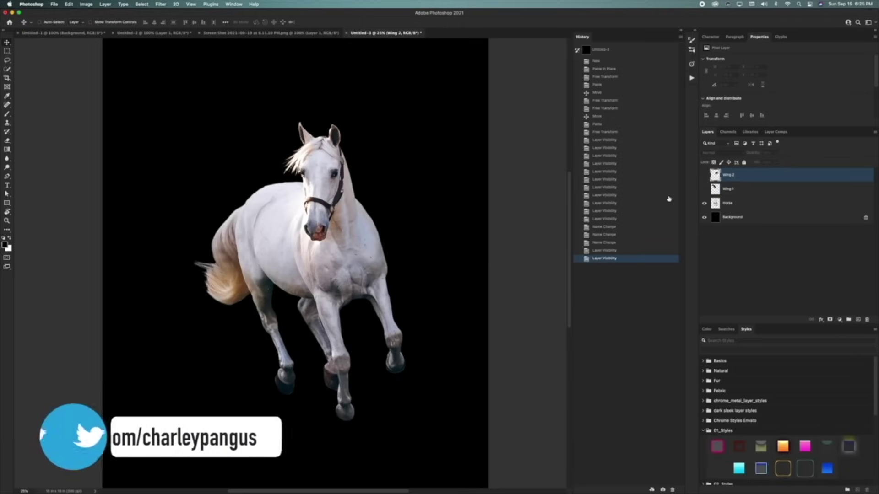
Show the Wing 1 layer, rotate it slightly counter-clockwise, and position its base at the horse's back beside the head.
{"action": "left_click", "coordinate": [704, 189]}
{"action": "left_click", "coordinate": [728, 188]}
{"action": "mouse_move", "coordinate": [332, 155]}
{"action": "left_mouse_down"}
{"action": "mouse_move", "coordinate": [311, 150]}
{"action": "mouse_move", "coordinate": [350, 162]}
{"action": "mouse_move", "coordinate": [332, 158]}
{"action": "mouse_move", "coordinate": [339, 168]}
{"action": "left_mouse_up"}
{"action": "key", "text": "ctrl+t"}
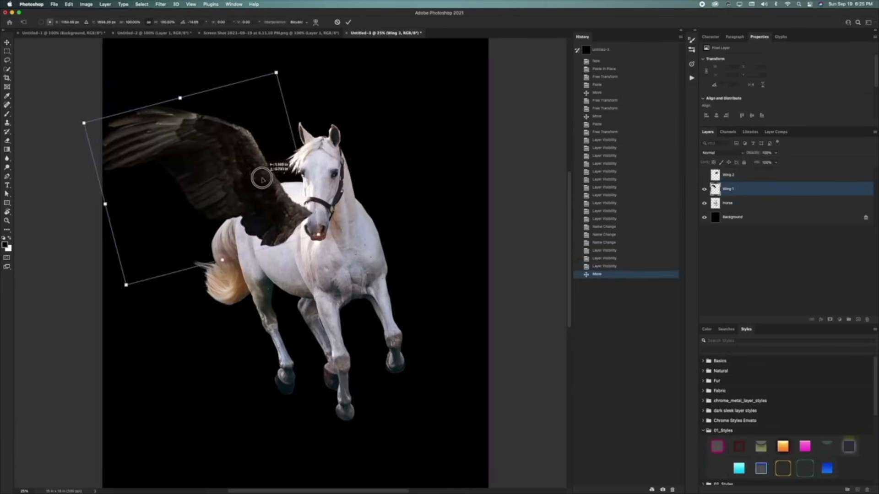
{"action": "left_click_drag", "start_coordinate": [261, 177], "coordinate": [284, 169]}
{"action": "key", "text": "Return"}
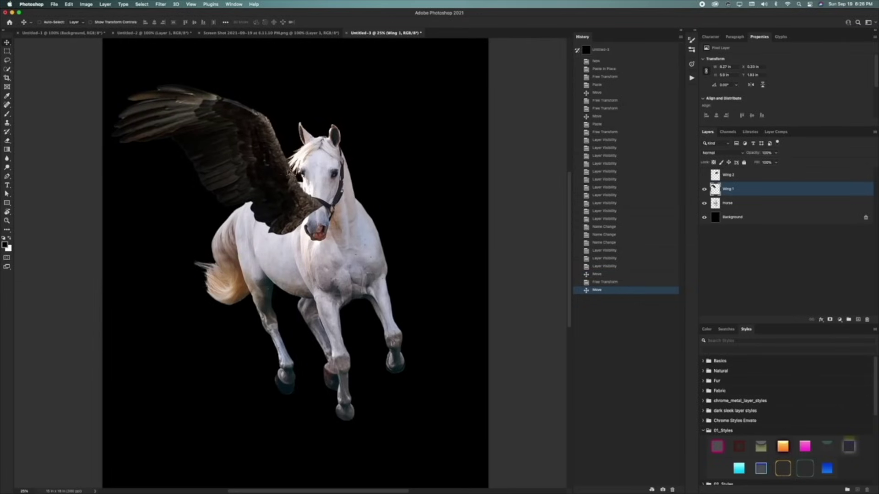
Toggle the Wing 1 layer's visibility for comparison, then desaturate the wing.
{"action": "left_click", "coordinate": [705, 190]}
{"action": "left_click", "coordinate": [705, 189]}
{"action": "left_click", "coordinate": [88, 4]}
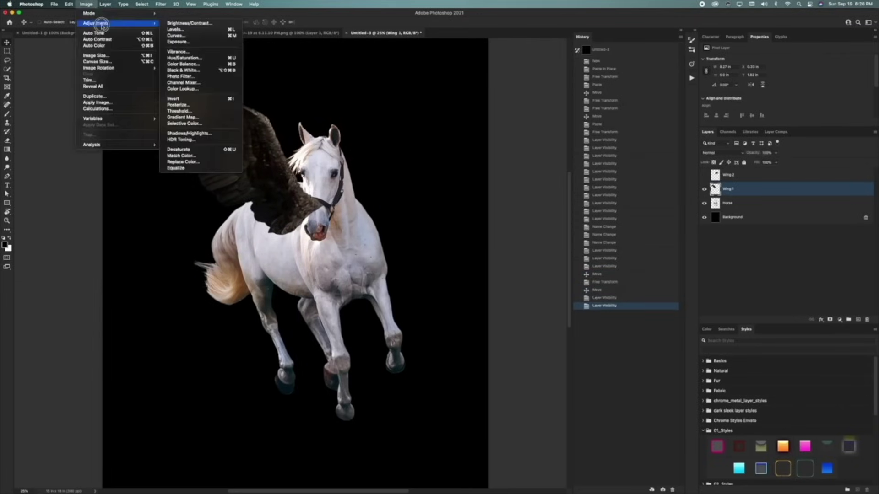
{"action": "left_click", "coordinate": [204, 148]}
Brighten Wing 1 with a Levels adjustment using input levels 2, 1.75 and 107.
{"action": "left_click", "coordinate": [87, 4]}
{"action": "left_click", "coordinate": [115, 30]}
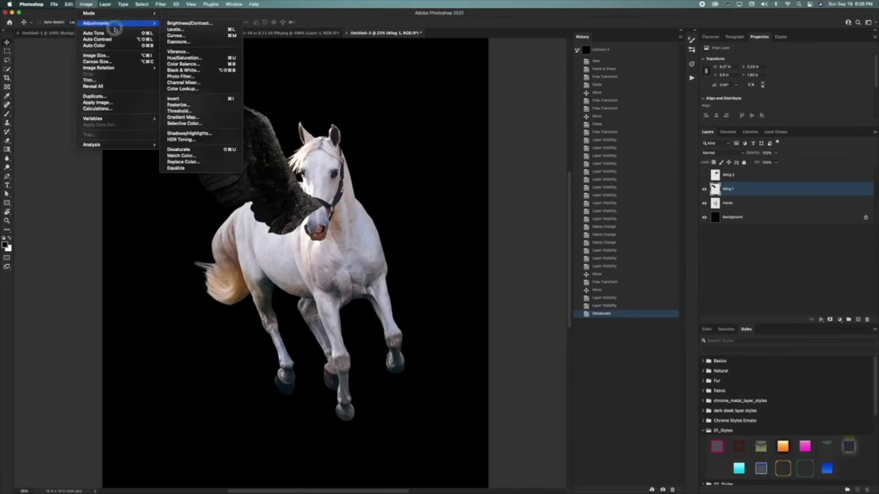
{"action": "left_click", "coordinate": [178, 29]}
{"action": "left_click_drag", "start_coordinate": [564, 177], "coordinate": [532, 172]}
{"action": "left_click_drag", "start_coordinate": [607, 176], "coordinate": [555, 176]}
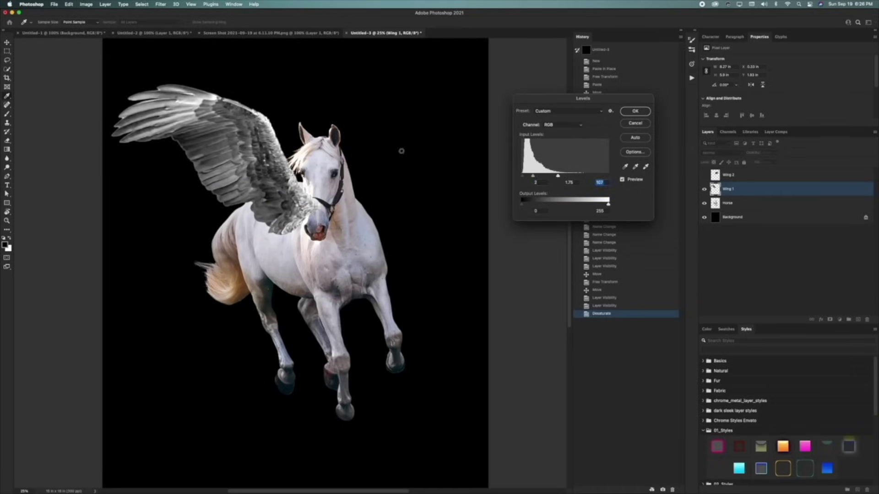
{"action": "key", "text": "Return"}
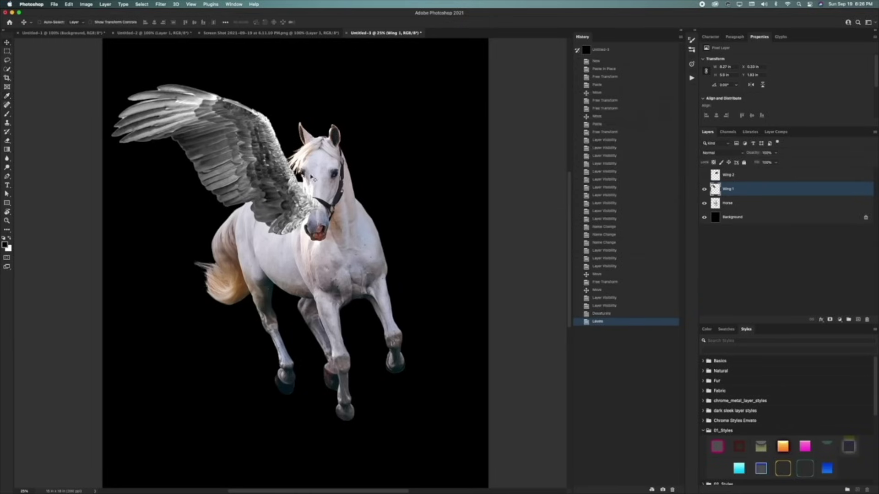
Add a layer mask to Wing 1 and brush out the wing over the horse's face, fading its base into the back.
{"action": "key", "text": "z"}
{"action": "left_click_drag", "start_coordinate": [311, 178], "coordinate": [313, 180]}
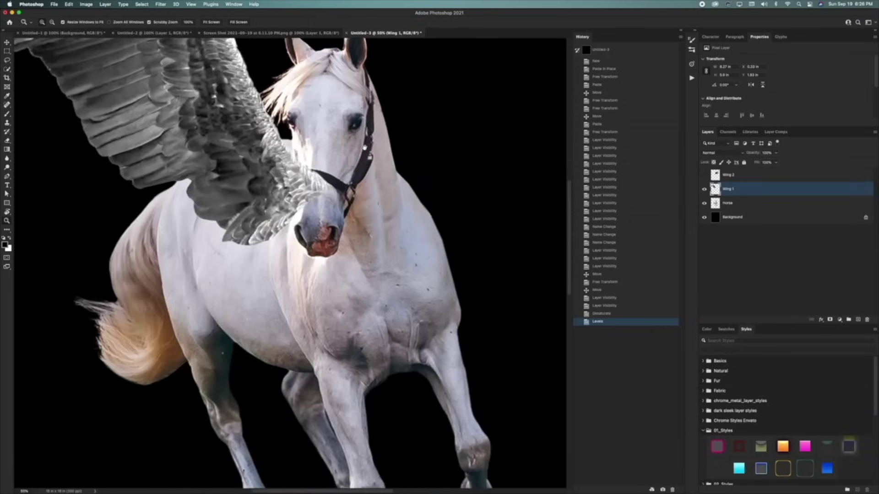
{"action": "left_click", "coordinate": [829, 320]}
{"action": "left_click", "coordinate": [7, 114]}
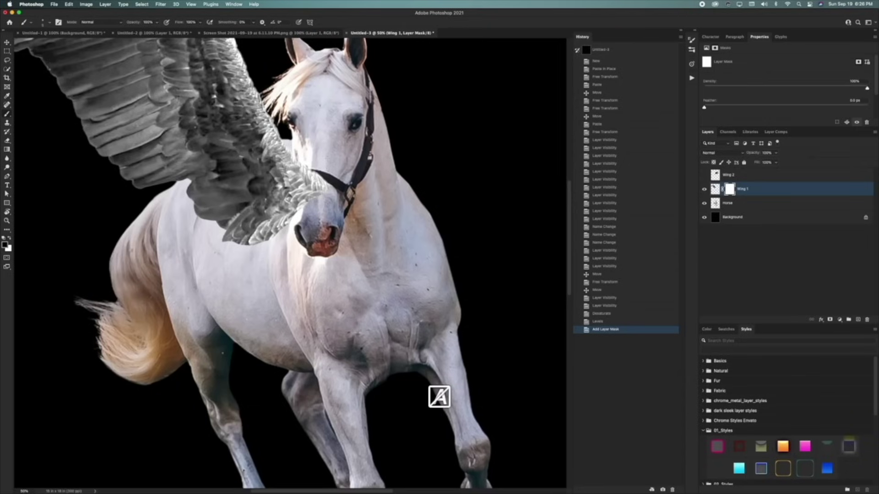
{"action": "key", "text": "bracketright"}
{"action": "key", "text": "bracketright"}
{"action": "key", "text": "bracketright"}
{"action": "mouse_move", "coordinate": [321, 197]}
{"action": "left_mouse_down"}
{"action": "mouse_move", "coordinate": [301, 144]}
{"action": "mouse_move", "coordinate": [308, 177]}
{"action": "mouse_move", "coordinate": [299, 224]}
{"action": "left_mouse_up"}
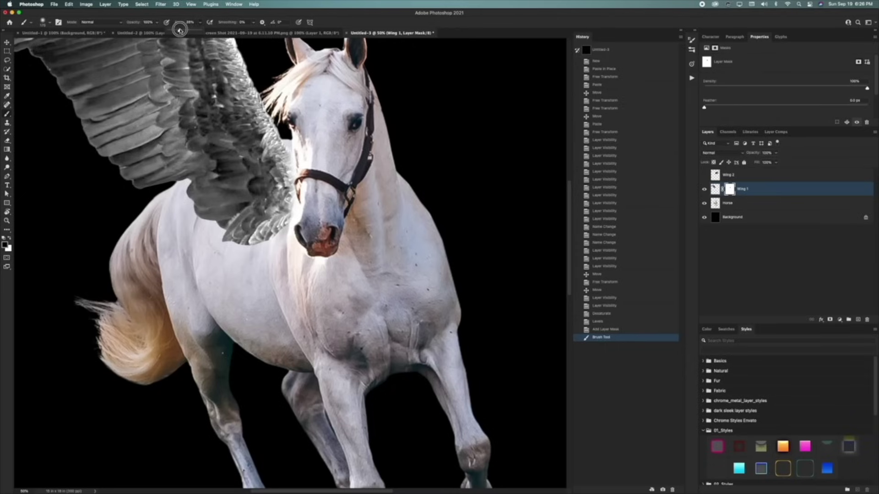
{"action": "left_click_drag", "start_coordinate": [256, 142], "coordinate": [274, 221]}
{"action": "left_click_drag", "start_coordinate": [314, 176], "coordinate": [174, 233]}
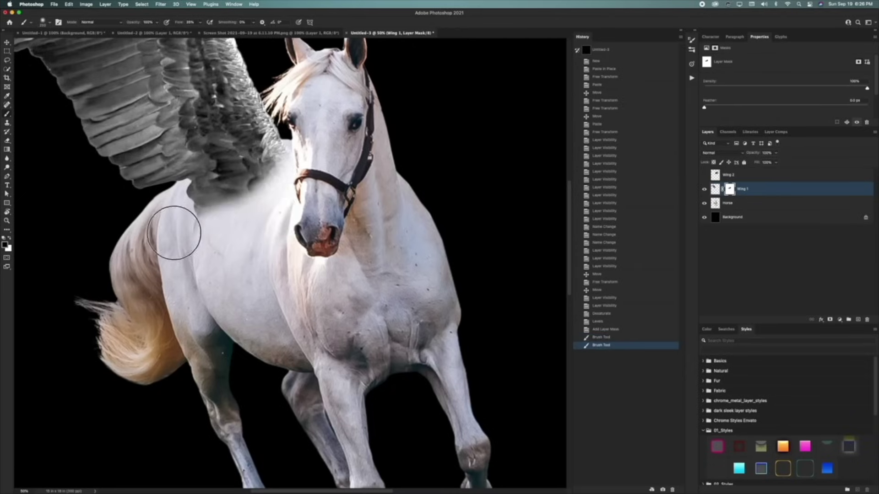
Select the Wing 1 image instead of its mask and free-transform the wing slightly to refit it on the horse's back.
{"action": "key", "text": "ctrl+minus"}
{"action": "left_click", "coordinate": [8, 43]}
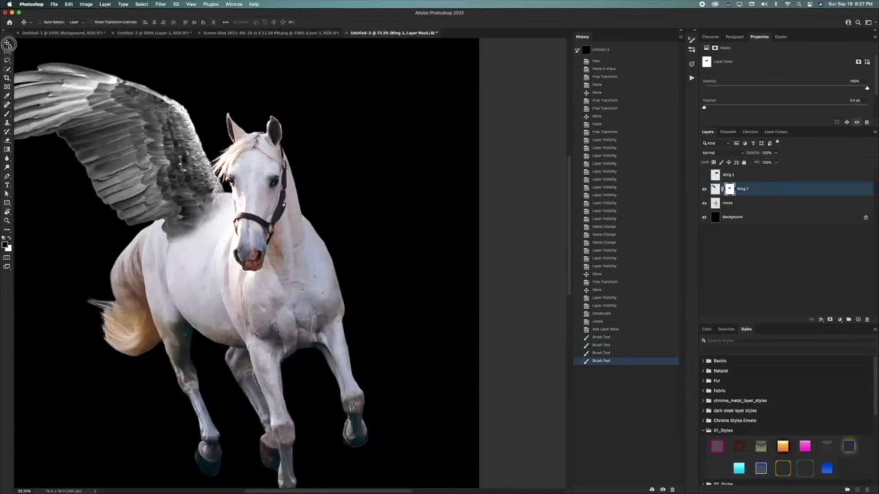
{"action": "scroll", "coordinate": [293, 263], "scroll_direction": "left", "scroll_amount": 5}
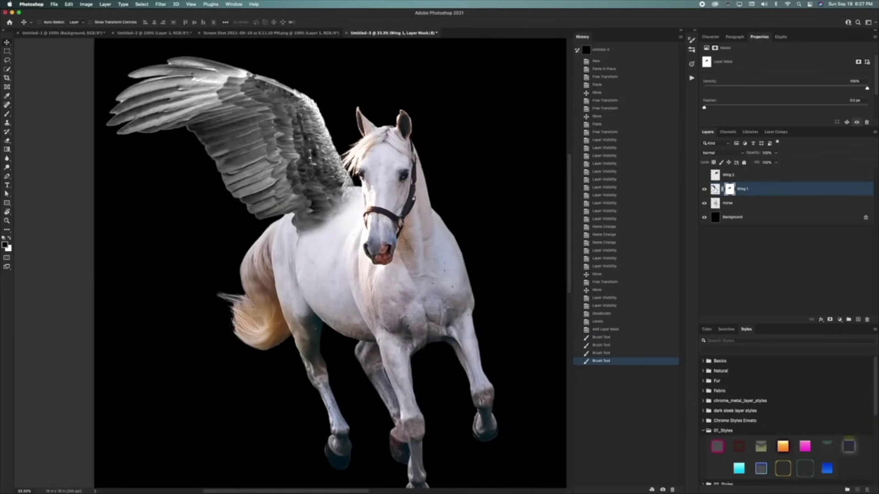
{"action": "left_click", "coordinate": [715, 188]}
{"action": "key", "text": "ctrl+t"}
{"action": "mouse_move", "coordinate": [113, 76]}
{"action": "left_mouse_down"}
{"action": "mouse_move", "coordinate": [112, 94]}
{"action": "mouse_move", "coordinate": [123, 88]}
{"action": "left_mouse_up"}
{"action": "key", "text": "Return"}
Try to skew Wing 1 by lowering its outer upper corner slightly and shifting its upper edge toward the horse's head.
{"action": "key", "text": "ctrl+t"}
{"action": "right_click", "coordinate": [223, 145]}
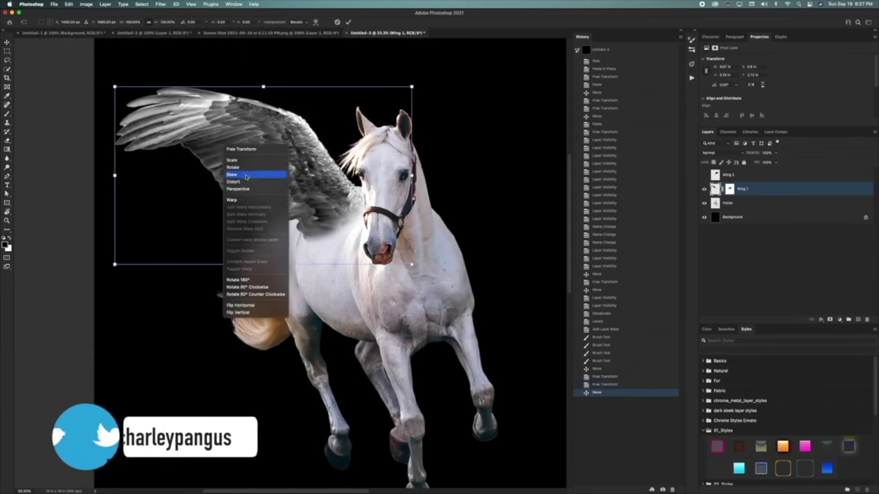
{"action": "left_click", "coordinate": [246, 176]}
{"action": "left_click_drag", "start_coordinate": [115, 87], "coordinate": [115, 90]}
{"action": "right_click", "coordinate": [266, 144]}
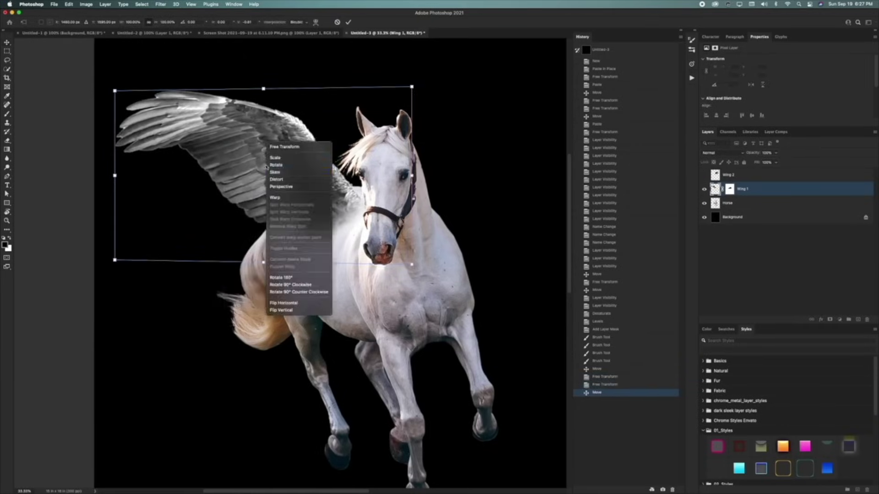
{"action": "left_click", "coordinate": [275, 172]}
{"action": "left_click_drag", "start_coordinate": [264, 89], "coordinate": [274, 89]}
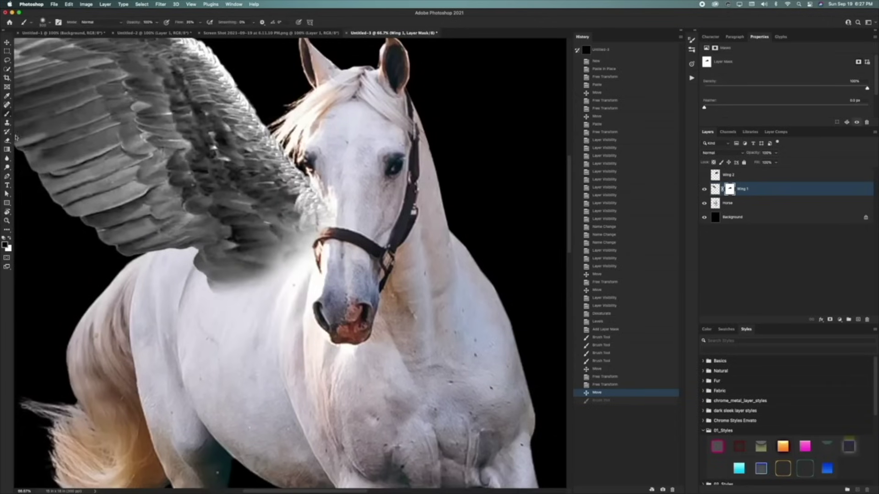
Refine the Wing 1 mask with a smaller brush around the horse's muzzle and along the wing's base on the back.
{"action": "key", "text": "x"}
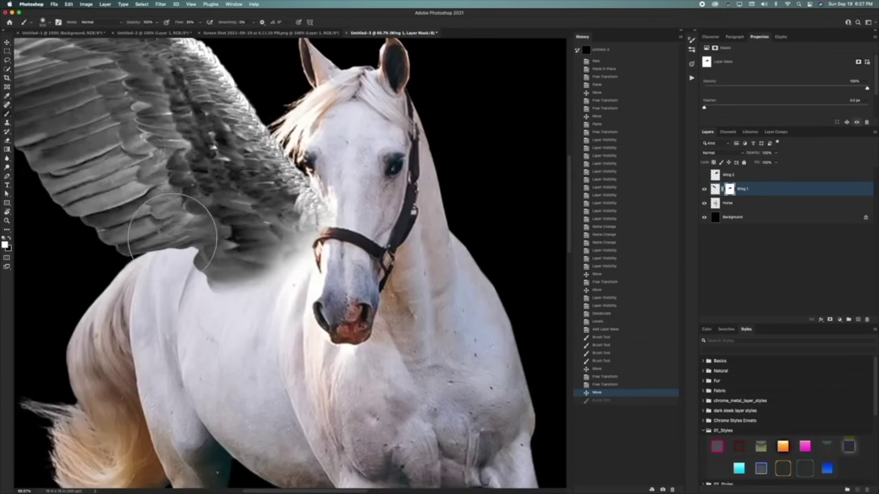
{"action": "key", "text": "bracketleft"}
{"action": "key", "text": "bracketleft"}
{"action": "key", "text": "bracketleft"}
{"action": "left_click_drag", "start_coordinate": [332, 196], "coordinate": [327, 196]}
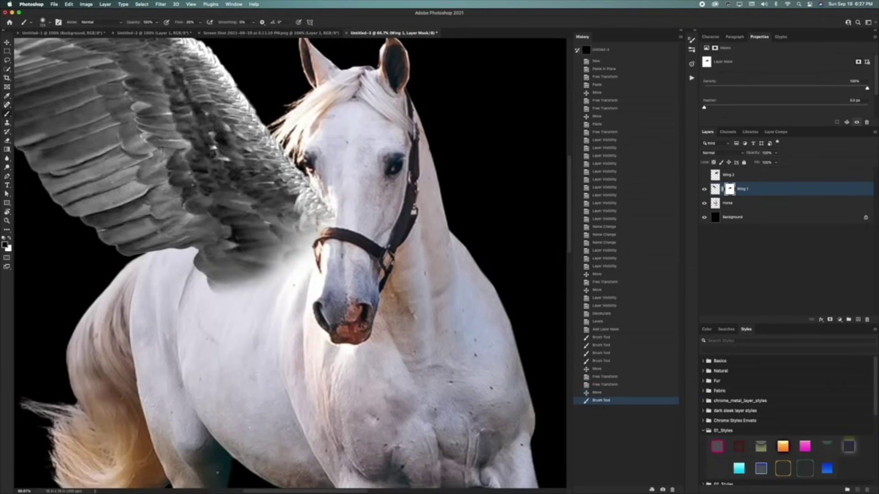
{"action": "mouse_move", "coordinate": [349, 247]}
{"action": "left_mouse_down"}
{"action": "mouse_move", "coordinate": [329, 186]}
{"action": "mouse_move", "coordinate": [322, 219]}
{"action": "mouse_move", "coordinate": [329, 246]}
{"action": "mouse_move", "coordinate": [323, 177]}
{"action": "mouse_move", "coordinate": [336, 212]}
{"action": "mouse_move", "coordinate": [290, 263]}
{"action": "mouse_move", "coordinate": [298, 269]}
{"action": "left_mouse_up"}
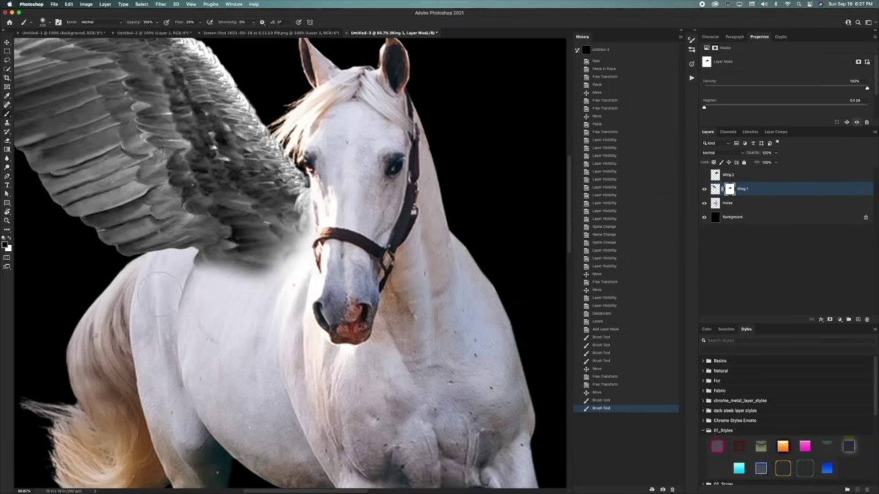
{"action": "left_click_drag", "start_coordinate": [160, 294], "coordinate": [293, 275]}
Examine the whole canvas to judge how the masked wing sits on the horse.
{"action": "key", "text": "z"}
{"action": "key", "text": "super+minus"}
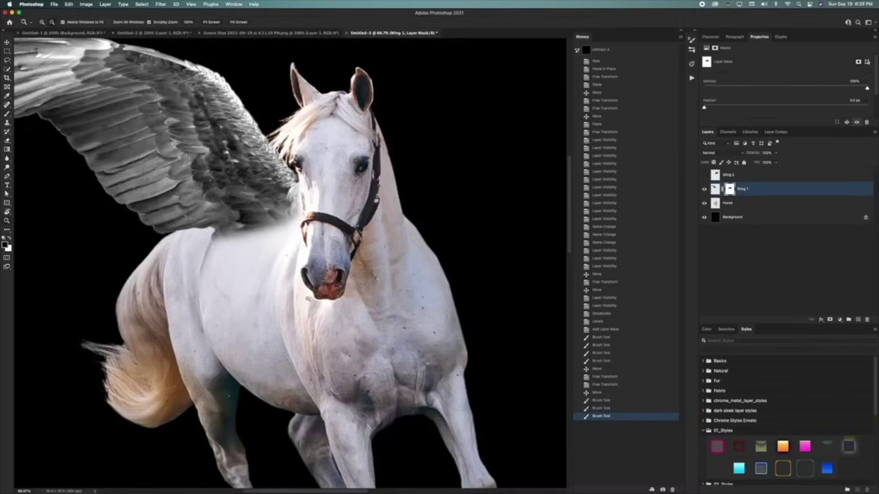
{"action": "key", "text": "super+minus"}
{"action": "key", "text": "super+minus"}
{"action": "key", "text": "super+minus"}
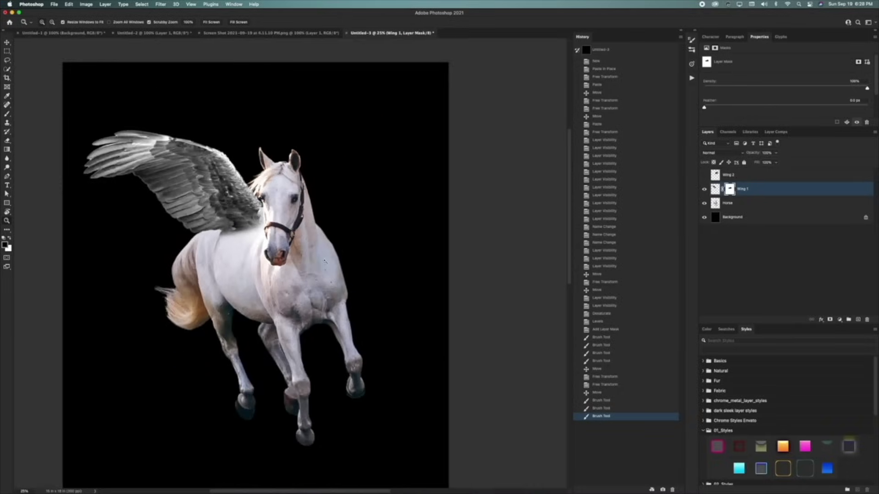
{"action": "key", "text": "super+minus"}
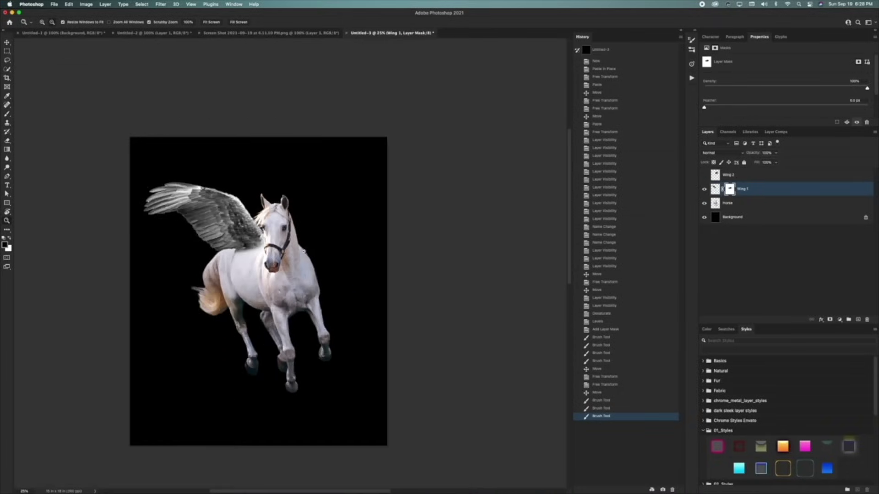
{"action": "scroll", "coordinate": [297, 256], "scroll_direction": "left", "scroll_amount": 3}
{"action": "key", "text": "b"}
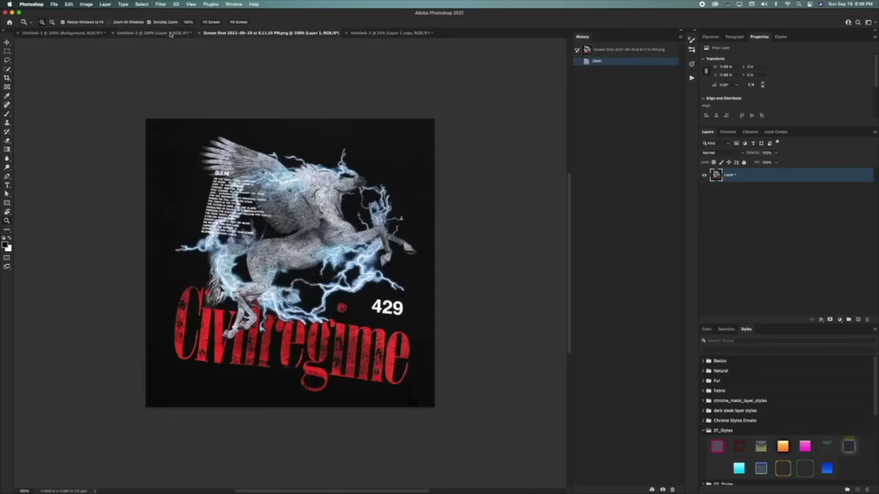
Compare the eagle source in Untitled-2 with the two-winged horse in Untitled-3, toggling the Horse layer off and on.
{"action": "left_click", "coordinate": [167, 34]}
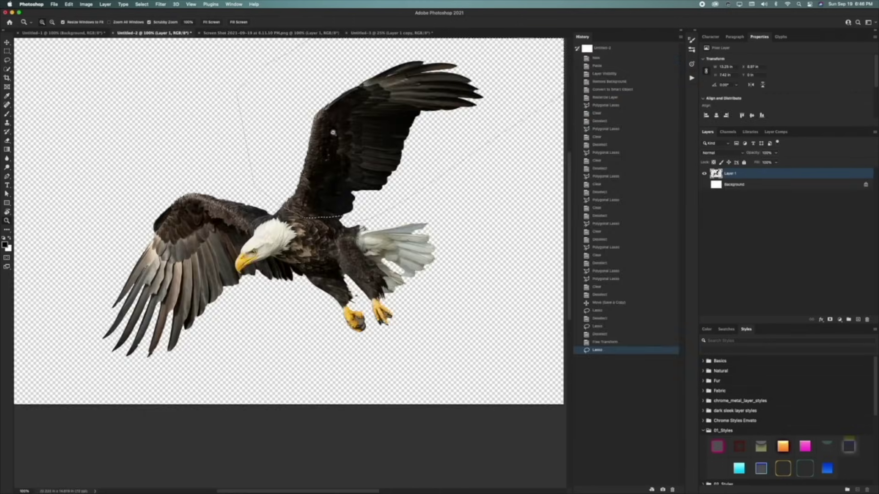
{"action": "left_click", "coordinate": [373, 33]}
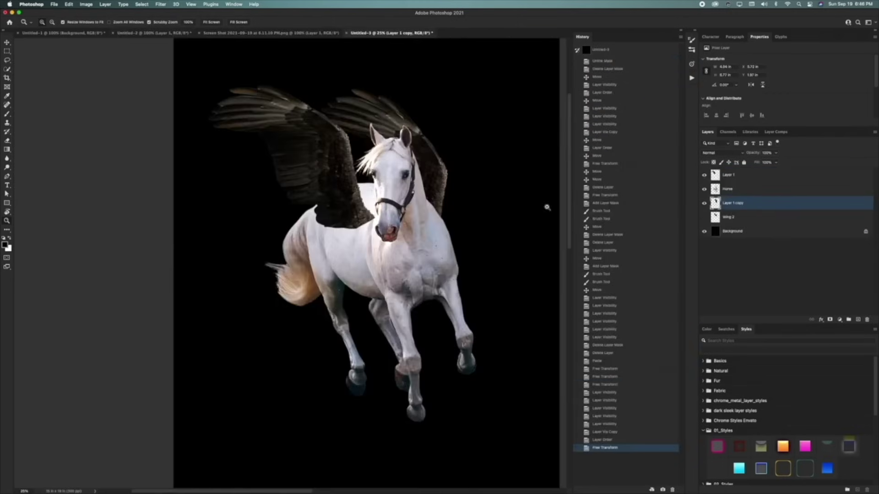
{"action": "left_click", "coordinate": [704, 189]}
{"action": "left_click", "coordinate": [705, 189]}
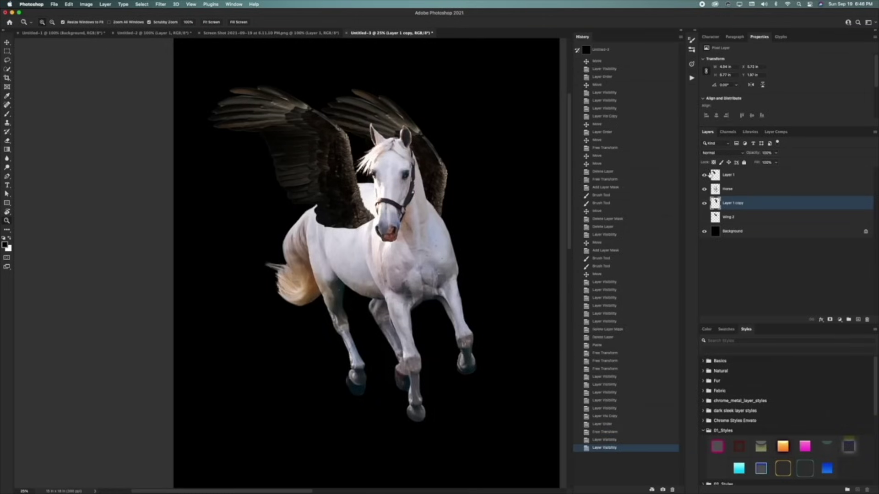
Move the Layer 1 copy wing up and slightly inward behind the horse's head, checking it by hiding and showing the layer.
{"action": "left_click", "coordinate": [8, 42]}
{"action": "left_click_drag", "start_coordinate": [478, 209], "coordinate": [400, 193]}
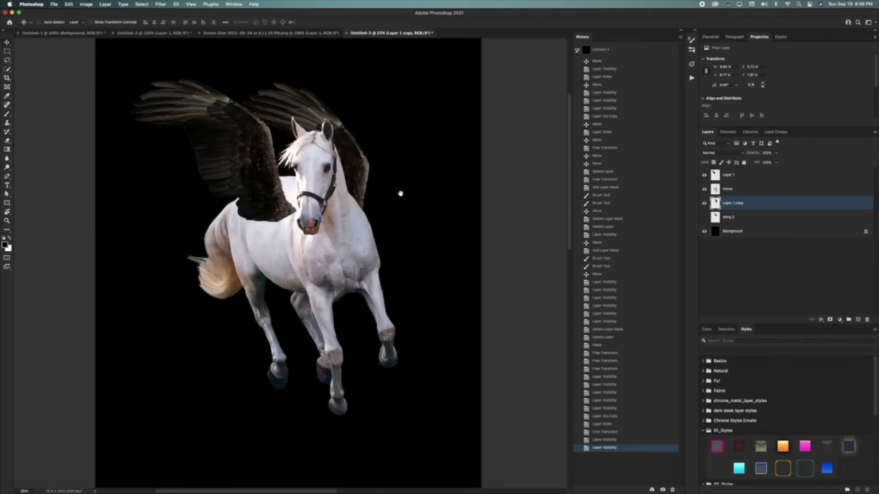
{"action": "left_click", "coordinate": [704, 204]}
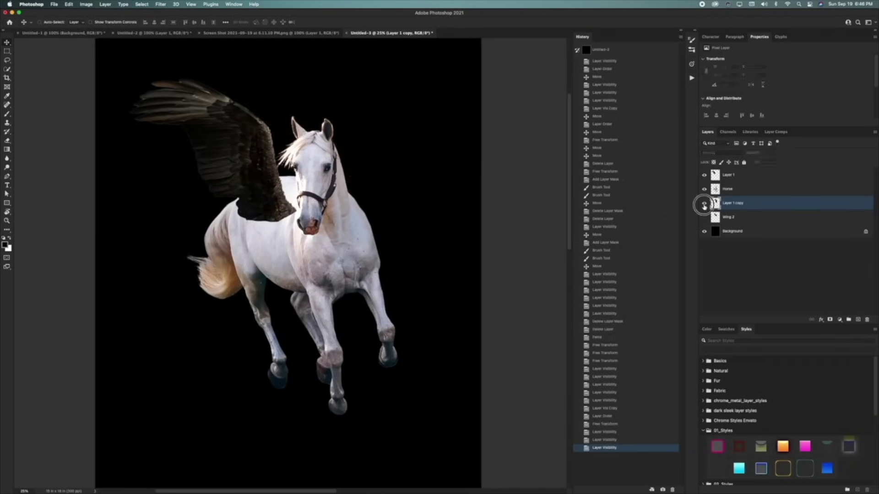
{"action": "left_click", "coordinate": [704, 204]}
{"action": "left_click_drag", "start_coordinate": [371, 192], "coordinate": [358, 173]}
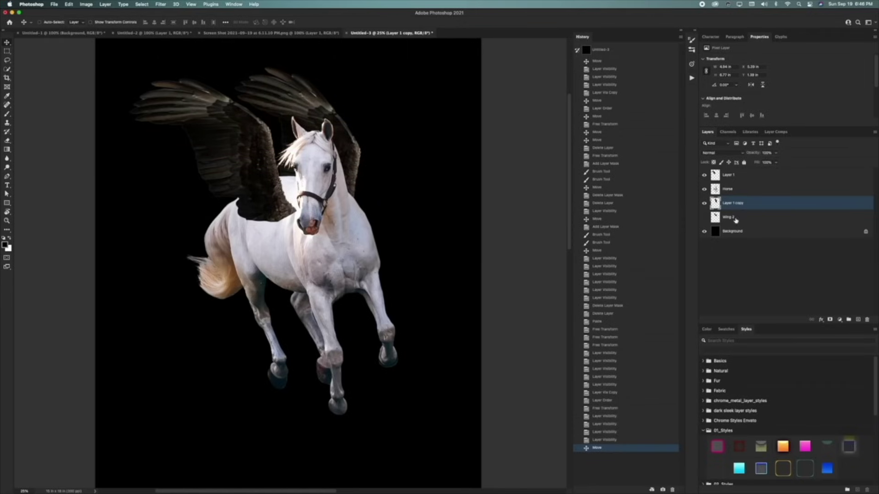
{"action": "left_click", "coordinate": [733, 189]}
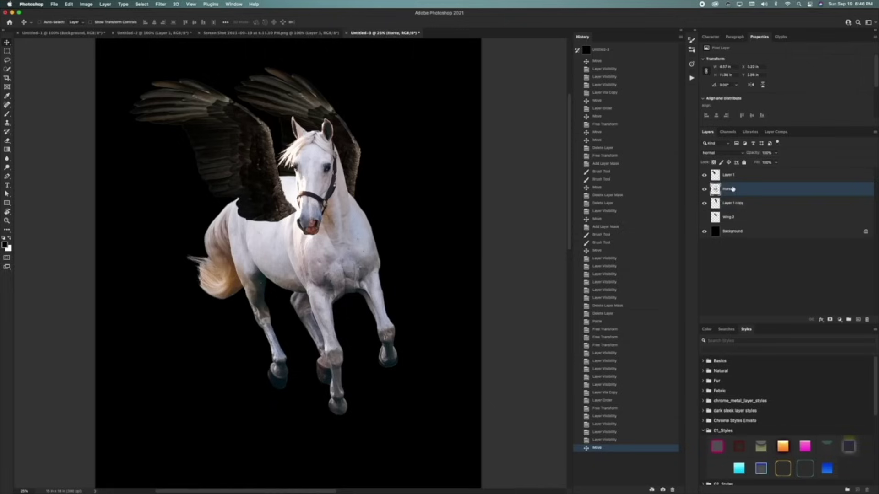
{"action": "key", "text": "super+j"}
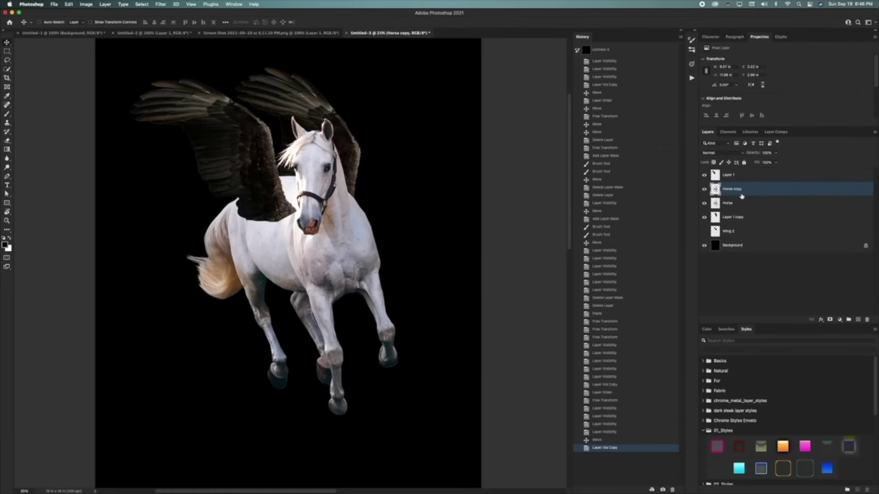
{"action": "left_click", "coordinate": [741, 204]}
{"action": "left_click", "coordinate": [768, 191]}
{"action": "key", "text": "Delete"}
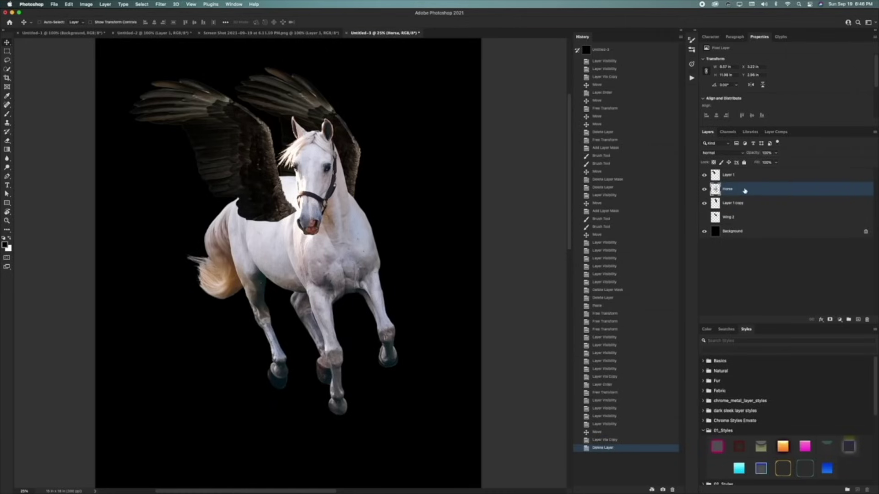
Duplicate the Horse layer and hide the original, keeping Layer 1 copy visible.
{"action": "left_click_drag", "start_coordinate": [750, 193], "coordinate": [858, 320]}
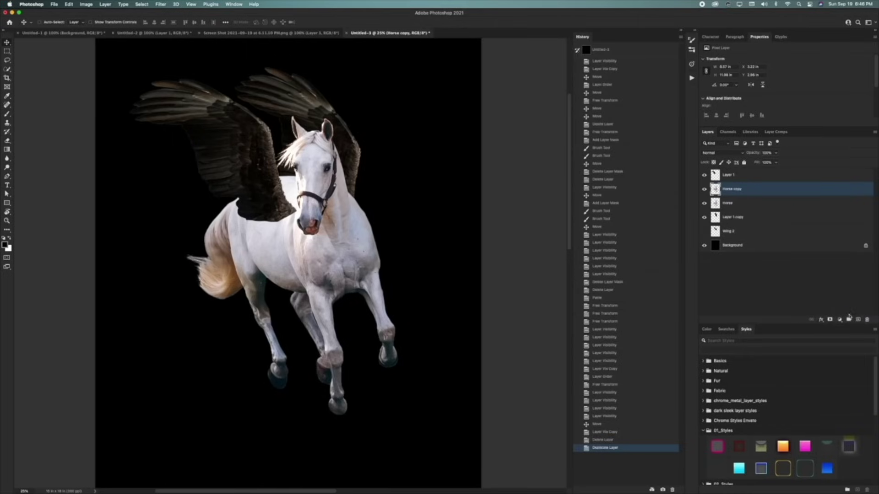
{"action": "left_click", "coordinate": [704, 217]}
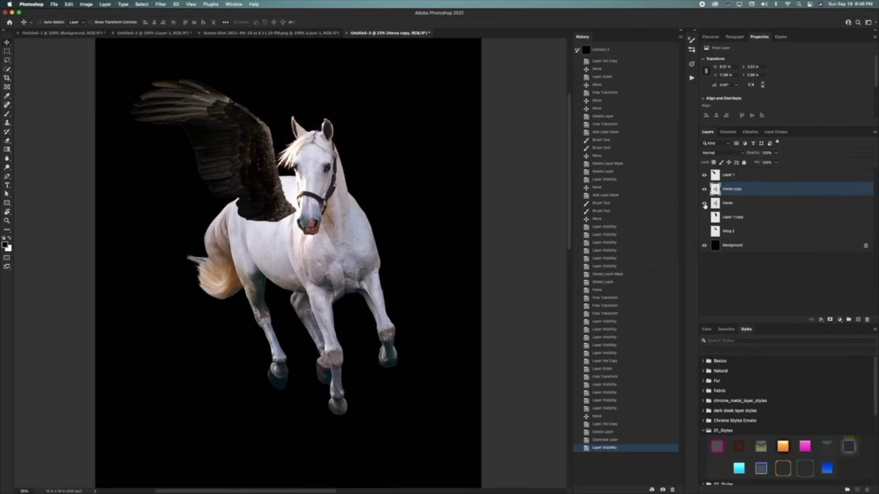
{"action": "left_click", "coordinate": [705, 204]}
{"action": "left_click", "coordinate": [704, 217]}
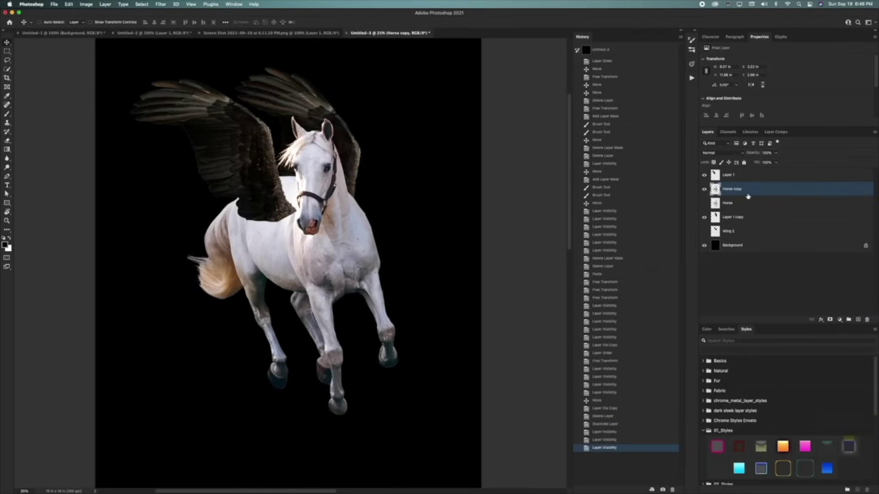
Convert the two wing layers, Layer 1 and Layer 1 copy, to smart objects.
{"action": "left_click", "coordinate": [723, 217]}
{"action": "left_click", "coordinate": [731, 177]}
{"action": "left_click", "coordinate": [705, 175]}
{"action": "left_click", "coordinate": [704, 175]}
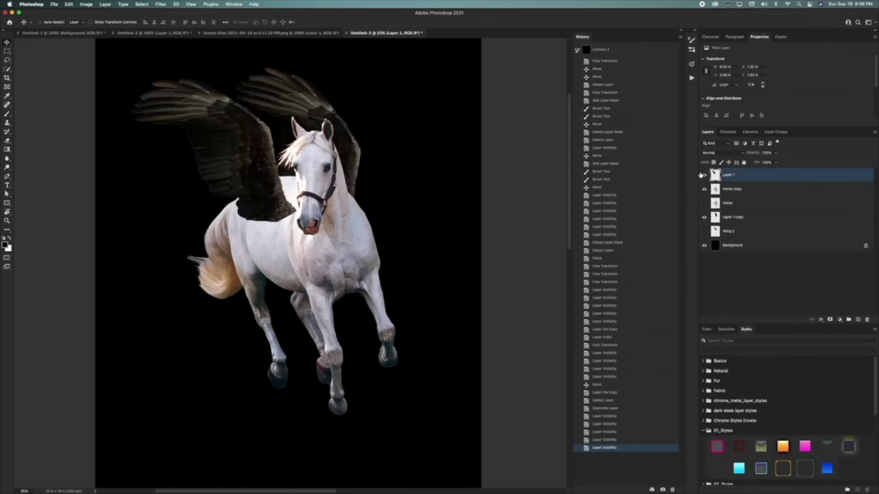
{"action": "right_click", "coordinate": [734, 175]}
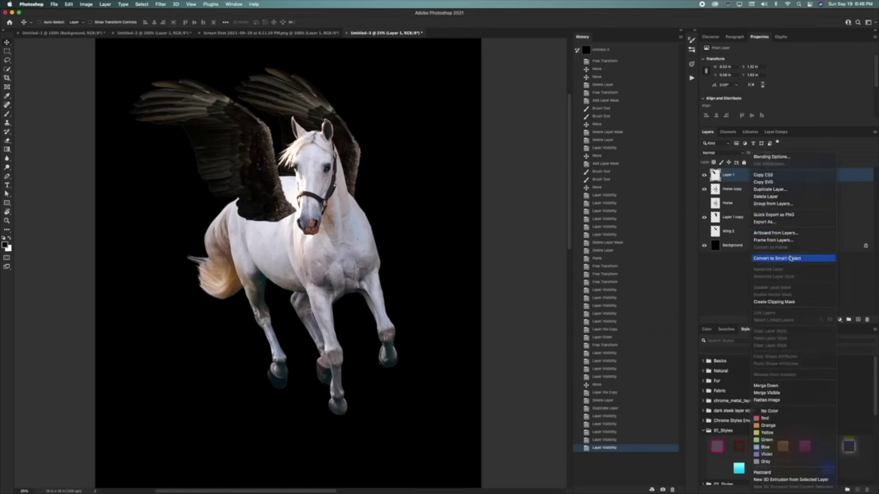
{"action": "left_click", "coordinate": [697, 164]}
{"action": "right_click", "coordinate": [738, 219]}
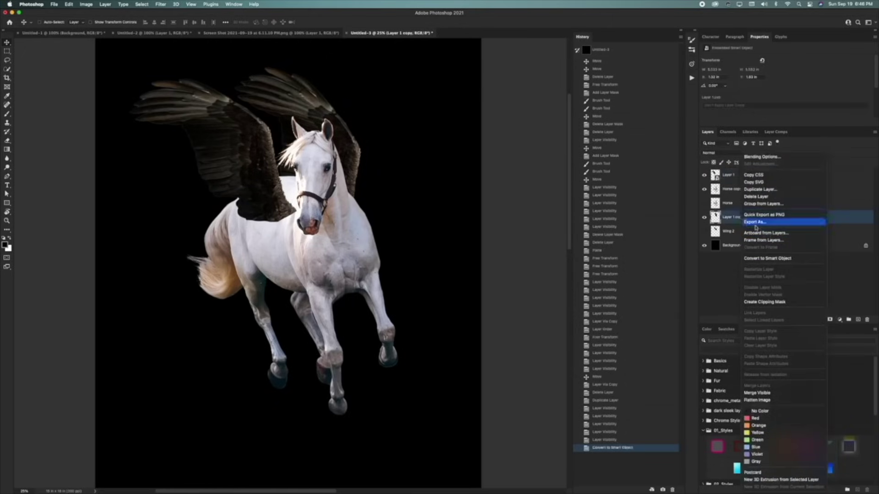
{"action": "left_click", "coordinate": [781, 259]}
Rename Layer 1 copy as Wing 1 and Layer 1 as Wing 2.
{"action": "double_click", "coordinate": [737, 218]}
{"action": "type", "text": "Win 1"}
{"action": "key", "text": "Return"}
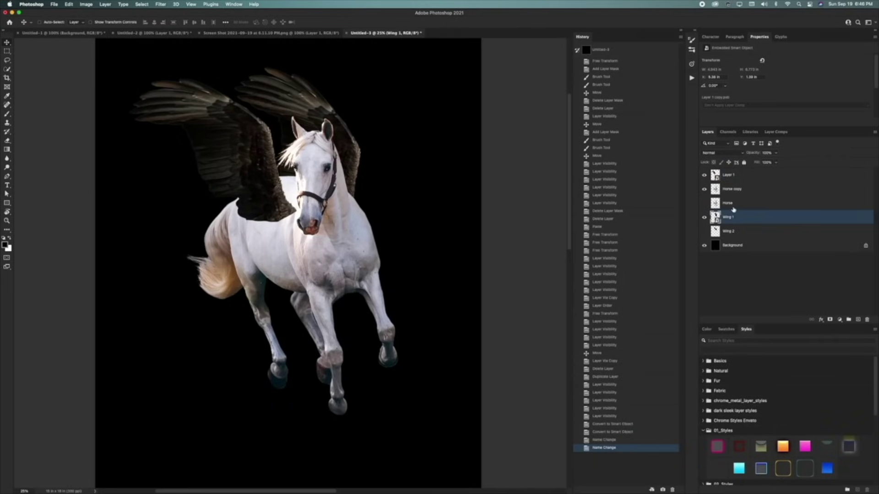
{"action": "double_click", "coordinate": [728, 175]}
{"action": "type", "text": "Wing"}
{"action": "key", "text": "Return"}
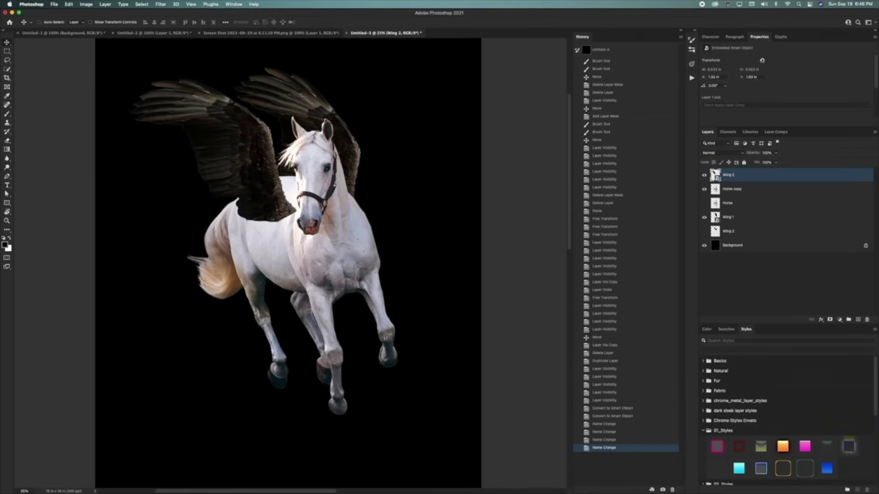
Apply Hue/Saturation to the Wing 2 smart object at the front with Saturation -100 and Lightness 0.
{"action": "key", "text": "ctrl+z"}
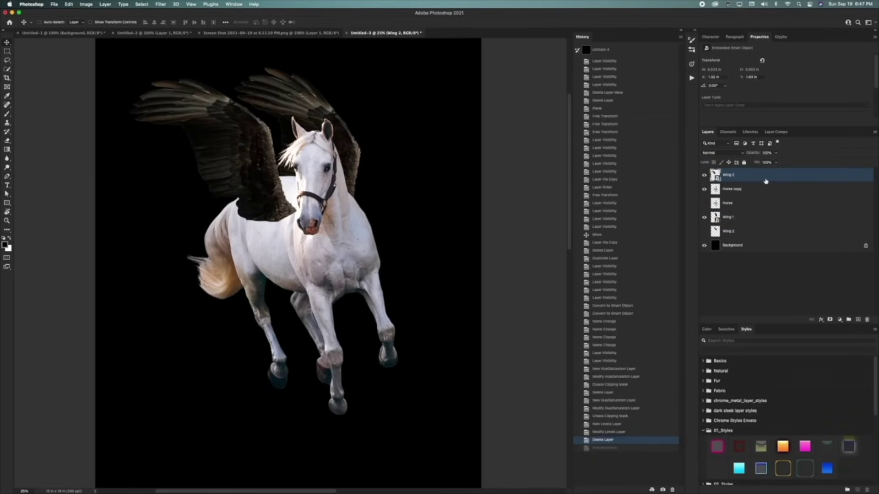
{"action": "left_click", "coordinate": [86, 4]}
{"action": "mouse_move", "coordinate": [96, 23]}
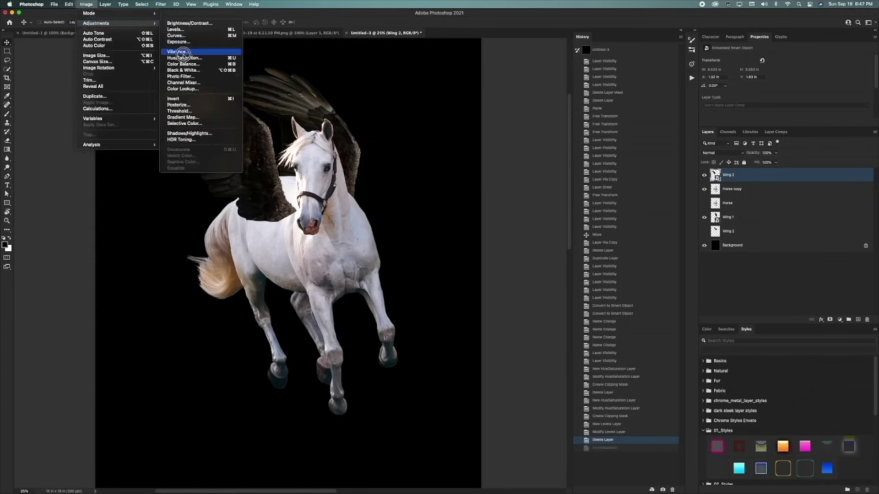
{"action": "left_click", "coordinate": [183, 58]}
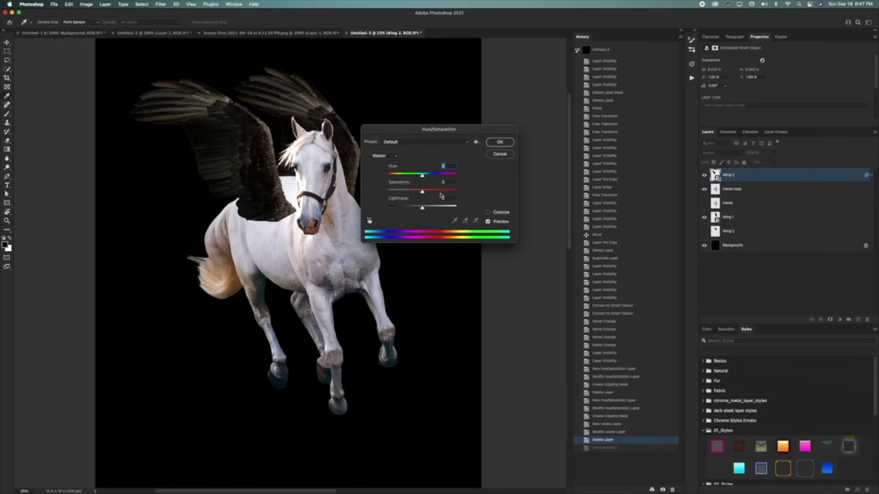
{"action": "left_click_drag", "start_coordinate": [422, 192], "coordinate": [425, 211]}
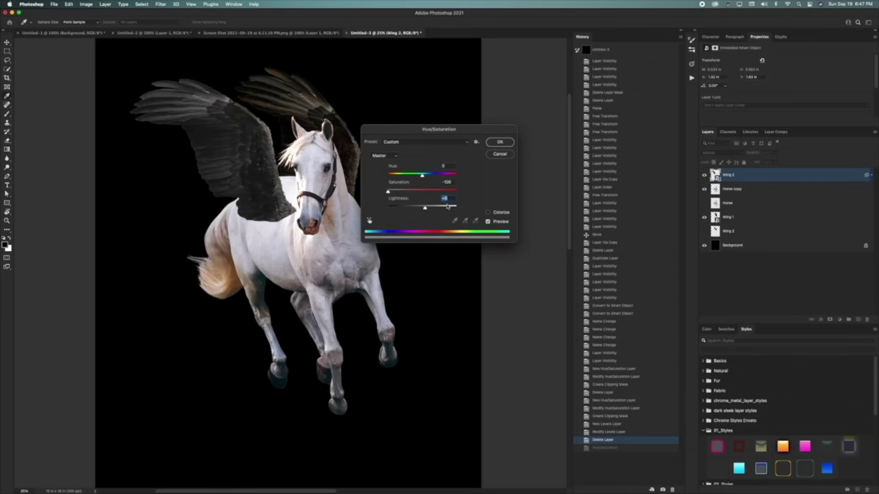
{"action": "type", "text": "0"}
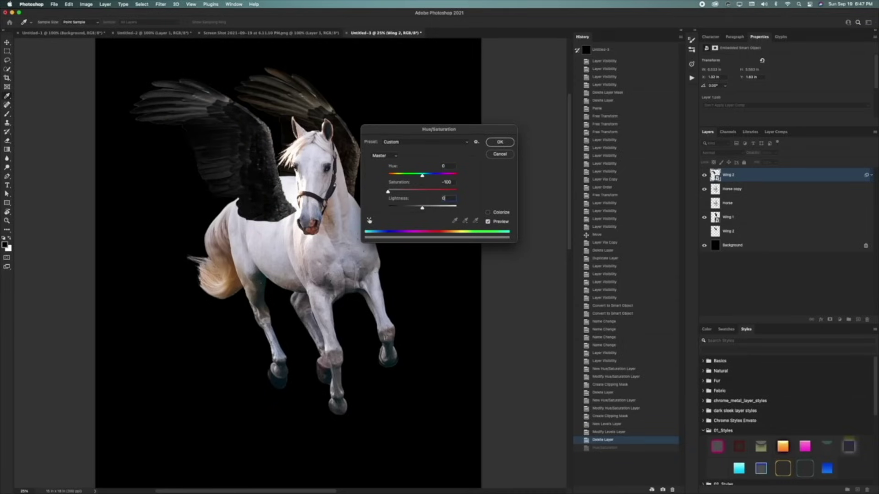
{"action": "left_click", "coordinate": [501, 142]}
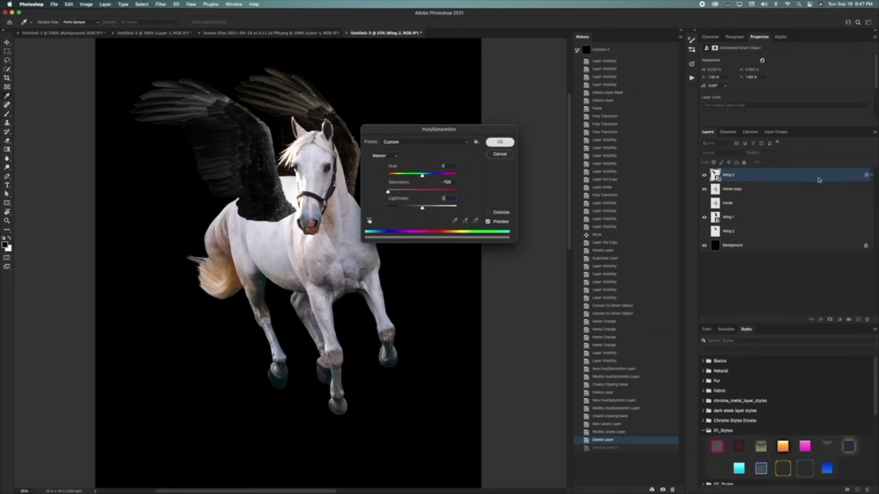
Brighten Wing 2 with a Levels adjustment, setting the midtone input to 2.09 and the white input to 71.
{"action": "left_click", "coordinate": [97, 5]}
{"action": "mouse_move", "coordinate": [102, 23]}
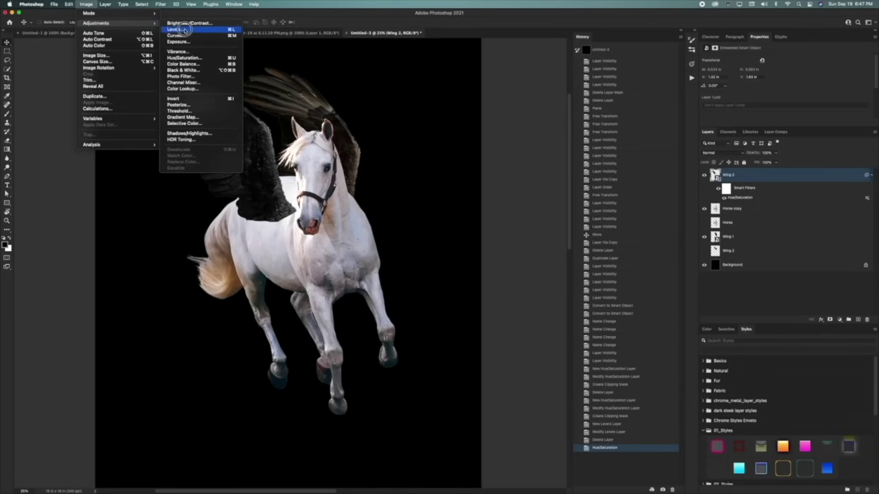
{"action": "left_click", "coordinate": [185, 29]}
{"action": "left_click_drag", "start_coordinate": [422, 204], "coordinate": [395, 203]}
{"action": "left_click_drag", "start_coordinate": [464, 204], "coordinate": [383, 204]}
{"action": "key", "text": "shift+Tab"}
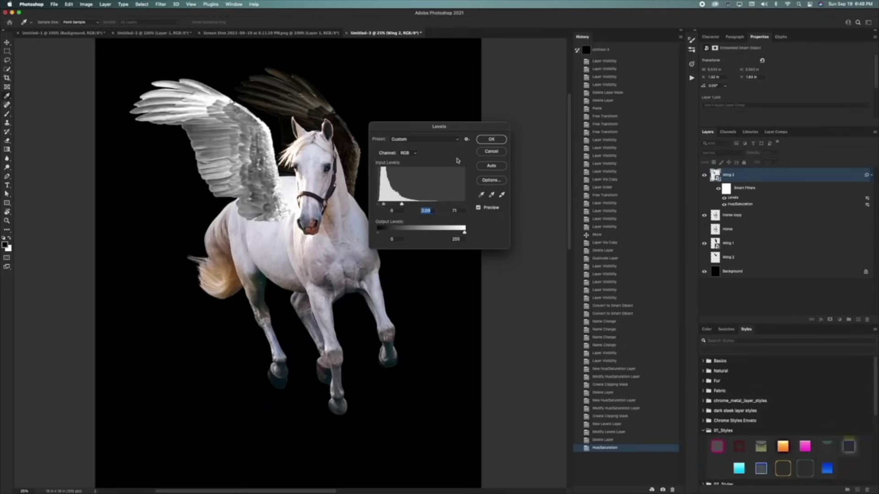
{"action": "left_click", "coordinate": [481, 140]}
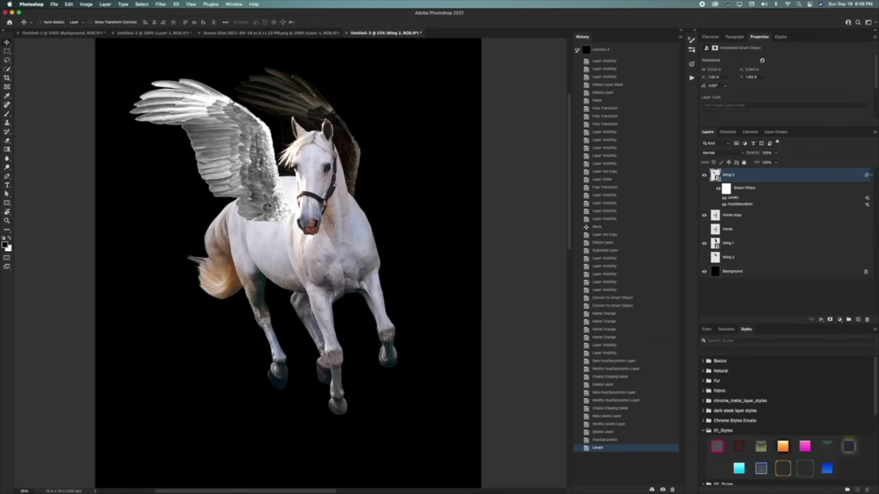
Copy Wing 2's Levels and Hue/Saturation smart filters to Wing 1, then toggle Horse copy to check the wing.
{"action": "key", "text": "b"}
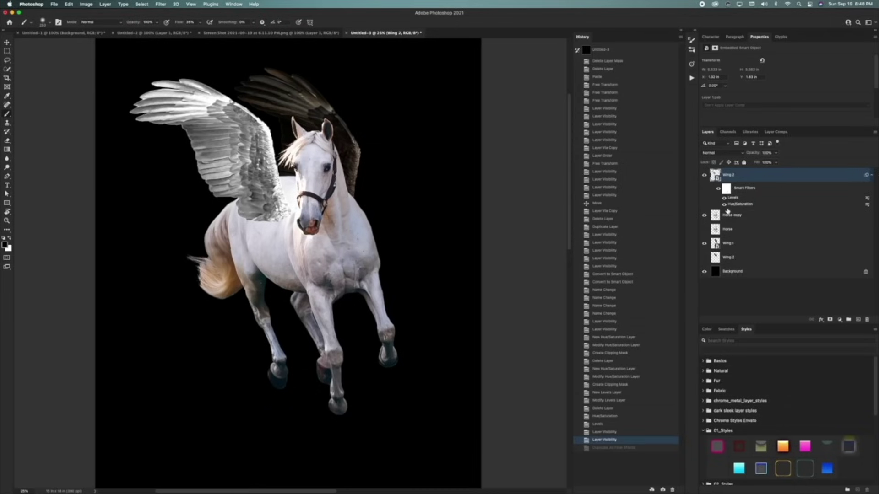
{"action": "left_click_drag", "start_coordinate": [746, 189], "coordinate": [735, 244]}
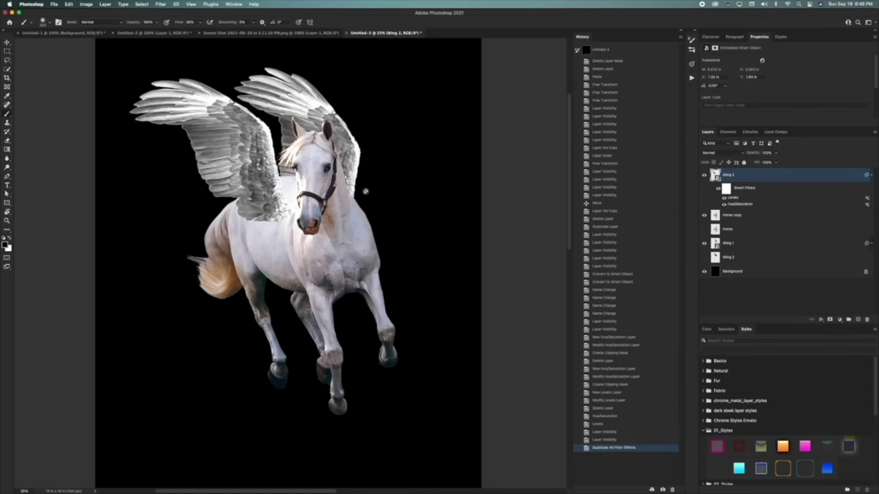
{"action": "left_click", "coordinate": [704, 215]}
{"action": "left_click", "coordinate": [704, 215]}
Convert Horse copy to a smart object and move the hidden Horse layer below Wing 1.
{"action": "left_click", "coordinate": [745, 215]}
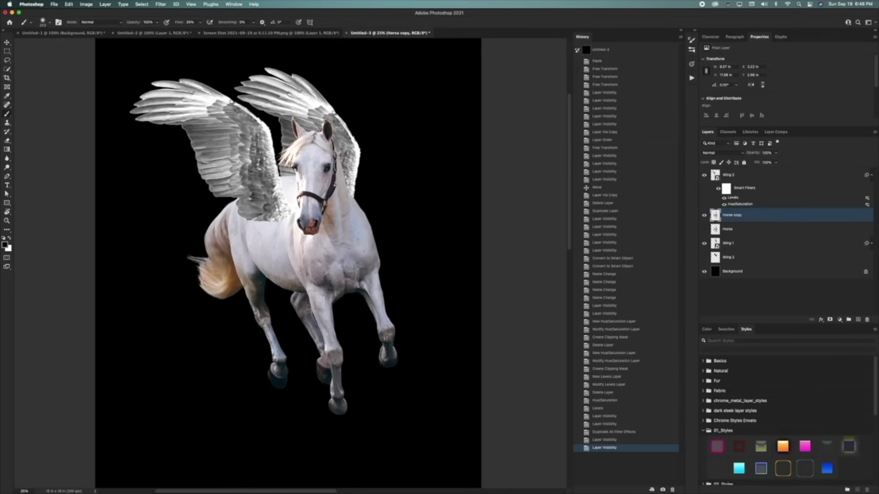
{"action": "right_click", "coordinate": [769, 215]}
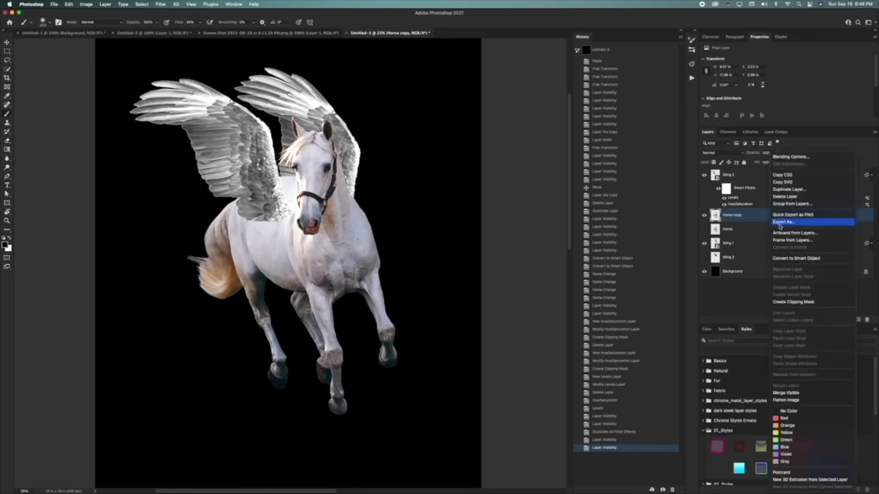
{"action": "left_click", "coordinate": [797, 259]}
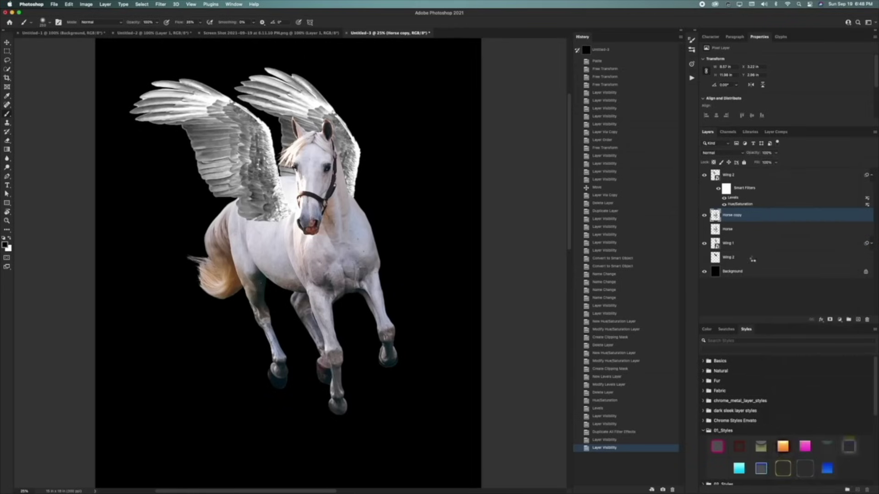
{"action": "left_click", "coordinate": [704, 229]}
{"action": "left_click", "coordinate": [704, 229]}
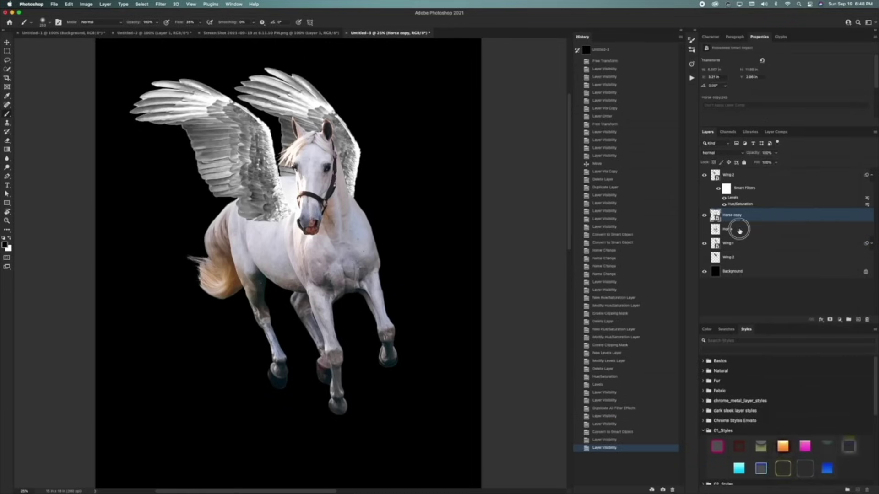
{"action": "left_click_drag", "start_coordinate": [739, 232], "coordinate": [736, 255]}
Copy Wing 2's smart filters to Horse copy and delete the copied Levels filter, keeping only Hue/Saturation.
{"action": "left_click", "coordinate": [730, 217]}
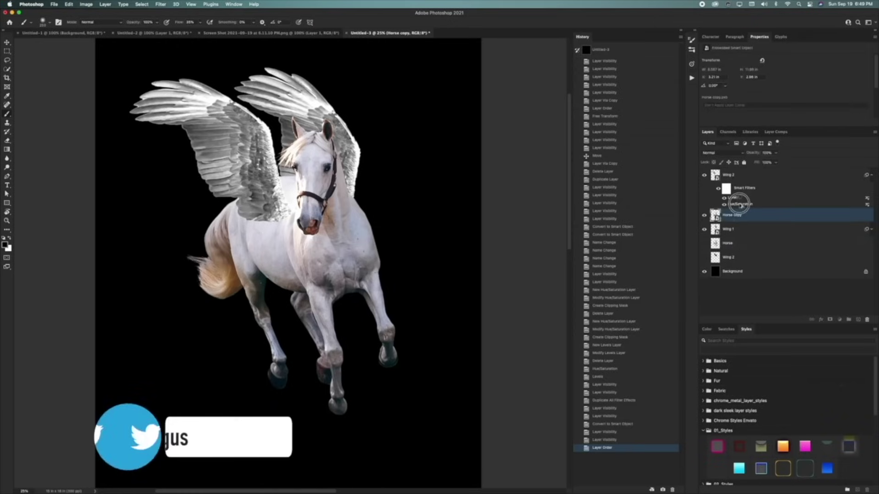
{"action": "left_click_drag", "start_coordinate": [741, 190], "coordinate": [738, 214]}
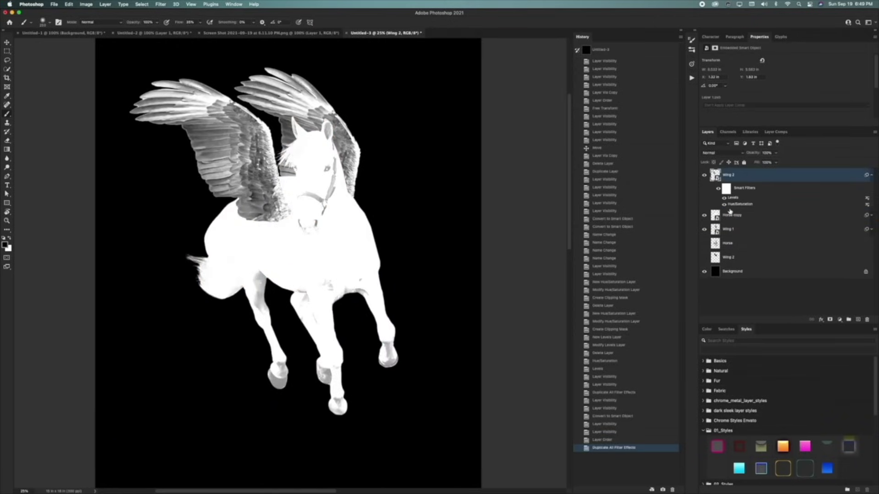
{"action": "left_click", "coordinate": [723, 216]}
{"action": "left_click", "coordinate": [872, 215]}
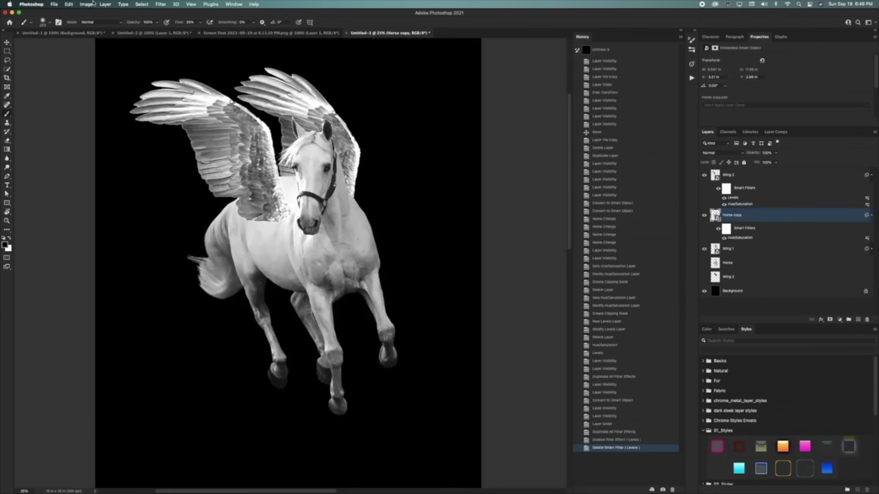
Darken Horse copy's midtones with a Levels adjustment, setting the white input to 241, and toggle Horse copy and Wing 2 to compare them.
{"action": "left_click", "coordinate": [93, 4]}
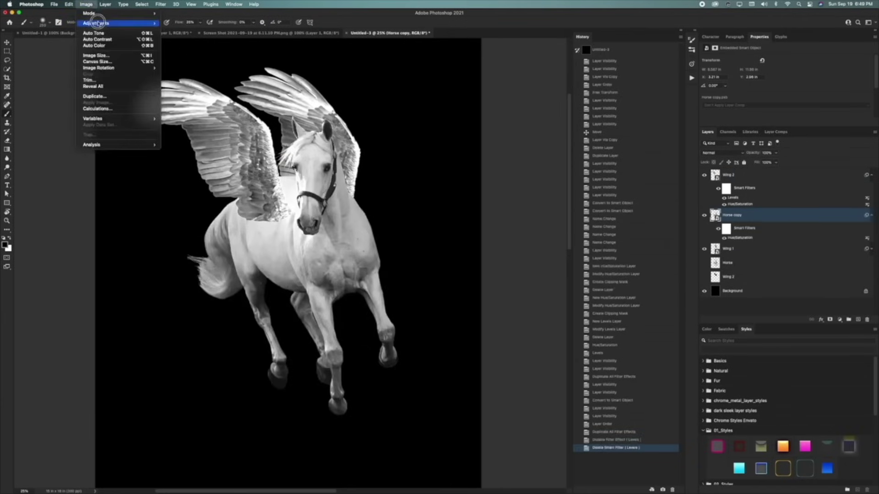
{"action": "left_click", "coordinate": [183, 32]}
{"action": "key", "text": "Escape"}
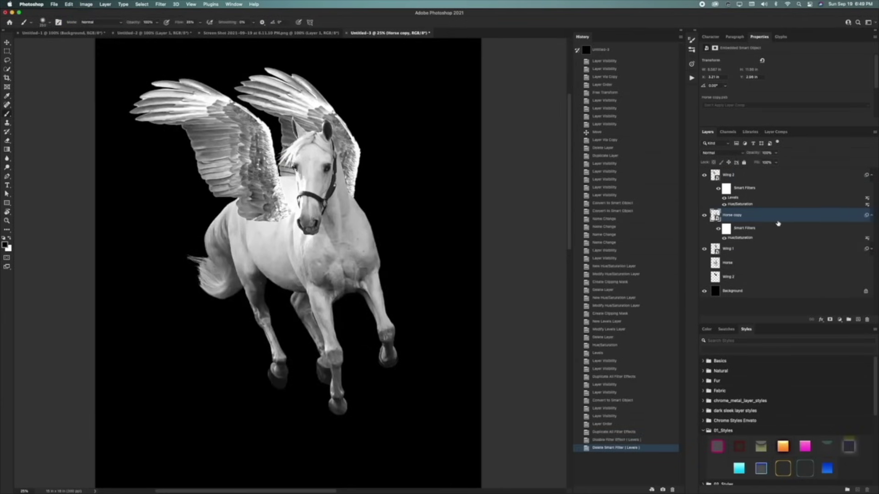
{"action": "key", "text": "super+l"}
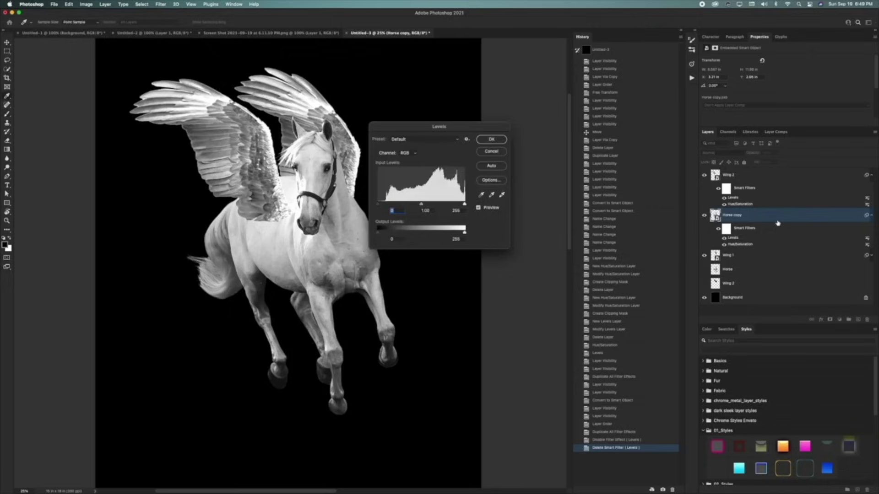
{"action": "mouse_move", "coordinate": [421, 206]}
{"action": "left_mouse_down"}
{"action": "mouse_move", "coordinate": [460, 205]}
{"action": "mouse_move", "coordinate": [430, 205]}
{"action": "left_mouse_up"}
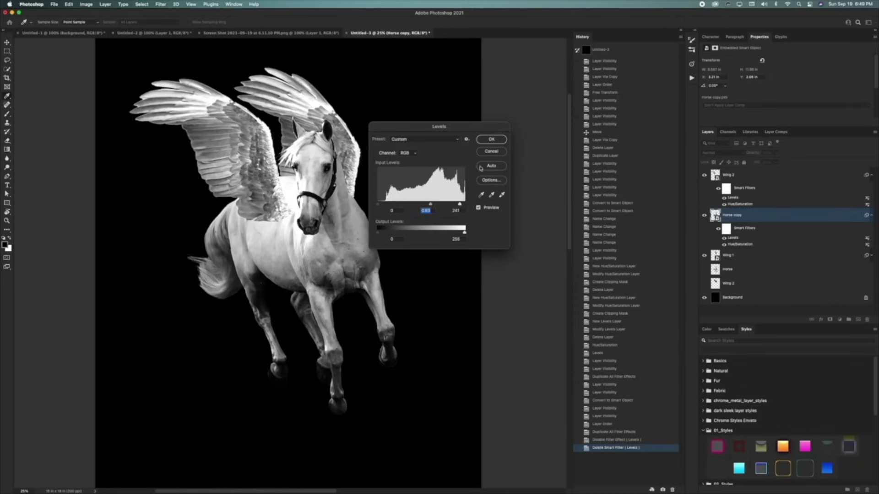
{"action": "left_click", "coordinate": [491, 139]}
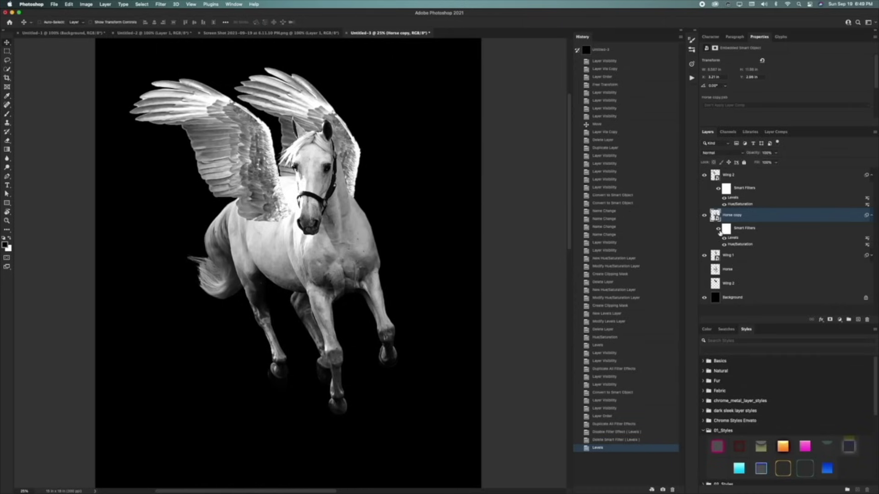
{"action": "left_click", "coordinate": [705, 216]}
{"action": "left_click", "coordinate": [704, 215]}
{"action": "left_click", "coordinate": [704, 175]}
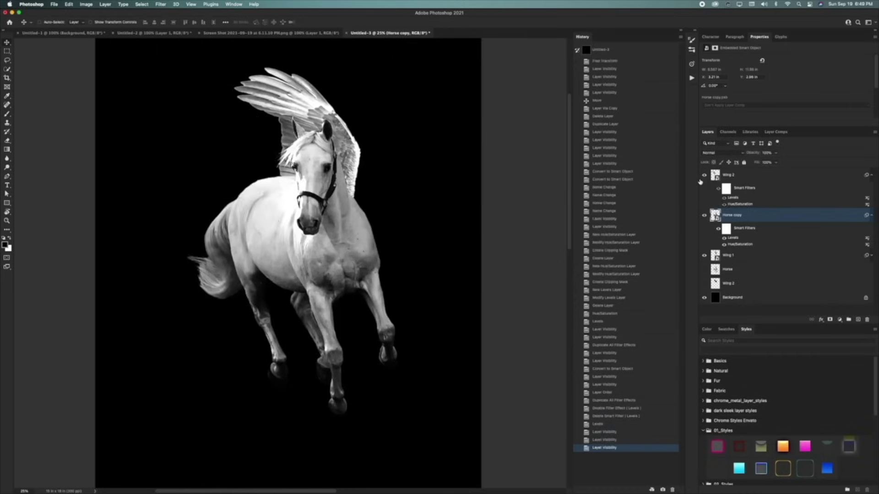
{"action": "left_click", "coordinate": [704, 174]}
Add a layer mask to Wing 2 and brush out the wing's base where it meets the horse's back.
{"action": "left_click", "coordinate": [755, 179]}
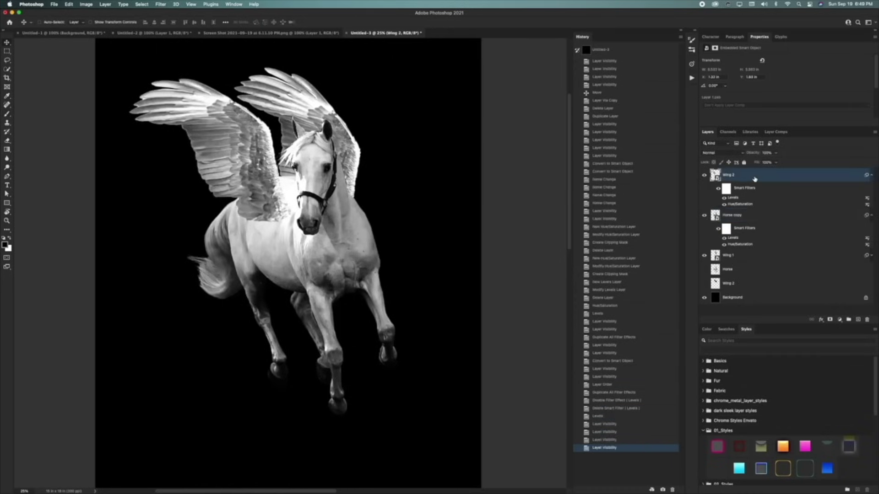
{"action": "left_click", "coordinate": [831, 320]}
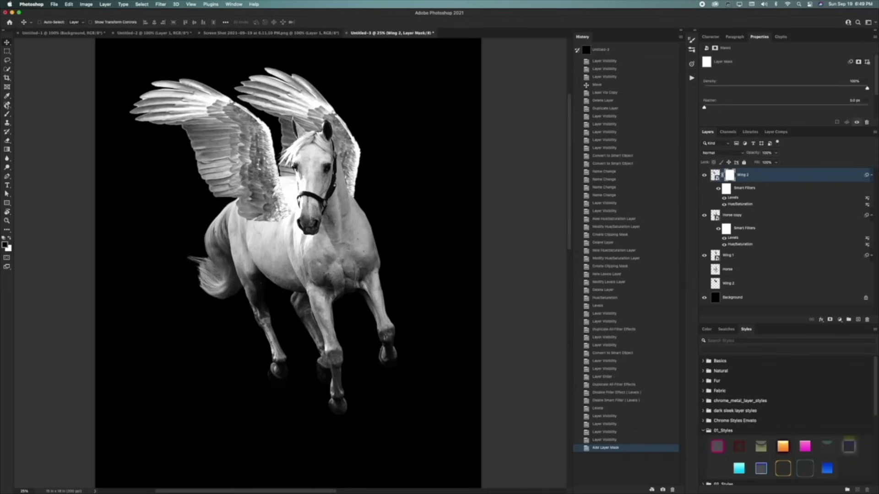
{"action": "key", "text": "b"}
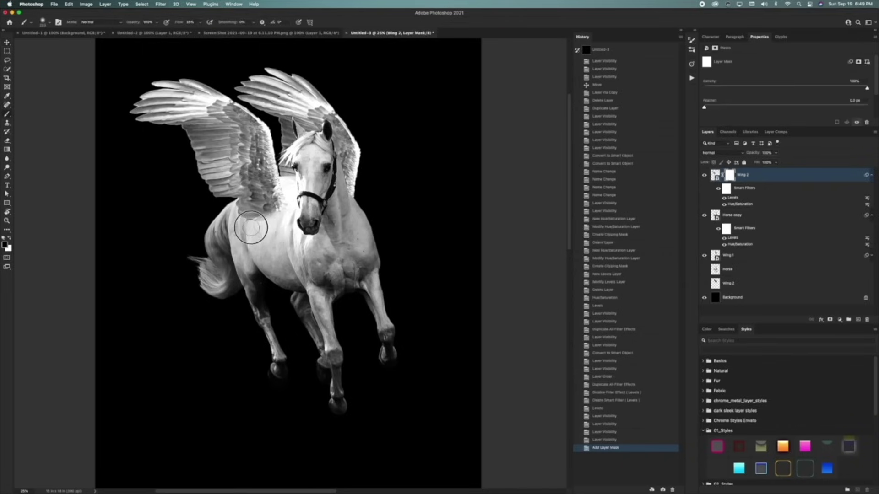
{"action": "left_click_drag", "start_coordinate": [251, 227], "coordinate": [303, 206]}
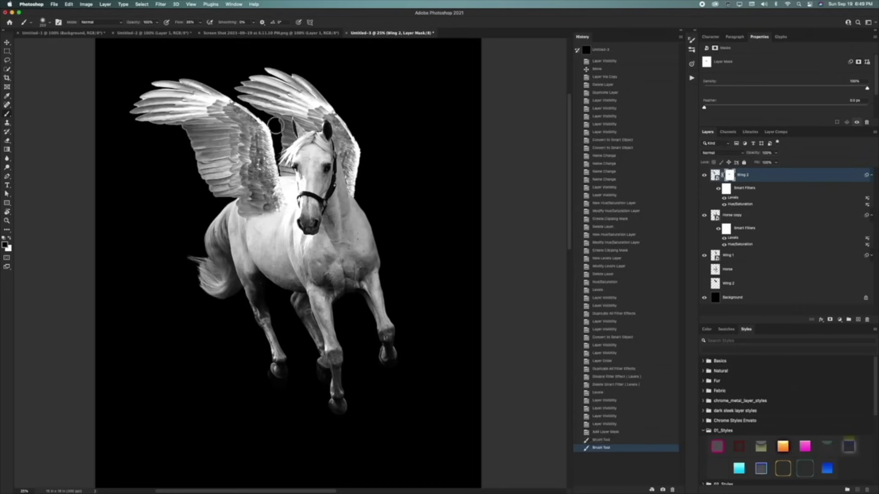
Duplicate the masked Wing 2, hide the original, and flatten the copy by converting it to a smart object and rasterizing it.
{"action": "key", "text": "super+z"}
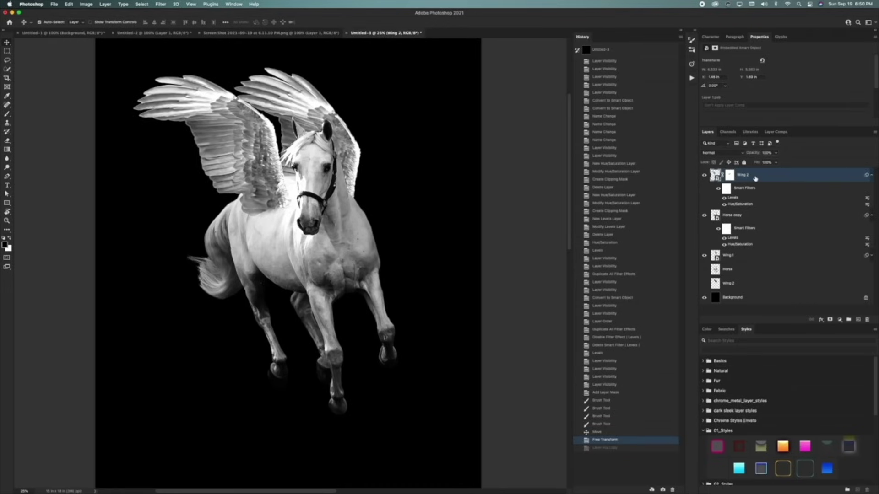
{"action": "key", "text": "super+j"}
{"action": "left_click", "coordinate": [704, 215]}
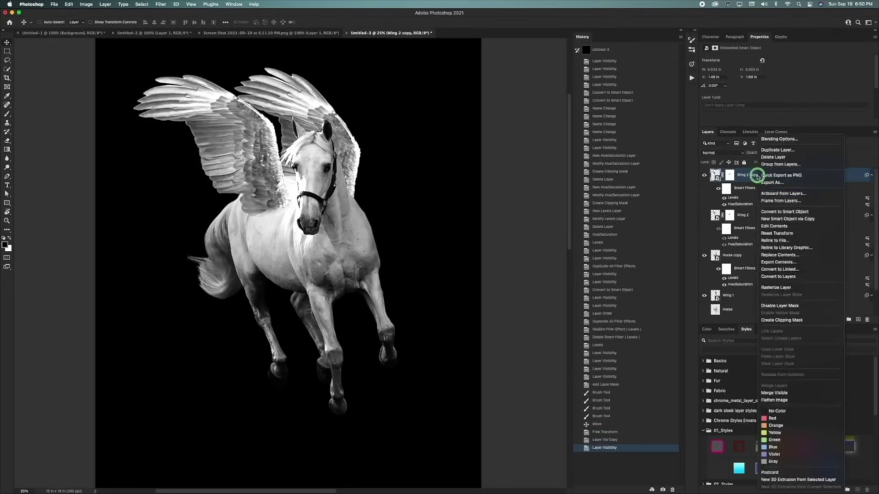
{"action": "right_click", "coordinate": [810, 177]}
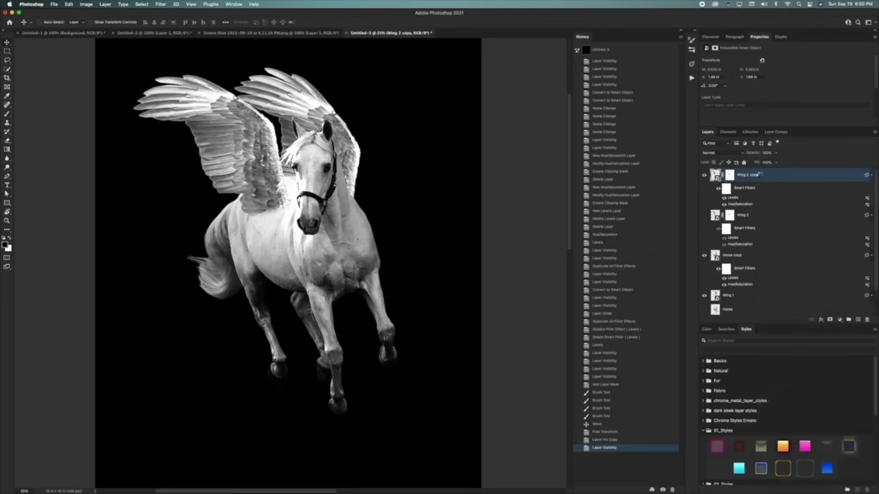
{"action": "right_click", "coordinate": [759, 175]}
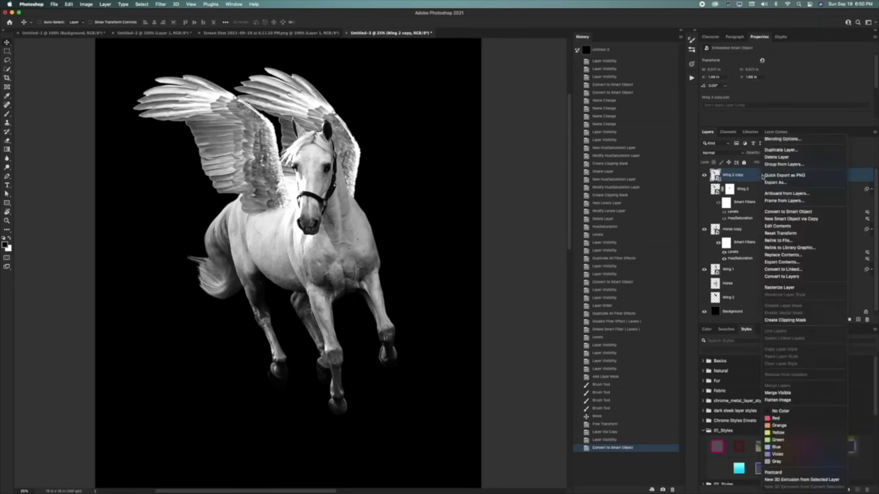
{"action": "left_click", "coordinate": [784, 287]}
Warp Wing 2 copy so its feather tips bend inward and sweep upward while its base settles onto the horse's back.
{"action": "key", "text": "super+t"}
{"action": "right_click", "coordinate": [238, 142]}
{"action": "left_click", "coordinate": [252, 199]}
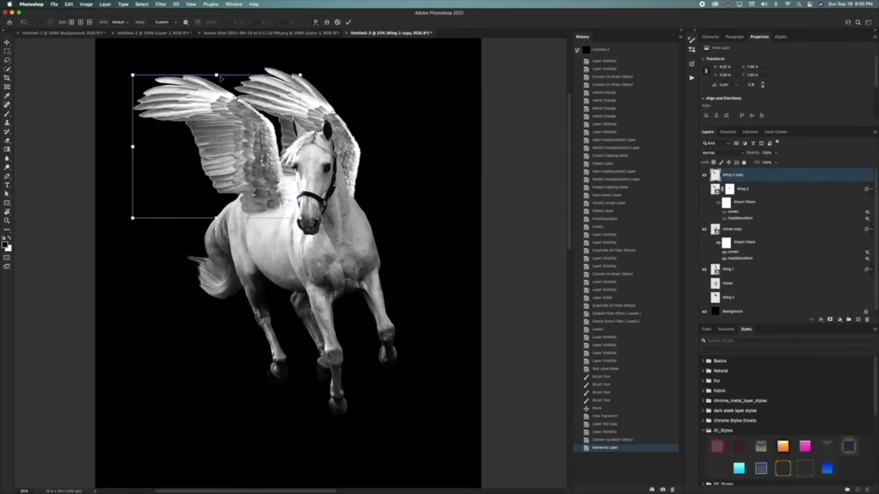
{"action": "left_click_drag", "start_coordinate": [206, 77], "coordinate": [208, 99]}
{"action": "left_click_drag", "start_coordinate": [138, 127], "coordinate": [194, 146]}
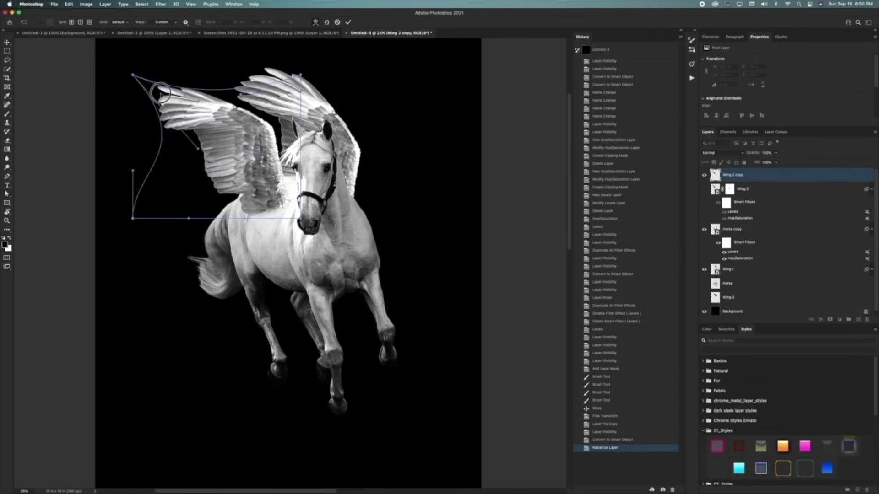
{"action": "left_click_drag", "start_coordinate": [160, 93], "coordinate": [166, 98]}
{"action": "left_click_drag", "start_coordinate": [164, 131], "coordinate": [159, 131]}
{"action": "left_click_drag", "start_coordinate": [266, 147], "coordinate": [275, 200]}
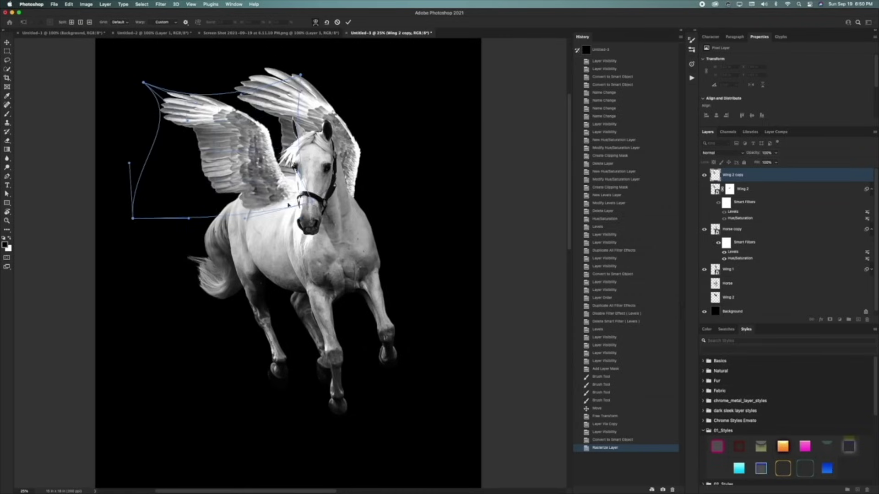
{"action": "left_click_drag", "start_coordinate": [144, 82], "coordinate": [205, 43]}
{"action": "left_click_drag", "start_coordinate": [288, 107], "coordinate": [277, 133]}
{"action": "key", "text": "Return"}
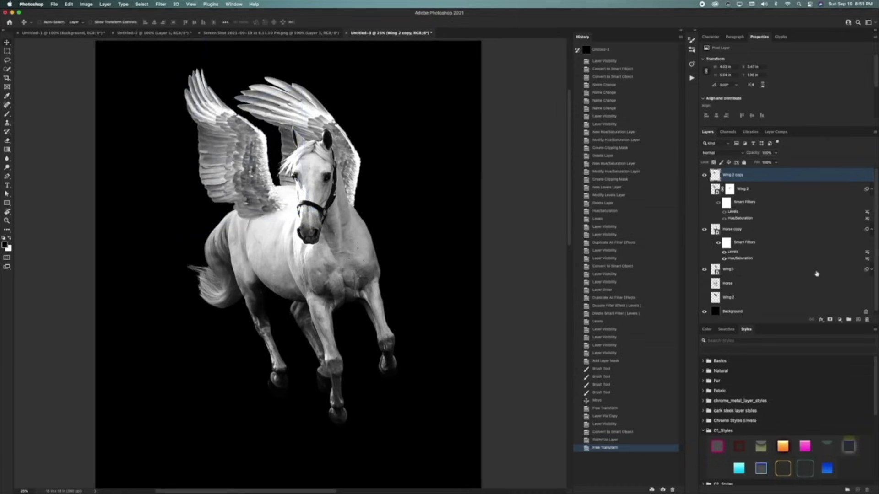
Toggle Horse copy to check the wings, and warp the rasterized Wing 1 copy so its feathers sweep upward like the front wing.
{"action": "left_click", "coordinate": [705, 229]}
{"action": "left_click", "coordinate": [705, 230]}
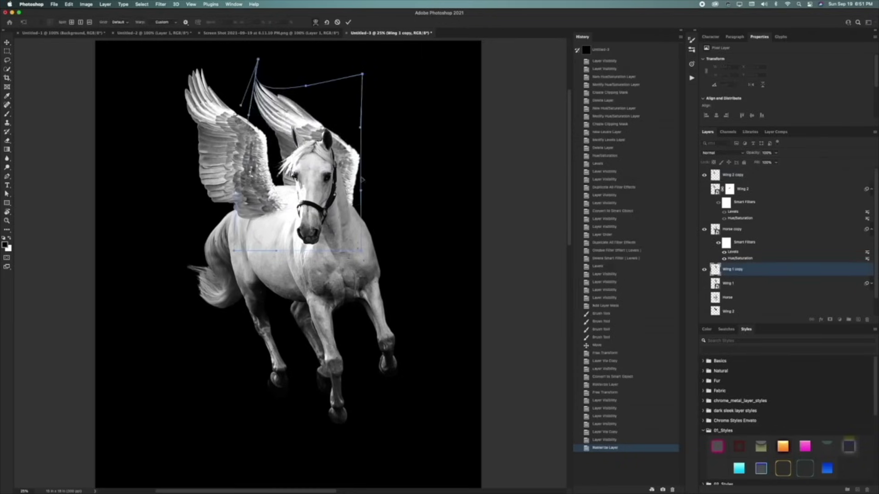
{"action": "left_click_drag", "start_coordinate": [362, 180], "coordinate": [301, 168]}
{"action": "key", "text": "Return"}
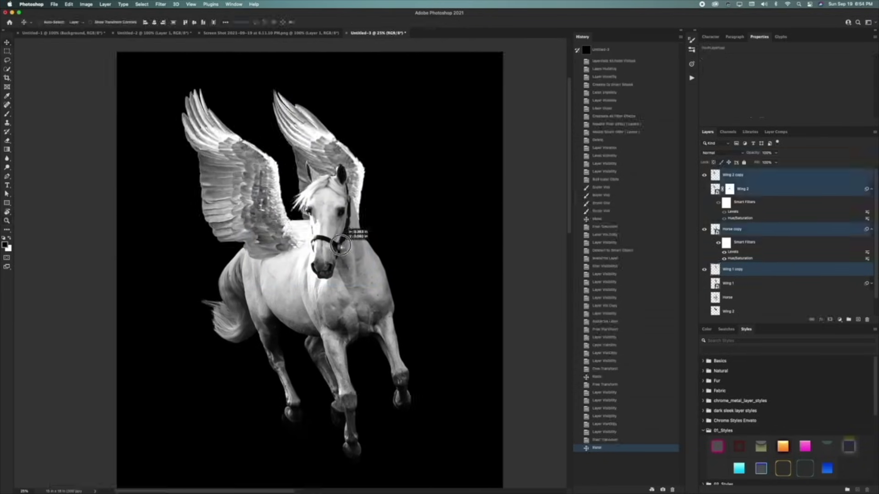
Reposition the horse and wing layers together, group them, and toggle the group's visibility to check it.
{"action": "mouse_move", "coordinate": [352, 233]}
{"action": "left_mouse_down"}
{"action": "mouse_move", "coordinate": [362, 234]}
{"action": "mouse_move", "coordinate": [353, 247]}
{"action": "left_mouse_up"}
{"action": "key", "text": "super+g"}
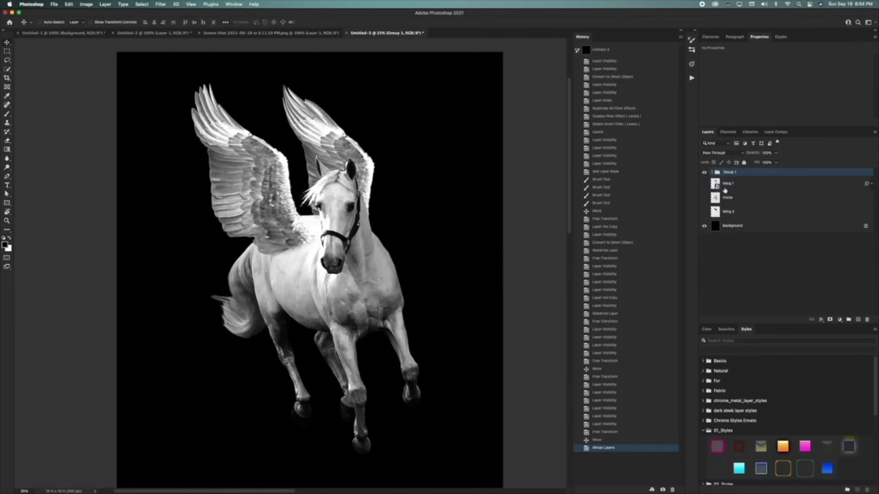
{"action": "double_click", "coordinate": [703, 172]}
Examine the whole winged-horse composition at several zoom levels.
{"action": "key", "text": "z"}
{"action": "left_click", "coordinate": [363, 259], "text": "alt"}
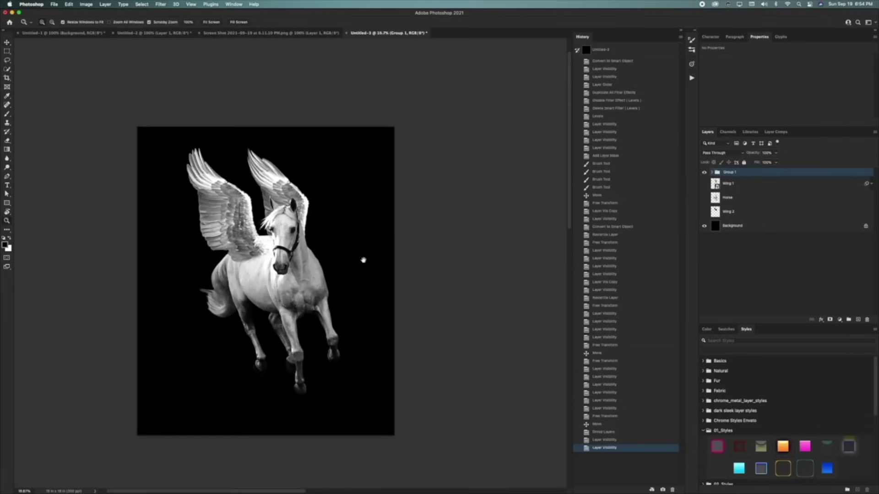
{"action": "left_click", "coordinate": [265, 262]}
{"action": "left_click", "coordinate": [320, 287], "text": "alt"}
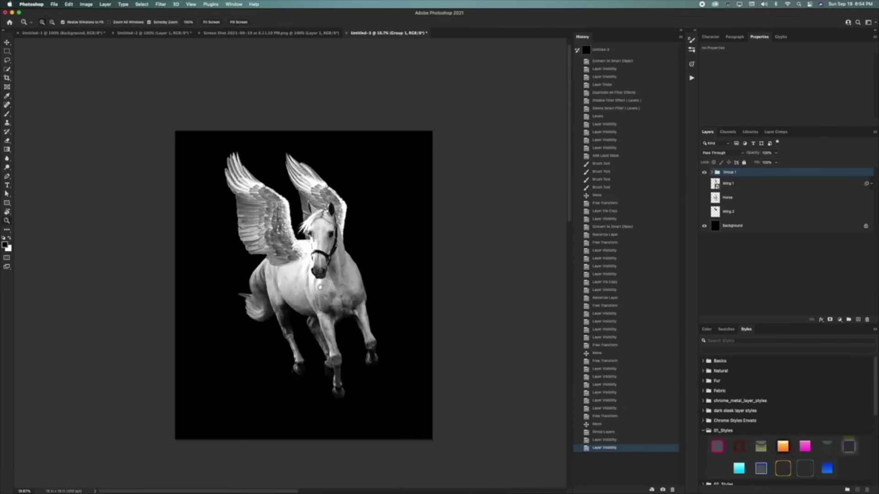
{"action": "left_click", "coordinate": [317, 250]}
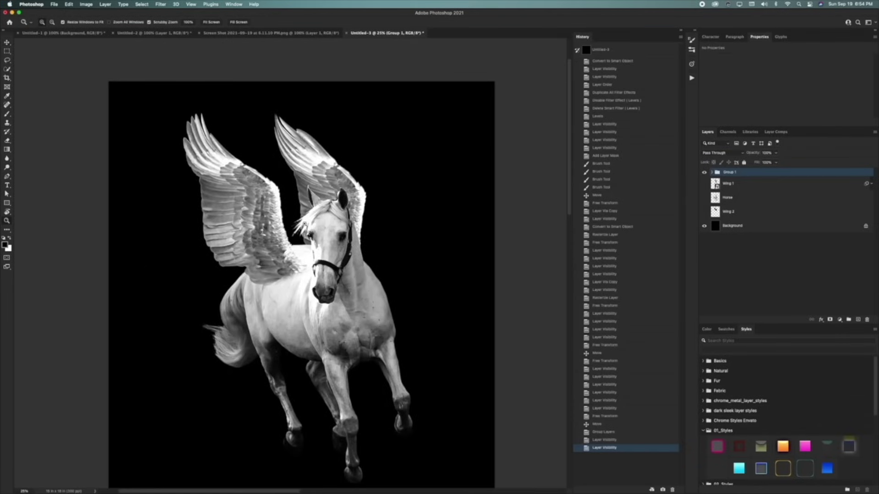
{"action": "left_click", "coordinate": [303, 226], "text": "alt"}
{"action": "left_click", "coordinate": [316, 248]}
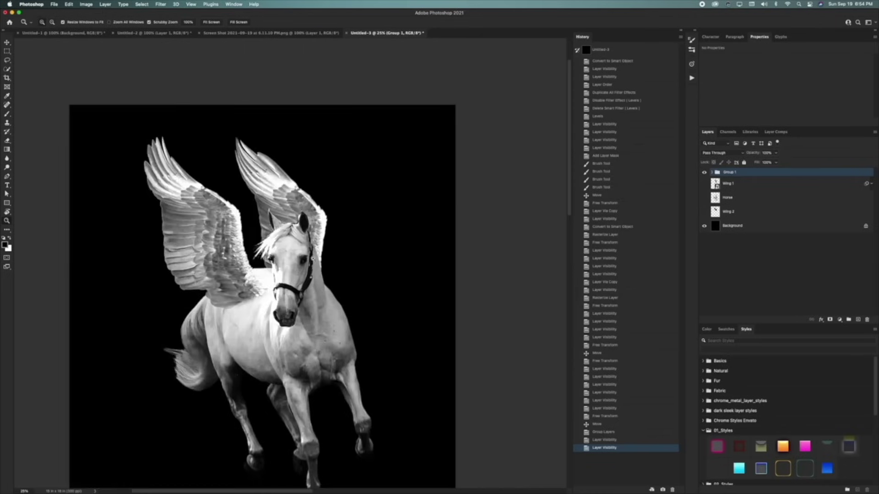
{"action": "left_click", "coordinate": [298, 268]}
Check the layers inside Group 1, add a new empty layer directly above Horse copy, and choose the Brush tool.
{"action": "left_click", "coordinate": [712, 172]}
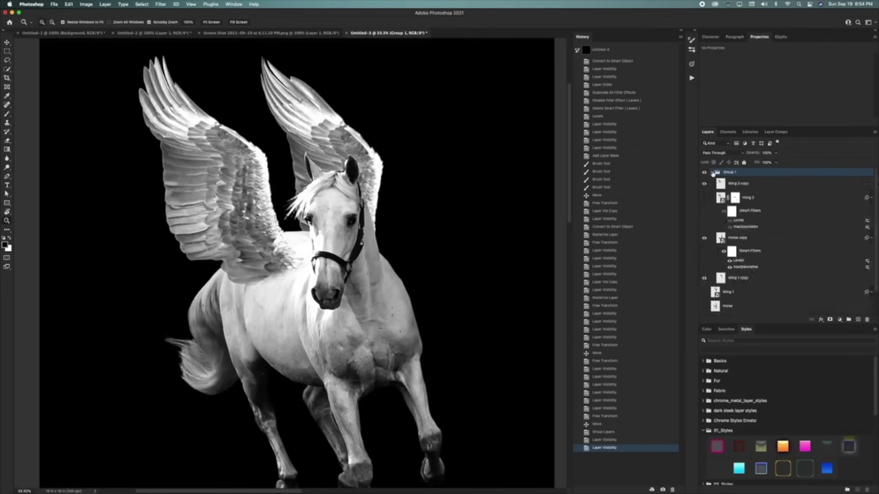
{"action": "left_click", "coordinate": [706, 185]}
{"action": "left_click", "coordinate": [707, 185]}
{"action": "left_click", "coordinate": [704, 239]}
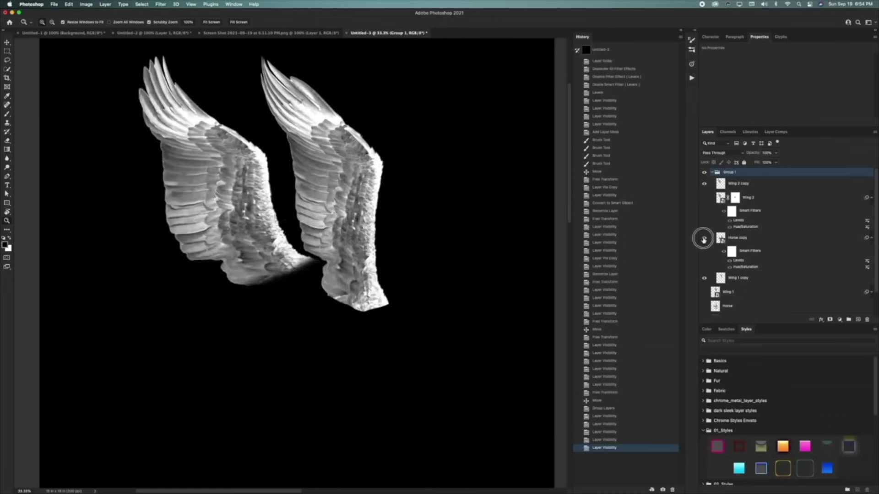
{"action": "left_click", "coordinate": [705, 239]}
{"action": "left_click", "coordinate": [745, 239]}
{"action": "left_click", "coordinate": [858, 320]}
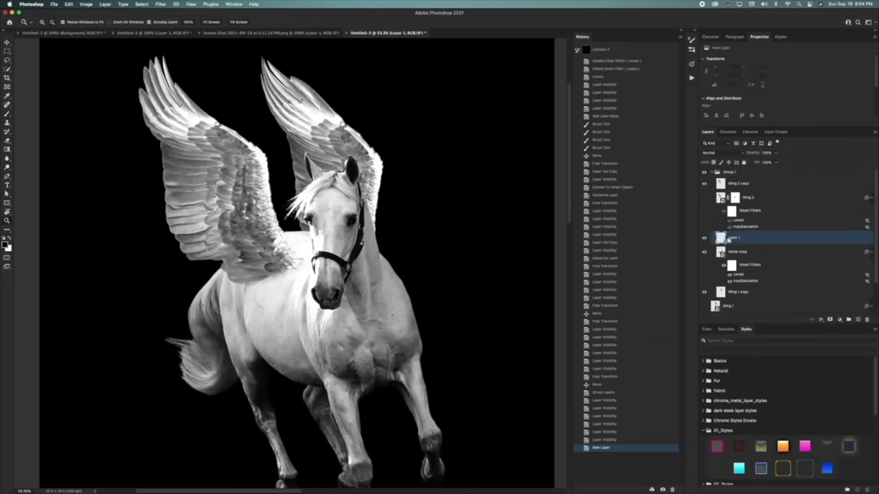
{"action": "left_click", "coordinate": [7, 114]}
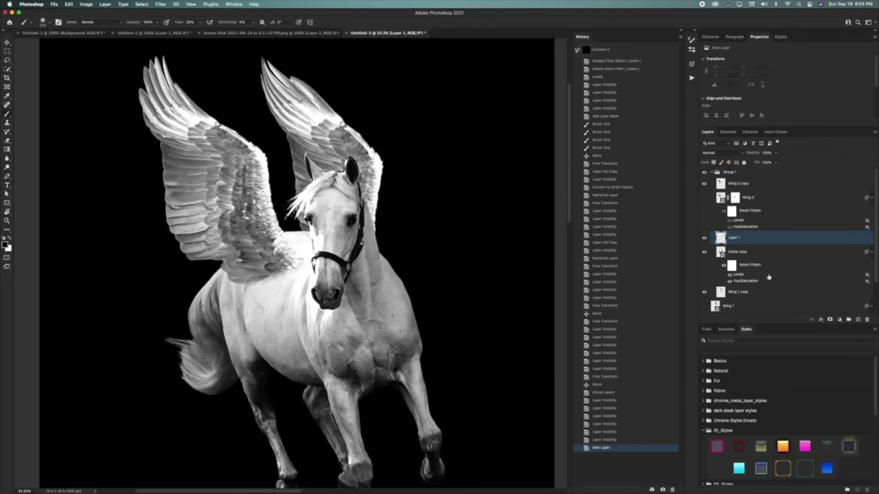
Toggle the visibility of Horse copy and Wing 2 to check how the layers stack around the new layer.
{"action": "left_click", "coordinate": [704, 251]}
{"action": "left_click", "coordinate": [704, 251]}
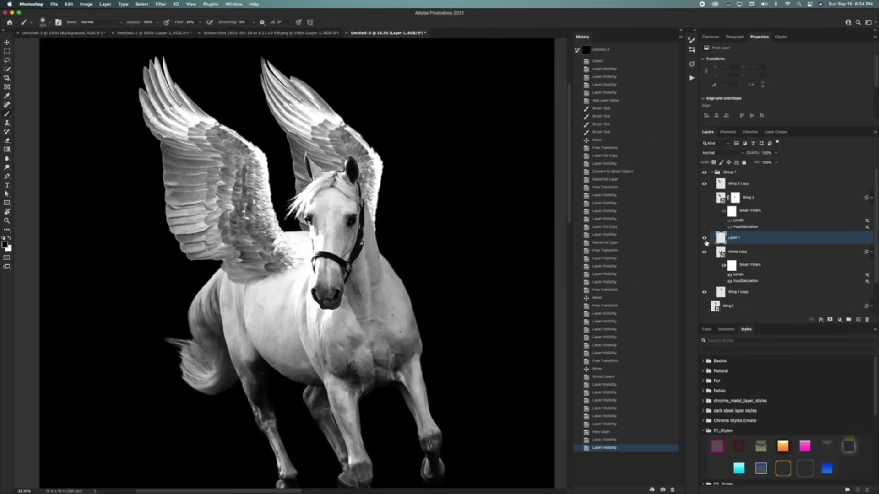
{"action": "left_click", "coordinate": [705, 197]}
{"action": "left_click", "coordinate": [705, 197]}
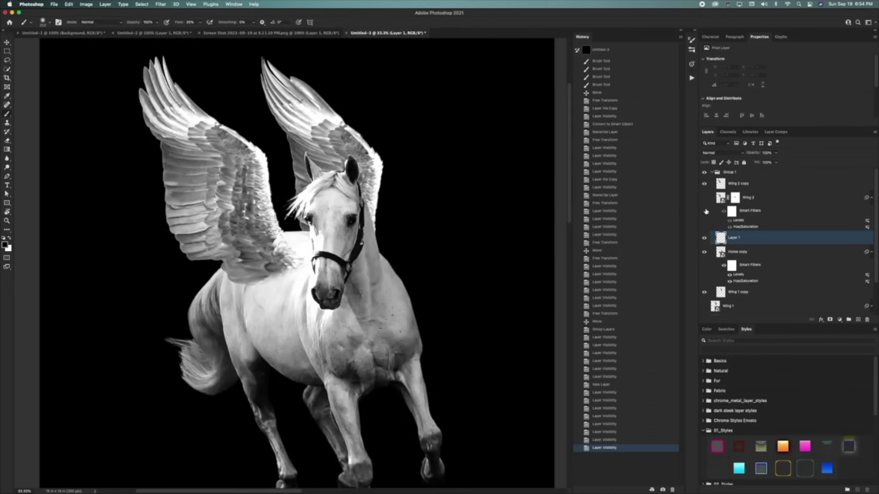
{"action": "left_click", "coordinate": [705, 252]}
{"action": "left_click", "coordinate": [704, 252]}
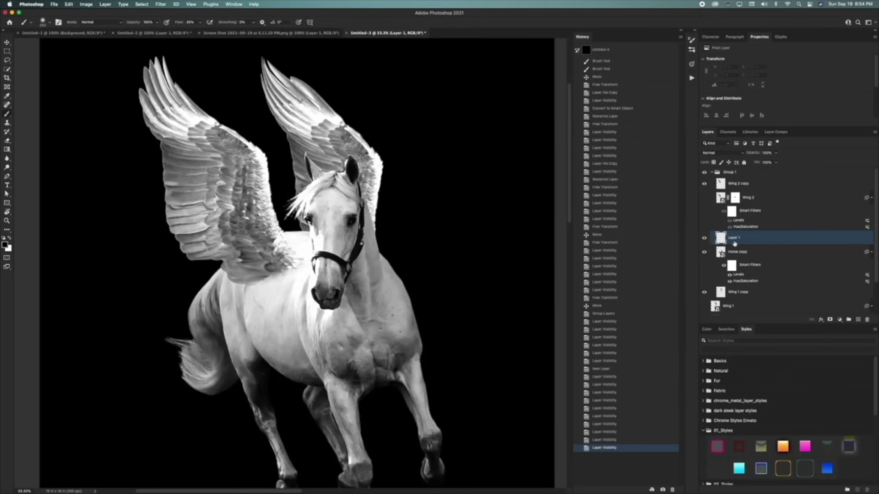
Undo the latest brush stroke on Layer 1.
{"action": "key", "text": "super+shift+z"}
{"action": "key", "text": "super+shift+z"}
{"action": "key", "text": "super+z"}
{"action": "key", "text": "super+z"}
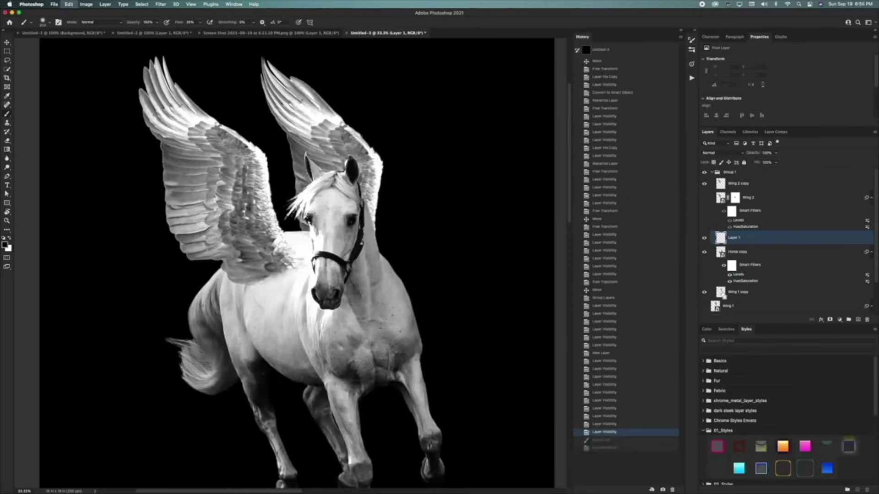
Load the outline of Wing 1 copy as a selection and rename Layer 1 to Shadow.
{"action": "left_click", "coordinate": [721, 293], "text": "super"}
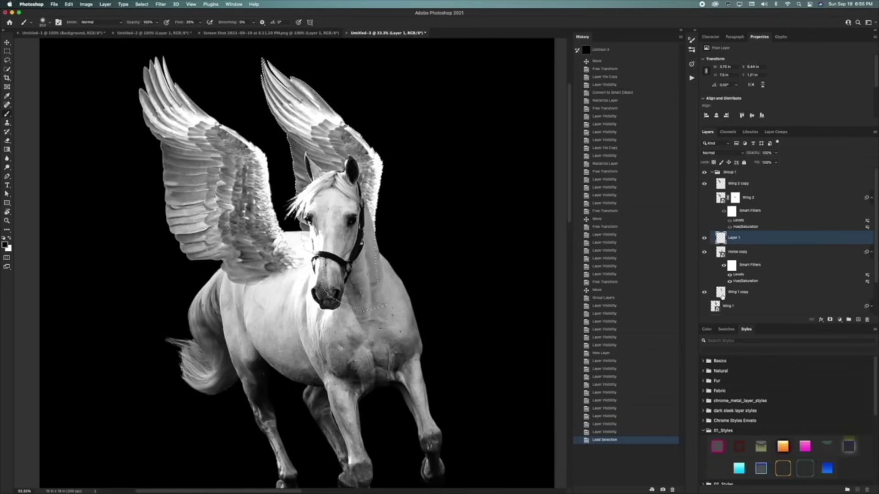
{"action": "left_click", "coordinate": [739, 294]}
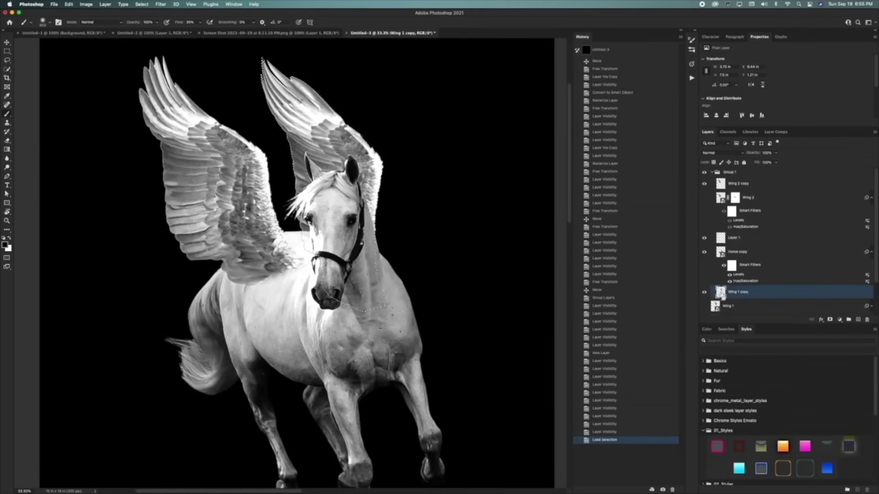
{"action": "left_click", "coordinate": [722, 295], "text": "super"}
{"action": "left_click", "coordinate": [731, 239]}
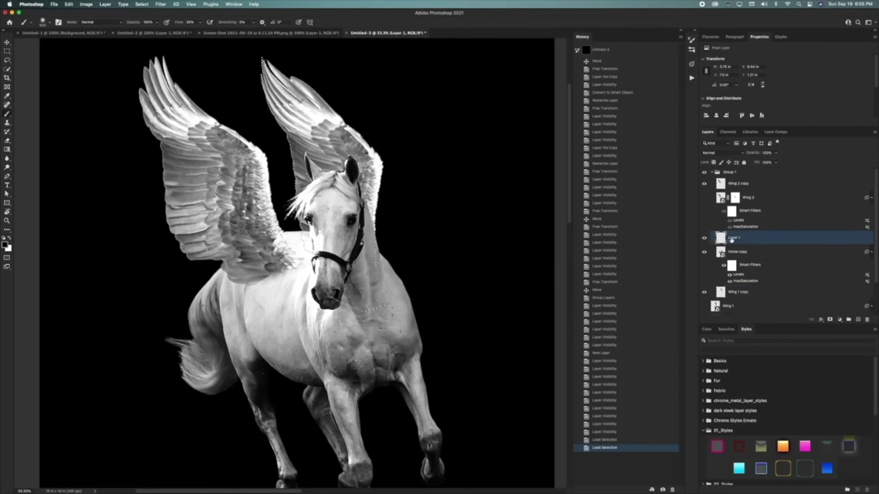
{"action": "double_click", "coordinate": [734, 238]}
{"action": "key", "text": "Return"}
Duplicate Wing 2 copy and darken the duplicate with Levels, using a black input of 24 and a midtone value of 0.88.
{"action": "mouse_move", "coordinate": [322, 275]}
{"action": "left_mouse_down"}
{"action": "mouse_move", "coordinate": [376, 223]}
{"action": "mouse_move", "coordinate": [318, 218]}
{"action": "mouse_move", "coordinate": [347, 197]}
{"action": "mouse_move", "coordinate": [320, 197]}
{"action": "mouse_move", "coordinate": [354, 188]}
{"action": "mouse_move", "coordinate": [418, 222]}
{"action": "left_mouse_up"}
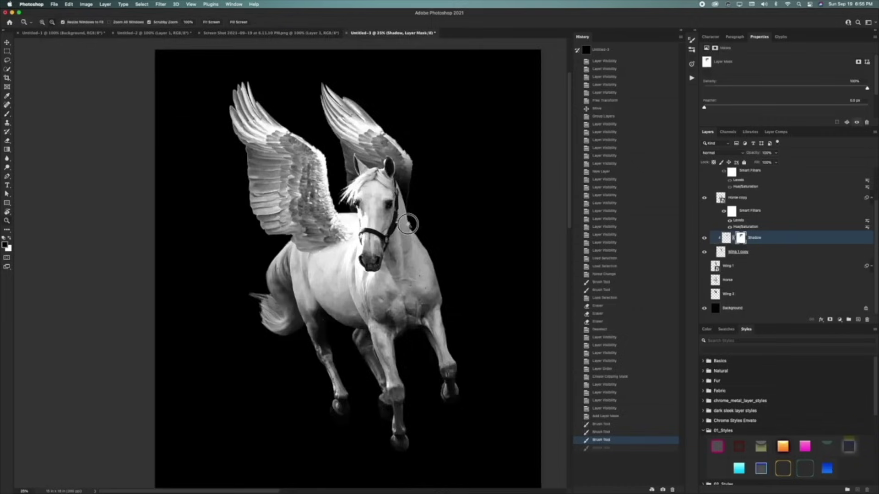
{"action": "key", "text": "super+minus"}
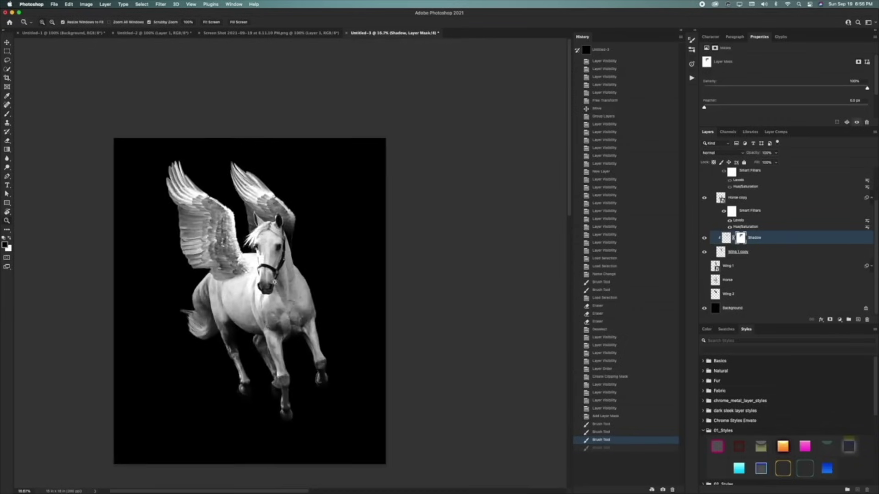
{"action": "key", "text": "super+plus"}
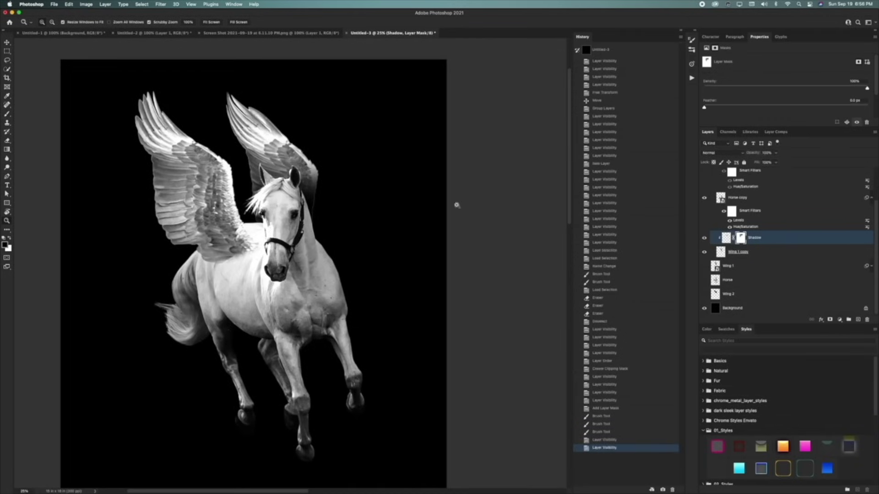
{"action": "left_click", "coordinate": [456, 202], "text": "alt"}
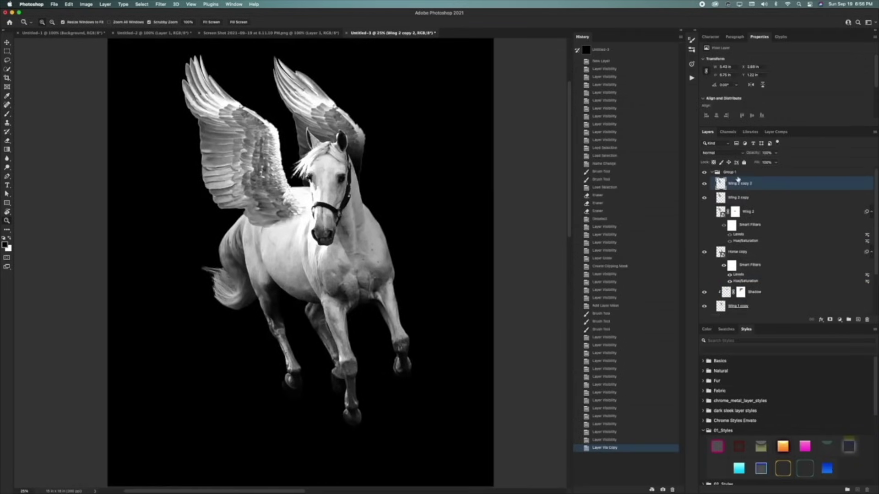
{"action": "left_click", "coordinate": [85, 4]}
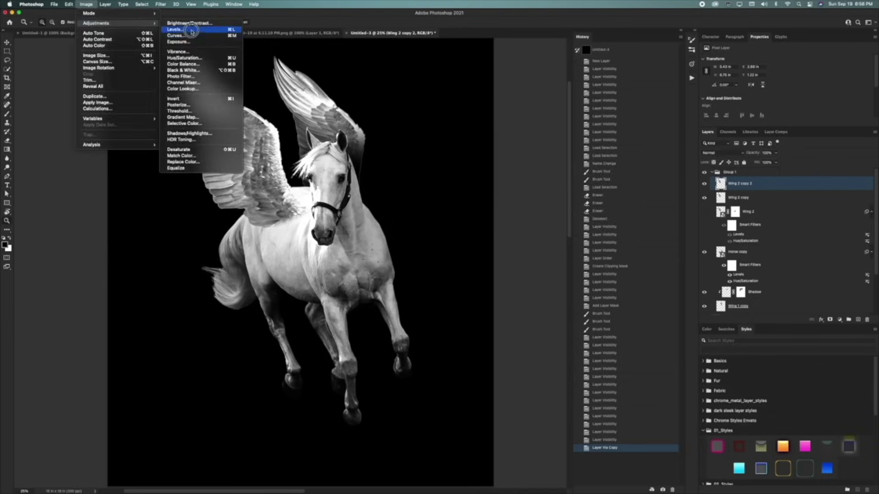
{"action": "left_click", "coordinate": [410, 156]}
{"action": "left_click_drag", "start_coordinate": [565, 177], "coordinate": [584, 176]}
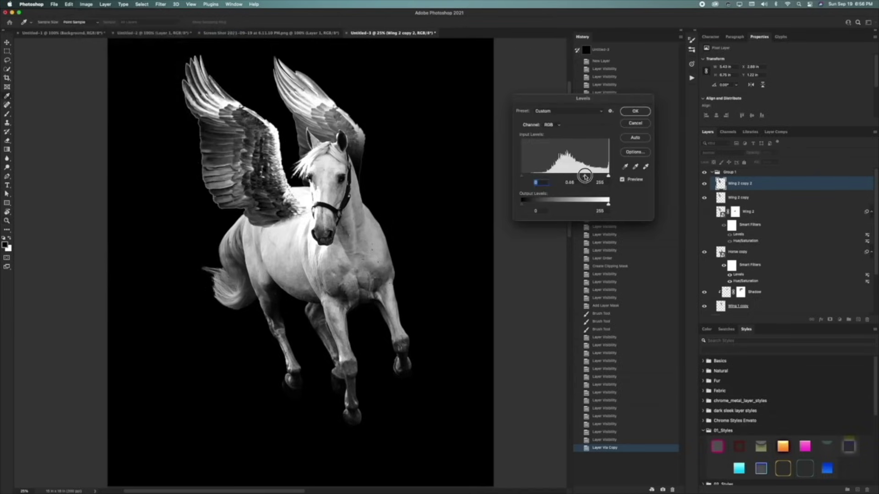
{"action": "left_click", "coordinate": [622, 179]}
{"action": "left_click", "coordinate": [622, 179]}
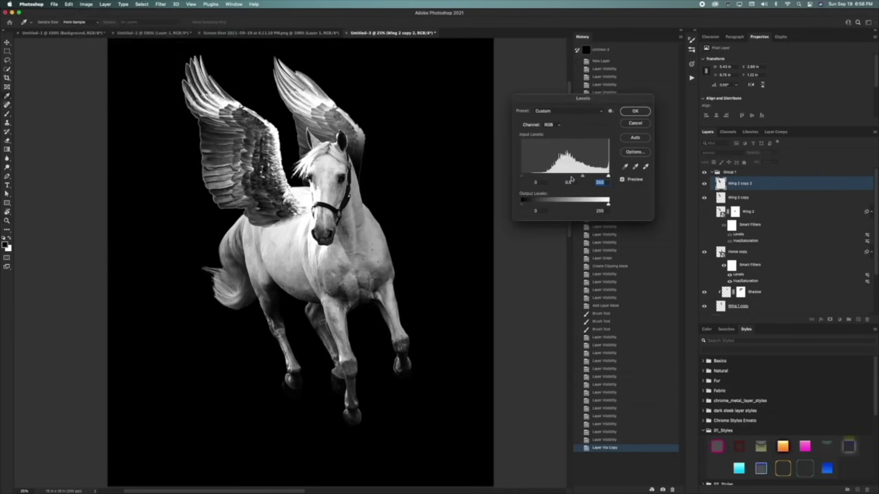
{"action": "left_click_drag", "start_coordinate": [577, 176], "coordinate": [532, 176]}
{"action": "left_click_drag", "start_coordinate": [575, 176], "coordinate": [530, 176]}
{"action": "left_click", "coordinate": [641, 111]}
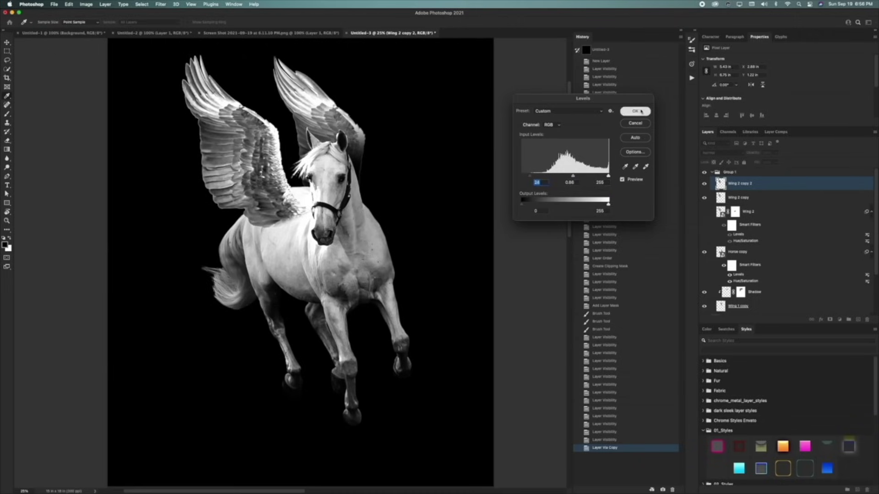
Clip Wing 2 copy 2 to Wing 2 copy and add a layer mask to the clipped layer.
{"action": "left_click", "coordinate": [746, 190], "text": "alt"}
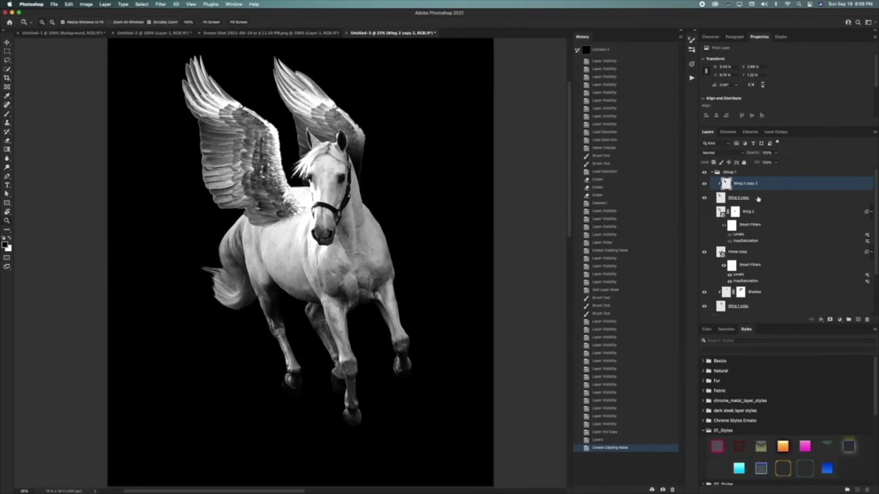
{"action": "left_click", "coordinate": [704, 185]}
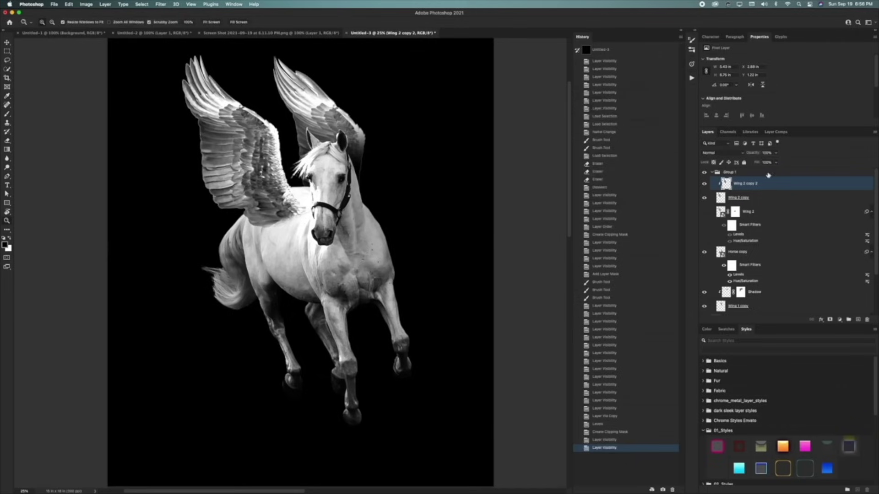
{"action": "left_click", "coordinate": [830, 319]}
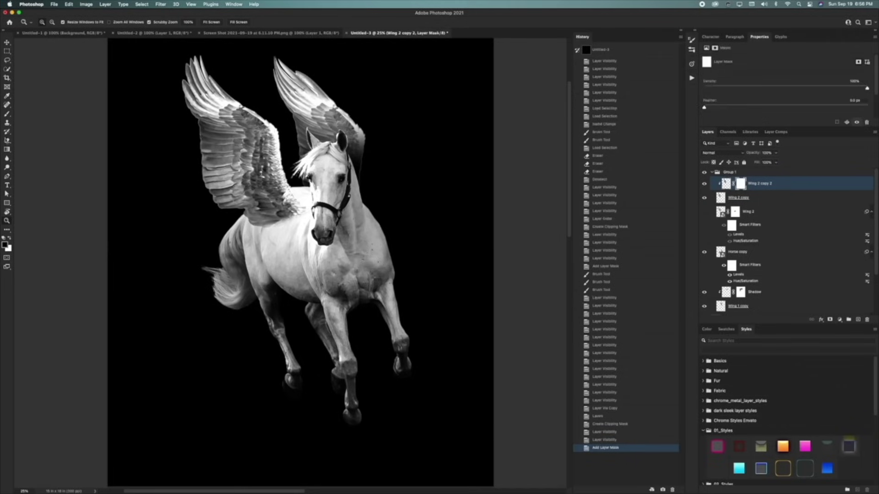
Paint black on the Wing 2 copy 2 mask with the Brush over the near wing's base, and compare with the layer hidden.
{"action": "key", "text": "b"}
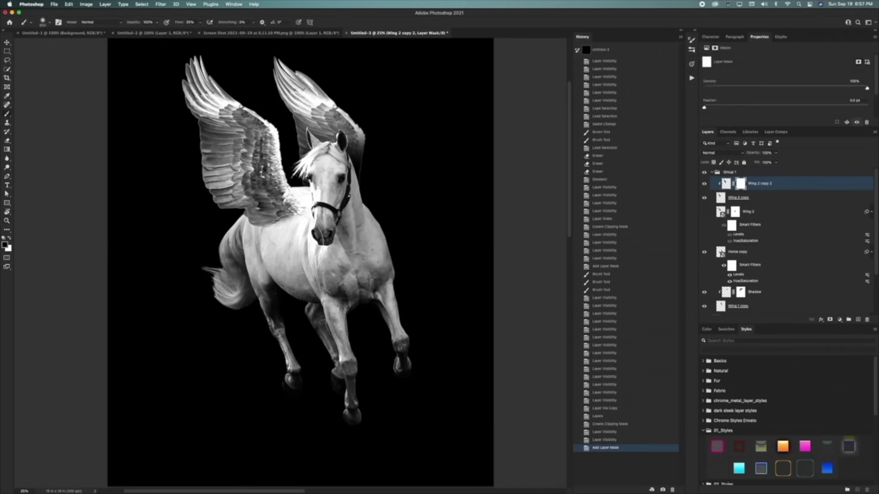
{"action": "left_click_drag", "start_coordinate": [261, 195], "coordinate": [227, 234]}
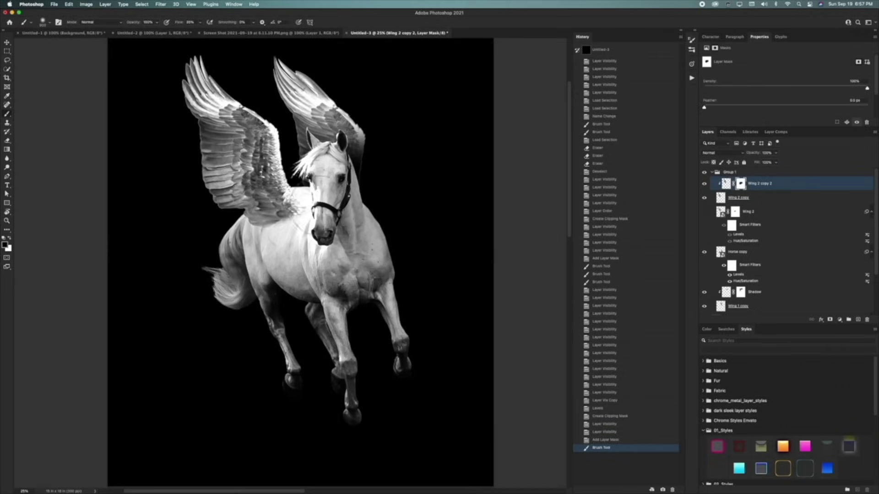
{"action": "left_click_drag", "start_coordinate": [292, 238], "coordinate": [306, 196]}
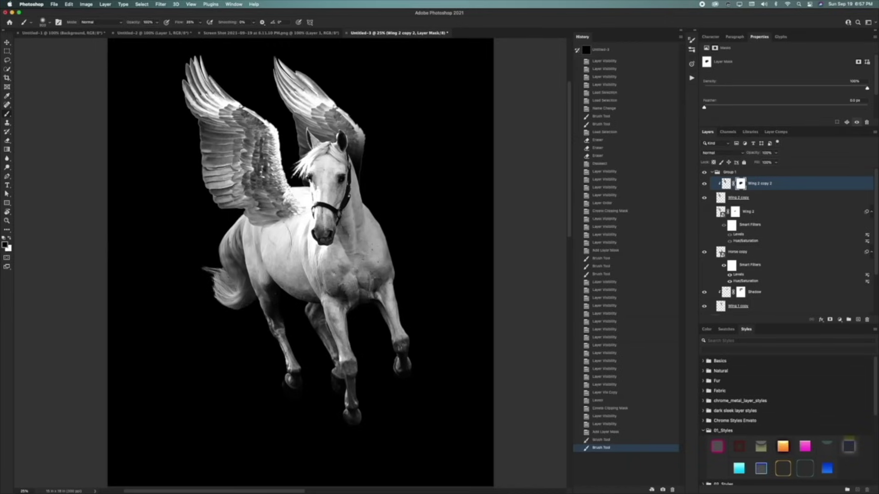
{"action": "left_click_drag", "start_coordinate": [310, 208], "coordinate": [297, 236]}
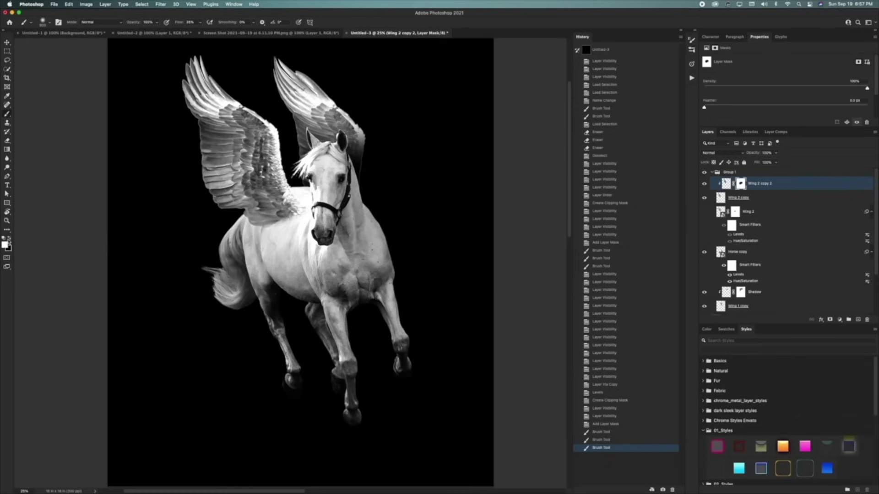
{"action": "left_click", "coordinate": [9, 238]}
{"action": "left_click", "coordinate": [704, 183]}
{"action": "left_click", "coordinate": [704, 183]}
Adjust the Wing 2 copy 2 image with Levels, setting the midtones to 0.94.
{"action": "left_click", "coordinate": [726, 183]}
{"action": "key", "text": "ctrl+l"}
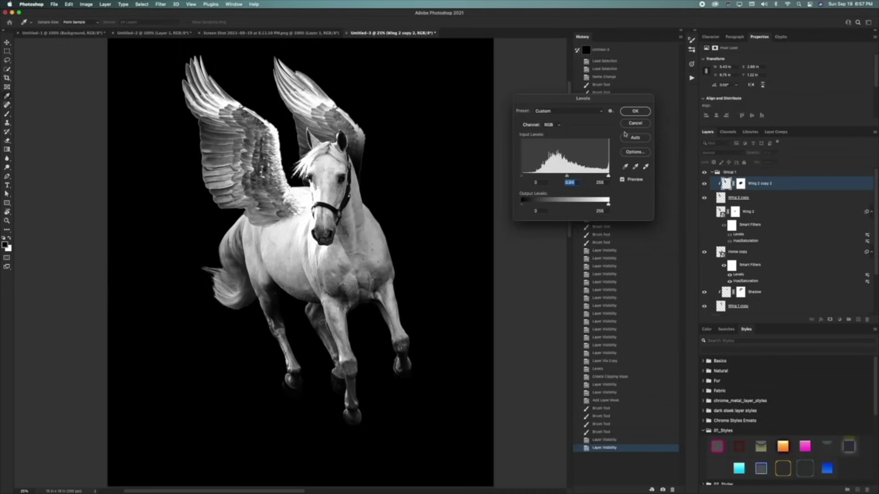
{"action": "left_click", "coordinate": [636, 111]}
Toggle the visibility of Wing 2 copy 2 to compare the wing shading, and examine the whole winged horse zoomed out.
{"action": "left_click", "coordinate": [704, 185]}
{"action": "left_click", "coordinate": [704, 184]}
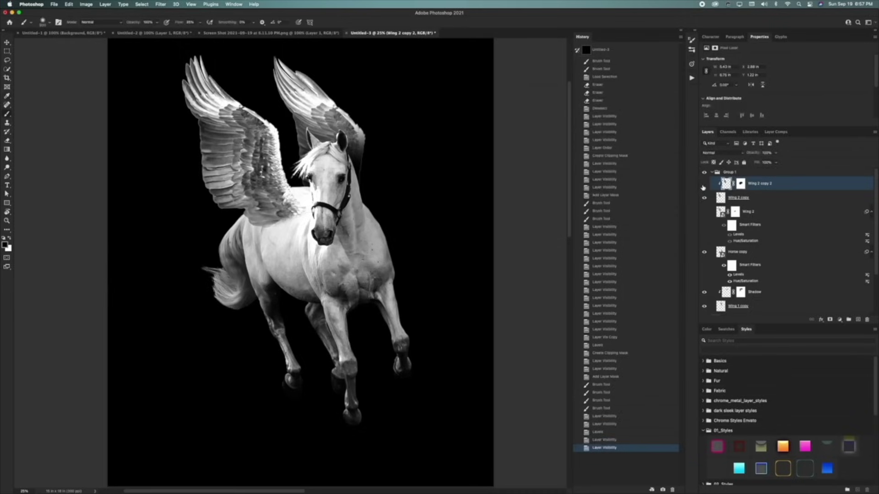
{"action": "left_click", "coordinate": [704, 184]}
{"action": "left_click", "coordinate": [704, 184]}
{"action": "left_click", "coordinate": [703, 184]}
{"action": "left_click", "coordinate": [704, 184]}
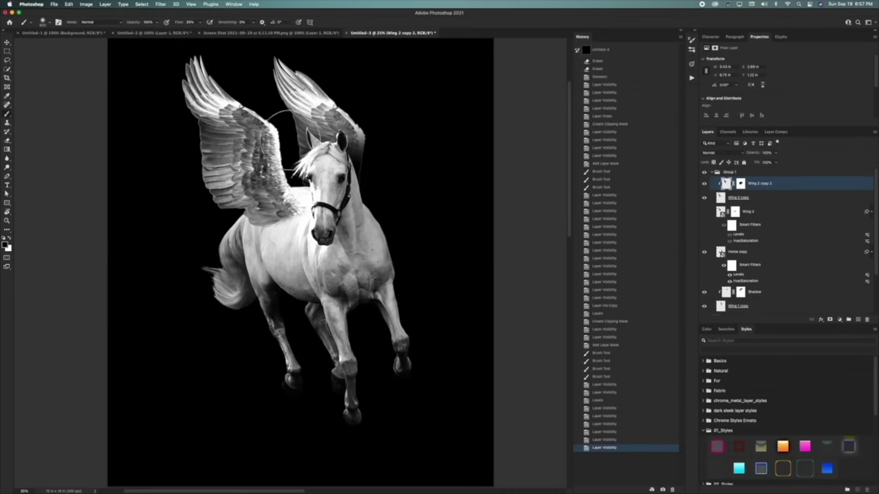
{"action": "key", "text": "z"}
{"action": "left_click", "coordinate": [398, 176], "text": "alt"}
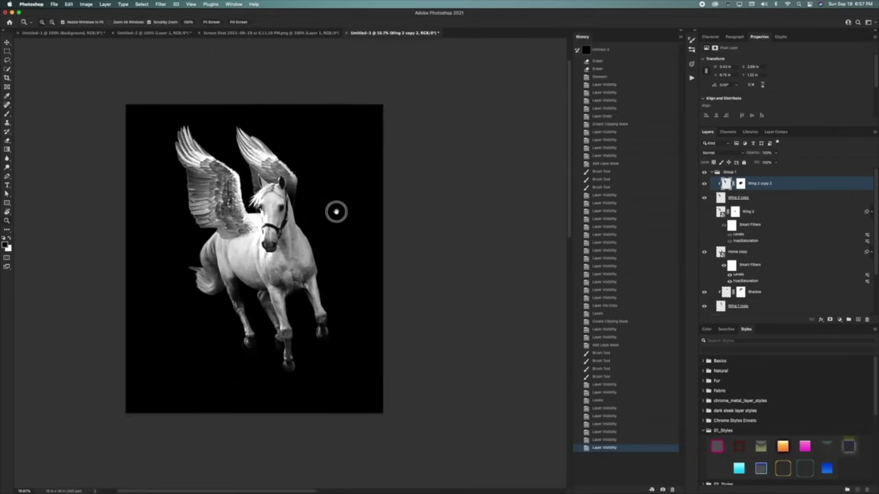
{"action": "left_click_drag", "start_coordinate": [336, 212], "coordinate": [367, 199]}
{"action": "left_click", "coordinate": [367, 199], "text": "alt"}
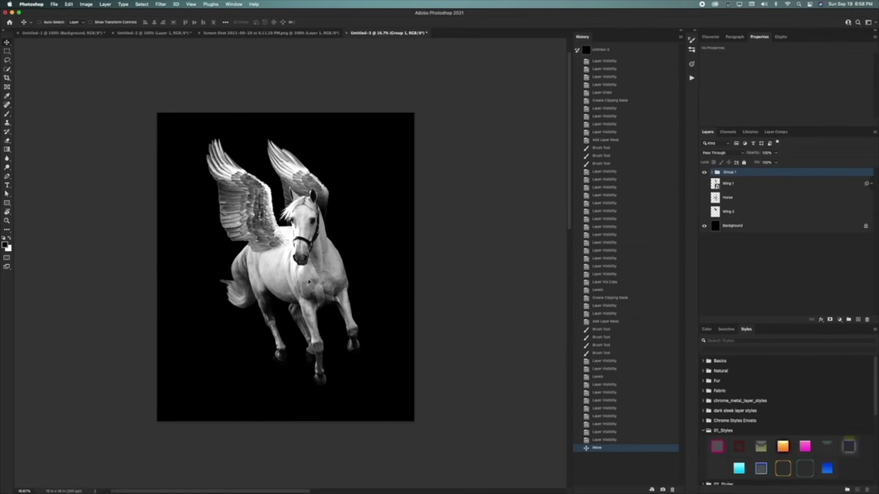
Switch to Chrome and open dafont.com in a new tab.
{"action": "mouse_move", "coordinate": [196, 492]}
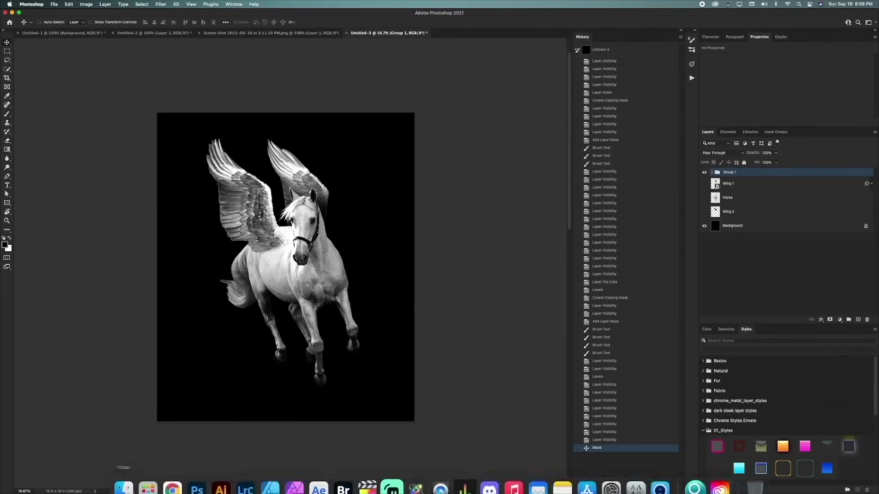
{"action": "left_click", "coordinate": [182, 479]}
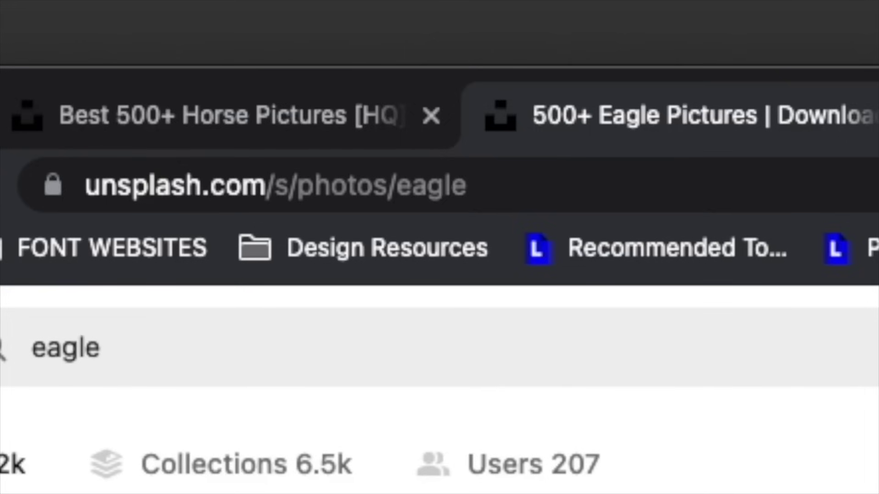
{"action": "key", "text": "super+t"}
{"action": "type", "text": "daf"}
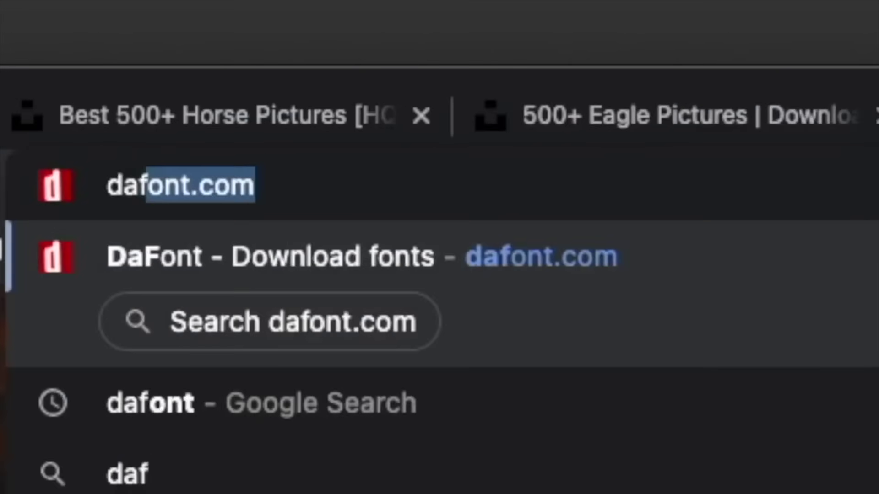
{"action": "key", "text": "Return"}
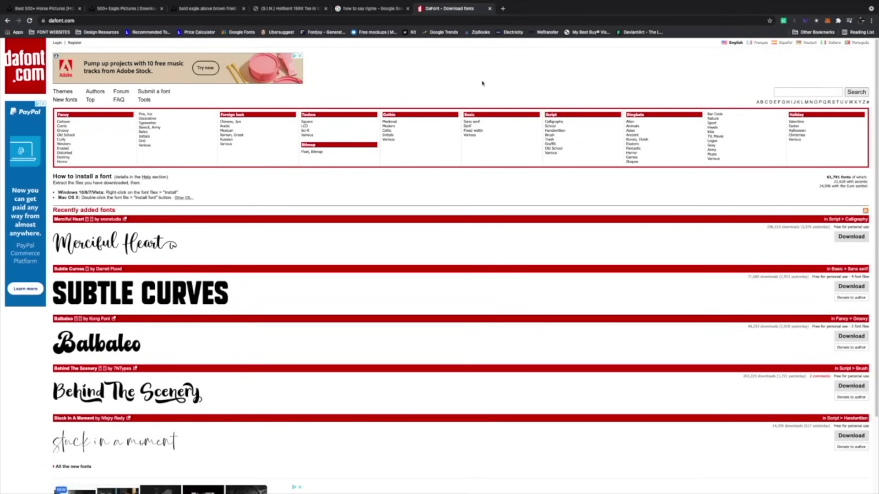
Open the Basic > Various font category and preview its fonts with the text "Civil Regime".
{"action": "left_click", "coordinate": [471, 135]}
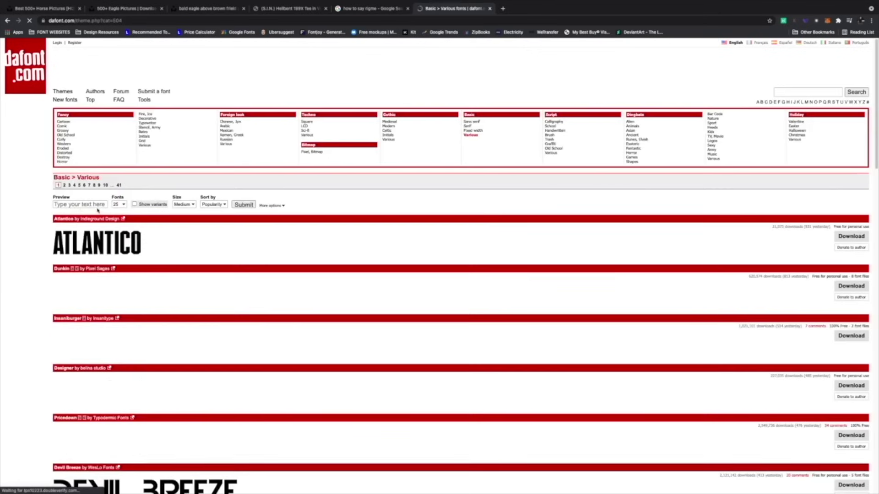
{"action": "left_click", "coordinate": [84, 205]}
{"action": "type", "text": "Cil"}
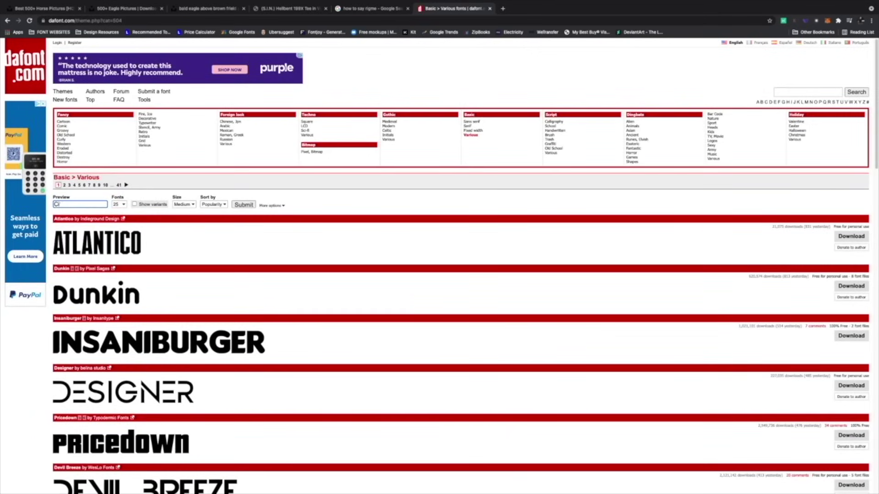
{"action": "type", "text": "vil Regime"}
{"action": "key", "text": "Return"}
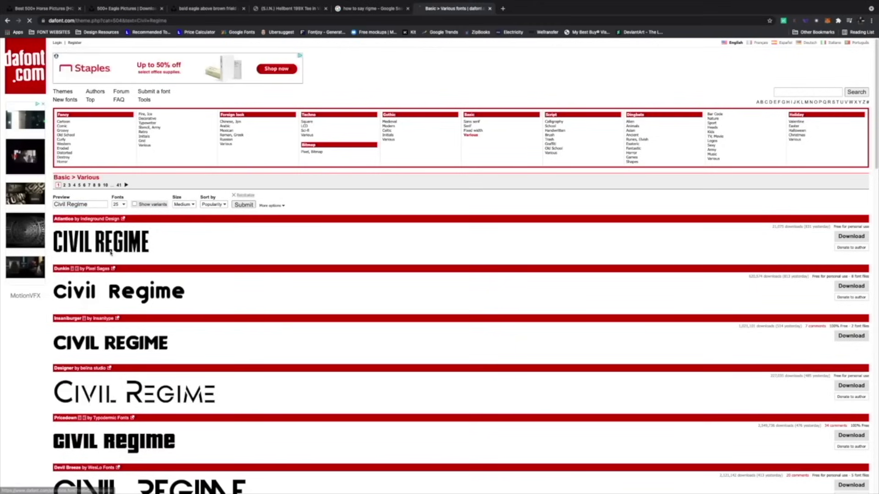
Look through the first two pages of Basic > Various fonts for a typeface suited to the "Civil Regime" lettering.
{"action": "triple_click", "coordinate": [78, 204]}
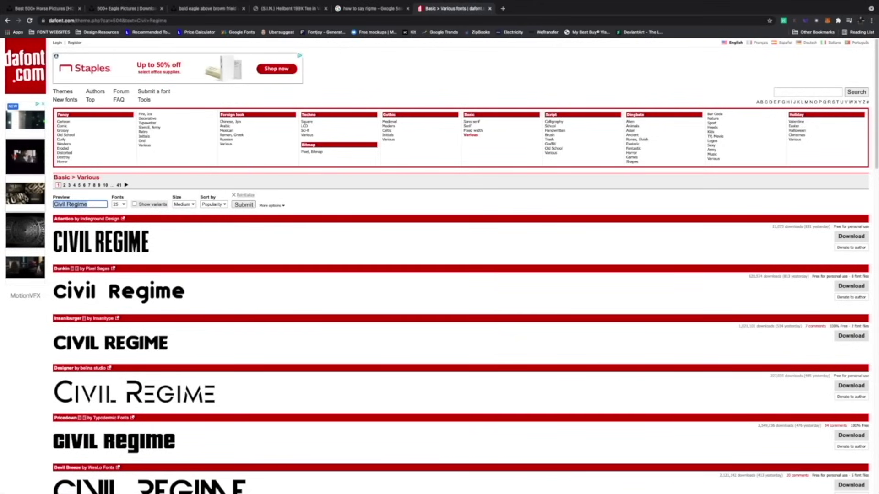
{"action": "type", "text": "Civil"}
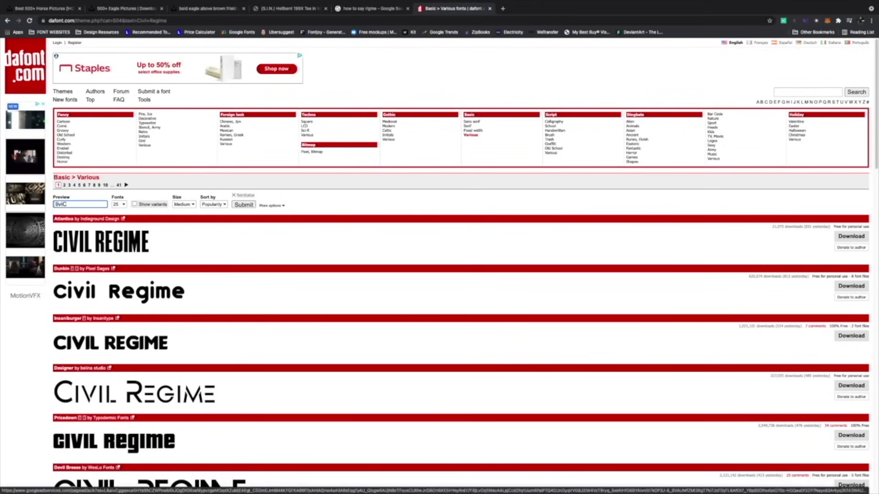
{"action": "scroll", "coordinate": [256, 295], "scroll_direction": "down", "scroll_amount": 3}
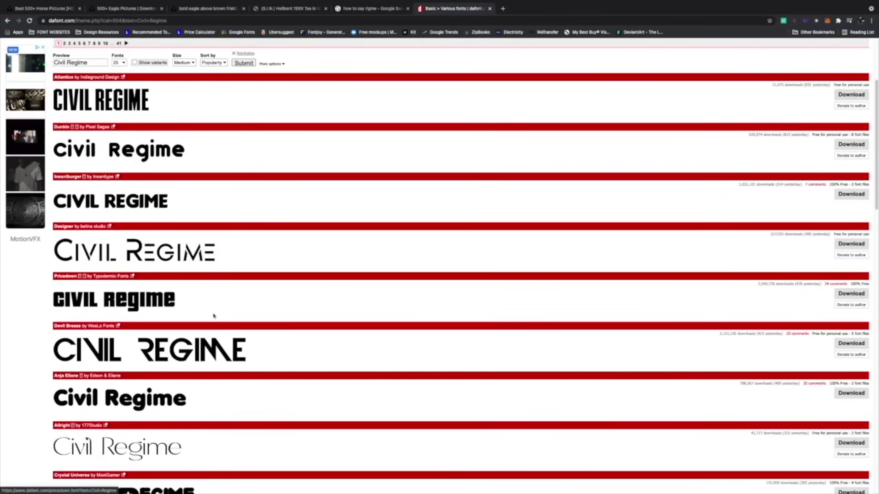
{"action": "scroll", "coordinate": [218, 317], "scroll_direction": "down", "scroll_amount": 3}
{"action": "scroll", "coordinate": [176, 298], "scroll_direction": "down", "scroll_amount": 1}
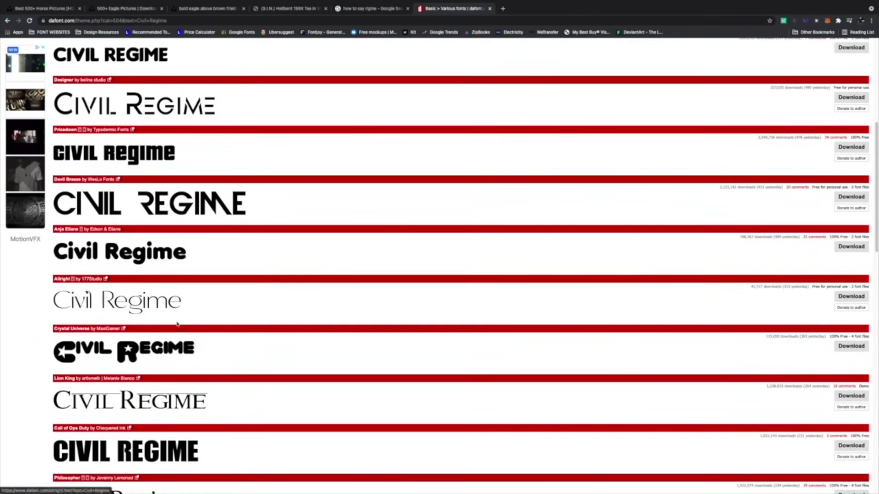
{"action": "scroll", "coordinate": [178, 329], "scroll_direction": "down", "scroll_amount": 3}
{"action": "scroll", "coordinate": [139, 312], "scroll_direction": "down", "scroll_amount": 7}
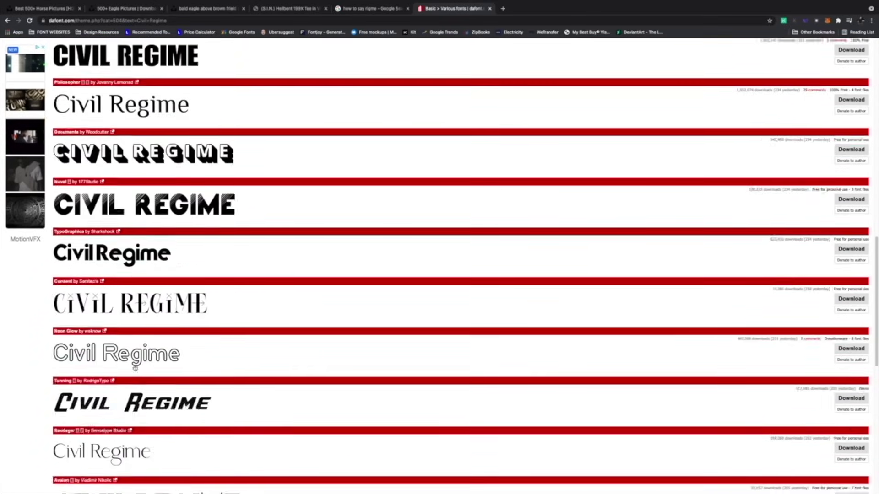
{"action": "scroll", "coordinate": [169, 345], "scroll_direction": "down", "scroll_amount": 4}
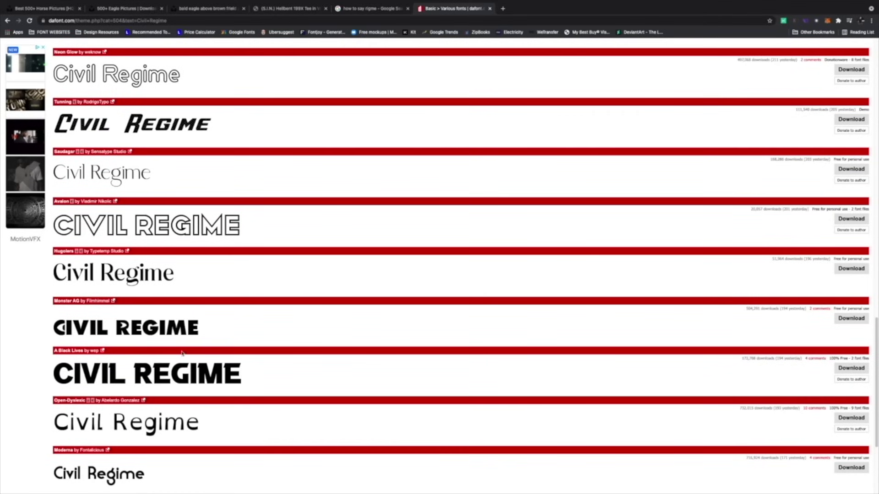
{"action": "scroll", "coordinate": [219, 361], "scroll_direction": "down", "scroll_amount": 3}
{"action": "left_click", "coordinate": [64, 398]}
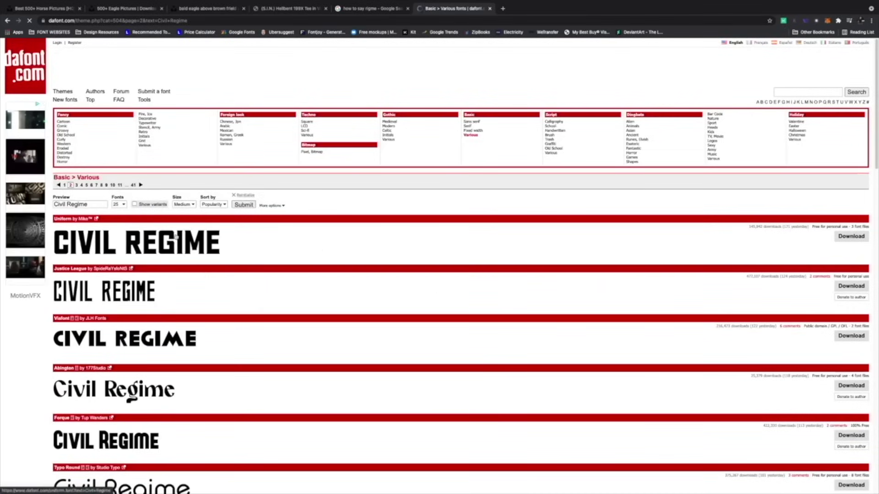
{"action": "scroll", "coordinate": [243, 309], "scroll_direction": "down", "scroll_amount": 4}
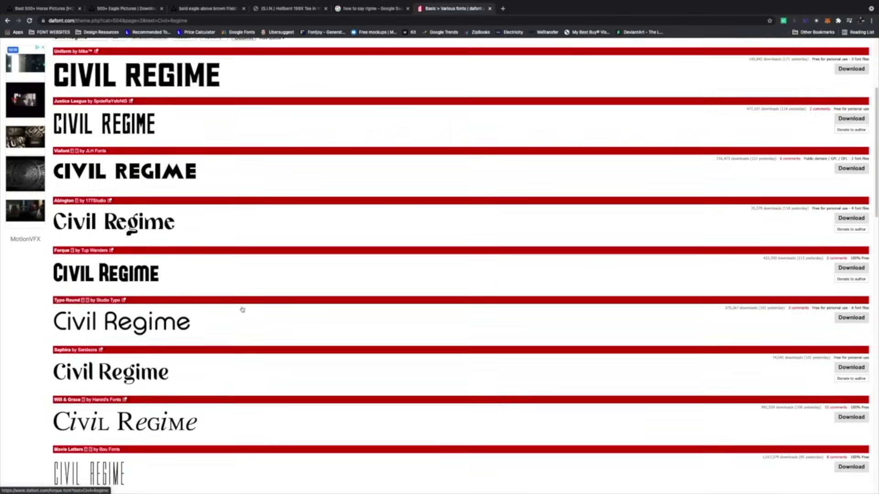
{"action": "scroll", "coordinate": [159, 310], "scroll_direction": "down", "scroll_amount": 5}
{"action": "scroll", "coordinate": [405, 200], "scroll_direction": "up", "scroll_amount": 8}
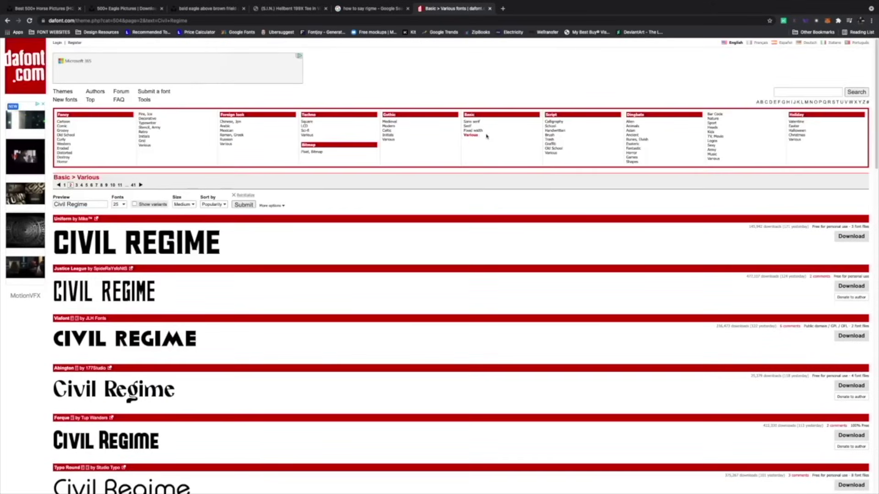
Open the Basic > Serif font category and download the Subway and Vintage Rovery fonts.
{"action": "left_click", "coordinate": [467, 126]}
{"action": "scroll", "coordinate": [156, 322], "scroll_direction": "down", "scroll_amount": 4}
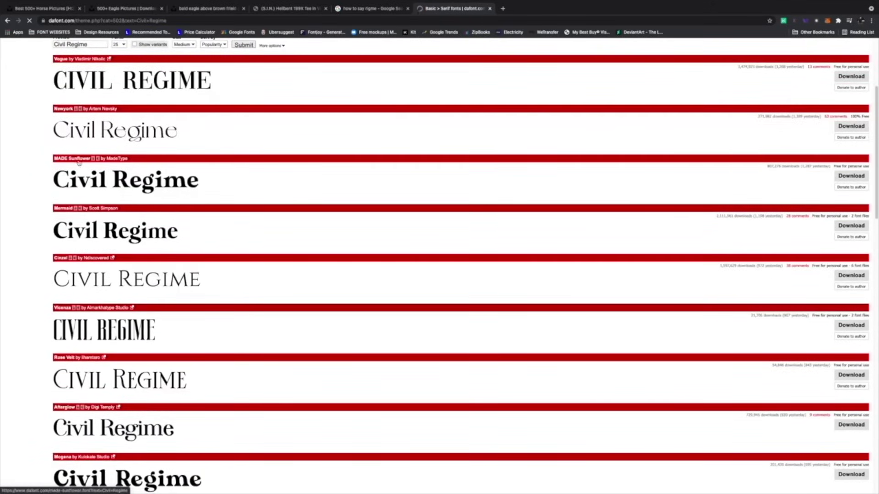
{"action": "scroll", "coordinate": [270, 305], "scroll_direction": "down", "scroll_amount": 4}
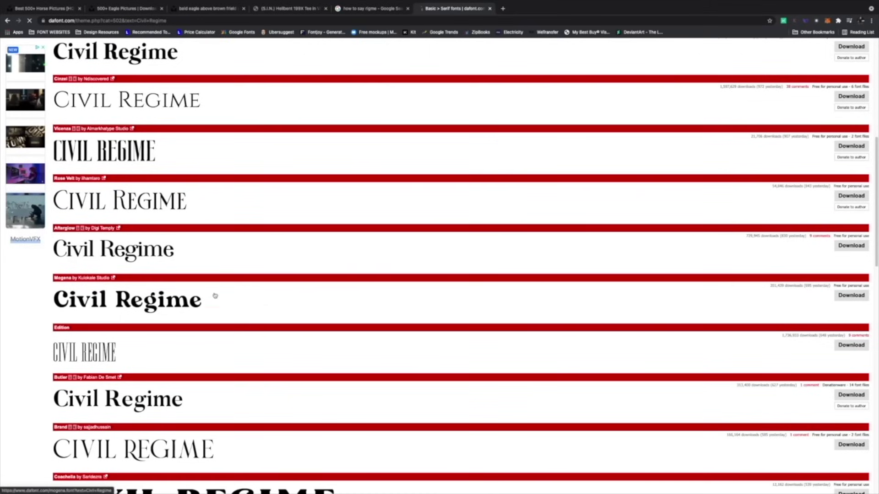
{"action": "scroll", "coordinate": [191, 341], "scroll_direction": "down", "scroll_amount": 12}
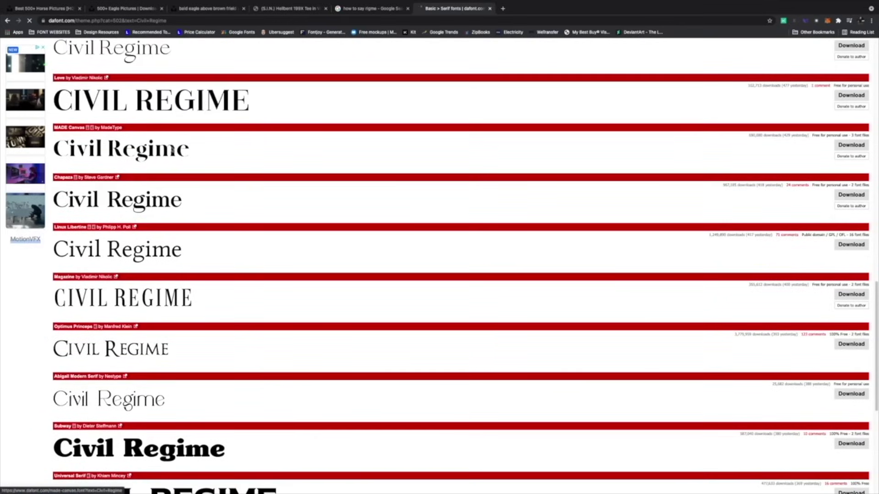
{"action": "scroll", "coordinate": [247, 219], "scroll_direction": "down", "scroll_amount": 4}
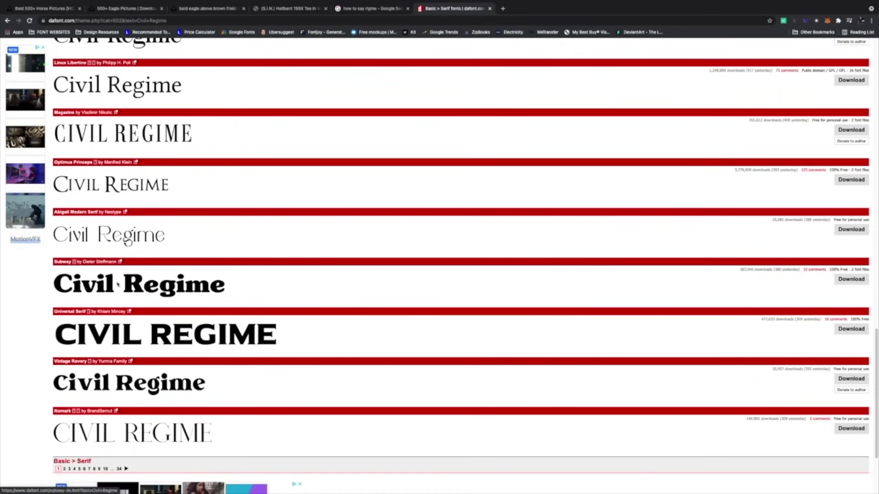
{"action": "left_click", "coordinate": [851, 279]}
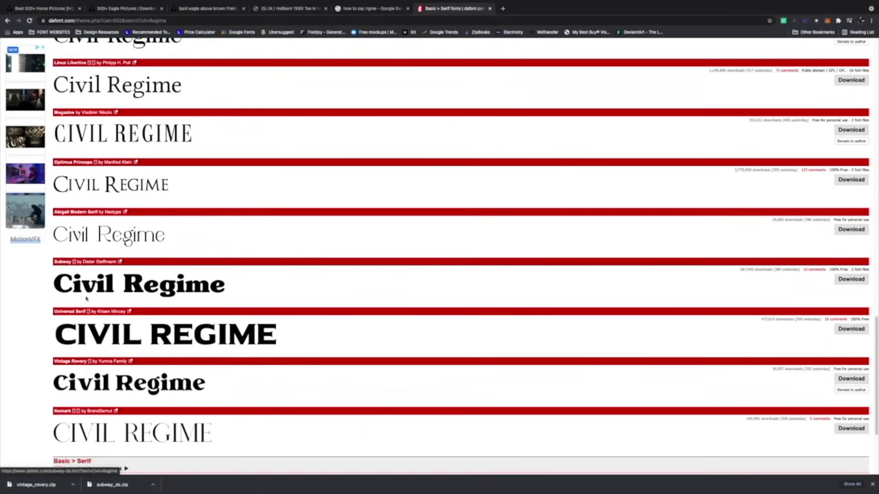
Enlarge the page, browse the Serif fonts through page 3 with the preview text "Civil regime", and download the Bambi font.
{"action": "key", "text": "super+plus"}
{"action": "key", "text": "super+plus"}
{"action": "scroll", "coordinate": [92, 299], "scroll_direction": "down", "scroll_amount": 5}
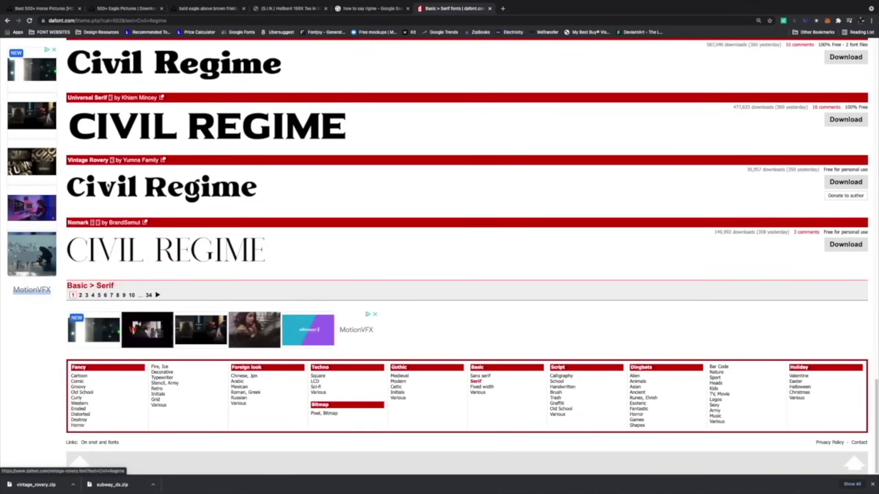
{"action": "scroll", "coordinate": [122, 166], "scroll_direction": "up", "scroll_amount": 2}
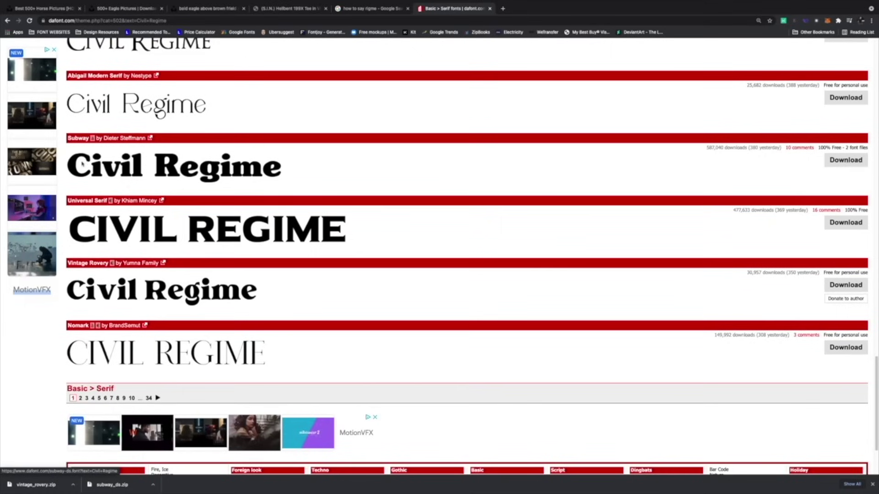
{"action": "left_click", "coordinate": [80, 398]}
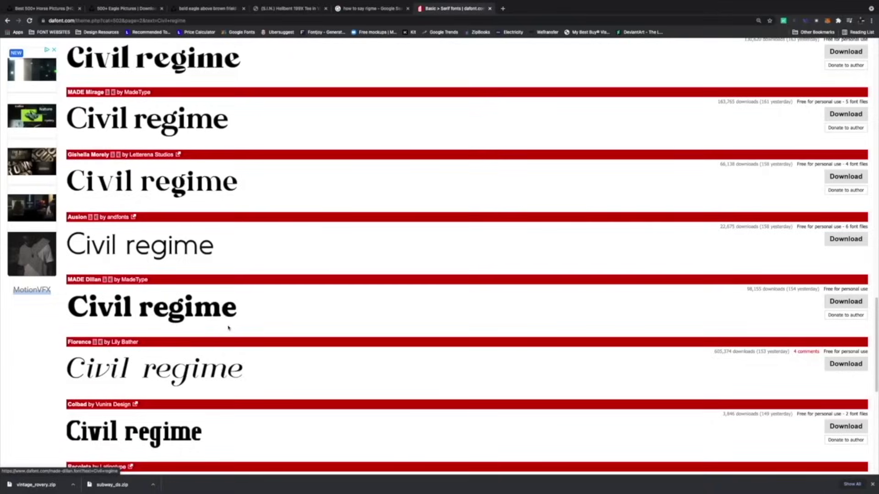
{"action": "scroll", "coordinate": [224, 332], "scroll_direction": "down", "scroll_amount": 5}
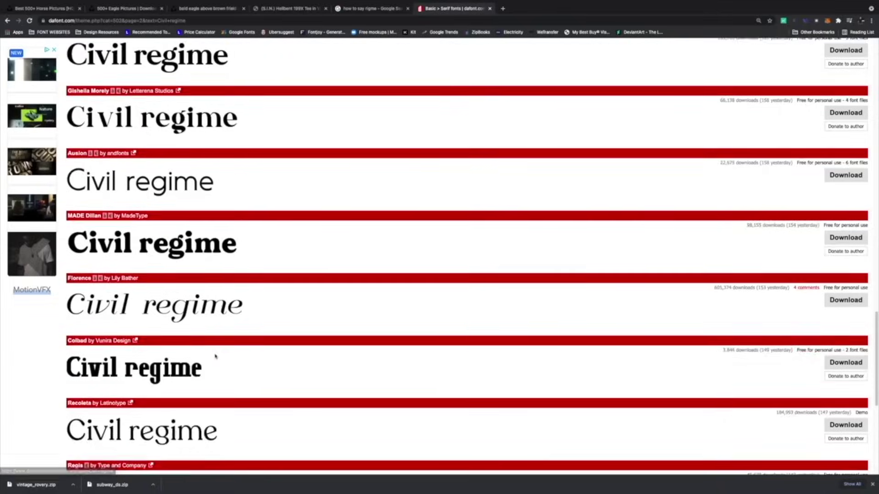
{"action": "scroll", "coordinate": [232, 376], "scroll_direction": "down", "scroll_amount": 3}
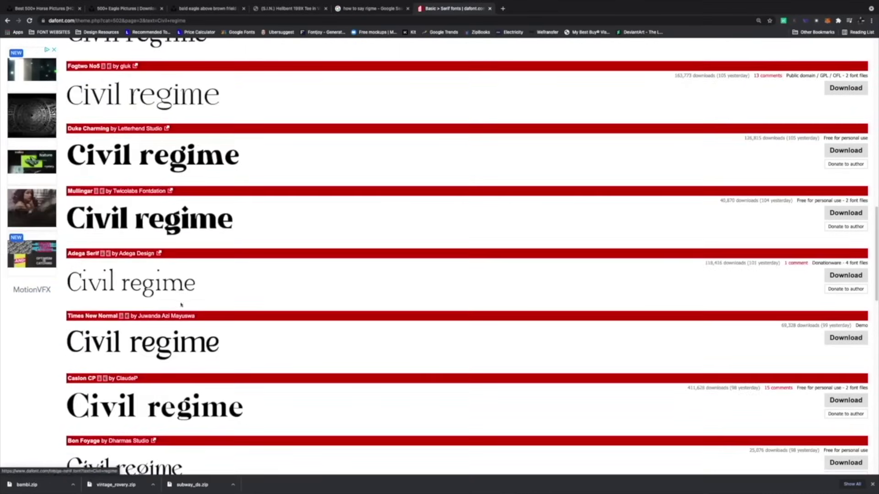
{"action": "scroll", "coordinate": [236, 345], "scroll_direction": "down", "scroll_amount": 3}
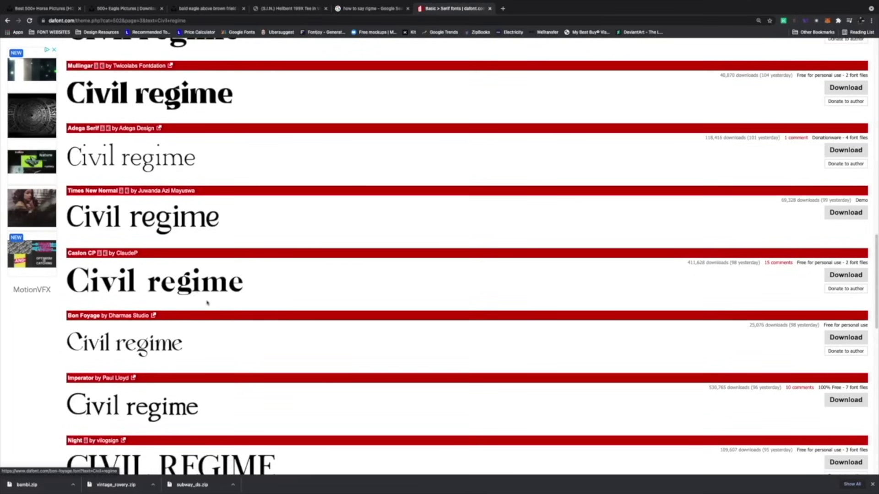
{"action": "scroll", "coordinate": [218, 341], "scroll_direction": "down", "scroll_amount": 10}
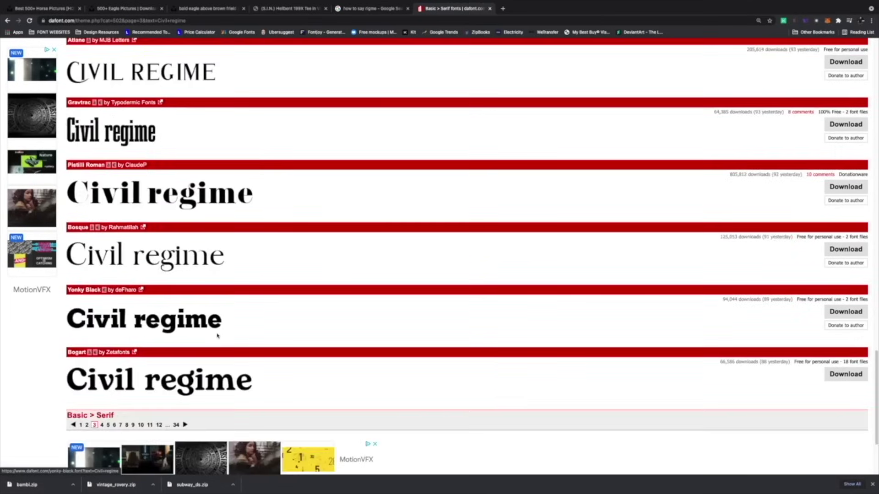
Open page 4 of the Serif fonts and compare the "Civil regime" previews down to the end of the page.
{"action": "left_click", "coordinate": [101, 419]}
{"action": "scroll", "coordinate": [323, 330], "scroll_direction": "down", "scroll_amount": 3}
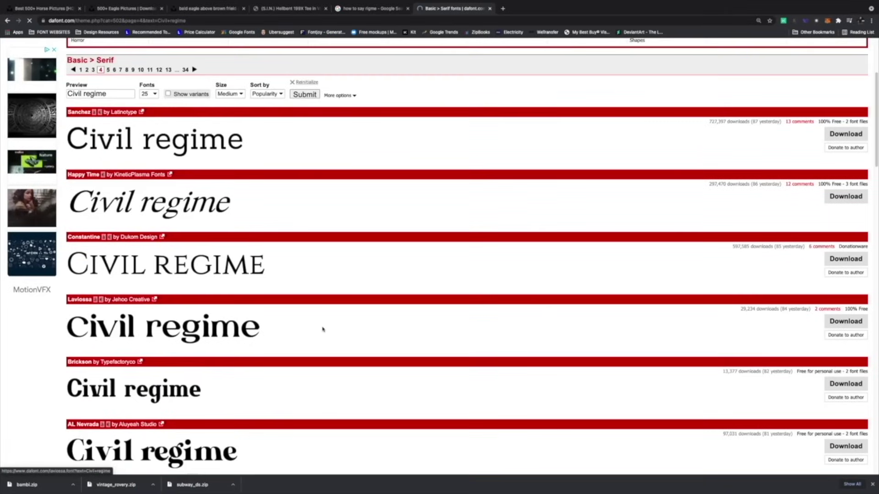
{"action": "scroll", "coordinate": [322, 328], "scroll_direction": "down", "scroll_amount": 3}
{"action": "scroll", "coordinate": [298, 336], "scroll_direction": "down", "scroll_amount": 3}
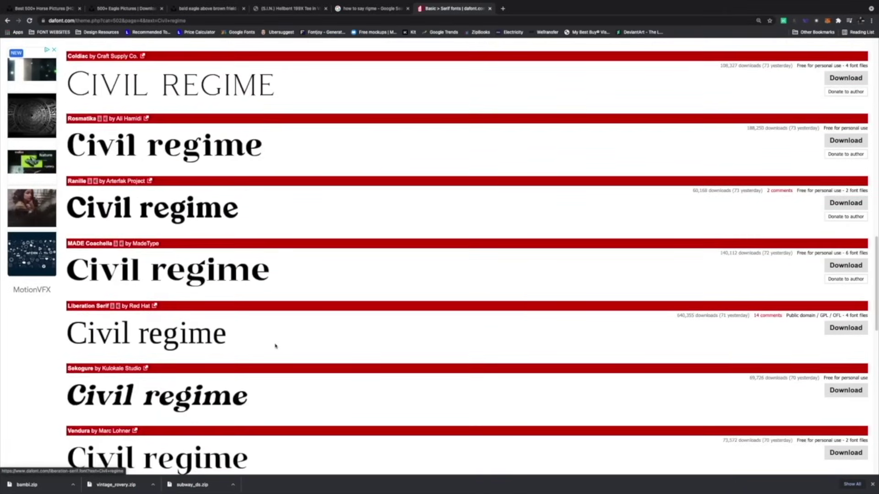
{"action": "scroll", "coordinate": [275, 345], "scroll_direction": "down", "scroll_amount": 3}
{"action": "scroll", "coordinate": [275, 346], "scroll_direction": "down", "scroll_amount": 3}
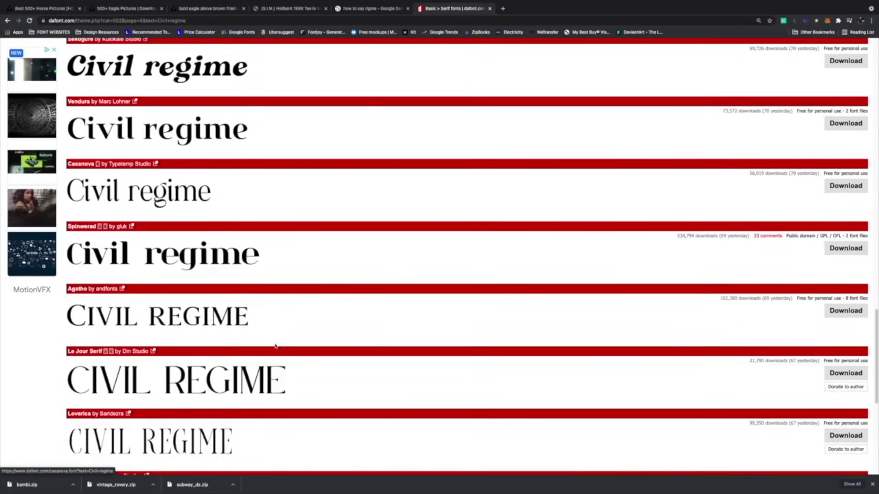
{"action": "scroll", "coordinate": [275, 346], "scroll_direction": "down", "scroll_amount": 3}
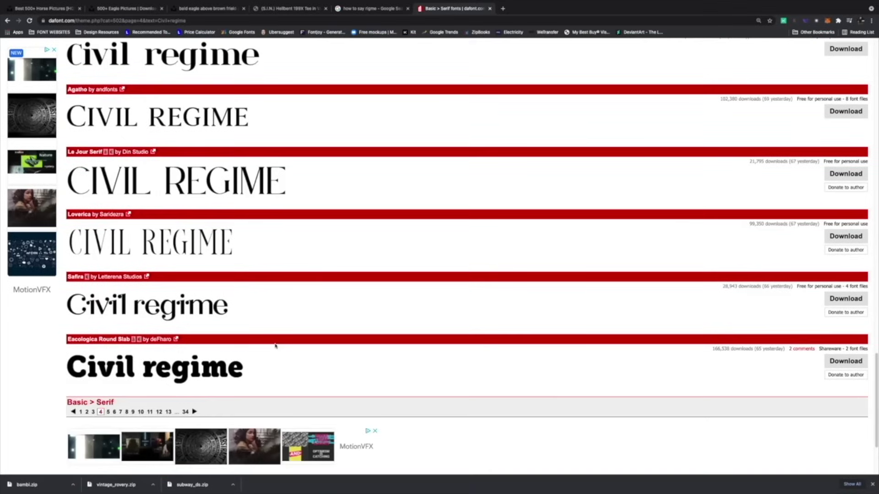
Extract bambi.zip and install X_BAMBI.TTF with Font Book, accepting the file in the font validation.
{"action": "left_click", "coordinate": [50, 488]}
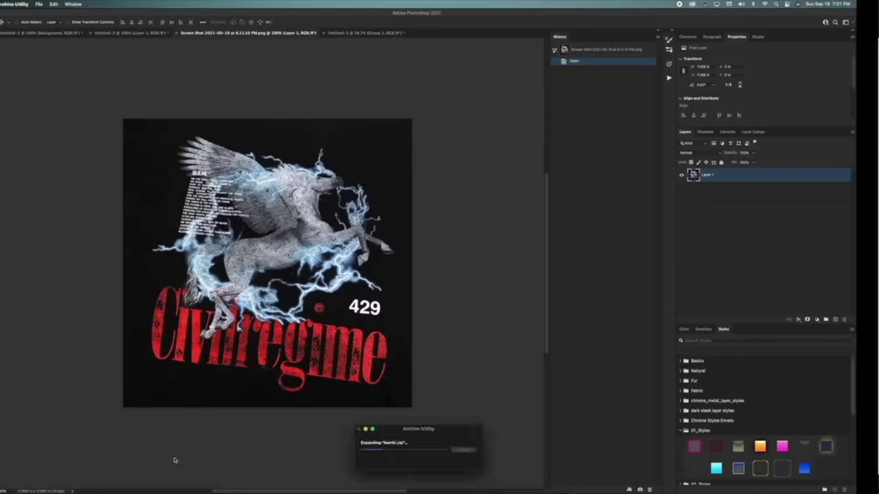
{"action": "double_click", "coordinate": [143, 310]}
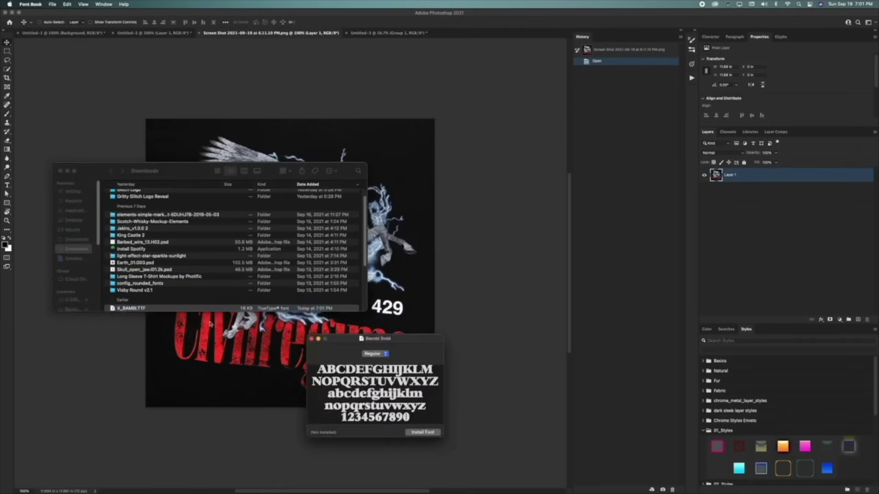
{"action": "left_click", "coordinate": [422, 433]}
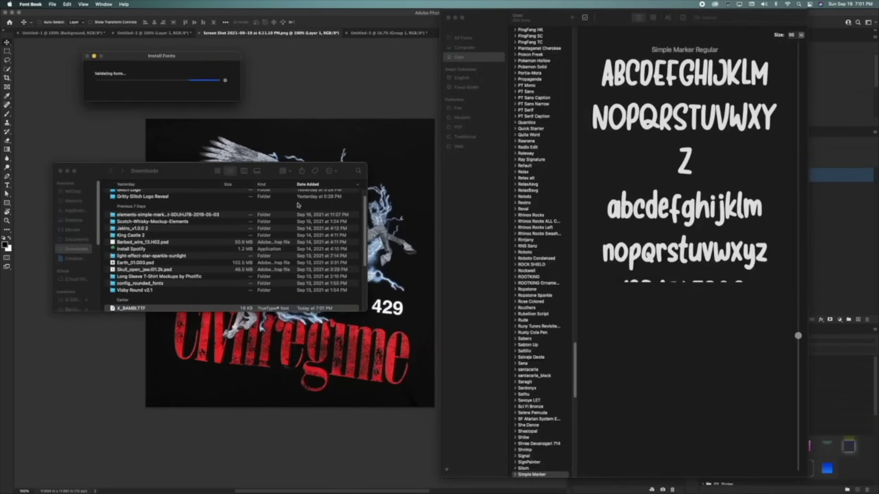
{"action": "left_click", "coordinate": [41, 213]}
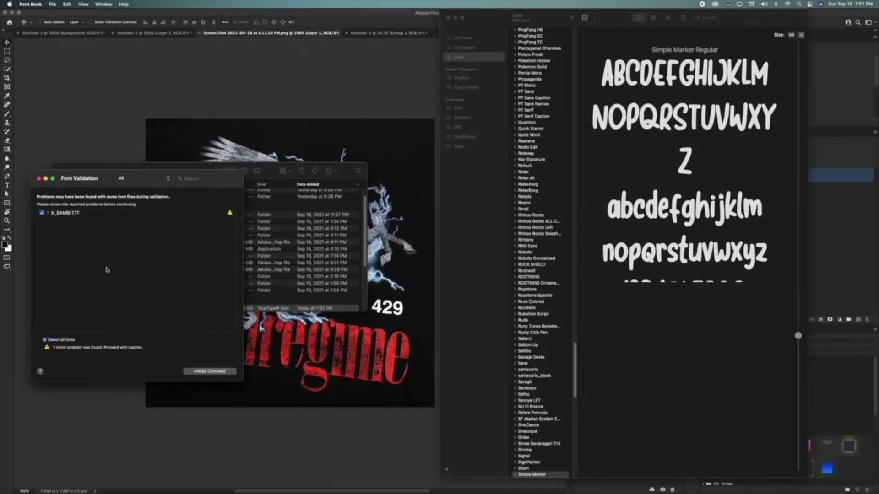
{"action": "left_click", "coordinate": [208, 372]}
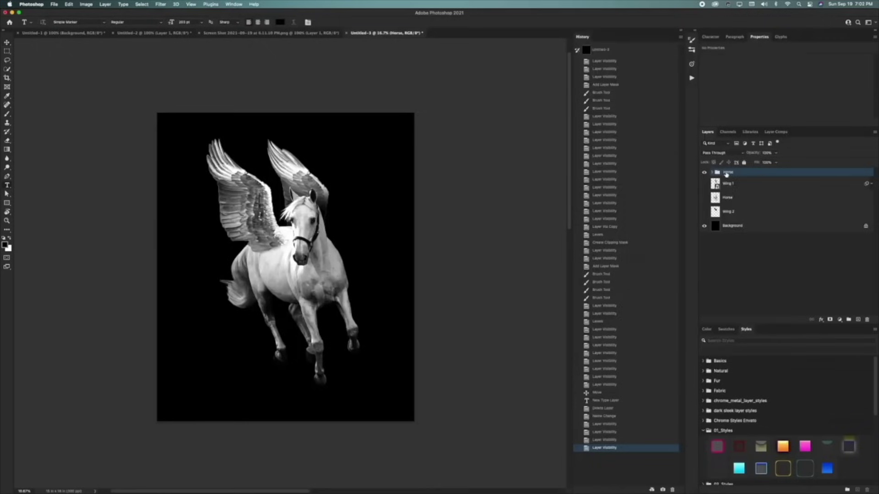
Toggle the Horse group's visibility in the winged-horse document to check what it contains.
{"action": "double_click", "coordinate": [728, 172]}
{"action": "left_click", "coordinate": [705, 173]}
{"action": "left_click", "coordinate": [705, 173]}
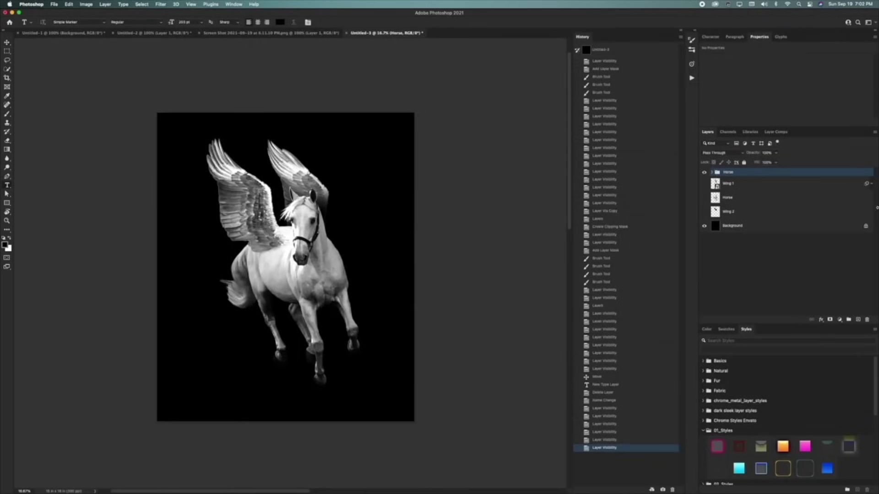
Group the hidden Wing 1, Horse and Wing 2 layers and name the group Copies.
{"action": "left_click", "coordinate": [730, 184]}
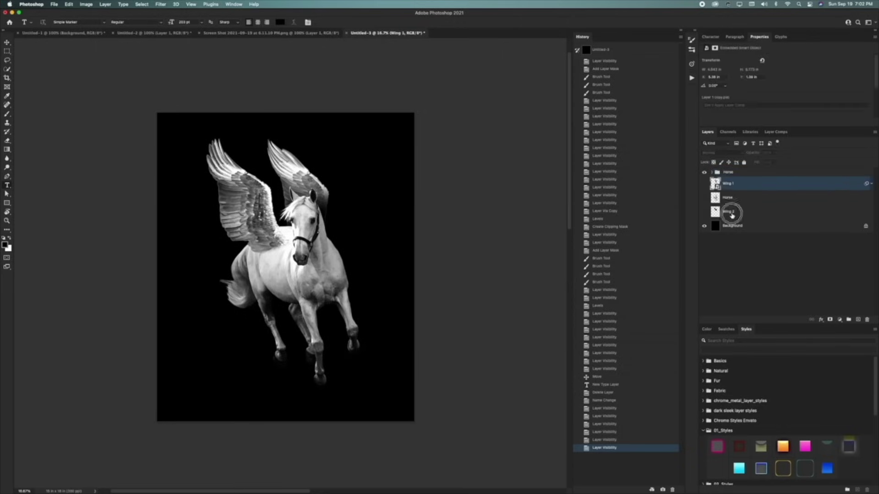
{"action": "left_click", "coordinate": [732, 212]}
{"action": "left_click", "coordinate": [735, 185]}
{"action": "left_click", "coordinate": [733, 213]}
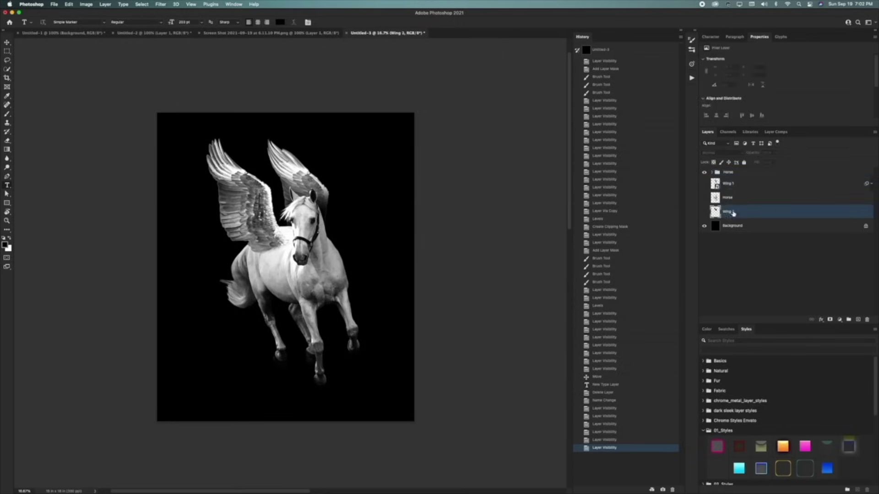
{"action": "left_click", "coordinate": [730, 184], "text": "super"}
{"action": "left_click", "coordinate": [733, 197]}
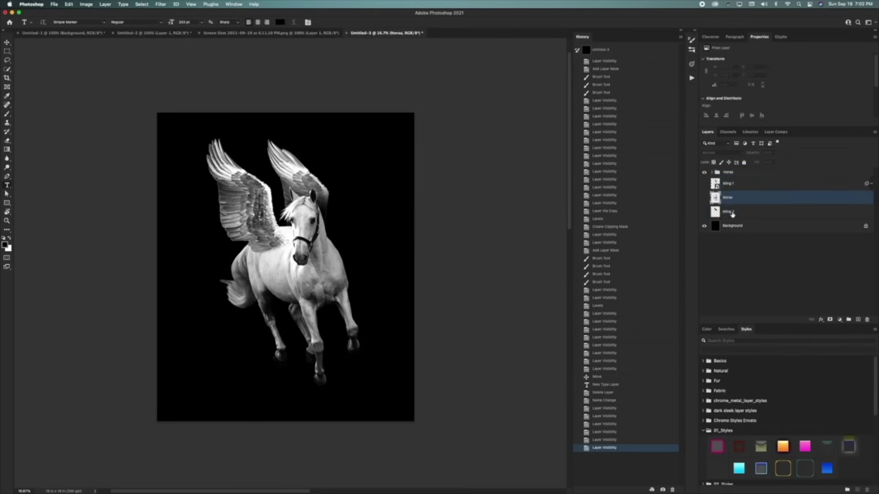
{"action": "left_click", "coordinate": [735, 186], "text": "shift"}
{"action": "key", "text": "super+g"}
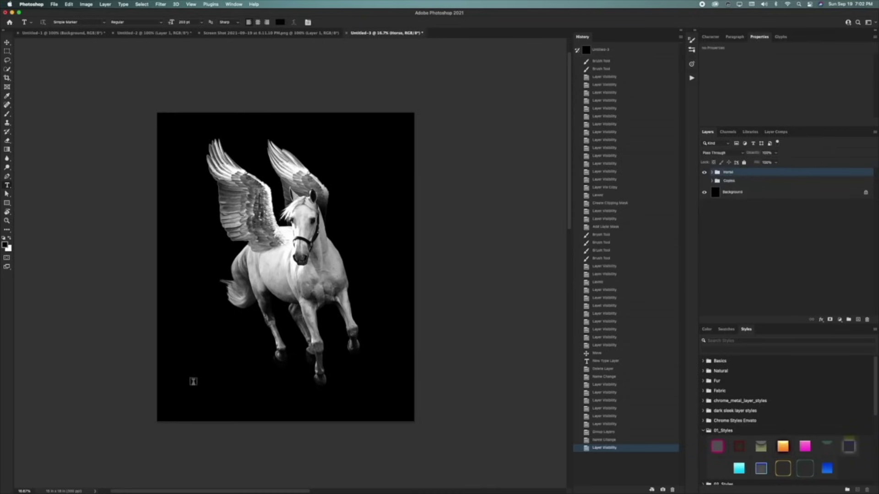
Add the text "Civil regime" in white across the bottom of the canvas, over the horse's hooves.
{"action": "left_click", "coordinate": [196, 375]}
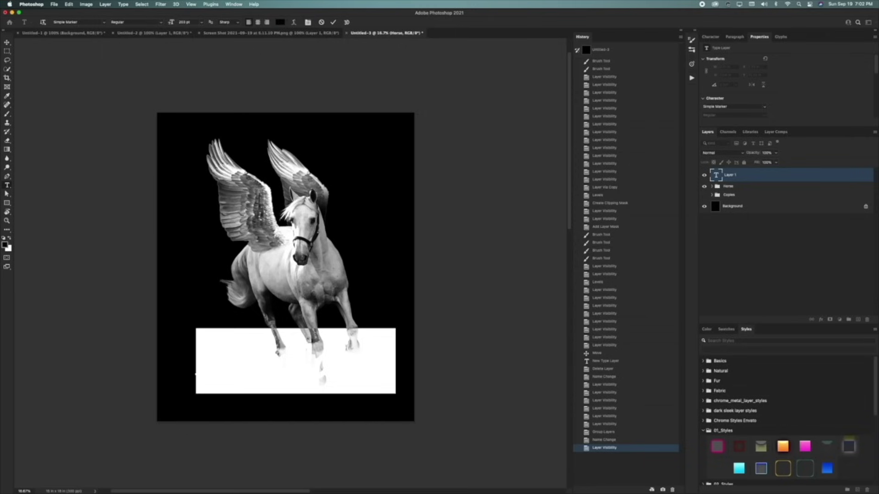
{"action": "left_click", "coordinate": [10, 239]}
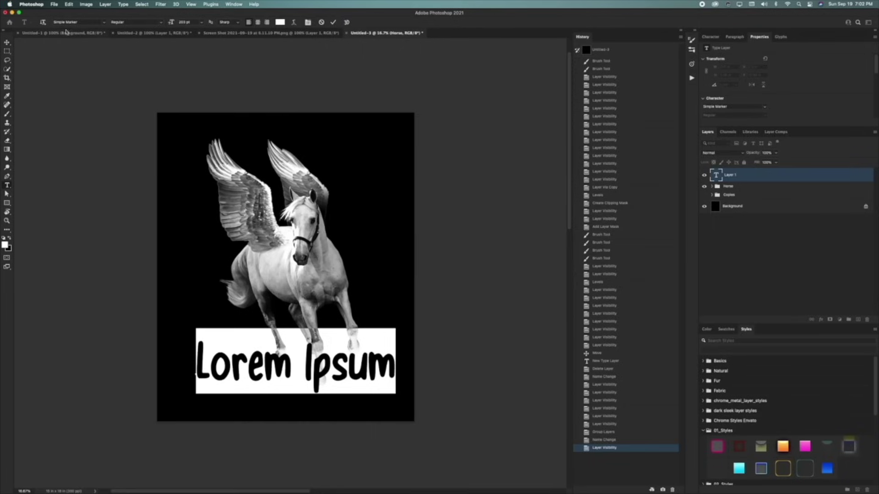
{"action": "type", "text": "Civi"}
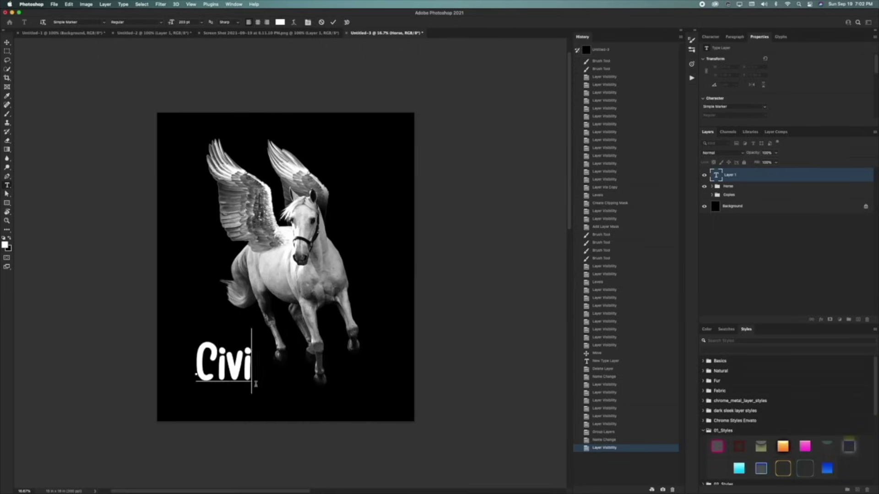
{"action": "type", "text": "l regime"}
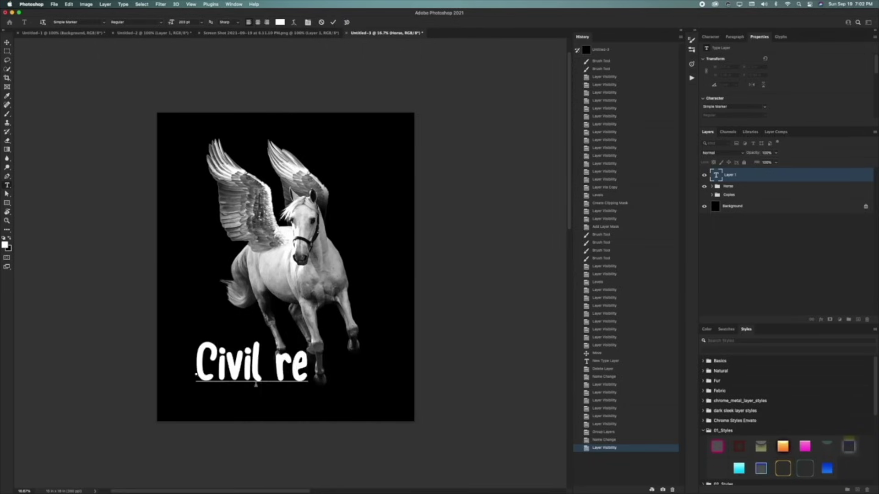
Set the font of the whole "Civil regime" text to Bambi Bold.
{"action": "key", "text": "super+a"}
{"action": "left_click", "coordinate": [68, 23]}
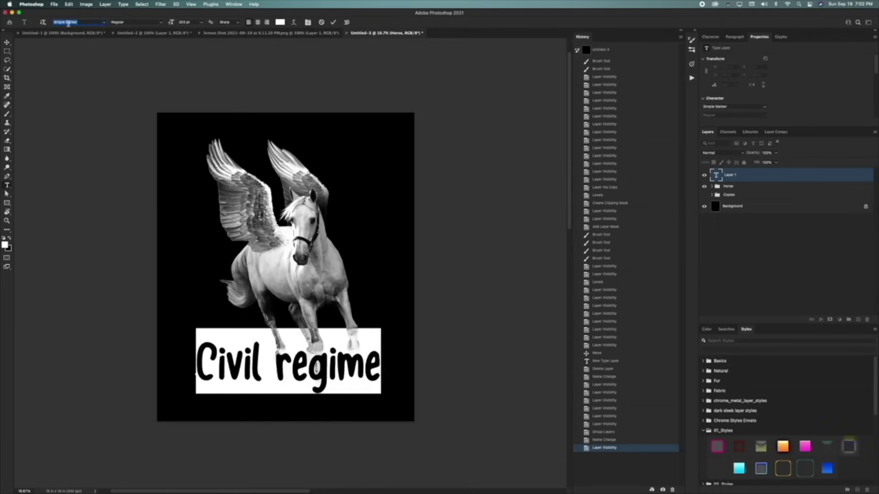
{"action": "type", "text": "Bambi Bold"}
{"action": "key", "text": "Return"}
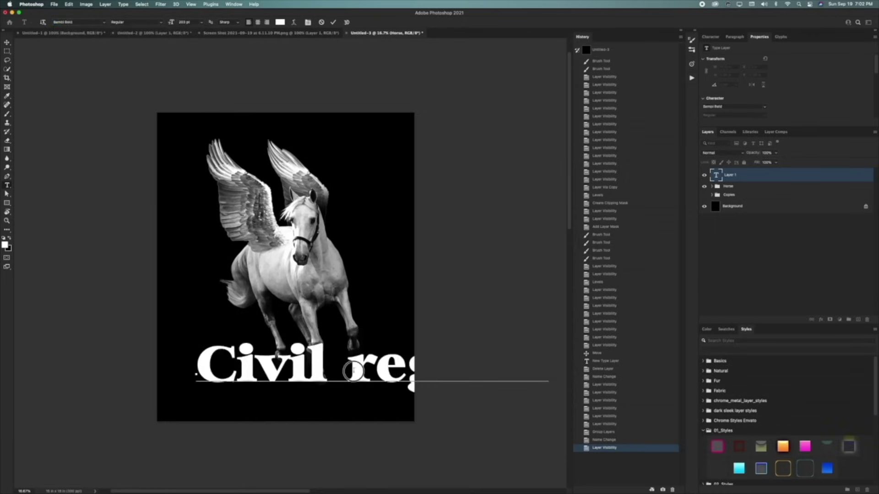
Tighten the kerning in the gap between "Civil" and "regime".
{"action": "key", "text": "alt+Left"}
{"action": "key", "text": "alt+Left"}
{"action": "key", "text": "alt+Left"}
{"action": "key", "text": "alt+Left"}
{"action": "key", "text": "alt+Left"}
{"action": "key", "text": "alt+Left"}
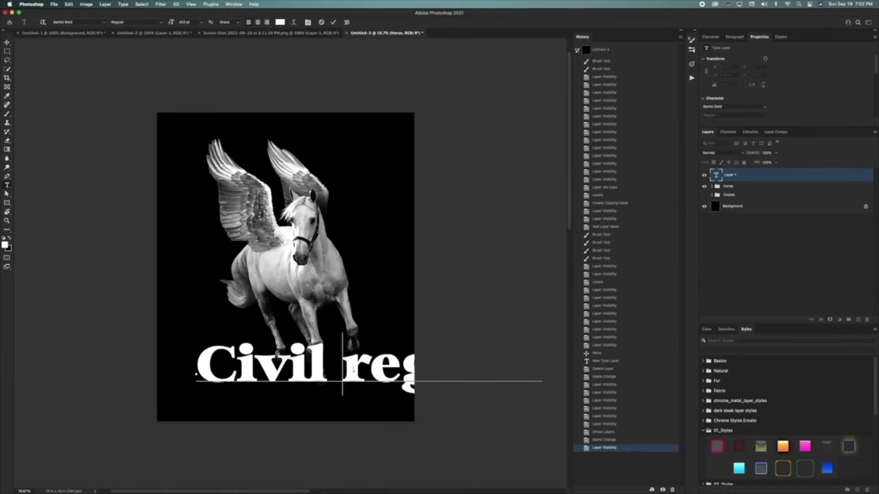
Scale the "Civil regime" text down so that it fits within the canvas width.
{"action": "key", "text": "ctrl+t"}
{"action": "left_click_drag", "start_coordinate": [541, 342], "coordinate": [392, 336]}
{"action": "key", "text": "Return"}
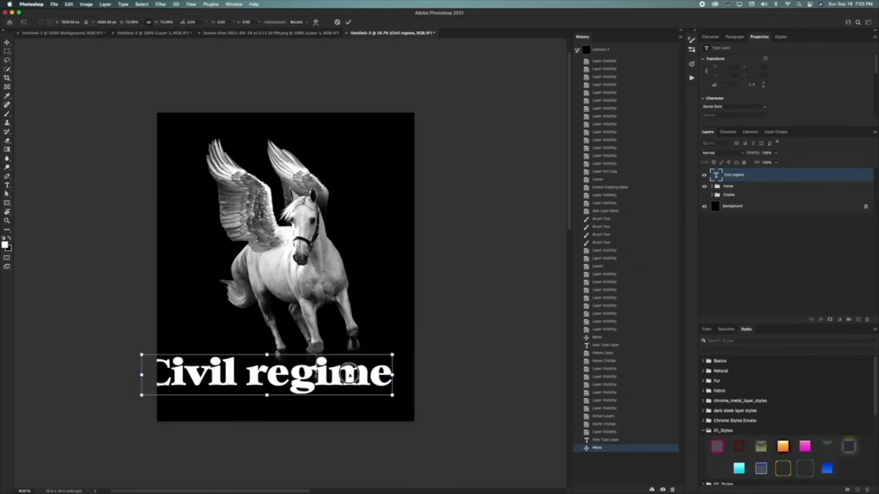
Centre the lettering horizontally on the canvas and move its layer below the Horse group.
{"action": "key", "text": "ctrl+a"}
{"action": "key", "text": "ctrl+d"}
{"action": "key", "text": "ctrl+["}
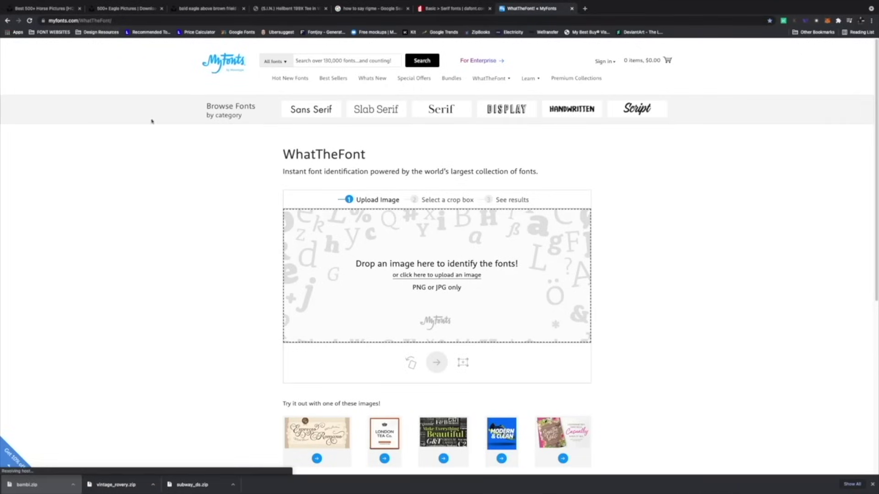
Identify the font of the red Civilregime shirt image with WhatTheFont, and browse the Ohno Fatface styles on Adobe Fonts.
{"action": "left_click", "coordinate": [438, 275]}
{"action": "double_click", "coordinate": [317, 87]}
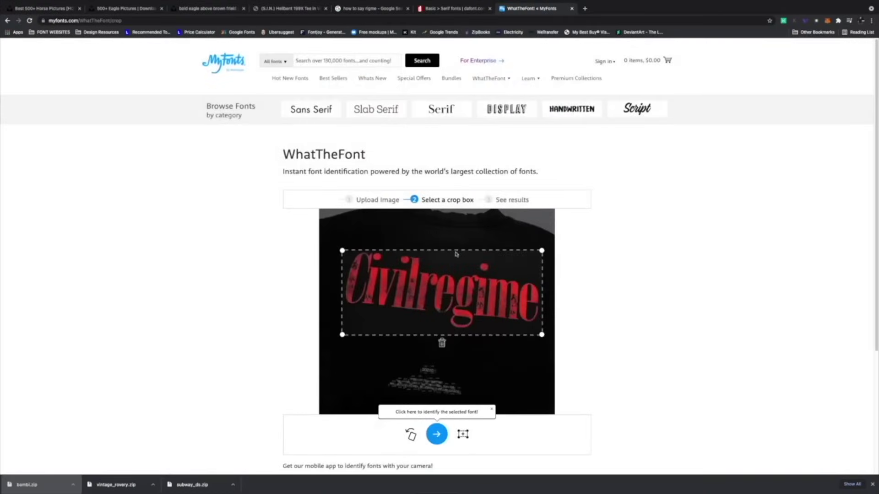
{"action": "left_click", "coordinate": [439, 438]}
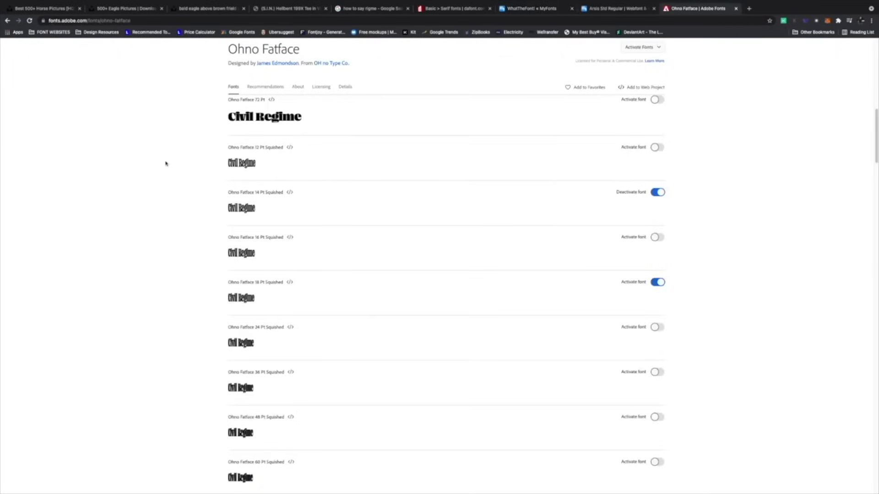
{"action": "scroll", "coordinate": [364, 316], "scroll_direction": "down", "scroll_amount": 2}
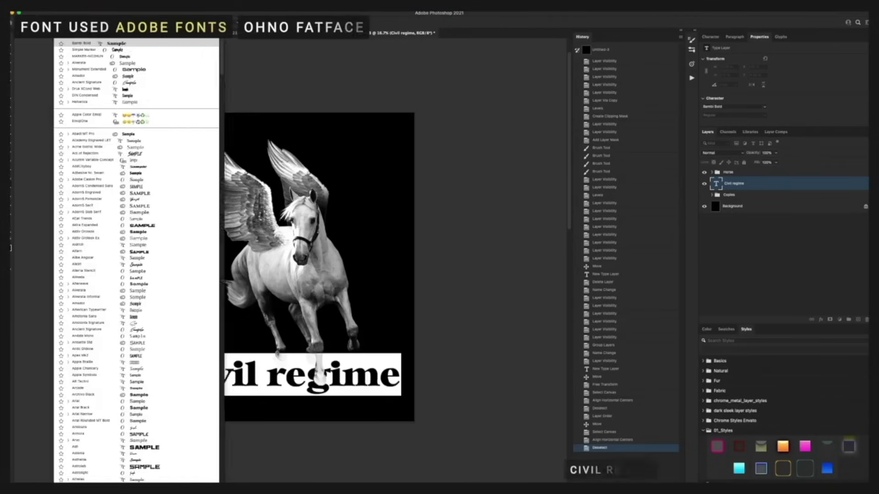
Change the "Civil regime" text to Ohno Fatface 18 Pt Compressed and enlarge it to 277 pt.
{"action": "type", "text": "oh"}
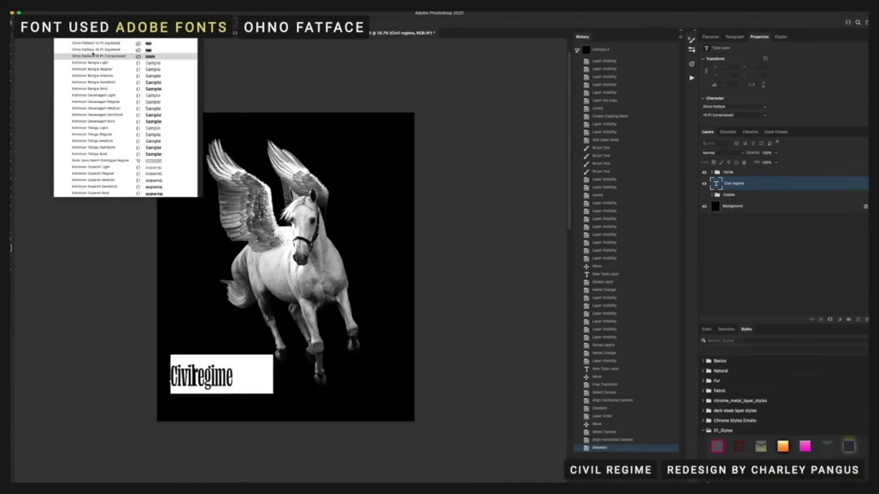
{"action": "left_click", "coordinate": [94, 57]}
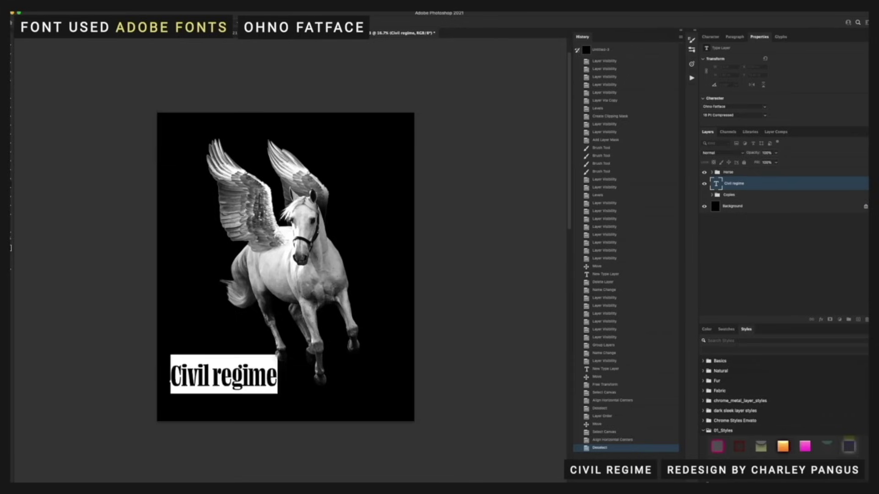
{"action": "left_click_drag", "start_coordinate": [172, 22], "coordinate": [202, 22]}
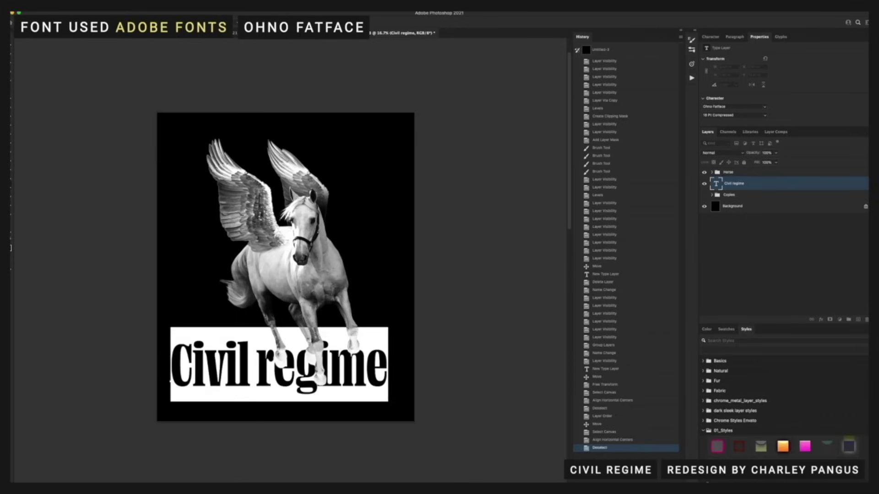
Centre the lettering horizontally on the canvas and lower it slightly beneath the horse's hooves.
{"action": "left_click", "coordinate": [7, 42]}
{"action": "key", "text": "super+a"}
{"action": "left_click", "coordinate": [155, 22]}
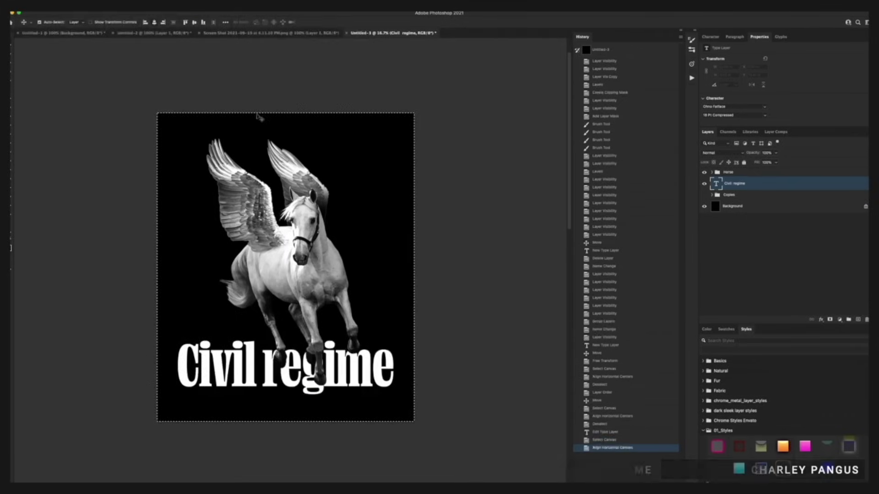
{"action": "key", "text": "super+d"}
{"action": "left_click_drag", "start_coordinate": [354, 343], "coordinate": [343, 371]}
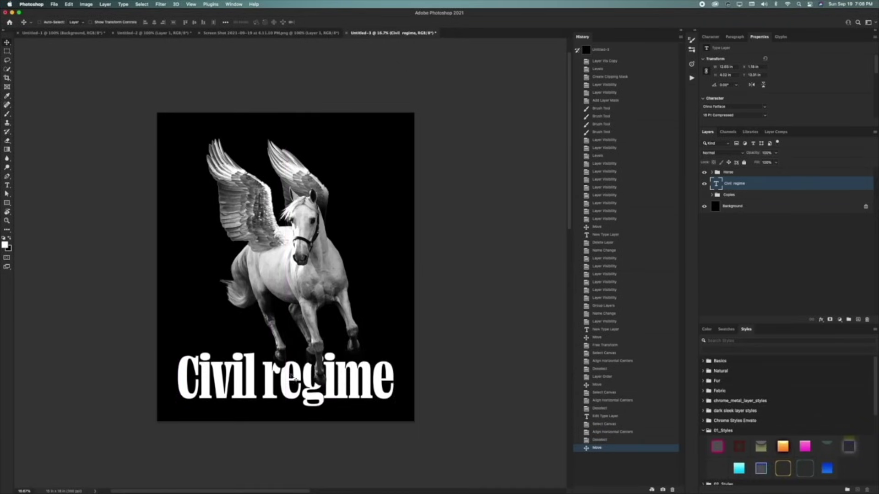
{"action": "key", "text": "super+a"}
{"action": "left_click", "coordinate": [154, 22]}
{"action": "key", "text": "super+d"}
Recolour the "Civil regime" text bright red.
{"action": "double_click", "coordinate": [715, 183]}
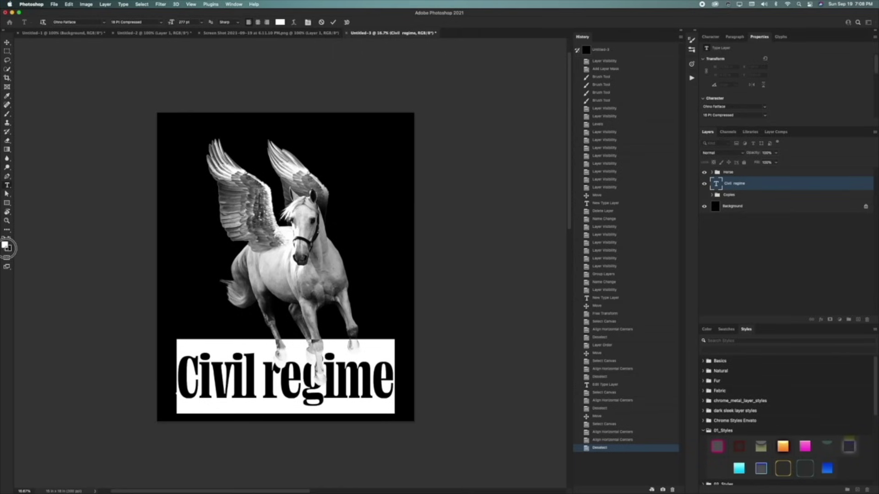
{"action": "left_click", "coordinate": [8, 248]}
{"action": "left_click_drag", "start_coordinate": [522, 70], "coordinate": [523, 37]}
{"action": "left_click", "coordinate": [580, 27]}
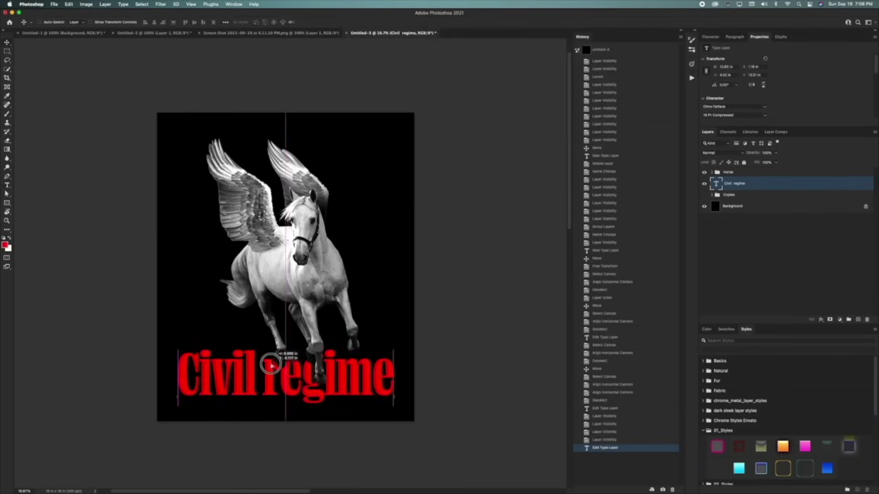
{"action": "left_click_drag", "start_coordinate": [271, 363], "coordinate": [271, 369]}
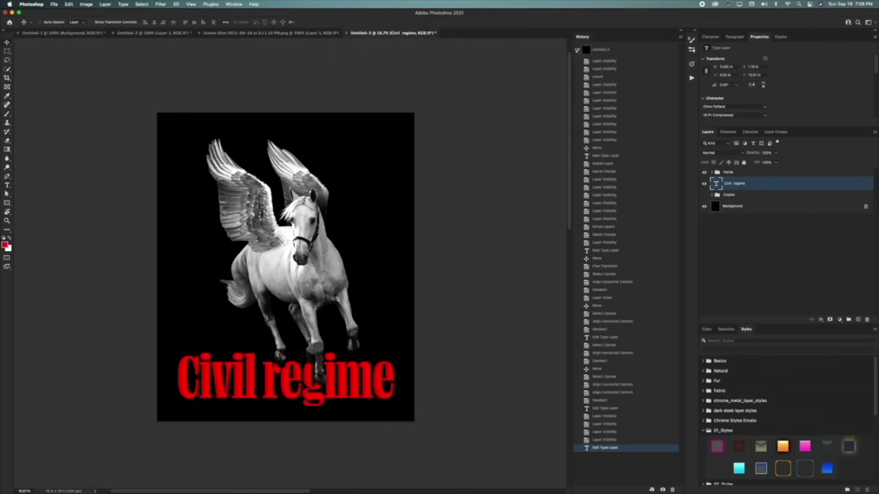
Switch to Chrome, search Google Images for lightning, and copy the blue multi-bolt photo into the winged-horse document.
{"action": "left_click", "coordinate": [164, 478]}
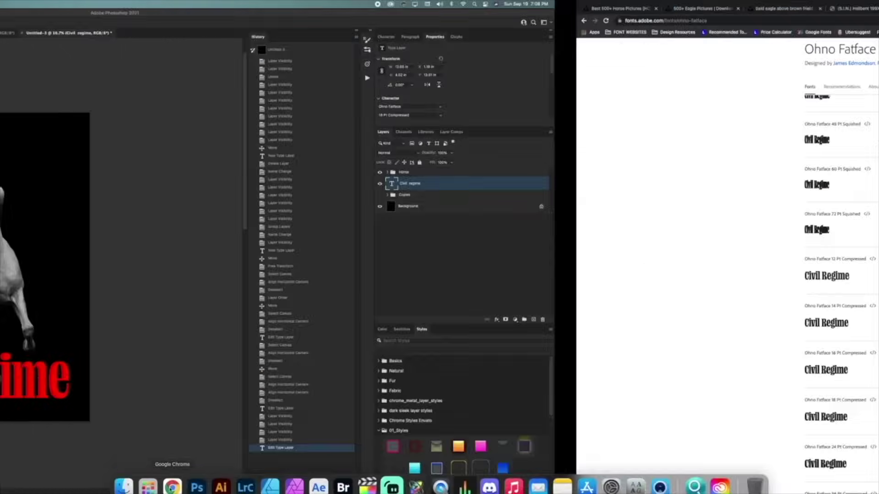
{"action": "left_click", "coordinate": [611, 9]}
{"action": "key", "text": "super+bracketleft"}
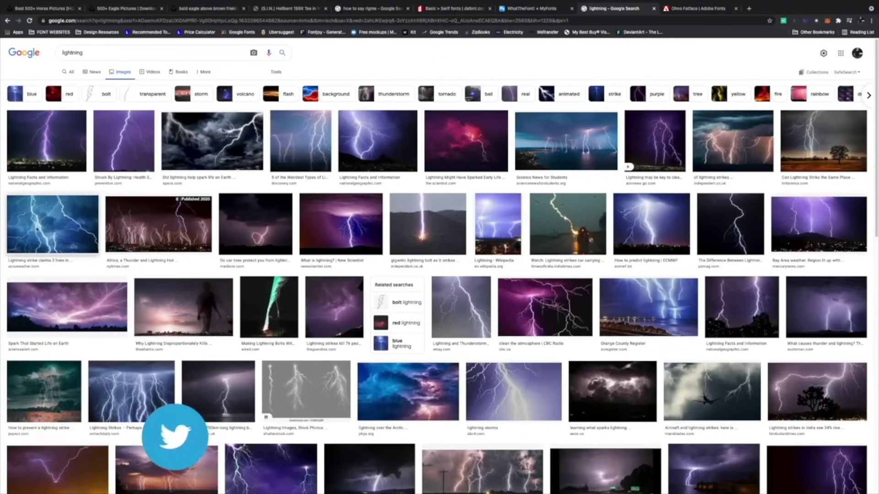
{"action": "left_click", "coordinate": [53, 225]}
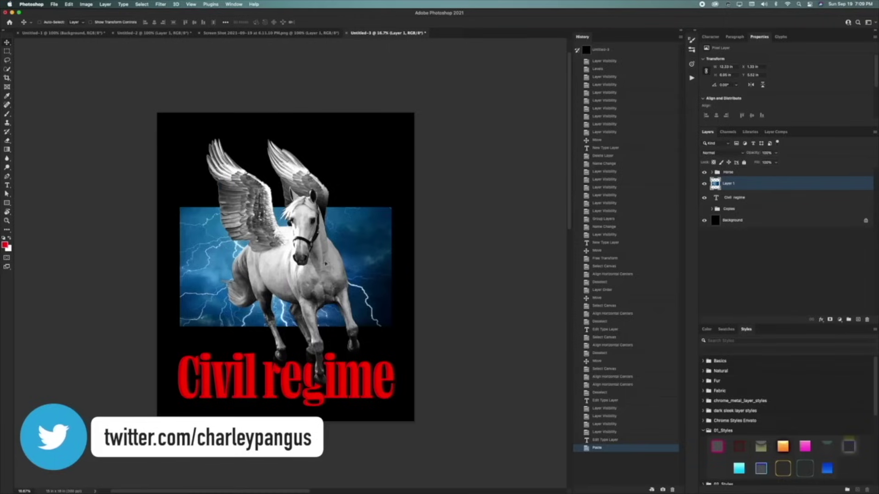
Stretch the lightning image to about 13.1 in square over the horse and move its layer above the Horse group.
{"action": "left_click_drag", "start_coordinate": [325, 263], "coordinate": [326, 227]}
{"action": "key", "text": "super+t"}
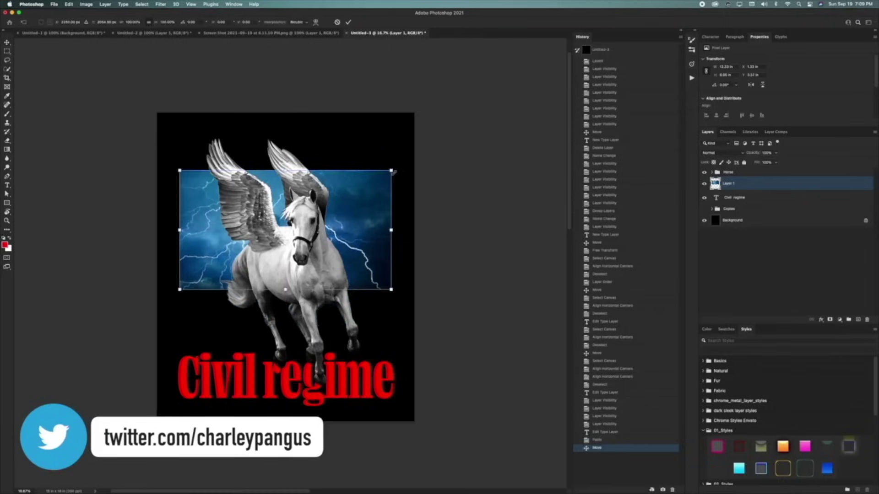
{"action": "left_click_drag", "start_coordinate": [392, 171], "coordinate": [376, 107]}
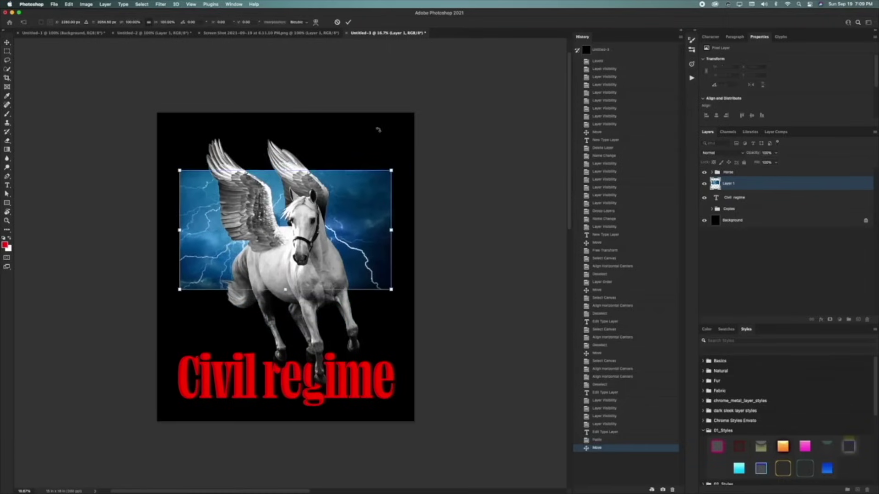
{"action": "left_click_drag", "start_coordinate": [316, 247], "coordinate": [313, 271]}
{"action": "key", "text": "Return"}
{"action": "key", "text": "super+bracketright"}
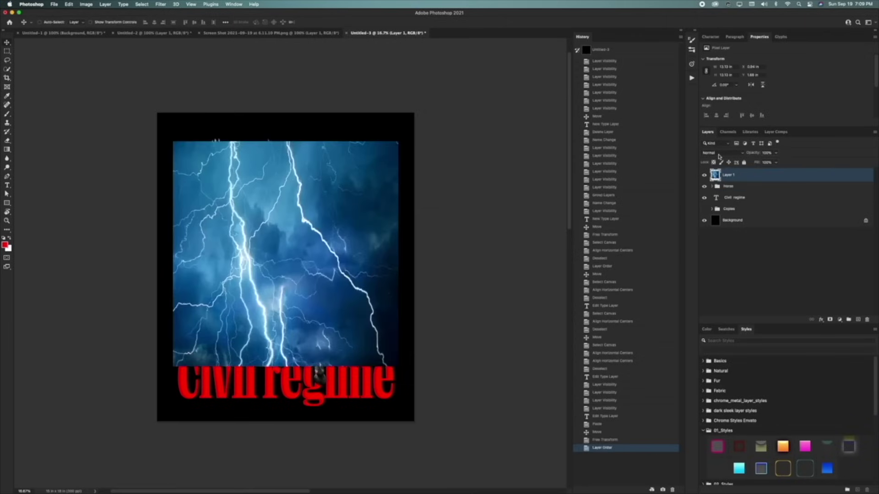
Set the lightning layer's blend mode to Screen and darken its blue sky with Levels.
{"action": "left_click", "coordinate": [719, 154]}
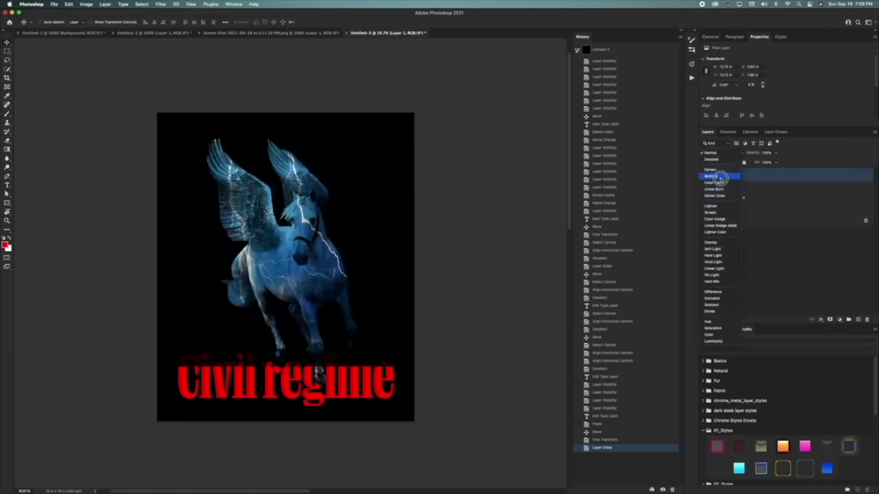
{"action": "left_click", "coordinate": [713, 212]}
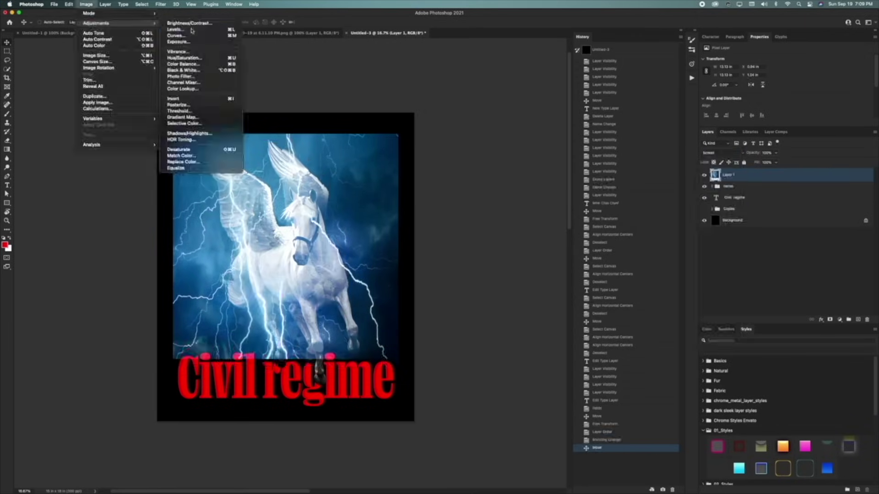
{"action": "left_click", "coordinate": [181, 29]}
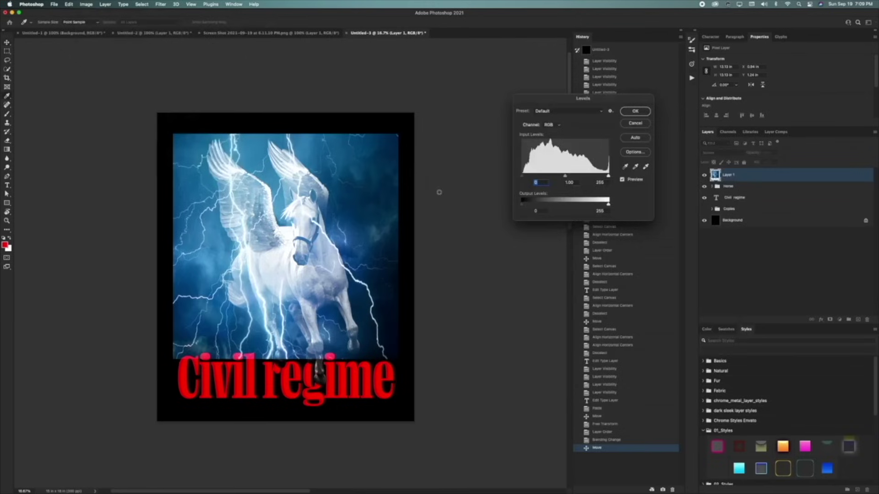
{"action": "left_click_drag", "start_coordinate": [565, 176], "coordinate": [604, 177]}
{"action": "mouse_move", "coordinate": [522, 176]}
{"action": "left_mouse_down"}
{"action": "mouse_move", "coordinate": [549, 177]}
{"action": "mouse_move", "coordinate": [506, 174]}
{"action": "left_mouse_up"}
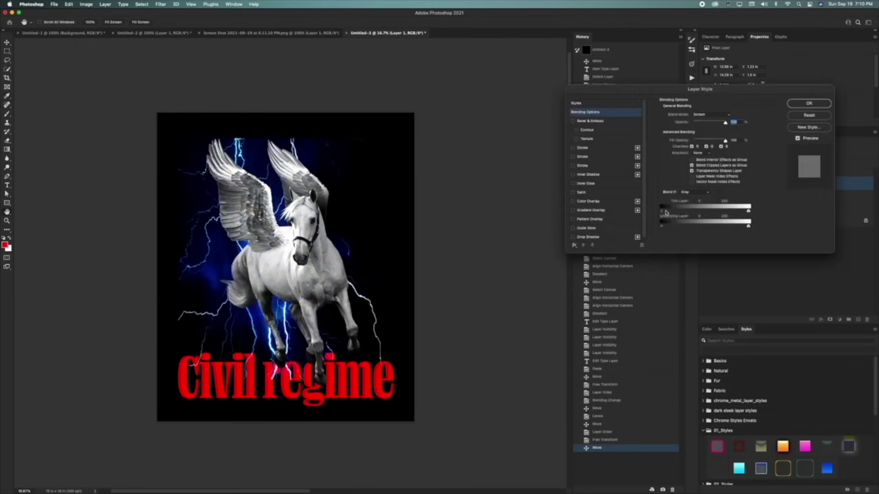
Try hiding the lightning layer's dark tones with the Blend If shadow slider, and undo the change.
{"action": "left_click_drag", "start_coordinate": [665, 212], "coordinate": [709, 209]}
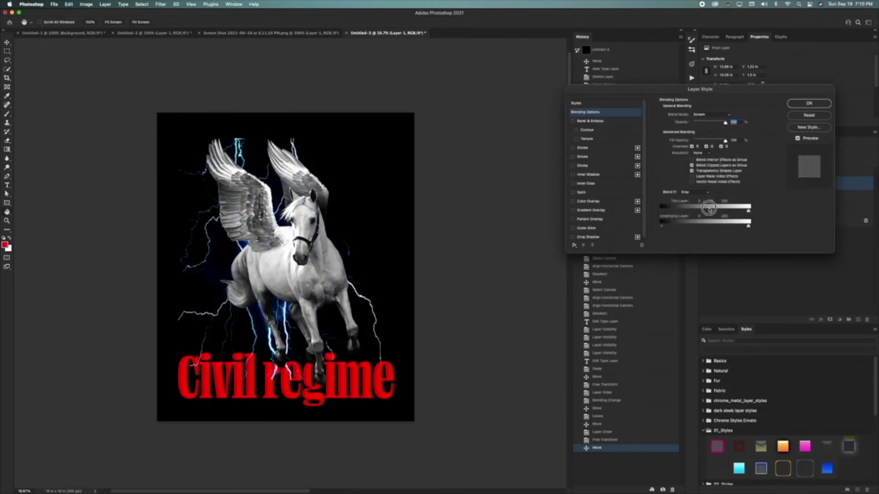
{"action": "left_click", "coordinate": [793, 109]}
{"action": "key", "text": "super+z"}
{"action": "key", "text": "super+z"}
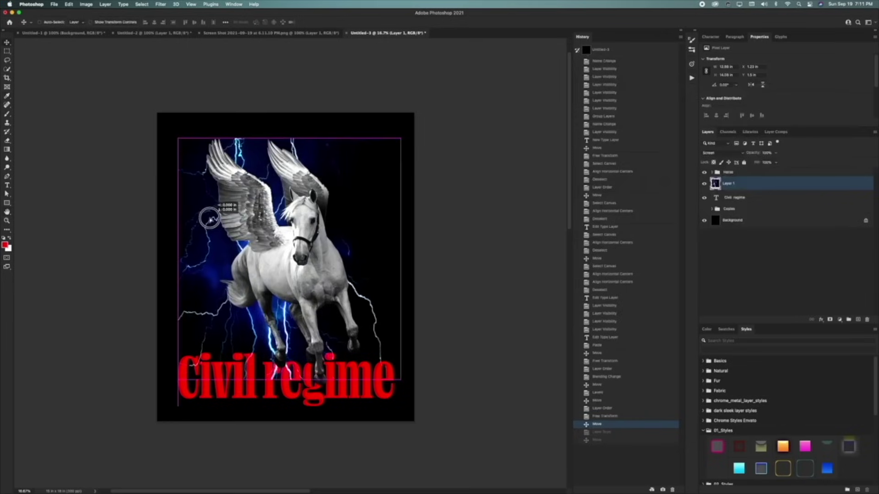
Hide the Horse group and drop the lightning layer's dark blue tones using the Blend If shadow slider for this layer.
{"action": "left_click_drag", "start_coordinate": [210, 219], "coordinate": [213, 221]}
{"action": "left_click", "coordinate": [704, 173]}
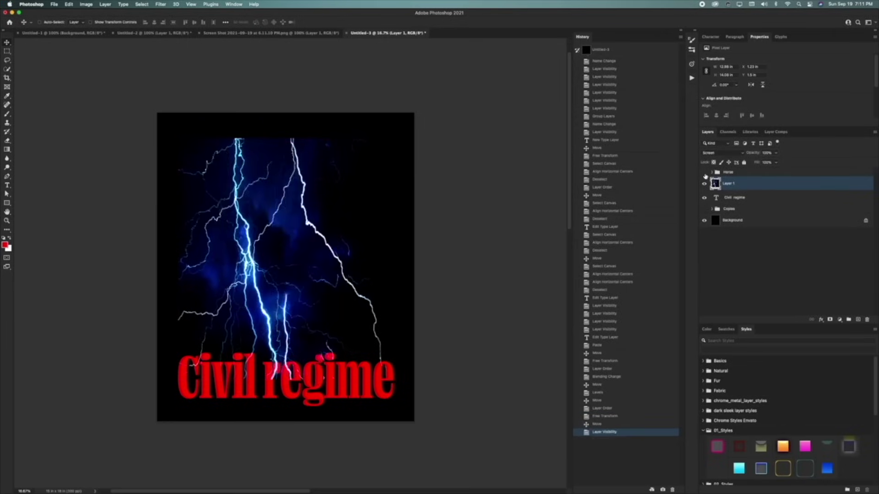
{"action": "double_click", "coordinate": [765, 188]}
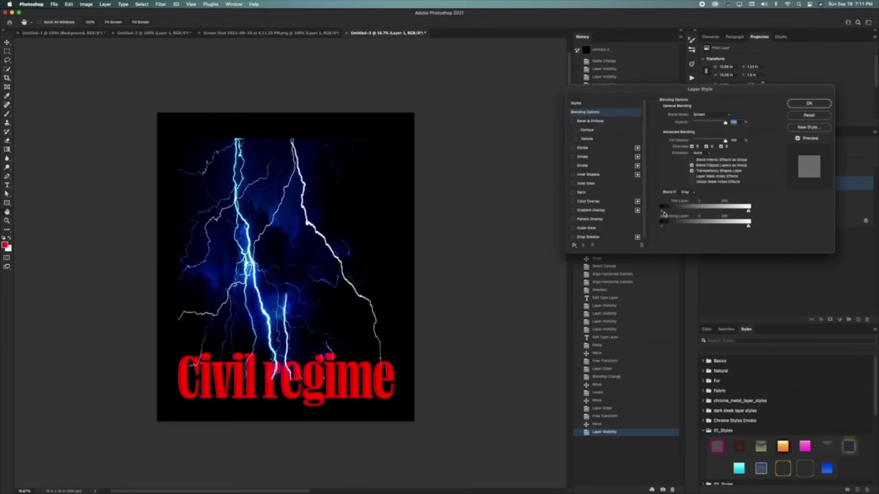
{"action": "left_click_drag", "start_coordinate": [663, 213], "coordinate": [688, 211]}
{"action": "key", "text": "Return"}
Convert the lightning layer to a smart object and check it against transparency by hiding and restoring the black background.
{"action": "right_click", "coordinate": [768, 183]}
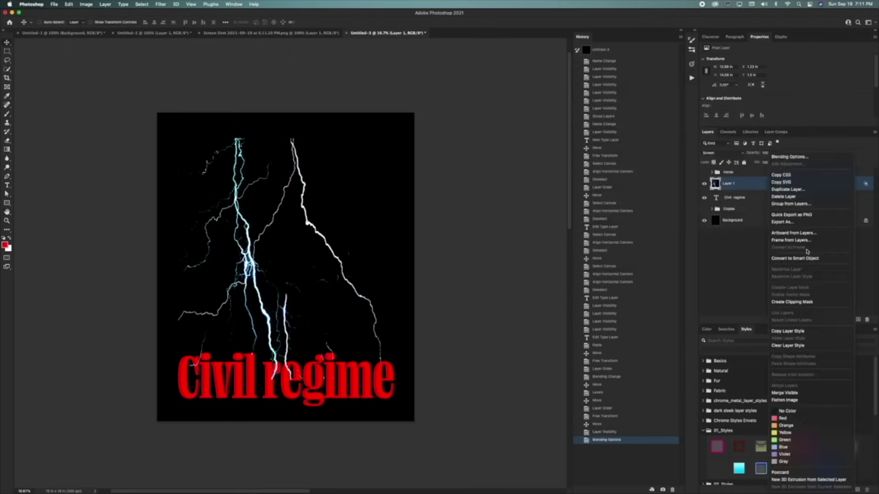
{"action": "left_click", "coordinate": [807, 258]}
{"action": "left_click", "coordinate": [705, 221]}
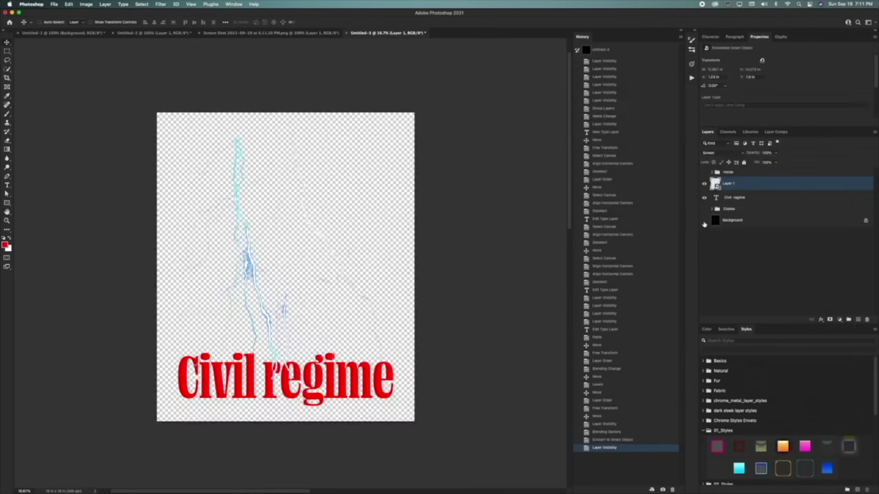
{"action": "left_click", "coordinate": [705, 222]}
Add a white Color Overlay to the lightning layer and show the Horse group again.
{"action": "left_click", "coordinate": [821, 319]}
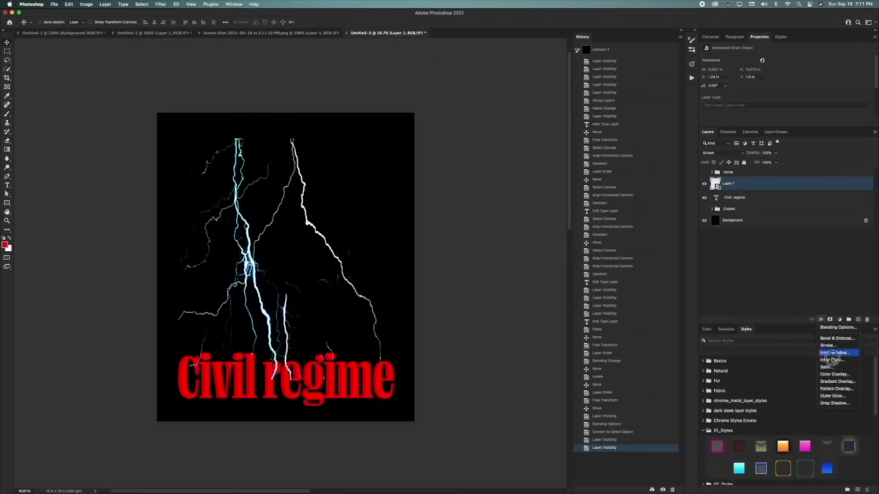
{"action": "left_click", "coordinate": [828, 365]}
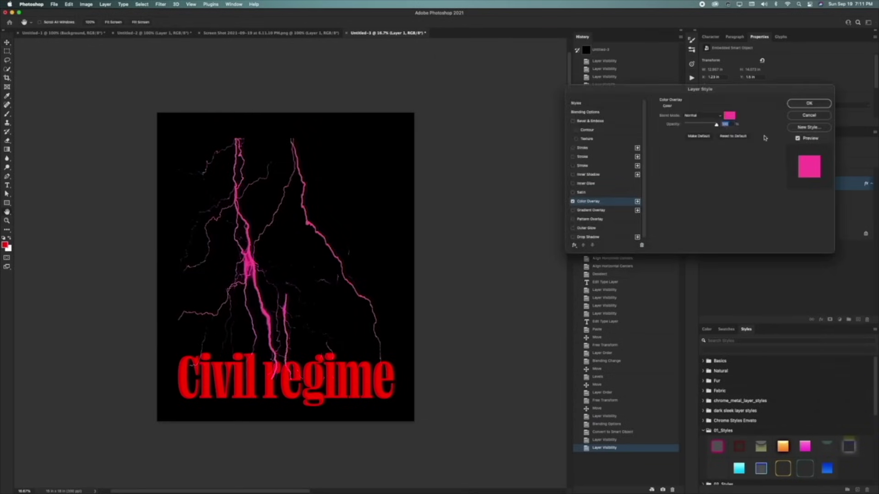
{"action": "left_click", "coordinate": [729, 115]}
{"action": "left_click", "coordinate": [441, 32]}
{"action": "key", "text": "Return"}
{"action": "key", "text": "Return"}
{"action": "left_click", "coordinate": [704, 173]}
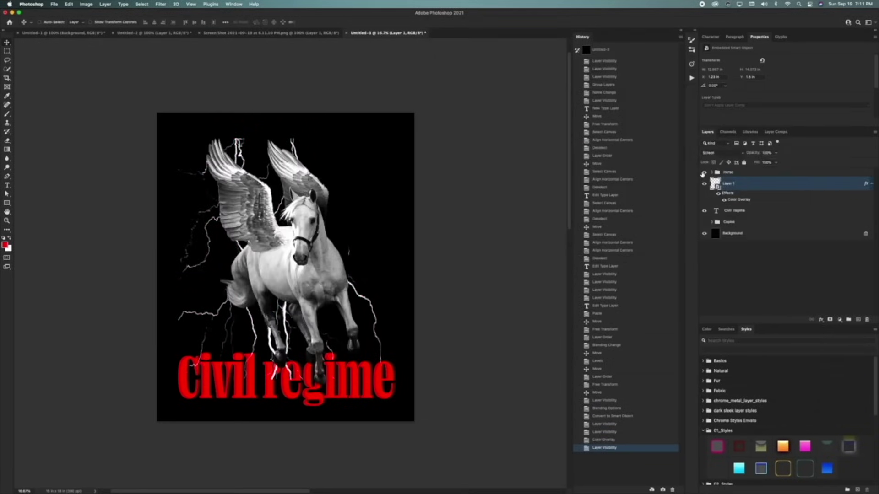
Change the lightning's overlay color to light blue with hue 216, saturation 42% and brightness 100%.
{"action": "double_click", "coordinate": [738, 200]}
{"action": "left_click", "coordinate": [730, 116]}
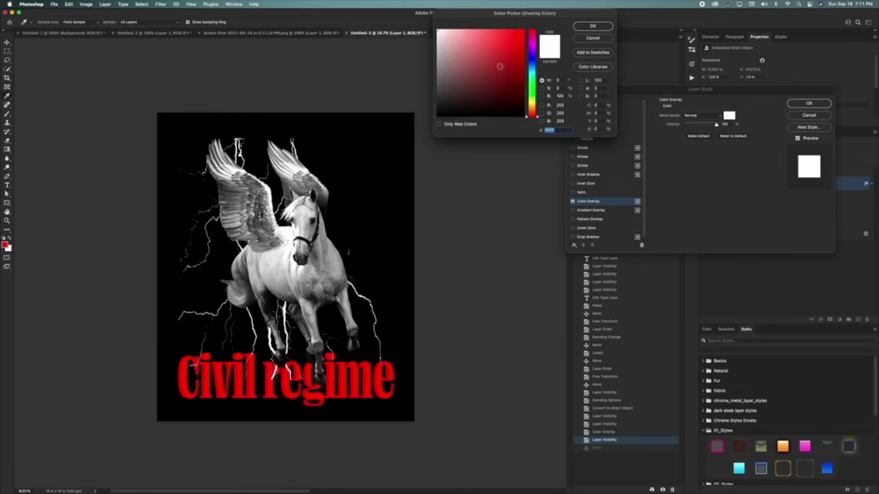
{"action": "mouse_move", "coordinate": [527, 70]}
{"action": "left_mouse_down"}
{"action": "mouse_move", "coordinate": [513, 40]}
{"action": "mouse_move", "coordinate": [506, 43]}
{"action": "mouse_move", "coordinate": [509, 28]}
{"action": "mouse_move", "coordinate": [475, 23]}
{"action": "left_mouse_up"}
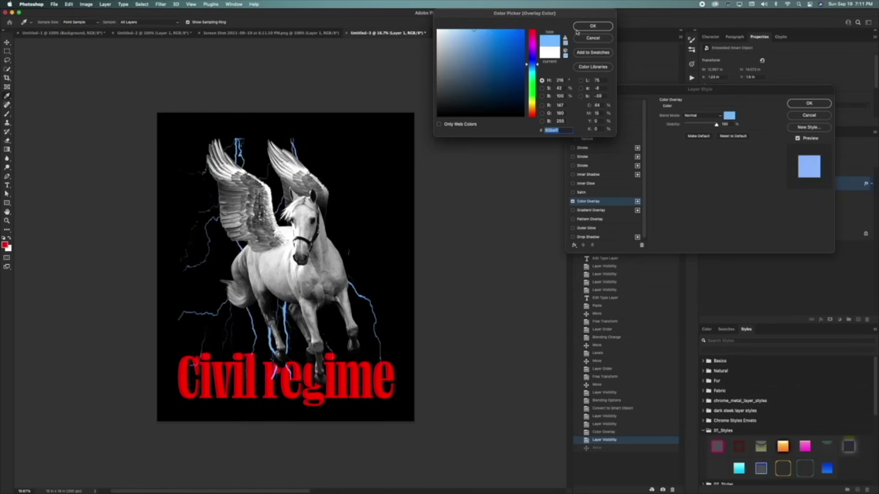
{"action": "left_click", "coordinate": [592, 27]}
Add an Outer Glow to the lightning layer and change the glow color to light blue.
{"action": "left_click", "coordinate": [588, 230]}
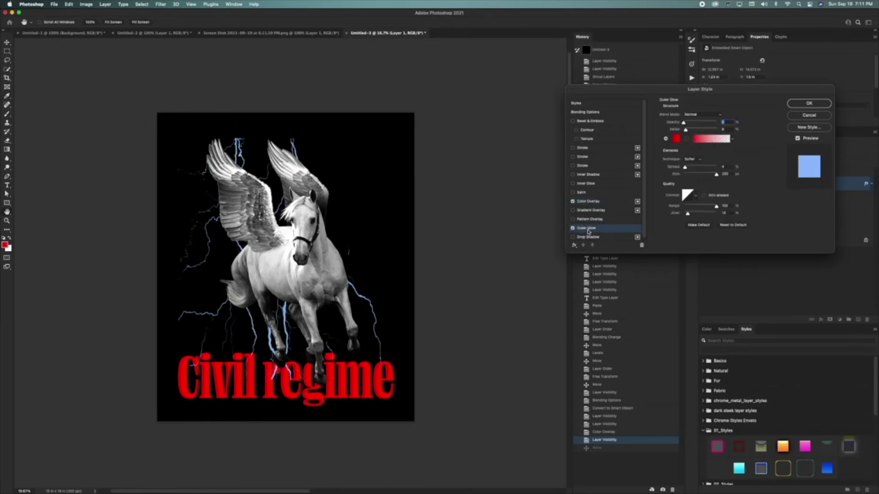
{"action": "left_click", "coordinate": [676, 139]}
{"action": "left_click", "coordinate": [299, 150]}
{"action": "key", "text": "Return"}
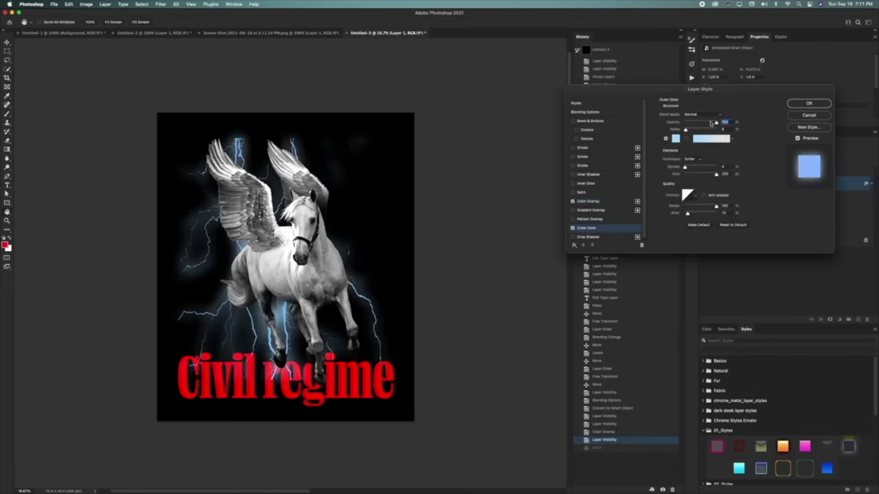
Set the lightning glow to 100% opacity, reduce its size, raise the spread to about 10% and add a little noise.
{"action": "left_click", "coordinate": [703, 122]}
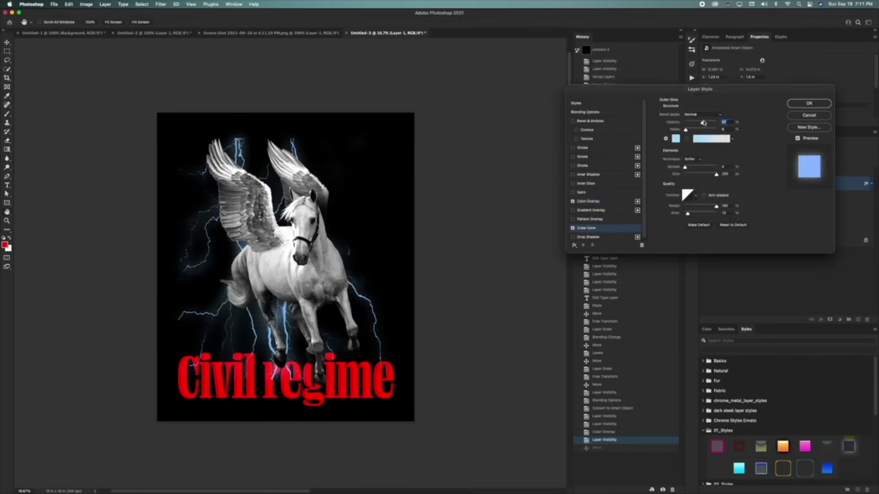
{"action": "left_click", "coordinate": [698, 174]}
{"action": "left_click_drag", "start_coordinate": [697, 174], "coordinate": [693, 174]}
{"action": "left_click_drag", "start_coordinate": [707, 122], "coordinate": [753, 124]}
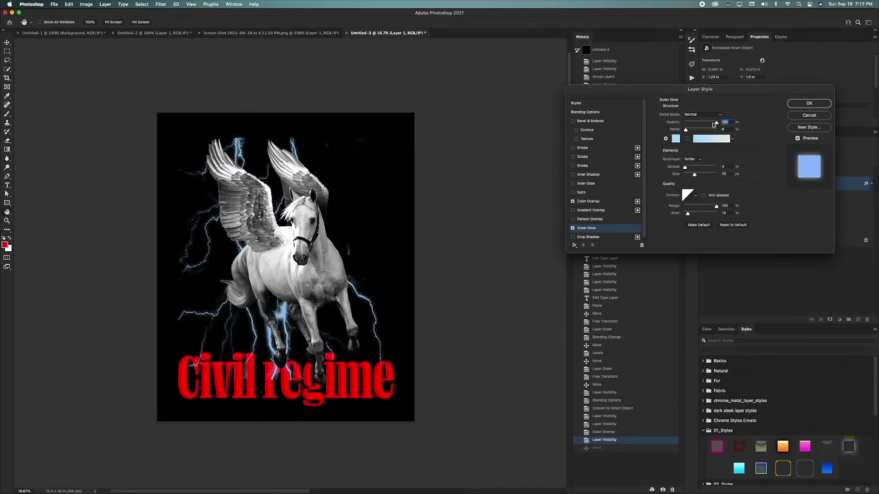
{"action": "left_click_drag", "start_coordinate": [685, 167], "coordinate": [687, 167]}
{"action": "left_click_drag", "start_coordinate": [694, 175], "coordinate": [690, 174]}
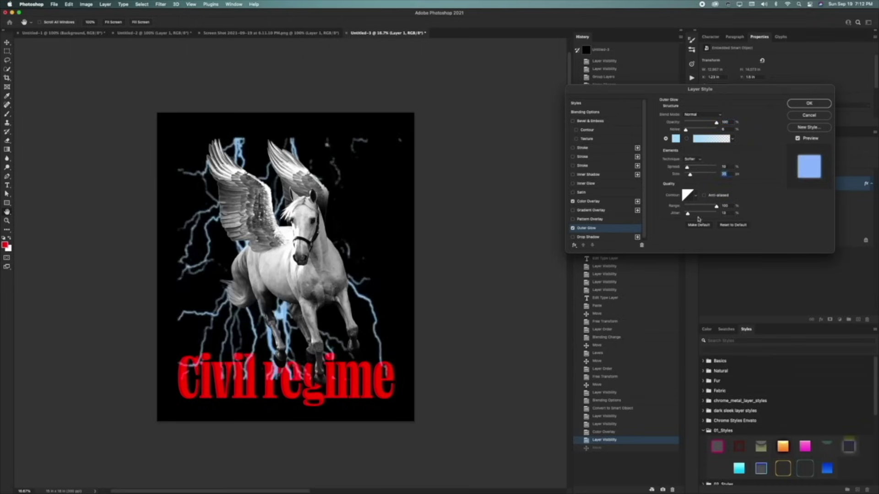
{"action": "left_click_drag", "start_coordinate": [685, 130], "coordinate": [690, 130]}
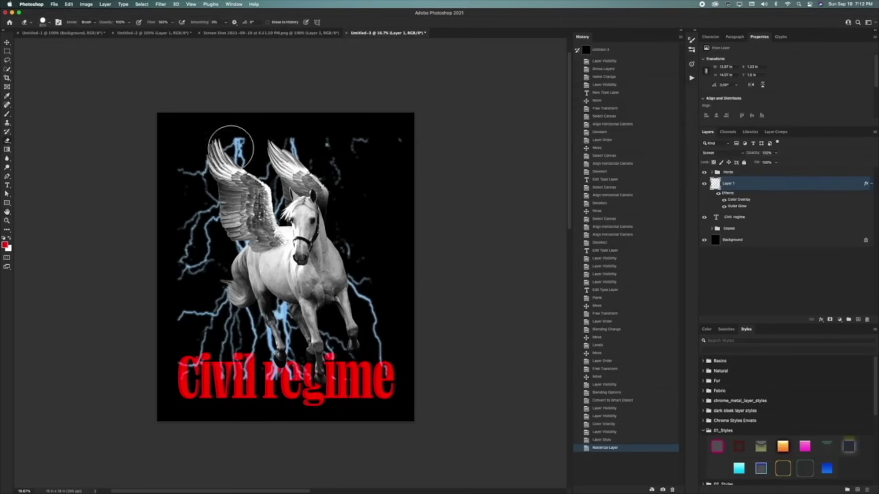
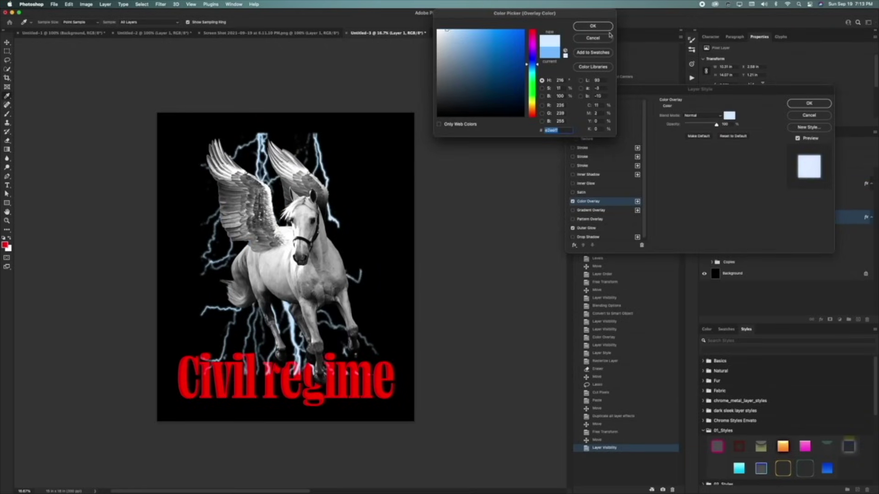
Apply a paler blue overlay (hue 216, saturation 11%) to the lightning, check Layer 1 by toggling its visibility, and deselect Layer 2.
{"action": "left_click", "coordinate": [593, 26]}
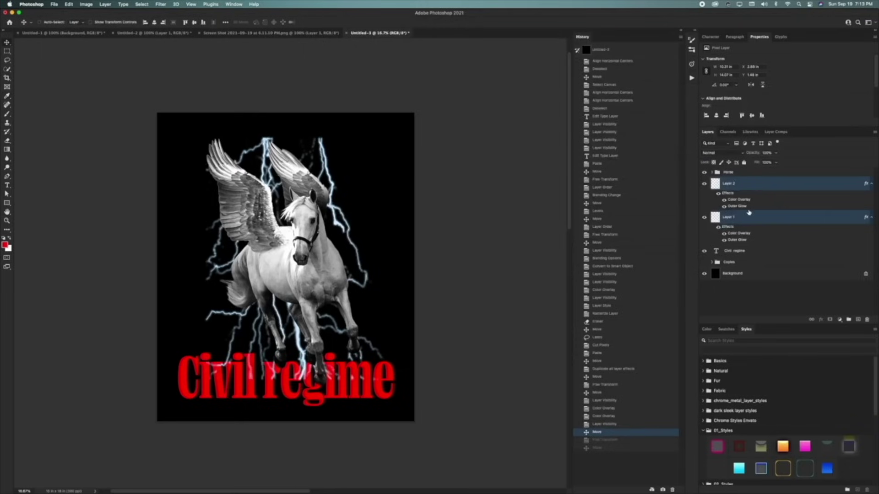
{"action": "left_click", "coordinate": [704, 218]}
{"action": "left_click", "coordinate": [704, 218]}
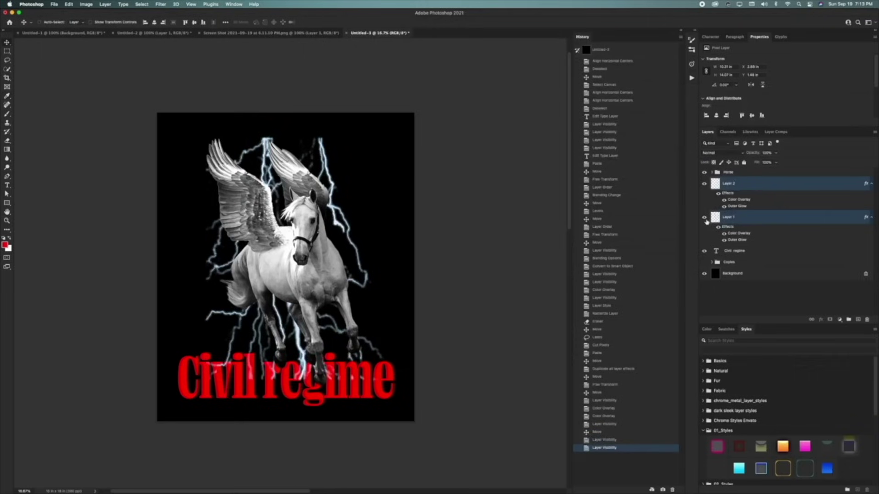
{"action": "left_click", "coordinate": [732, 185], "text": "super"}
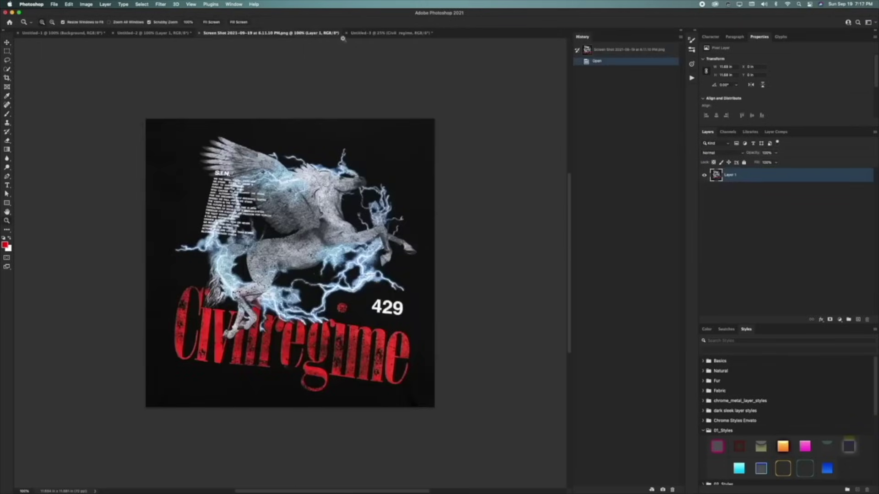
Compare the horse design with the reference hoodie screenshot, toggling the lightning layer behind the lettering off and on.
{"action": "left_click", "coordinate": [375, 33]}
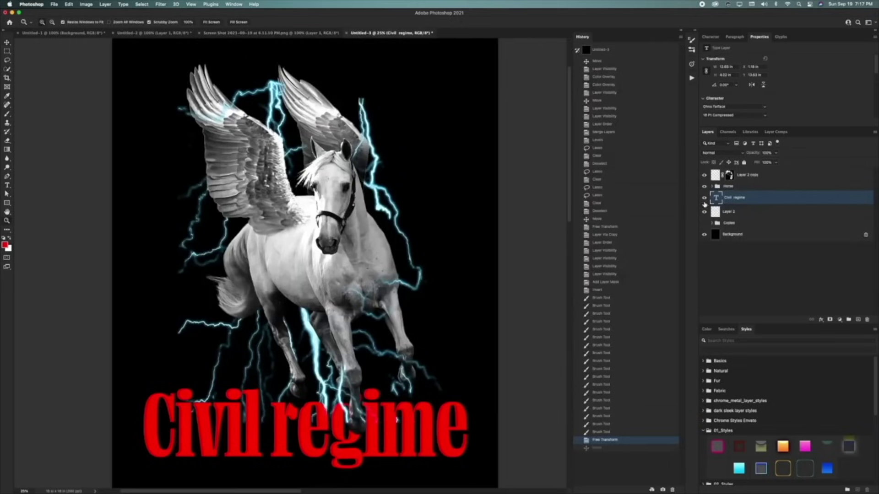
{"action": "left_click", "coordinate": [704, 212]}
{"action": "left_click", "coordinate": [705, 212]}
{"action": "key", "text": "ctrl+shift+Tab"}
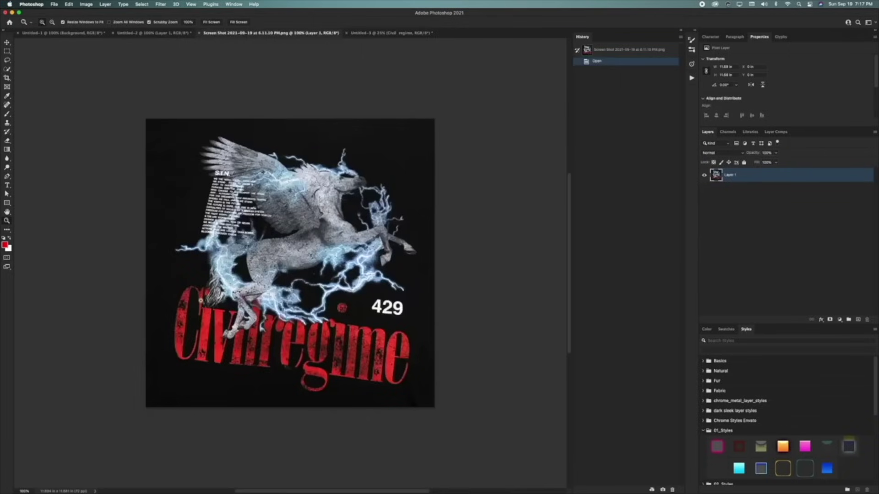
{"action": "left_click", "coordinate": [360, 36]}
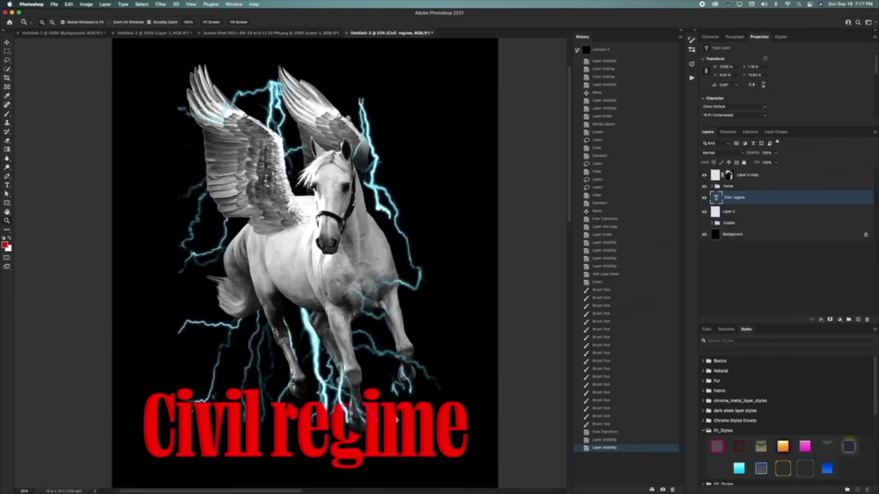
{"action": "left_click", "coordinate": [260, 34]}
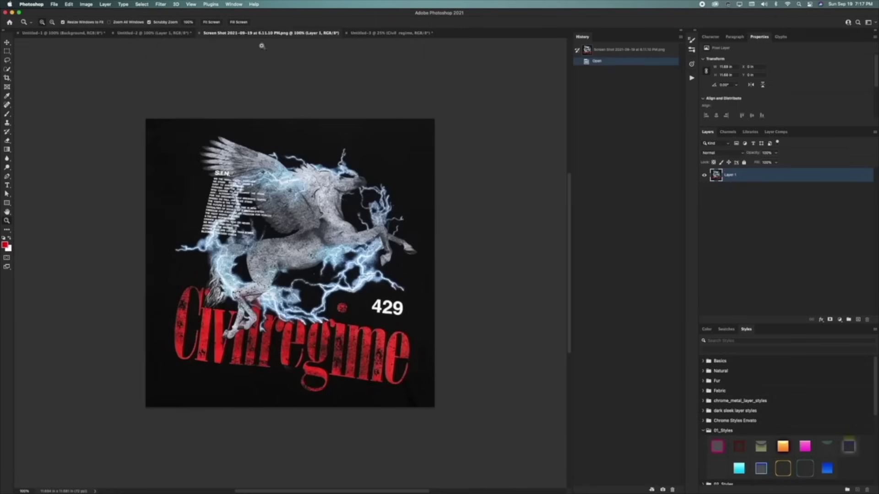
{"action": "left_click", "coordinate": [358, 33]}
Place a new placeholder text layer beside the horse's wings and delete the stray text layer from the reference screenshot.
{"action": "key", "text": "t"}
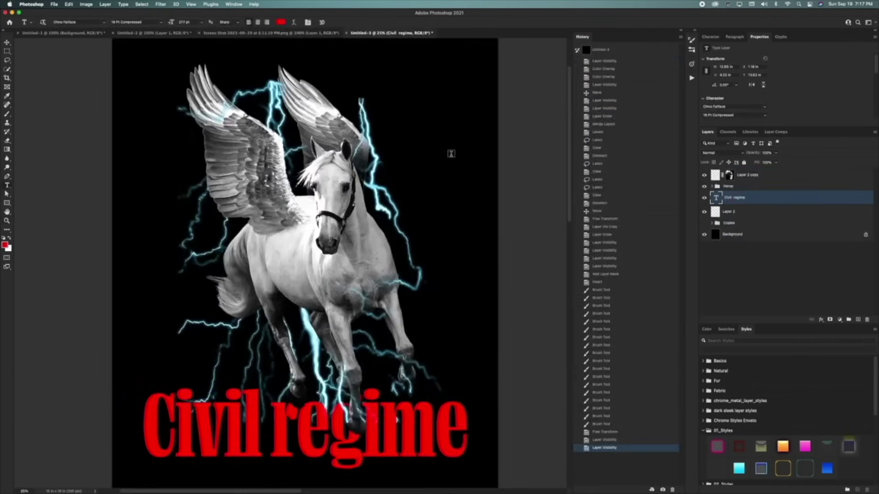
{"action": "left_click_drag", "start_coordinate": [406, 147], "coordinate": [409, 174]}
{"action": "left_click", "coordinate": [383, 141]}
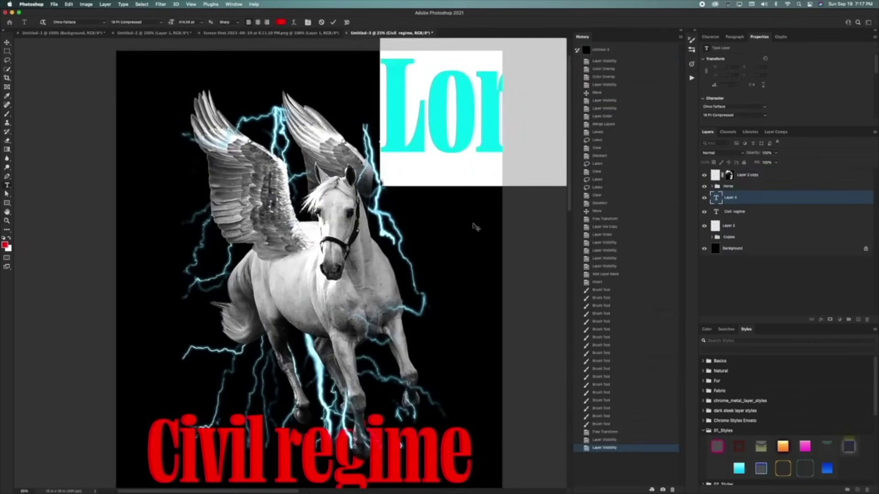
{"action": "key", "text": "ctrl+shift+Tab"}
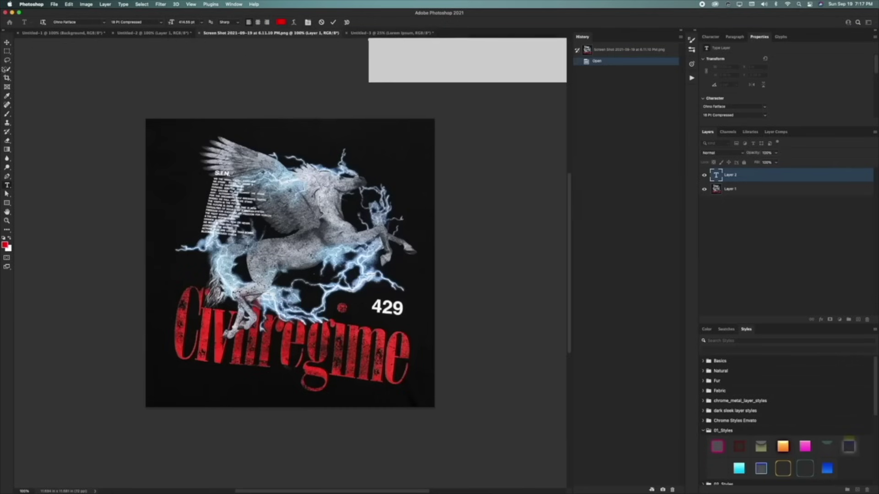
{"action": "left_click", "coordinate": [5, 43]}
{"action": "key", "text": "BackSpace"}
{"action": "key", "text": "ctrl+Tab"}
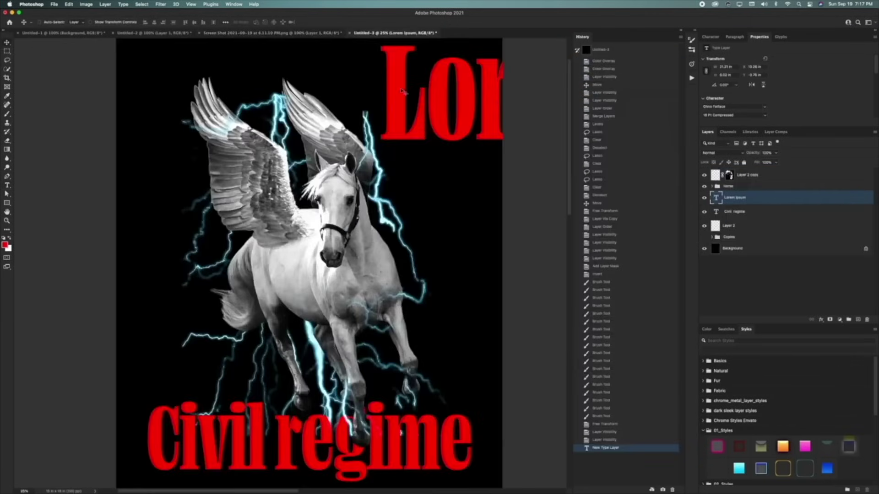
Replace the placeholder with "S.I.N." in small Raleway ExtraBold and place it in the empty area to the right of the wing tips.
{"action": "key", "text": "t"}
{"action": "double_click", "coordinate": [418, 112]}
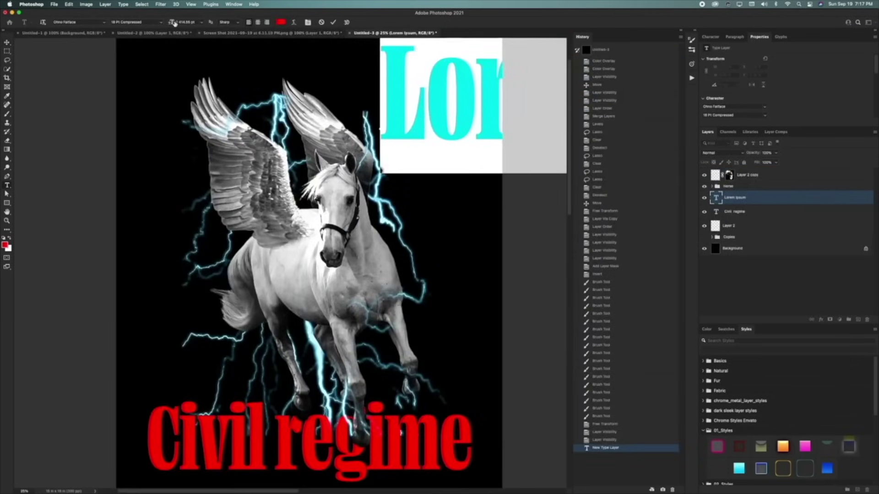
{"action": "left_click", "coordinate": [78, 21]}
{"action": "type", "text": "Raleway"}
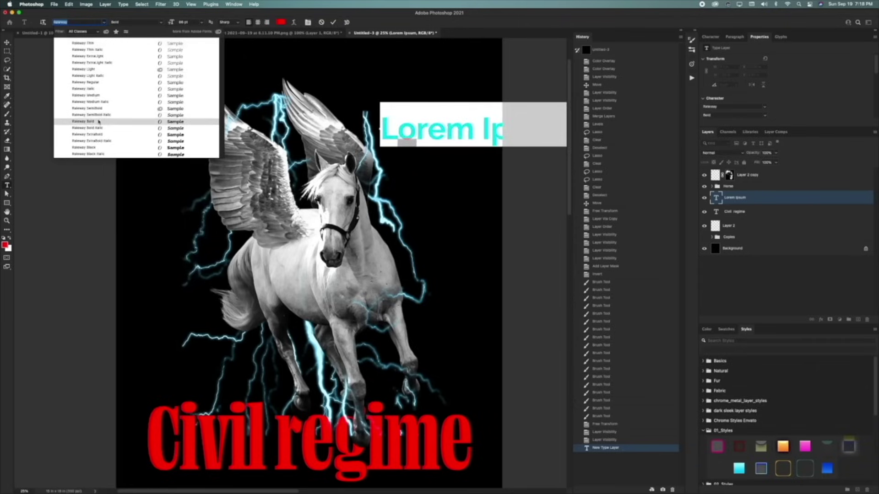
{"action": "left_click", "coordinate": [101, 135]}
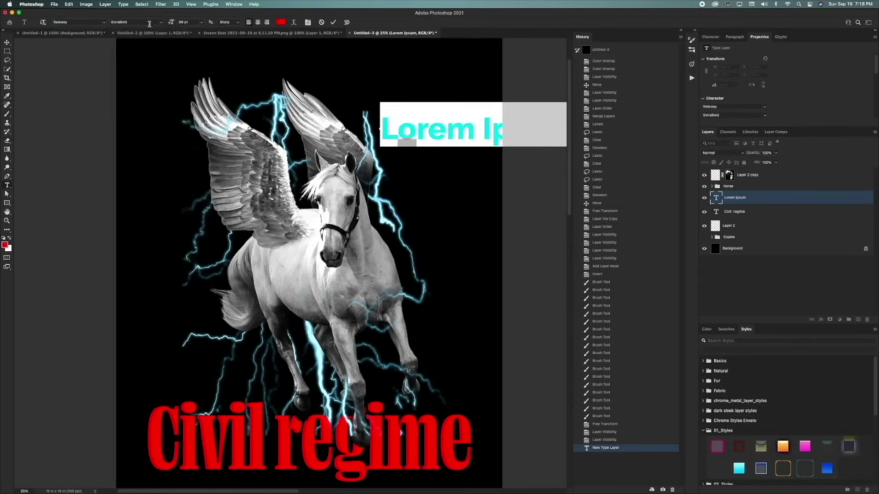
{"action": "type", "text": "S"}
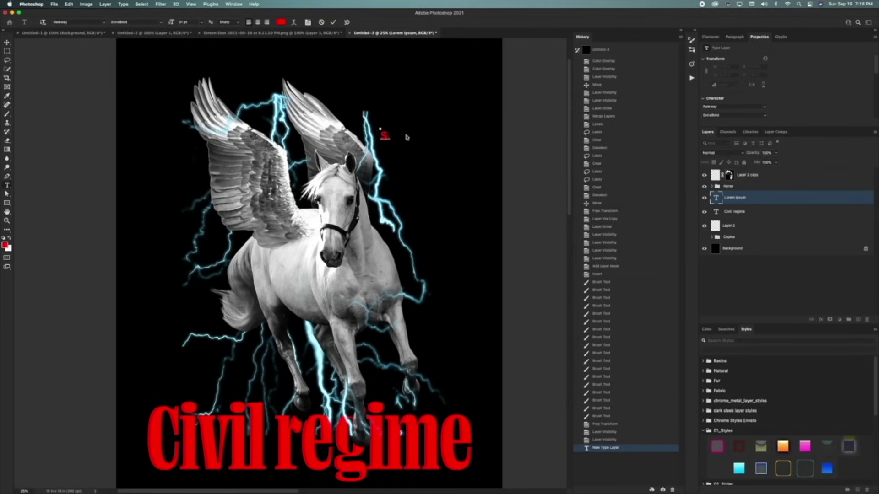
{"action": "type", "text": ".I.N."}
{"action": "left_click_drag", "start_coordinate": [414, 145], "coordinate": [436, 104]}
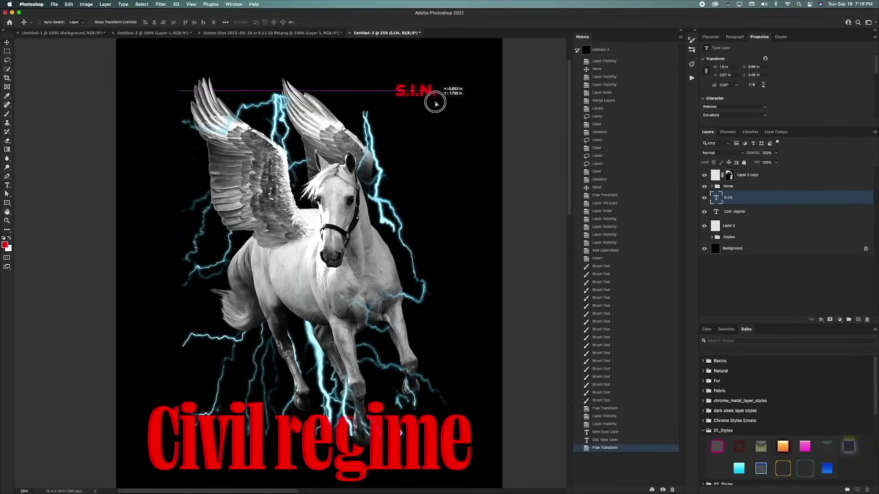
Show the rulers and add guides at the wing tips and at both outer edges of the "Civil regime" lettering.
{"action": "key", "text": "super+r"}
{"action": "left_click_drag", "start_coordinate": [346, 41], "coordinate": [350, 84]}
{"action": "left_click_drag", "start_coordinate": [17, 148], "coordinate": [132, 183]}
{"action": "left_click_drag", "start_coordinate": [16, 107], "coordinate": [455, 179]}
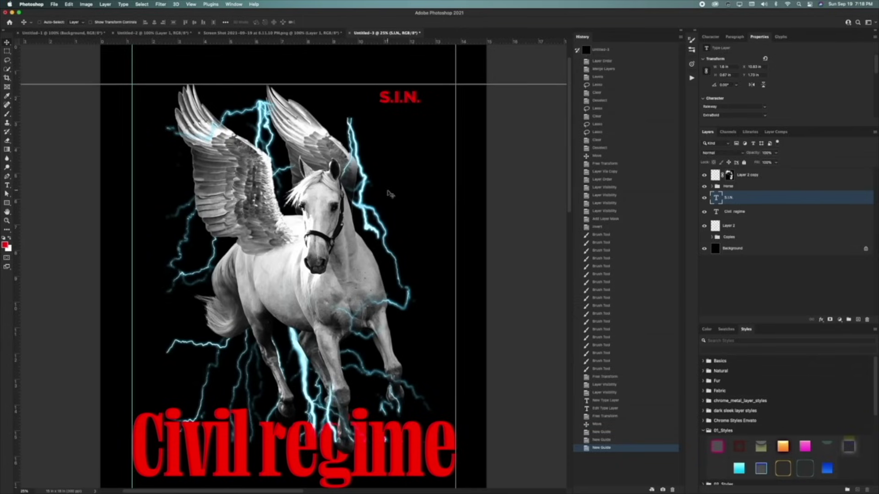
{"action": "scroll", "coordinate": [406, 151], "scroll_direction": "left", "scroll_amount": 2}
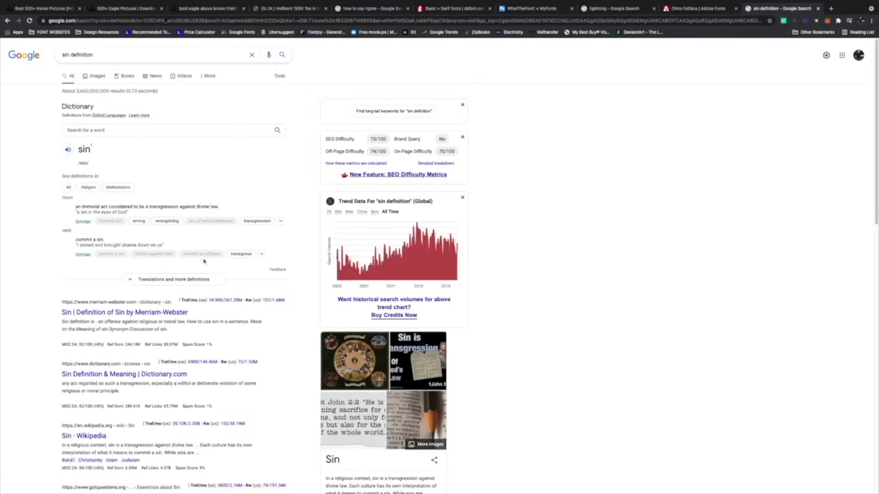
In the browser, open Merriam-Webster's "sin" entry and copy the first two sentences under "More on the Meaning of Sin".
{"action": "left_click", "coordinate": [123, 313]}
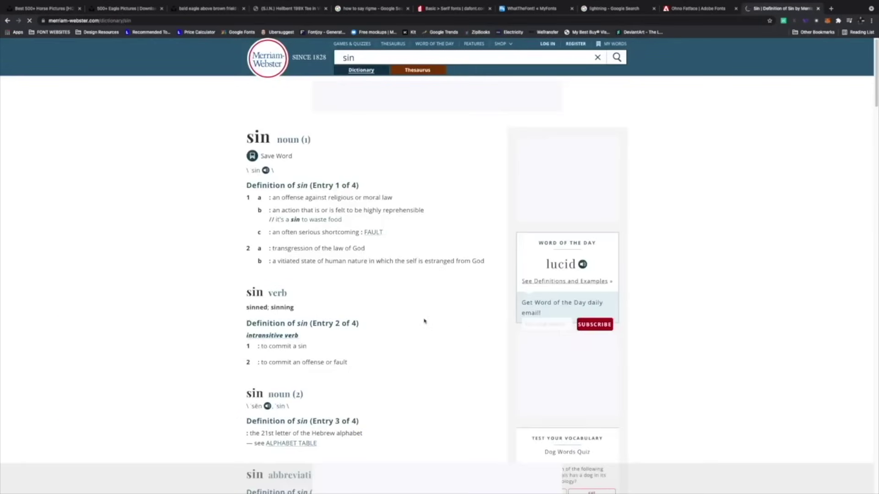
{"action": "scroll", "coordinate": [424, 321], "scroll_direction": "down", "scroll_amount": 8}
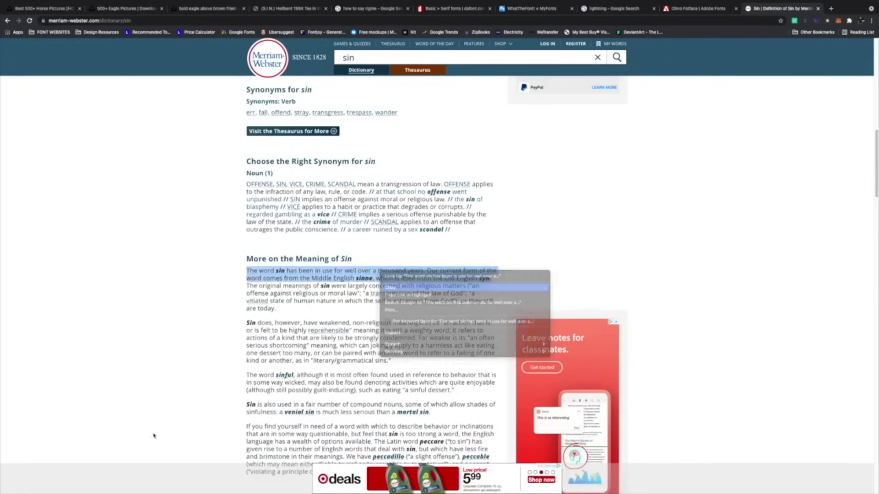
{"action": "right_click", "coordinate": [311, 274]}
{"action": "key", "text": "Escape"}
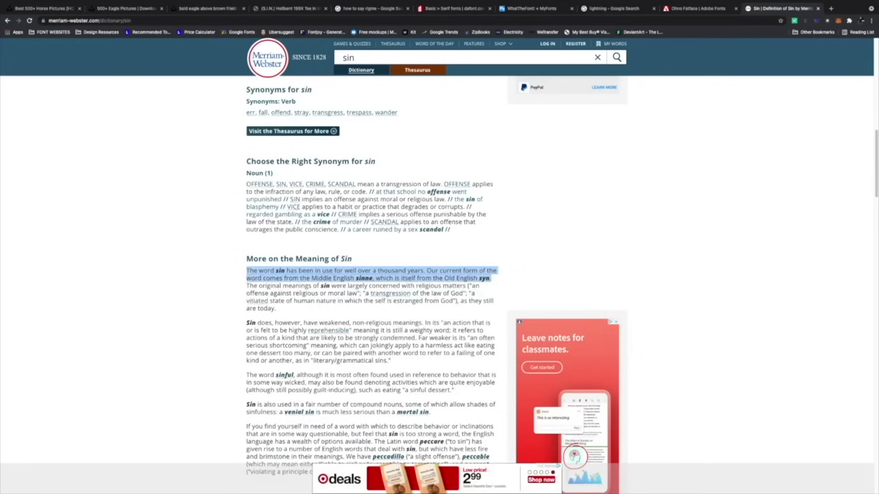
Back in Photoshop, create a paragraph text box beneath "S.I.N." and paste the two copied dictionary sentences into it.
{"action": "left_click", "coordinate": [196, 478]}
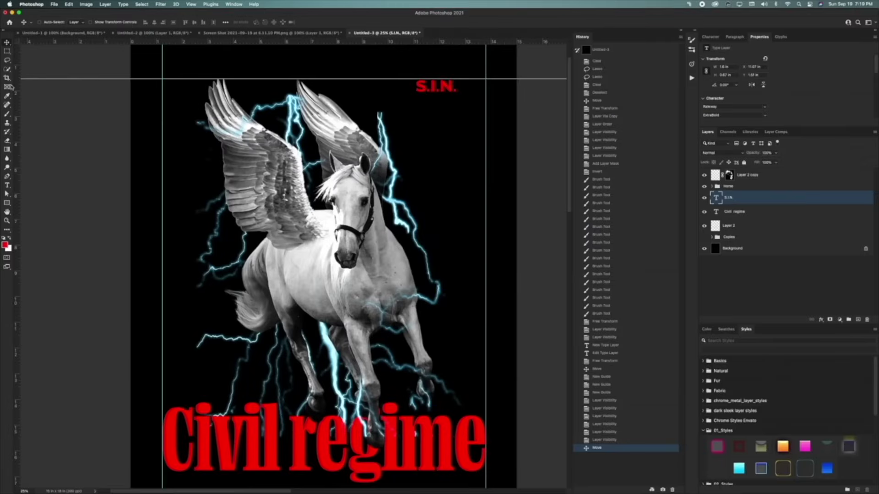
{"action": "left_click", "coordinate": [7, 185]}
{"action": "left_click_drag", "start_coordinate": [362, 94], "coordinate": [404, 296]}
{"action": "type", "text": "The word sin has been in use for well over a thousand years. Our current form of the word comes from the Old English sinne, which itself from Old English syn."}
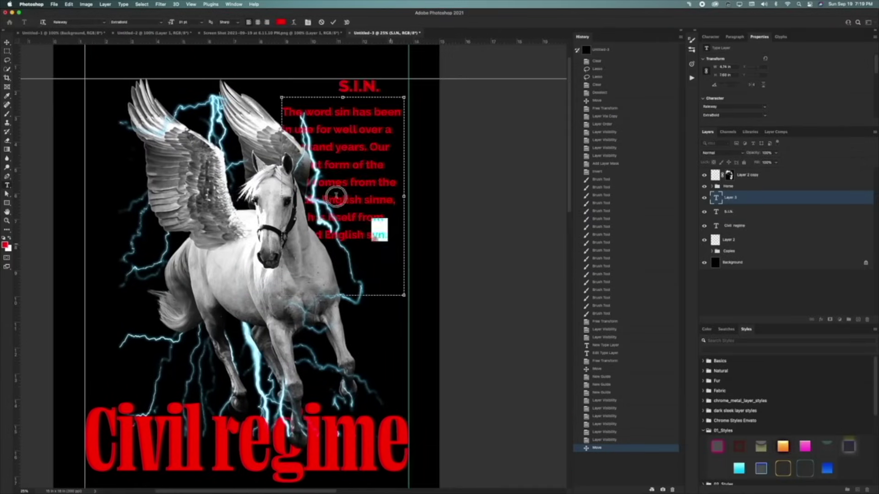
Right-align the whole definition paragraph and reduce its font size.
{"action": "key", "text": "super+a"}
{"action": "left_click", "coordinate": [257, 22]}
{"action": "key", "text": "super+shift+comma"}
{"action": "key", "text": "super+shift+comma"}
{"action": "key", "text": "super+shift+comma"}
{"action": "key", "text": "super+shift+comma"}
{"action": "key", "text": "super+shift+comma"}
{"action": "key", "text": "super+shift+comma"}
{"action": "key", "text": "super+shift+comma"}
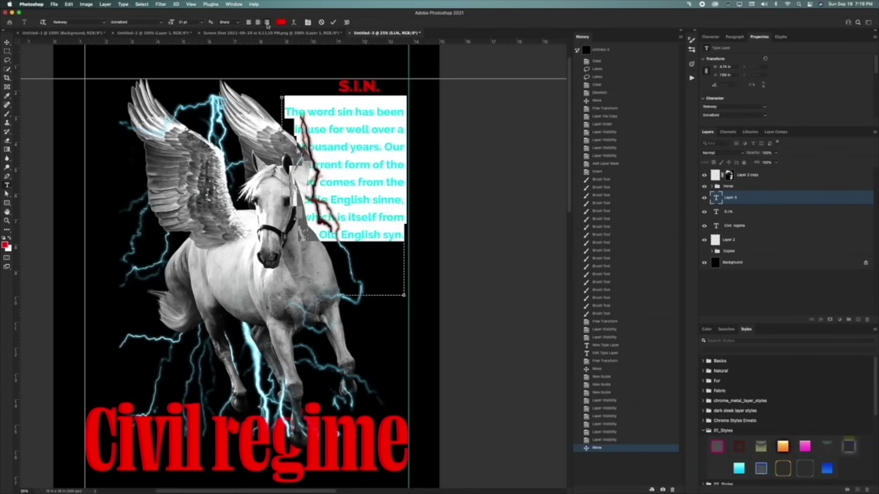
{"action": "key", "text": "super+shift+r"}
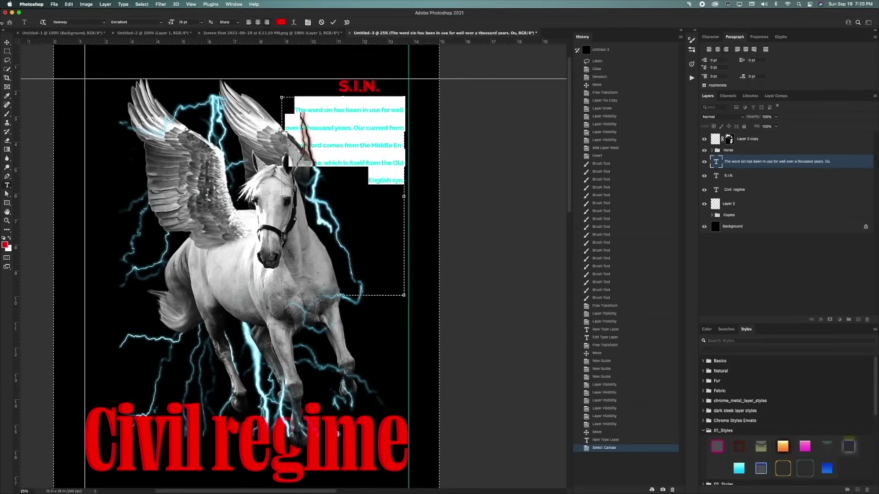
Line "S.I.N." up with the paragraph's right edge and group both text layers at the top of the layer stack.
{"action": "key", "text": "super+Return"}
{"action": "left_click_drag", "start_coordinate": [364, 87], "coordinate": [386, 87]}
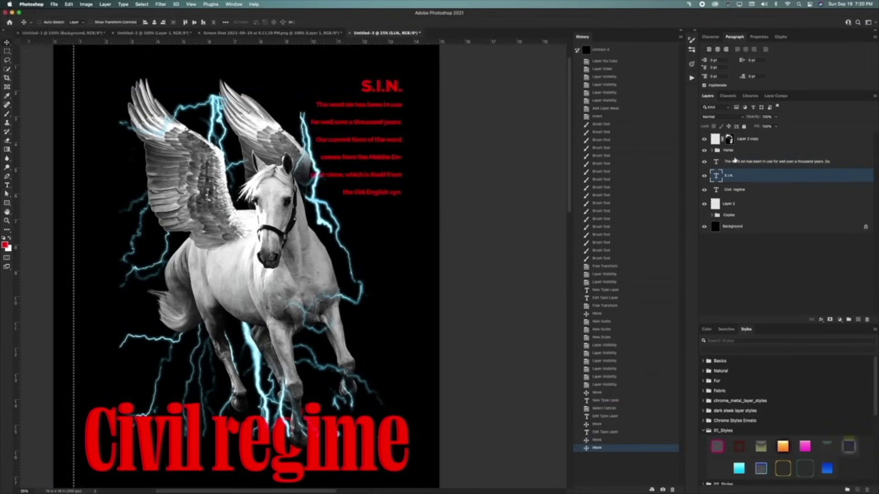
{"action": "left_click", "coordinate": [741, 189], "text": "shift"}
{"action": "left_click_drag", "start_coordinate": [741, 190], "coordinate": [734, 133]}
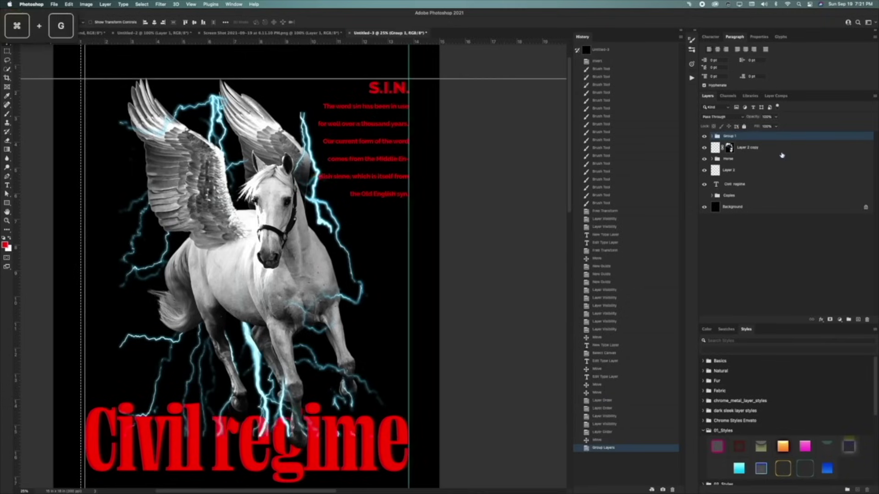
Apply a white Color Overlay to the group holding "S.I.N." and its definition.
{"action": "left_click", "coordinate": [820, 319]}
{"action": "left_click", "coordinate": [834, 374]}
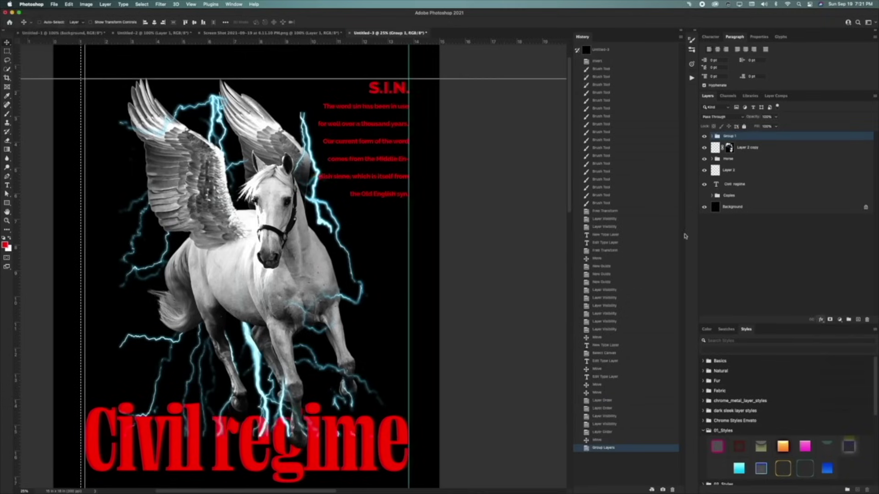
{"action": "key", "text": "Return"}
Clear the canvas selection and scale the "Civil regime" lettering down slightly around its centre.
{"action": "left_click", "coordinate": [739, 198]}
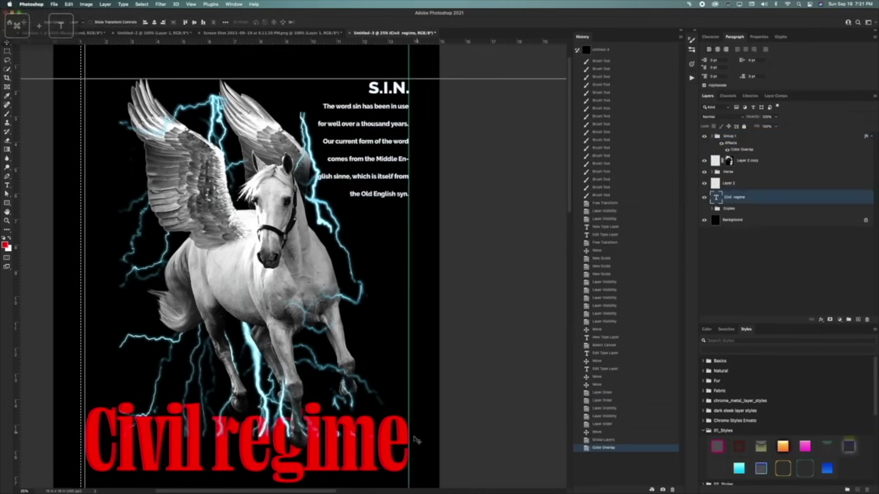
{"action": "key", "text": "super+d"}
{"action": "key", "text": "super+t"}
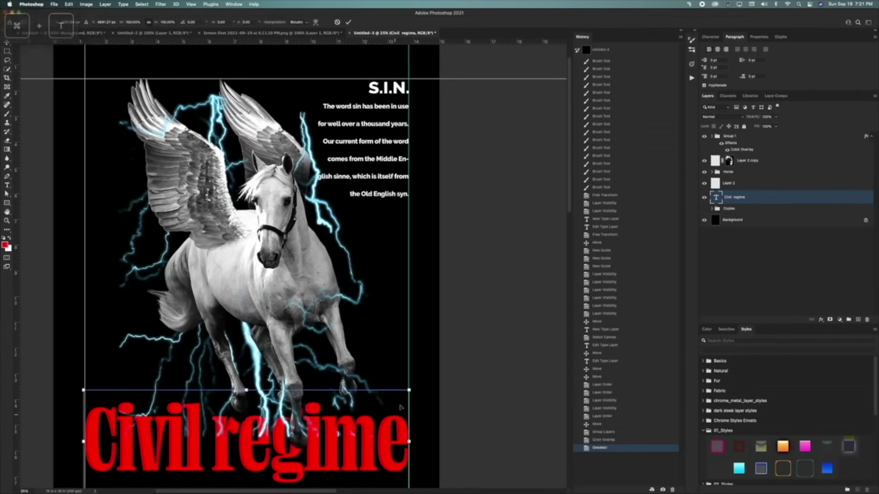
{"action": "left_click_drag", "start_coordinate": [408, 403], "coordinate": [388, 385]}
{"action": "key", "text": "Return"}
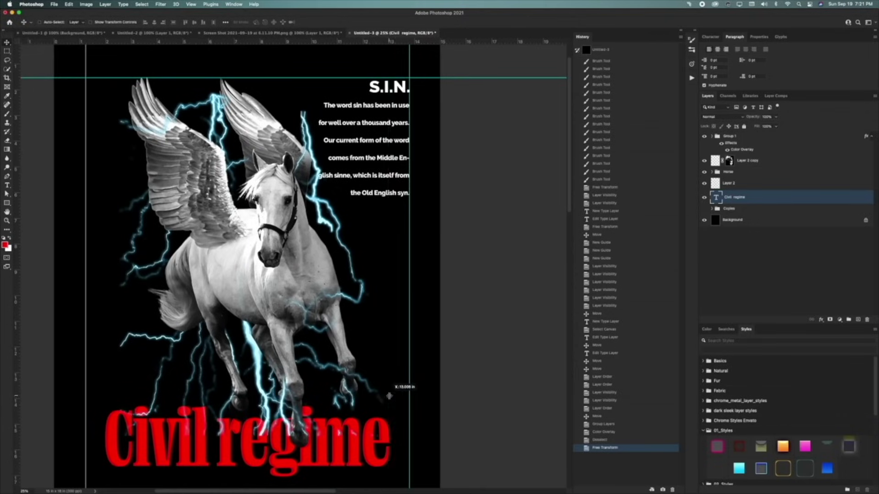
Move both vertical guides to the outer edges of the "Civil regime" lettering and align the definition text group to the right-hand guide.
{"action": "left_click_drag", "start_coordinate": [18, 298], "coordinate": [106, 301]}
{"action": "key", "text": "space"}
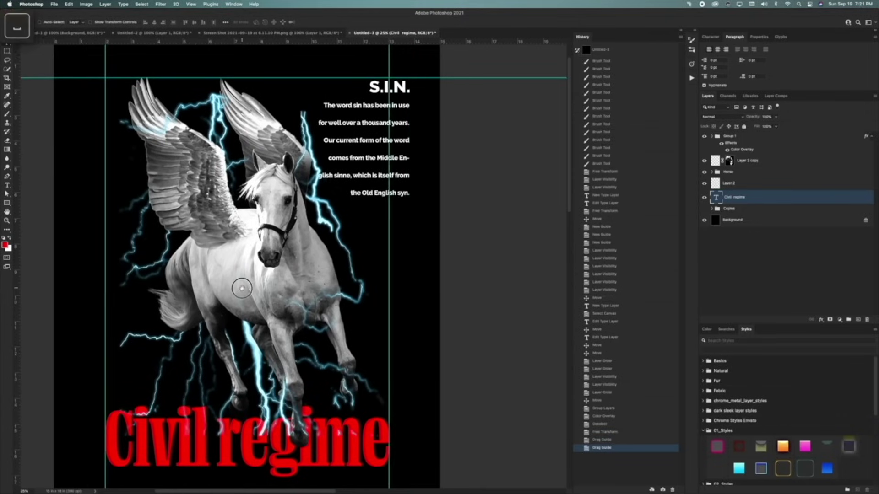
{"action": "left_click_drag", "start_coordinate": [241, 289], "coordinate": [326, 299]}
{"action": "left_click", "coordinate": [748, 143]}
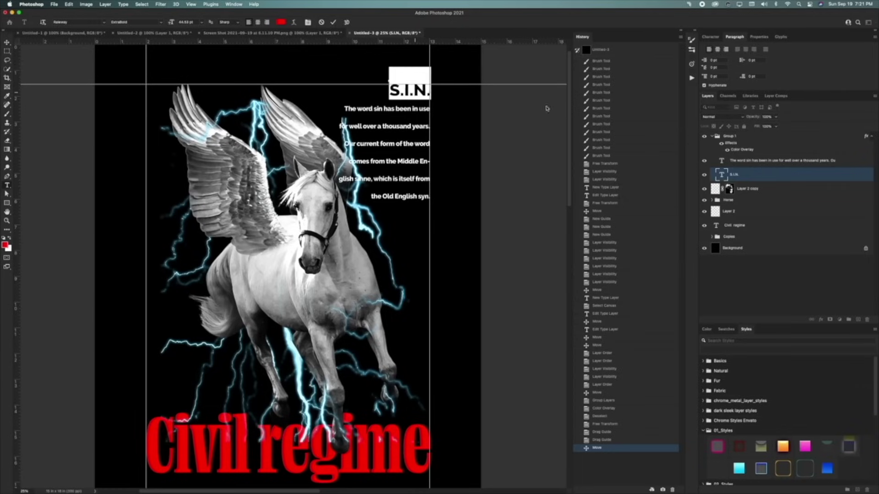
Give "S.I.N." its own red Color Overlay, move its layer out of the white text group, and hide the guides.
{"action": "left_click", "coordinate": [758, 175]}
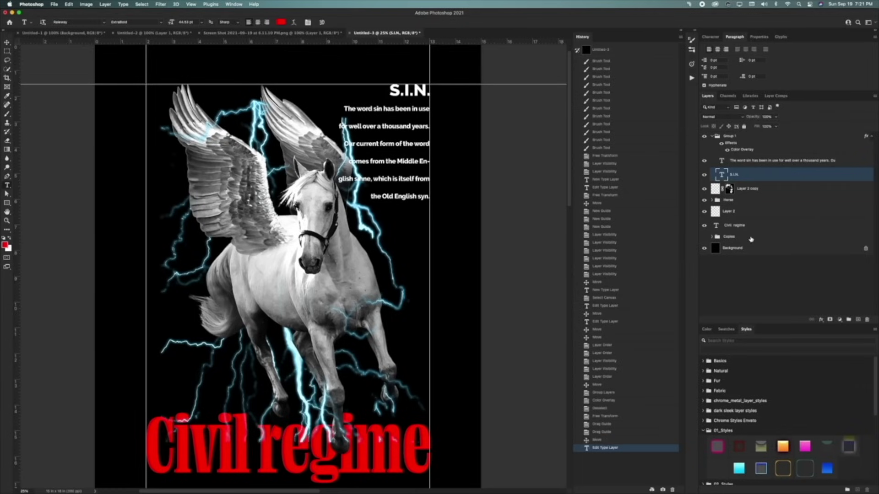
{"action": "mouse_move", "coordinate": [742, 149]}
{"action": "left_mouse_down"}
{"action": "mouse_move", "coordinate": [735, 174]}
{"action": "mouse_move", "coordinate": [745, 135]}
{"action": "left_mouse_up"}
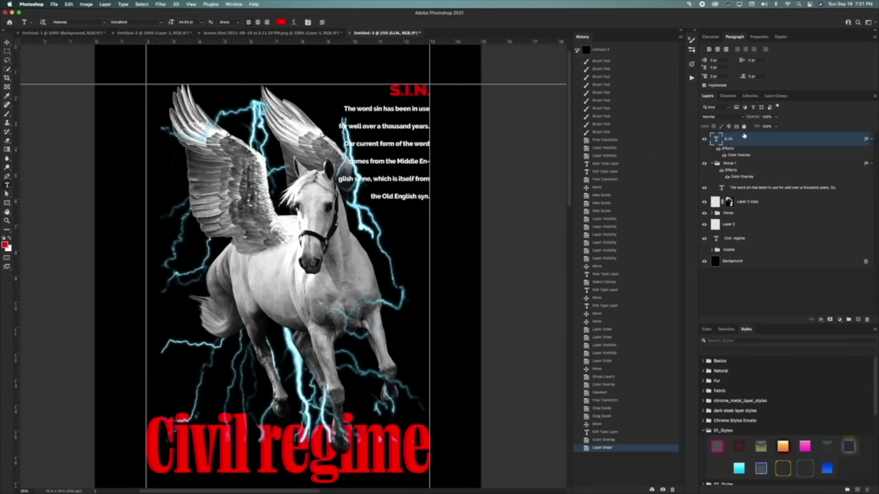
{"action": "key", "text": "super+h"}
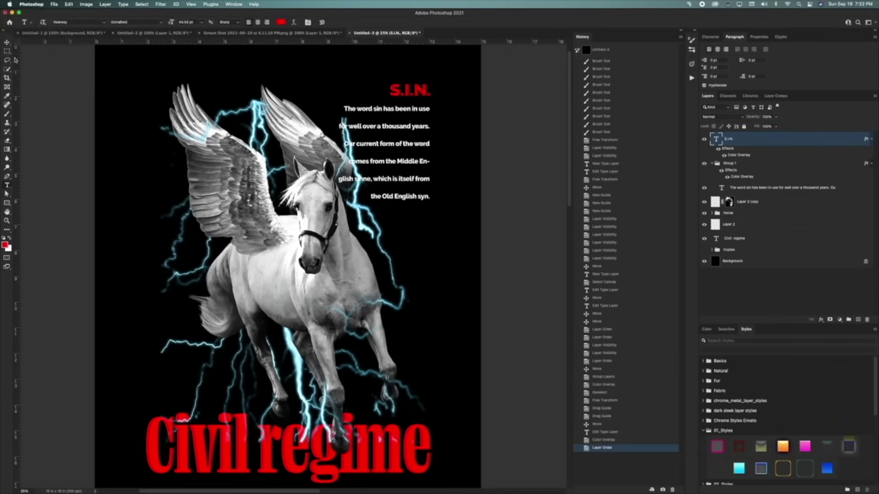
Warp the blue lightning on Layer 2 slightly downward near the definition text.
{"action": "key", "text": "v"}
{"action": "key", "text": "super+t"}
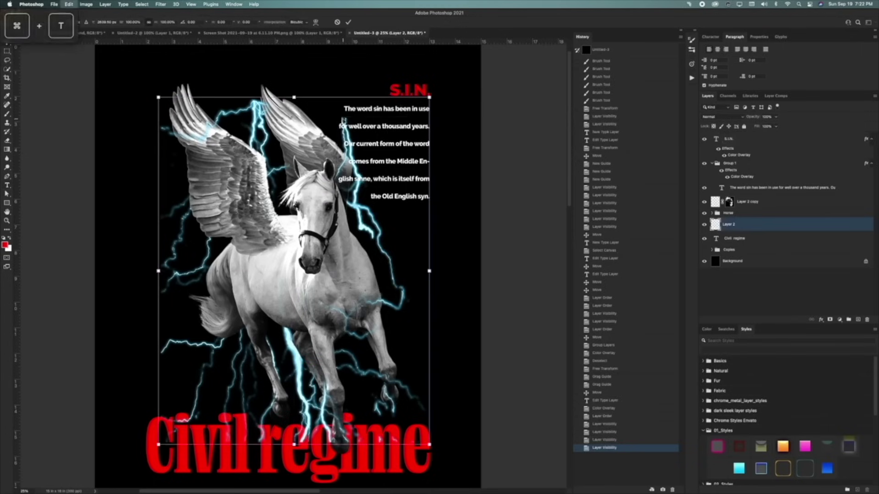
{"action": "right_click", "coordinate": [342, 116]}
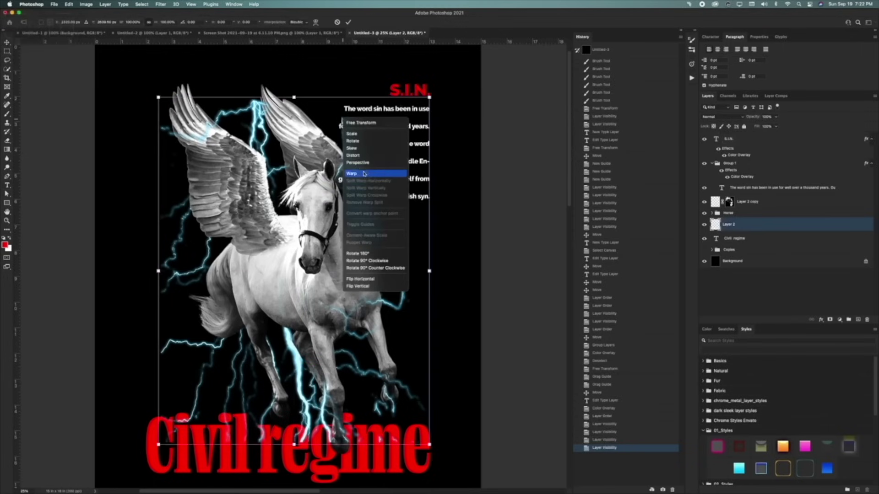
{"action": "left_click", "coordinate": [364, 173]}
{"action": "left_click_drag", "start_coordinate": [379, 109], "coordinate": [376, 120]}
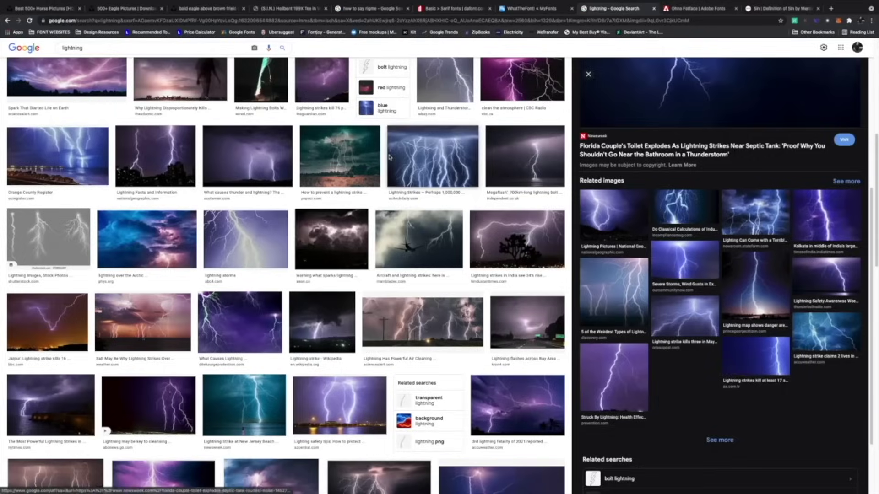
In the browser, filter the "lightning" image search results to large images.
{"action": "scroll", "coordinate": [268, 293], "scroll_direction": "up", "scroll_amount": 6}
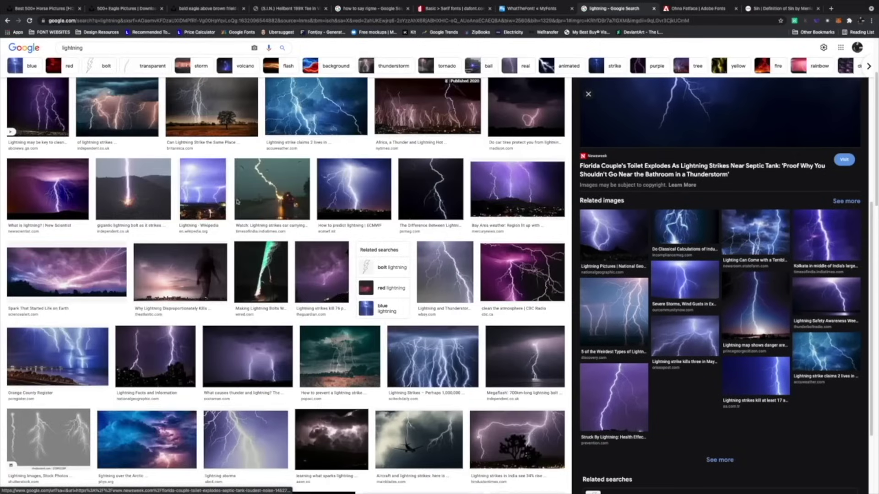
{"action": "scroll", "coordinate": [296, 95], "scroll_direction": "up", "scroll_amount": 2}
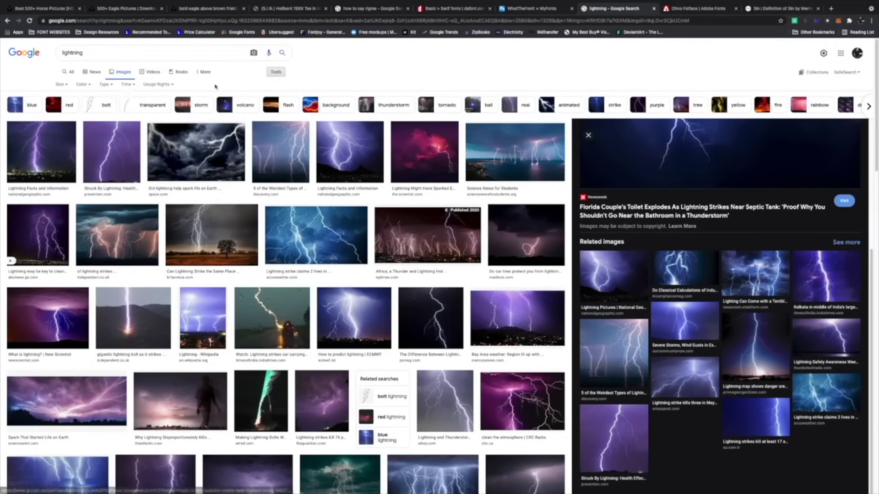
{"action": "left_click", "coordinate": [65, 85]}
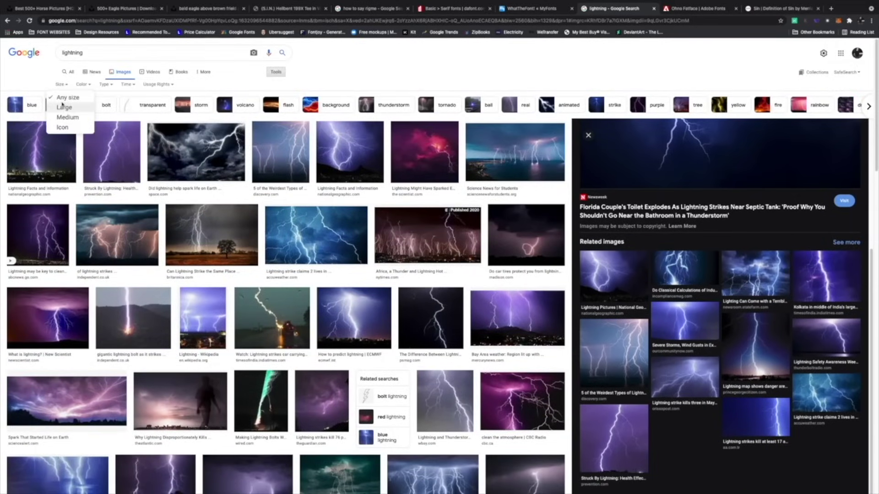
{"action": "left_click", "coordinate": [64, 106]}
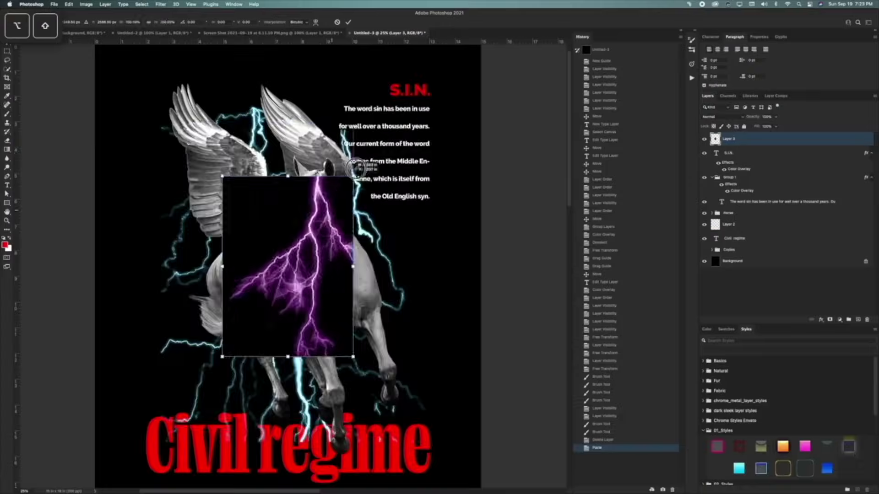
Enlarge the pasted purple lightning image to cover most of the horse and shift it into position.
{"action": "mouse_move", "coordinate": [409, 101]}
{"action": "left_mouse_down"}
{"action": "mouse_move", "coordinate": [415, 93]}
{"action": "mouse_move", "coordinate": [401, 91]}
{"action": "mouse_move", "coordinate": [413, 91]}
{"action": "left_mouse_up"}
{"action": "key", "text": "Return"}
{"action": "left_click_drag", "start_coordinate": [383, 186], "coordinate": [376, 175]}
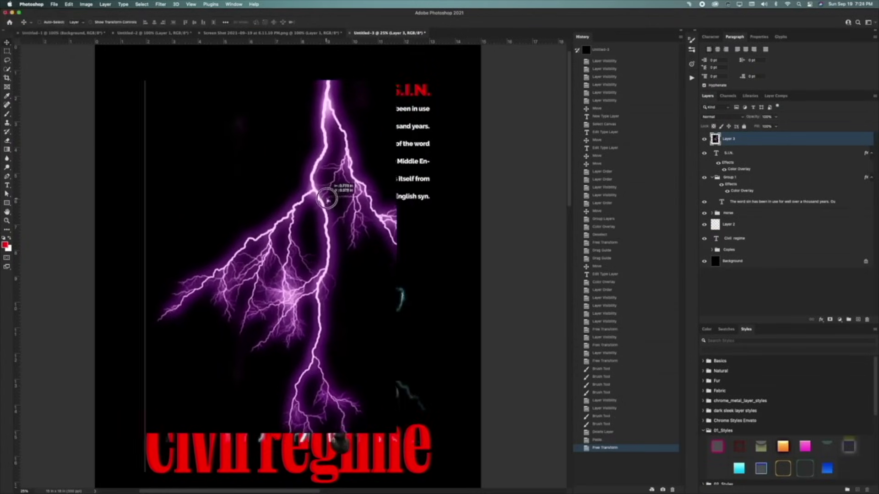
Desaturate the pasted purple lightning image.
{"action": "left_click", "coordinate": [86, 4]}
{"action": "mouse_move", "coordinate": [98, 23]}
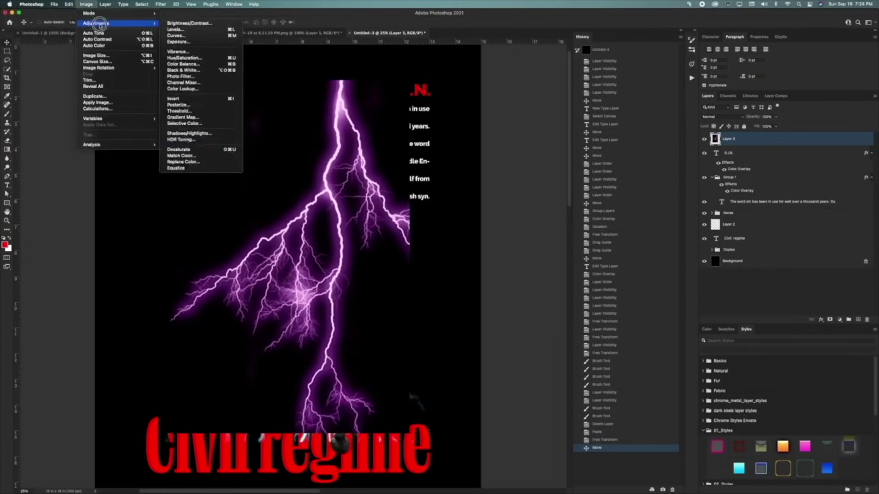
{"action": "left_click", "coordinate": [199, 147]}
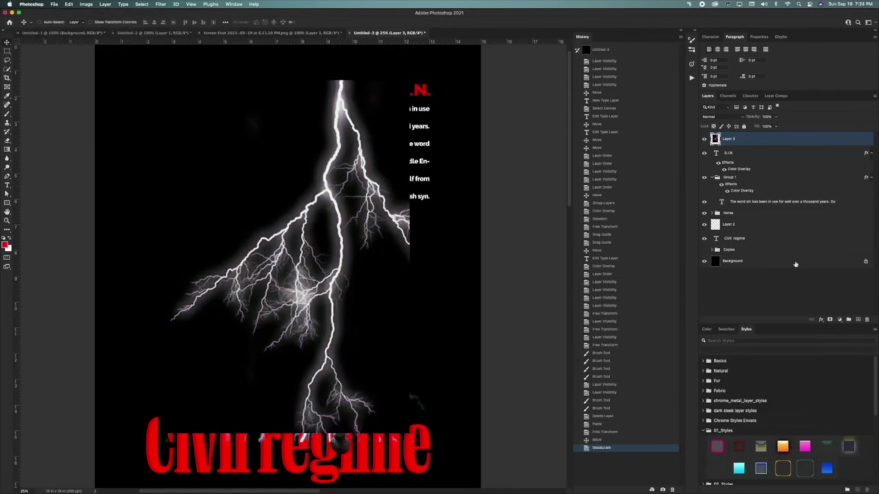
Add a Threshold adjustment layer above the lightning image and raise its level until only the main bolts stay white.
{"action": "left_click", "coordinate": [840, 320]}
{"action": "left_click", "coordinate": [843, 460]}
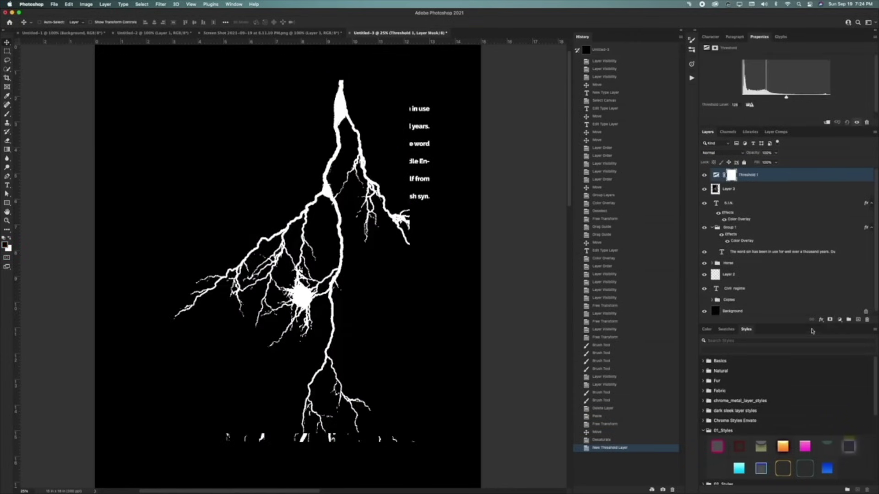
{"action": "left_click", "coordinate": [840, 320]}
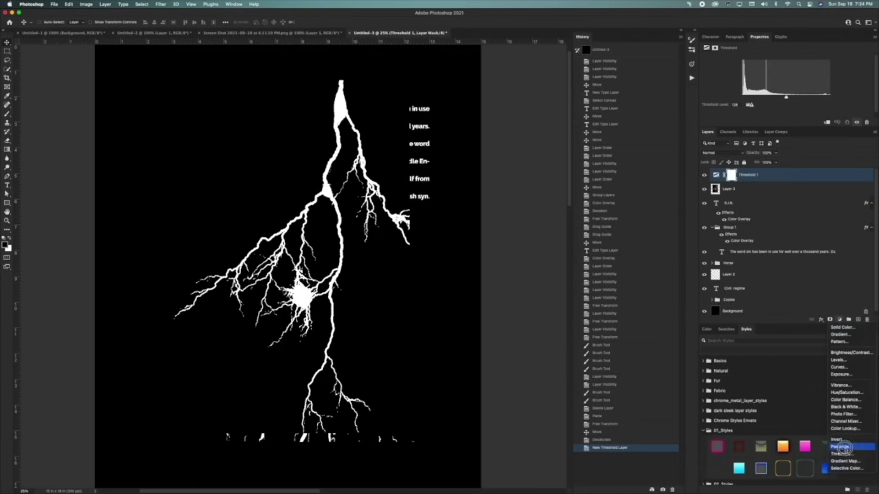
{"action": "left_click", "coordinate": [758, 185]}
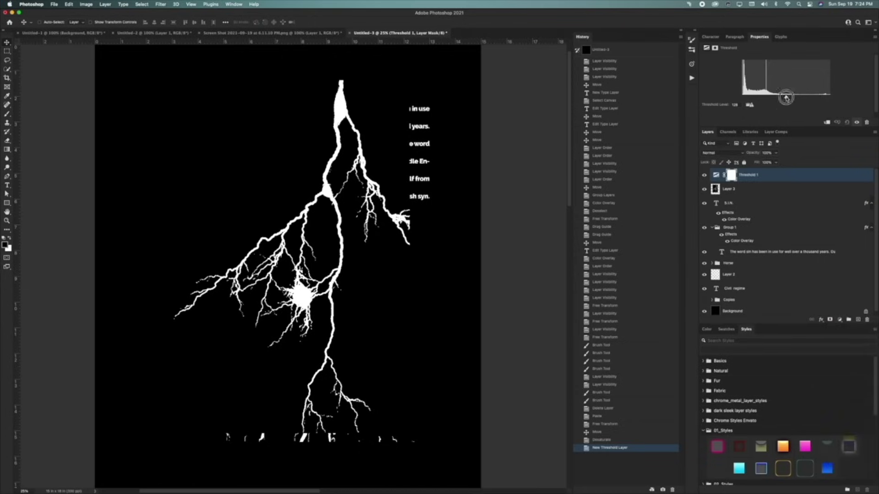
{"action": "left_click_drag", "start_coordinate": [786, 97], "coordinate": [818, 95]}
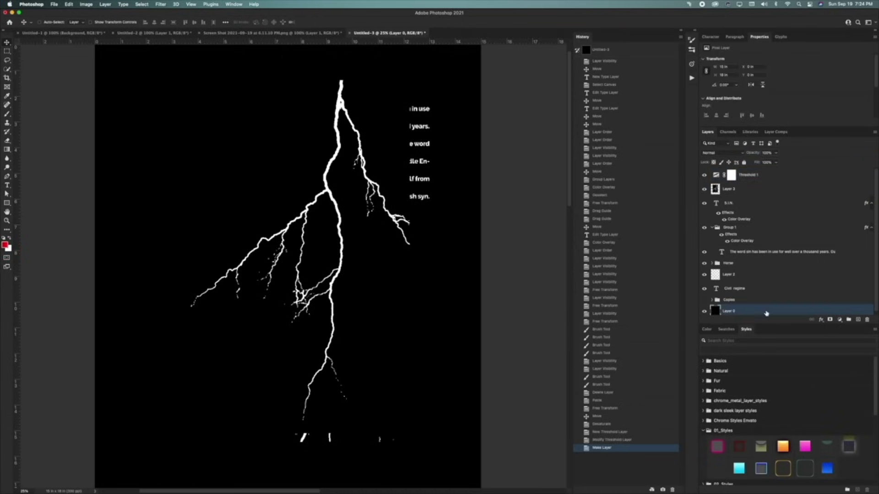
Convert the locked Background into the regular layer "Layer 0".
{"action": "key", "text": "super+z"}
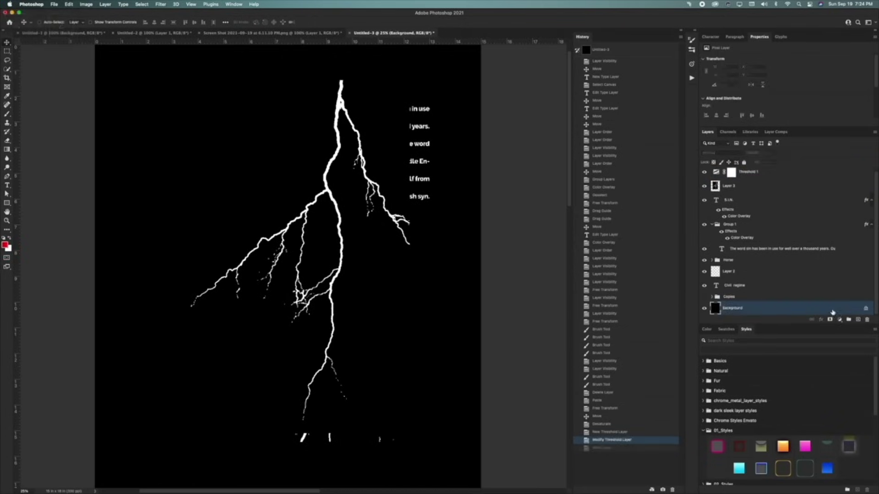
{"action": "double_click", "coordinate": [833, 309]}
{"action": "left_click", "coordinate": [389, 176]}
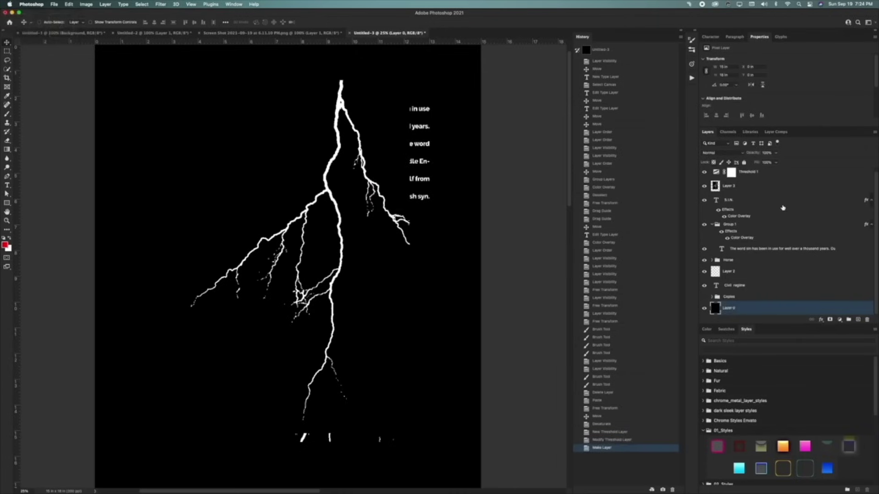
Stamp Layer 0, the lightning image and Threshold 1 into a merged layer, and hide the original lightning and Threshold layers.
{"action": "scroll", "coordinate": [769, 202], "scroll_direction": "up", "scroll_amount": 1}
{"action": "left_click", "coordinate": [731, 187], "text": "super"}
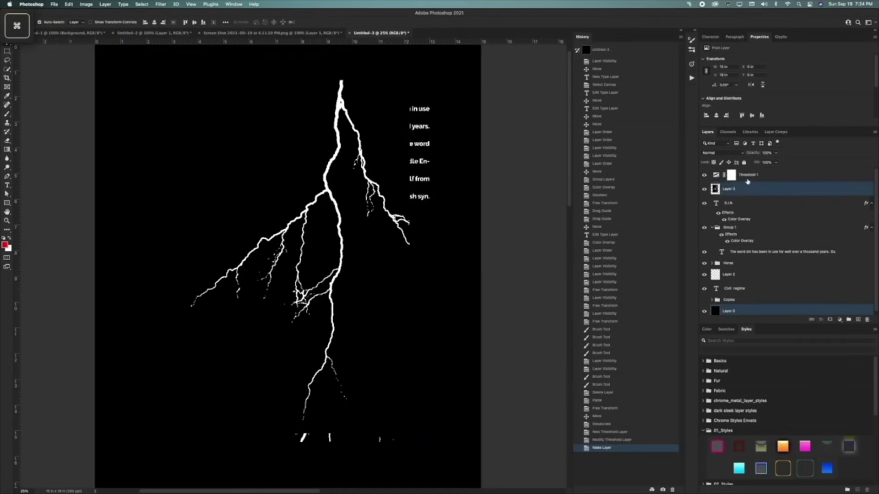
{"action": "left_click", "coordinate": [748, 176], "text": "super"}
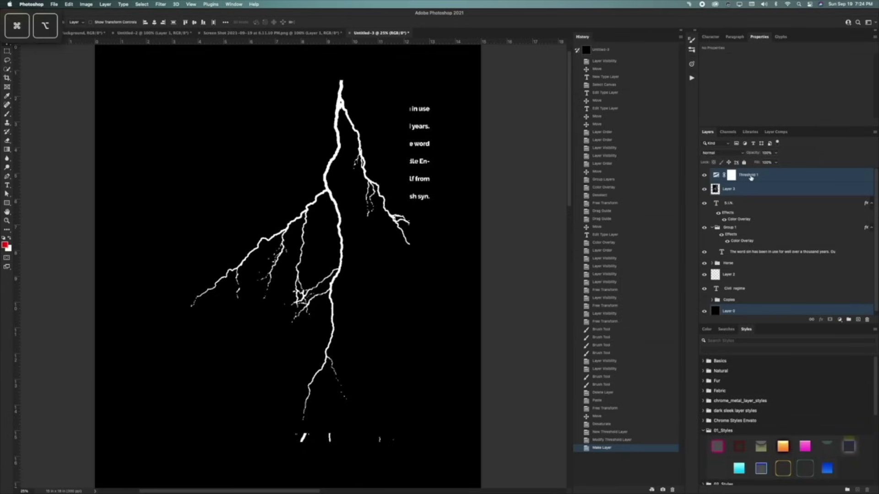
{"action": "key", "text": "super+alt+e"}
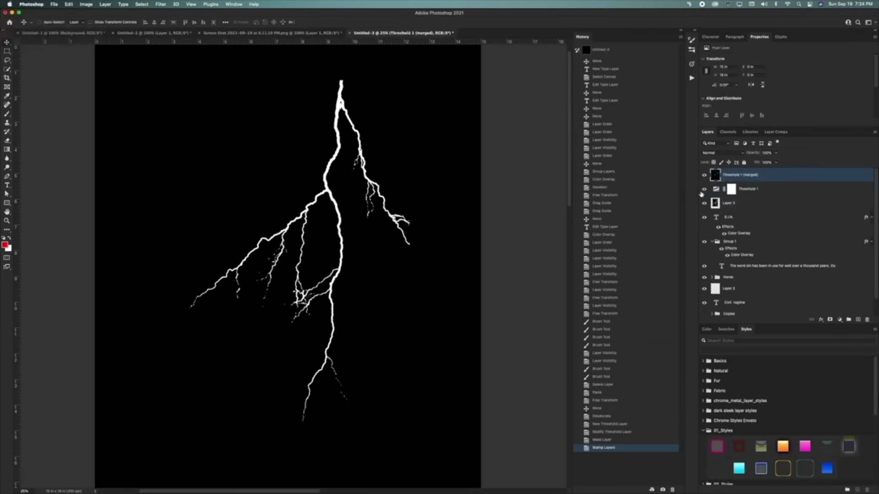
{"action": "left_click_drag", "start_coordinate": [704, 189], "coordinate": [704, 204]}
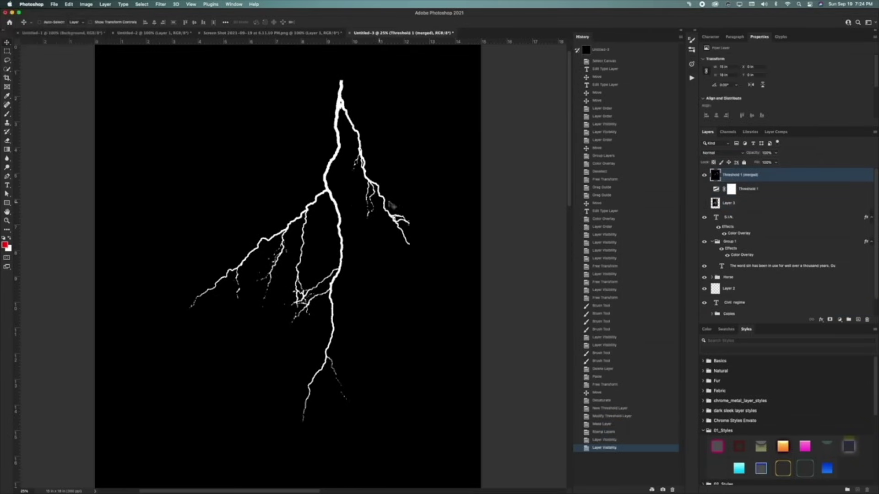
Knock out the merged lightning layer's black by splitting the This Layer shadow slider in Blend If, and convert the layer to a smart object.
{"action": "double_click", "coordinate": [782, 179]}
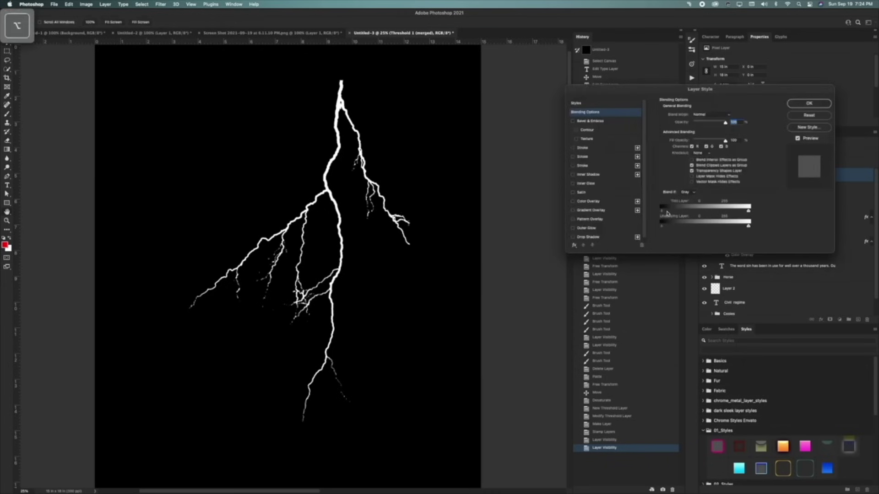
{"action": "mouse_move", "coordinate": [662, 211]}
{"action": "left_mouse_down"}
{"action": "mouse_move", "coordinate": [704, 211]}
{"action": "mouse_move", "coordinate": [668, 211]}
{"action": "left_mouse_up"}
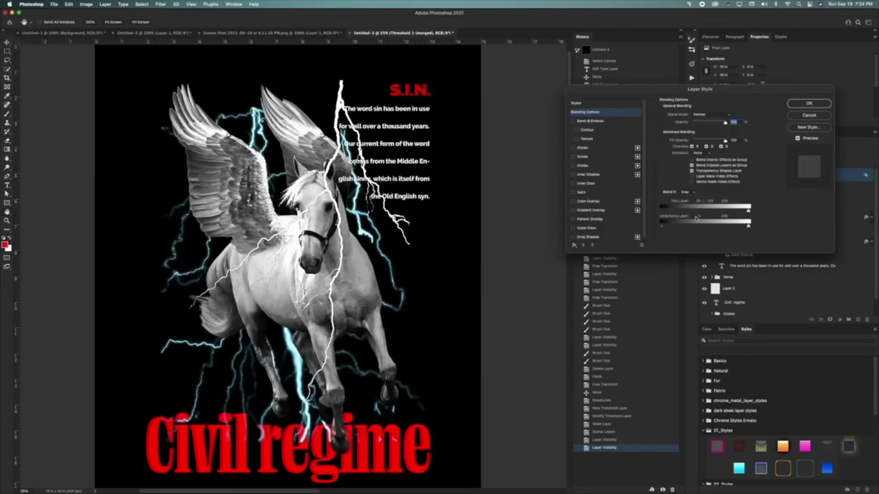
{"action": "left_click", "coordinate": [799, 104]}
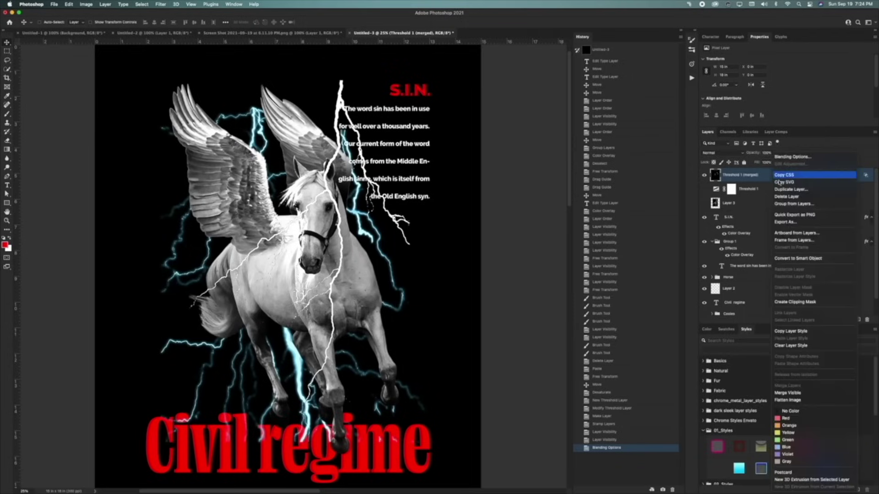
{"action": "right_click", "coordinate": [772, 174]}
{"action": "left_click", "coordinate": [807, 258]}
Hide the cyan lightning on Layer 2, and rotate the white bolt nearly upside down, placing it over the horse's left-hand wing and hind leg.
{"action": "key", "text": "super+t"}
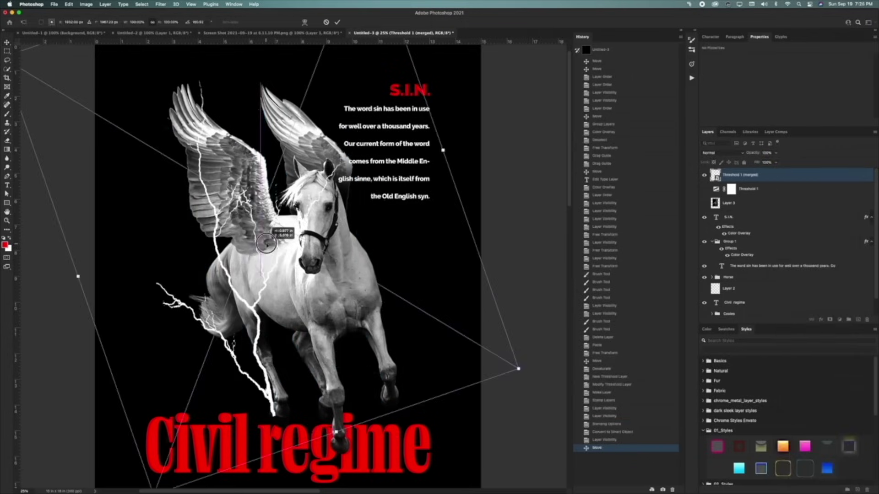
{"action": "key", "text": "Return"}
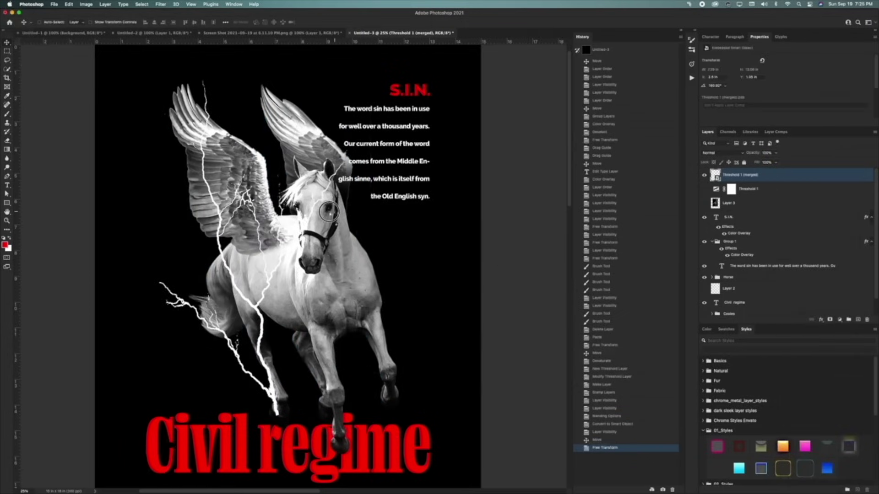
{"action": "left_click_drag", "start_coordinate": [329, 211], "coordinate": [327, 205]}
Add a Color Overlay to the white lightning bolt and pick a bright blue with a hue of about 209°.
{"action": "double_click", "coordinate": [792, 174]}
{"action": "left_click", "coordinate": [589, 201]}
{"action": "left_click", "coordinate": [727, 118]}
{"action": "mouse_move", "coordinate": [532, 64]}
{"action": "left_mouse_down"}
{"action": "mouse_move", "coordinate": [533, 73]}
{"action": "mouse_move", "coordinate": [533, 65]}
{"action": "left_mouse_up"}
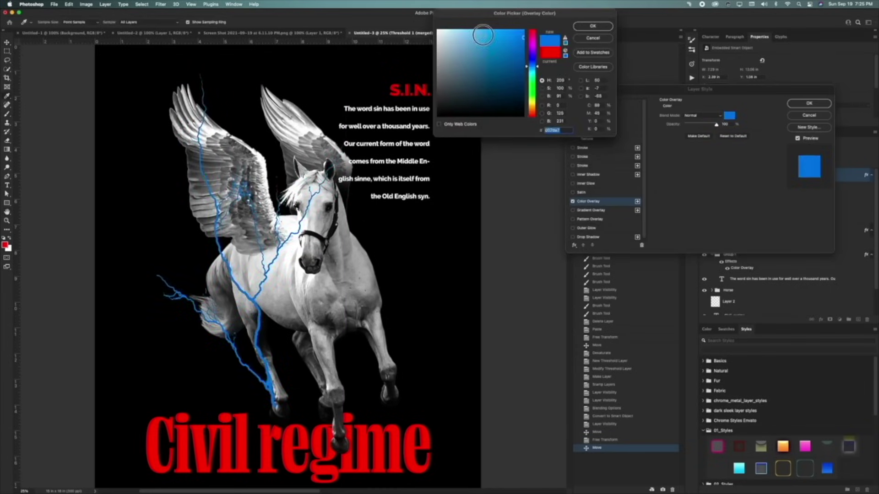
Set the lightning's color overlay to light blue and add an outer glow with 0% noise and 0% spread.
{"action": "mouse_move", "coordinate": [458, 33]}
{"action": "left_mouse_down"}
{"action": "mouse_move", "coordinate": [457, 11]}
{"action": "mouse_move", "coordinate": [456, 25]}
{"action": "left_mouse_up"}
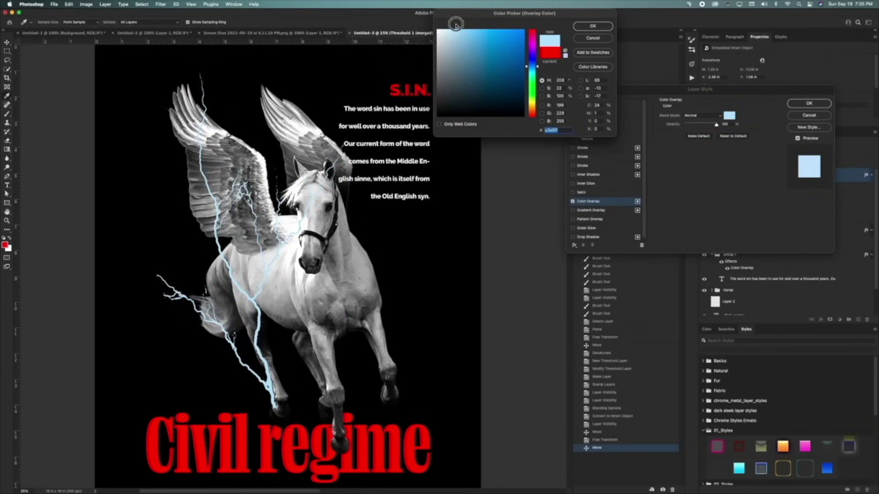
{"action": "left_click", "coordinate": [602, 28]}
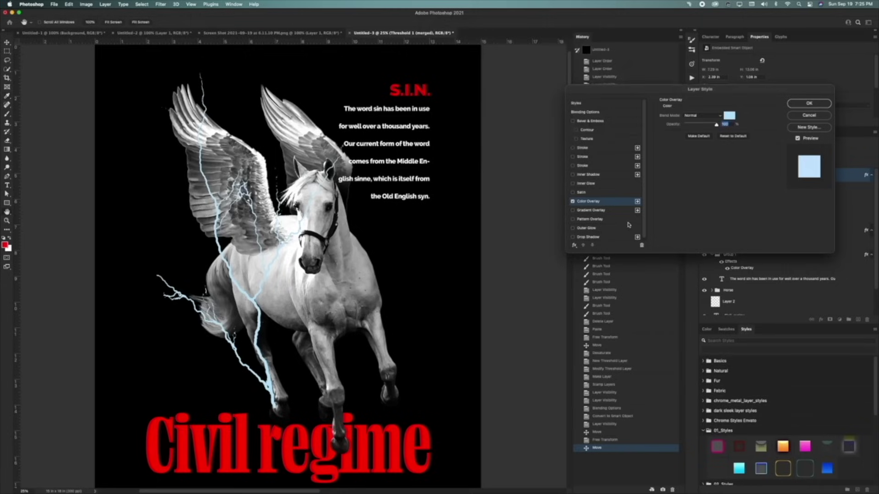
{"action": "left_click", "coordinate": [584, 228]}
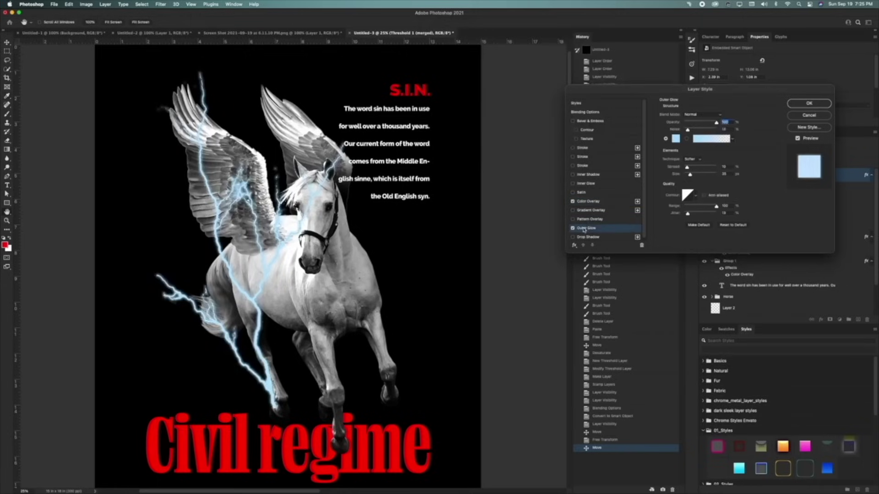
{"action": "mouse_move", "coordinate": [686, 168]}
{"action": "left_mouse_down"}
{"action": "mouse_move", "coordinate": [698, 174]}
{"action": "mouse_move", "coordinate": [690, 175]}
{"action": "left_mouse_up"}
{"action": "left_click_drag", "start_coordinate": [688, 131], "coordinate": [687, 132]}
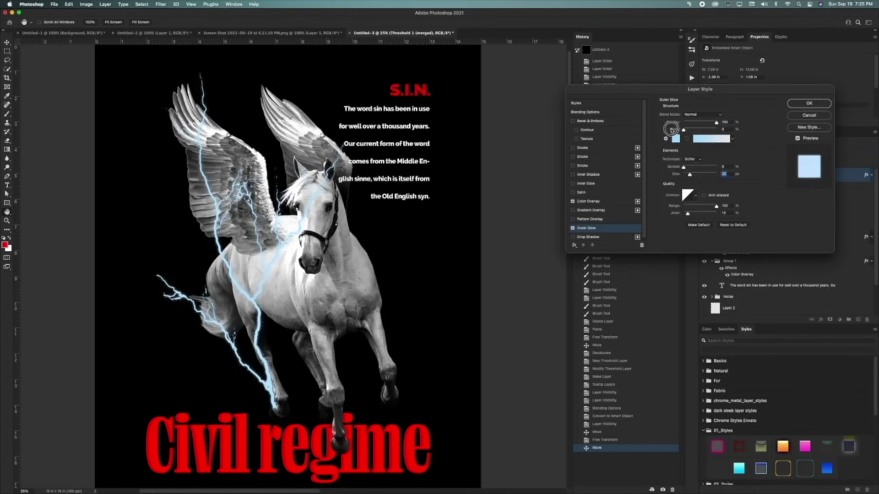
Change the lightning's color overlay to a near-white blue with 5% saturation and adjust the blue outer glow's spread and size.
{"action": "left_click", "coordinate": [588, 201]}
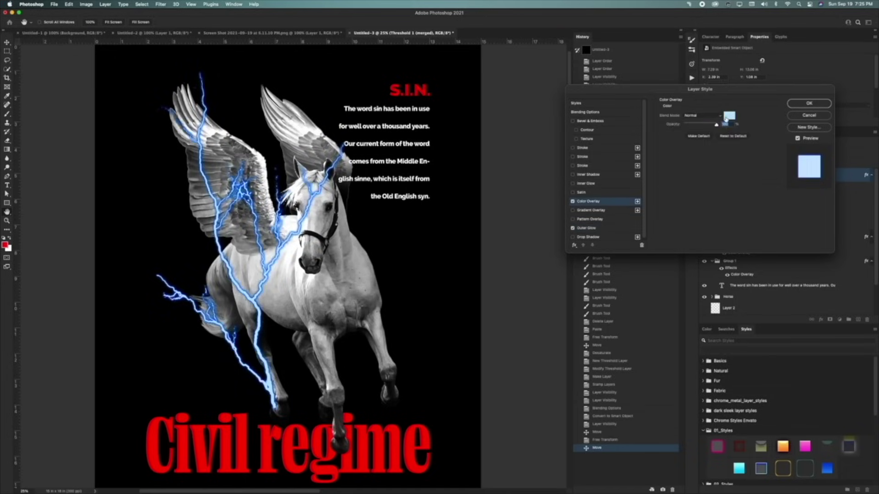
{"action": "left_click", "coordinate": [729, 115]}
{"action": "left_click_drag", "start_coordinate": [443, 23], "coordinate": [441, 24]}
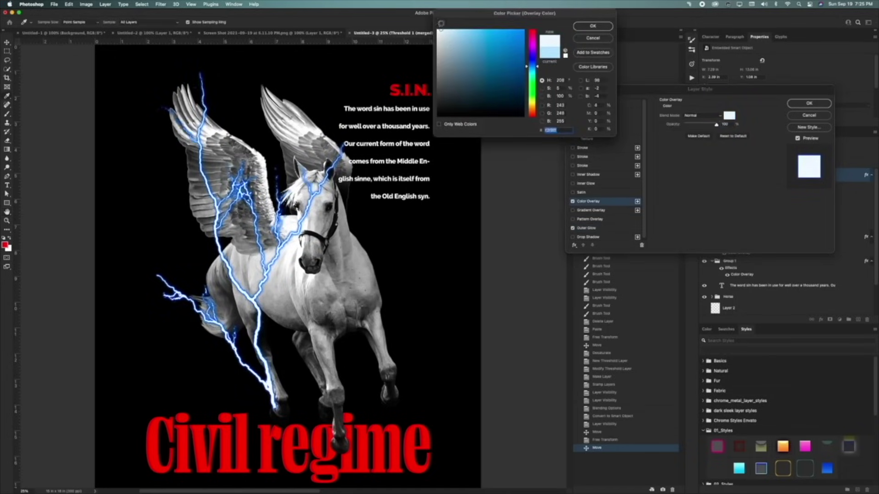
{"action": "left_click", "coordinate": [588, 27]}
{"action": "left_click", "coordinate": [586, 227]}
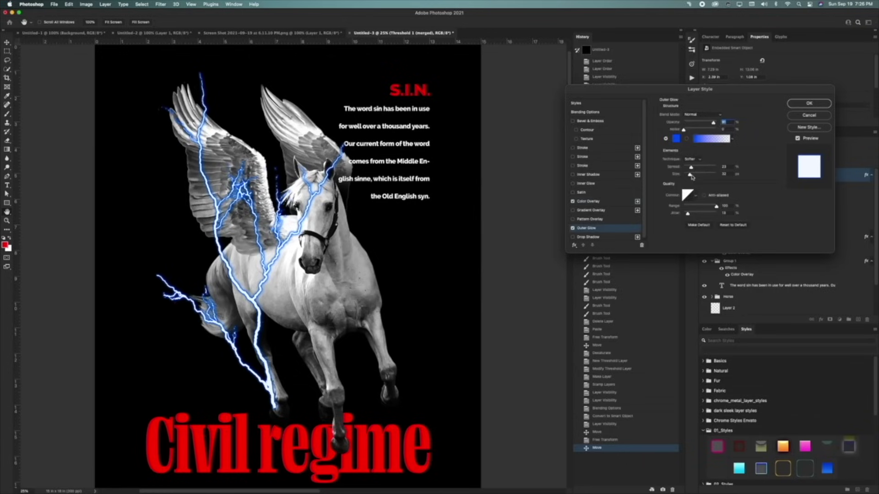
{"action": "left_click_drag", "start_coordinate": [691, 175], "coordinate": [690, 166]}
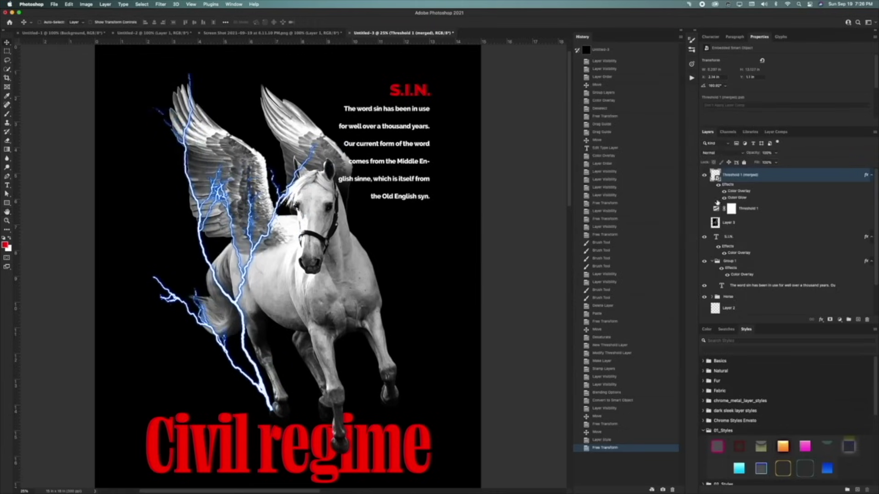
Move the lightning layer beneath the Civil regime title layer and reposition it behind the horse.
{"action": "left_click_drag", "start_coordinate": [732, 188], "coordinate": [751, 280]}
{"action": "left_click_drag", "start_coordinate": [313, 251], "coordinate": [301, 252]}
{"action": "left_click_drag", "start_coordinate": [301, 252], "coordinate": [304, 272]}
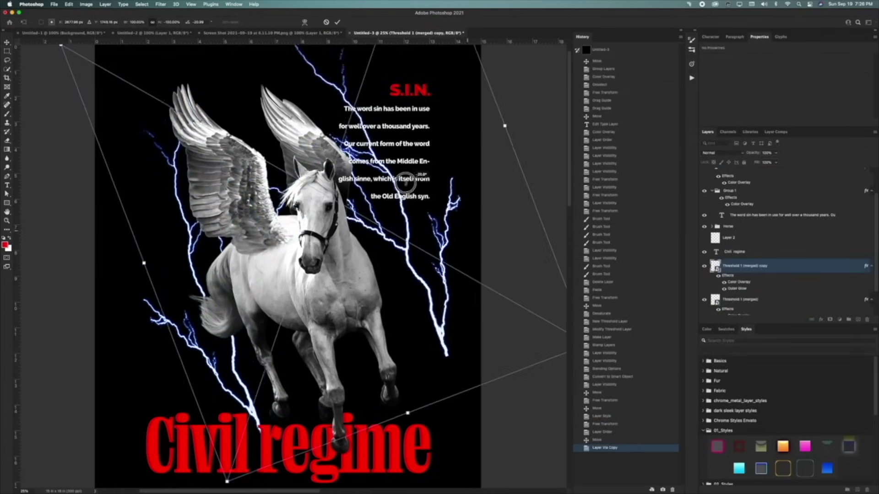
Position the rotated lightning copy behind the horse's front legs and name the lightning layers' group Lightning.
{"action": "left_click_drag", "start_coordinate": [461, 286], "coordinate": [412, 277]}
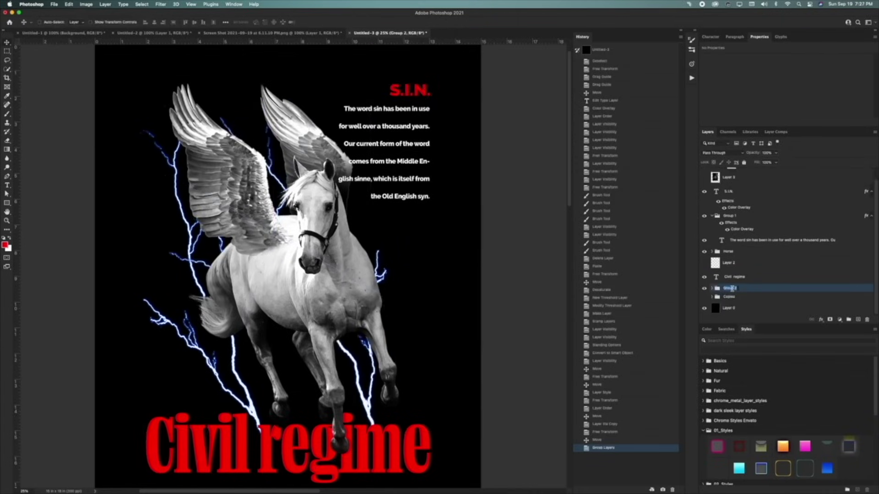
{"action": "type", "text": "Lightning"}
{"action": "key", "text": "Return"}
Duplicate the Lightning group above Layer 3 and hide the copy with an inverted, black layer mask.
{"action": "key", "text": "super+j"}
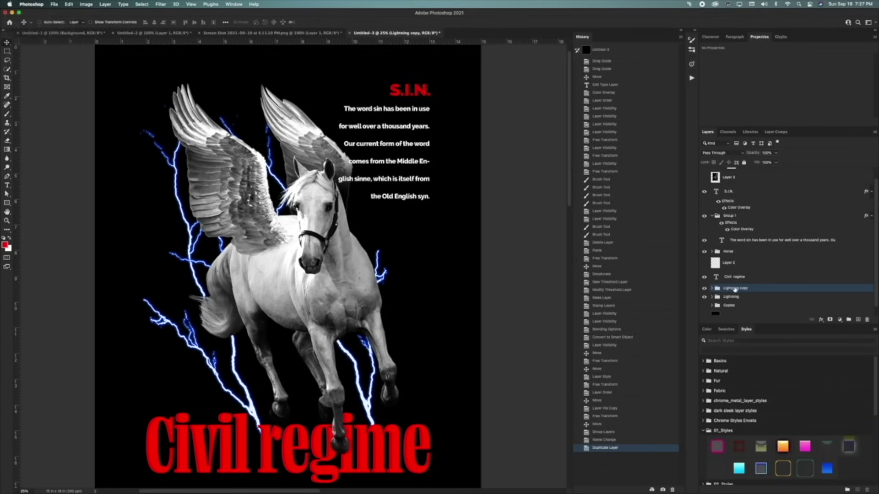
{"action": "left_click_drag", "start_coordinate": [734, 289], "coordinate": [731, 186]}
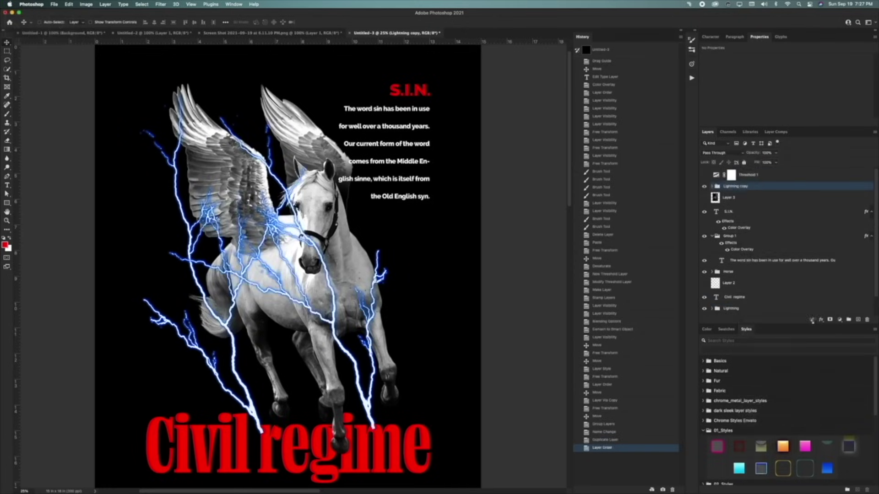
{"action": "left_click", "coordinate": [830, 319]}
{"action": "key", "text": "super+i"}
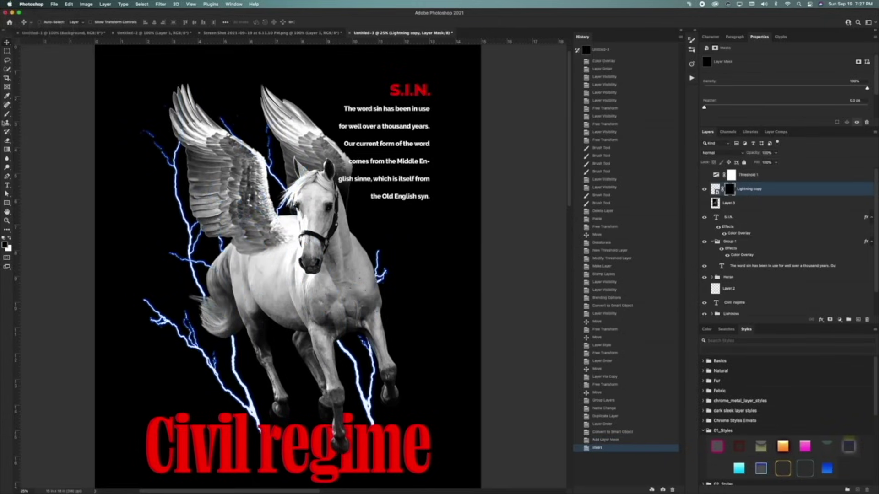
Paint white on the Lightning copy's mask to reveal bolts over the horse's chest and wings, undoing unwanted strokes.
{"action": "left_click", "coordinate": [7, 114]}
{"action": "left_click_drag", "start_coordinate": [375, 245], "coordinate": [373, 311]}
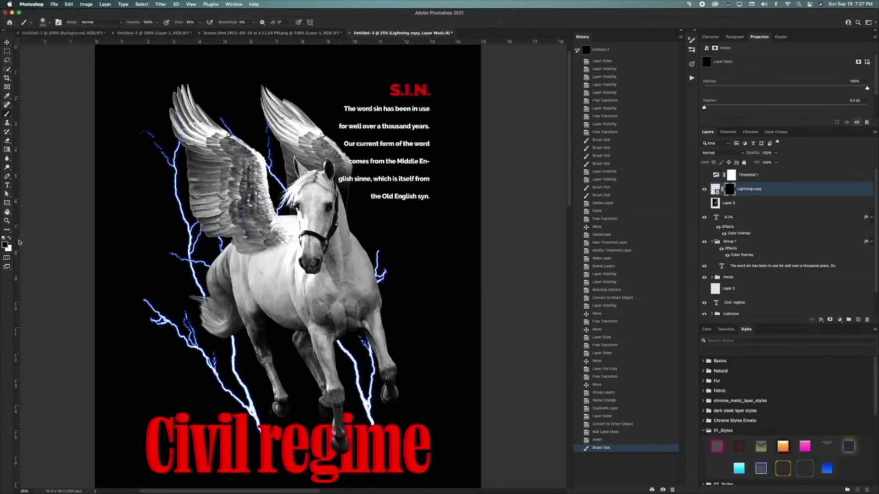
{"action": "key", "text": "x"}
{"action": "mouse_move", "coordinate": [227, 321]}
{"action": "left_mouse_down"}
{"action": "mouse_move", "coordinate": [237, 229]}
{"action": "mouse_move", "coordinate": [243, 273]}
{"action": "mouse_move", "coordinate": [245, 166]}
{"action": "mouse_move", "coordinate": [251, 315]}
{"action": "left_mouse_up"}
{"action": "key", "text": "super+z"}
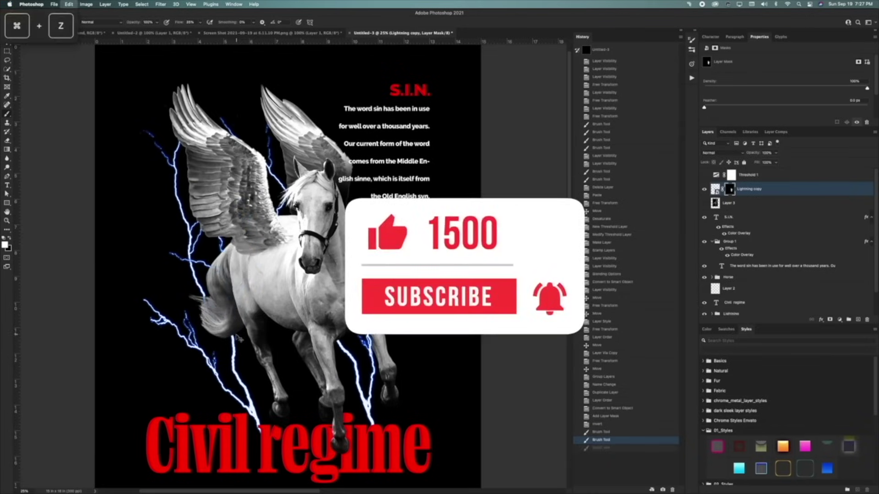
{"action": "mouse_move", "coordinate": [190, 88]}
{"action": "left_mouse_down"}
{"action": "mouse_move", "coordinate": [195, 116]}
{"action": "mouse_move", "coordinate": [178, 92]}
{"action": "left_mouse_up"}
{"action": "mouse_move", "coordinate": [231, 121]}
{"action": "left_mouse_down"}
{"action": "mouse_move", "coordinate": [273, 168]}
{"action": "mouse_move", "coordinate": [273, 100]}
{"action": "mouse_move", "coordinate": [280, 119]}
{"action": "mouse_move", "coordinate": [320, 119]}
{"action": "left_mouse_up"}
{"action": "left_click_drag", "start_coordinate": [209, 113], "coordinate": [236, 129]}
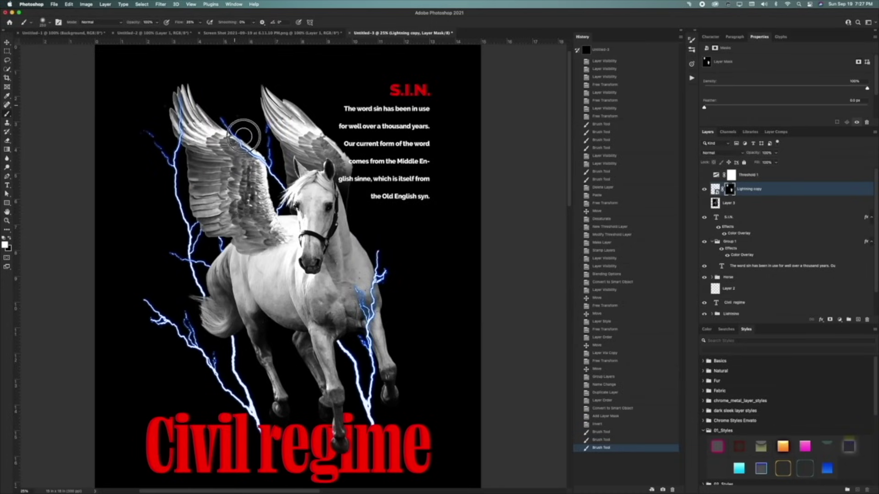
{"action": "key", "text": "super+z"}
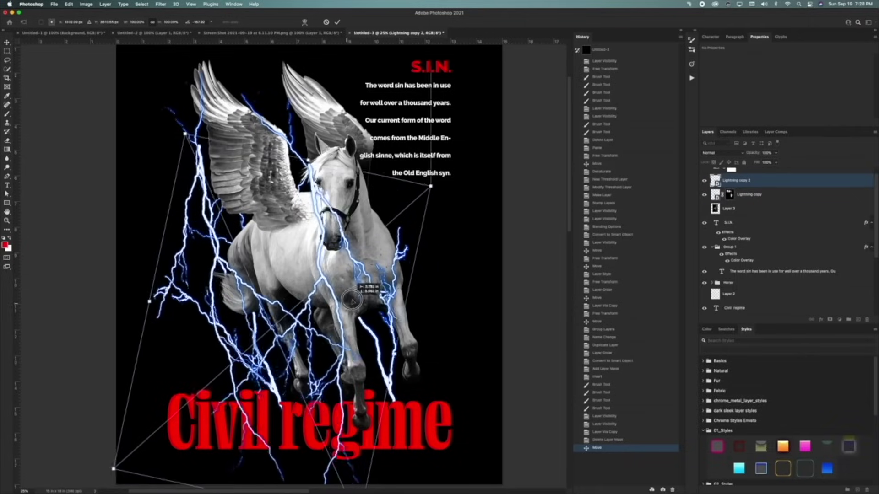
Position the rotated Lightning copy 2 over the horse's legs and hide it with an inverted, black layer mask.
{"action": "left_click_drag", "start_coordinate": [367, 298], "coordinate": [356, 305]}
{"action": "key", "text": "Return"}
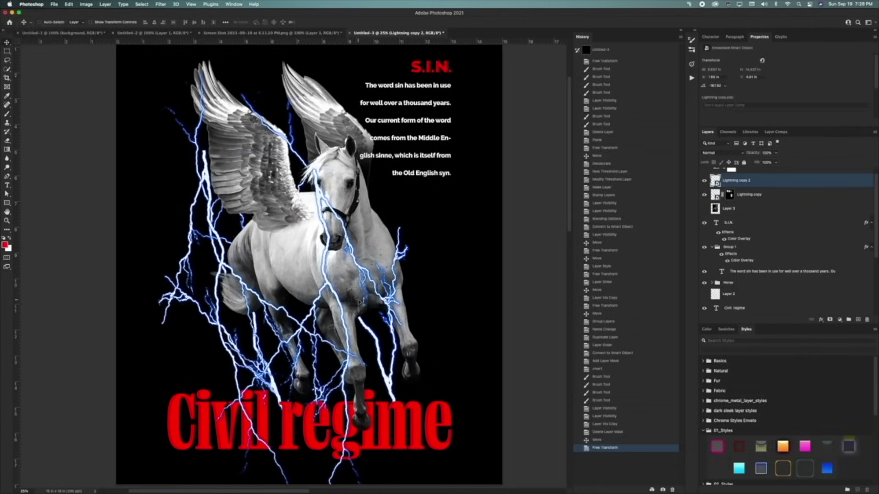
{"action": "key", "text": "super+i"}
Paint white on the Lightning copy 2 mask to reveal bolts around the horse's hind legs.
{"action": "left_click", "coordinate": [7, 114]}
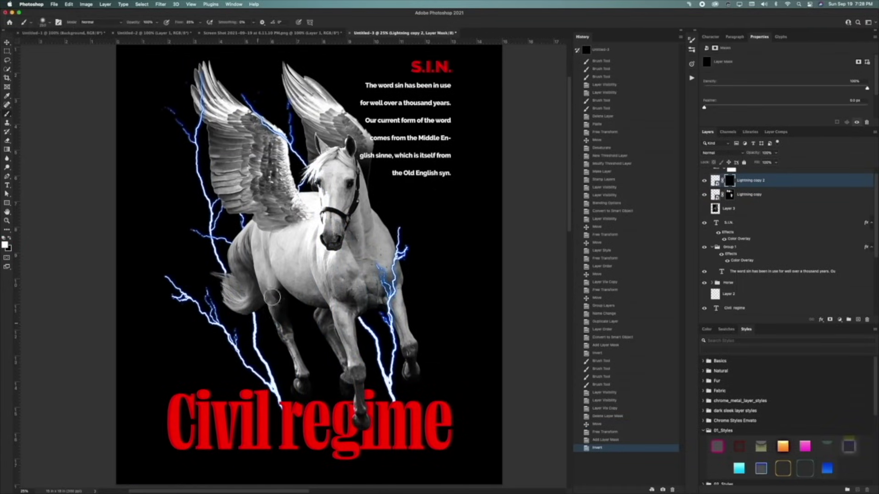
{"action": "mouse_move", "coordinate": [272, 298]}
{"action": "left_mouse_down"}
{"action": "mouse_move", "coordinate": [314, 360]}
{"action": "mouse_move", "coordinate": [304, 362]}
{"action": "left_mouse_up"}
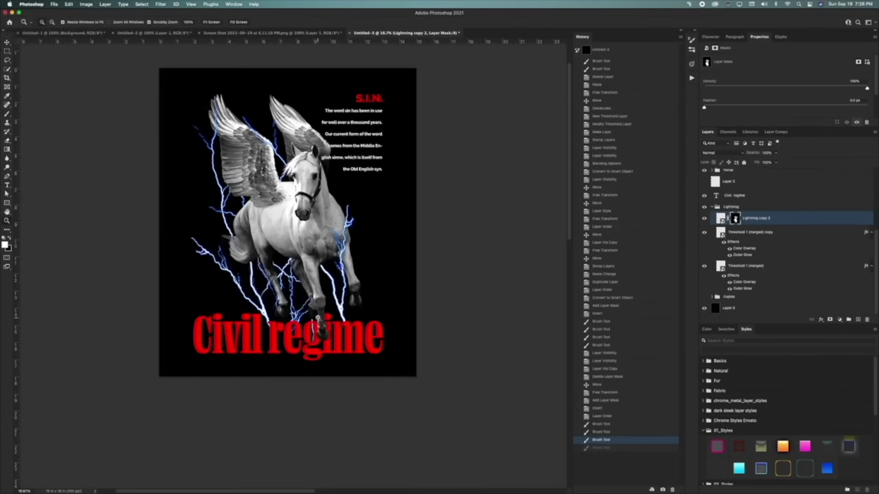
{"action": "left_click", "coordinate": [318, 317]}
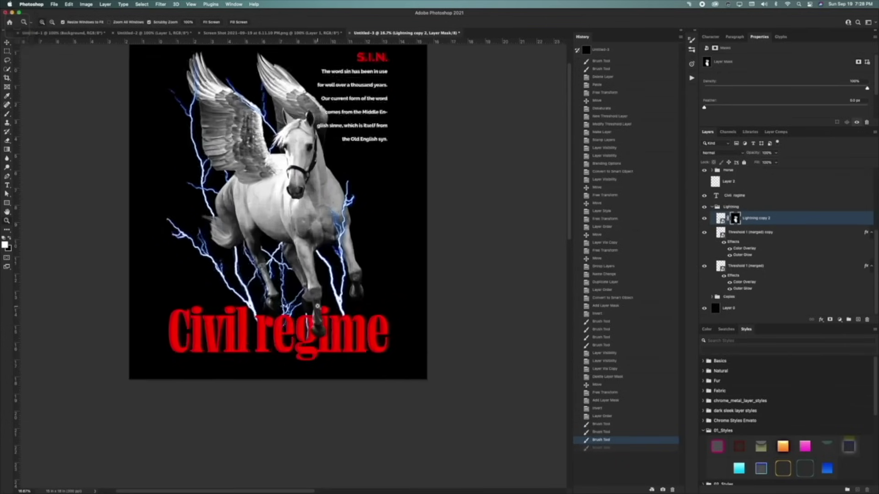
{"action": "left_click_drag", "start_coordinate": [317, 317], "coordinate": [374, 350]}
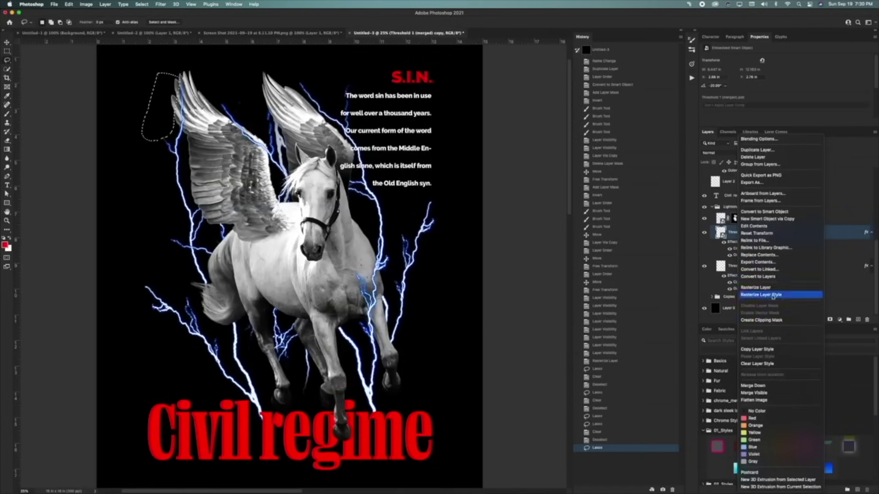
Rasterize the Threshold 1 (merged) copy layer and clear its pixels in the selected area beside the left wing.
{"action": "left_click", "coordinate": [755, 287]}
{"action": "key", "text": "Delete"}
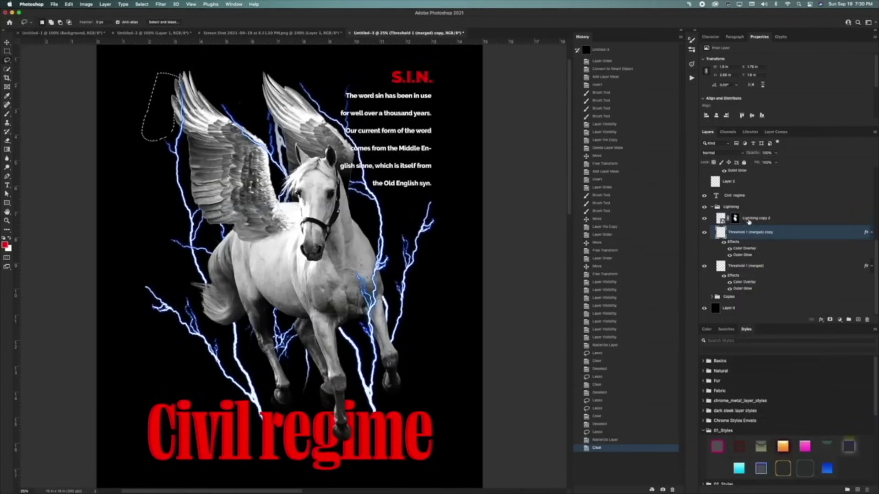
{"action": "right_click", "coordinate": [749, 222]}
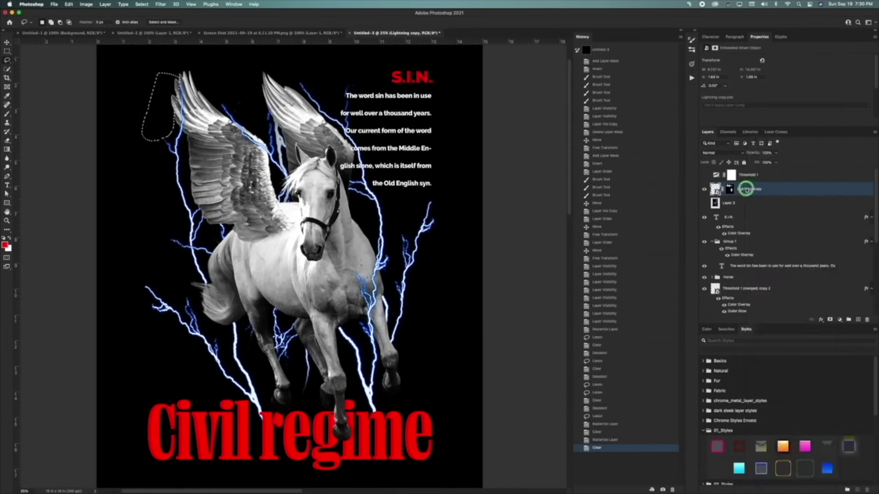
Rasterize the Lightning copy layer and clear its pixels beside the left wing and in a lassoed patch between the wings.
{"action": "right_click", "coordinate": [742, 188]}
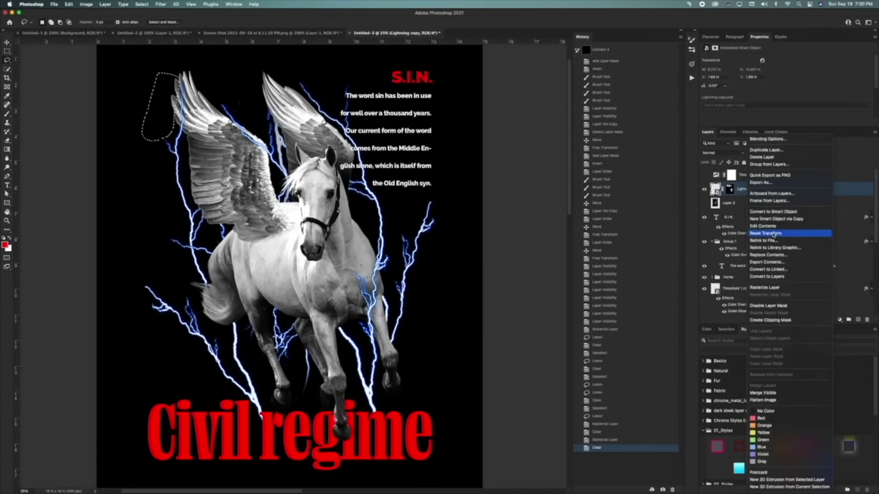
{"action": "left_click", "coordinate": [774, 288]}
{"action": "key", "text": "Delete"}
{"action": "left_click_drag", "start_coordinate": [229, 83], "coordinate": [231, 110]}
{"action": "key", "text": "Delete"}
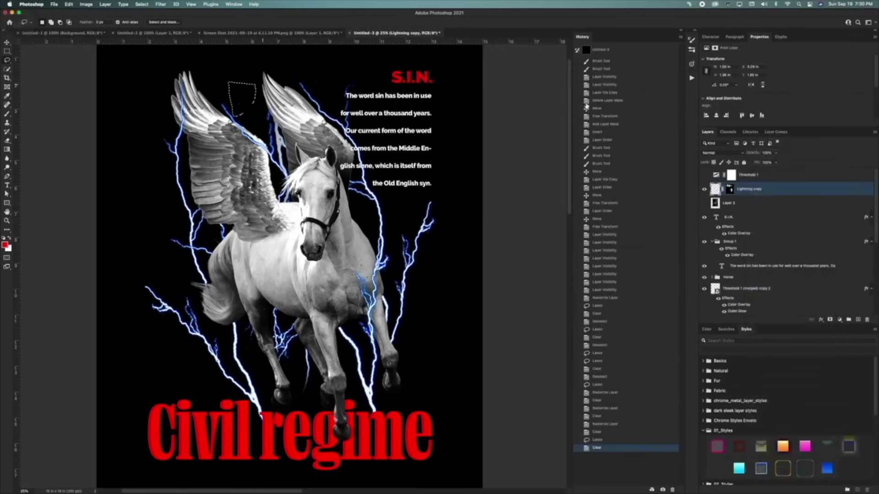
Ungroup Group 1 and enable the drop shadow effect on the paragraph text layer.
{"action": "left_click", "coordinate": [752, 292]}
{"action": "key", "text": "v"}
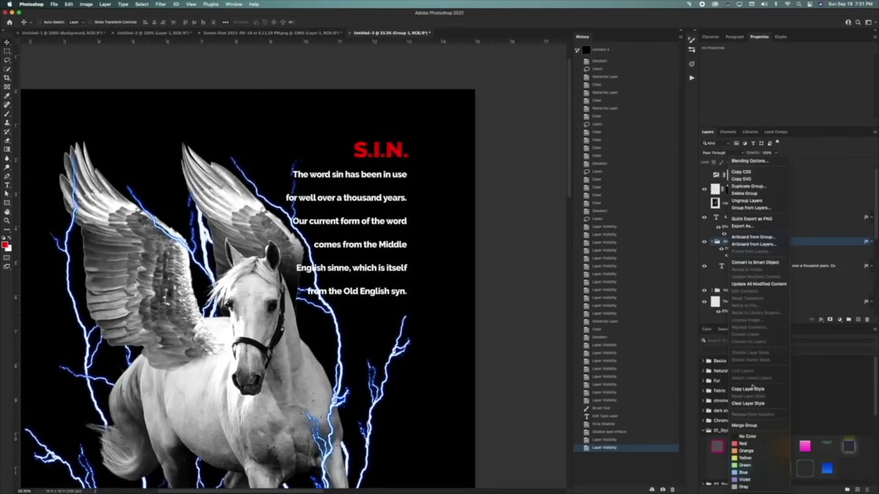
{"action": "left_click", "coordinate": [749, 201]}
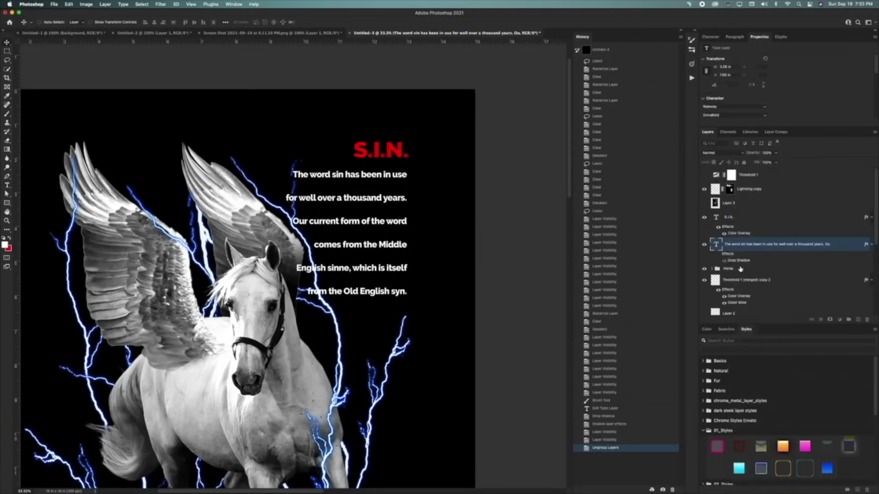
{"action": "left_click", "coordinate": [719, 254]}
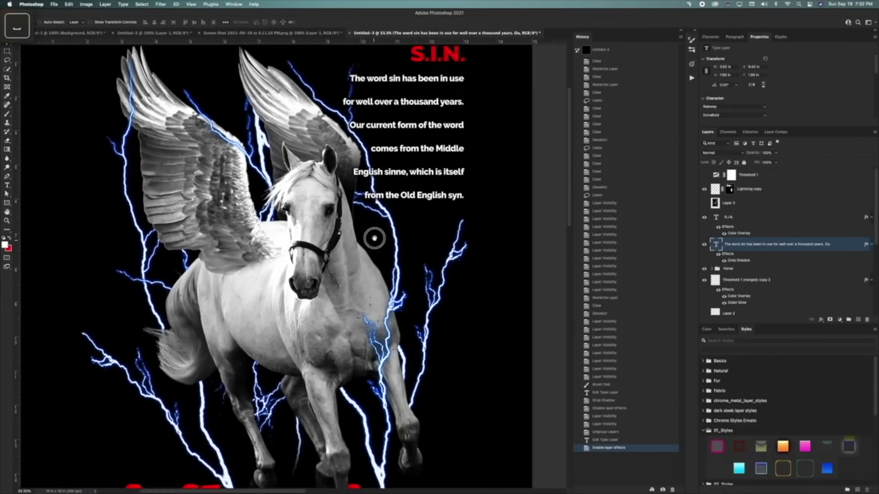
Shade the lower part of the Civil regime title on clipped Layer 4 with a black brush in Dissolve mode.
{"action": "scroll", "coordinate": [373, 235], "scroll_direction": "down", "scroll_amount": 10}
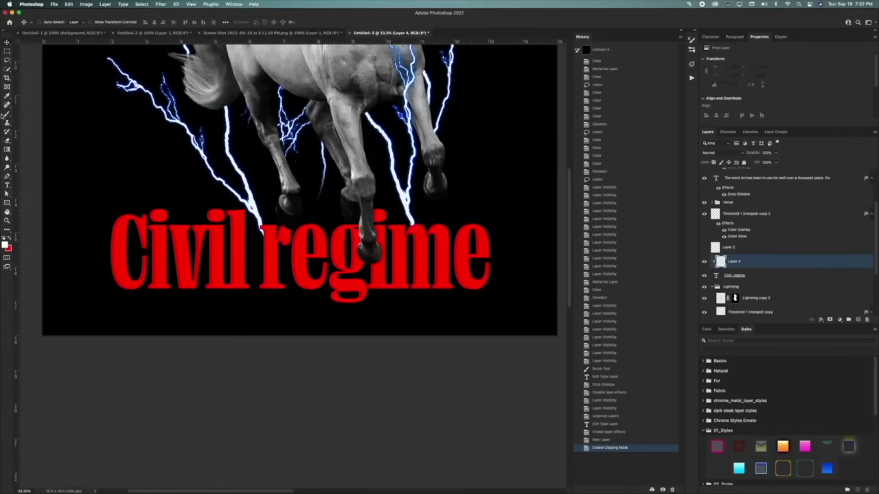
{"action": "left_click", "coordinate": [7, 115]}
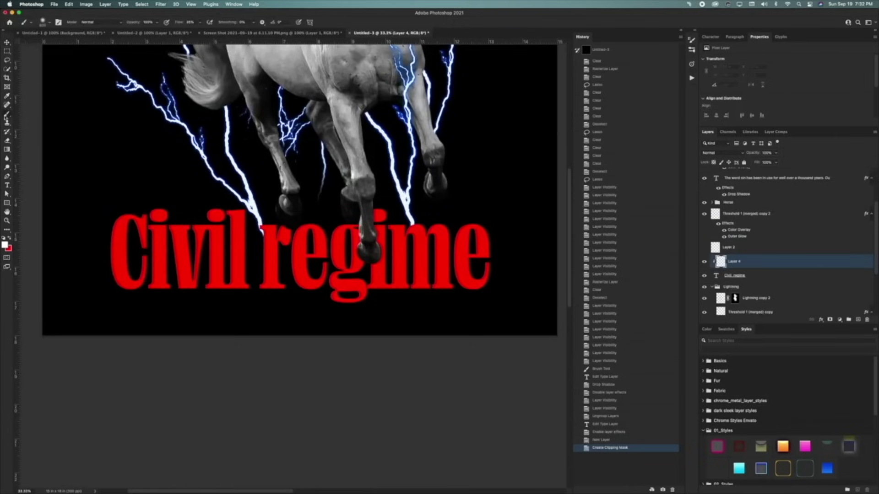
{"action": "left_click", "coordinate": [87, 22]}
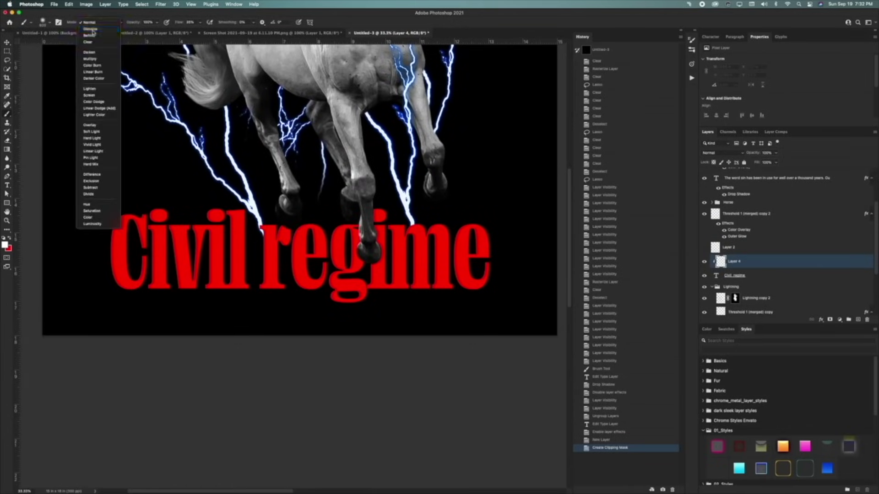
{"action": "left_click", "coordinate": [91, 29]}
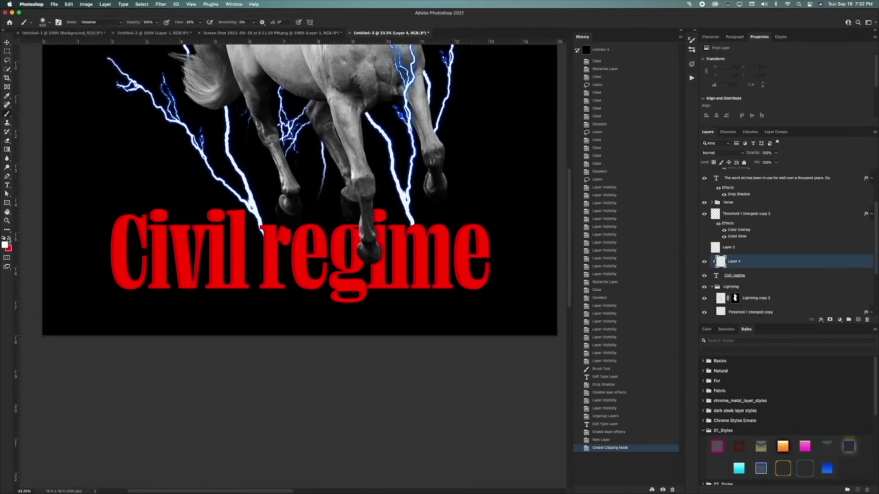
{"action": "left_click", "coordinate": [6, 244]}
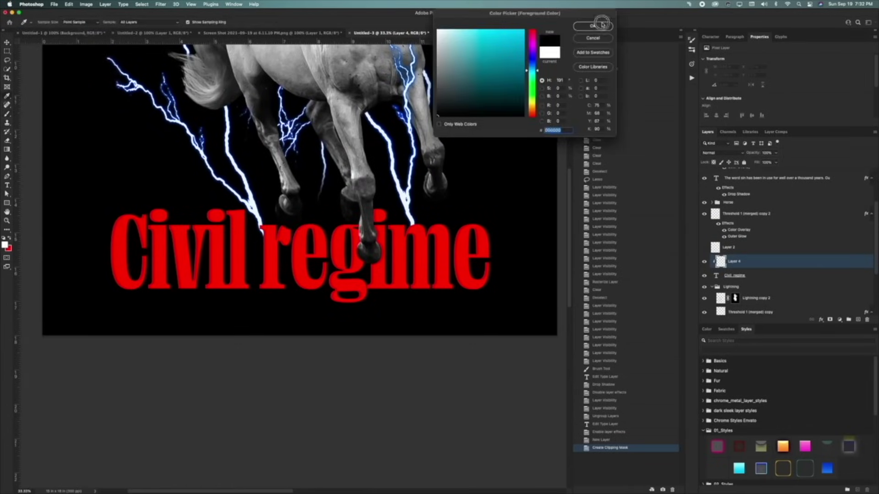
{"action": "left_click", "coordinate": [602, 25]}
{"action": "mouse_move", "coordinate": [285, 295]}
{"action": "left_mouse_down"}
{"action": "mouse_move", "coordinate": [236, 326]}
{"action": "mouse_move", "coordinate": [267, 336]}
{"action": "mouse_move", "coordinate": [542, 343]}
{"action": "mouse_move", "coordinate": [534, 349]}
{"action": "mouse_move", "coordinate": [540, 330]}
{"action": "left_mouse_up"}
Add an Inner Glow effect to the Civil regime text layer, using the red sampled from the title as the glow colour.
{"action": "left_click", "coordinate": [735, 276]}
{"action": "left_click", "coordinate": [821, 319]}
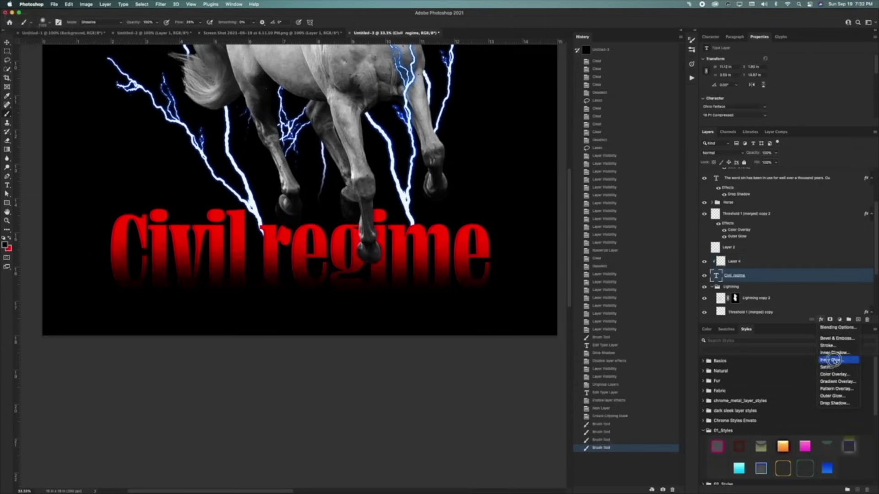
{"action": "left_click", "coordinate": [832, 361]}
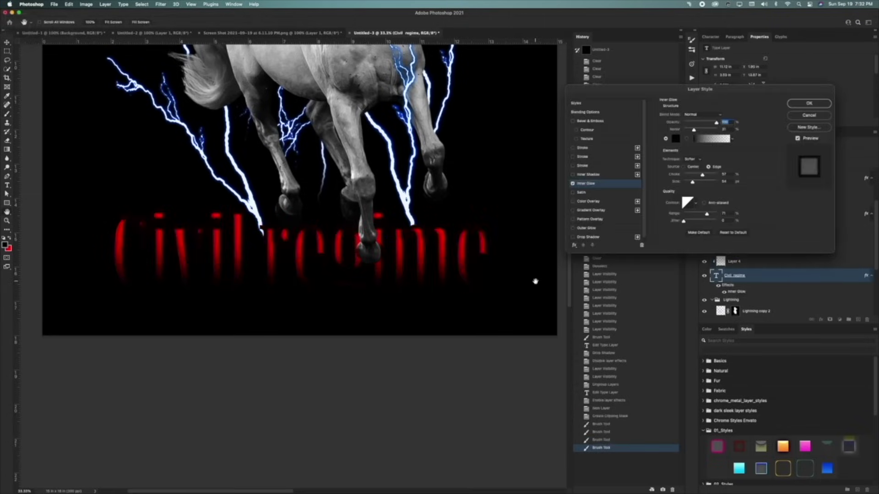
{"action": "left_click", "coordinate": [676, 139]}
{"action": "left_click", "coordinate": [299, 238]}
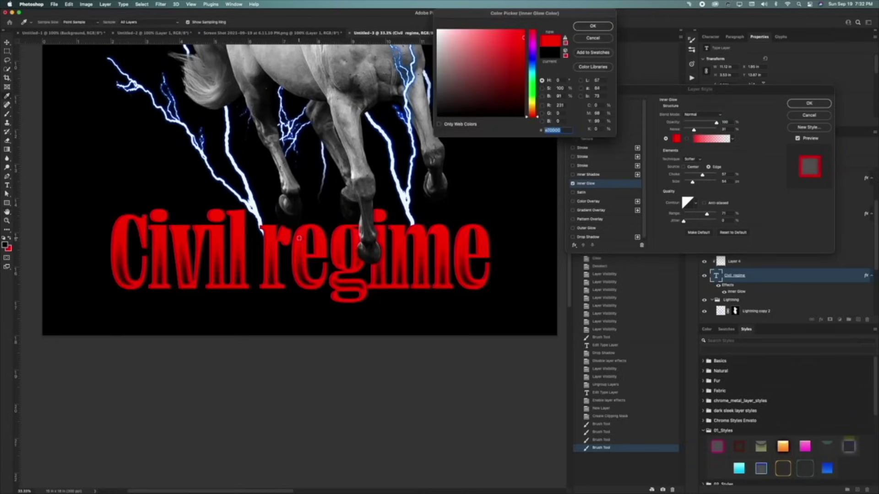
{"action": "left_click", "coordinate": [601, 27]}
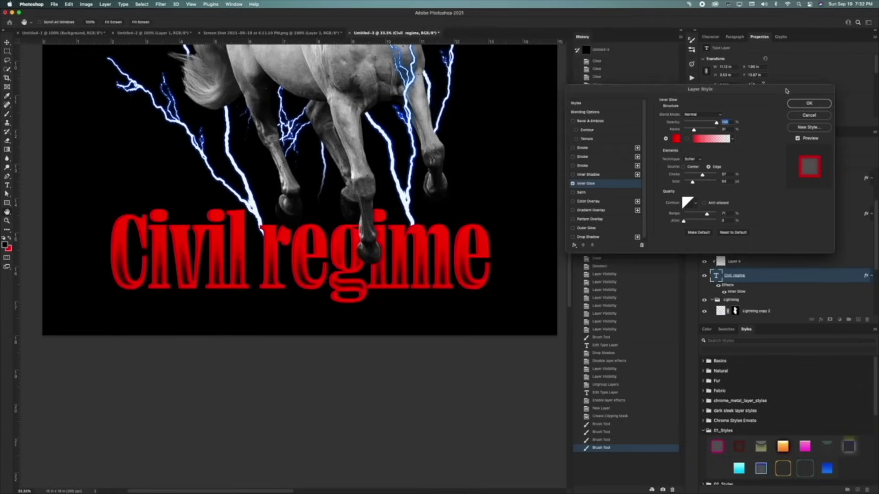
{"action": "left_click", "coordinate": [809, 103]}
Reduce the Civil regime title's inner glow size to 24 px, lower its noise and fine-tune its range.
{"action": "key", "text": "super+equal"}
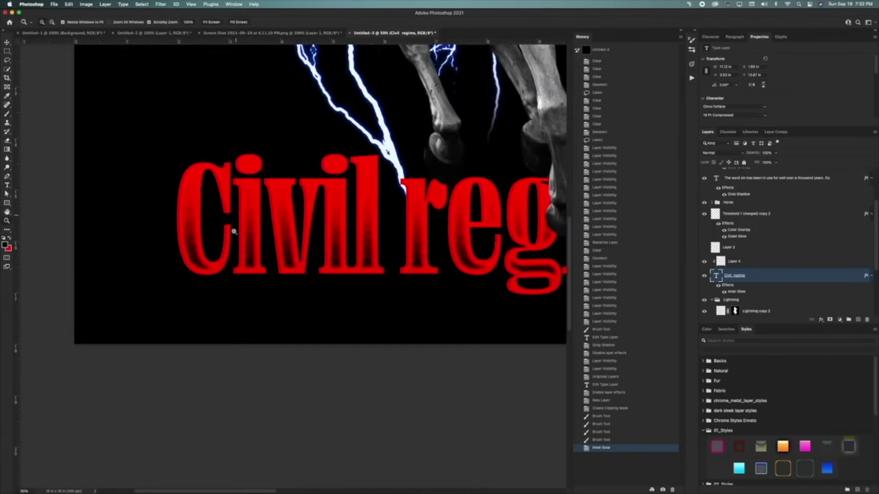
{"action": "double_click", "coordinate": [736, 292]}
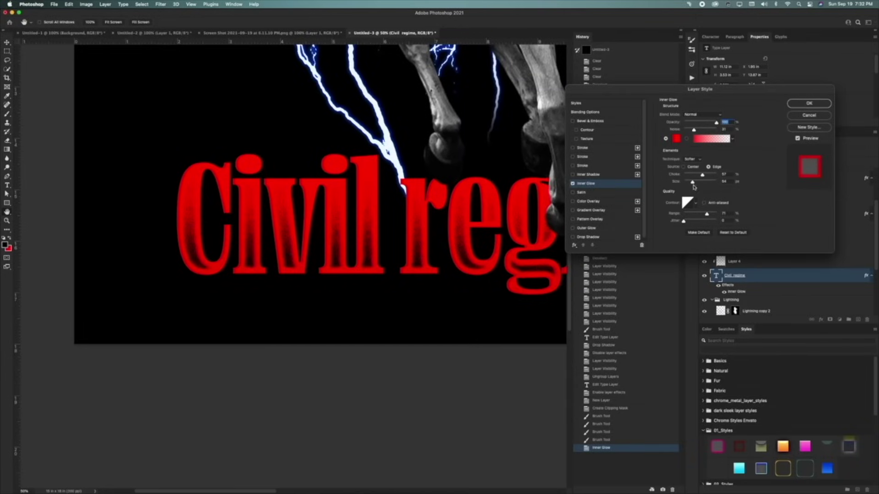
{"action": "left_click_drag", "start_coordinate": [692, 182], "coordinate": [703, 175]}
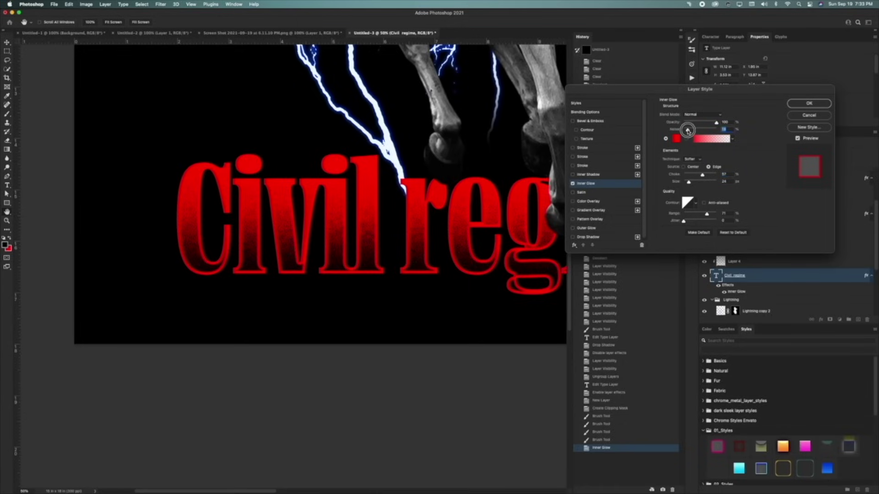
{"action": "type", "text": "2"}
{"action": "mouse_move", "coordinate": [706, 215]}
{"action": "left_mouse_down"}
{"action": "mouse_move", "coordinate": [691, 214]}
{"action": "mouse_move", "coordinate": [742, 211]}
{"action": "mouse_move", "coordinate": [703, 208]}
{"action": "left_mouse_up"}
{"action": "left_click", "coordinate": [809, 104]}
Add a Curves adjustment layer above the Horse group and clip it to the group.
{"action": "left_click", "coordinate": [302, 224], "text": "alt"}
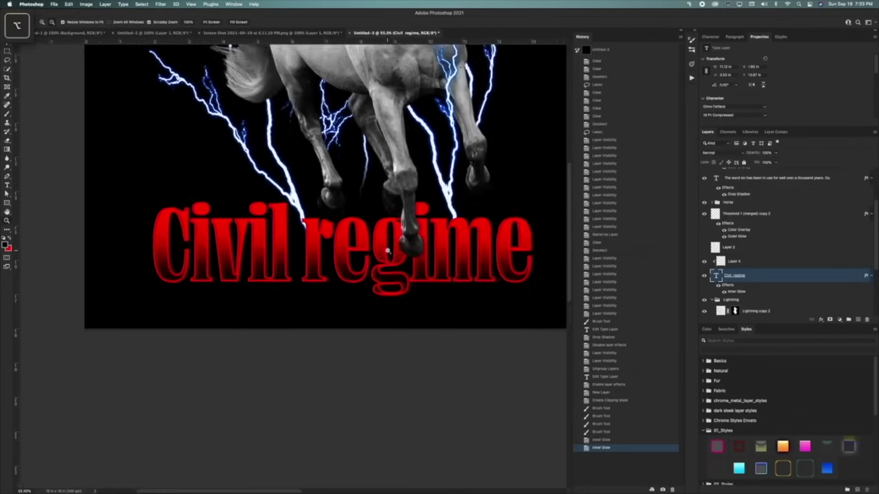
{"action": "left_click", "coordinate": [304, 226], "text": "alt"}
{"action": "left_click", "coordinate": [310, 238], "text": "alt"}
{"action": "key", "text": "v"}
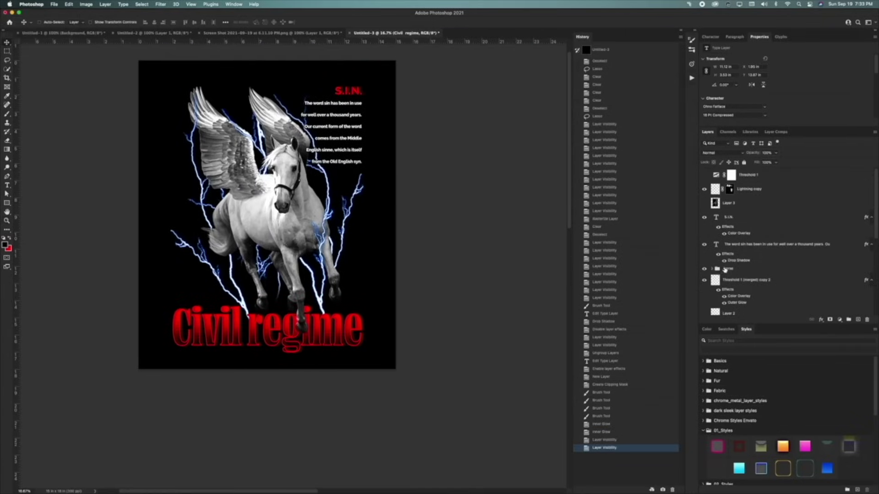
{"action": "left_click", "coordinate": [729, 269]}
{"action": "left_click", "coordinate": [838, 319]}
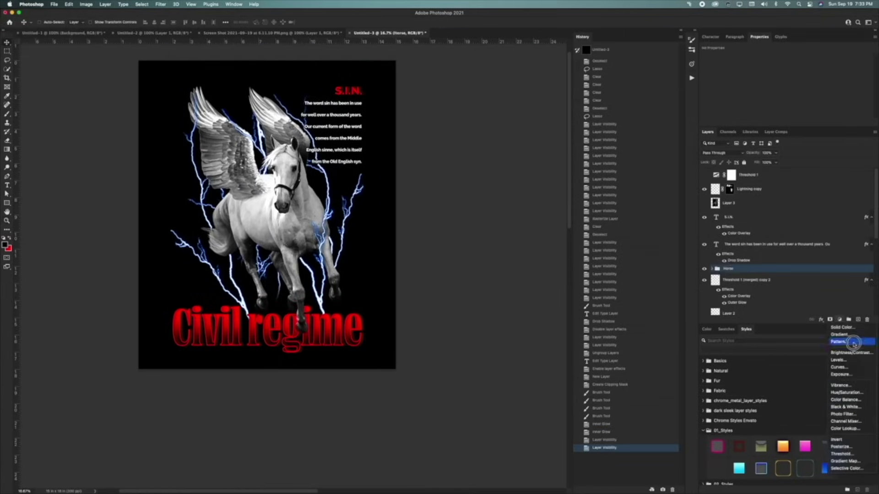
{"action": "left_click", "coordinate": [838, 367]}
{"action": "left_click", "coordinate": [731, 277], "text": "alt"}
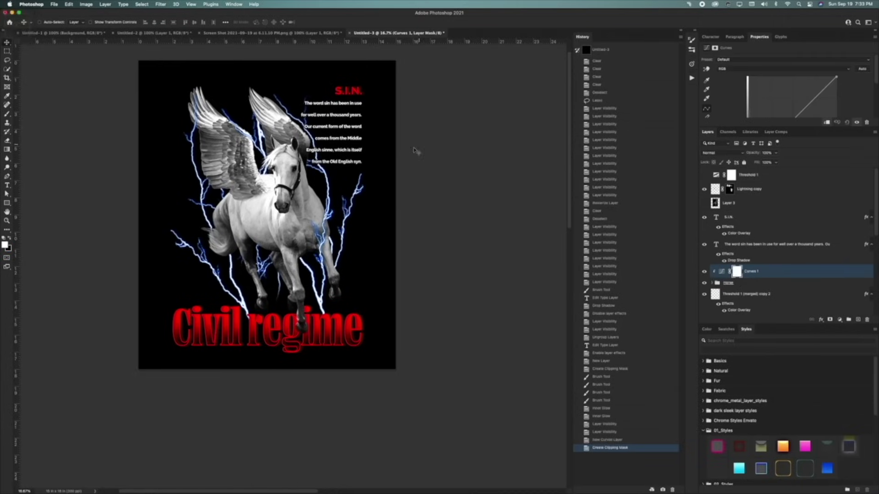
Anchor the midpoint of the horse's curve and pull the shadow point down slightly to darken the shadows.
{"action": "scroll", "coordinate": [789, 120], "scroll_direction": "down", "scroll_amount": 1}
{"action": "left_click_drag", "start_coordinate": [789, 128], "coordinate": [782, 267]}
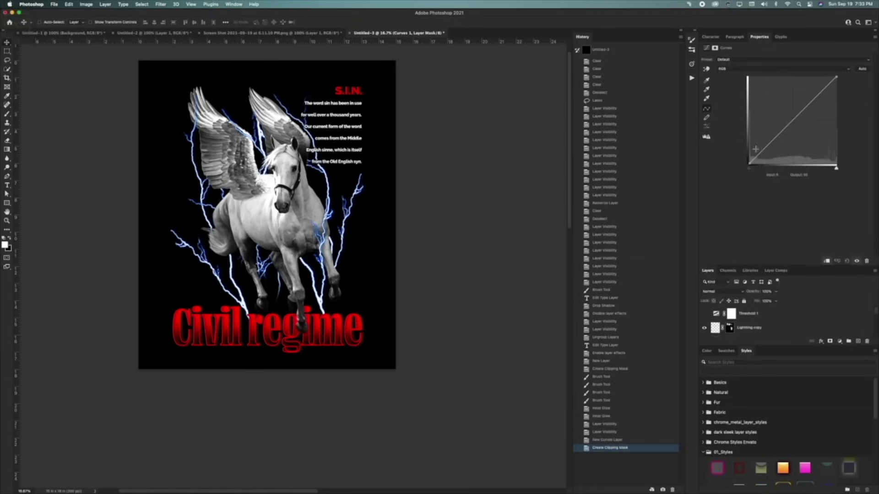
{"action": "left_click", "coordinate": [795, 119]}
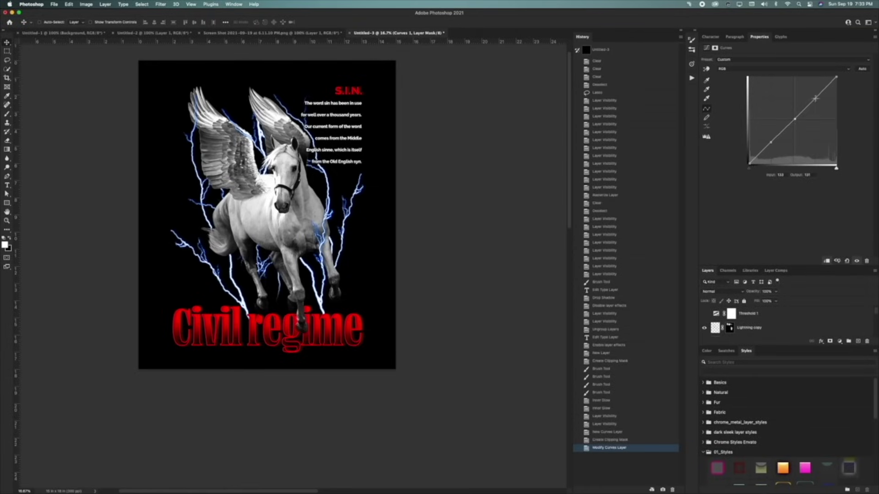
{"action": "left_click_drag", "start_coordinate": [771, 143], "coordinate": [771, 150]}
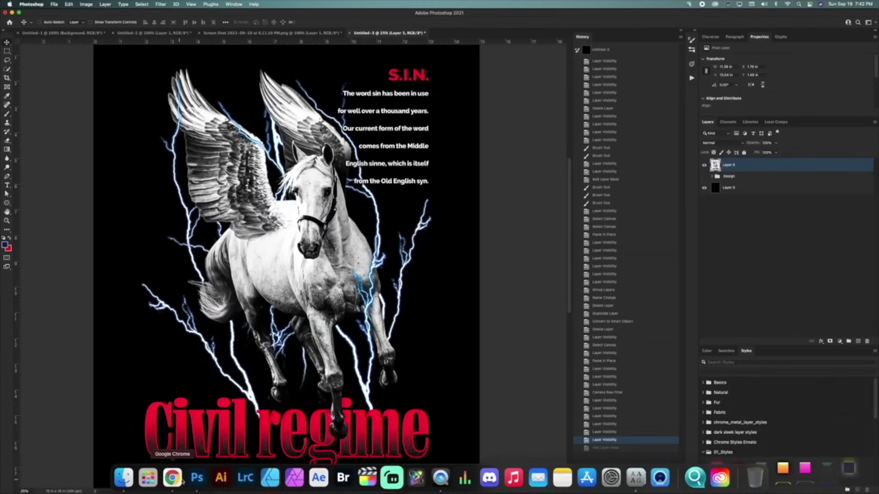
Switch to Chrome, open the concrete texture results on Unsplash and copy the first light grey, black-speckled photo at enlarged size.
{"action": "left_click", "coordinate": [167, 484]}
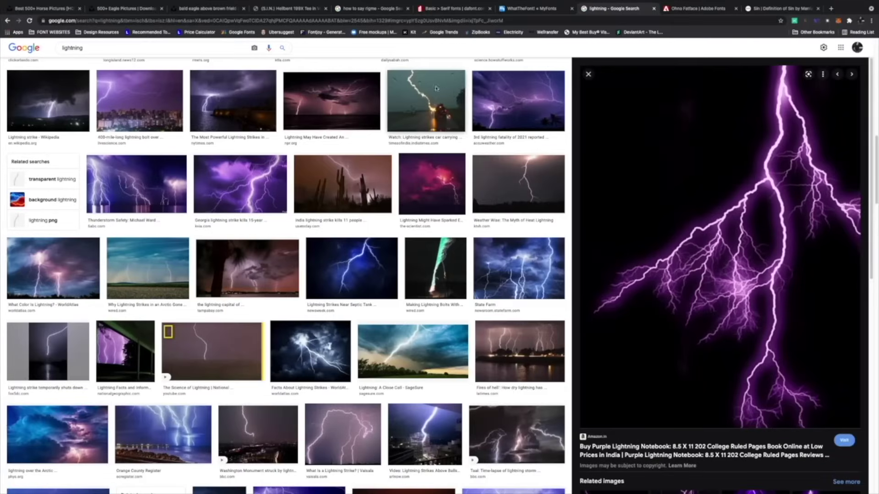
{"action": "left_click", "coordinate": [238, 20]}
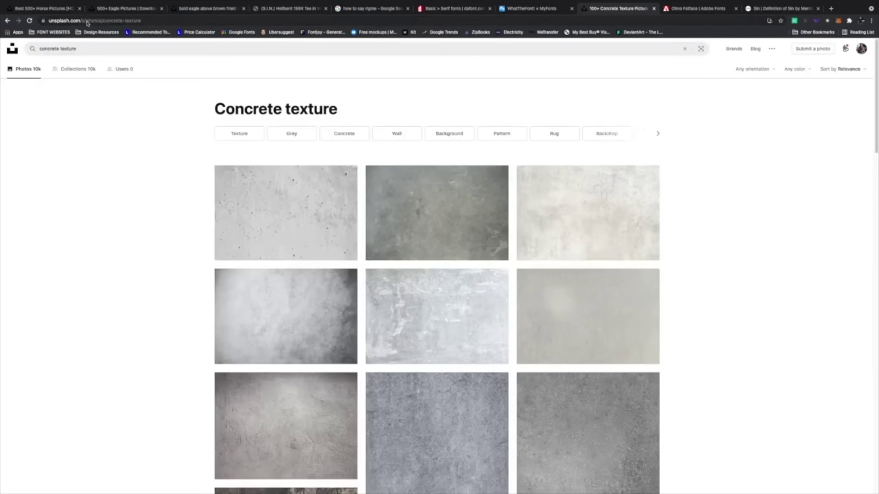
{"action": "left_click", "coordinate": [257, 208]}
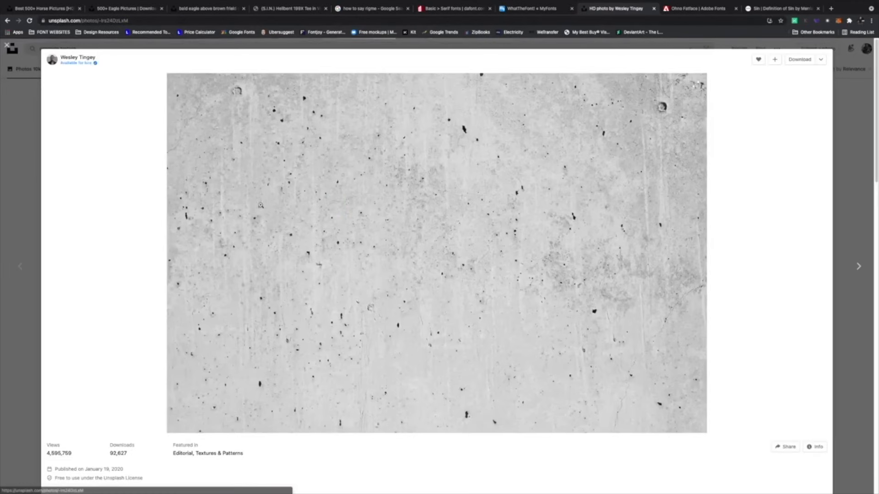
{"action": "right_click", "coordinate": [335, 202]}
{"action": "left_click", "coordinate": [341, 221]}
{"action": "left_click", "coordinate": [289, 210]}
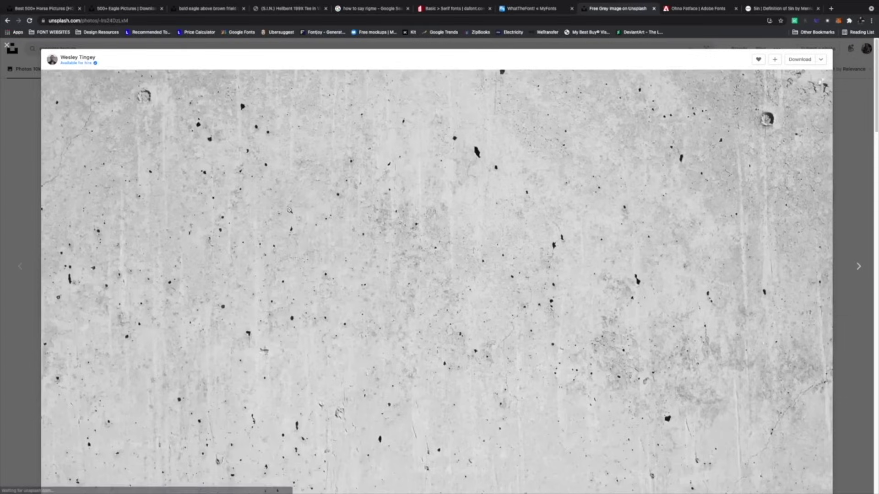
{"action": "right_click", "coordinate": [290, 210]}
{"action": "left_click", "coordinate": [320, 229]}
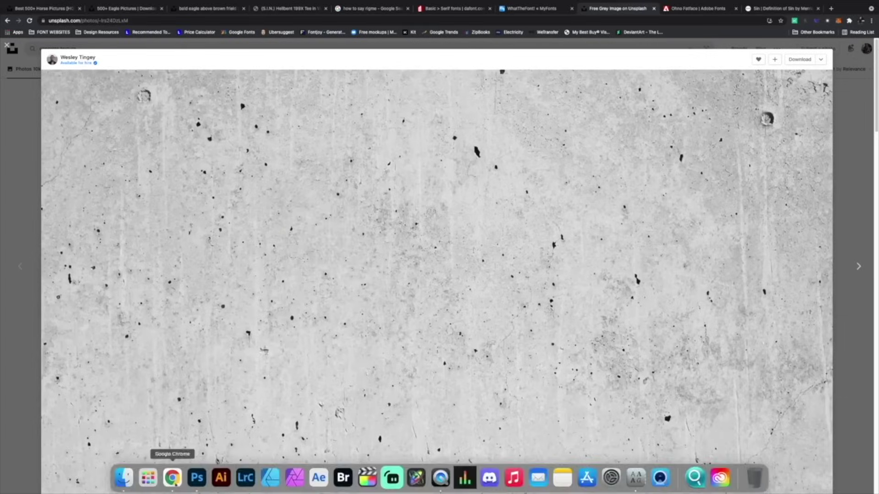
Switch to Photoshop, paste the concrete photo, then rotate it upright and scale it to cover the winged horse design.
{"action": "left_click", "coordinate": [196, 477]}
{"action": "key", "text": "super+v"}
{"action": "key", "text": "cmd+t"}
{"action": "left_click_drag", "start_coordinate": [403, 188], "coordinate": [132, 71]}
{"action": "key", "text": "Return"}
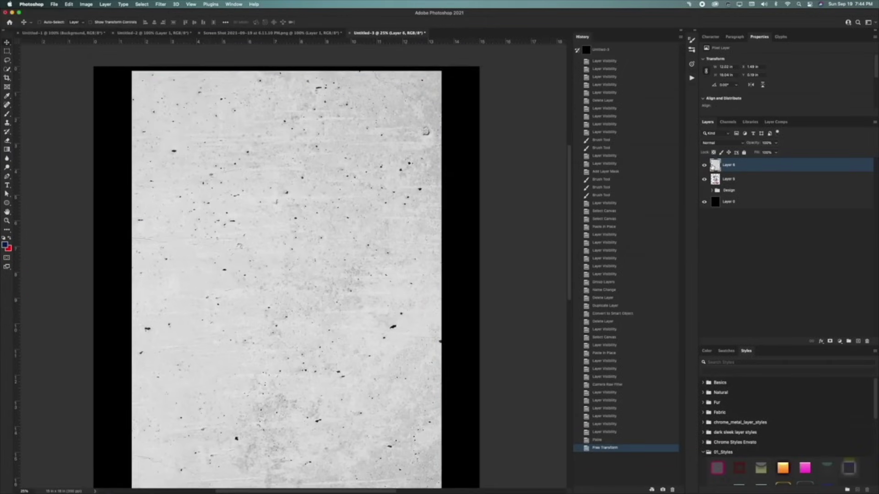
Load the concrete texture layer's outline as a selection, copy its contents and hide the layer.
{"action": "key", "text": "super"}
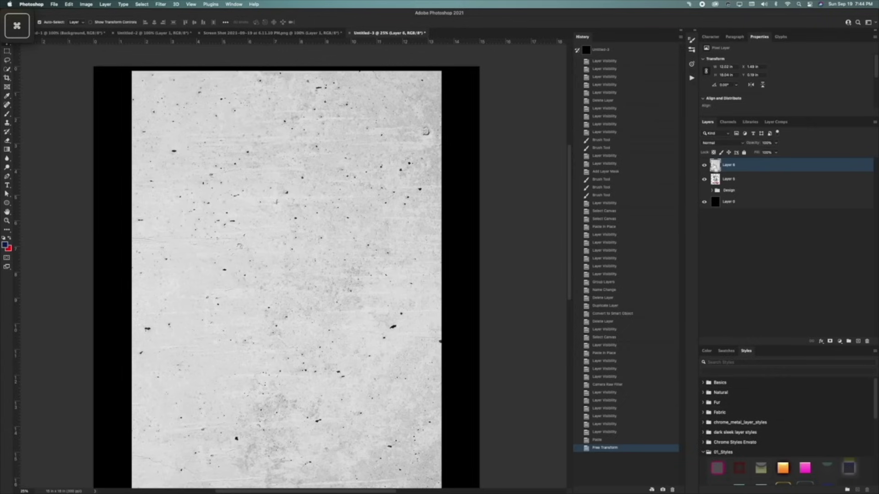
{"action": "left_click", "coordinate": [716, 167], "text": "super"}
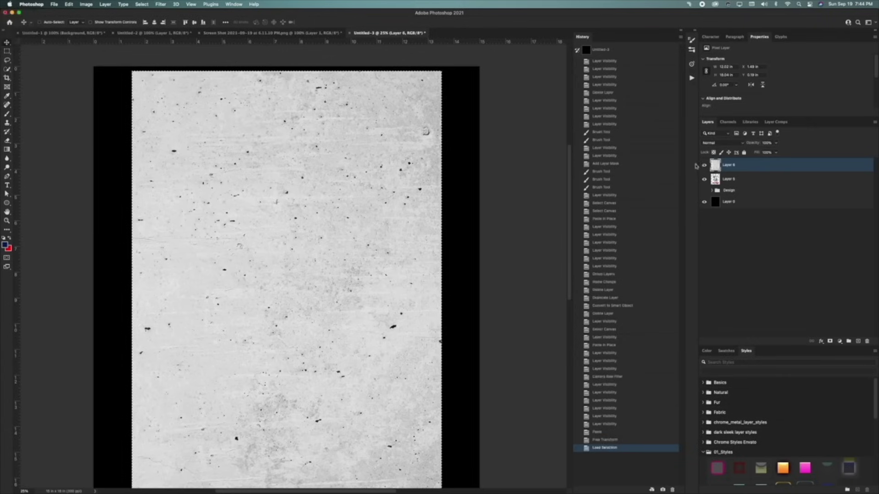
{"action": "left_click", "coordinate": [68, 5]}
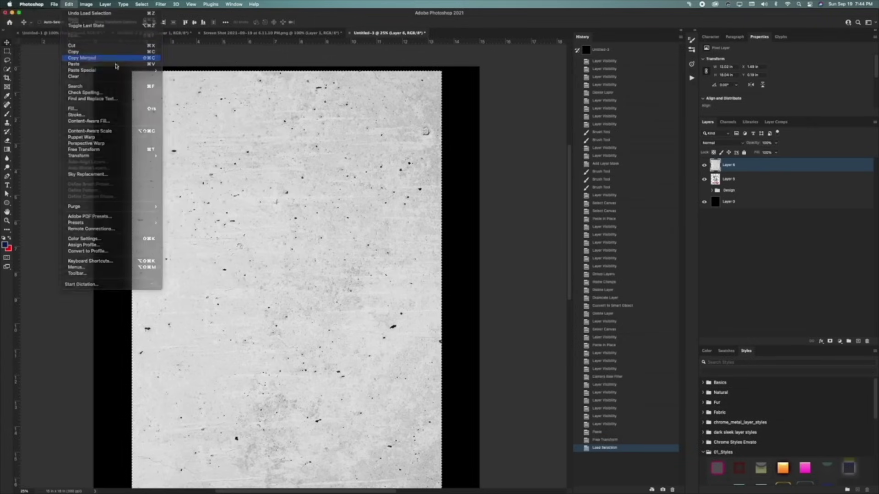
{"action": "left_click", "coordinate": [90, 60]}
{"action": "left_click", "coordinate": [704, 164]}
Add a layer mask to Layer 5 and paste the copied concrete texture in place inside the mask.
{"action": "left_click", "coordinate": [730, 179]}
{"action": "key", "text": "super+d"}
{"action": "key", "text": "super"}
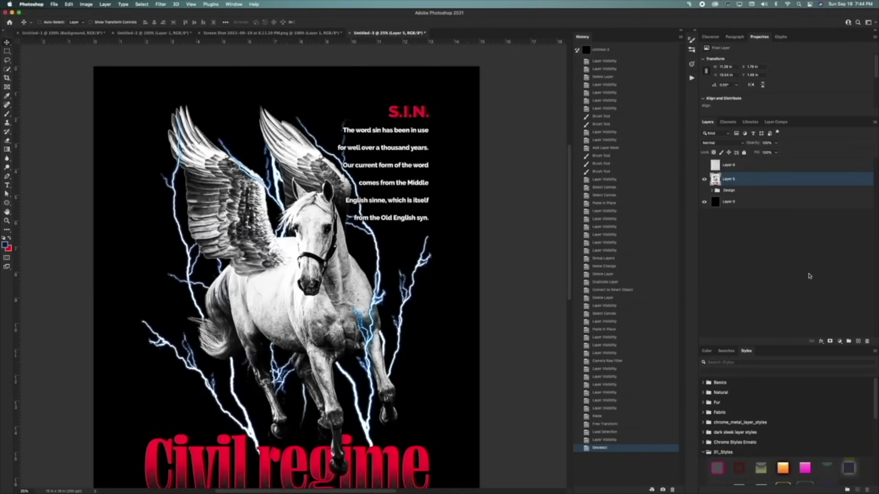
{"action": "left_click", "coordinate": [830, 341]}
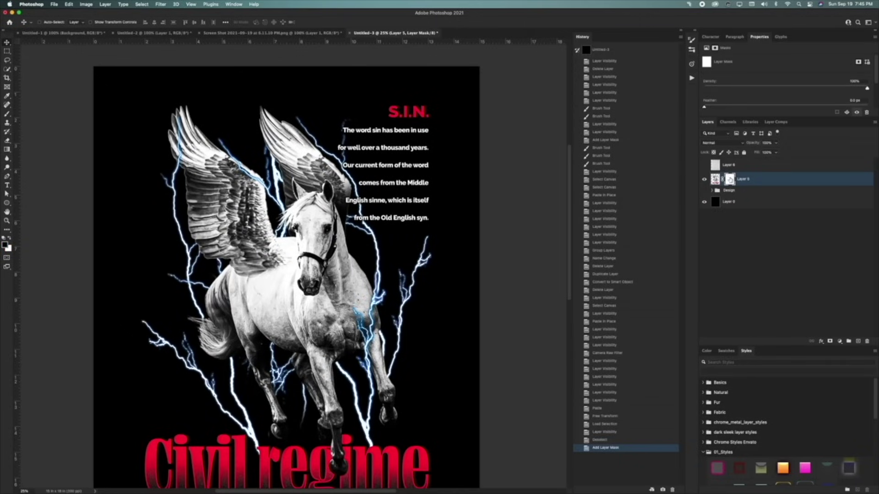
{"action": "left_click", "coordinate": [729, 180], "text": "alt"}
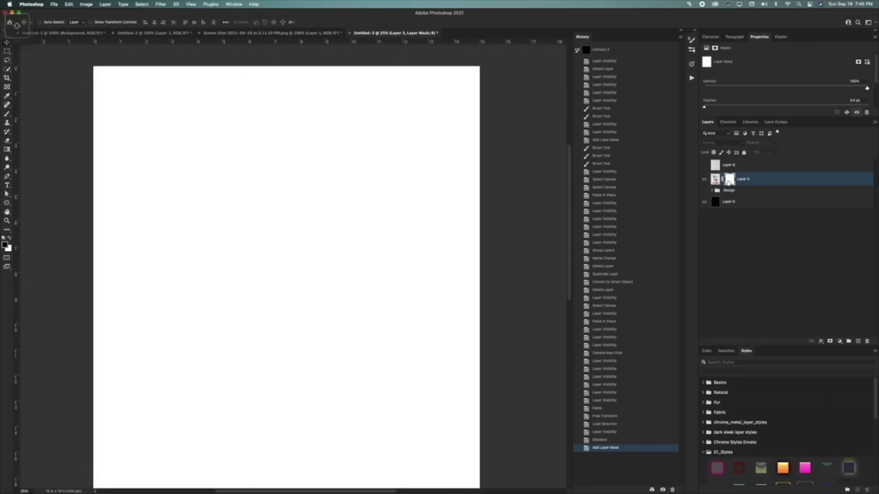
{"action": "key", "text": "super+shift"}
{"action": "key", "text": "super+shift+v"}
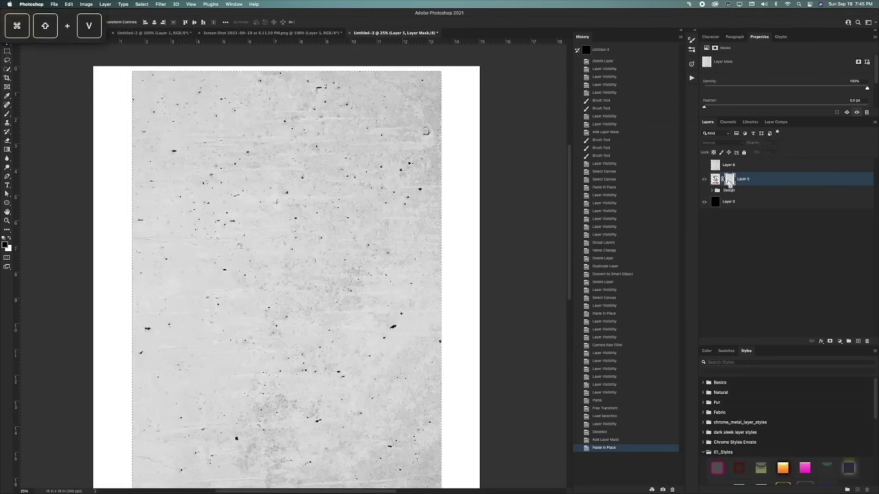
{"action": "key", "text": "super+d"}
{"action": "left_click", "coordinate": [720, 179]}
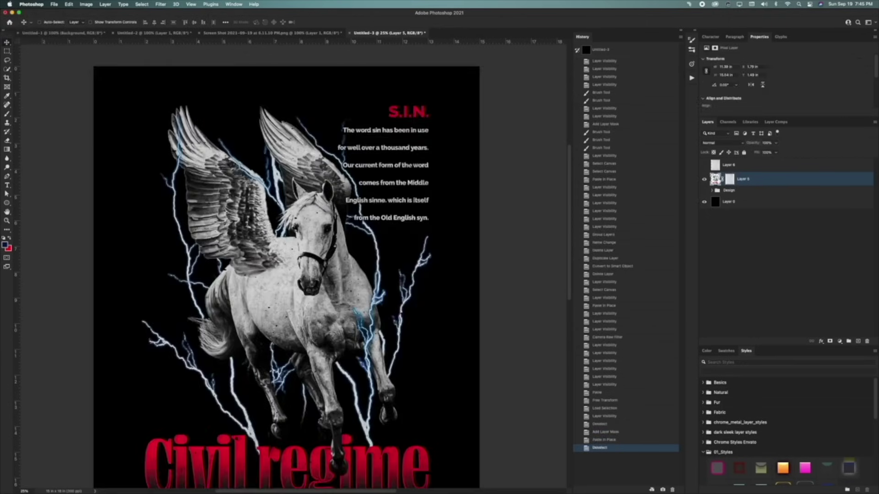
Unlink Layer 5's mask from its artwork, then shift and enlarge the concrete texture within the mask.
{"action": "left_click", "coordinate": [723, 179]}
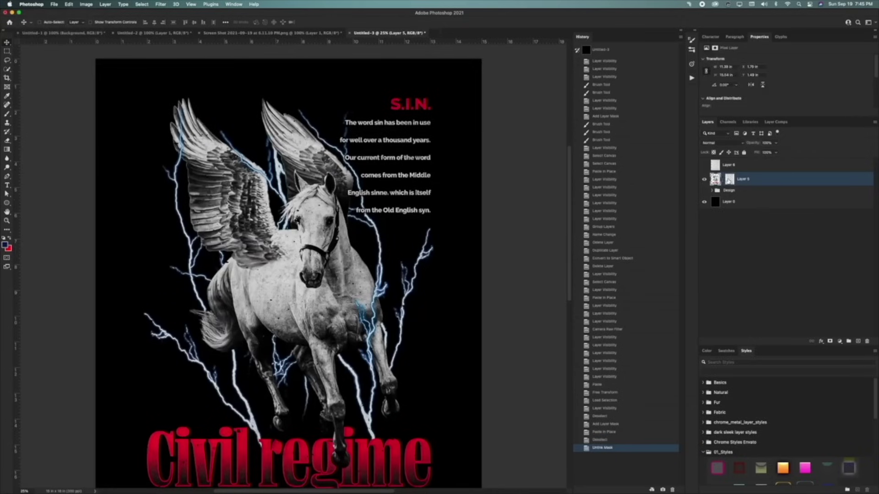
{"action": "left_click", "coordinate": [729, 179]}
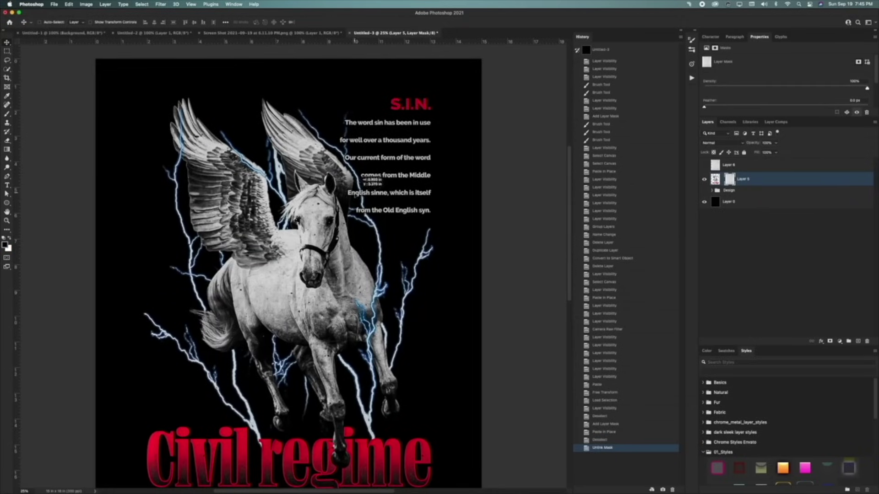
{"action": "key", "text": "super+t"}
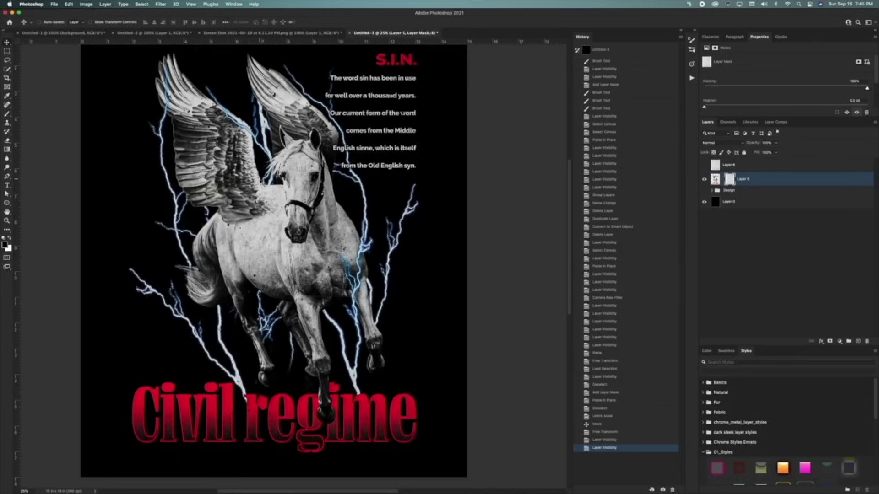
View Layer 5's mask on its own and increase the concrete texture's brightness and contrast with Levels.
{"action": "key", "text": "alt"}
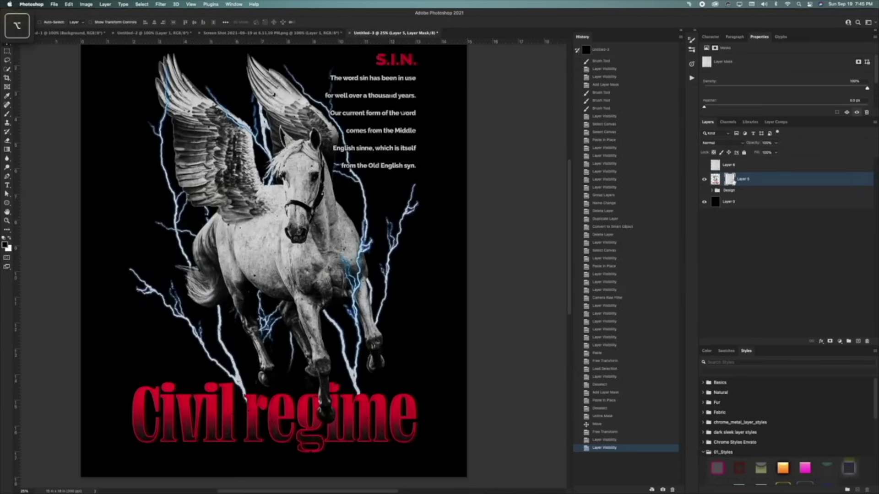
{"action": "left_click", "coordinate": [729, 179], "text": "alt"}
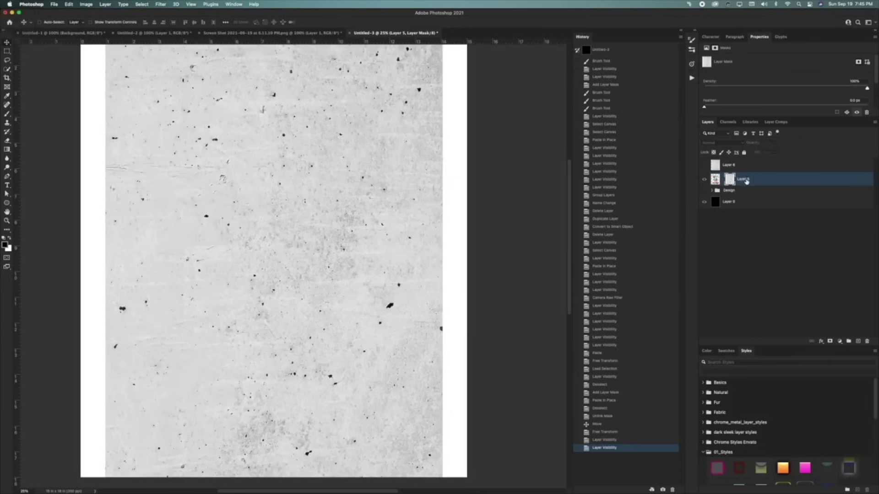
{"action": "left_click", "coordinate": [81, 4]}
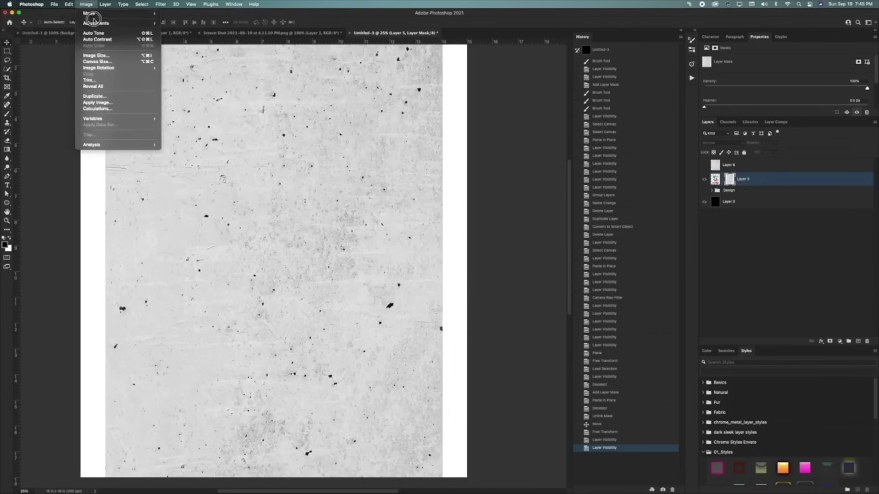
{"action": "mouse_move", "coordinate": [105, 23]}
{"action": "left_click", "coordinate": [173, 33]}
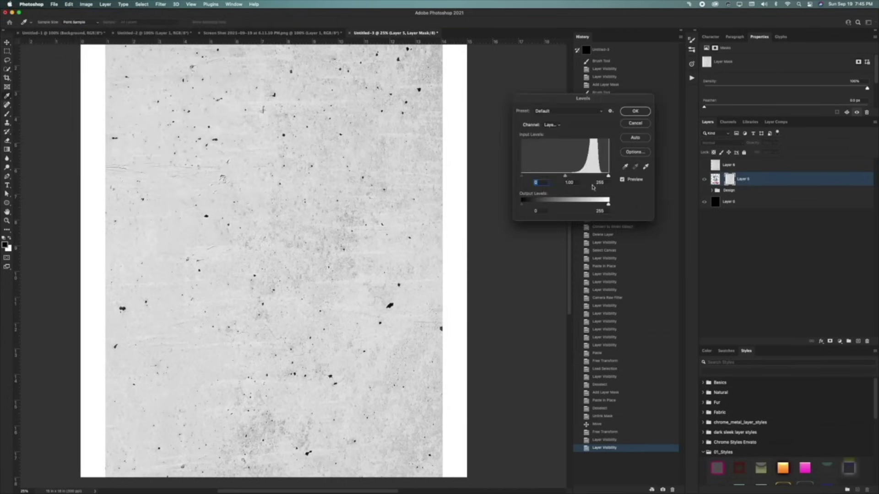
{"action": "left_click_drag", "start_coordinate": [566, 176], "coordinate": [595, 176]}
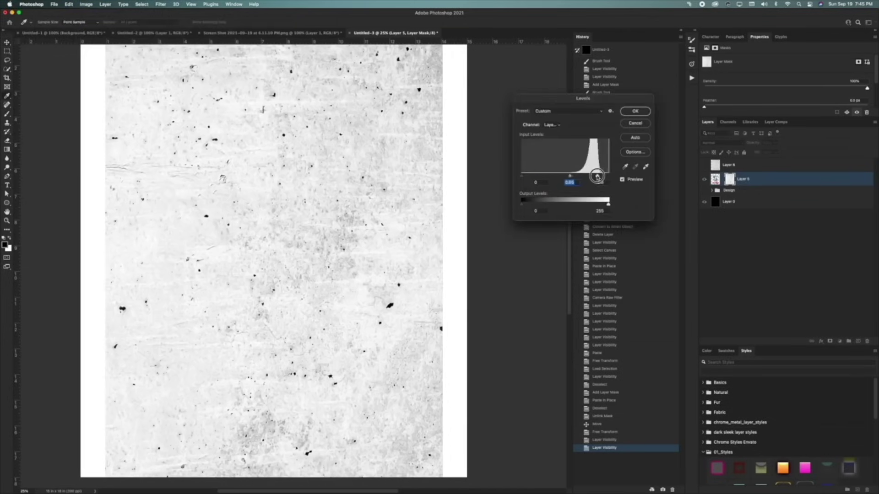
{"action": "left_click", "coordinate": [635, 112]}
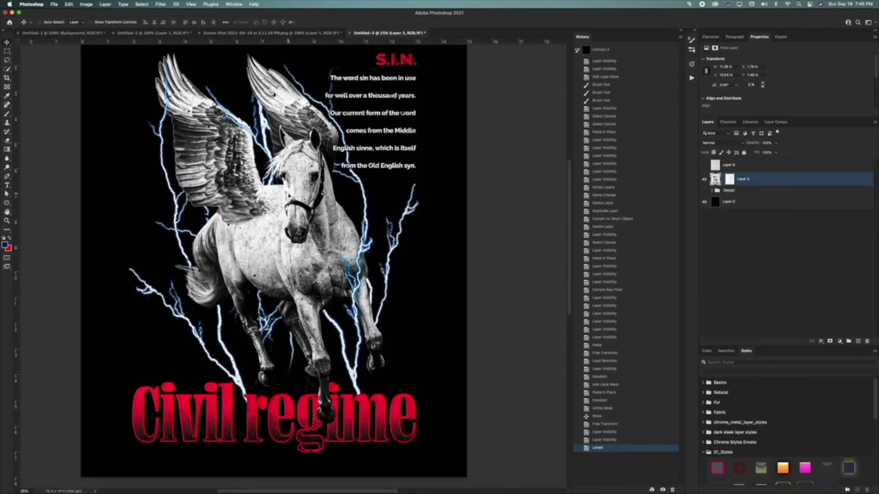
Examine the distressed text and horse up close and compare the design with the Civil regime reference screenshot.
{"action": "double_click", "coordinate": [704, 202]}
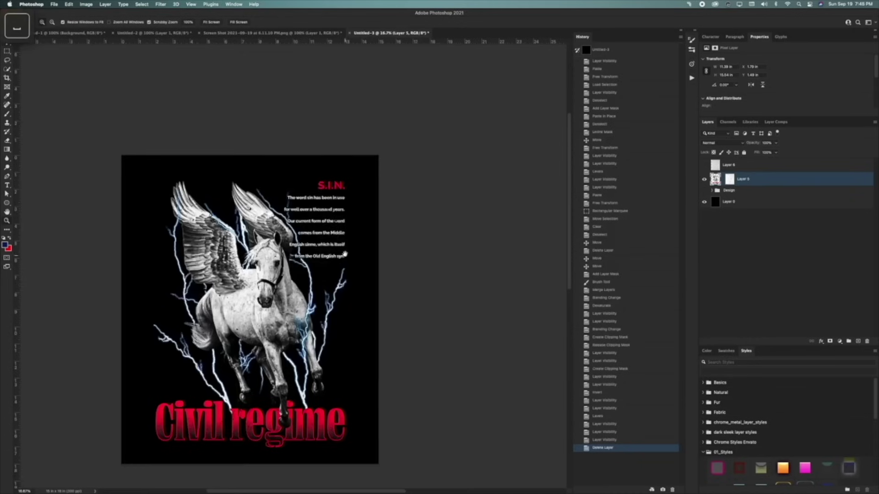
{"action": "left_click", "coordinate": [305, 196]}
{"action": "left_click", "coordinate": [353, 315]}
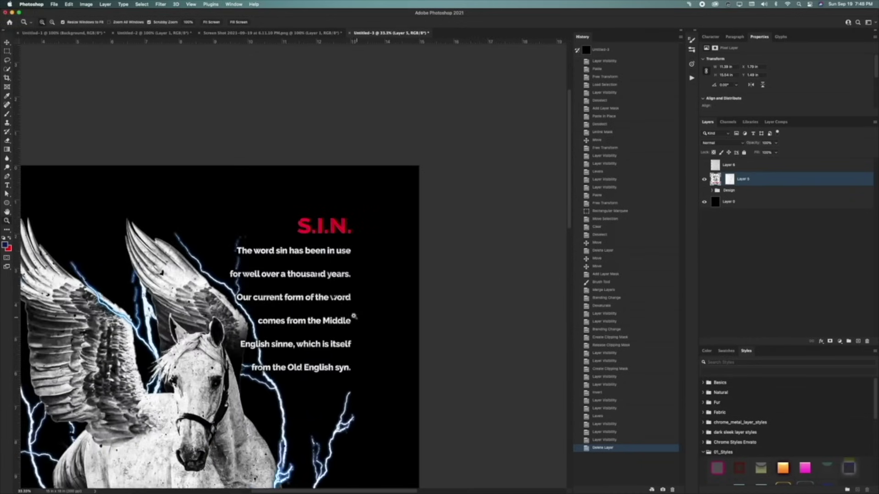
{"action": "left_click", "coordinate": [305, 325]}
{"action": "left_click", "coordinate": [288, 297]}
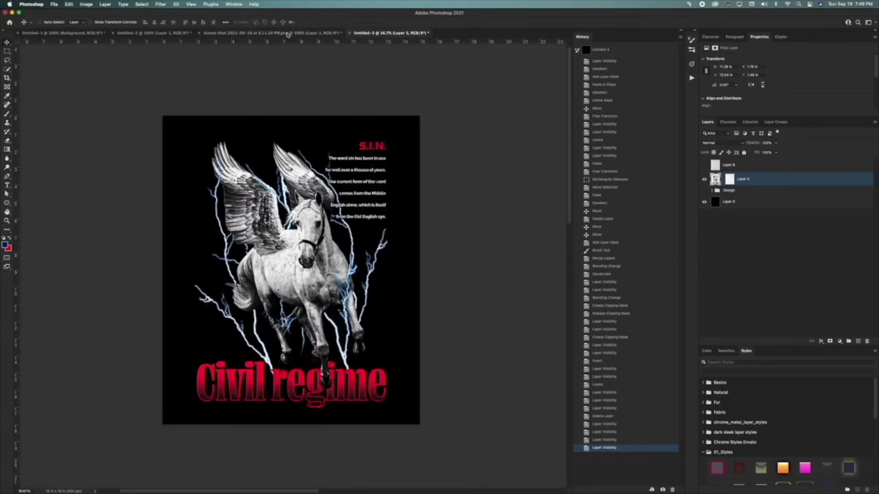
{"action": "left_click", "coordinate": [288, 33]}
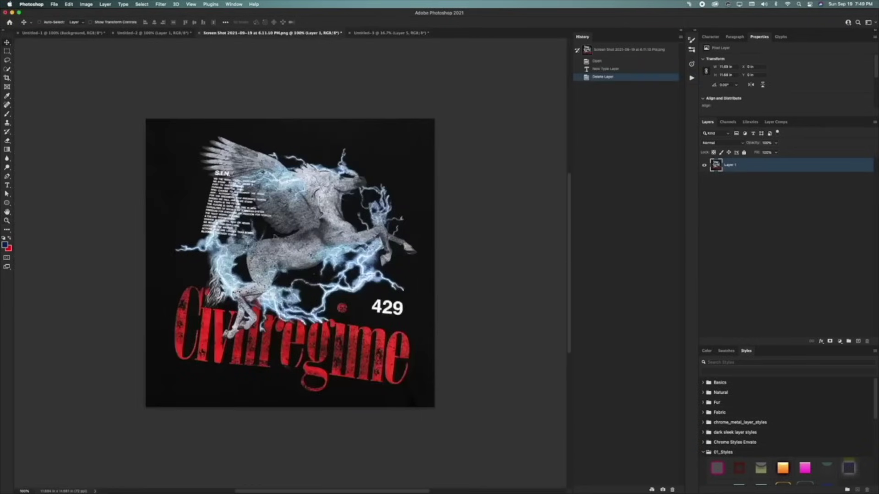
{"action": "left_click", "coordinate": [374, 34]}
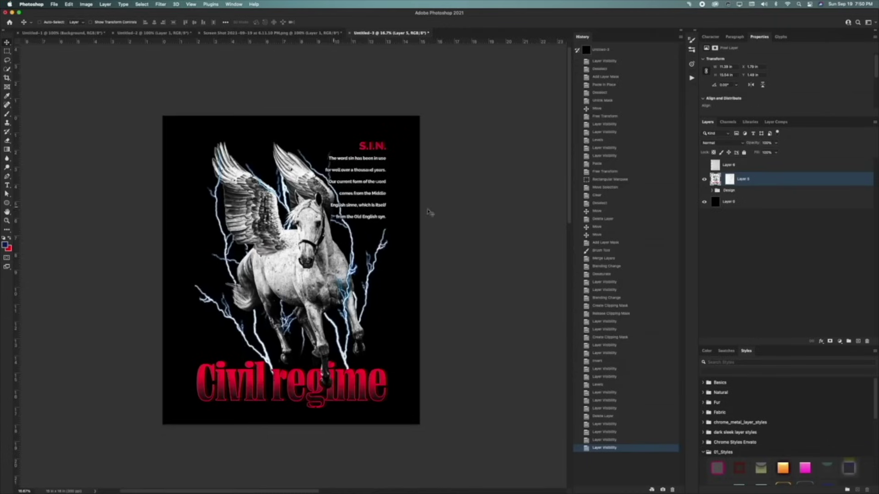
Open the recently used T-shirt mockup Minimalist Crewneck v1.psd.
{"action": "left_click", "coordinate": [54, 4]}
{"action": "mouse_move", "coordinate": [78, 45]}
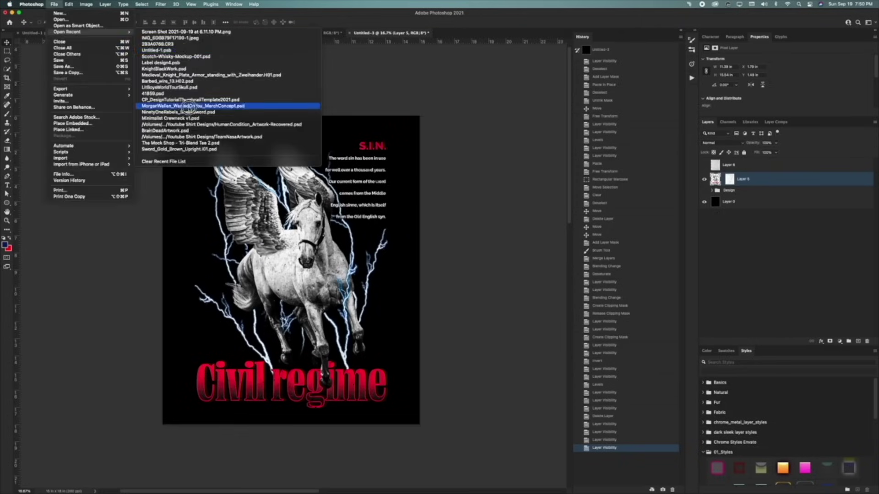
{"action": "left_click", "coordinate": [202, 117]}
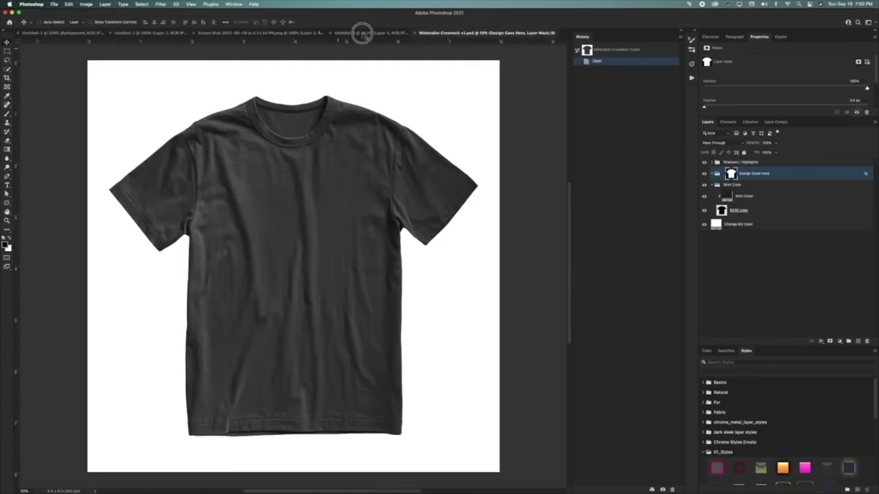
Hide the black Layer 0 background in the horse design and copy the whole visible artwork.
{"action": "left_click", "coordinate": [363, 33]}
{"action": "left_click", "coordinate": [704, 202]}
{"action": "key", "text": "super+a"}
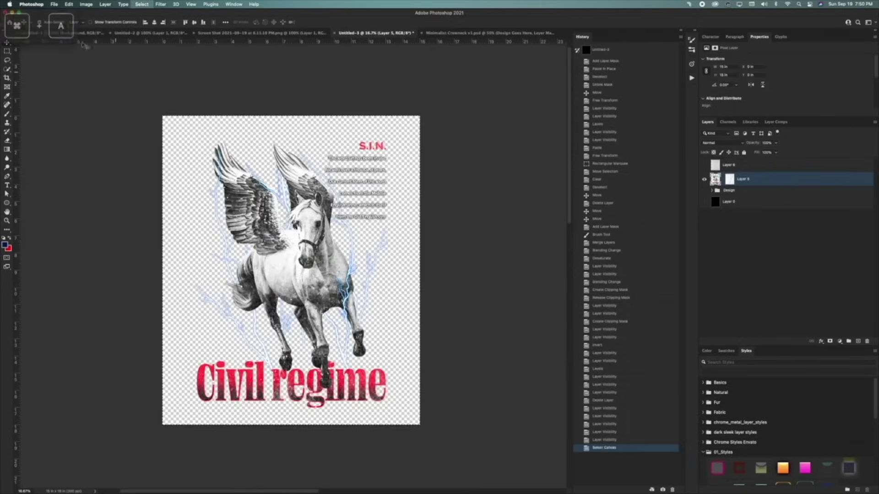
{"action": "left_click", "coordinate": [68, 4]}
{"action": "left_click", "coordinate": [100, 58]}
Paste the horse design into the shirt mockup's Design Goes Here group and scale it down proportionally.
{"action": "left_click", "coordinate": [489, 33]}
{"action": "key", "text": "super+v"}
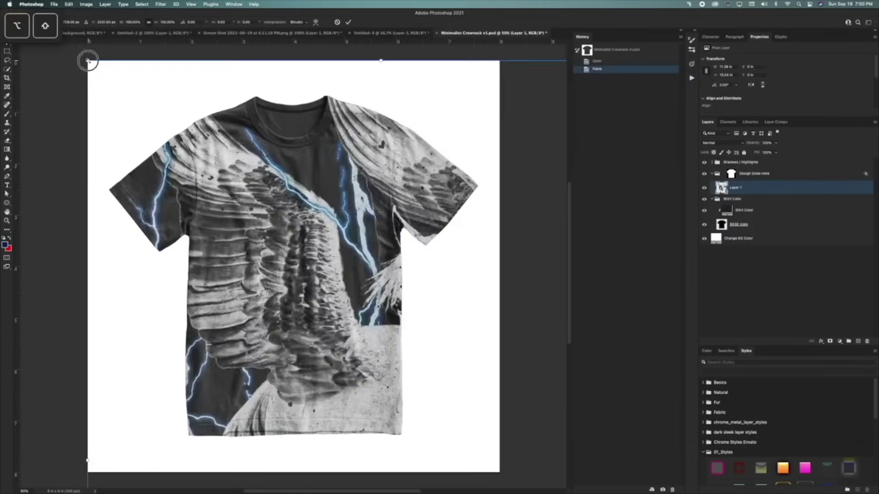
{"action": "key", "text": "super+t"}
{"action": "left_click_drag", "start_coordinate": [89, 58], "coordinate": [324, 294]}
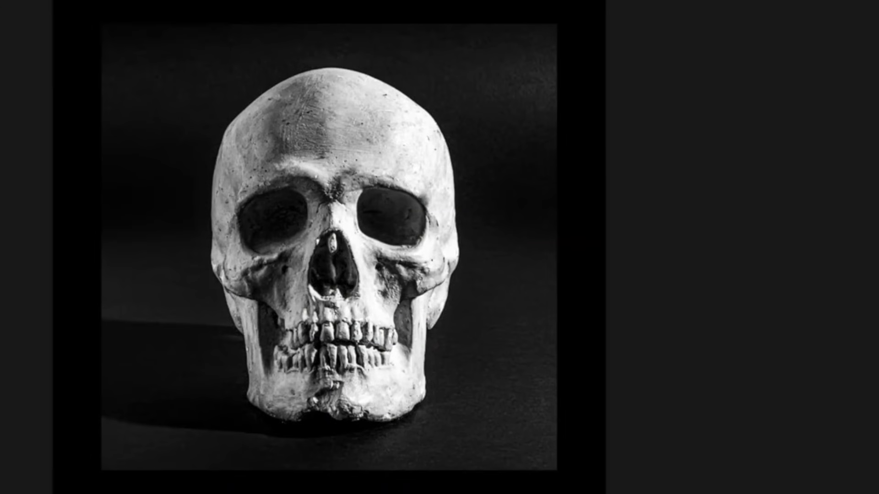
Lower the Torn Edges contrast and apply the combined Torn Edges and Grain effects to the skull image.
{"action": "left_click", "coordinate": [430, 64]}
{"action": "left_click", "coordinate": [363, 431], "text": "shift"}
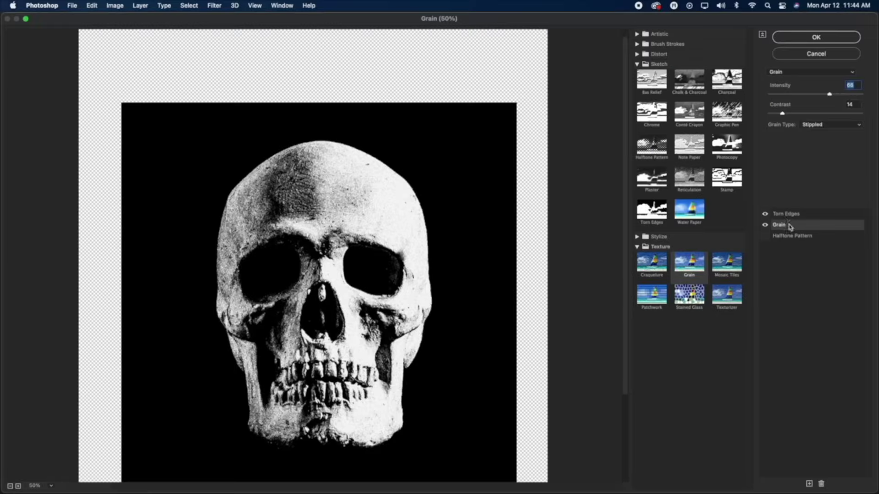
{"action": "left_click", "coordinate": [785, 214]}
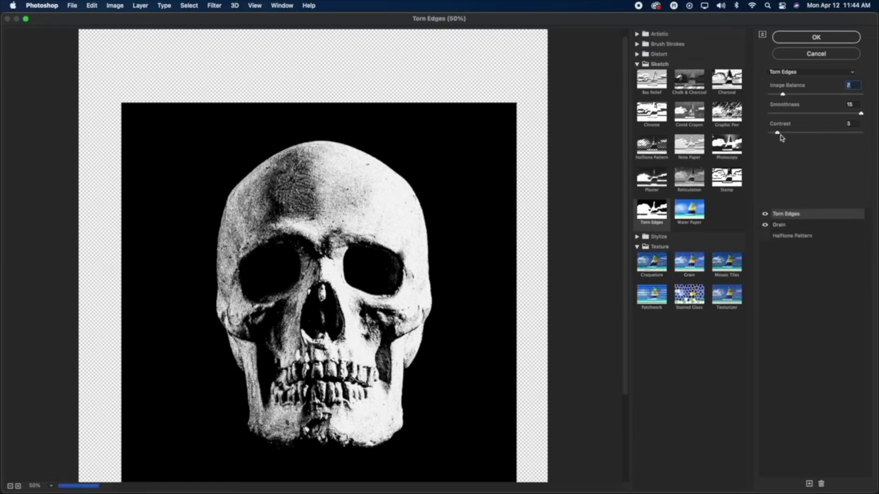
{"action": "left_click_drag", "start_coordinate": [780, 135], "coordinate": [774, 132]}
{"action": "left_click", "coordinate": [815, 37]}
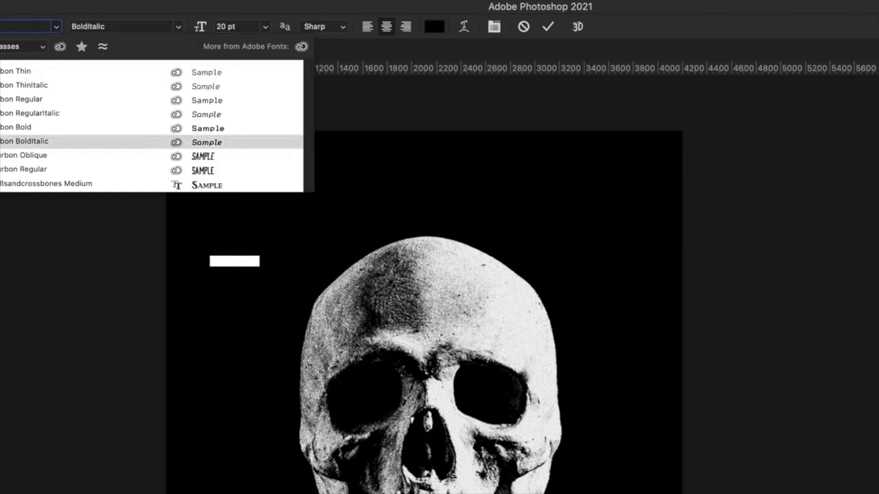
Set the PETE'S heading in white skullsandcrossbones Medium and position it above the skull.
{"action": "left_click", "coordinate": [45, 184]}
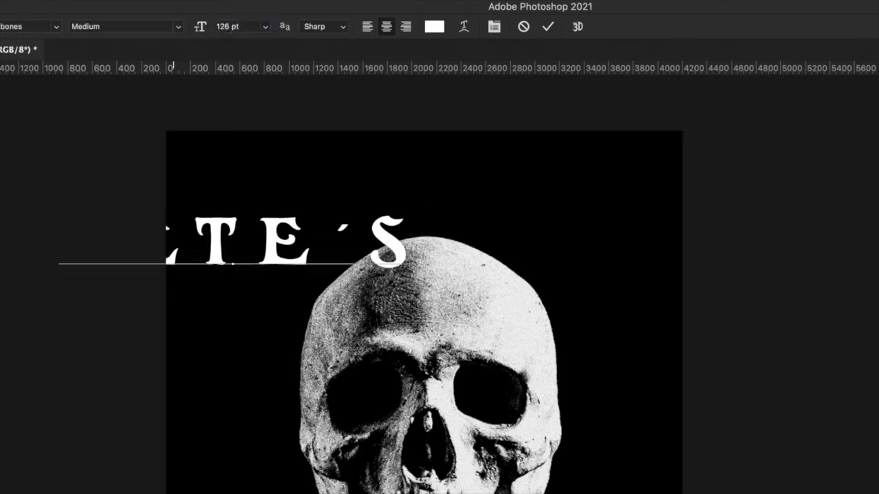
{"action": "key", "text": "ctrl+Return"}
{"action": "left_click_drag", "start_coordinate": [461, 199], "coordinate": [417, 199]}
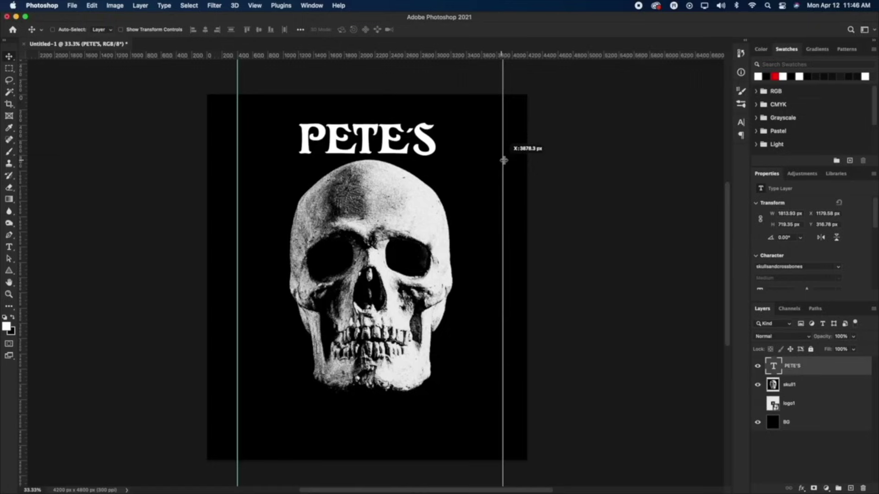
Place a vertical guide at about 3878 px and position the PIRATE text beneath the skull.
{"action": "left_click_drag", "start_coordinate": [504, 160], "coordinate": [502, 160]}
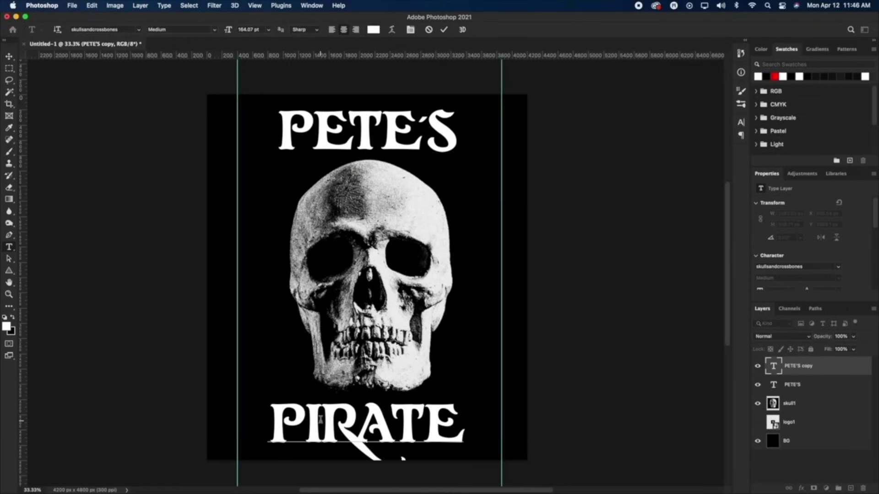
{"action": "left_click_drag", "start_coordinate": [320, 419], "coordinate": [366, 396]}
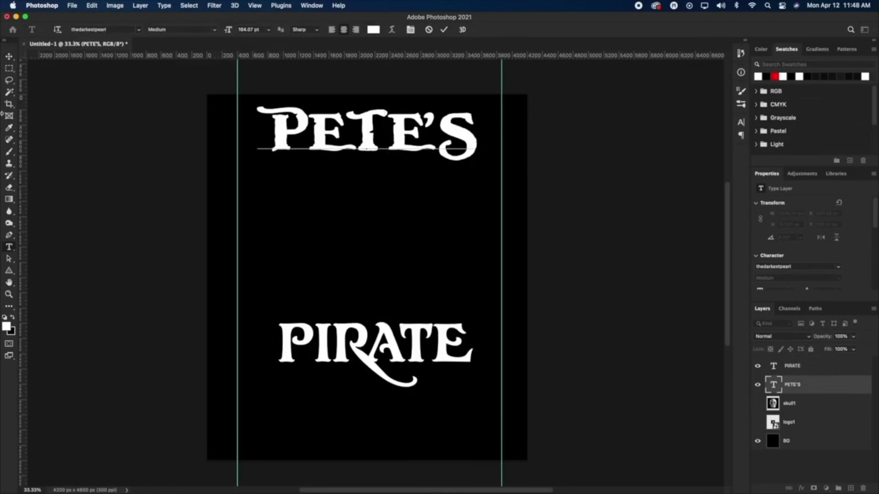
Change the PIRATE text's font to thedarkestpearl.
{"action": "double_click", "coordinate": [773, 366]}
{"action": "left_click", "coordinate": [102, 29]}
{"action": "type", "text": "thedarkestpearl"}
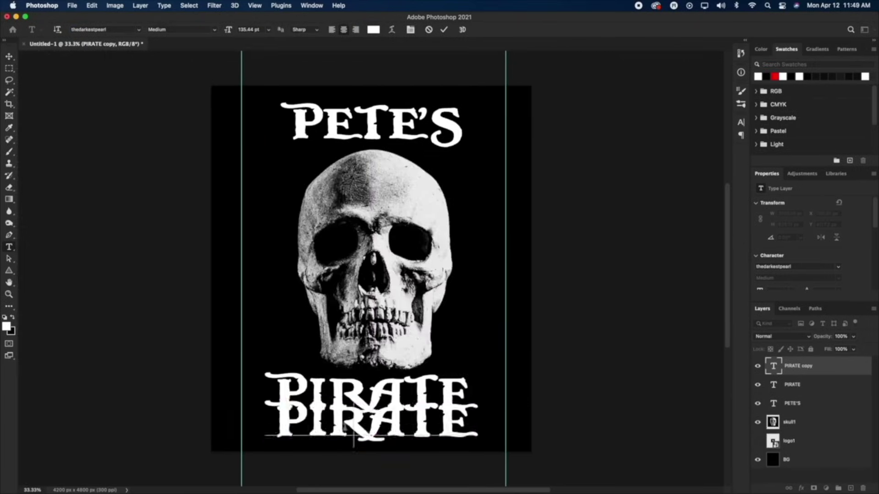
Change the duplicated PIRATE text to LIFE as a third line, and remove that layer again.
{"action": "type", "text": "LIFE"}
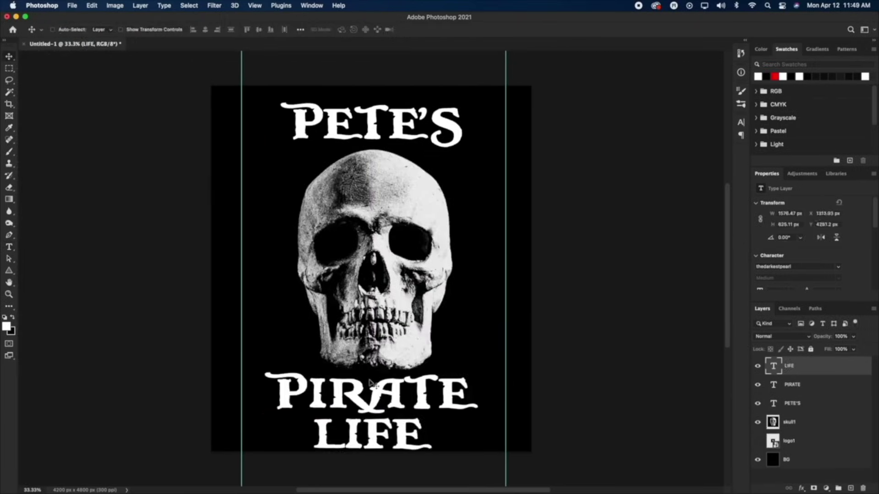
{"action": "left_click", "coordinate": [757, 366]}
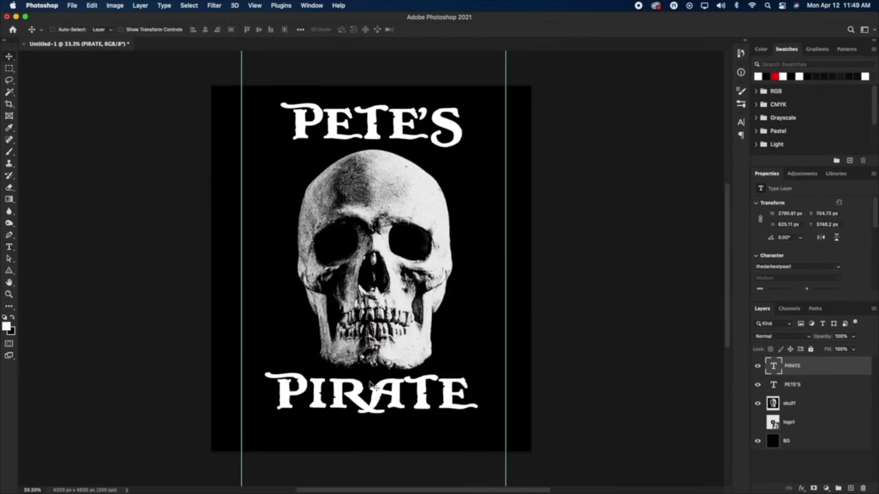
Hide the PIRATE text and put the PETE'S text into a group named PETES.
{"action": "left_click", "coordinate": [757, 384]}
{"action": "key", "text": "ctrl+g"}
{"action": "left_click", "coordinate": [806, 396]}
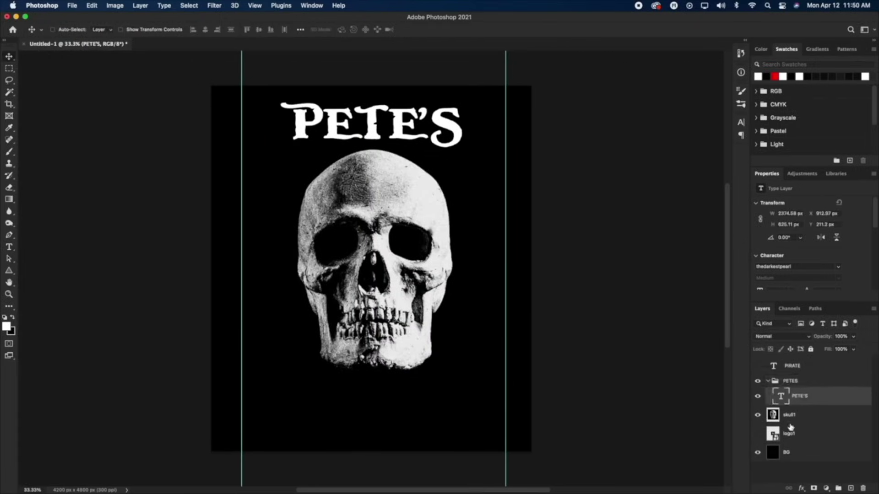
Add a Bevel & Emboss effect to the PETE'S text and adjust its bevel settings.
{"action": "left_click", "coordinate": [801, 488]}
{"action": "left_click", "coordinate": [819, 366]}
{"action": "left_click", "coordinate": [696, 217]}
{"action": "left_click", "coordinate": [695, 226]}
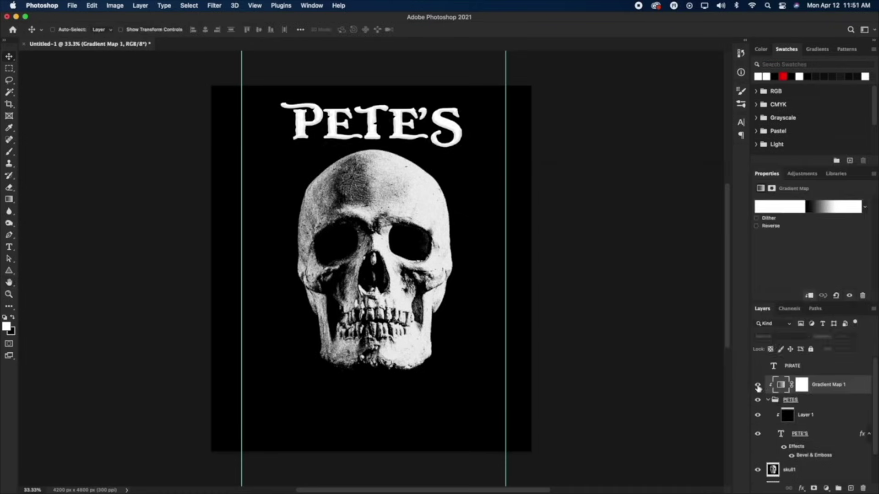
Adjust the chrome shading on PETE'S by repositioning Layer 1 and reversing Gradient Map 1.
{"action": "left_click", "coordinate": [778, 336]}
{"action": "left_click", "coordinate": [779, 384]}
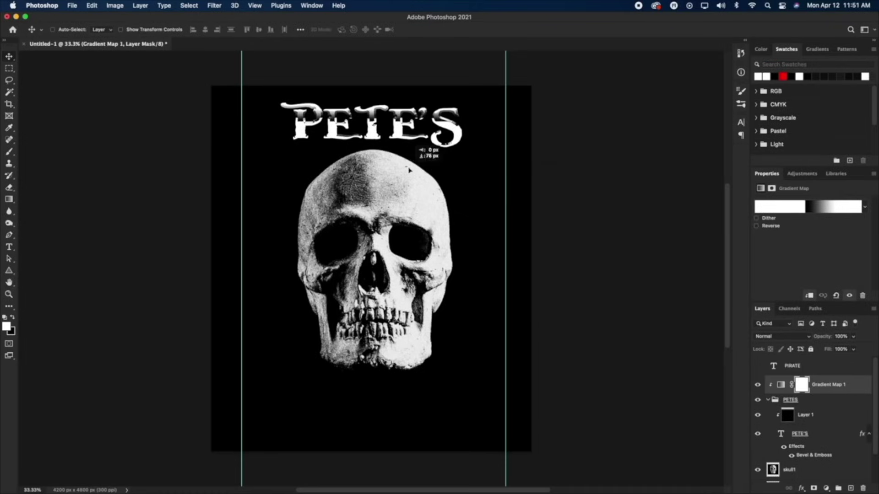
{"action": "left_click", "coordinate": [787, 415]}
{"action": "left_click", "coordinate": [775, 386]}
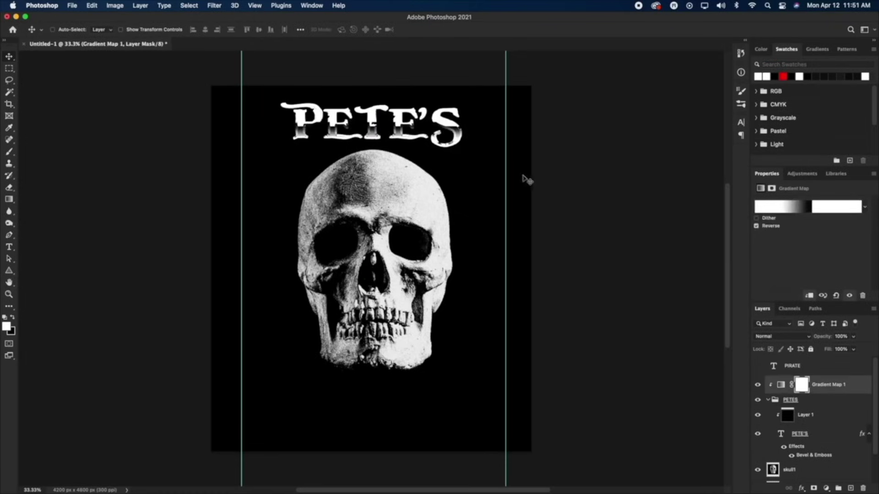
Edit Gradient Map 1's gradient, adding grey and white colour stops for an extra chrome reflection band.
{"action": "left_click", "coordinate": [782, 208]}
{"action": "double_click", "coordinate": [581, 277]}
{"action": "left_click", "coordinate": [785, 183]}
{"action": "left_click_drag", "start_coordinate": [659, 276], "coordinate": [685, 275]}
{"action": "left_click", "coordinate": [655, 276]}
{"action": "double_click", "coordinate": [655, 276]}
{"action": "left_click", "coordinate": [579, 239]}
{"action": "left_click", "coordinate": [786, 184]}
{"action": "left_click", "coordinate": [710, 144]}
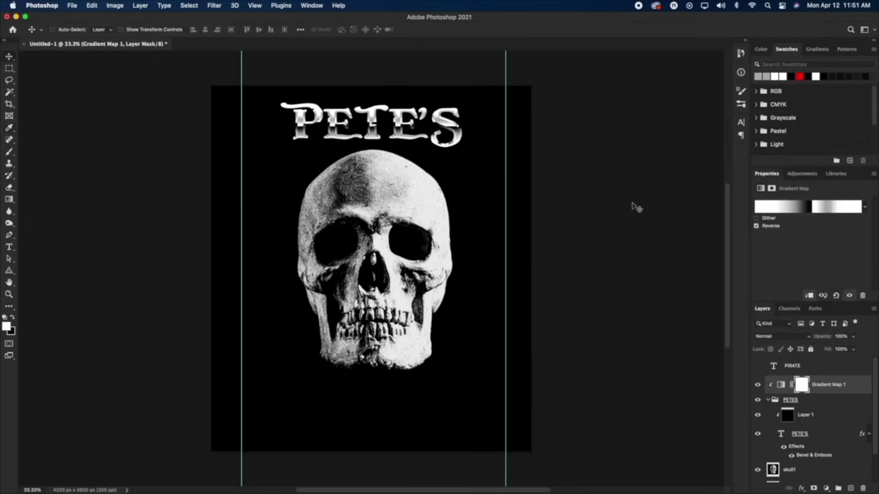
Add a white Inner Shadow in Normal mode with 0 px distance to PETE'S, adjusting its size and choke.
{"action": "left_click", "coordinate": [799, 434]}
{"action": "left_click", "coordinate": [800, 488]}
{"action": "left_click", "coordinate": [820, 407]}
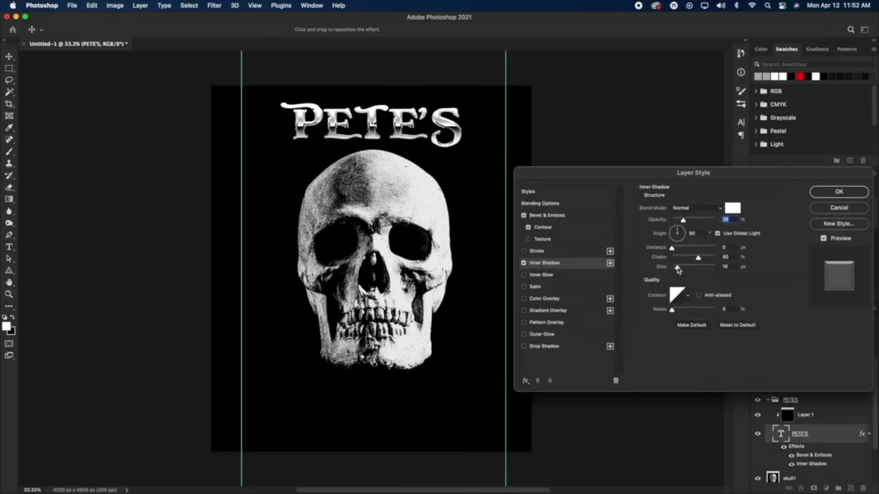
{"action": "left_click_drag", "start_coordinate": [678, 267], "coordinate": [707, 257]}
{"action": "key", "text": "Return"}
Duplicate the chrome PETES group together with its gradient map and move the copy below the skull.
{"action": "left_click", "coordinate": [805, 417]}
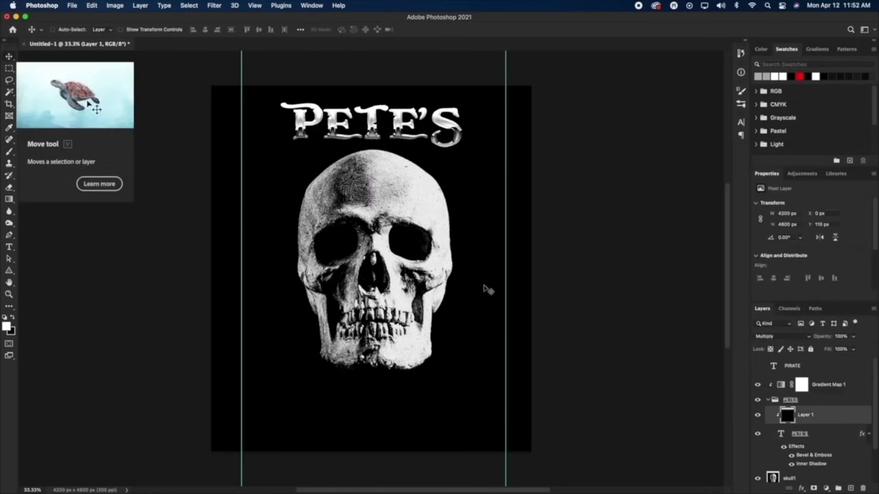
{"action": "key", "text": "alt+bracketright"}
{"action": "key", "text": "alt+bracketright"}
{"action": "left_click", "coordinate": [790, 400]}
{"action": "key", "text": "super+j"}
{"action": "left_click_drag", "start_coordinate": [370, 123], "coordinate": [370, 396]}
Change the copied chrome lettering below the skull to read PIRATE and add a layer mask to its text layer.
{"action": "double_click", "coordinate": [788, 445]}
{"action": "type", "text": "PIRATE"}
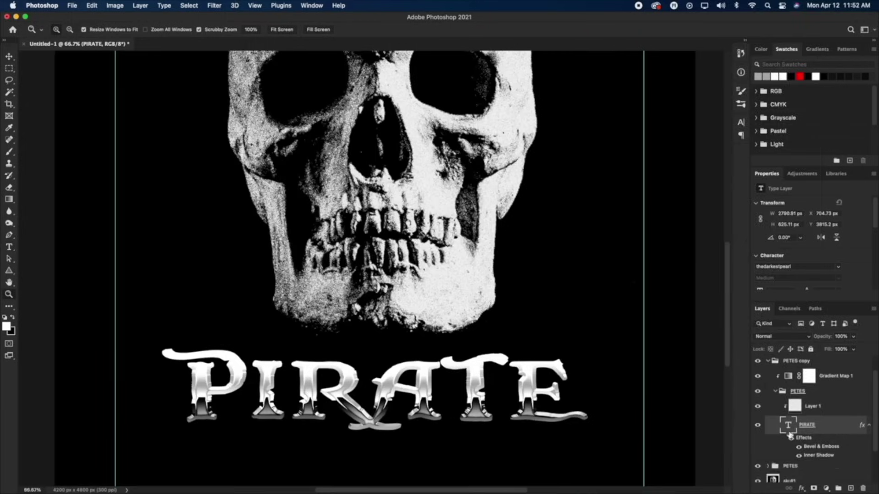
{"action": "right_click", "coordinate": [875, 447]}
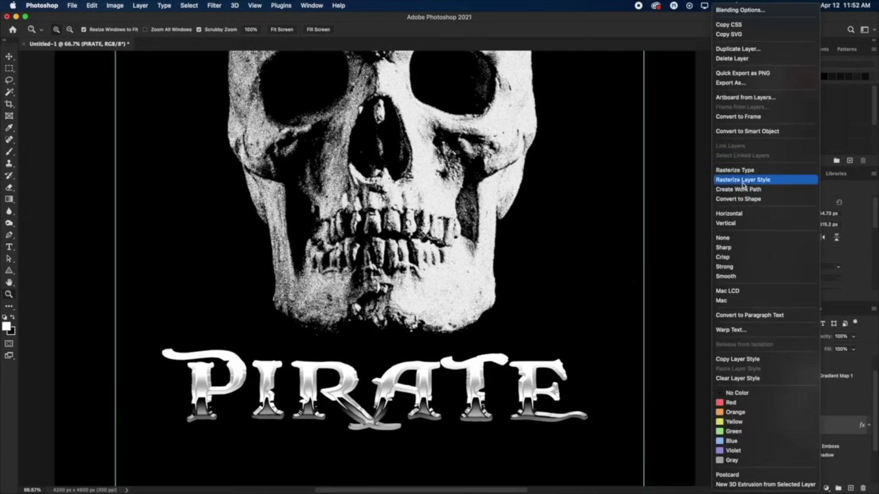
{"action": "key", "text": "Escape"}
{"action": "left_click", "coordinate": [813, 489]}
Lasso the apostrophe in the merged PETE'S lettering on Layer 2 and copy it to its own layer.
{"action": "left_click", "coordinate": [9, 80]}
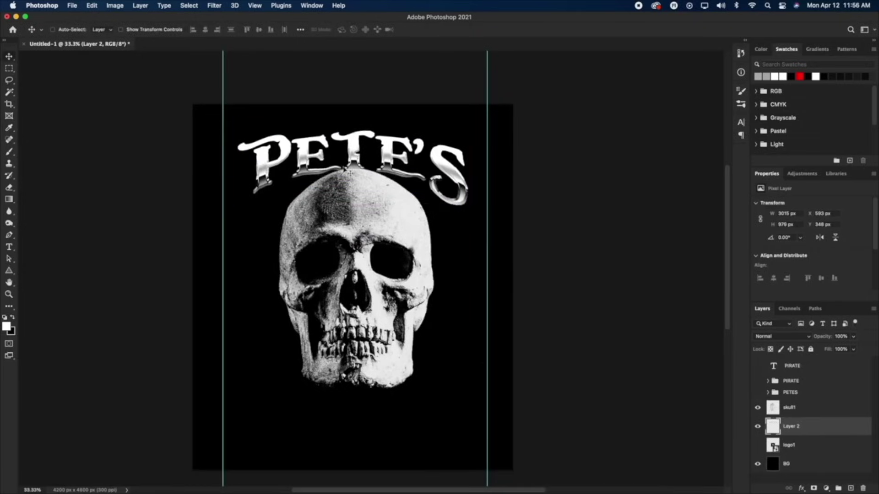
{"action": "key", "text": "l"}
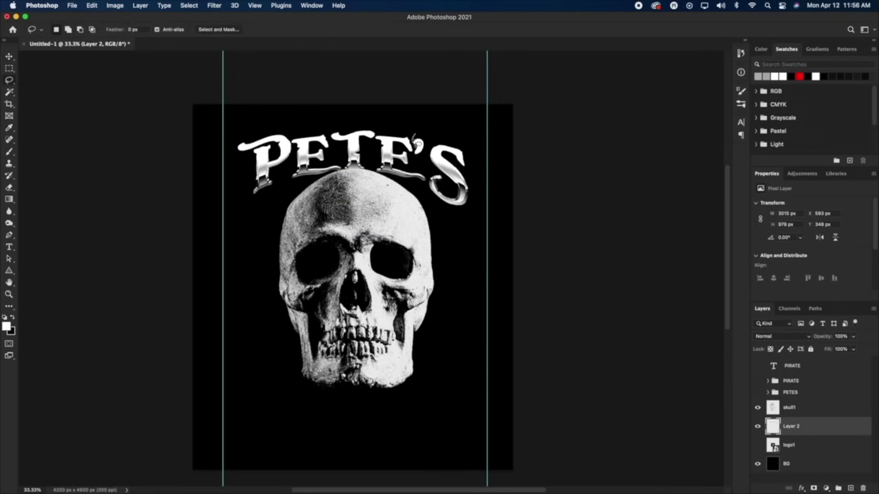
{"action": "left_click_drag", "start_coordinate": [415, 136], "coordinate": [430, 139]}
{"action": "key", "text": "super+j"}
{"action": "key", "text": "v"}
Merge the apostrophe layer with Layer 2 and name the merged layer PETES COPY.
{"action": "left_click", "coordinate": [824, 445], "text": "shift"}
{"action": "right_click", "coordinate": [785, 427]}
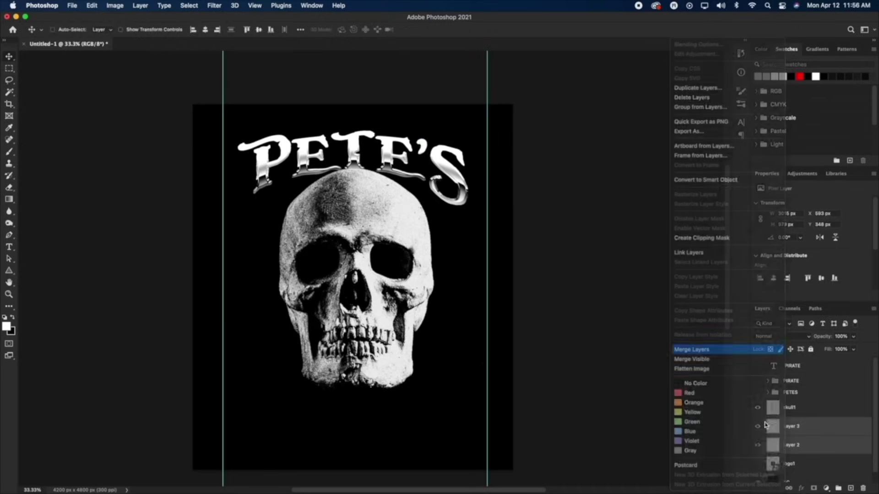
{"action": "left_click", "coordinate": [714, 349]}
{"action": "double_click", "coordinate": [792, 426]}
{"action": "type", "text": "PETES COPY"}
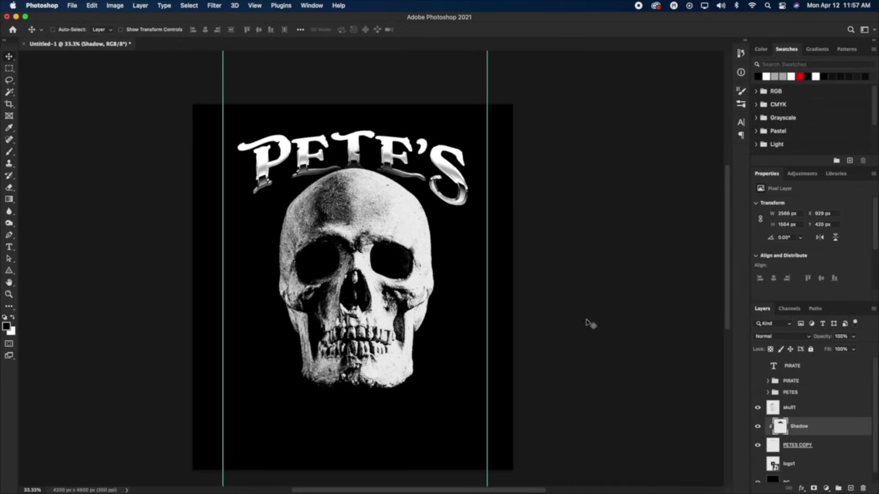
Increase the skull1 layer's contrast with Levels, using a midtone of 0.66 and a white input of 213.
{"action": "left_click", "coordinate": [778, 408]}
{"action": "left_click", "coordinate": [115, 6]}
{"action": "left_click", "coordinate": [245, 37]}
{"action": "left_click_drag", "start_coordinate": [739, 268], "coordinate": [723, 268]}
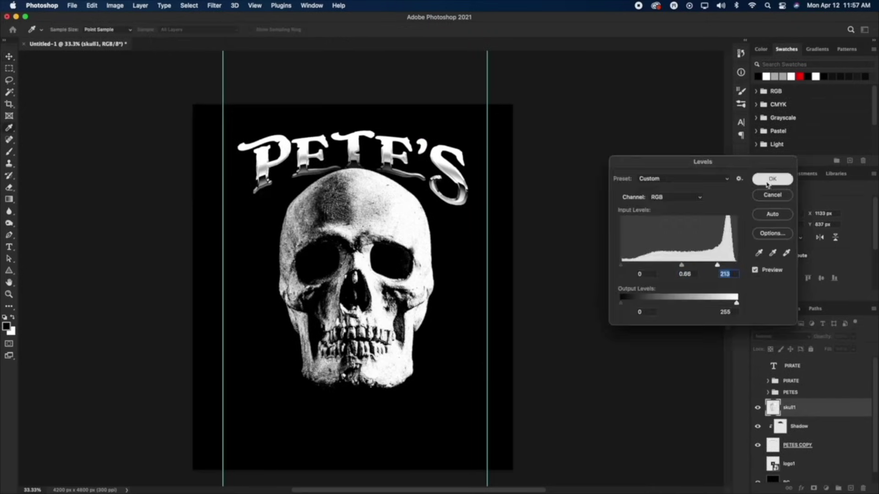
{"action": "key", "text": "Return"}
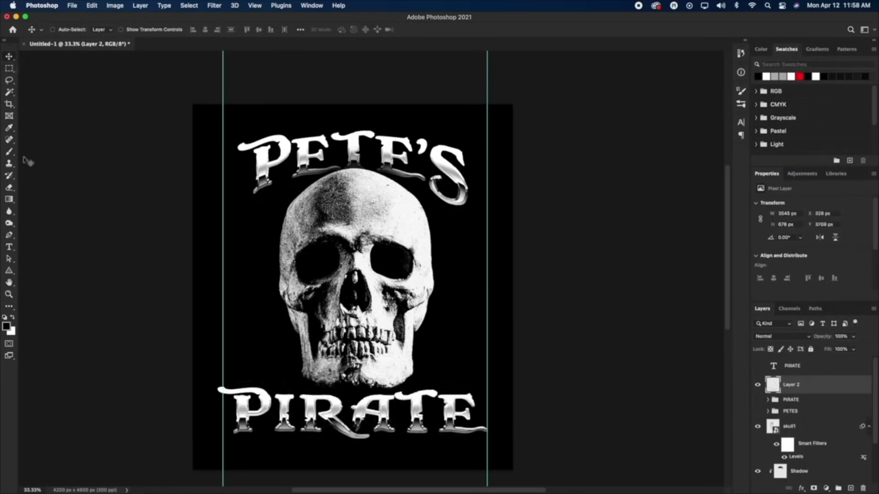
Show the rulers and bend the merged PIRATE lettering on Layer 2 with a preset warp.
{"action": "key", "text": "super+r"}
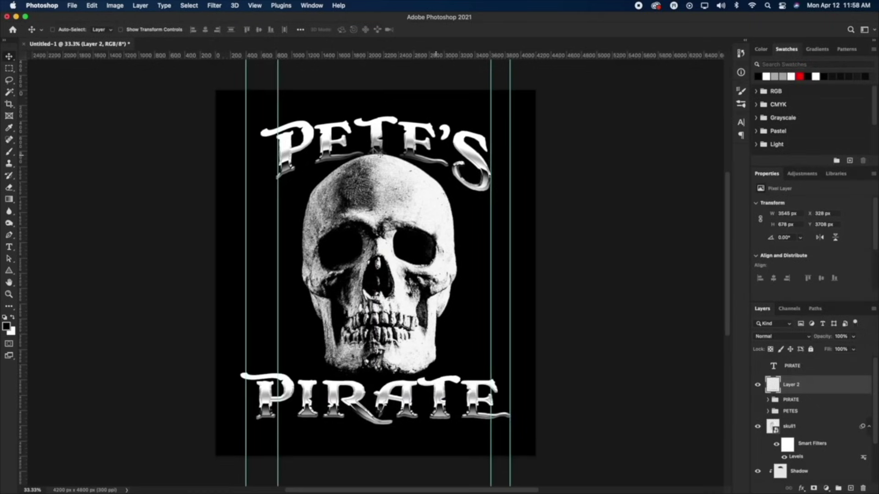
{"action": "key", "text": "super+t"}
{"action": "right_click", "coordinate": [434, 288]}
{"action": "left_click", "coordinate": [453, 365]}
{"action": "left_click", "coordinate": [215, 30]}
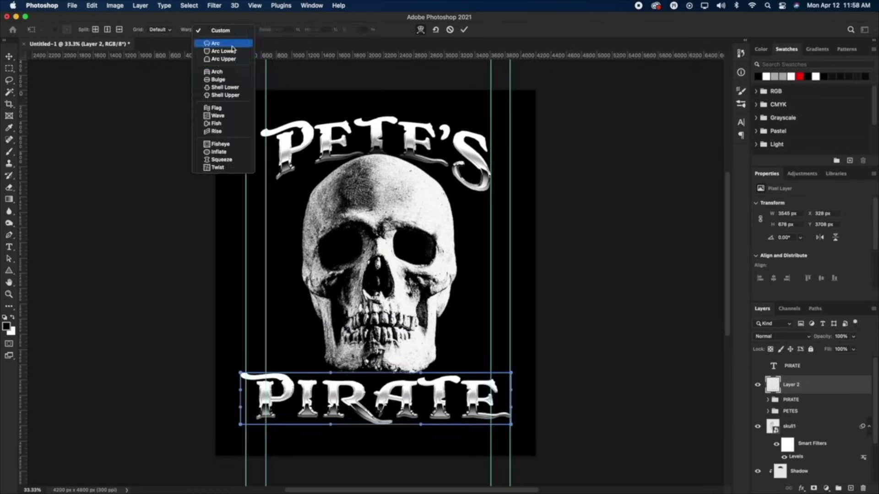
{"action": "left_click", "coordinate": [215, 85]}
{"action": "left_click_drag", "start_coordinate": [374, 357], "coordinate": [371, 374]}
{"action": "right_click", "coordinate": [392, 375]}
Rework the PIRATE lettering's warp with a different preset so its lower edge arches upward in the middle.
{"action": "left_click", "coordinate": [216, 30]}
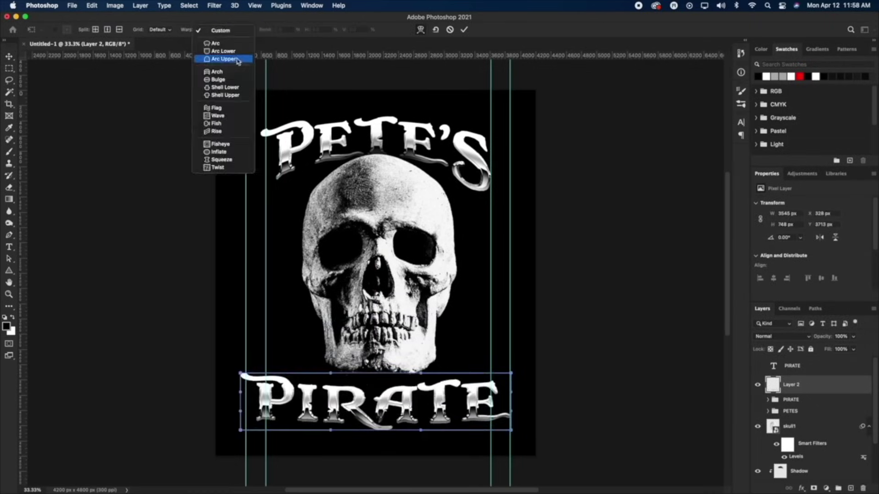
{"action": "left_click", "coordinate": [215, 70]}
{"action": "scroll", "coordinate": [412, 412], "scroll_direction": "left", "scroll_amount": 2}
{"action": "left_click_drag", "start_coordinate": [416, 483], "coordinate": [431, 412]}
{"action": "key", "text": "Return"}
Scale the warped PIRATE lettering down to about 3379 px wide and stretch its height slightly.
{"action": "scroll", "coordinate": [431, 412], "scroll_direction": "right", "scroll_amount": 2}
{"action": "key", "text": "super+t"}
{"action": "left_click_drag", "start_coordinate": [508, 370], "coordinate": [501, 371]}
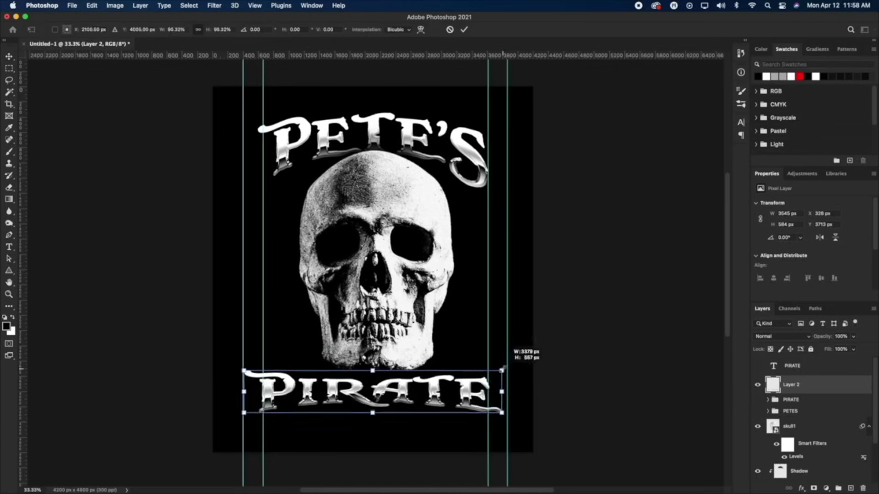
{"action": "left_click_drag", "start_coordinate": [373, 413], "coordinate": [373, 423]}
{"action": "key", "text": "Return"}
Move the PIRATE lettering up against the skull's chin and send its layer behind skull1.
{"action": "left_click_drag", "start_coordinate": [371, 411], "coordinate": [373, 396]}
{"action": "key", "text": "super+bracketleft"}
{"action": "key", "text": "super+bracketleft"}
{"action": "key", "text": "super+bracketleft"}
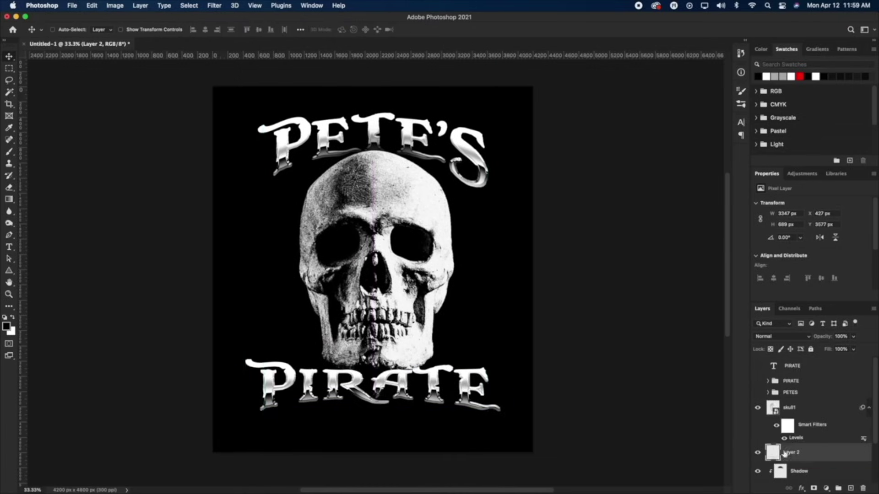
{"action": "key", "text": "super+t"}
{"action": "key", "text": "Return"}
{"action": "left_click_drag", "start_coordinate": [492, 376], "coordinate": [490, 343]}
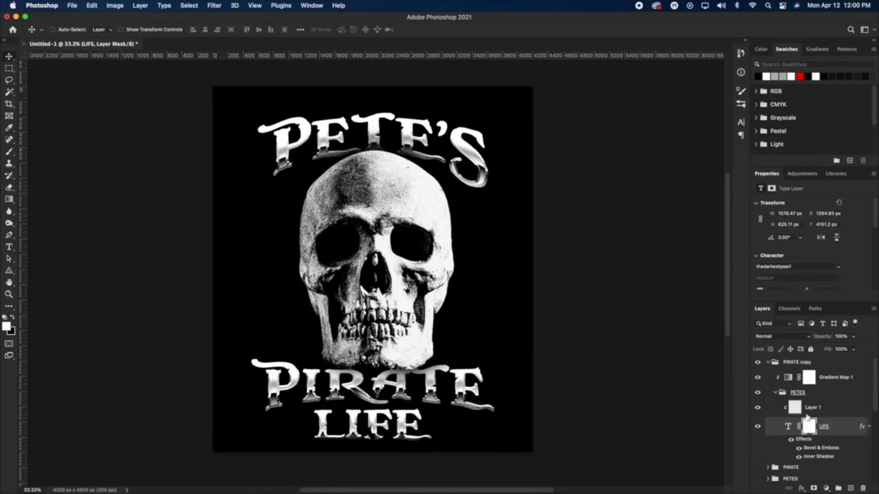
Undo the last change and retype the duplicated PIRATE text at the bottom of the design as LIFE.
{"action": "key", "text": "super+z"}
{"action": "left_click", "coordinate": [797, 392]}
{"action": "key", "text": "super+t"}
{"action": "key", "text": "t"}
{"action": "left_click", "coordinate": [252, 435]}
{"action": "key", "text": "Escape"}
{"action": "left_click", "coordinate": [337, 428]}
{"action": "key", "text": "super+a"}
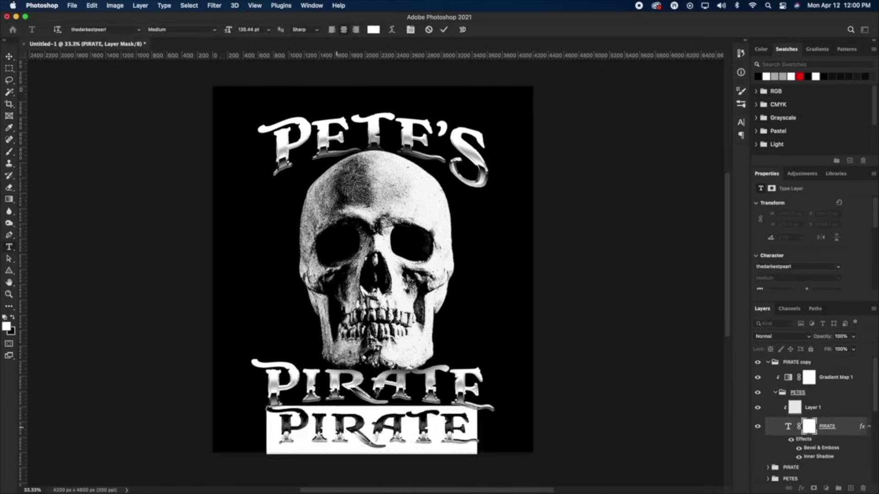
{"action": "type", "text": "LIFE"}
{"action": "key", "text": "Escape"}
{"action": "key", "text": "v"}
{"action": "key", "text": "alt+]"}
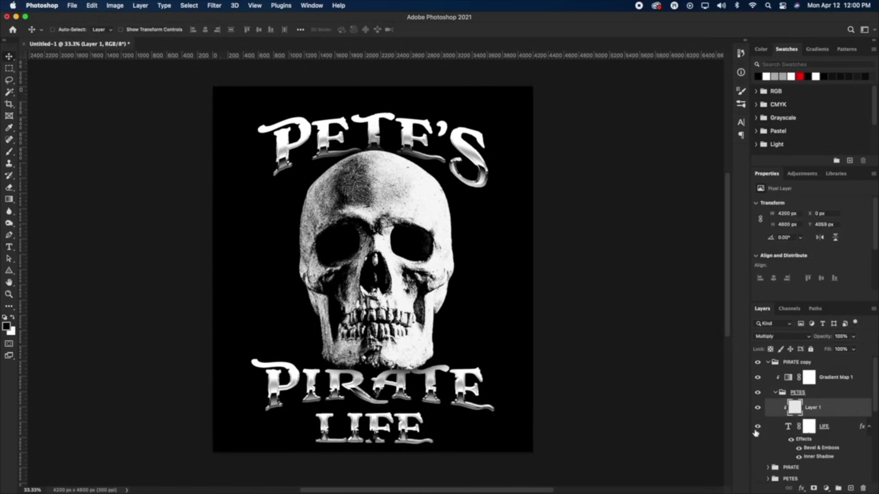
Fill the lassoed area of skull1's layer mask with black at 100% opacity, around the LIFE lettering.
{"action": "scroll", "coordinate": [833, 447], "scroll_direction": "down", "scroll_amount": 5}
{"action": "key", "text": "shift+Delete"}
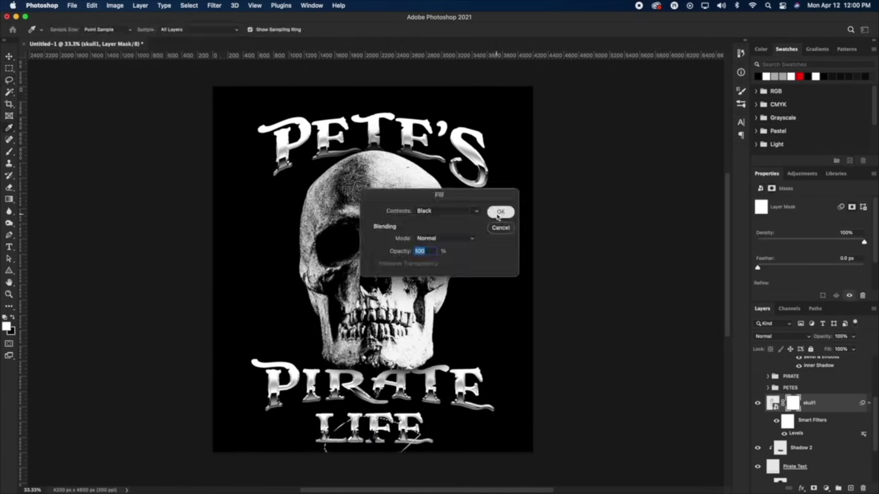
{"action": "key", "text": "Return"}
{"action": "scroll", "coordinate": [763, 392], "scroll_direction": "up", "scroll_amount": 5}
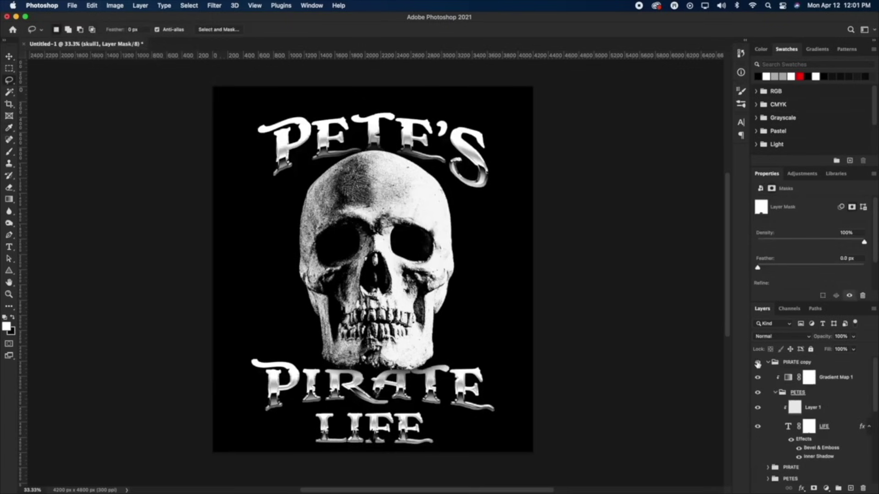
Edit the Inner Shadow effect on the LIFE text layer.
{"action": "double_click", "coordinate": [778, 431]}
{"action": "left_click", "coordinate": [812, 211]}
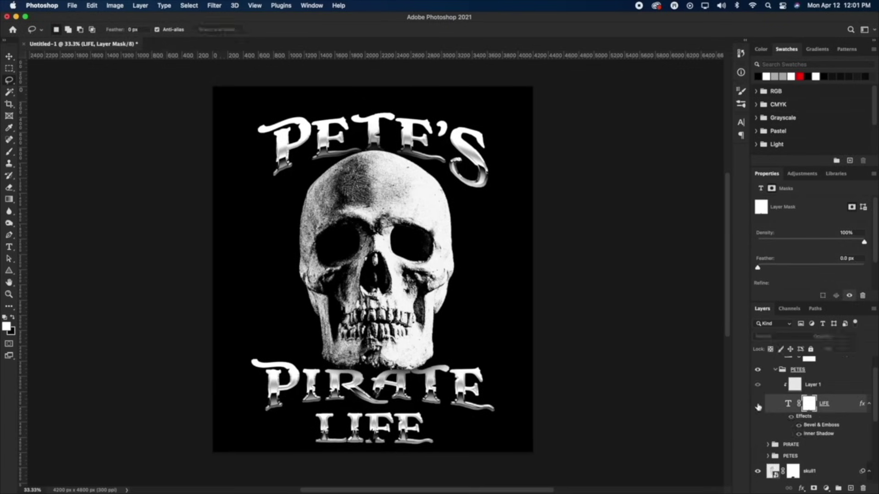
{"action": "double_click", "coordinate": [818, 433]}
{"action": "key", "text": "Return"}
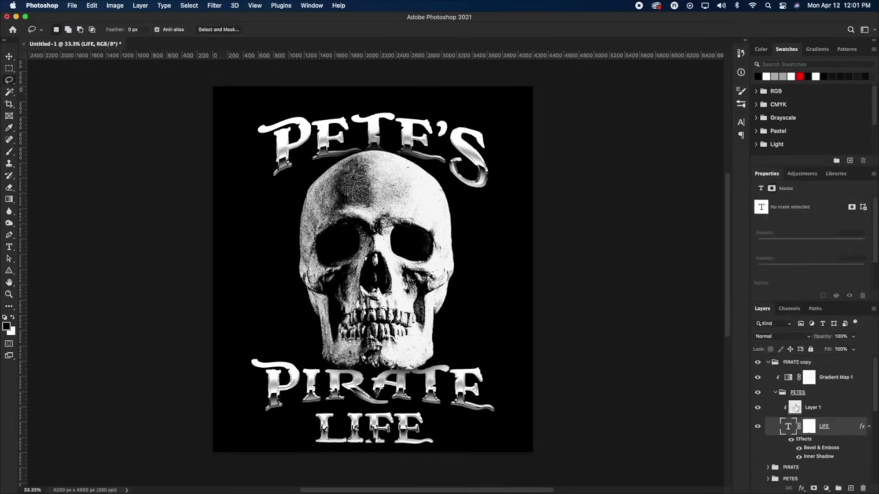
Retype the LIFE text in lowercase as life, then enlarge and position it centrally beneath PIRATE.
{"action": "key", "text": "v"}
{"action": "mouse_move", "coordinate": [394, 377]}
{"action": "left_mouse_down"}
{"action": "mouse_move", "coordinate": [395, 285]}
{"action": "mouse_move", "coordinate": [395, 365]}
{"action": "left_mouse_up"}
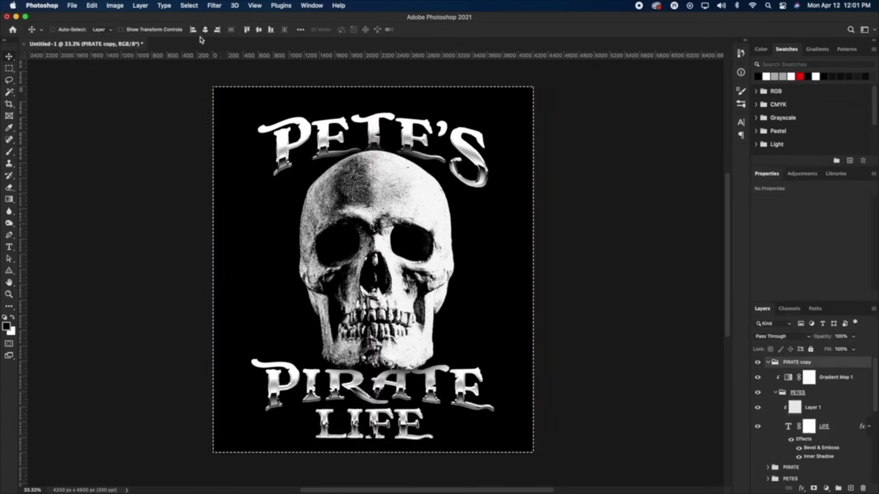
{"action": "key", "text": "t"}
{"action": "left_click", "coordinate": [372, 428]}
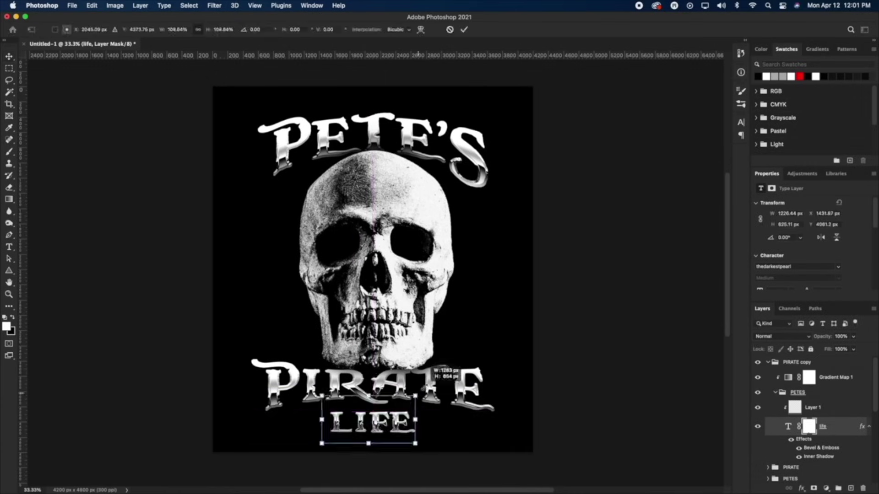
{"action": "left_click_drag", "start_coordinate": [419, 366], "coordinate": [435, 361]}
{"action": "left_click_drag", "start_coordinate": [339, 364], "coordinate": [339, 384]}
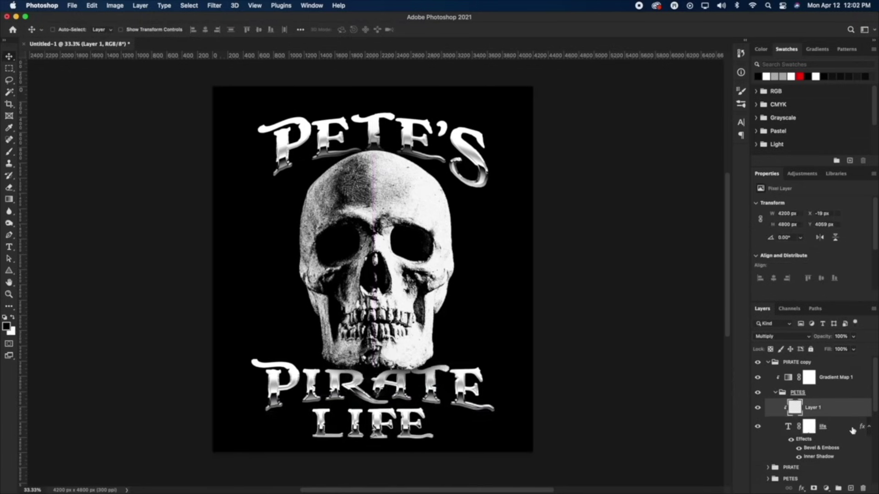
Set the Inner Shadow size on the life text layer to 1 px.
{"action": "double_click", "coordinate": [817, 457]}
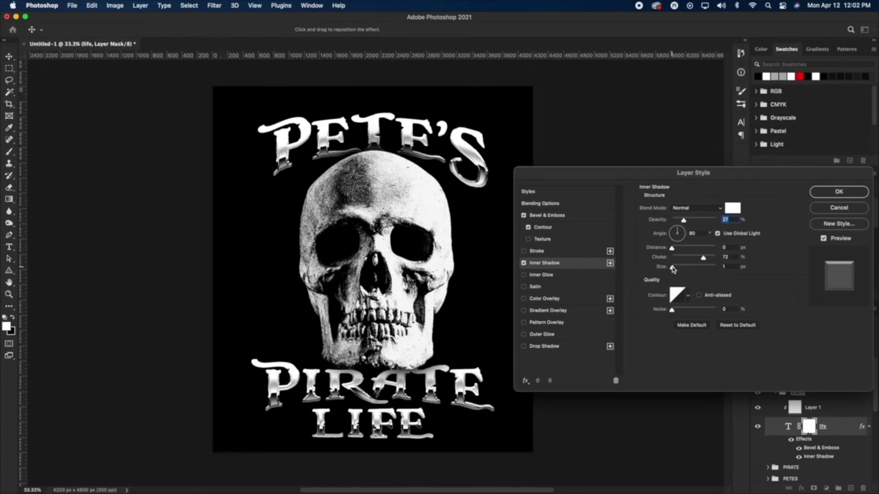
{"action": "key", "text": "Return"}
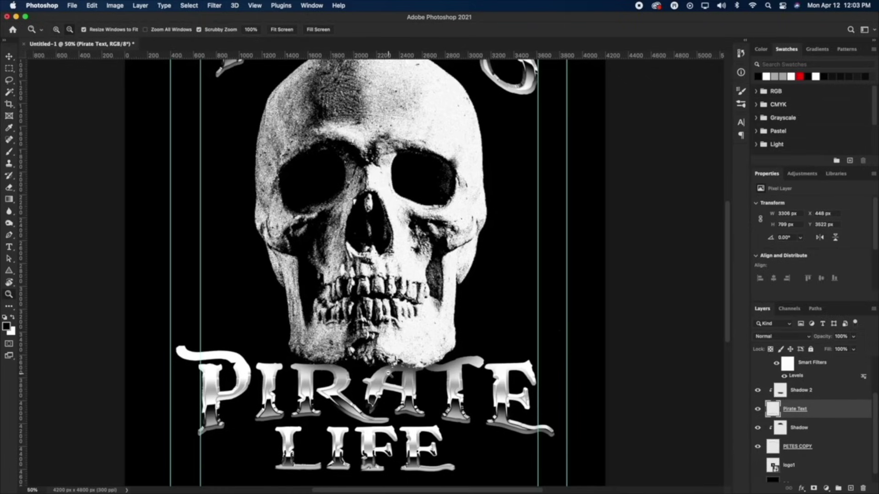
Target the skull1 layer mask for brush touch-ups and add a new blank layer above skull1.
{"action": "scroll", "coordinate": [809, 430], "scroll_direction": "down", "scroll_amount": 1}
{"action": "scroll", "coordinate": [808, 426], "scroll_direction": "up", "scroll_amount": 5}
{"action": "left_click", "coordinate": [792, 400]}
{"action": "key", "text": "b"}
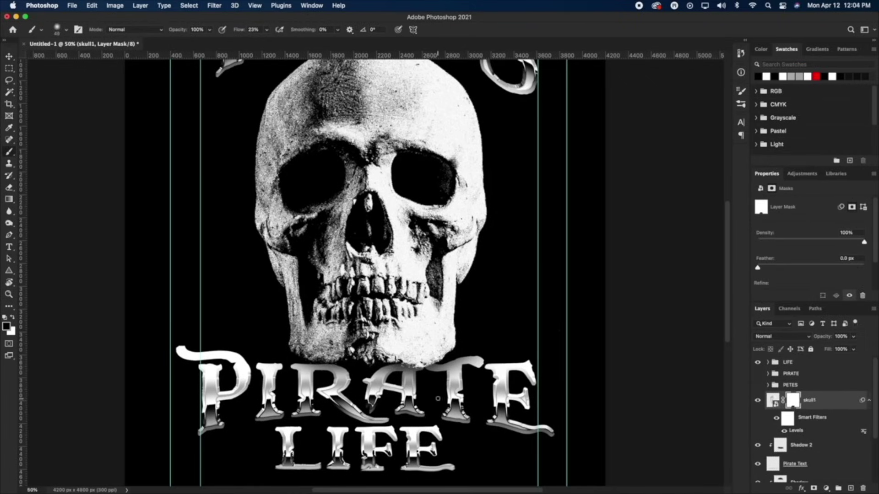
{"action": "key", "text": "l"}
{"action": "key", "text": "super+alt+shift+n"}
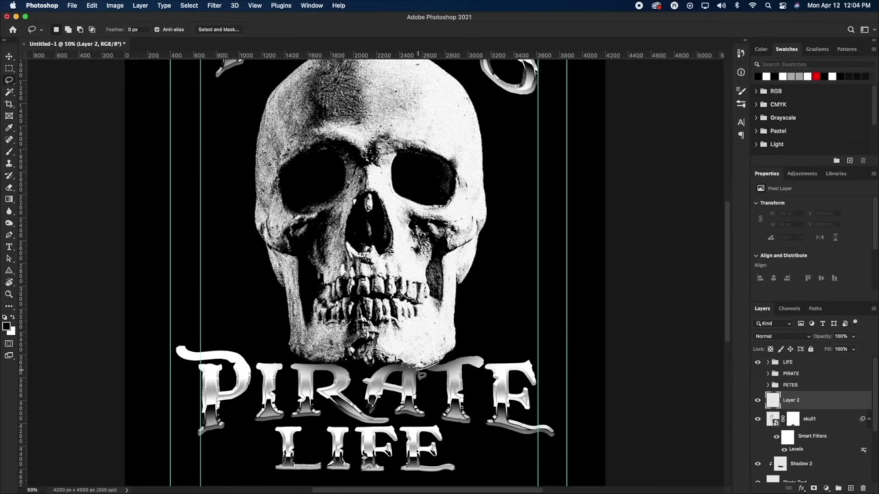
{"action": "left_click", "coordinate": [850, 488], "text": "alt"}
{"action": "key", "text": "Return"}
{"action": "key", "text": "v"}
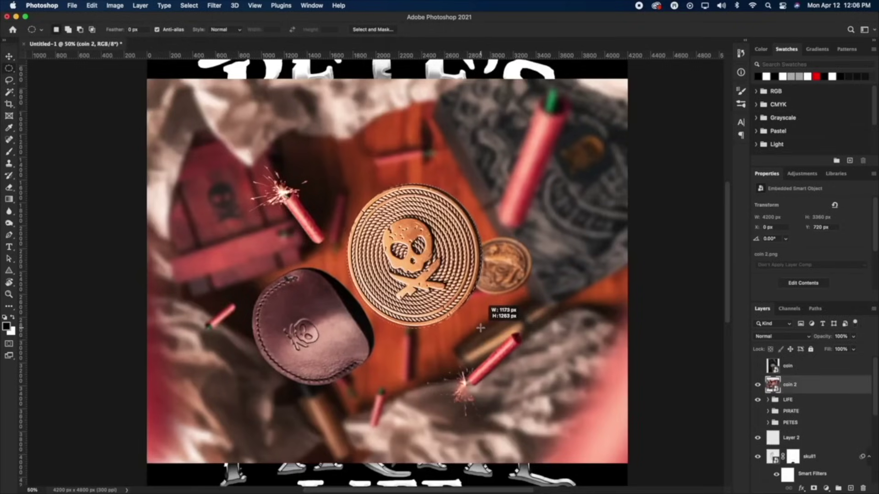
Lower Ellipse 1's opacity to 53% and warp the ellipse to match the outline of the large skull coin.
{"action": "key", "text": "super+t"}
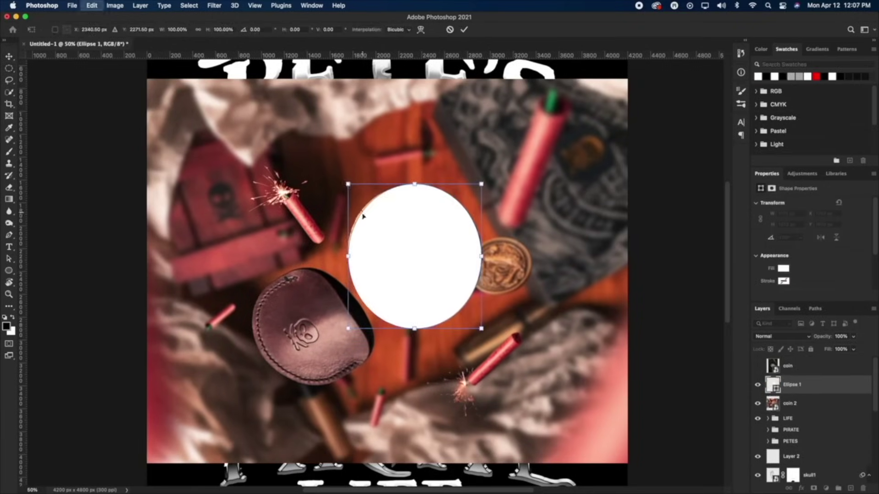
{"action": "key", "text": "5"}
{"action": "key", "text": "3"}
{"action": "right_click", "coordinate": [409, 246]}
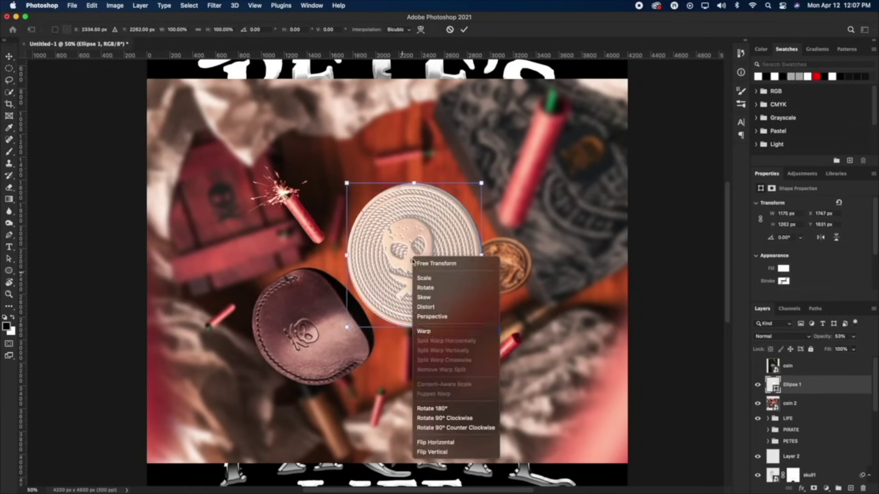
{"action": "left_click", "coordinate": [426, 335]}
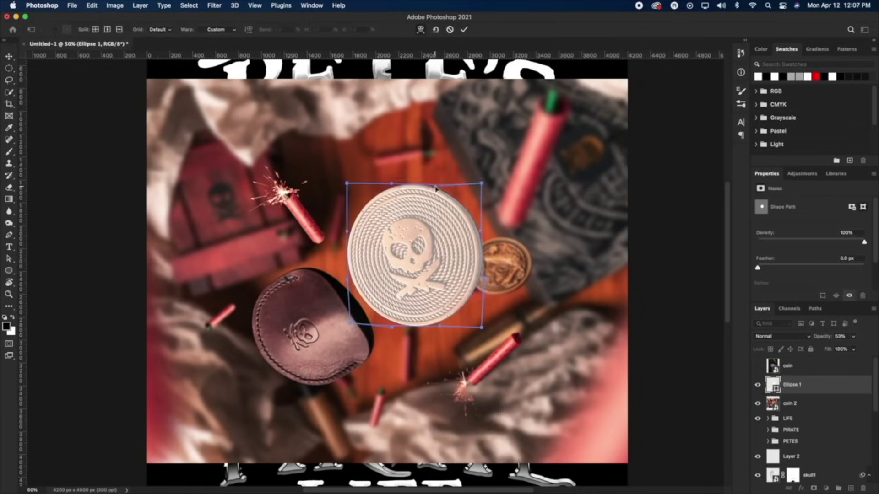
Hide Ellipse 1 and mask the coin 2 layer to isolate the skull coin from its photo background.
{"action": "key", "text": "super+comma"}
{"action": "left_click", "coordinate": [815, 403]}
{"action": "left_click", "coordinate": [814, 489]}
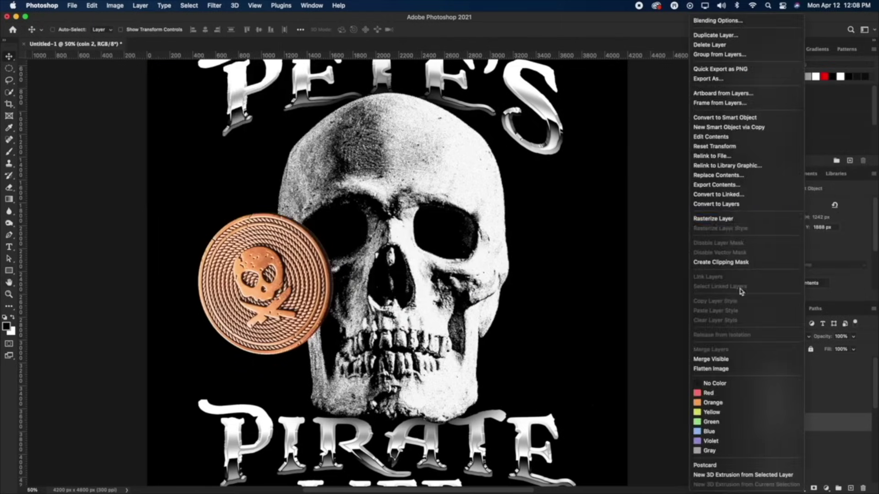
Turn the coin greyscale and clip a Gradient Map with alternating black and white bands over it in Group 1.
{"action": "left_click", "coordinate": [115, 5]}
{"action": "left_click", "coordinate": [238, 88]}
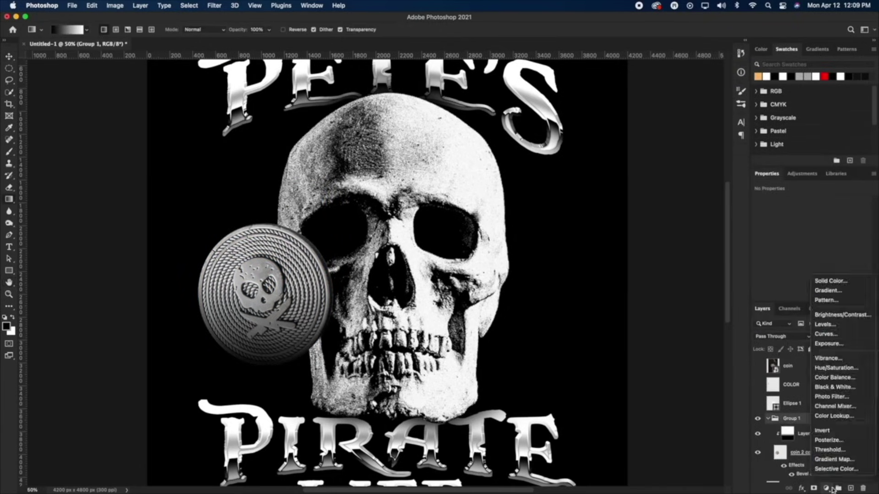
{"action": "left_click", "coordinate": [834, 459]}
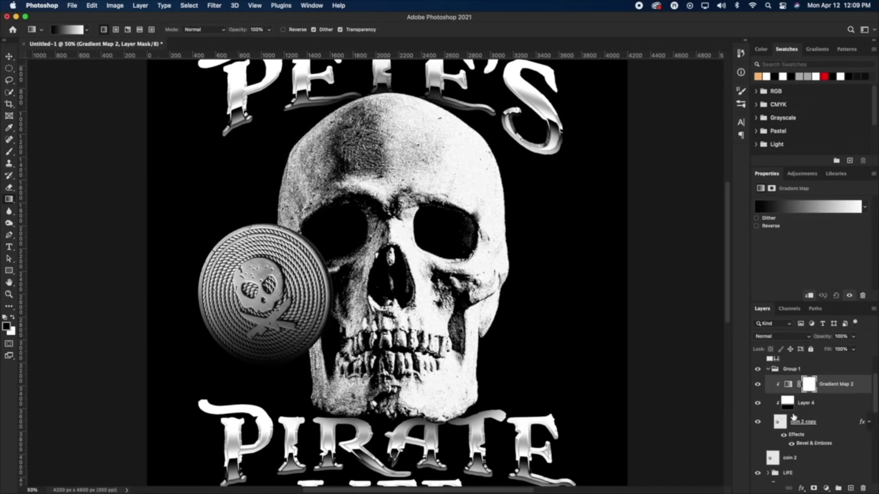
{"action": "left_click", "coordinate": [806, 207]}
{"action": "left_click", "coordinate": [638, 274]}
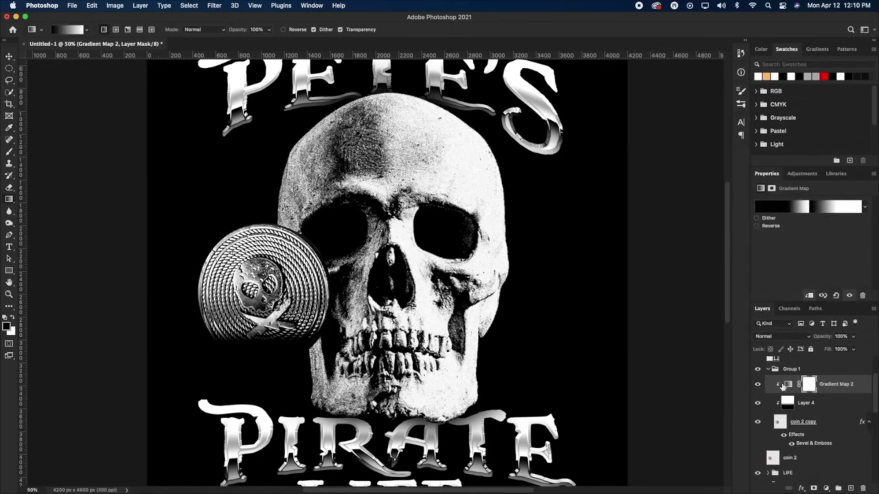
Shift Layer 4's clipped shading on the coin and redraw its gradient across the coin's lower half.
{"action": "left_click", "coordinate": [788, 403]}
{"action": "key", "text": "v"}
{"action": "mouse_move", "coordinate": [290, 341]}
{"action": "left_mouse_down"}
{"action": "mouse_move", "coordinate": [291, 304]}
{"action": "mouse_move", "coordinate": [291, 330]}
{"action": "left_mouse_up"}
{"action": "key", "text": "g"}
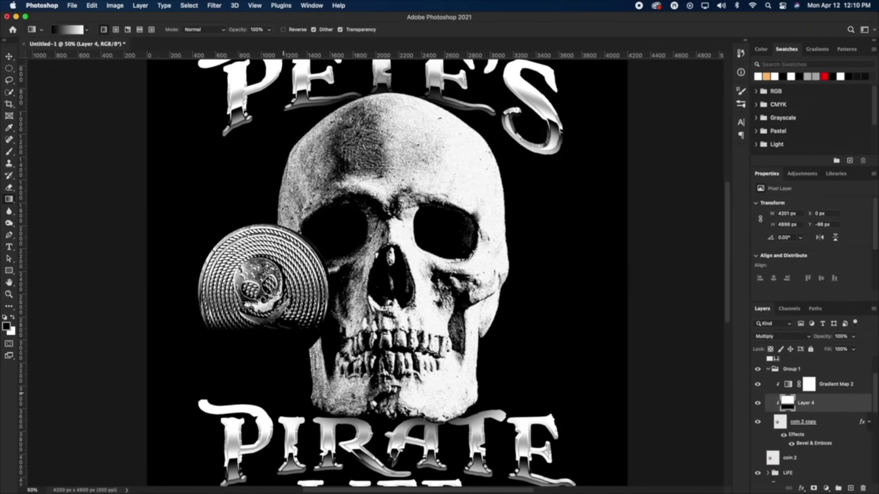
{"action": "left_click_drag", "start_coordinate": [292, 371], "coordinate": [276, 320]}
{"action": "key", "text": "v"}
Move Gradient Map 2 above Group 1 and clip it to the whole group.
{"action": "left_click_drag", "start_coordinate": [830, 385], "coordinate": [801, 365]}
{"action": "left_click", "coordinate": [792, 380], "text": "alt"}
{"action": "left_click", "coordinate": [792, 388]}
Add an Inner Shadow effect to the coin 2 copy layer.
{"action": "key", "text": "z"}
{"action": "left_click", "coordinate": [230, 304]}
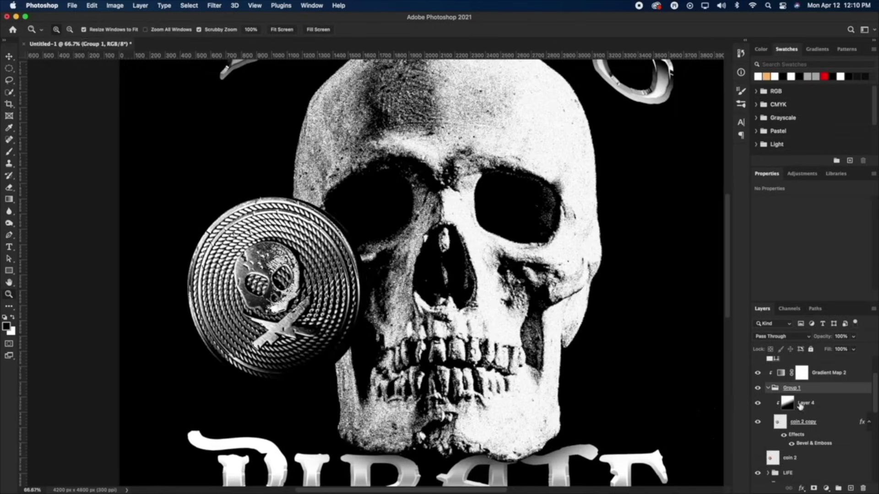
{"action": "left_click", "coordinate": [801, 403]}
{"action": "left_click", "coordinate": [781, 336]}
{"action": "left_click", "coordinate": [768, 425]}
{"action": "key", "text": "super+z"}
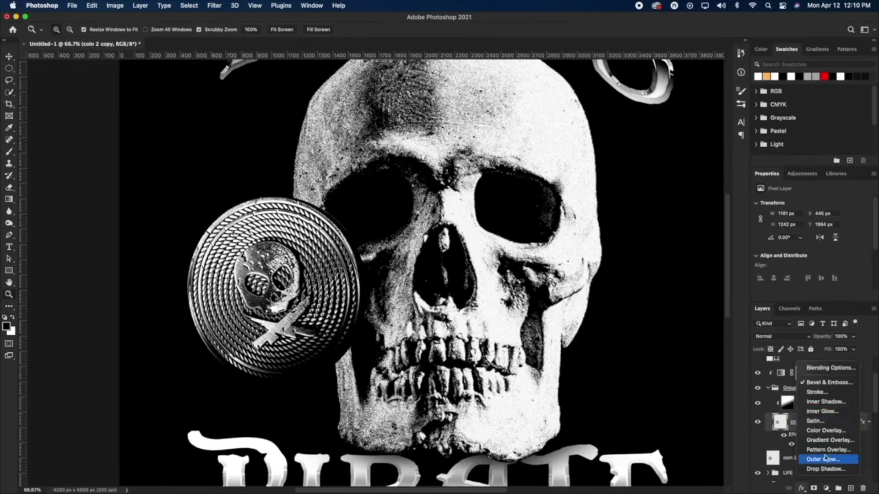
{"action": "left_click", "coordinate": [822, 401]}
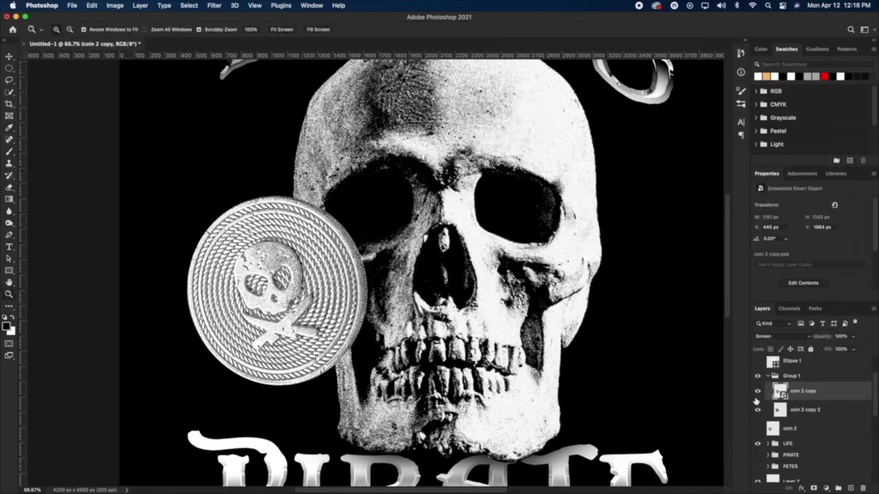
Set coin 2 copy's blend mode to Soft Light and brighten coin 2 copy 2's midtones with Levels.
{"action": "left_click", "coordinate": [780, 337]}
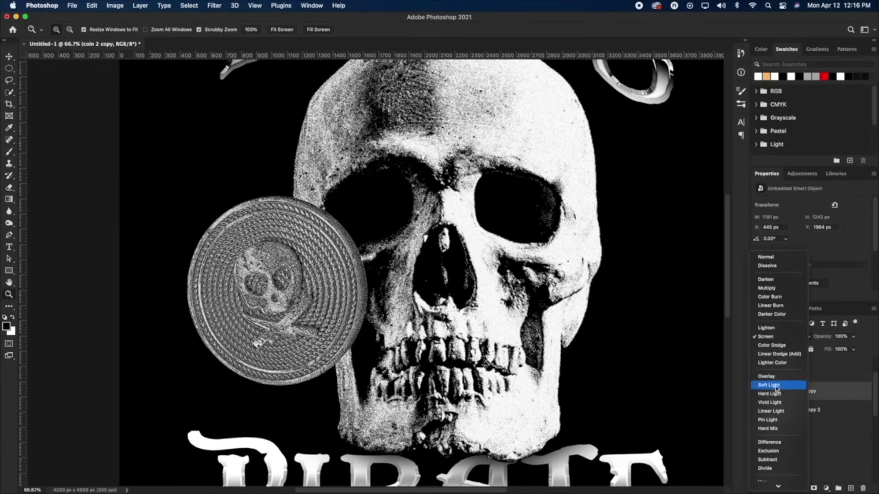
{"action": "left_click", "coordinate": [777, 385]}
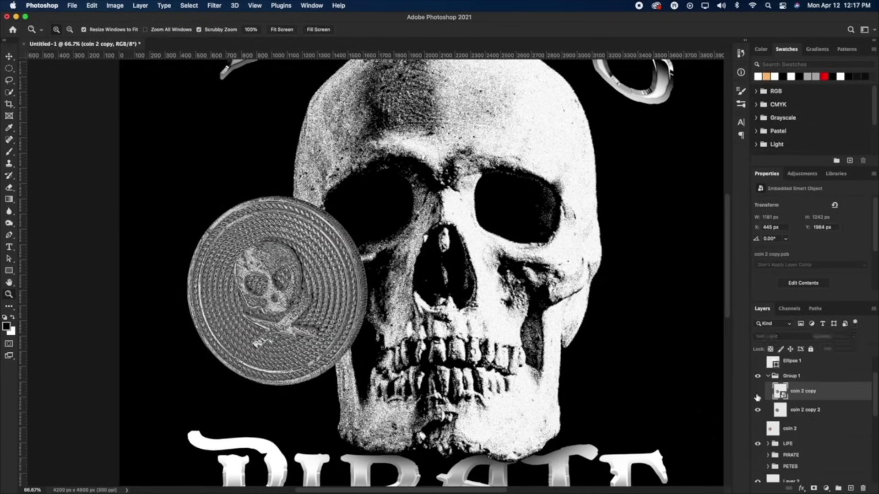
{"action": "left_click", "coordinate": [805, 410]}
{"action": "left_click", "coordinate": [115, 5]}
{"action": "mouse_move", "coordinate": [129, 31]}
{"action": "left_click", "coordinate": [227, 40]}
{"action": "left_click_drag", "start_coordinate": [679, 265], "coordinate": [652, 266]}
{"action": "left_click", "coordinate": [772, 178]}
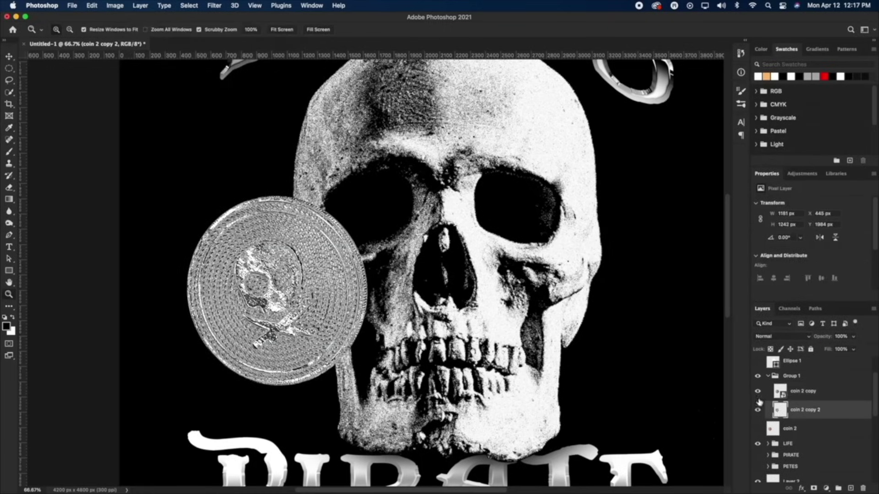
Set the coin 2 copy layer's blend mode to Vivid Light.
{"action": "left_click", "coordinate": [804, 391]}
{"action": "left_click", "coordinate": [781, 337]}
{"action": "left_click", "coordinate": [778, 355]}
{"action": "left_click", "coordinate": [760, 411]}
{"action": "left_click", "coordinate": [804, 410]}
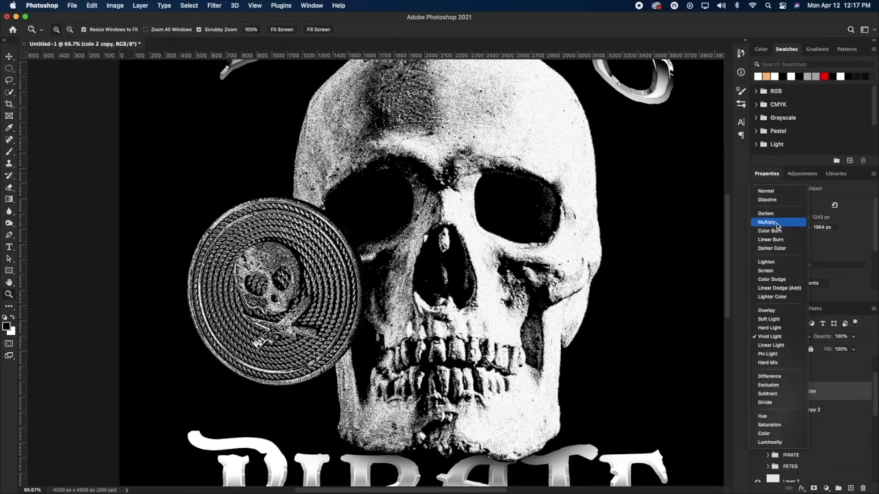
{"action": "left_click", "coordinate": [780, 337]}
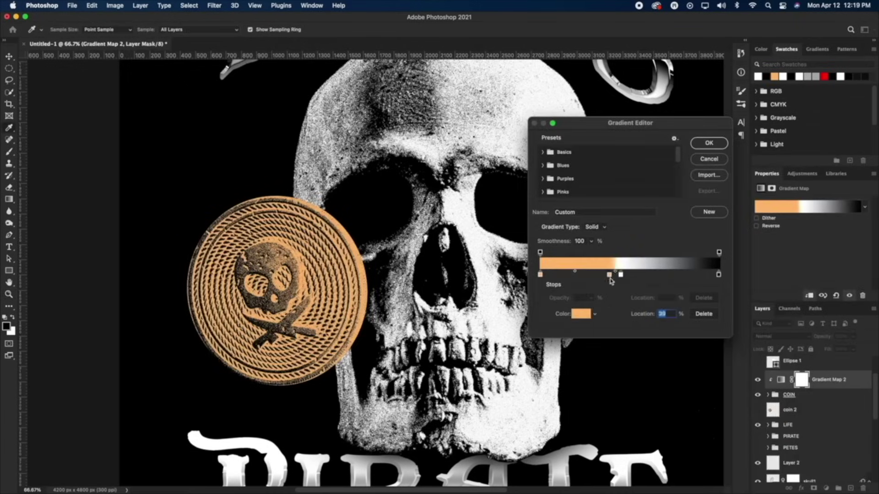
Edit Gradient Map 2 to run from orange through brown at 65% to black, and clip it within the COIN group.
{"action": "left_click_drag", "start_coordinate": [620, 275], "coordinate": [571, 282]}
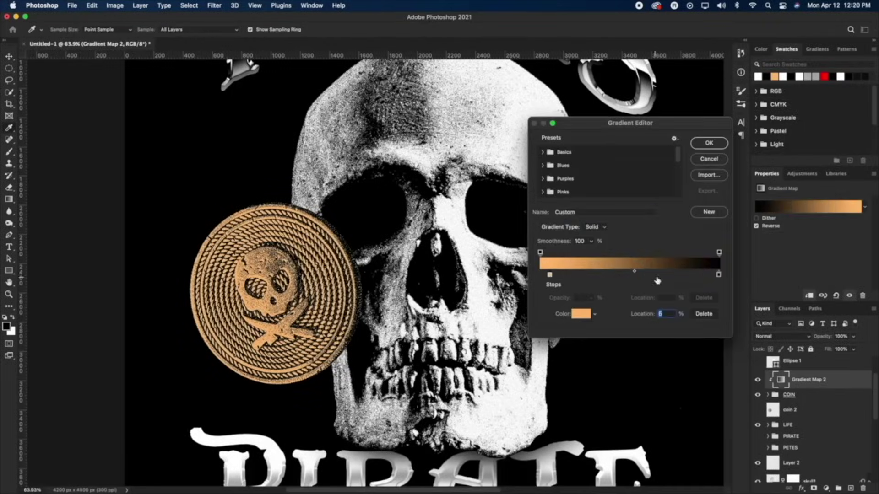
{"action": "left_click", "coordinate": [656, 276]}
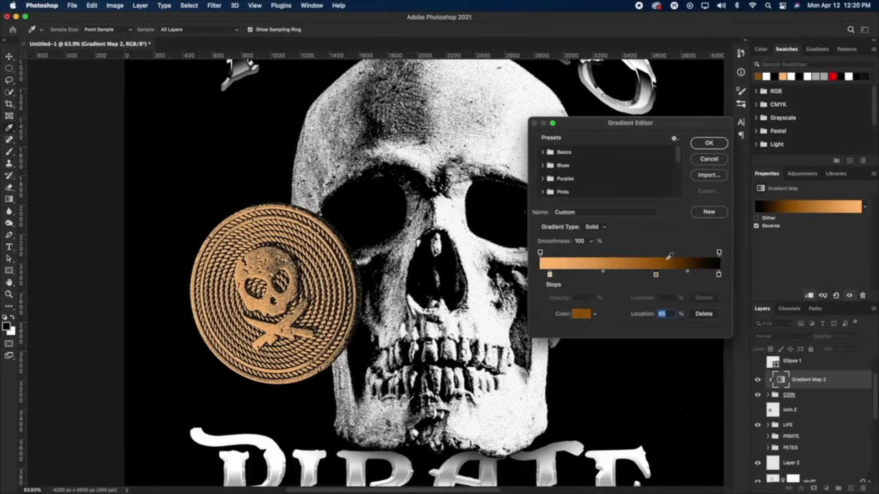
{"action": "key", "text": "Return"}
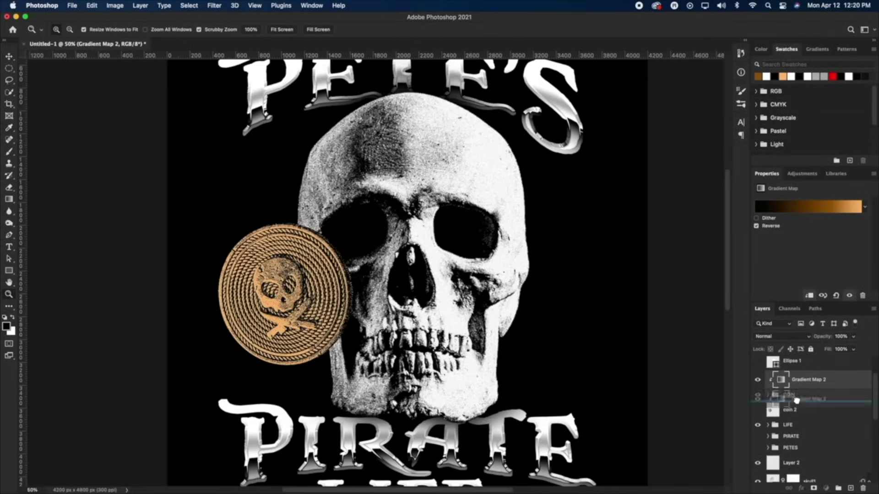
{"action": "left_click", "coordinate": [770, 400], "text": "alt"}
{"action": "left_click", "coordinate": [788, 375]}
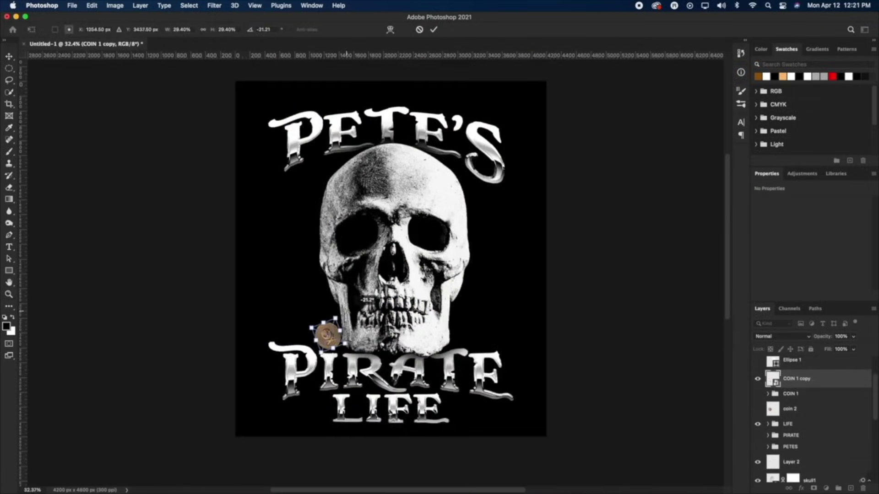
Commit the small coin's transform and add a coin copy above it, scaled to about 60% and rotated about 14°.
{"action": "key", "text": "Return"}
{"action": "left_click_drag", "start_coordinate": [327, 335], "coordinate": [316, 295]}
{"action": "key", "text": "super+t"}
{"action": "left_click_drag", "start_coordinate": [334, 279], "coordinate": [367, 246]}
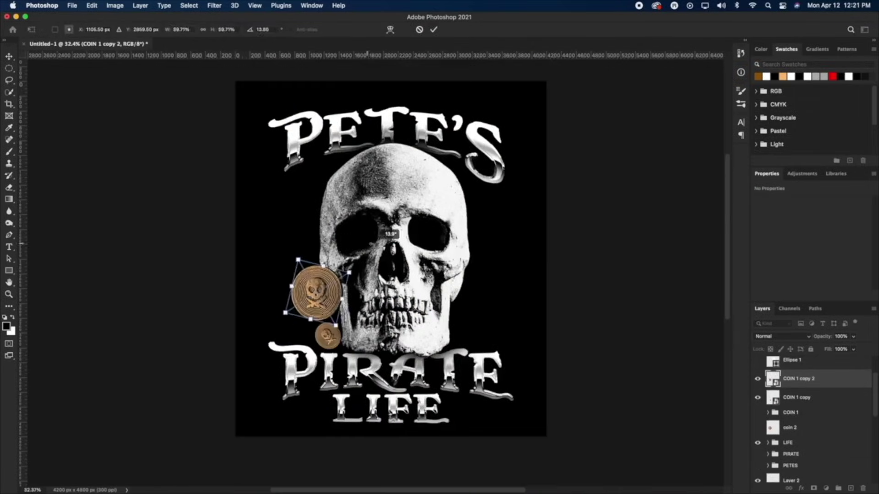
{"action": "key", "text": "Return"}
Place and rotate another coin copy higher beside the skull, then duplicate one more coin for transforming.
{"action": "left_click_drag", "start_coordinate": [320, 295], "coordinate": [292, 243]}
{"action": "key", "text": "super+t"}
{"action": "key", "text": "Return"}
{"action": "key", "text": "super+t"}
{"action": "left_click_drag", "start_coordinate": [322, 230], "coordinate": [310, 173]}
{"action": "key", "text": "Return"}
{"action": "left_click_drag", "start_coordinate": [303, 293], "coordinate": [271, 281], "text": "alt"}
{"action": "key", "text": "super+t"}
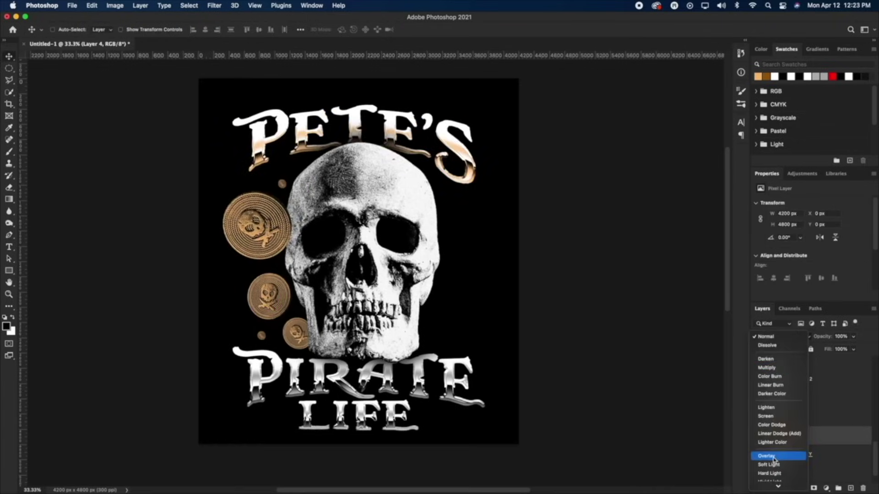
Set the orange Layer 4's blend mode to Color over the PETE'S lettering and duplicate it above Pirate Text.
{"action": "left_click", "coordinate": [775, 455]}
{"action": "left_click", "coordinate": [780, 337]}
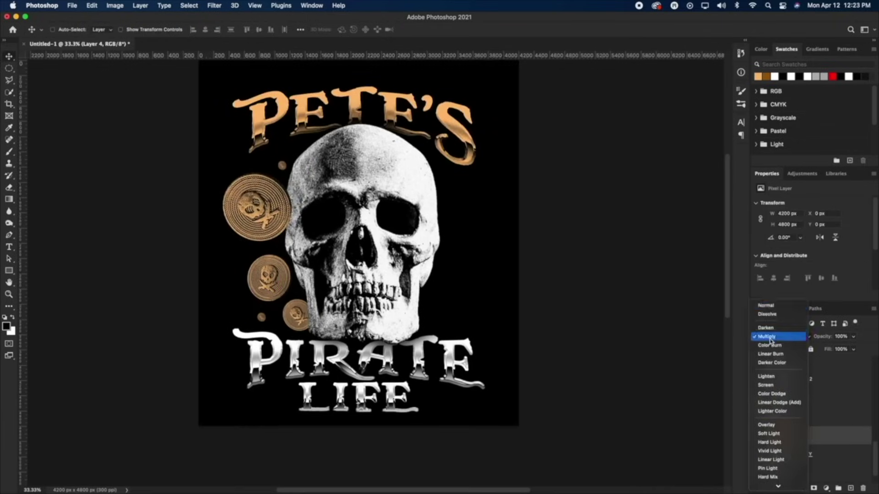
{"action": "left_click", "coordinate": [778, 424]}
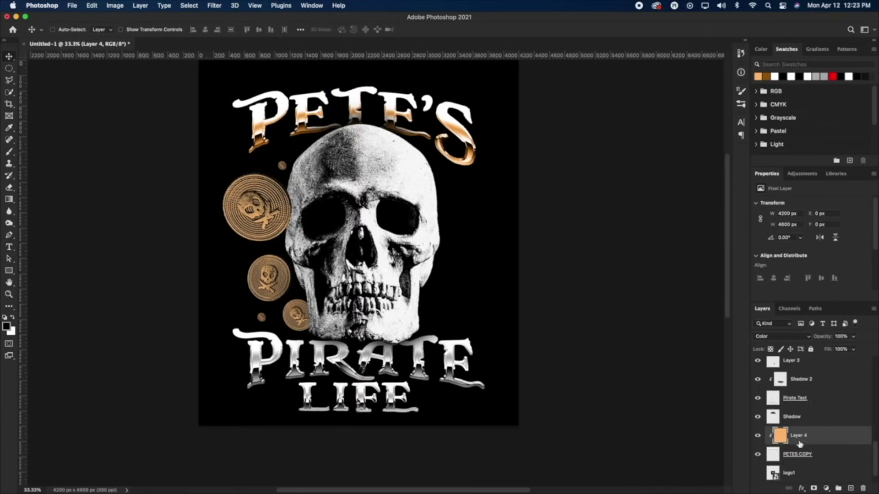
{"action": "mouse_move", "coordinate": [798, 402]}
{"action": "left_mouse_down", "text": "alt"}
{"action": "mouse_move", "coordinate": [798, 363]}
{"action": "mouse_move", "coordinate": [791, 388]}
{"action": "left_mouse_up", "text": "alt"}
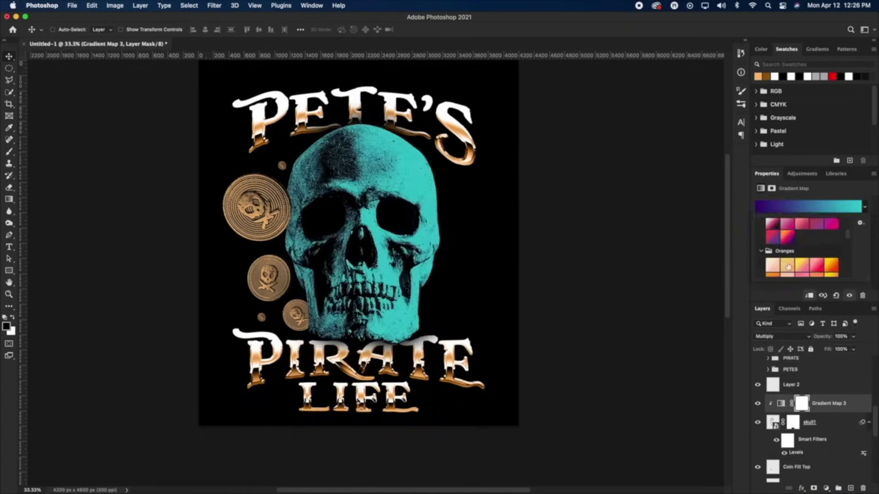
Set Gradient Map 3 over the skull to Normal blending and give it a reversed preset gradient.
{"action": "left_click", "coordinate": [802, 223]}
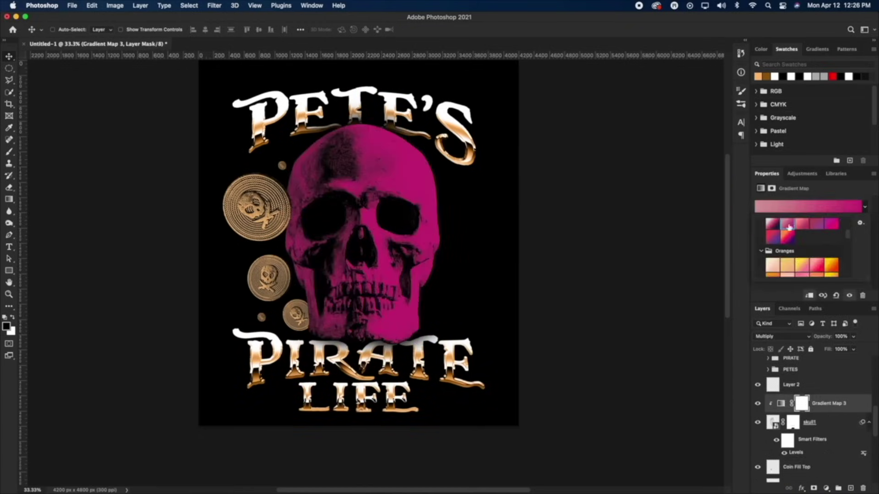
{"action": "left_click", "coordinate": [780, 336]}
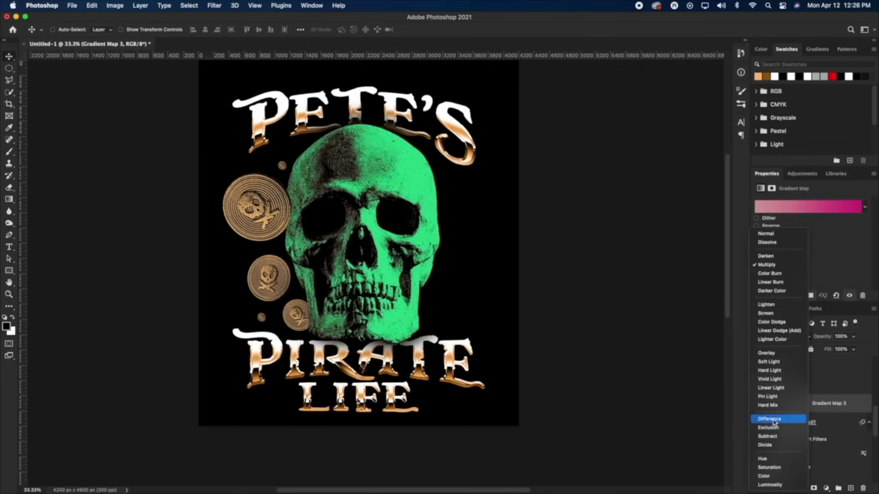
{"action": "left_click", "coordinate": [766, 233]}
{"action": "left_click", "coordinate": [865, 207]}
{"action": "left_click", "coordinate": [805, 229]}
{"action": "left_click", "coordinate": [756, 226]}
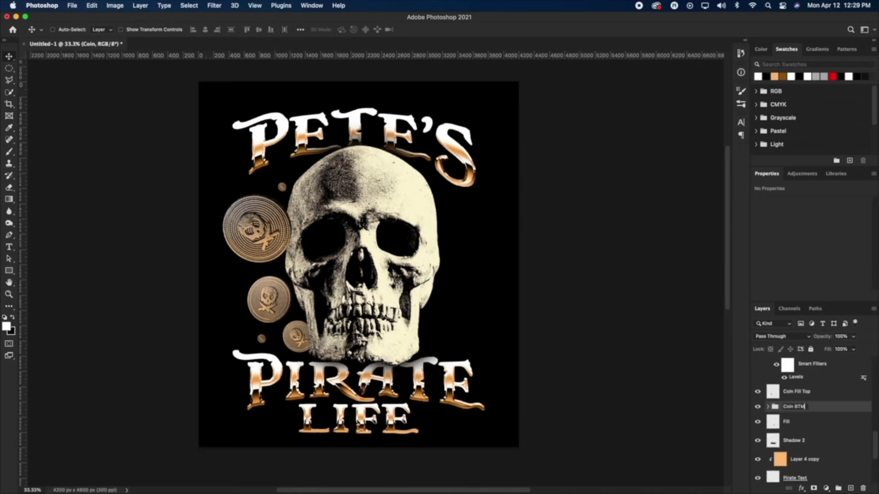
Rename the lower coin group Coin BTM and open the upper coin group's name for editing.
{"action": "key", "text": "Return"}
{"action": "scroll", "coordinate": [805, 412], "scroll_direction": "up", "scroll_amount": 5}
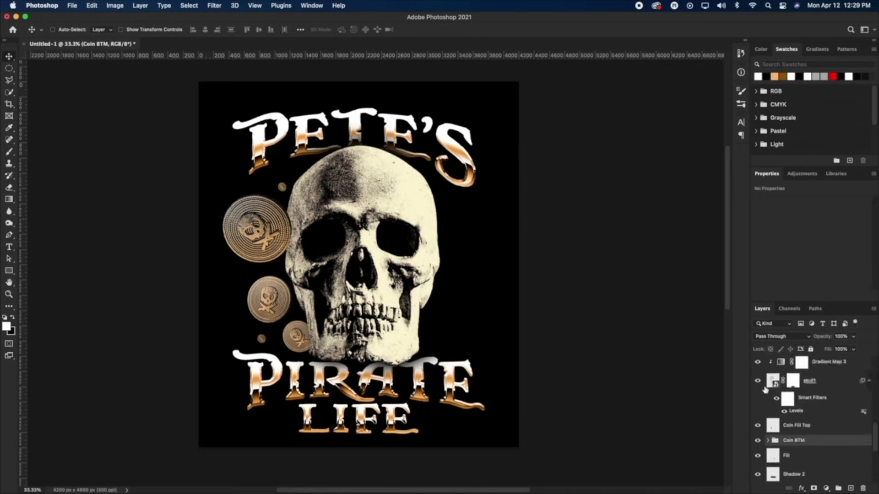
{"action": "double_click", "coordinate": [792, 394]}
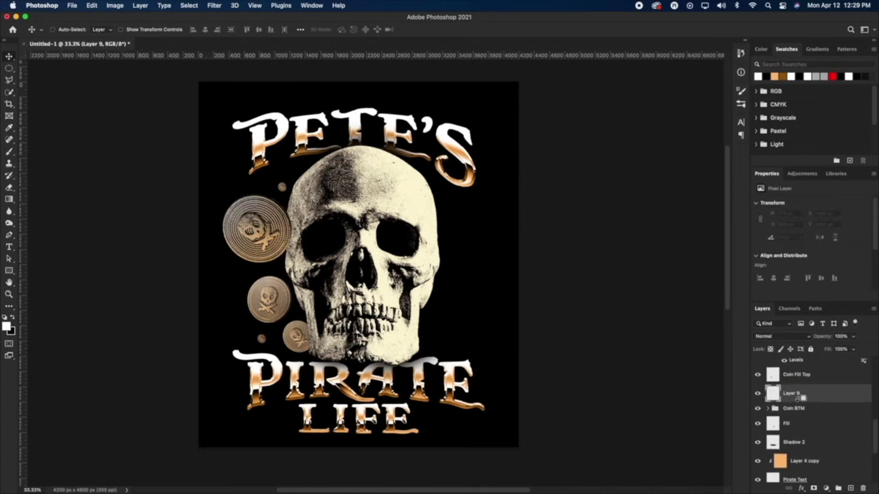
Duplicate the Coins Top group, flip the copy horizontally and align it to the canvas.
{"action": "key", "text": "super+j"}
{"action": "key", "text": "super+t"}
{"action": "right_click", "coordinate": [285, 265]}
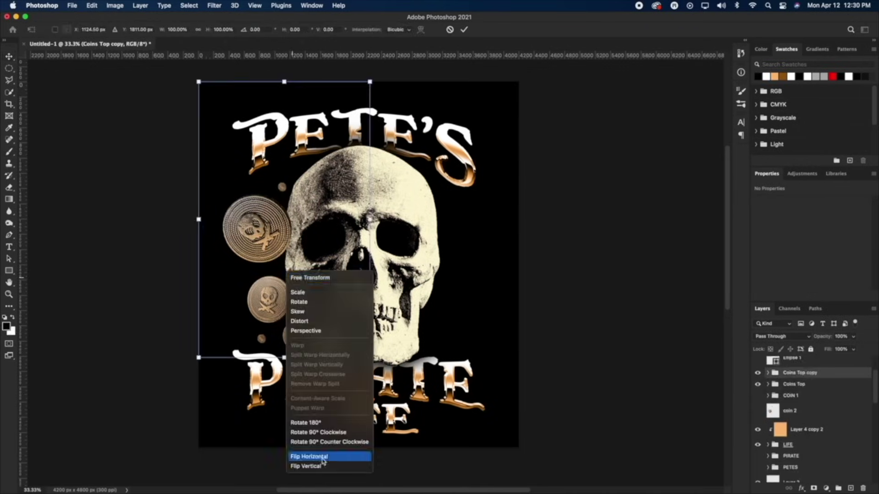
{"action": "left_click", "coordinate": [304, 455]}
{"action": "key", "text": "Return"}
{"action": "key", "text": "super+a"}
{"action": "left_click", "coordinate": [259, 29]}
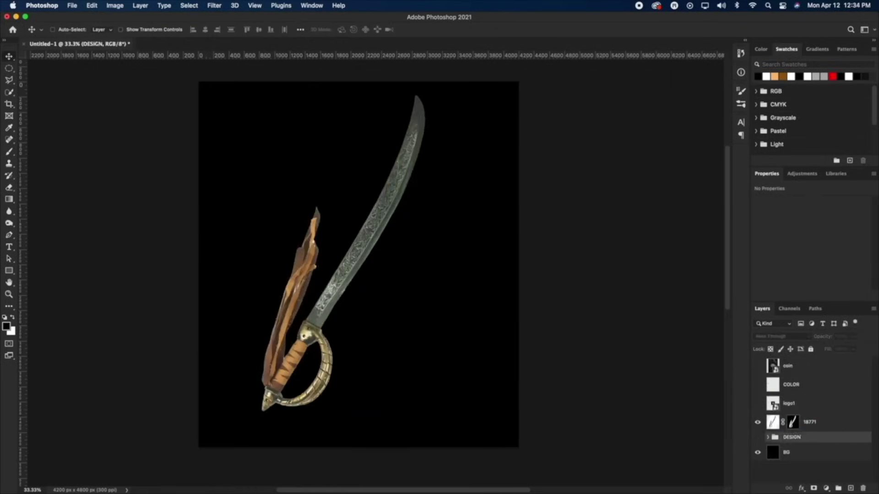
Apply Filter Gallery's Torn Edges and Stippled Grain to the sword, with Grain intensity 39 and contrast 37.
{"action": "left_click", "coordinate": [214, 5]}
{"action": "left_click", "coordinate": [242, 50]}
{"action": "left_click", "coordinate": [786, 224]}
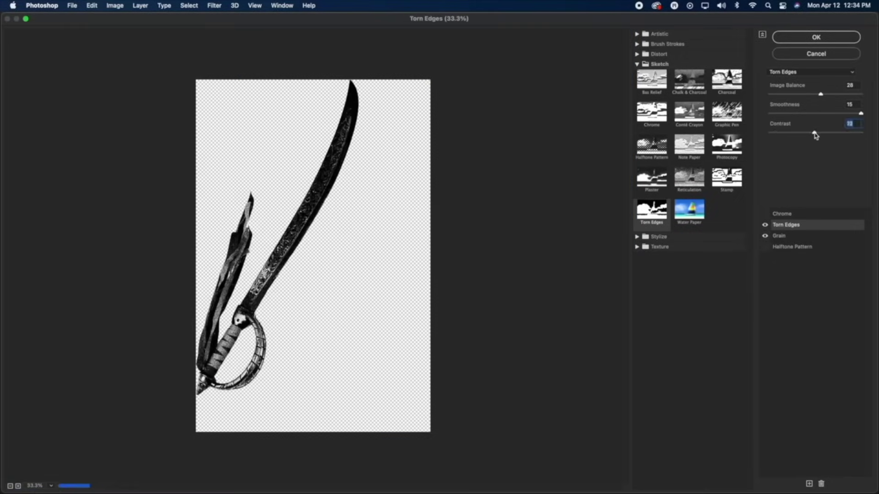
{"action": "left_click", "coordinate": [779, 236]}
{"action": "left_click_drag", "start_coordinate": [801, 118], "coordinate": [811, 93]}
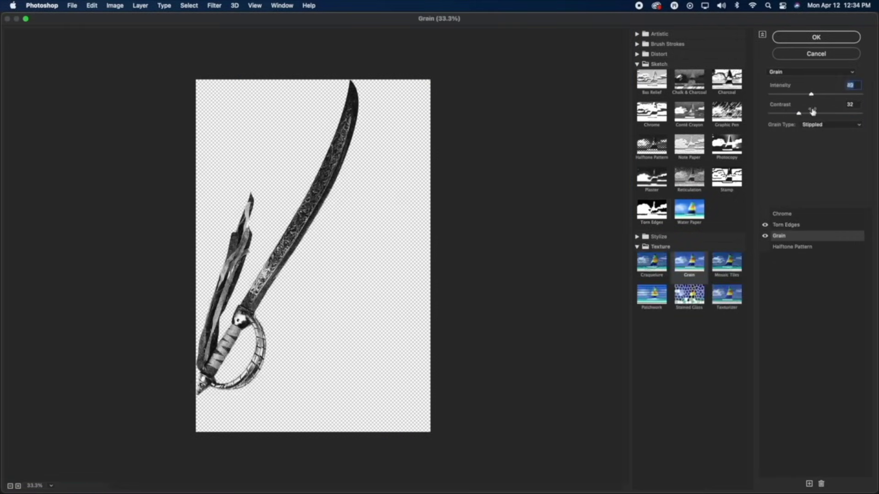
{"action": "left_click", "coordinate": [786, 225]}
{"action": "left_click", "coordinate": [779, 236]}
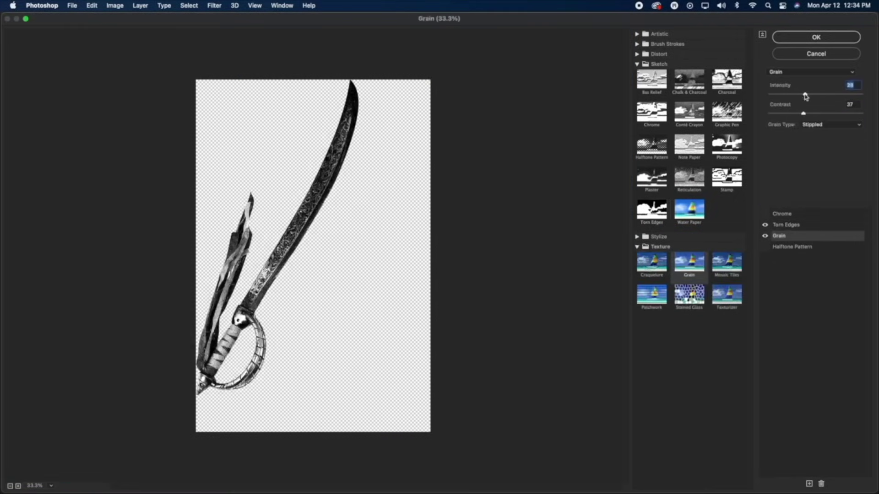
{"action": "left_click", "coordinate": [816, 37]}
Move the sword layer 18771 below skull1 and rotate it clockwise so it runs diagonally behind the skull.
{"action": "right_click", "coordinate": [815, 422]}
{"action": "left_click", "coordinate": [711, 219]}
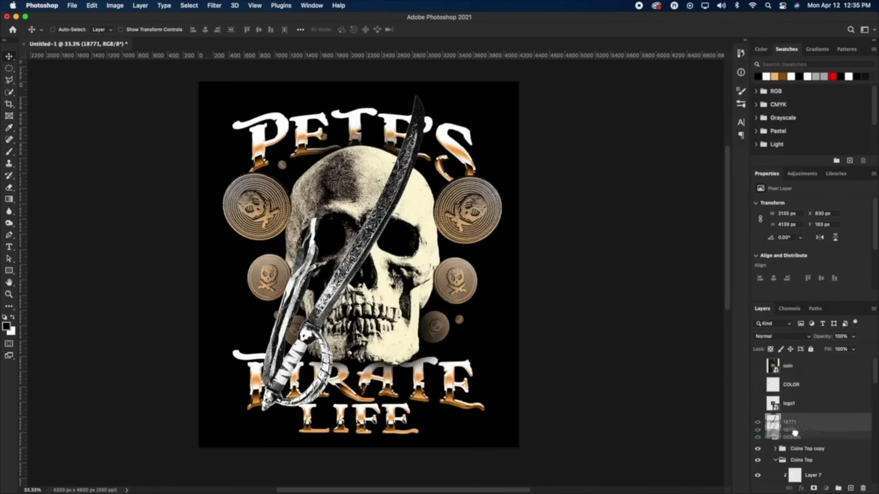
{"action": "scroll", "coordinate": [805, 412], "scroll_direction": "up", "scroll_amount": 3}
{"action": "left_click_drag", "start_coordinate": [799, 370], "coordinate": [799, 455]}
{"action": "key", "text": "super+t"}
{"action": "left_click_drag", "start_coordinate": [491, 130], "coordinate": [453, 188]}
{"action": "key", "text": "Return"}
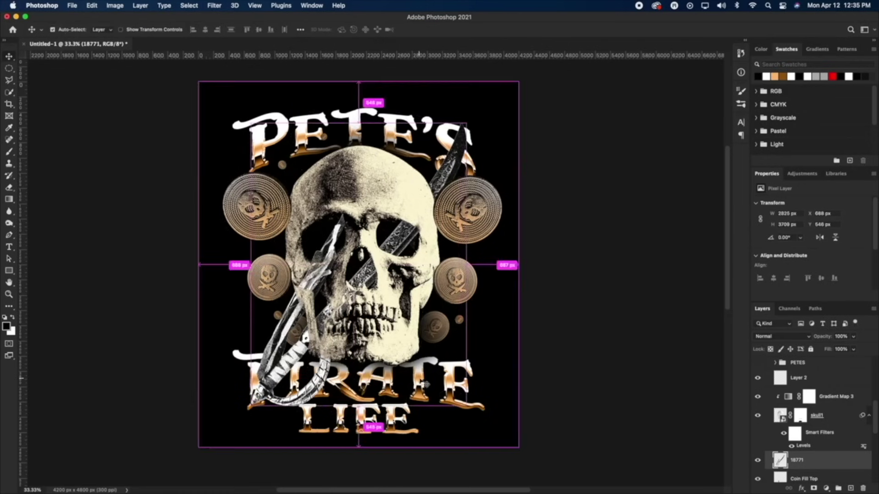
Duplicate the sword layer and flip the copy horizontally to cross the blades behind the skull.
{"action": "key", "text": "z"}
{"action": "left_click", "coordinate": [282, 387]}
{"action": "mouse_move", "coordinate": [197, 119]}
{"action": "left_mouse_down"}
{"action": "mouse_move", "coordinate": [183, 193]}
{"action": "mouse_move", "coordinate": [192, 274]}
{"action": "left_mouse_up"}
{"action": "key", "text": "super+0"}
{"action": "key", "text": "super+j"}
{"action": "key", "text": "super+t"}
{"action": "right_click", "coordinate": [408, 185]}
{"action": "left_click", "coordinate": [431, 353]}
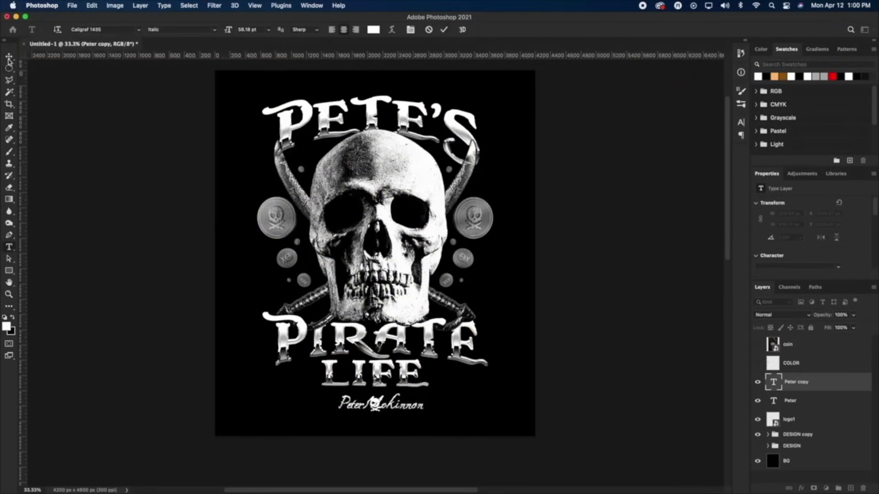
Group the two signature text layers and scale down the logo1 skull to fit between the words.
{"action": "key", "text": "super+g"}
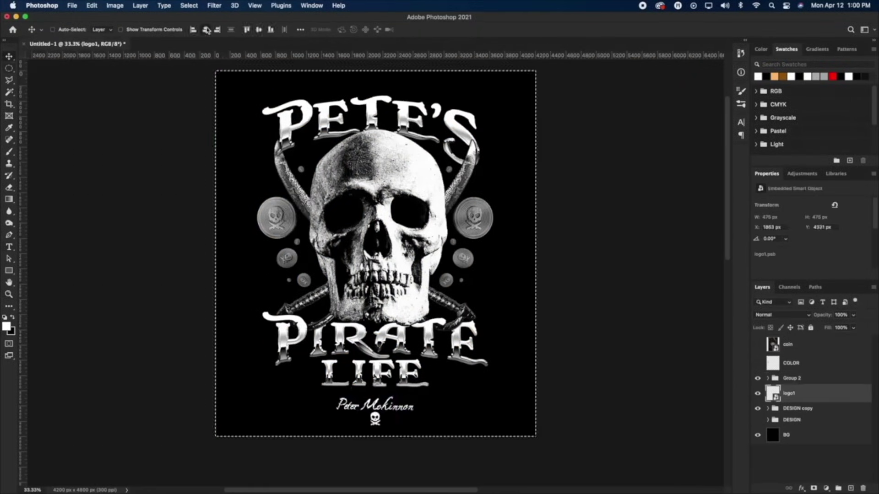
{"action": "key", "text": "super+t"}
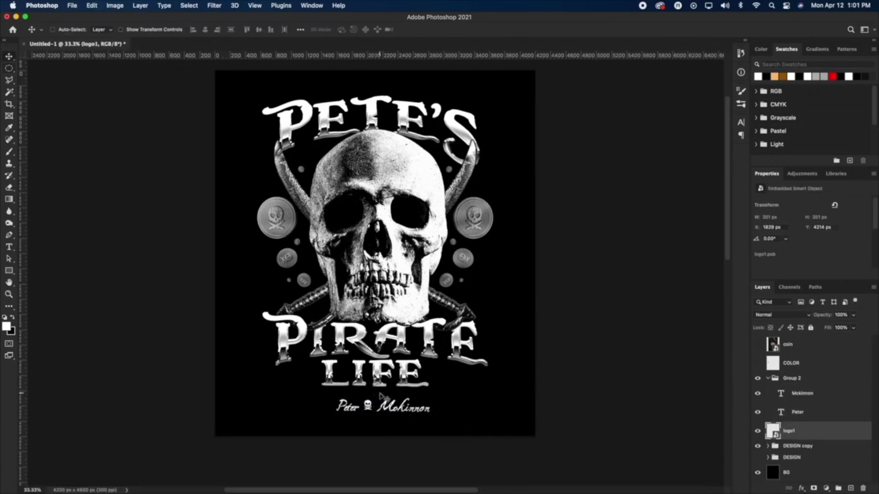
Move logo1 into the signature text group and centre the group horizontally on the canvas.
{"action": "left_click", "coordinate": [805, 394]}
{"action": "left_click_drag", "start_coordinate": [788, 430], "coordinate": [792, 420]}
{"action": "left_click", "coordinate": [768, 378]}
{"action": "left_click", "coordinate": [792, 378]}
{"action": "key", "text": "super+a"}
{"action": "left_click", "coordinate": [205, 30]}
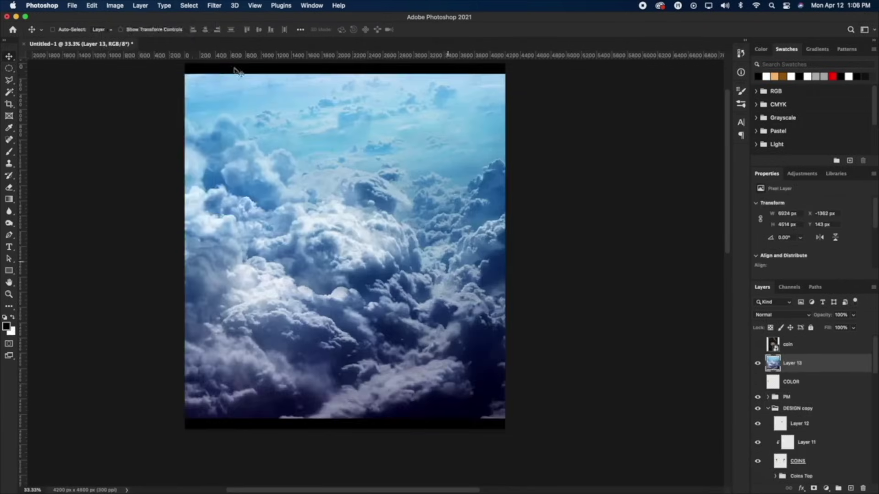
Desaturate the cloud image on Layer 13 and darken its midtones with Levels.
{"action": "key", "text": "shift+super+u"}
{"action": "key", "text": "super+l"}
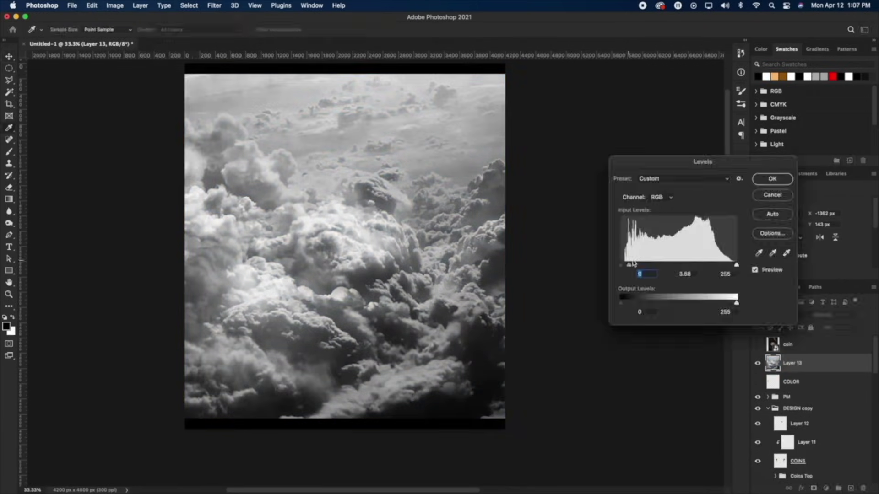
{"action": "left_click_drag", "start_coordinate": [625, 265], "coordinate": [682, 264]}
{"action": "key", "text": "Return"}
Place cloud Layer 13 beneath the DESIGN copy group and fade its outer edges with a Soft Round brush on a layer mask.
{"action": "left_click_drag", "start_coordinate": [792, 363], "coordinate": [792, 414]}
{"action": "left_click", "coordinate": [814, 487]}
{"action": "key", "text": "b"}
{"action": "left_click", "coordinate": [57, 29]}
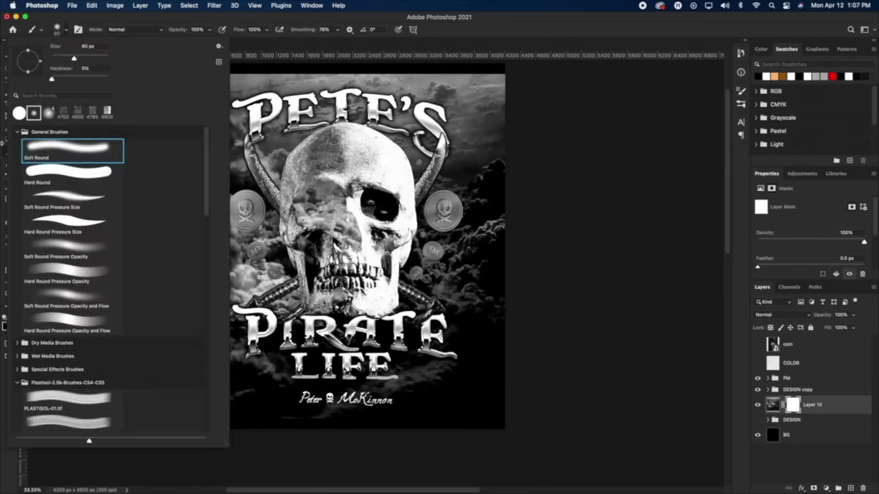
{"action": "key", "text": "Escape"}
{"action": "mouse_move", "coordinate": [190, 87]}
{"action": "left_mouse_down"}
{"action": "mouse_move", "coordinate": [196, 173]}
{"action": "mouse_move", "coordinate": [500, 88]}
{"action": "mouse_move", "coordinate": [314, 452]}
{"action": "mouse_move", "coordinate": [106, 113]}
{"action": "left_mouse_up"}
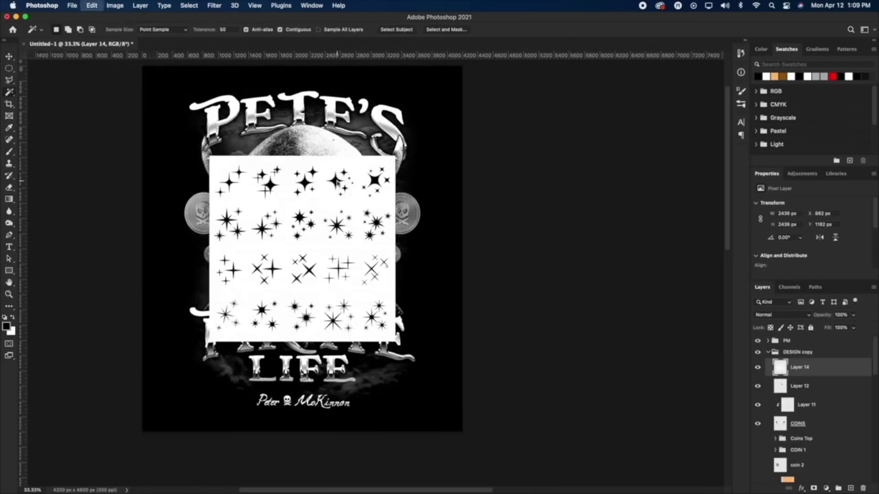
Isolate one sparkle cluster from the star sheet on Layer 14, then duplicate and transform it for the skull's eye socket.
{"action": "key", "text": "Escape"}
{"action": "key", "text": "v"}
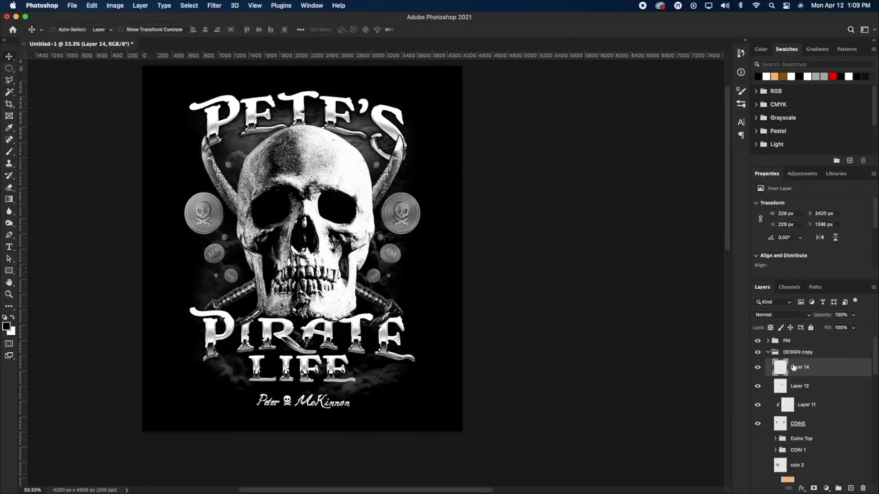
{"action": "scroll", "coordinate": [338, 208], "scroll_direction": "up", "scroll_amount": 1}
{"action": "key", "text": "super+j"}
{"action": "key", "text": "super+t"}
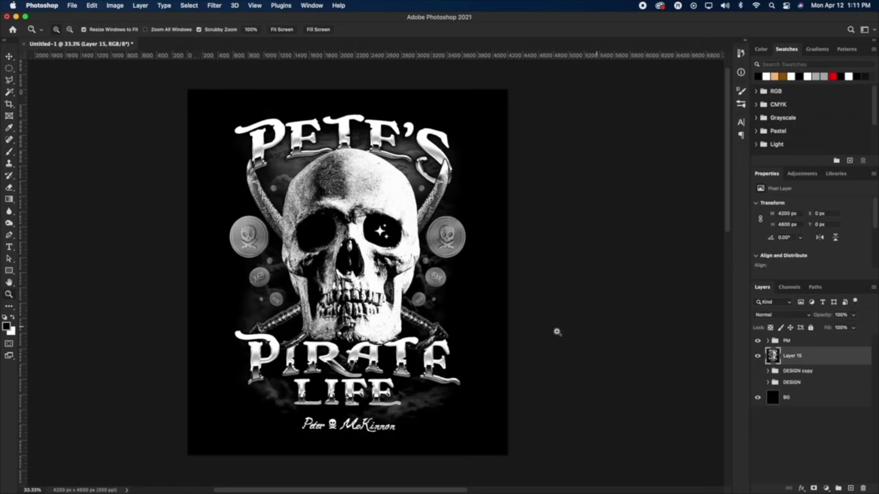
Apply Camera Raw to Layer 15 with Contrast +27, Highlights -48, Shadows +32, raised Whites, Texture +61, Clarity +20 and Dehaze +18, and compare before and after.
{"action": "left_click", "coordinate": [533, 473]}
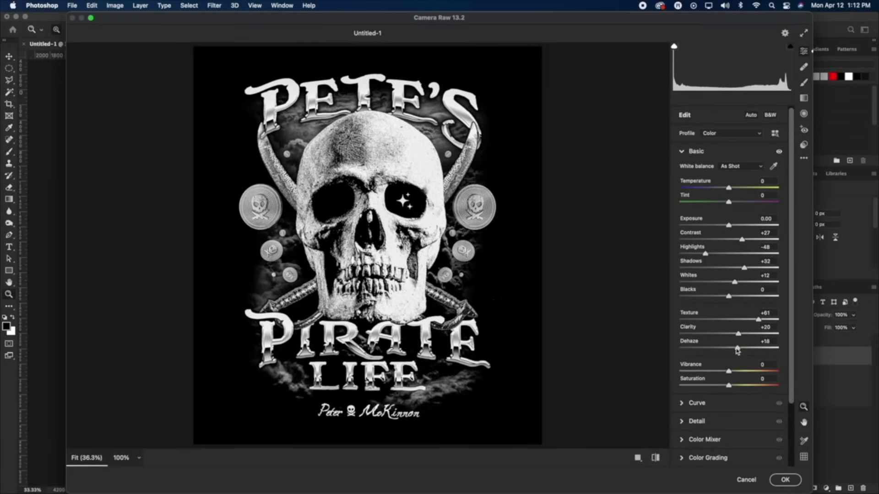
{"action": "mouse_move", "coordinate": [729, 282]}
{"action": "left_mouse_down"}
{"action": "mouse_move", "coordinate": [709, 283]}
{"action": "mouse_move", "coordinate": [745, 283]}
{"action": "left_mouse_up"}
{"action": "left_click", "coordinate": [785, 480]}
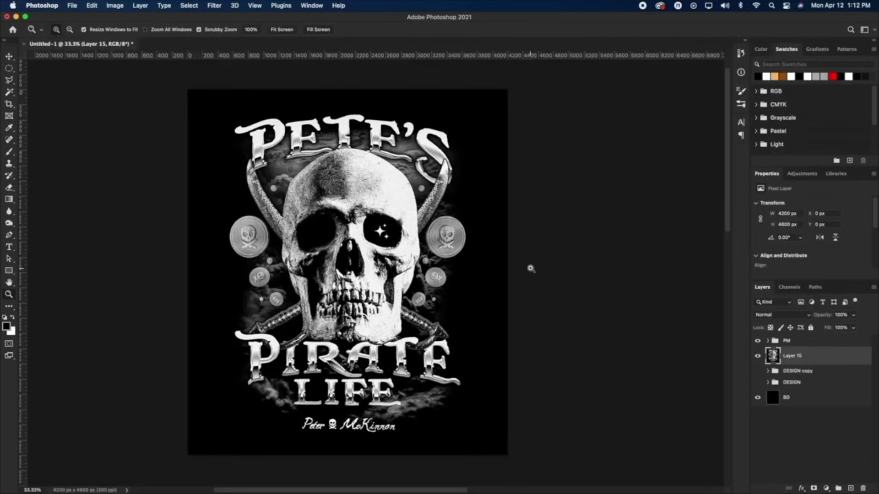
{"action": "left_click", "coordinate": [758, 356]}
{"action": "left_click", "coordinate": [758, 356]}
{"action": "left_click", "coordinate": [757, 356]}
{"action": "left_click", "coordinate": [758, 356]}
Clip an orange-pink-purple Gradient Map to Layer 15, reversed and blended with Multiply.
{"action": "key", "text": "ctrl+l"}
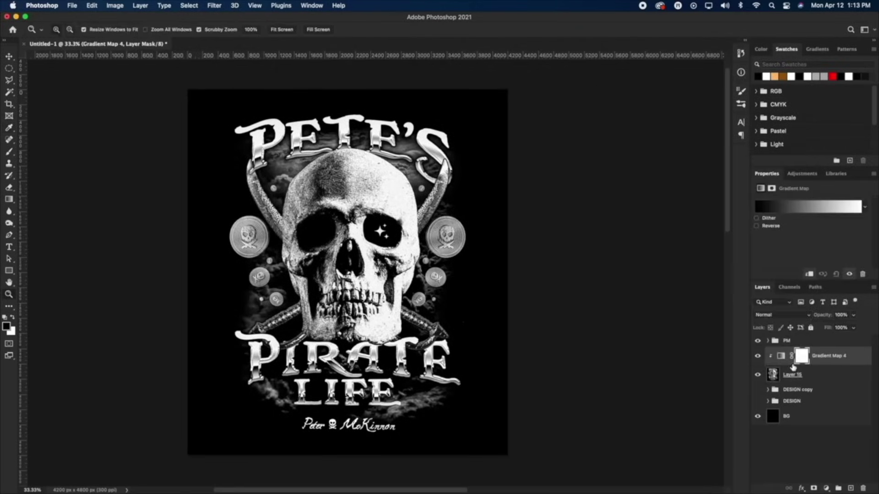
{"action": "left_click", "coordinate": [808, 207]}
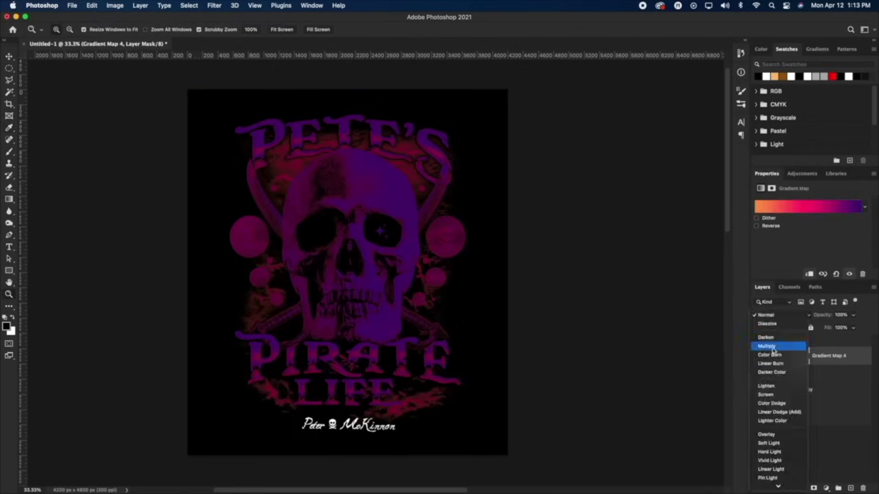
{"action": "left_click", "coordinate": [767, 361]}
{"action": "left_click", "coordinate": [756, 225]}
Set the gradient map's start stop to light orange, remove the pink stop and move the orange stop to the middle.
{"action": "left_click", "coordinate": [807, 206]}
{"action": "left_click", "coordinate": [540, 275]}
{"action": "left_click", "coordinate": [759, 77]}
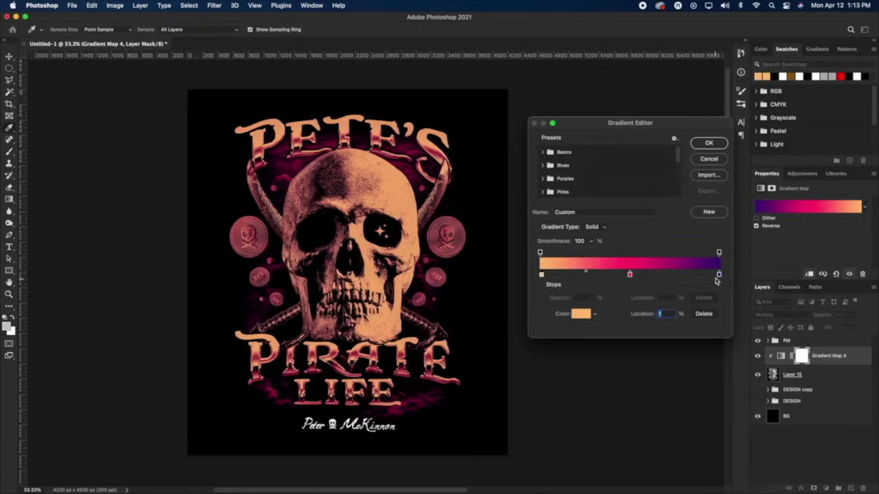
{"action": "left_click_drag", "start_coordinate": [629, 275], "coordinate": [666, 299]}
{"action": "left_click_drag", "start_coordinate": [540, 275], "coordinate": [618, 276]}
Recolour the gradient's start stop to pale cream and give the middle stop the light orange swatch.
{"action": "double_click", "coordinate": [540, 274]}
{"action": "left_click_drag", "start_coordinate": [641, 192], "coordinate": [606, 174]}
{"action": "key", "text": "Return"}
{"action": "left_click", "coordinate": [632, 275]}
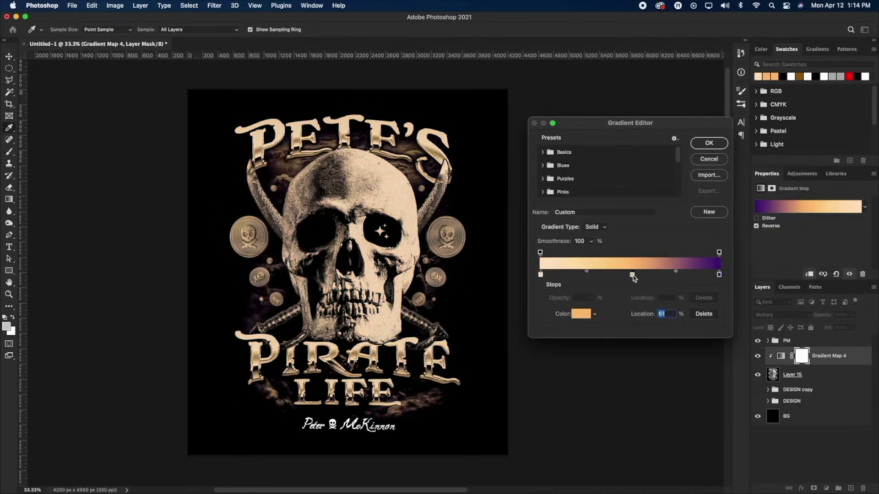
{"action": "left_click", "coordinate": [767, 77]}
Darken the gradient's purple end stop to deep indigo and open the orange stop's colour for editing.
{"action": "double_click", "coordinate": [719, 275]}
{"action": "left_click_drag", "start_coordinate": [608, 284], "coordinate": [573, 294]}
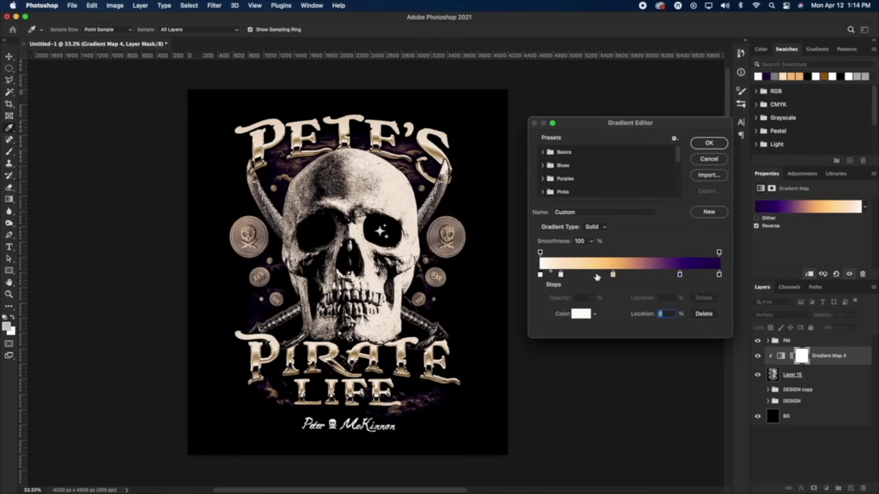
{"action": "double_click", "coordinate": [608, 274]}
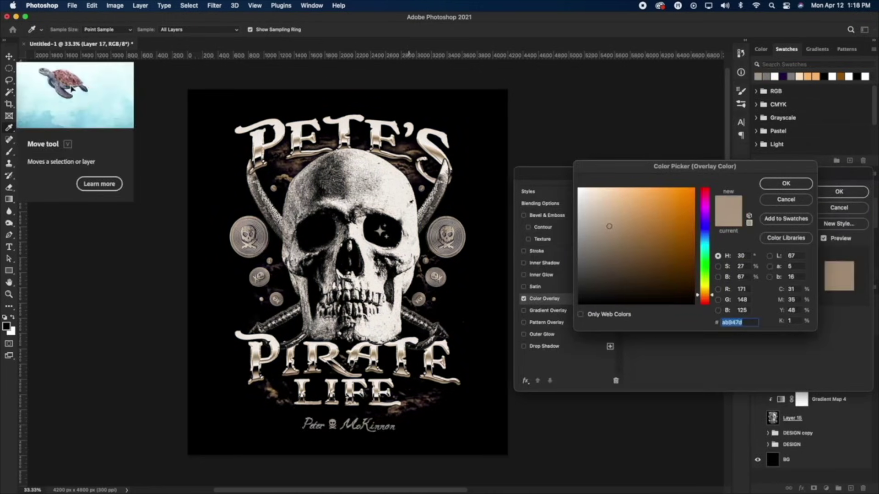
Sample a golden brown from the lettering as the Color Overlay for the signature and eye sparkles.
{"action": "left_click", "coordinate": [429, 376]}
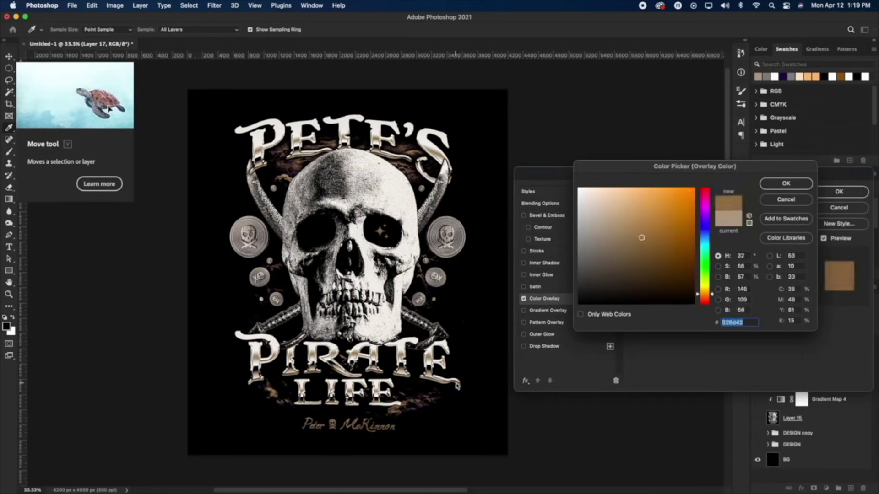
{"action": "key", "text": "Return"}
{"action": "key", "text": "Return"}
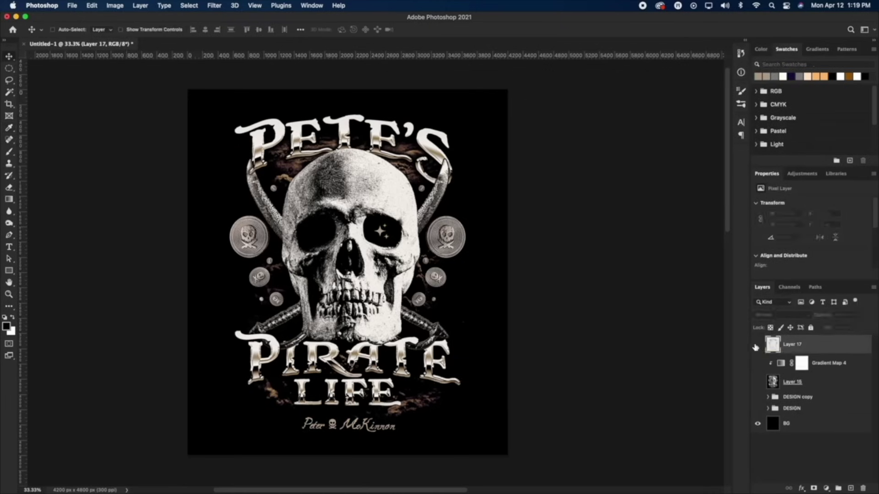
Choose a texture brush and set the foreground colour to black (#000000) for Layer 17's mask.
{"action": "right_click", "coordinate": [33, 64]}
{"action": "double_click", "coordinate": [73, 299]}
{"action": "left_click", "coordinate": [6, 326]}
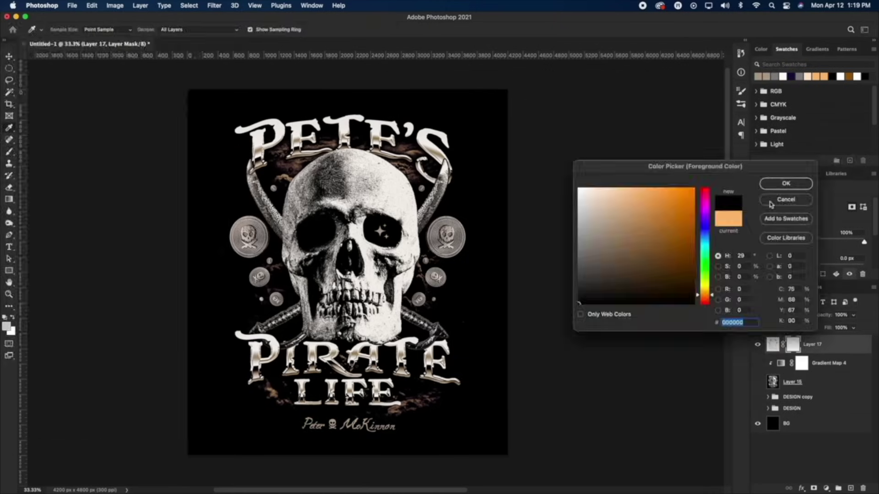
{"action": "left_click", "coordinate": [772, 181]}
{"action": "left_click", "coordinate": [15, 59]}
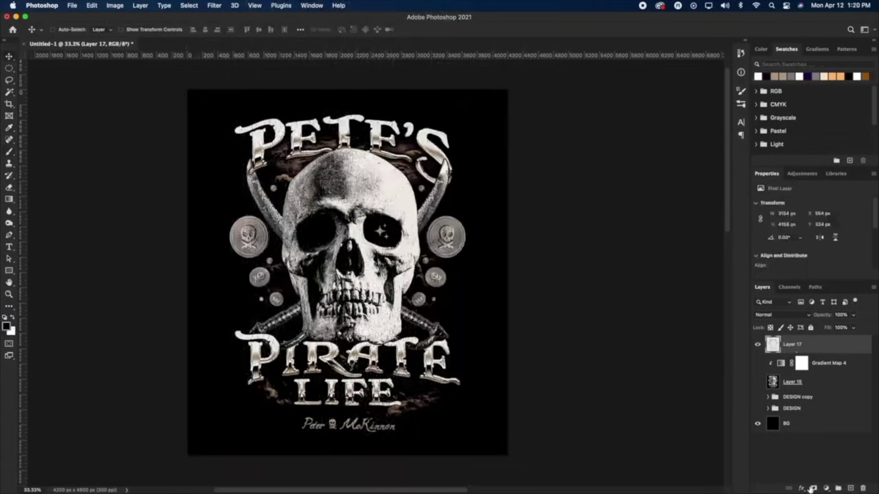
Add a layer mask to Layer 17 and load a 5000 px crackle-texture brush for distressing the artwork.
{"action": "left_click", "coordinate": [813, 489]}
{"action": "key", "text": "b"}
{"action": "left_click", "coordinate": [66, 30]}
{"action": "scroll", "coordinate": [74, 372], "scroll_direction": "down", "scroll_amount": 3}
{"action": "double_click", "coordinate": [75, 371]}
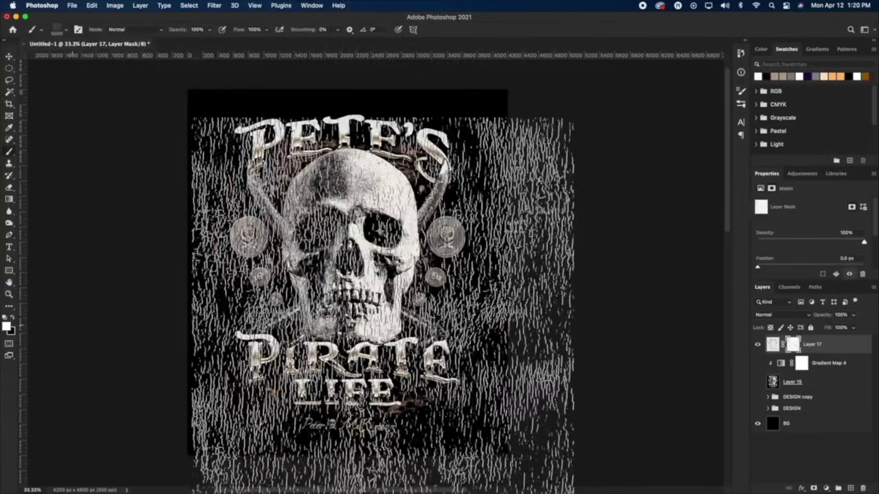
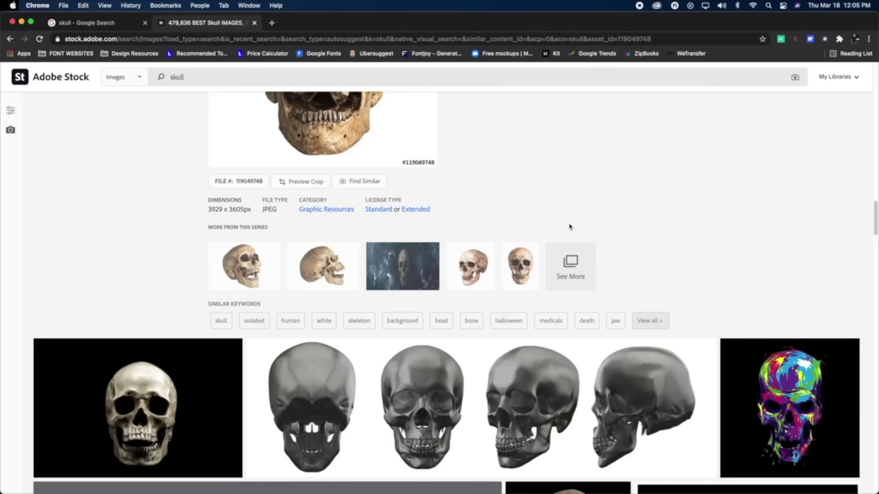
Switch from Adobe Stock to Photoshop and place the open-mouth skull model from the library on the black canvas.
{"action": "scroll", "coordinate": [569, 226], "scroll_direction": "up", "scroll_amount": 7}
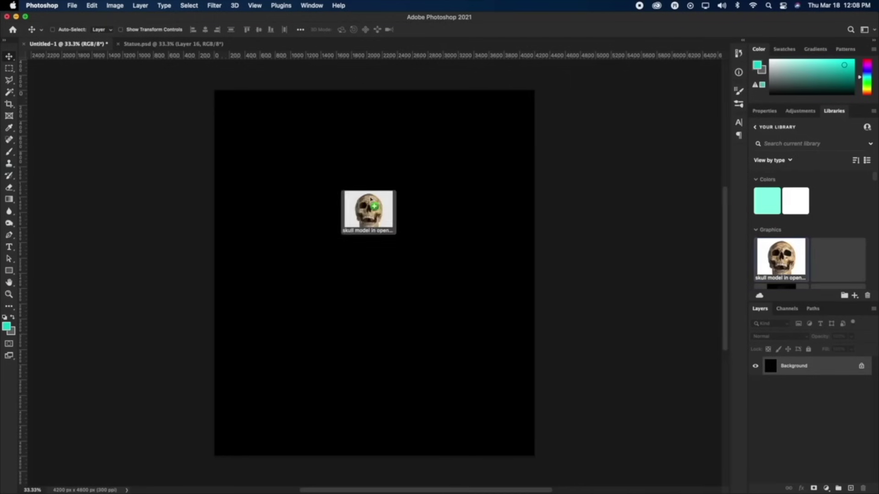
{"action": "left_click_drag", "start_coordinate": [369, 208], "coordinate": [422, 251]}
{"action": "key", "text": "Return"}
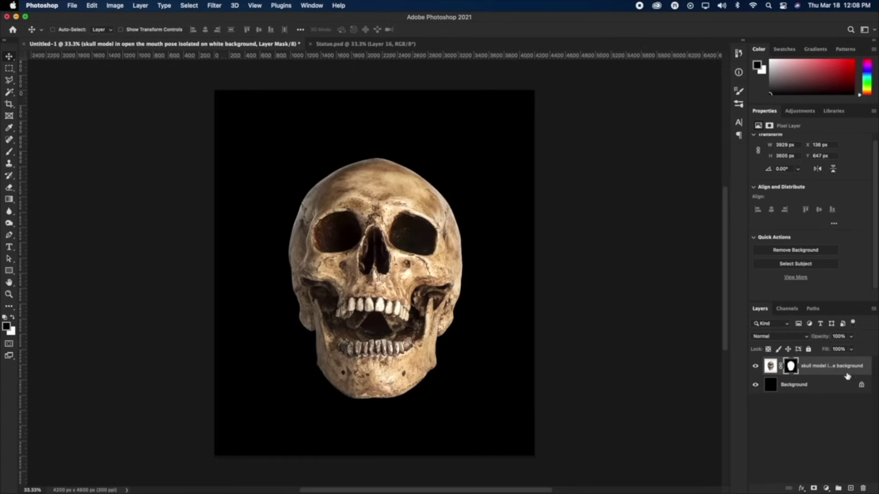
Duplicate the masked skull layer, convert the copy to a smart object and rasterize it.
{"action": "key", "text": "super+j"}
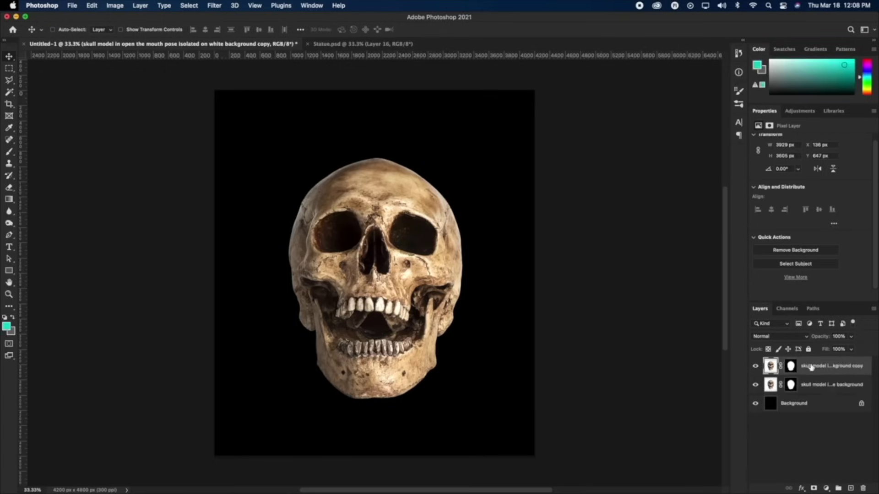
{"action": "right_click", "coordinate": [811, 367]}
{"action": "left_click", "coordinate": [751, 179]}
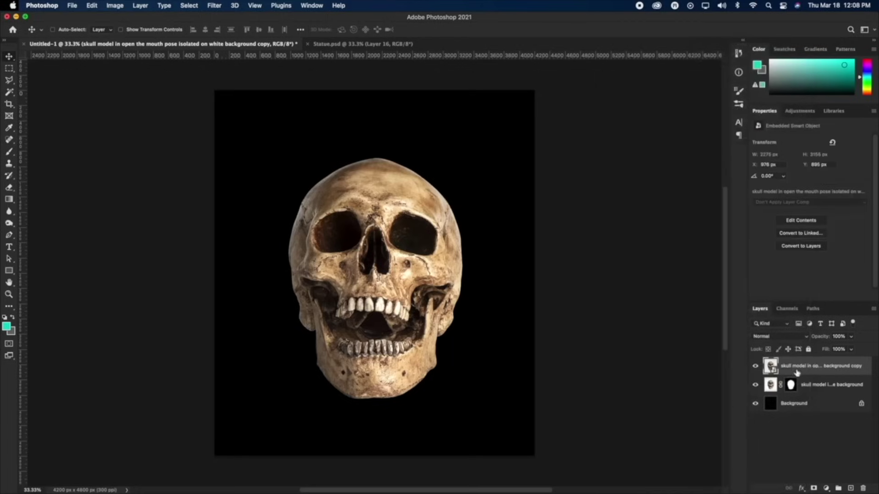
{"action": "right_click", "coordinate": [808, 365]}
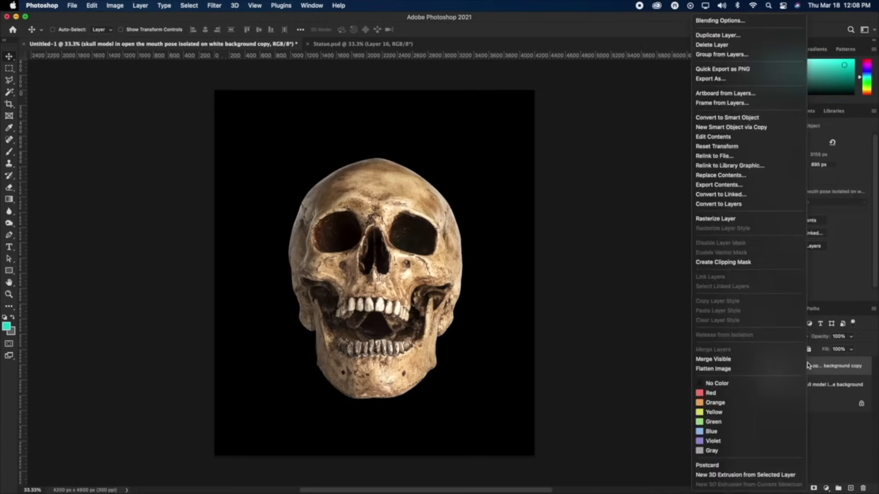
{"action": "left_click", "coordinate": [726, 219]}
Desaturate the rasterized skull copy to black and white.
{"action": "left_click", "coordinate": [114, 5]}
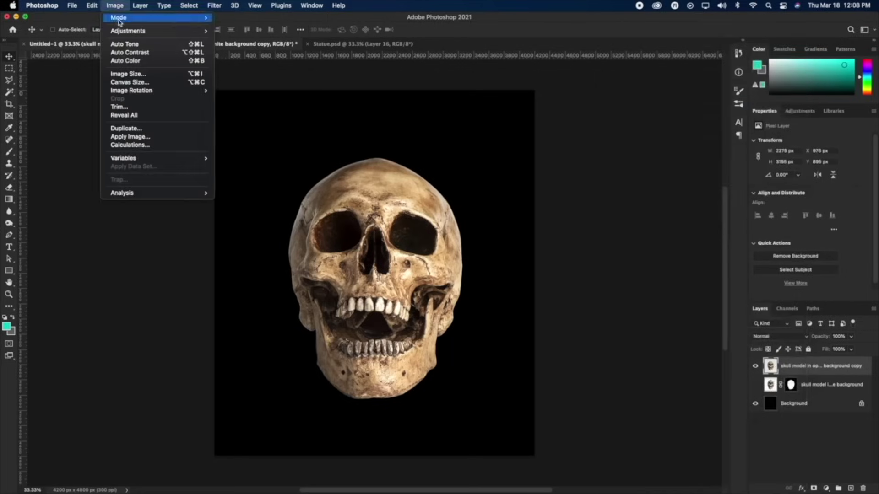
{"action": "mouse_move", "coordinate": [128, 31]}
{"action": "left_click", "coordinate": [276, 200]}
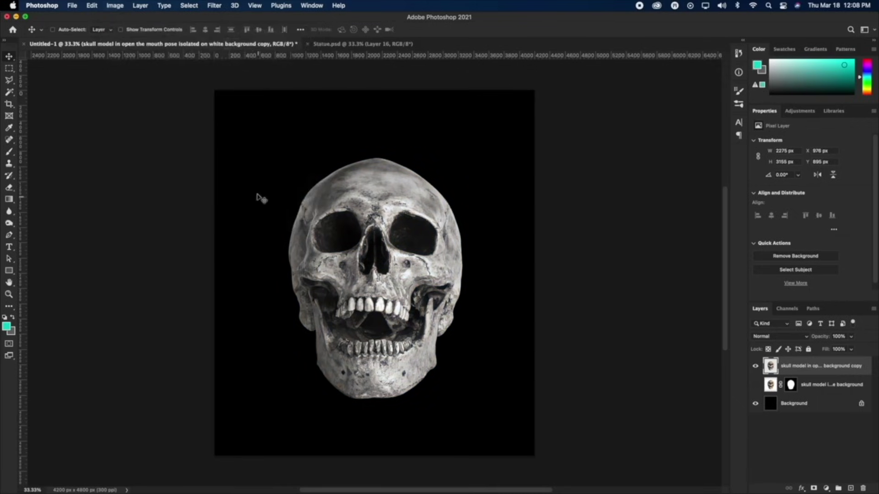
Apply Camera Raw to the skull with Contrast +50, Shadows +50, Whites +36, Blacks -45, Texture +44, Clarity +22, Dehaze +25 and raised Highlights.
{"action": "left_click", "coordinate": [212, 5]}
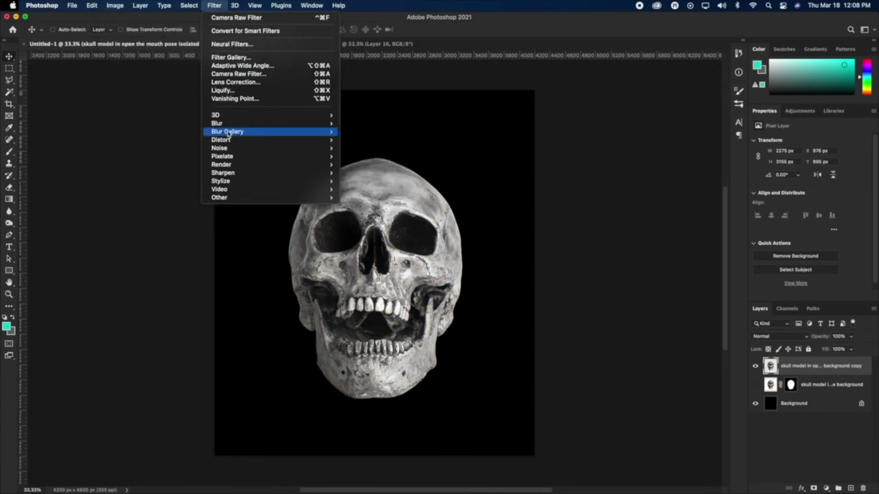
{"action": "left_click", "coordinate": [248, 74]}
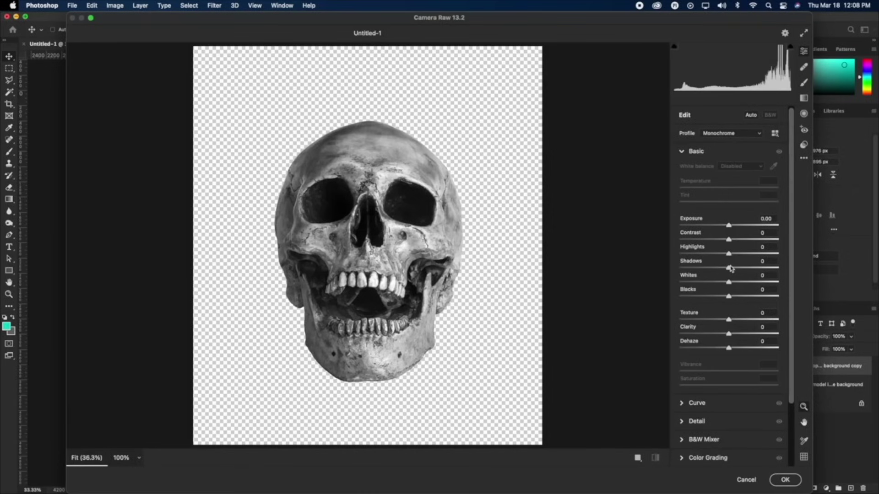
{"action": "left_click_drag", "start_coordinate": [729, 268], "coordinate": [753, 269]}
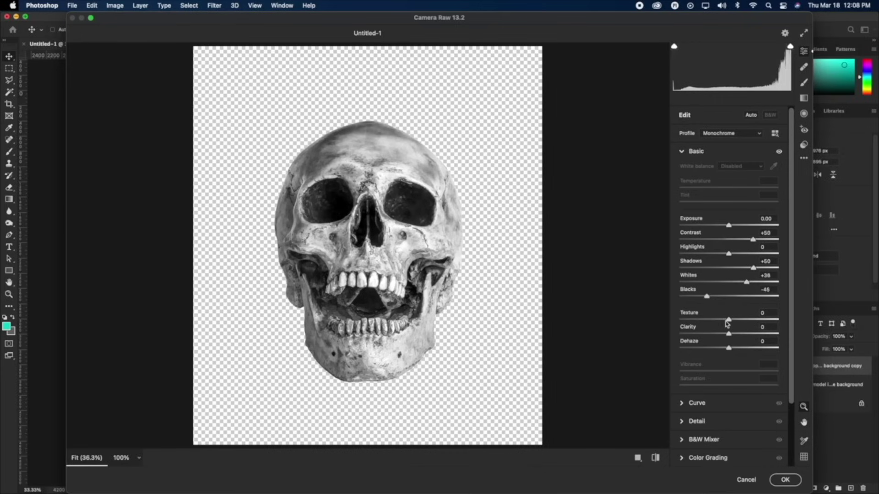
{"action": "left_click_drag", "start_coordinate": [732, 334], "coordinate": [742, 336]}
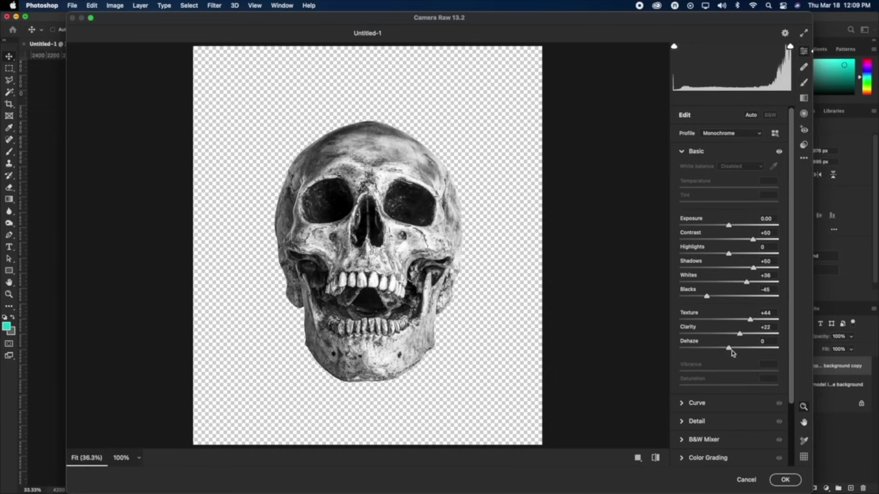
{"action": "left_click_drag", "start_coordinate": [737, 351], "coordinate": [746, 351]}
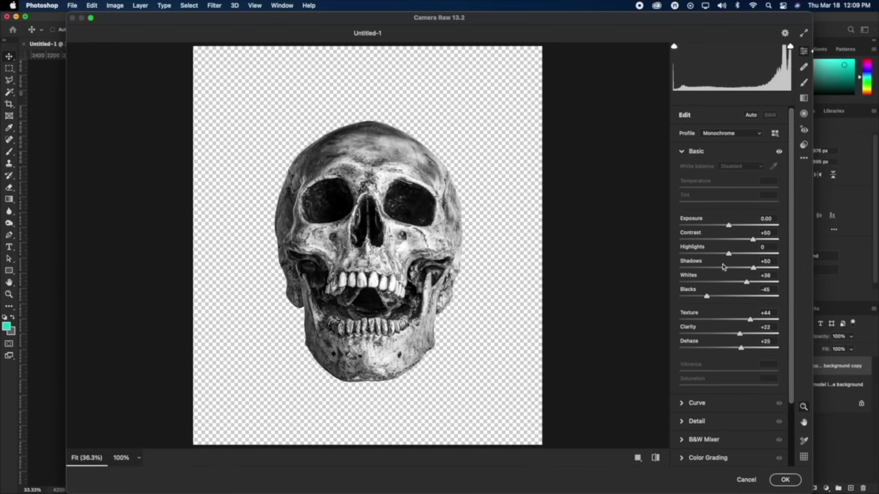
{"action": "left_click_drag", "start_coordinate": [728, 260], "coordinate": [747, 257]}
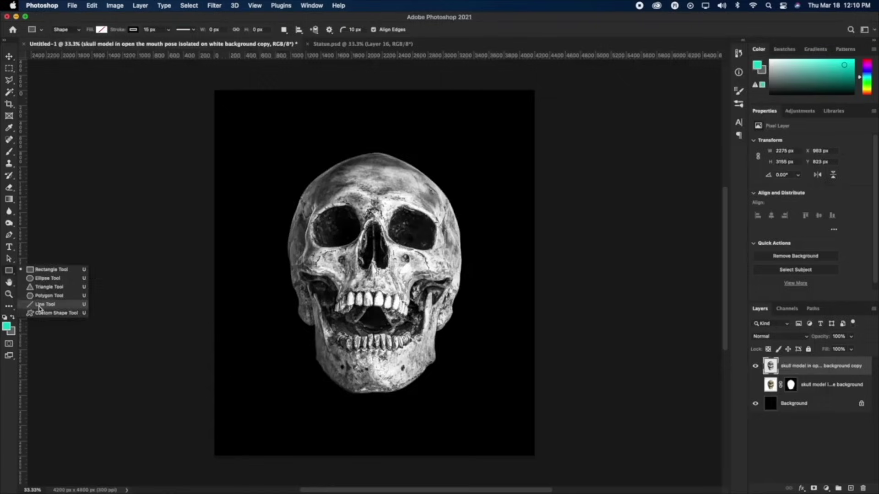
Draw a triangle about 3782 by 3275 px over the skull and centre it on the canvas.
{"action": "left_click", "coordinate": [46, 287]}
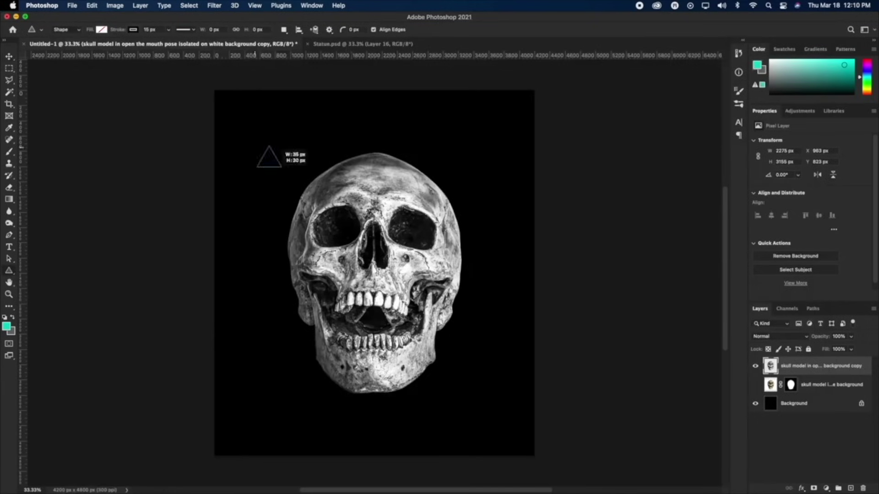
{"action": "left_click_drag", "start_coordinate": [255, 146], "coordinate": [566, 442]}
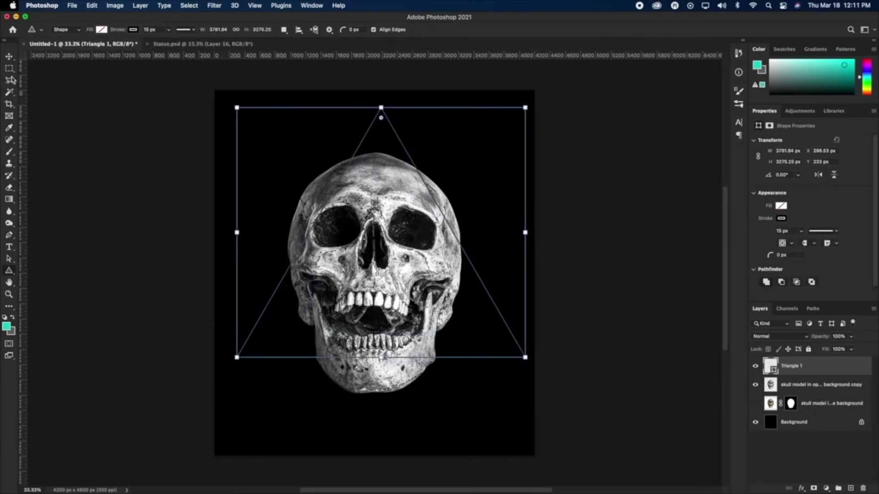
{"action": "left_click", "coordinate": [10, 57]}
{"action": "key", "text": "super+a"}
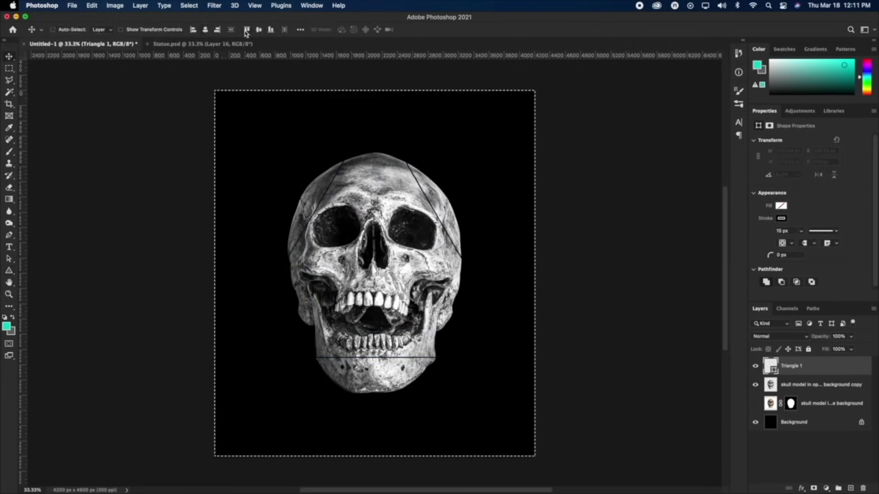
{"action": "left_click", "coordinate": [258, 30]}
{"action": "key", "text": "super+d"}
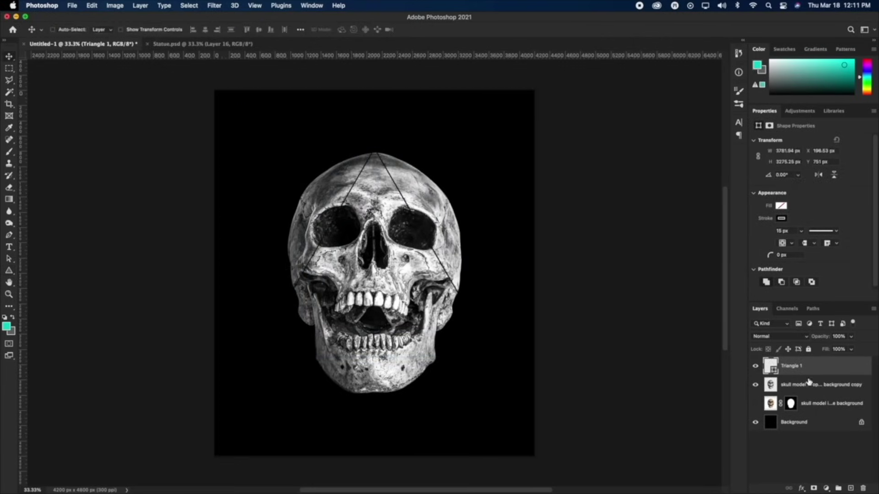
{"action": "left_click_drag", "start_coordinate": [809, 381], "coordinate": [787, 365]}
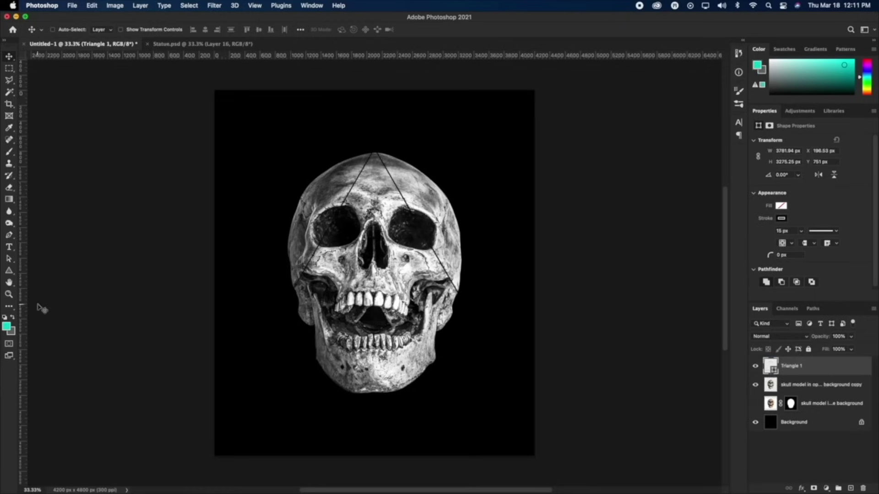
Give the triangle a red stroke and set its stroke width to 66 px.
{"action": "left_click", "coordinate": [10, 271]}
{"action": "left_click", "coordinate": [132, 30]}
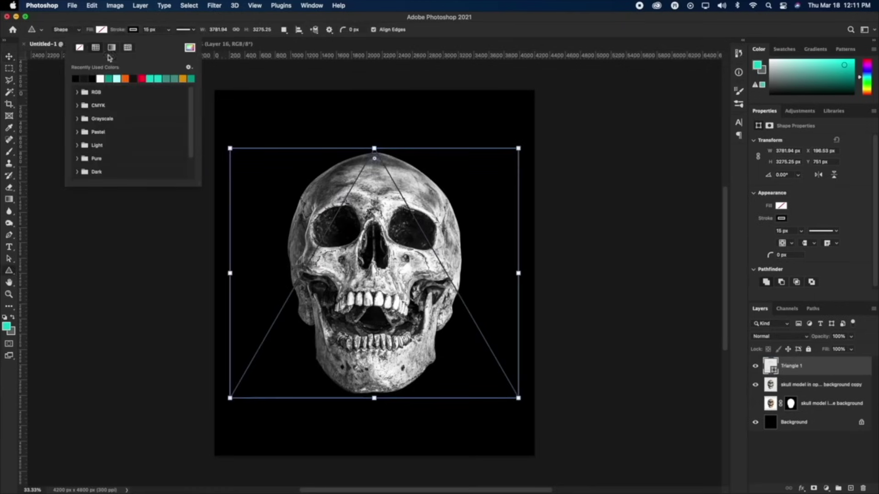
{"action": "left_click", "coordinate": [142, 78]}
{"action": "left_click_drag", "start_coordinate": [121, 33], "coordinate": [136, 33]}
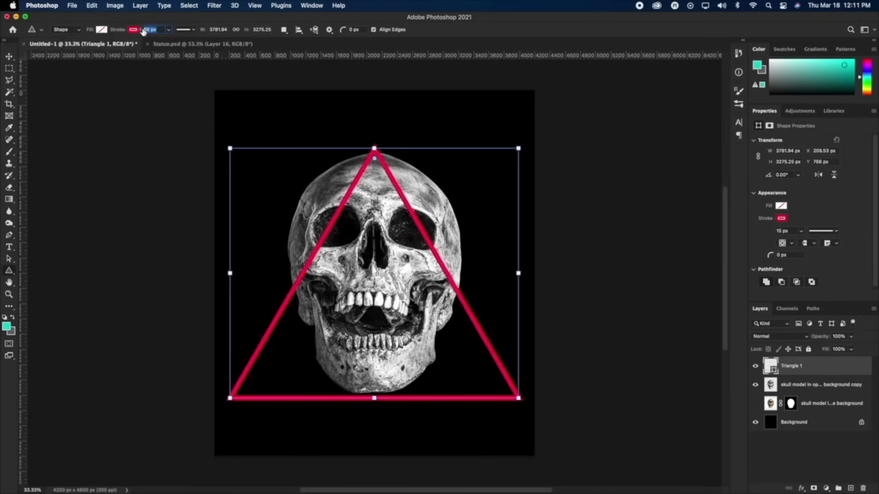
Shrink the triangle proportionally and move it up so its peak rises above the skull.
{"action": "left_click", "coordinate": [10, 56]}
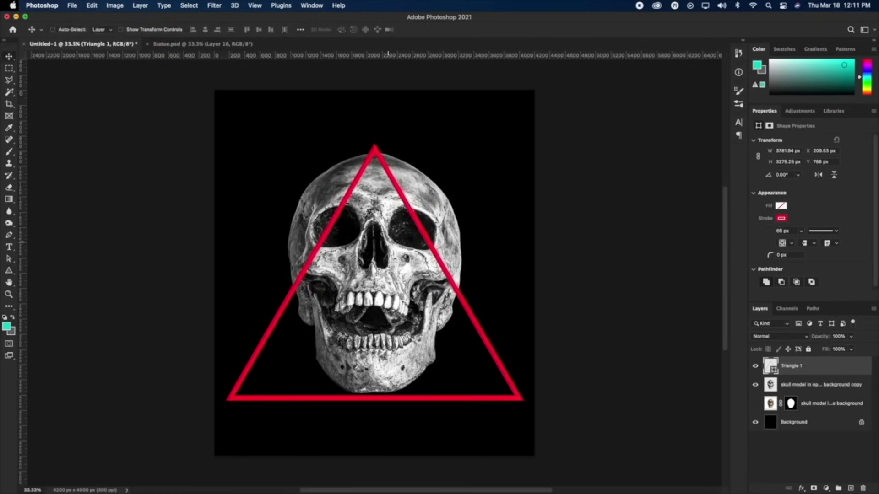
{"action": "left_click_drag", "start_coordinate": [403, 231], "coordinate": [404, 195]}
{"action": "key", "text": "super+t"}
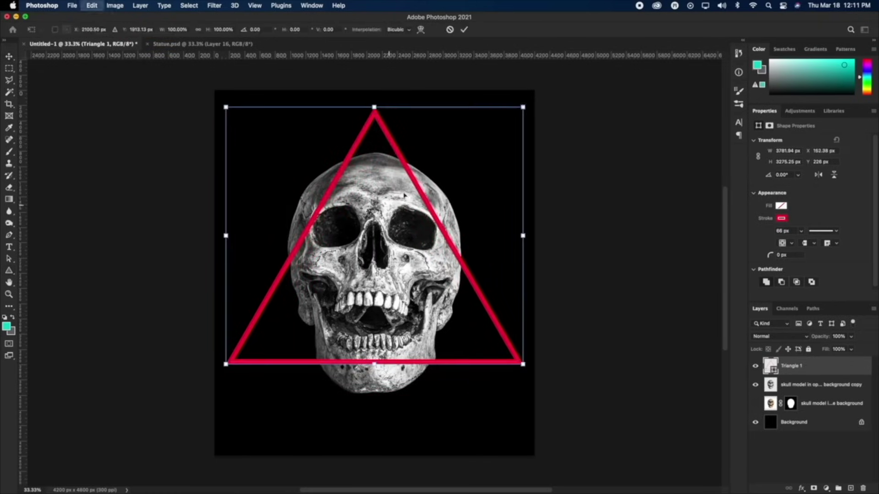
{"action": "left_click_drag", "start_coordinate": [524, 105], "coordinate": [501, 114]}
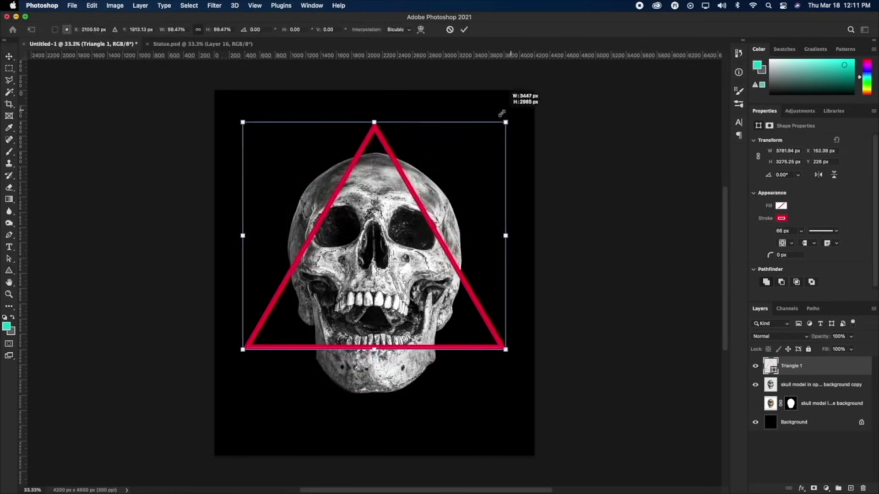
{"action": "left_click_drag", "start_coordinate": [426, 212], "coordinate": [426, 183]}
{"action": "key", "text": "Return"}
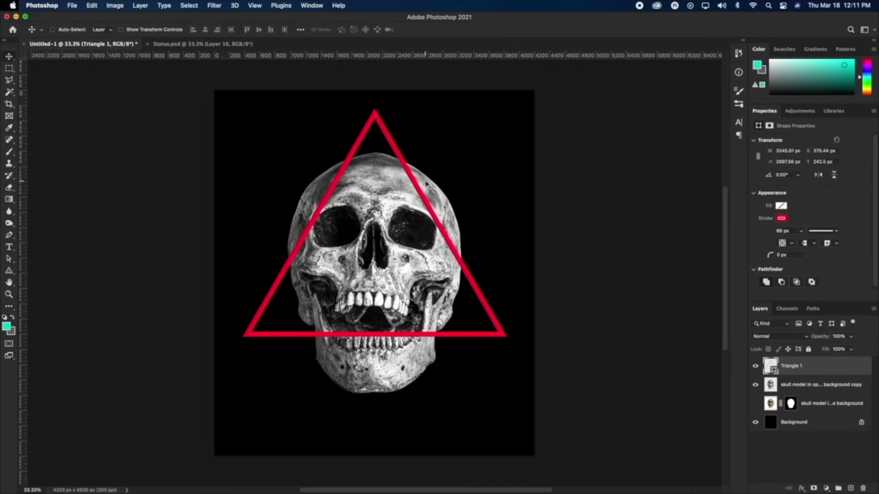
{"action": "key", "text": "super+t"}
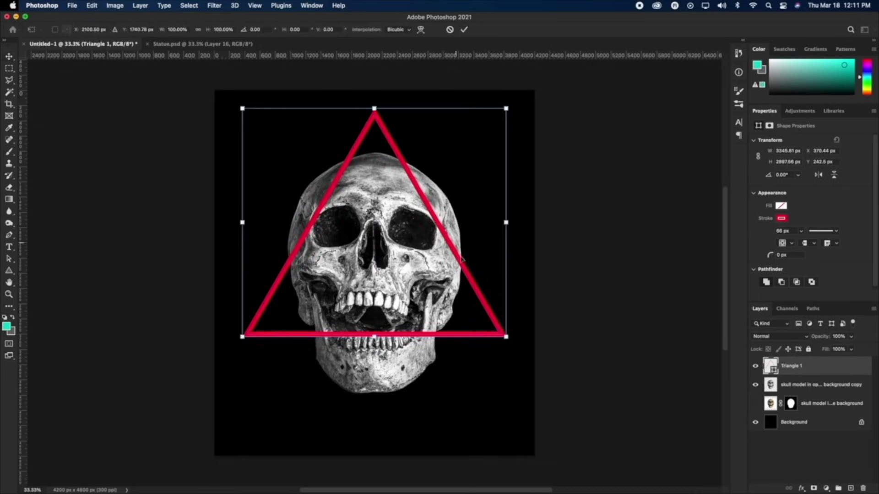
{"action": "left_click_drag", "start_coordinate": [507, 332], "coordinate": [491, 318]}
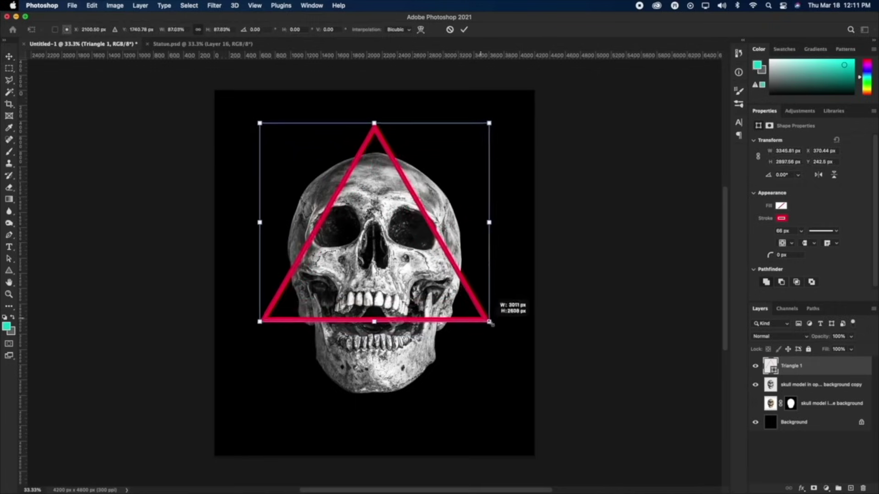
{"action": "left_click_drag", "start_coordinate": [435, 309], "coordinate": [435, 289]}
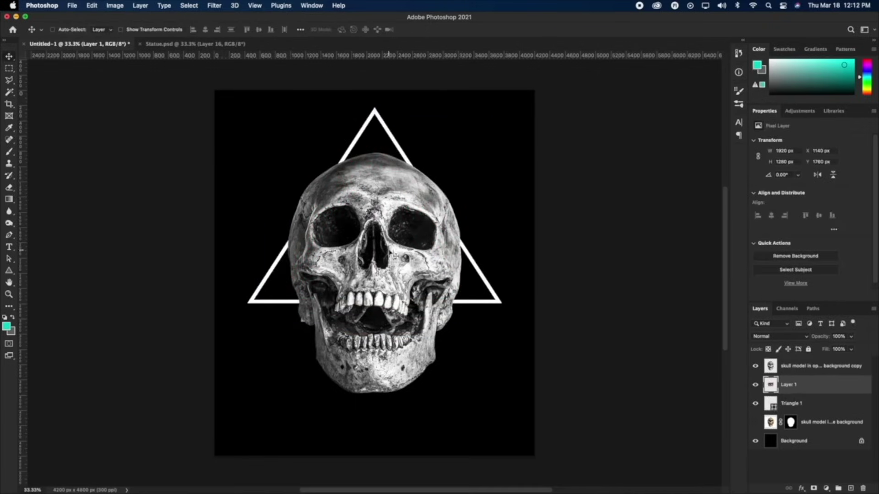
Move the eye image layer above the skull copy and position the picture over the forehead.
{"action": "left_click_drag", "start_coordinate": [330, 352], "coordinate": [370, 157]}
{"action": "left_click_drag", "start_coordinate": [789, 385], "coordinate": [789, 362]}
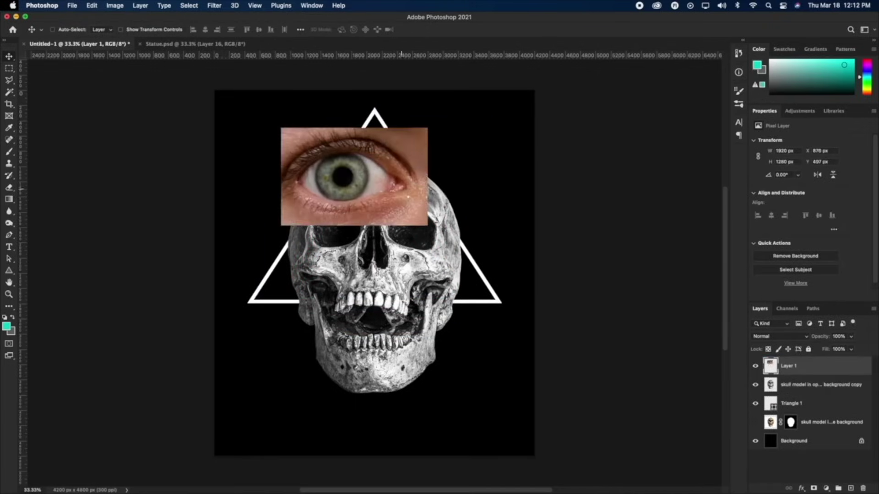
{"action": "left_click_drag", "start_coordinate": [366, 160], "coordinate": [394, 175]}
Try to desaturate the eye image over the forehead.
{"action": "left_click", "coordinate": [91, 5]}
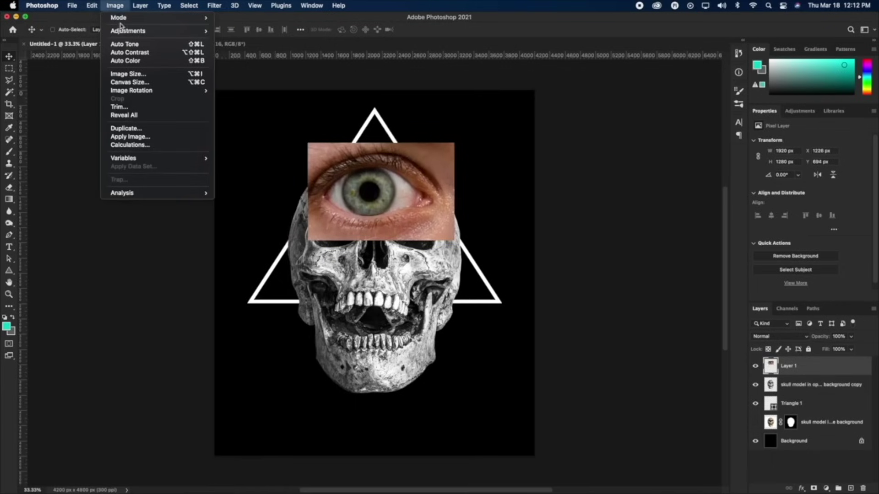
{"action": "mouse_move", "coordinate": [128, 31]}
{"action": "left_click", "coordinate": [247, 199]}
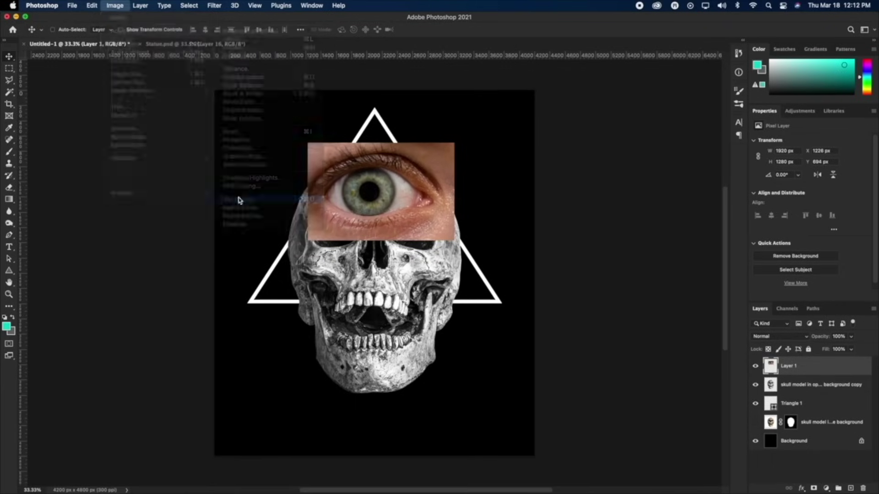
{"action": "mouse_move", "coordinate": [403, 213]}
{"action": "left_mouse_down"}
{"action": "mouse_move", "coordinate": [368, 158]}
{"action": "mouse_move", "coordinate": [395, 294]}
{"action": "mouse_move", "coordinate": [401, 211]}
{"action": "left_mouse_up"}
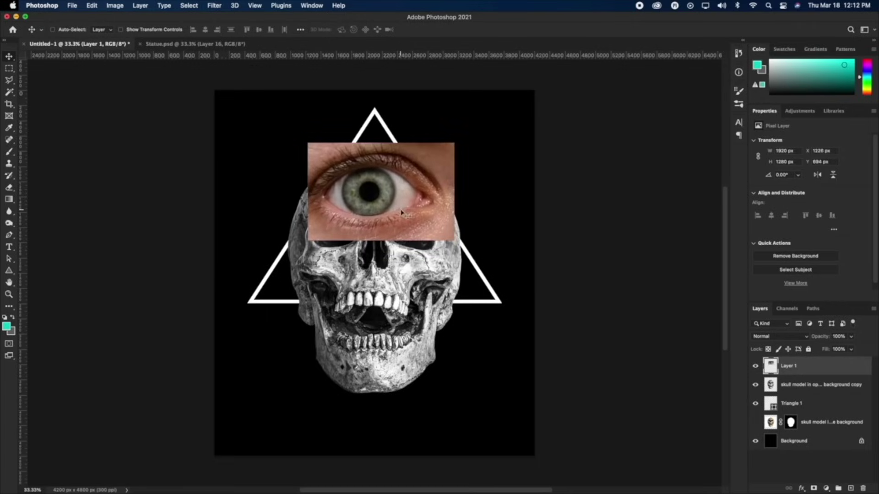
Desaturate the eye image beside the skull and brighten its highlights with Levels.
{"action": "left_click_drag", "start_coordinate": [403, 212], "coordinate": [472, 144]}
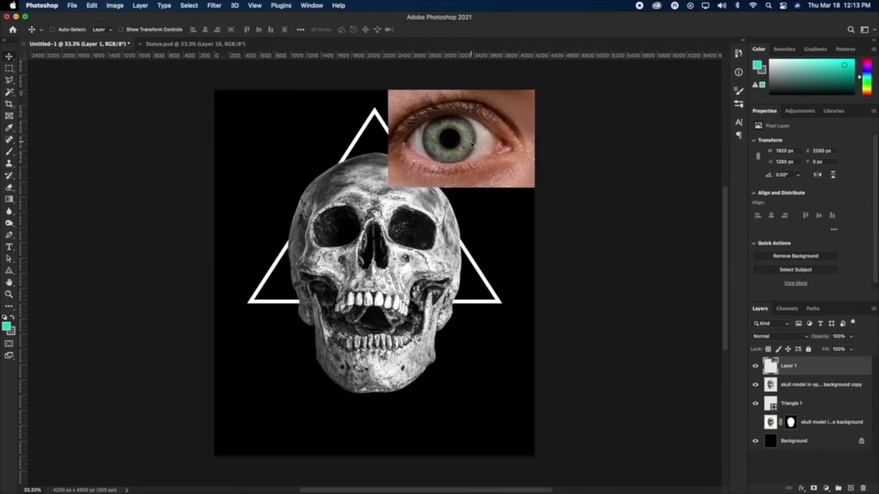
{"action": "left_click", "coordinate": [116, 5]}
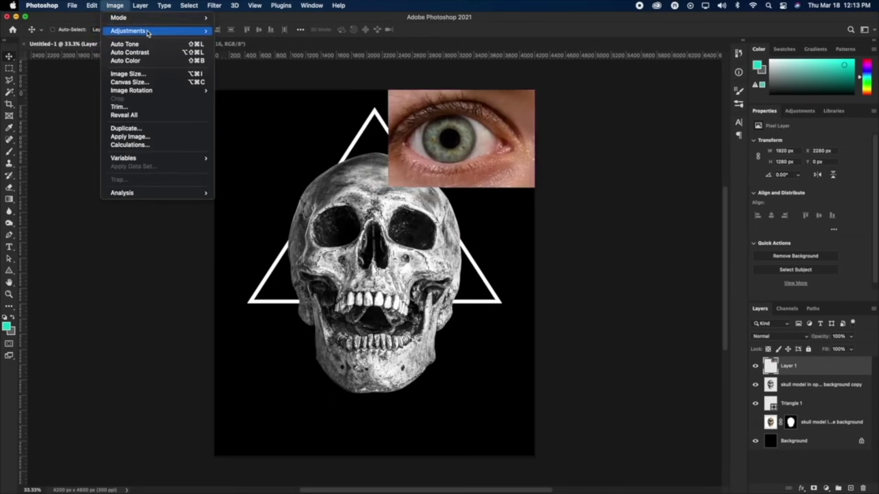
{"action": "mouse_move", "coordinate": [138, 31]}
{"action": "left_click", "coordinate": [238, 201]}
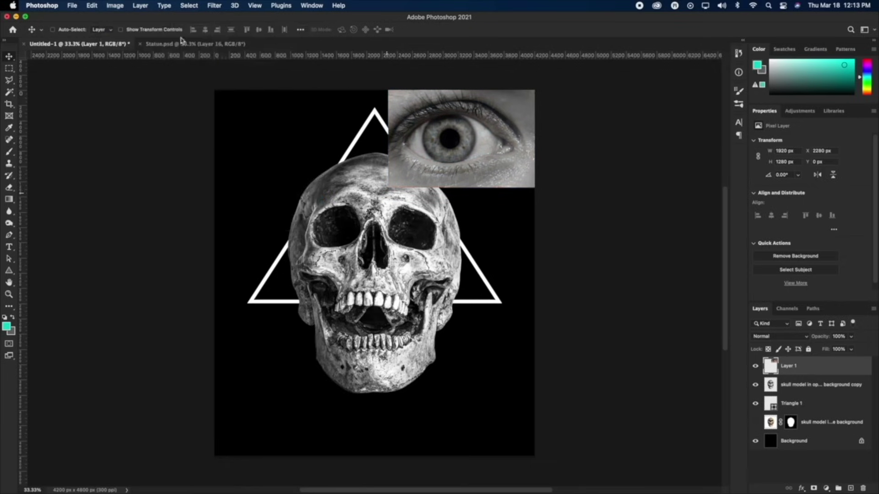
{"action": "left_click", "coordinate": [115, 5]}
{"action": "mouse_move", "coordinate": [137, 31]}
{"action": "left_click", "coordinate": [229, 42]}
{"action": "mouse_move", "coordinate": [736, 265]}
{"action": "left_mouse_down"}
{"action": "mouse_move", "coordinate": [677, 267]}
{"action": "mouse_move", "coordinate": [719, 266]}
{"action": "left_mouse_up"}
{"action": "key", "text": "Return"}
Scale the eye image down onto the forehead and widen its lower edge in perspective.
{"action": "key", "text": "super+t"}
{"action": "left_click_drag", "start_coordinate": [534, 90], "coordinate": [424, 154]}
{"action": "right_click", "coordinate": [404, 182]}
{"action": "left_click", "coordinate": [426, 240]}
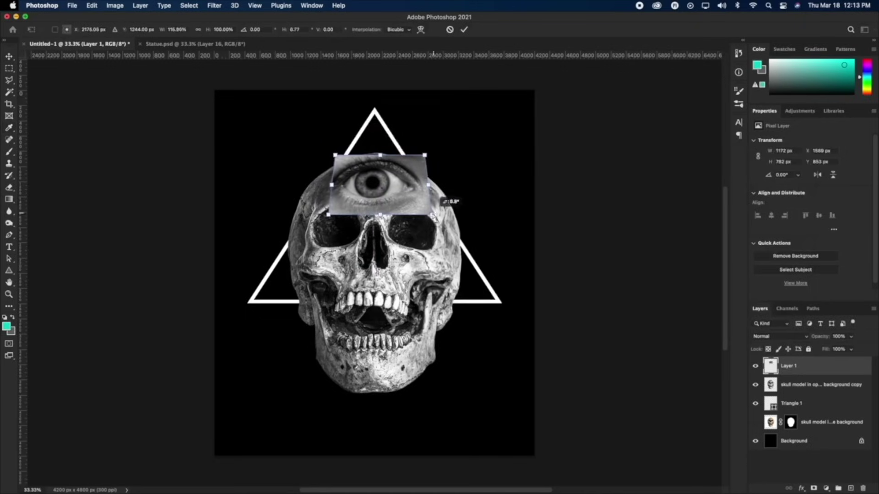
{"action": "left_click_drag", "start_coordinate": [425, 213], "coordinate": [431, 215]}
{"action": "left_click_drag", "start_coordinate": [386, 186], "coordinate": [388, 189]}
{"action": "key", "text": "Return"}
Clip the eye layer to the skull copy and add a layer mask to it.
{"action": "key", "text": "z"}
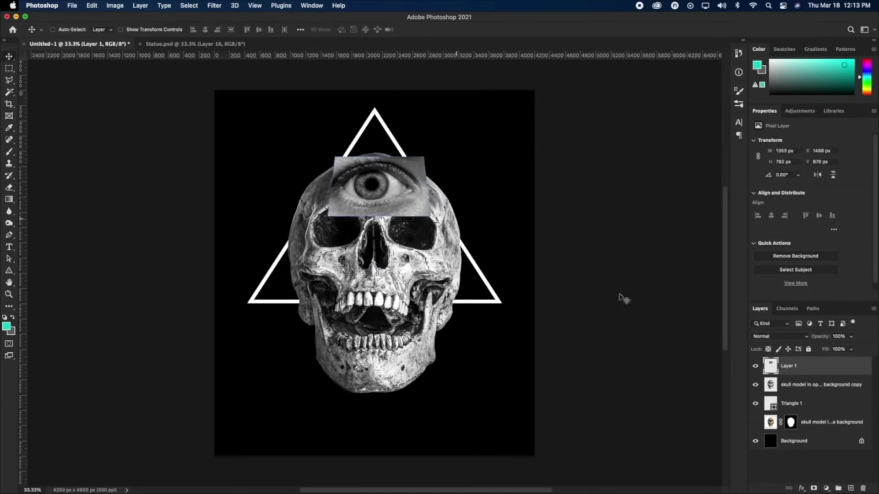
{"action": "left_click", "coordinate": [805, 375], "text": "alt"}
{"action": "left_click", "coordinate": [403, 172]}
Paint black on the eye layer's mask with a larger soft brush to blend the image's edges into the skull.
{"action": "key", "text": "d"}
{"action": "key", "text": "b"}
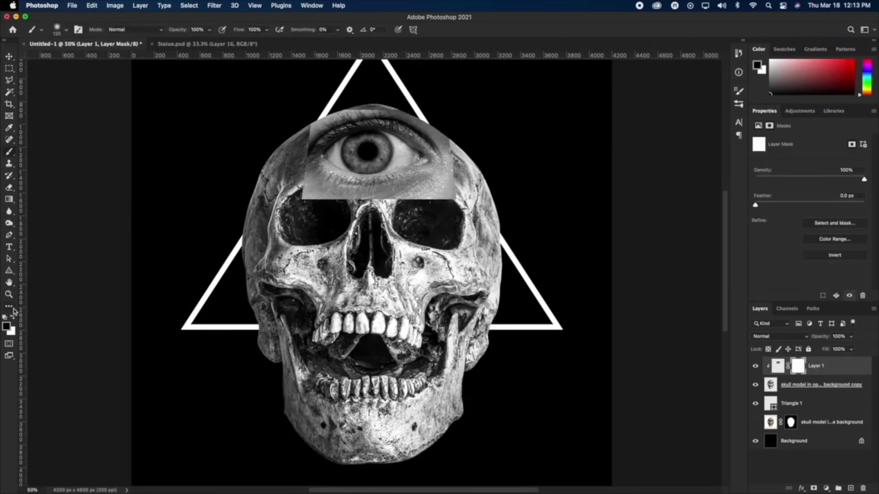
{"action": "key", "text": "bracketright"}
{"action": "key", "text": "bracketright"}
{"action": "key", "text": "bracketright"}
{"action": "left_click_drag", "start_coordinate": [304, 190], "coordinate": [339, 202]}
{"action": "left_click_drag", "start_coordinate": [444, 210], "coordinate": [421, 209]}
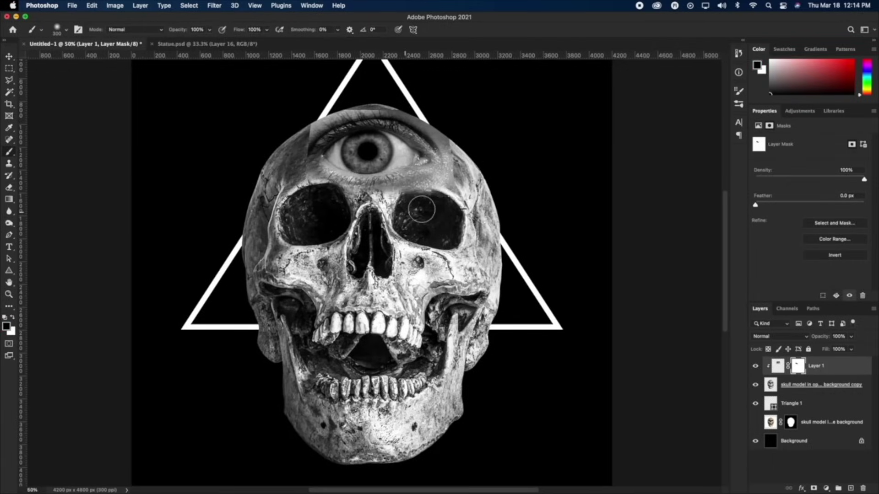
{"action": "left_click_drag", "start_coordinate": [430, 110], "coordinate": [437, 146]}
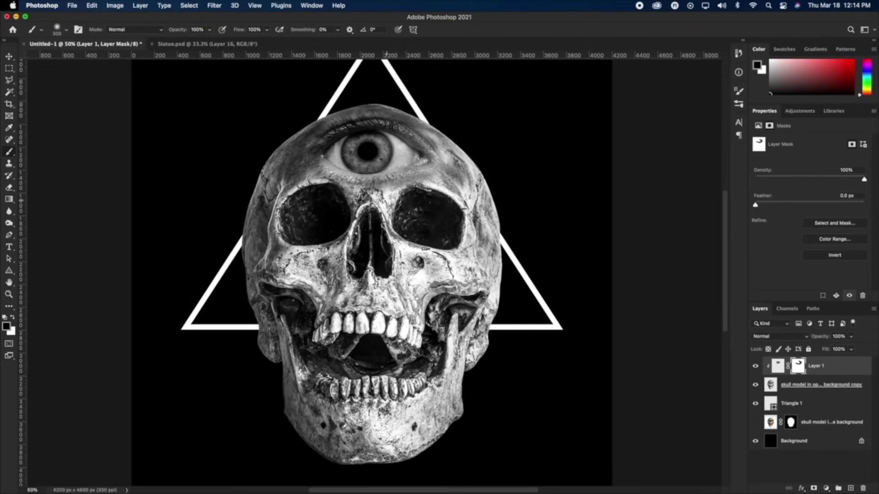
Scale the masked eye to 84.70% and nudge it into place on the forehead.
{"action": "key", "text": "ctrl+t"}
{"action": "left_click_drag", "start_coordinate": [391, 158], "coordinate": [393, 161]}
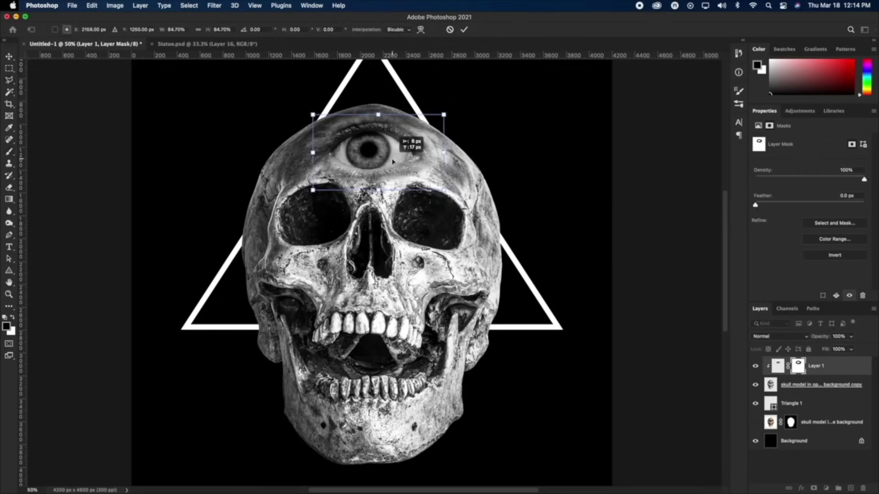
{"action": "key", "text": "Return"}
Open the Levels adjustment for the blended eye layer.
{"action": "left_click", "coordinate": [9, 152]}
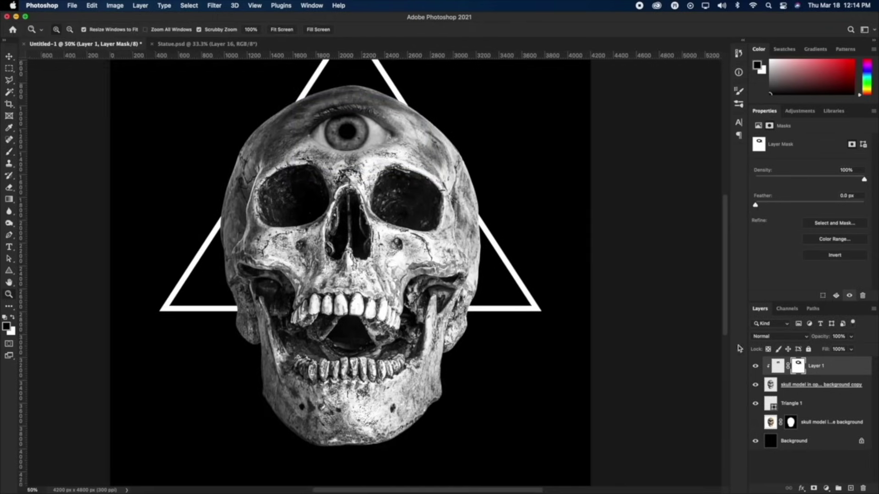
{"action": "left_click", "coordinate": [115, 6]}
{"action": "left_click", "coordinate": [302, 39]}
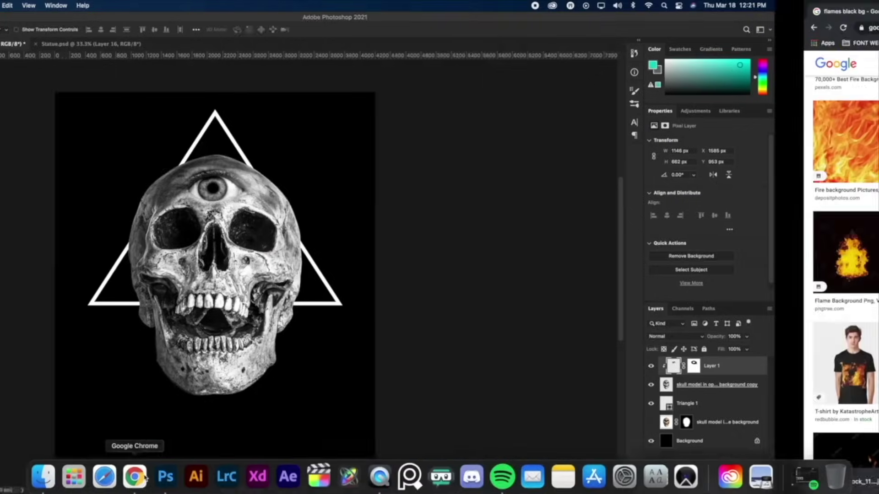
Switch to Chrome, browse the "flames black bg" image results and copy the tall fire picture with flying sparks.
{"action": "left_click", "coordinate": [124, 476]}
{"action": "scroll", "coordinate": [276, 249], "scroll_direction": "down", "scroll_amount": 5}
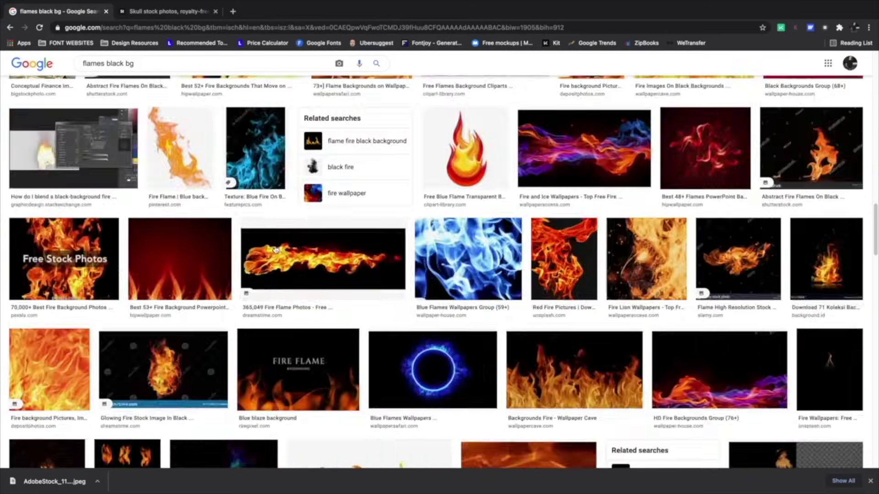
{"action": "scroll", "coordinate": [276, 250], "scroll_direction": "up", "scroll_amount": 10}
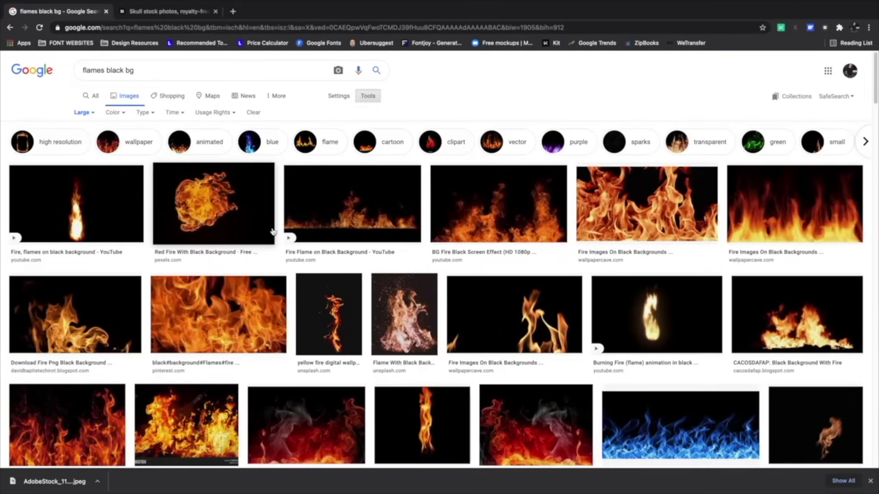
{"action": "scroll", "coordinate": [273, 232], "scroll_direction": "down", "scroll_amount": 2}
{"action": "left_click", "coordinate": [67, 348]}
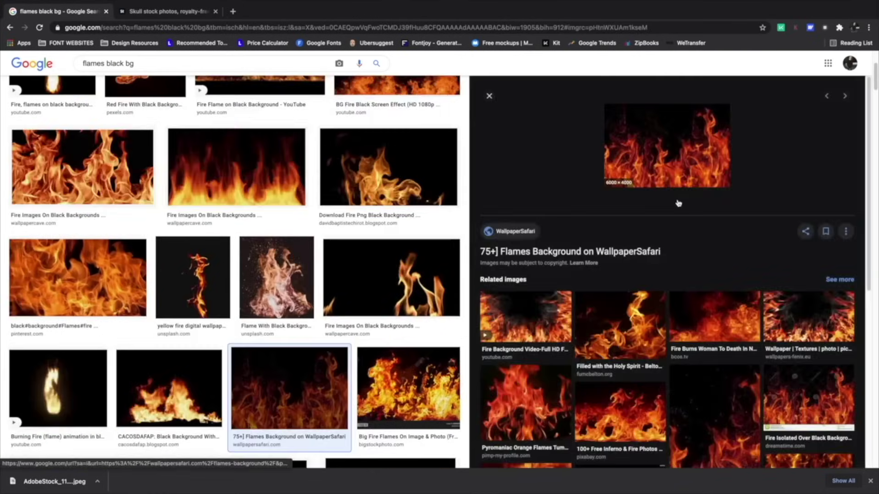
{"action": "left_click", "coordinate": [714, 414]}
{"action": "right_click", "coordinate": [684, 221]}
{"action": "left_click", "coordinate": [714, 324]}
Switch to Photoshop, paste the flame picture above the skull and enlarge it to about 2535 by 3800 px.
{"action": "mouse_move", "coordinate": [207, 469]}
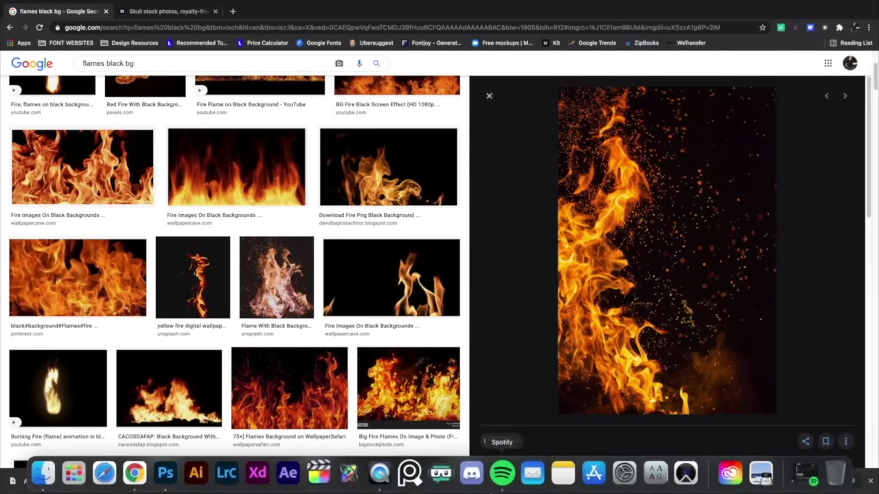
{"action": "left_click", "coordinate": [165, 472]}
{"action": "key", "text": "ctrl+v"}
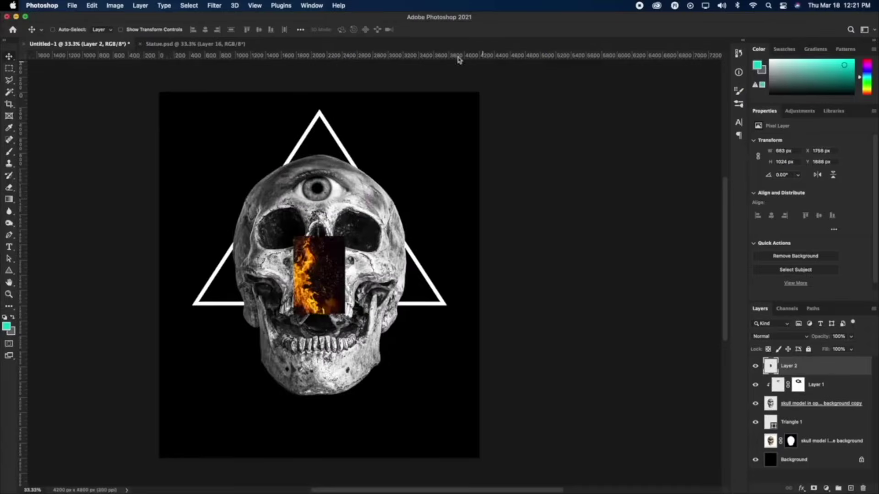
{"action": "key", "text": "ctrl+t"}
{"action": "left_click_drag", "start_coordinate": [345, 237], "coordinate": [429, 137]}
{"action": "key", "text": "Return"}
Blend the flame layer in Screen mode and shift it over to the skull's left side.
{"action": "left_click", "coordinate": [778, 336]}
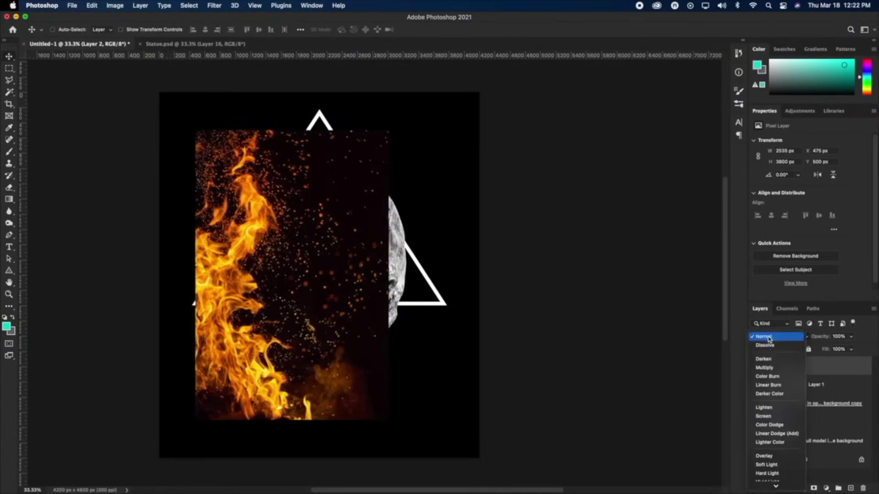
{"action": "left_click", "coordinate": [780, 415]}
{"action": "left_click_drag", "start_coordinate": [364, 301], "coordinate": [344, 308]}
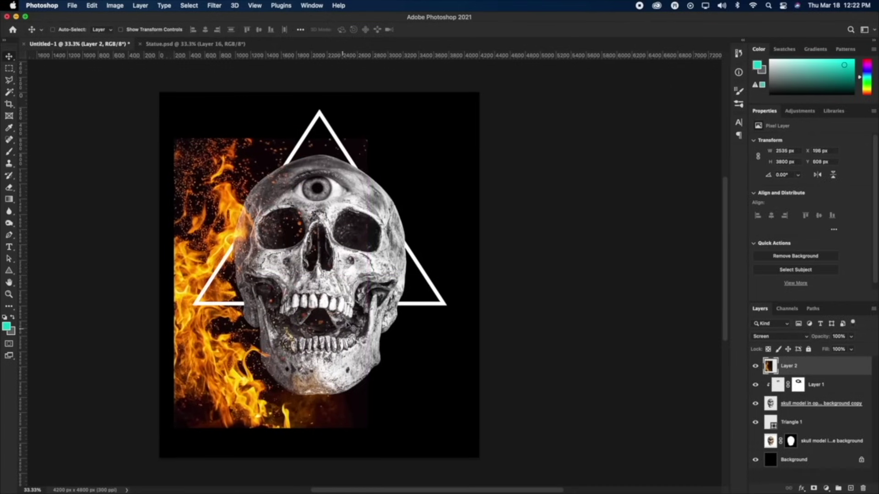
Add a mask to the flame layer and paint out its hard outer edges with a soft black brush enlarged to 1000 px.
{"action": "left_click", "coordinate": [813, 489]}
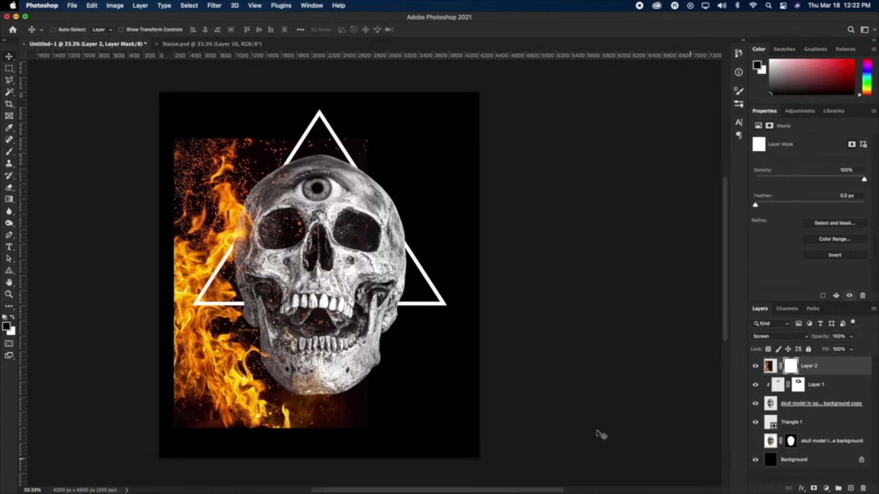
{"action": "left_click", "coordinate": [9, 151]}
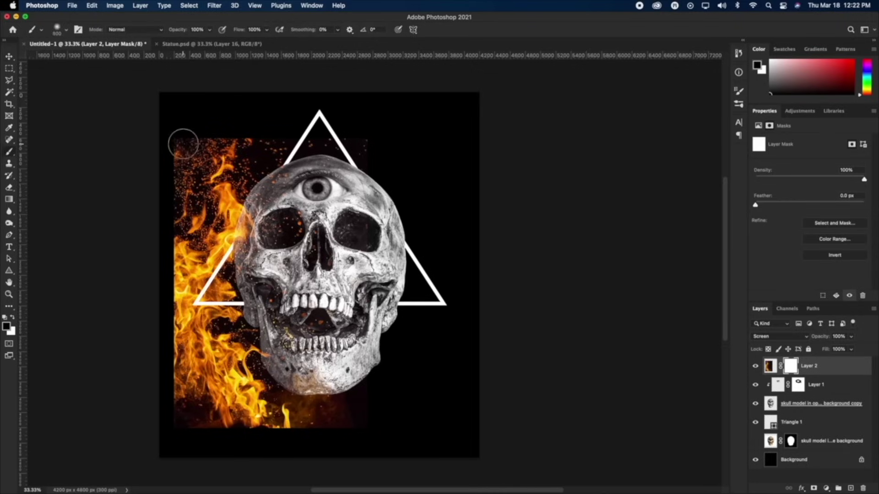
{"action": "left_click_drag", "start_coordinate": [183, 142], "coordinate": [171, 121]}
{"action": "key", "text": "bracketright"}
{"action": "key", "text": "bracketright"}
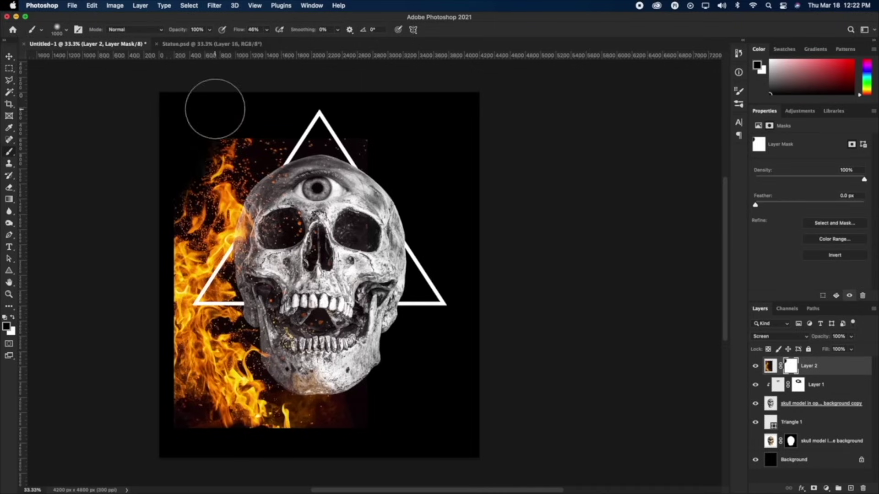
{"action": "mouse_move", "coordinate": [130, 332]}
{"action": "left_mouse_down"}
{"action": "mouse_move", "coordinate": [141, 311]}
{"action": "mouse_move", "coordinate": [143, 378]}
{"action": "mouse_move", "coordinate": [158, 401]}
{"action": "mouse_move", "coordinate": [178, 410]}
{"action": "mouse_move", "coordinate": [158, 444]}
{"action": "mouse_move", "coordinate": [160, 355]}
{"action": "mouse_move", "coordinate": [144, 325]}
{"action": "mouse_move", "coordinate": [135, 351]}
{"action": "mouse_move", "coordinate": [175, 195]}
{"action": "mouse_move", "coordinate": [149, 440]}
{"action": "mouse_move", "coordinate": [161, 446]}
{"action": "mouse_move", "coordinate": [163, 476]}
{"action": "mouse_move", "coordinate": [208, 443]}
{"action": "mouse_move", "coordinate": [233, 459]}
{"action": "mouse_move", "coordinate": [300, 457]}
{"action": "mouse_move", "coordinate": [264, 452]}
{"action": "mouse_move", "coordinate": [320, 424]}
{"action": "mouse_move", "coordinate": [367, 371]}
{"action": "mouse_move", "coordinate": [236, 450]}
{"action": "mouse_move", "coordinate": [295, 449]}
{"action": "mouse_move", "coordinate": [210, 455]}
{"action": "mouse_move", "coordinate": [131, 436]}
{"action": "mouse_move", "coordinate": [200, 437]}
{"action": "mouse_move", "coordinate": [131, 424]}
{"action": "mouse_move", "coordinate": [326, 434]}
{"action": "mouse_move", "coordinate": [284, 410]}
{"action": "mouse_move", "coordinate": [143, 422]}
{"action": "mouse_move", "coordinate": [190, 439]}
{"action": "left_mouse_up"}
{"action": "key", "text": "super+z"}
{"action": "key", "text": "super+z"}
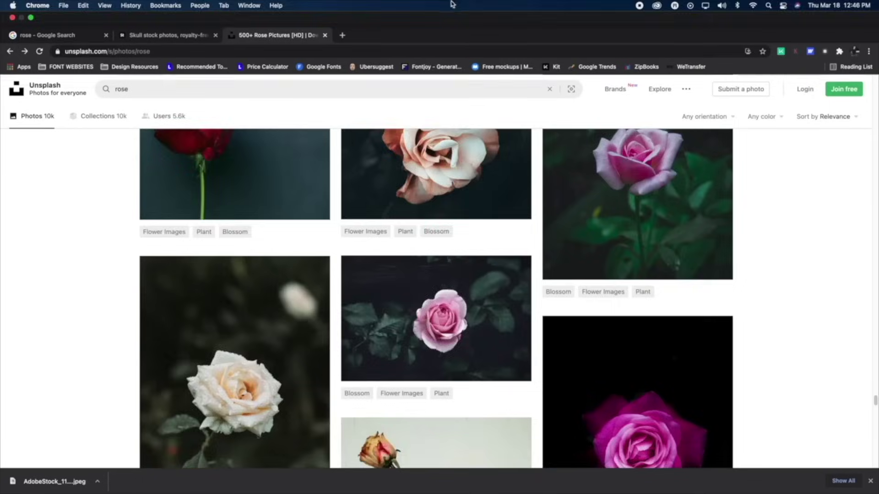
Switch to Chrome and browse the Unsplash rose photos for a suitable flower.
{"action": "scroll", "coordinate": [410, 362], "scroll_direction": "down", "scroll_amount": 10}
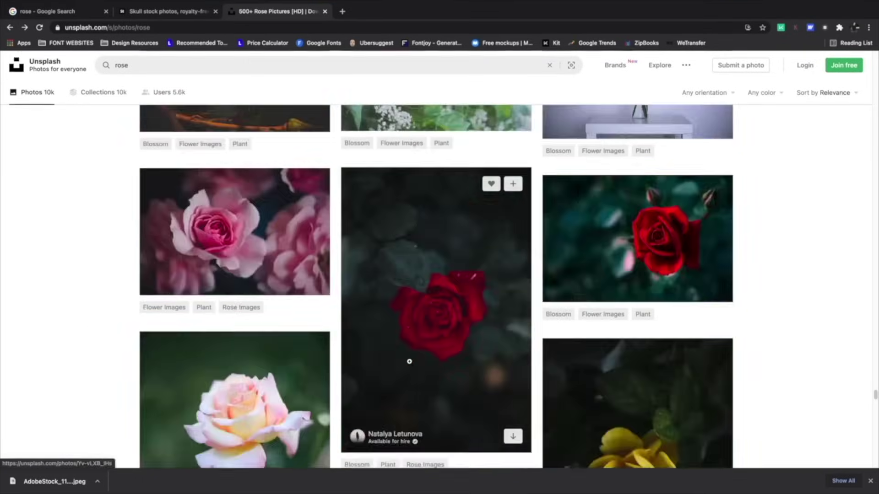
{"action": "scroll", "coordinate": [409, 362], "scroll_direction": "down", "scroll_amount": 20}
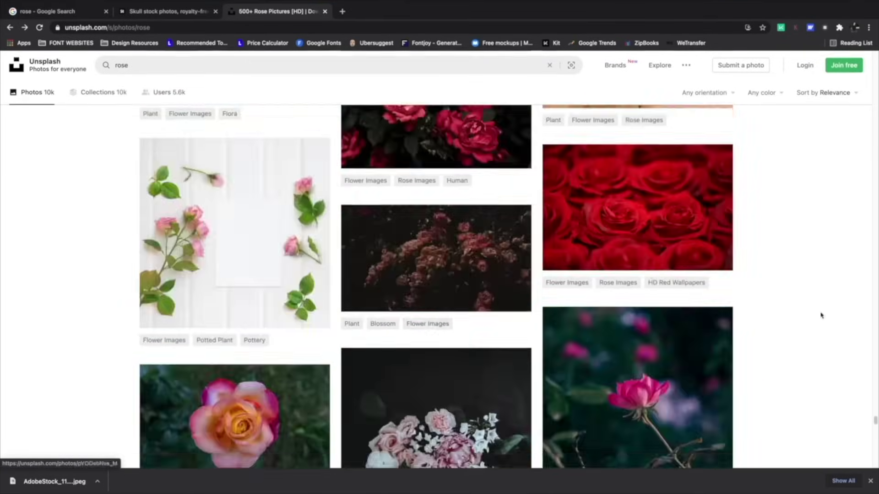
{"action": "scroll", "coordinate": [786, 311], "scroll_direction": "down", "scroll_amount": 20}
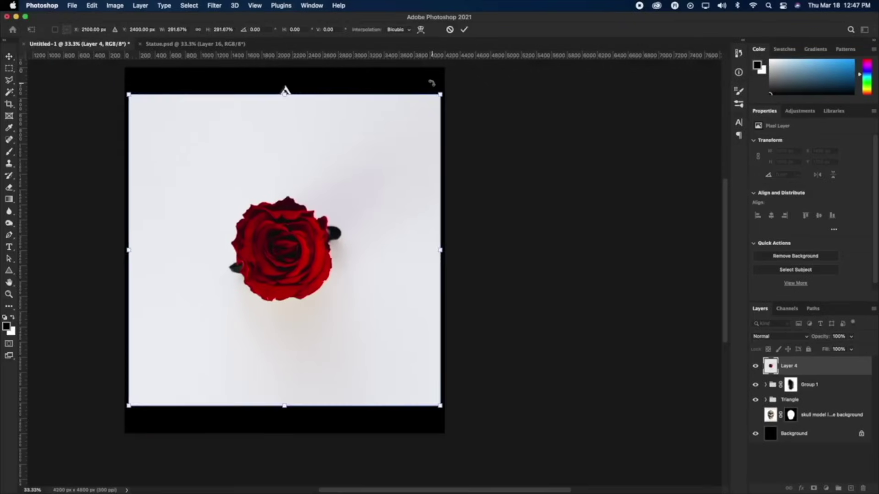
Switch to Photoshop, scale the pasted top-view rose to 291.67% and move it up onto the top of the skull.
{"action": "key", "text": "Return"}
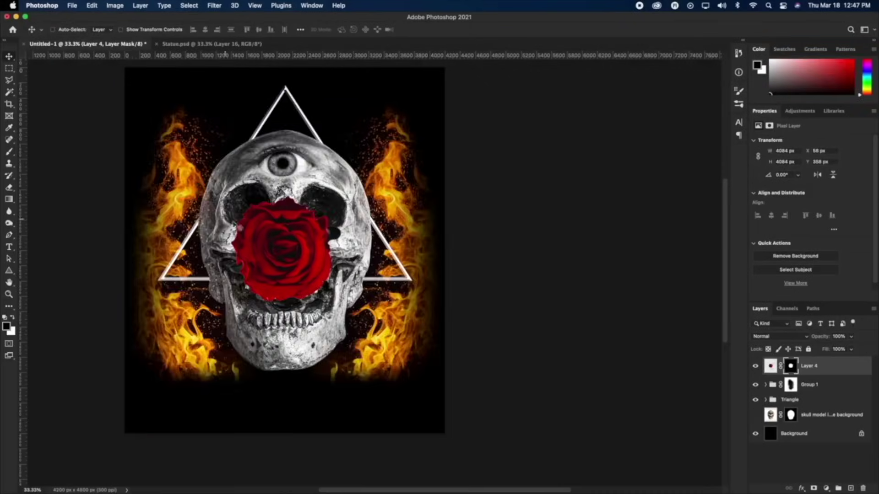
{"action": "left_click_drag", "start_coordinate": [357, 223], "coordinate": [357, 90]}
Outline the leftover leaf pieces on both sides of the rose with the Polygonal Lasso and cut them away.
{"action": "key", "text": "z"}
{"action": "left_click", "coordinate": [321, 110]}
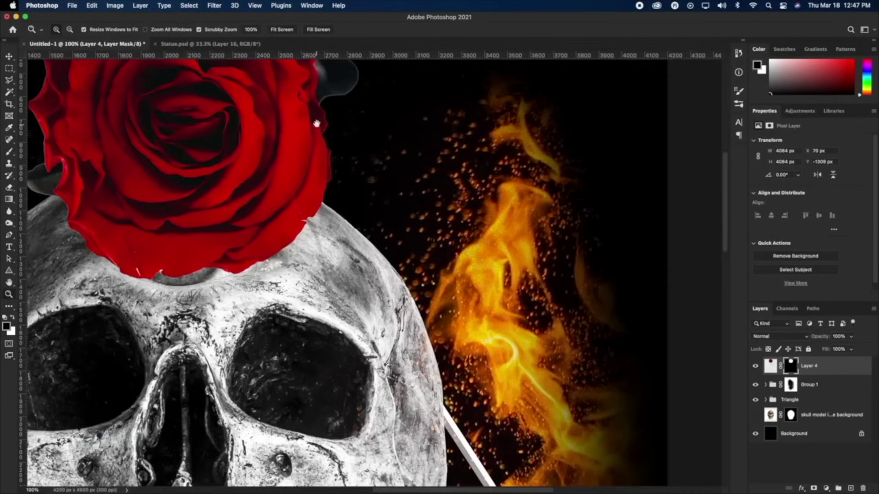
{"action": "left_click_drag", "start_coordinate": [317, 124], "coordinate": [385, 197]}
{"action": "key", "text": "l"}
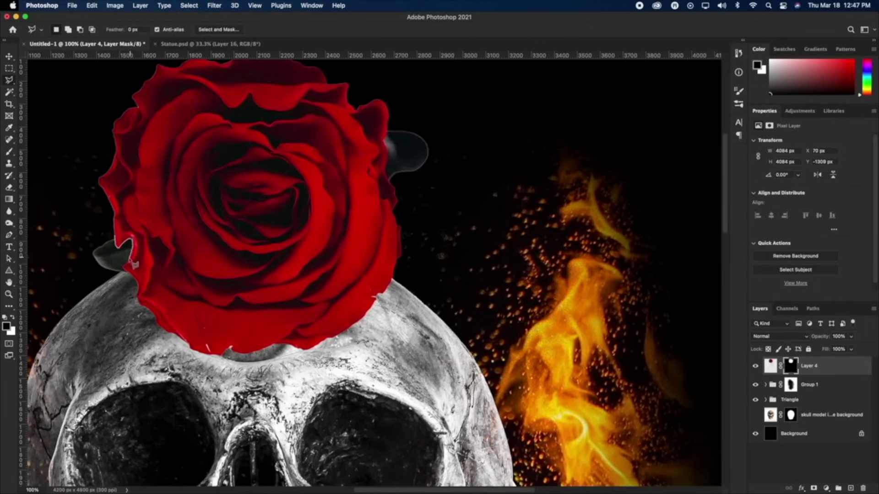
{"action": "left_click", "coordinate": [49, 241]}
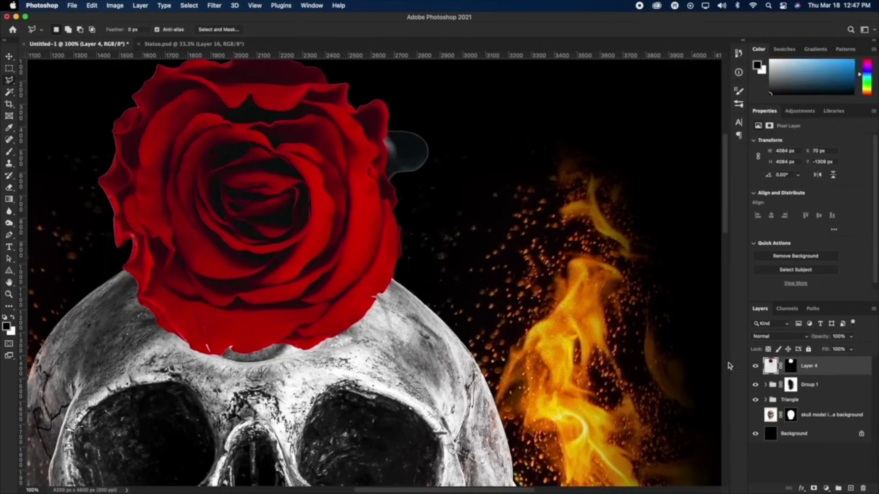
{"action": "left_click_drag", "start_coordinate": [394, 154], "coordinate": [326, 219]}
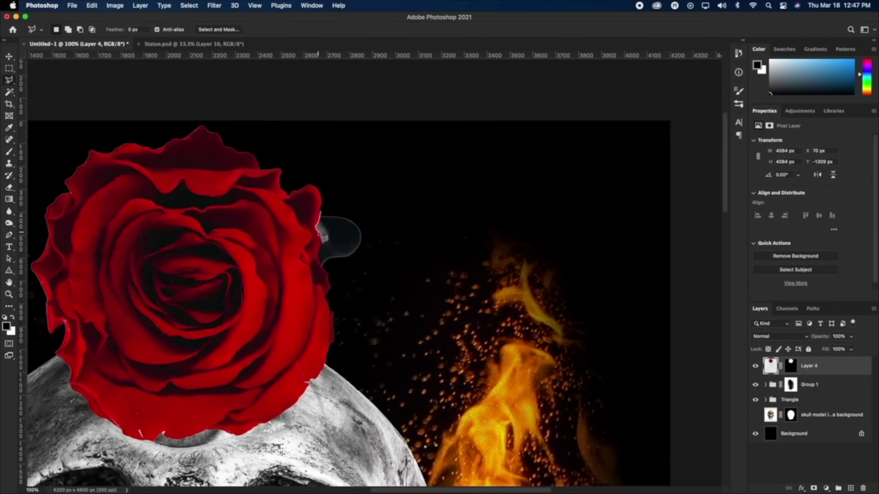
{"action": "left_click", "coordinate": [322, 266]}
{"action": "left_click", "coordinate": [401, 278]}
{"action": "double_click", "coordinate": [380, 171]}
{"action": "key", "text": "super+x"}
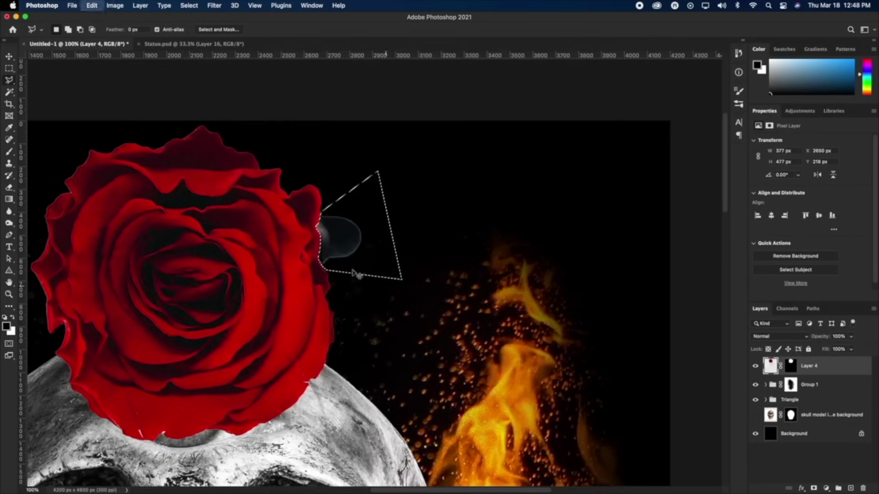
Reposition the cleaned top-view rose and adjust it with Free Transform.
{"action": "key", "text": "super+0"}
{"action": "key", "text": "v"}
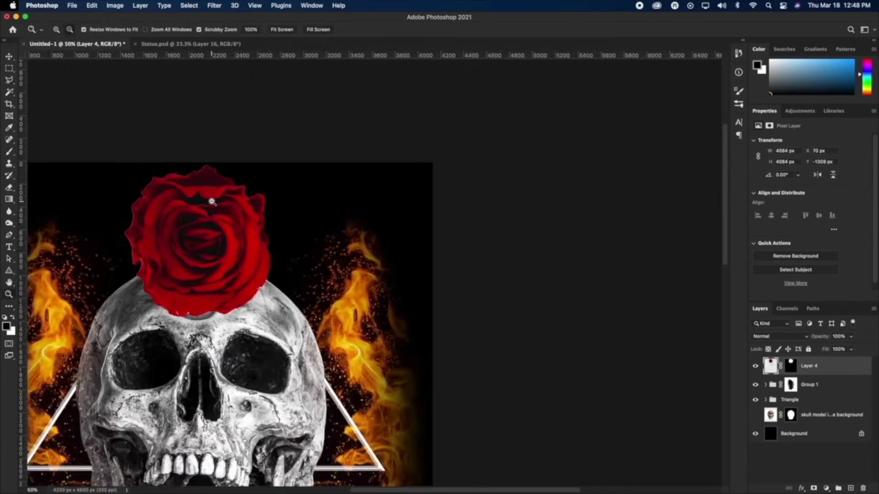
{"action": "left_click_drag", "start_coordinate": [210, 198], "coordinate": [372, 402]}
{"action": "key", "text": "super+t"}
{"action": "key", "text": "Return"}
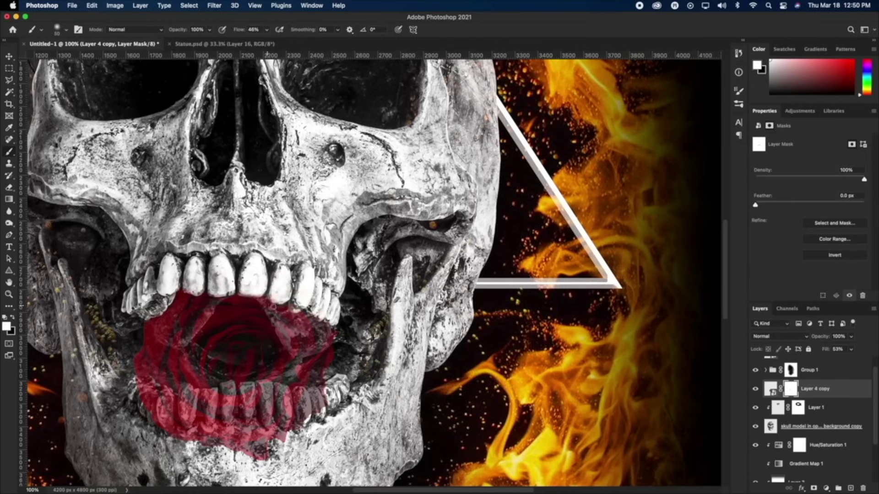
Raise the fill of the rose copy in the skull's mouth to 100% and select its layer mask.
{"action": "left_click", "coordinate": [770, 389]}
{"action": "left_click_drag", "start_coordinate": [828, 349], "coordinate": [856, 350]}
{"action": "left_click", "coordinate": [791, 389]}
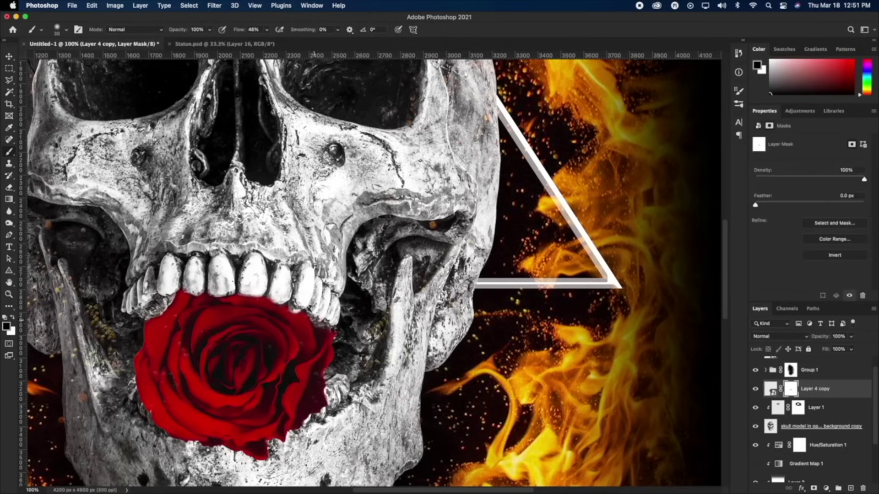
Move the rose copy out of the skull's mouth to the flames at the skull's lower left.
{"action": "key", "text": "z"}
{"action": "key", "text": "super+minus"}
{"action": "key", "text": "super+minus"}
{"action": "key", "text": "super+minus"}
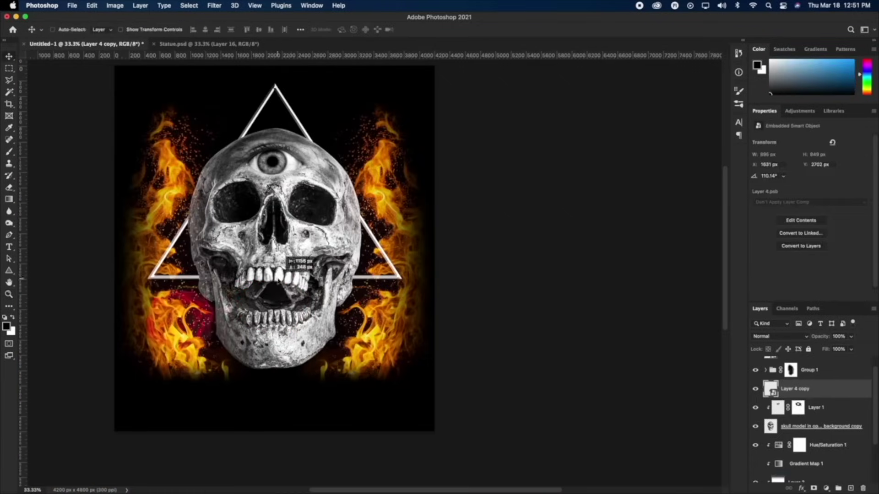
{"action": "left_click_drag", "start_coordinate": [218, 303], "coordinate": [680, 386]}
Switch to Chrome, search Adobe Stock for "rose" and look through the images.
{"action": "left_click", "coordinate": [118, 473]}
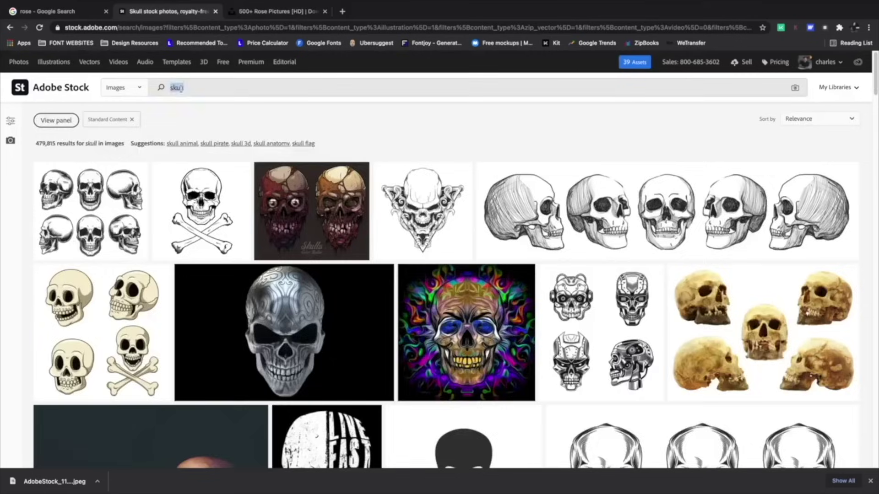
{"action": "type", "text": "rose"}
{"action": "key", "text": "Return"}
{"action": "scroll", "coordinate": [118, 202], "scroll_direction": "down", "scroll_amount": 5}
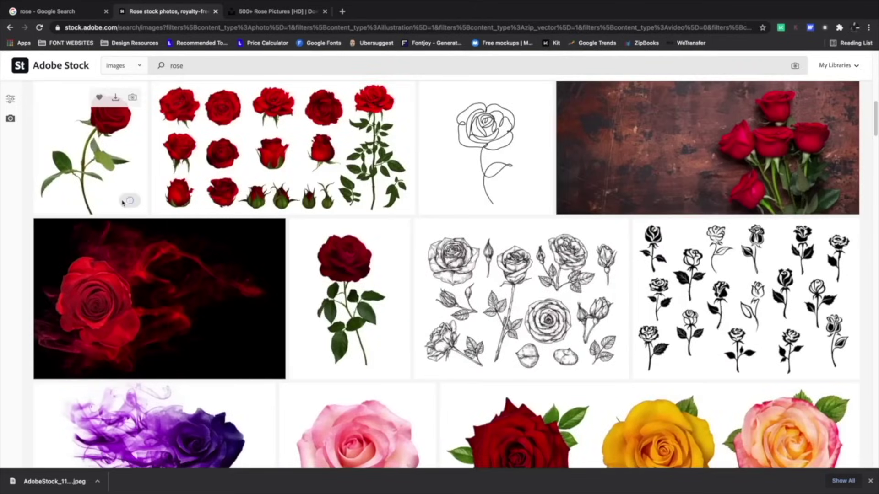
{"action": "scroll", "coordinate": [118, 227], "scroll_direction": "up", "scroll_amount": 3}
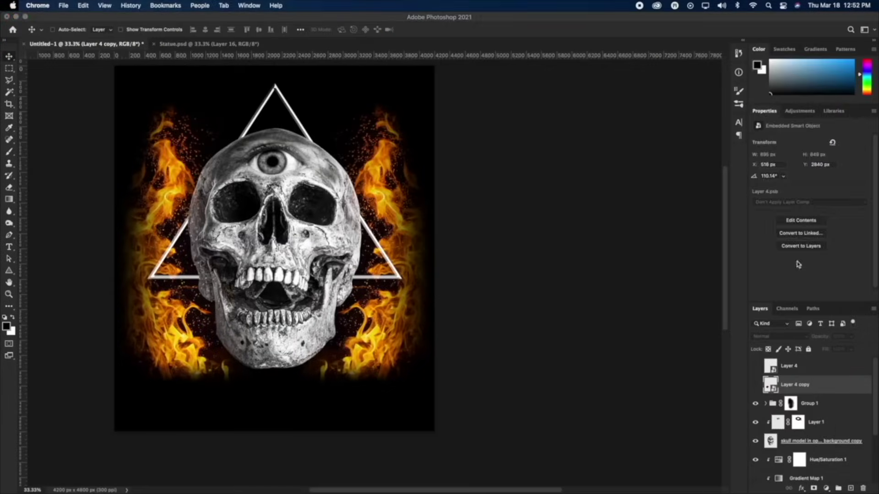
Switch to Photoshop, remove the white background of the long-stemmed rose, then scale and position it beside the skull's upper left.
{"action": "left_click", "coordinate": [792, 224]}
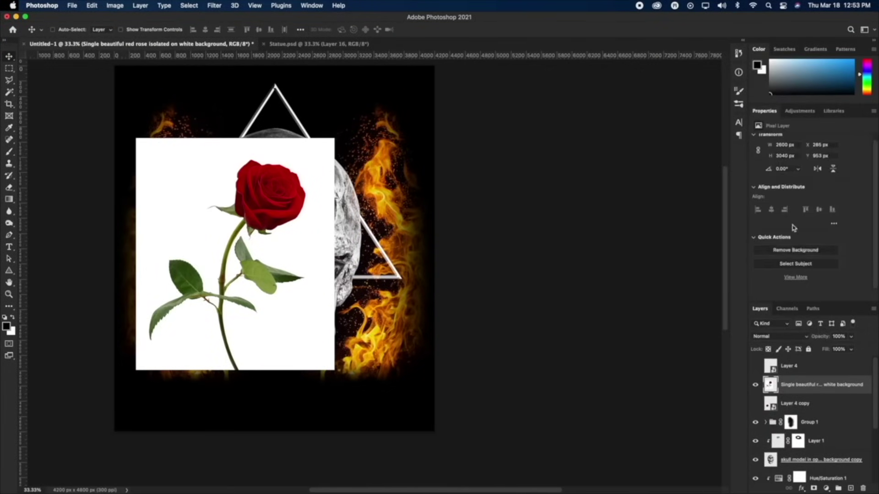
{"action": "left_click", "coordinate": [796, 250]}
{"action": "key", "text": "ctrl+t"}
{"action": "left_click_drag", "start_coordinate": [325, 178], "coordinate": [298, 141]}
{"action": "left_click_drag", "start_coordinate": [275, 203], "coordinate": [269, 143]}
{"action": "key", "text": "Return"}
{"action": "key", "text": "super+t"}
{"action": "left_click_drag", "start_coordinate": [309, 327], "coordinate": [273, 288]}
{"action": "left_click_drag", "start_coordinate": [181, 231], "coordinate": [206, 239]}
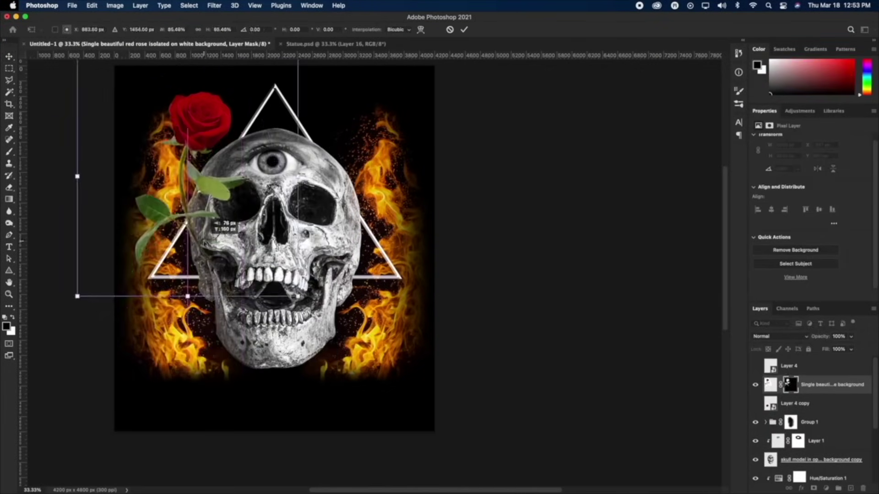
{"action": "key", "text": "Return"}
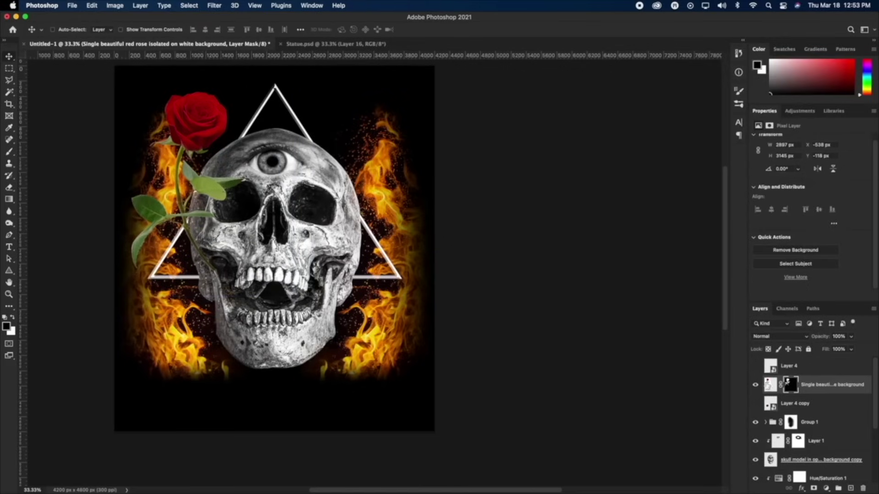
Give the long-stemmed rose a fresh layer mask and paint out the stem and lower leaf where they overlap the skull.
{"action": "right_click", "coordinate": [769, 385]}
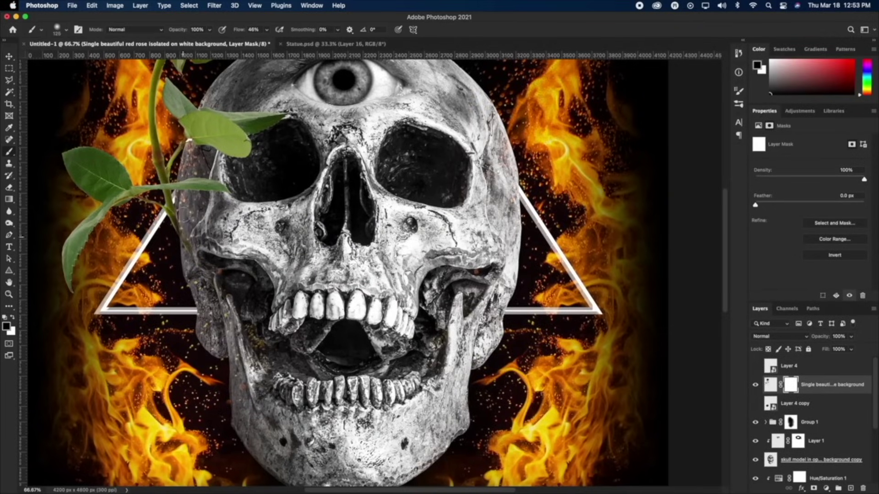
{"action": "scroll", "coordinate": [219, 236], "scroll_direction": "up", "scroll_amount": 3}
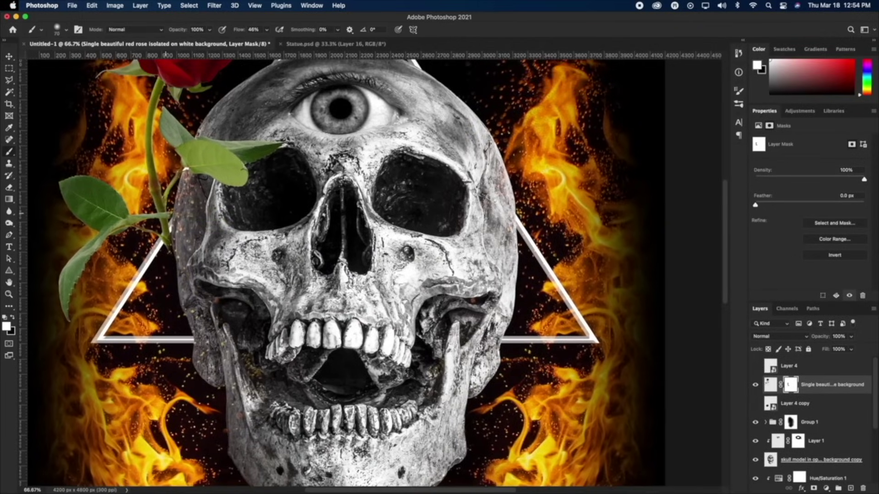
{"action": "left_click", "coordinate": [13, 319]}
Apply the Camera Raw Filter to the rose with Contrast +54, Highlights -98, Shadows +50 and Blacks -45.
{"action": "left_click", "coordinate": [770, 385]}
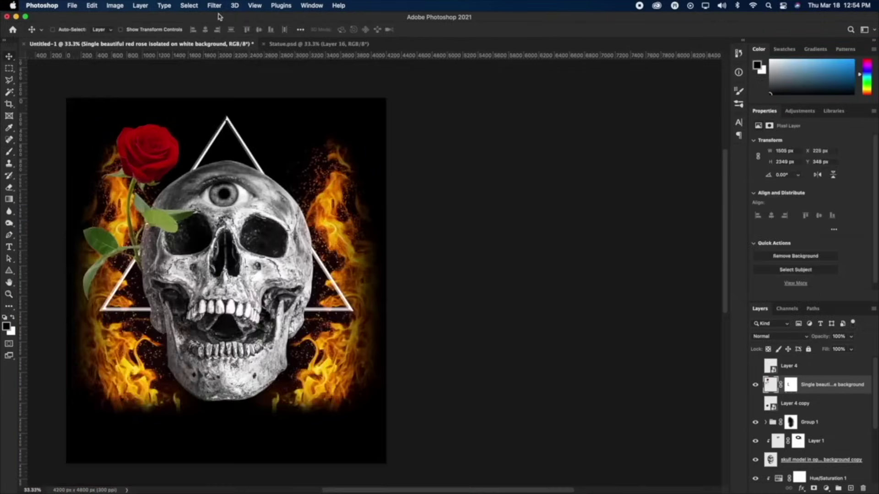
{"action": "left_click", "coordinate": [214, 6]}
{"action": "left_click", "coordinate": [243, 84]}
{"action": "left_click_drag", "start_coordinate": [728, 240], "coordinate": [754, 240]}
{"action": "left_click_drag", "start_coordinate": [728, 253], "coordinate": [763, 254]}
{"action": "left_click_drag", "start_coordinate": [729, 268], "coordinate": [733, 269]}
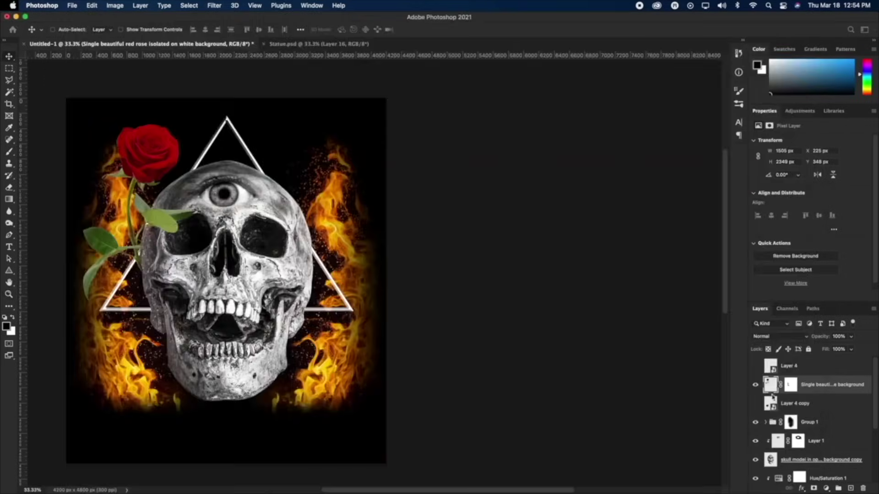
{"action": "left_click", "coordinate": [297, 6]}
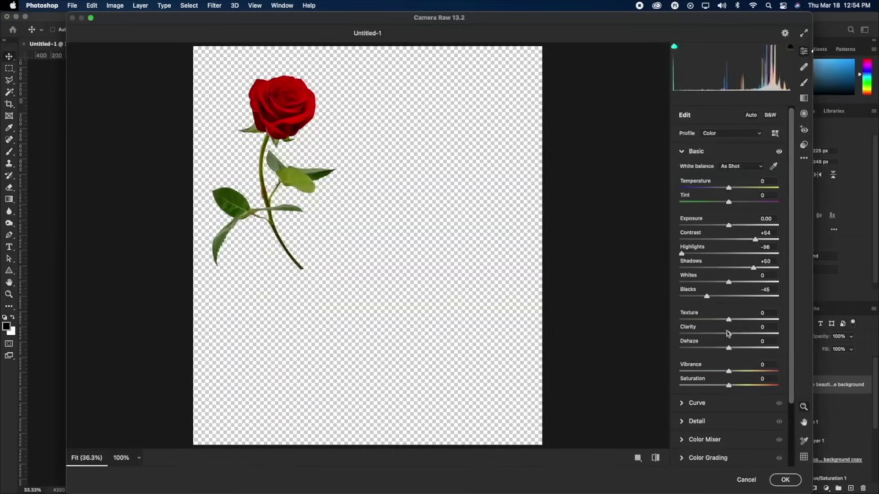
Set the rose's Clarity to +21 in Camera Raw and adjust its temperature, tint and saturation.
{"action": "left_click_drag", "start_coordinate": [729, 334], "coordinate": [738, 334]}
{"action": "left_click_drag", "start_coordinate": [728, 189], "coordinate": [724, 189]}
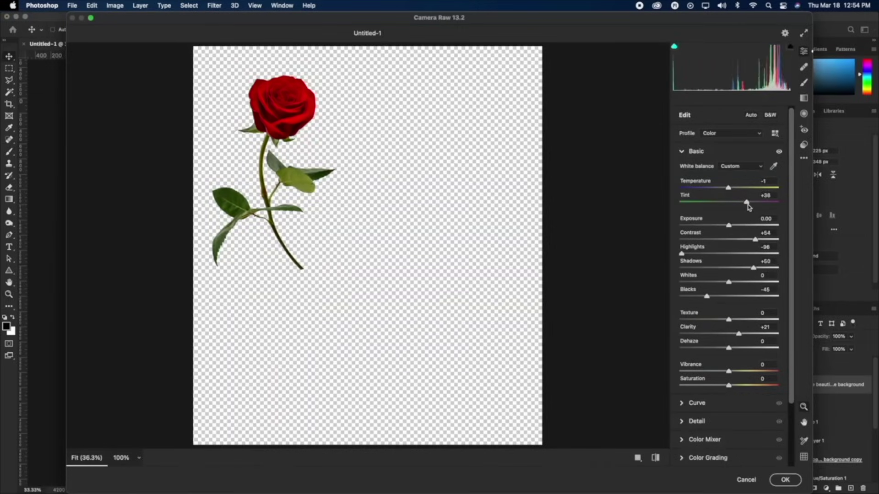
{"action": "left_click_drag", "start_coordinate": [729, 385], "coordinate": [732, 372]}
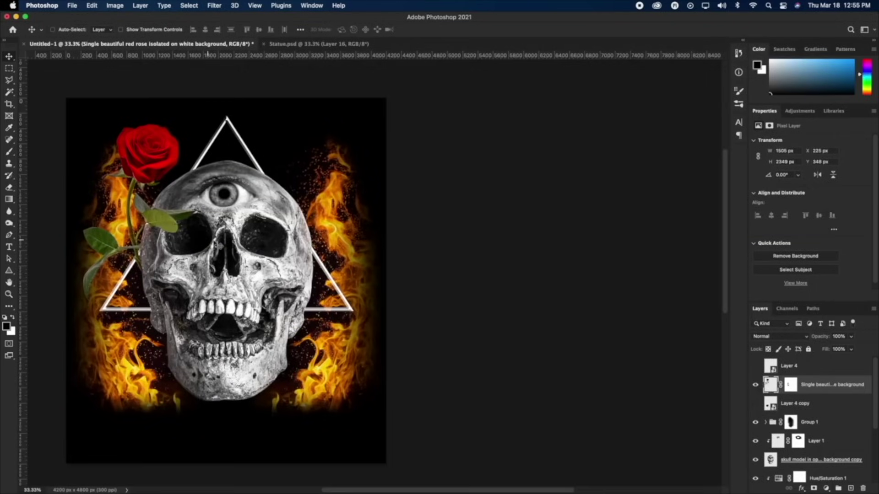
Duplicate the long-stemmed rose and mirror the copy horizontally onto the opposite side of the skull.
{"action": "key", "text": "super+j"}
{"action": "key", "text": "super+t"}
{"action": "left_click_drag", "start_coordinate": [160, 206], "coordinate": [335, 206]}
{"action": "key", "text": "Return"}
Group the two rose layers and name the group "roses".
{"action": "left_click", "coordinate": [823, 403], "text": "shift"}
{"action": "key", "text": "super+g"}
{"action": "double_click", "coordinate": [794, 380]}
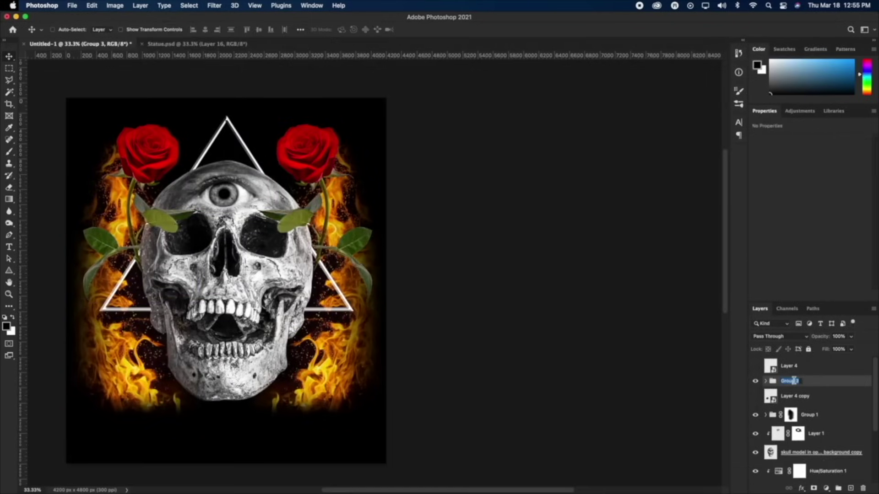
{"action": "type", "text": "roses"}
{"action": "key", "text": "Return"}
Group the skull and third-eye layers as SKULL and rename the flame group FLAMES.
{"action": "scroll", "coordinate": [303, 214], "scroll_direction": "left", "scroll_amount": 3}
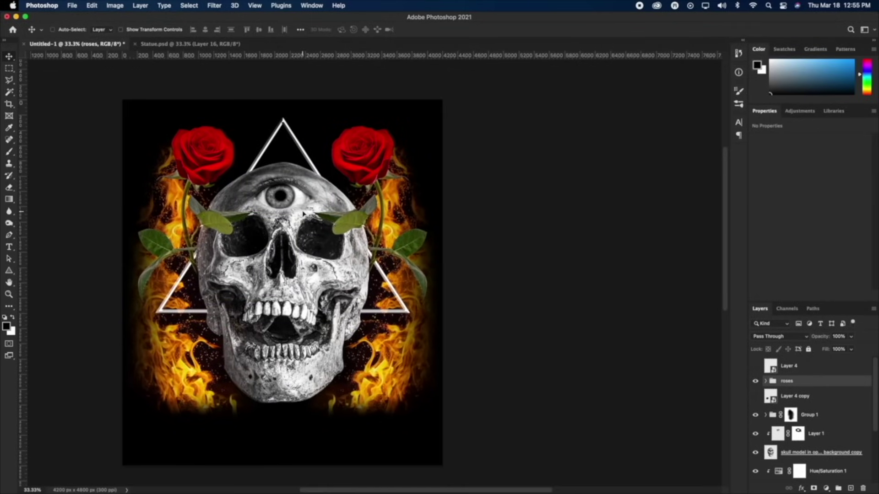
{"action": "left_click", "coordinate": [820, 452]}
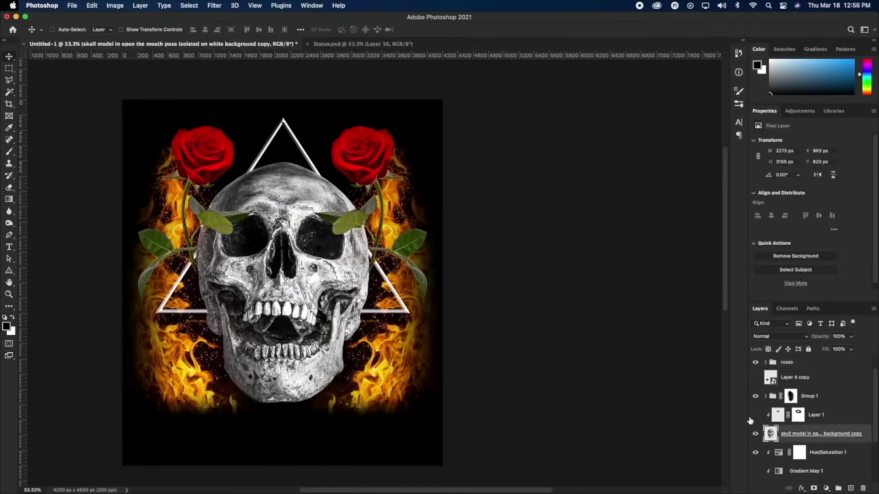
{"action": "left_click", "coordinate": [816, 434], "text": "shift"}
{"action": "key", "text": "super+g"}
{"action": "double_click", "coordinate": [792, 411]}
Add a gradient map clipped to the SKULL group using a reversed purple-pink-orange preset in Multiply mode.
{"action": "left_click", "coordinate": [826, 488]}
{"action": "left_click", "coordinate": [864, 144]}
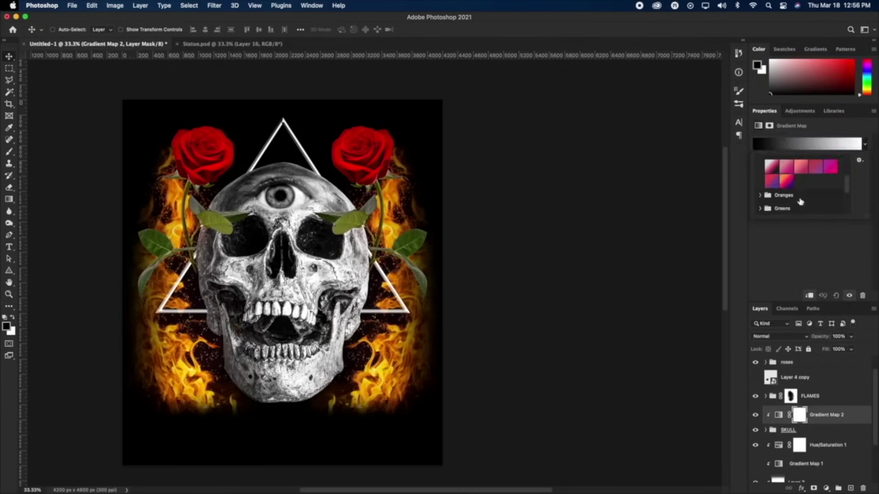
{"action": "left_click", "coordinate": [778, 193]}
{"action": "left_click", "coordinate": [754, 163]}
{"action": "left_click", "coordinate": [778, 336]}
{"action": "left_click", "coordinate": [764, 368]}
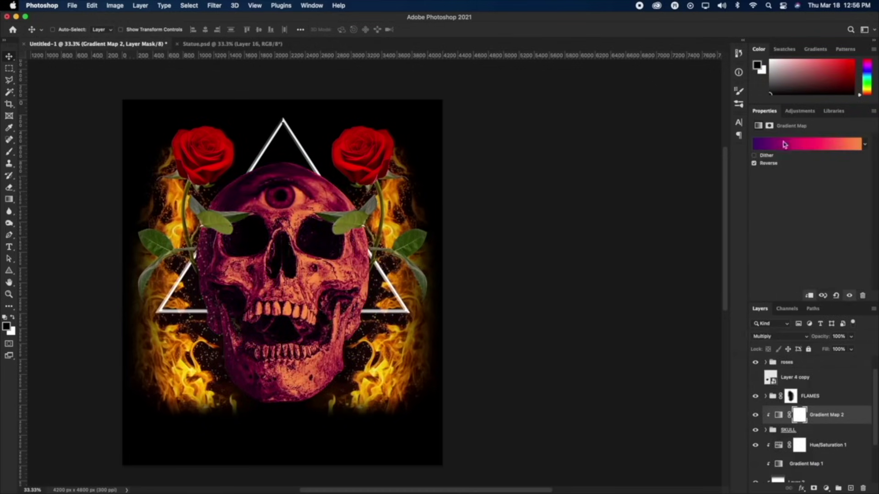
Edit the skull's gradient map so its colors run from dark purple shadows to white highlights.
{"action": "left_click", "coordinate": [805, 144]}
{"action": "left_click_drag", "start_coordinate": [568, 275], "coordinate": [583, 276]}
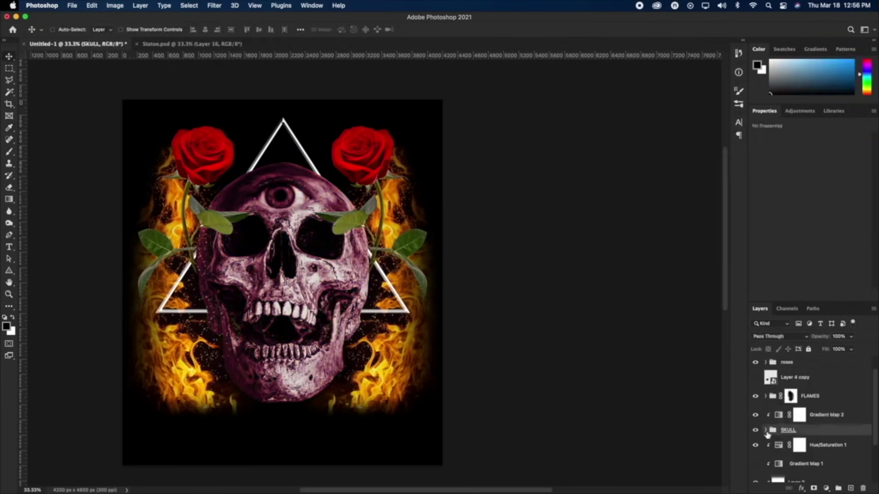
{"action": "left_click", "coordinate": [214, 5]}
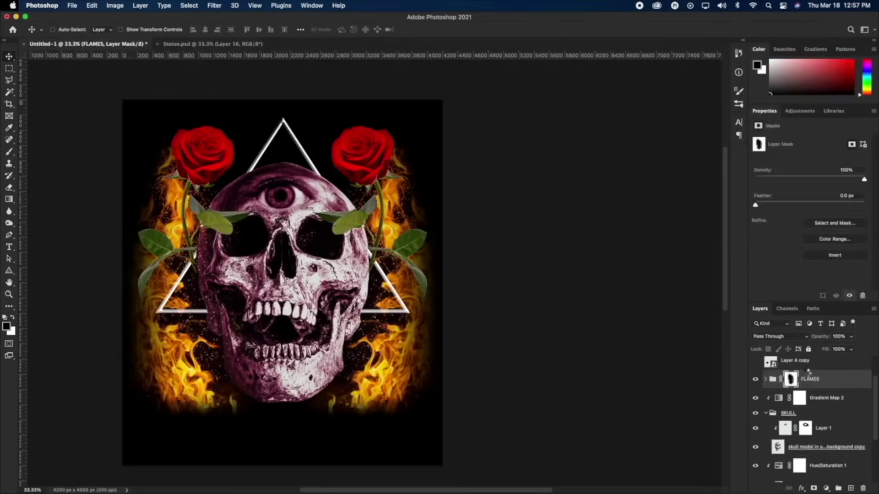
Convert the FLAMES group to a smart object and shift the fire to a deeper orange with Hue/Saturation.
{"action": "left_click", "coordinate": [115, 5]}
{"action": "mouse_move", "coordinate": [128, 31]}
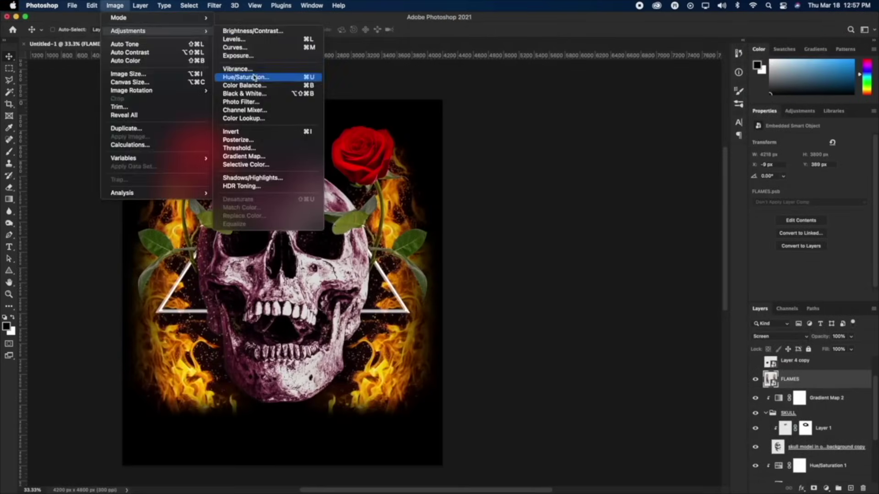
{"action": "left_click", "coordinate": [255, 77]}
{"action": "left_click_drag", "start_coordinate": [398, 173], "coordinate": [418, 222]}
{"action": "left_click", "coordinate": [532, 135]}
{"action": "double_click", "coordinate": [803, 410]}
{"action": "left_click_drag", "start_coordinate": [411, 179], "coordinate": [412, 179]}
{"action": "key", "text": "Return"}
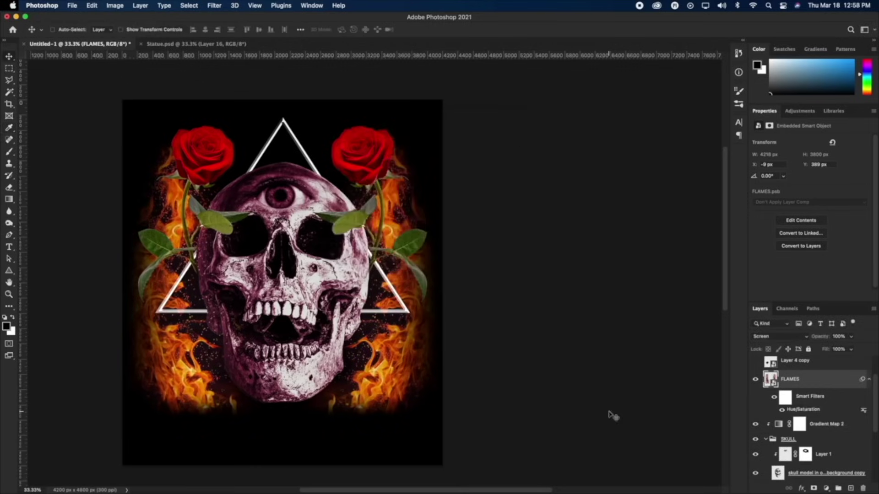
Switch to Chrome, search Google Images for "flames blk bg" and open a picture of red flames on black.
{"action": "left_click", "coordinate": [132, 472]}
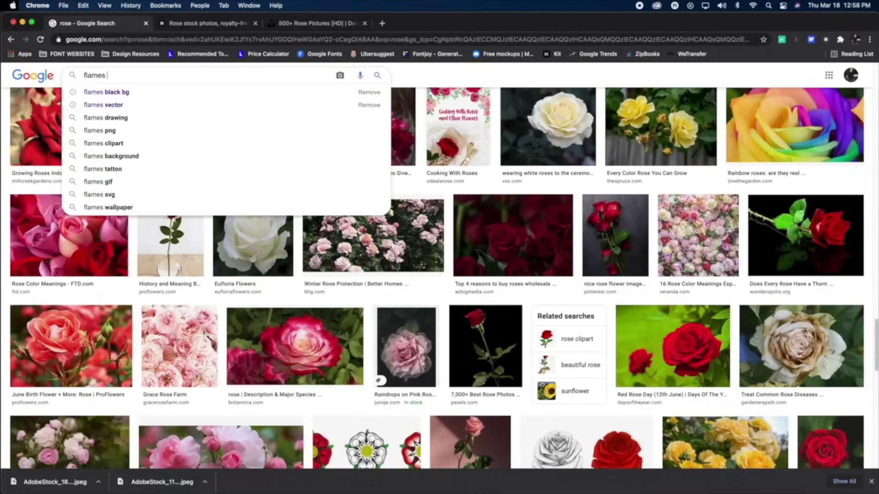
{"action": "type", "text": "blk bg"}
{"action": "key", "text": "Return"}
{"action": "scroll", "coordinate": [388, 248], "scroll_direction": "down", "scroll_amount": 20}
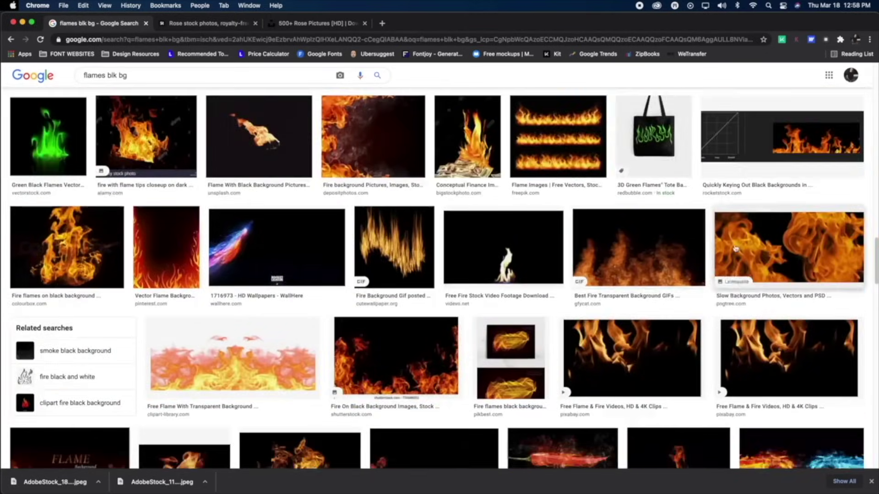
{"action": "left_click", "coordinate": [632, 377]}
{"action": "scroll", "coordinate": [562, 270], "scroll_direction": "down", "scroll_amount": 3}
{"action": "left_click", "coordinate": [562, 270]}
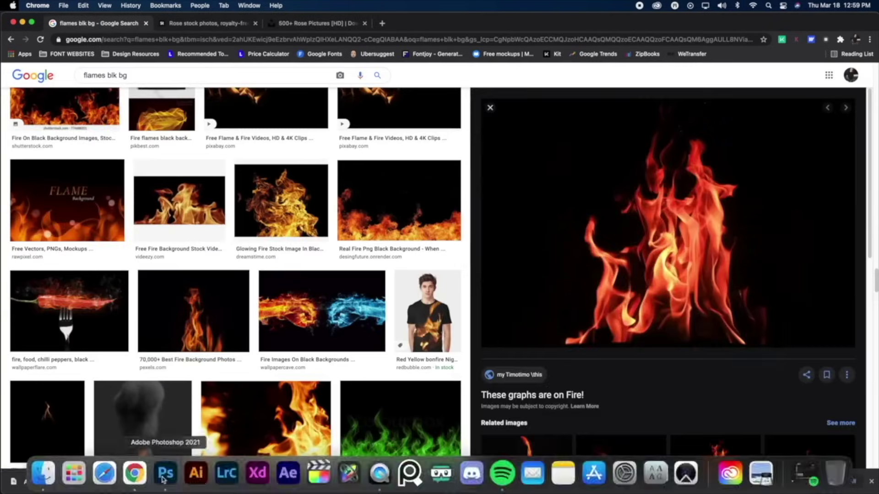
Switch back to Photoshop and try blending the copied flame picture over the skull in Screen mode.
{"action": "left_click", "coordinate": [166, 473]}
{"action": "key", "text": "cmd+v"}
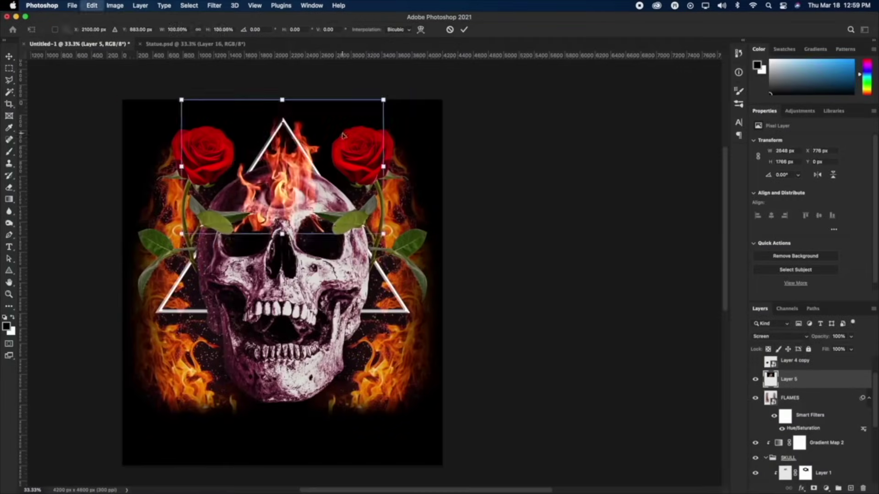
{"action": "scroll", "coordinate": [777, 405], "scroll_direction": "down", "scroll_amount": 3}
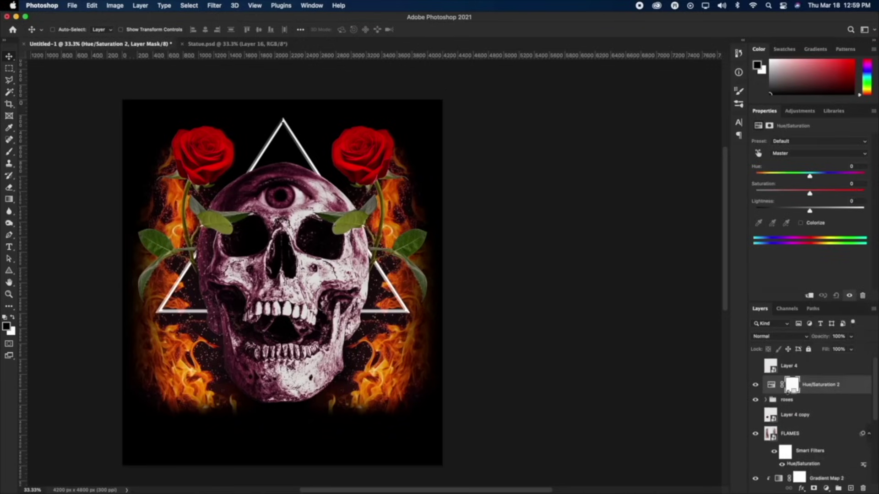
Recolor both roses blue with a clipped Hue/Saturation layer at Hue -141, painting its inverted mask over the petals only.
{"action": "mouse_move", "coordinate": [809, 176]}
{"action": "left_mouse_down"}
{"action": "mouse_move", "coordinate": [877, 178]}
{"action": "mouse_move", "coordinate": [773, 176]}
{"action": "left_mouse_up"}
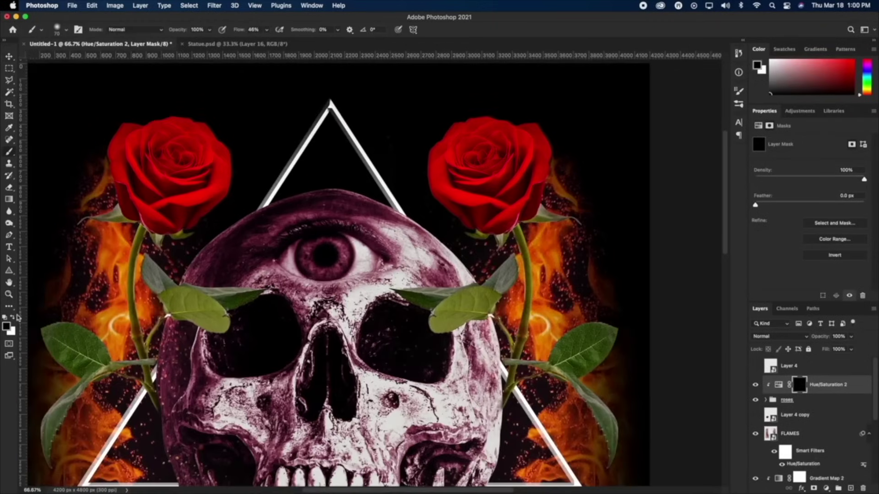
{"action": "left_click_drag", "start_coordinate": [134, 123], "coordinate": [135, 174]}
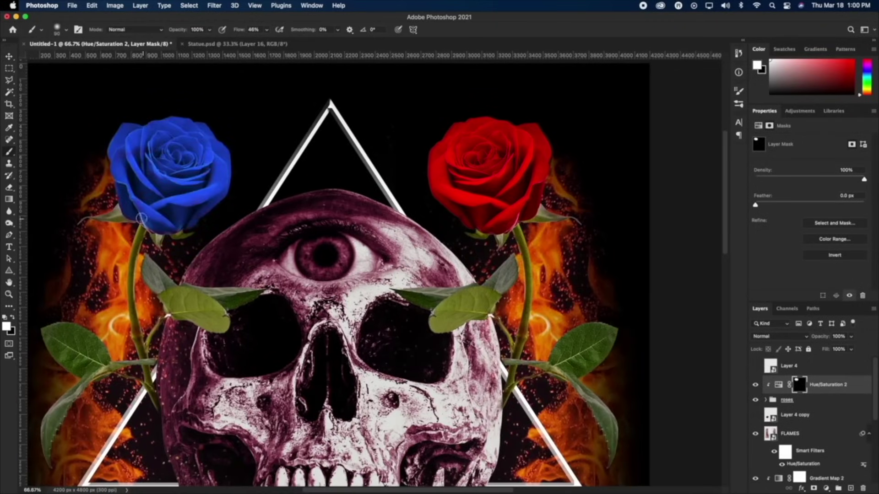
{"action": "mouse_move", "coordinate": [460, 176]}
{"action": "left_mouse_down"}
{"action": "mouse_move", "coordinate": [514, 137]}
{"action": "mouse_move", "coordinate": [467, 202]}
{"action": "mouse_move", "coordinate": [531, 180]}
{"action": "left_mouse_up"}
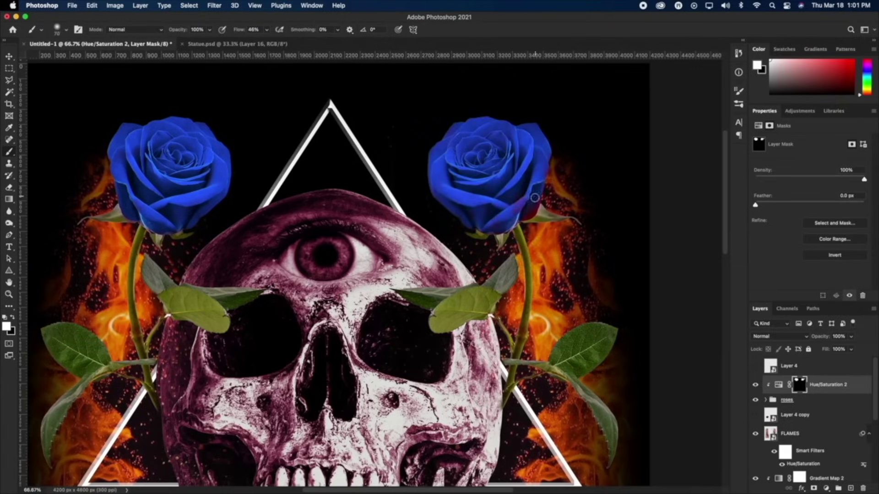
{"action": "scroll", "coordinate": [504, 240], "scroll_direction": "up", "scroll_amount": 3}
{"action": "key", "text": "x"}
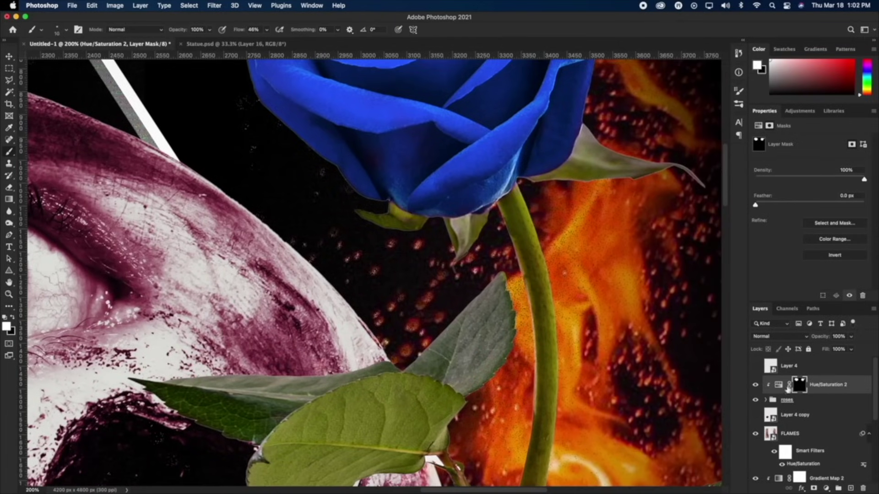
Try the roses' Hue/Saturation adjustment at Saturation -30 without its layer mask, and undo it.
{"action": "key", "text": "z"}
{"action": "key", "text": "super+0"}
{"action": "left_click", "coordinate": [778, 386]}
{"action": "left_click", "coordinate": [370, 196]}
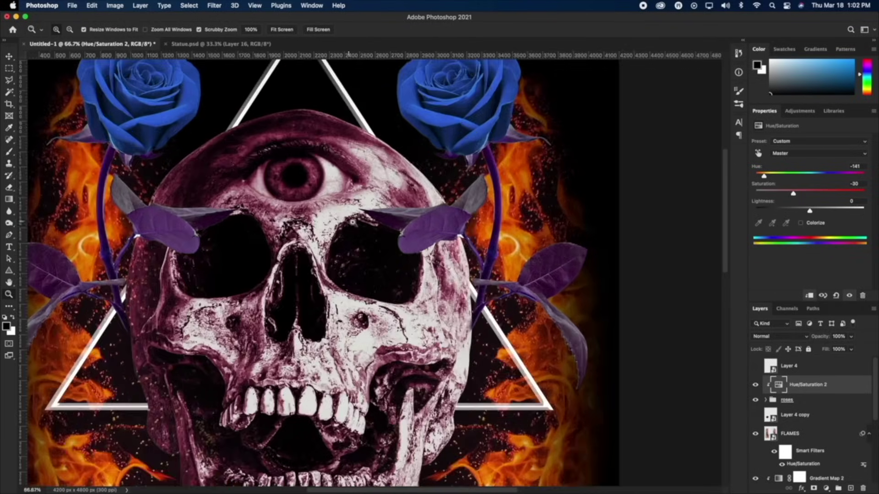
{"action": "scroll", "coordinate": [810, 436], "scroll_direction": "down", "scroll_amount": 3}
{"action": "key", "text": "super+z"}
{"action": "key", "text": "super+z"}
Select the roses' Hue/Saturation mask for brushing around the base of the left blue rose.
{"action": "left_click", "coordinate": [141, 151]}
{"action": "left_click", "coordinate": [141, 151]}
{"action": "mouse_move", "coordinate": [141, 151]}
{"action": "left_mouse_down"}
{"action": "mouse_move", "coordinate": [344, 237]}
{"action": "mouse_move", "coordinate": [501, 254]}
{"action": "left_mouse_up"}
{"action": "left_click", "coordinate": [501, 254]}
{"action": "key", "text": "b"}
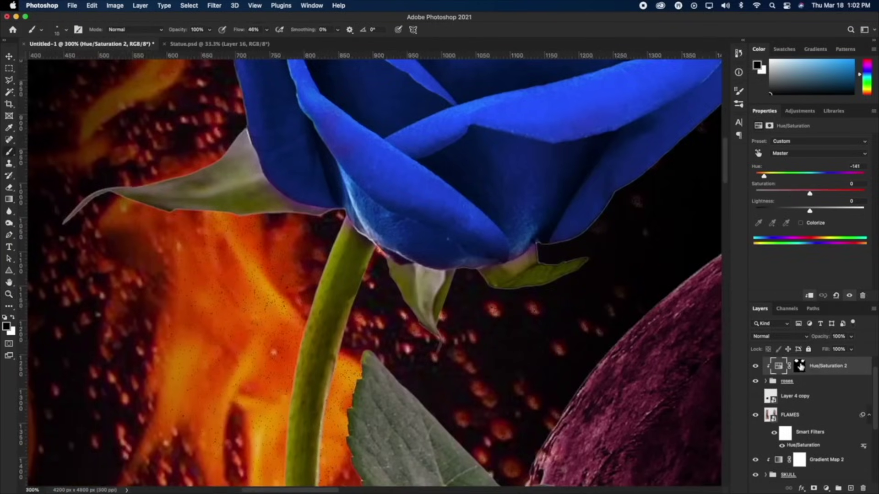
{"action": "left_click", "coordinate": [799, 366]}
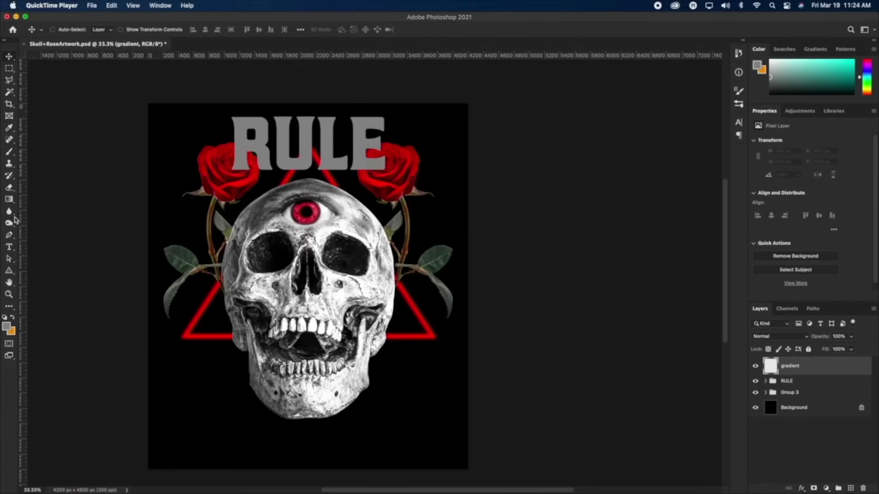
Set the foreground color to black (000000) and the background color to white.
{"action": "left_click", "coordinate": [6, 325]}
{"action": "left_click", "coordinate": [701, 256]}
{"action": "left_click", "coordinate": [784, 181]}
{"action": "left_click", "coordinate": [12, 317]}
{"action": "left_click", "coordinate": [7, 326]}
{"action": "left_click", "coordinate": [581, 301]}
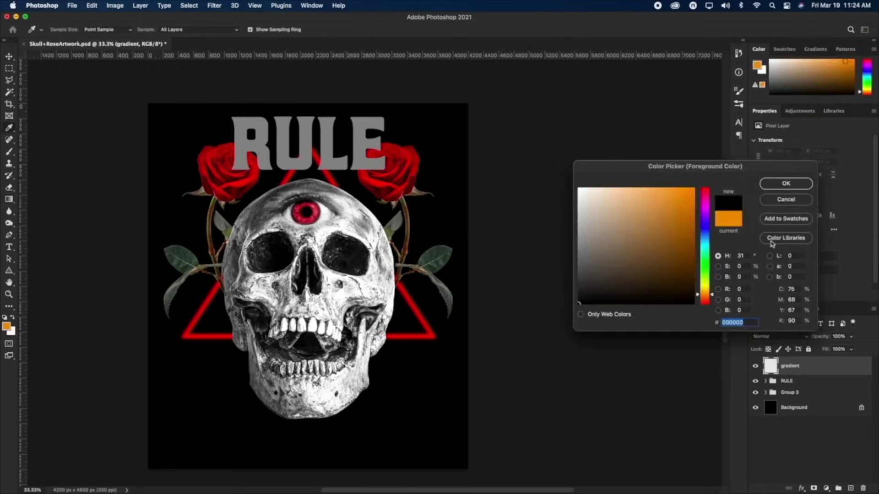
{"action": "left_click", "coordinate": [786, 184]}
Clip the gradient layer to the RULE group, draw a black-to-white gradient upward through the lettering and blend it in Overlay.
{"action": "left_click_drag", "start_coordinate": [318, 158], "coordinate": [319, 103]}
{"action": "key", "text": "super+z"}
{"action": "left_click_drag", "start_coordinate": [310, 176], "coordinate": [298, 109]}
{"action": "scroll", "coordinate": [316, 183], "scroll_direction": "up", "scroll_amount": 10}
{"action": "left_click_drag", "start_coordinate": [318, 437], "coordinate": [324, 155]}
{"action": "scroll", "coordinate": [323, 221], "scroll_direction": "down", "scroll_amount": 8}
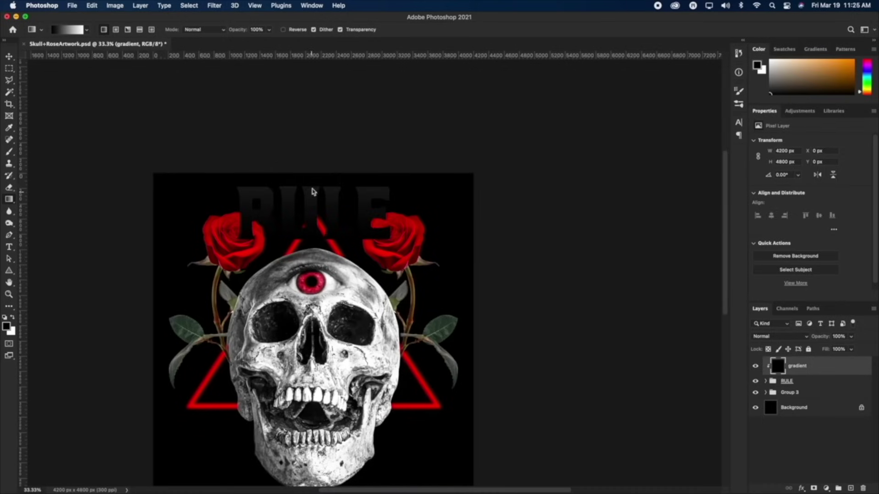
{"action": "left_click_drag", "start_coordinate": [314, 233], "coordinate": [315, 147]}
{"action": "left_click_drag", "start_coordinate": [311, 243], "coordinate": [304, 172]}
{"action": "left_click", "coordinate": [793, 341]}
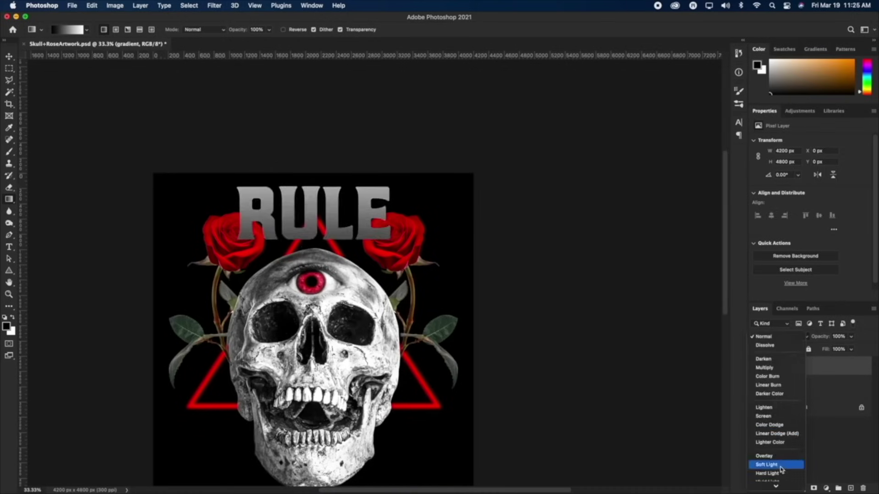
{"action": "key", "text": "Escape"}
Add a Bevel & Emboss effect to the RULE text layer and set its shading angle to 90°.
{"action": "left_click", "coordinate": [787, 381]}
{"action": "left_click", "coordinate": [765, 380]}
{"action": "left_click", "coordinate": [778, 396]}
{"action": "left_click", "coordinate": [800, 488]}
{"action": "left_click", "coordinate": [823, 382]}
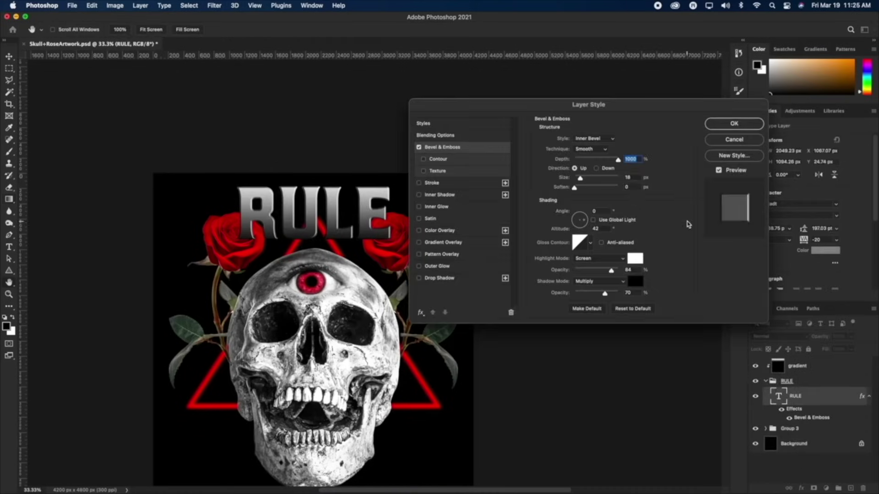
{"action": "left_click", "coordinate": [597, 211]}
{"action": "type", "text": "90"}
Set the RULE bevel's highlight and shadow opacities to 20% and apply the layer style.
{"action": "left_click", "coordinate": [581, 179]}
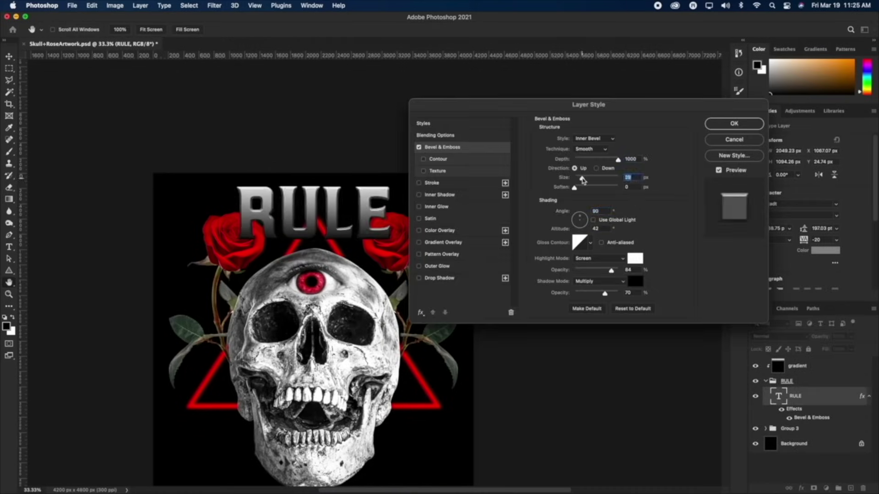
{"action": "type", "text": "20"}
{"action": "key", "text": "Tab"}
{"action": "type", "text": "20"}
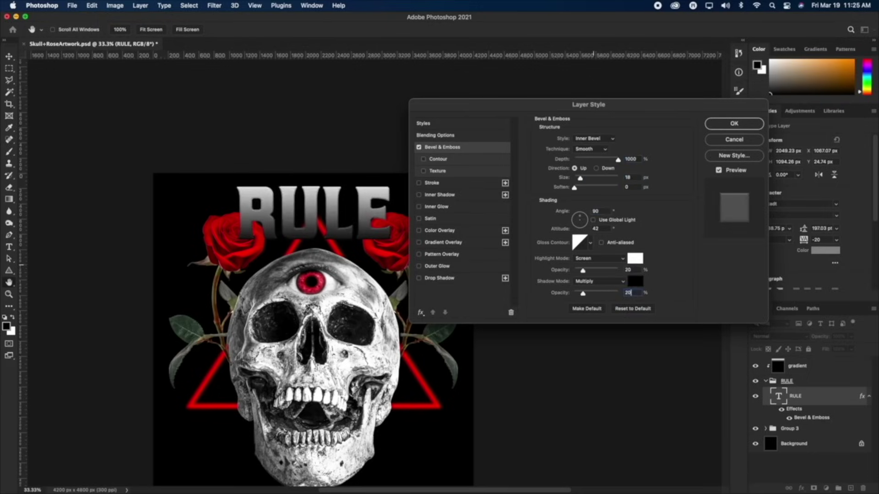
{"action": "left_click", "coordinate": [727, 125]}
Change the RULE bevel to the Chisel Hard technique with a size of 38 px and enable its Contour.
{"action": "double_click", "coordinate": [817, 419]}
{"action": "mouse_move", "coordinate": [580, 178]}
{"action": "left_mouse_down"}
{"action": "mouse_move", "coordinate": [596, 178]}
{"action": "mouse_move", "coordinate": [583, 178]}
{"action": "left_mouse_up"}
{"action": "left_click", "coordinate": [594, 138]}
{"action": "left_click", "coordinate": [588, 130]}
{"action": "left_click", "coordinate": [438, 159]}
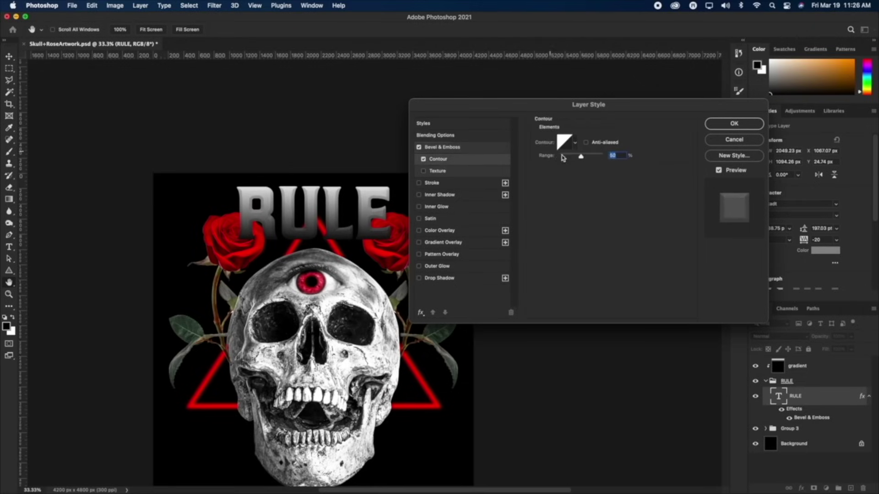
{"action": "left_click", "coordinate": [474, 151]}
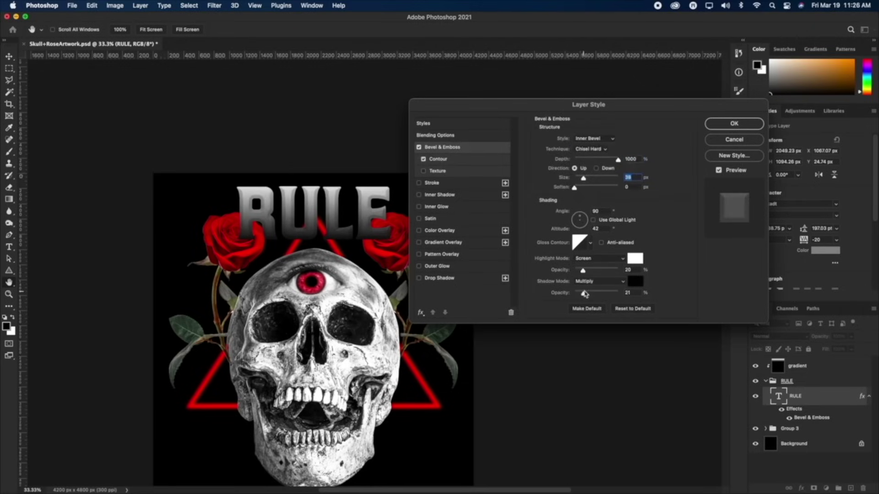
Raise the bevel's highlight opacity, set its shadow opacity to 25% and apply the style.
{"action": "mouse_move", "coordinate": [584, 293]}
{"action": "left_mouse_down"}
{"action": "mouse_move", "coordinate": [594, 294]}
{"action": "mouse_move", "coordinate": [585, 293]}
{"action": "left_mouse_up"}
{"action": "type", "text": "3"}
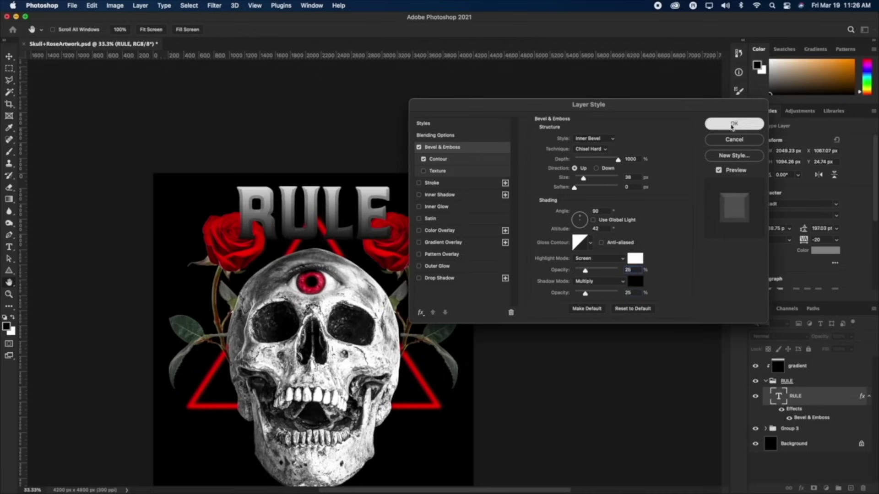
{"action": "left_click", "coordinate": [734, 124]}
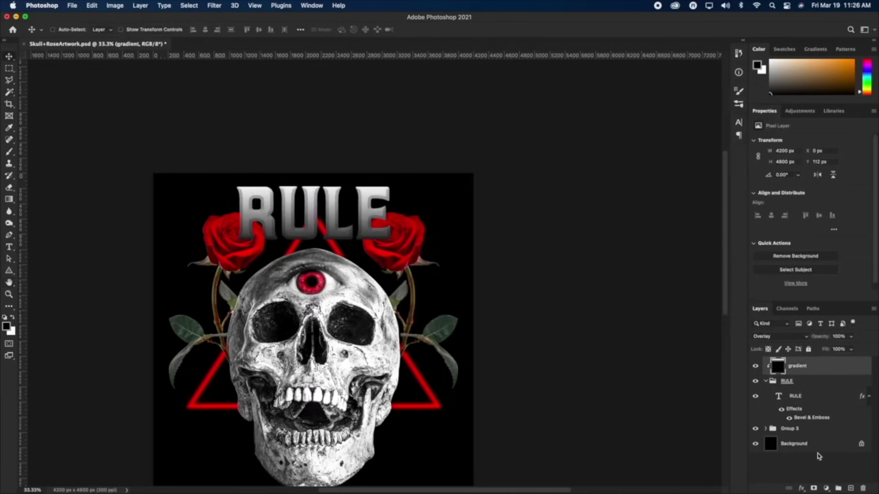
Add a gradient map clipped to the RULE lettering, bring its black and white stops together midway and add a white stop at 25%.
{"action": "left_click", "coordinate": [826, 488]}
{"action": "left_click", "coordinate": [838, 435]}
{"action": "left_click", "coordinate": [807, 144]}
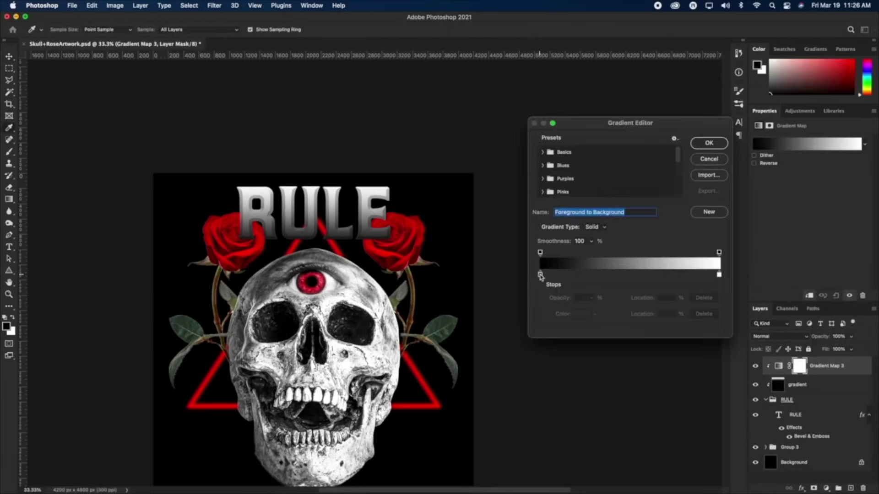
{"action": "left_click_drag", "start_coordinate": [540, 276], "coordinate": [628, 276]}
{"action": "left_click_drag", "start_coordinate": [719, 276], "coordinate": [628, 276]}
{"action": "left_click", "coordinate": [585, 276]}
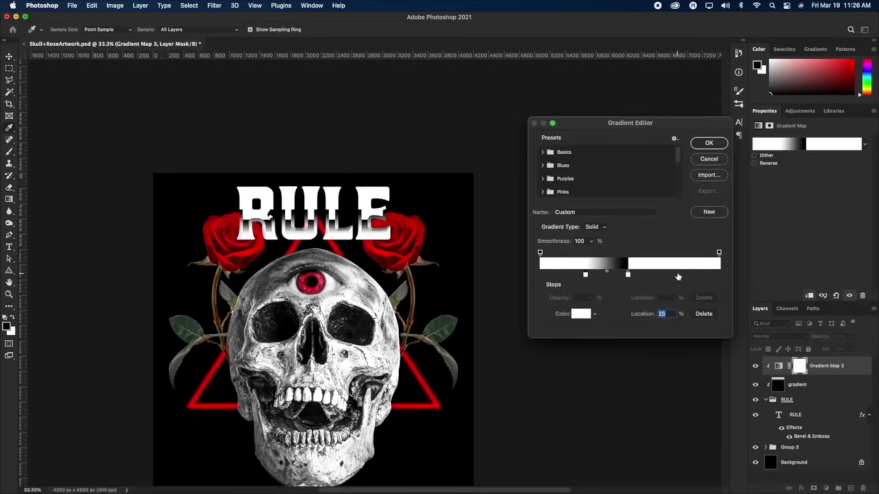
Add a light blue color stop between the middle and the far white end of the RULE gradient map.
{"action": "double_click", "coordinate": [678, 276]}
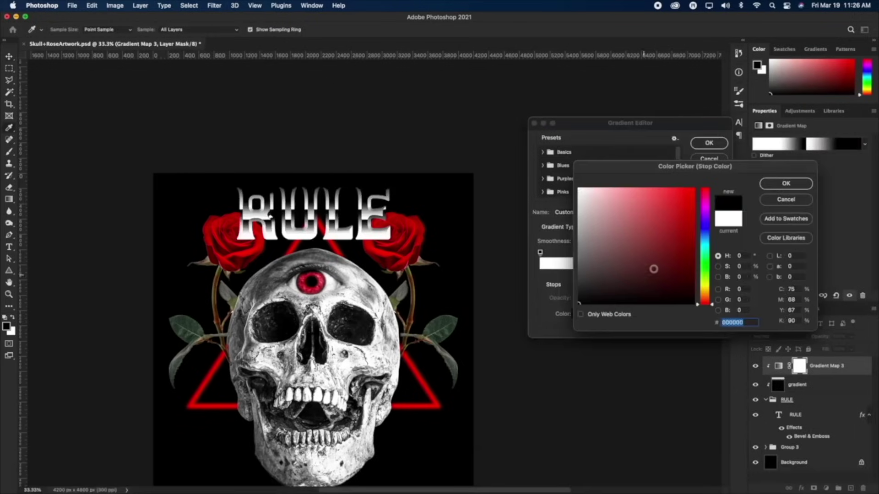
{"action": "left_click", "coordinate": [707, 242]}
{"action": "left_click", "coordinate": [630, 202]}
{"action": "left_click", "coordinate": [785, 183]}
Add an orange (da8f45) color stop at 37% to the RULE gradient map and move the lower white stop further outward.
{"action": "double_click", "coordinate": [602, 276]}
{"action": "left_click", "coordinate": [706, 291]}
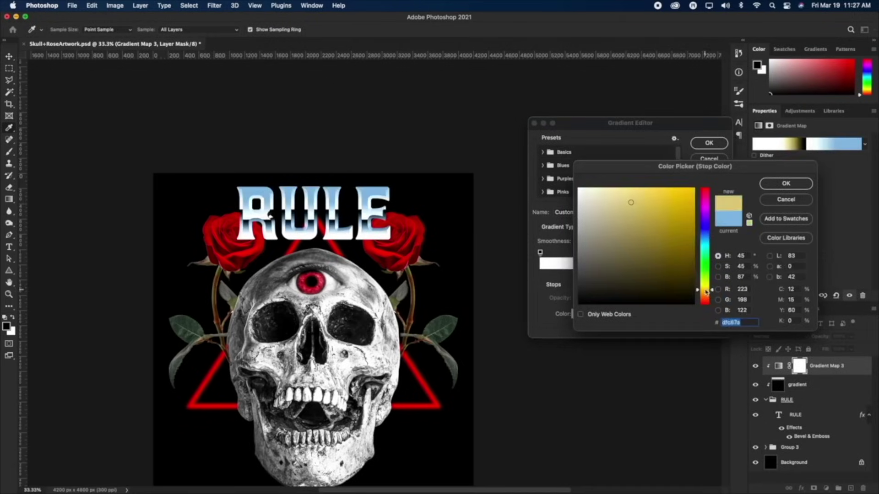
{"action": "left_click_drag", "start_coordinate": [652, 215], "coordinate": [657, 205]}
{"action": "left_click_drag", "start_coordinate": [705, 290], "coordinate": [705, 294]}
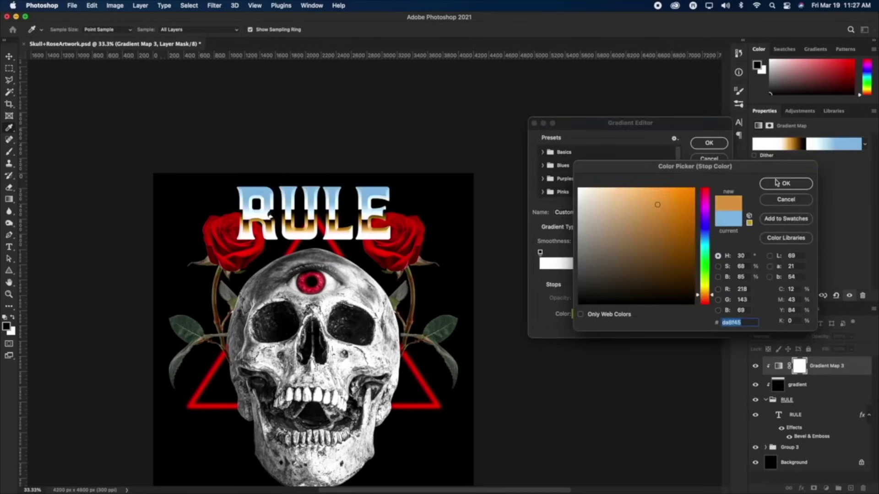
{"action": "left_click", "coordinate": [785, 183]}
{"action": "left_click", "coordinate": [566, 275]}
{"action": "mouse_move", "coordinate": [567, 276]}
{"action": "left_mouse_down"}
{"action": "mouse_move", "coordinate": [613, 276]}
{"action": "mouse_move", "coordinate": [562, 277]}
{"action": "left_mouse_up"}
{"action": "left_click_drag", "start_coordinate": [584, 276], "coordinate": [598, 277]}
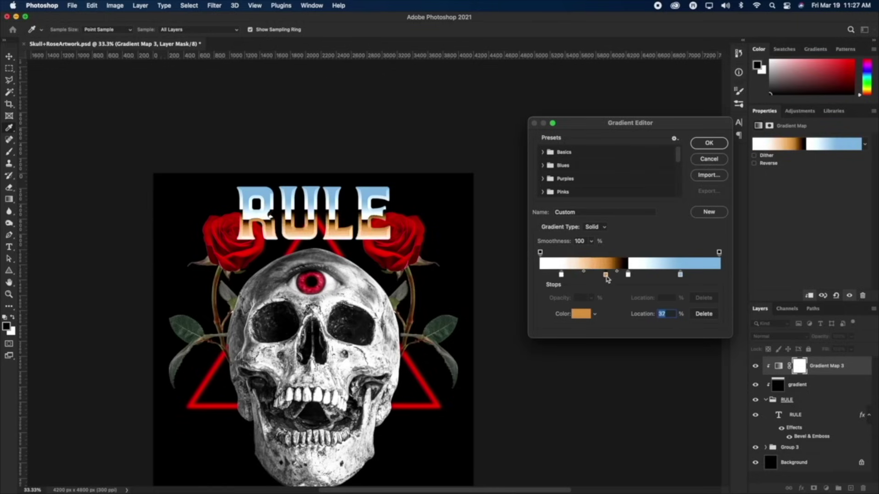
Add a medium blue (2a83c1) stop between the white middle stop and the light blue stop, and apply the gradient.
{"action": "left_click", "coordinate": [653, 275]}
{"action": "double_click", "coordinate": [653, 275]}
{"action": "left_click", "coordinate": [608, 201]}
{"action": "left_click", "coordinate": [630, 202]}
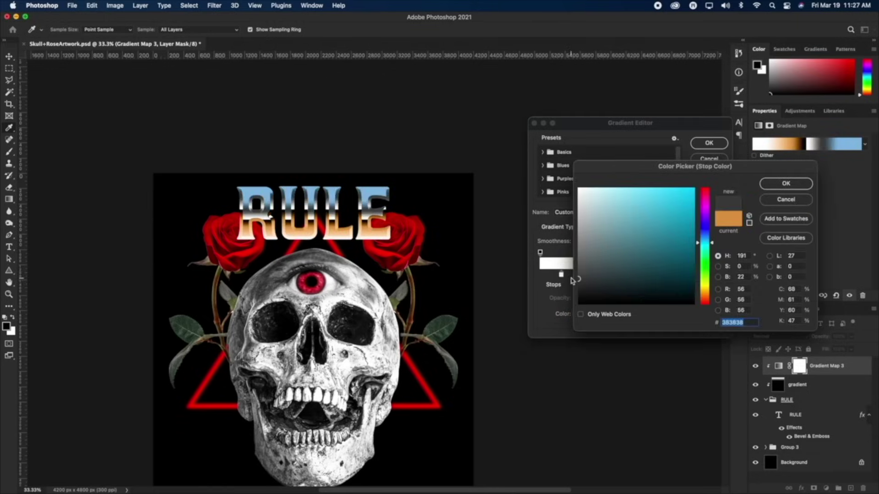
{"action": "left_click", "coordinate": [786, 183]}
{"action": "left_click", "coordinate": [637, 274]}
{"action": "double_click", "coordinate": [637, 274]}
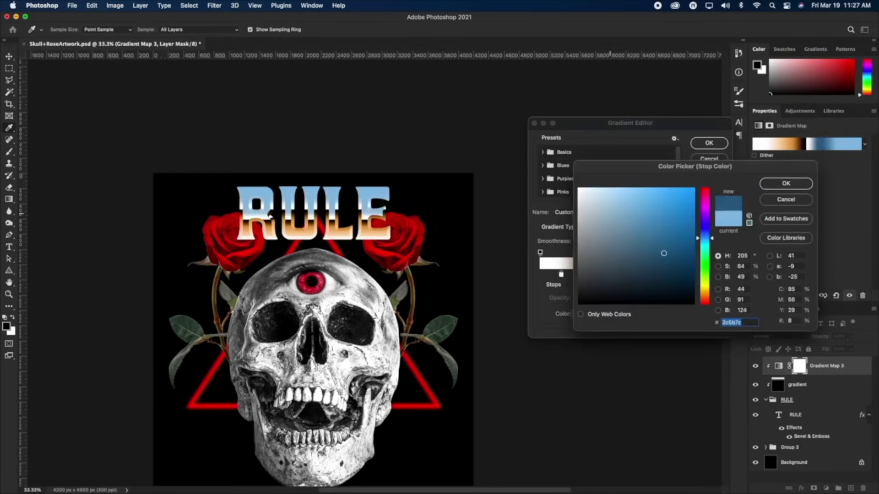
{"action": "left_click", "coordinate": [677, 245]}
{"action": "left_click_drag", "start_coordinate": [679, 237], "coordinate": [666, 215]}
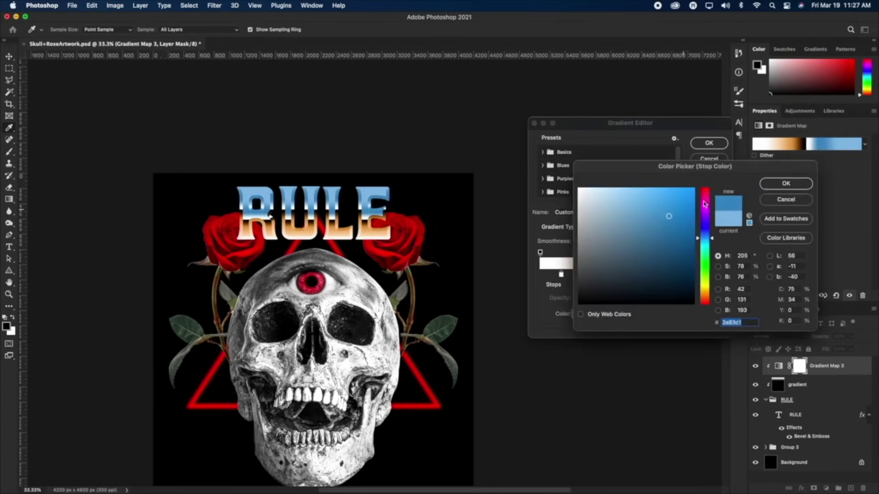
{"action": "key", "text": "Return"}
{"action": "left_click_drag", "start_coordinate": [679, 276], "coordinate": [678, 277]}
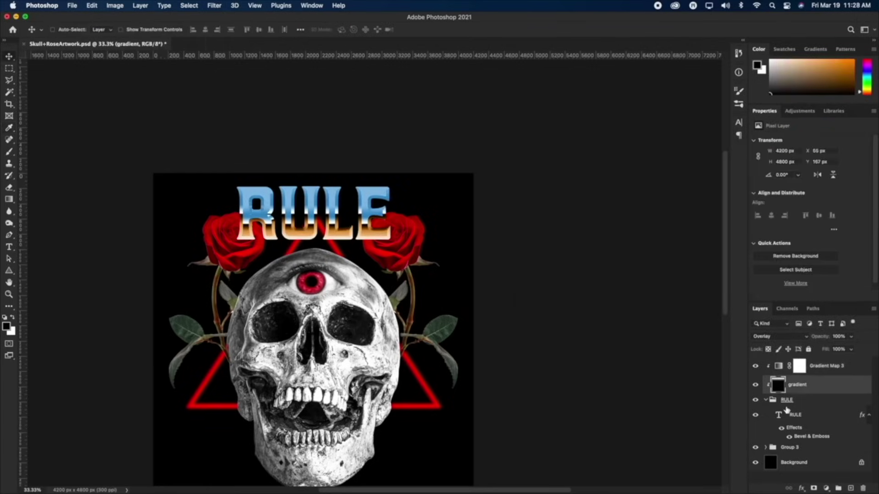
Add a white Overlay inner shadow to the RULE text with 25% opacity and 136 px size, and nudge the gradient layer up.
{"action": "left_click", "coordinate": [787, 413]}
{"action": "left_click", "coordinate": [801, 488]}
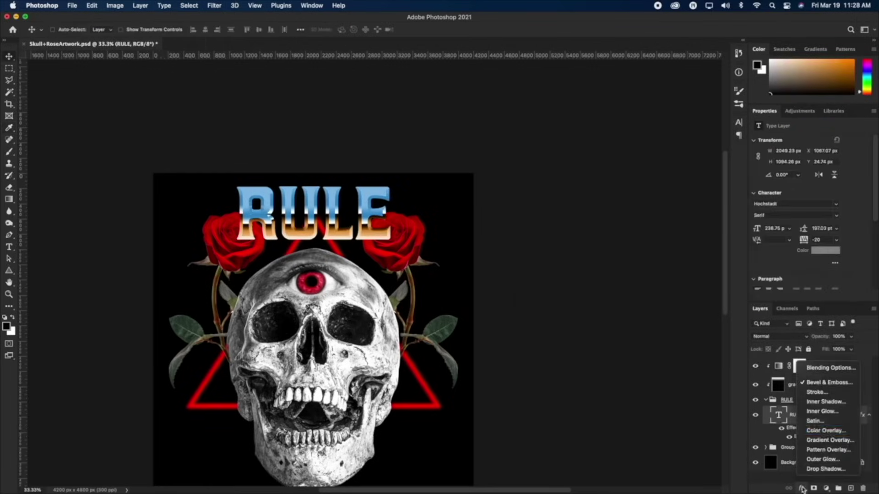
{"action": "left_click", "coordinate": [826, 402]}
{"action": "mouse_move", "coordinate": [582, 180]}
{"action": "left_mouse_down"}
{"action": "mouse_move", "coordinate": [567, 180]}
{"action": "mouse_move", "coordinate": [567, 189]}
{"action": "mouse_move", "coordinate": [587, 200]}
{"action": "left_mouse_up"}
{"action": "left_click_drag", "start_coordinate": [583, 153], "coordinate": [578, 155]}
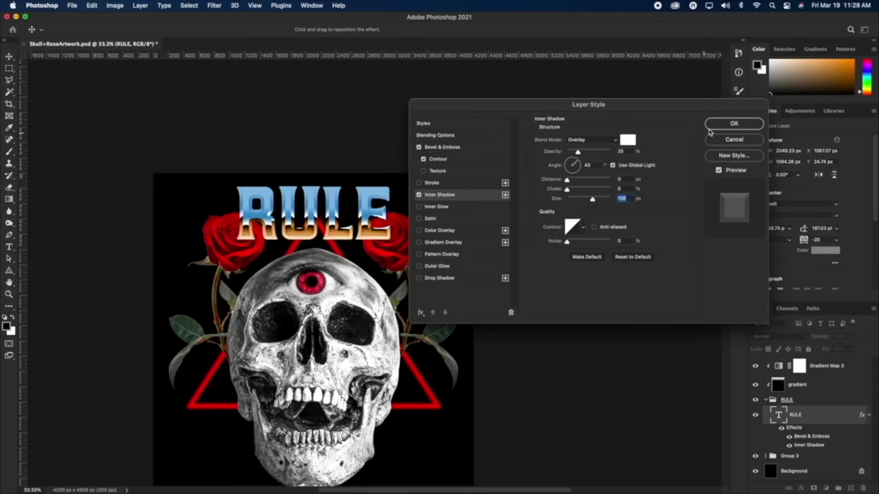
{"action": "key", "text": "Return"}
{"action": "mouse_move", "coordinate": [357, 169]}
{"action": "left_mouse_down"}
{"action": "mouse_move", "coordinate": [358, 179]}
{"action": "mouse_move", "coordinate": [358, 170]}
{"action": "left_mouse_up"}
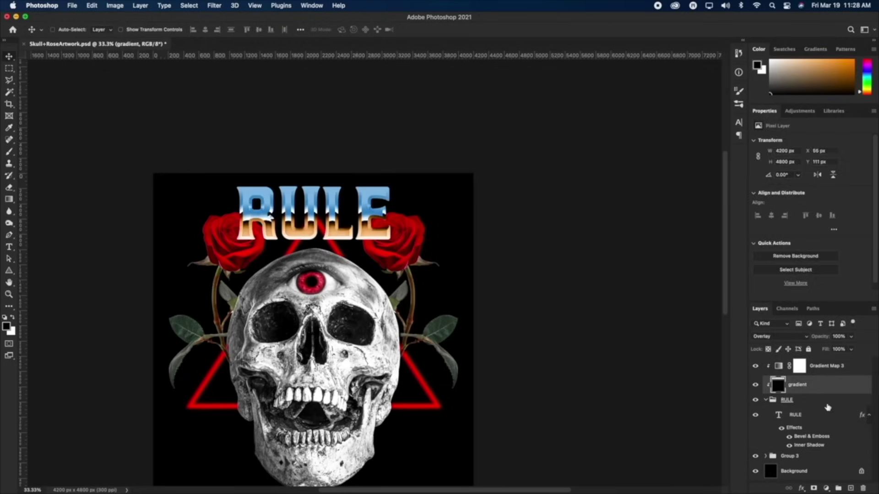
Recolor the RULE gradient map's medium blue stop to turquoise, place it at 59% and remove the light blue stop.
{"action": "left_click", "coordinate": [799, 365]}
{"action": "left_click", "coordinate": [806, 144]}
{"action": "double_click", "coordinate": [650, 278]}
{"action": "left_click", "coordinate": [705, 249]}
{"action": "left_click", "coordinate": [681, 197]}
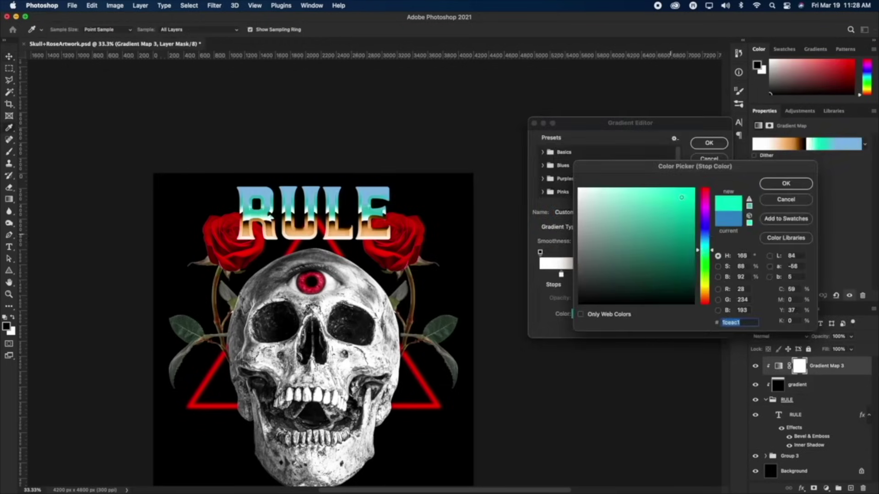
{"action": "left_click", "coordinate": [783, 184]}
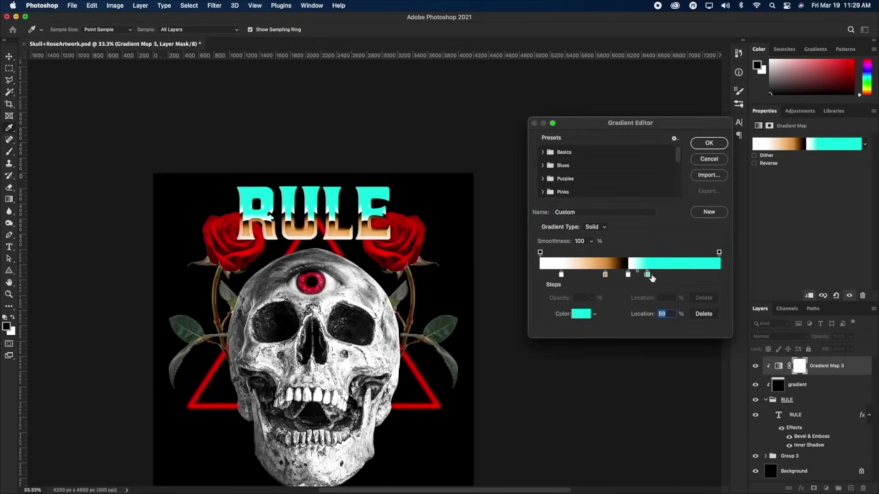
Add a bright blue (41a8f0) stop at about 71% beyond the turquoise stop in the gradient map.
{"action": "double_click", "coordinate": [648, 275]}
{"action": "left_click_drag", "start_coordinate": [663, 270], "coordinate": [606, 210]}
{"action": "key", "text": "Return"}
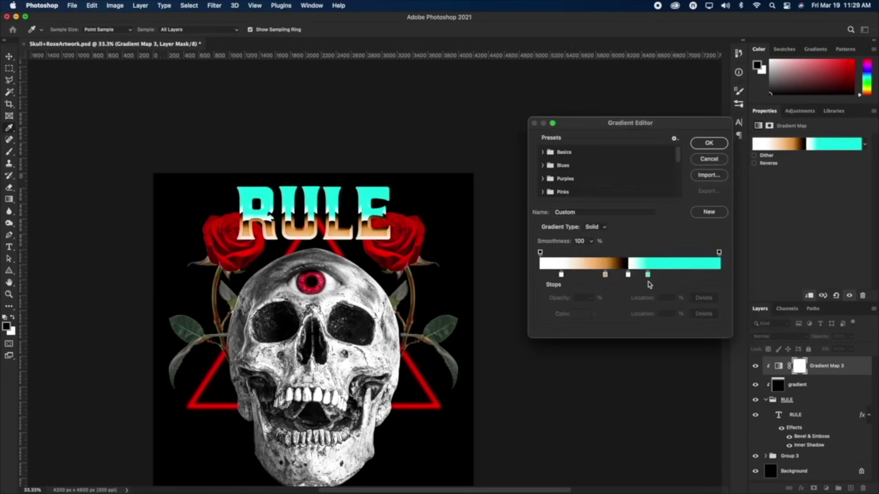
{"action": "double_click", "coordinate": [648, 275]}
{"action": "left_click_drag", "start_coordinate": [705, 250], "coordinate": [703, 242]}
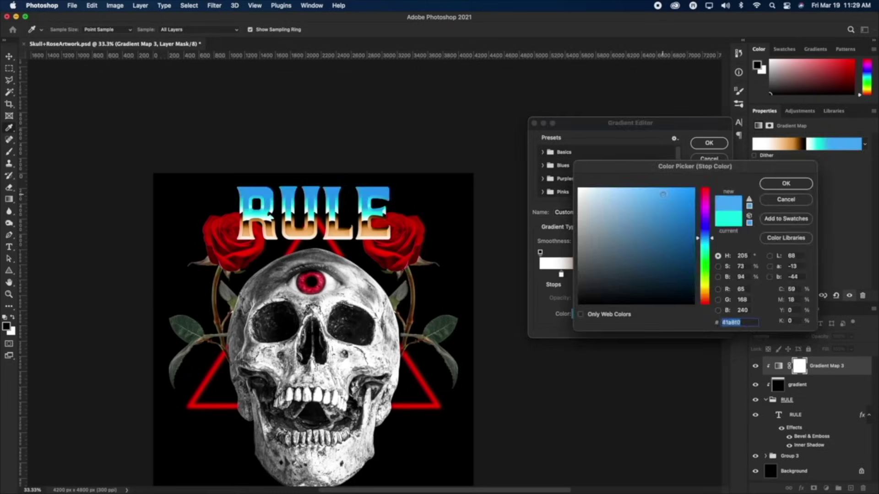
{"action": "key", "text": "Return"}
Recolor the turquoise stop near 60% to a deeper medium blue with a hue of about 200°.
{"action": "double_click", "coordinate": [649, 274]}
{"action": "key", "text": "Return"}
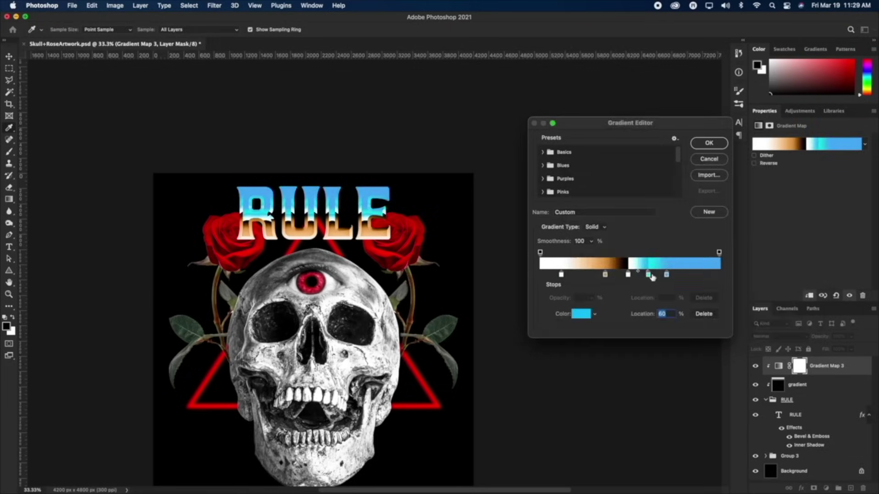
{"action": "double_click", "coordinate": [648, 274]}
{"action": "left_click_drag", "start_coordinate": [703, 247], "coordinate": [703, 237]}
{"action": "key", "text": "Return"}
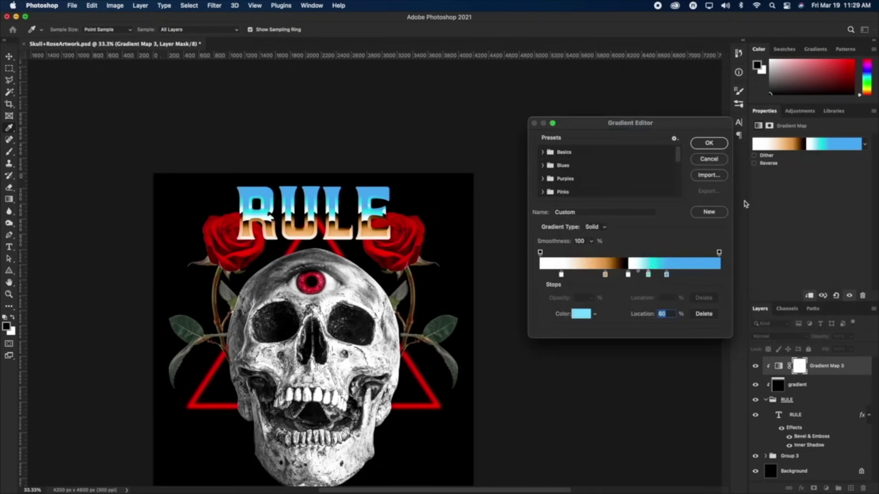
{"action": "double_click", "coordinate": [648, 275]}
{"action": "left_click", "coordinate": [590, 192]}
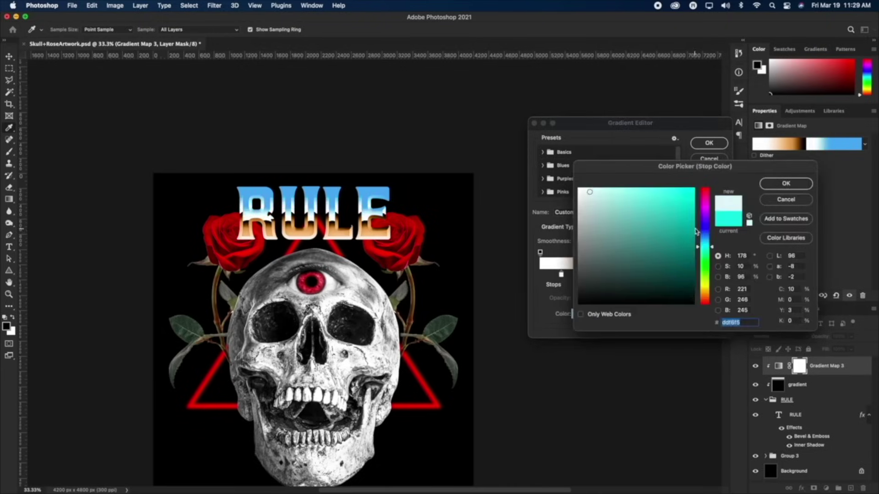
{"action": "left_click", "coordinate": [705, 239]}
{"action": "left_click", "coordinate": [654, 251]}
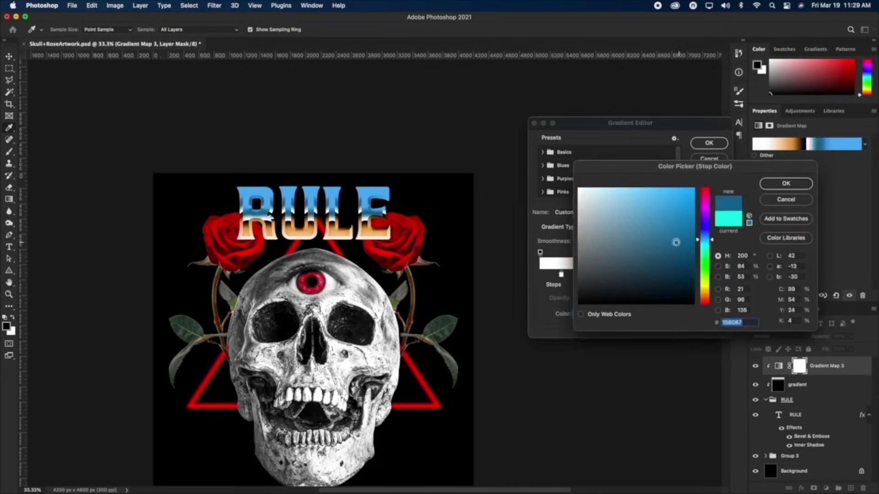
{"action": "left_click", "coordinate": [669, 223]}
{"action": "key", "text": "Return"}
Lighten the outer blue stop at 71% to a pale sky blue.
{"action": "double_click", "coordinate": [648, 275]}
{"action": "left_click", "coordinate": [657, 226]}
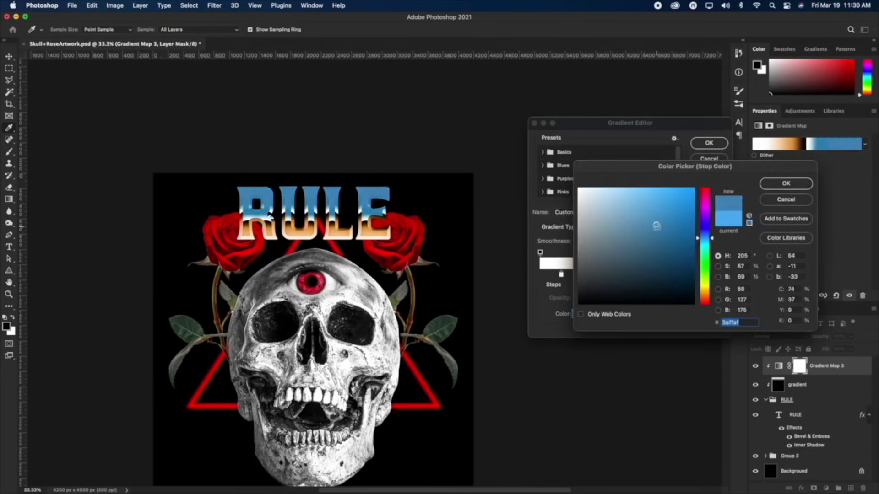
{"action": "mouse_move", "coordinate": [657, 225]}
{"action": "left_mouse_down"}
{"action": "mouse_move", "coordinate": [686, 186]}
{"action": "mouse_move", "coordinate": [649, 204]}
{"action": "mouse_move", "coordinate": [636, 188]}
{"action": "left_mouse_up"}
{"action": "left_click", "coordinate": [774, 183]}
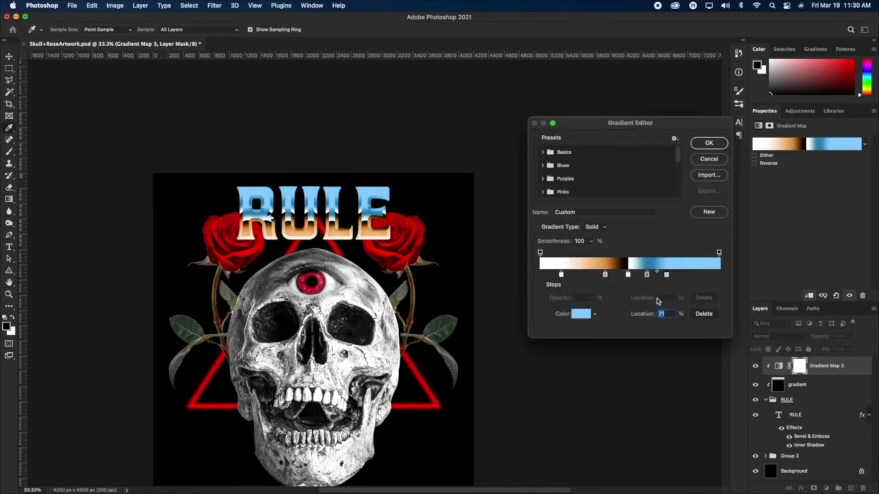
Recolor the gradient map's orange stop to a brighter orange (ff8135) and apply the gradient.
{"action": "double_click", "coordinate": [605, 275]}
{"action": "left_click_drag", "start_coordinate": [649, 227], "coordinate": [680, 217]}
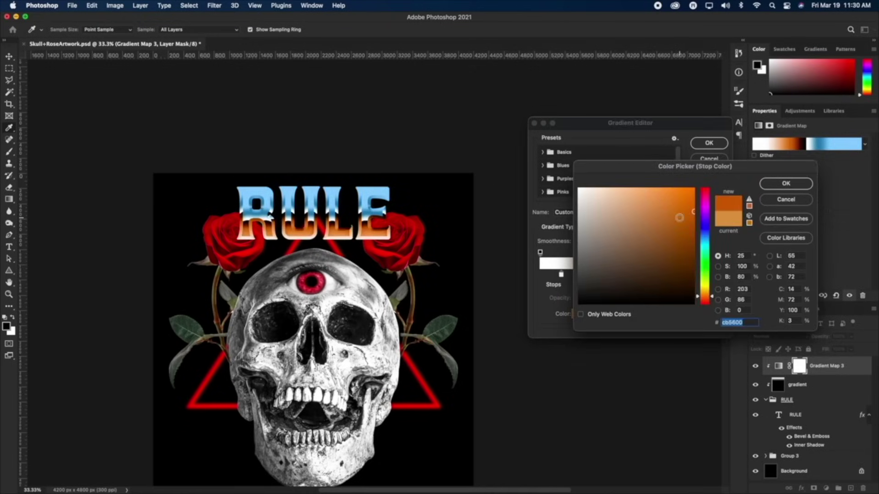
{"action": "left_click_drag", "start_coordinate": [706, 300], "coordinate": [707, 297]}
{"action": "left_click_drag", "start_coordinate": [665, 206], "coordinate": [681, 193]}
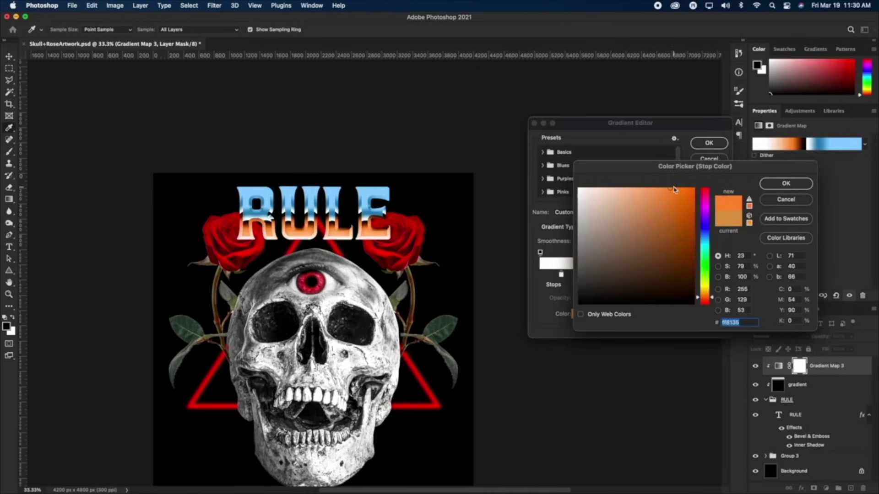
{"action": "left_click", "coordinate": [785, 183]}
{"action": "left_click", "coordinate": [708, 143]}
Group the title layers as RULE and place the group inside Group 3, directly below the roses.
{"action": "left_click", "coordinate": [767, 400], "text": "shift"}
{"action": "key", "text": "super+g"}
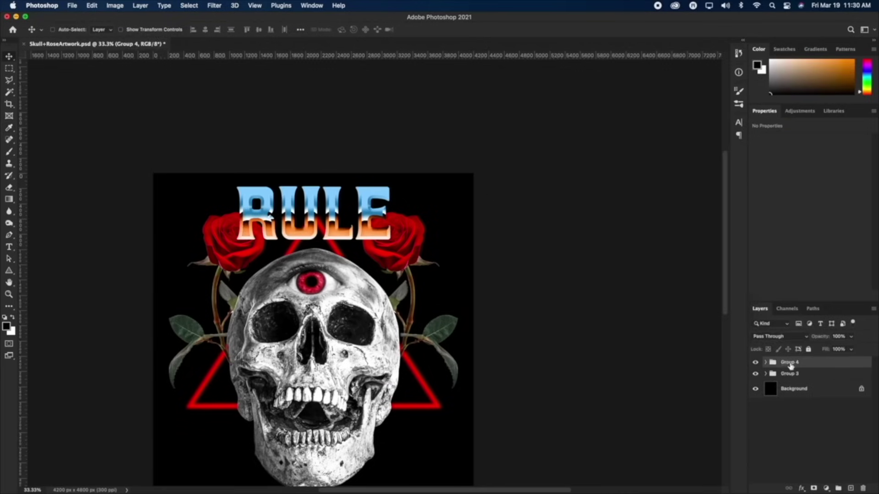
{"action": "left_click", "coordinate": [765, 373]}
{"action": "left_click_drag", "start_coordinate": [786, 362], "coordinate": [769, 407]}
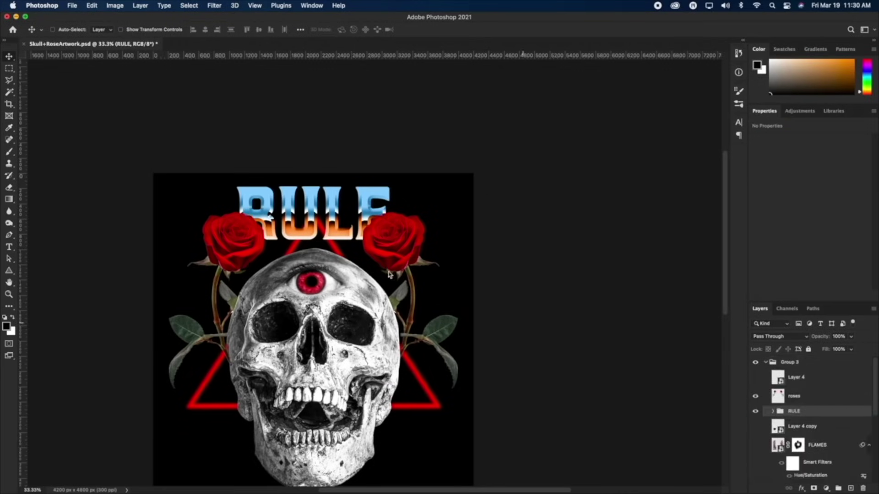
Duplicate the RULE title over the lower part of the skull and change the copy's text to WORLD.
{"action": "key", "text": "z"}
{"action": "key", "text": "super+minus"}
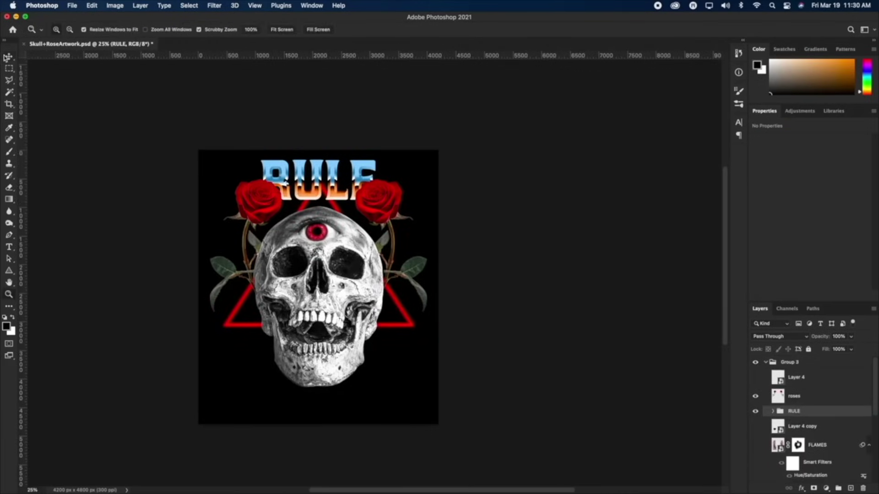
{"action": "left_click", "coordinate": [9, 56]}
{"action": "left_click_drag", "start_coordinate": [316, 143], "coordinate": [320, 341]}
{"action": "key", "text": "t"}
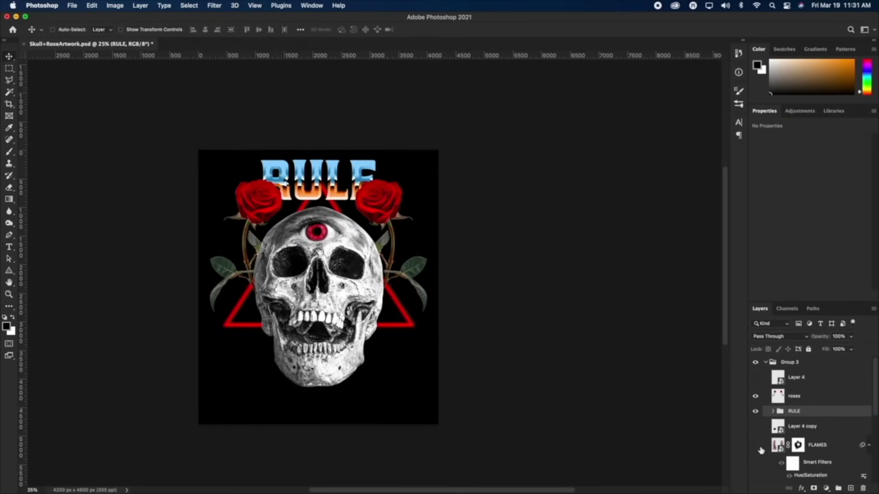
{"action": "left_click", "coordinate": [320, 377]}
{"action": "key", "text": "super+a"}
{"action": "type", "text": "WORLD"}
Center the WORLD title group horizontally on the canvas and clear the selection.
{"action": "left_click", "coordinate": [9, 56]}
{"action": "key", "text": "super+a"}
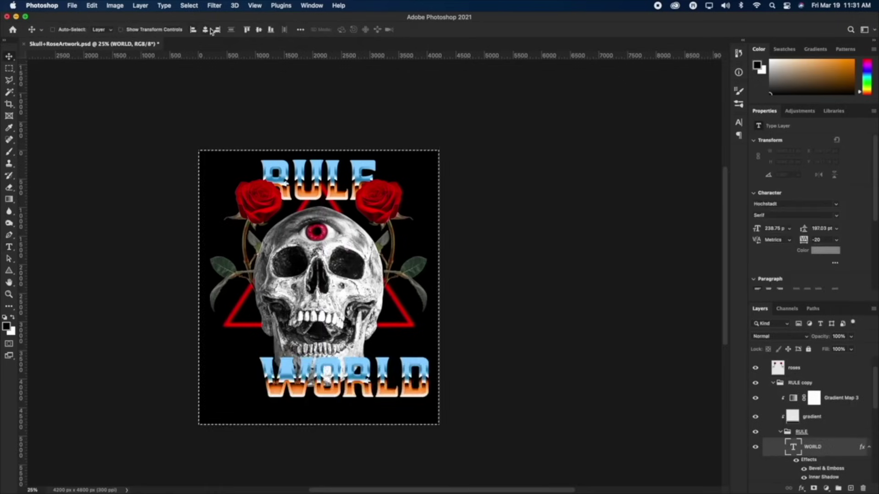
{"action": "left_click", "coordinate": [205, 29]}
{"action": "key", "text": "super+d"}
{"action": "left_click_drag", "start_coordinate": [320, 378], "coordinate": [314, 380]}
{"action": "key", "text": "super+z"}
{"action": "left_click", "coordinate": [802, 432]}
{"action": "left_click", "coordinate": [773, 383]}
{"action": "key", "text": "super+a"}
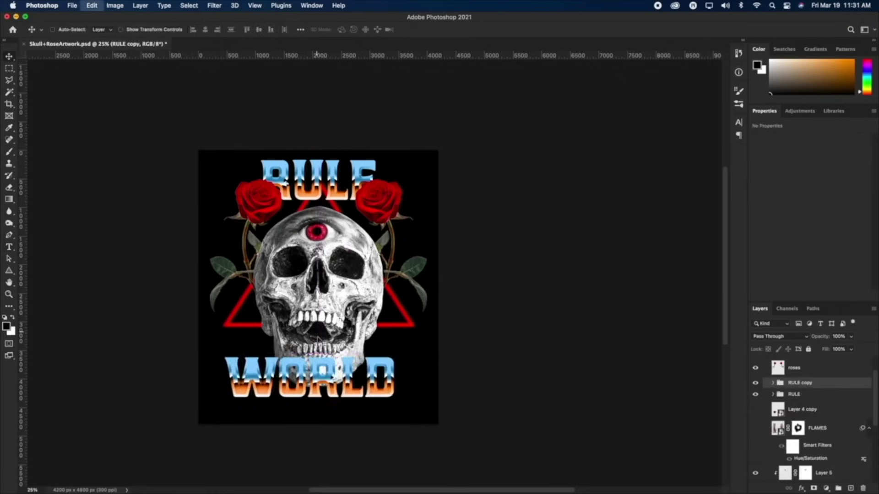
{"action": "left_click", "coordinate": [206, 30]}
{"action": "key", "text": "super+d"}
Reduce the size of the WORLD text's Bevel & Emboss, adjust its Soften value and apply the style.
{"action": "left_click", "coordinate": [772, 383]}
{"action": "scroll", "coordinate": [804, 435], "scroll_direction": "down", "scroll_amount": 1}
{"action": "double_click", "coordinate": [819, 448]}
{"action": "left_click_drag", "start_coordinate": [584, 178], "coordinate": [577, 193]}
{"action": "left_click", "coordinate": [733, 124]}
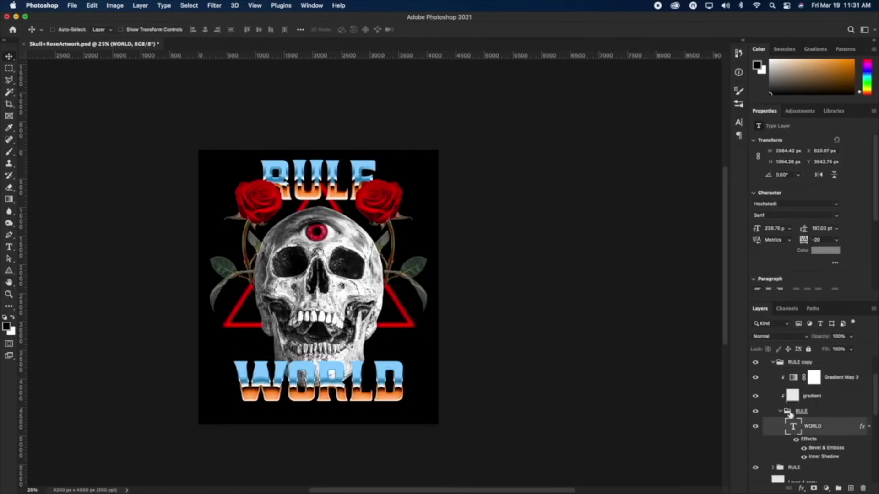
{"action": "left_click", "coordinate": [772, 363]}
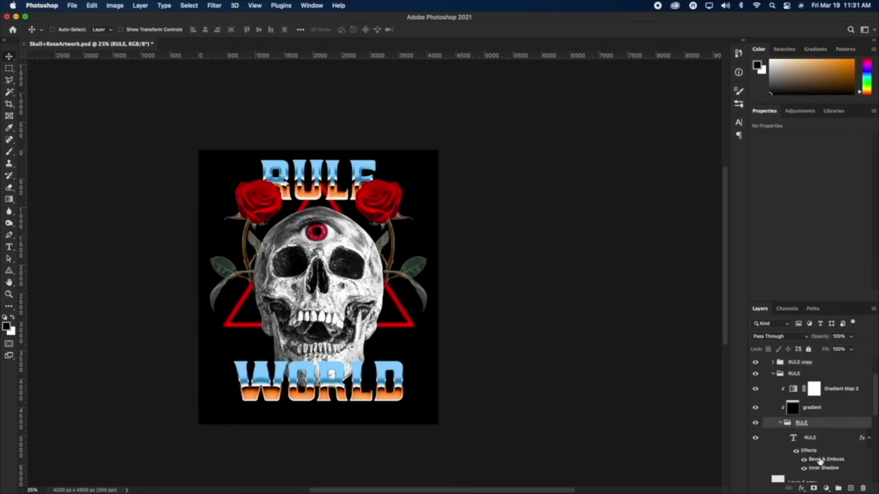
Reduce the RULE text's bevel size to about 9 px, adjust its Soften value and apply the style.
{"action": "double_click", "coordinate": [819, 460]}
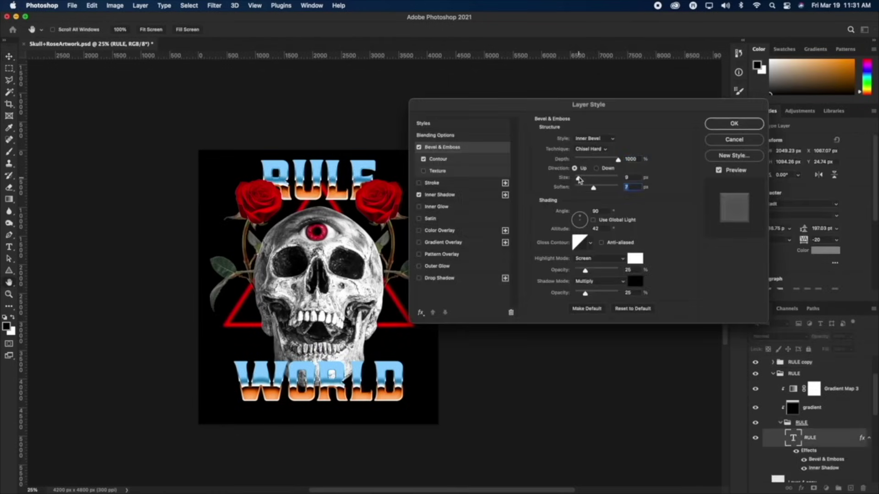
{"action": "left_click", "coordinate": [578, 179]}
{"action": "left_click", "coordinate": [590, 149]}
{"action": "left_click", "coordinate": [593, 150]}
{"action": "left_click_drag", "start_coordinate": [579, 178], "coordinate": [587, 188]}
{"action": "left_click", "coordinate": [718, 127]}
{"action": "left_click", "coordinate": [773, 374]}
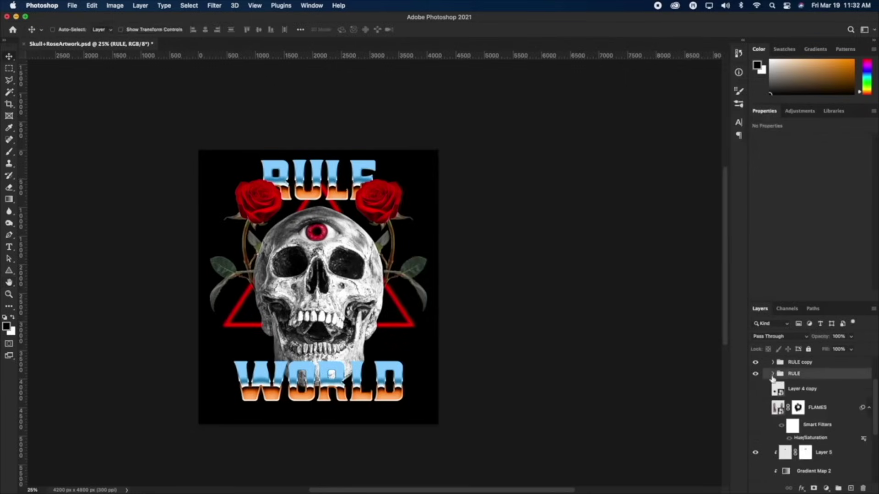
Move the WORLD title group behind the SKULL group, lower it slightly and check the overlap by toggling both groups' visibility.
{"action": "left_click_drag", "start_coordinate": [797, 364], "coordinate": [798, 430]}
{"action": "left_click_drag", "start_coordinate": [369, 366], "coordinate": [368, 375]}
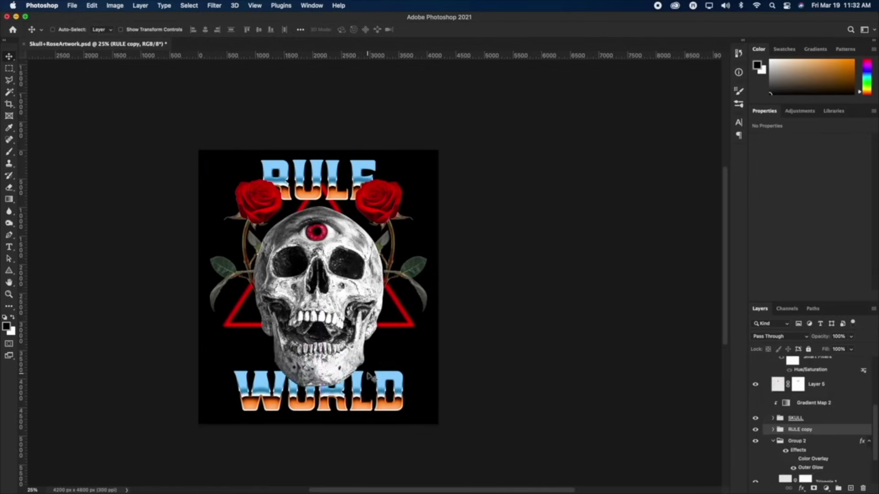
{"action": "left_click", "coordinate": [755, 429]}
{"action": "left_click", "coordinate": [755, 429]}
{"action": "left_click", "coordinate": [755, 418]}
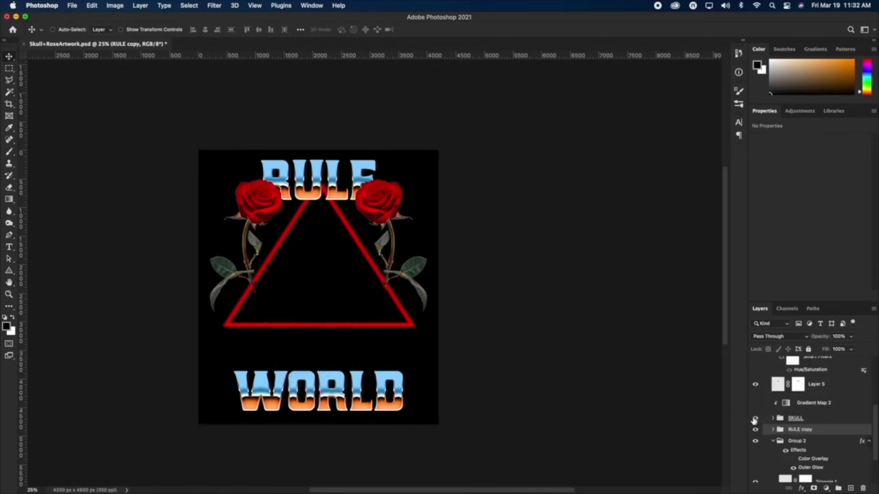
{"action": "left_click", "coordinate": [755, 418]}
Try shifting the skull artwork upward and undo the move.
{"action": "left_click", "coordinate": [777, 414]}
{"action": "left_click_drag", "start_coordinate": [343, 263], "coordinate": [348, 227]}
{"action": "key", "text": "super+z"}
{"action": "left_click", "coordinate": [778, 406]}
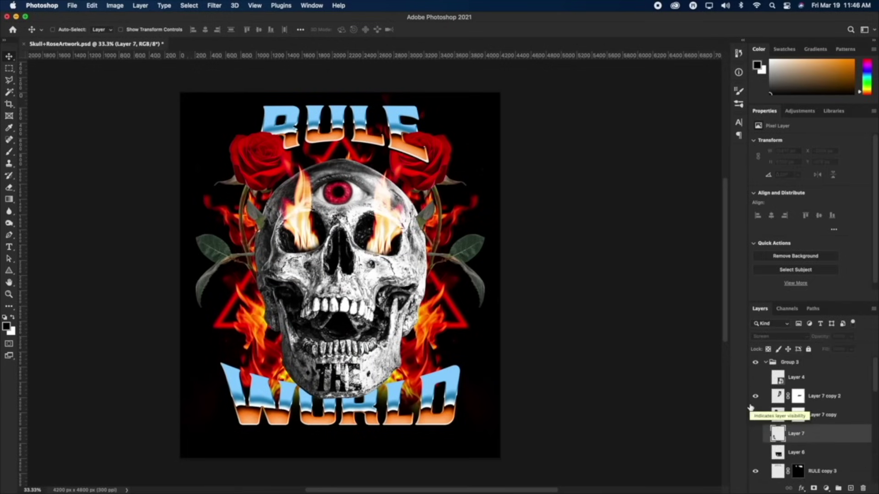
Shift the eye-socket flames on the two Layer 7 copies toward pinkish red with a filter and select both layers.
{"action": "left_click", "coordinate": [814, 396]}
{"action": "left_click", "coordinate": [215, 6]}
{"action": "left_click", "coordinate": [234, 65]}
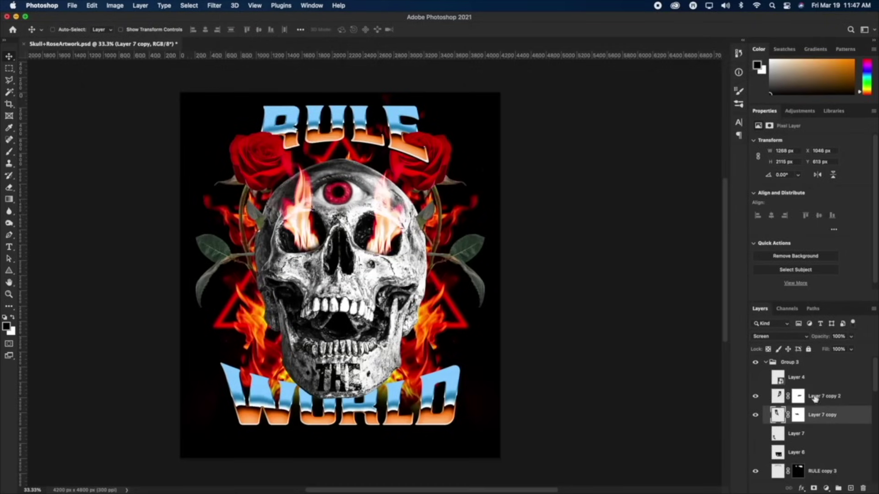
{"action": "left_click", "coordinate": [815, 396], "text": "shift"}
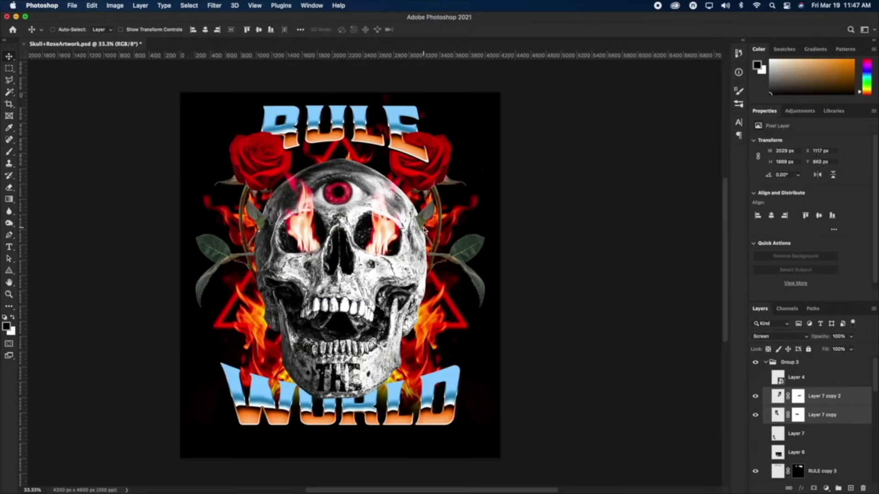
Refine the layer masks of both eye-socket flames, then group the two flame layers and hide the group.
{"action": "left_click", "coordinate": [798, 415]}
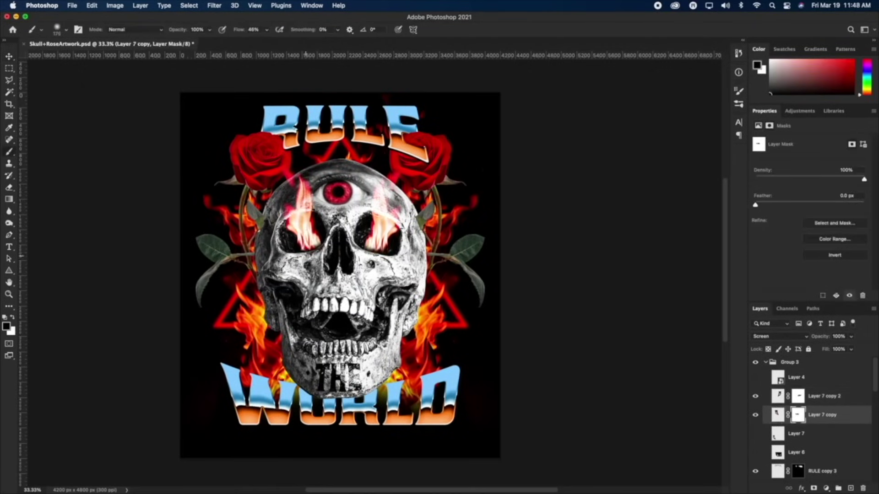
{"action": "left_click", "coordinate": [797, 397]}
{"action": "left_click", "coordinate": [9, 56]}
{"action": "left_click", "coordinate": [822, 415], "text": "shift"}
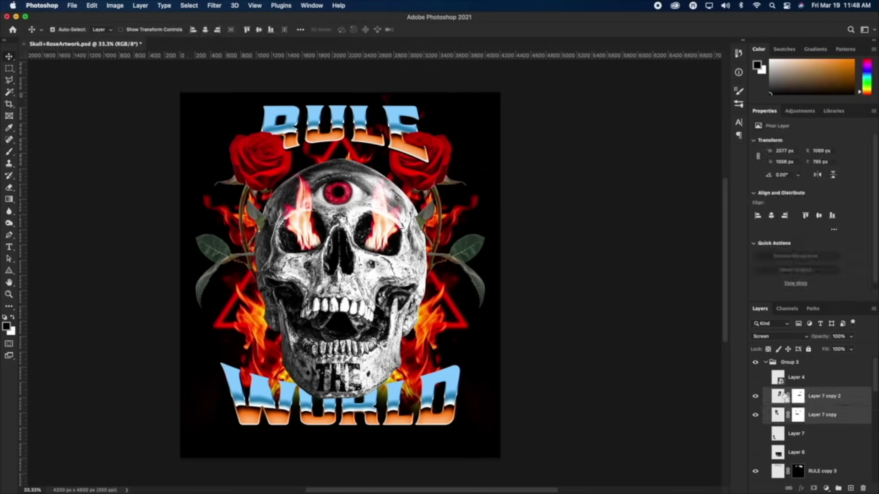
{"action": "key", "text": "super+g"}
{"action": "left_click", "coordinate": [755, 393]}
Try a dark red to black Gradient Overlay on the THE text across the skull's chin.
{"action": "scroll", "coordinate": [810, 411], "scroll_direction": "down", "scroll_amount": 5}
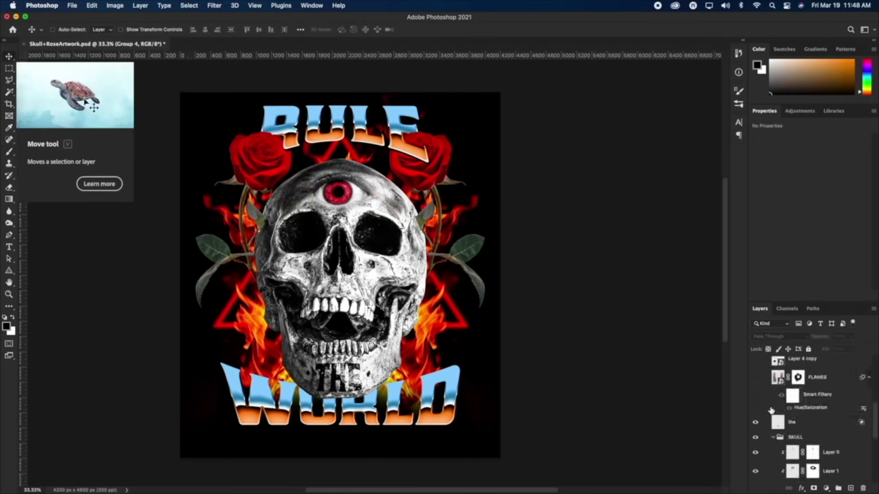
{"action": "double_click", "coordinate": [812, 444]}
{"action": "left_click", "coordinate": [591, 156]}
{"action": "double_click", "coordinate": [718, 275]}
{"action": "left_click", "coordinate": [677, 229]}
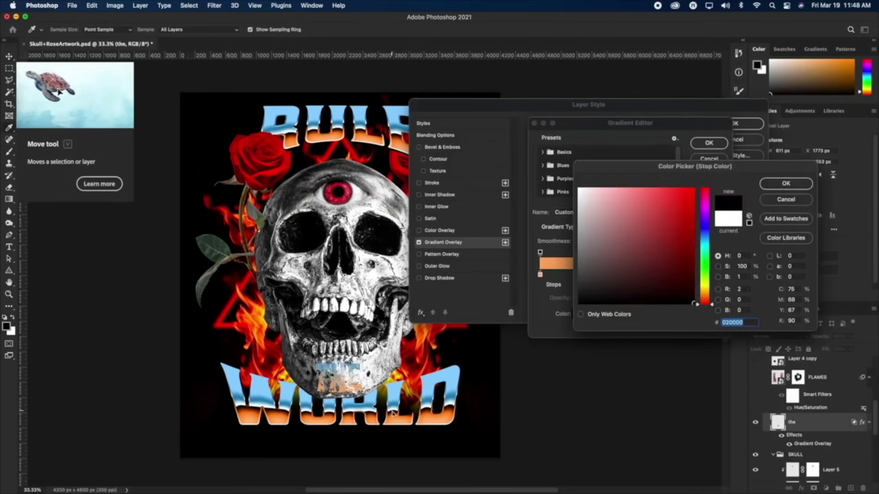
{"action": "key", "text": "Return"}
{"action": "double_click", "coordinate": [540, 274]}
{"action": "left_click", "coordinate": [590, 211]}
{"action": "key", "text": "Return"}
{"action": "key", "text": "Return"}
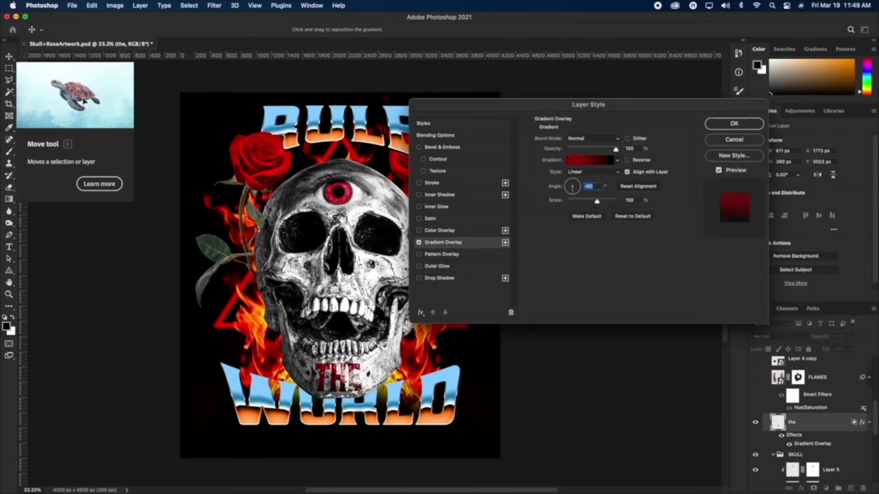
Try replacing the gradient on the THE text with a Color Overlay sampled from the orange of the WORLD title.
{"action": "left_click", "coordinate": [590, 160]}
{"action": "key", "text": "Escape"}
{"action": "left_click", "coordinate": [419, 242]}
{"action": "left_click", "coordinate": [439, 230]}
{"action": "left_click", "coordinate": [627, 139]}
{"action": "left_click", "coordinate": [388, 426]}
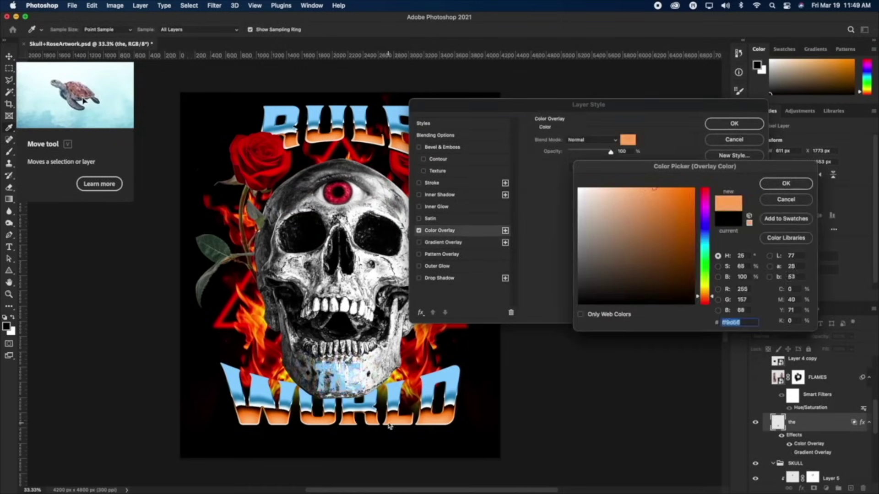
{"action": "key", "text": "Escape"}
{"action": "key", "text": "Escape"}
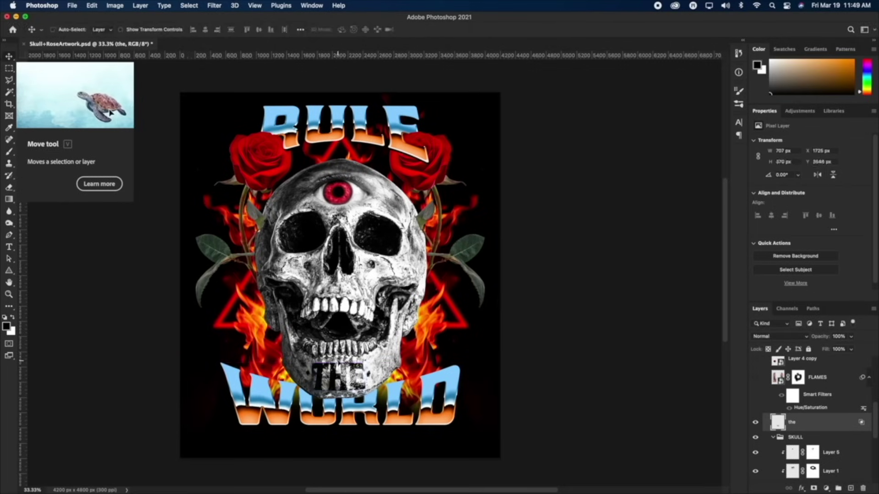
Resize the THE text on the chin slightly and apply a Bevel & Emboss with a size of 73 px.
{"action": "key", "text": "super+t"}
{"action": "left_click_drag", "start_coordinate": [366, 363], "coordinate": [364, 362]}
{"action": "key", "text": "Return"}
{"action": "double_click", "coordinate": [829, 422]}
{"action": "left_click", "coordinate": [443, 147]}
{"action": "left_click_drag", "start_coordinate": [583, 179], "coordinate": [590, 179]}
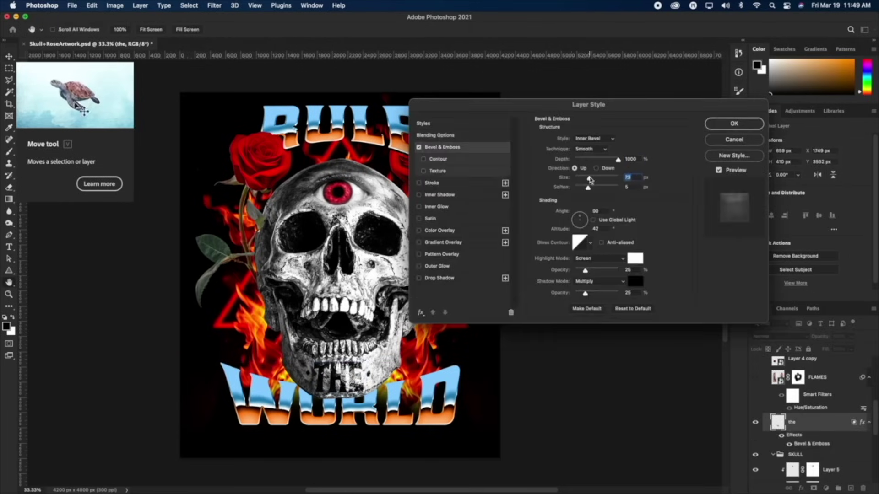
{"action": "key", "text": "Return"}
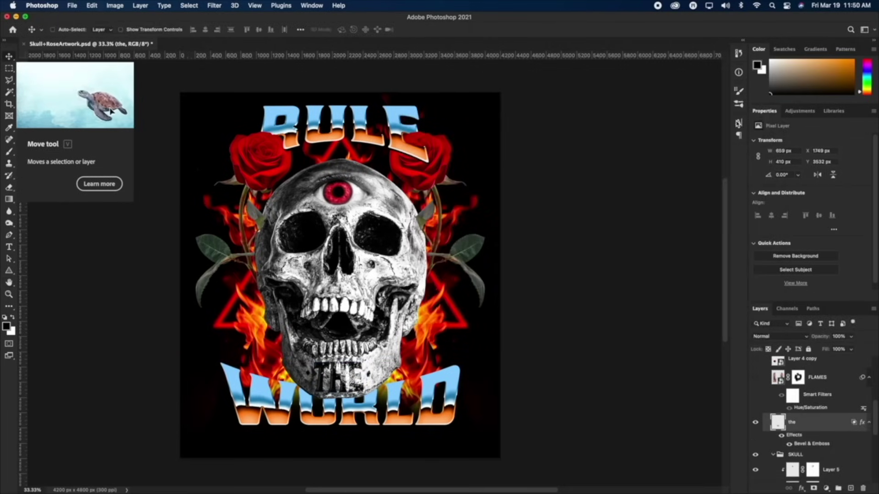
Try a clipped Hue/Saturation adjustment with hue -20 on RULE copy 2 and duplicate it above RULE copy 3.
{"action": "scroll", "coordinate": [835, 475], "scroll_direction": "up", "scroll_amount": 3}
{"action": "left_click", "coordinate": [802, 393]}
{"action": "left_click", "coordinate": [826, 488]}
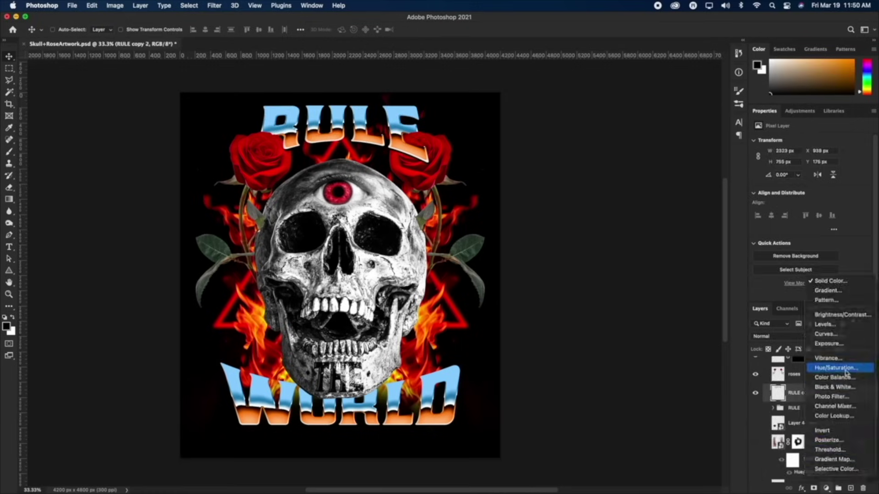
{"action": "left_click", "coordinate": [839, 366]}
{"action": "left_click_drag", "start_coordinate": [810, 173], "coordinate": [773, 176]}
{"action": "left_click_drag", "start_coordinate": [826, 393], "coordinate": [808, 360]}
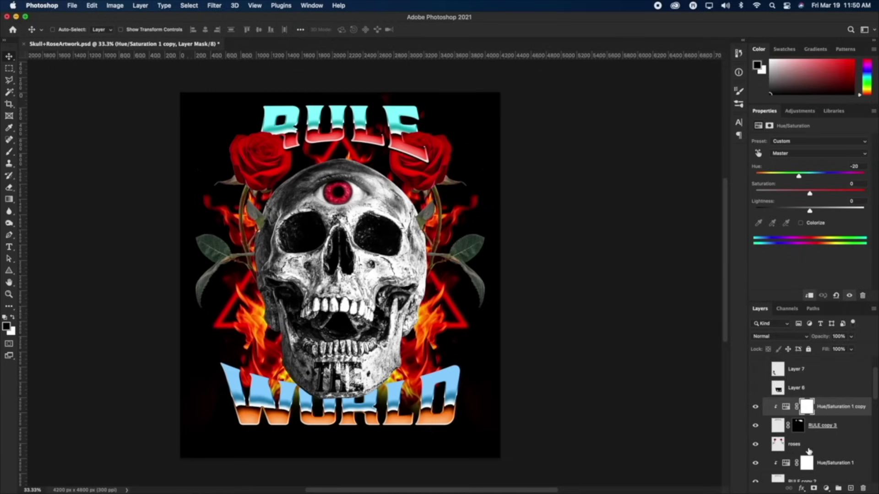
Try a further hue shift on the RULE title, then delete both Hue/Saturation adjustments.
{"action": "scroll", "coordinate": [808, 451], "scroll_direction": "down", "scroll_amount": 3}
{"action": "left_click", "coordinate": [786, 416]}
{"action": "scroll", "coordinate": [796, 415], "scroll_direction": "up", "scroll_amount": 3}
{"action": "left_click", "coordinate": [808, 411]}
{"action": "key", "text": "Delete"}
{"action": "key", "text": "Delete"}
{"action": "left_click", "coordinate": [786, 424]}
{"action": "mouse_move", "coordinate": [800, 176]}
{"action": "left_mouse_down"}
{"action": "mouse_move", "coordinate": [877, 177]}
{"action": "mouse_move", "coordinate": [793, 176]}
{"action": "left_mouse_up"}
{"action": "key", "text": "Delete"}
Brighten the roses layer with Levels by lowering the white input level.
{"action": "left_click", "coordinate": [798, 411]}
{"action": "key", "text": "ctrl+l"}
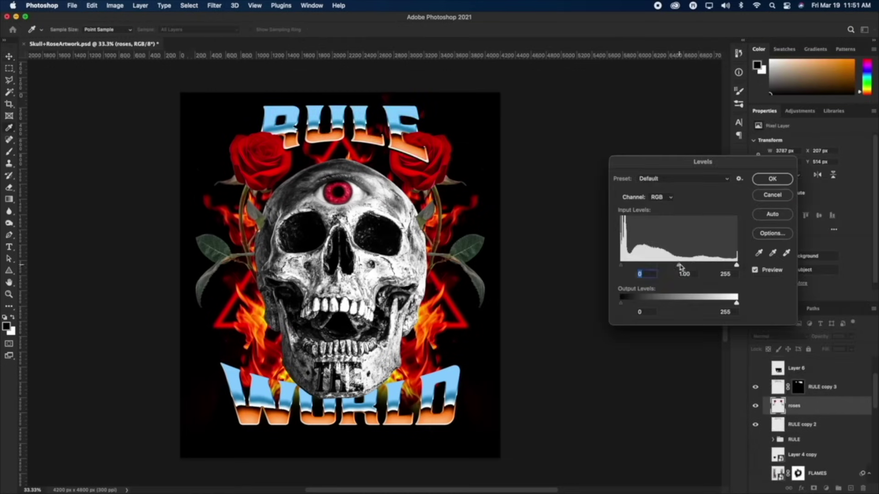
{"action": "left_click_drag", "start_coordinate": [737, 265], "coordinate": [682, 265]}
{"action": "left_click", "coordinate": [773, 179]}
Switch to Chrome for a fiery sun image, paste it into the artwork and place it over the skull's forehead eye.
{"action": "mouse_move", "coordinate": [266, 474]}
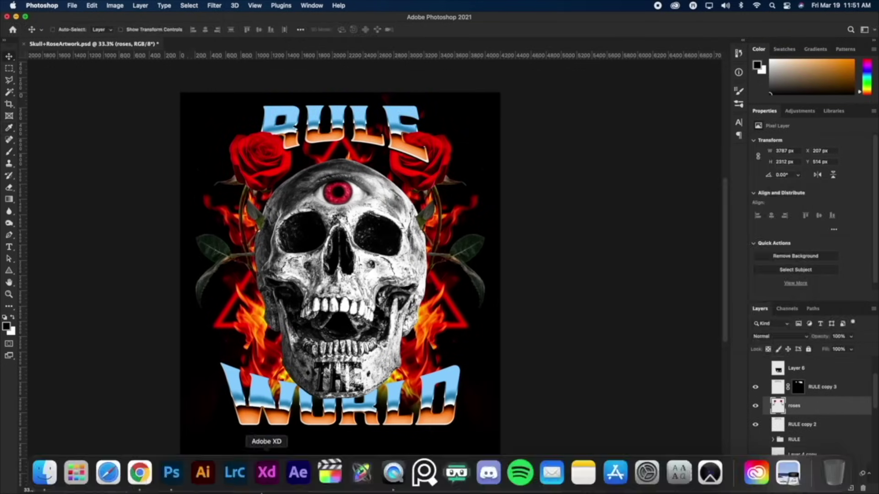
{"action": "left_click", "coordinate": [139, 474]}
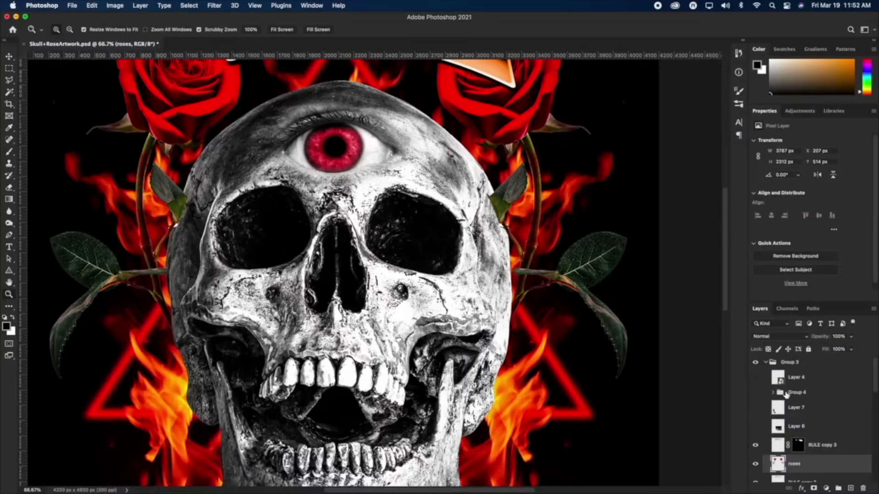
{"action": "left_click", "coordinate": [793, 421]}
{"action": "key", "text": "super+v"}
{"action": "left_click_drag", "start_coordinate": [398, 270], "coordinate": [385, 156]}
Set the sun layer's blend mode to Screen and scale it to about 111% to cover the iris.
{"action": "left_click", "coordinate": [780, 336]}
{"action": "left_click", "coordinate": [768, 424]}
{"action": "key", "text": "super+t"}
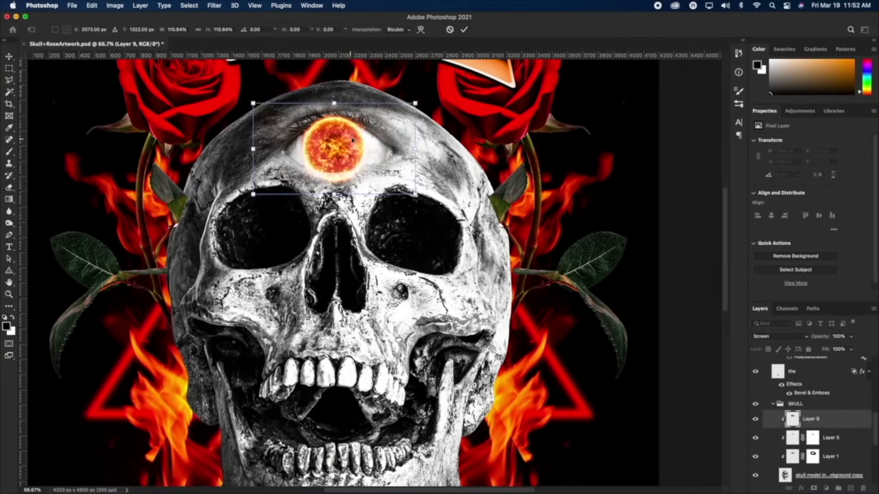
{"action": "key", "text": "Return"}
Add a layer mask to the sun and paint away the glow overlapping the upper and lower eyelids.
{"action": "key", "text": "z"}
{"action": "left_click", "coordinate": [341, 140]}
{"action": "left_click", "coordinate": [341, 139]}
{"action": "left_click", "coordinate": [813, 488]}
{"action": "key", "text": "b"}
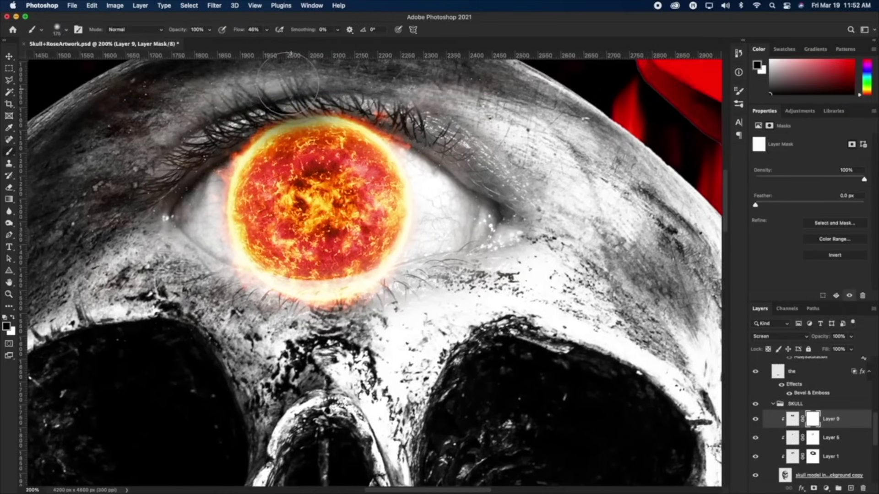
{"action": "left_click_drag", "start_coordinate": [270, 121], "coordinate": [297, 123]}
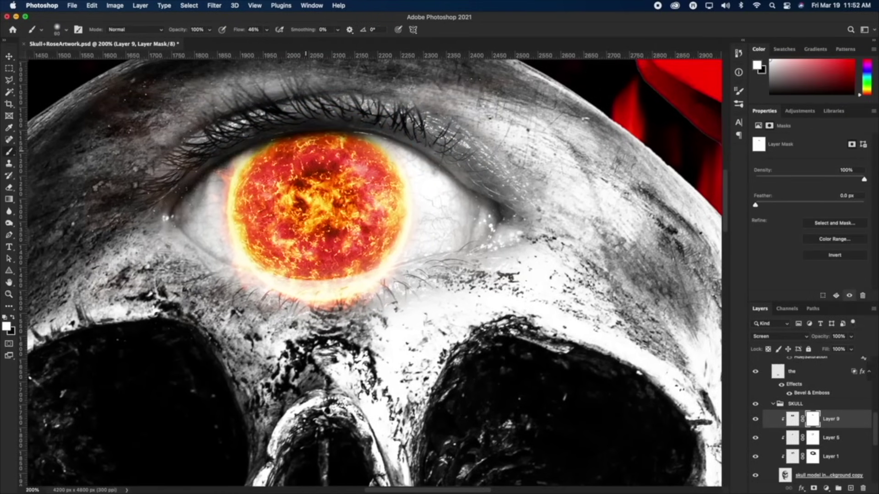
{"action": "left_click_drag", "start_coordinate": [238, 285], "coordinate": [321, 300]}
{"action": "key", "text": "z"}
{"action": "left_click", "coordinate": [355, 225], "text": "alt"}
{"action": "left_click", "coordinate": [355, 225], "text": "alt"}
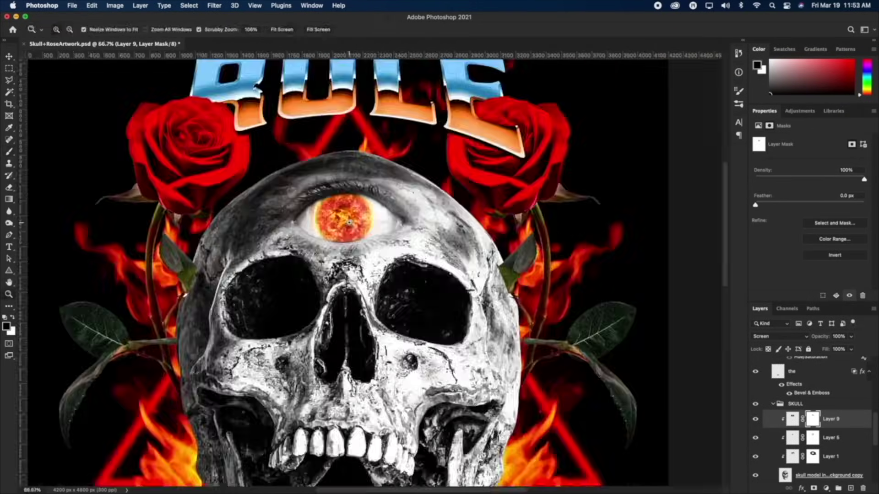
Set the sun layer's blend mode to Normal and convert the layer to a smart object.
{"action": "left_click", "coordinate": [348, 222]}
{"action": "left_click", "coordinate": [792, 418]}
{"action": "left_click", "coordinate": [779, 336]}
{"action": "left_click", "coordinate": [768, 257]}
{"action": "right_click", "coordinate": [835, 421]}
{"action": "left_click", "coordinate": [753, 180]}
Add a new layer mask to the sun layer and paint away the black background around the iris.
{"action": "left_click", "coordinate": [813, 489]}
{"action": "key", "text": "b"}
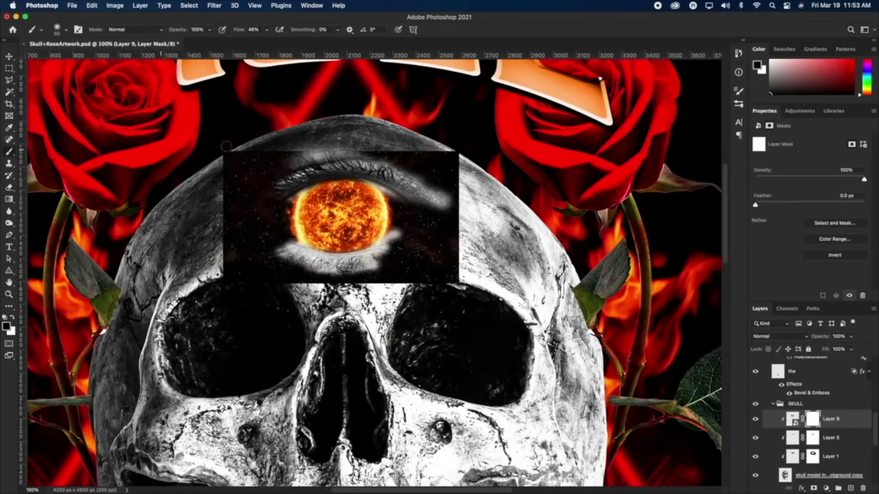
{"action": "mouse_move", "coordinate": [231, 160]}
{"action": "left_mouse_down"}
{"action": "mouse_move", "coordinate": [251, 257]}
{"action": "mouse_move", "coordinate": [467, 298]}
{"action": "mouse_move", "coordinate": [401, 227]}
{"action": "left_mouse_up"}
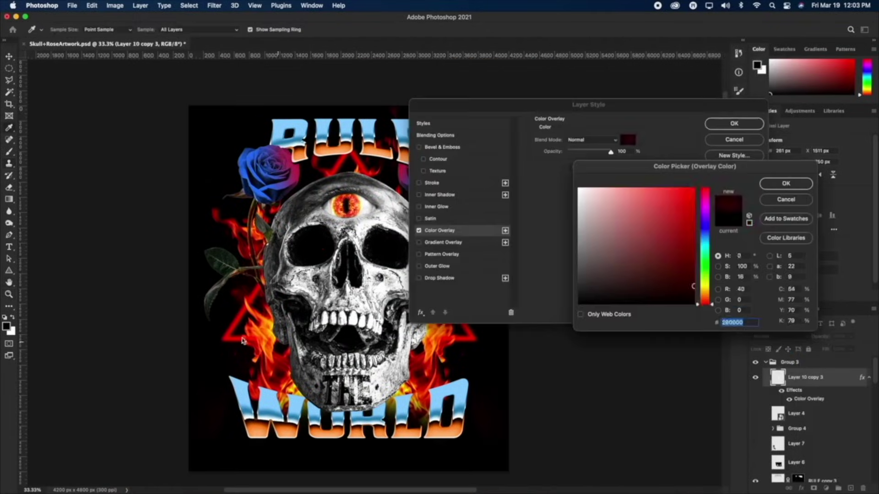
Try a color sampled from the red triangle as the Color Overlay of the eye-socket sparkle on Layer 10 copy 3.
{"action": "left_click_drag", "start_coordinate": [242, 341], "coordinate": [457, 343]}
Make a merged copy of the entire canvas artwork and paste it.
{"action": "left_click", "coordinate": [91, 5]}
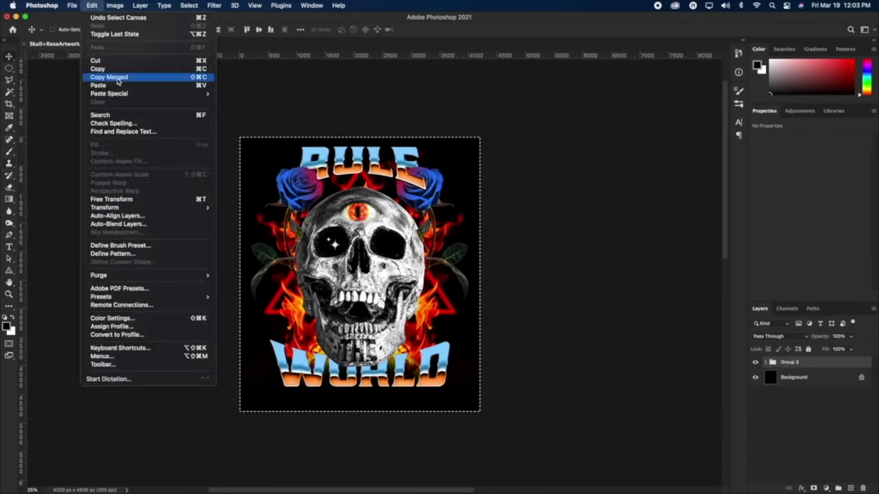
{"action": "left_click", "coordinate": [112, 78]}
{"action": "key", "text": "super+v"}
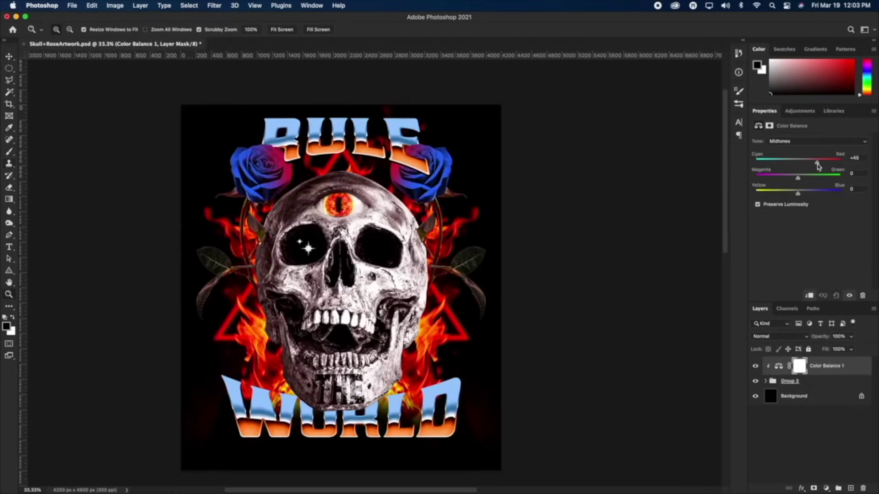
Fine-tune the Color Balance adjustment clipped to Group 3, bringing the shadow sliders to -4.
{"action": "mouse_move", "coordinate": [797, 177]}
{"action": "left_mouse_down"}
{"action": "mouse_move", "coordinate": [805, 178]}
{"action": "mouse_move", "coordinate": [776, 177]}
{"action": "mouse_move", "coordinate": [797, 177]}
{"action": "left_mouse_up"}
{"action": "left_click_drag", "start_coordinate": [797, 193], "coordinate": [797, 179]}
{"action": "left_click_drag", "start_coordinate": [791, 193], "coordinate": [796, 196]}
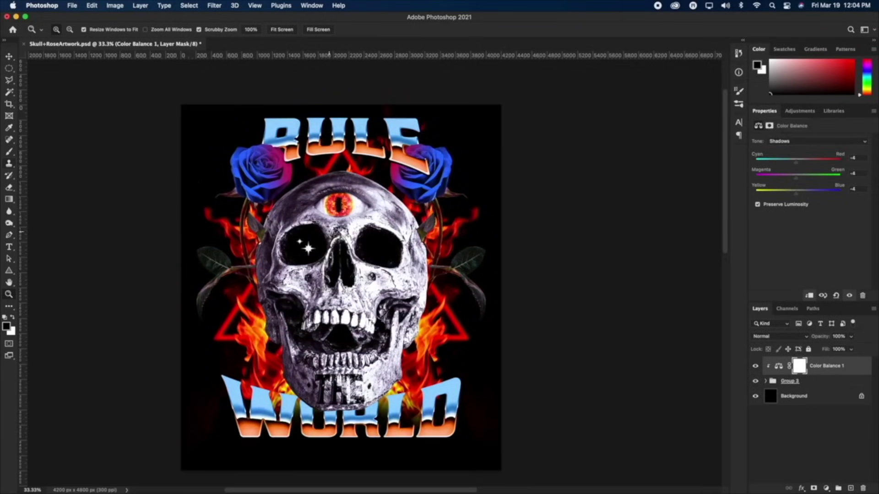
Paint a soft black shadow beneath the skull's jaw on a new layer and clip it to the WORLD title below Layer 8.
{"action": "scroll", "coordinate": [769, 382], "scroll_direction": "down", "scroll_amount": 10}
{"action": "left_click", "coordinate": [816, 416]}
{"action": "left_click", "coordinate": [850, 488]}
{"action": "key", "text": "b"}
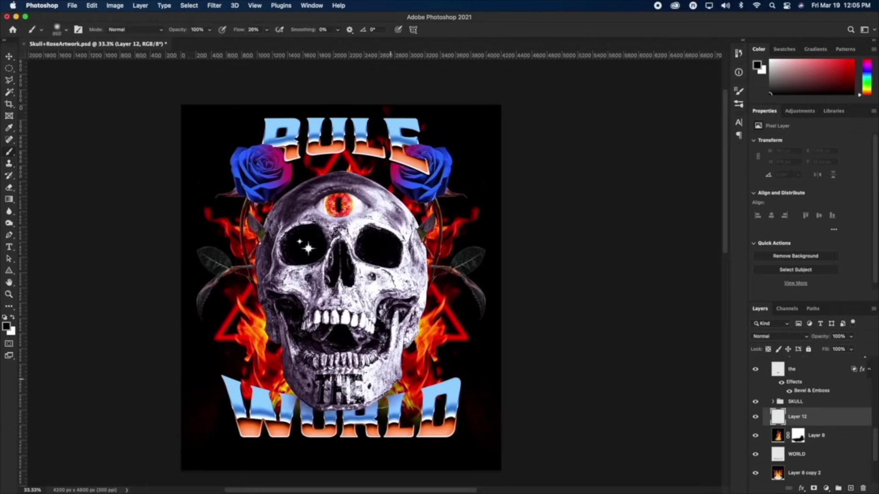
{"action": "left_click_drag", "start_coordinate": [394, 380], "coordinate": [282, 390]}
{"action": "left_click_drag", "start_coordinate": [797, 416], "coordinate": [798, 444]}
{"action": "left_click", "coordinate": [798, 444], "text": "alt"}
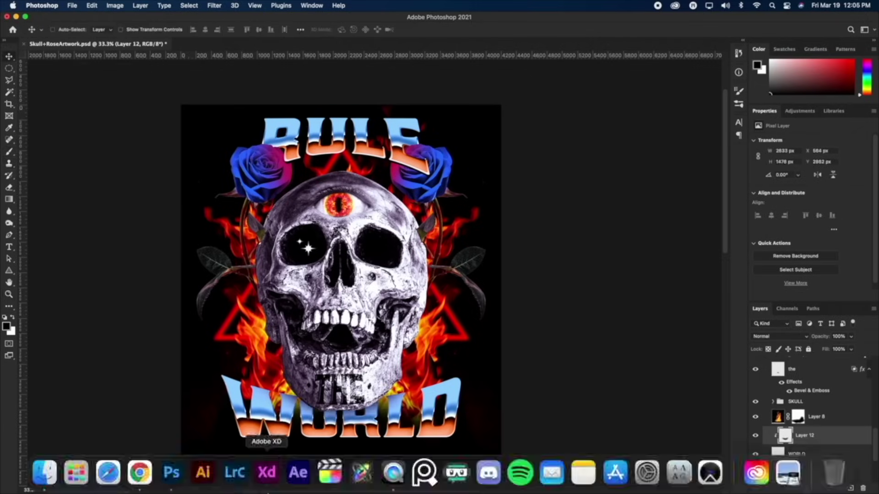
Add a Hue/Saturation adjustment above the SKULL group and clip it to the group.
{"action": "key", "text": "z"}
{"action": "scroll", "coordinate": [385, 234], "scroll_direction": "up", "scroll_amount": 3}
{"action": "left_click", "coordinate": [796, 402]}
{"action": "left_click", "coordinate": [826, 488]}
{"action": "left_click", "coordinate": [843, 394]}
{"action": "left_click", "coordinate": [799, 413], "text": "alt"}
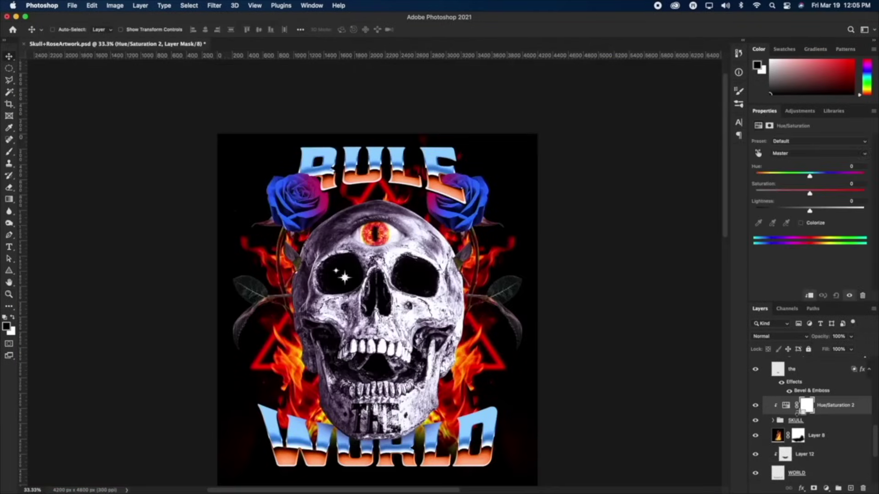
Colorize the skull adjustment with a red hue of about 9 and saturation of about 68, and invert its mask.
{"action": "left_click", "coordinate": [801, 223]}
{"action": "left_click_drag", "start_coordinate": [756, 176], "coordinate": [758, 176]}
{"action": "left_click_drag", "start_coordinate": [783, 193], "coordinate": [829, 193]}
{"action": "key", "text": "super+i"}
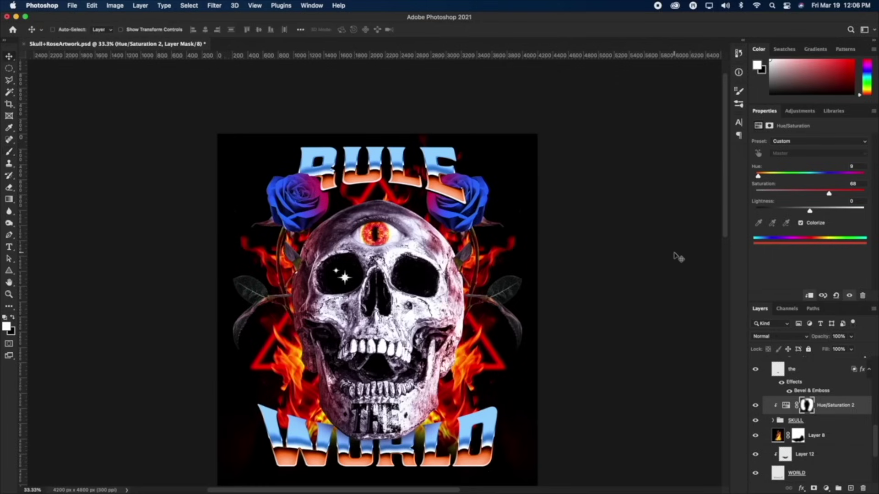
Duplicate the chrome RULE text group and scale the copy down above the skull.
{"action": "scroll", "coordinate": [773, 393], "scroll_direction": "up", "scroll_amount": 5}
{"action": "key", "text": "super+j"}
{"action": "key", "text": "super+t"}
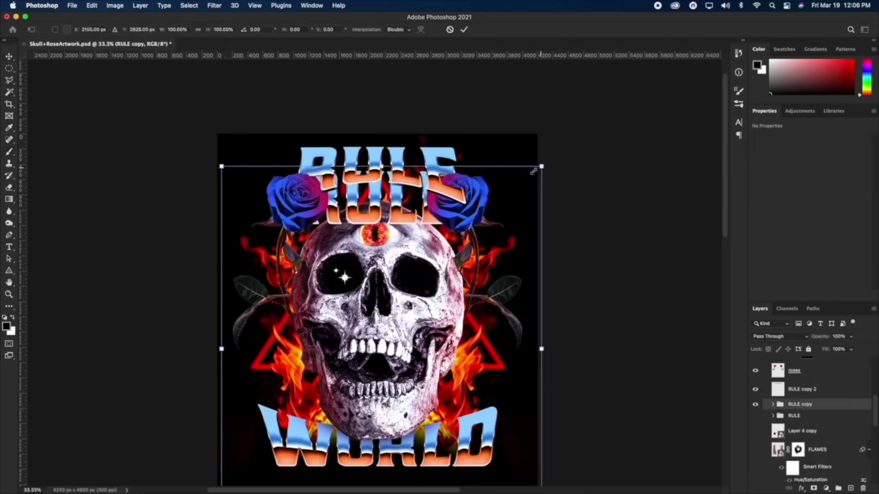
{"action": "left_click_drag", "start_coordinate": [534, 169], "coordinate": [412, 192]}
{"action": "key", "text": "Return"}
Change the duplicated title's text to THE and position it between the RULE title and the skull.
{"action": "type", "text": "THE"}
{"action": "left_click", "coordinate": [8, 56]}
{"action": "left_click_drag", "start_coordinate": [439, 238], "coordinate": [451, 236]}
Try a Bevel & Emboss size of 5 px and Soften of 11 px on the small THE text.
{"action": "left_click", "coordinate": [802, 432]}
{"action": "left_click", "coordinate": [786, 384]}
{"action": "left_click", "coordinate": [773, 383]}
{"action": "double_click", "coordinate": [774, 384]}
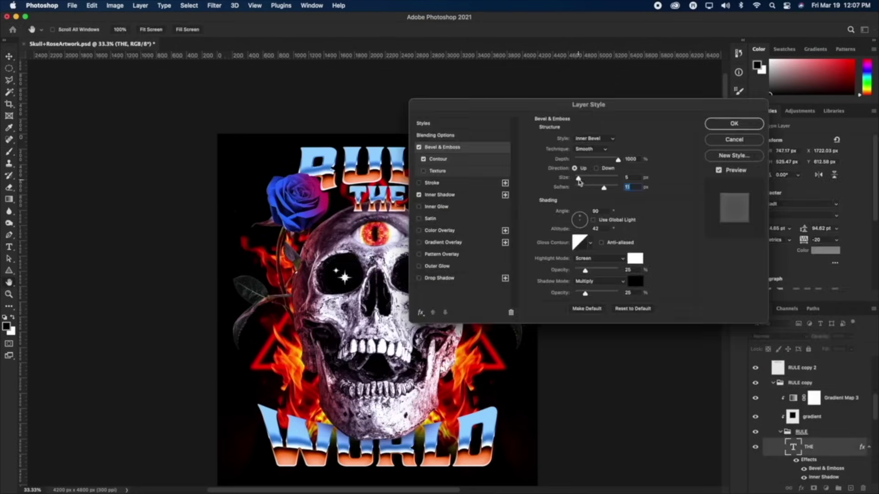
{"action": "key", "text": "Escape"}
Merge the THE group into one layer and warp the lettering, trying the Inflate and Bulge presets.
{"action": "key", "text": "super+e"}
{"action": "key", "text": "super+t"}
{"action": "right_click", "coordinate": [371, 191]}
{"action": "left_click", "coordinate": [394, 260]}
{"action": "left_click", "coordinate": [220, 30]}
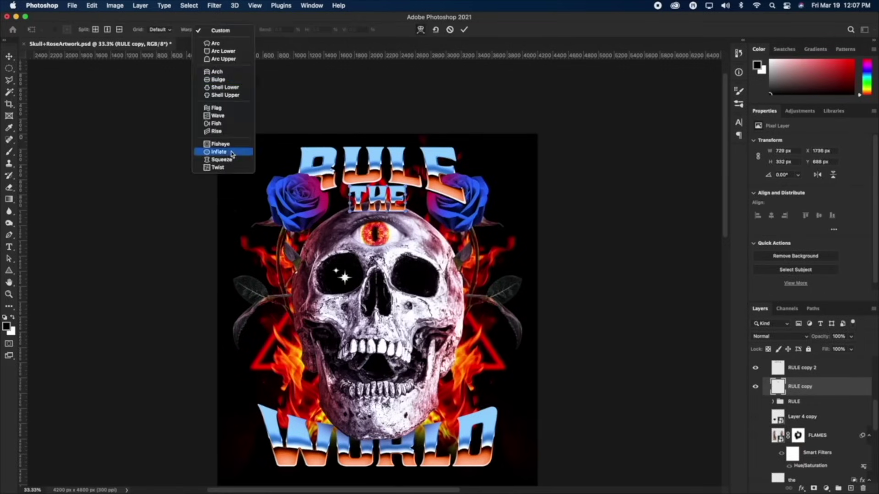
{"action": "left_click", "coordinate": [231, 154]}
{"action": "left_click", "coordinate": [221, 30]}
{"action": "left_click", "coordinate": [218, 79]}
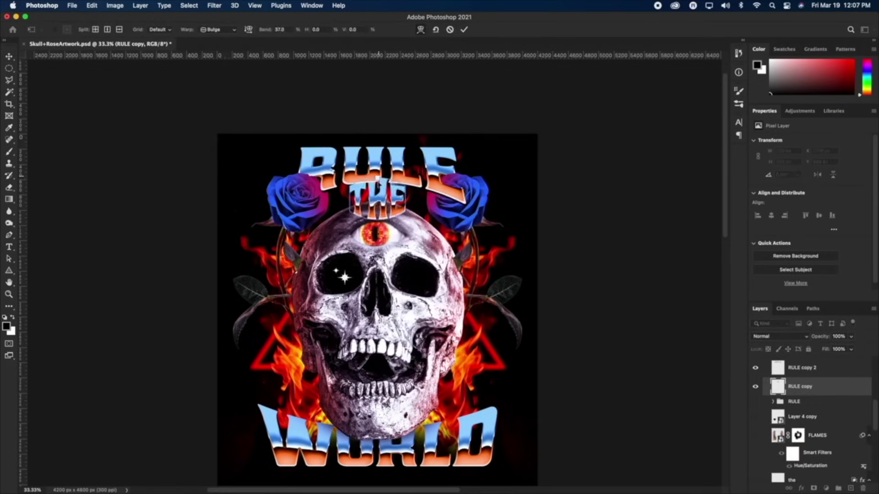
{"action": "key", "text": "Return"}
Send the chrome THE layer down the layer stack to sit behind the SKULL group.
{"action": "key", "text": "super+bracketleft"}
{"action": "key", "text": "super+bracketleft"}
{"action": "key", "text": "super+bracketleft"}
{"action": "key", "text": "super+bracketleft"}
{"action": "key", "text": "super+bracketleft"}
{"action": "key", "text": "super+bracketleft"}
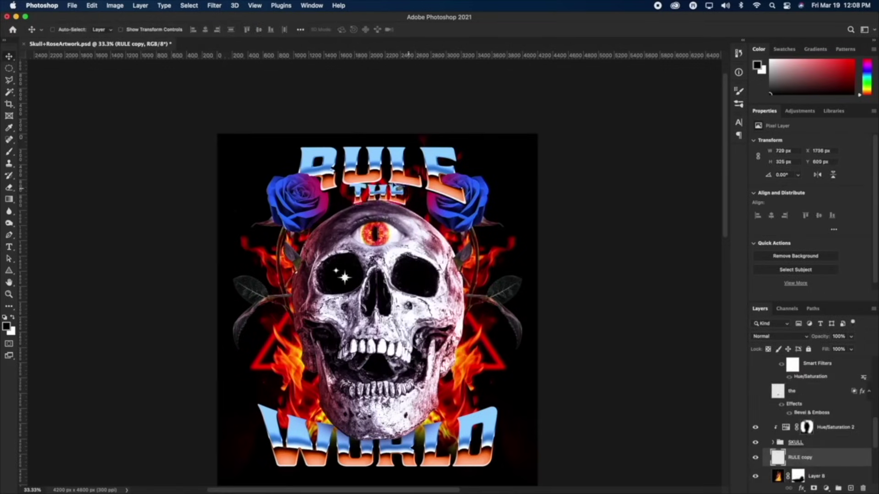
Try sending the THE layer further back and moving it down onto the WORLD title.
{"action": "key", "text": "super+bracketleft"}
{"action": "key", "text": "super+bracketleft"}
{"action": "key", "text": "super+bracketleft"}
{"action": "key", "text": "super+bracketleft"}
{"action": "key", "text": "super+bracketleft"}
{"action": "left_click_drag", "start_coordinate": [453, 190], "coordinate": [453, 431]}
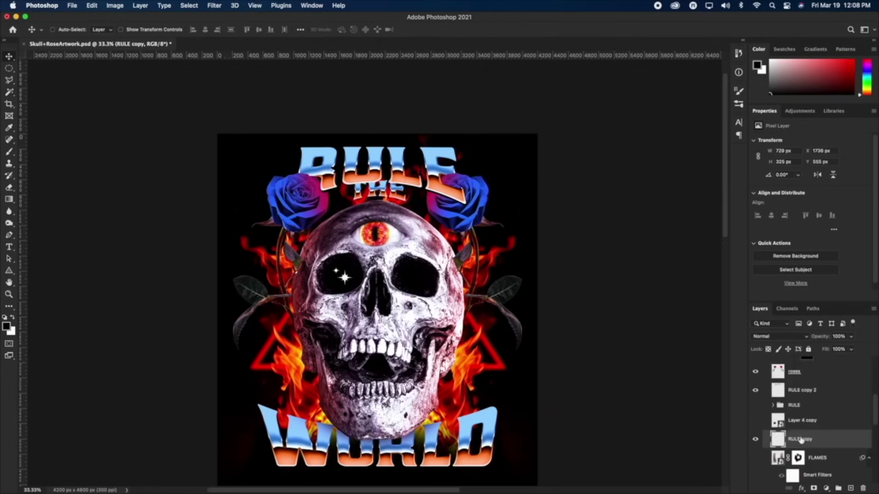
Bring the chrome THE layer forward in the layer stack, above the RULE title and the roses.
{"action": "key", "text": "super+bracketright"}
{"action": "key", "text": "super+bracketright"}
{"action": "key", "text": "super+bracketright"}
{"action": "key", "text": "super+bracketright"}
{"action": "key", "text": "super+bracketright"}
{"action": "key", "text": "super+bracketright"}
Give the THE layer a black Multiply drop shadow with 100% opacity, 0 px distance, 32 px size and a reduced spread.
{"action": "left_click", "coordinate": [801, 488]}
{"action": "left_click", "coordinate": [813, 470]}
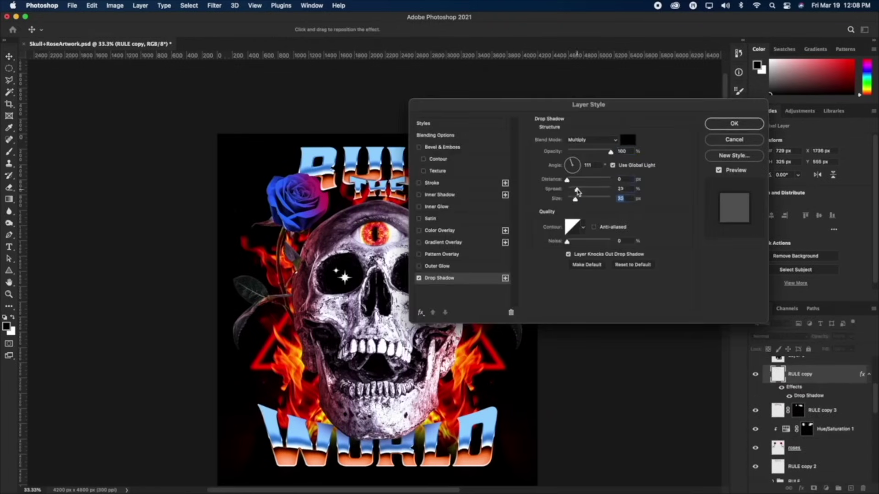
{"action": "left_click_drag", "start_coordinate": [578, 191], "coordinate": [572, 191]}
{"action": "left_click", "coordinate": [734, 124]}
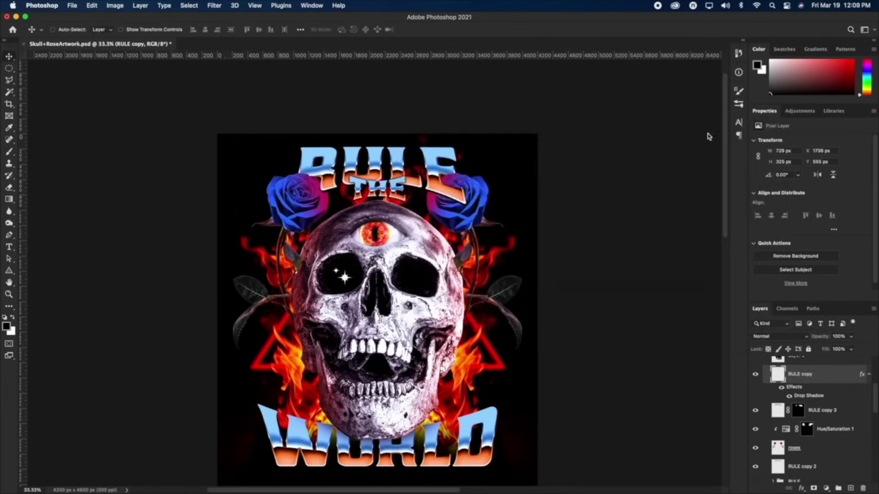
Open Statue.psd and reuse its tagline CONQUER YOUR FEARS AND DOMINATE THE COMPETITION in the skull artwork beneath the WORLD title.
{"action": "scroll", "coordinate": [788, 434], "scroll_direction": "down", "scroll_amount": 3}
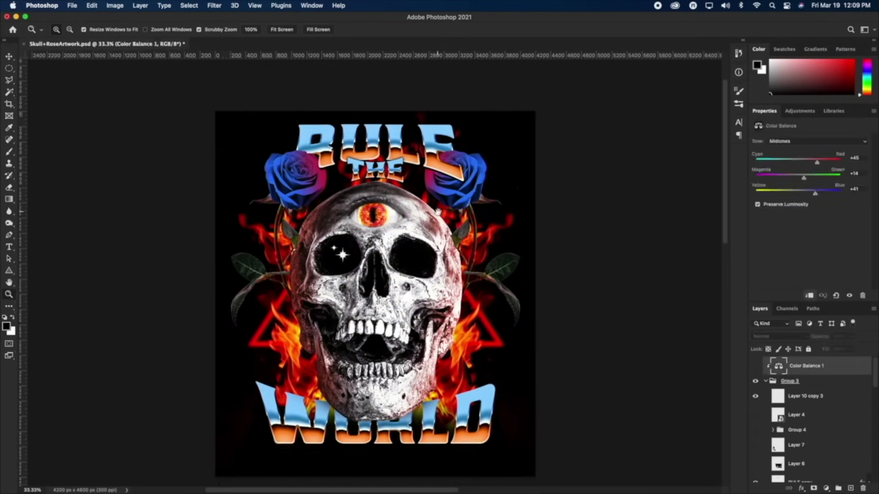
{"action": "left_click", "coordinate": [72, 5]}
{"action": "mouse_move", "coordinate": [114, 42]}
{"action": "left_click", "coordinate": [200, 51]}
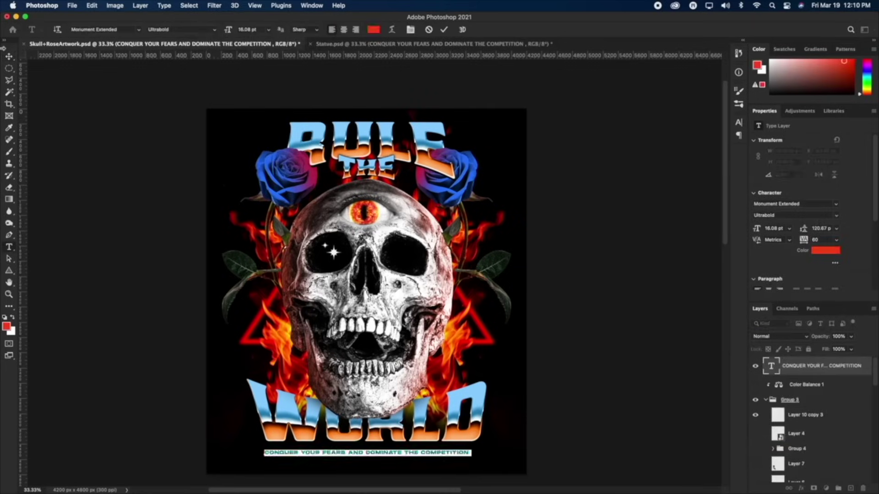
{"action": "key", "text": "super+Return"}
{"action": "key", "text": "v"}
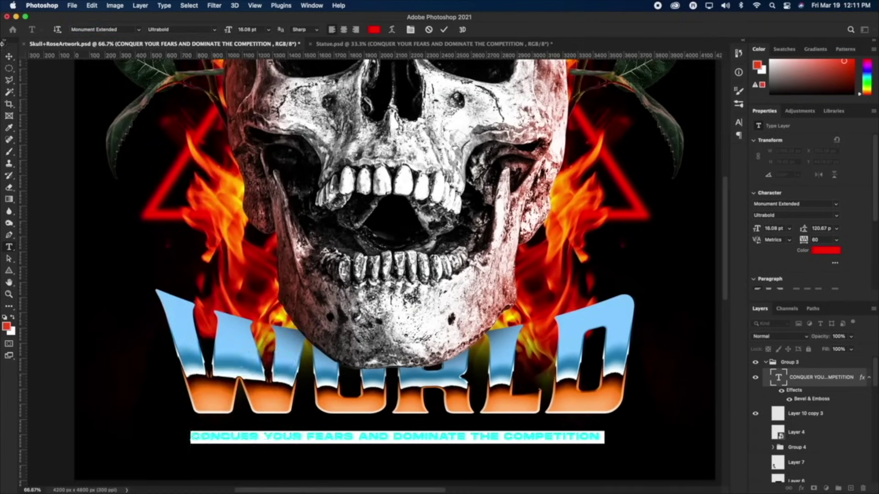
Set the red tagline in Hochstadt Rounded and scale it up slightly to 22.33 pt beneath the WORLD title.
{"action": "left_click_drag", "start_coordinate": [191, 436], "coordinate": [262, 438]}
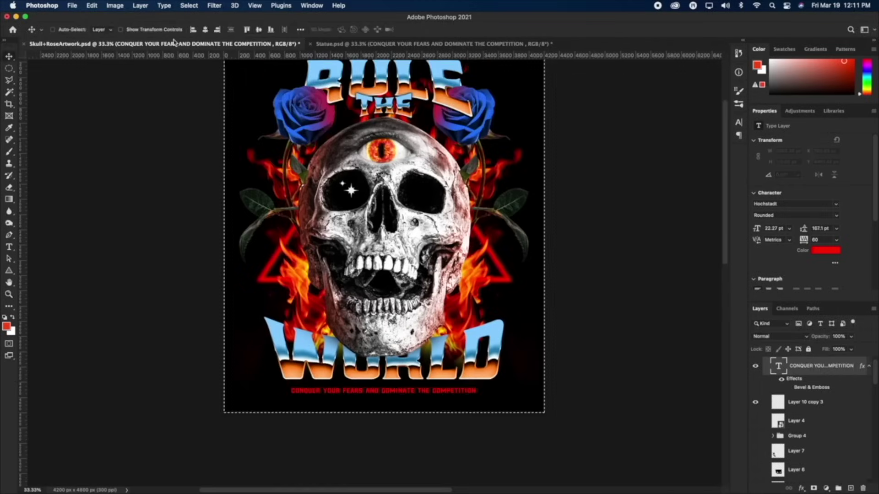
{"action": "key", "text": "super+t"}
{"action": "left_click_drag", "start_coordinate": [477, 395], "coordinate": [479, 396]}
{"action": "key", "text": "Return"}
Finish transforming the tagline and convert its text layer to a smart object.
{"action": "key", "text": "super+t"}
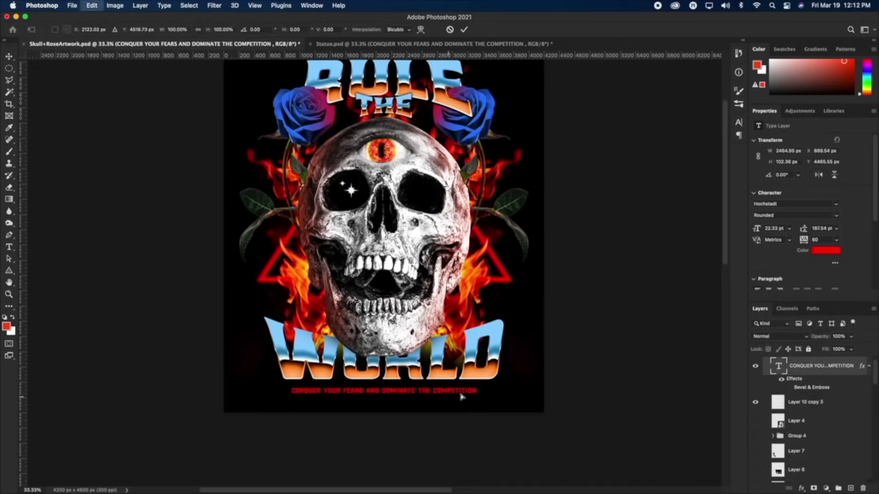
{"action": "key", "text": "Return"}
{"action": "right_click", "coordinate": [819, 366]}
{"action": "key", "text": "Escape"}
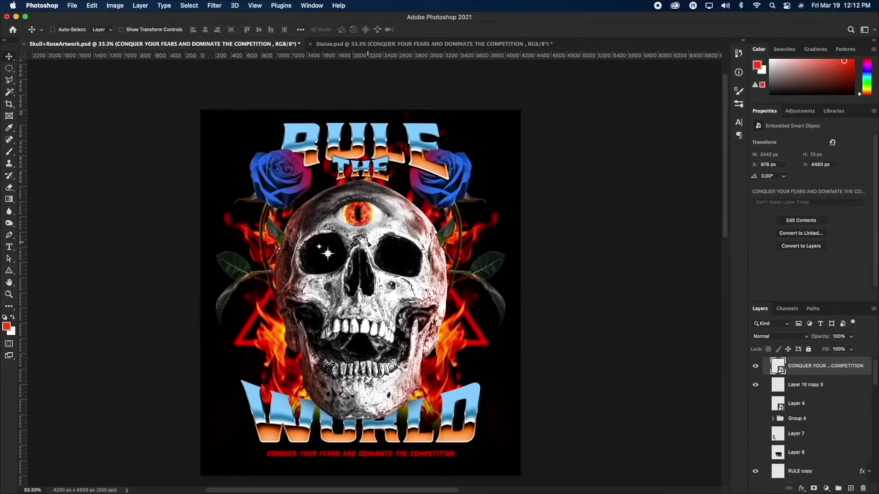
Set the lettering's Hue/Saturation adjustment to hue -24 and saturation +85, and copy it onto the remaining RULE and WORLD layers.
{"action": "left_click", "coordinate": [765, 362]}
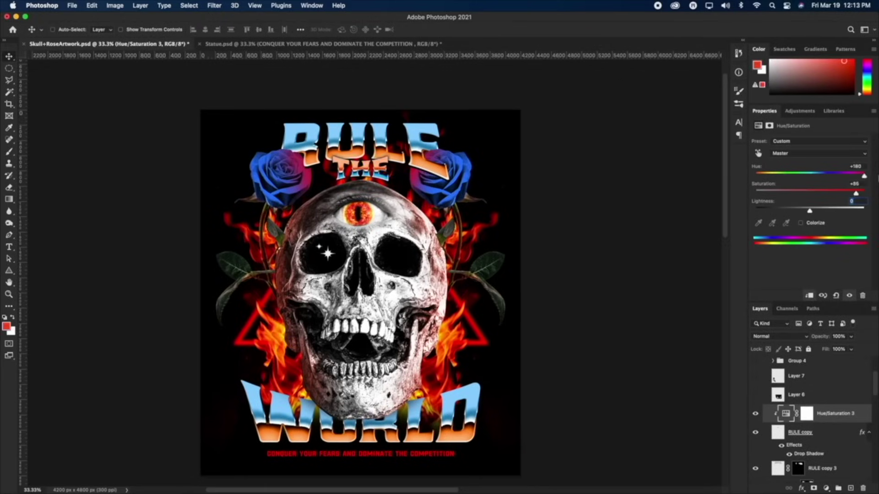
{"action": "left_click_drag", "start_coordinate": [812, 416], "coordinate": [816, 453]}
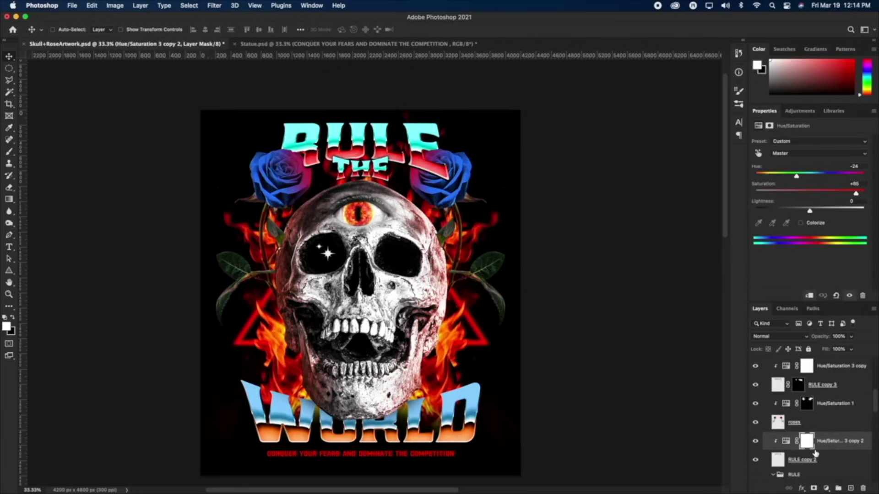
{"action": "left_click_drag", "start_coordinate": [805, 387], "coordinate": [798, 469]}
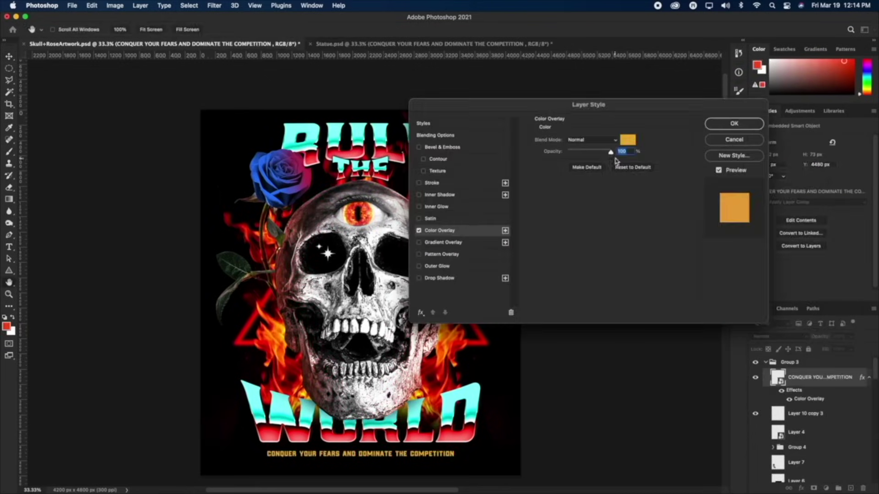
Recolor the tagline's Color Overlay with a red sampled from the WORLD lettering.
{"action": "left_click", "coordinate": [626, 139]}
{"action": "left_click", "coordinate": [729, 201]}
{"action": "key", "text": "Return"}
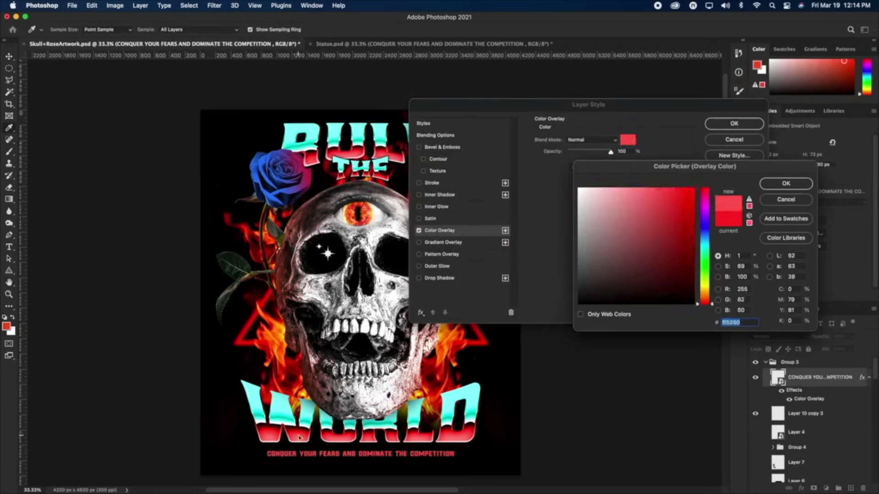
{"action": "key", "text": "Return"}
{"action": "key", "text": "Return"}
Change the Color Overlay of the Group 2 triangle behind the skull to the matching pinkish red.
{"action": "scroll", "coordinate": [816, 464], "scroll_direction": "down", "scroll_amount": 3}
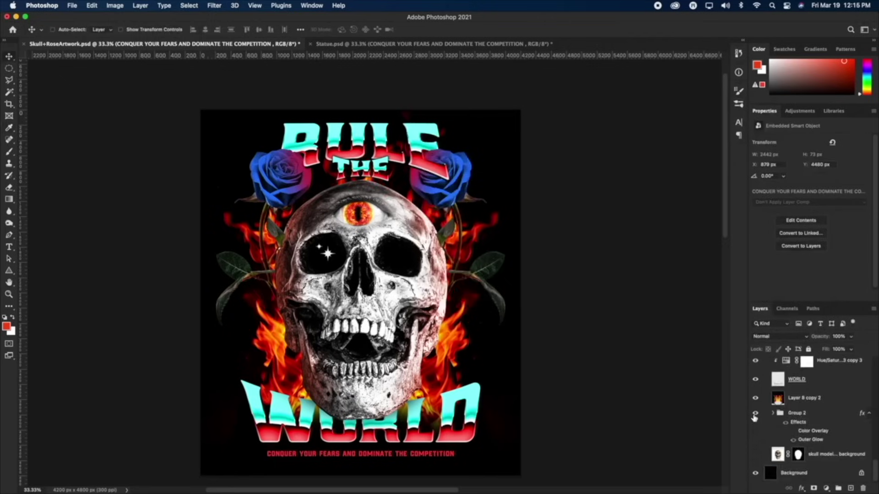
{"action": "left_click", "coordinate": [797, 435]}
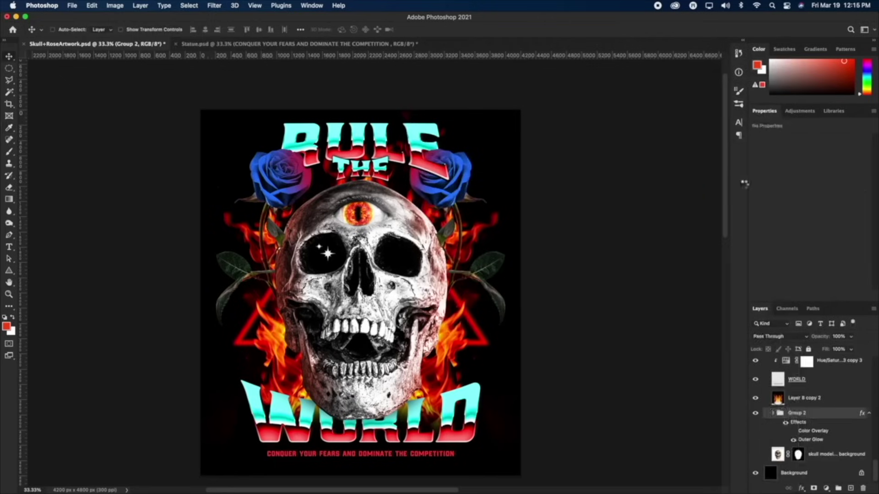
{"action": "double_click", "coordinate": [809, 457]}
{"action": "left_click", "coordinate": [628, 139]}
{"action": "left_click", "coordinate": [728, 218]}
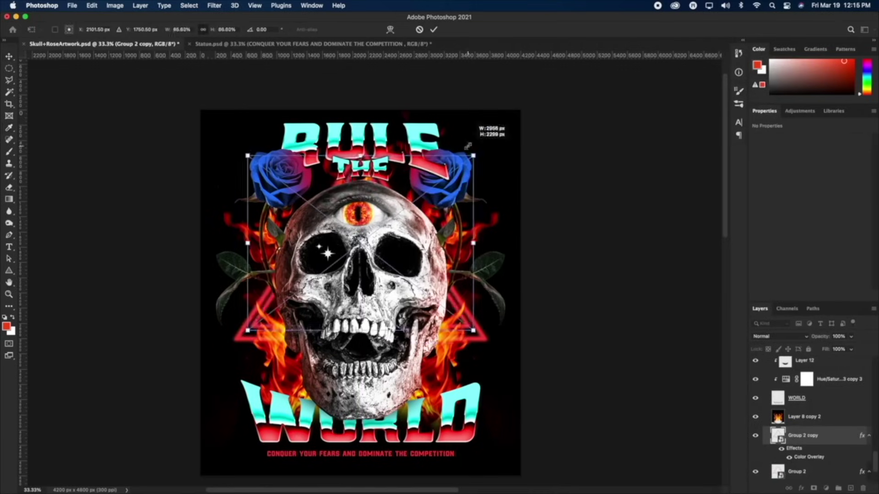
Scale the triangle copy to about 86%, and add a second triangle copy at a different size.
{"action": "key", "text": "Return"}
{"action": "key", "text": "ctrl+j"}
{"action": "key", "text": "ctrl+t"}
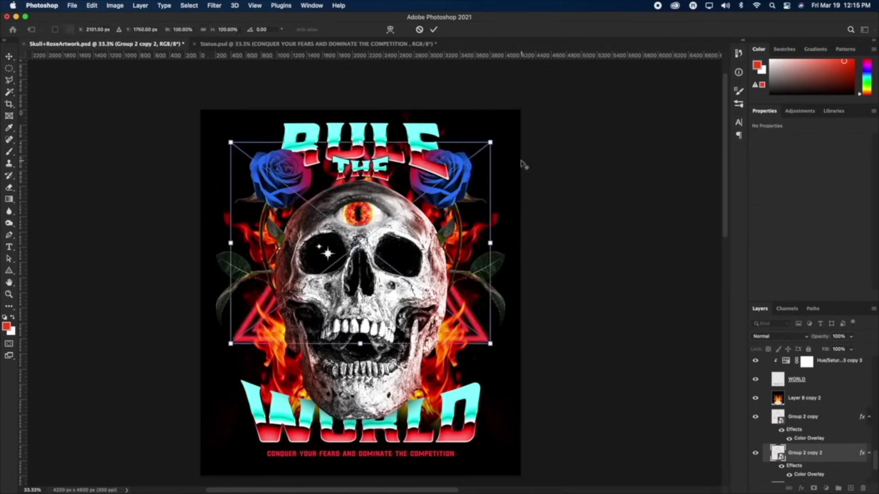
{"action": "left_click_drag", "start_coordinate": [473, 156], "coordinate": [508, 117]}
{"action": "key", "text": "Return"}
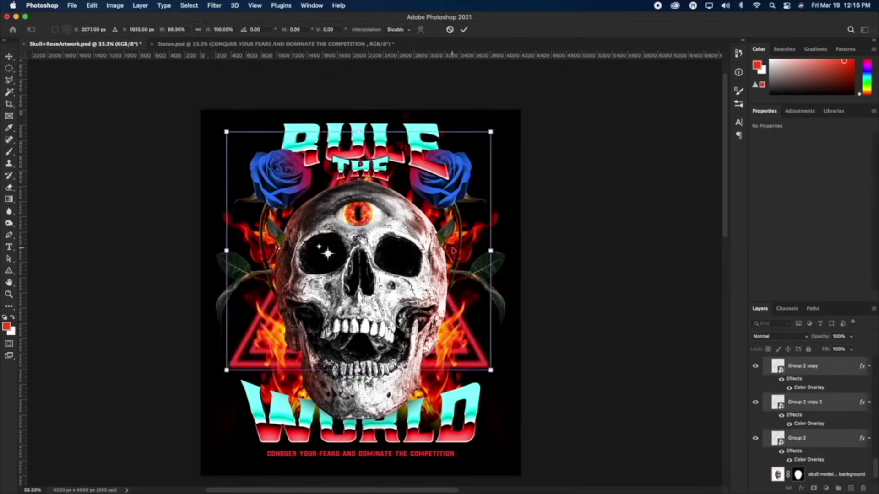
Apply the resize of the three nested triangles and align them to the center of the canvas.
{"action": "key", "text": "Return"}
{"action": "key", "text": "ctrl+a"}
{"action": "left_click", "coordinate": [259, 30]}
{"action": "key", "text": "ctrl+d"}
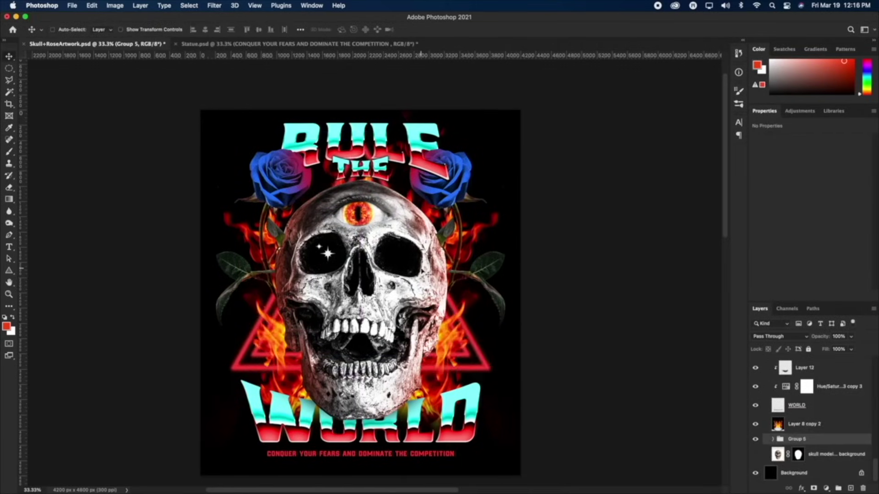
Reposition the grouped triangles, Group 5, above the Layer 8 copy 2 flames and change the group's blend mode.
{"action": "key", "text": "ctrl+t"}
{"action": "left_click_drag", "start_coordinate": [361, 316], "coordinate": [361, 229]}
{"action": "key", "text": "Return"}
{"action": "left_click", "coordinate": [806, 424]}
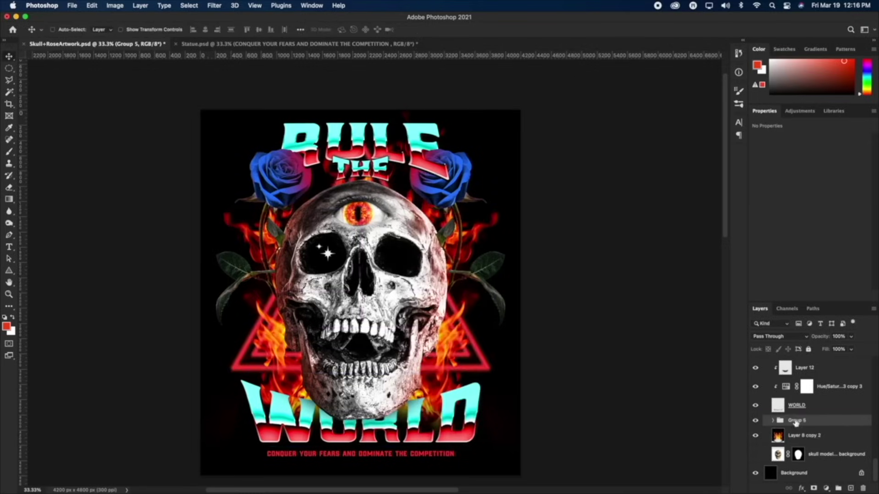
{"action": "left_click", "coordinate": [778, 337]}
{"action": "left_click", "coordinate": [767, 216]}
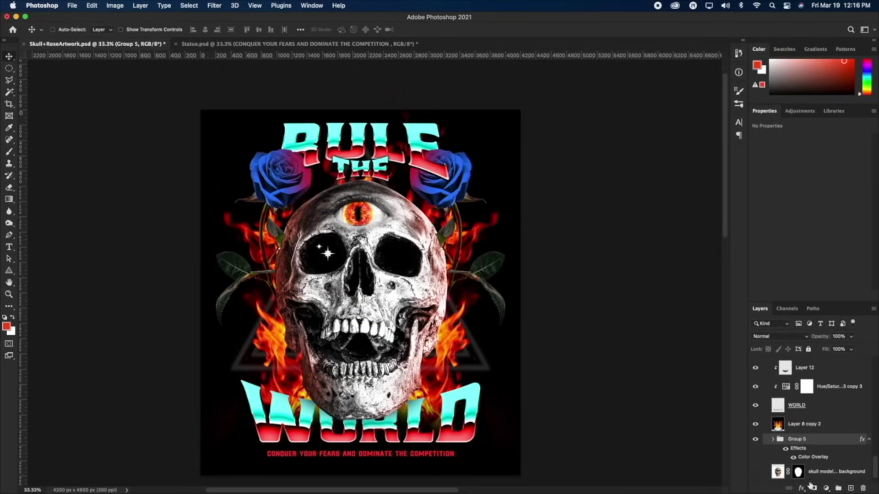
Mask Group 5 and brush black to fade parts of the triangles, and add a mask to the Layer 8 copy 2 flames.
{"action": "left_click", "coordinate": [813, 487]}
{"action": "key", "text": "b"}
{"action": "key", "text": "d"}
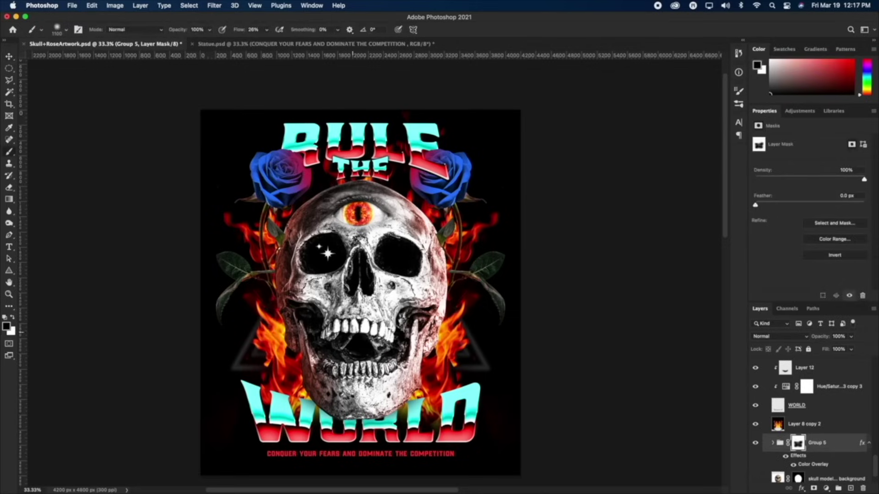
{"action": "left_click", "coordinate": [805, 424]}
{"action": "left_click", "coordinate": [813, 487]}
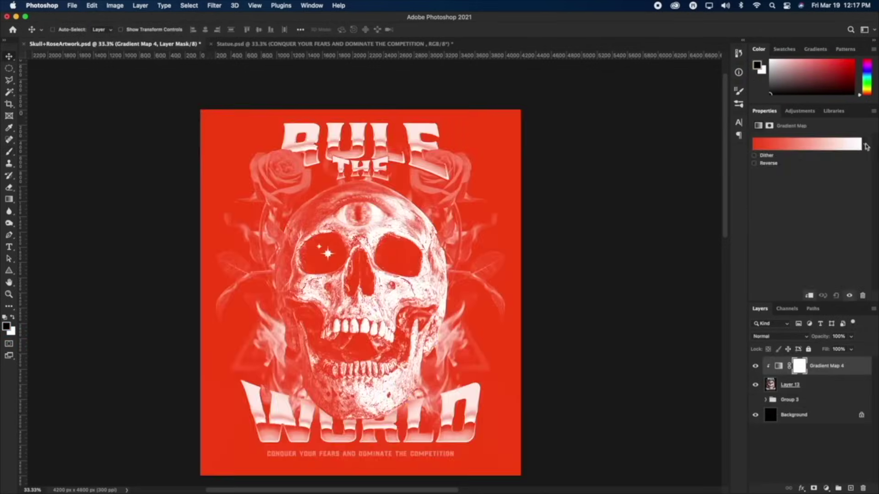
Try a reversed purple-to-orange gradient map in Overlay mode over the merged artwork, and undo it.
{"action": "left_click", "coordinate": [754, 163]}
{"action": "left_click", "coordinate": [778, 336]}
{"action": "left_click", "coordinate": [765, 413]}
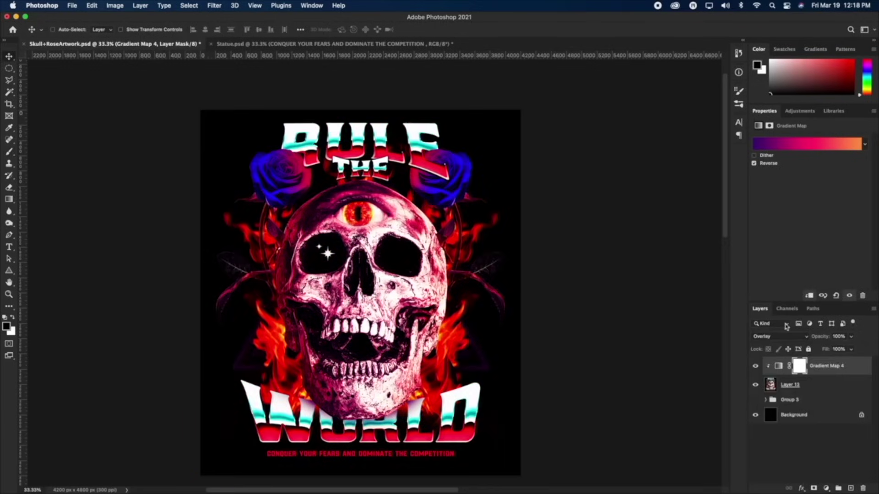
{"action": "key", "text": "super+z"}
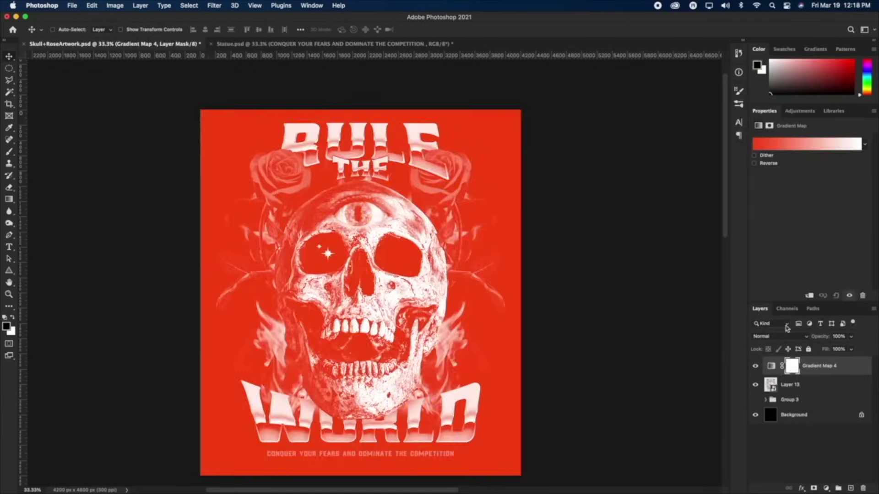
Try different gradient presets on Gradient Map 4, starting with the orange, pink and purple one from Reds.
{"action": "left_click", "coordinate": [864, 144]}
{"action": "left_click", "coordinate": [786, 207]}
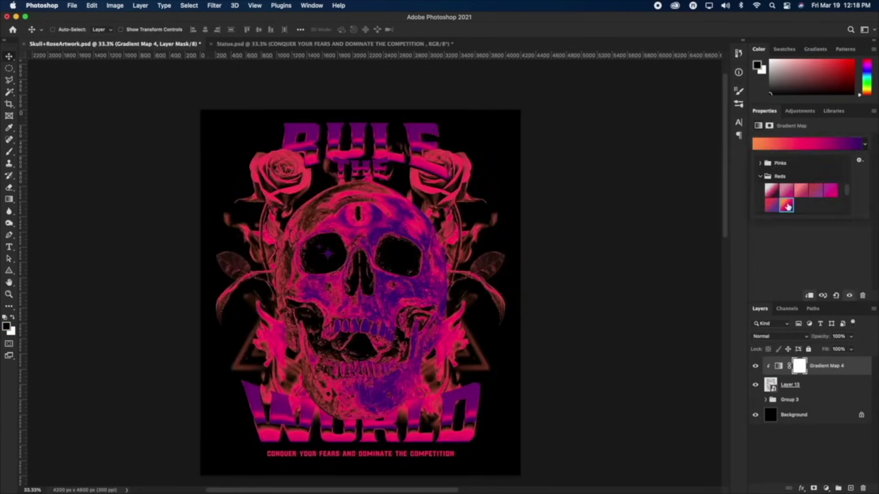
{"action": "left_click", "coordinate": [792, 195]}
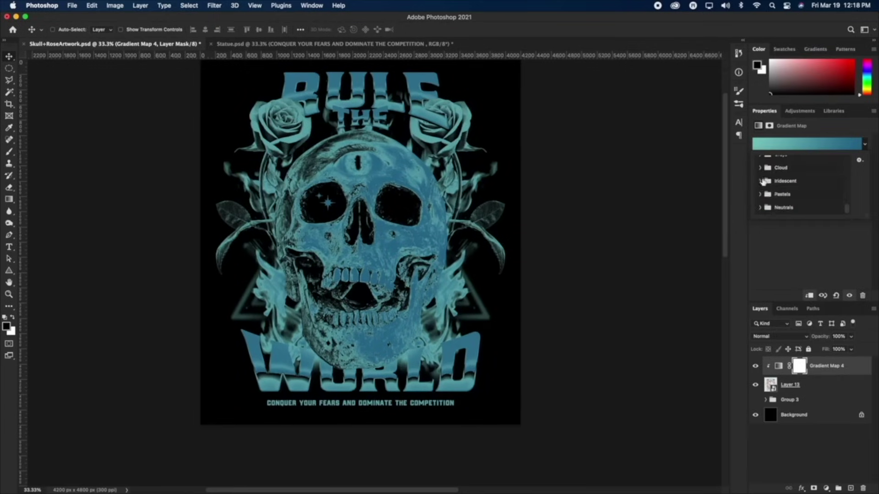
{"action": "left_click", "coordinate": [784, 177]}
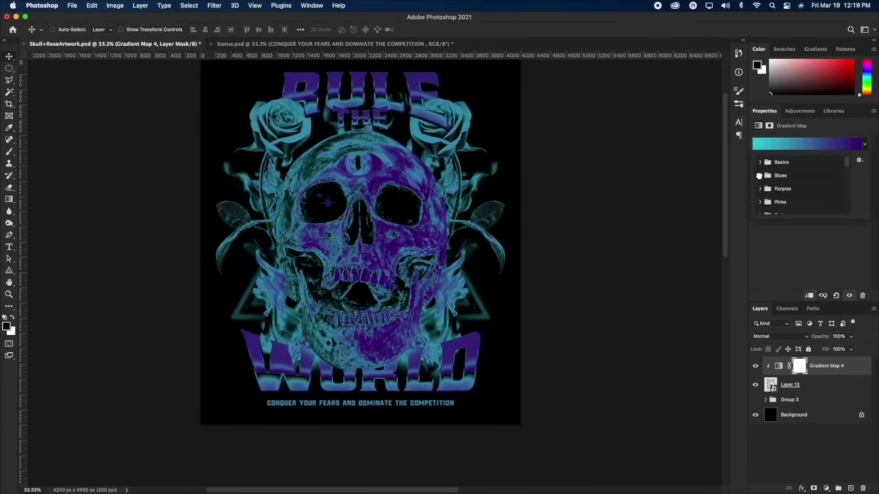
Try reversing the gradient map and giving it a custom gradient with a white color stop.
{"action": "left_click", "coordinate": [778, 170]}
{"action": "left_click", "coordinate": [754, 163]}
{"action": "left_click", "coordinate": [785, 178]}
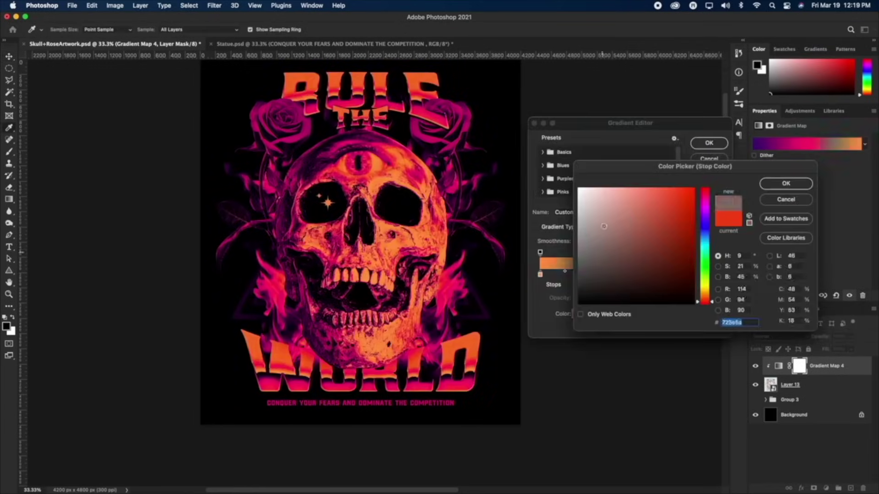
{"action": "left_click", "coordinate": [663, 221]}
{"action": "double_click", "coordinate": [675, 275]}
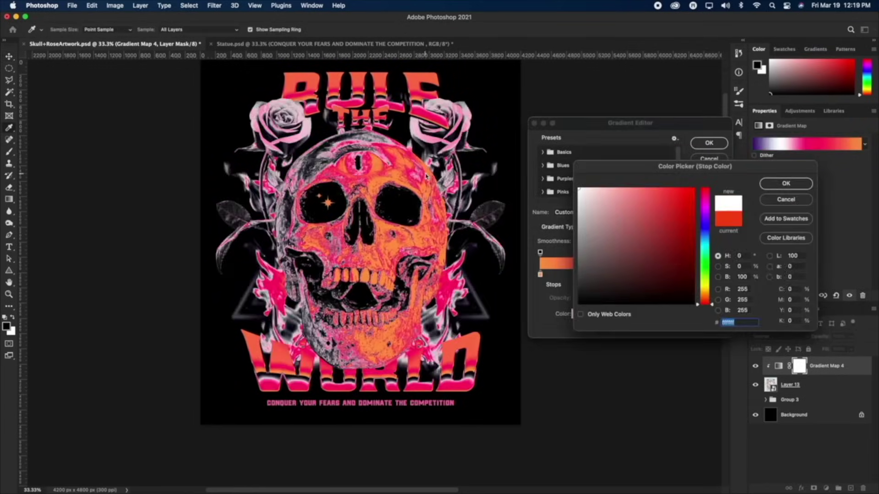
{"action": "key", "text": "Return"}
{"action": "key", "text": "Return"}
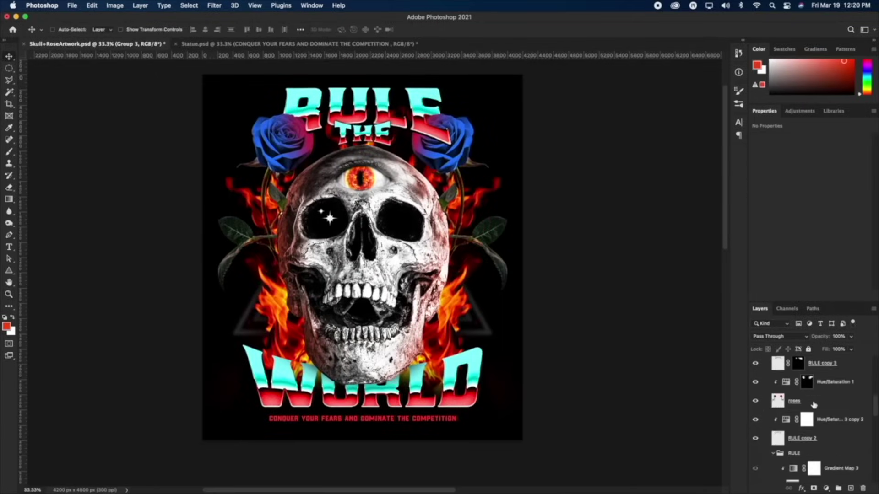
Reduce the roses layer to the left rose bloom without stems, and delete its Hue/Saturation 1 adjustment.
{"action": "left_click", "coordinate": [814, 401]}
{"action": "key", "text": "l"}
{"action": "scroll", "coordinate": [271, 168], "scroll_direction": "up", "scroll_amount": 6}
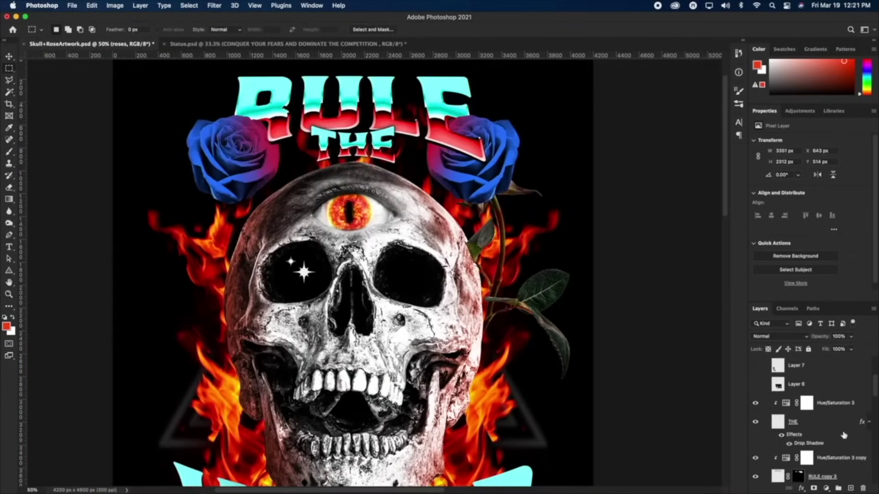
{"action": "scroll", "coordinate": [844, 436], "scroll_direction": "down", "scroll_amount": 3}
{"action": "scroll", "coordinate": [352, 275], "scroll_direction": "down", "scroll_amount": 2}
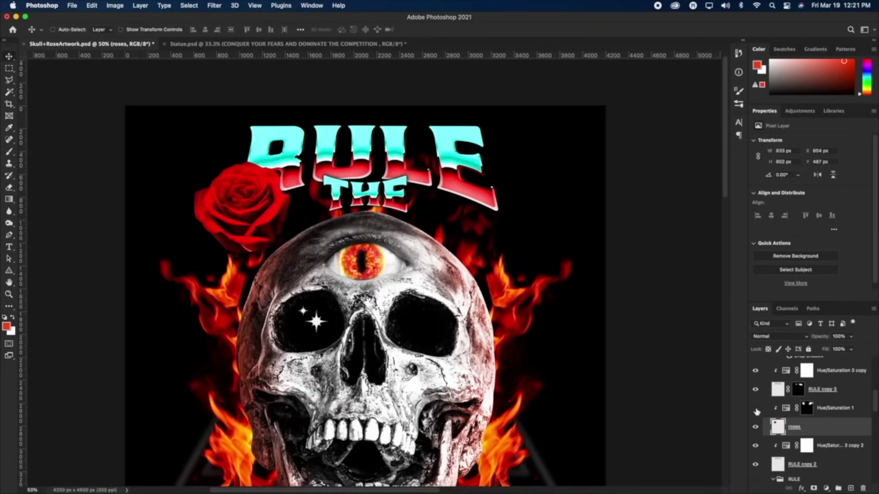
{"action": "left_click_drag", "start_coordinate": [833, 408], "coordinate": [862, 489]}
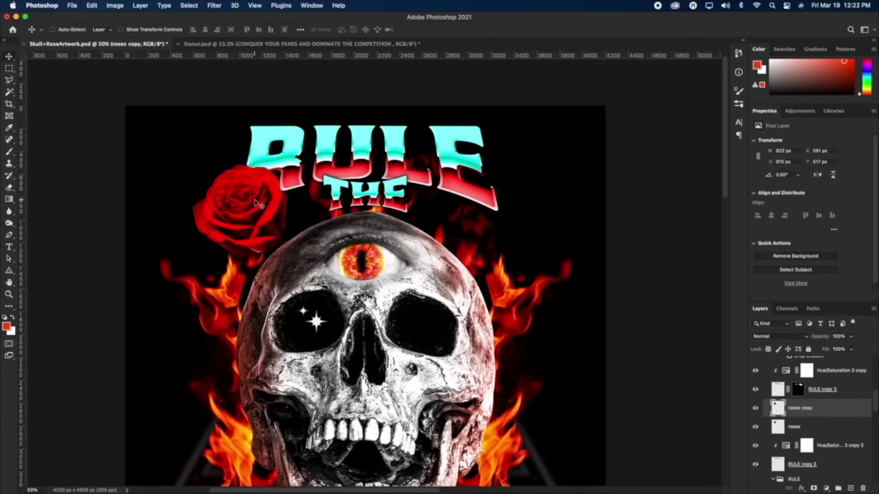
Place the duplicate rose on the opposite side of the skull, group both roses and center them on the canvas.
{"action": "left_click_drag", "start_coordinate": [256, 203], "coordinate": [505, 192]}
{"action": "key", "text": "super+g"}
{"action": "key", "text": "super+a"}
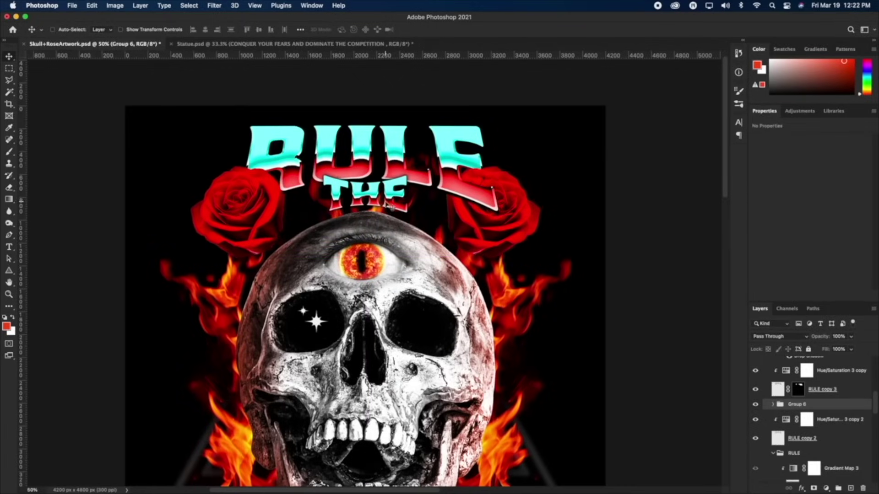
Try a clipped Hue/Saturation adjustment with hue -167 to turn the grouped roses blue.
{"action": "left_click", "coordinate": [826, 488]}
{"action": "left_click_drag", "start_coordinate": [809, 176], "coordinate": [764, 176]}
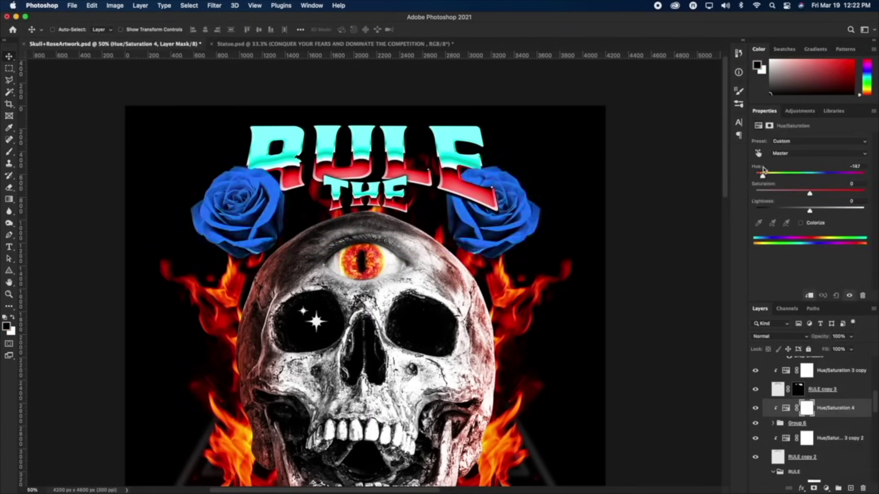
{"action": "key", "text": "super+minus"}
{"action": "key", "text": "v"}
Try a horizontally flipped duplicate of the ROSES group beside the jaw, remove it and undo the latest changes.
{"action": "left_click", "coordinate": [808, 420]}
{"action": "key", "text": "super+t"}
{"action": "left_click_drag", "start_coordinate": [422, 174], "coordinate": [421, 360]}
{"action": "right_click", "coordinate": [421, 286]}
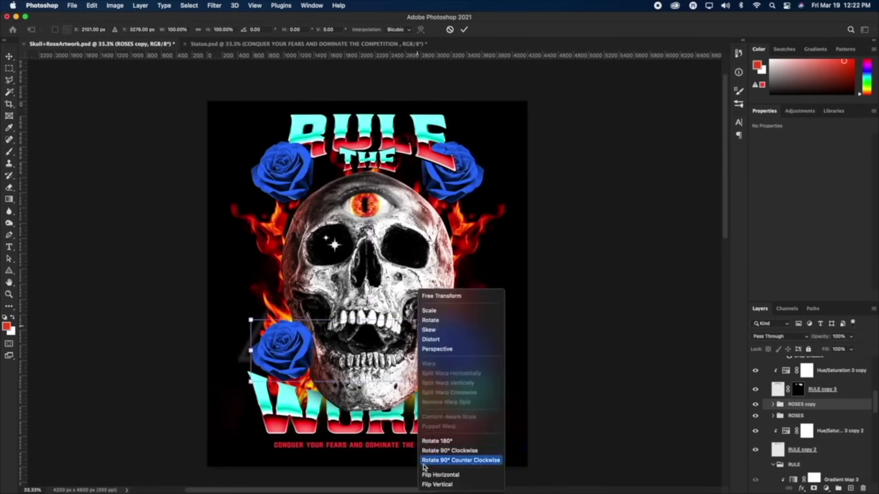
{"action": "left_click", "coordinate": [455, 476]}
{"action": "key", "text": "Return"}
{"action": "left_click_drag", "start_coordinate": [497, 332], "coordinate": [456, 275]}
{"action": "key", "text": "BackSpace"}
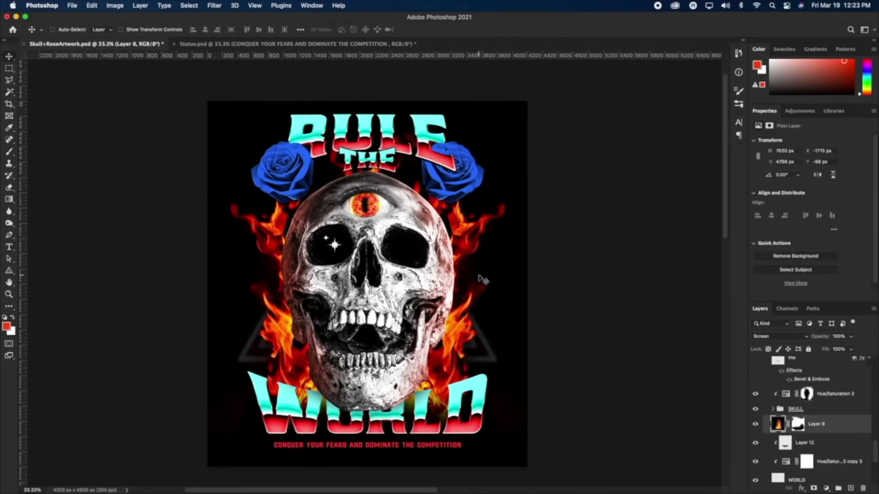
{"action": "key", "text": "super+z"}
{"action": "key", "text": "super+z"}
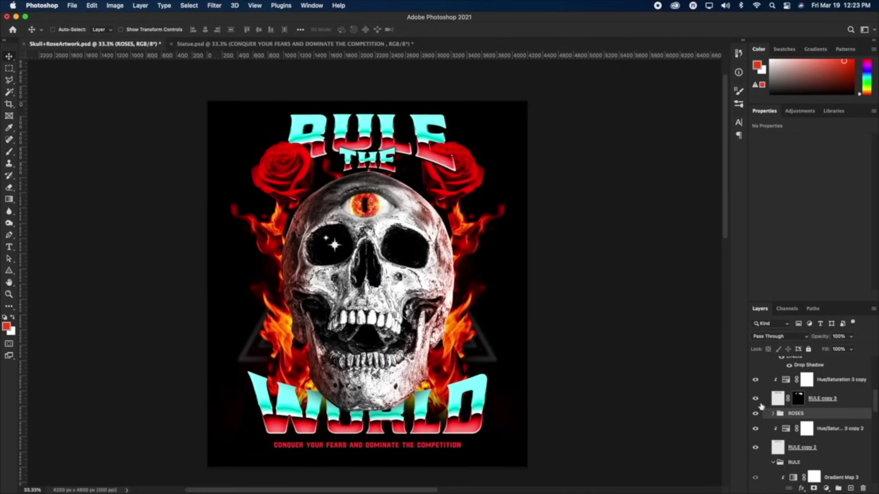
Merge the Hue/Saturation 3 copy adjustment into the RULE copy 3 layer, and undo the desaturation of RULE copy 2.
{"action": "left_click", "coordinate": [819, 379]}
{"action": "key", "text": "super+e"}
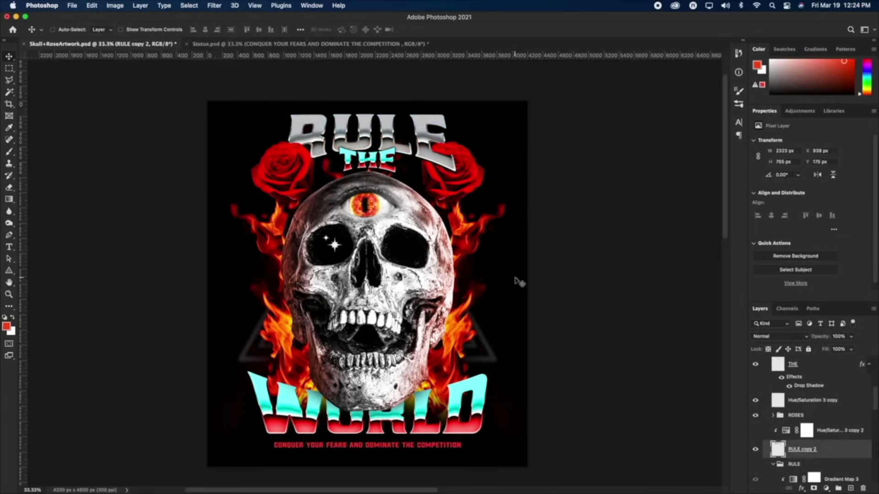
{"action": "key", "text": "super+z"}
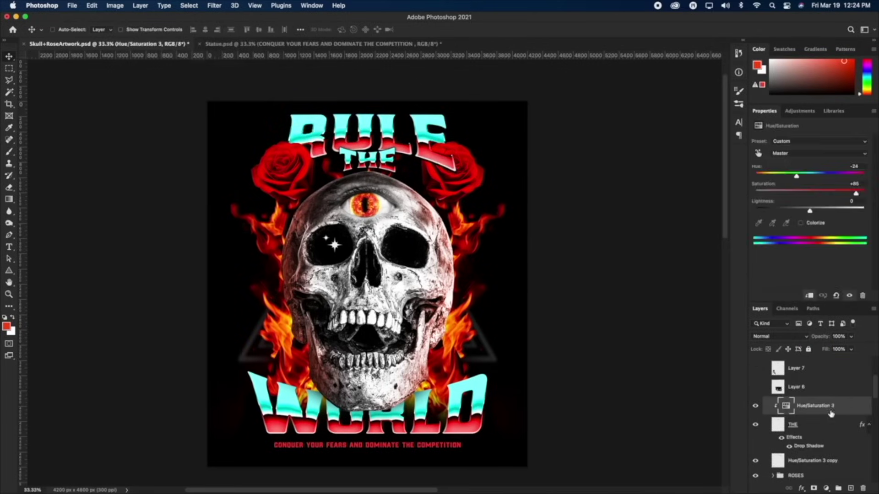
Delete the Hue/Saturation 3 adjustments from the THE, RULE and WORLD lettering, along with the merged Hue/Saturation 3 copy layer.
{"action": "key", "text": "Delete"}
{"action": "left_click", "coordinate": [800, 428]}
{"action": "key", "text": "Delete"}
{"action": "scroll", "coordinate": [837, 384], "scroll_direction": "up", "scroll_amount": 1}
{"action": "left_click", "coordinate": [838, 382]}
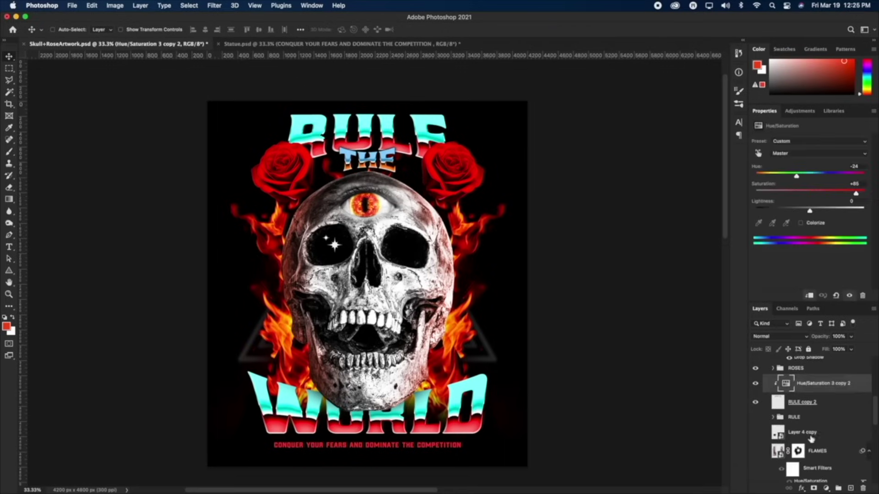
{"action": "key", "text": "Delete"}
{"action": "scroll", "coordinate": [824, 403], "scroll_direction": "down", "scroll_amount": 10}
{"action": "left_click", "coordinate": [839, 427]}
{"action": "key", "text": "Delete"}
Desaturate the WORLD lettering and brighten it with Levels.
{"action": "key", "text": "super+l"}
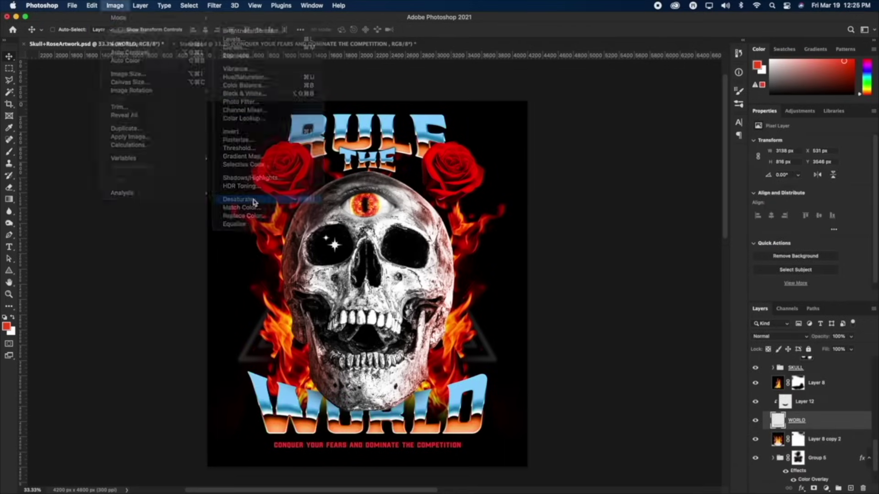
{"action": "left_click", "coordinate": [772, 179]}
Desaturate the RULE copy 2 lettering and brighten it with Levels to give it a chrome look.
{"action": "scroll", "coordinate": [814, 439], "scroll_direction": "up", "scroll_amount": 10}
{"action": "left_click", "coordinate": [808, 371]}
{"action": "left_click", "coordinate": [115, 5]}
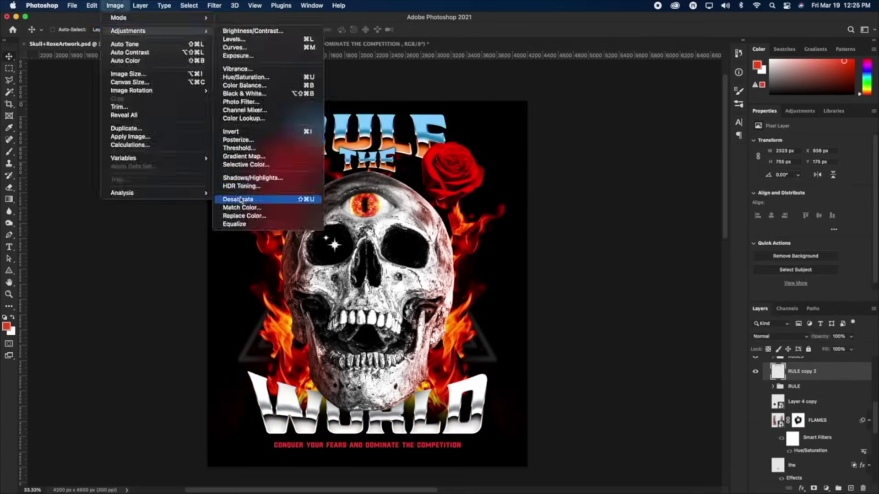
{"action": "left_click", "coordinate": [240, 200]}
{"action": "key", "text": "super+l"}
{"action": "left_click", "coordinate": [772, 179]}
{"action": "left_click_drag", "start_coordinate": [736, 266], "coordinate": [705, 266]}
Desaturate the THE lettering and adjust its tones with Levels to match RULE and WORLD.
{"action": "left_click", "coordinate": [792, 397]}
{"action": "left_click", "coordinate": [115, 5]}
{"action": "key", "text": "super+l"}
{"action": "left_click", "coordinate": [772, 179]}
{"action": "key", "text": "t"}
{"action": "left_click", "coordinate": [360, 444]}
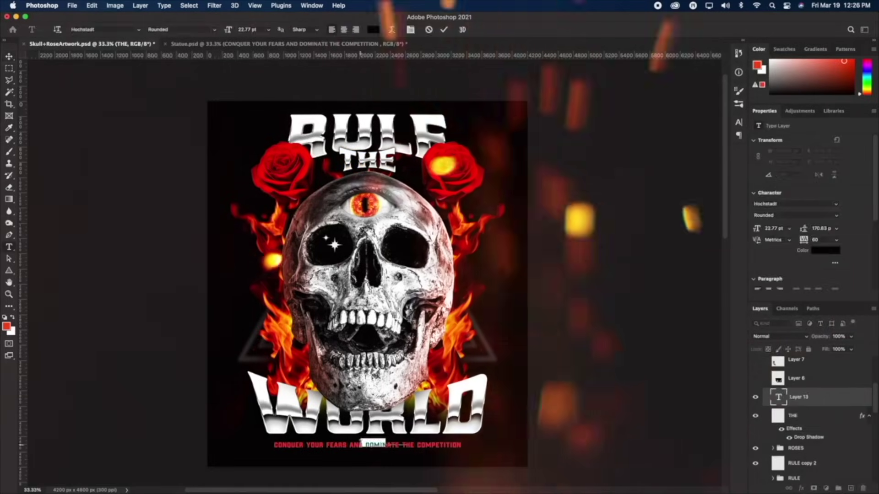
{"action": "key", "text": "Escape"}
Pick a new Color Overlay color for the CONQUER YOUR FEARS AND DOMINATE THE COMPETITION tagline.
{"action": "key", "text": "v"}
{"action": "left_click", "coordinate": [360, 445], "text": "super"}
{"action": "double_click", "coordinate": [805, 399]}
{"action": "left_click", "coordinate": [627, 140]}
{"action": "left_click_drag", "start_coordinate": [595, 201], "coordinate": [513, 152]}
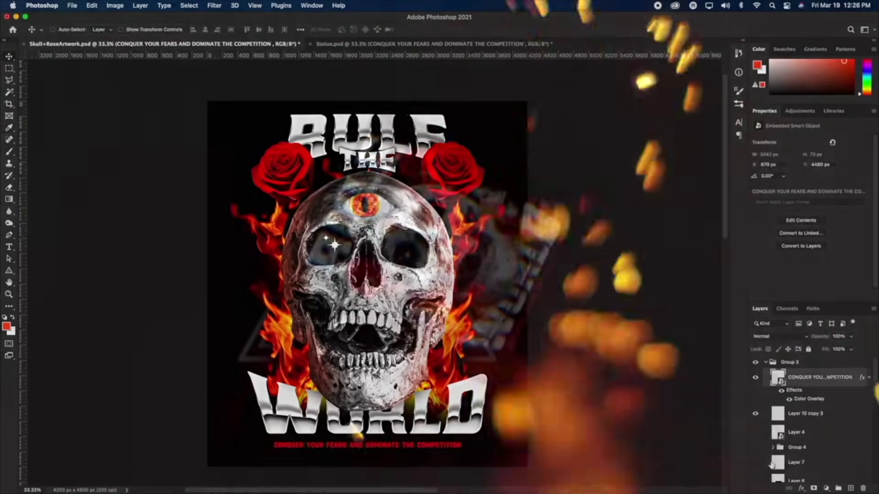
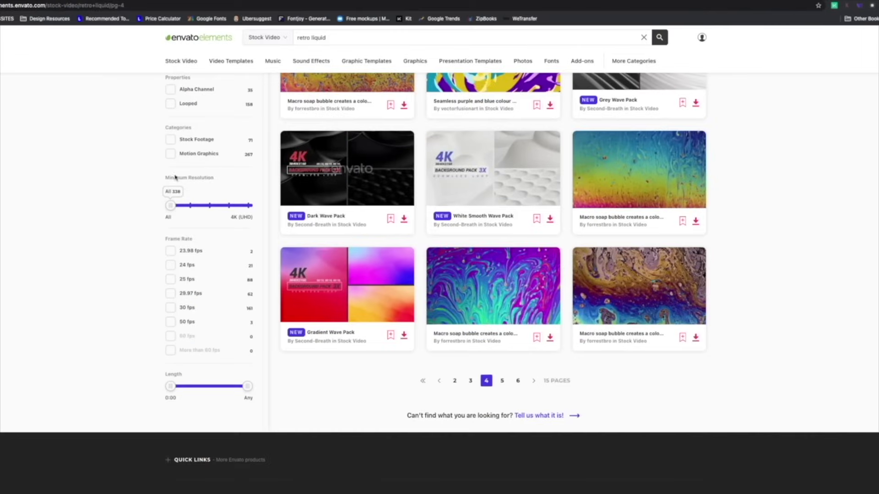
{"action": "scroll", "coordinate": [117, 236], "scroll_direction": "up", "scroll_amount": 5}
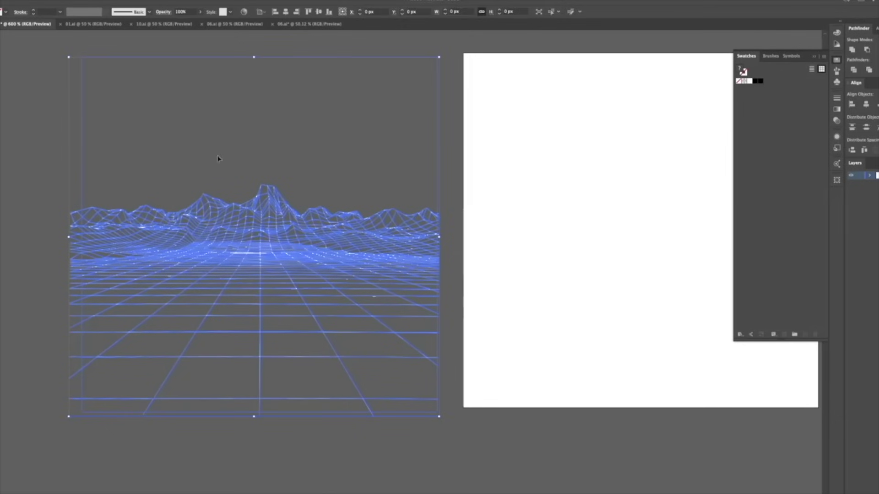
{"action": "left_click", "coordinate": [55, 163]}
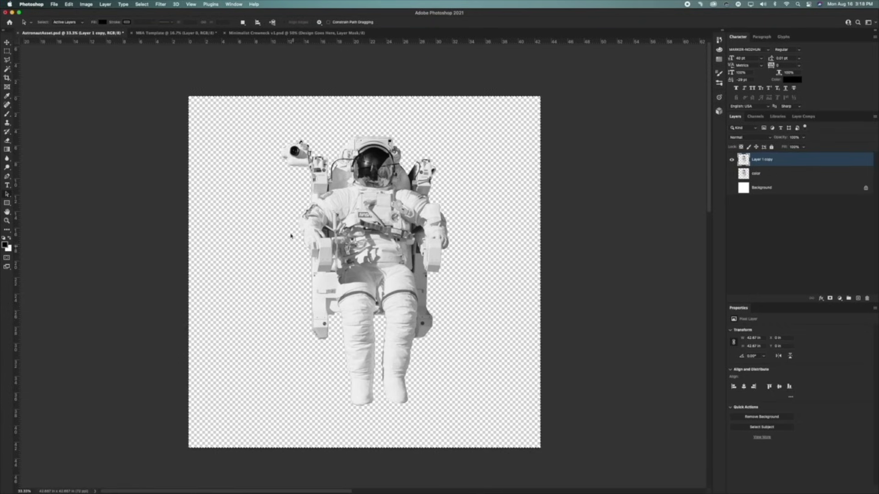
Compare the grayscale Layer 1 copy of the astronaut with the color version by switching their visibility.
{"action": "key", "text": "alt"}
{"action": "key", "text": "v"}
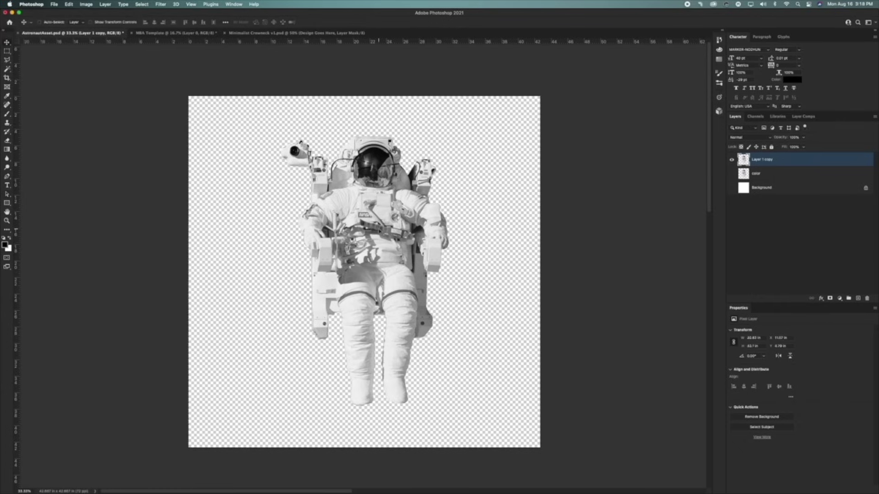
{"action": "left_click", "coordinate": [732, 159]}
{"action": "left_click", "coordinate": [731, 173]}
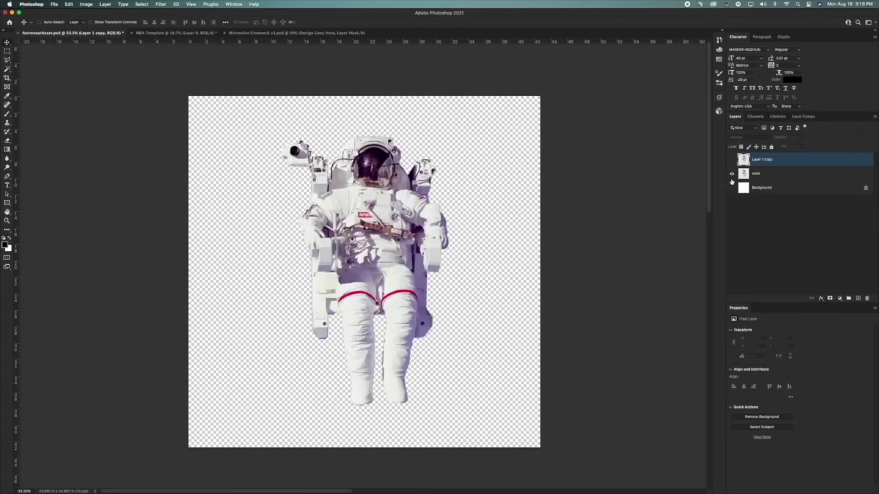
{"action": "left_click", "coordinate": [731, 174]}
{"action": "left_click", "coordinate": [731, 159]}
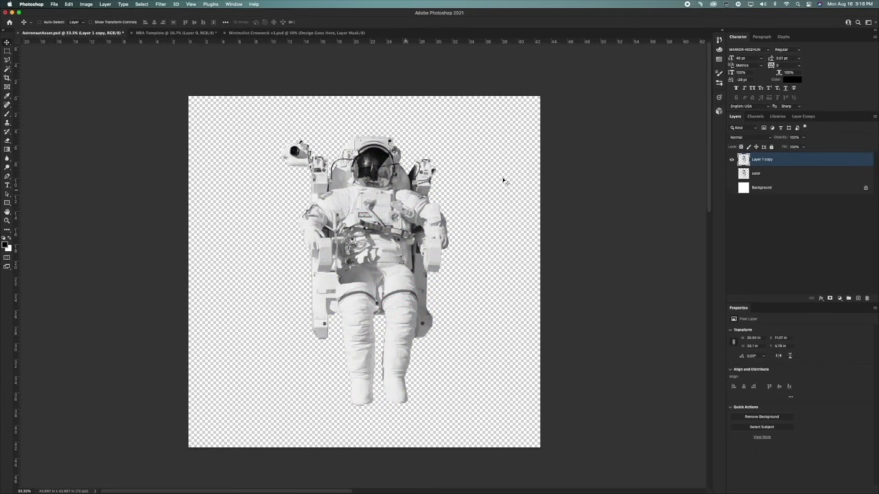
Bring the grayscale astronaut into the MBA Template document and check that document's canvas size.
{"action": "left_click_drag", "start_coordinate": [398, 202], "coordinate": [390, 249]}
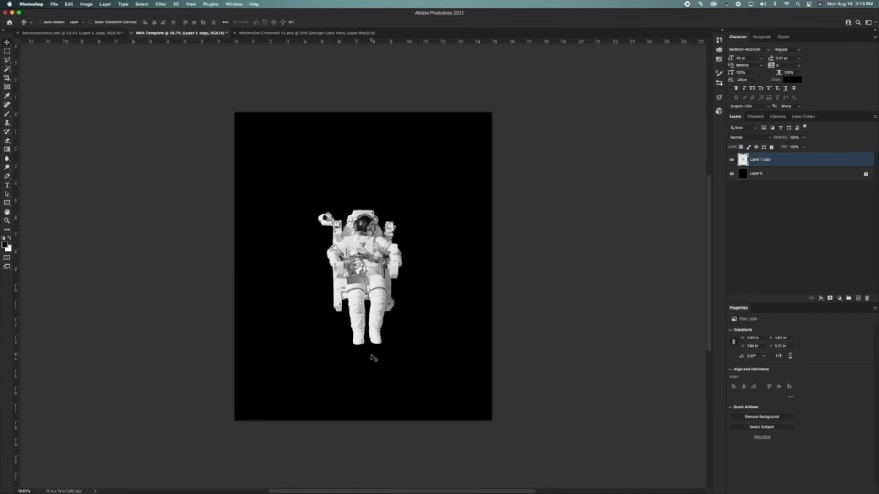
{"action": "left_click", "coordinate": [86, 5]}
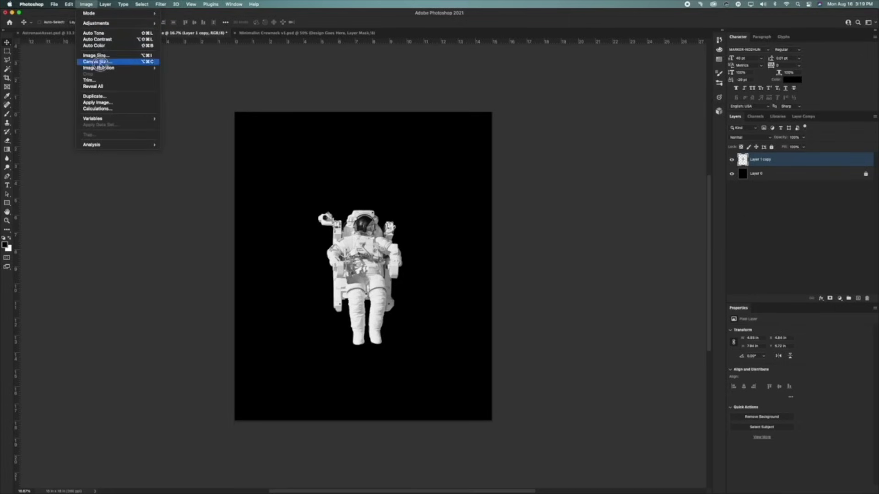
{"action": "left_click", "coordinate": [97, 61]}
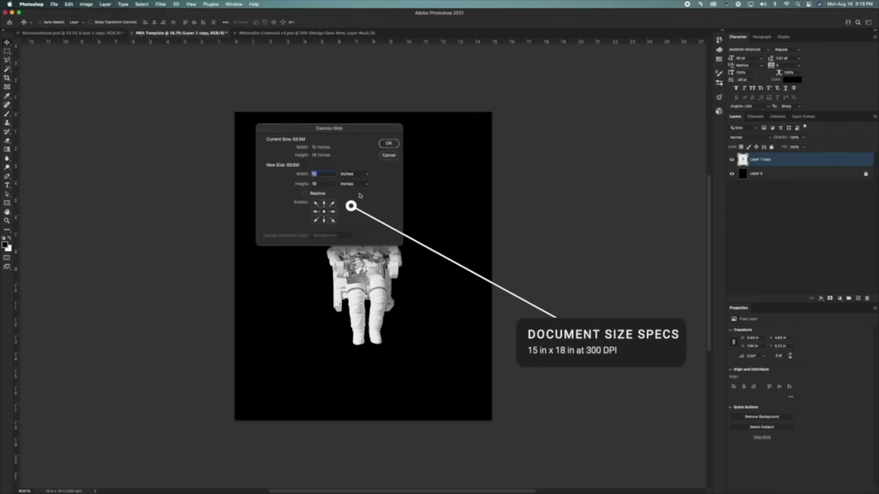
{"action": "left_click", "coordinate": [389, 156]}
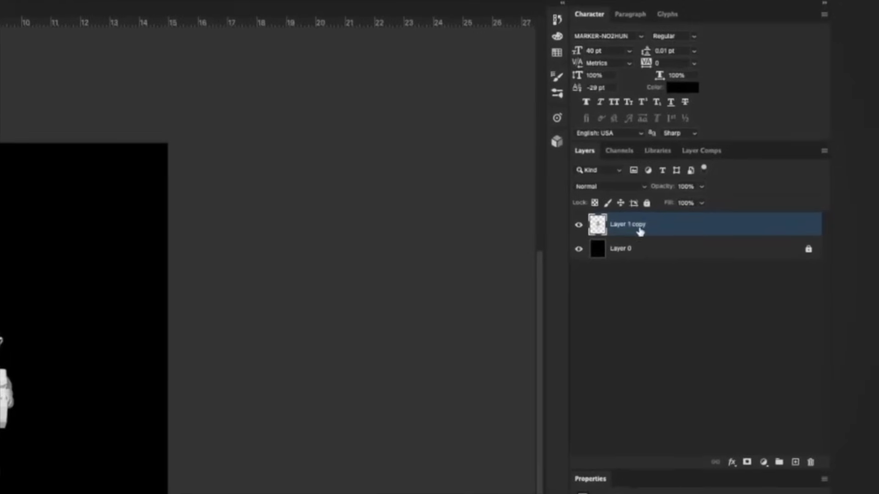
Rename the Layer 1 copy layer as Astronaut.
{"action": "double_click", "coordinate": [639, 225]}
{"action": "type", "text": "Astronaut"}
{"action": "key", "text": "Return"}
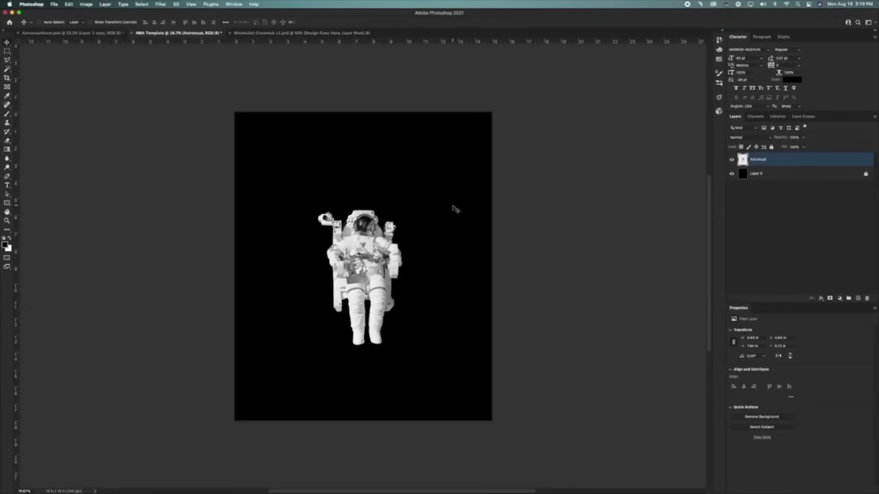
Scale the astronaut from its center to about 200% so it nearly fills the canvas height.
{"action": "key", "text": "super+t"}
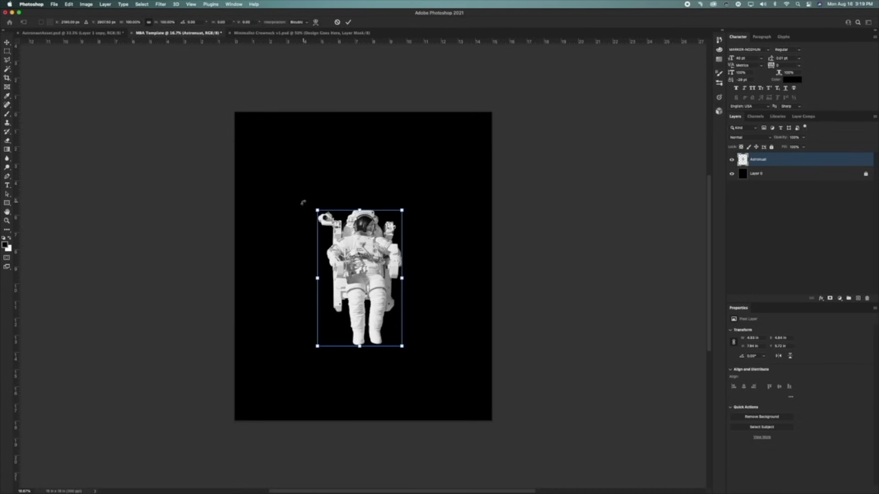
{"action": "left_click_drag", "start_coordinate": [401, 209], "coordinate": [466, 151]}
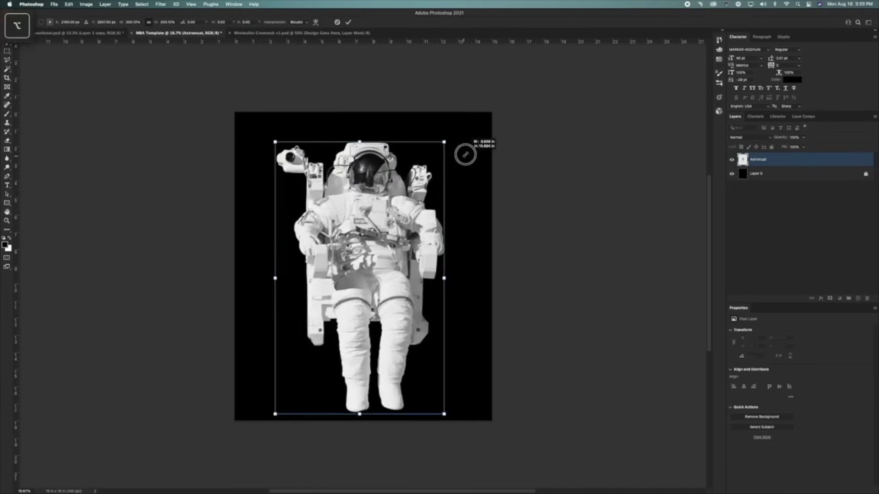
{"action": "double_click", "coordinate": [350, 221]}
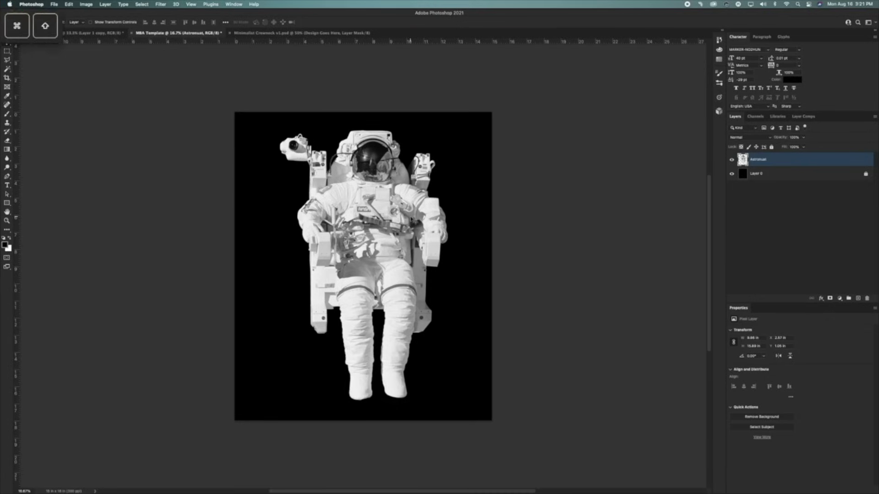
Adjust the astronaut in Camera Raw: Contrast +49, Highlights about -56, Shadows +51, Whites -33, Blacks -32, Texture +25, Clarity +1 and Dehaze about +8.
{"action": "key", "text": "super+shift+a"}
{"action": "left_click_drag", "start_coordinate": [317, 150], "coordinate": [105, 121]}
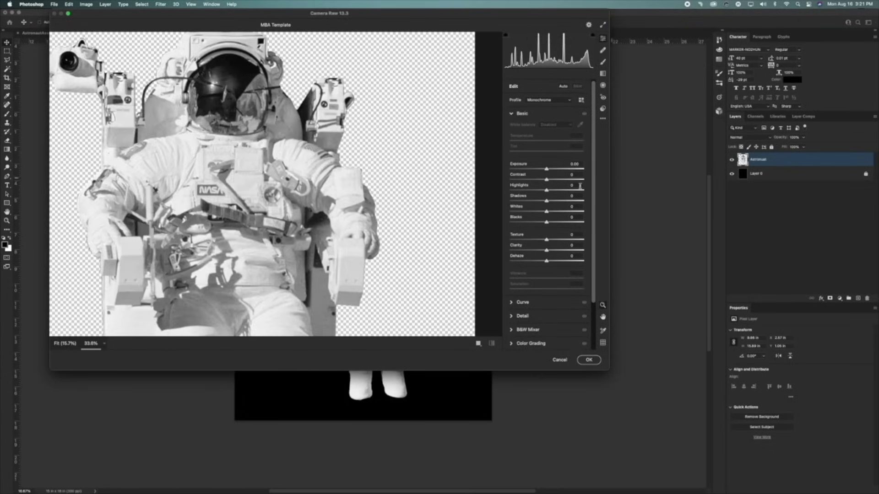
{"action": "left_click_drag", "start_coordinate": [546, 190], "coordinate": [573, 198]}
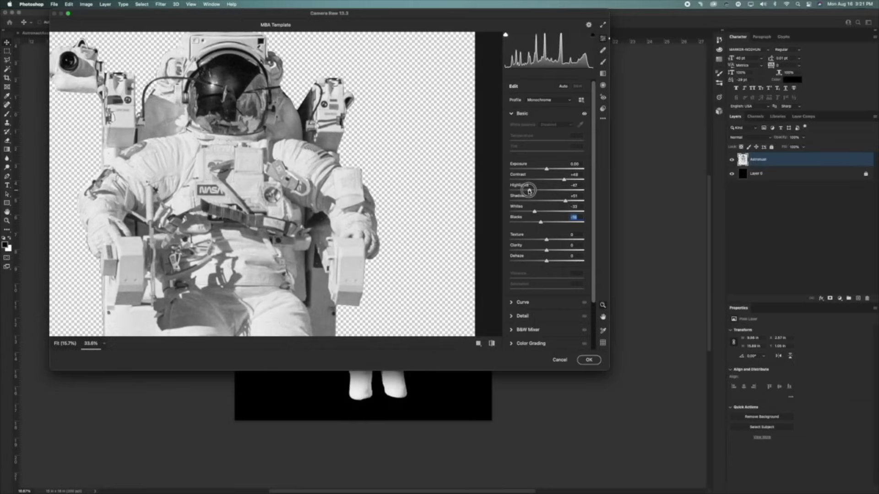
{"action": "left_click_drag", "start_coordinate": [565, 168], "coordinate": [559, 167]}
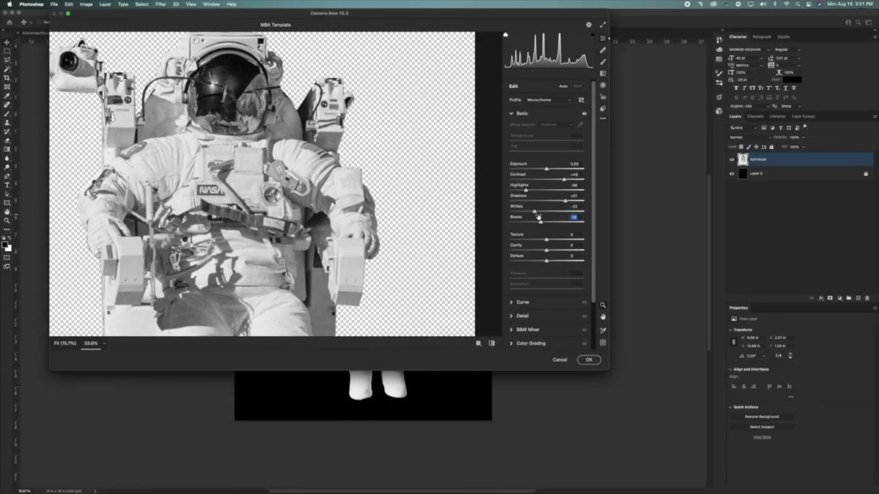
{"action": "left_click_drag", "start_coordinate": [541, 222], "coordinate": [549, 260]}
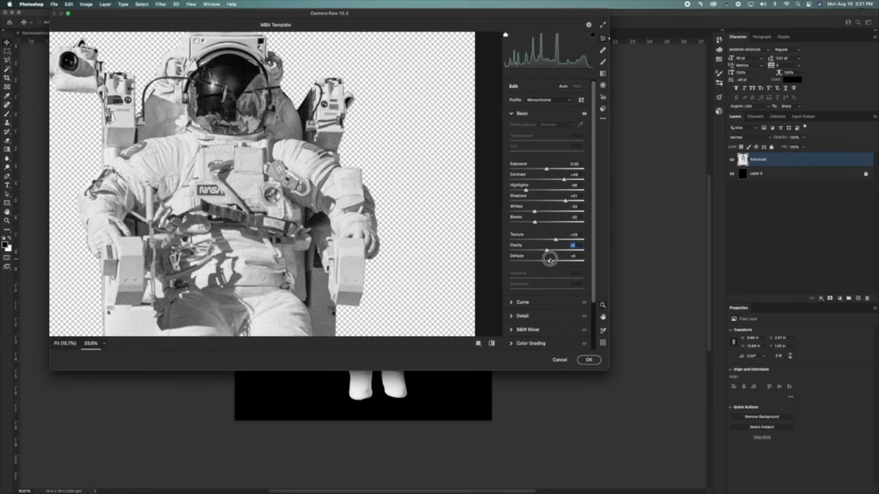
Refine the Camera Raw tones to Contrast +52, Highlights about -58 and Whites -7, and apply the filter.
{"action": "left_click_drag", "start_coordinate": [534, 211], "coordinate": [544, 212]}
{"action": "left_click_drag", "start_coordinate": [526, 190], "coordinate": [566, 181]}
{"action": "left_click", "coordinate": [545, 212]}
{"action": "left_click_drag", "start_coordinate": [545, 212], "coordinate": [544, 212]}
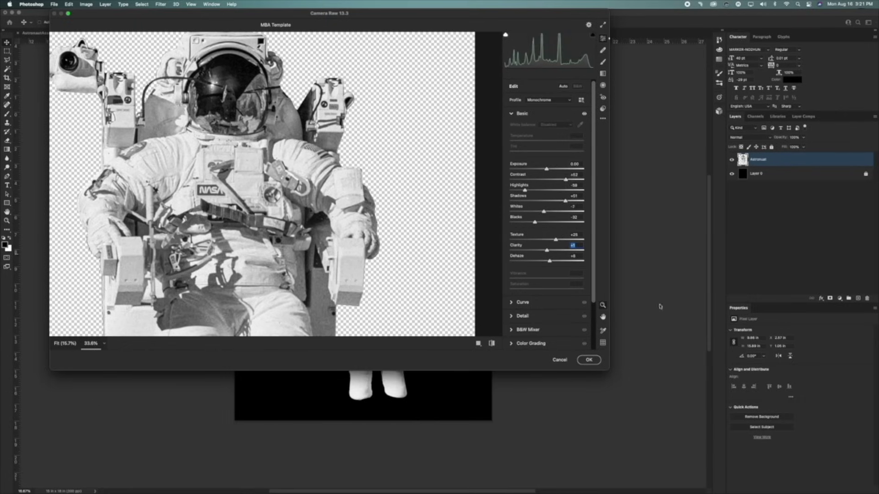
{"action": "left_click", "coordinate": [589, 359]}
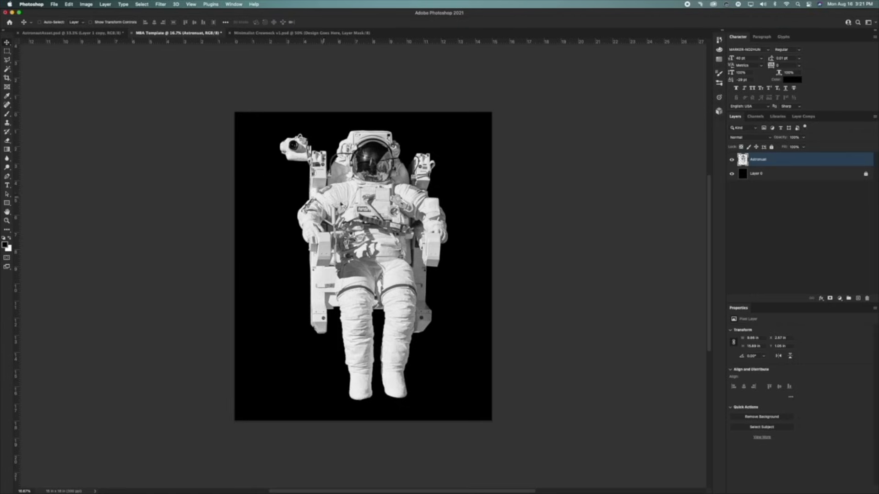
Shift the astronaut slightly left to center it and add a Threshold adjustment layer above it at level about 100.
{"action": "left_click_drag", "start_coordinate": [343, 206], "coordinate": [334, 207]}
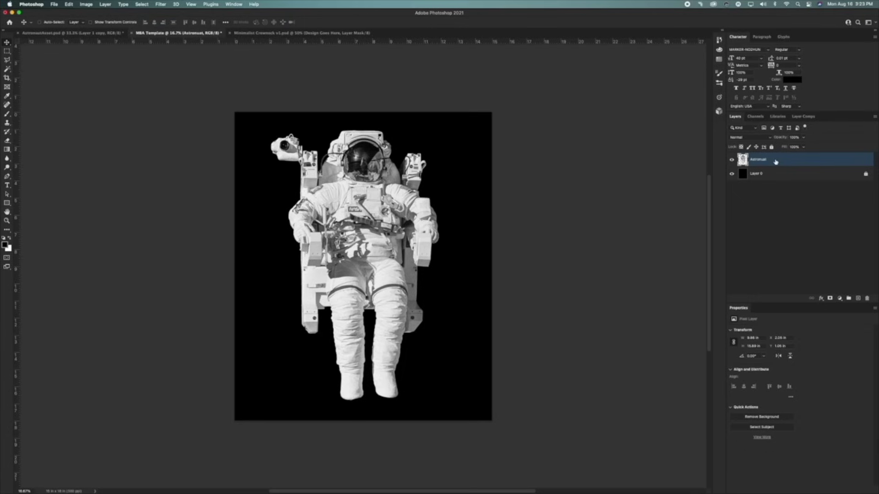
{"action": "left_click", "coordinate": [839, 299]}
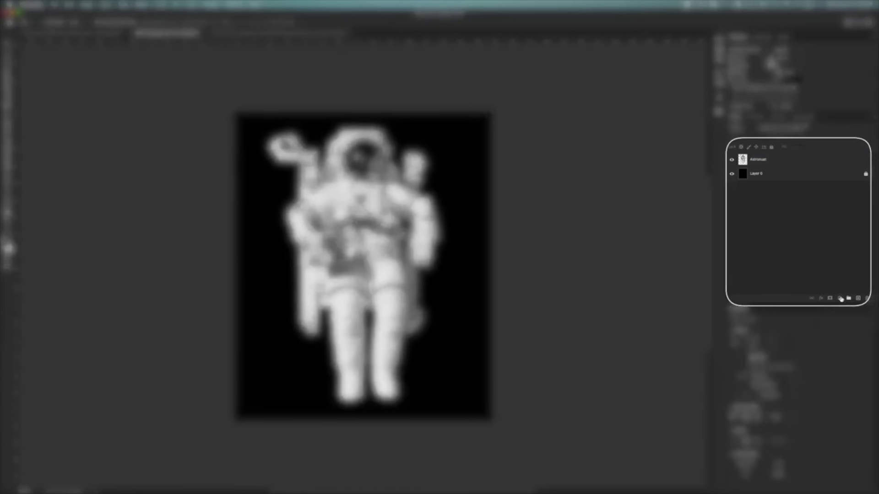
{"action": "left_click", "coordinate": [842, 295]}
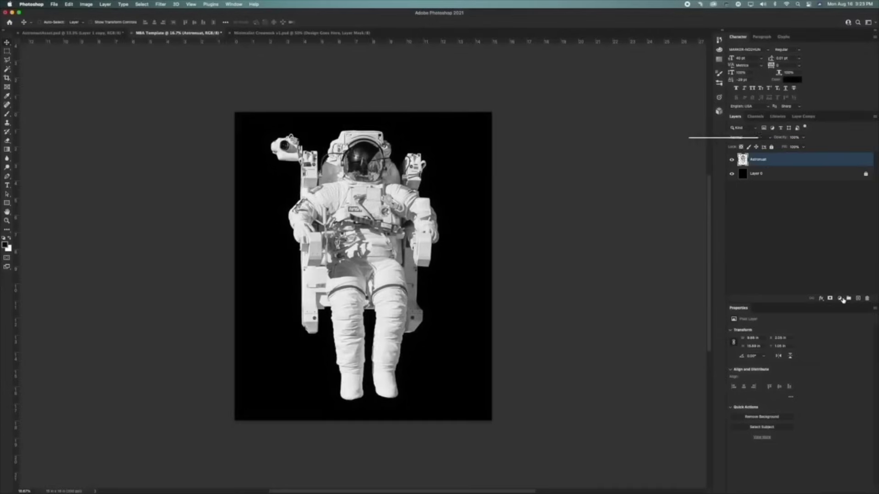
{"action": "left_click", "coordinate": [840, 298]}
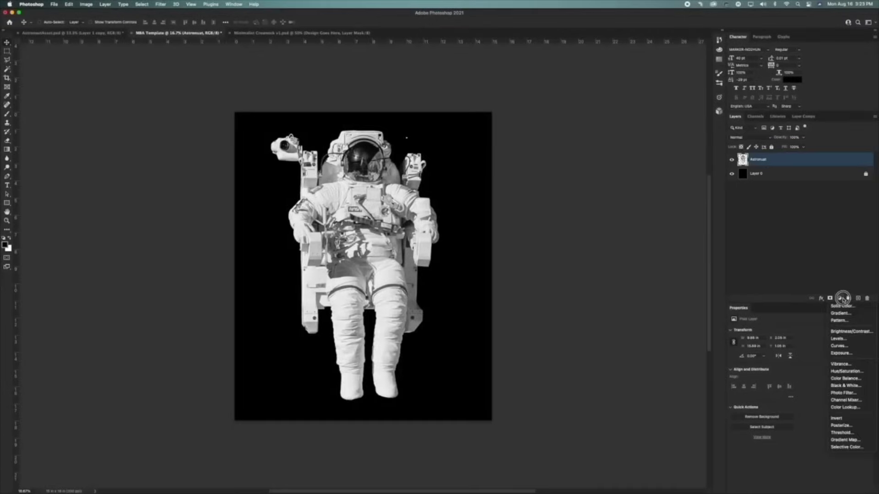
{"action": "left_click", "coordinate": [841, 432]}
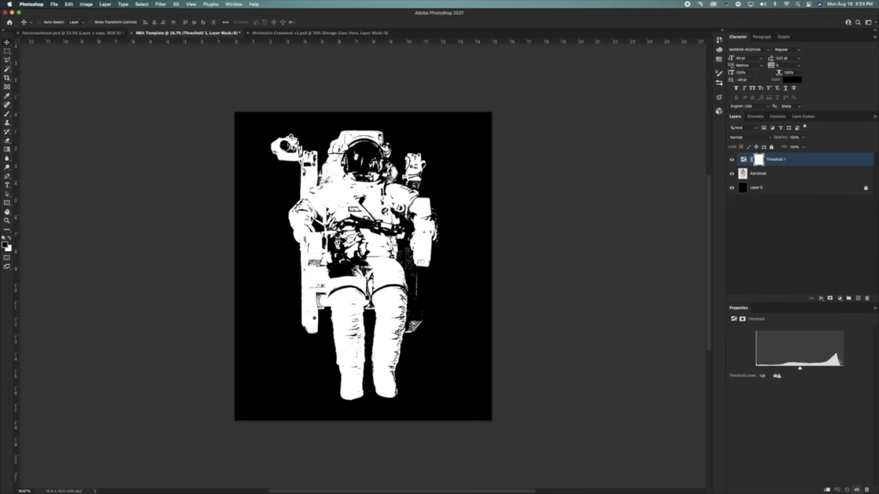
{"action": "left_click_drag", "start_coordinate": [800, 368], "coordinate": [791, 369]}
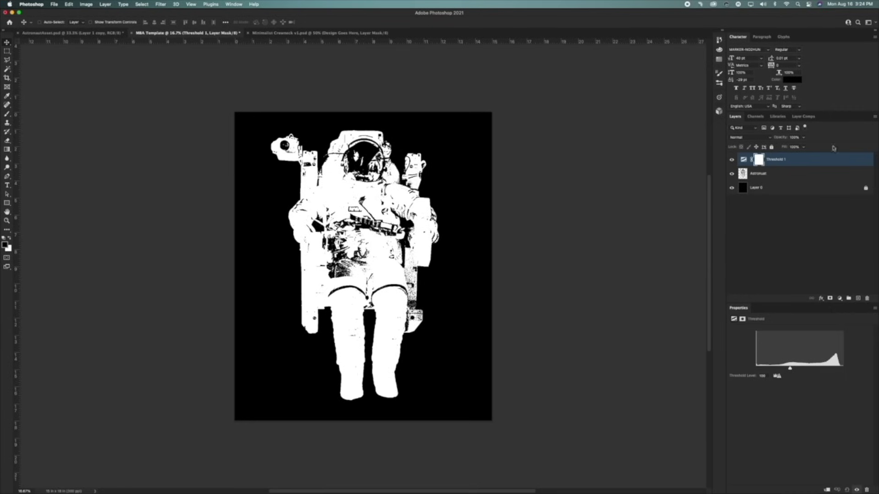
Unlock the black Layer 0 background and rename it BG SHIRT COLOR.
{"action": "left_click", "coordinate": [758, 188]}
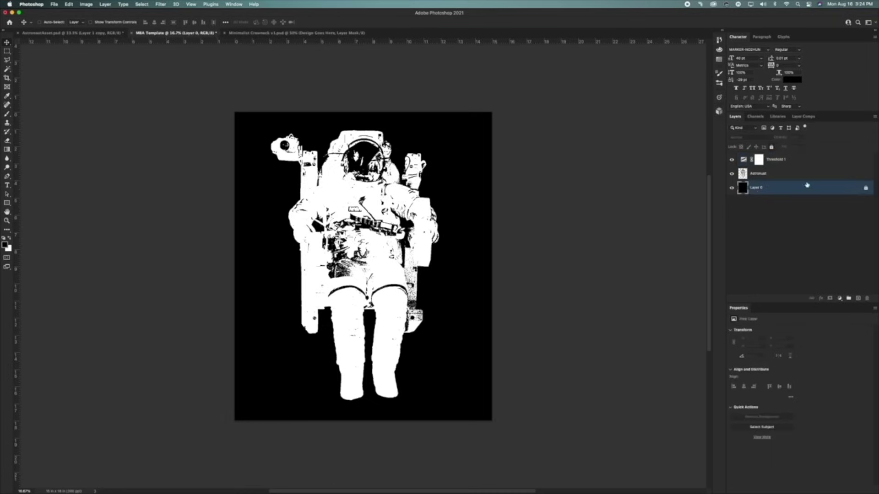
{"action": "left_click", "coordinate": [864, 189]}
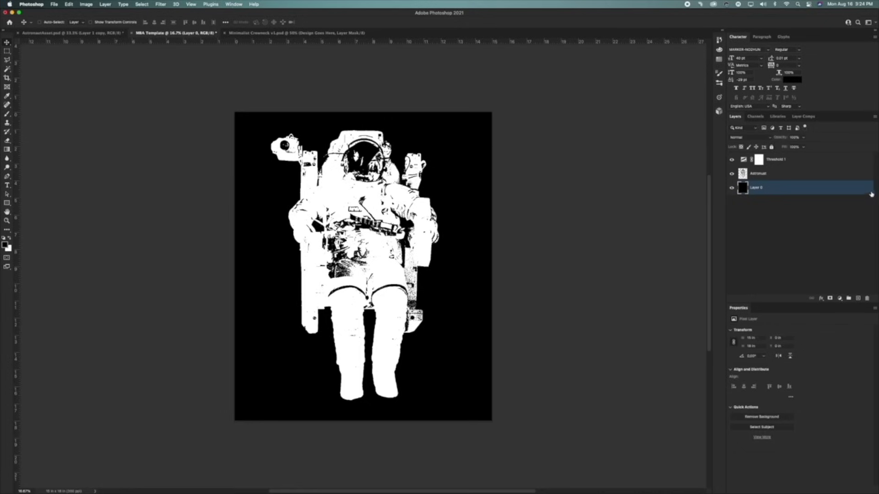
{"action": "double_click", "coordinate": [756, 188]}
{"action": "type", "text": "B"}
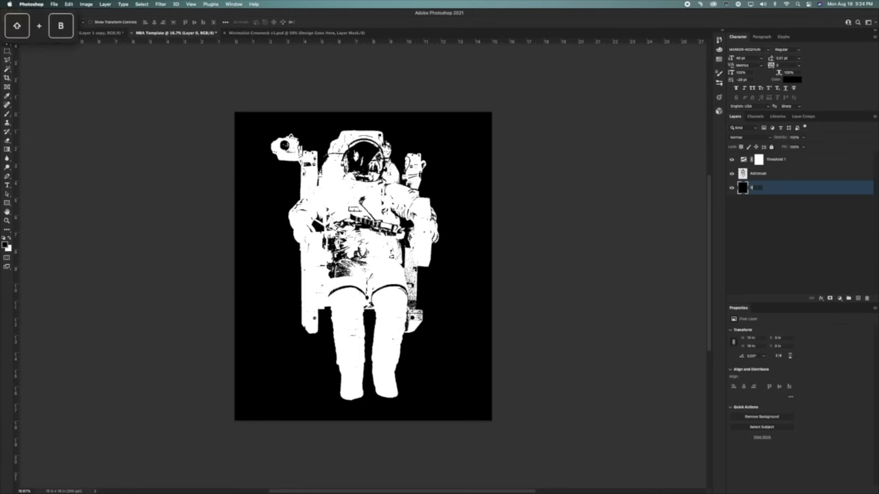
{"action": "type", "text": "G"}
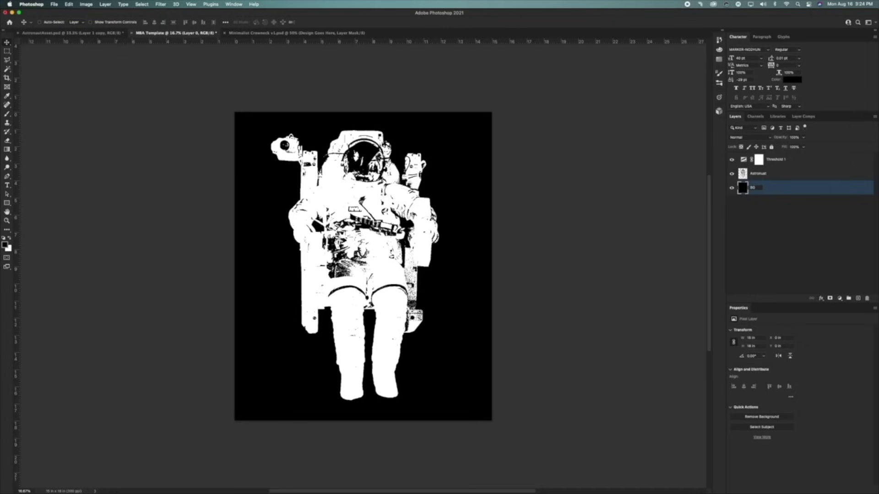
{"action": "type", "text": " SHIRT COLOR"}
{"action": "key", "text": "Return"}
Stamp the Threshold 1, astronaut and BG SHIRT COLOR layers into a merged copy and hide the Threshold 1 and astronaut layers.
{"action": "left_click", "coordinate": [784, 160]}
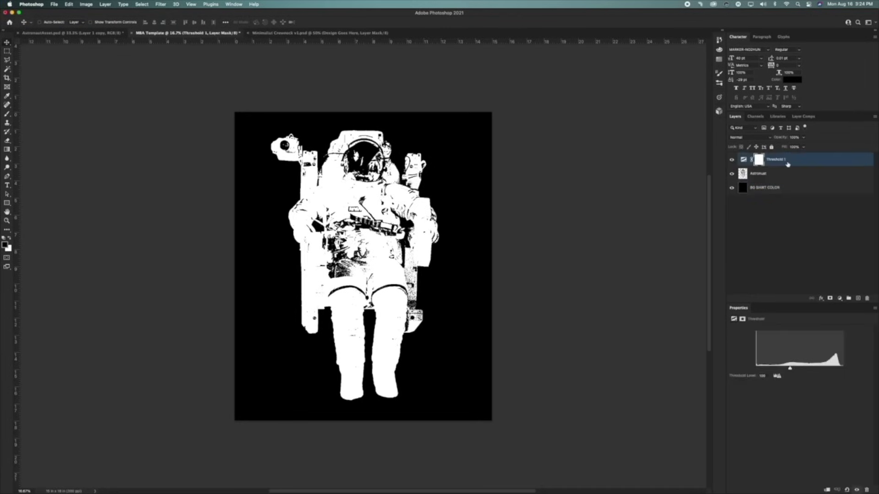
{"action": "key", "text": "shift"}
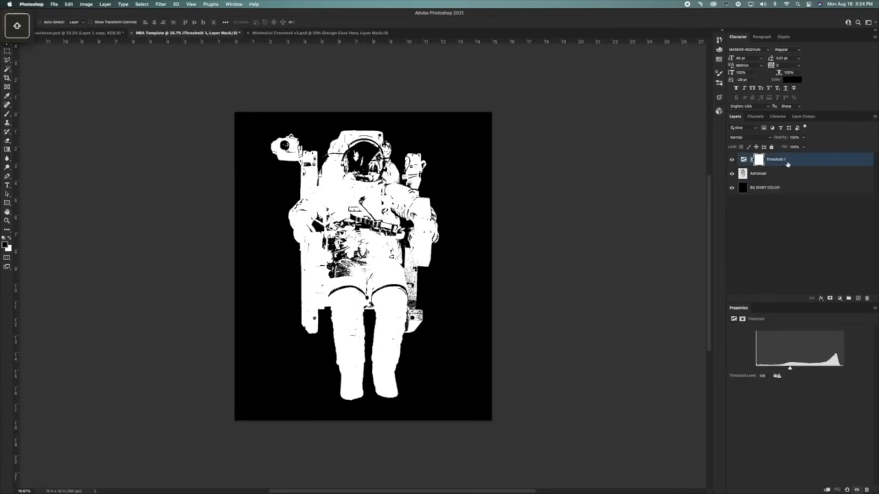
{"action": "left_click", "coordinate": [788, 190], "text": "shift"}
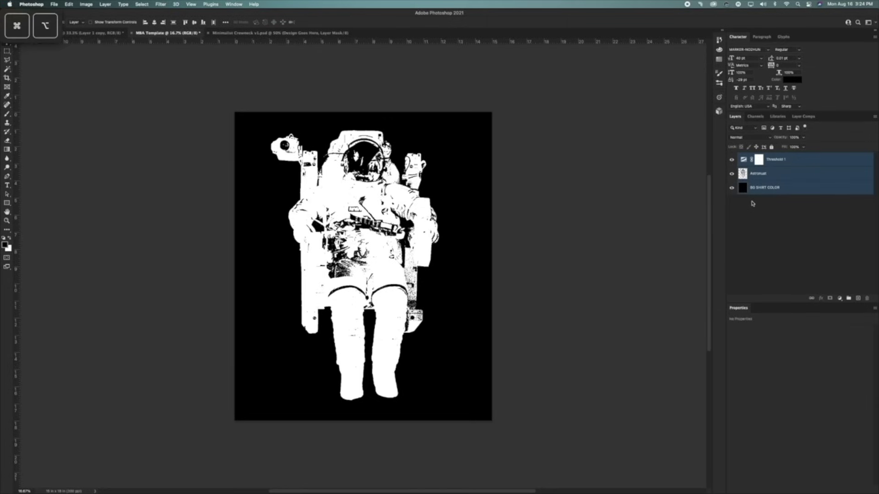
{"action": "key", "text": "super+alt+shift+e"}
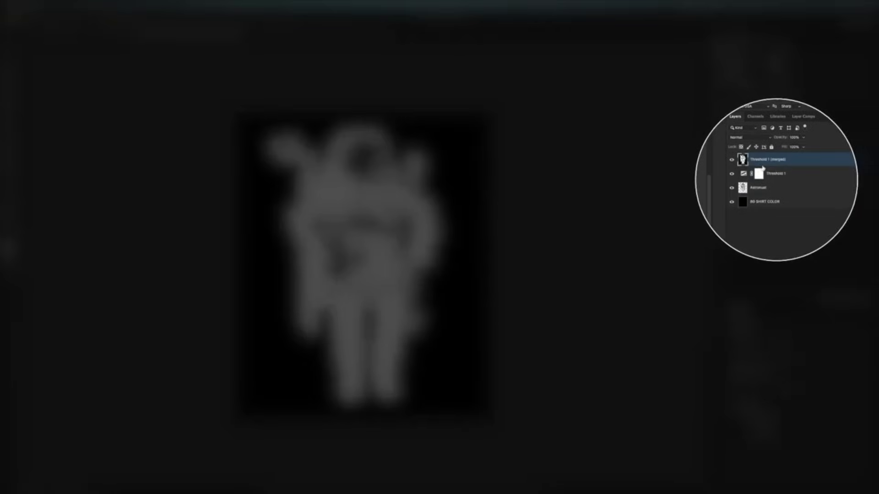
{"action": "left_click_drag", "start_coordinate": [731, 173], "coordinate": [731, 188]}
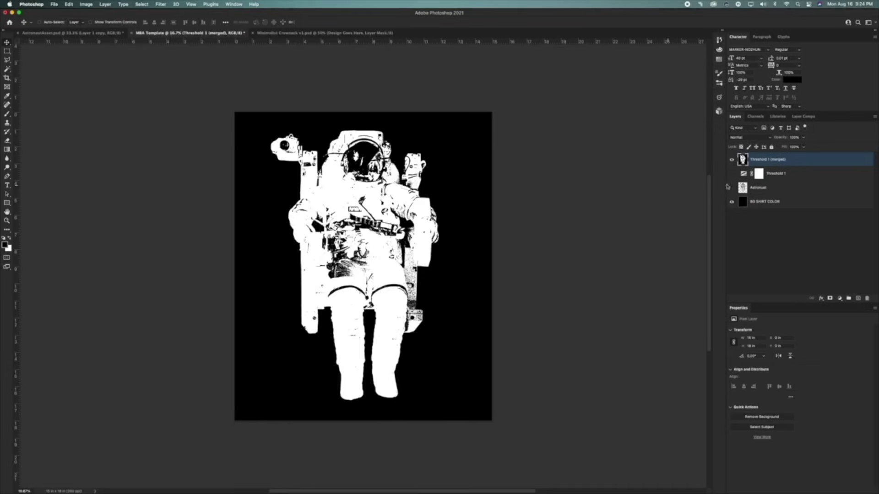
{"action": "left_click", "coordinate": [141, 4]}
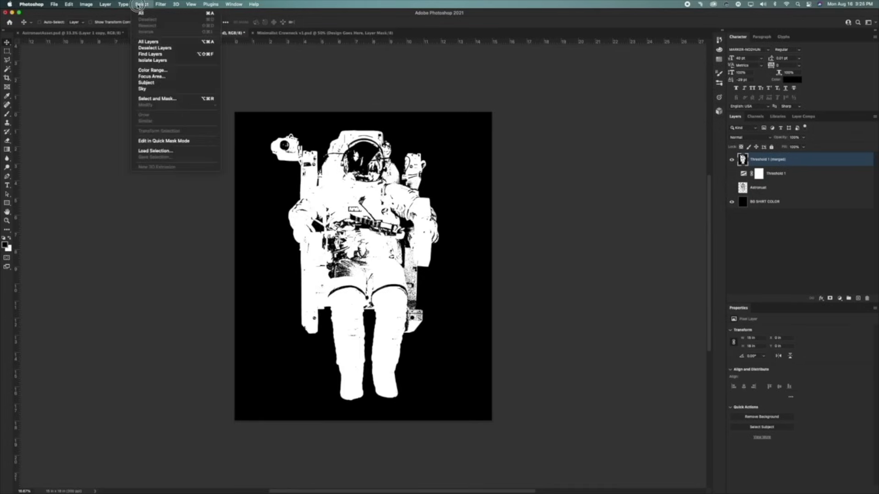
{"action": "left_click", "coordinate": [515, 152]}
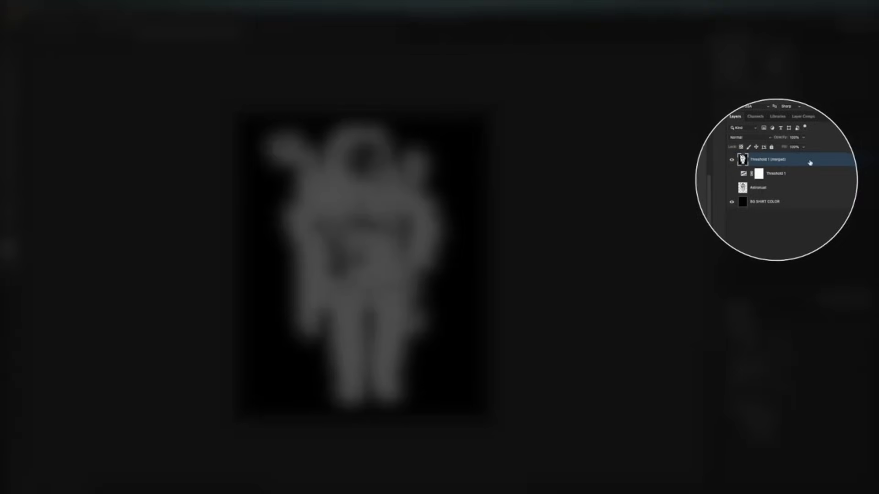
{"action": "double_click", "coordinate": [742, 159]}
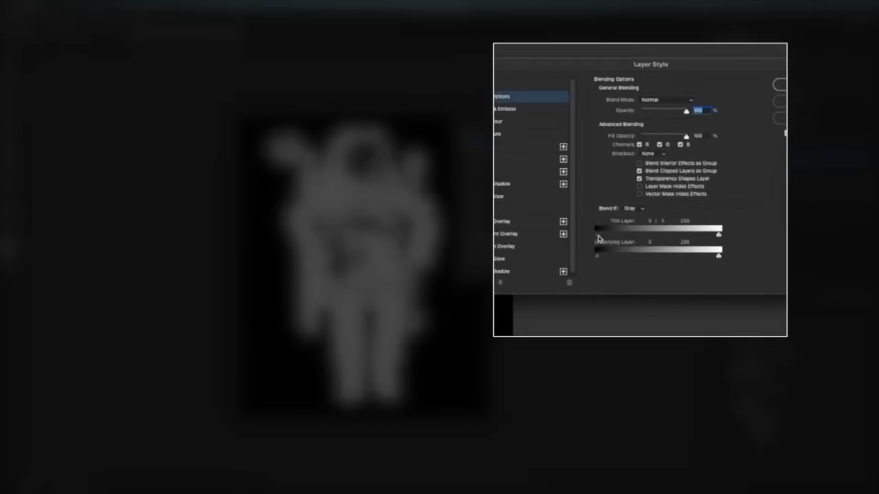
{"action": "left_click_drag", "start_coordinate": [597, 235], "coordinate": [619, 241]}
{"action": "left_click_drag", "start_coordinate": [552, 239], "coordinate": [558, 239]}
{"action": "left_click", "coordinate": [699, 144]}
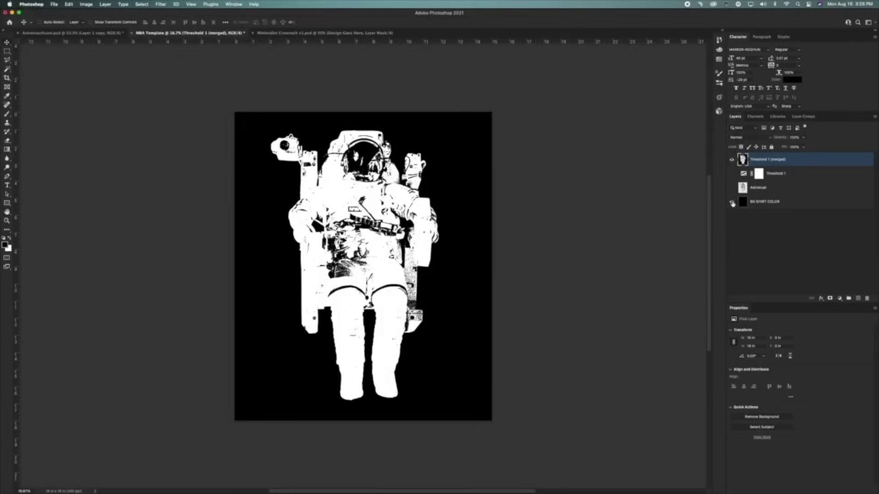
Hide the merged layer's black pixels with the Blend If black slider for This Layer and convert the layer to a smart object.
{"action": "double_click", "coordinate": [814, 159]}
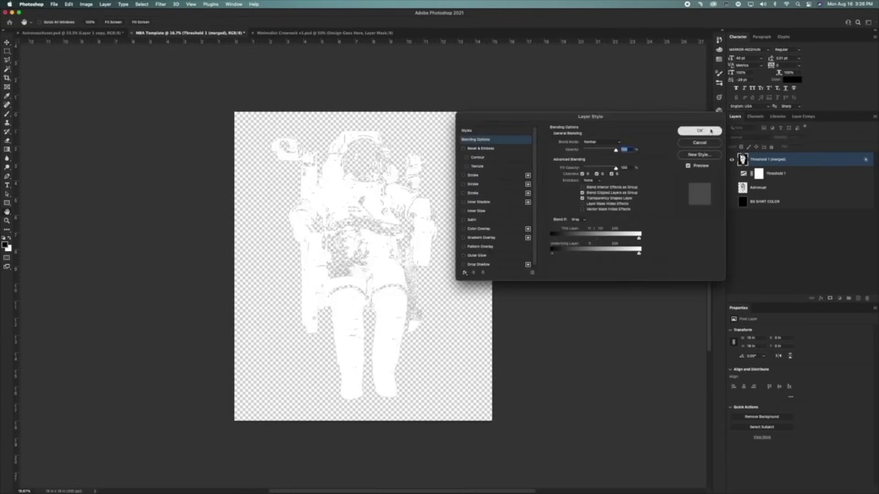
{"action": "left_click", "coordinate": [710, 131]}
{"action": "right_click", "coordinate": [813, 159]}
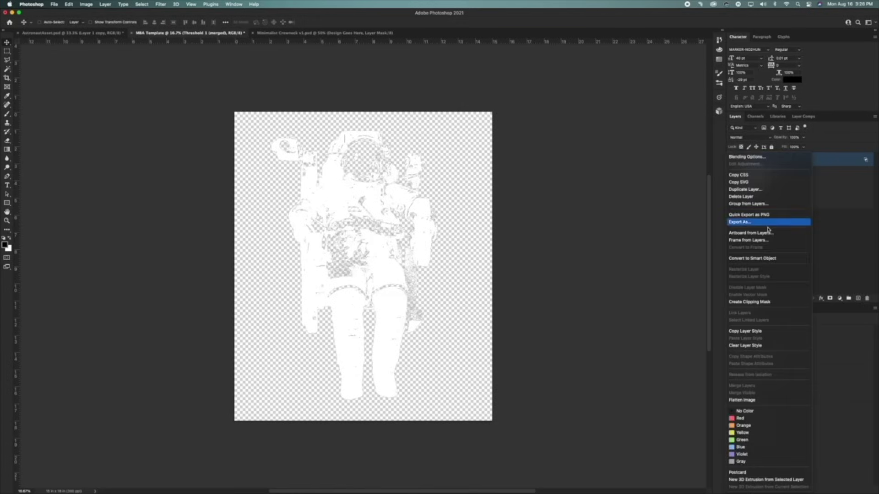
{"action": "left_click", "coordinate": [749, 259]}
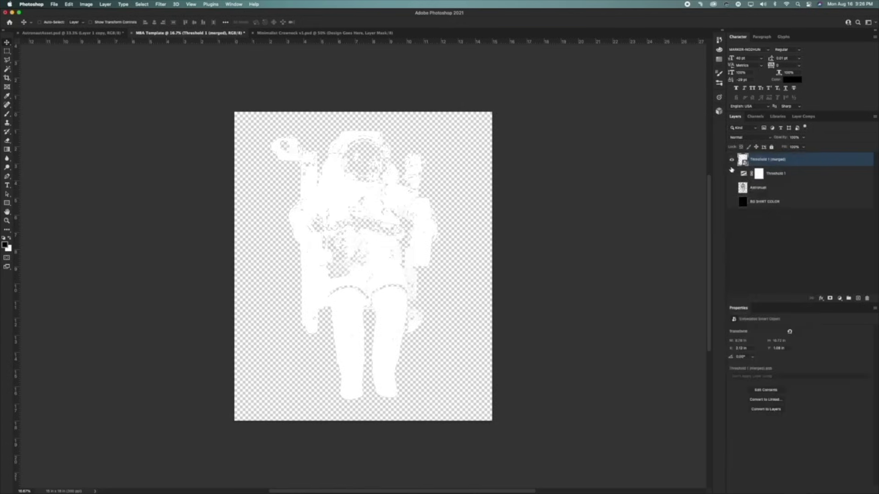
Hide the merged smart object and show the Threshold 1, astronaut and BG SHIRT COLOR layers again.
{"action": "left_click", "coordinate": [732, 160]}
{"action": "left_click", "coordinate": [732, 160]}
{"action": "left_click", "coordinate": [731, 160]}
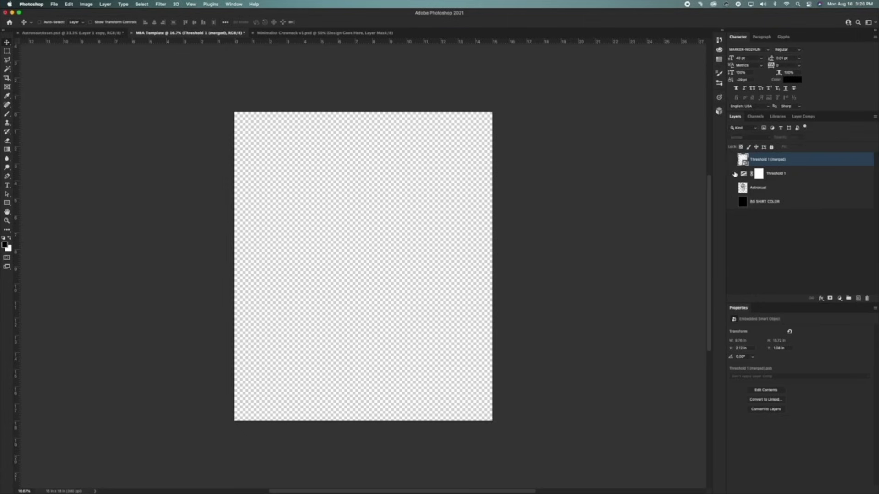
{"action": "left_click", "coordinate": [732, 187]}
{"action": "left_click", "coordinate": [732, 202]}
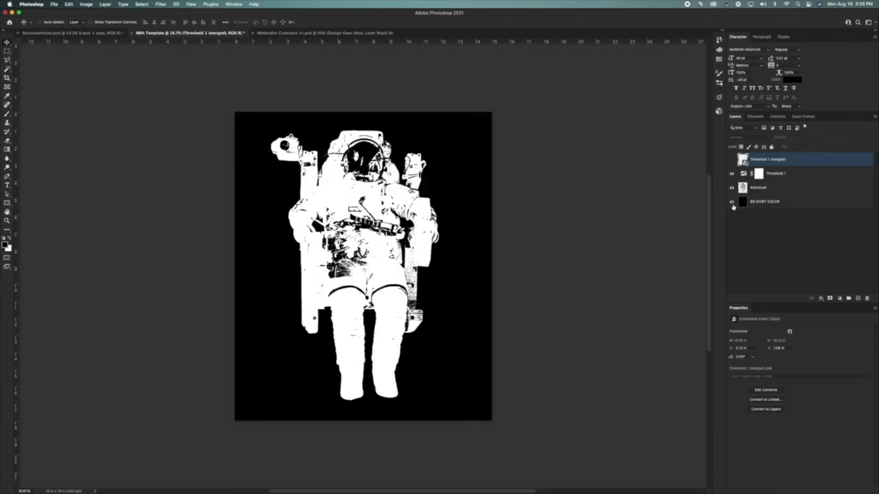
Raise the Threshold level to about 214 and stamp the three layers below the hidden smart object into a second merged copy.
{"action": "left_click", "coordinate": [744, 175]}
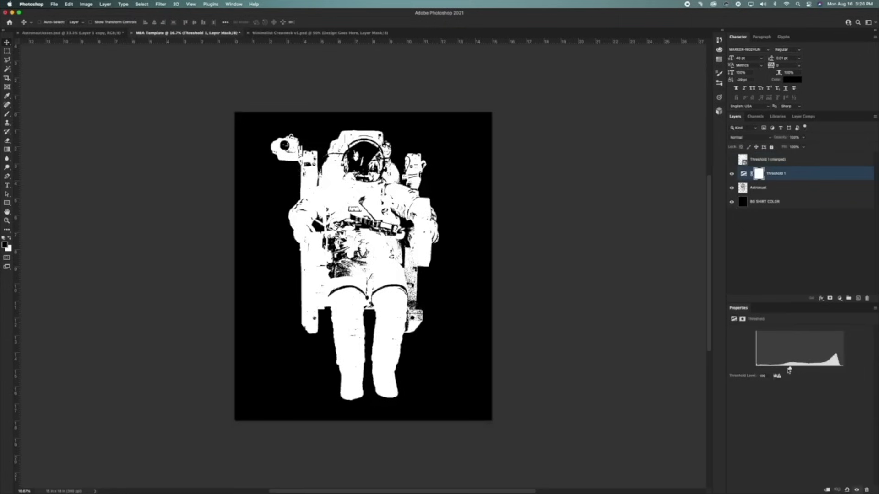
{"action": "left_click_drag", "start_coordinate": [789, 369], "coordinate": [825, 367]}
{"action": "left_click", "coordinate": [807, 201], "text": "shift"}
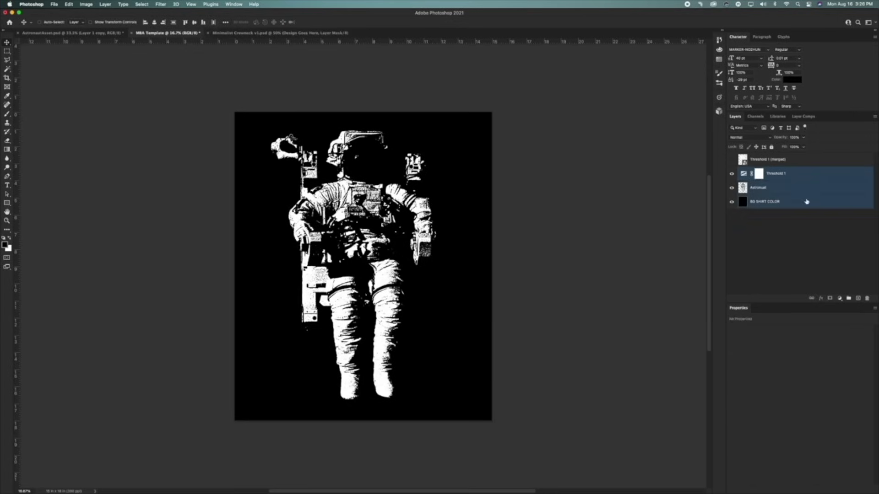
{"action": "left_click", "coordinate": [802, 166]}
{"action": "left_click", "coordinate": [822, 176]}
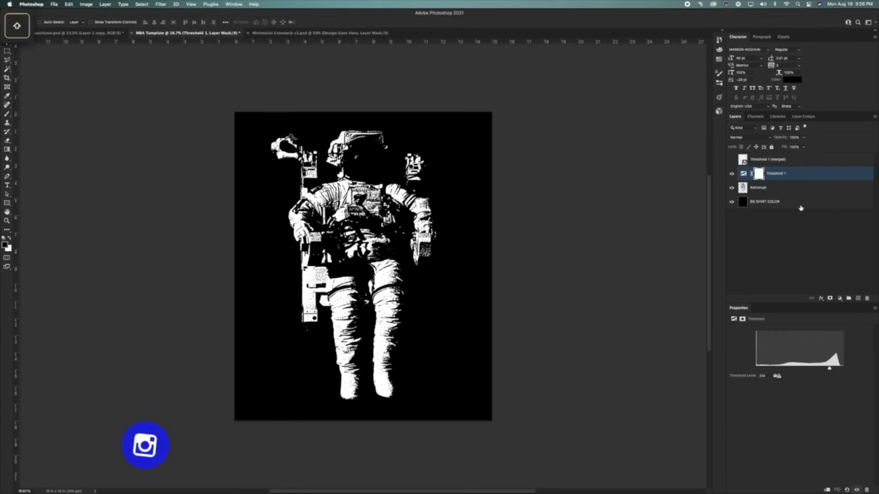
{"action": "left_click", "coordinate": [800, 201], "text": "shift"}
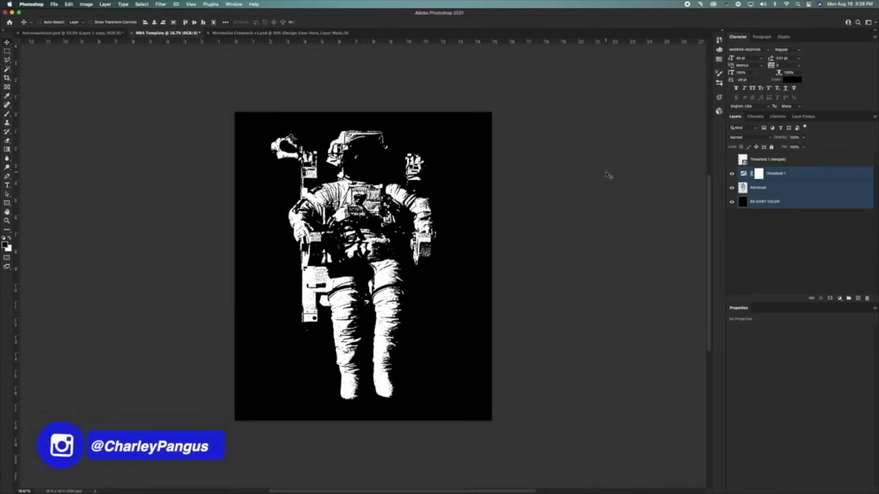
{"action": "key", "text": "super+alt+e"}
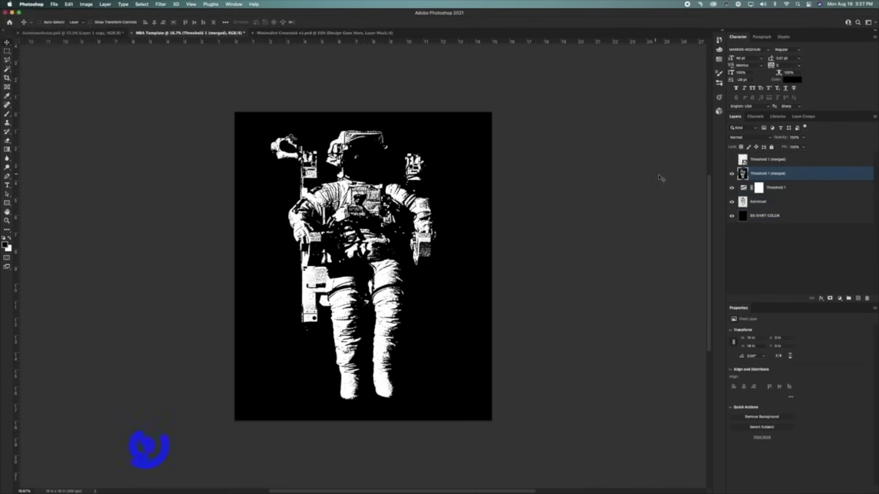
Remove the black from the second merged copy with the Blend If slider for This Layer and convert it to a smart object.
{"action": "double_click", "coordinate": [807, 176]}
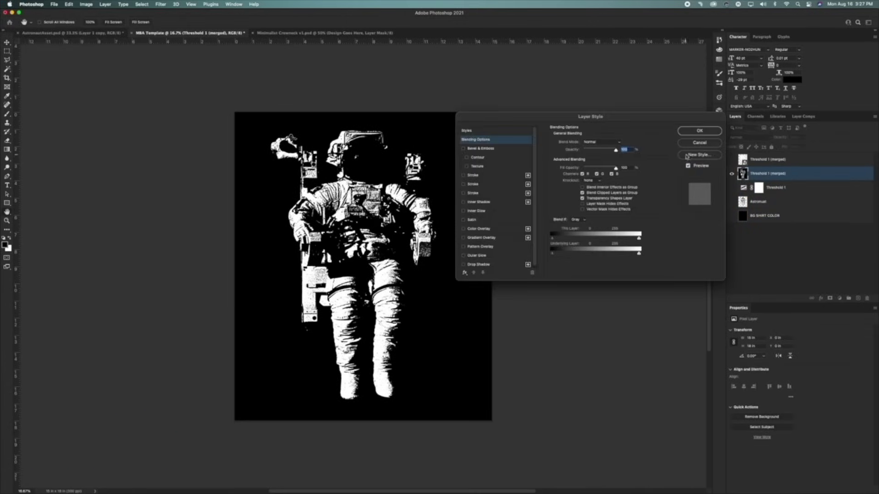
{"action": "mouse_move", "coordinate": [552, 239]}
{"action": "left_mouse_down", "text": "alt"}
{"action": "mouse_move", "coordinate": [612, 238]}
{"action": "mouse_move", "coordinate": [559, 239]}
{"action": "left_mouse_up", "text": "alt"}
{"action": "key", "text": "Return"}
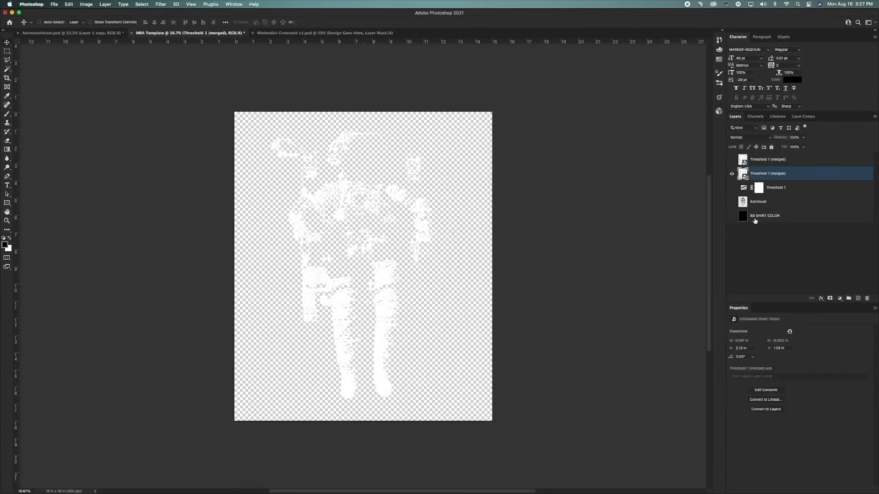
Show the BG SHIRT COLOR layer and compare the two merged astronaut versions over it, leaving the upper one hidden.
{"action": "left_click", "coordinate": [731, 216]}
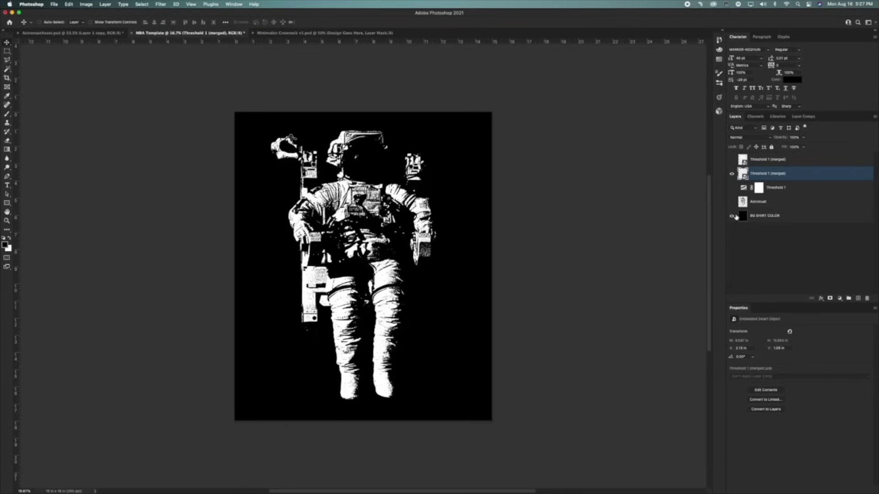
{"action": "left_click", "coordinate": [733, 174]}
{"action": "left_click", "coordinate": [732, 174]}
{"action": "left_click", "coordinate": [734, 164]}
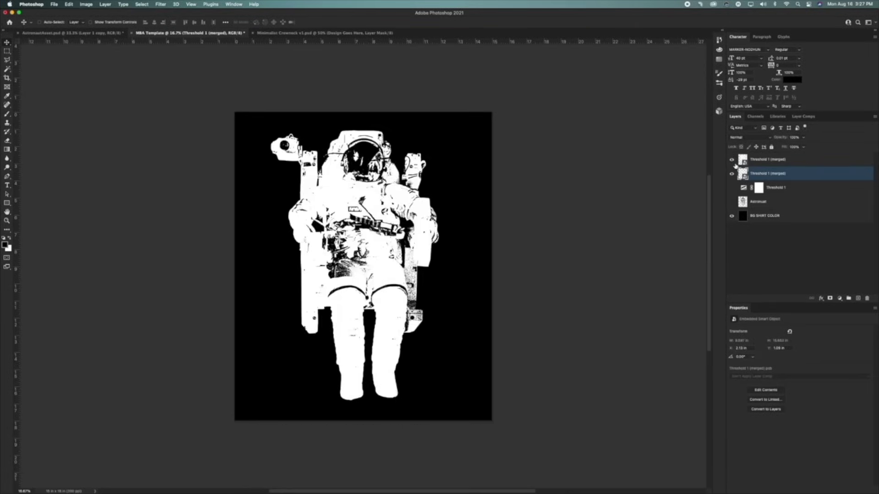
{"action": "left_click", "coordinate": [732, 160]}
Rename the more detailed, high-threshold merged layer Highlights and the other merged layer Midtones.
{"action": "double_click", "coordinate": [757, 174]}
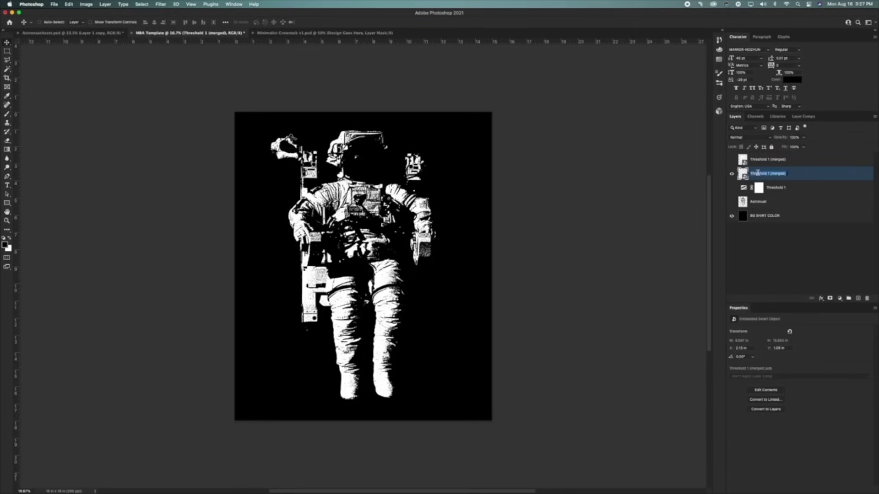
{"action": "type", "text": "H"}
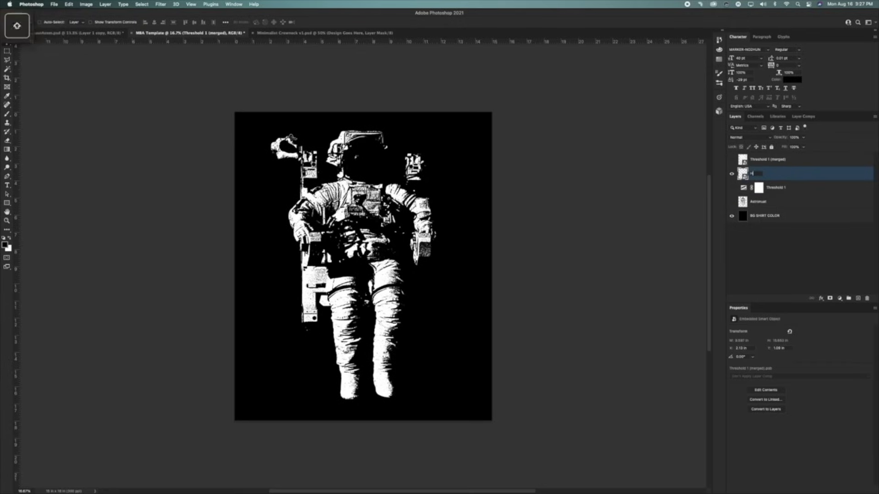
{"action": "type", "text": "ighlights"}
{"action": "key", "text": "Return"}
{"action": "double_click", "coordinate": [762, 160]}
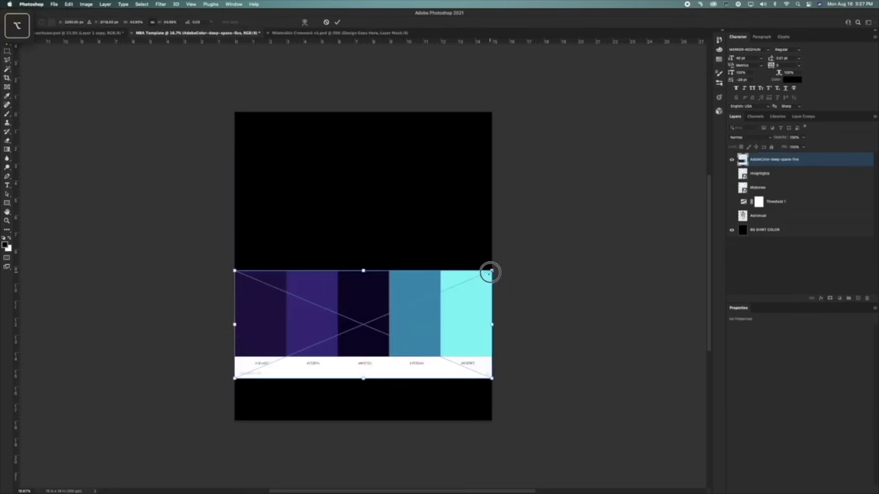
Scale the placed AdobeColor-deep-space-five palette down to about half the canvas width over the lower part of the design.
{"action": "left_click_drag", "start_coordinate": [489, 270], "coordinate": [423, 299]}
{"action": "key", "text": "Return"}
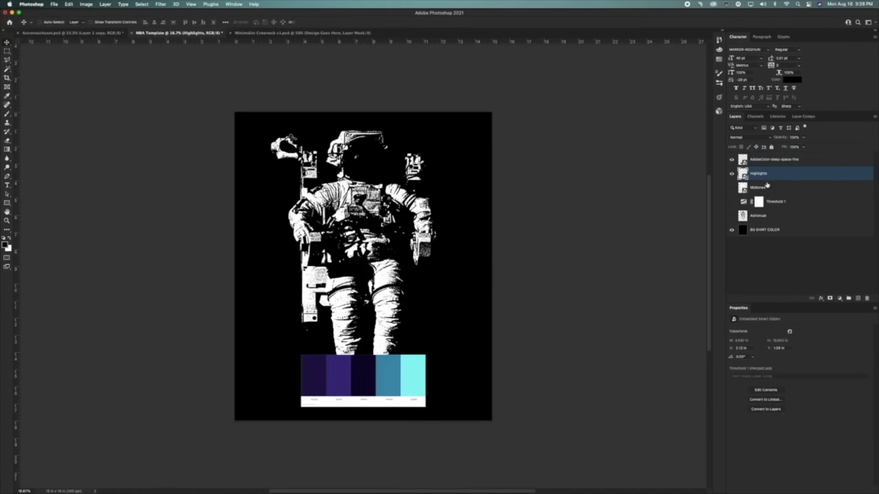
Add a Color Overlay to the Highlights layer using the palette's light cyan swatch, #81e9f2.
{"action": "left_click", "coordinate": [821, 299]}
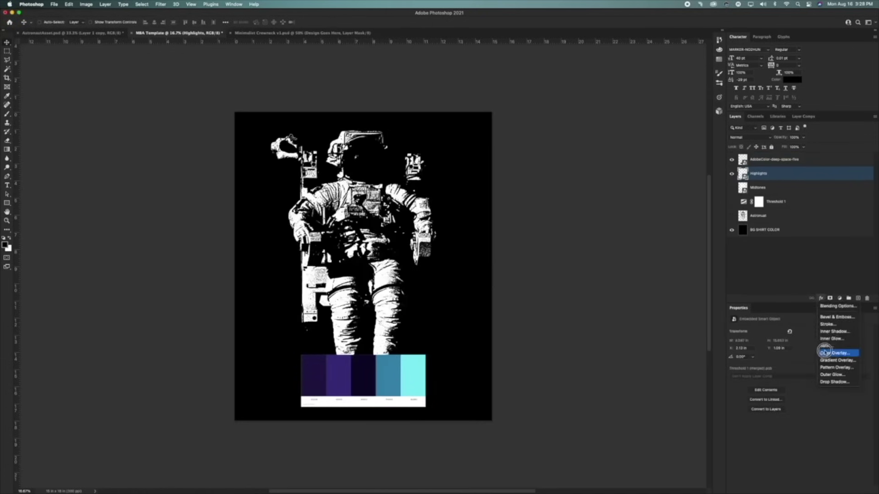
{"action": "left_click", "coordinate": [839, 353]}
{"action": "left_click", "coordinate": [619, 142]}
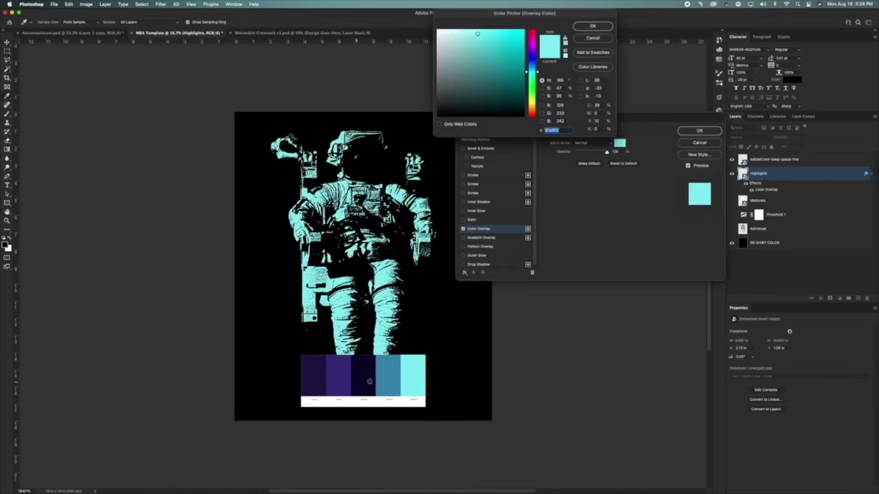
{"action": "left_click", "coordinate": [585, 28]}
{"action": "left_click", "coordinate": [699, 131]}
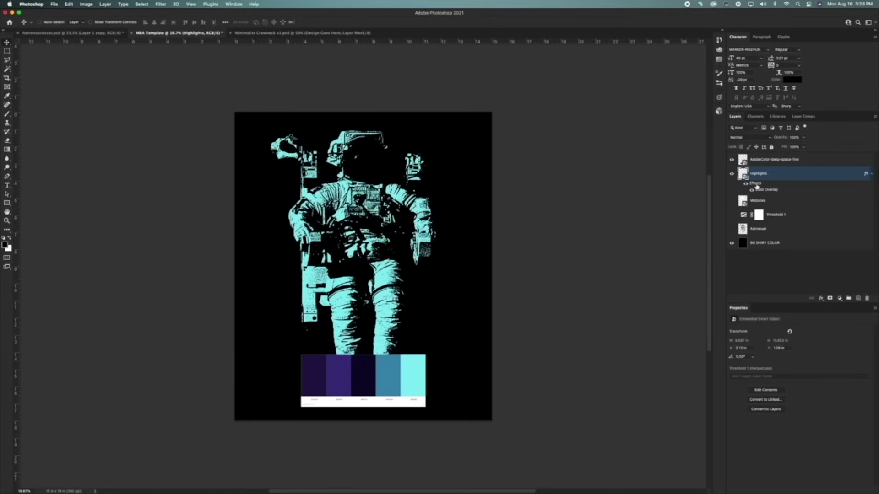
Copy the Highlights color overlay to the shown Midtones layer and recolor that overlay with the palette's medium purple swatch.
{"action": "left_click_drag", "start_coordinate": [756, 185], "coordinate": [755, 200]}
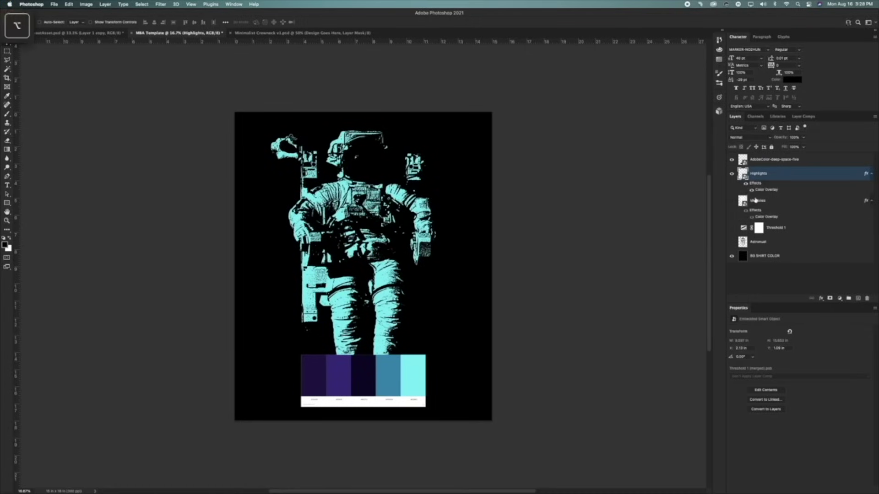
{"action": "left_click", "coordinate": [732, 200]}
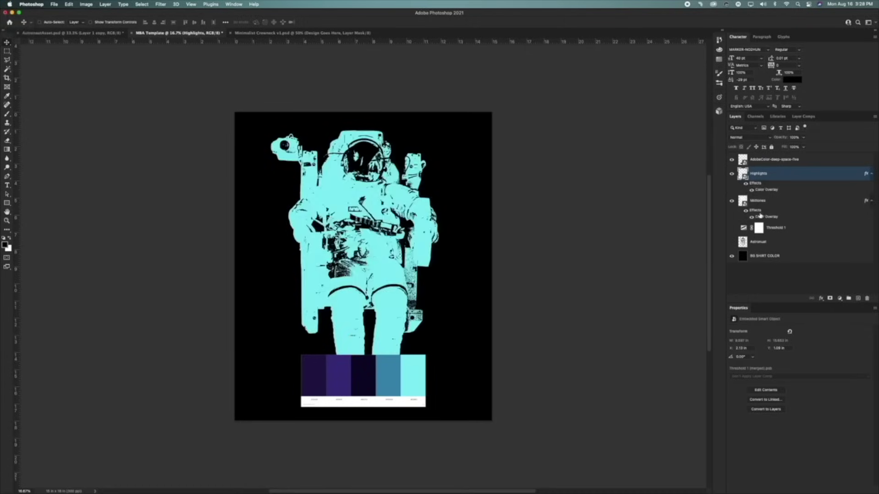
{"action": "double_click", "coordinate": [762, 217]}
{"action": "left_click", "coordinate": [622, 145]}
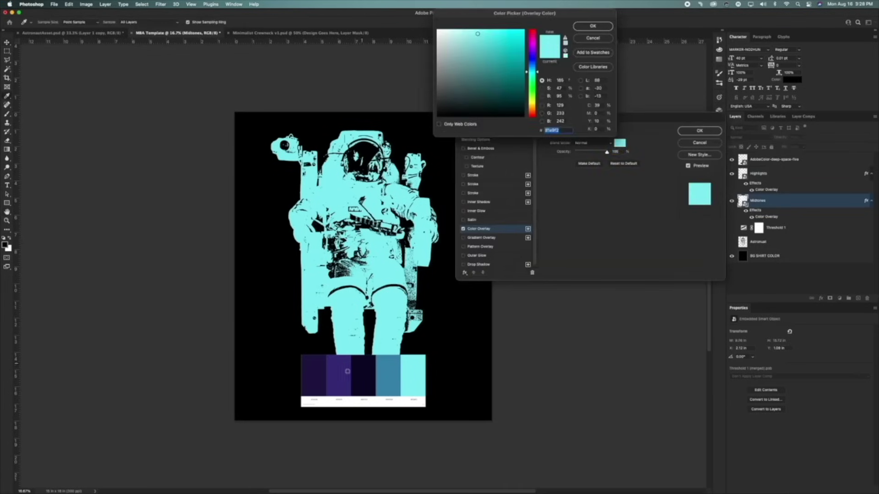
{"action": "left_click", "coordinate": [339, 375]}
{"action": "left_click", "coordinate": [324, 373]}
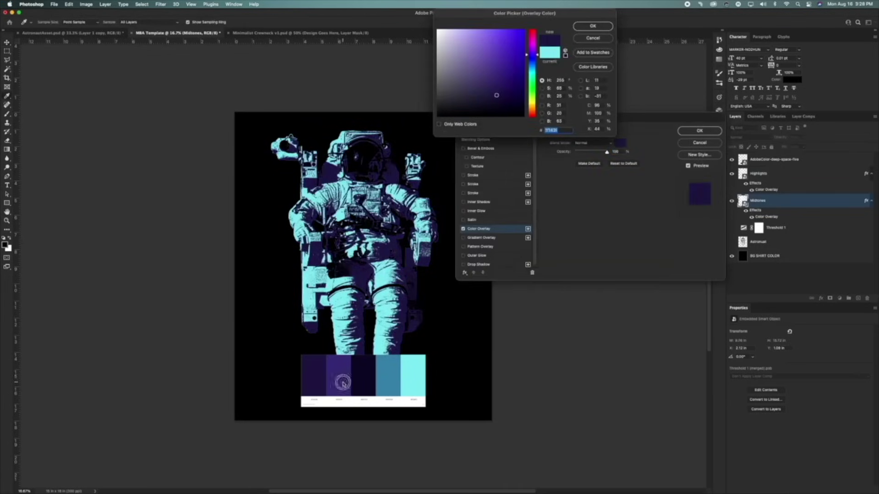
{"action": "left_click", "coordinate": [339, 378]}
{"action": "left_click", "coordinate": [592, 26]}
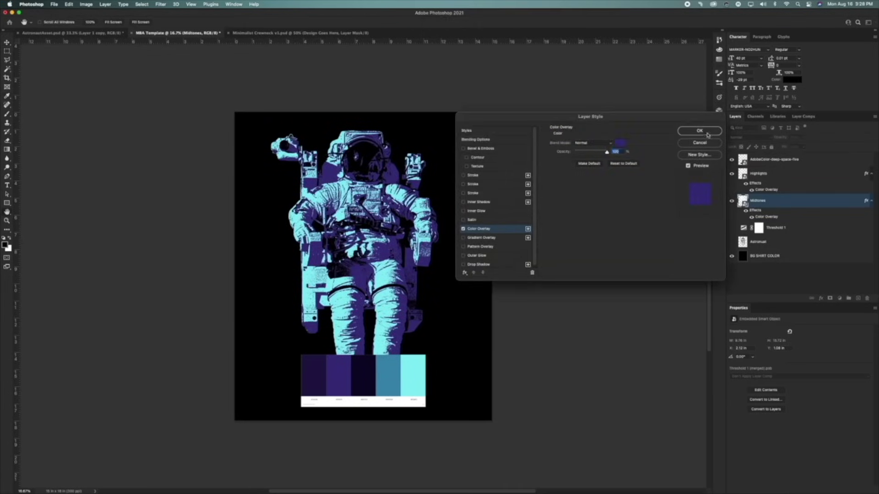
{"action": "left_click", "coordinate": [699, 130]}
Group the Highlights, Midtones, Threshold 1 and base astronaut layers as Astronaut, and hide both this group and the palette layer.
{"action": "left_click", "coordinate": [732, 159]}
{"action": "left_click", "coordinate": [758, 176]}
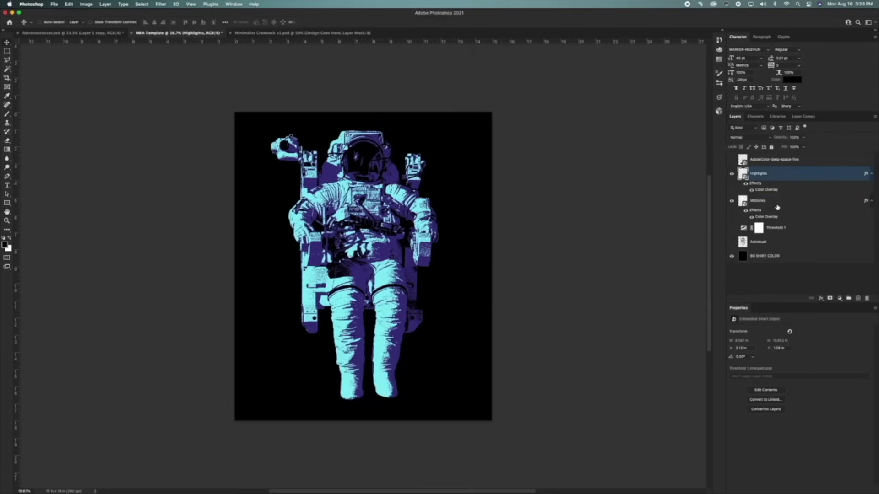
{"action": "left_click", "coordinate": [778, 242], "text": "shift"}
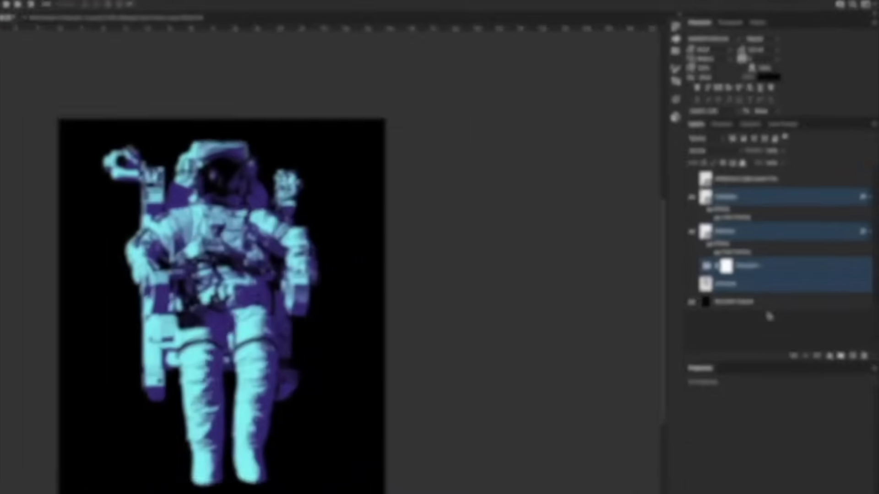
{"action": "key", "text": "super+g"}
{"action": "double_click", "coordinate": [761, 171]}
{"action": "type", "text": "Astron"}
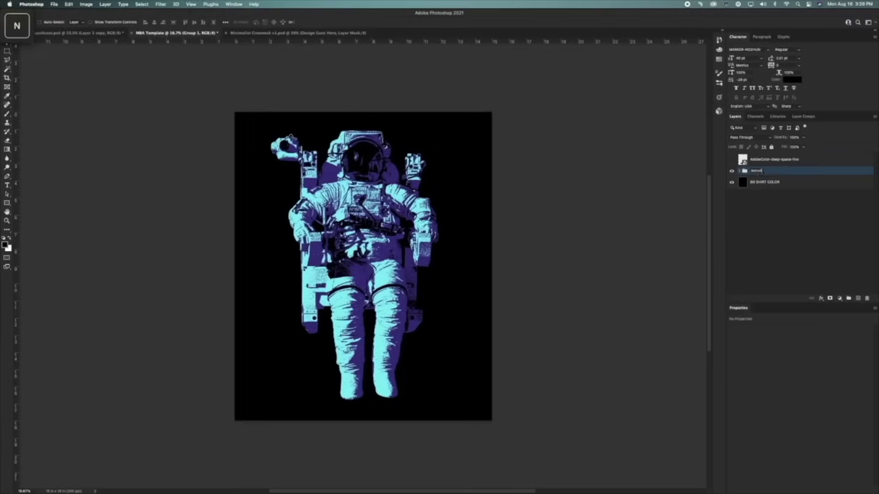
{"action": "type", "text": "aut"}
{"action": "key", "text": "Return"}
{"action": "left_click", "coordinate": [731, 170]}
{"action": "left_click", "coordinate": [731, 171]}
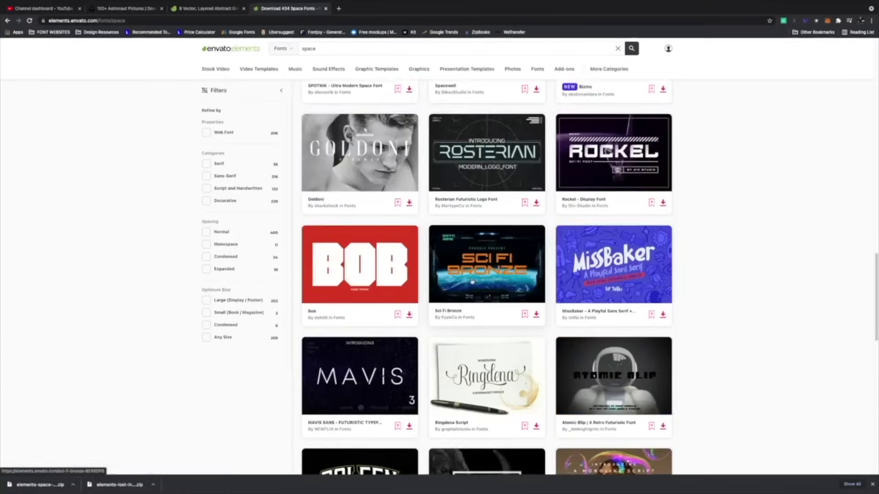
Switch to the browser, download the Sci Fi Bronze font from Envato Elements and look through the remaining space fonts.
{"action": "scroll", "coordinate": [597, 141], "scroll_direction": "down", "scroll_amount": 5}
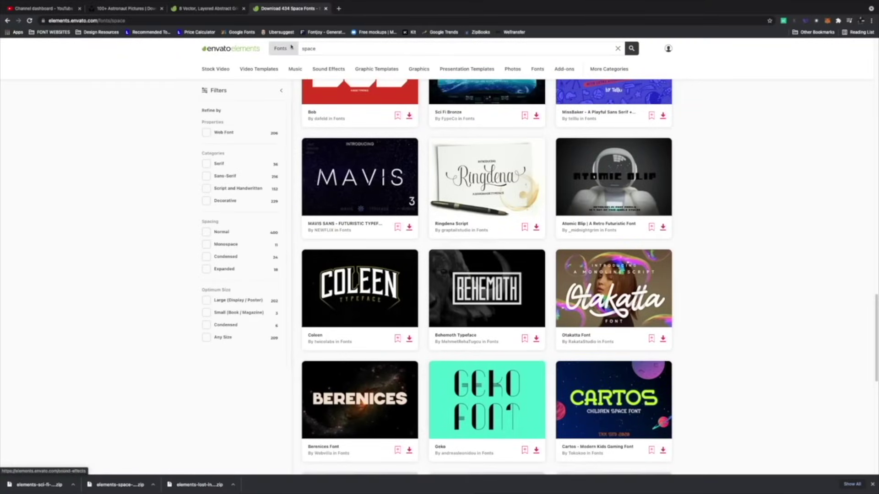
{"action": "left_click", "coordinate": [304, 47]}
{"action": "left_click", "coordinate": [280, 48]}
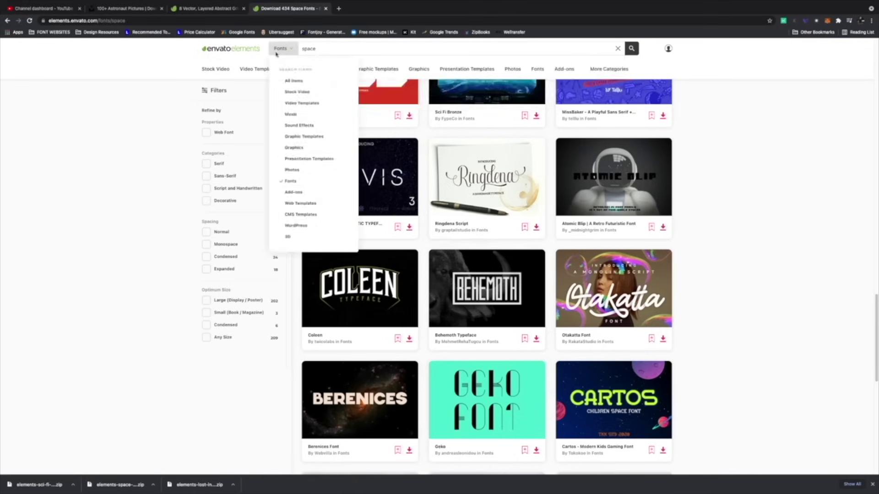
{"action": "scroll", "coordinate": [280, 339], "scroll_direction": "down", "scroll_amount": 3}
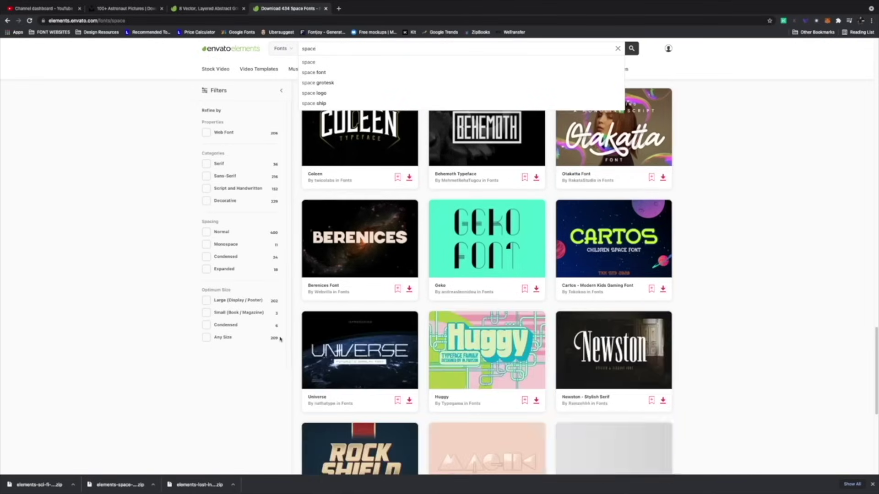
{"action": "scroll", "coordinate": [147, 309], "scroll_direction": "down", "scroll_amount": 3}
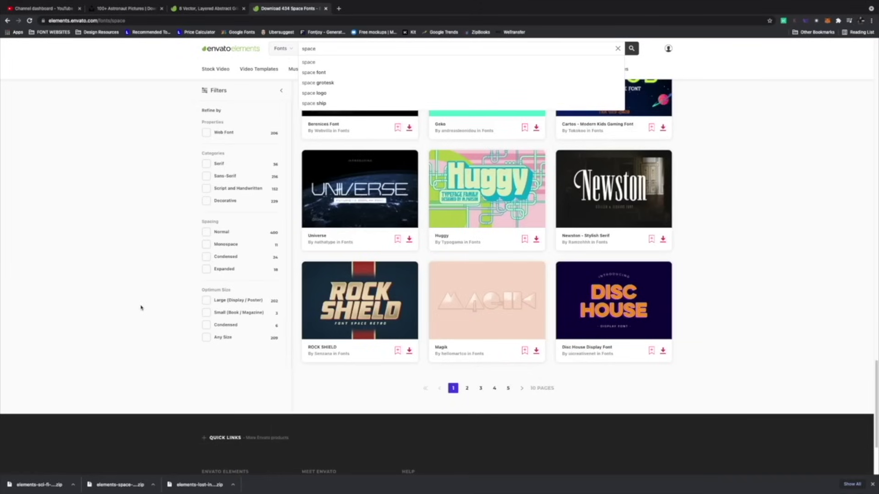
{"action": "scroll", "coordinate": [141, 308], "scroll_direction": "up", "scroll_amount": 10}
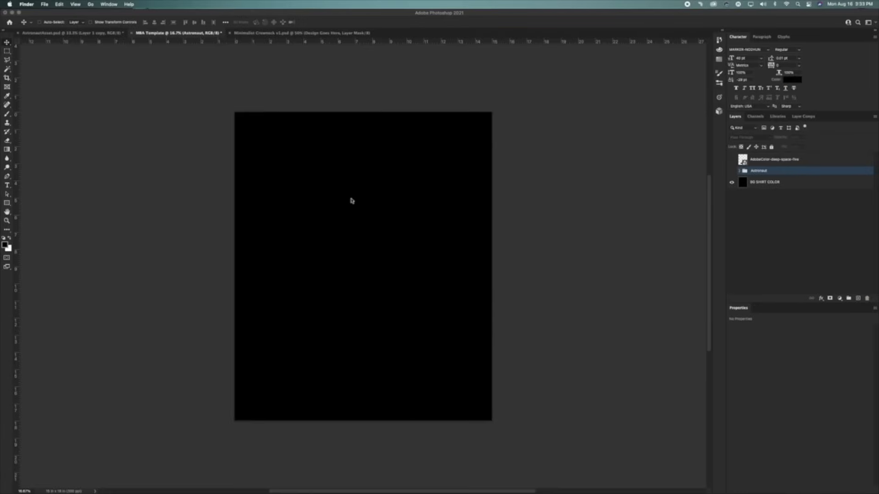
In Photoshop's MBA Template document, add a text layer on the black background and make its text white.
{"action": "key", "text": "t"}
{"action": "left_click", "coordinate": [324, 234]}
{"action": "left_click", "coordinate": [323, 234]}
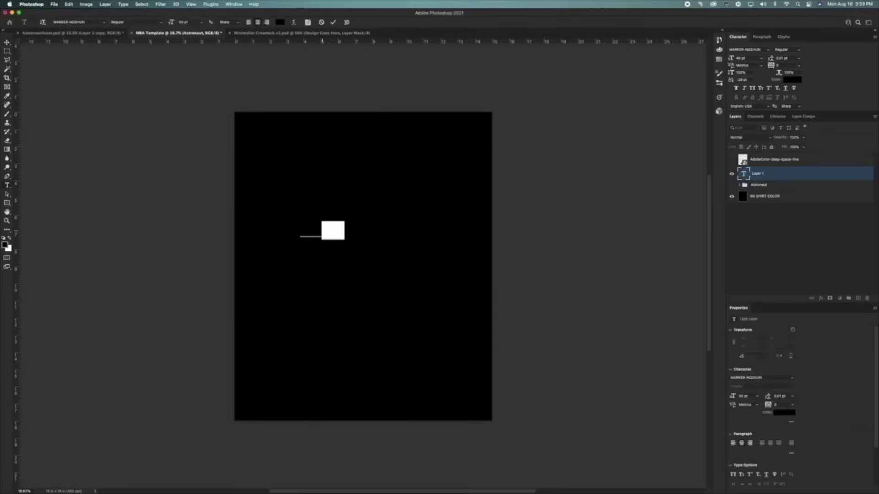
{"action": "key", "text": "ctrl+a"}
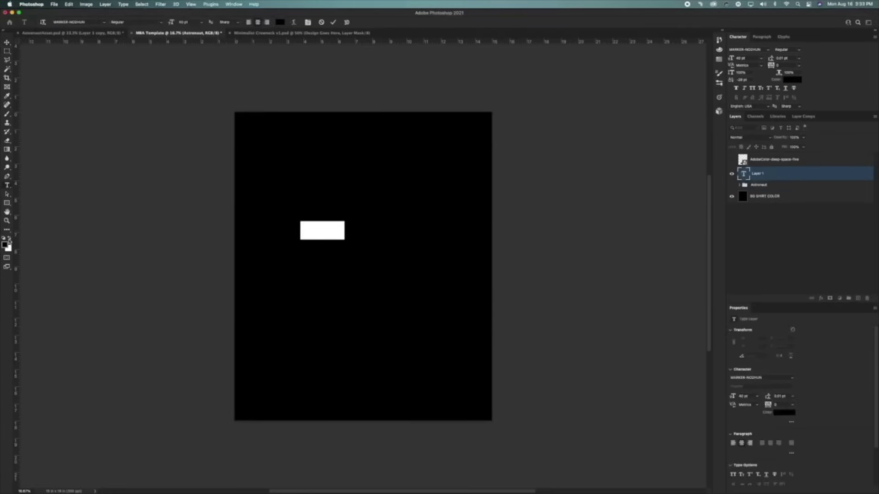
{"action": "left_click", "coordinate": [10, 239]}
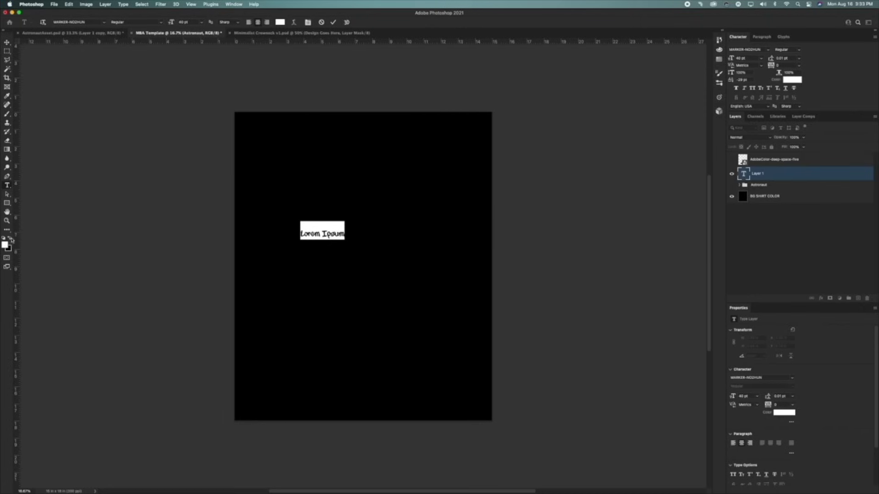
{"action": "key", "text": "Escape"}
Set the placeholder text's font to Sci Fi Bronze Regular.
{"action": "triple_click", "coordinate": [320, 235]}
{"action": "left_click", "coordinate": [68, 22]}
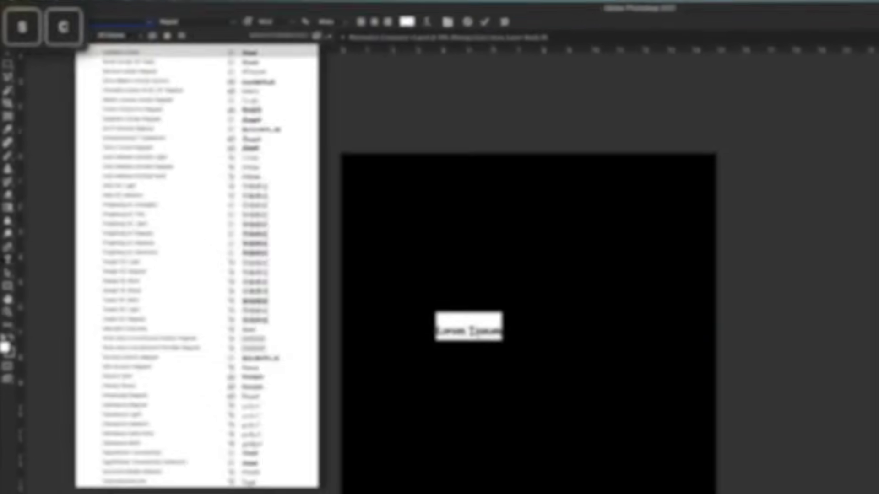
{"action": "type", "text": "sci"}
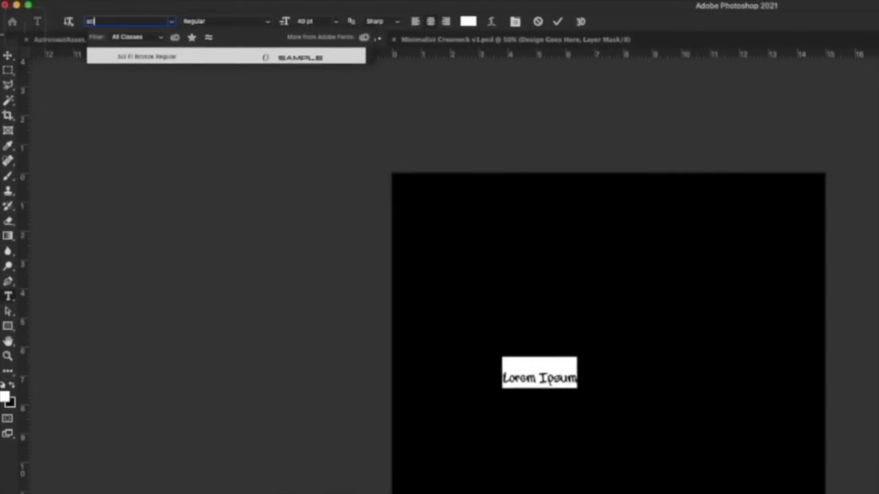
{"action": "left_click", "coordinate": [144, 57]}
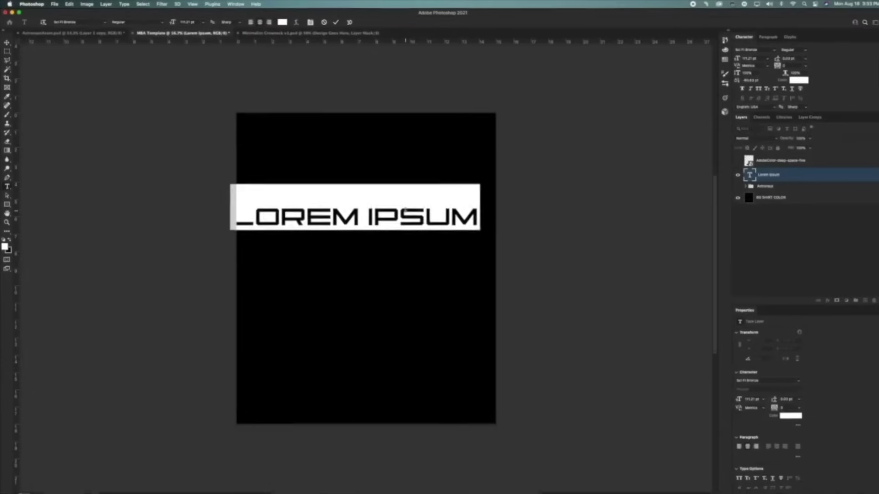
Replace the placeholder with SPACE, enlarge it across the upper part of the design, and reword it as NASA.
{"action": "type", "text": "SPACE"}
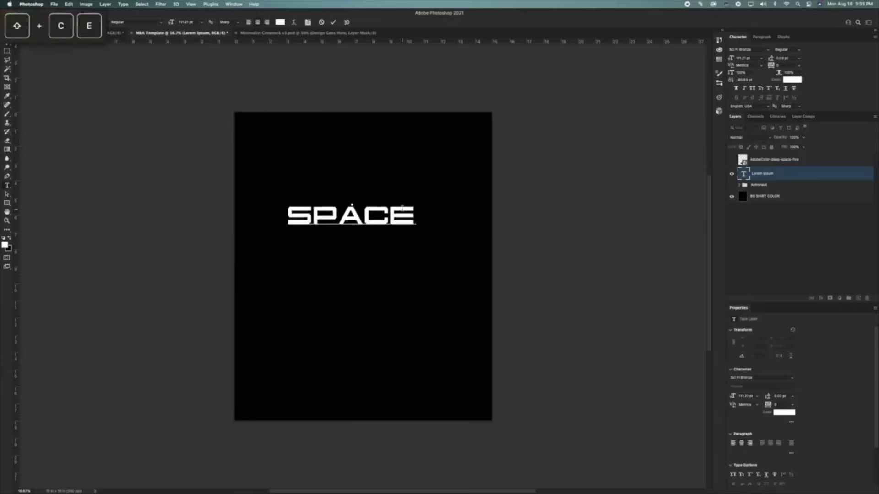
{"action": "left_click", "coordinate": [7, 43]}
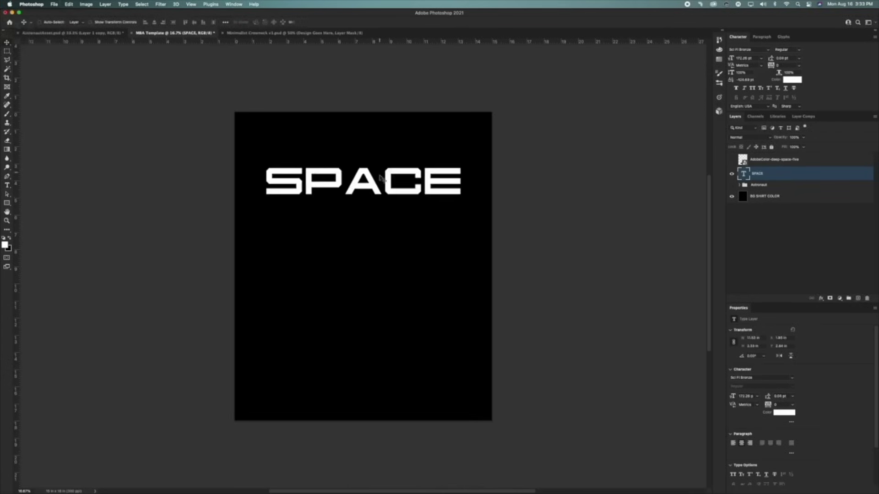
{"action": "double_click", "coordinate": [376, 186]}
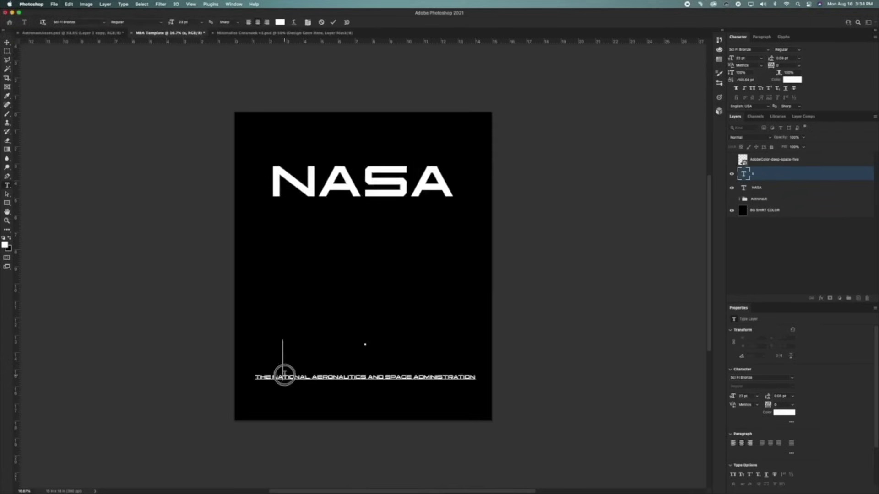
Split "and Space Administration" out of the tagline into its own text layer, set as a second line below "The National Aeronautics".
{"action": "triple_click", "coordinate": [284, 375]}
{"action": "left_click", "coordinate": [298, 376]}
{"action": "left_click", "coordinate": [413, 380]}
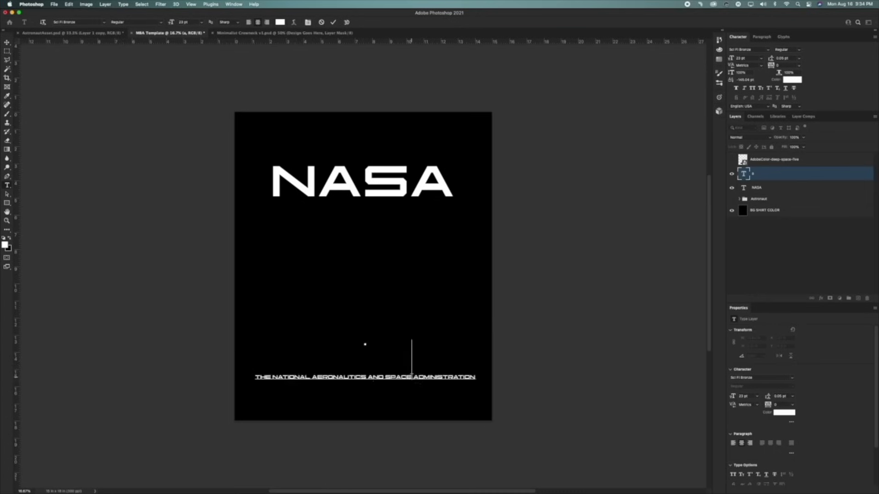
{"action": "left_click_drag", "start_coordinate": [366, 376], "coordinate": [558, 388]}
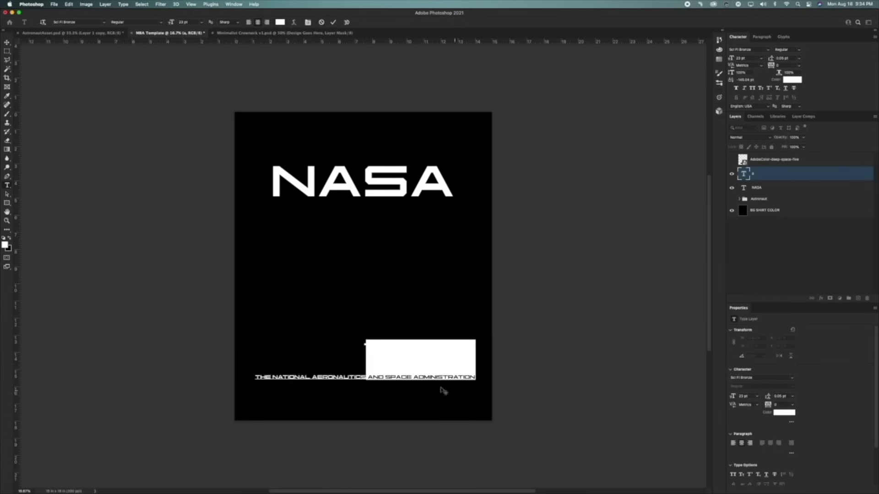
{"action": "key", "text": "super+x"}
{"action": "left_click", "coordinate": [243, 267]}
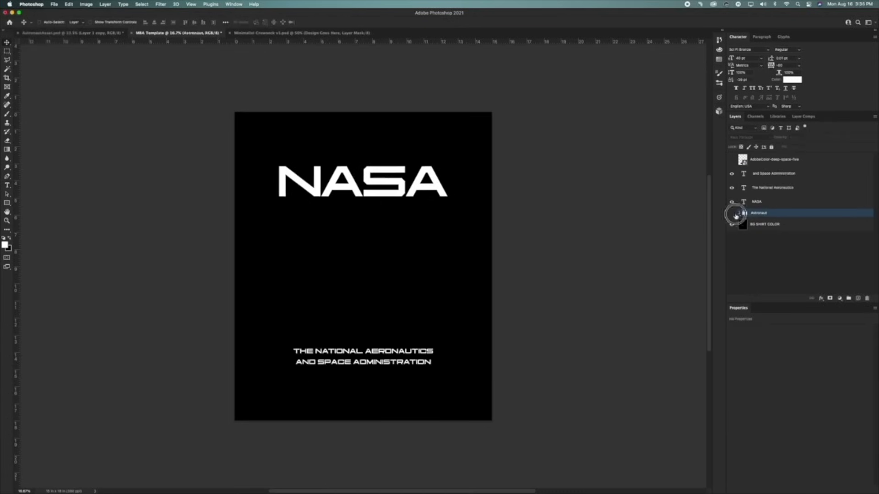
Duplicate the shown Astronaut group, hide the original, and fit the slightly smaller copy below the NASA title.
{"action": "left_click", "coordinate": [731, 213]}
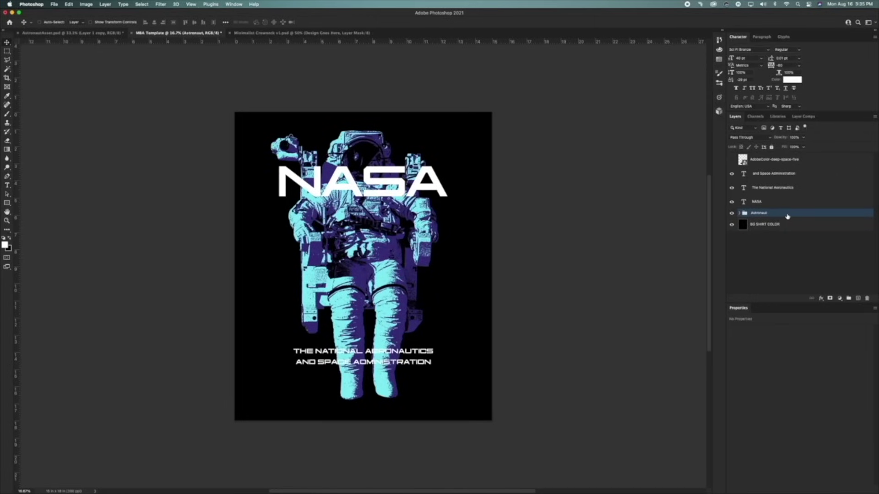
{"action": "key", "text": "super+j"}
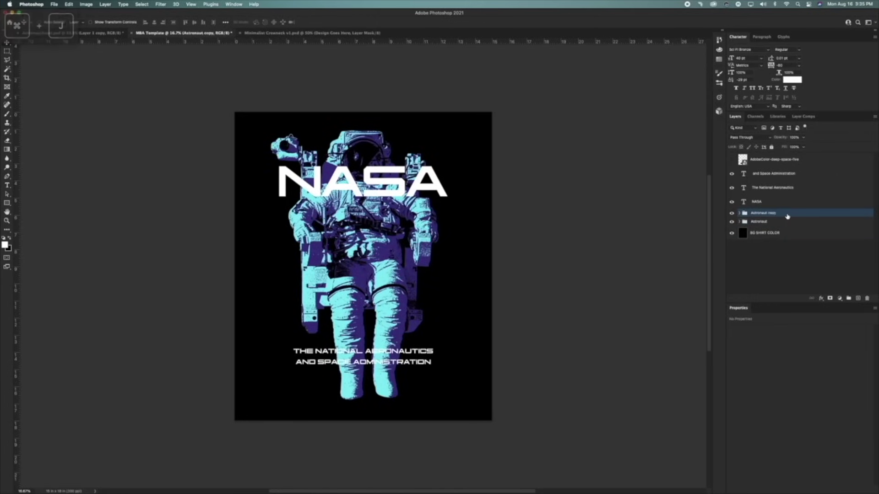
{"action": "left_click", "coordinate": [732, 222]}
{"action": "left_click_drag", "start_coordinate": [390, 168], "coordinate": [386, 229]}
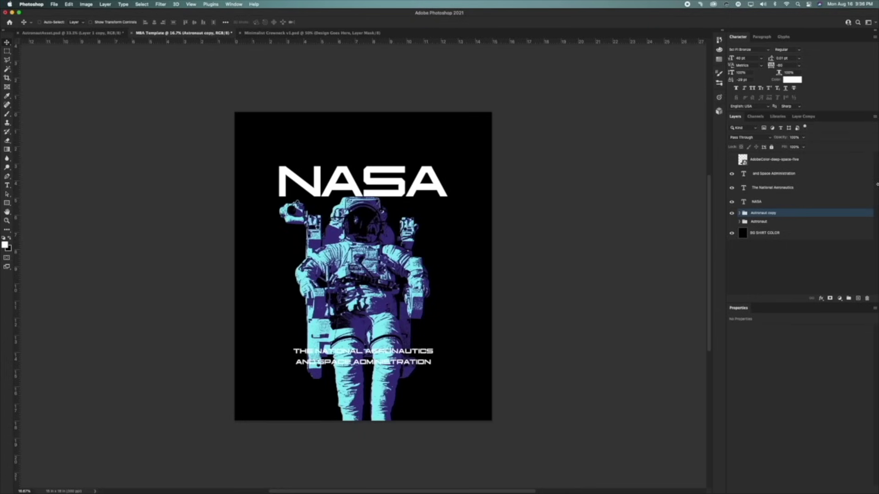
Place the Astronaut copy group above the text layers, raise it to overlap NASA, and center it horizontally on the canvas.
{"action": "left_click_drag", "start_coordinate": [447, 242], "coordinate": [447, 231]}
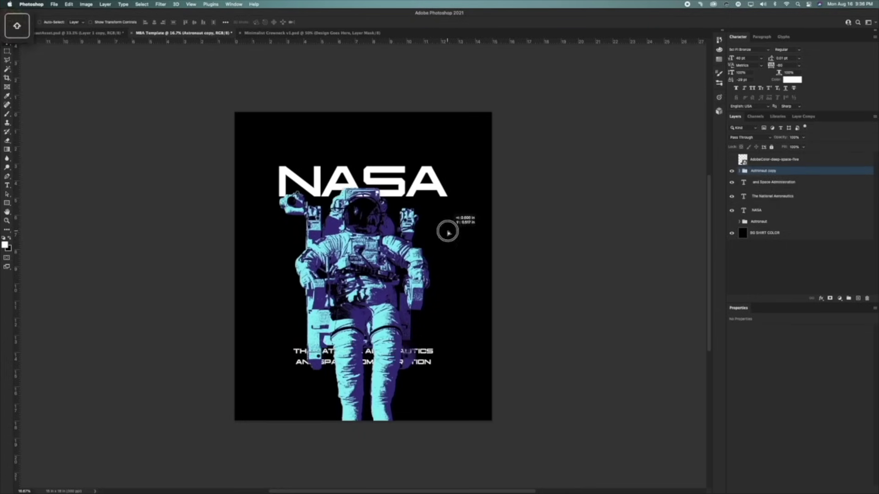
{"action": "key", "text": "super+a"}
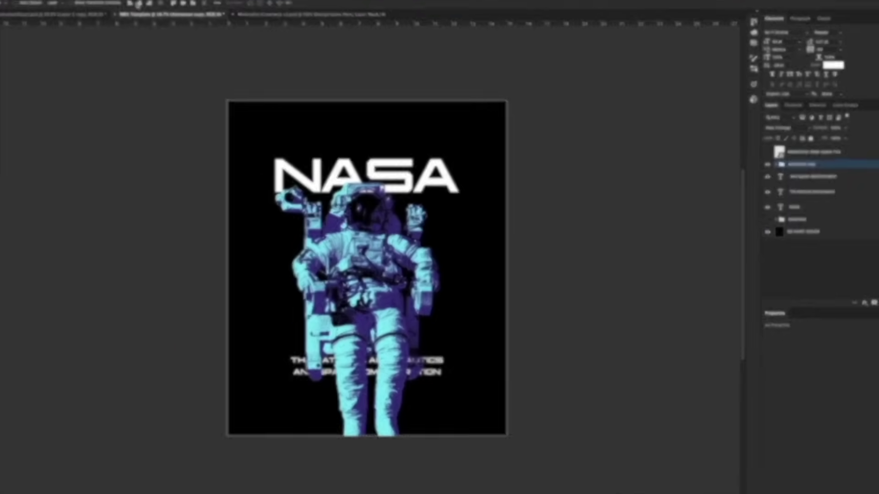
{"action": "left_click", "coordinate": [154, 22]}
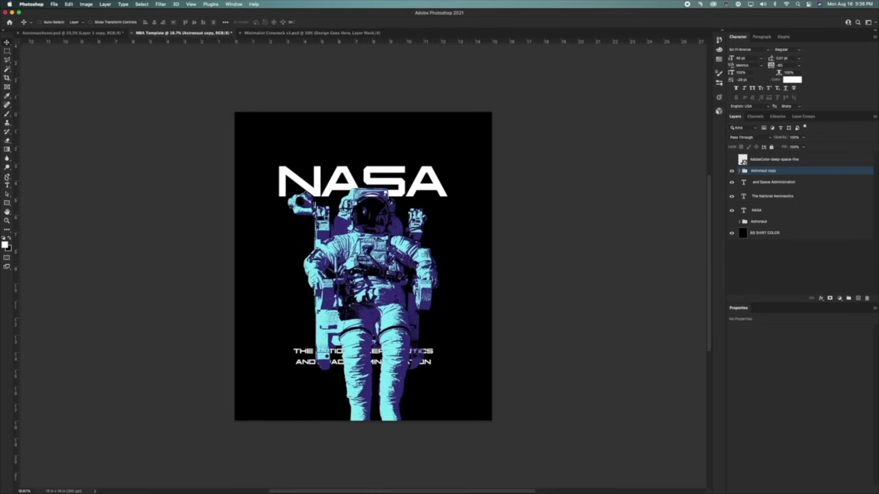
Set the foreground color to bright red and draw a large triangle over the astronaut.
{"action": "key", "text": "i"}
{"action": "left_click", "coordinate": [5, 244]}
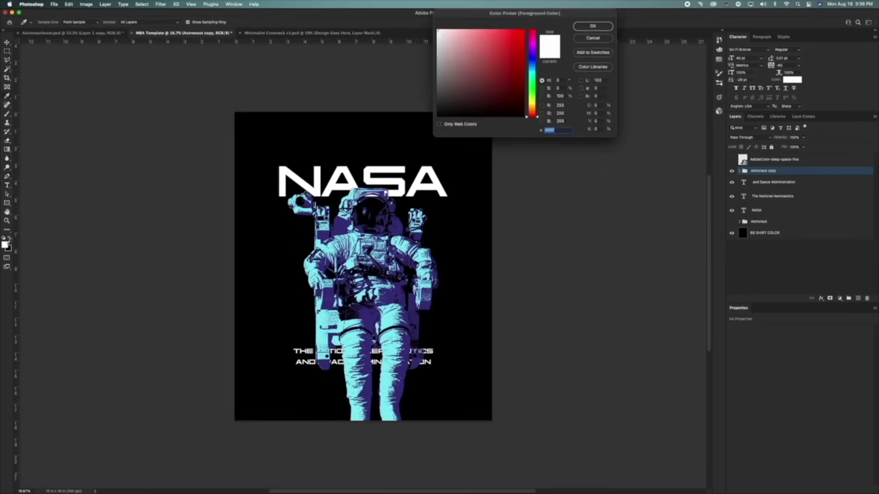
{"action": "left_click", "coordinate": [525, 31]}
{"action": "left_click", "coordinate": [592, 26]}
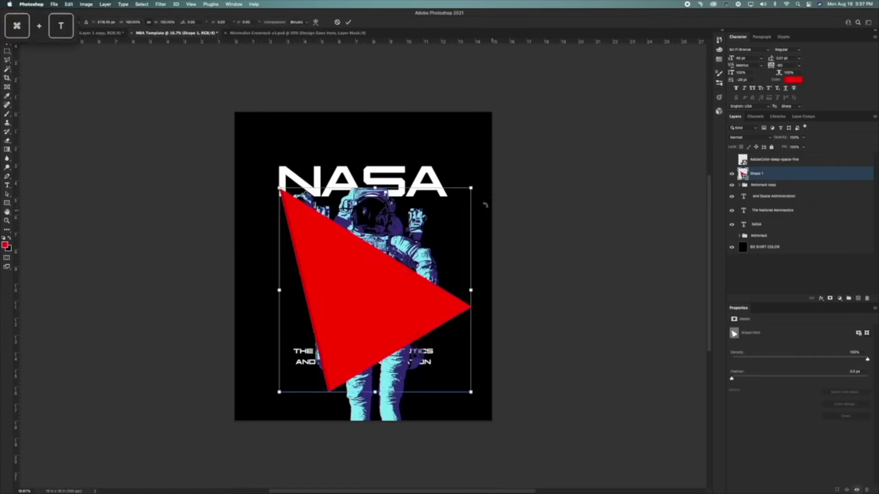
Rotate the red triangle counterclockwise so it points downward, and move its Shape 1 layer beneath the Astronaut copy group.
{"action": "left_click_drag", "start_coordinate": [471, 196], "coordinate": [433, 161]}
{"action": "key", "text": "Return"}
{"action": "left_click_drag", "start_coordinate": [765, 173], "coordinate": [766, 194]}
{"action": "key", "text": "u"}
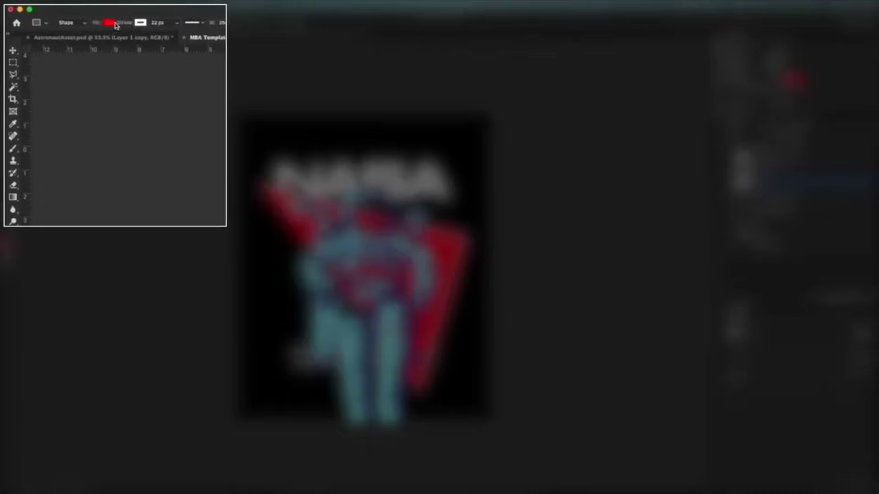
Remove the triangle's red fill and close its white outline path between the lower tip and the upper-left corner.
{"action": "left_click", "coordinate": [79, 22]}
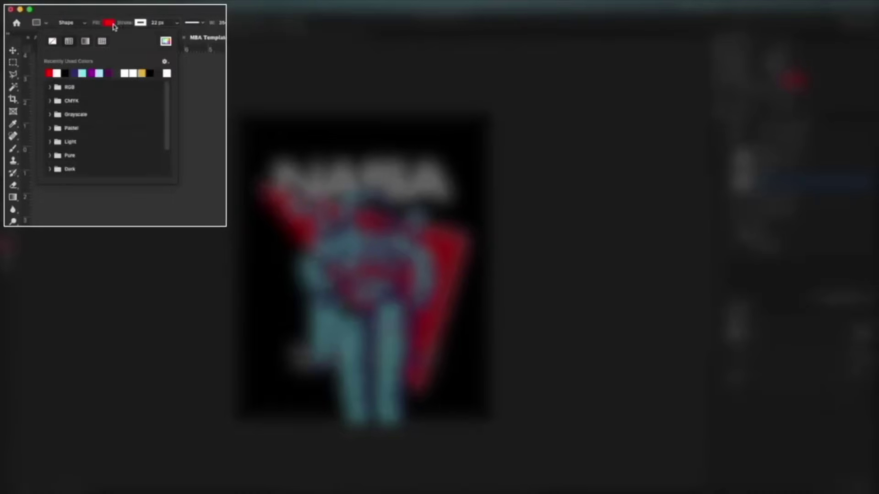
{"action": "left_click", "coordinate": [52, 42]}
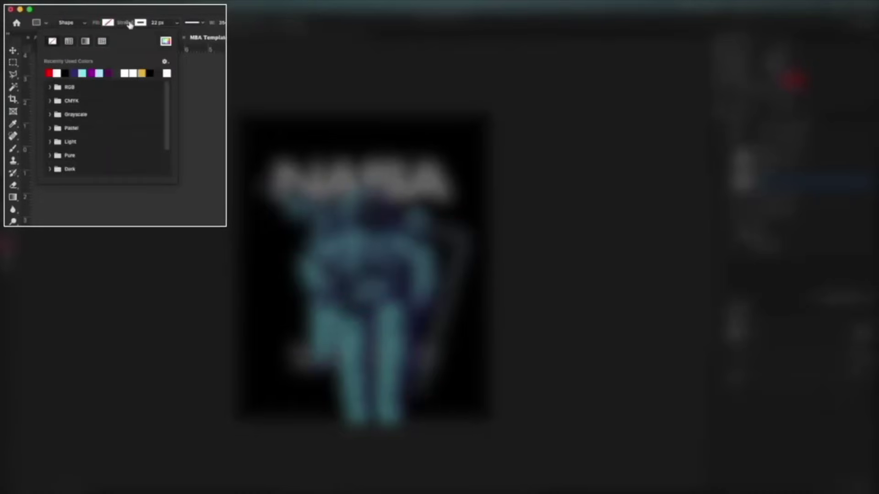
{"action": "left_click", "coordinate": [130, 25]}
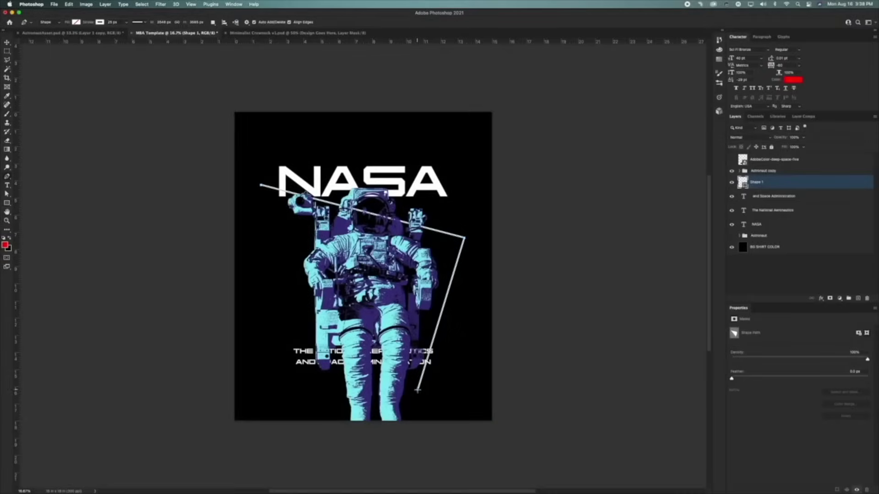
{"action": "left_click", "coordinate": [260, 186]}
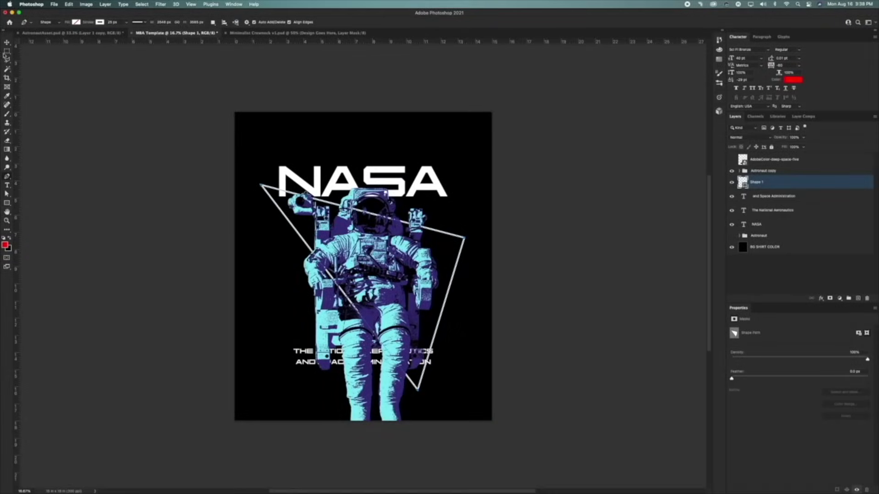
{"action": "left_click", "coordinate": [8, 43]}
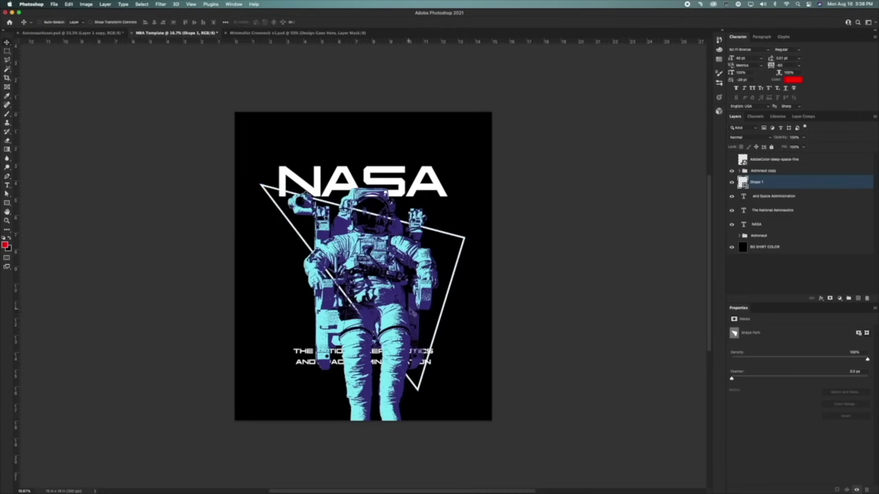
Thin the triangle outline's white stroke to about 10 px.
{"action": "left_click", "coordinate": [7, 203]}
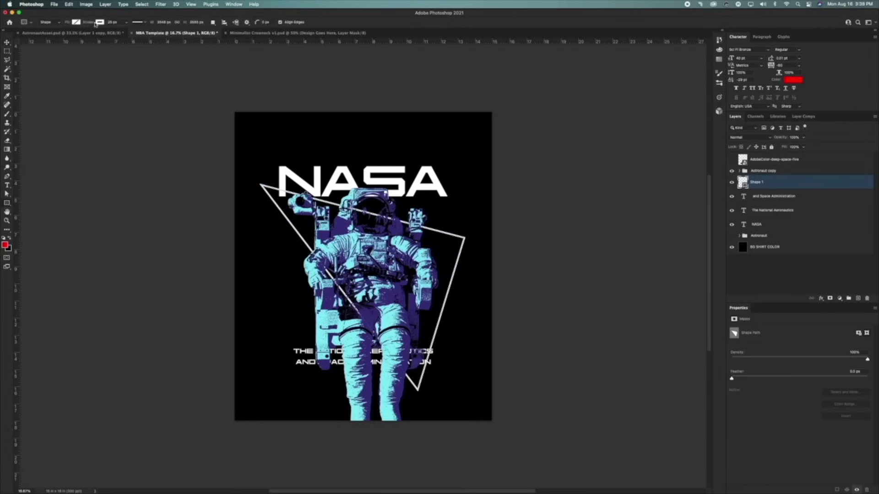
{"action": "left_click_drag", "start_coordinate": [95, 24], "coordinate": [89, 24]}
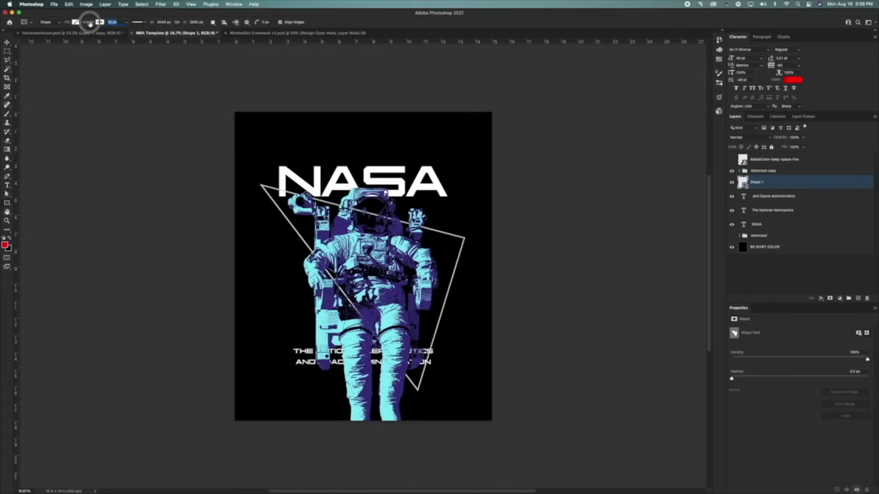
{"action": "key", "text": "v"}
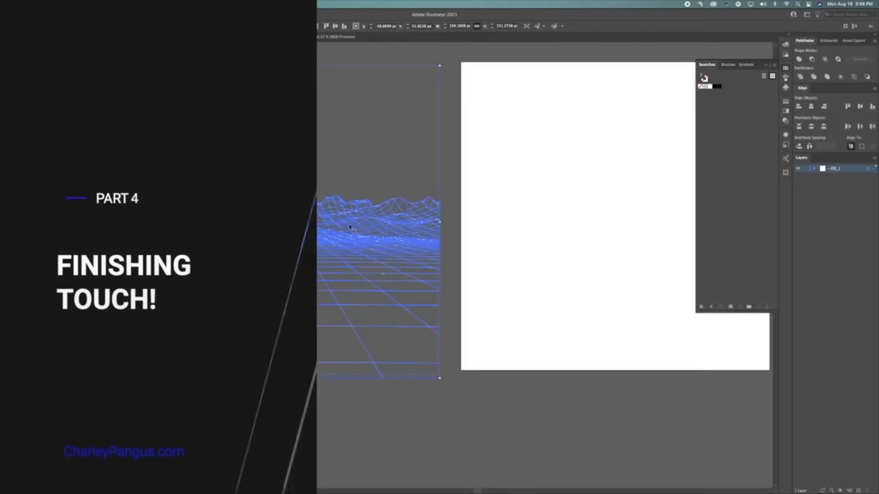
Take the wireframe mountain grid from Illustrator, switch to Photoshop, and paste it into the MBA Template as a Smart Object.
{"action": "left_click_drag", "start_coordinate": [350, 226], "coordinate": [267, 219]}
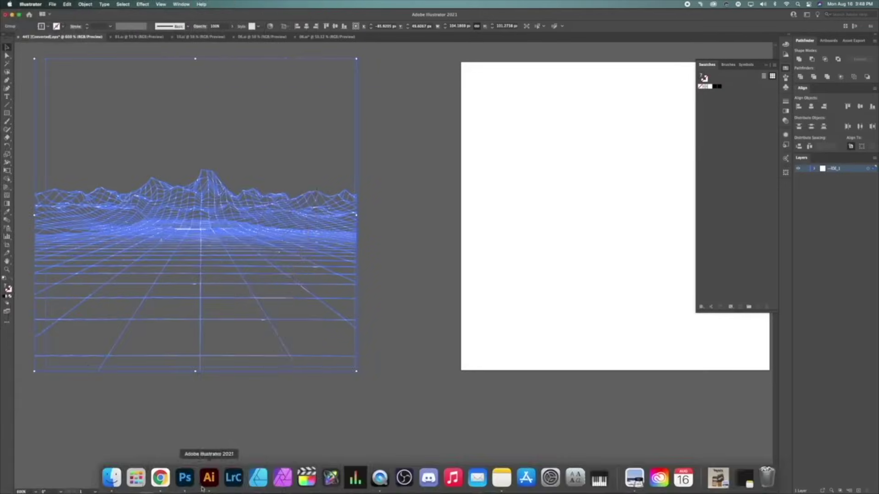
{"action": "left_click", "coordinate": [185, 478]}
{"action": "key", "text": "super+v"}
{"action": "left_click", "coordinate": [317, 169]}
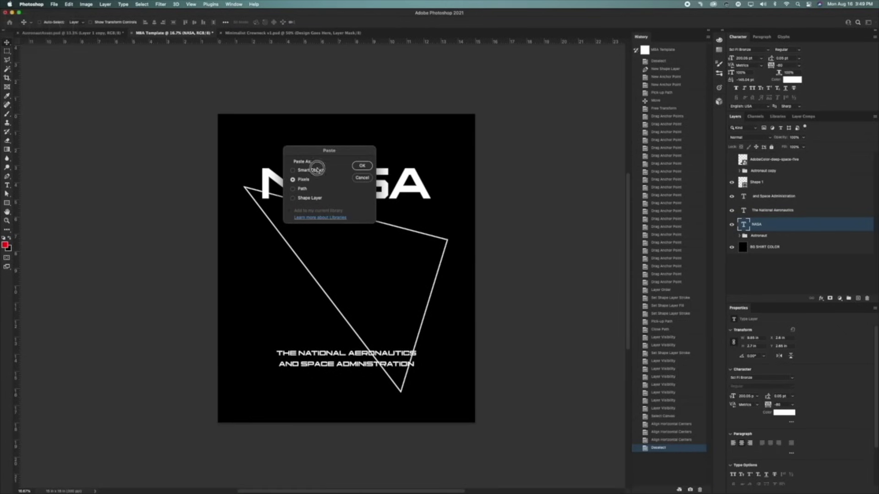
{"action": "left_click", "coordinate": [362, 166]}
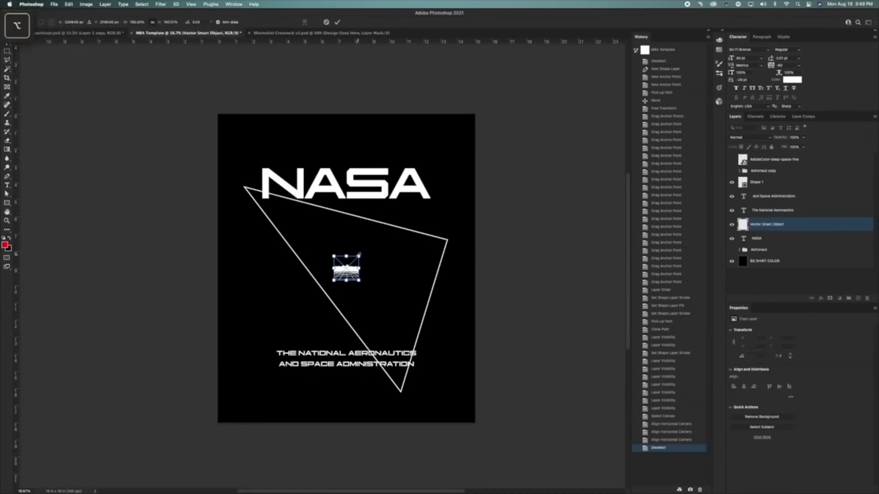
Enlarge the pasted wireframe landscape to span beyond the canvas width and position it below the NASA title.
{"action": "left_click_drag", "start_coordinate": [360, 254], "coordinate": [493, 101]}
{"action": "left_click_drag", "start_coordinate": [403, 216], "coordinate": [384, 215]}
{"action": "key", "text": "Return"}
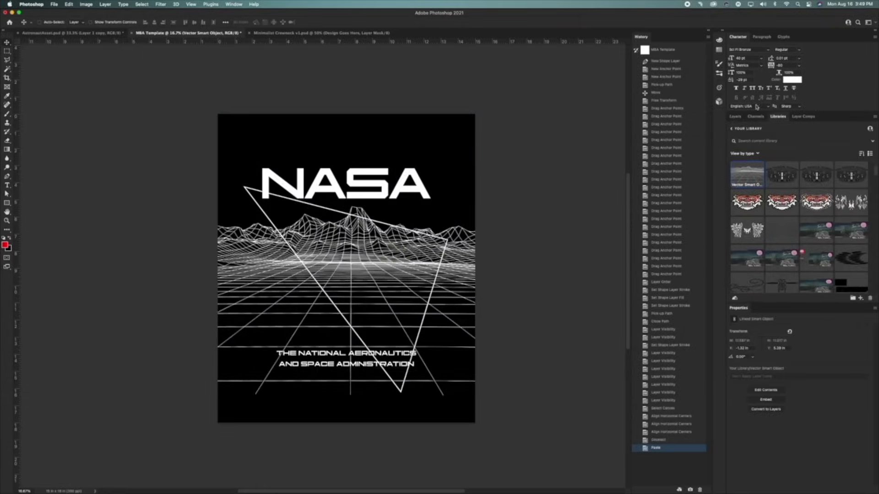
Load the Shape 1 triangle as a selection and add a layer mask from it to the Vector Smart Object layer.
{"action": "left_click", "coordinate": [735, 117]}
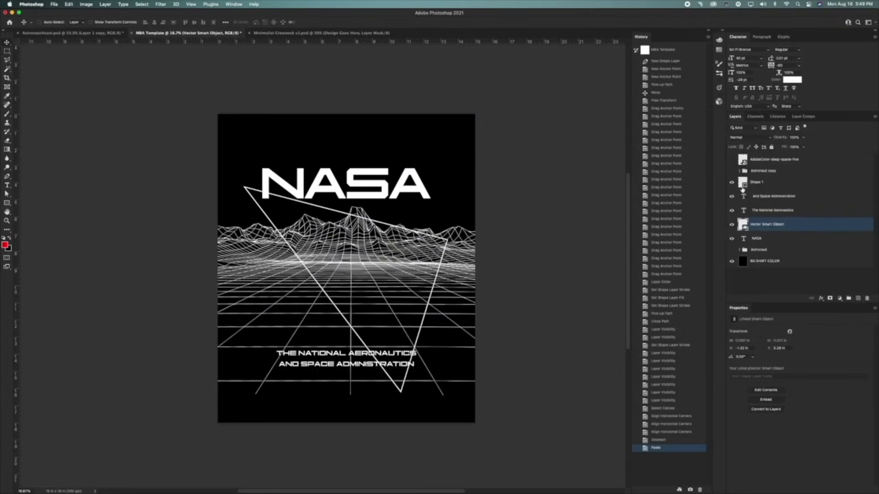
{"action": "key", "text": "super"}
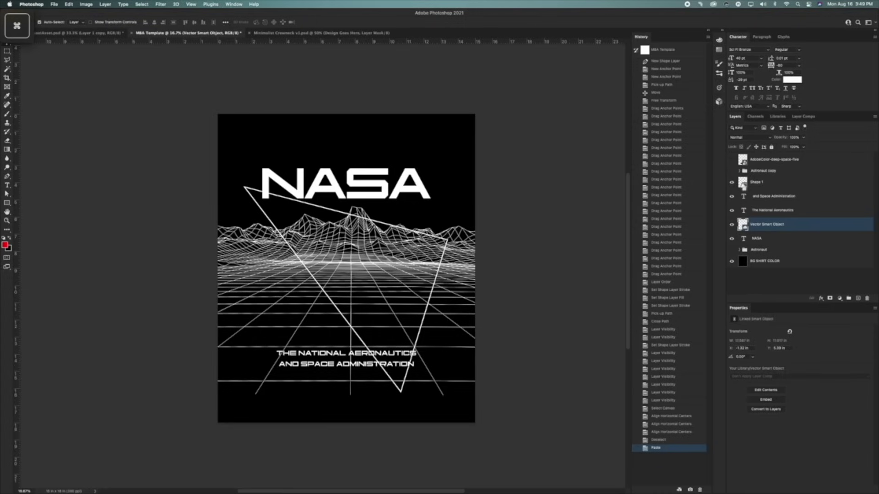
{"action": "left_click", "coordinate": [743, 184], "text": "super"}
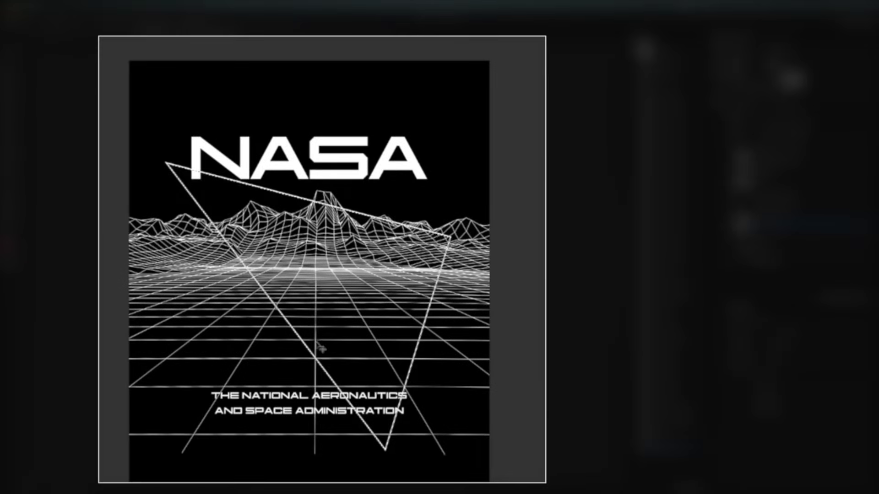
{"action": "left_click", "coordinate": [732, 182]}
{"action": "left_click", "coordinate": [731, 182]}
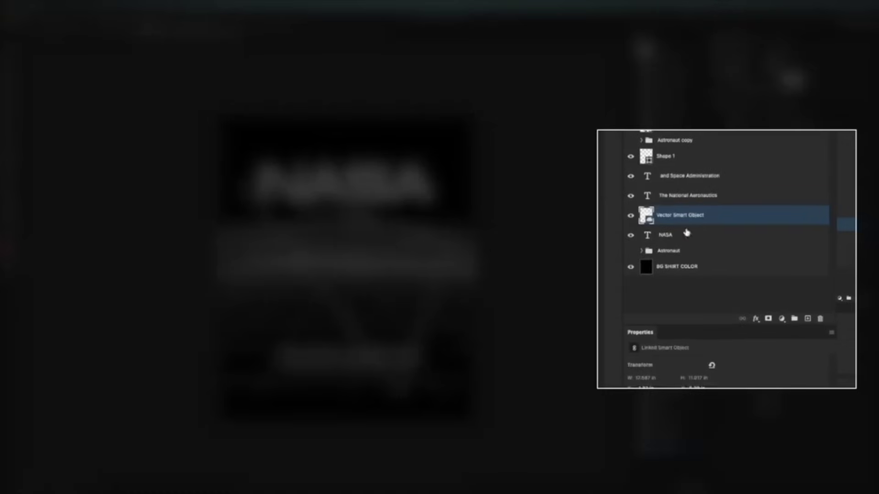
{"action": "left_click", "coordinate": [768, 321]}
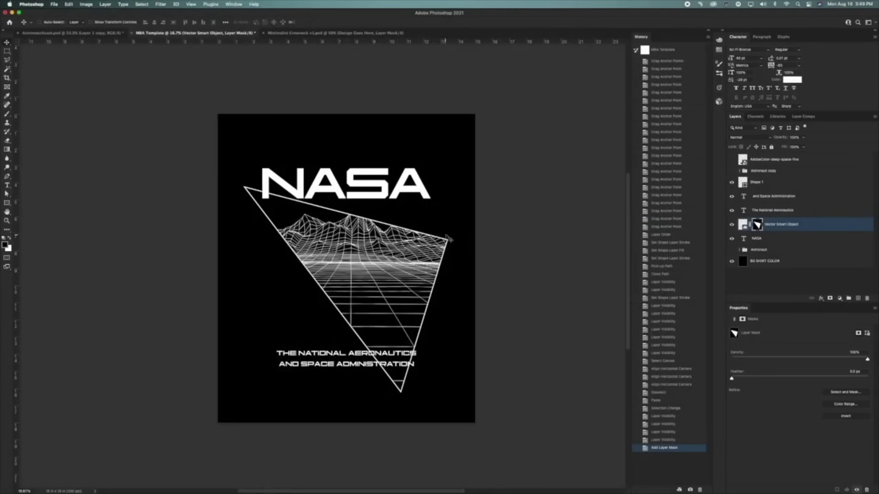
Lasso the area around the tallest mountain peak and fill it on the layer mask so the peak extends above the triangle.
{"action": "left_click", "coordinate": [7, 58]}
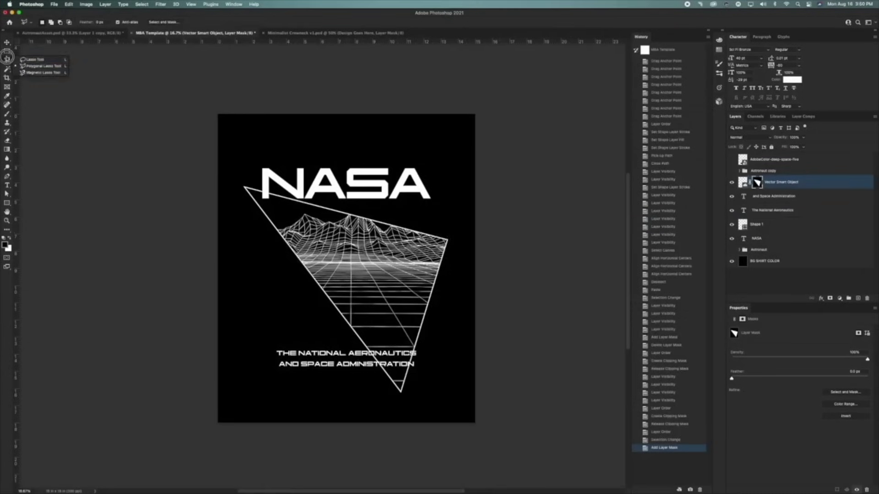
{"action": "left_click", "coordinate": [34, 60]}
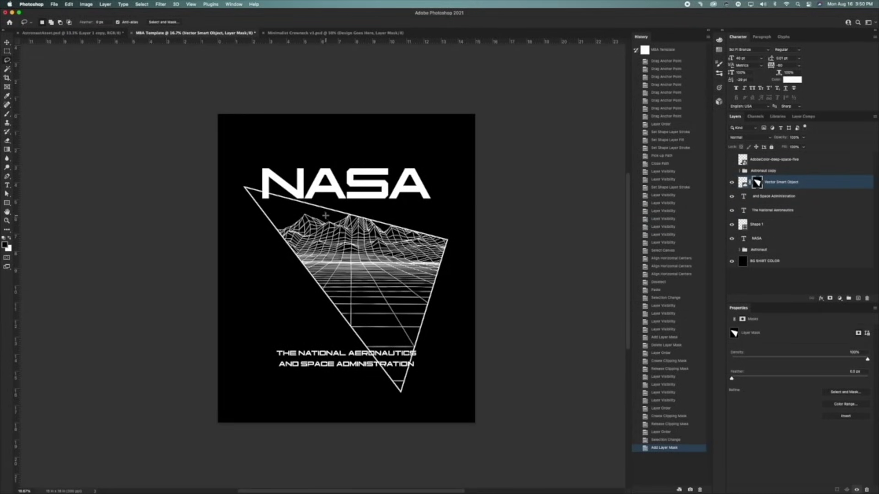
{"action": "mouse_move", "coordinate": [324, 214]}
{"action": "left_mouse_down"}
{"action": "mouse_move", "coordinate": [325, 184]}
{"action": "mouse_move", "coordinate": [385, 154]}
{"action": "mouse_move", "coordinate": [434, 170]}
{"action": "mouse_move", "coordinate": [447, 189]}
{"action": "mouse_move", "coordinate": [380, 225]}
{"action": "mouse_move", "coordinate": [330, 215]}
{"action": "left_mouse_up"}
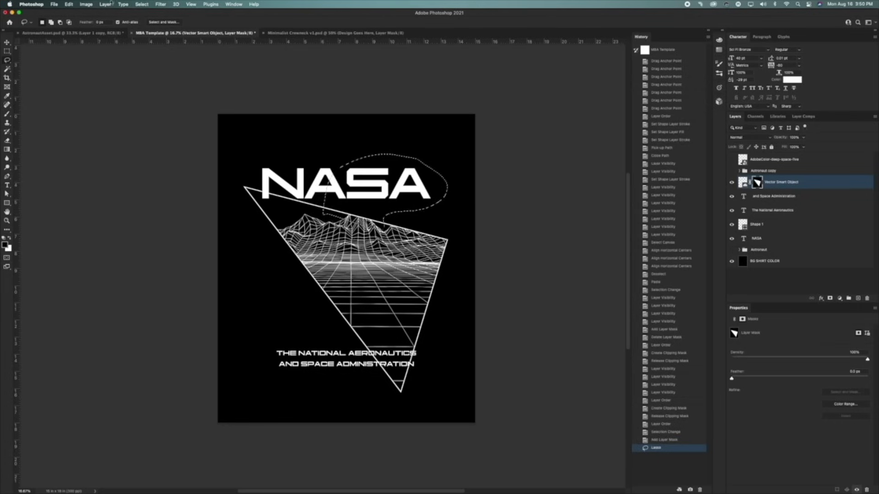
{"action": "left_click", "coordinate": [70, 5]}
{"action": "left_click", "coordinate": [72, 109]}
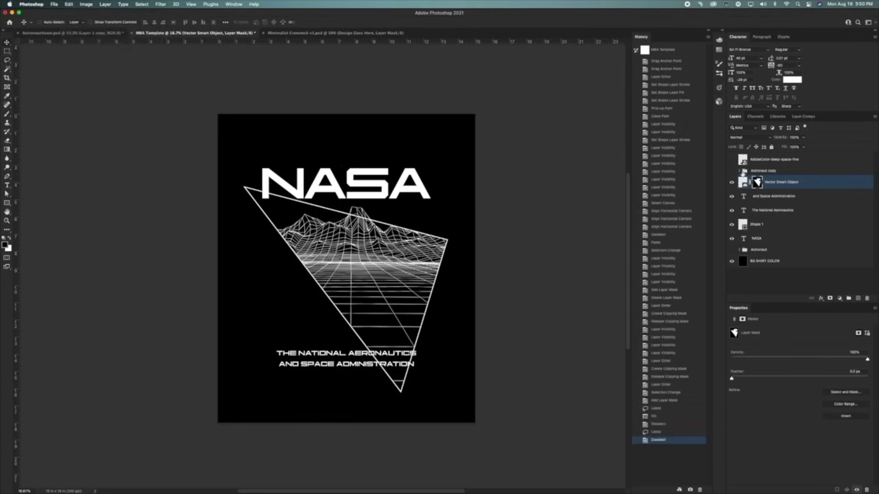
Show the Astronaut copy group, scale it down to about 77%, and raise it to overlap the NASA title.
{"action": "left_click", "coordinate": [732, 171]}
{"action": "left_click", "coordinate": [761, 172]}
{"action": "key", "text": "super+t"}
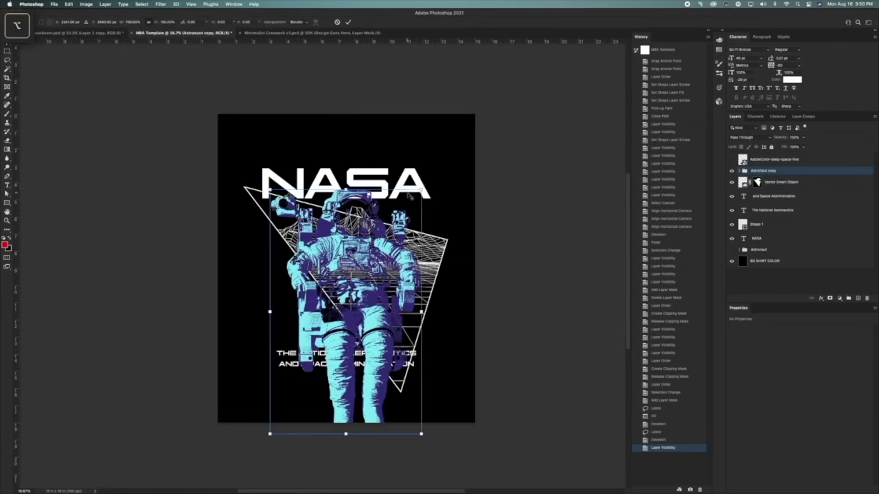
{"action": "left_click_drag", "start_coordinate": [420, 190], "coordinate": [386, 231]}
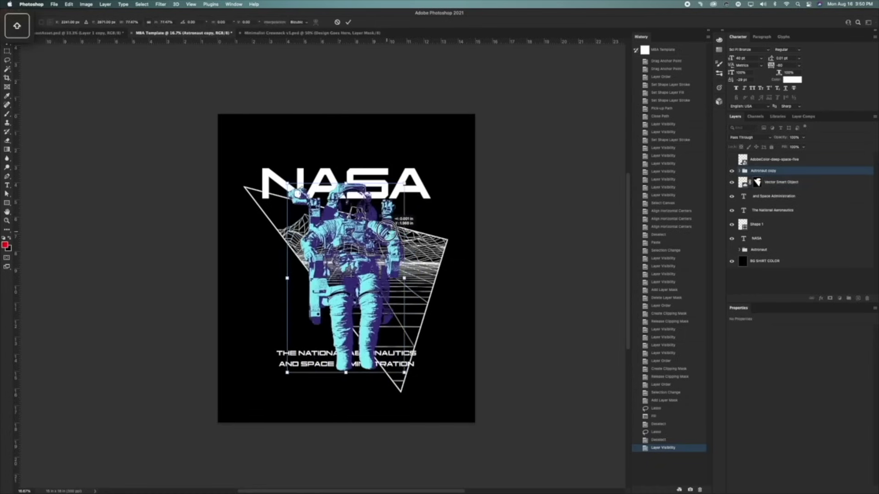
Add a turquoise Solid Color fill layer directly above the Vector Smart Object layer.
{"action": "left_click", "coordinate": [813, 185]}
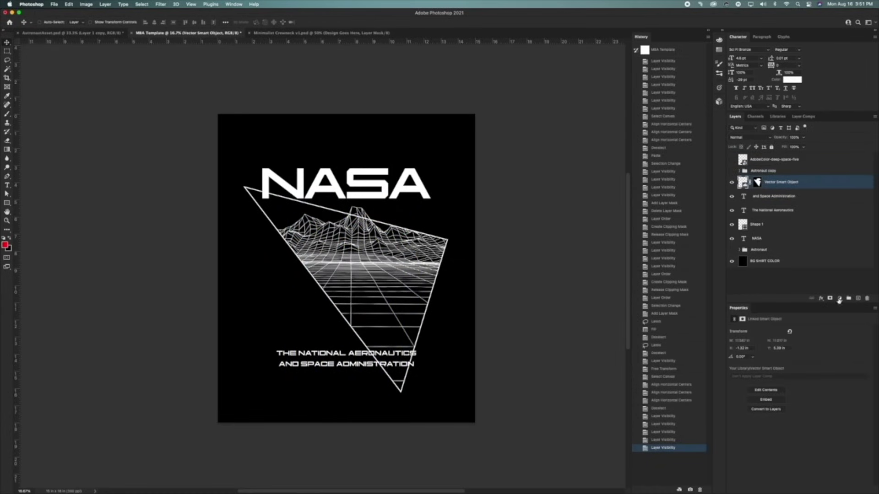
{"action": "left_click", "coordinate": [839, 299]}
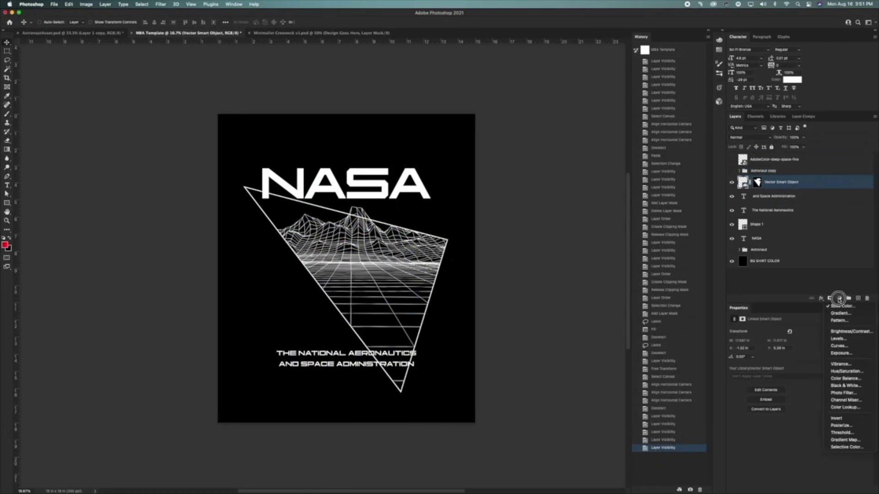
{"action": "left_click", "coordinate": [840, 303]}
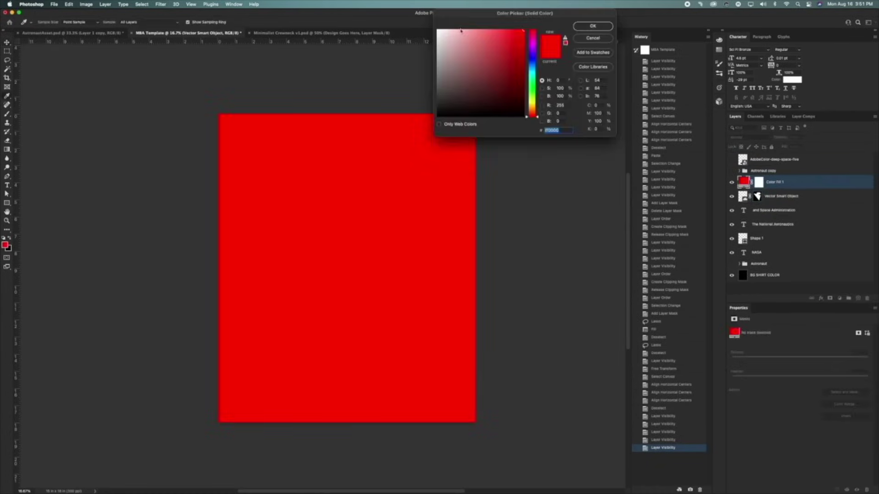
{"action": "left_click", "coordinate": [510, 40]}
{"action": "left_click", "coordinate": [532, 70]}
{"action": "left_click", "coordinate": [593, 26]}
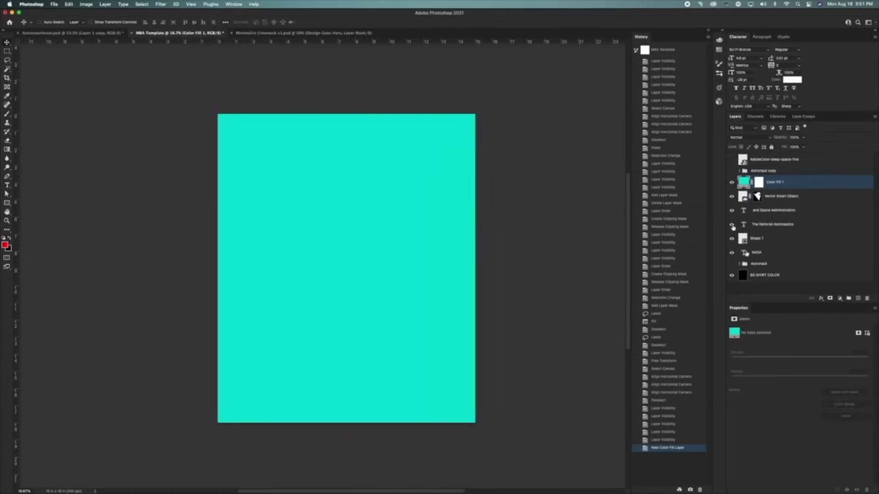
Show the deep-space color palette layer and recolor the fill layer with its medium purple swatch.
{"action": "left_click", "coordinate": [732, 159]}
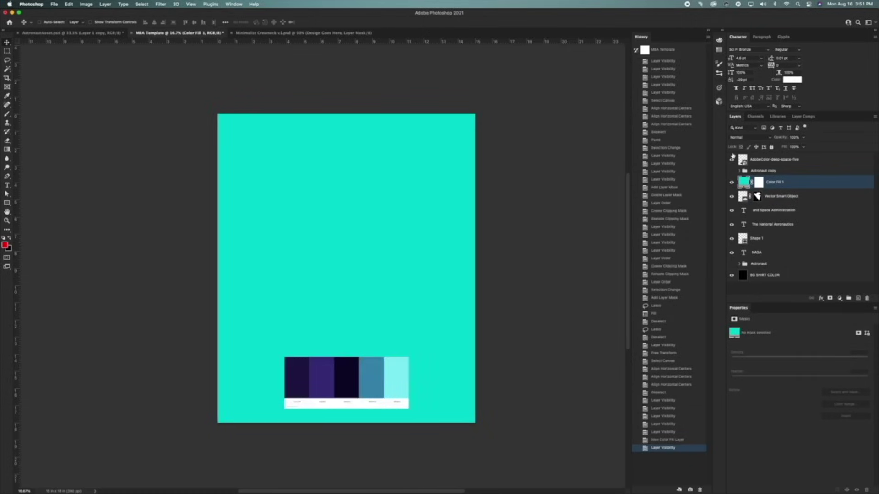
{"action": "double_click", "coordinate": [744, 183]}
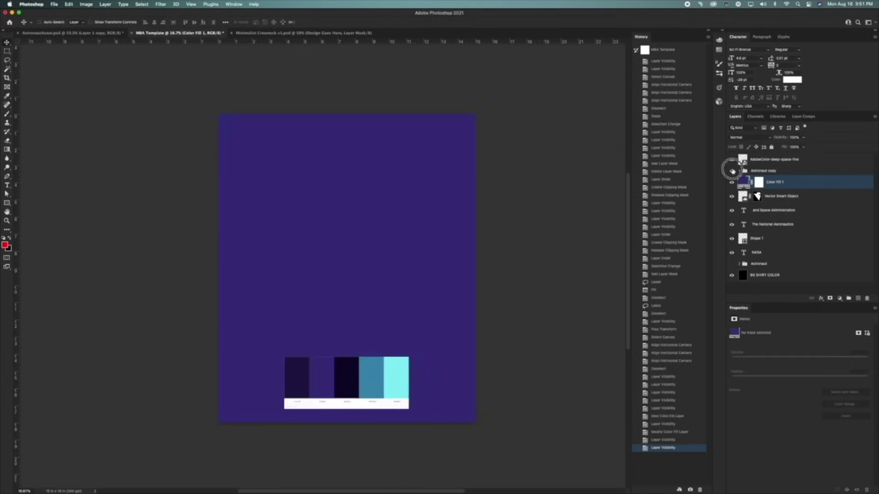
{"action": "left_click", "coordinate": [731, 171]}
{"action": "left_click", "coordinate": [731, 170]}
{"action": "left_click", "coordinate": [731, 182]}
{"action": "left_click", "coordinate": [732, 182]}
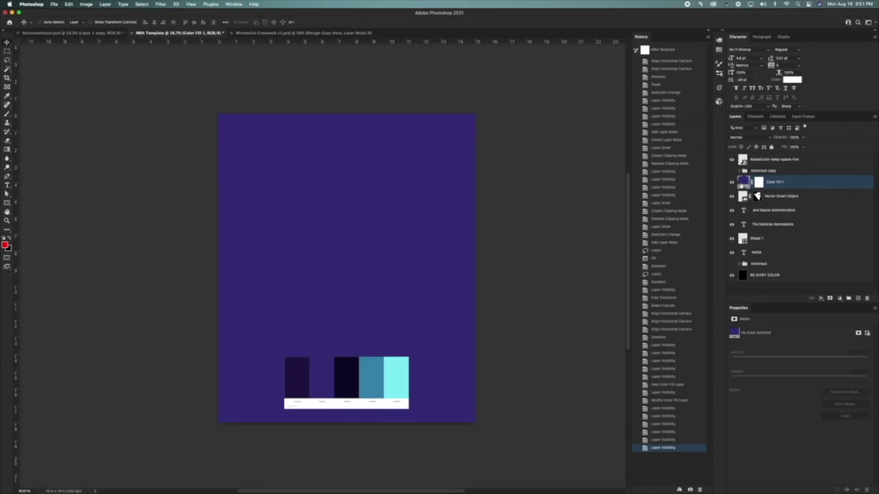
Set the purple fill layer's blend mode to Multiply, hide the palette layer, and keep the Astronaut copy group shown.
{"action": "left_click", "coordinate": [740, 137]}
{"action": "left_click", "coordinate": [738, 162]}
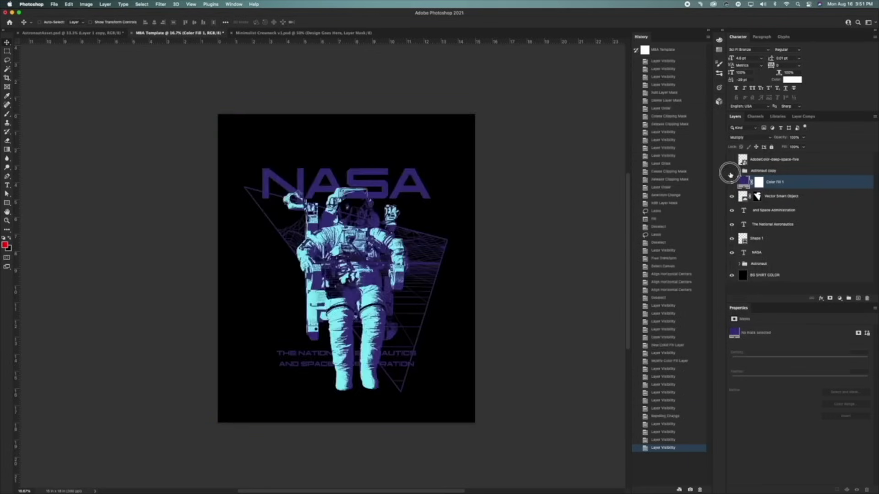
{"action": "left_click", "coordinate": [731, 172]}
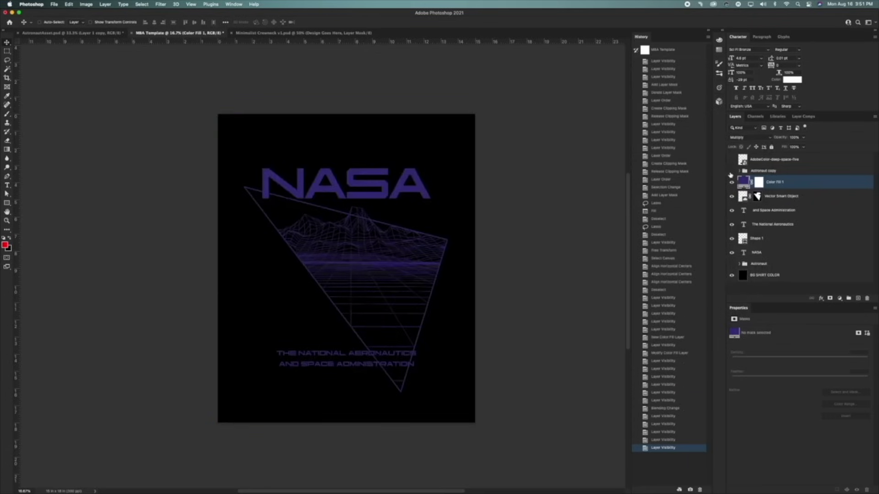
{"action": "left_click", "coordinate": [732, 171]}
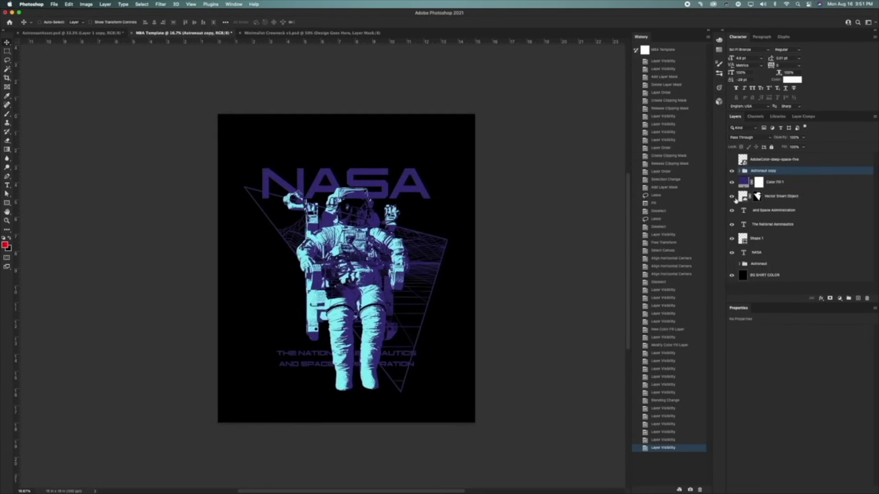
Load the Shape 1 triangle as a selection and mask the Astronaut copy group with it.
{"action": "left_click", "coordinate": [732, 197]}
{"action": "left_click", "coordinate": [732, 197]}
{"action": "left_click", "coordinate": [742, 239], "text": "super"}
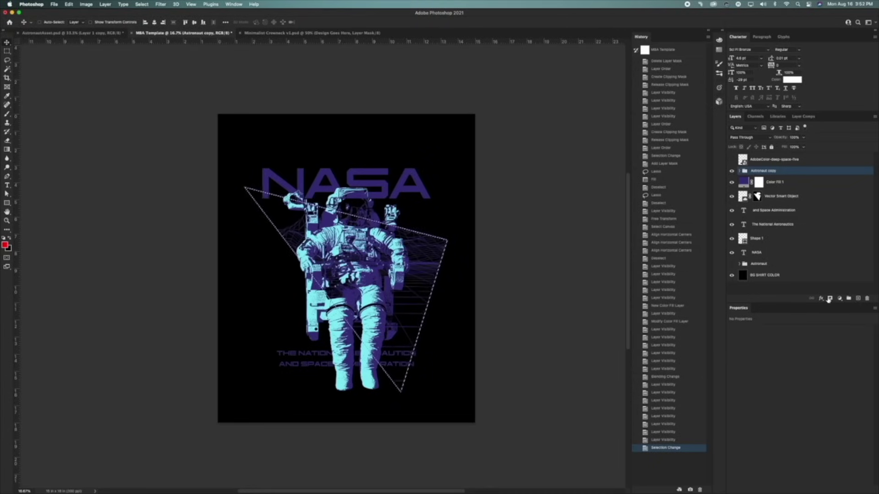
{"action": "left_click", "coordinate": [829, 299]}
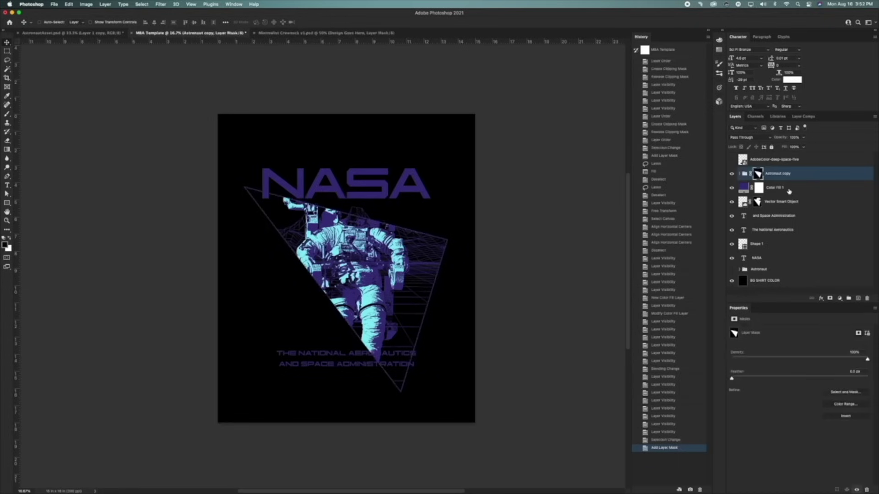
Lasso the area above the triangle's upper edge around the astronaut's head and hands, fill it white on the Astronaut copy mask, and deselect.
{"action": "left_click", "coordinate": [7, 60]}
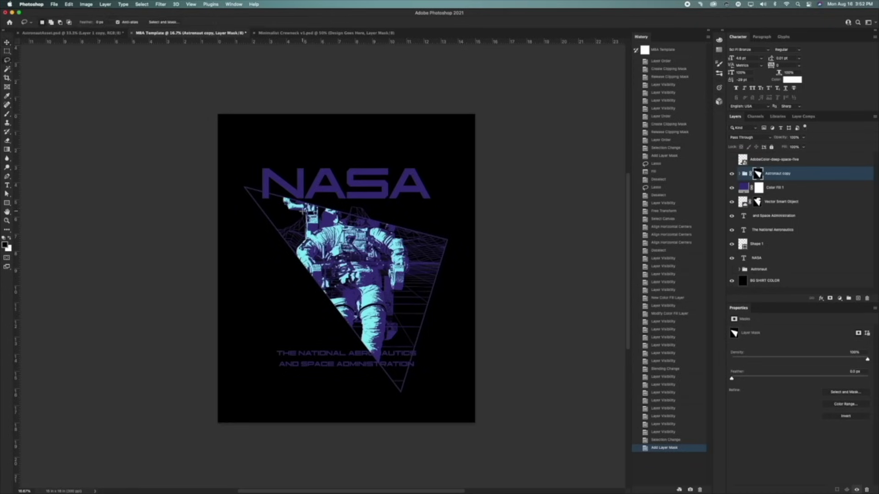
{"action": "mouse_move", "coordinate": [287, 212]}
{"action": "left_mouse_down"}
{"action": "mouse_move", "coordinate": [390, 134]}
{"action": "mouse_move", "coordinate": [457, 176]}
{"action": "mouse_move", "coordinate": [443, 234]}
{"action": "left_mouse_up"}
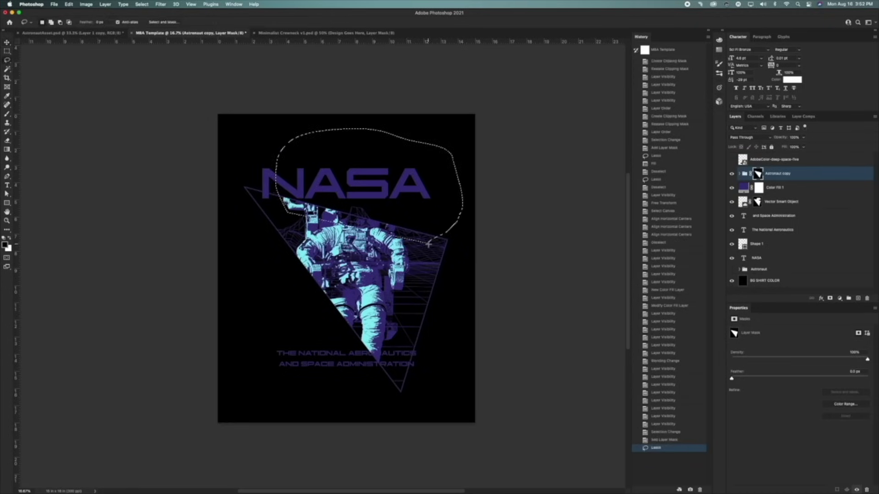
{"action": "left_click", "coordinate": [69, 4]}
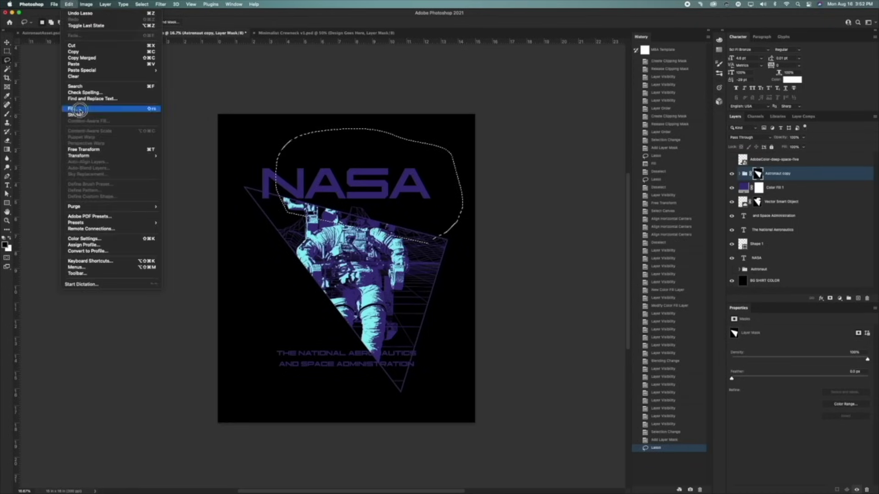
{"action": "left_click", "coordinate": [80, 110]}
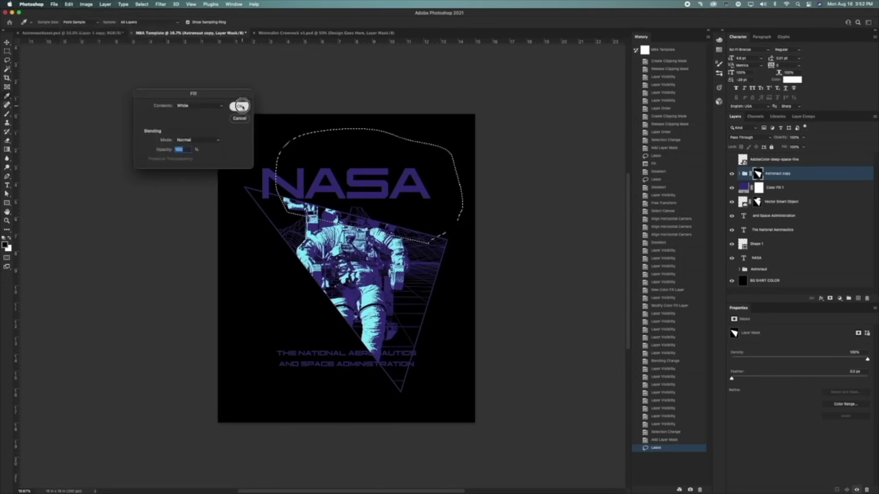
{"action": "left_click", "coordinate": [240, 106]}
{"action": "key", "text": "super+d"}
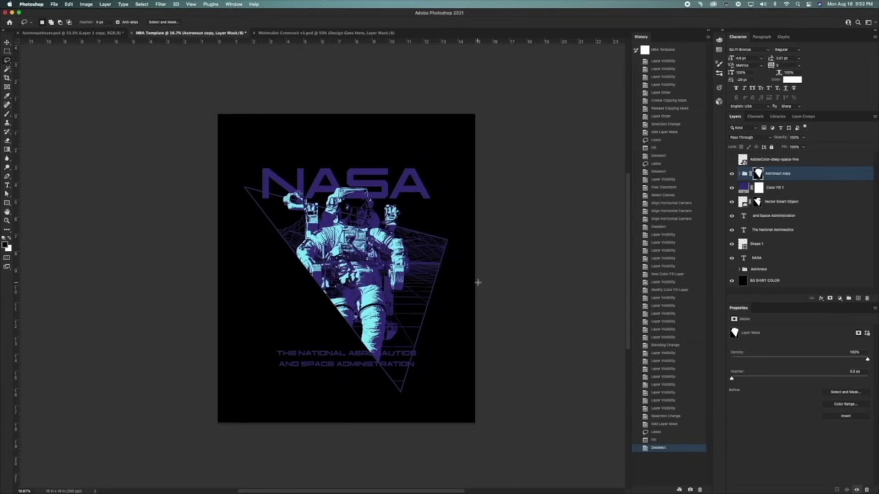
Delete the layer mask from the Vector Smart Object wireframe landscape and keep the layer shown.
{"action": "key", "text": "v"}
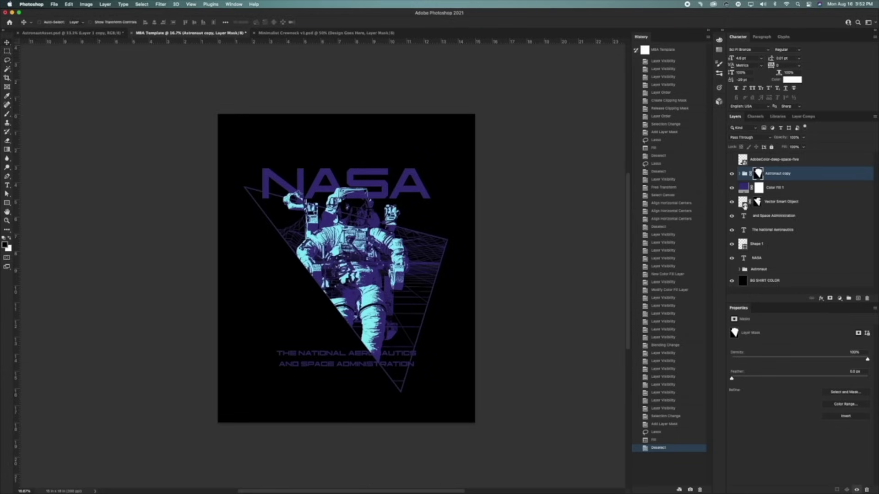
{"action": "left_click", "coordinate": [731, 201]}
{"action": "left_click", "coordinate": [732, 201]}
{"action": "left_click_drag", "start_coordinate": [754, 205], "coordinate": [867, 298]}
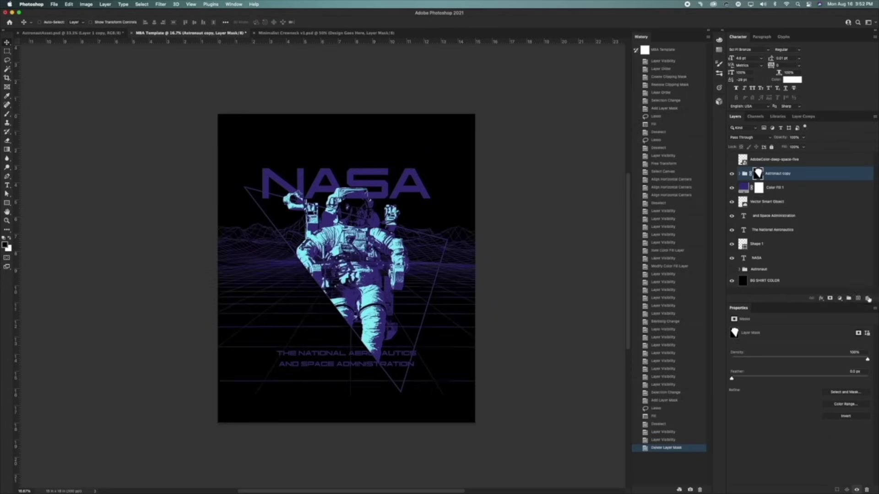
Undo the accidental move of the astronaut group and shift the Vector Smart Object landscape to the right instead.
{"action": "left_click_drag", "start_coordinate": [453, 218], "coordinate": [449, 251]}
{"action": "key", "text": "ctrl+z"}
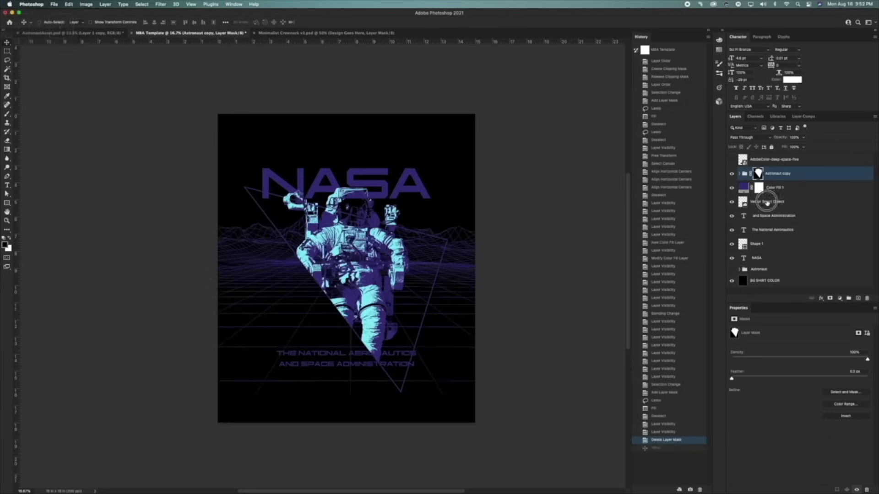
{"action": "left_click", "coordinate": [759, 202]}
{"action": "left_click_drag", "start_coordinate": [407, 204], "coordinate": [467, 196]}
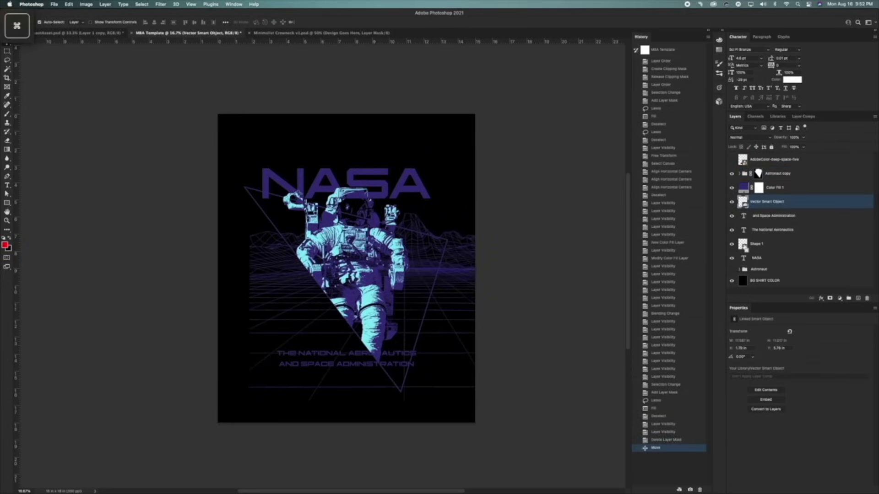
Mask the Vector Smart Object with the Shape 1 triangle and fill a lassoed mask area above its edge to reveal the mountain peaks.
{"action": "left_click", "coordinate": [743, 246], "text": "super"}
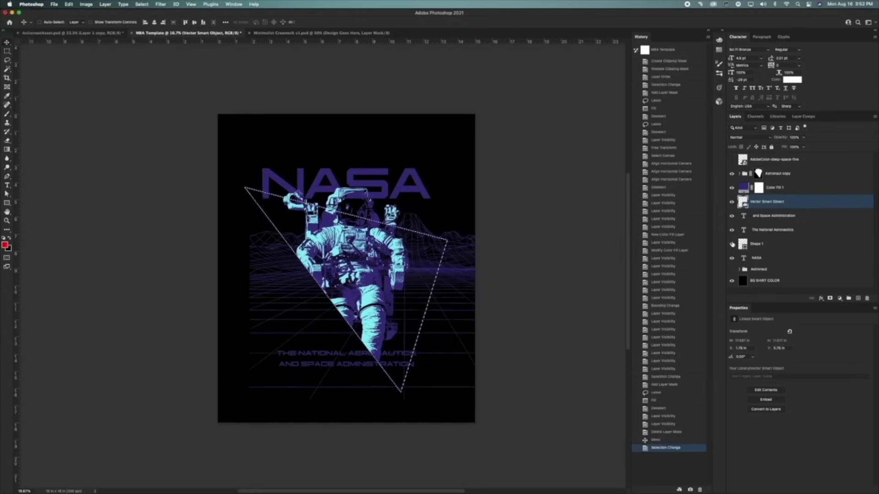
{"action": "left_click", "coordinate": [829, 298]}
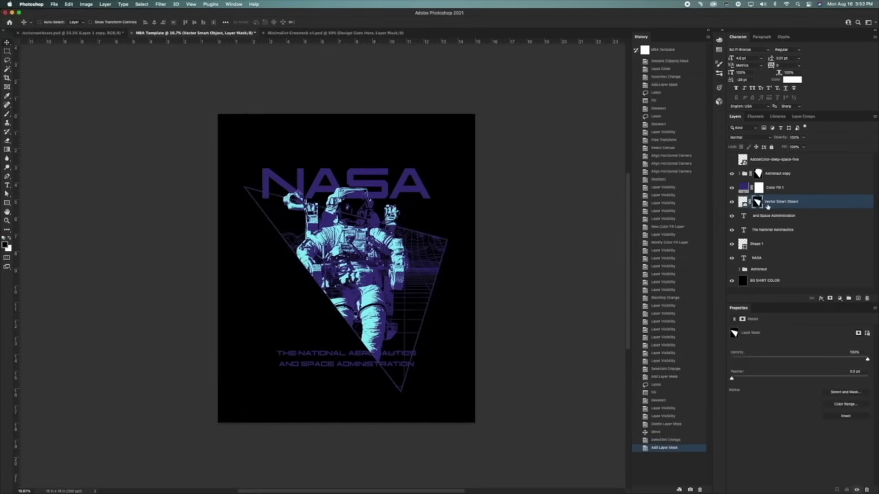
{"action": "left_click", "coordinate": [7, 60]}
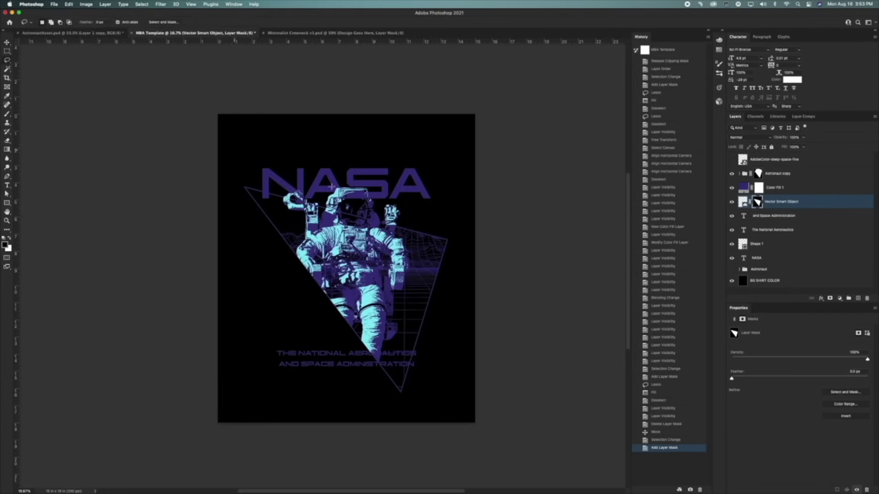
{"action": "mouse_move", "coordinate": [373, 240]}
{"action": "left_mouse_down"}
{"action": "mouse_move", "coordinate": [495, 207]}
{"action": "mouse_move", "coordinate": [446, 242]}
{"action": "left_mouse_up"}
{"action": "key", "text": "alt+BackSpace"}
{"action": "key", "text": "super+d"}
Recolor the Color Fill 1 layer to a saturated crimson-magenta.
{"action": "scroll", "coordinate": [425, 235], "scroll_direction": "right", "scroll_amount": 2}
{"action": "scroll", "coordinate": [426, 235], "scroll_direction": "up", "scroll_amount": 2}
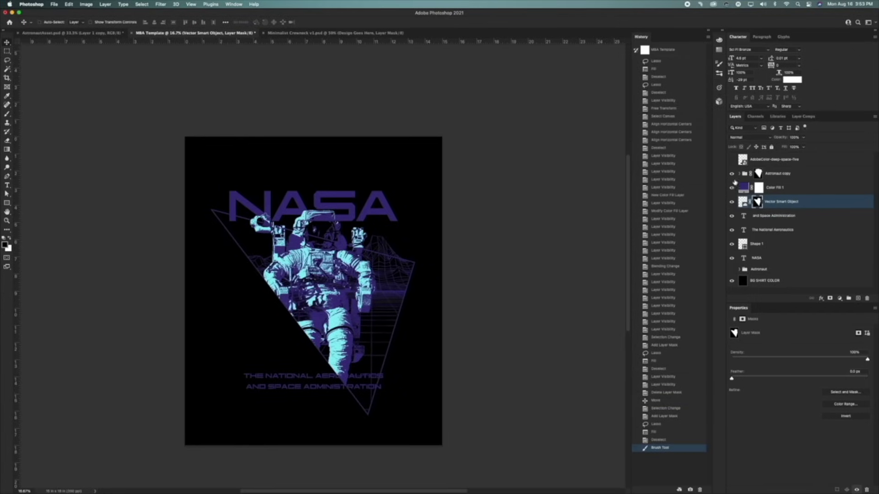
{"action": "double_click", "coordinate": [743, 188]}
{"action": "left_click_drag", "start_coordinate": [526, 40], "coordinate": [526, 30]}
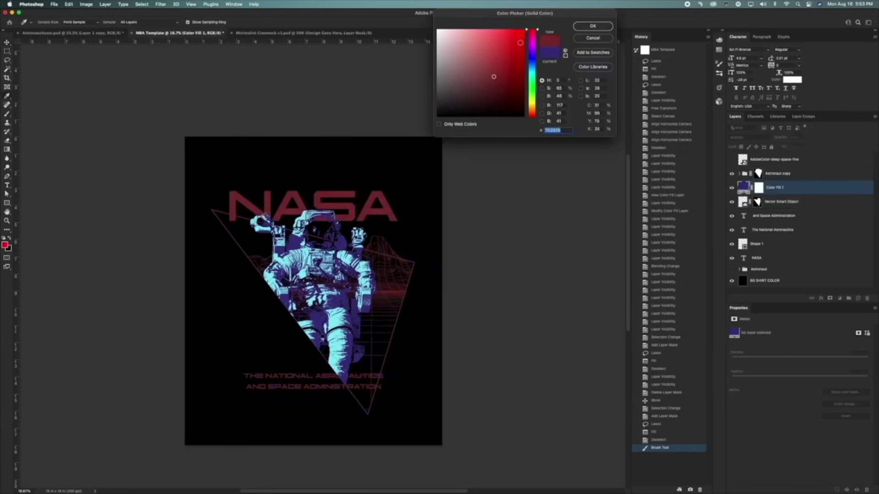
{"action": "left_click", "coordinate": [513, 72]}
{"action": "mouse_move", "coordinate": [511, 72]}
{"action": "left_mouse_down"}
{"action": "mouse_move", "coordinate": [490, 74]}
{"action": "mouse_move", "coordinate": [508, 83]}
{"action": "mouse_move", "coordinate": [516, 71]}
{"action": "left_mouse_up"}
{"action": "left_click_drag", "start_coordinate": [533, 46], "coordinate": [533, 37]}
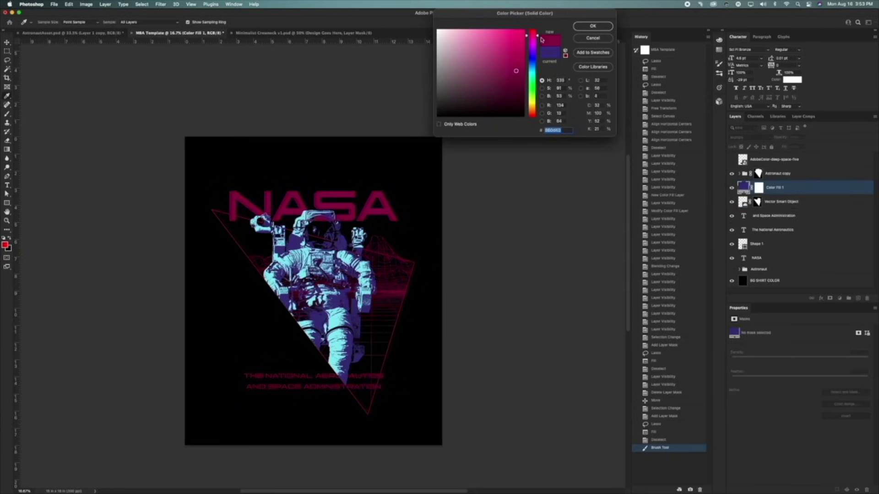
{"action": "left_click", "coordinate": [591, 26]}
Compare the artwork with the Color Fill 1 and Vector Smart Object layers shown and hidden.
{"action": "key", "text": "z"}
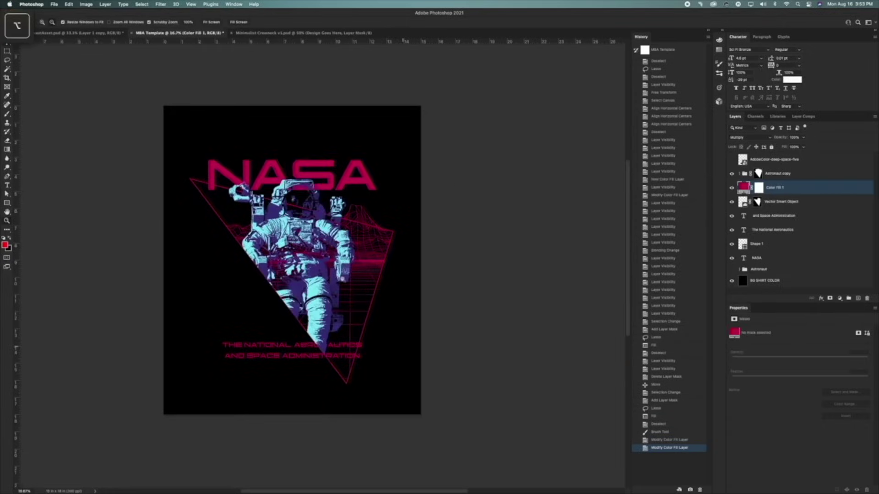
{"action": "left_click", "coordinate": [335, 283]}
{"action": "key", "text": "space"}
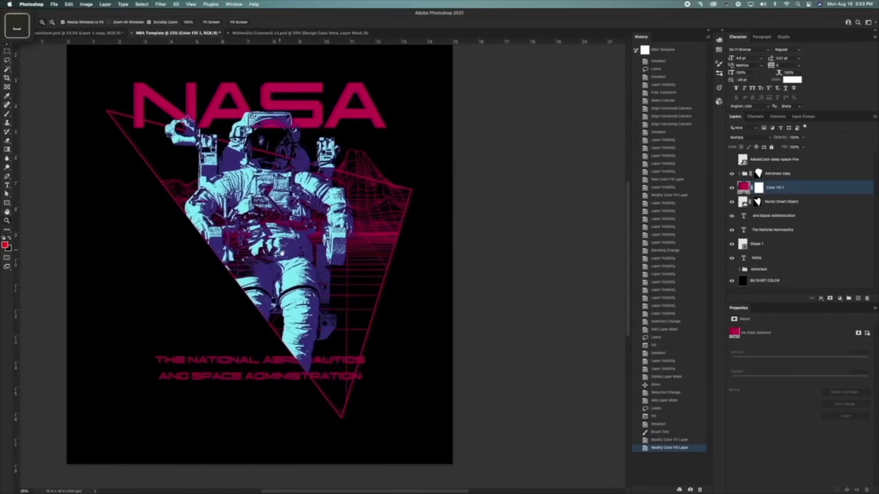
{"action": "left_click_drag", "start_coordinate": [261, 286], "coordinate": [318, 321]}
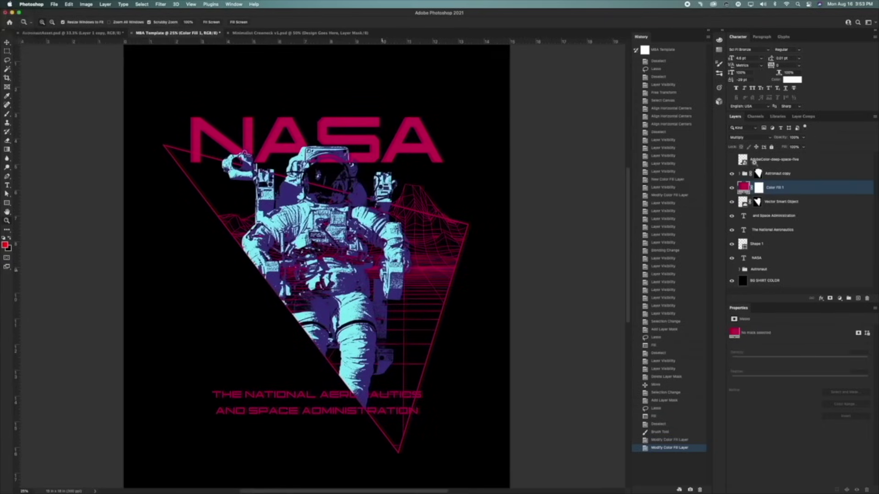
{"action": "left_click", "coordinate": [731, 189]}
{"action": "left_click", "coordinate": [731, 189]}
{"action": "left_click", "coordinate": [731, 201]}
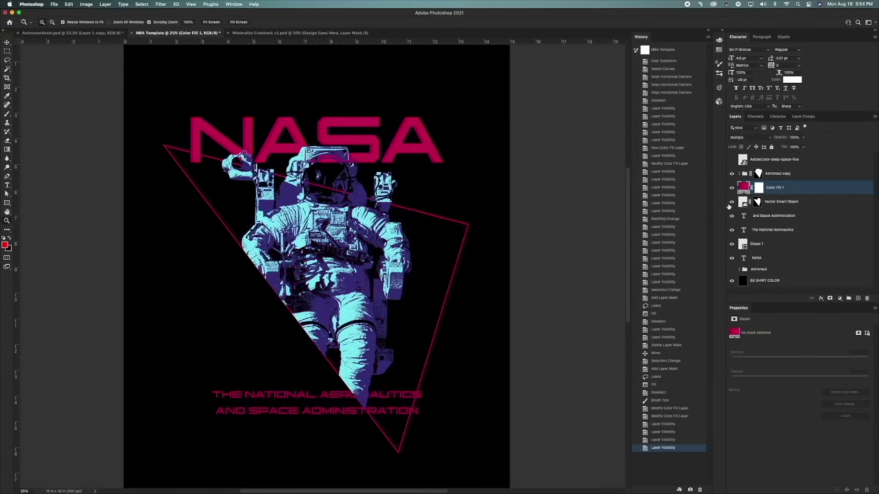
{"action": "left_click", "coordinate": [731, 202]}
Brush black on the Vector Smart Object's layer mask to hide the wireframe lines across the astronaut's waist, leg and arm.
{"action": "left_click", "coordinate": [750, 202]}
{"action": "left_click", "coordinate": [750, 202]}
{"action": "left_click", "coordinate": [757, 202]}
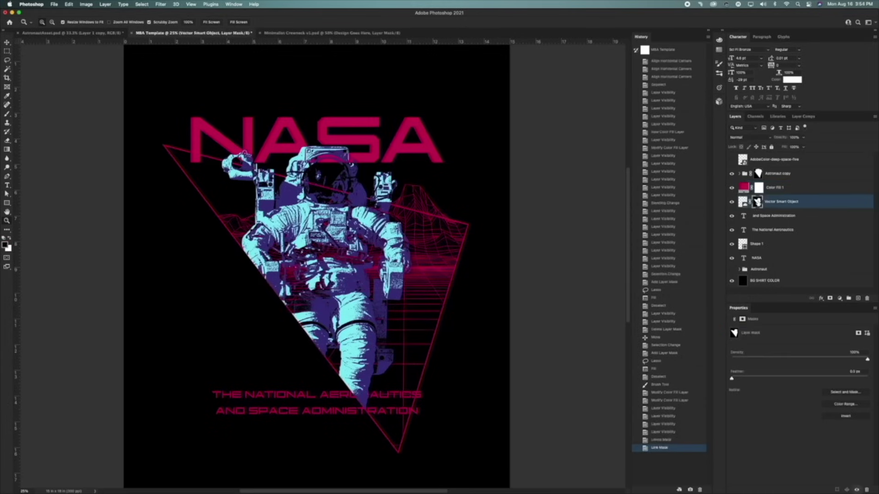
{"action": "left_click", "coordinate": [8, 116]}
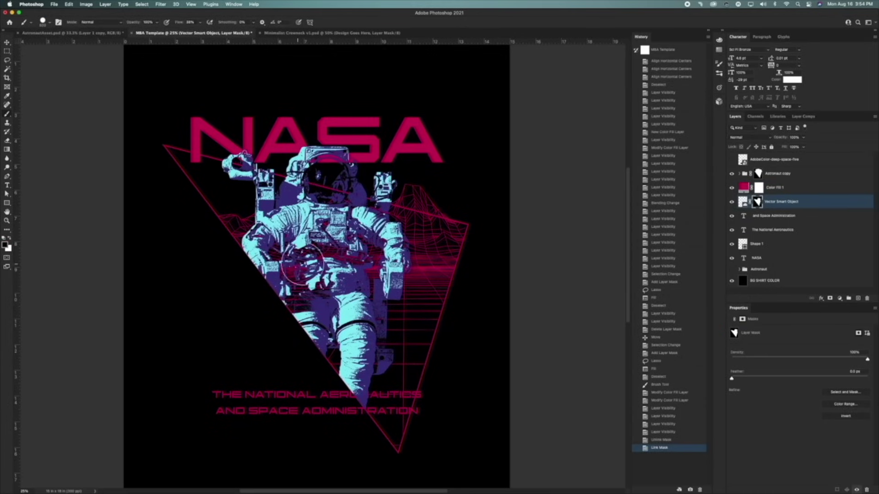
{"action": "mouse_move", "coordinate": [283, 268]}
{"action": "left_mouse_down"}
{"action": "mouse_move", "coordinate": [330, 242]}
{"action": "mouse_move", "coordinate": [290, 286]}
{"action": "left_mouse_up"}
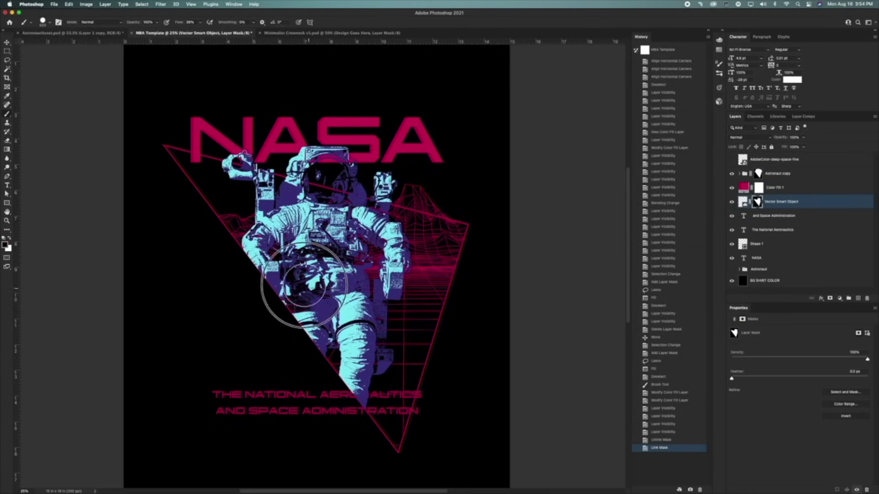
{"action": "key", "text": "bracketleft"}
{"action": "key", "text": "bracketleft"}
{"action": "key", "text": "bracketleft"}
{"action": "key", "text": "bracketleft"}
{"action": "key", "text": "bracketright"}
{"action": "key", "text": "bracketright"}
{"action": "key", "text": "bracketright"}
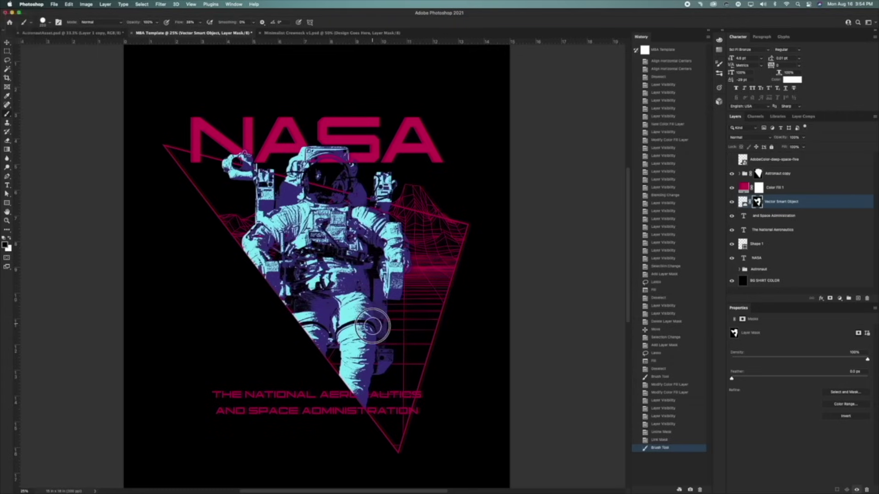
{"action": "mouse_move", "coordinate": [377, 307]}
{"action": "left_mouse_down"}
{"action": "mouse_move", "coordinate": [373, 293]}
{"action": "mouse_move", "coordinate": [375, 305]}
{"action": "left_mouse_up"}
{"action": "key", "text": "bracketleft"}
{"action": "key", "text": "bracketleft"}
{"action": "key", "text": "bracketleft"}
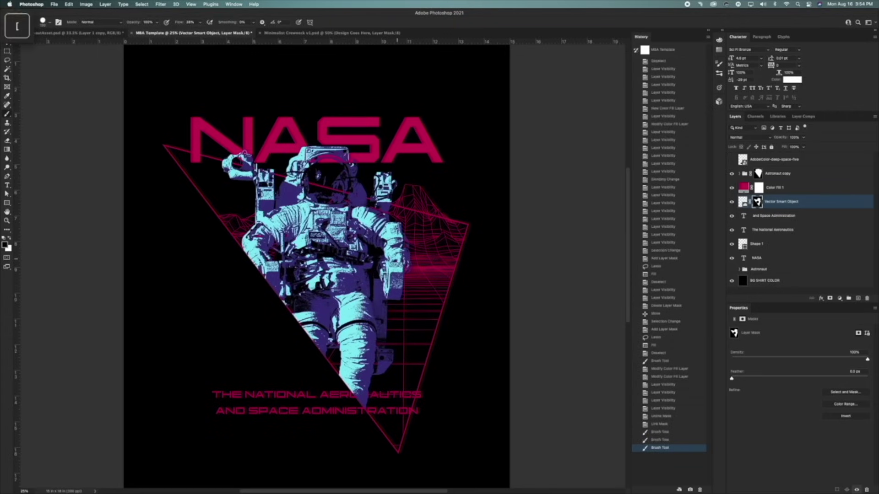
{"action": "left_click_drag", "start_coordinate": [394, 259], "coordinate": [407, 265]}
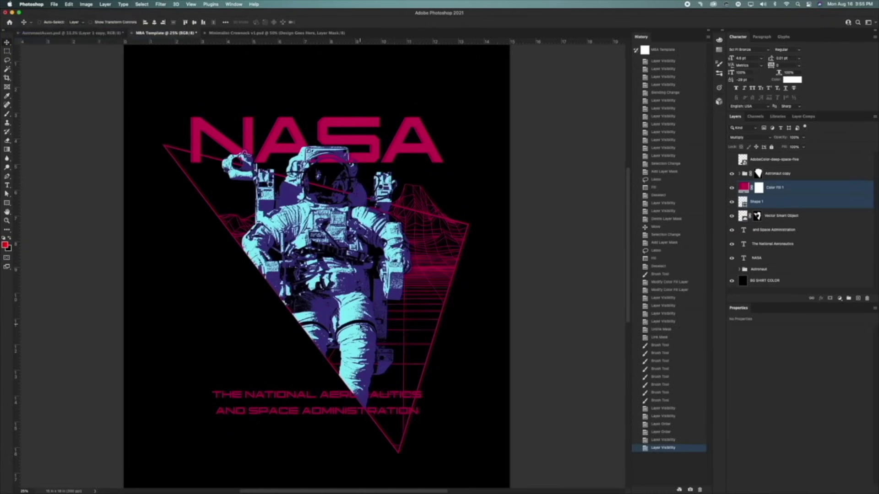
Rename the Shape 1 triangle layer as Nacho.
{"action": "left_click", "coordinate": [777, 189]}
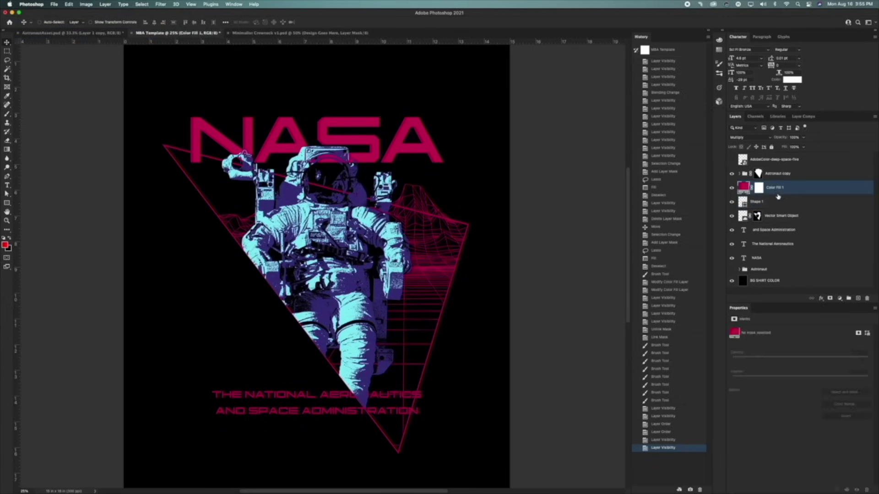
{"action": "double_click", "coordinate": [758, 202]}
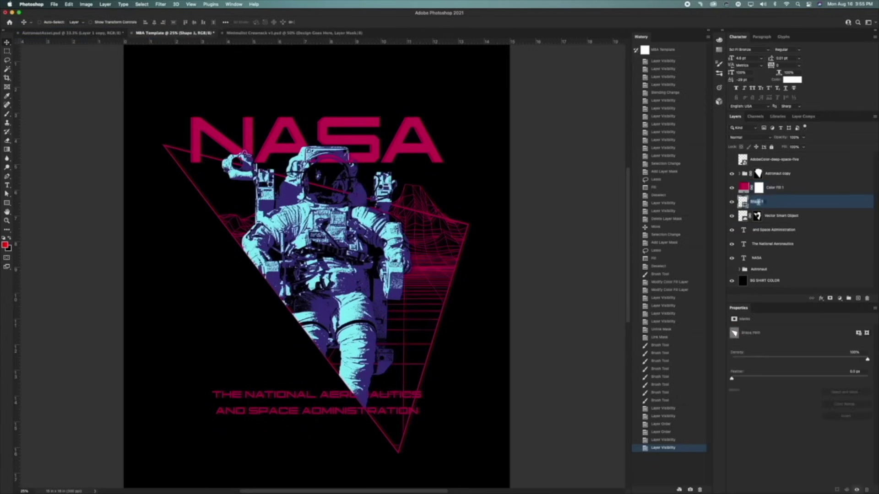
{"action": "type", "text": "Mesh"}
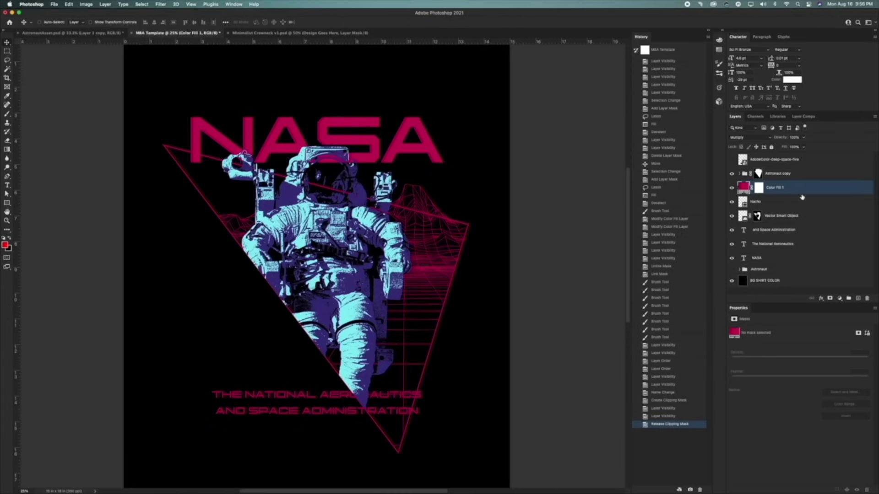
Clip Color Fill 1 to the Nacho layer and stamp both layers into a new merged layer.
{"action": "key", "text": "alt"}
{"action": "left_click", "coordinate": [776, 191], "text": "alt"}
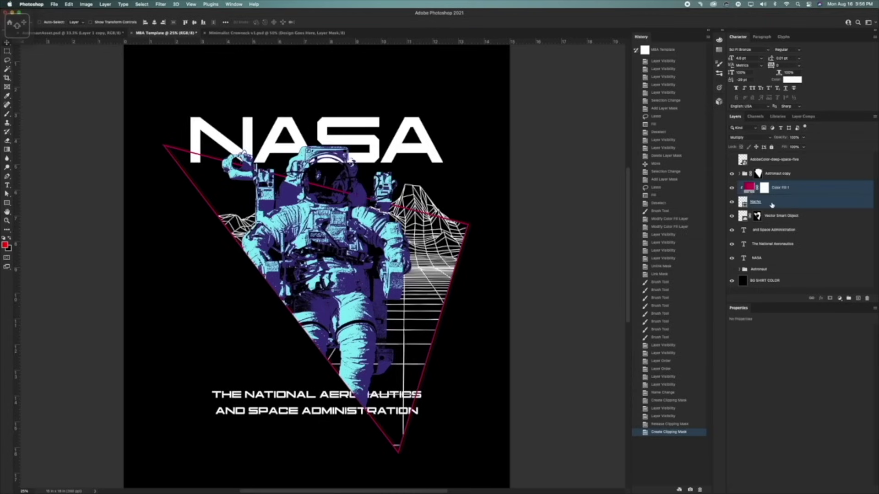
{"action": "left_click", "coordinate": [767, 201], "text": "shift"}
{"action": "key", "text": "super+alt"}
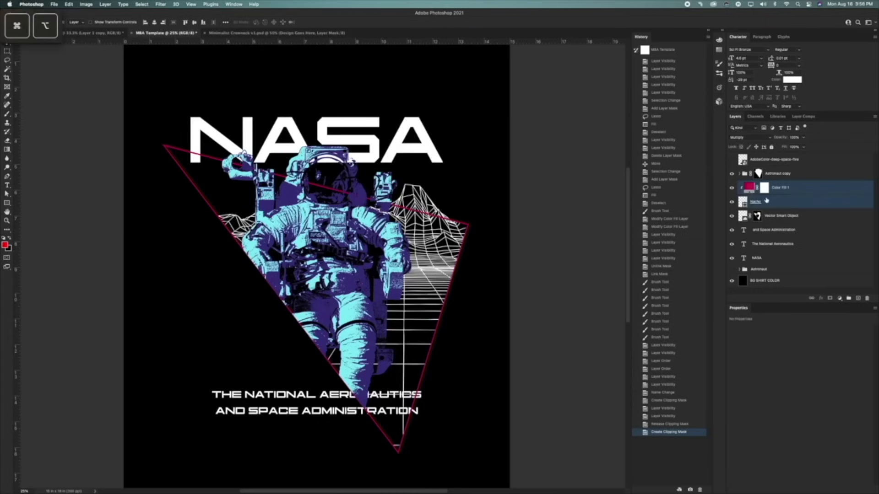
{"action": "key", "text": "super+alt+e"}
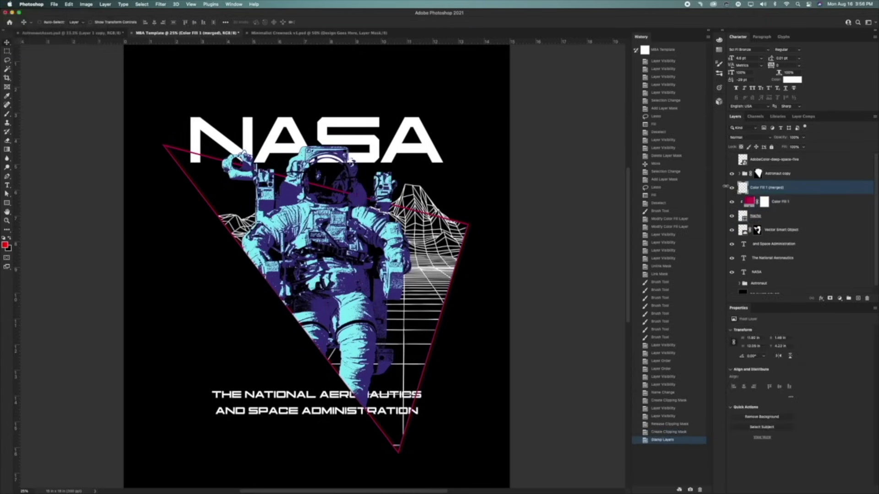
Release Color Fill 1 from the Nacho clipping mask and keep the fill layer shown.
{"action": "left_click", "coordinate": [762, 210], "text": "alt"}
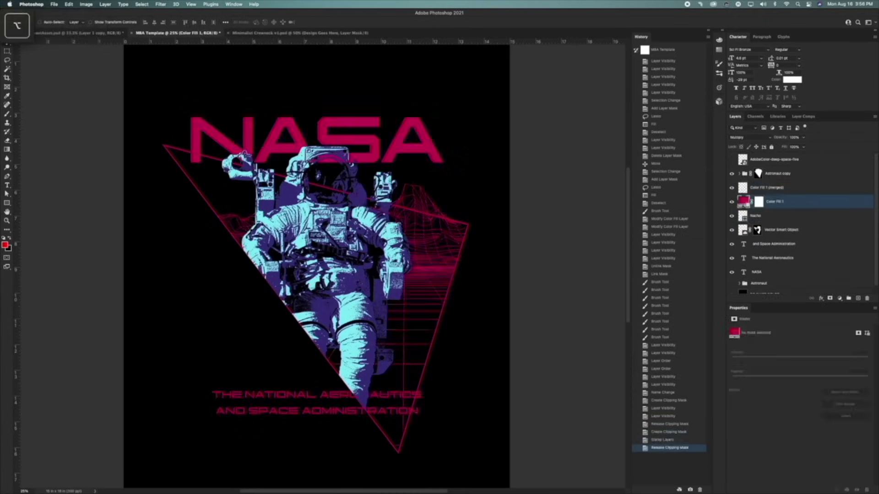
{"action": "left_click", "coordinate": [730, 196]}
{"action": "left_click", "coordinate": [730, 196]}
{"action": "left_click", "coordinate": [730, 196]}
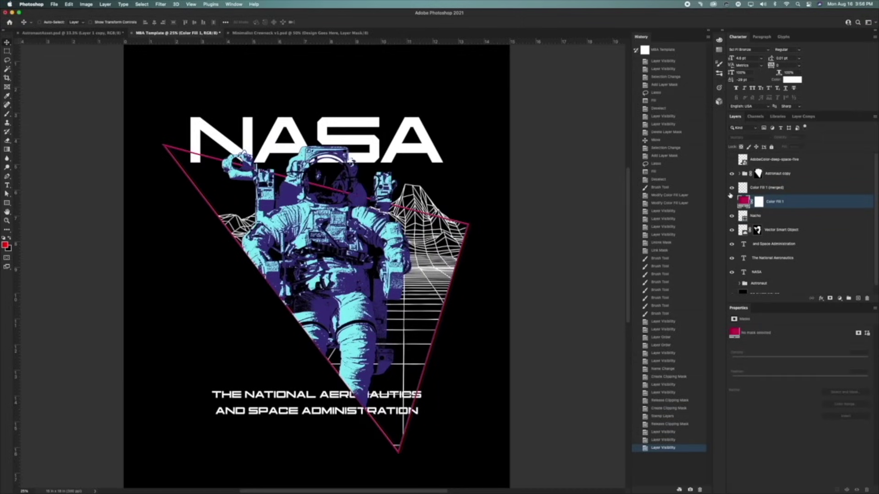
{"action": "left_click", "coordinate": [731, 201]}
Move the Color Fill 1 (merged) triangle layer above the Astronaut copy group.
{"action": "left_click", "coordinate": [743, 187]}
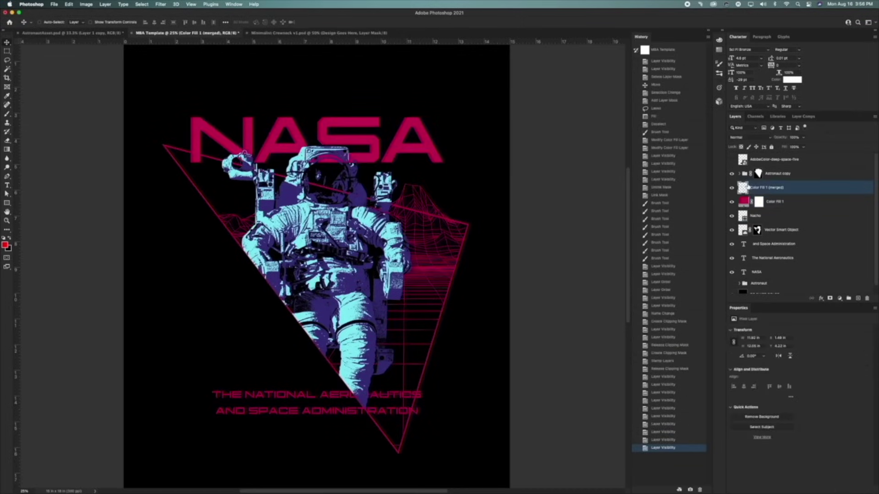
{"action": "left_click_drag", "start_coordinate": [748, 186], "coordinate": [748, 168]}
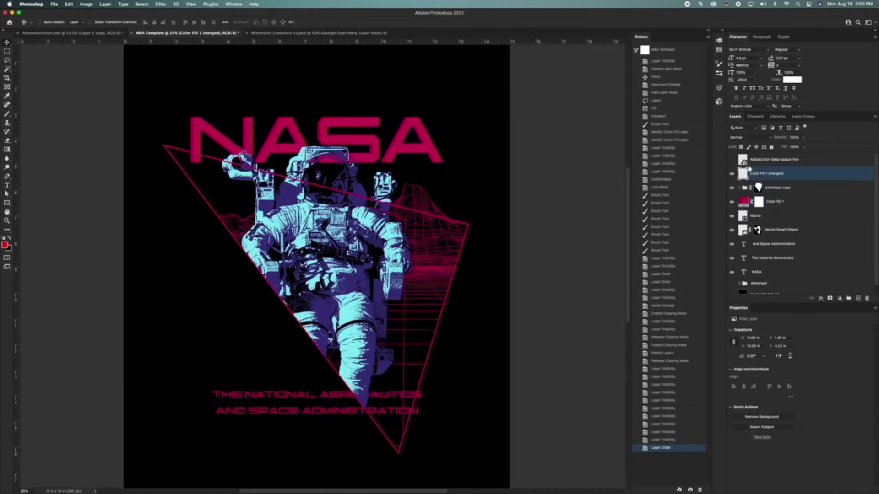
Rename the merged triangle layer as NAcho Copy.
{"action": "double_click", "coordinate": [764, 174]}
{"action": "type", "text": "NAcho Co"}
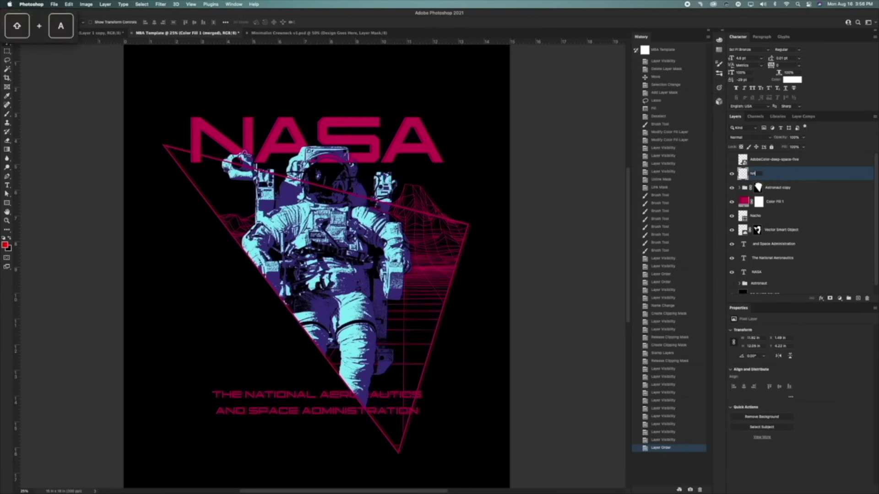
{"action": "type", "text": "py"}
{"action": "key", "text": "Return"}
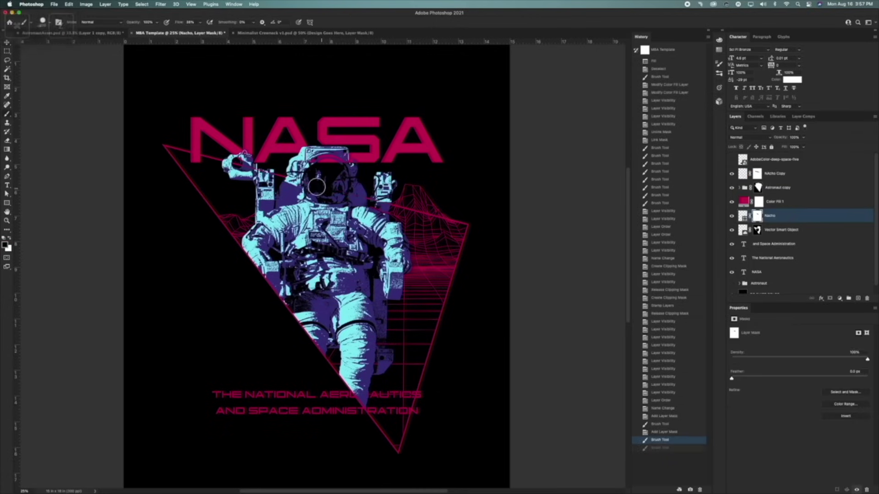
Paint black on the Nacho layer's mask to hide the triangle edge crossing the astronaut's helmet.
{"action": "mouse_move", "coordinate": [318, 187]}
{"action": "left_mouse_down"}
{"action": "mouse_move", "coordinate": [355, 192]}
{"action": "mouse_move", "coordinate": [235, 163]}
{"action": "mouse_move", "coordinate": [346, 197]}
{"action": "left_mouse_up"}
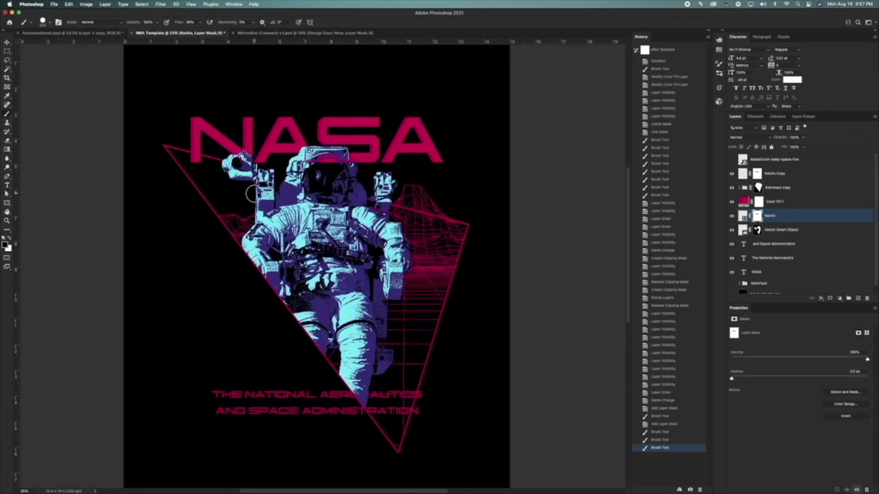
{"action": "key", "text": "v"}
{"action": "left_click", "coordinate": [732, 259]}
{"action": "left_click", "coordinate": [731, 259]}
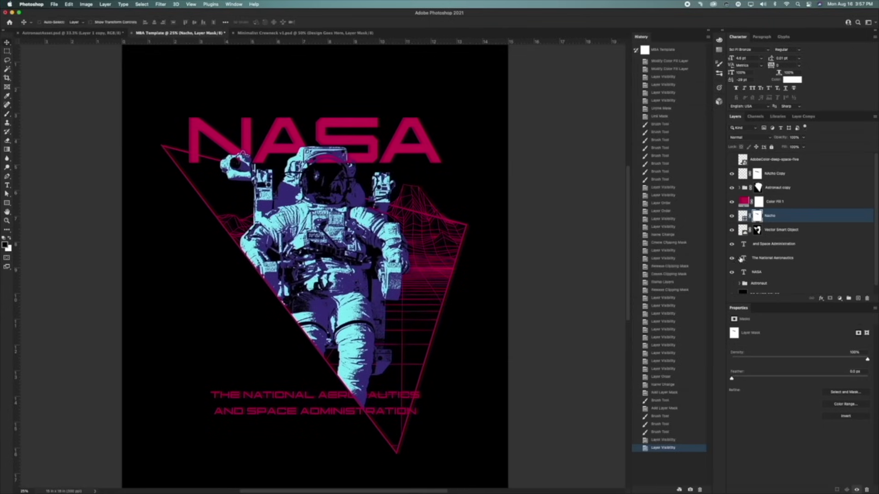
For the NASA text layer, outline the area below the triangle's top edge with the Polygonal Lasso.
{"action": "scroll", "coordinate": [741, 259], "scroll_direction": "down", "scroll_amount": 1}
{"action": "left_click", "coordinate": [778, 264]}
{"action": "left_click", "coordinate": [6, 60]}
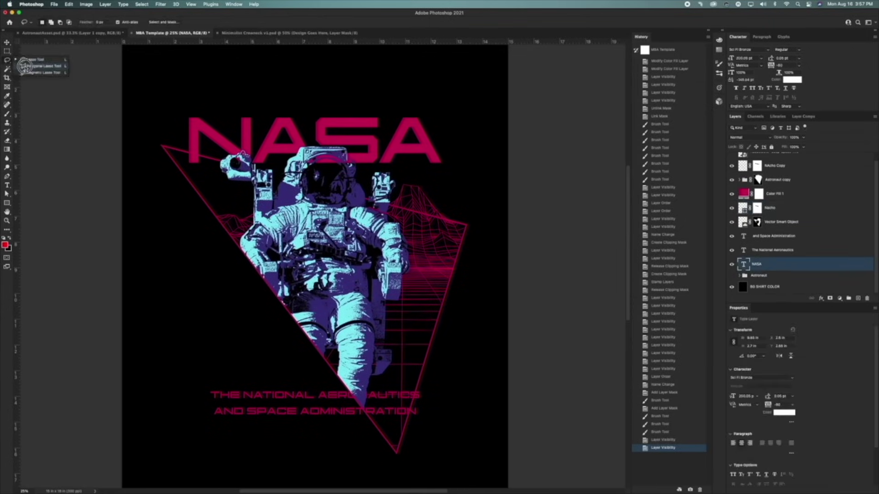
{"action": "left_click", "coordinate": [25, 66]}
{"action": "double_click", "coordinate": [155, 144]}
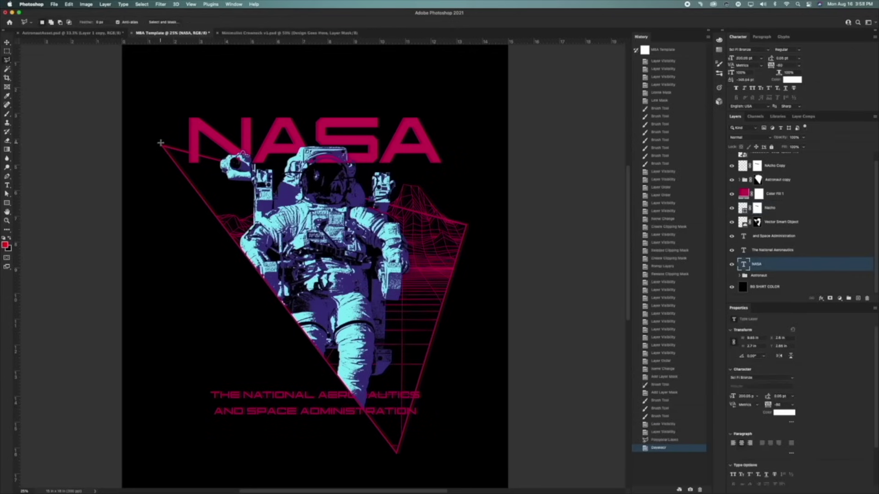
{"action": "left_click", "coordinate": [160, 143]}
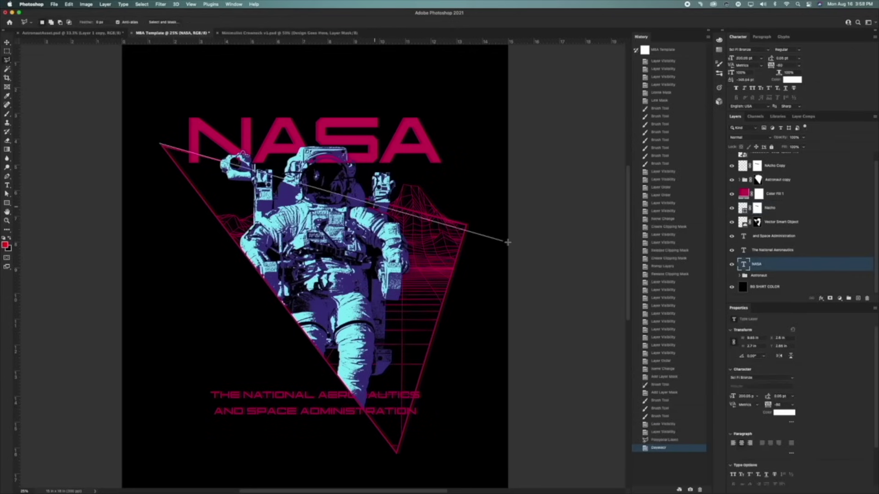
{"action": "left_click", "coordinate": [540, 243]}
{"action": "left_click", "coordinate": [466, 361]}
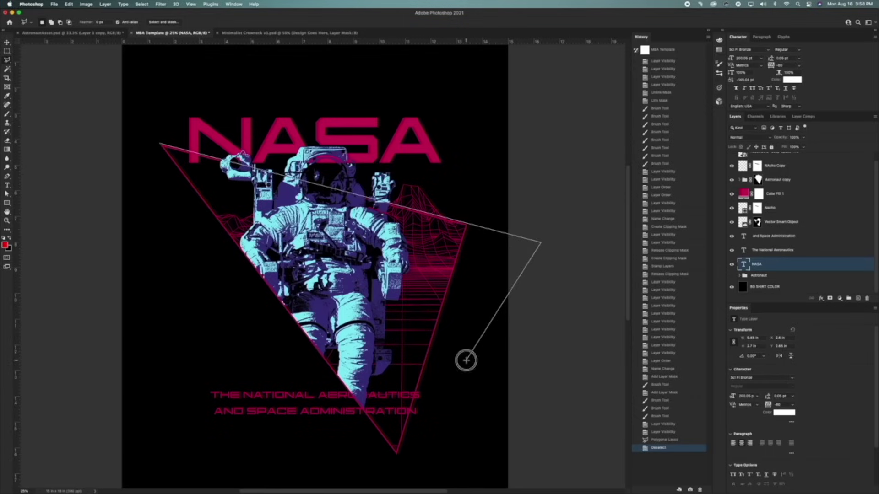
{"action": "left_click", "coordinate": [200, 333]}
{"action": "left_click", "coordinate": [88, 184]}
{"action": "left_click", "coordinate": [160, 144]}
{"action": "left_click_drag", "start_coordinate": [214, 194], "coordinate": [215, 191]}
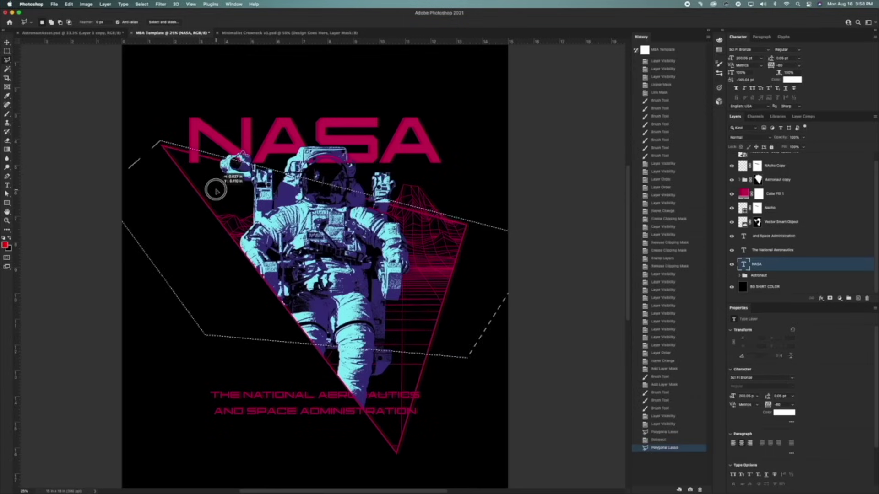
Add a layer mask to the NASA text from the selection and invert it so the lettering stops at the triangle edge.
{"action": "left_click", "coordinate": [830, 299]}
{"action": "key", "text": "super+i"}
{"action": "key", "text": "super+i"}
{"action": "key", "text": "super+i"}
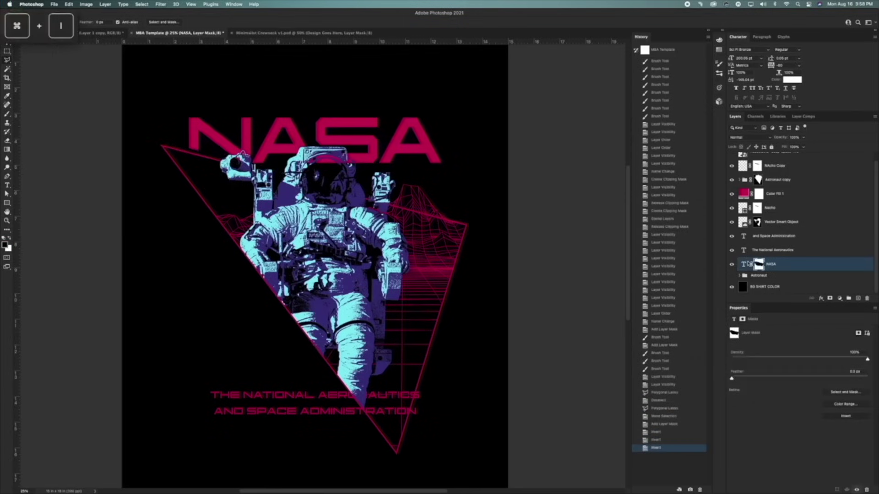
Brush black on the NASA layer's mask to hide lettering overlapping the astronaut's helmet and raised camera.
{"action": "key", "text": "b"}
{"action": "mouse_move", "coordinate": [339, 161]}
{"action": "left_mouse_down"}
{"action": "mouse_move", "coordinate": [322, 158]}
{"action": "mouse_move", "coordinate": [305, 174]}
{"action": "left_mouse_up"}
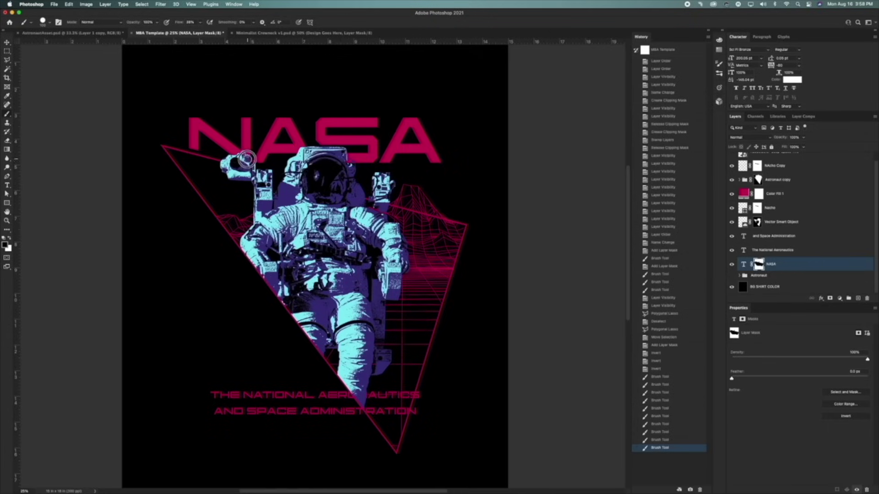
{"action": "left_click_drag", "start_coordinate": [242, 157], "coordinate": [243, 152]}
{"action": "key", "text": "["}
{"action": "key", "text": "["}
{"action": "key", "text": "["}
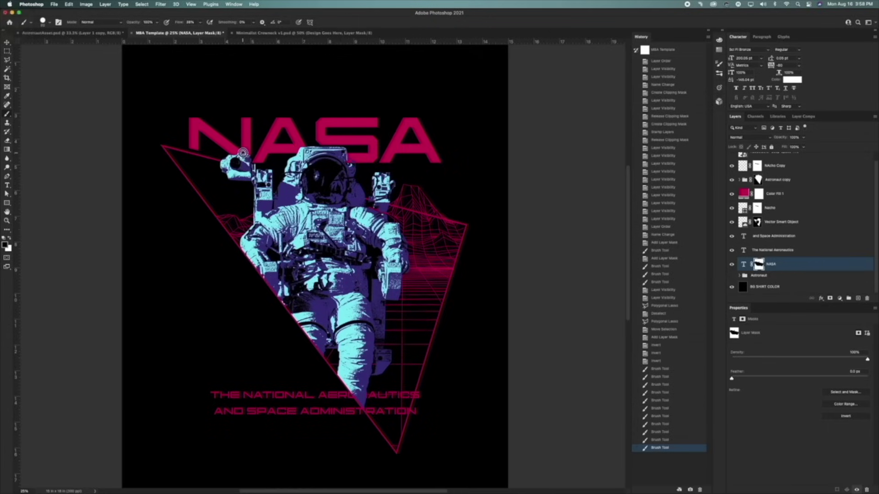
Move both National Aeronautics and Space Administration text lines slightly lower and scale them down together.
{"action": "left_click_drag", "start_coordinate": [375, 265], "coordinate": [375, 205]}
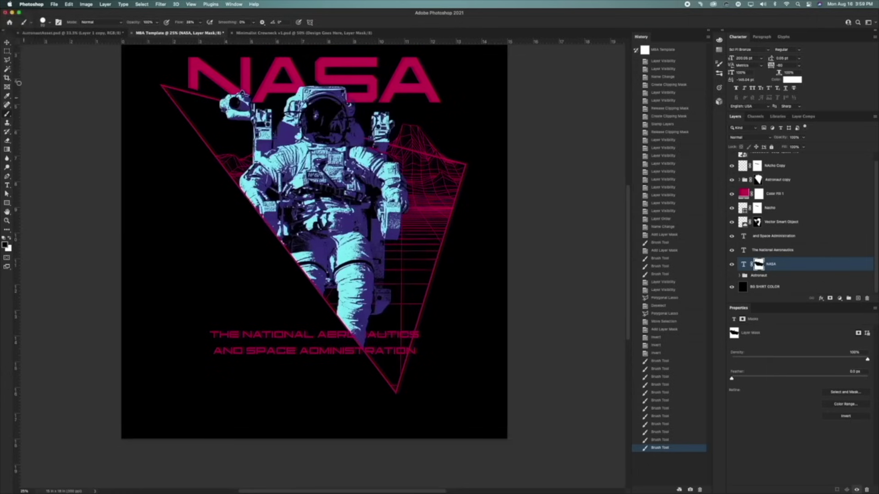
{"action": "left_click", "coordinate": [6, 42]}
{"action": "left_click", "coordinate": [765, 250]}
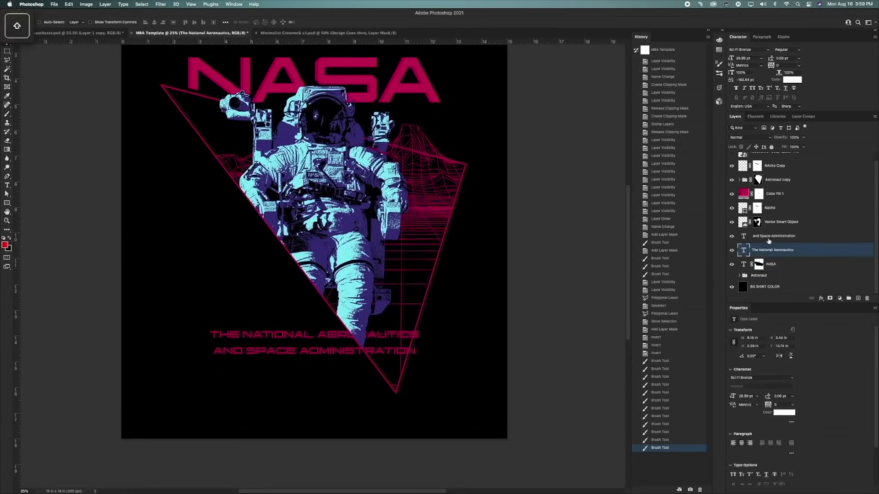
{"action": "left_click", "coordinate": [769, 239], "text": "shift"}
{"action": "left_click_drag", "start_coordinate": [769, 239], "coordinate": [778, 132]}
{"action": "key", "text": "super+z"}
{"action": "left_click_drag", "start_coordinate": [274, 343], "coordinate": [274, 371]}
{"action": "key", "text": "super+t"}
{"action": "left_click_drag", "start_coordinate": [417, 358], "coordinate": [398, 360]}
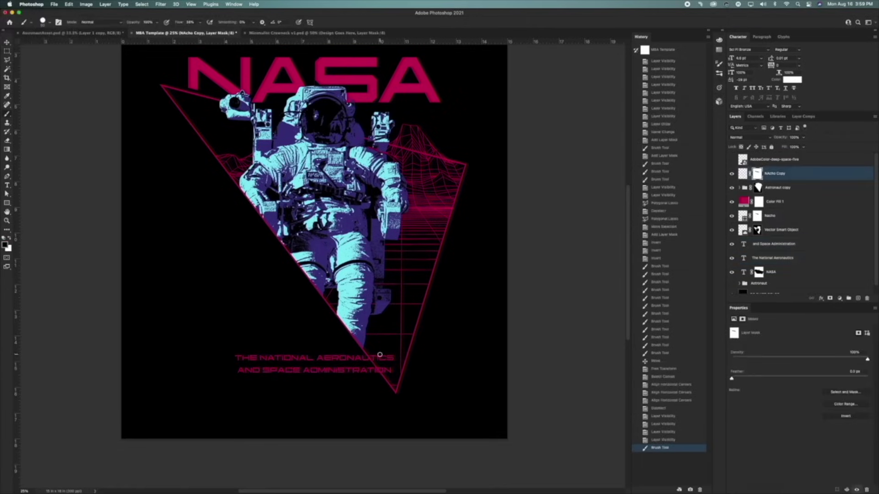
Paint on the NAcho Copy and Nacho masks with a larger brush to hide the triangle edge behind the tagline.
{"action": "key", "text": "bracketright"}
{"action": "key", "text": "bracketright"}
{"action": "key", "text": "bracketright"}
{"action": "left_click", "coordinate": [375, 366], "text": "super"}
{"action": "mouse_move", "coordinate": [375, 358]}
{"action": "left_mouse_down"}
{"action": "mouse_move", "coordinate": [386, 358]}
{"action": "mouse_move", "coordinate": [331, 356]}
{"action": "mouse_move", "coordinate": [383, 360]}
{"action": "mouse_move", "coordinate": [374, 372]}
{"action": "mouse_move", "coordinate": [389, 371]}
{"action": "left_mouse_up"}
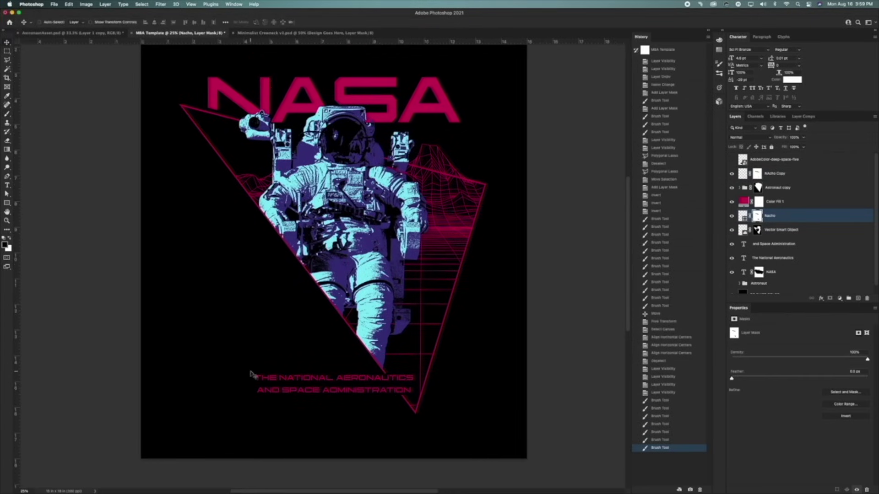
Widen the latitude and longitude text's tracking to 100 and reduce its font size to 6 pt.
{"action": "left_click_drag", "start_coordinate": [317, 295], "coordinate": [294, 320]}
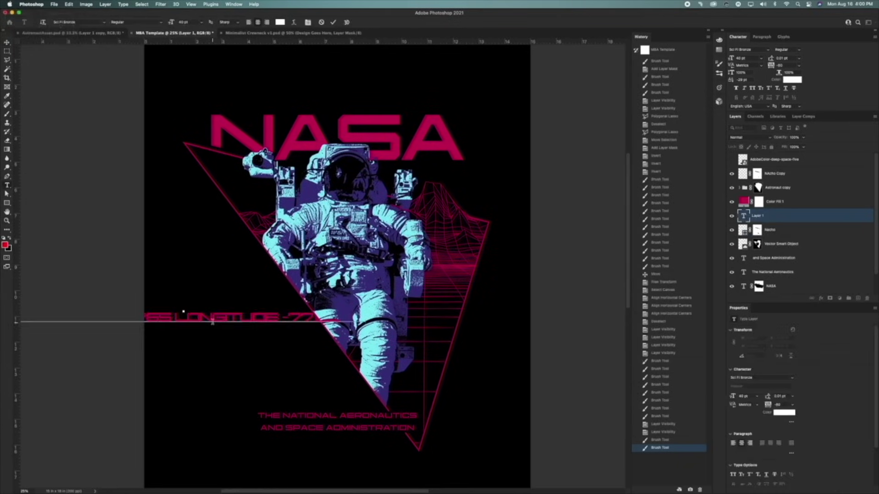
{"action": "triple_click", "coordinate": [212, 321]}
{"action": "key", "text": "alt+Right"}
{"action": "key", "text": "alt+Right"}
{"action": "key", "text": "alt+Right"}
{"action": "key", "text": "alt+Right"}
{"action": "key", "text": "alt+Right"}
{"action": "key", "text": "alt+Right"}
{"action": "key", "text": "alt+Right"}
{"action": "key", "text": "alt+Right"}
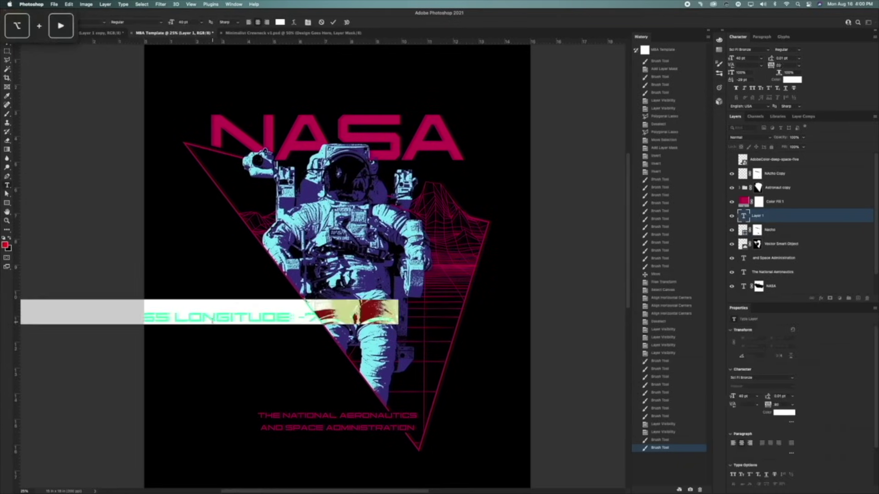
{"action": "left_click_drag", "start_coordinate": [170, 22], "coordinate": [161, 22]}
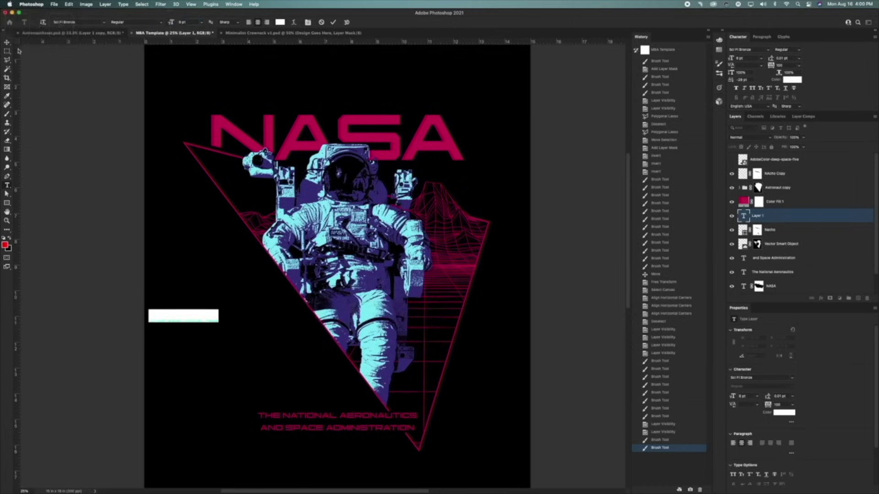
Place the latitude and longitude lines inside the triangle, beside the astronaut and below the raised camera.
{"action": "left_click", "coordinate": [7, 42]}
{"action": "left_click_drag", "start_coordinate": [217, 320], "coordinate": [254, 270]}
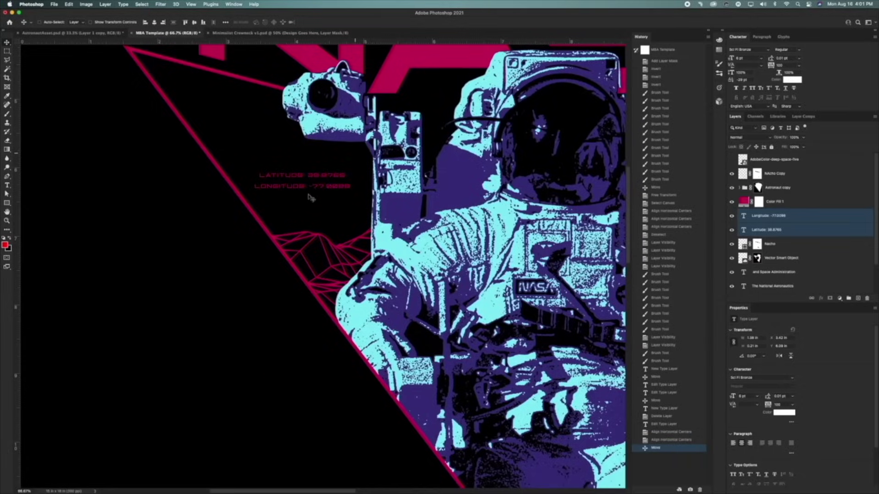
{"action": "mouse_move", "coordinate": [311, 199]}
{"action": "left_mouse_down"}
{"action": "mouse_move", "coordinate": [320, 205]}
{"action": "mouse_move", "coordinate": [325, 193]}
{"action": "left_mouse_up"}
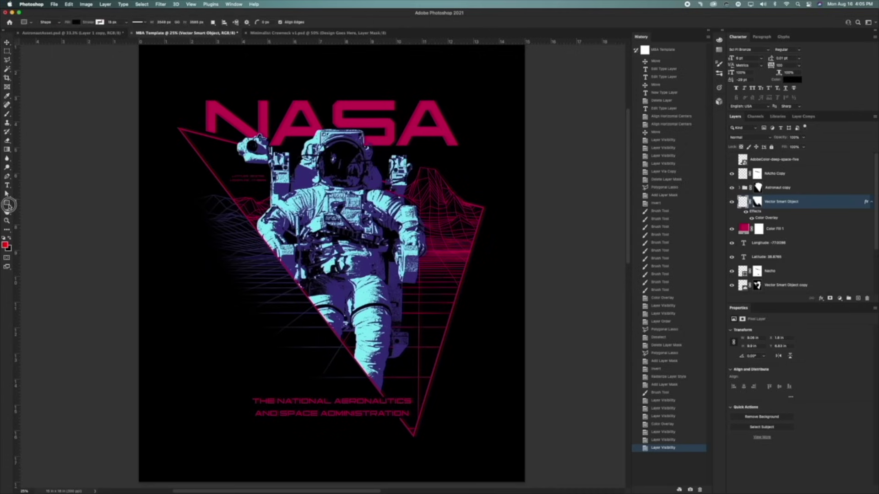
Draw a circle about 0.79 in wide beside the astronaut's legs, outside the triangle.
{"action": "right_click", "coordinate": [10, 207]}
{"action": "left_click", "coordinate": [40, 208]}
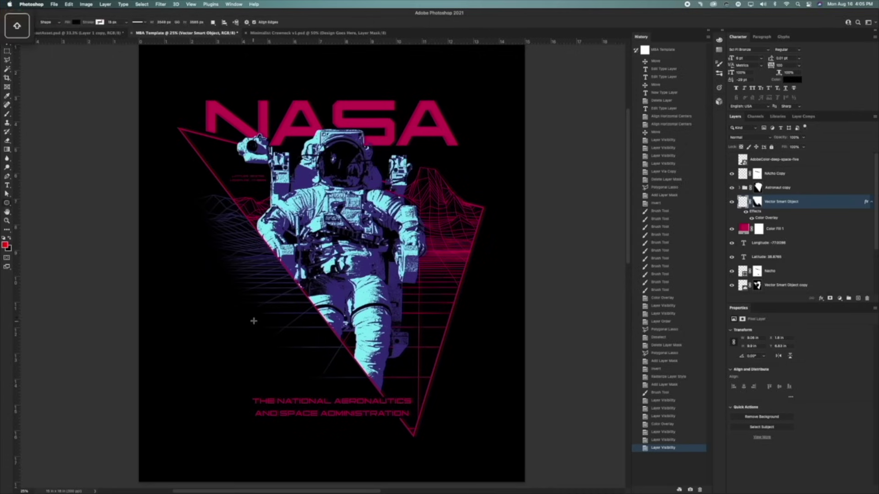
{"action": "left_click_drag", "start_coordinate": [254, 321], "coordinate": [275, 320]}
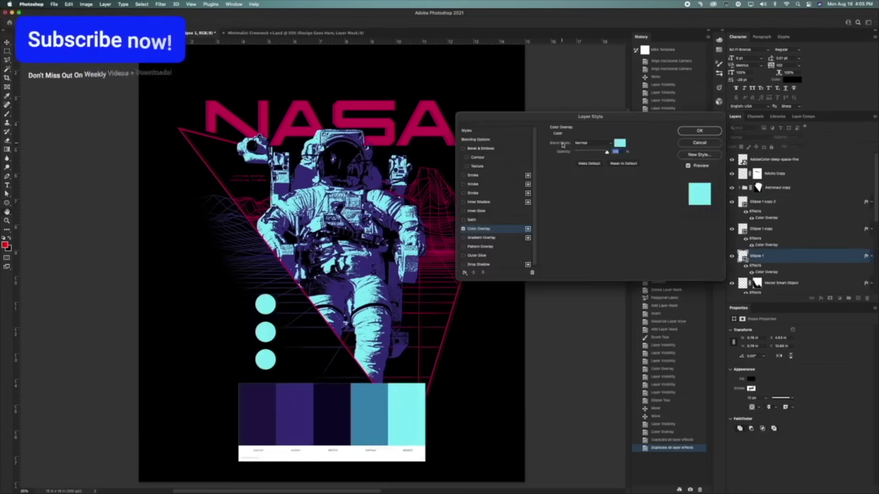
Resample the top circle's Color Overlay from the deep-space palette, trying the purple swatch.
{"action": "left_click", "coordinate": [620, 143]}
{"action": "left_click", "coordinate": [298, 396]}
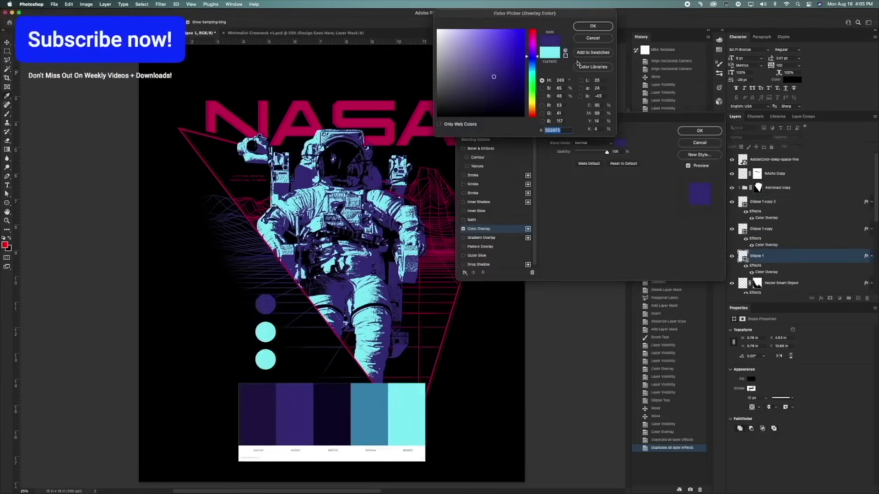
{"action": "left_click", "coordinate": [322, 407]}
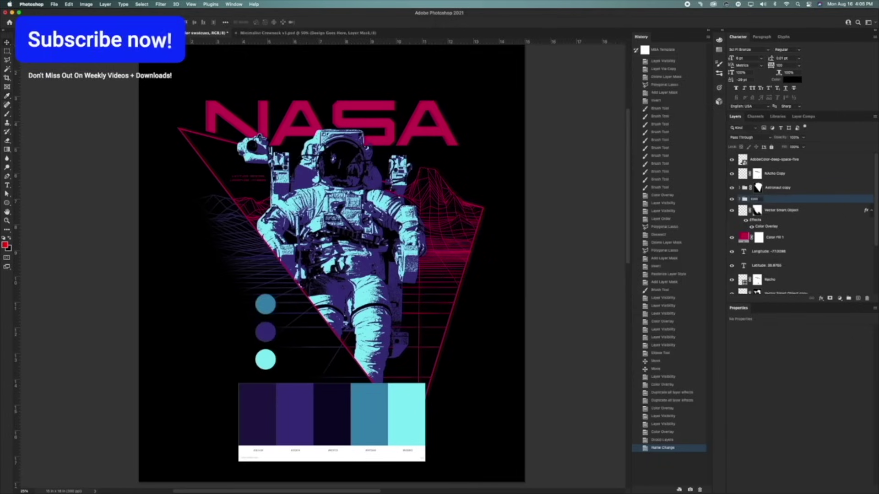
Name the circles' group color circles and set its Stroke effect to black.
{"action": "type", "text": "circles"}
{"action": "key", "text": "Return"}
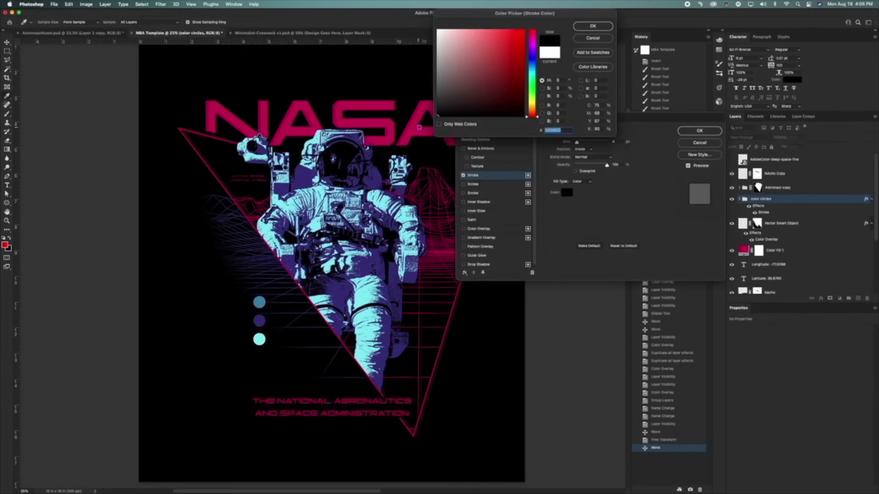
{"action": "left_click", "coordinate": [591, 29]}
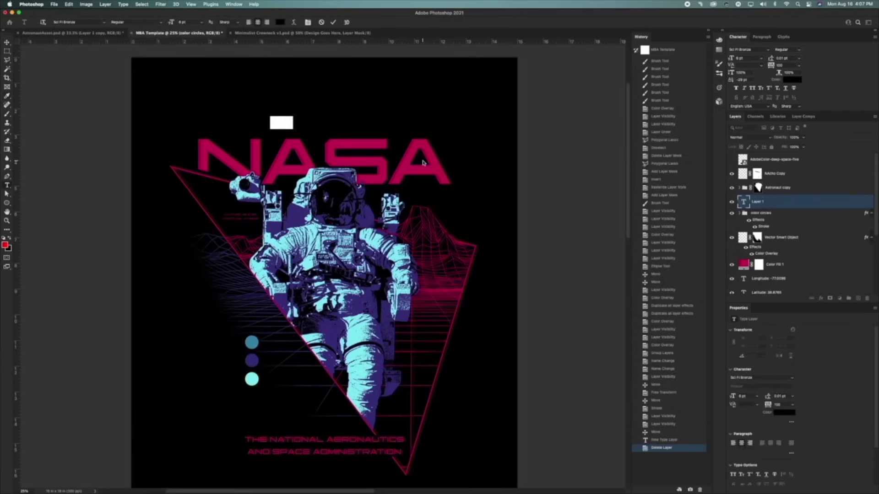
Add the text JOIN THE TEAM AT above the NASA lettering and enlarge it.
{"action": "type", "text": "J"}
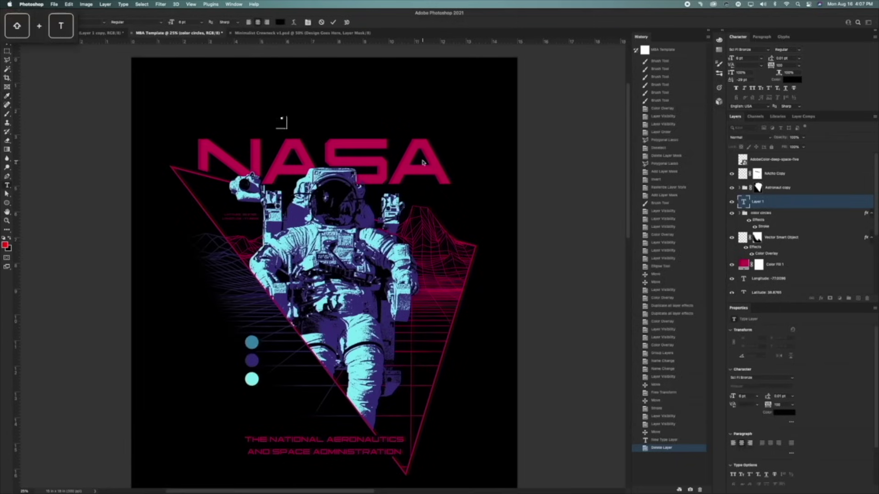
{"action": "key", "text": "super+a"}
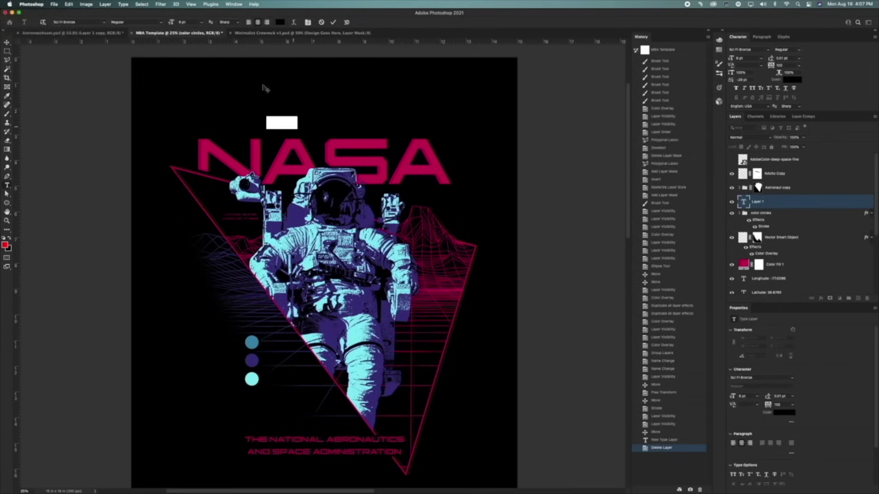
{"action": "left_click_drag", "start_coordinate": [170, 23], "coordinate": [198, 23]}
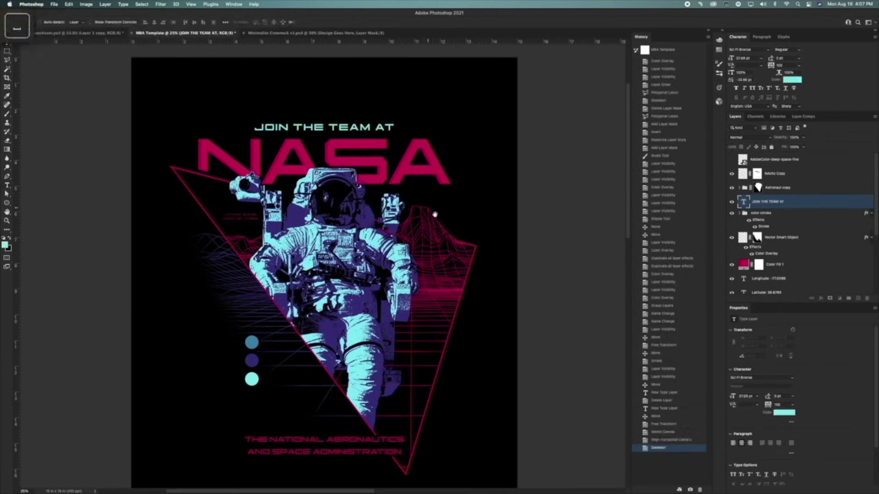
Try a copy of the JOIN THE TEAM AT line below the tagline.
{"action": "scroll", "coordinate": [436, 193], "scroll_direction": "down", "scroll_amount": 2}
{"action": "left_click_drag", "start_coordinate": [355, 104], "coordinate": [331, 433]}
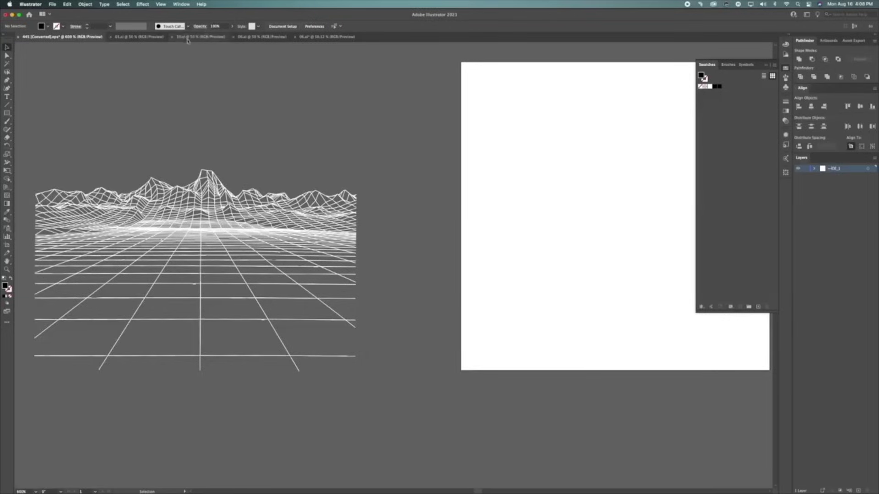
In Illustrator, switch to 15.ai and release the clipping mask on the dotted sphere artwork.
{"action": "left_click", "coordinate": [201, 37]}
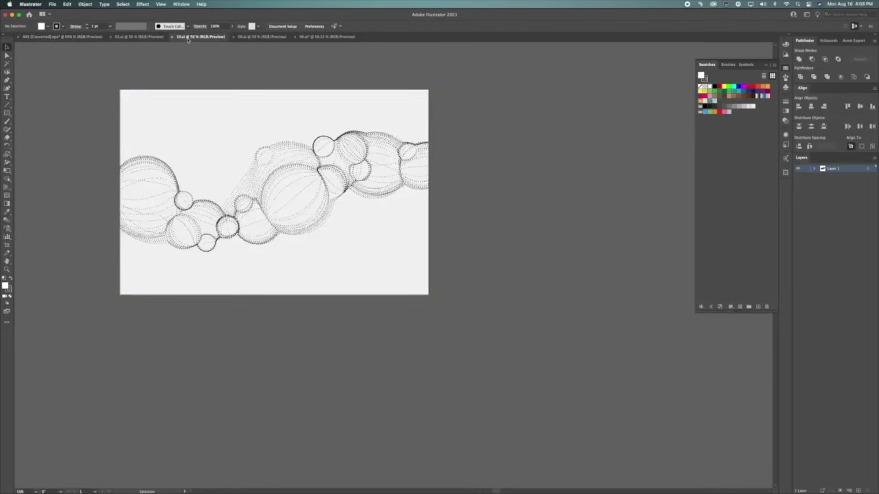
{"action": "left_click", "coordinate": [281, 185]}
{"action": "right_click", "coordinate": [295, 116]}
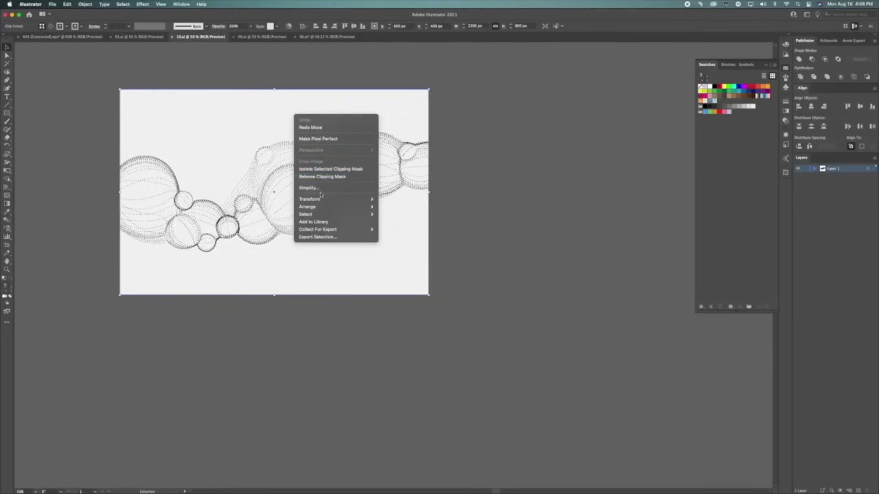
{"action": "left_click", "coordinate": [322, 177]}
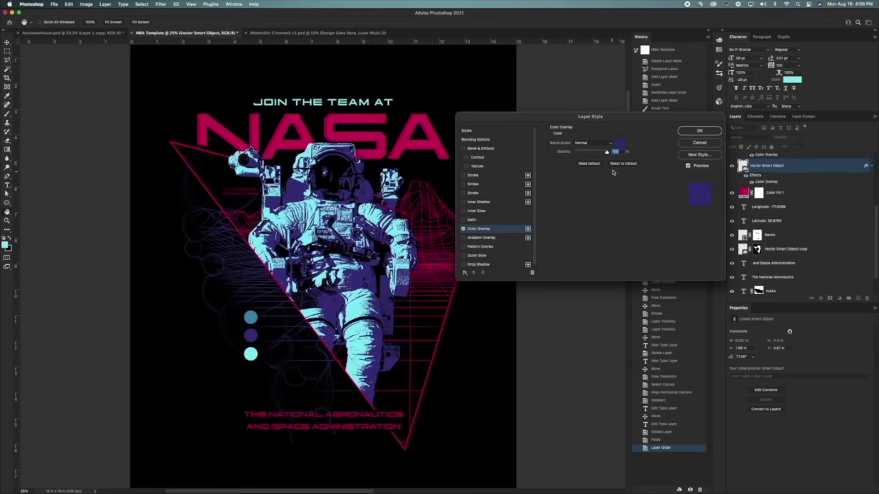
Back in Photoshop, apply a dark purple Color Overlay to the pasted sphere artwork.
{"action": "left_click", "coordinate": [699, 131]}
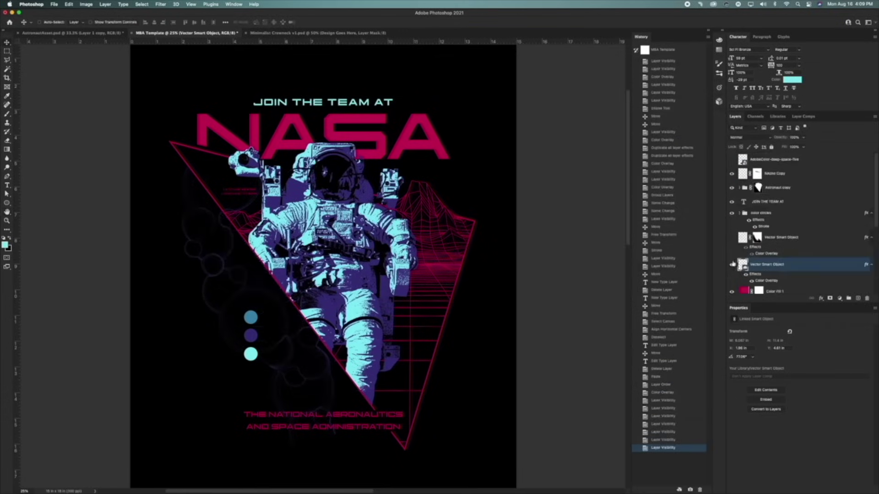
Reposition the purple sphere artwork and mask out parts of it with the Brush.
{"action": "mouse_move", "coordinate": [293, 253]}
{"action": "left_mouse_down"}
{"action": "mouse_move", "coordinate": [287, 272]}
{"action": "mouse_move", "coordinate": [298, 264]}
{"action": "left_mouse_up"}
{"action": "key", "text": "b"}
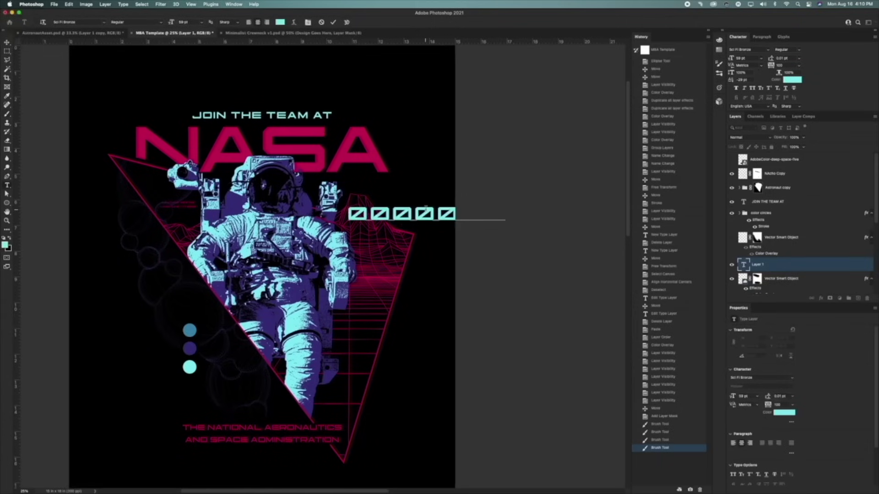
Add small vertical columns of repeated 0s and 1s near the triangle's upper-right corner.
{"action": "double_click", "coordinate": [426, 211]}
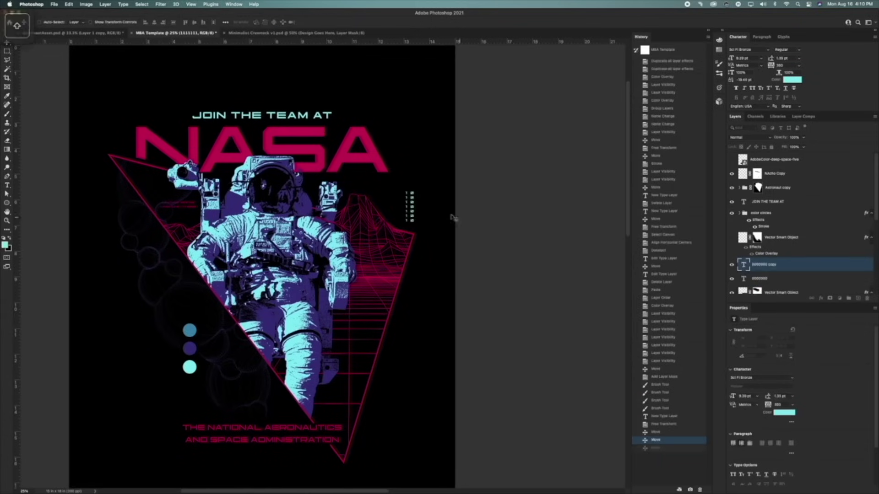
{"action": "left_click_drag", "start_coordinate": [438, 208], "coordinate": [440, 209]}
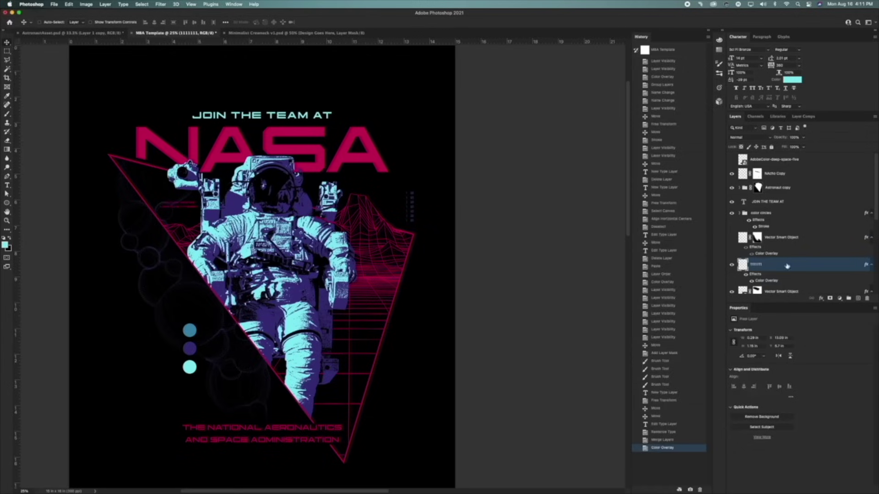
Toggle the visibility of the NASA copy layer to compare the design with and without it.
{"action": "left_click", "coordinate": [733, 175]}
{"action": "left_click", "coordinate": [733, 175]}
{"action": "left_click", "coordinate": [732, 175]}
{"action": "left_click", "coordinate": [733, 175]}
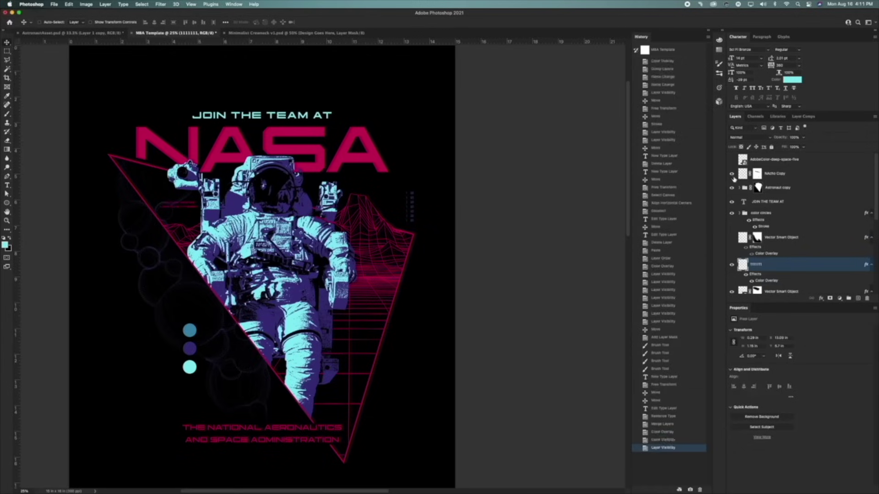
Change the Color Overlay of one color circle to the magenta sampled from the NASA lettering.
{"action": "left_click", "coordinate": [740, 212]}
{"action": "left_click", "coordinate": [733, 266]}
{"action": "left_click", "coordinate": [732, 267]}
{"action": "left_click", "coordinate": [770, 267]}
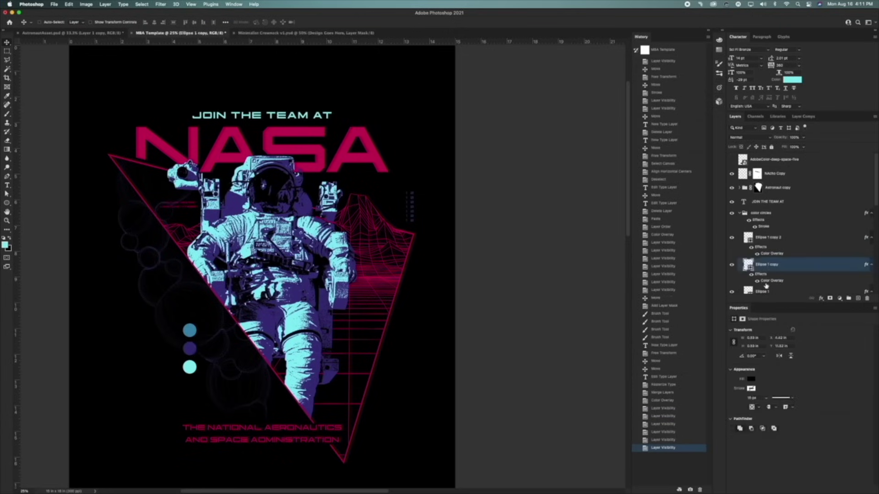
{"action": "left_click", "coordinate": [773, 249]}
{"action": "double_click", "coordinate": [773, 254]}
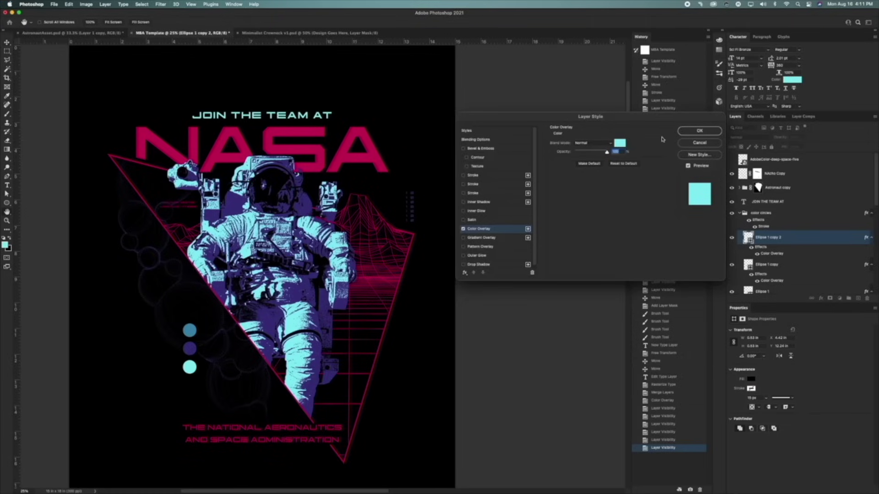
{"action": "left_click", "coordinate": [619, 143]}
{"action": "left_click", "coordinate": [328, 153]}
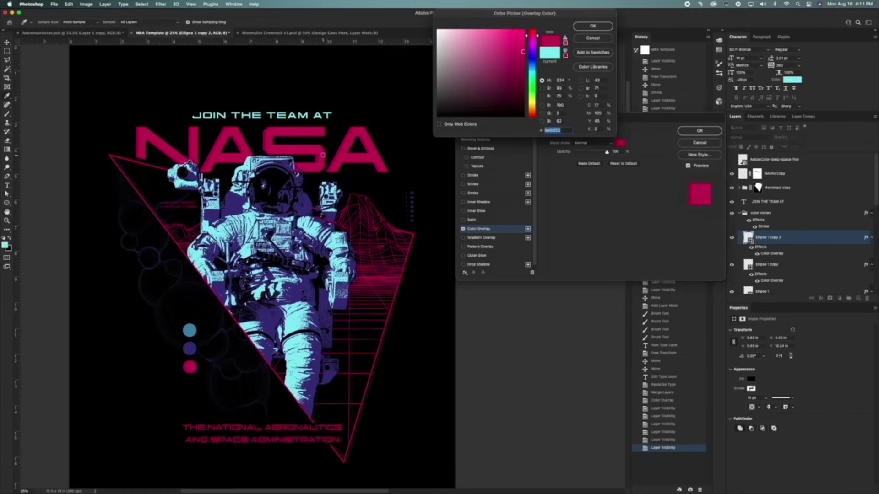
{"action": "key", "text": "Return"}
{"action": "key", "text": "Return"}
Group all the design layers and name the group Final Designs.
{"action": "key", "text": "z"}
{"action": "left_click", "coordinate": [335, 250], "text": "alt"}
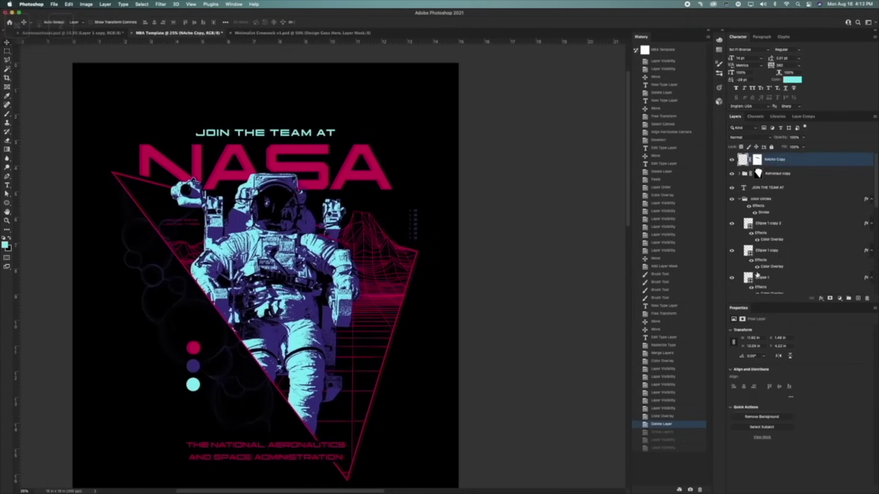
{"action": "scroll", "coordinate": [772, 269], "scroll_direction": "down", "scroll_amount": 2}
{"action": "left_click", "coordinate": [773, 268], "text": "shift"}
{"action": "key", "text": "super+g"}
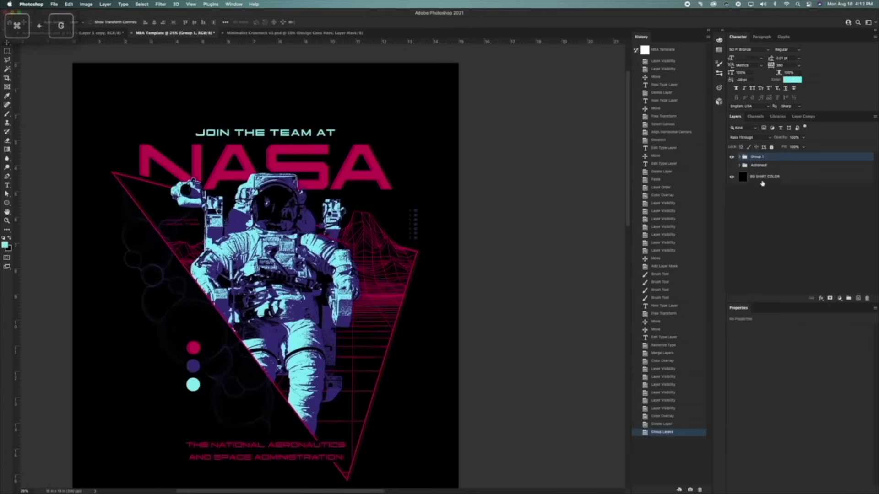
{"action": "double_click", "coordinate": [757, 156]}
{"action": "type", "text": "Final Des"}
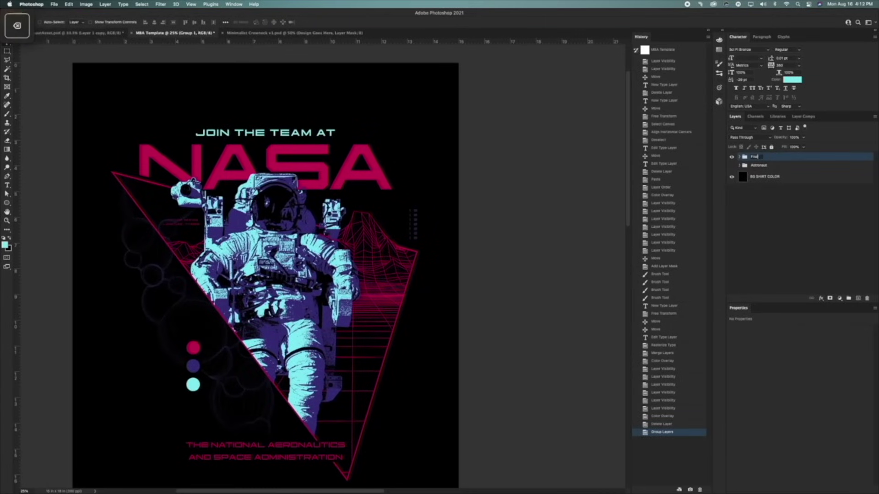
{"action": "type", "text": " Designs"}
{"action": "key", "text": "Return"}
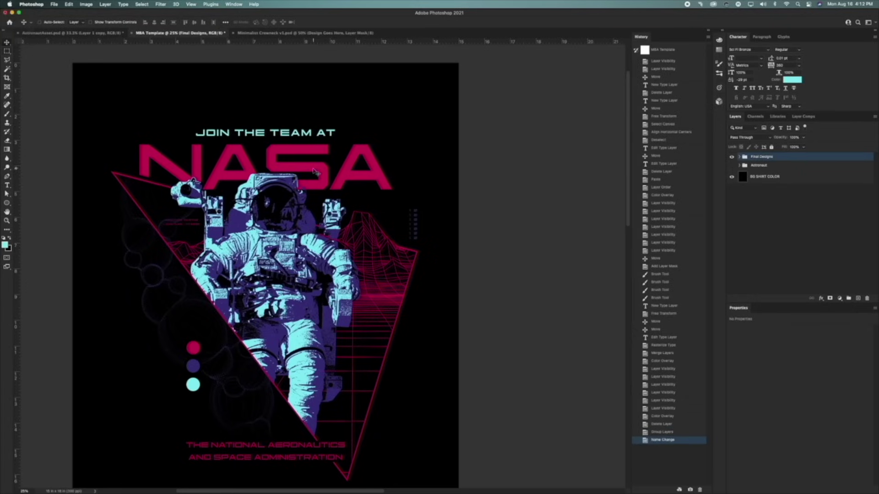
Group the layers from the Longitude text down to the NASA text and clip Color Fill 1 to that group.
{"action": "scroll", "coordinate": [265, 265], "scroll_direction": "down", "scroll_amount": 3}
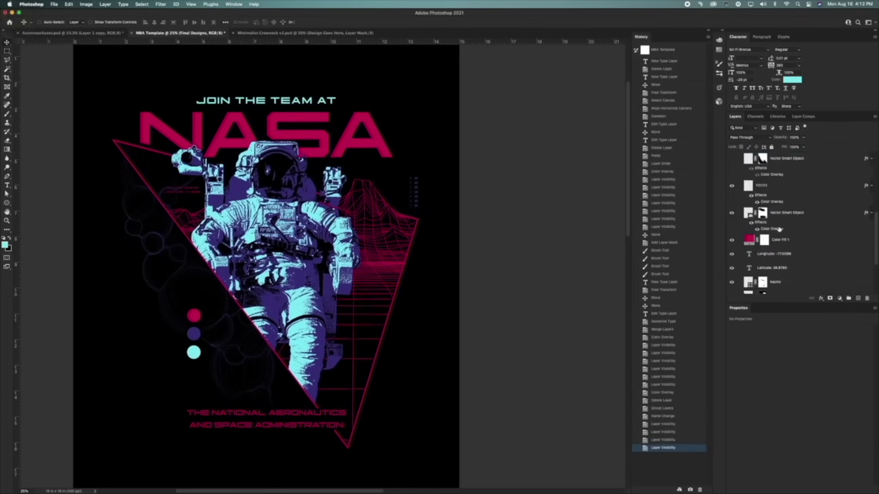
{"action": "left_click", "coordinate": [778, 240]}
{"action": "scroll", "coordinate": [776, 241], "scroll_direction": "down", "scroll_amount": 1}
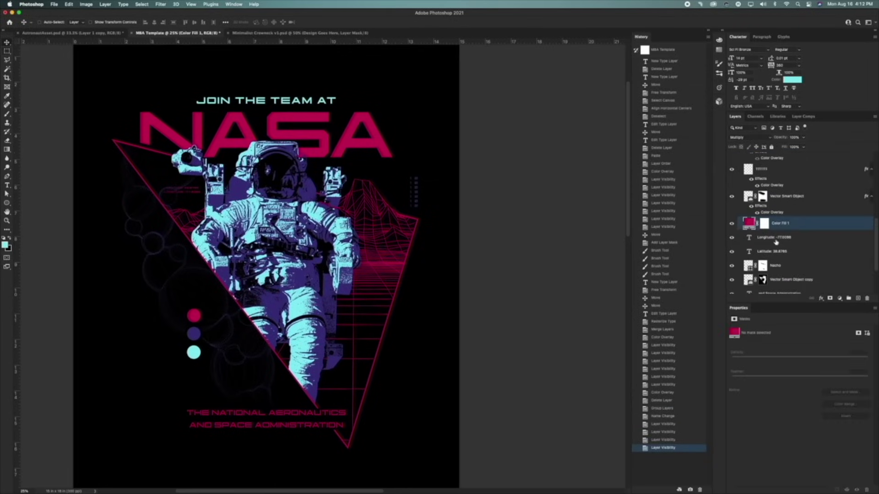
{"action": "left_click", "coordinate": [776, 238]}
{"action": "scroll", "coordinate": [774, 252], "scroll_direction": "down", "scroll_amount": 3}
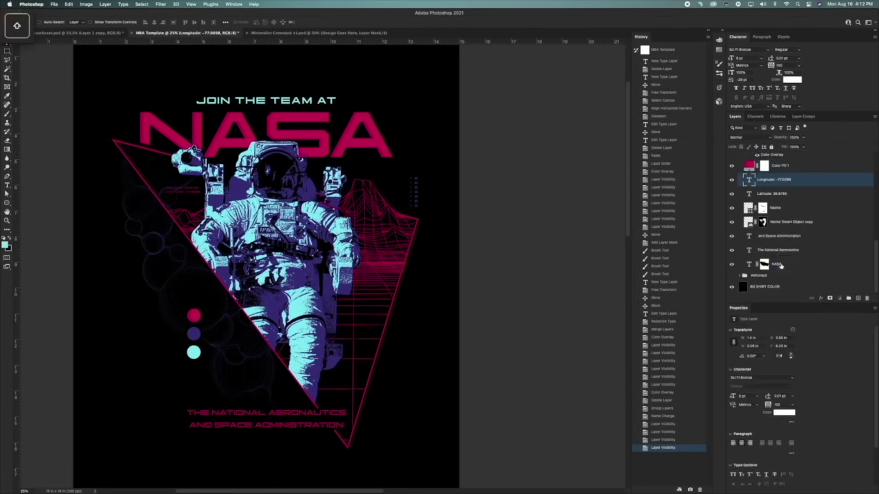
{"action": "left_click", "coordinate": [781, 265], "text": "shift"}
{"action": "key", "text": "super+g"}
{"action": "left_click", "coordinate": [756, 261], "text": "alt"}
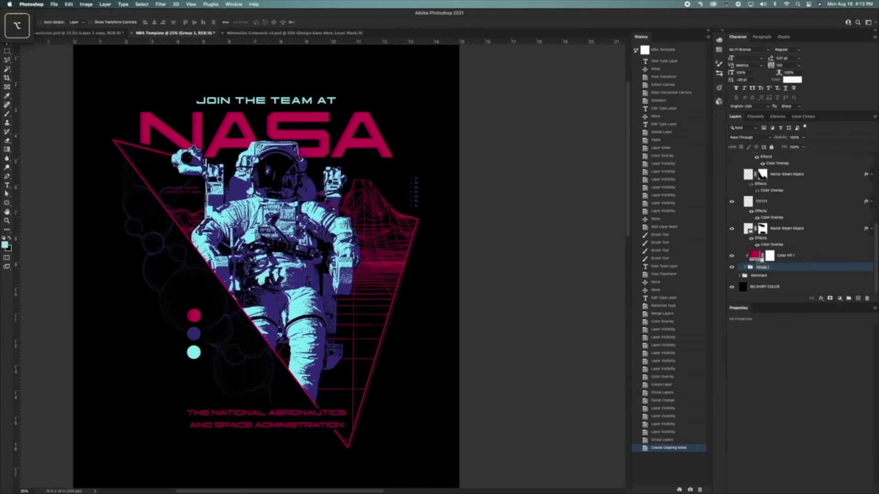
{"action": "scroll", "coordinate": [742, 169], "scroll_direction": "up", "scroll_amount": 5}
{"action": "left_click", "coordinate": [738, 157]}
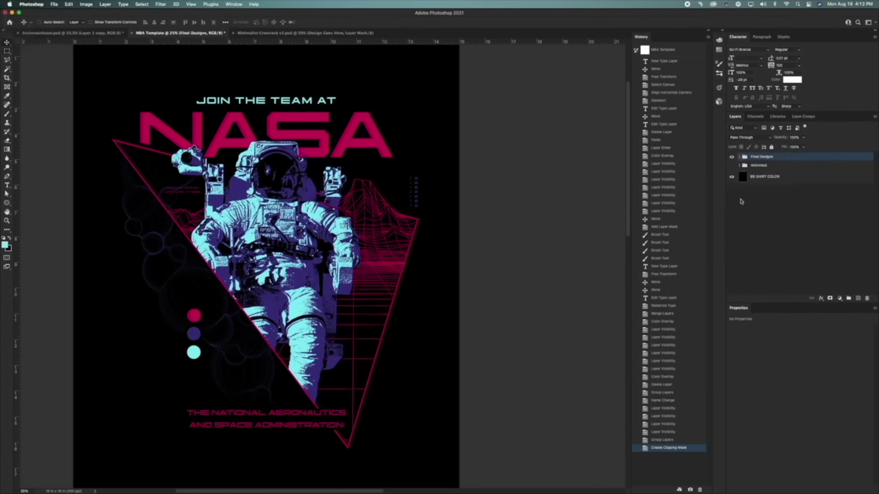
Hide the BG SHIRT COLOR layer and toggle the Color Fill 1 clipping mask to inspect the design on transparency.
{"action": "left_click", "coordinate": [731, 177]}
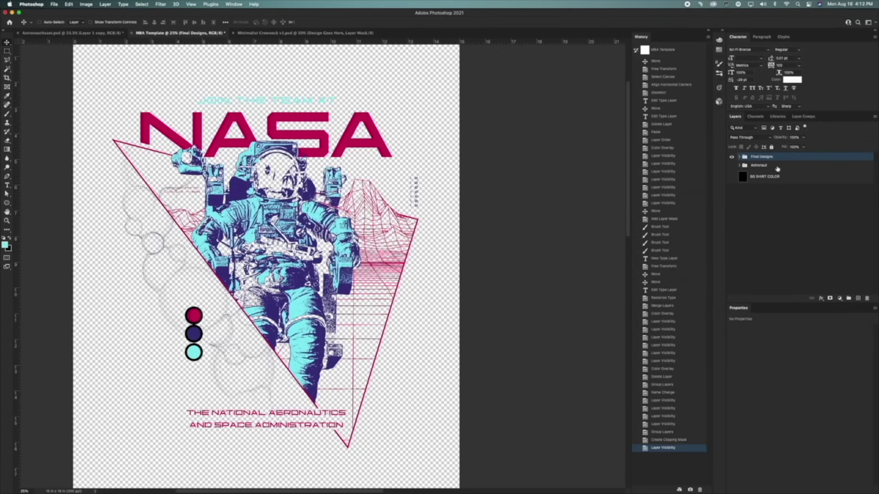
{"action": "left_click", "coordinate": [739, 156]}
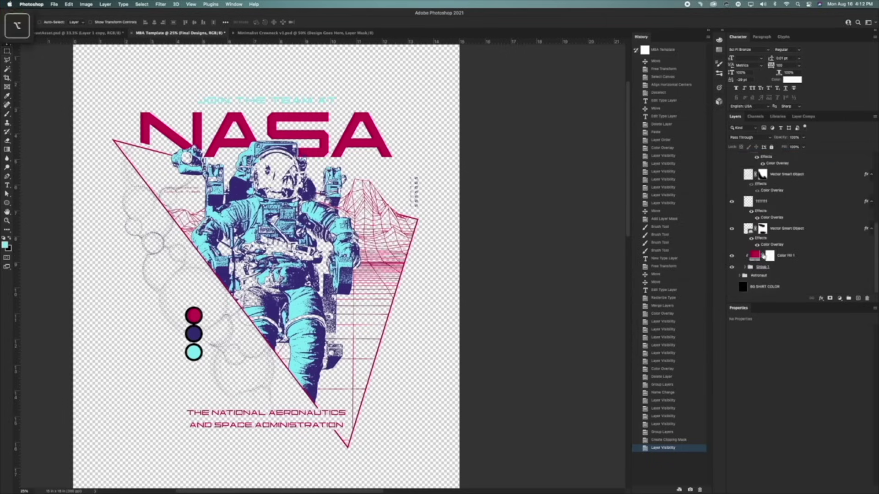
{"action": "left_click", "coordinate": [760, 265], "text": "alt"}
{"action": "left_click", "coordinate": [761, 262], "text": "alt"}
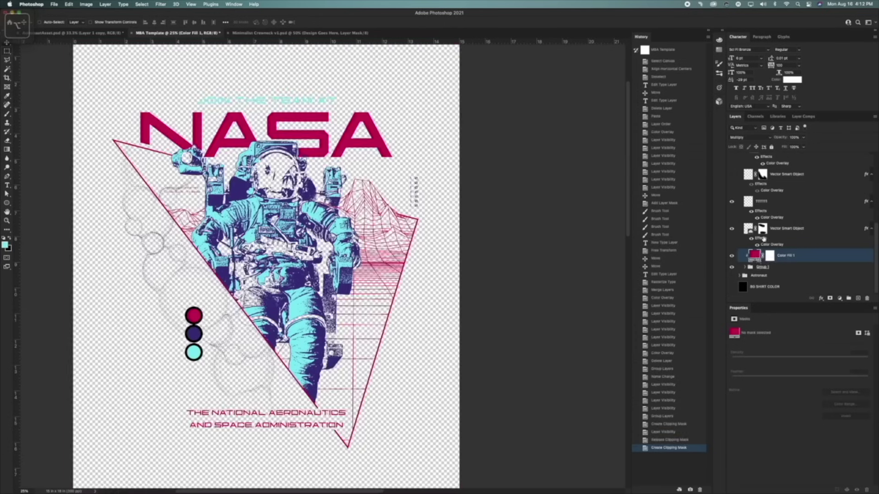
{"action": "scroll", "coordinate": [751, 192], "scroll_direction": "up", "scroll_amount": 5}
{"action": "left_click", "coordinate": [740, 156]}
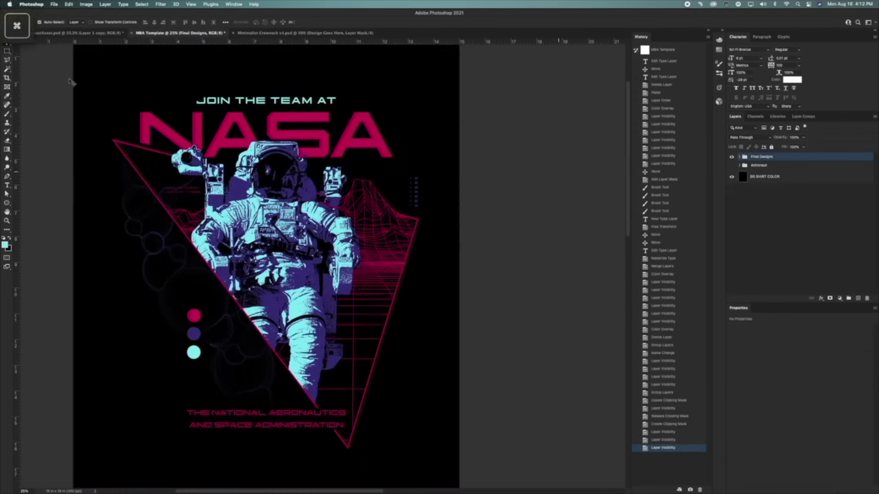
Copy the whole design merged with its background and paste it into the Minimalist Crewneck v1.psd mockup.
{"action": "key", "text": "super+a"}
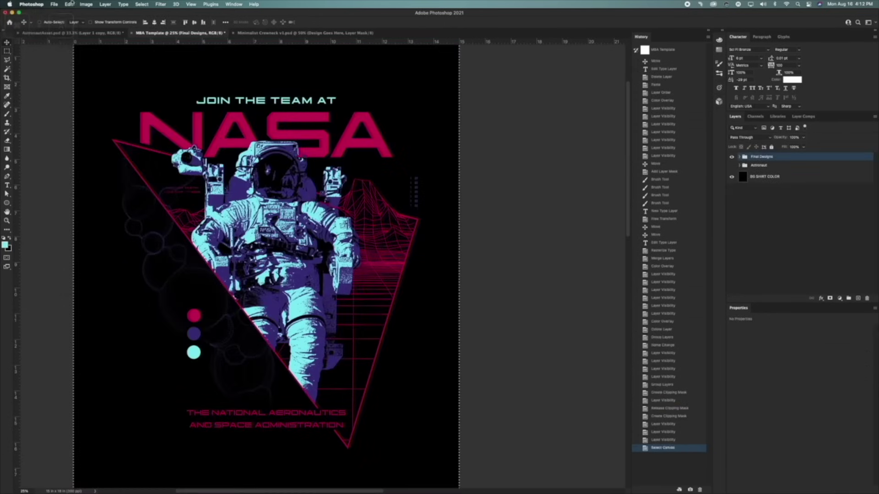
{"action": "left_click", "coordinate": [69, 4]}
{"action": "left_click", "coordinate": [82, 58]}
{"action": "left_click", "coordinate": [302, 34]}
{"action": "key", "text": "super+v"}
Scale and position the pasted design on the shirt front and set its blend mode to Screen.
{"action": "key", "text": "super+t"}
{"action": "left_click_drag", "start_coordinate": [118, 61], "coordinate": [418, 296]}
{"action": "left_click_drag", "start_coordinate": [463, 417], "coordinate": [297, 154]}
{"action": "left_click_drag", "start_coordinate": [486, 87], "coordinate": [392, 182]}
{"action": "key", "text": "Return"}
{"action": "left_click", "coordinate": [744, 137]}
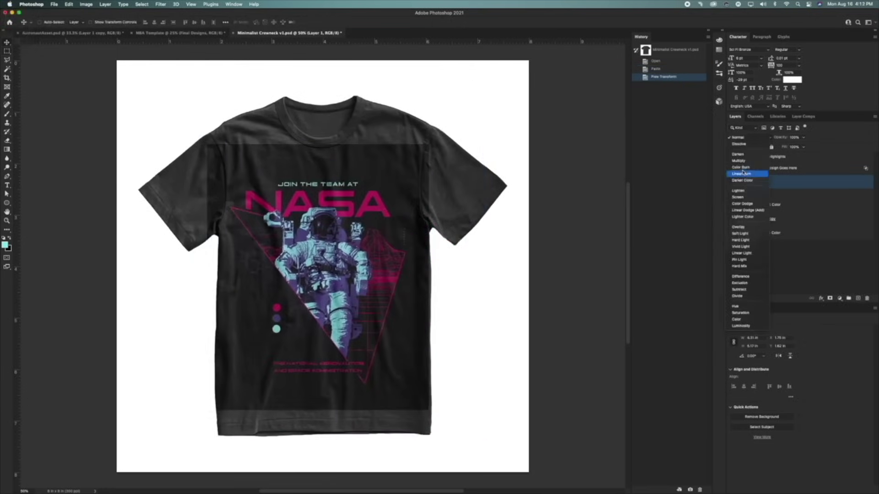
{"action": "left_click", "coordinate": [738, 197]}
{"action": "left_click_drag", "start_coordinate": [378, 196], "coordinate": [382, 197]}
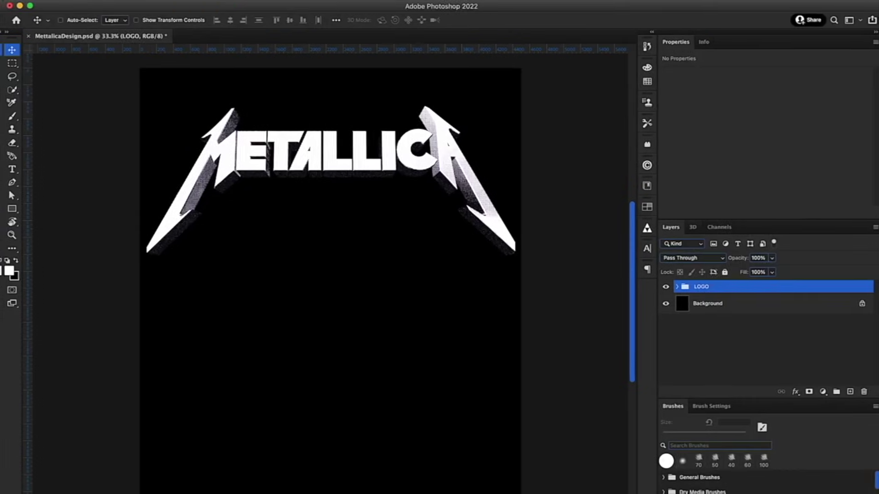
In MettalicaDesign.psd, bring in the moon photo and enlarge it to about 5990 × 5539 px to cover the canvas.
{"action": "left_click_drag", "start_coordinate": [221, 270], "coordinate": [320, 251]}
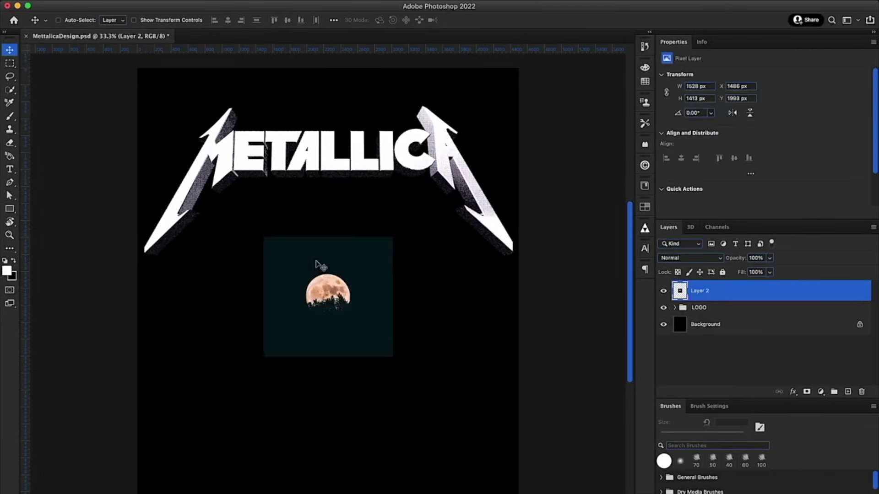
{"action": "left_click_drag", "start_coordinate": [254, 229], "coordinate": [31, 116]}
{"action": "key", "text": "Return"}
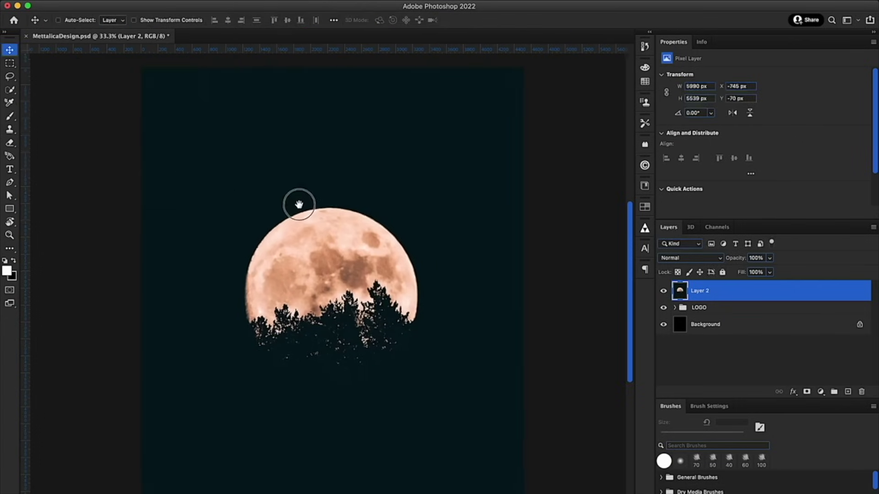
Desaturate the moon photo and stack its layer beneath the LOGO group.
{"action": "scroll", "coordinate": [228, 136], "scroll_direction": "down", "scroll_amount": 1}
{"action": "left_click", "coordinate": [110, 1]}
{"action": "mouse_move", "coordinate": [160, 21]}
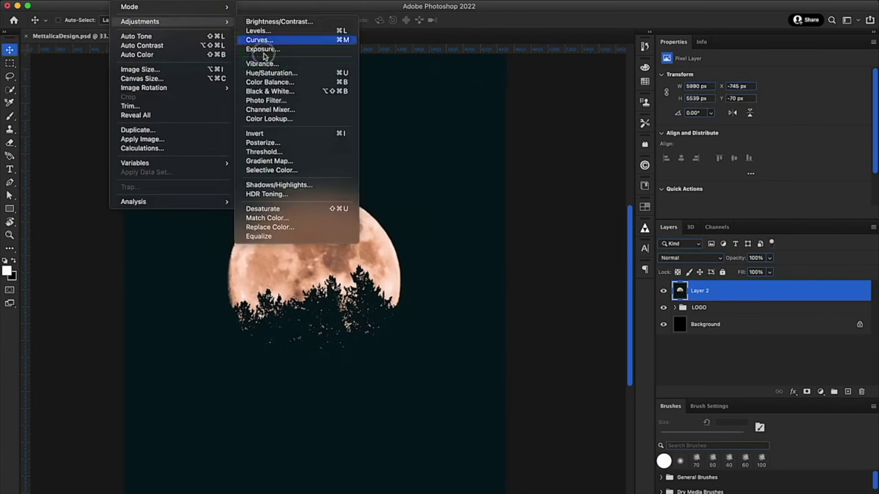
{"action": "left_click", "coordinate": [273, 211]}
{"action": "left_click_drag", "start_coordinate": [723, 298], "coordinate": [720, 321]}
Move the moon up beneath the METALLICA lettering and enlarge it to about 152 %.
{"action": "left_click_drag", "start_coordinate": [375, 290], "coordinate": [370, 264]}
{"action": "key", "text": "z"}
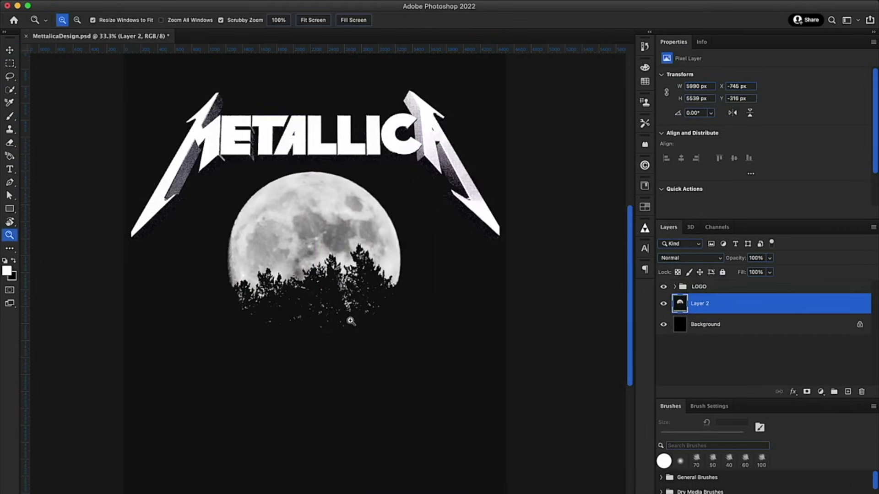
{"action": "left_click", "coordinate": [351, 322], "text": "alt"}
{"action": "key", "text": "super+t"}
{"action": "left_click_drag", "start_coordinate": [202, 170], "coordinate": [120, 131]}
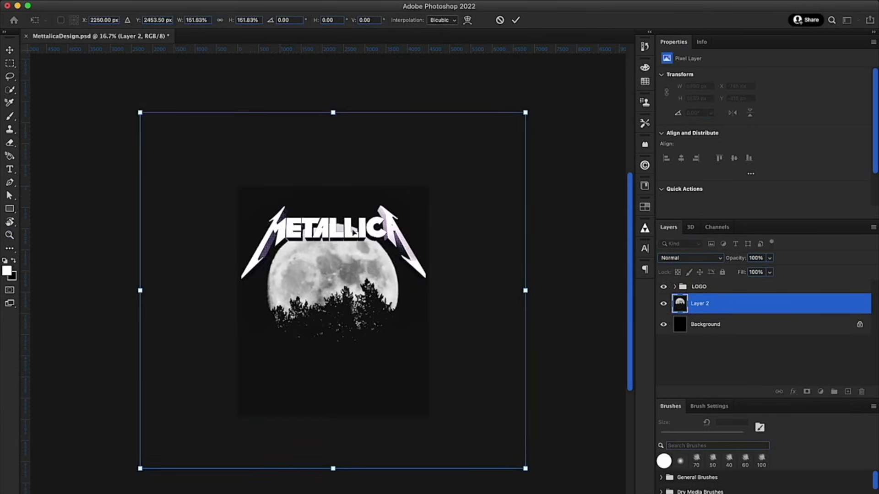
{"action": "key", "text": "Return"}
{"action": "left_click", "coordinate": [348, 264]}
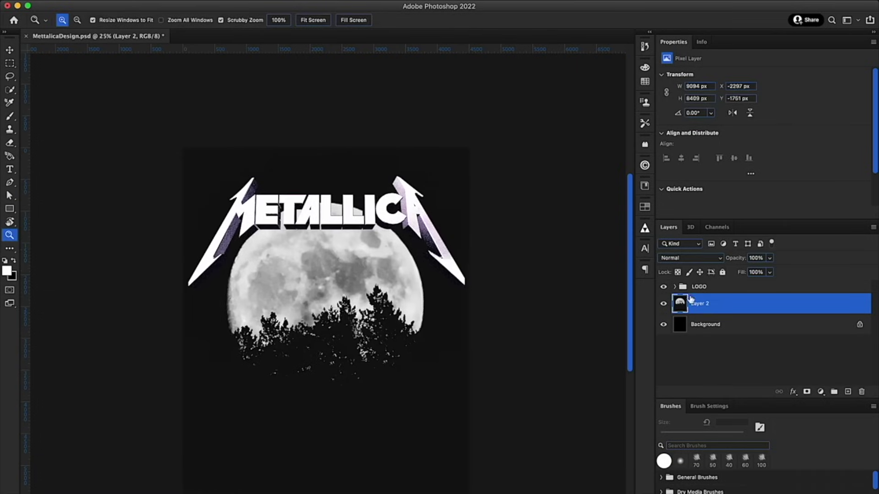
Hide the LOGO group and set the moon's Torn Edges filter to Image Balance 33 and Contrast 9 in the Filter Gallery.
{"action": "left_click", "coordinate": [662, 287]}
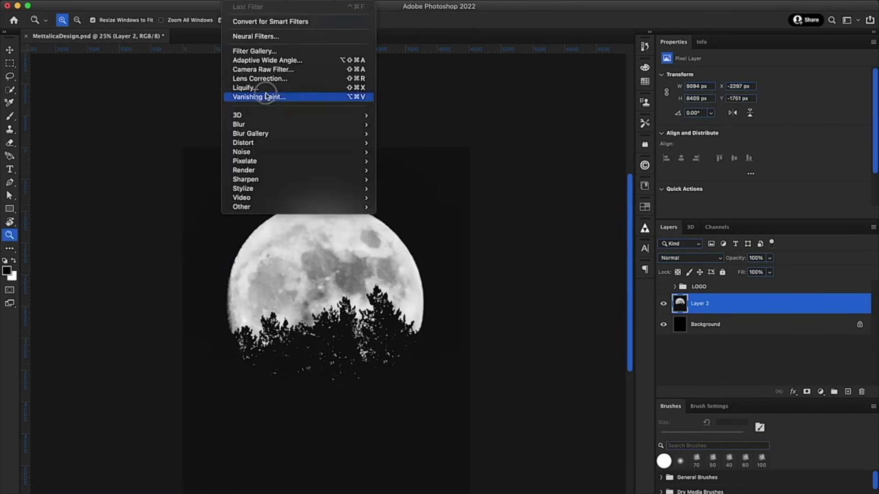
{"action": "left_click", "coordinate": [267, 52]}
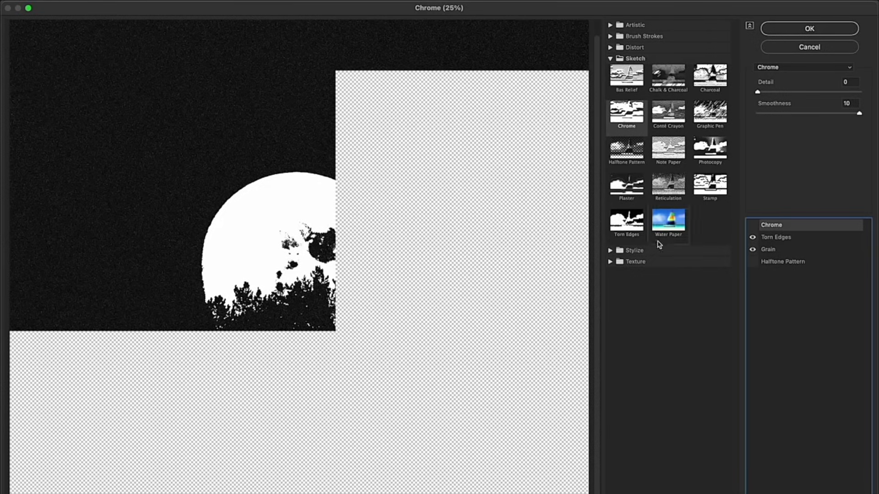
{"action": "left_click", "coordinate": [776, 237]}
{"action": "left_click", "coordinate": [800, 93]}
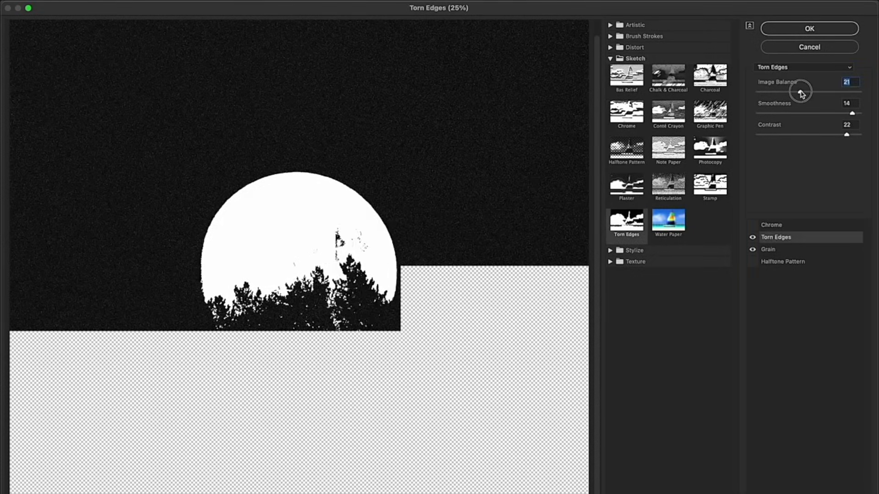
{"action": "left_click_drag", "start_coordinate": [800, 92], "coordinate": [826, 89]}
{"action": "left_click", "coordinate": [794, 134]}
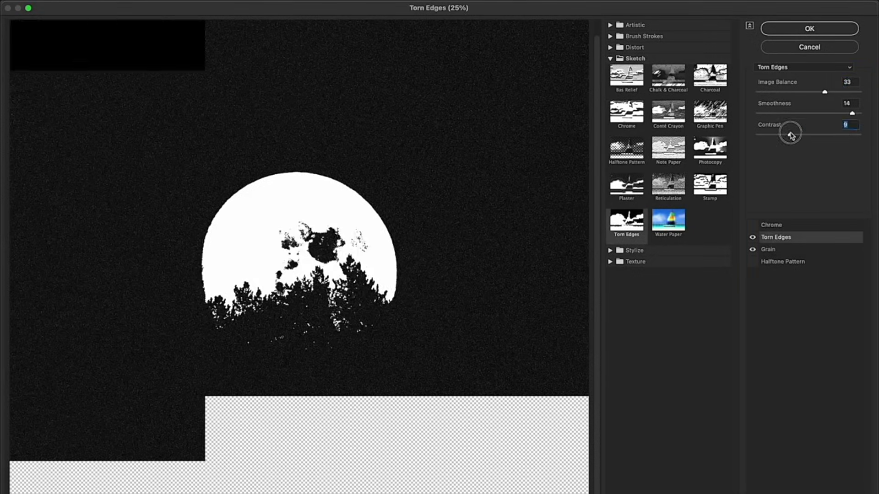
Set the moon's Grain filter to Intensity 60 and Contrast 77 in the Filter Gallery.
{"action": "left_click", "coordinate": [768, 249]}
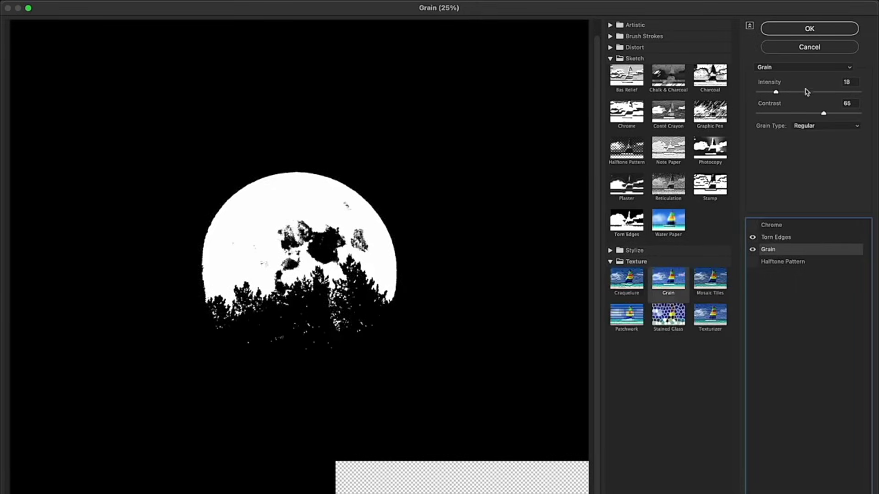
{"action": "left_click", "coordinate": [817, 92]}
{"action": "left_click_drag", "start_coordinate": [771, 92], "coordinate": [808, 93]}
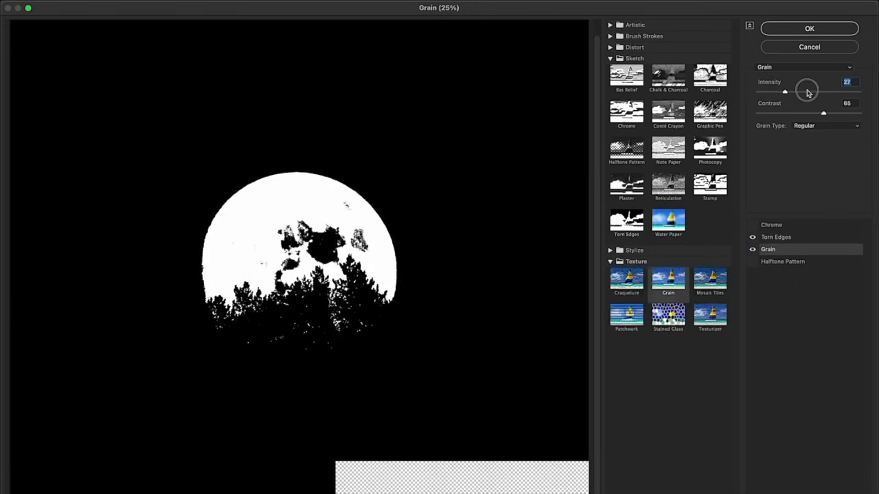
{"action": "left_click", "coordinate": [772, 114]}
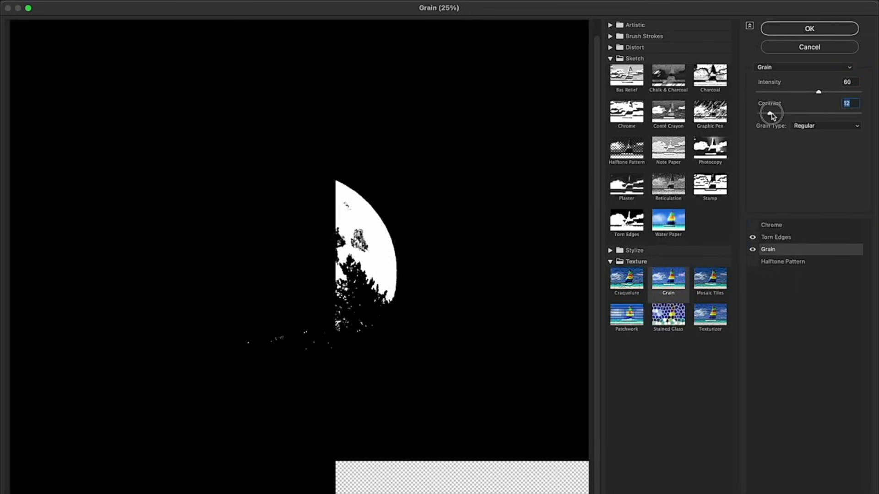
{"action": "left_click_drag", "start_coordinate": [859, 114], "coordinate": [820, 114]}
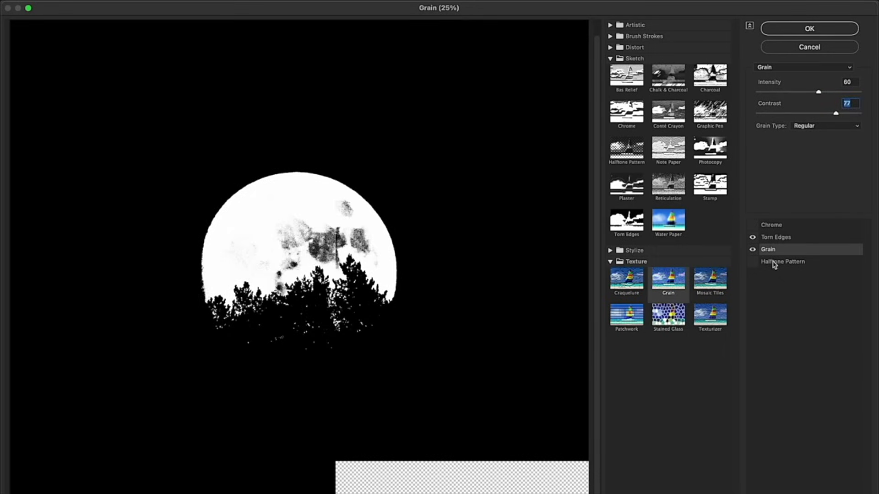
{"action": "mouse_move", "coordinate": [769, 250]}
{"action": "left_mouse_down"}
{"action": "mouse_move", "coordinate": [777, 233]}
{"action": "mouse_move", "coordinate": [777, 255]}
{"action": "left_mouse_up"}
Lower the Torn Edges filter's Contrast and Smoothness and apply the filter stack to the moon.
{"action": "left_click", "coordinate": [779, 238]}
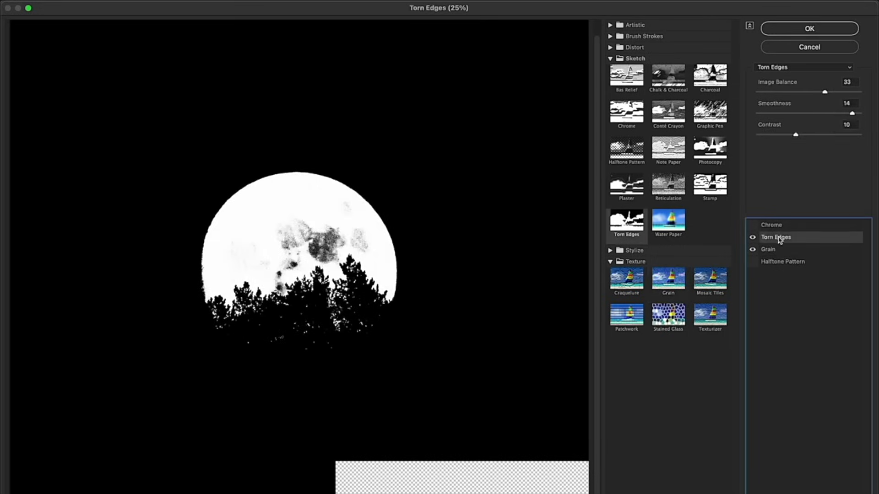
{"action": "left_click_drag", "start_coordinate": [797, 136], "coordinate": [768, 134]}
{"action": "left_click_drag", "start_coordinate": [851, 113], "coordinate": [818, 94]}
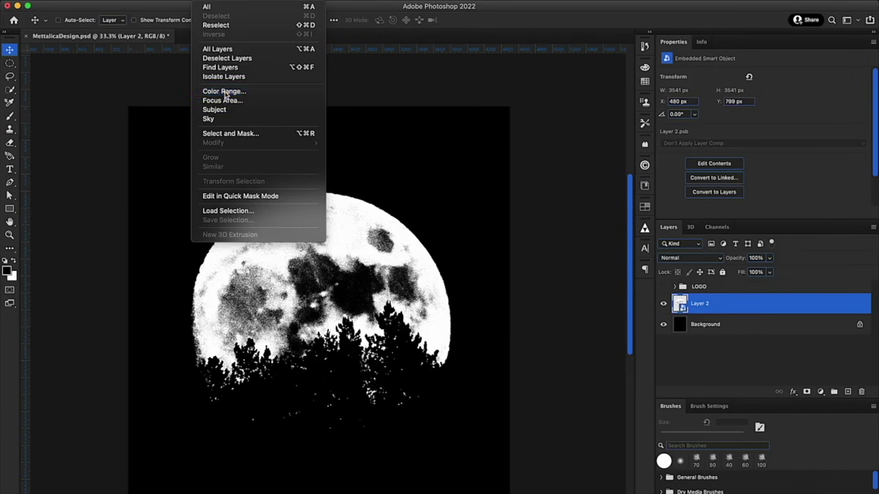
Select the moon's white areas with Color Range at Fuzziness 200, then rasterize Layer 2 and keep only those areas.
{"action": "left_click", "coordinate": [224, 91]}
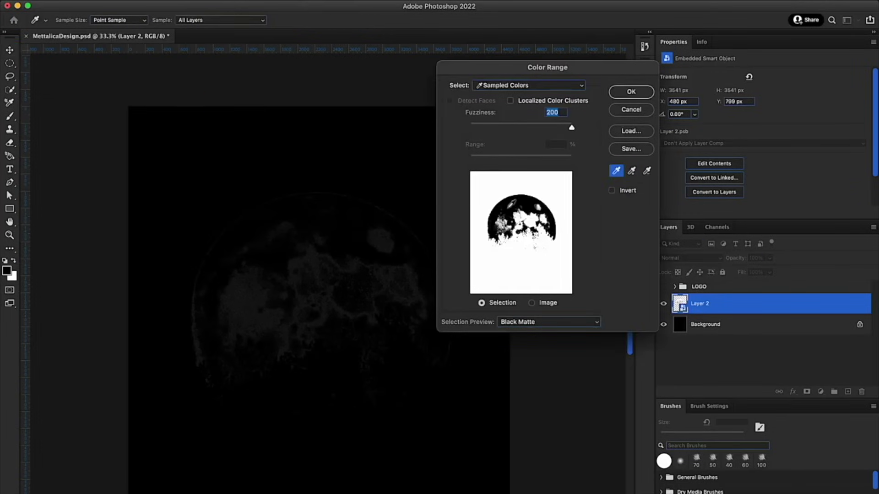
{"action": "left_click", "coordinate": [529, 202]}
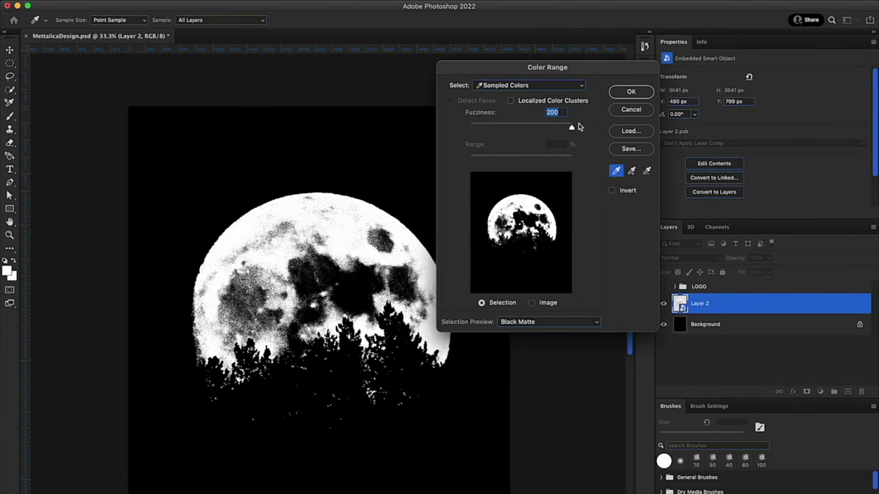
{"action": "left_click", "coordinate": [618, 93]}
{"action": "right_click", "coordinate": [751, 299]}
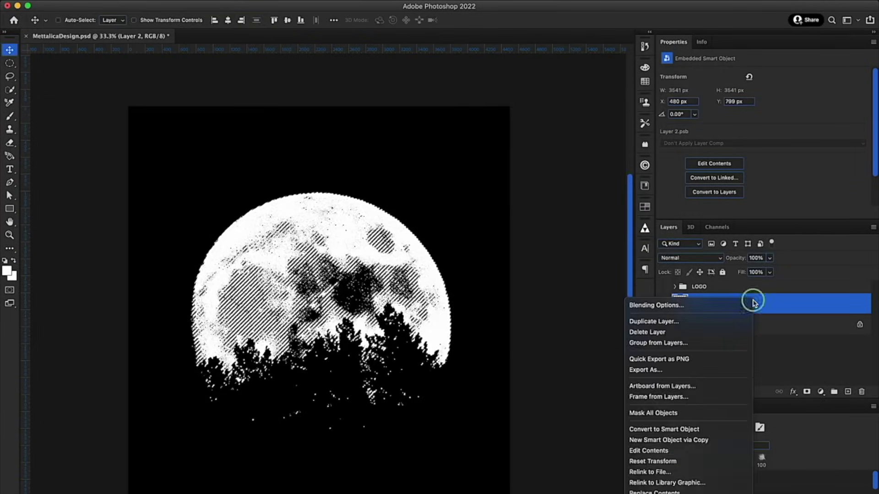
{"action": "scroll", "coordinate": [713, 340], "scroll_direction": "down", "scroll_amount": 3}
{"action": "left_click", "coordinate": [659, 243]}
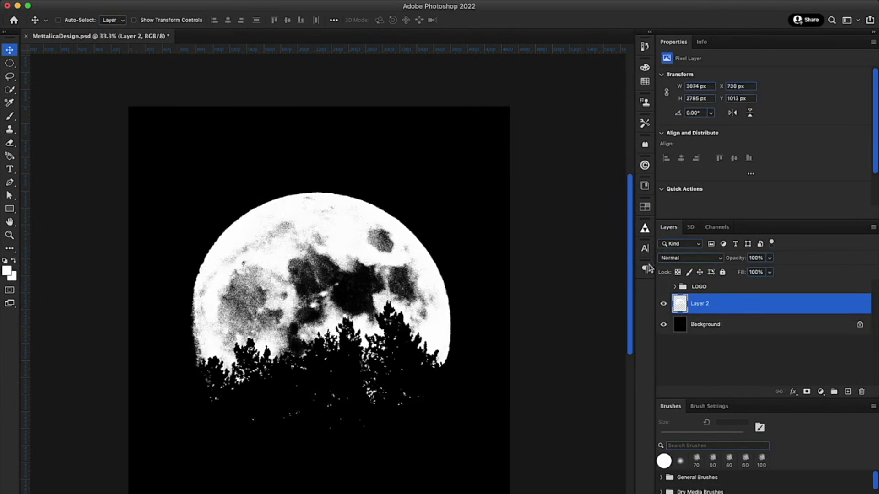
Show the LOGO group again and give the moon layer a dark indigo Color Overlay.
{"action": "left_click", "coordinate": [663, 287]}
{"action": "left_click", "coordinate": [794, 392]}
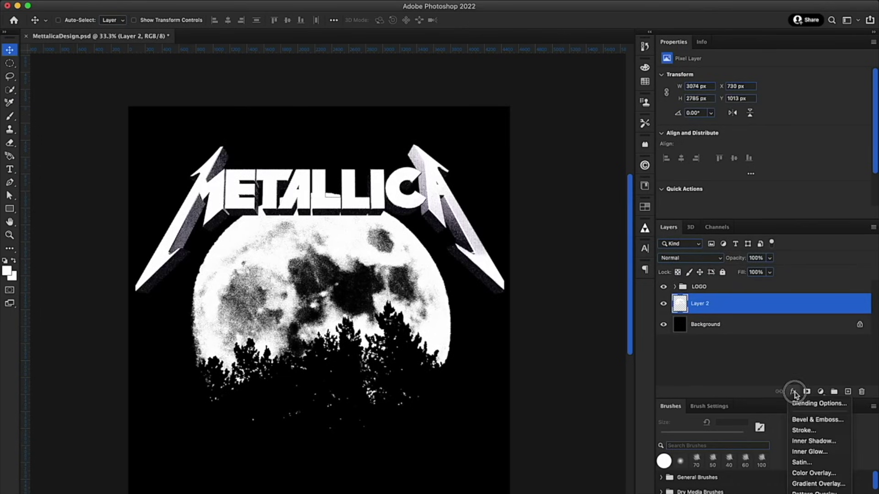
{"action": "left_click", "coordinate": [819, 473]}
{"action": "left_click", "coordinate": [717, 62]}
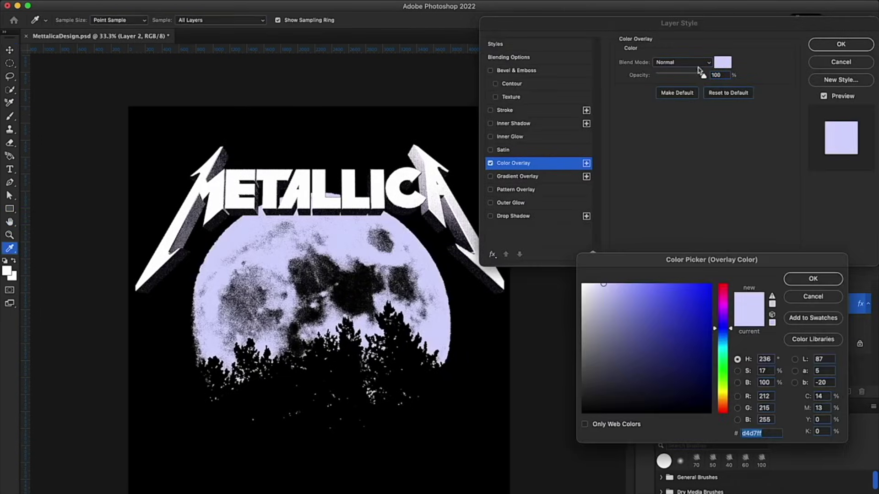
{"action": "mouse_move", "coordinate": [651, 359]}
{"action": "left_mouse_down"}
{"action": "mouse_move", "coordinate": [617, 368]}
{"action": "mouse_move", "coordinate": [646, 375]}
{"action": "left_mouse_up"}
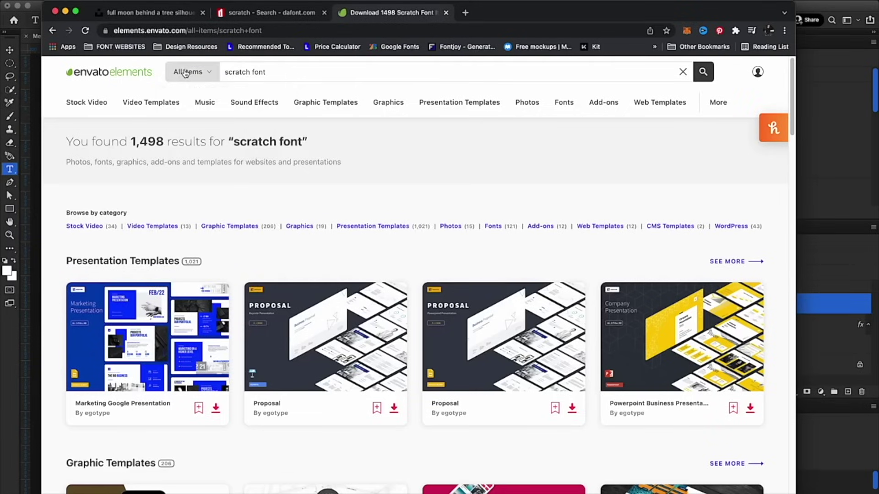
In the browser, restrict the Envato Elements search for "scratch font" to the Fonts category.
{"action": "left_click", "coordinate": [186, 73]}
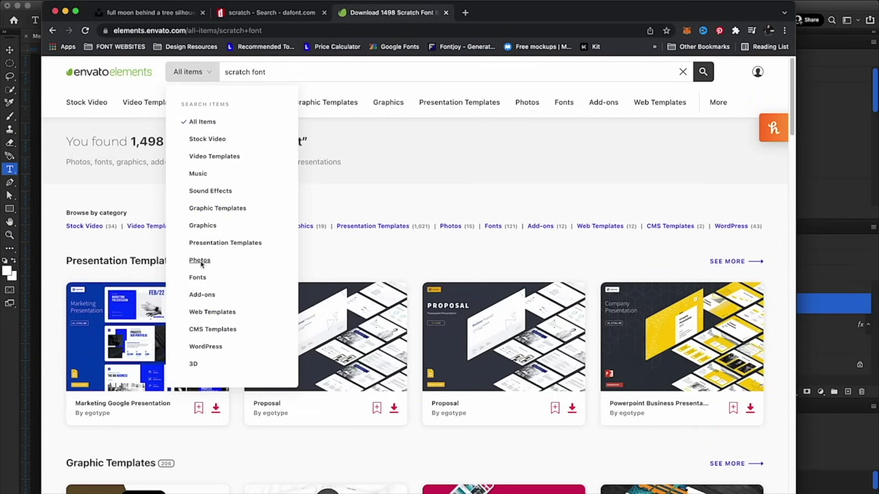
{"action": "left_click", "coordinate": [197, 278]}
{"action": "key", "text": "Return"}
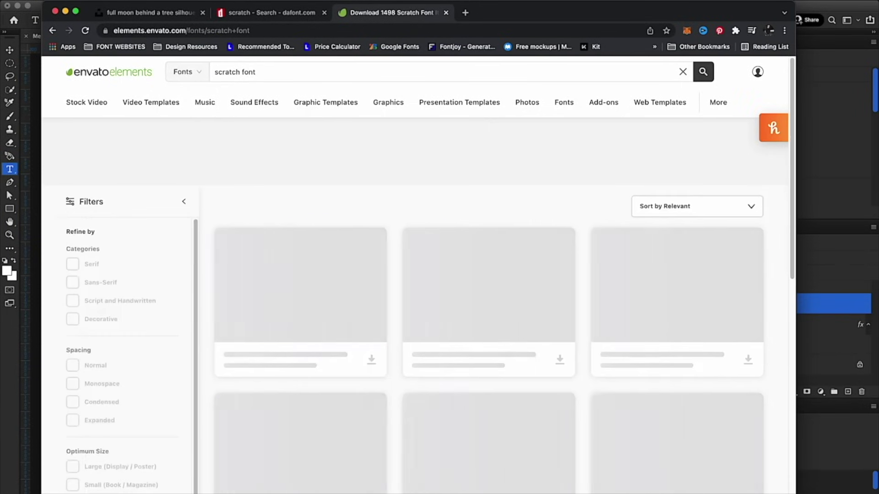
Download the Scratch handmade font by _midnightgrim, licensing it to the first recent project.
{"action": "scroll", "coordinate": [346, 195], "scroll_direction": "down", "scroll_amount": 1}
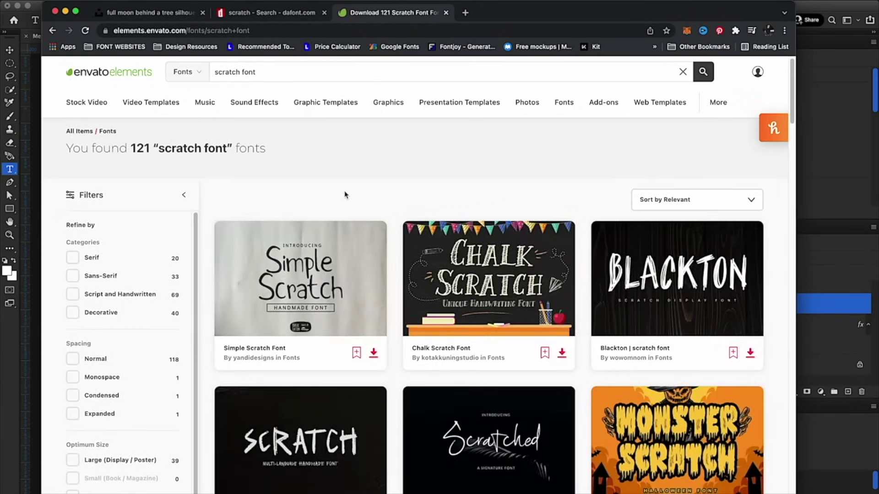
{"action": "scroll", "coordinate": [345, 193], "scroll_direction": "down", "scroll_amount": 5}
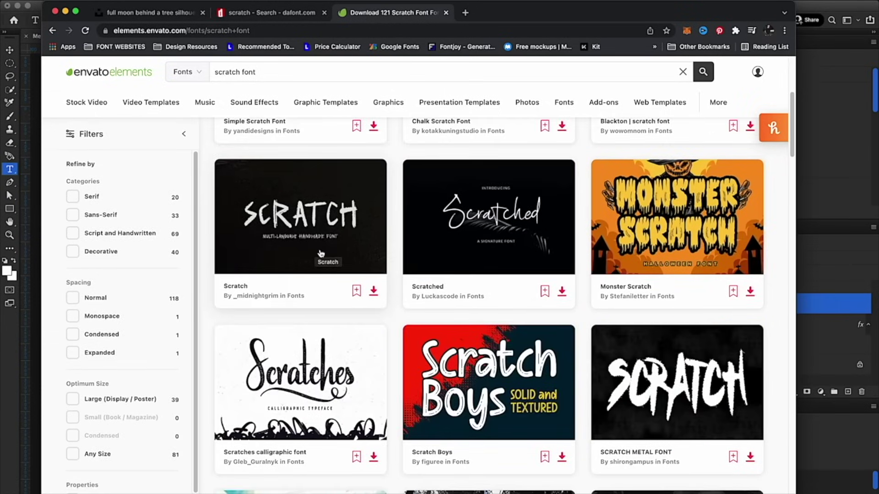
{"action": "left_click", "coordinate": [374, 290]}
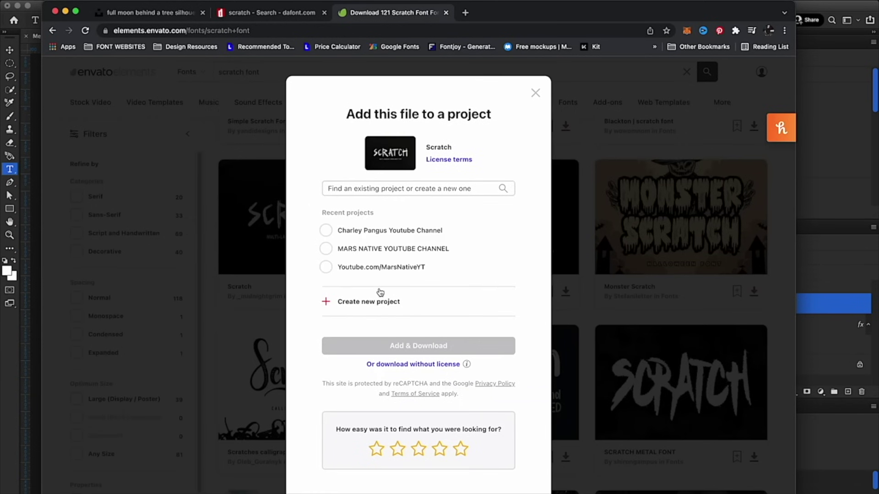
{"action": "left_click", "coordinate": [362, 236]}
{"action": "left_click", "coordinate": [390, 346]}
Look through the remaining scratch font results for other suitable typefaces.
{"action": "scroll", "coordinate": [387, 340], "scroll_direction": "down", "scroll_amount": 4}
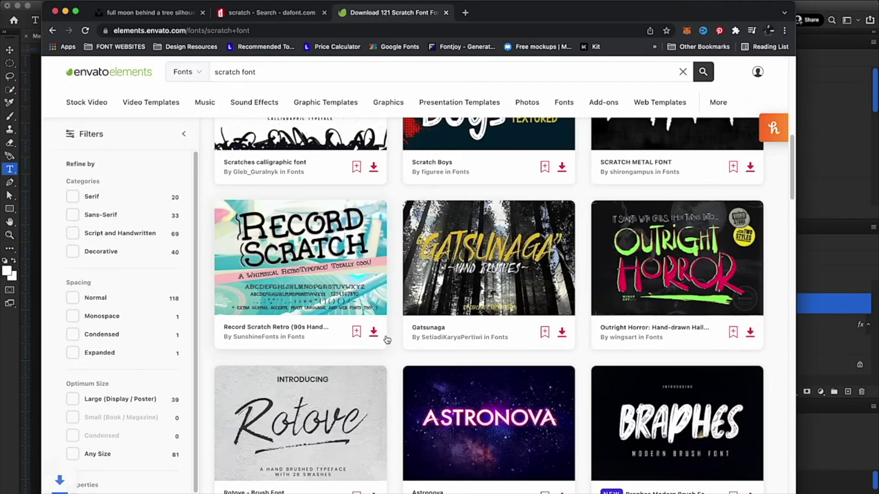
{"action": "scroll", "coordinate": [387, 339], "scroll_direction": "down", "scroll_amount": 6}
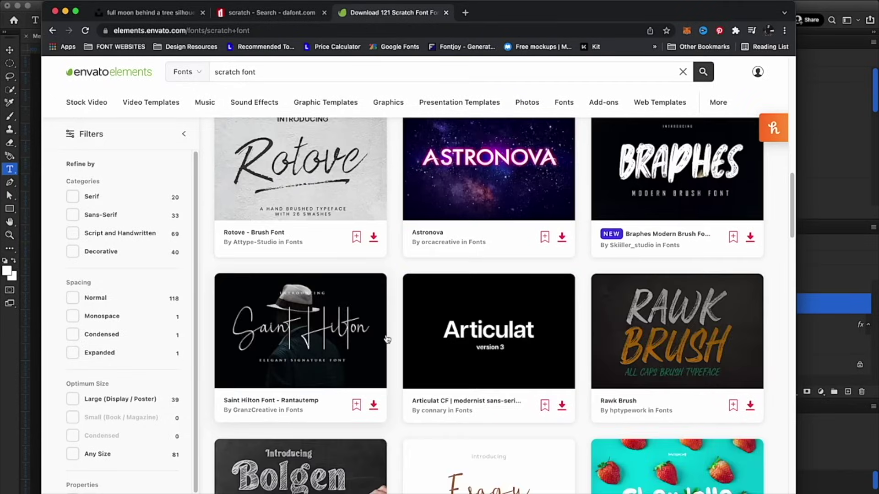
{"action": "scroll", "coordinate": [387, 339], "scroll_direction": "up", "scroll_amount": 5}
{"action": "scroll", "coordinate": [386, 339], "scroll_direction": "down", "scroll_amount": 6}
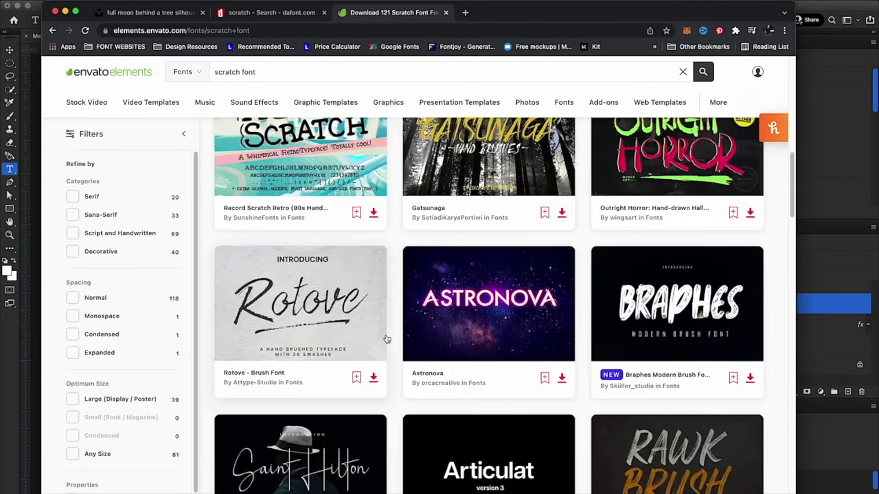
{"action": "scroll", "coordinate": [386, 339], "scroll_direction": "down", "scroll_amount": 6}
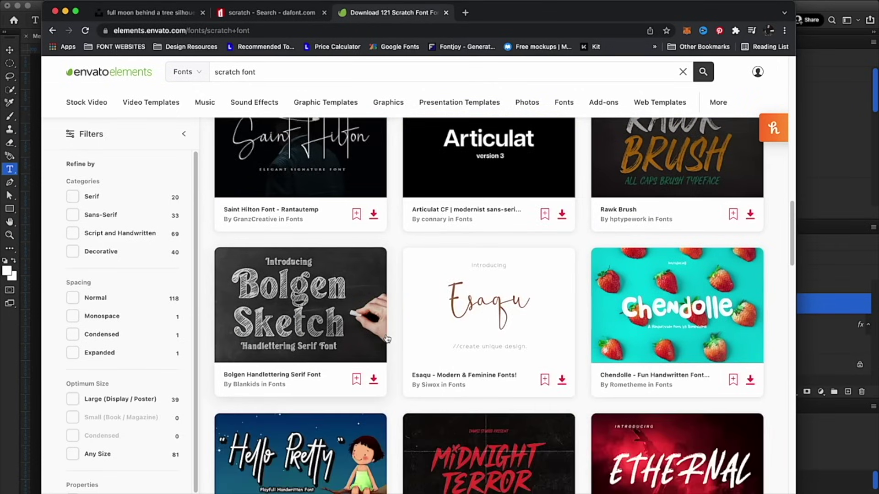
{"action": "scroll", "coordinate": [387, 339], "scroll_direction": "down", "scroll_amount": 4}
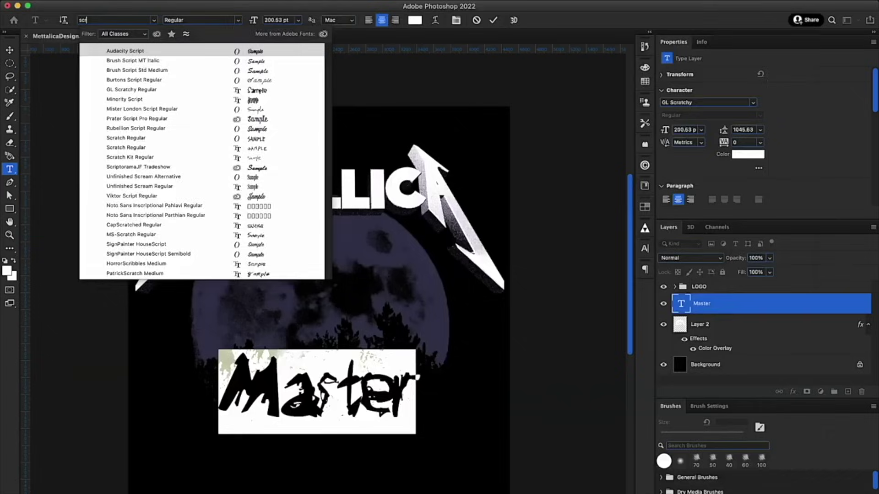
Back in Photoshop, set the Master text to the Scratch Regular font at 102 pt.
{"action": "type", "text": "atch"}
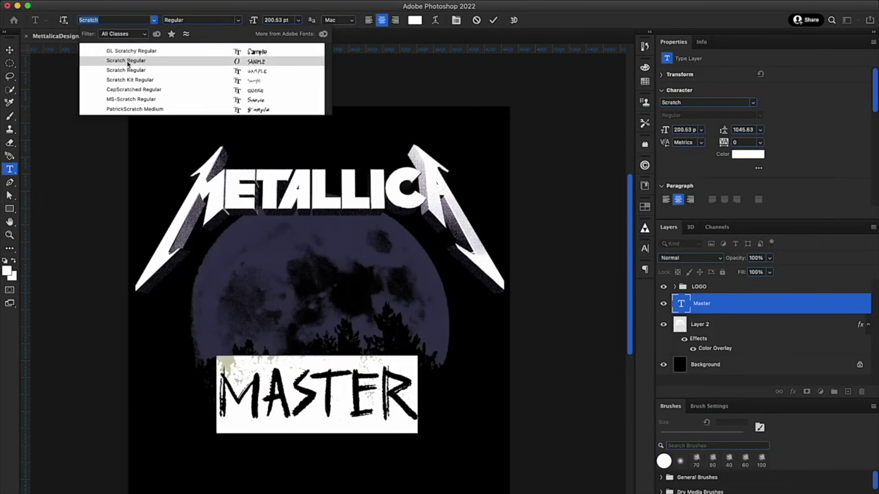
{"action": "left_click", "coordinate": [126, 61]}
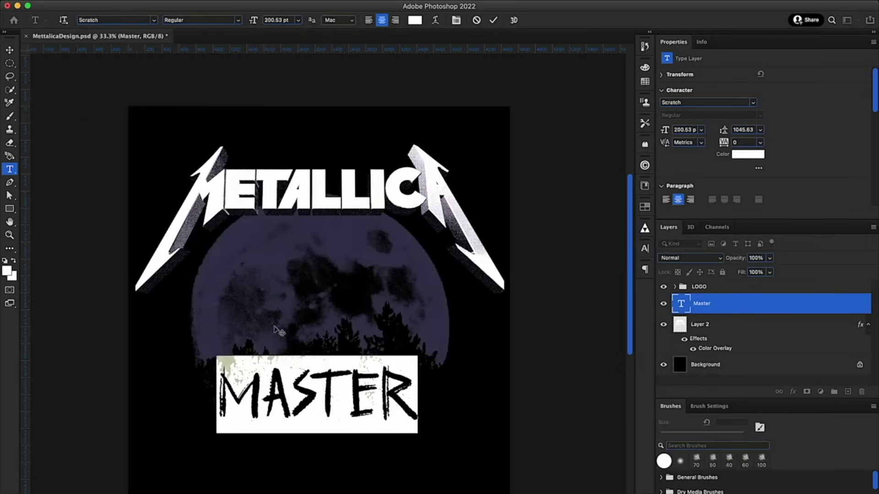
{"action": "left_click_drag", "start_coordinate": [249, 27], "coordinate": [202, 29]}
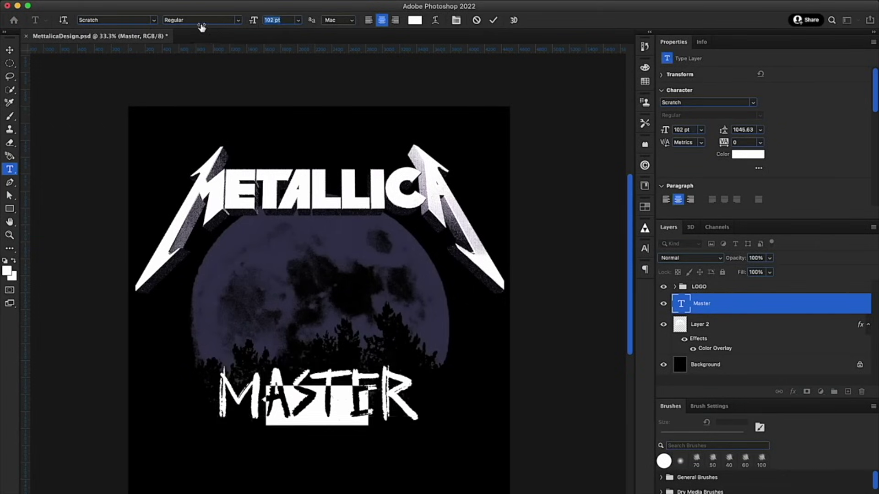
Move the MASTER text to the lower left beneath the moon and rotate it about 9° counterclockwise.
{"action": "left_click", "coordinate": [9, 50]}
{"action": "left_click_drag", "start_coordinate": [300, 347], "coordinate": [226, 354]}
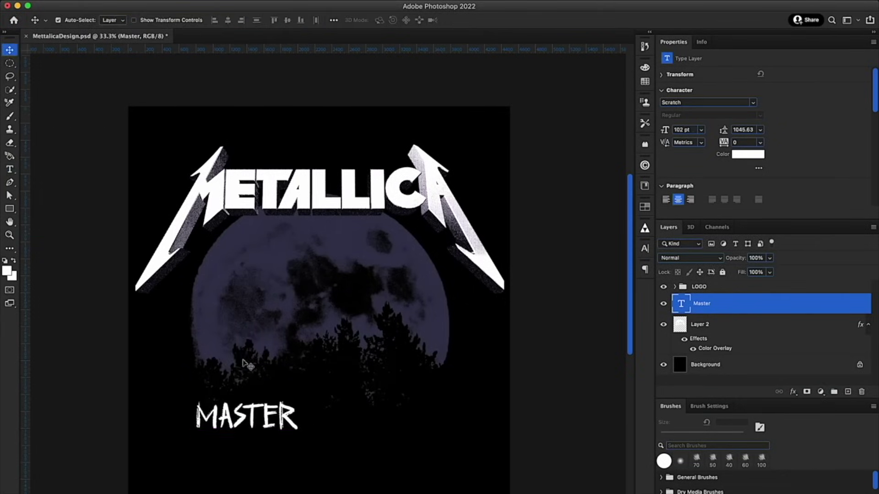
{"action": "key", "text": "ctrl+t"}
{"action": "left_click_drag", "start_coordinate": [306, 406], "coordinate": [297, 395]}
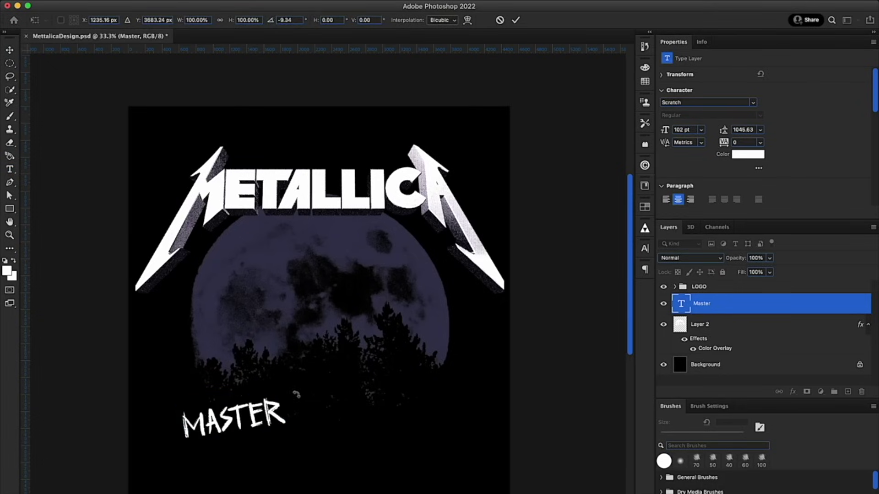
{"action": "key", "text": "Return"}
Duplicate the MASTER text to its lower right and rotate the copy clockwise so it slopes slightly downward.
{"action": "left_click_drag", "start_coordinate": [195, 416], "coordinate": [262, 428]}
{"action": "key", "text": "ctrl+t"}
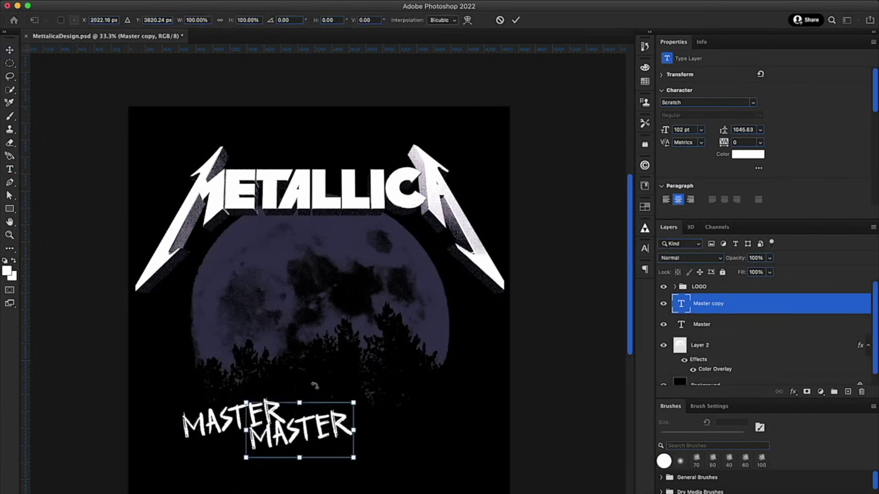
{"action": "left_click_drag", "start_coordinate": [315, 386], "coordinate": [325, 391]}
{"action": "key", "text": "Return"}
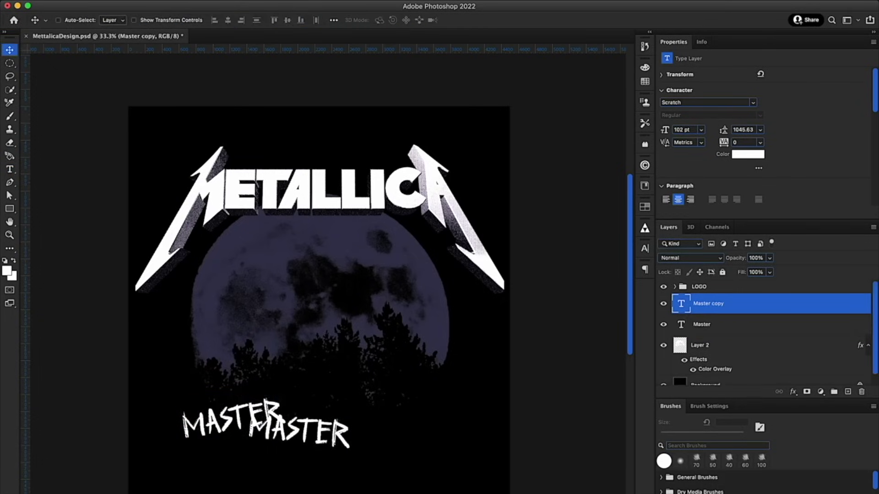
Replace the copied text with OF and lower it slightly beneath the end of MASTER.
{"action": "key", "text": "t"}
{"action": "double_click", "coordinate": [299, 440]}
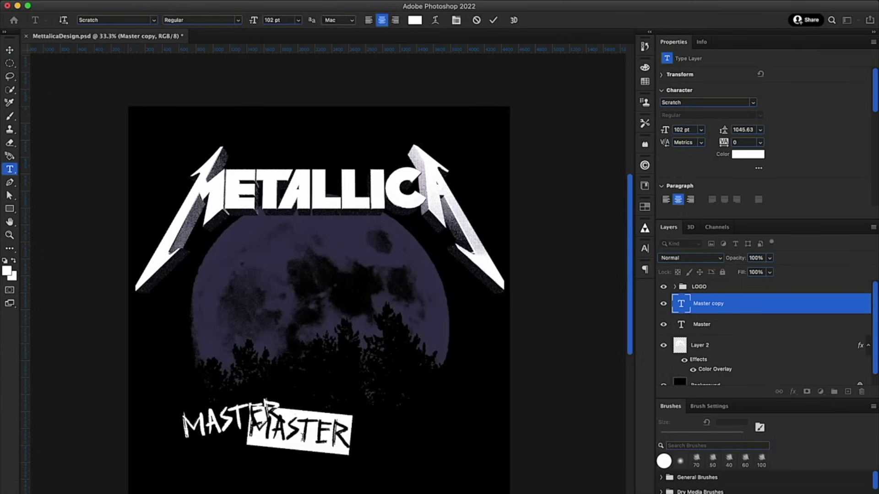
{"action": "type", "text": "OF"}
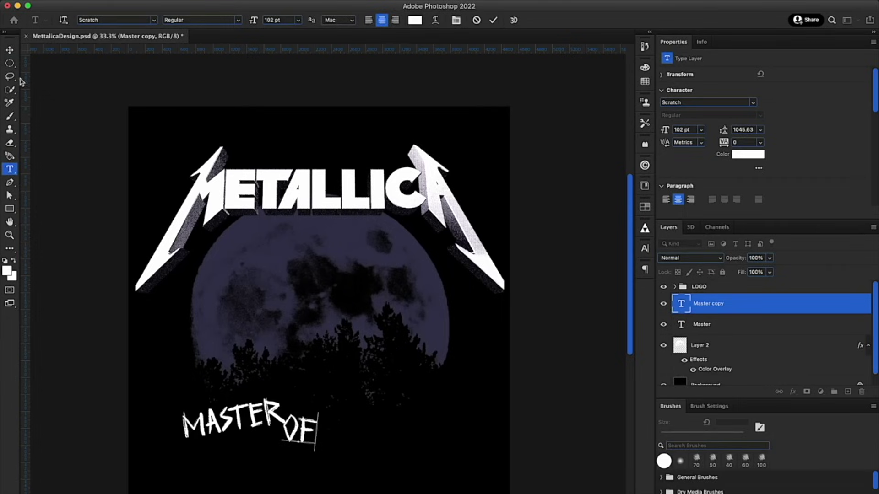
{"action": "left_click", "coordinate": [14, 53]}
{"action": "left_click_drag", "start_coordinate": [262, 356], "coordinate": [264, 384]}
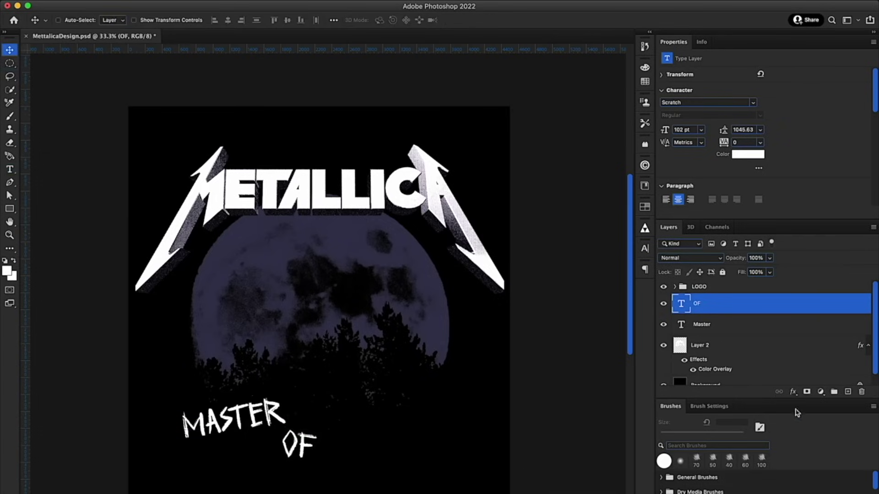
Duplicate the MASTER text to its right and replace the copy's wording with PUPPUTS.
{"action": "left_click", "coordinate": [731, 331]}
{"action": "left_click_drag", "start_coordinate": [177, 411], "coordinate": [316, 405], "text": "alt"}
{"action": "key", "text": "t"}
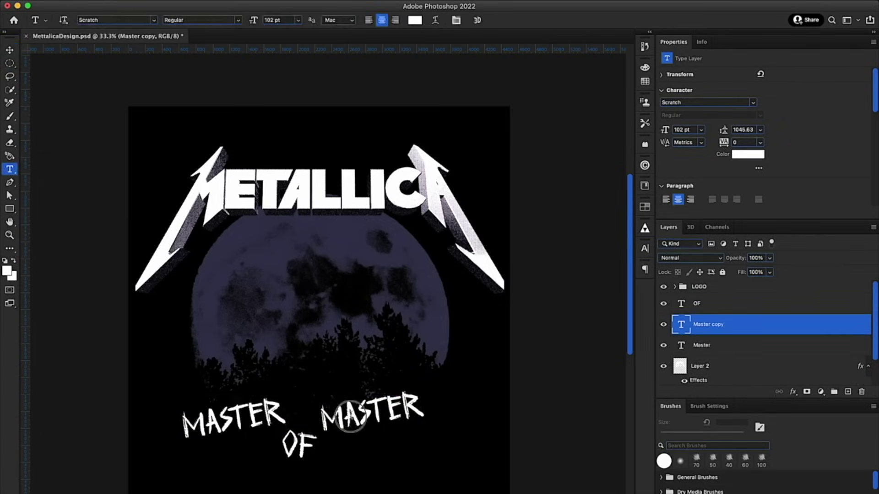
{"action": "double_click", "coordinate": [351, 417]}
{"action": "type", "text": "P"}
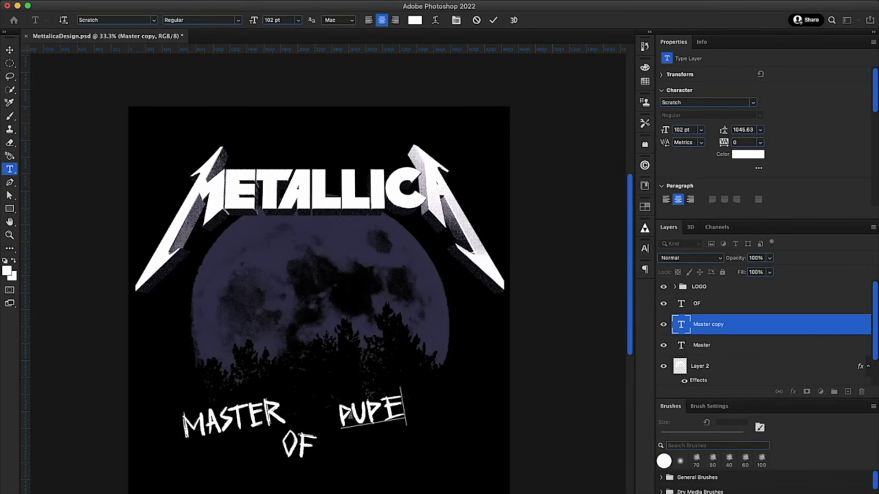
{"action": "type", "text": "UPPUT"}
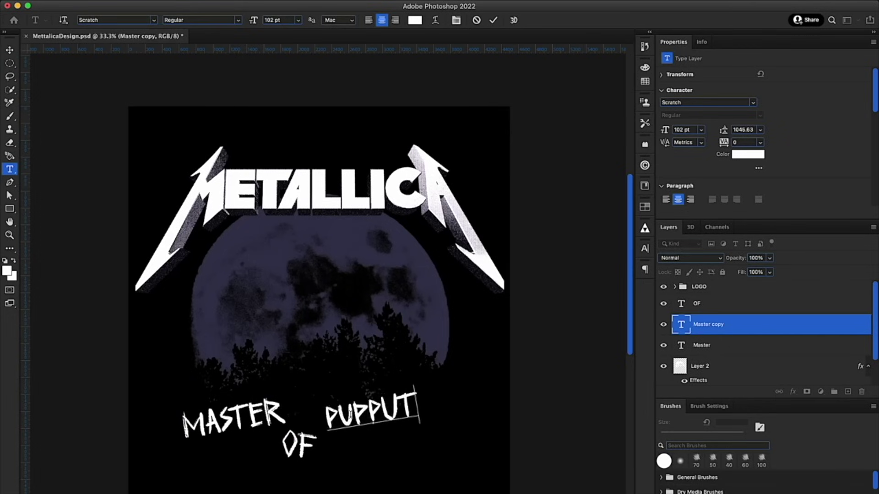
{"action": "type", "text": "S"}
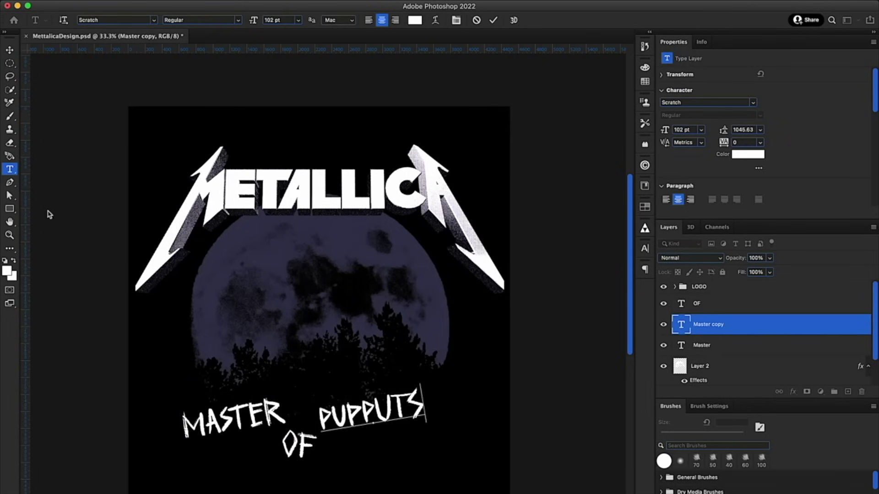
{"action": "left_click", "coordinate": [17, 53]}
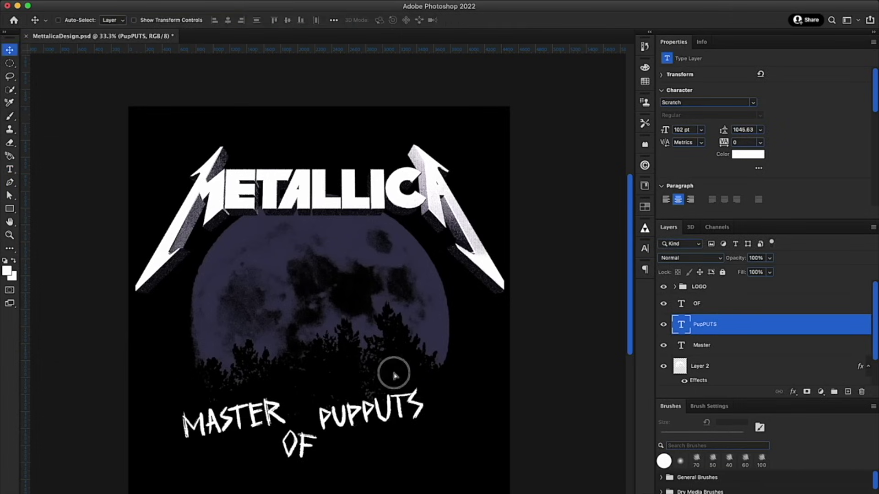
Shift PUPPUTS slightly beside OF, rotate MASTER very slightly counterclockwise, and place it just above and before OF.
{"action": "mouse_move", "coordinate": [395, 375]}
{"action": "left_mouse_down"}
{"action": "mouse_move", "coordinate": [402, 392]}
{"action": "mouse_move", "coordinate": [392, 369]}
{"action": "mouse_move", "coordinate": [402, 373]}
{"action": "left_mouse_up"}
{"action": "left_click", "coordinate": [769, 344]}
{"action": "key", "text": "ctrl+t"}
{"action": "left_click_drag", "start_coordinate": [255, 343], "coordinate": [236, 340]}
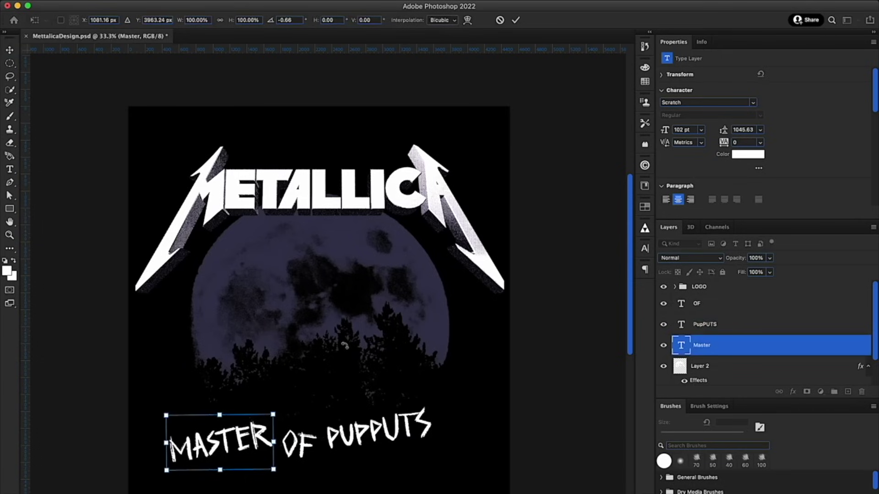
{"action": "key", "text": "Return"}
{"action": "left_click_drag", "start_coordinate": [334, 378], "coordinate": [362, 359]}
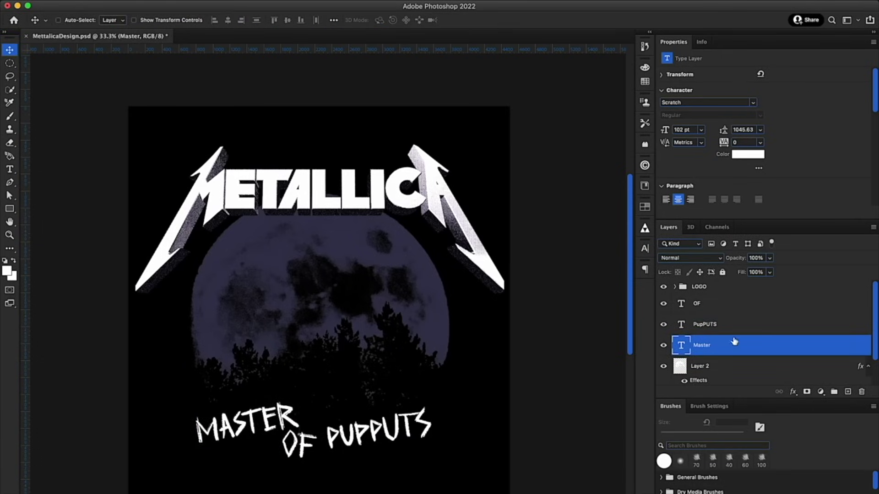
Reposition PUPPUTS, OF and MASTER so the phrase forms a tight arch beneath the trees, and fine-tune the rotation.
{"action": "key", "text": "alt+bracketright"}
{"action": "mouse_move", "coordinate": [494, 388]}
{"action": "left_mouse_down"}
{"action": "mouse_move", "coordinate": [486, 405]}
{"action": "mouse_move", "coordinate": [492, 378]}
{"action": "mouse_move", "coordinate": [479, 364]}
{"action": "mouse_move", "coordinate": [487, 375]}
{"action": "left_mouse_up"}
{"action": "key", "text": "alt+bracketright"}
{"action": "left_click_drag", "start_coordinate": [297, 439], "coordinate": [320, 414]}
{"action": "key", "text": "alt+bracketleft"}
{"action": "left_click_drag", "start_coordinate": [398, 380], "coordinate": [418, 369]}
{"action": "key", "text": "alt+bracketright"}
{"action": "key", "text": "ctrl+t"}
{"action": "left_click_drag", "start_coordinate": [343, 388], "coordinate": [337, 394]}
Rasterize the scratch lettering and lasso letters of MASTER to offset them onto their own layer.
{"action": "right_click", "coordinate": [666, 345]}
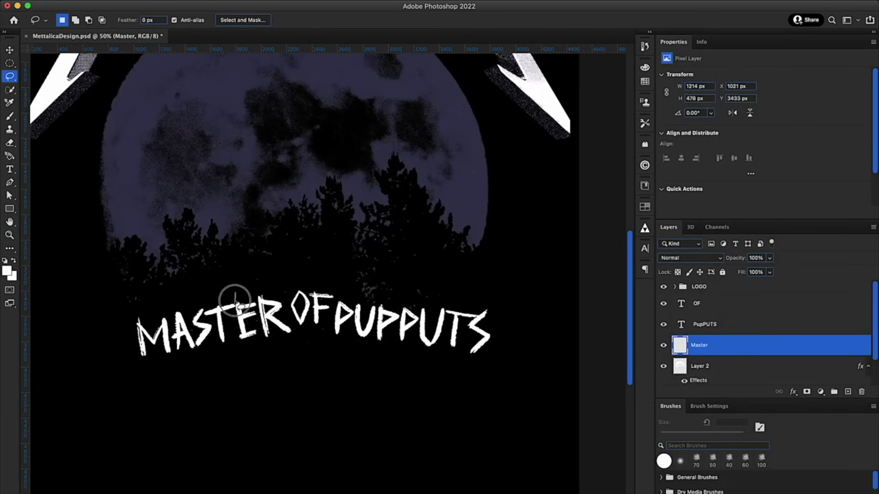
{"action": "left_click_drag", "start_coordinate": [285, 274], "coordinate": [287, 238]}
{"action": "key", "text": "Return"}
{"action": "left_click", "coordinate": [717, 364], "text": "shift"}
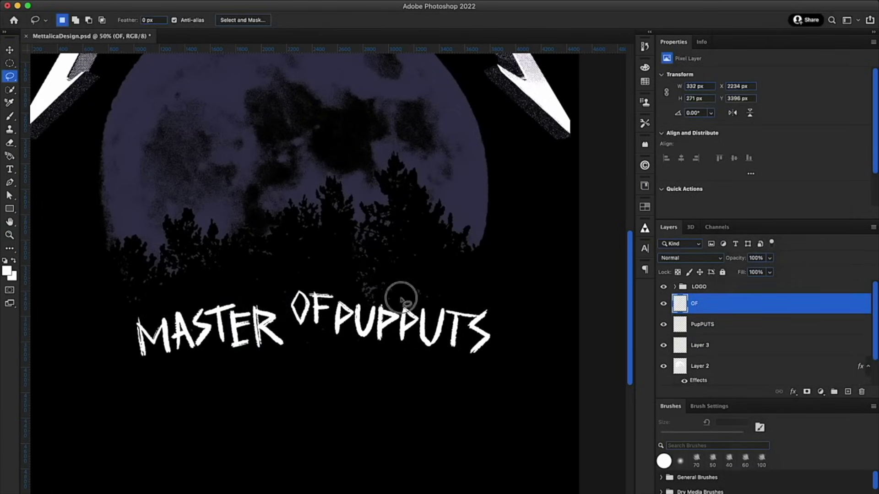
{"action": "left_click_drag", "start_coordinate": [402, 296], "coordinate": [399, 302]}
{"action": "left_click", "coordinate": [728, 329]}
{"action": "key", "text": "ctrl+j"}
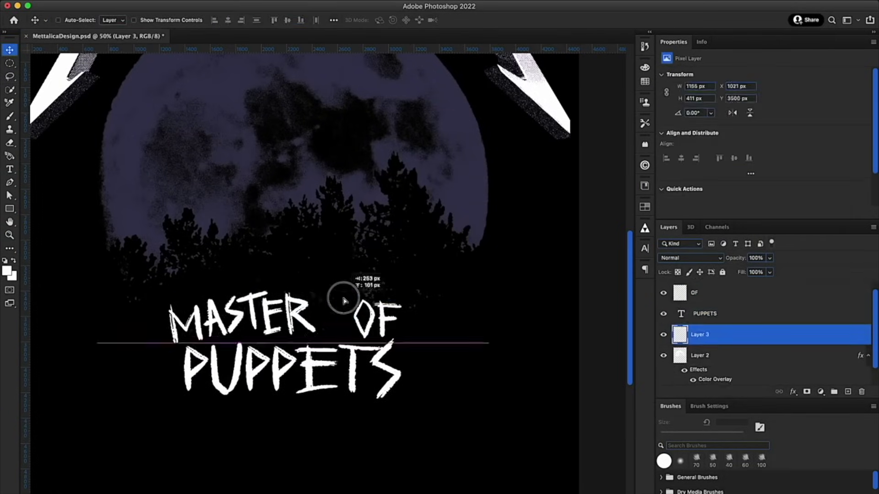
Stack MASTER OF above the enlarged PUPPETS text, shift PUPPETS to the right, and rasterize it.
{"action": "left_click_drag", "start_coordinate": [343, 297], "coordinate": [304, 320]}
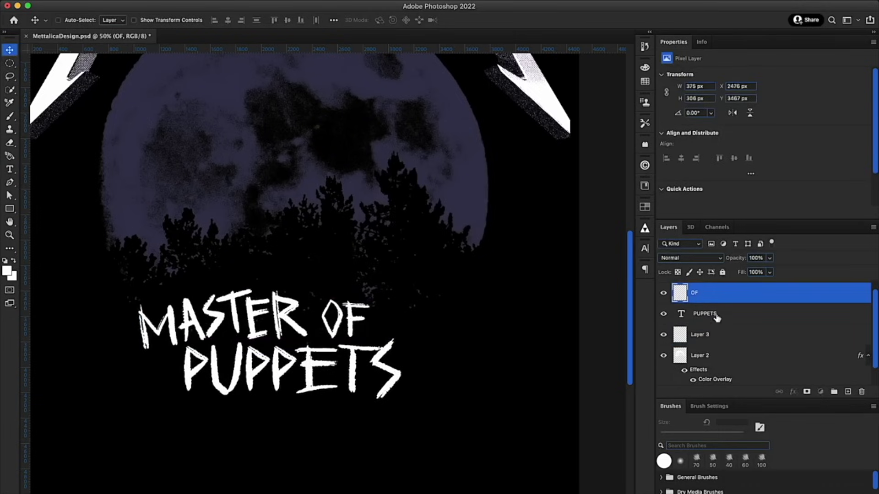
{"action": "left_click", "coordinate": [716, 314]}
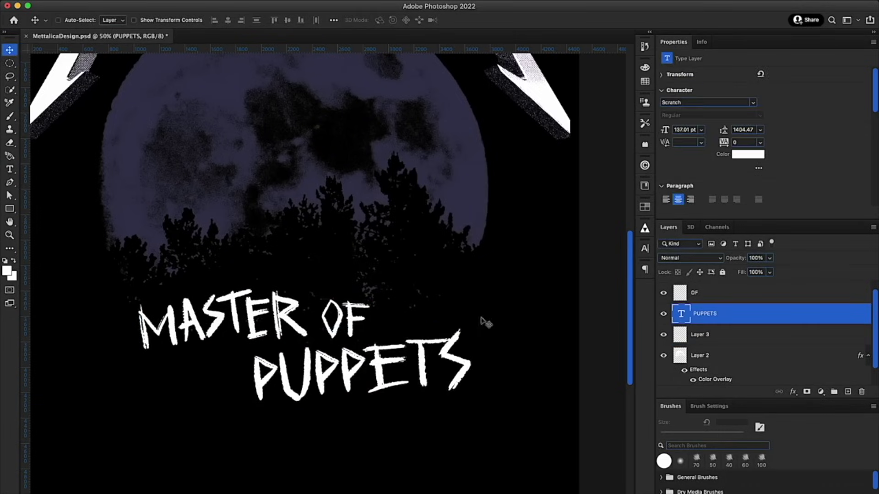
{"action": "right_click", "coordinate": [705, 314]}
{"action": "left_click", "coordinate": [681, 210]}
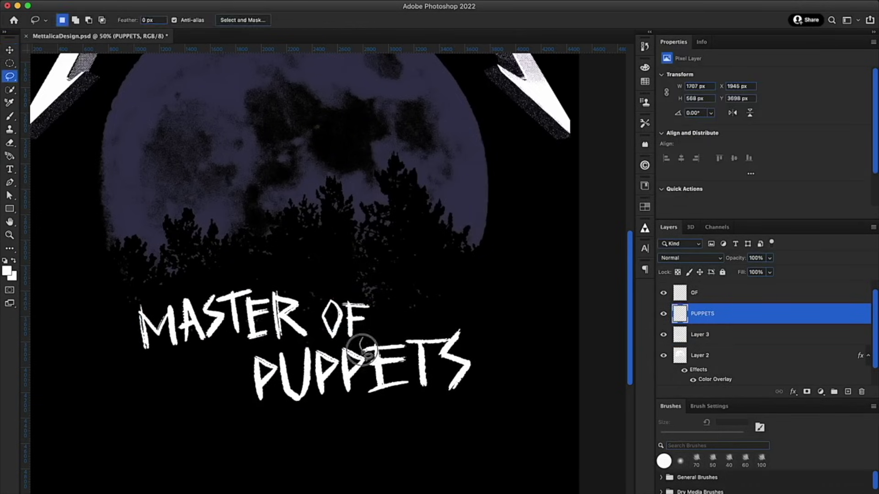
Lasso and offset letters within MASTER and PUPPETS for a staggered look, and merge the lettering into one layer named MOP.
{"action": "left_click_drag", "start_coordinate": [143, 298], "coordinate": [168, 365]}
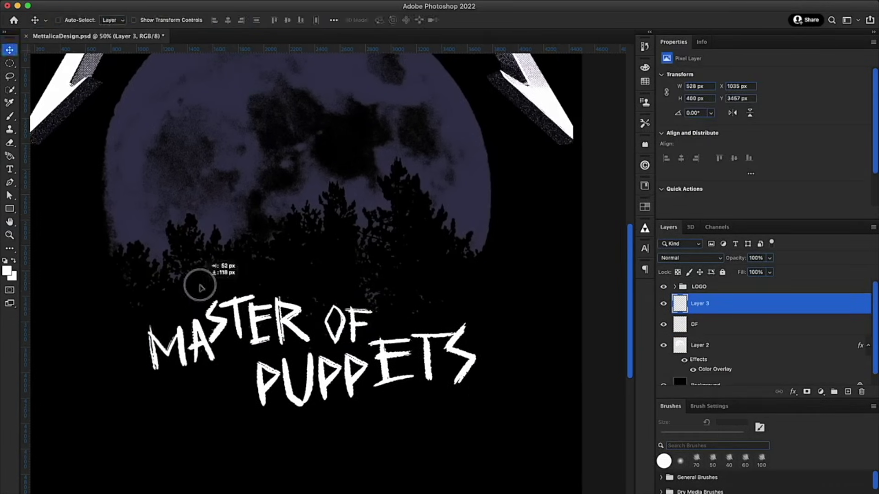
{"action": "right_click", "coordinate": [705, 303]}
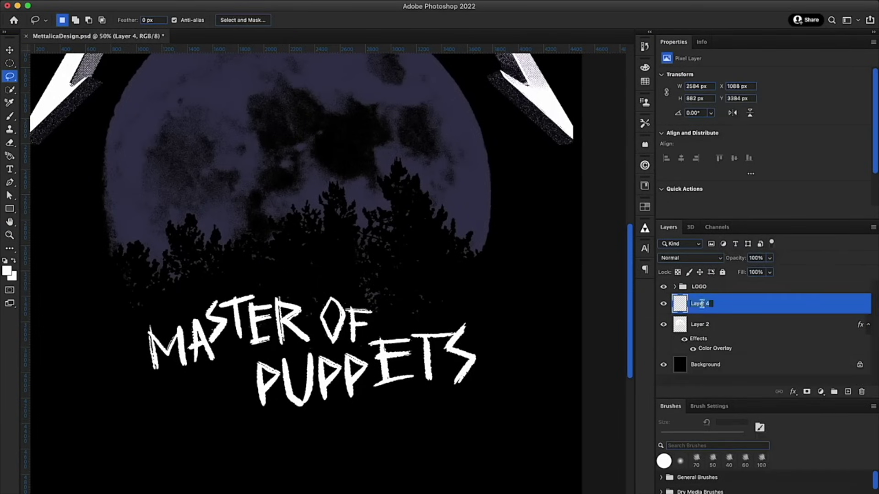
{"action": "left_click_drag", "start_coordinate": [431, 295], "coordinate": [437, 287]}
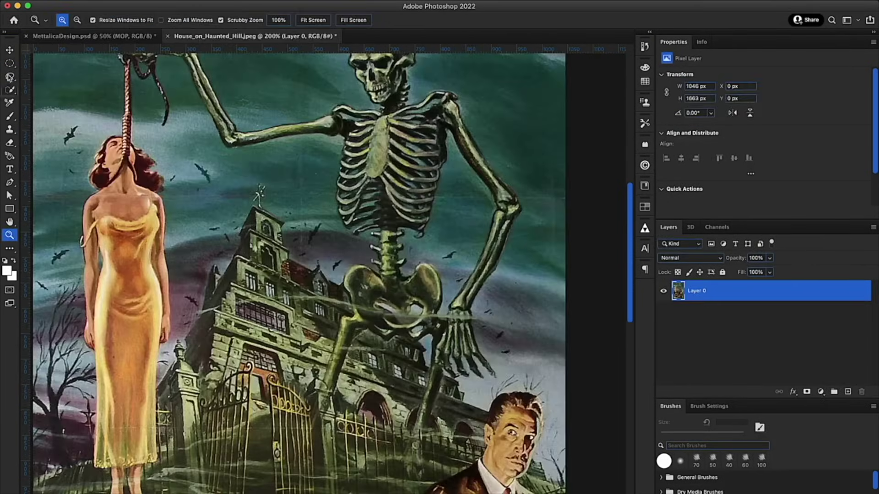
In House_on_Haunted_Hill.jpeg, erase a thin outline along the skeleton's lowered arm and fingers with 5 px and 3 px eraser sizes.
{"action": "left_click_drag", "start_coordinate": [10, 76], "coordinate": [22, 85]}
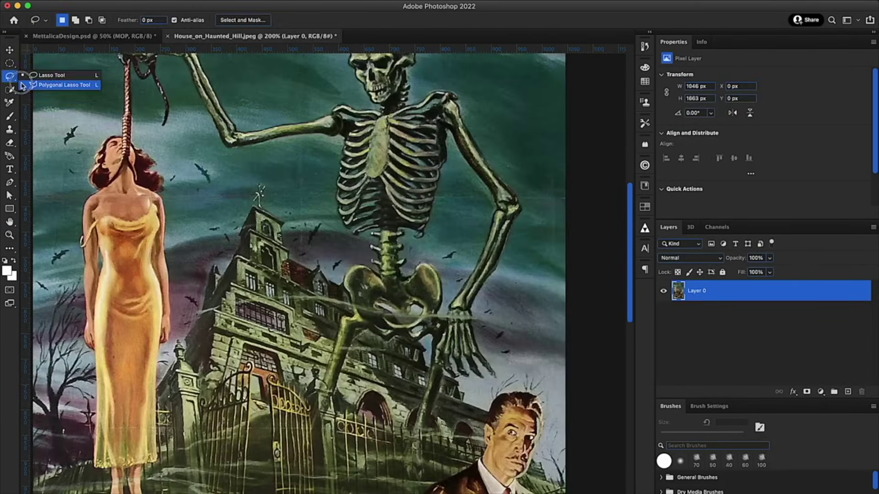
{"action": "left_click", "coordinate": [22, 85]}
{"action": "mouse_move", "coordinate": [513, 143]}
{"action": "left_mouse_down"}
{"action": "mouse_move", "coordinate": [440, 181]}
{"action": "mouse_move", "coordinate": [400, 150]}
{"action": "left_mouse_up"}
{"action": "key", "text": "z"}
{"action": "left_click", "coordinate": [338, 139]}
{"action": "key", "text": "e"}
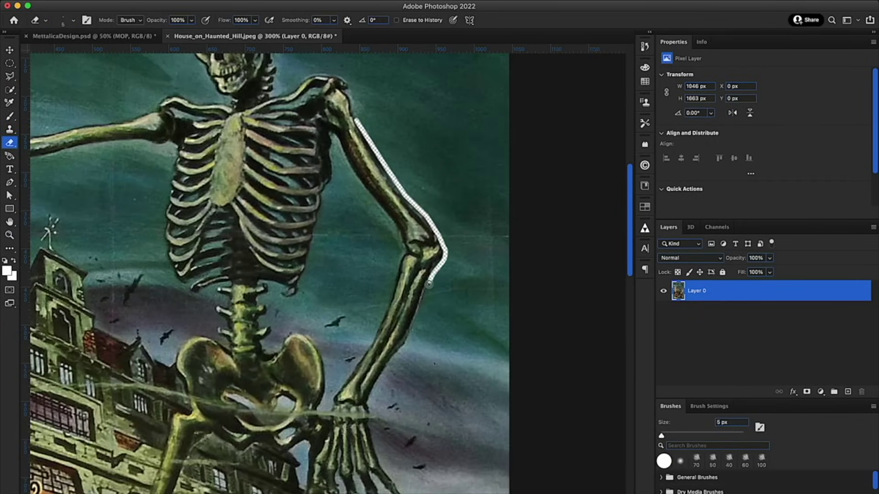
{"action": "scroll", "coordinate": [270, 270], "scroll_direction": "down", "scroll_amount": 4}
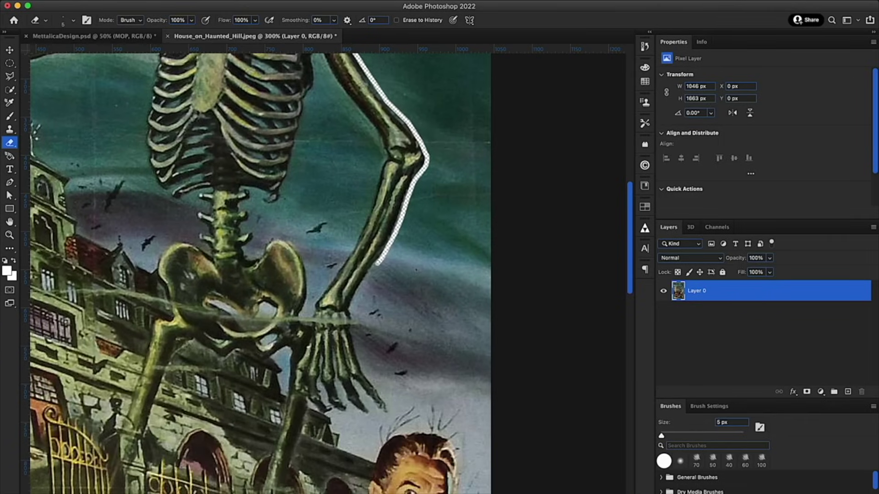
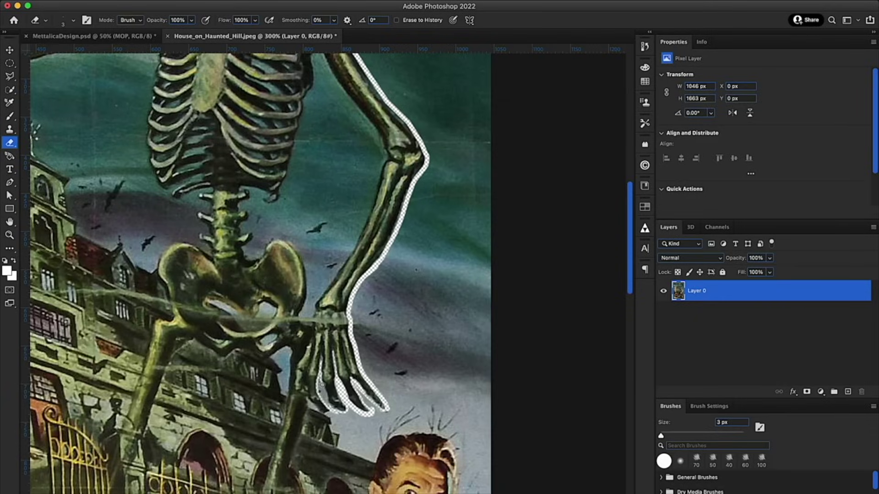
{"action": "key", "text": "c"}
{"action": "left_click_drag", "start_coordinate": [328, 155], "coordinate": [328, 296]}
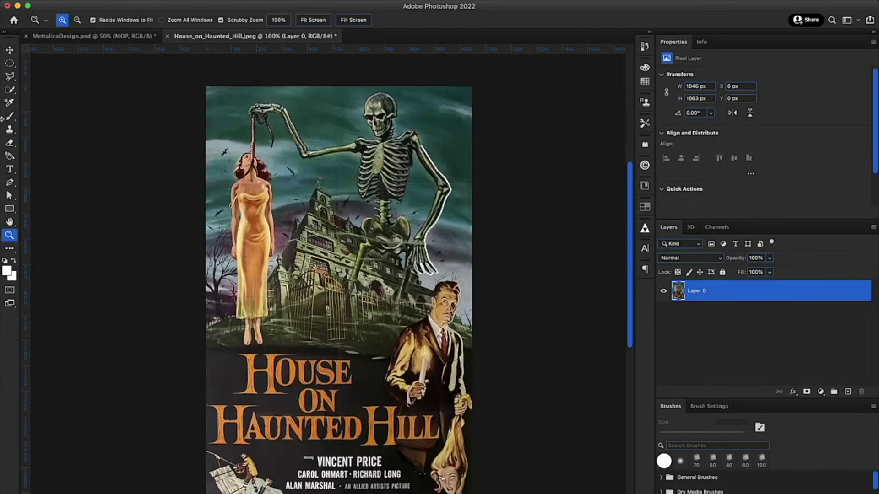
Lasso loosely around the skeleton, woman and house, and remove the rest of the poster.
{"action": "left_click", "coordinate": [10, 63]}
{"action": "left_click", "coordinate": [10, 76]}
{"action": "left_click", "coordinate": [53, 74]}
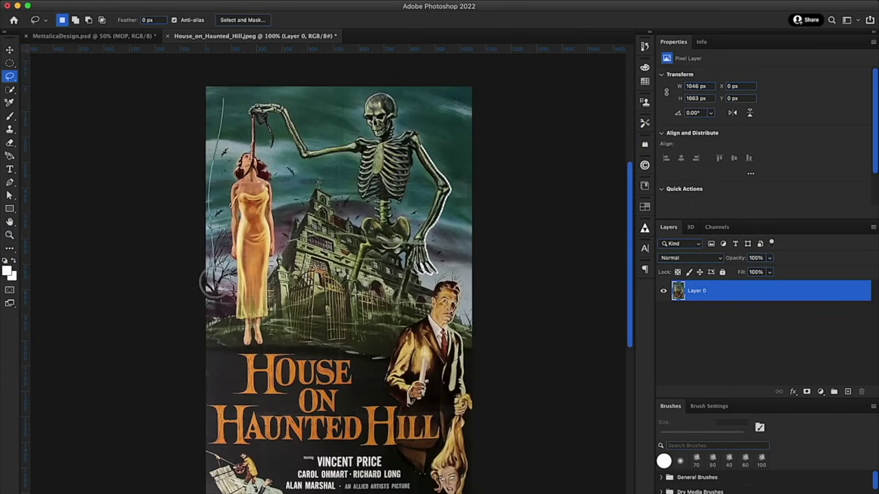
{"action": "mouse_move", "coordinate": [216, 283]}
{"action": "left_mouse_down"}
{"action": "mouse_move", "coordinate": [285, 346]}
{"action": "mouse_move", "coordinate": [324, 301]}
{"action": "mouse_move", "coordinate": [400, 318]}
{"action": "mouse_move", "coordinate": [454, 266]}
{"action": "mouse_move", "coordinate": [474, 150]}
{"action": "mouse_move", "coordinate": [210, 75]}
{"action": "left_mouse_up"}
{"action": "key", "text": "Delete"}
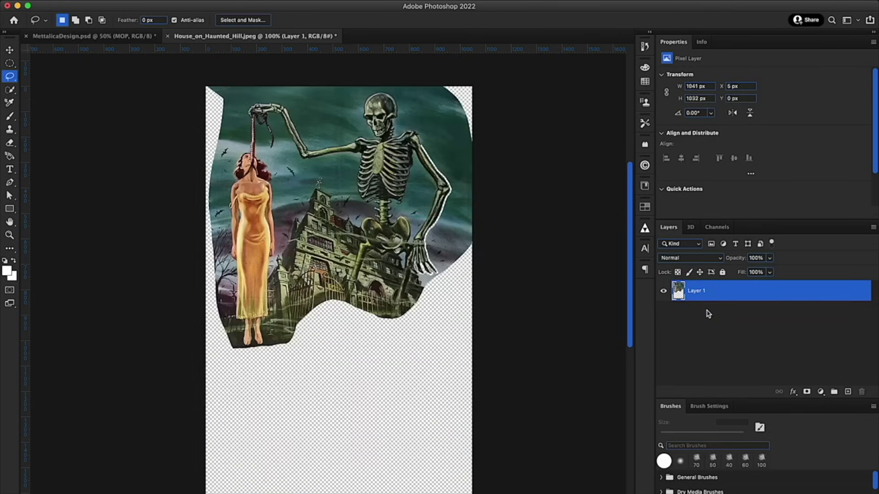
Lasso and delete the hanging woman and her surroundings, excluding the rope from the selection so it stays in the skeleton's hand.
{"action": "key", "text": "z"}
{"action": "mouse_move", "coordinate": [338, 206]}
{"action": "left_mouse_down"}
{"action": "mouse_move", "coordinate": [353, 182]}
{"action": "mouse_move", "coordinate": [348, 220]}
{"action": "mouse_move", "coordinate": [339, 216]}
{"action": "left_mouse_up"}
{"action": "key", "text": "l"}
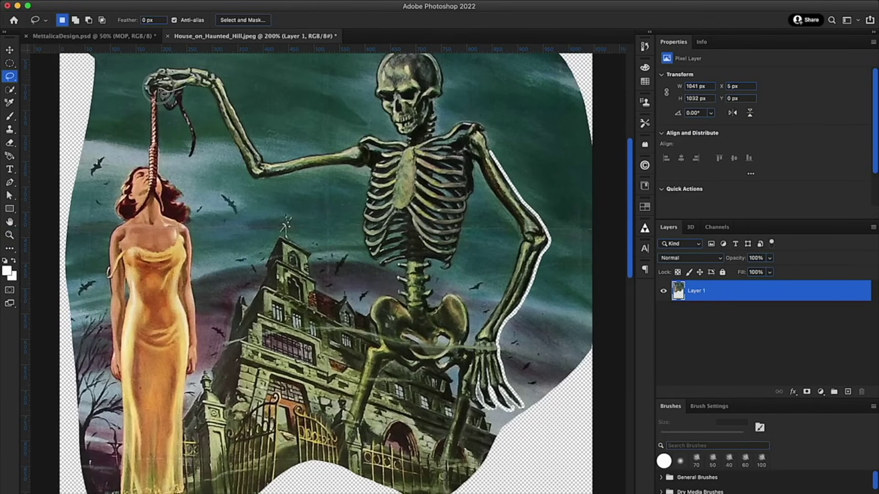
{"action": "mouse_move", "coordinate": [152, 91]}
{"action": "left_mouse_down"}
{"action": "mouse_move", "coordinate": [87, 97]}
{"action": "mouse_move", "coordinate": [92, 353]}
{"action": "left_mouse_up"}
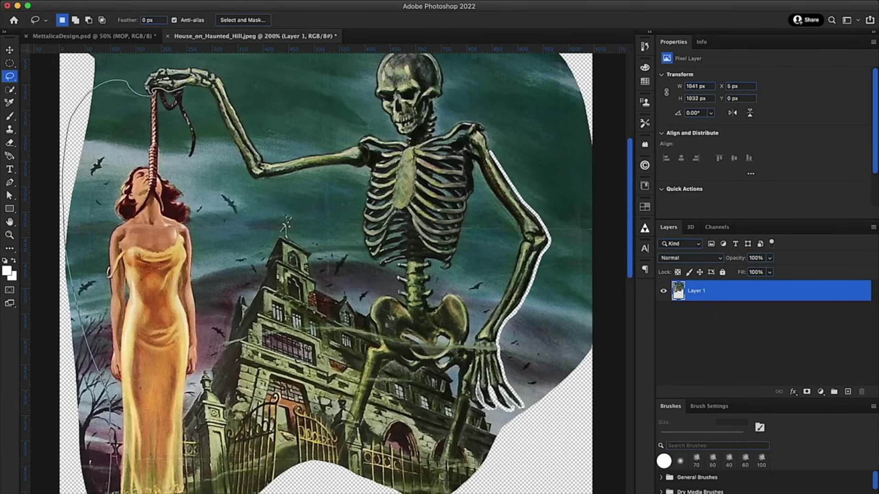
{"action": "mouse_move", "coordinate": [109, 492]}
{"action": "left_mouse_down"}
{"action": "mouse_move", "coordinate": [257, 492]}
{"action": "mouse_move", "coordinate": [216, 160]}
{"action": "mouse_move", "coordinate": [198, 114]}
{"action": "left_mouse_up"}
{"action": "key", "text": "Delete"}
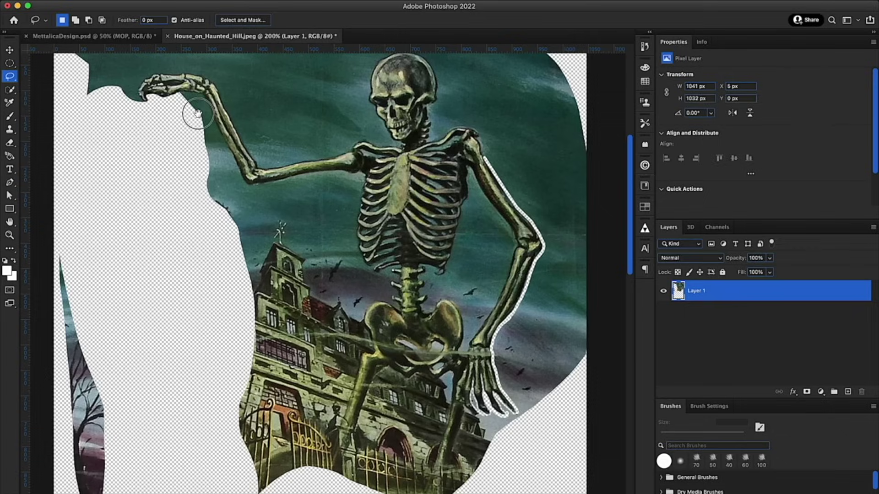
{"action": "key", "text": "ctrl+z"}
{"action": "left_click_drag", "start_coordinate": [124, 80], "coordinate": [131, 147]}
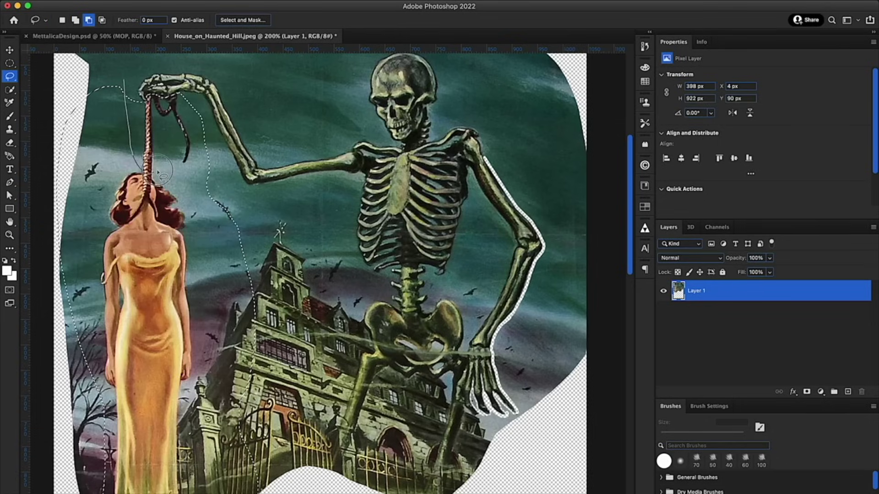
{"action": "mouse_move", "coordinate": [163, 174]}
{"action": "left_mouse_down"}
{"action": "mouse_move", "coordinate": [195, 137]}
{"action": "mouse_move", "coordinate": [190, 101]}
{"action": "mouse_move", "coordinate": [173, 151]}
{"action": "mouse_move", "coordinate": [188, 130]}
{"action": "mouse_move", "coordinate": [133, 87]}
{"action": "mouse_move", "coordinate": [291, 491]}
{"action": "mouse_move", "coordinate": [527, 398]}
{"action": "mouse_move", "coordinate": [137, 59]}
{"action": "left_mouse_up"}
{"action": "key", "text": "Delete"}
{"action": "key", "text": "Delete"}
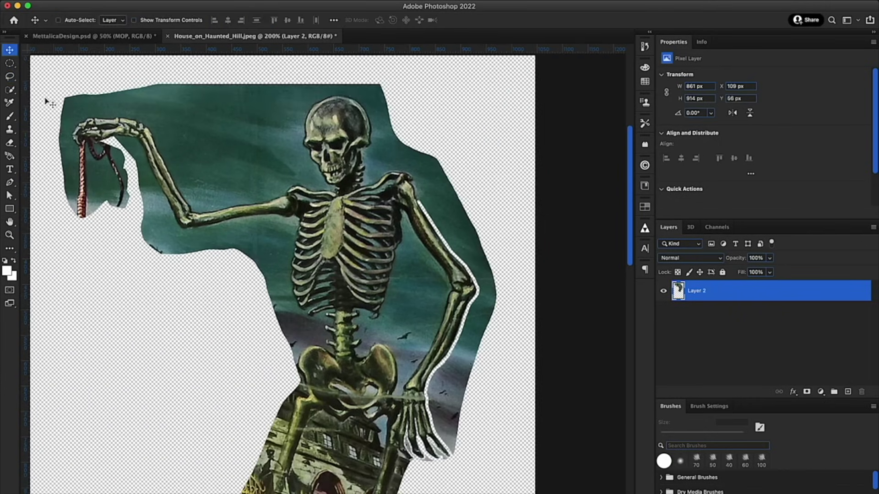
Lasso and delete the leftover sky above the skeleton's outstretched arm and around its skull and shoulder.
{"action": "mouse_move", "coordinate": [52, 91]}
{"action": "left_mouse_down"}
{"action": "mouse_move", "coordinate": [363, 99]}
{"action": "mouse_move", "coordinate": [405, 159]}
{"action": "left_mouse_up"}
{"action": "key", "text": "Delete"}
{"action": "left_click_drag", "start_coordinate": [421, 206], "coordinate": [401, 152]}
{"action": "key", "text": "Delete"}
Cut away the house between the skeleton's legs and the scraps beside its far leg with the Polygonal Lasso.
{"action": "left_click_drag", "start_coordinate": [412, 320], "coordinate": [363, 198]}
{"action": "left_click", "coordinate": [9, 78]}
{"action": "left_click", "coordinate": [46, 85]}
{"action": "left_click", "coordinate": [219, 406]}
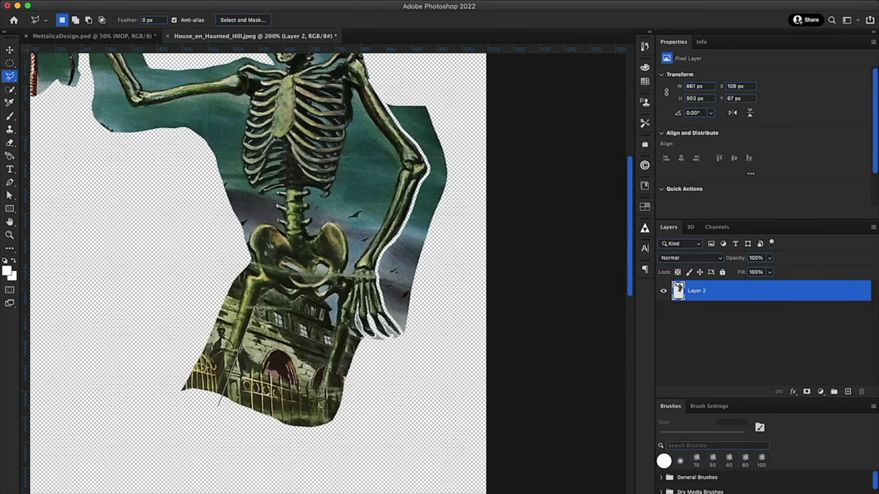
{"action": "left_click", "coordinate": [281, 450]}
{"action": "left_click", "coordinate": [219, 406]}
{"action": "key", "text": "Delete"}
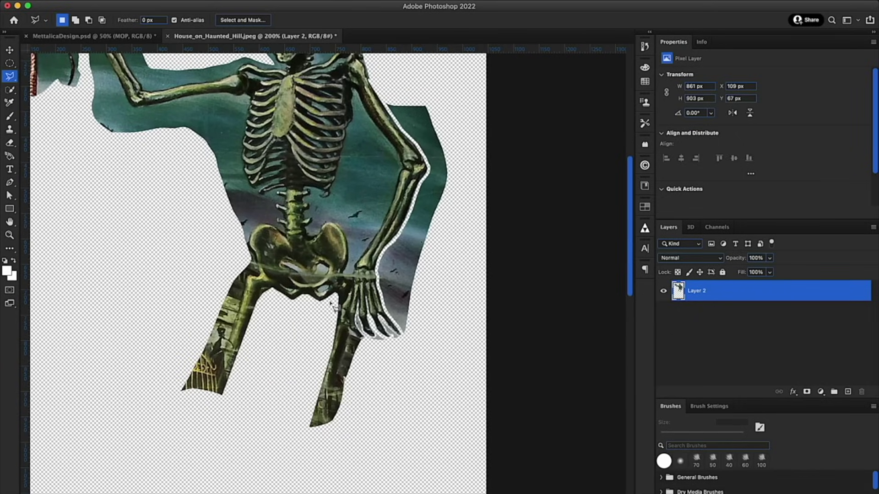
{"action": "left_click", "coordinate": [328, 416]}
{"action": "key", "text": "Delete"}
Erase the remaining house and fence around both of the skeleton's legs, enlarging the eraser up to 20 px.
{"action": "key", "text": "e"}
{"action": "key", "text": "bracketright"}
{"action": "key", "text": "bracketright"}
{"action": "key", "text": "bracketright"}
{"action": "key", "text": "bracketright"}
{"action": "key", "text": "bracketright"}
{"action": "key", "text": "bracketright"}
{"action": "left_click_drag", "start_coordinate": [315, 400], "coordinate": [307, 412]}
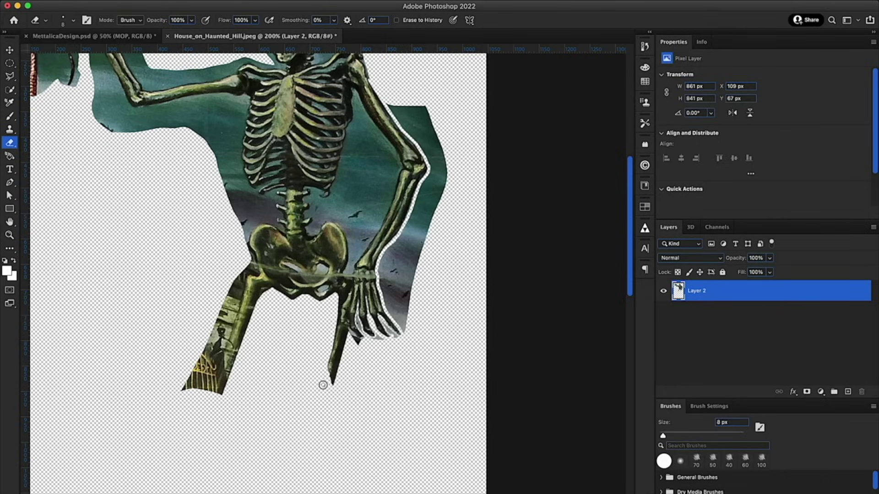
{"action": "key", "text": "bracketright"}
{"action": "key", "text": "bracketright"}
{"action": "key", "text": "bracketright"}
{"action": "mouse_move", "coordinate": [215, 389]}
{"action": "left_mouse_down"}
{"action": "mouse_move", "coordinate": [238, 293]}
{"action": "mouse_move", "coordinate": [197, 385]}
{"action": "mouse_move", "coordinate": [221, 395]}
{"action": "left_mouse_up"}
{"action": "key", "text": "bracketright"}
{"action": "key", "text": "bracketright"}
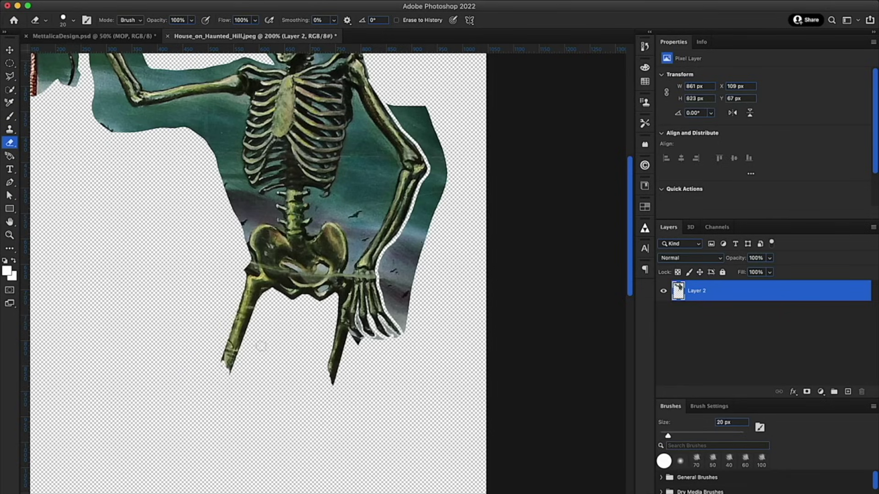
Erase the sky beneath the outstretched arm, beside the ribcage, and outside the lowered arm with a larger eraser.
{"action": "mouse_move", "coordinate": [215, 99]}
{"action": "left_mouse_down"}
{"action": "mouse_move", "coordinate": [141, 110]}
{"action": "mouse_move", "coordinate": [202, 122]}
{"action": "mouse_move", "coordinate": [223, 100]}
{"action": "mouse_move", "coordinate": [249, 225]}
{"action": "mouse_move", "coordinate": [205, 127]}
{"action": "left_mouse_up"}
{"action": "left_click_drag", "start_coordinate": [234, 206], "coordinate": [206, 133]}
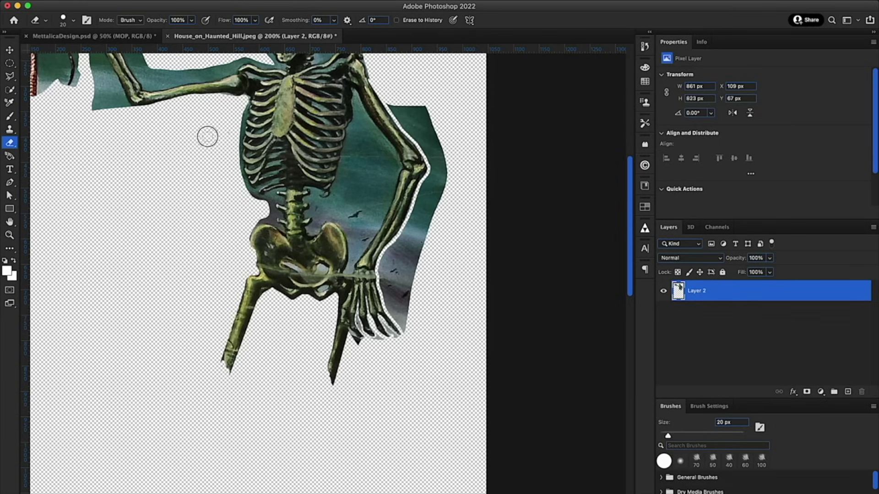
{"action": "key", "text": "bracketright"}
{"action": "key", "text": "bracketright"}
{"action": "mouse_move", "coordinate": [402, 110]}
{"action": "left_mouse_down"}
{"action": "mouse_move", "coordinate": [435, 153]}
{"action": "mouse_move", "coordinate": [390, 323]}
{"action": "mouse_move", "coordinate": [400, 331]}
{"action": "left_mouse_up"}
{"action": "key", "text": "bracketleft"}
{"action": "key", "text": "bracketleft"}
{"action": "key", "text": "bracketleft"}
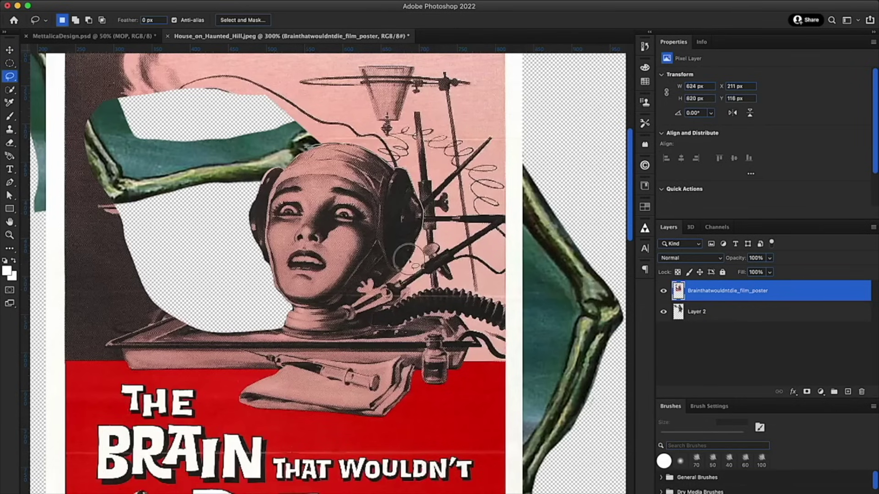
Cut the woman's head out of the poster and place it beneath the skeleton's raised hand, converting both layers to greyscale.
{"action": "mouse_move", "coordinate": [224, 115]}
{"action": "left_mouse_down"}
{"action": "mouse_move", "coordinate": [486, 348]}
{"action": "mouse_move", "coordinate": [223, 118]}
{"action": "left_mouse_up"}
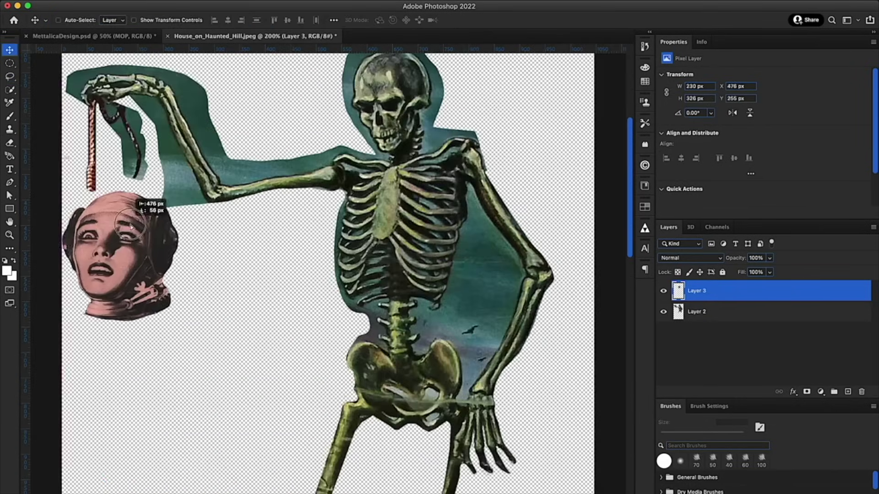
{"action": "mouse_move", "coordinate": [148, 232]}
{"action": "left_mouse_down"}
{"action": "mouse_move", "coordinate": [170, 326]}
{"action": "mouse_move", "coordinate": [157, 231]}
{"action": "left_mouse_up"}
{"action": "left_click", "coordinate": [700, 311], "text": "shift"}
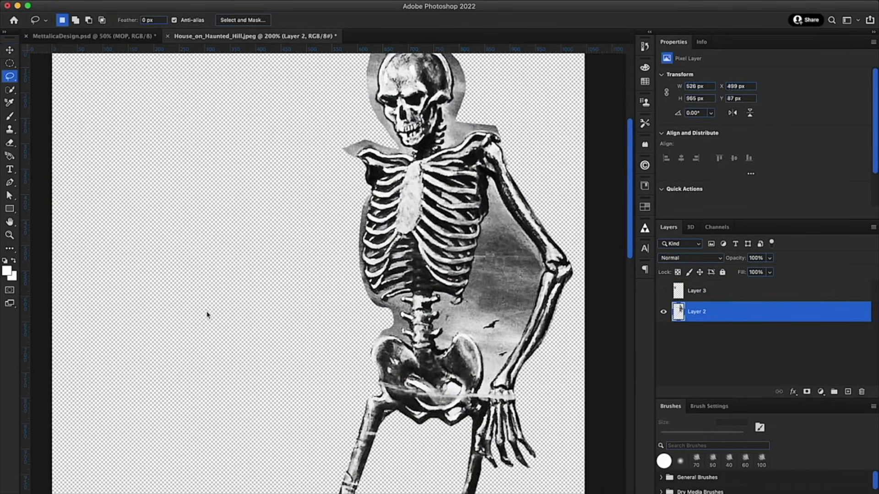
Rotate the outstretched arm about -66° on its own layer and rejoin it at the shoulder with the forearm held out level.
{"action": "key", "text": "ctrl+t"}
{"action": "left_click_drag", "start_coordinate": [74, 147], "coordinate": [316, 263]}
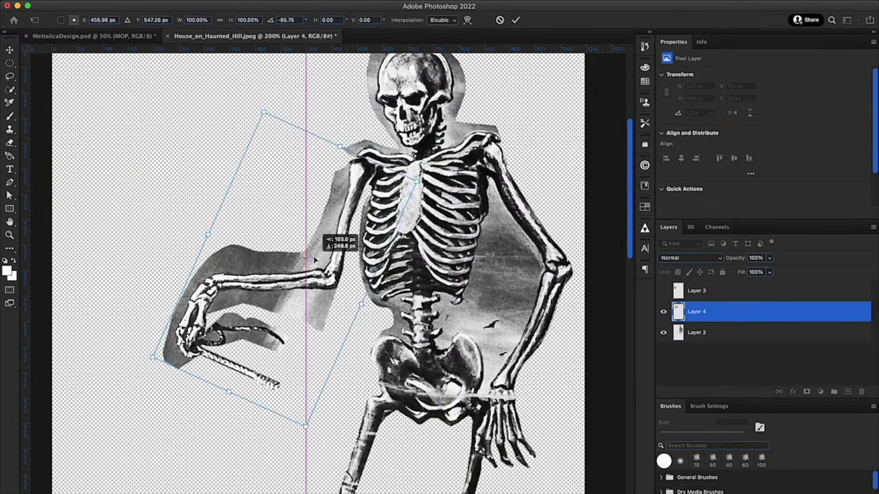
{"action": "key", "text": "Return"}
Lasso and delete the loose strand beneath the hand, and separate the hanging rope onto its own layer.
{"action": "key", "text": "l"}
{"action": "left_click_drag", "start_coordinate": [202, 353], "coordinate": [209, 323]}
{"action": "key", "text": "Delete"}
{"action": "key", "text": "Delete"}
{"action": "key", "text": "super+v"}
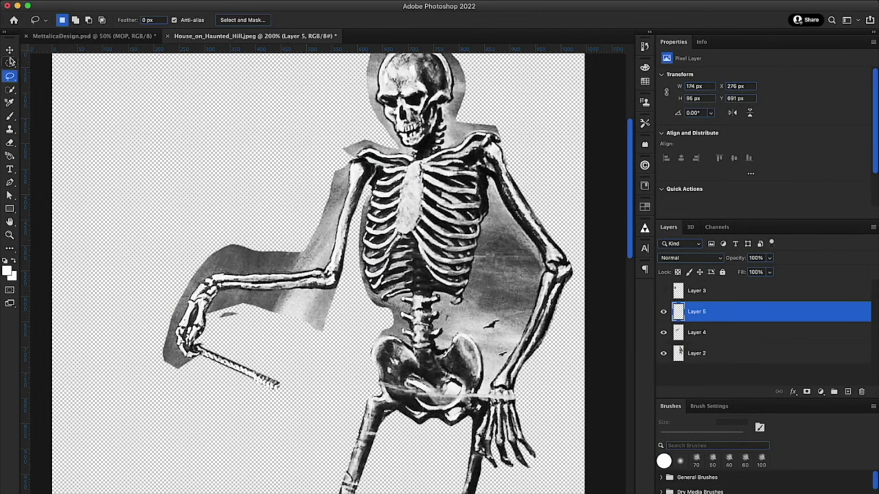
Rotate the rope so it hangs straight down and position it directly under the skeleton's fingers.
{"action": "key", "text": "super+t"}
{"action": "left_click_drag", "start_coordinate": [165, 360], "coordinate": [201, 297]}
{"action": "left_click_drag", "start_coordinate": [220, 349], "coordinate": [178, 379]}
{"action": "left_click_drag", "start_coordinate": [173, 306], "coordinate": [169, 320]}
{"action": "key", "text": "Return"}
{"action": "key", "text": "v"}
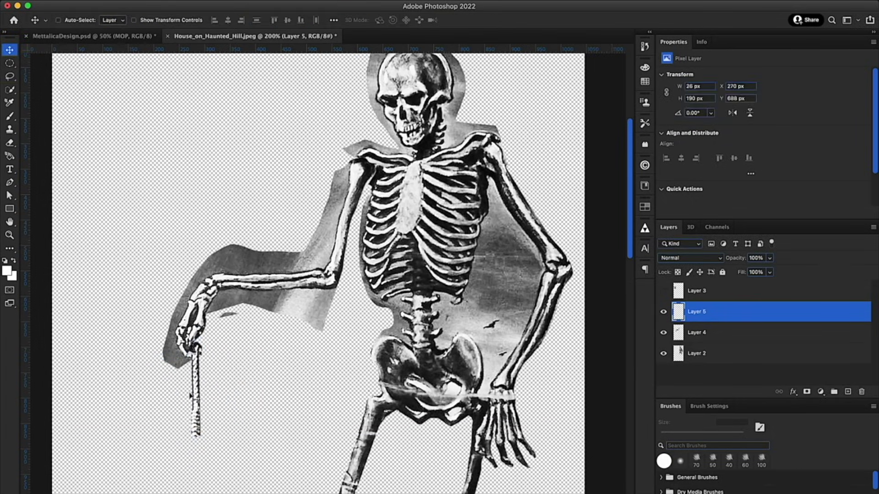
Show the head layer and try the head at the end of the rope, then hide it again.
{"action": "left_click", "coordinate": [664, 291]}
{"action": "left_click", "coordinate": [696, 291]}
{"action": "left_click_drag", "start_coordinate": [265, 412], "coordinate": [216, 295]}
{"action": "key", "text": "z"}
{"action": "key", "text": "super+minus"}
{"action": "key", "text": "super+minus"}
{"action": "double_click", "coordinate": [263, 240]}
{"action": "left_click", "coordinate": [251, 228], "text": "alt"}
{"action": "left_click", "coordinate": [663, 290]}
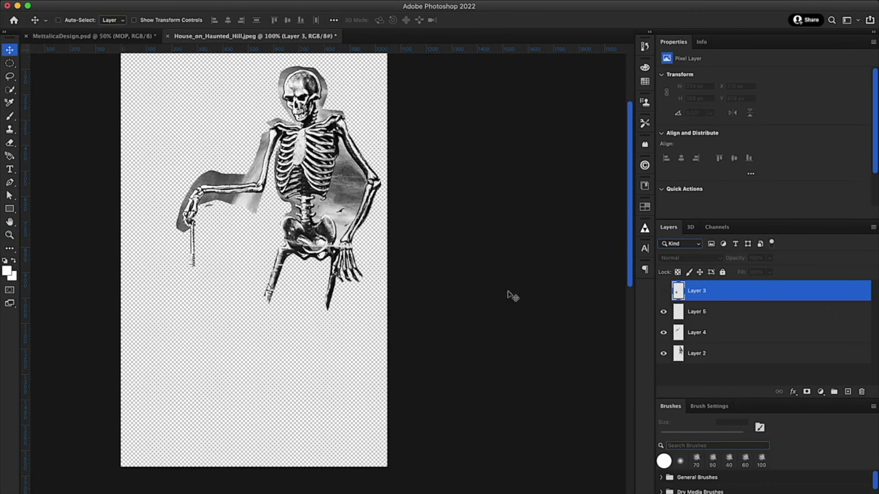
Hide the rope layer and lasso the skeleton's hand from the arm layer onto a new layer.
{"action": "key", "text": "z"}
{"action": "left_click", "coordinate": [309, 292]}
{"action": "left_click", "coordinate": [663, 311]}
{"action": "left_click", "coordinate": [678, 332]}
{"action": "left_click_drag", "start_coordinate": [276, 206], "coordinate": [345, 297]}
{"action": "key", "text": "l"}
{"action": "mouse_move", "coordinate": [179, 204]}
{"action": "left_mouse_down"}
{"action": "mouse_move", "coordinate": [86, 306]}
{"action": "mouse_move", "coordinate": [177, 204]}
{"action": "mouse_move", "coordinate": [210, 254]}
{"action": "mouse_move", "coordinate": [183, 151]}
{"action": "left_mouse_up"}
{"action": "key", "text": "super+j"}
Flip and rotate the separated hand so it lies palm up at the end of the forearm.
{"action": "key", "text": "super+t"}
{"action": "right_click", "coordinate": [143, 243]}
{"action": "left_click", "coordinate": [193, 480]}
{"action": "right_click", "coordinate": [155, 240]}
{"action": "left_click", "coordinate": [195, 488]}
{"action": "right_click", "coordinate": [185, 240]}
{"action": "left_click", "coordinate": [220, 479]}
{"action": "key", "text": "Return"}
Add a layer mask to the hand and paint out the overlap at the wrist with a 9 px black brush.
{"action": "key", "text": "z"}
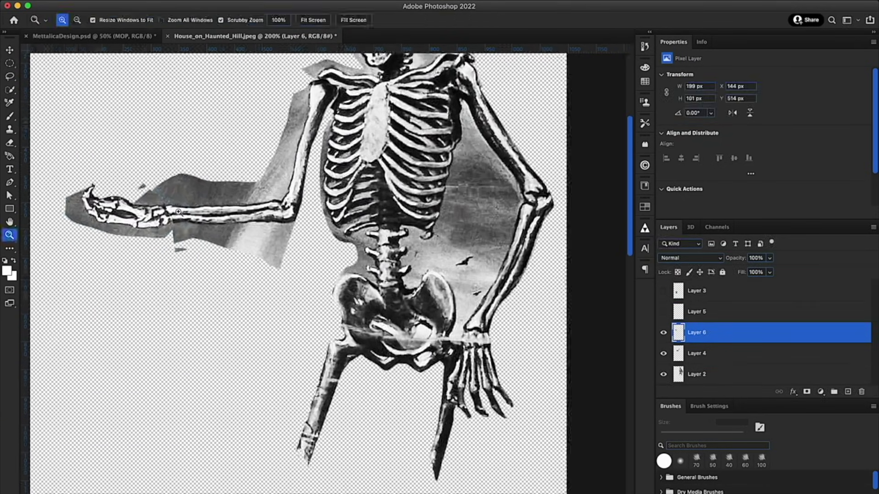
{"action": "left_click", "coordinate": [128, 192]}
{"action": "key", "text": "v"}
{"action": "left_click", "coordinate": [807, 392]}
{"action": "key", "text": "b"}
{"action": "key", "text": "d"}
{"action": "left_click_drag", "start_coordinate": [115, 167], "coordinate": [158, 194]}
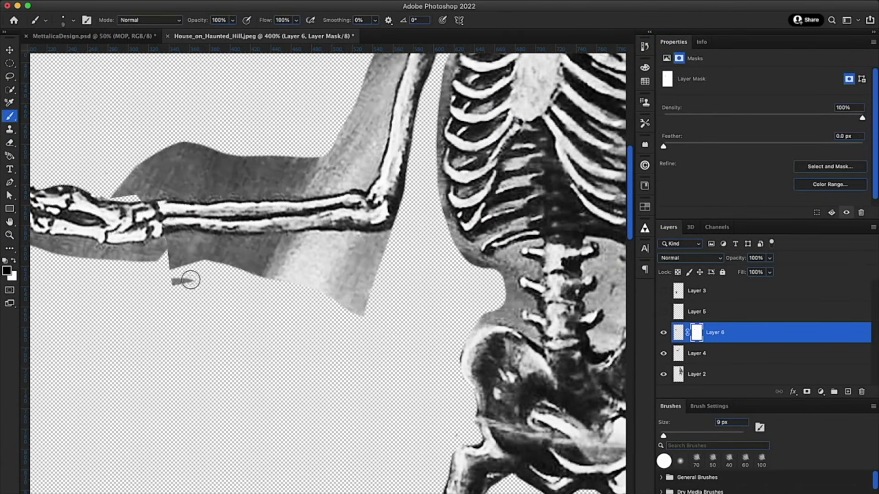
Merge the masked hand with the arm layer and delete the rope layer.
{"action": "key", "text": "z"}
{"action": "key", "text": "super+minus"}
{"action": "key", "text": "super+minus"}
{"action": "left_click", "coordinate": [696, 353], "text": "shift"}
{"action": "right_click", "coordinate": [726, 353]}
{"action": "left_click", "coordinate": [778, 386]}
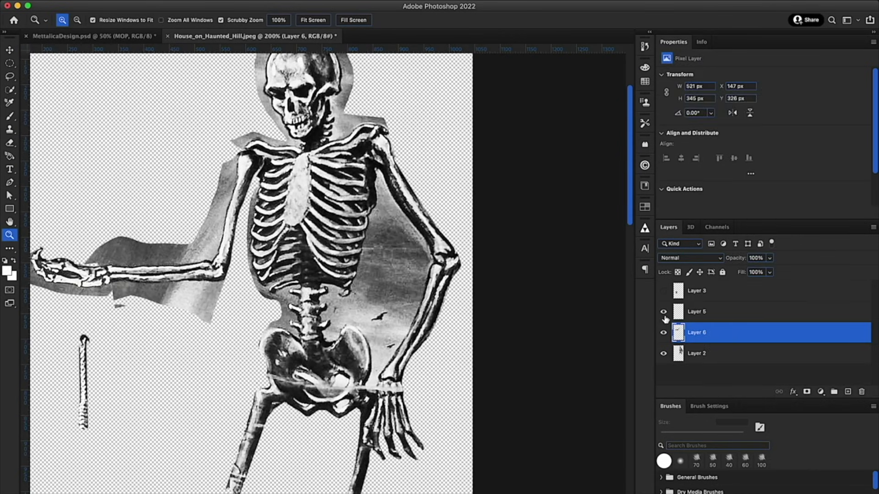
{"action": "left_click", "coordinate": [696, 312]}
{"action": "key", "text": "Delete"}
Show the severed head, move it into the skeleton's open palm, and tilt it to rest on the hand.
{"action": "left_click", "coordinate": [664, 290]}
{"action": "left_click", "coordinate": [696, 291]}
{"action": "key", "text": "v"}
{"action": "left_click_drag", "start_coordinate": [55, 457], "coordinate": [257, 172]}
{"action": "key", "text": "super+t"}
{"action": "key", "text": "z"}
{"action": "key", "text": "super+plus"}
{"action": "left_click_drag", "start_coordinate": [268, 128], "coordinate": [275, 155]}
{"action": "key", "text": "Return"}
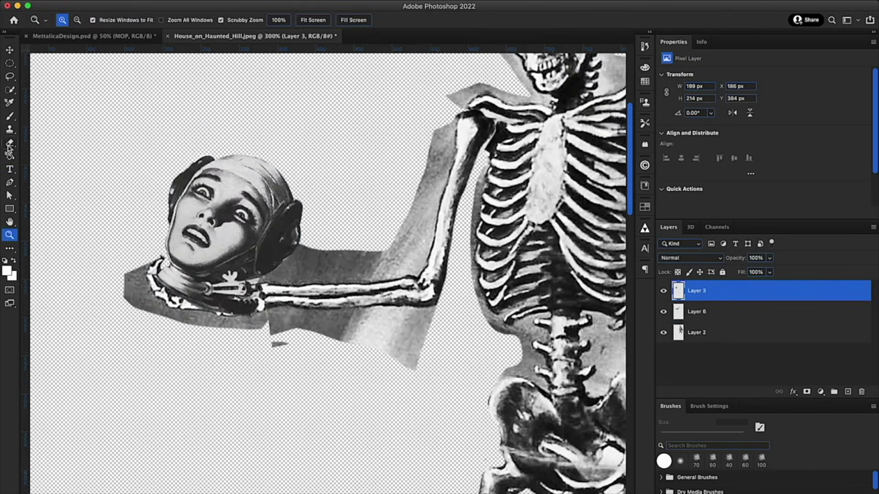
Erase the lower neck over the skeletal hand and tidy the head's edge with a 15 px eraser.
{"action": "left_click", "coordinate": [9, 143]}
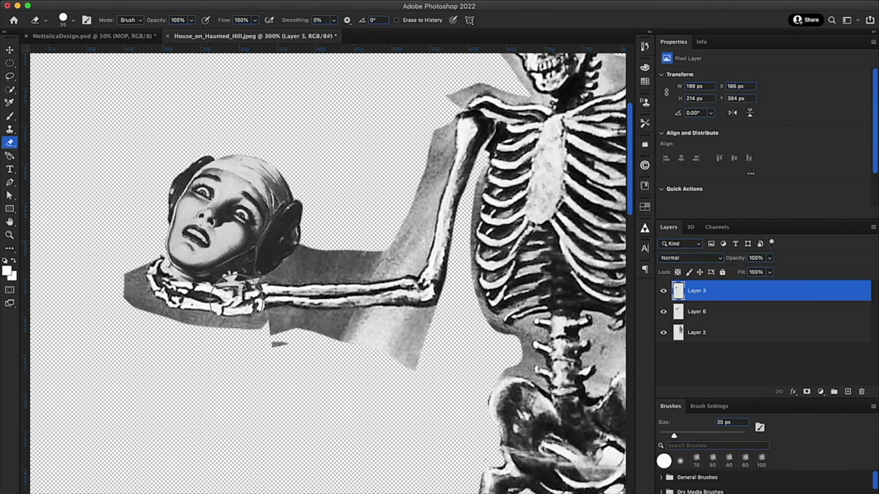
{"action": "key", "text": "v"}
{"action": "left_click_drag", "start_coordinate": [274, 151], "coordinate": [320, 218]}
{"action": "key", "text": "Return"}
{"action": "key", "text": "z"}
{"action": "key", "text": "v"}
{"action": "scroll", "coordinate": [324, 222], "scroll_direction": "left", "scroll_amount": 3}
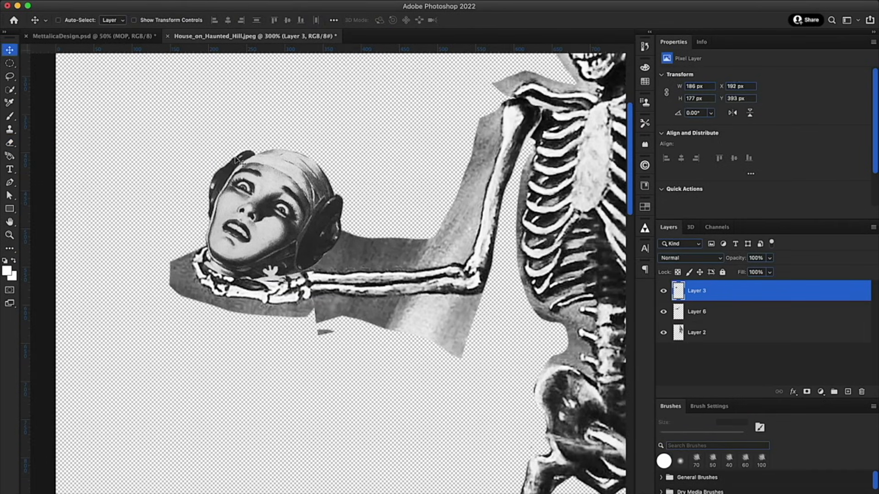
{"action": "key", "text": "e"}
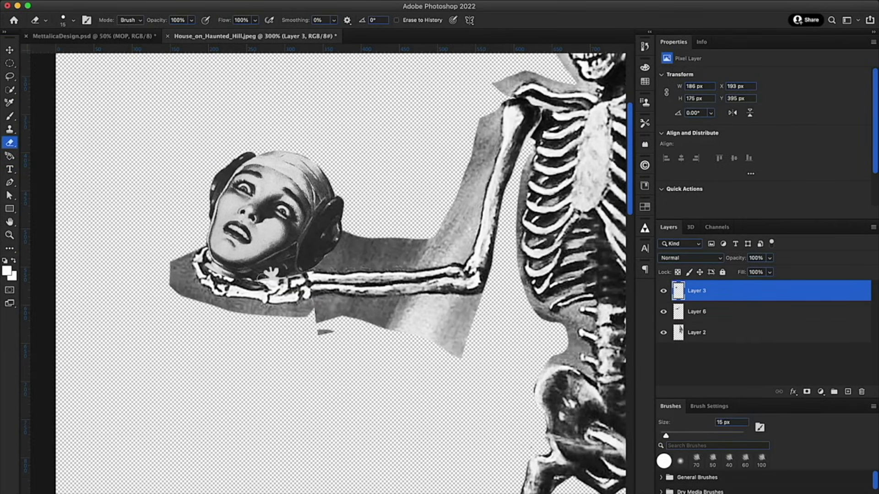
Bring the combined skeleton and head into MettalicaDesign.psd and open it in the Filter Gallery with the figure in view.
{"action": "left_click", "coordinate": [696, 332]}
{"action": "key", "text": "ctrl+Tab"}
{"action": "left_click", "coordinate": [229, 1]}
{"action": "left_click", "coordinate": [264, 77]}
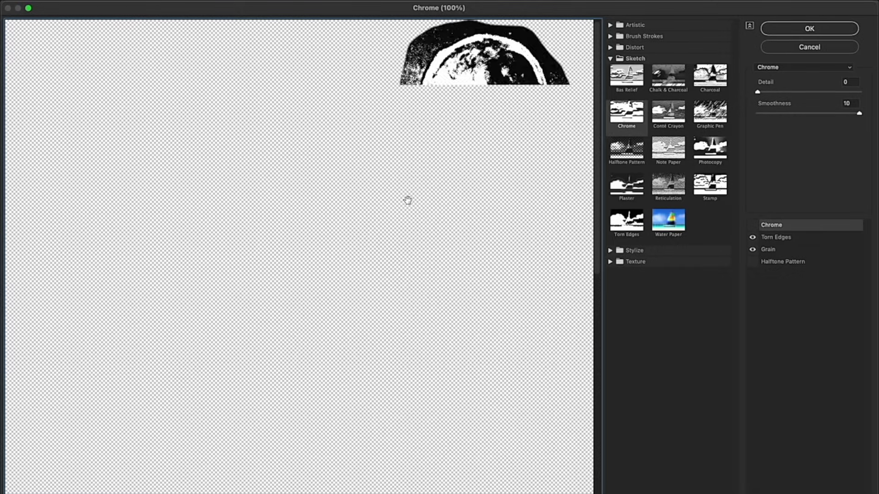
{"action": "left_click", "coordinate": [387, 246], "text": "alt"}
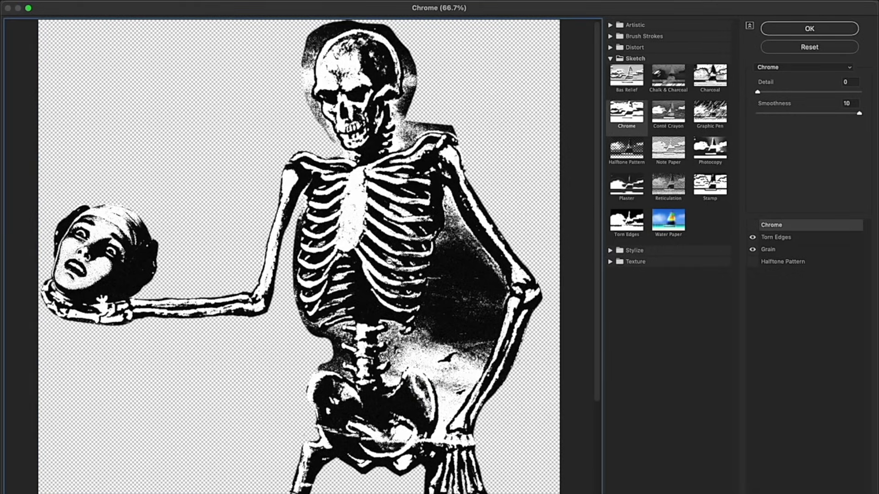
Apply Torn Edges at contrast 1, Grain, and a dot Halftone Pattern at size 2 and contrast 23, and show the artwork group.
{"action": "left_click", "coordinate": [778, 237]}
{"action": "left_click_drag", "start_coordinate": [767, 137], "coordinate": [723, 140]}
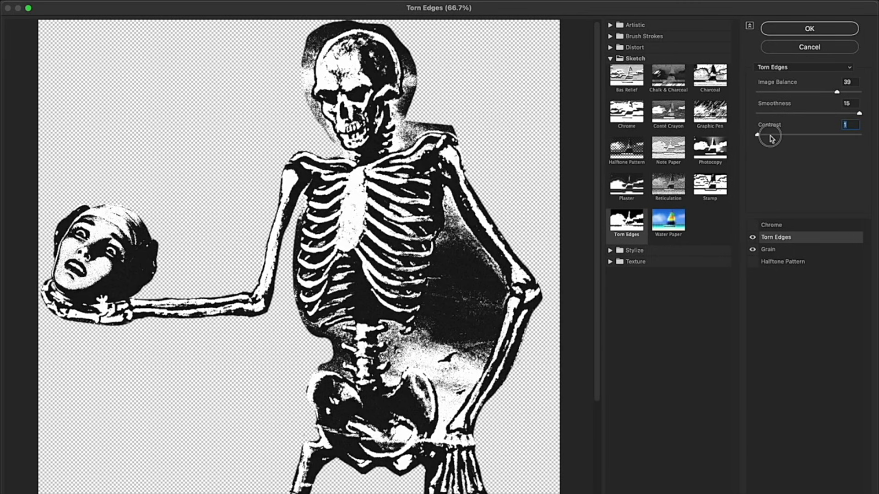
{"action": "left_click", "coordinate": [775, 249]}
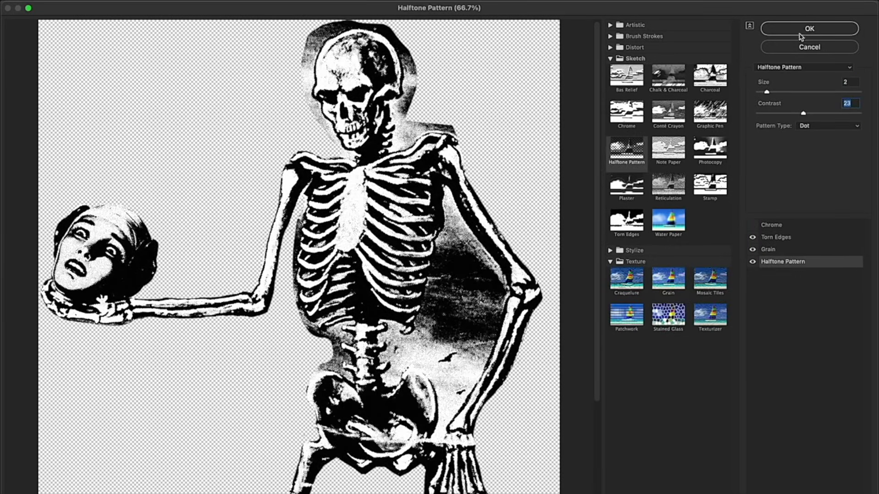
{"action": "left_click", "coordinate": [802, 32]}
{"action": "left_click", "coordinate": [663, 307]}
Erase the leftover sky around the near collarbone, shoulder, and upper arm with a 15 px eraser.
{"action": "key", "text": "super+equal"}
{"action": "key", "text": "super+equal"}
{"action": "key", "text": "super+equal"}
{"action": "key", "text": "super+equal"}
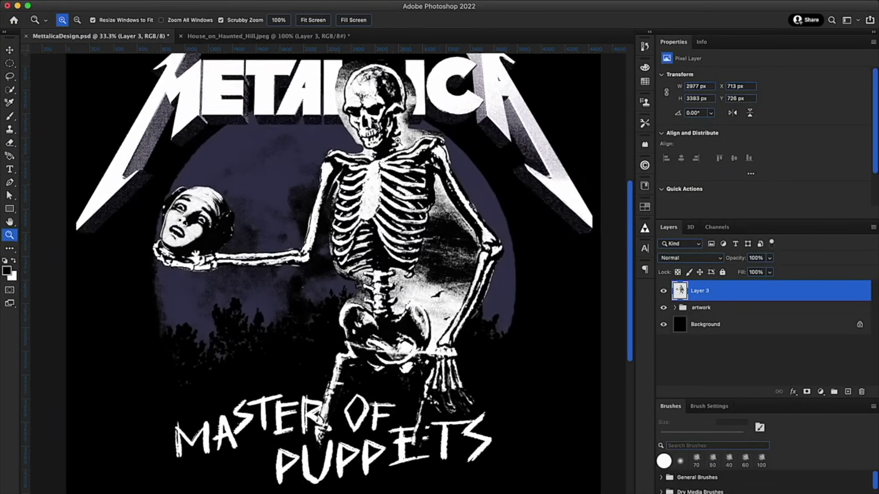
{"action": "left_click", "coordinate": [9, 142]}
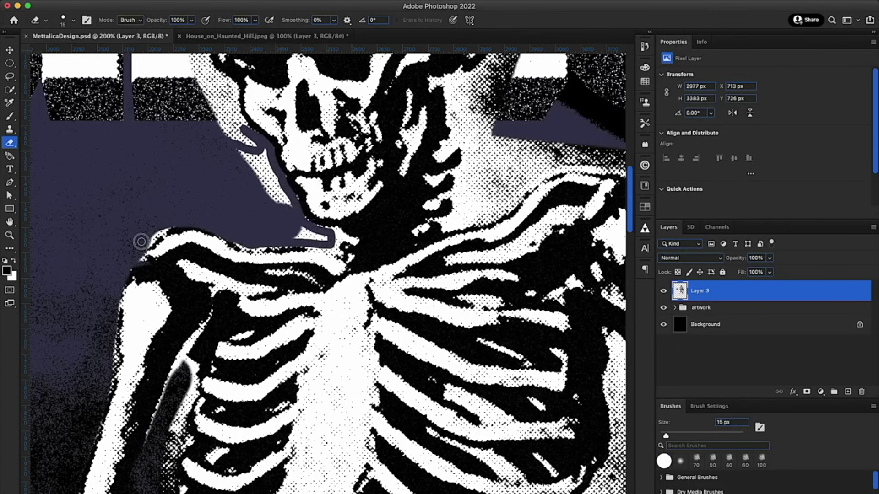
{"action": "left_click_drag", "start_coordinate": [164, 229], "coordinate": [229, 147]}
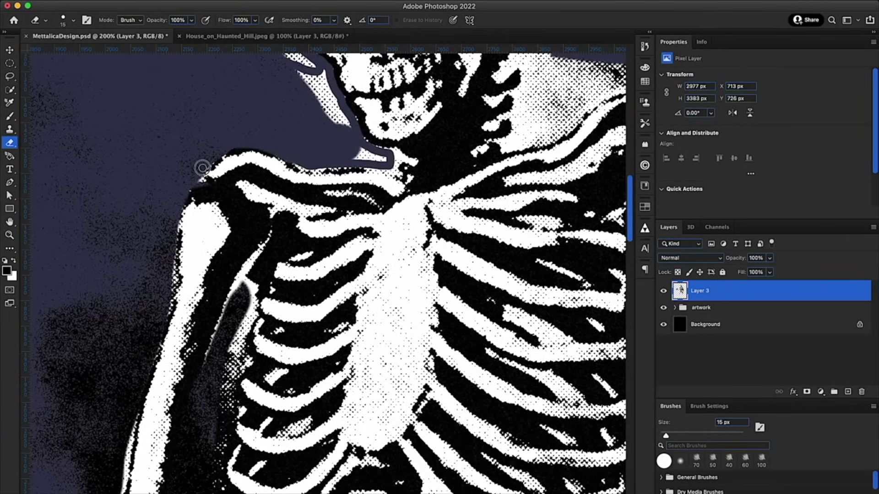
{"action": "left_click_drag", "start_coordinate": [171, 280], "coordinate": [193, 169]}
{"action": "left_click_drag", "start_coordinate": [186, 206], "coordinate": [170, 287]}
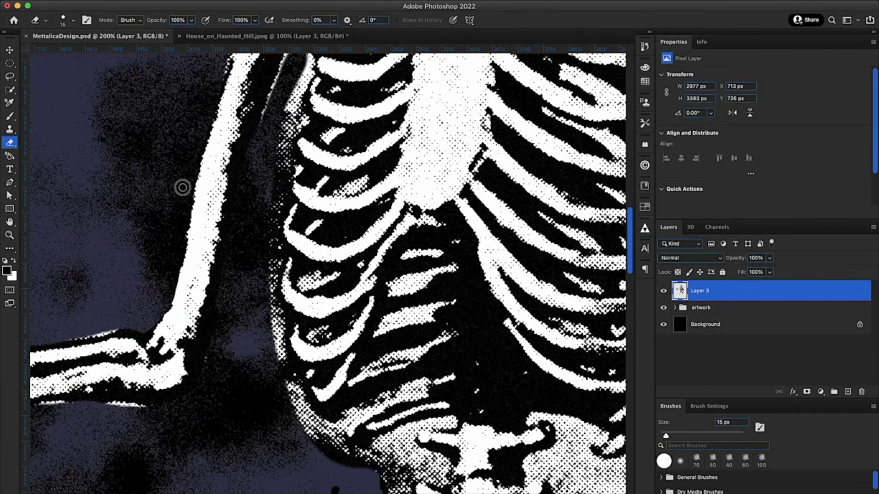
Erase the stray halftone edges along the outstretched forearm and around the back of the severed head.
{"action": "scroll", "coordinate": [182, 186], "scroll_direction": "down", "scroll_amount": 5}
{"action": "scroll", "coordinate": [182, 187], "scroll_direction": "left", "scroll_amount": 6}
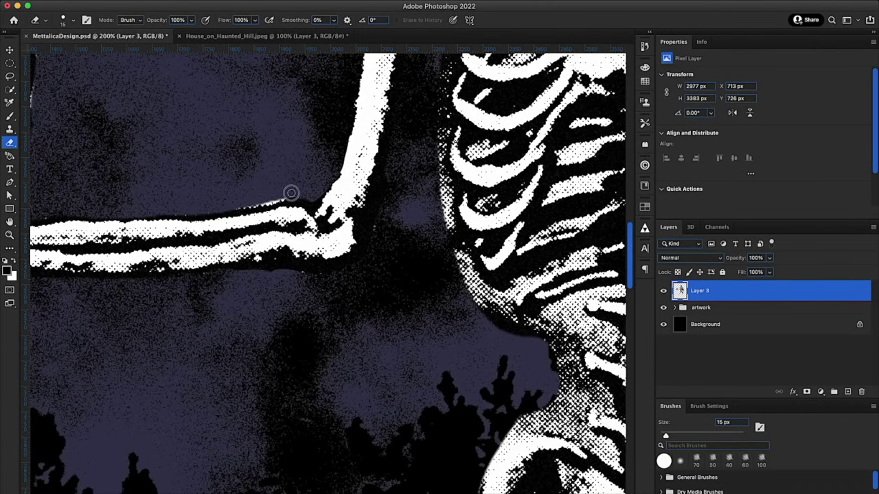
{"action": "scroll", "coordinate": [251, 191], "scroll_direction": "left", "scroll_amount": 6}
{"action": "scroll", "coordinate": [251, 191], "scroll_direction": "down", "scroll_amount": 1}
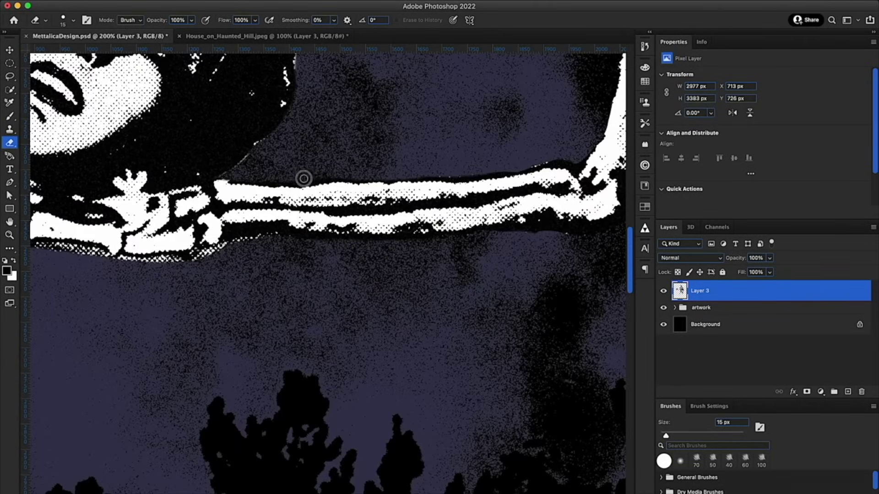
{"action": "scroll", "coordinate": [269, 178], "scroll_direction": "up", "scroll_amount": 3}
{"action": "scroll", "coordinate": [269, 178], "scroll_direction": "right", "scroll_amount": 3}
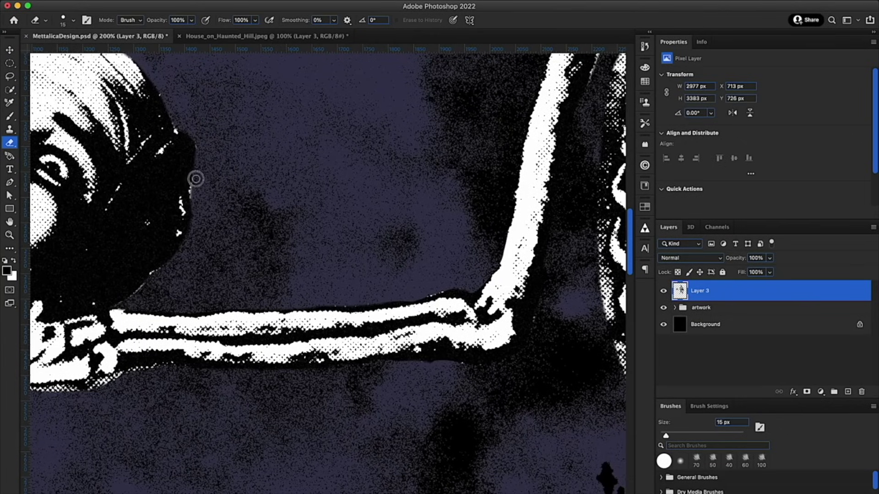
Erase the sky scraps under the jaw and beside the neck, using a fine eraser and enlarging it to 35 px.
{"action": "scroll", "coordinate": [198, 156], "scroll_direction": "right", "scroll_amount": 10}
{"action": "scroll", "coordinate": [157, 229], "scroll_direction": "up", "scroll_amount": 8}
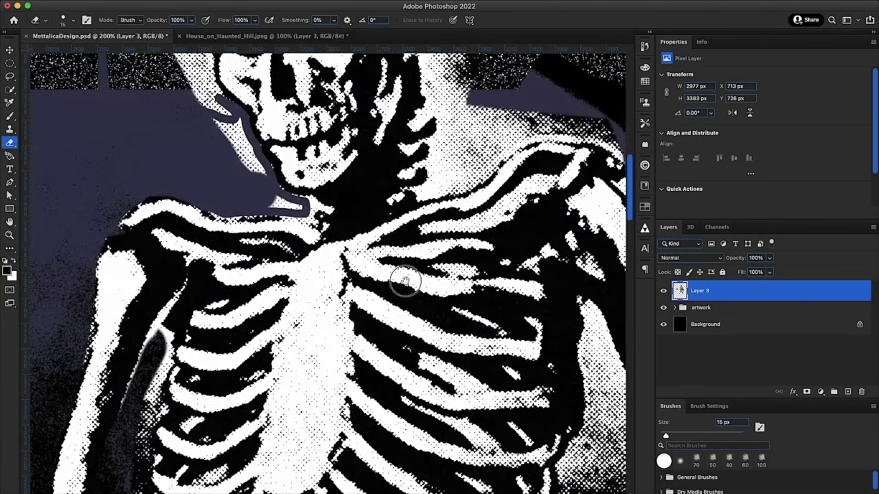
{"action": "mouse_move", "coordinate": [219, 215]}
{"action": "left_mouse_down"}
{"action": "mouse_move", "coordinate": [245, 272]}
{"action": "mouse_move", "coordinate": [272, 297]}
{"action": "left_mouse_up"}
{"action": "key", "text": "bracketright"}
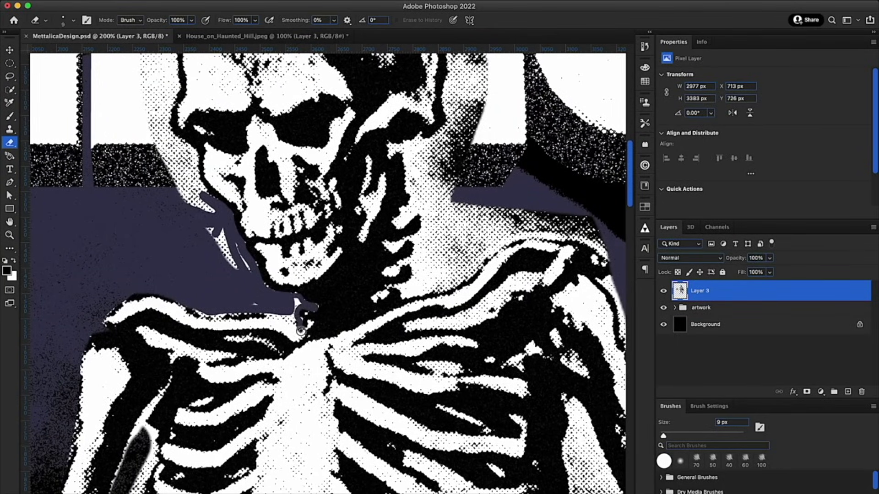
{"action": "key", "text": "bracketright"}
{"action": "key", "text": "bracketright"}
{"action": "key", "text": "bracketright"}
{"action": "key", "text": "bracketright"}
{"action": "key", "text": "bracketright"}
{"action": "key", "text": "bracketright"}
{"action": "mouse_move", "coordinate": [300, 330]}
{"action": "left_mouse_down"}
{"action": "mouse_move", "coordinate": [122, 300]}
{"action": "mouse_move", "coordinate": [248, 298]}
{"action": "left_mouse_up"}
Erase the halftone sky around the skull, behind the neck, and above the far shoulder, reducing the eraser to 9 px.
{"action": "scroll", "coordinate": [247, 298], "scroll_direction": "up", "scroll_amount": 6}
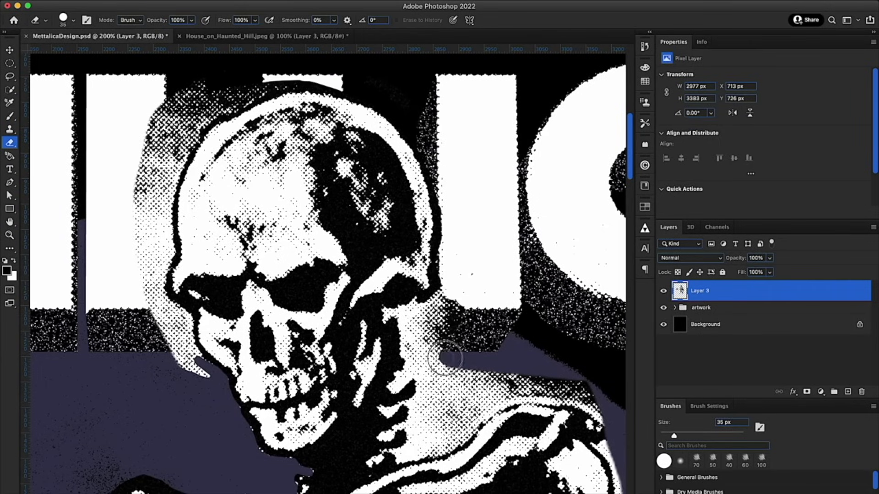
{"action": "left_click_drag", "start_coordinate": [445, 358], "coordinate": [451, 324]}
{"action": "key", "text": "bracketleft"}
{"action": "key", "text": "bracketleft"}
{"action": "key", "text": "bracketleft"}
{"action": "key", "text": "bracketleft"}
{"action": "key", "text": "bracketleft"}
{"action": "key", "text": "bracketleft"}
{"action": "key", "text": "bracketleft"}
{"action": "key", "text": "bracketleft"}
{"action": "left_click_drag", "start_coordinate": [436, 297], "coordinate": [399, 316]}
{"action": "mouse_move", "coordinate": [401, 356]}
{"action": "left_mouse_down"}
{"action": "mouse_move", "coordinate": [439, 320]}
{"action": "mouse_move", "coordinate": [412, 380]}
{"action": "mouse_move", "coordinate": [481, 407]}
{"action": "mouse_move", "coordinate": [434, 435]}
{"action": "left_mouse_up"}
{"action": "left_click_drag", "start_coordinate": [10, 90], "coordinate": [34, 109]}
{"action": "scroll", "coordinate": [321, 229], "scroll_direction": "down", "scroll_amount": 5}
{"action": "scroll", "coordinate": [320, 229], "scroll_direction": "right", "scroll_amount": 3}
{"action": "key", "text": "e"}
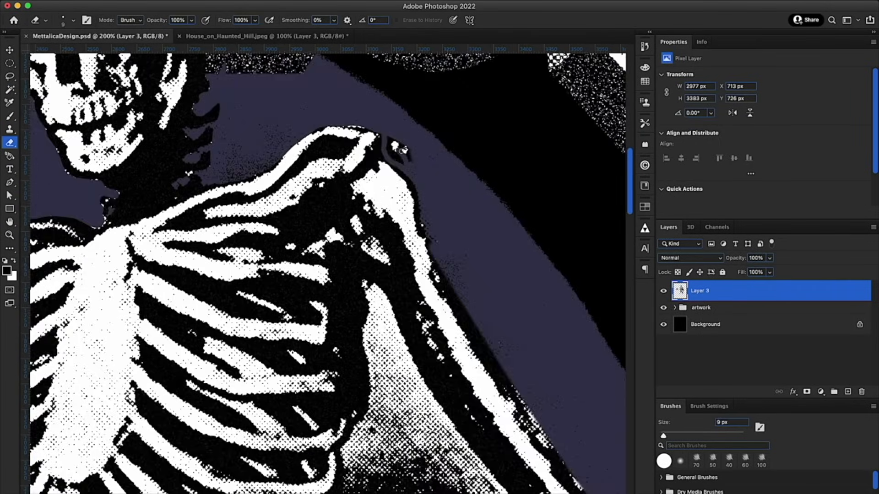
Clear the remaining scraps beside the far shoulder and along the outer edge of the lowered arm.
{"action": "scroll", "coordinate": [408, 137], "scroll_direction": "down", "scroll_amount": 5}
{"action": "scroll", "coordinate": [435, 226], "scroll_direction": "up", "scroll_amount": 5}
{"action": "key", "text": "h"}
{"action": "mouse_move", "coordinate": [436, 226]}
{"action": "left_mouse_down"}
{"action": "mouse_move", "coordinate": [450, 176]}
{"action": "mouse_move", "coordinate": [182, 118]}
{"action": "left_mouse_up"}
{"action": "key", "text": "l"}
{"action": "scroll", "coordinate": [327, 270], "scroll_direction": "down", "scroll_amount": 4}
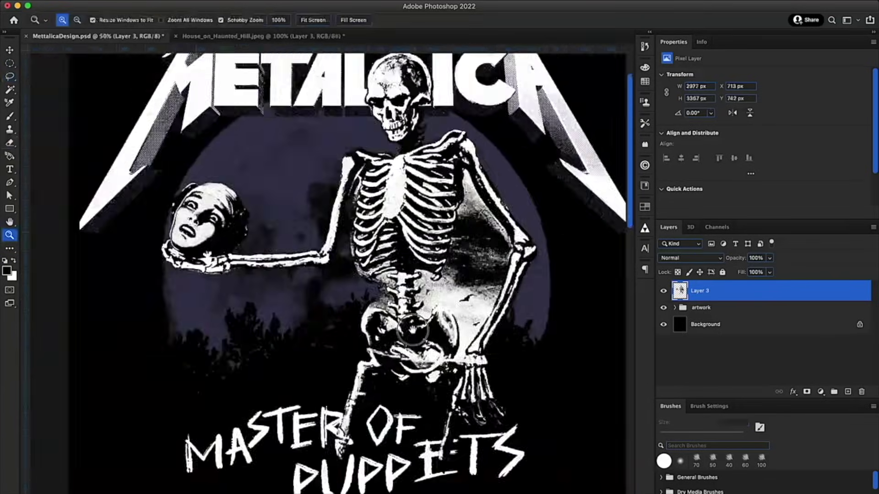
Separate the skeleton's white areas onto a new layer with the Magic Wand and add a copy with a moon-purple Color Overlay.
{"action": "key", "text": "v"}
{"action": "key", "text": "z"}
{"action": "scroll", "coordinate": [373, 192], "scroll_direction": "up", "scroll_amount": 3}
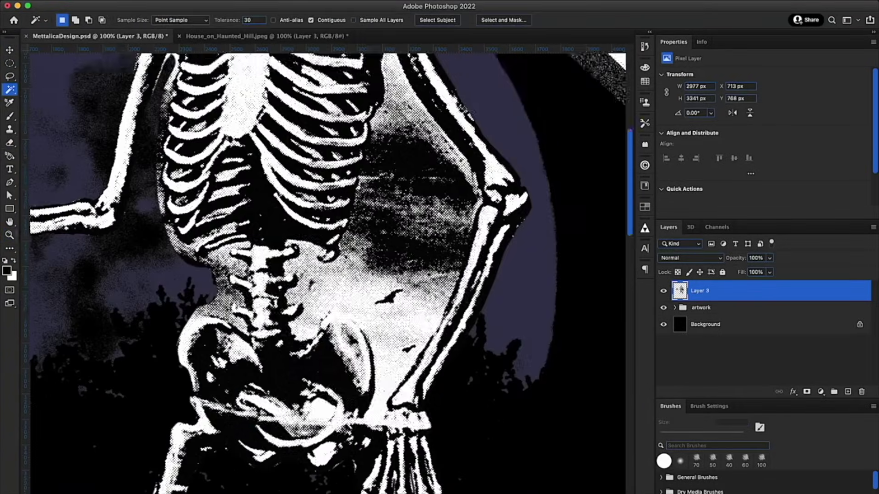
{"action": "scroll", "coordinate": [374, 192], "scroll_direction": "down", "scroll_amount": 5}
{"action": "left_click", "coordinate": [663, 324]}
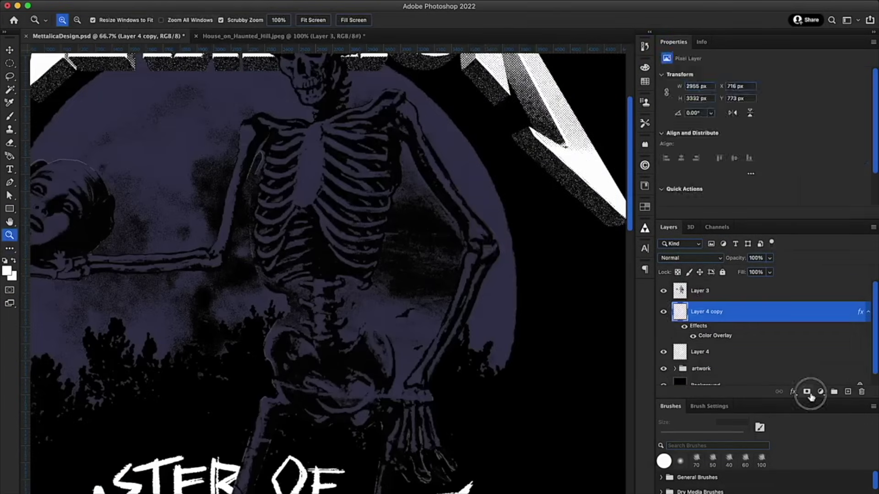
Mask the purple copy so it tints only the sky gap between the ribs and lowered arm, refining with a 35 px brush.
{"action": "left_click", "coordinate": [807, 392]}
{"action": "key", "text": "b"}
{"action": "mouse_move", "coordinate": [402, 141]}
{"action": "left_mouse_down"}
{"action": "mouse_move", "coordinate": [403, 204]}
{"action": "mouse_move", "coordinate": [452, 260]}
{"action": "mouse_move", "coordinate": [387, 271]}
{"action": "mouse_move", "coordinate": [347, 299]}
{"action": "mouse_move", "coordinate": [357, 328]}
{"action": "mouse_move", "coordinate": [361, 317]}
{"action": "mouse_move", "coordinate": [352, 342]}
{"action": "mouse_move", "coordinate": [412, 356]}
{"action": "mouse_move", "coordinate": [391, 397]}
{"action": "left_mouse_up"}
{"action": "key", "text": "bracketleft"}
{"action": "key", "text": "bracketleft"}
{"action": "key", "text": "bracketleft"}
{"action": "key", "text": "bracketleft"}
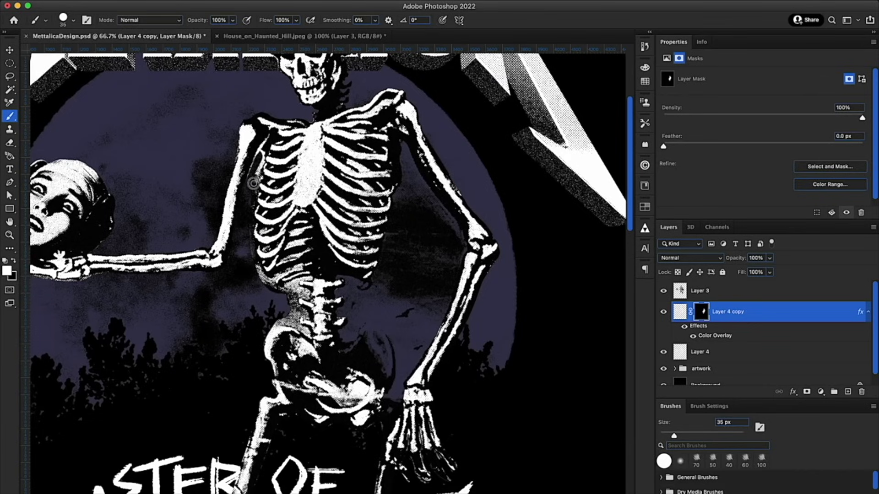
{"action": "left_click", "coordinate": [663, 312]}
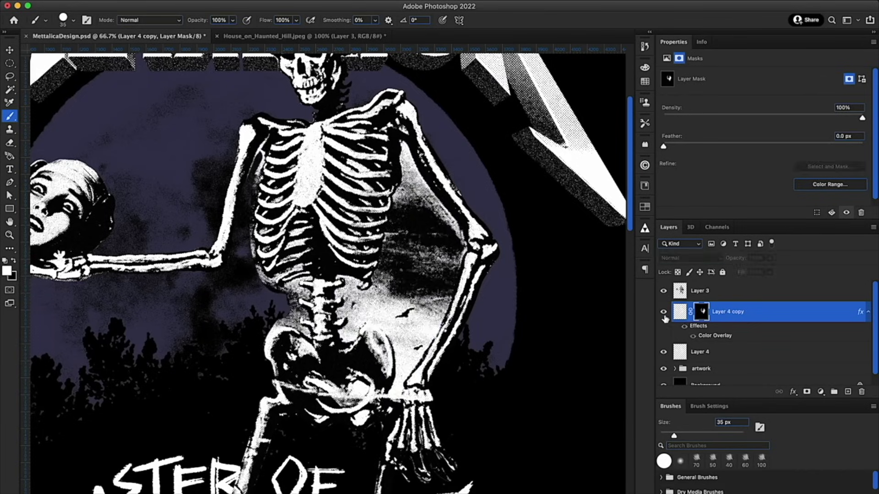
{"action": "left_click", "coordinate": [663, 312]}
Gather the skeleton layers into a group with a layer mask, placed inside the artwork group between the MOP lettering and LOGO group.
{"action": "left_click", "coordinate": [664, 290]}
{"action": "left_click", "coordinate": [691, 353]}
{"action": "key", "text": "z"}
{"action": "key", "text": "super+minus"}
{"action": "key", "text": "super+minus"}
{"action": "key", "text": "super+plus"}
{"action": "left_click", "coordinate": [675, 359]}
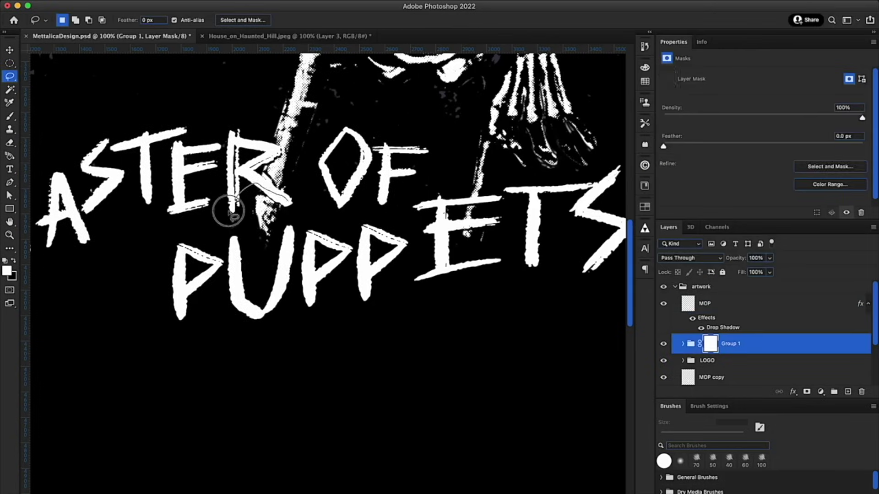
Mask out the leg scraps between the Master of Puppets letters, and swap the brush colours for a new layer beneath the logo.
{"action": "scroll", "coordinate": [400, 236], "scroll_direction": "up", "scroll_amount": 5}
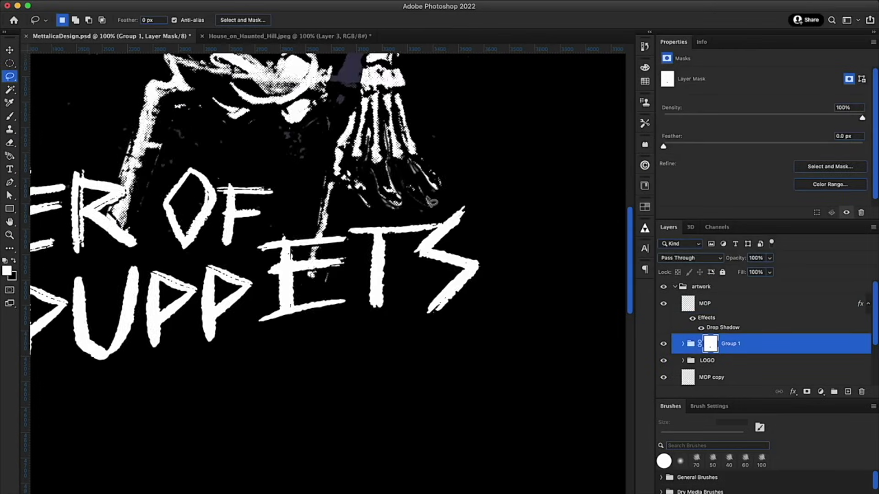
{"action": "scroll", "coordinate": [410, 133], "scroll_direction": "down", "scroll_amount": 5}
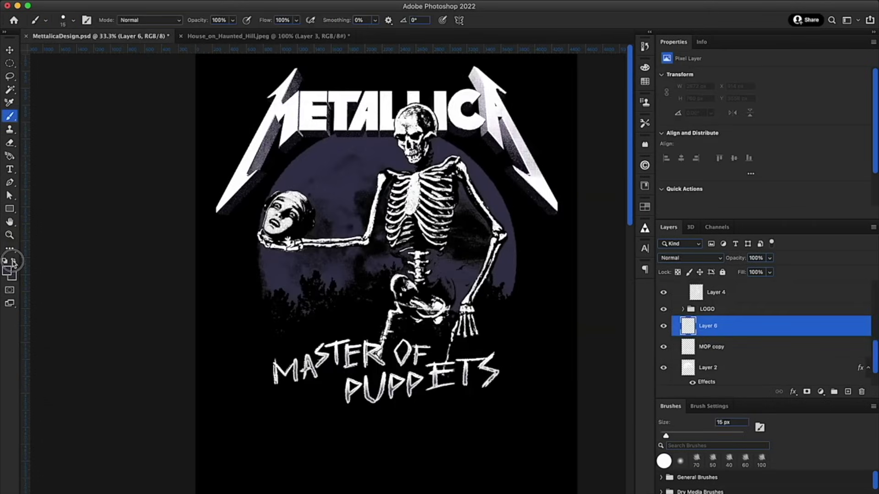
{"action": "left_click", "coordinate": [13, 261]}
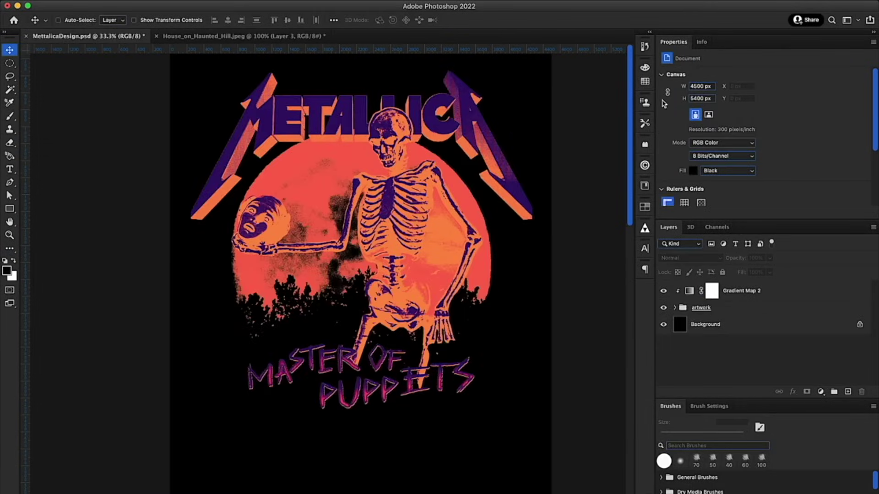
Reverse the Gradient Map above the artwork group and set it to Hard Light blending at 55% opacity.
{"action": "left_click", "coordinate": [691, 292]}
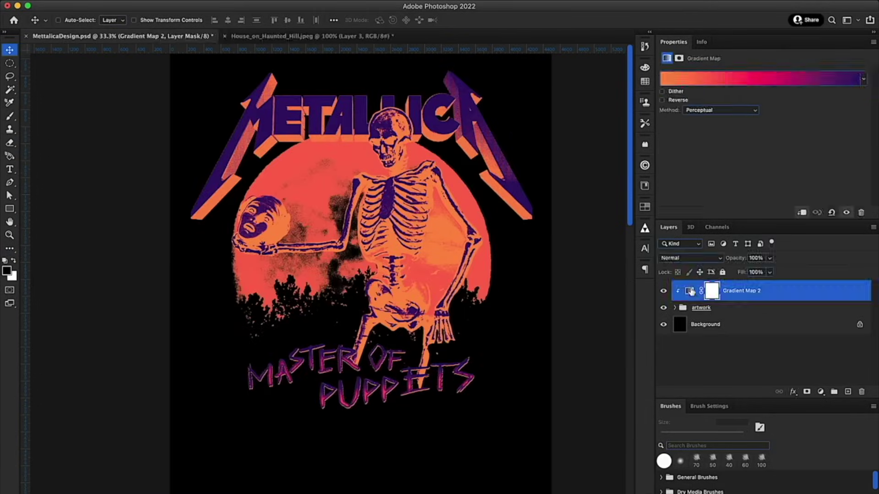
{"action": "left_click", "coordinate": [662, 100]}
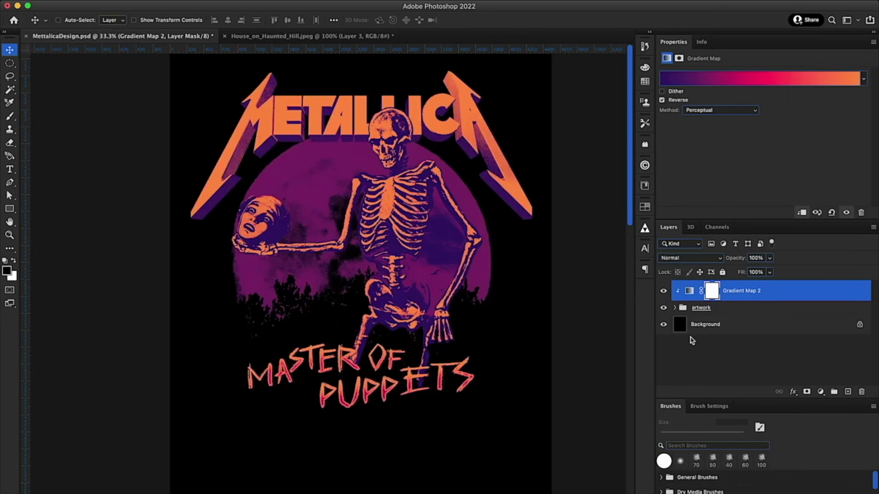
{"action": "left_click", "coordinate": [676, 257]}
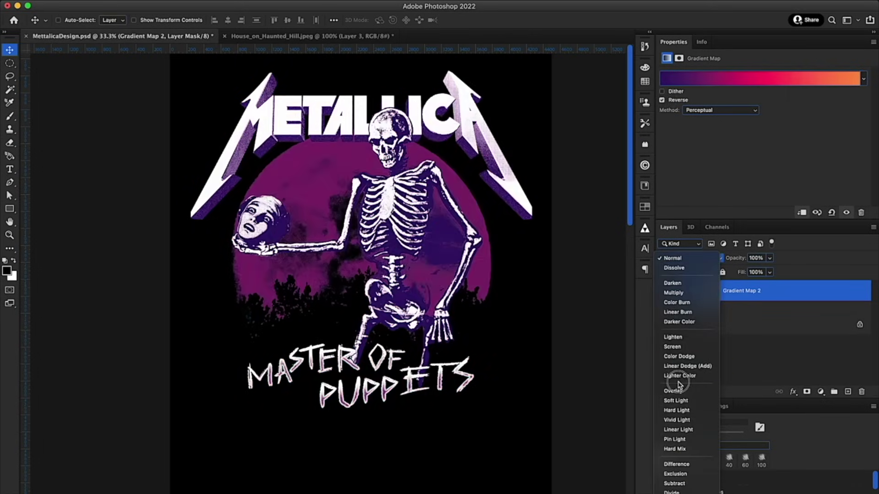
{"action": "left_click", "coordinate": [681, 410]}
{"action": "left_click", "coordinate": [769, 258]}
{"action": "left_click_drag", "start_coordinate": [765, 270], "coordinate": [750, 272]}
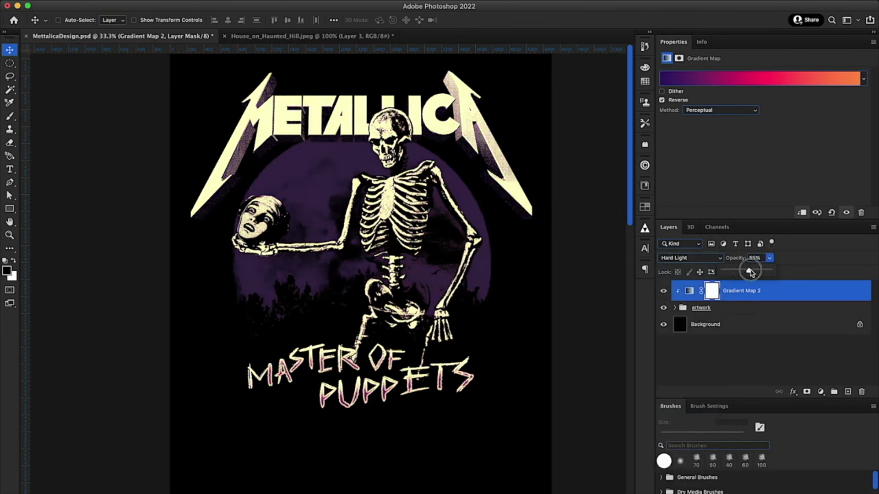
Scale the lightning image to about 1975 × 2729 px over the severed head and set its blend mode to Screen.
{"action": "key", "text": "z"}
{"action": "key", "text": "super+equal"}
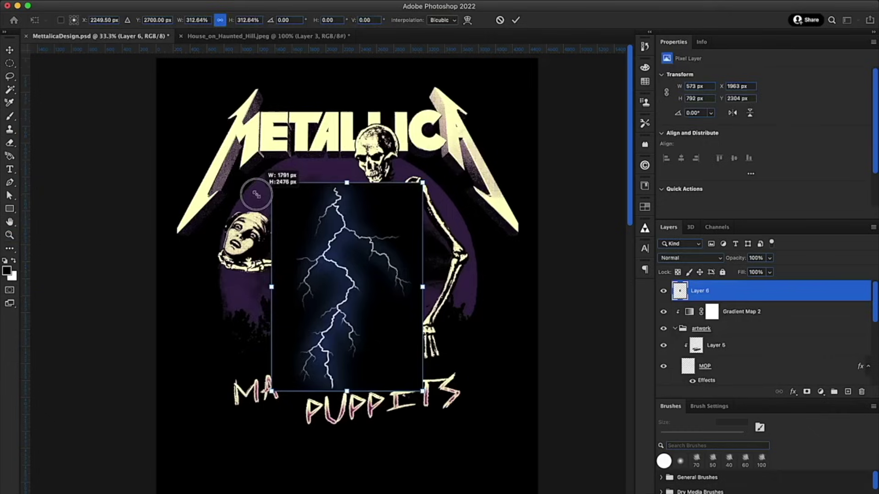
{"action": "left_click_drag", "start_coordinate": [275, 177], "coordinate": [206, 127]}
{"action": "left_click", "coordinate": [689, 258]}
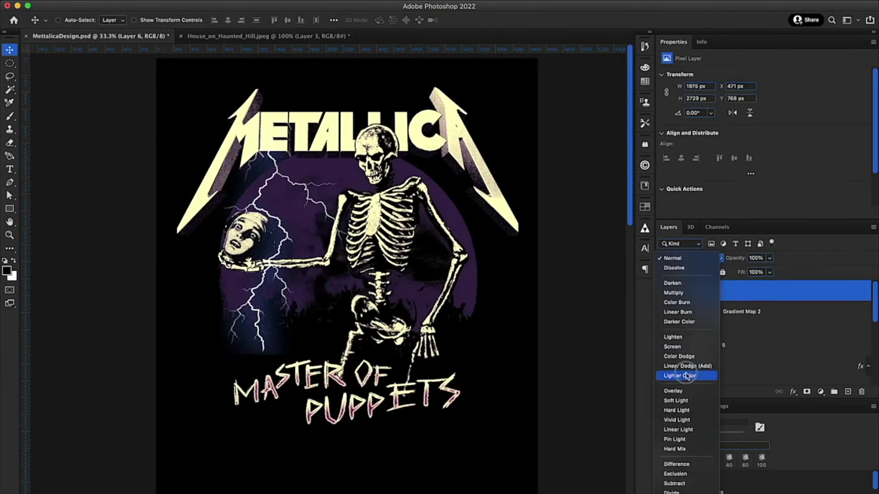
{"action": "left_click", "coordinate": [676, 347]}
Rotate the lightning by about -10° and reposition it so the bolt runs from the logo past the severed head to the lower lettering.
{"action": "left_click_drag", "start_coordinate": [302, 155], "coordinate": [336, 185]}
{"action": "key", "text": "super+t"}
{"action": "left_click_drag", "start_coordinate": [419, 130], "coordinate": [291, 188]}
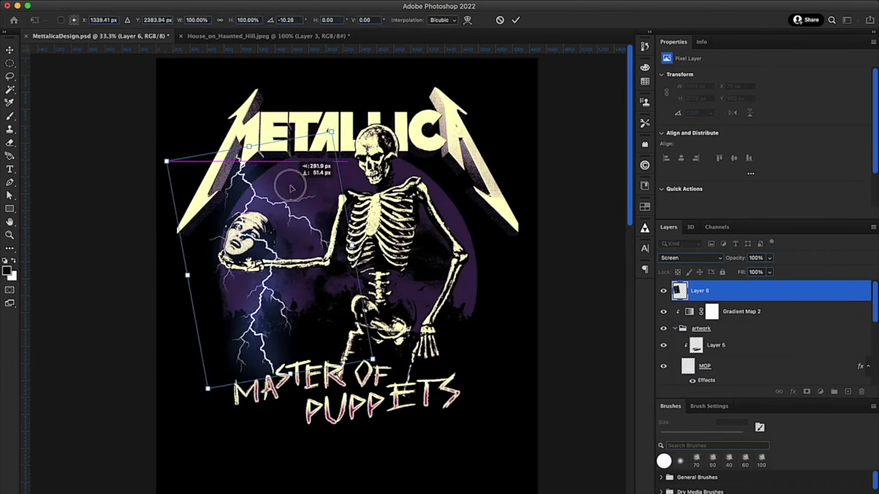
{"action": "key", "text": "Return"}
Desaturate the lightning layer and move it into the artwork group beneath the clipped gradient map.
{"action": "key", "text": "z"}
{"action": "scroll", "coordinate": [303, 182], "scroll_direction": "down", "scroll_amount": 1}
{"action": "left_click", "coordinate": [121, 0]}
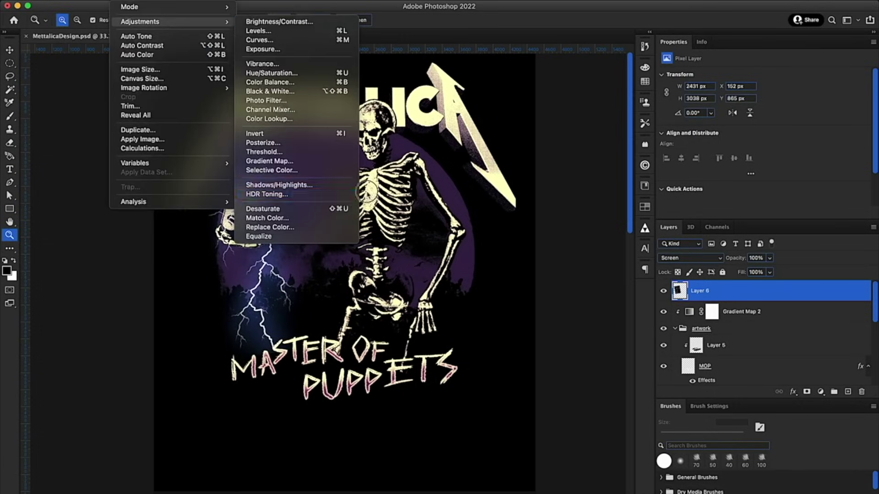
{"action": "mouse_move", "coordinate": [140, 22]}
{"action": "left_click", "coordinate": [256, 208]}
{"action": "left_click_drag", "start_coordinate": [714, 319], "coordinate": [714, 323]}
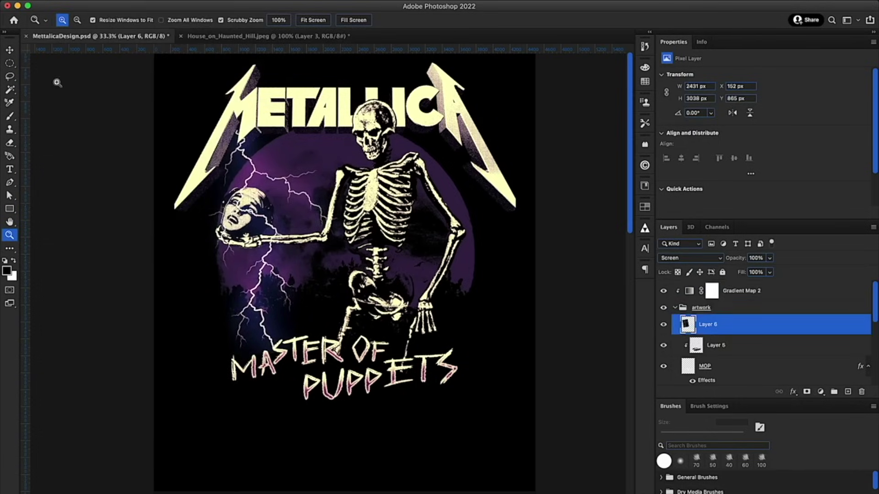
Warp the lightning so the bolt curves around the outer edge of the purple circle beside the severed head.
{"action": "key", "text": "super+t"}
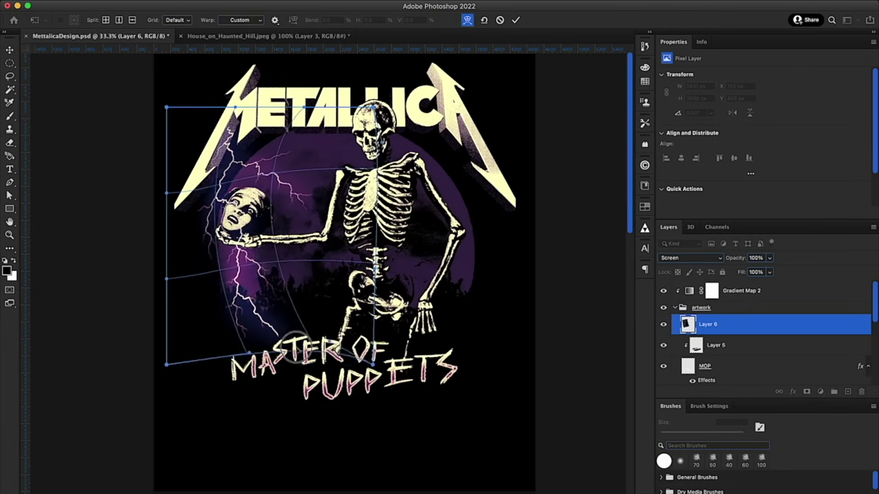
{"action": "key", "text": "Return"}
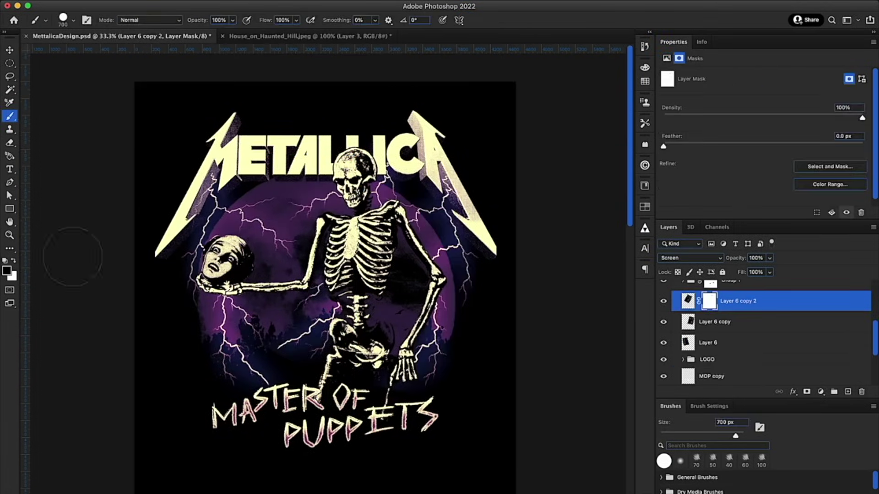
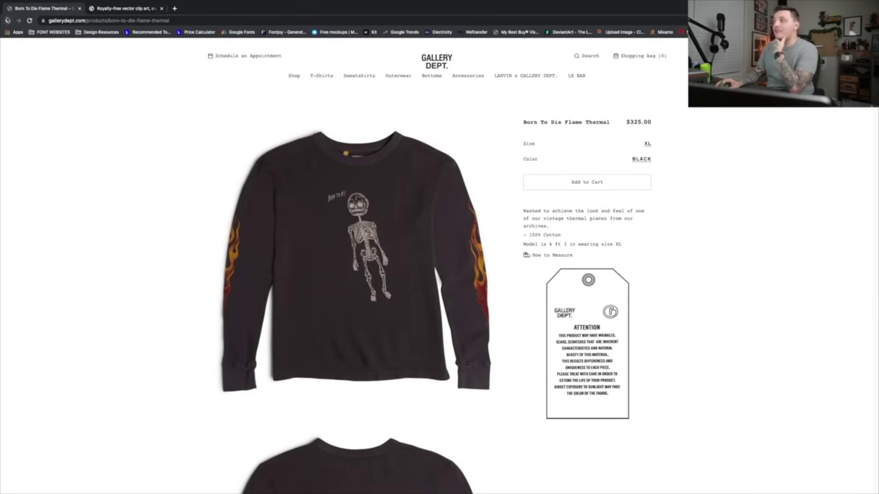
In the browser, go through the Gallery Dept. products and examine the front and back designs of the Souvenir Tee.
{"action": "left_click", "coordinate": [7, 20]}
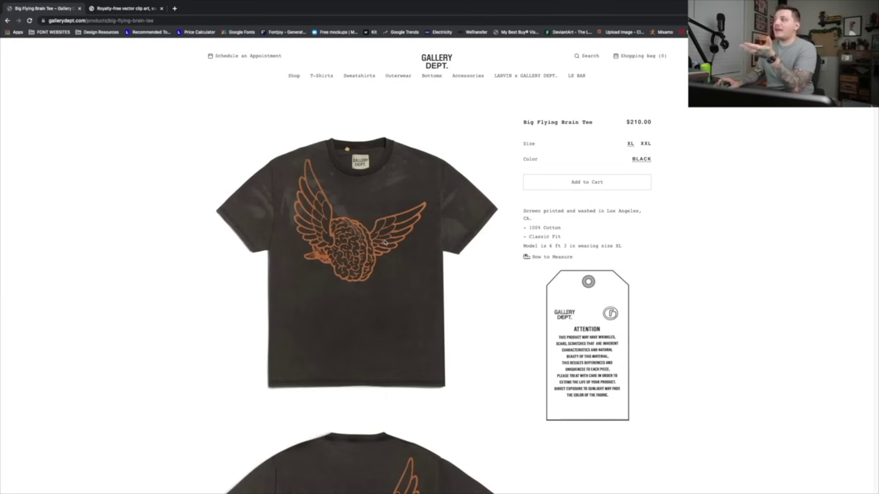
{"action": "left_click", "coordinate": [8, 21]}
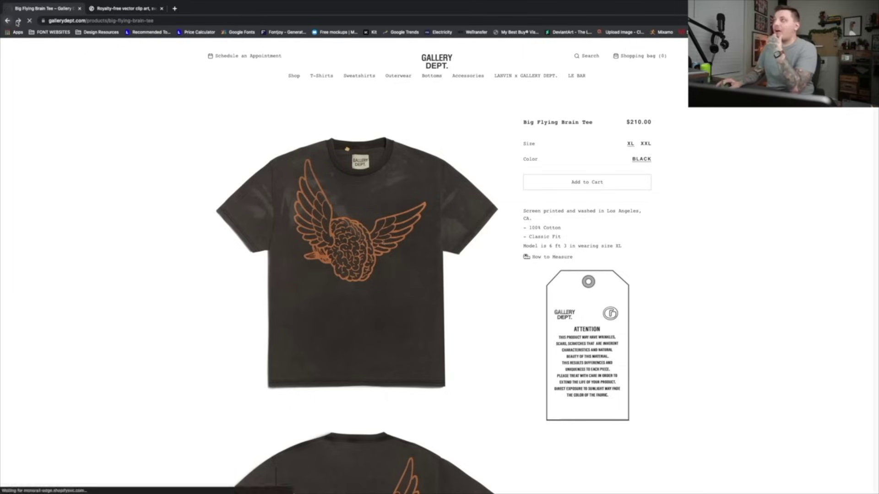
{"action": "scroll", "coordinate": [383, 238], "scroll_direction": "down", "scroll_amount": 2}
{"action": "scroll", "coordinate": [383, 238], "scroll_direction": "down", "scroll_amount": 4}
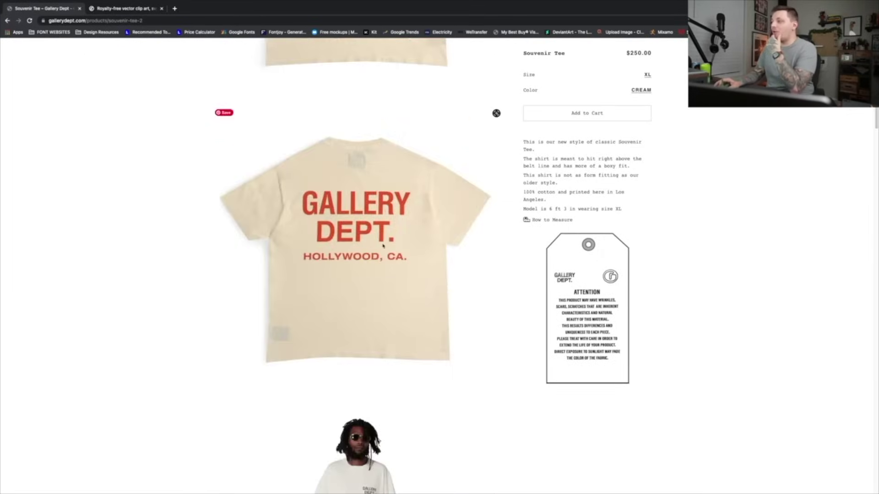
{"action": "scroll", "coordinate": [356, 245], "scroll_direction": "up", "scroll_amount": 2}
{"action": "scroll", "coordinate": [357, 245], "scroll_direction": "up", "scroll_amount": 3}
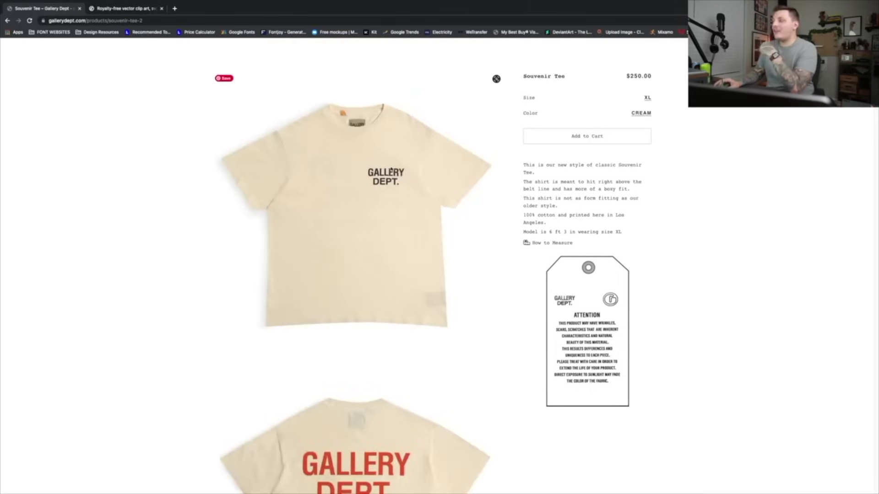
{"action": "scroll", "coordinate": [337, 212], "scroll_direction": "down", "scroll_amount": 6}
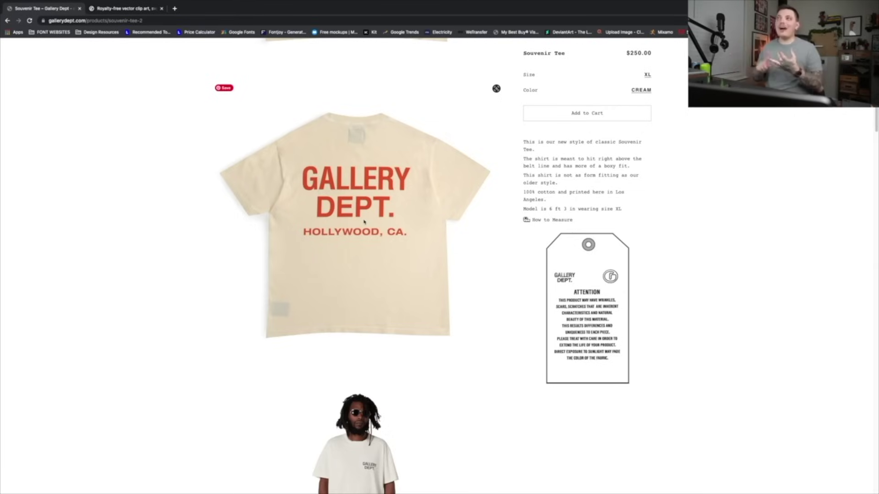
Return to the Gallery Dept. T-shirt listing and open the Big Flying Brain Tee as the design reference.
{"action": "key", "text": "alt+Left"}
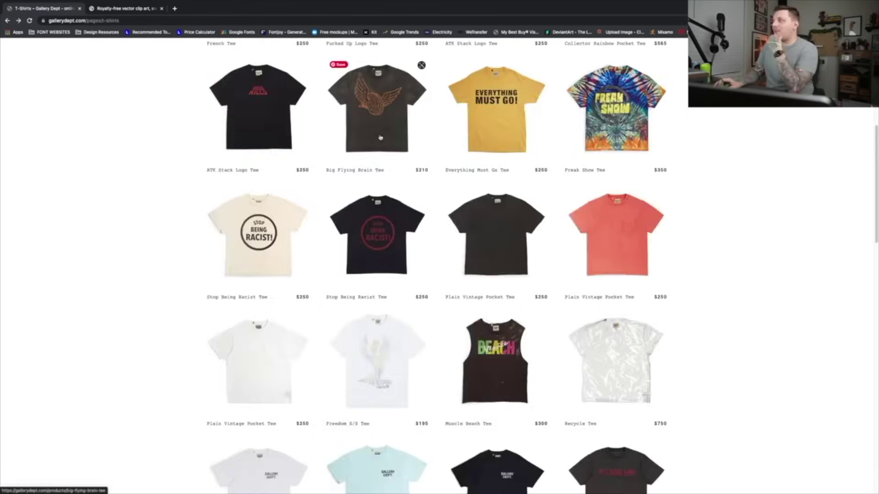
{"action": "left_click", "coordinate": [374, 138]}
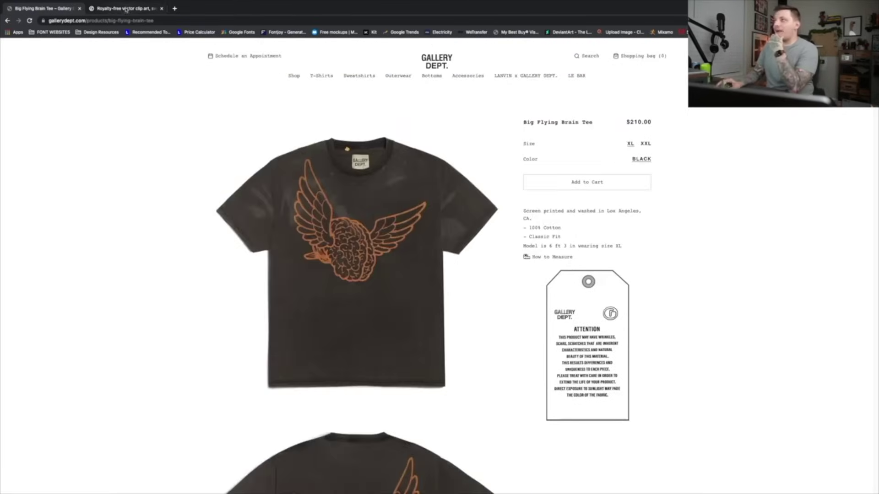
Search publicdomainvectors.org for "brain" and download a brain drawing from the results.
{"action": "left_click", "coordinate": [126, 9]}
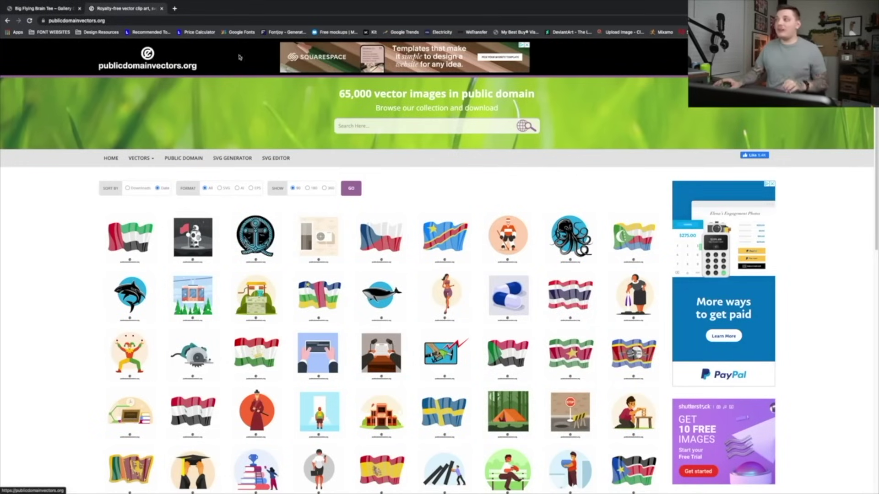
{"action": "left_click", "coordinate": [366, 125]}
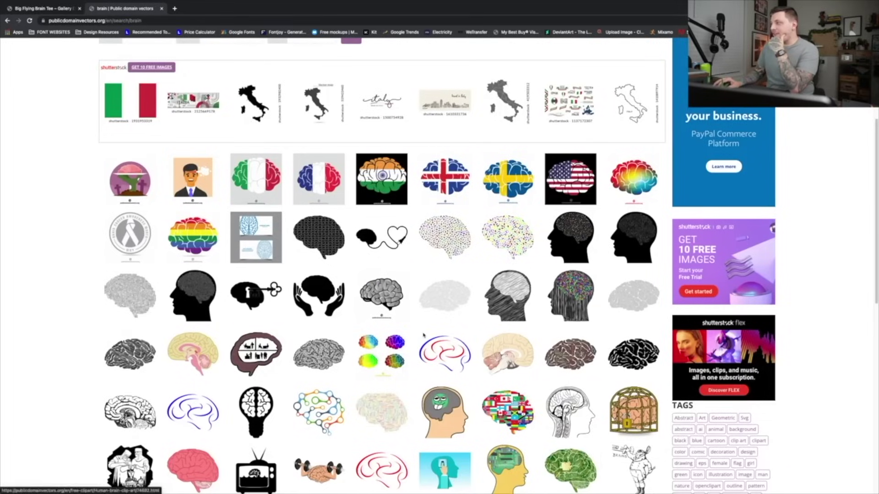
{"action": "scroll", "coordinate": [423, 335], "scroll_direction": "down", "scroll_amount": 3}
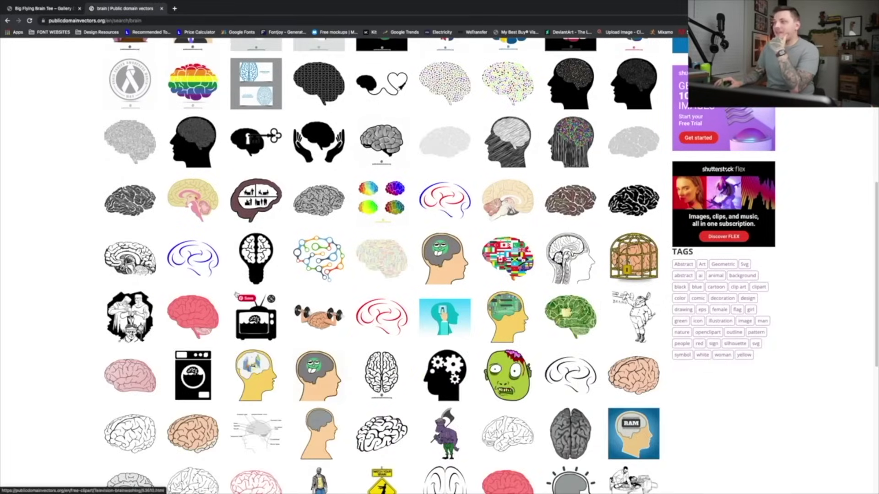
{"action": "scroll", "coordinate": [381, 313], "scroll_direction": "down", "scroll_amount": 2}
{"action": "left_click", "coordinate": [381, 313]}
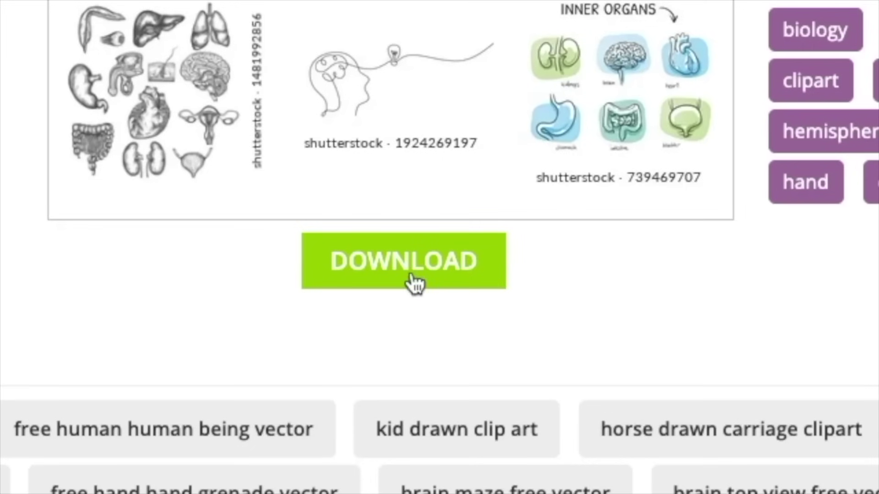
{"action": "left_click", "coordinate": [415, 284]}
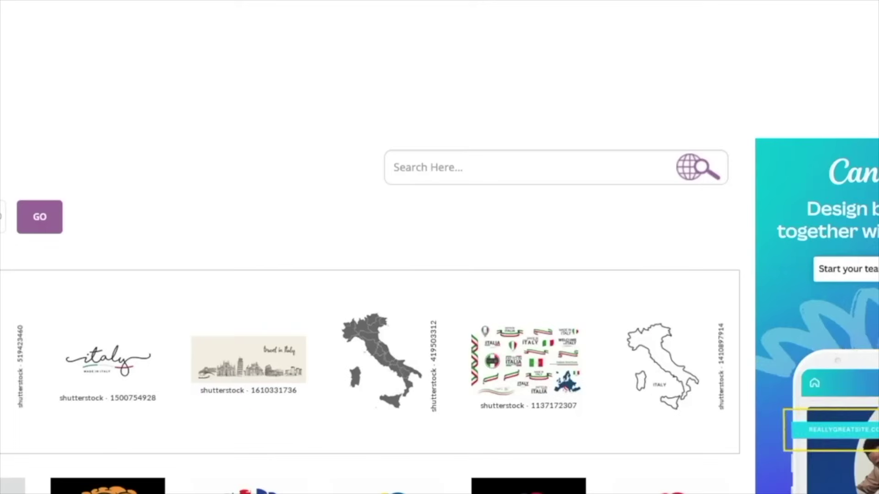
Search the vector site for "wings" and look through the result pages for suitable wing drawings.
{"action": "left_click", "coordinate": [449, 170]}
{"action": "type", "text": "wings"}
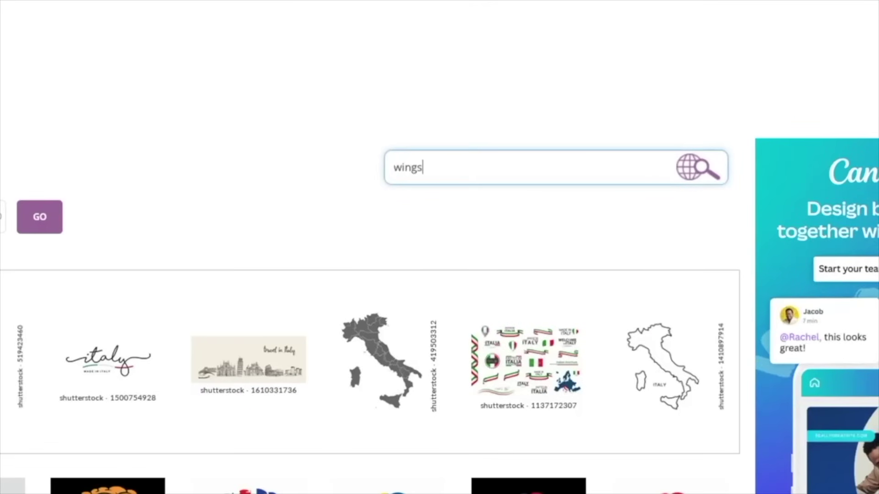
{"action": "key", "text": "Return"}
{"action": "scroll", "coordinate": [288, 284], "scroll_direction": "down", "scroll_amount": 3}
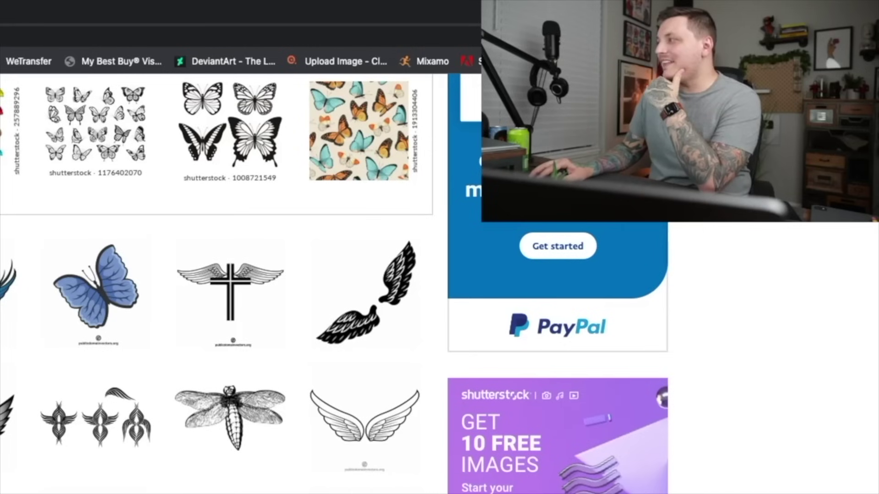
{"action": "scroll", "coordinate": [287, 286], "scroll_direction": "down", "scroll_amount": 2}
{"action": "scroll", "coordinate": [220, 284], "scroll_direction": "down", "scroll_amount": 3}
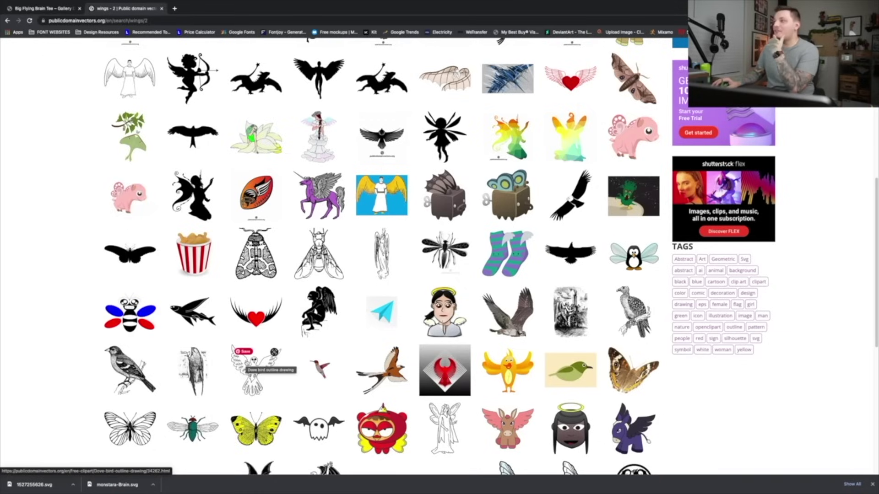
{"action": "scroll", "coordinate": [251, 366], "scroll_direction": "down", "scroll_amount": 4}
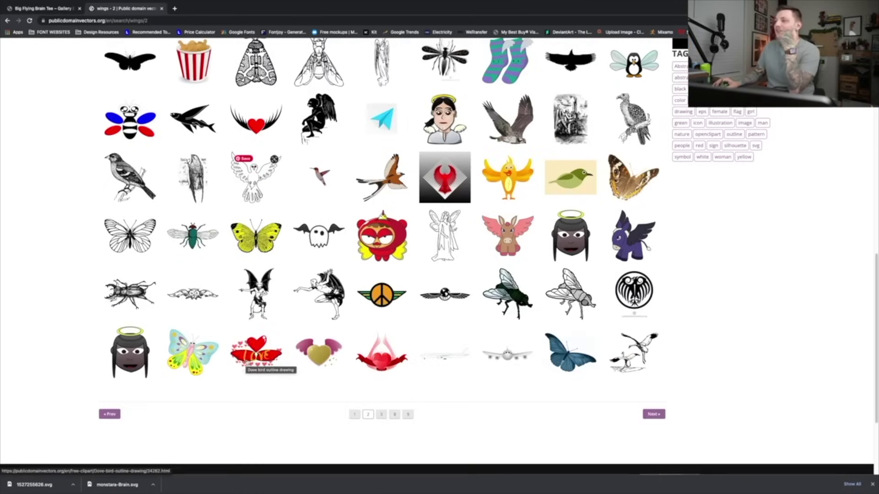
Switch to Photoshop and create a new document from the saved Merch Design preset, 15 x 18 in at 300 ppi.
{"action": "key", "text": "super+Tab"}
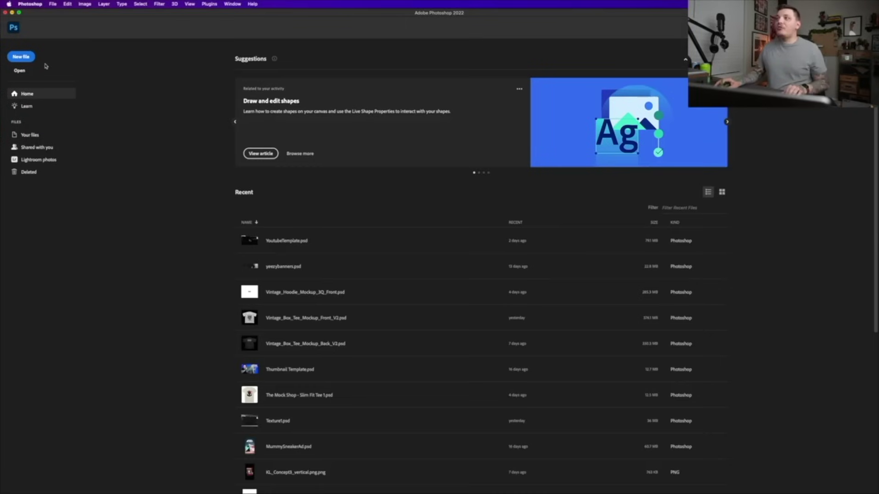
{"action": "left_click", "coordinate": [27, 59]}
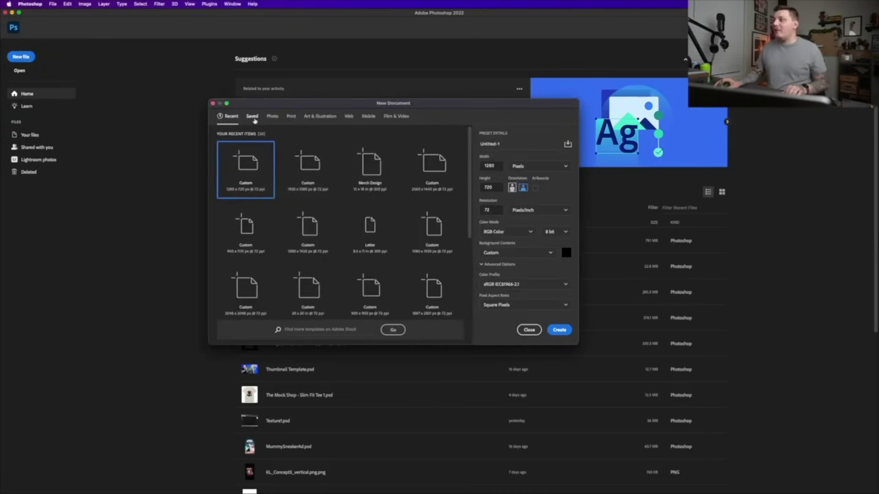
{"action": "left_click", "coordinate": [253, 118]}
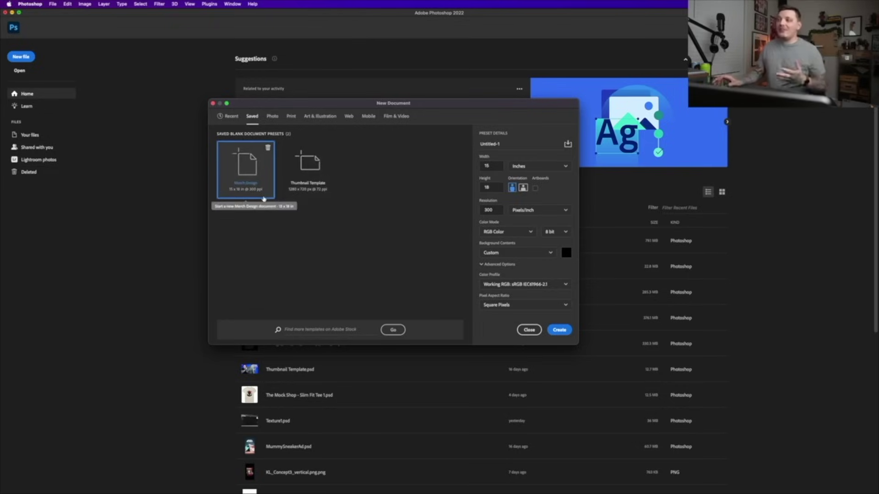
{"action": "left_click", "coordinate": [559, 330]}
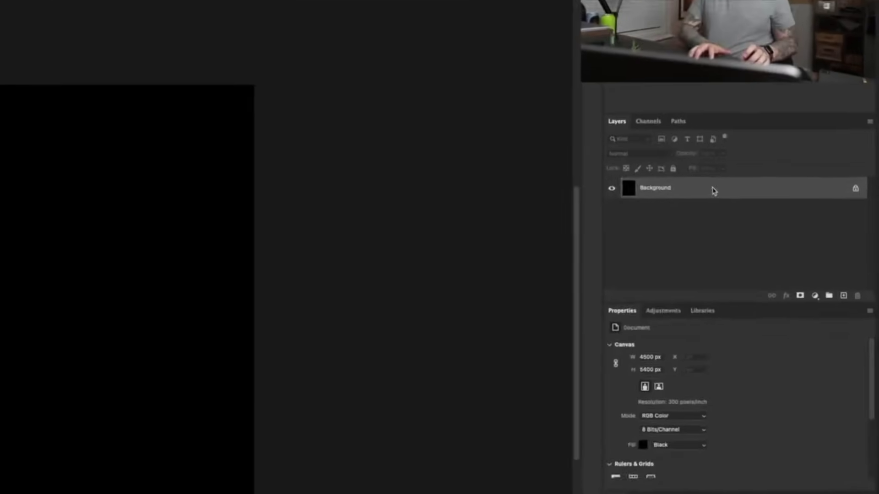
Invert the black Background layer to white and reset the foreground and background colors to the default black and white.
{"action": "key", "text": "super+i"}
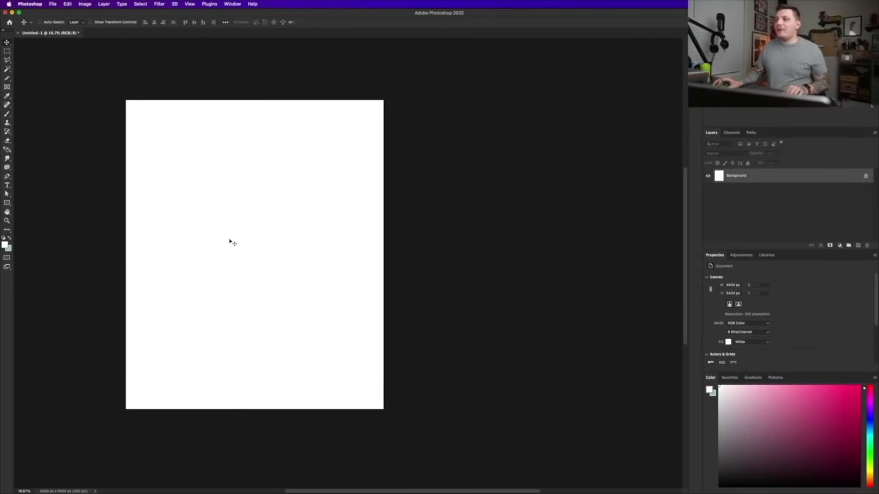
{"action": "left_click", "coordinate": [5, 244]}
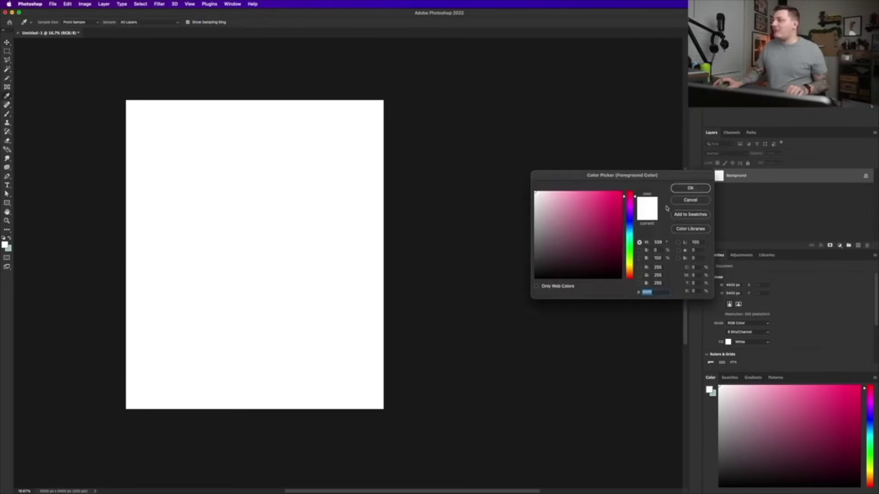
{"action": "left_click", "coordinate": [690, 200]}
{"action": "key", "text": "d"}
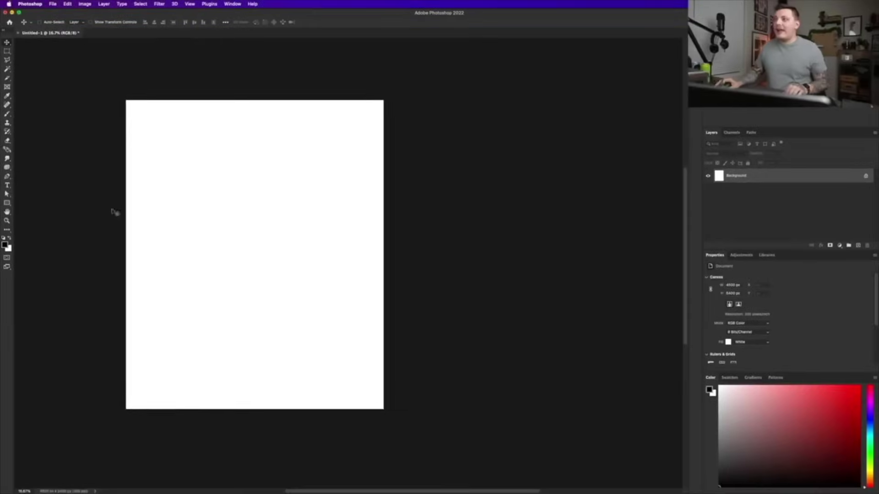
Open the Vintage Box Tee mockup file from the recently used documents.
{"action": "scroll", "coordinate": [176, 213], "scroll_direction": "left", "scroll_amount": 2}
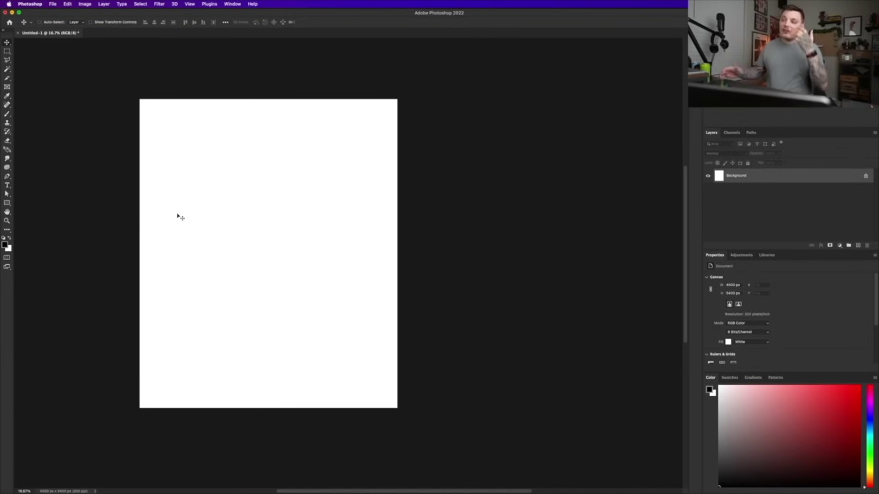
{"action": "left_click", "coordinate": [51, 4]}
{"action": "mouse_move", "coordinate": [62, 38]}
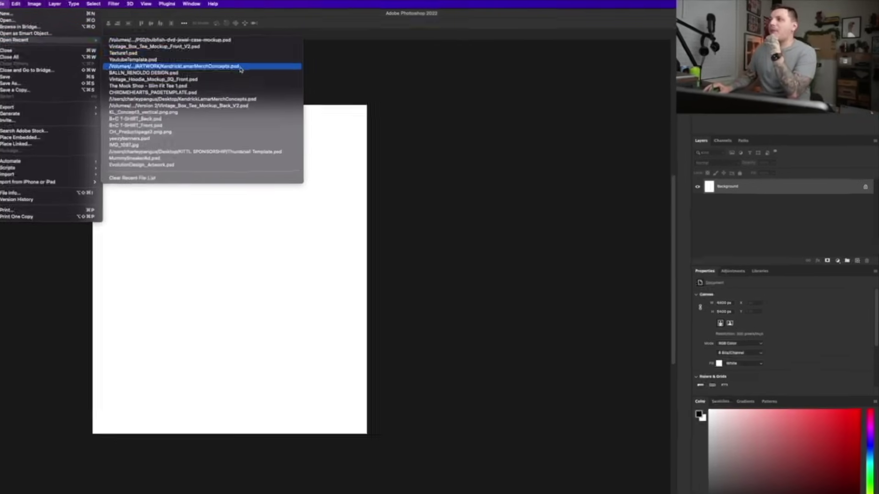
{"action": "left_click", "coordinate": [237, 62]}
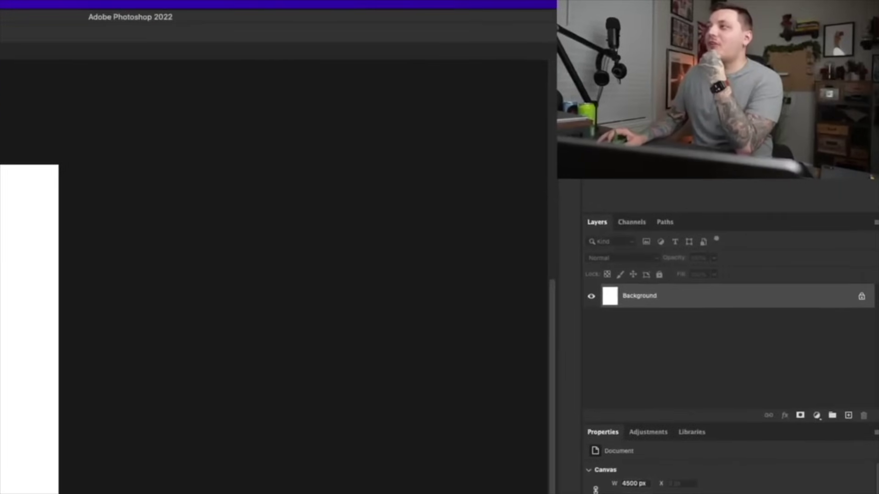
Place the three downloaded SVG drawings, the winged suit, the brain and the racing flame, into the blank document at their default size.
{"action": "key", "text": "super+o"}
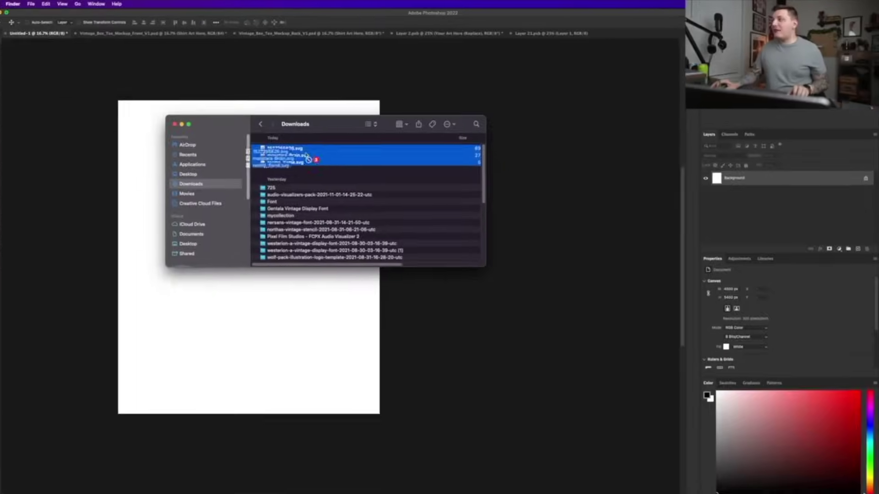
{"action": "left_click", "coordinate": [200, 302]}
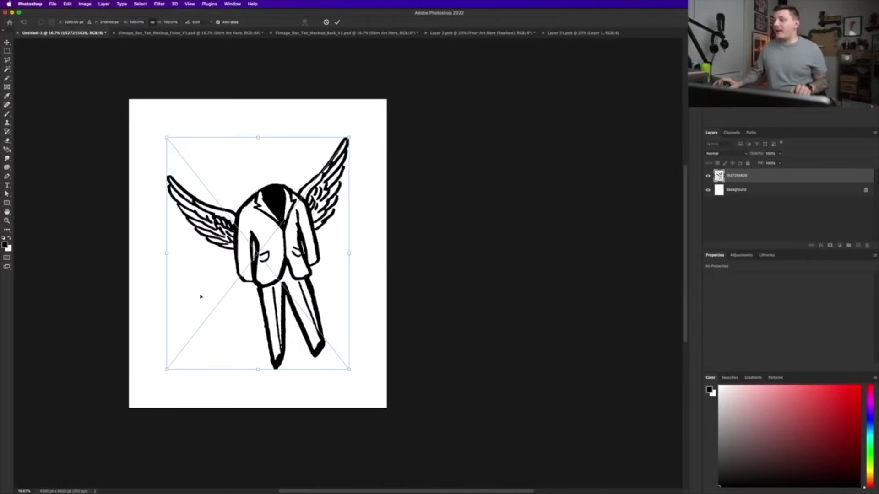
{"action": "key", "text": "Return"}
{"action": "key", "text": "Return"}
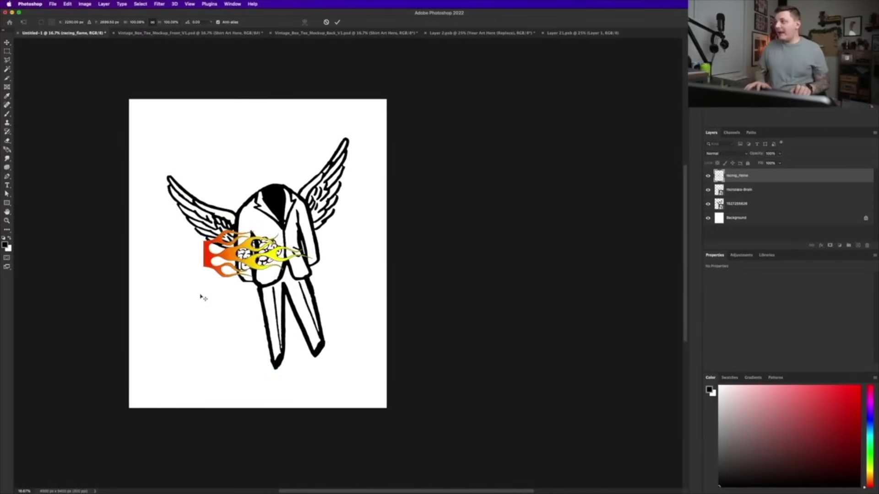
{"action": "key", "text": "Return"}
Group the three placed drawings and name the group SVG'S.
{"action": "left_click", "coordinate": [737, 203], "text": "shift"}
{"action": "key", "text": "ctrl+g"}
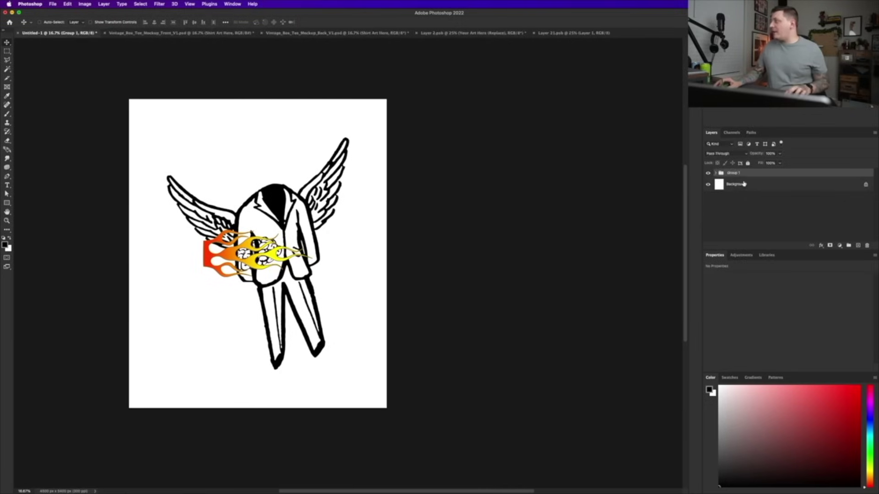
{"action": "double_click", "coordinate": [734, 173]}
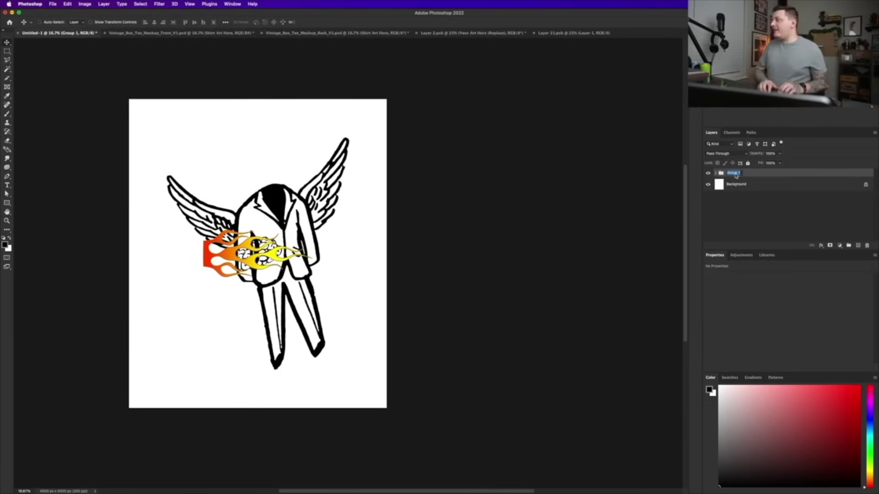
{"action": "type", "text": "VECT"}
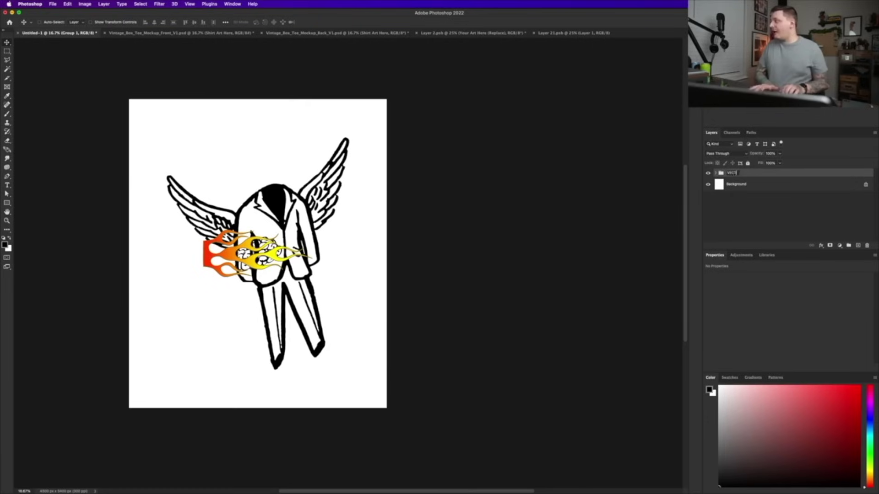
{"action": "type", "text": "VG'S"}
{"action": "key", "text": "Return"}
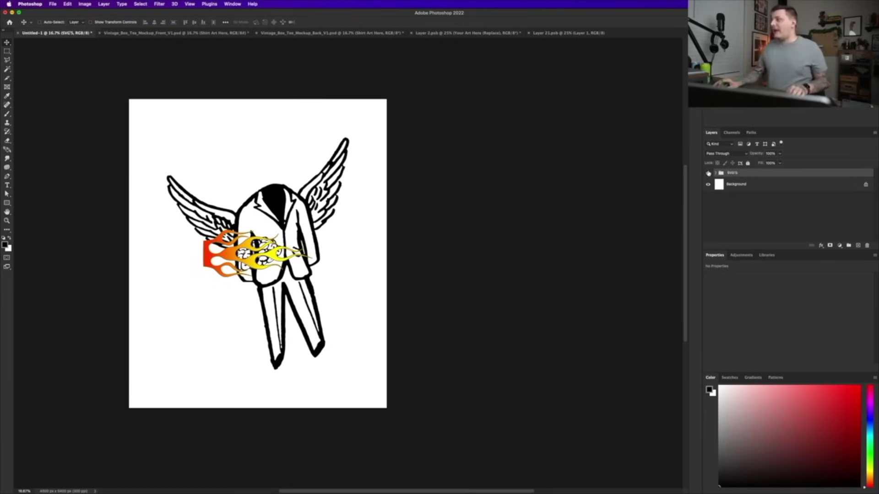
Expand the SVG'S group and hide the racing_flame and winged suit layers, leaving only the brain drawing visible.
{"action": "left_click", "coordinate": [716, 173]}
{"action": "left_click", "coordinate": [708, 184]}
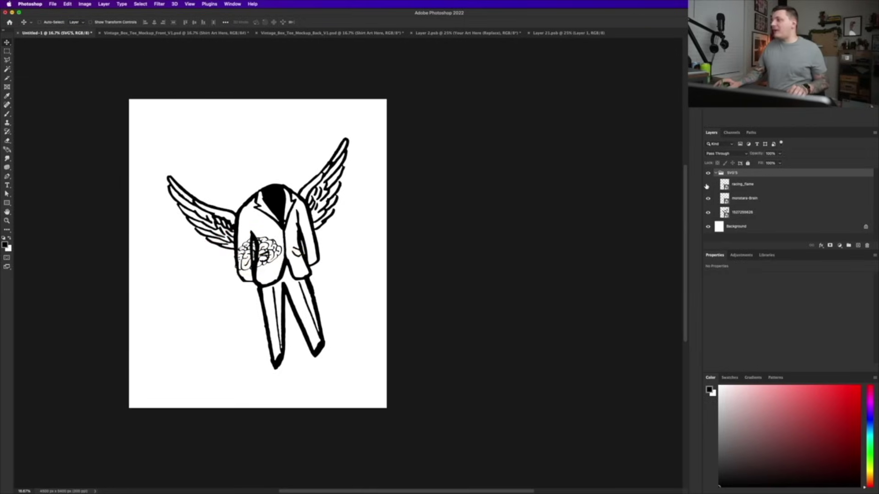
{"action": "left_click", "coordinate": [707, 184]}
{"action": "left_click", "coordinate": [707, 198]}
{"action": "left_click", "coordinate": [707, 198]}
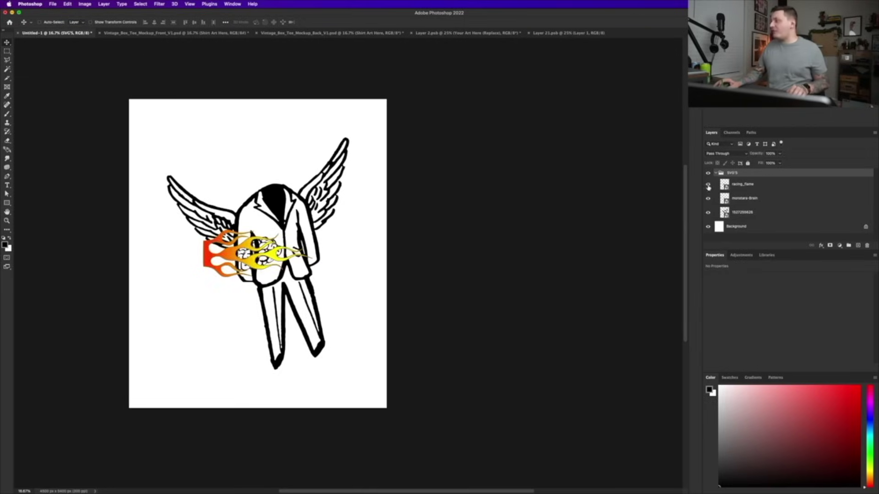
{"action": "left_click", "coordinate": [708, 186]}
{"action": "left_click", "coordinate": [709, 199]}
{"action": "left_click", "coordinate": [708, 212]}
{"action": "left_click", "coordinate": [708, 198]}
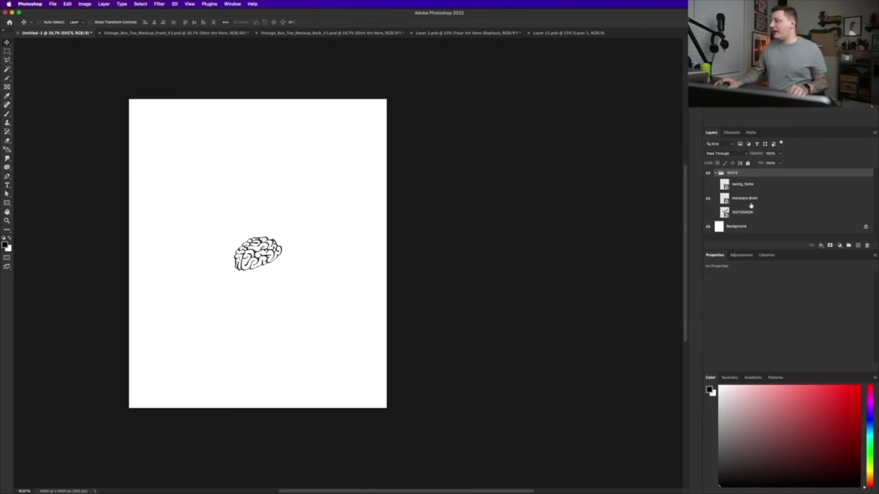
Enlarge the brain drawing proportionally until it spans most of the canvas width.
{"action": "left_click", "coordinate": [751, 198]}
{"action": "key", "text": "ctrl+t"}
{"action": "left_click_drag", "start_coordinate": [280, 236], "coordinate": [341, 192]}
{"action": "key", "text": "Return"}
Lasso the suit drawing's right wing onto its own layer, hide the suit, and rotate and place the wing over the brain's right side.
{"action": "left_click", "coordinate": [708, 212]}
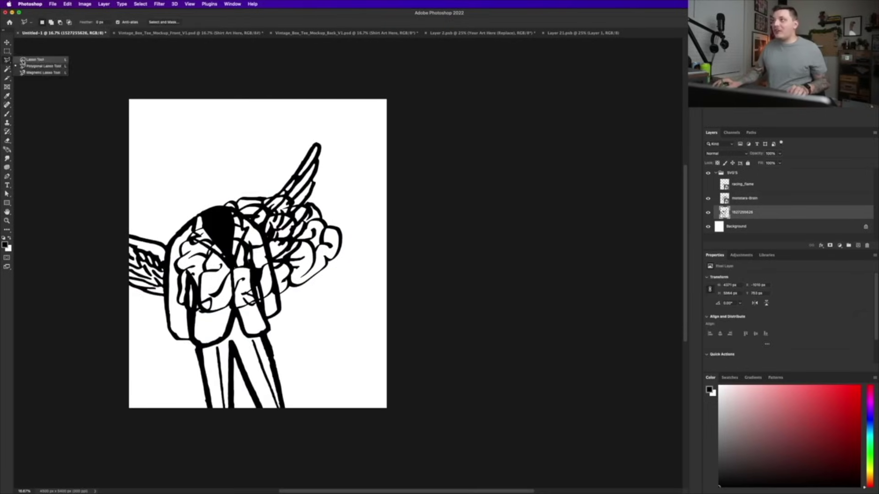
{"action": "left_click", "coordinate": [21, 60]}
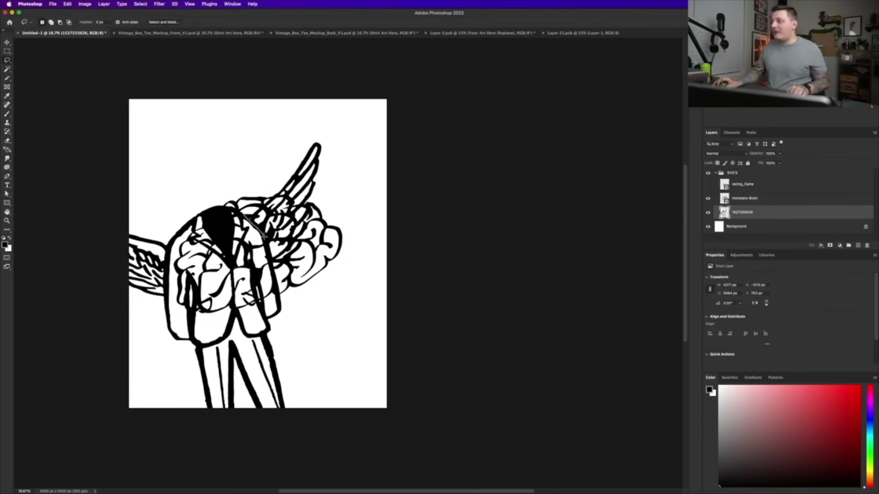
{"action": "mouse_move", "coordinate": [273, 260]}
{"action": "left_mouse_down"}
{"action": "mouse_move", "coordinate": [366, 254]}
{"action": "mouse_move", "coordinate": [377, 98]}
{"action": "mouse_move", "coordinate": [260, 98]}
{"action": "mouse_move", "coordinate": [237, 123]}
{"action": "left_mouse_up"}
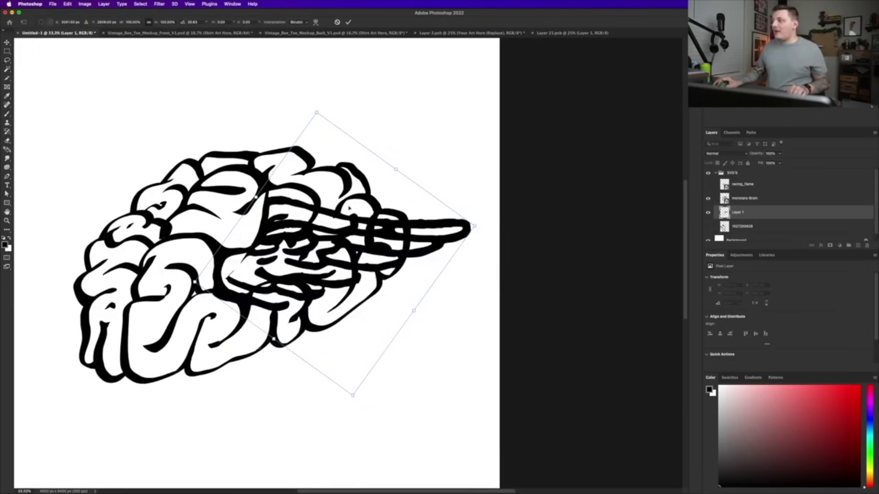
{"action": "left_click_drag", "start_coordinate": [349, 208], "coordinate": [338, 268]}
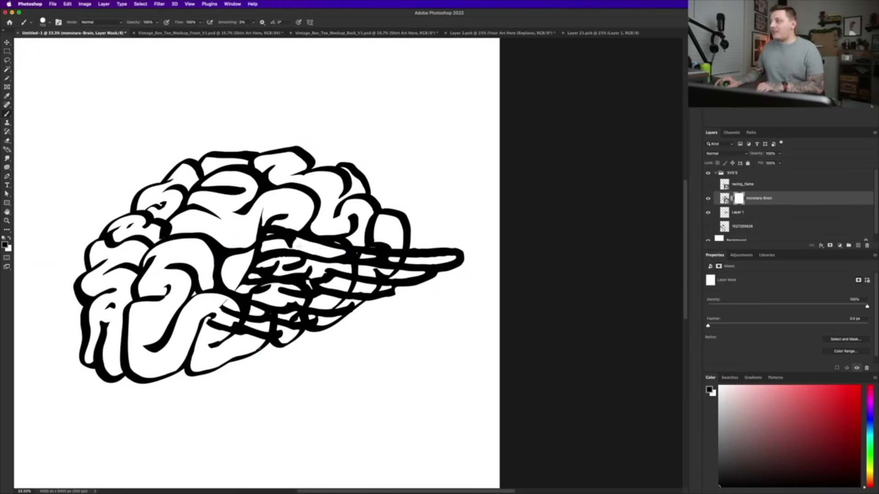
Add a layer mask to the brain and paint out the brain lines inside the right wing.
{"action": "left_click_drag", "start_coordinate": [297, 245], "coordinate": [281, 241]}
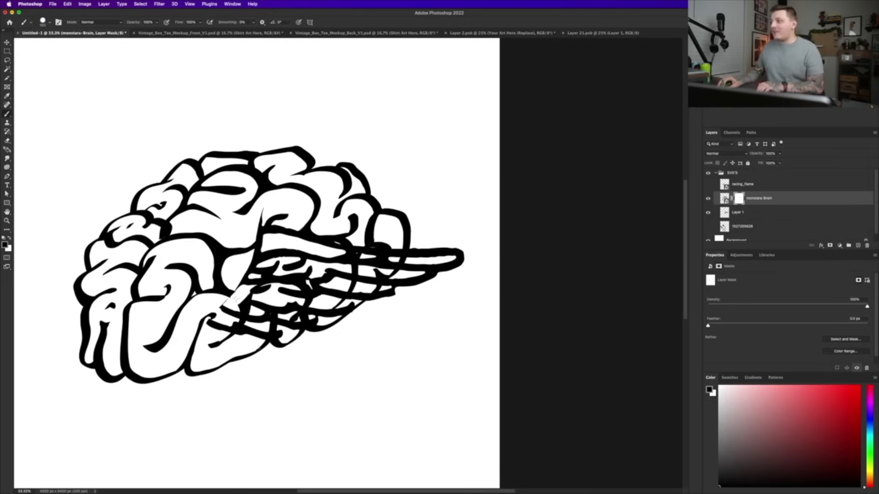
{"action": "left_click_drag", "start_coordinate": [227, 304], "coordinate": [260, 289]}
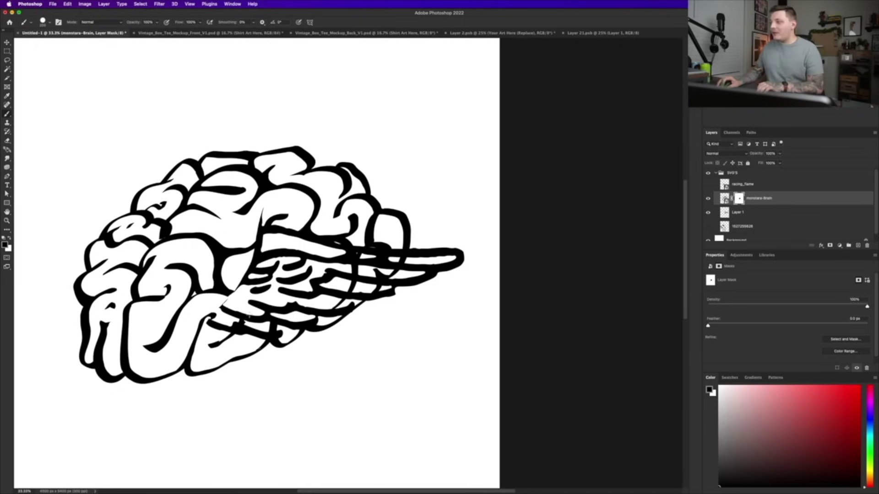
Lasso the suit drawing's left wing, remove the suit layer, and paste the wing in place on a new layer.
{"action": "left_click", "coordinate": [708, 226]}
{"action": "left_click", "coordinate": [728, 226]}
{"action": "key", "text": "l"}
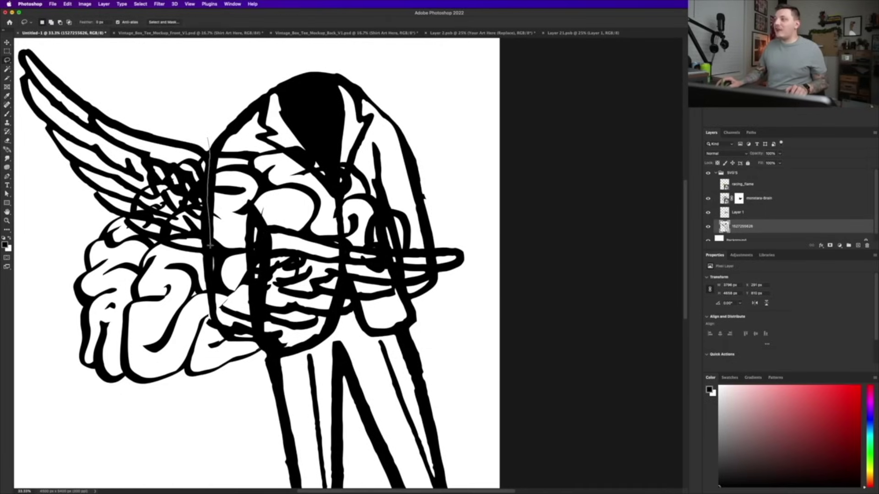
{"action": "mouse_move", "coordinate": [143, 260]}
{"action": "left_mouse_down"}
{"action": "mouse_move", "coordinate": [30, 127]}
{"action": "mouse_move", "coordinate": [14, 58]}
{"action": "left_mouse_up"}
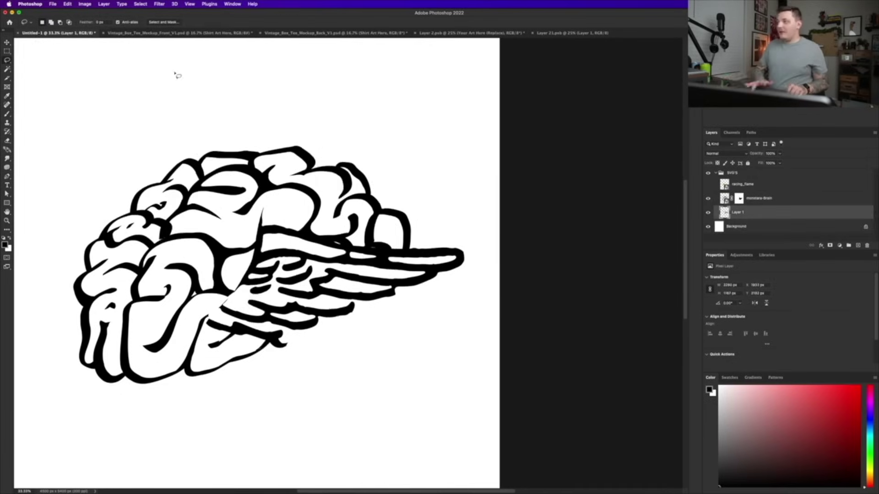
{"action": "key", "text": "super+shift+v"}
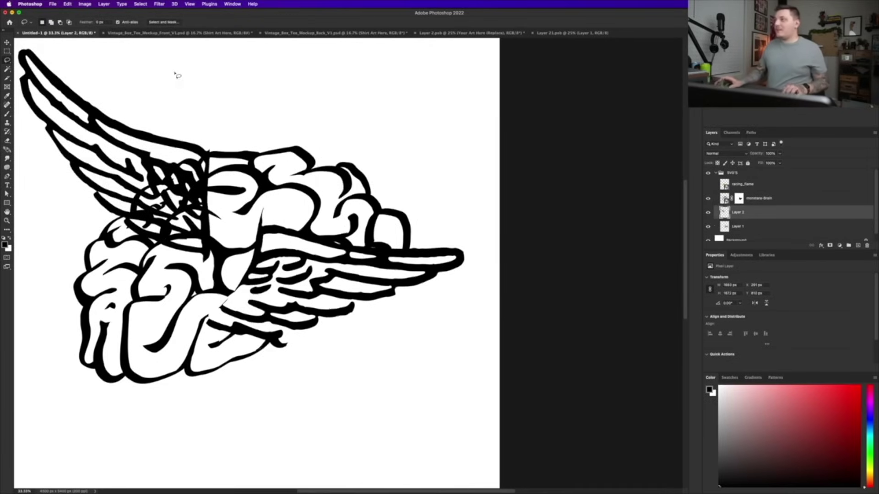
Rotate the pasted left wing so its feathers point upward and position it over the brain's upper left side.
{"action": "key", "text": "super+t"}
{"action": "left_click_drag", "start_coordinate": [265, 45], "coordinate": [213, 297]}
{"action": "left_click_drag", "start_coordinate": [91, 168], "coordinate": [169, 172]}
{"action": "key", "text": "Return"}
{"action": "key", "text": "super+t"}
{"action": "left_click_drag", "start_coordinate": [326, 121], "coordinate": [284, 56]}
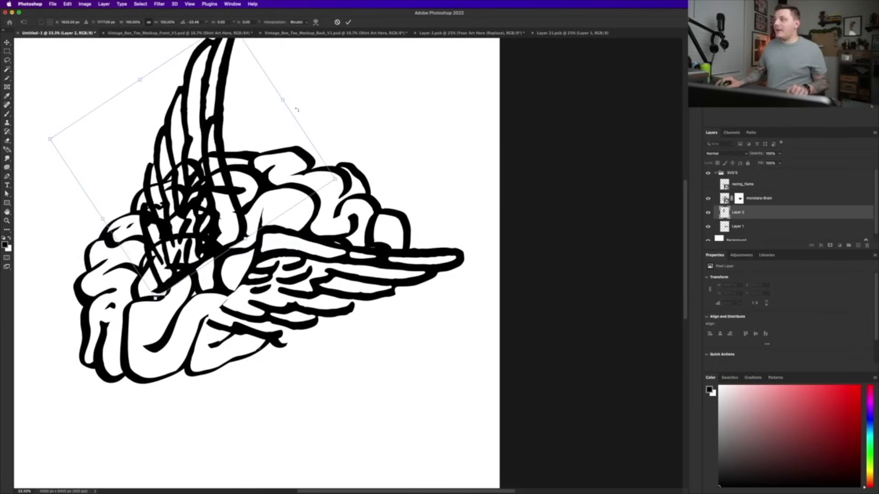
{"action": "left_click_drag", "start_coordinate": [224, 134], "coordinate": [233, 170]}
{"action": "key", "text": "Escape"}
Warp the upper wing so its feather tips curve down toward the top of the brain.
{"action": "key", "text": "super+r"}
{"action": "key", "text": "super+t"}
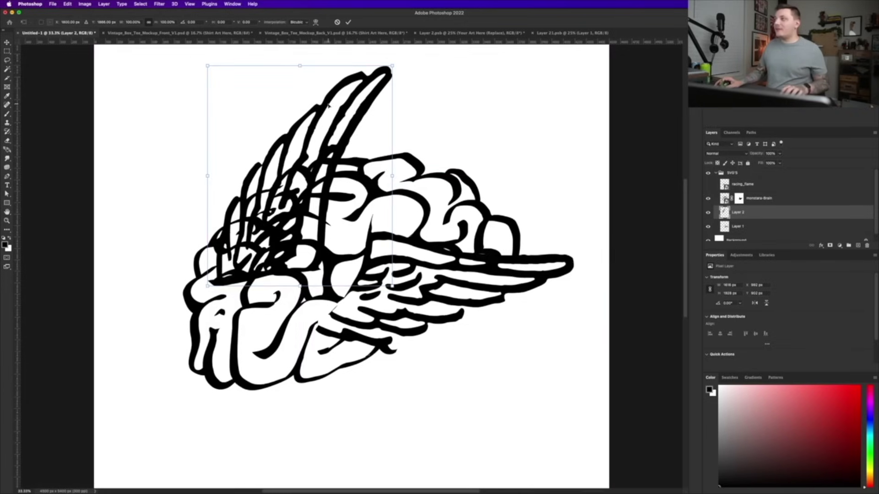
{"action": "key", "text": "super+r"}
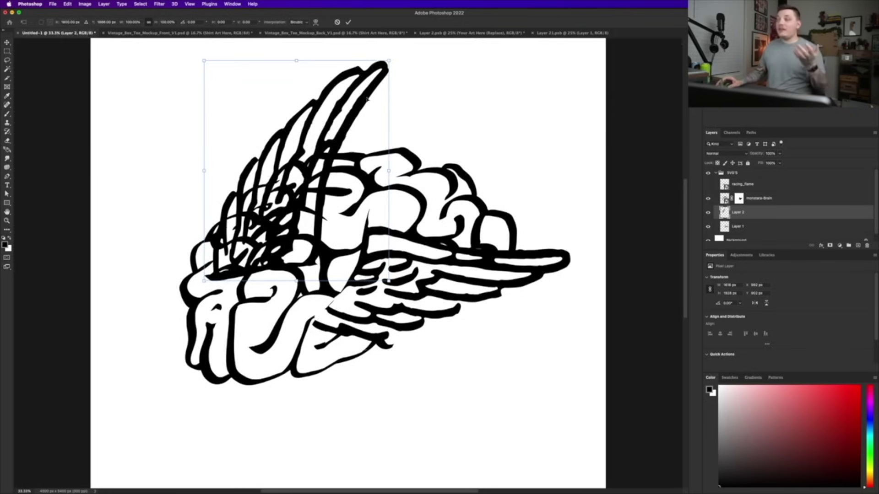
{"action": "right_click", "coordinate": [366, 98]}
{"action": "left_click", "coordinate": [389, 142]}
{"action": "left_click_drag", "start_coordinate": [389, 60], "coordinate": [391, 120]}
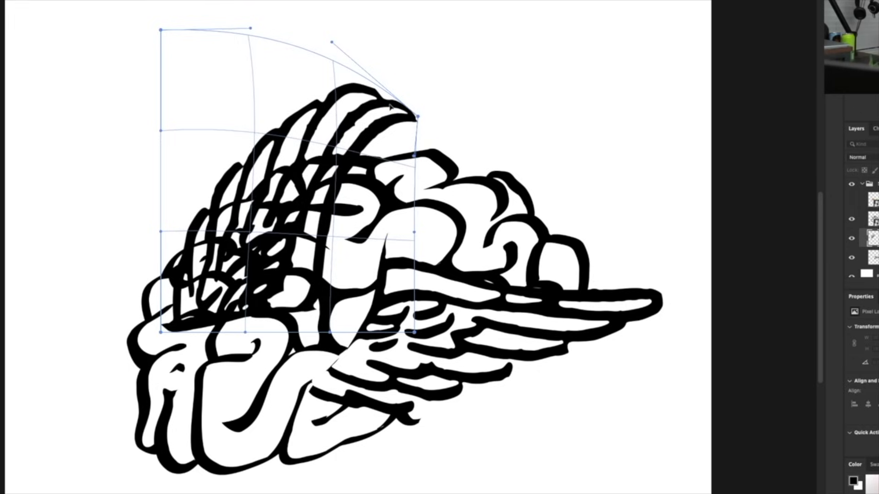
{"action": "key", "text": "Return"}
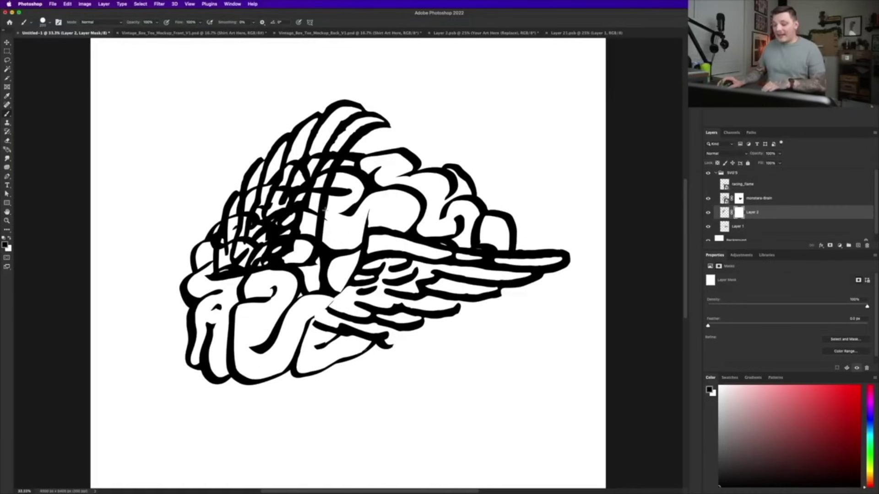
Add a layer mask to the upper wing and paint out the parts overlapping the brain so the wing sits behind it.
{"action": "mouse_move", "coordinate": [324, 209]}
{"action": "left_mouse_down"}
{"action": "mouse_move", "coordinate": [320, 215]}
{"action": "mouse_move", "coordinate": [323, 185]}
{"action": "left_mouse_up"}
{"action": "left_click_drag", "start_coordinate": [284, 201], "coordinate": [252, 204]}
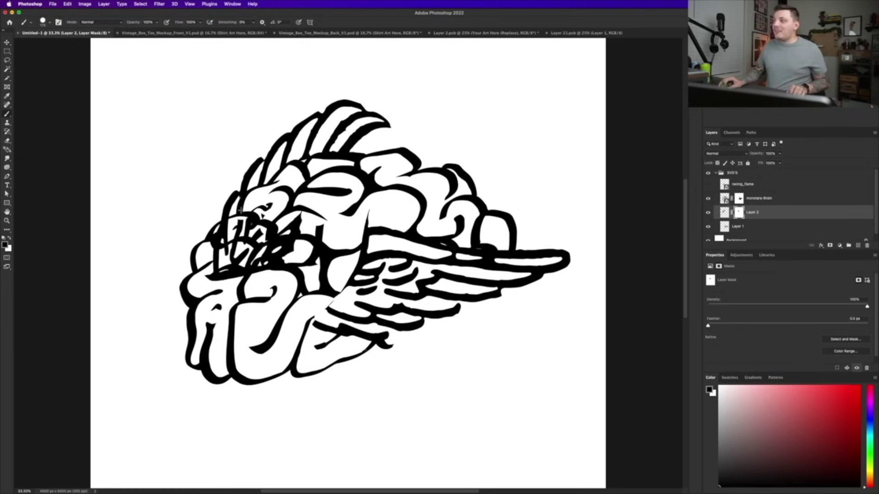
{"action": "mouse_move", "coordinate": [236, 223]}
{"action": "left_mouse_down"}
{"action": "mouse_move", "coordinate": [220, 234]}
{"action": "mouse_move", "coordinate": [247, 229]}
{"action": "left_mouse_up"}
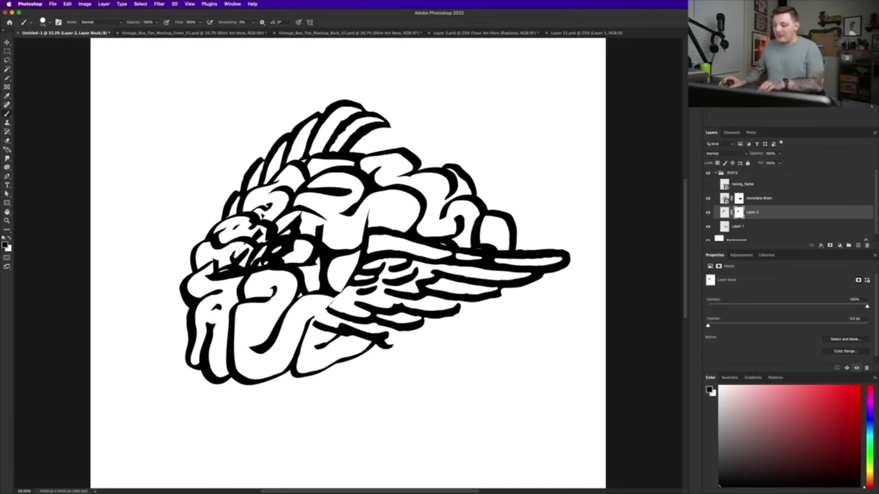
{"action": "left_click_drag", "start_coordinate": [316, 243], "coordinate": [279, 259]}
{"action": "key", "text": "super+z"}
{"action": "left_click_drag", "start_coordinate": [302, 229], "coordinate": [220, 271]}
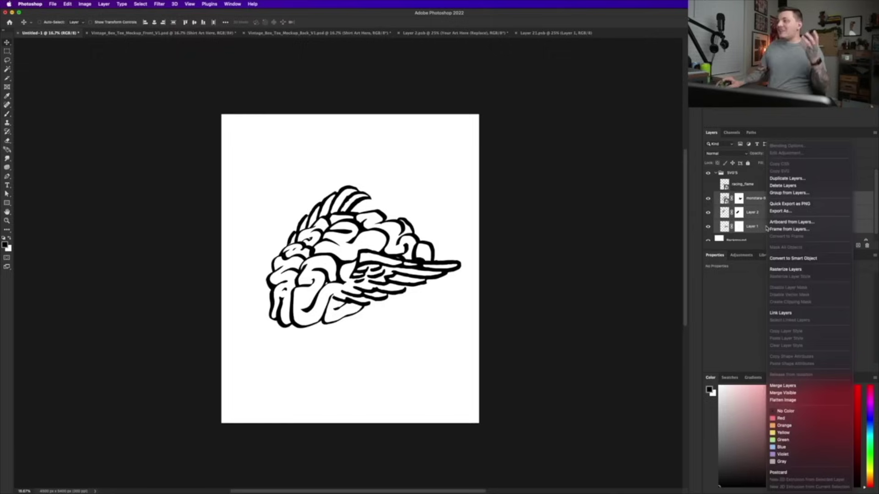
Merge the brain and both wing layers, and enlarge the merged artwork to about 4003 px wide across the canvas.
{"action": "left_click", "coordinate": [462, 277]}
{"action": "key", "text": "ctrl+t"}
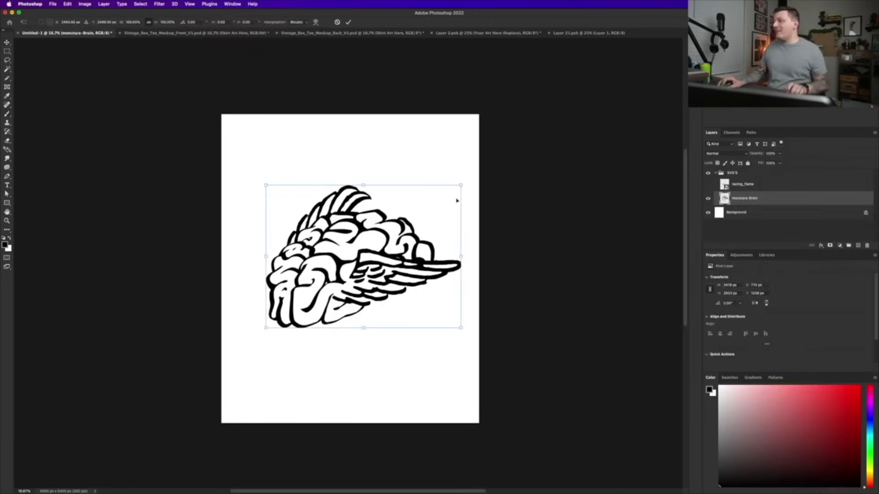
{"action": "left_click_drag", "start_coordinate": [459, 186], "coordinate": [479, 169]}
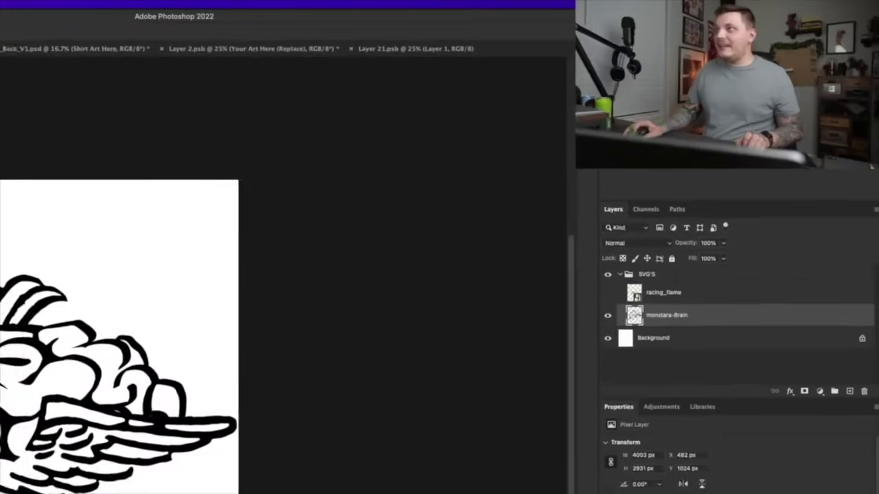
{"action": "left_click_drag", "start_coordinate": [179, 446], "coordinate": [171, 439]}
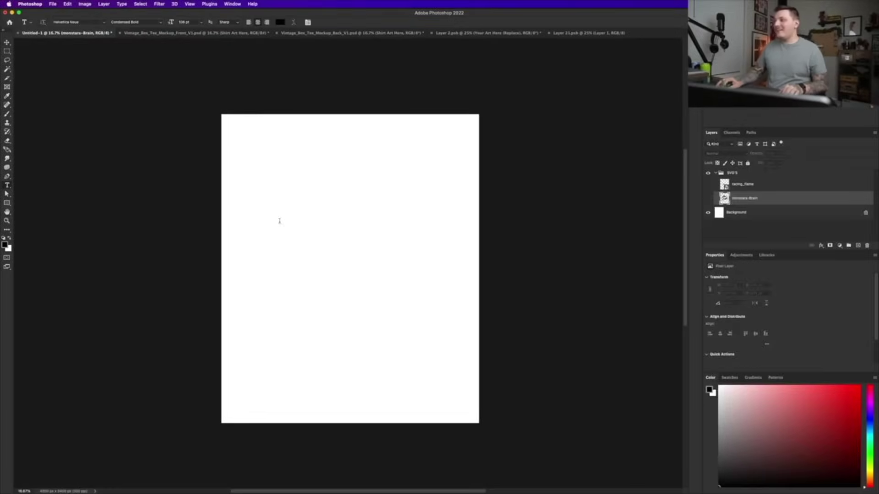
With the brain artwork hidden, add the text GALLERY in Helvetica Neue Condensed Black on the upper part of the canvas.
{"action": "left_click", "coordinate": [279, 221]}
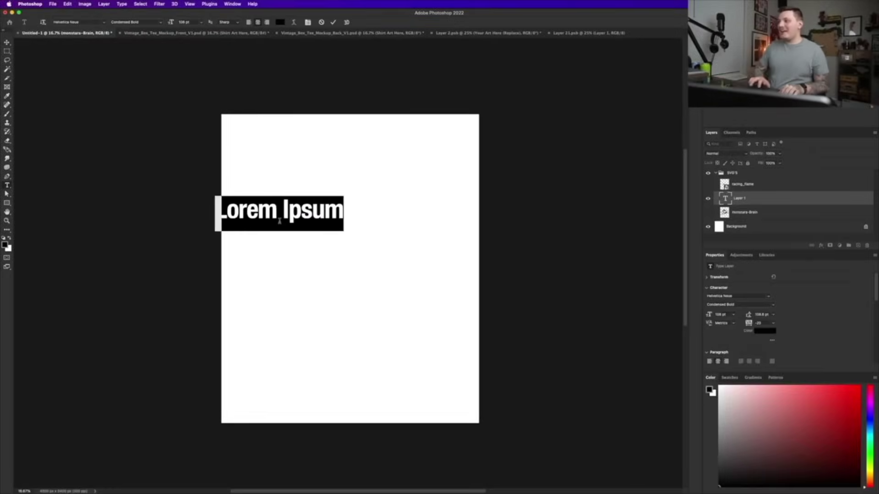
{"action": "type", "text": "GALLERY"}
{"action": "key", "text": "super+a"}
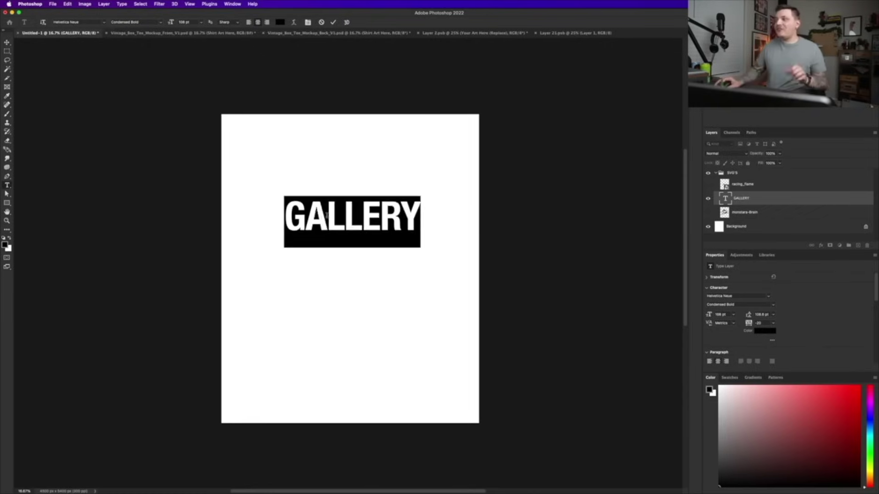
{"action": "left_click", "coordinate": [160, 23]}
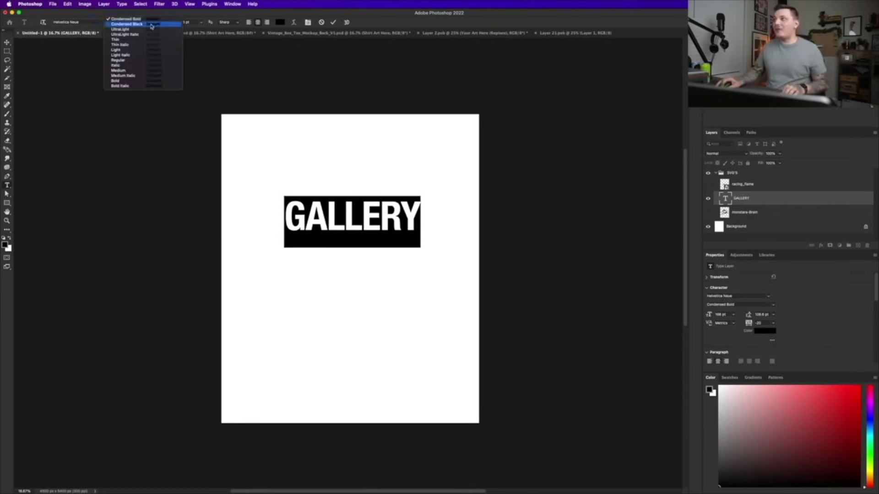
{"action": "key", "text": "Escape"}
Duplicate the GALLERY text directly below itself and change the copy to DEPT.
{"action": "left_click", "coordinate": [7, 42]}
{"action": "left_click_drag", "start_coordinate": [396, 227], "coordinate": [384, 250]}
{"action": "double_click", "coordinate": [384, 250]}
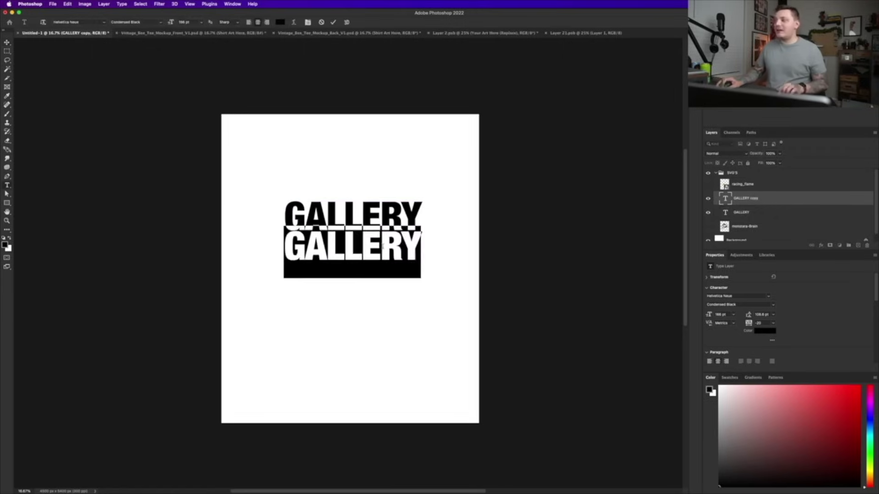
{"action": "type", "text": "DEPT."}
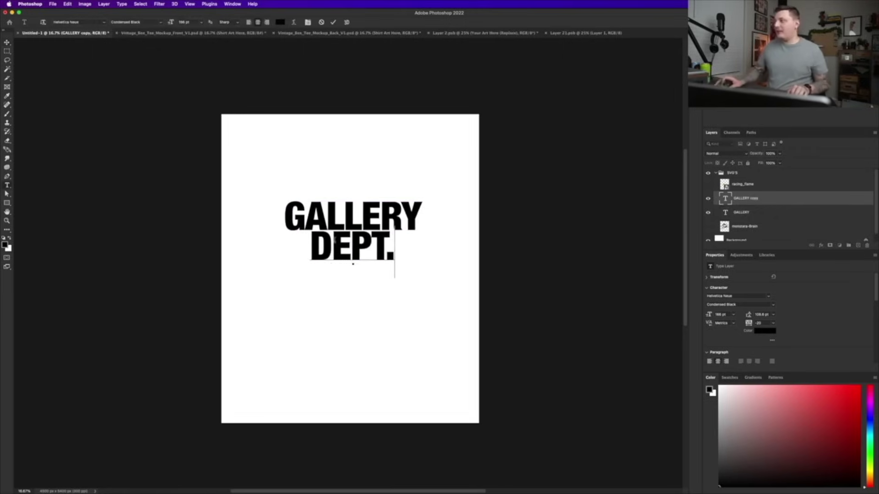
Move the DEPT. text slightly down to leave a small gap beneath GALLERY.
{"action": "left_click", "coordinate": [7, 42]}
{"action": "left_click_drag", "start_coordinate": [369, 194], "coordinate": [368, 201]}
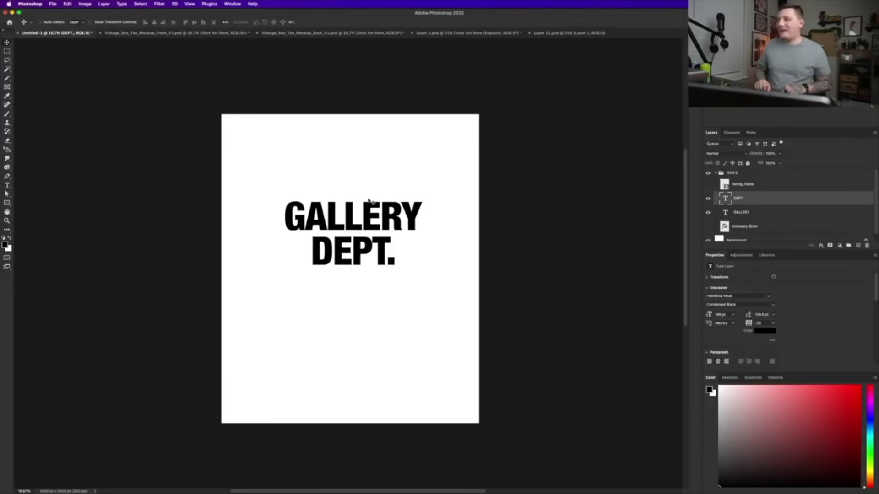
{"action": "double_click", "coordinate": [363, 245]}
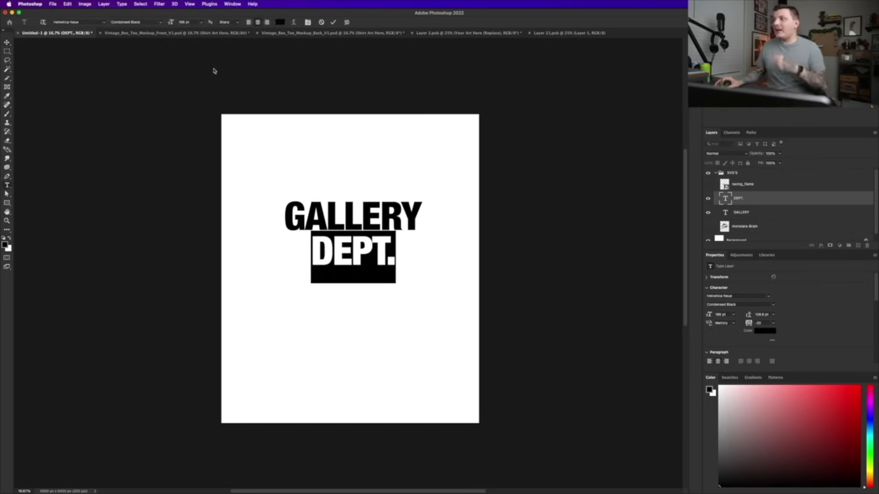
{"action": "key", "text": "Escape"}
Duplicate the DEPT. text directly below itself and change the copy to NASHVILLE, TN.
{"action": "left_click", "coordinate": [761, 215], "text": "shift"}
{"action": "right_click", "coordinate": [758, 214]}
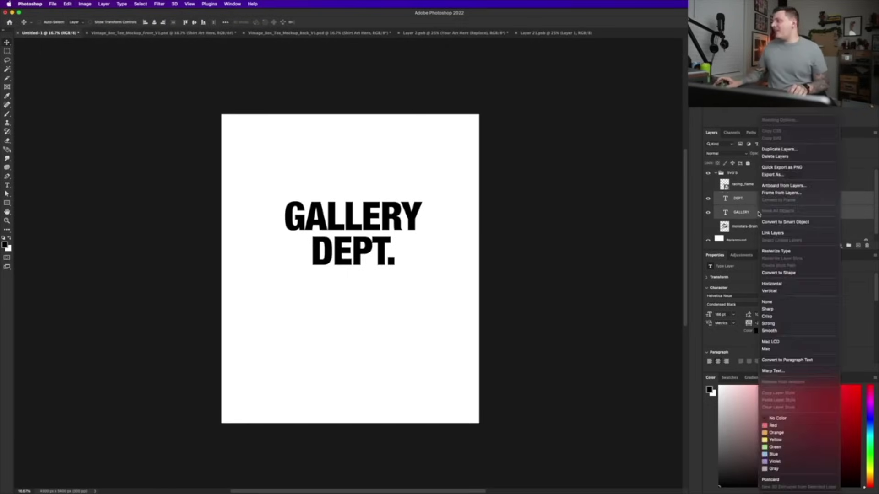
{"action": "key", "text": "super+g"}
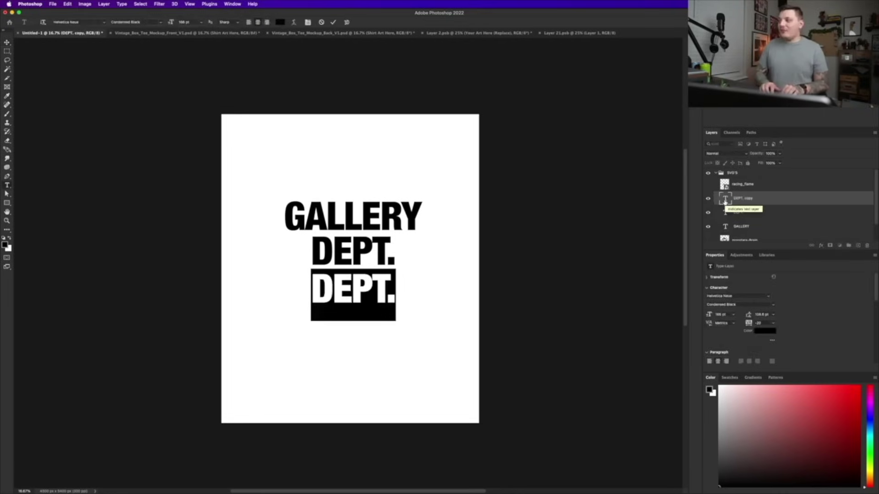
{"action": "type", "text": "NMa"}
{"action": "key", "text": "BackSpace"}
{"action": "key", "text": "BackSpace"}
{"action": "type", "text": "AS"}
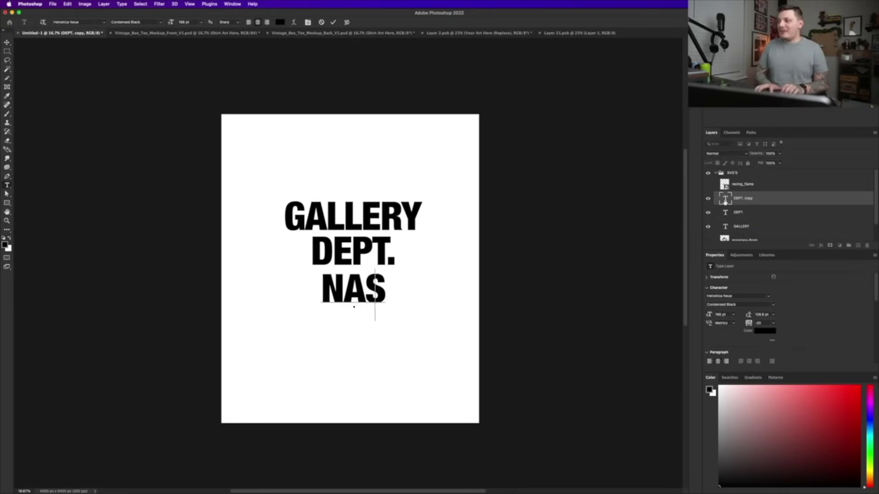
{"action": "key", "text": "BackSpace"}
{"action": "key", "text": "BackSpace"}
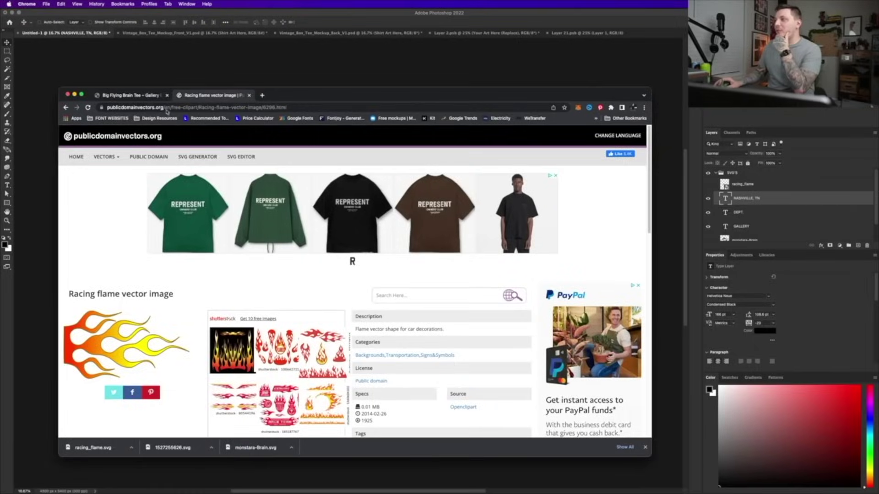
Switch to Chrome and examine the back lettering of Gallery Dept.'s Souvenir Tee as a reference.
{"action": "left_click", "coordinate": [144, 97]}
{"action": "scroll", "coordinate": [145, 251], "scroll_direction": "down", "scroll_amount": 8}
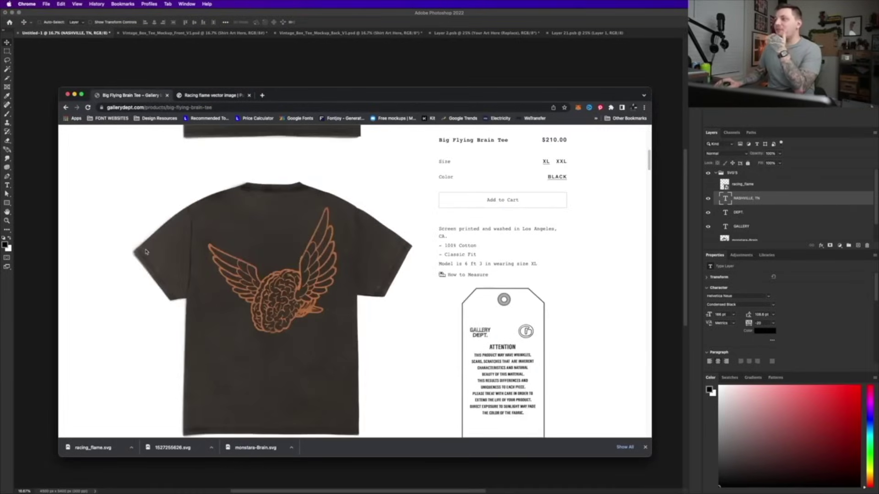
{"action": "scroll", "coordinate": [212, 291], "scroll_direction": "up", "scroll_amount": 1}
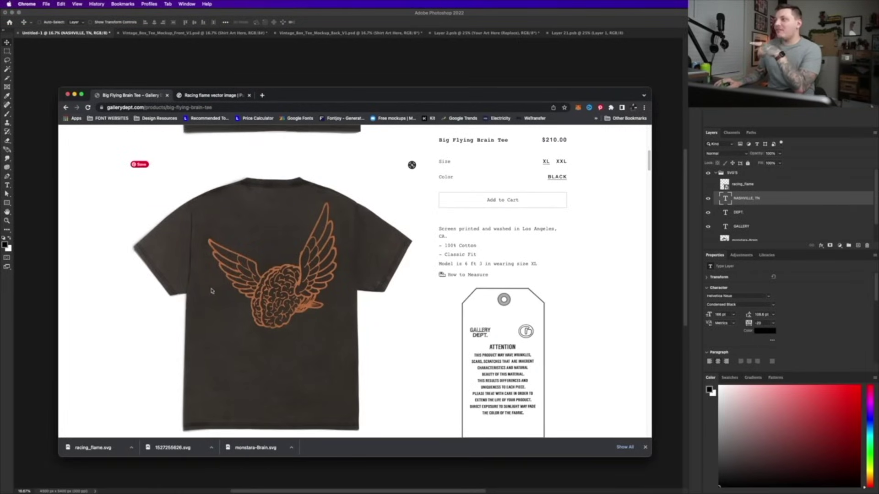
{"action": "scroll", "coordinate": [215, 299], "scroll_direction": "down", "scroll_amount": 2}
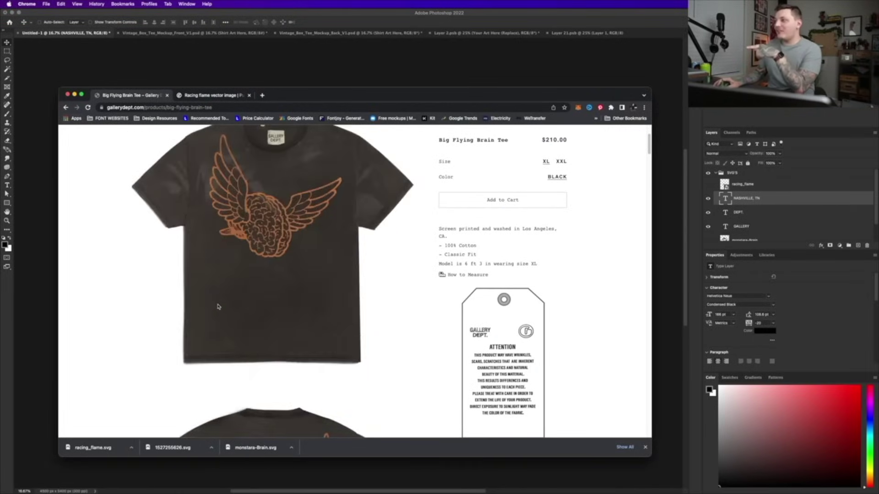
{"action": "left_click", "coordinate": [66, 107]}
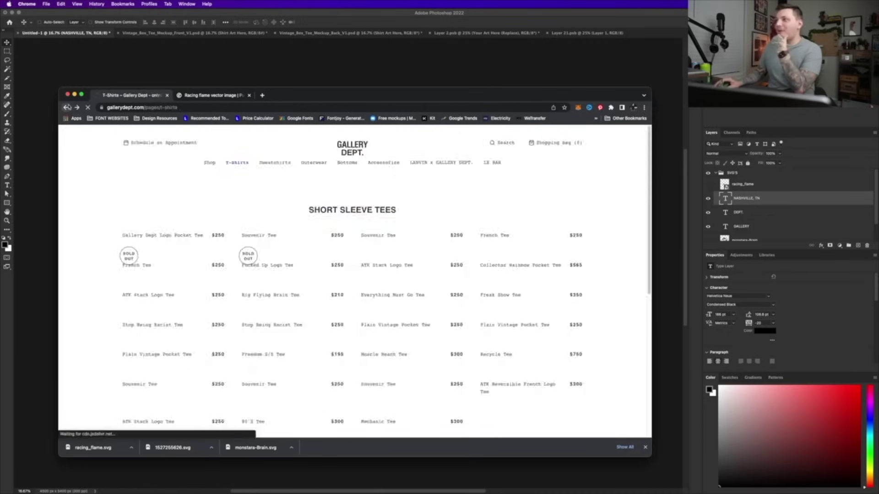
{"action": "left_click", "coordinate": [65, 107]}
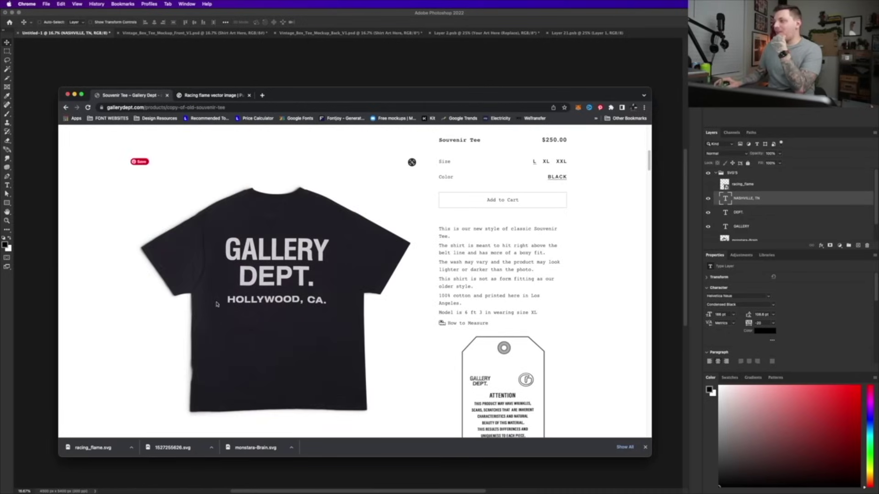
Back in Photoshop, set NASHVILLE, TN to Condensed Bold and scale it down to about the width of GALLERY.
{"action": "left_click", "coordinate": [45, 271]}
{"action": "double_click", "coordinate": [356, 295]}
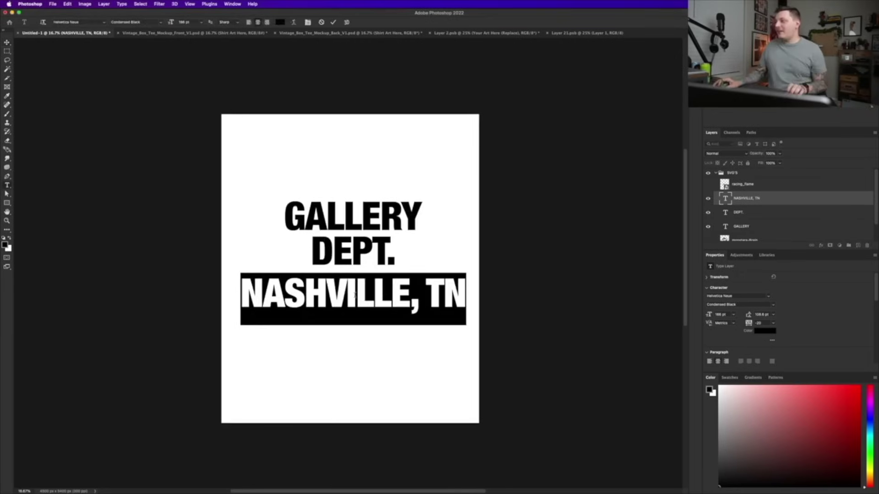
{"action": "left_click", "coordinate": [160, 22]}
{"action": "left_click", "coordinate": [153, 20]}
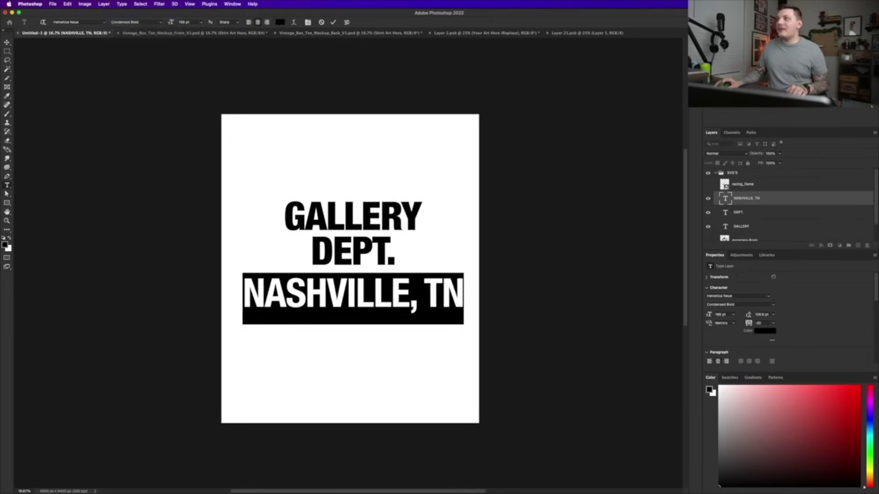
{"action": "left_click", "coordinate": [7, 43]}
{"action": "left_click_drag", "start_coordinate": [464, 272], "coordinate": [422, 281]}
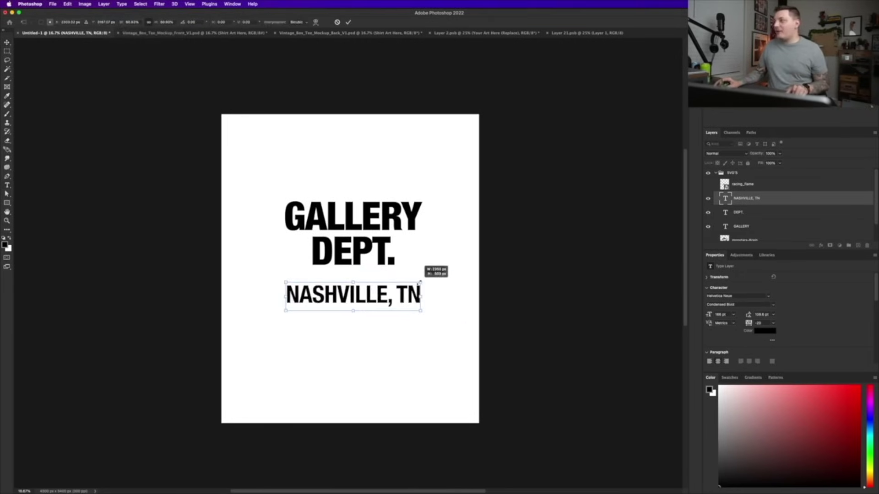
Compare the lettering with the Souvenir Tee in Chrome, and move GALLERY slightly up in Photoshop.
{"action": "left_click", "coordinate": [228, 480]}
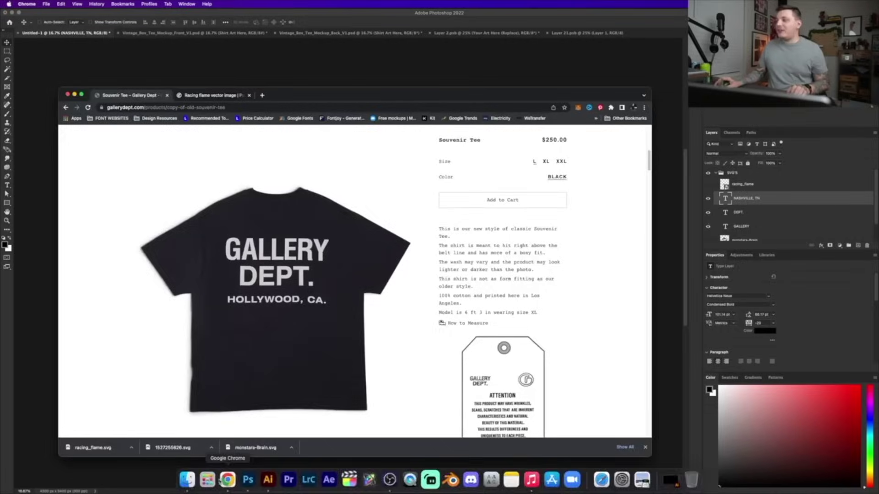
{"action": "left_click", "coordinate": [26, 320]}
{"action": "left_click_drag", "start_coordinate": [359, 227], "coordinate": [359, 221]}
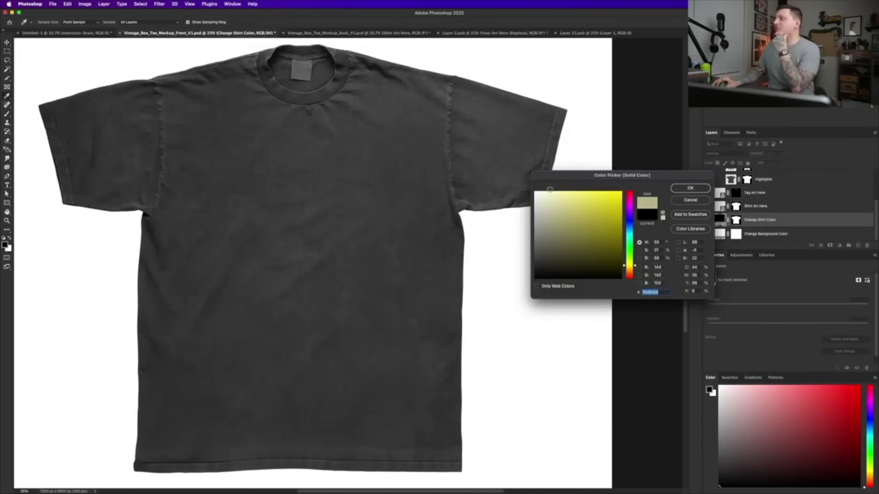
Set the front mockup's Change Shirt Color fill to a pale yellowish beige.
{"action": "left_click", "coordinate": [548, 192]}
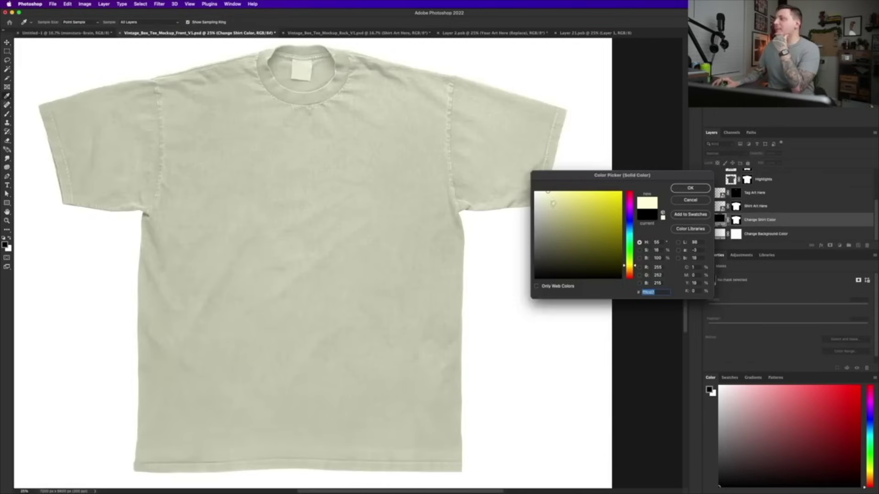
{"action": "mouse_move", "coordinate": [548, 191]}
{"action": "left_mouse_down"}
{"action": "mouse_move", "coordinate": [550, 210]}
{"action": "mouse_move", "coordinate": [555, 199]}
{"action": "left_mouse_up"}
{"action": "left_click", "coordinate": [690, 188]}
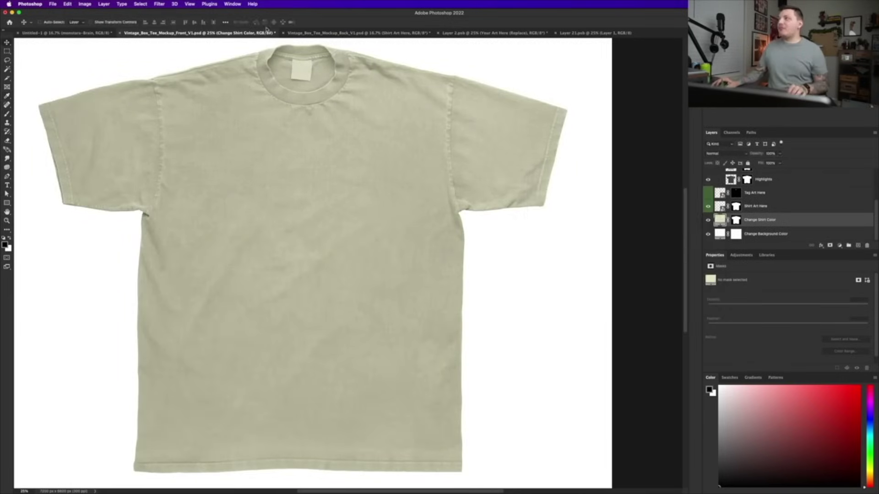
Hide the white Background in the artwork document and copy the winged brain on transparency.
{"action": "key", "text": "ctrl+shift+Tab"}
{"action": "left_click", "coordinate": [707, 222]}
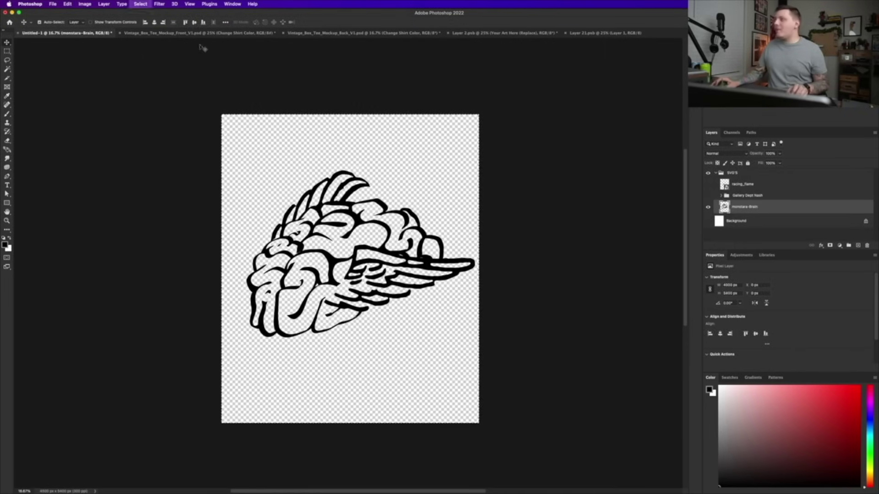
{"action": "left_click", "coordinate": [67, 4]}
{"action": "left_click", "coordinate": [84, 53]}
Open the front mockup's Shirt Art Here smart object and paste the winged brain into it.
{"action": "key", "text": "ctrl+Tab"}
{"action": "key", "text": "ctrl+Tab"}
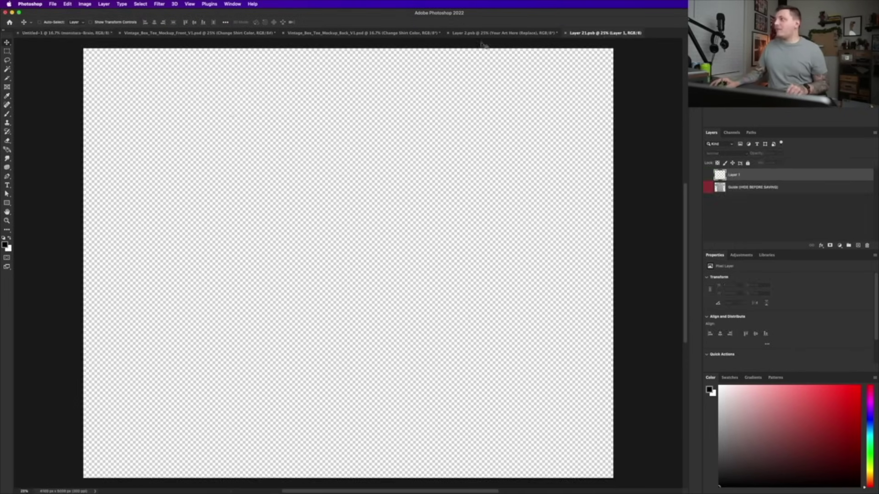
{"action": "left_click", "coordinate": [185, 34]}
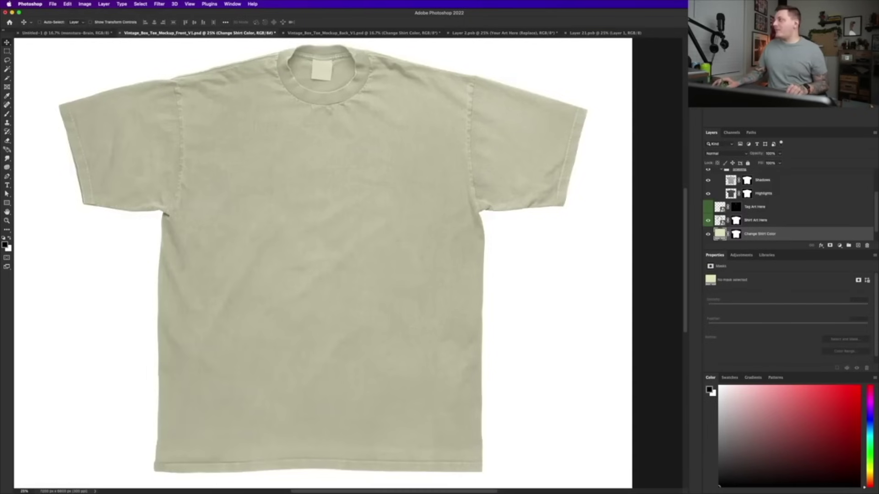
{"action": "double_click", "coordinate": [720, 220]}
{"action": "key", "text": "ctrl+v"}
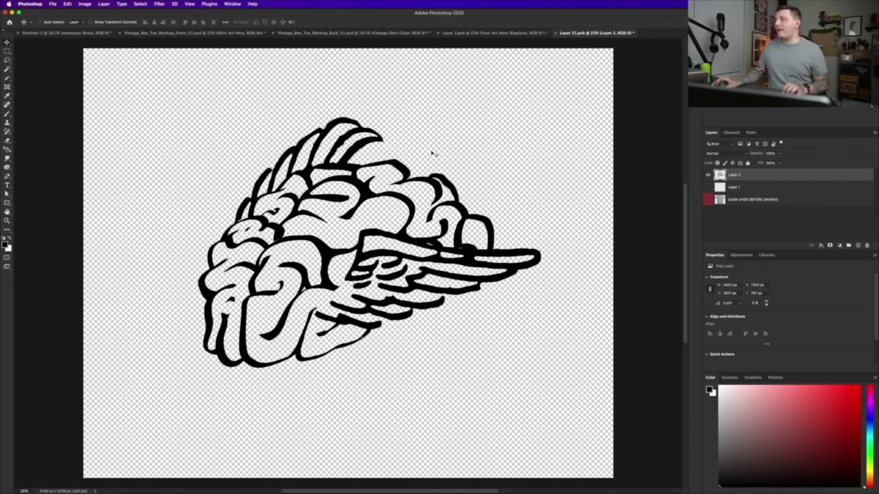
Scale the pasted brain to about 2721 px wide, center it on the chest, and save it to update the front mockup.
{"action": "left_click", "coordinate": [708, 200]}
{"action": "key", "text": "ctrl+t"}
{"action": "left_click_drag", "start_coordinate": [542, 117], "coordinate": [483, 137]}
{"action": "left_click_drag", "start_coordinate": [455, 196], "coordinate": [442, 210]}
{"action": "key", "text": "Return"}
{"action": "key", "text": "ctrl+s"}
{"action": "left_click", "coordinate": [151, 33]}
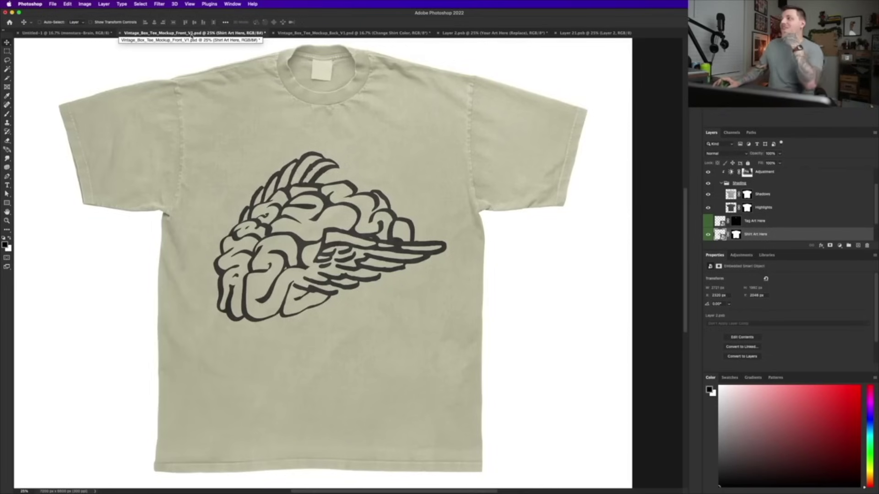
In the artwork document, hide the brain, show the Gallery Dept Nash group, and copy the merged lettering.
{"action": "left_click", "coordinate": [92, 32]}
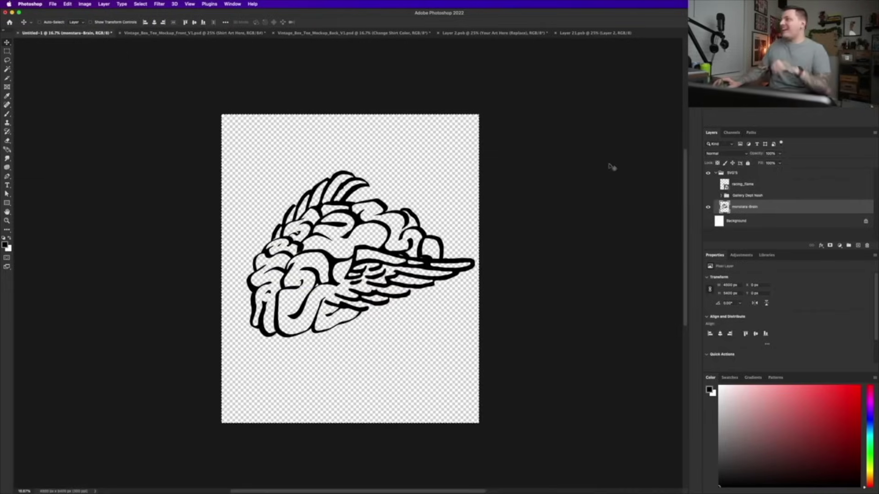
{"action": "left_click", "coordinate": [708, 207]}
{"action": "left_click", "coordinate": [708, 195]}
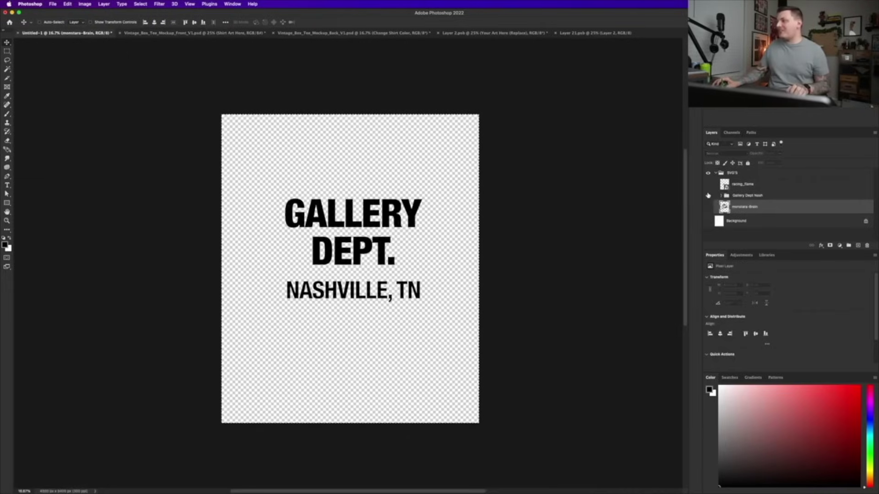
{"action": "left_click", "coordinate": [68, 3]}
{"action": "key", "text": "super+shift+c"}
Paste the lettering into the back mockup's shirt art smart object and scale it down to fit the upper back.
{"action": "left_click", "coordinate": [321, 33]}
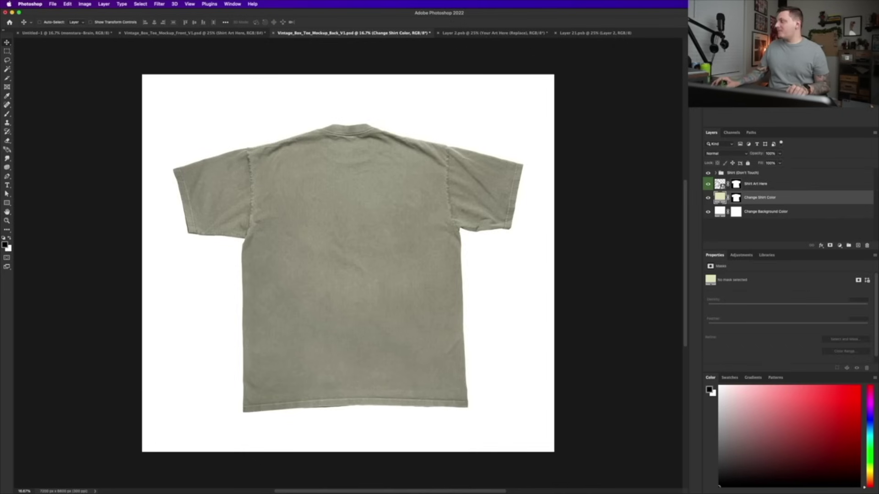
{"action": "left_click", "coordinate": [481, 33]}
{"action": "key", "text": "super+v"}
{"action": "key", "text": "super+t"}
{"action": "left_click_drag", "start_coordinate": [458, 159], "coordinate": [431, 178]}
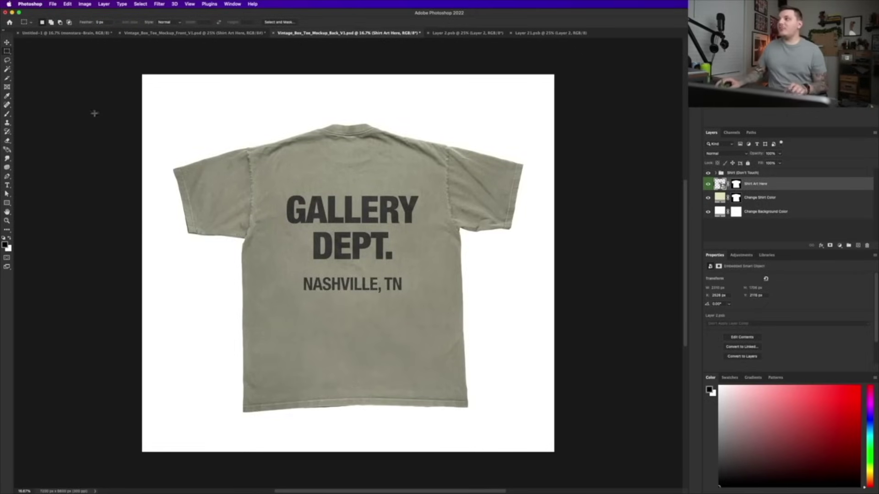
Open the front mockup's Shirt Art Here smart object and add a Color Overlay effect to the winged brain layer.
{"action": "left_click", "coordinate": [157, 35]}
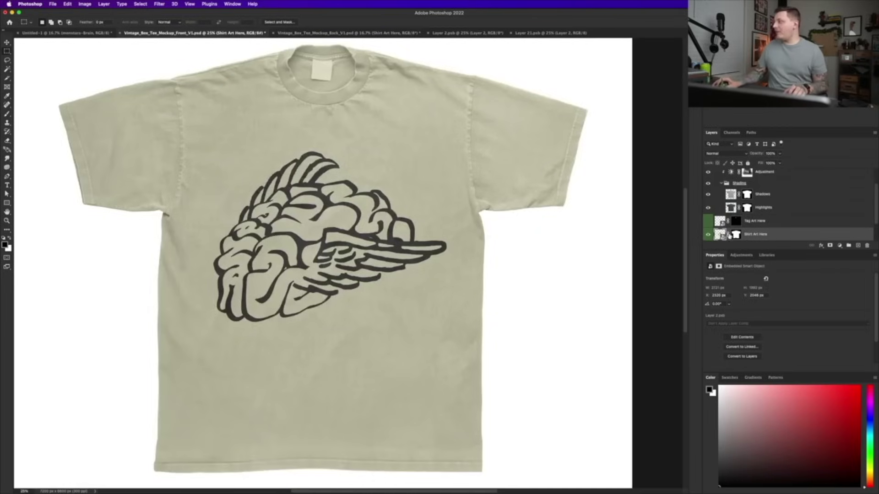
{"action": "scroll", "coordinate": [730, 235], "scroll_direction": "up", "scroll_amount": 2}
{"action": "double_click", "coordinate": [711, 184]}
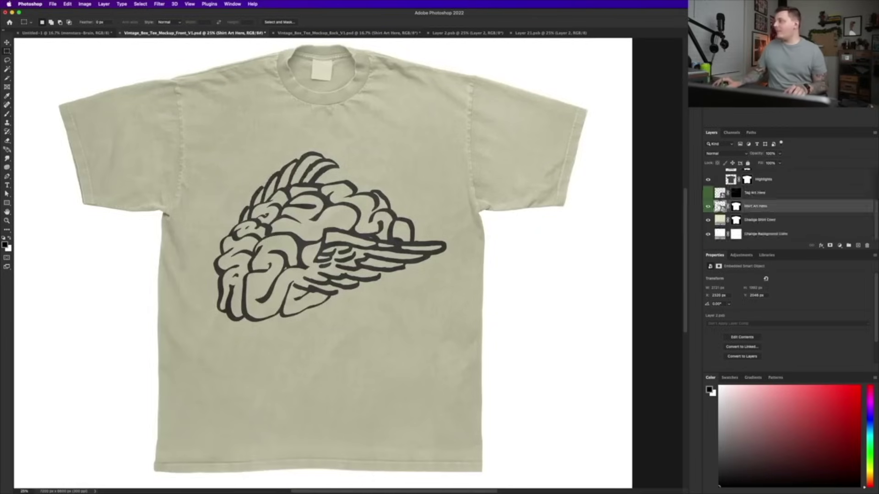
{"action": "left_click", "coordinate": [822, 247]}
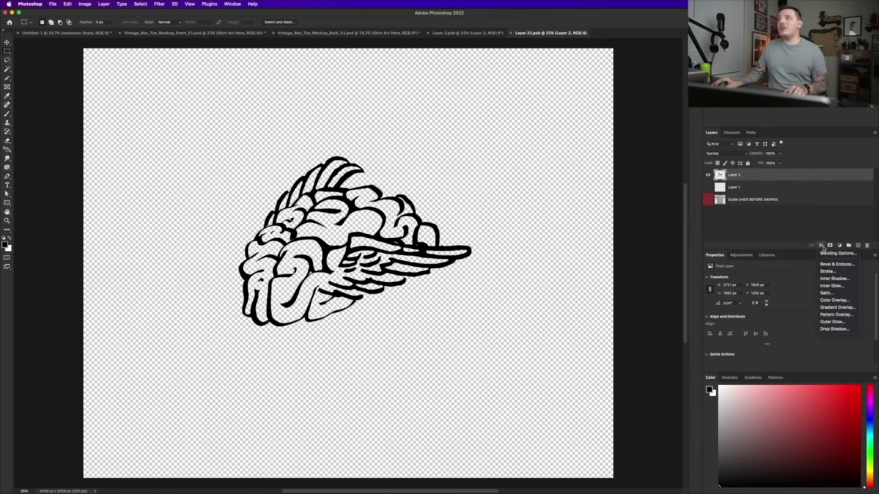
{"action": "left_click", "coordinate": [834, 300]}
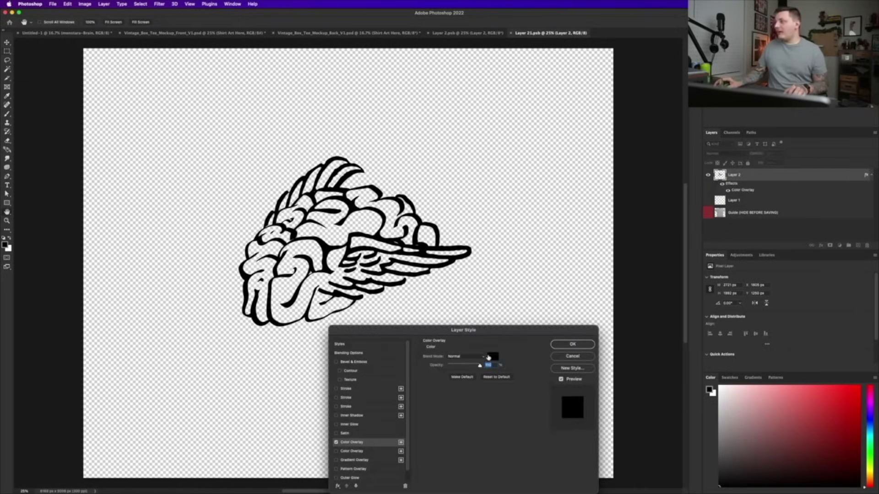
Set the brain's overlay color to orange, RGB 224, 125, 0, and apply the effect.
{"action": "left_click", "coordinate": [492, 356]}
{"action": "left_click", "coordinate": [630, 273]}
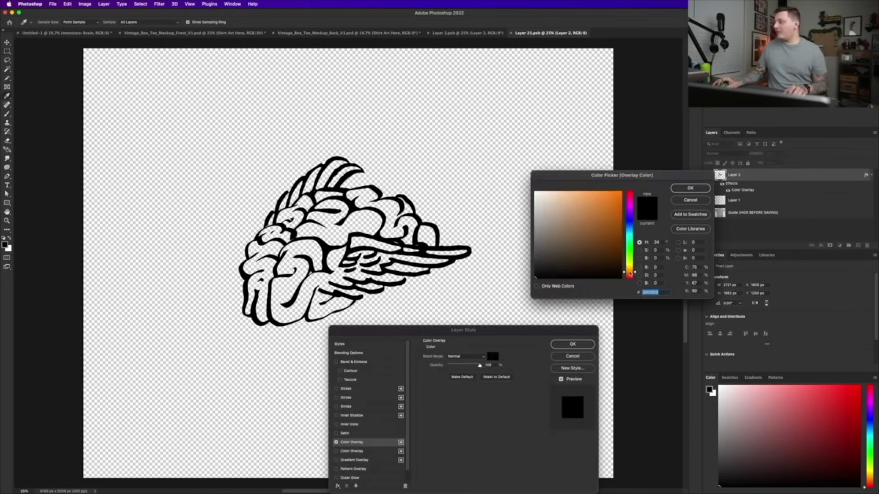
{"action": "left_click_drag", "start_coordinate": [609, 201], "coordinate": [632, 212]}
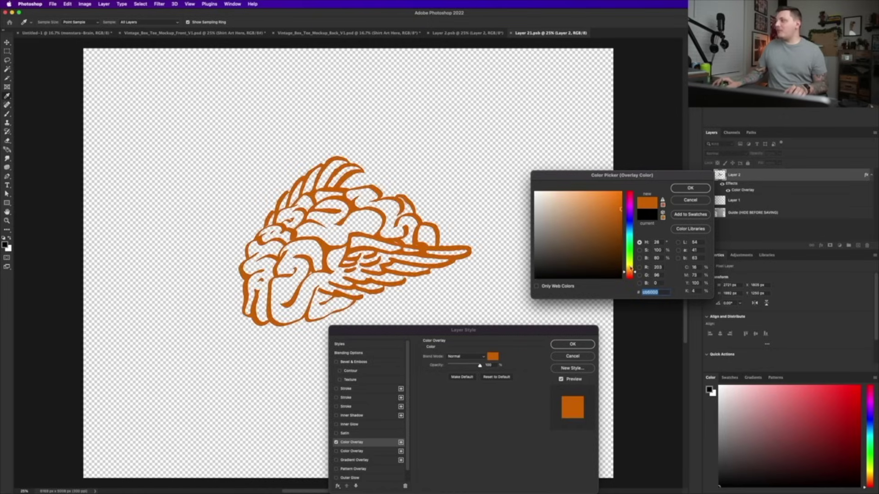
{"action": "left_click_drag", "start_coordinate": [633, 273], "coordinate": [633, 270]}
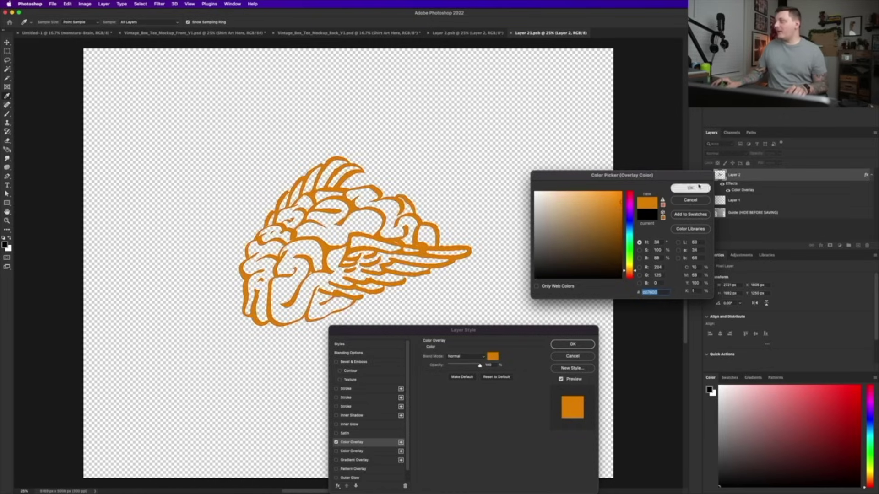
{"action": "left_click", "coordinate": [691, 189]}
{"action": "left_click", "coordinate": [571, 344]}
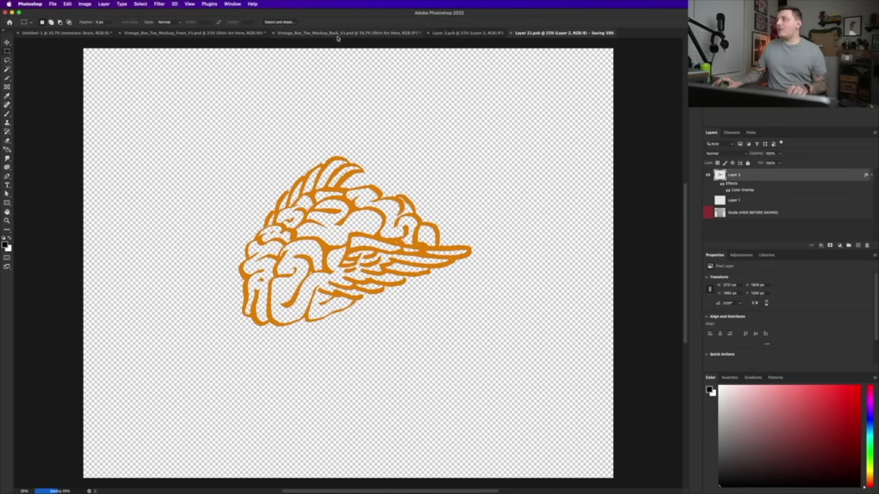
Close the recolored winged brain smart object and return to the front T-shirt mockup.
{"action": "left_click", "coordinate": [511, 33]}
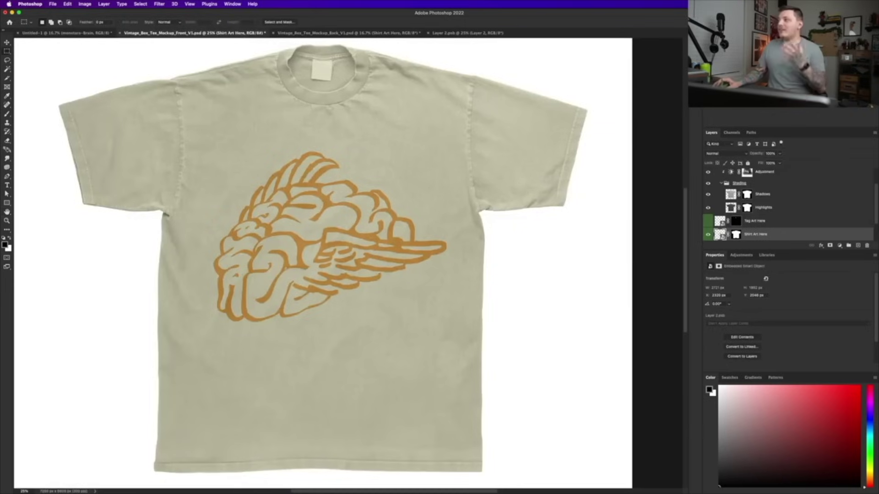
{"action": "scroll", "coordinate": [728, 227], "scroll_direction": "down", "scroll_amount": 2}
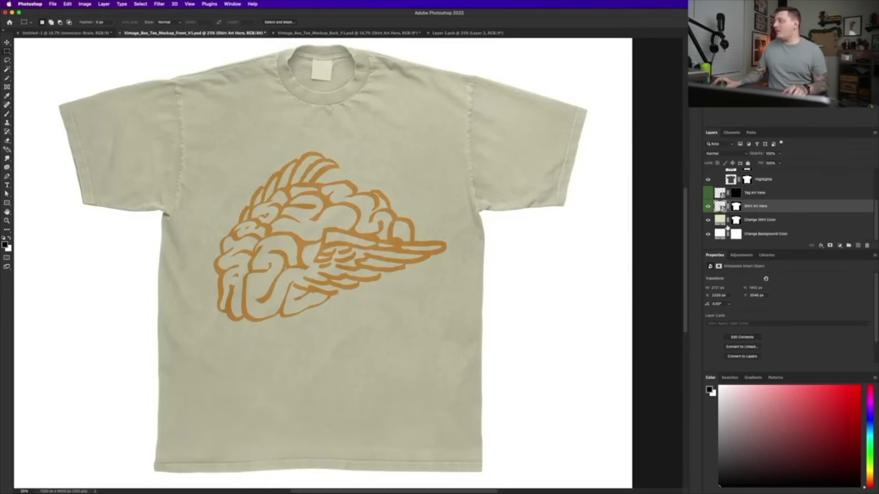
{"action": "double_click", "coordinate": [719, 222]}
{"action": "left_click", "coordinate": [537, 245]}
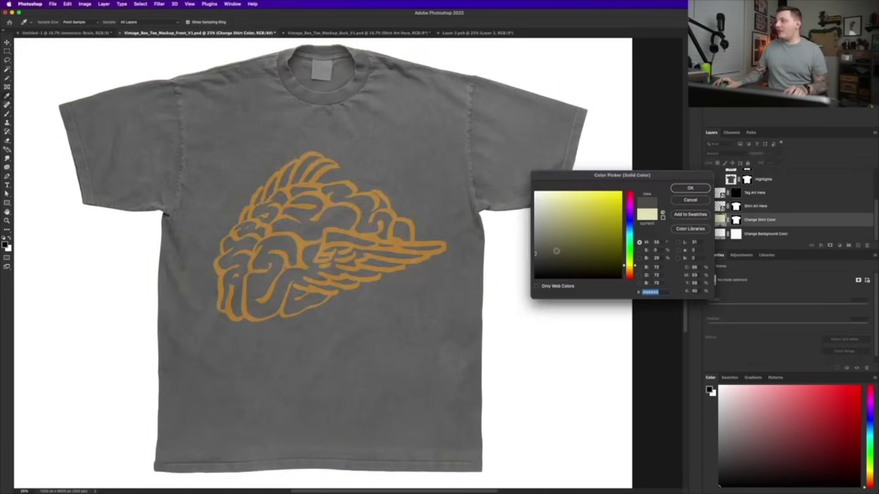
{"action": "left_click", "coordinate": [541, 265]}
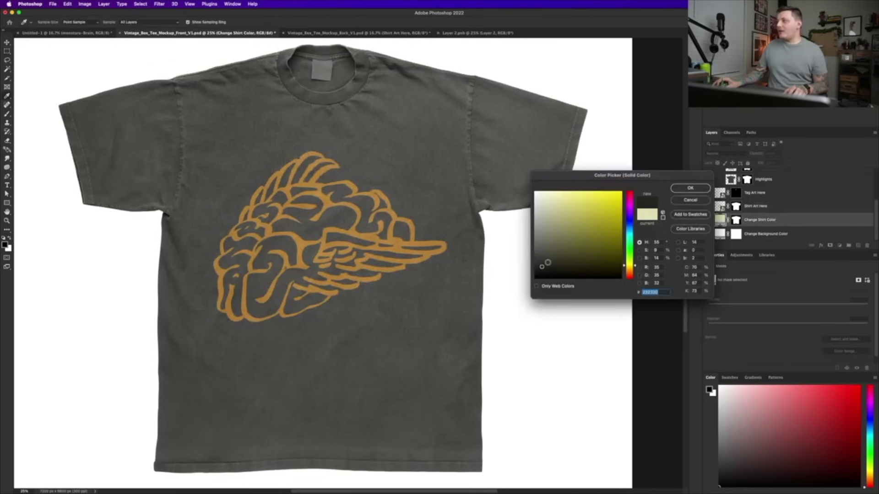
{"action": "left_click", "coordinate": [534, 215]}
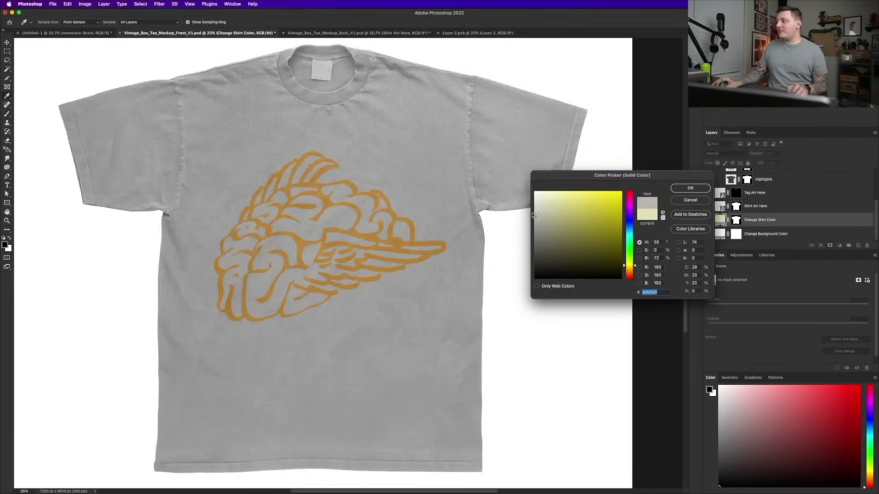
{"action": "left_click", "coordinate": [541, 196]}
{"action": "left_click", "coordinate": [558, 201]}
{"action": "left_click", "coordinate": [546, 192]}
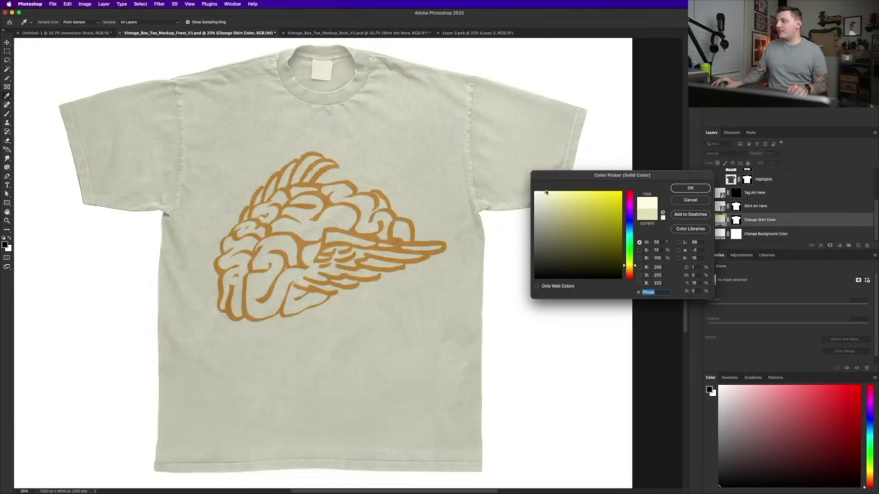
{"action": "left_click", "coordinate": [676, 200]}
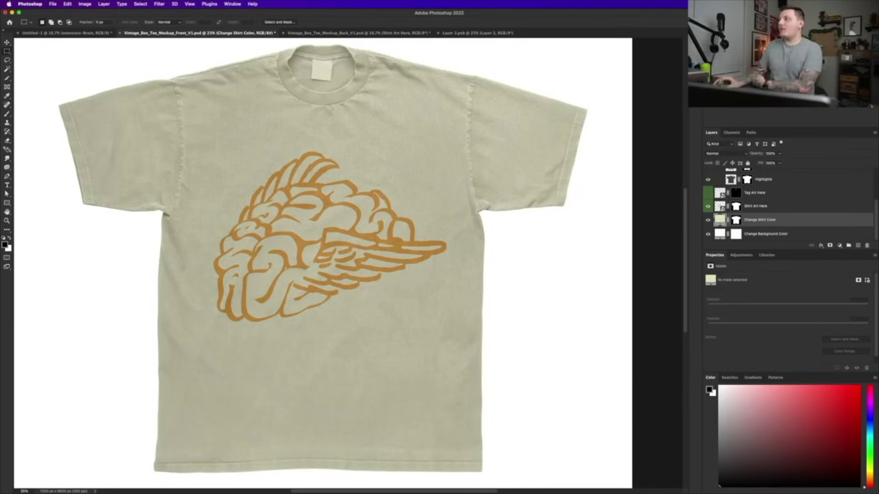
Compare the back mockup with the front one, and hide the front mockup's Change Background Color layer.
{"action": "left_click", "coordinate": [293, 33]}
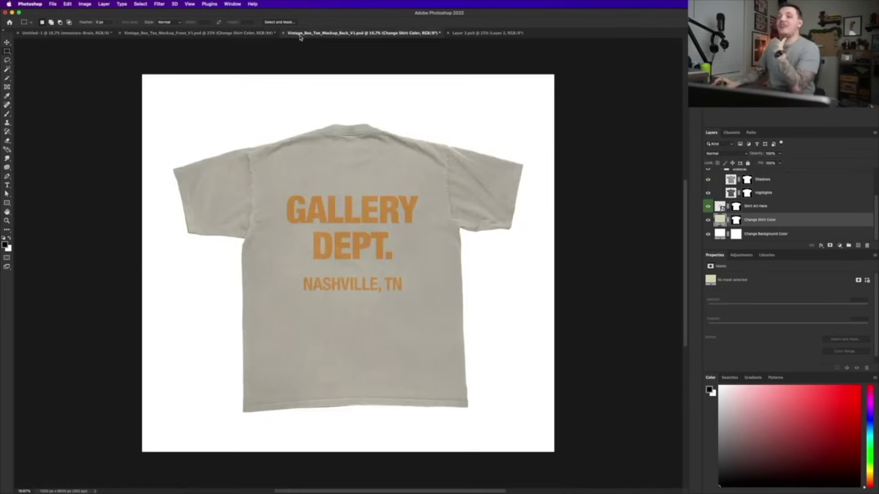
{"action": "left_click", "coordinate": [216, 32]}
{"action": "scroll", "coordinate": [733, 219], "scroll_direction": "down", "scroll_amount": 1}
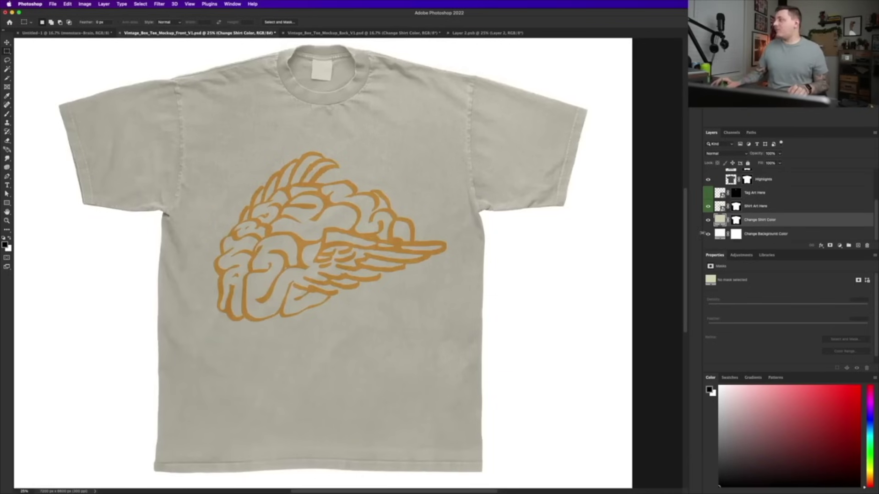
{"action": "left_click", "coordinate": [709, 235]}
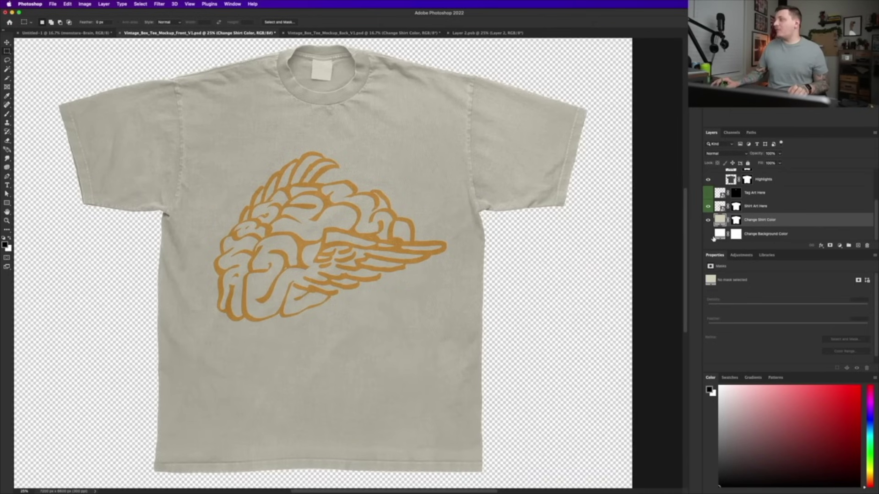
Create a new document and arrange the front and back T-shirts side by side on a black background.
{"action": "left_click", "coordinate": [69, 4]}
{"action": "left_click", "coordinate": [69, 4]}
{"action": "left_click", "coordinate": [53, 4]}
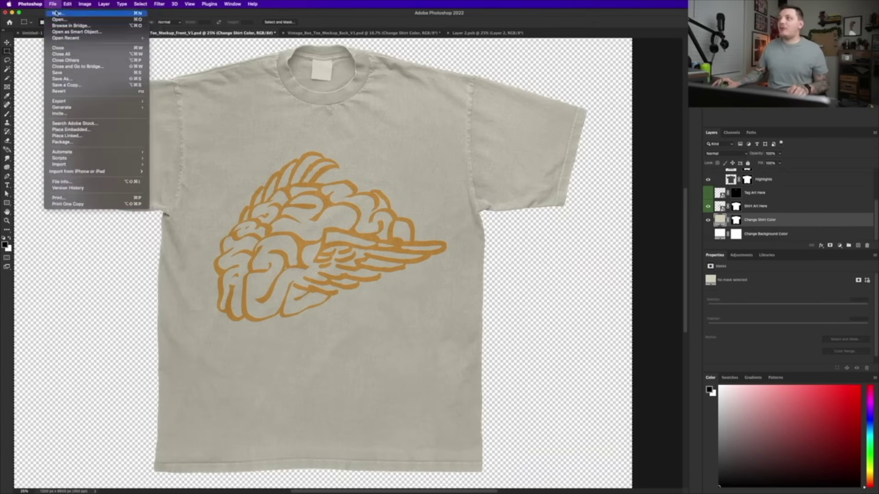
{"action": "left_click", "coordinate": [55, 13]}
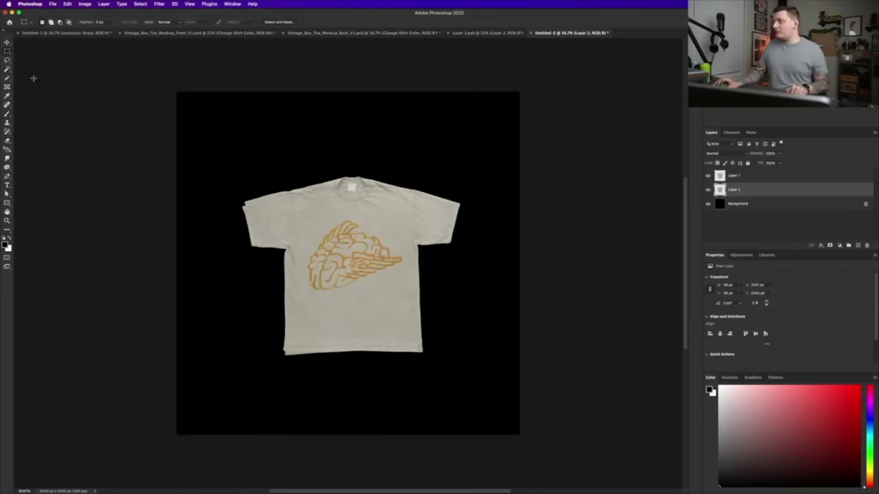
{"action": "left_click_drag", "start_coordinate": [439, 196], "coordinate": [478, 180]}
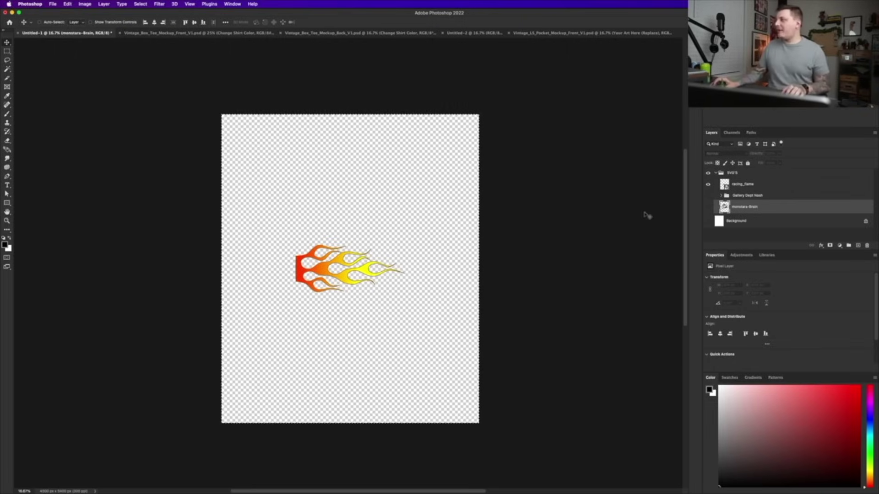
In the artwork document, hide the racing_flame layer, show the Gallery Dept Nash group, and copy the lettering.
{"action": "left_click", "coordinate": [708, 184]}
{"action": "left_click", "coordinate": [708, 195]}
{"action": "left_click", "coordinate": [747, 196]}
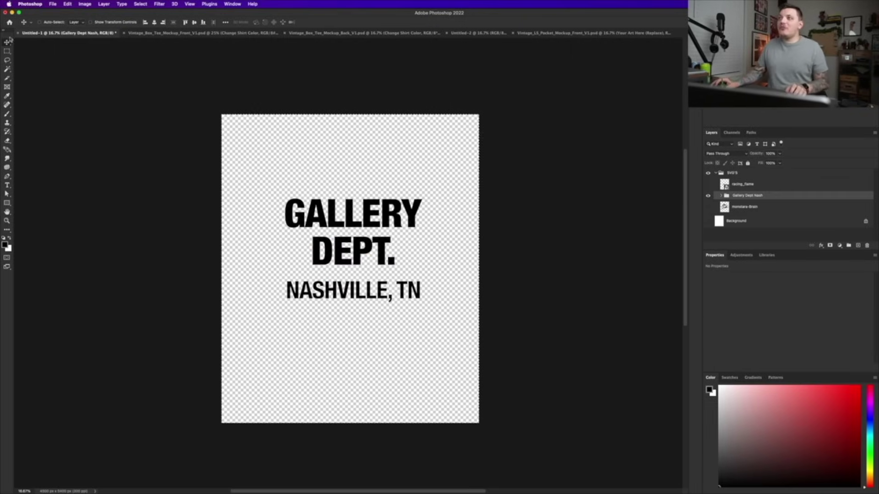
{"action": "left_click", "coordinate": [67, 3]}
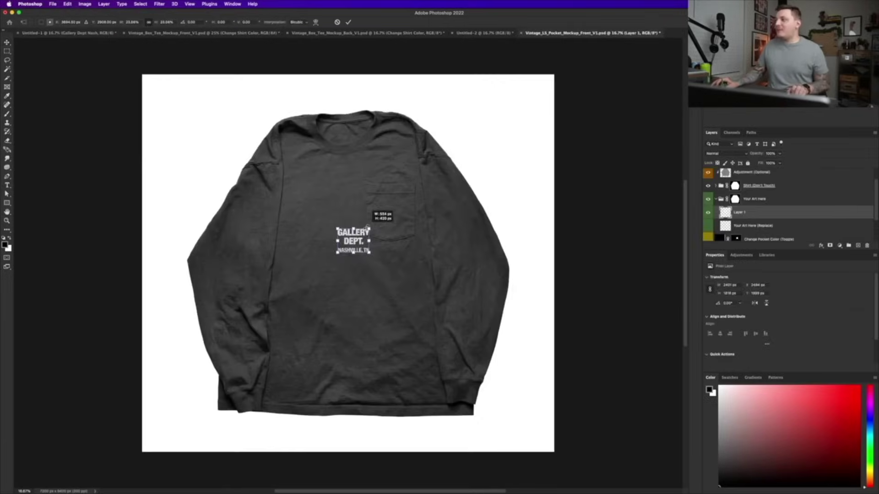
Scale the pasted lettering down on the long-sleeve mockup and align it within the chest pocket.
{"action": "left_click_drag", "start_coordinate": [367, 226], "coordinate": [408, 199]}
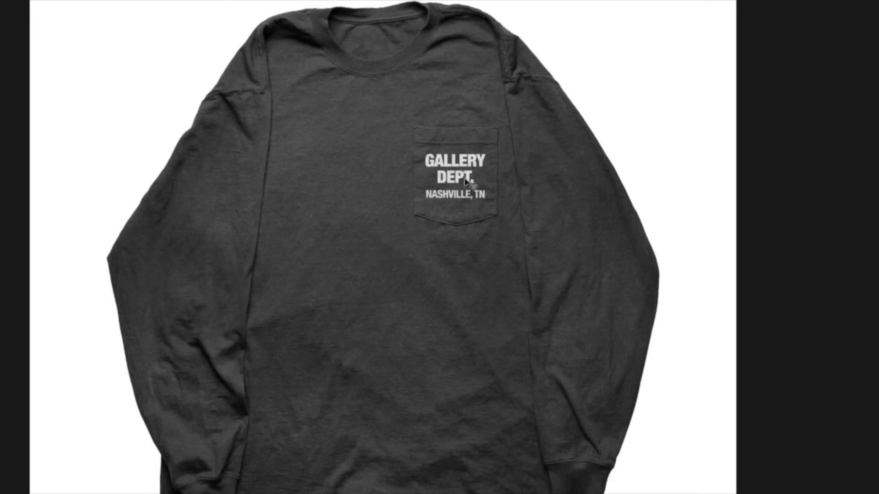
{"action": "key", "text": "Down"}
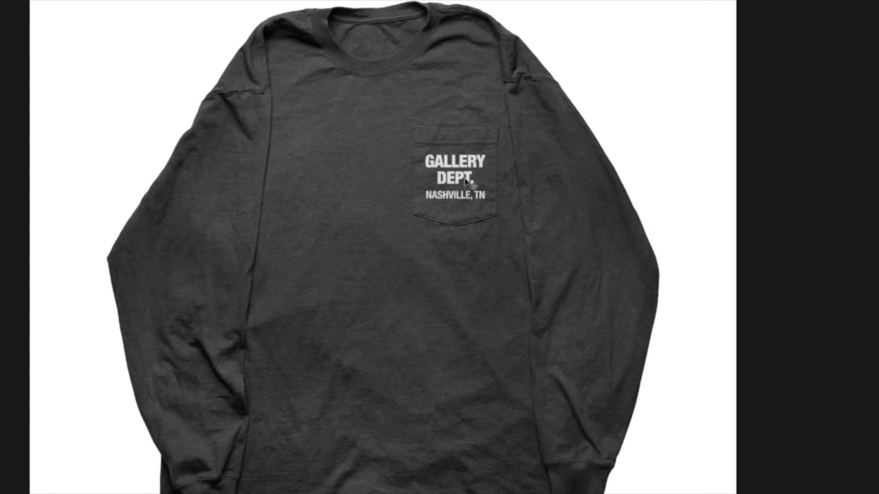
{"action": "key", "text": "Down"}
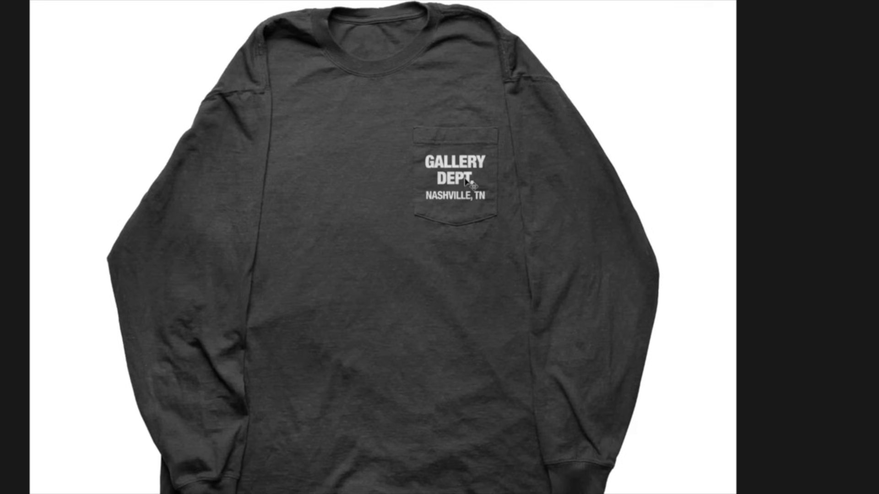
{"action": "key", "text": "ctrl+t"}
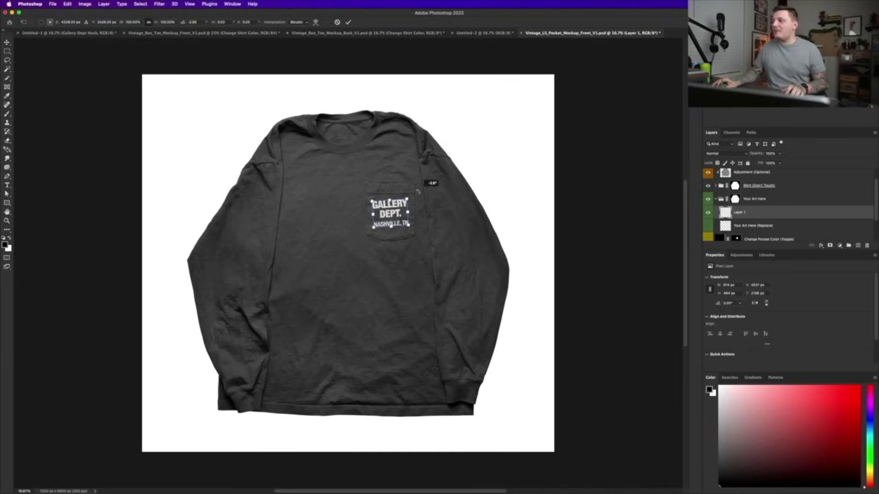
{"action": "key", "text": "Return"}
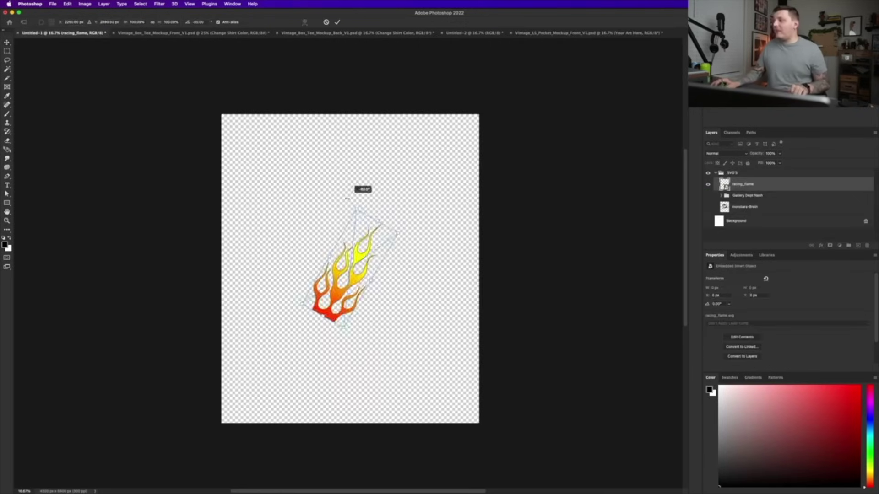
Rotate the racing flame 90° counterclockwise, enlarge it to nearly the full canvas height, and copy it.
{"action": "left_click_drag", "start_coordinate": [347, 198], "coordinate": [281, 140]}
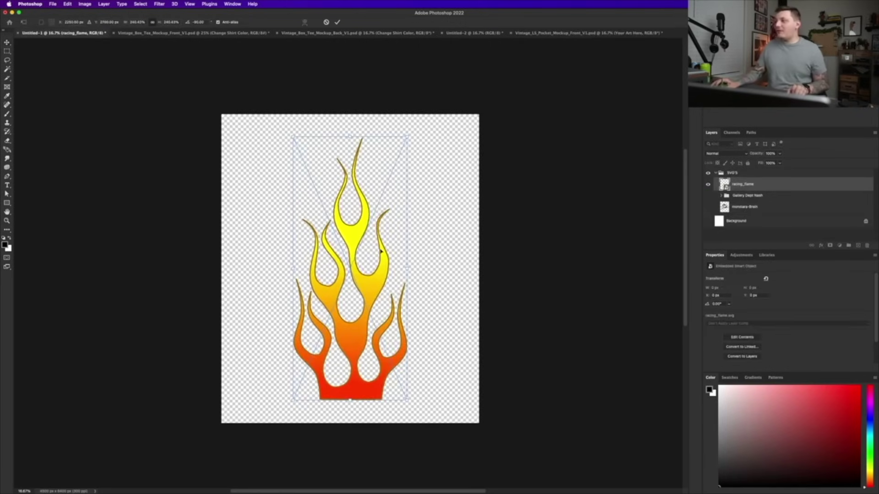
{"action": "key", "text": "Return"}
{"action": "left_click", "coordinate": [67, 4]}
{"action": "left_click", "coordinate": [74, 58]}
Paste the flame into the long-sleeve pocket mockup and scale it to fit the lower sleeve above the cuff.
{"action": "left_click", "coordinate": [172, 33]}
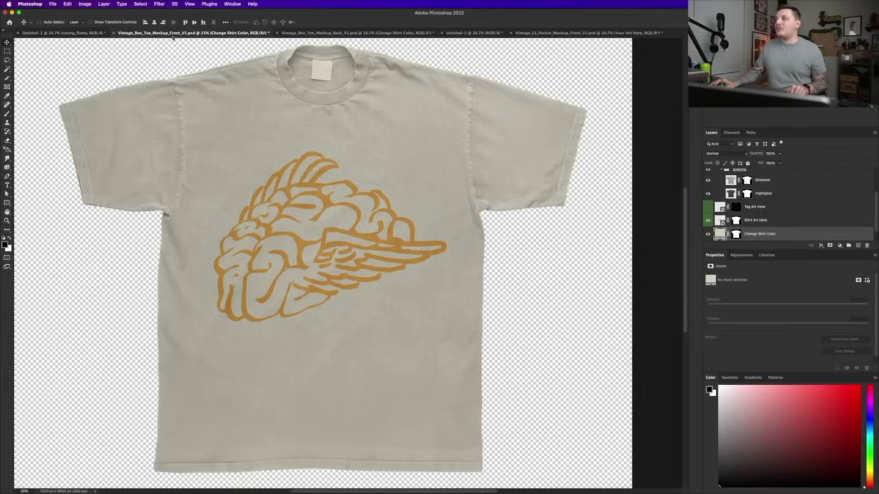
{"action": "left_click", "coordinate": [357, 33]}
{"action": "left_click", "coordinate": [474, 33]}
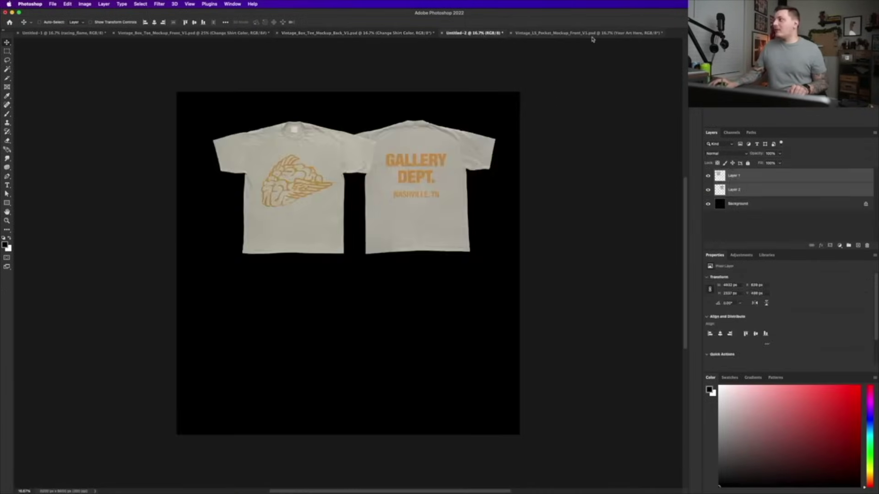
{"action": "left_click", "coordinate": [589, 33]}
{"action": "key", "text": "ctrl+v"}
{"action": "key", "text": "ctrl+t"}
{"action": "left_click_drag", "start_coordinate": [370, 255], "coordinate": [270, 258]}
{"action": "left_click_drag", "start_coordinate": [305, 128], "coordinate": [276, 229]}
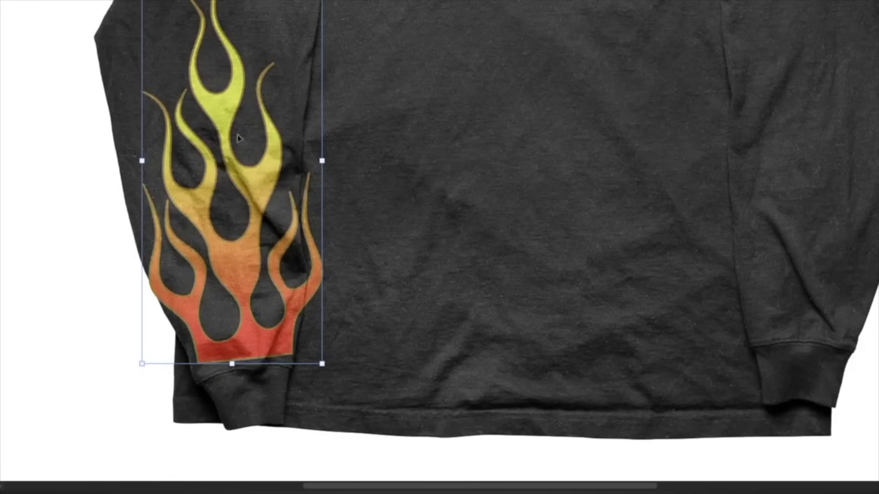
Warp the flame's base so it follows the curve of the sleeve's cuff seam.
{"action": "right_click", "coordinate": [237, 138]}
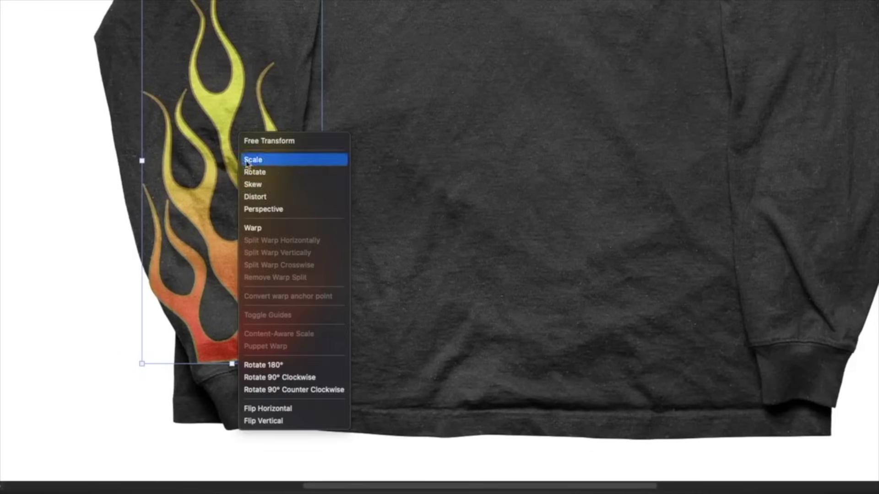
{"action": "left_click", "coordinate": [250, 226]}
{"action": "left_click_drag", "start_coordinate": [198, 353], "coordinate": [194, 379]}
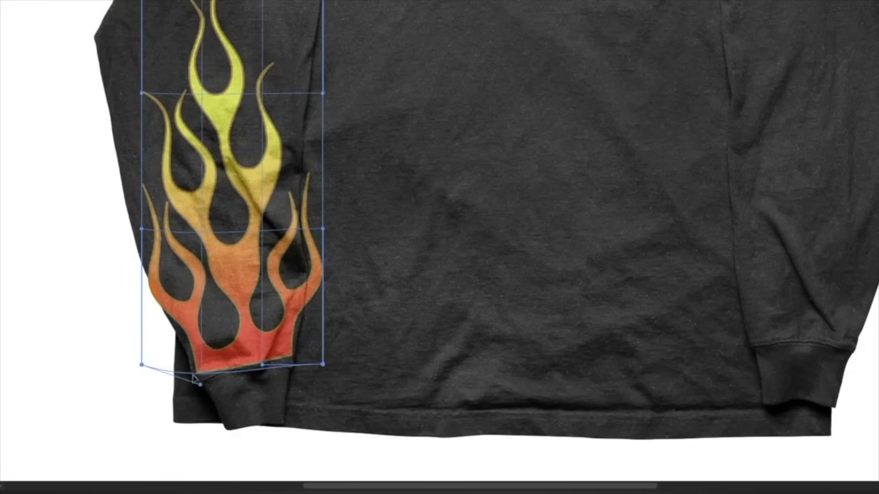
{"action": "left_click_drag", "start_coordinate": [284, 367], "coordinate": [281, 358]}
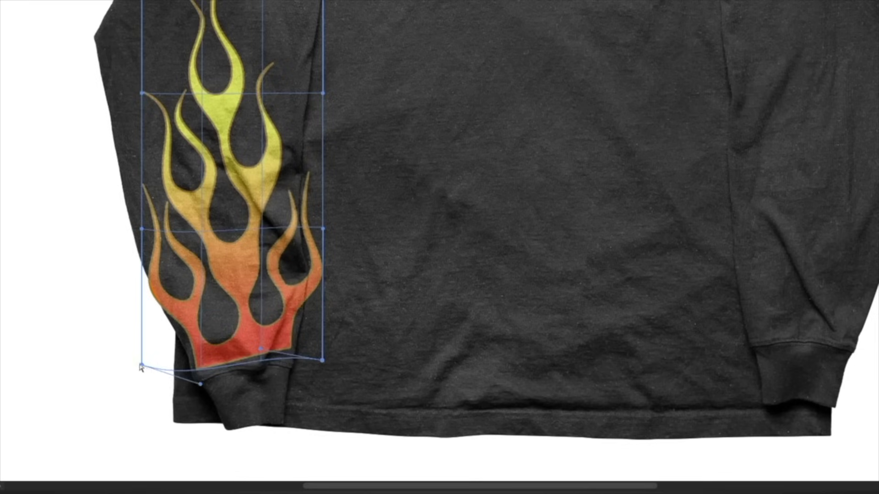
{"action": "left_click_drag", "start_coordinate": [141, 367], "coordinate": [146, 397]}
{"action": "left_click_drag", "start_coordinate": [327, 362], "coordinate": [321, 391]}
{"action": "key", "text": "Return"}
Give the flame layer the shirt-shaped mask so the artwork stays inside the garment's outline.
{"action": "scroll", "coordinate": [247, 263], "scroll_direction": "up", "scroll_amount": 2}
{"action": "left_click_drag", "start_coordinate": [249, 263], "coordinate": [308, 155]}
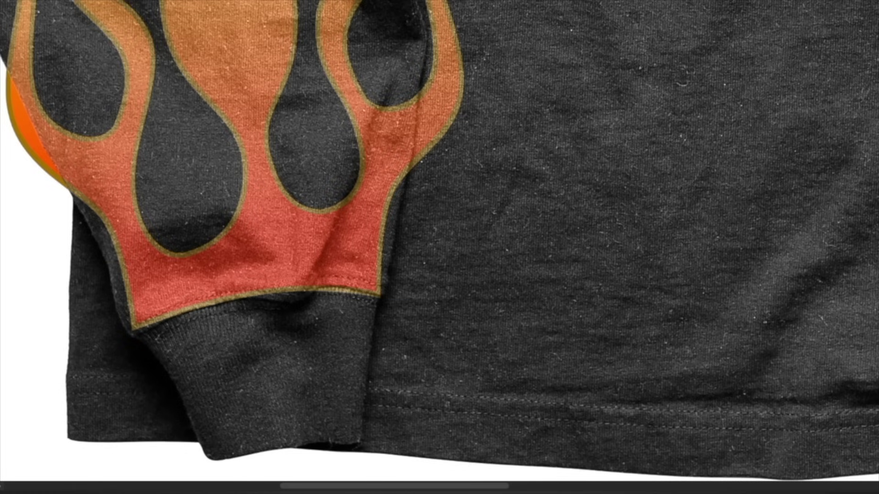
{"action": "key", "text": "ctrl+alt+g"}
{"action": "left_click_drag", "start_coordinate": [314, 150], "coordinate": [290, 144]}
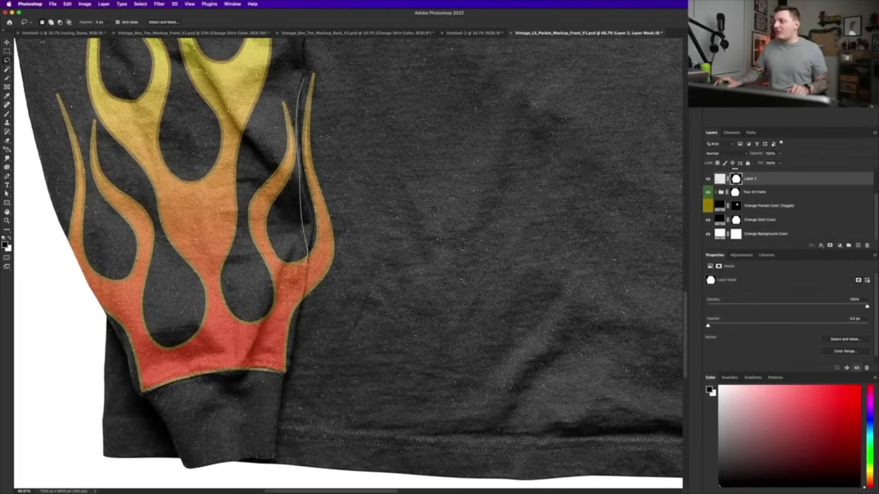
Lasso the flame area spilling past the sleeve onto the shirt body and fill it with black on the layer mask.
{"action": "left_click_drag", "start_coordinate": [302, 304], "coordinate": [305, 69]}
{"action": "key", "text": "i"}
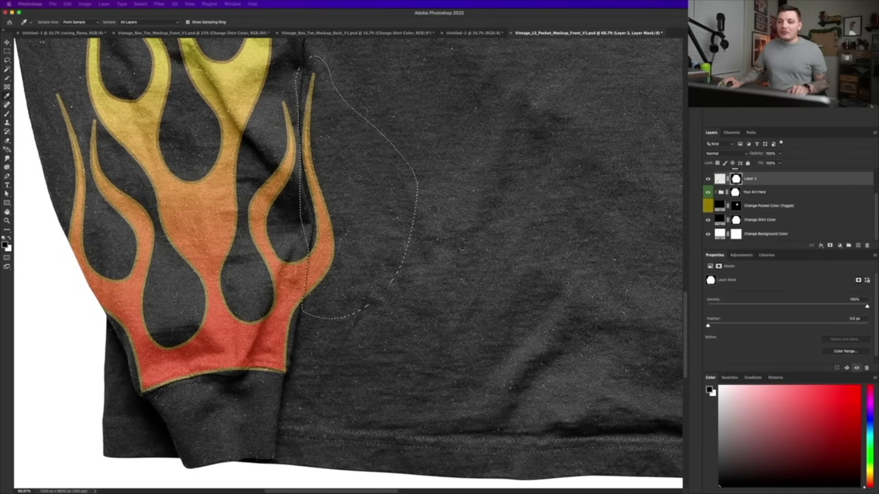
{"action": "key", "text": "shift+BackSpace"}
{"action": "left_click", "coordinate": [466, 216]}
{"action": "left_click", "coordinate": [463, 201]}
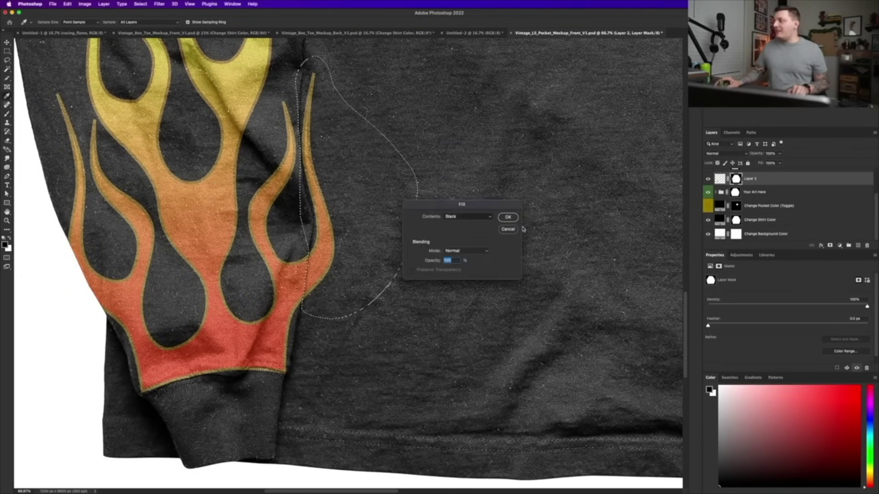
{"action": "left_click", "coordinate": [507, 217]}
{"action": "key", "text": "ctrl+d"}
Duplicate the masked flame layer and flip the copy horizontally.
{"action": "key", "text": "z"}
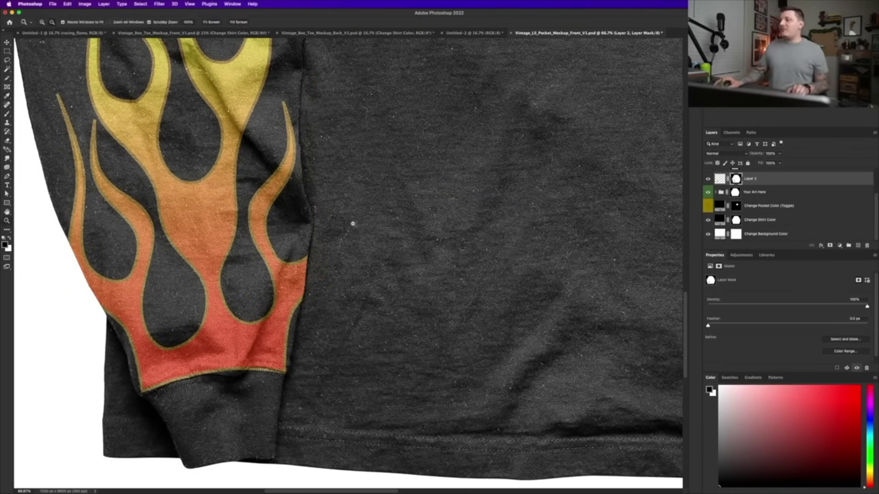
{"action": "left_click", "coordinate": [353, 224], "text": "alt"}
{"action": "left_click", "coordinate": [353, 224], "text": "alt"}
{"action": "left_click", "coordinate": [353, 224], "text": "alt"}
{"action": "left_click_drag", "start_coordinate": [390, 159], "coordinate": [293, 249]}
{"action": "left_click", "coordinate": [353, 224], "text": "alt"}
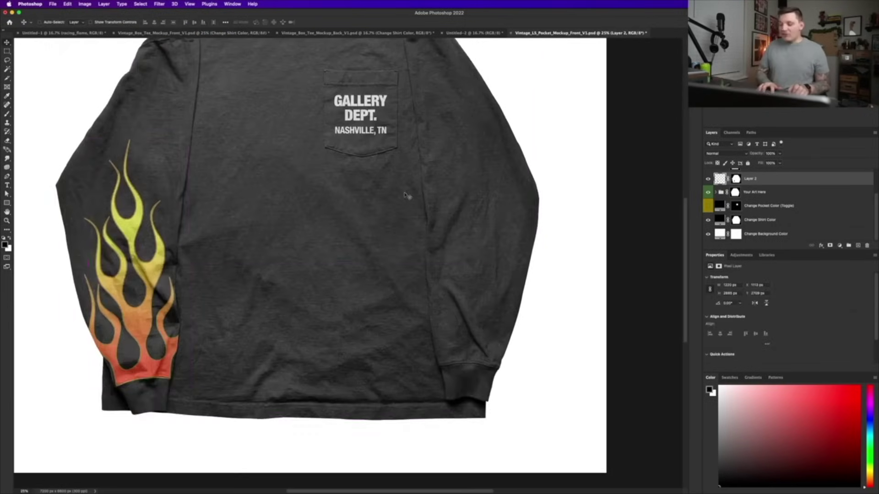
{"action": "key", "text": "super+j"}
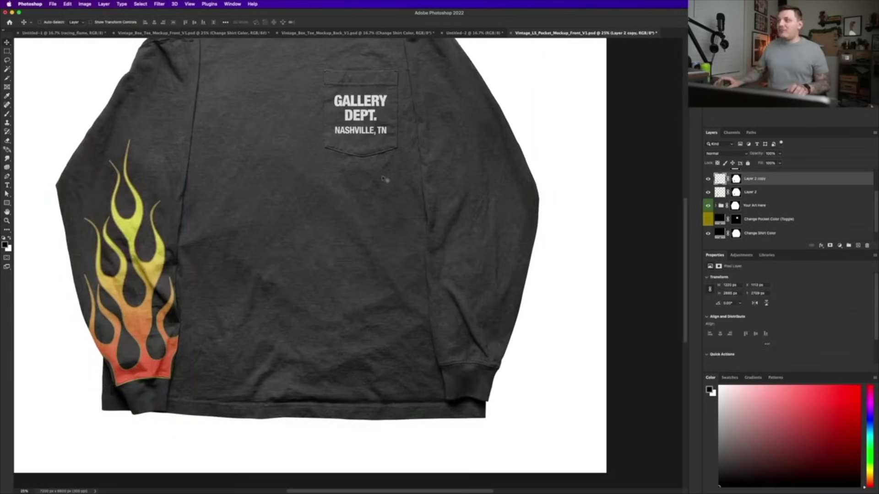
{"action": "key", "text": "super+t"}
{"action": "right_click", "coordinate": [165, 244]}
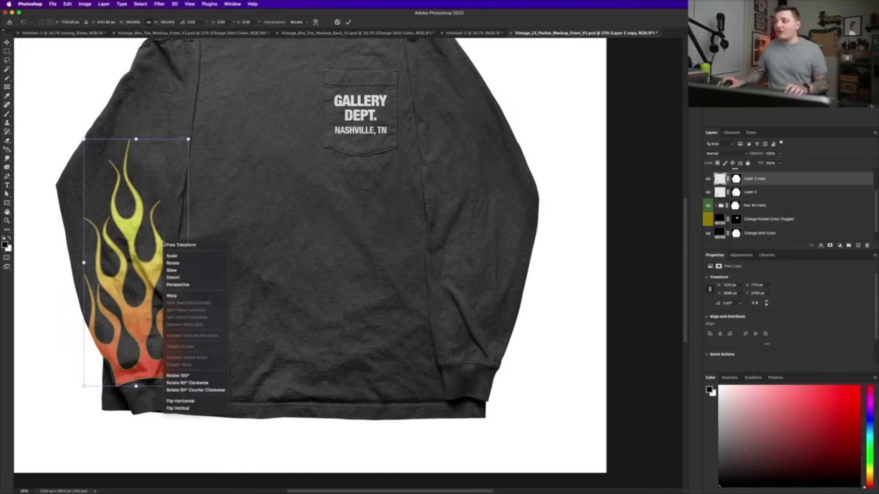
{"action": "left_click", "coordinate": [184, 400]}
{"action": "key", "text": "Return"}
Move the flipped flame onto the opposite sleeve just above the cuff and rotate it about -4° to follow the sleeve.
{"action": "left_click_drag", "start_coordinate": [134, 271], "coordinate": [480, 297]}
{"action": "key", "text": "super+t"}
{"action": "left_click_drag", "start_coordinate": [573, 302], "coordinate": [575, 290]}
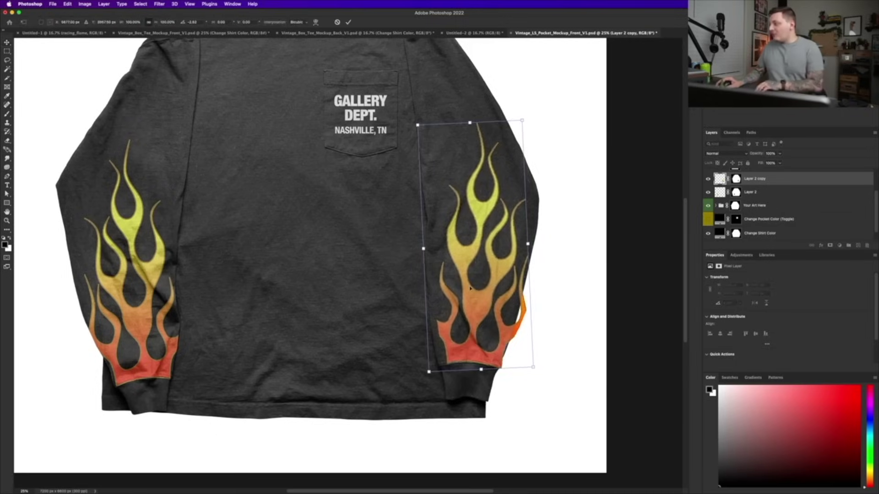
{"action": "left_click_drag", "start_coordinate": [470, 289], "coordinate": [479, 275]}
{"action": "left_click_drag", "start_coordinate": [567, 276], "coordinate": [566, 275]}
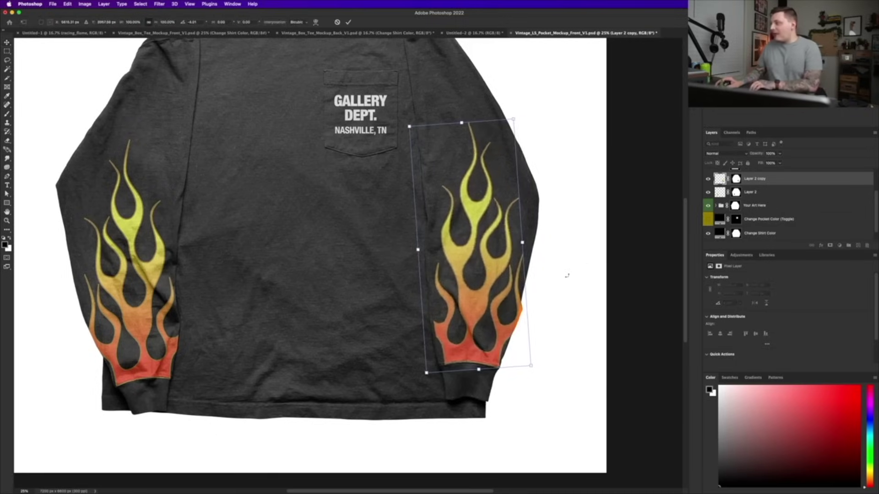
{"action": "key", "text": "Return"}
Add a linear gradient fill layer above the Gallery Dept. pocket lettering and clip it to that layer.
{"action": "key", "text": "z"}
{"action": "left_click", "coordinate": [346, 264], "text": "alt"}
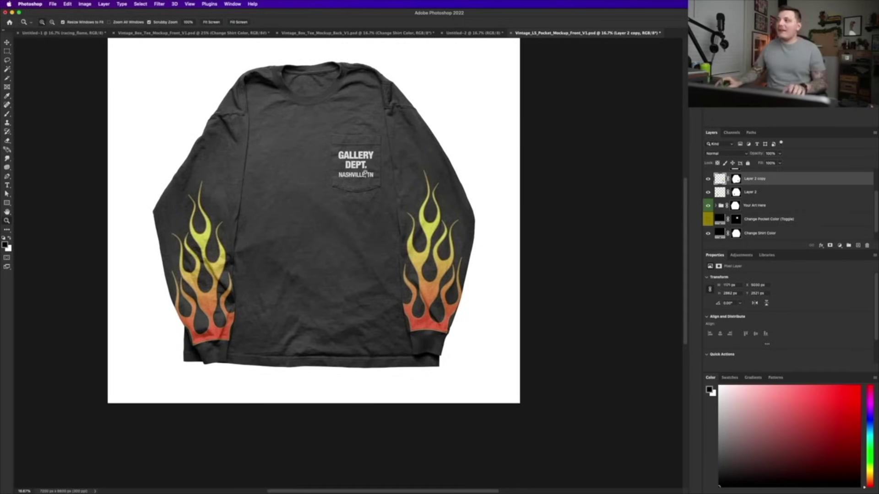
{"action": "left_click", "coordinate": [361, 171]}
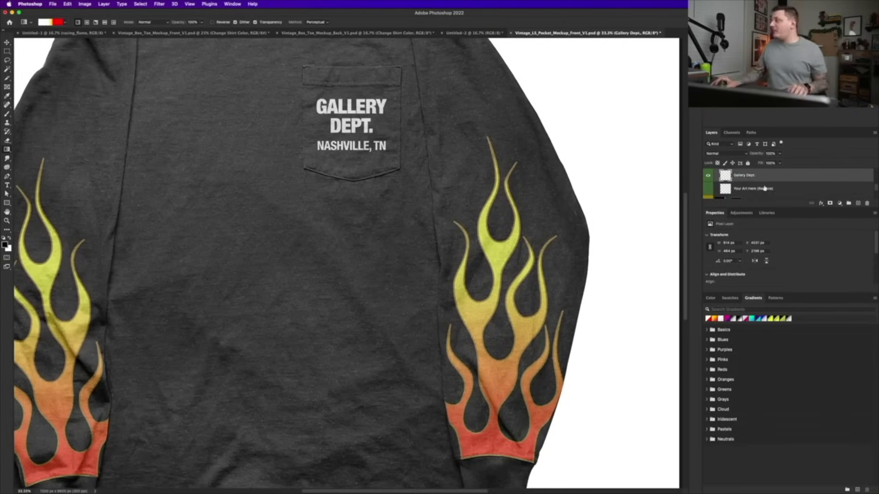
{"action": "left_click", "coordinate": [839, 203]}
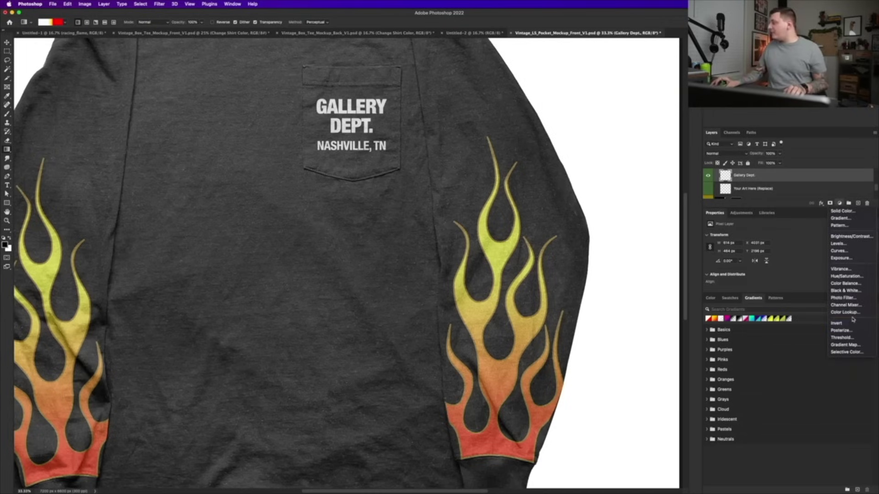
{"action": "left_click", "coordinate": [855, 220]}
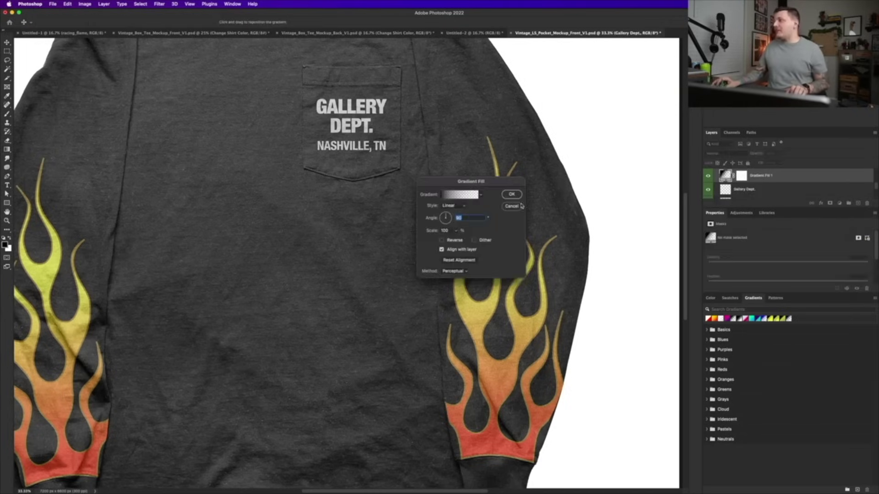
{"action": "left_click", "coordinate": [511, 195]}
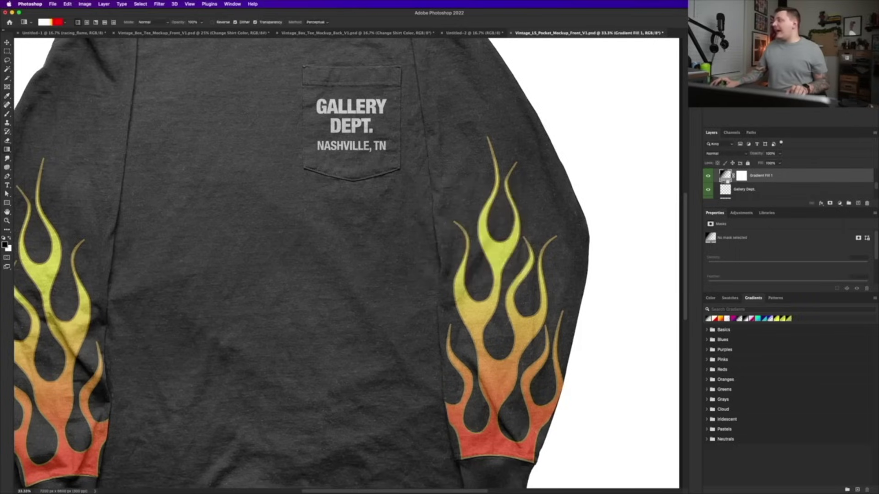
{"action": "key", "text": "super+alt+g"}
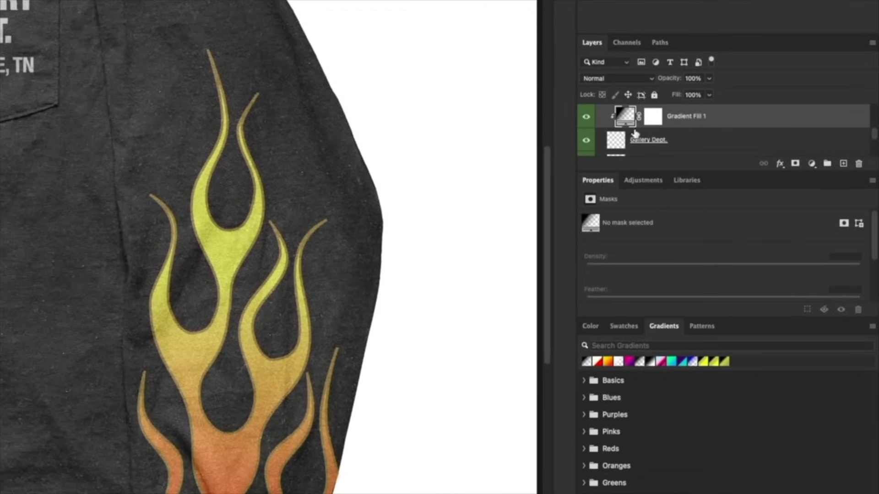
{"action": "right_click", "coordinate": [772, 115]}
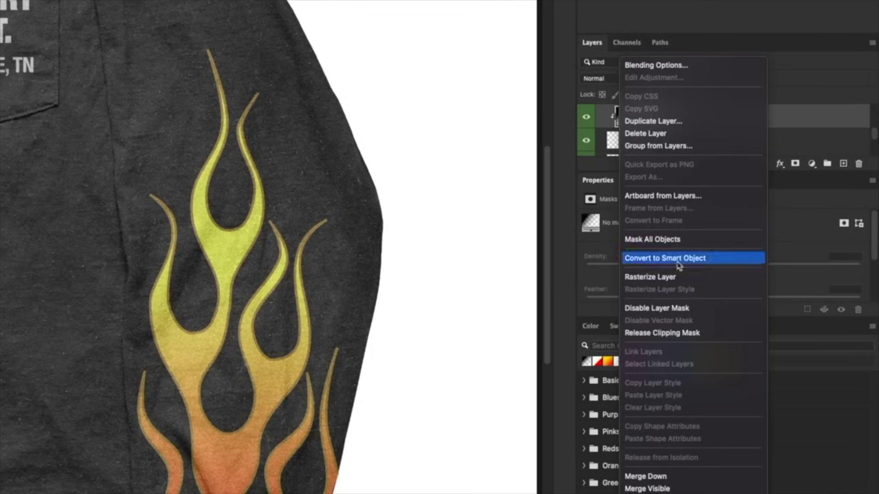
{"action": "left_click", "coordinate": [601, 146]}
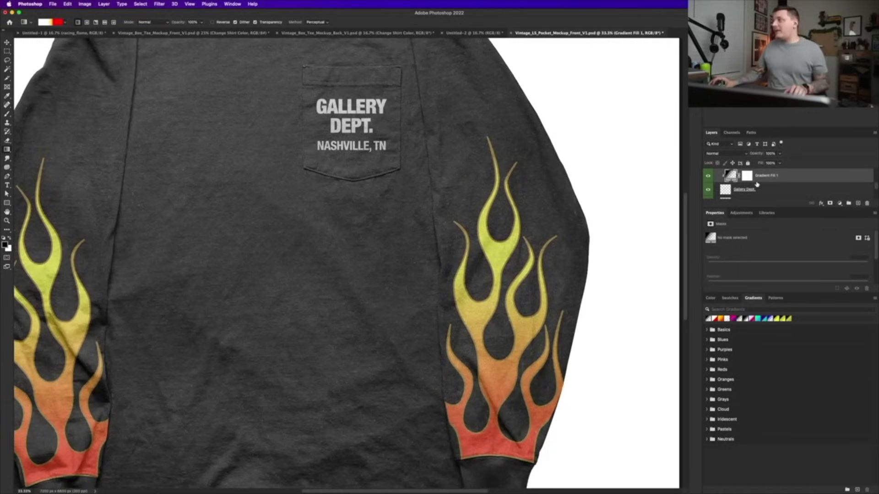
Recolour the lettering's gradient fill as a red-to-yellow blend with a 90.66° angle and 385% scale.
{"action": "double_click", "coordinate": [732, 176]}
{"action": "left_click_drag", "start_coordinate": [478, 182], "coordinate": [269, 201]}
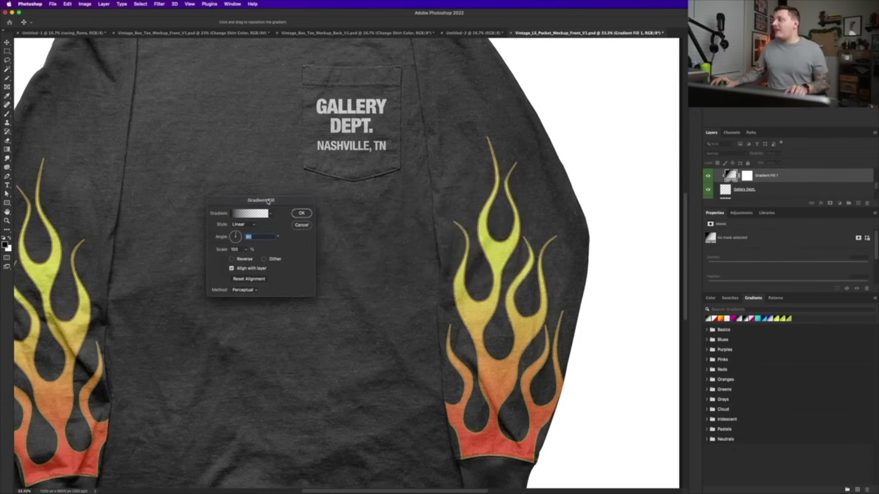
{"action": "left_click", "coordinate": [270, 214]}
{"action": "left_click", "coordinate": [250, 214]}
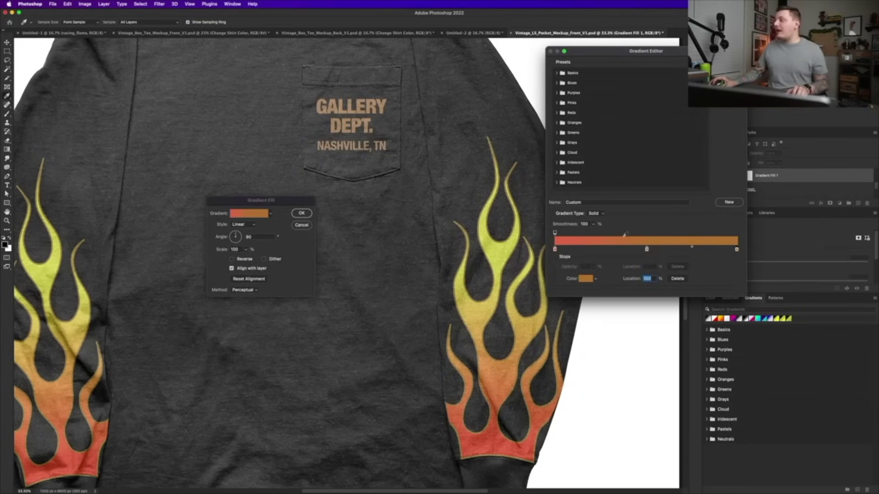
{"action": "double_click", "coordinate": [737, 250]}
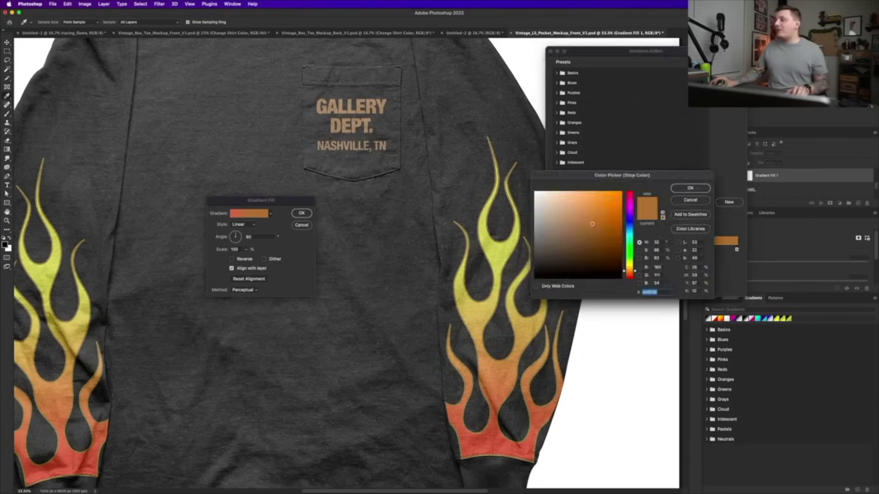
{"action": "left_click", "coordinate": [482, 225]}
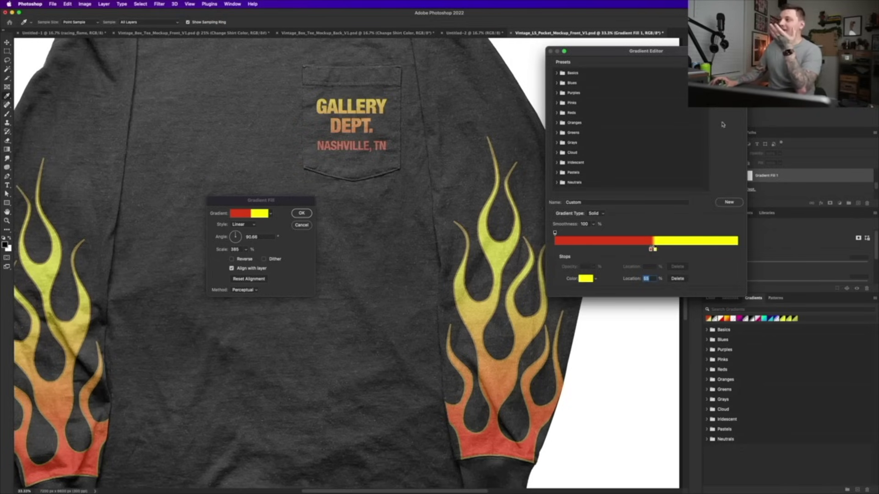
{"action": "key", "text": "Return"}
{"action": "left_click", "coordinate": [304, 213]}
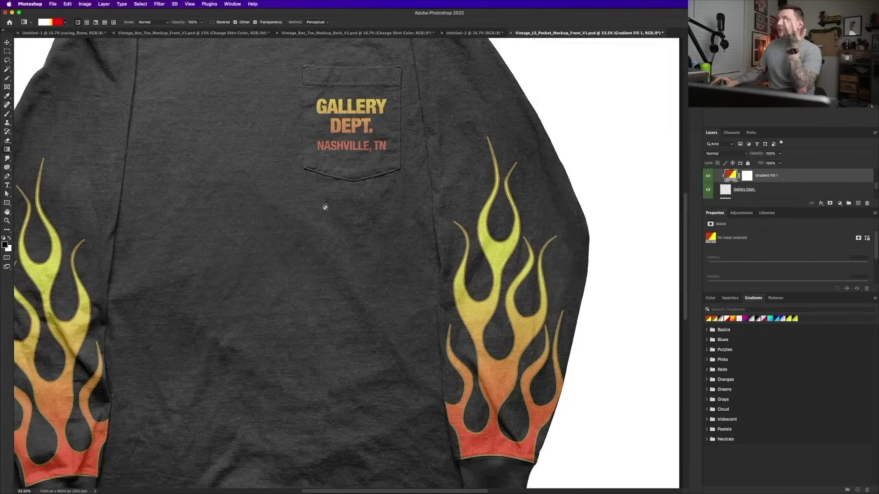
{"action": "key", "text": "z"}
{"action": "left_click", "coordinate": [335, 214], "text": "alt"}
{"action": "left_click", "coordinate": [334, 213], "text": "alt"}
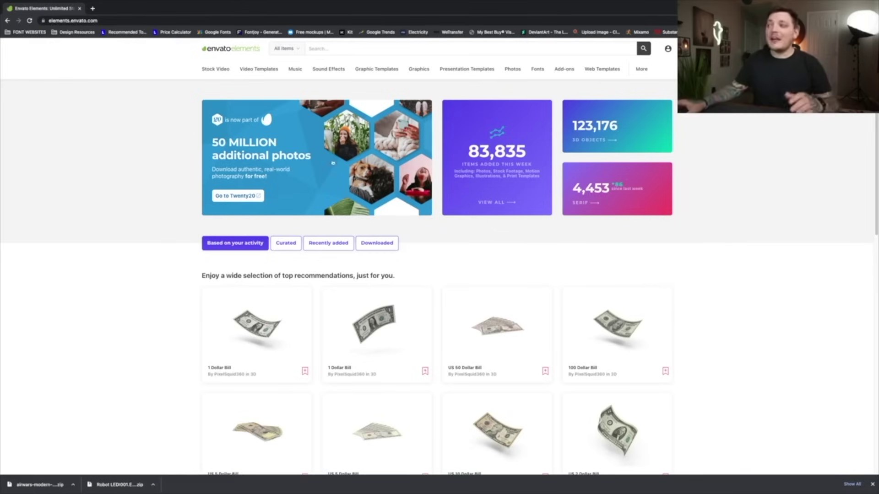
Switch to Envato Elements in the browser and search its 3D items for "robot".
{"action": "left_click", "coordinate": [297, 51]}
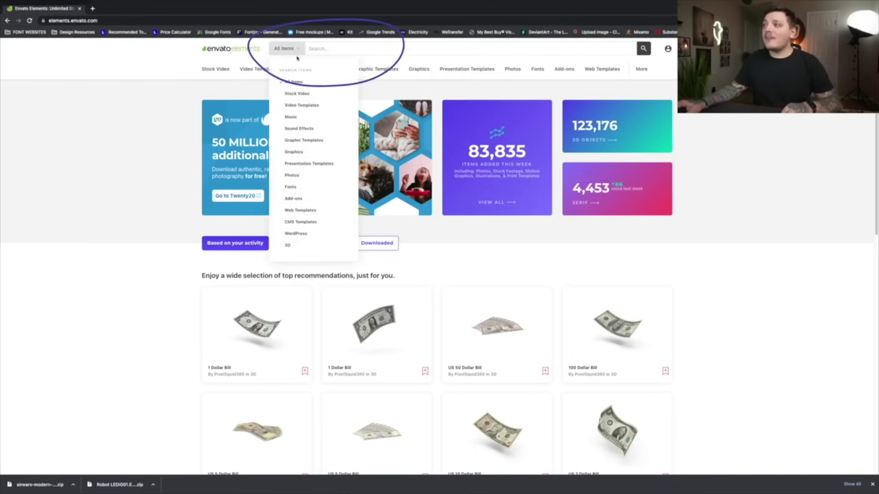
{"action": "left_click", "coordinate": [290, 246]}
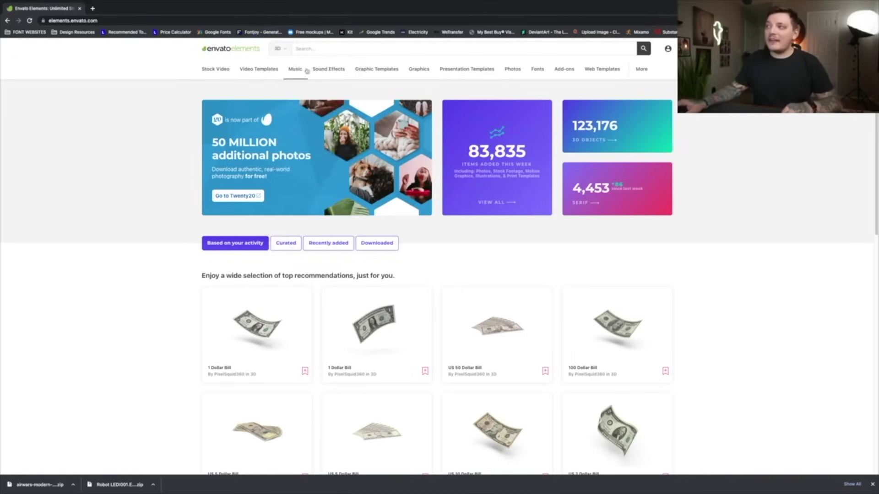
{"action": "key", "text": "BackSpace"}
{"action": "key", "text": "BackSpace"}
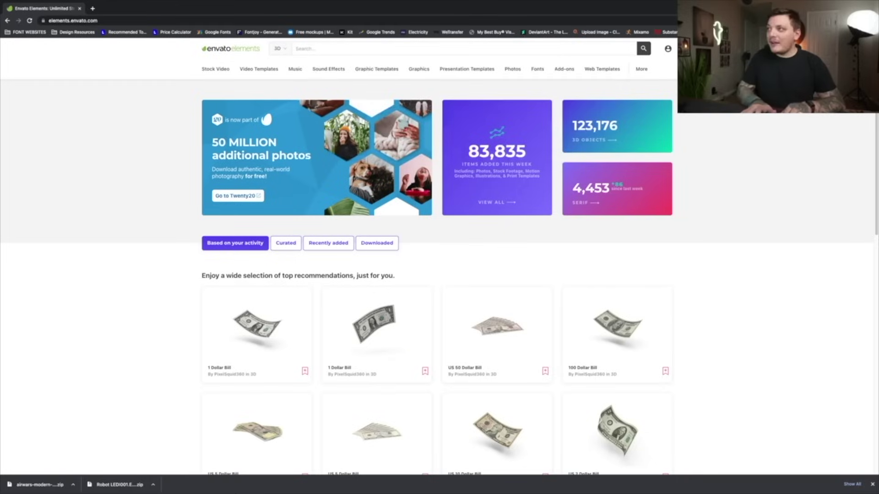
{"action": "type", "text": "robot"}
{"action": "key", "text": "Return"}
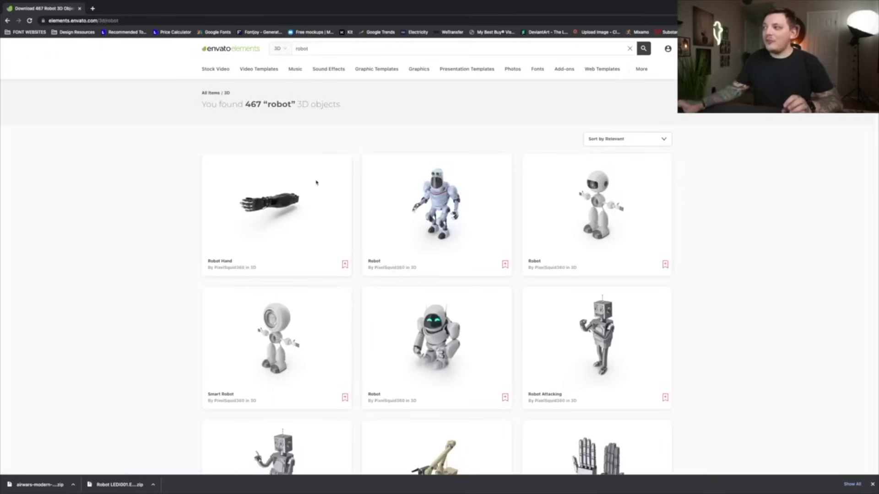
Find the Robot LEDI001 object in the results, rotate its 360 render and download the chosen angles as PSD.
{"action": "scroll", "coordinate": [362, 275], "scroll_direction": "down", "scroll_amount": 5}
{"action": "scroll", "coordinate": [365, 328], "scroll_direction": "down", "scroll_amount": 12}
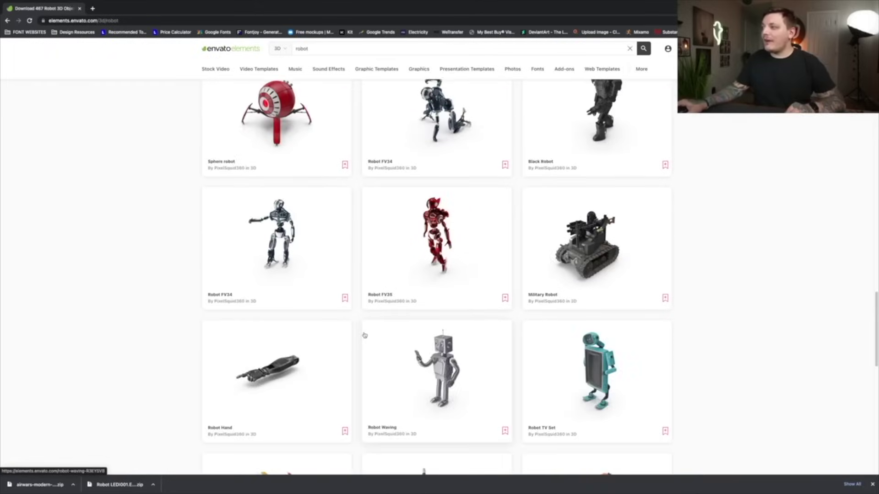
{"action": "scroll", "coordinate": [367, 336], "scroll_direction": "up", "scroll_amount": 3}
{"action": "scroll", "coordinate": [485, 320], "scroll_direction": "up", "scroll_amount": 6}
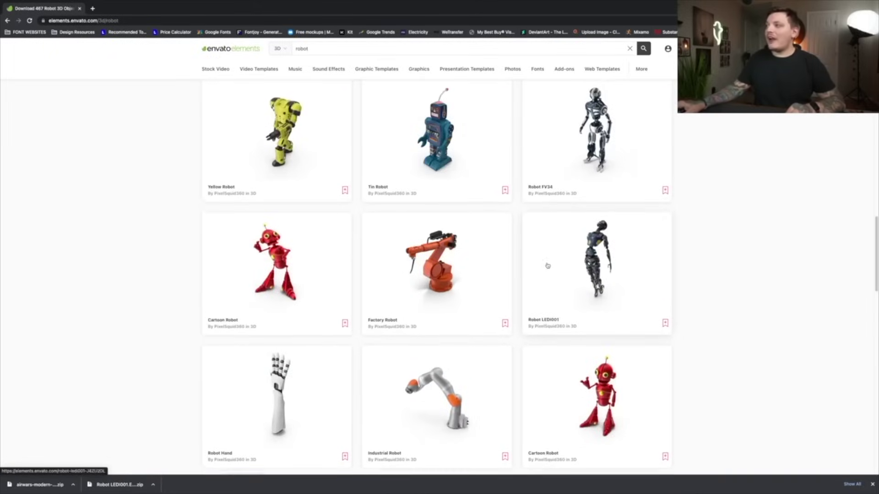
{"action": "scroll", "coordinate": [316, 256], "scroll_direction": "up", "scroll_amount": 8}
{"action": "scroll", "coordinate": [294, 216], "scroll_direction": "down", "scroll_amount": 12}
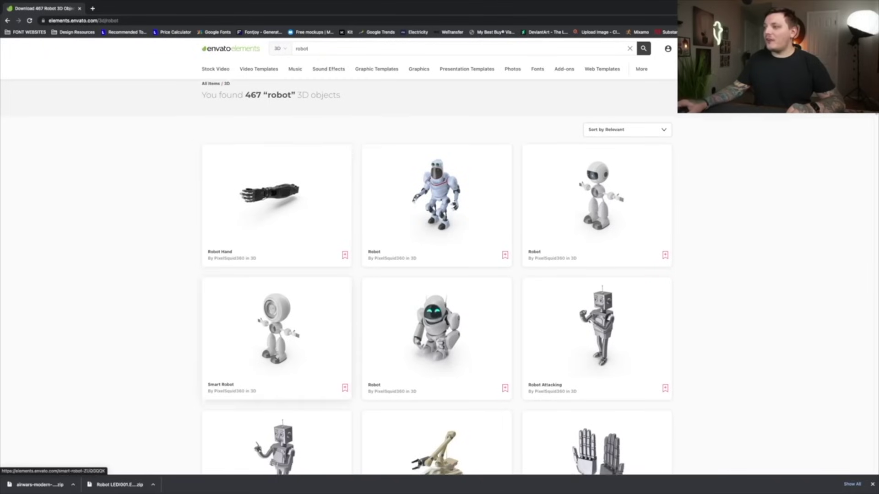
{"action": "scroll", "coordinate": [304, 453], "scroll_direction": "down", "scroll_amount": 3}
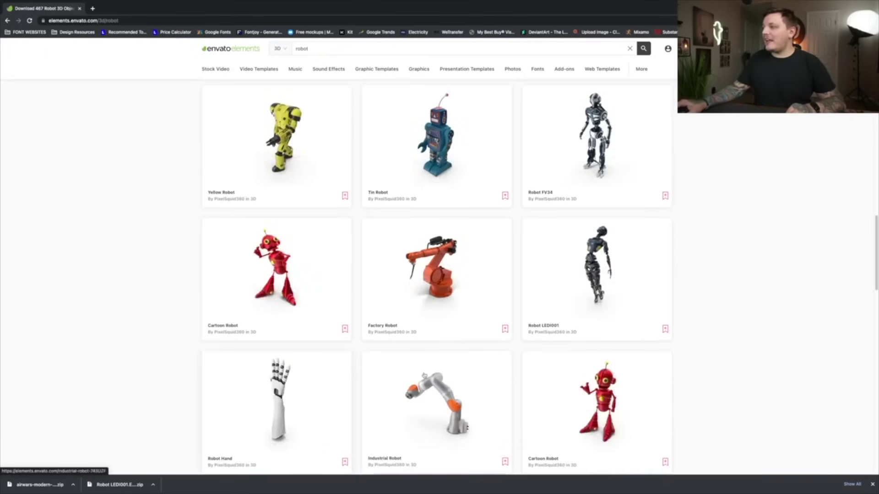
{"action": "left_click", "coordinate": [590, 267]}
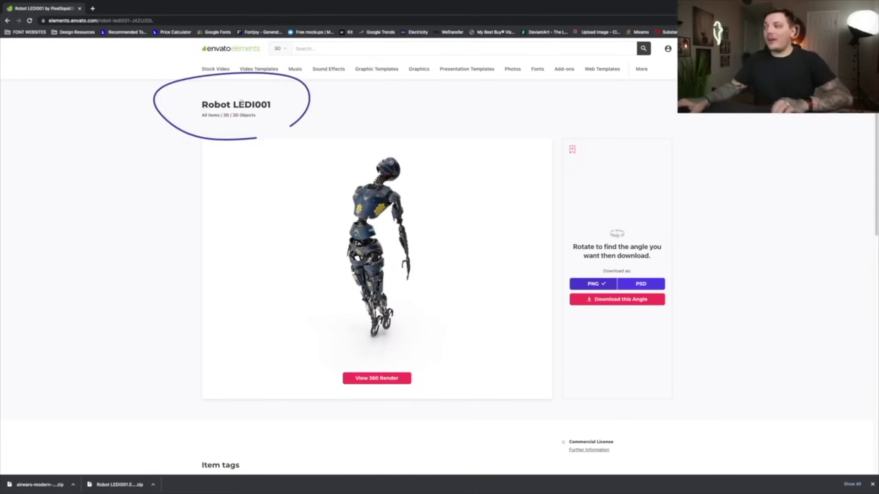
{"action": "left_click", "coordinate": [398, 380]}
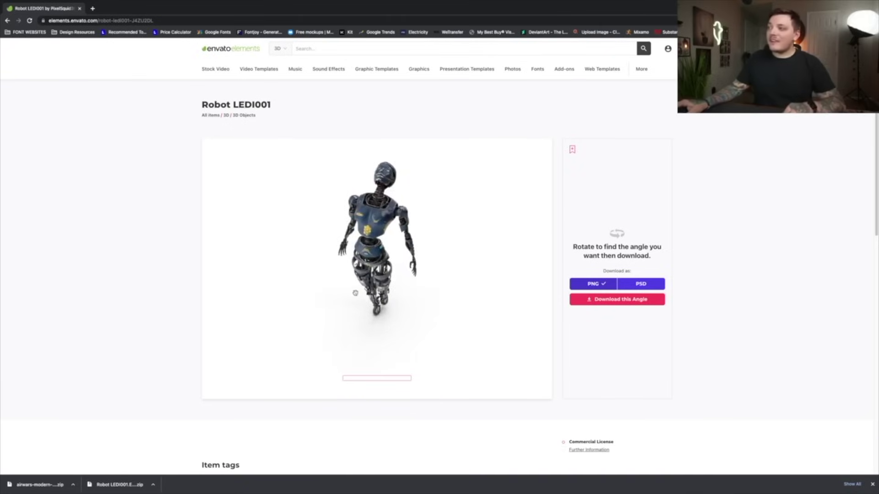
{"action": "left_click_drag", "start_coordinate": [372, 239], "coordinate": [370, 243]}
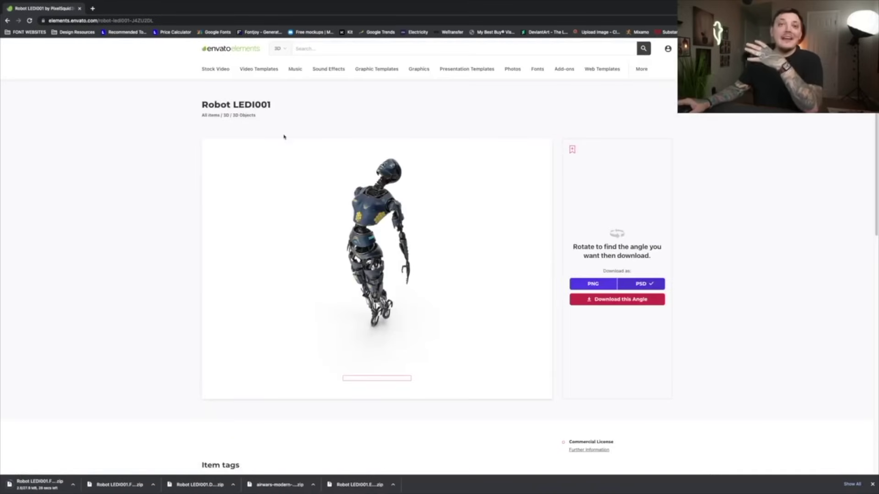
Switch the search category from 3D to Fonts and search for "futuristic".
{"action": "mouse_move", "coordinate": [262, 70]}
{"action": "left_click", "coordinate": [285, 49]}
{"action": "left_click", "coordinate": [287, 50]}
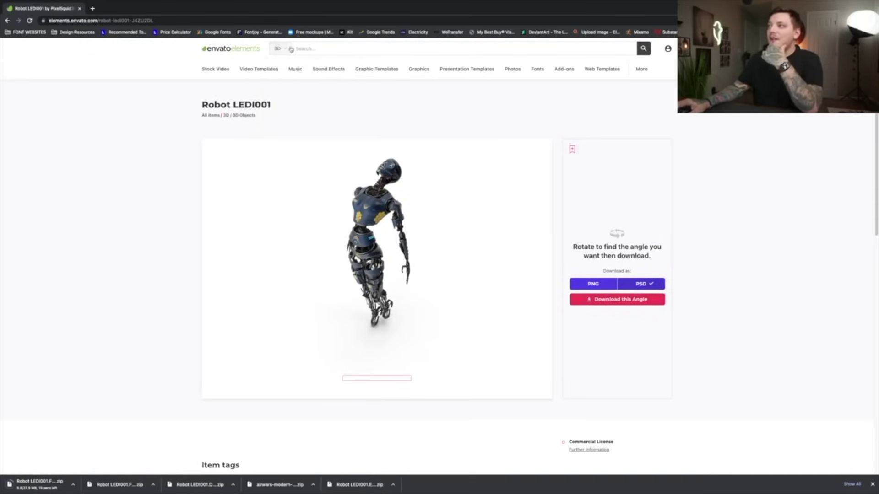
{"action": "left_click", "coordinate": [287, 51]}
{"action": "left_click", "coordinate": [287, 52]}
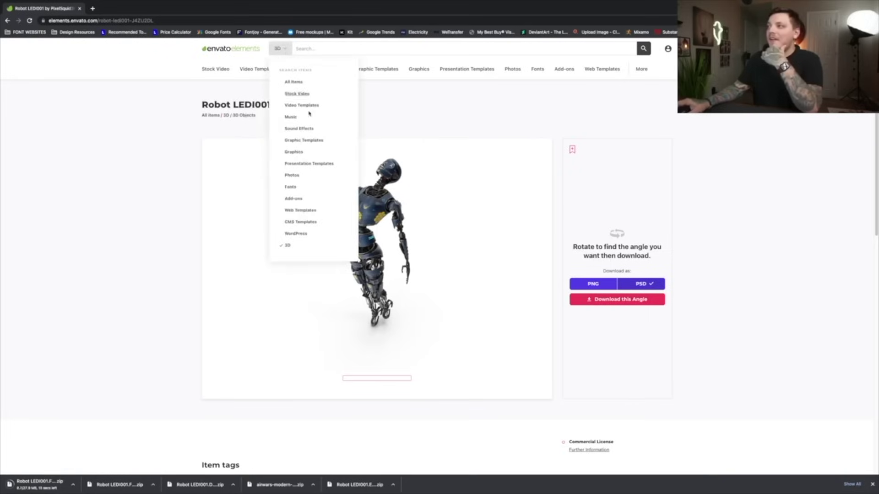
{"action": "left_click", "coordinate": [292, 188]}
{"action": "type", "text": "futur"}
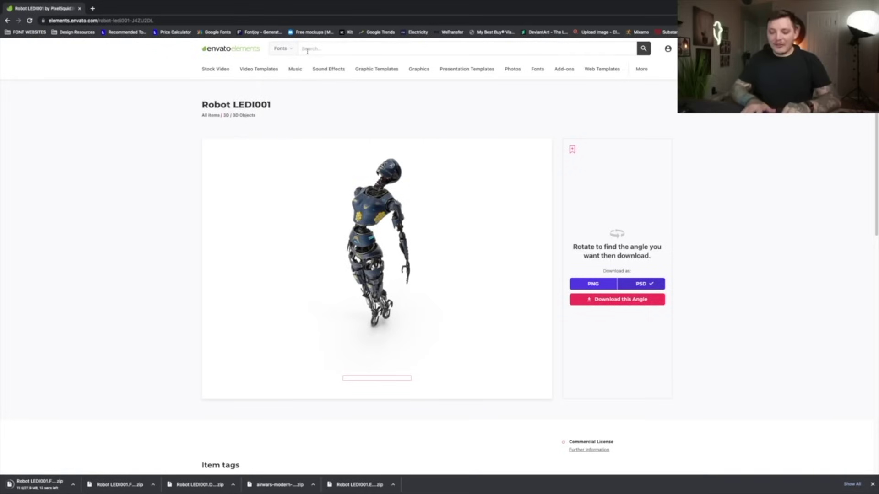
{"action": "type", "text": "istic"}
{"action": "key", "text": "Return"}
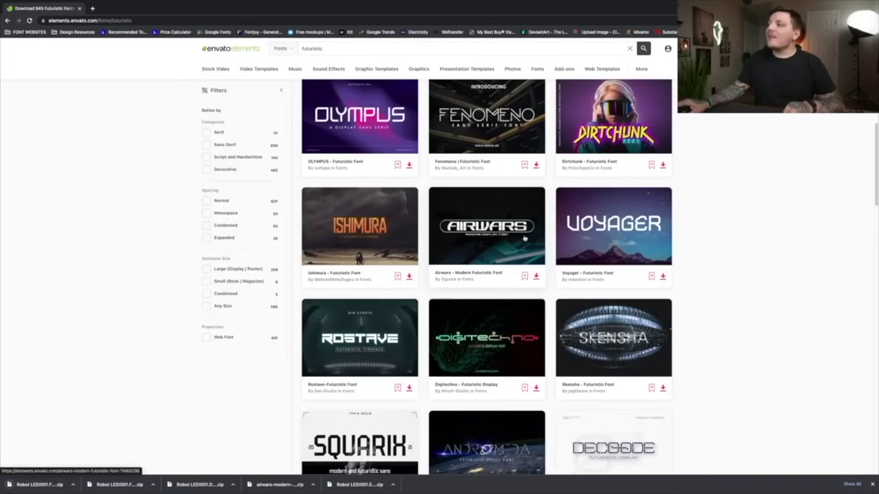
Browse the futuristic font results and download the ENIGMATIC - Modern Futuristic font.
{"action": "left_click", "coordinate": [525, 276]}
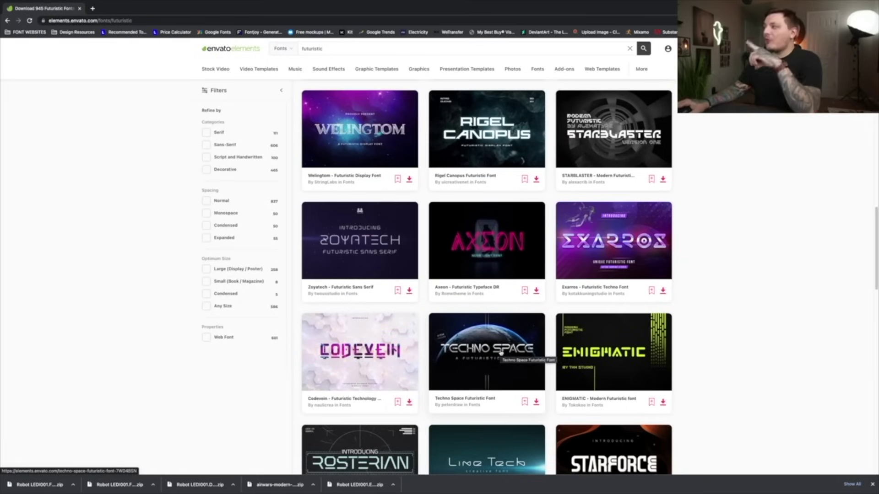
{"action": "scroll", "coordinate": [569, 257], "scroll_direction": "down", "scroll_amount": 1}
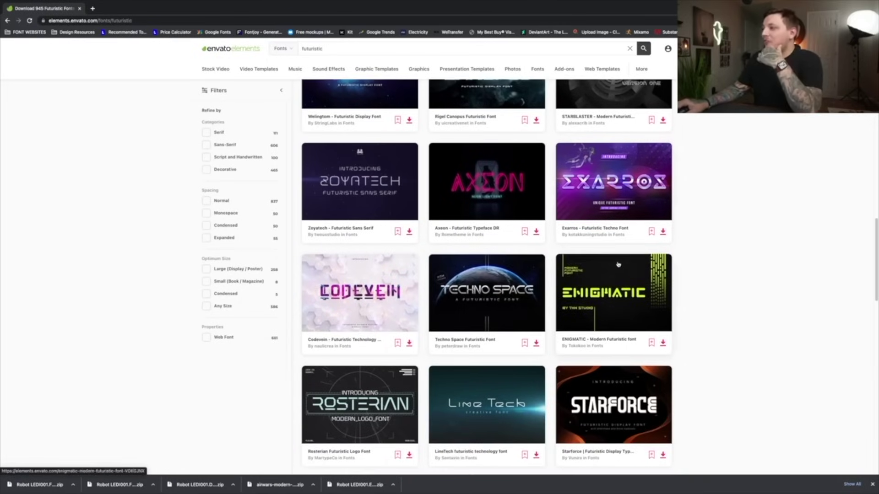
{"action": "scroll", "coordinate": [619, 266], "scroll_direction": "down", "scroll_amount": 2}
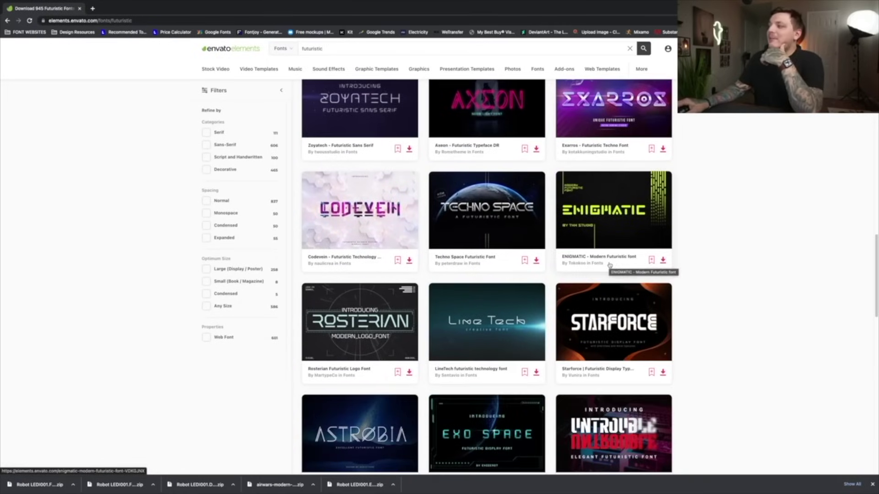
{"action": "left_click", "coordinate": [663, 259]}
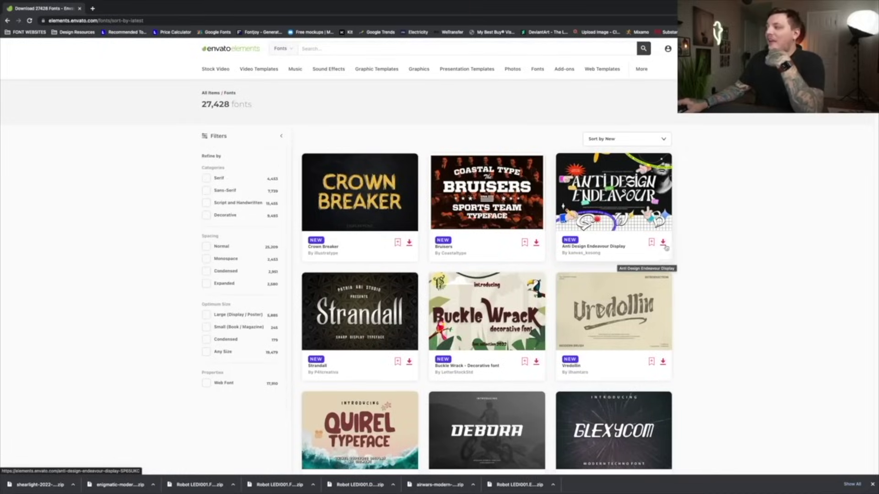
License the Anti Design Endeavour Display font to the YouTube channel project, download it and keep browsing the newest fonts.
{"action": "left_click", "coordinate": [663, 243]}
{"action": "left_click", "coordinate": [422, 296]}
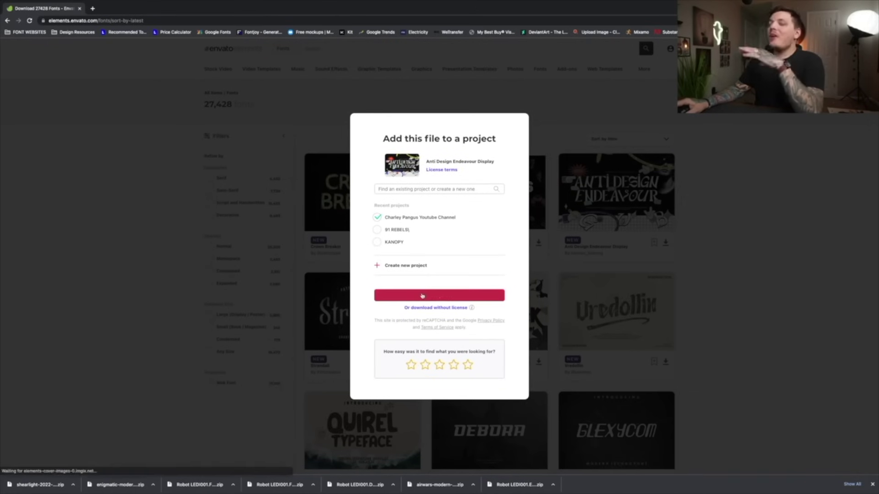
{"action": "scroll", "coordinate": [421, 293], "scroll_direction": "down", "scroll_amount": 3}
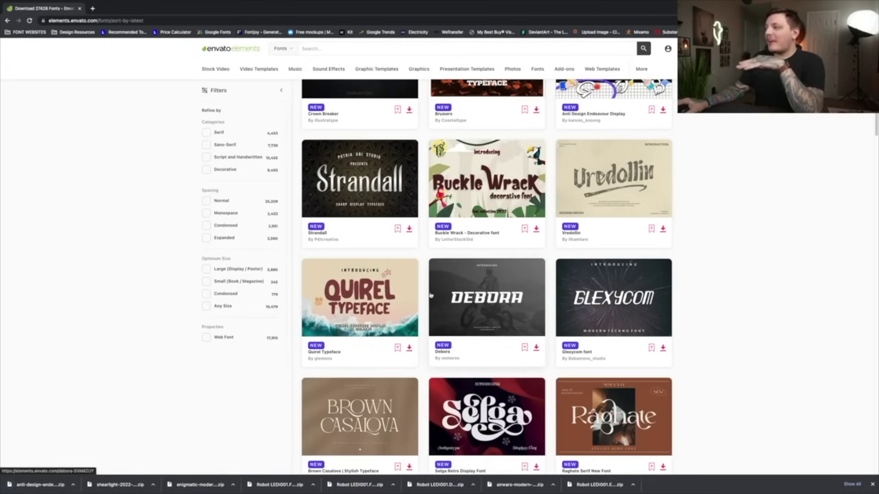
{"action": "scroll", "coordinate": [430, 295], "scroll_direction": "up", "scroll_amount": 3}
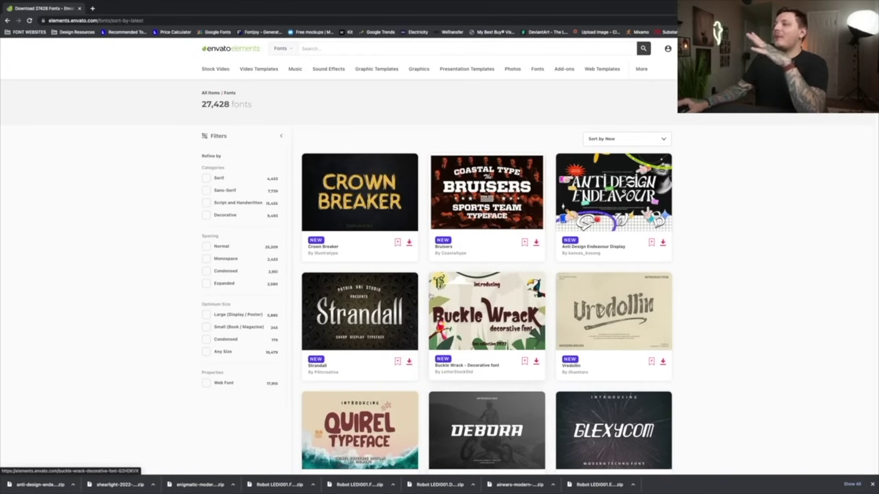
{"action": "scroll", "coordinate": [432, 297], "scroll_direction": "down", "scroll_amount": 3}
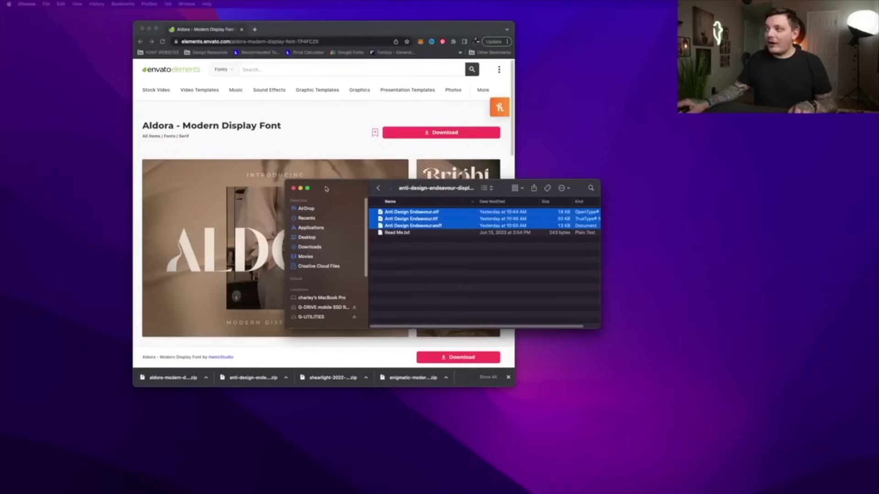
Open Font Book and add the Anti Design Endeavour .otf, .ttf and .woff files to the User fonts.
{"action": "key", "text": "super+o"}
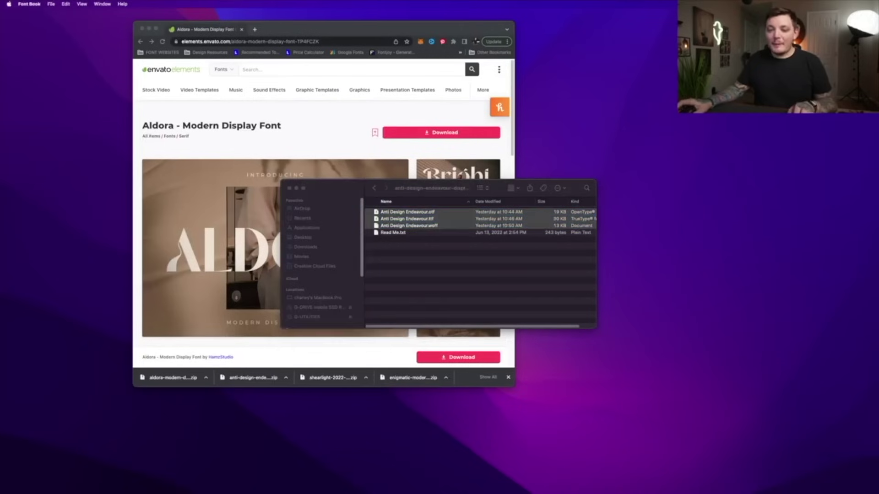
{"action": "left_click_drag", "start_coordinate": [503, 171], "coordinate": [607, 67]}
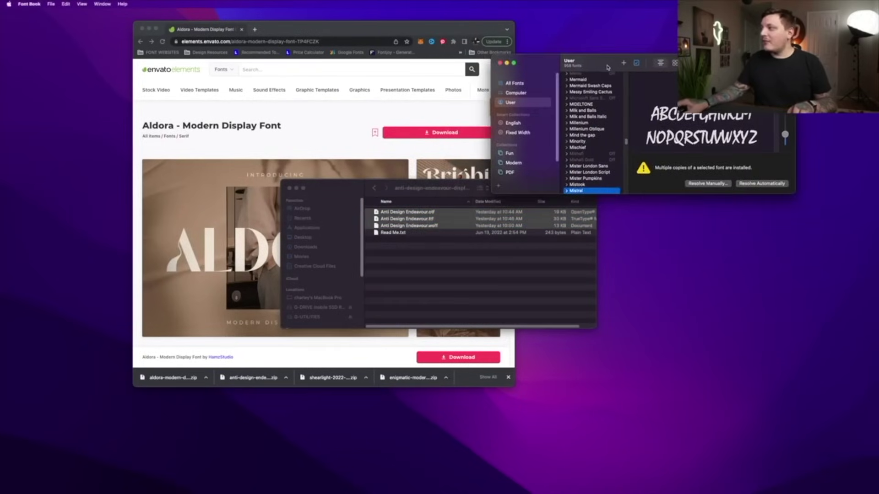
{"action": "left_click", "coordinate": [419, 228]}
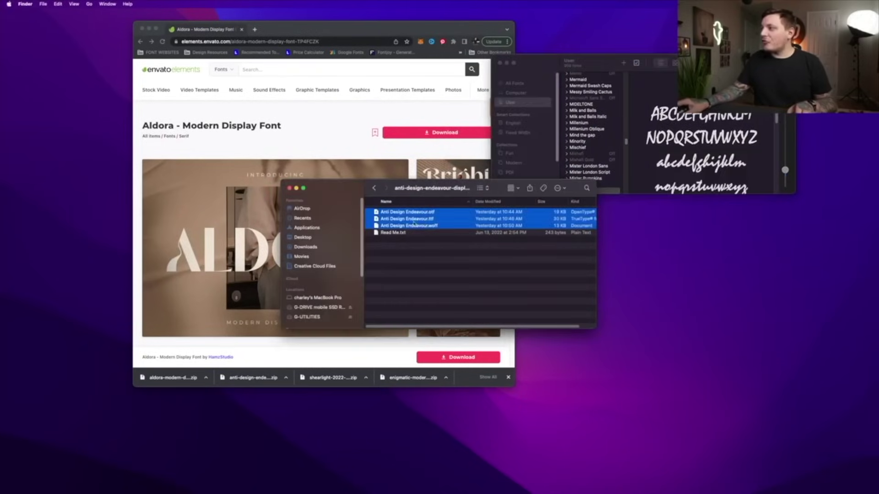
{"action": "left_click", "coordinate": [441, 242]}
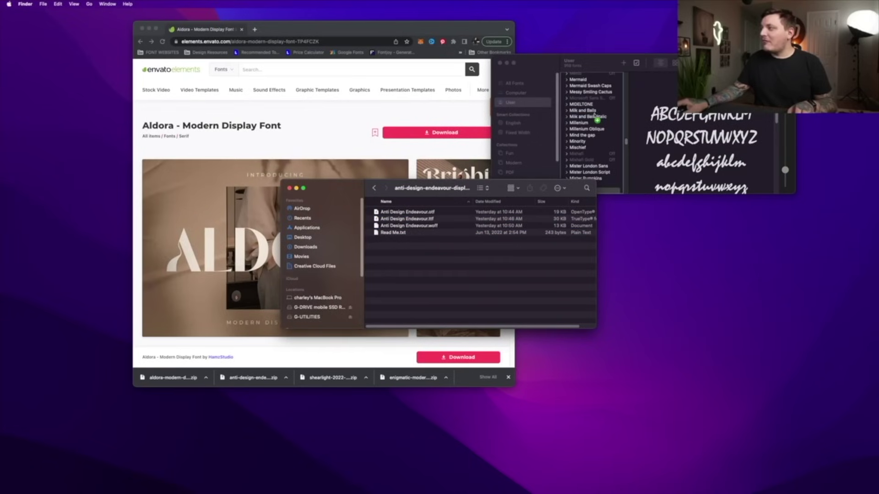
Extract the downloaded Enigmatic font and Robot LEDI001 archives in Downloads, and open the robot PSD renders in Photoshop.
{"action": "left_click", "coordinate": [306, 247]}
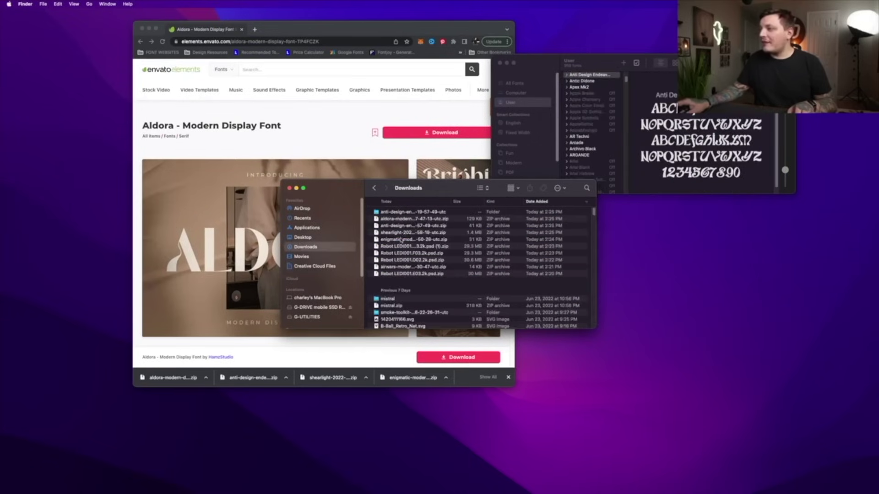
{"action": "left_click", "coordinate": [401, 239]}
{"action": "left_click", "coordinate": [418, 267]}
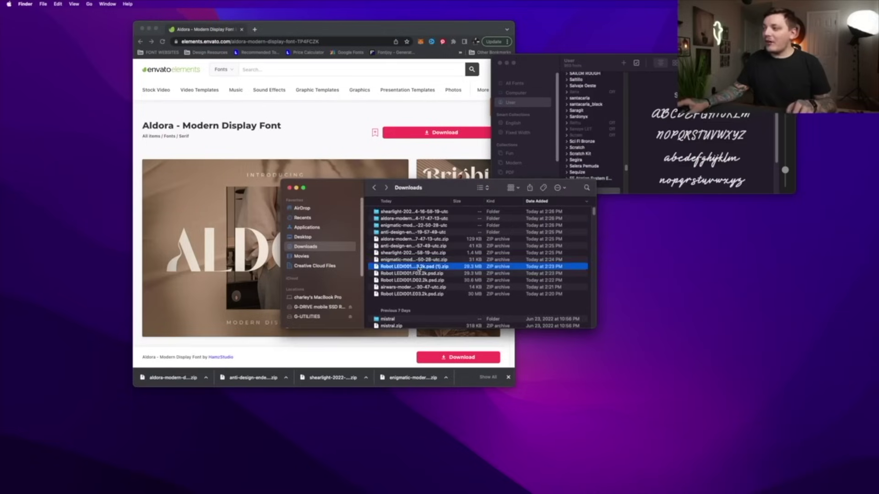
{"action": "double_click", "coordinate": [419, 267]}
{"action": "double_click", "coordinate": [413, 281]}
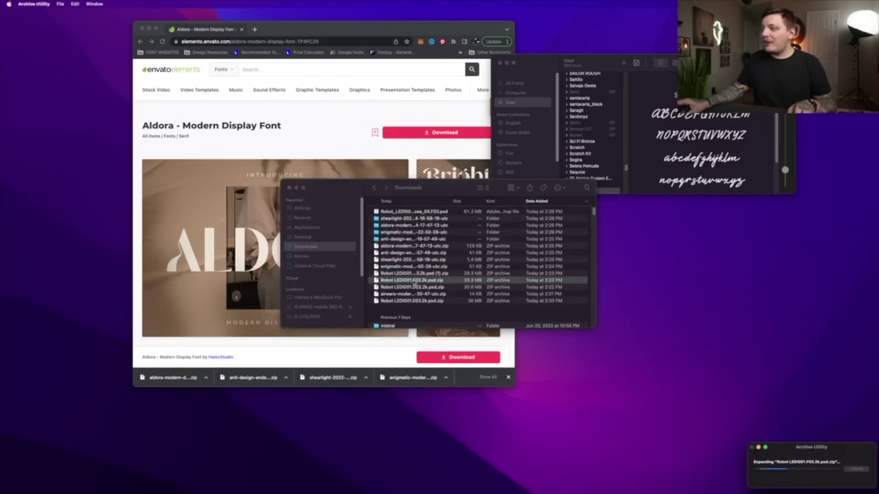
{"action": "double_click", "coordinate": [405, 218]}
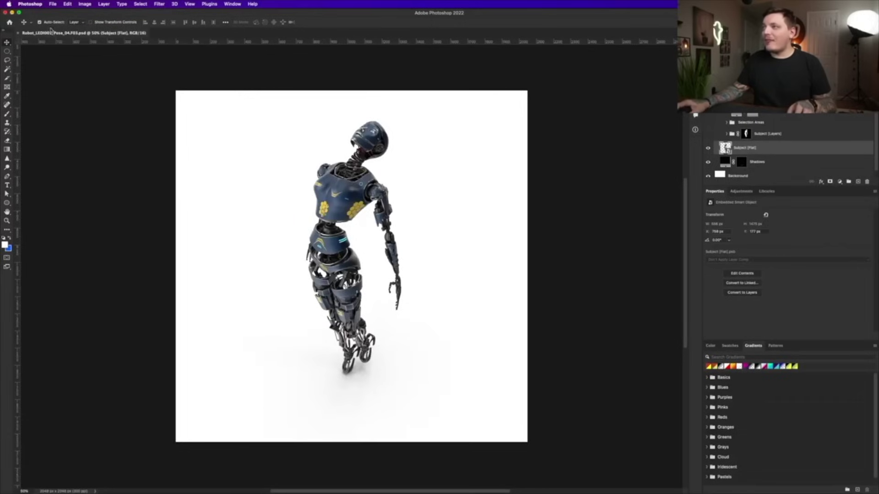
Switch to Illustrator and create a new Letter document, 8.5 x 11 in, in RGB at 300 ppi.
{"action": "left_click_drag", "start_coordinate": [68, 13], "coordinate": [386, 191]}
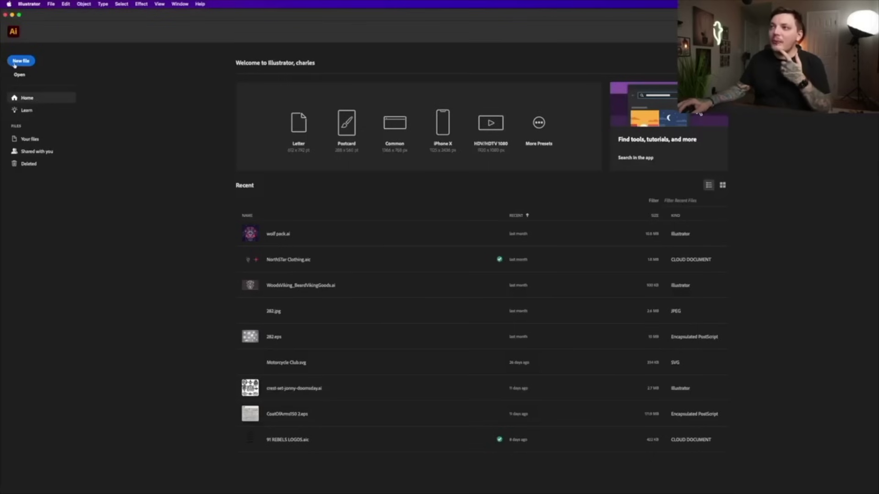
{"action": "left_click", "coordinate": [21, 60]}
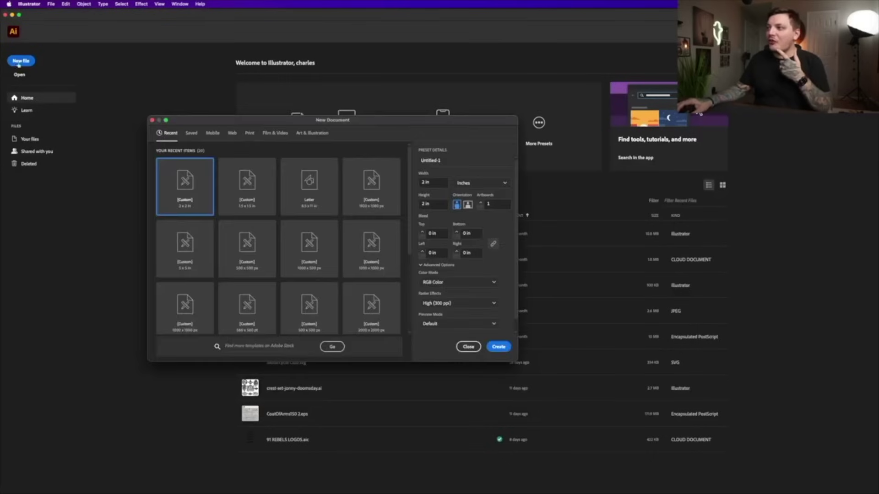
{"action": "left_click", "coordinate": [245, 196]}
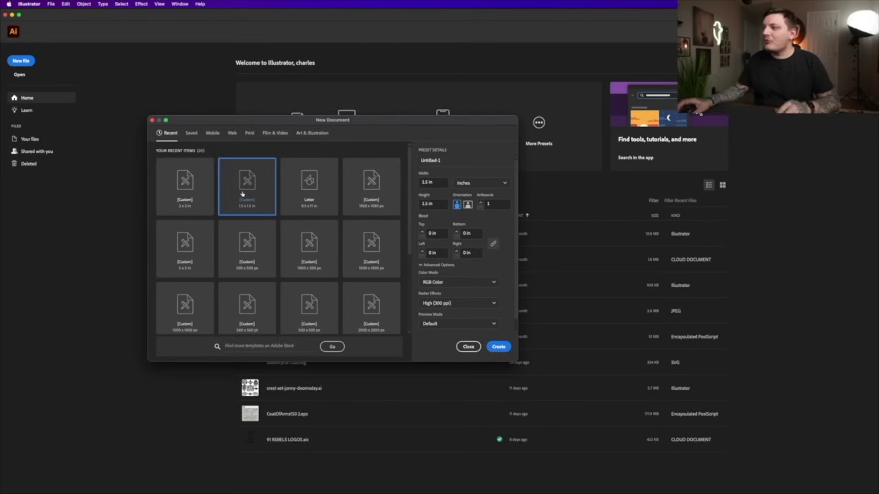
{"action": "left_click", "coordinate": [310, 198]}
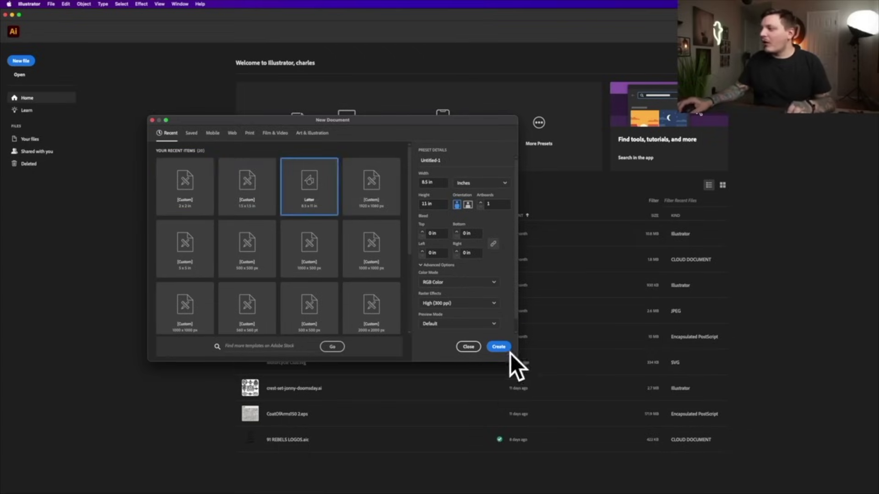
{"action": "left_click", "coordinate": [497, 347]}
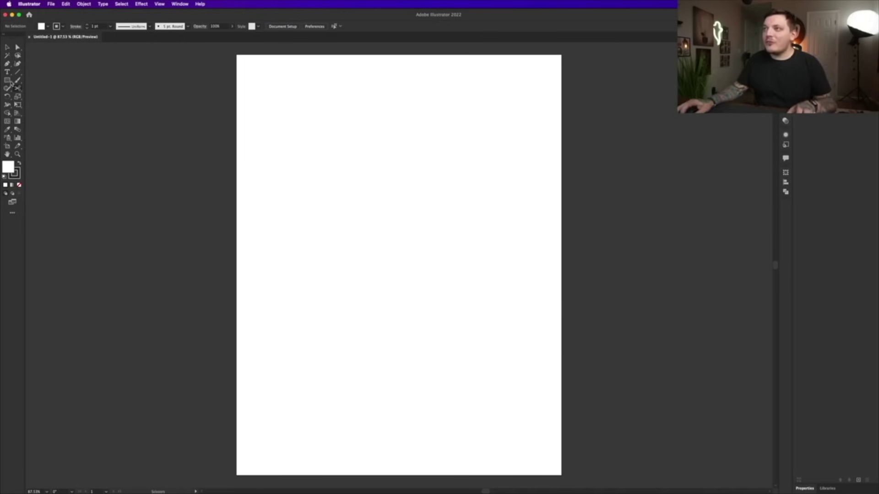
Draw a tall rectangle inside the page margins and a narrow one about 2.02 x 9.23 in against its right edge.
{"action": "left_click_drag", "start_coordinate": [288, 111], "coordinate": [452, 437]}
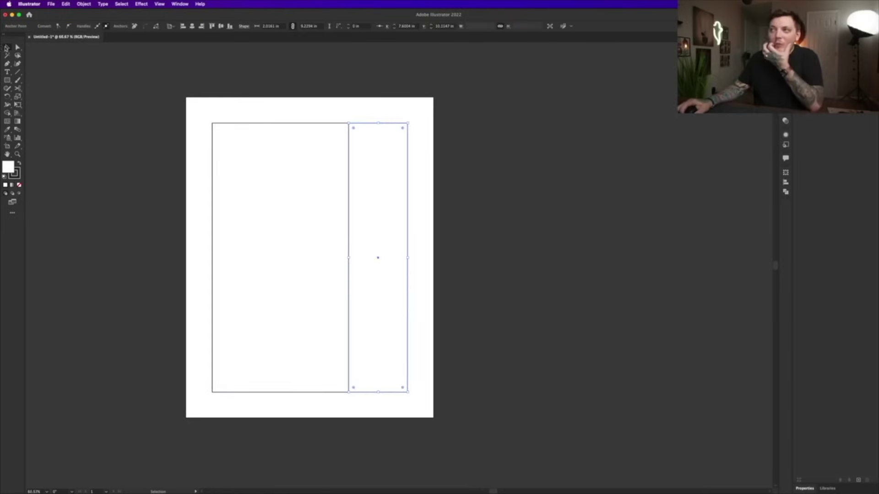
{"action": "left_click", "coordinate": [385, 108]}
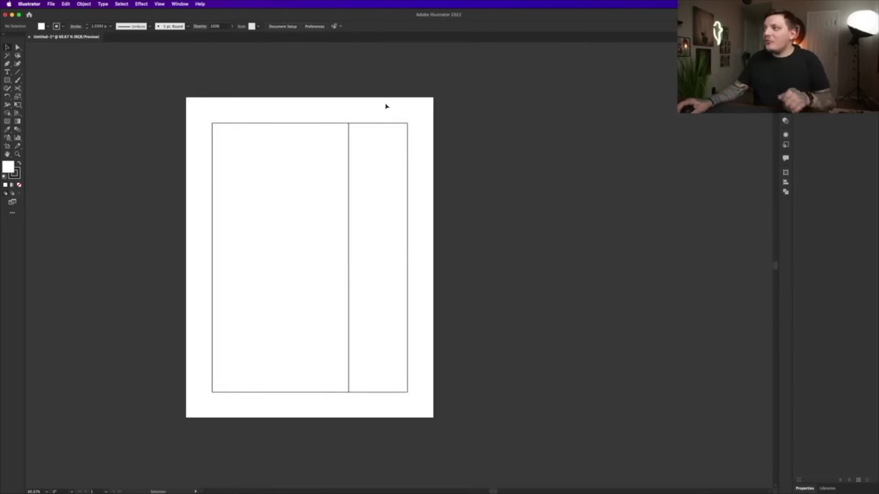
Try filling the narrow right-hand rectangle with black.
{"action": "left_click", "coordinate": [383, 193]}
{"action": "key", "text": "v"}
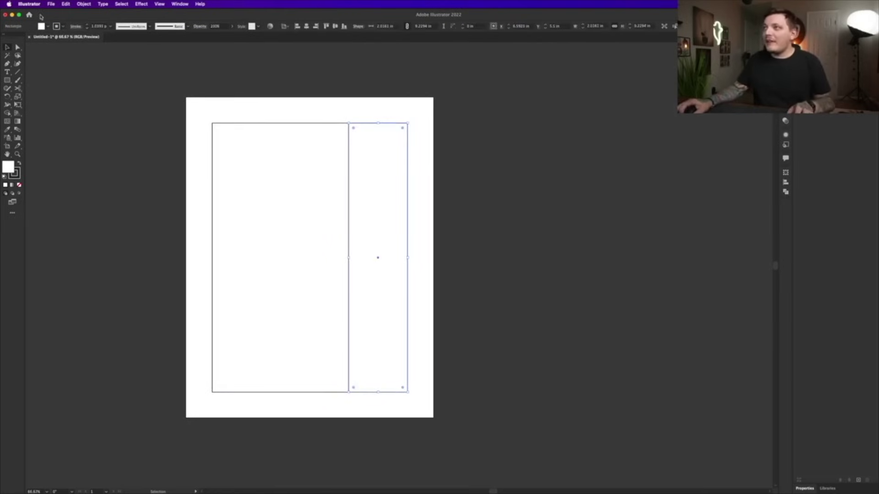
{"action": "left_click", "coordinate": [48, 27]}
{"action": "left_click", "coordinate": [21, 40]}
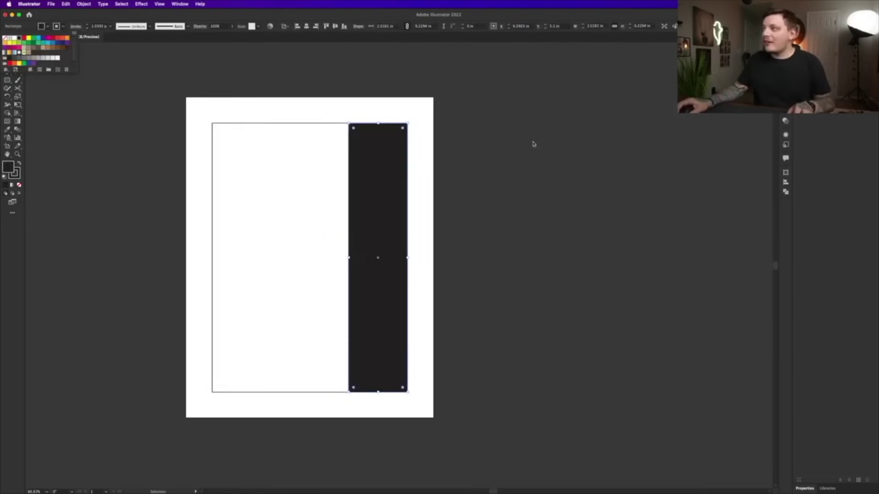
{"action": "key", "text": "super+z"}
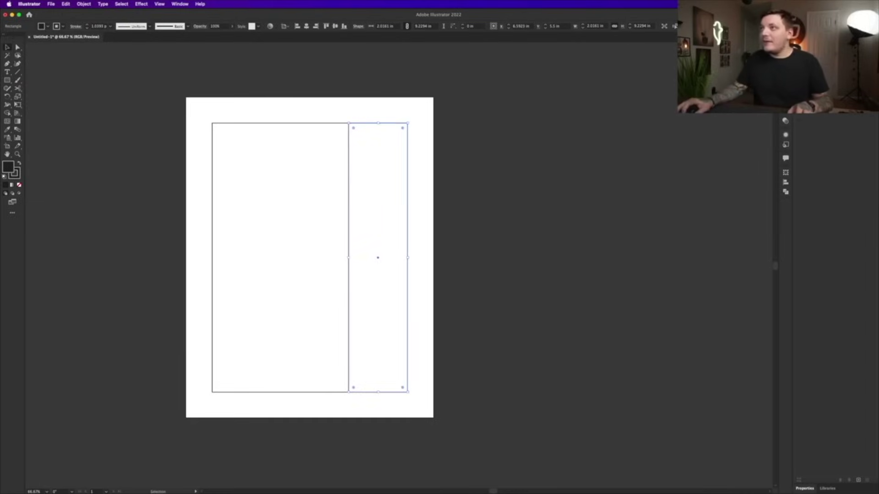
Try rounding only the lower-right corner of the narrow rectangle with the Direct Selection tool.
{"action": "key", "text": "a"}
{"action": "left_click", "coordinate": [495, 172]}
{"action": "left_click", "coordinate": [406, 391]}
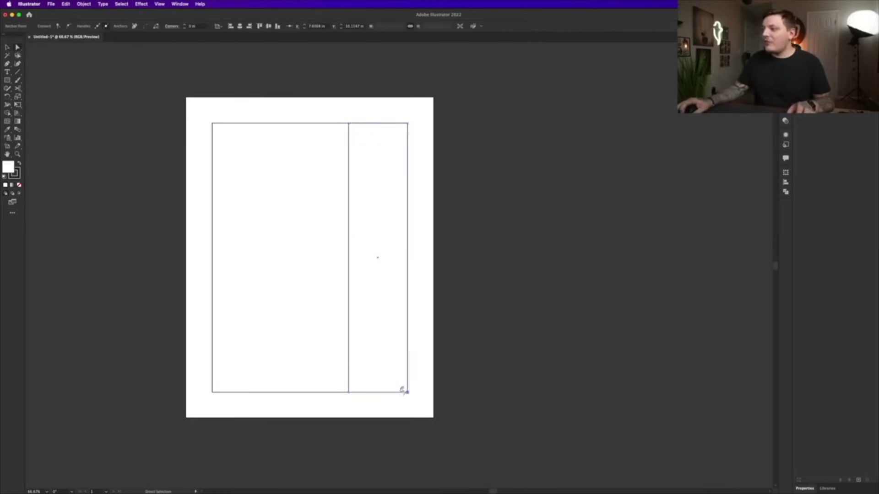
{"action": "left_click_drag", "start_coordinate": [405, 391], "coordinate": [380, 371]}
{"action": "left_click", "coordinate": [412, 386]}
{"action": "left_click", "coordinate": [407, 392]}
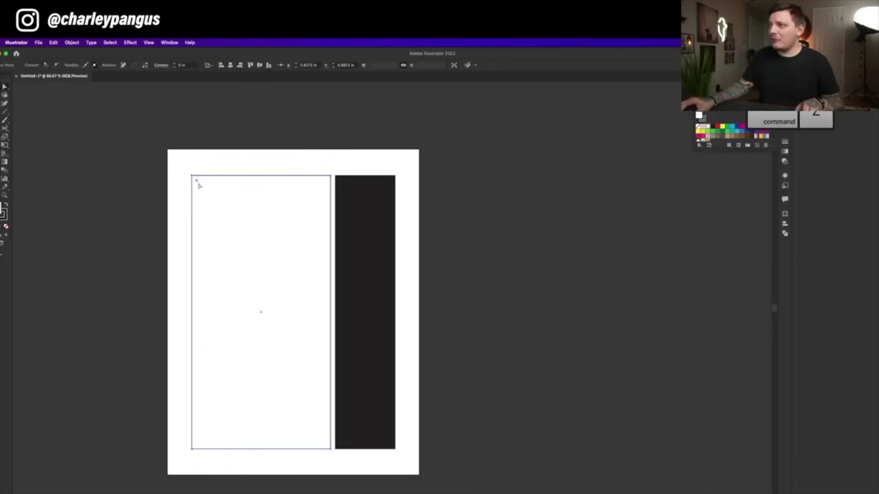
Round the large panel's lower-left corner over its black backing, and set the stroke of all shapes to 6 pt.
{"action": "left_click_drag", "start_coordinate": [196, 183], "coordinate": [234, 231]}
{"action": "left_click", "coordinate": [455, 253]}
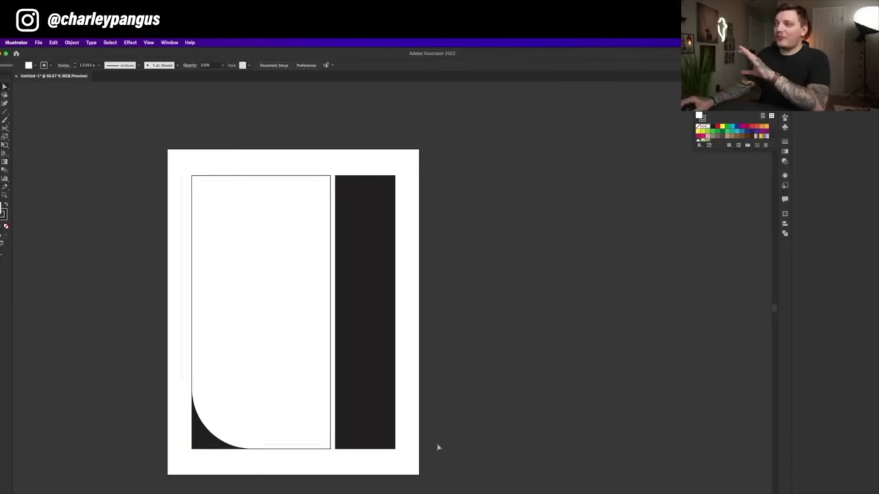
{"action": "key", "text": "super+a"}
{"action": "left_click", "coordinate": [75, 63]}
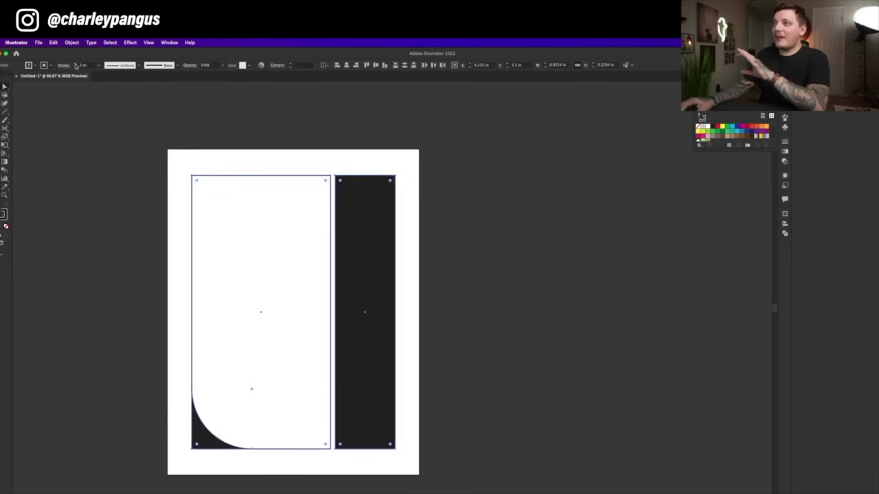
{"action": "left_click", "coordinate": [118, 301]}
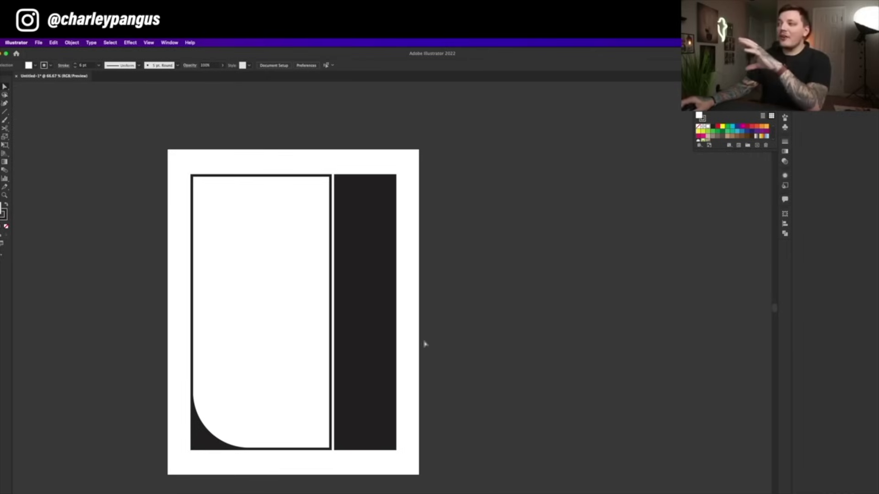
Select and copy all the panel shapes, and switch to Photoshop.
{"action": "left_click_drag", "start_coordinate": [331, 357], "coordinate": [347, 330]}
{"action": "left_click_drag", "start_coordinate": [501, 486], "coordinate": [498, 483]}
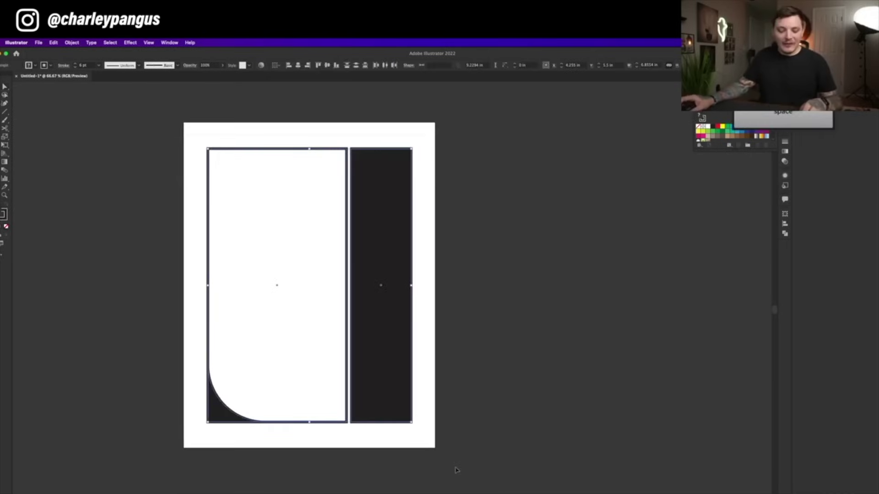
{"action": "key", "text": "super+Tab"}
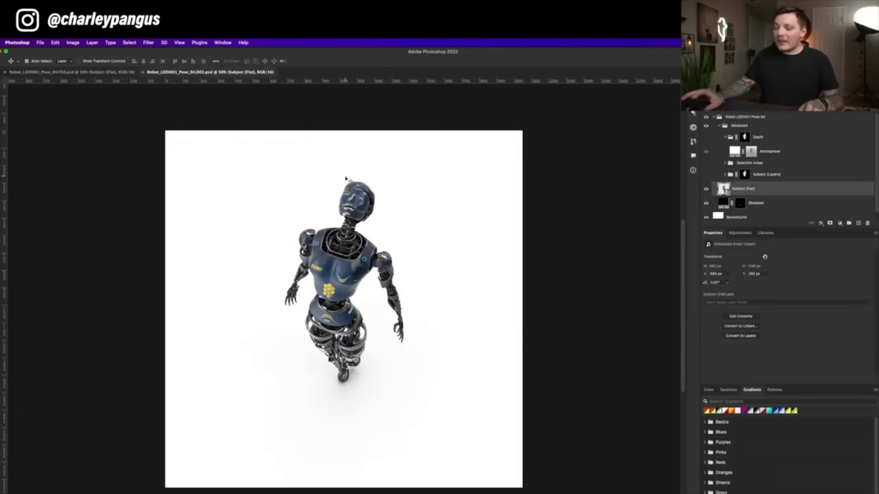
Start a new document 14 inches wide and 18 inches high at a resolution of 300 pixels per inch.
{"action": "key", "text": "super+n"}
{"action": "left_click", "coordinate": [280, 195]}
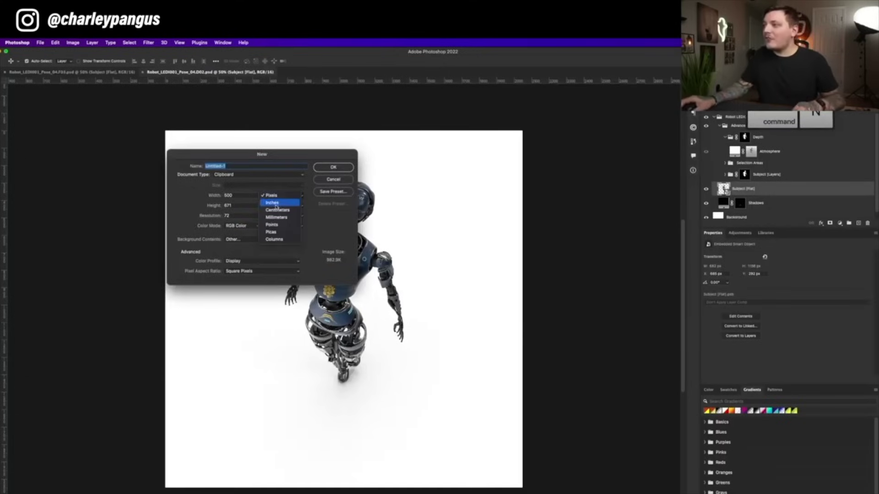
{"action": "left_click", "coordinate": [274, 202]}
{"action": "double_click", "coordinate": [236, 196]}
{"action": "type", "text": "1"}
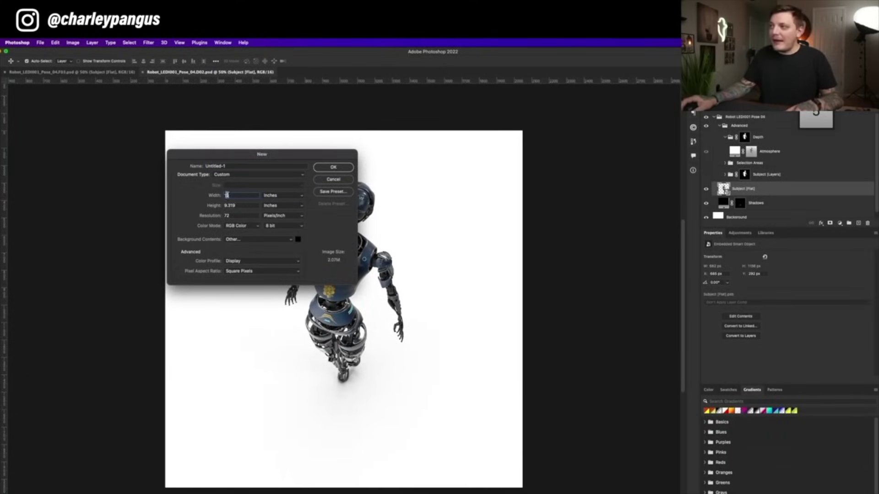
{"action": "type", "text": "56"}
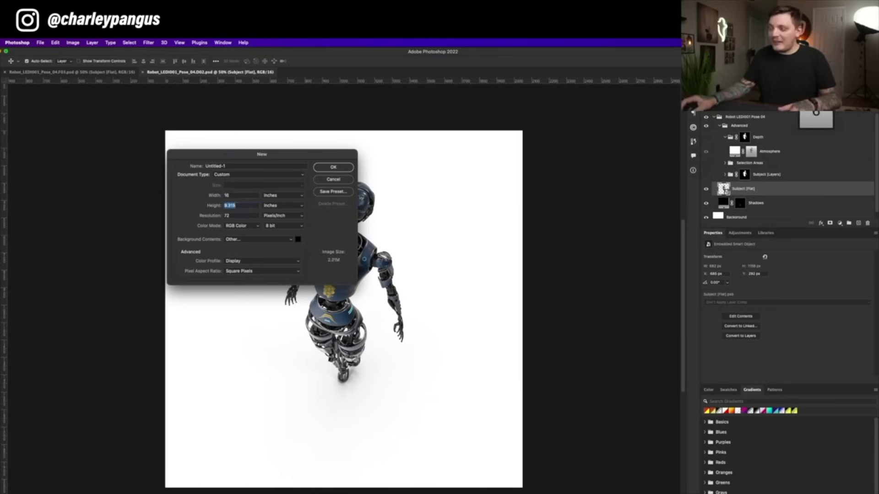
{"action": "type", "text": "18"}
{"action": "double_click", "coordinate": [239, 196]}
{"action": "type", "text": "1"}
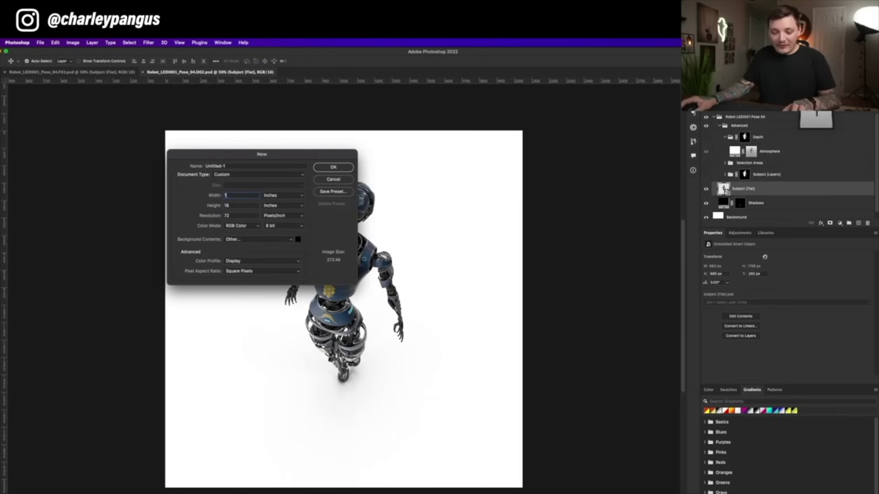
{"action": "type", "text": "4"}
{"action": "left_click", "coordinate": [192, 215]}
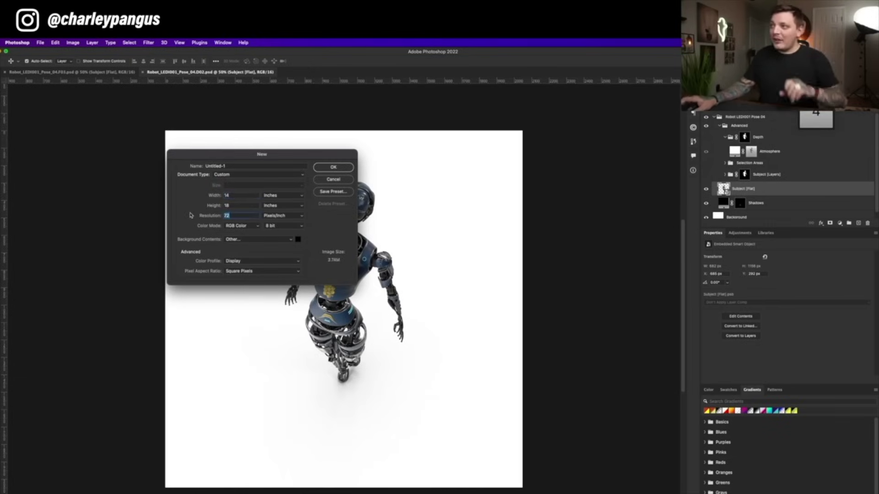
{"action": "type", "text": "300"}
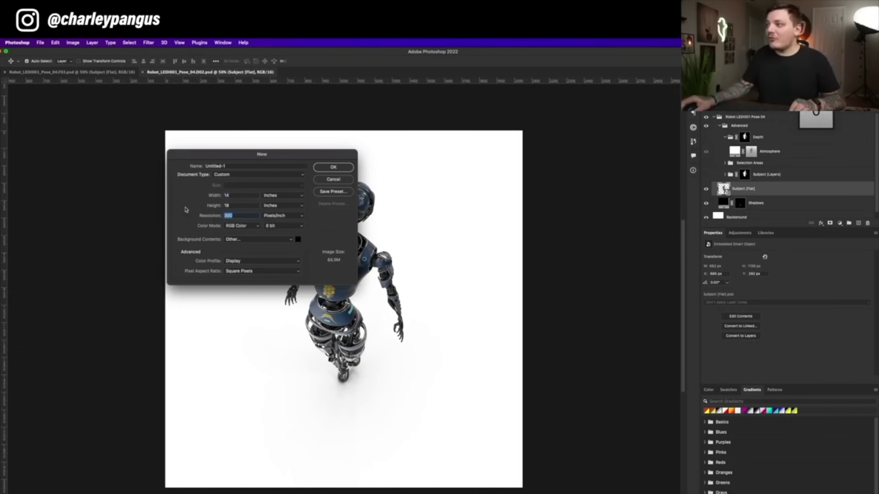
Give the new document the working sRGB IEC61966-2.1 color profile and white background contents, and create it.
{"action": "left_click", "coordinate": [255, 260]}
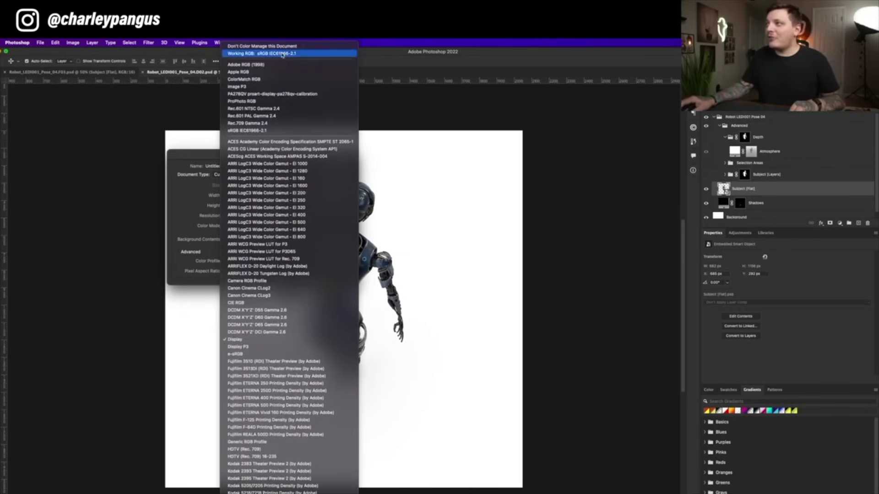
{"action": "left_click", "coordinate": [274, 54]}
{"action": "left_click", "coordinate": [259, 239]}
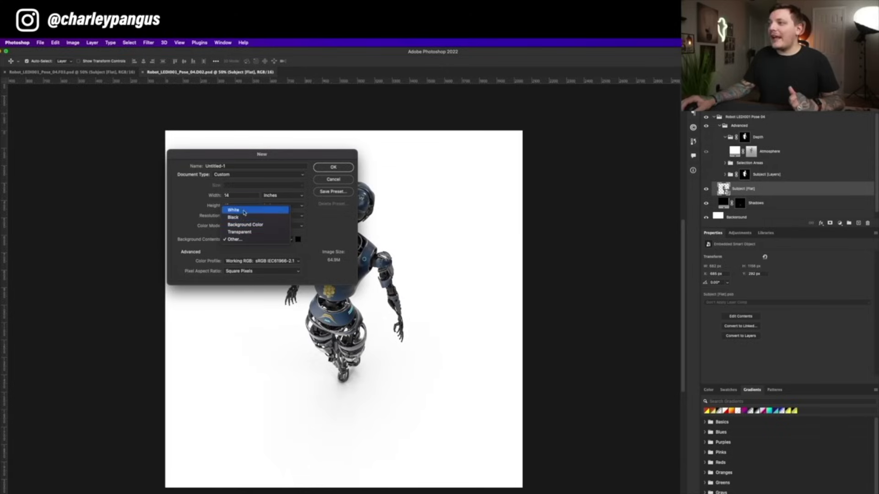
{"action": "left_click", "coordinate": [242, 211]}
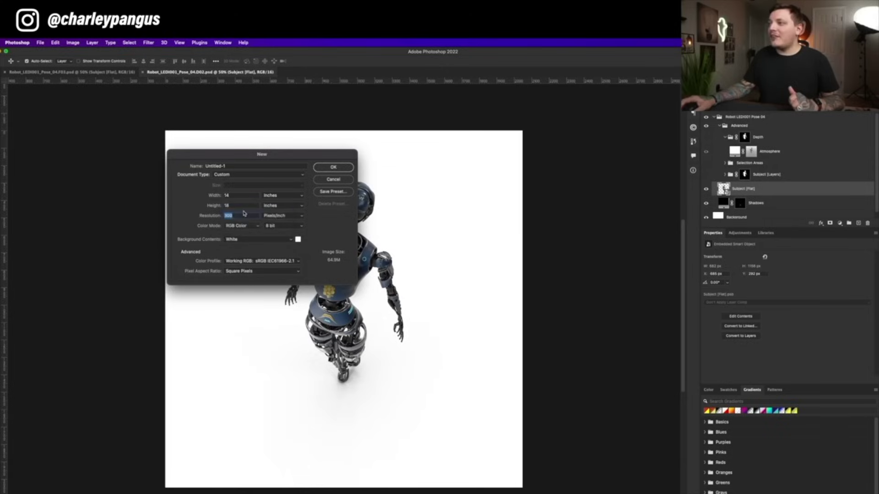
{"action": "left_click", "coordinate": [333, 168]}
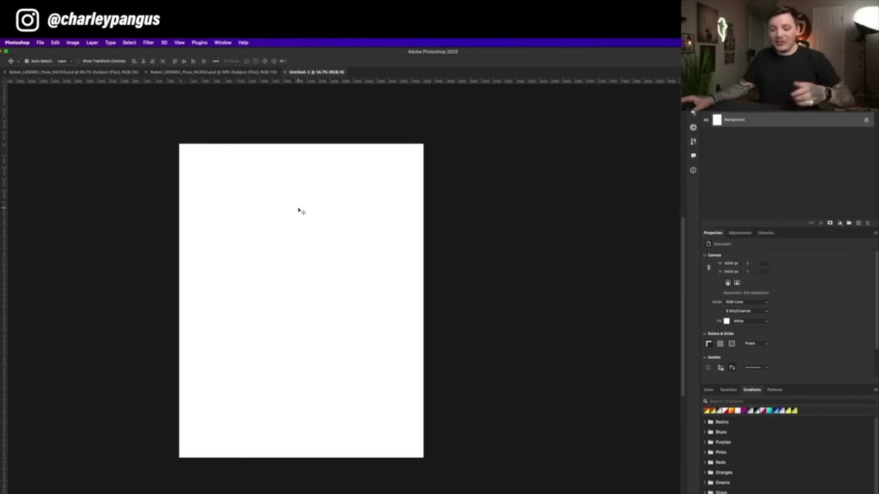
Paste the copied panel shapes as a Smart Object and commit their placement on the white canvas.
{"action": "key", "text": "super+shift+v"}
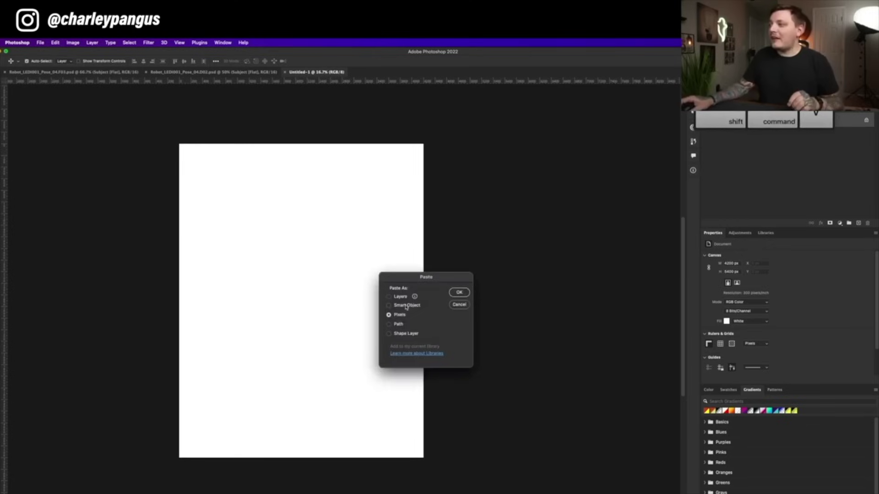
{"action": "left_click", "coordinate": [406, 305]}
{"action": "key", "text": "Return"}
{"action": "key", "text": "Return"}
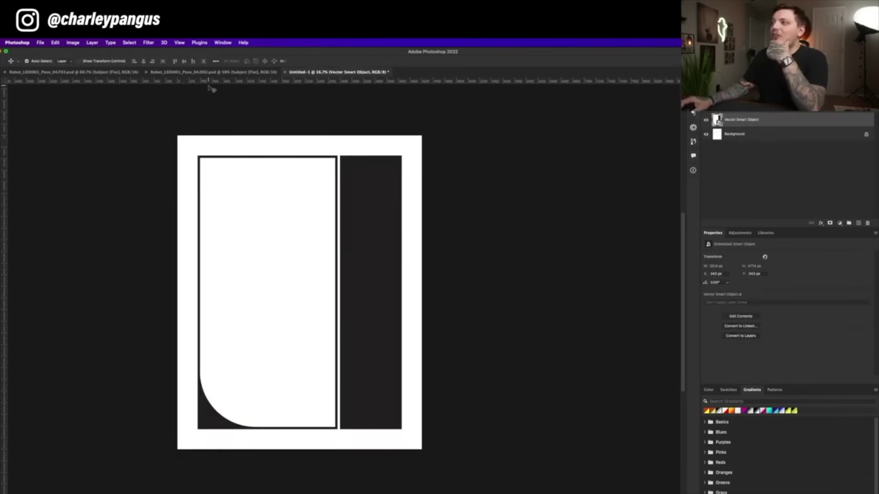
Hide the Background and Shadows layers in the Robot_LEDI001_Pose_04.D02 document to isolate the robot.
{"action": "left_click", "coordinate": [208, 72]}
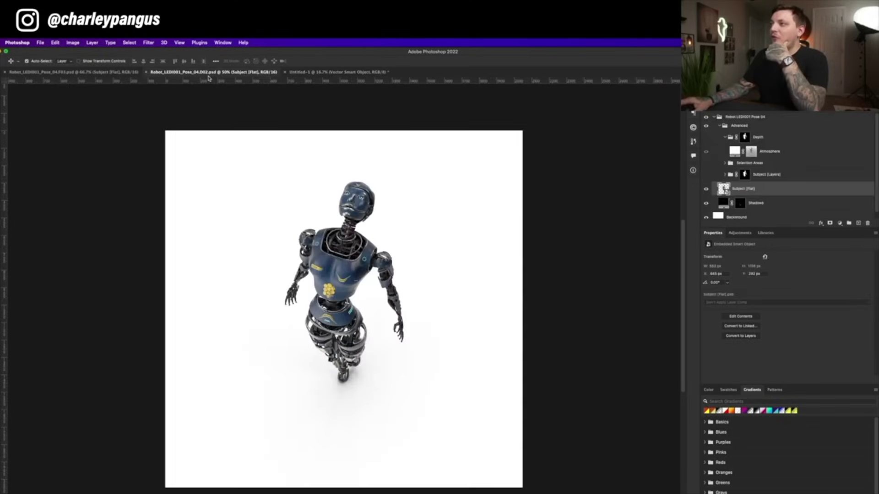
{"action": "left_click", "coordinate": [104, 72]}
{"action": "left_click", "coordinate": [186, 74]}
{"action": "left_click", "coordinate": [706, 216]}
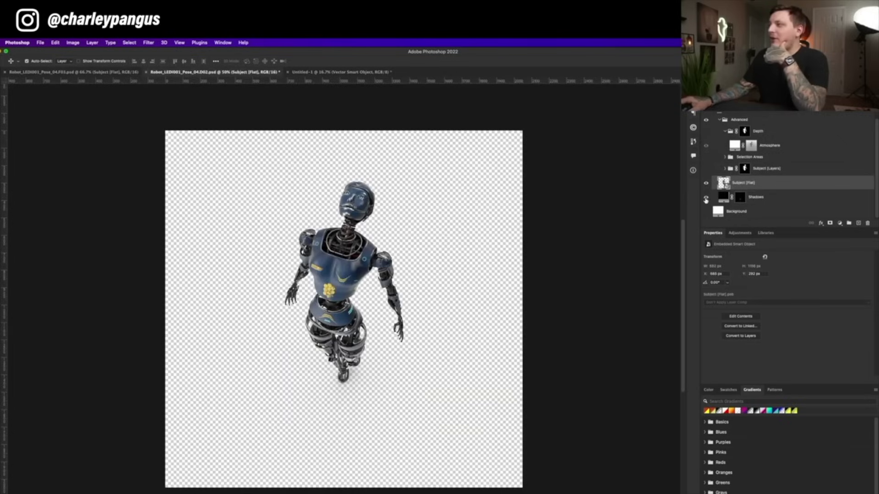
{"action": "left_click", "coordinate": [706, 199]}
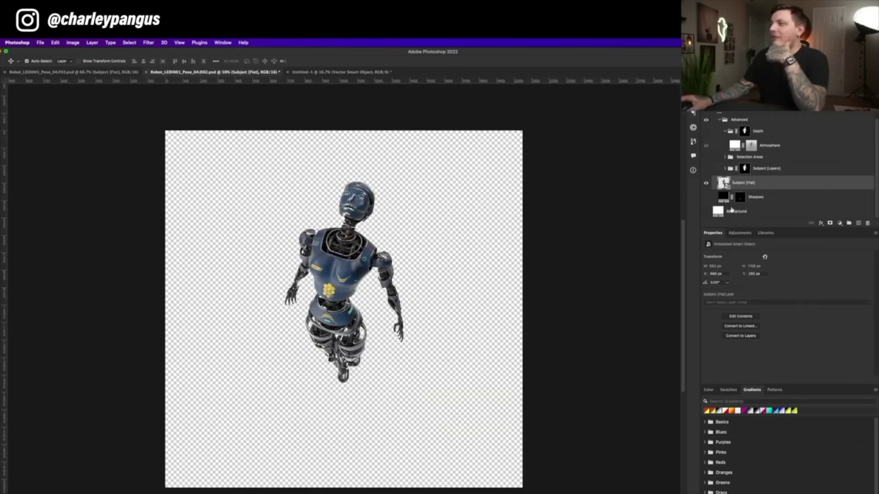
Copy the whole isolated robot as merged content and paste it into the Untitled-1 document.
{"action": "key", "text": "super+a"}
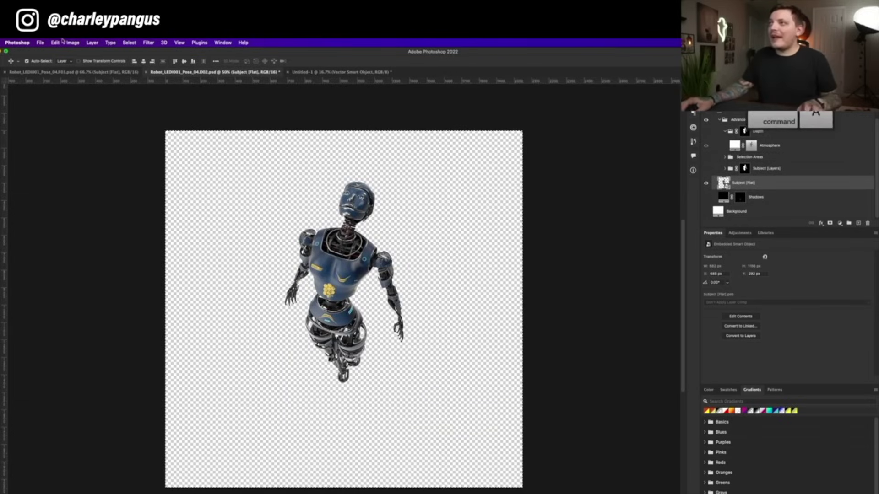
{"action": "left_click", "coordinate": [63, 41]}
{"action": "left_click", "coordinate": [55, 42]}
{"action": "key", "text": "shift+super+c"}
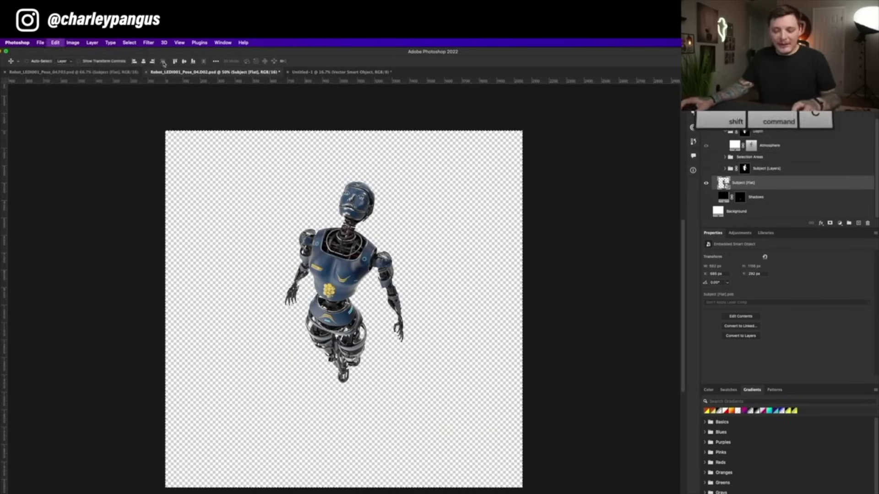
{"action": "left_click", "coordinate": [320, 72]}
{"action": "key", "text": "super+v"}
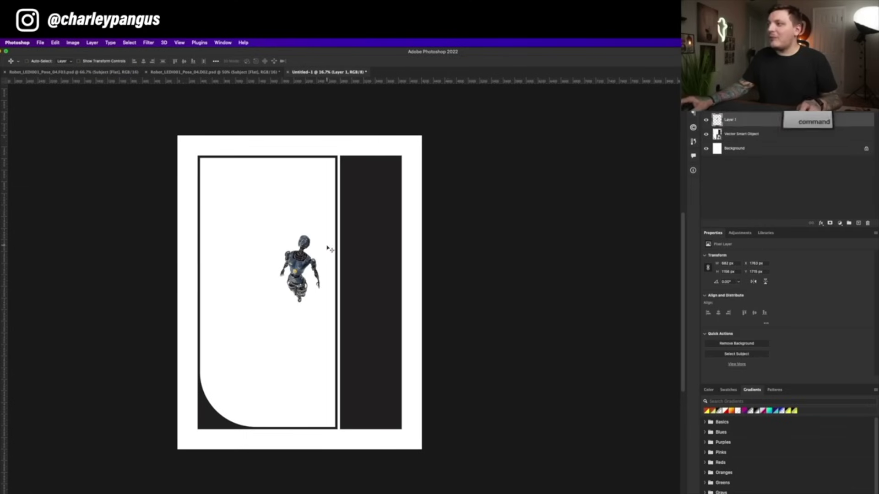
Scale the pasted robot up to about 2819 by 4779 px so it overlaps both panels.
{"action": "key", "text": "super+t"}
{"action": "left_click_drag", "start_coordinate": [328, 232], "coordinate": [384, 150]}
{"action": "key", "text": "Return"}
{"action": "left_click_drag", "start_coordinate": [401, 316], "coordinate": [348, 312]}
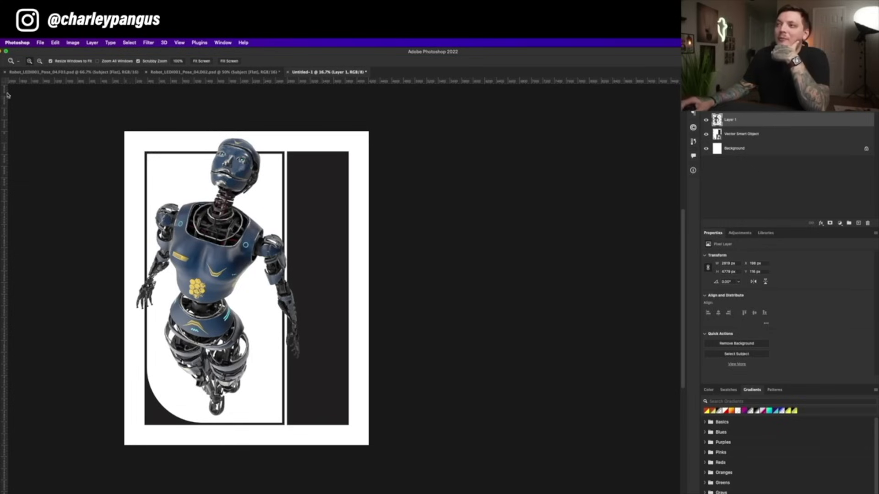
Load the robot's outline as a selection and expand it by 15 pixels.
{"action": "key", "text": "v"}
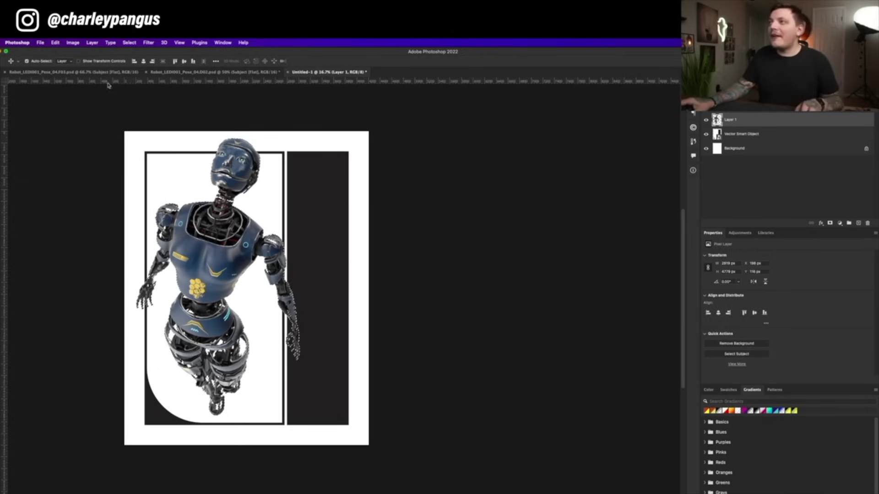
{"action": "left_click", "coordinate": [148, 43]}
{"action": "mouse_move", "coordinate": [163, 143]}
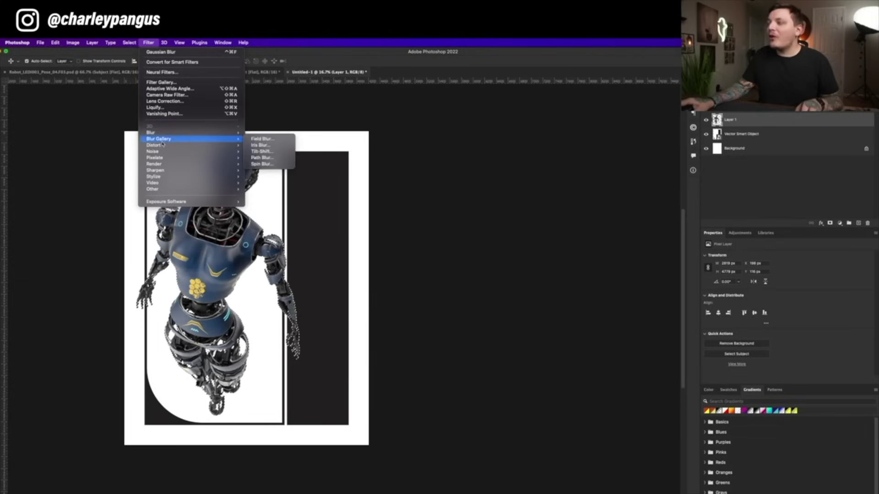
{"action": "mouse_move", "coordinate": [129, 43]}
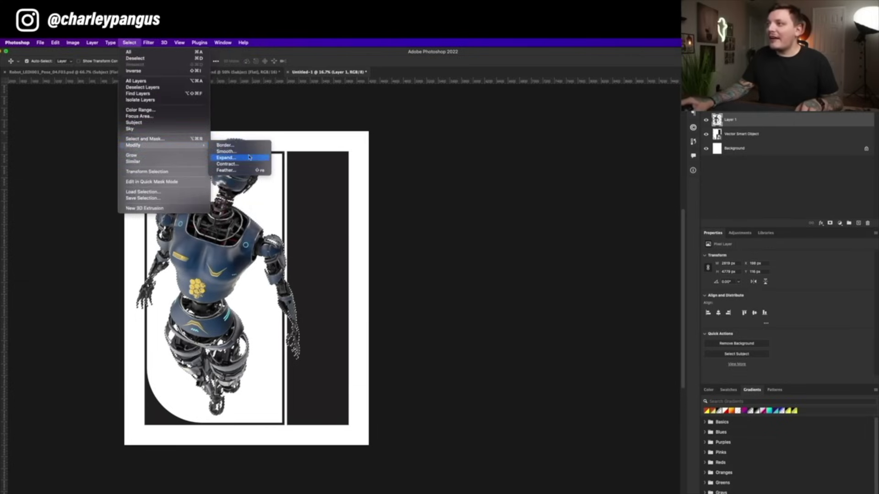
{"action": "left_click", "coordinate": [225, 158]}
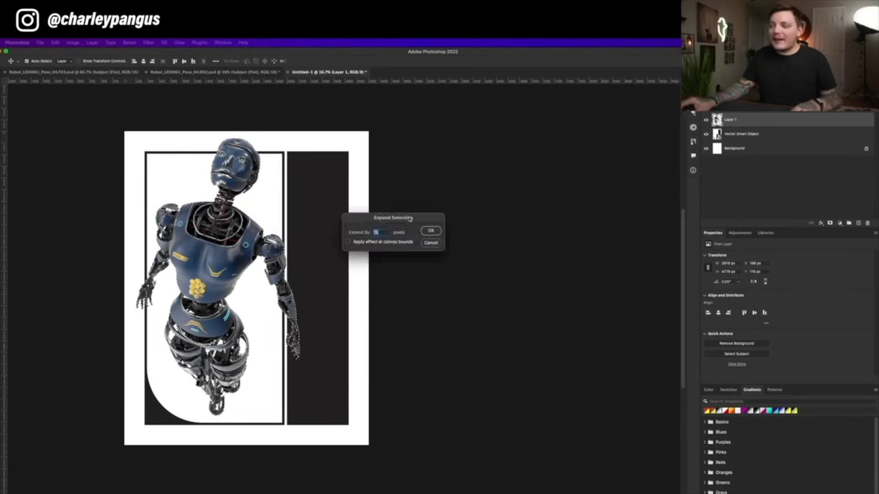
{"action": "left_click", "coordinate": [429, 231]}
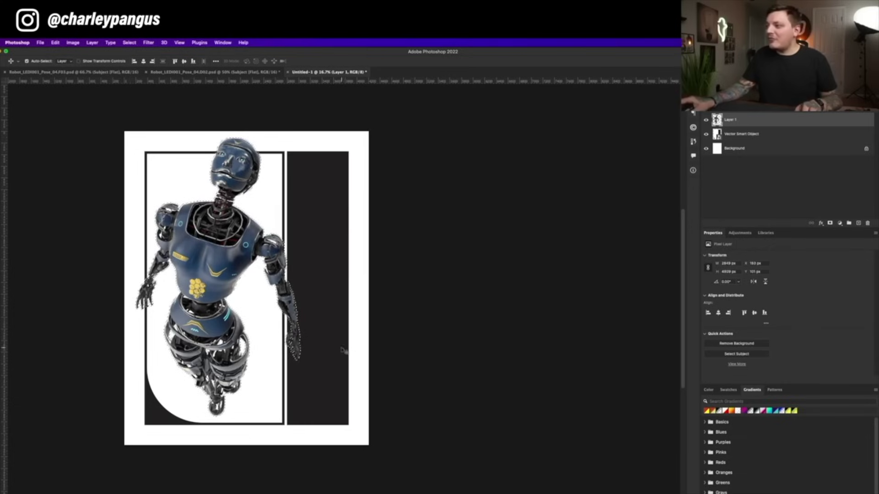
Add a new empty layer beneath the robot layer, keeping the expanded selection active.
{"action": "key", "text": "z"}
{"action": "left_click_drag", "start_coordinate": [301, 351], "coordinate": [297, 342]}
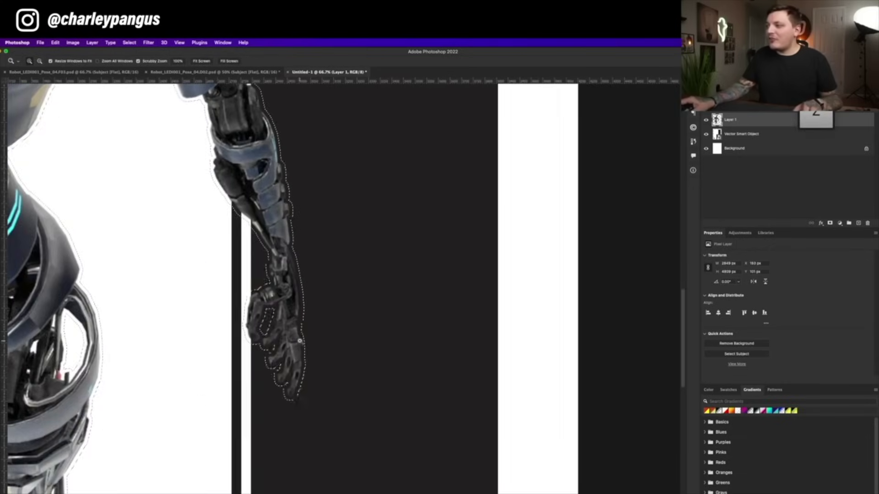
{"action": "key", "text": "alt"}
{"action": "left_click", "coordinate": [298, 341], "text": "alt"}
{"action": "key", "text": "super+shift+alt+n"}
{"action": "key", "text": "i"}
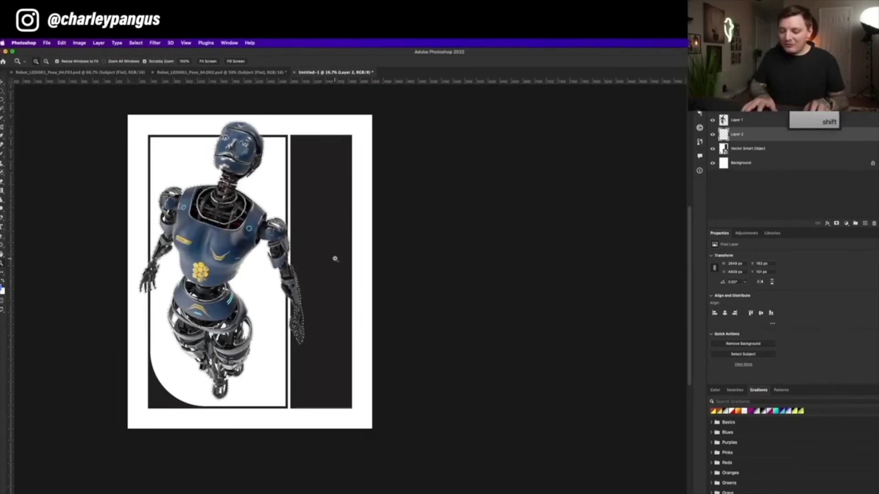
Fill the expanded robot selection with white on the new layer and deselect.
{"action": "key", "text": "shift+BackSpace"}
{"action": "left_click", "coordinate": [371, 221]}
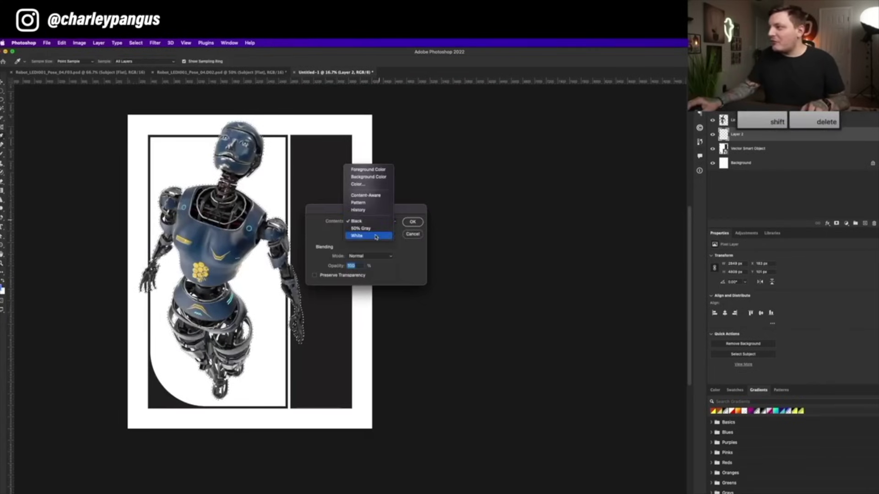
{"action": "left_click", "coordinate": [375, 238]}
{"action": "left_click", "coordinate": [412, 222]}
{"action": "key", "text": "z"}
{"action": "key", "text": "super+d"}
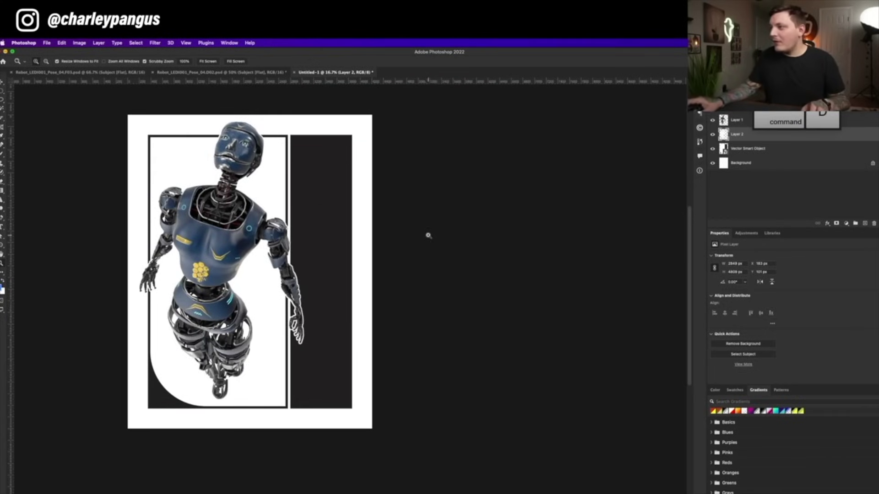
Add a white Outer Glow at 100% opacity to the white outline layer and increase the glow's size.
{"action": "left_click", "coordinate": [283, 312]}
{"action": "left_click_drag", "start_coordinate": [283, 312], "coordinate": [300, 305]}
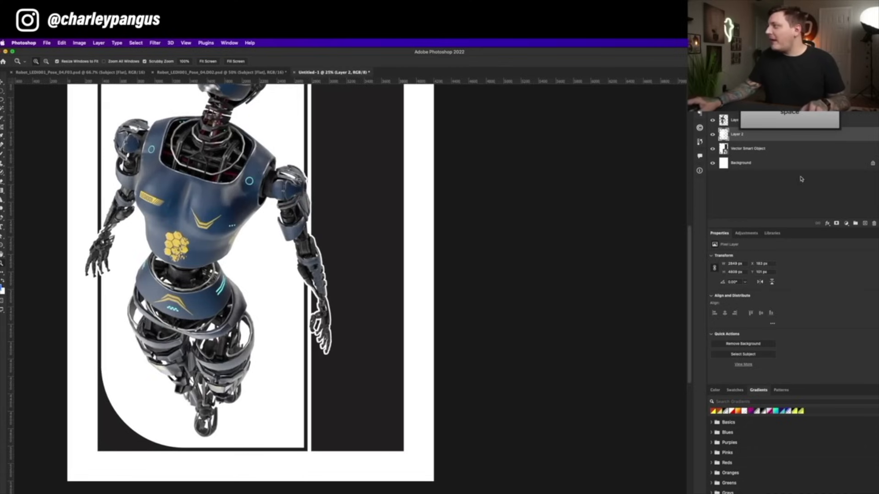
{"action": "left_click", "coordinate": [827, 224]}
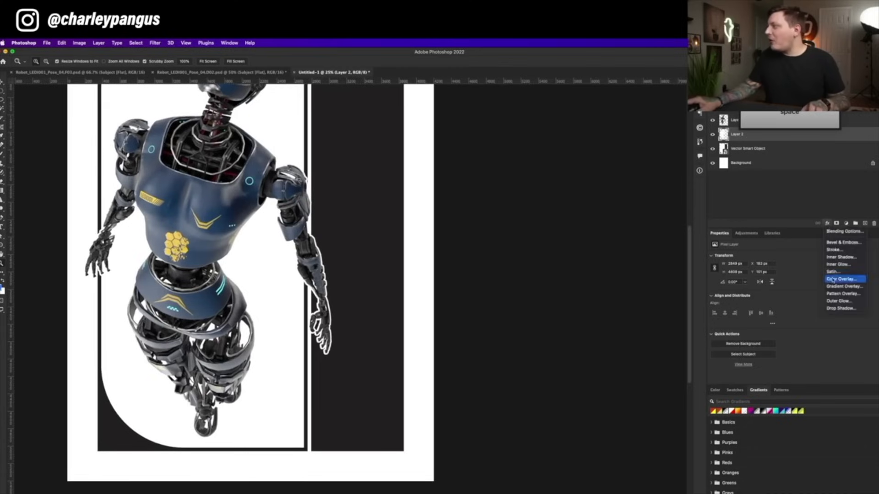
{"action": "left_click", "coordinate": [838, 302]}
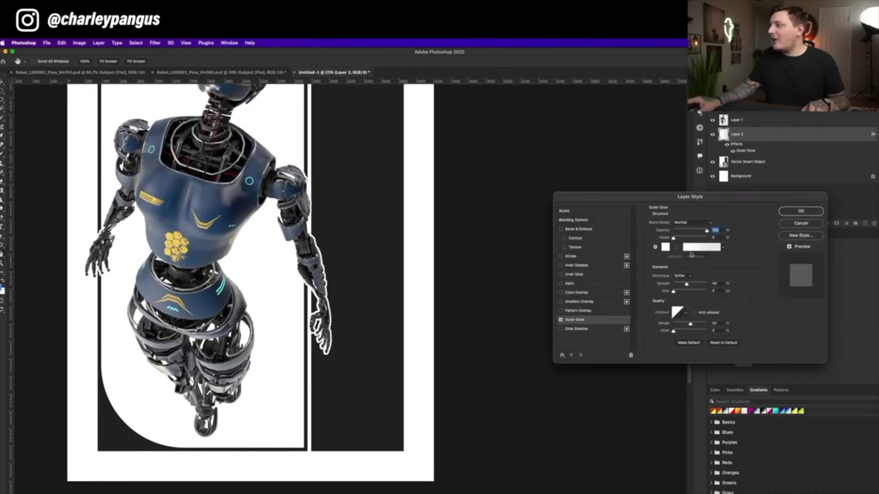
{"action": "mouse_move", "coordinate": [675, 292]}
{"action": "left_mouse_down"}
{"action": "mouse_move", "coordinate": [677, 285]}
{"action": "mouse_move", "coordinate": [682, 293]}
{"action": "left_mouse_up"}
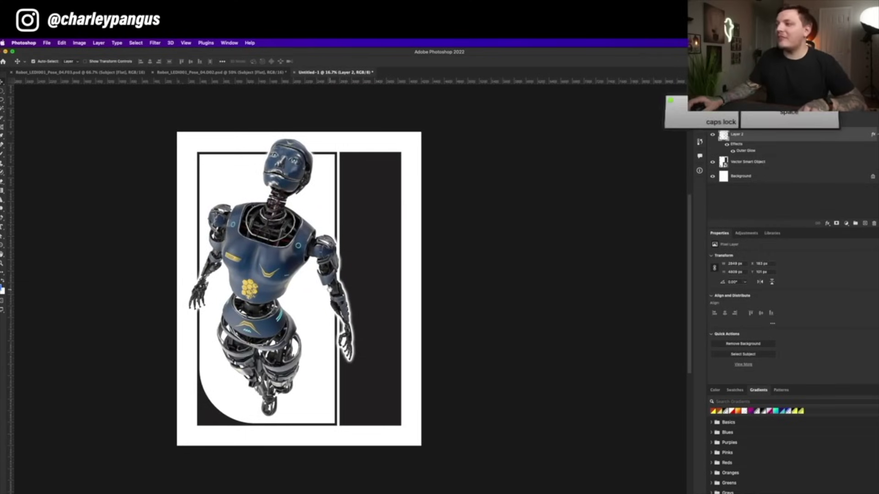
Hide the robot layer to examine the glowing white silhouette behind it against the panels.
{"action": "left_click_drag", "start_coordinate": [347, 221], "coordinate": [347, 234]}
{"action": "key", "text": "z"}
{"action": "left_click", "coordinate": [317, 275]}
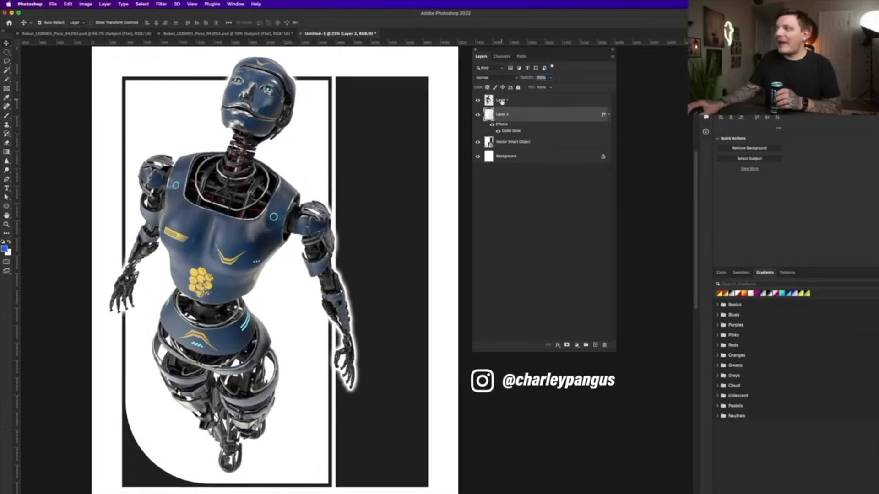
{"action": "left_click", "coordinate": [476, 100]}
{"action": "left_click", "coordinate": [477, 100]}
{"action": "left_click", "coordinate": [508, 117]}
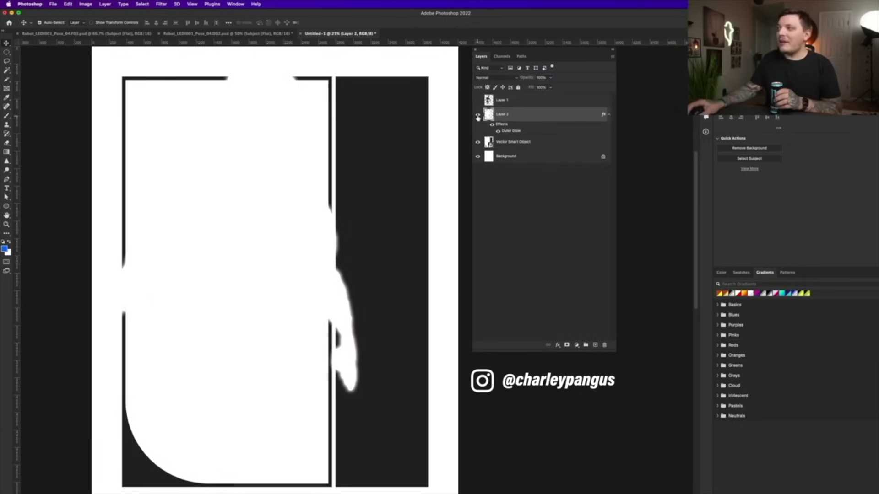
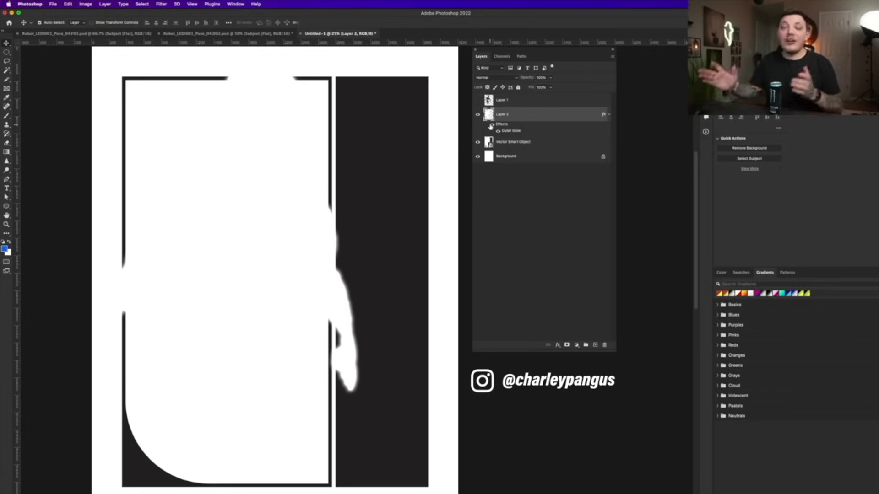
Compare the panel artwork with and without the glowing white silhouette, and show the robot layer again.
{"action": "left_click", "coordinate": [478, 144]}
{"action": "left_click", "coordinate": [478, 144]}
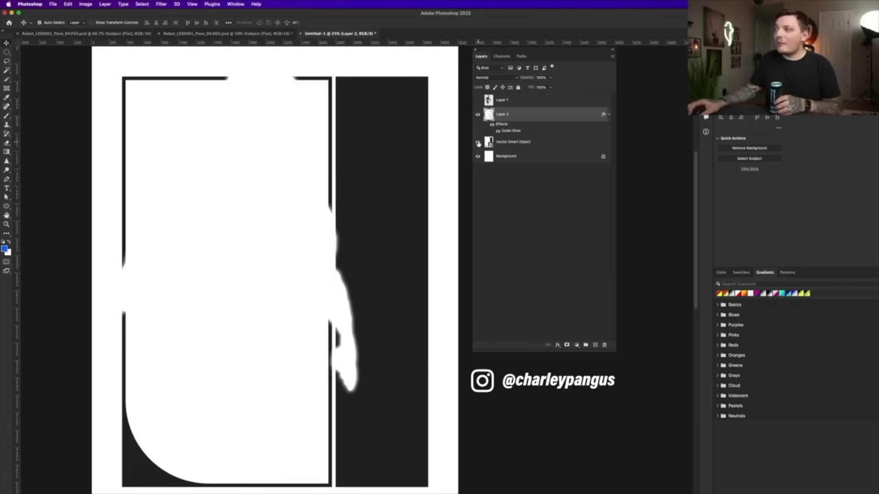
{"action": "left_click", "coordinate": [478, 114]}
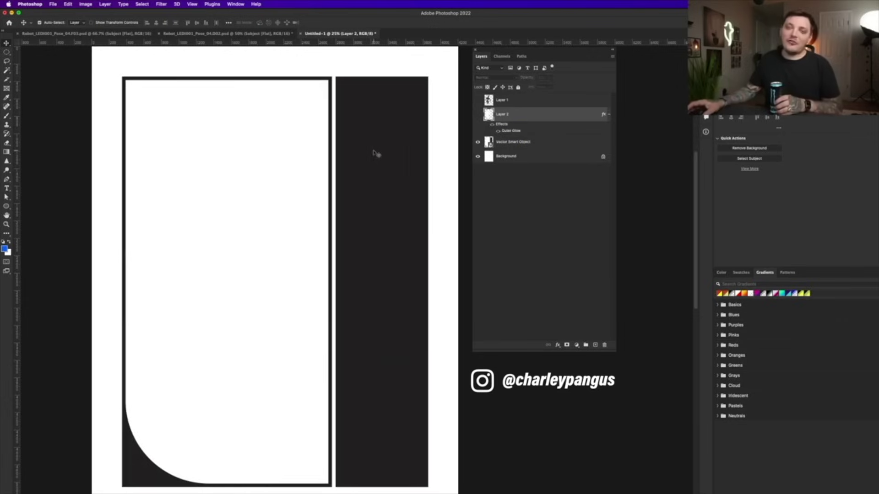
{"action": "left_click", "coordinate": [479, 114]}
{"action": "left_click", "coordinate": [478, 101]}
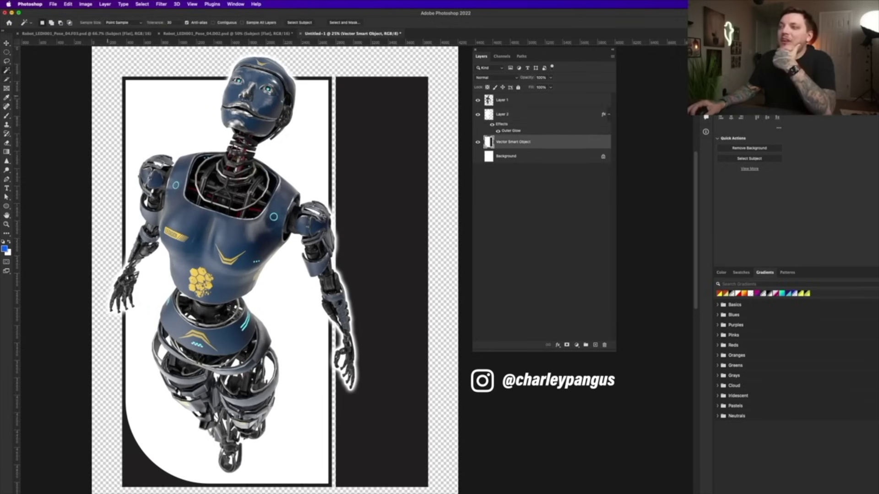
Cut the white interior out of the panel artwork and paste it onto its own layer directly beneath the Vector Smart Object.
{"action": "left_click", "coordinate": [141, 103]}
{"action": "key", "text": "Delete"}
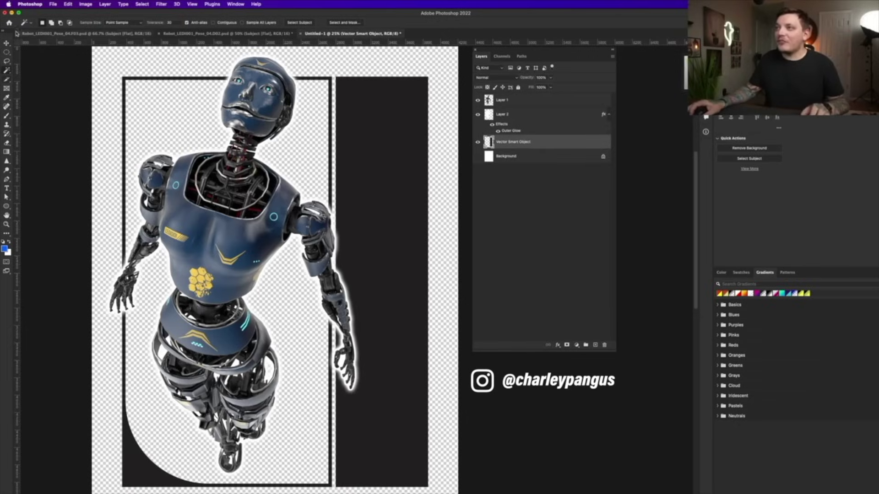
{"action": "key", "text": "super+z"}
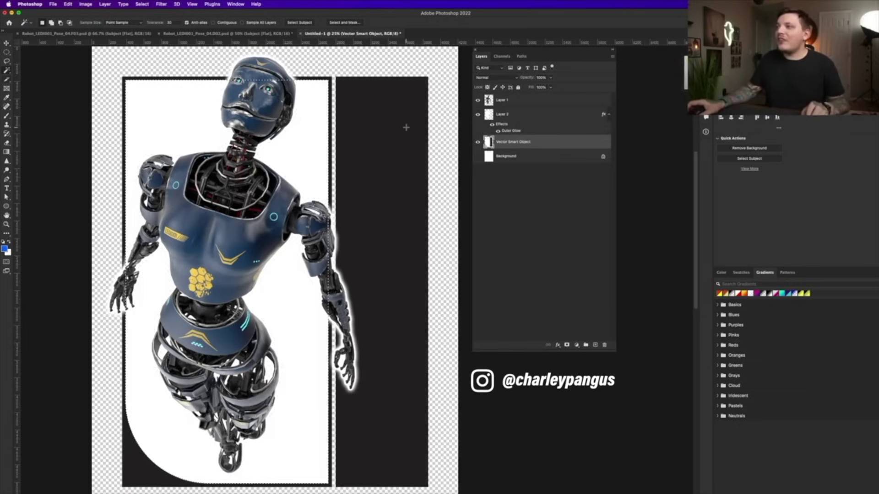
{"action": "key", "text": "super+x"}
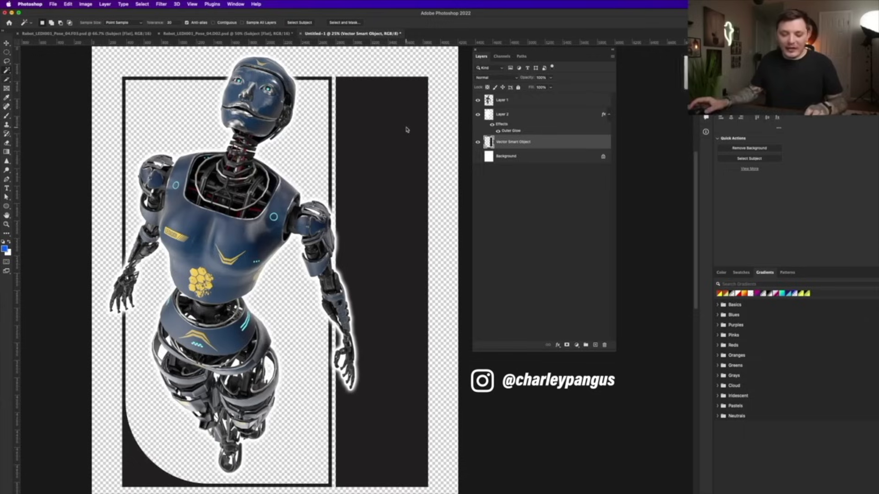
{"action": "key", "text": "super+v"}
{"action": "left_click_drag", "start_coordinate": [502, 143], "coordinate": [499, 166]}
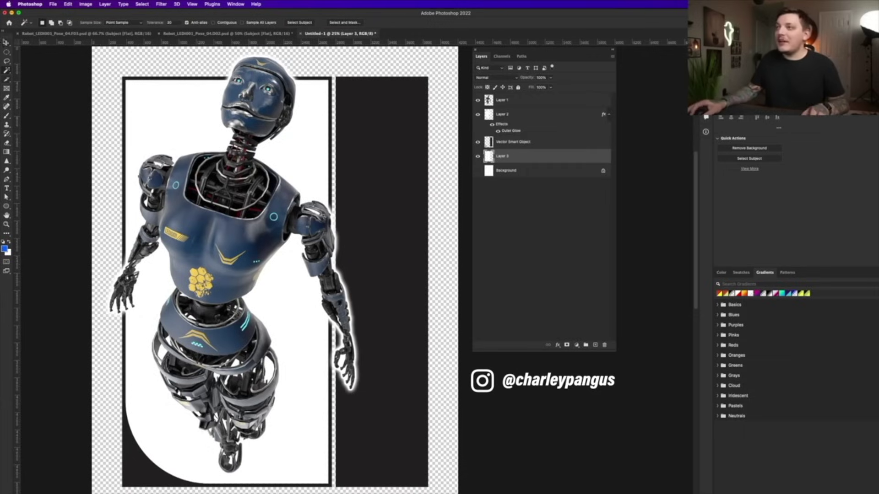
{"action": "key", "text": "v"}
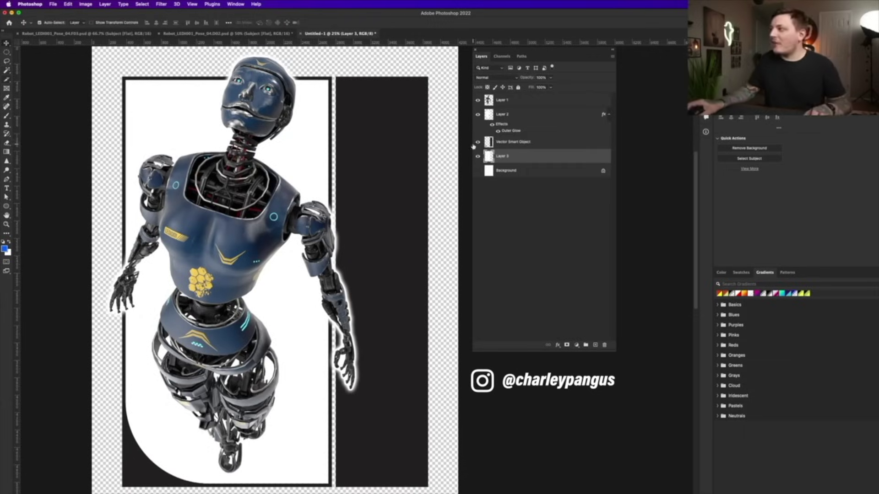
Add a Color Overlay to the Vector Smart Object, trying colours sampled from the robot and settling on a near-black shade.
{"action": "left_click", "coordinate": [507, 141]}
{"action": "left_click", "coordinate": [555, 344]}
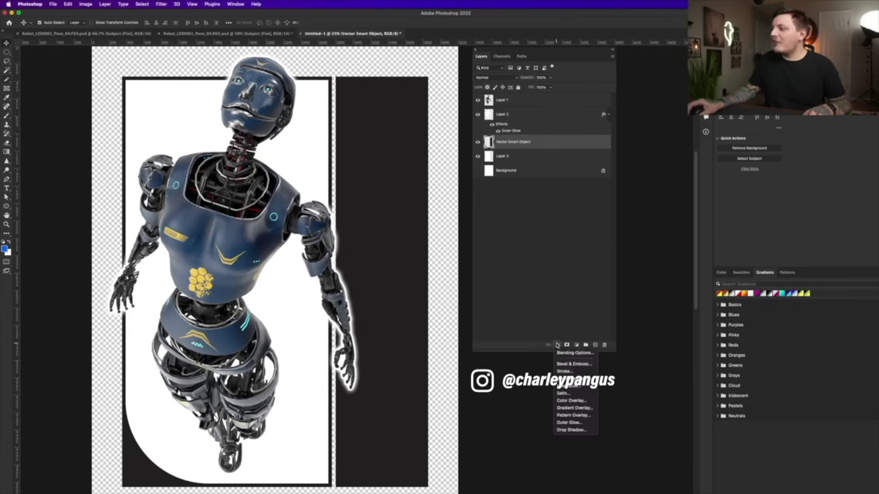
{"action": "left_click", "coordinate": [568, 401]}
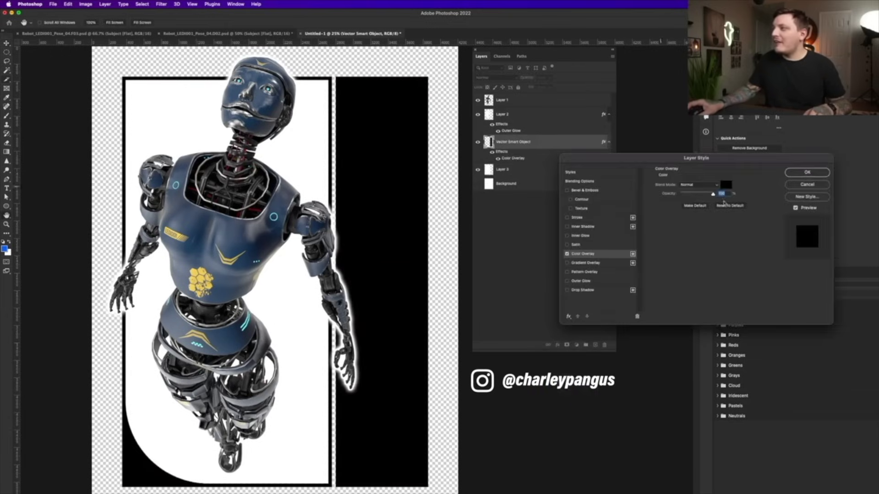
{"action": "left_click", "coordinate": [727, 185]}
{"action": "left_click", "coordinate": [286, 201]}
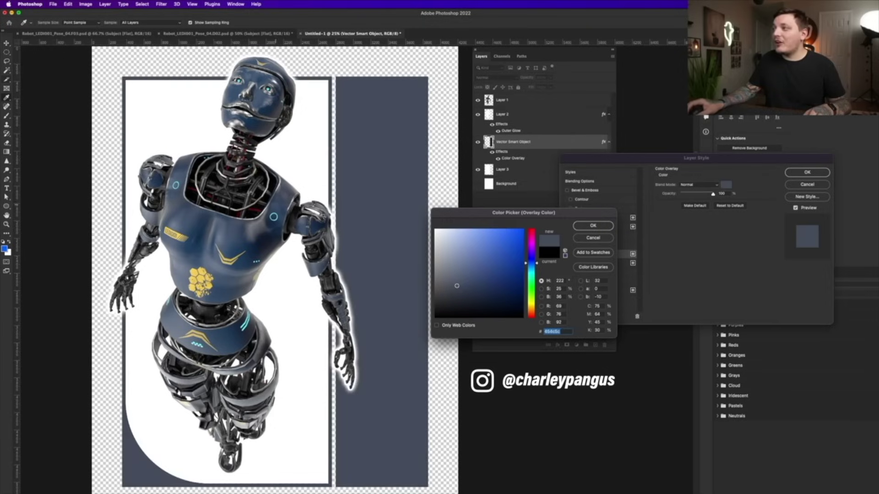
{"action": "left_click", "coordinate": [227, 262]}
{"action": "left_click", "coordinate": [232, 284]}
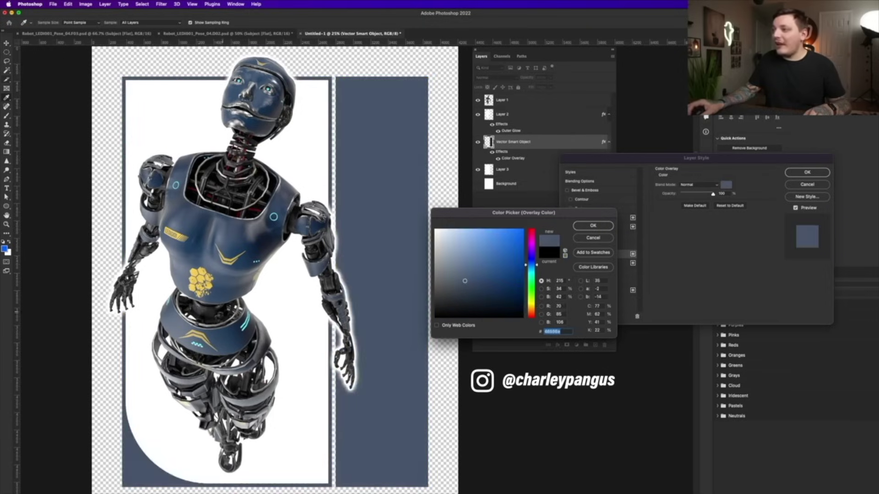
{"action": "left_click", "coordinate": [215, 316]}
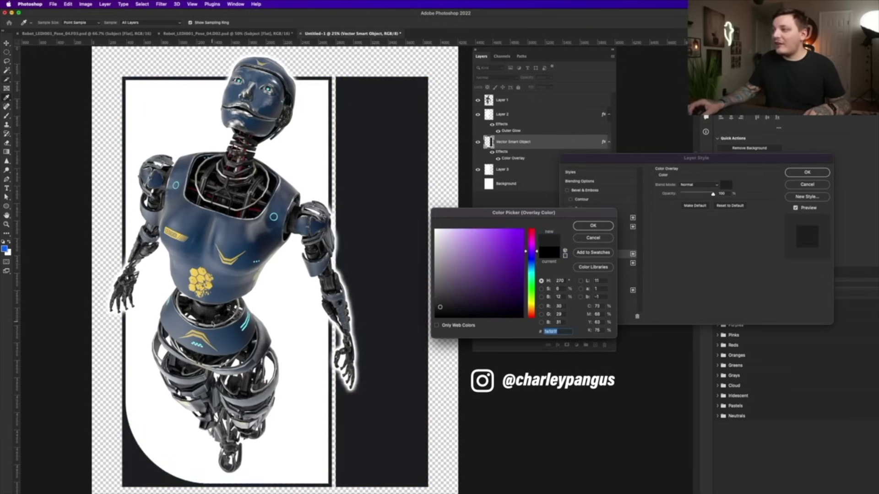
{"action": "left_click", "coordinate": [220, 319]}
{"action": "left_click", "coordinate": [221, 317]}
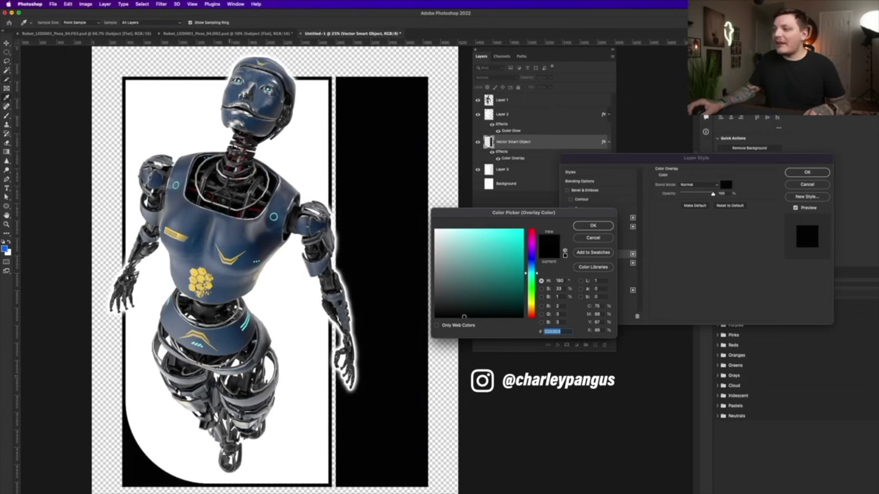
{"action": "left_click", "coordinate": [211, 323]}
{"action": "left_click", "coordinate": [229, 305]}
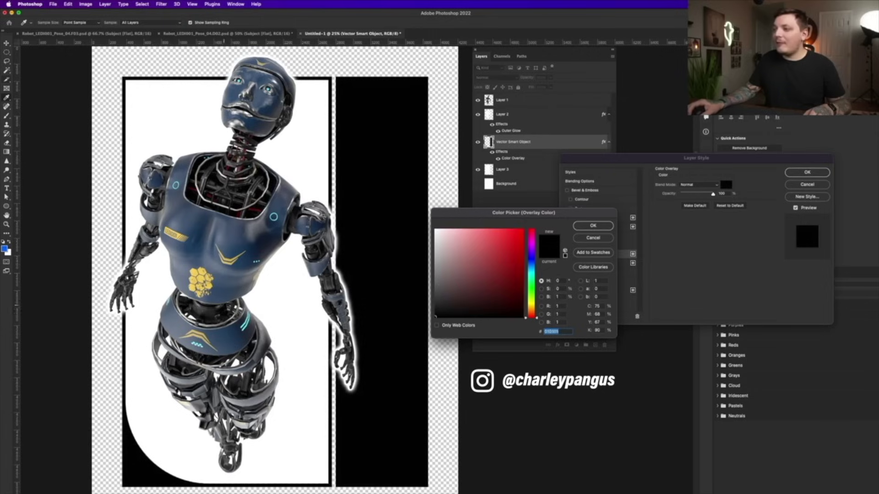
{"action": "left_click", "coordinate": [500, 299]}
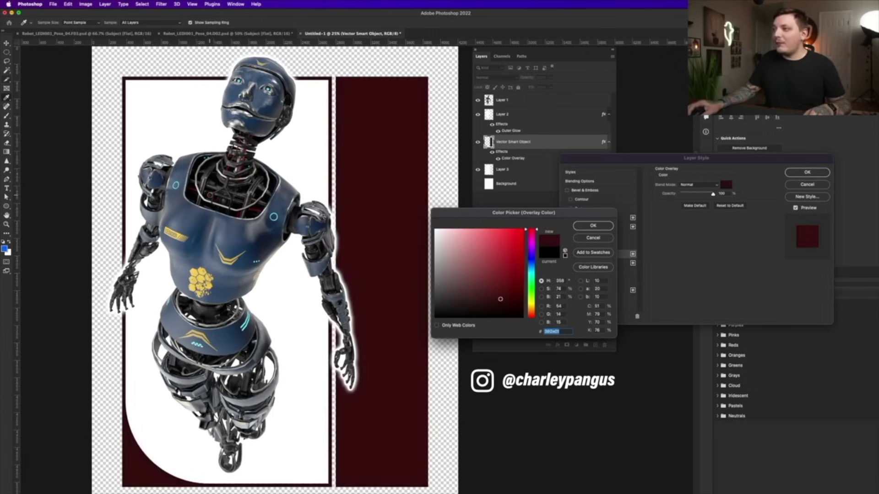
{"action": "left_click", "coordinate": [214, 199]}
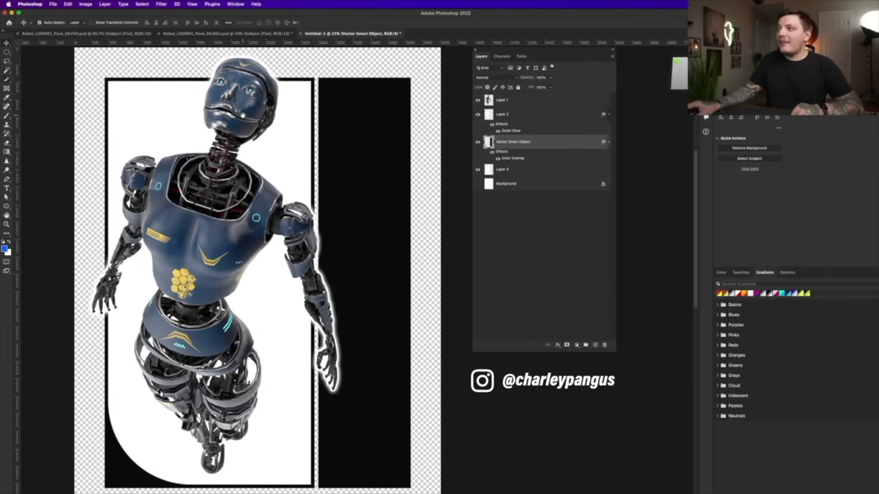
Add the vertical title "91 REBELS" in the wide Airears font over the dark side panel.
{"action": "left_click_drag", "start_coordinate": [243, 115], "coordinate": [219, 109]}
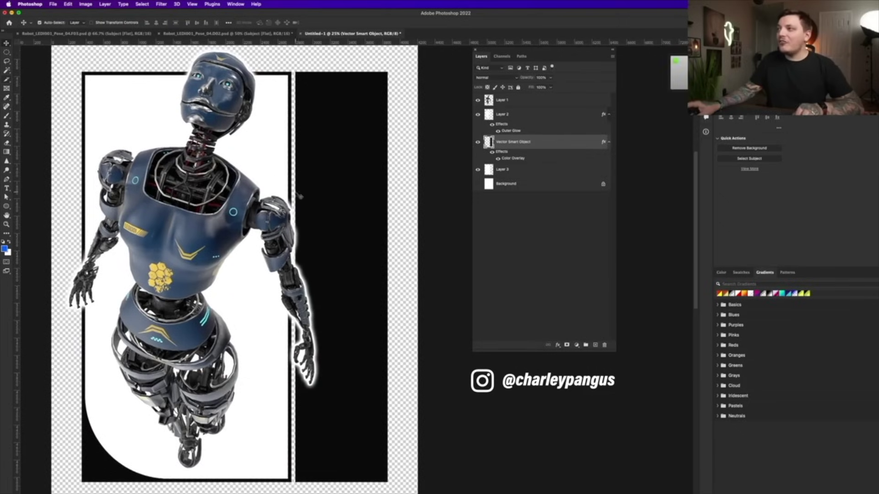
{"action": "key", "text": "t"}
{"action": "left_click", "coordinate": [310, 166]}
{"action": "key", "text": "ctrl+v"}
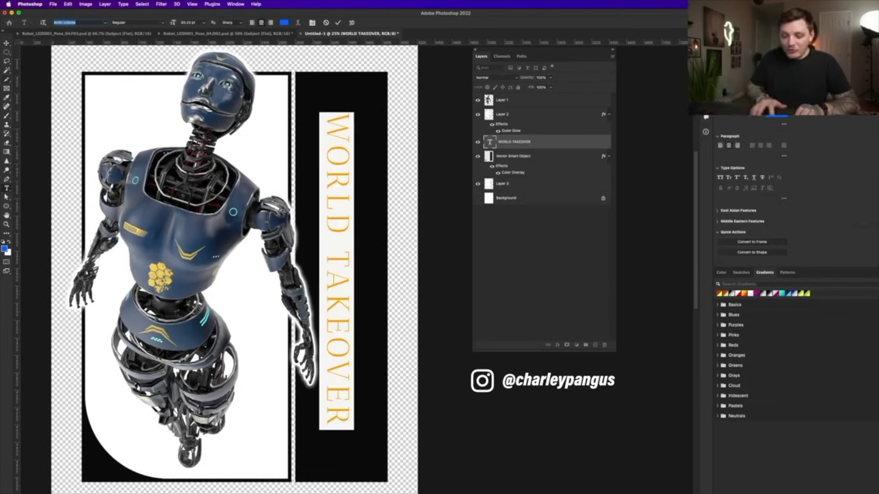
{"action": "type", "text": "air"}
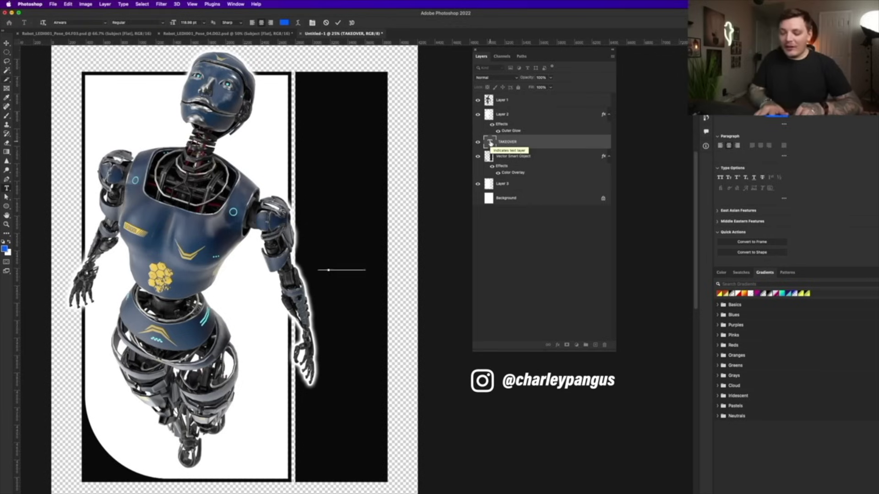
{"action": "type", "text": "GI"}
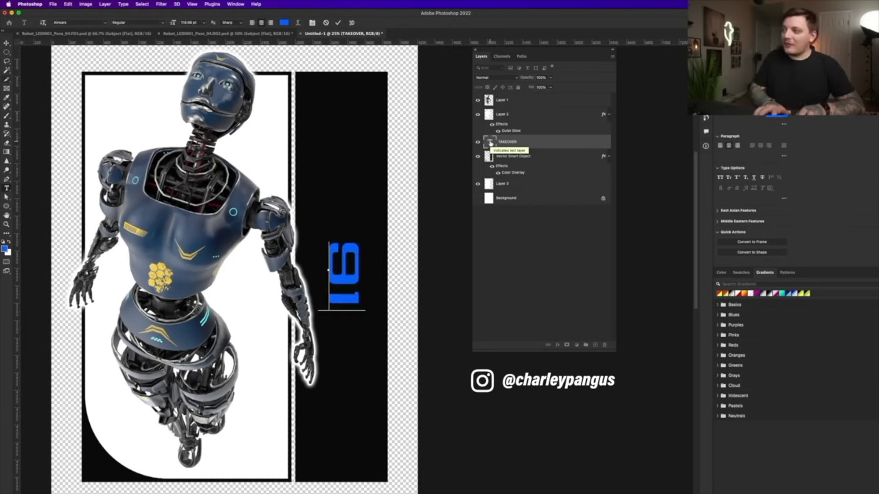
{"action": "type", "text": " REBELS"}
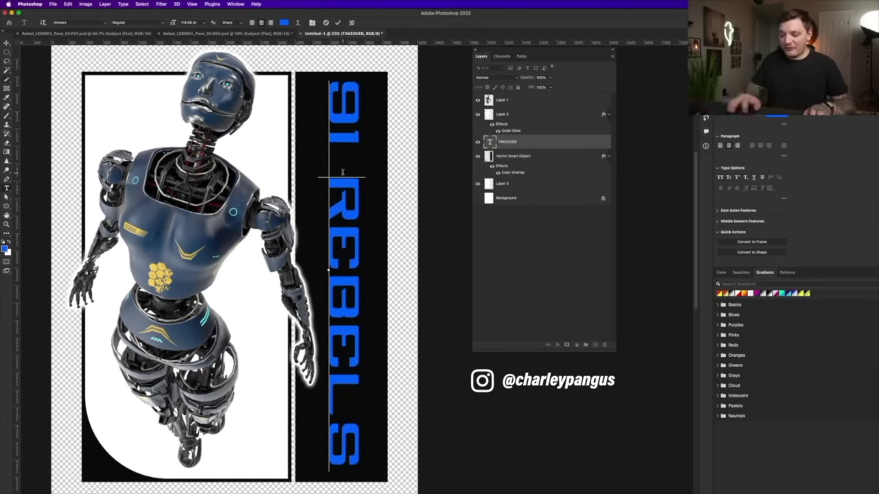
Tighten the gap between "91" and "REBELS" in the vertical title and finish editing the text.
{"action": "key", "text": "alt+Left"}
{"action": "key", "text": "alt+Left"}
{"action": "key", "text": "alt+Left"}
{"action": "key", "text": "alt+Left"}
{"action": "key", "text": "alt+Left"}
{"action": "key", "text": "alt+Left"}
{"action": "key", "text": "alt+Left"}
{"action": "key", "text": "alt+Left"}
{"action": "key", "text": "alt+Left"}
{"action": "key", "text": "alt+Left"}
{"action": "key", "text": "alt+Left"}
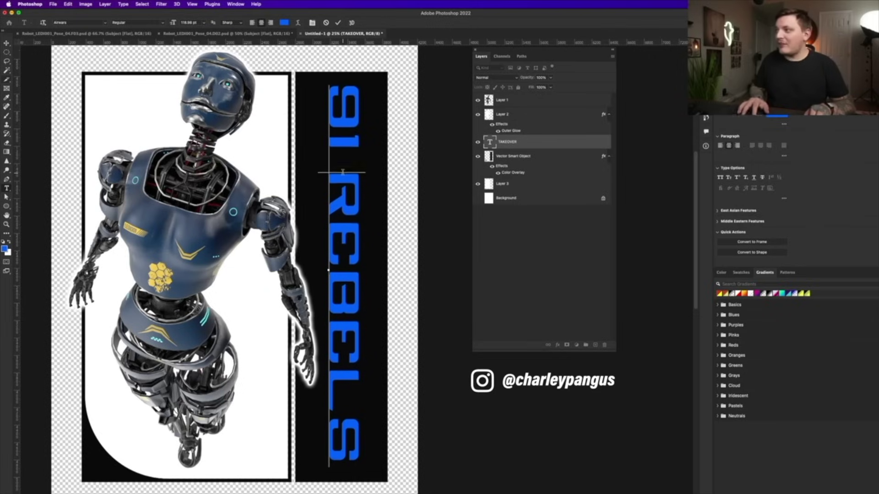
{"action": "key", "text": "Escape"}
{"action": "key", "text": "v"}
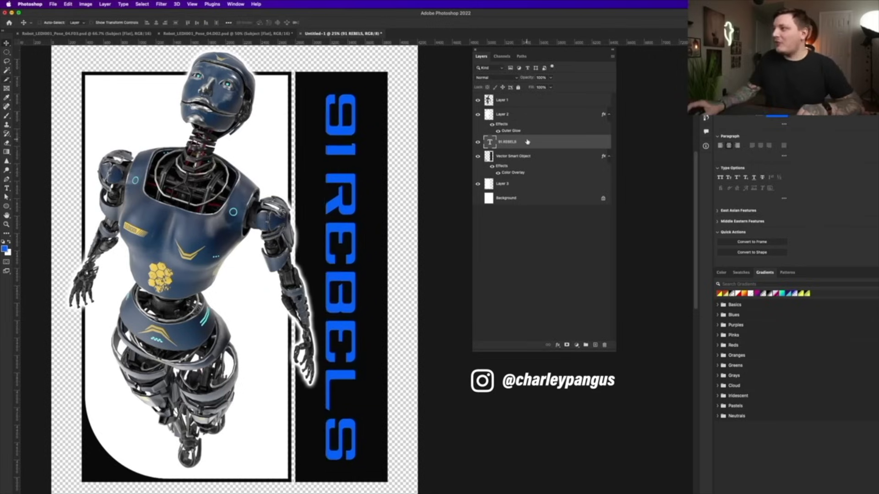
{"action": "left_click", "coordinate": [558, 345]}
{"action": "left_click", "coordinate": [575, 401]}
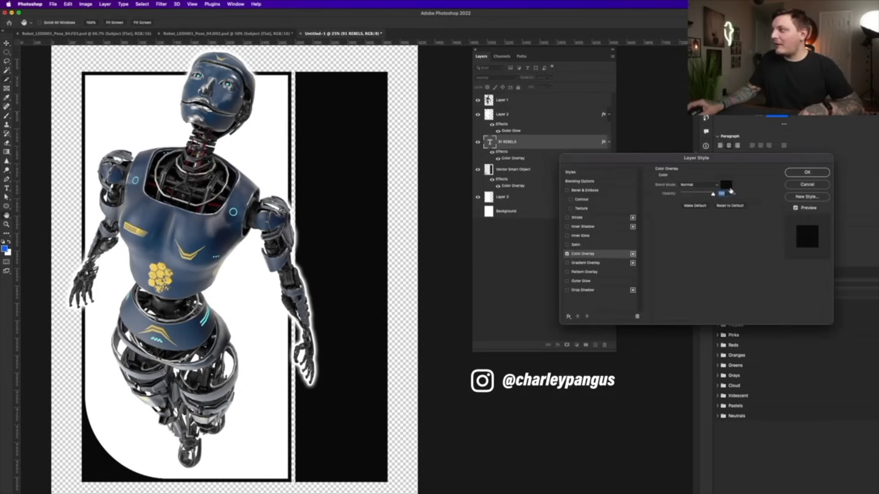
{"action": "left_click", "coordinate": [728, 187]}
{"action": "left_click", "coordinate": [160, 274]}
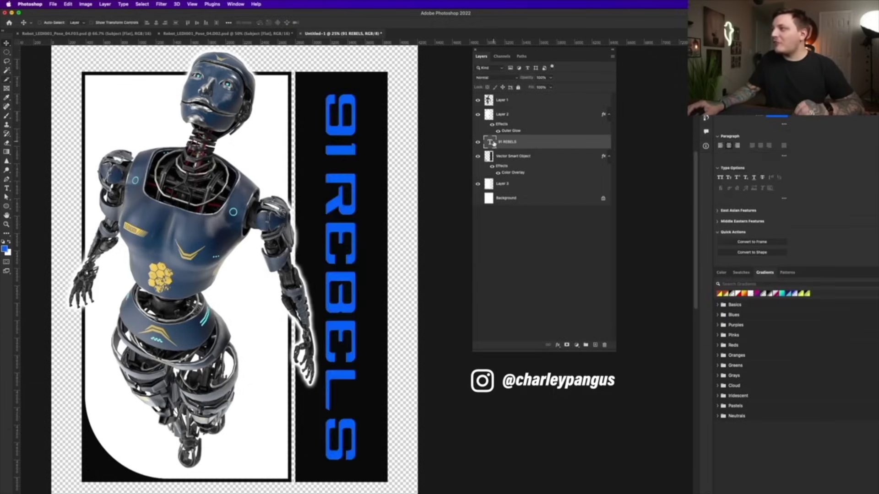
Recolour the "91 REBELS" title's text to a golden yellow matching the robot's yellow markings.
{"action": "double_click", "coordinate": [489, 142]}
{"action": "left_click", "coordinate": [5, 249]}
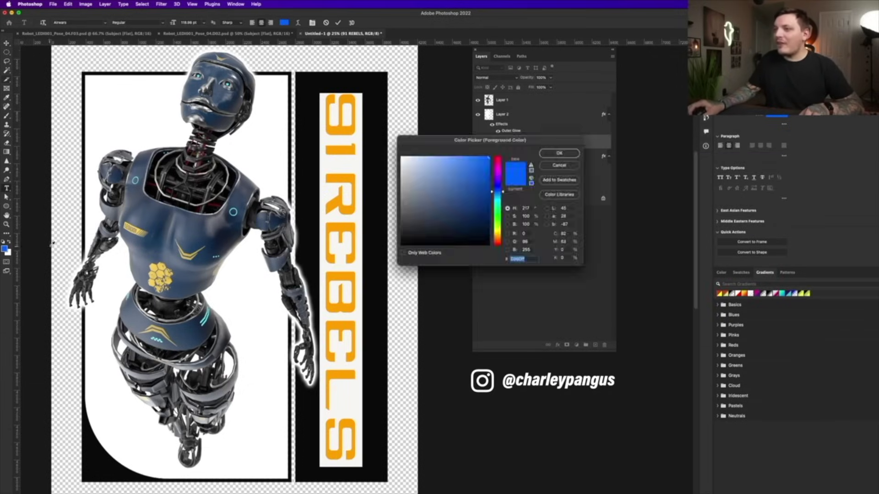
{"action": "left_click", "coordinate": [344, 183]}
{"action": "left_click", "coordinate": [567, 154]}
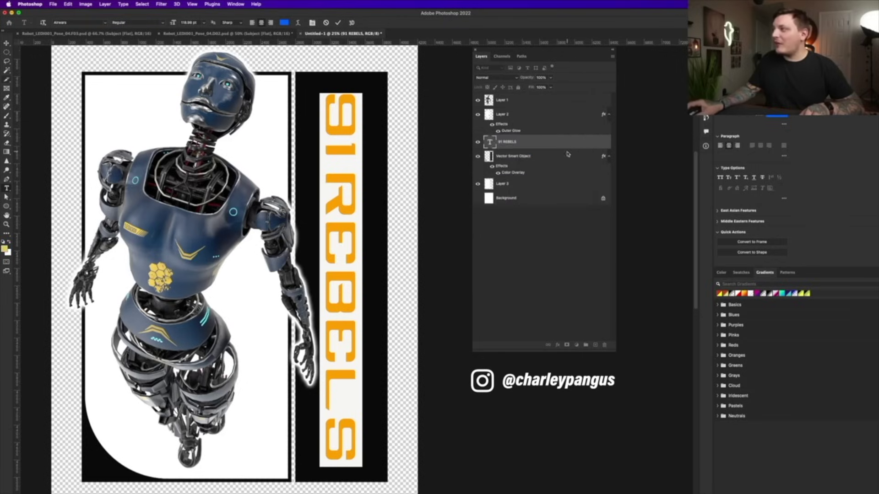
{"action": "key", "text": "Escape"}
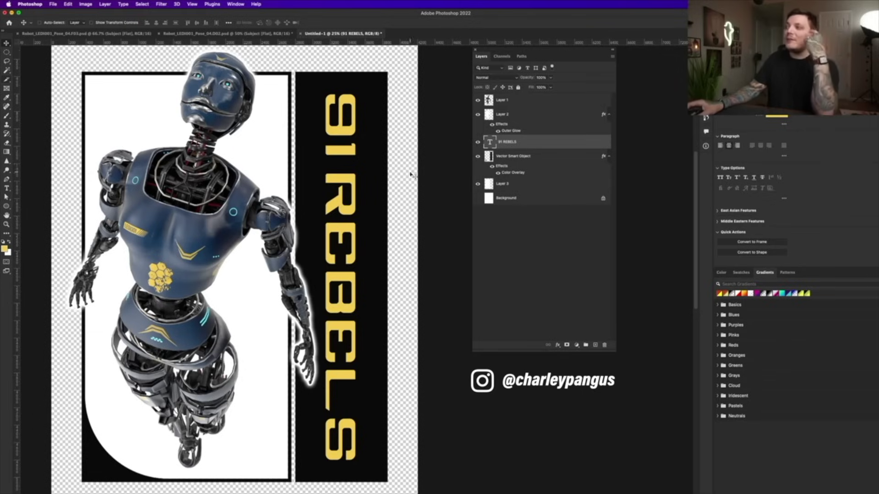
Try a smaller vertical "ANTI-NORM MOVEMENT" subtitle in another font beside the title, remove it, and move "91 REBELS" back toward the panel's centre.
{"action": "left_click_drag", "start_coordinate": [343, 183], "coordinate": [383, 182]}
{"action": "double_click", "coordinate": [487, 142]}
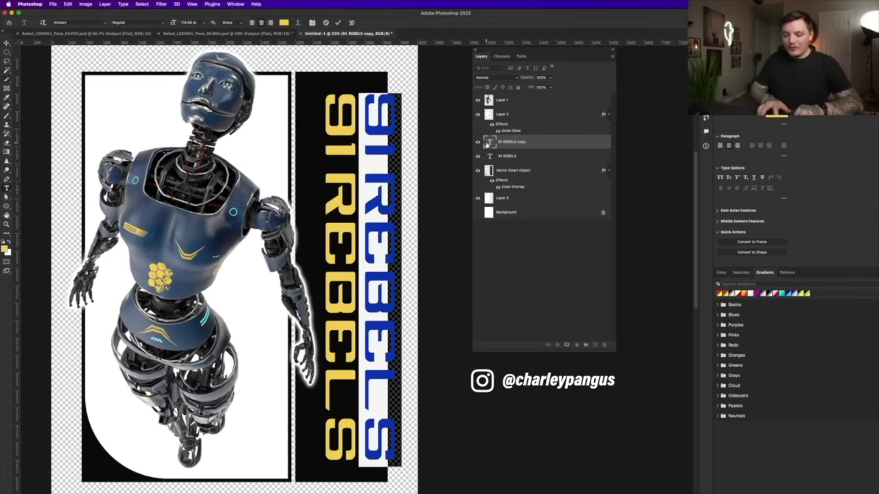
{"action": "type", "text": "AIN"}
{"action": "type", "text": "TI-NORM MOVEMENT"}
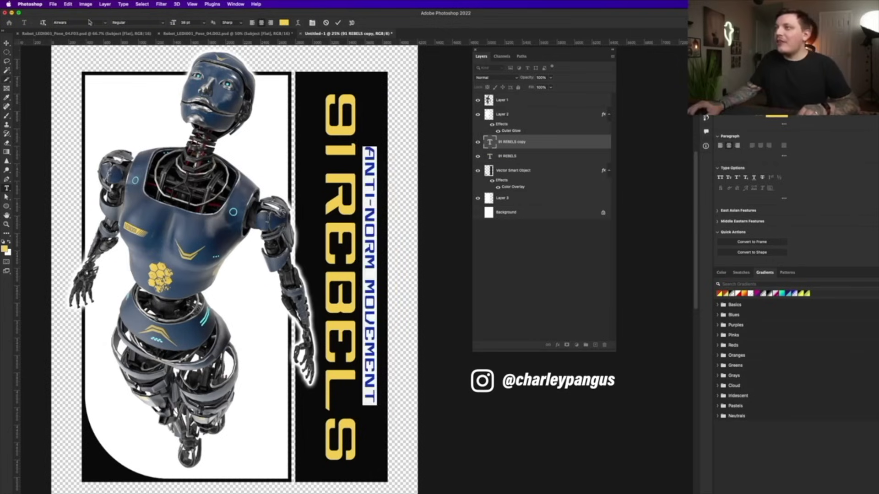
{"action": "left_click", "coordinate": [81, 22]}
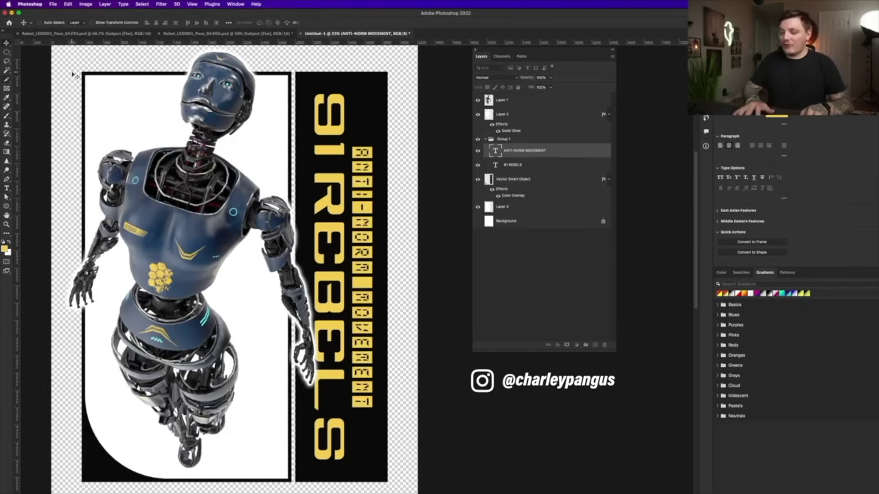
{"action": "key", "text": "BackSpace"}
{"action": "mouse_move", "coordinate": [330, 184]}
{"action": "left_mouse_down"}
{"action": "mouse_move", "coordinate": [348, 184]}
{"action": "mouse_move", "coordinate": [340, 184]}
{"action": "left_mouse_up"}
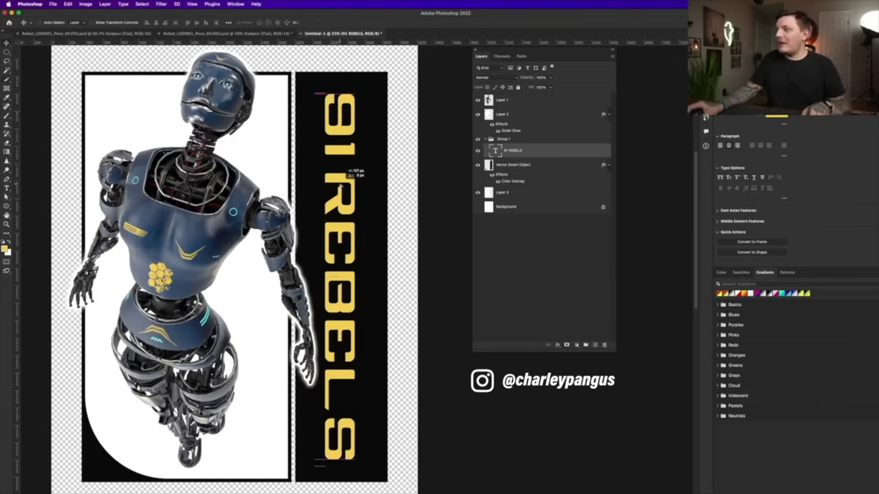
Add a horizontal "ANTI- NORM" text near the design's upper-left corner and reposition it over the white panel.
{"action": "key", "text": "t"}
{"action": "left_click", "coordinate": [70, 80]}
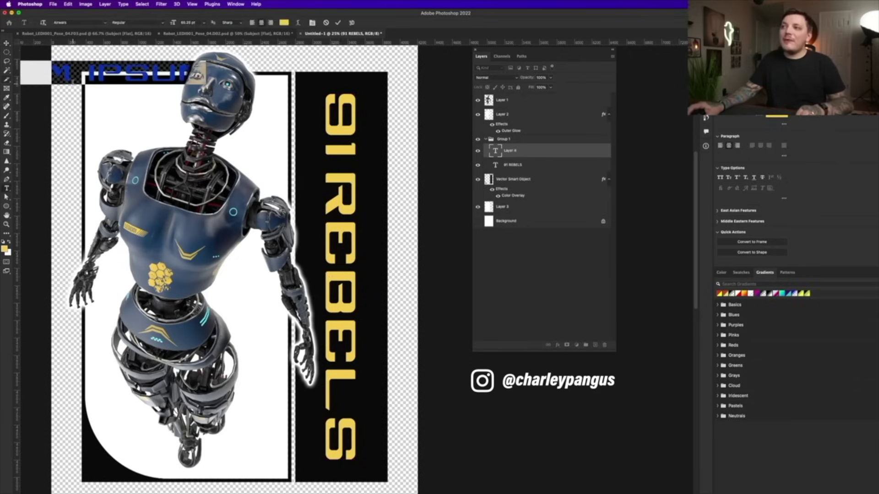
{"action": "type", "text": "ANTI- NORM"}
{"action": "key", "text": "ctrl+Return"}
{"action": "key", "text": "v"}
{"action": "left_click_drag", "start_coordinate": [183, 118], "coordinate": [167, 130]}
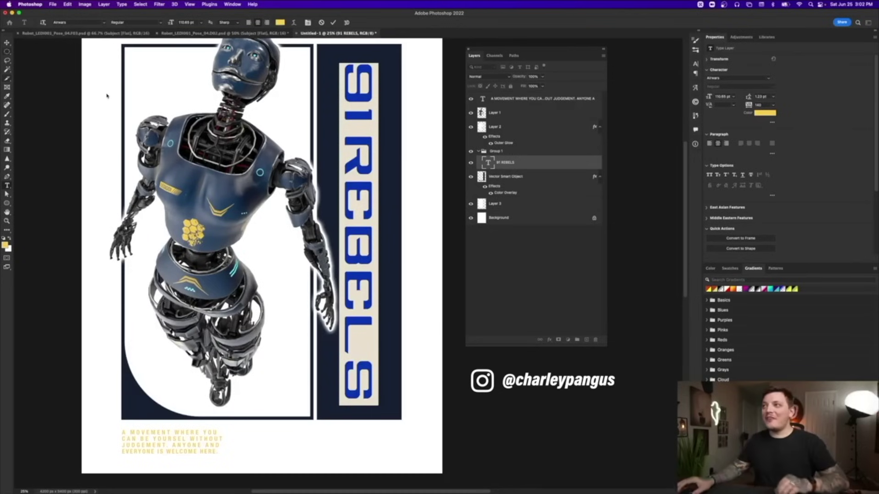
Change the vertical "91 REBELS" title's font to Neo-Cyber Regular.
{"action": "left_click", "coordinate": [59, 22]}
{"action": "type", "text": "ne"}
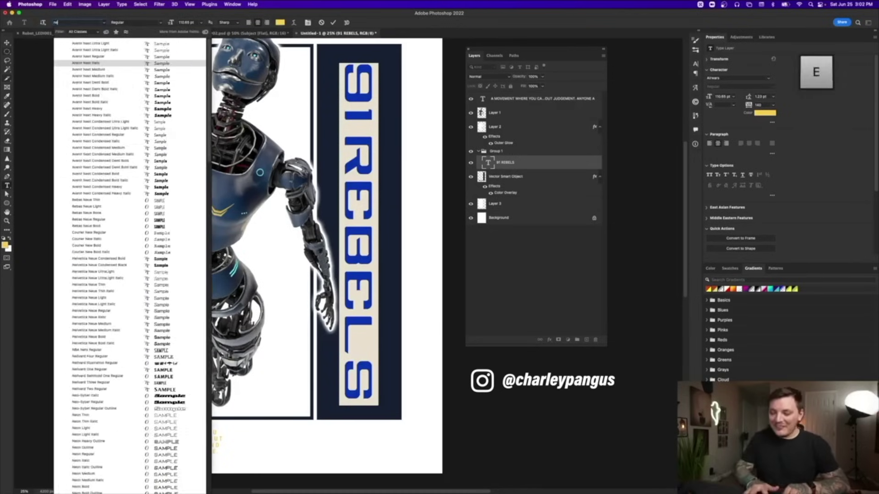
{"action": "type", "text": "o"}
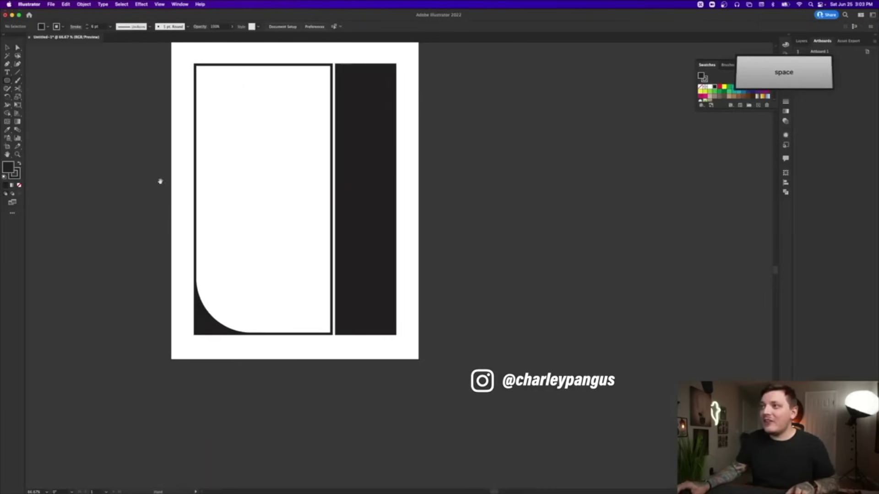
Switch to Illustrator and draw a strokeless ellipse about 6.8 in wide and 3.95 in high beside the artboard.
{"action": "left_click_drag", "start_coordinate": [160, 182], "coordinate": [338, 186]}
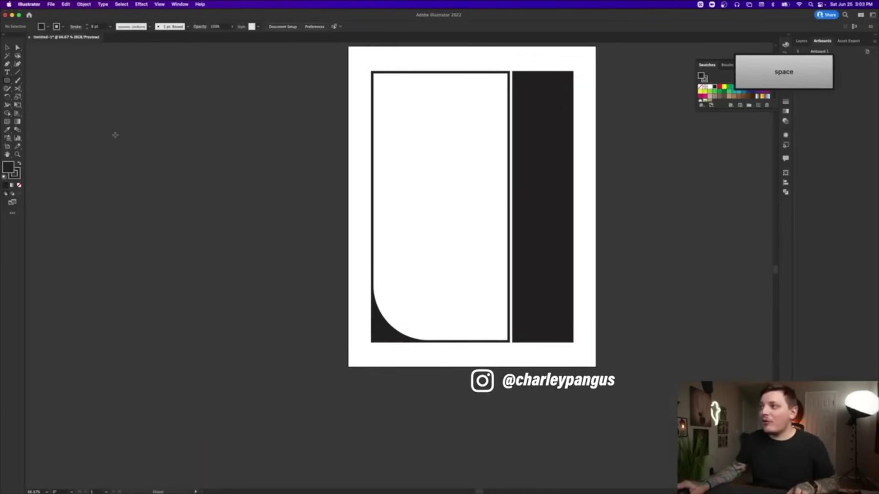
{"action": "left_click_drag", "start_coordinate": [111, 134], "coordinate": [309, 250]}
{"action": "left_click", "coordinate": [63, 26]}
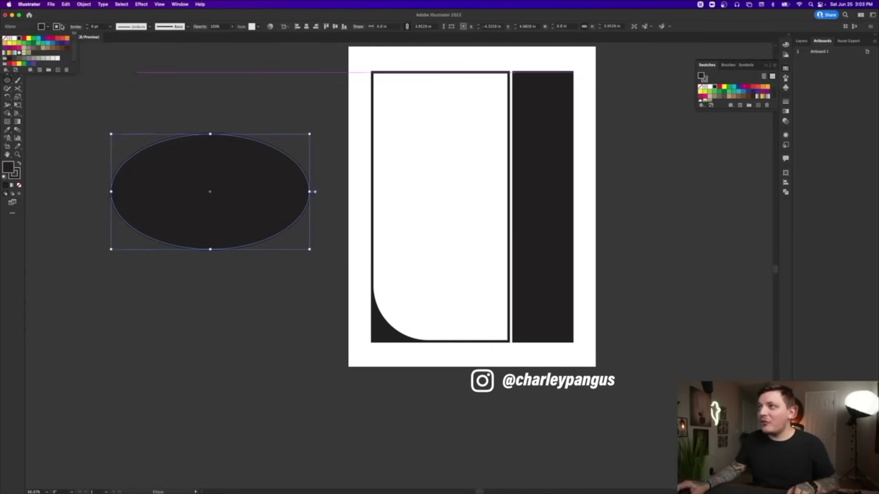
{"action": "left_click", "coordinate": [5, 37]}
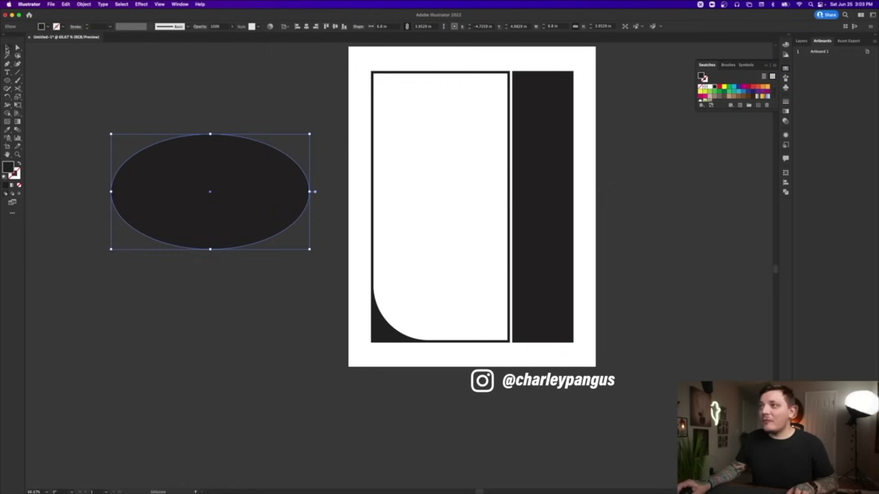
Duplicate the ellipse, fill the copy with the background grey, and narrow it to about 5.8 in inside the original.
{"action": "left_click_drag", "start_coordinate": [210, 193], "coordinate": [238, 203]}
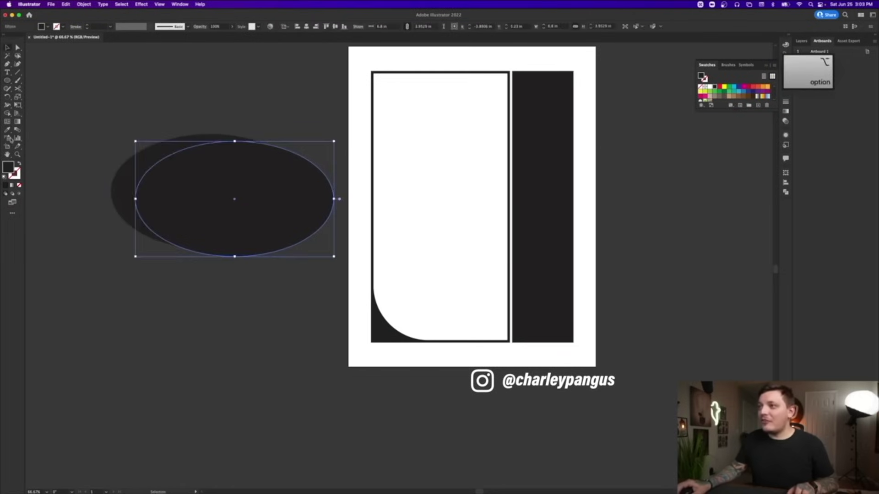
{"action": "key", "text": "/"}
{"action": "left_click", "coordinate": [260, 178]}
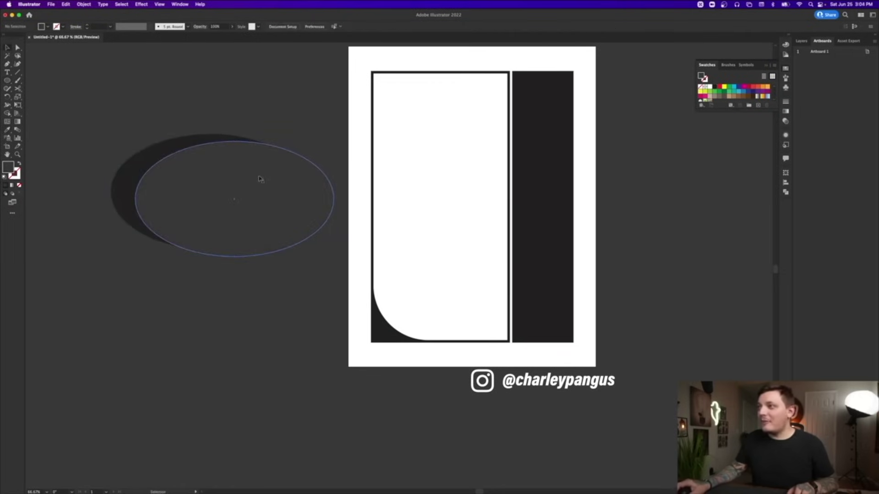
{"action": "left_click_drag", "start_coordinate": [260, 178], "coordinate": [240, 173]}
{"action": "left_click_drag", "start_coordinate": [315, 194], "coordinate": [253, 183]}
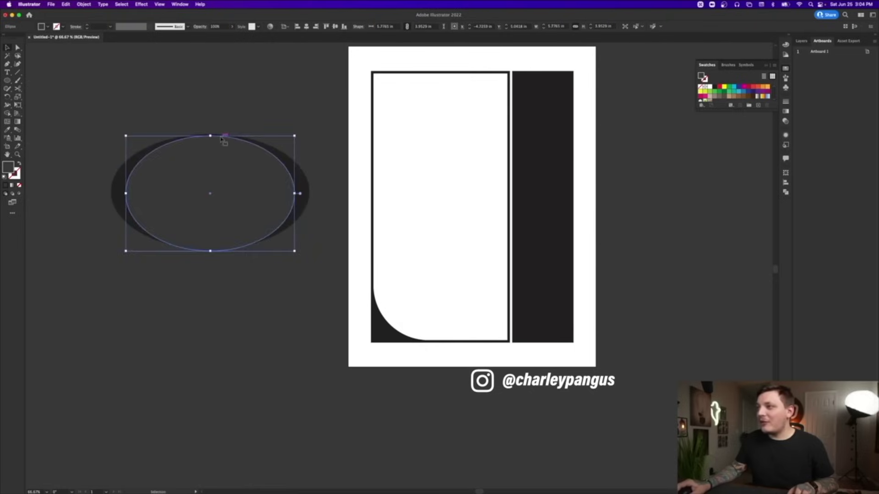
{"action": "left_click_drag", "start_coordinate": [210, 136], "coordinate": [211, 132]}
Cut the inner ellipse out of the outer one with the Shape Builder and copy the remaining crescent ring.
{"action": "left_click", "coordinate": [125, 191], "text": "shift"}
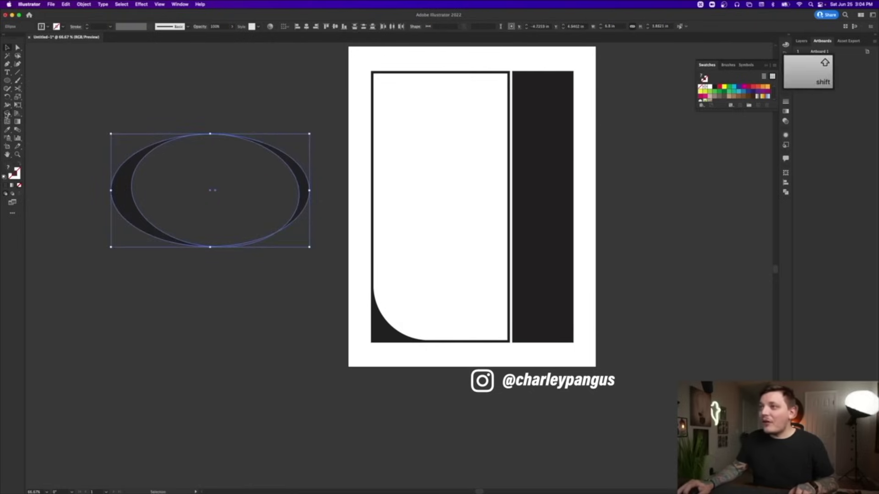
{"action": "left_click", "coordinate": [7, 113]}
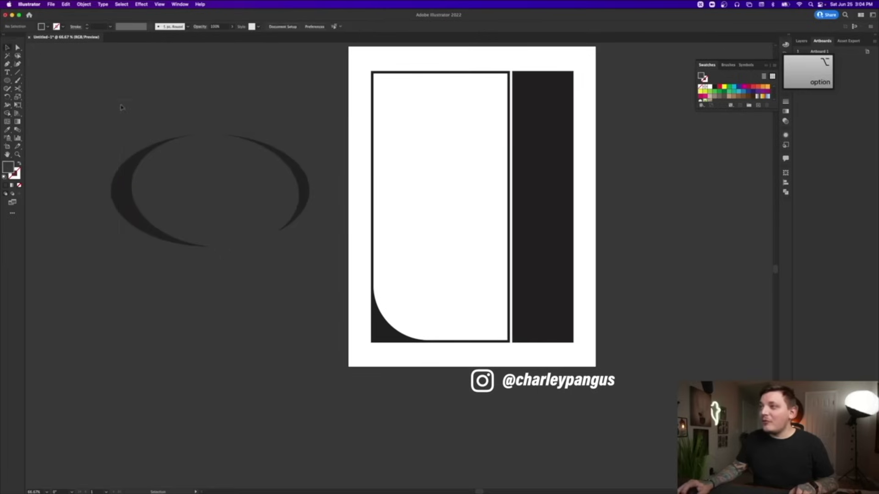
{"action": "key", "text": "super+c"}
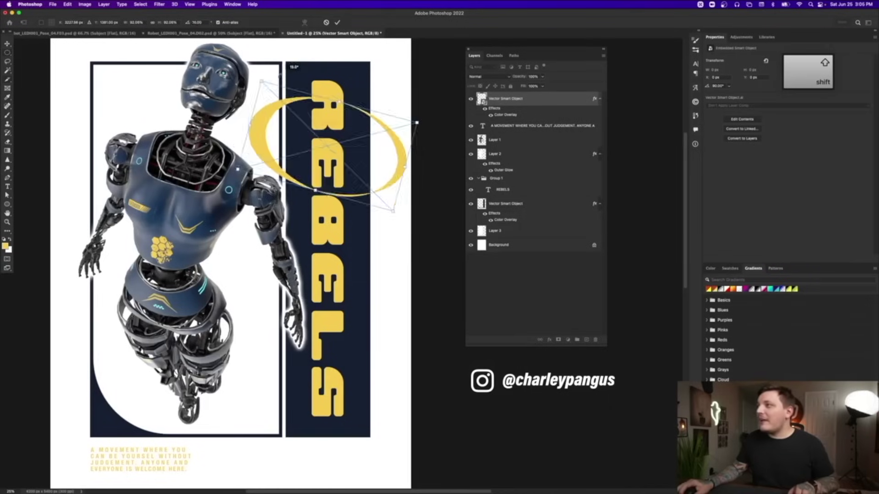
In Photoshop, move the yellow crescent ring to the design's upper-left corner and lower its layer in the stack.
{"action": "left_click_drag", "start_coordinate": [412, 87], "coordinate": [163, 86]}
{"action": "key", "text": "Return"}
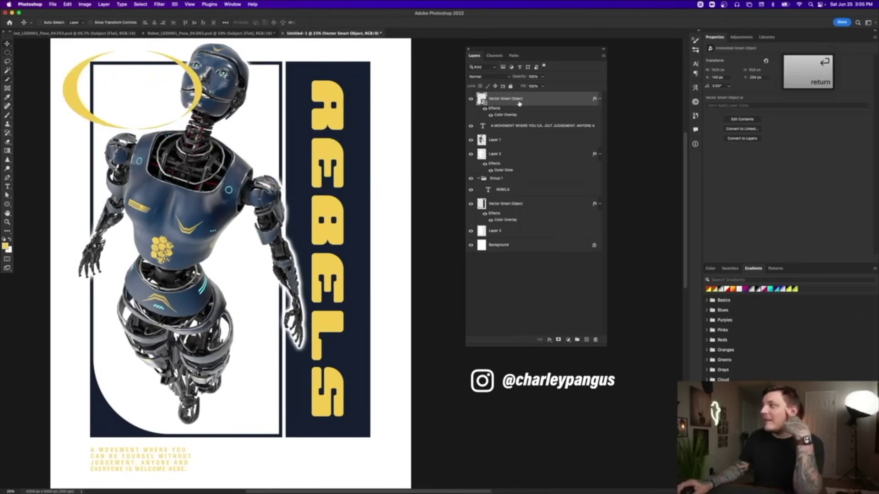
{"action": "left_click_drag", "start_coordinate": [506, 99], "coordinate": [512, 153]}
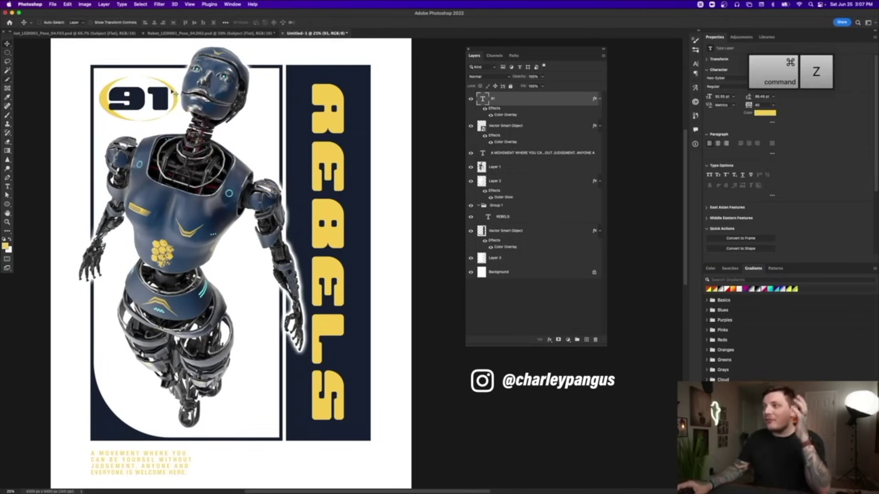
Skew the "91" text over the ring so that it slants upward to the right.
{"action": "key", "text": "super+t"}
{"action": "right_click", "coordinate": [167, 89]}
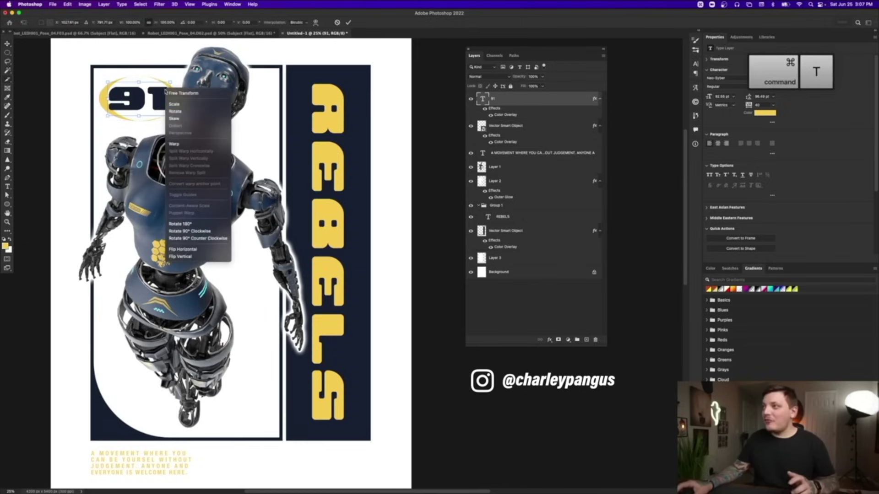
{"action": "left_click", "coordinate": [182, 118]}
{"action": "left_click_drag", "start_coordinate": [170, 99], "coordinate": [178, 69]}
{"action": "key", "text": "super+z"}
{"action": "key", "text": "Return"}
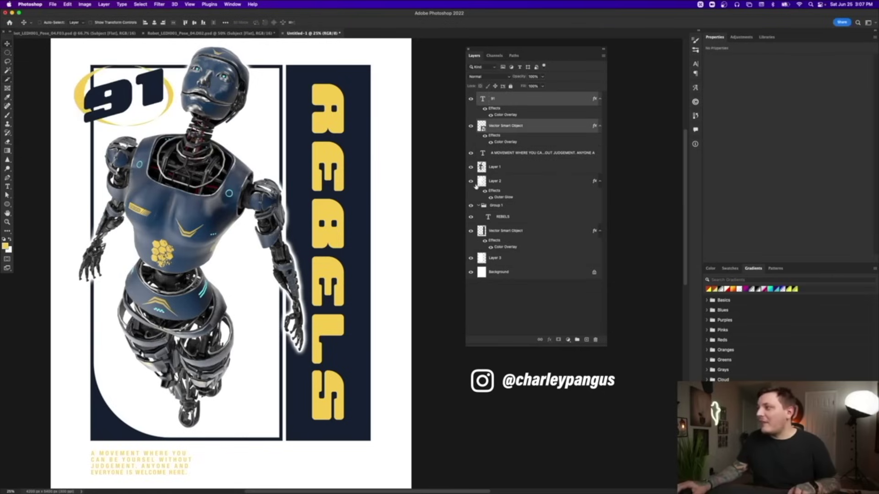
Add a layer mask to the navy frame and panel's vector layer.
{"action": "left_click", "coordinate": [470, 231]}
{"action": "left_click", "coordinate": [471, 231]}
{"action": "left_click", "coordinate": [508, 232]}
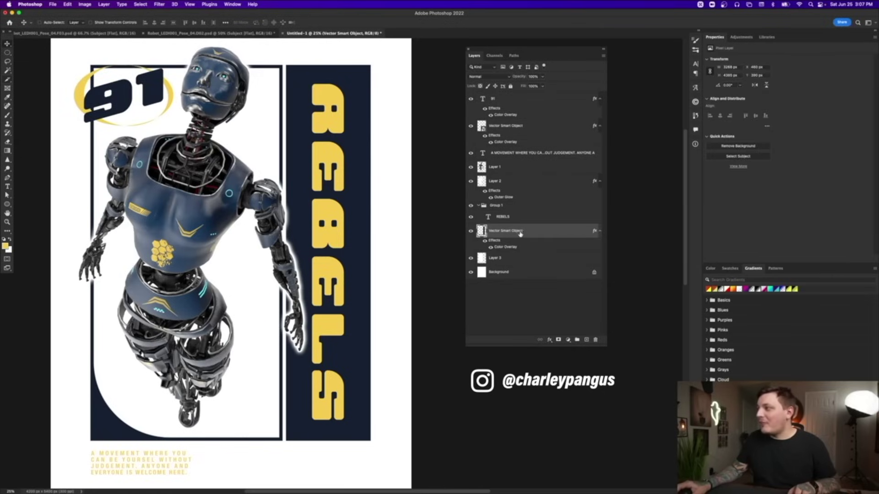
{"action": "left_click", "coordinate": [558, 340]}
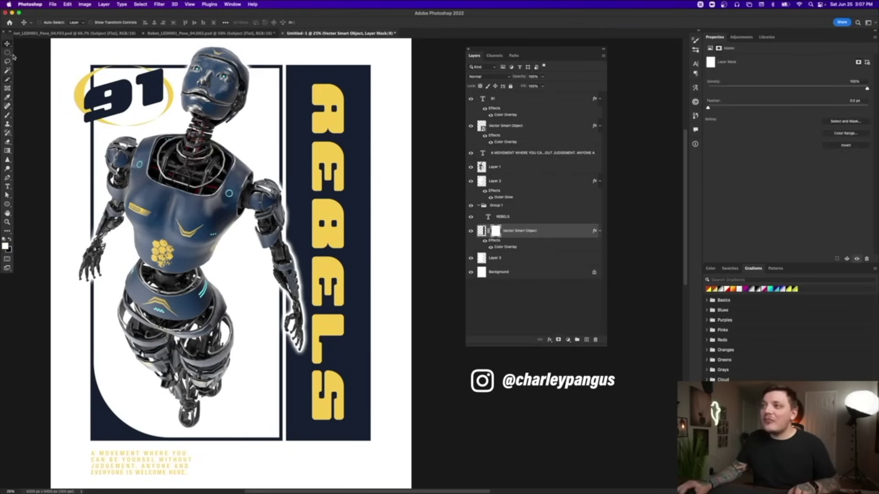
Duplicate the yellow ring, recolour the copy with the panel's navy, and offset it behind the original as a shadow.
{"action": "left_click_drag", "start_coordinate": [499, 158], "coordinate": [504, 168]}
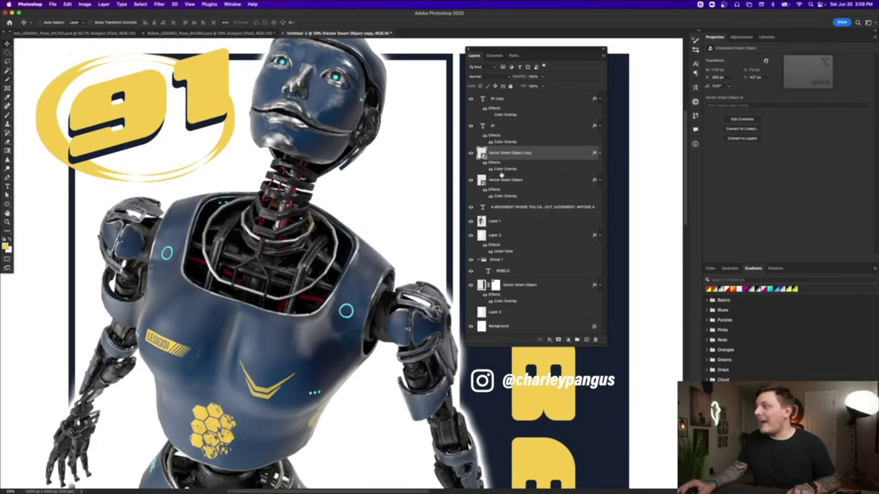
{"action": "double_click", "coordinate": [503, 171]}
{"action": "left_click", "coordinate": [718, 185]}
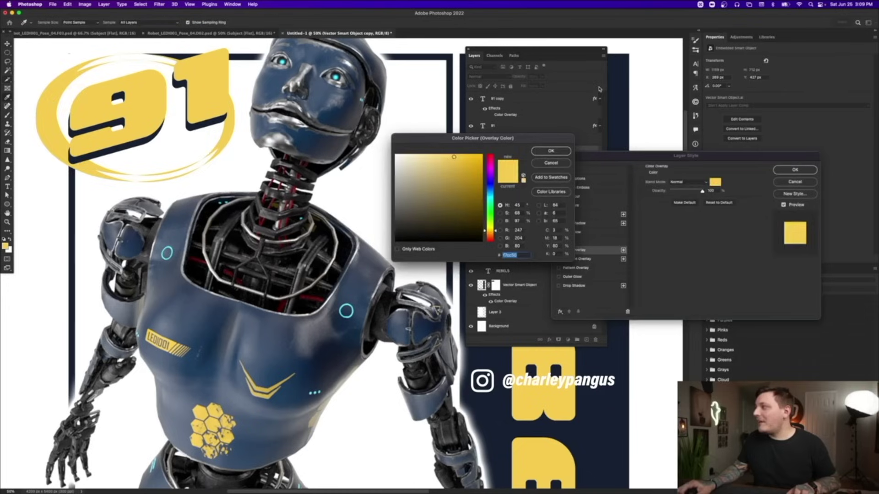
{"action": "left_click", "coordinate": [613, 79]}
{"action": "left_click", "coordinate": [561, 150]}
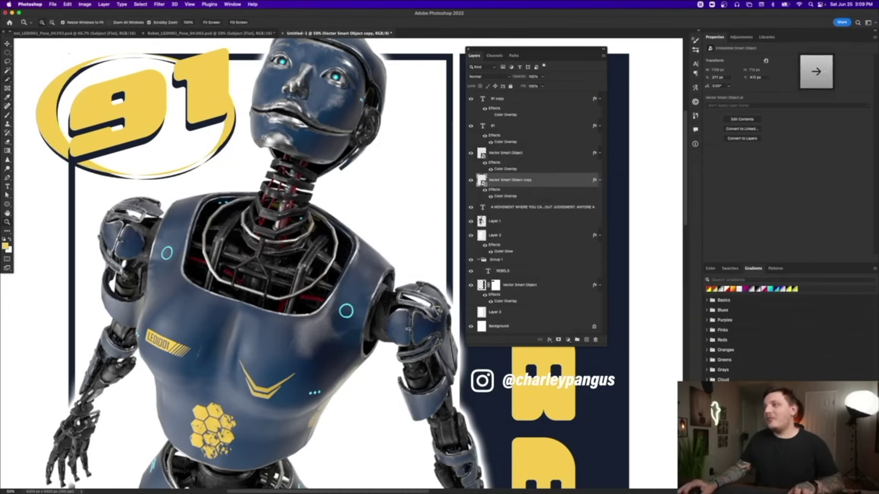
{"action": "key", "text": "Right"}
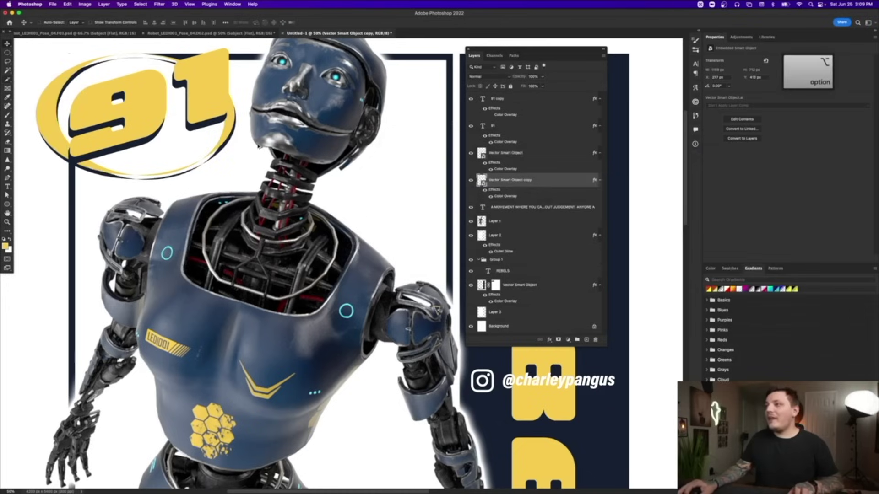
{"action": "key", "text": "super+z"}
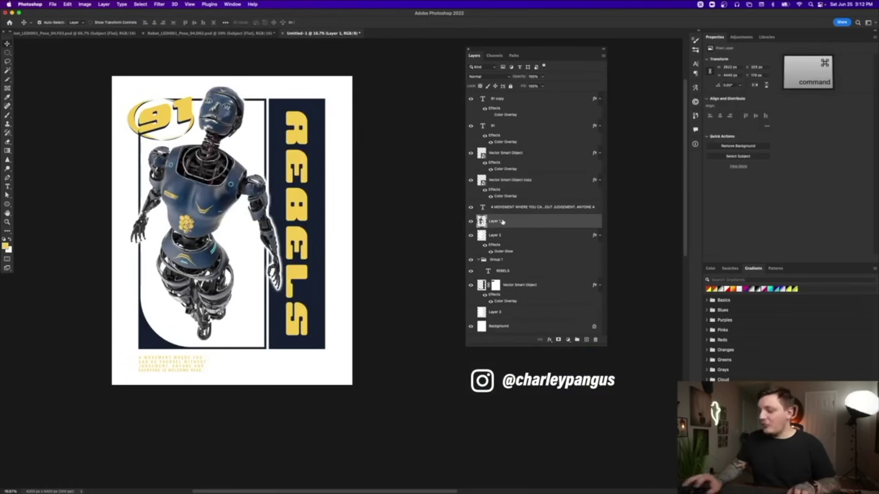
Duplicate the robot layer, apply a diagonal Motion Blur to the lower copy, and move it beneath the outer-glow layer.
{"action": "key", "text": "super+j"}
{"action": "left_click", "coordinate": [493, 239]}
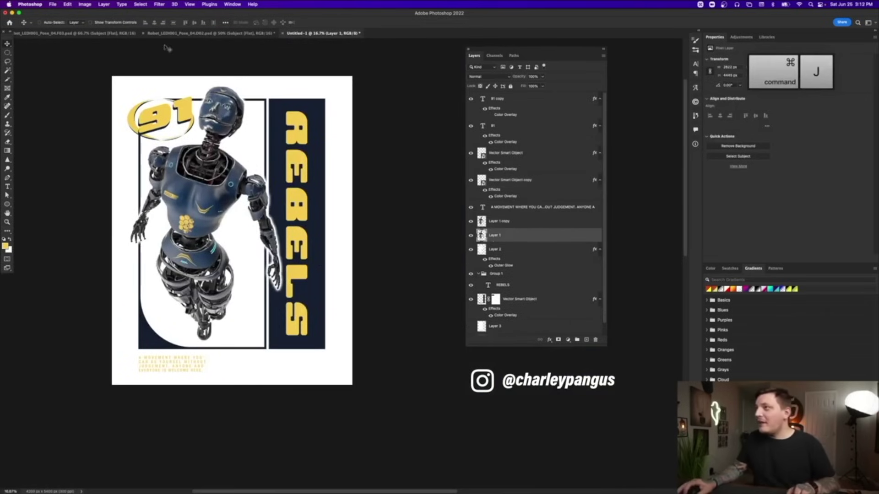
{"action": "left_click", "coordinate": [159, 4]}
{"action": "mouse_move", "coordinate": [173, 100]}
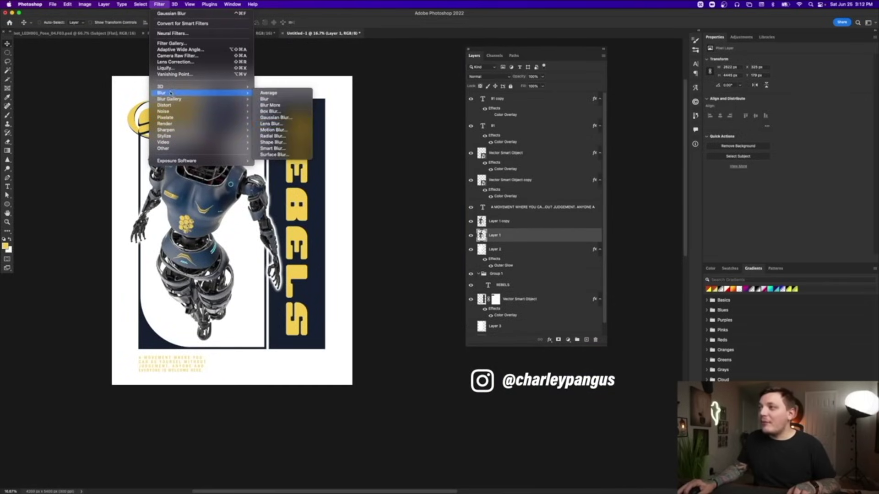
{"action": "left_click", "coordinate": [289, 130]}
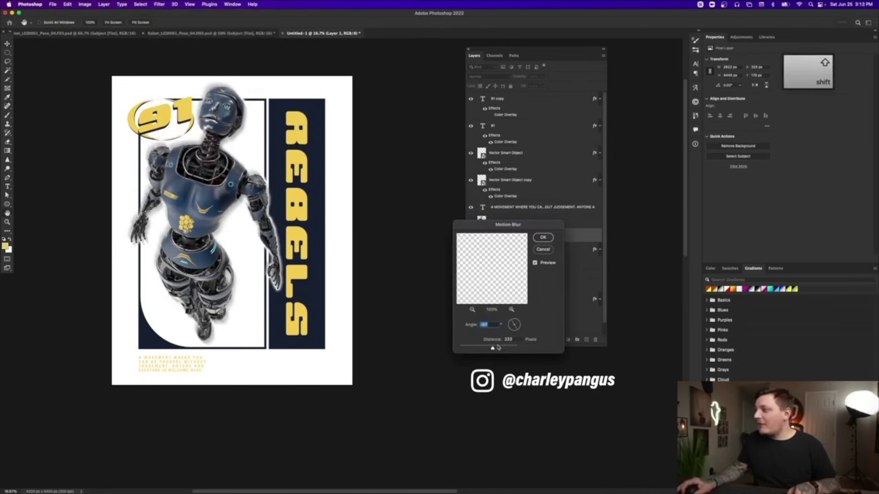
{"action": "key", "text": "Return"}
{"action": "left_click_drag", "start_coordinate": [499, 245], "coordinate": [516, 260]}
Try moving the yellow tagline paragraph to the right beneath the frame.
{"action": "key", "text": "z"}
{"action": "left_click", "coordinate": [293, 294]}
{"action": "key", "text": "space"}
{"action": "left_click_drag", "start_coordinate": [342, 238], "coordinate": [363, 231]}
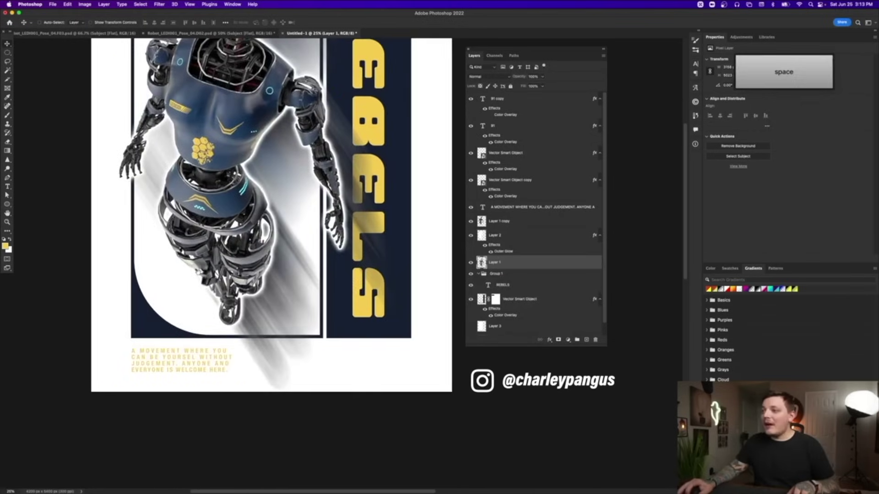
{"action": "left_click", "coordinate": [525, 209]}
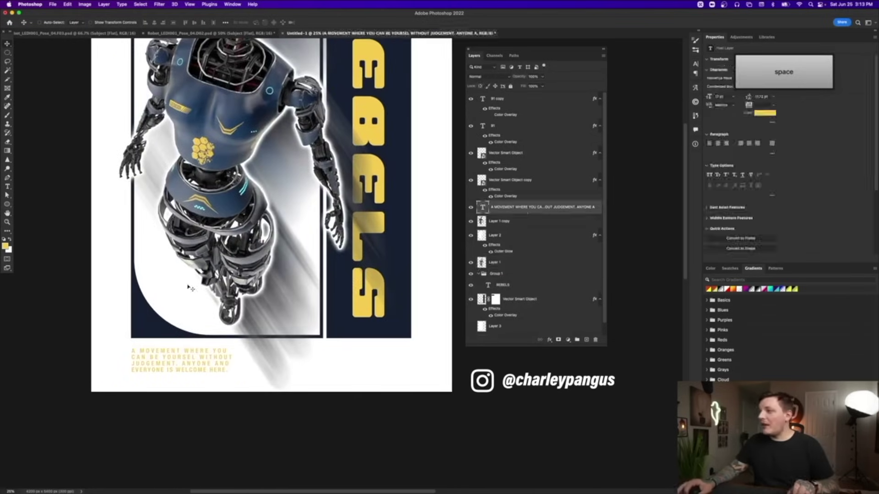
{"action": "left_click_drag", "start_coordinate": [146, 359], "coordinate": [315, 379]}
{"action": "key", "text": "ctrl+z"}
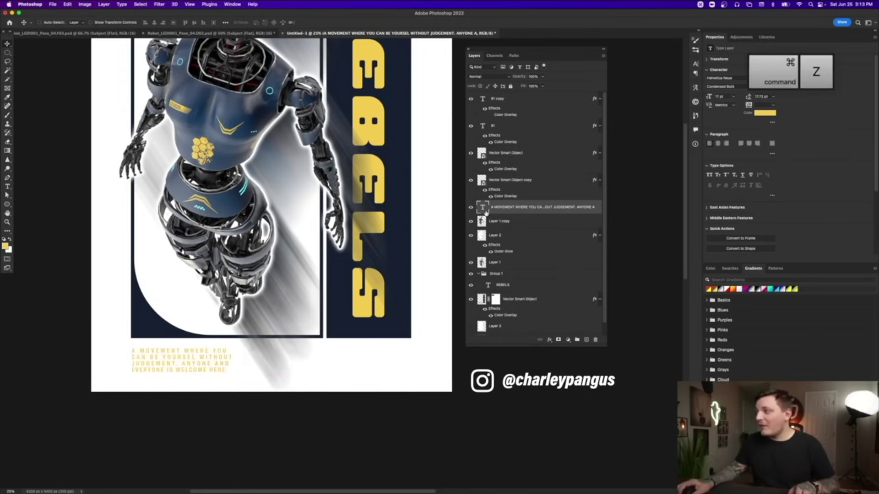
Flatten the tagline paragraph to a shorter height with Free Transform and undo a sideways shift.
{"action": "key", "text": "ctrl+t"}
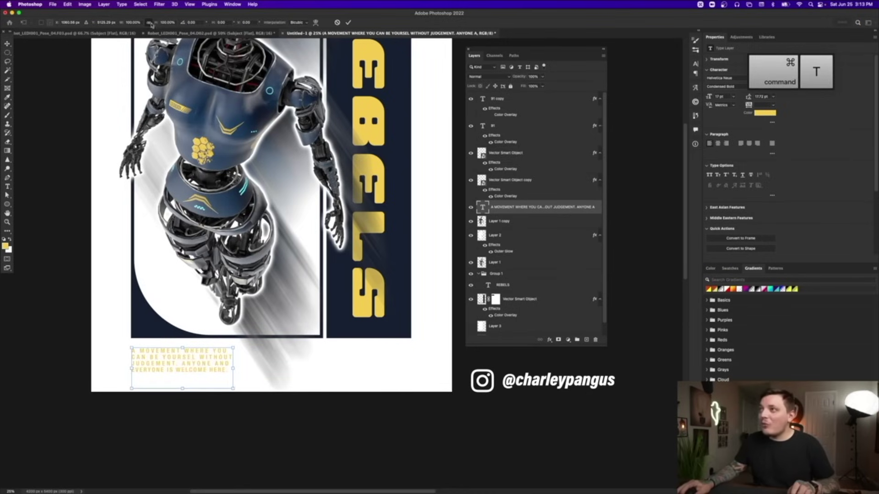
{"action": "left_click_drag", "start_coordinate": [182, 388], "coordinate": [304, 359]}
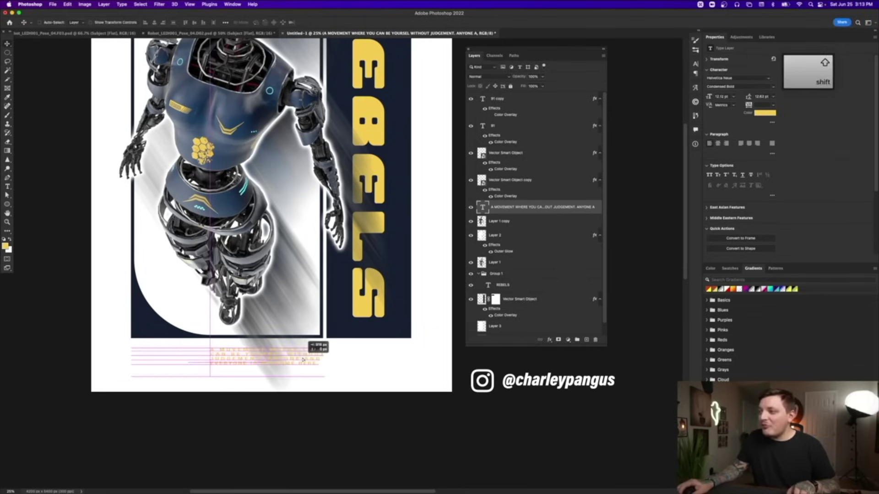
{"action": "key", "text": "ctrl+z"}
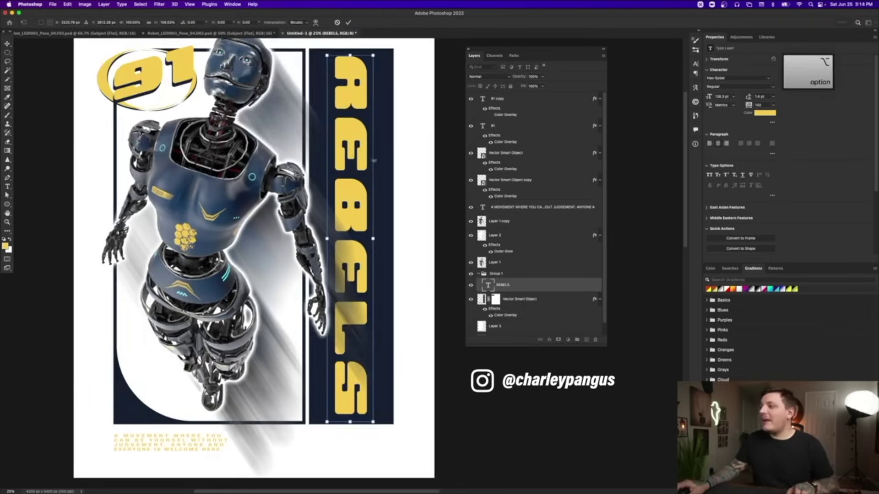
Scale the vertical "REBELS" title to fit the navy panel.
{"action": "left_click_drag", "start_coordinate": [373, 238], "coordinate": [355, 240]}
{"action": "key", "text": "Return"}
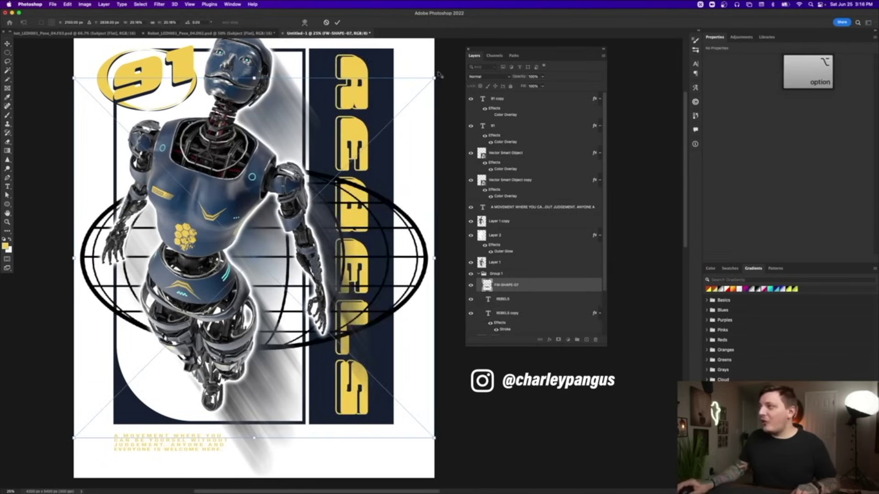
Shrink the FW-SHAPE-07 wireframe globe to a small emblem and move it toward the design's bottom edge.
{"action": "left_click_drag", "start_coordinate": [441, 76], "coordinate": [291, 194]}
{"action": "left_click_drag", "start_coordinate": [268, 253], "coordinate": [356, 445]}
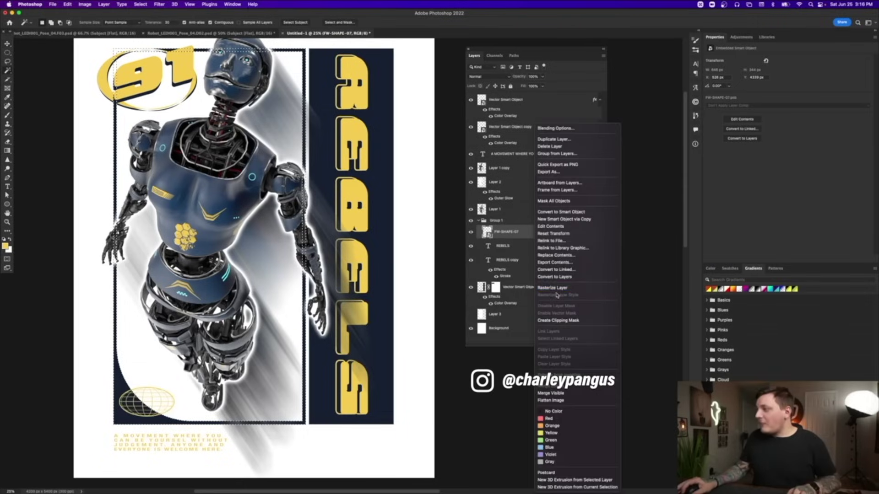
Rasterize the globe layer and paste its selected part in place on a new layer.
{"action": "right_click", "coordinate": [535, 232]}
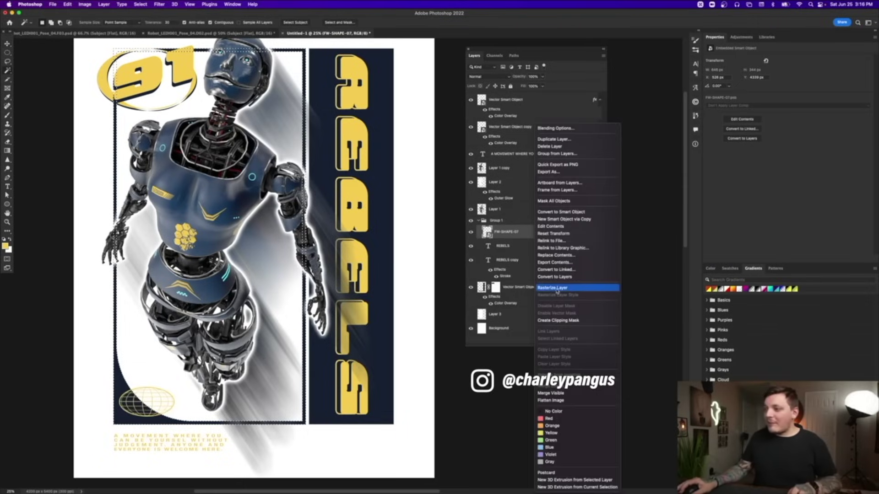
{"action": "left_click", "coordinate": [557, 288]}
{"action": "key", "text": "shift+super+v"}
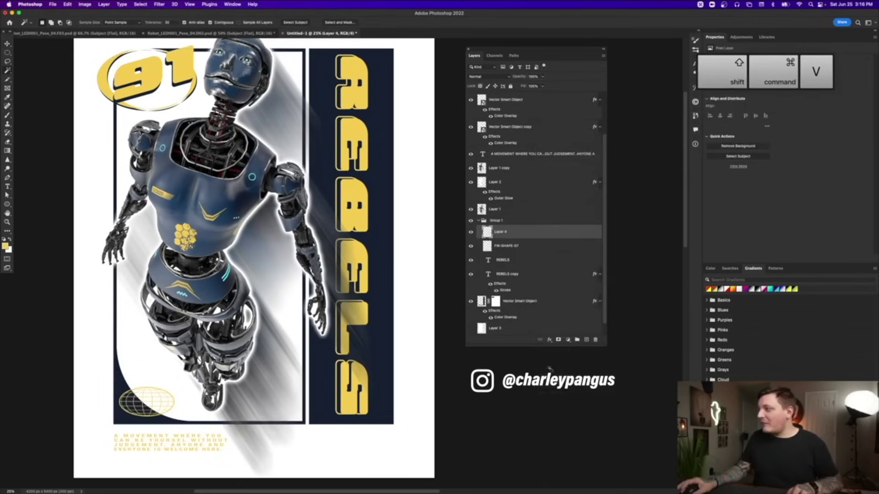
{"action": "left_click", "coordinate": [549, 340]}
{"action": "left_click", "coordinate": [564, 394]}
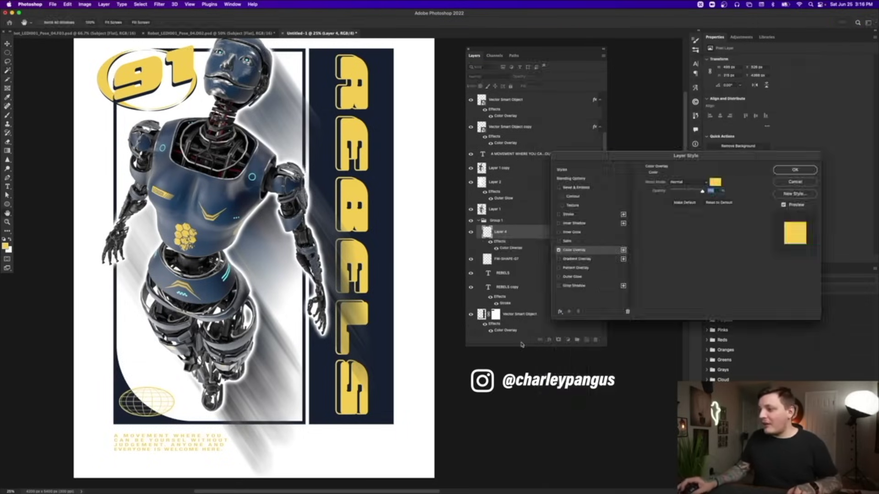
{"action": "key", "text": "Escape"}
Add a Color Overlay to the FW-SHAPE-07 globe layer, sampling the navy of the design's panel as its colour.
{"action": "left_click", "coordinate": [501, 250]}
{"action": "left_click", "coordinate": [551, 341]}
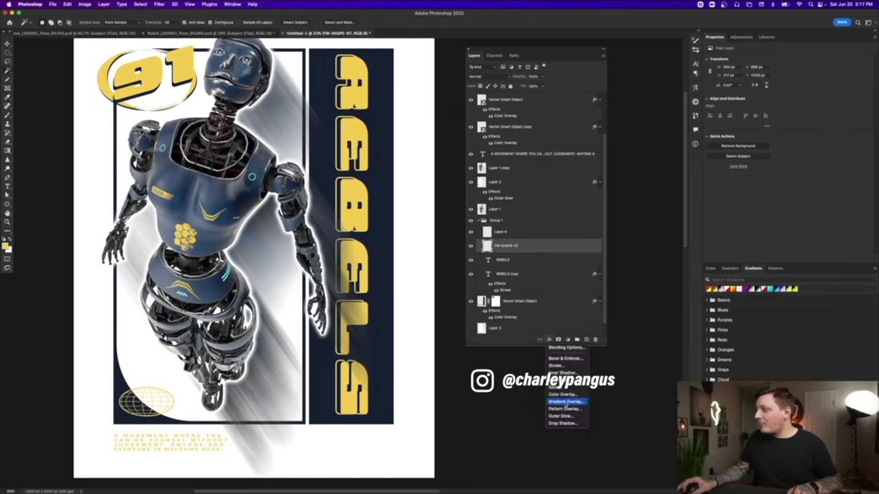
{"action": "left_click", "coordinate": [564, 394]}
{"action": "left_click", "coordinate": [714, 182]}
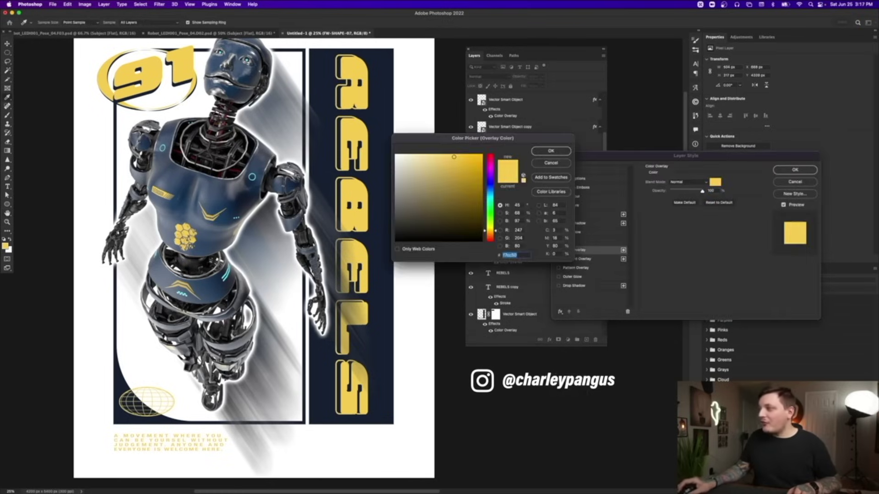
{"action": "left_click", "coordinate": [122, 388]}
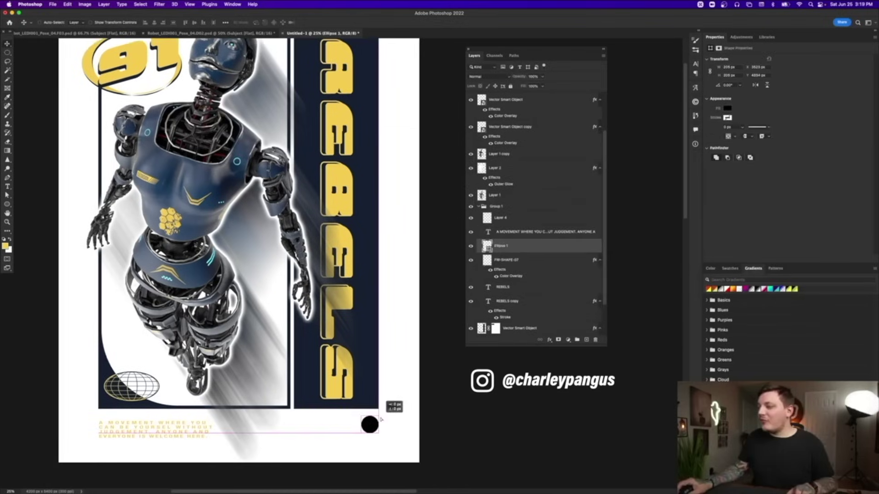
Set the Ellipse 1 circle's fill to 0% and give it a yellow outside stroke.
{"action": "key", "text": "super+z"}
{"action": "key", "text": "super+z"}
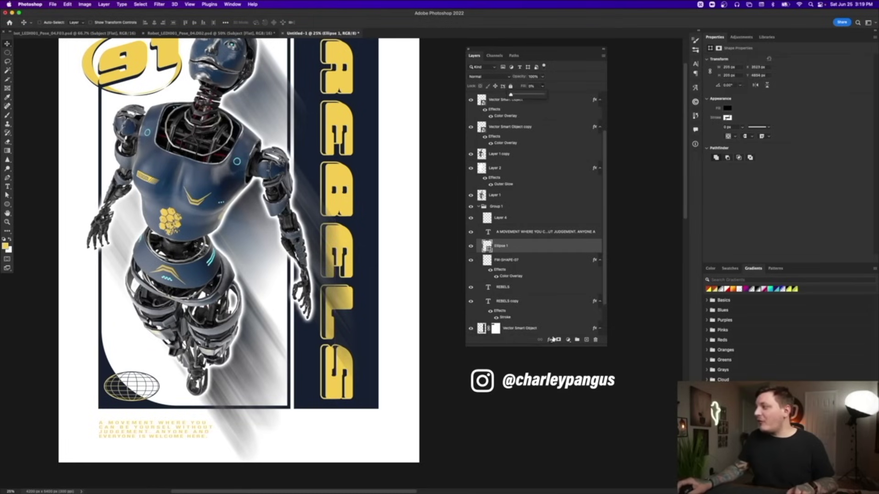
{"action": "left_click", "coordinate": [549, 339]}
{"action": "left_click", "coordinate": [558, 365]}
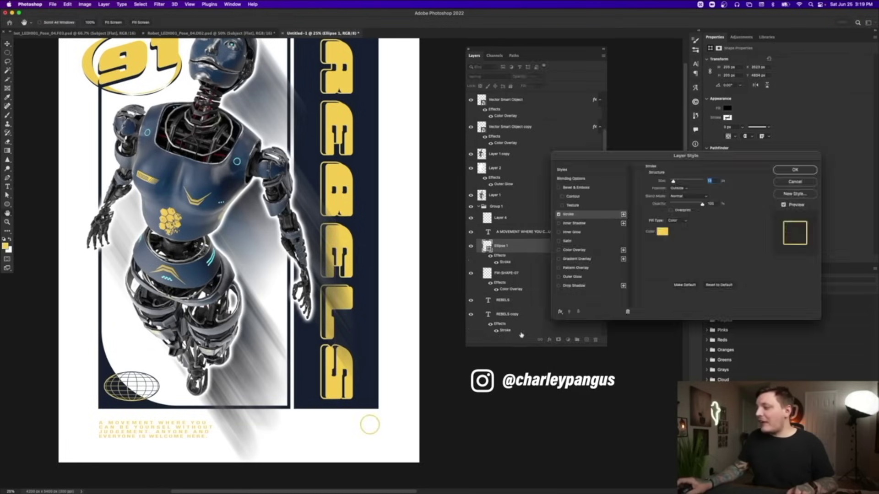
{"action": "left_click", "coordinate": [795, 170]}
Duplicate the yellow ring as an overlapping neighbour and recolour the copy's stroke dark navy.
{"action": "left_click_drag", "start_coordinate": [408, 386], "coordinate": [381, 387]}
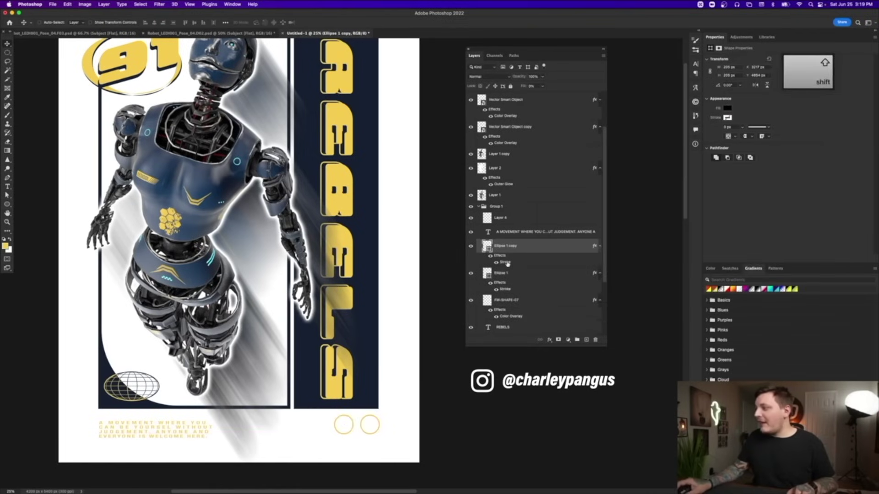
{"action": "double_click", "coordinate": [506, 262]}
{"action": "left_click", "coordinate": [662, 231]}
{"action": "key", "text": "Return"}
{"action": "key", "text": "Return"}
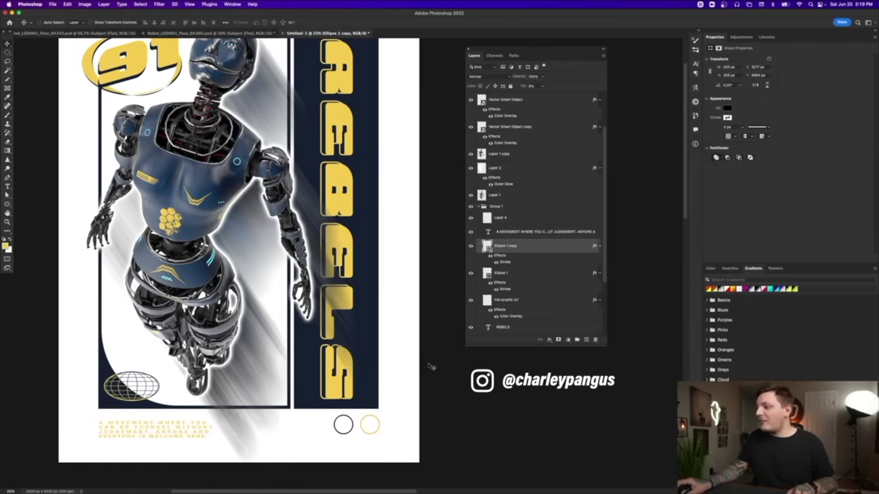
{"action": "left_click_drag", "start_coordinate": [443, 394], "coordinate": [341, 373]}
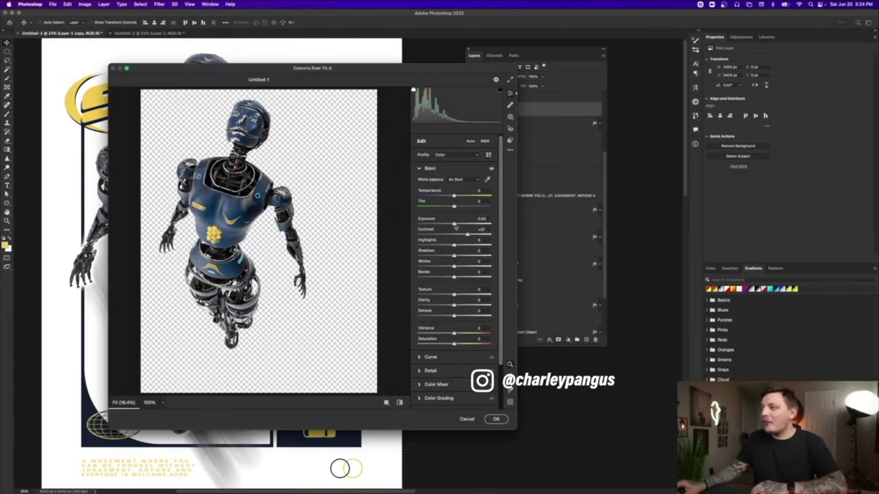
Grade the robot in Camera Raw with exposure +0.55, shadows +43, whites +28, blacks -25, higher vibrance, sharpening 77 and an adjusted green primary hue.
{"action": "left_click_drag", "start_coordinate": [455, 226], "coordinate": [444, 277]}
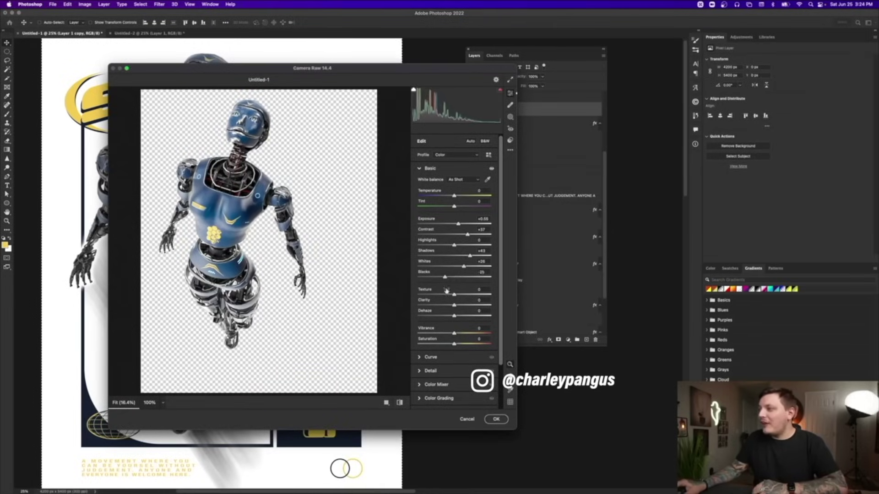
{"action": "left_click_drag", "start_coordinate": [456, 308], "coordinate": [472, 334]}
{"action": "left_click", "coordinate": [420, 371]}
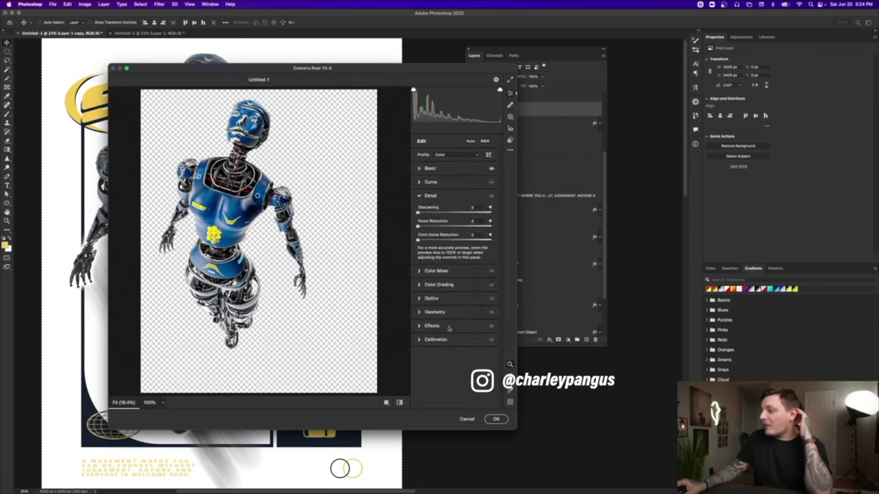
{"action": "left_click", "coordinate": [455, 213]}
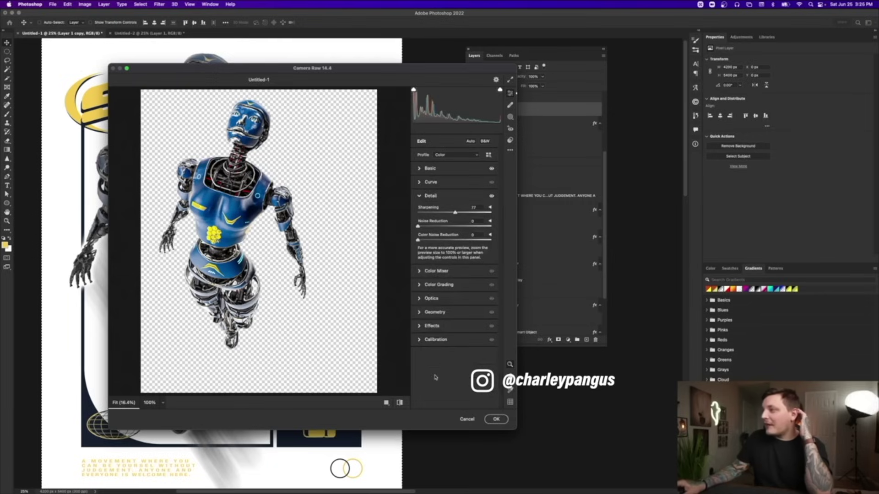
{"action": "left_click", "coordinate": [423, 340]}
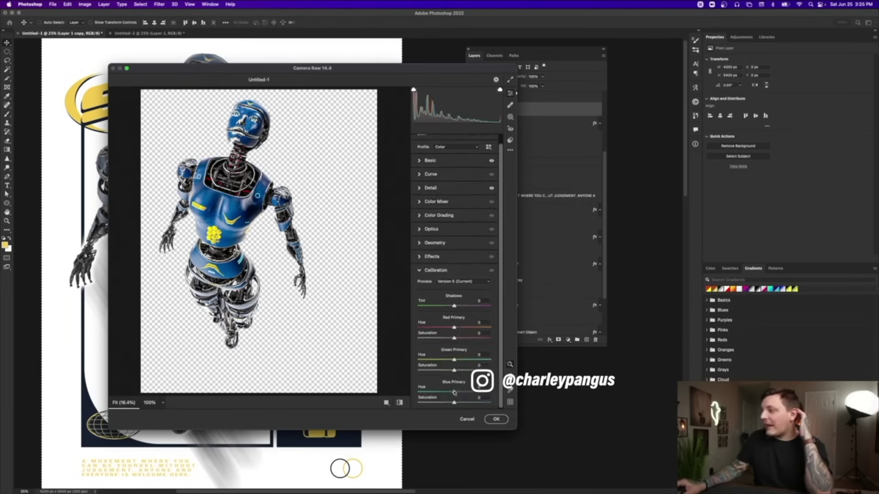
{"action": "left_click_drag", "start_coordinate": [455, 360], "coordinate": [461, 361]}
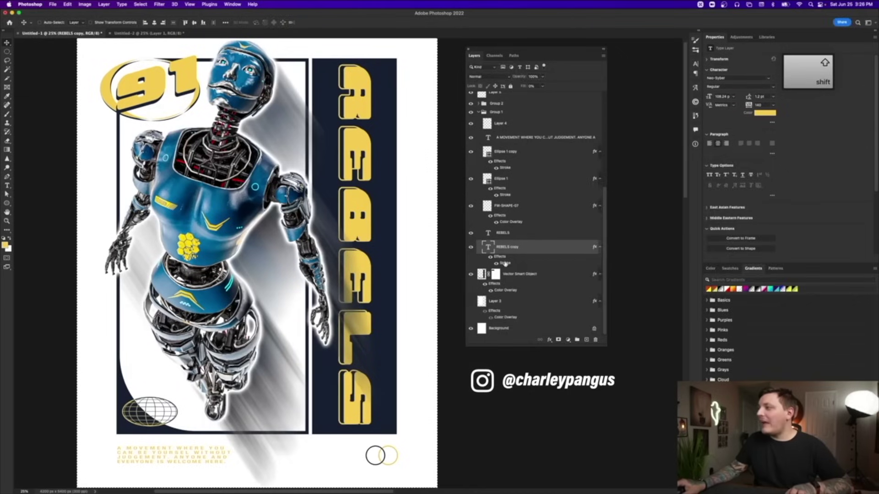
Set the REBELS copy layer's stroke colour to ffdf00, copy that hex value, and open the effects list for the main REBELS layer.
{"action": "double_click", "coordinate": [505, 263]}
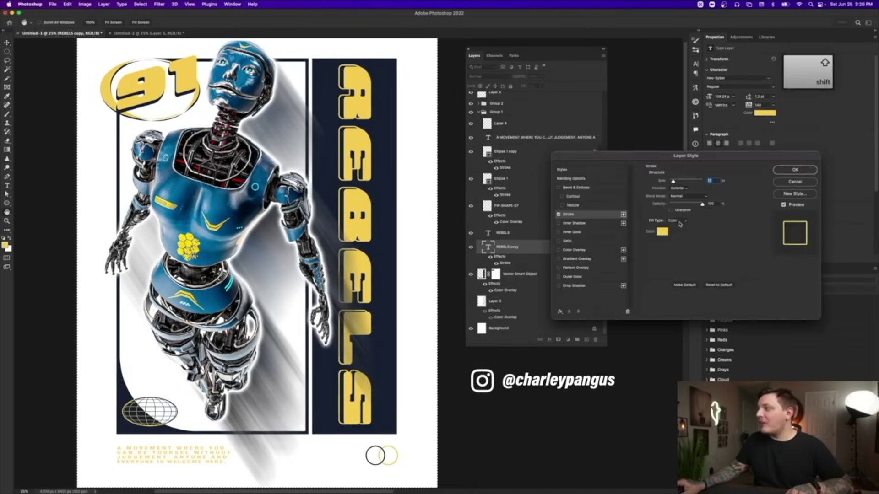
{"action": "left_click", "coordinate": [663, 232]}
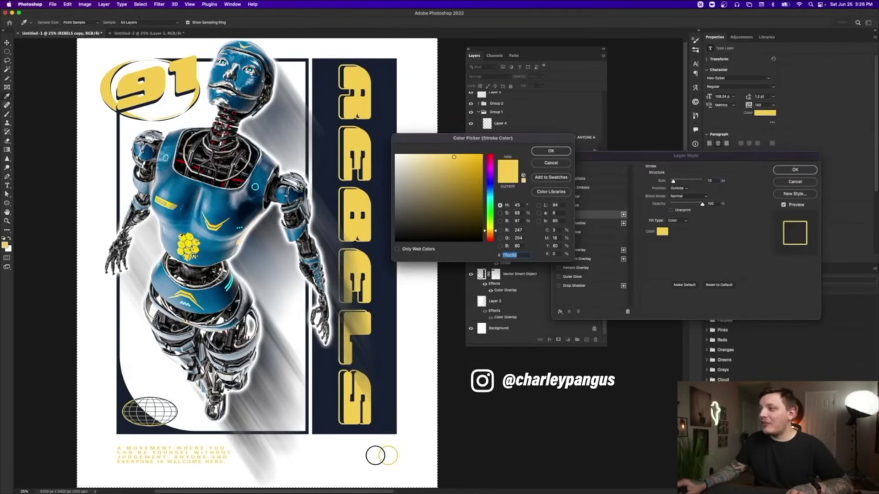
{"action": "type", "text": "ffdf00"}
{"action": "key", "text": "cmd+c"}
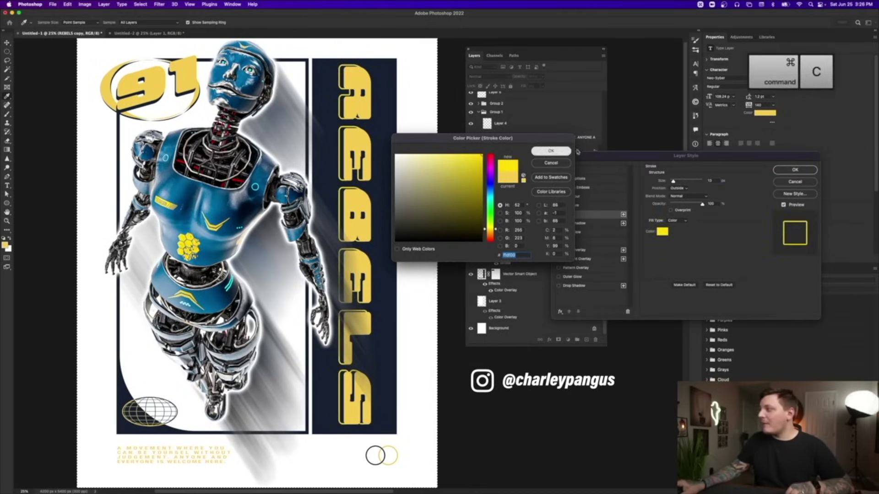
{"action": "key", "text": "Return"}
{"action": "key", "text": "Return"}
{"action": "left_click", "coordinate": [494, 234]}
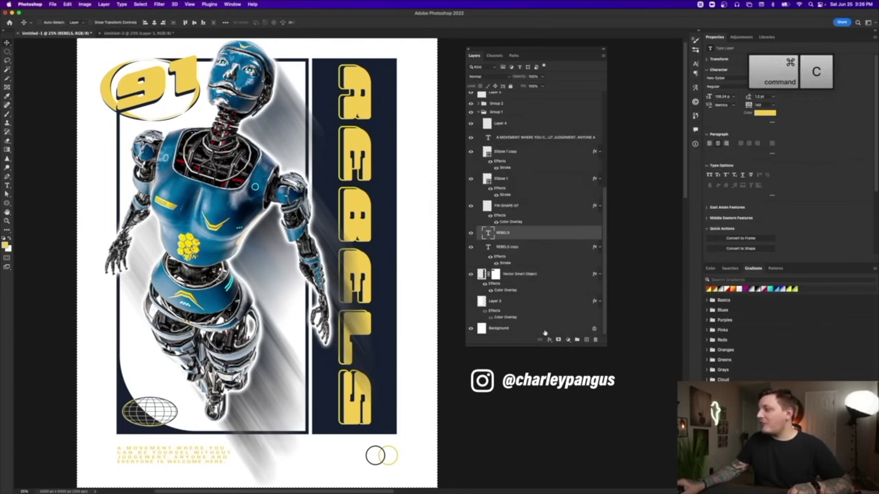
{"action": "left_click", "coordinate": [548, 339]}
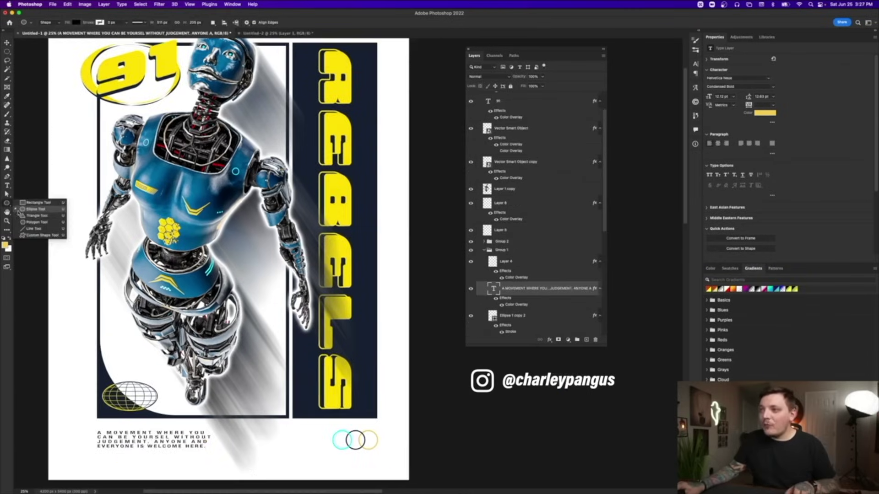
Draw a small triangle just above the tagline paragraph and rotate it 180° to point down.
{"action": "left_click", "coordinate": [35, 215]}
{"action": "left_click_drag", "start_coordinate": [81, 385], "coordinate": [96, 428]}
{"action": "key", "text": "z"}
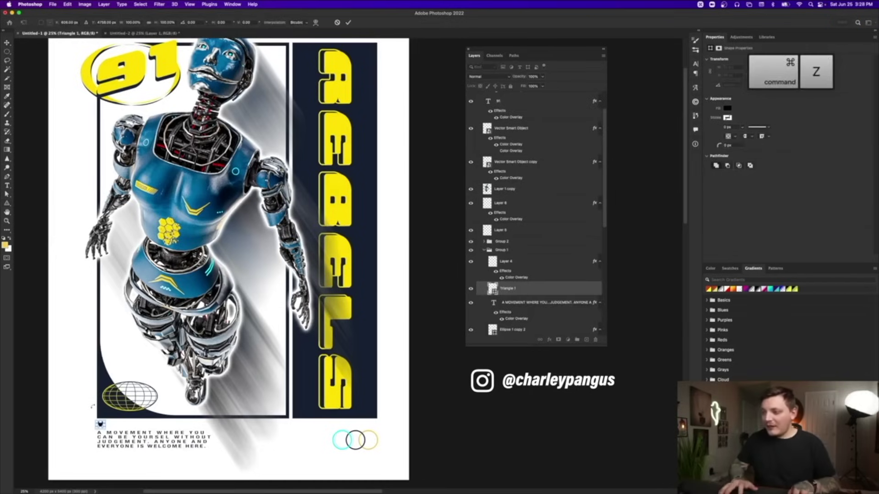
{"action": "left_click", "coordinate": [92, 406]}
Apply a bright yellow Color Overlay to the triangle above the tagline.
{"action": "left_click", "coordinate": [549, 339]}
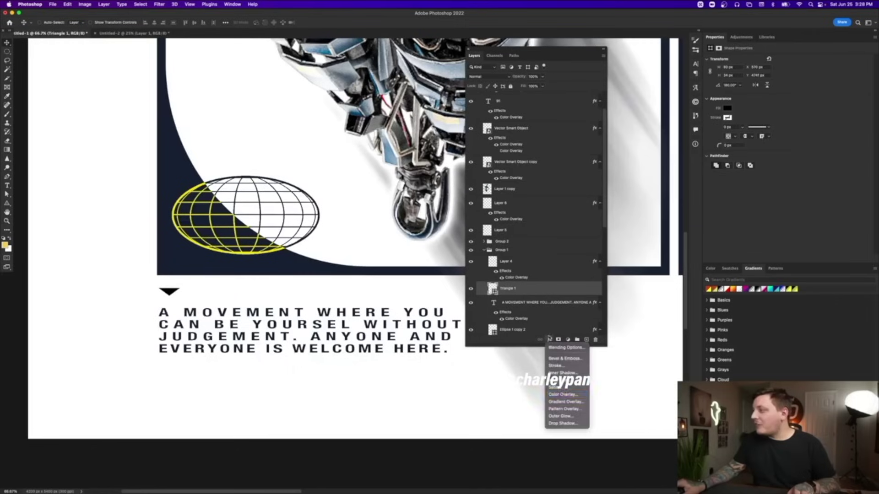
{"action": "left_click", "coordinate": [563, 394]}
{"action": "left_click", "coordinate": [715, 181]}
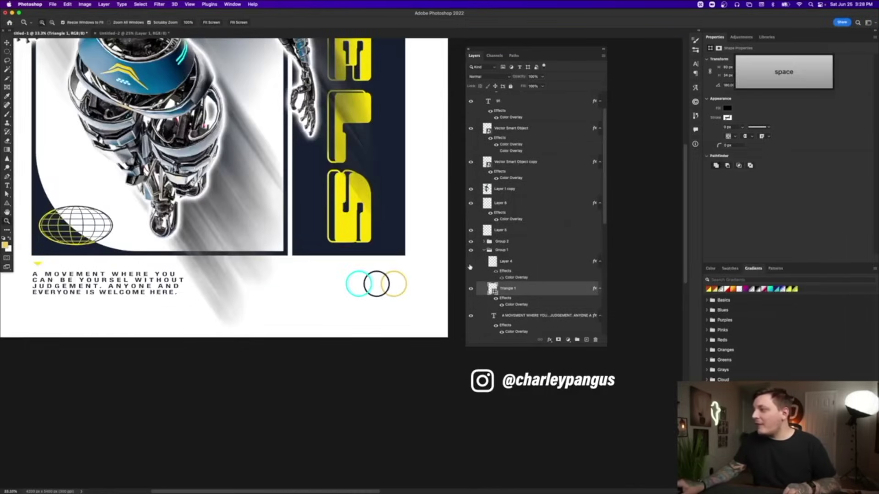
Hide and show the Ellipse 1 copy 2 layer to identify which ring it holds.
{"action": "scroll", "coordinate": [470, 270], "scroll_direction": "down", "scroll_amount": 4}
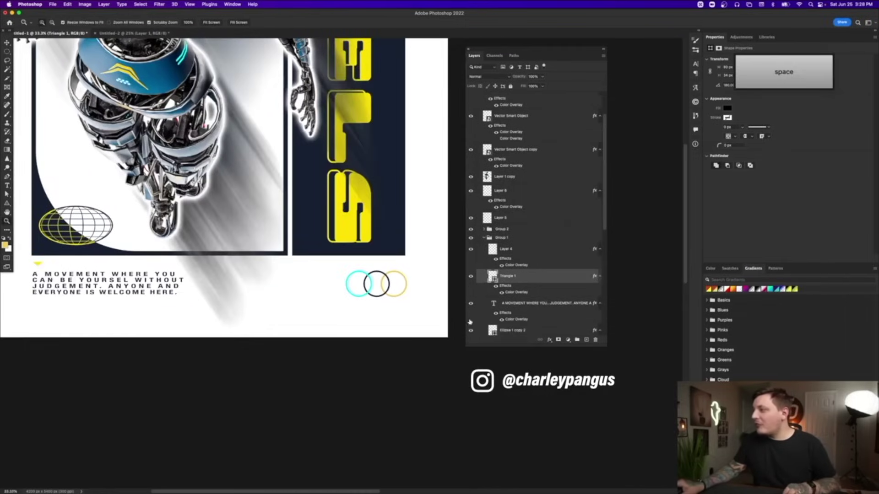
{"action": "left_click", "coordinate": [471, 331]}
{"action": "left_click", "coordinate": [472, 330]}
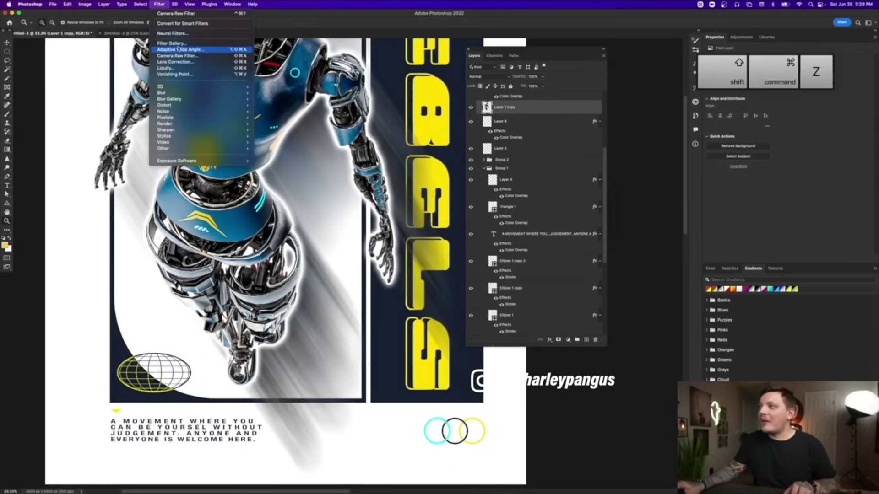
In Camera Raw's Color Mixer, set the robot layer's Aquas hue to +100 and Aquas saturation to -100.
{"action": "key", "text": "Escape"}
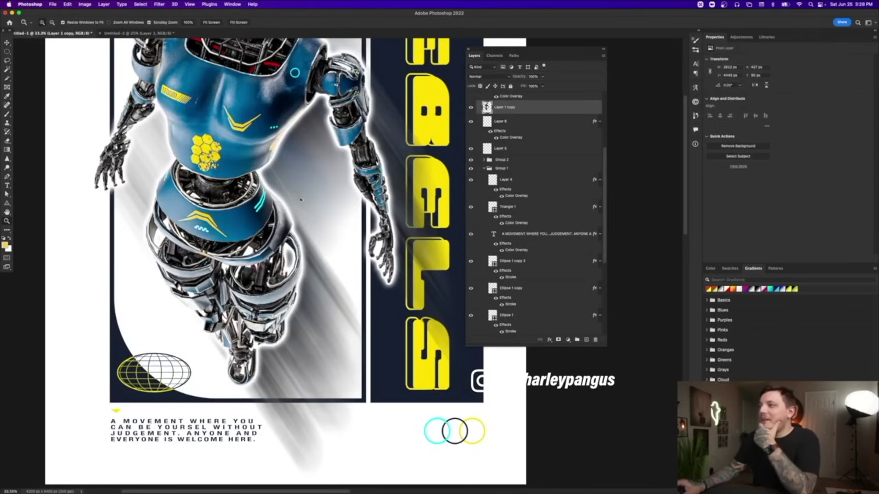
{"action": "key", "text": "super+shift+a"}
{"action": "left_click", "coordinate": [419, 223]}
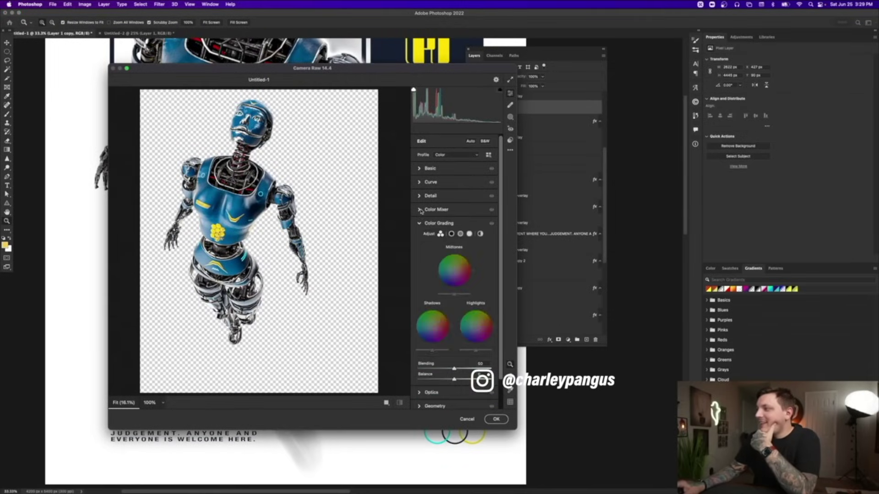
{"action": "left_click", "coordinate": [421, 209]}
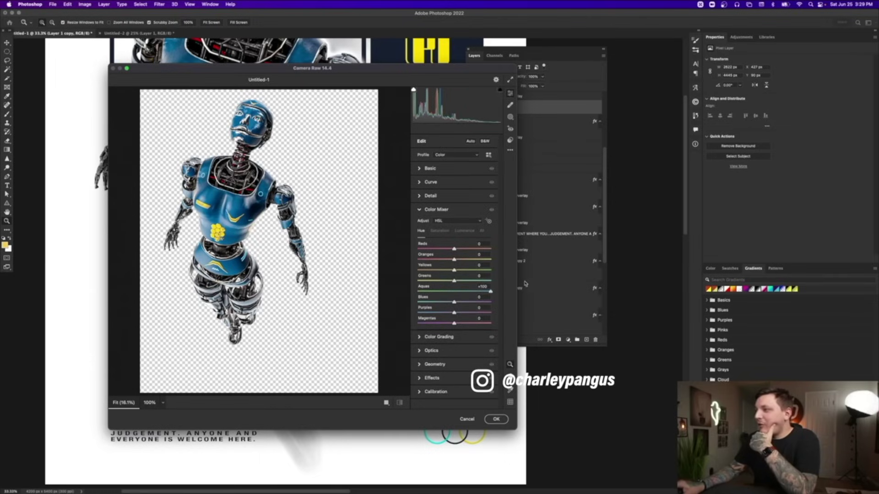
{"action": "left_click", "coordinate": [440, 231]}
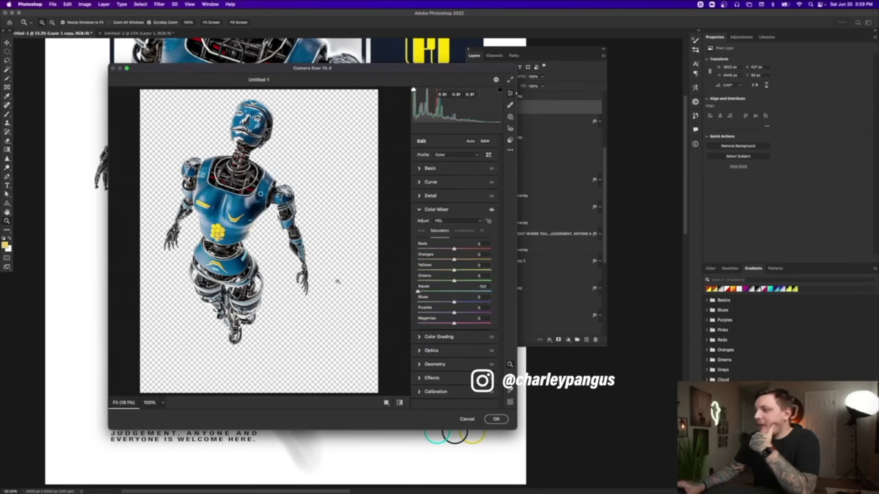
Open the stroke colour of the cyan Ellipse 1 copy 2 ring for editing.
{"action": "key", "text": "super+alt+shift+h"}
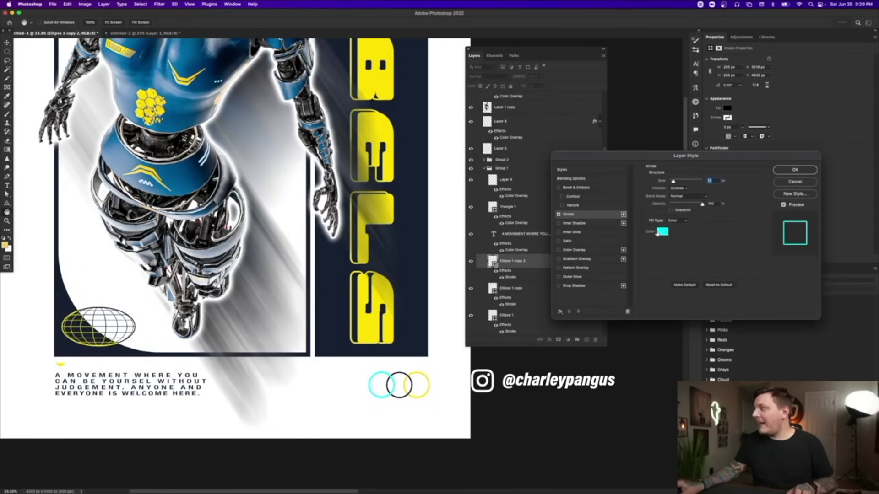
{"action": "left_click", "coordinate": [659, 232]}
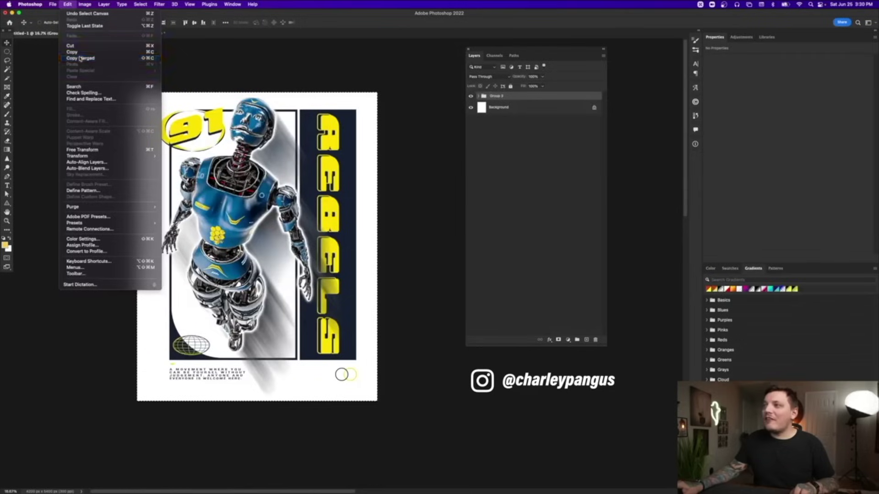
Copy the whole artwork merged, paste it in place as a new layer, and reset the colours to default black and white.
{"action": "left_click", "coordinate": [82, 61]}
{"action": "key", "text": "super+shift+v"}
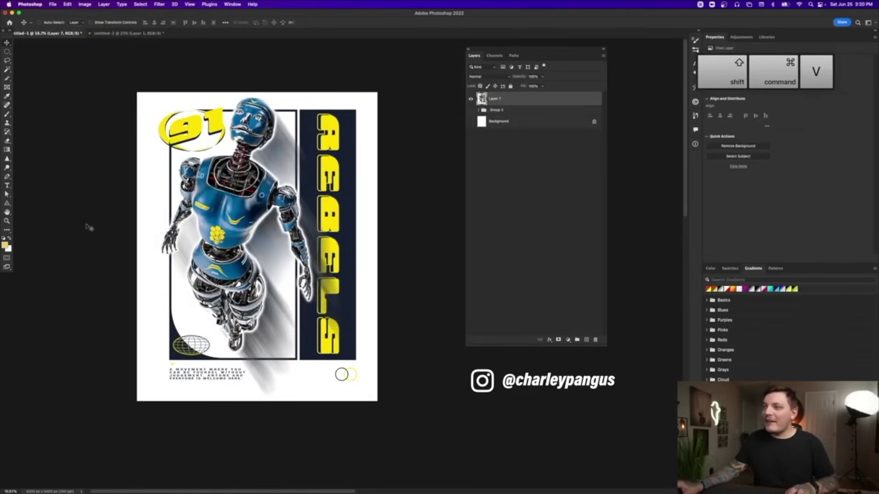
{"action": "key", "text": "d"}
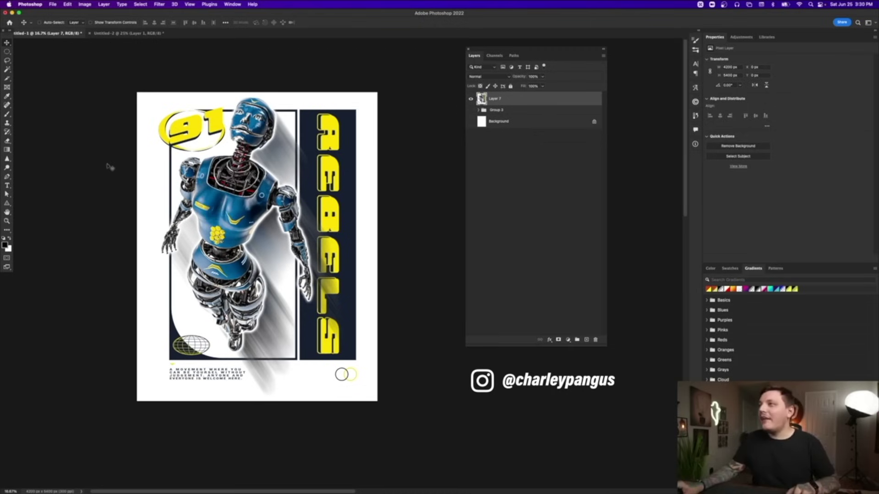
Open the Filter Gallery on the merged Layer 7 and, with the artwork previewed at 25%, select the Stamp and Grain effects for inspection.
{"action": "left_click", "coordinate": [156, 6]}
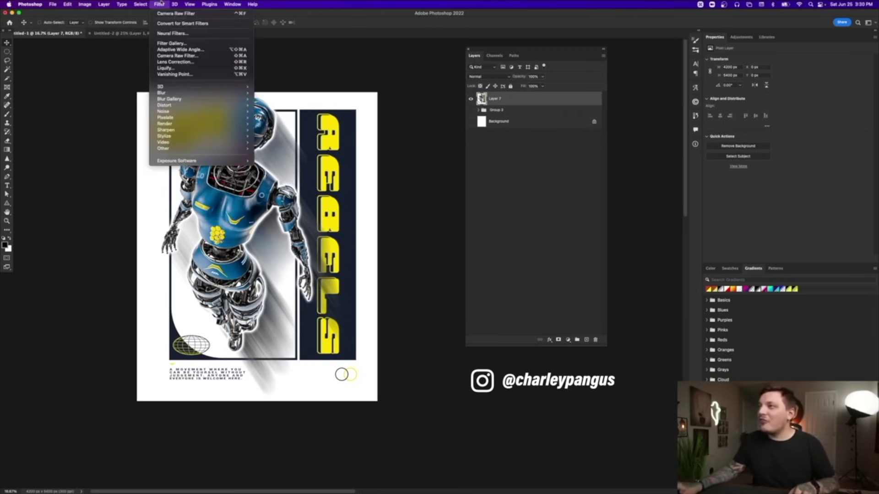
{"action": "left_click", "coordinate": [179, 44]}
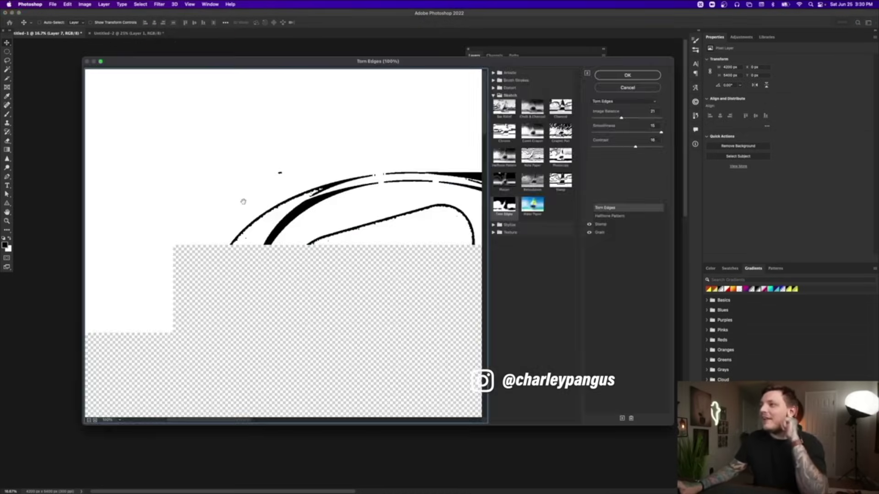
{"action": "key", "text": "alt"}
{"action": "key", "text": "space"}
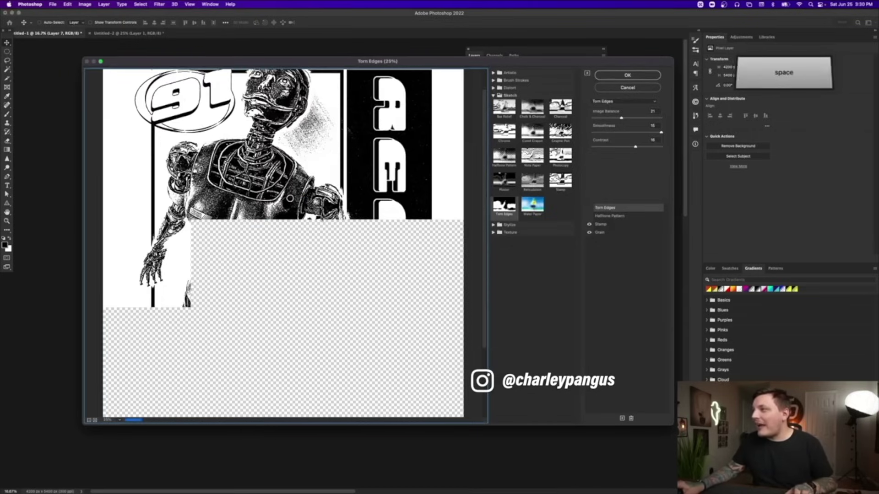
{"action": "left_click_drag", "start_coordinate": [315, 235], "coordinate": [315, 119]}
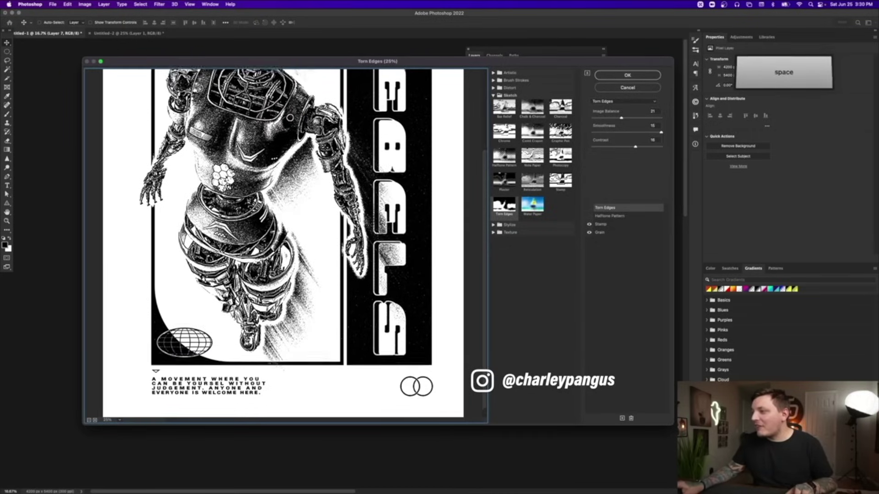
{"action": "left_click", "coordinate": [601, 224]}
{"action": "left_click", "coordinate": [599, 232]}
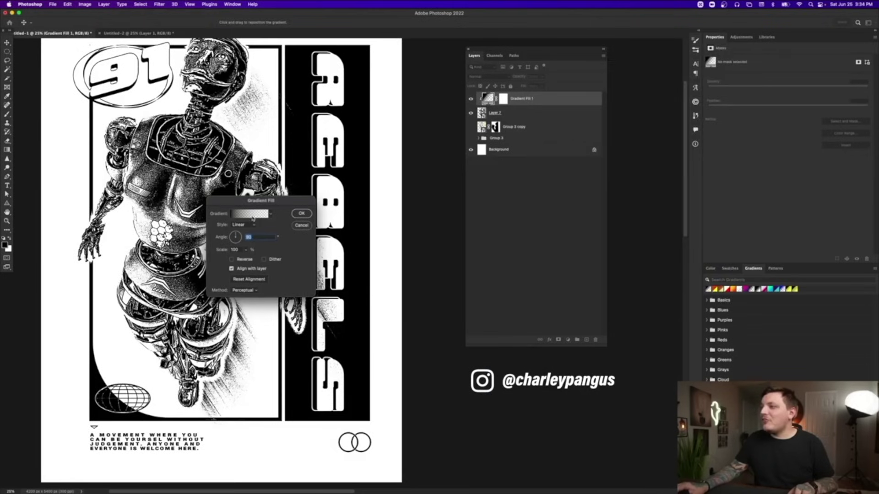
Edit the Gradient Fill 1 gradient to be fully opaque with yellow and navy colour stops, and change its style to Linear.
{"action": "left_click", "coordinate": [251, 214]}
{"action": "left_click_drag", "start_coordinate": [554, 251], "coordinate": [555, 274]}
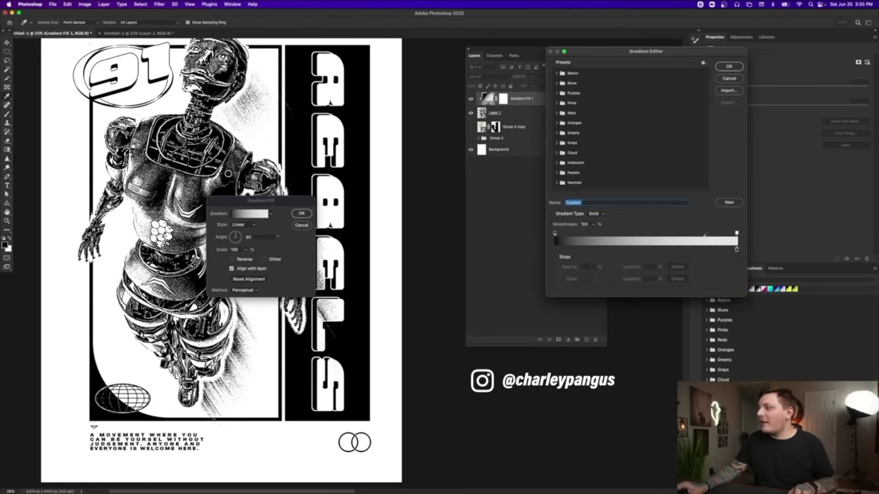
{"action": "left_click_drag", "start_coordinate": [736, 234], "coordinate": [736, 226]}
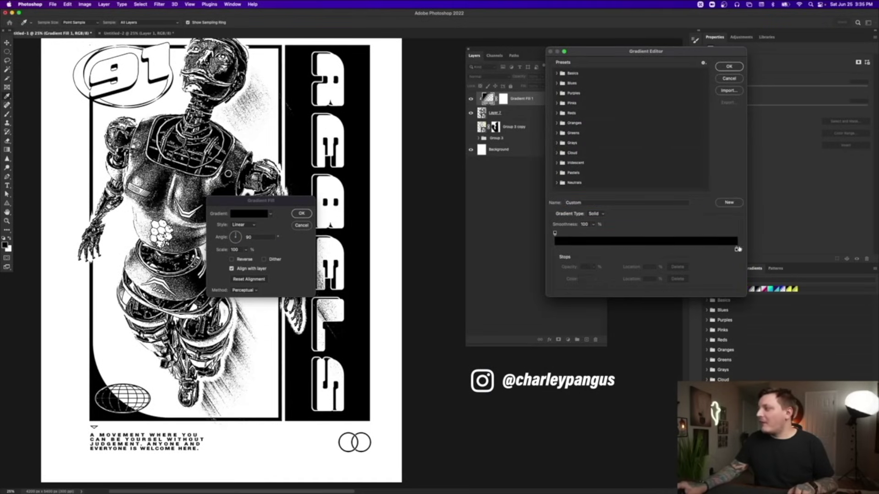
{"action": "double_click", "coordinate": [555, 250]}
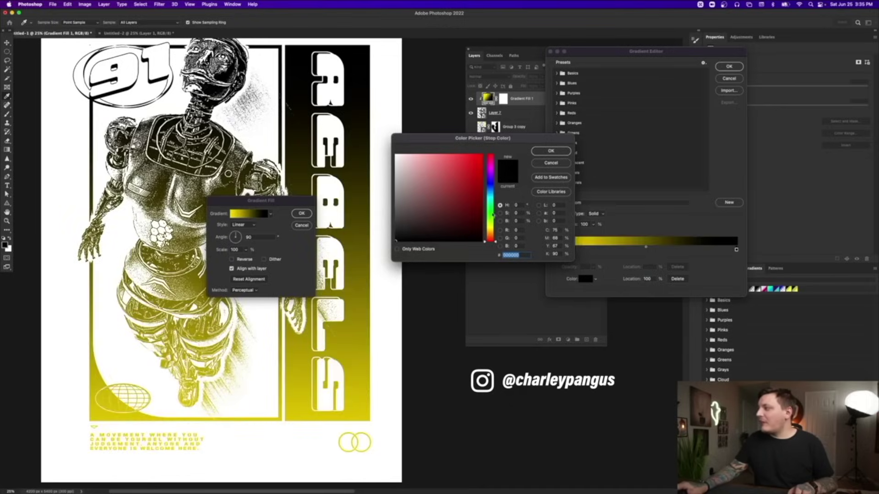
{"action": "left_click_drag", "start_coordinate": [493, 215], "coordinate": [490, 185]}
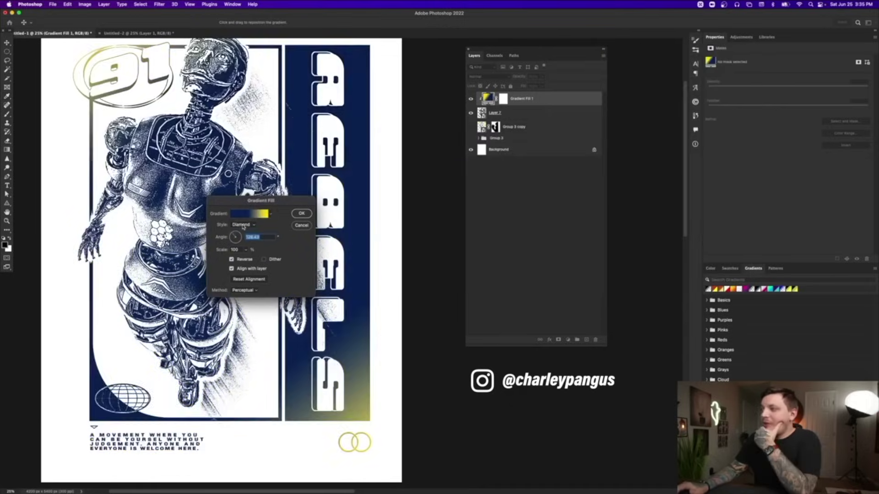
{"action": "left_click", "coordinate": [243, 225]}
{"action": "left_click", "coordinate": [240, 195]}
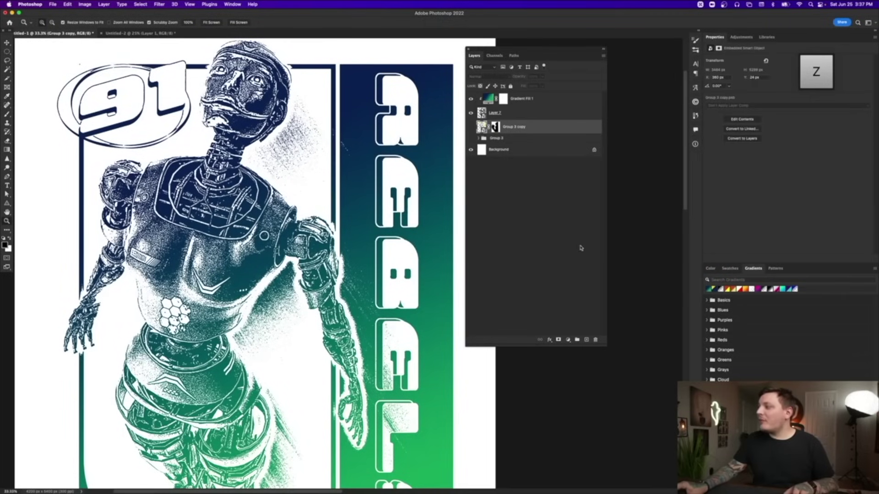
Add an empty layer above Group 3 copy and try the Magic Wand on the 91 lettering.
{"action": "left_click", "coordinate": [586, 340]}
{"action": "key", "text": "l"}
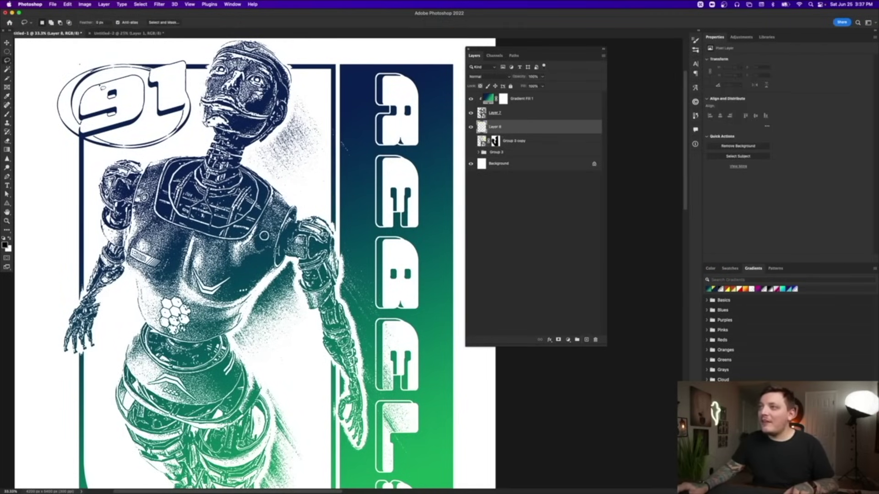
{"action": "key", "text": "w"}
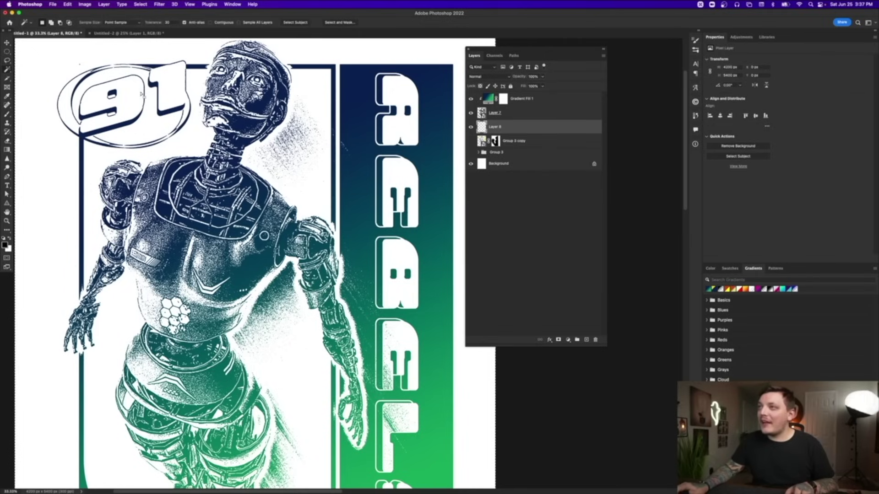
{"action": "key", "text": "alt+bracketright"}
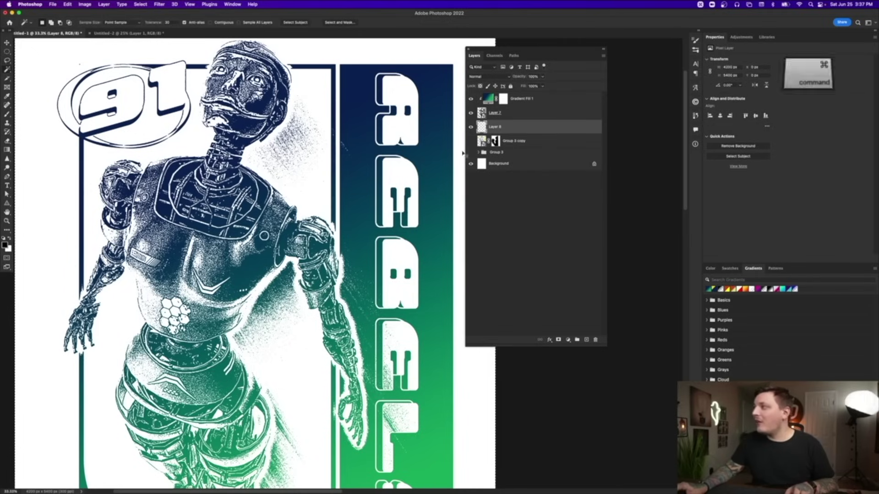
Outline the 9 of the 91 lettering with the Lasso from Layer 7, and add a new layer directly beneath Layer 7.
{"action": "key", "text": "l"}
{"action": "scroll", "coordinate": [140, 95], "scroll_direction": "up", "scroll_amount": 1}
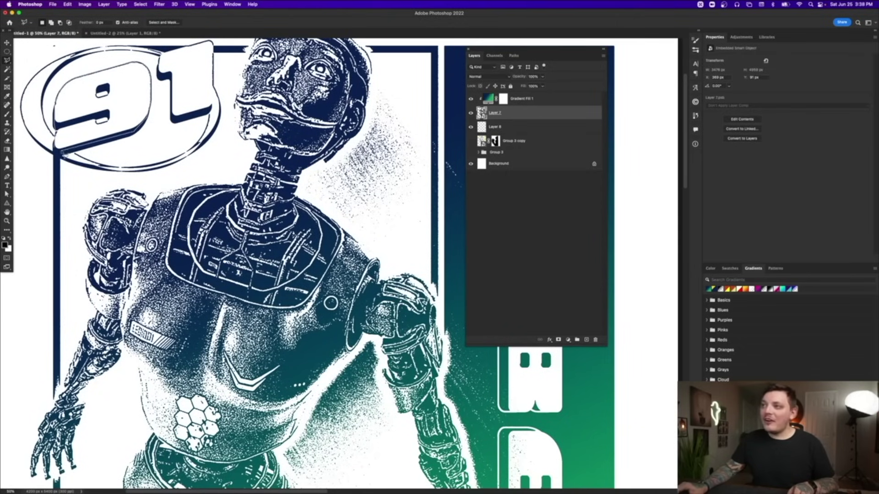
{"action": "key", "text": "ctrl+j"}
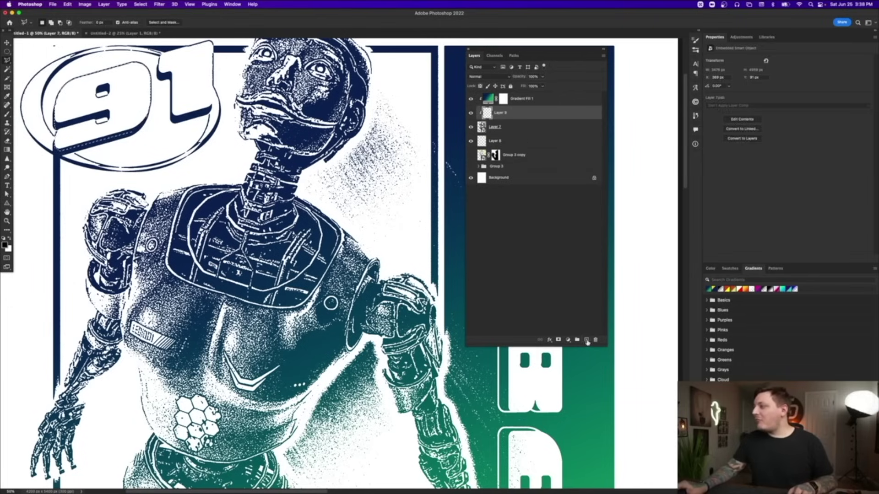
{"action": "left_click_drag", "start_coordinate": [513, 120], "coordinate": [512, 133]}
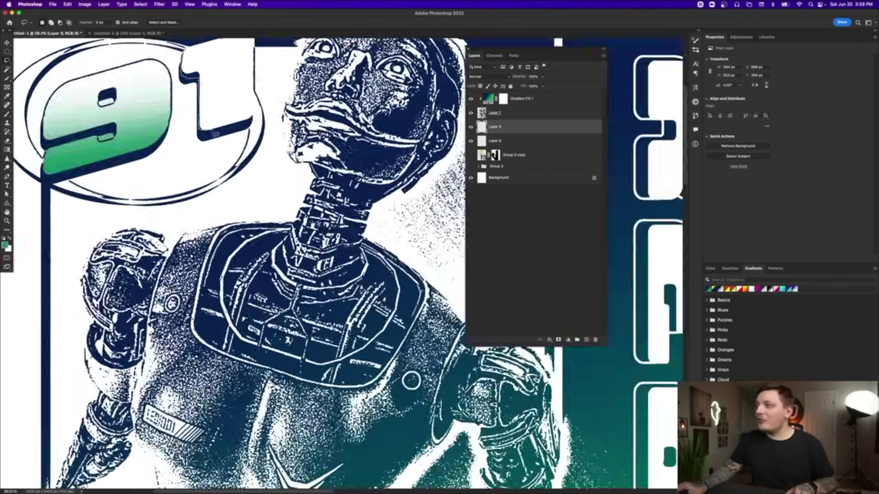
Outline the 1 of the 91 lettering with the Lasso and brush a green fade over its lower half on Layer 9.
{"action": "left_click_drag", "start_coordinate": [214, 134], "coordinate": [249, 127]}
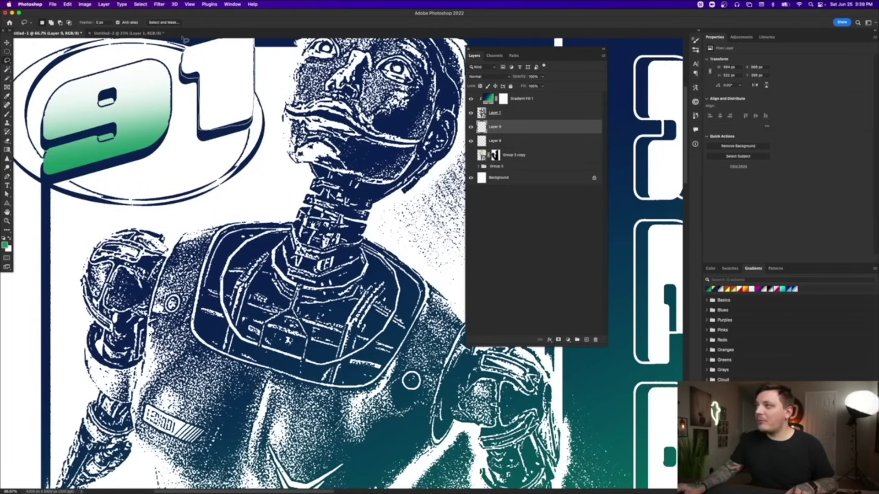
{"action": "left_click_drag", "start_coordinate": [185, 40], "coordinate": [185, 41]}
{"action": "key", "text": "b"}
{"action": "mouse_move", "coordinate": [247, 73]}
{"action": "left_mouse_down"}
{"action": "mouse_move", "coordinate": [241, 102]}
{"action": "mouse_move", "coordinate": [186, 177]}
{"action": "mouse_move", "coordinate": [171, 219]}
{"action": "left_mouse_up"}
{"action": "key", "text": "super+z"}
{"action": "key", "text": "l"}
{"action": "key", "text": "super+1"}
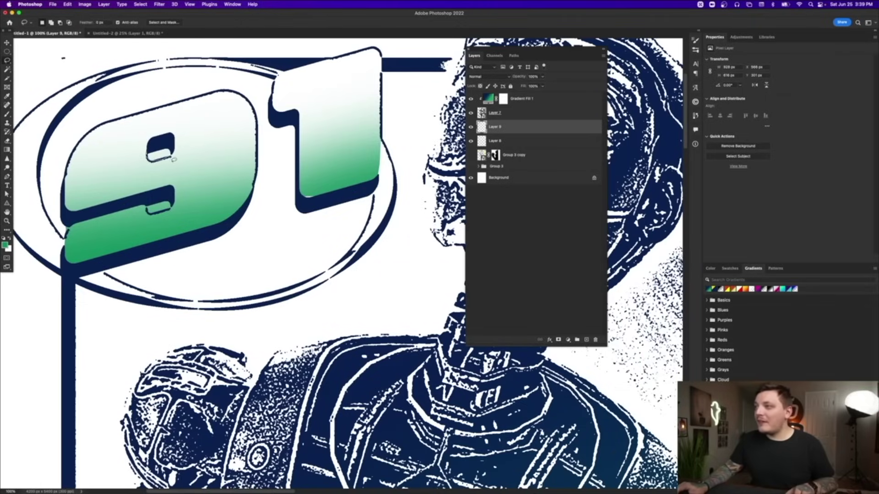
{"action": "key", "text": "super"}
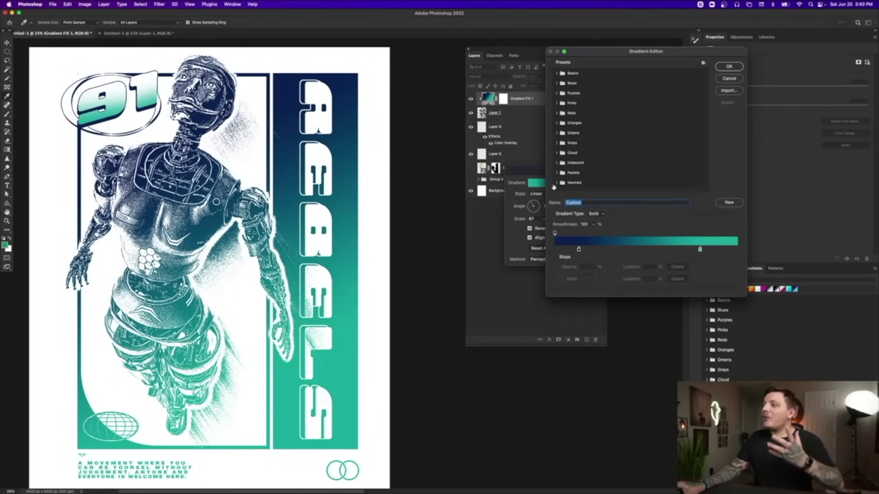
Try a saturated orange for the navy colour stop at 13% in the Gradient Fill 1 gradient.
{"action": "left_click_drag", "start_coordinate": [555, 249], "coordinate": [578, 251]}
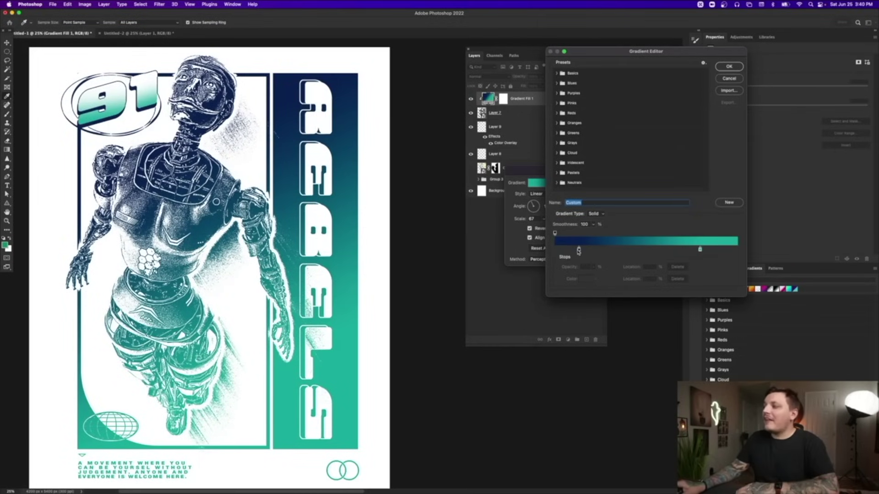
{"action": "double_click", "coordinate": [579, 251]}
{"action": "left_click", "coordinate": [490, 233]}
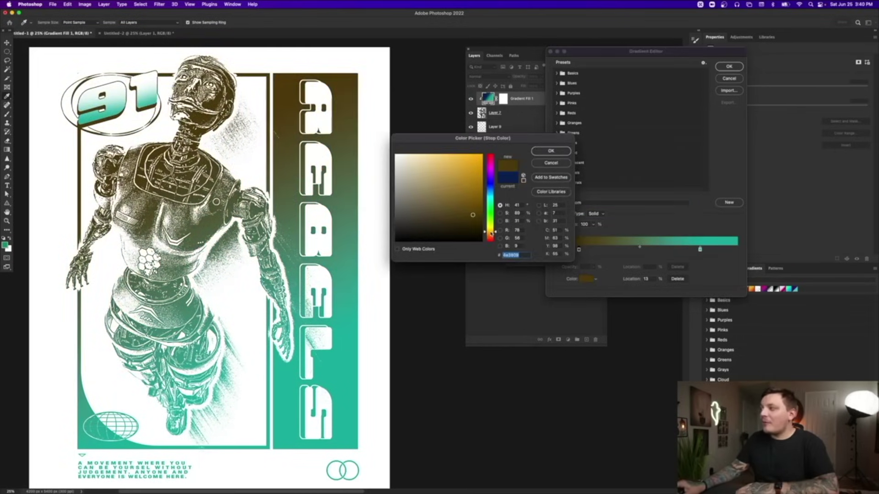
{"action": "left_click_drag", "start_coordinate": [486, 232], "coordinate": [486, 234]}
{"action": "left_click", "coordinate": [482, 166]}
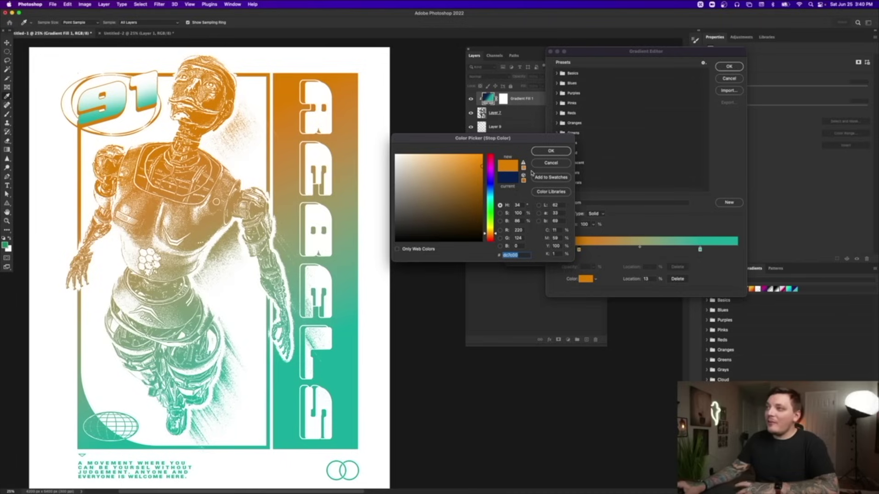
Shift the same gradient stop to a dark magenta-pink and on to a blue hue.
{"action": "left_click", "coordinate": [489, 159]}
{"action": "left_click", "coordinate": [460, 187]}
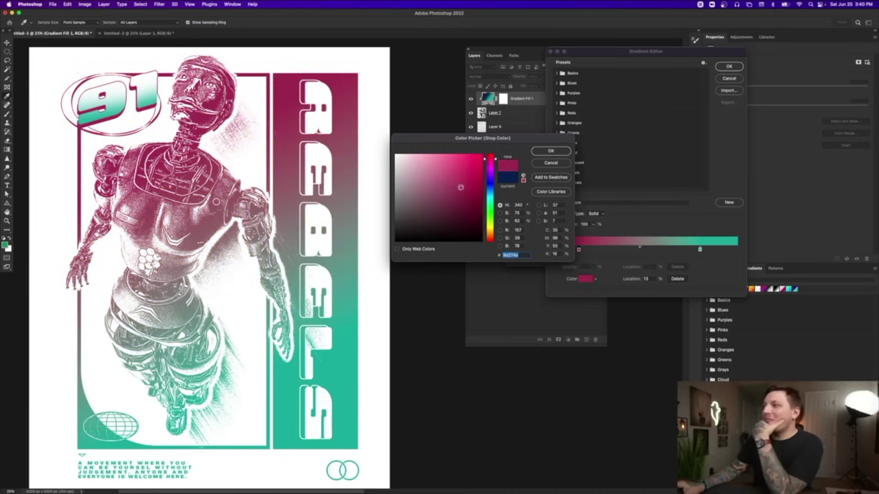
{"action": "left_click", "coordinate": [490, 187]}
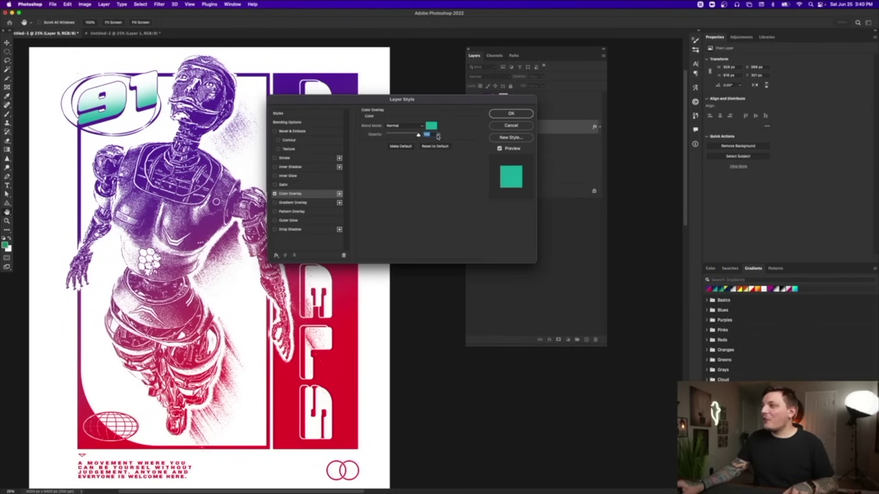
Set the 91 layer's Color Overlay to the red sampled from the REBELS panel, and accept the blue-to-red gradient fill.
{"action": "left_click", "coordinate": [430, 127]}
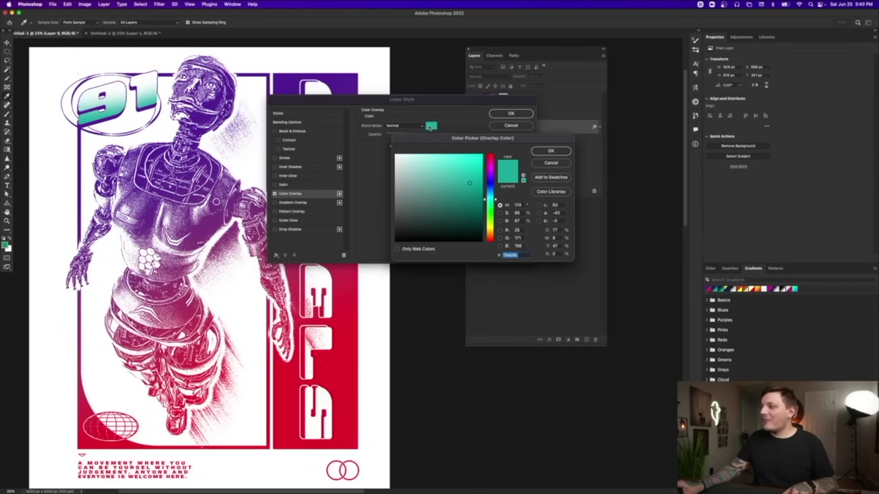
{"action": "left_click", "coordinate": [341, 428]}
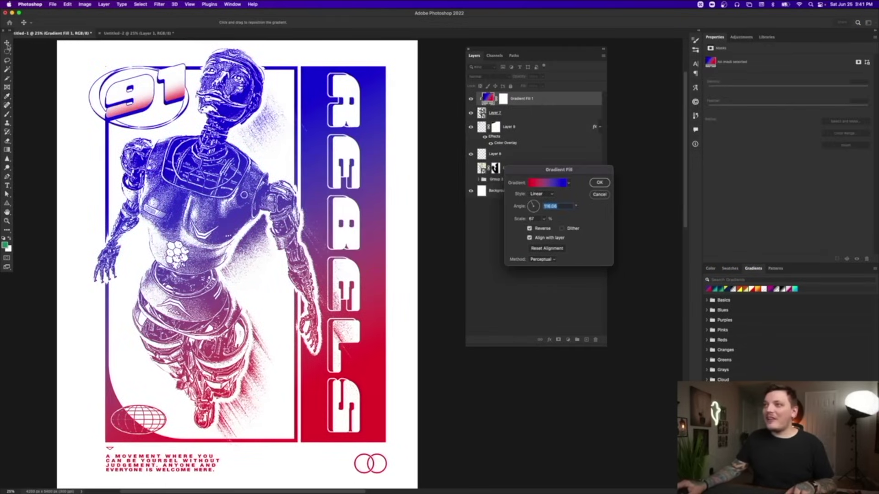
{"action": "left_click", "coordinate": [599, 182]}
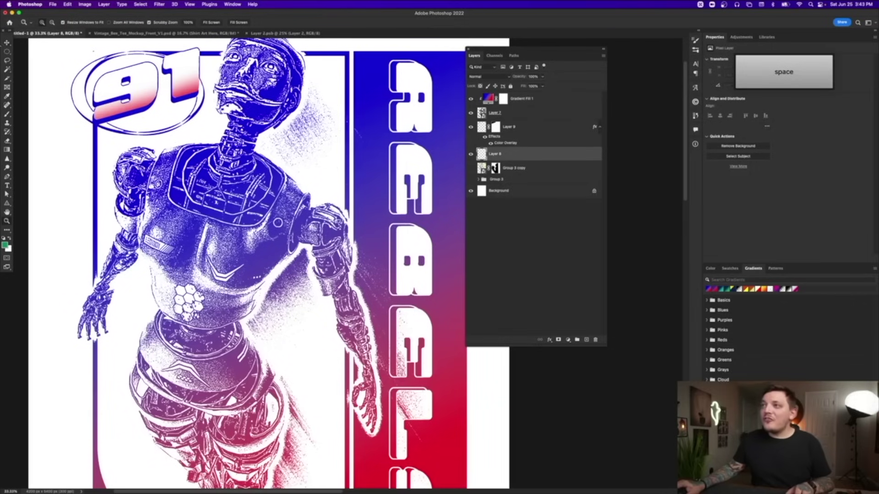
Set the foreground colour to the red sampled from the lower part of the REBELS panel.
{"action": "key", "text": "l"}
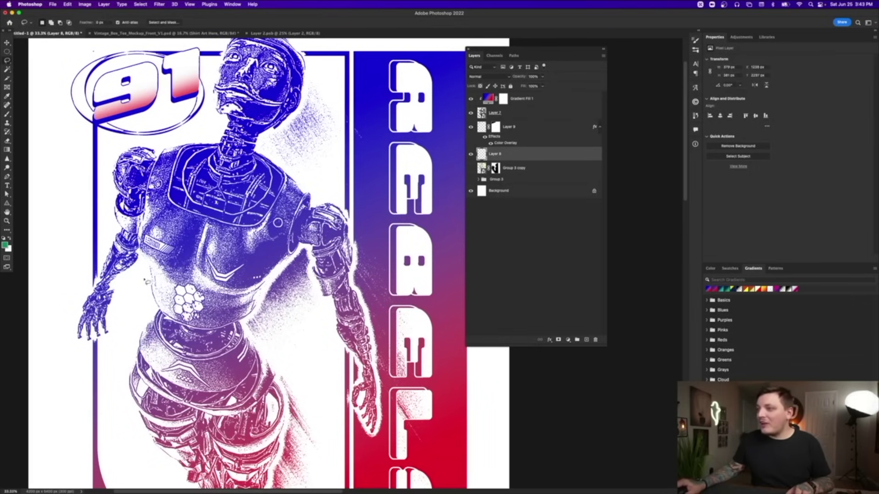
{"action": "key", "text": "i"}
{"action": "left_click", "coordinate": [5, 246]}
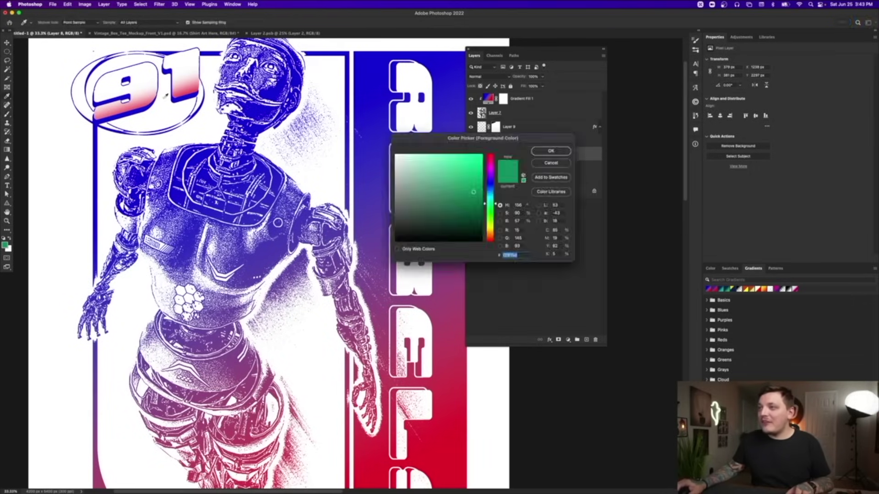
{"action": "left_click", "coordinate": [426, 446]}
{"action": "left_click", "coordinate": [550, 150]}
Brush soft red over the hexagon cluster on the robot's abdomen, undo the last stroke, and switch to the Eraser for cleanup.
{"action": "key", "text": "b"}
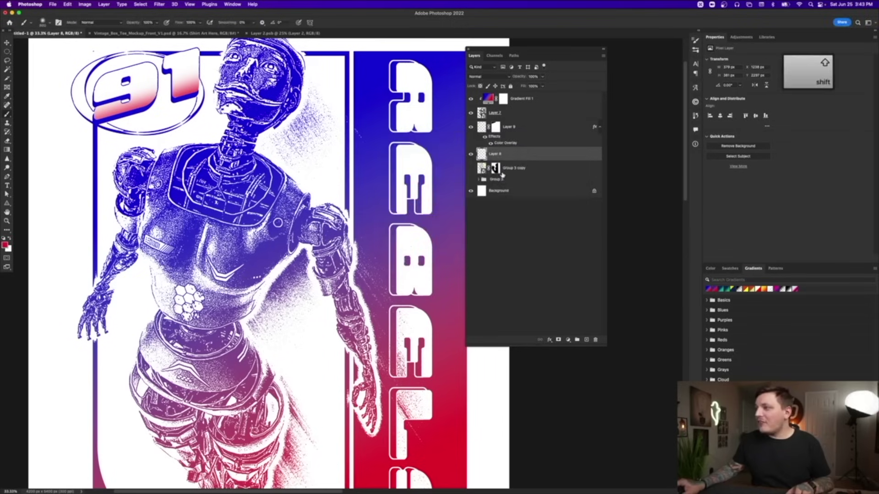
{"action": "left_click_drag", "start_coordinate": [183, 298], "coordinate": [197, 316]}
{"action": "key", "text": "super+z"}
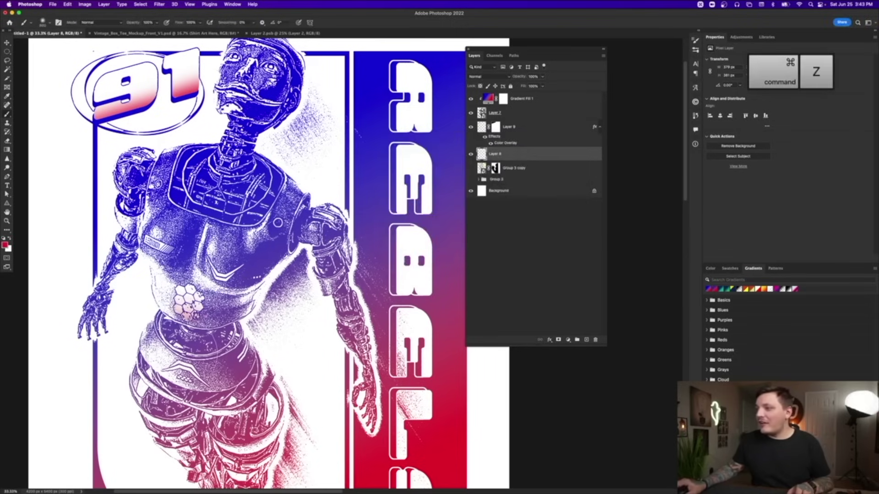
{"action": "key", "text": "super+1"}
{"action": "left_click", "coordinate": [7, 141]}
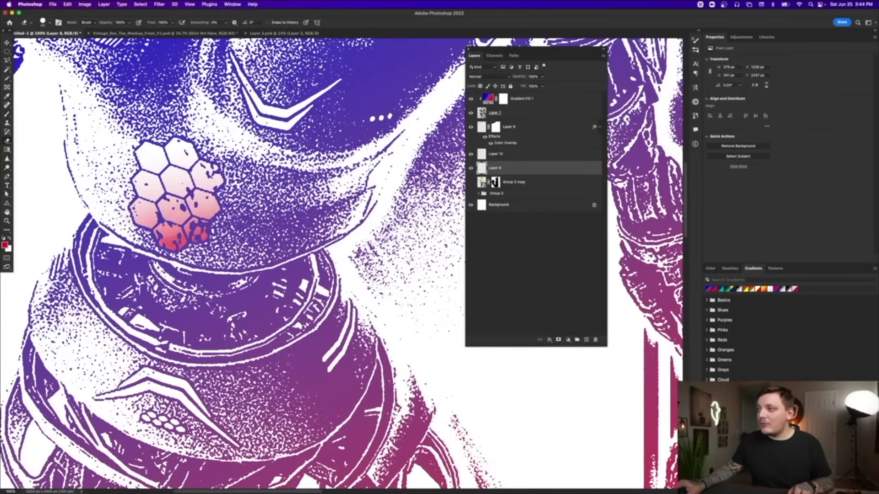
Outline the striped label plate on the robot's chest and brush red across it on Layer 12 with a larger brush.
{"action": "scroll", "coordinate": [334, 108], "scroll_direction": "up", "scroll_amount": 5}
{"action": "key", "text": "super+equal"}
{"action": "key", "text": "l"}
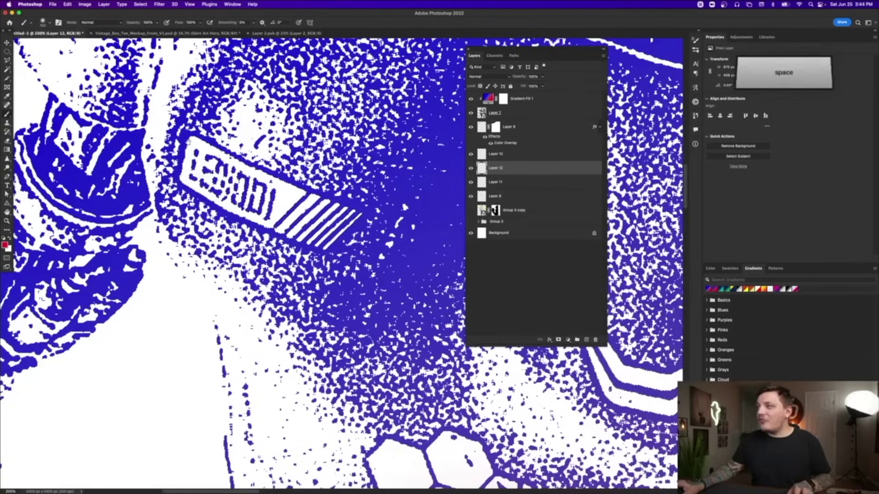
{"action": "left_click_drag", "start_coordinate": [162, 126], "coordinate": [203, 174]}
{"action": "key", "text": "bracketright"}
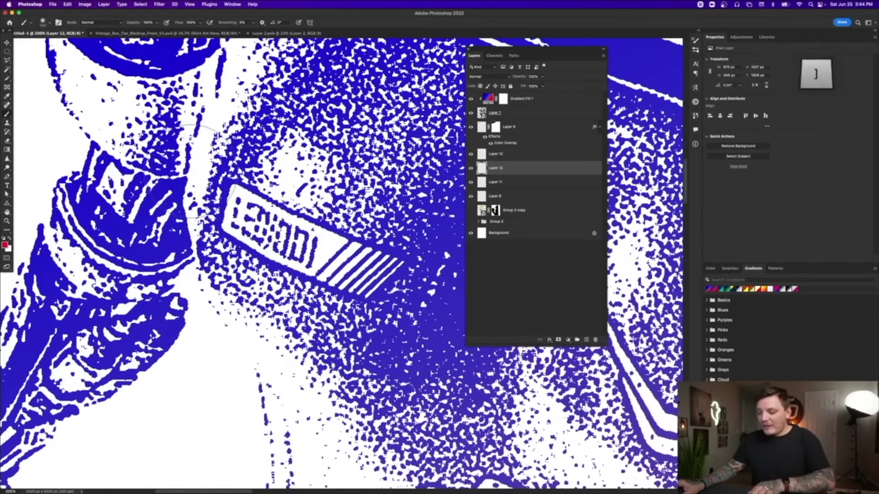
{"action": "mouse_move", "coordinate": [457, 279]}
{"action": "left_mouse_down"}
{"action": "mouse_move", "coordinate": [385, 206]}
{"action": "mouse_move", "coordinate": [256, 183]}
{"action": "left_mouse_up"}
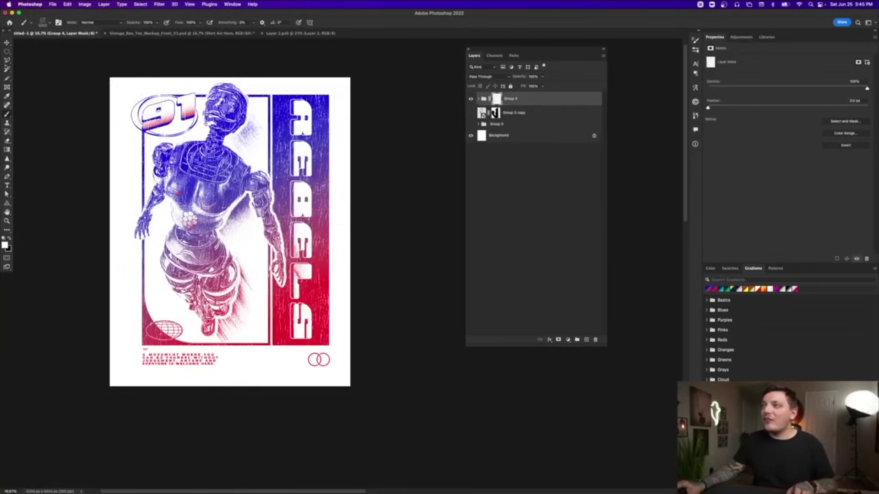
{"action": "left_click", "coordinate": [7, 44]}
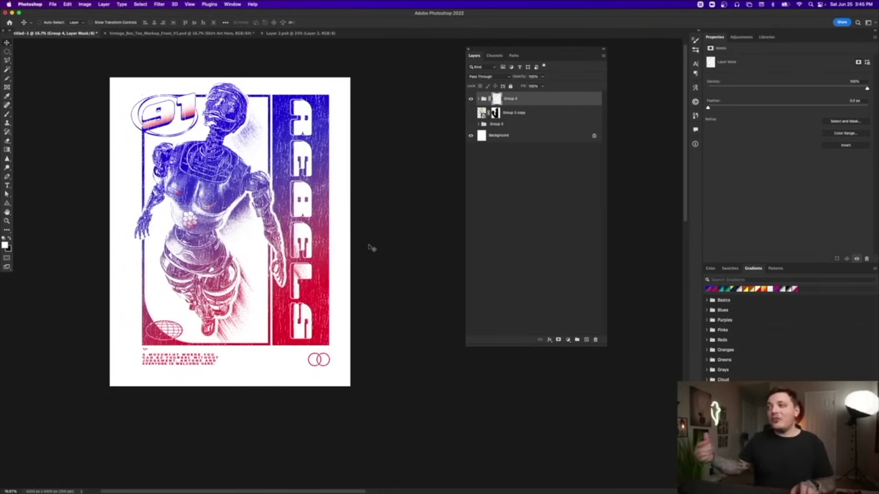
{"action": "key", "text": "space"}
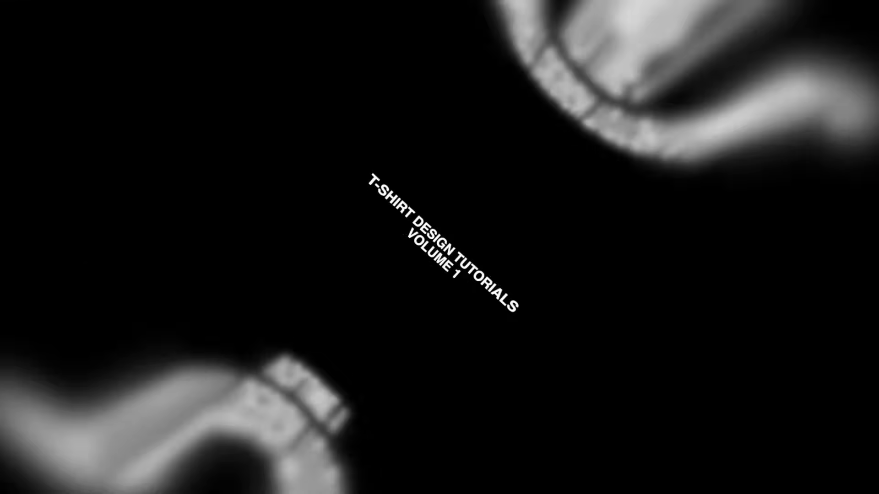